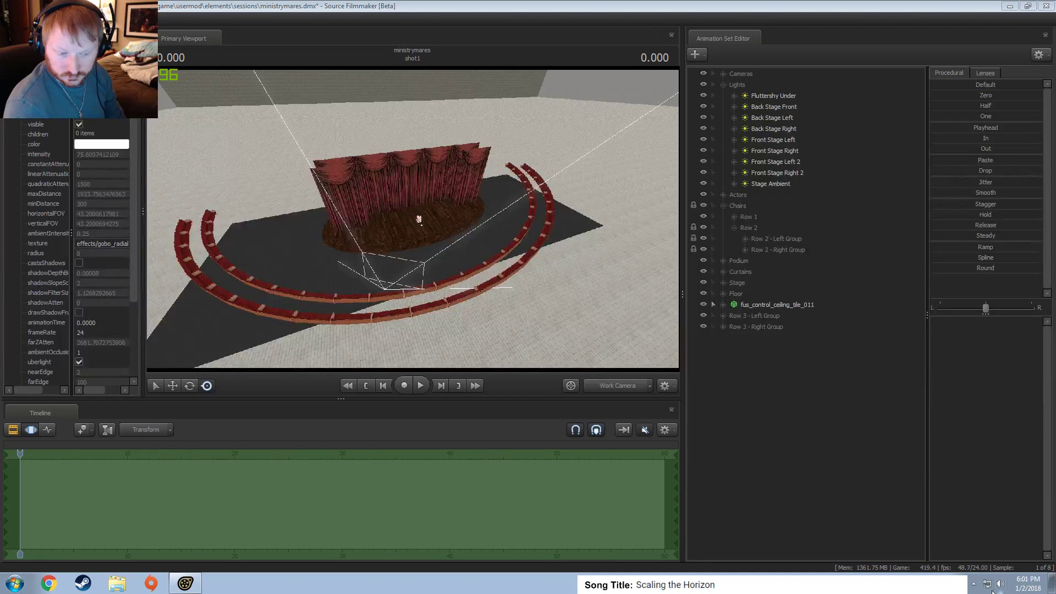
# Lower the system speaker volume slightly.
pyautogui.click(1000, 584)
pyautogui.moveTo(994, 474); pyautogui.dragTo(1002, 488)
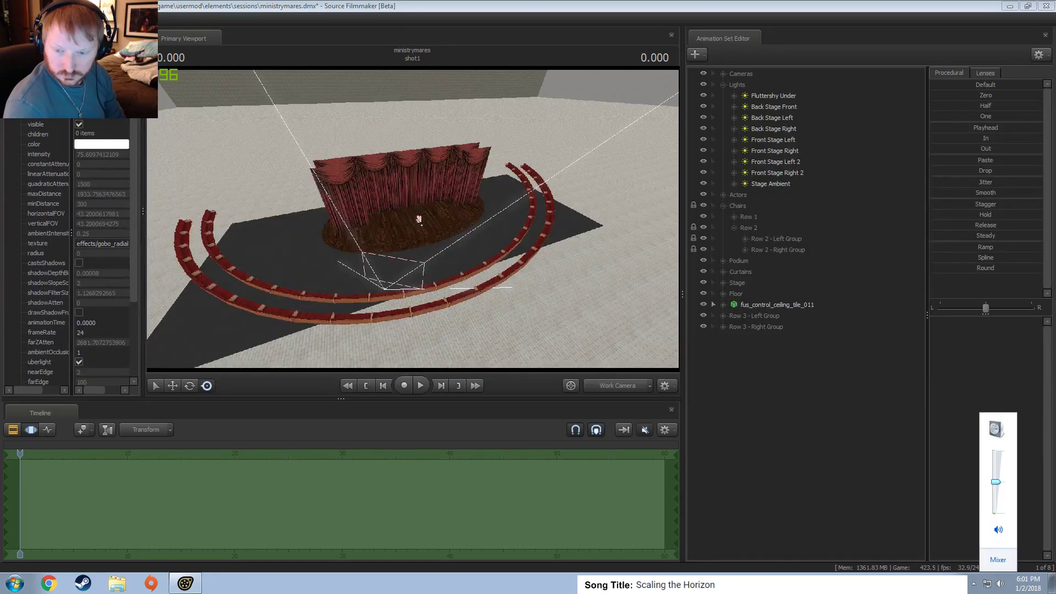
pyautogui.press('Escape')
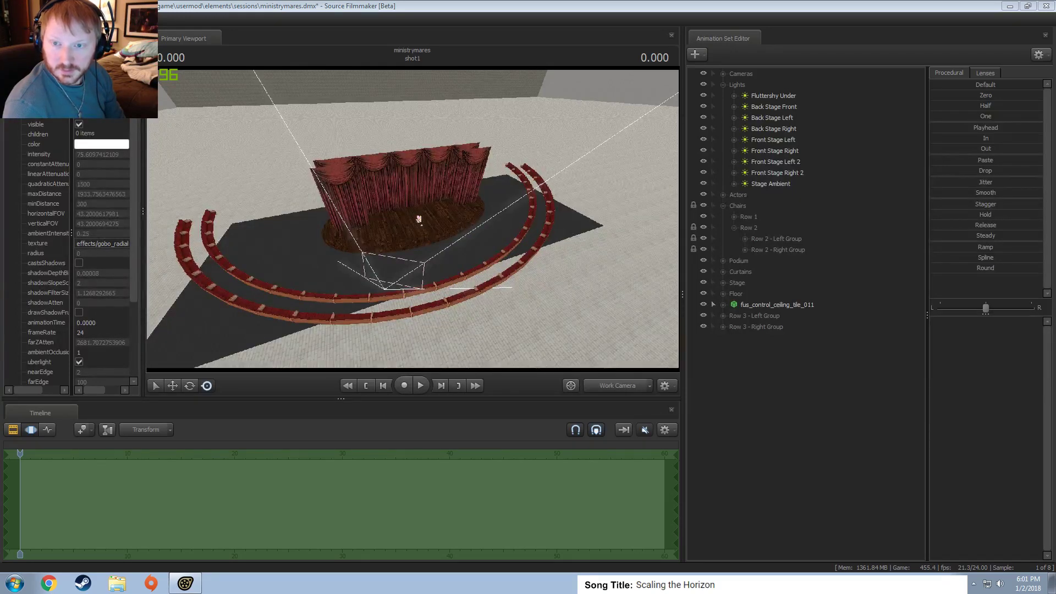
pyautogui.click(491, 5)
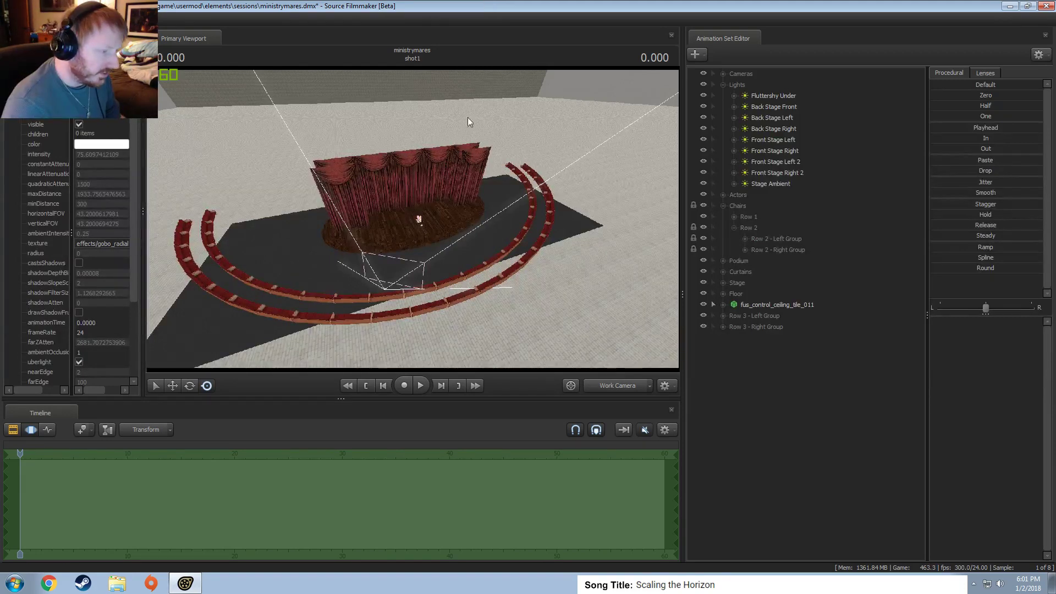
pyautogui.press('w')
pyautogui.moveTo(609, 228); pyautogui.dragTo(412, 219)
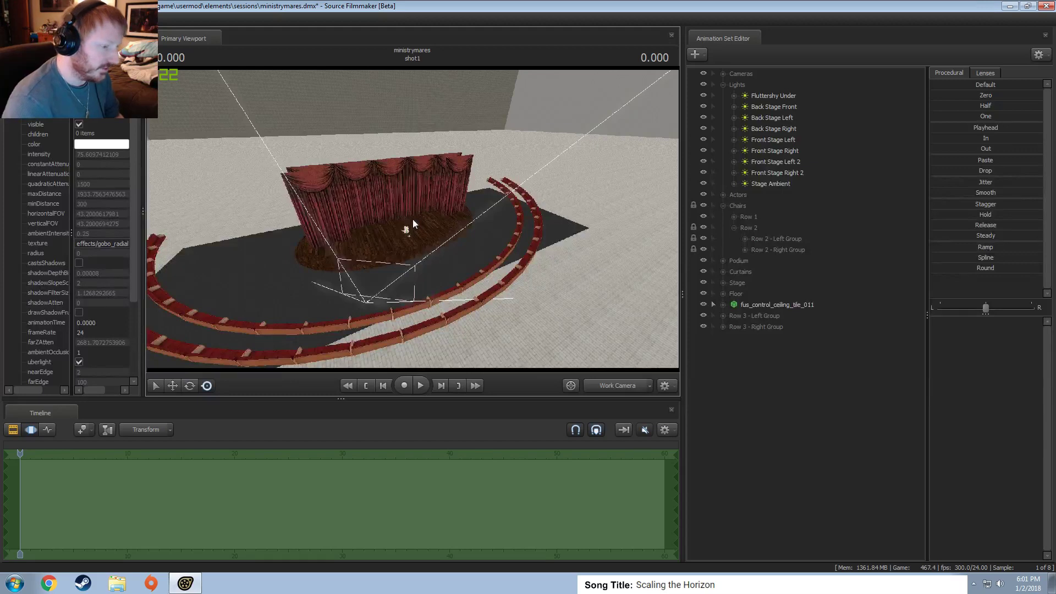
pyautogui.moveTo(413, 219); pyautogui.dragTo(412, 219)
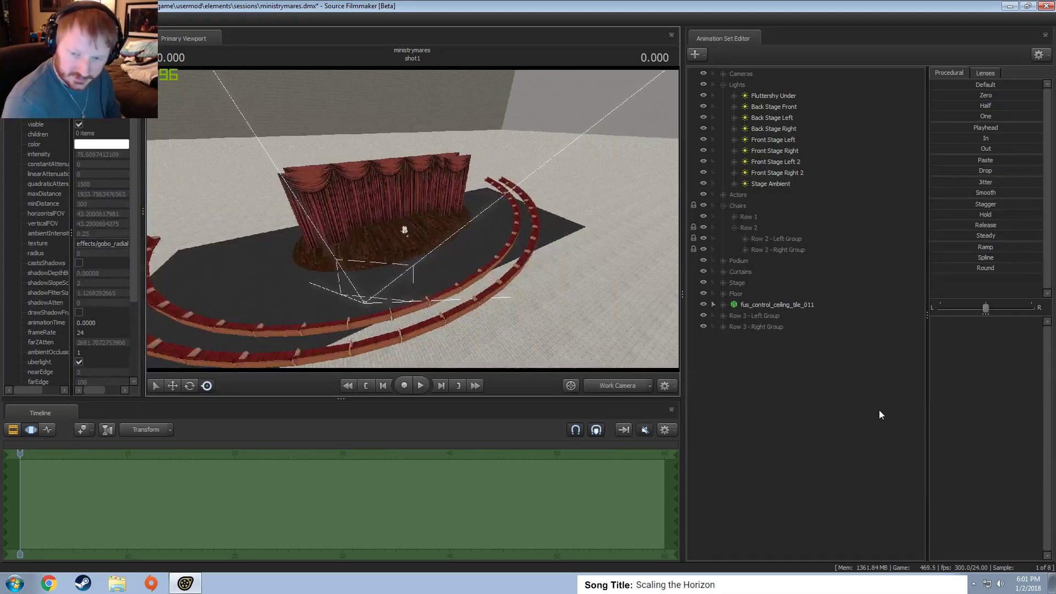
pyautogui.moveTo(401, 258); pyautogui.dragTo(359, 271)
pyautogui.moveTo(423, 224); pyautogui.dragTo(422, 224)
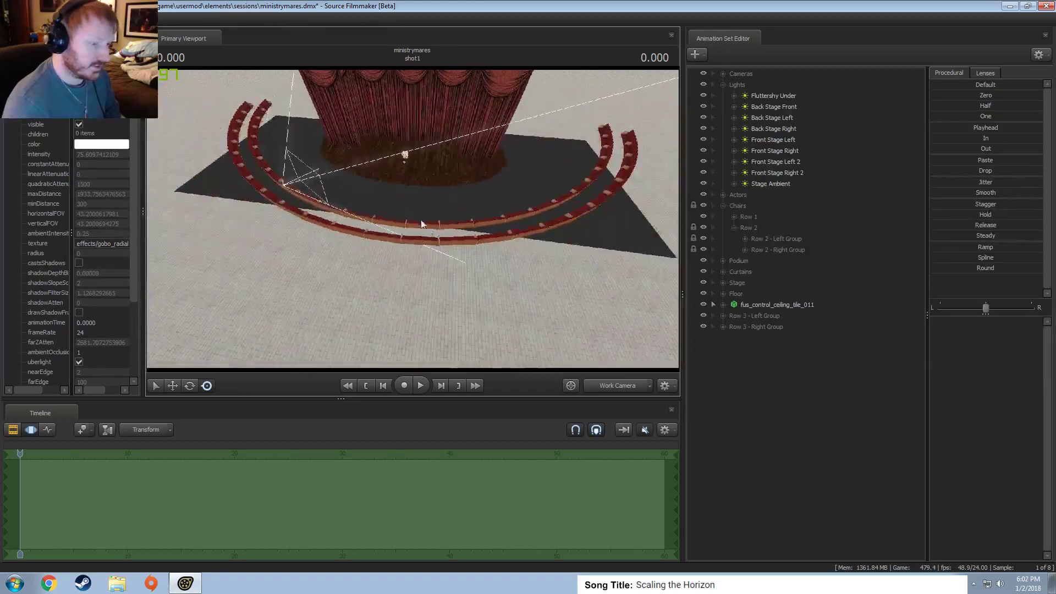
# Group Row 3 - Left Group and Row 3 - Right Group together and rename the new group "Row 3".
pyautogui.click(753, 316)
pyautogui.keyDown('shift'); pyautogui.click(744, 330); pyautogui.keyUp('shift')
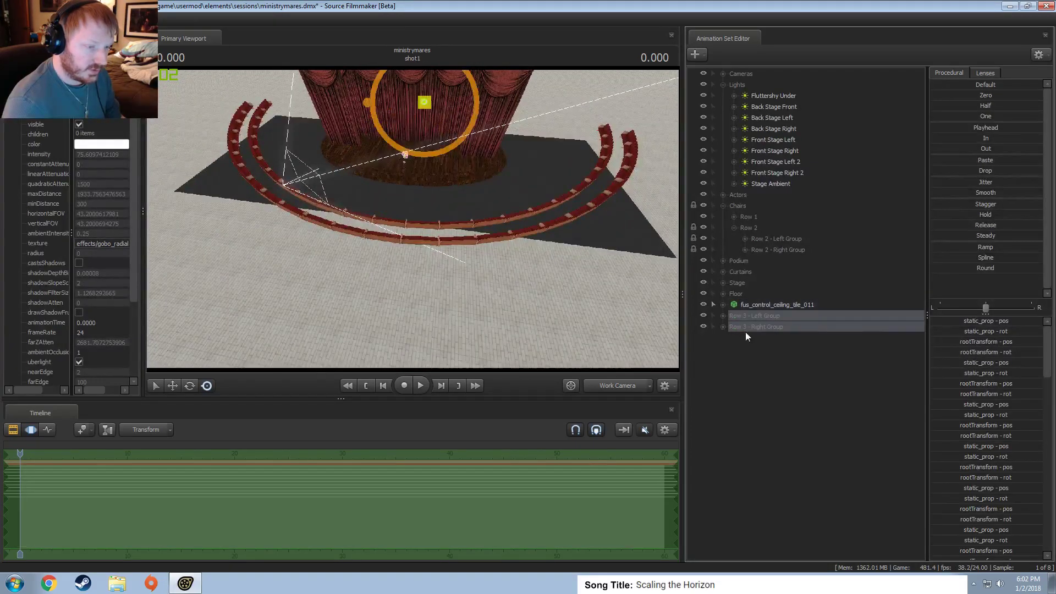
pyautogui.rightClick(744, 332)
pyautogui.click(784, 355)
pyautogui.rightClick(765, 322)
pyautogui.click(768, 327)
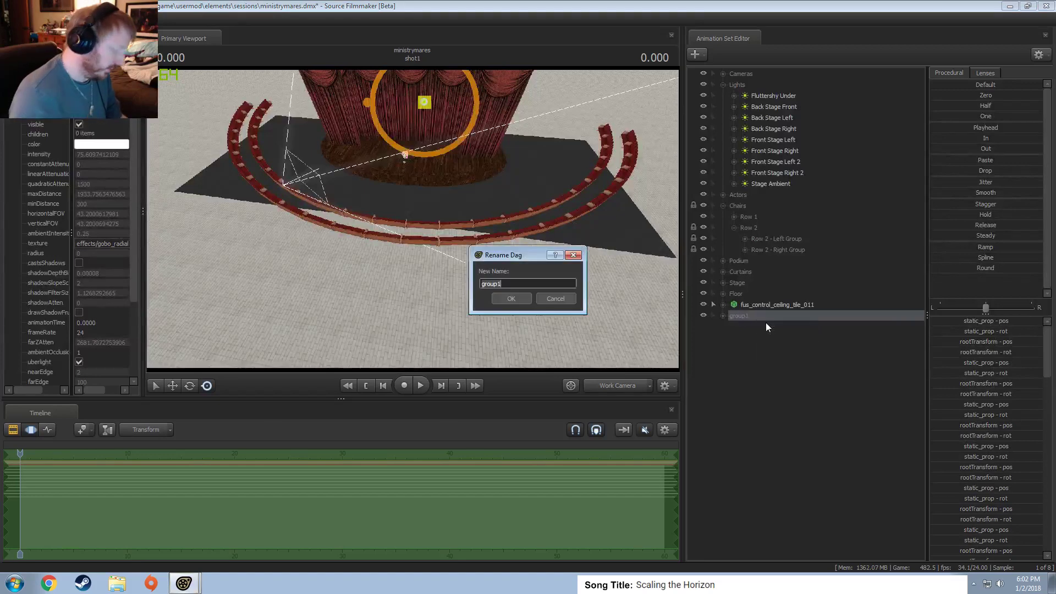
pyautogui.write('Row 3')
pyautogui.press('Return')
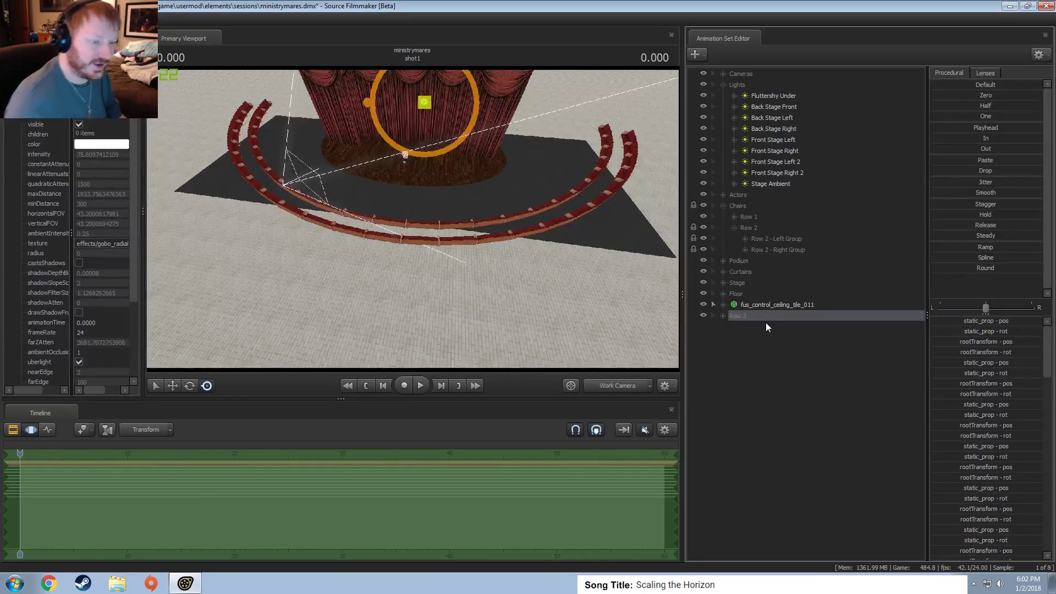
# Move the Row 3 group into the Chairs group and collapse Row 2.
pyautogui.moveTo(773, 324); pyautogui.dragTo(742, 208)
pyautogui.click(735, 228)
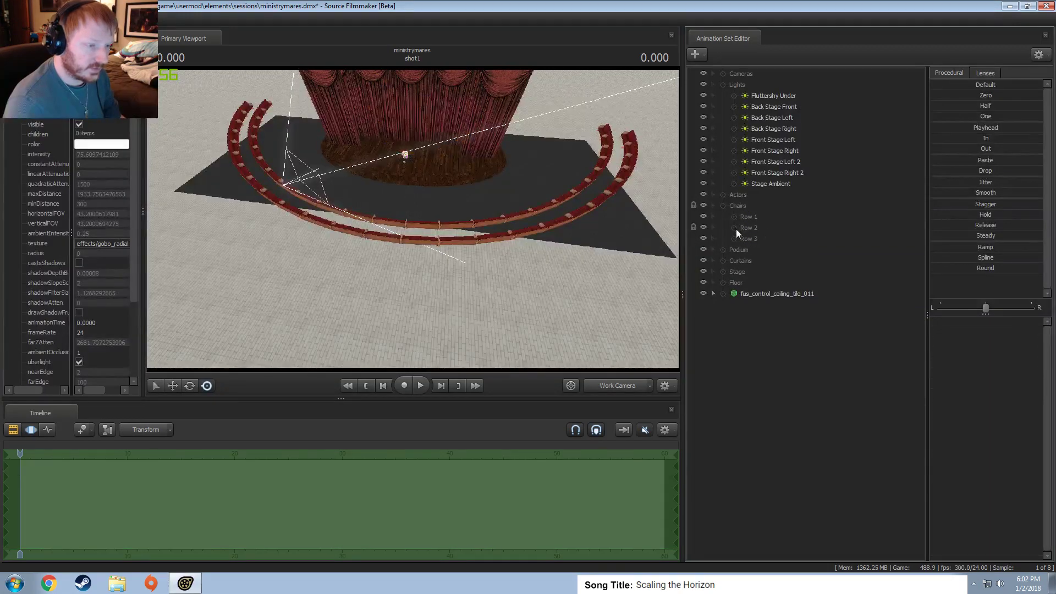
# Expand Row 3 and select its left group with the list of its chairs opened.
pyautogui.click(733, 238)
pyautogui.doubleClick(781, 249)
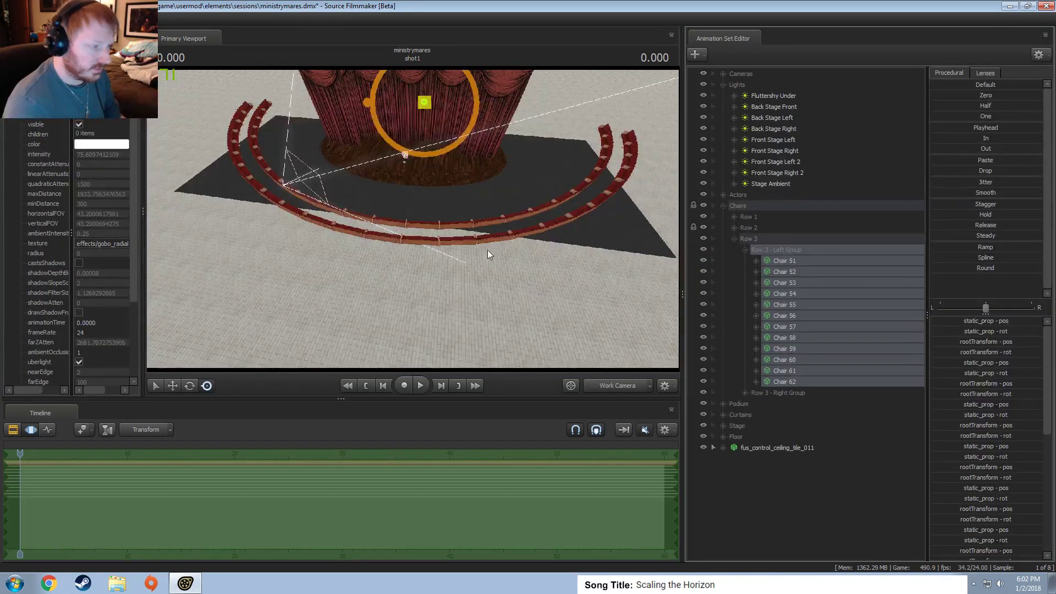
pyautogui.moveTo(487, 250); pyautogui.dragTo(492, 275)
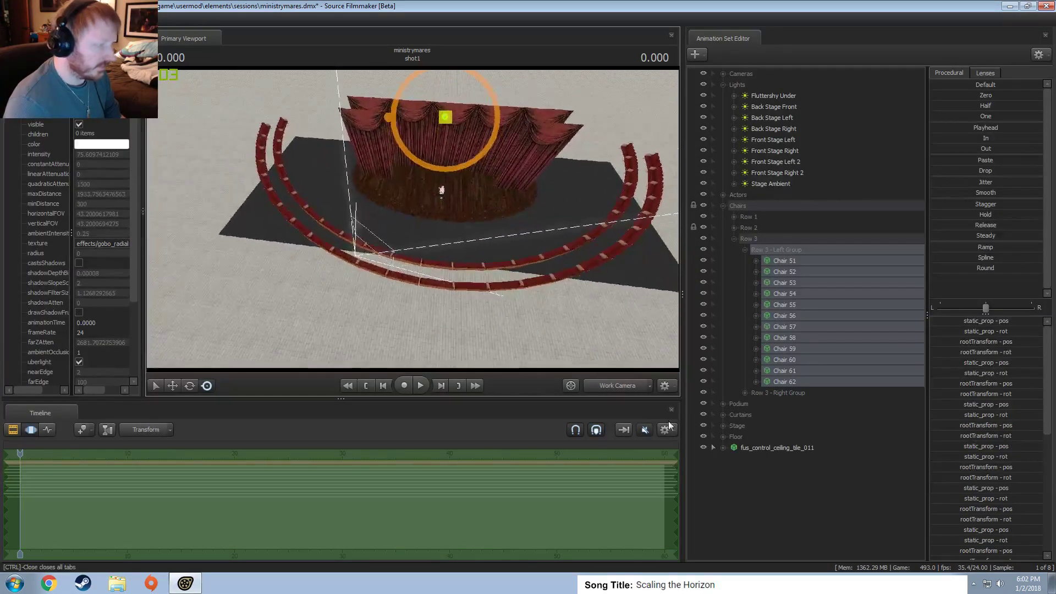
# Expand every chair in Row 3 - Left Group, from Chair 62 up to Chair 51, to show their Body entries.
pyautogui.click(755, 382)
pyautogui.click(756, 370)
pyautogui.click(756, 359)
pyautogui.click(755, 348)
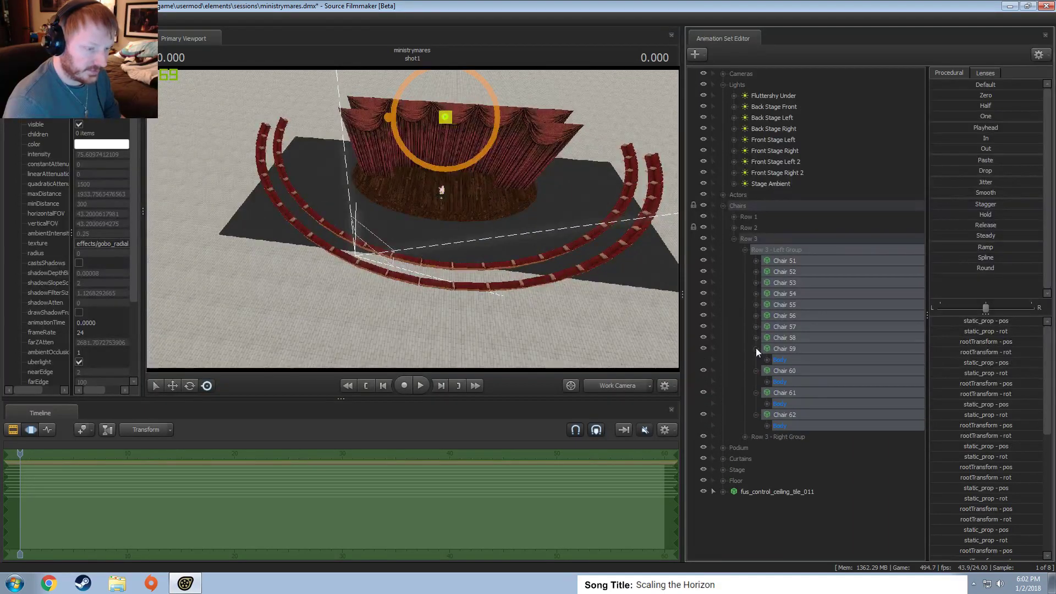
pyautogui.click(755, 337)
pyautogui.click(756, 327)
pyautogui.click(756, 316)
pyautogui.click(756, 305)
pyautogui.click(756, 294)
pyautogui.click(755, 283)
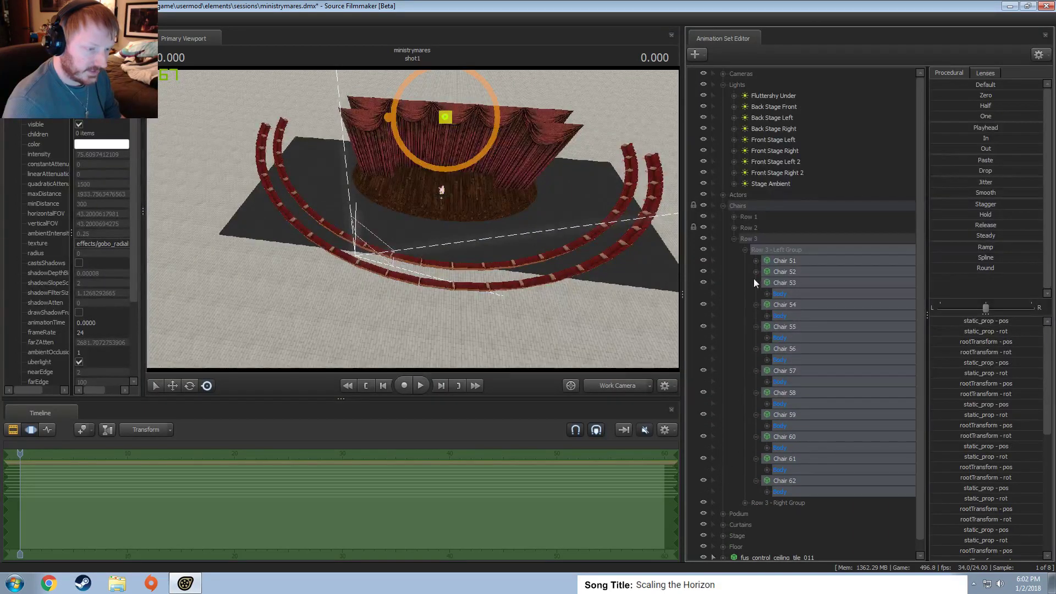
pyautogui.click(756, 283)
pyautogui.click(755, 261)
pyautogui.click(756, 293)
pyautogui.click(755, 282)
# Expand the Body entry of each chair from Chair 62 up to Chair 51 to list their bones.
pyautogui.scroll(-1, 761, 318)
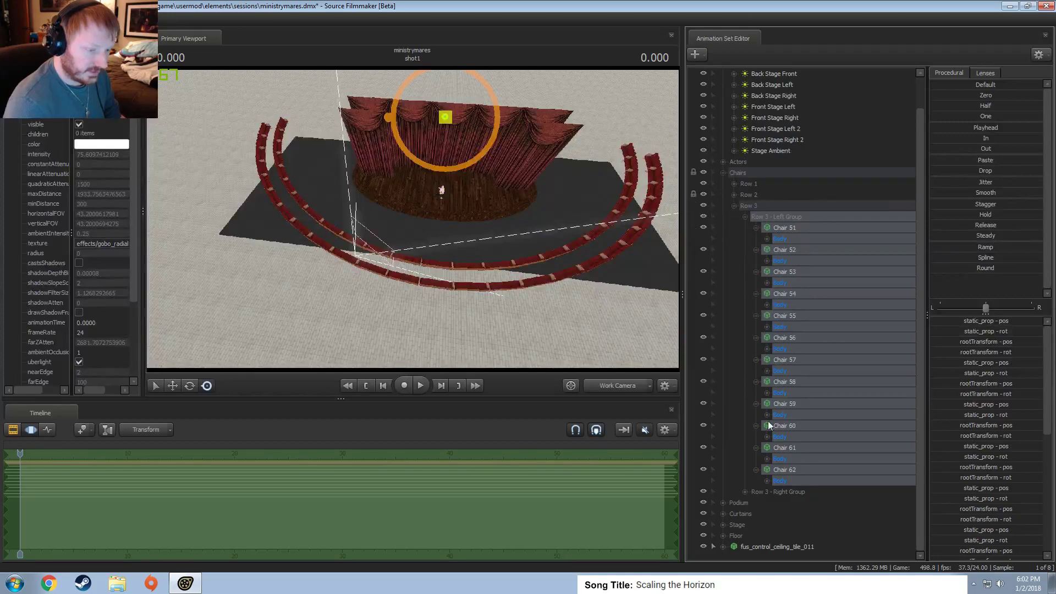
pyautogui.click(767, 481)
pyautogui.click(766, 459)
pyautogui.click(766, 436)
pyautogui.click(767, 415)
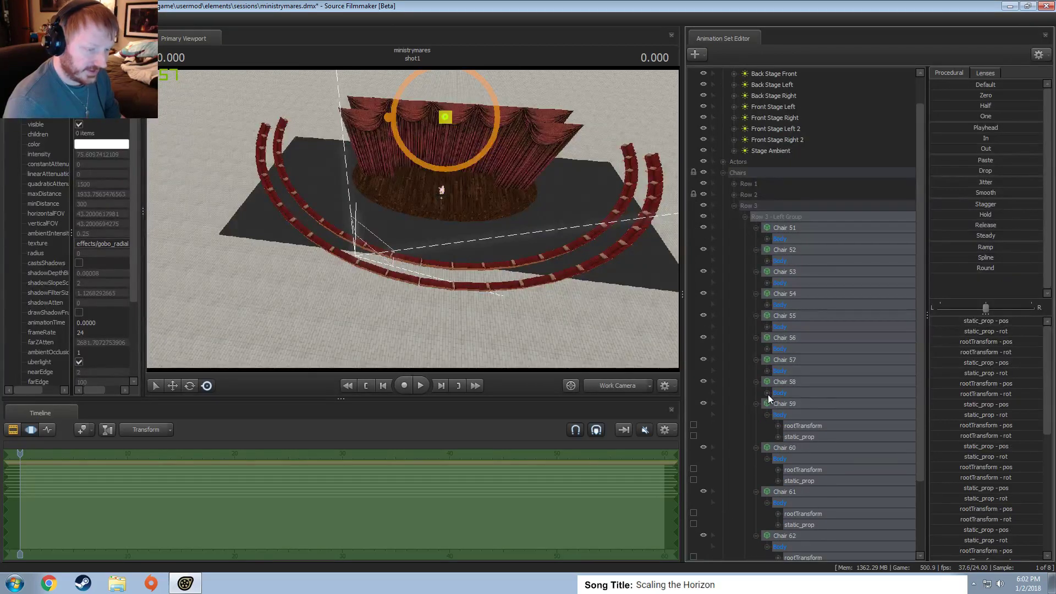
pyautogui.click(766, 393)
pyautogui.click(767, 370)
pyautogui.click(766, 348)
pyautogui.click(766, 326)
pyautogui.click(767, 305)
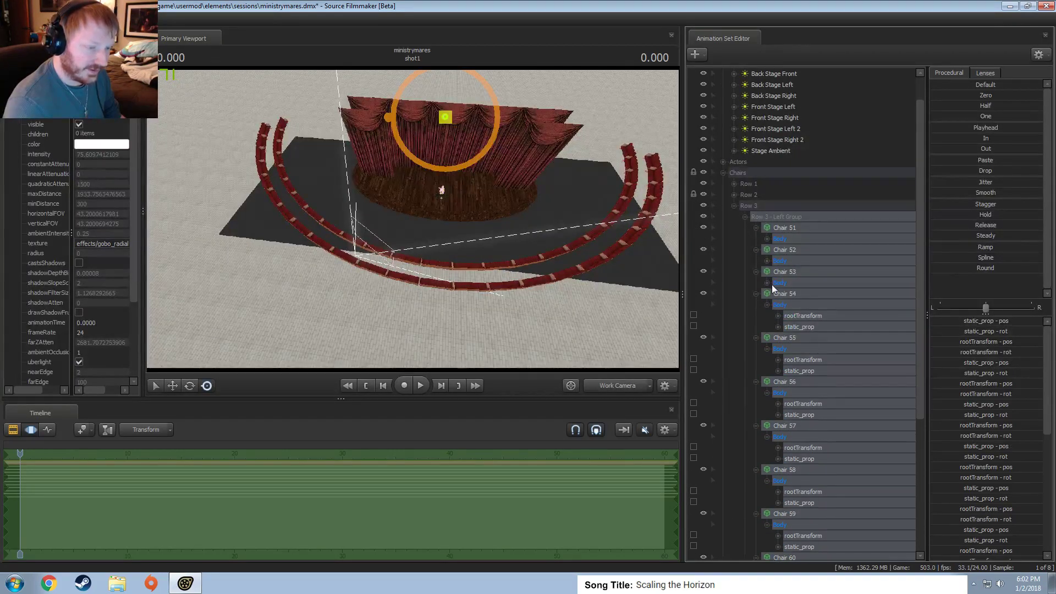
pyautogui.click(767, 283)
pyautogui.click(766, 261)
pyautogui.click(767, 239)
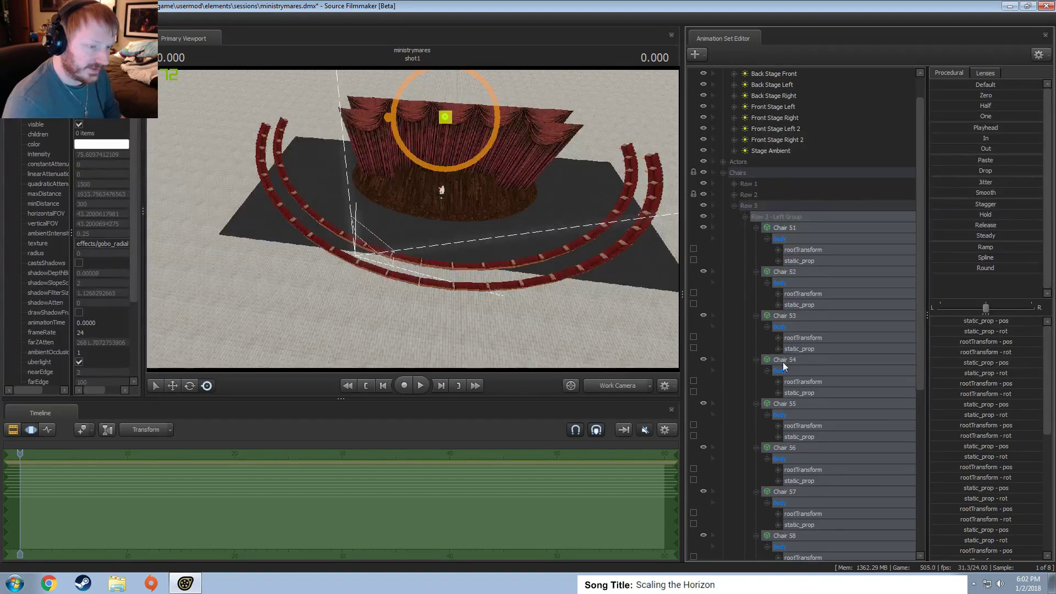
# Select the static_prop bones of all chairs in Row 3 - Left Group, from Chair 62 up to Chair 51.
pyautogui.scroll(-8, 793, 404)
pyautogui.click(797, 480)
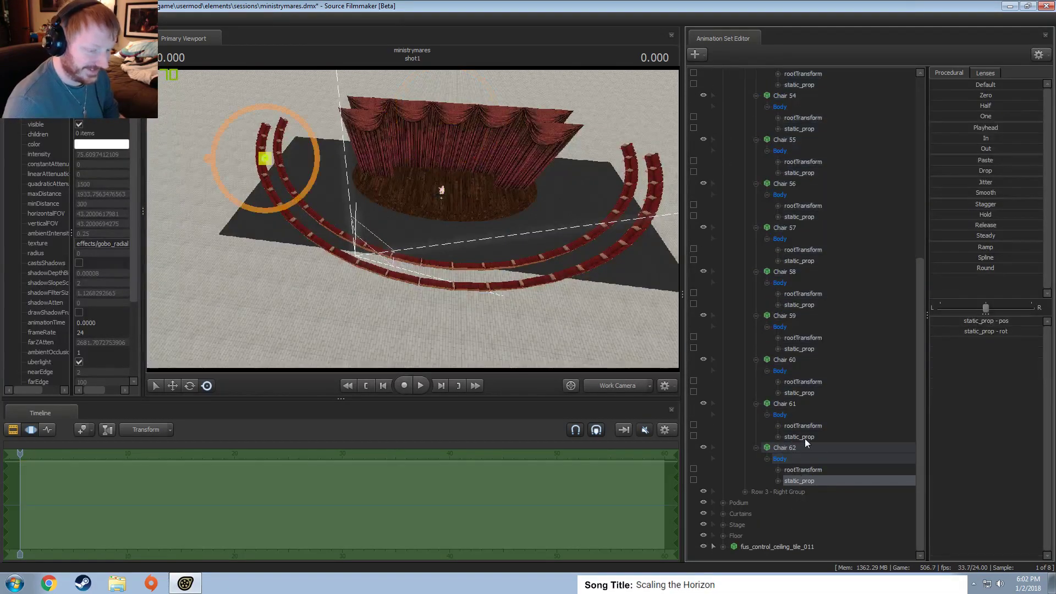
pyautogui.keyDown('ctrl'); pyautogui.click(804, 436); pyautogui.keyUp('ctrl')
pyautogui.moveTo(418, 243)
pyautogui.mouseDown()
pyautogui.moveTo(423, 256)
pyautogui.moveTo(418, 243)
pyautogui.mouseUp()
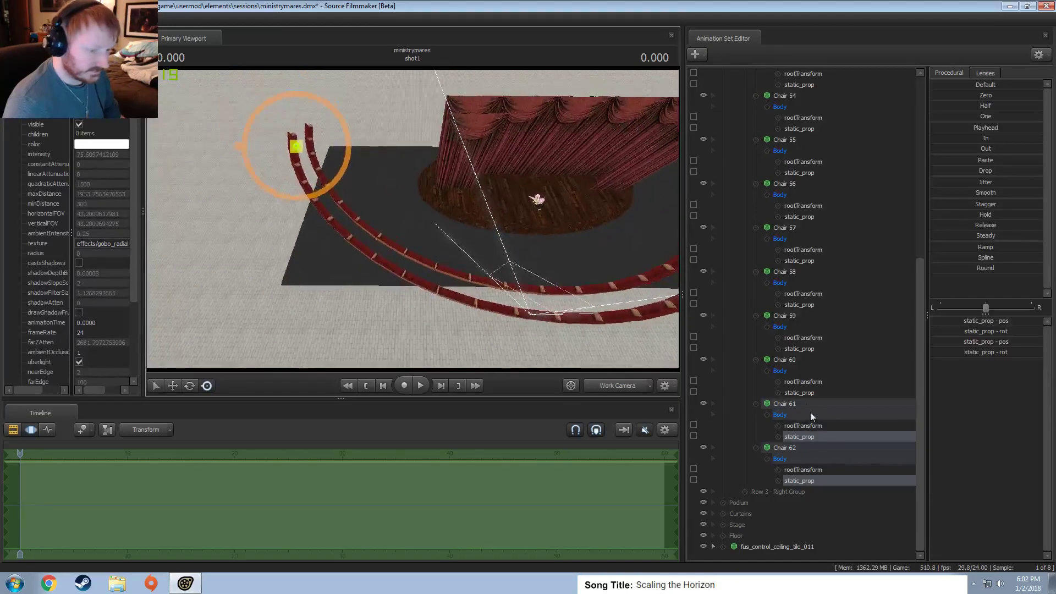
pyautogui.keyDown('ctrl'); pyautogui.click(803, 392); pyautogui.keyUp('ctrl')
pyautogui.keyDown('ctrl'); pyautogui.click(797, 348); pyautogui.keyUp('ctrl')
pyautogui.keyDown('ctrl'); pyautogui.click(796, 305); pyautogui.keyUp('ctrl')
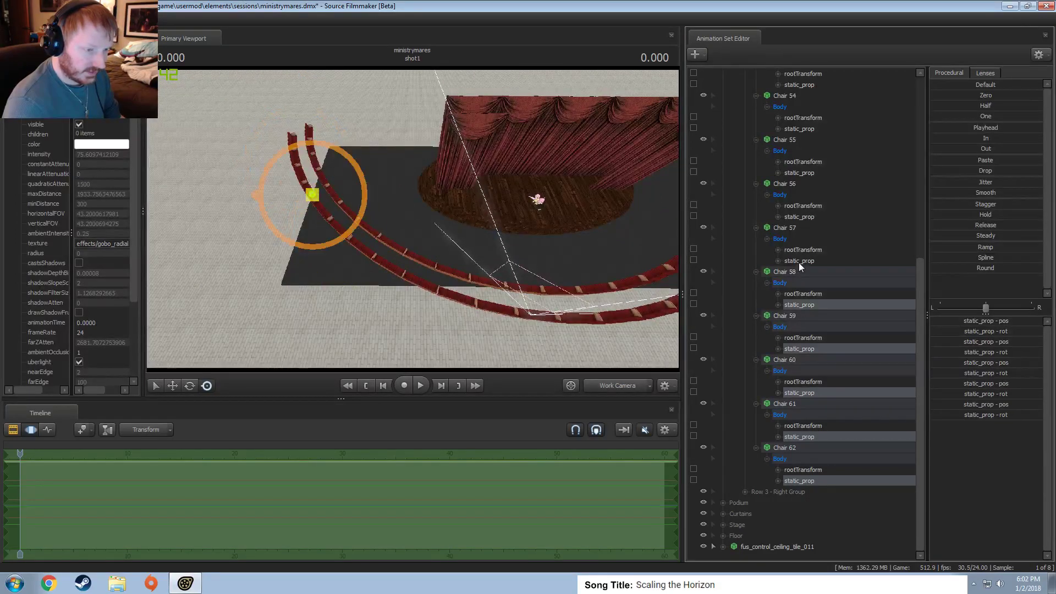
pyautogui.keyDown('ctrl'); pyautogui.click(793, 258); pyautogui.keyUp('ctrl')
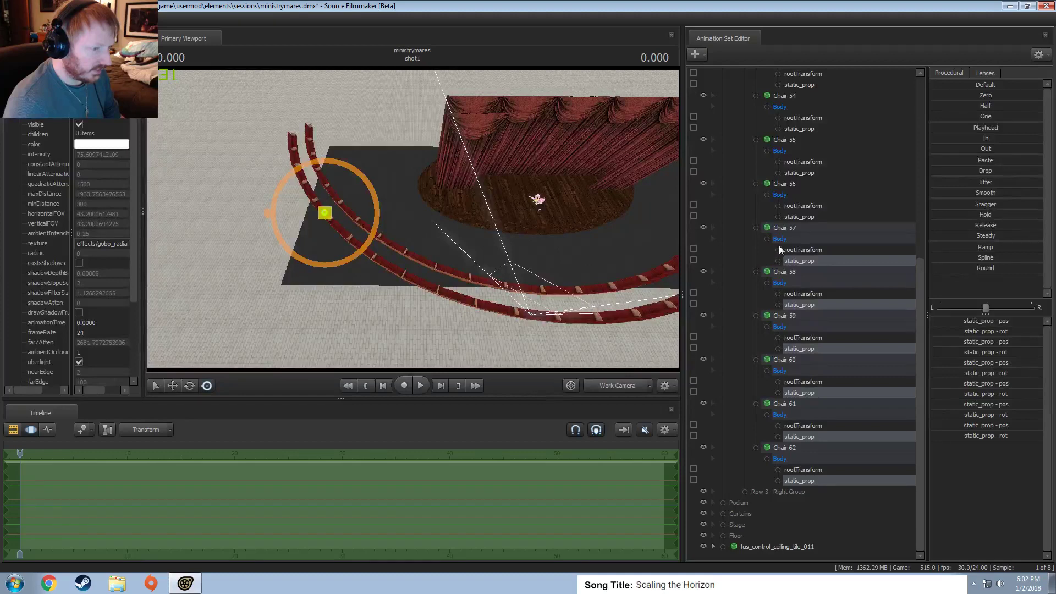
pyautogui.keyDown('ctrl'); pyautogui.click(800, 218); pyautogui.keyUp('ctrl')
pyautogui.keyDown('ctrl'); pyautogui.click(794, 171); pyautogui.keyUp('ctrl')
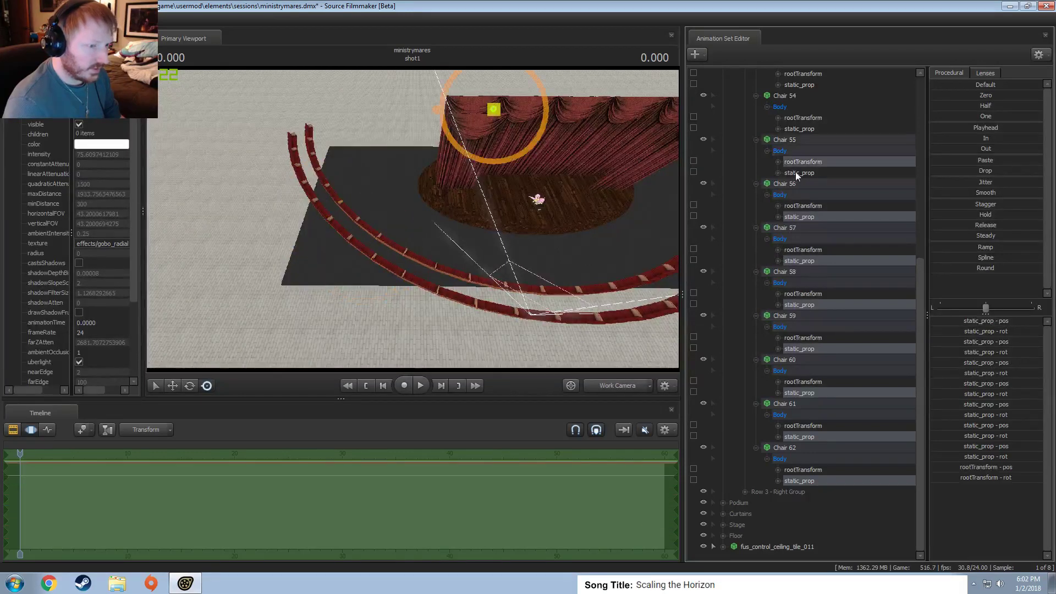
pyautogui.keyDown('ctrl'); pyautogui.click(800, 130); pyautogui.keyUp('ctrl')
pyautogui.scroll(4, 801, 137)
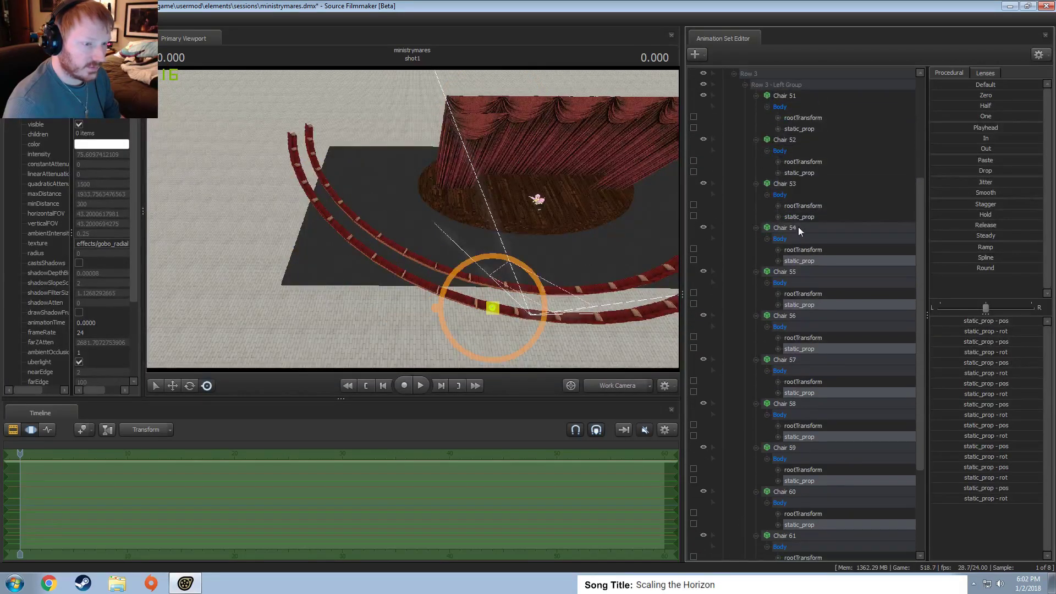
pyautogui.keyDown('ctrl'); pyautogui.click(796, 216); pyautogui.keyUp('ctrl')
pyautogui.keyDown('ctrl'); pyautogui.click(799, 172); pyautogui.keyUp('ctrl')
pyautogui.keyDown('ctrl'); pyautogui.click(798, 128); pyautogui.keyUp('ctrl')
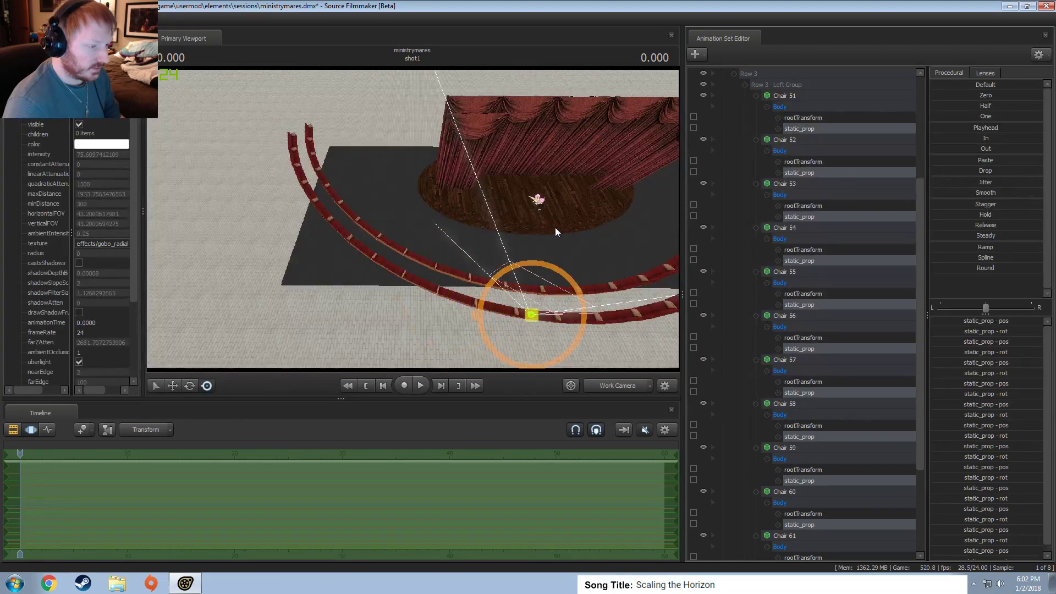
# Set the rotation mode to Local and try rotating the selected static_prop bones of the left group's chairs.
pyautogui.scroll(2, 555, 226)
pyautogui.moveTo(528, 292); pyautogui.dragTo(532, 293)
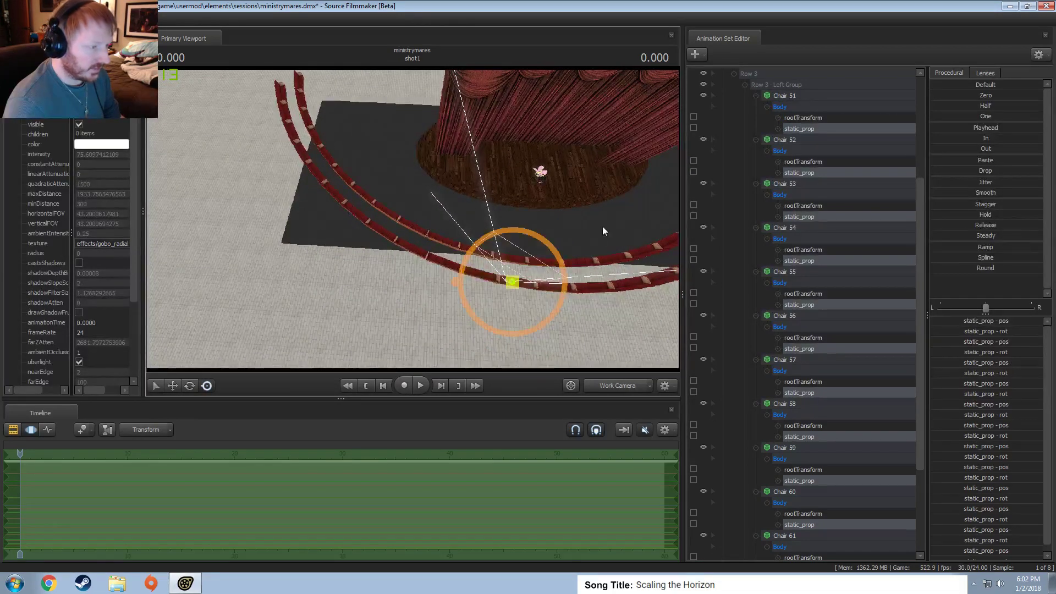
pyautogui.moveTo(602, 225); pyautogui.dragTo(632, 219)
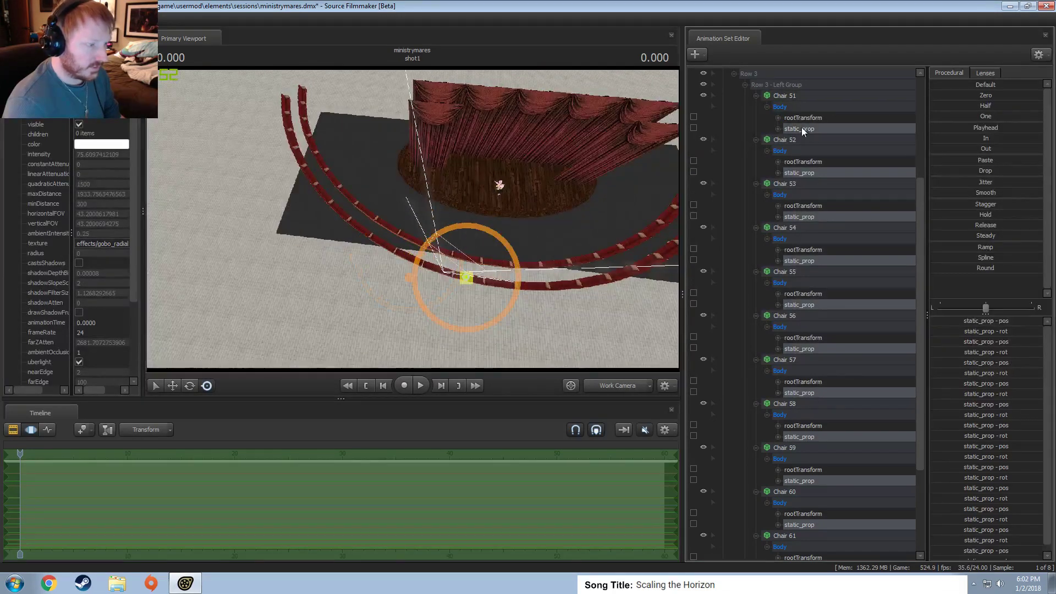
pyautogui.rightClick(439, 298)
pyautogui.moveTo(474, 322)
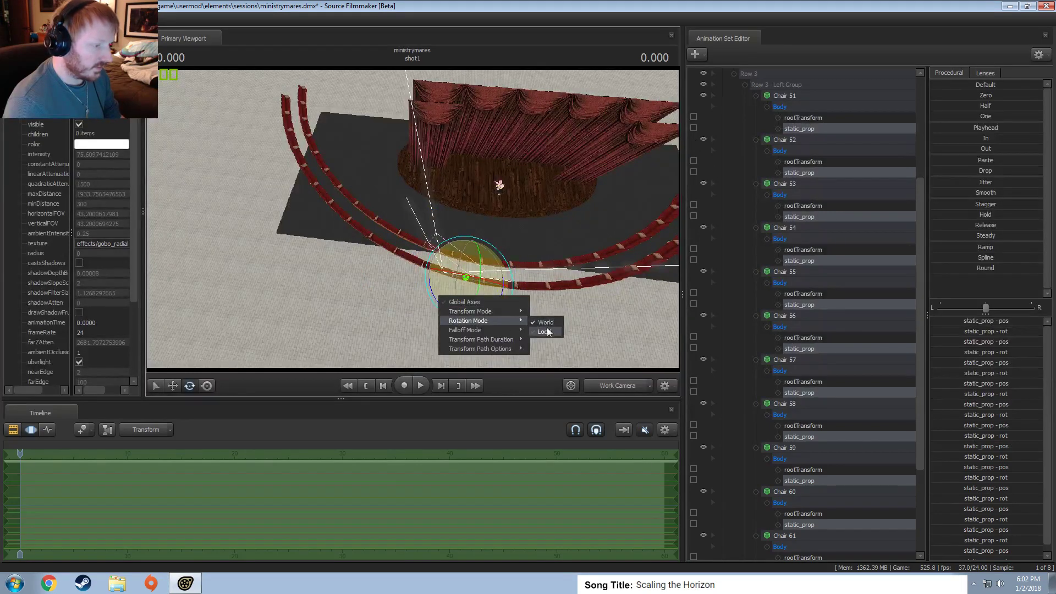
pyautogui.click(549, 332)
pyautogui.moveTo(443, 295)
pyautogui.mouseDown()
pyautogui.moveTo(445, 307)
pyautogui.moveTo(440, 302)
pyautogui.mouseUp()
# Switch the rotation mode back to World and try rotating the selected static_prop bones again.
pyautogui.rightClick(475, 303)
pyautogui.moveTo(490, 325)
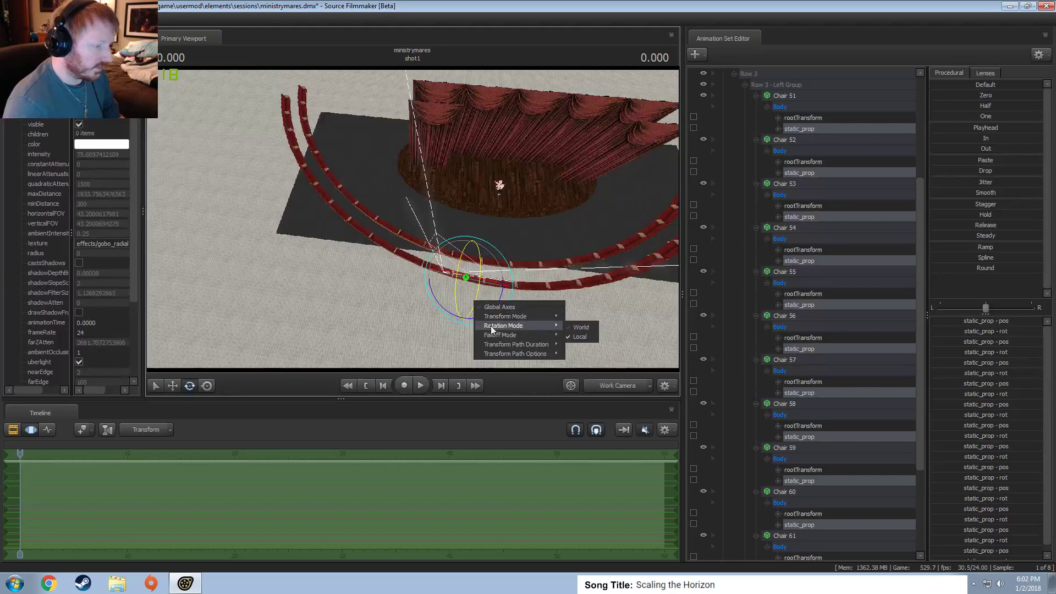
pyautogui.click(581, 327)
pyautogui.moveTo(455, 313); pyautogui.dragTo(452, 315)
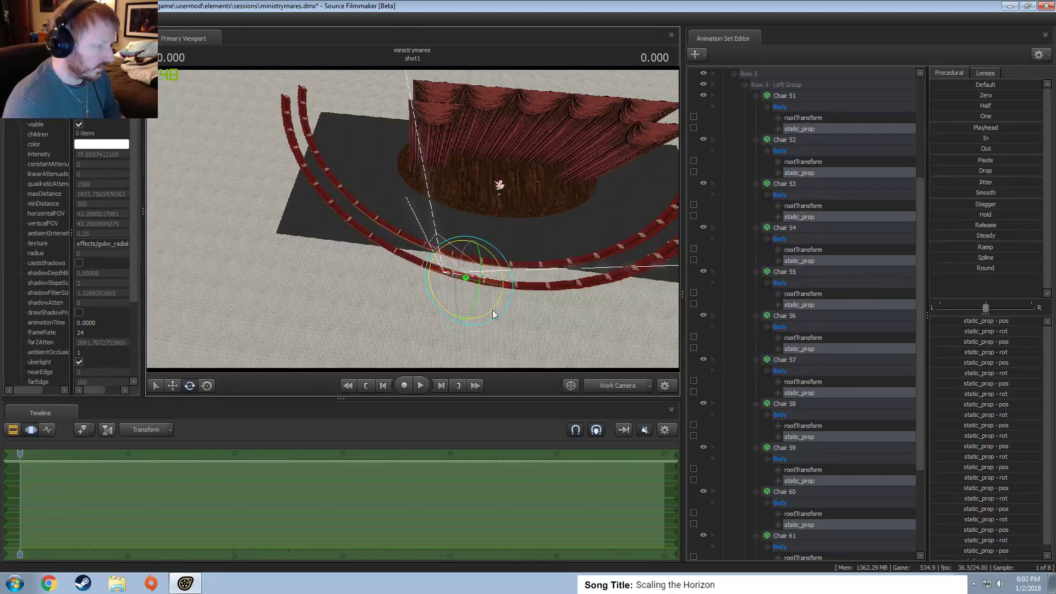
pyautogui.moveTo(535, 270); pyautogui.dragTo(427, 199)
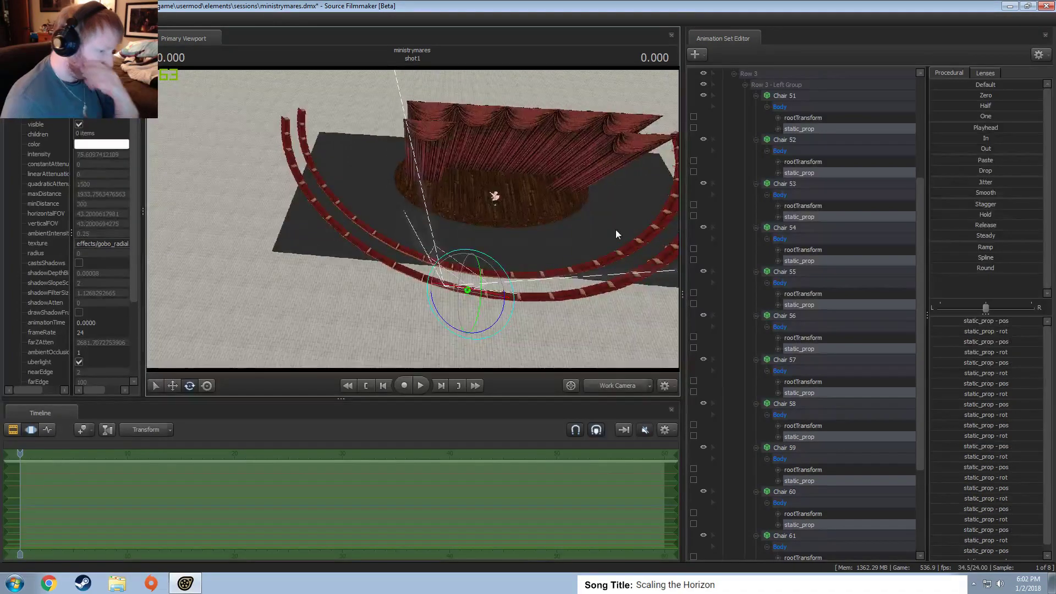
pyautogui.moveTo(640, 197); pyautogui.dragTo(692, 154)
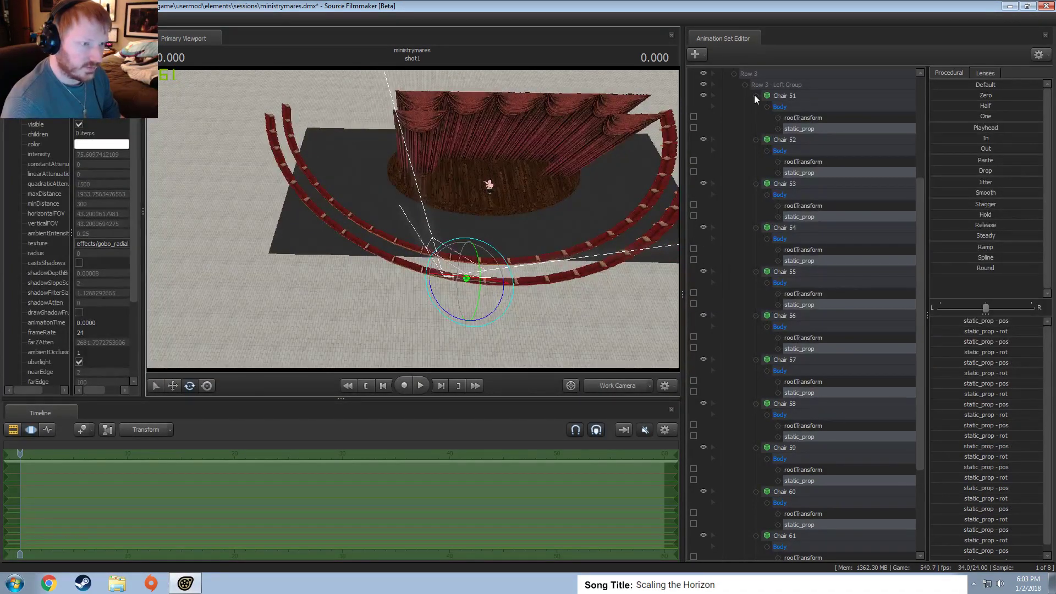
# Collapse the left group, select all of Row 3 and move it away from the stage, behind Row 2.
pyautogui.click(744, 85)
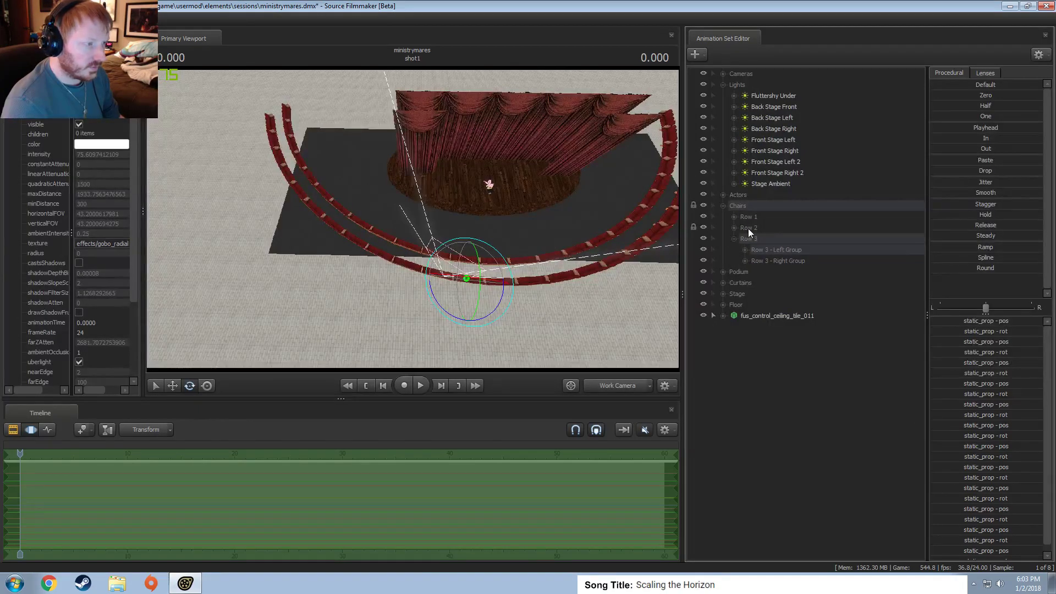
pyautogui.moveTo(407, 219); pyautogui.dragTo(853, 350)
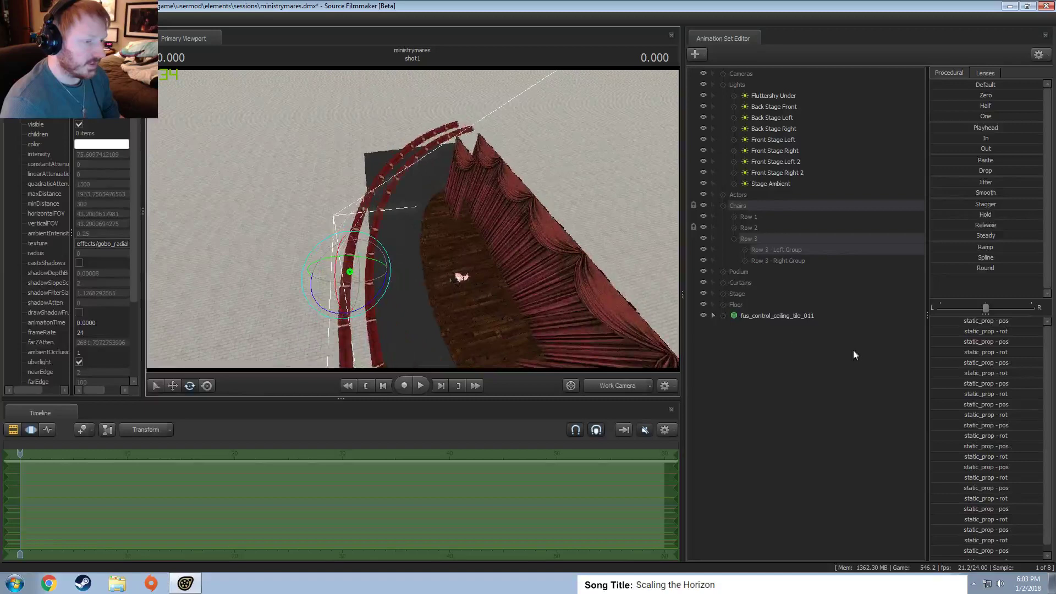
pyautogui.click(750, 227)
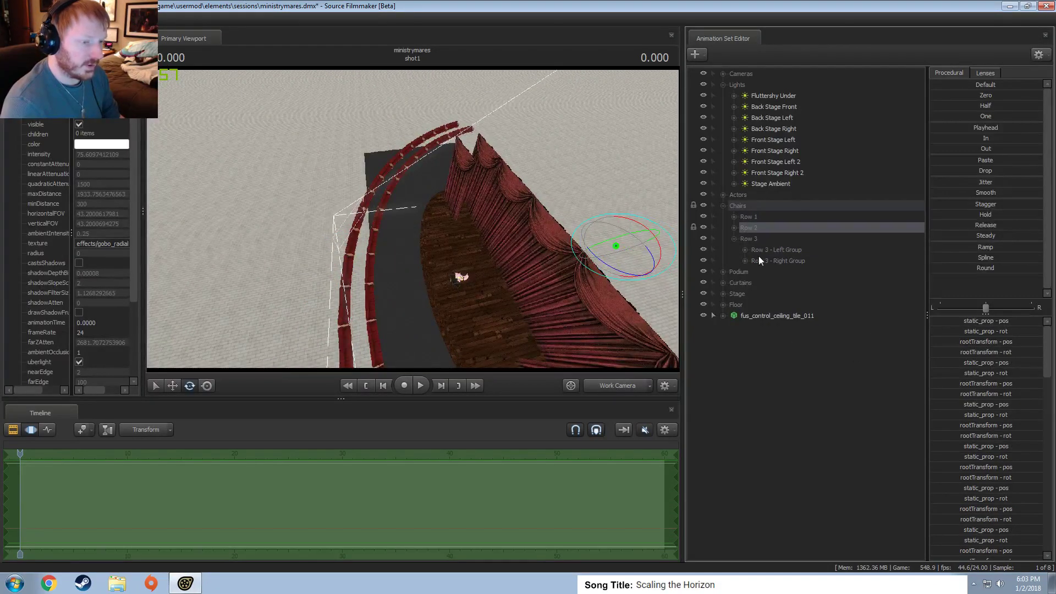
pyautogui.moveTo(756, 249); pyautogui.dragTo(761, 258)
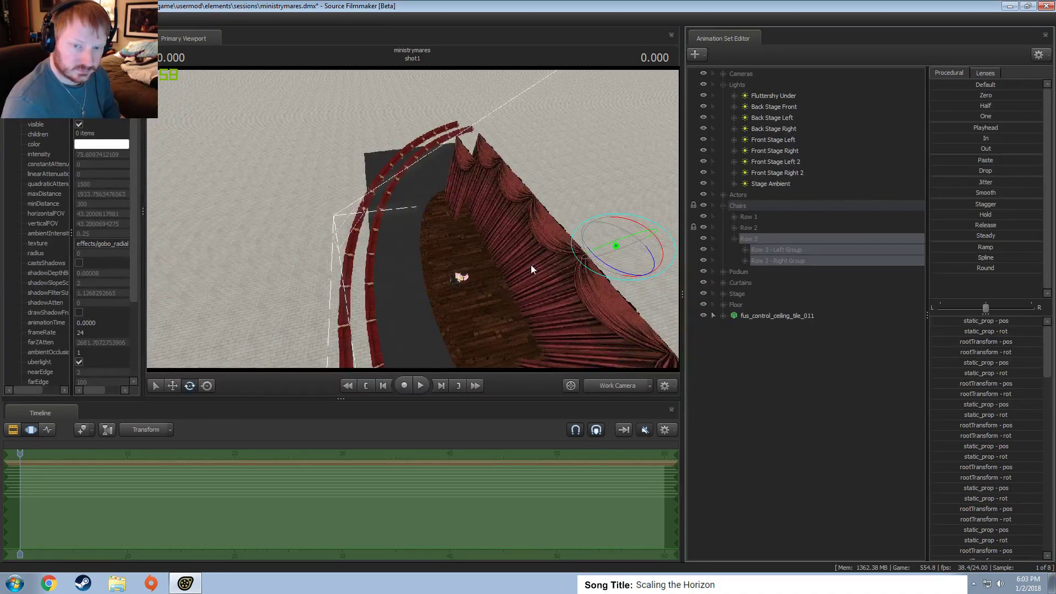
pyautogui.moveTo(523, 261); pyautogui.dragTo(502, 238)
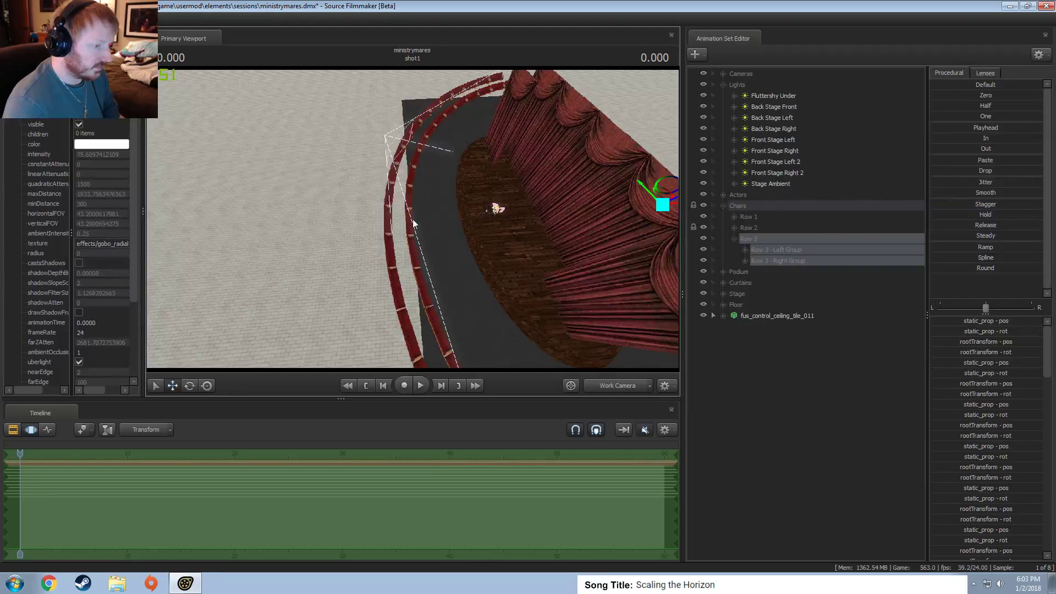
pyautogui.moveTo(412, 220); pyautogui.dragTo(426, 231)
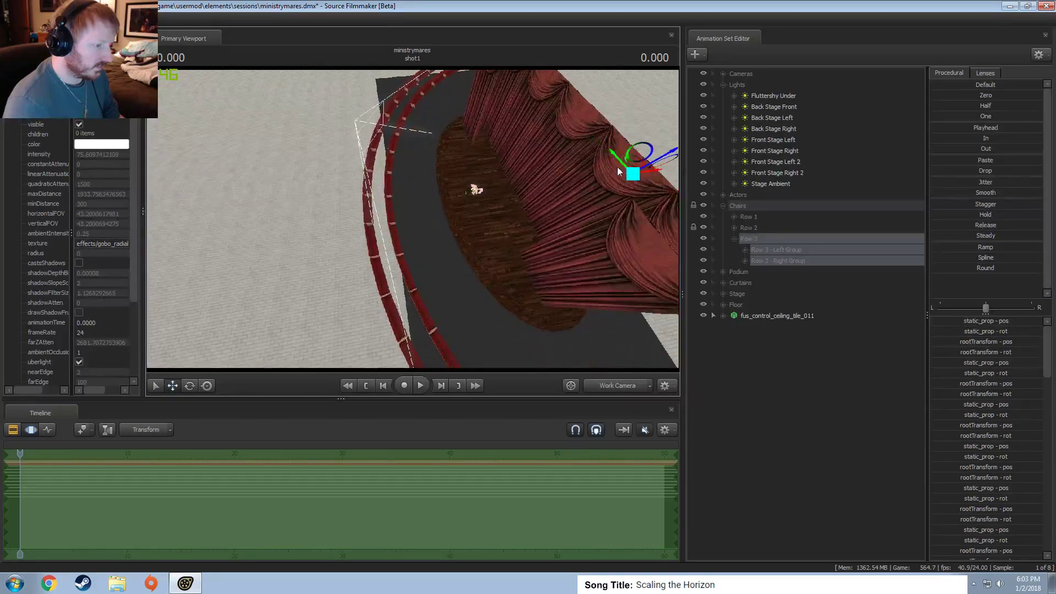
pyautogui.moveTo(654, 177); pyautogui.dragTo(636, 176)
pyautogui.moveTo(473, 238); pyautogui.dragTo(486, 242)
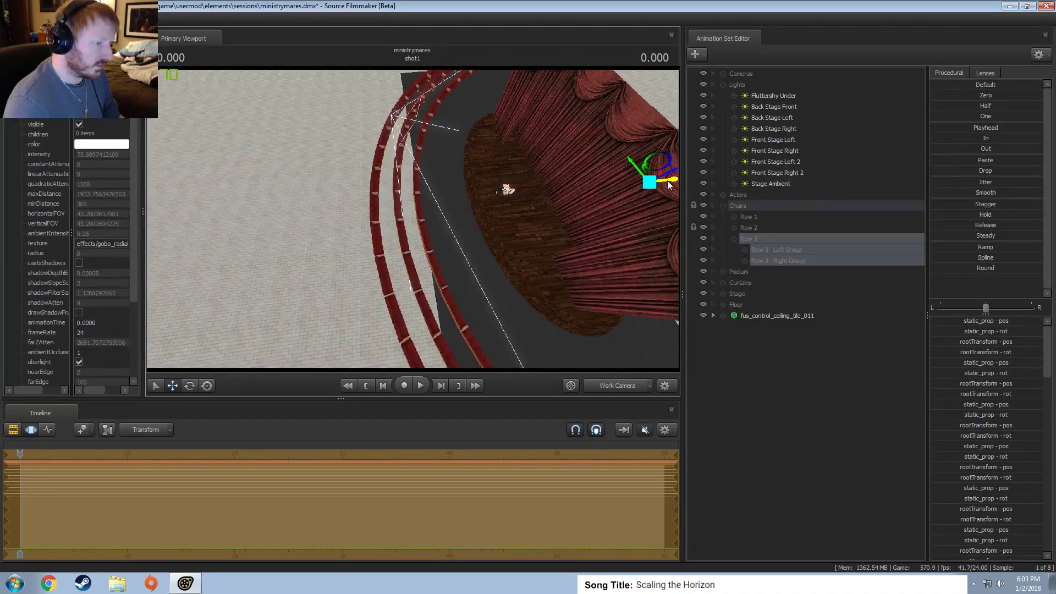
pyautogui.moveTo(569, 225); pyautogui.dragTo(665, 224)
# Select the static_prop bones of Chair 51 through Chair 62 in Row 3 - Left Group, reselecting Chair 51's bone last as the pivot.
pyautogui.click(745, 250)
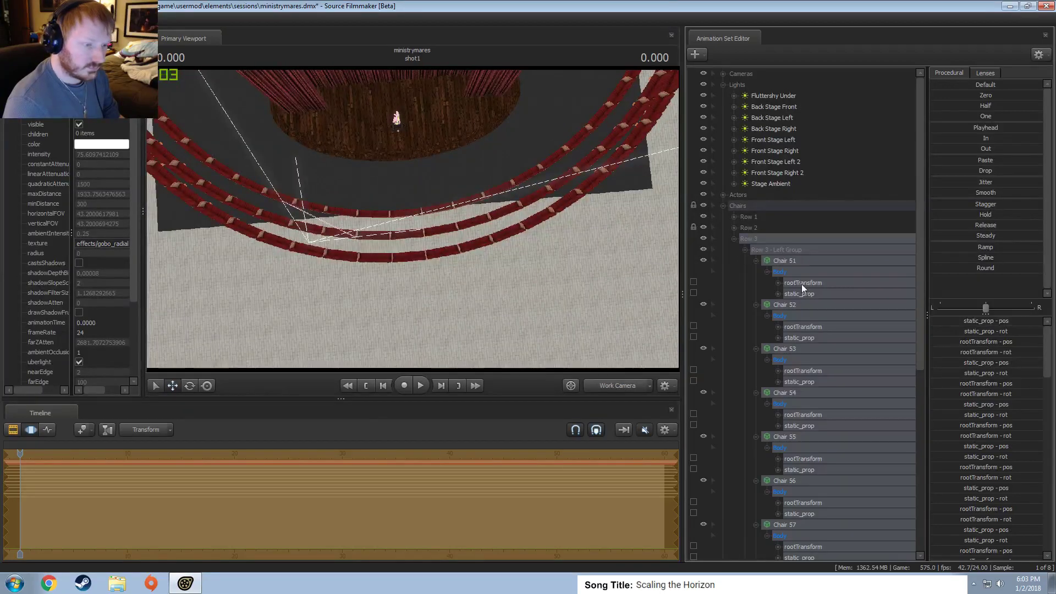
pyautogui.click(801, 292)
pyautogui.scroll(-2, 805, 326)
pyautogui.keyDown('ctrl'); pyautogui.click(801, 272); pyautogui.keyUp('ctrl')
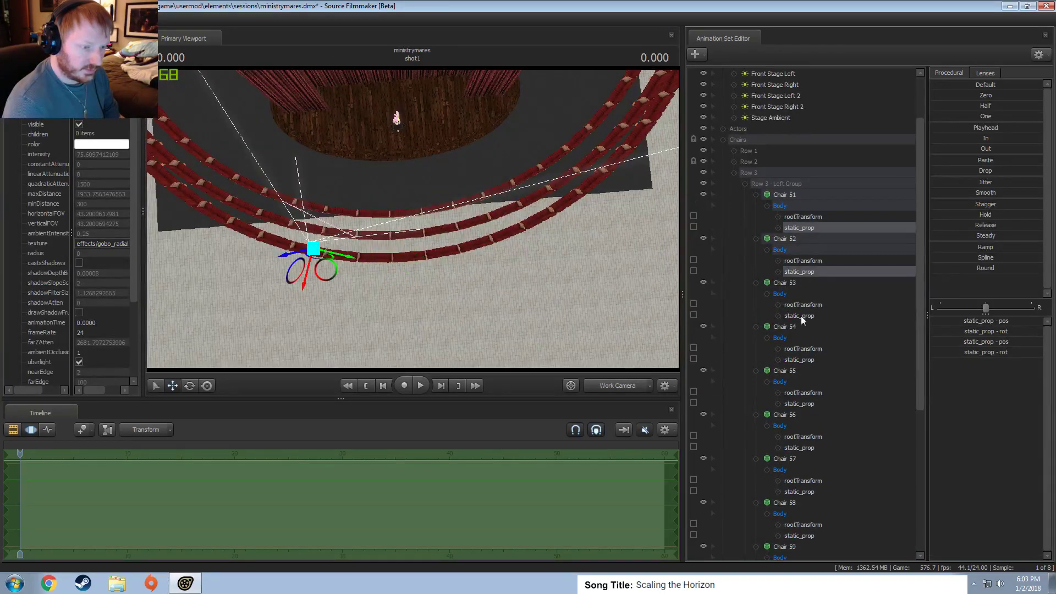
pyautogui.keyDown('ctrl'); pyautogui.click(801, 316); pyautogui.keyUp('ctrl')
pyautogui.scroll(-4, 801, 275)
pyautogui.keyDown('ctrl'); pyautogui.click(804, 228); pyautogui.keyUp('ctrl')
pyautogui.keyDown('ctrl'); pyautogui.click(800, 272); pyautogui.keyUp('ctrl')
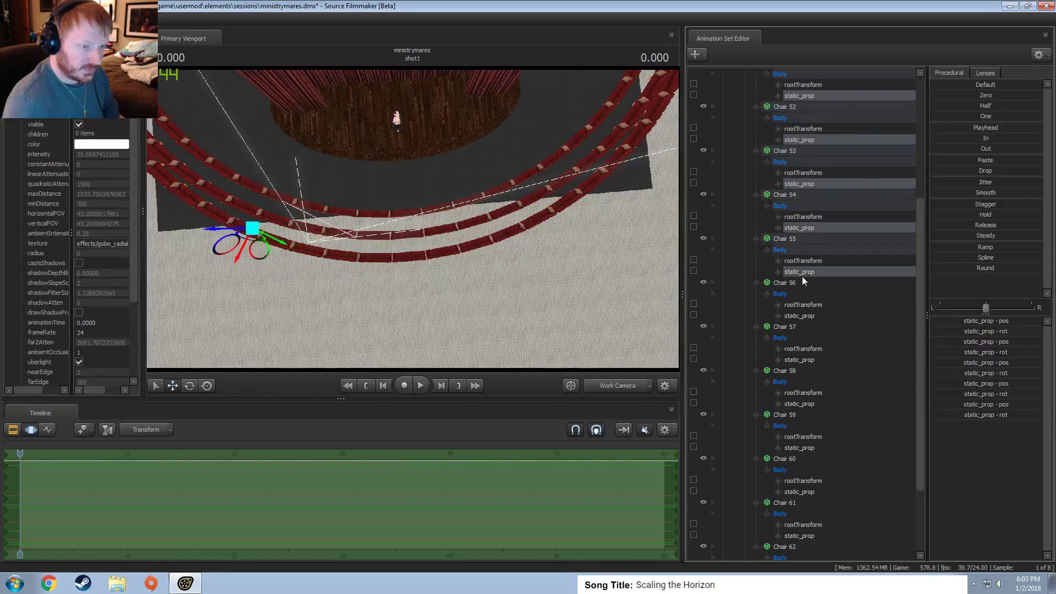
pyautogui.keyDown('ctrl'); pyautogui.click(802, 317); pyautogui.keyUp('ctrl')
pyautogui.keyDown('ctrl'); pyautogui.click(797, 359); pyautogui.keyUp('ctrl')
pyautogui.scroll(-3, 796, 354)
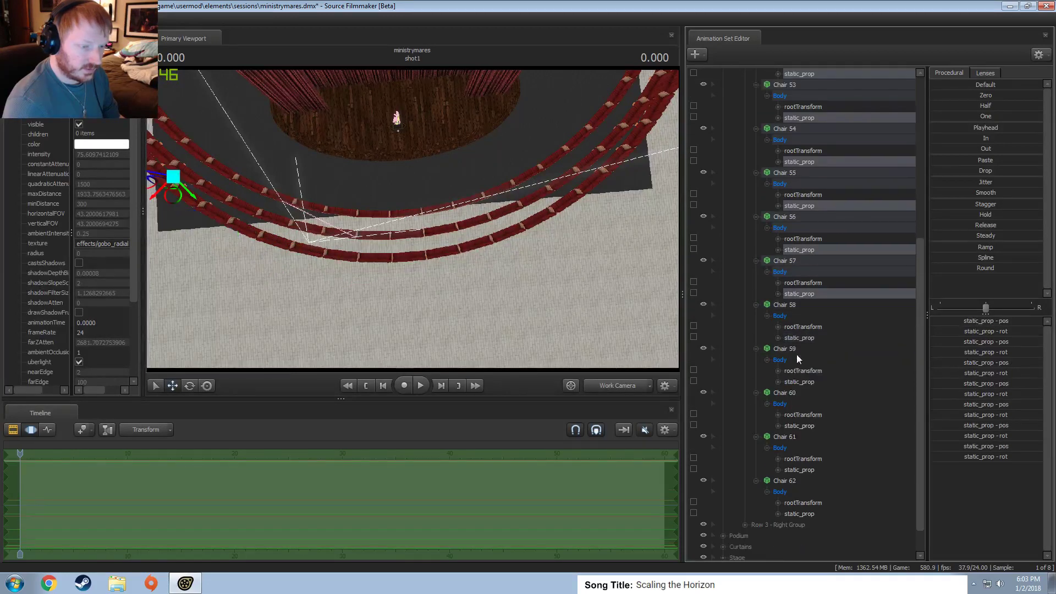
pyautogui.keyDown('ctrl'); pyautogui.click(804, 305); pyautogui.keyUp('ctrl')
pyautogui.keyDown('ctrl'); pyautogui.click(796, 349); pyautogui.keyUp('ctrl')
pyautogui.keyDown('ctrl'); pyautogui.click(795, 393); pyautogui.keyUp('ctrl')
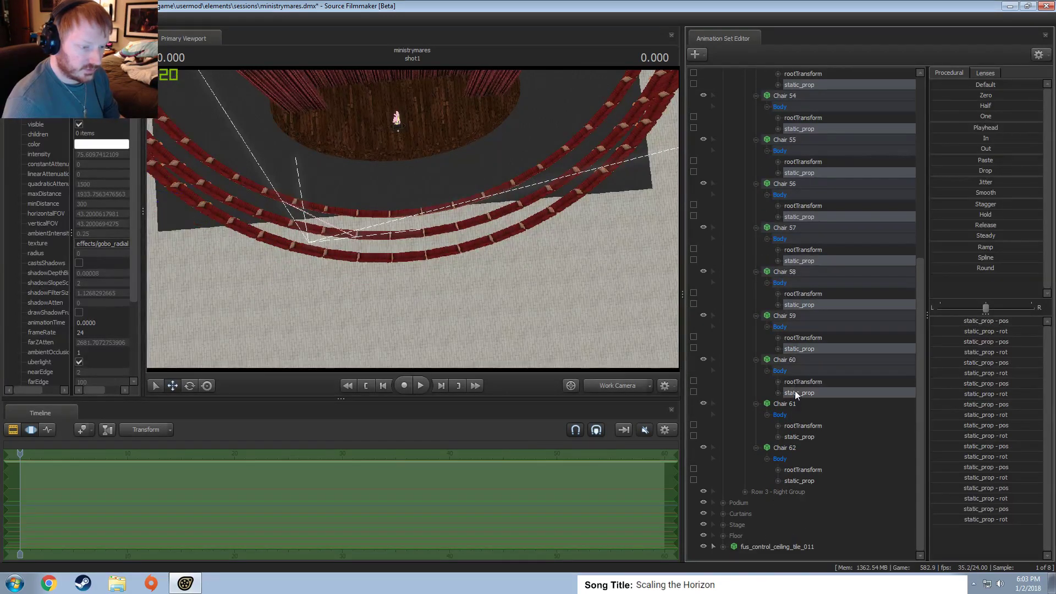
pyautogui.keyDown('ctrl'); pyautogui.click(803, 436); pyautogui.keyUp('ctrl')
pyautogui.keyDown('ctrl'); pyautogui.click(795, 480); pyautogui.keyUp('ctrl')
pyautogui.moveTo(545, 254); pyautogui.dragTo(572, 236)
pyautogui.scroll(7, 791, 183)
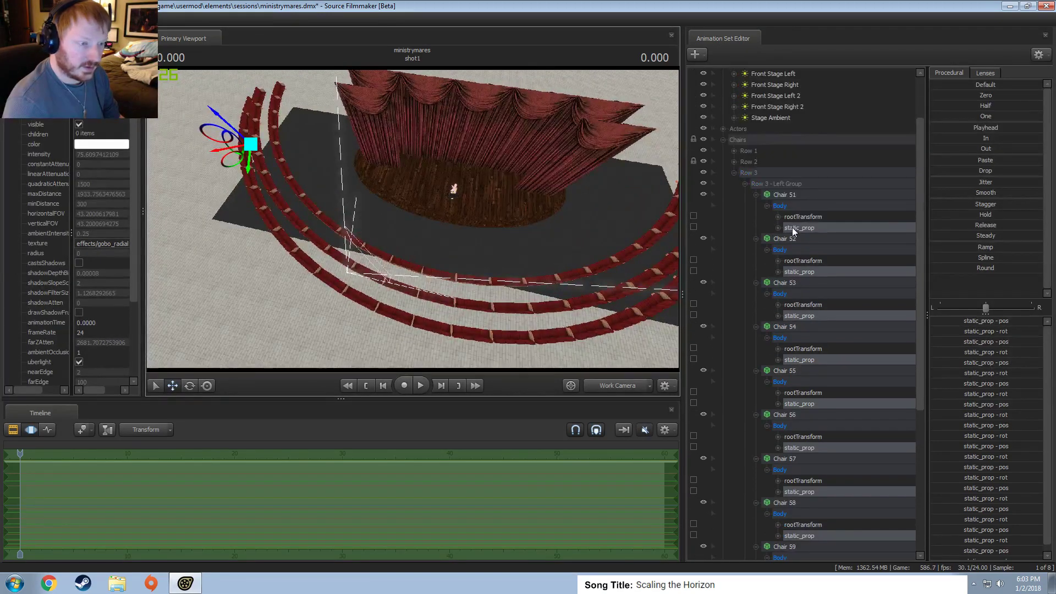
pyautogui.keyDown('ctrl'); pyautogui.click(792, 229); pyautogui.keyUp('ctrl')
pyautogui.keyDown('ctrl'); pyautogui.click(803, 228); pyautogui.keyUp('ctrl')
# Rotate the selected left-group bones about Chair 51 so the outer end of the row swings away from Row 2.
pyautogui.moveTo(423, 211)
pyautogui.mouseDown()
pyautogui.moveTo(426, 233)
pyautogui.moveTo(420, 227)
pyautogui.mouseUp()
pyautogui.press('e')
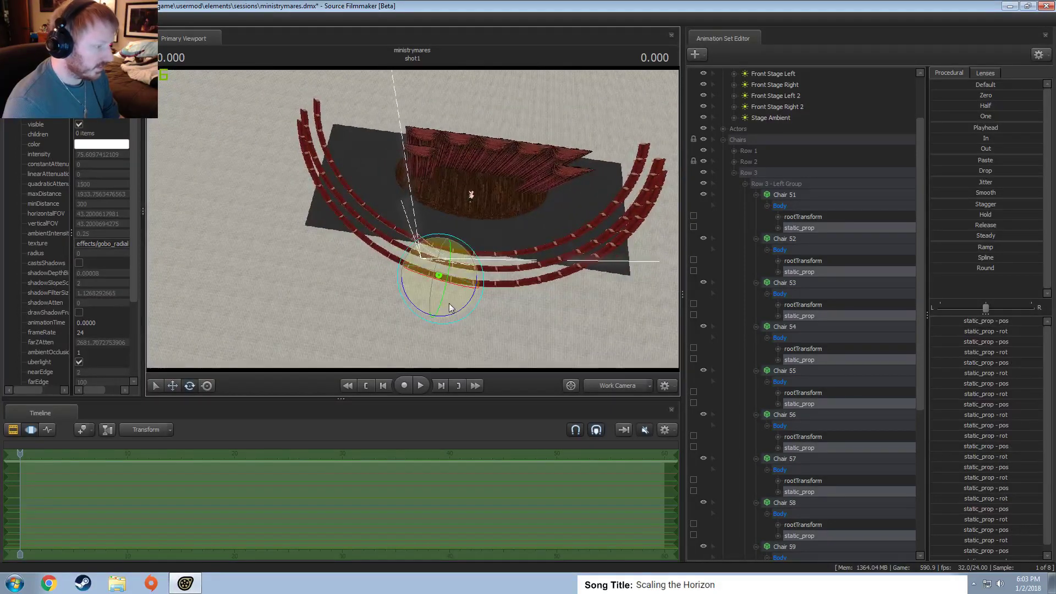
pyautogui.moveTo(449, 306); pyautogui.dragTo(517, 309, button='middle')
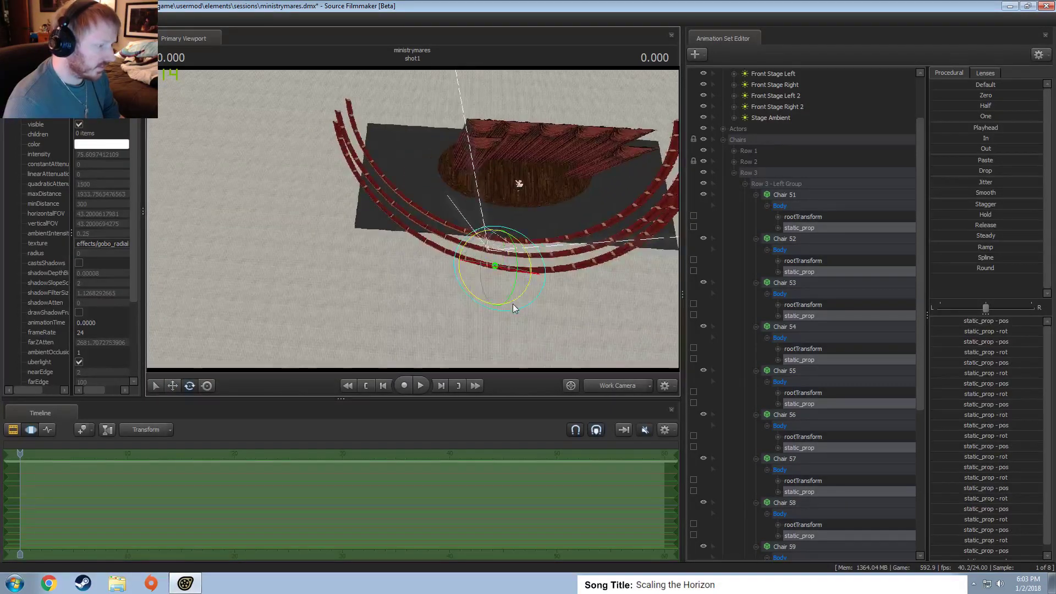
pyautogui.moveTo(515, 308); pyautogui.dragTo(443, 338)
pyautogui.press('w')
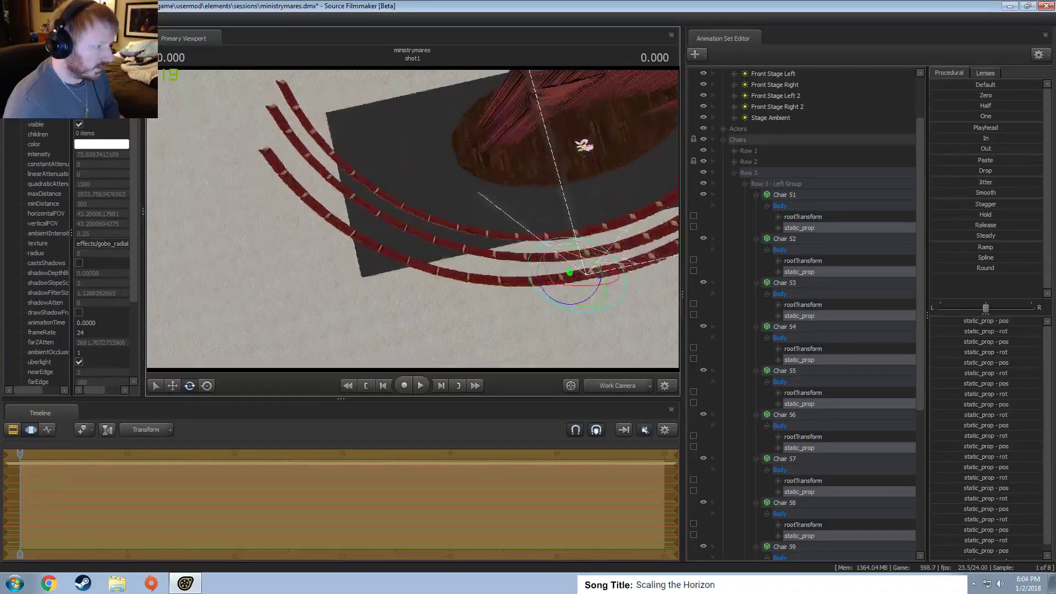
pyautogui.press('s')
pyautogui.moveTo(412, 219)
pyautogui.mouseDown()
pyautogui.moveTo(413, 230)
pyautogui.moveTo(413, 221)
pyautogui.mouseUp()
pyautogui.press('w')
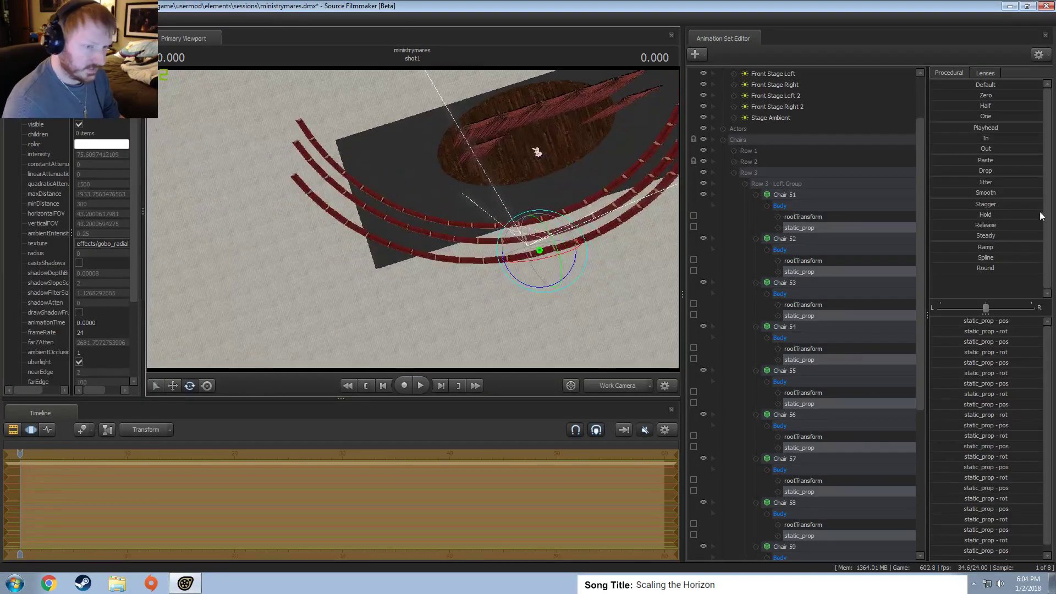
pyautogui.moveTo(985, 168)
pyautogui.mouseDown()
pyautogui.moveTo(1032, 168)
pyautogui.moveTo(966, 170)
pyautogui.mouseUp()
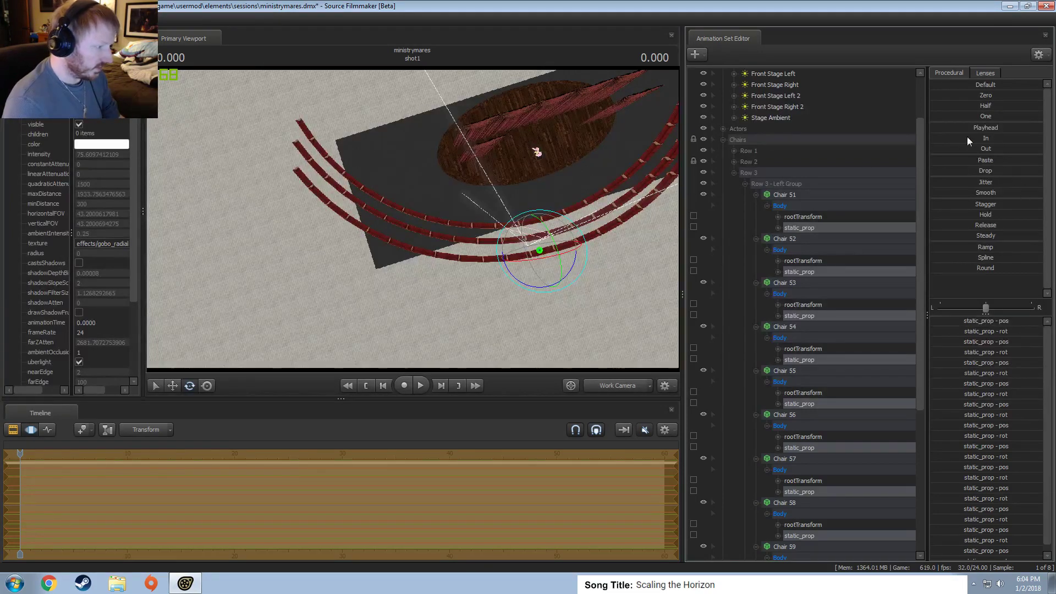
pyautogui.hotkey('ctrl', 's')
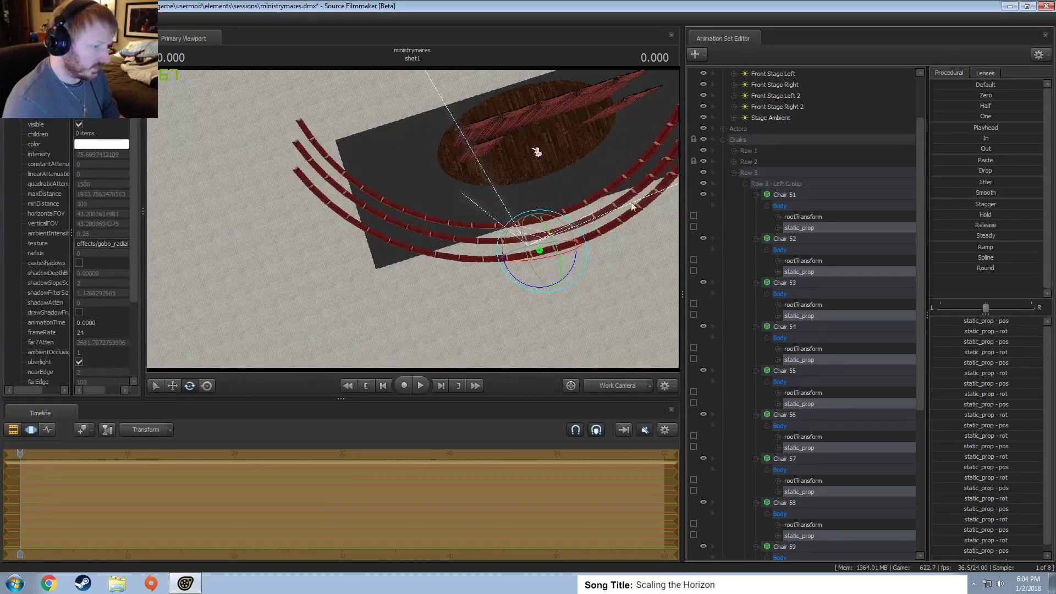
pyautogui.moveTo(605, 270); pyautogui.dragTo(423, 263)
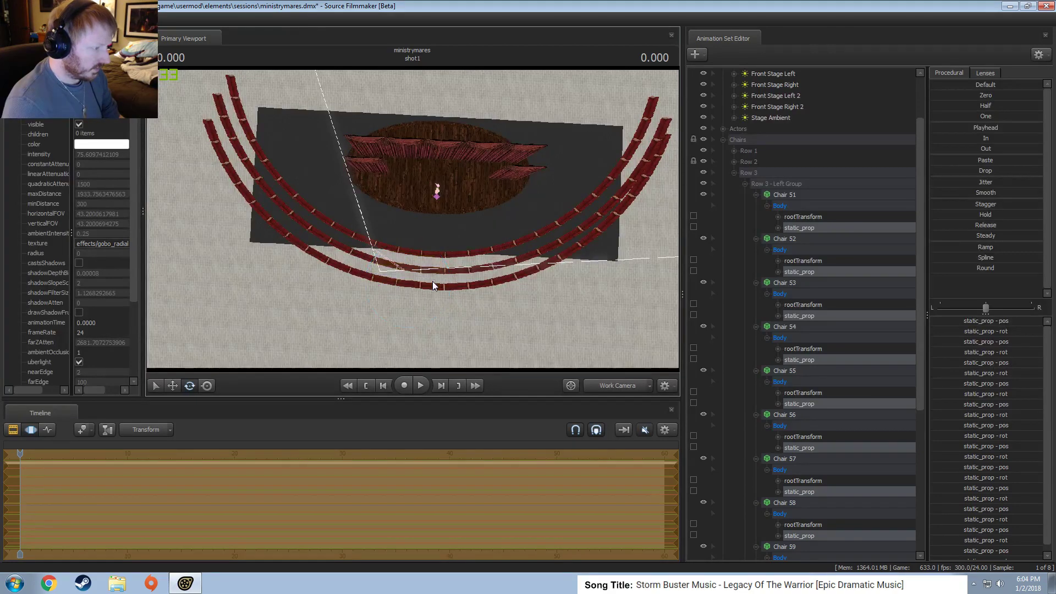
# Collapse Row 3 - Left Group, then expand Row 3 - Right Group and each of its chairs from Chair 75 up to Chair 63.
pyautogui.click(781, 193)
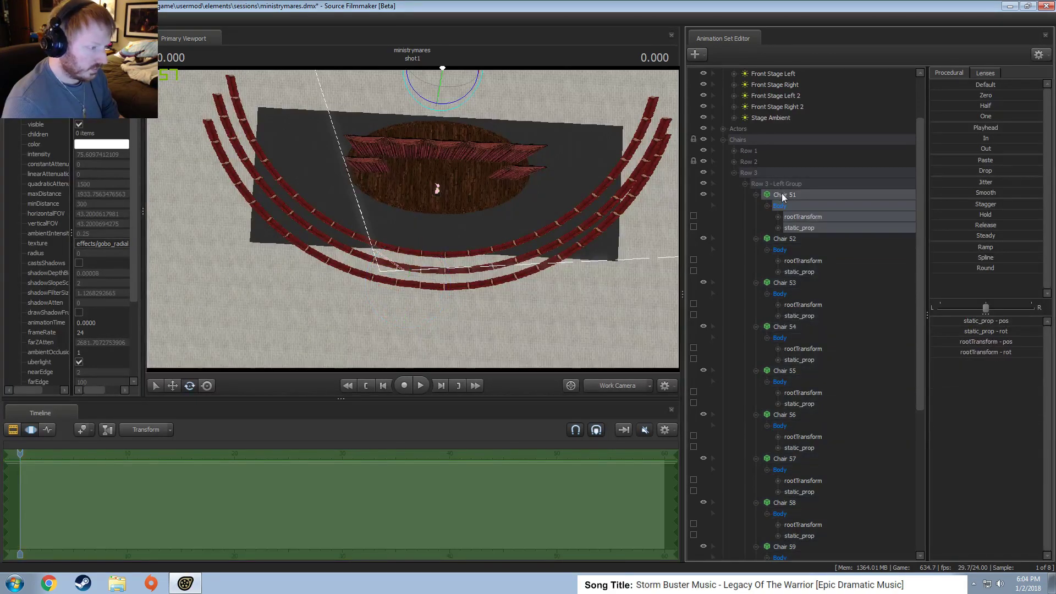
pyautogui.click(745, 184)
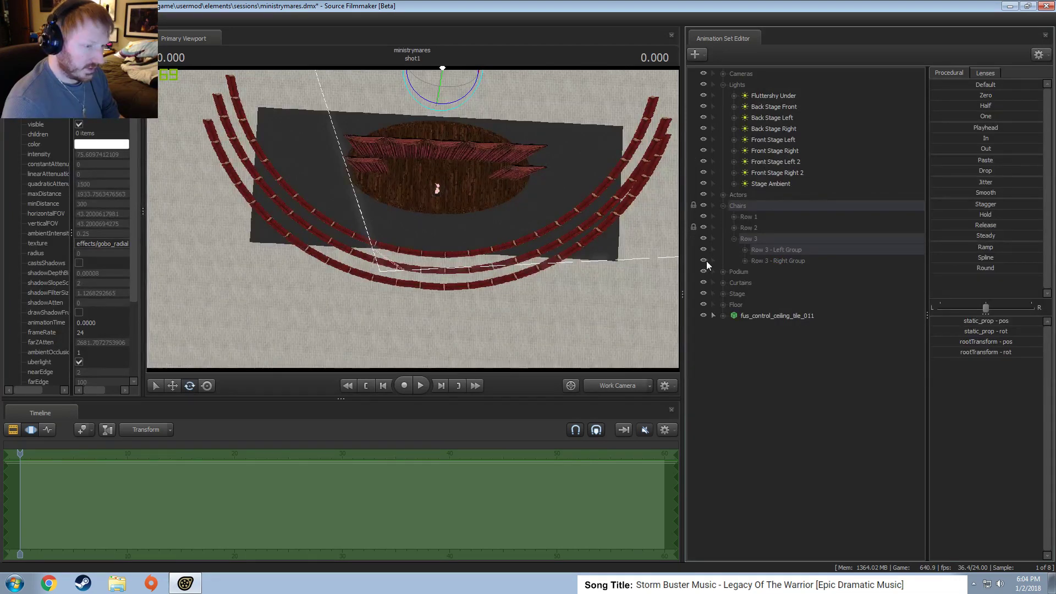
pyautogui.click(744, 260)
pyautogui.click(755, 403)
pyautogui.click(768, 392)
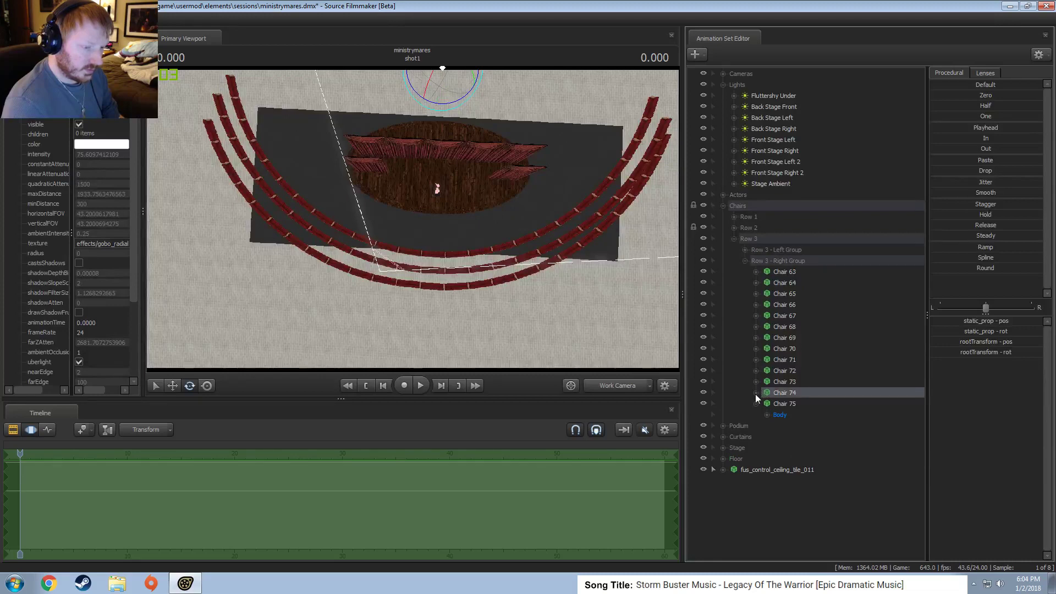
pyautogui.click(755, 393)
pyautogui.click(756, 382)
pyautogui.click(755, 370)
pyautogui.click(755, 359)
pyautogui.click(755, 349)
pyautogui.click(756, 338)
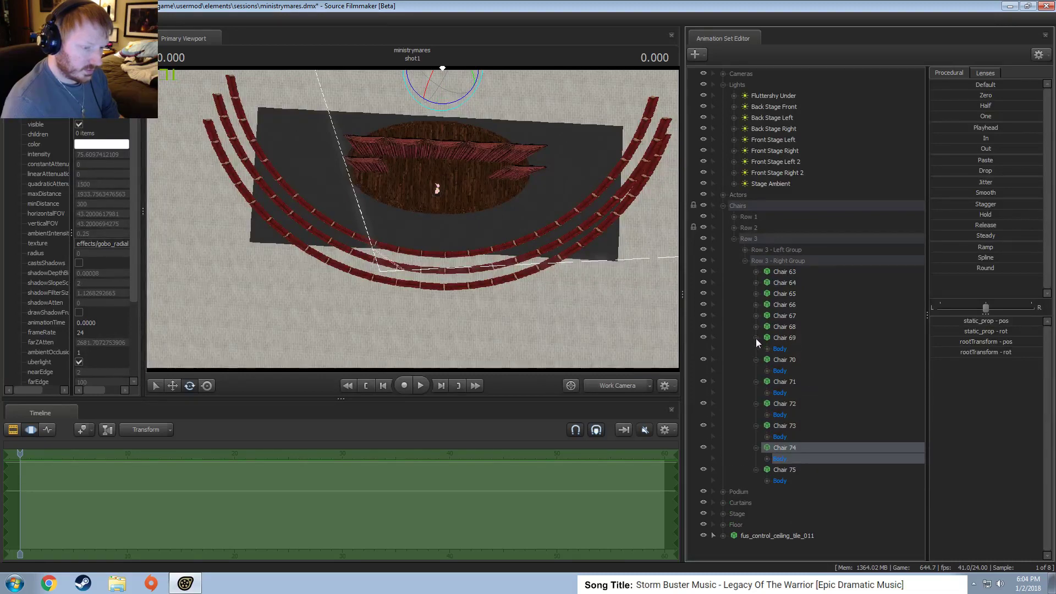
pyautogui.click(756, 327)
pyautogui.click(755, 316)
pyautogui.click(755, 304)
pyautogui.click(756, 294)
pyautogui.click(756, 282)
pyautogui.click(755, 272)
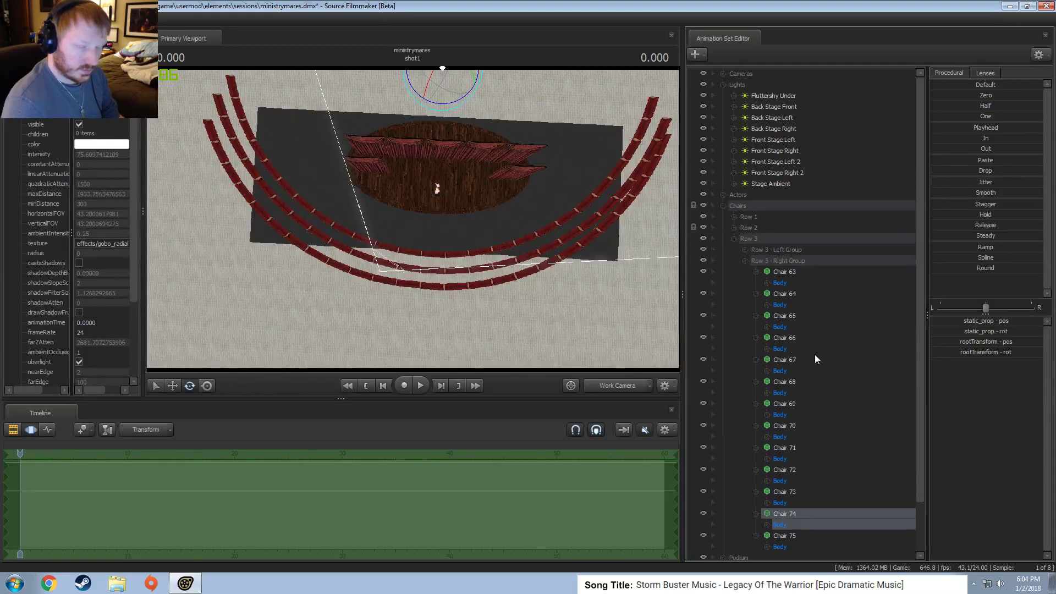
# Expand the Body entries of Chair 75 up to Chair 63 in Row 3 - Right Group to list their bones.
pyautogui.scroll(-2, 815, 405)
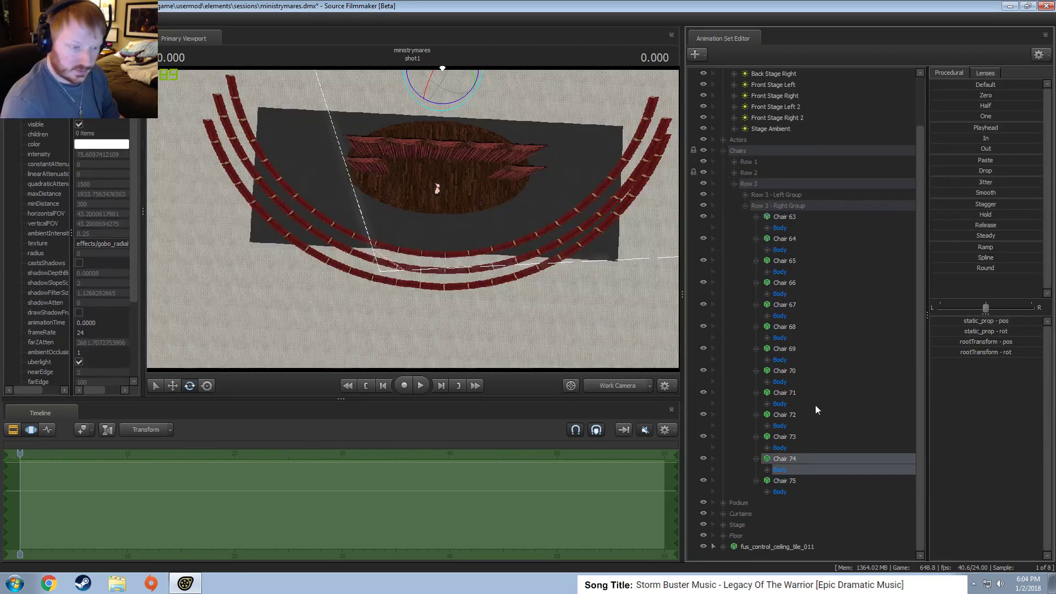
pyautogui.click(767, 492)
pyautogui.click(767, 470)
pyautogui.click(767, 448)
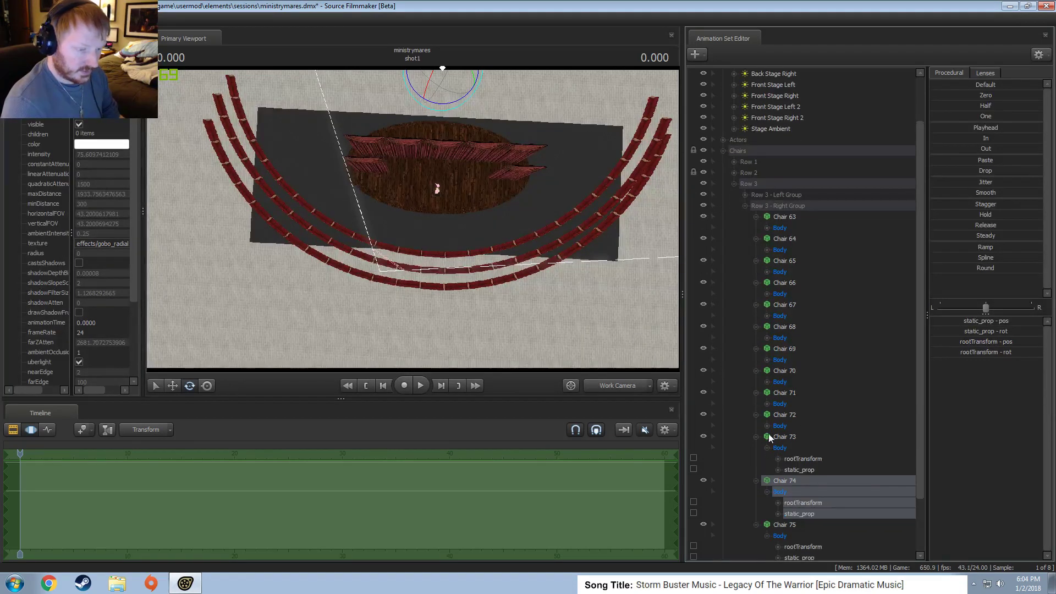
pyautogui.click(766, 426)
pyautogui.click(767, 403)
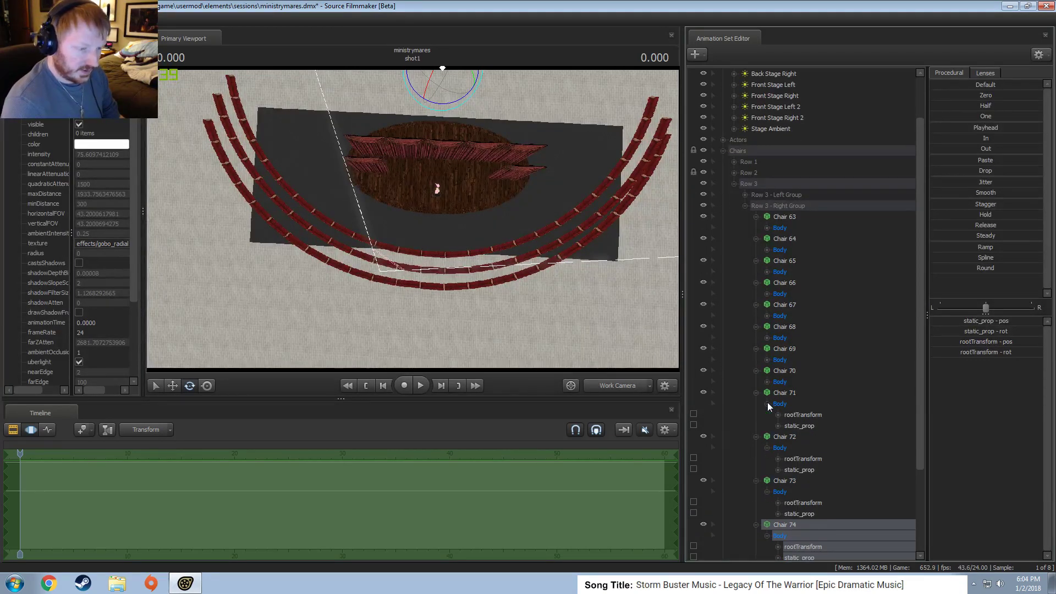
pyautogui.click(767, 382)
pyautogui.click(767, 359)
pyautogui.click(767, 338)
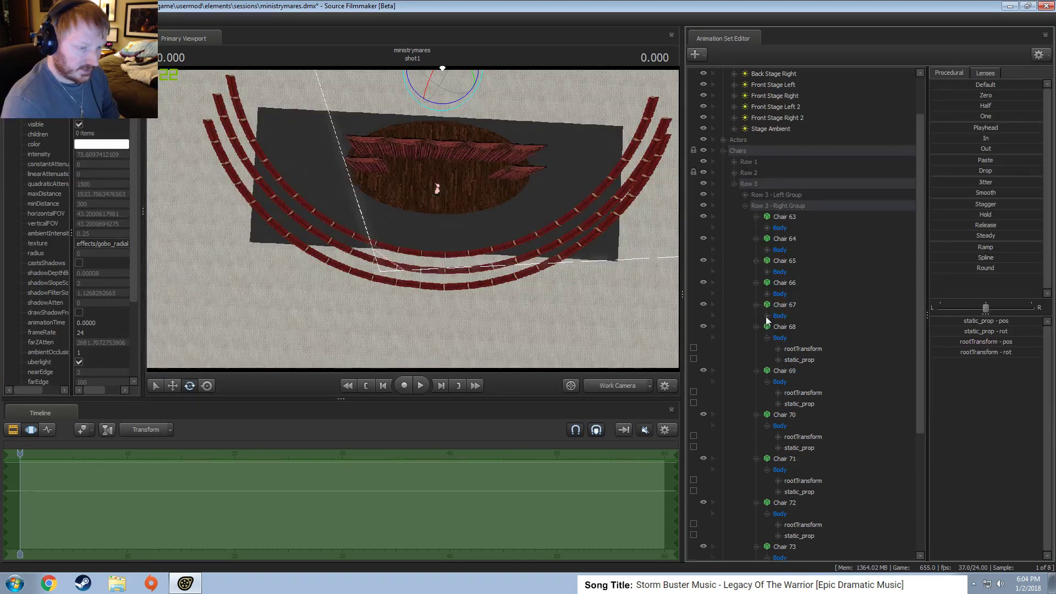
pyautogui.click(766, 315)
pyautogui.click(767, 294)
pyautogui.click(767, 272)
pyautogui.click(767, 249)
pyautogui.scroll(-8, 821, 495)
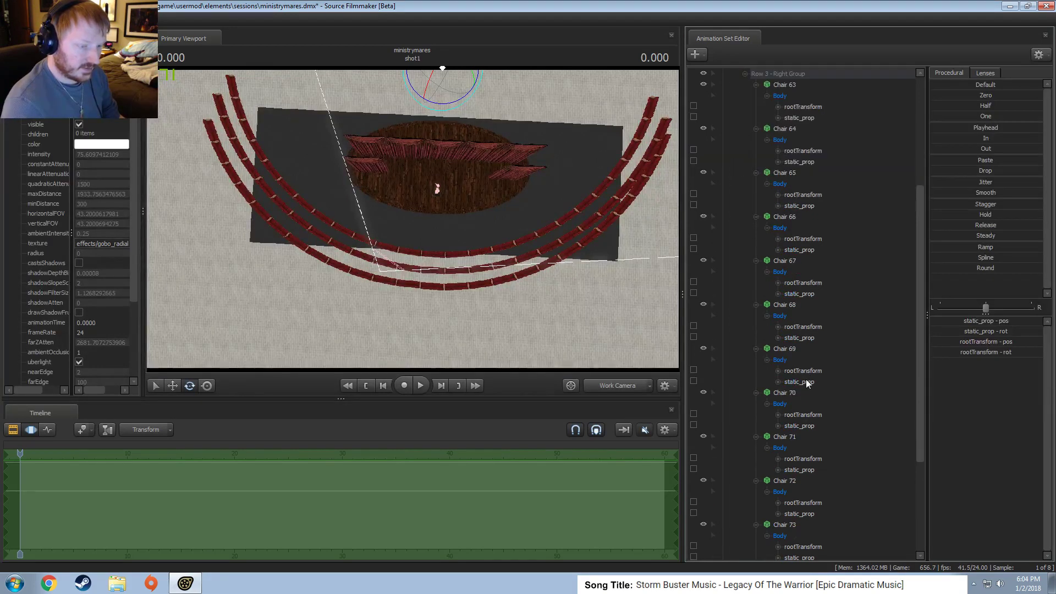
# Select the static_prop bones of all chairs in Row 3 - Right Group, from Chair 75 up to Chair 63.
pyautogui.click(800, 491)
pyautogui.keyDown('ctrl'); pyautogui.click(800, 447); pyautogui.keyUp('ctrl')
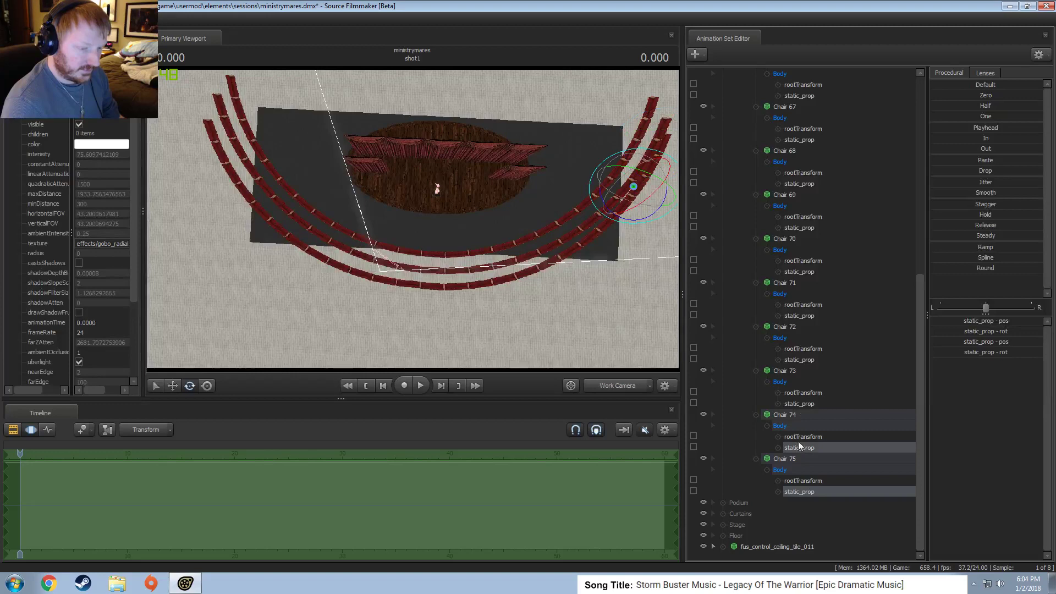
pyautogui.keyDown('ctrl'); pyautogui.click(800, 404); pyautogui.keyUp('ctrl')
pyautogui.keyDown('ctrl'); pyautogui.click(799, 360); pyautogui.keyUp('ctrl')
pyautogui.keyDown('ctrl'); pyautogui.click(800, 316); pyautogui.keyUp('ctrl')
pyautogui.keyDown('ctrl'); pyautogui.click(803, 272); pyautogui.keyUp('ctrl')
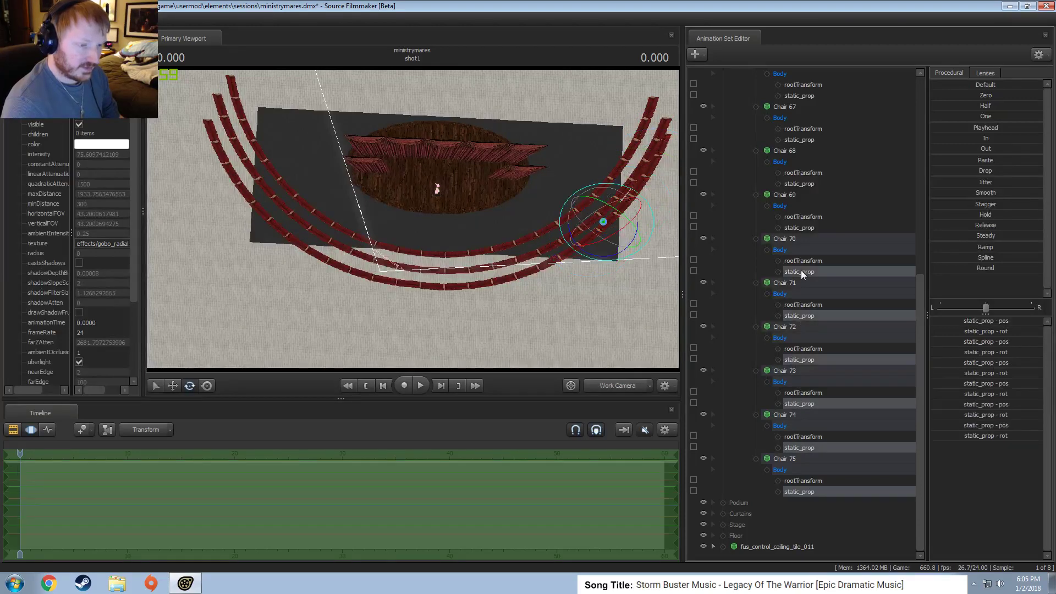
pyautogui.keyDown('ctrl'); pyautogui.click(802, 228); pyautogui.keyUp('ctrl')
pyautogui.keyDown('ctrl'); pyautogui.click(800, 184); pyautogui.keyUp('ctrl')
pyautogui.keyDown('ctrl'); pyautogui.click(800, 140); pyautogui.keyUp('ctrl')
pyautogui.scroll(6, 800, 143)
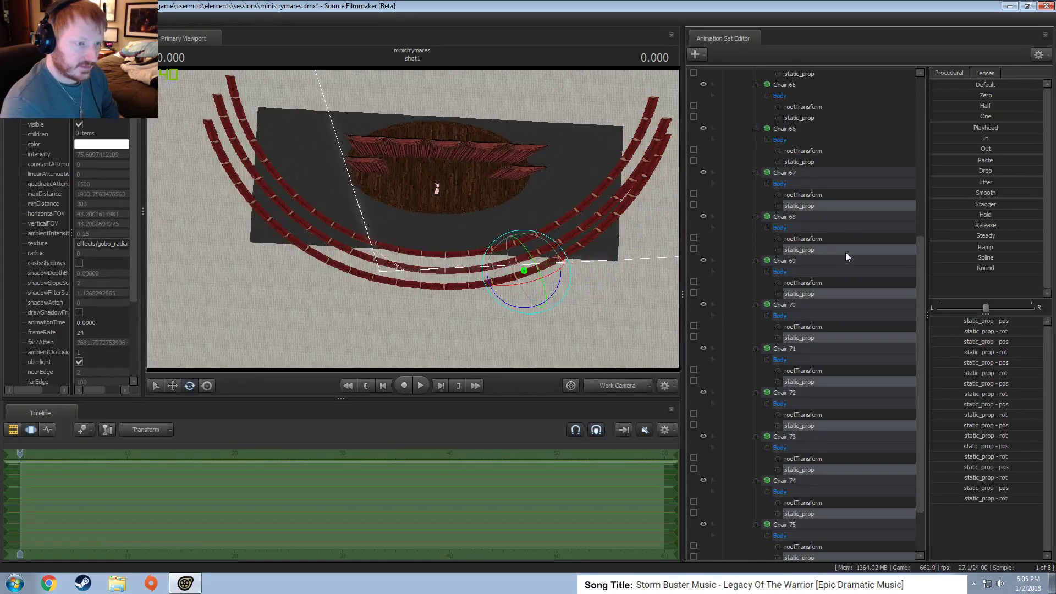
pyautogui.keyDown('ctrl'); pyautogui.click(800, 228); pyautogui.keyUp('ctrl')
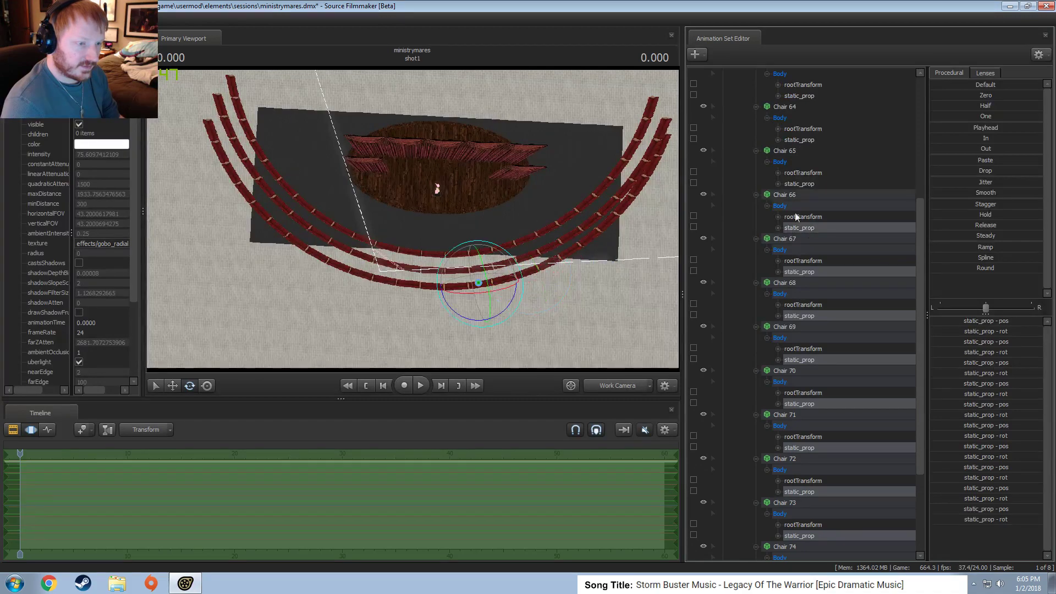
pyautogui.keyDown('ctrl'); pyautogui.click(800, 184); pyautogui.keyUp('ctrl')
pyautogui.keyDown('ctrl'); pyautogui.click(789, 140); pyautogui.keyUp('ctrl')
pyautogui.keyDown('ctrl'); pyautogui.click(795, 96); pyautogui.keyUp('ctrl')
pyautogui.scroll(4, 796, 176)
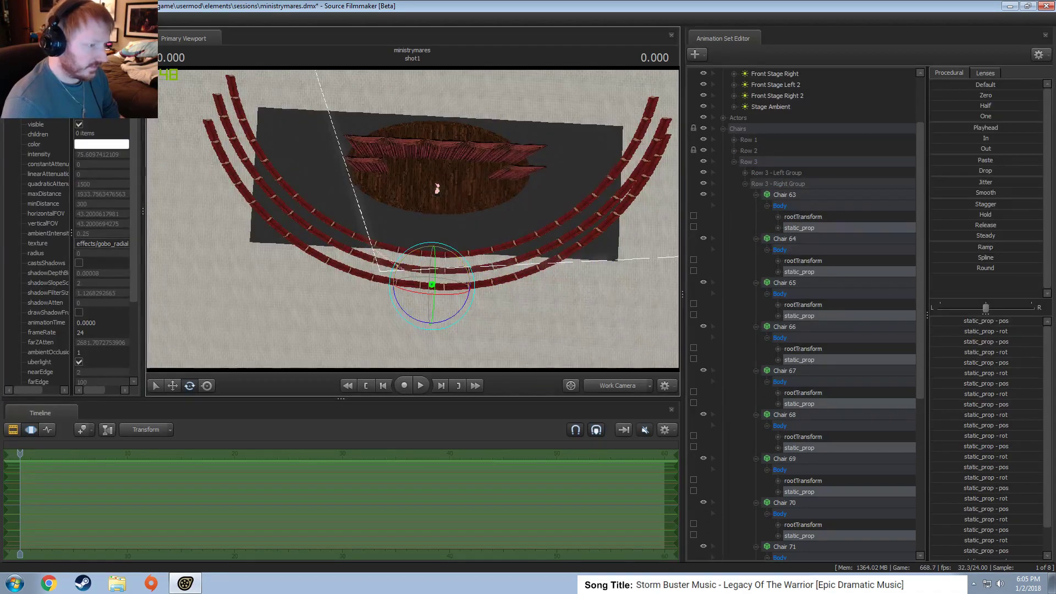
# Try to rotate the selected Row 3 right-group bones so the outer end of the row swings away from Row 2.
pyautogui.moveTo(440, 297); pyautogui.dragTo(403, 246)
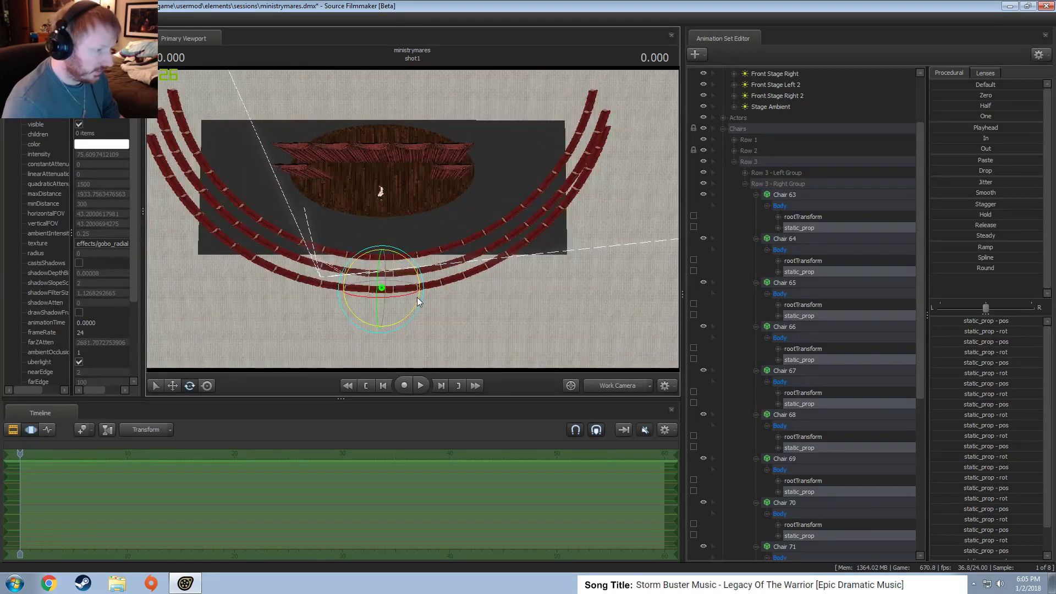
pyautogui.moveTo(419, 300); pyautogui.dragTo(357, 234)
pyautogui.hotkey('ctrl', 'z')
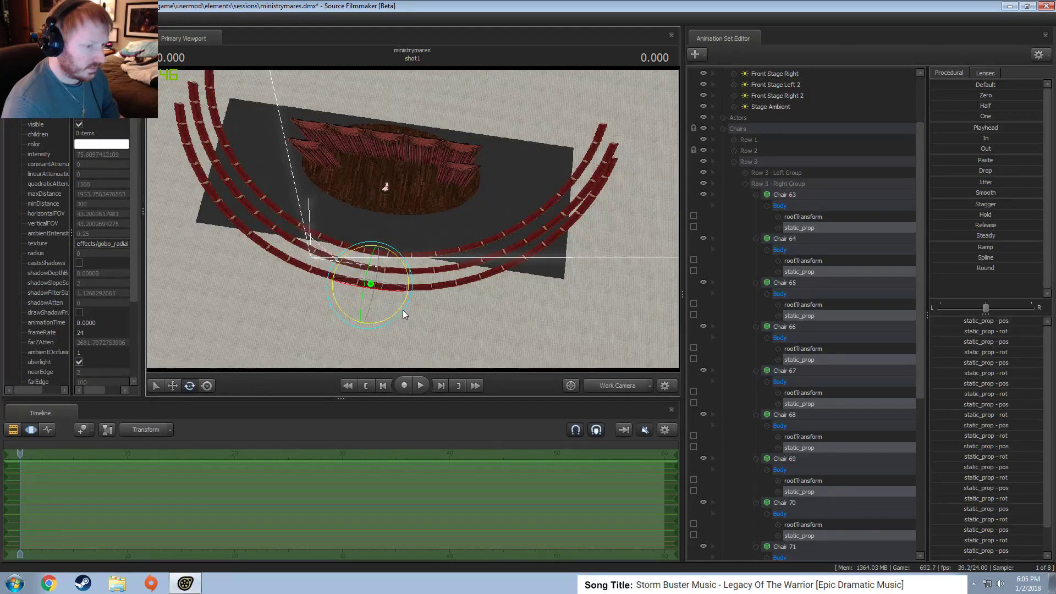
pyautogui.rightClick(383, 307)
pyautogui.moveTo(413, 336)
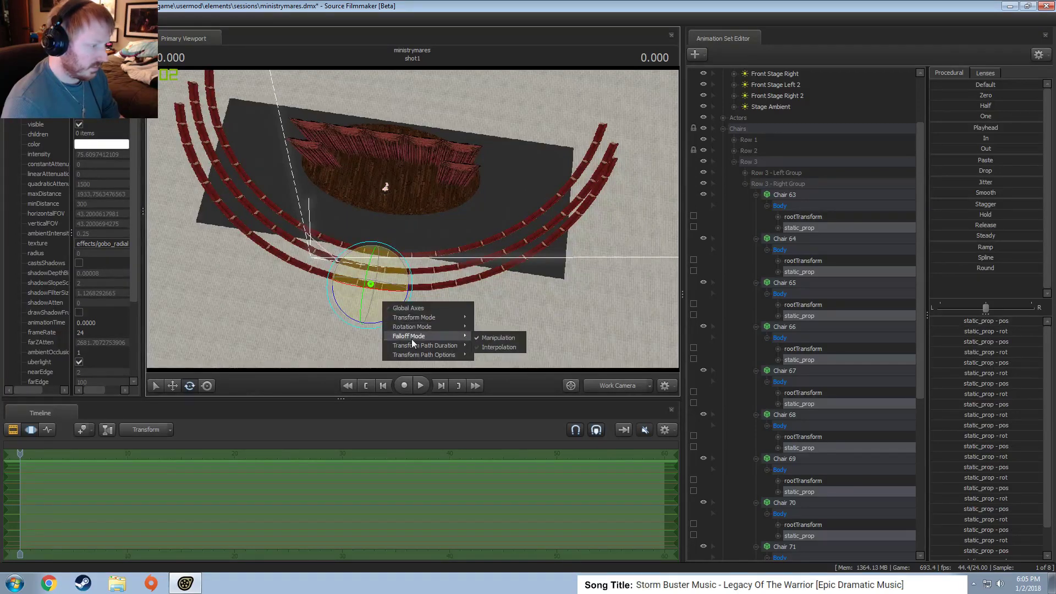
pyautogui.click(413, 218)
# Undo the rotations made to the Row 3 right-group and left-group chairs.
pyautogui.hotkey('ctrl', 'z')
pyautogui.hotkey('ctrl', 'z')
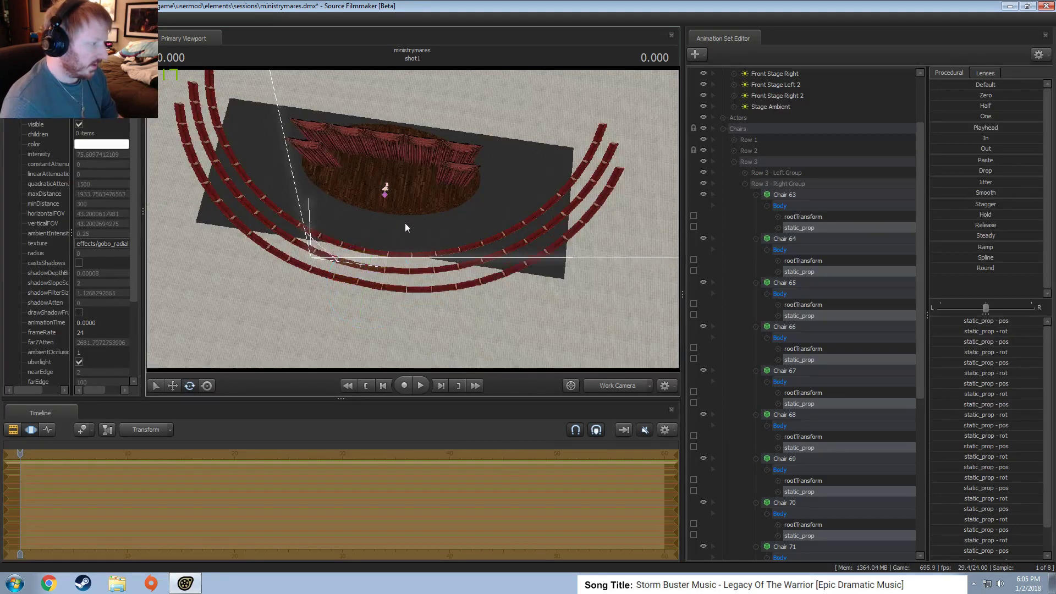
pyautogui.hotkey('ctrl', 'y')
pyautogui.hotkey('ctrl', 'y')
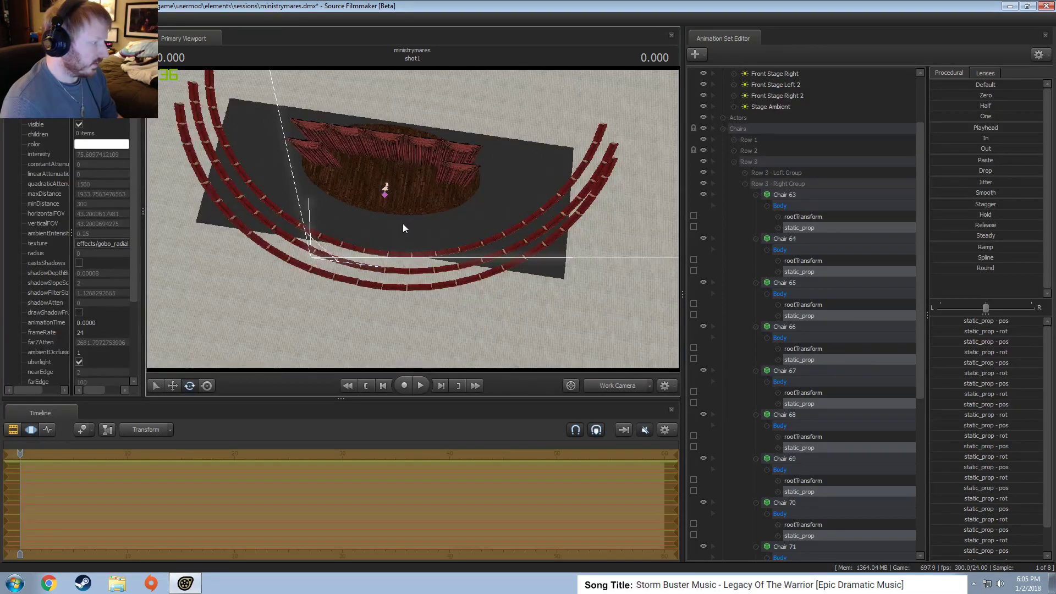
pyautogui.hotkey('ctrl', 'z')
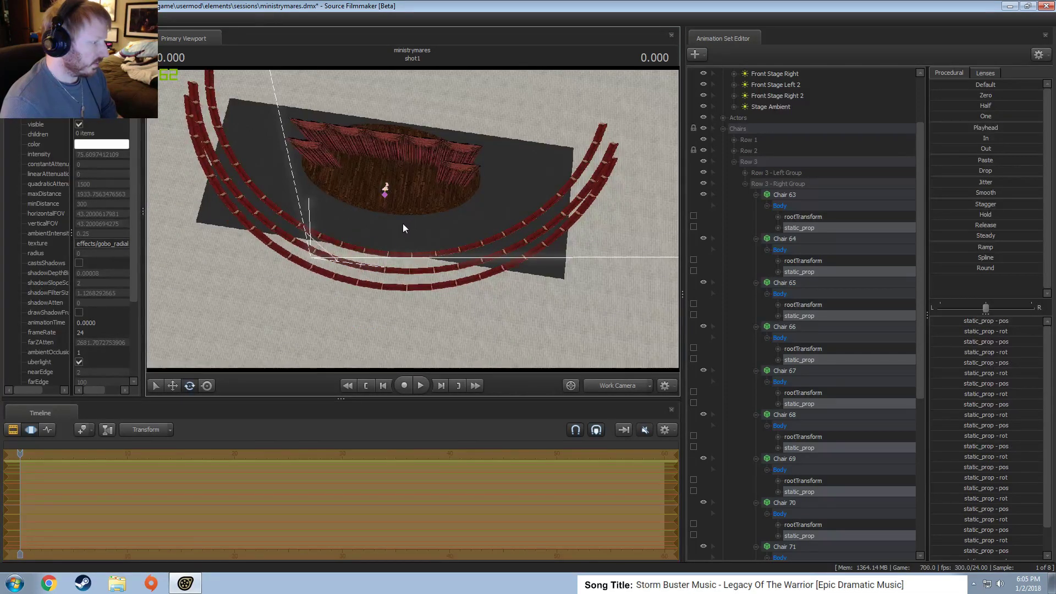
# Collapse Row 3 - Right Group, then expand Row 3 - Left Group and its Chair 51 to list the chair's bones.
pyautogui.moveTo(403, 223); pyautogui.dragTo(428, 217)
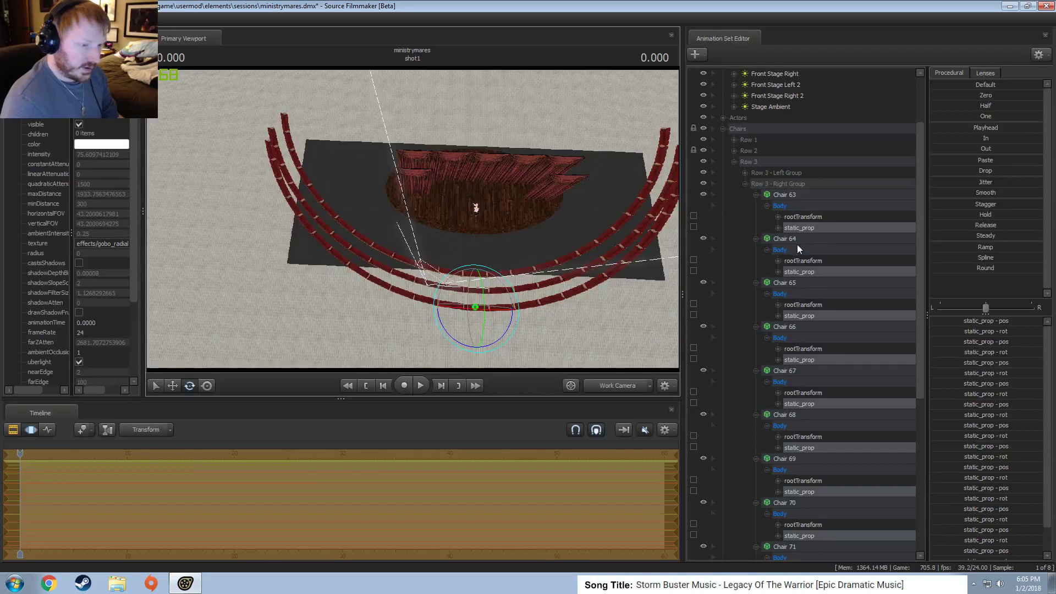
pyautogui.click(749, 186)
pyautogui.click(745, 250)
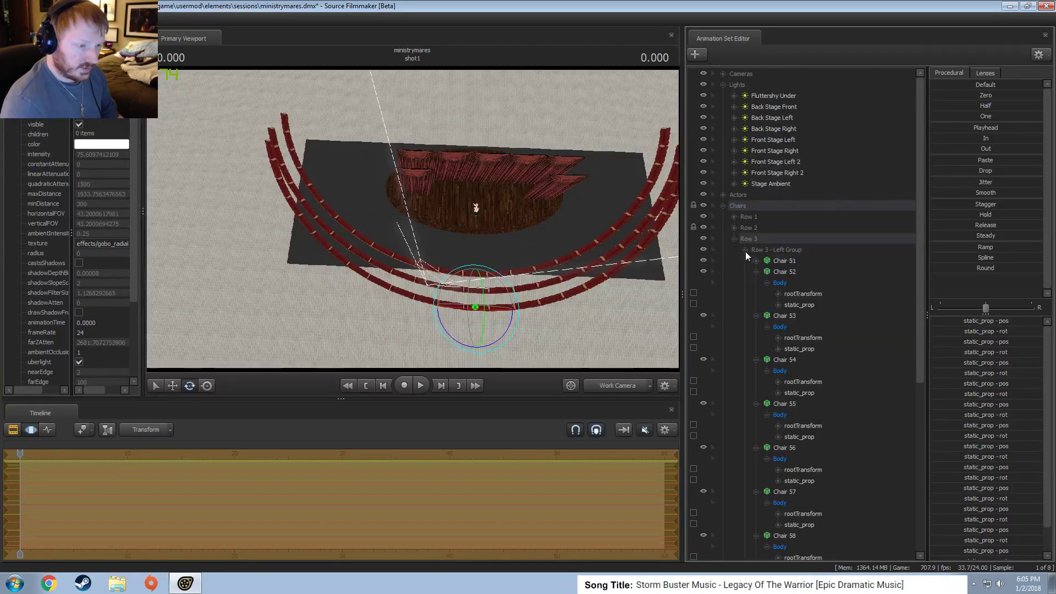
pyautogui.click(787, 260)
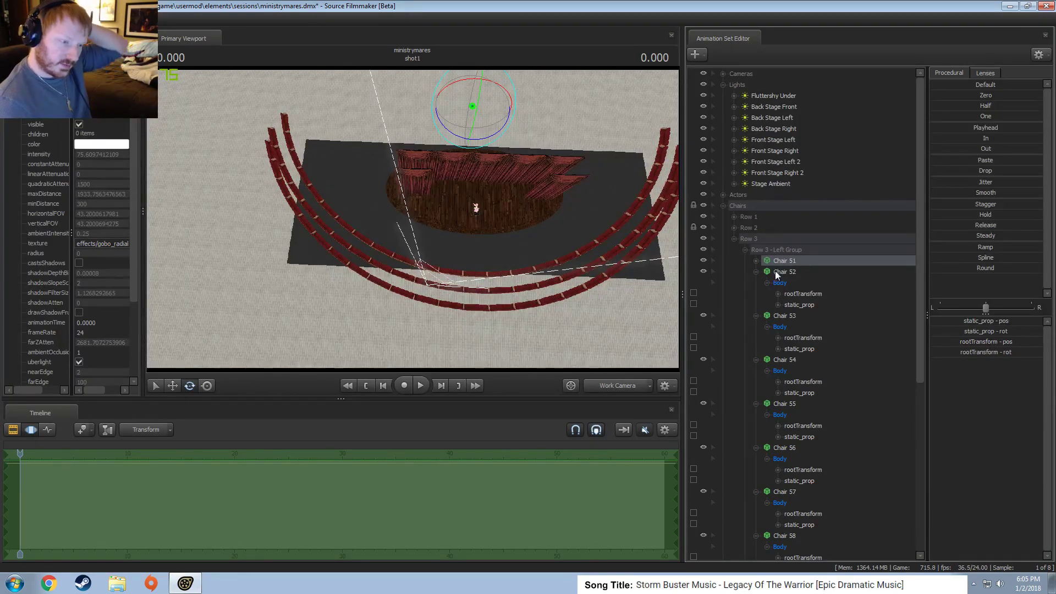
pyautogui.click(814, 306)
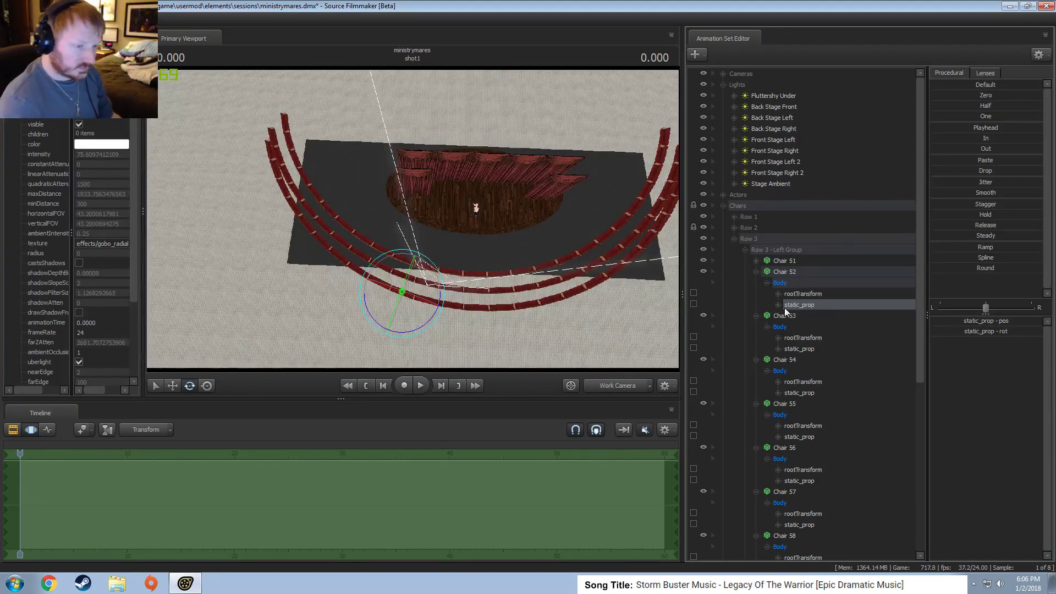
pyautogui.click(761, 260)
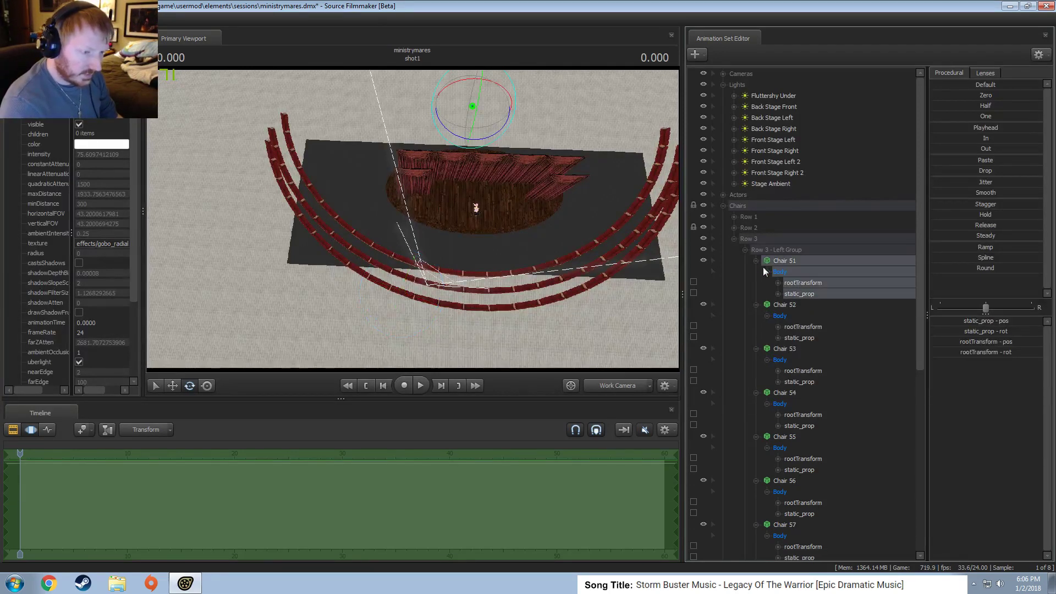
# Select the static_prop bones of Chair 51, Chair 52, Chair 53 and Chair 54 together.
pyautogui.click(808, 293)
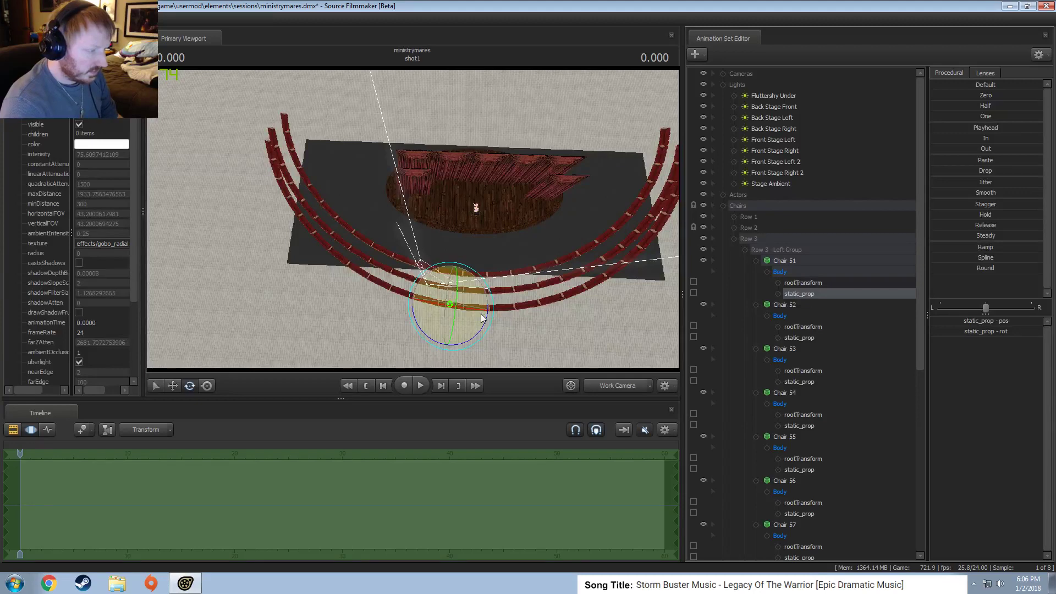
pyautogui.keyDown('ctrl'); pyautogui.click(805, 338); pyautogui.keyUp('ctrl')
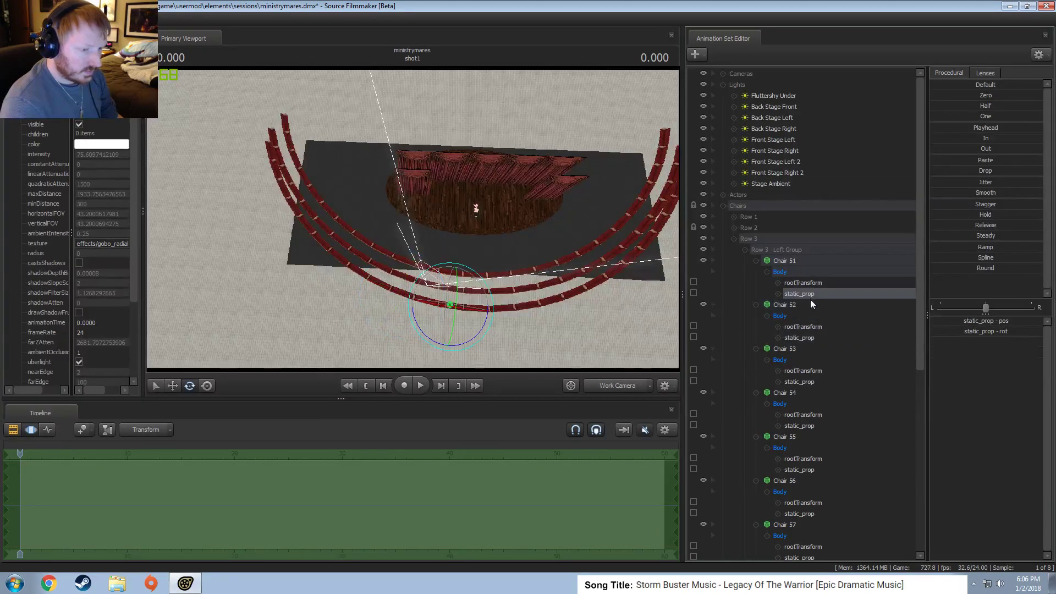
pyautogui.keyDown('ctrl'); pyautogui.click(799, 381); pyautogui.keyUp('ctrl')
pyautogui.keyDown('ctrl'); pyautogui.click(801, 426); pyautogui.keyUp('ctrl')
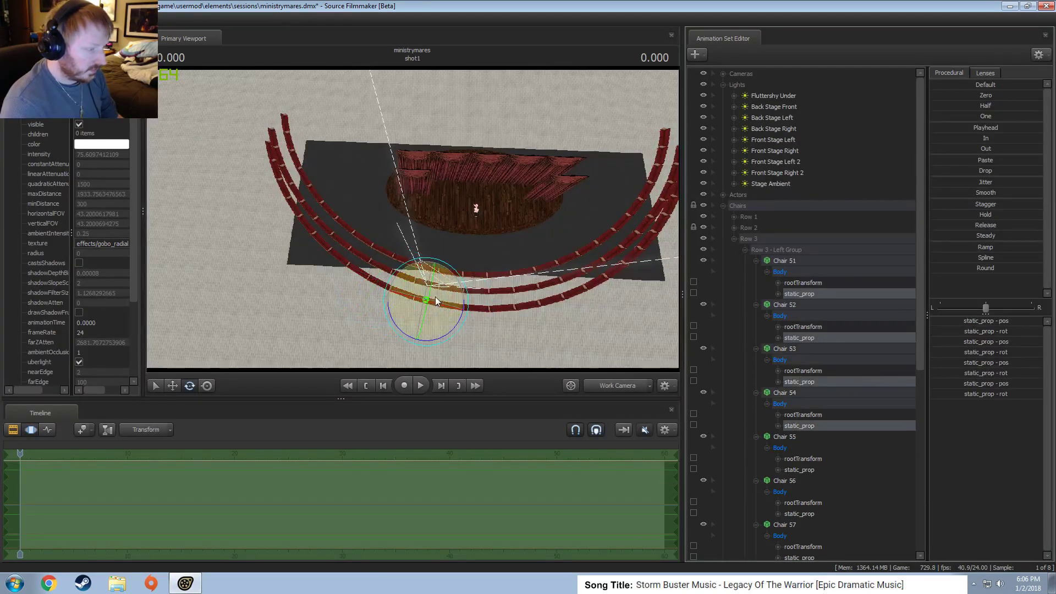
# Try to rotate the four selected chairs together with Falloff Mode set to Manipulation, then undo the rotation.
pyautogui.moveTo(453, 328)
pyautogui.mouseDown()
pyautogui.moveTo(492, 294)
pyautogui.moveTo(482, 243)
pyautogui.moveTo(433, 330)
pyautogui.mouseUp()
pyautogui.hotkey('ctrl', 'z')
pyautogui.rightClick(435, 316)
pyautogui.moveTo(465, 338)
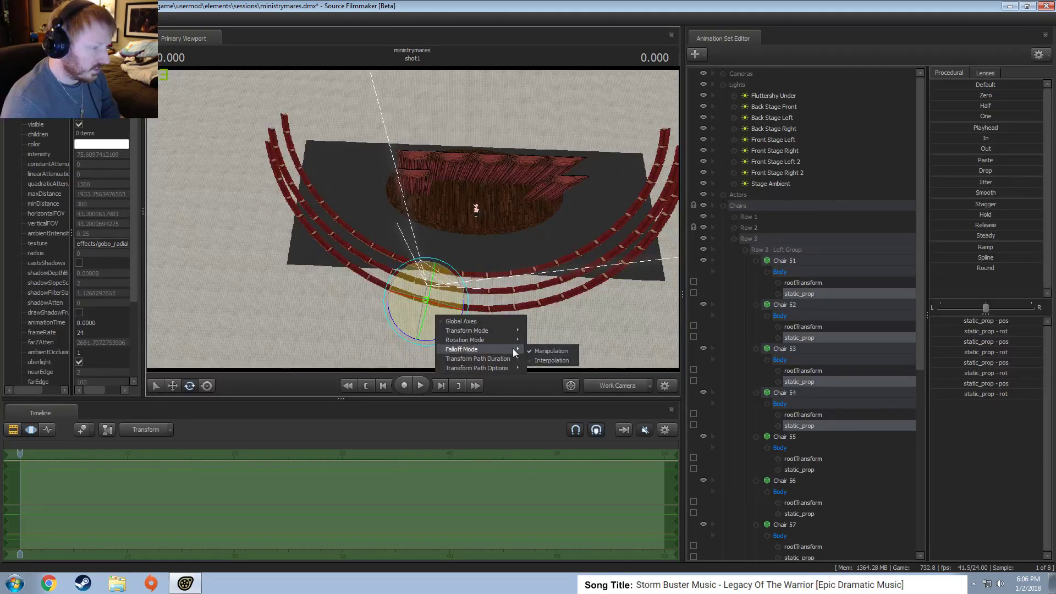
pyautogui.click(542, 351)
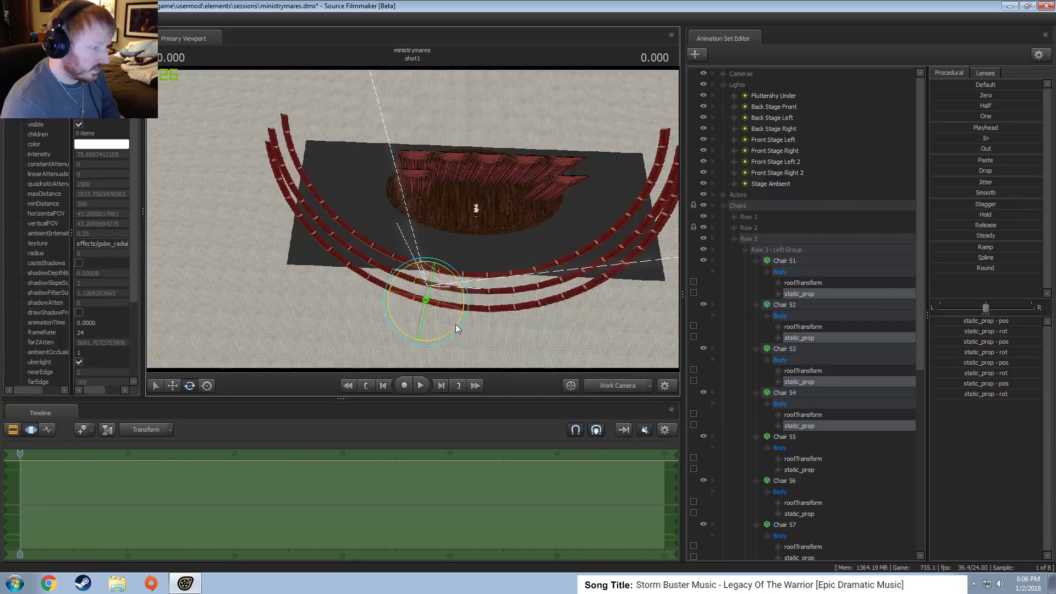
pyautogui.moveTo(457, 325); pyautogui.dragTo(488, 235)
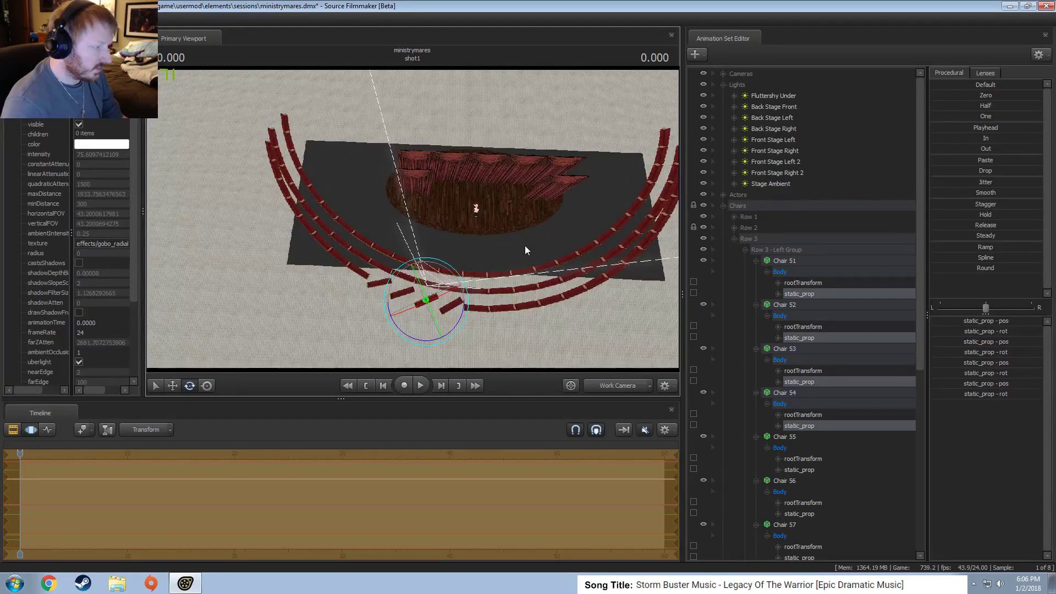
pyautogui.hotkey('ctrl', 'z')
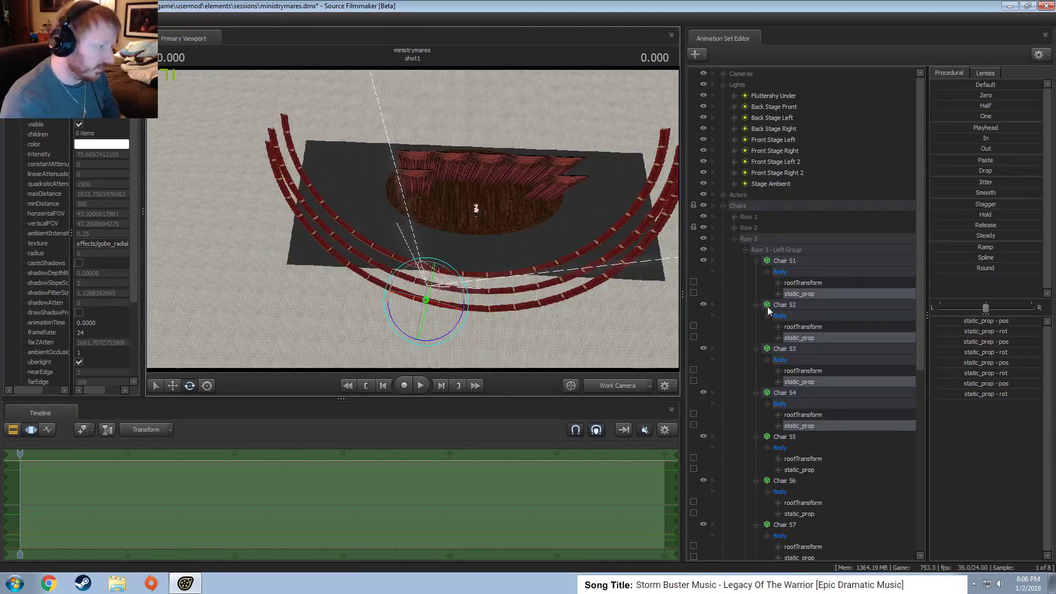
# Try rotating the same four chairs clockwise from a different viewing angle, then undo it.
pyautogui.moveTo(500, 187); pyautogui.dragTo(415, 220)
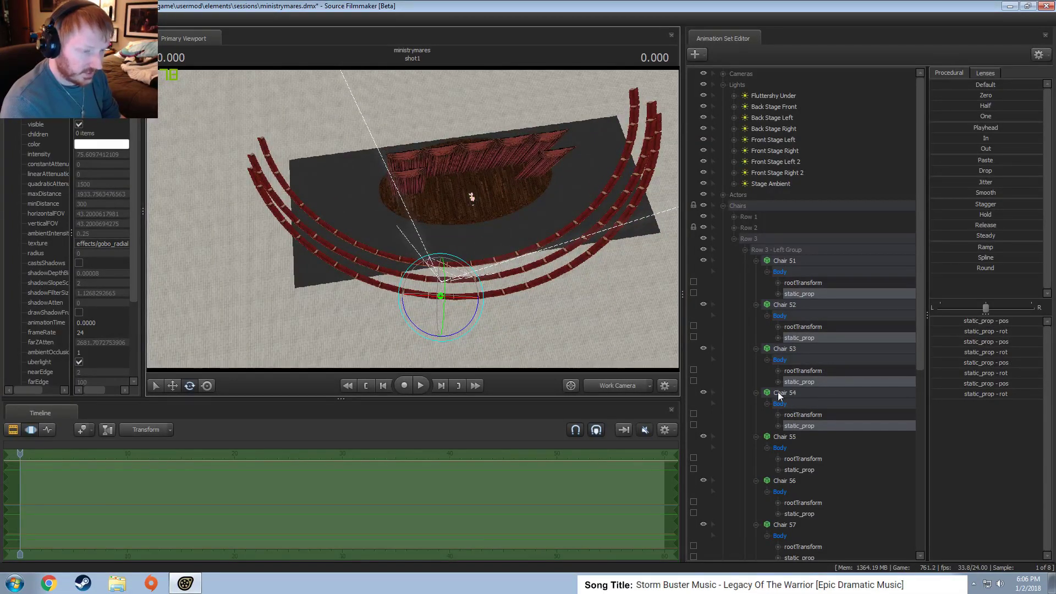
pyautogui.scroll(-3, 777, 390)
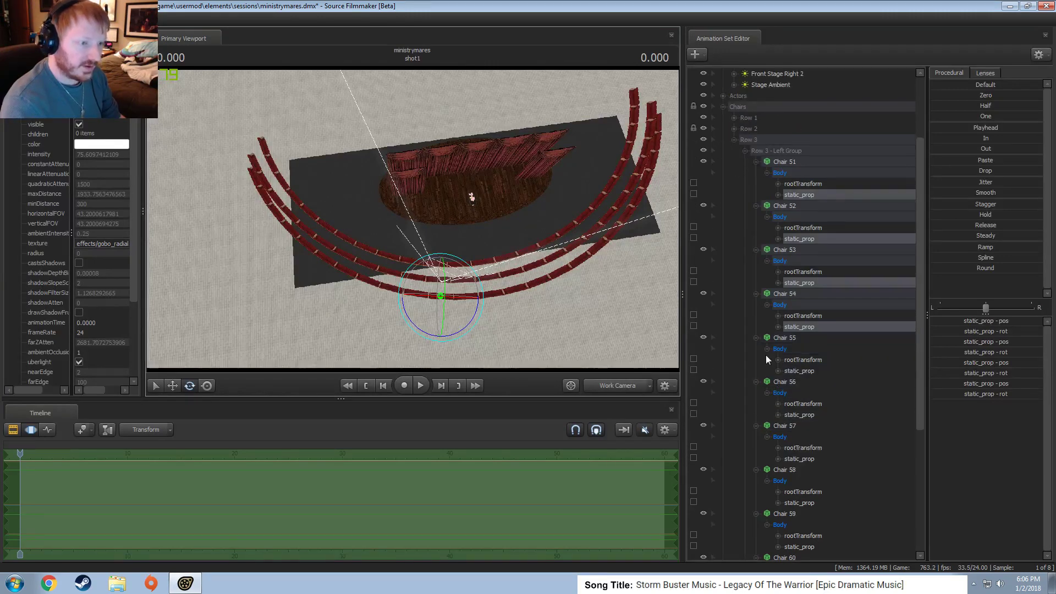
pyautogui.moveTo(467, 324); pyautogui.dragTo(446, 330)
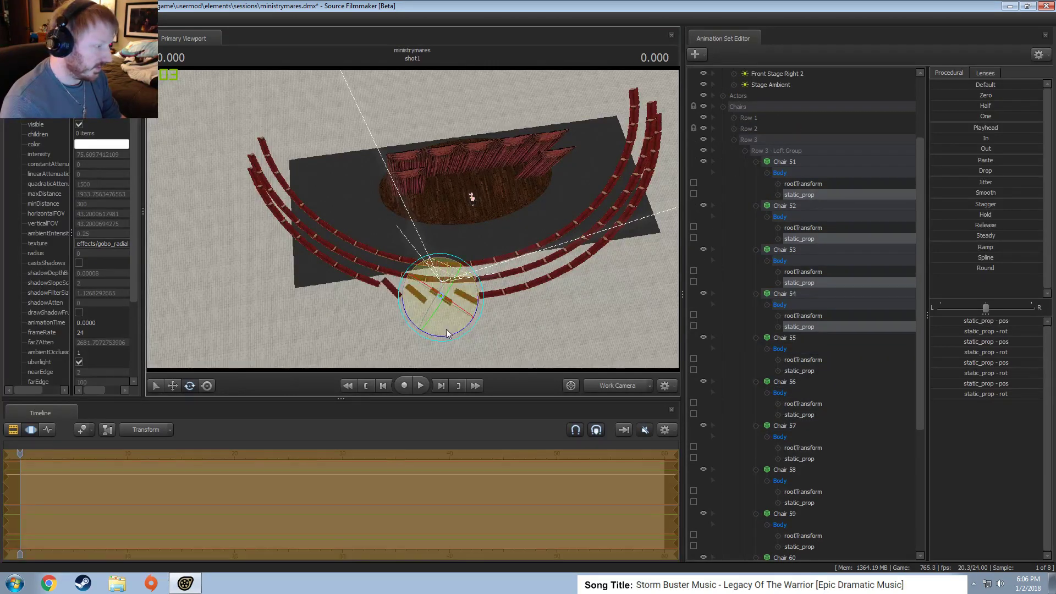
pyautogui.hotkey('ctrl', 'z')
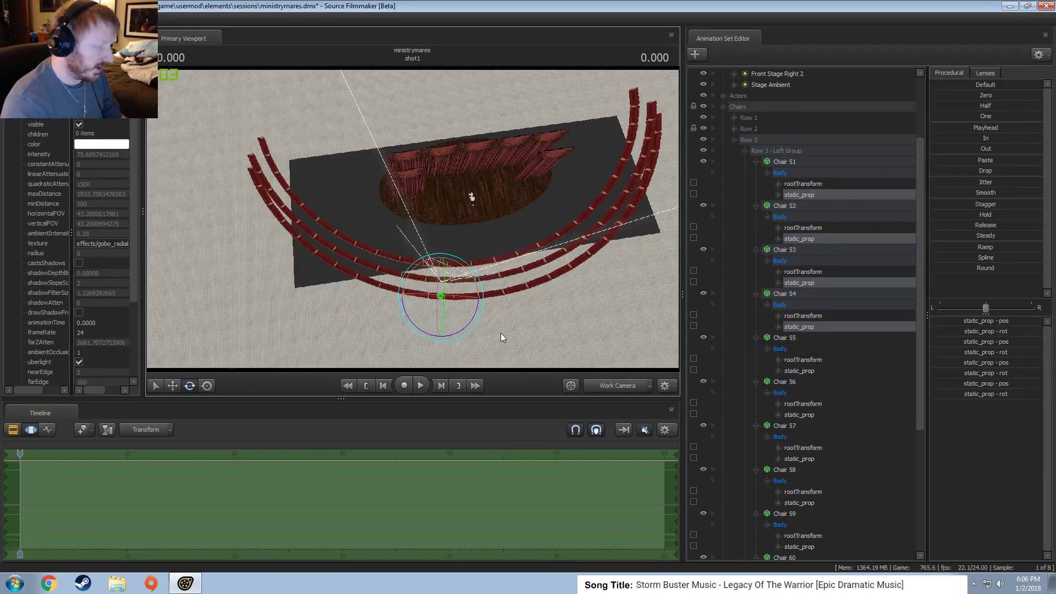
# Try to rotate Chair 52, Chair 53 and Chair 54 together by their rootTransform bones.
pyautogui.click(800, 316)
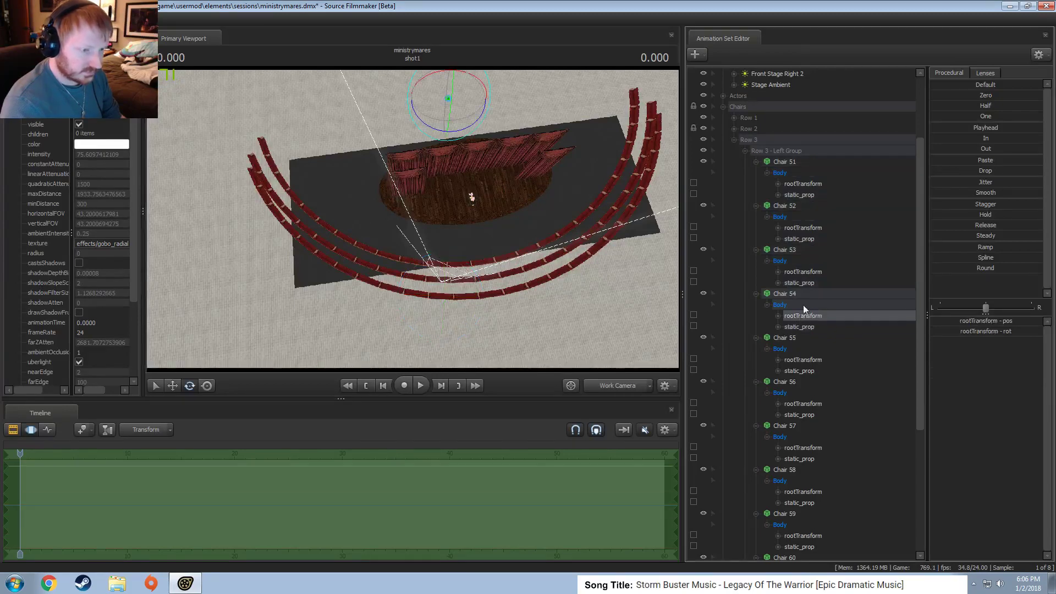
pyautogui.keyDown('ctrl'); pyautogui.click(806, 273); pyautogui.keyUp('ctrl')
pyautogui.keyDown('ctrl'); pyautogui.click(804, 227); pyautogui.keyUp('ctrl')
pyautogui.moveTo(455, 137); pyautogui.dragTo(461, 139)
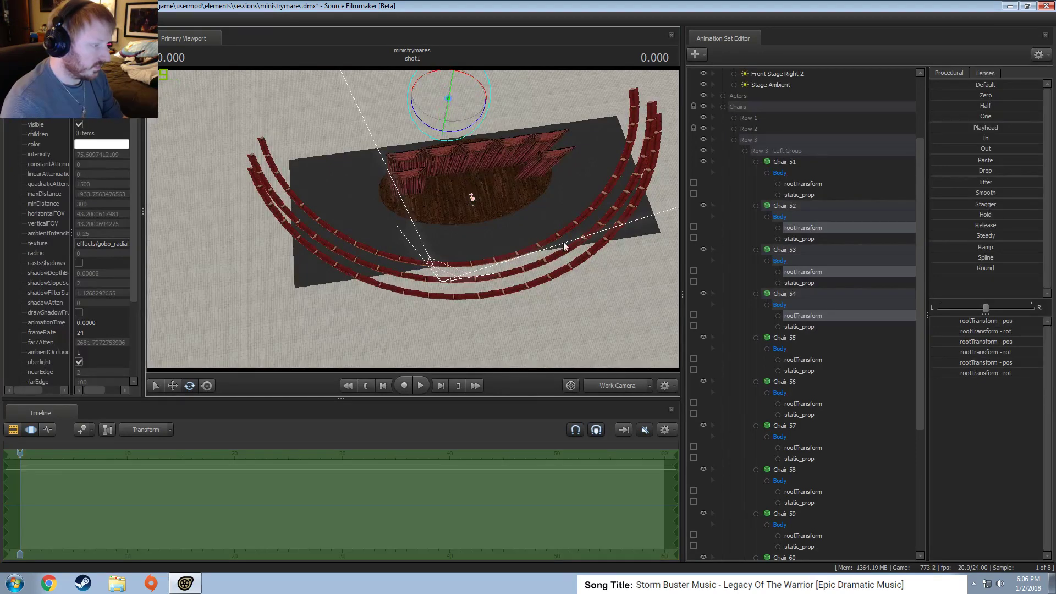
# Try to attach Chair 51's static_prop bone to the static_prop bone of Chair 52.
pyautogui.click(804, 195)
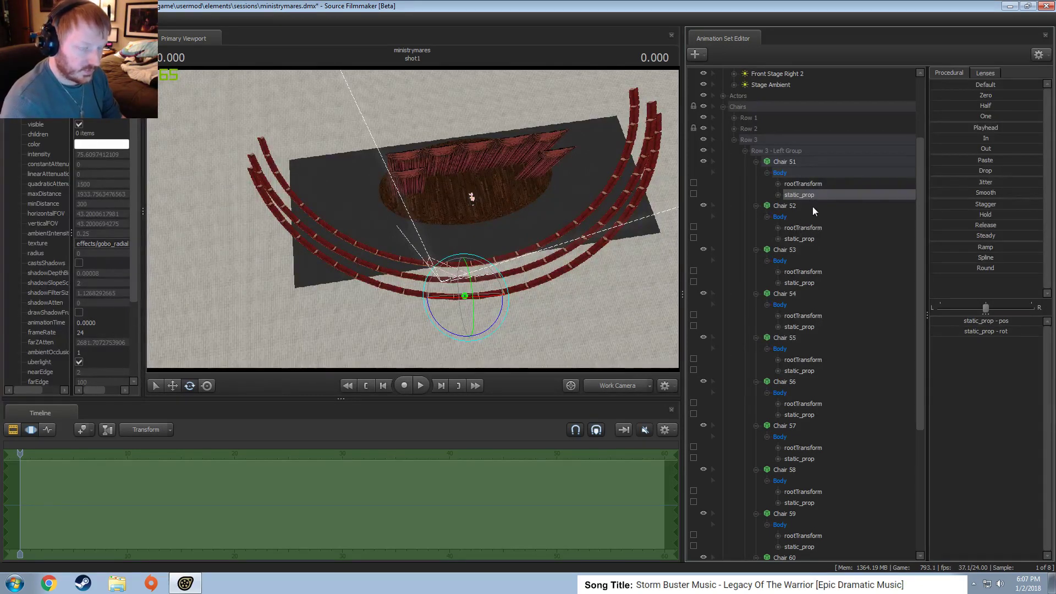
pyautogui.doubleClick(807, 228)
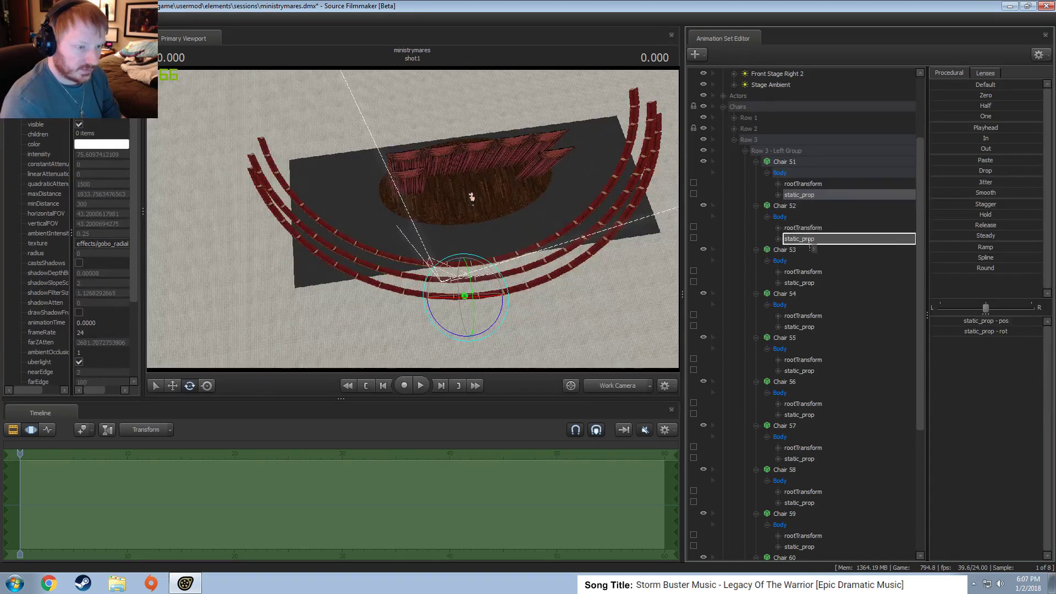
pyautogui.click(813, 205)
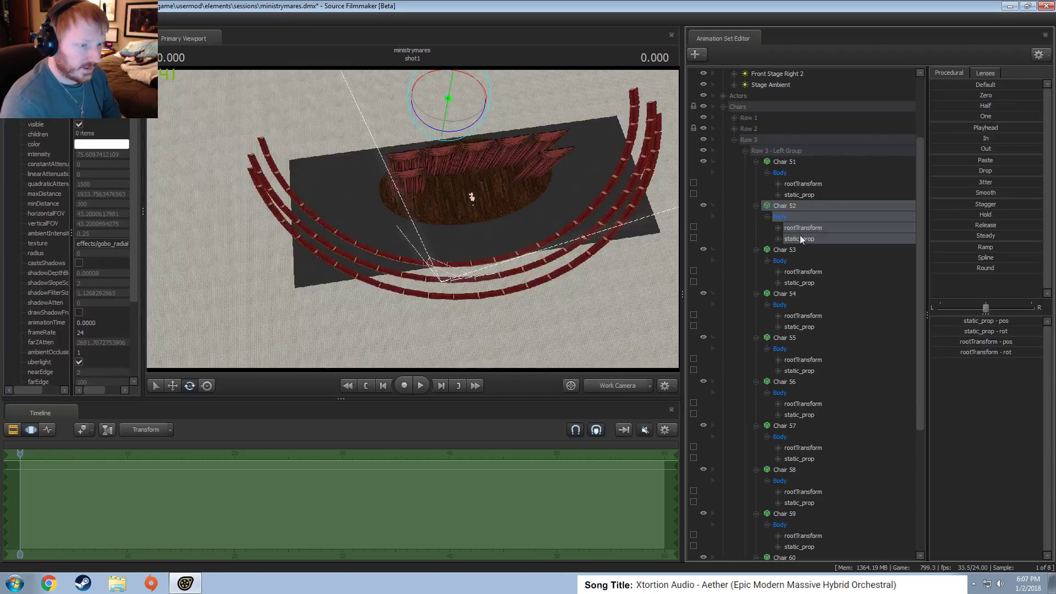
pyautogui.click(787, 250)
# Examine the rotation pivots of Chair 51, the whole Row 3 - Left Group and Chair 53.
pyautogui.click(806, 194)
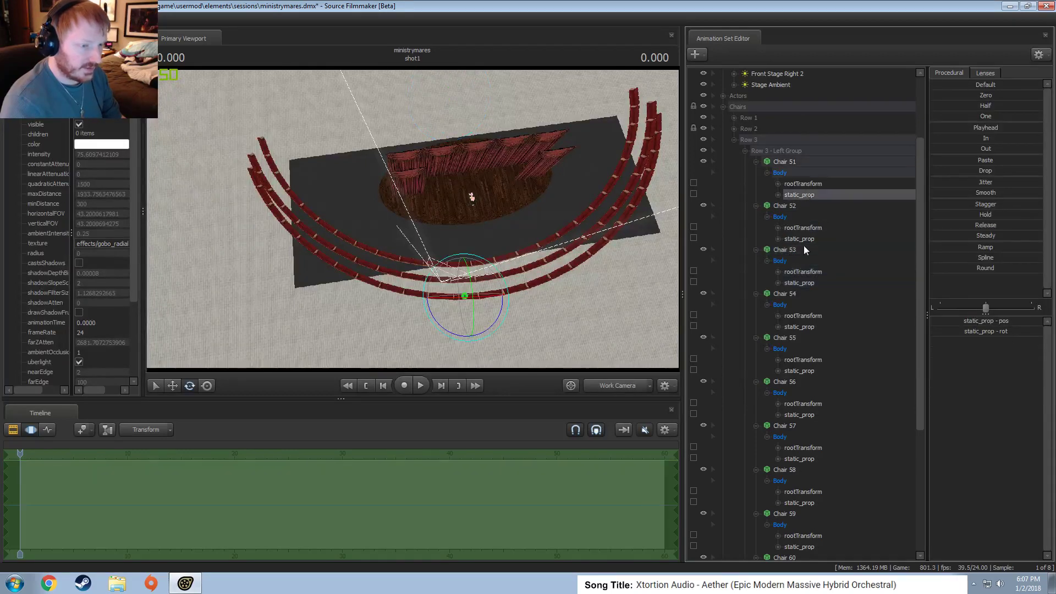
pyautogui.click(790, 159)
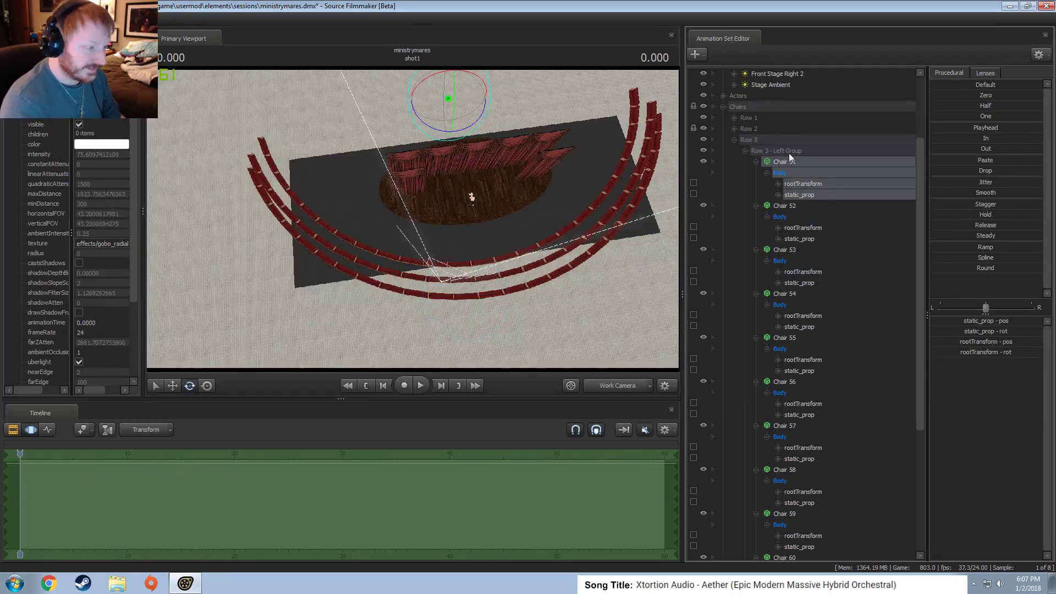
pyautogui.click(789, 152)
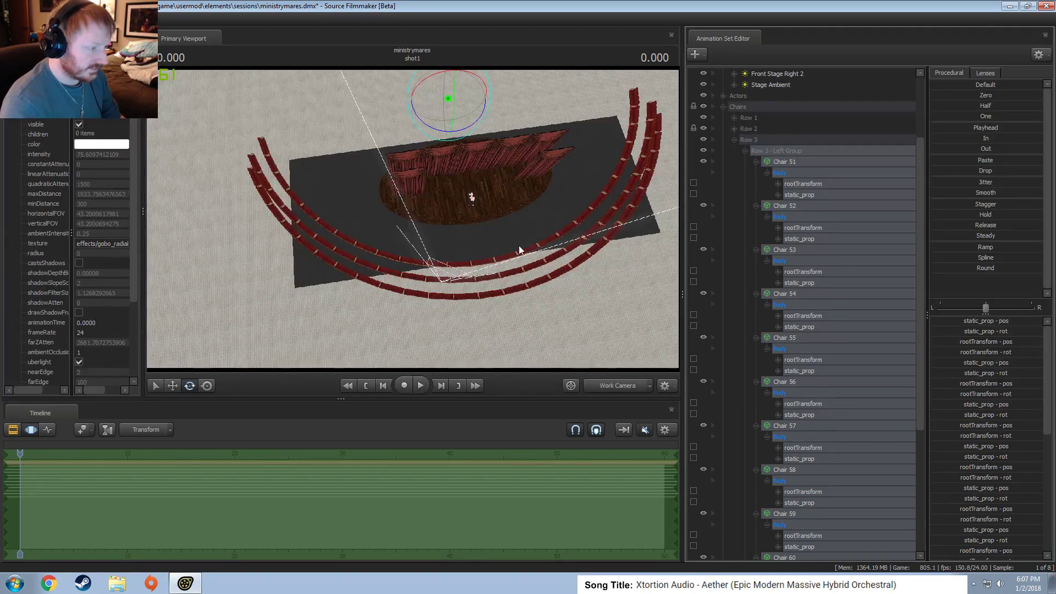
pyautogui.click(803, 250)
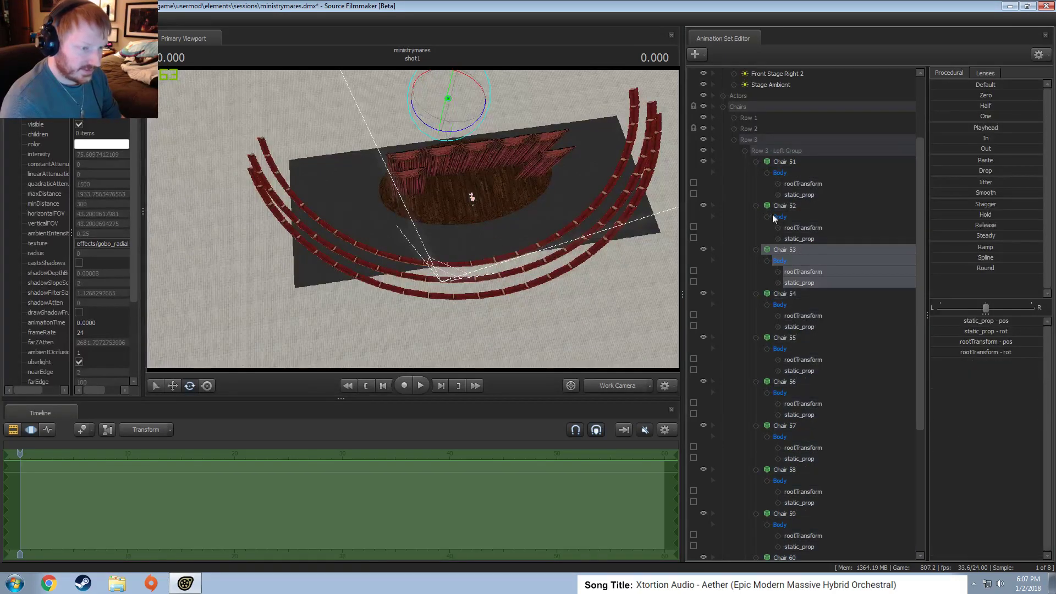
# Check the static_prop positions of Chairs 51 to 54, then move Chair 54 directly below Chair 51 in Row 3 - Left Group.
pyautogui.click(803, 238)
pyautogui.click(808, 196)
pyautogui.keyDown('alt'); pyautogui.moveTo(547, 279); pyautogui.dragTo(526, 283); pyautogui.keyUp('alt')
pyautogui.click(805, 282)
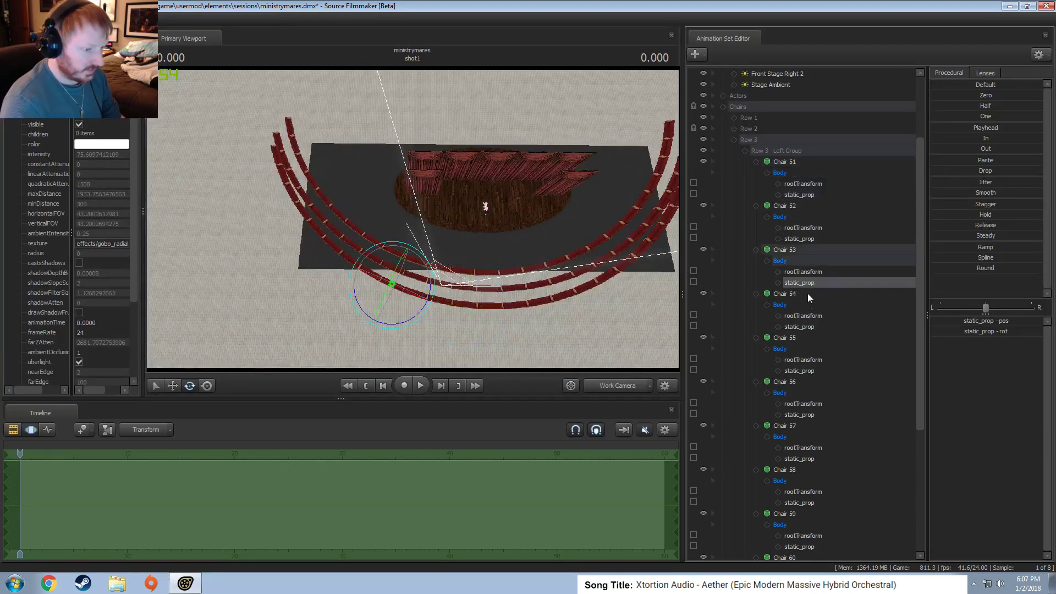
pyautogui.click(804, 327)
pyautogui.moveTo(791, 297); pyautogui.dragTo(787, 200)
# Check the left group's chair order against the seating curve using the static_prop bones of Chairs 51, 54, 52, 53 and 55.
pyautogui.click(794, 195)
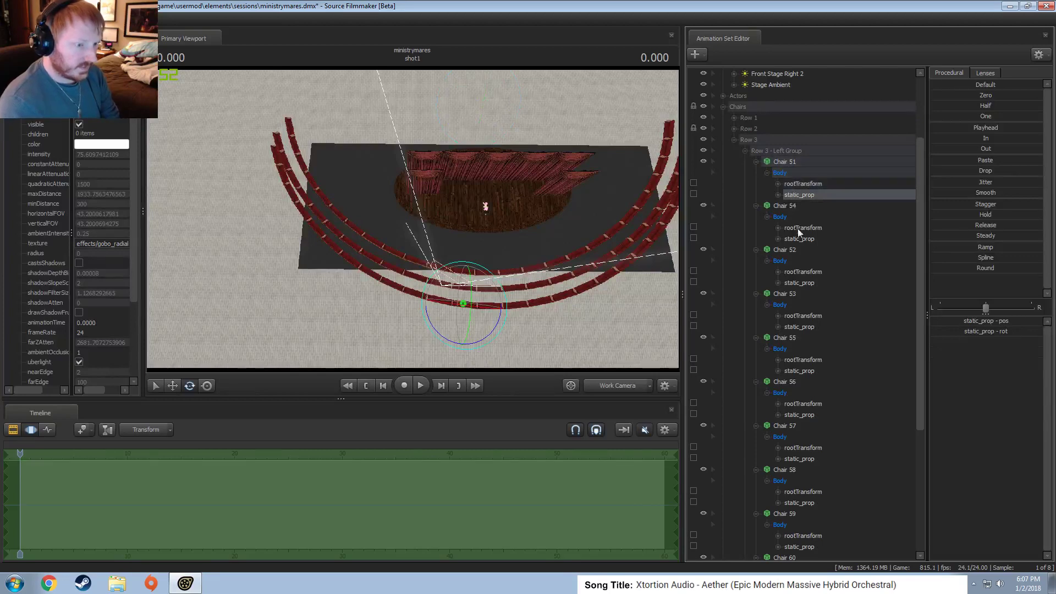
pyautogui.click(797, 238)
pyautogui.click(804, 284)
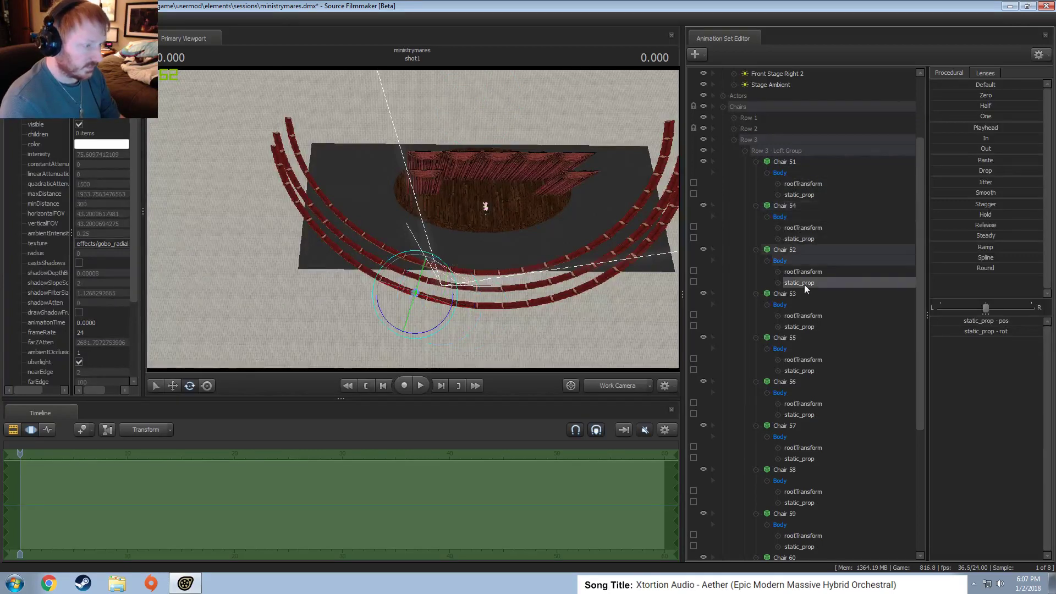
pyautogui.click(816, 326)
pyautogui.click(802, 370)
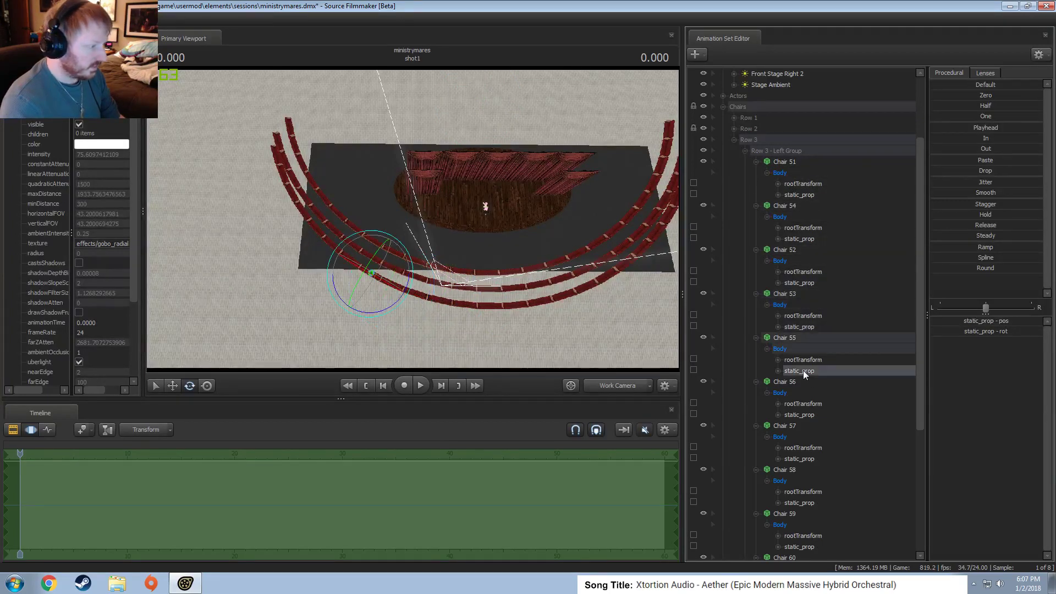
# Check the static_prop positions of Chairs 55 to 59, then move Chair 59 directly below Chair 56 in Row 3 - Left Group.
pyautogui.click(803, 415)
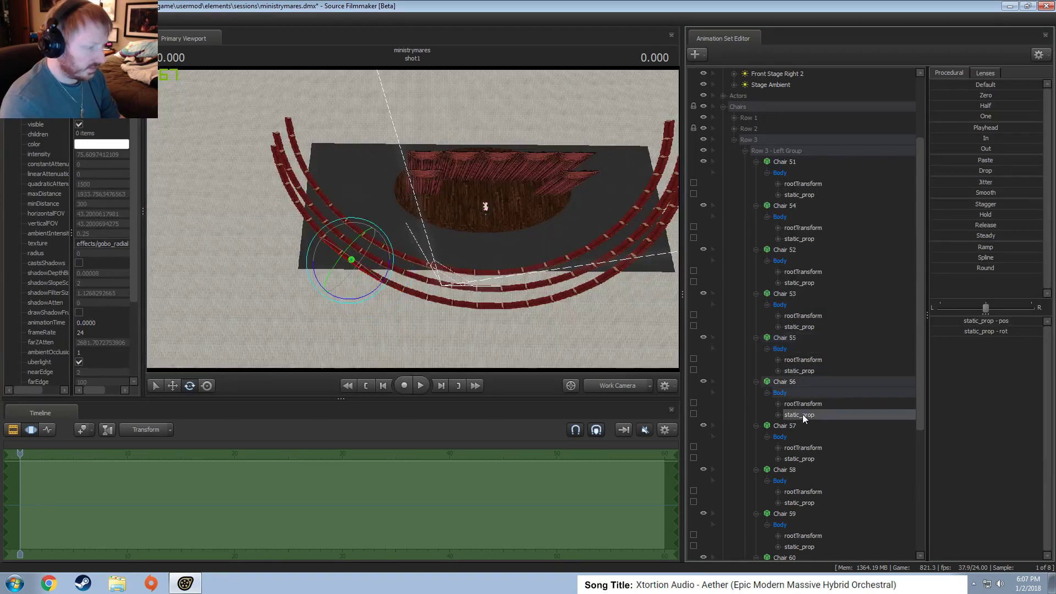
pyautogui.click(803, 371)
pyautogui.click(802, 415)
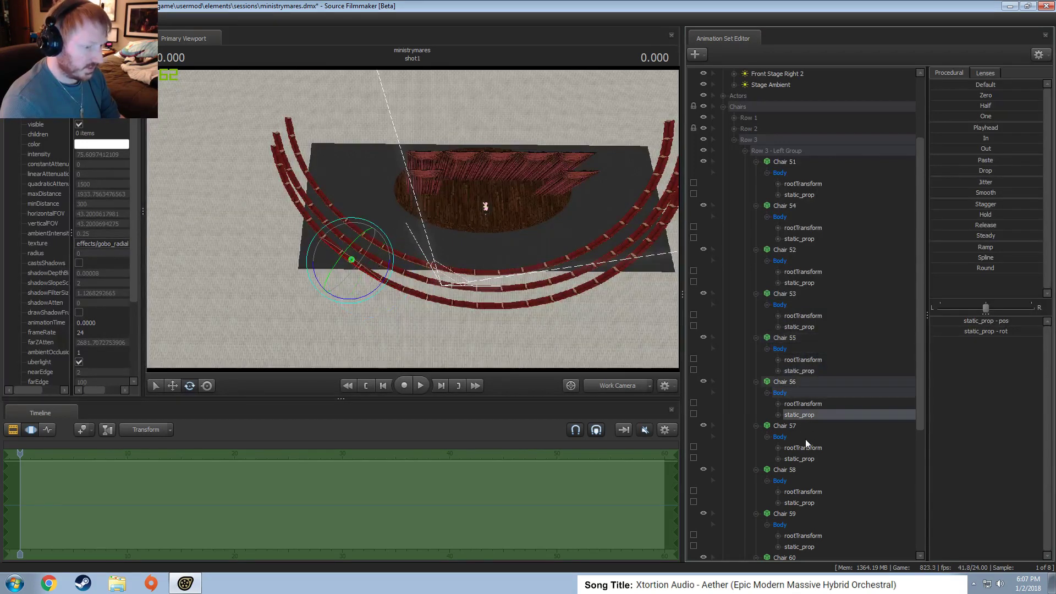
pyautogui.click(806, 458)
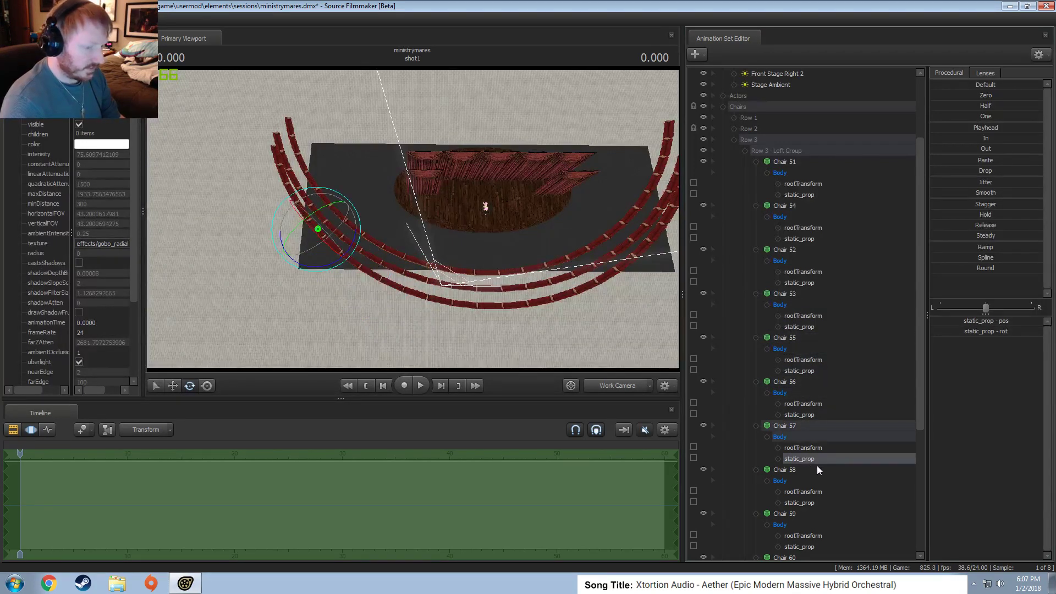
pyautogui.scroll(-3, 816, 463)
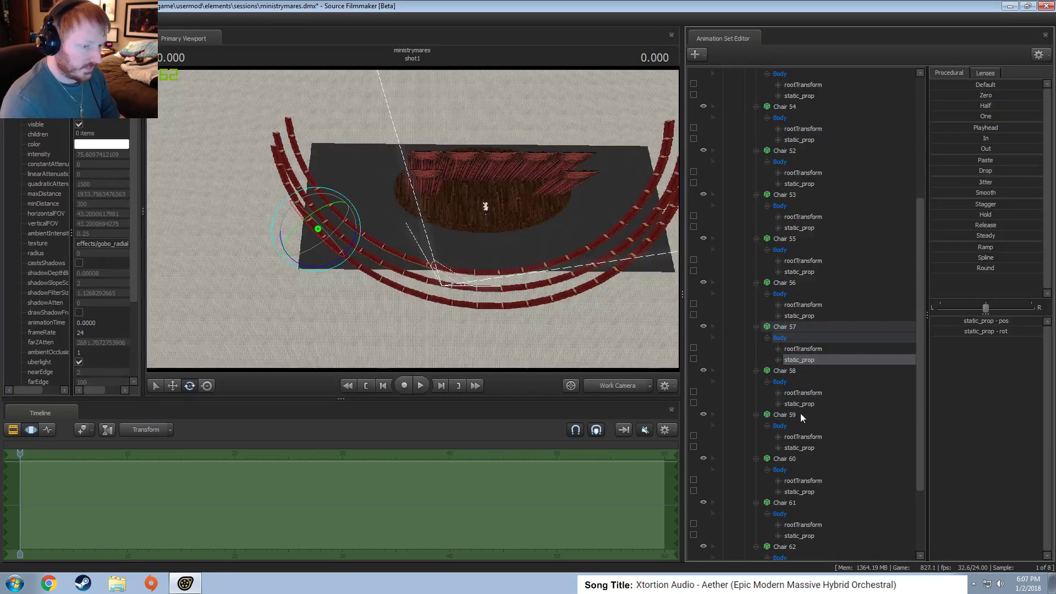
pyautogui.click(799, 405)
pyautogui.click(799, 445)
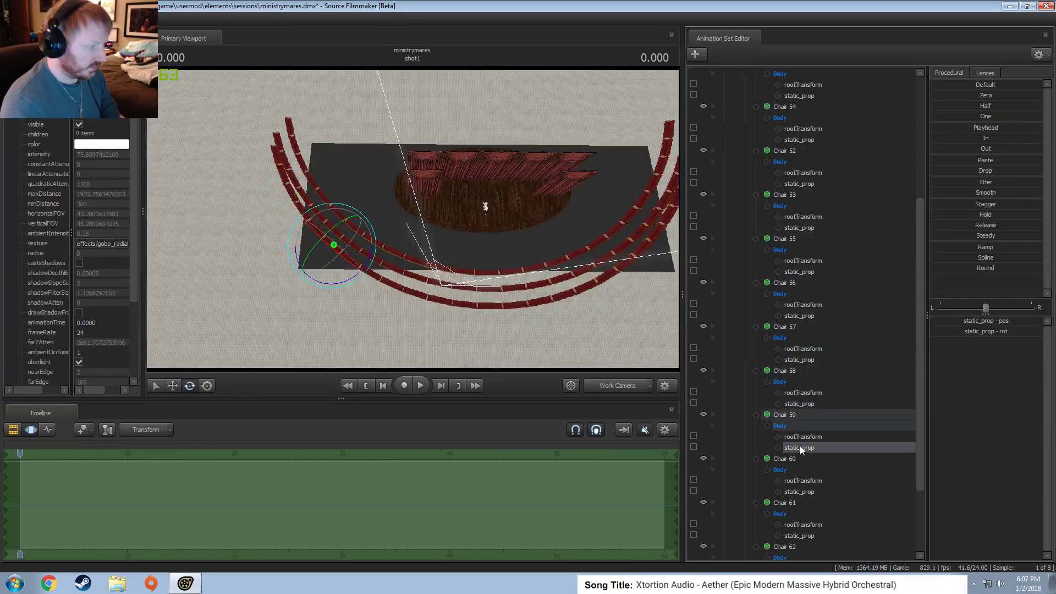
pyautogui.click(800, 326)
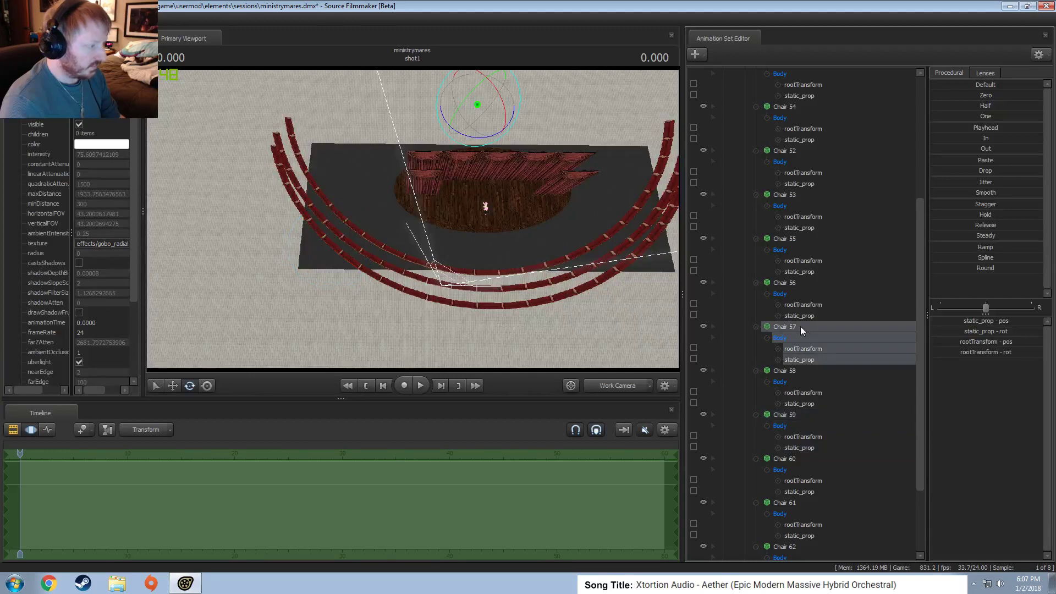
pyautogui.moveTo(795, 414); pyautogui.dragTo(796, 321)
pyautogui.click(796, 317)
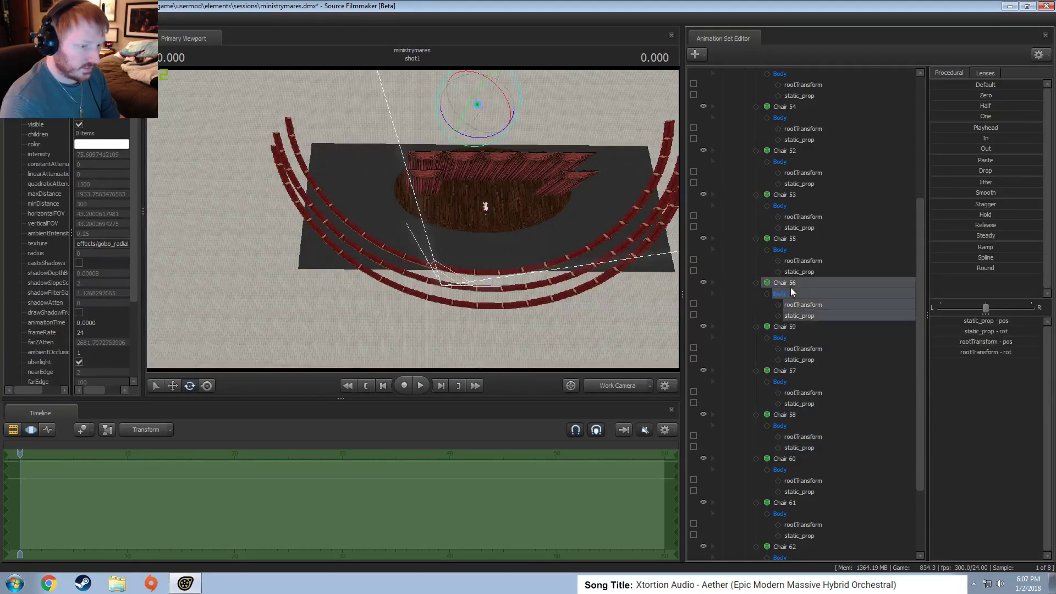
# Check the static_prop positions of Chairs 59, 57, 58, 60 and 62, then move Chair 62 directly below Chair 58.
pyautogui.click(796, 359)
pyautogui.click(816, 407)
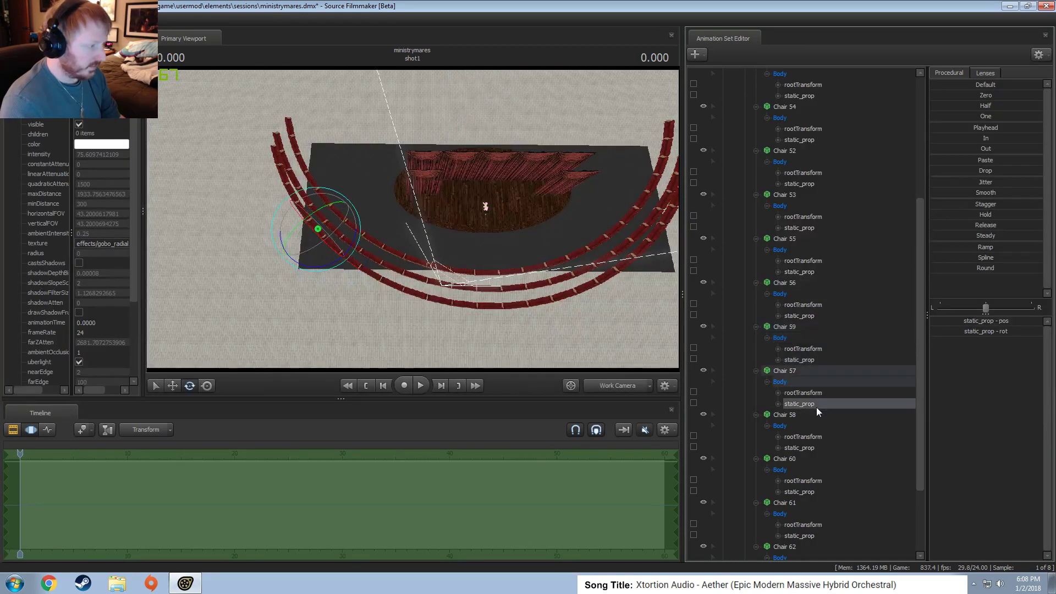
pyautogui.click(800, 449)
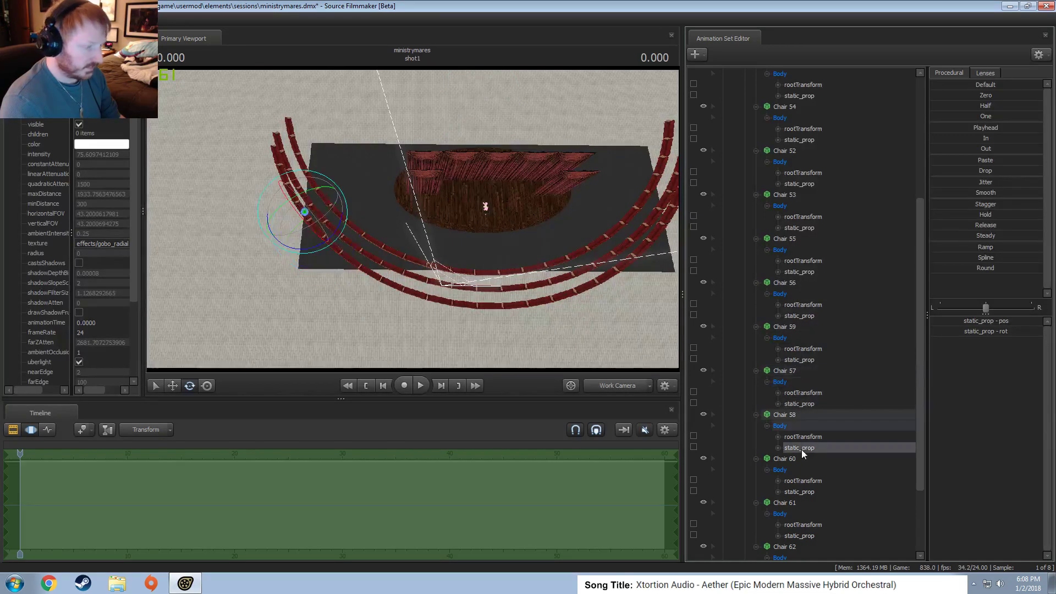
pyautogui.click(800, 491)
pyautogui.scroll(-3, 803, 517)
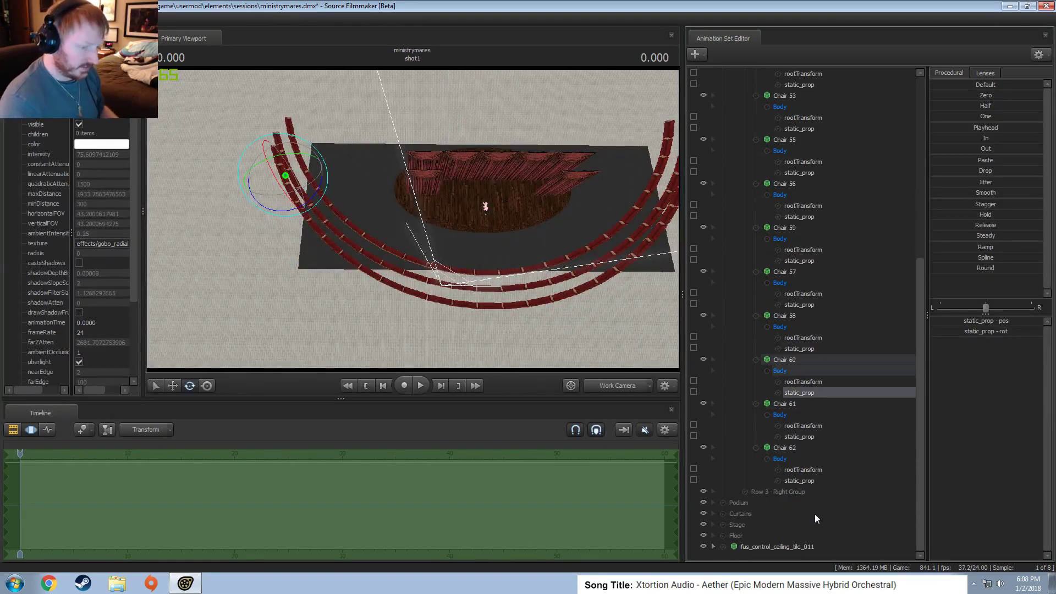
pyautogui.click(794, 447)
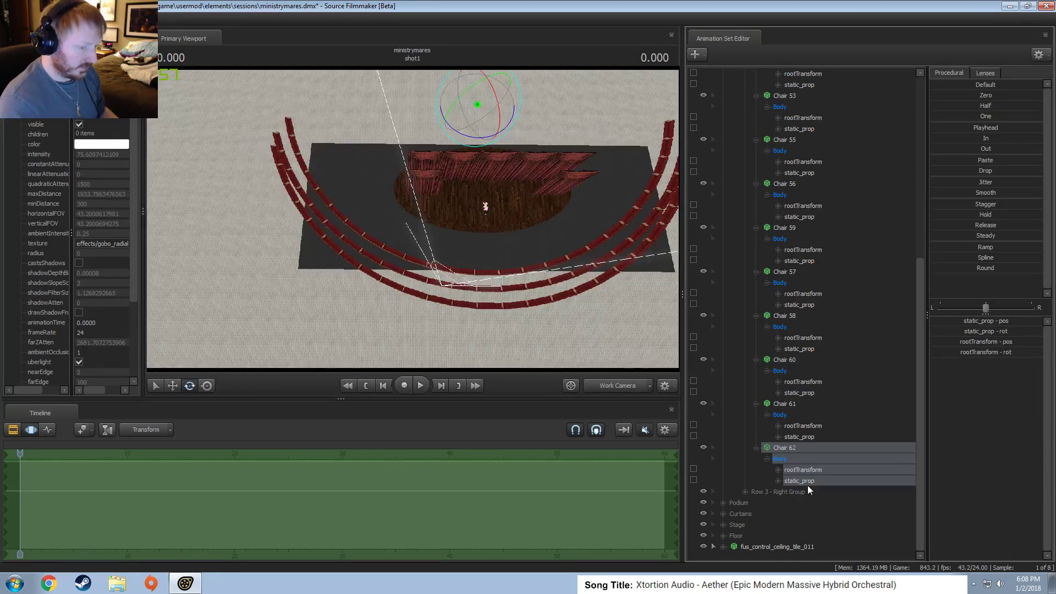
pyautogui.click(807, 481)
pyautogui.click(786, 447)
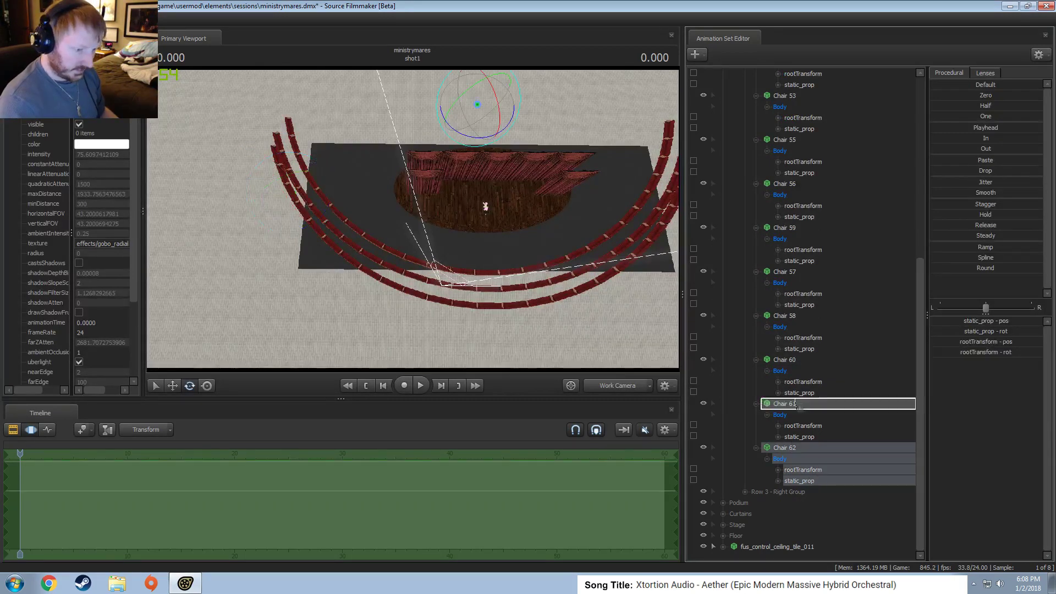
pyautogui.moveTo(787, 448); pyautogui.dragTo(787, 358)
# Check the order of Chairs 62, 60 and 61 against the seating curve using their static_prop bones.
pyautogui.click(798, 393)
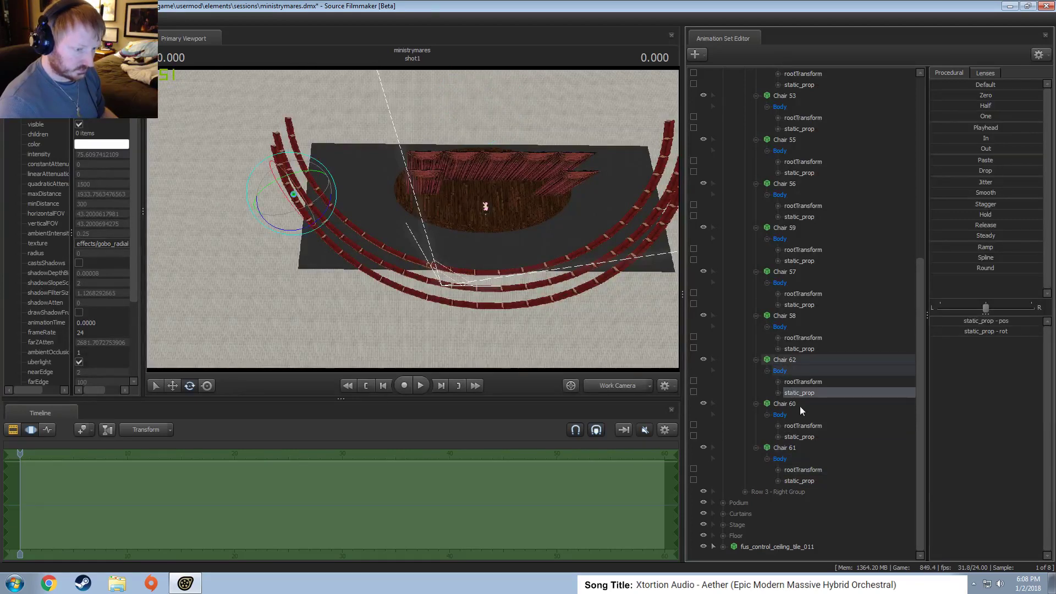
pyautogui.click(797, 438)
pyautogui.keyDown('ctrl'); pyautogui.click(804, 479); pyautogui.keyUp('ctrl')
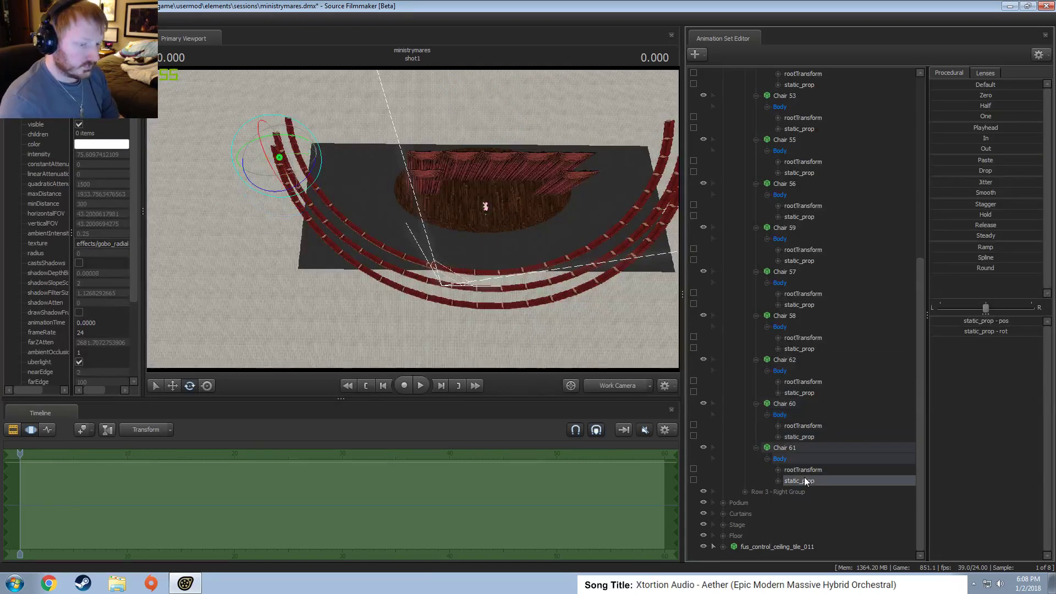
pyautogui.keyDown('ctrl'); pyautogui.click(806, 393); pyautogui.keyUp('ctrl')
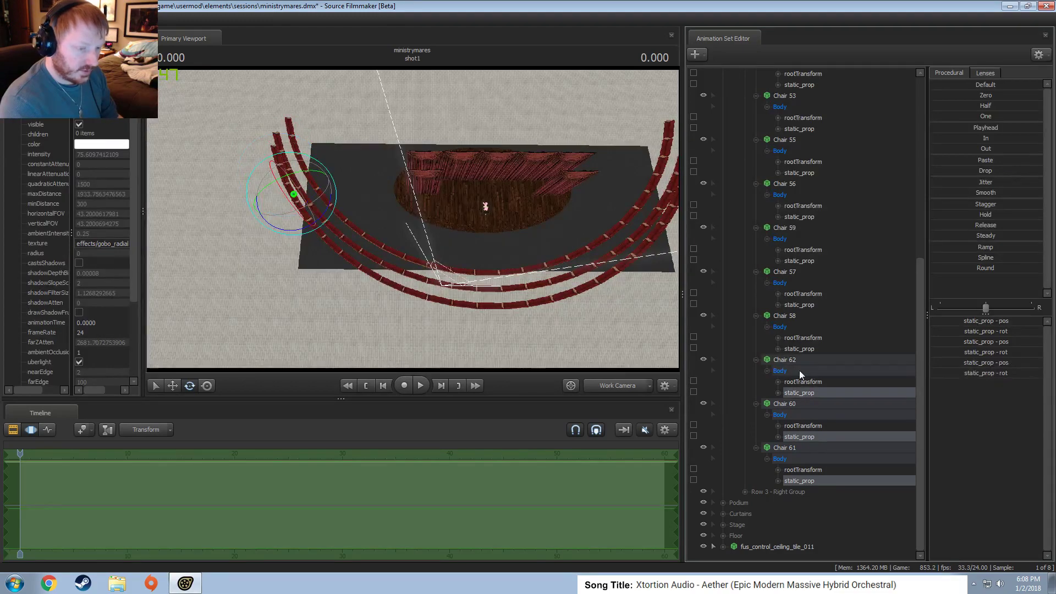
# Lock the static_prop bones in a chain from Chair 51 through Chairs 54, 52, 53, 55 and 56, each to the preceding chair.
pyautogui.scroll(7, 811, 396)
pyautogui.click(811, 228)
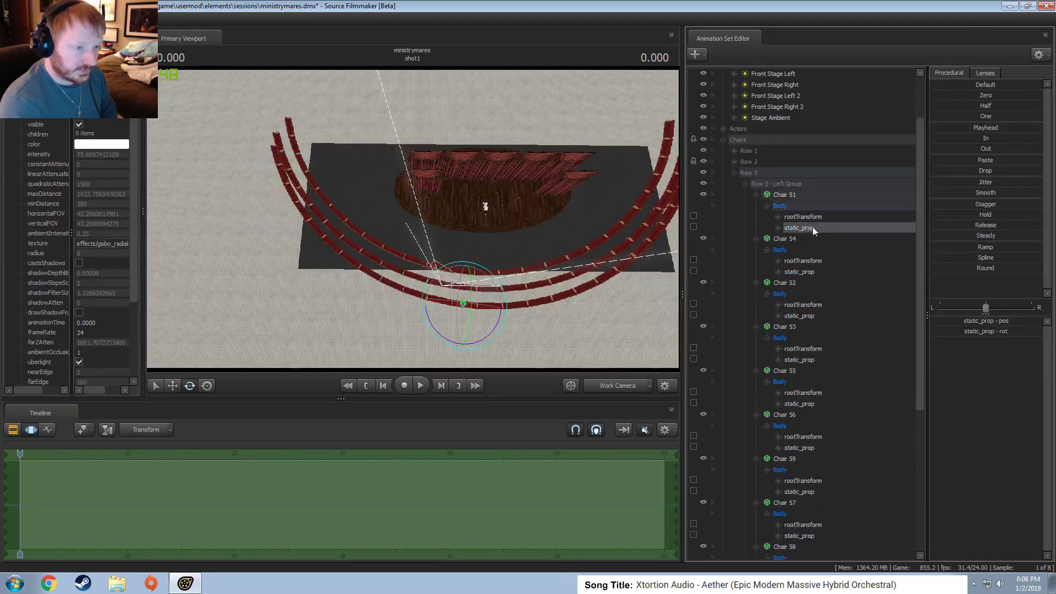
pyautogui.click(810, 272)
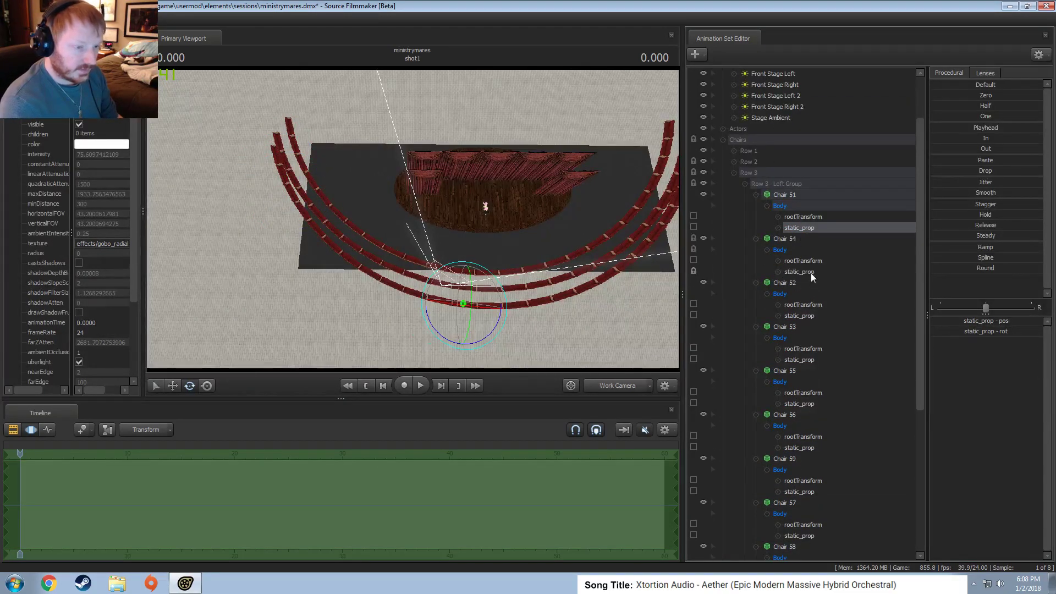
pyautogui.click(798, 317)
pyautogui.click(795, 359)
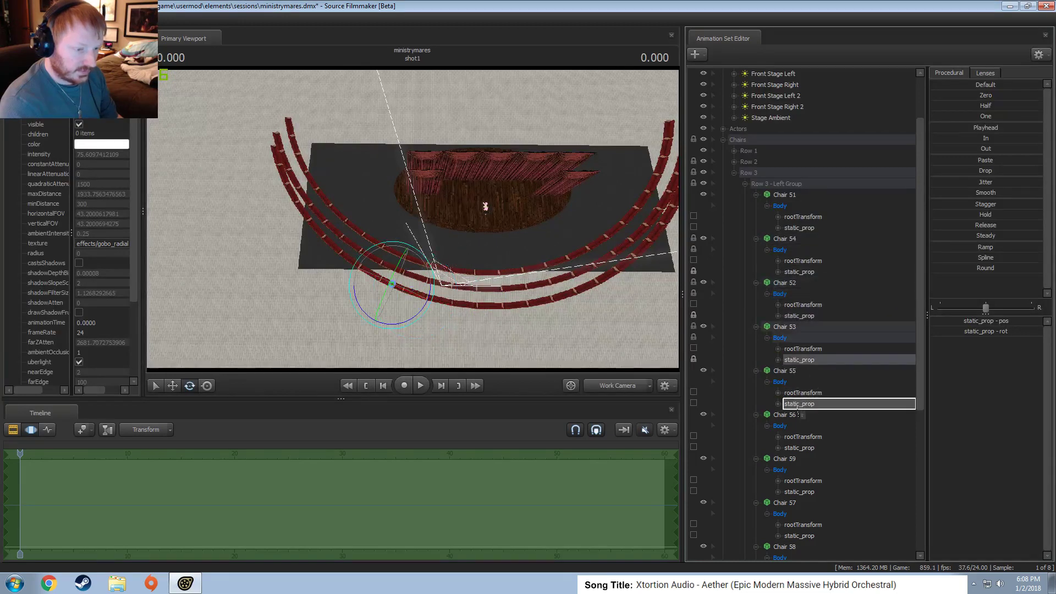
pyautogui.scroll(-3, 800, 407)
pyautogui.scroll(-2, 799, 408)
pyautogui.click(800, 238)
pyautogui.click(806, 283)
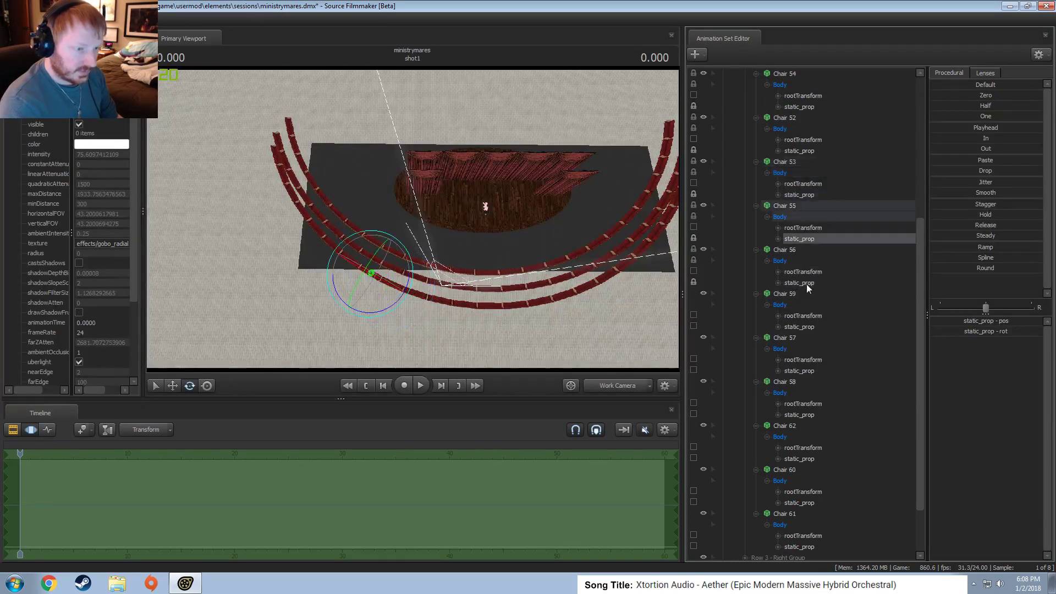
# Continue the static_prop lock chain from Chair 59 through Chairs 57, 58, 62, 60 and 61, each locked to the preceding chair.
pyautogui.click(807, 327)
pyautogui.click(801, 360)
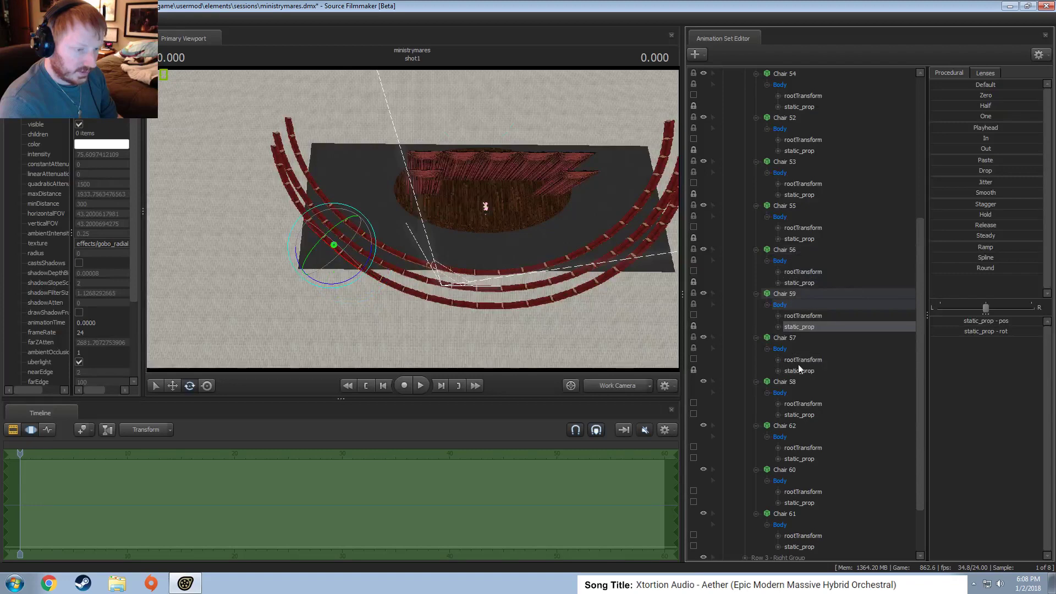
pyautogui.click(800, 370)
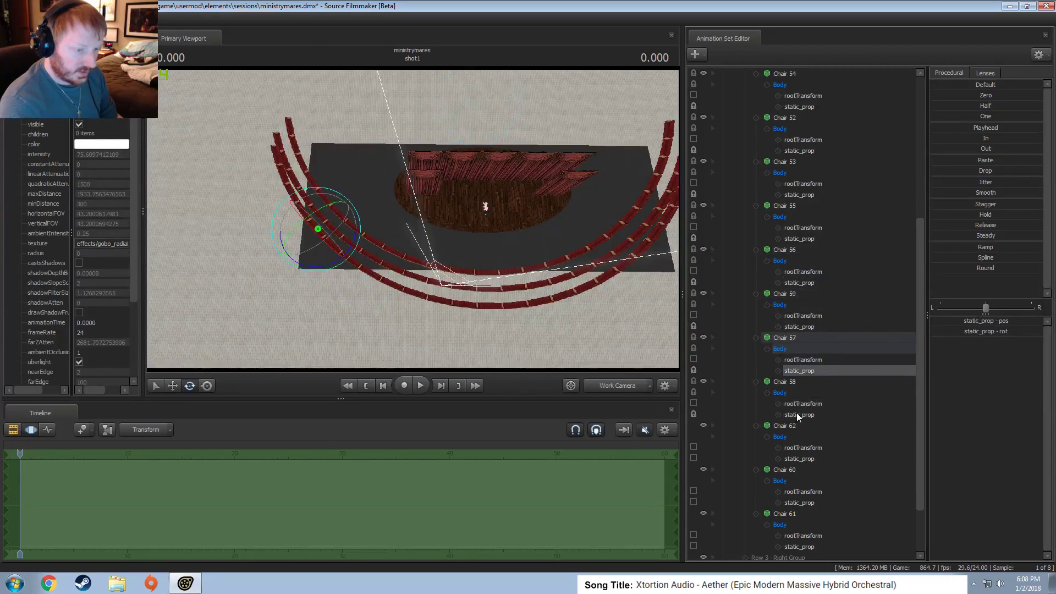
pyautogui.scroll(-1, 796, 412)
pyautogui.click(804, 348)
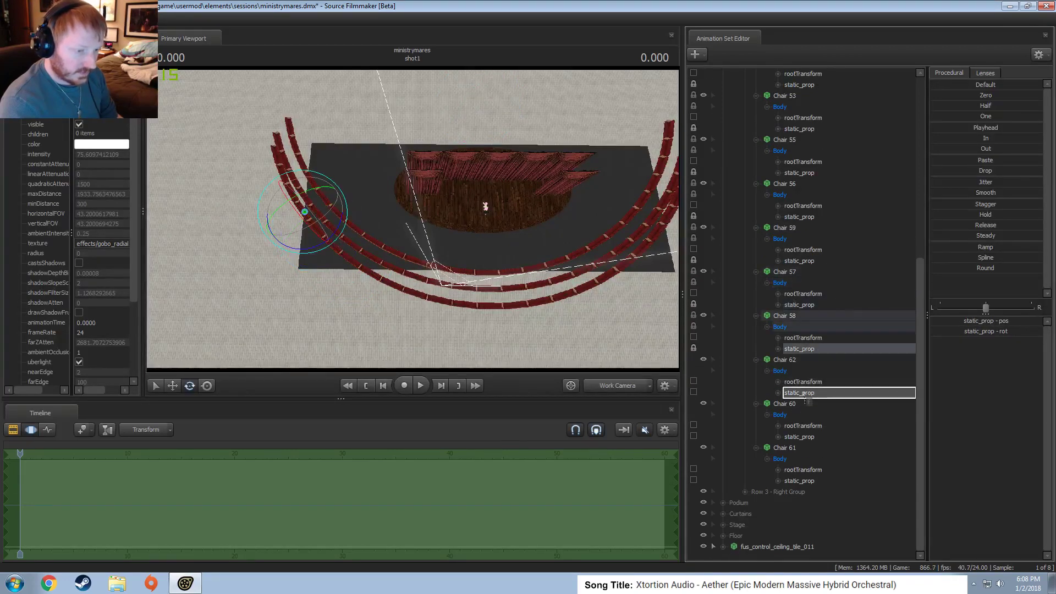
pyautogui.click(804, 393)
pyautogui.click(800, 437)
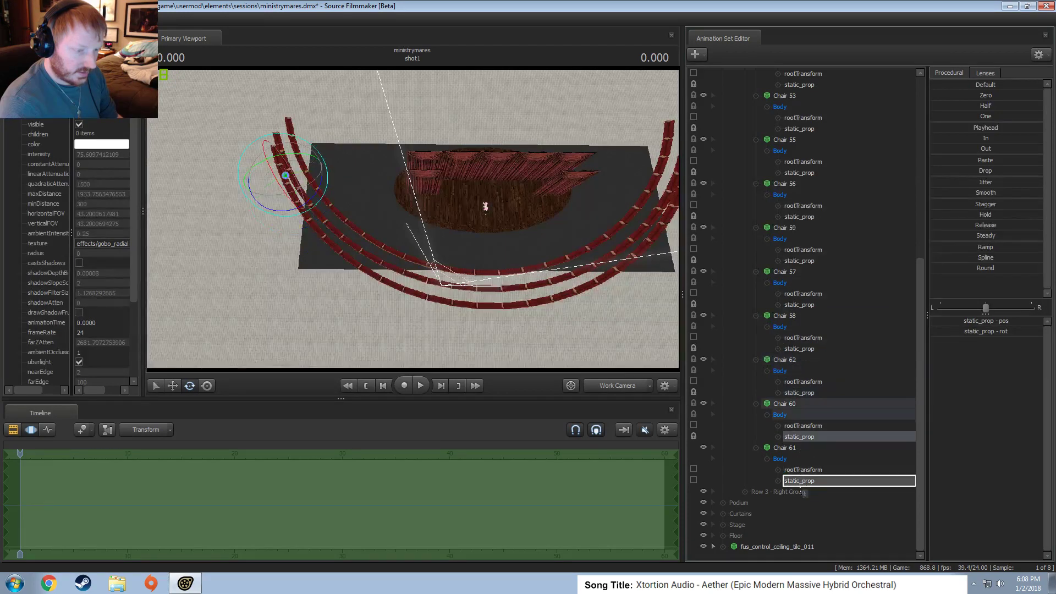
pyautogui.click(800, 480)
# Rotate the static_prop bones of all twelve Row 3 - Left Group chairs together from Chair 51 until their curve runs evenly behind Row 2.
pyautogui.keyDown('ctrl'); pyautogui.click(800, 480); pyautogui.keyUp('ctrl')
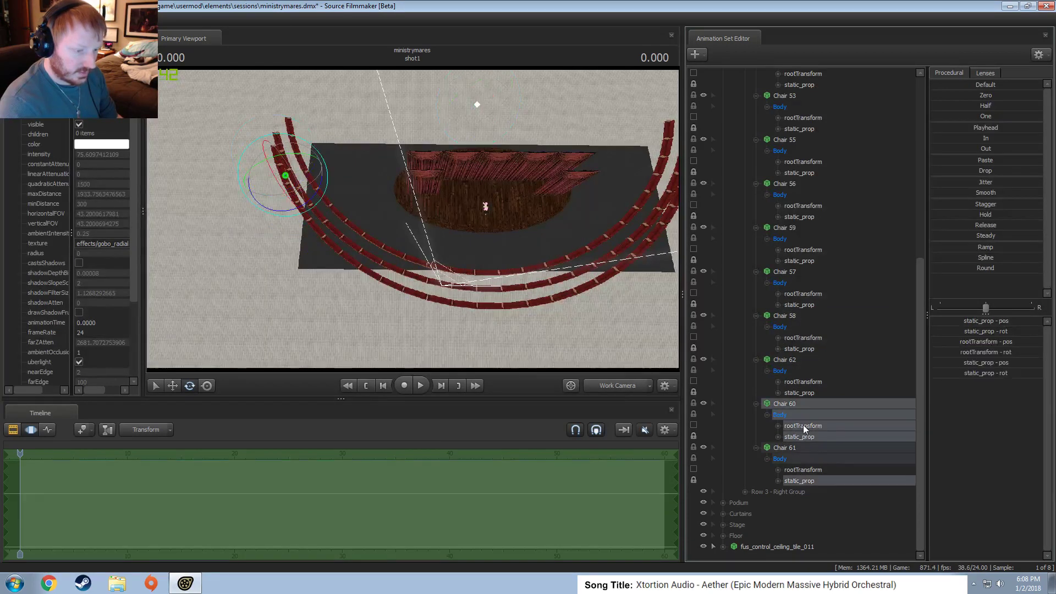
pyautogui.keyDown('ctrl'); pyautogui.click(803, 393); pyautogui.keyUp('ctrl')
pyautogui.keyDown('ctrl'); pyautogui.click(804, 349); pyautogui.keyUp('ctrl')
pyautogui.keyDown('ctrl'); pyautogui.click(802, 304); pyautogui.keyUp('ctrl')
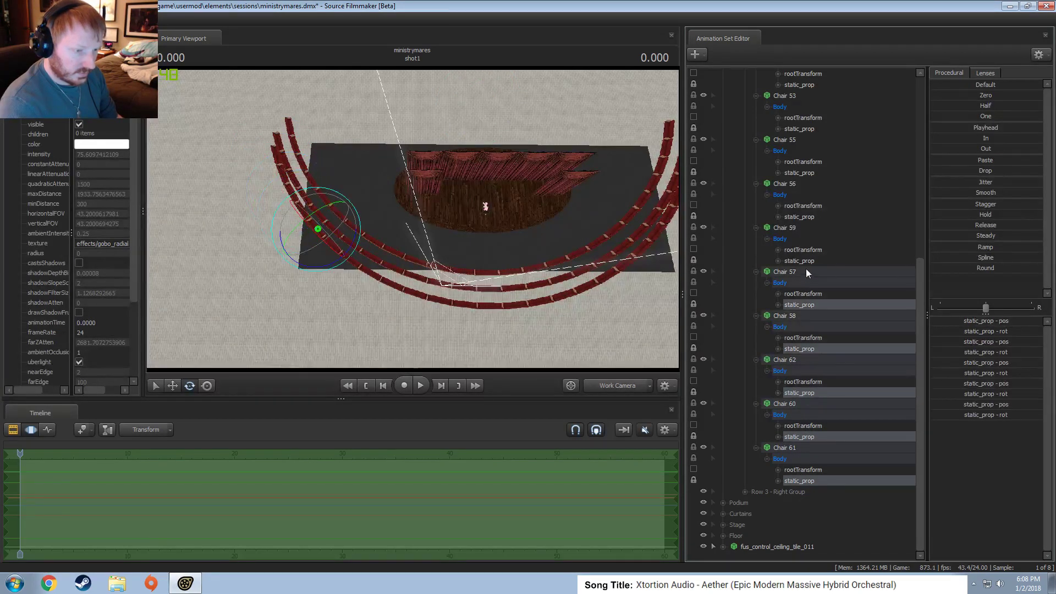
pyautogui.keyDown('ctrl'); pyautogui.click(804, 260); pyautogui.keyUp('ctrl')
pyautogui.keyDown('shift'); pyautogui.click(807, 220); pyautogui.keyUp('shift')
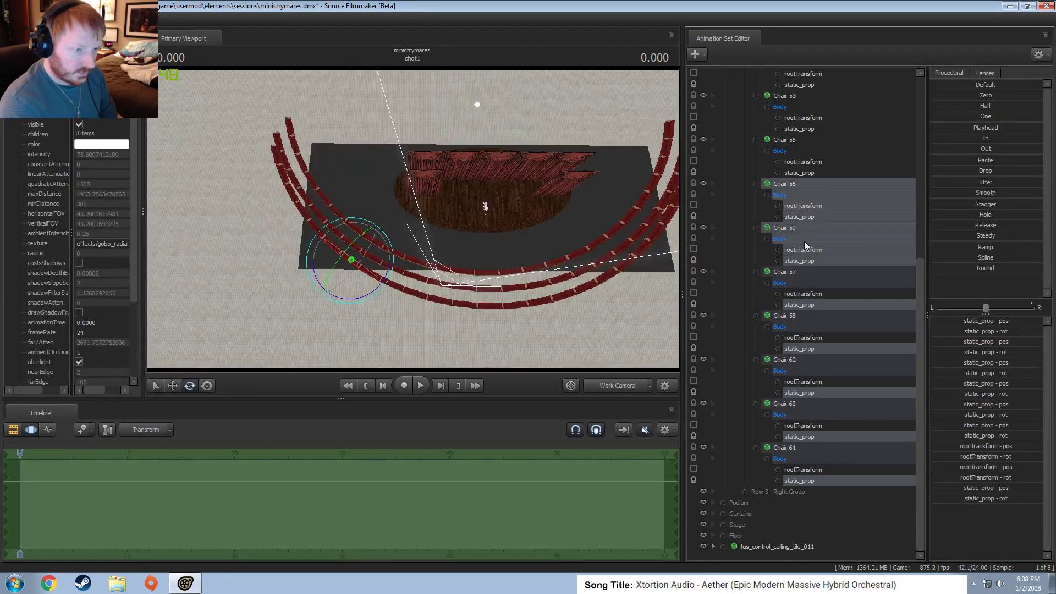
pyautogui.keyDown('ctrl'); pyautogui.click(803, 245); pyautogui.keyUp('ctrl')
pyautogui.keyDown('ctrl'); pyautogui.click(799, 207); pyautogui.keyUp('ctrl')
pyautogui.scroll(1, 798, 242)
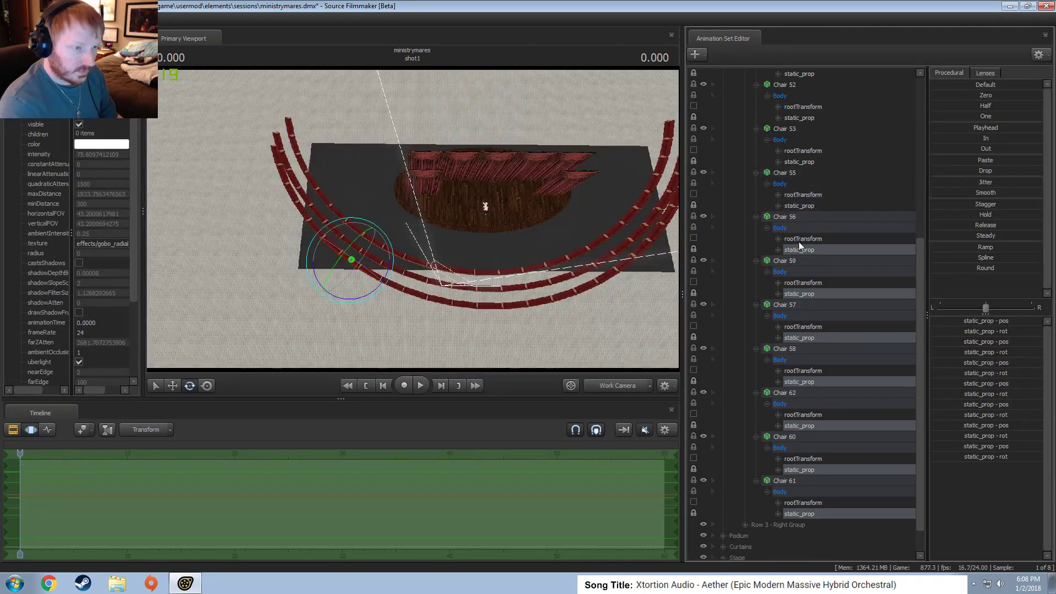
pyautogui.scroll(2, 798, 246)
pyautogui.keyDown('ctrl'); pyautogui.click(793, 272); pyautogui.keyUp('ctrl')
pyautogui.keyDown('ctrl'); pyautogui.click(800, 226); pyautogui.keyUp('ctrl')
pyautogui.keyDown('ctrl'); pyautogui.click(798, 184); pyautogui.keyUp('ctrl')
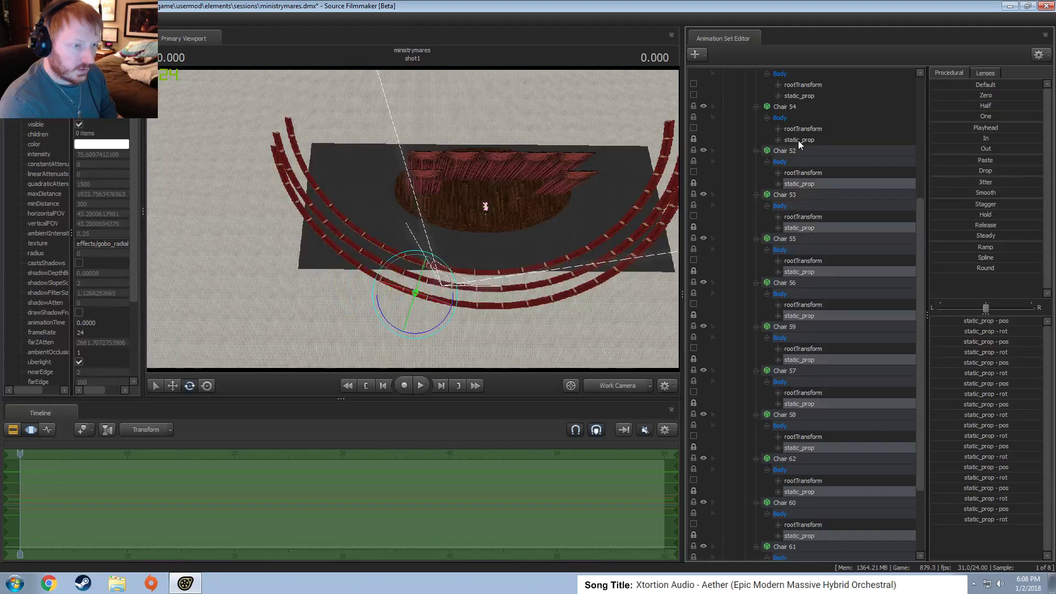
pyautogui.keyDown('ctrl'); pyautogui.click(798, 140); pyautogui.keyUp('ctrl')
pyautogui.scroll(3, 797, 160)
pyautogui.keyDown('ctrl'); pyautogui.click(797, 194); pyautogui.keyUp('ctrl')
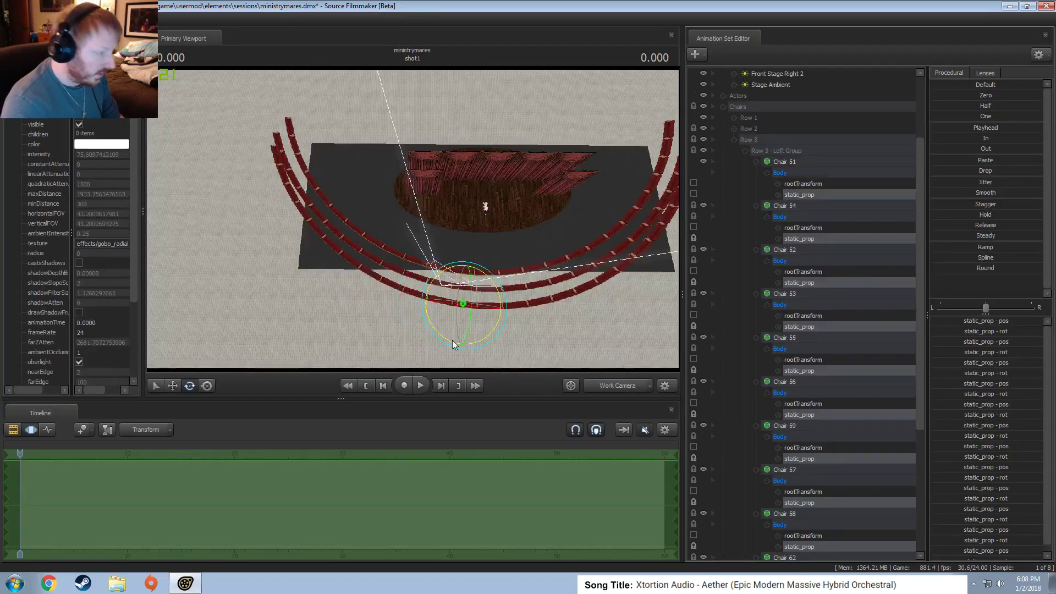
pyautogui.moveTo(452, 341); pyautogui.dragTo(572, 308)
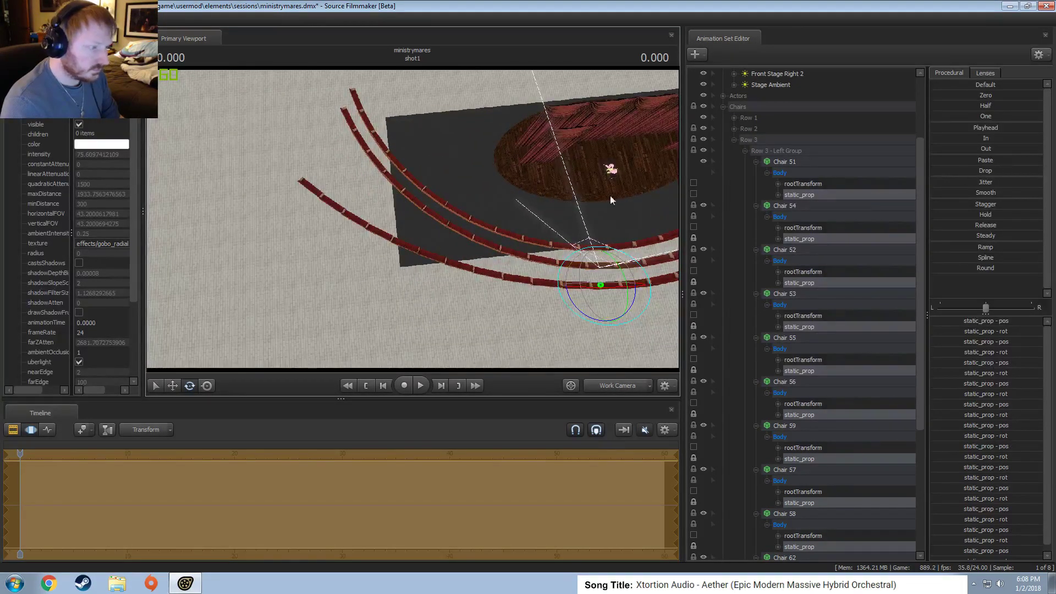
pyautogui.moveTo(610, 196); pyautogui.dragTo(410, 224)
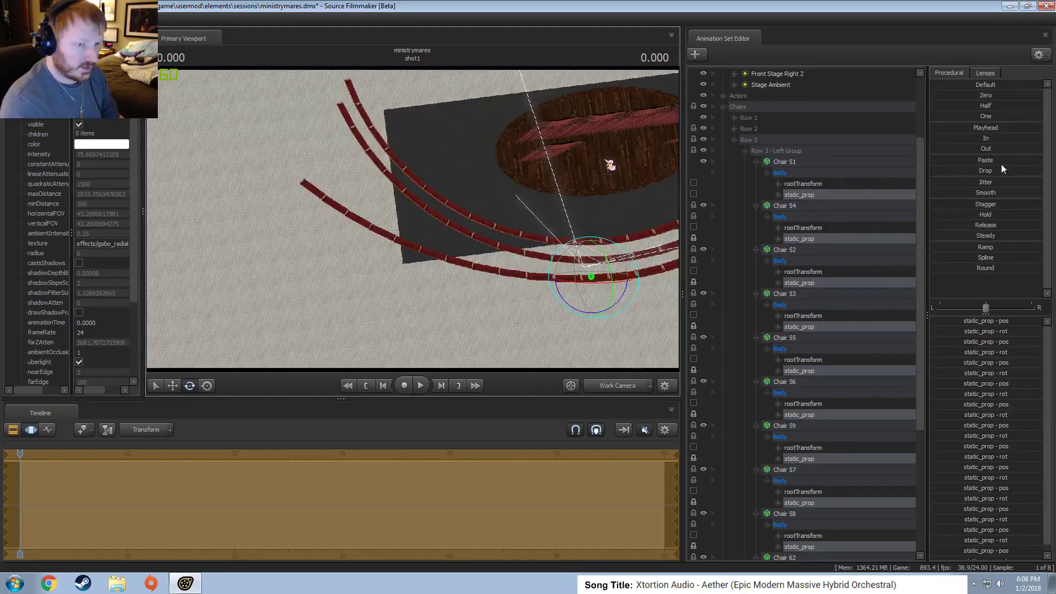
pyautogui.moveTo(1001, 169); pyautogui.dragTo(1022, 169)
pyautogui.moveTo(496, 209); pyautogui.dragTo(496, 209)
pyautogui.moveTo(413, 219); pyautogui.dragTo(412, 219)
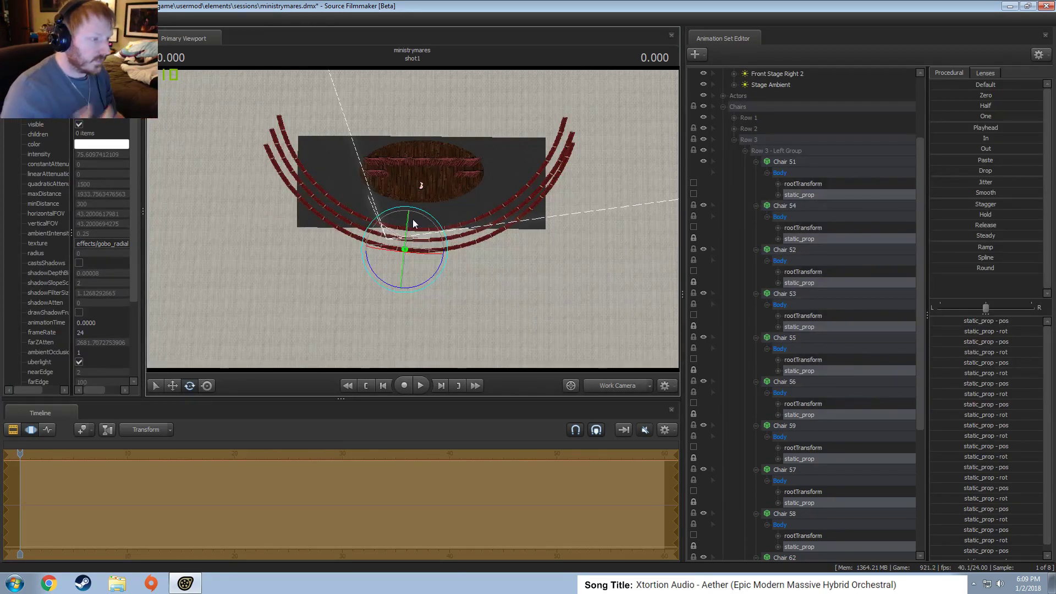
# Collapse the Row 3 - Left Group and expand the Row 3 - Right Group to list Chairs 63 through 75.
pyautogui.click(735, 140)
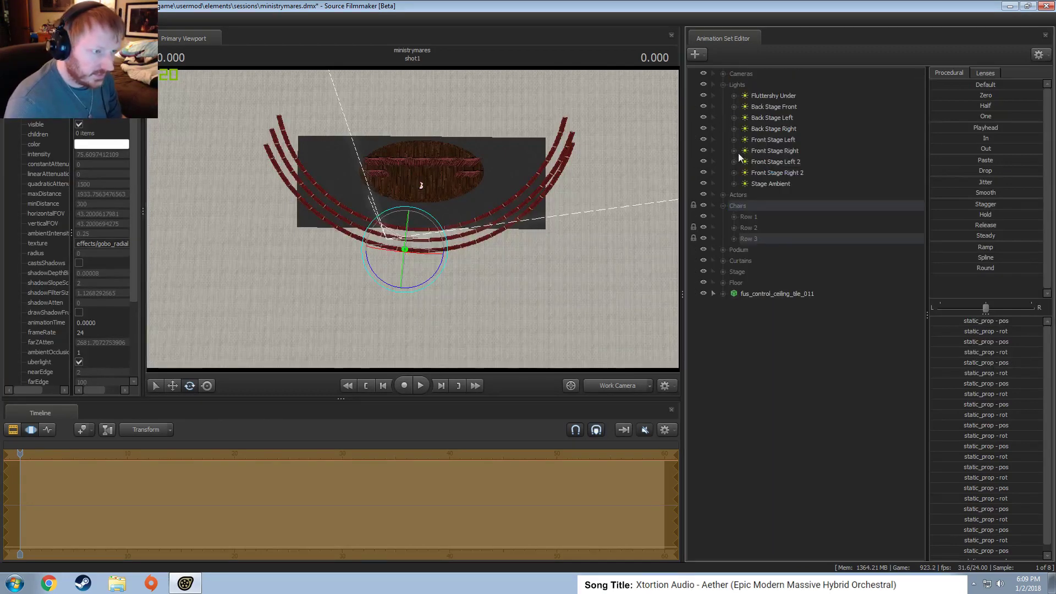
pyautogui.click(733, 238)
pyautogui.click(744, 250)
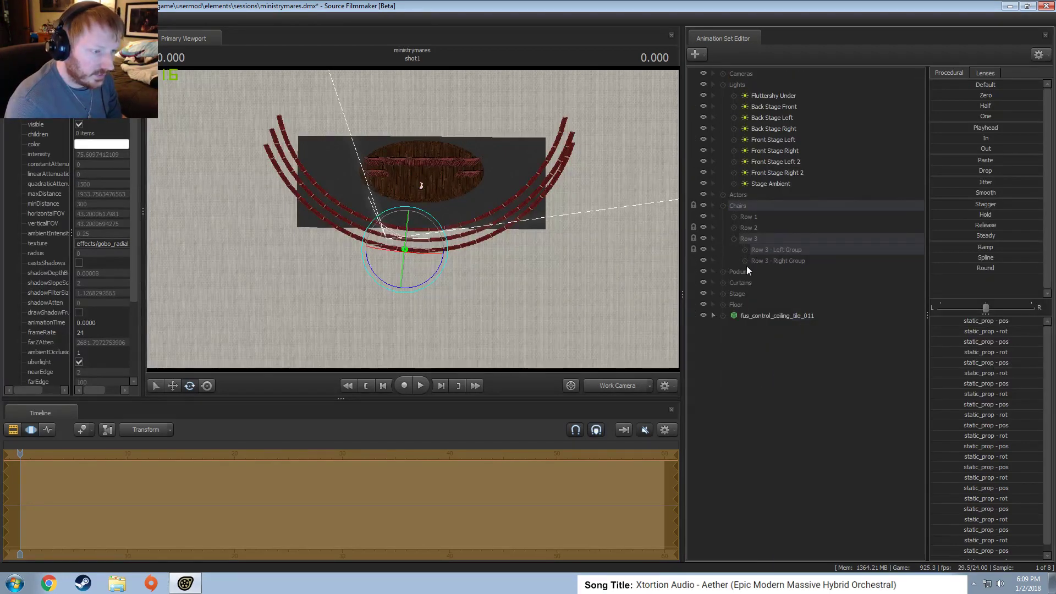
pyautogui.click(744, 261)
pyautogui.click(756, 404)
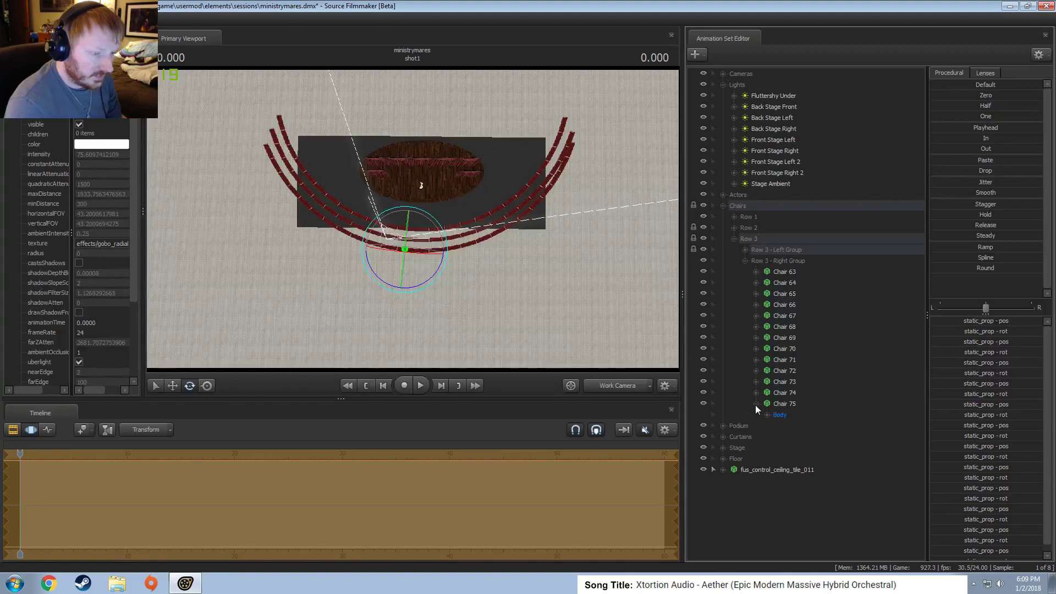
pyautogui.click(756, 404)
pyautogui.click(785, 273)
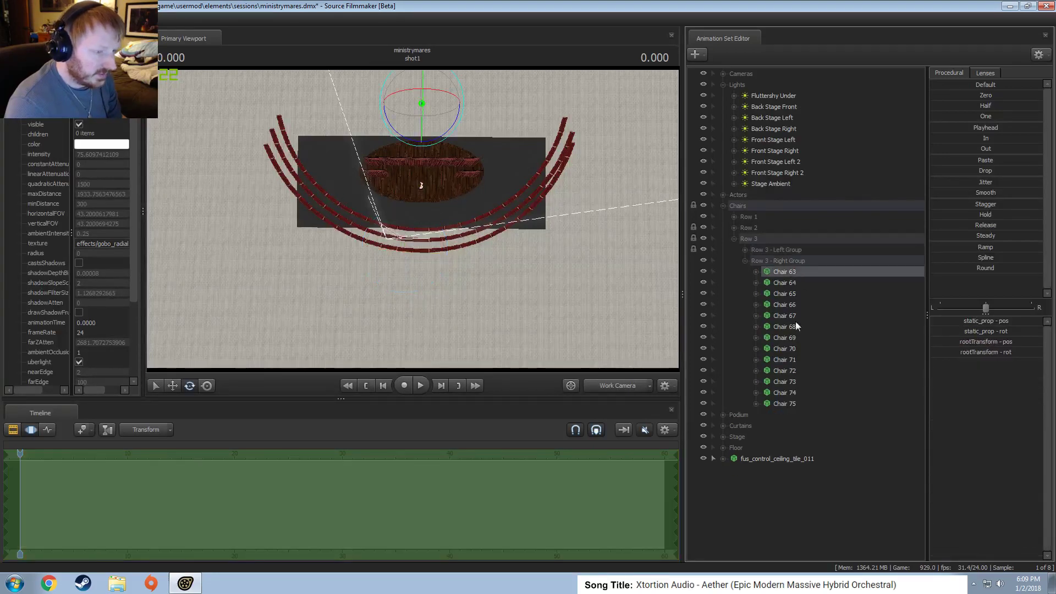
# Expand every chair in the Row 3 - Right Group, from Chair 75 up to Chair 63, down to its Body group.
pyautogui.click(755, 403)
pyautogui.click(755, 393)
pyautogui.click(755, 382)
pyautogui.click(756, 371)
pyautogui.click(756, 359)
pyautogui.click(755, 348)
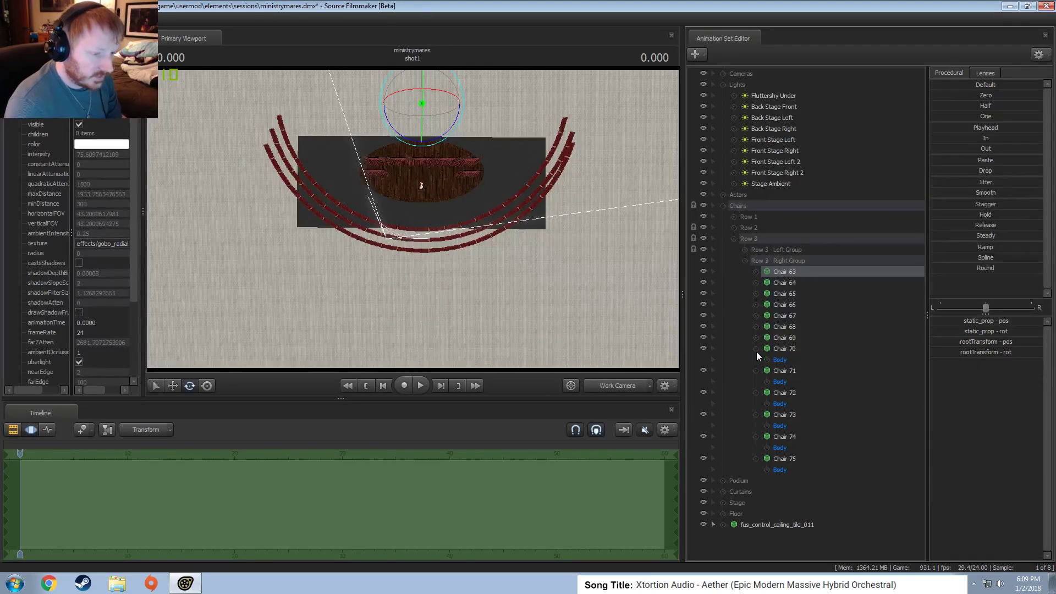
pyautogui.click(755, 338)
pyautogui.click(755, 326)
pyautogui.click(755, 316)
pyautogui.click(755, 304)
pyautogui.click(755, 294)
pyautogui.click(756, 283)
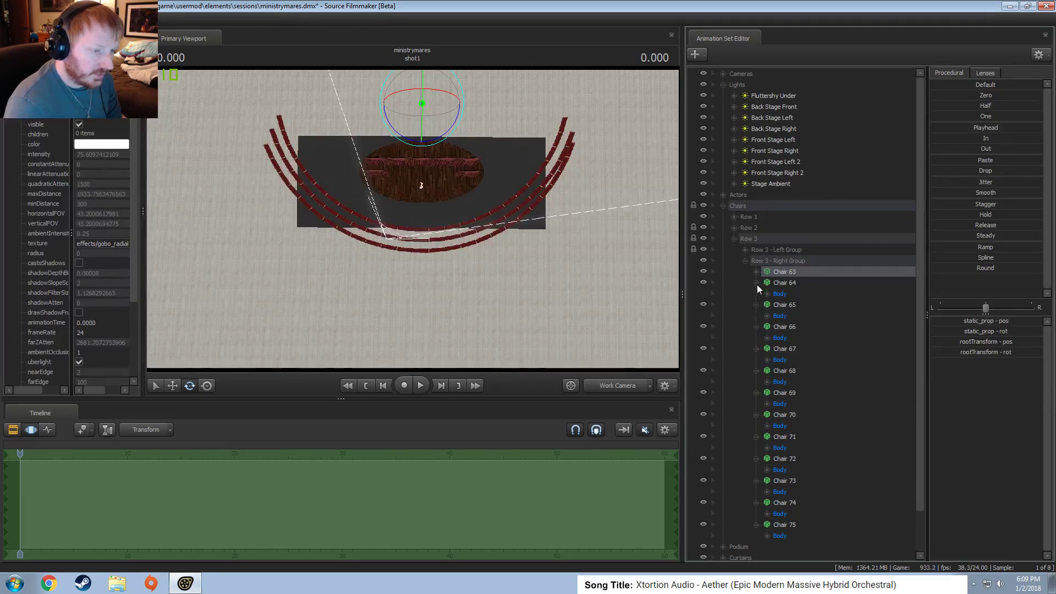
pyautogui.click(755, 271)
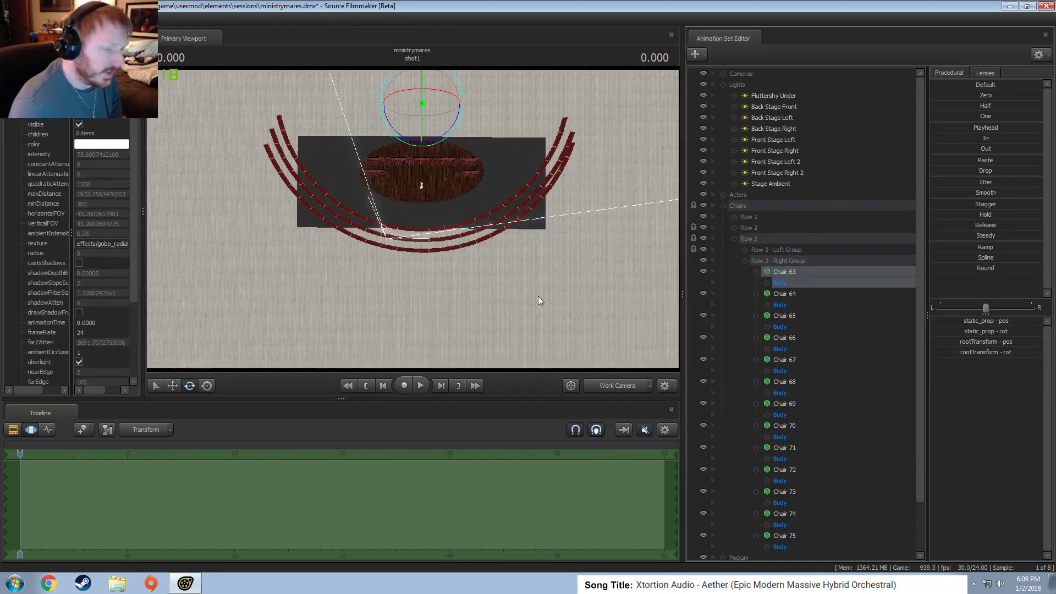
# Expand the Body groups of Chairs 75 through 63 to expose their rootTransform and static_prop bones.
pyautogui.scroll(-2, 764, 330)
pyautogui.click(767, 491)
pyautogui.click(767, 470)
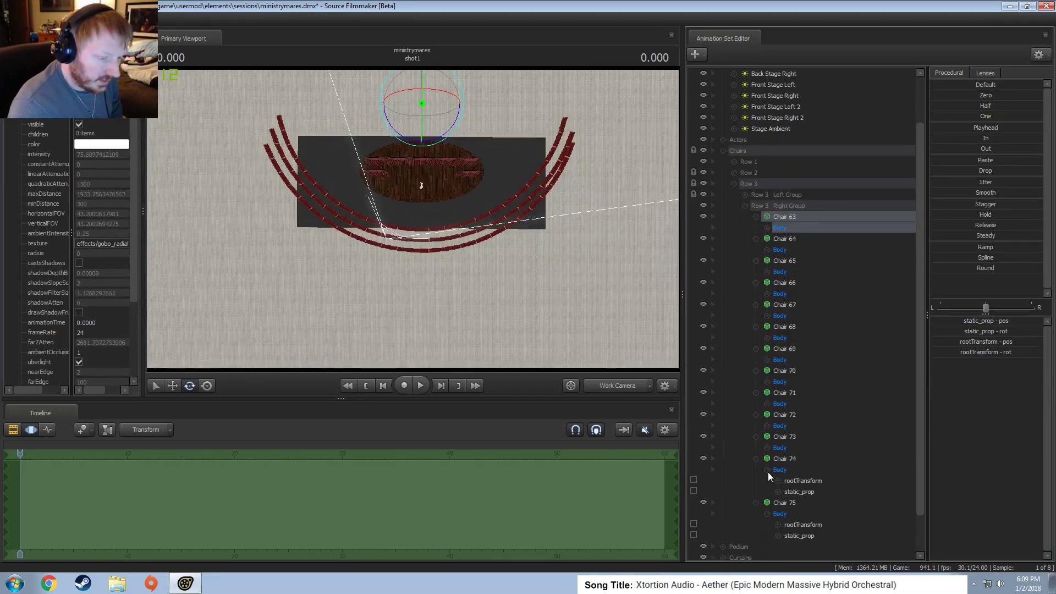
pyautogui.click(767, 447)
pyautogui.click(767, 425)
pyautogui.click(767, 404)
pyautogui.click(767, 381)
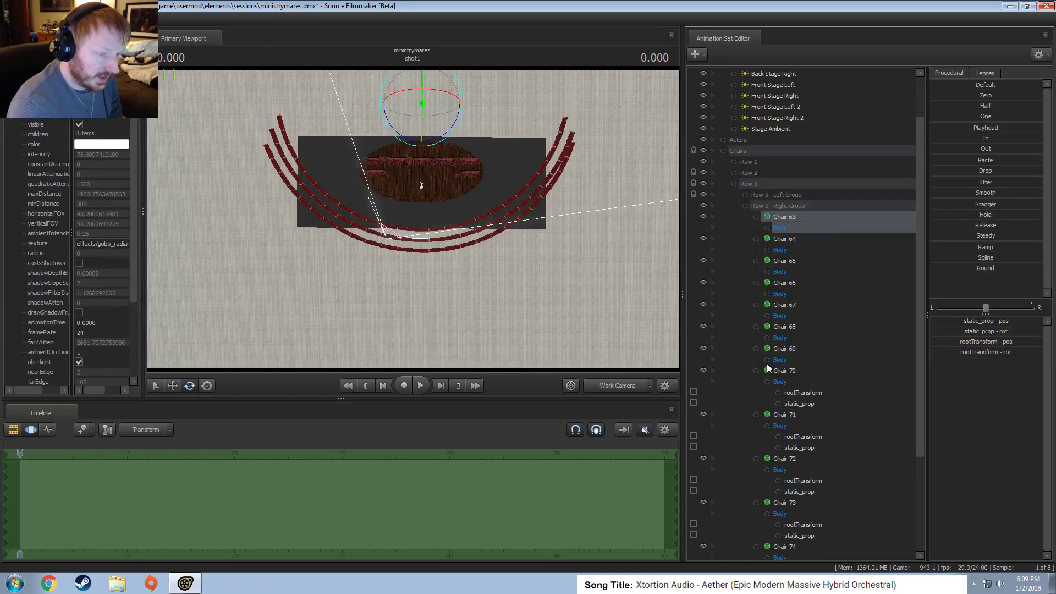
pyautogui.click(767, 359)
pyautogui.click(767, 338)
pyautogui.click(767, 316)
pyautogui.click(767, 293)
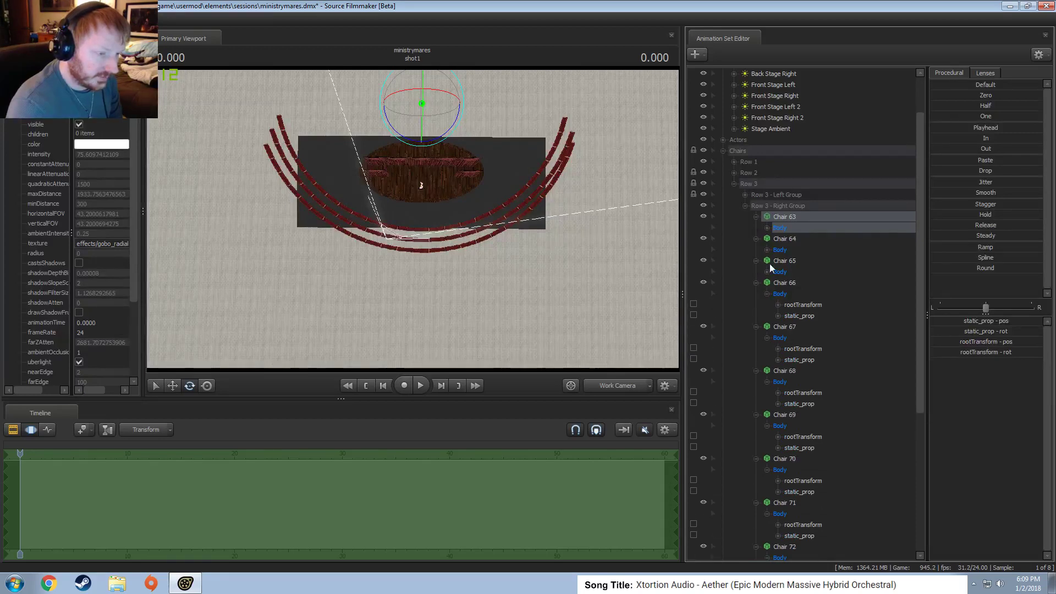
pyautogui.click(767, 271)
pyautogui.click(767, 249)
pyautogui.click(767, 228)
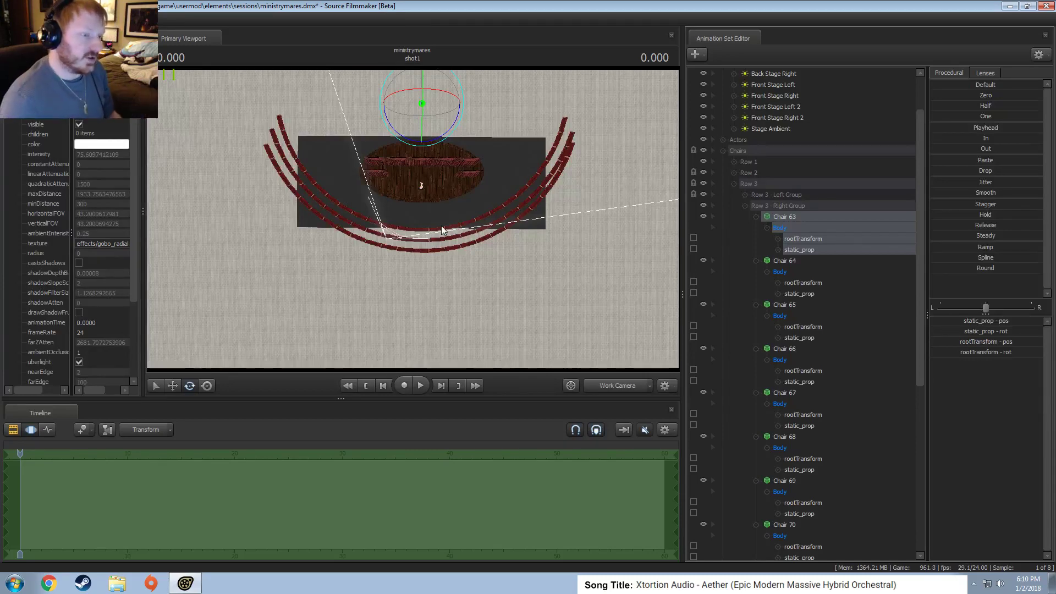
# Check Chairs 63 to 67 against the seating curve by their static_prop bones and move Chair 66 ahead of Chair 65.
pyautogui.click(823, 249)
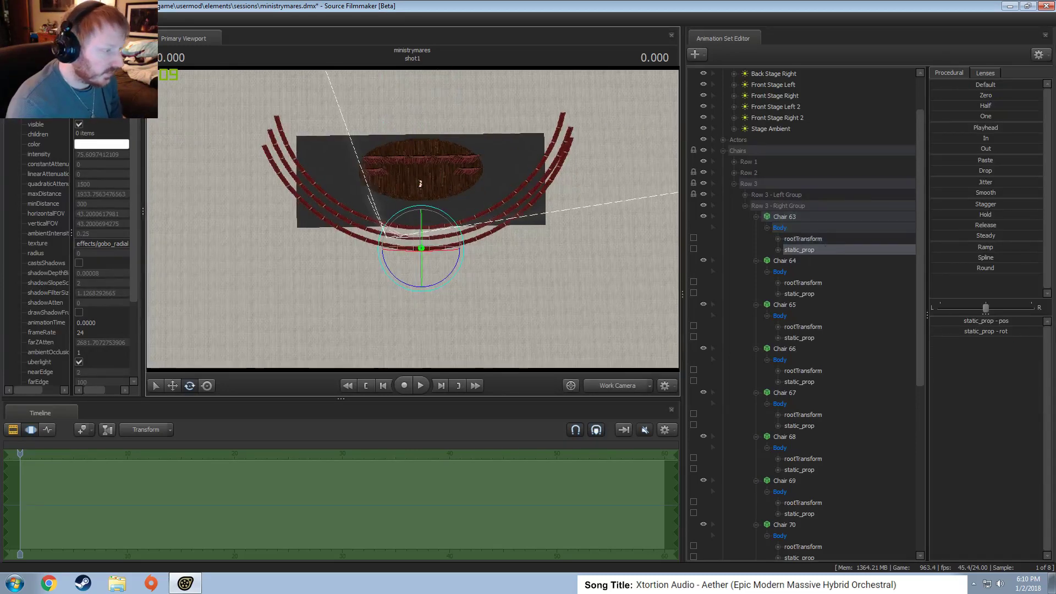
pyautogui.click(800, 294)
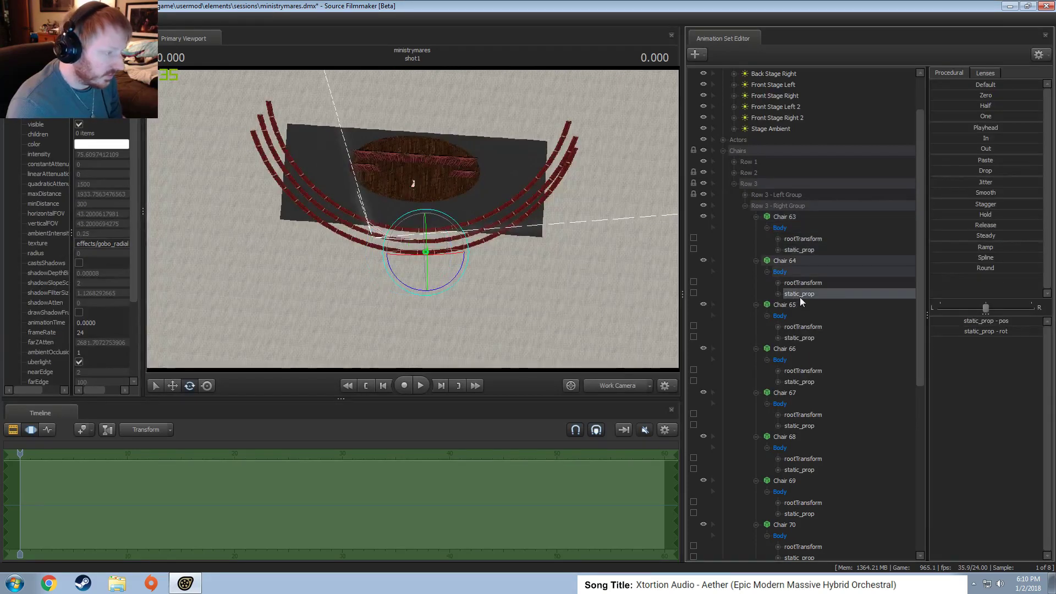
pyautogui.click(797, 338)
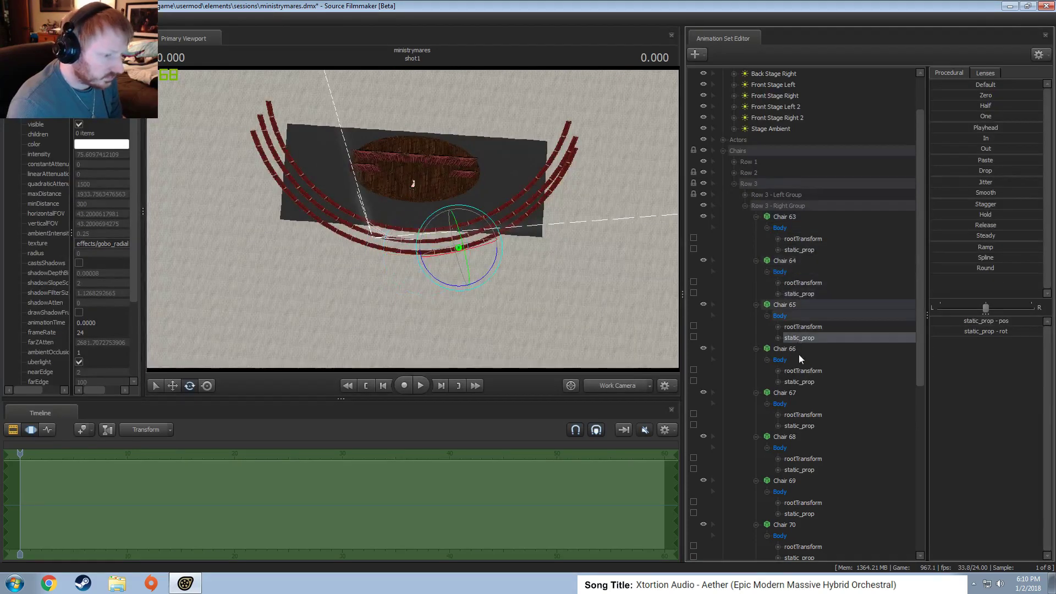
pyautogui.click(798, 425)
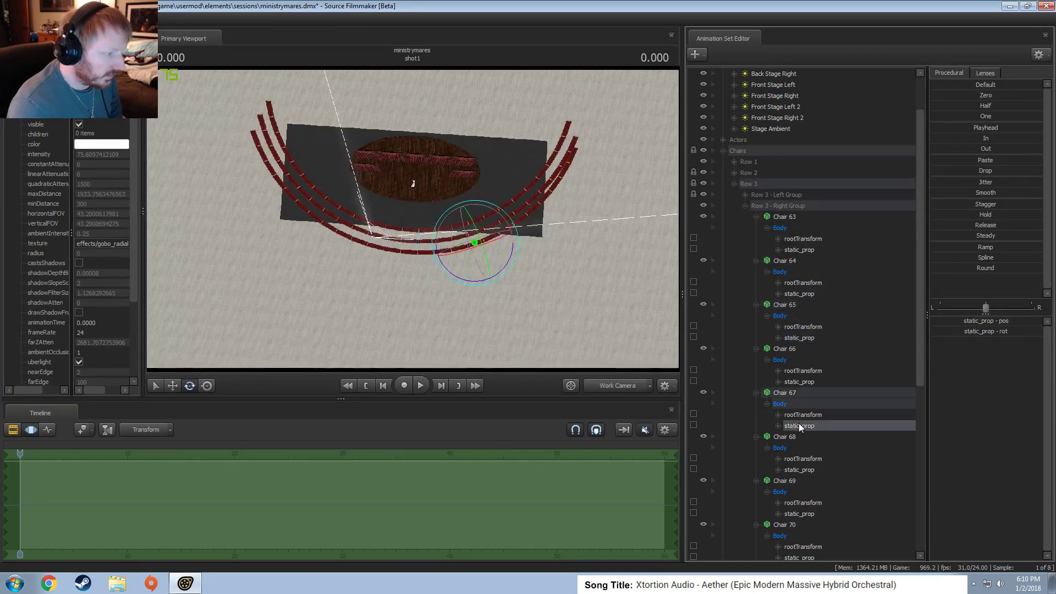
pyautogui.click(799, 383)
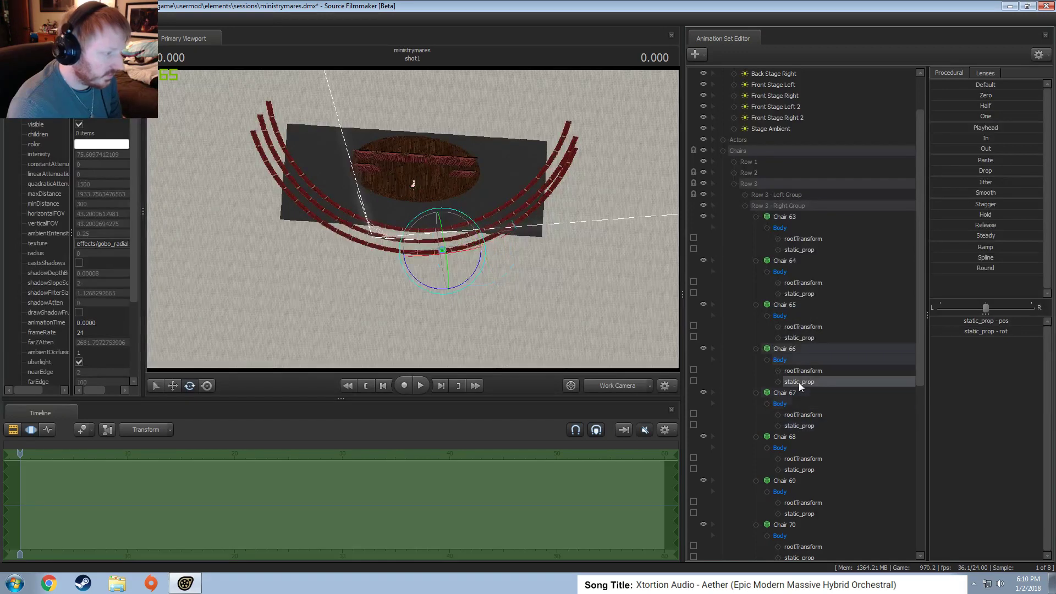
pyautogui.click(803, 339)
pyautogui.click(803, 295)
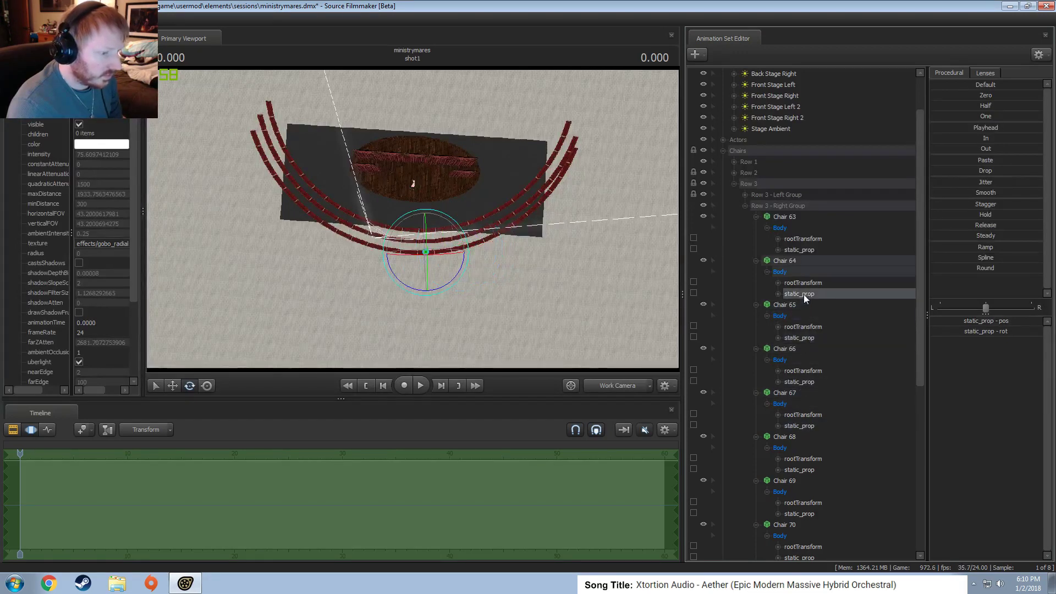
pyautogui.click(800, 338)
pyautogui.click(784, 350)
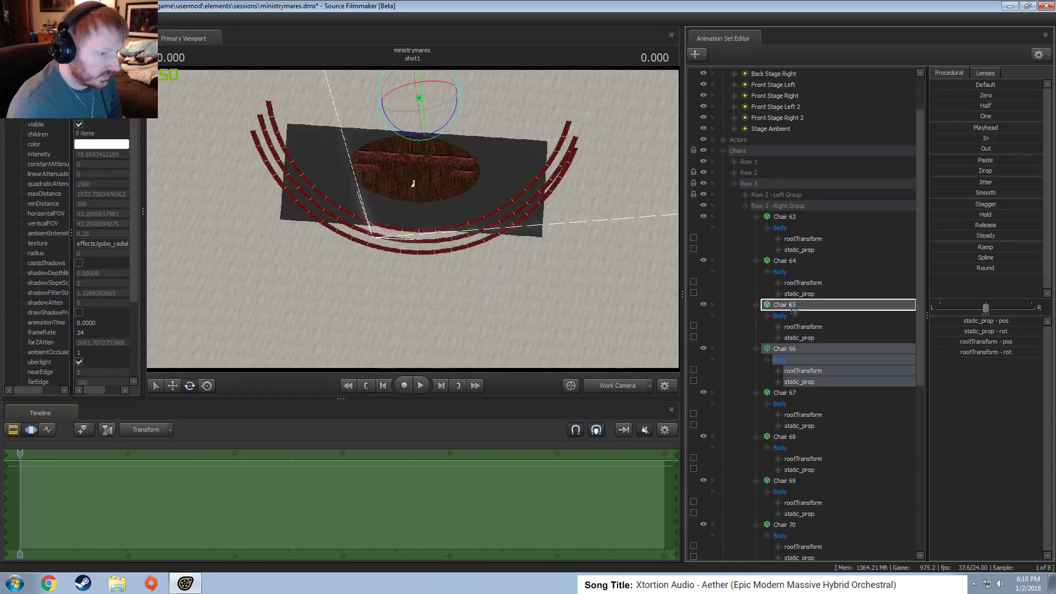
pyautogui.moveTo(786, 350); pyautogui.dragTo(788, 282)
# Check the order from Chair 63 through Chair 71 by their static_prop bones and move Chair 71 ahead of Chair 70.
pyautogui.click(785, 216)
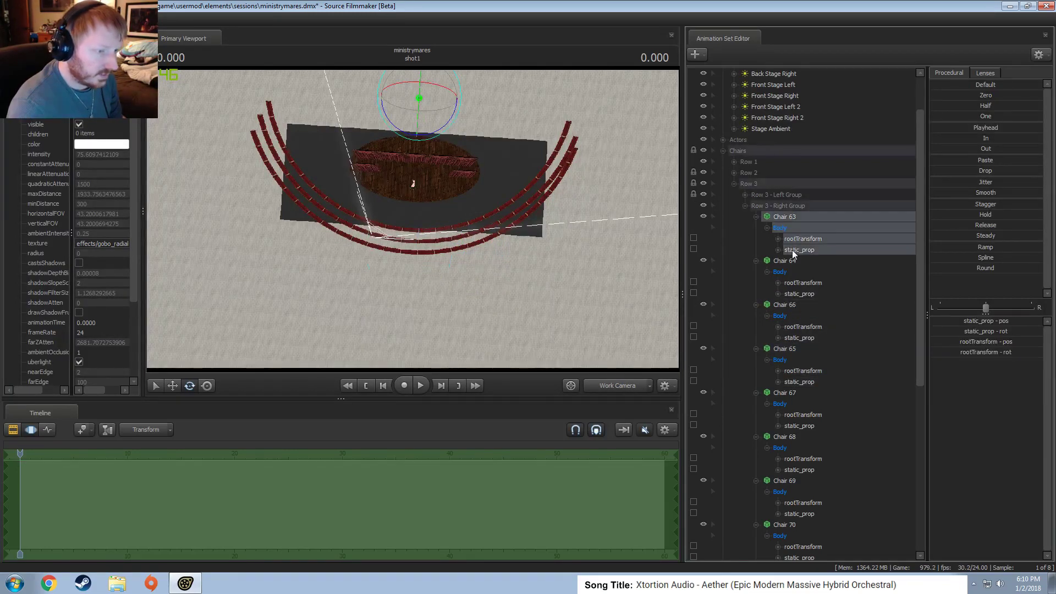
pyautogui.click(800, 293)
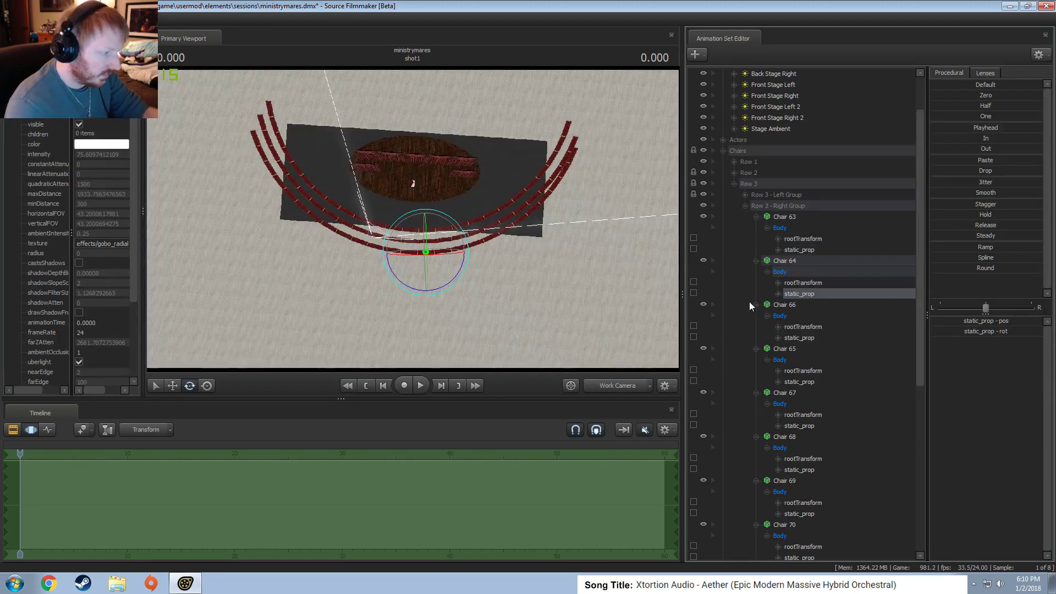
pyautogui.click(794, 339)
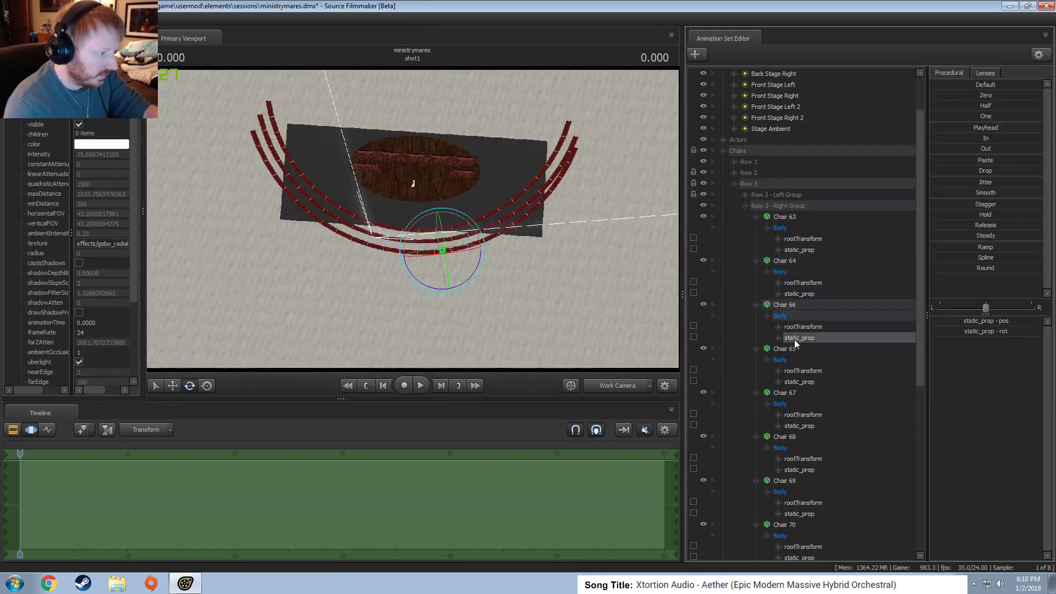
pyautogui.click(800, 382)
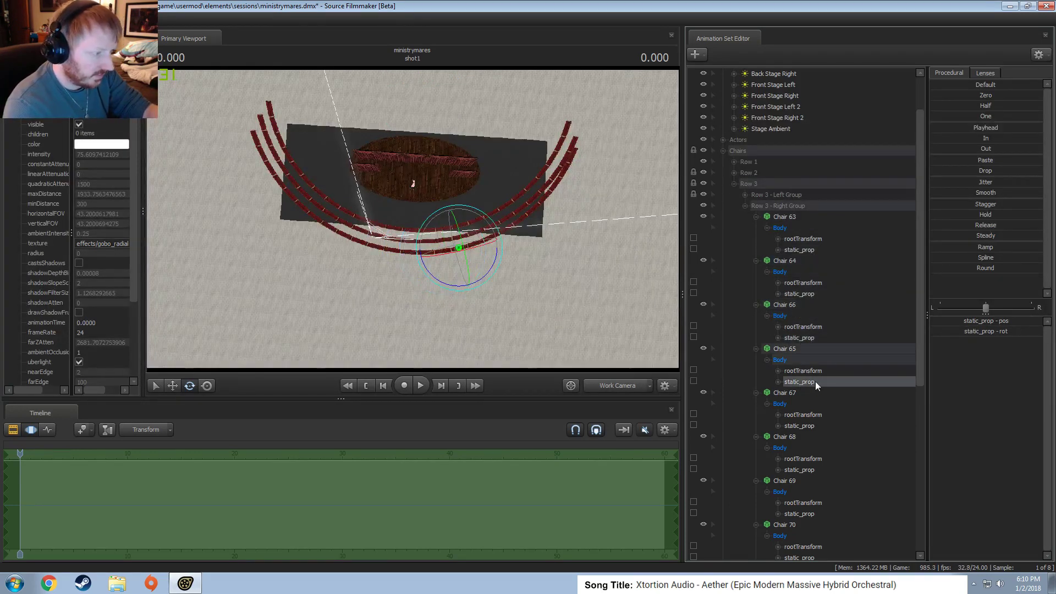
pyautogui.click(804, 425)
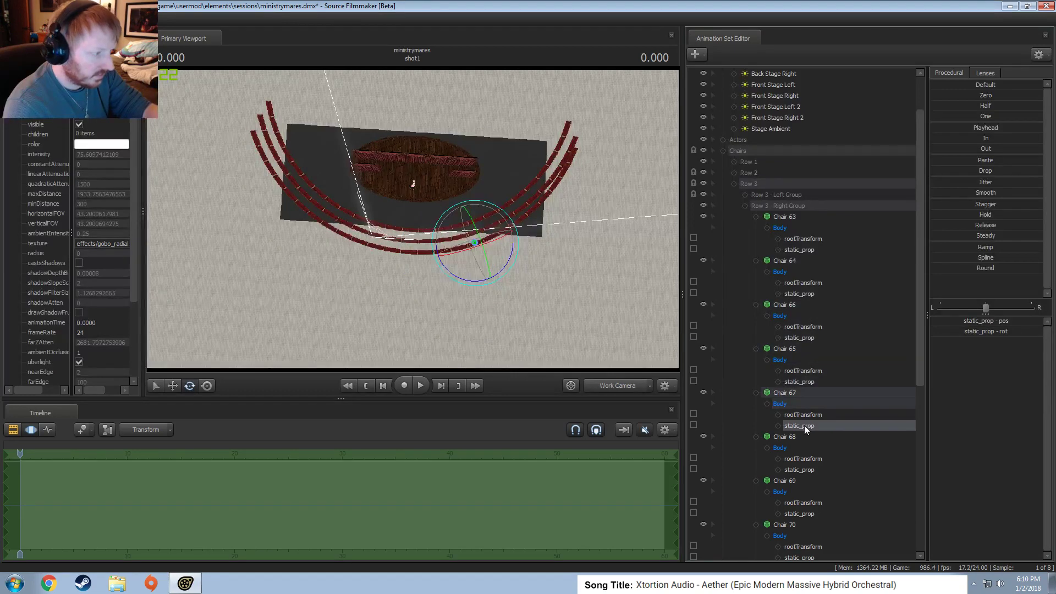
pyautogui.click(796, 470)
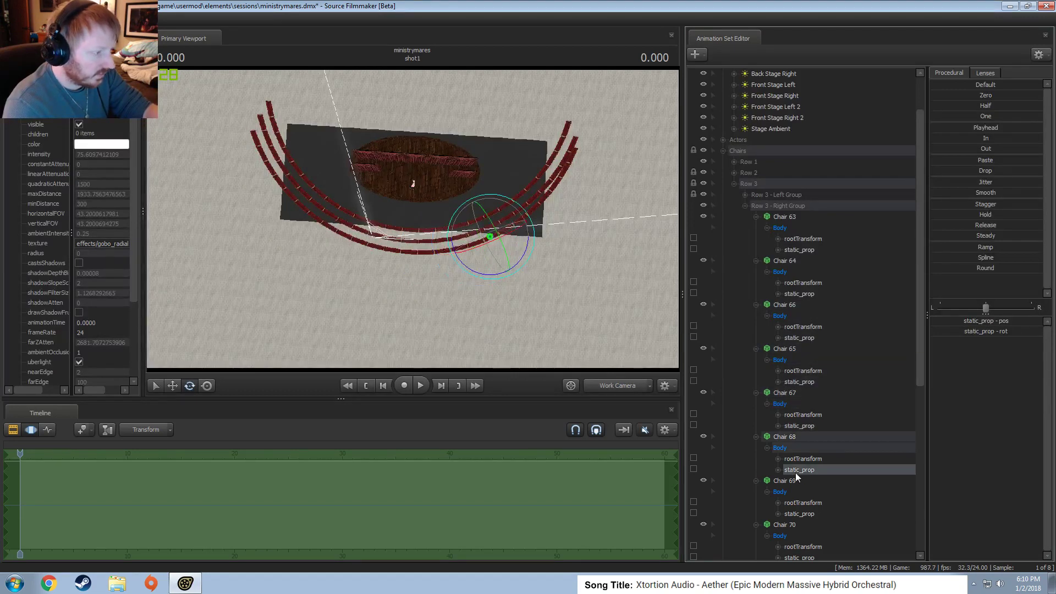
pyautogui.click(810, 514)
pyautogui.scroll(-7, 808, 515)
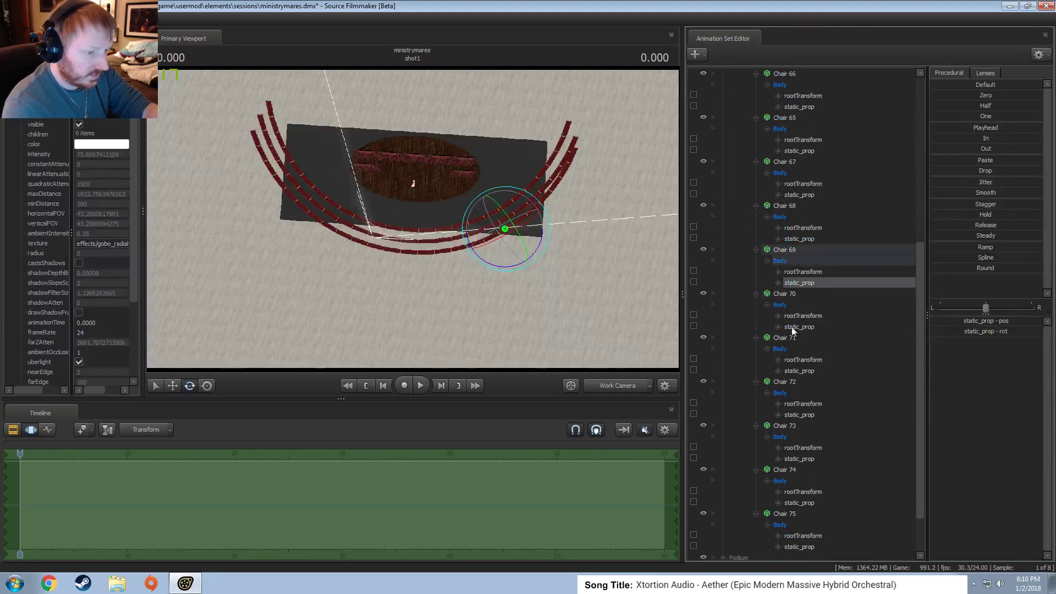
pyautogui.click(793, 327)
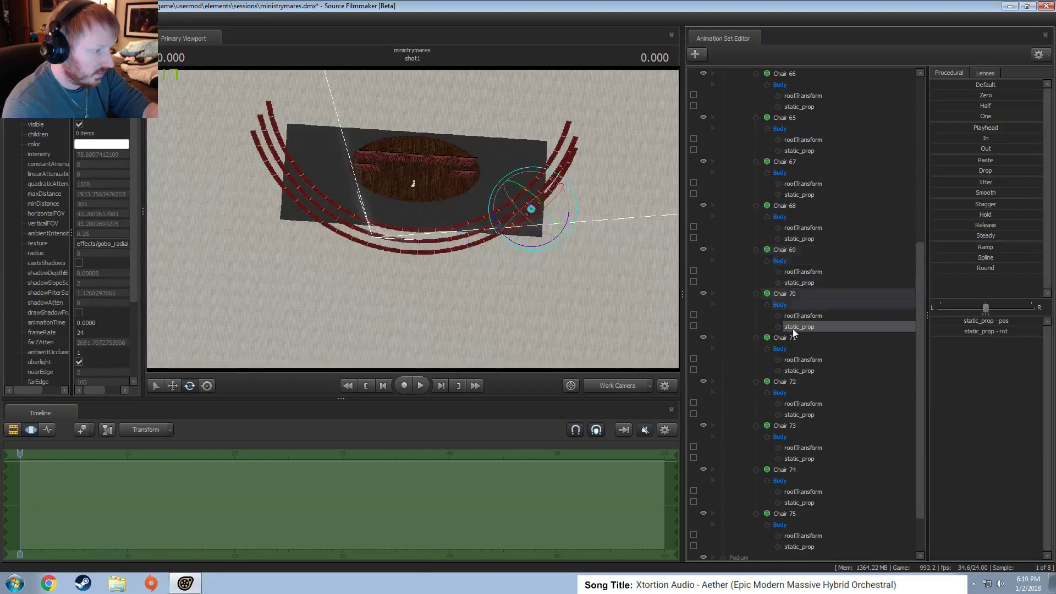
pyautogui.click(799, 370)
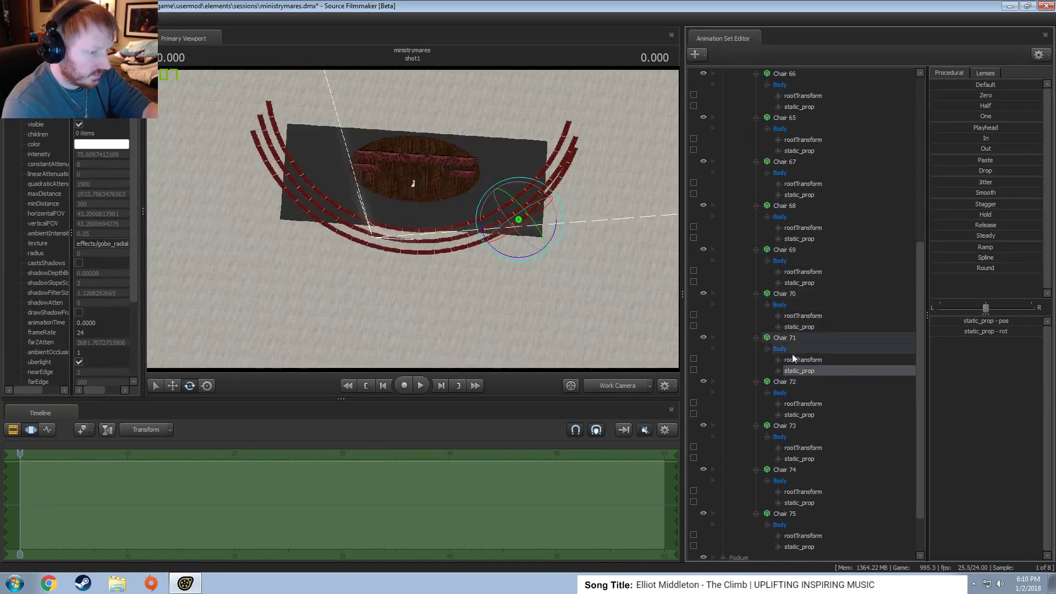
pyautogui.moveTo(785, 337); pyautogui.dragTo(790, 297)
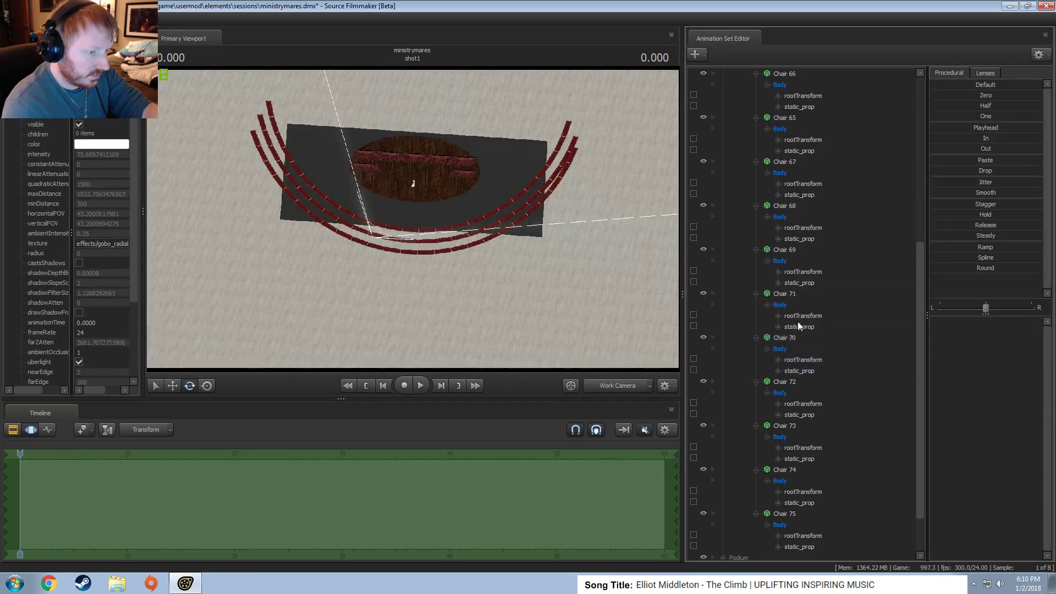
# Check Chairs 71, 70, 72, 73 and 74 by their static_prop bones and move Chair 74 ahead of Chair 73.
pyautogui.click(798, 327)
pyautogui.click(806, 372)
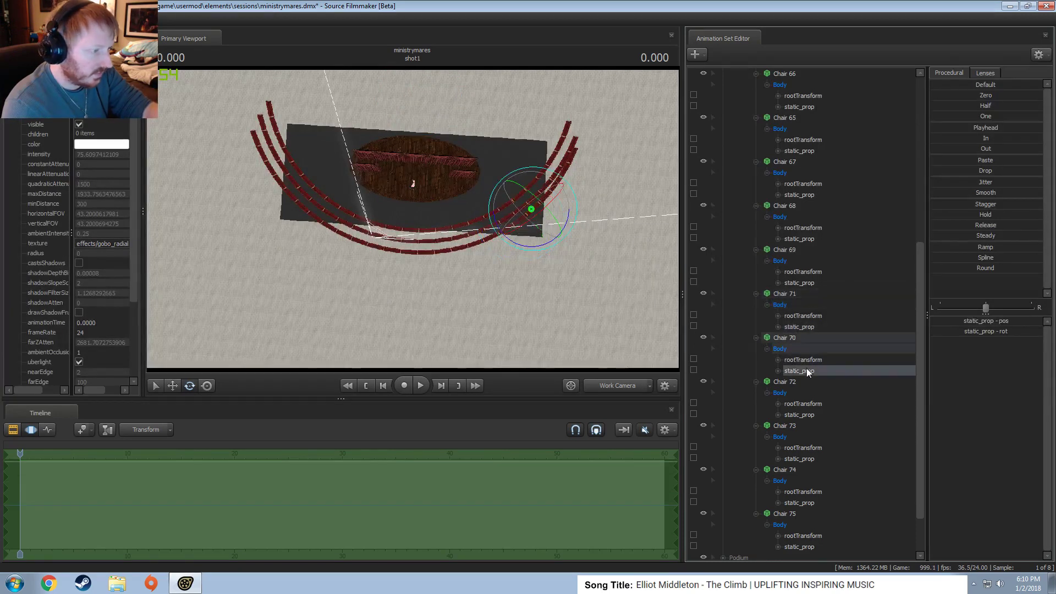
pyautogui.click(801, 416)
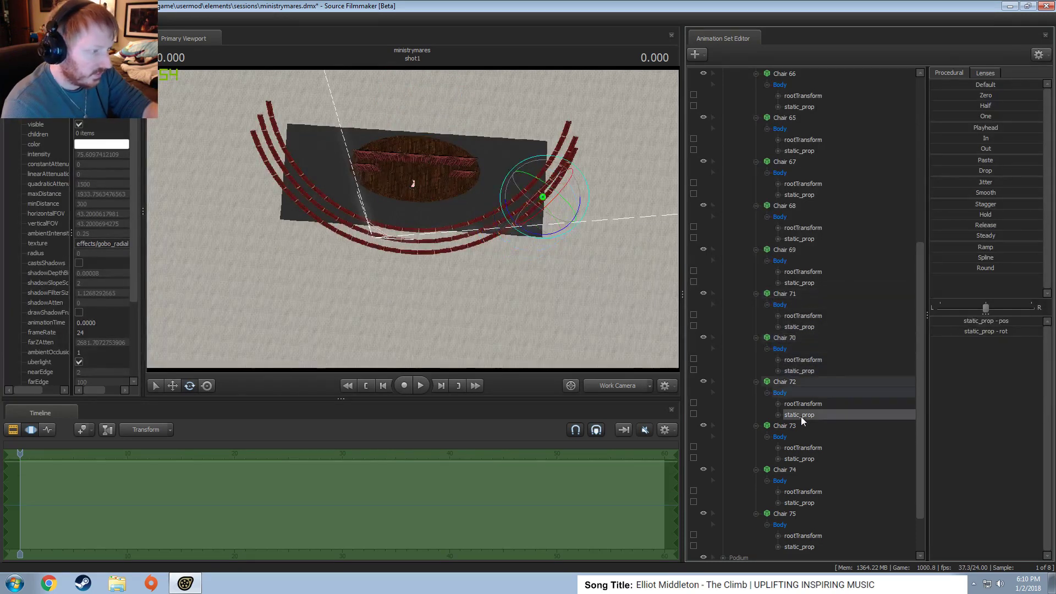
pyautogui.click(809, 459)
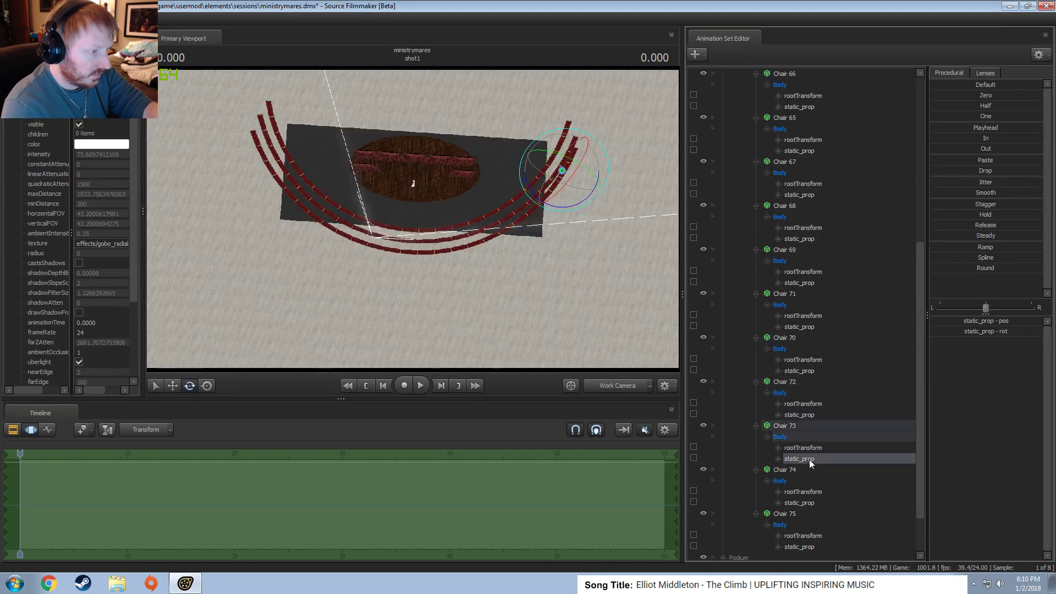
pyautogui.click(807, 503)
pyautogui.moveTo(795, 464); pyautogui.dragTo(797, 424)
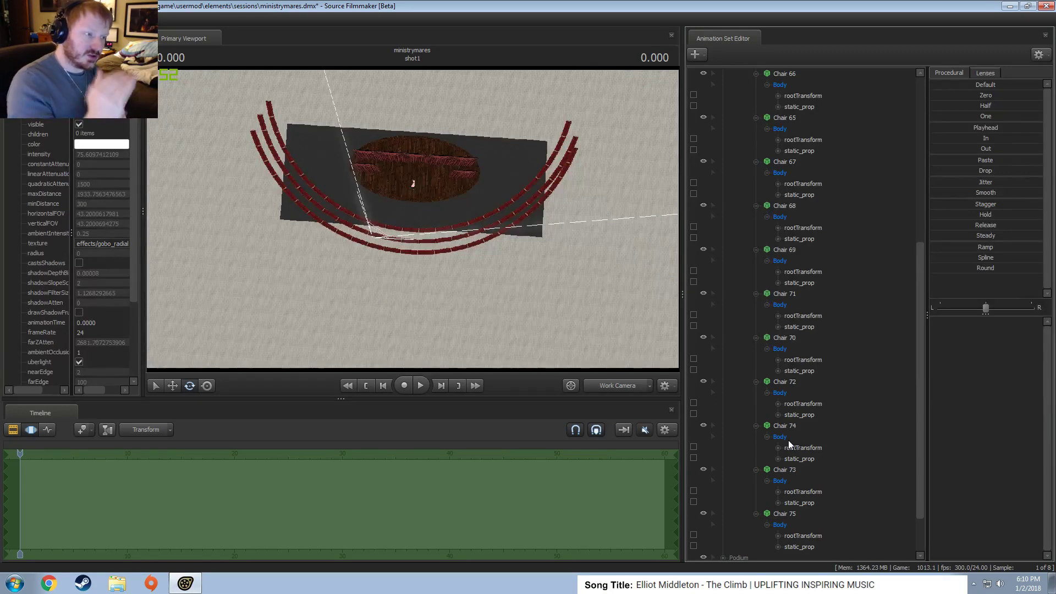
# Chain-lock the static_prop bones of Row 3 - Right Group in order from Chair 63 through 64, 66 and 65 to Chair 67.
pyautogui.scroll(-2, 809, 516)
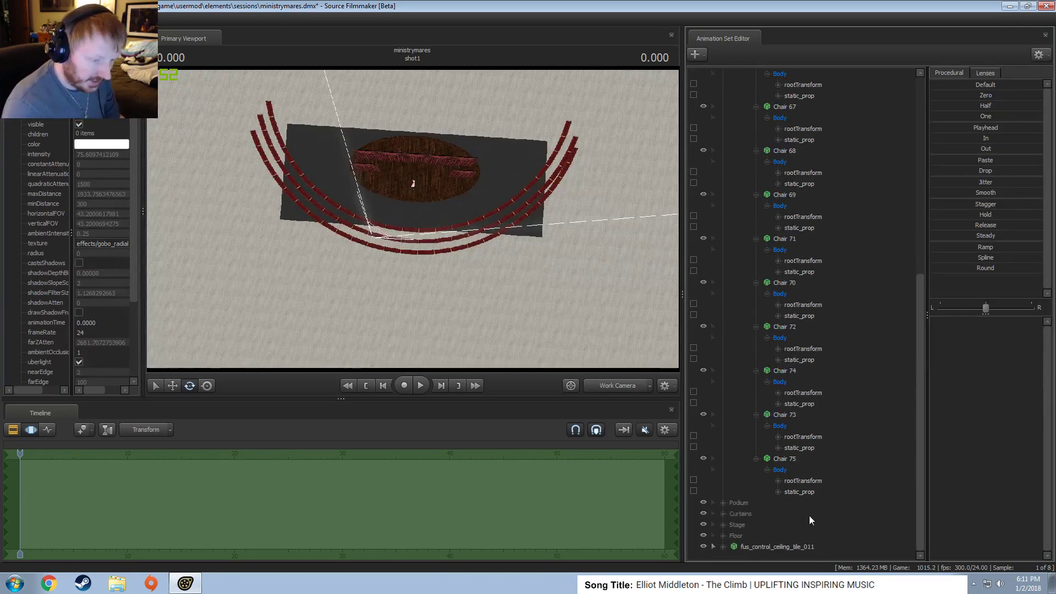
pyautogui.scroll(7, 750, 411)
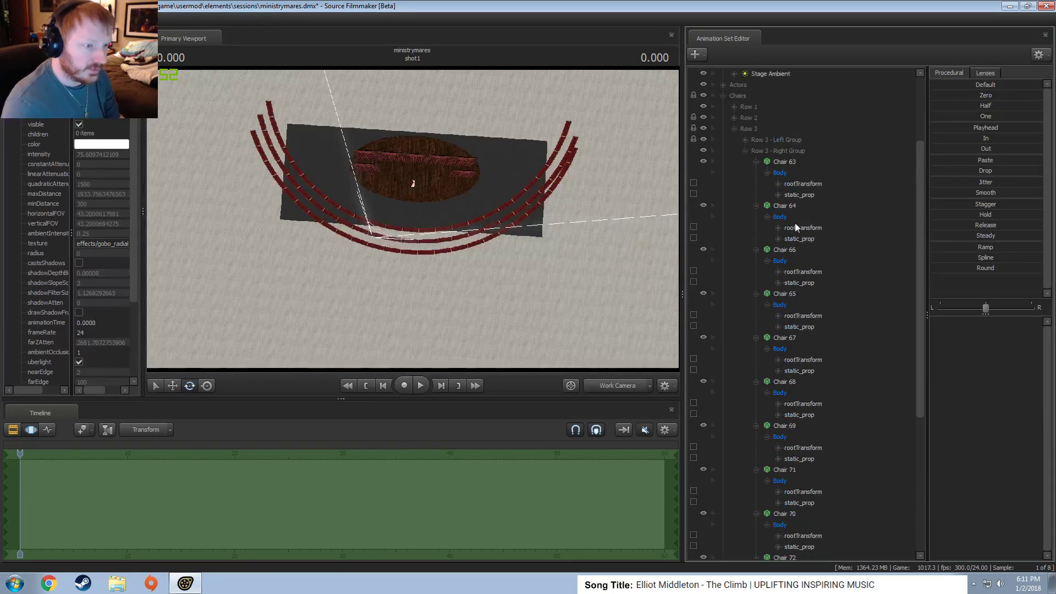
pyautogui.click(799, 195)
pyautogui.click(800, 239)
pyautogui.click(801, 283)
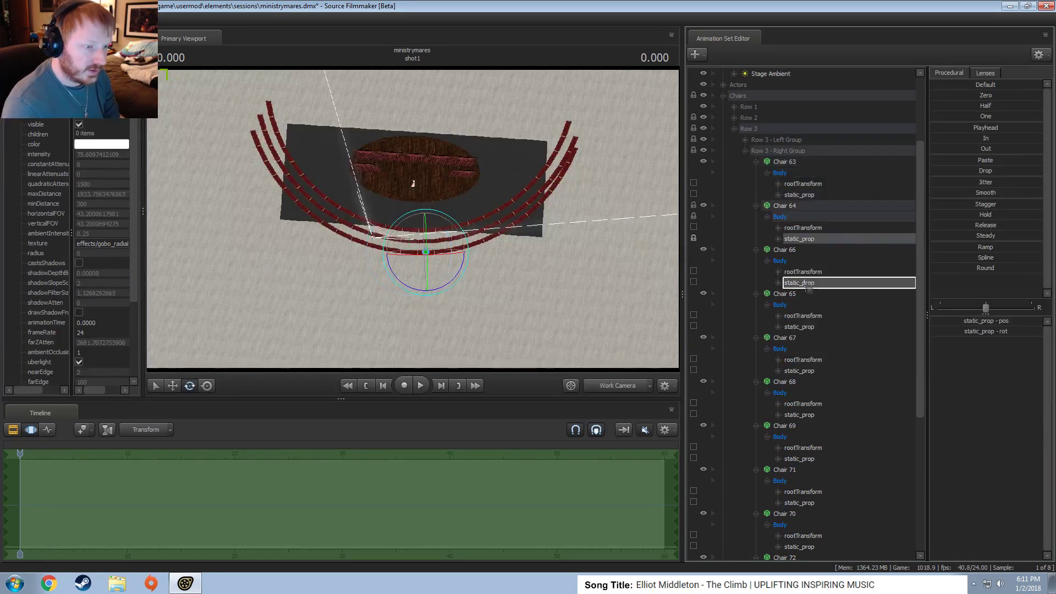
pyautogui.click(806, 327)
pyautogui.click(802, 370)
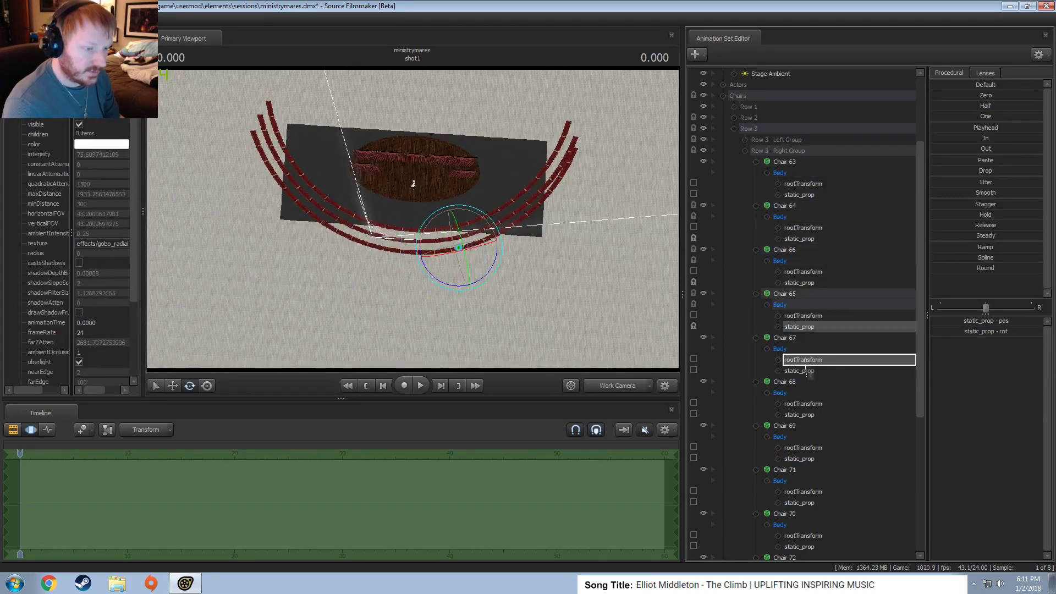
# Continue the static_prop lock chain from Chair 67 through 68, 69, 71, 70, 72, 74 and 73 to Chair 75.
pyautogui.scroll(-4, 804, 368)
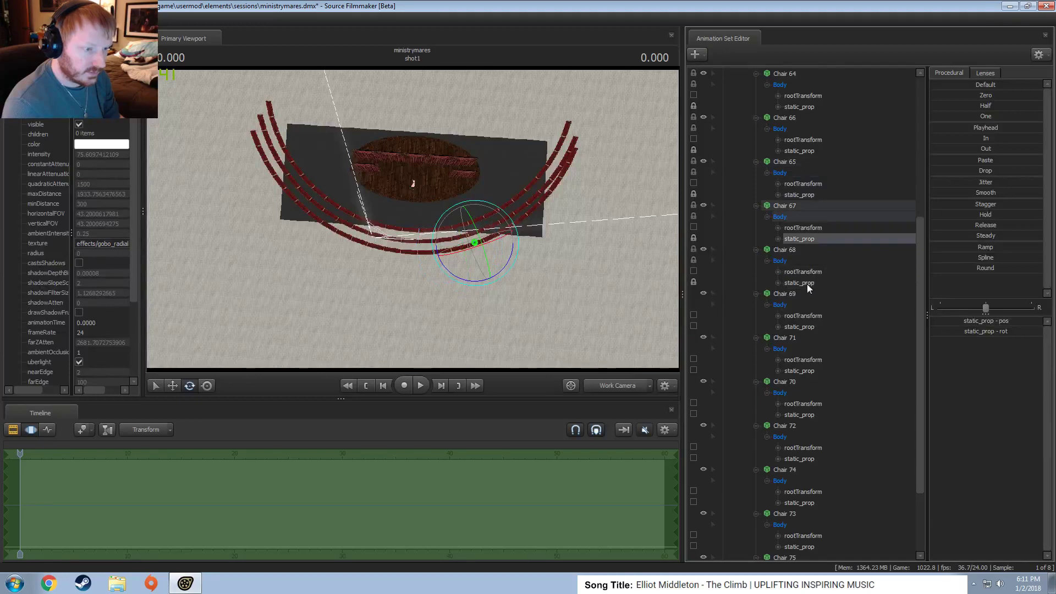
pyautogui.click(804, 283)
pyautogui.click(801, 327)
pyautogui.click(797, 371)
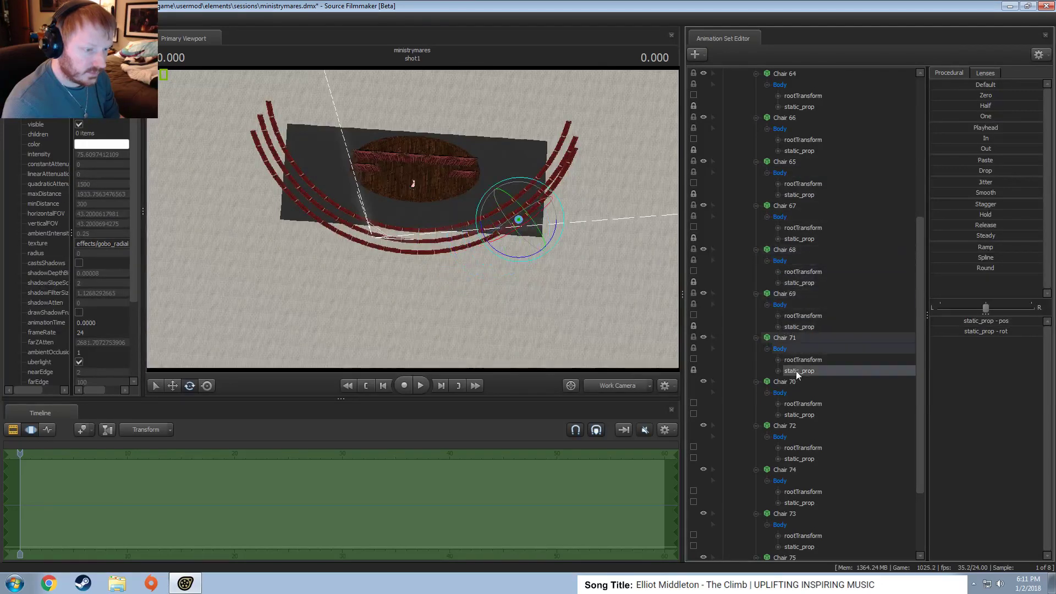
pyautogui.scroll(-3, 800, 394)
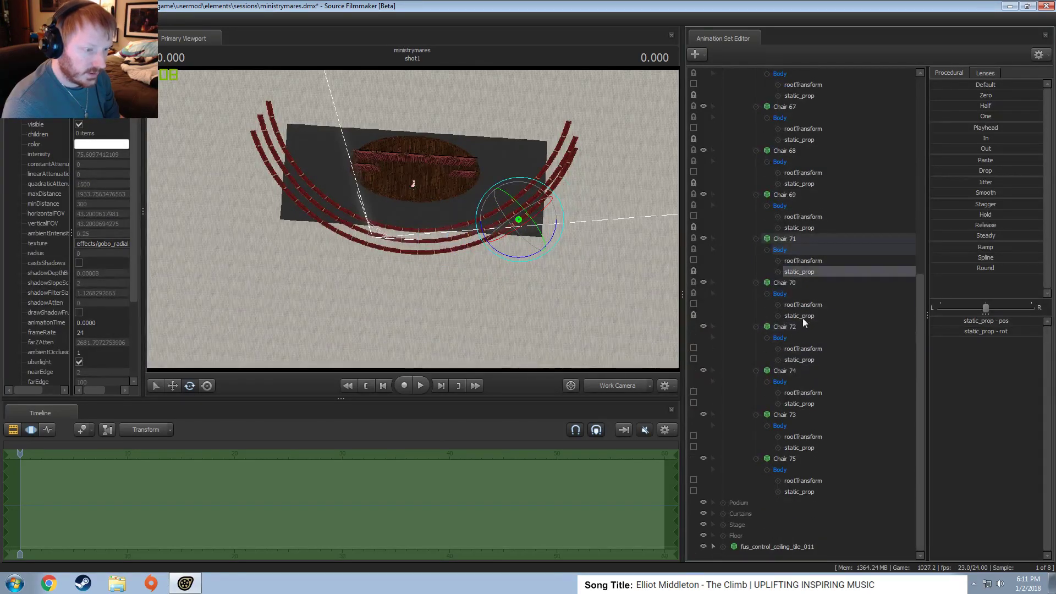
pyautogui.click(802, 318)
pyautogui.click(800, 360)
pyautogui.click(797, 405)
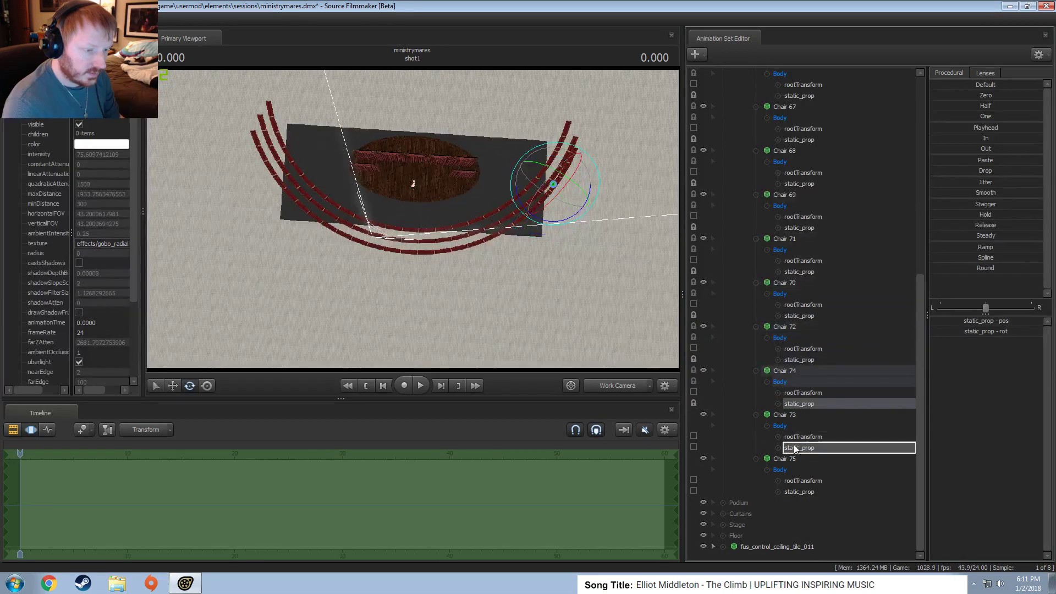
pyautogui.click(795, 448)
# Select the static_prop bones of all Row 3 - Right Group chairs together, from Chair 75 up to Chair 63.
pyautogui.keyDown('ctrl'); pyautogui.click(802, 492); pyautogui.keyUp('ctrl')
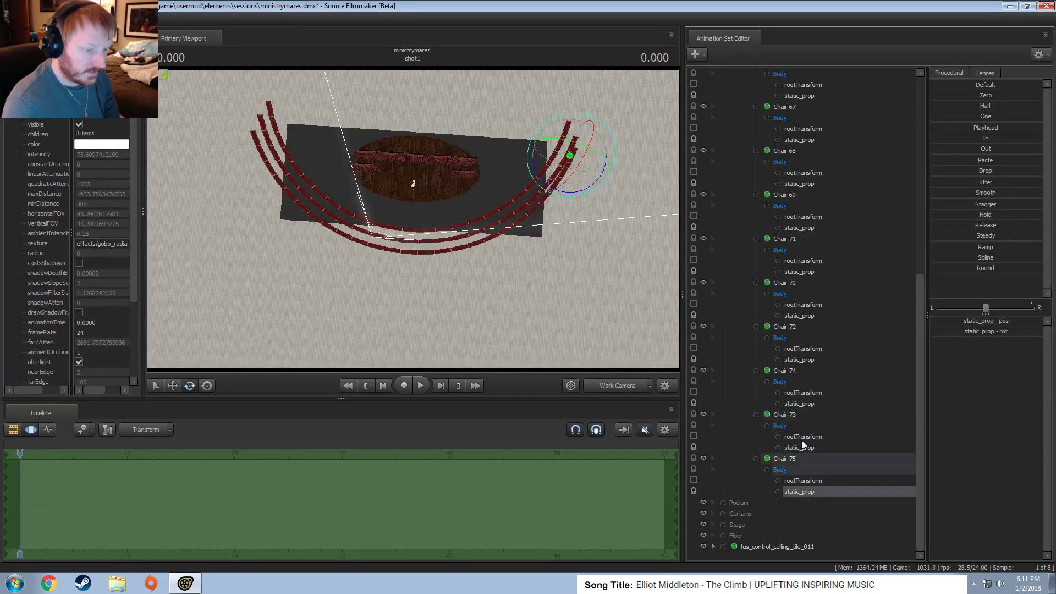
pyautogui.keyDown('ctrl'); pyautogui.click(800, 404); pyautogui.keyUp('ctrl')
pyautogui.keyDown('ctrl'); pyautogui.click(801, 360); pyautogui.keyUp('ctrl')
pyautogui.keyDown('ctrl'); pyautogui.click(803, 316); pyautogui.keyUp('ctrl')
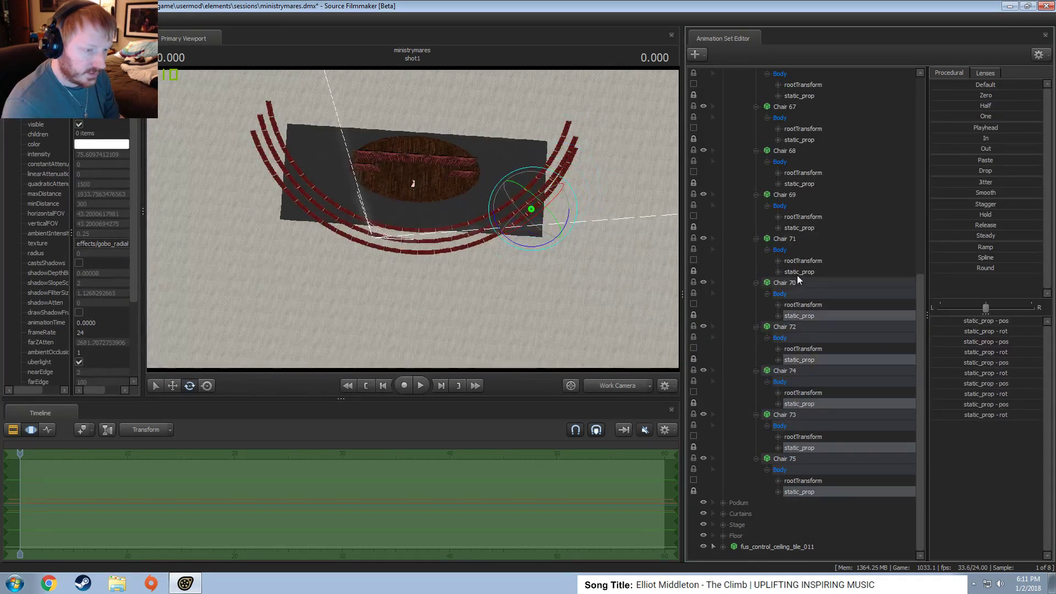
pyautogui.keyDown('ctrl'); pyautogui.click(797, 272); pyautogui.keyUp('ctrl')
pyautogui.keyDown('ctrl'); pyautogui.click(802, 228); pyautogui.keyUp('ctrl')
pyautogui.scroll(3, 808, 264)
pyautogui.keyDown('ctrl'); pyautogui.click(804, 316); pyautogui.keyUp('ctrl')
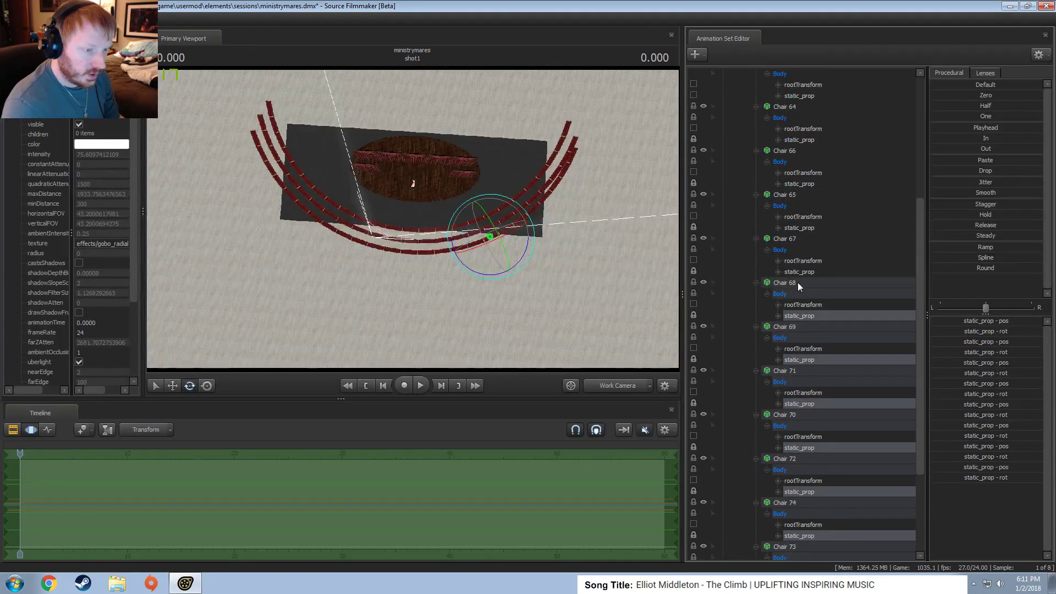
pyautogui.keyDown('ctrl'); pyautogui.click(798, 272); pyautogui.keyUp('ctrl')
pyautogui.keyDown('ctrl'); pyautogui.click(800, 229); pyautogui.keyUp('ctrl')
pyautogui.keyDown('ctrl'); pyautogui.click(801, 184); pyautogui.keyUp('ctrl')
pyautogui.scroll(3, 798, 204)
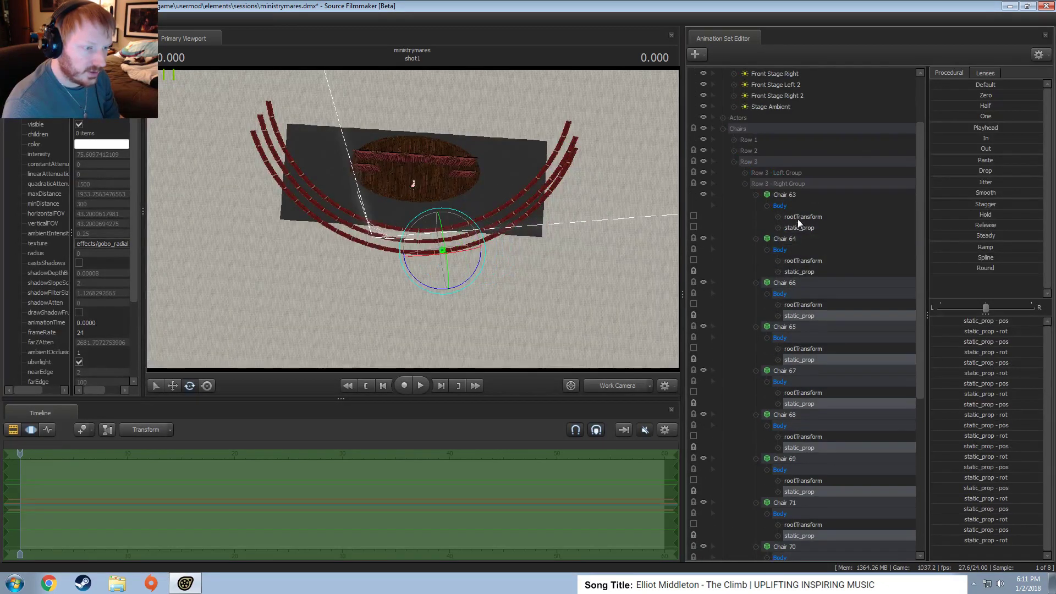
pyautogui.keyDown('ctrl'); pyautogui.click(792, 271); pyautogui.keyUp('ctrl')
pyautogui.keyDown('ctrl'); pyautogui.click(801, 228); pyautogui.keyUp('ctrl')
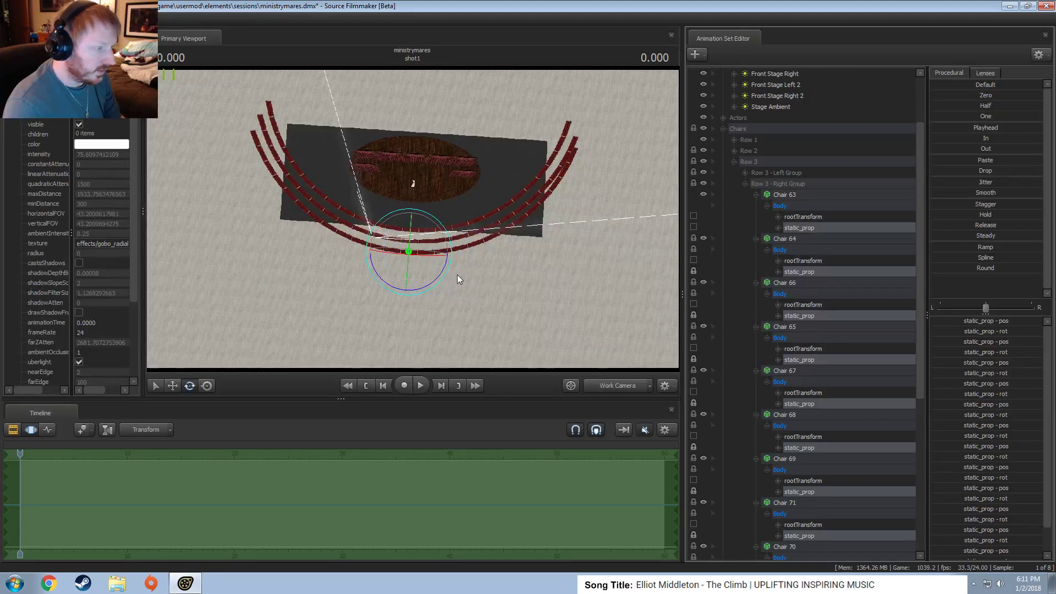
# Rotate the selected bones jointly so the right half opens outward along Row 2's curve, and trim the bend slightly with the Drop preset.
pyautogui.moveTo(446, 266)
pyautogui.mouseDown()
pyautogui.moveTo(444, 280)
pyautogui.moveTo(451, 270)
pyautogui.mouseUp()
pyautogui.moveTo(451, 269); pyautogui.dragTo(311, 302, button='middle')
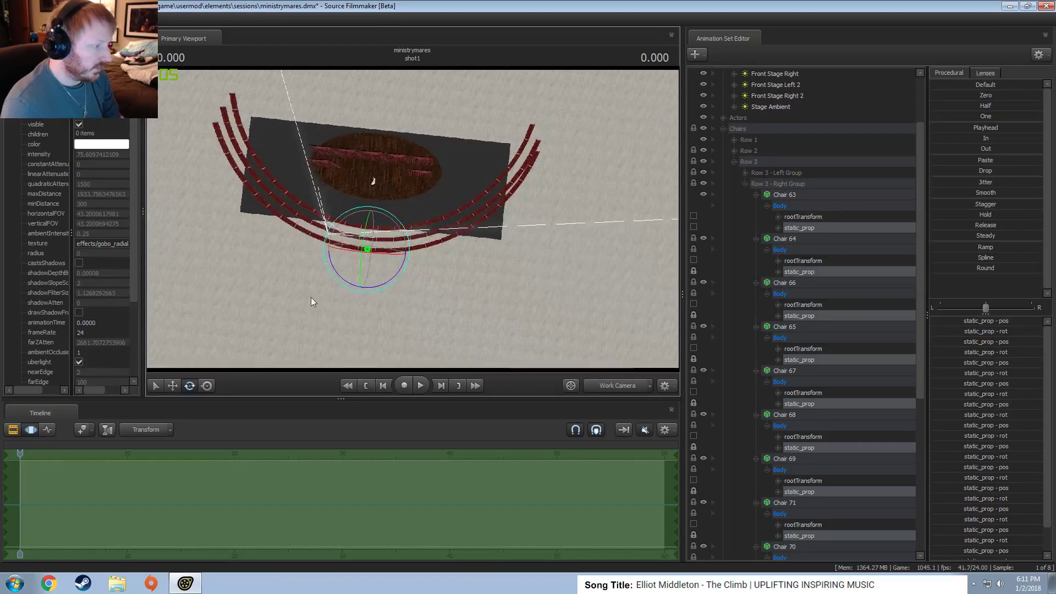
pyautogui.moveTo(396, 270); pyautogui.dragTo(402, 268)
pyautogui.press('w')
pyautogui.moveTo(401, 268); pyautogui.dragTo(420, 273)
pyautogui.press('w')
pyautogui.press('s')
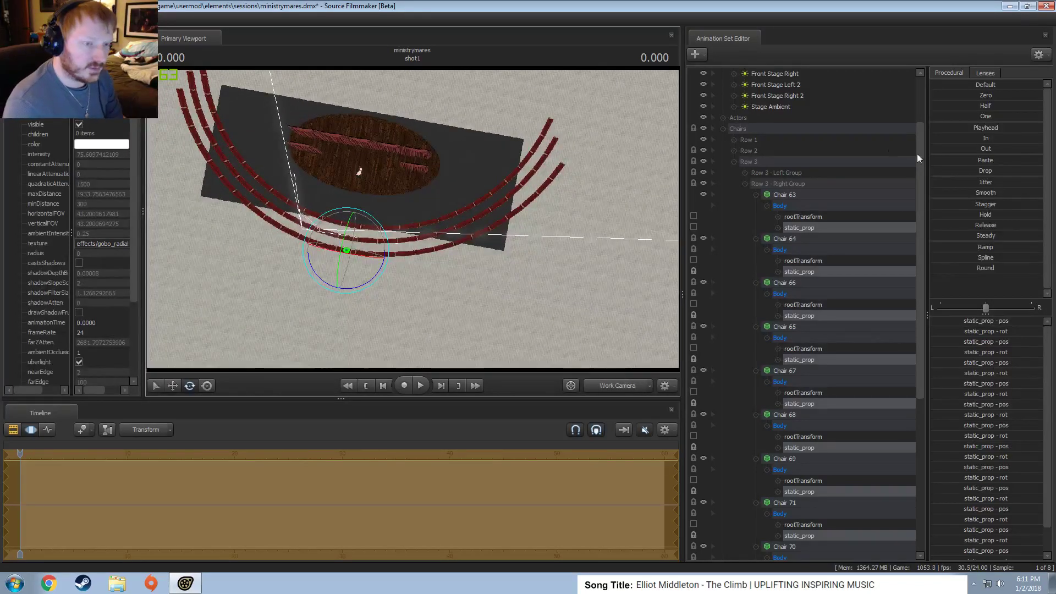
pyautogui.moveTo(960, 172); pyautogui.dragTo(967, 172)
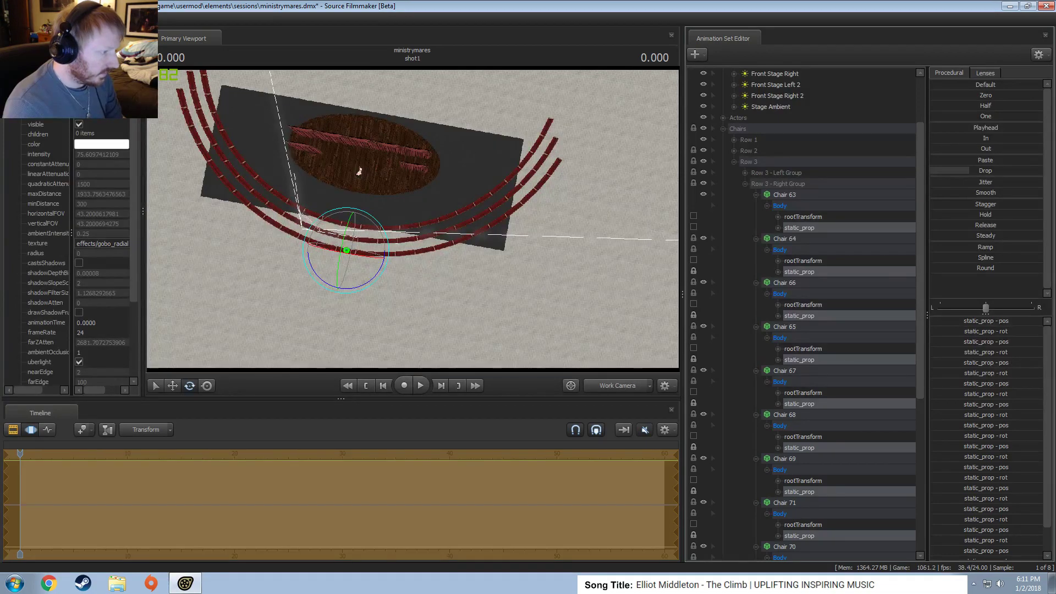
pyautogui.moveTo(967, 173); pyautogui.dragTo(968, 173)
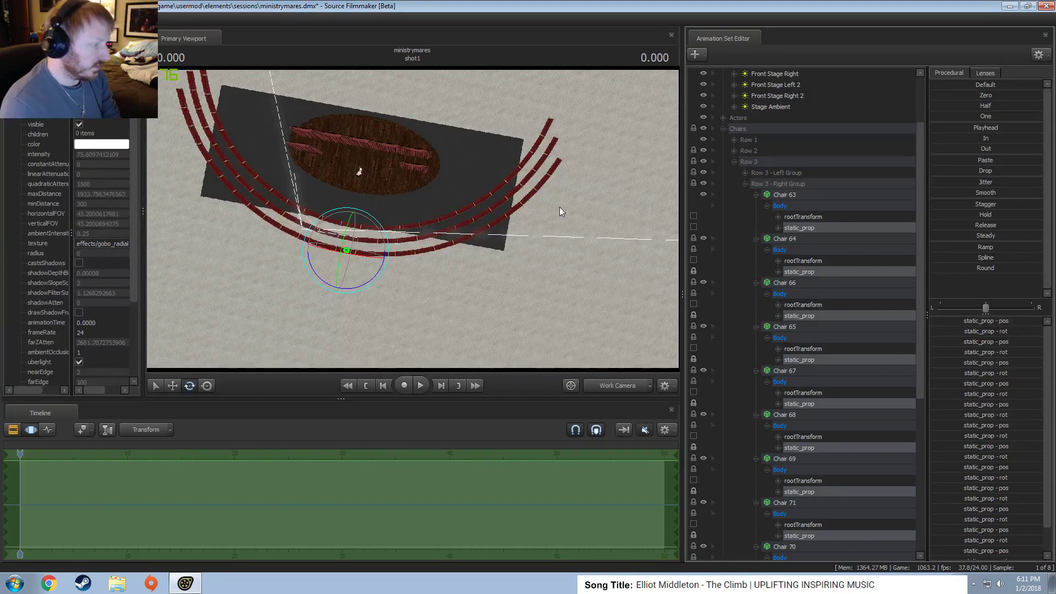
# Collapse Row 3 - Right Group, select all of Row 3 and raise it into a higher tier behind Row 2.
pyautogui.click(746, 184)
pyautogui.click(765, 239)
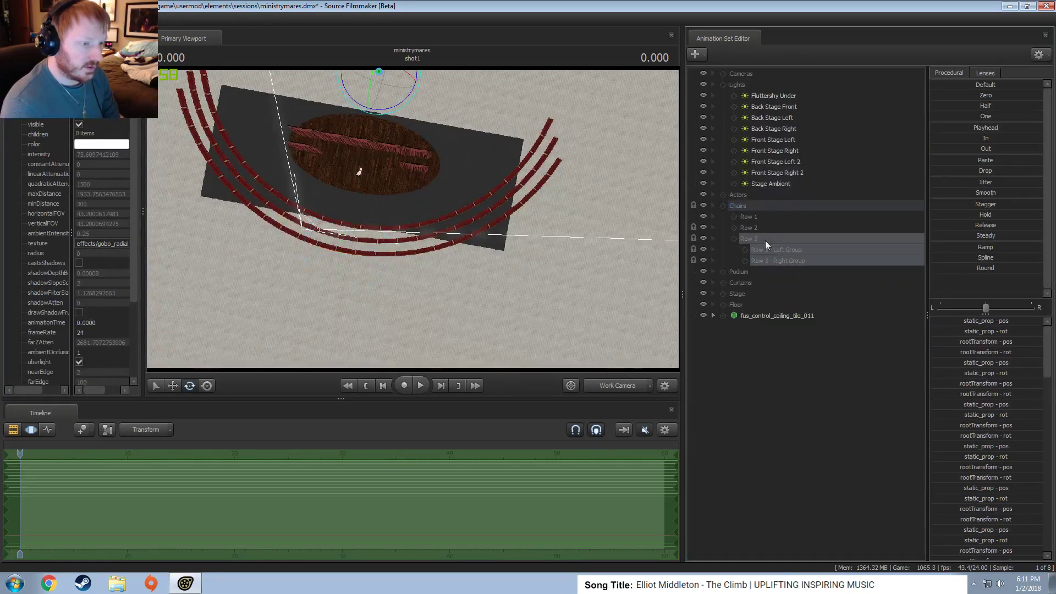
pyautogui.keyDown('alt'); pyautogui.moveTo(413, 219); pyautogui.dragTo(319, 154); pyautogui.keyUp('alt')
pyautogui.moveTo(446, 226)
pyautogui.mouseDown()
pyautogui.moveTo(434, 225)
pyautogui.moveTo(446, 226)
pyautogui.mouseUp()
pyautogui.press('w')
pyautogui.moveTo(620, 181); pyautogui.dragTo(624, 202)
pyautogui.press('s')
pyautogui.press('w')
pyautogui.press('s')
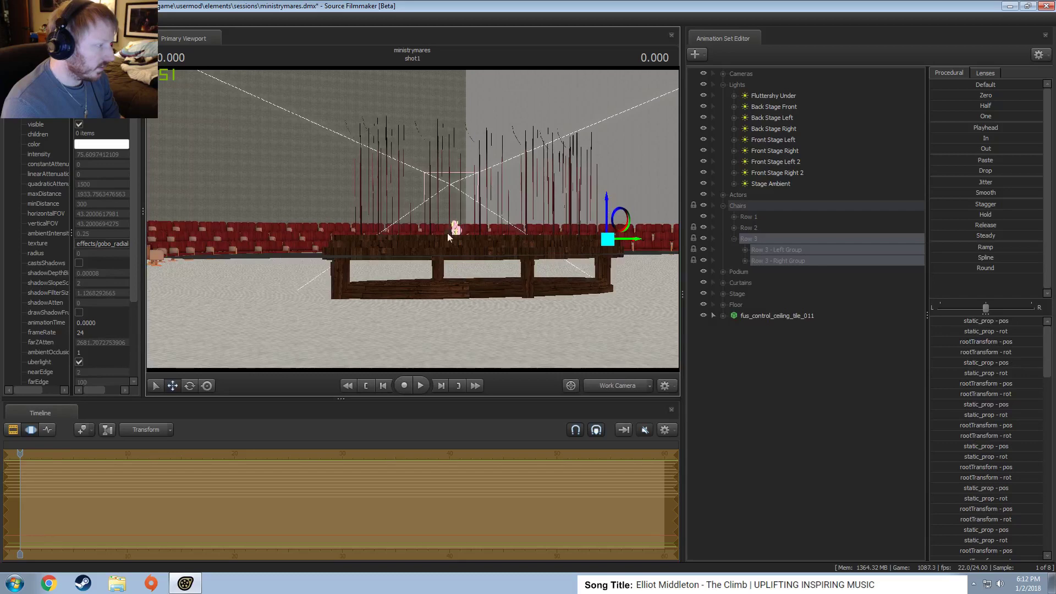
# Inspect the height and spacing of the three chair rows from the stage side and from behind the rows.
pyautogui.press('w')
pyautogui.moveTo(448, 236); pyautogui.dragTo(415, 219)
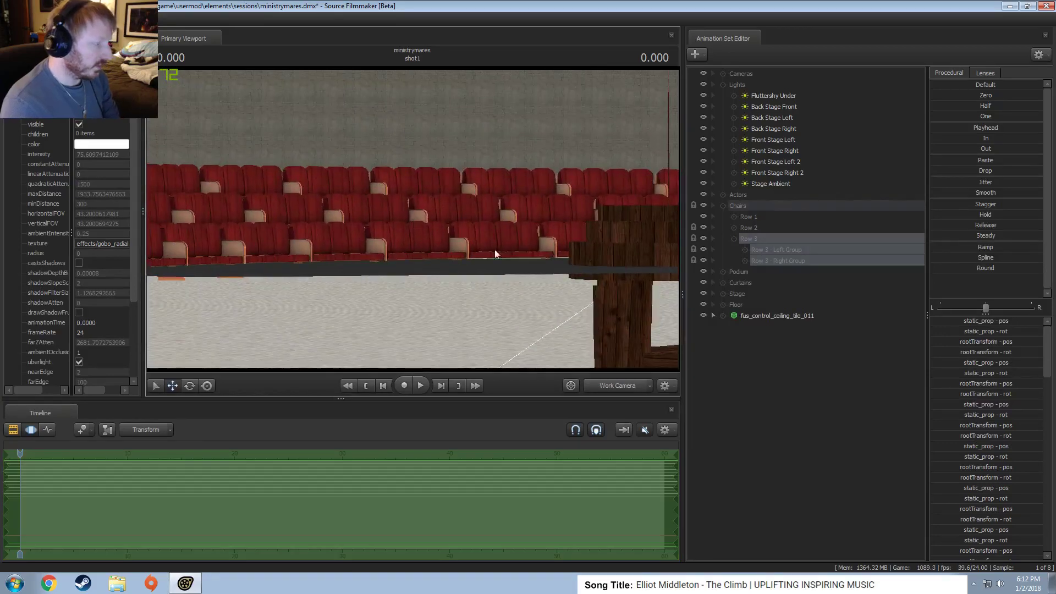
pyautogui.moveTo(495, 254); pyautogui.dragTo(414, 223)
pyautogui.press('s')
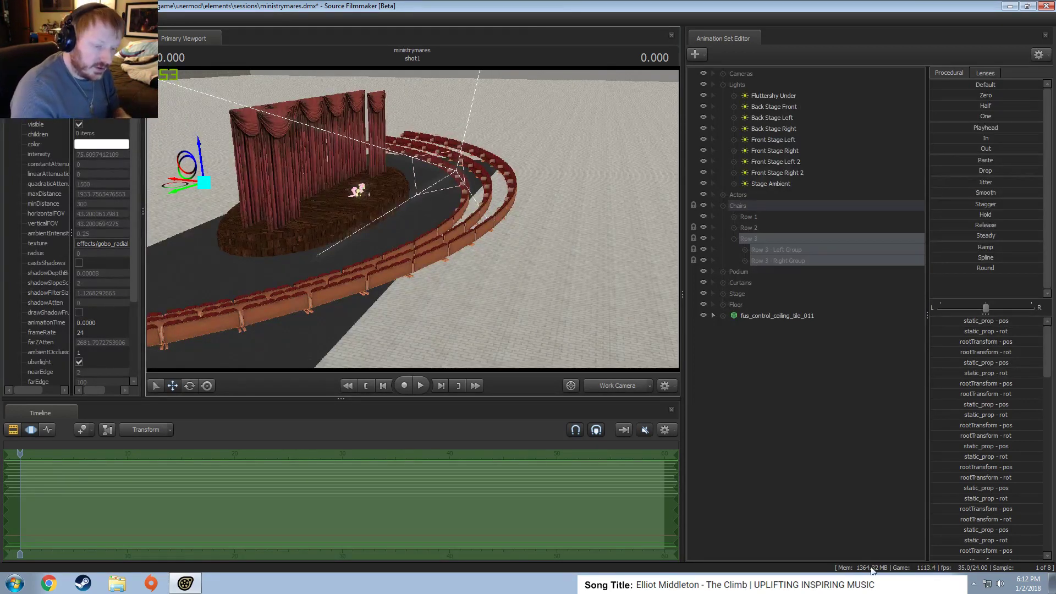
pyautogui.moveTo(442, 223); pyautogui.dragTo(415, 227)
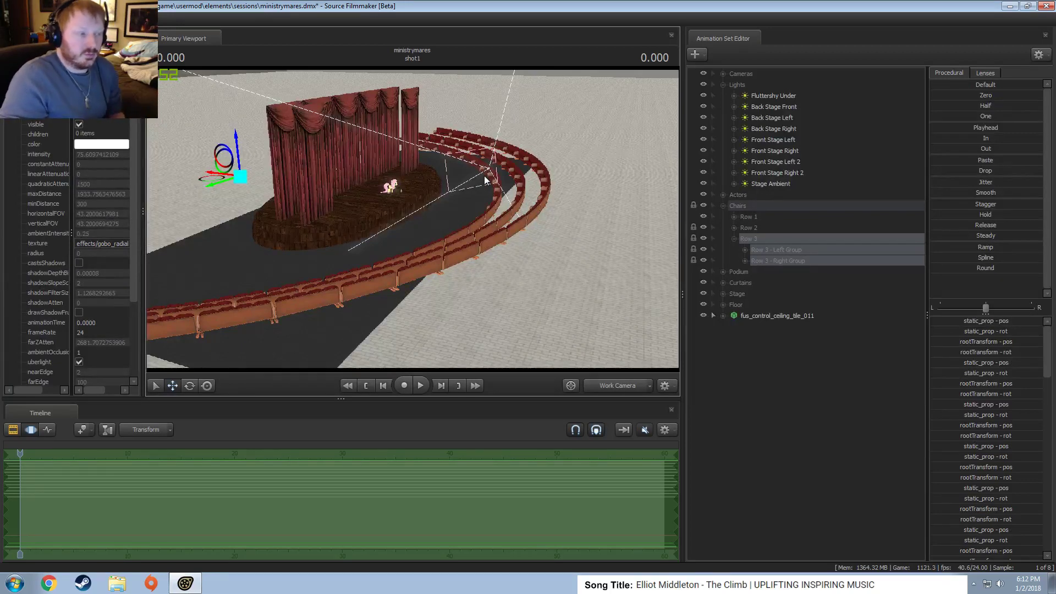
pyautogui.moveTo(513, 174); pyautogui.dragTo(414, 222)
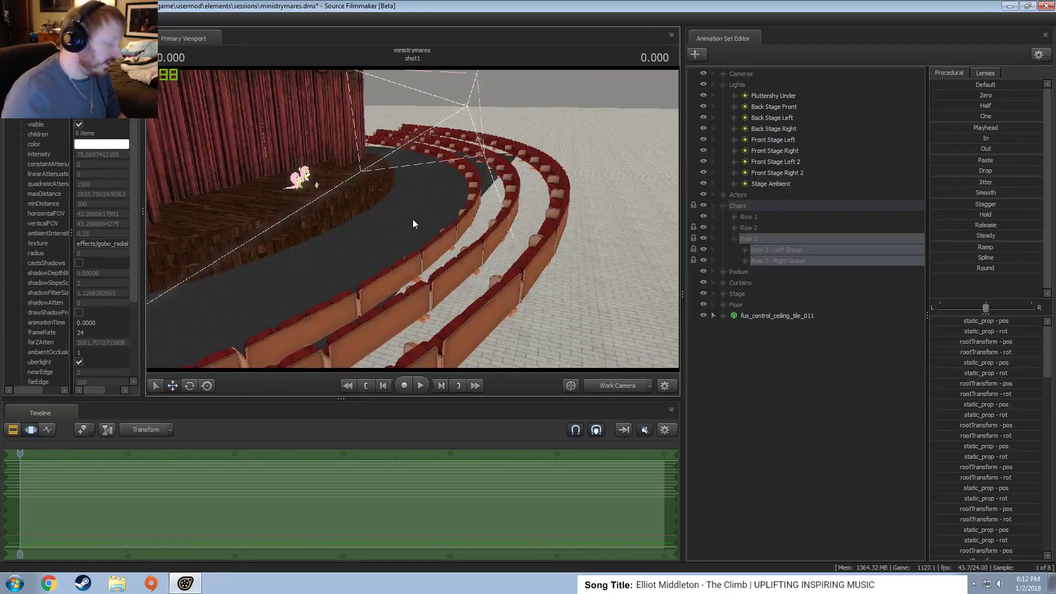
# Open the model browser for a new animation set and browse models matching "mlp", previewing mlp_pinthetail.mdl and mlp_pony_tail.mdl.
pyautogui.rightClick(805, 362)
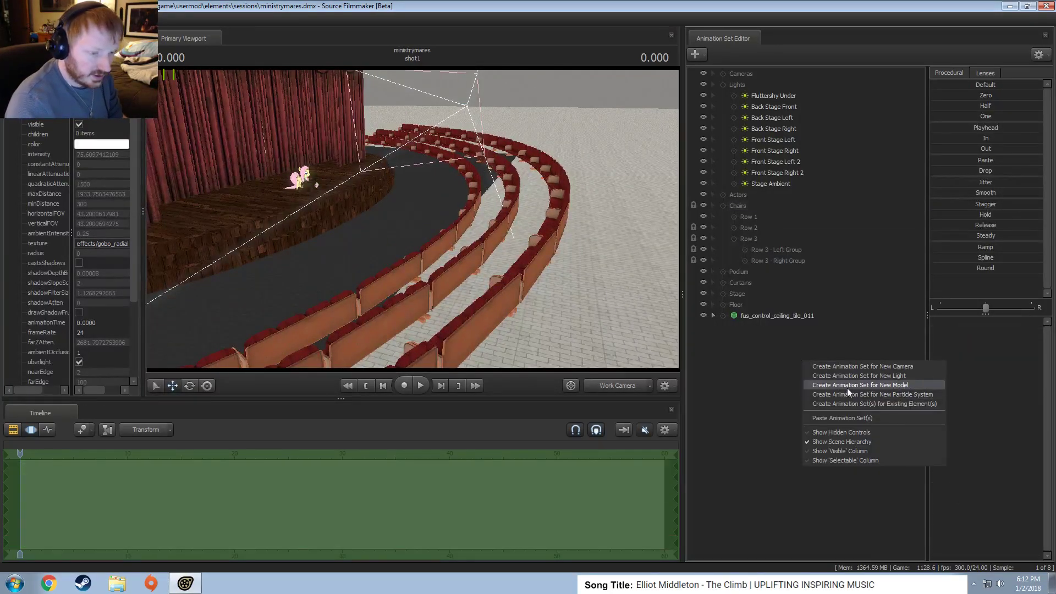
pyautogui.click(847, 384)
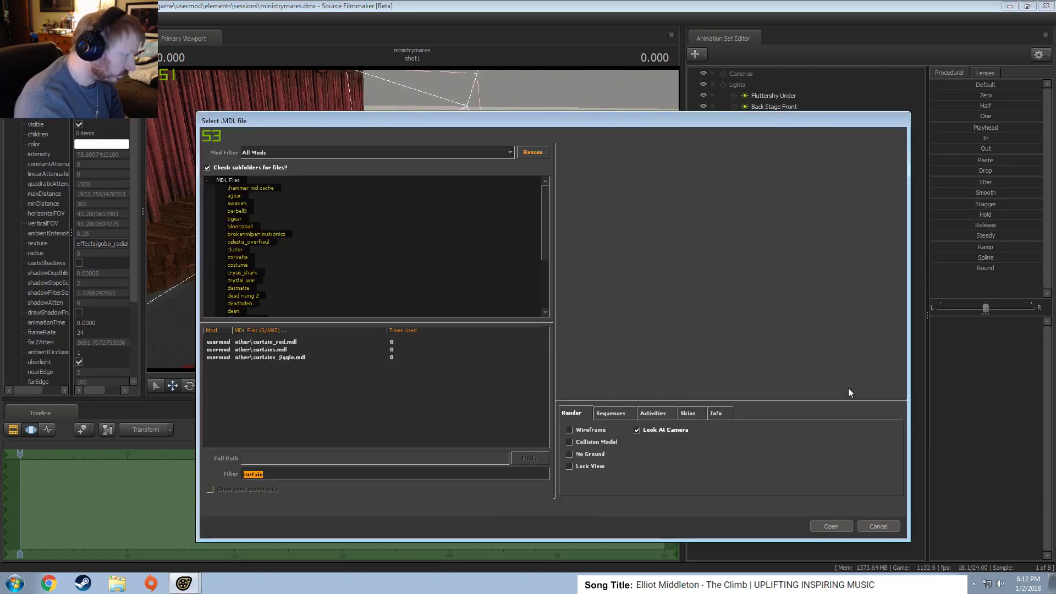
pyautogui.write('mlp')
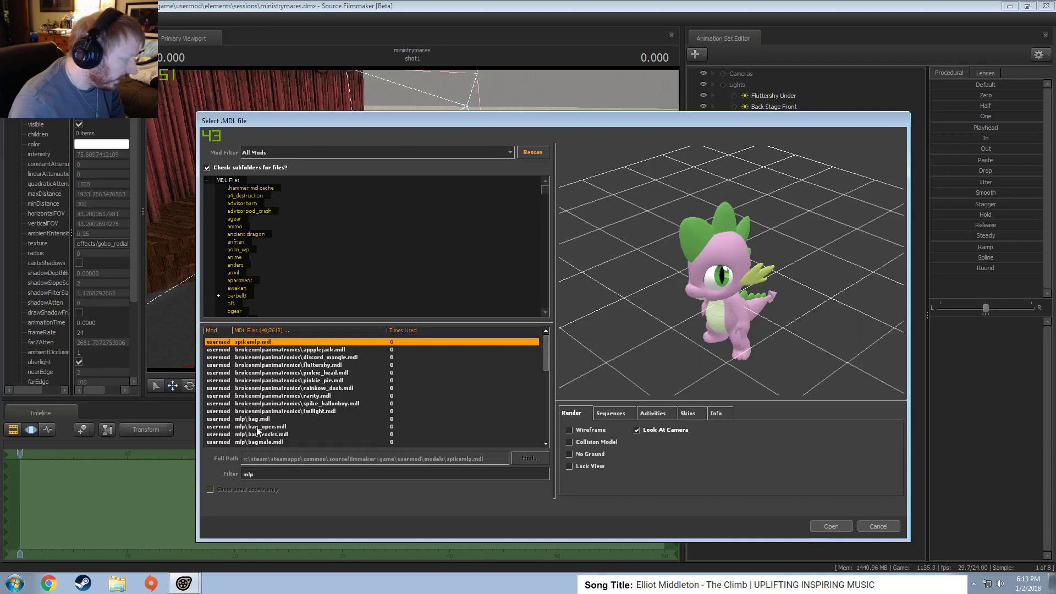
pyautogui.scroll(-10, 253, 433)
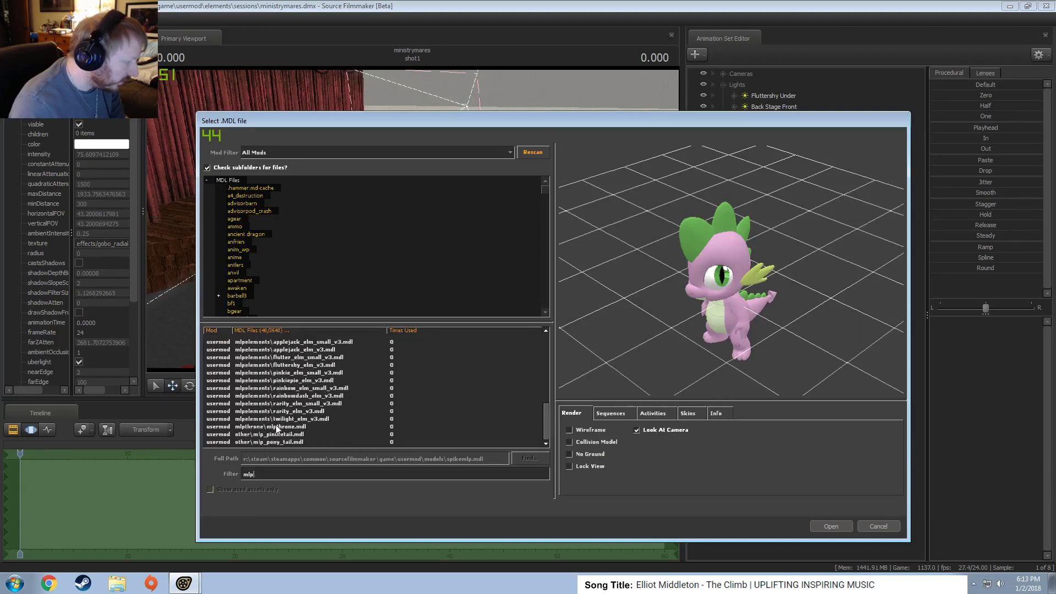
pyautogui.scroll(-2, 284, 429)
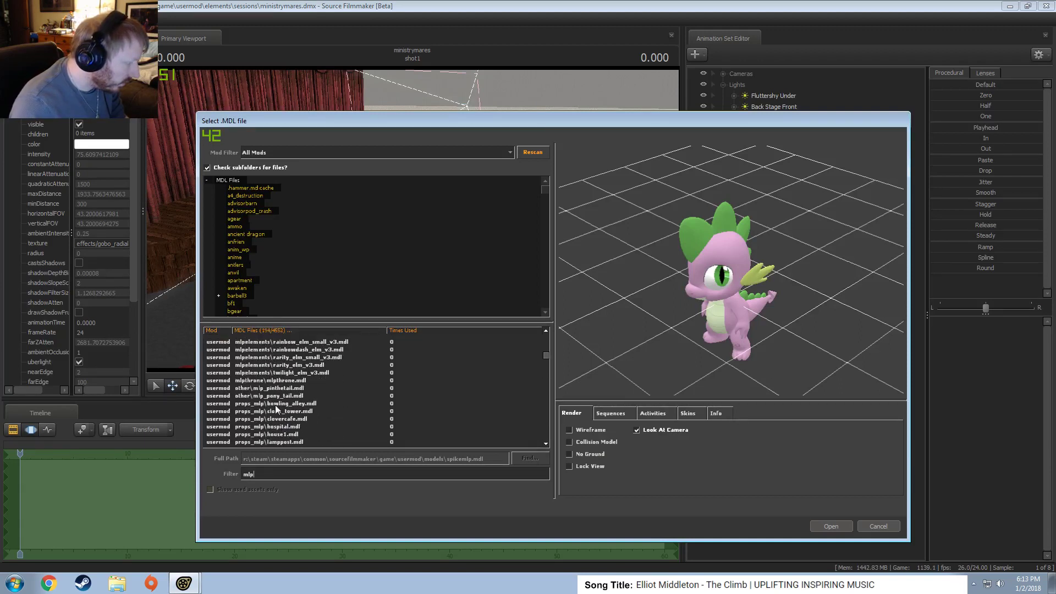
pyautogui.click(276, 389)
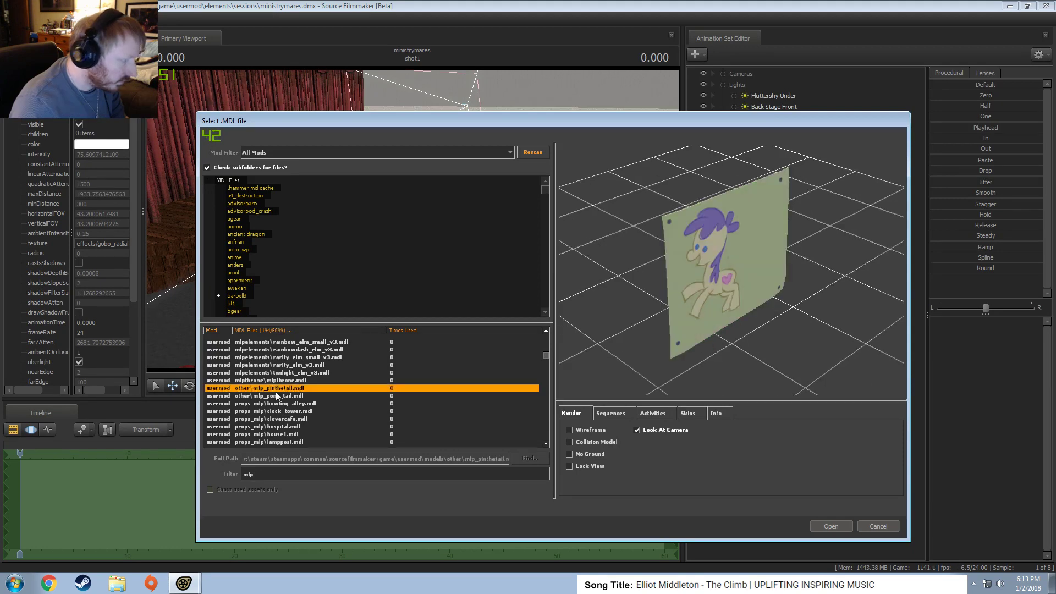
pyautogui.click(277, 396)
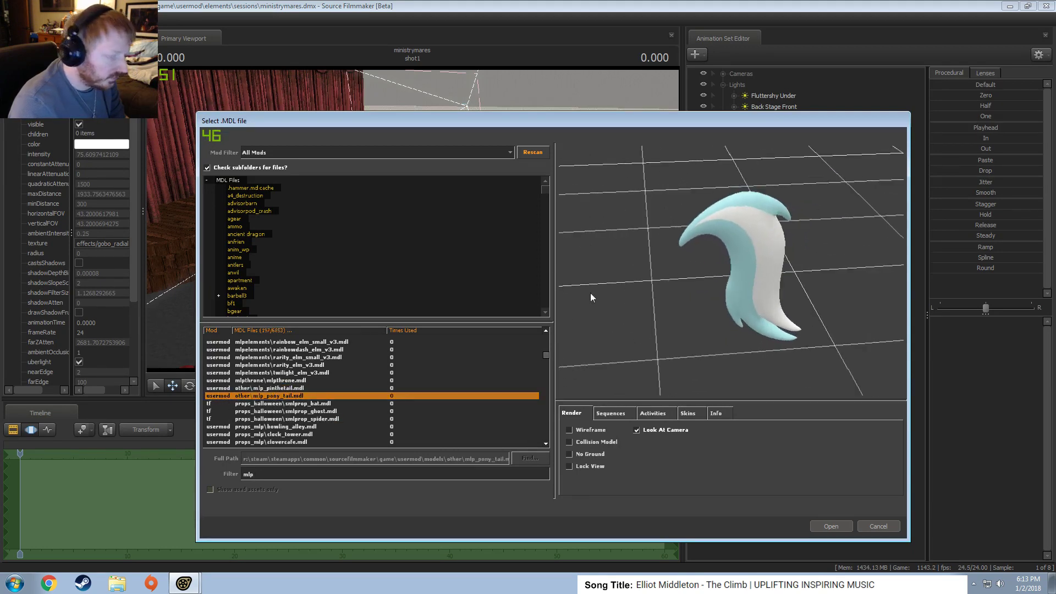
pyautogui.click(292, 388)
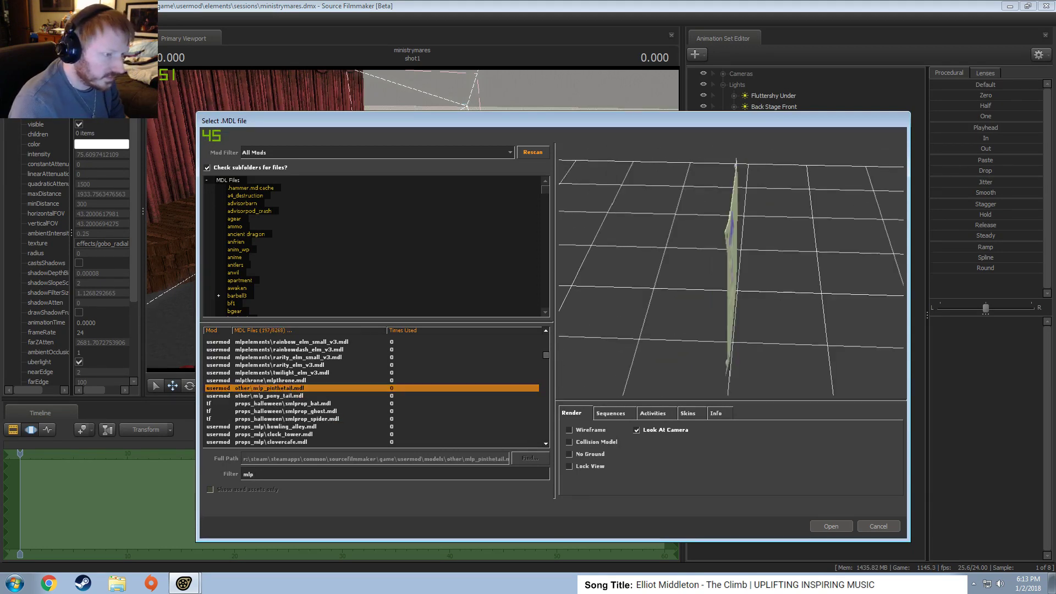
pyautogui.scroll(-3, 296, 419)
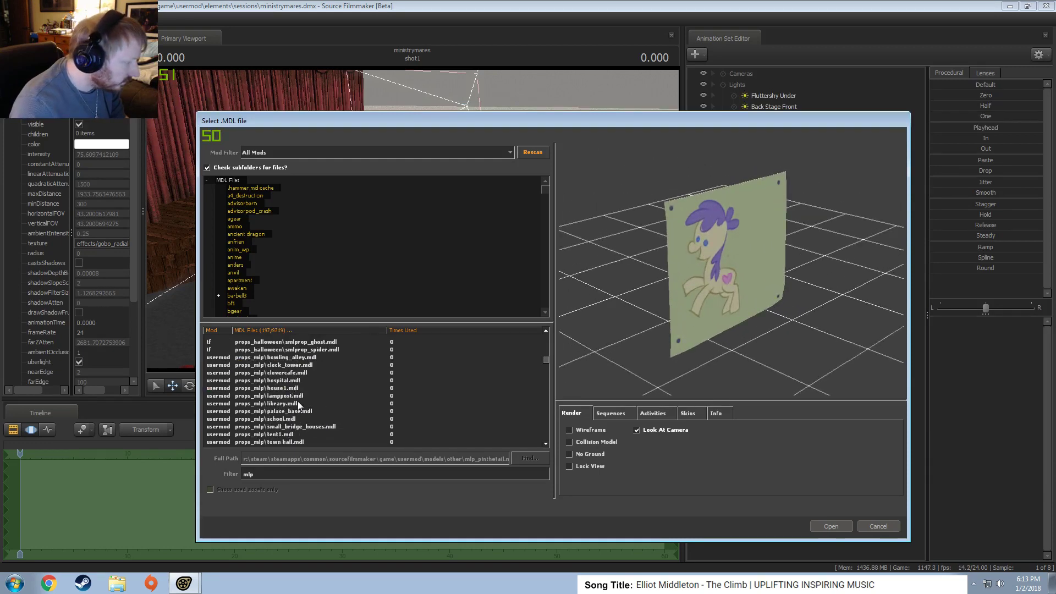
pyautogui.scroll(-4, 298, 401)
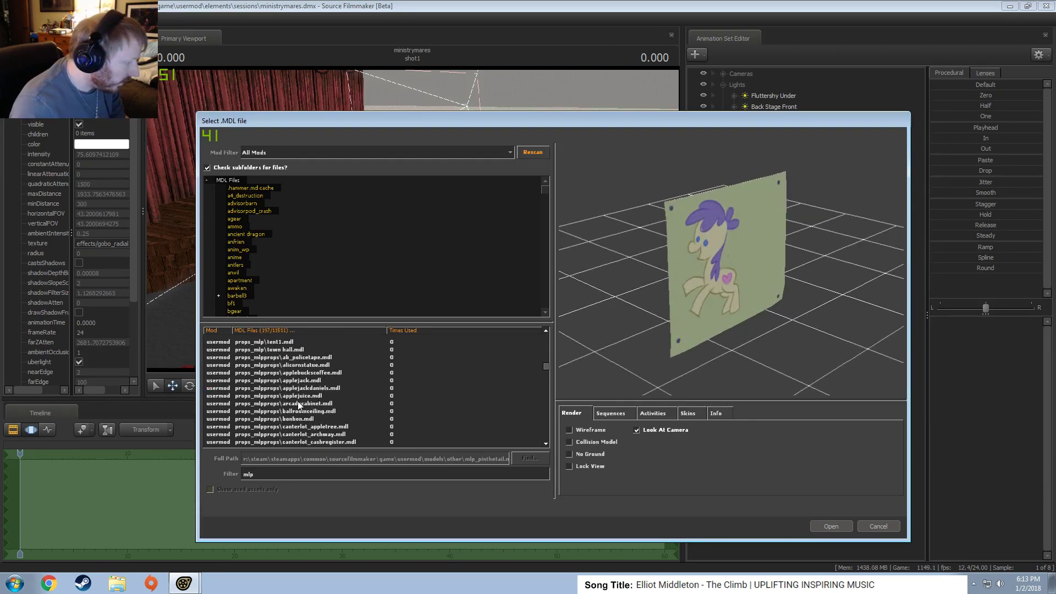
pyautogui.scroll(-1, 298, 401)
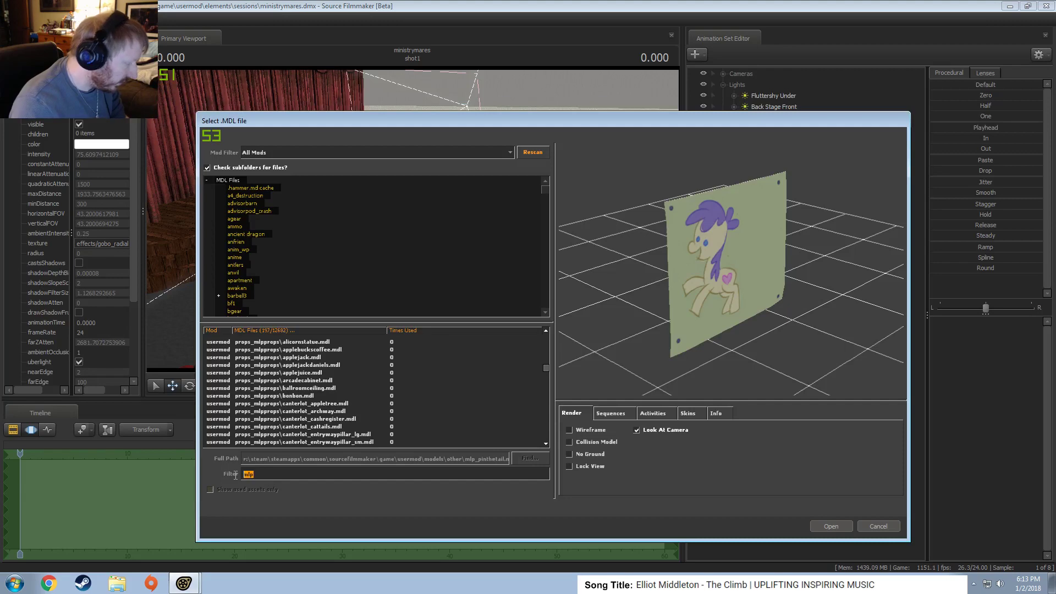
# Filter the models for "applejack" and examine the applejack.mdl preview from the front and side.
pyautogui.write('applejack')
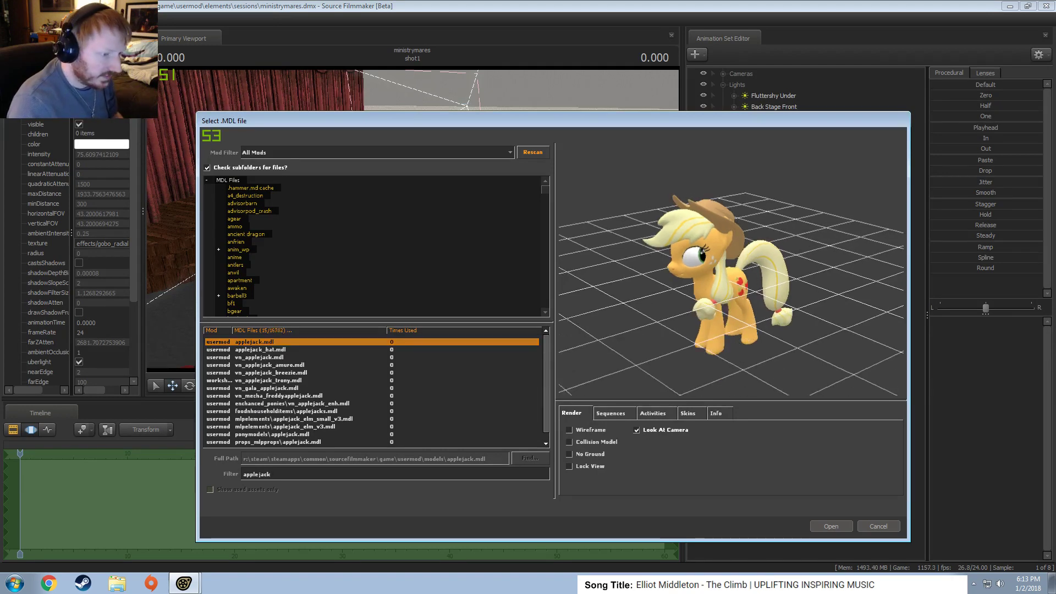
pyautogui.scroll(5, 785, 336)
pyautogui.moveTo(719, 324); pyautogui.dragTo(802, 301)
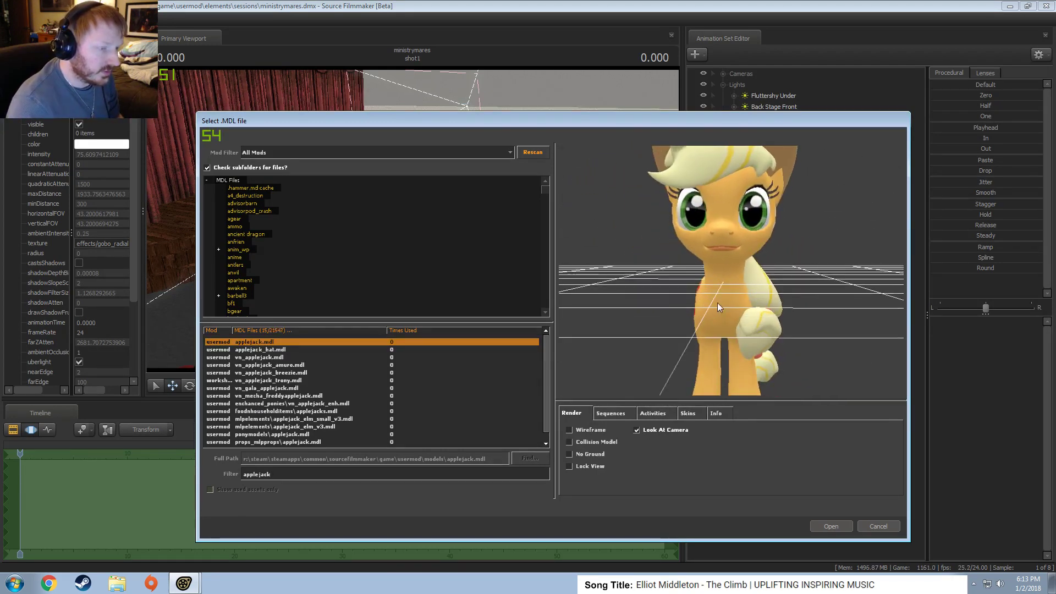
pyautogui.moveTo(732, 303); pyautogui.dragTo(836, 317, button='middle')
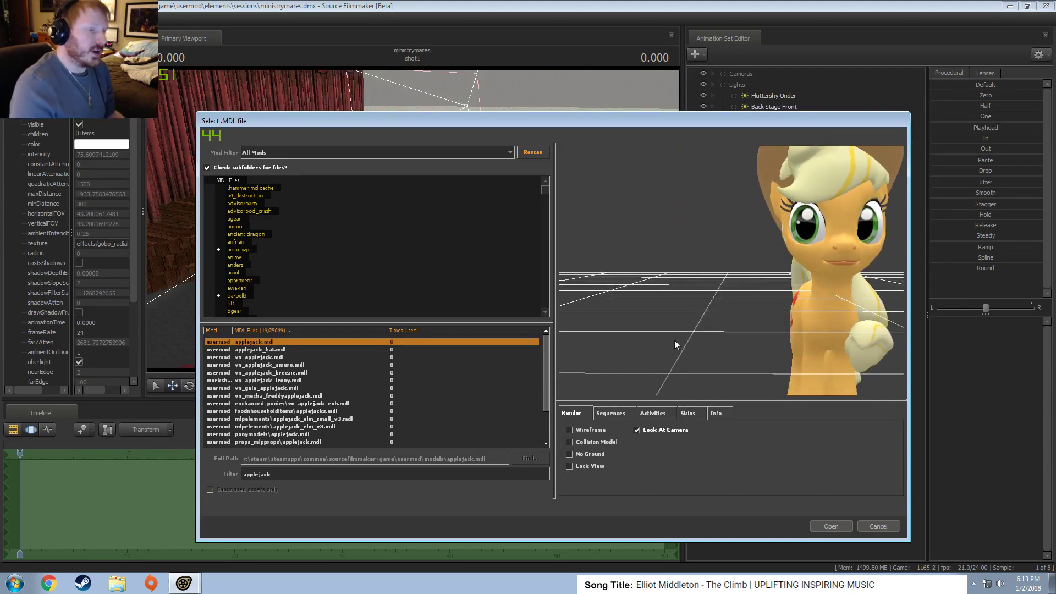
pyautogui.moveTo(836, 318); pyautogui.dragTo(739, 331, button='middle')
pyautogui.moveTo(740, 331); pyautogui.dragTo(739, 316, button='right')
pyautogui.moveTo(740, 316); pyautogui.dragTo(777, 248)
# Compare the wireframes of applejack.mdl, vn_applejack.mdl and enchanced_ponies\vn_applejack_enh.mdl, and close the model browser without loading a model.
pyautogui.click(585, 433)
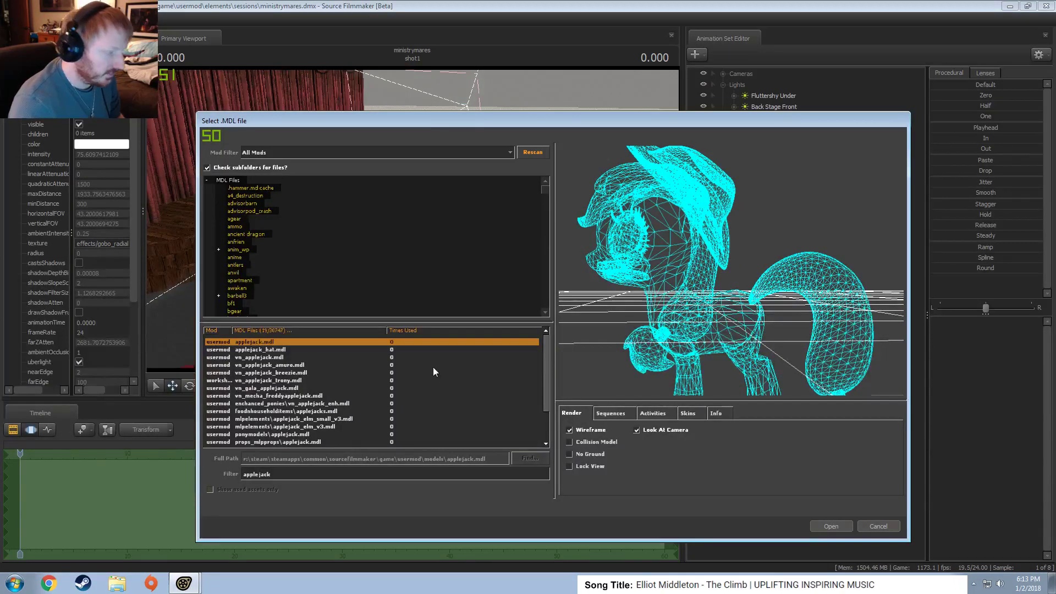
pyautogui.click(255, 357)
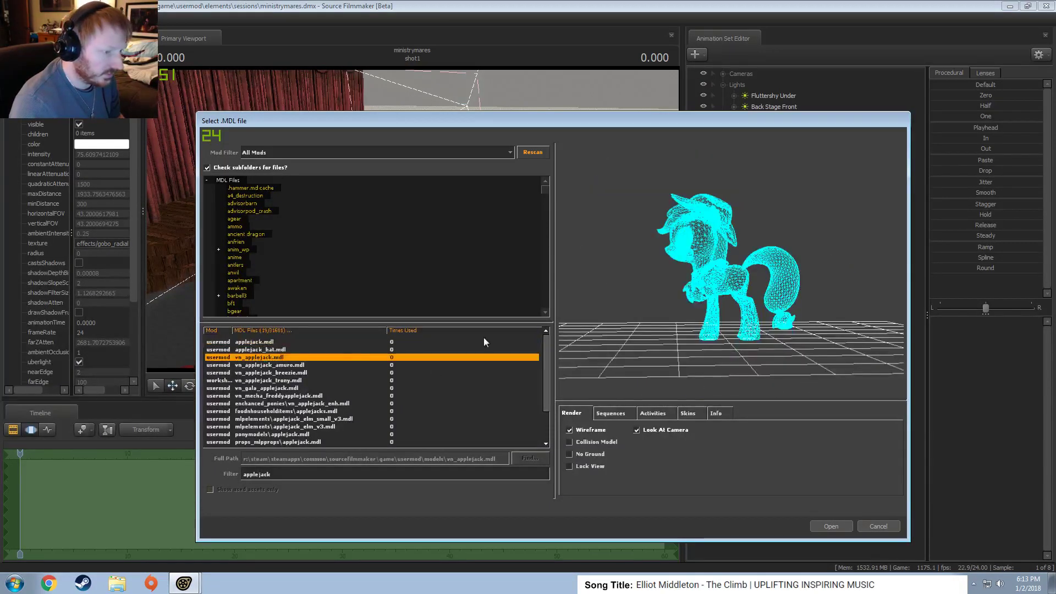
pyautogui.moveTo(688, 297); pyautogui.dragTo(687, 212, button='right')
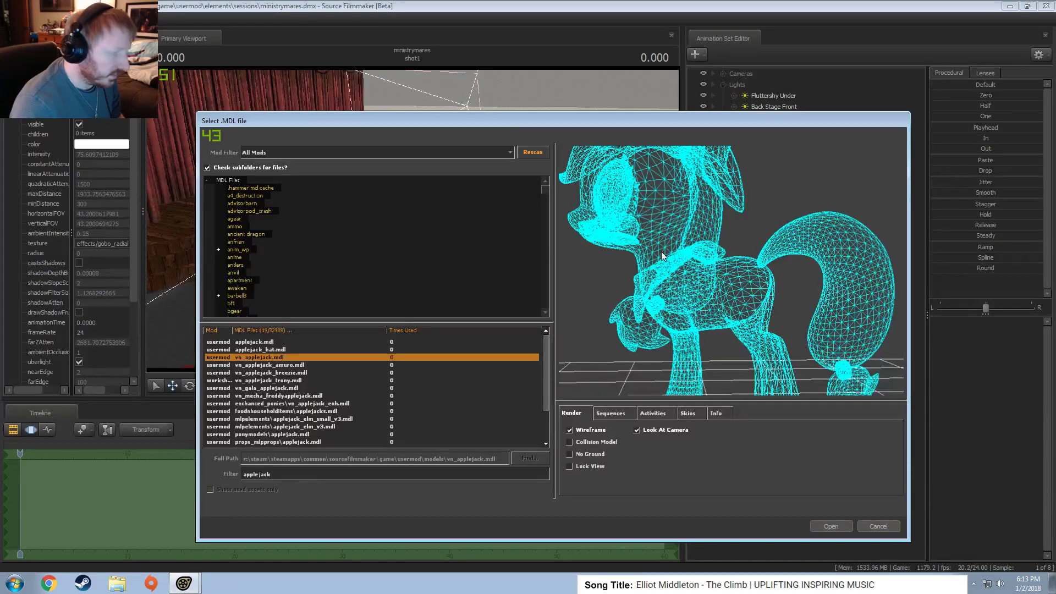
pyautogui.click(277, 404)
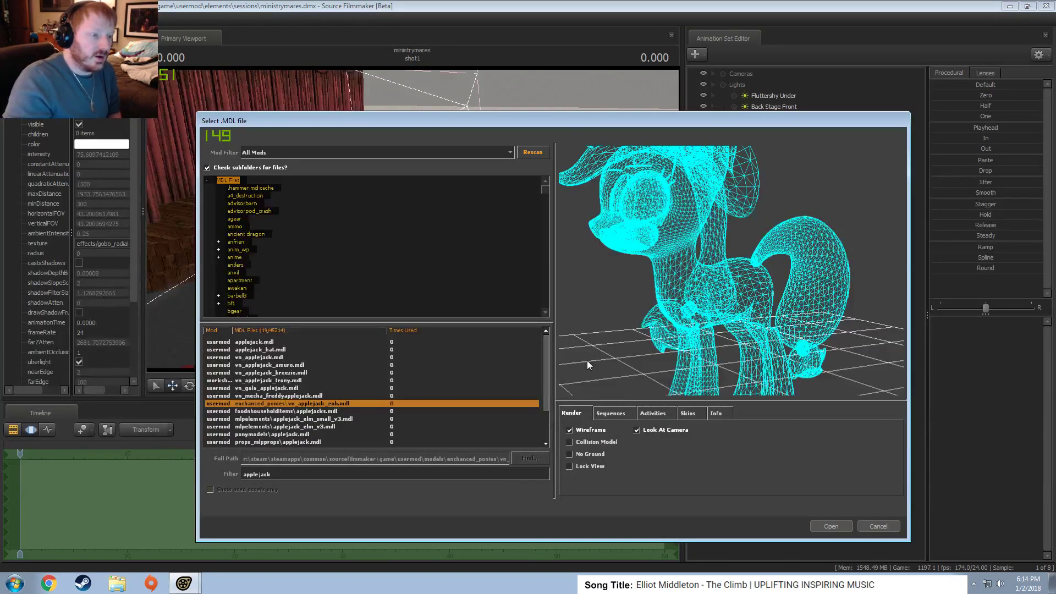
pyautogui.click(878, 526)
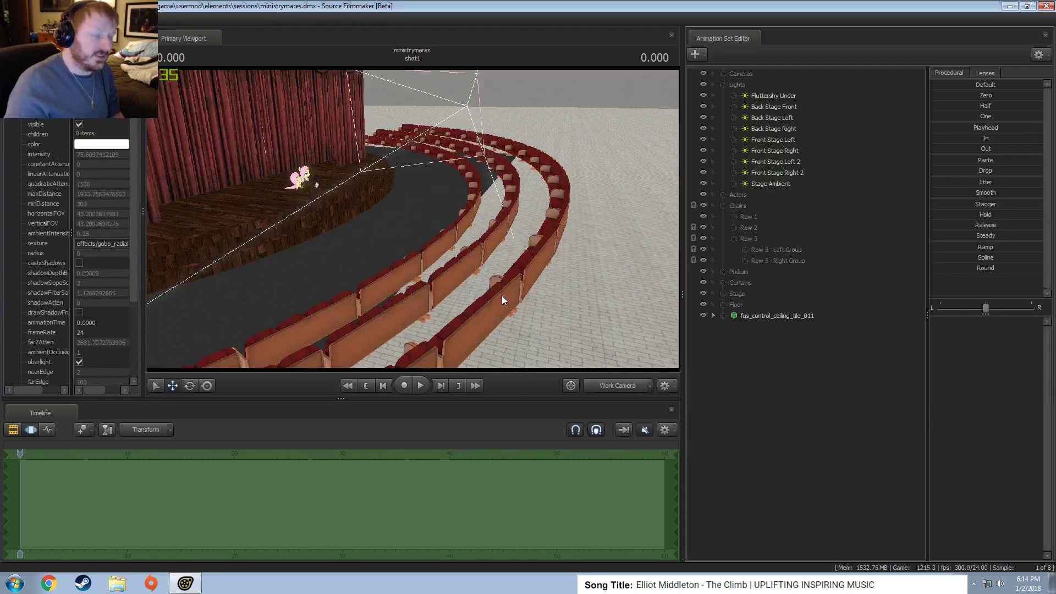
pyautogui.moveTo(501, 290); pyautogui.dragTo(413, 223)
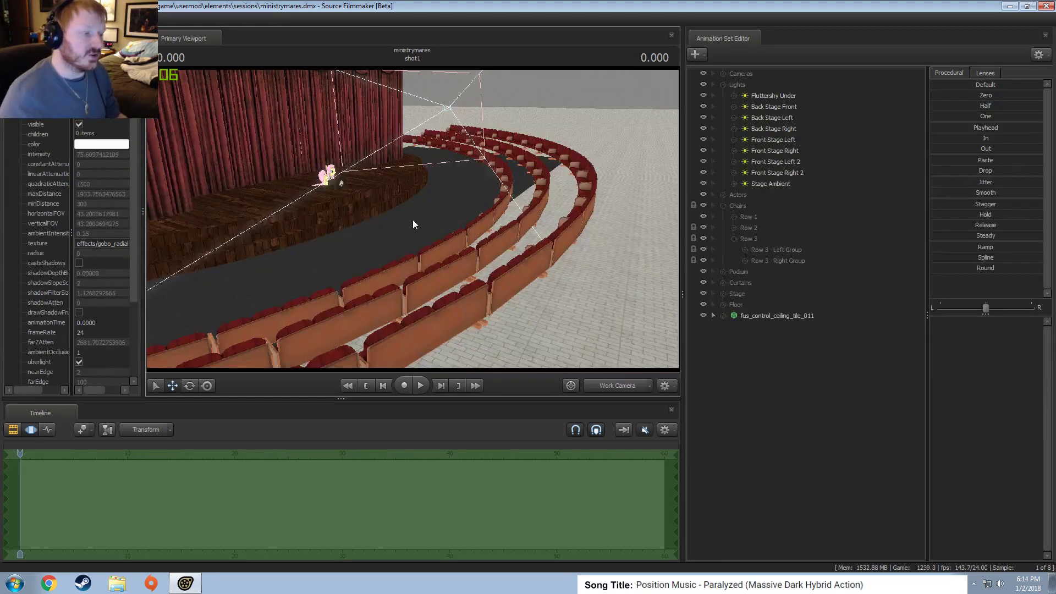
pyautogui.moveTo(430, 186); pyautogui.dragTo(430, 186)
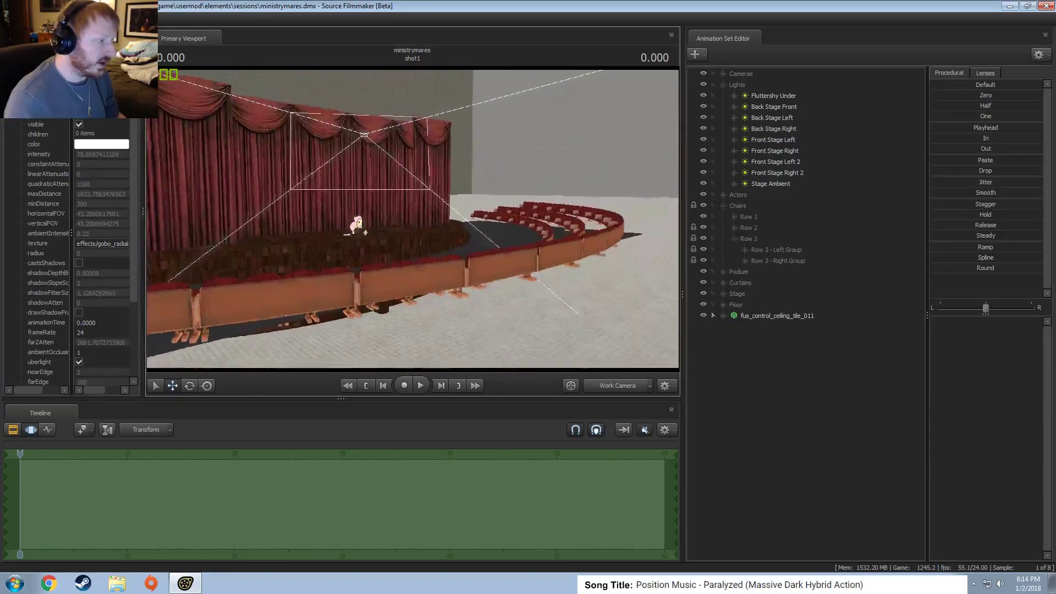
pyautogui.moveTo(413, 223); pyautogui.dragTo(414, 223)
pyautogui.rightClick(437, 240)
pyautogui.click(467, 263)
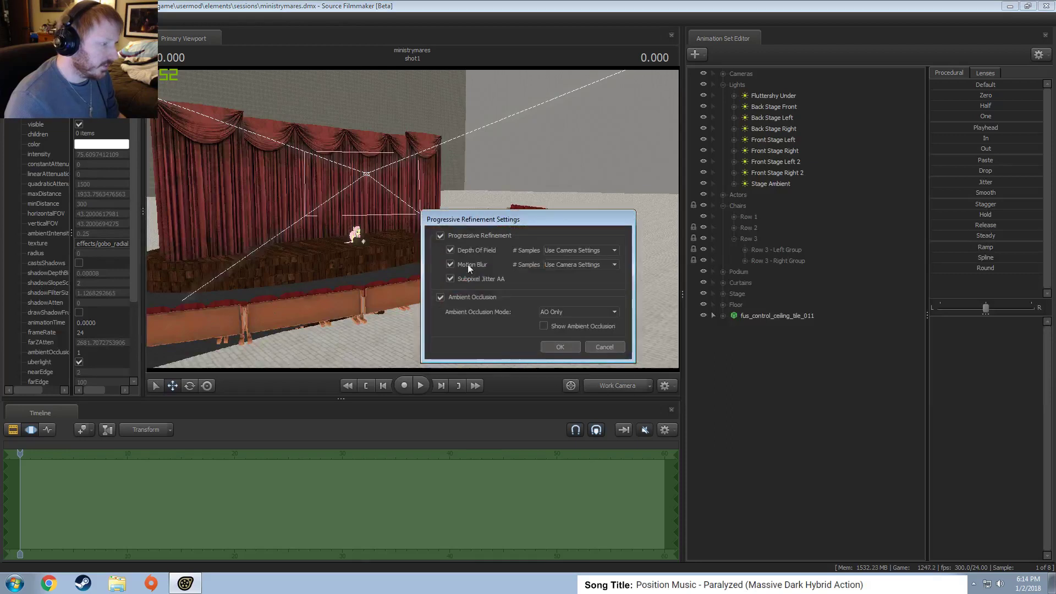
pyautogui.click(614, 350)
# In the progressive refinement settings, set both the Depth Of Field and Motion Blur samples to 32 (override).
pyautogui.rightClick(453, 168)
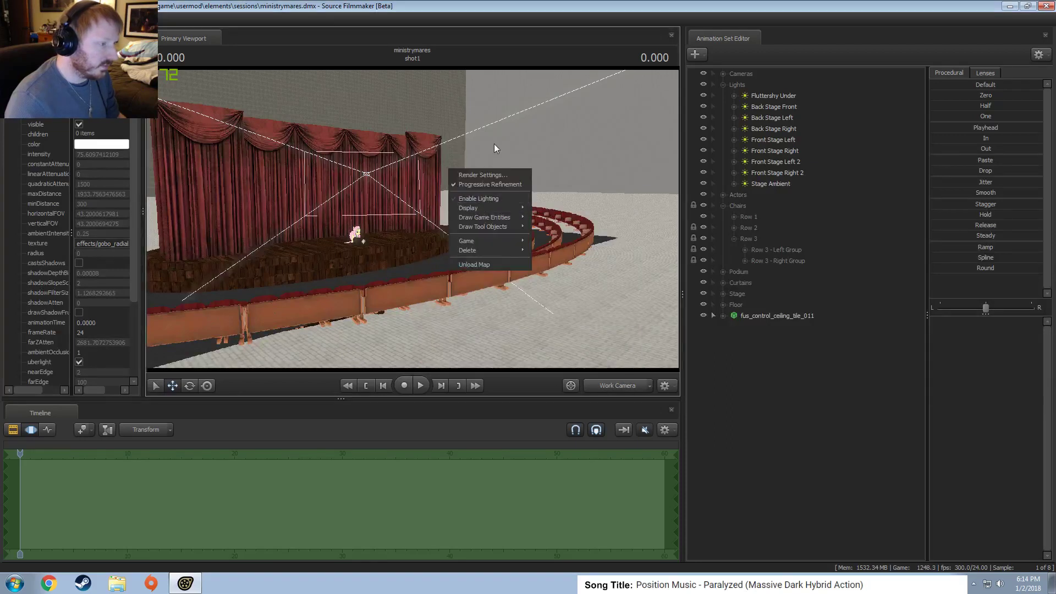
pyautogui.rightClick(494, 144)
pyautogui.click(529, 150)
pyautogui.click(569, 250)
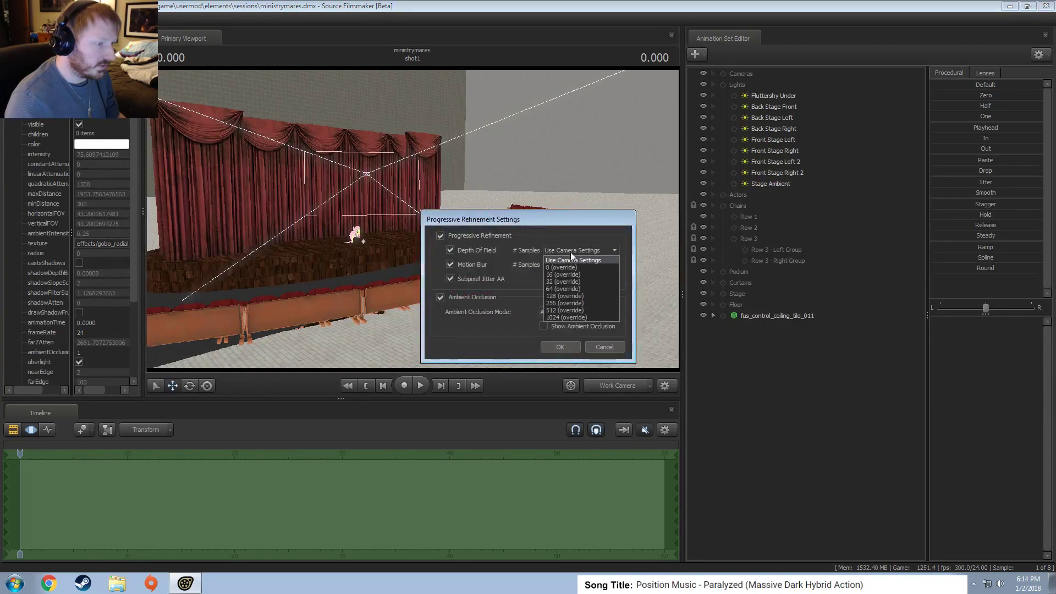
pyautogui.click(572, 275)
pyautogui.click(569, 265)
pyautogui.click(569, 297)
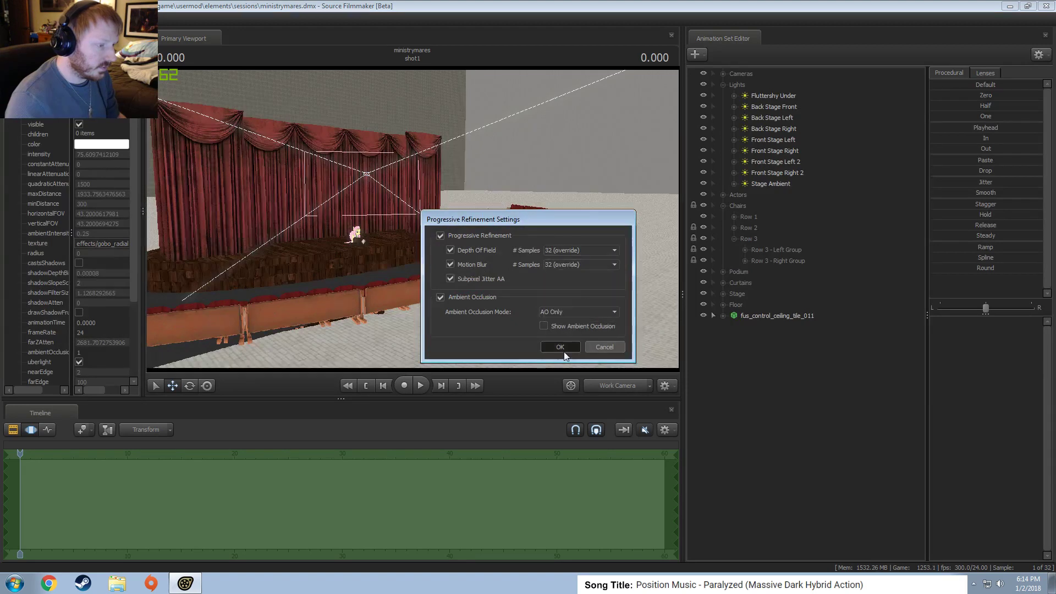
pyautogui.click(560, 346)
# Enable lighting in the viewport to preview the lit stage, and disable it again.
pyautogui.rightClick(467, 187)
pyautogui.click(496, 214)
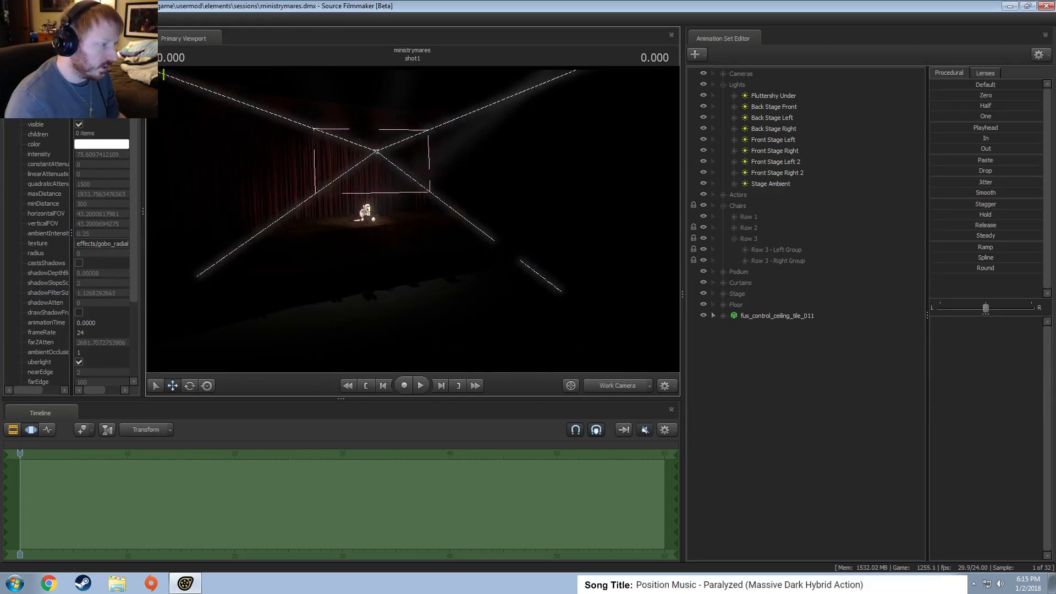
pyautogui.rightClick(415, 221)
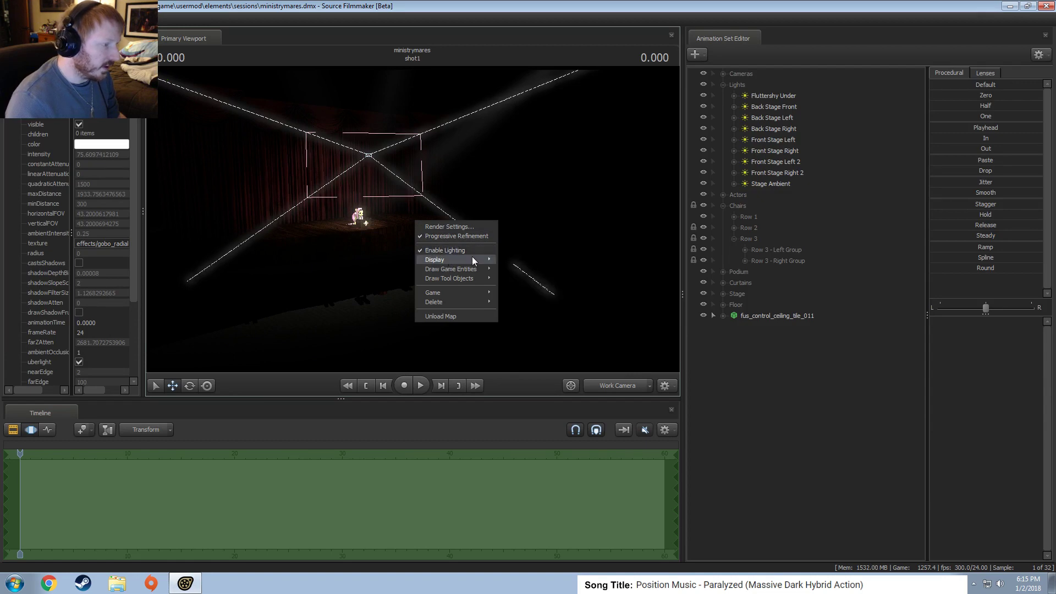
pyautogui.click(465, 251)
# Examine the curved chair rows from behind and above, and the pony at the podium on stage up close.
pyautogui.moveTo(372, 273); pyautogui.dragTo(372, 272, button='right')
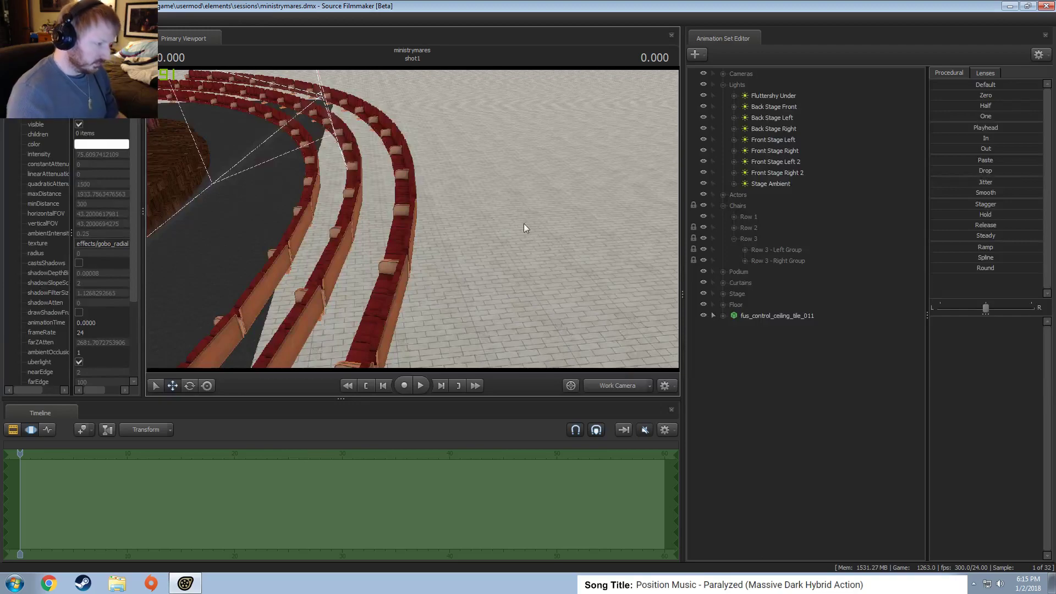
pyautogui.moveTo(523, 223); pyautogui.dragTo(523, 224, button='right')
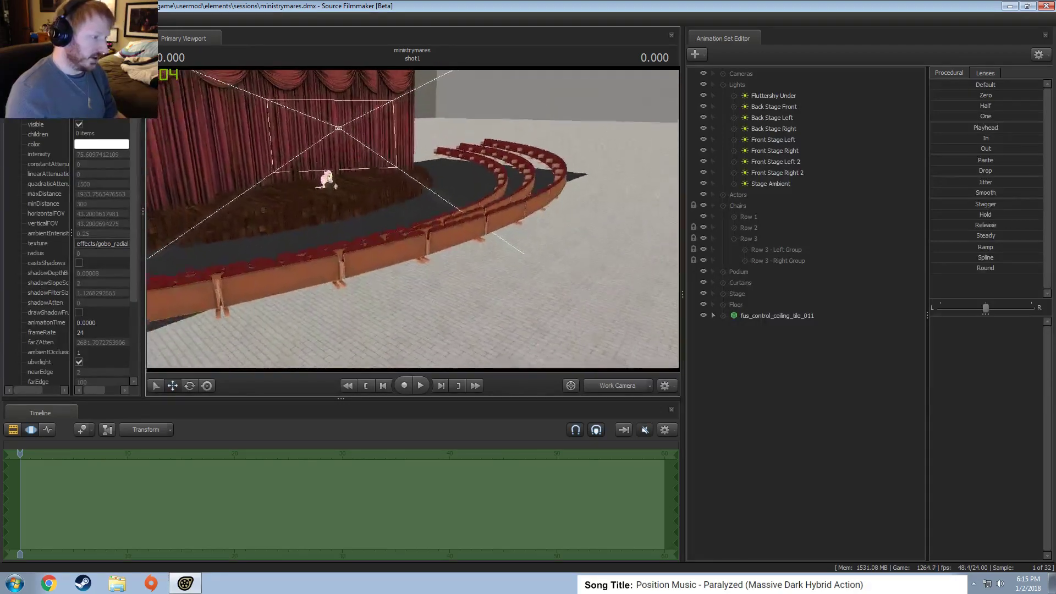
pyautogui.moveTo(413, 223); pyautogui.dragTo(414, 223, button='right')
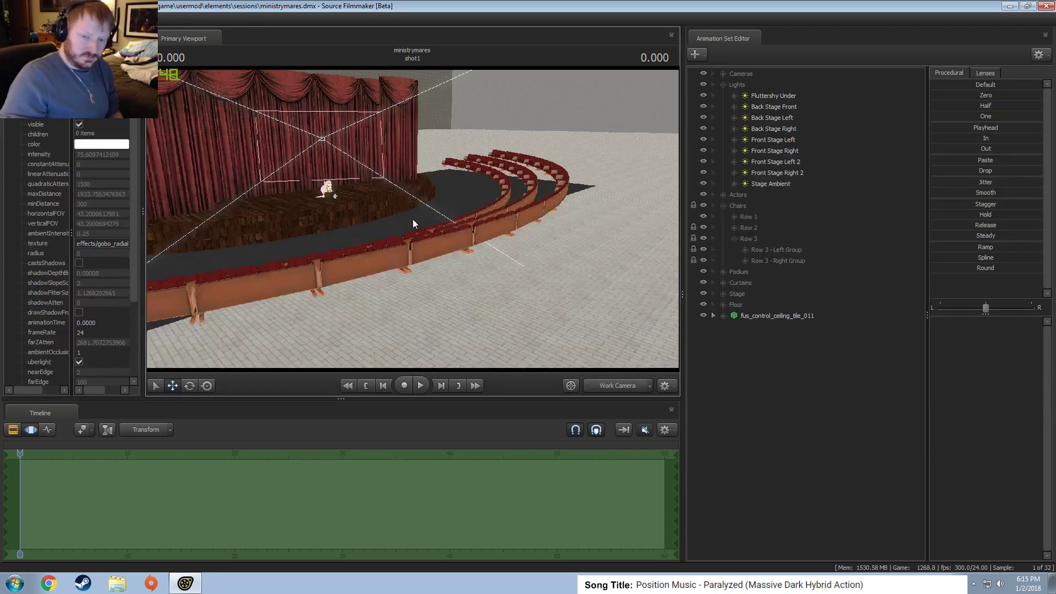
pyautogui.moveTo(298, 187); pyautogui.dragTo(298, 187, button='right')
pyautogui.moveTo(416, 223)
pyautogui.mouseDown(button='right')
pyautogui.moveTo(451, 212)
pyautogui.moveTo(412, 220)
pyautogui.mouseUp(button='right')
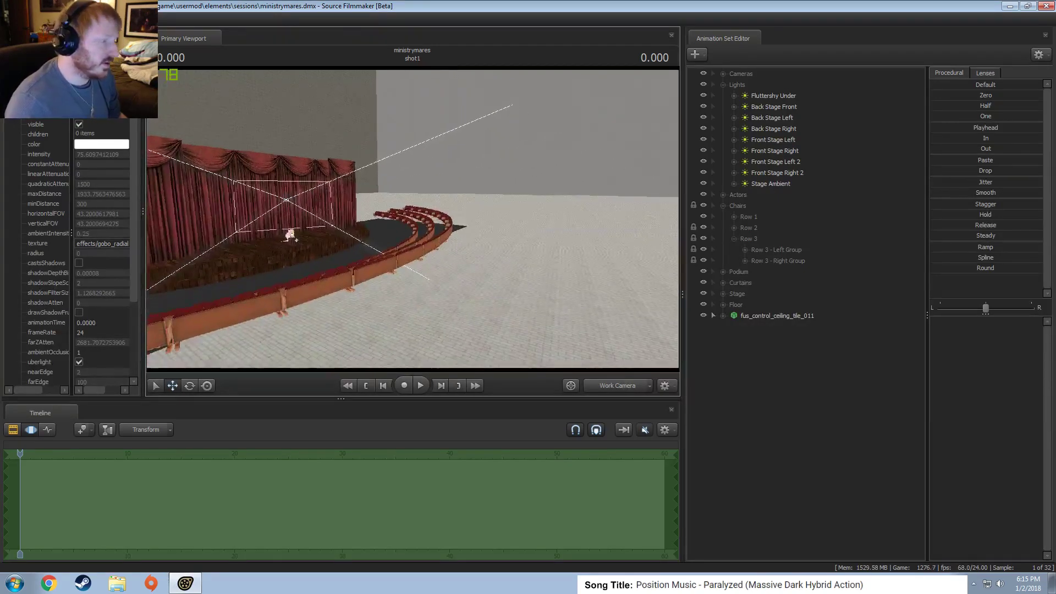
pyautogui.moveTo(412, 220)
pyautogui.mouseDown()
pyautogui.moveTo(412, 192)
pyautogui.moveTo(405, 231)
pyautogui.moveTo(412, 193)
pyautogui.moveTo(416, 242)
pyautogui.moveTo(426, 203)
pyautogui.moveTo(407, 230)
pyautogui.moveTo(412, 239)
pyautogui.moveTo(414, 223)
pyautogui.mouseUp()
pyautogui.press('w')
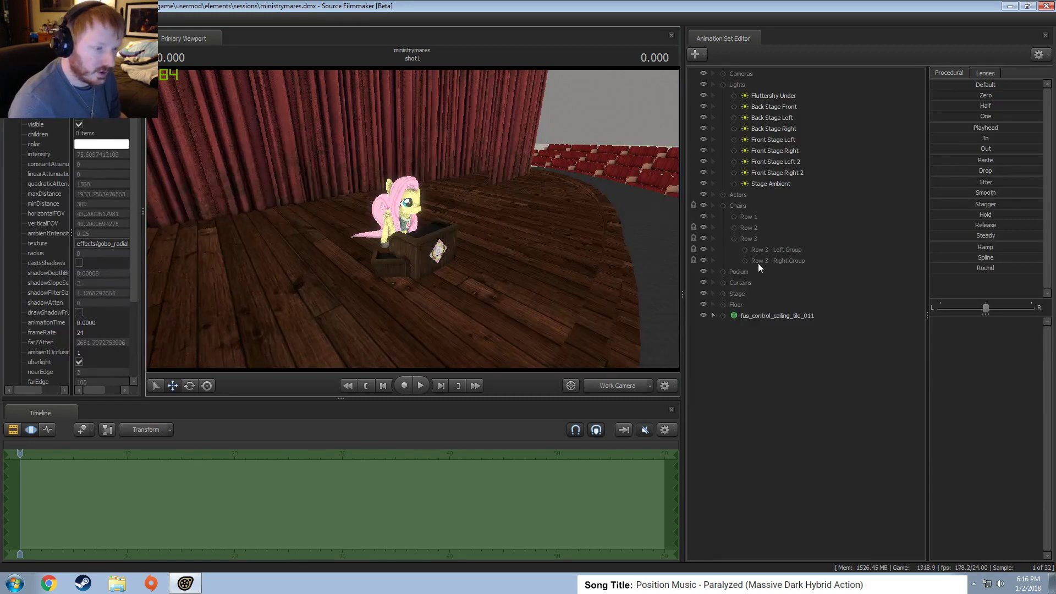
# Expand Row 3 - Right Group and select only the static_prop bones of Chair 63 and Chair 64.
pyautogui.click(743, 260)
pyautogui.click(784, 274)
pyautogui.keyDown('ctrl'); pyautogui.click(796, 315); pyautogui.keyUp('ctrl')
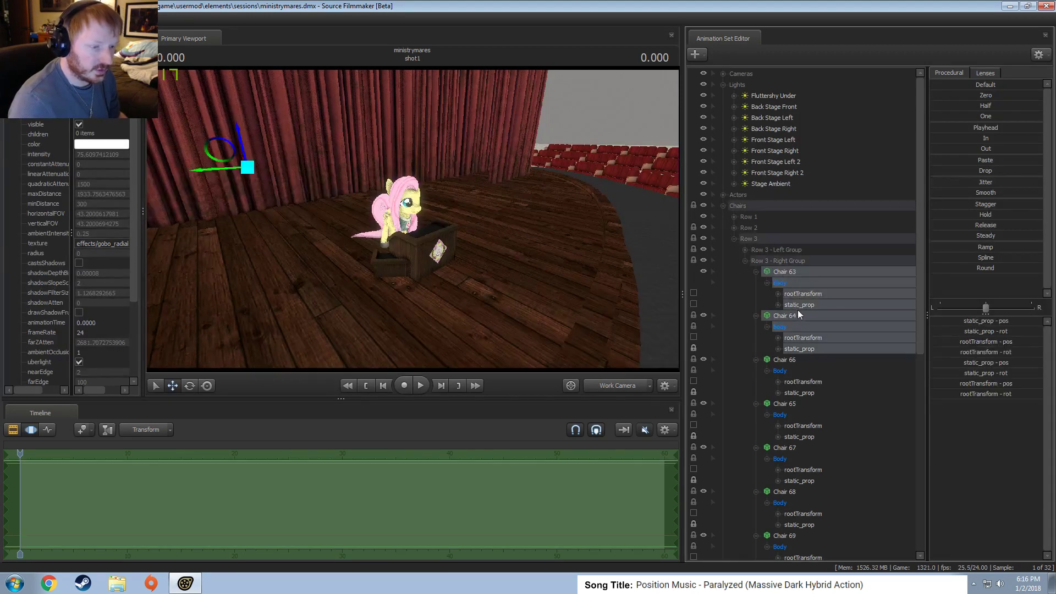
pyautogui.keyDown('ctrl'); pyautogui.click(800, 296); pyautogui.keyUp('ctrl')
pyautogui.keyDown('ctrl'); pyautogui.click(793, 335); pyautogui.keyUp('ctrl')
pyautogui.moveTo(494, 258); pyautogui.dragTo(521, 226)
pyautogui.press('s')
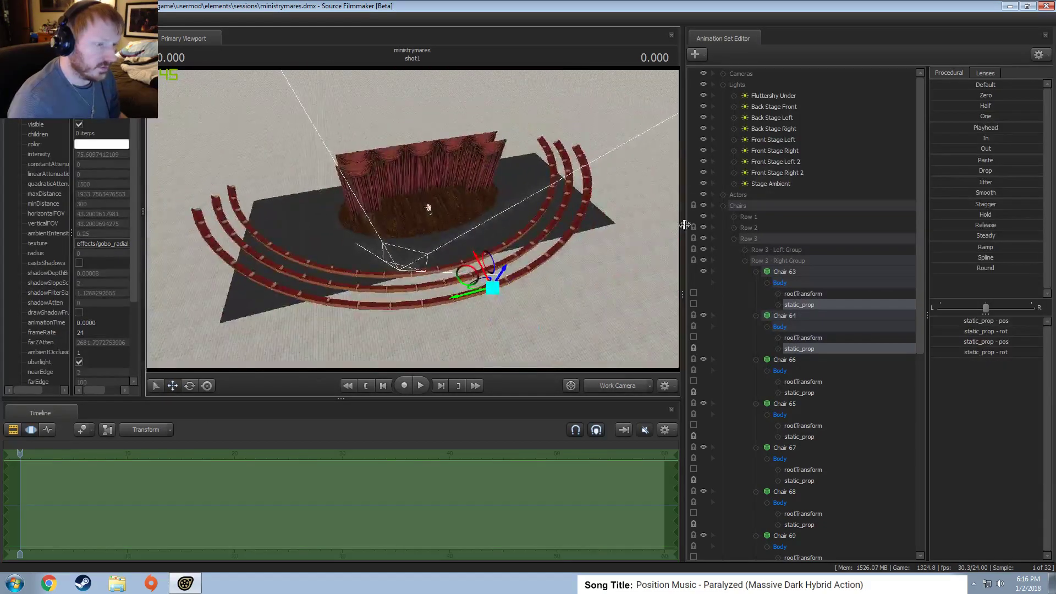
# Collapse the Chairs group, clear the selection and practise lasso-selecting the bones of the left-hand chairs across all three rows.
pyautogui.click(722, 205)
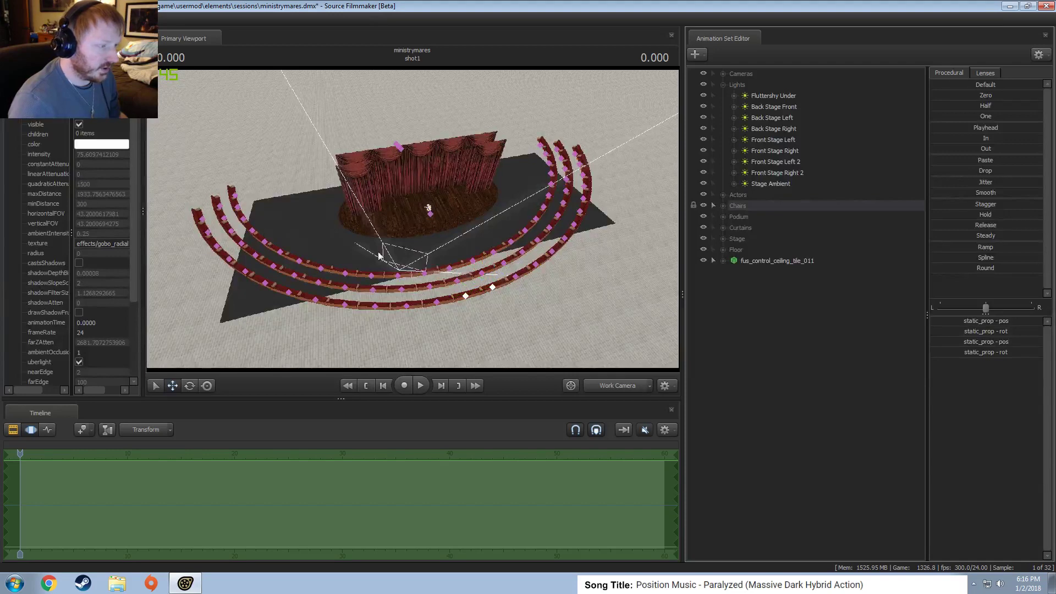
pyautogui.click(355, 236)
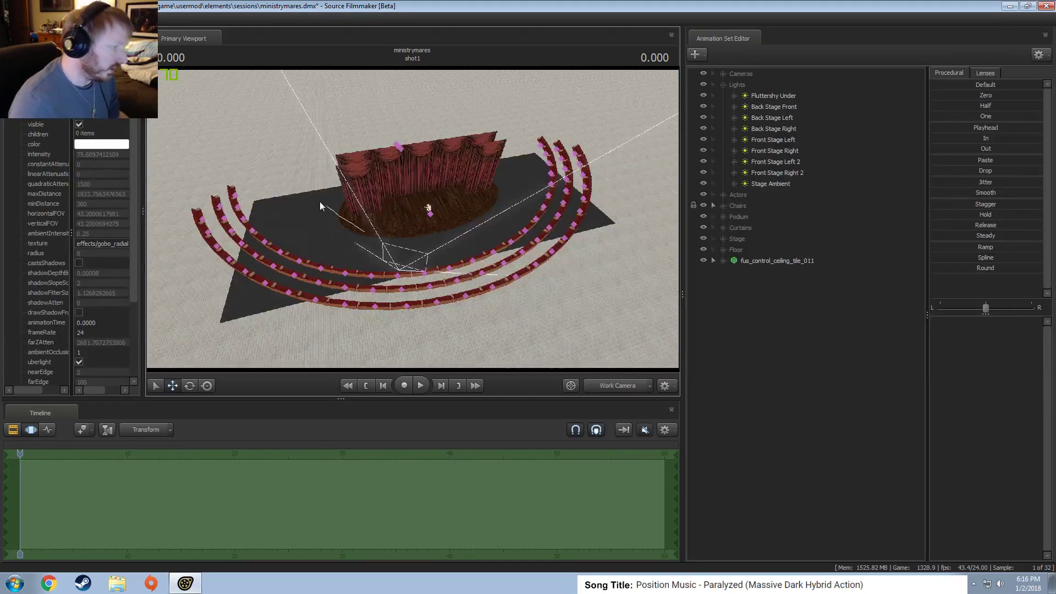
pyautogui.moveTo(319, 201)
pyautogui.mouseDown()
pyautogui.moveTo(167, 229)
pyautogui.moveTo(323, 319)
pyautogui.moveTo(482, 321)
pyautogui.moveTo(484, 309)
pyautogui.moveTo(454, 311)
pyautogui.moveTo(445, 324)
pyautogui.moveTo(466, 312)
pyautogui.moveTo(447, 330)
pyautogui.moveTo(462, 313)
pyautogui.moveTo(423, 329)
pyautogui.moveTo(410, 264)
pyautogui.moveTo(380, 297)
pyautogui.moveTo(371, 276)
pyautogui.moveTo(345, 326)
pyautogui.moveTo(317, 228)
pyautogui.moveTo(325, 234)
pyautogui.moveTo(154, 235)
pyautogui.moveTo(437, 322)
pyautogui.moveTo(303, 197)
pyautogui.mouseUp()
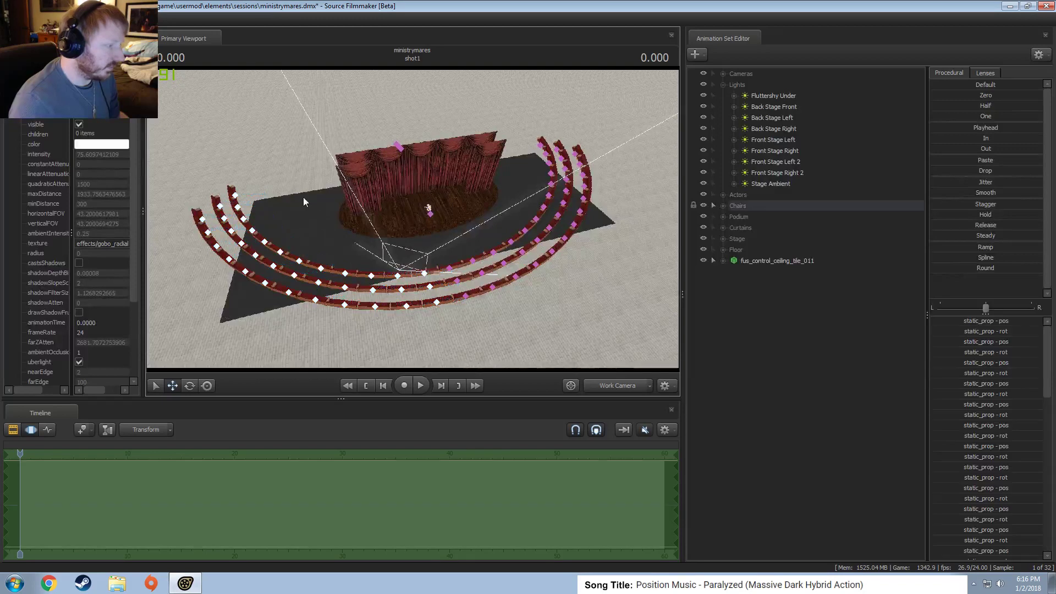
pyautogui.moveTo(322, 252)
pyautogui.mouseDown()
pyautogui.moveTo(224, 188)
pyautogui.moveTo(318, 170)
pyautogui.moveTo(357, 264)
pyautogui.mouseUp()
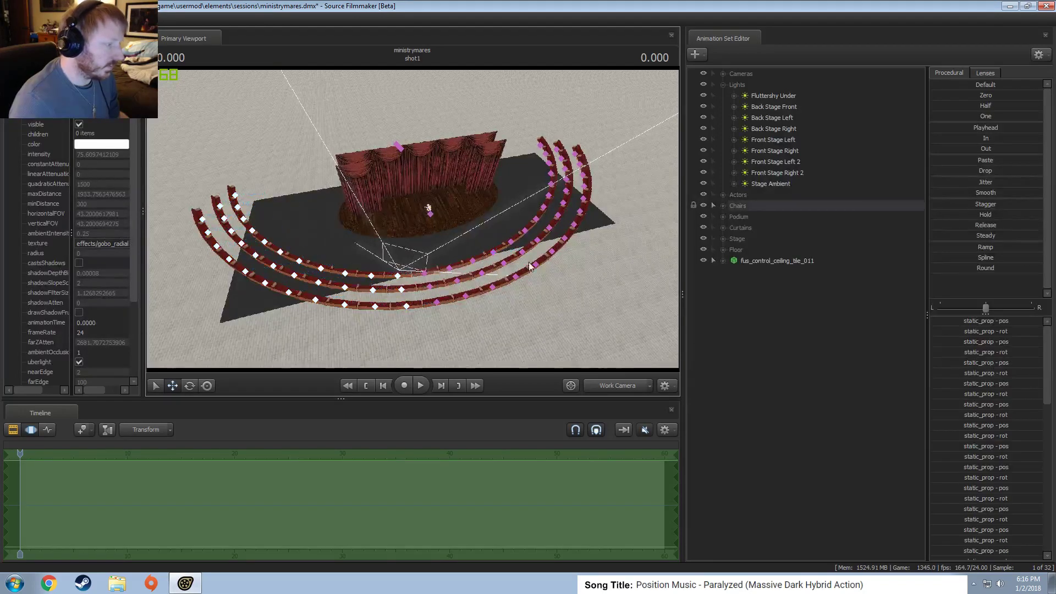
pyautogui.moveTo(311, 216)
pyautogui.mouseDown()
pyautogui.moveTo(265, 177)
pyautogui.moveTo(184, 229)
pyautogui.moveTo(247, 302)
pyautogui.moveTo(358, 329)
pyautogui.moveTo(417, 325)
pyautogui.moveTo(418, 275)
pyautogui.mouseUp()
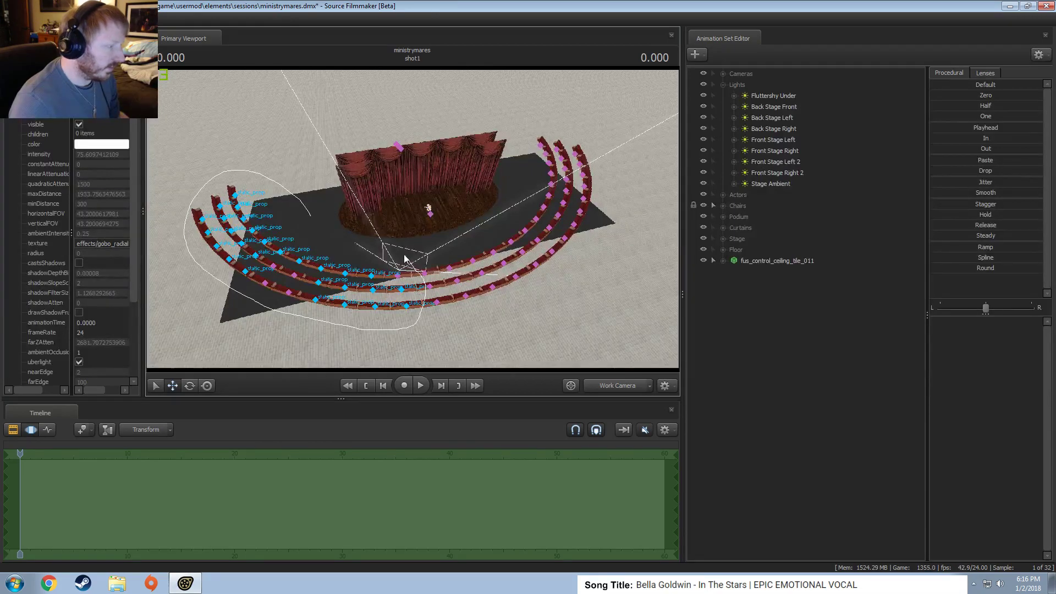
pyautogui.moveTo(404, 259); pyautogui.dragTo(383, 267)
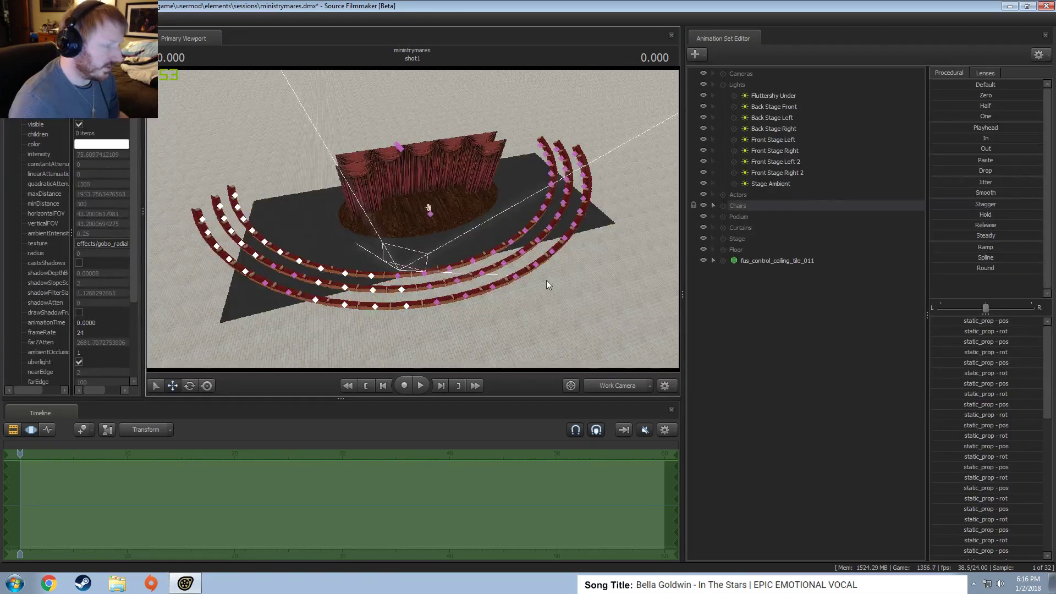
pyautogui.click(582, 288)
pyautogui.moveTo(358, 149)
pyautogui.mouseDown()
pyautogui.moveTo(334, 140)
pyautogui.moveTo(338, 149)
pyautogui.moveTo(411, 144)
pyautogui.moveTo(443, 125)
pyautogui.moveTo(367, 245)
pyautogui.moveTo(388, 236)
pyautogui.moveTo(300, 252)
pyautogui.moveTo(288, 304)
pyautogui.moveTo(462, 301)
pyautogui.moveTo(495, 269)
pyautogui.mouseUp()
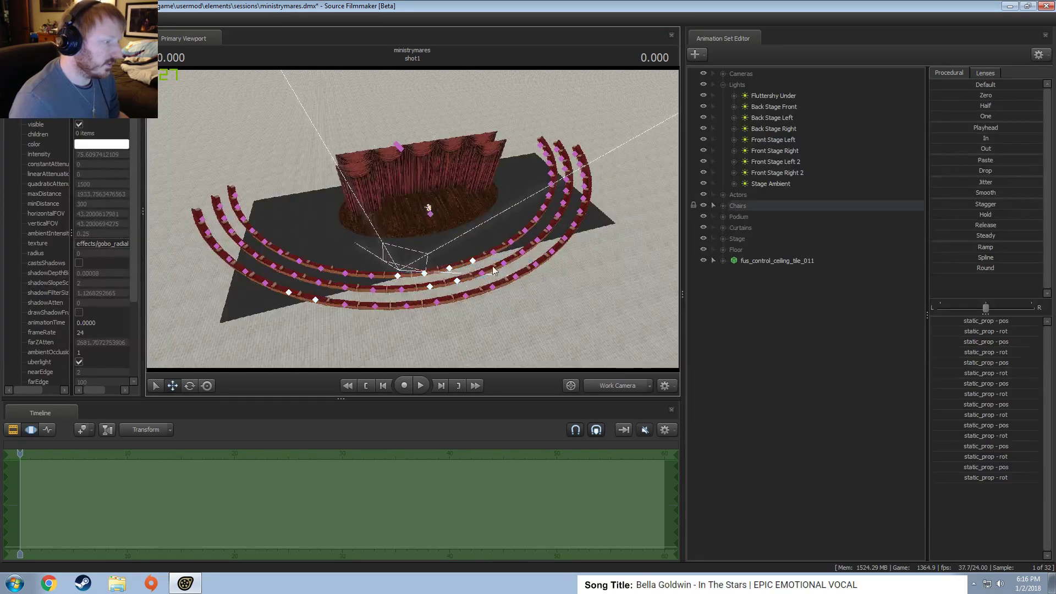
# Expand the Chairs group, and collapse Row 3 - Right Group and Row 3 inside it.
pyautogui.click(722, 205)
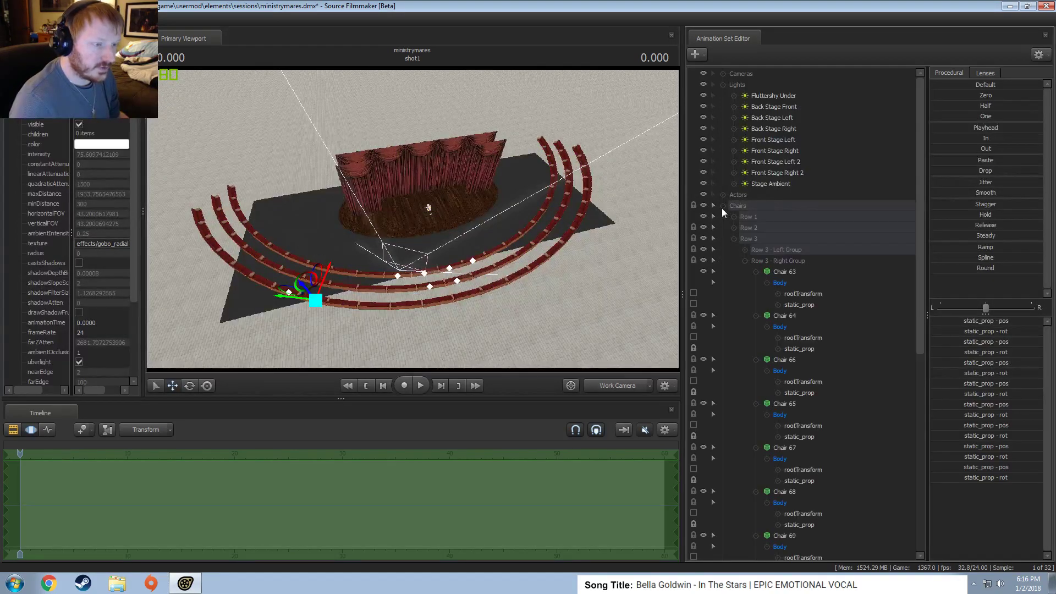
pyautogui.click(743, 250)
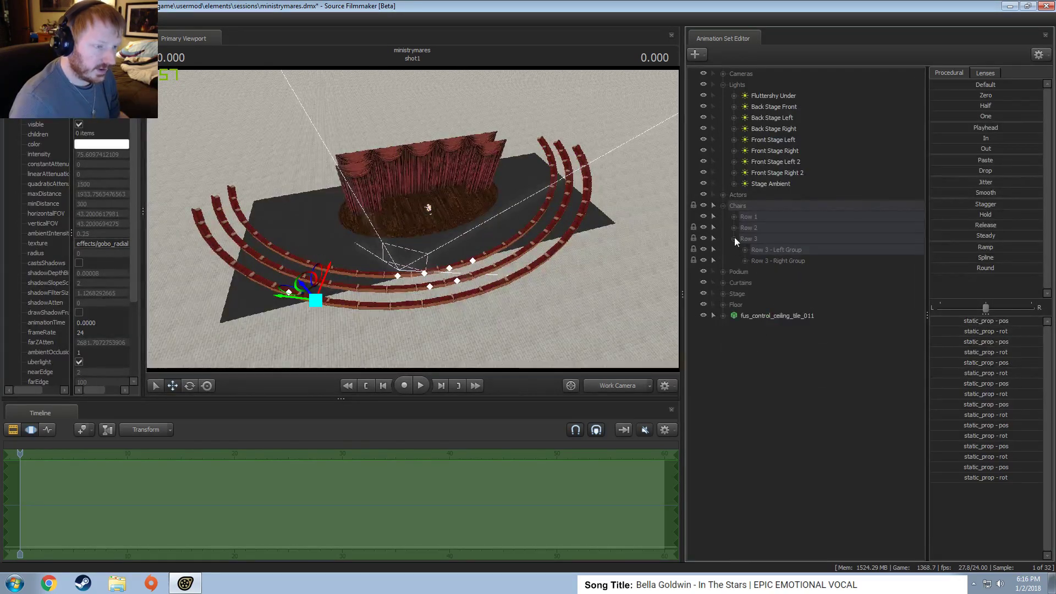
pyautogui.click(734, 239)
# Enable lighting in the viewport and view the pony on the lit stage up close.
pyautogui.moveTo(494, 299); pyautogui.dragTo(413, 219)
pyautogui.press('w')
pyautogui.press('w')
pyautogui.press('w')
pyautogui.press('a')
pyautogui.press('s')
pyautogui.press('a')
pyautogui.press('w')
pyautogui.press('s')
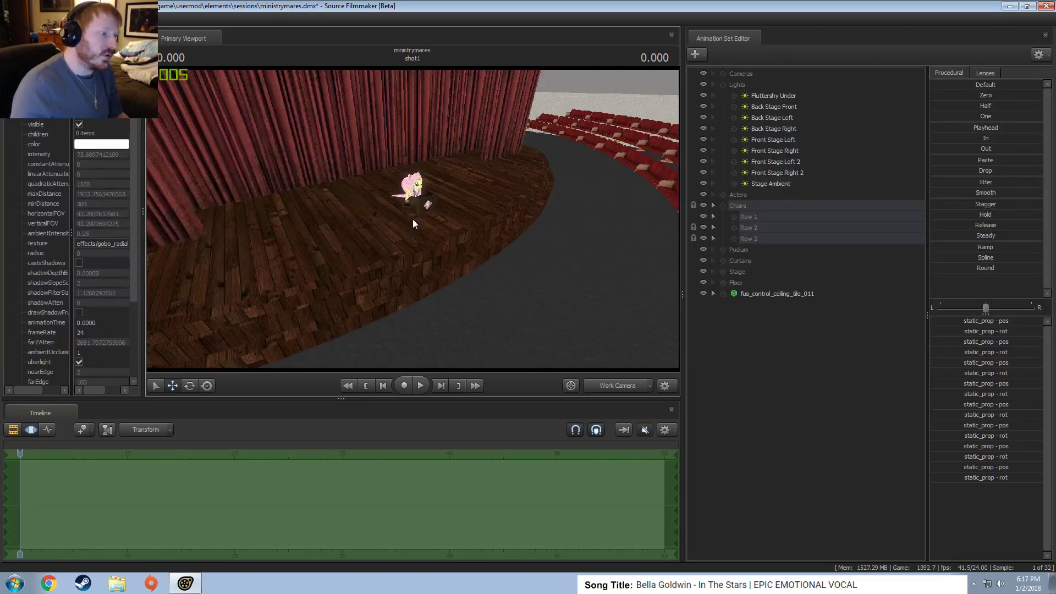
pyautogui.rightClick(412, 219)
pyautogui.click(454, 250)
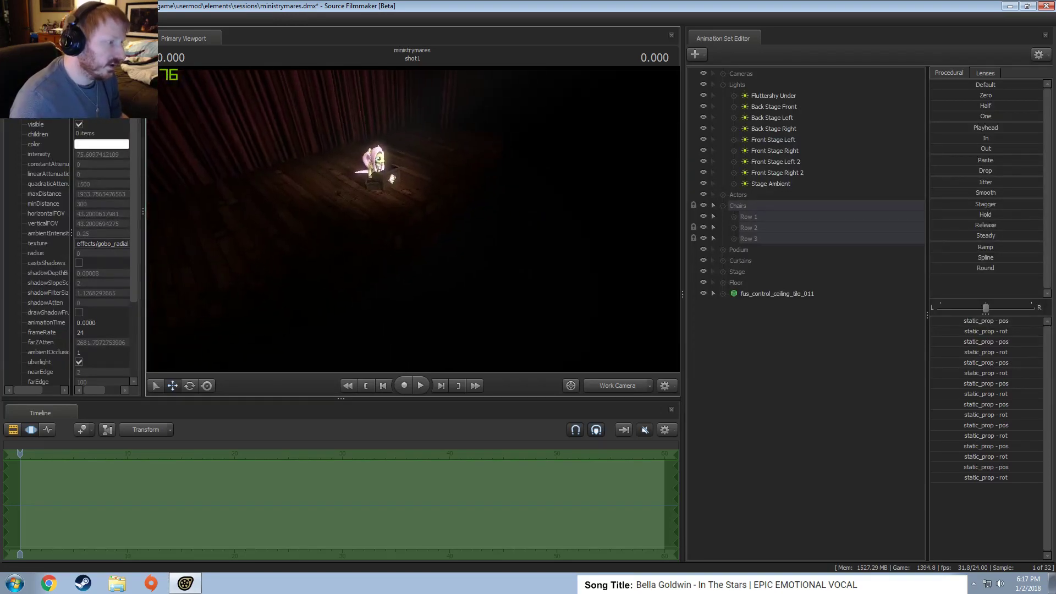
pyautogui.moveTo(453, 180); pyautogui.dragTo(434, 173)
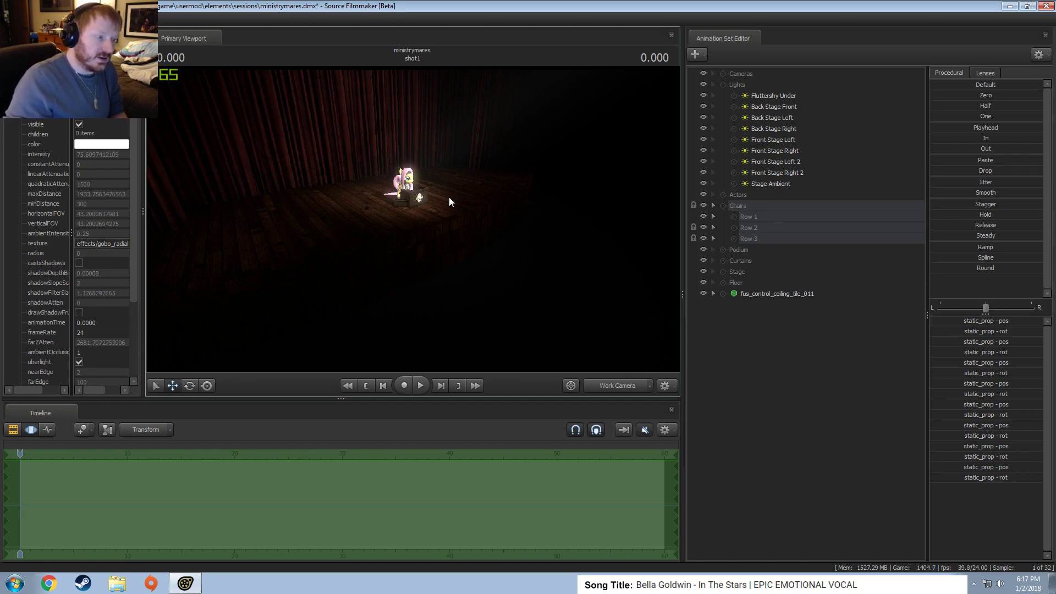
# Look over the lit pony on the stage from a slightly different view and launch Photoshop.
pyautogui.moveTo(449, 198); pyautogui.dragTo(414, 225)
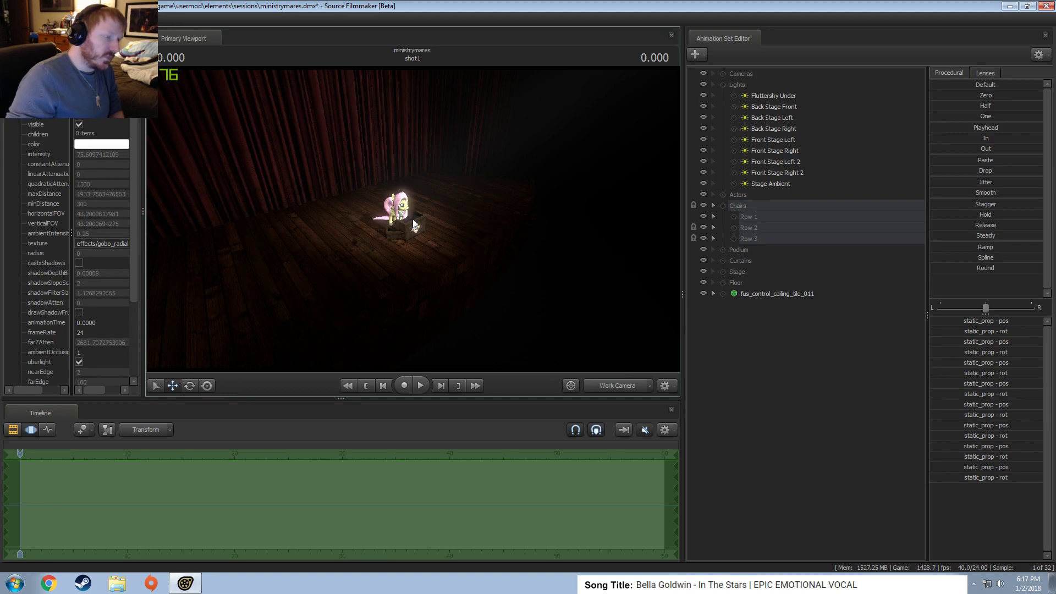
pyautogui.moveTo(412, 219); pyautogui.dragTo(425, 243)
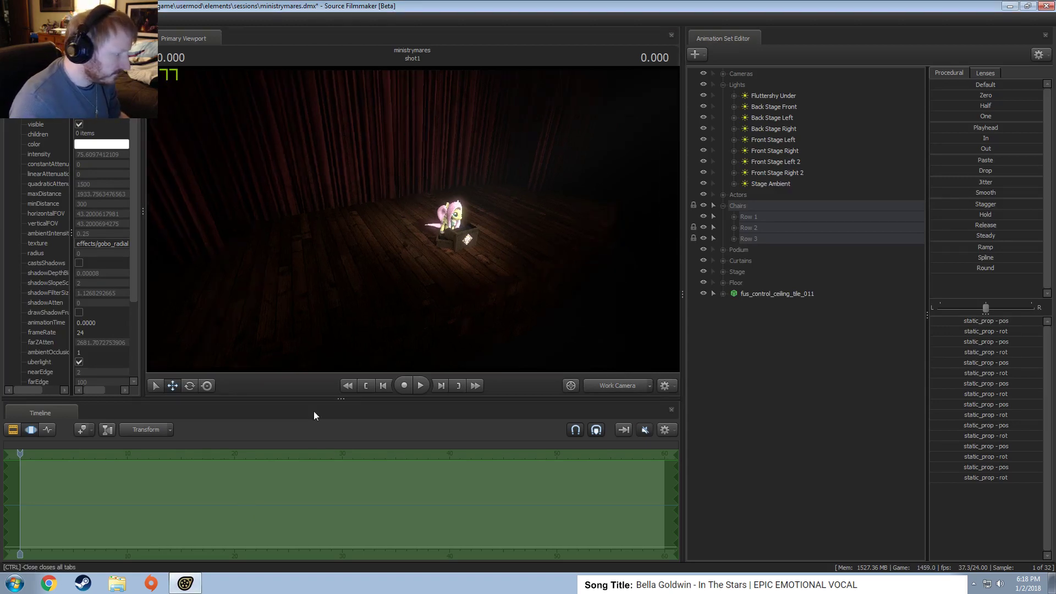
pyautogui.click(8, 591)
pyautogui.click(56, 177)
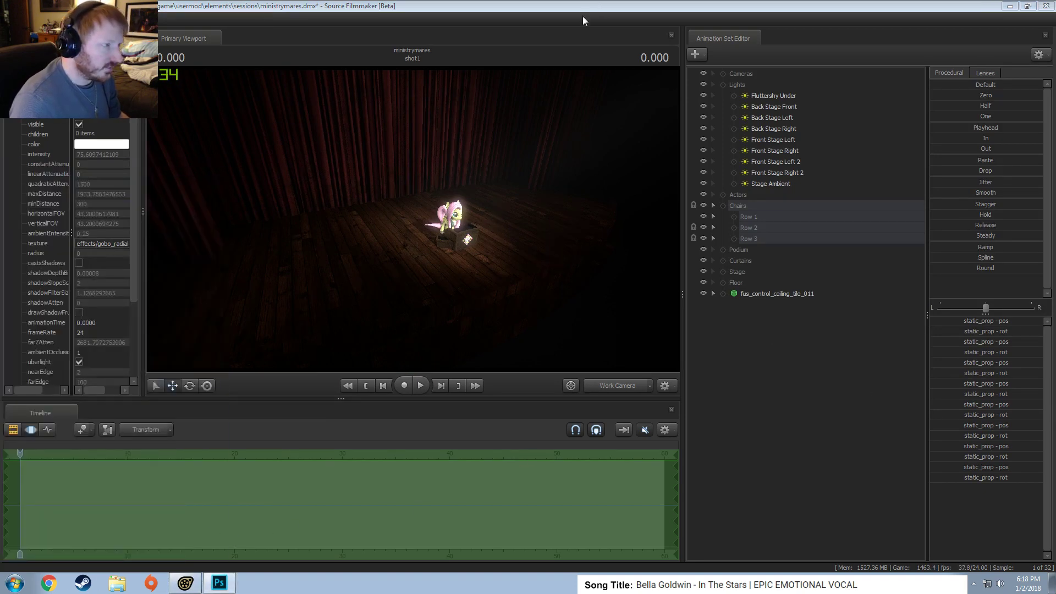
# Disable lighting in the viewport and switch the view from the Work Camera to the Main Camera.
pyautogui.rightClick(354, 220)
pyautogui.click(370, 251)
pyautogui.moveTo(371, 251); pyautogui.dragTo(412, 256)
pyautogui.hotkey('alt', 'Tab')
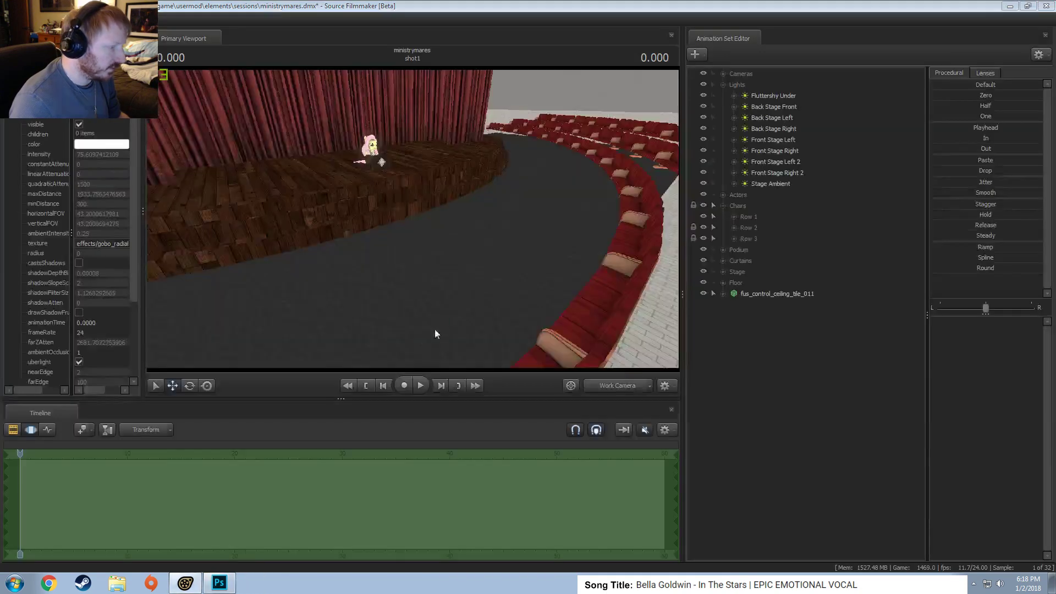
pyautogui.hotkey('alt', 'Tab')
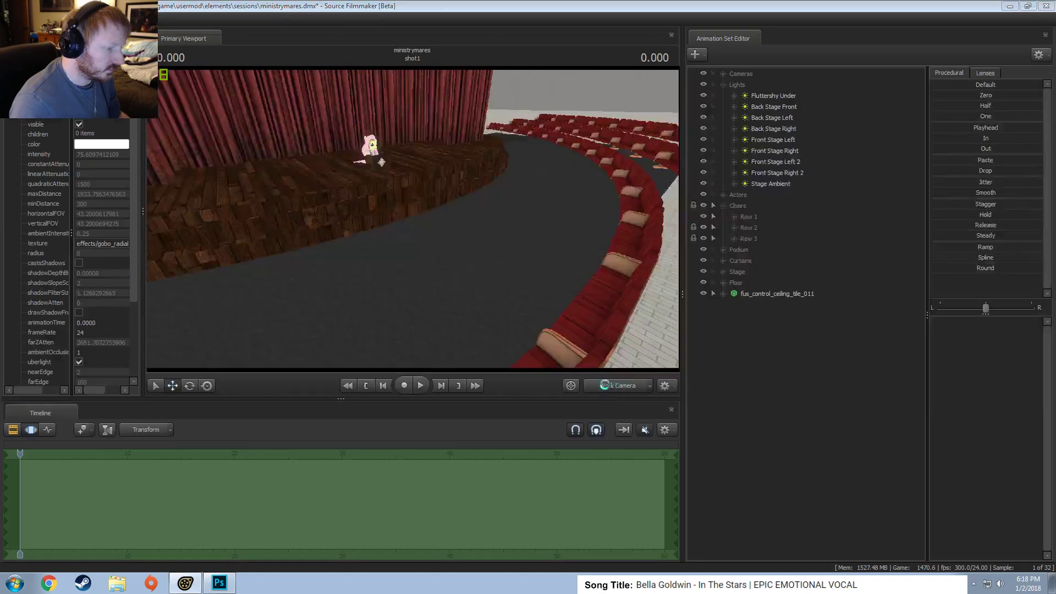
pyautogui.hotkey('alt', 'Tab')
pyautogui.hotkey('alt', 'Tab')
pyautogui.click(589, 386)
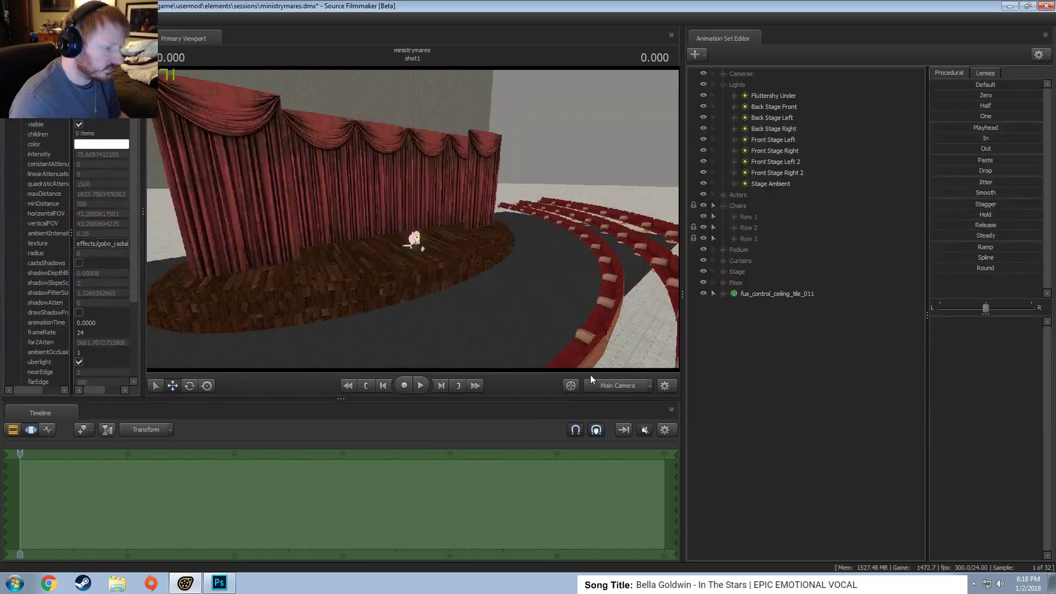
# Enable lighting in the Main Camera view, expand the Cameras group and select Main Camera.
pyautogui.rightClick(513, 326)
pyautogui.click(545, 355)
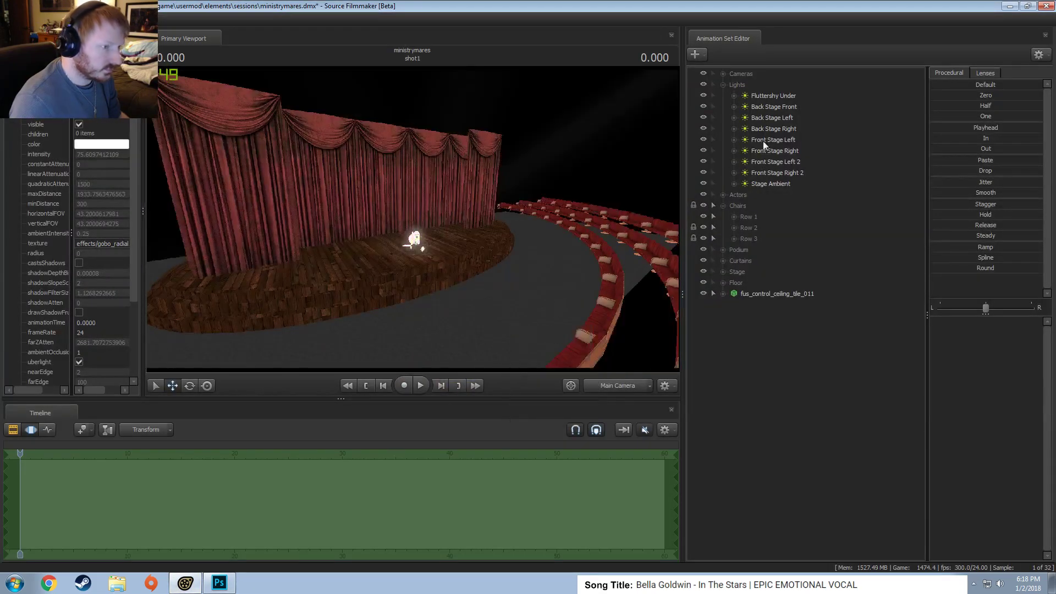
pyautogui.click(721, 74)
pyautogui.click(770, 86)
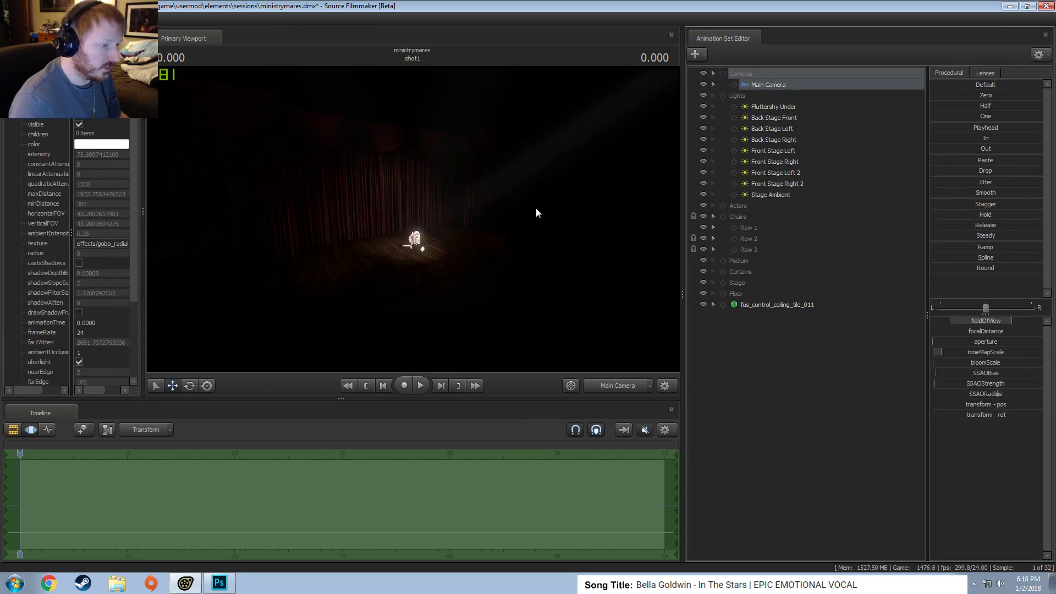
# Disable viewport lighting and try a 50 mm lens on the Main Camera while framing the stage from behind the chairs.
pyautogui.rightClick(411, 218)
pyautogui.click(473, 247)
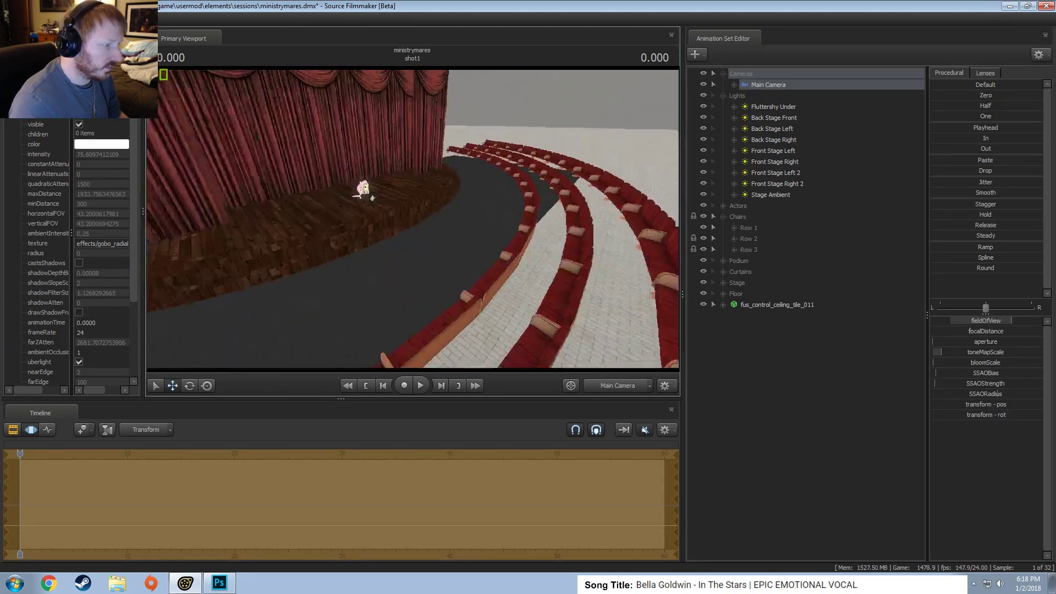
pyautogui.press('s')
pyautogui.moveTo(413, 218); pyautogui.dragTo(406, 220)
pyautogui.click(984, 73)
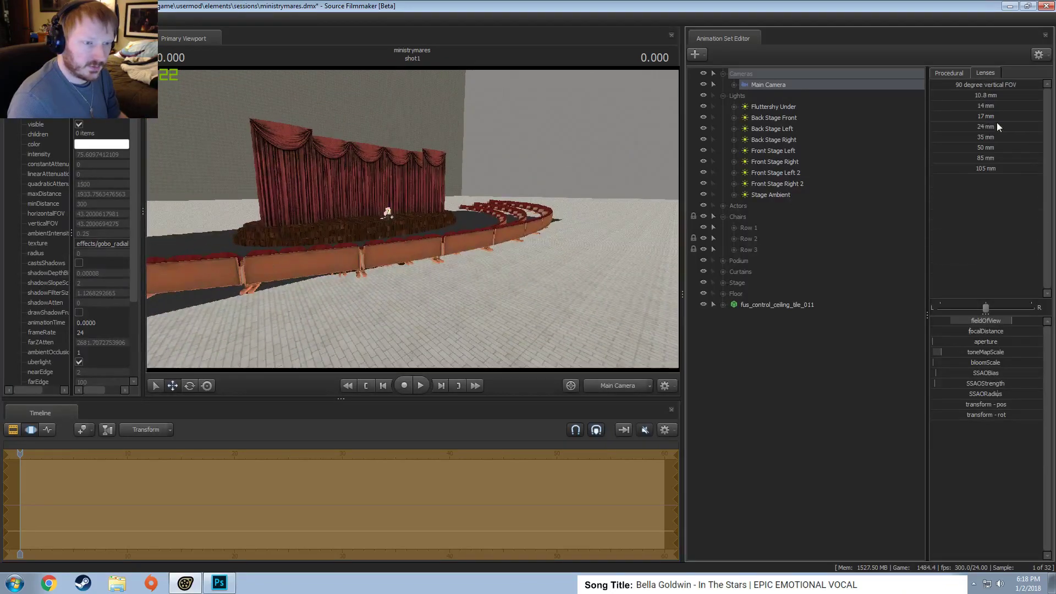
pyautogui.click(979, 148)
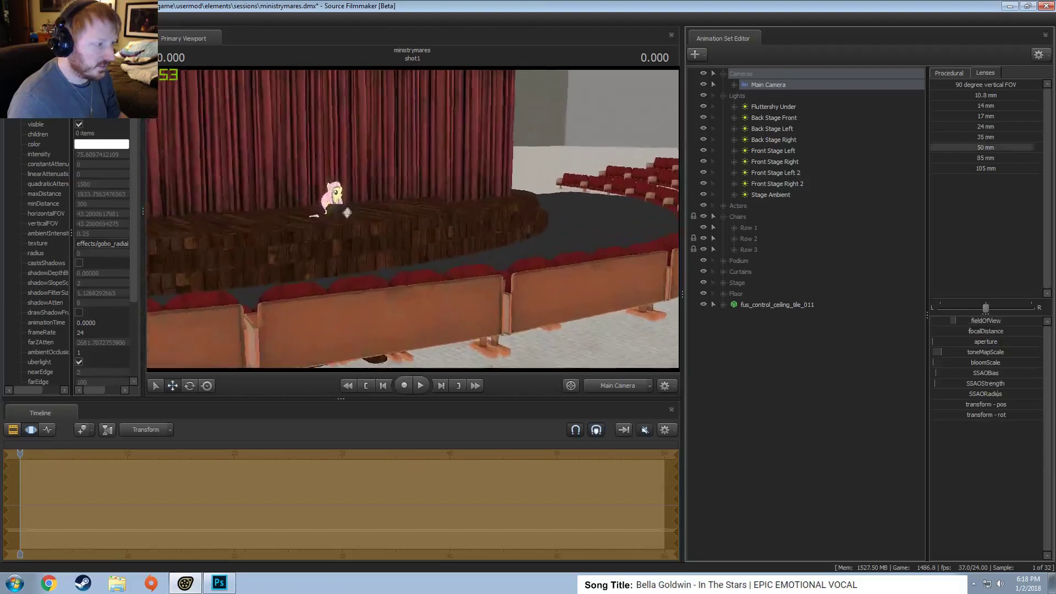
pyautogui.moveTo(1034, 148); pyautogui.dragTo(1042, 148)
pyautogui.moveTo(538, 161); pyautogui.dragTo(416, 224)
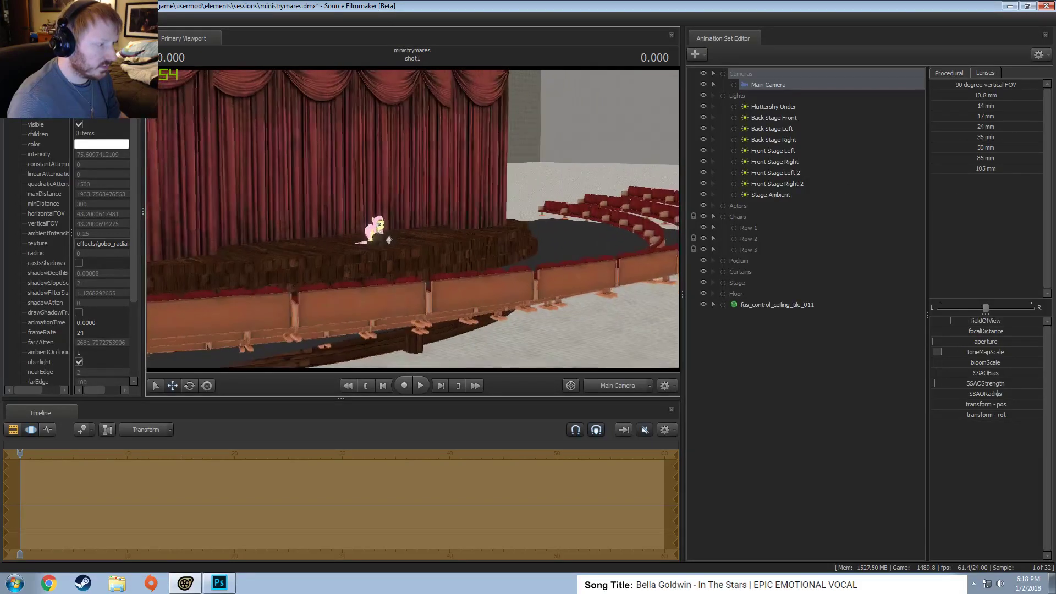
# Set the Main Camera's lens to 24 mm and frame the stage together with the curved chair rows.
pyautogui.click(985, 126)
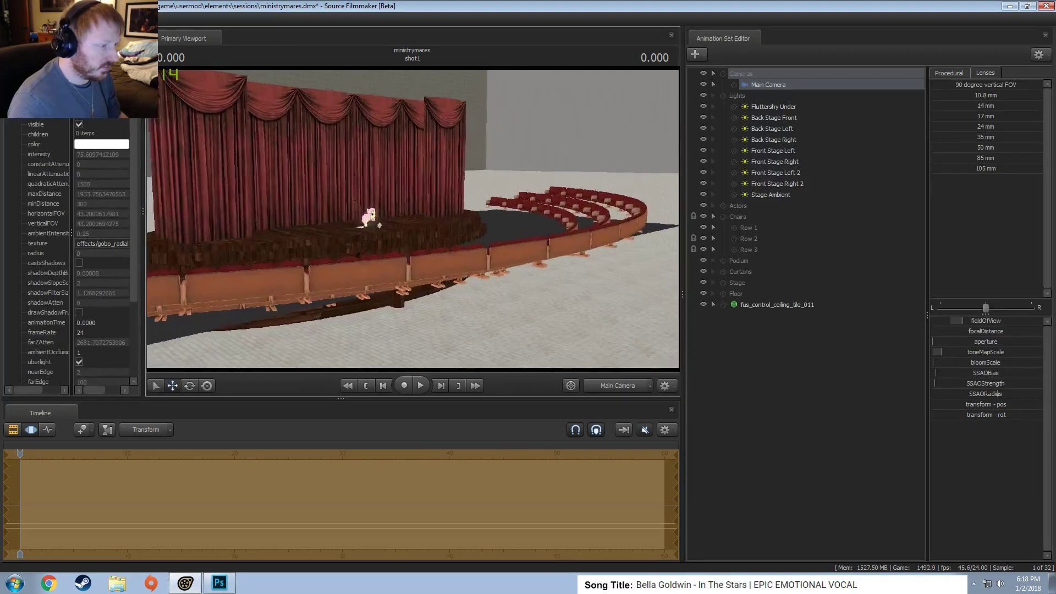
pyautogui.moveTo(413, 219); pyautogui.dragTo(365, 199)
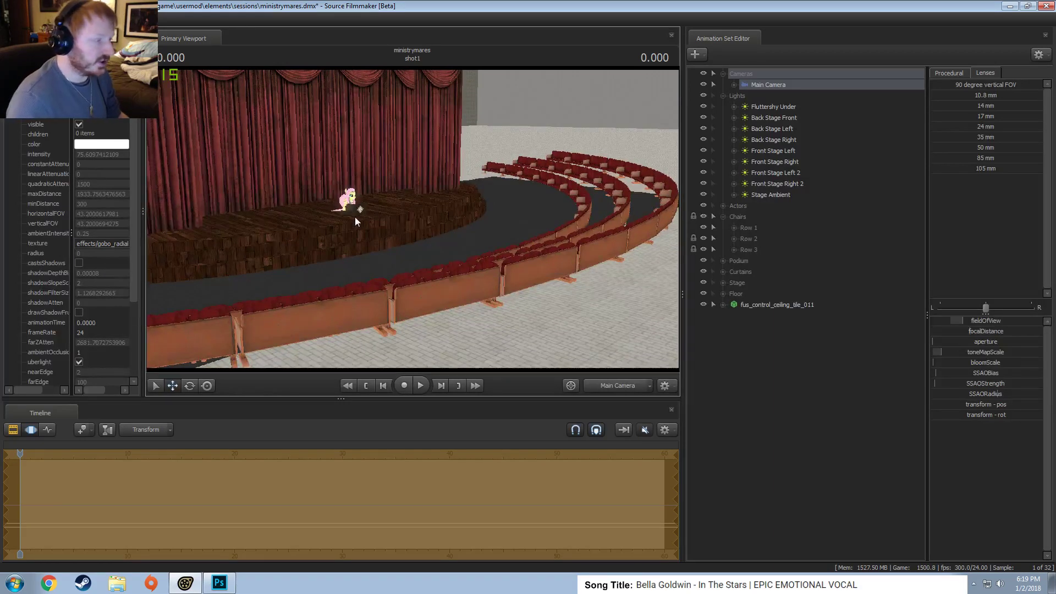
pyautogui.moveTo(354, 216); pyautogui.dragTo(359, 219)
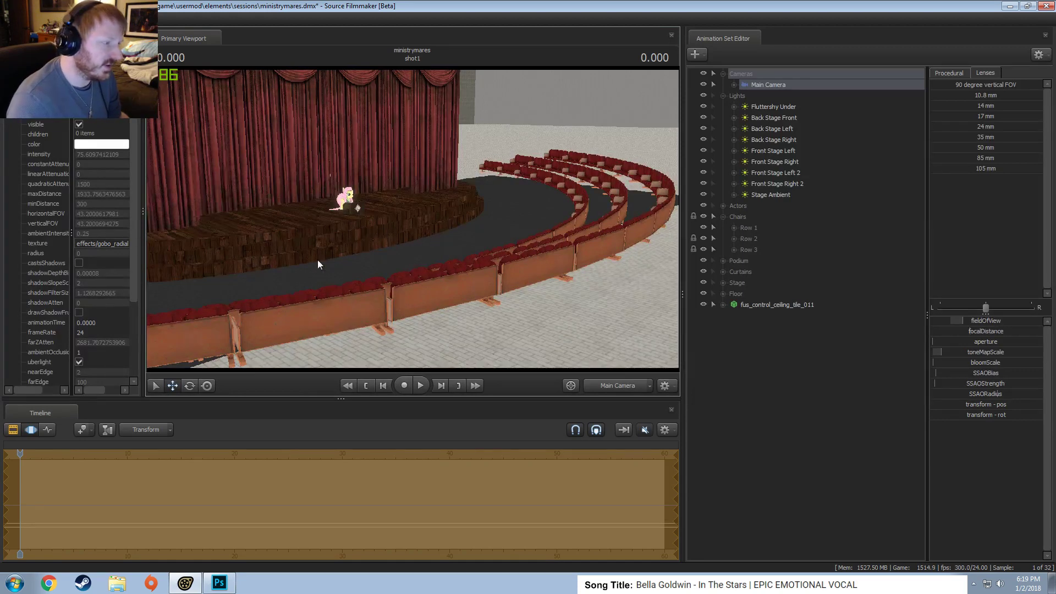
pyautogui.rightClick(399, 252)
pyautogui.press('Escape')
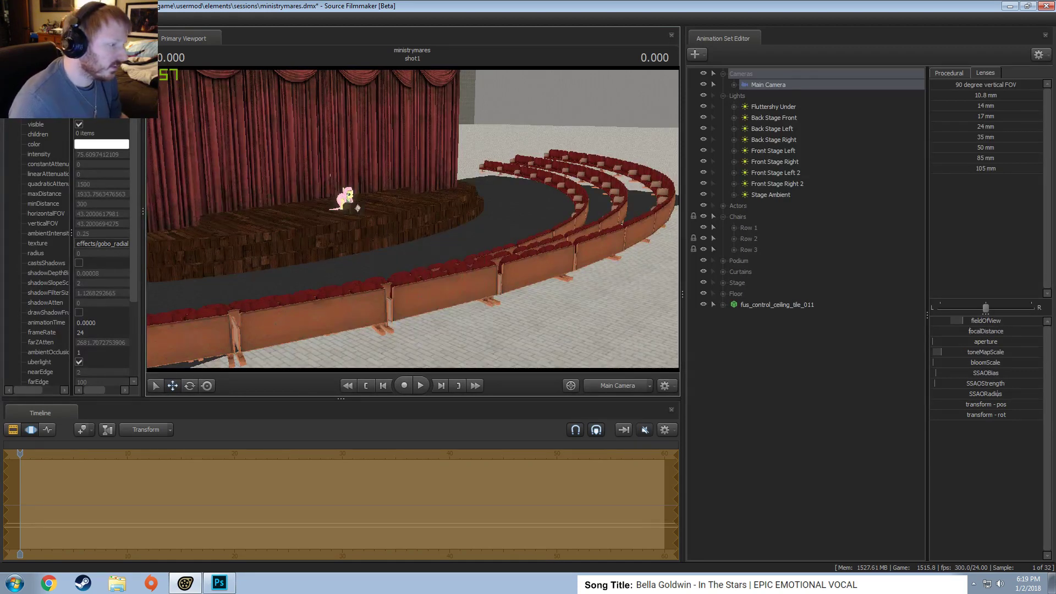
# Adjust the Main Camera's framing of the pony with lighting enabled, and disable lighting again.
pyautogui.rightClick(472, 218)
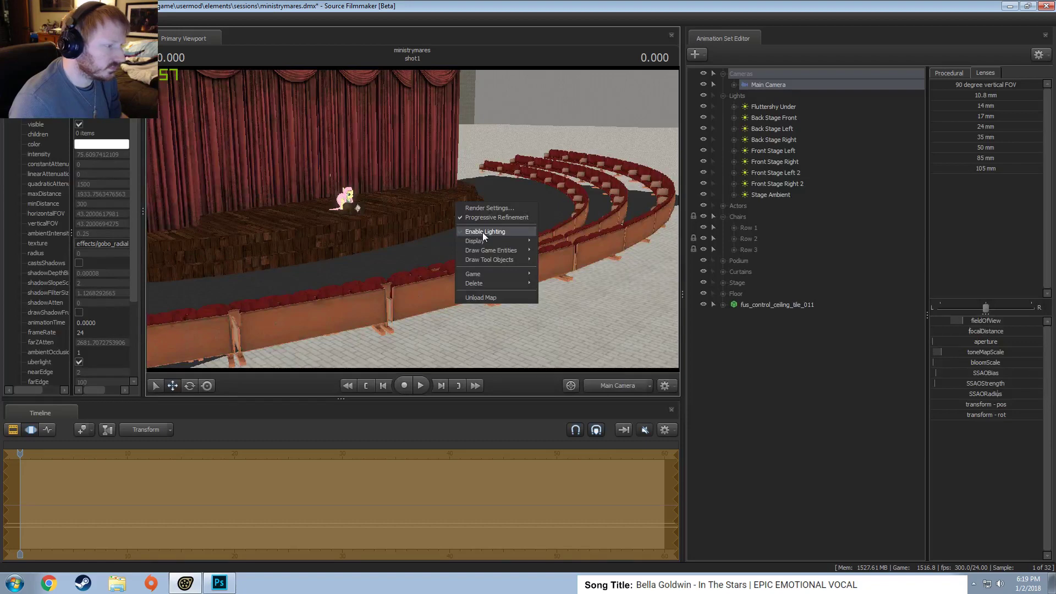
pyautogui.click(483, 232)
pyautogui.moveTo(411, 219); pyautogui.dragTo(440, 249)
pyautogui.rightClick(422, 222)
pyautogui.click(451, 246)
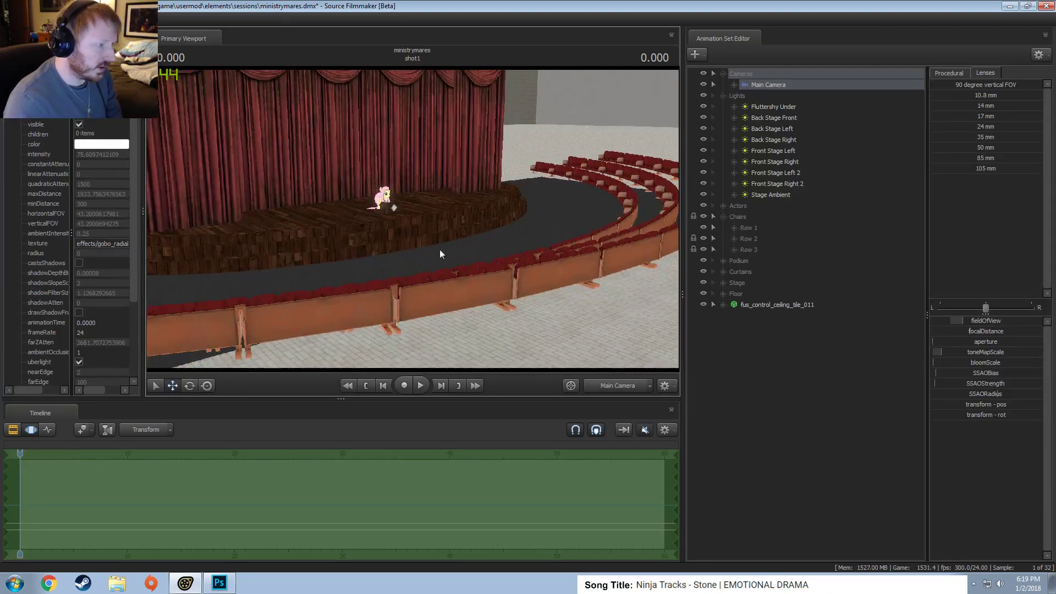
# Switch to the Work Camera, expand the Main Camera's controls and select only its transform.
pyautogui.click(618, 385)
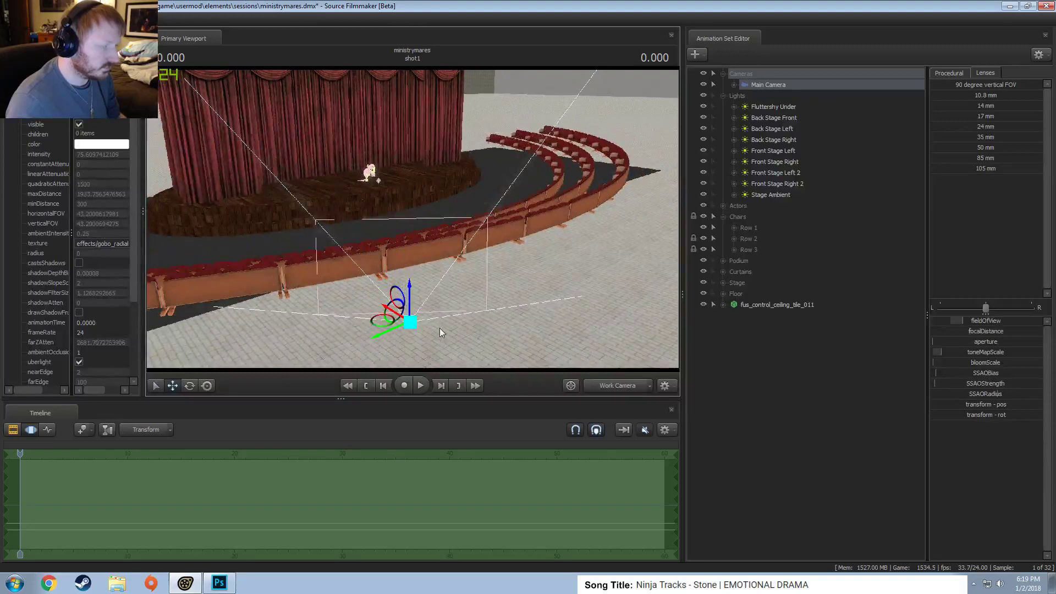
pyautogui.click(734, 85)
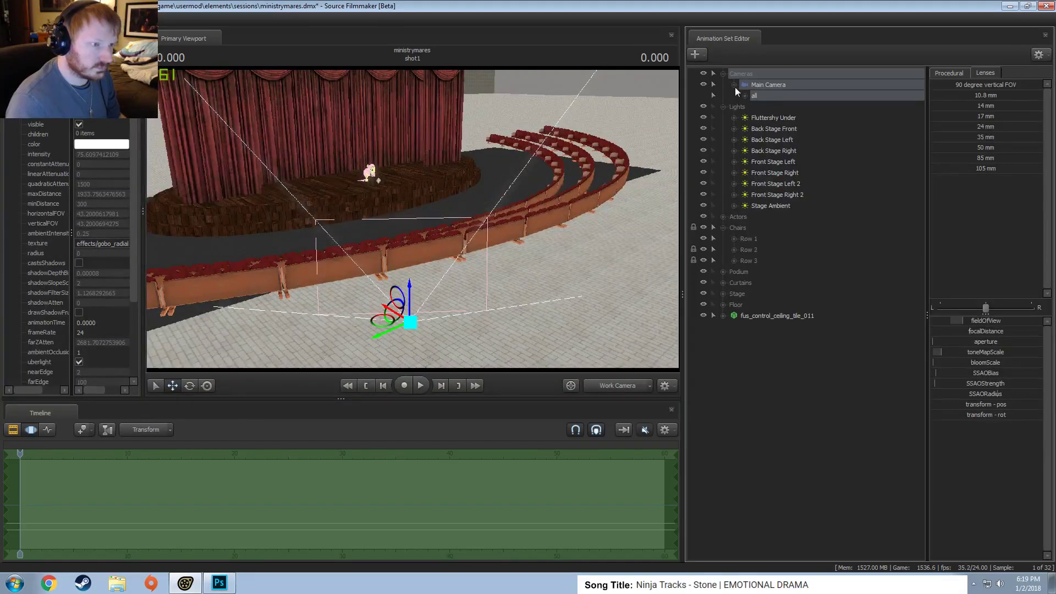
pyautogui.click(745, 96)
pyautogui.click(756, 195)
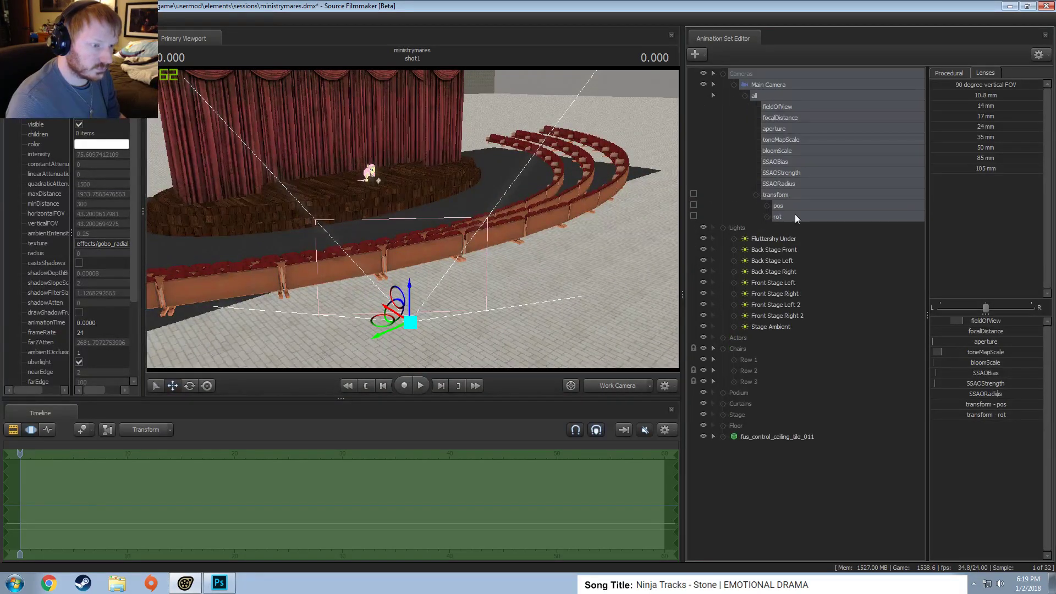
pyautogui.click(777, 196)
# Offset the Main Camera's pivot onto the pony at centre stage and activate the Rotate manipulator.
pyautogui.click(207, 385)
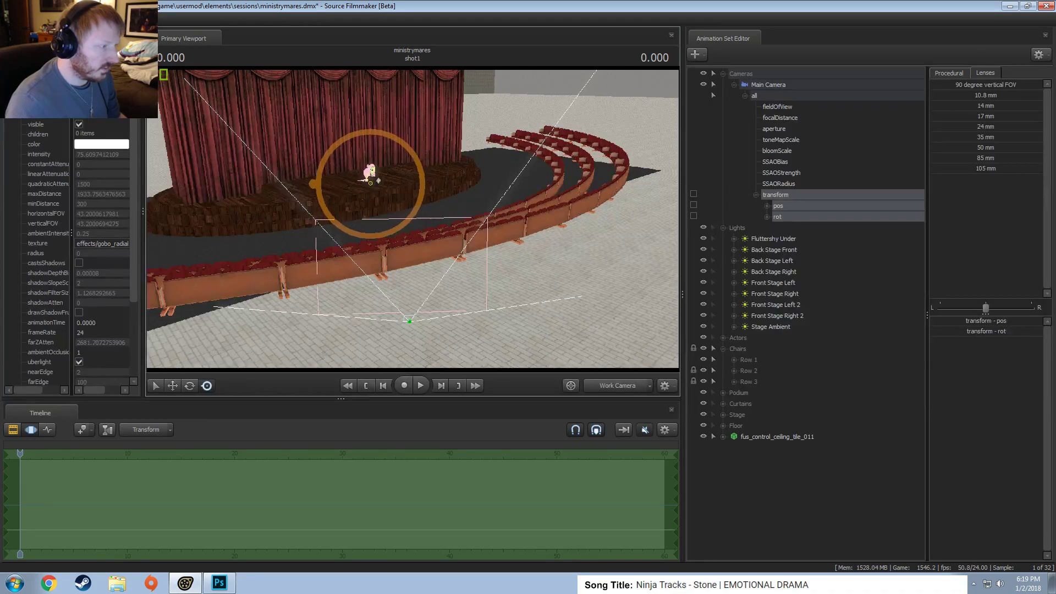
pyautogui.moveTo(384, 219); pyautogui.dragTo(434, 209)
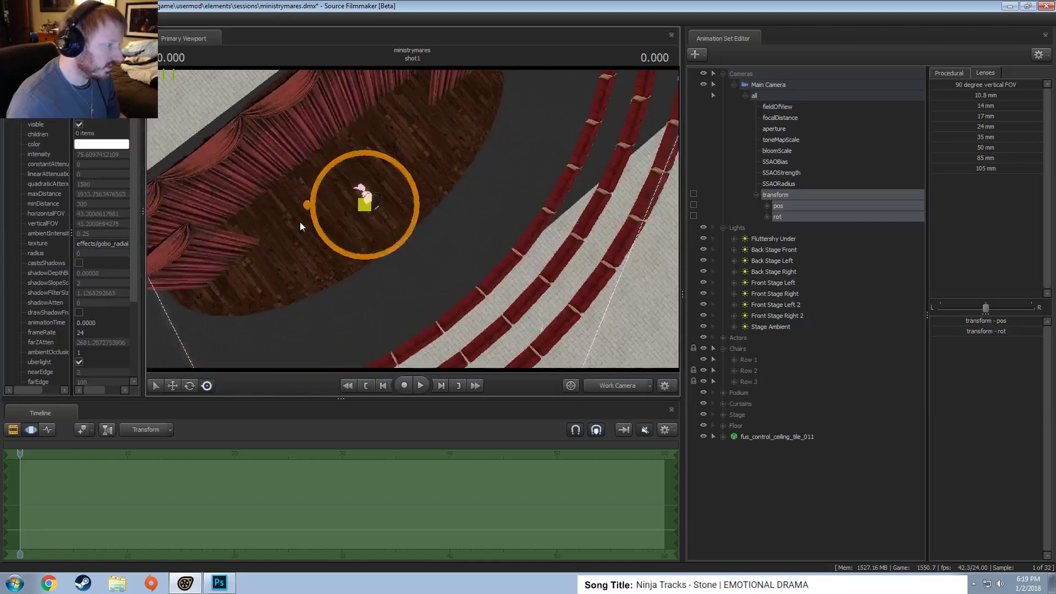
pyautogui.moveTo(306, 204); pyautogui.dragTo(376, 203)
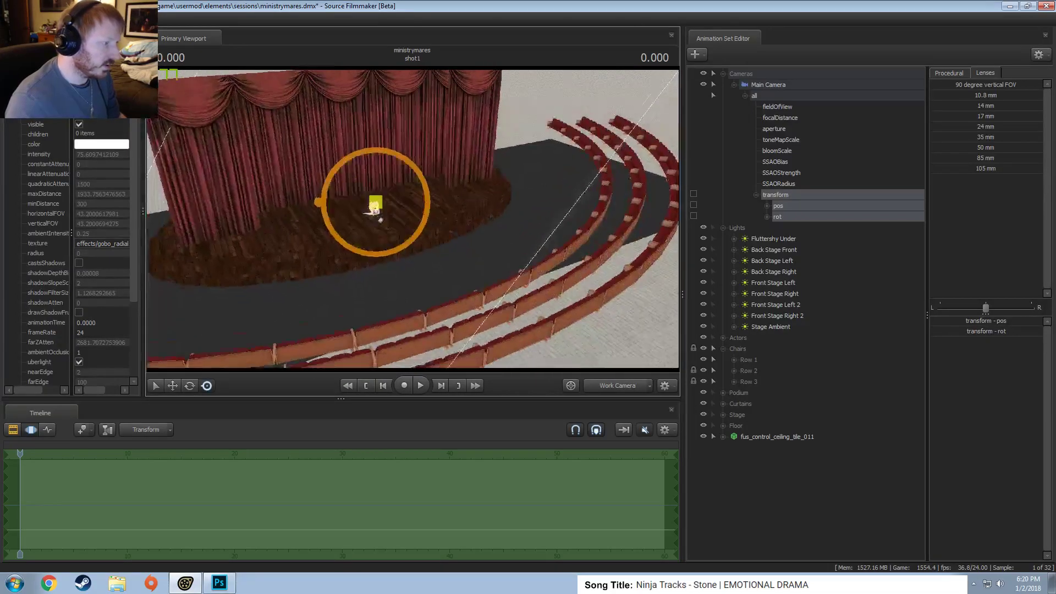
pyautogui.press('capslock')
pyautogui.moveTo(418, 237); pyautogui.dragTo(396, 215)
pyautogui.press('e')
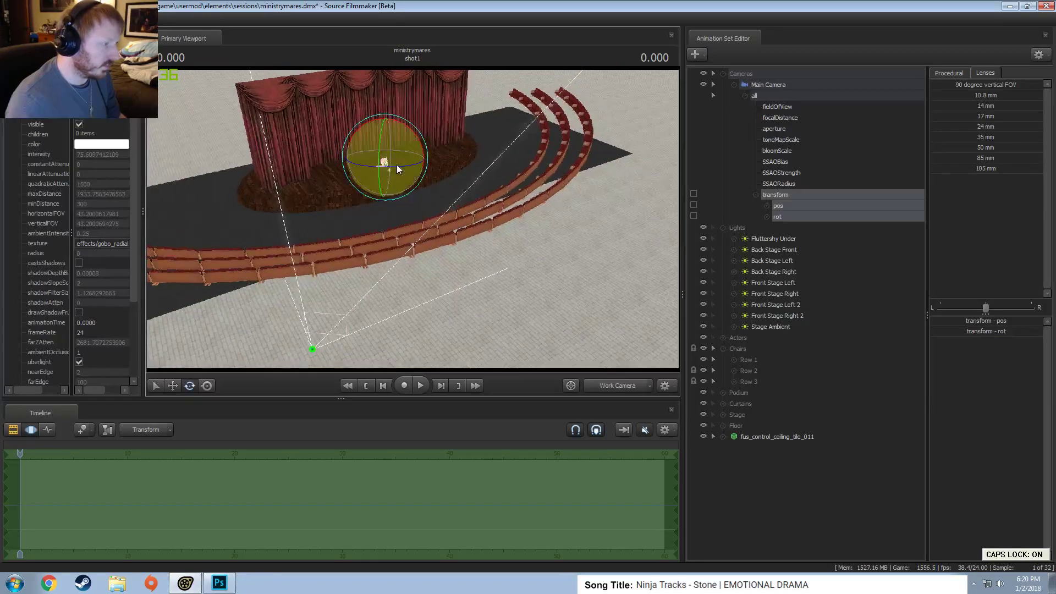
# Make the time selection hold from frame 12 onwards, with its falloff starting at frame 0.
pyautogui.press('F3')
pyautogui.click(84, 486)
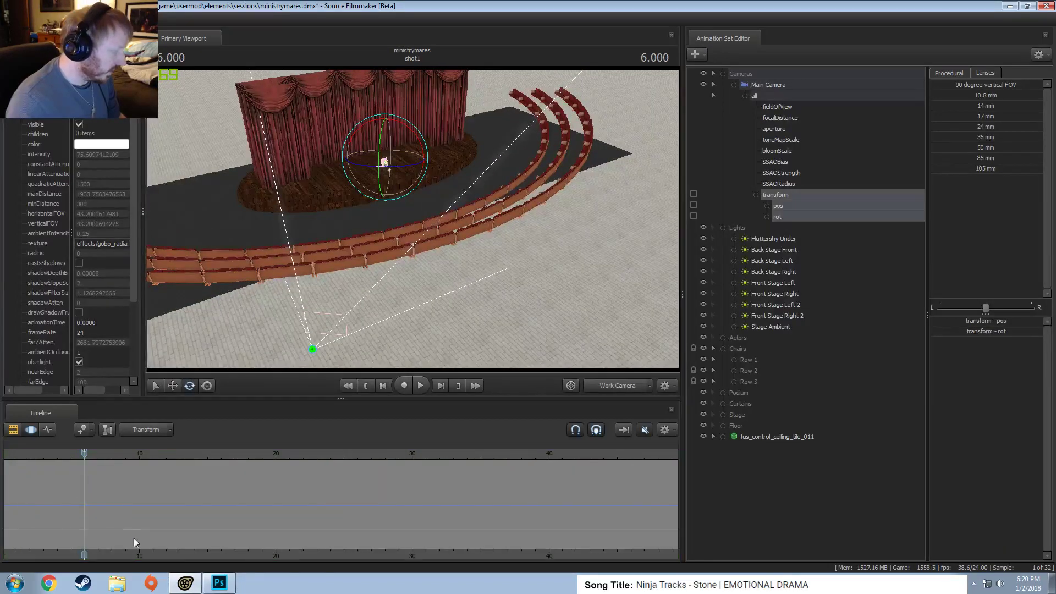
pyautogui.moveTo(133, 543); pyautogui.dragTo(499, 499, button='middle')
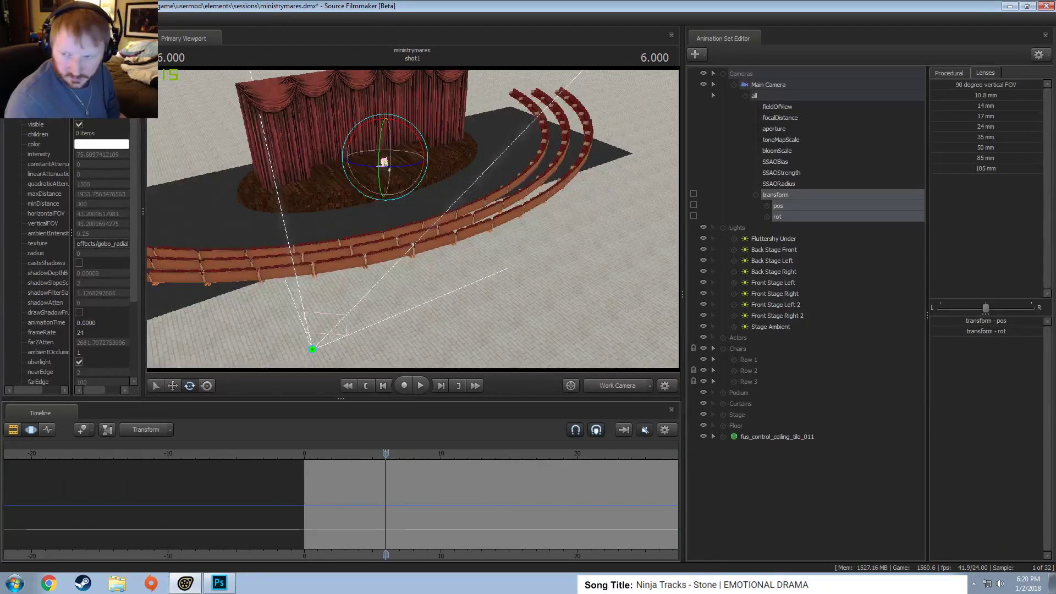
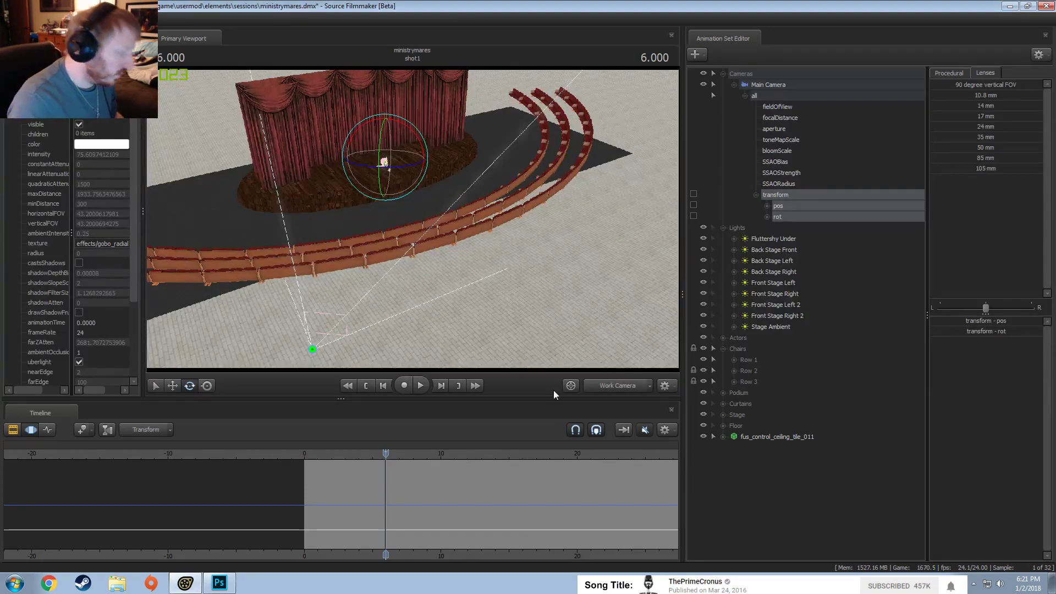
pyautogui.moveTo(448, 549); pyautogui.dragTo(350, 554, button='middle')
pyautogui.moveTo(281, 479)
pyautogui.mouseDown()
pyautogui.moveTo(408, 484)
pyautogui.moveTo(350, 478)
pyautogui.moveTo(369, 477)
pyautogui.mouseUp()
pyautogui.press(']')
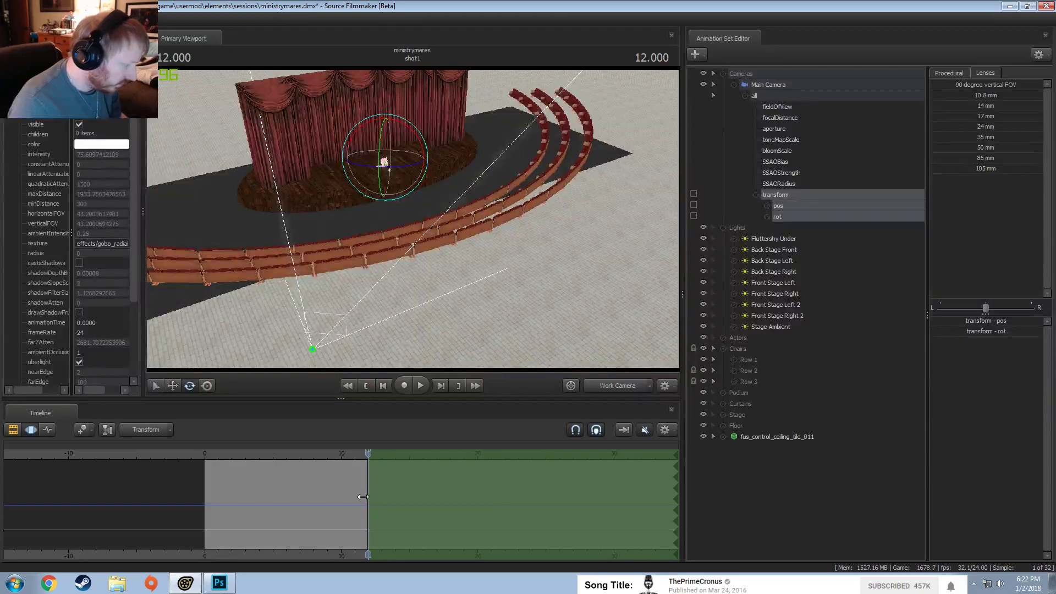
pyautogui.scroll(5, 363, 496)
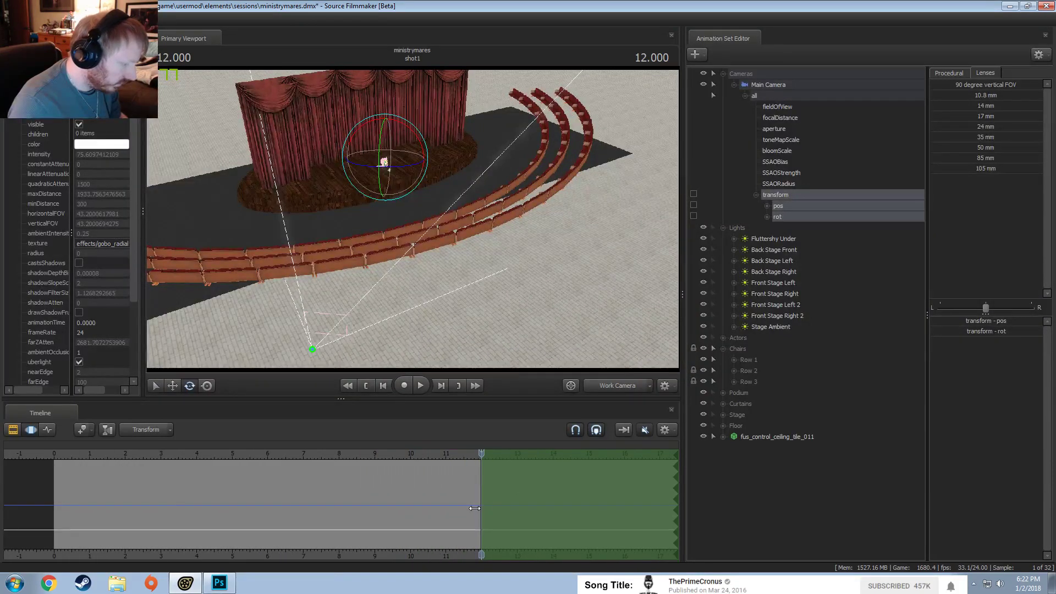
pyautogui.moveTo(475, 507); pyautogui.dragTo(54, 506)
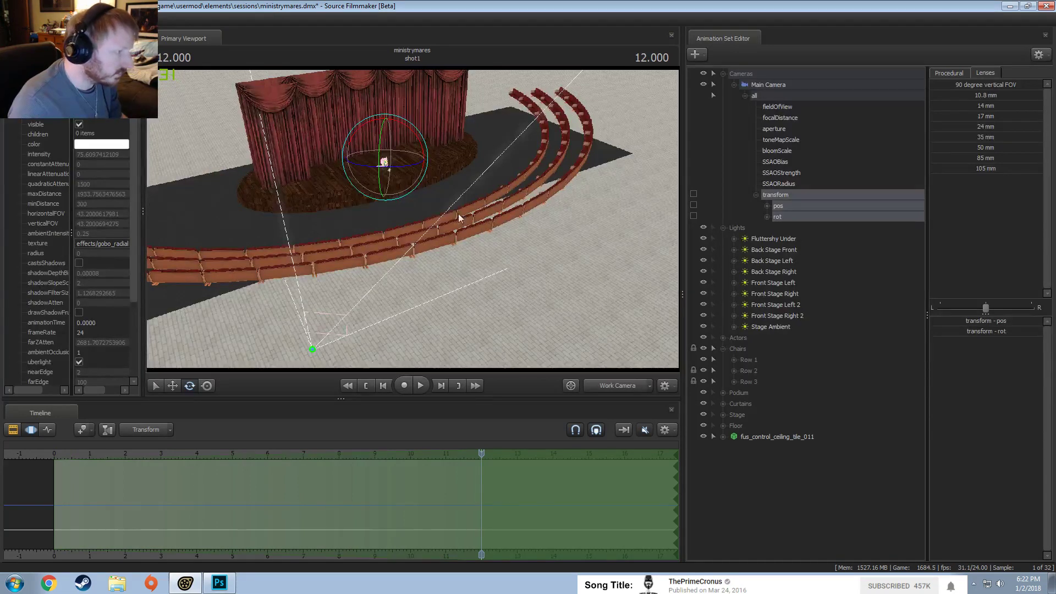
# Set the rotation mode to World, rotate the Main Camera around the pony at frame 12 and view through it.
pyautogui.keyDown('alt'); pyautogui.moveTo(458, 214); pyautogui.dragTo(388, 221); pyautogui.keyUp('alt')
pyautogui.moveTo(412, 176); pyautogui.dragTo(410, 182)
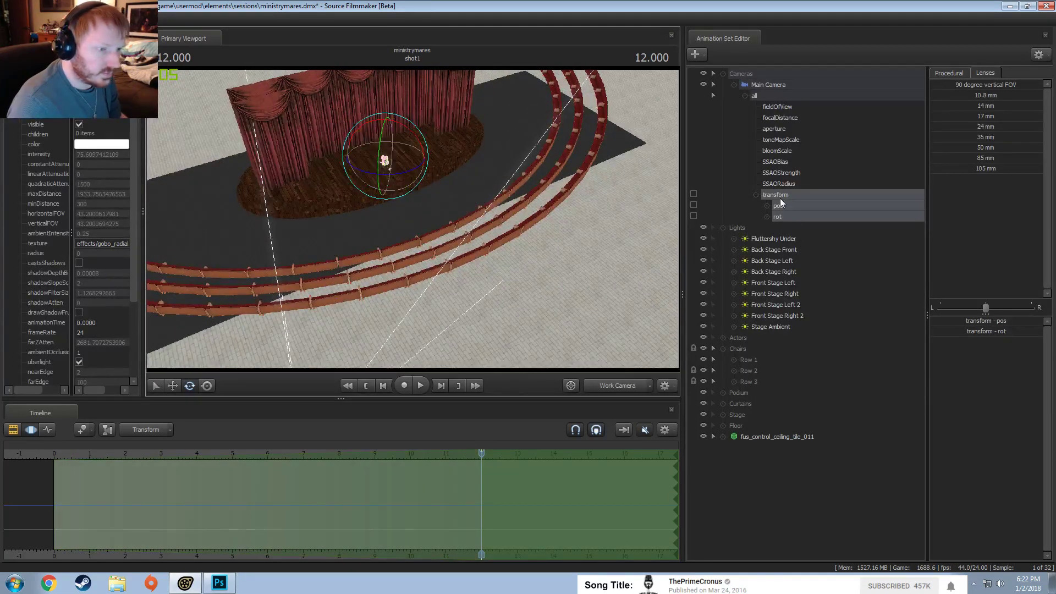
pyautogui.moveTo(287, 324); pyautogui.dragTo(273, 381)
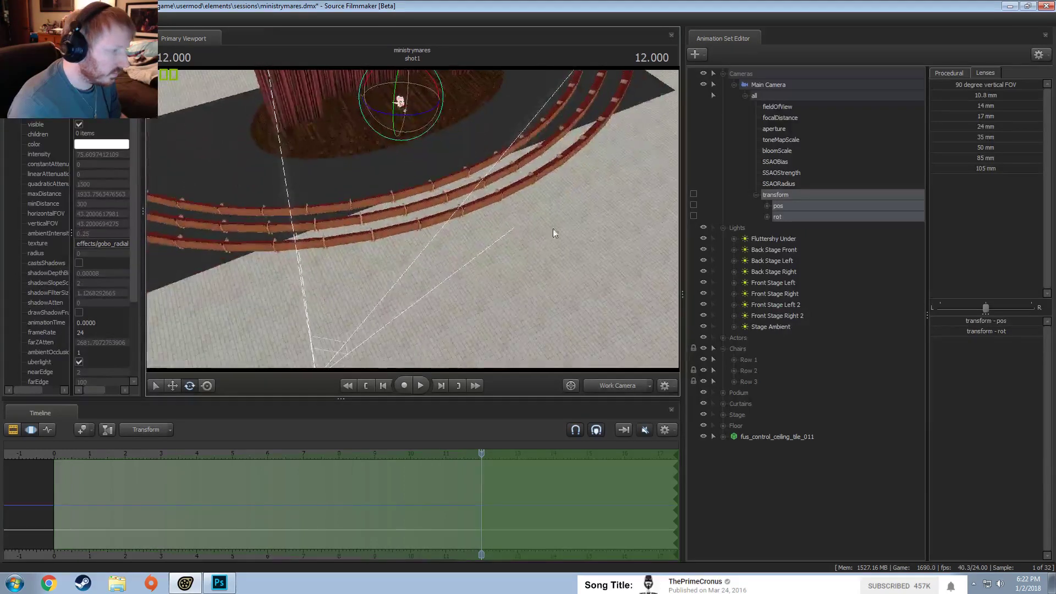
pyautogui.rightClick(405, 113)
pyautogui.moveTo(428, 141)
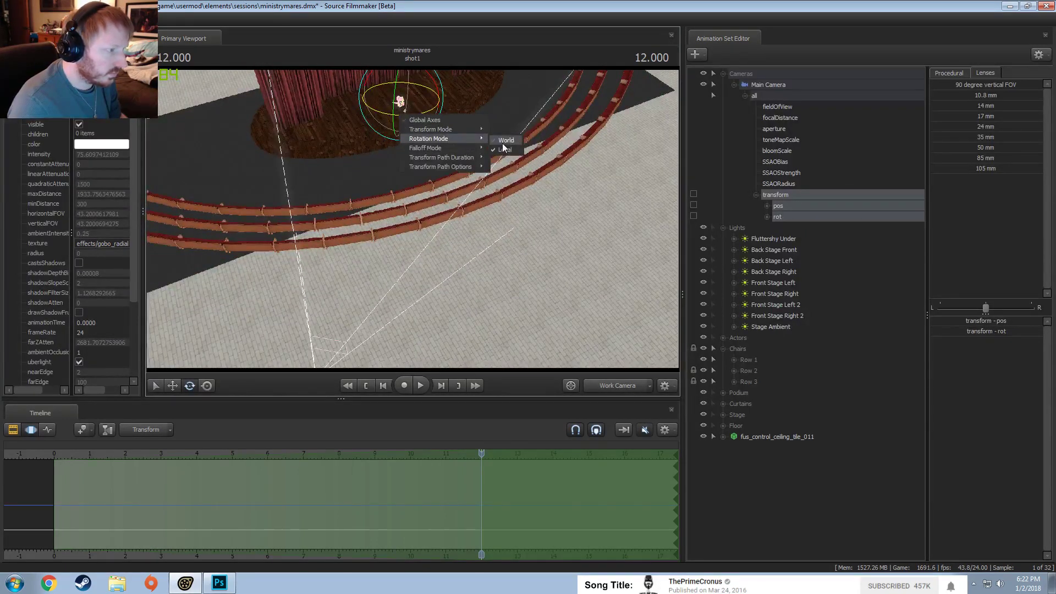
pyautogui.click(500, 142)
pyautogui.moveTo(400, 130); pyautogui.dragTo(565, 280)
pyautogui.click(633, 385)
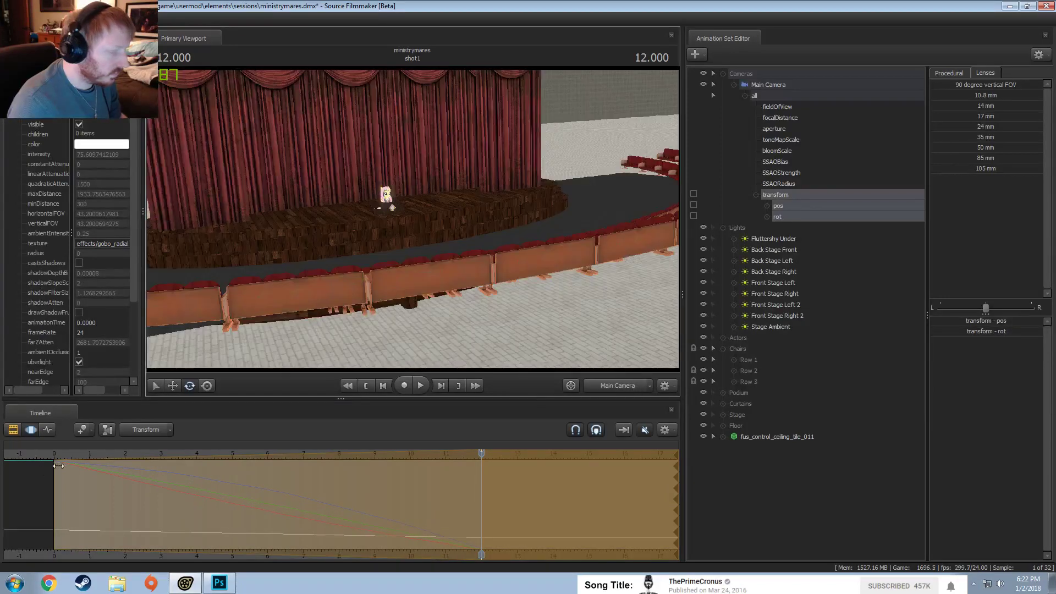
# Preview the orbit through the Main Camera, switch to the Work Camera and move the Main Camera slightly sideways at time 12.
pyautogui.click(420, 385)
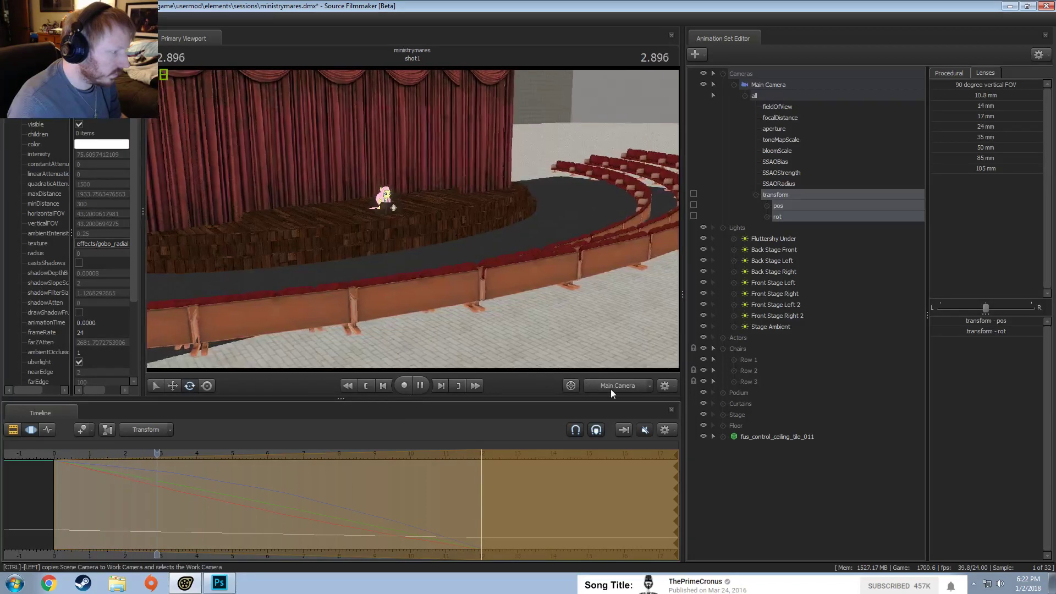
pyautogui.press('space')
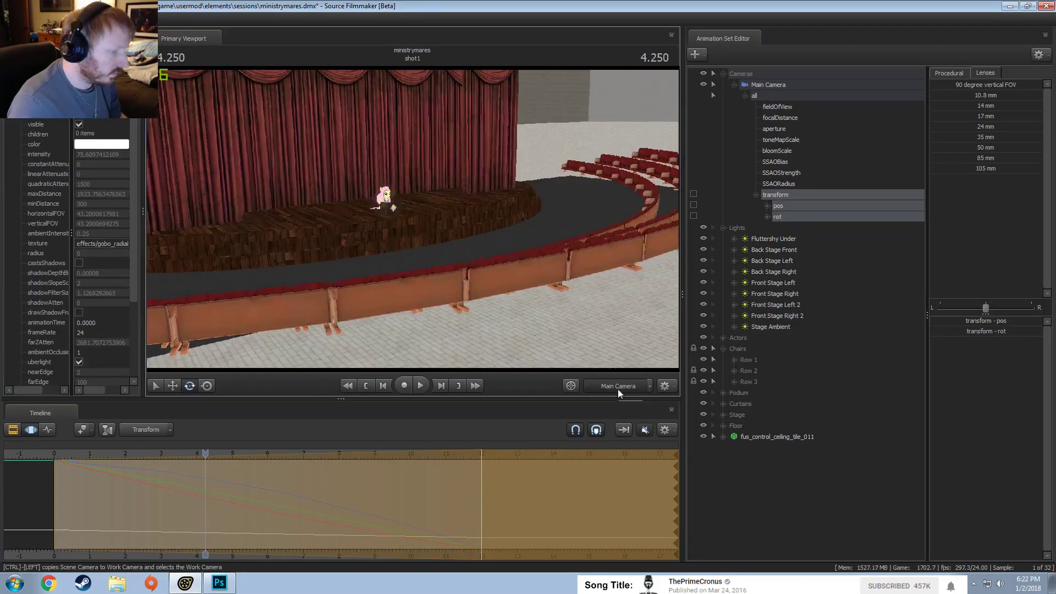
pyautogui.click(618, 385)
pyautogui.click(116, 460)
pyautogui.moveTo(131, 461); pyautogui.dragTo(481, 470)
pyautogui.moveTo(415, 223); pyautogui.dragTo(410, 206)
pyautogui.press('w')
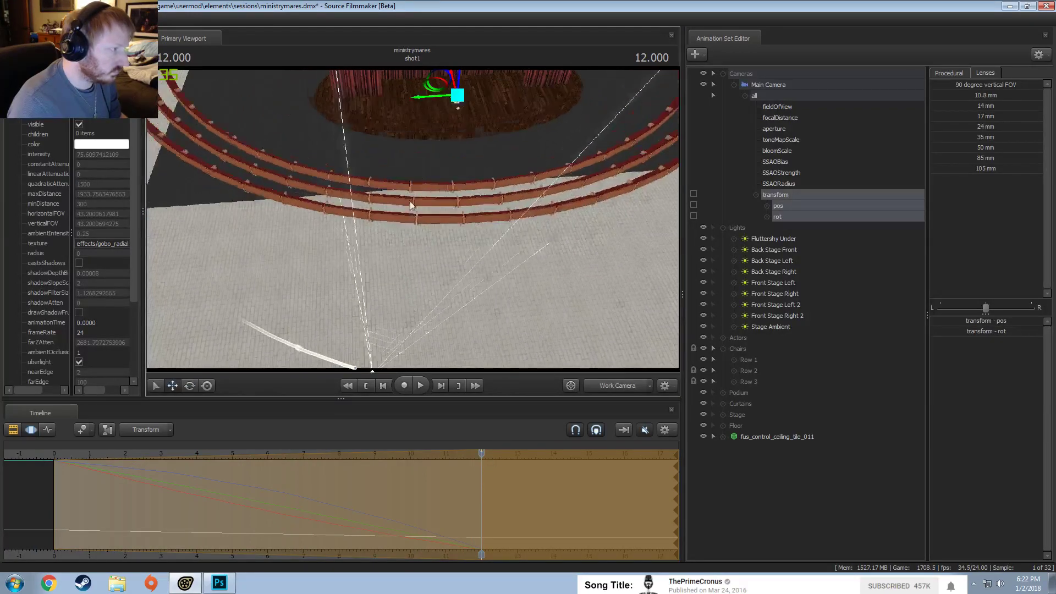
pyautogui.moveTo(414, 101); pyautogui.dragTo(433, 103)
# Play the adjusted camera move from the start while looking through the Main Camera.
pyautogui.press('space')
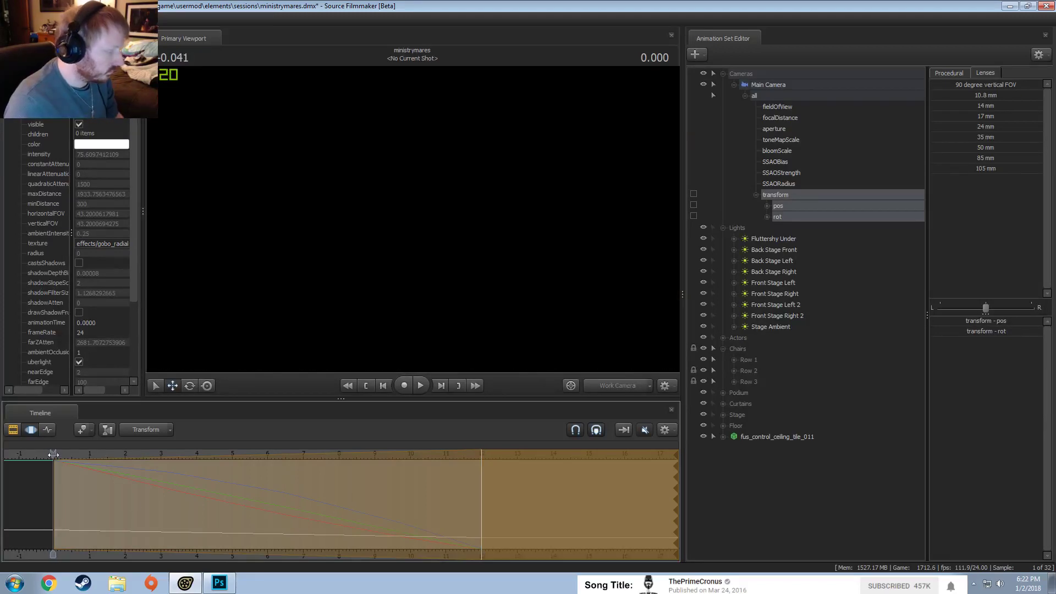
pyautogui.click(611, 386)
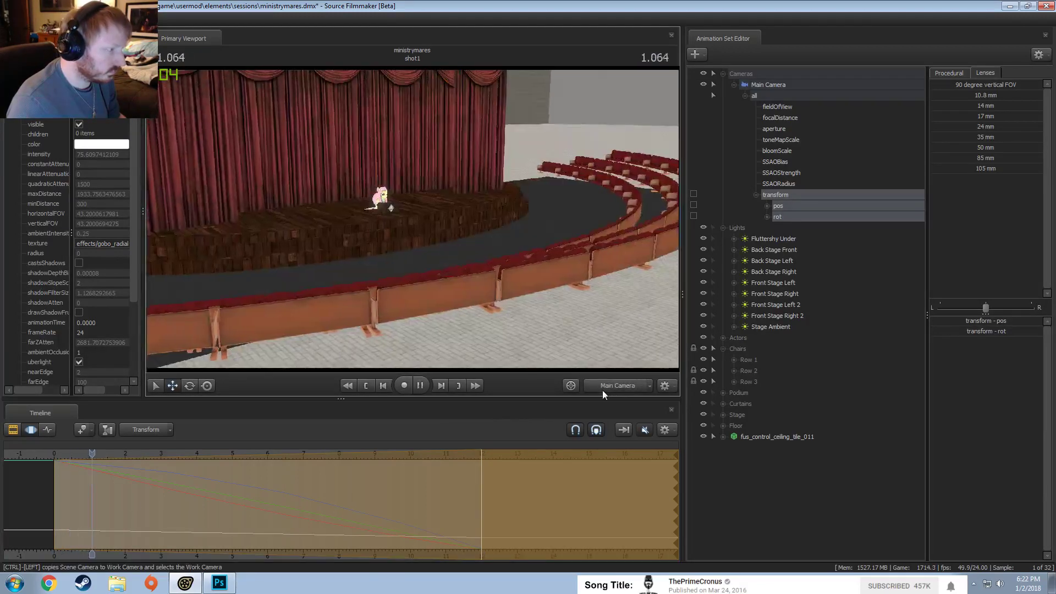
pyautogui.press('space')
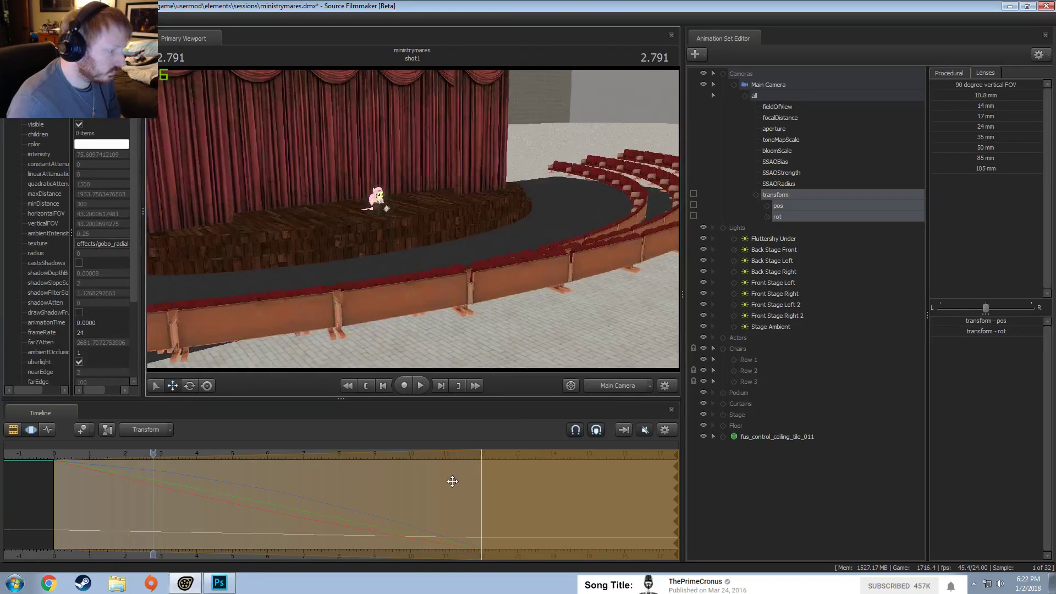
# Try to shift the Main Camera's path across the entire time range, and preview the move through the Main Camera.
pyautogui.keyDown('ctrl'); pyautogui.click(610, 386); pyautogui.keyUp('ctrl')
pyautogui.moveTo(589, 369); pyautogui.dragTo(328, 251)
pyautogui.click(641, 386)
pyautogui.press('space')
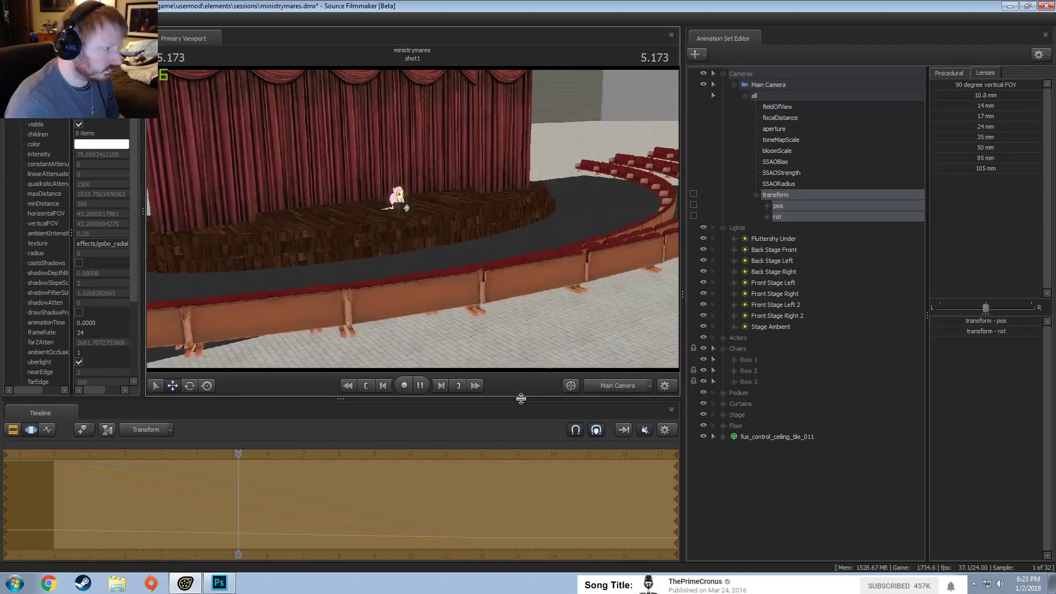
pyautogui.press('space')
pyautogui.moveTo(242, 454); pyautogui.dragTo(512, 484)
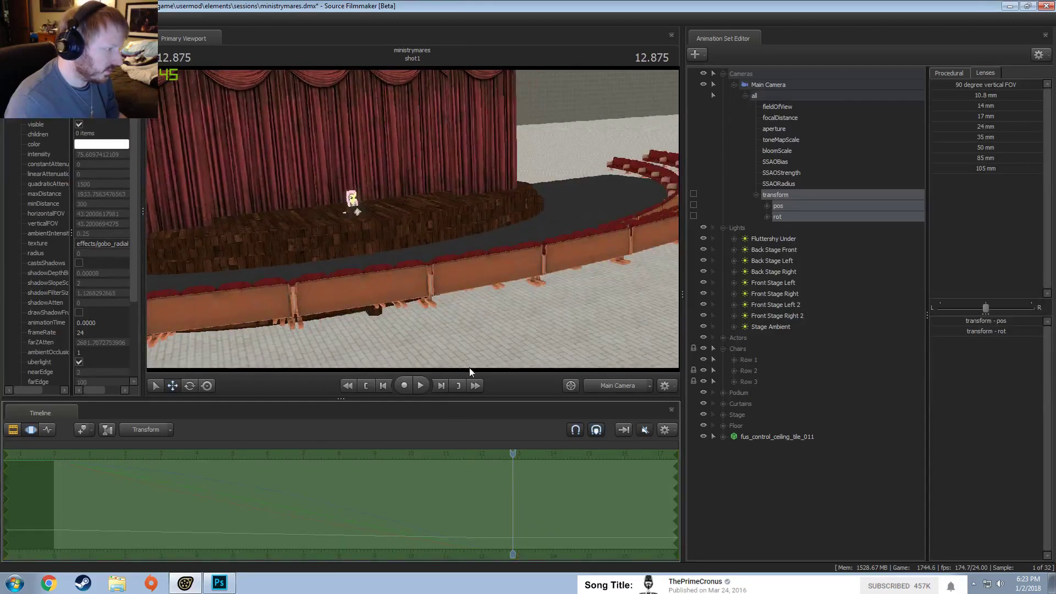
# Undo the Main Camera's position shifts and its orbit rotation, keeping the time selection that holds from time 12.
pyautogui.hotkey('ctrl', 'z')
pyautogui.hotkey('ctrl', 'z')
pyautogui.hotkey('ctrl', 'z')
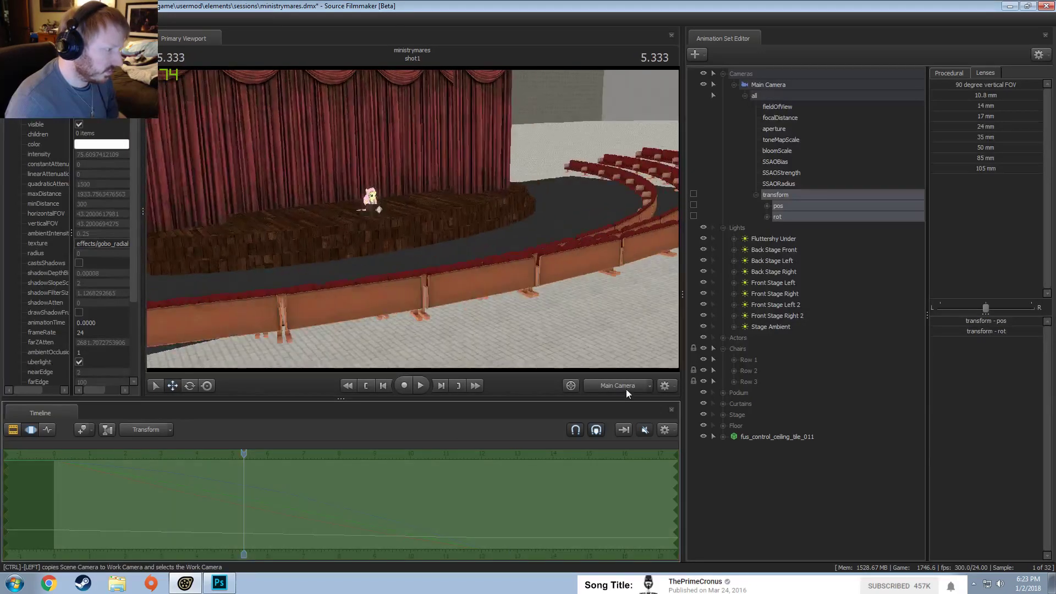
pyautogui.hotkey('ctrl', 'z')
pyautogui.hotkey('ctrl', 'z')
pyautogui.hotkey('ctrl', 'z')
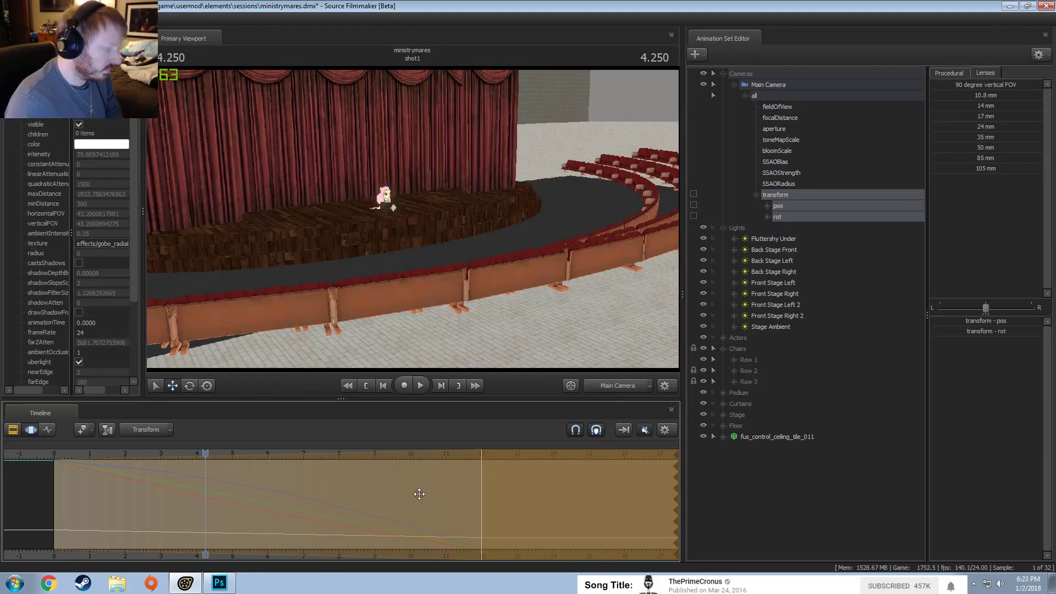
pyautogui.hotkey('ctrl', 'z')
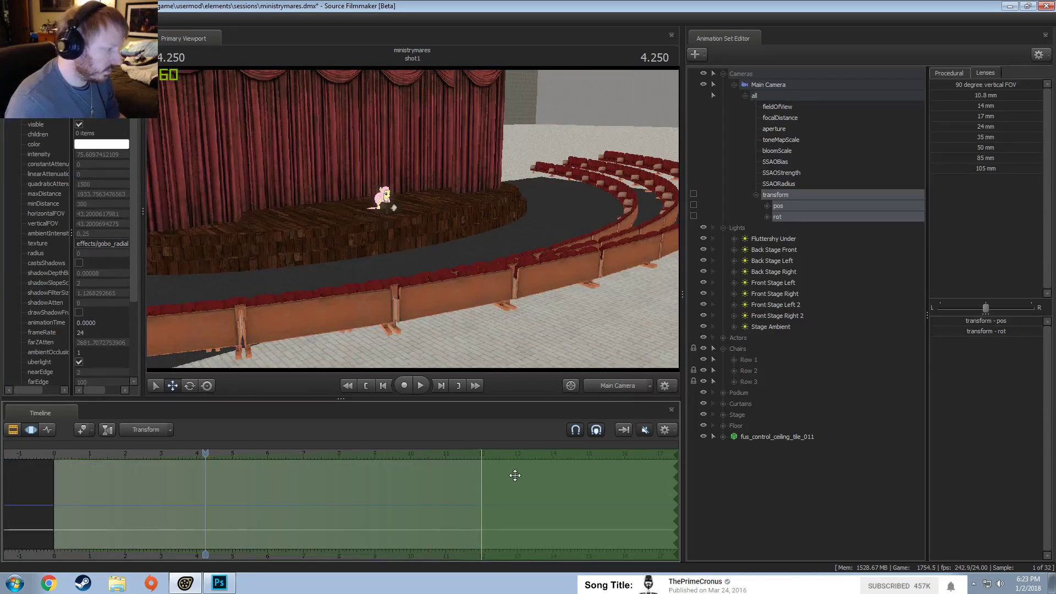
# Switch to the Work Camera, offset the Main Camera's pivot onto the pony and activate the Rotate manipulator.
pyautogui.click(621, 385)
pyautogui.keyDown('alt'); pyautogui.moveTo(341, 242); pyautogui.dragTo(358, 187); pyautogui.keyUp('alt')
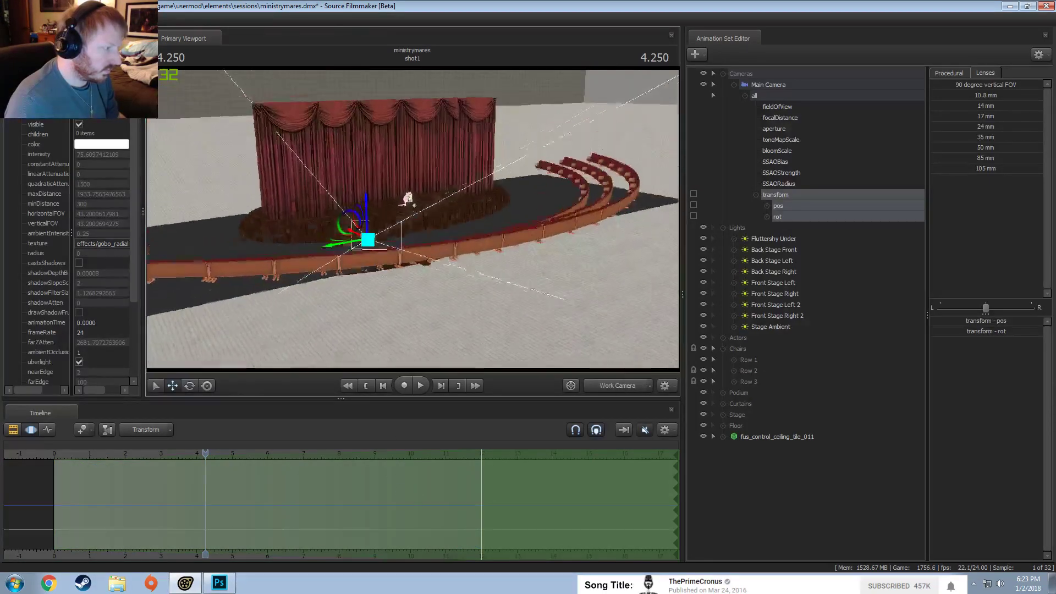
pyautogui.press('e')
pyautogui.moveTo(412, 231)
pyautogui.keyDown('alt'); pyautogui.mouseDown()
pyautogui.moveTo(431, 308)
pyautogui.moveTo(432, 215)
pyautogui.moveTo(420, 221)
pyautogui.mouseUp(); pyautogui.keyUp('alt')
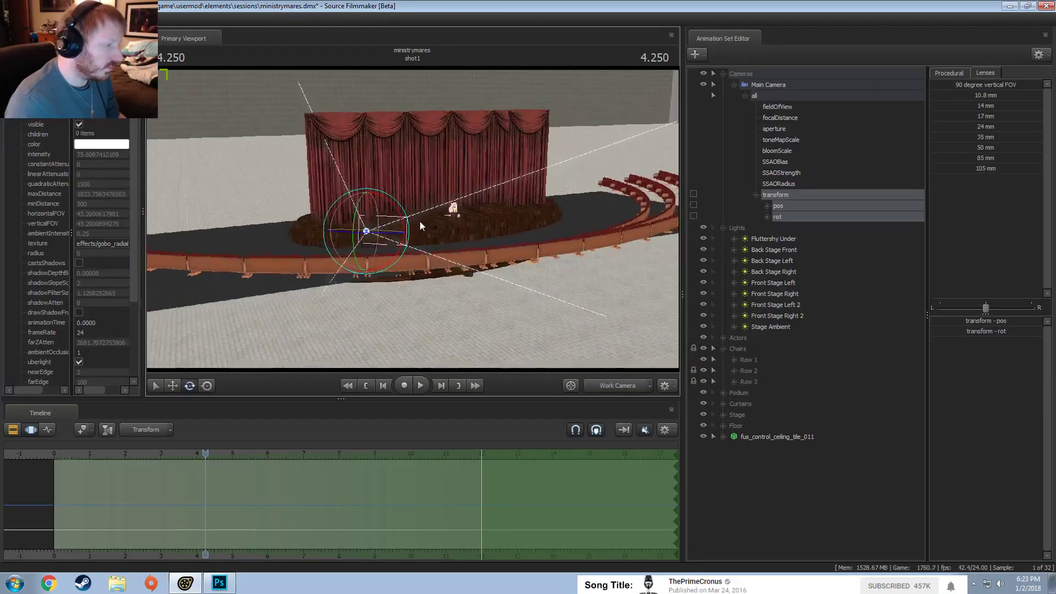
pyautogui.press('w')
pyautogui.press('e')
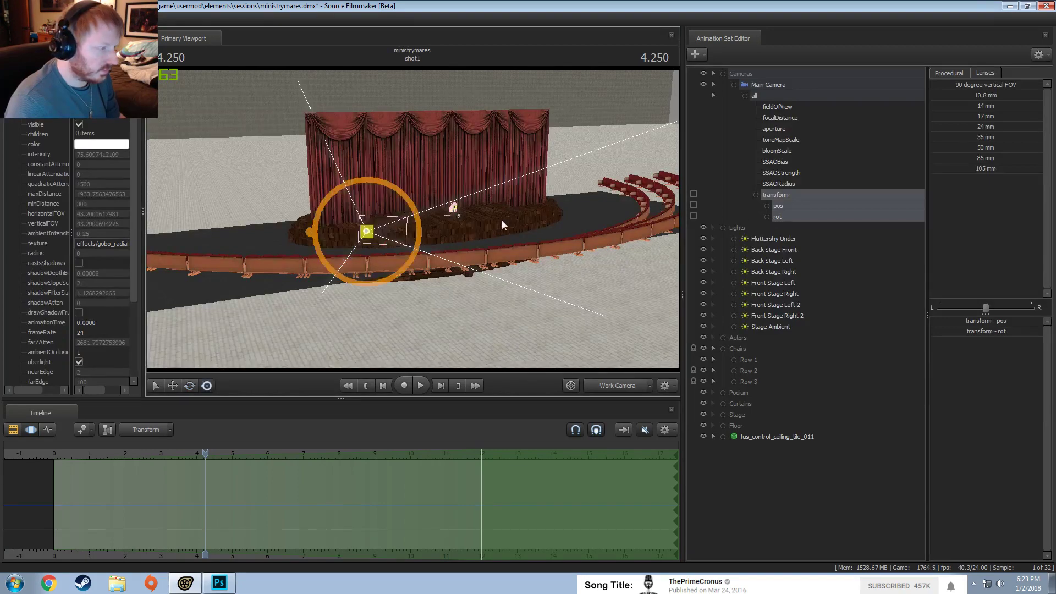
pyautogui.keyDown('alt'); pyautogui.moveTo(502, 220); pyautogui.dragTo(380, 148); pyautogui.keyUp('alt')
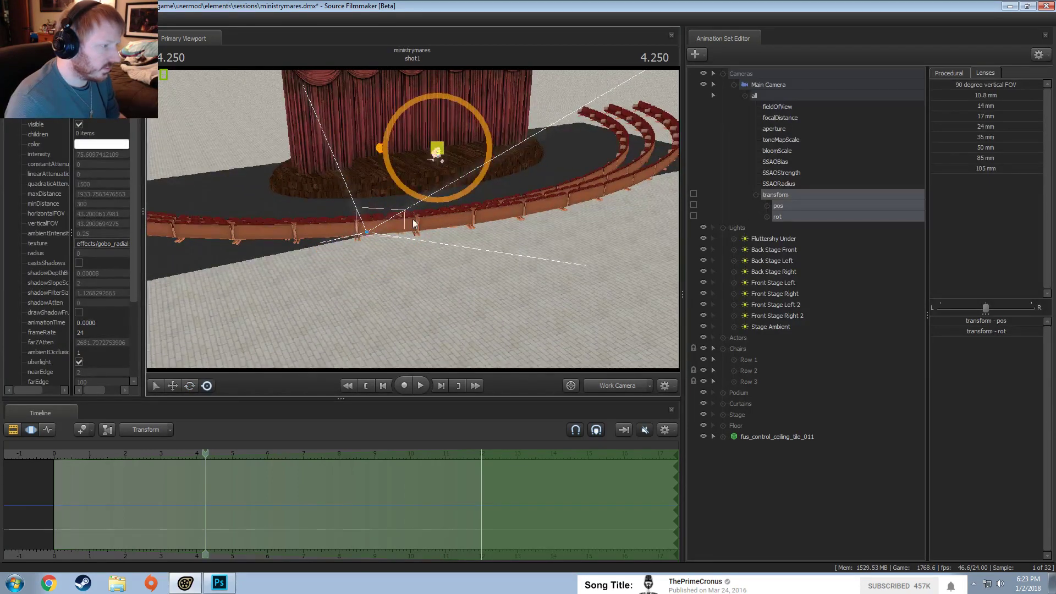
pyautogui.press('e')
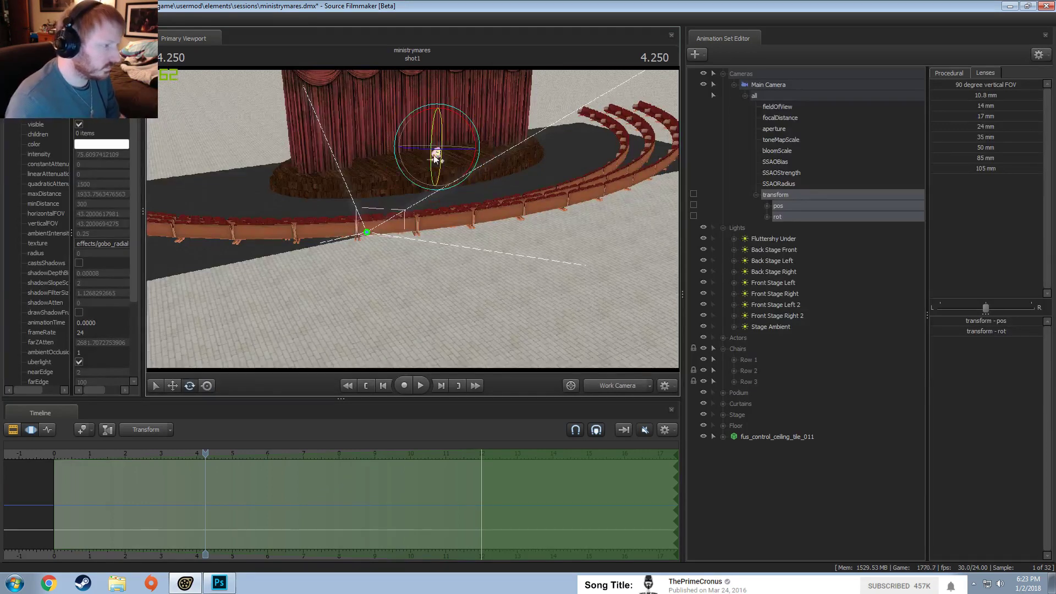
# Set the rotation mode to World and rotate the Main Camera around the pony into an arc in front of the seats.
pyautogui.rightClick(439, 149)
pyautogui.click(457, 157)
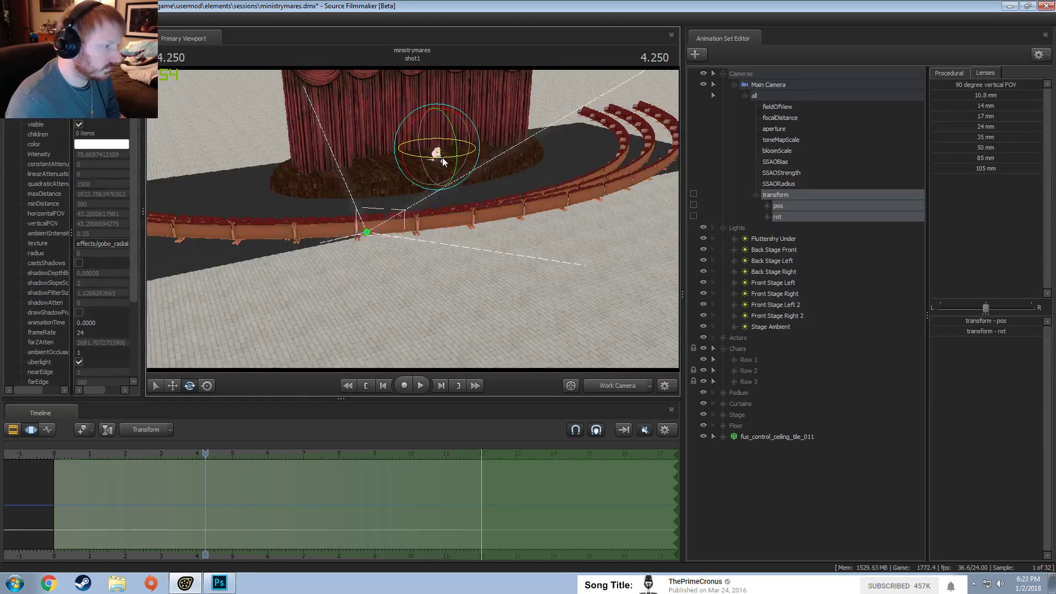
pyautogui.moveTo(443, 157); pyautogui.dragTo(490, 170)
pyautogui.moveTo(534, 270); pyautogui.dragTo(540, 313)
pyautogui.moveTo(400, 189); pyautogui.dragTo(404, 190)
# Nudge the Main Camera's path with the Move manipulator and extend the time selection over the entire shot.
pyautogui.press('w')
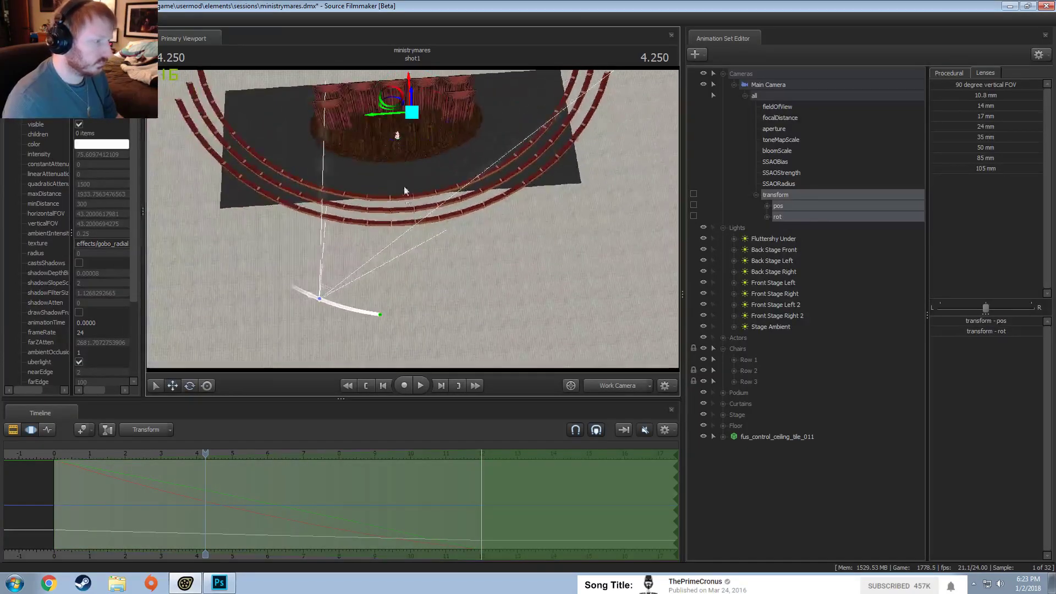
pyautogui.click(358, 517)
pyautogui.moveTo(374, 116)
pyautogui.mouseDown()
pyautogui.moveTo(395, 120)
pyautogui.moveTo(378, 132)
pyautogui.moveTo(374, 119)
pyautogui.mouseUp()
pyautogui.hotkey('ctrl', 'a')
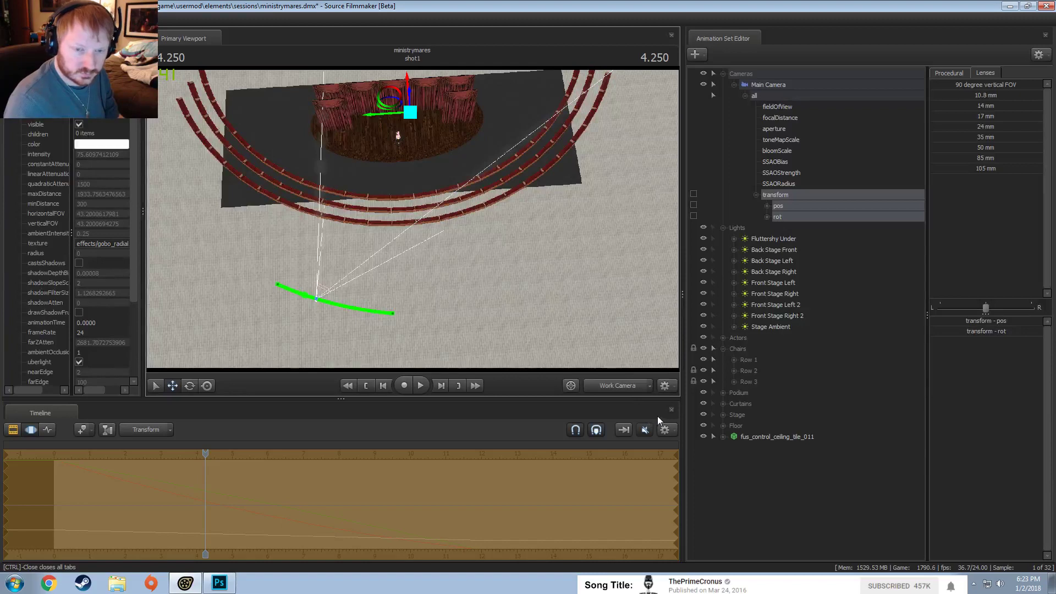
# Look through the Main Camera and play the new orbit from near the start of the shot.
pyautogui.click(617, 386)
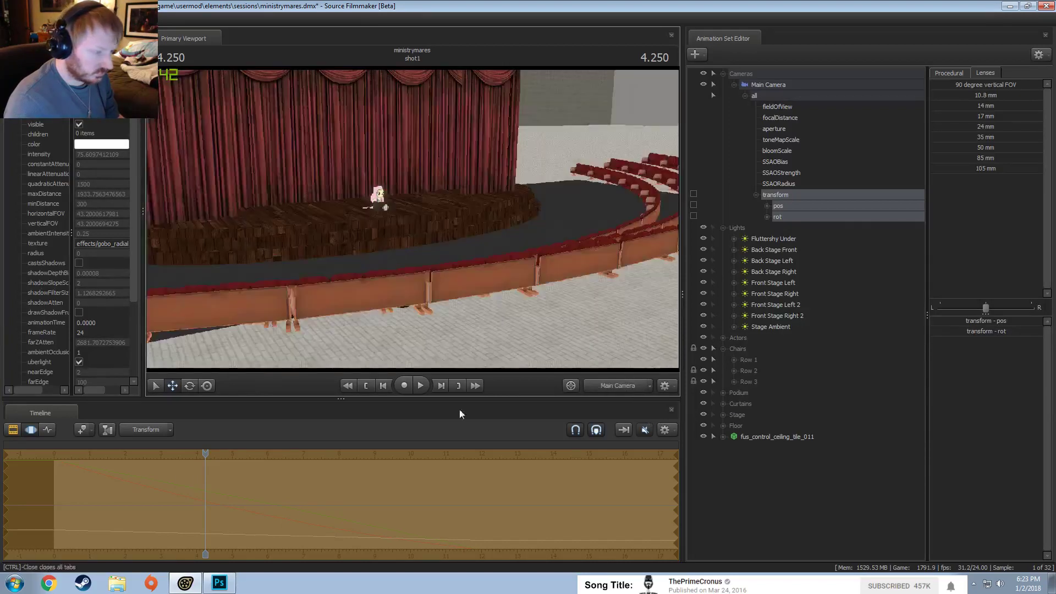
pyautogui.click(65, 474)
pyautogui.press('space')
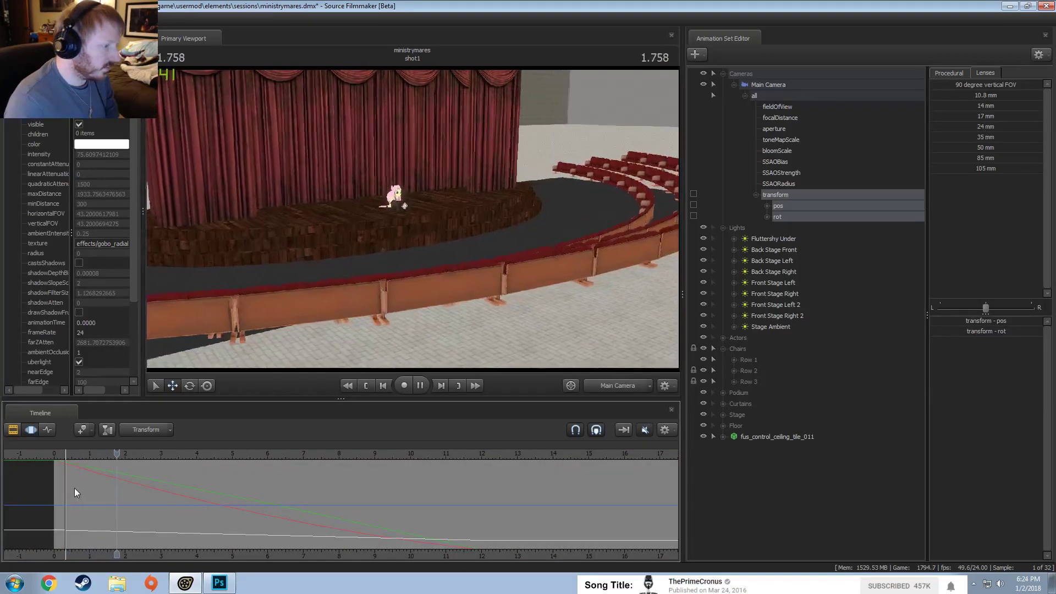
pyautogui.press('space')
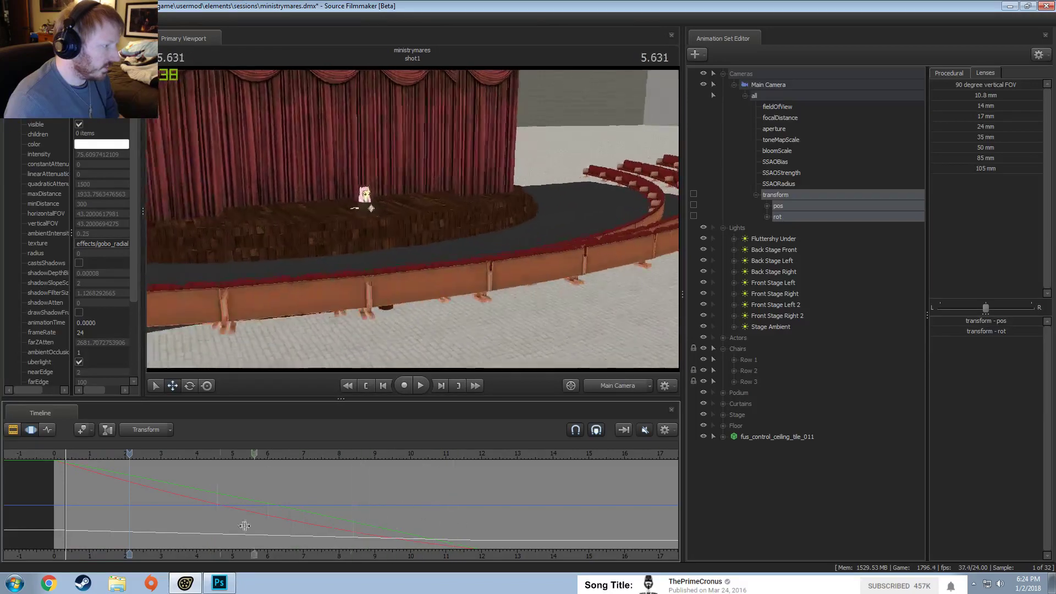
# Select the entire time range, shift the Main Camera's path sideways from the Work Camera near time 12, and view through the Main Camera.
pyautogui.click(192, 514)
pyautogui.hotkey('ctrl', 'a')
pyautogui.click(419, 244)
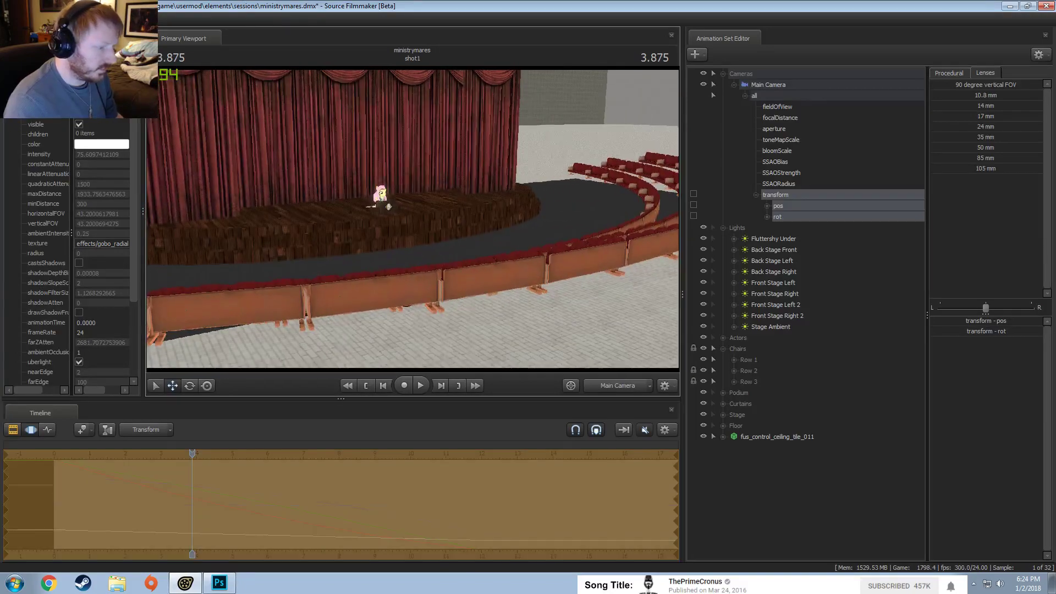
pyautogui.click(627, 386)
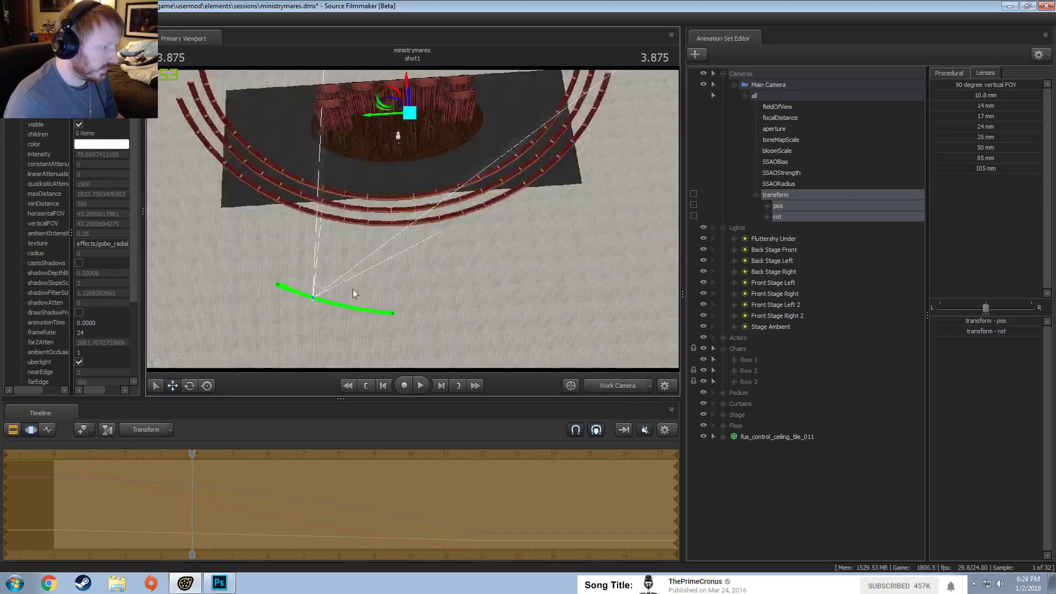
pyautogui.moveTo(192, 452); pyautogui.dragTo(478, 476)
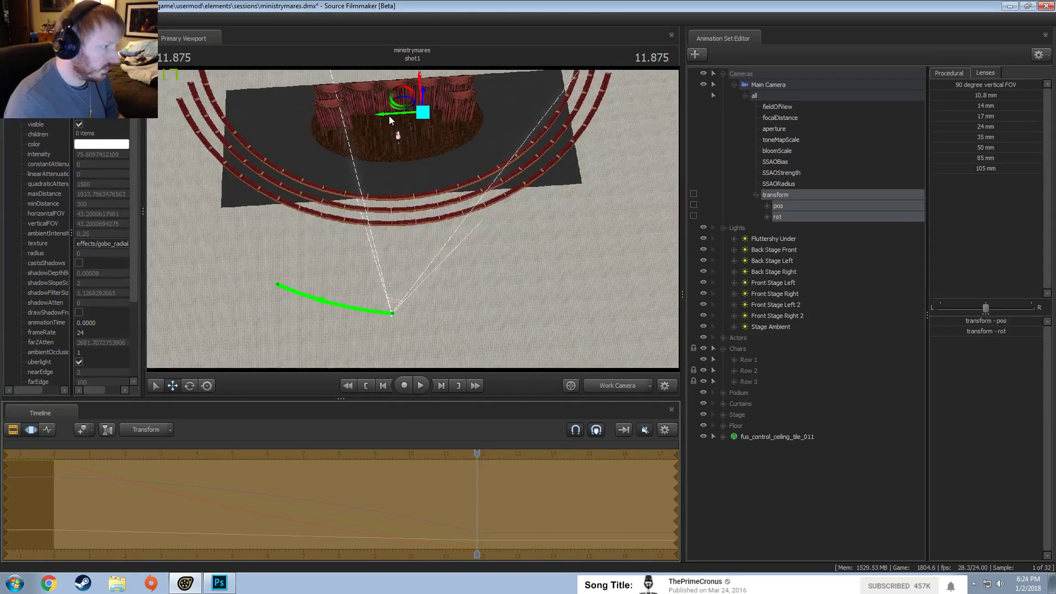
pyautogui.moveTo(388, 115); pyautogui.dragTo(355, 117)
pyautogui.keyDown('alt'); pyautogui.moveTo(355, 117); pyautogui.dragTo(385, 112); pyautogui.keyUp('alt')
pyautogui.click(613, 386)
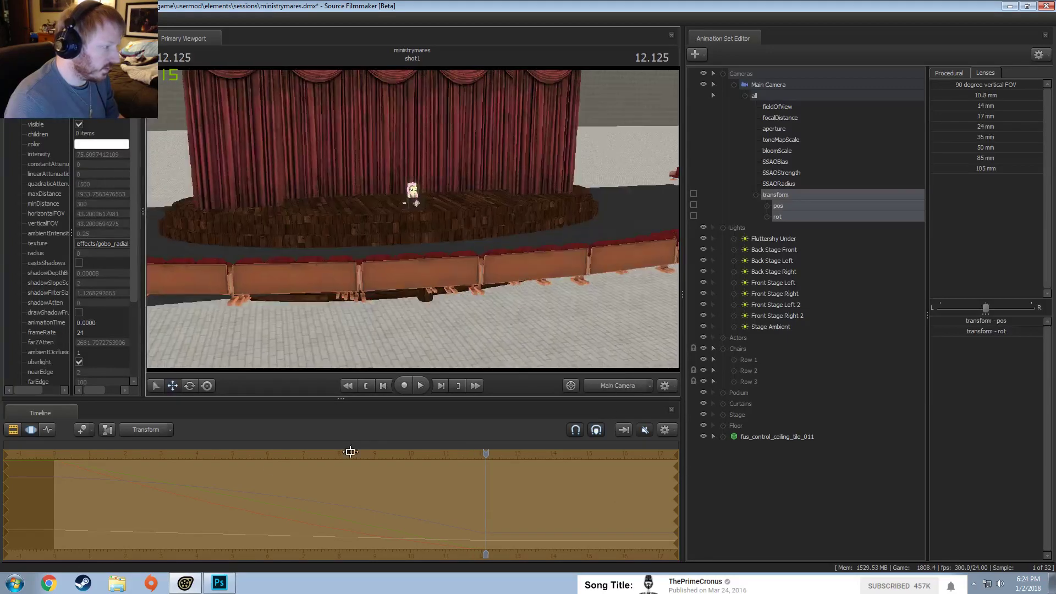
# Park the playhead just before time 12 and apply the Drop procedural preset to the Main Camera's transform.
pyautogui.moveTo(229, 484)
pyautogui.mouseDown()
pyautogui.moveTo(80, 517)
pyautogui.moveTo(445, 512)
pyautogui.moveTo(135, 509)
pyautogui.mouseUp()
pyautogui.moveTo(358, 479); pyautogui.dragTo(121, 484)
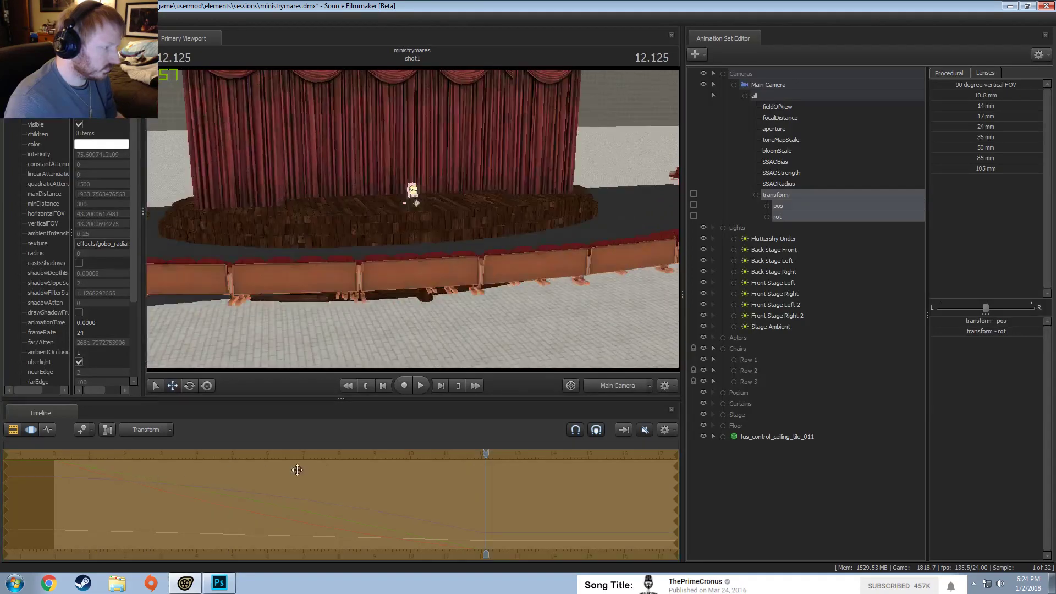
pyautogui.moveTo(485, 454)
pyautogui.mouseDown()
pyautogui.moveTo(432, 462)
pyautogui.moveTo(478, 461)
pyautogui.mouseUp()
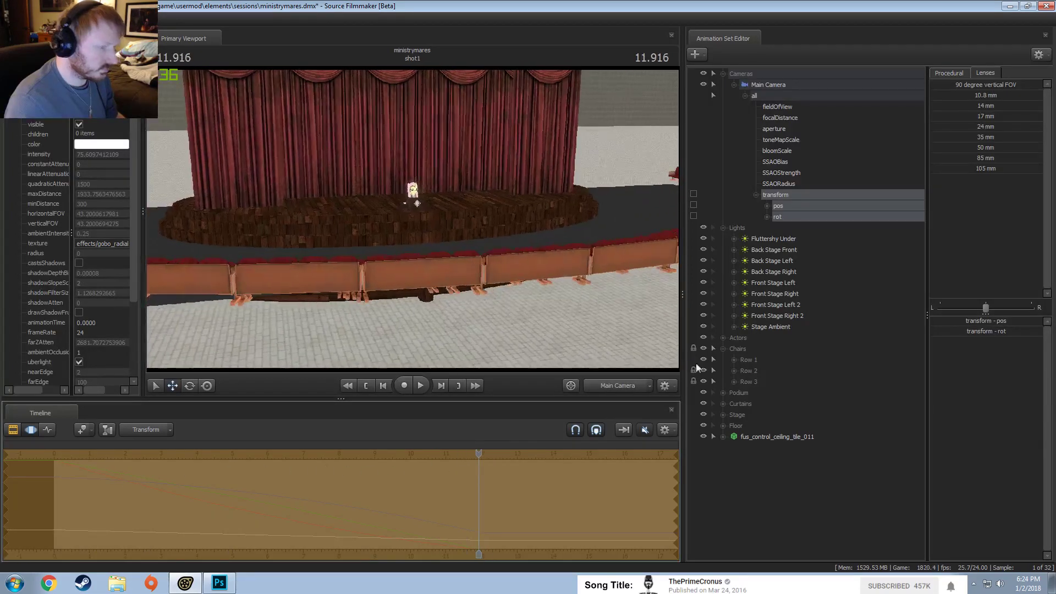
pyautogui.click(942, 72)
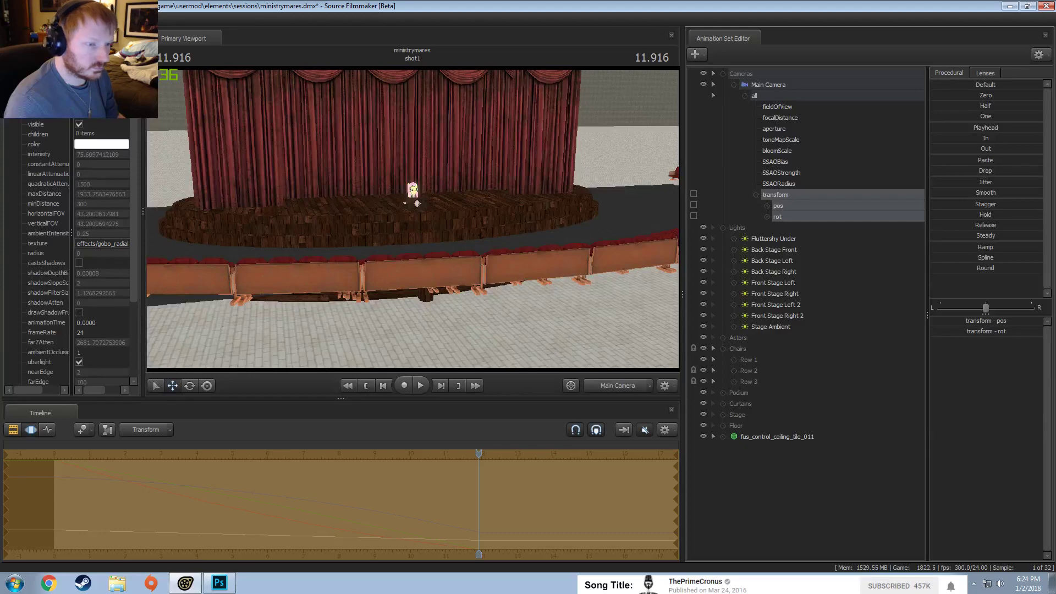
pyautogui.moveTo(984, 171); pyautogui.dragTo(1028, 170)
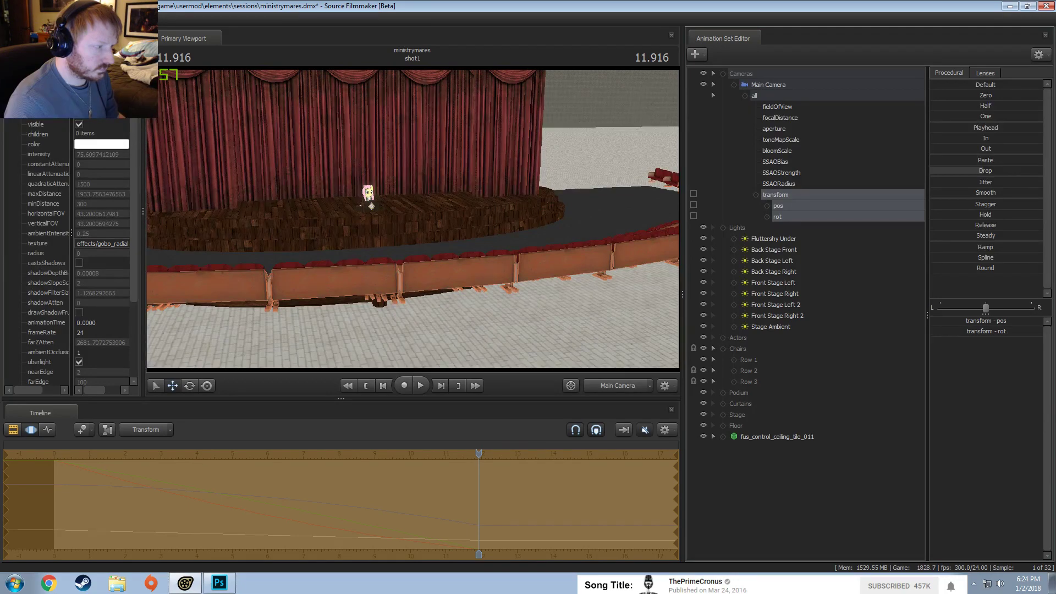
pyautogui.moveTo(1028, 171); pyautogui.dragTo(1055, 170)
# Make the time selection hold from time 12 with its falloff starting at 0, and move the Main Camera closer to the stage at time 12.
pyautogui.moveTo(502, 482)
pyautogui.mouseDown()
pyautogui.moveTo(157, 502)
pyautogui.moveTo(311, 495)
pyautogui.moveTo(481, 537)
pyautogui.mouseUp()
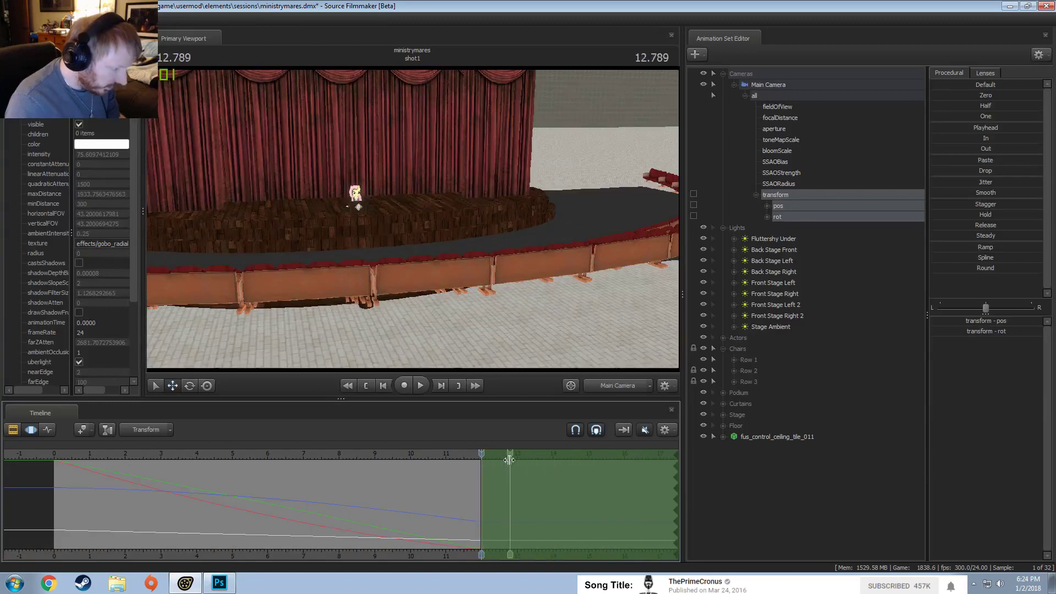
pyautogui.moveTo(479, 494); pyautogui.dragTo(48, 488)
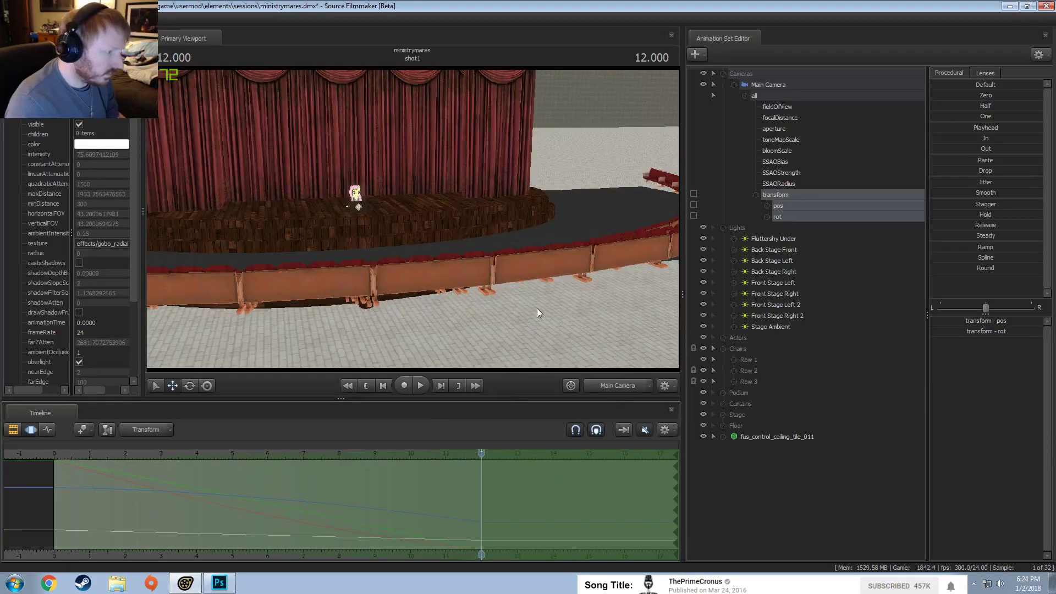
pyautogui.moveTo(536, 308); pyautogui.dragTo(413, 220)
pyautogui.press('w')
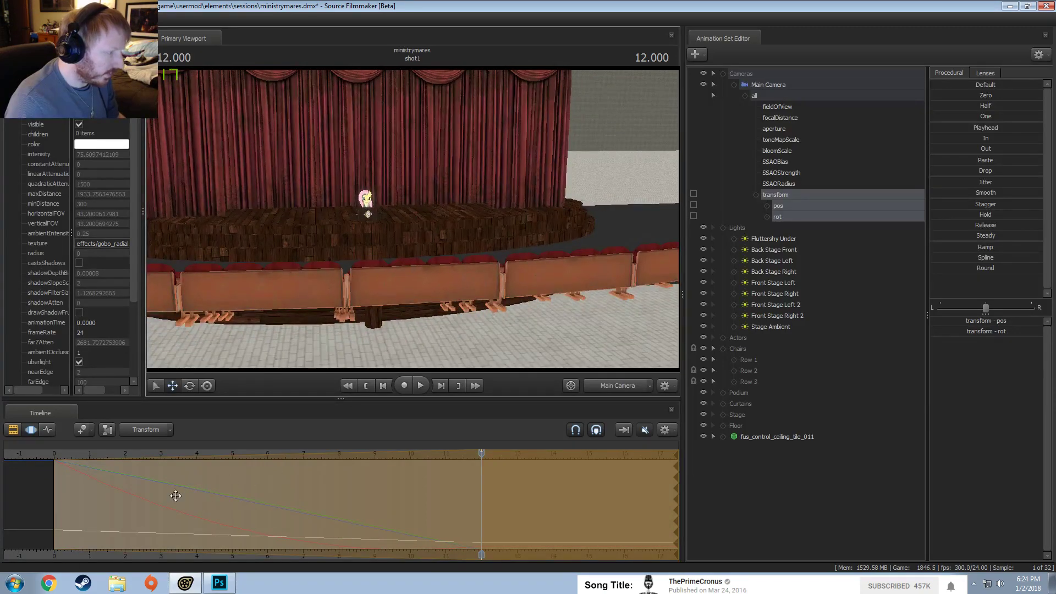
pyautogui.moveTo(175, 495)
pyautogui.mouseDown()
pyautogui.moveTo(146, 506)
pyautogui.moveTo(342, 523)
pyautogui.moveTo(529, 483)
pyautogui.mouseUp()
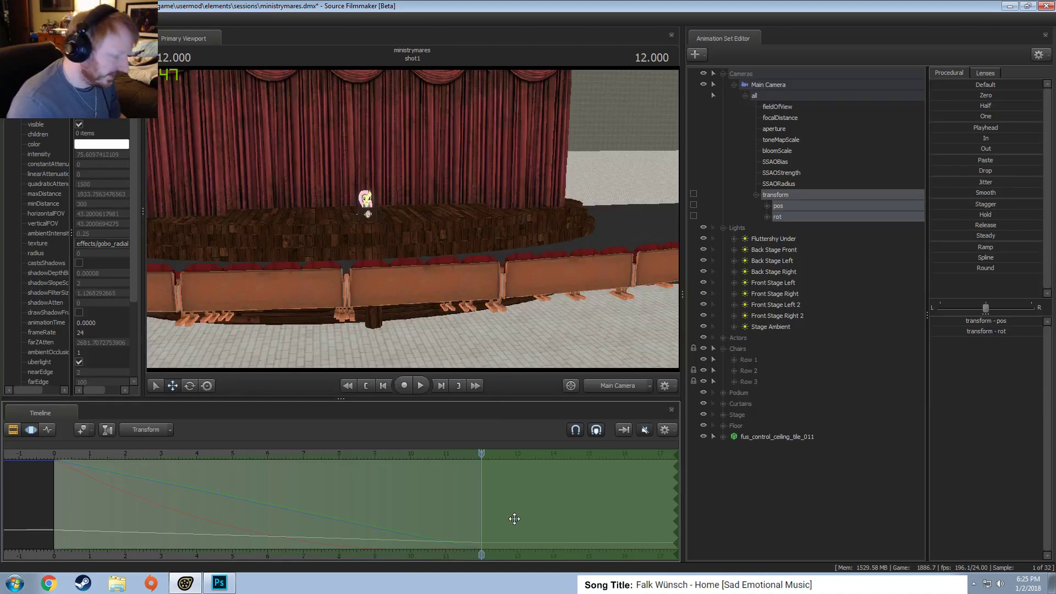
pyautogui.moveTo(330, 501); pyautogui.dragTo(555, 492, button='middle')
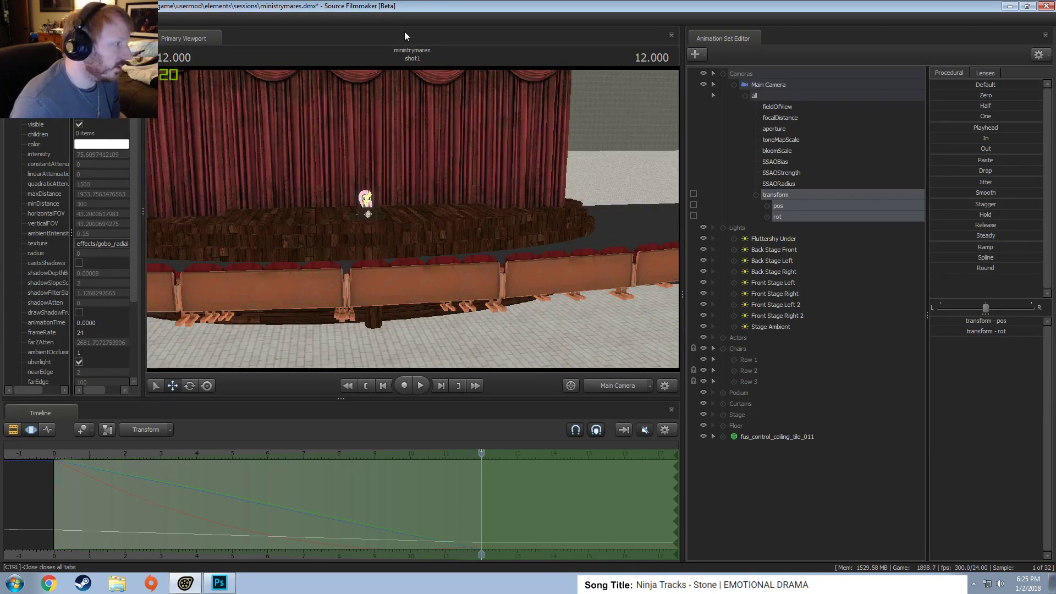
# Save the session and scrub to about time 6.041, checking the Main Camera's movement with both the Work Camera and Main Camera views.
pyautogui.hotkey('ctrl', 's')
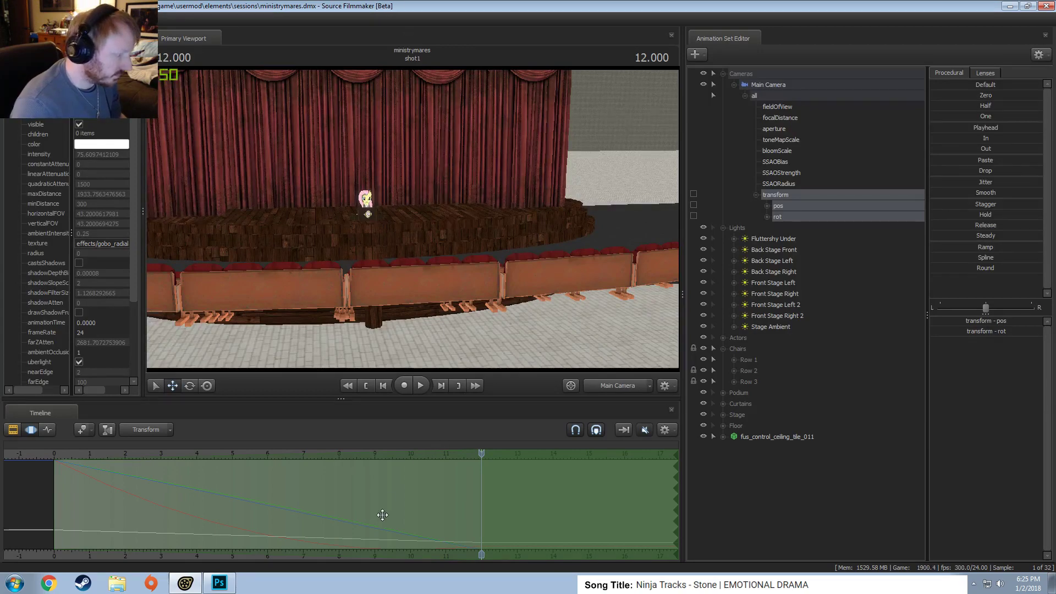
pyautogui.moveTo(382, 514); pyautogui.dragTo(482, 507, button='middle')
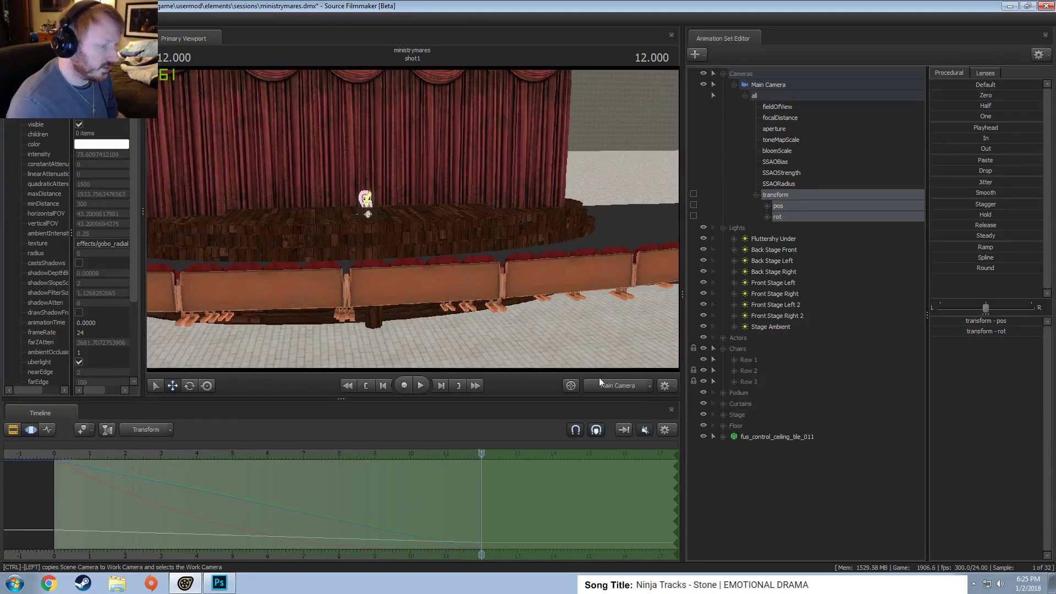
pyautogui.press('F4')
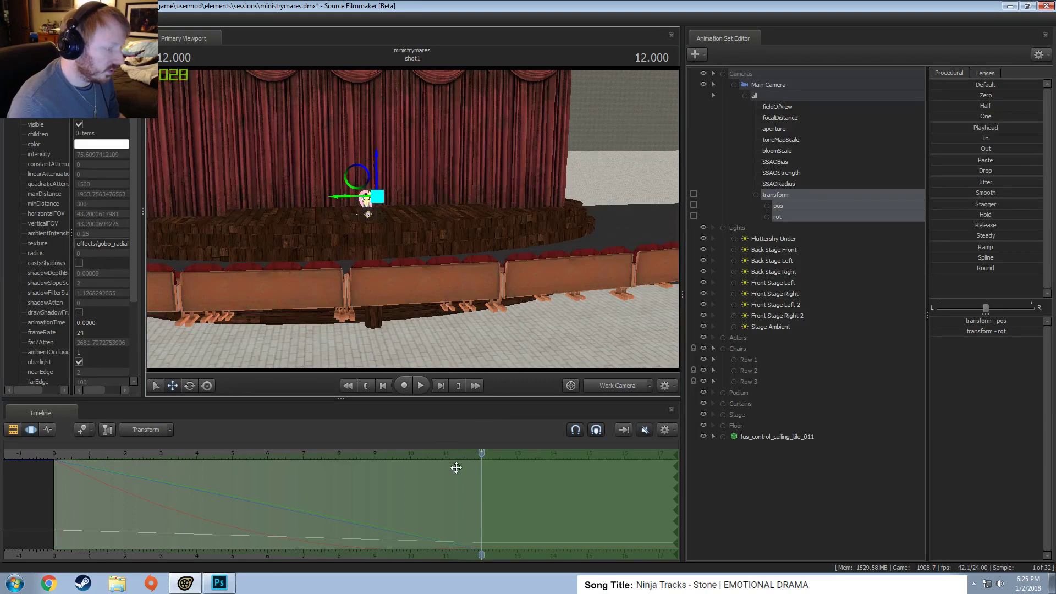
pyautogui.moveTo(476, 462); pyautogui.dragTo(200, 485, button='middle')
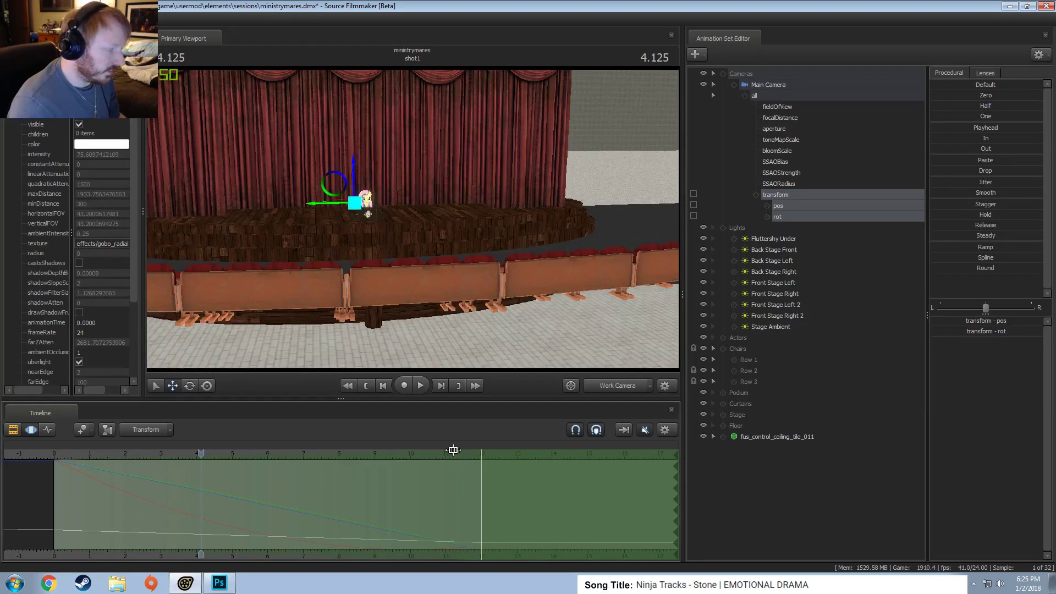
pyautogui.press('F4')
pyautogui.moveTo(205, 458); pyautogui.dragTo(269, 477, button='middle')
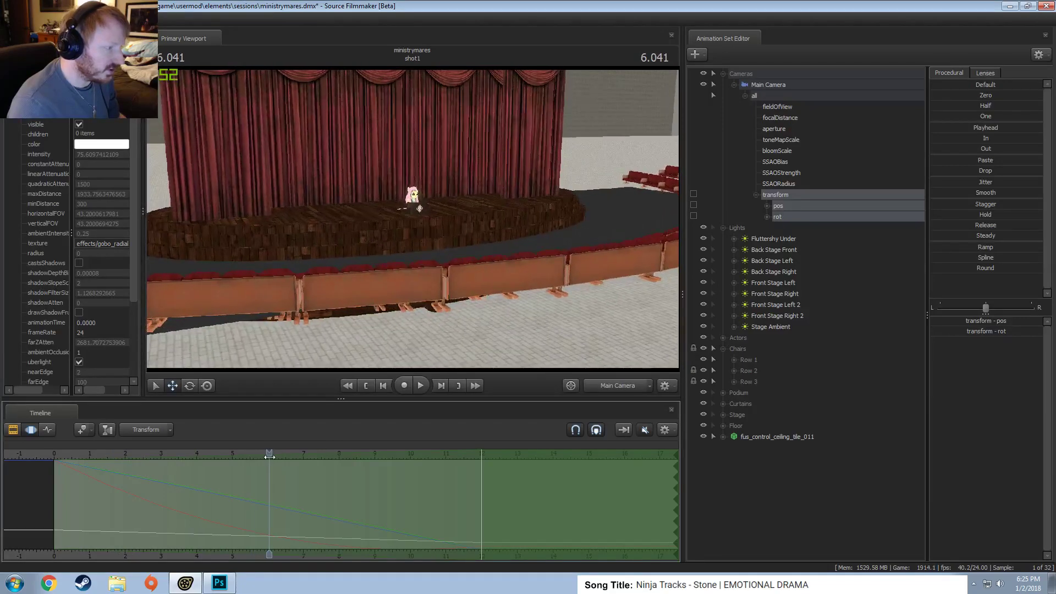
# Switch to the Work Camera and inspect the pony and podium up close and the theatre layout from a distance.
pyautogui.click(630, 386)
pyautogui.press('w')
pyautogui.moveTo(519, 315); pyautogui.dragTo(422, 248)
pyautogui.press('s')
pyautogui.press('w')
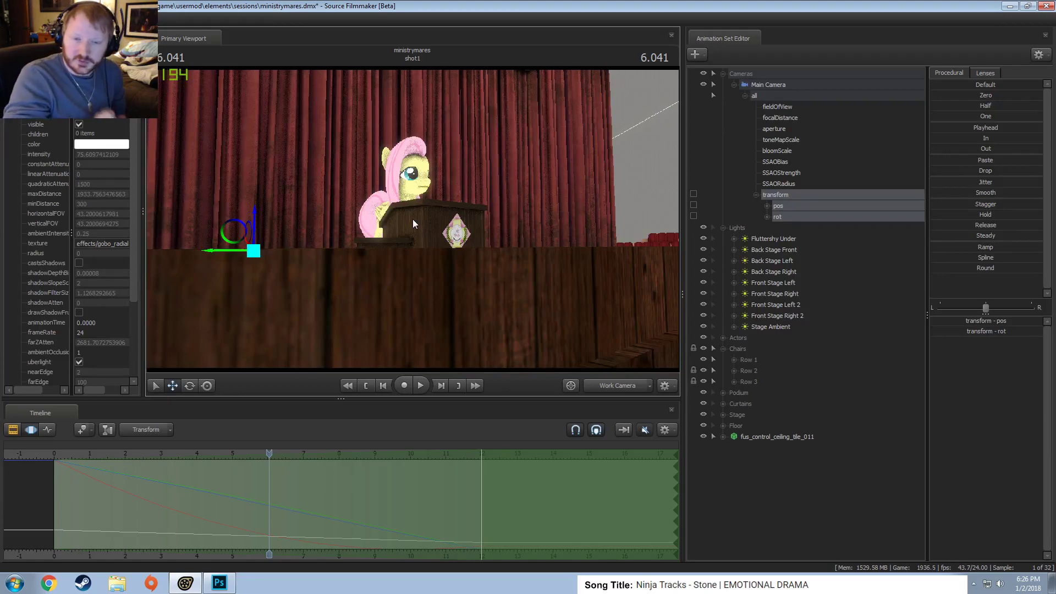
pyautogui.moveTo(412, 219)
pyautogui.mouseDown()
pyautogui.moveTo(401, 253)
pyautogui.moveTo(409, 220)
pyautogui.moveTo(380, 219)
pyautogui.moveTo(387, 234)
pyautogui.moveTo(413, 222)
pyautogui.mouseUp()
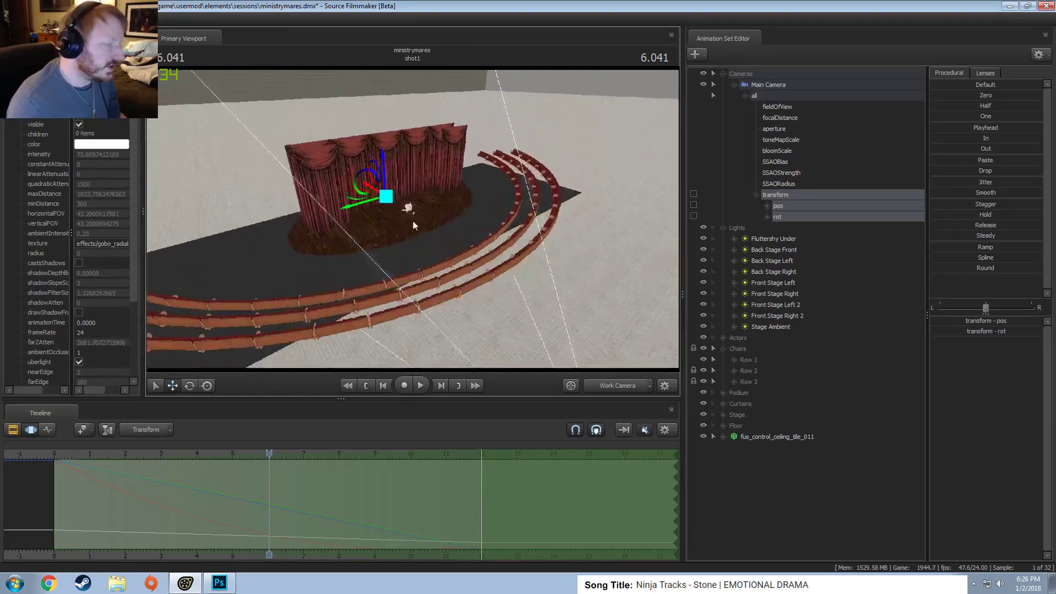
# Enable lighting in the viewport and bring the Work Camera in toward the pony and podium on stage.
pyautogui.rightClick(556, 302)
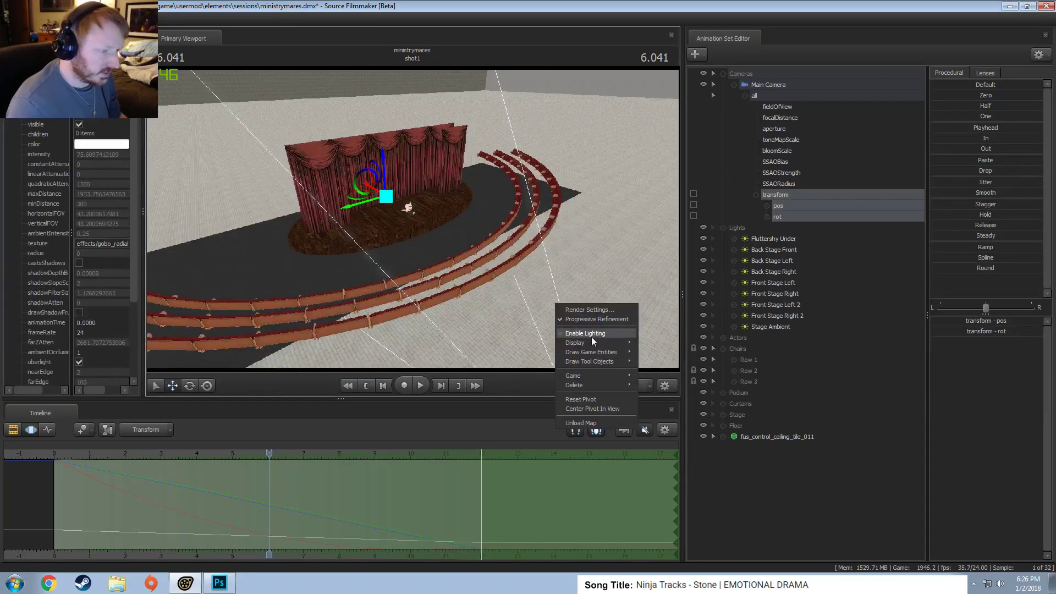
pyautogui.click(592, 335)
pyautogui.moveTo(591, 334); pyautogui.dragTo(602, 343)
pyautogui.moveTo(413, 221); pyautogui.dragTo(414, 223)
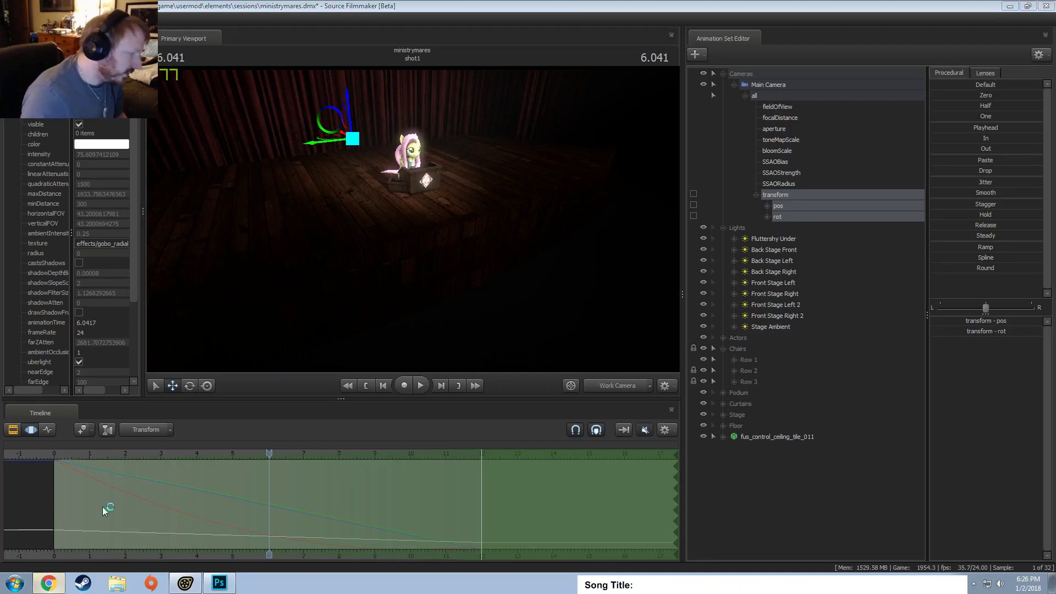
# Switch to Chrome, search Google Images for STAGE, compare the reference pictures with the scene, and return to Source Filmmaker.
pyautogui.click(49, 583)
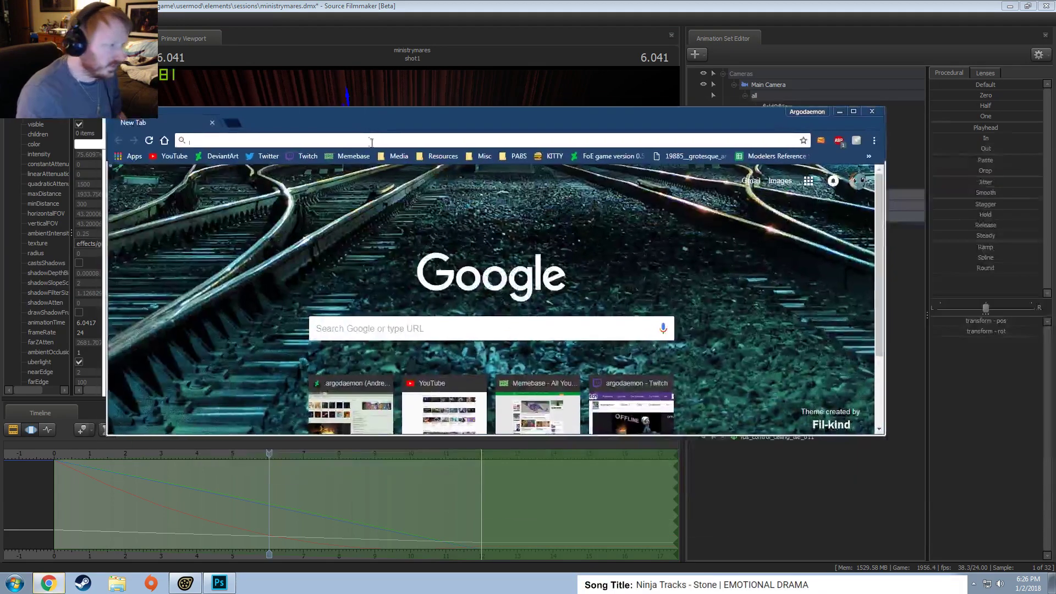
pyautogui.write('STAGE')
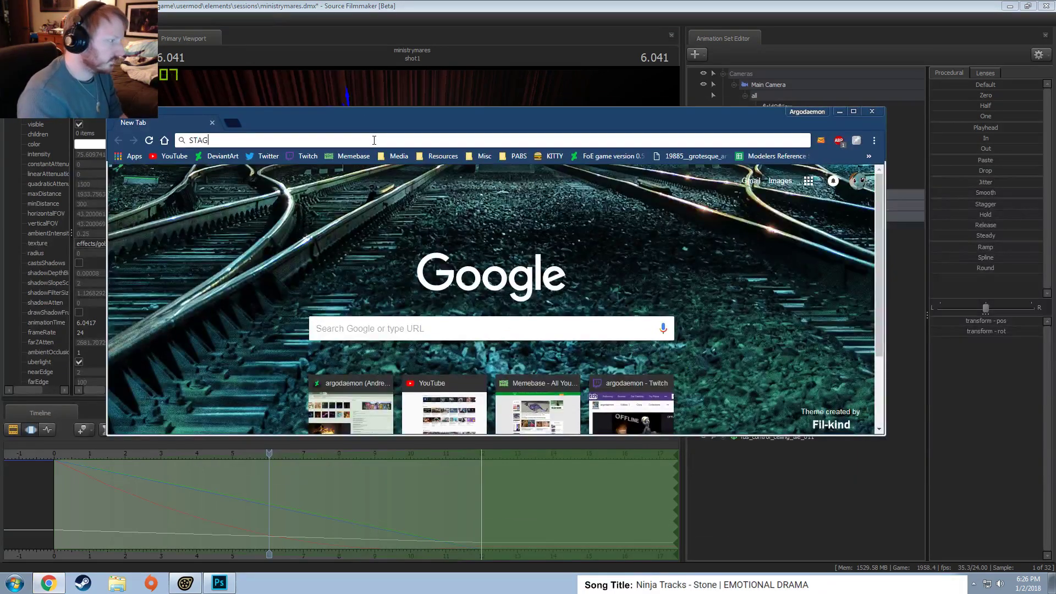
pyautogui.press('Return')
pyautogui.press('capslock')
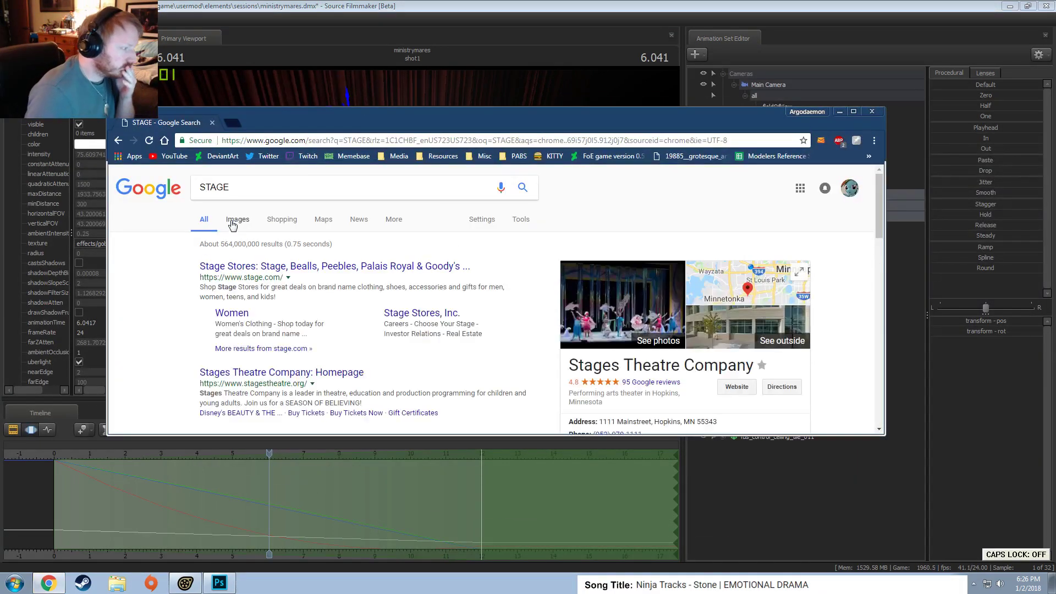
pyautogui.click(238, 219)
pyautogui.scroll(-3, 561, 251)
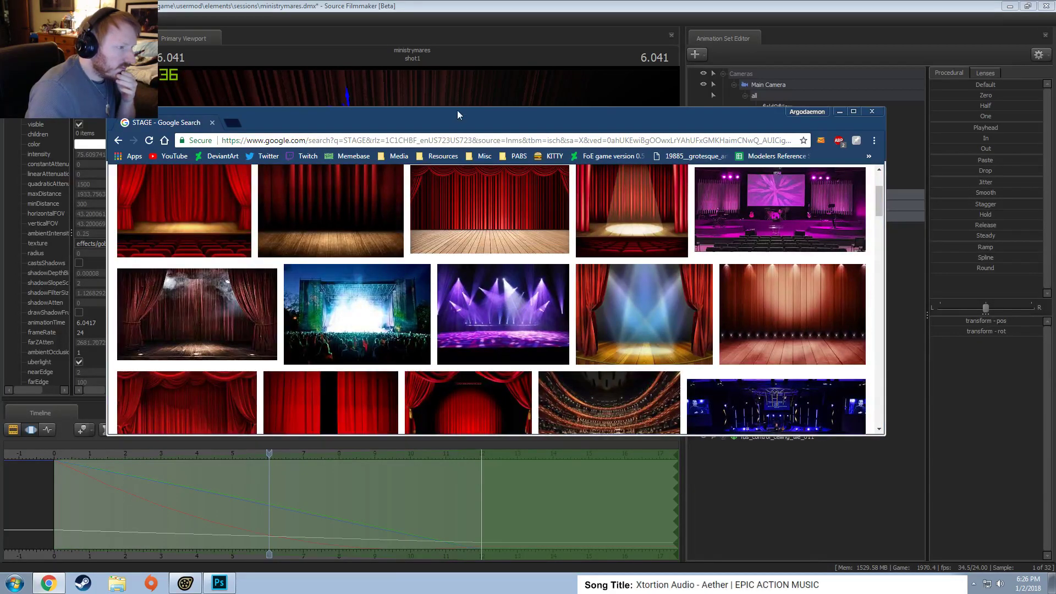
pyautogui.moveTo(457, 110); pyautogui.dragTo(476, 176)
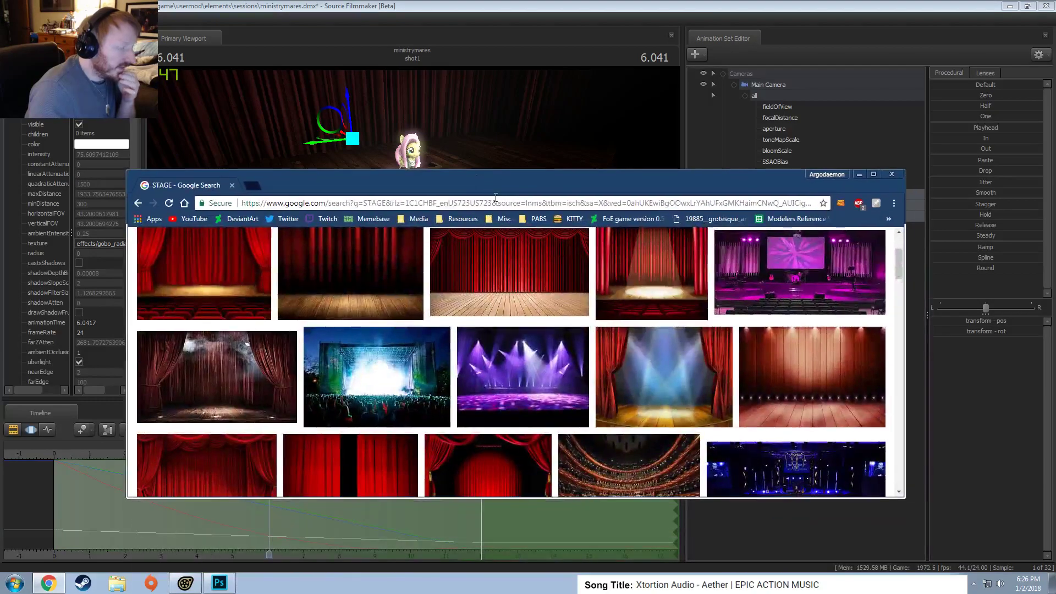
pyautogui.click(470, 6)
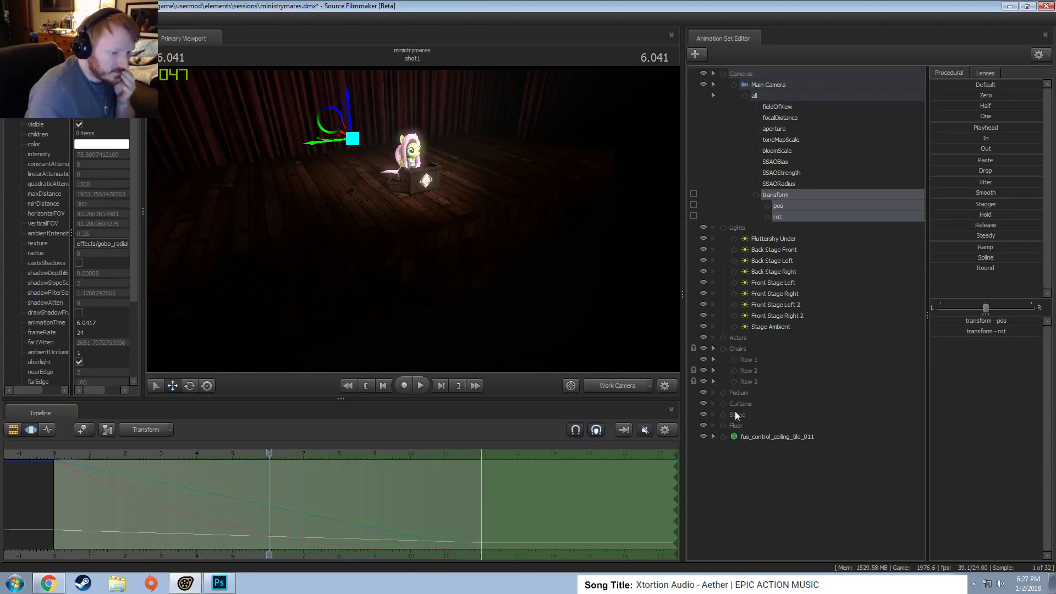
# Go through Floor 1 to Floor 6 in the Floor group to see which scene pieces they are, and collapse the group.
pyautogui.click(722, 425)
pyautogui.click(762, 382)
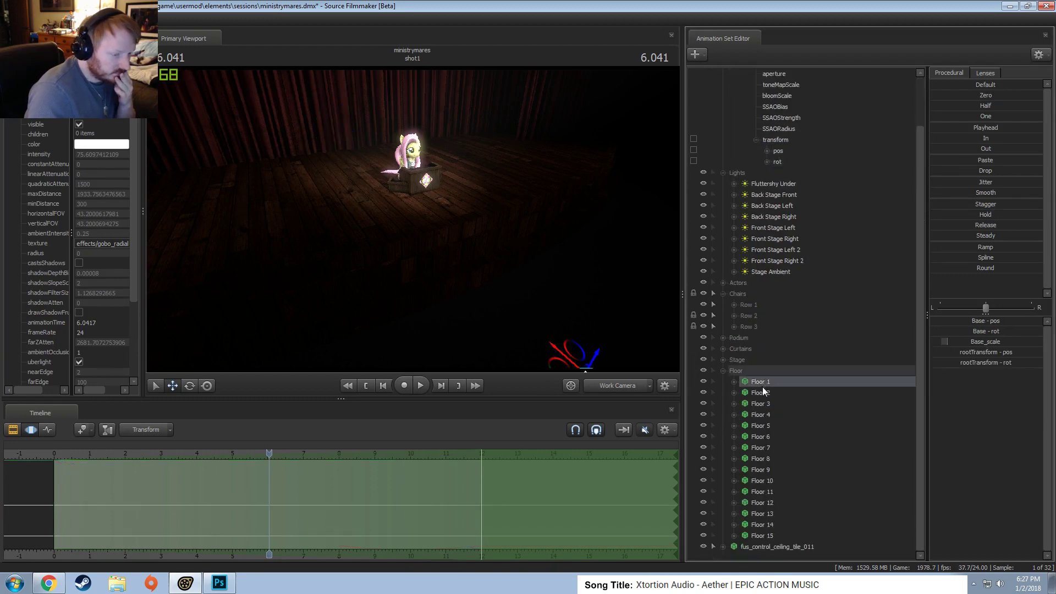
pyautogui.click(763, 392)
pyautogui.click(761, 404)
pyautogui.click(763, 414)
pyautogui.click(764, 425)
pyautogui.click(764, 436)
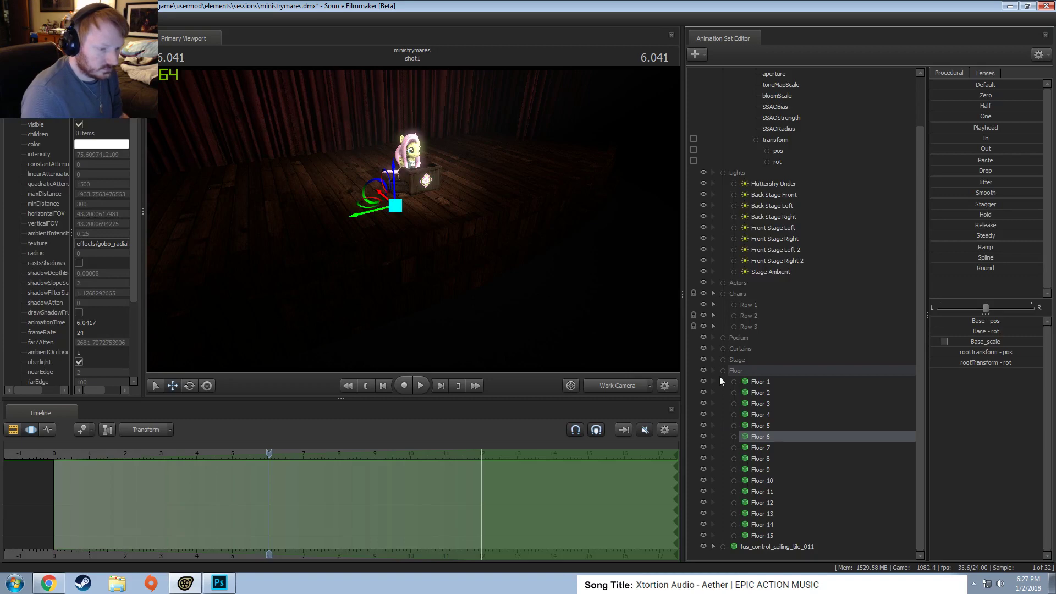
pyautogui.click(723, 371)
# Show the Stage prop's model in the Element Viewer and expand its materials down to the furniture_wood01 entry.
pyautogui.click(722, 414)
pyautogui.click(758, 425)
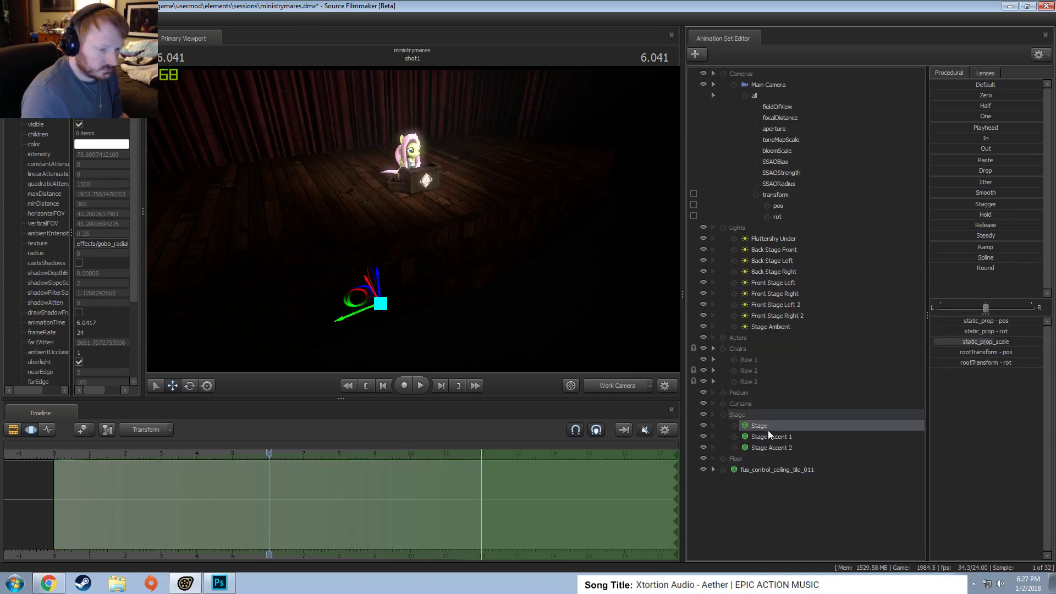
pyautogui.rightClick(767, 428)
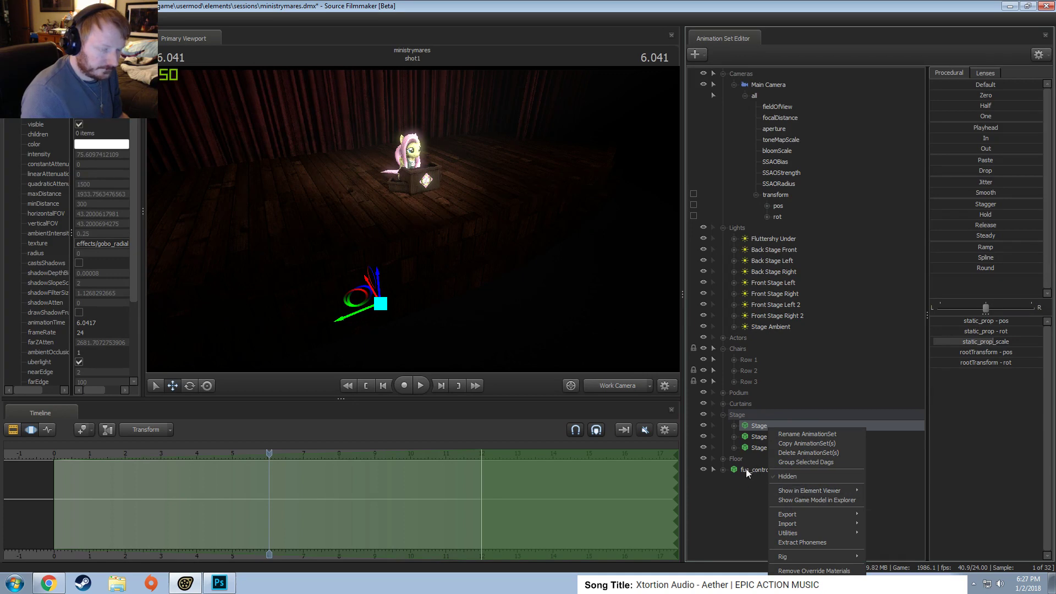
pyautogui.rightClick(759, 427)
pyautogui.rightClick(760, 426)
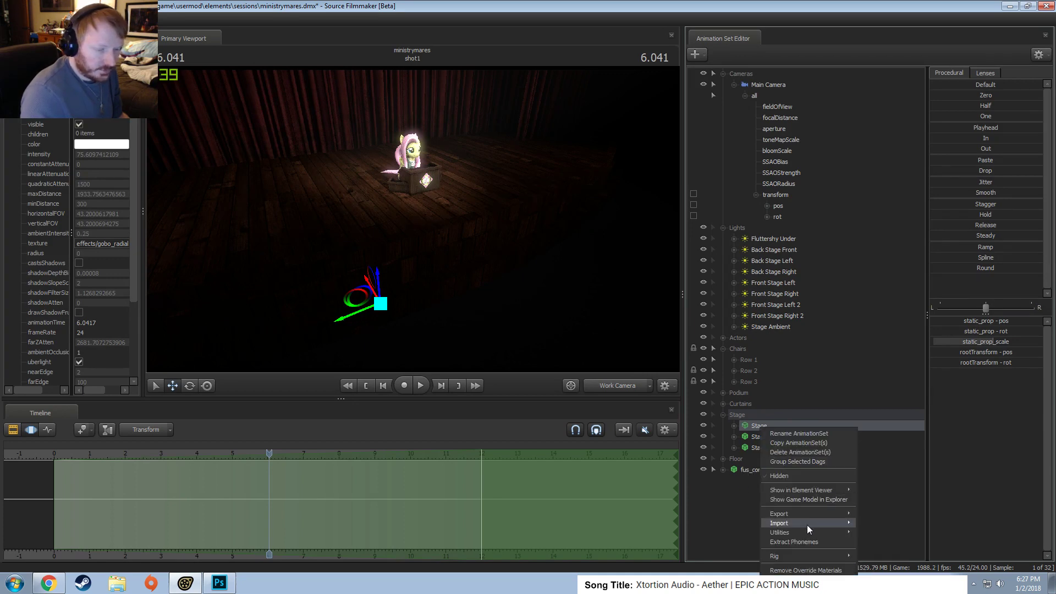
pyautogui.moveTo(849, 489)
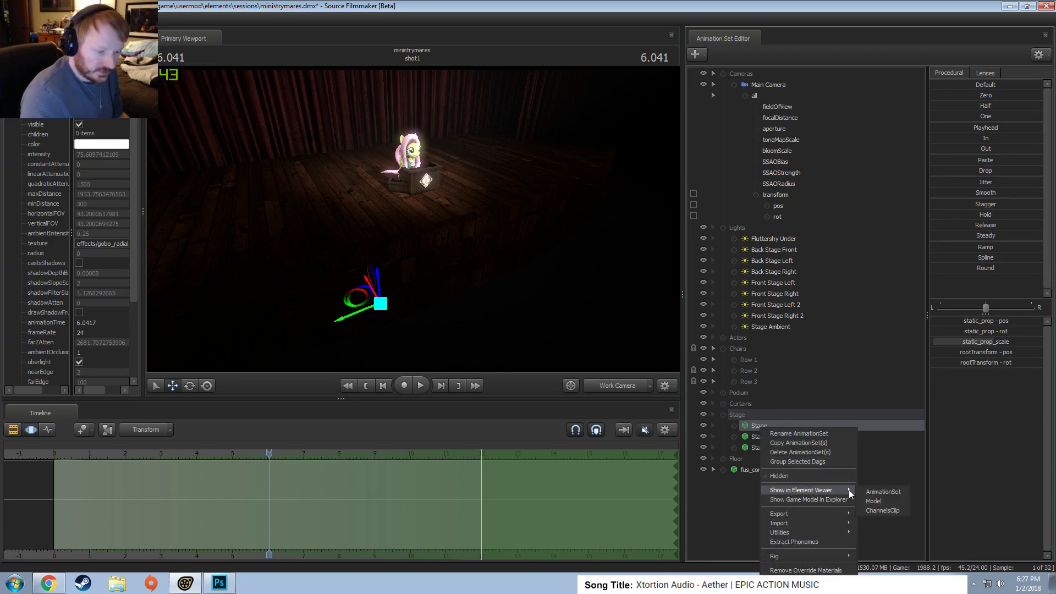
pyautogui.click(876, 502)
pyautogui.click(20, 263)
pyautogui.click(31, 273)
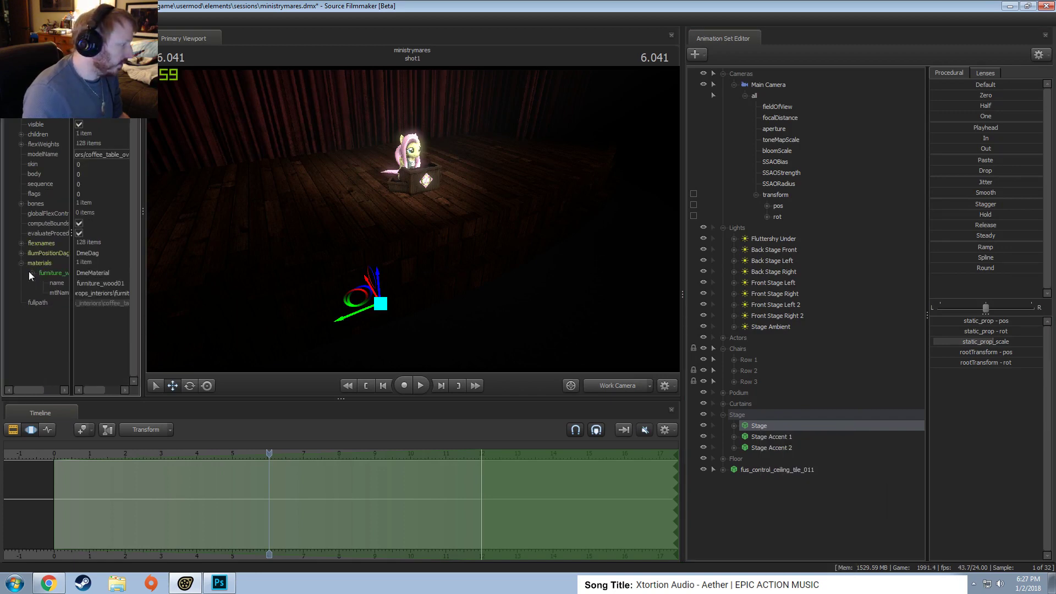
# Add a vector3 attribute named $color to the Stage's furniture_wood01 material and set it to 3 3 3.
pyautogui.rightClick(50, 275)
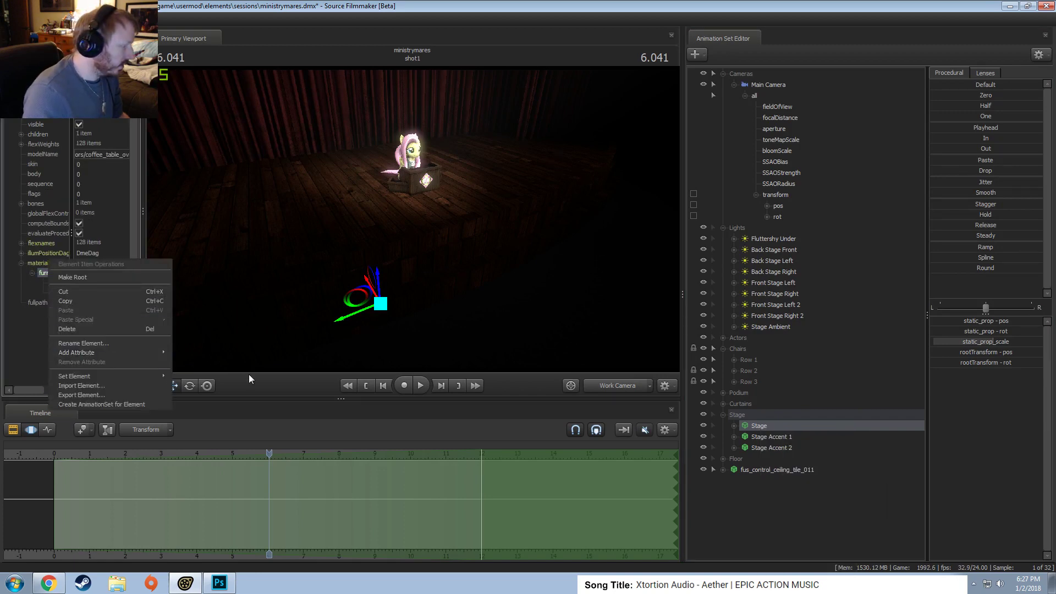
pyautogui.moveTo(91, 352)
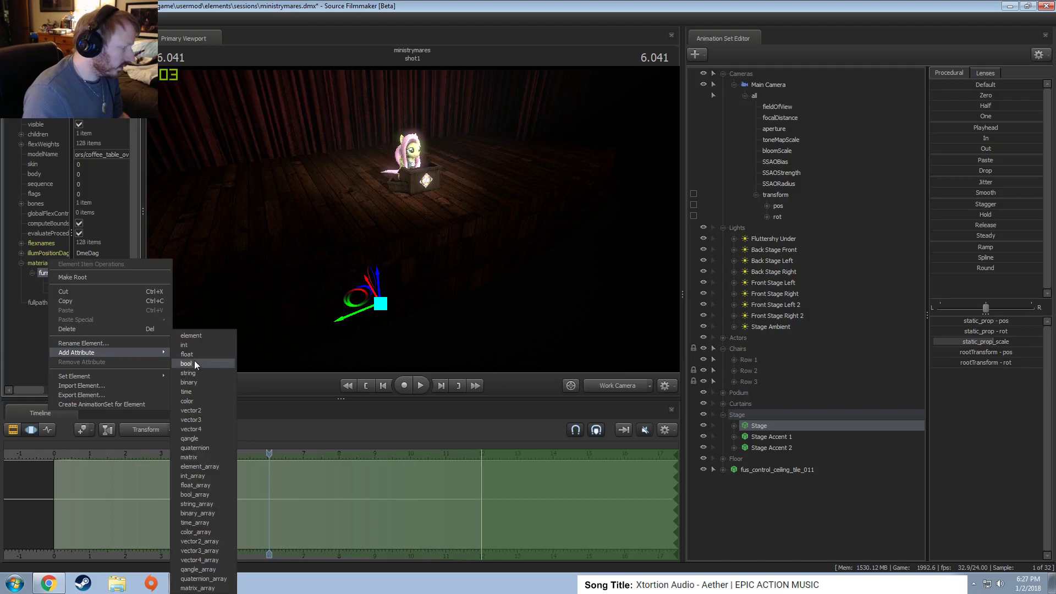
pyautogui.click(191, 421)
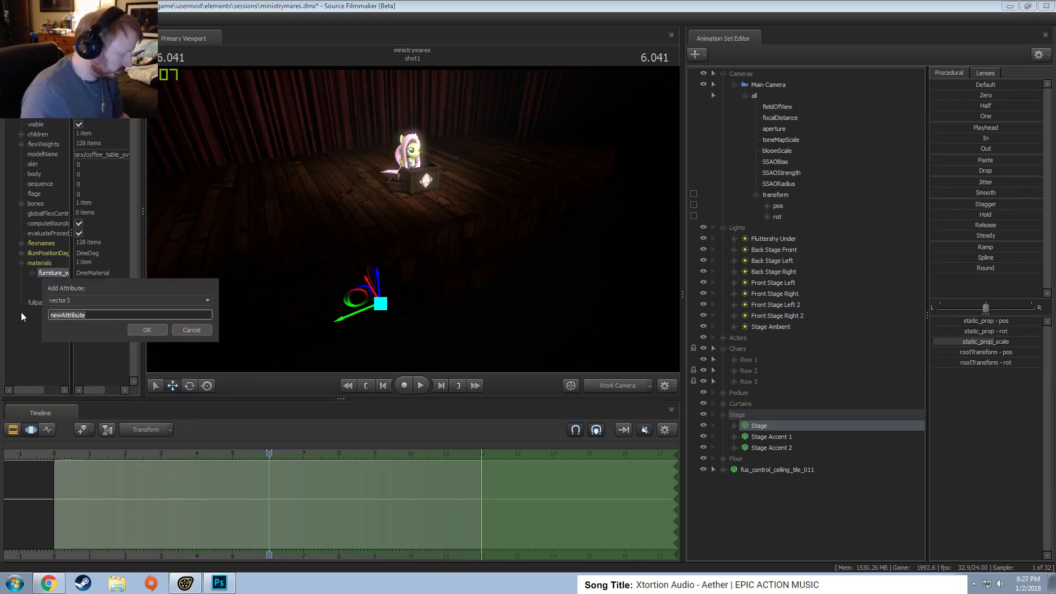
pyautogui.write('$color')
pyautogui.press('Return')
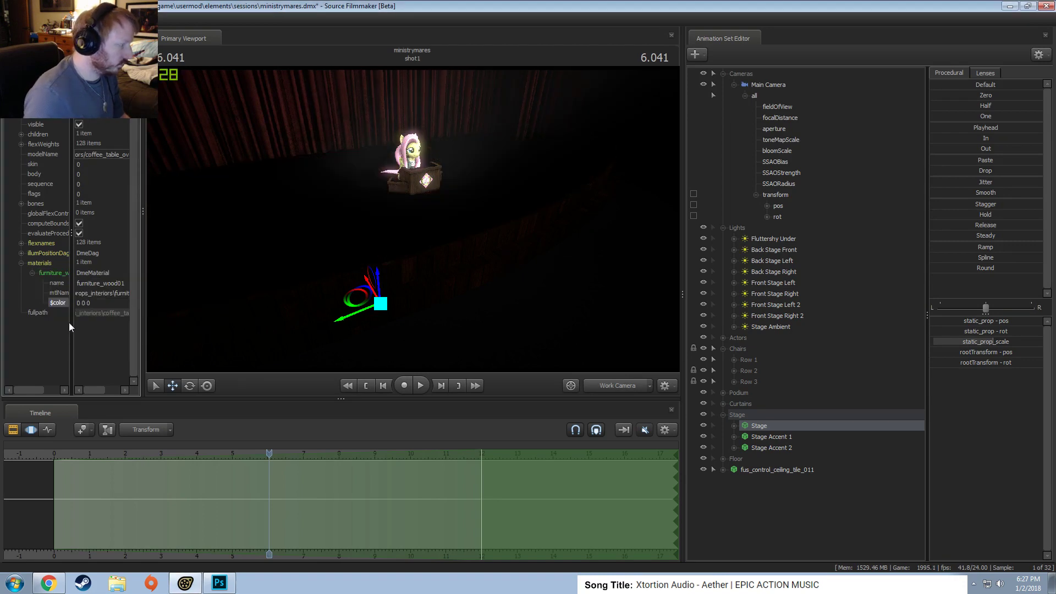
pyautogui.doubleClick(104, 306)
pyautogui.write('3 3 3')
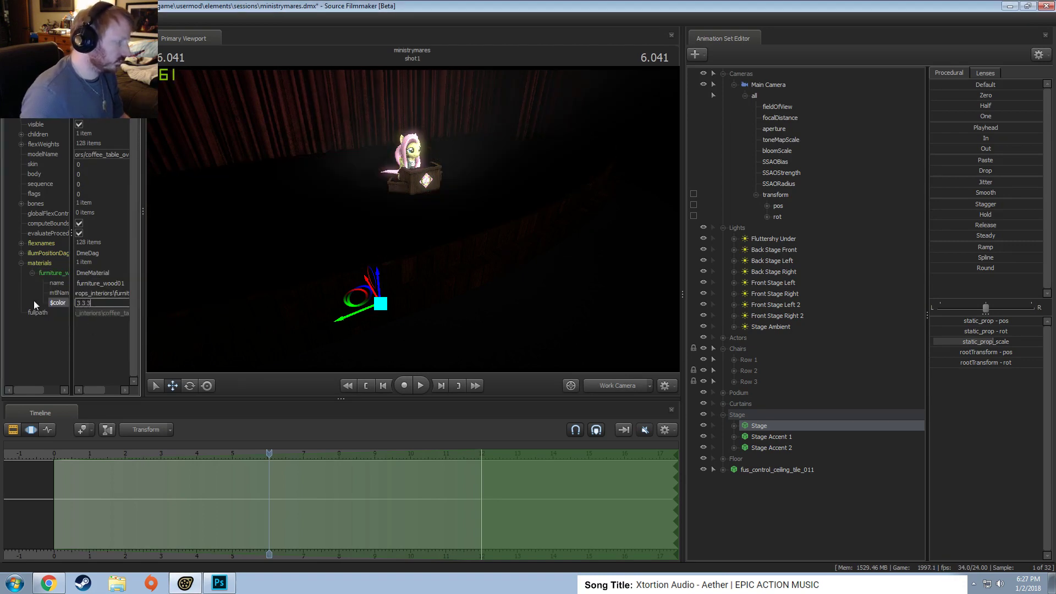
pyautogui.press('Return')
# Fly the Work Camera around the pony and podium to examine the recoloured stage floor from several angles.
pyautogui.moveTo(199, 270); pyautogui.dragTo(391, 209)
pyautogui.press('w')
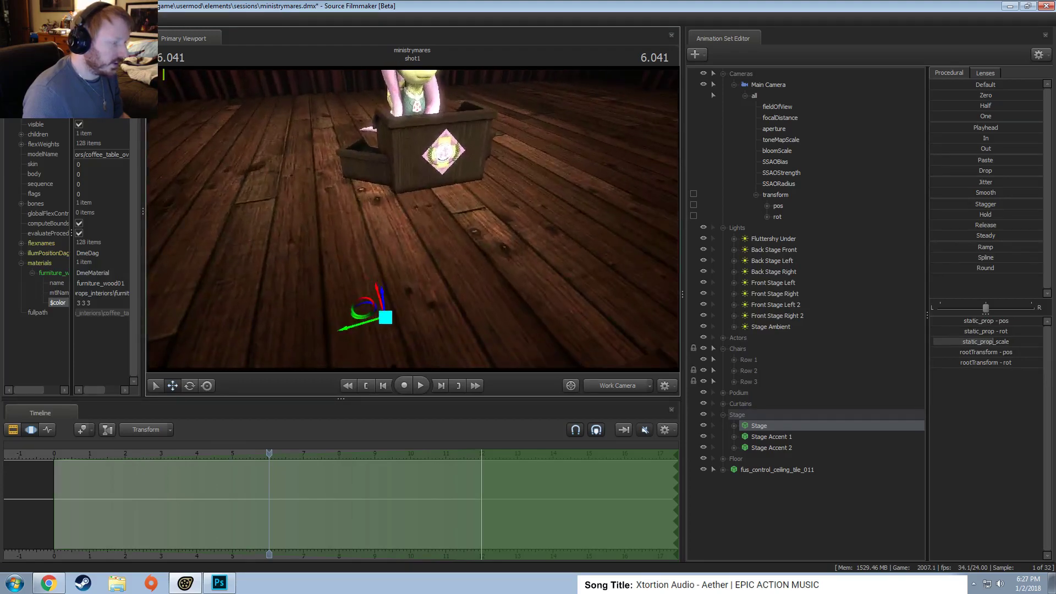
pyautogui.press('a')
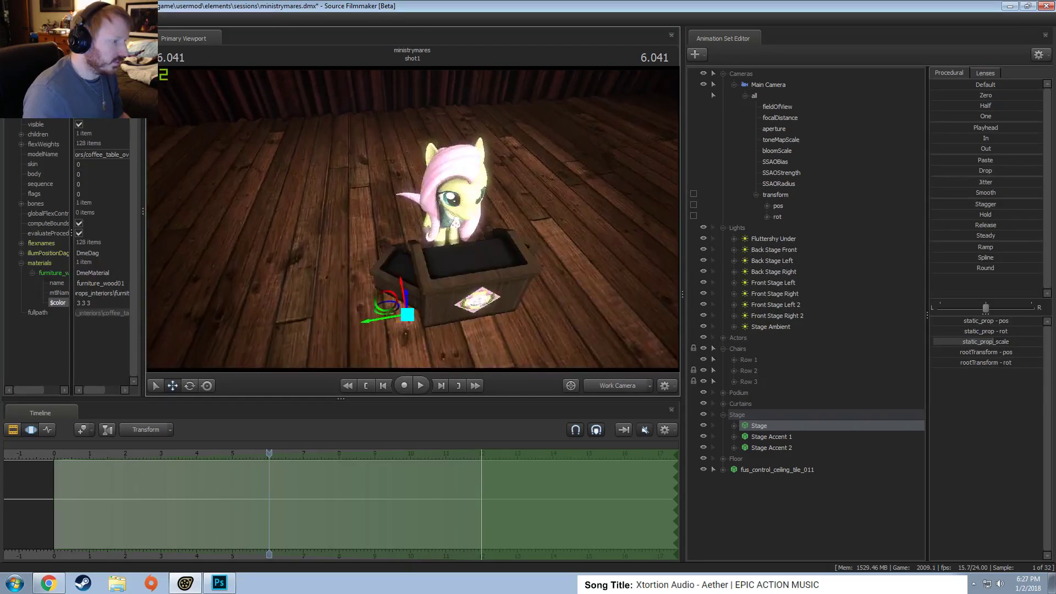
pyautogui.press('s')
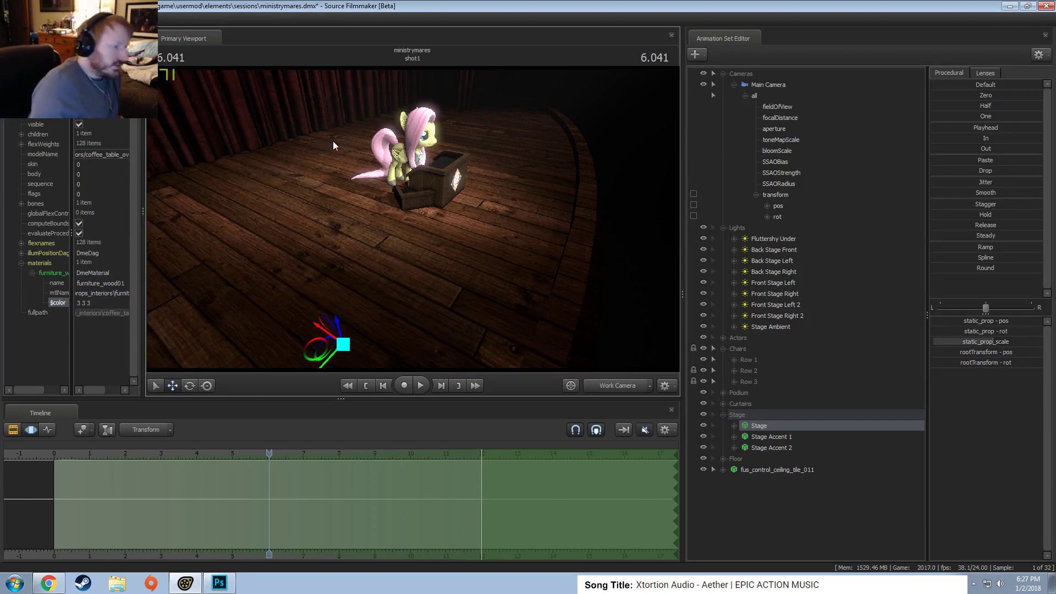
pyautogui.moveTo(353, 207); pyautogui.dragTo(417, 228)
pyautogui.press('w')
pyautogui.press('s')
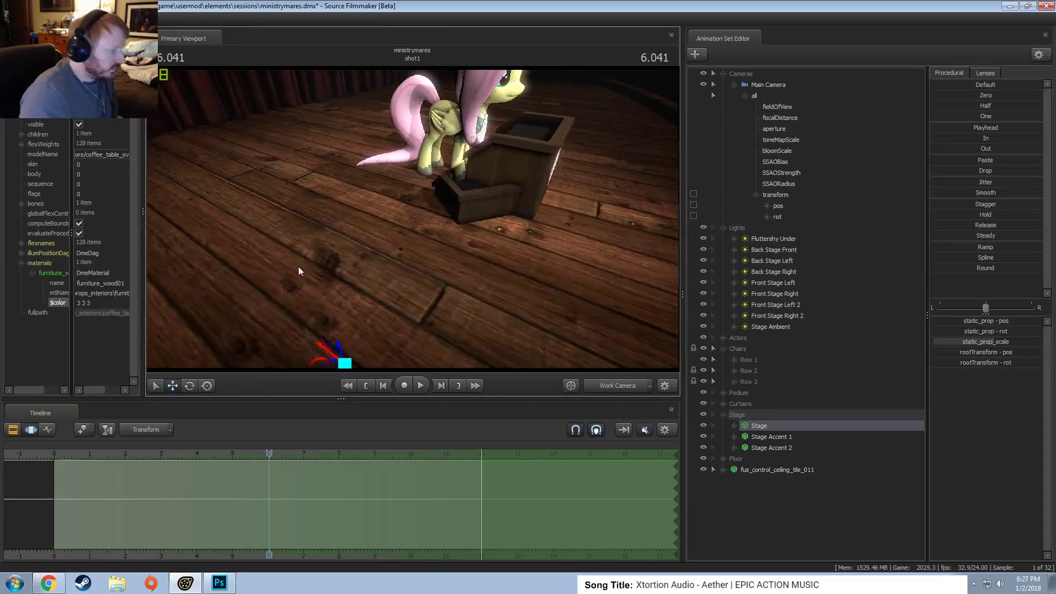
# Show the Stage prop's game model file in the file explorer.
pyautogui.click(102, 293)
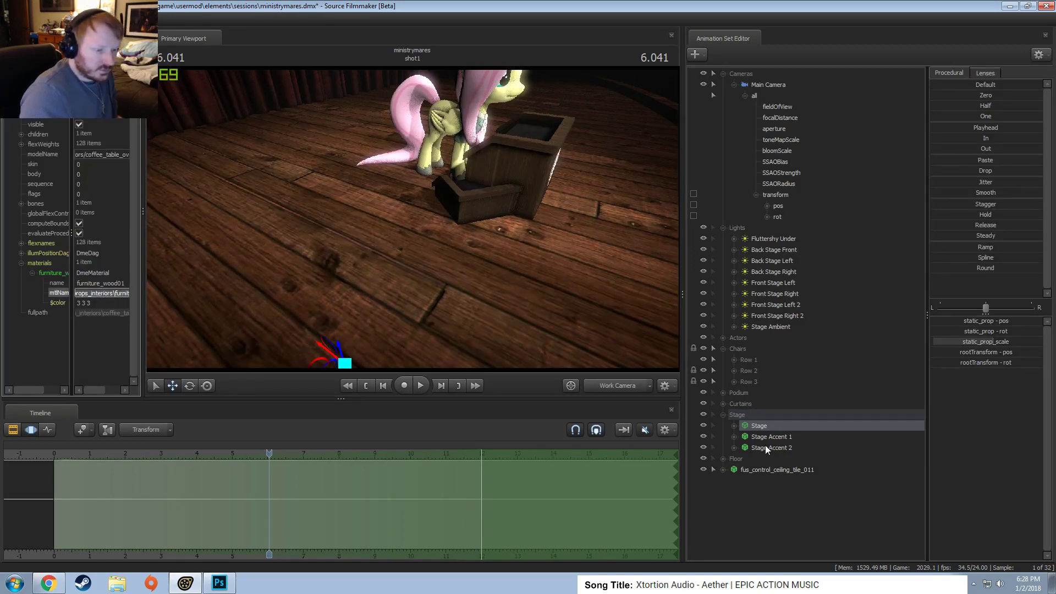
pyautogui.rightClick(757, 427)
pyautogui.moveTo(790, 533)
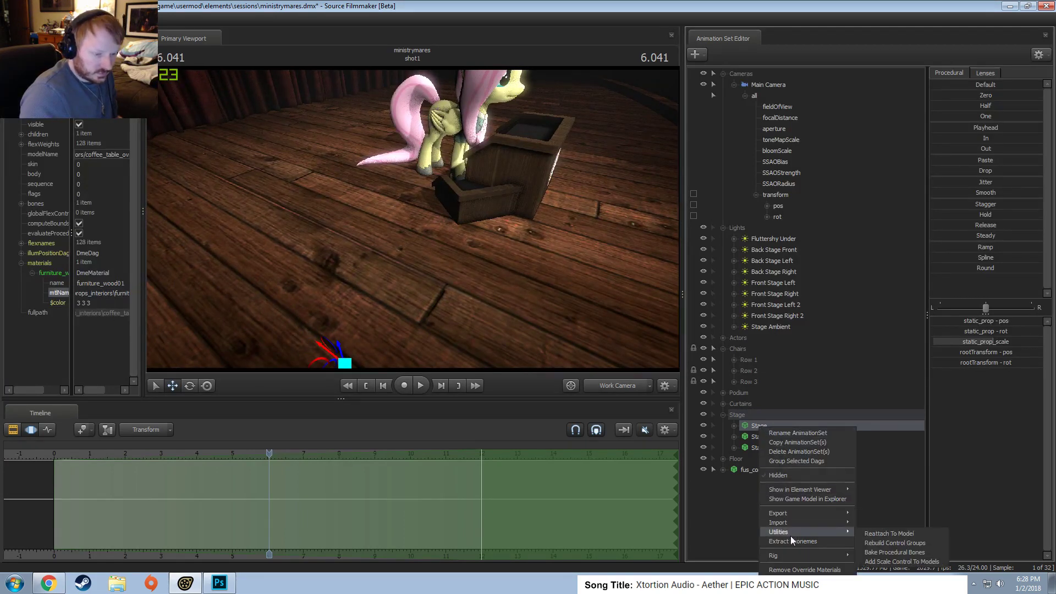
pyautogui.click(796, 498)
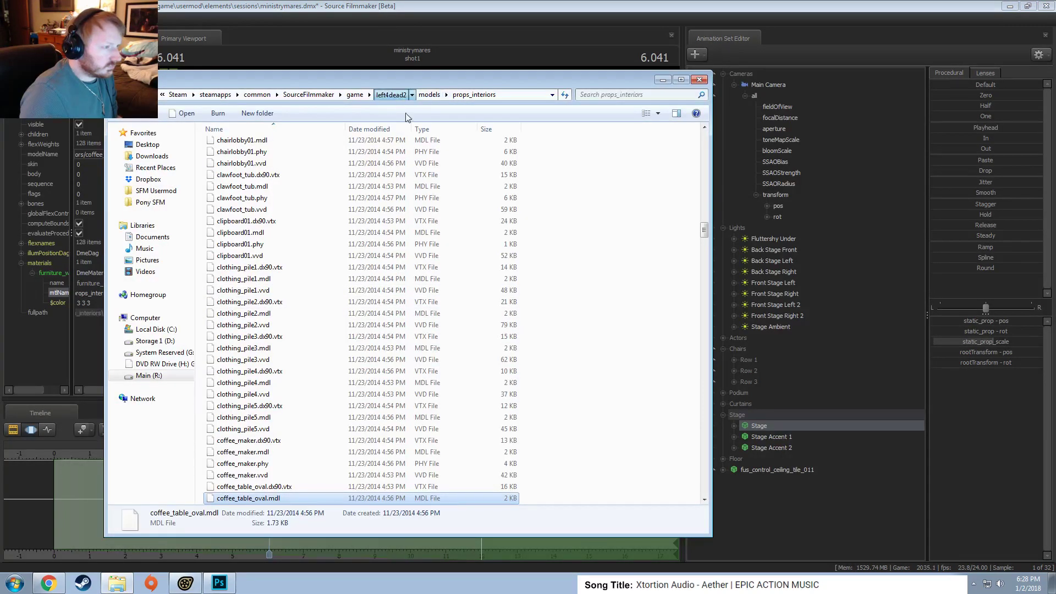
# Go from the model's folder to the left4dead2\materials\models\props_interiors folder.
pyautogui.click(391, 95)
pyautogui.doubleClick(222, 156)
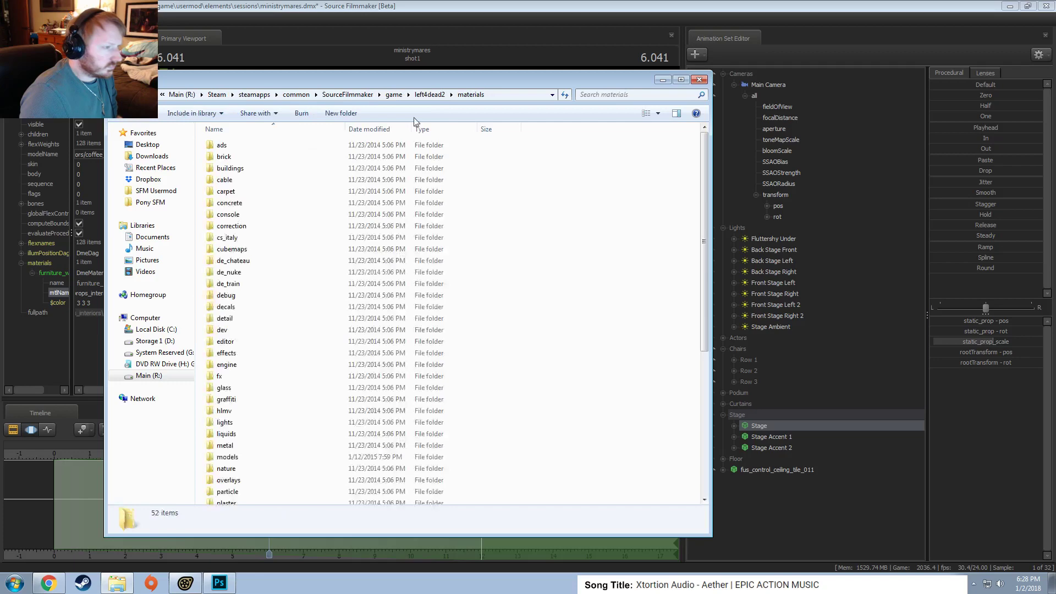
pyautogui.click(503, 94)
pyautogui.write('\\models\\props_interiors\\furniture_wood0')
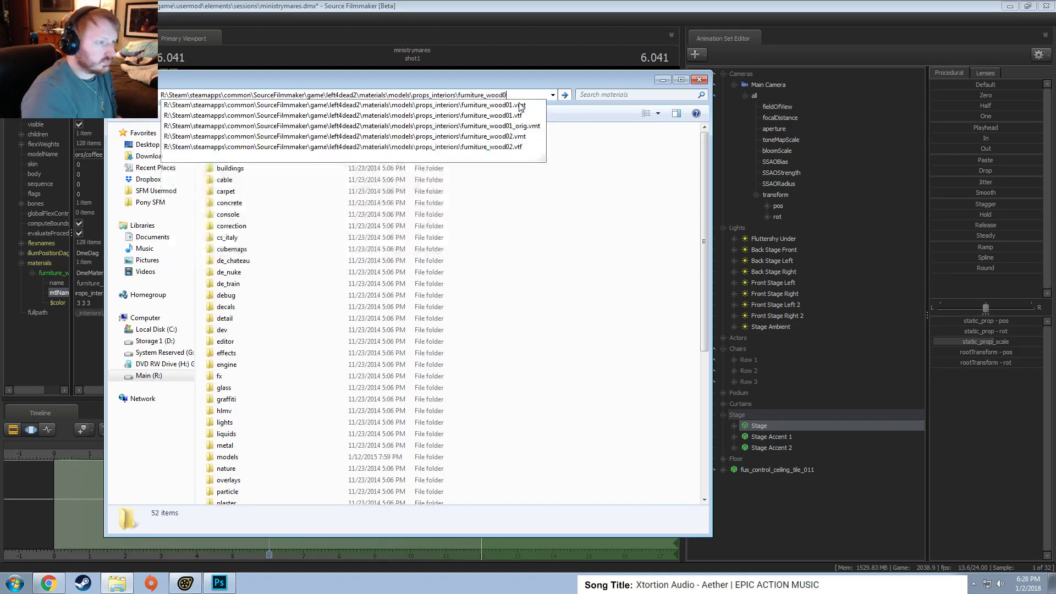
pyautogui.press('BackSpace')
pyautogui.press('BackSpace')
pyautogui.press('BackSpace')
pyautogui.press('Return')
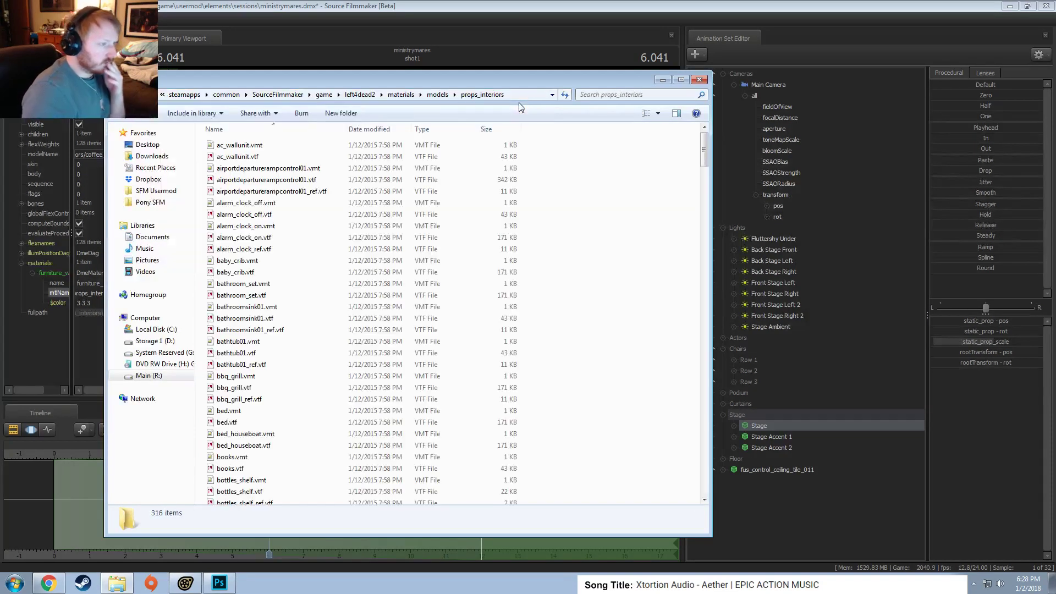
# Find furniture_wood01.vtf in the folder, open it to examine the original wood texture, and close the viewer.
pyautogui.scroll(-11, 385, 365)
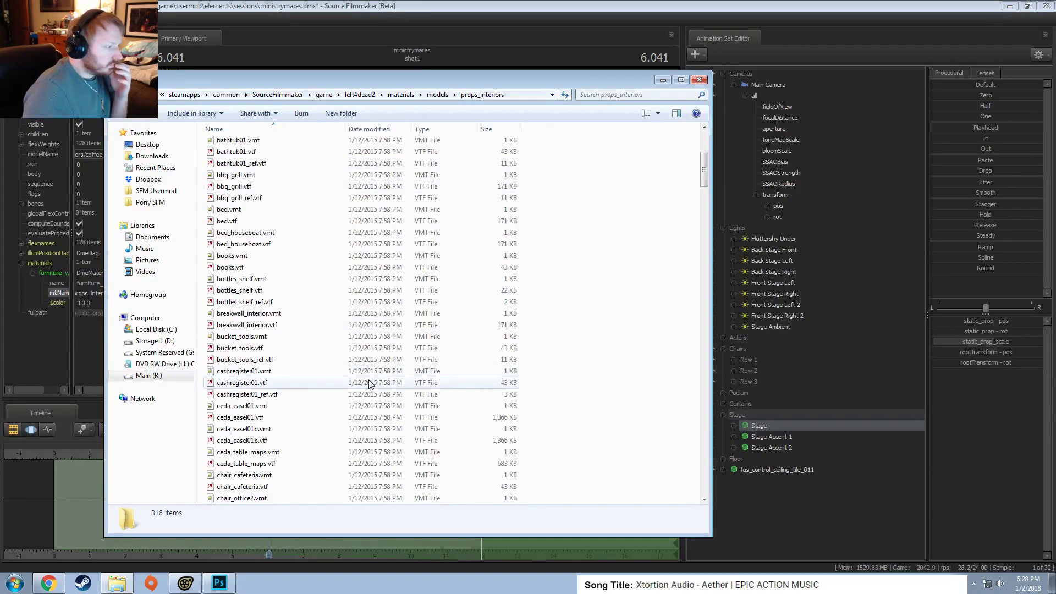
pyautogui.scroll(-18, 324, 408)
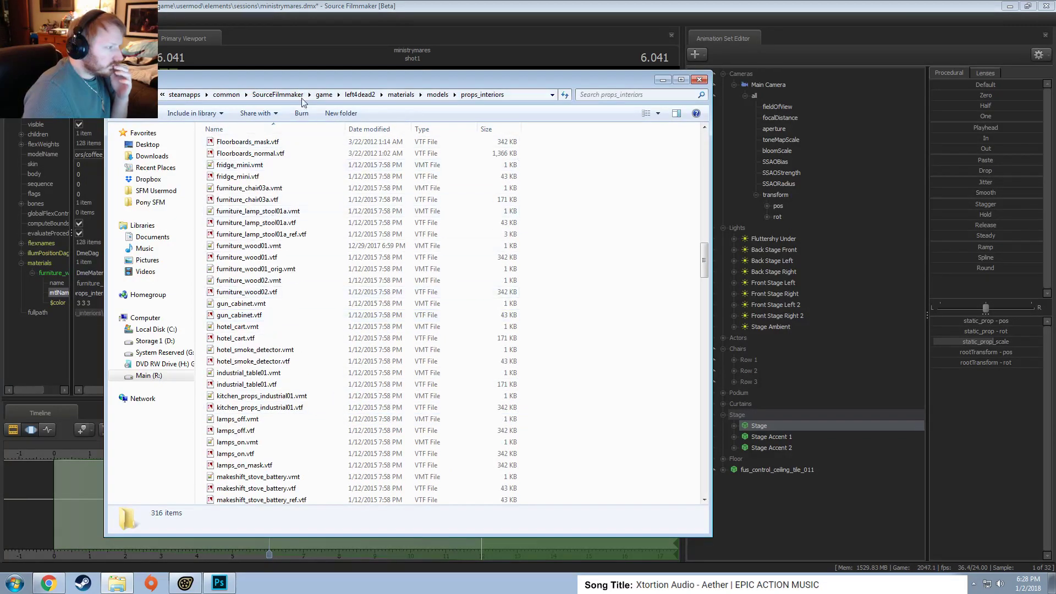
pyautogui.moveTo(307, 80); pyautogui.dragTo(376, 86)
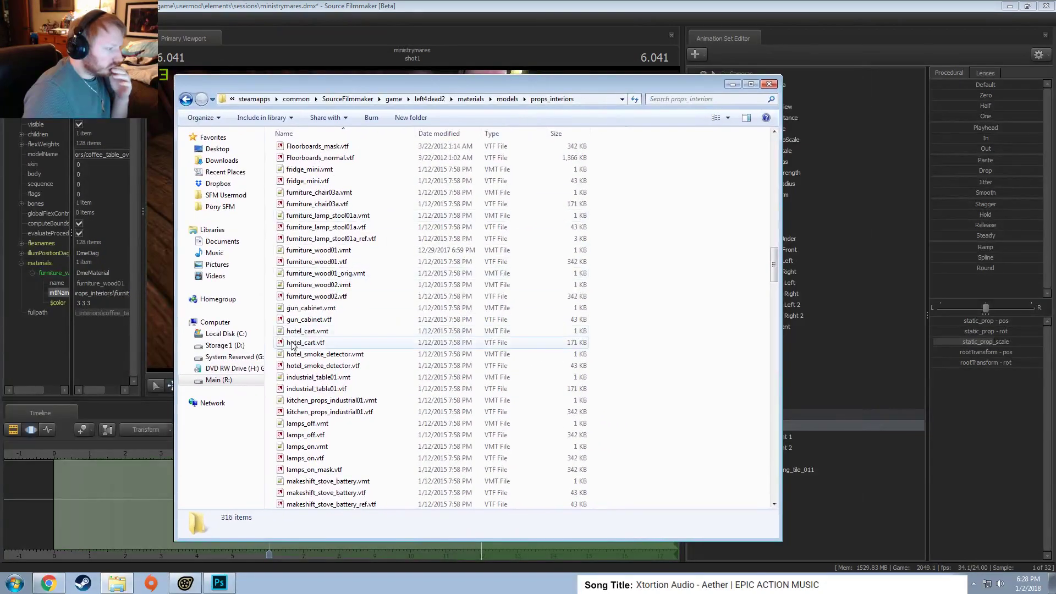
pyautogui.doubleClick(317, 263)
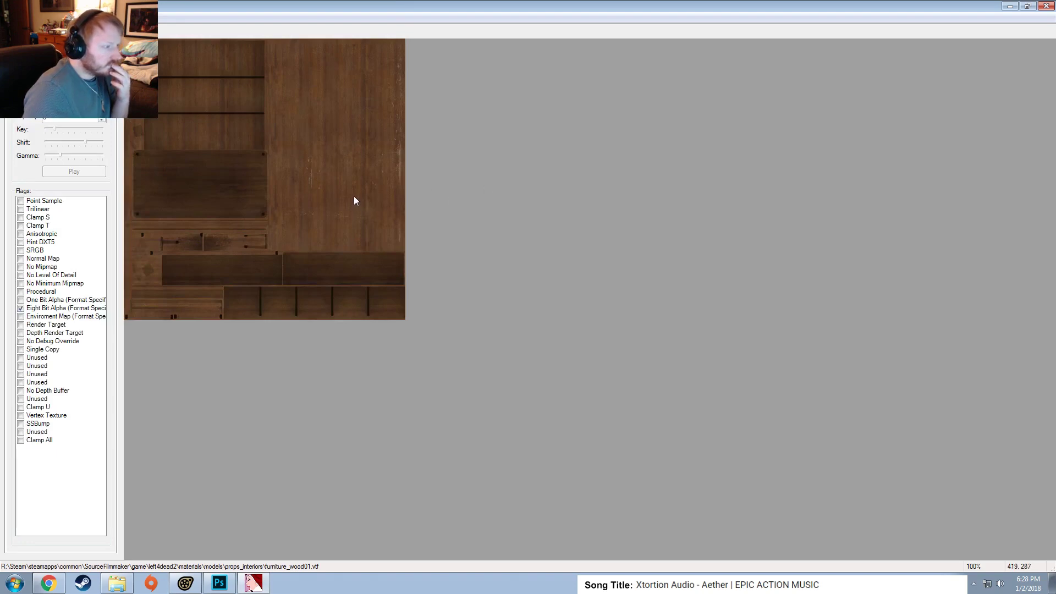
pyautogui.click(1046, 6)
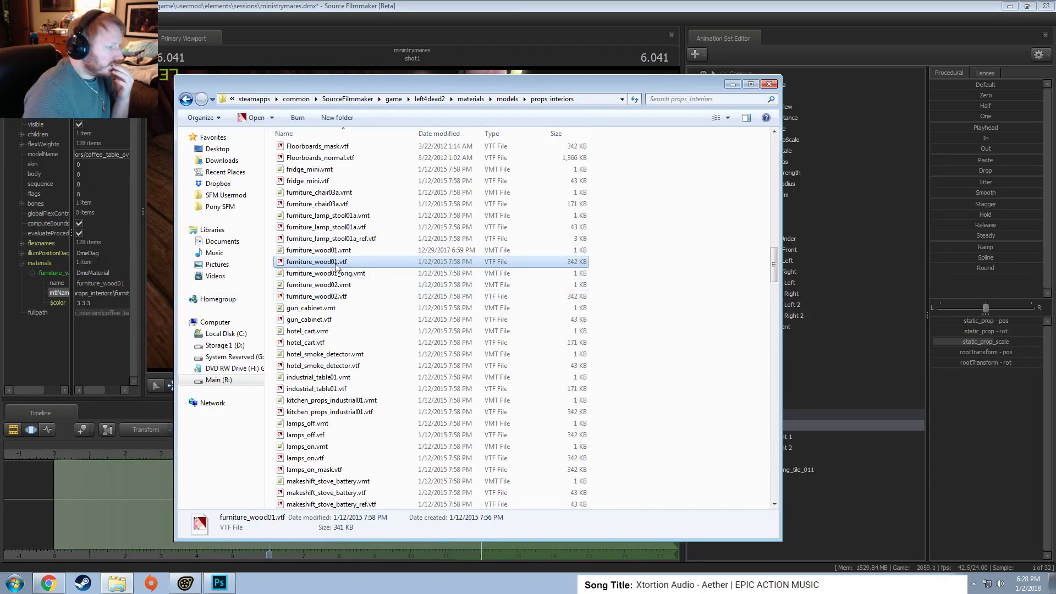
# Open furniture_wood01.vmt in Notepad++ to read its texture entries, and move the editor window aside to reach the file list.
pyautogui.doubleClick(325, 250)
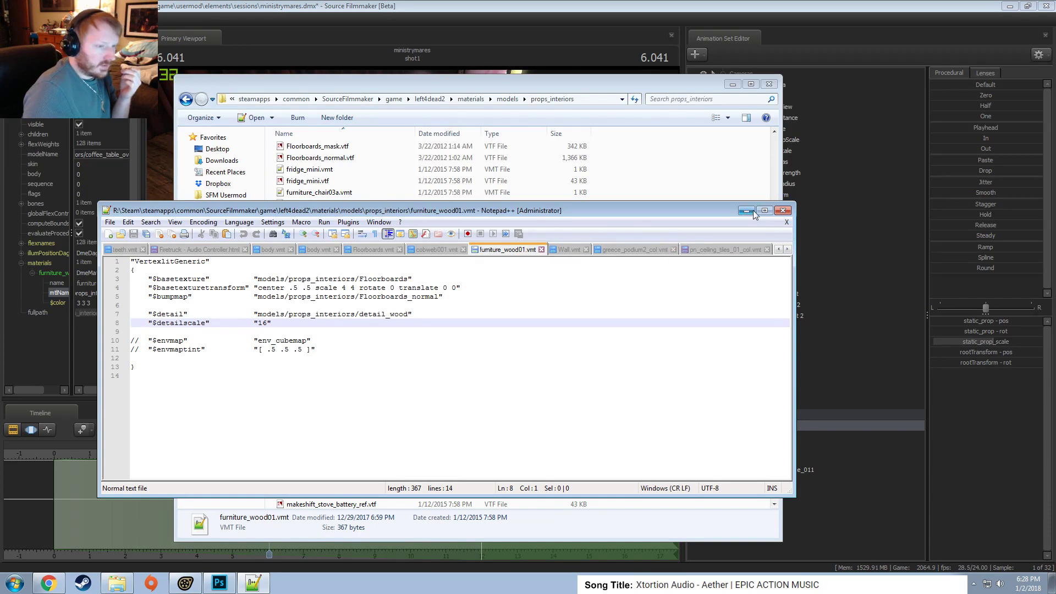
pyautogui.moveTo(709, 222); pyautogui.dragTo(824, 279)
pyautogui.click(317, 204)
# Open Floorboards.vtf to examine the plank texture used on the stage floor, and close the viewer.
pyautogui.click(330, 156)
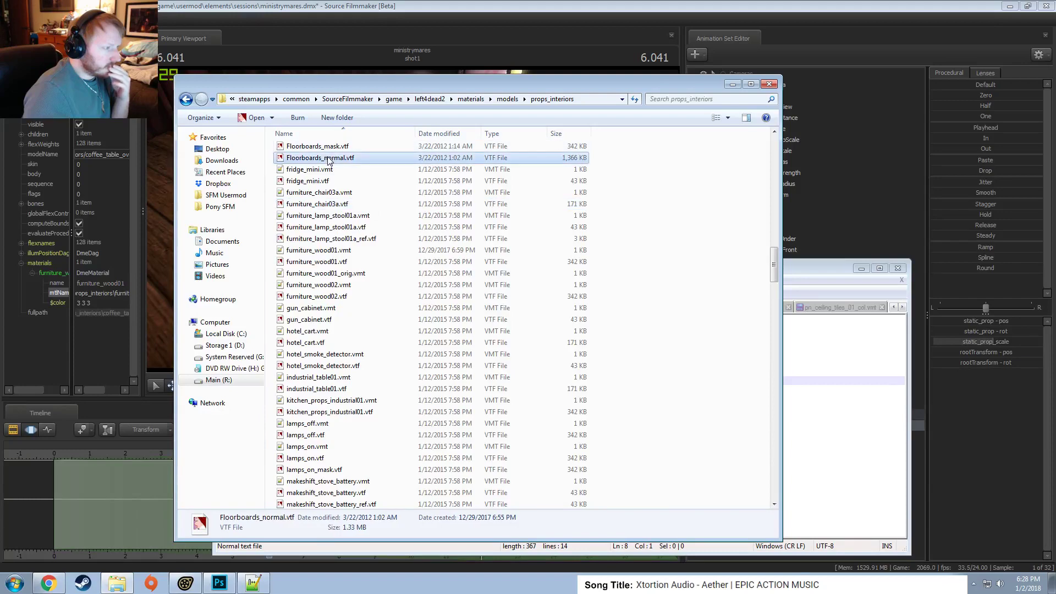
pyautogui.scroll(4, 330, 159)
pyautogui.click(330, 274)
pyautogui.doubleClick(330, 274)
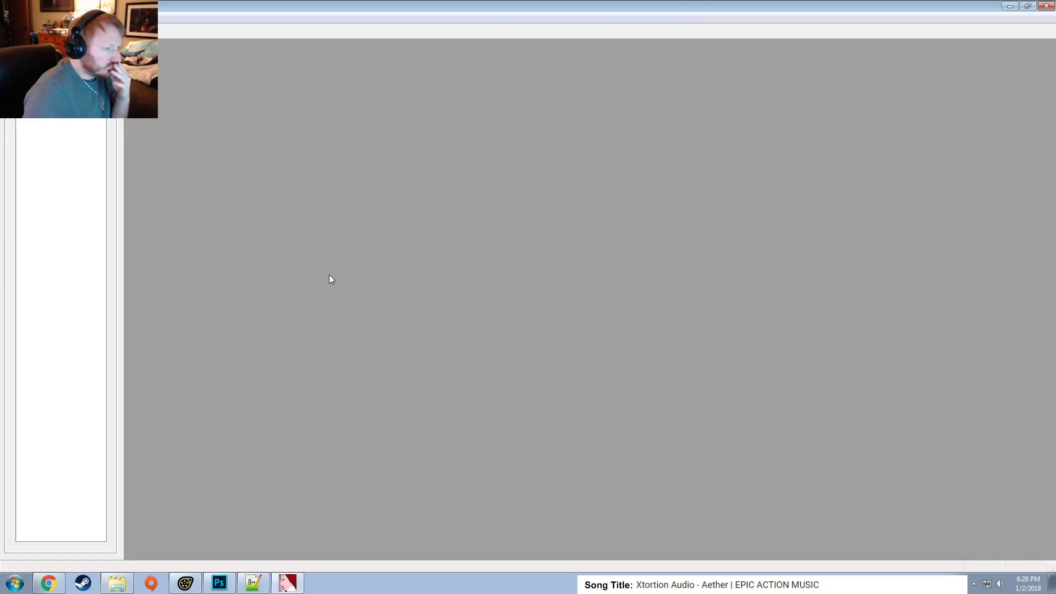
pyautogui.scroll(5, 472, 316)
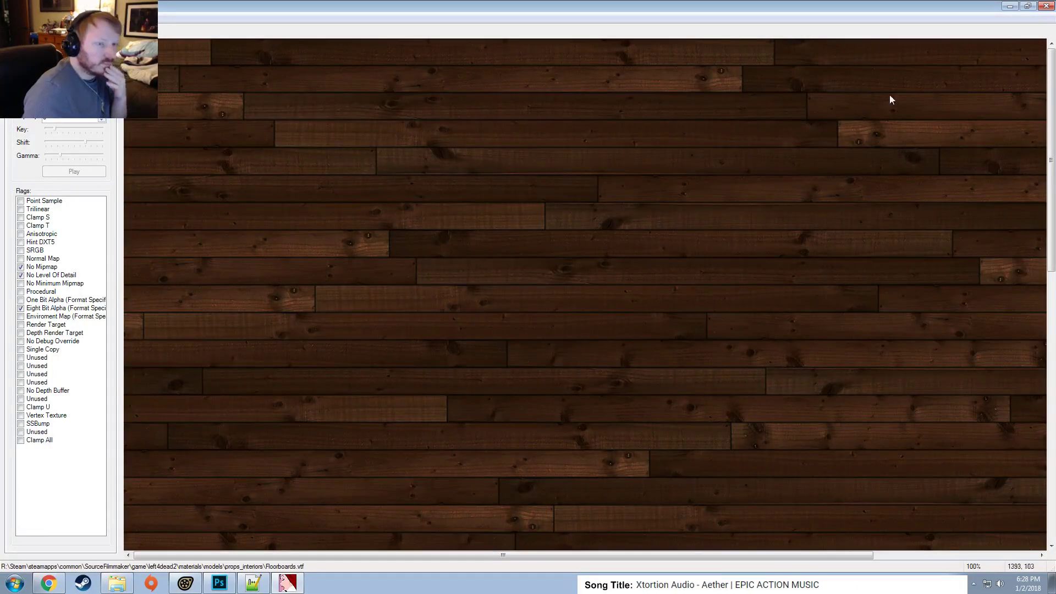
pyautogui.click(1045, 6)
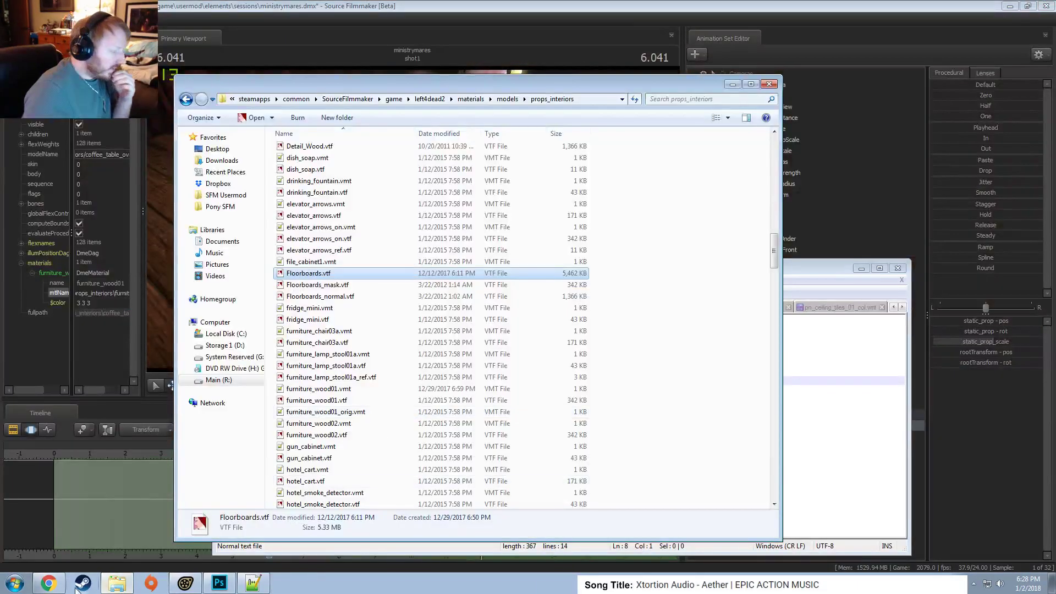
# Switch to Chrome and run a Google image search for "wood planks seamless" in a new tab.
pyautogui.click(49, 583)
pyautogui.click(248, 185)
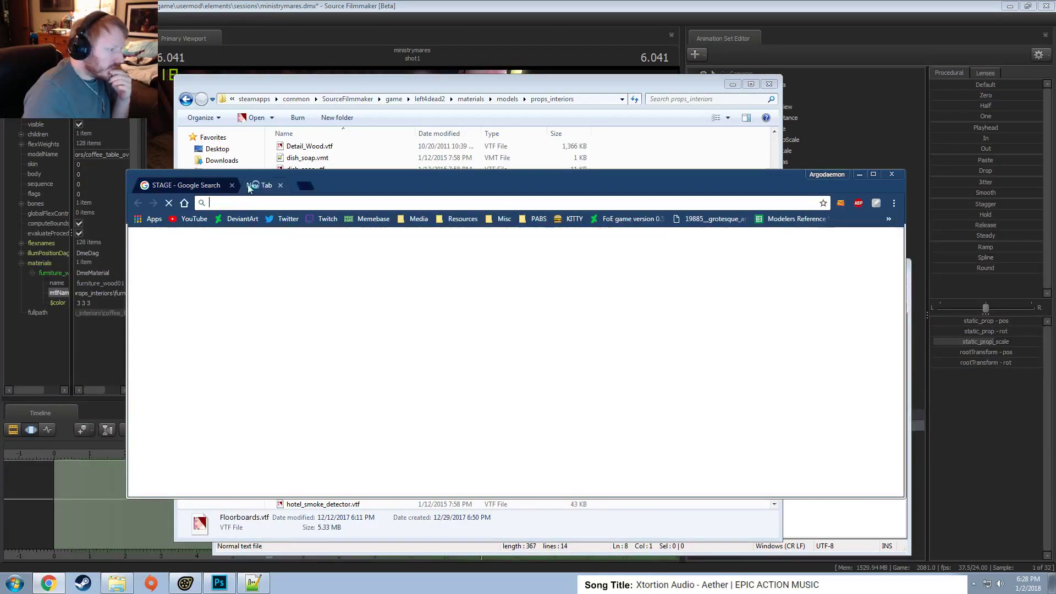
pyautogui.write('wood ')
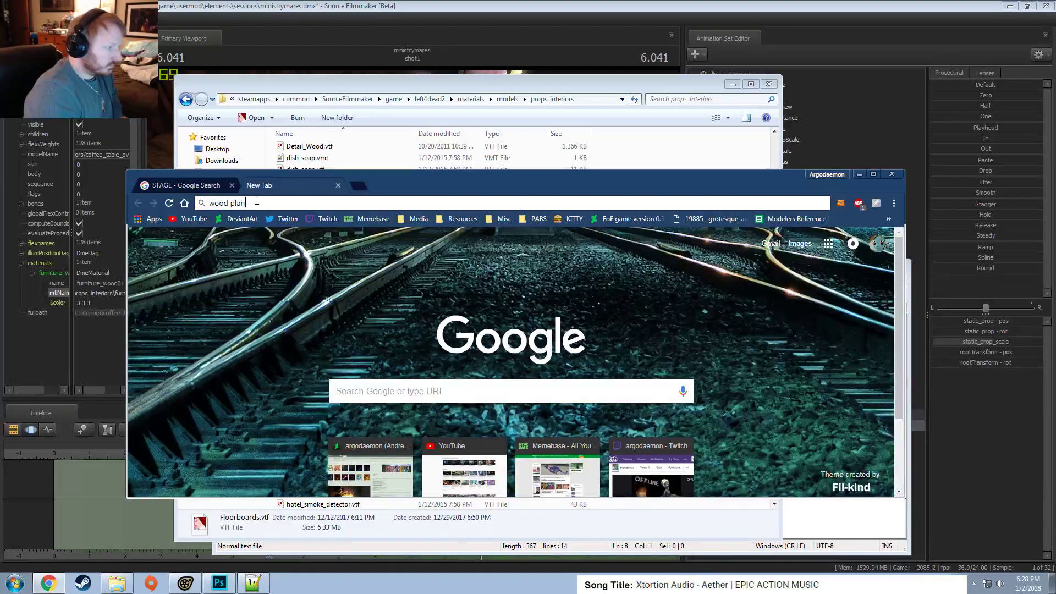
pyautogui.write('planks s')
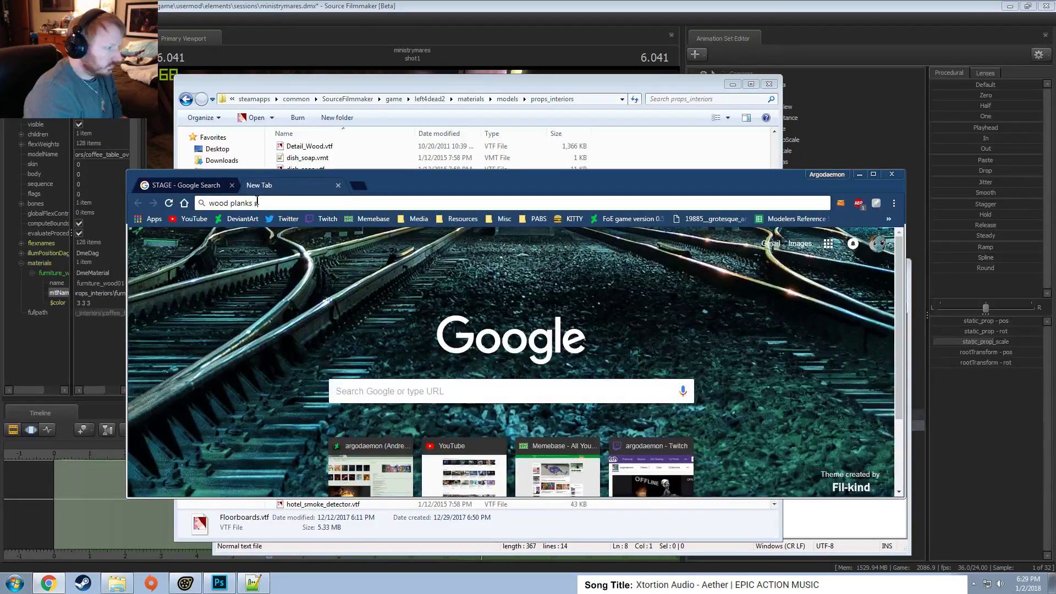
pyautogui.write('eamless')
pyautogui.press('Return')
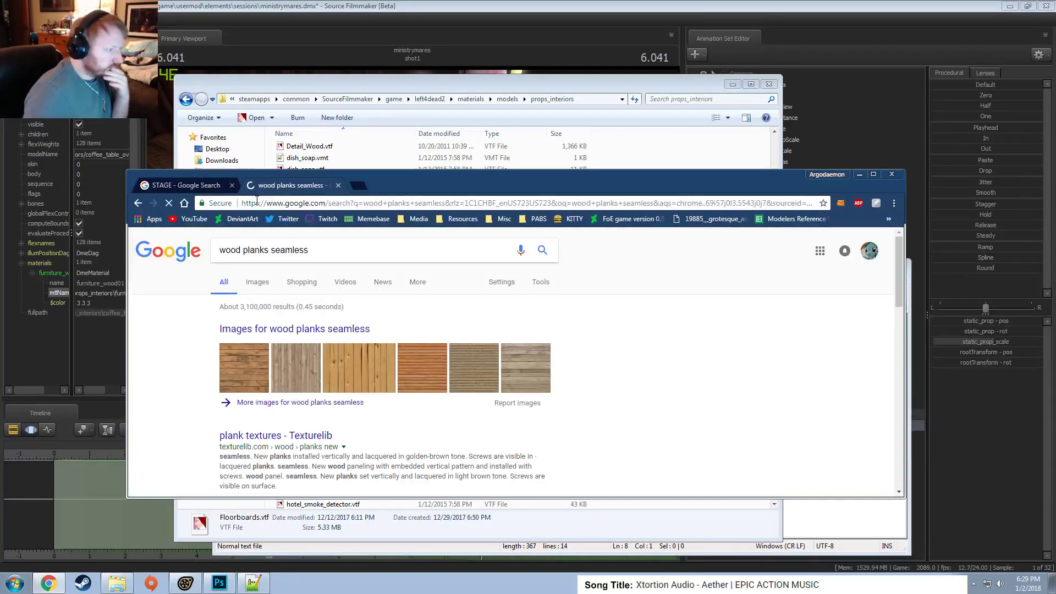
pyautogui.click(256, 282)
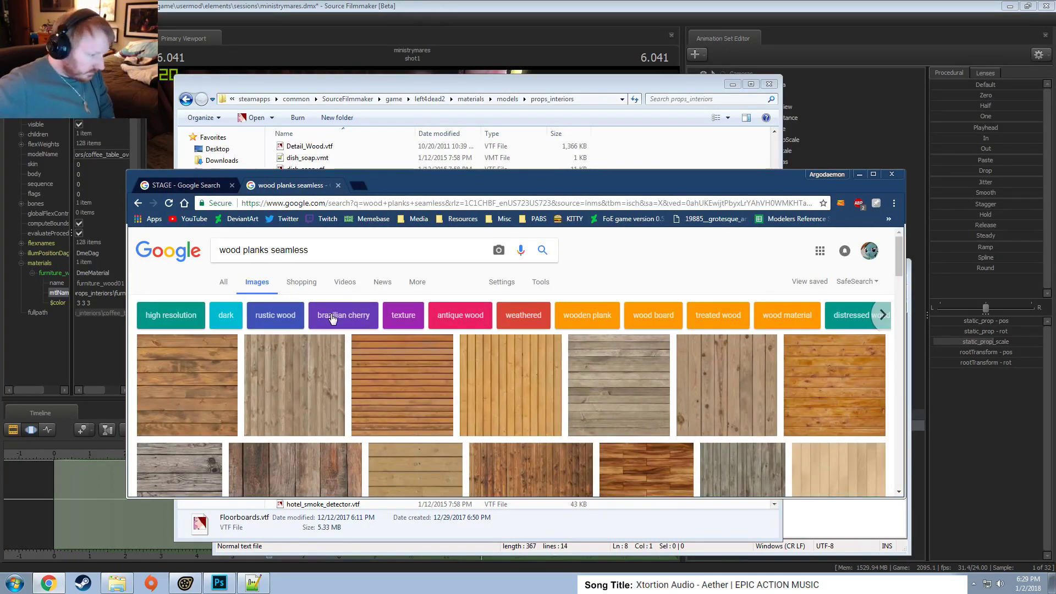
# Browse the plank texture results, preview the "Best Free Seamless Wood Plank" image, and close the preview.
pyautogui.scroll(-4, 351, 330)
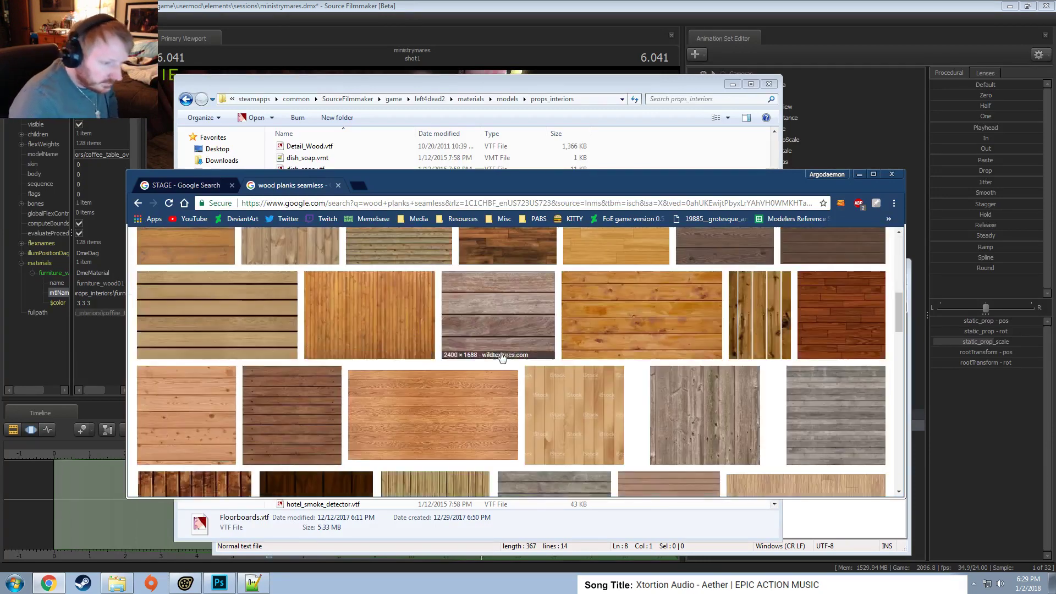
pyautogui.scroll(2, 552, 379)
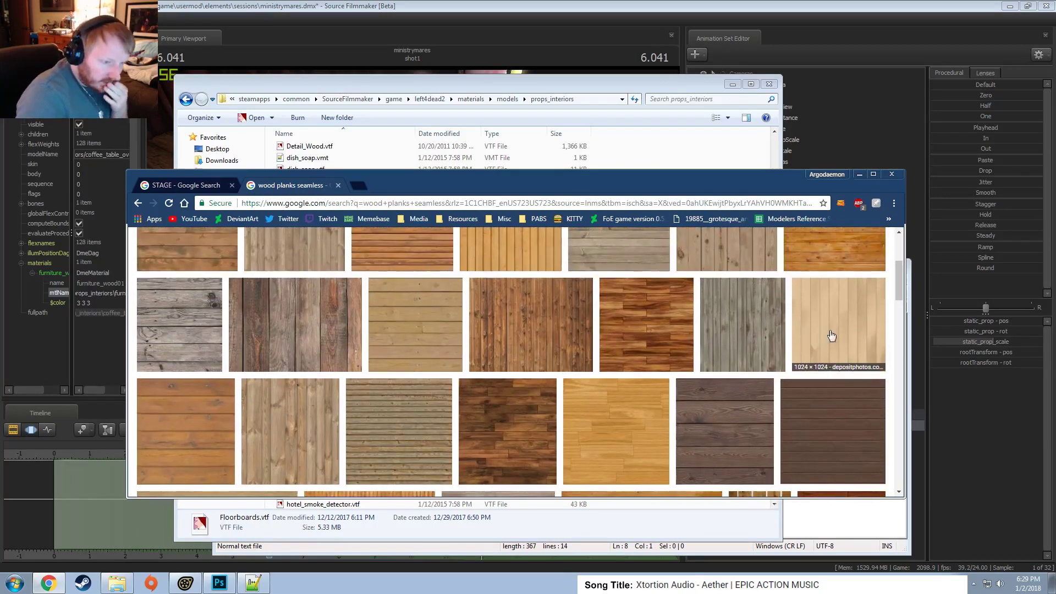
pyautogui.scroll(-5, 809, 336)
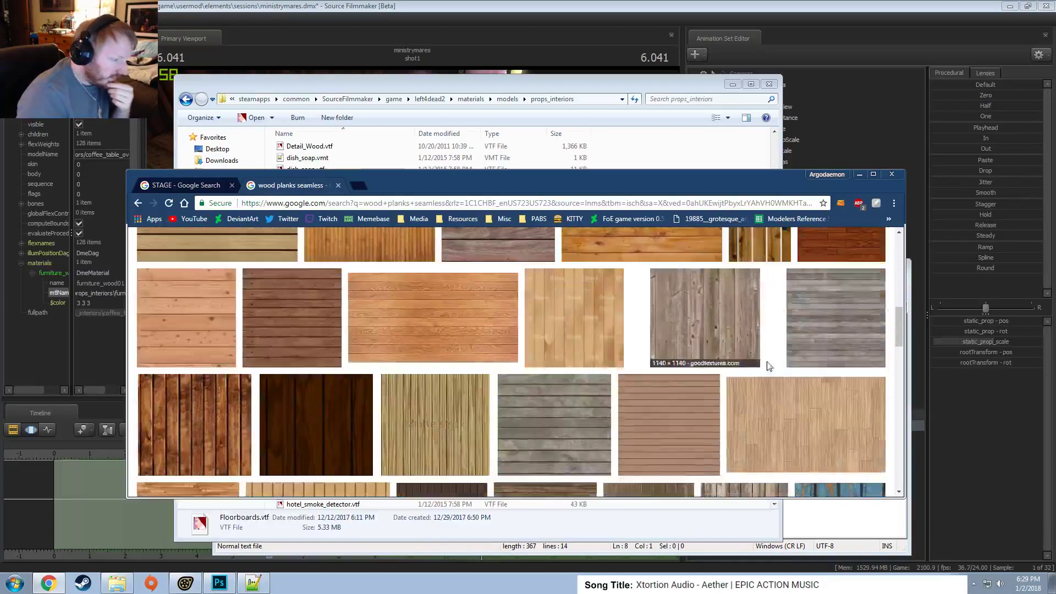
pyautogui.click(772, 407)
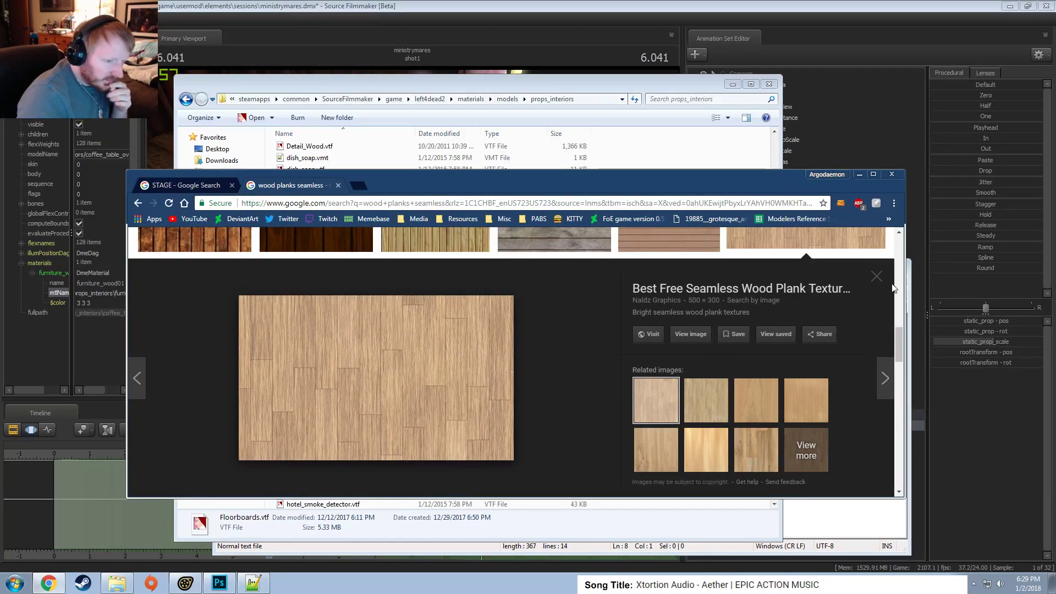
pyautogui.click(875, 276)
pyautogui.scroll(6, 405, 365)
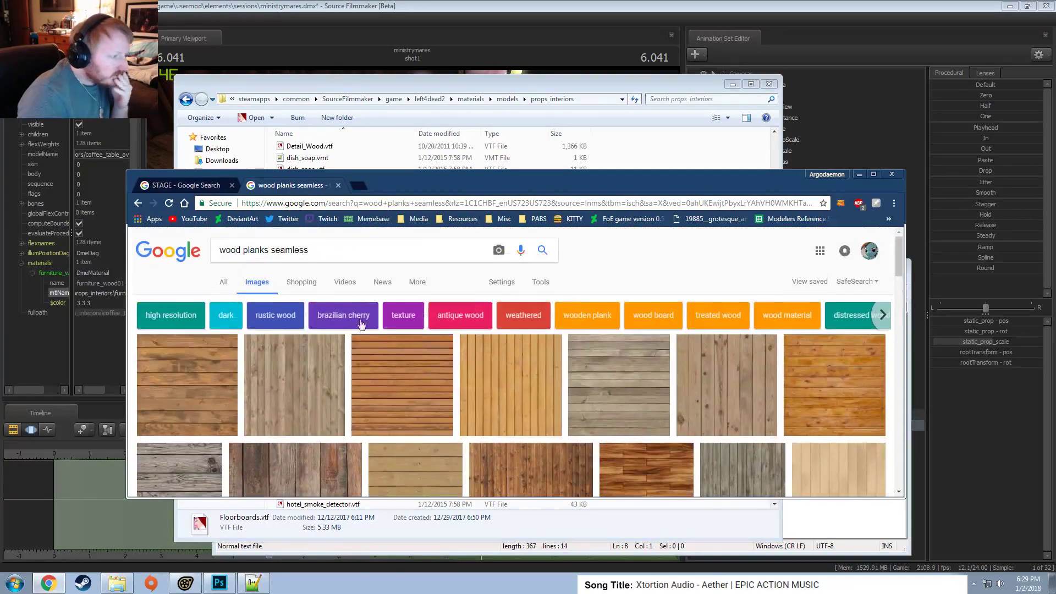
# Filter the image results to the Large size.
pyautogui.click(540, 282)
pyautogui.click(227, 301)
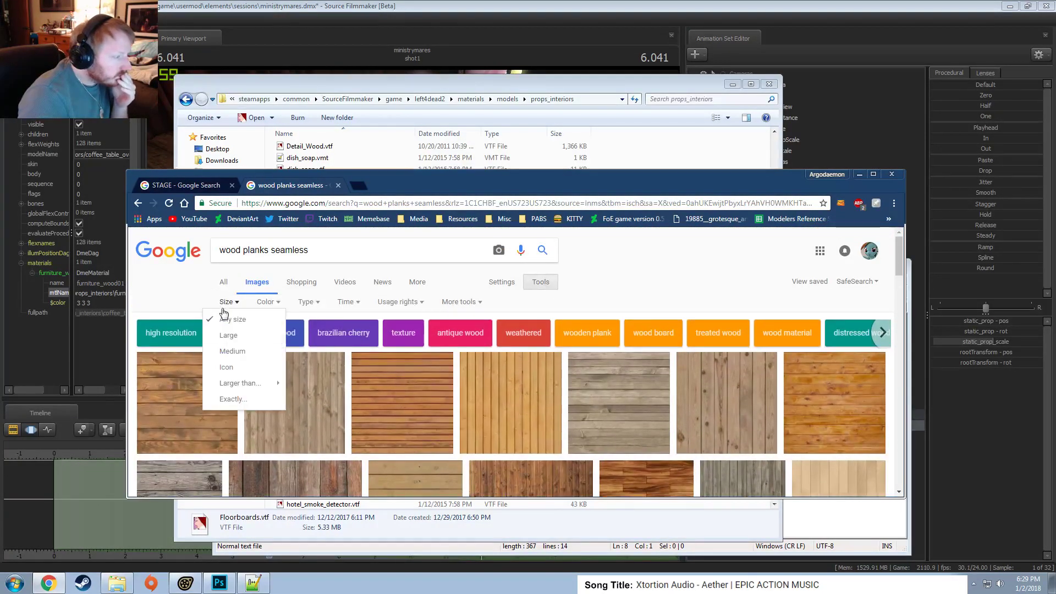
pyautogui.click(245, 337)
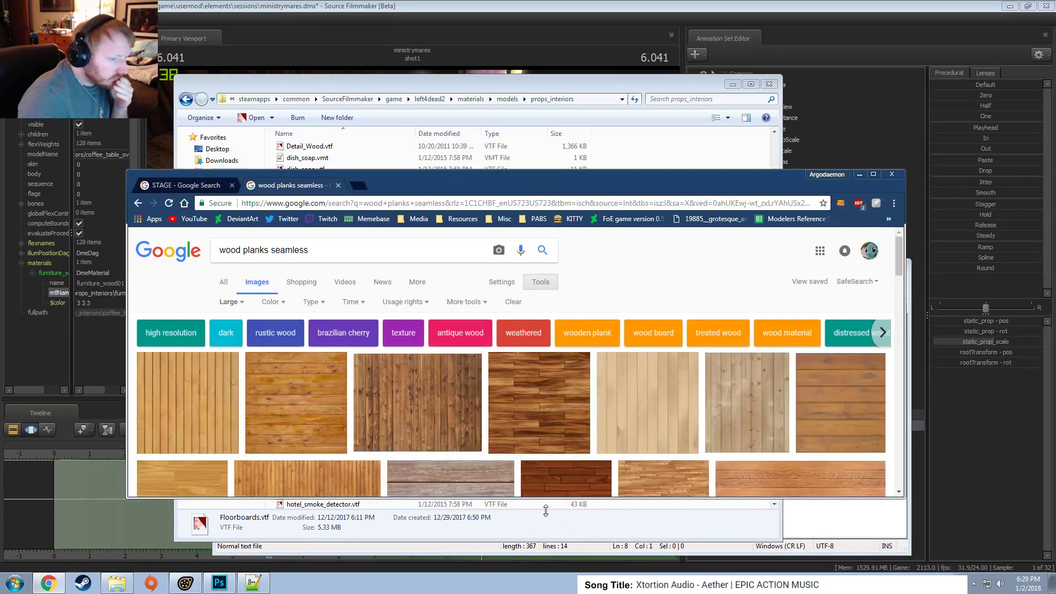
# Compare the full-size seamless-wood-planks-5.jpg texture with the STAGE reference images, and close the texture image.
pyautogui.scroll(-5, 622, 479)
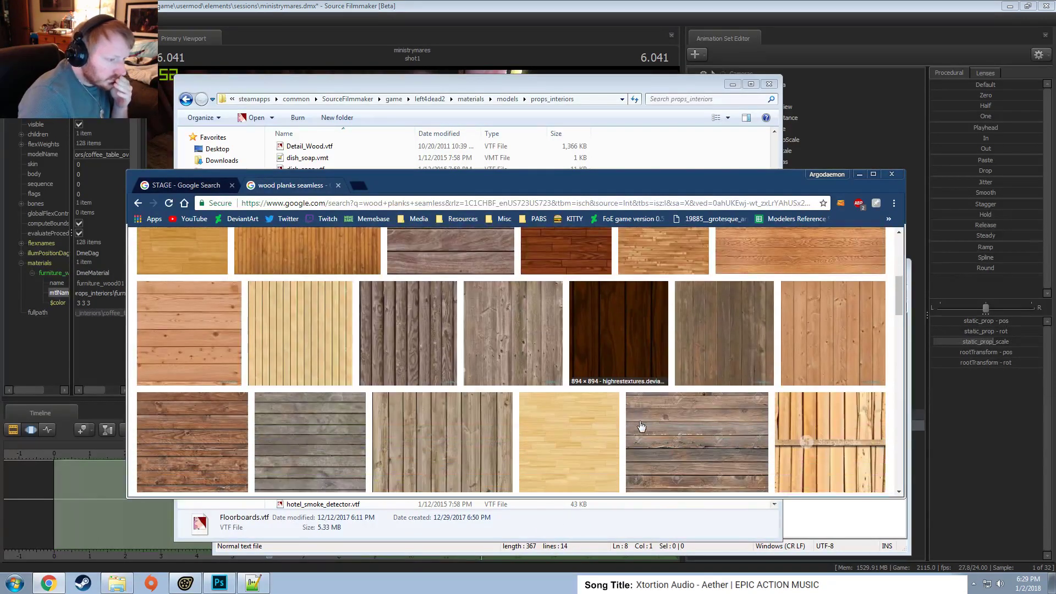
pyautogui.scroll(-2, 641, 425)
pyautogui.click(541, 388)
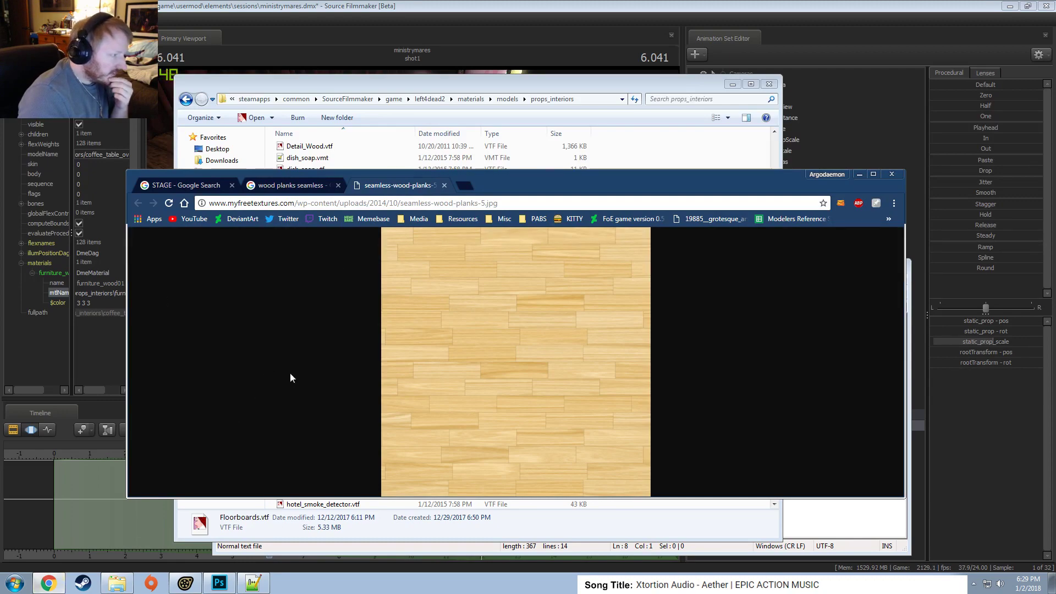
pyautogui.click(169, 188)
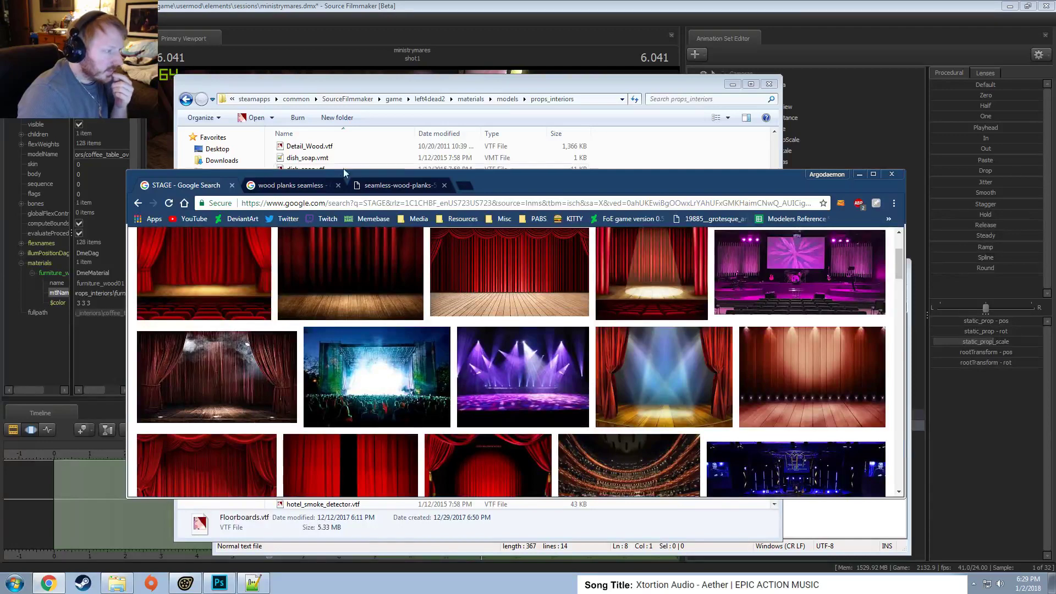
pyautogui.click(372, 186)
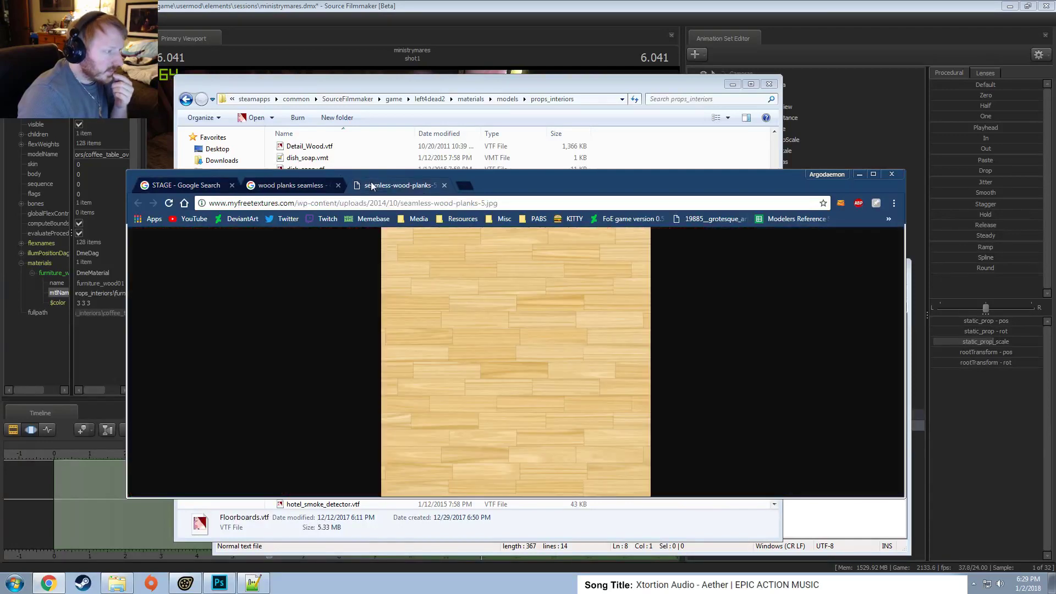
pyautogui.click(445, 185)
# Preview the light seamless wood floor texture from My Free Textures again, close the preview, and look through the other large results.
pyautogui.scroll(5, 602, 334)
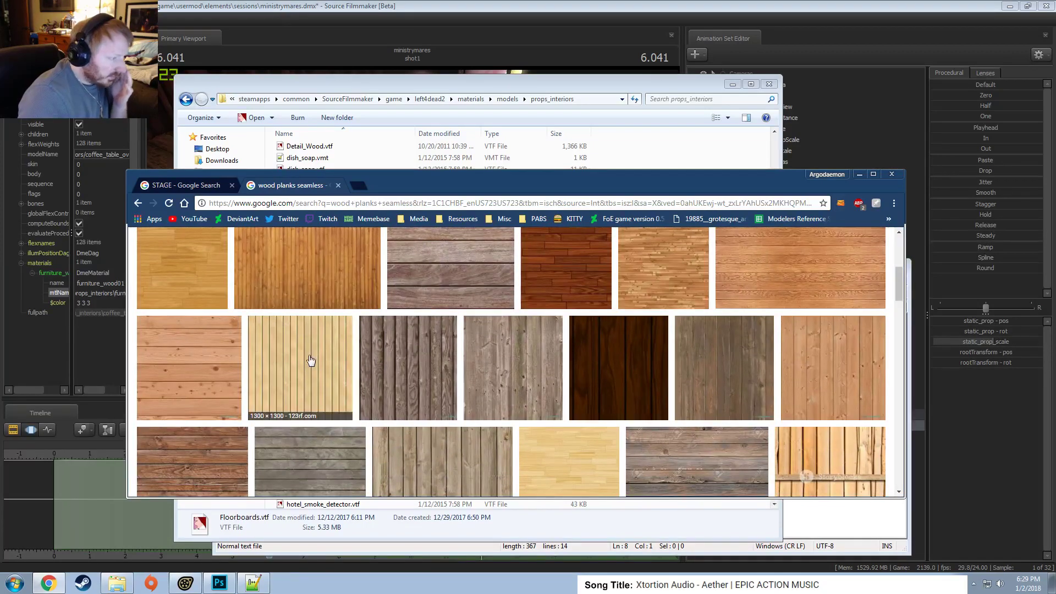
pyautogui.click(569, 462)
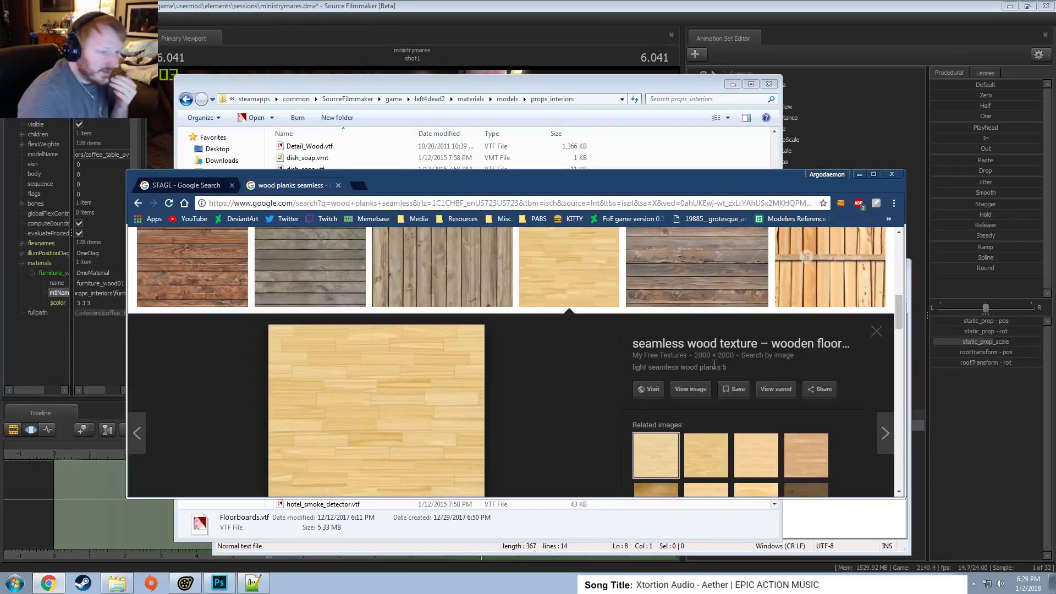
pyautogui.click(874, 332)
pyautogui.scroll(-5, 632, 462)
pyautogui.scroll(10, 631, 471)
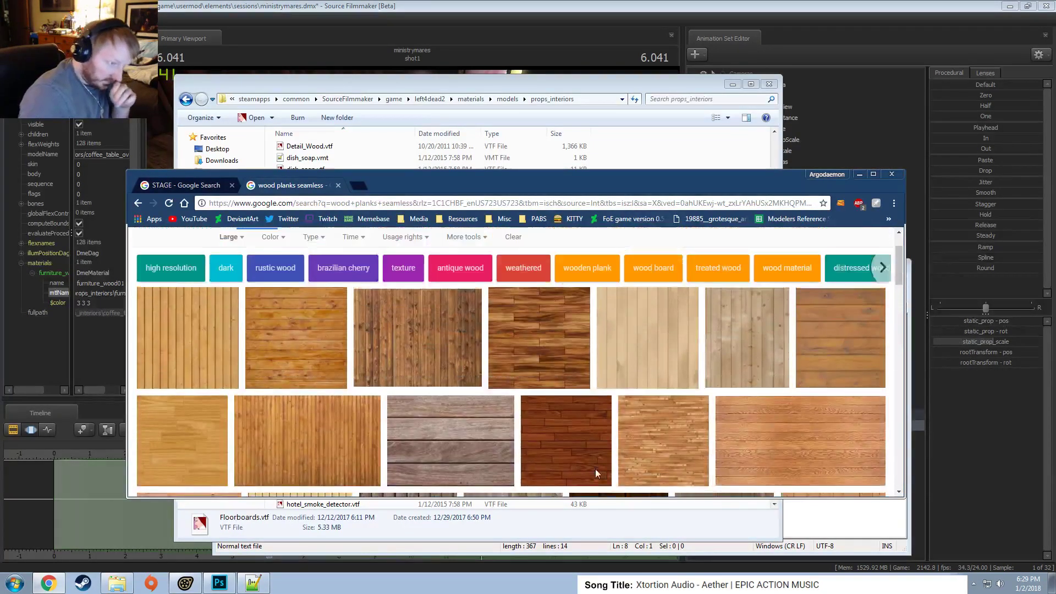
# Preview the light "Vector Seamless Wood Plank Texture" image from Depositphotos, close the preview, and look through further large plank results.
pyautogui.click(655, 409)
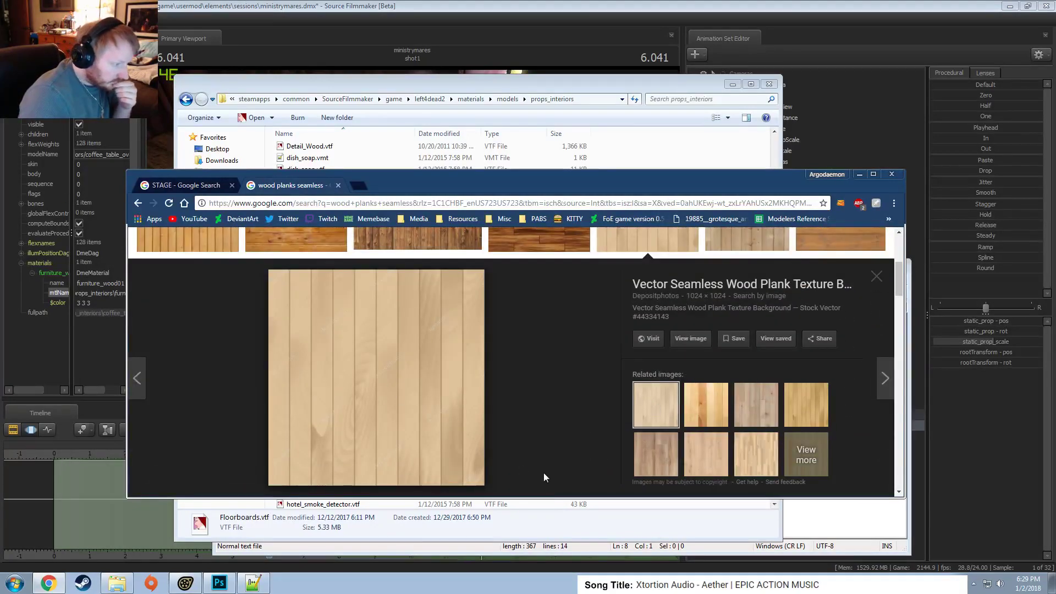
pyautogui.click(876, 276)
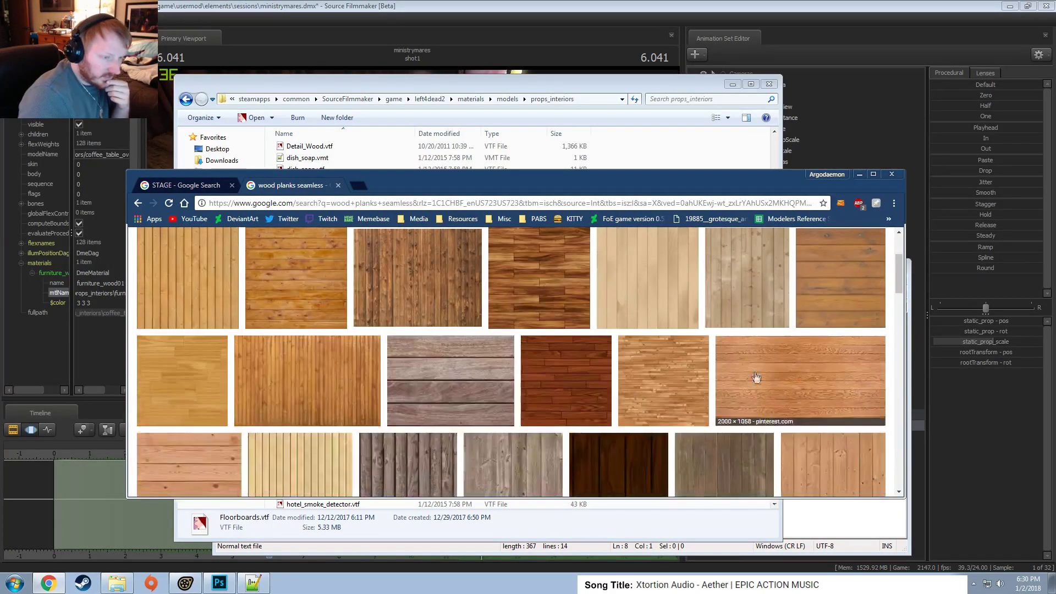
pyautogui.scroll(-6, 712, 374)
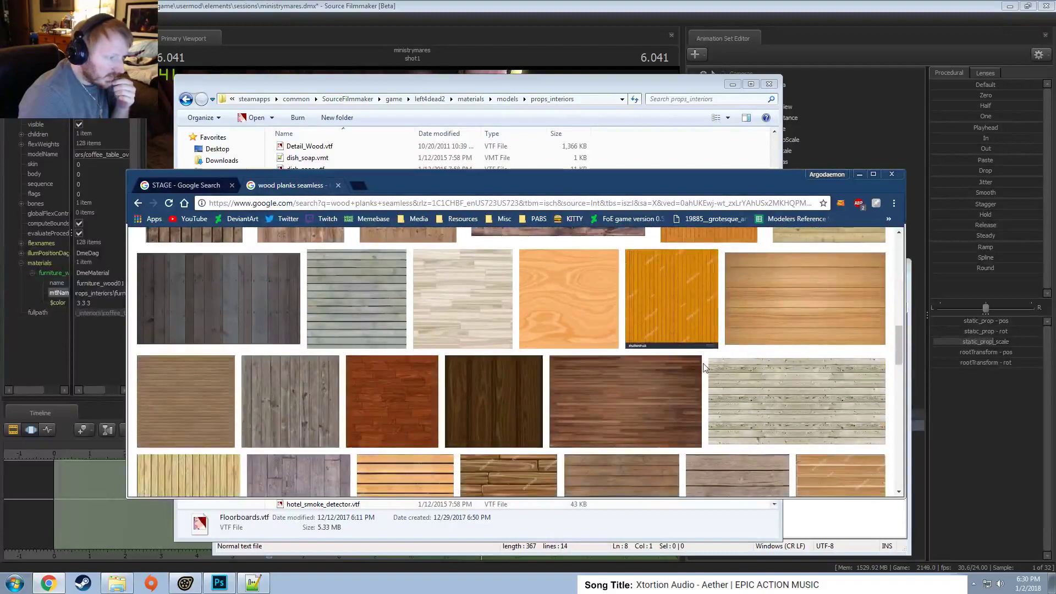
pyautogui.scroll(-3, 649, 380)
pyautogui.scroll(-5, 424, 392)
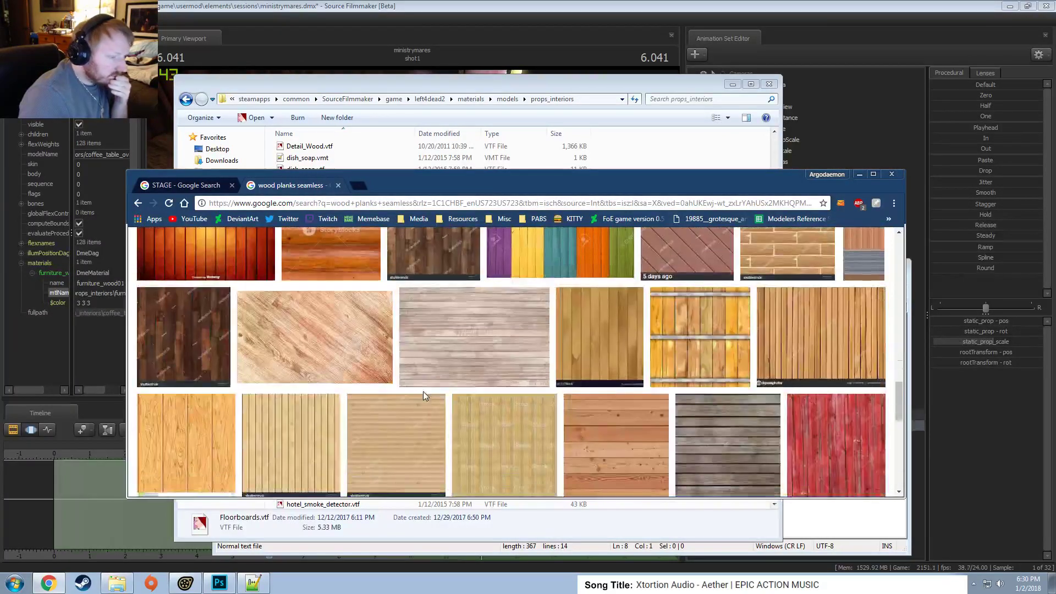
pyautogui.scroll(-10, 424, 390)
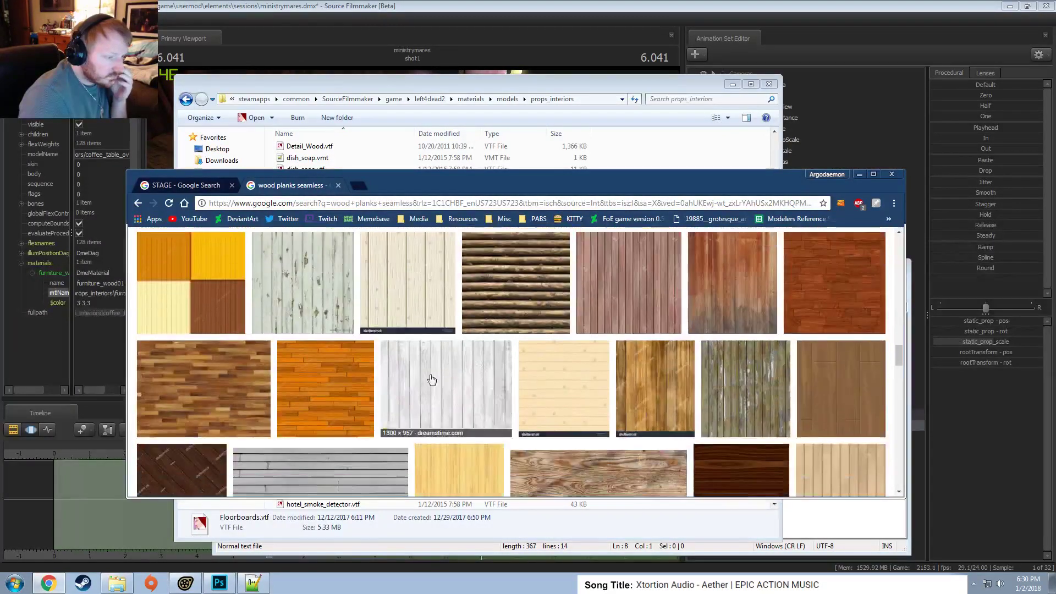
# Preview the "Seamless Background Wooden Planks" image from Shutterstock, close the preview, and examine the remaining results for a light plank texture.
pyautogui.click(573, 350)
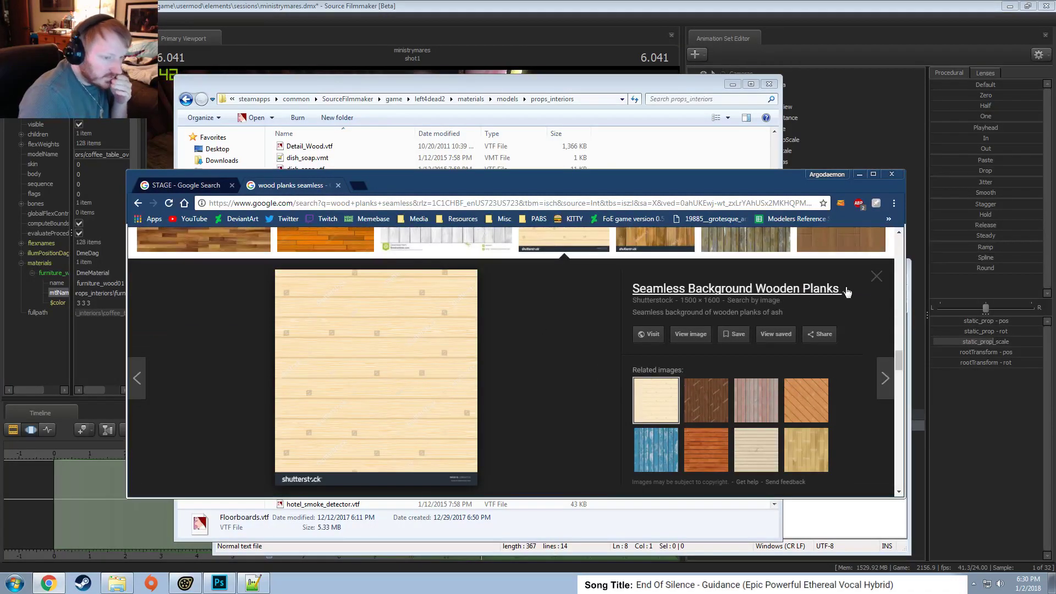
pyautogui.click(876, 276)
pyautogui.scroll(-5, 423, 433)
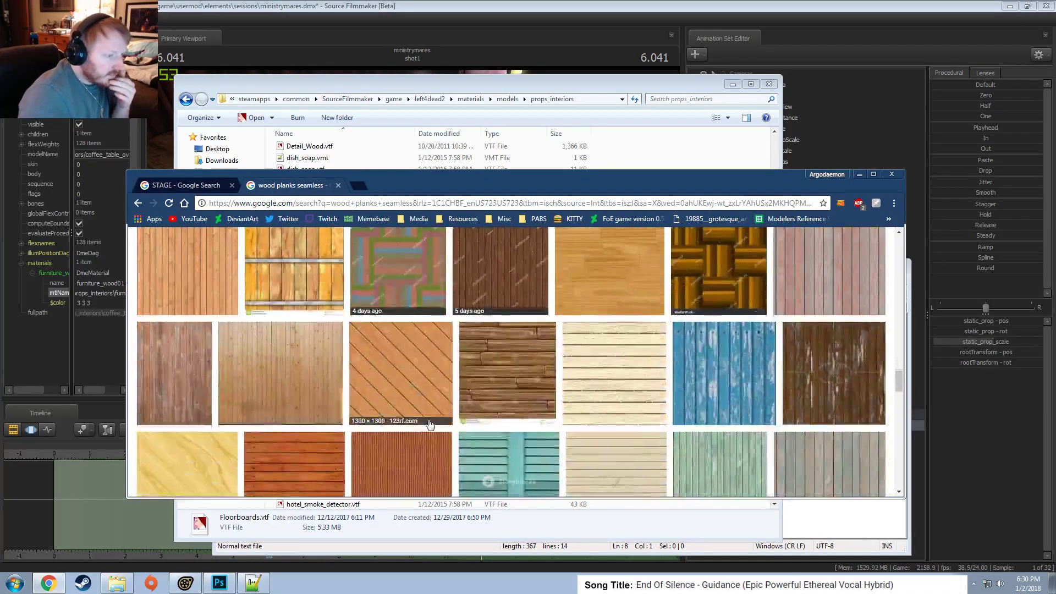
pyautogui.scroll(-4, 431, 418)
pyautogui.scroll(-5, 440, 391)
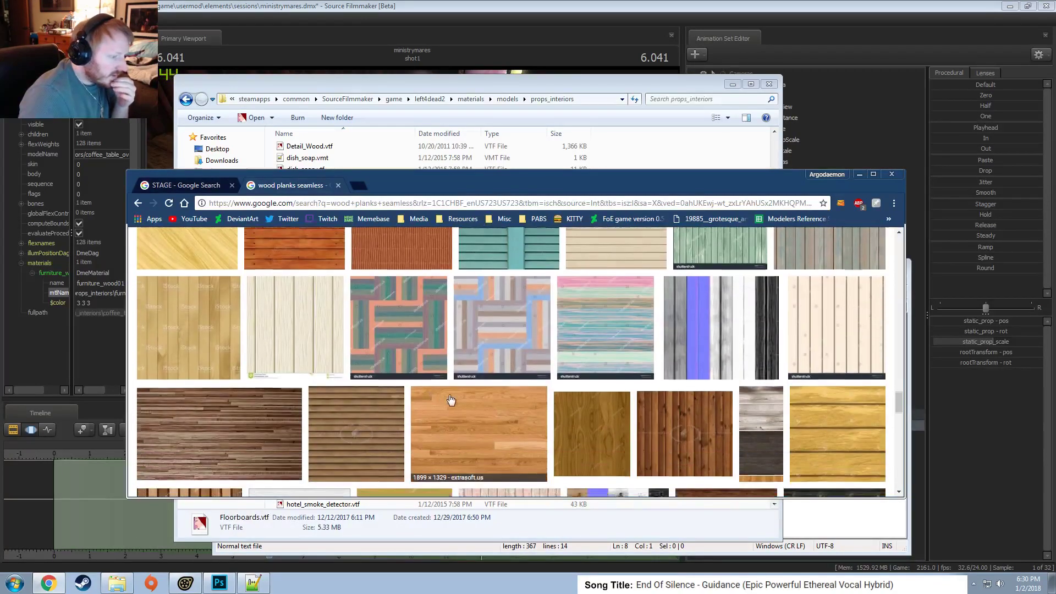
pyautogui.scroll(-3, 456, 400)
pyautogui.scroll(-8, 455, 399)
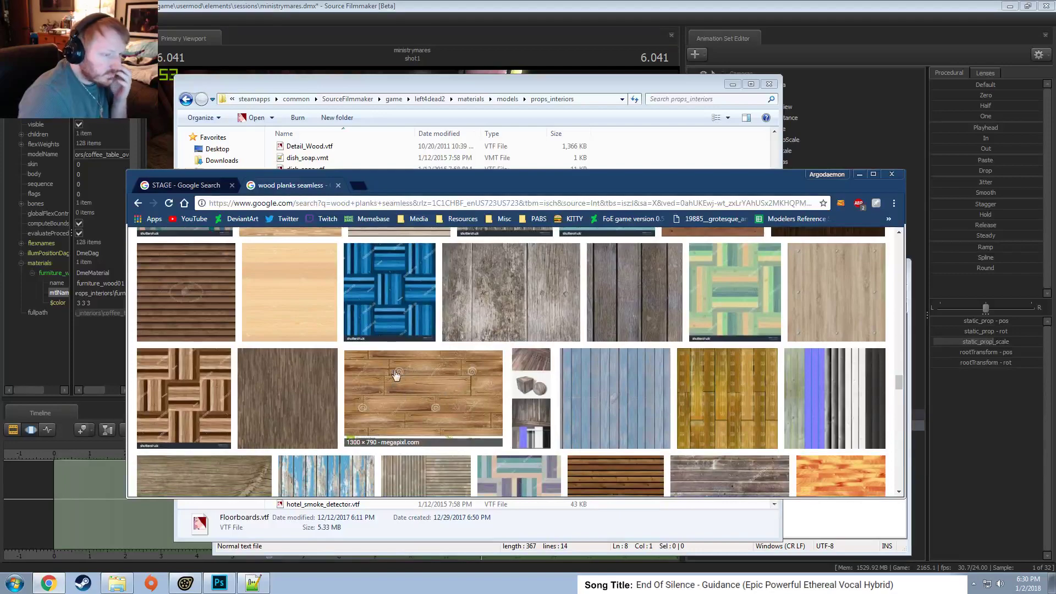
pyautogui.scroll(-6, 435, 400)
pyautogui.scroll(-6, 511, 408)
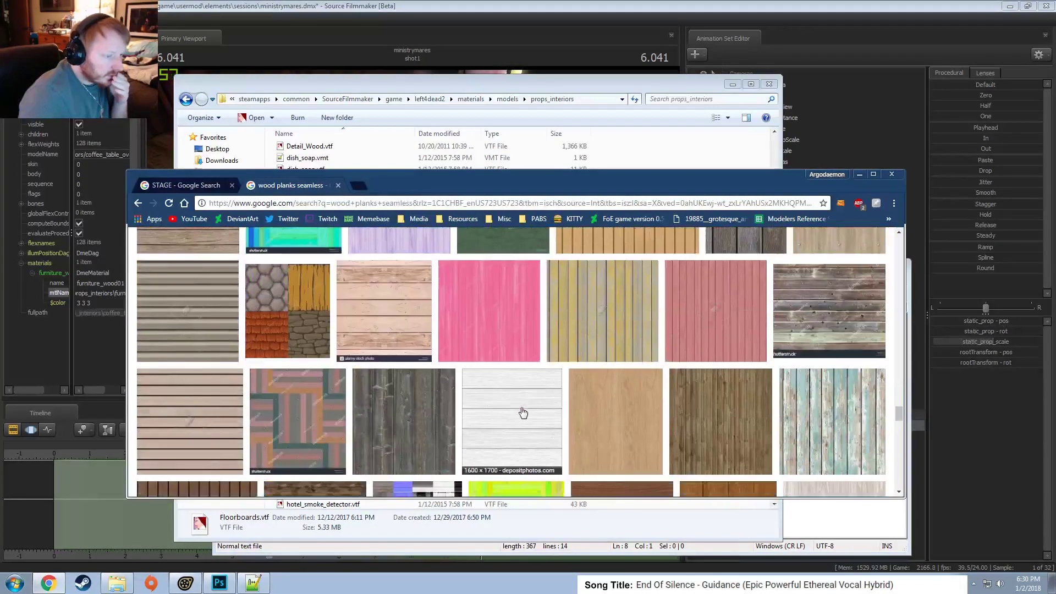
pyautogui.scroll(-5, 523, 411)
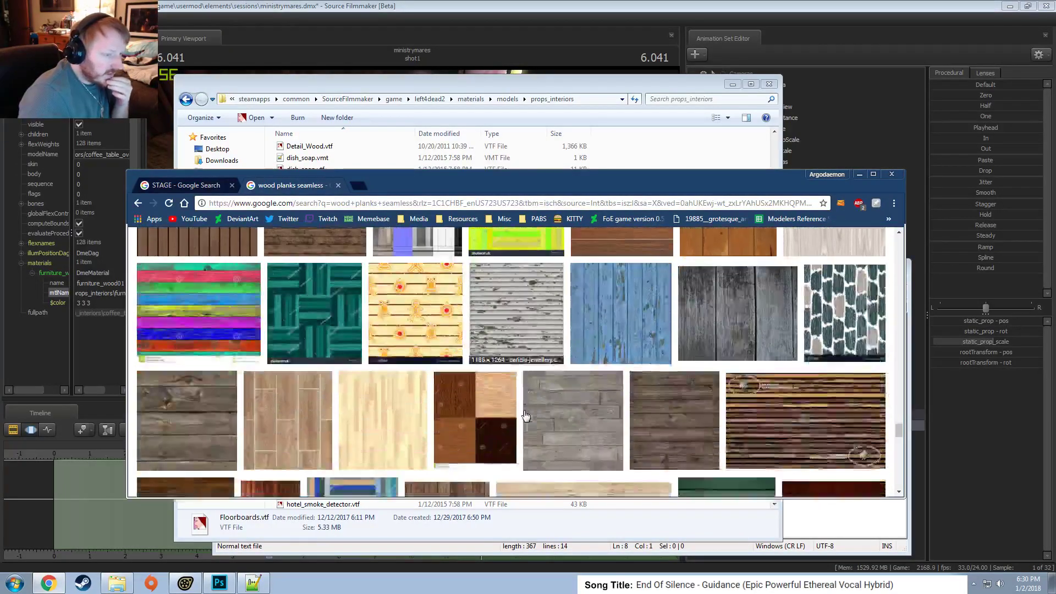
# Open the "Modern Concept White Wood Floor" result, amazing-white-wood-floor-texture-11.jpg, at full size and copy the image.
pyautogui.click(594, 368)
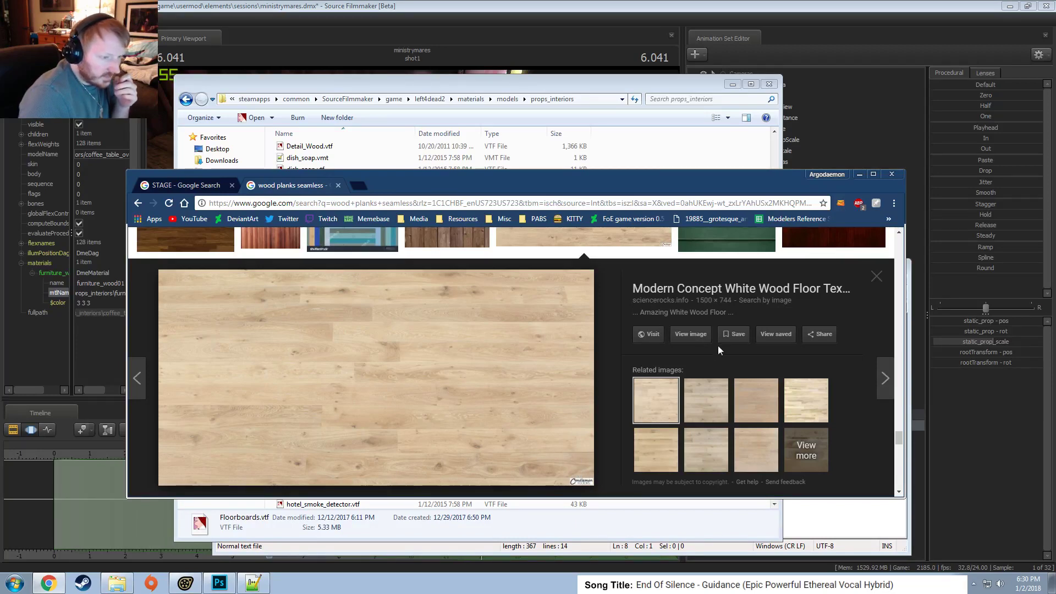
pyautogui.click(691, 335)
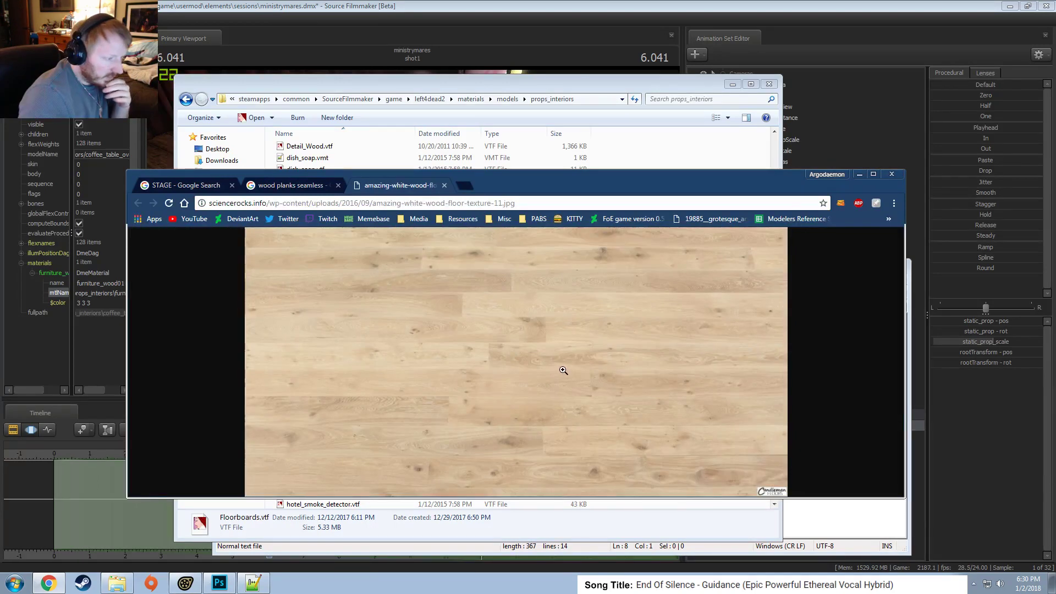
pyautogui.rightClick(464, 325)
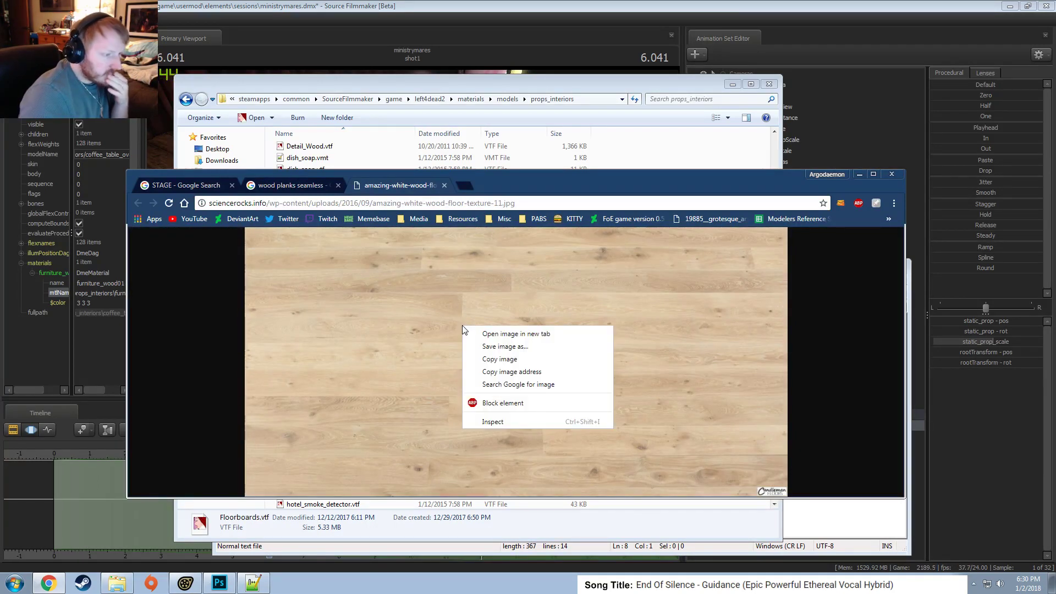
pyautogui.click(509, 360)
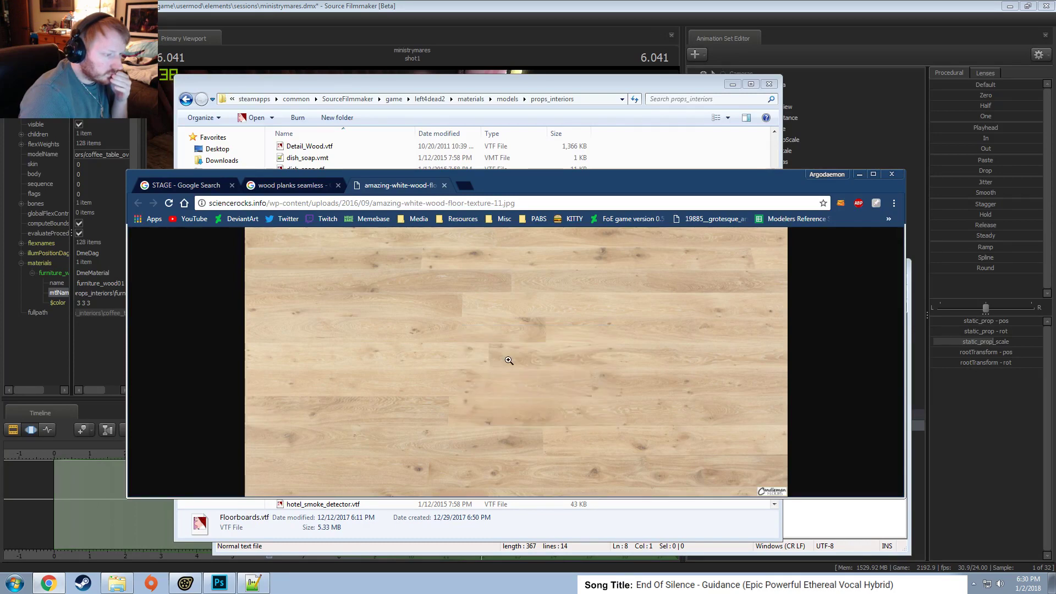
pyautogui.click(475, 333)
pyautogui.rightClick(510, 357)
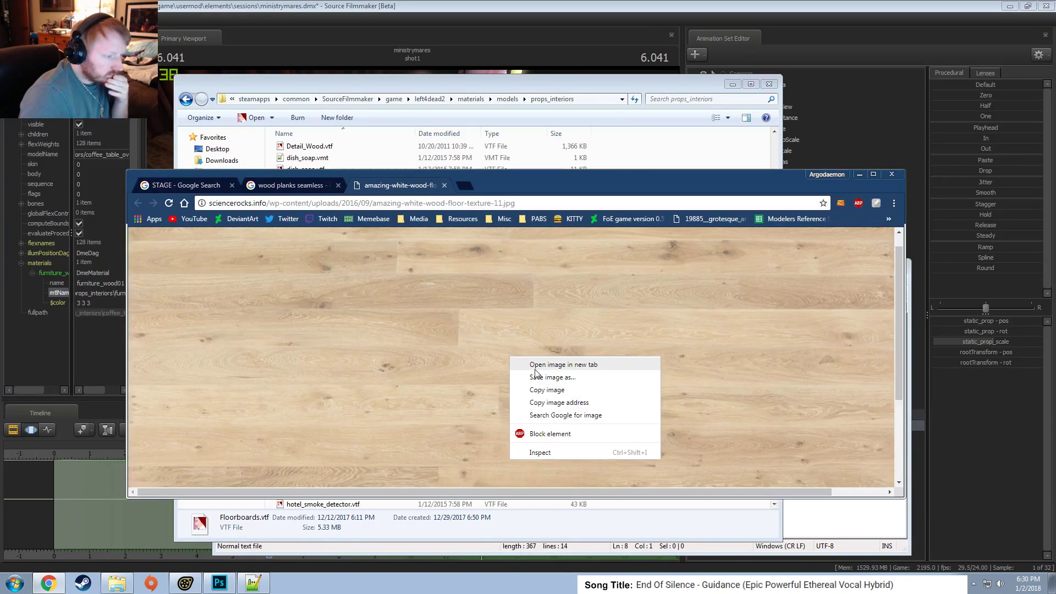
pyautogui.click(547, 390)
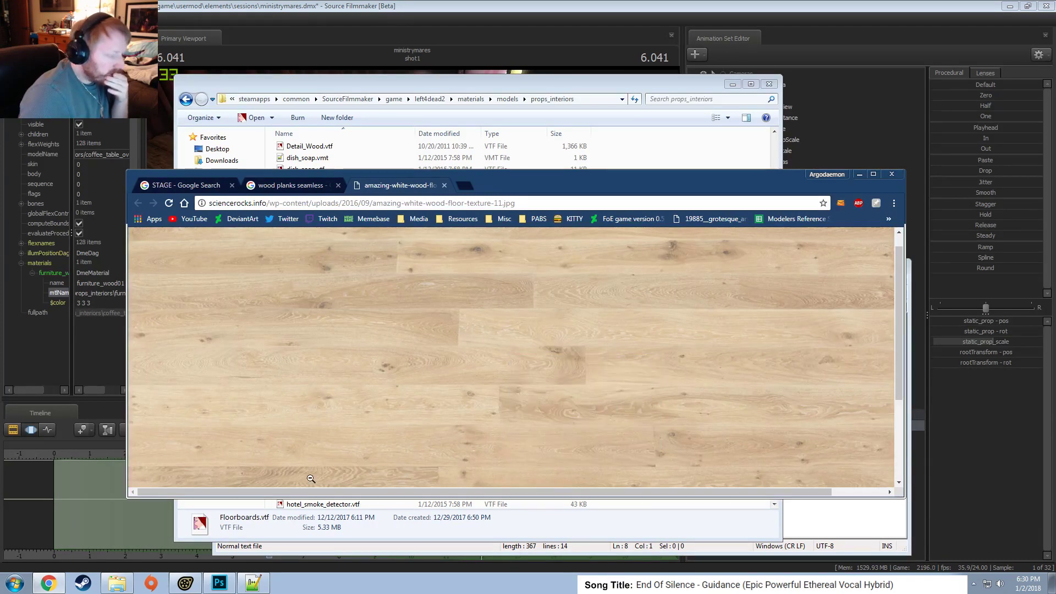
# Switch to the props_interiors materials folder in Windows Explorer.
pyautogui.click(385, 76)
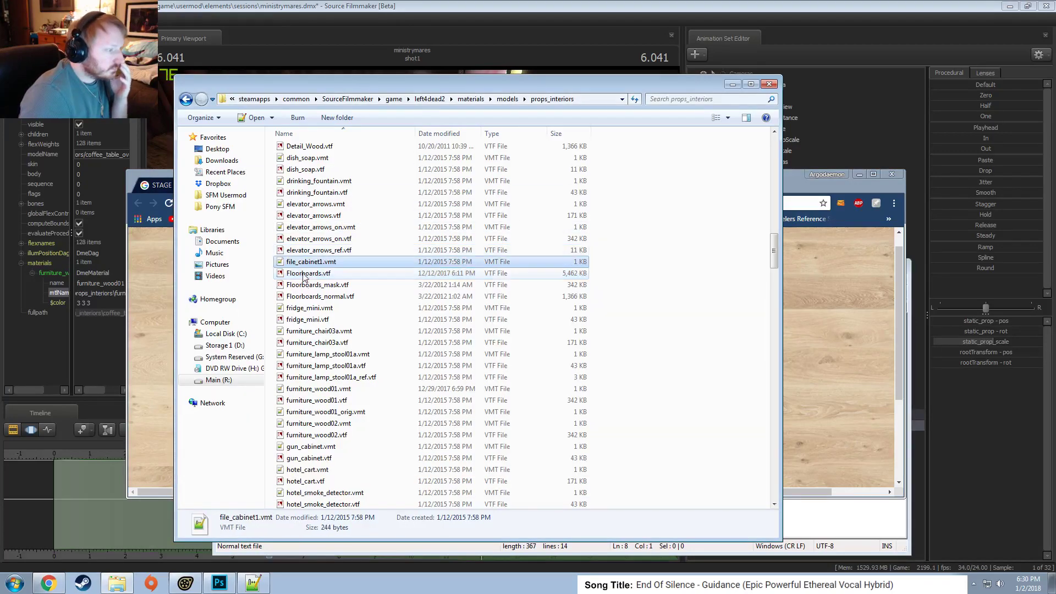
# Open Floorboards.vtf from the props_interiors folder and start exporting it as a TGA file.
pyautogui.doubleClick(312, 271)
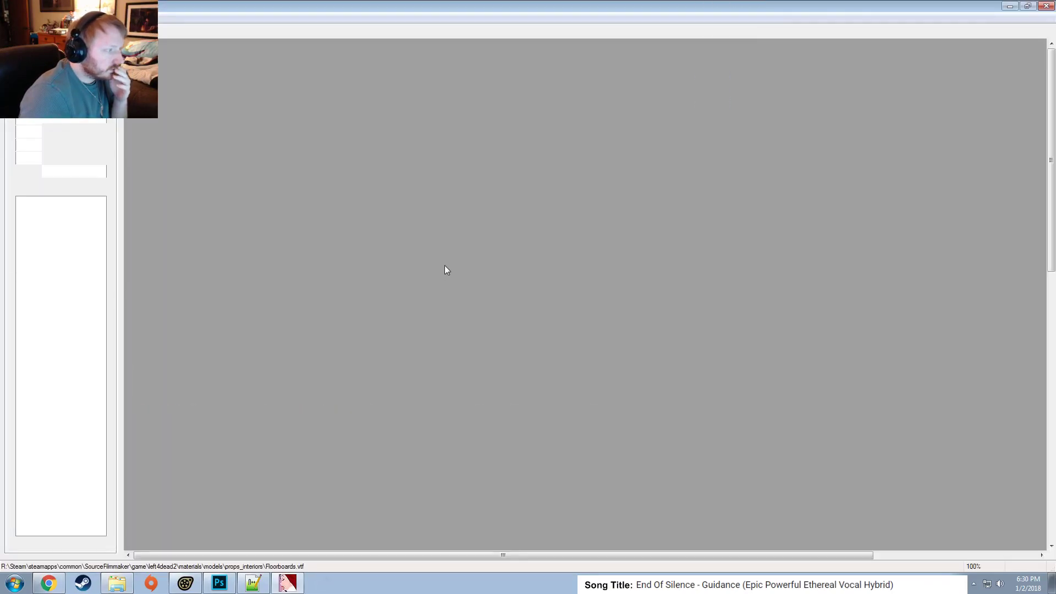
pyautogui.click(118, 584)
pyautogui.click(85, 183)
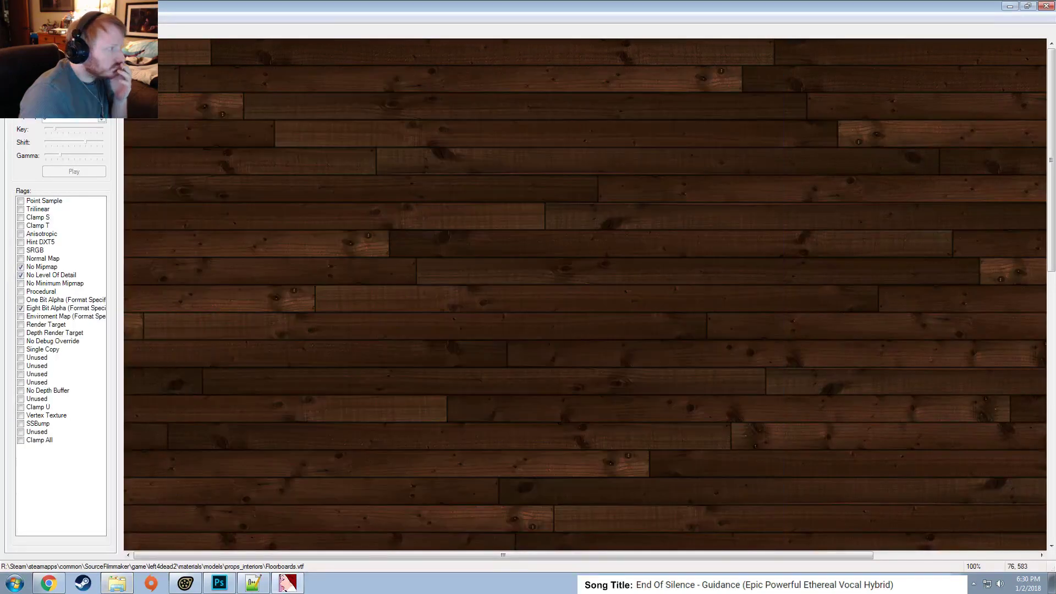
pyautogui.click(9, 18)
pyautogui.click(33, 99)
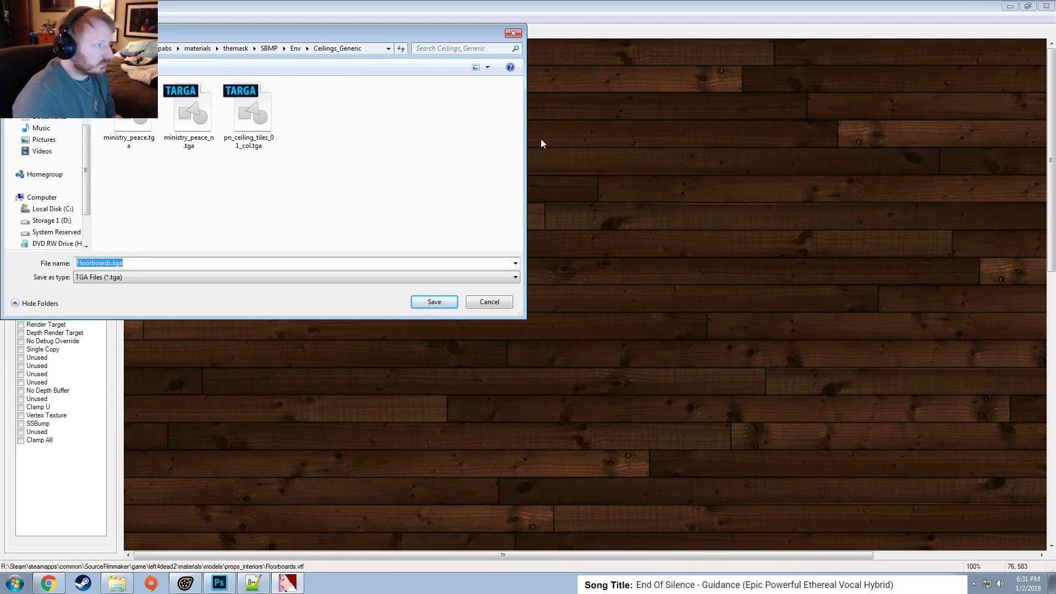
# Set the export destination to the left4dead2 materials\models\props_interiors folder, reusing the path of the open folder window.
pyautogui.hotkey('alt', 'Tab')
pyautogui.click(588, 99)
pyautogui.hotkey('ctrl', 'c')
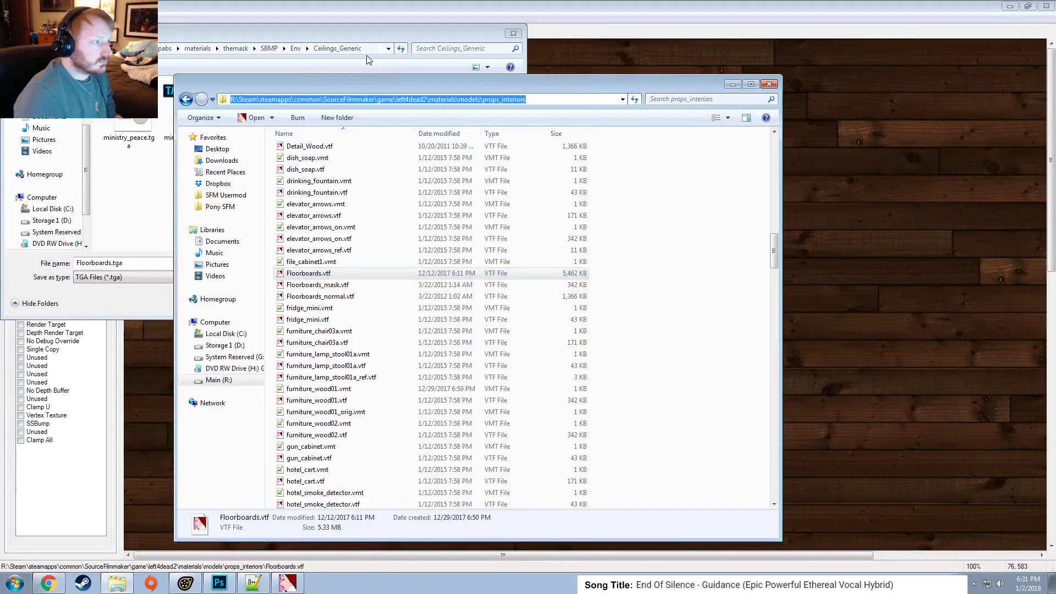
pyautogui.click(371, 49)
pyautogui.hotkey('ctrl', 'v')
pyautogui.press('Return')
pyautogui.hotkey('alt', 'Tab')
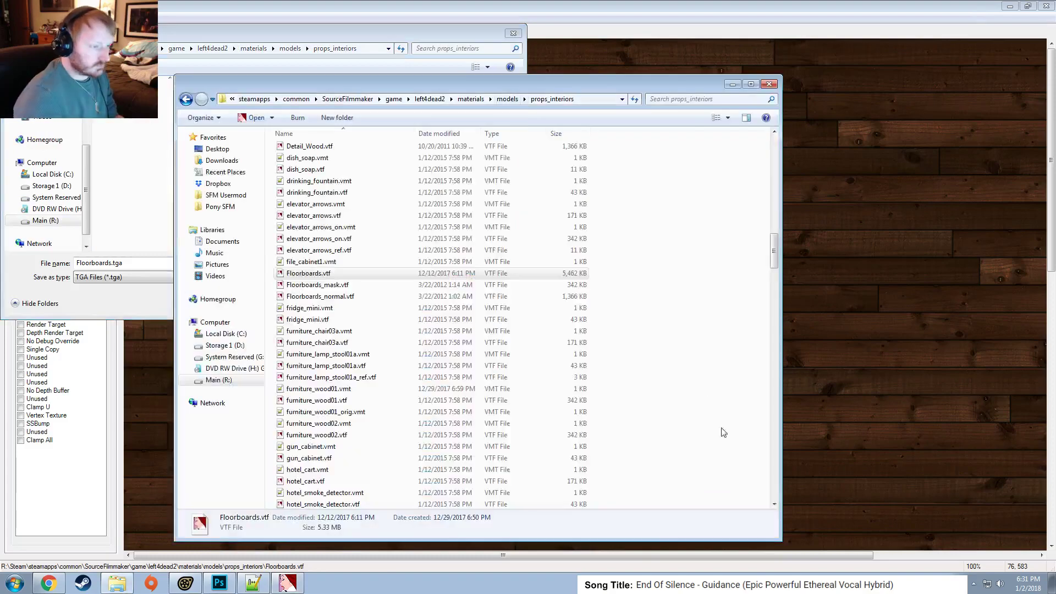
# Copy the light wood floor texture image from the browser.
pyautogui.hotkey('alt', 'Tab')
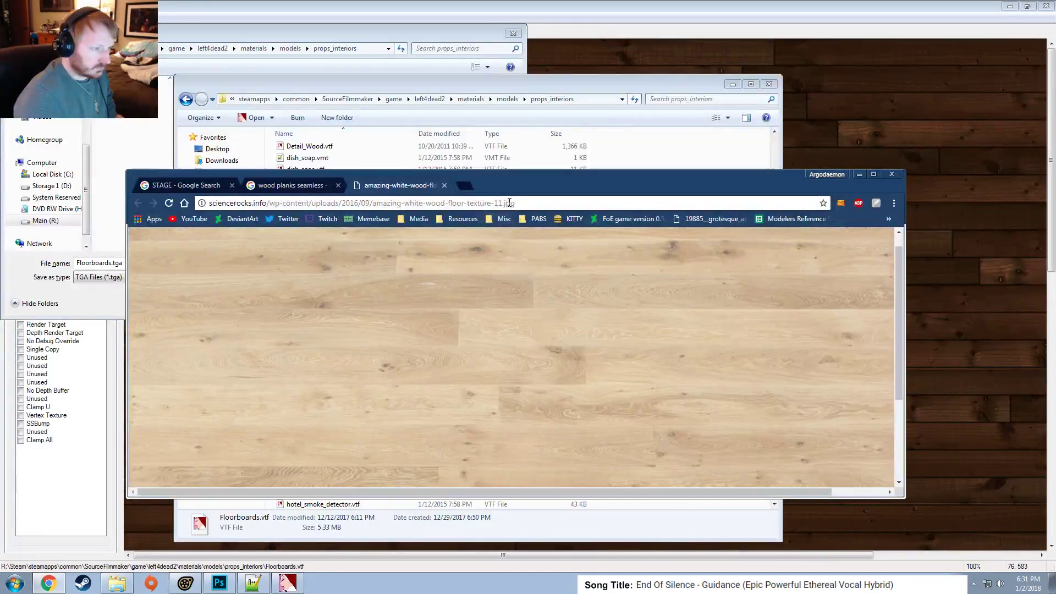
pyautogui.rightClick(522, 272)
pyautogui.click(556, 307)
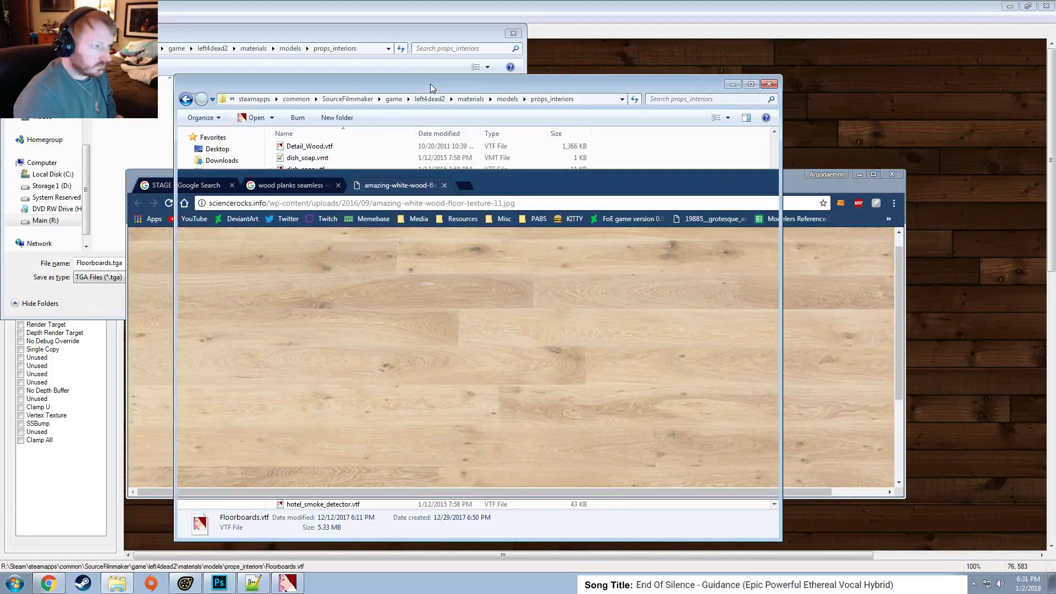
# Save the export as Floorboards.tga in the props_interiors folder and open that file in Photoshop.
pyautogui.click(430, 83)
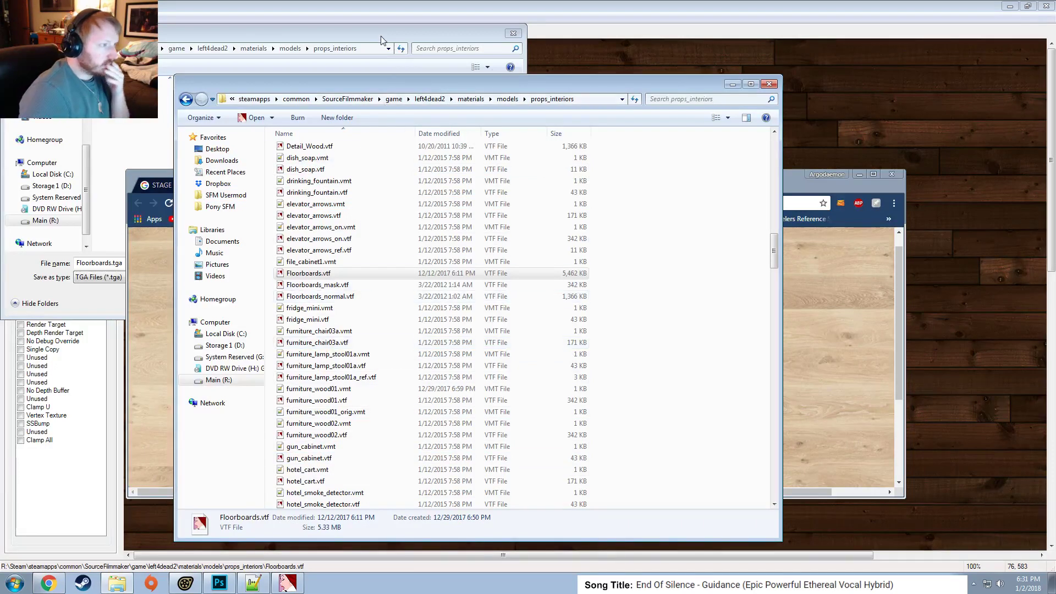
pyautogui.click(426, 32)
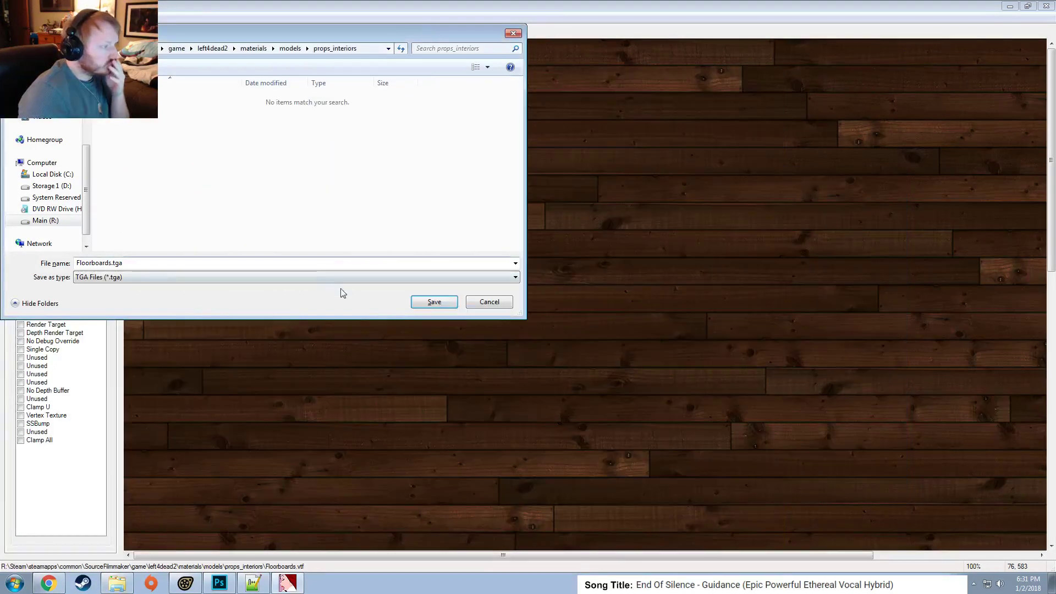
pyautogui.click(434, 303)
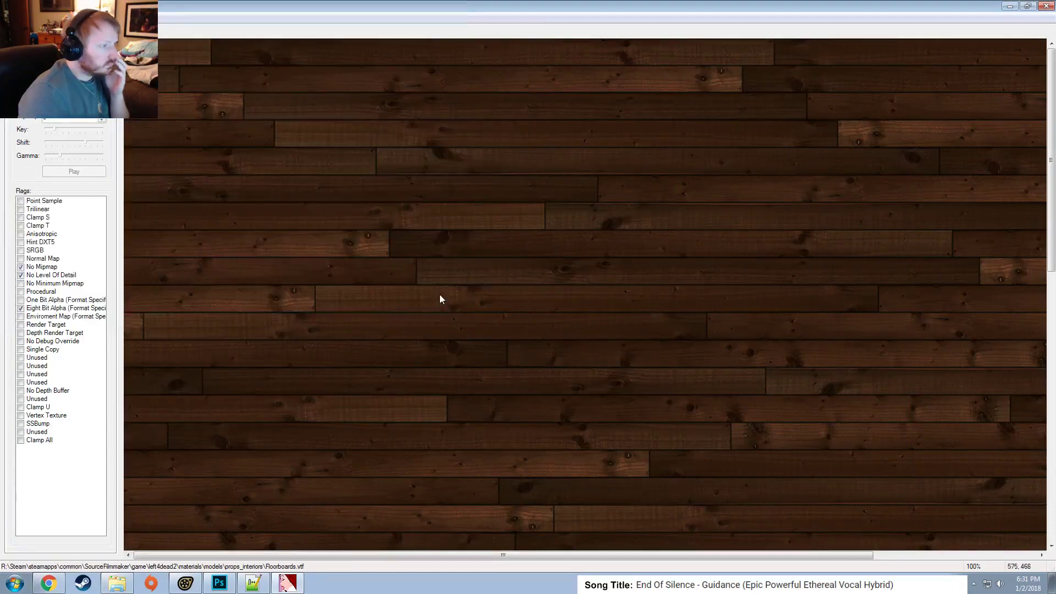
pyautogui.click(105, 582)
pyautogui.doubleClick(325, 278)
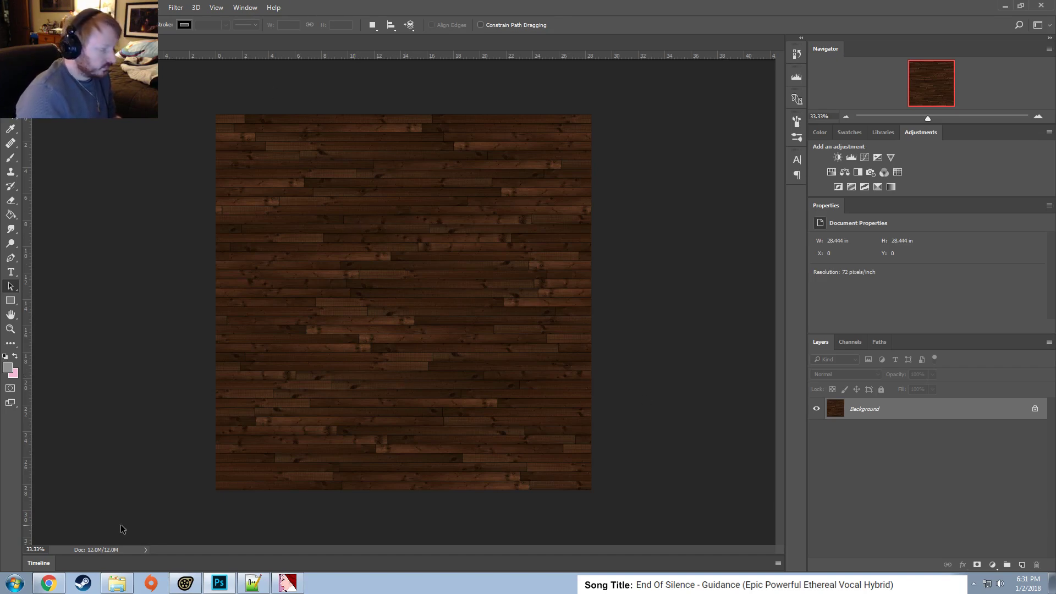
# Copy the amazing-white-wood-floor-texture-11.jpg image from the browser and paste it into the Floorboards document as a new layer.
pyautogui.hotkey('alt', 'Tab')
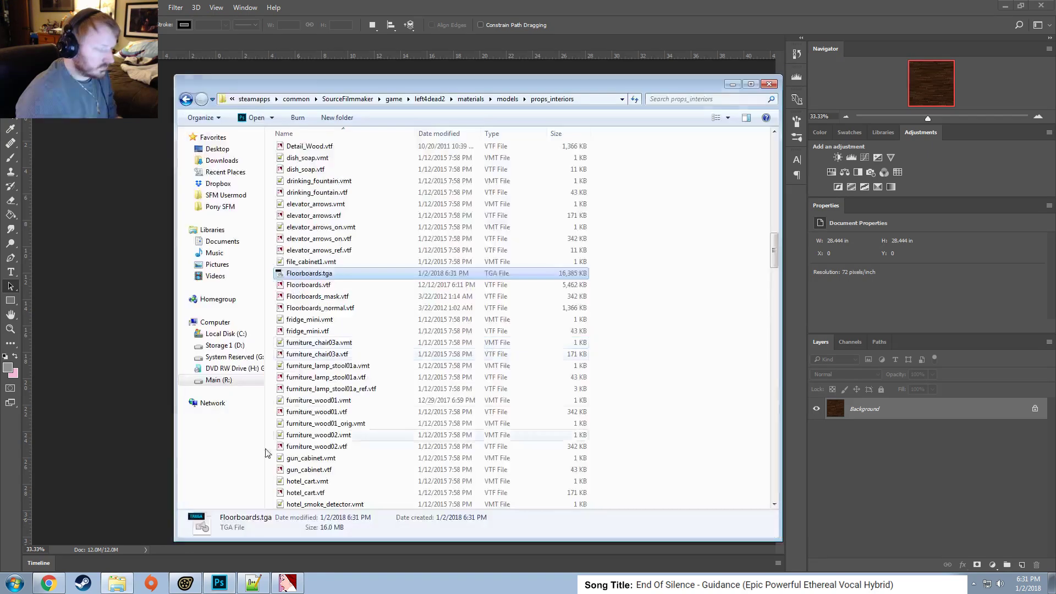
pyautogui.click(219, 583)
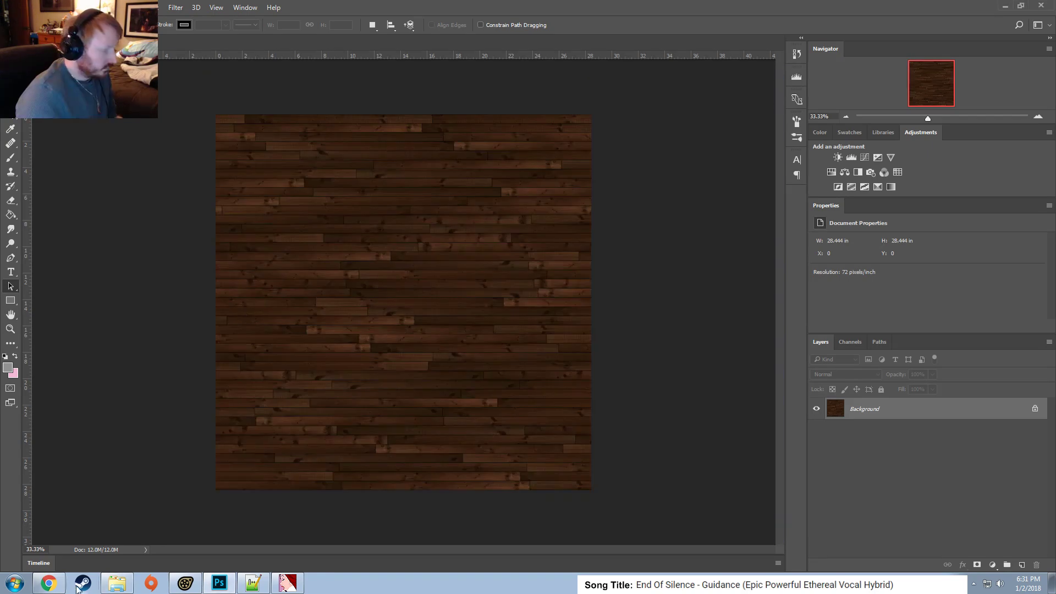
pyautogui.click(48, 583)
pyautogui.rightClick(429, 286)
pyautogui.click(456, 316)
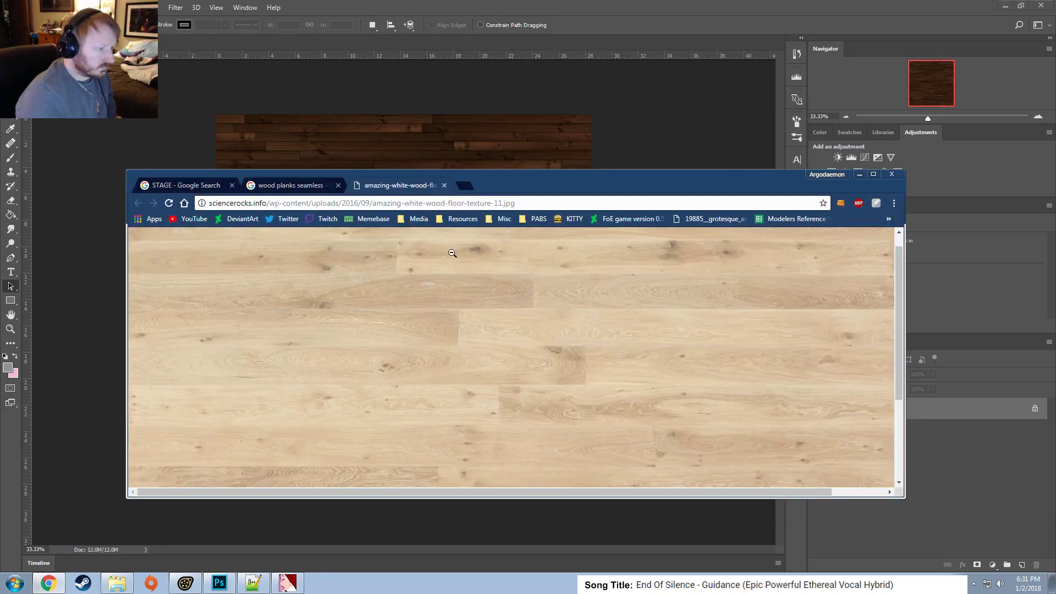
pyautogui.hotkey('alt', 'Tab')
pyautogui.hotkey('ctrl', 'v')
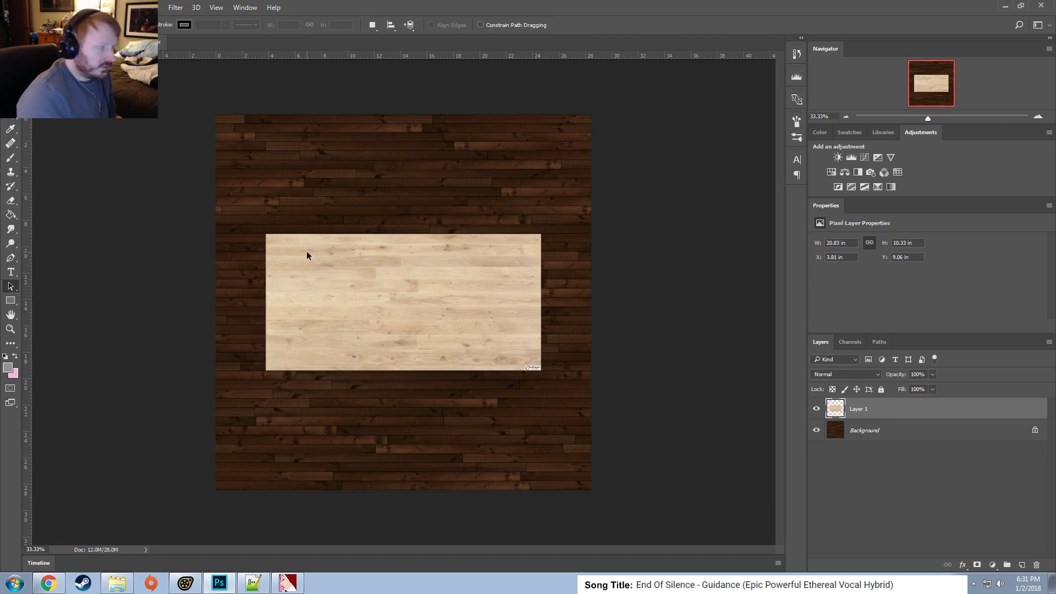
# Place two copies of the light wood texture side by side along the canvas's upper edge and inspect the seam between them.
pyautogui.press('v')
pyautogui.moveTo(407, 275); pyautogui.dragTo(654, 160)
pyautogui.keyDown('alt'); pyautogui.scroll(1, 484, 220); pyautogui.keyUp('alt')
pyautogui.click(464, 201)
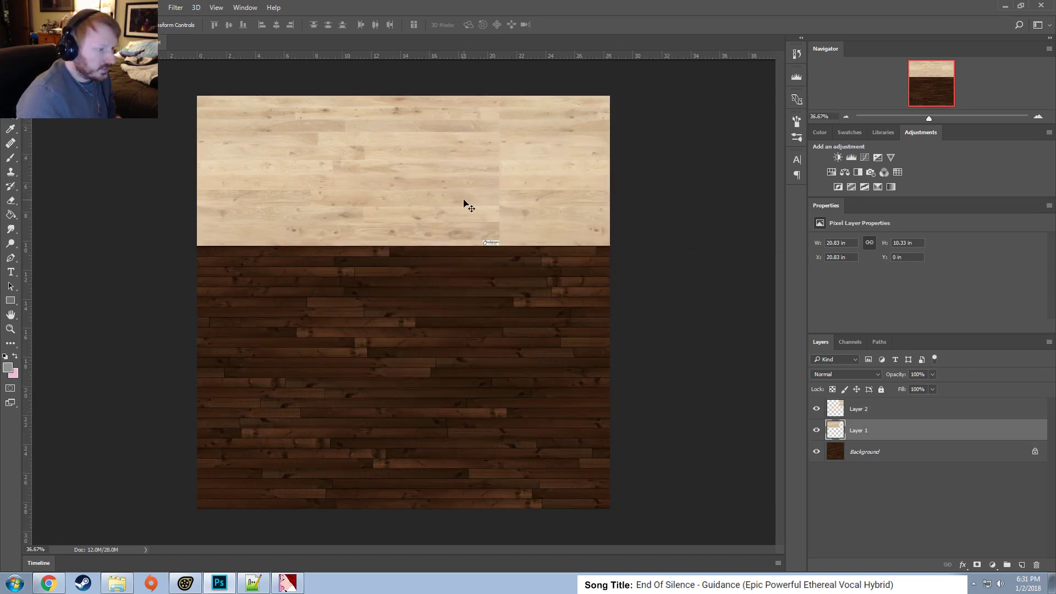
pyautogui.click(549, 307)
pyautogui.keyDown('alt'); pyautogui.scroll(6, 628, 240); pyautogui.keyUp('alt')
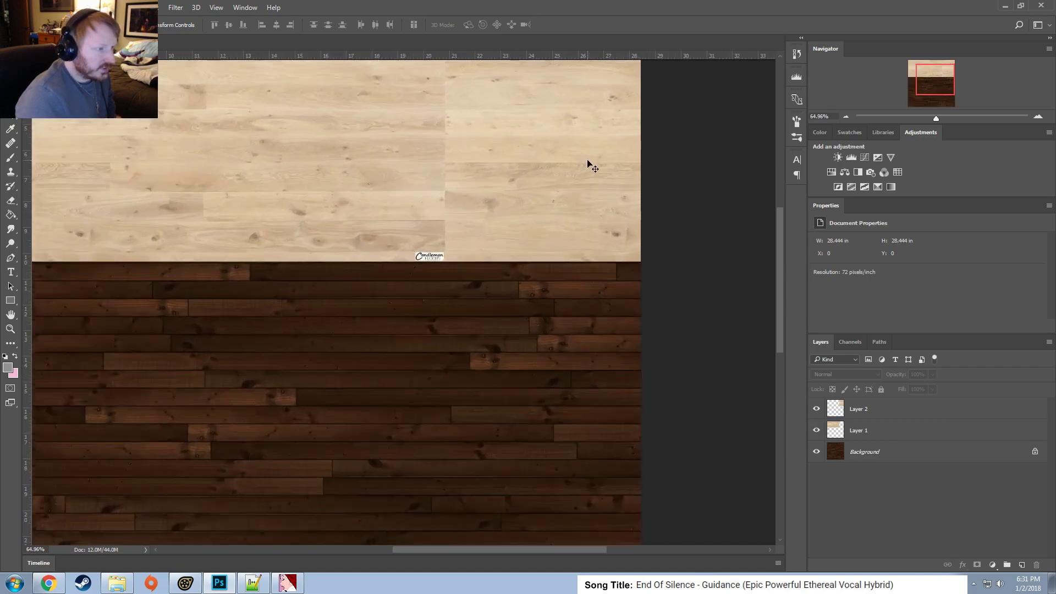
pyautogui.keyDown('alt'); pyautogui.scroll(7, 588, 164); pyautogui.keyUp('alt')
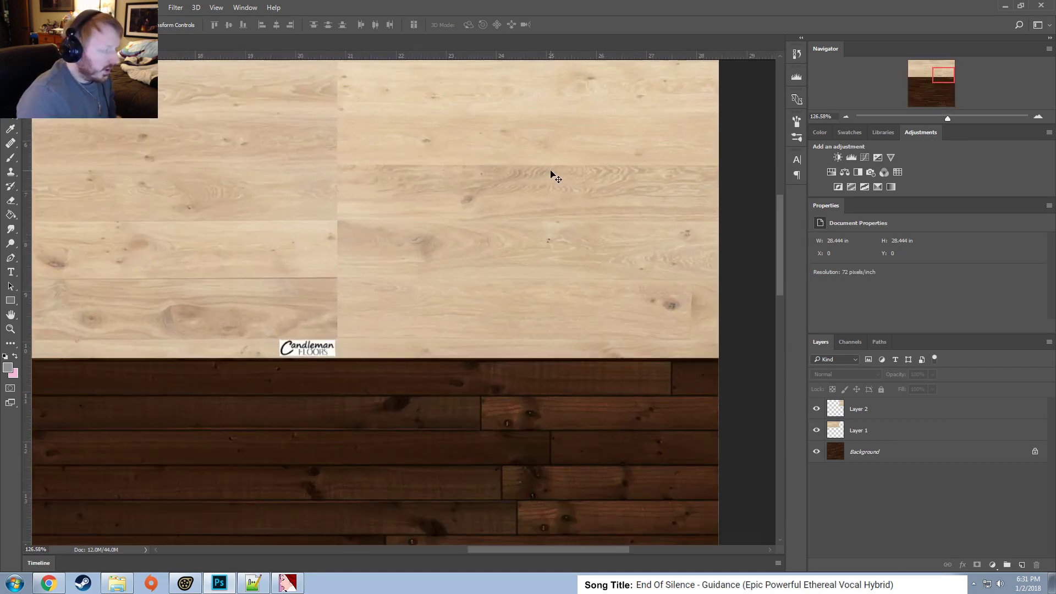
pyautogui.keyDown('alt'); pyautogui.scroll(-9, 440, 226); pyautogui.keyUp('alt')
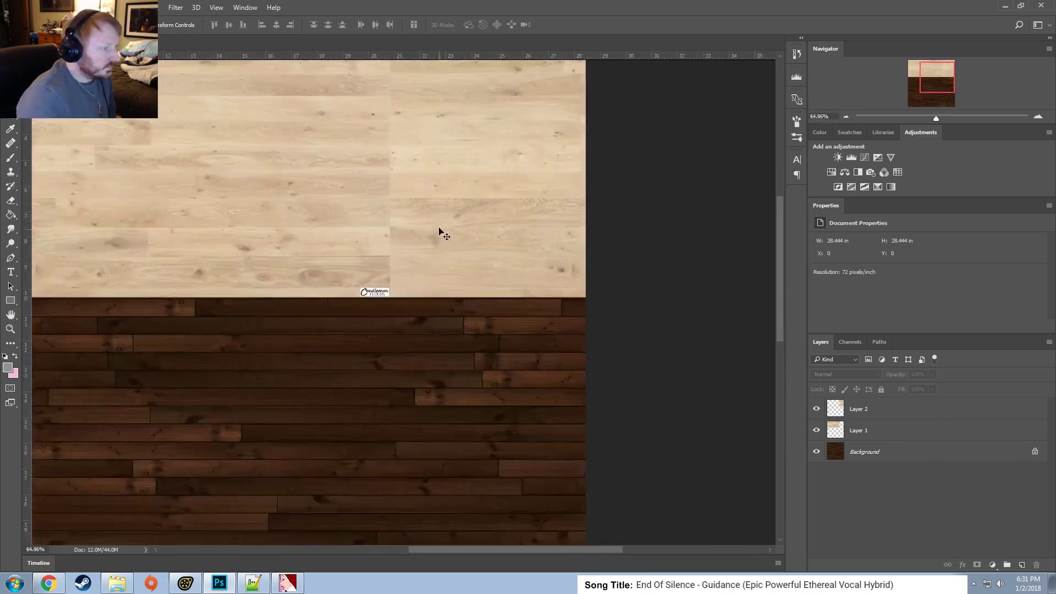
pyautogui.keyDown('alt'); pyautogui.scroll(-3, 415, 201); pyautogui.keyUp('alt')
pyautogui.keyDown('alt'); pyautogui.scroll(2, 413, 201); pyautogui.keyUp('alt')
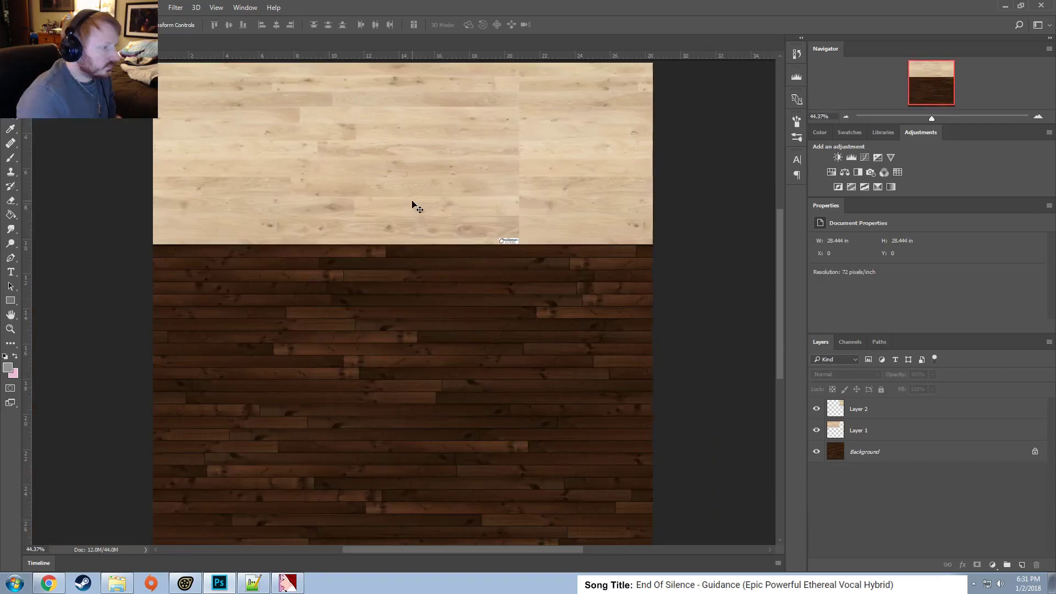
# Undo the second texture copy's placement and move it directly beneath the first copy, at X 0 in and Y 10.33 in.
pyautogui.hotkey('ctrl', 'z')
pyautogui.hotkey('ctrl', 'z')
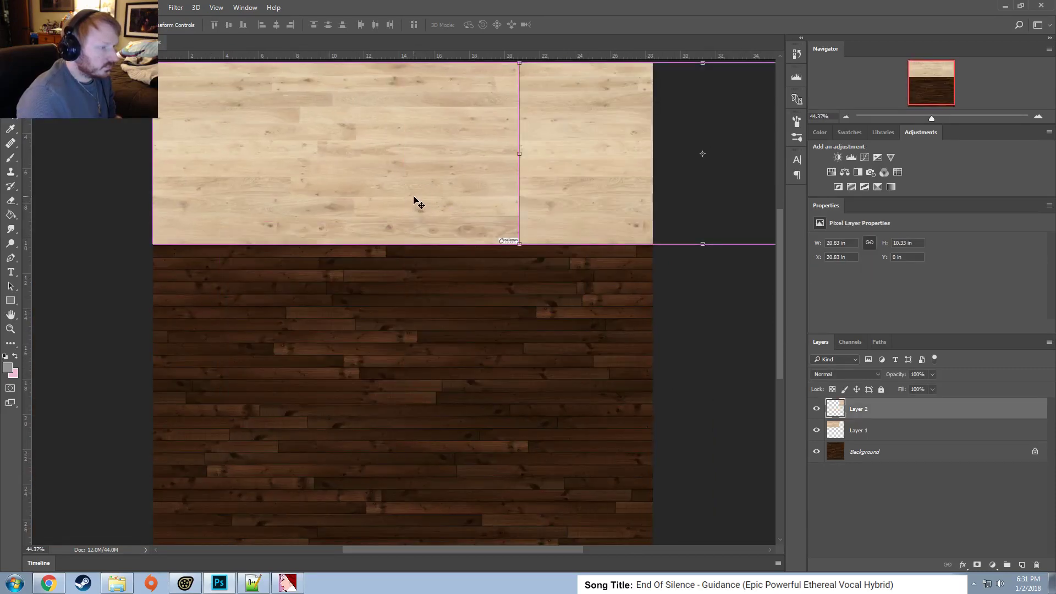
pyautogui.hotkey('ctrl', 'shift', 'z')
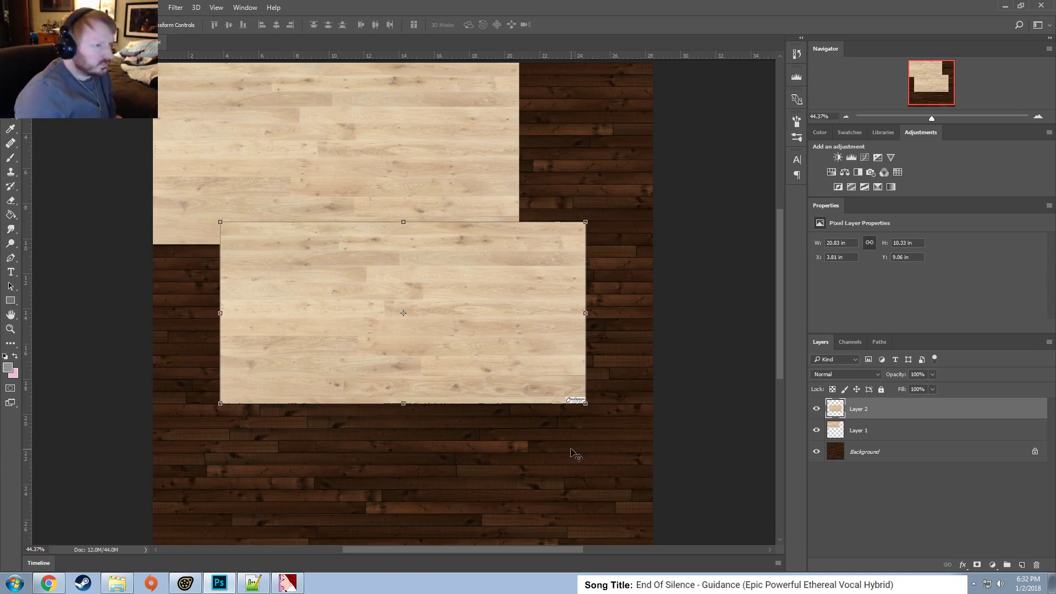
pyautogui.moveTo(506, 302); pyautogui.dragTo(466, 391)
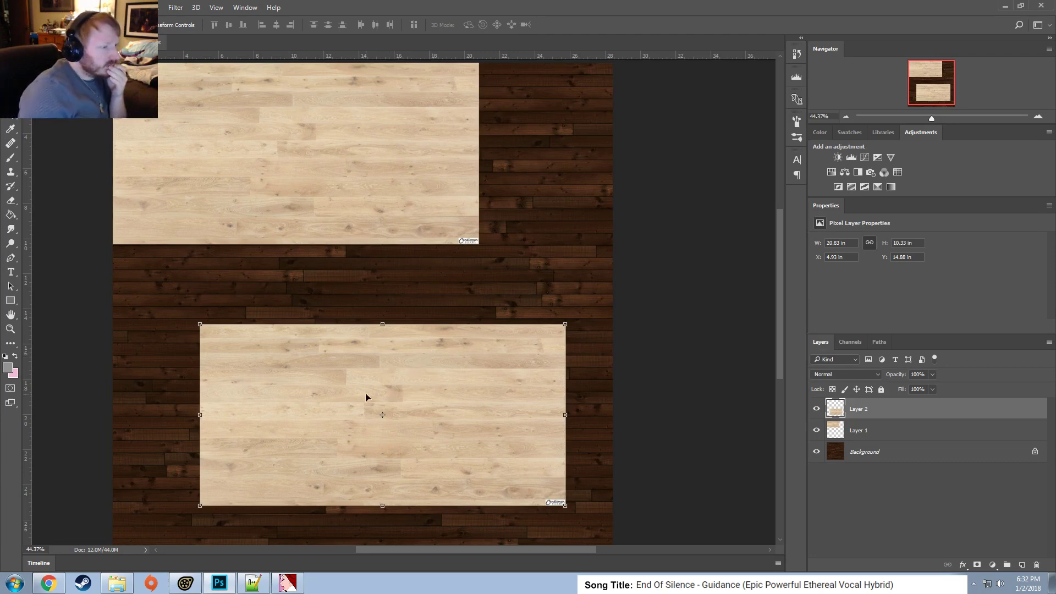
pyautogui.moveTo(366, 396); pyautogui.dragTo(256, 328)
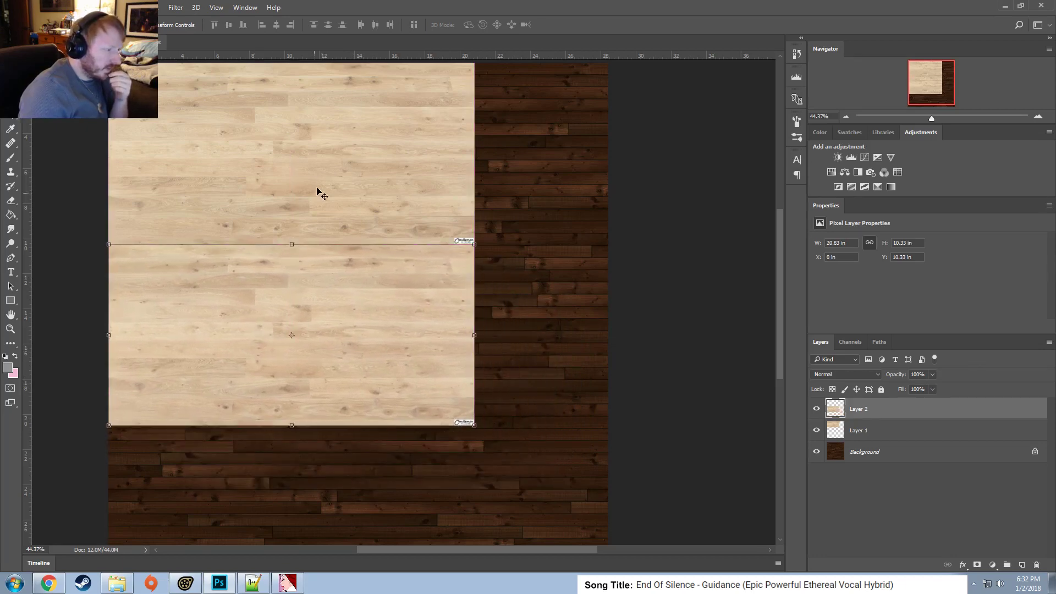
# Move the second texture copy up beside the first one, flush with its right edge along the canvas top, and deselect it.
pyautogui.click(318, 193)
pyautogui.click(584, 243)
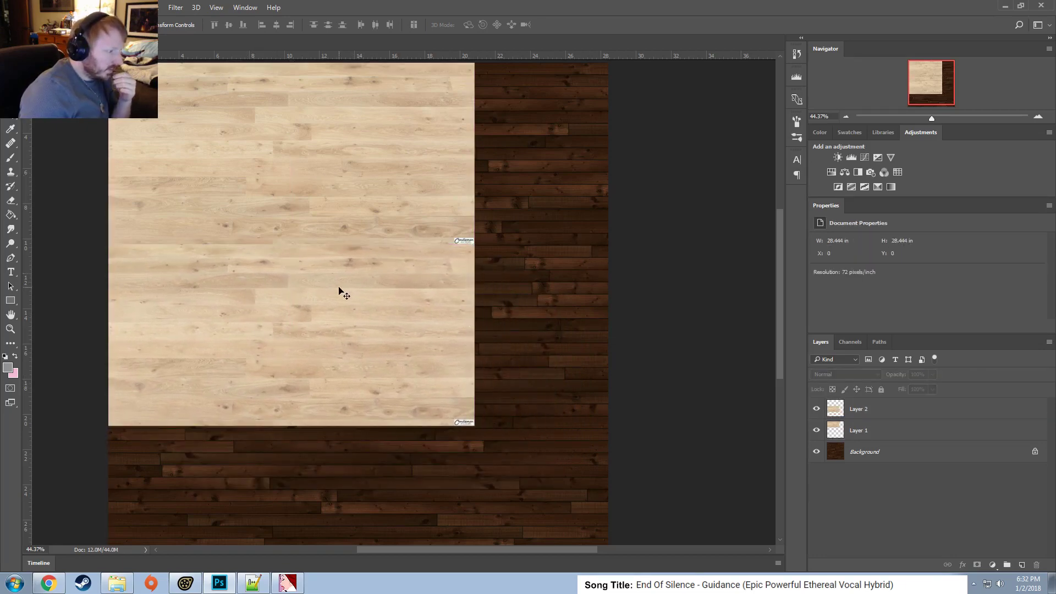
pyautogui.moveTo(321, 297); pyautogui.dragTo(678, 130)
pyautogui.click(508, 354)
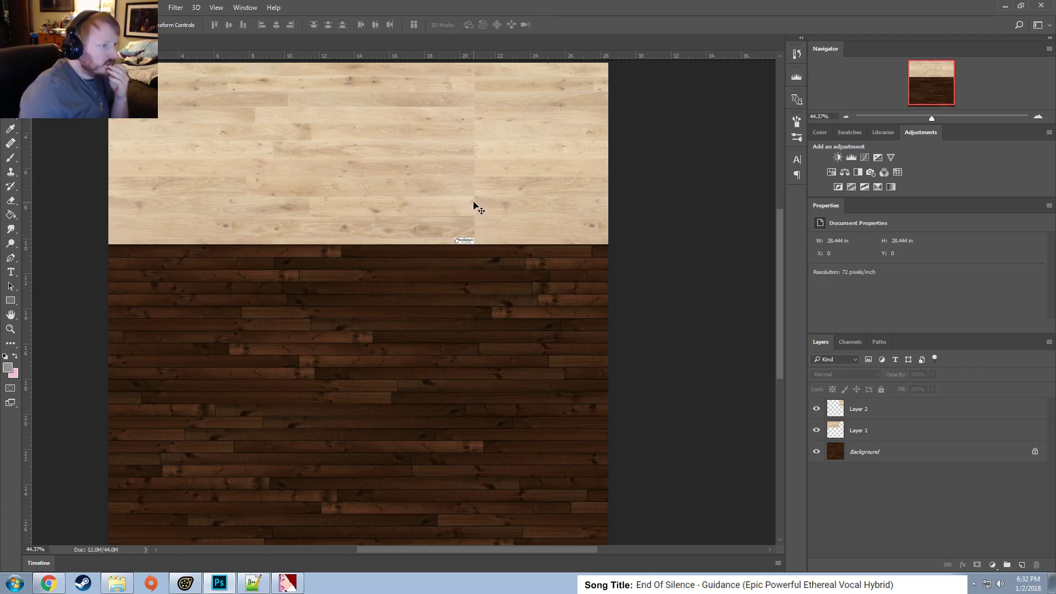
# Delete the first texture copy and move the remaining one over the background's upper middle, to about X 4.9 in and Y 2.81 in.
pyautogui.click(516, 189)
pyautogui.click(454, 186)
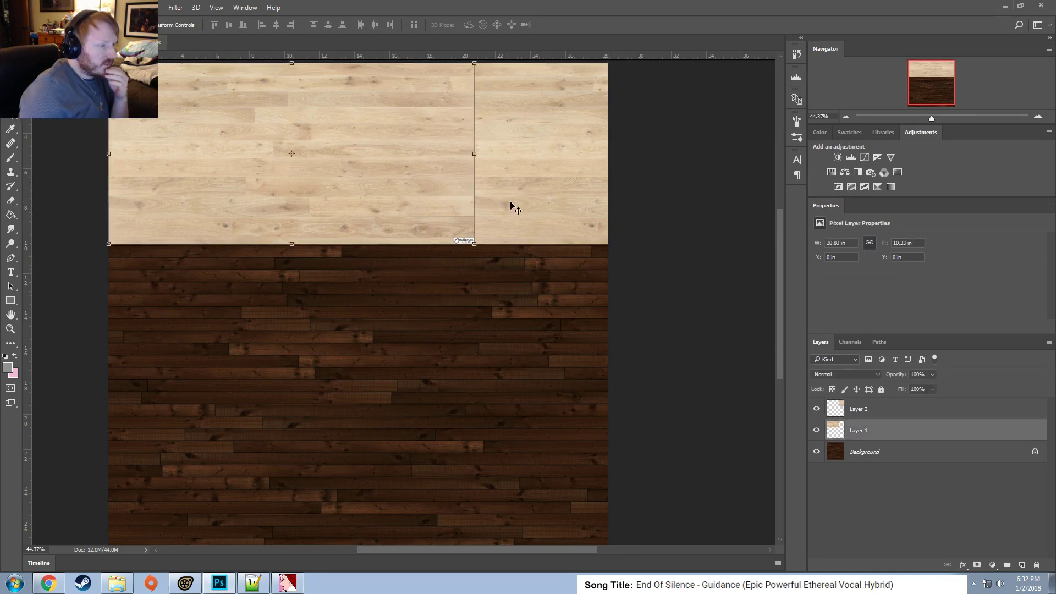
pyautogui.press('Delete')
pyautogui.moveTo(504, 196); pyautogui.dragTo(201, 264)
pyautogui.keyDown('alt'); pyautogui.scroll(5, 321, 259); pyautogui.keyUp('alt')
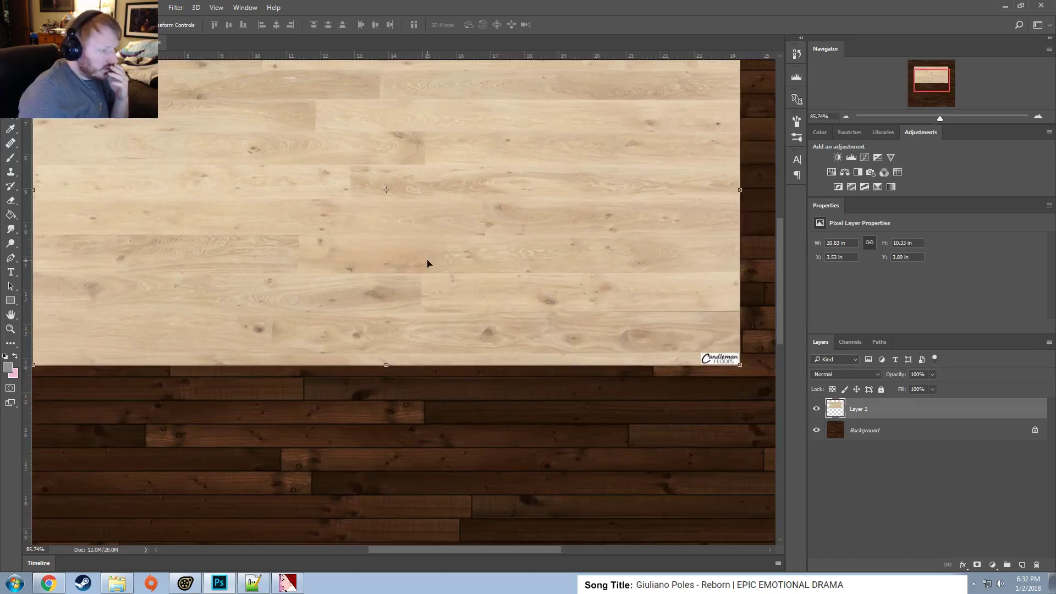
pyautogui.keyDown('alt'); pyautogui.scroll(-4, 427, 264); pyautogui.keyUp('alt')
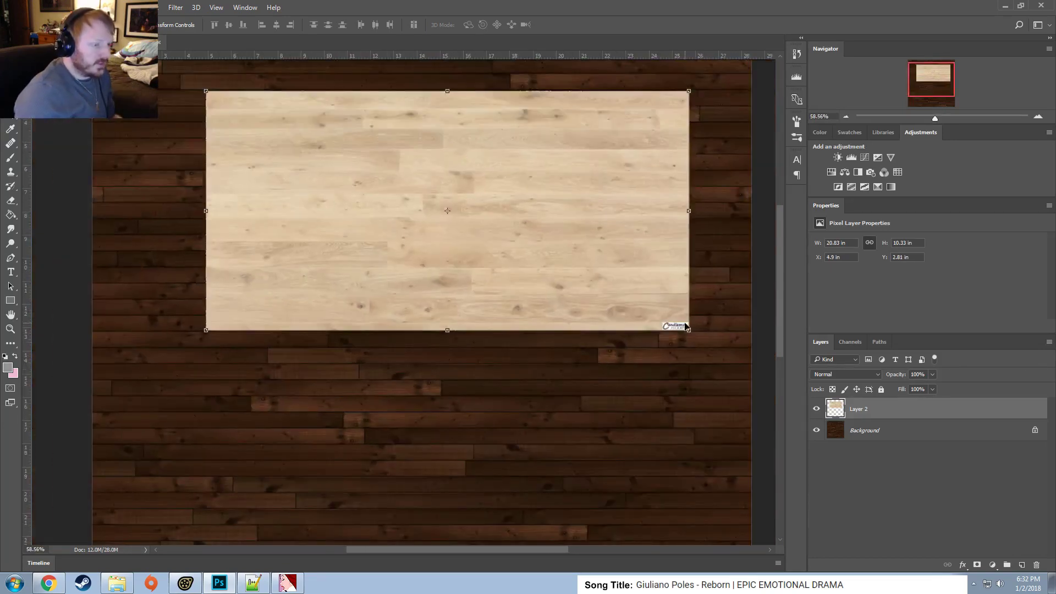
# Delete the narrow strip holding the Candleman Floors logo along the light wood texture's lower edge, using a rectangular selection, and deselect.
pyautogui.click(688, 329)
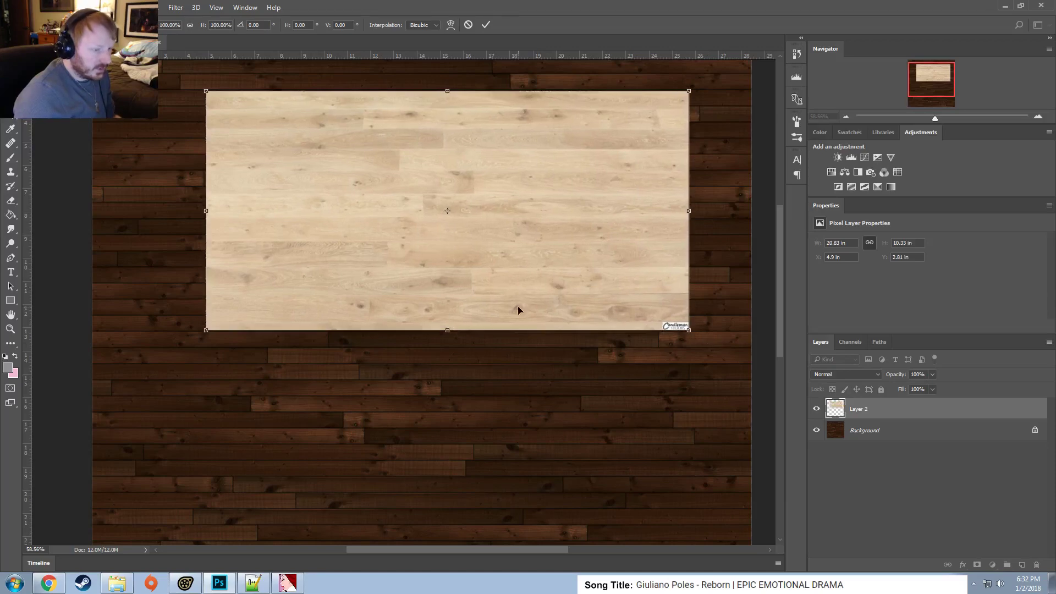
pyautogui.click(10, 71)
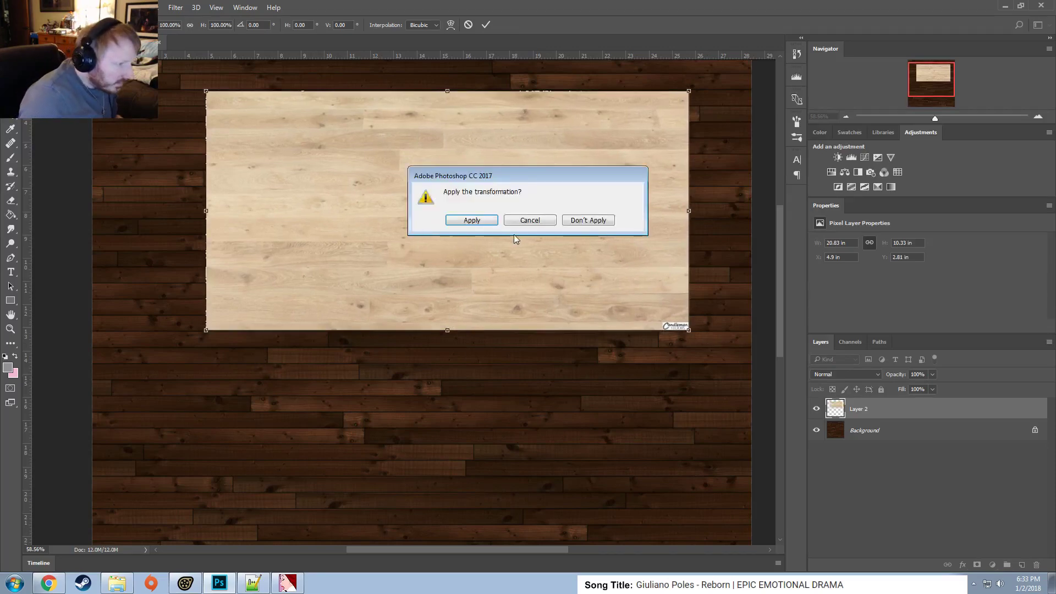
pyautogui.press('Return')
pyautogui.moveTo(193, 380); pyautogui.dragTo(724, 321)
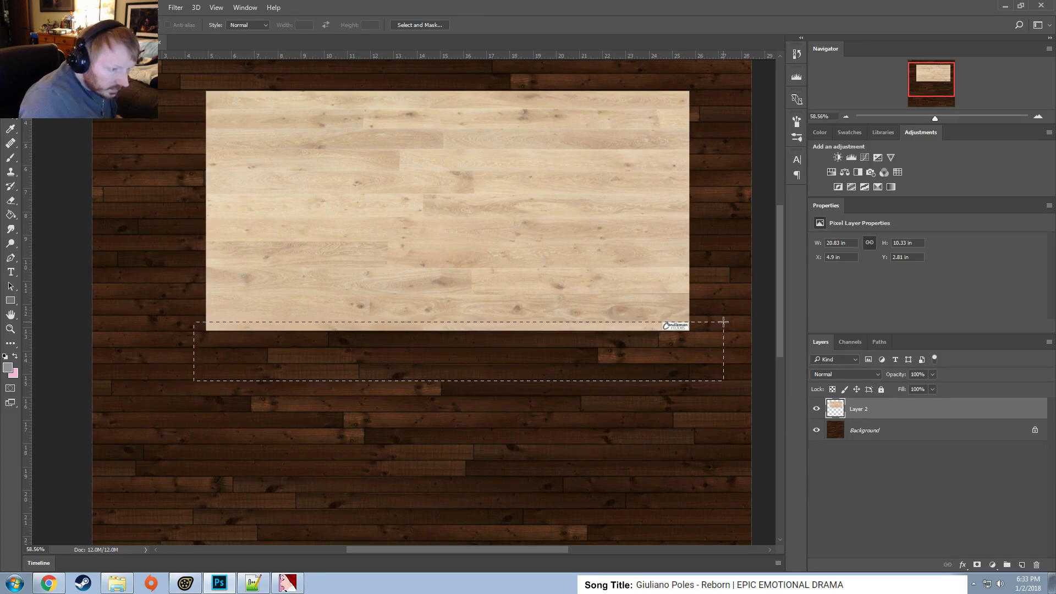
pyautogui.press('Delete')
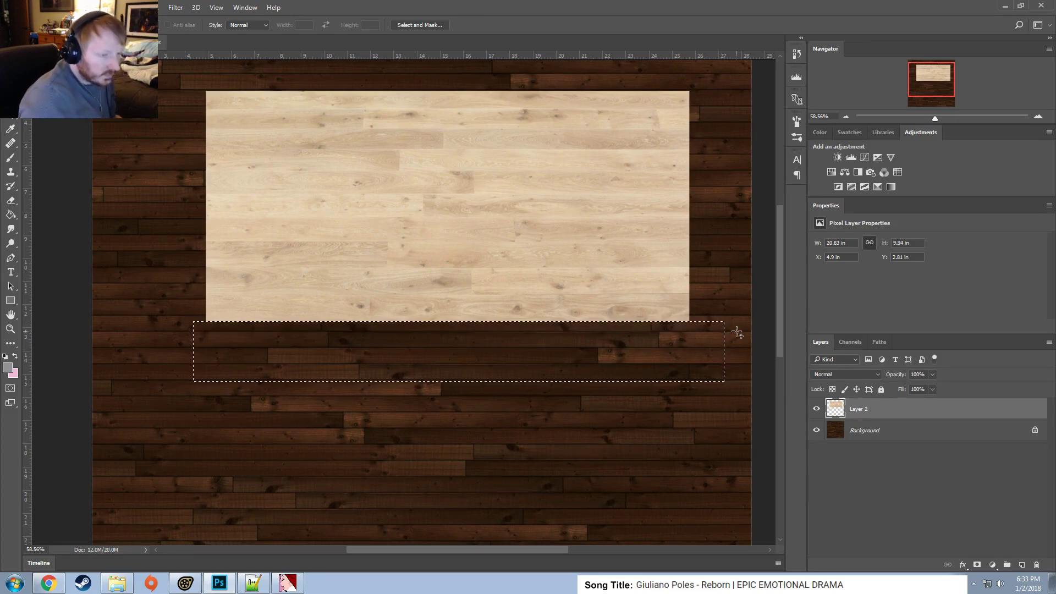
pyautogui.rightClick(438, 202)
pyautogui.click(456, 206)
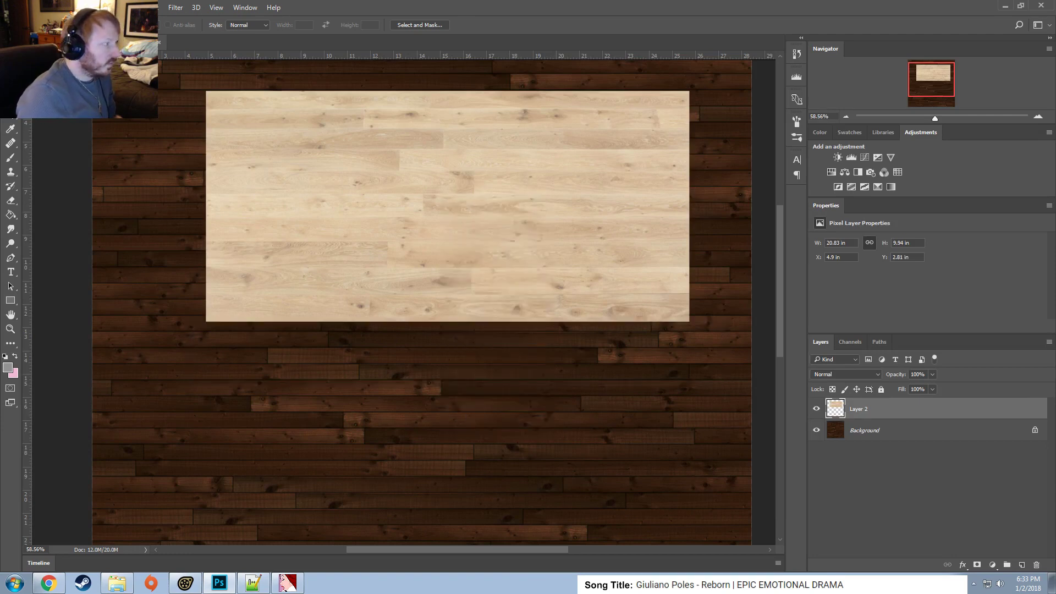
# Scale the light wood texture down proportionally to about 75% and move it to about X 3.83 in and Y 5.86 in.
pyautogui.press('v')
pyautogui.keyDown('alt'); pyautogui.scroll(-3, 443, 300); pyautogui.keyUp('alt')
pyautogui.click(582, 278)
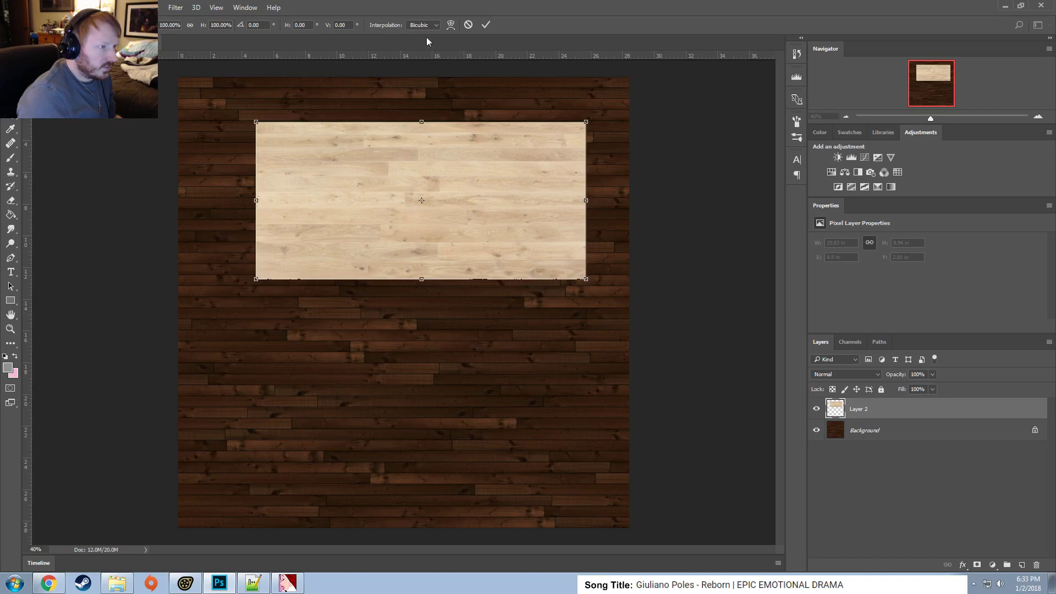
pyautogui.click(468, 25)
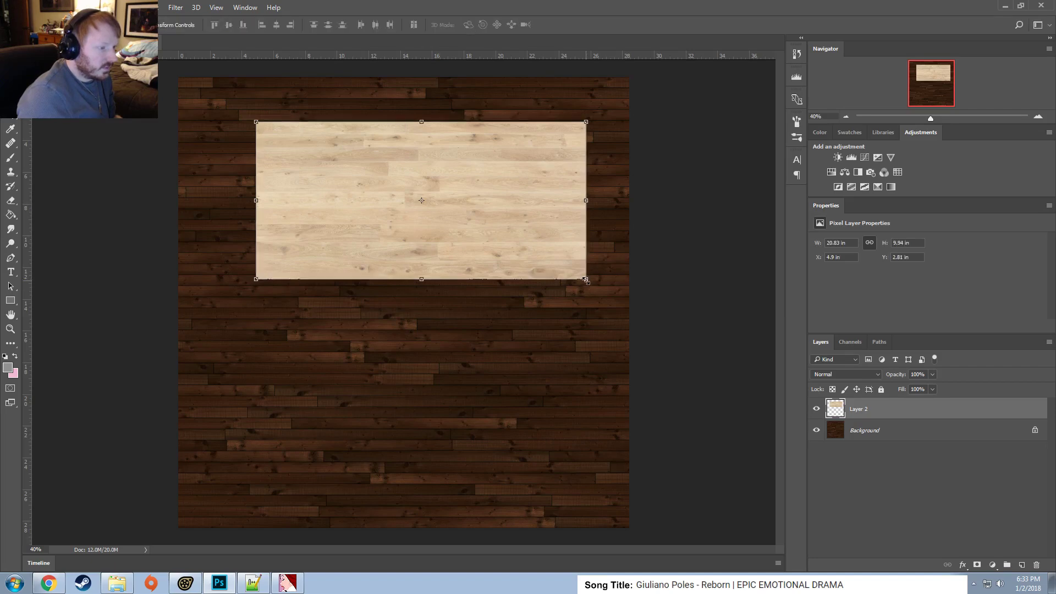
pyautogui.keyDown('shift'); pyautogui.moveTo(585, 280); pyautogui.dragTo(488, 274); pyautogui.keyUp('shift')
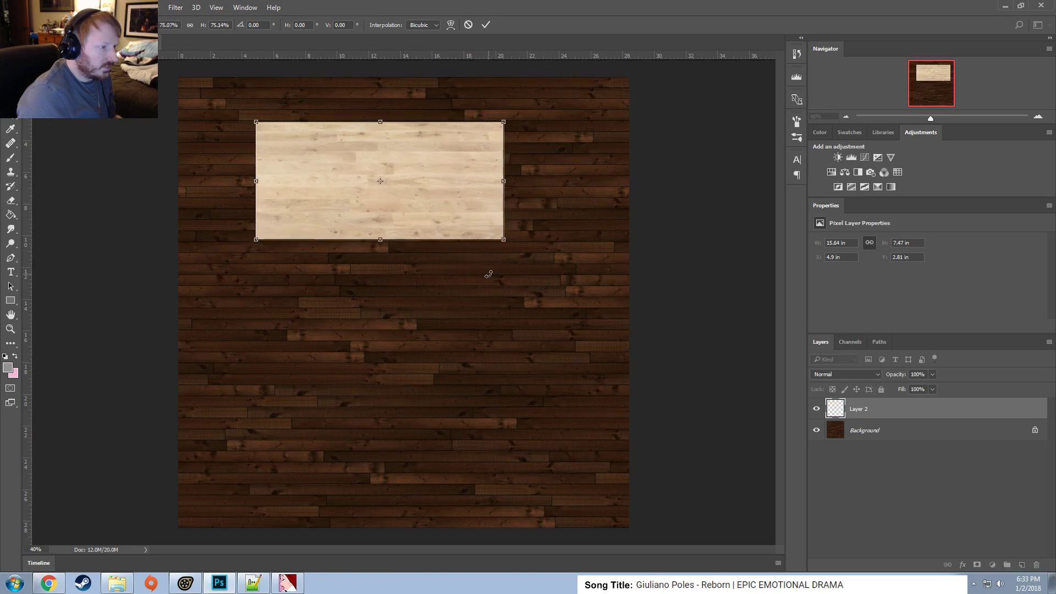
pyautogui.click(486, 25)
pyautogui.moveTo(432, 217); pyautogui.dragTo(417, 270)
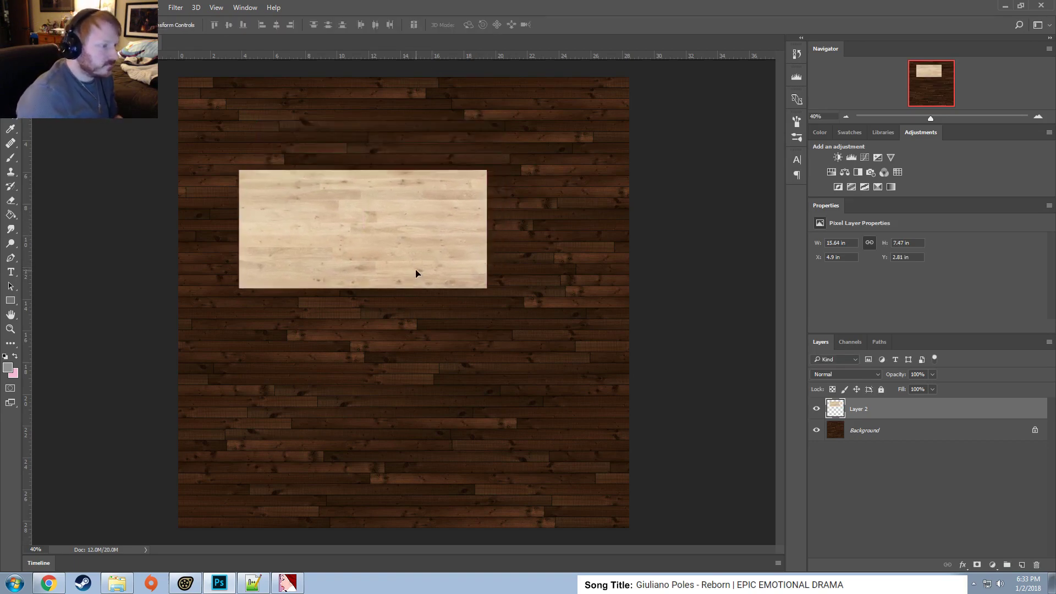
# Duplicate the scaled texture layer and place the copy flush against the original's right edge, at X 19.47 in and Y 5.86 in.
pyautogui.keyDown('alt'); pyautogui.scroll(3, 566, 288); pyautogui.keyUp('alt')
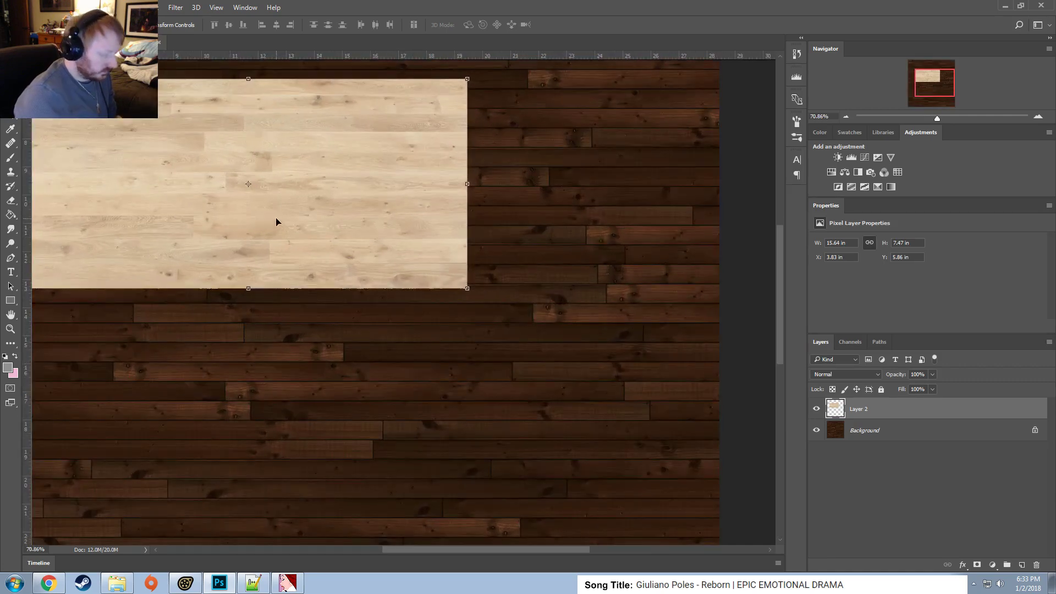
pyautogui.hotkey('ctrl', 'v')
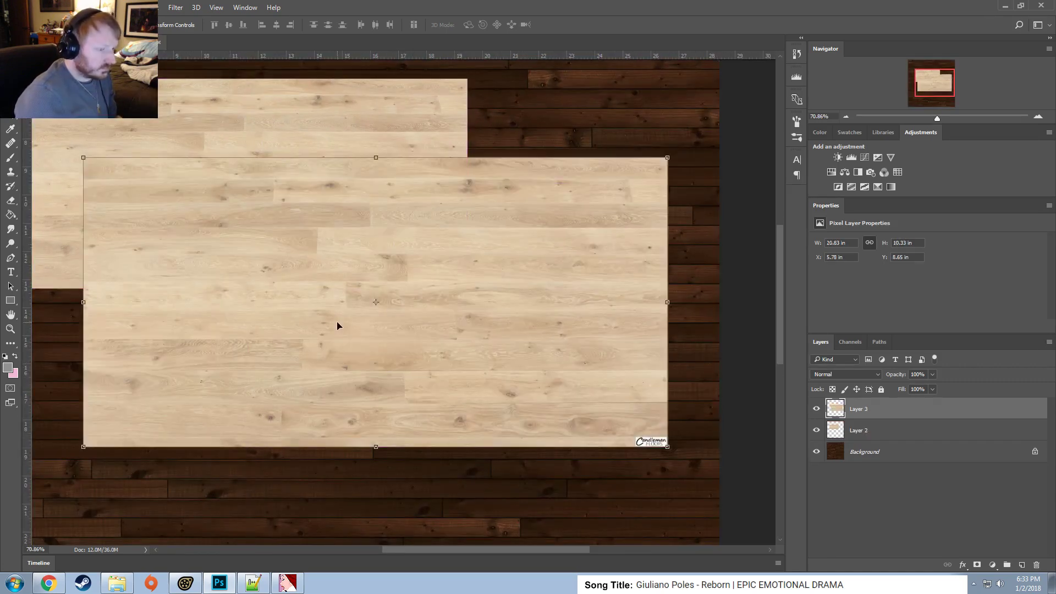
pyautogui.hotkey('ctrl', 'z')
pyautogui.rightClick(394, 231)
pyautogui.rightClick(957, 412)
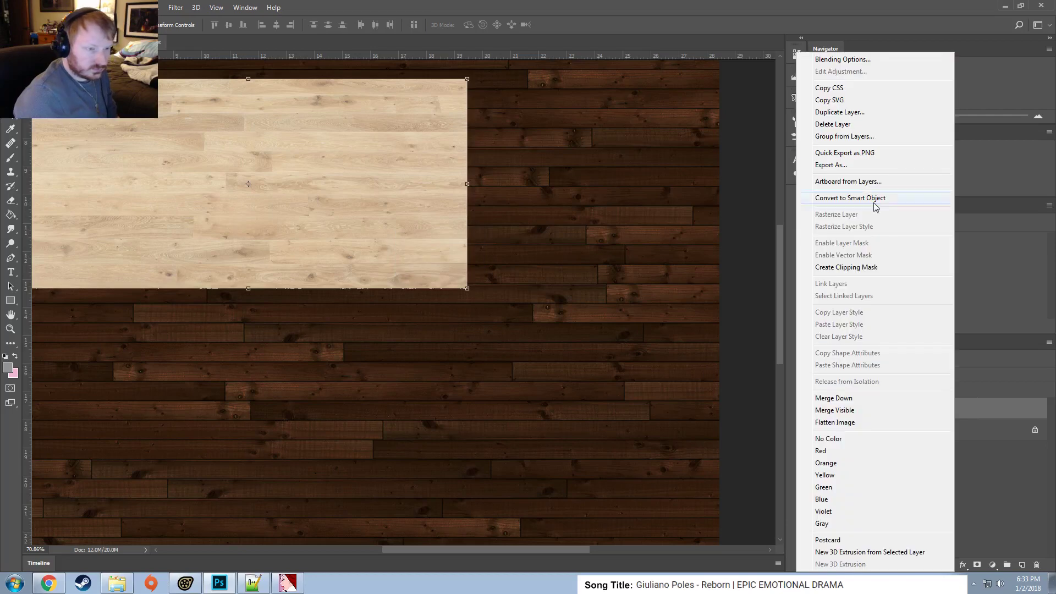
pyautogui.click(846, 123)
pyautogui.press('Return')
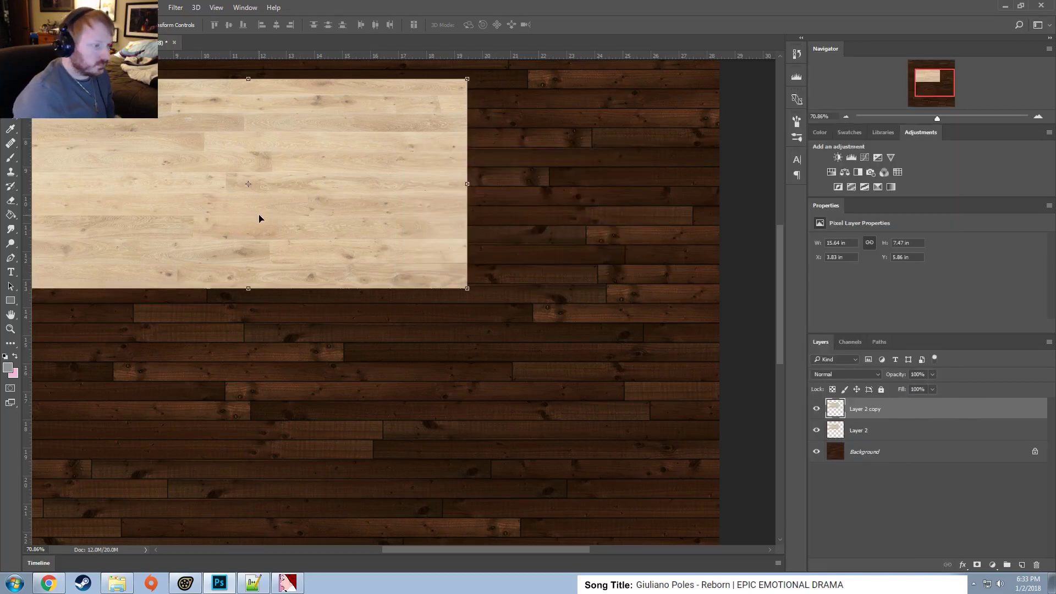
pyautogui.moveTo(259, 219); pyautogui.dragTo(652, 239)
pyautogui.moveTo(528, 242); pyautogui.dragTo(569, 210)
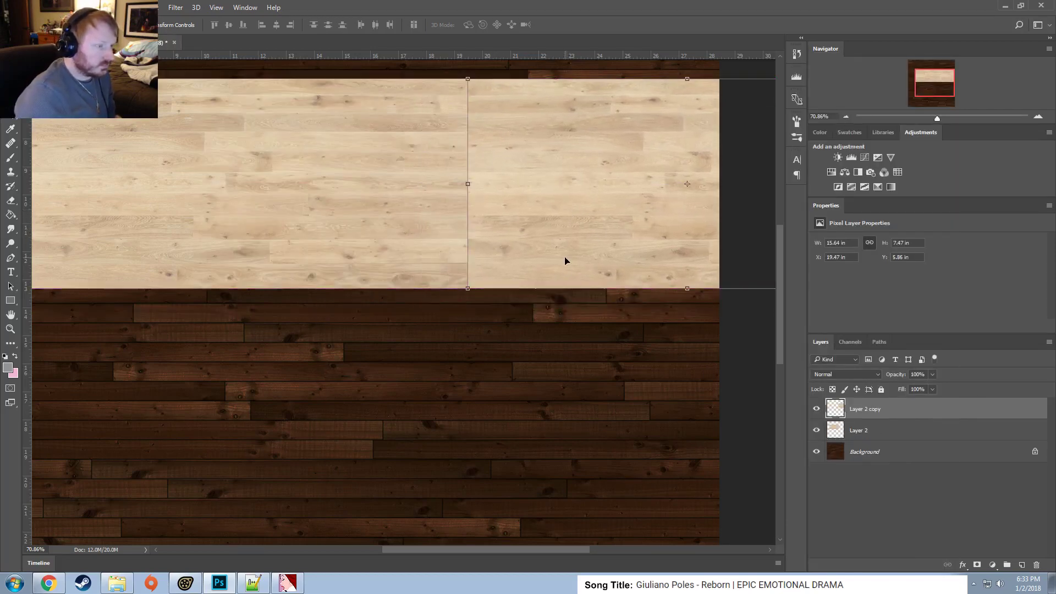
# Delete the duplicated texture layer, leaving only the original texture above the background.
pyautogui.click(873, 426)
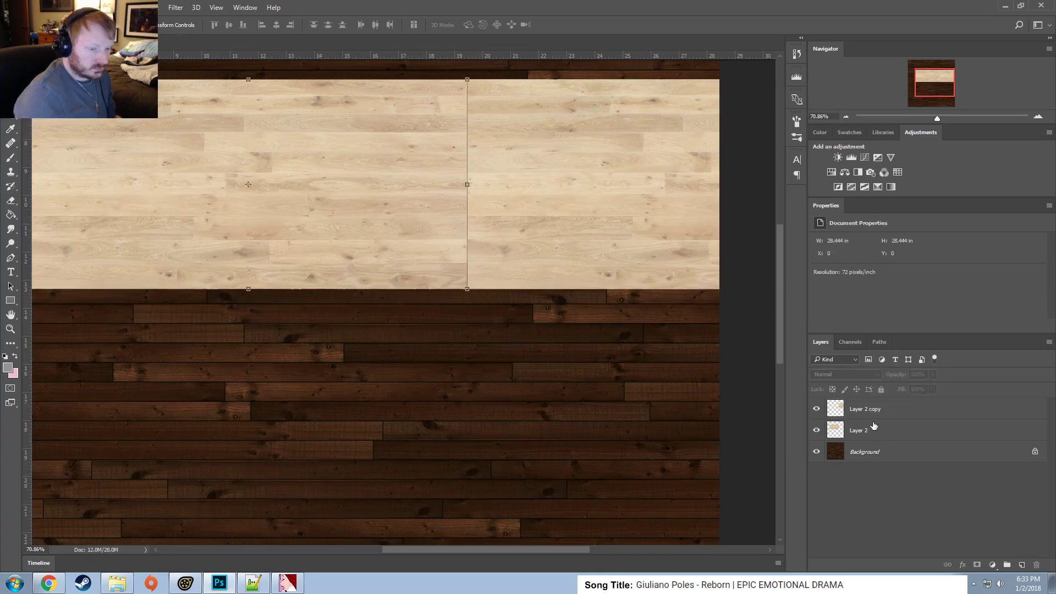
pyautogui.keyDown('shift'); pyautogui.click(869, 408); pyautogui.keyUp('shift')
pyautogui.rightClick(870, 408)
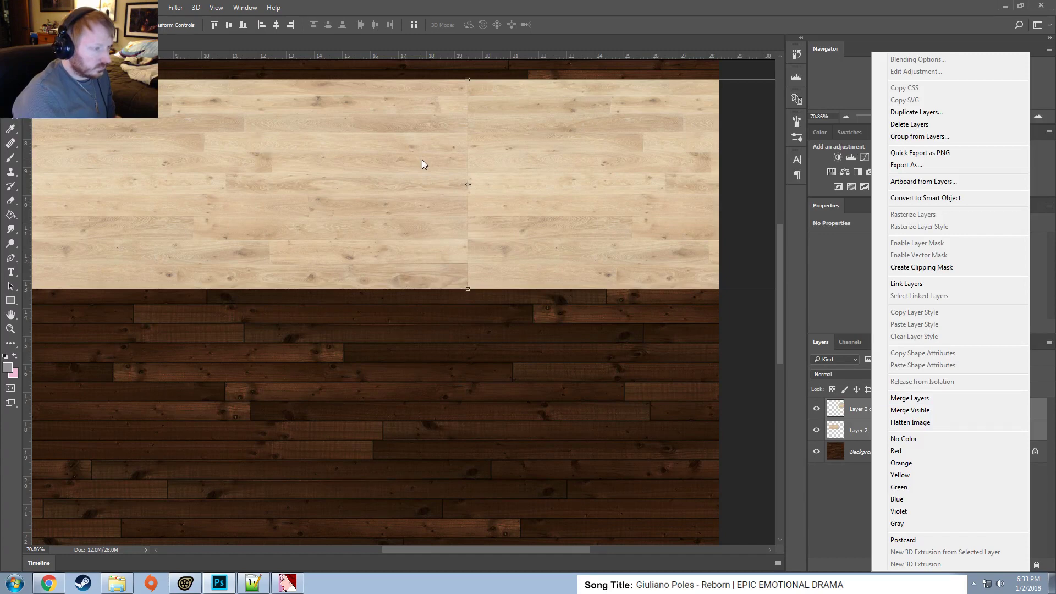
pyautogui.click(664, 369)
pyautogui.keyDown('alt'); pyautogui.scroll(-3, 663, 370); pyautogui.keyUp('alt')
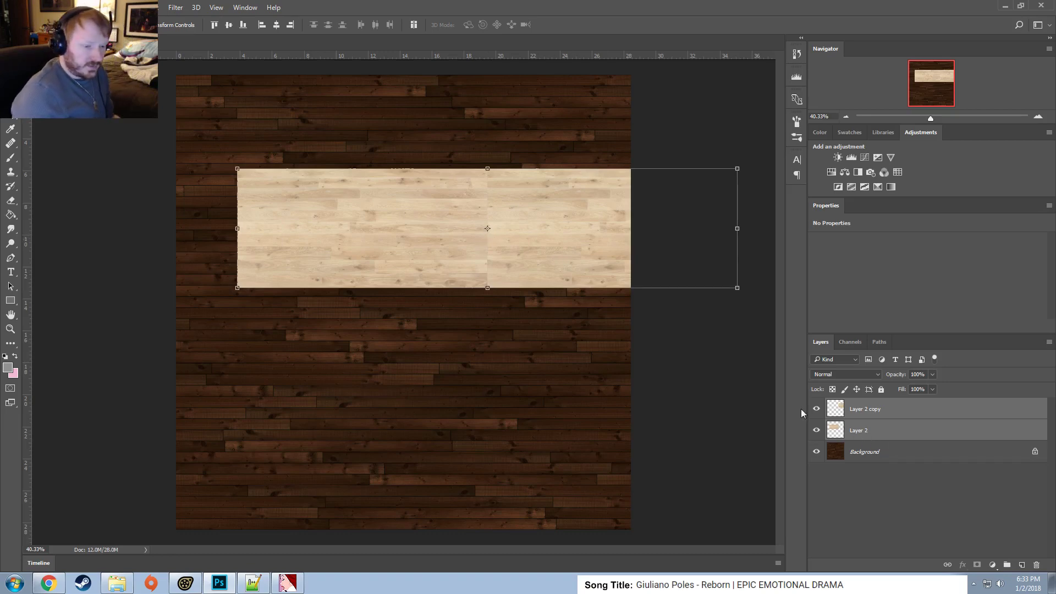
pyautogui.click(864, 409)
pyautogui.press('Delete')
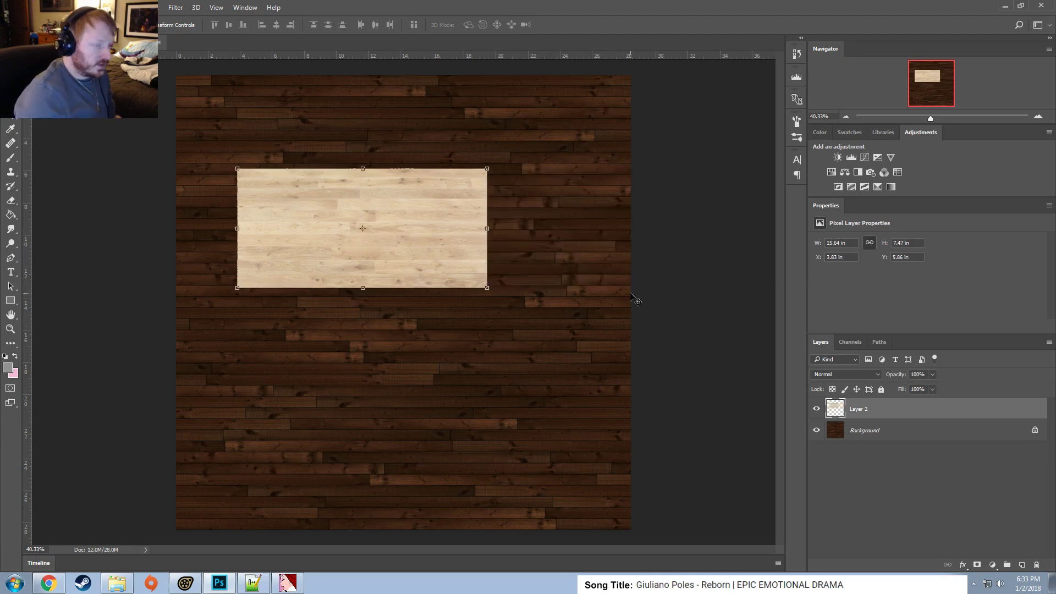
# Undo the copy's deletion, placement and duplication, and the original texture's move and 75% scaling.
pyautogui.keyDown('alt'); pyautogui.scroll(-4, 347, 219); pyautogui.keyUp('alt')
pyautogui.hotkey('ctrl', 'z')
pyautogui.hotkey('ctrl', 'z')
pyautogui.hotkey('ctrl', 'alt', 'z')
pyautogui.hotkey('ctrl', 'alt', 'z')
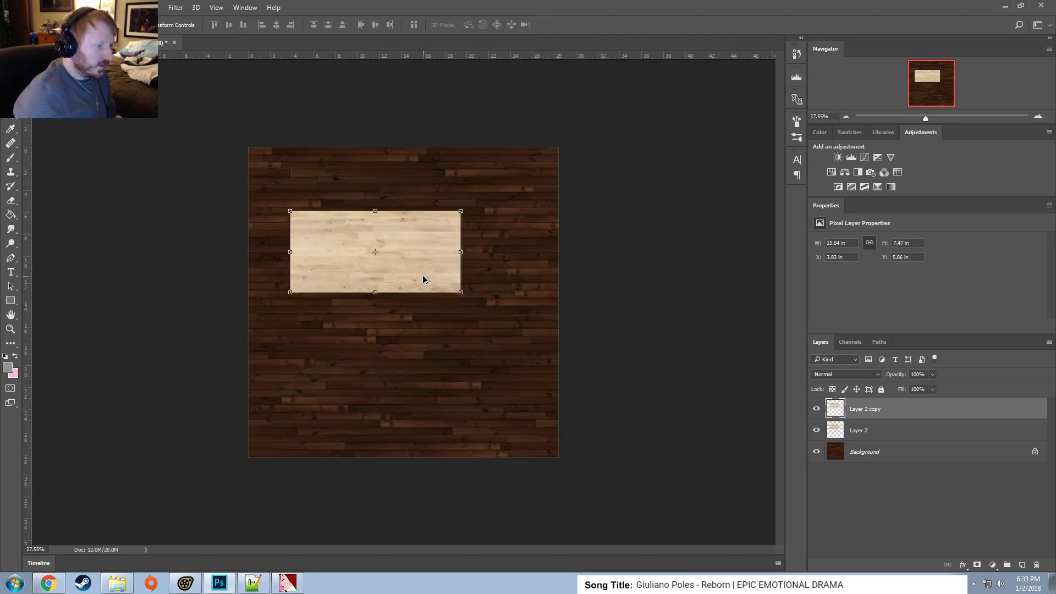
pyautogui.hotkey('ctrl', 'alt', 'z')
pyautogui.hotkey('ctrl', 'alt', 'z')
# Move the light wood texture into the canvas's upper-left corner and stretch it across the full width, to 28.44 by 14.22 in.
pyautogui.moveTo(460, 264); pyautogui.dragTo(413, 219)
pyautogui.hotkey('ctrl', 't')
pyautogui.moveTo(476, 255); pyautogui.dragTo(561, 304)
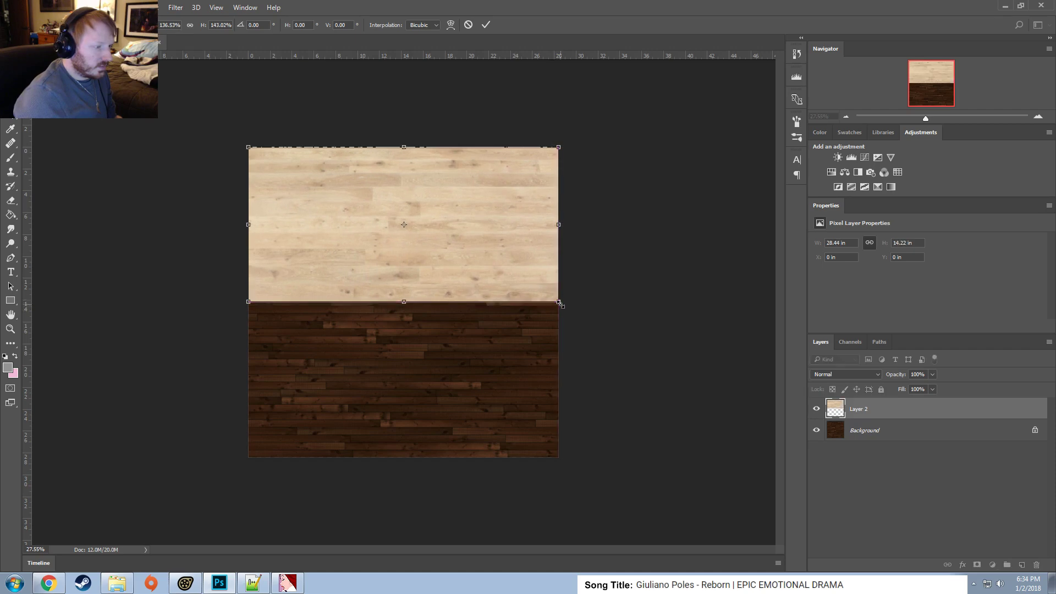
pyautogui.click(485, 25)
pyautogui.hotkey('ctrl', '0')
pyautogui.keyDown('alt'); pyautogui.scroll(3, 463, 256); pyautogui.keyUp('alt')
pyautogui.keyDown('alt'); pyautogui.scroll(-3, 464, 260); pyautogui.keyUp('alt')
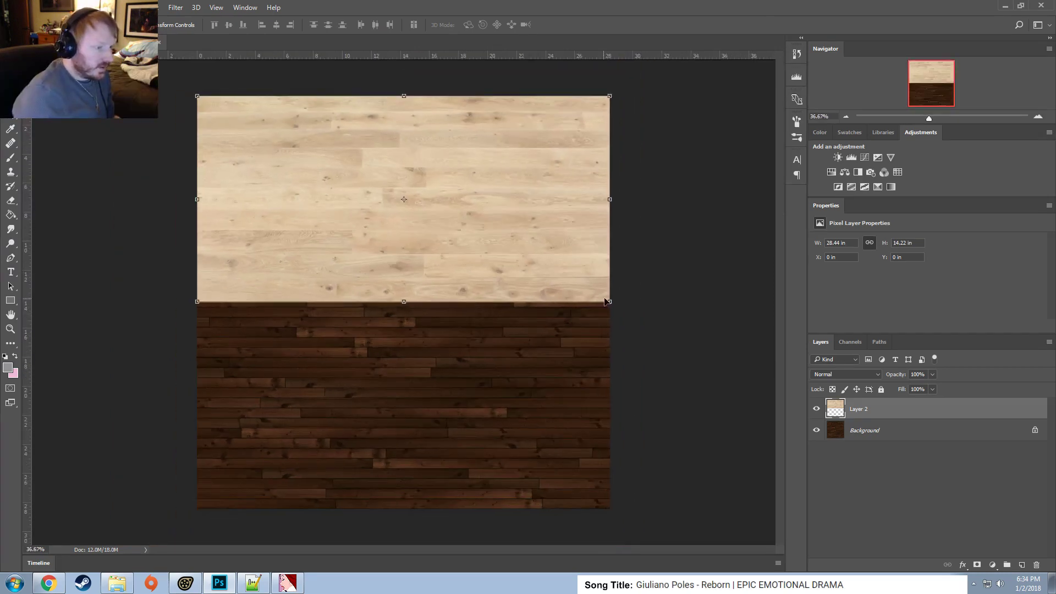
pyautogui.moveTo(607, 302)
pyautogui.mouseDown()
pyautogui.moveTo(407, 198)
pyautogui.moveTo(609, 303)
pyautogui.mouseUp()
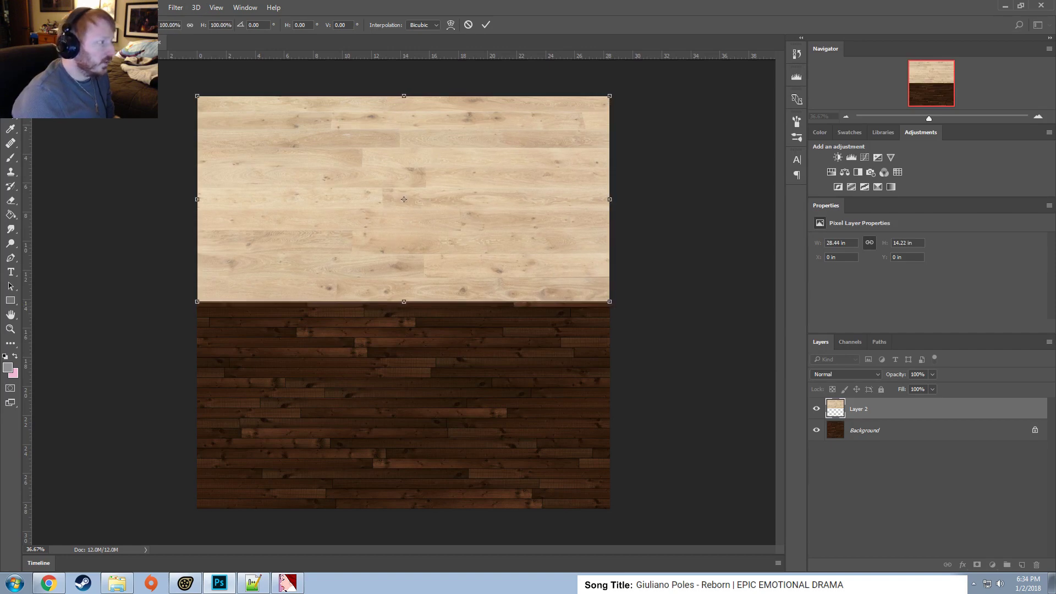
pyautogui.click(71, 8)
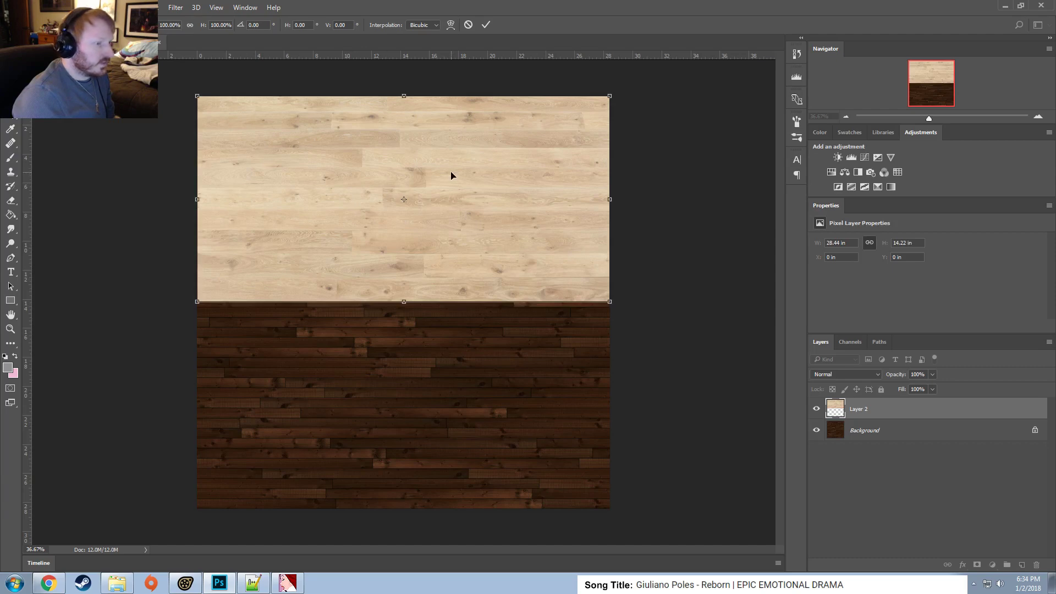
pyautogui.press('Return')
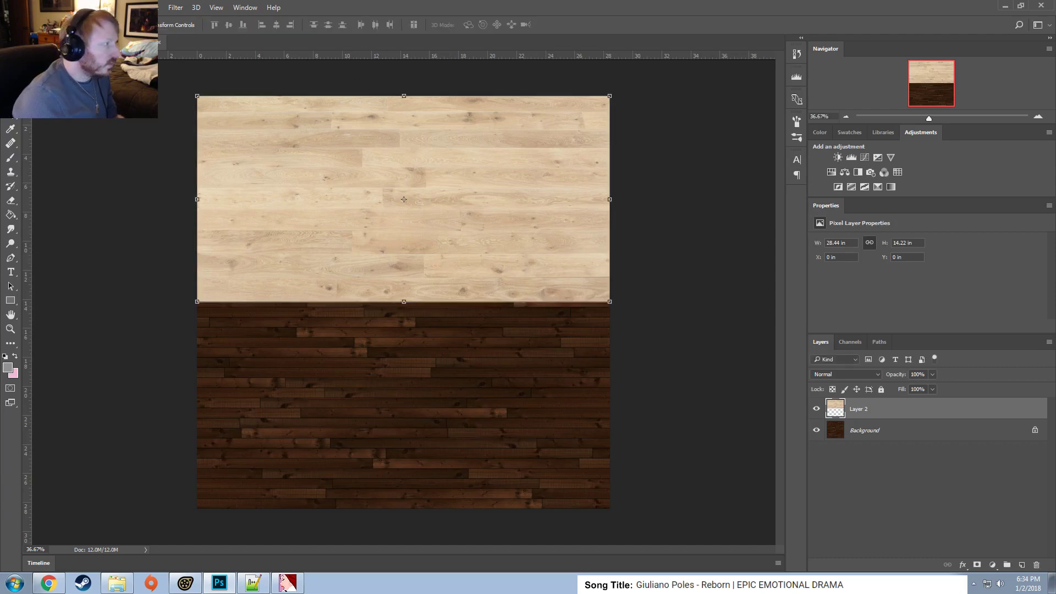
pyautogui.click(68, 7)
pyautogui.moveTo(51, 7)
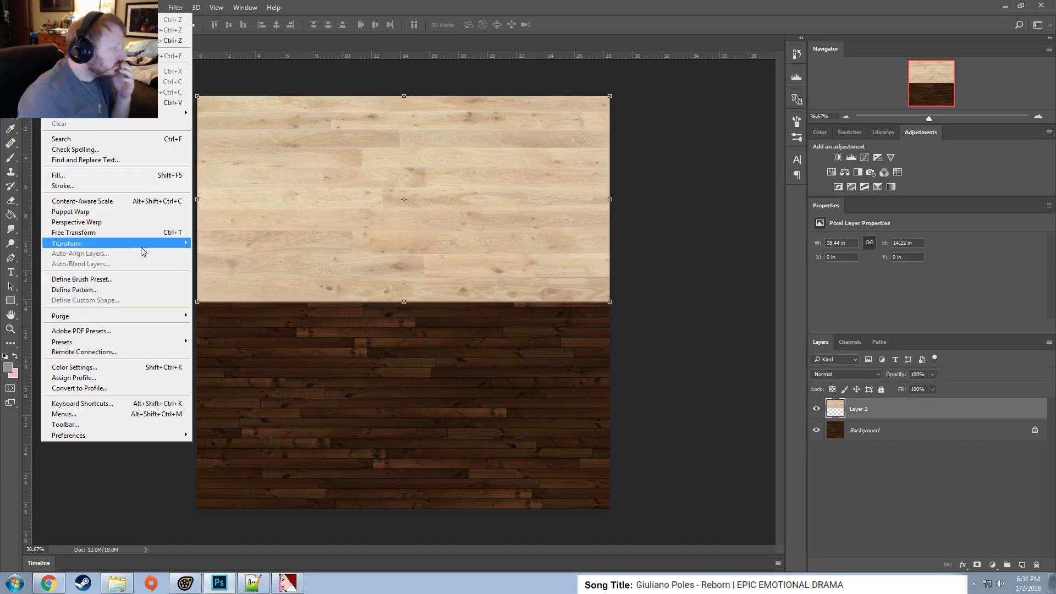
pyautogui.moveTo(140, 246)
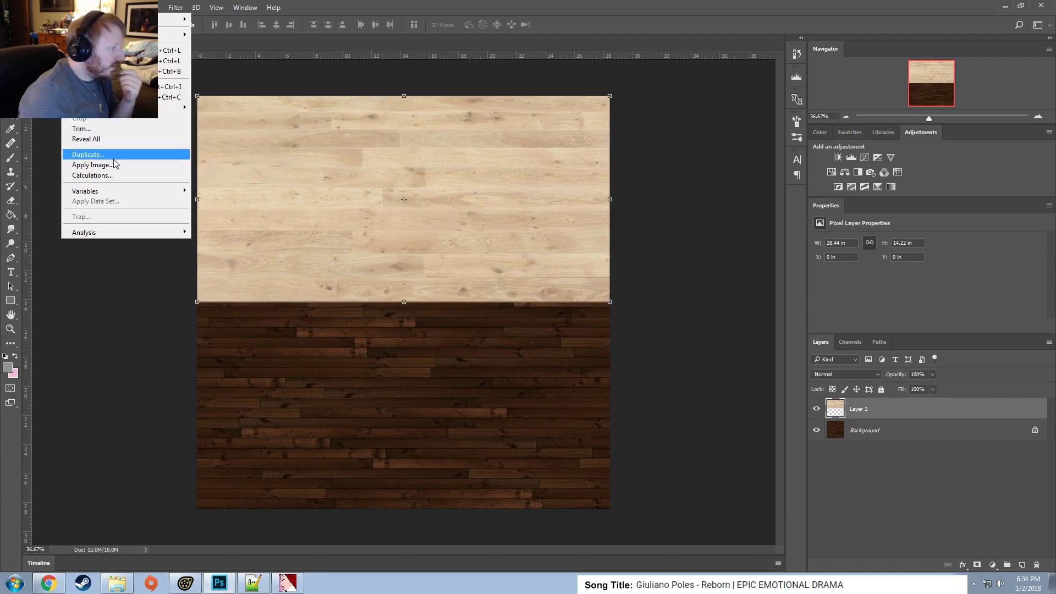
pyautogui.click(272, 150)
pyautogui.rightClick(273, 151)
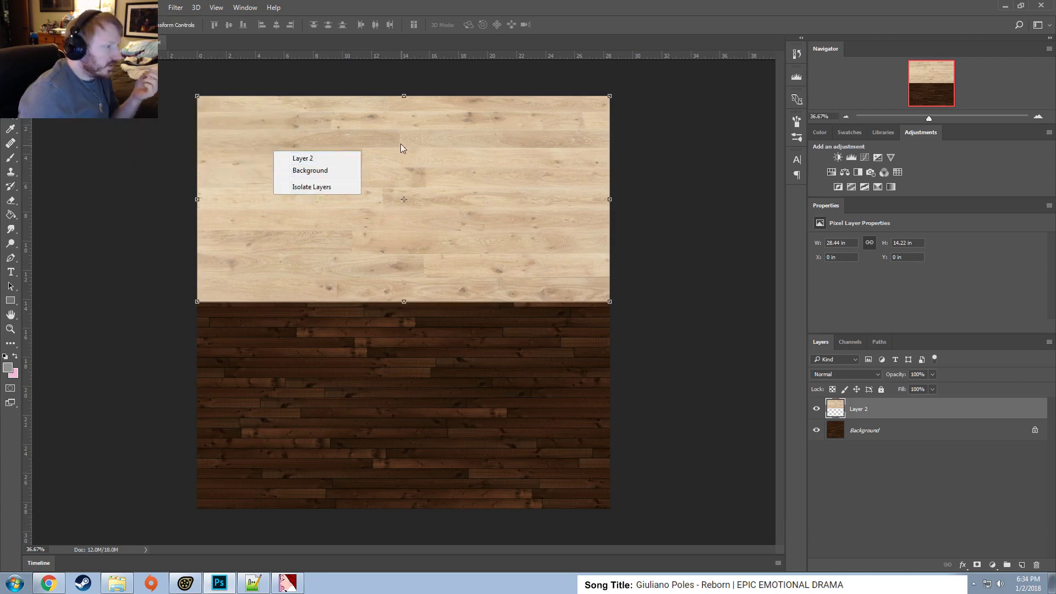
# Scale the texture to 50% width and height, and place it flush with the canvas's left edge at about Y 4.88 in.
pyautogui.click(607, 300)
pyautogui.click(609, 301)
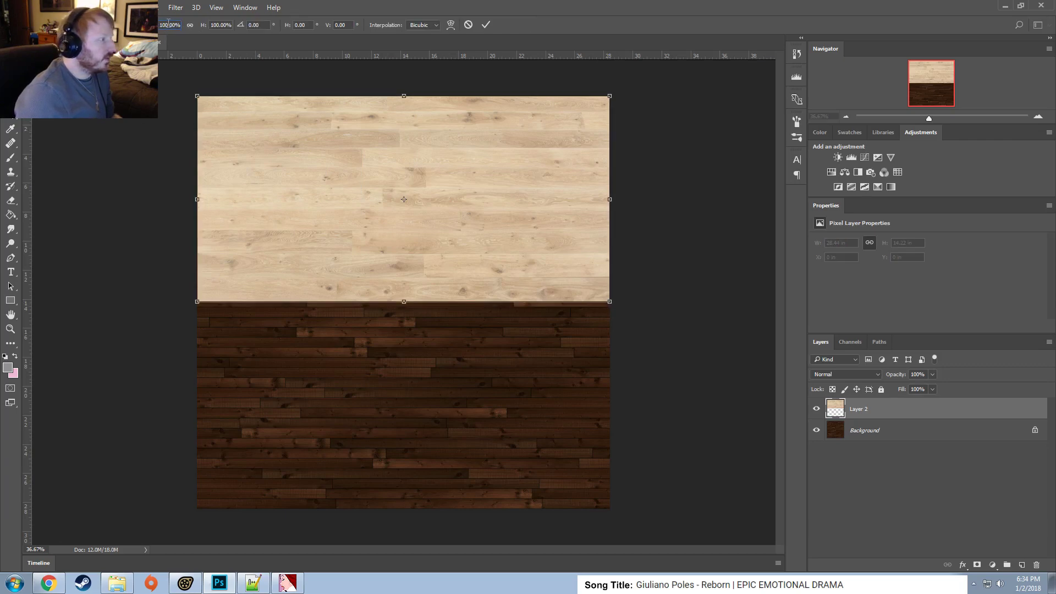
pyautogui.write('850')
pyautogui.press('Return')
pyautogui.press('BackSpace')
pyautogui.press('BackSpace')
pyautogui.press('BackSpace')
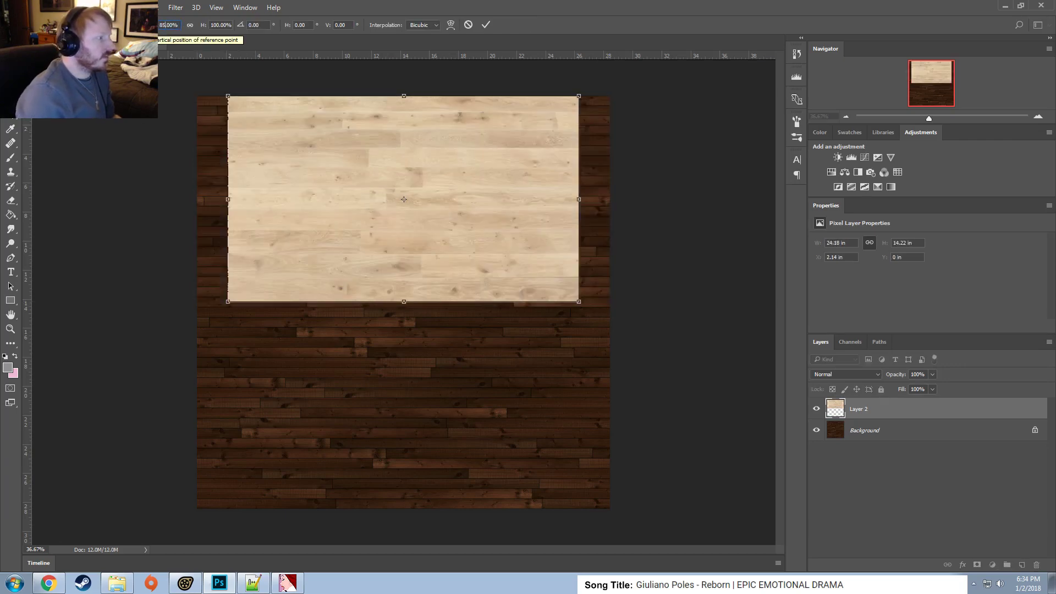
pyautogui.write('50')
pyautogui.press('Tab')
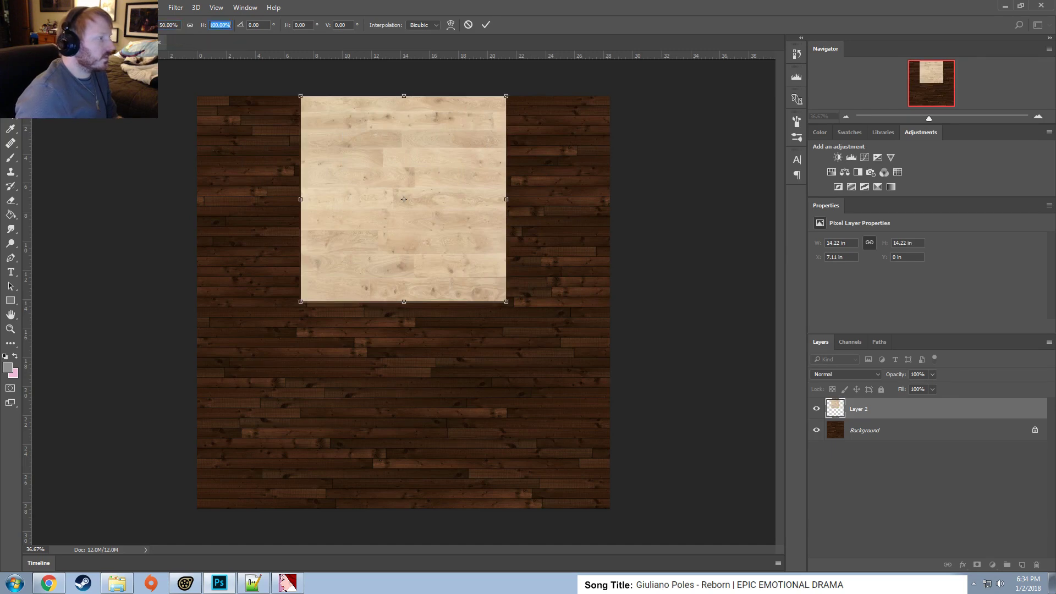
pyautogui.write('50')
pyautogui.moveTo(457, 195); pyautogui.dragTo(356, 215)
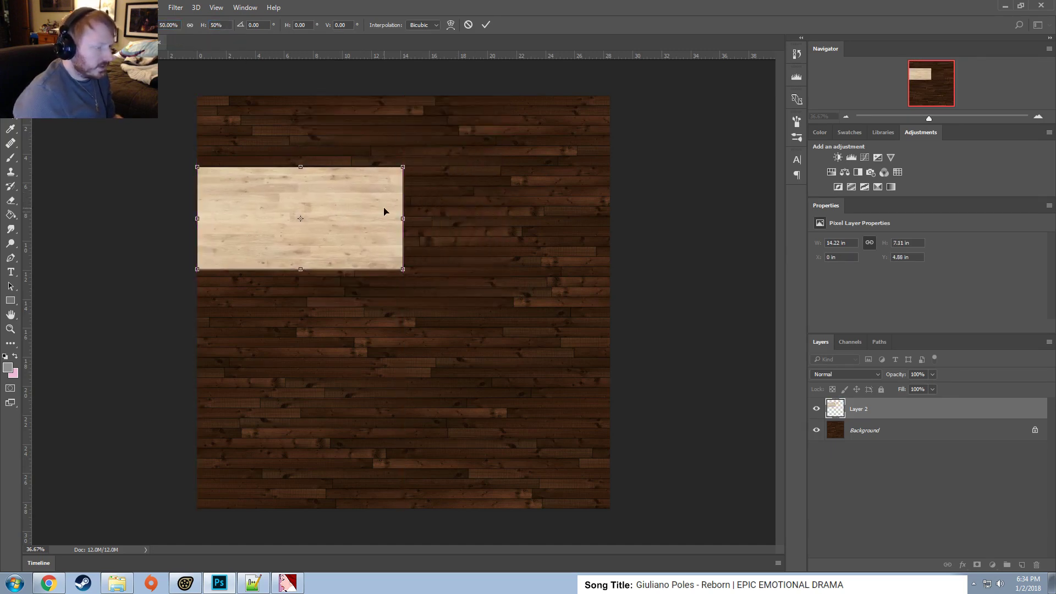
pyautogui.click(485, 25)
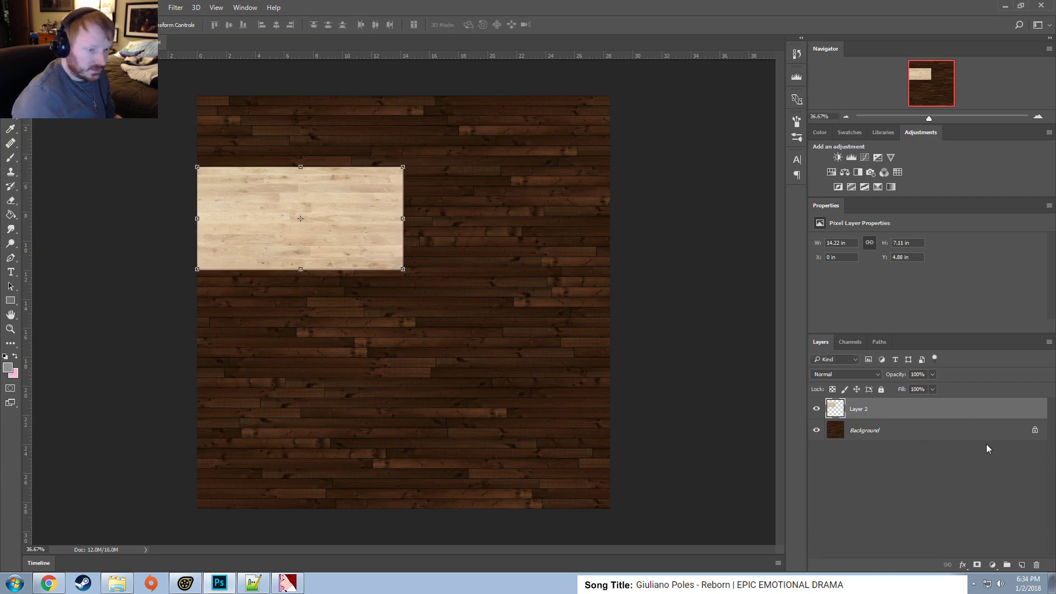
# Duplicate the half-size texture layer and place the copy flush beside the original, at X 14.22 in and Y 4.88 in.
pyautogui.rightClick(914, 414)
pyautogui.click(798, 121)
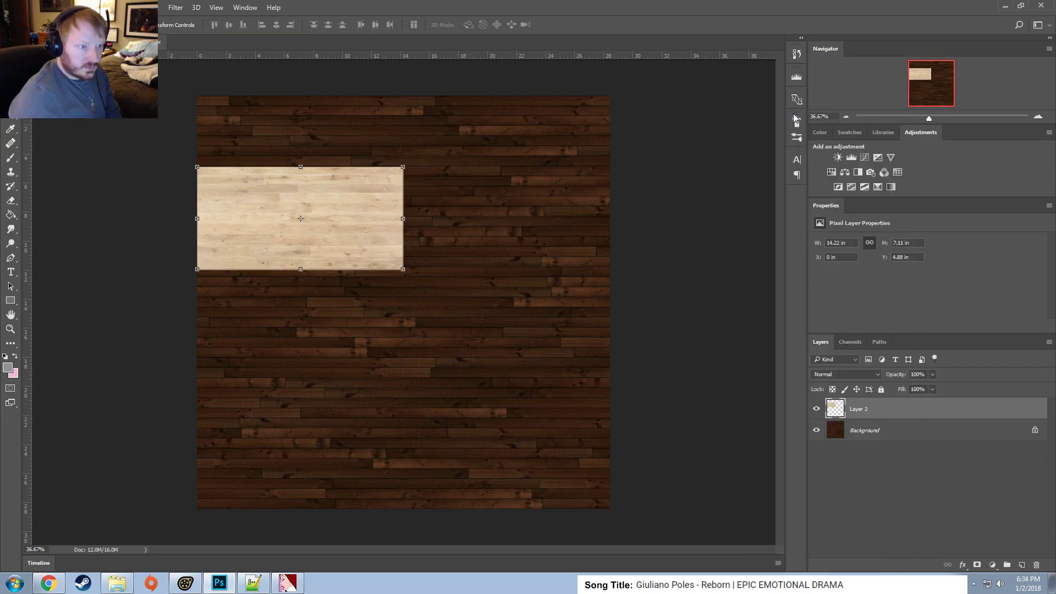
pyautogui.press('Return')
pyautogui.moveTo(345, 225); pyautogui.dragTo(542, 225)
pyautogui.keyDown('alt'); pyautogui.scroll(4, 417, 214); pyautogui.keyUp('alt')
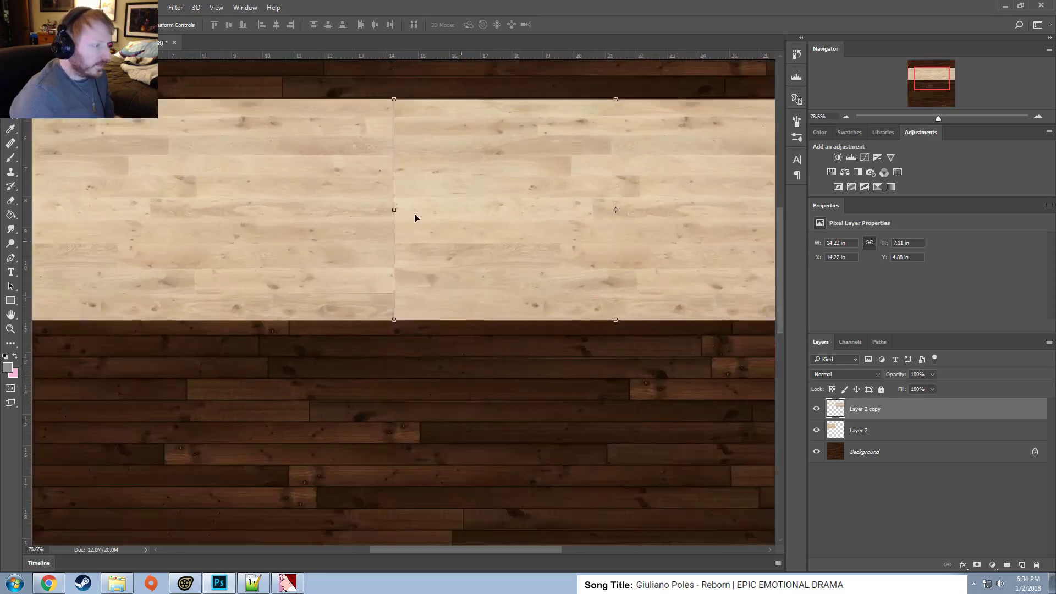
pyautogui.keyDown('alt'); pyautogui.scroll(-3, 481, 224); pyautogui.keyUp('alt')
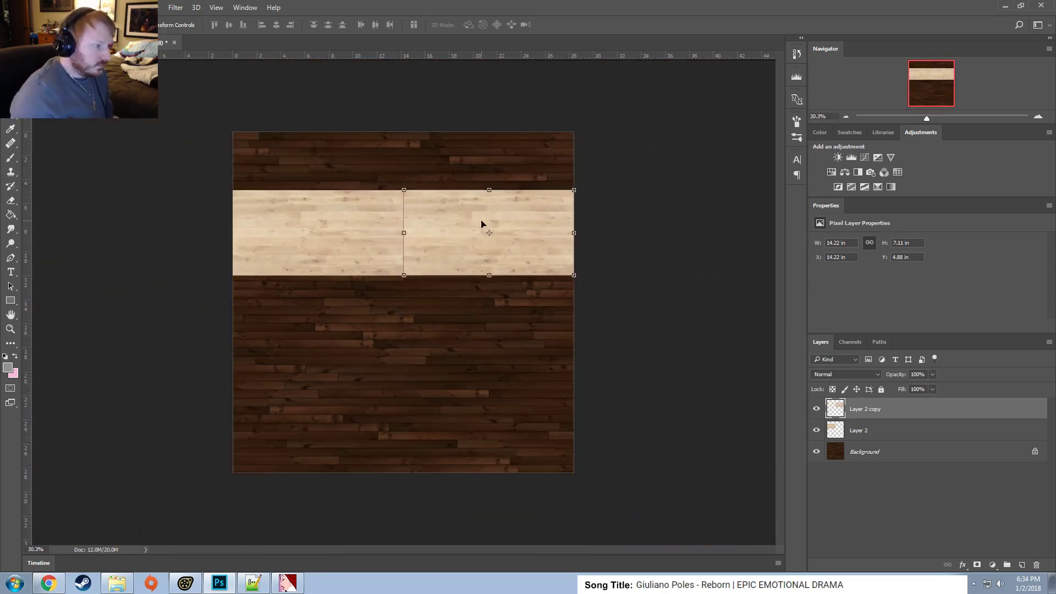
pyautogui.keyDown('alt'); pyautogui.scroll(1, 435, 218); pyautogui.keyUp('alt')
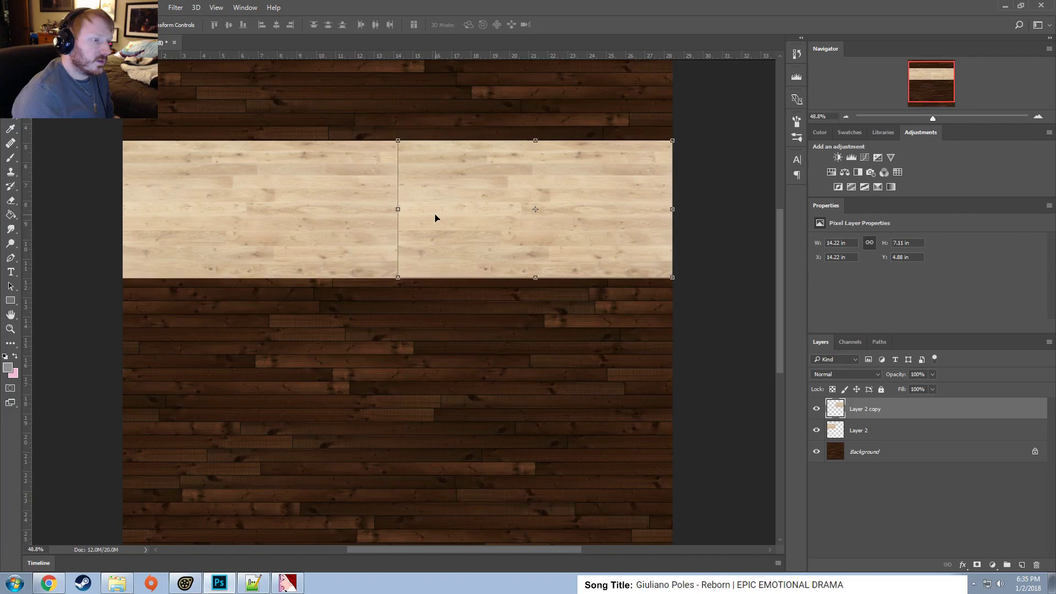
# Select both texture layers and shift them right together, with the second copy at about X 18.94 in.
pyautogui.click(860, 432)
pyautogui.moveTo(357, 214); pyautogui.dragTo(355, 217)
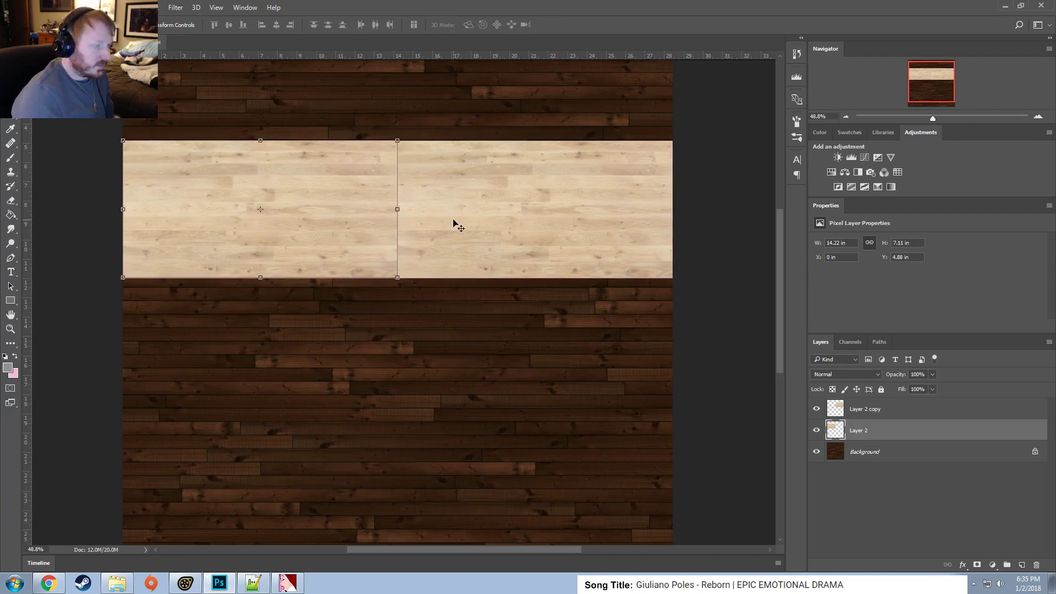
pyautogui.keyDown('shift'); pyautogui.click(460, 214); pyautogui.keyUp('shift')
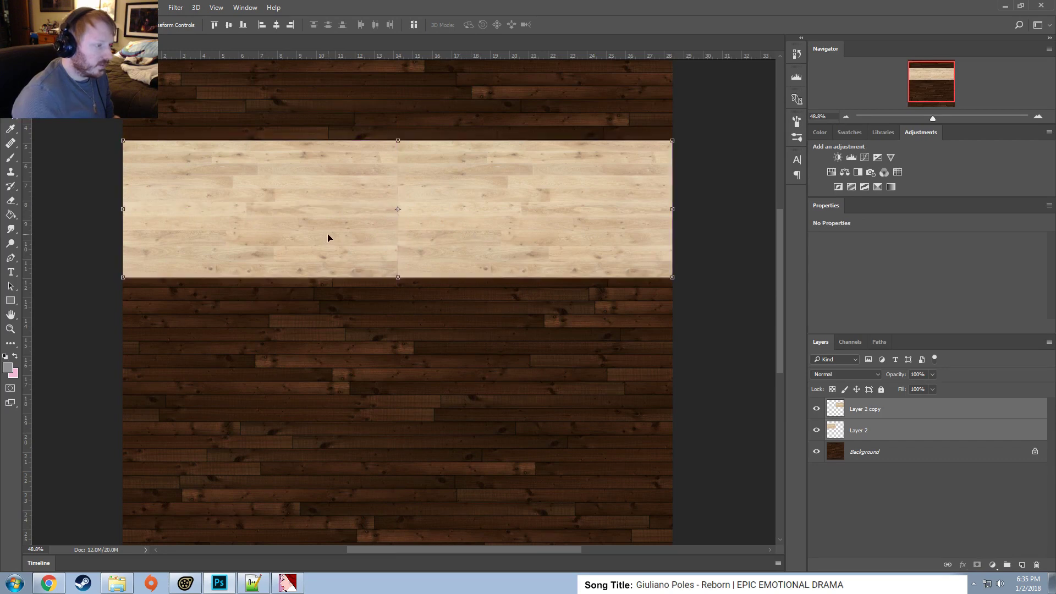
pyautogui.moveTo(332, 236); pyautogui.dragTo(425, 237)
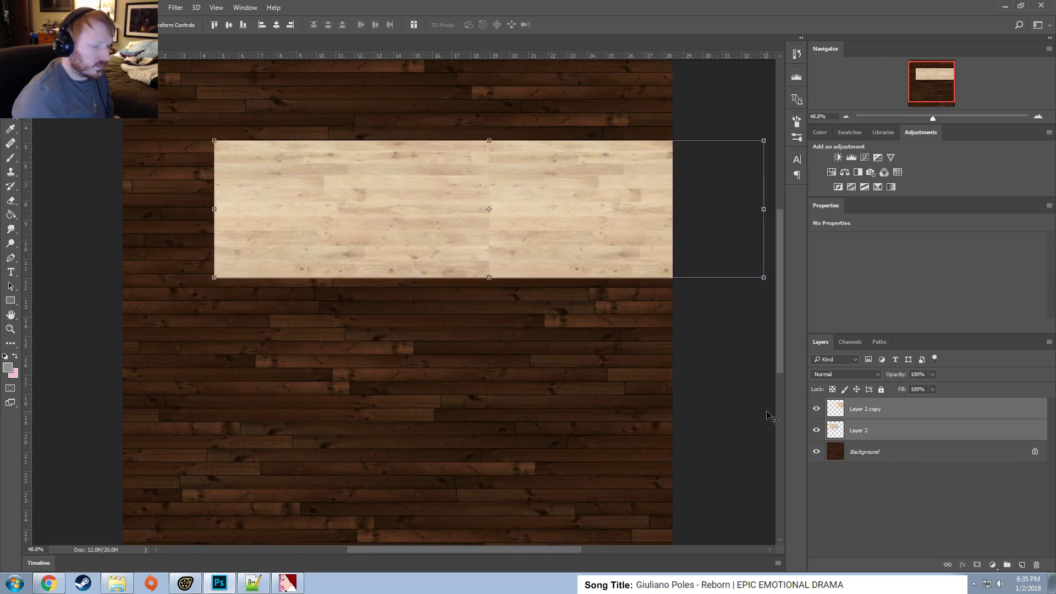
# Duplicate the rightmost texture copy and place the new copy against the original's left side, at X -9.5 in and Y 4.88 in.
pyautogui.click(897, 424)
pyautogui.click(899, 417)
pyautogui.rightClick(896, 418)
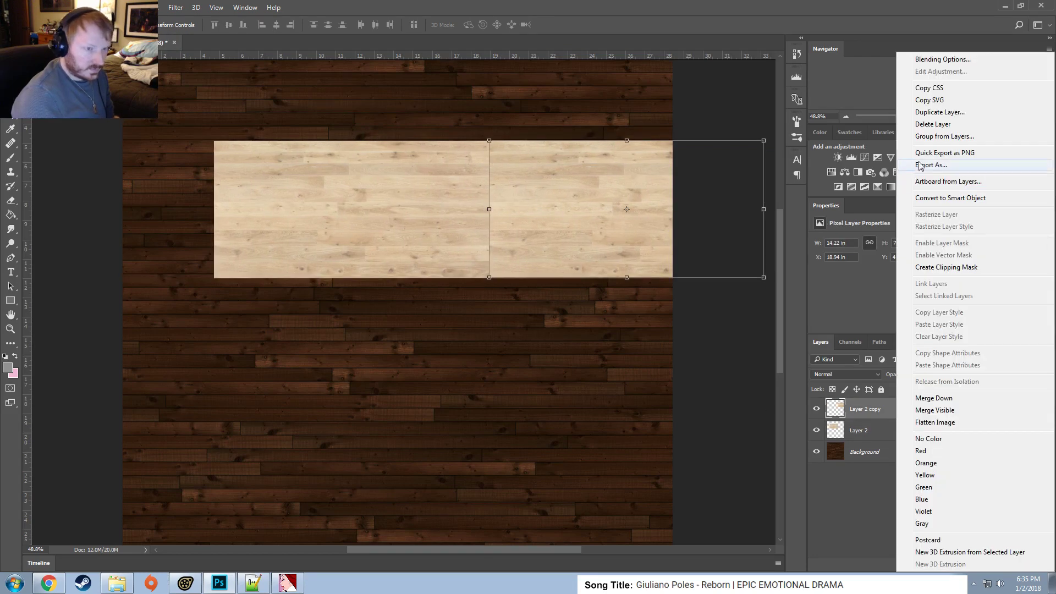
pyautogui.click(934, 113)
pyautogui.click(625, 177)
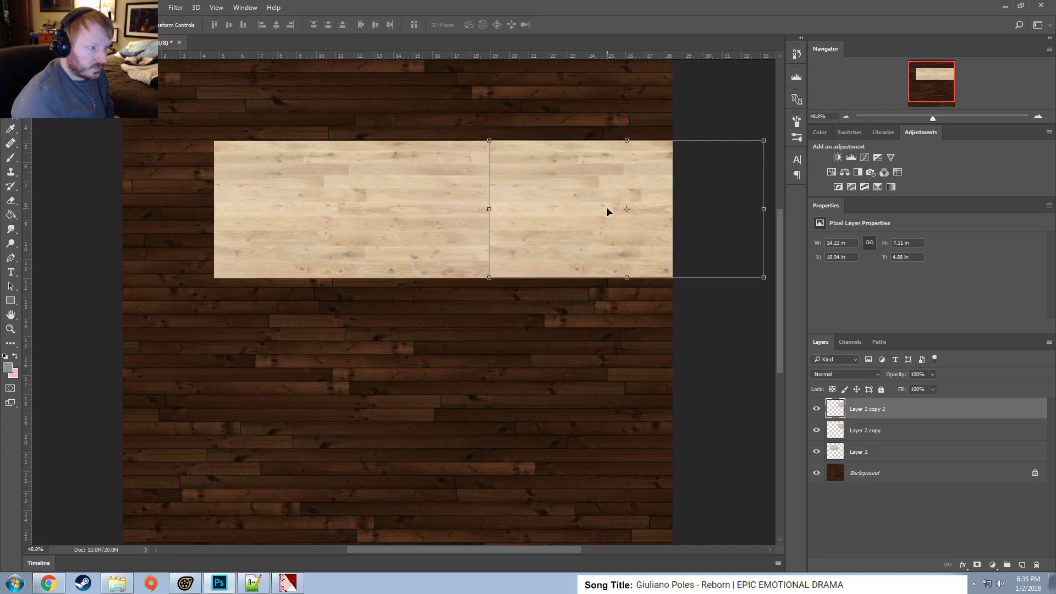
pyautogui.moveTo(608, 212); pyautogui.dragTo(90, 209)
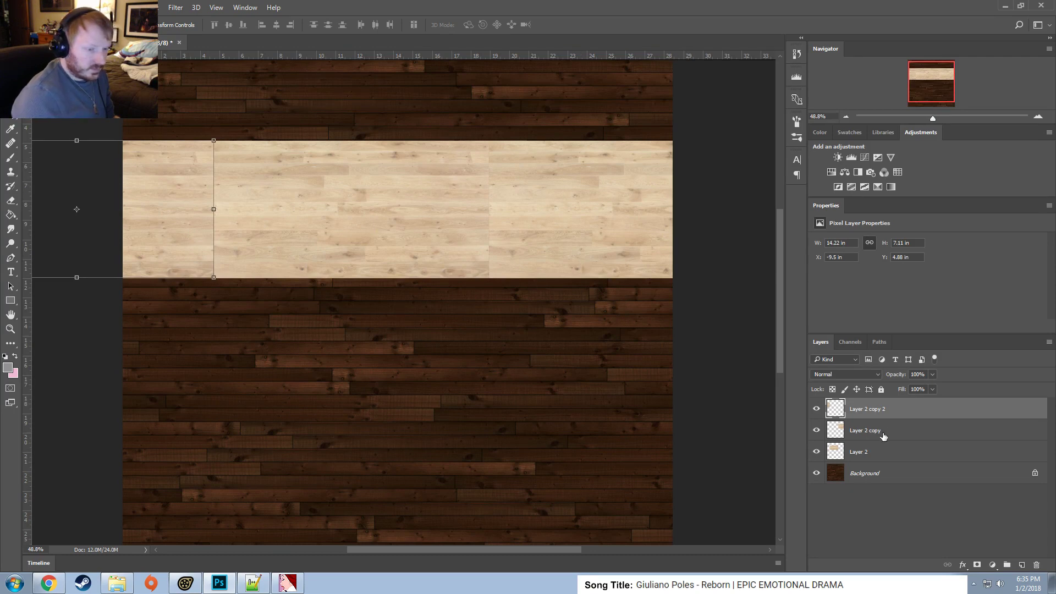
# Select all three light wood texture layers and merge them into a single layer above the background.
pyautogui.click(870, 451)
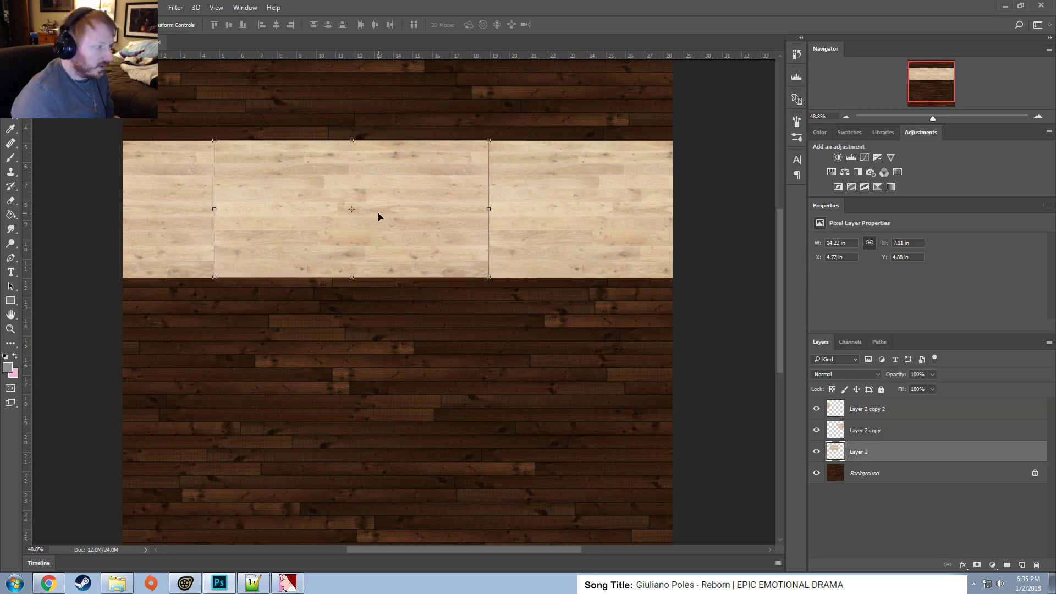
pyautogui.click(548, 160)
pyautogui.click(452, 191)
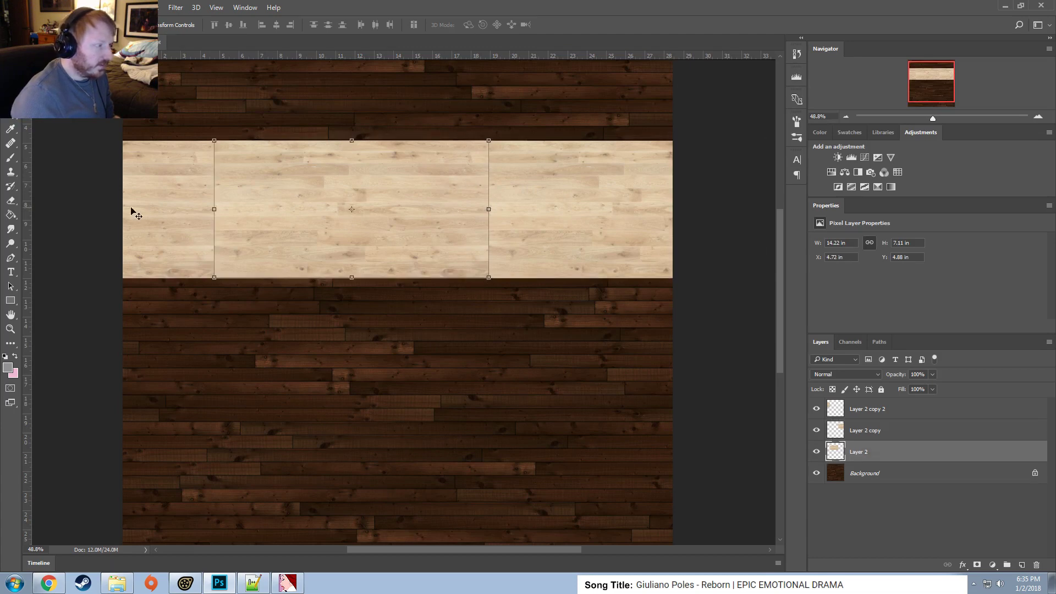
pyautogui.click(879, 432)
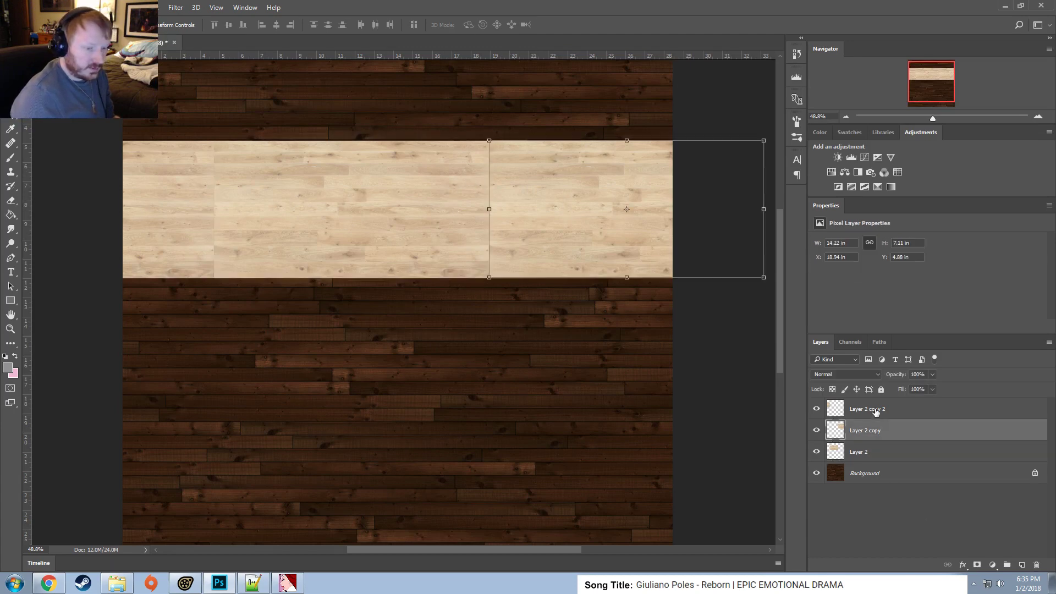
pyautogui.click(876, 412)
pyautogui.keyDown('shift'); pyautogui.click(883, 452); pyautogui.keyUp('shift')
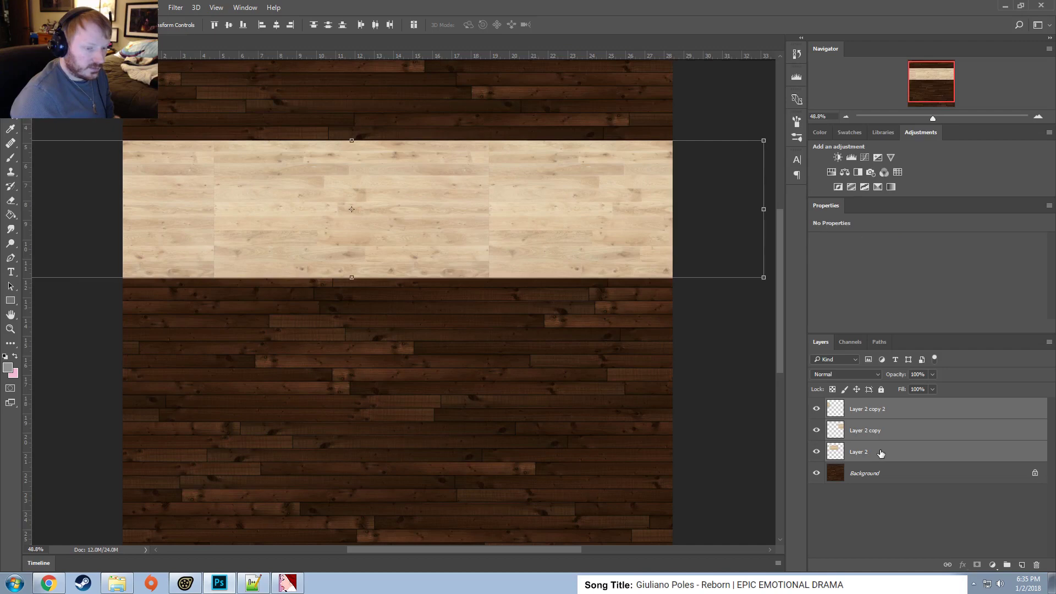
pyautogui.click(878, 432)
pyautogui.rightClick(882, 456)
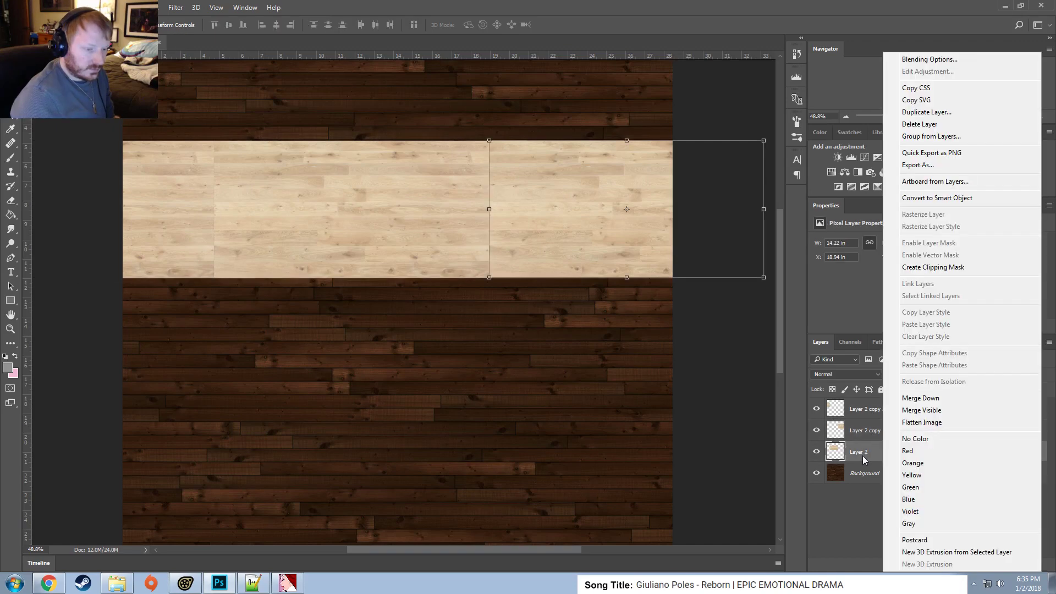
pyautogui.click(862, 455)
pyautogui.keyDown('shift'); pyautogui.click(877, 417); pyautogui.keyUp('shift')
pyautogui.rightClick(877, 416)
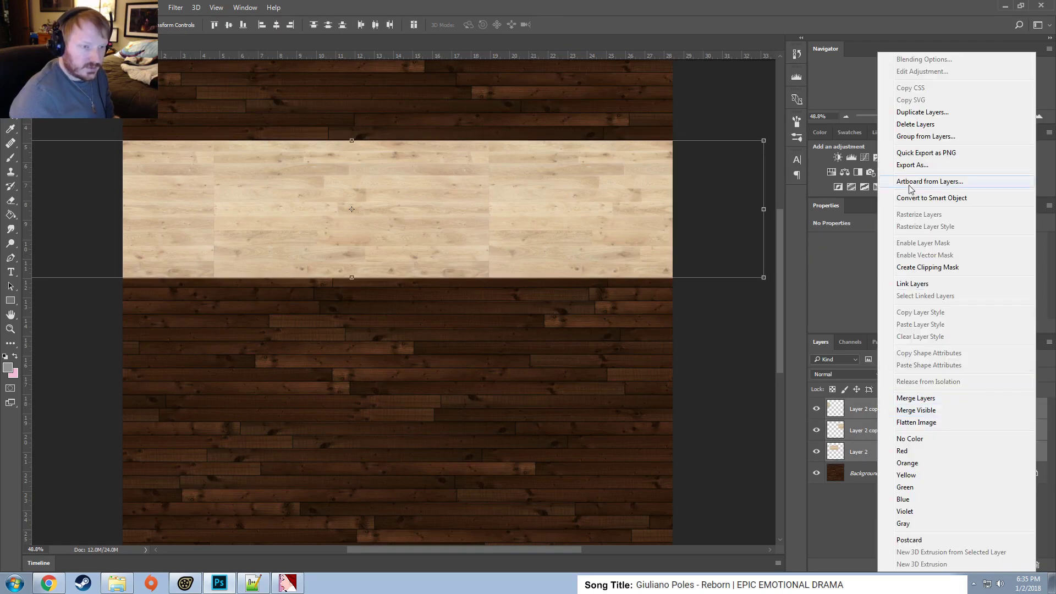
pyautogui.click(917, 399)
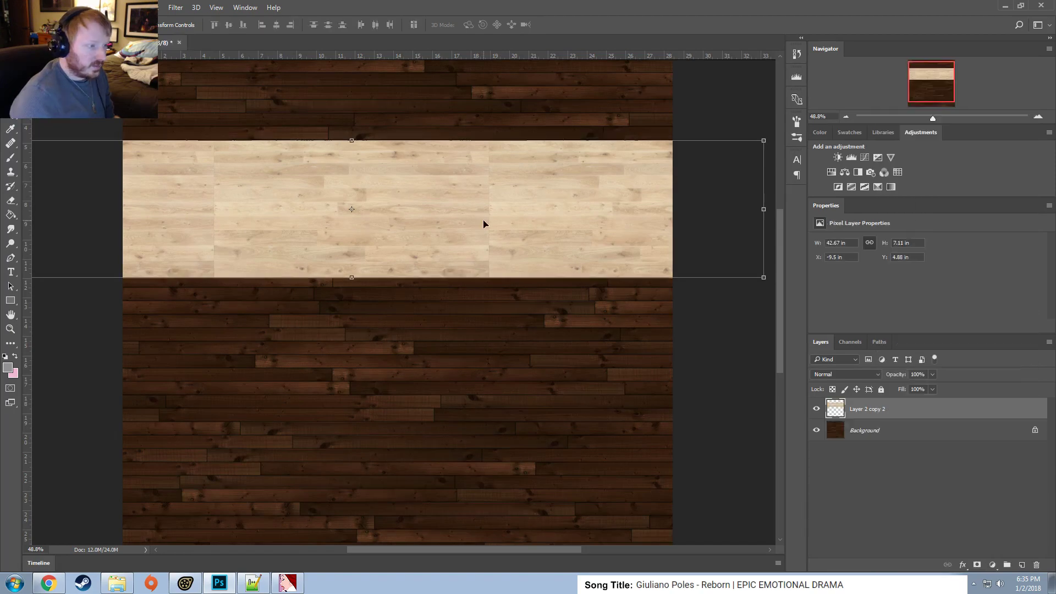
# Use the Healing Brush to blend the right-hand tile seam across the fourth and fifth plank rows.
pyautogui.keyDown('alt'); pyautogui.scroll(6, 482, 224); pyautogui.keyUp('alt')
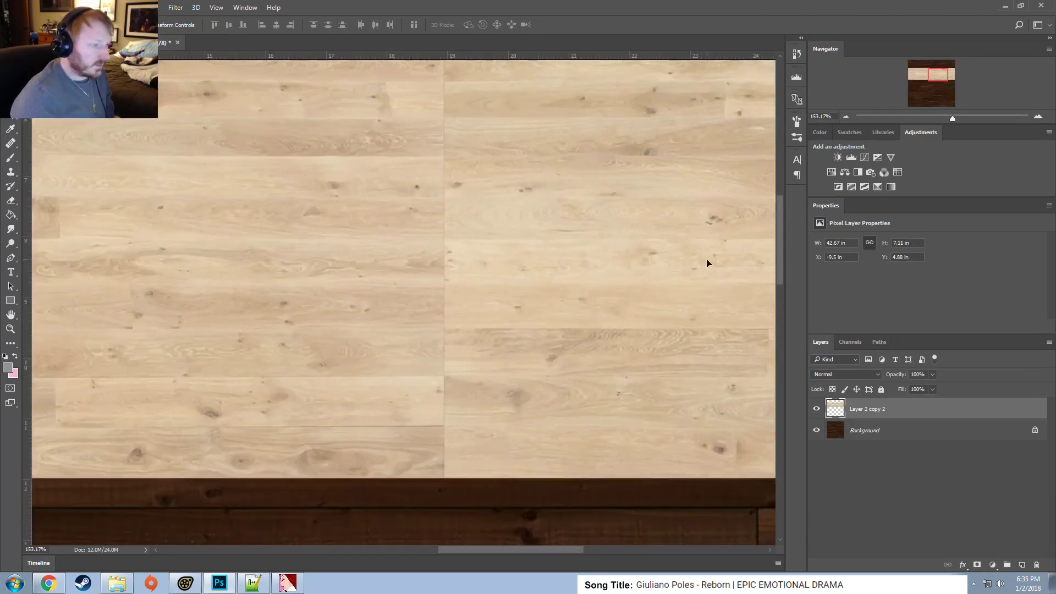
pyautogui.keyDown('alt'); pyautogui.scroll(-1, 500, 196); pyautogui.keyUp('alt')
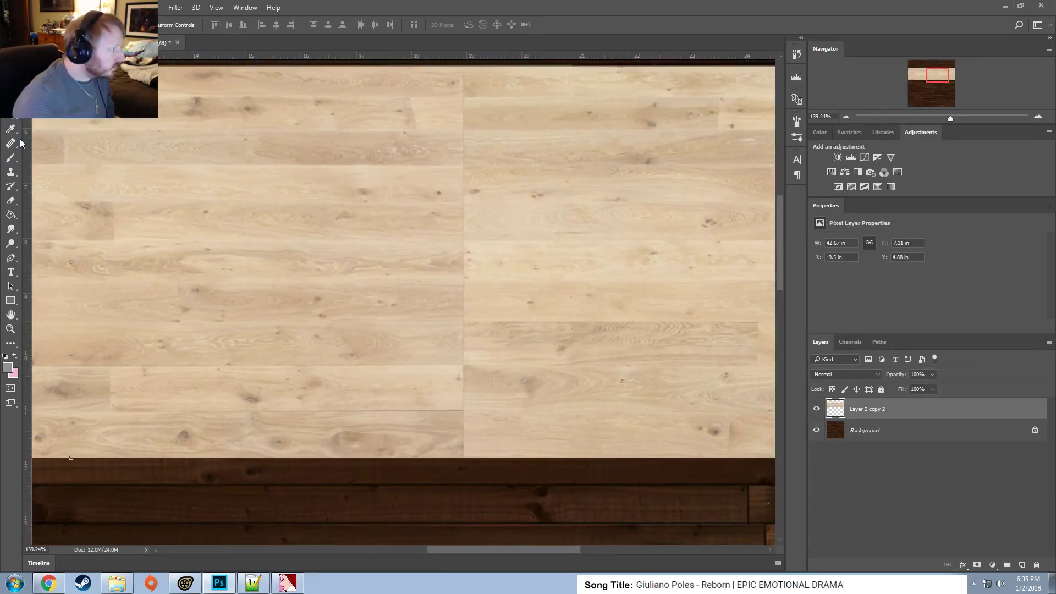
pyautogui.click(11, 229)
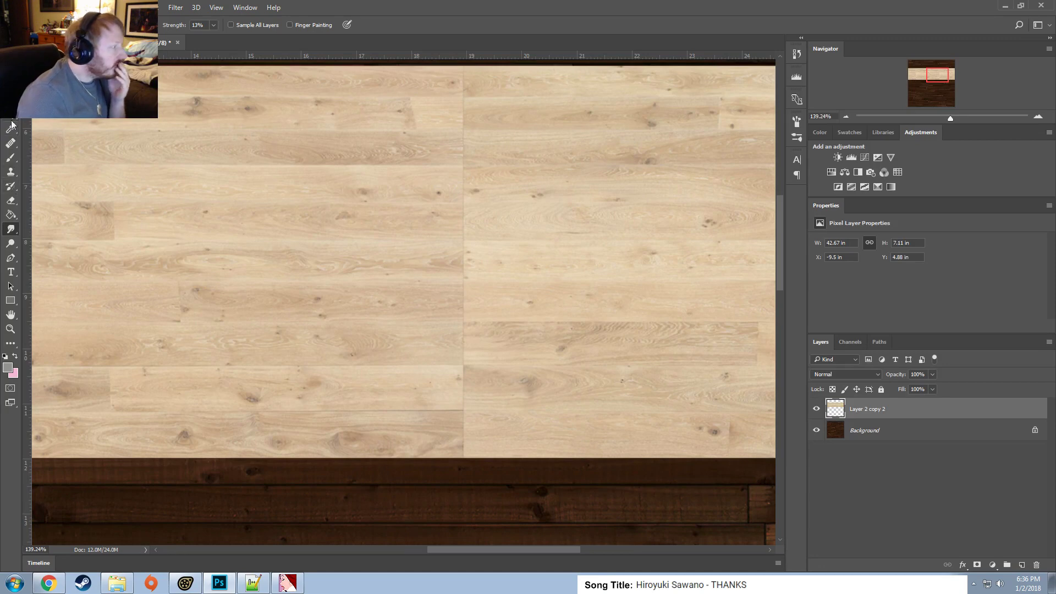
pyautogui.click(11, 143)
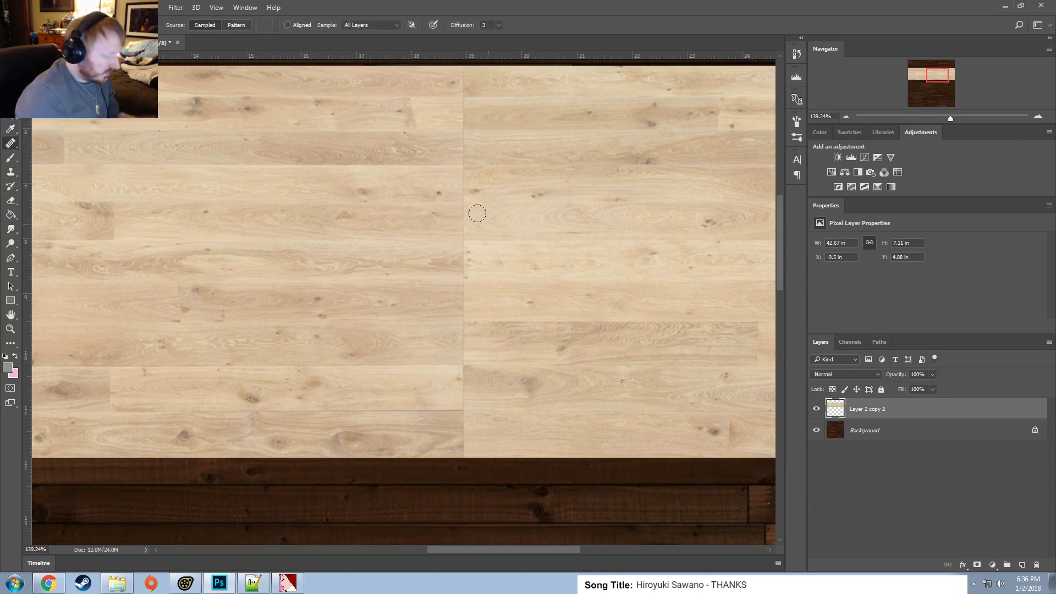
pyautogui.moveTo(439, 210)
pyautogui.mouseDown()
pyautogui.moveTo(542, 220)
pyautogui.moveTo(464, 217)
pyautogui.moveTo(446, 173)
pyautogui.mouseUp()
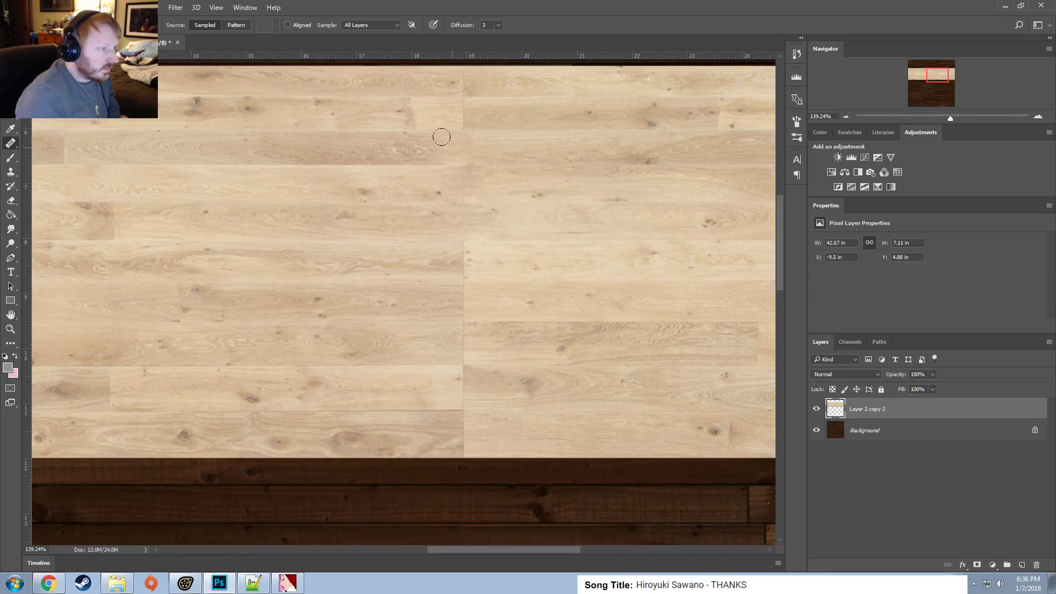
# Try healing the top plank rows and the middle of the right-hand seam, and undo those strokes.
pyautogui.moveTo(439, 97); pyautogui.dragTo(420, 86)
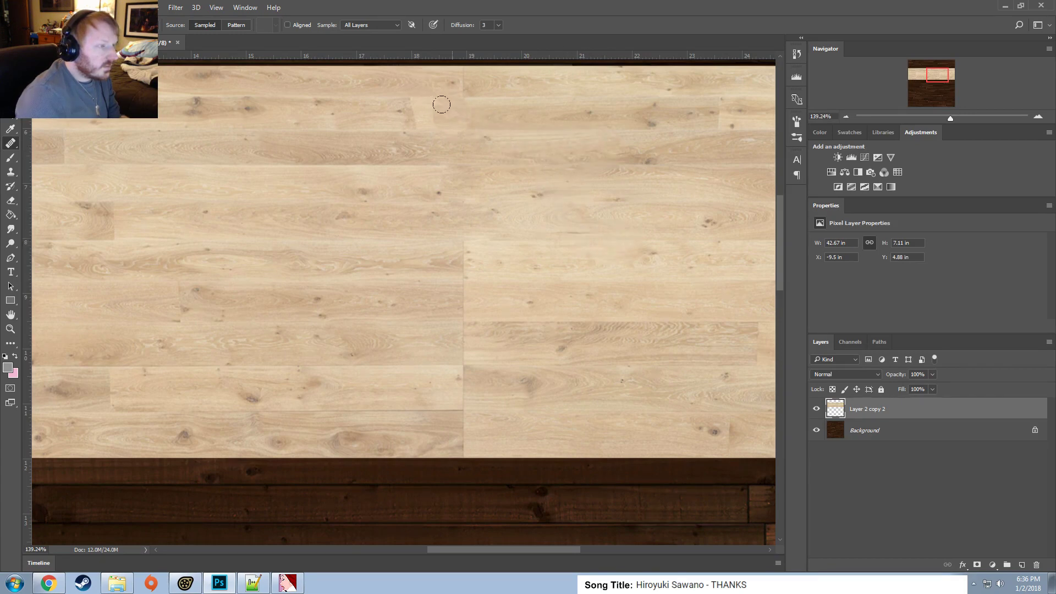
pyautogui.moveTo(438, 66); pyautogui.dragTo(497, 78)
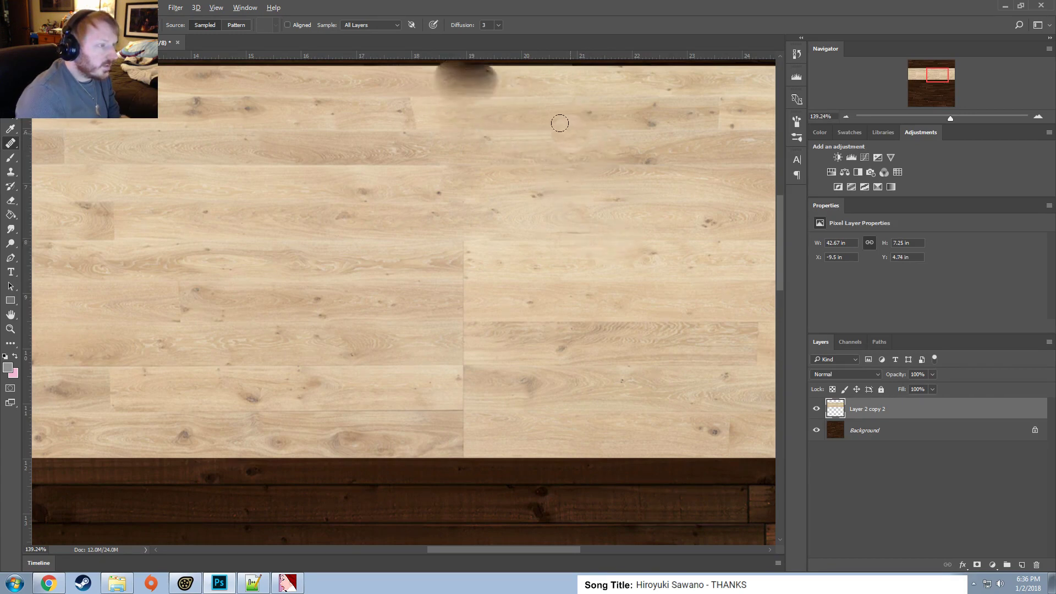
pyautogui.hotkey('ctrl', 'z')
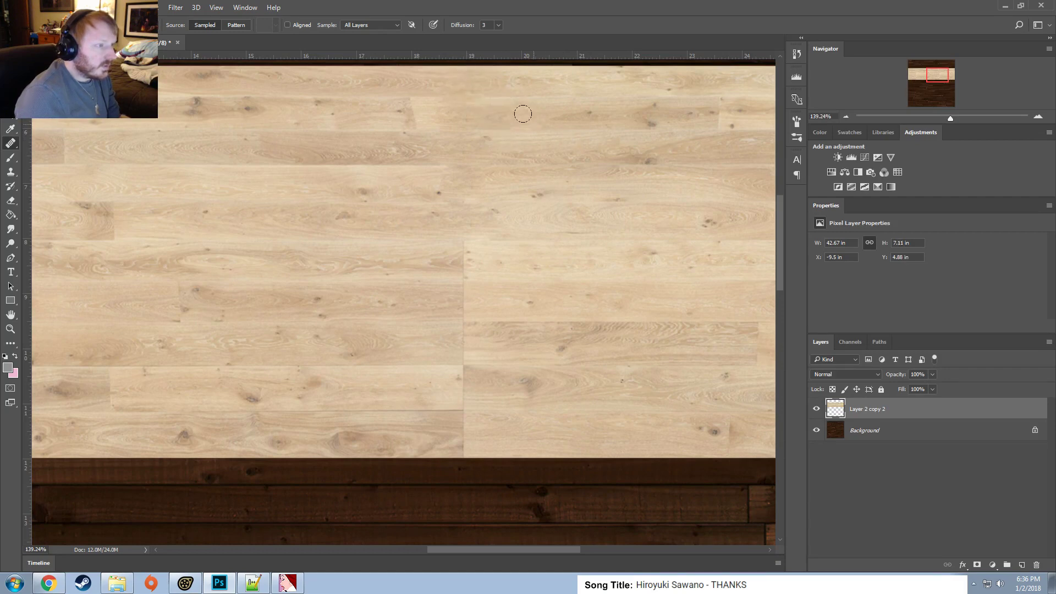
pyautogui.moveTo(446, 232)
pyautogui.mouseDown()
pyautogui.moveTo(506, 292)
pyautogui.moveTo(481, 289)
pyautogui.mouseUp()
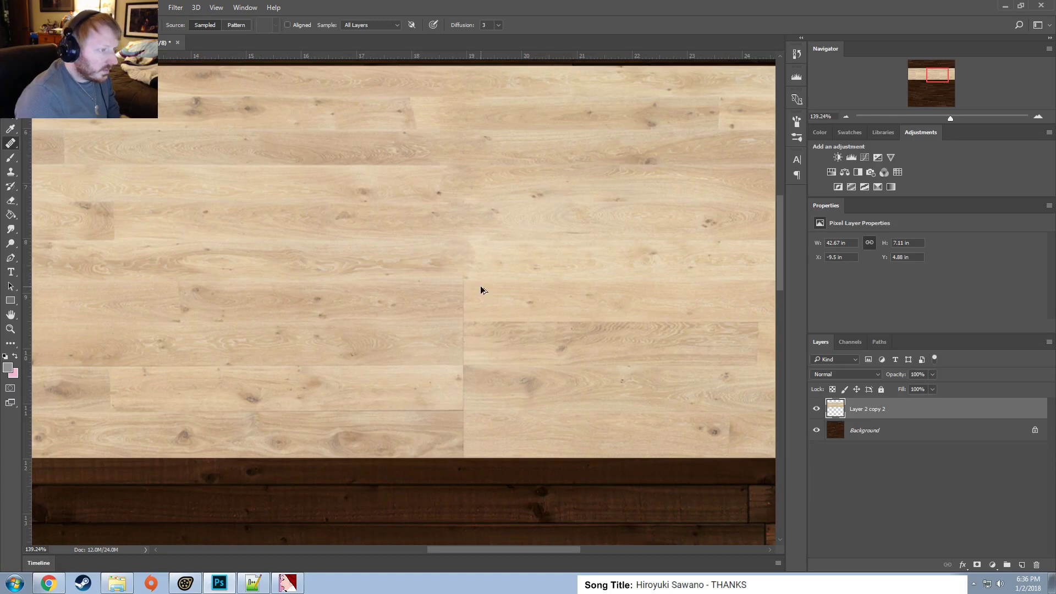
pyautogui.hotkey('ctrl', 'alt', 'z')
pyautogui.hotkey('ctrl', 'alt', 'z')
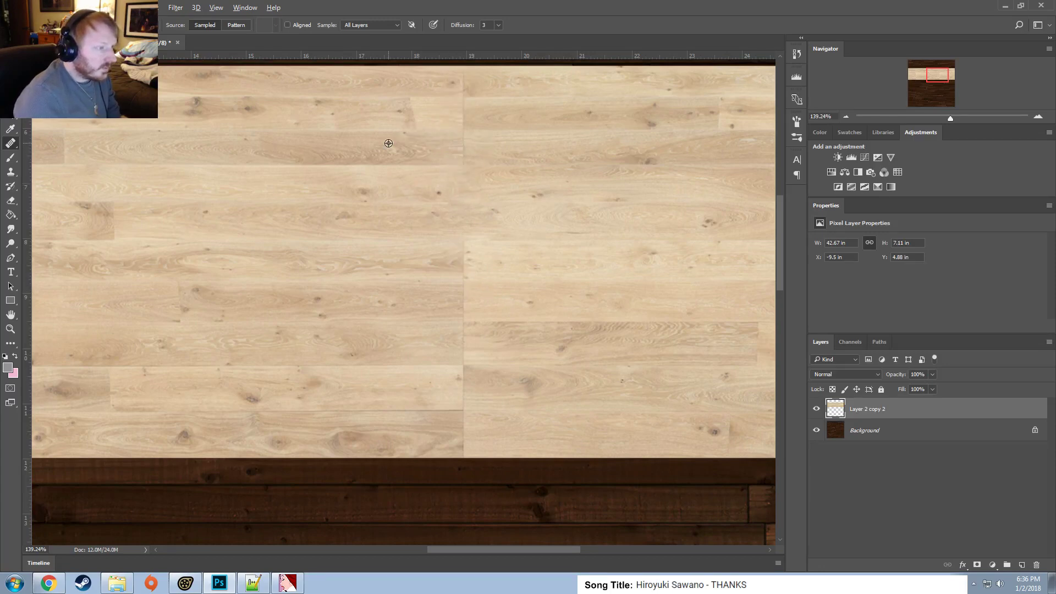
pyautogui.moveTo(446, 136)
pyautogui.mouseDown()
pyautogui.moveTo(533, 141)
pyautogui.moveTo(449, 134)
pyautogui.mouseUp()
pyautogui.hotkey('ctrl', 'z')
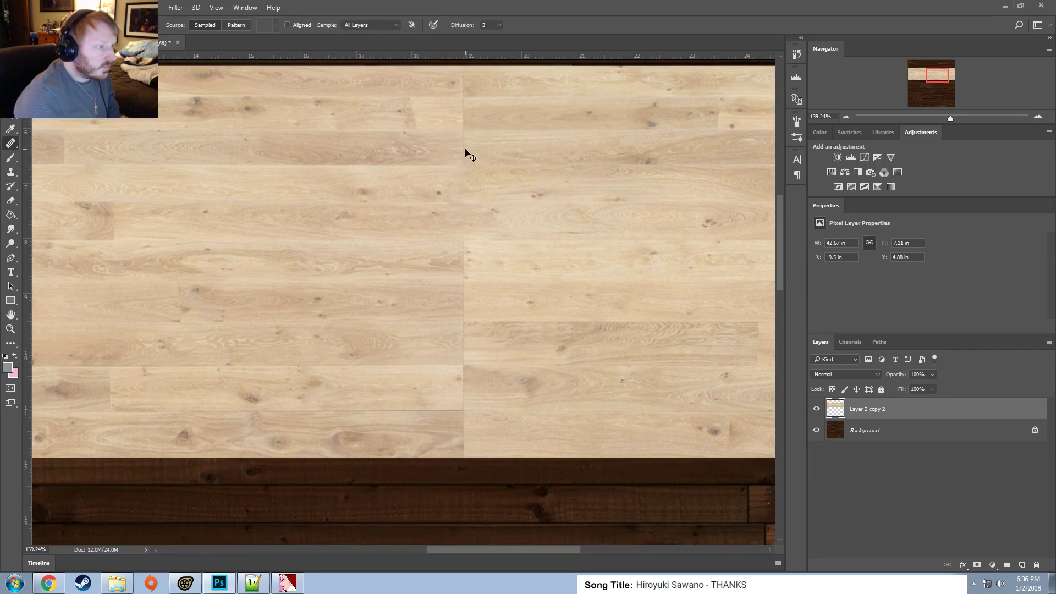
# Heal the right-hand seam across the top three plank rows, up to the strip's upper edge.
pyautogui.click(462, 144)
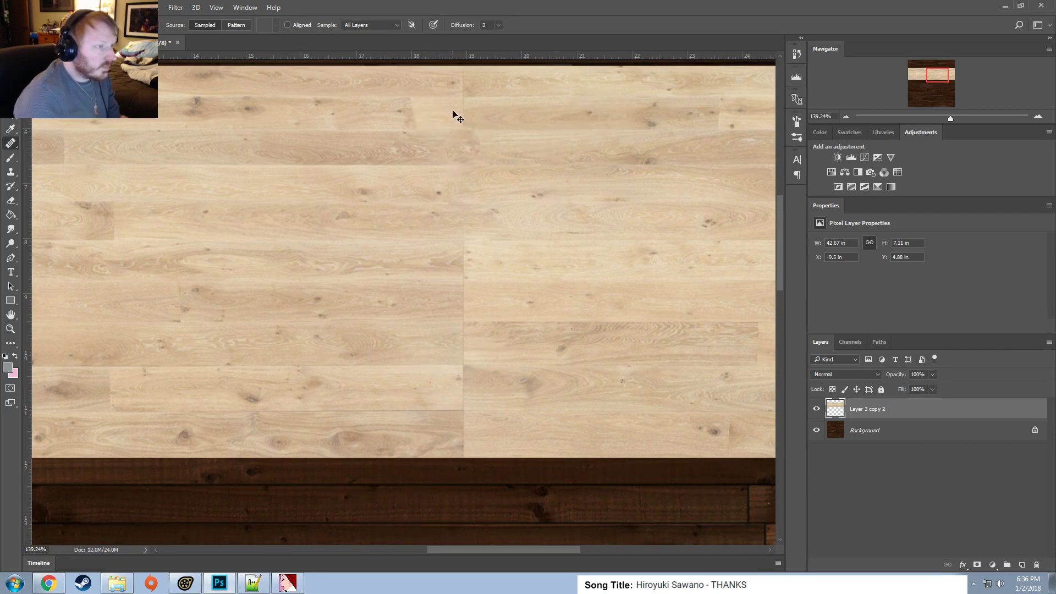
pyautogui.moveTo(453, 100)
pyautogui.mouseDown()
pyautogui.moveTo(459, 77)
pyautogui.moveTo(448, 71)
pyautogui.mouseUp()
pyautogui.keyDown('alt'); pyautogui.click(515, 83); pyautogui.keyUp('alt')
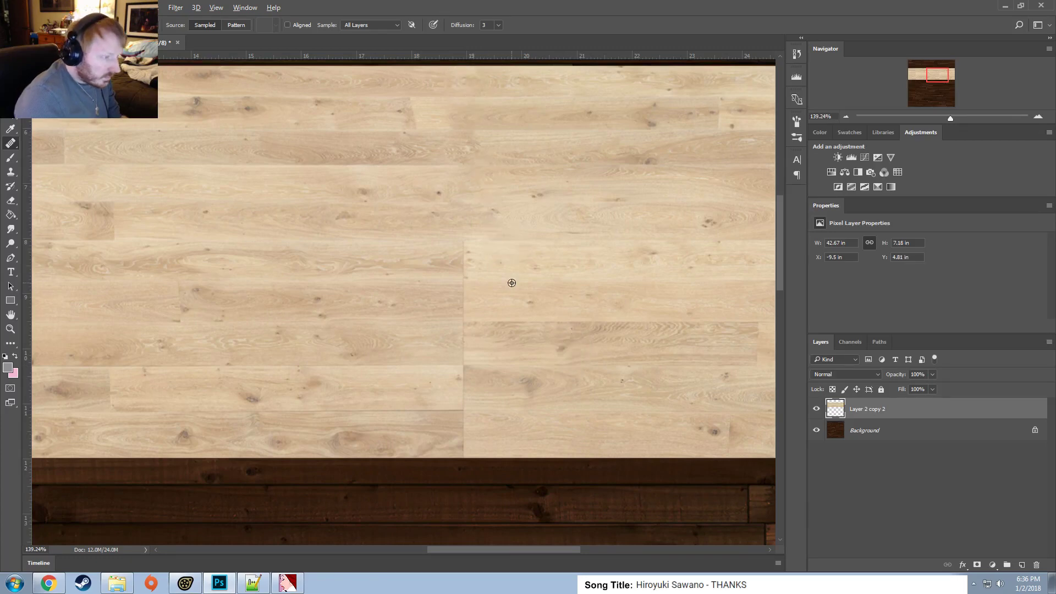
# Heal the lower half of the right-hand seam down to the strip's bottom edge, resampling clean wood beside it for different planks.
pyautogui.keyDown('alt'); pyautogui.click(514, 260); pyautogui.keyUp('alt')
pyautogui.moveTo(463, 272); pyautogui.dragTo(452, 249)
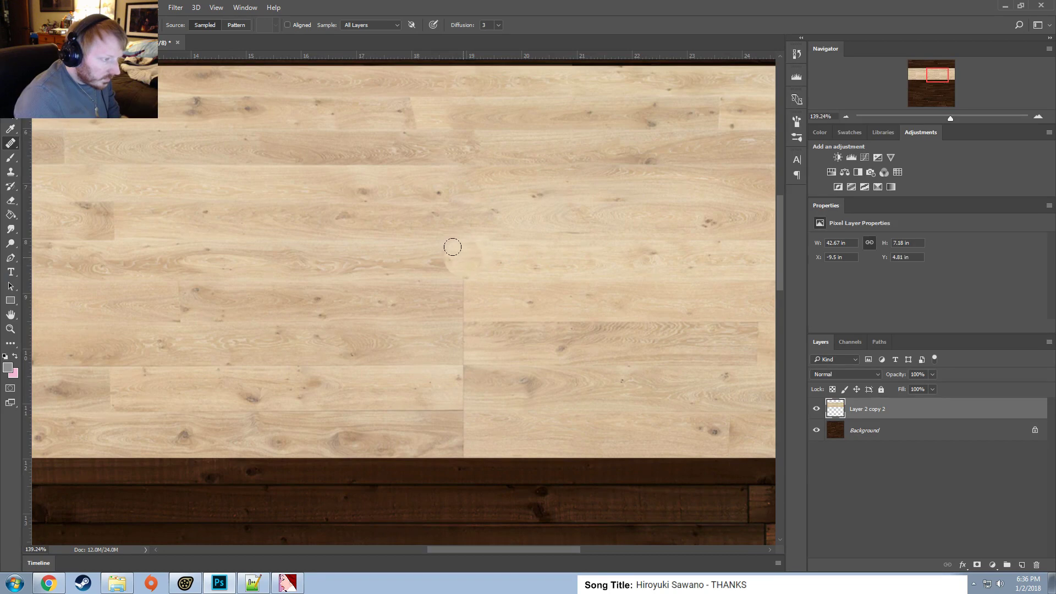
pyautogui.moveTo(462, 311)
pyautogui.mouseDown()
pyautogui.moveTo(452, 287)
pyautogui.moveTo(476, 337)
pyautogui.moveTo(453, 330)
pyautogui.moveTo(452, 380)
pyautogui.mouseUp()
pyautogui.click(452, 290)
pyautogui.keyDown('alt'); pyautogui.click(491, 385); pyautogui.keyUp('alt')
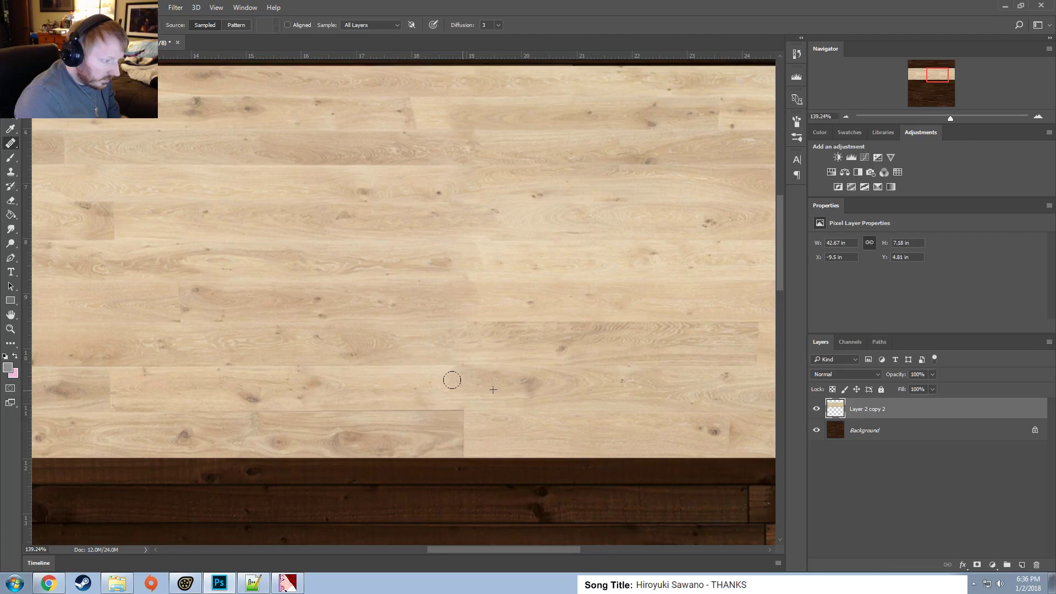
pyautogui.keyDown('alt'); pyautogui.click(505, 437); pyautogui.keyUp('alt')
pyautogui.moveTo(462, 435)
pyautogui.mouseDown()
pyautogui.moveTo(448, 417)
pyautogui.moveTo(452, 427)
pyautogui.mouseUp()
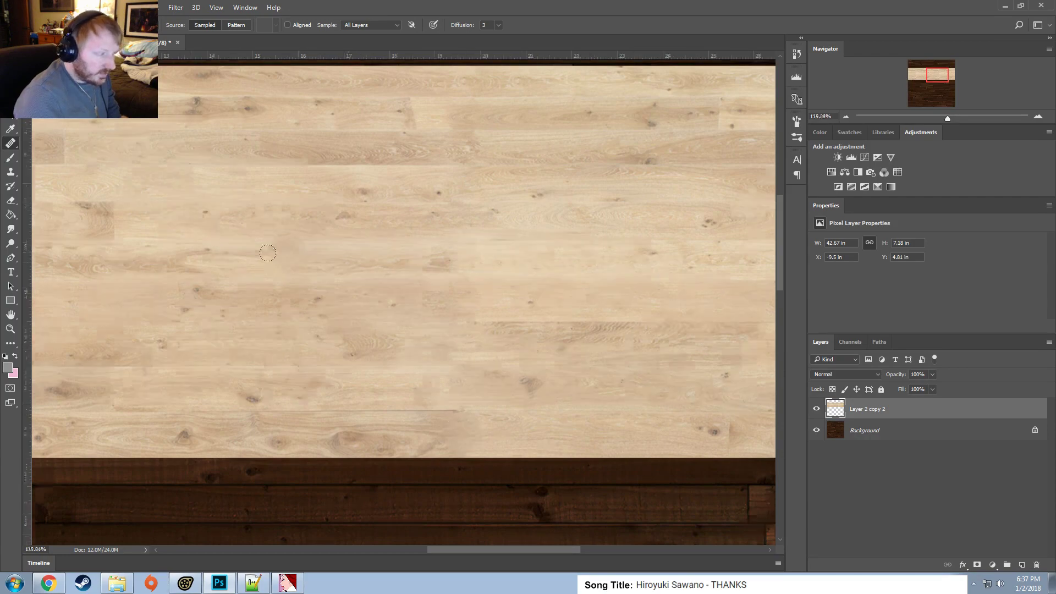
# Heal the top three plank rows of the left-hand tile seam using wood sampled just beside it.
pyautogui.keyDown('alt'); pyautogui.scroll(-4, 264, 250); pyautogui.keyUp('alt')
pyautogui.keyDown('alt'); pyautogui.scroll(-1, 116, 250); pyautogui.keyUp('alt')
pyautogui.keyDown('alt'); pyautogui.scroll(5, 83, 242); pyautogui.keyUp('alt')
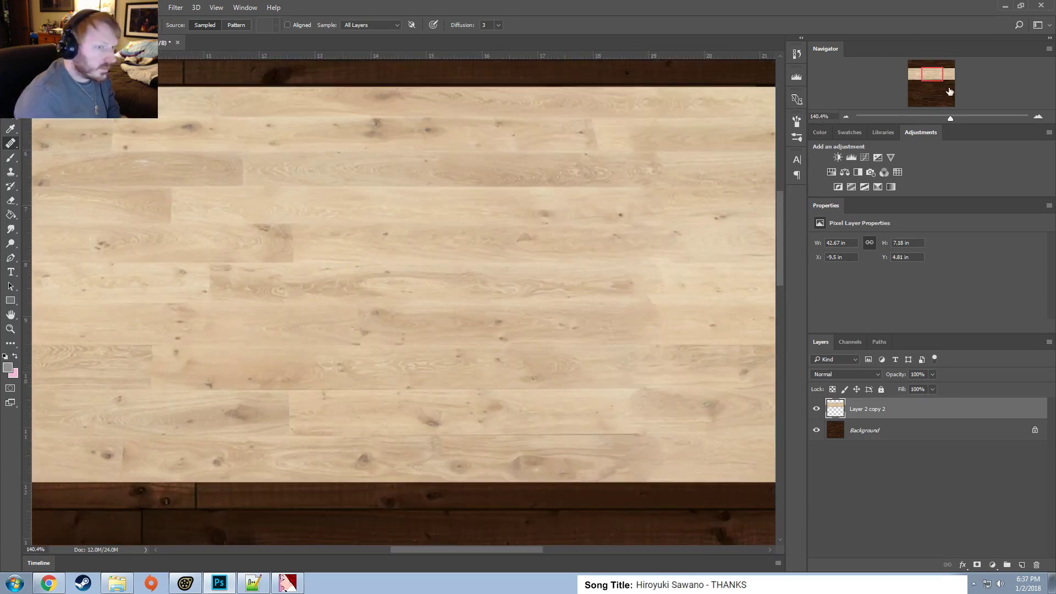
pyautogui.moveTo(932, 69); pyautogui.dragTo(919, 68)
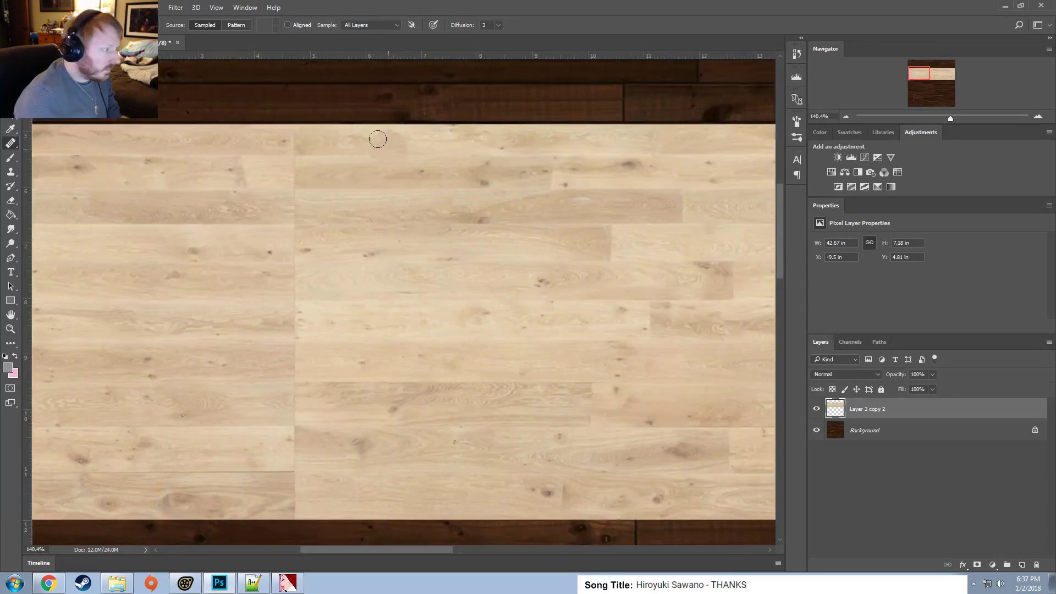
pyautogui.keyDown('alt'); pyautogui.click(300, 172); pyautogui.keyUp('alt')
pyautogui.moveTo(285, 167); pyautogui.dragTo(281, 132)
pyautogui.keyDown('alt'); pyautogui.click(319, 141); pyautogui.keyUp('alt')
pyautogui.moveTo(292, 198); pyautogui.dragTo(303, 198)
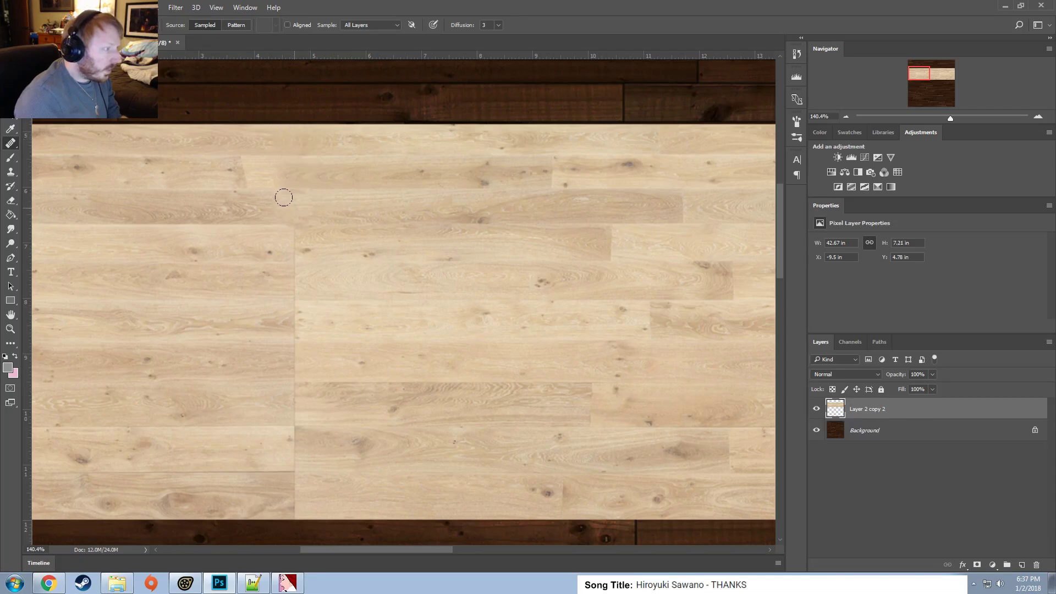
# Heal the left-hand seam across the fourth to seventh plank rows, sampling matching wood beside each section.
pyautogui.keyDown('alt'); pyautogui.click(333, 242); pyautogui.keyUp('alt')
pyautogui.moveTo(302, 248)
pyautogui.mouseDown()
pyautogui.moveTo(282, 234)
pyautogui.moveTo(300, 267)
pyautogui.mouseUp()
pyautogui.keyDown('alt'); pyautogui.click(327, 279); pyautogui.keyUp('alt')
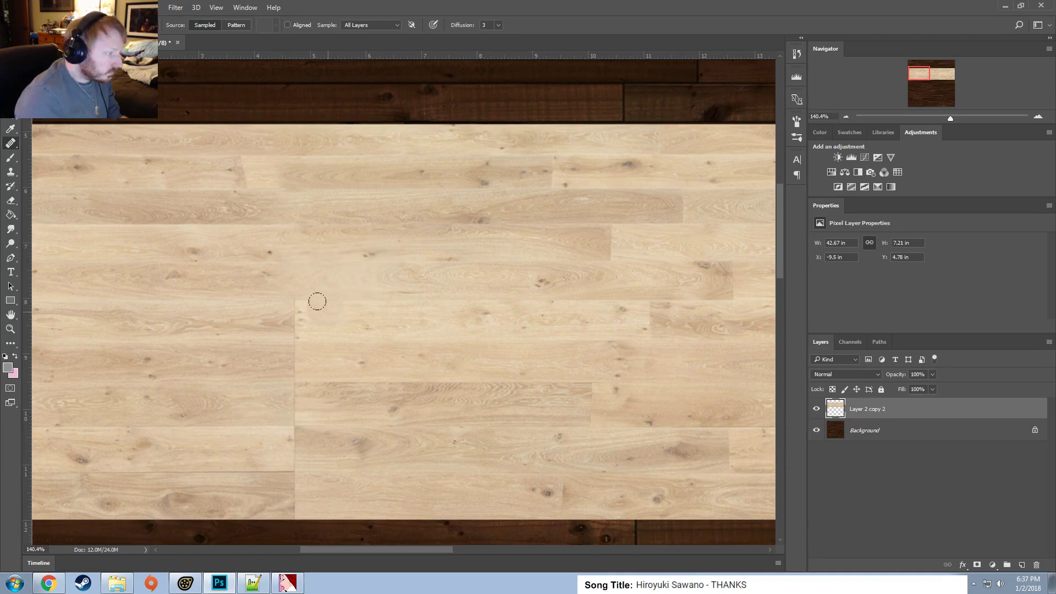
pyautogui.moveTo(291, 307); pyautogui.dragTo(293, 337)
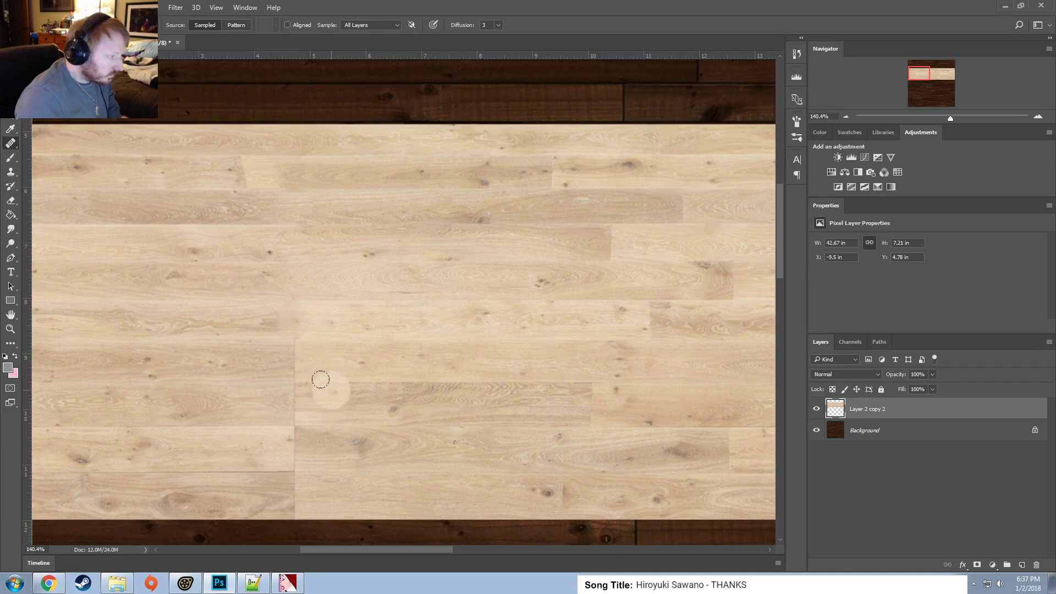
pyautogui.keyDown('alt'); pyautogui.click(326, 357); pyautogui.keyUp('alt')
pyautogui.moveTo(280, 378); pyautogui.dragTo(278, 348)
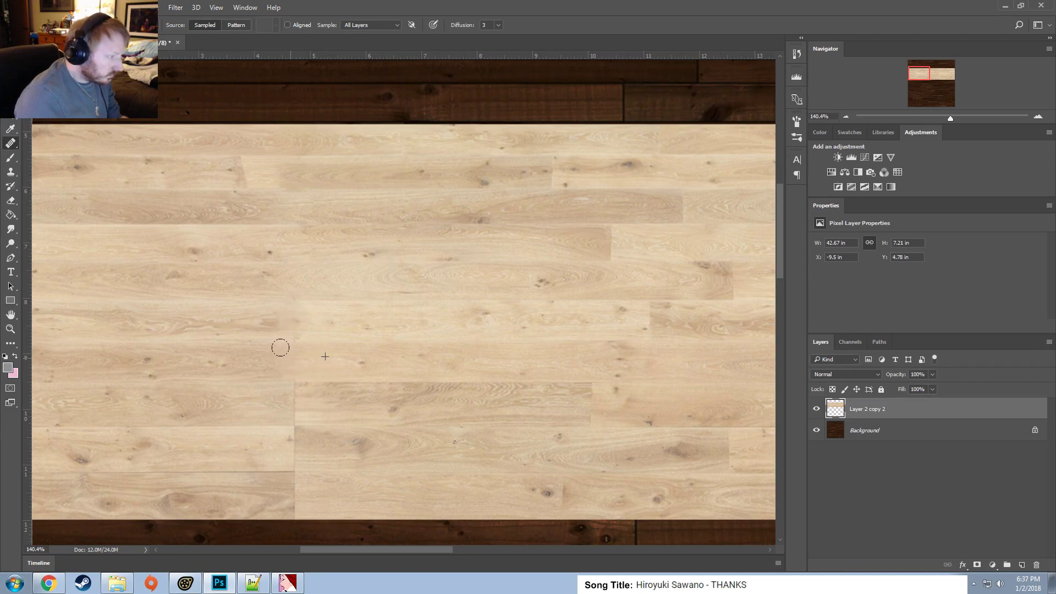
# Heal the left-hand seam across the three lowest plank rows, resampling nearby wood and undoing unsuitable strokes.
pyautogui.keyDown('alt'); pyautogui.click(320, 405); pyautogui.keyUp('alt')
pyautogui.moveTo(281, 388); pyautogui.dragTo(285, 443)
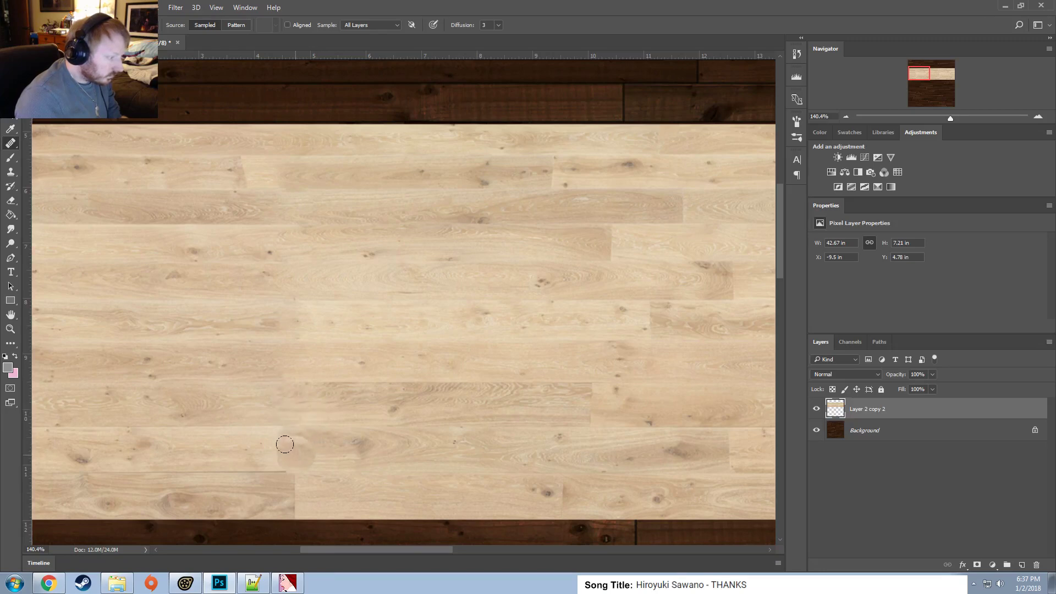
pyautogui.keyDown('alt'); pyautogui.click(315, 513); pyautogui.keyUp('alt')
pyautogui.moveTo(293, 485)
pyautogui.mouseDown()
pyautogui.moveTo(270, 464)
pyautogui.moveTo(290, 457)
pyautogui.mouseUp()
pyautogui.hotkey('ctrl', 'z')
pyautogui.keyDown('alt'); pyautogui.click(245, 452); pyautogui.keyUp('alt')
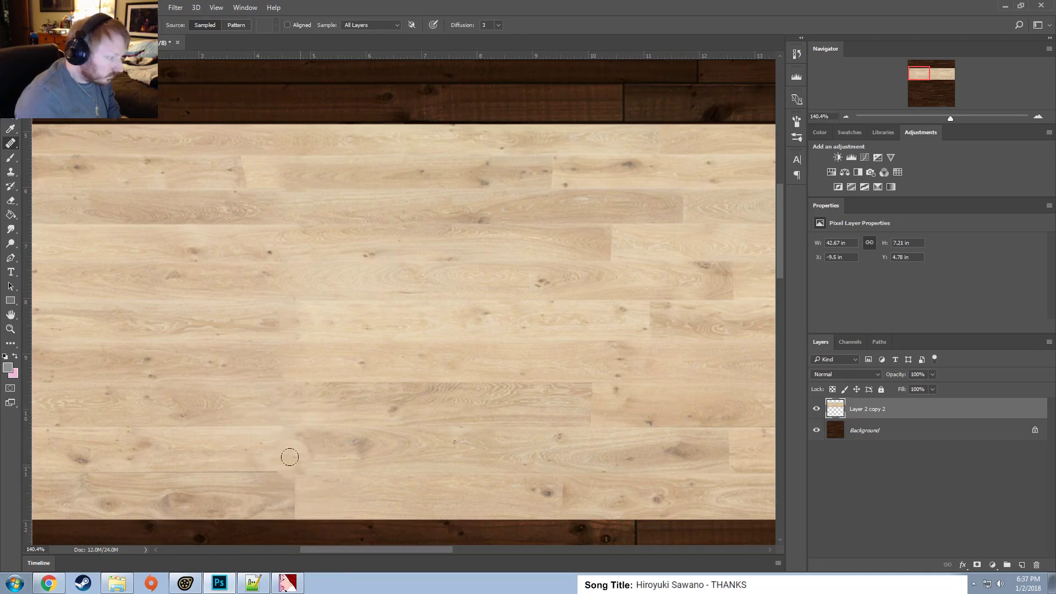
pyautogui.moveTo(286, 519)
pyautogui.mouseDown()
pyautogui.moveTo(266, 504)
pyautogui.moveTo(284, 478)
pyautogui.mouseUp()
pyautogui.hotkey('ctrl', 'z')
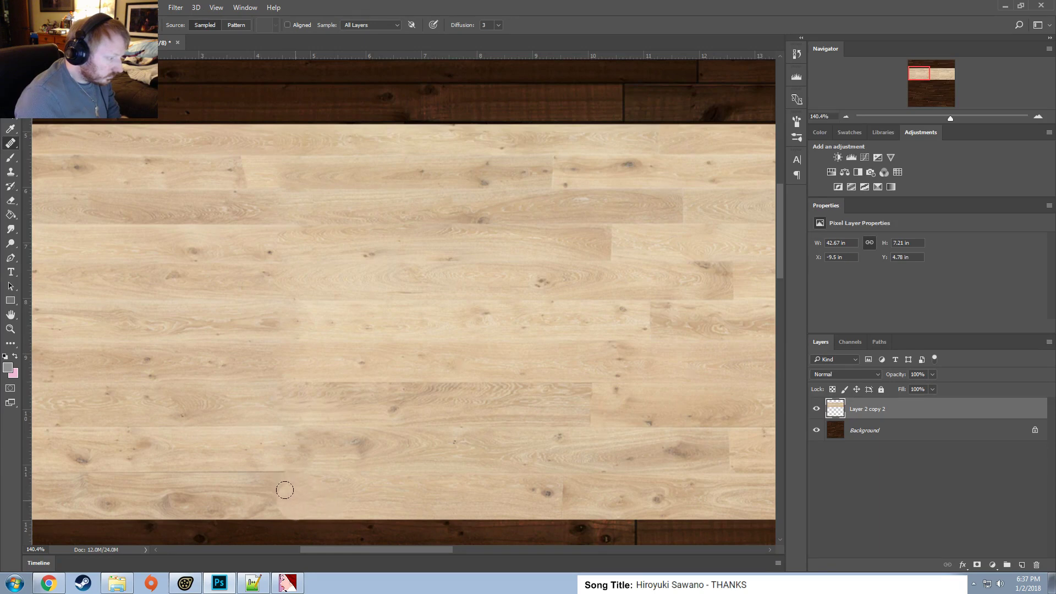
# Duplicate the healed light-wood strip layer and place the copy directly below the original strip.
pyautogui.keyDown('alt'); pyautogui.scroll(-1, 712, 471); pyautogui.keyUp('alt')
pyautogui.keyDown('alt'); pyautogui.scroll(-3, 711, 471); pyautogui.keyUp('alt')
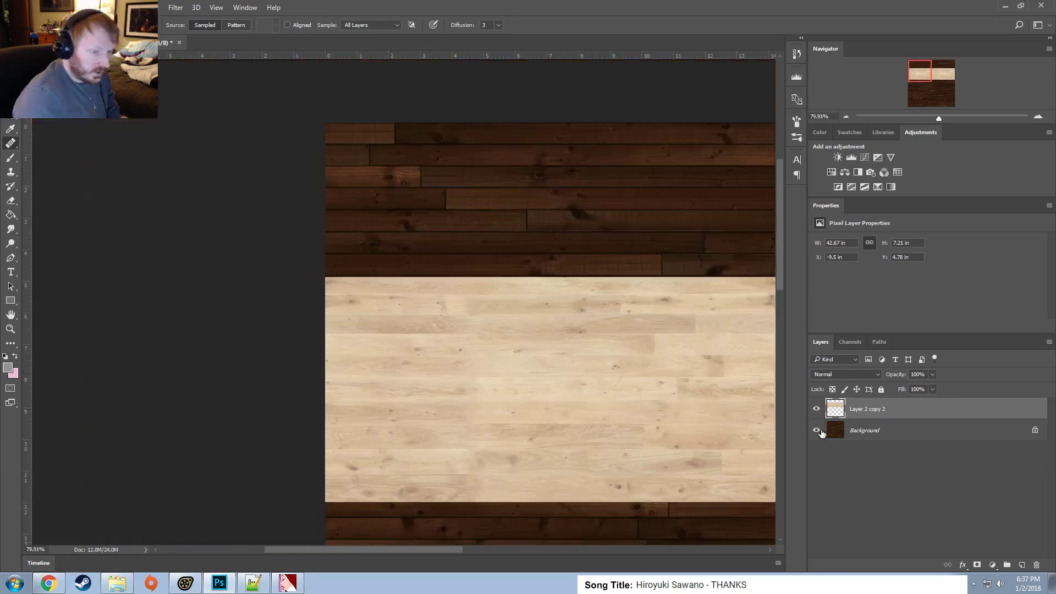
pyautogui.rightClick(916, 407)
pyautogui.click(787, 110)
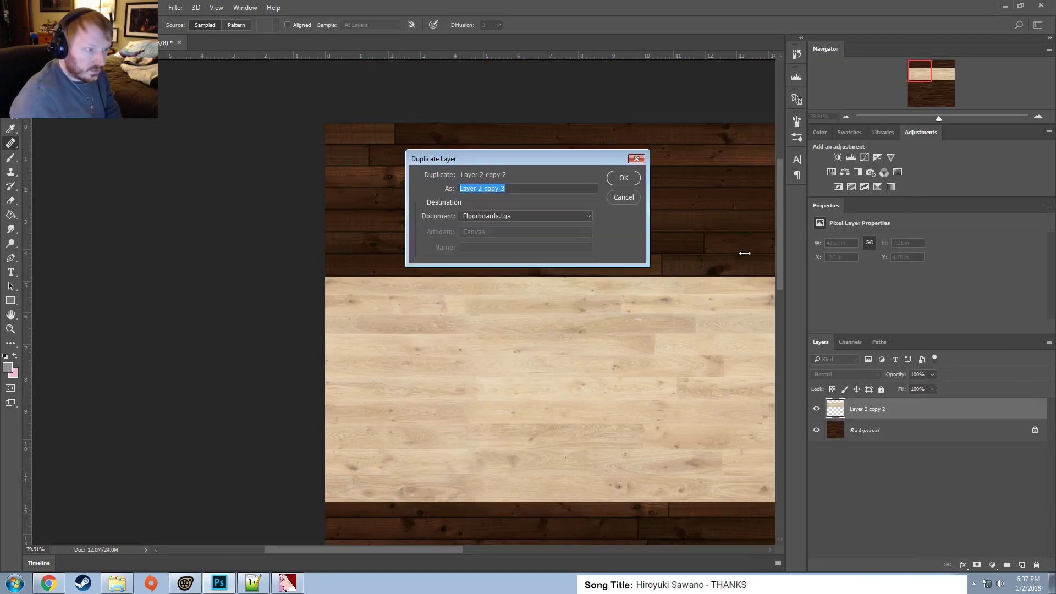
pyautogui.press('Return')
pyautogui.keyDown('alt'); pyautogui.scroll(-4, 697, 329); pyautogui.keyUp('alt')
pyautogui.keyDown('alt'); pyautogui.scroll(-5, 662, 332); pyautogui.keyUp('alt')
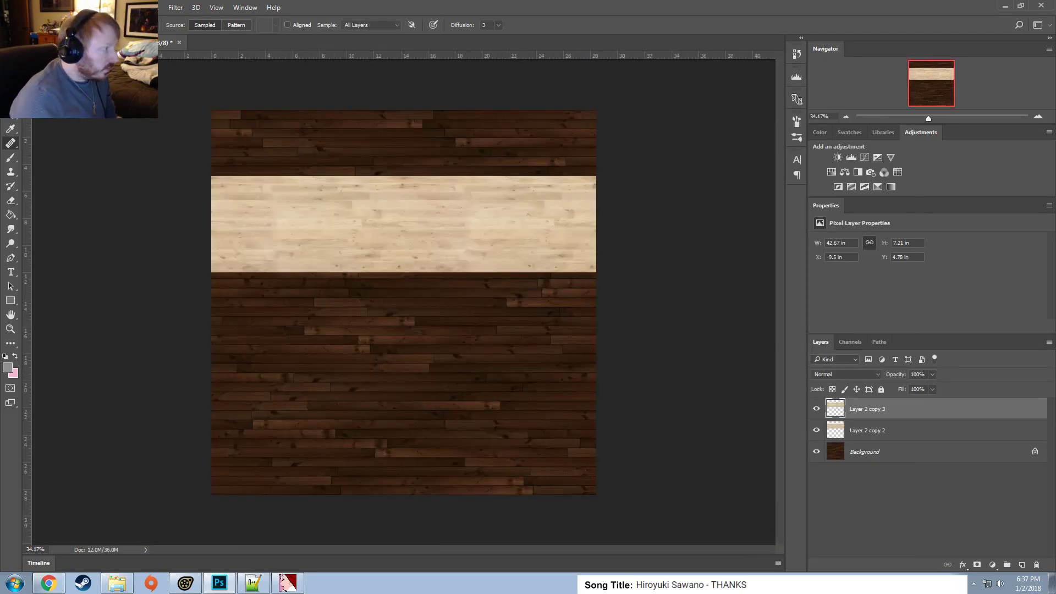
pyautogui.press('v')
pyautogui.moveTo(426, 249); pyautogui.dragTo(424, 344)
pyautogui.keyDown('alt'); pyautogui.scroll(4, 432, 297); pyautogui.keyUp('alt')
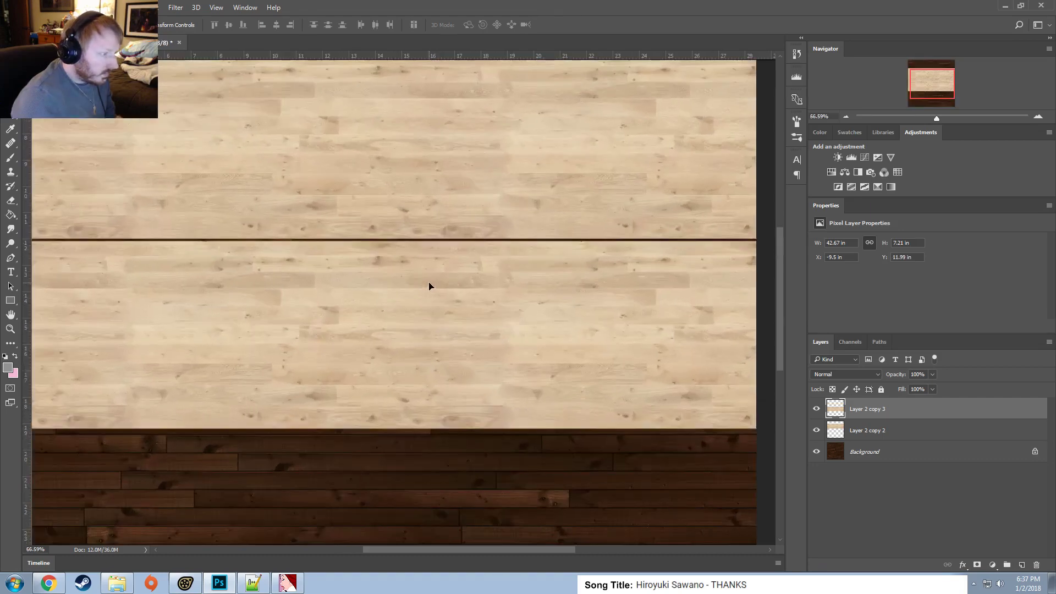
# Stack the lower copy beneath the original strip's layer and shift the upper strip down to overlap it, closing the dark gap.
pyautogui.click(886, 494)
pyautogui.click(874, 430)
pyautogui.click(737, 337)
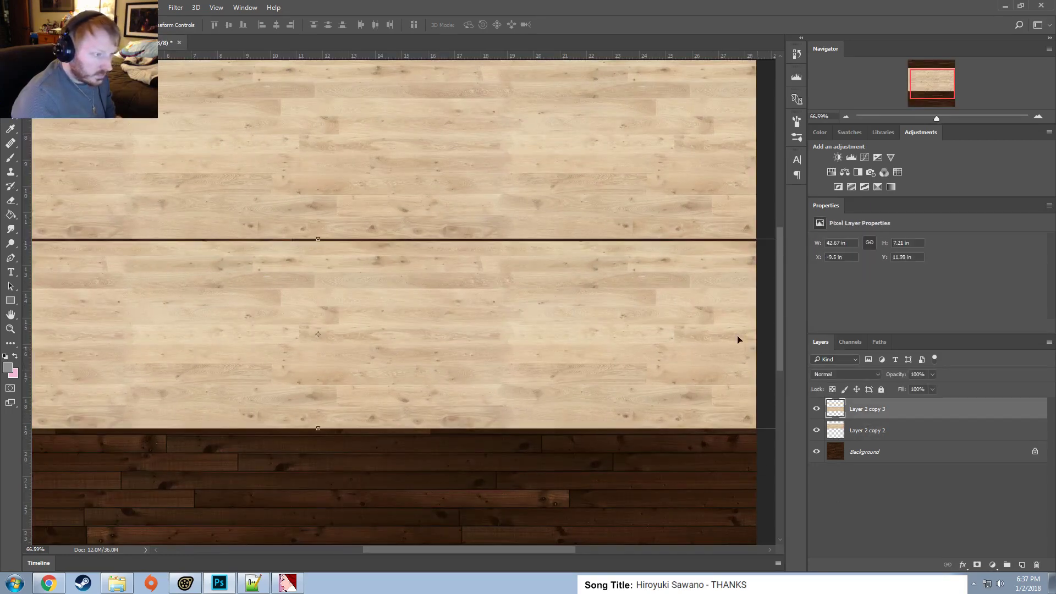
pyautogui.moveTo(580, 195); pyautogui.dragTo(575, 204)
pyautogui.moveTo(864, 423); pyautogui.dragTo(861, 442)
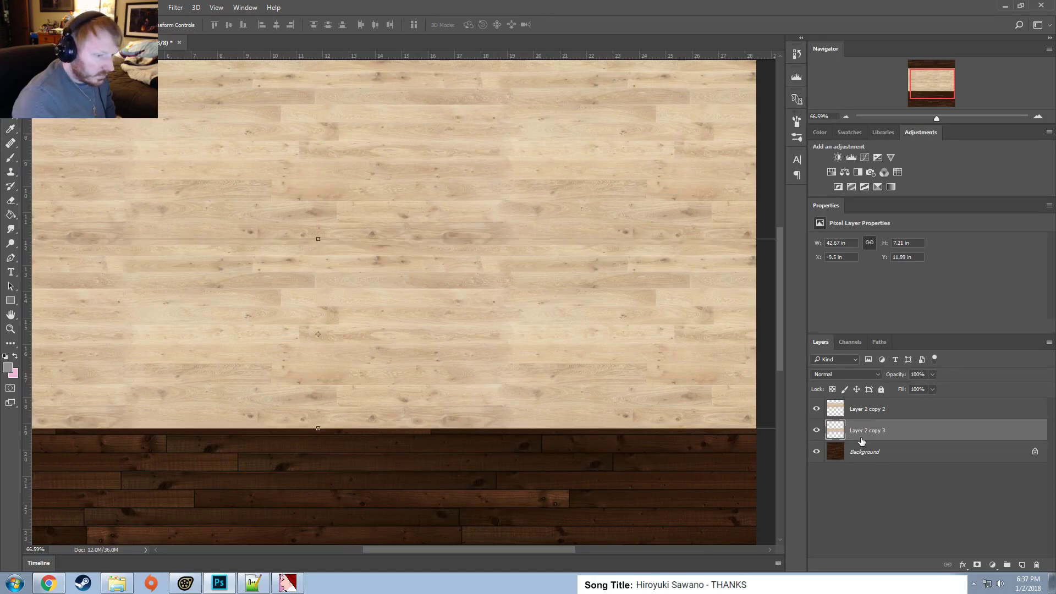
pyautogui.moveTo(410, 186); pyautogui.dragTo(410, 183)
pyautogui.click(538, 340)
pyautogui.click(605, 451)
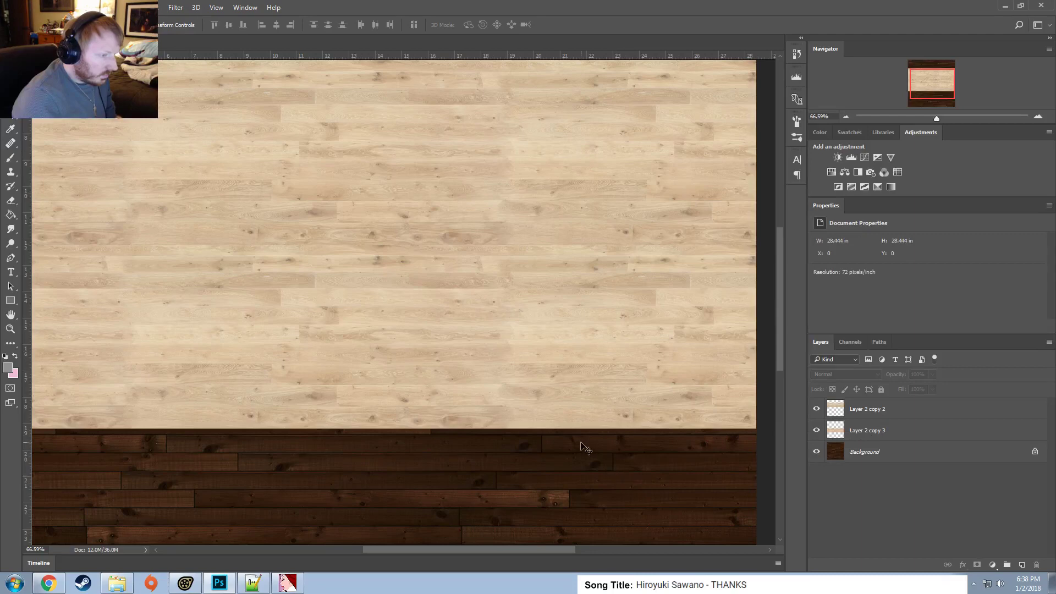
# Move both light-wood strips together up to the canvas's top edge and offset the upper strip leftward to stagger its planks.
pyautogui.keyDown('alt'); pyautogui.scroll(-1, 793, 449); pyautogui.keyUp('alt')
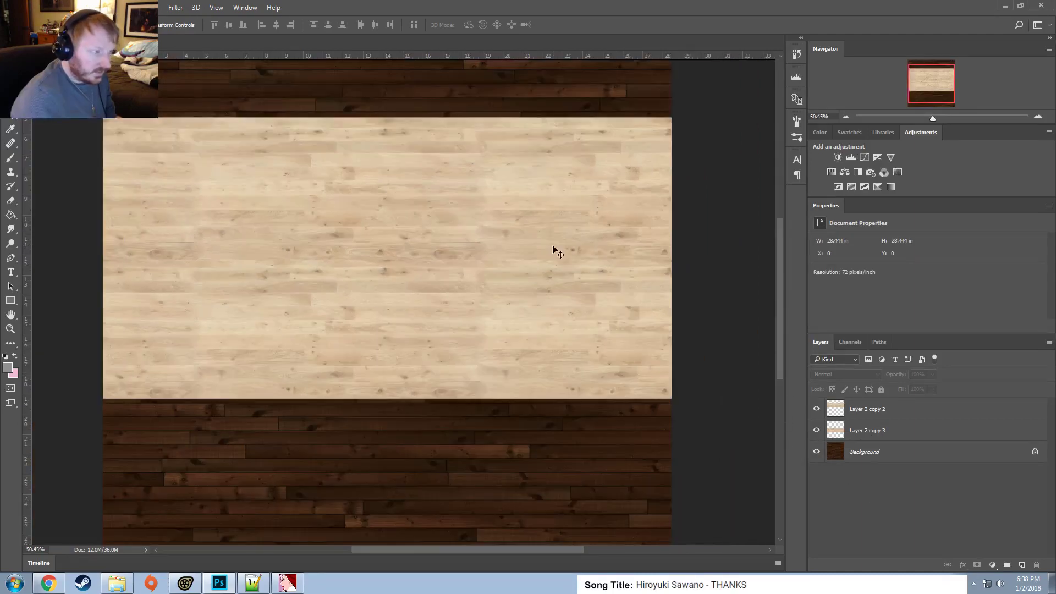
pyautogui.click(898, 414)
pyautogui.keyDown('shift'); pyautogui.click(897, 432); pyautogui.keyUp('shift')
pyautogui.keyDown('alt'); pyautogui.scroll(-1, 571, 298); pyautogui.keyUp('alt')
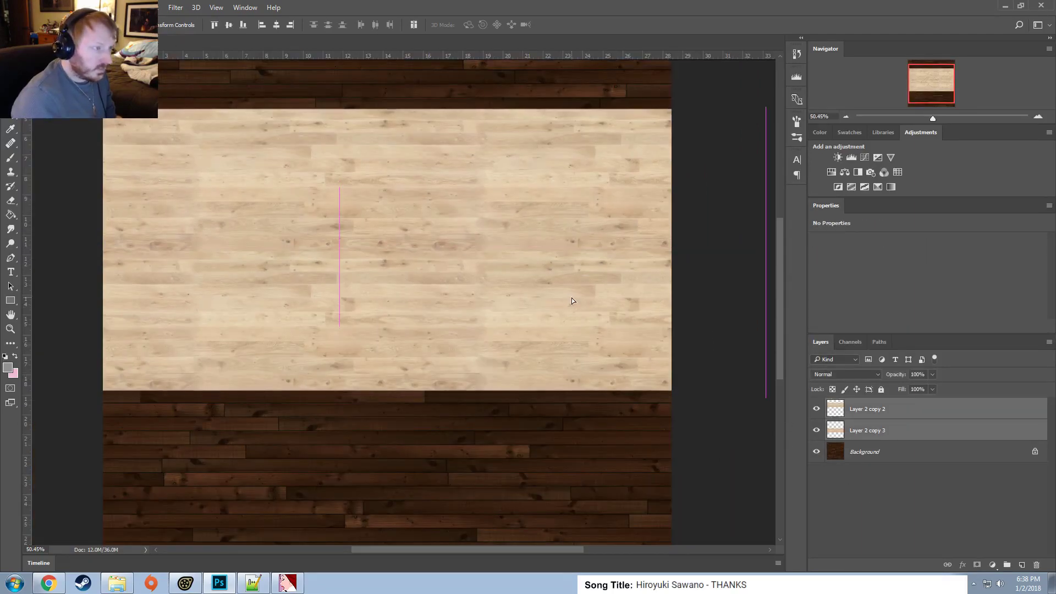
pyautogui.moveTo(523, 219); pyautogui.dragTo(521, 170)
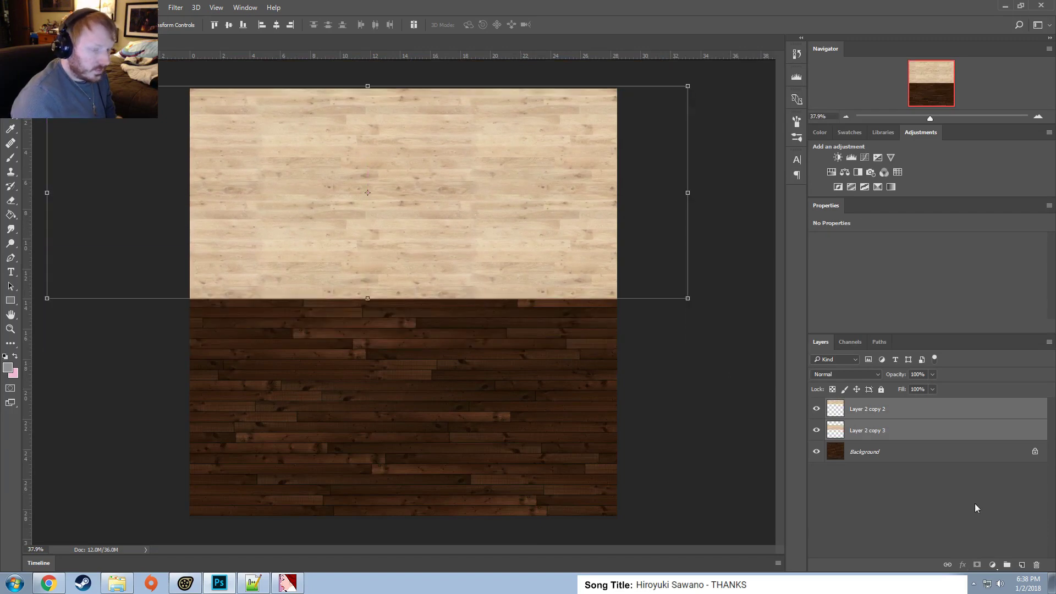
pyautogui.click(897, 408)
pyautogui.moveTo(450, 192); pyautogui.dragTo(405, 183)
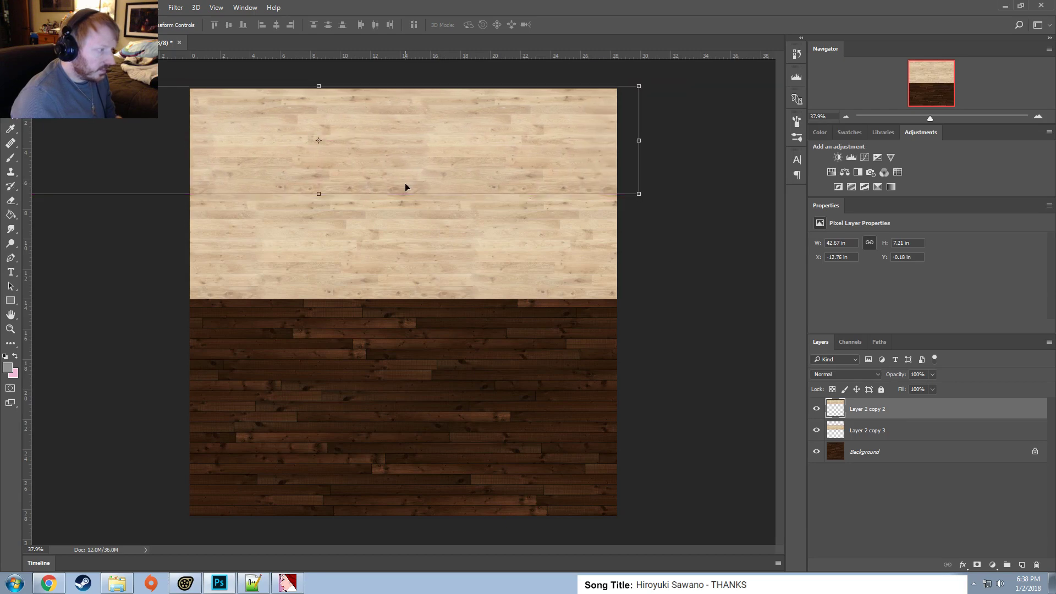
# Duplicate both light-wood strips and move the copies over the lower half of the canvas, offset to the right.
pyautogui.click(868, 431)
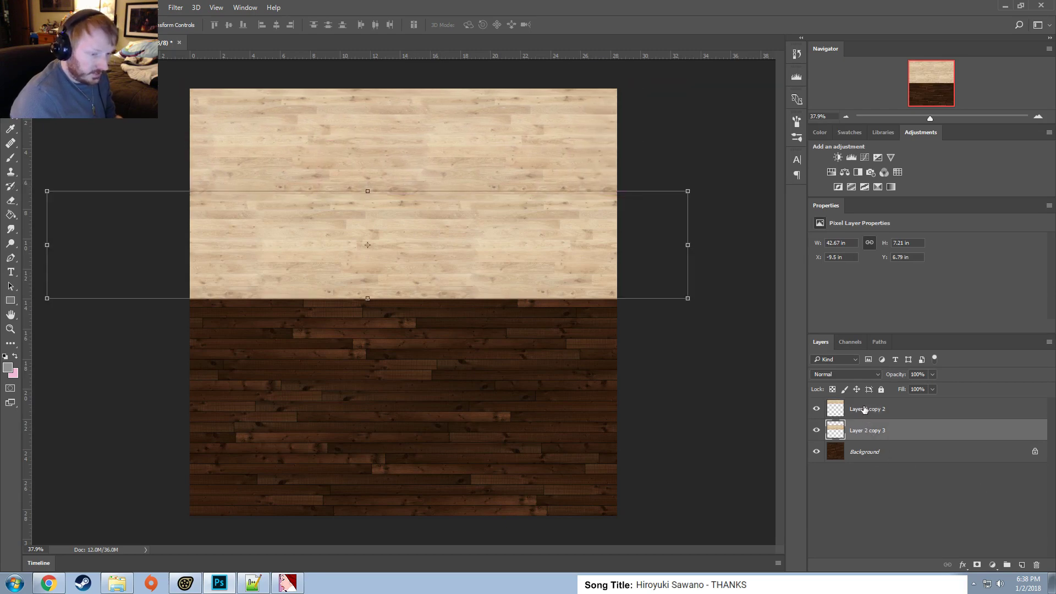
pyautogui.keyDown('shift'); pyautogui.click(865, 409); pyautogui.keyUp('shift')
pyautogui.rightClick(865, 410)
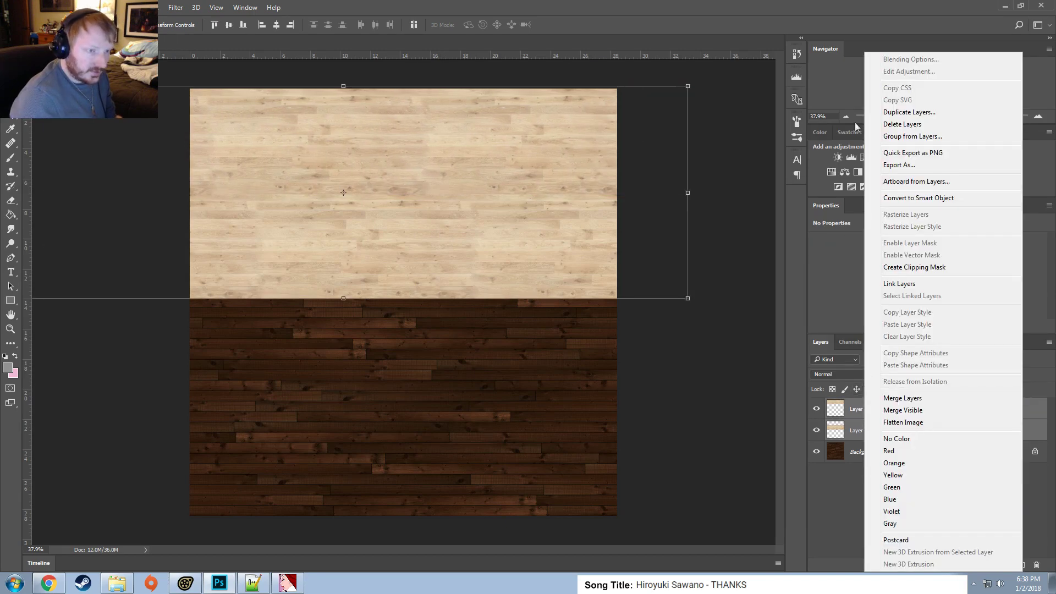
pyautogui.click(904, 112)
pyautogui.click(626, 177)
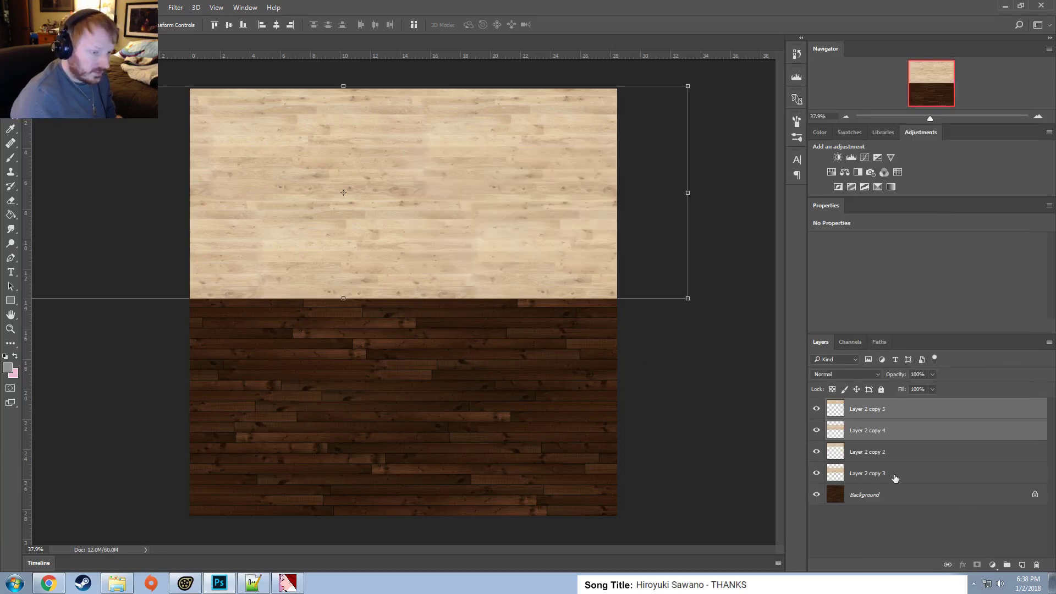
pyautogui.moveTo(467, 286); pyautogui.dragTo(532, 459)
pyautogui.keyDown('alt'); pyautogui.scroll(5, 490, 445); pyautogui.keyUp('alt')
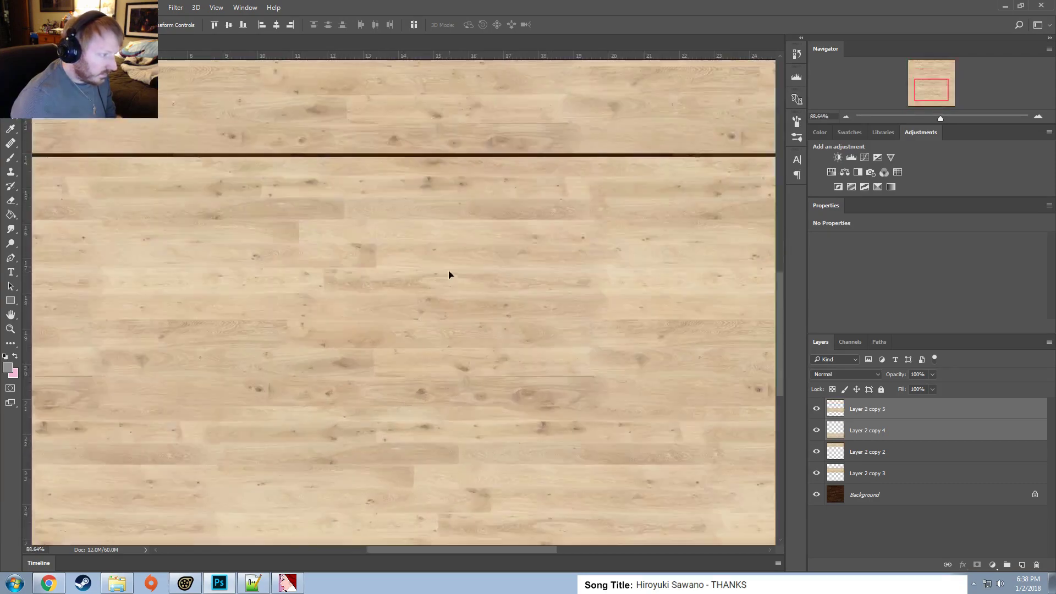
# Nudge the two lower strip copies upward to close the dark gap below the upper pair.
pyautogui.press('Up')
pyautogui.press('Up')
pyautogui.press('Up')
pyautogui.press('Up')
pyautogui.press('Up')
pyautogui.press('Up')
pyautogui.press('Up')
pyautogui.press('Up')
pyautogui.press('Up')
pyautogui.press('Up')
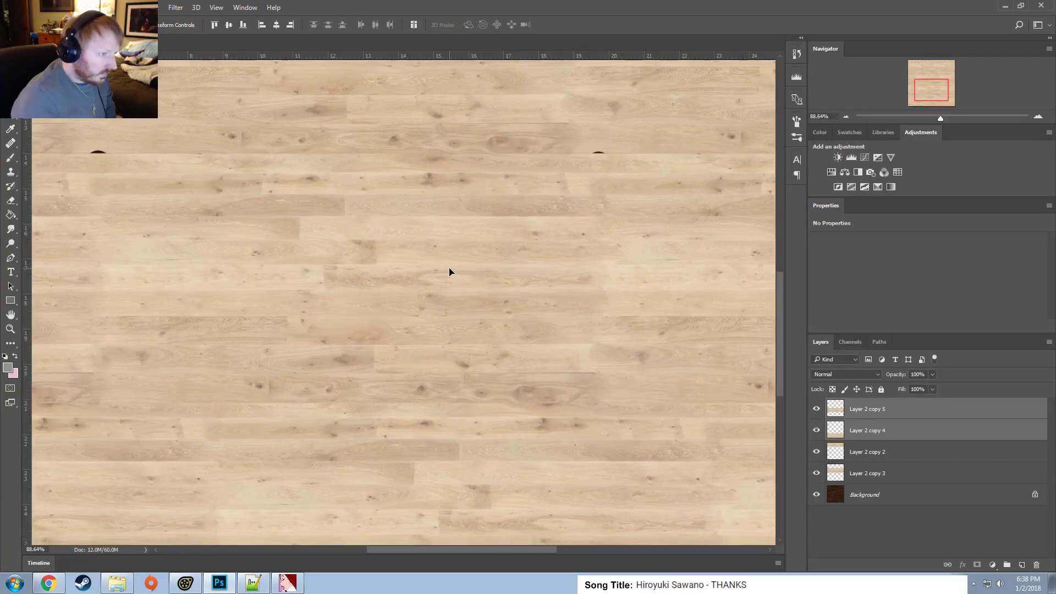
# Reorder the layers so the two upper strips sit above the two lower copies.
pyautogui.moveTo(889, 441); pyautogui.dragTo(882, 476)
pyautogui.keyDown('alt'); pyautogui.scroll(-5, 563, 446); pyautogui.keyUp('alt')
pyautogui.click(516, 204)
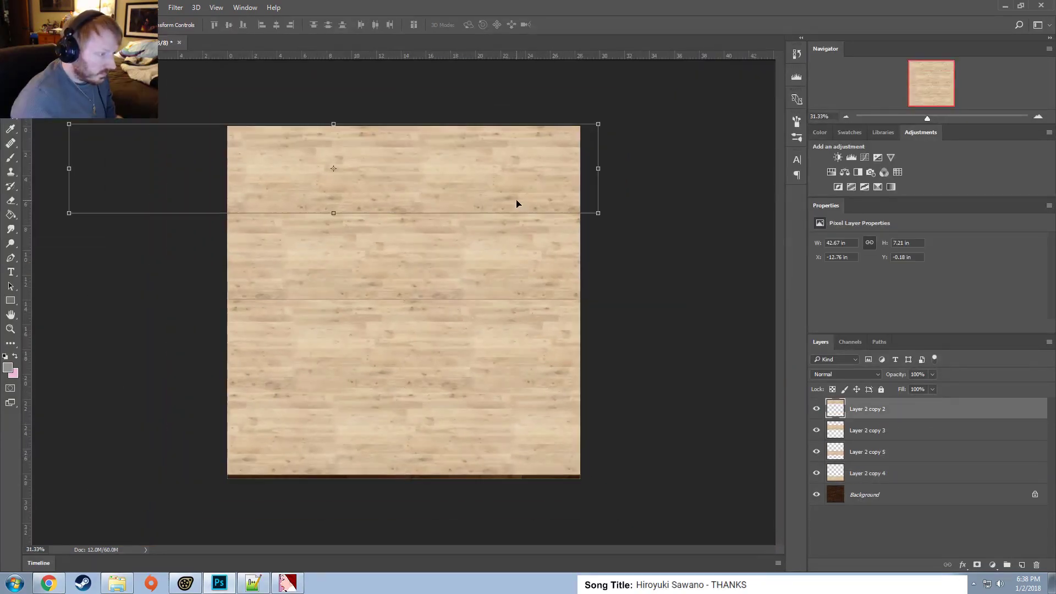
pyautogui.keyDown('alt'); pyautogui.scroll(10, 544, 324); pyautogui.keyUp('alt')
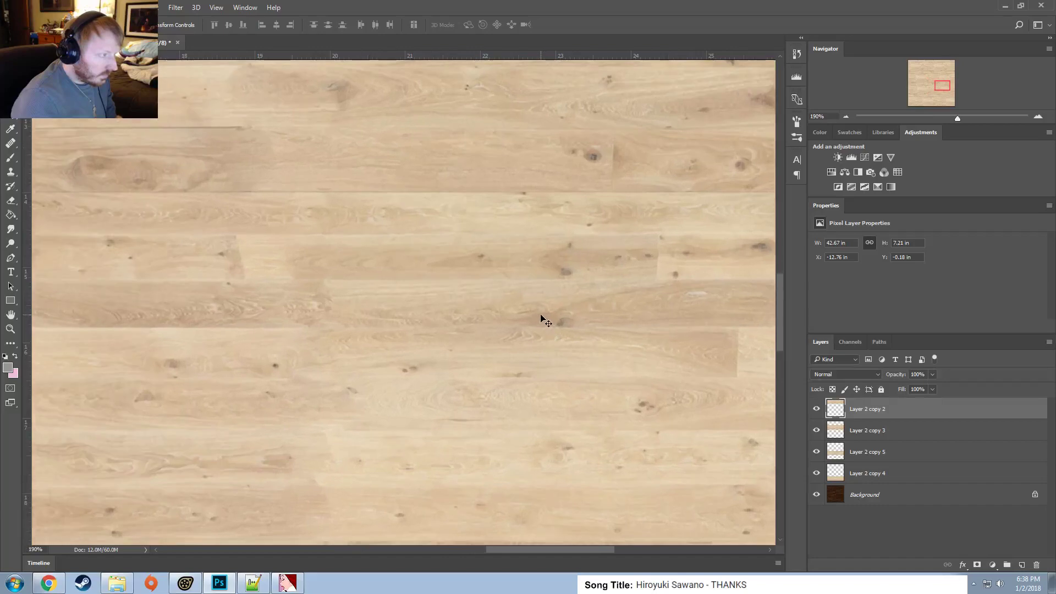
pyautogui.keyDown('alt'); pyautogui.scroll(-10, 544, 322); pyautogui.keyUp('alt')
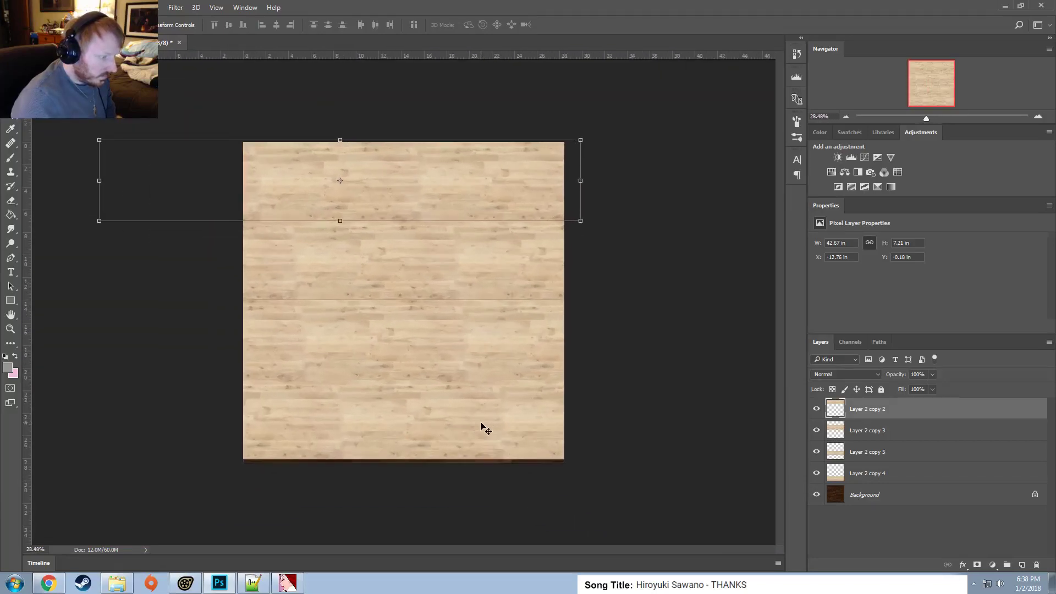
pyautogui.keyDown('alt'); pyautogui.scroll(2, 484, 427); pyautogui.keyUp('alt')
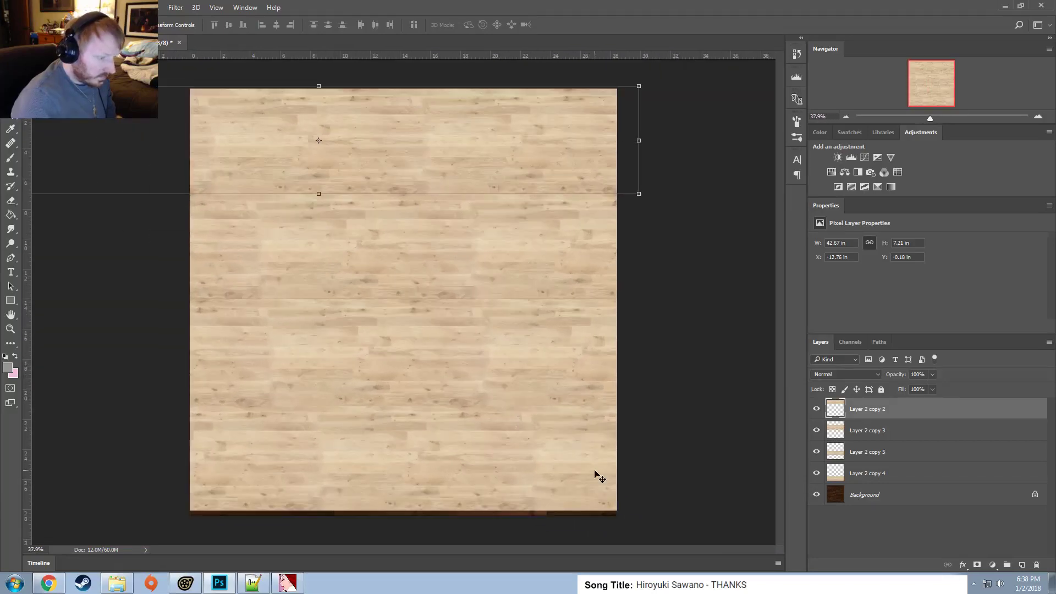
# Duplicate the bottommost light-wood strip layer, Layer 2 copy 4.
pyautogui.click(849, 474)
pyautogui.rightClick(855, 474)
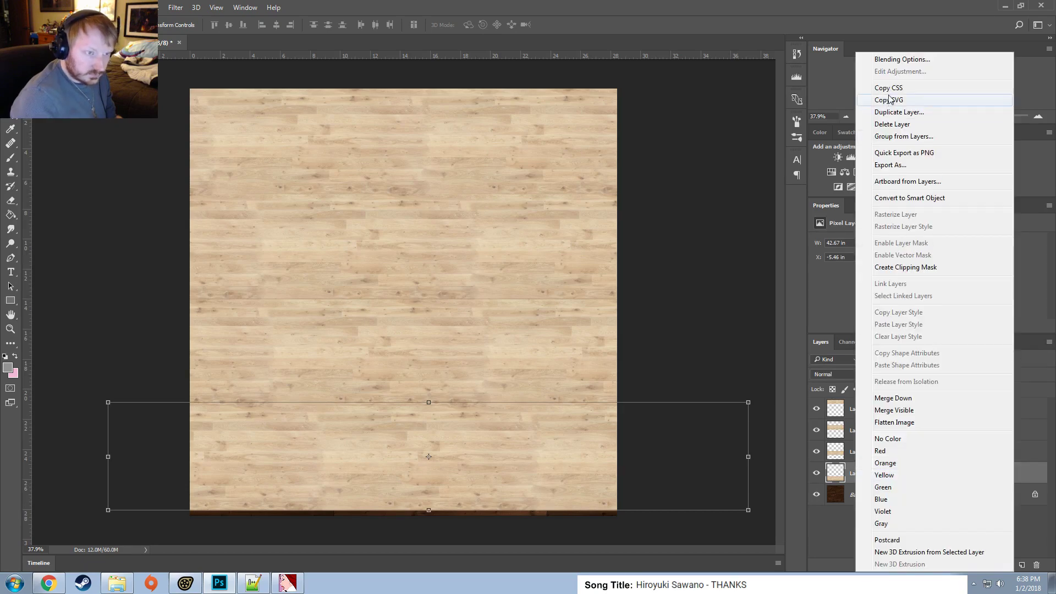
pyautogui.click(899, 112)
pyautogui.press('Return')
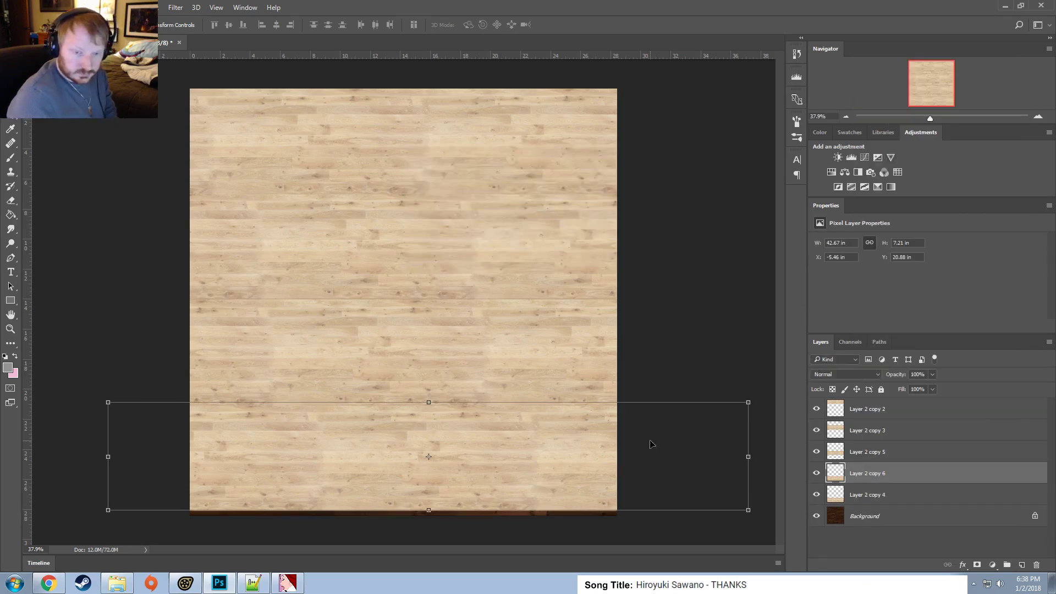
# Move the new duplicate over the dark band at the canvas's bottom edge and stack it beneath the strip above it.
pyautogui.keyDown('alt'); pyautogui.scroll(-1, 654, 456); pyautogui.keyUp('alt')
pyautogui.keyDown('alt'); pyautogui.scroll(3, 660, 462); pyautogui.keyUp('alt')
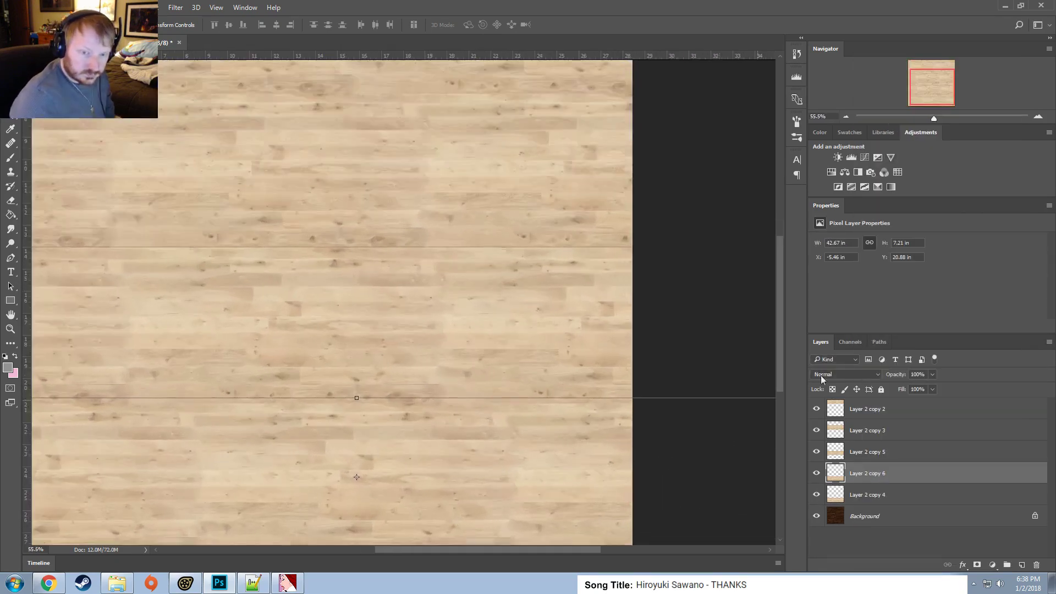
pyautogui.moveTo(939, 100); pyautogui.dragTo(937, 114)
pyautogui.moveTo(404, 434); pyautogui.dragTo(411, 517)
pyautogui.keyDown('alt'); pyautogui.scroll(-2, 409, 525); pyautogui.keyUp('alt')
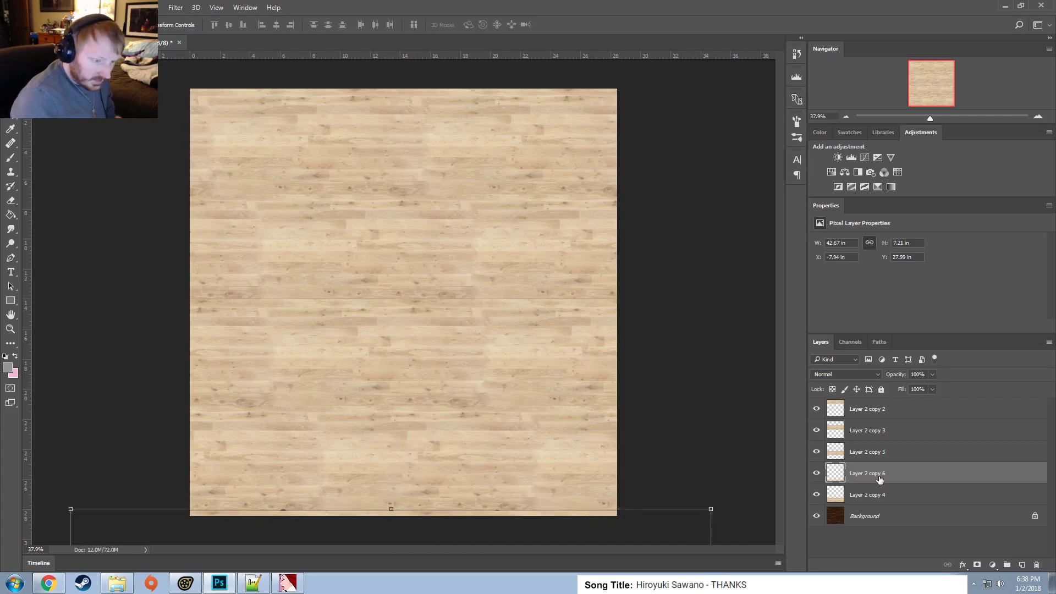
pyautogui.moveTo(878, 479); pyautogui.dragTo(872, 498)
pyautogui.click(687, 441)
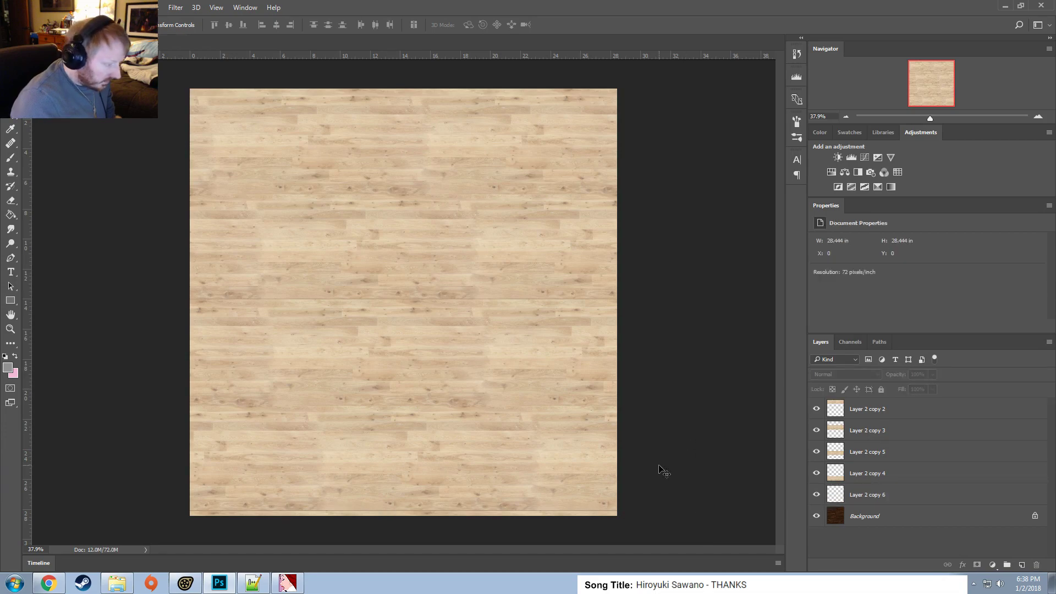
pyautogui.keyDown('alt'); pyautogui.scroll(5, 663, 470); pyautogui.keyUp('alt')
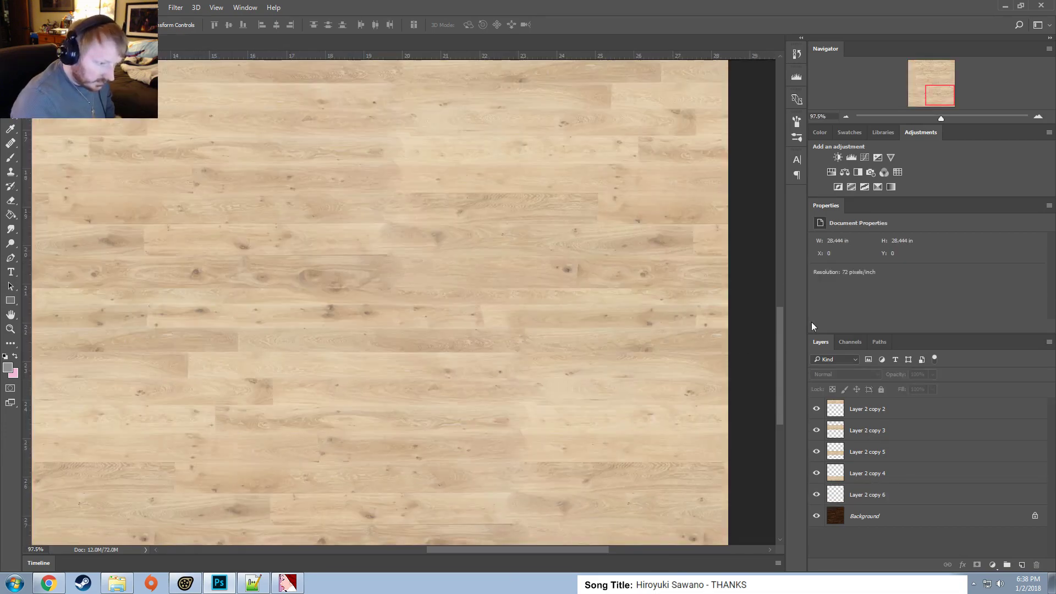
pyautogui.moveTo(781, 349); pyautogui.dragTo(789, 412)
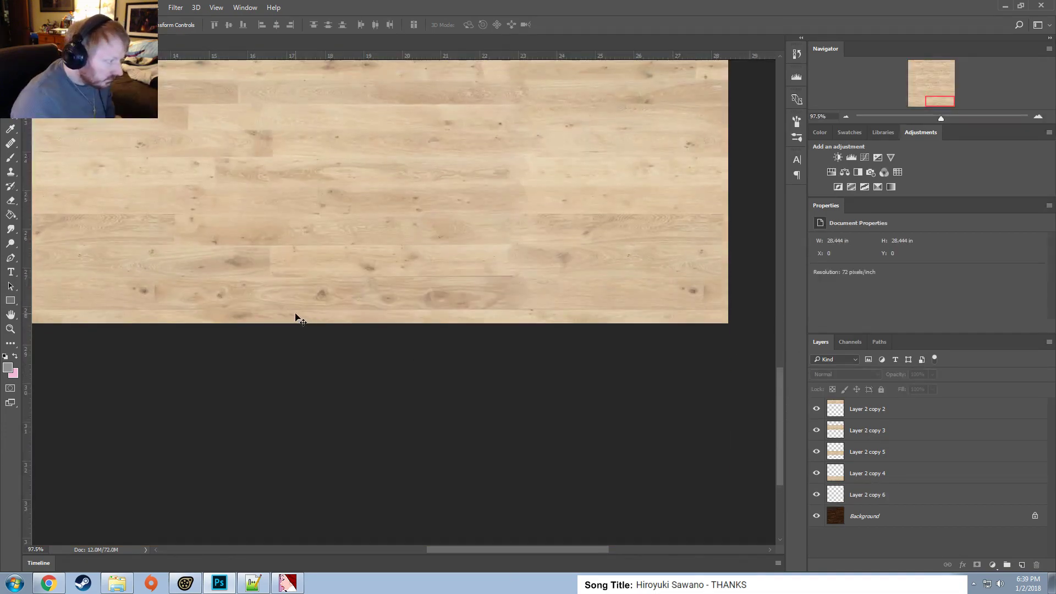
pyautogui.keyDown('alt'); pyautogui.scroll(-5, 341, 330); pyautogui.keyUp('alt')
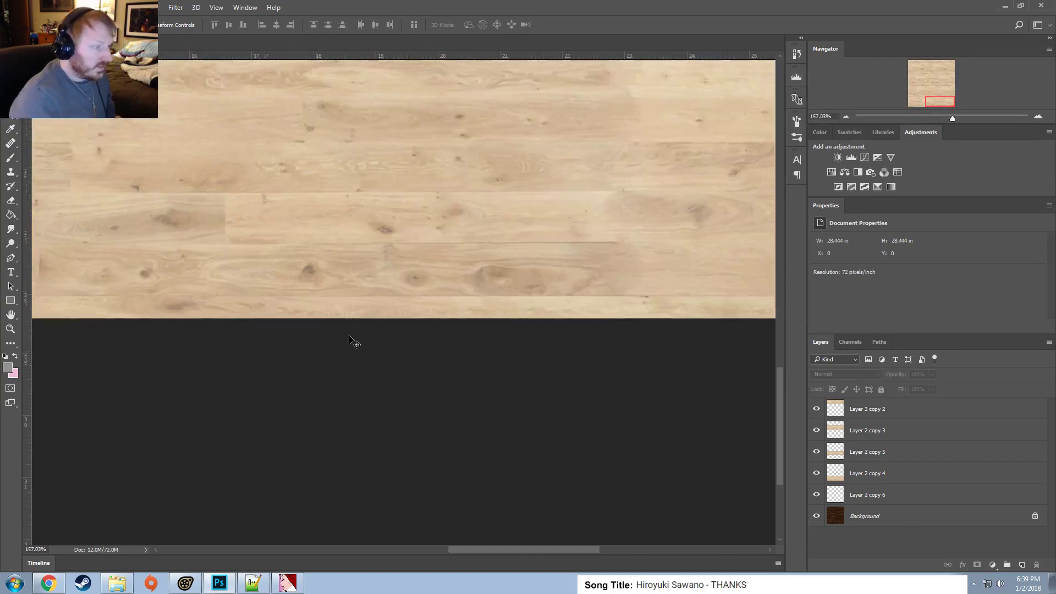
pyautogui.keyDown('alt'); pyautogui.scroll(-2, 344, 313); pyautogui.keyUp('alt')
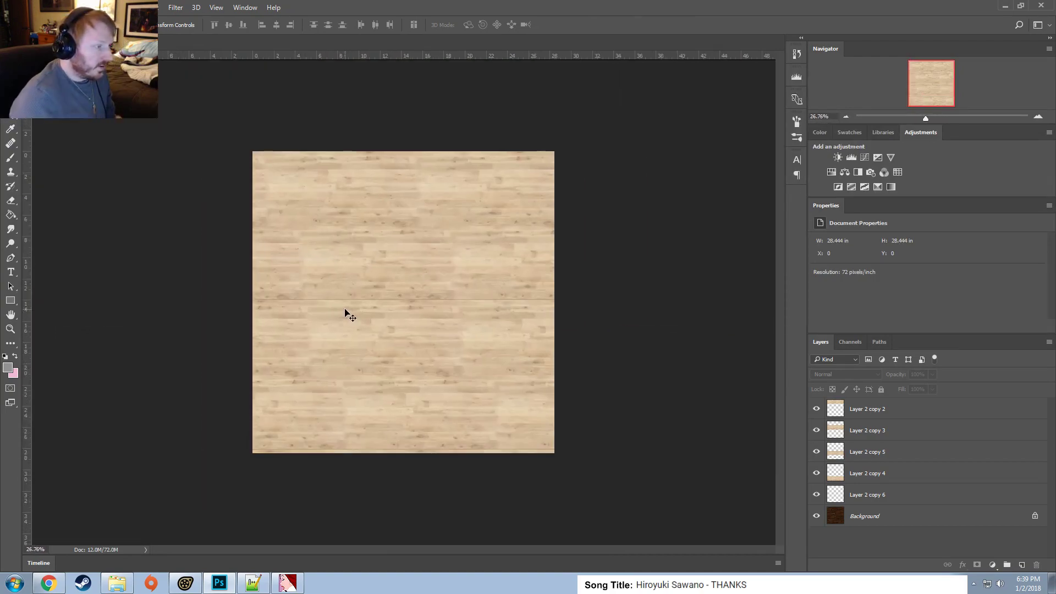
pyautogui.keyDown('alt'); pyautogui.scroll(3, 345, 313); pyautogui.keyUp('alt')
# Save the light plank texture as a 32 bits/pixel Targa file named Floorboards_tan.tga in the props_interiors folder.
pyautogui.click(12, 8)
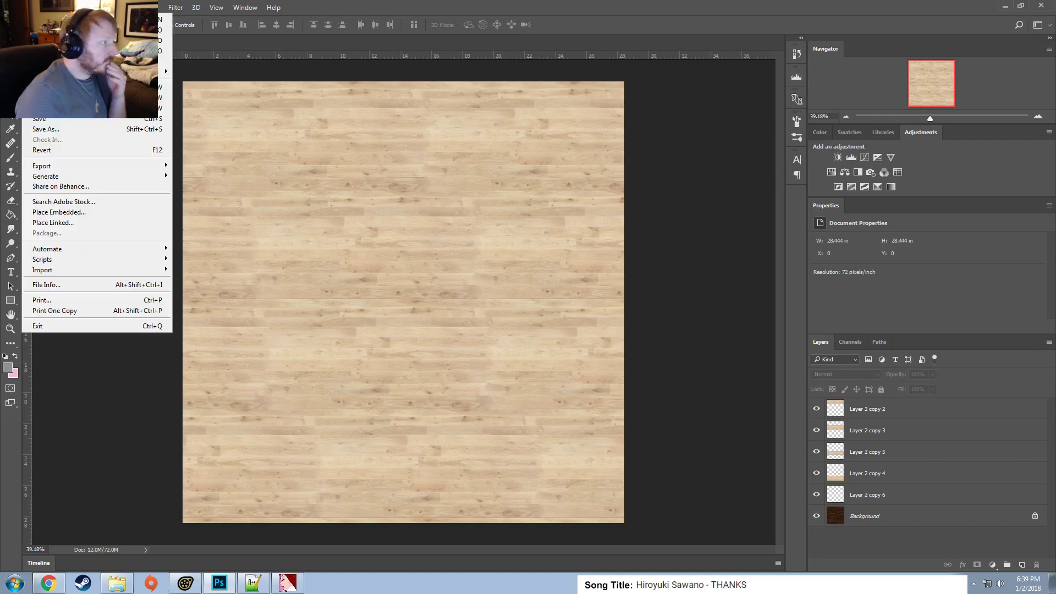
pyautogui.click(68, 130)
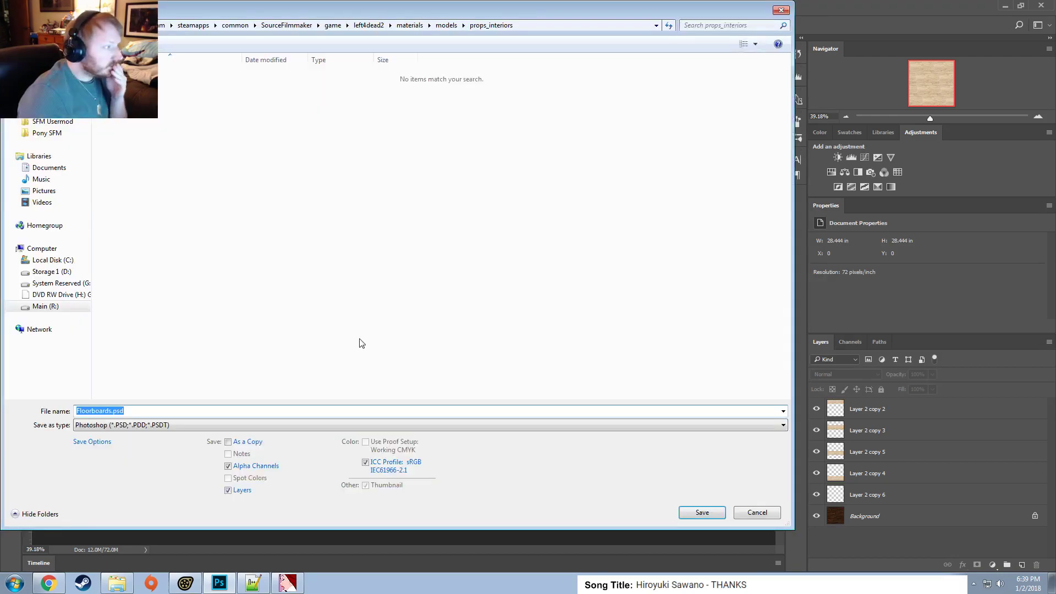
pyautogui.click(118, 426)
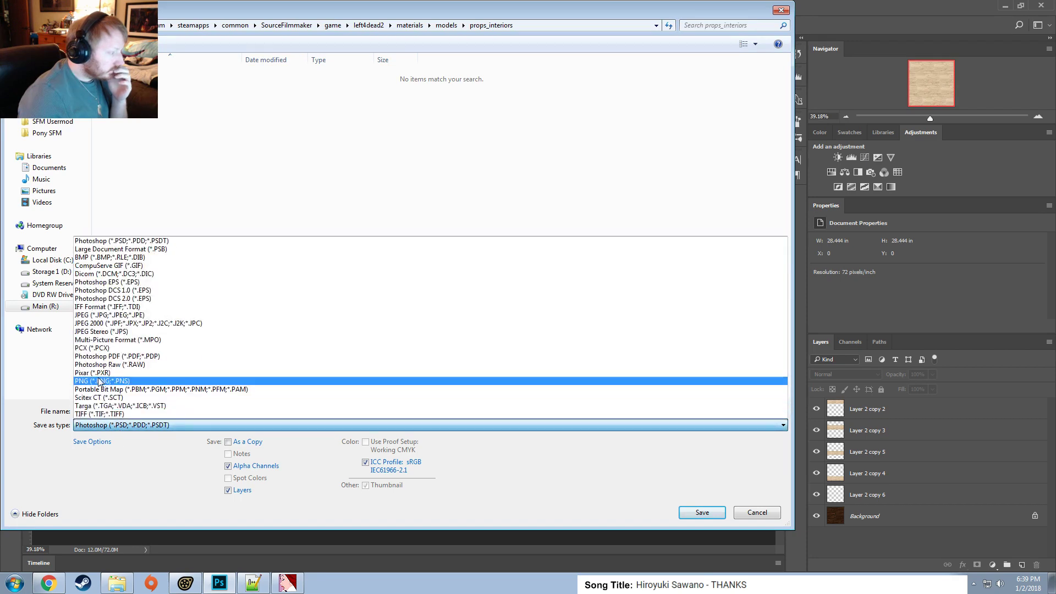
pyautogui.click(104, 406)
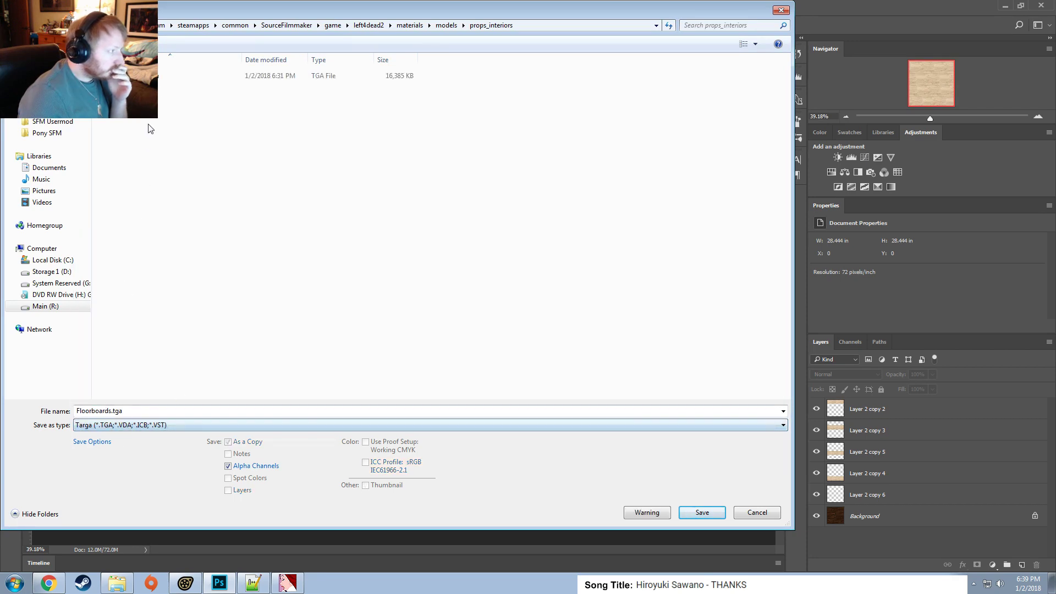
pyautogui.click(113, 410)
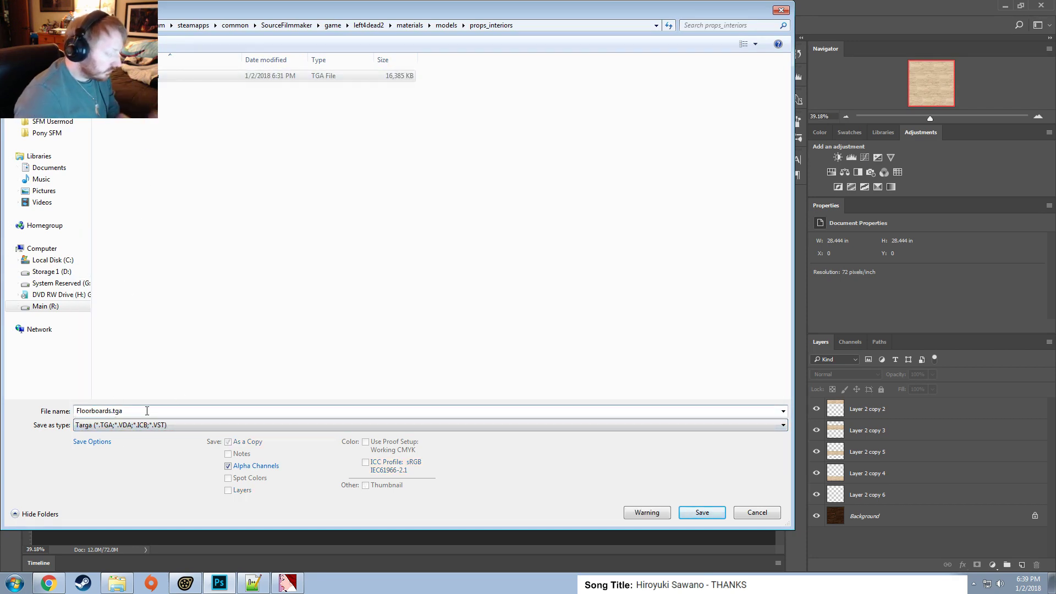
pyautogui.write('_light')
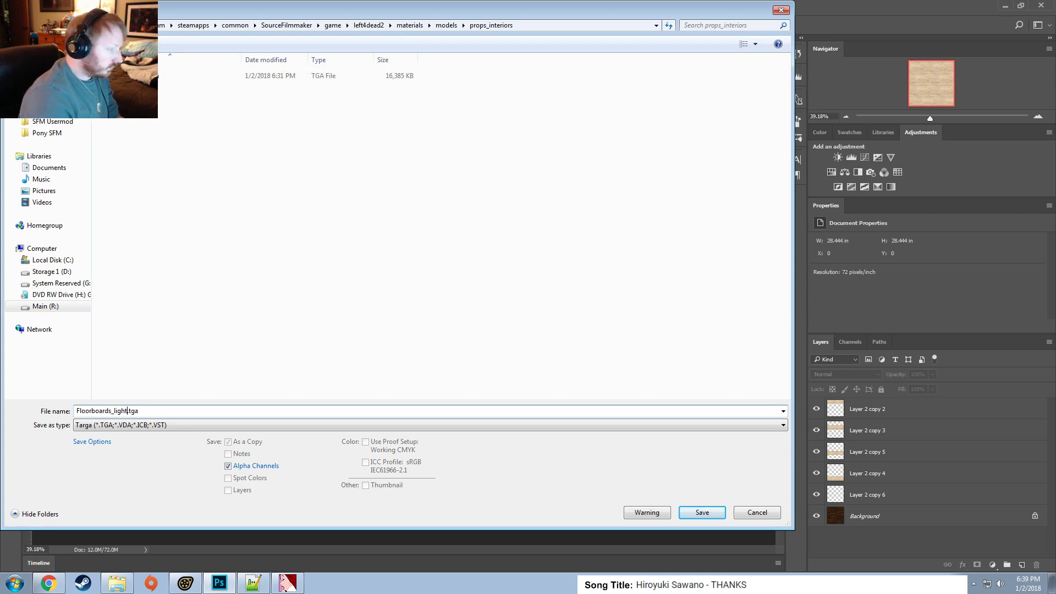
pyautogui.press('BackSpace')
pyautogui.press('BackSpace')
pyautogui.press('BackSpace')
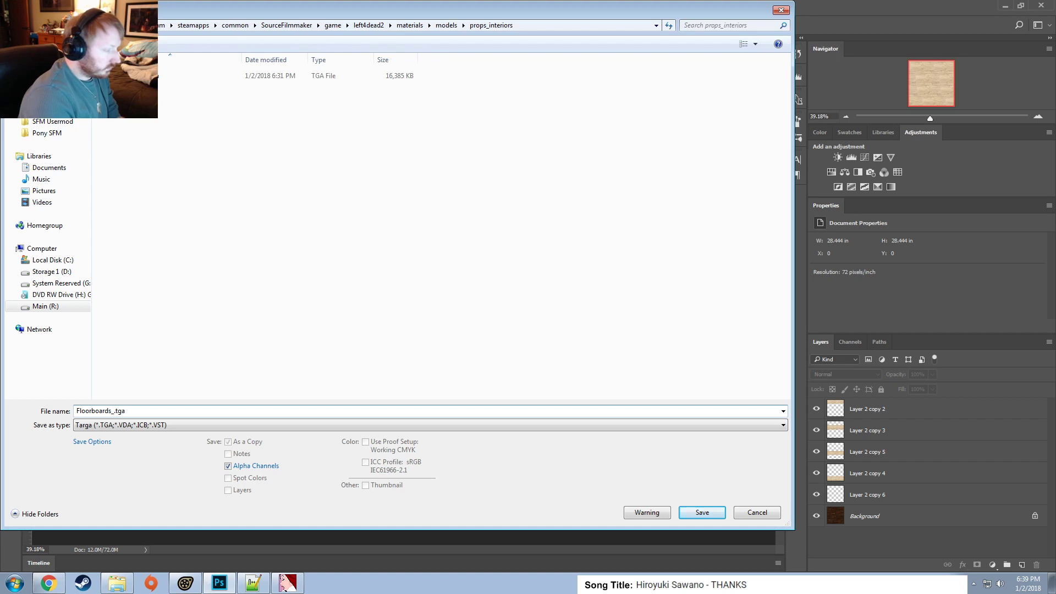
pyautogui.write('tan')
pyautogui.press('Return')
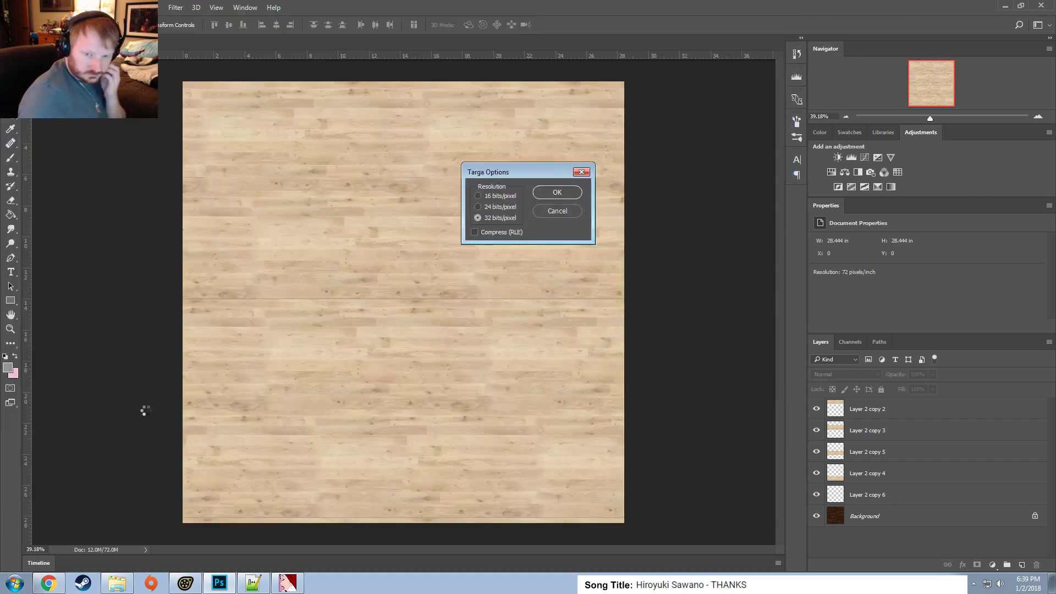
pyautogui.click(573, 190)
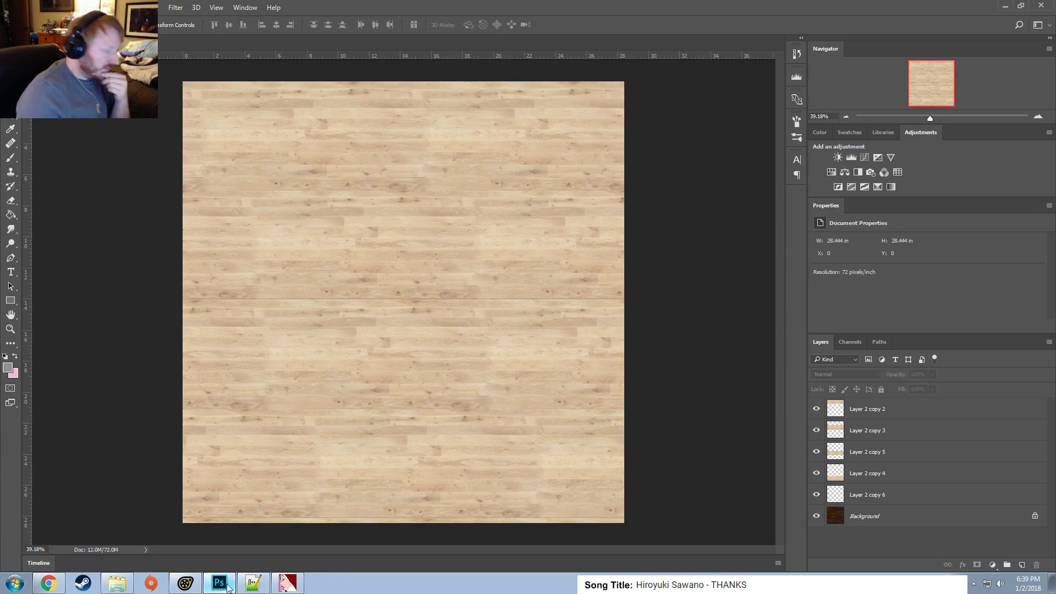
# Switch to the VTF texture editor and import Floorboards_tan.tga with the existing VTF options.
pyautogui.click(185, 583)
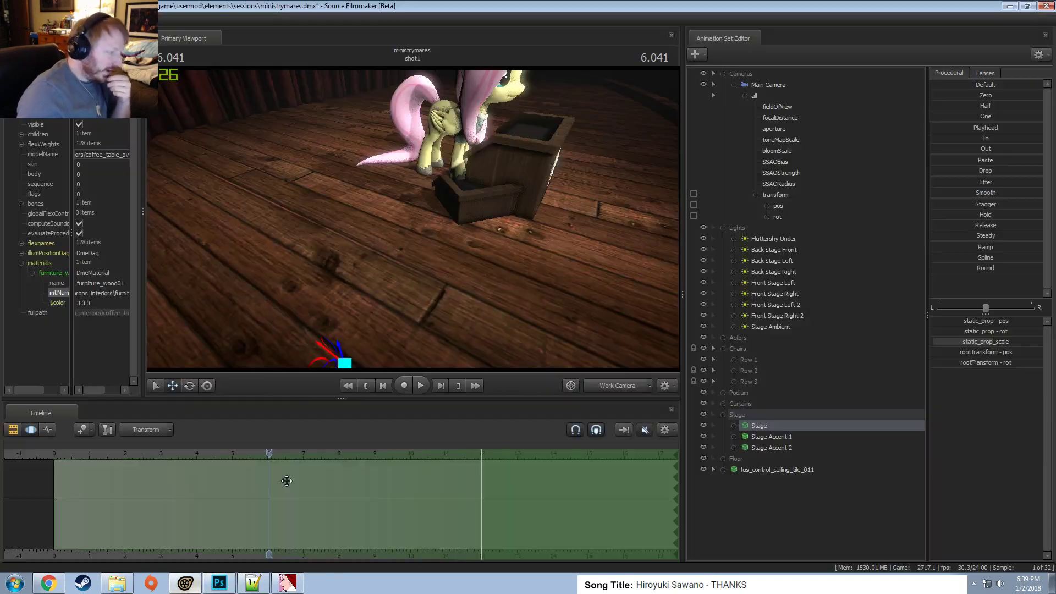
pyautogui.click(227, 584)
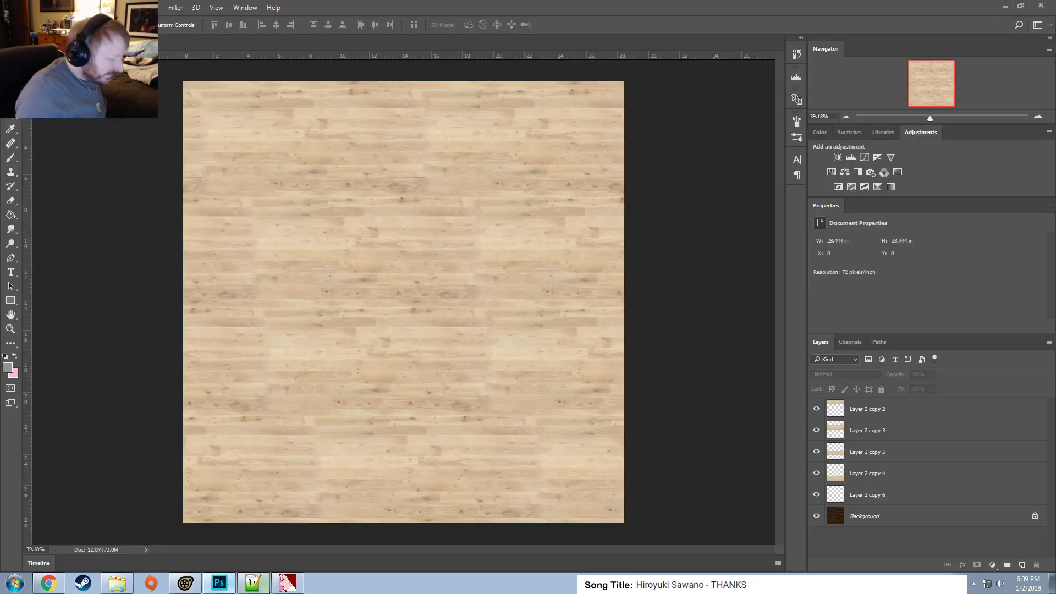
pyautogui.click(287, 583)
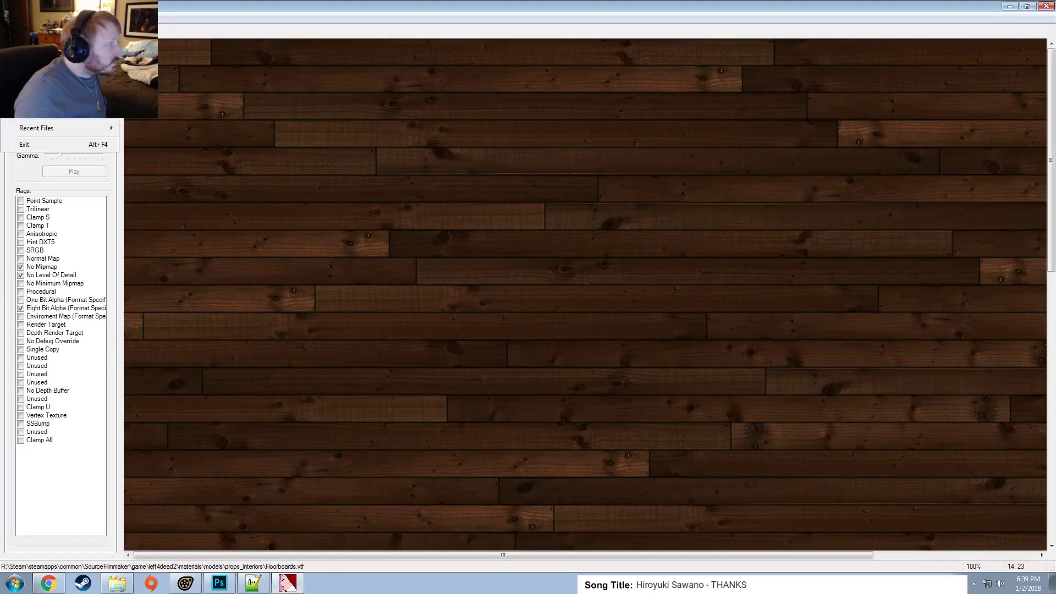
pyautogui.click(32, 100)
pyautogui.doubleClick(212, 124)
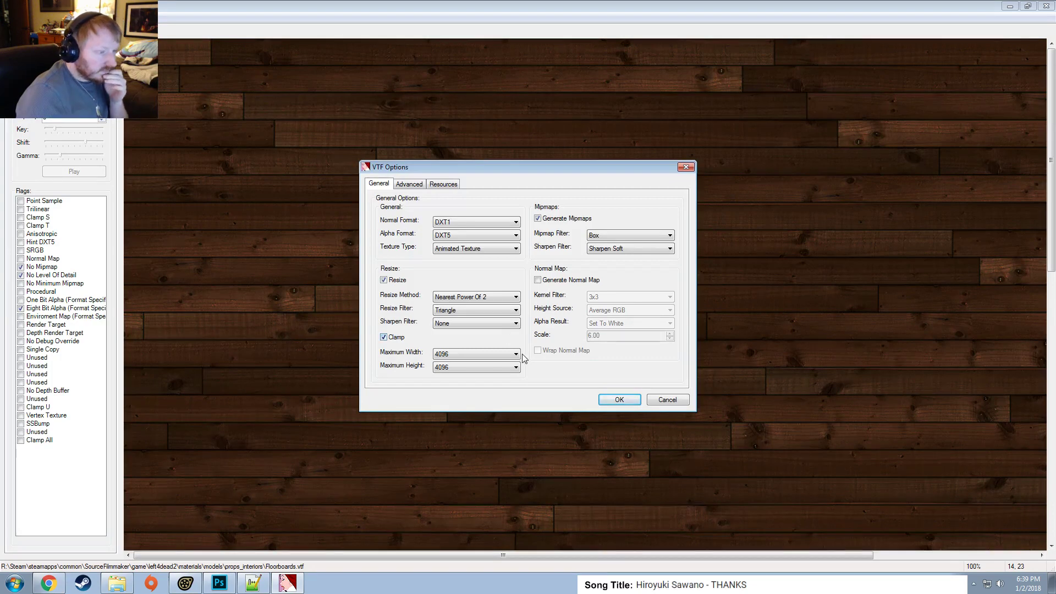
pyautogui.click(609, 401)
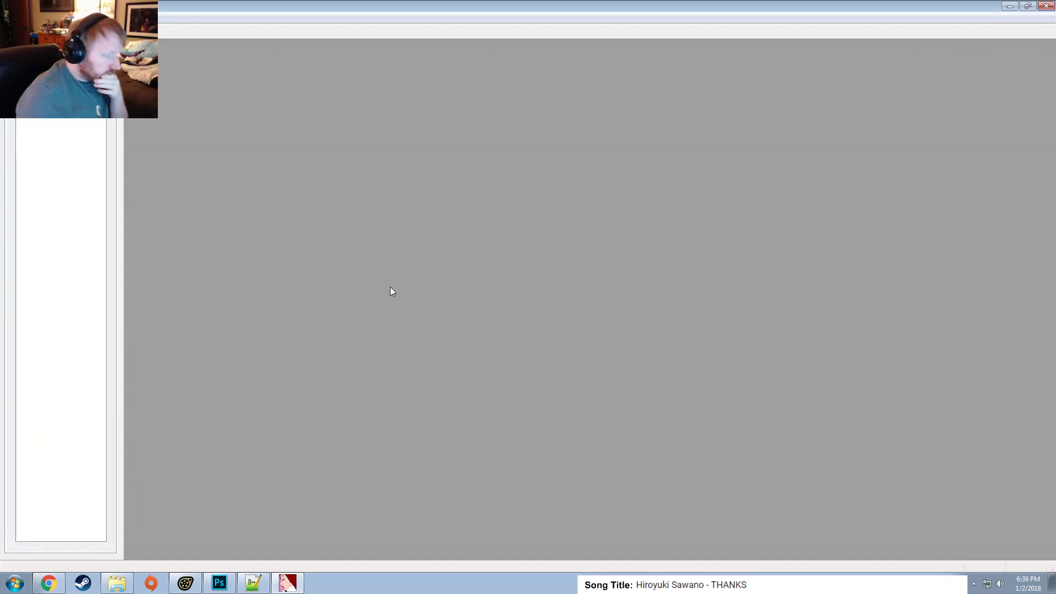
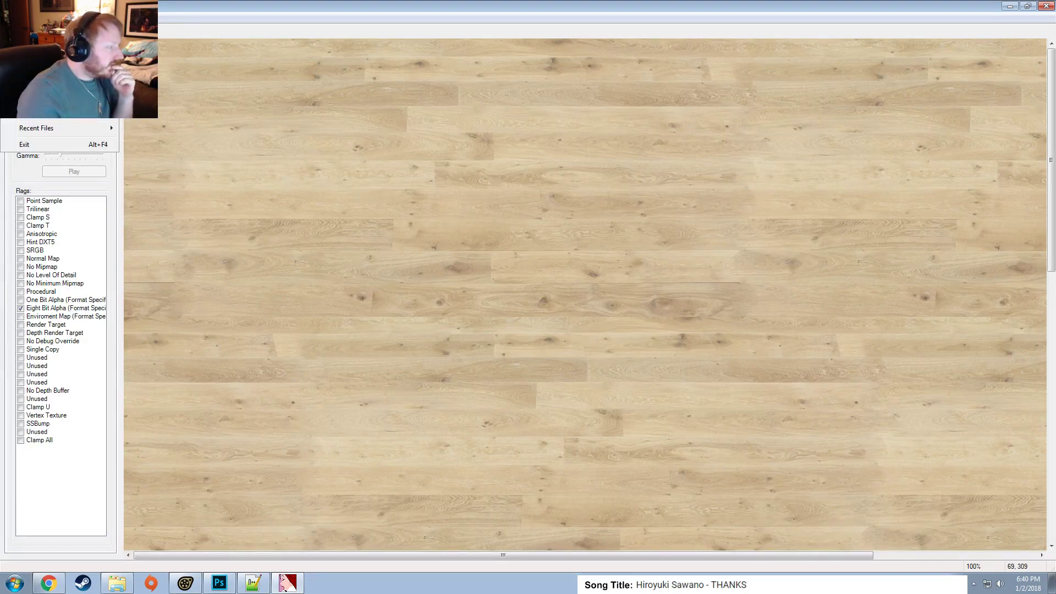
# Enable the No Level Of Detail and No Mipmap flags and save the texture as Floorboards_tan.vtf in props_interiors.
pyautogui.click(20, 275)
pyautogui.click(20, 267)
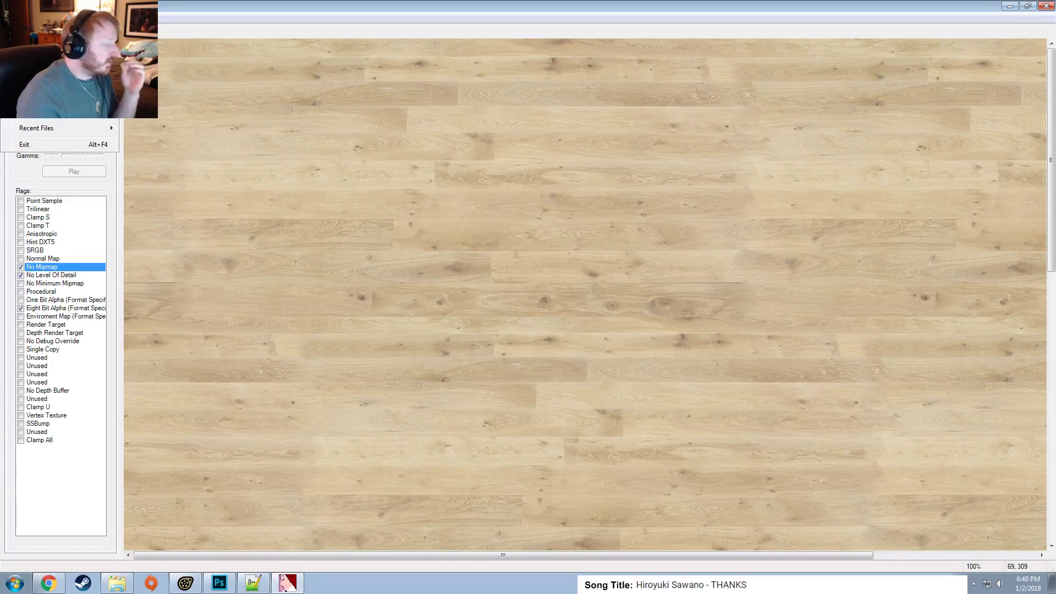
pyautogui.click(39, 81)
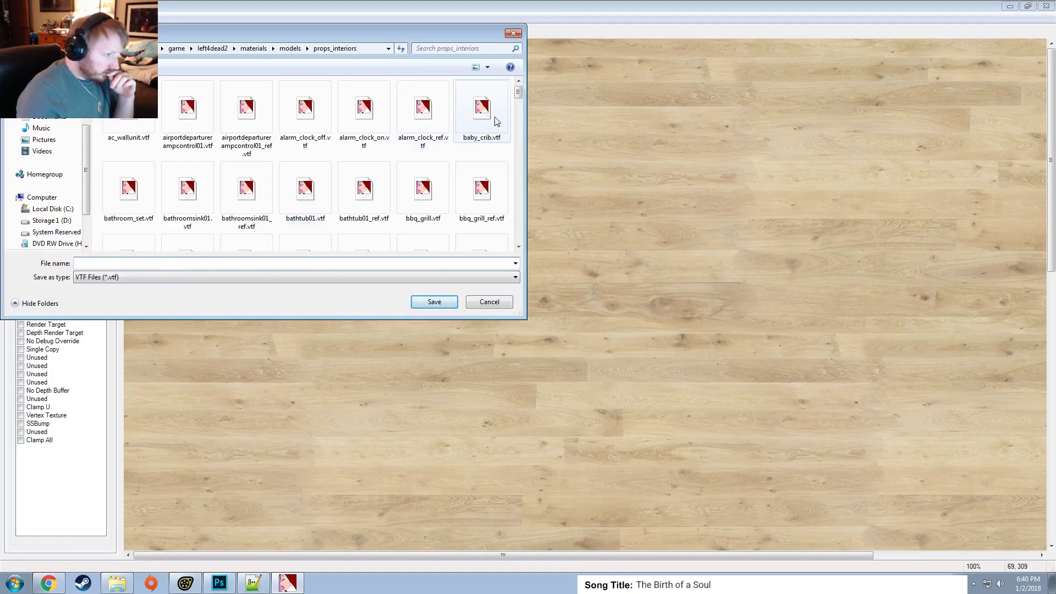
pyautogui.moveTo(519, 93); pyautogui.dragTo(522, 141)
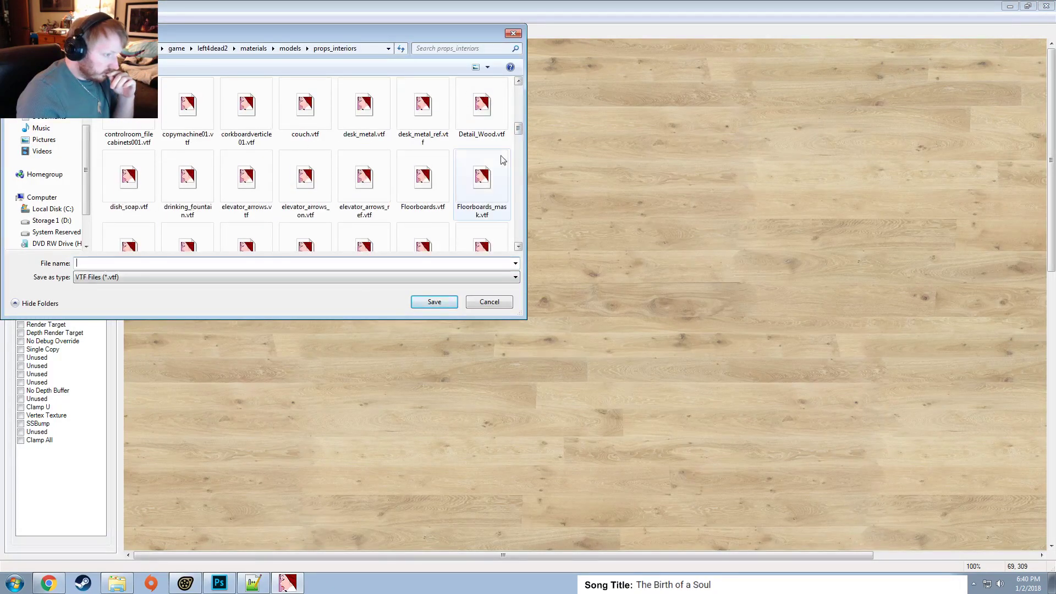
pyautogui.click(439, 179)
pyautogui.click(114, 263)
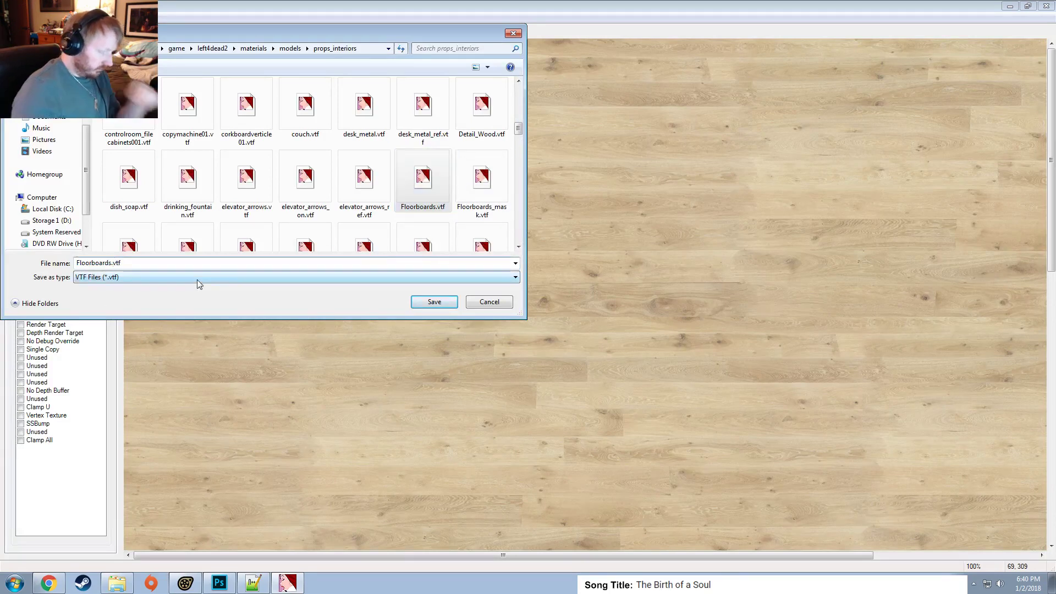
pyautogui.write('_')
pyautogui.write('tan')
pyautogui.press('Return')
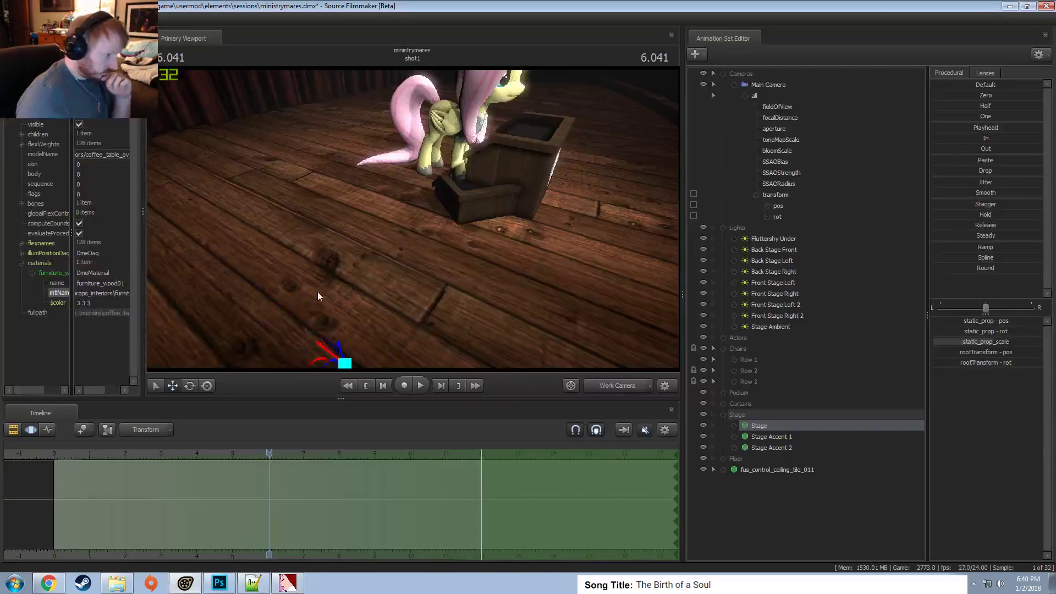
# In Source Filmmaker, add a string attribute named $basetexture to the stage's furniture_wood01 material.
pyautogui.rightClick(52, 272)
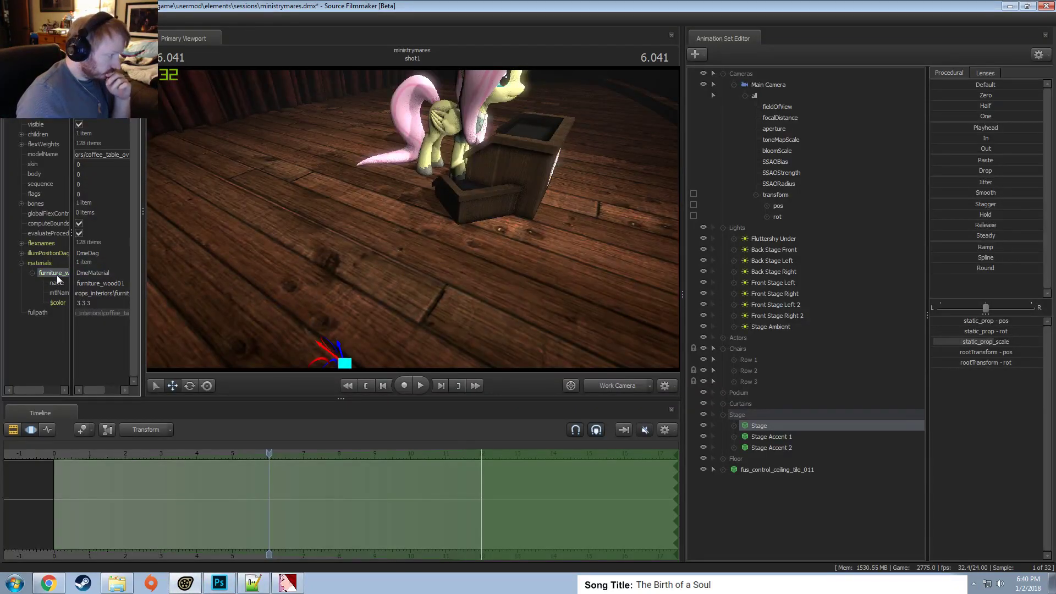
pyautogui.moveTo(88, 358)
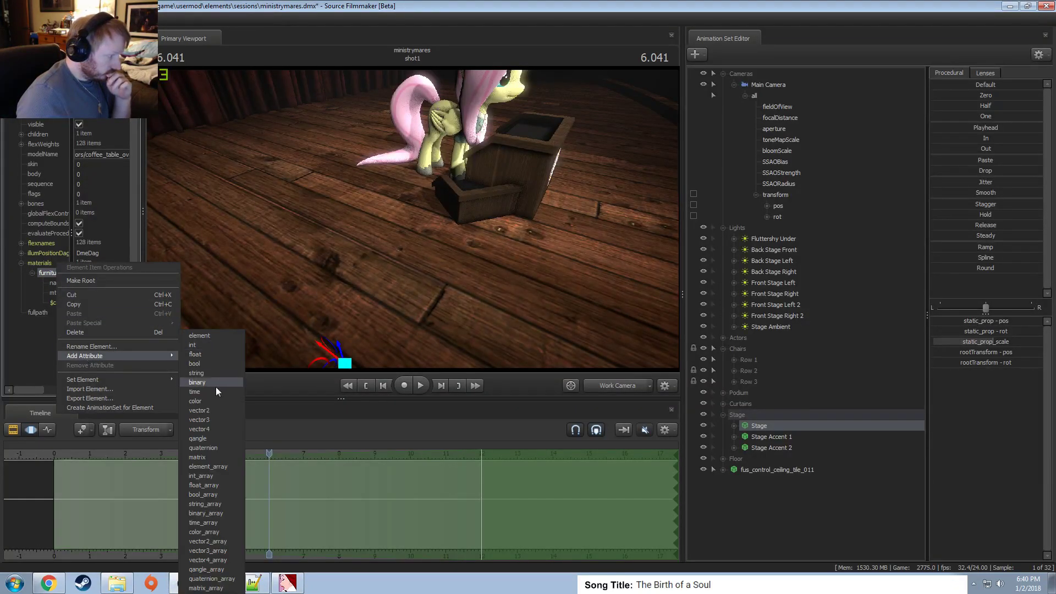
pyautogui.click(198, 373)
pyautogui.write('$base')
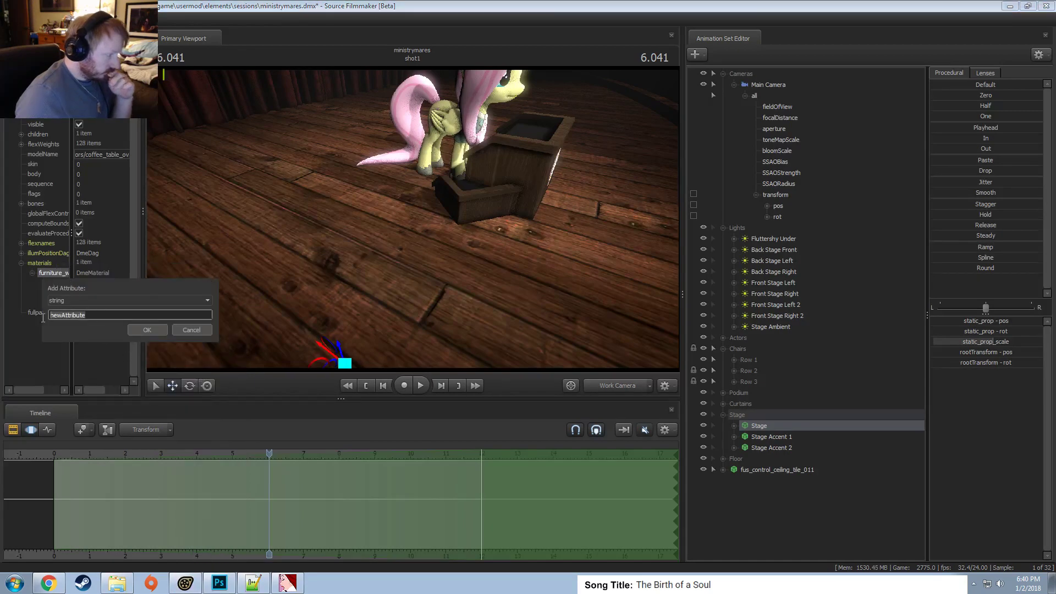
pyautogui.write('texture')
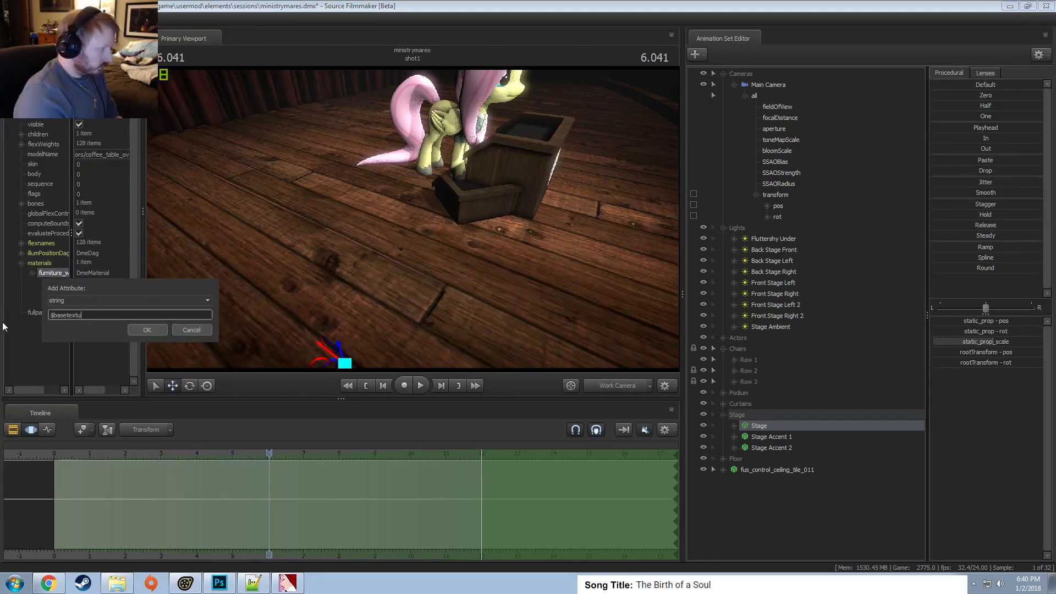
pyautogui.press('Return')
# Set the stage material's $basetexture to models\props_interiors\floorboards_tan.
pyautogui.doubleClick(95, 311)
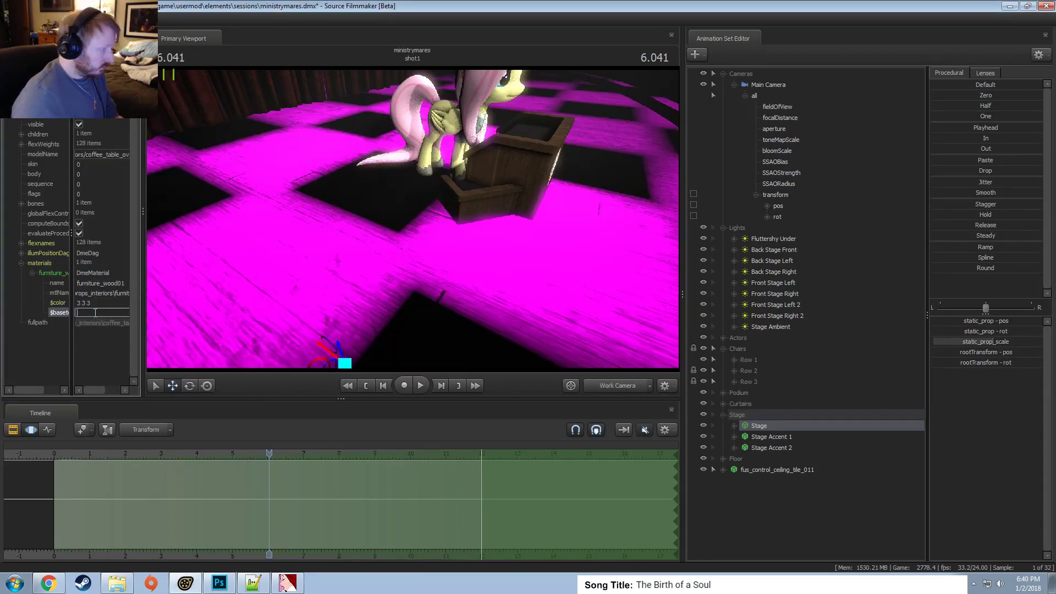
pyautogui.write('models\\props_interiors\\furniture_wood01')
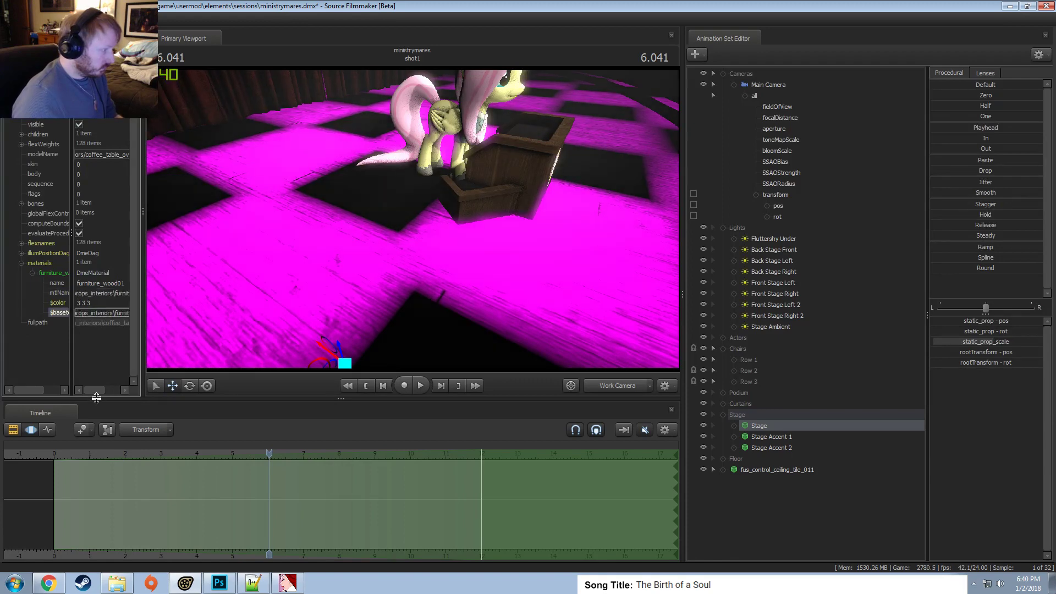
pyautogui.press('Return')
pyautogui.doubleClick(127, 311)
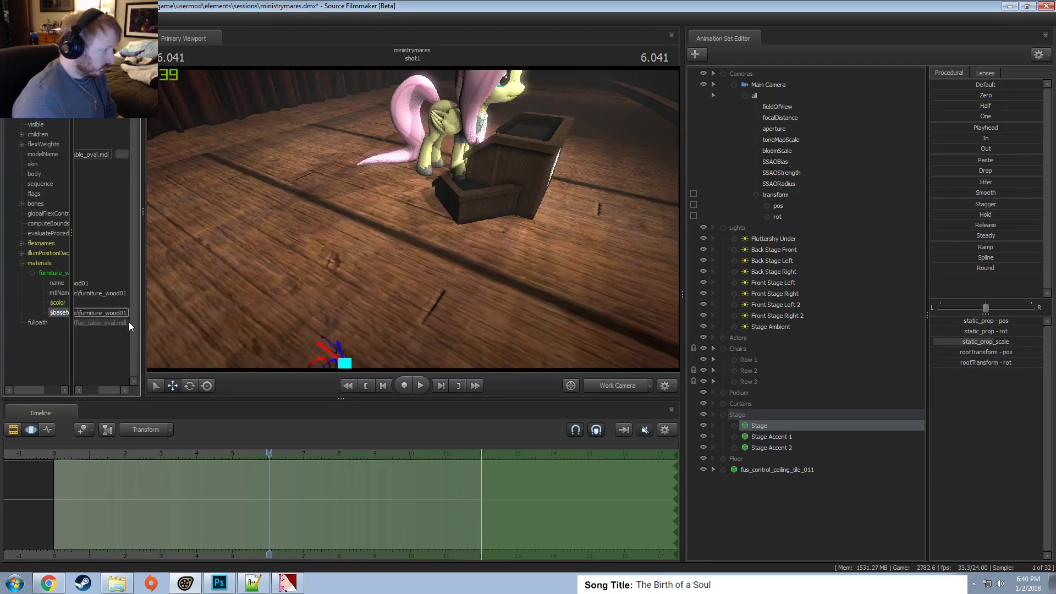
pyautogui.press('BackSpace')
pyautogui.press('BackSpace')
pyautogui.press('BackSpace')
pyautogui.press('BackSpace')
pyautogui.press('BackSpace')
pyautogui.press('BackSpace')
pyautogui.press('BackSpace')
pyautogui.press('BackSpace')
pyautogui.press('BackSpace')
pyautogui.press('BackSpace')
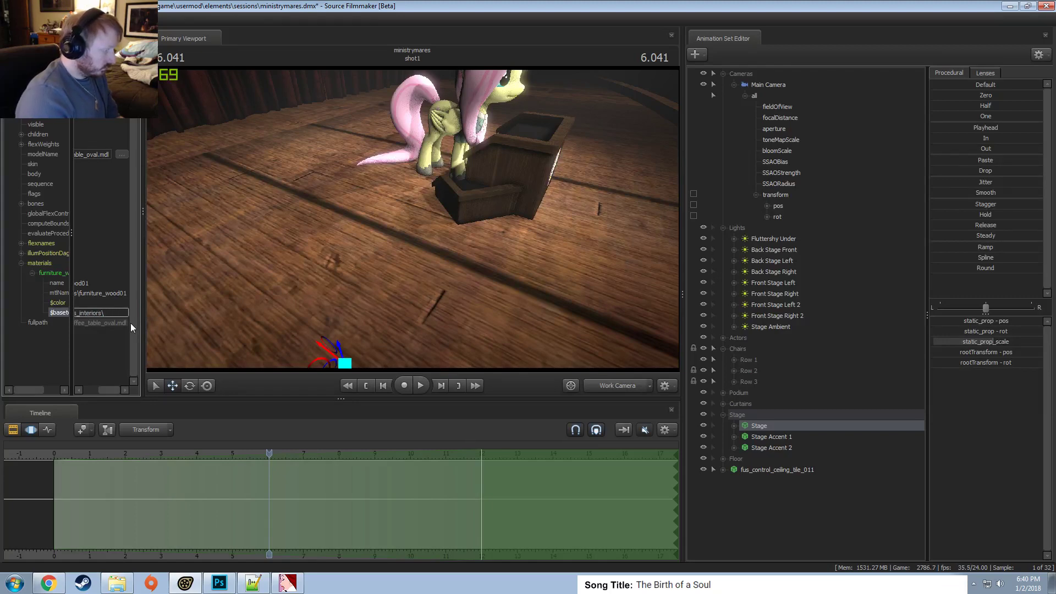
pyautogui.write('floorboards')
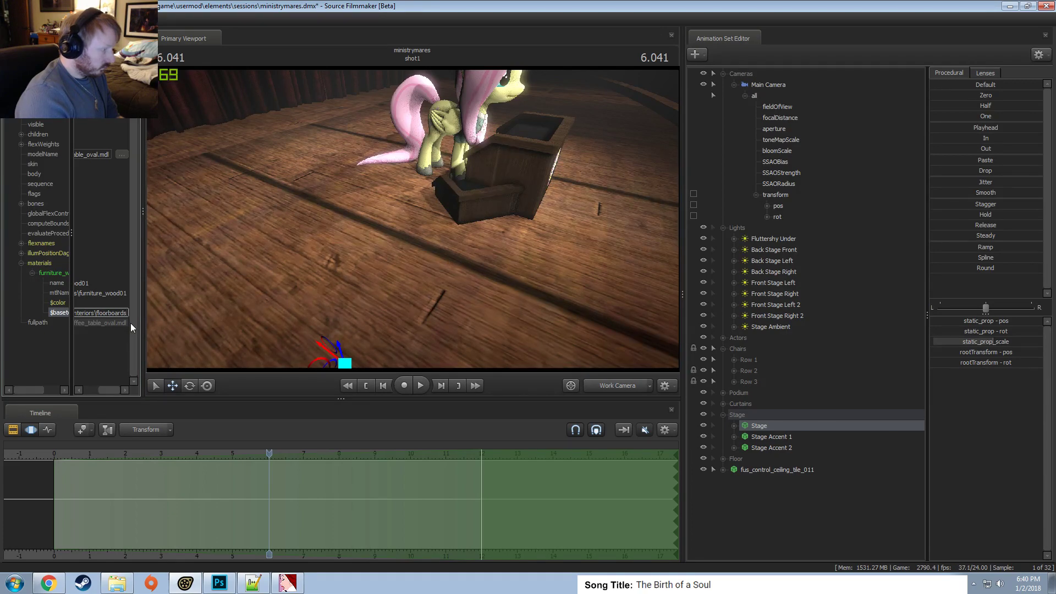
pyautogui.write('_tan')
pyautogui.press('Return')
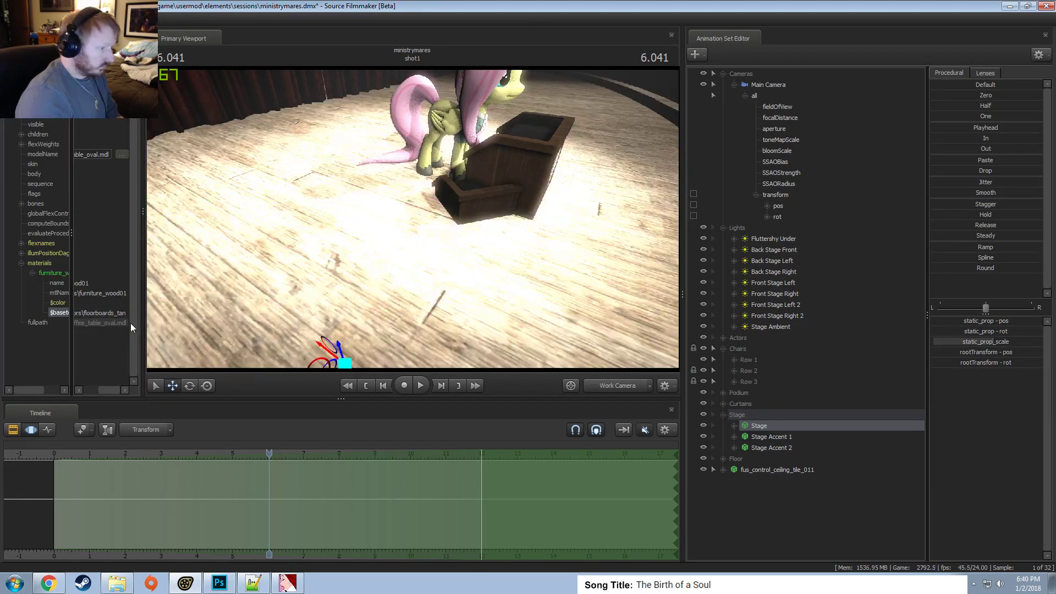
# Set the stage material's $color to 1 1 1.
pyautogui.moveTo(425, 266); pyautogui.dragTo(429, 291)
pyautogui.press('s')
pyautogui.press('s')
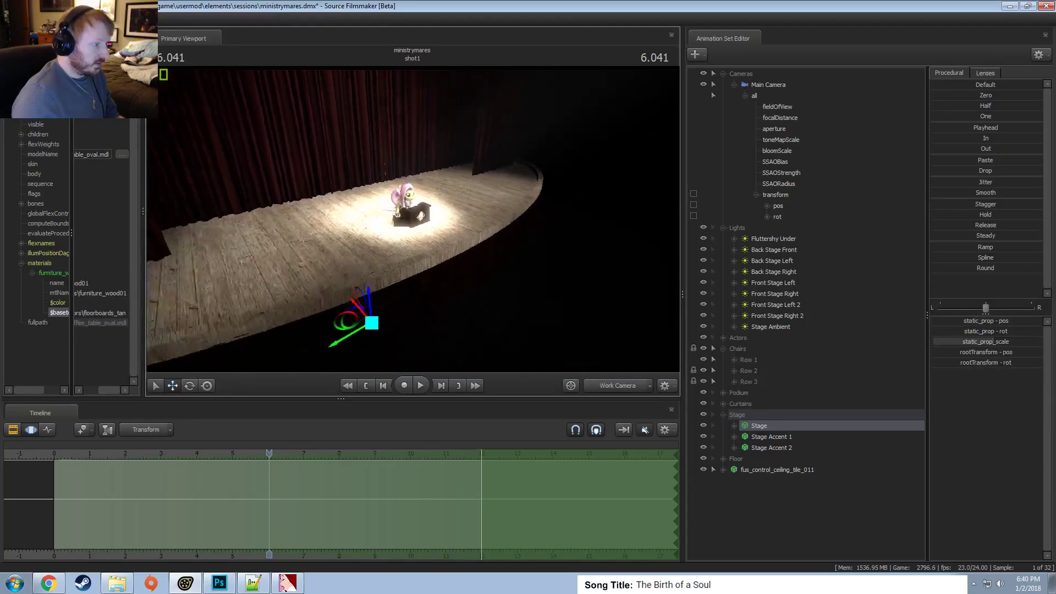
pyautogui.moveTo(464, 242); pyautogui.dragTo(464, 225)
pyautogui.press('w')
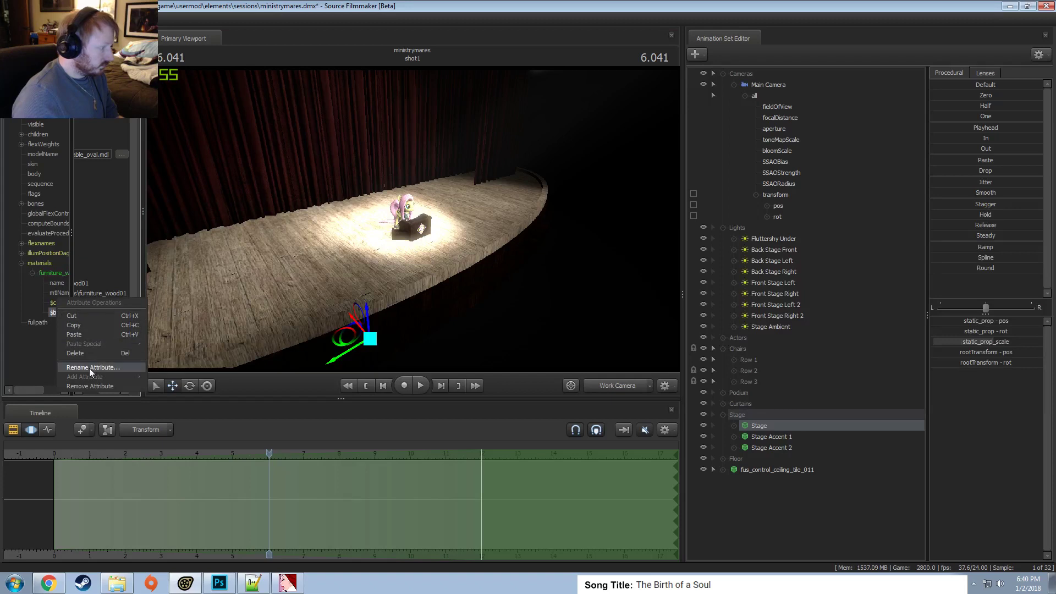
pyautogui.rightClick(57, 303)
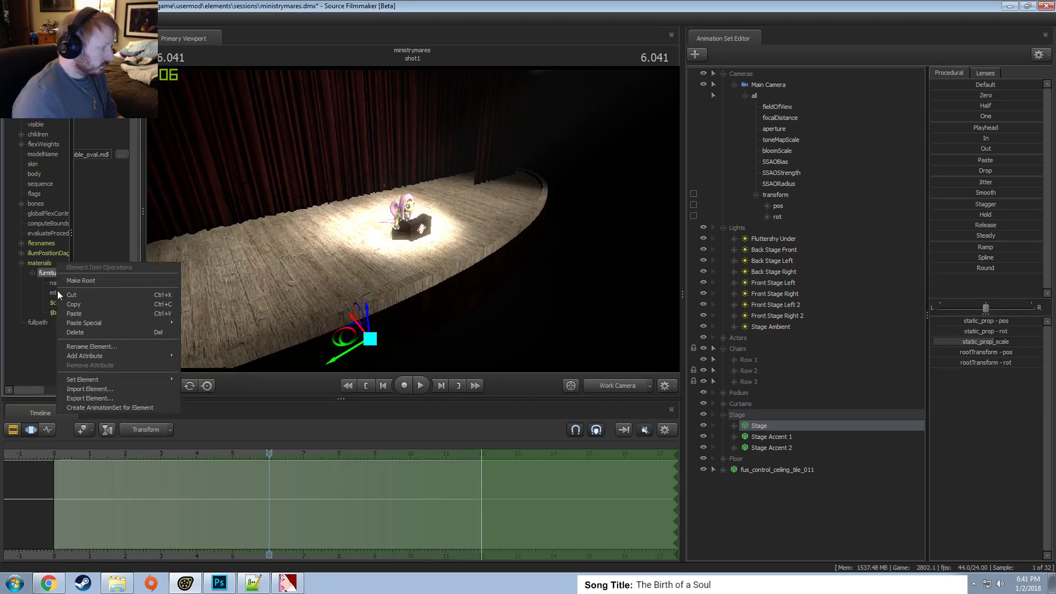
pyautogui.press('Escape')
pyautogui.moveTo(114, 392); pyautogui.dragTo(101, 391)
pyautogui.doubleClick(54, 304)
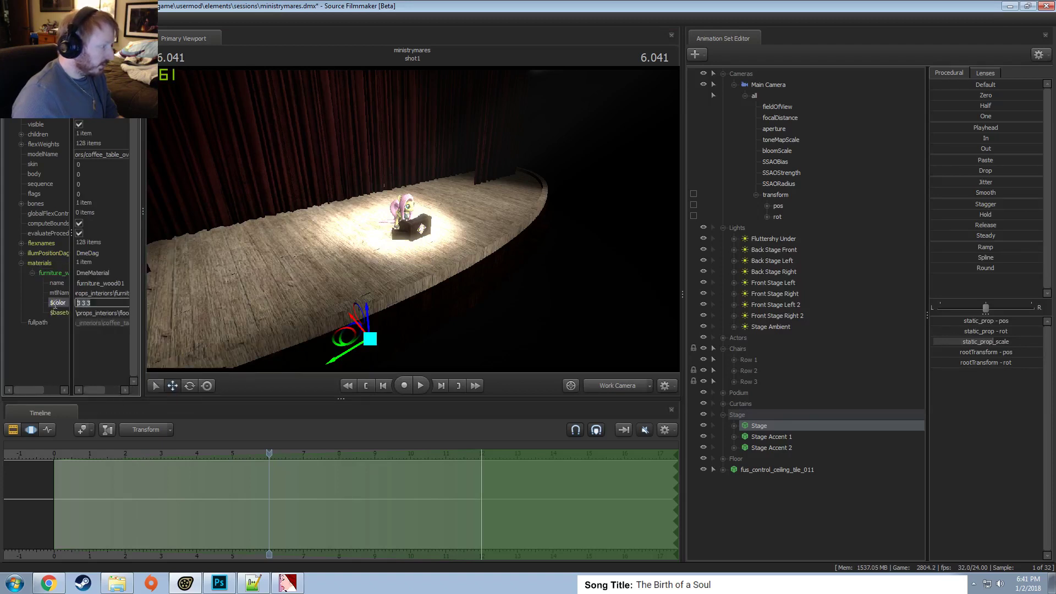
pyautogui.press('Return')
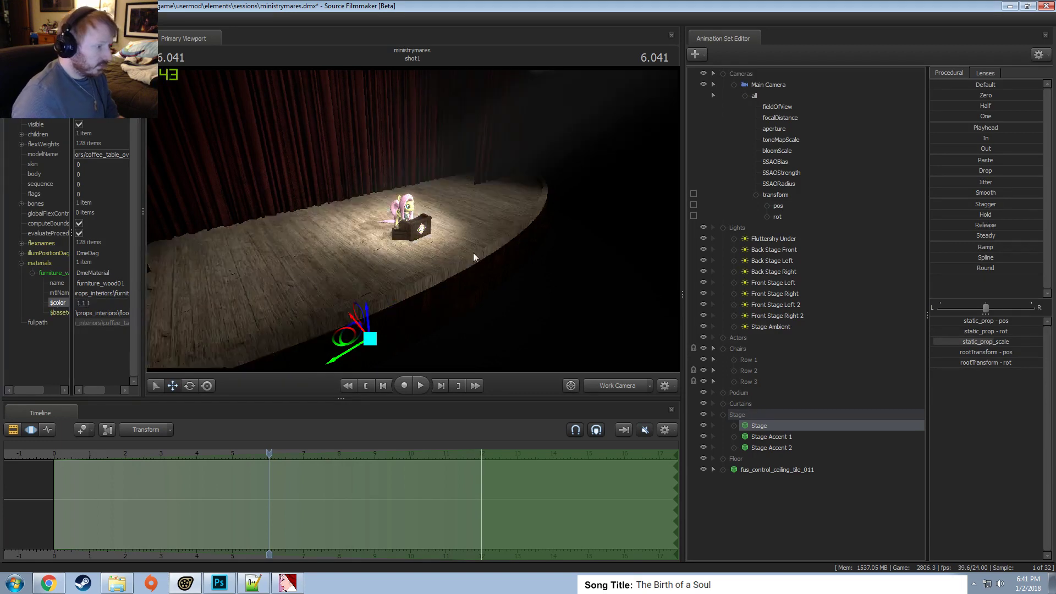
# Remap the Fluttershy Under light's minDistance slider to a maximum of 1500 and raise minDistance to the end of its range.
pyautogui.moveTo(472, 255); pyautogui.dragTo(434, 227)
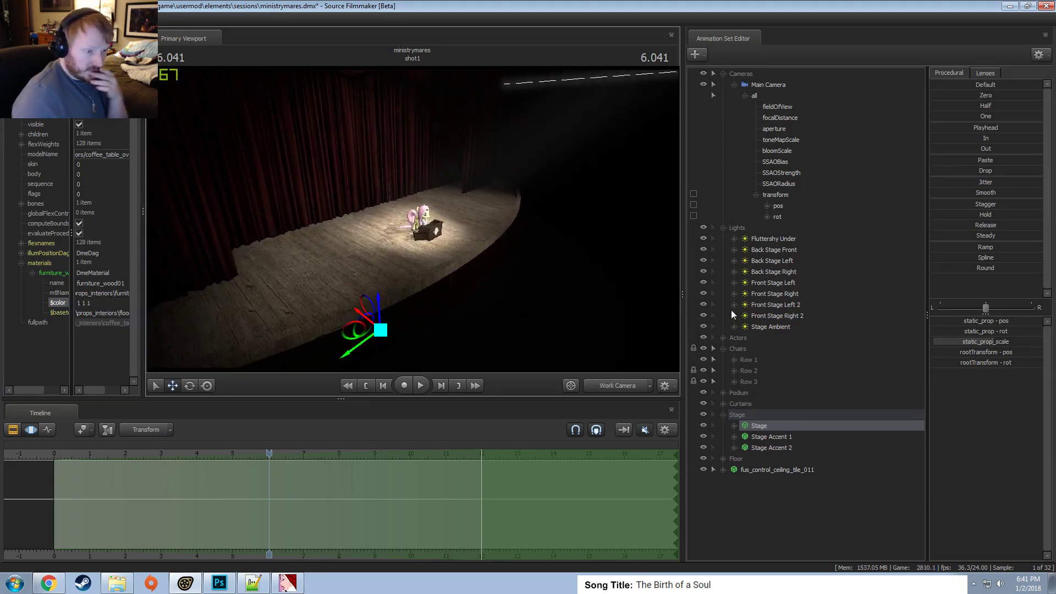
pyautogui.click(702, 237)
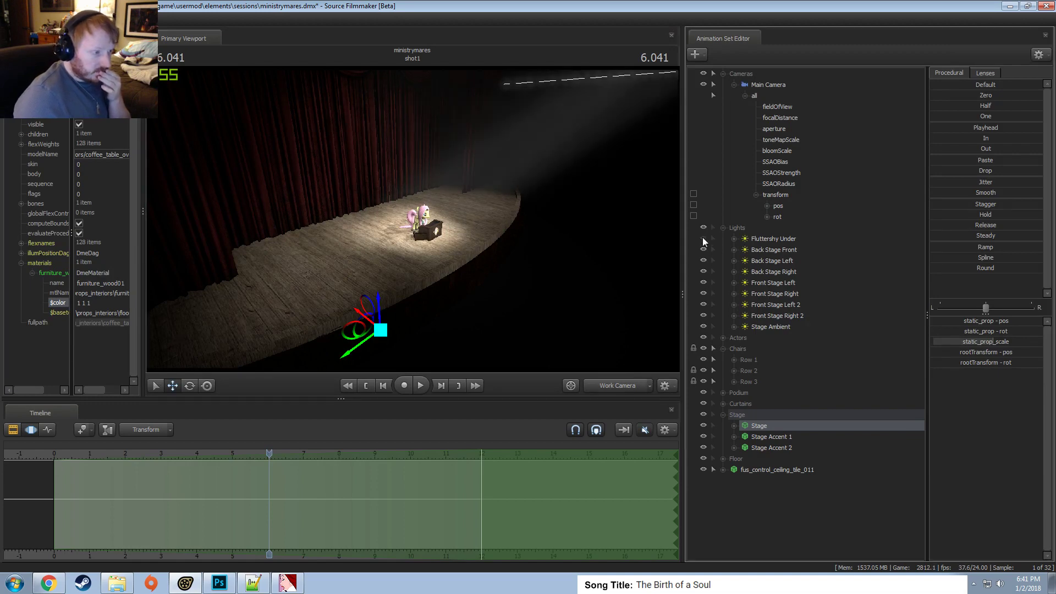
pyautogui.click(775, 238)
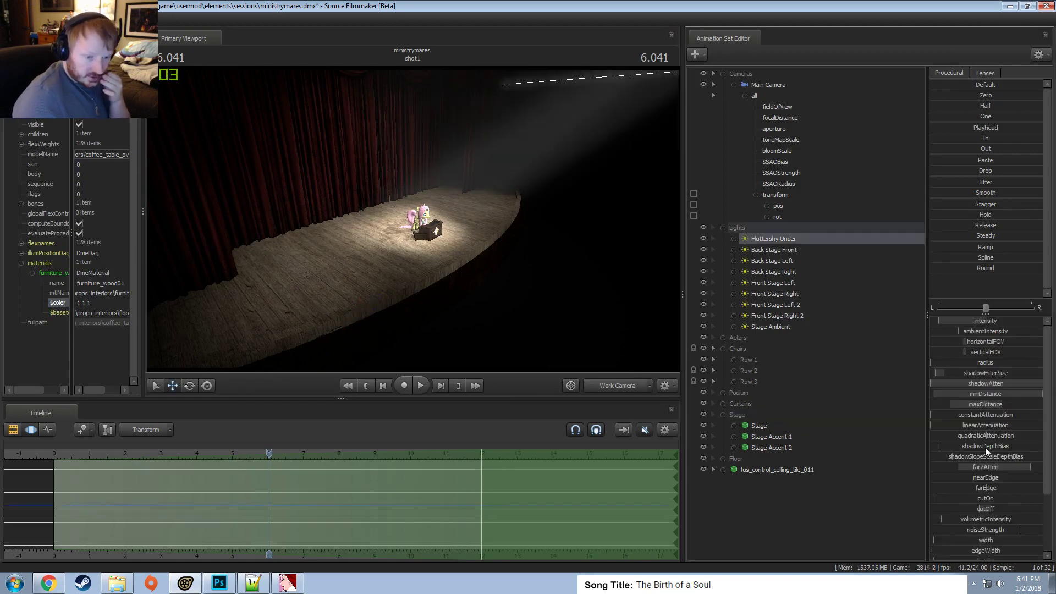
pyautogui.rightClick(979, 393)
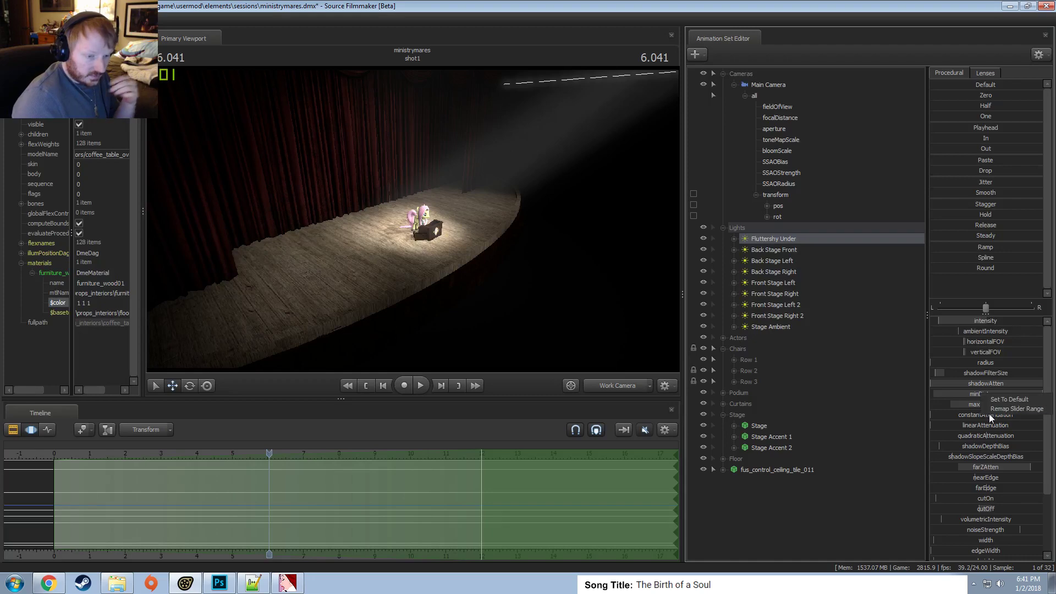
pyautogui.click(989, 410)
pyautogui.moveTo(511, 284); pyautogui.dragTo(494, 290)
pyautogui.write('15')
pyautogui.press('Return')
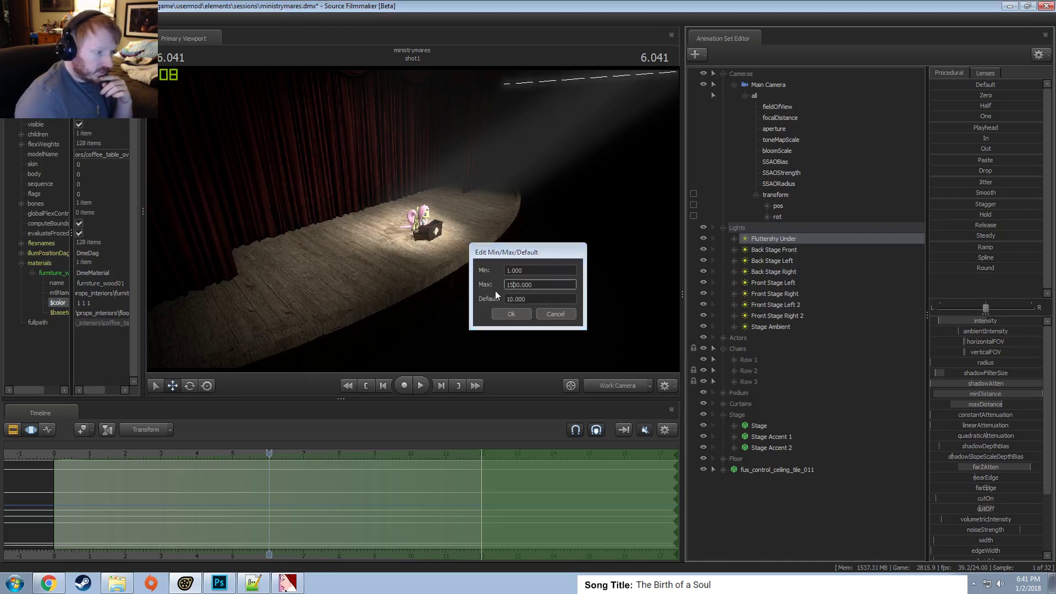
pyautogui.moveTo(989, 394); pyautogui.dragTo(1002, 395)
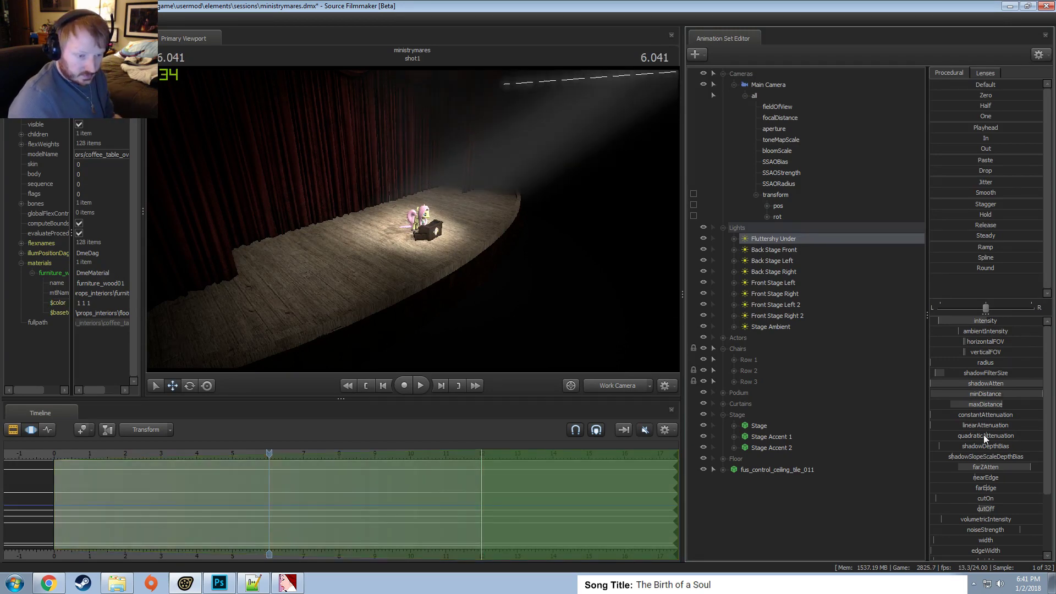
pyautogui.click(987, 406)
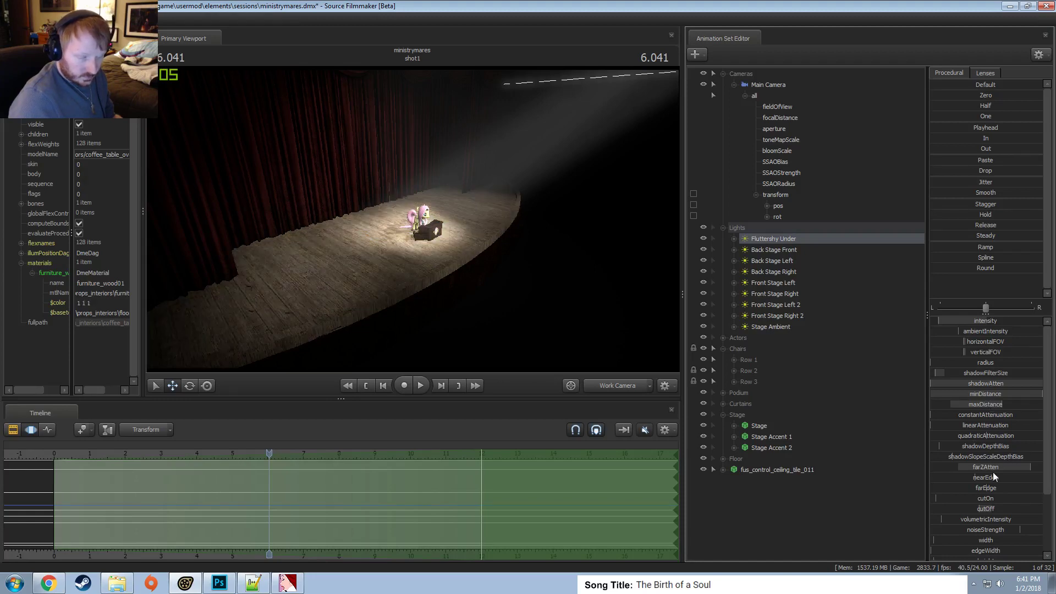
# Extend the time selection over the whole timeline and raise the Fluttershy Under light's cutOn to its maximum.
pyautogui.scroll(-1, 990, 479)
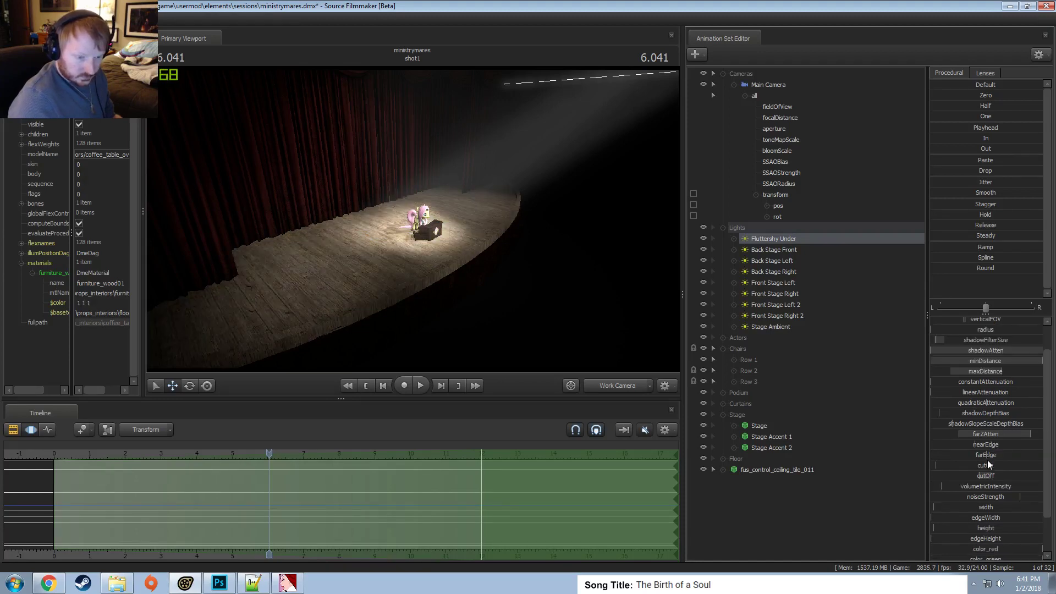
pyautogui.moveTo(988, 464); pyautogui.dragTo(1036, 463)
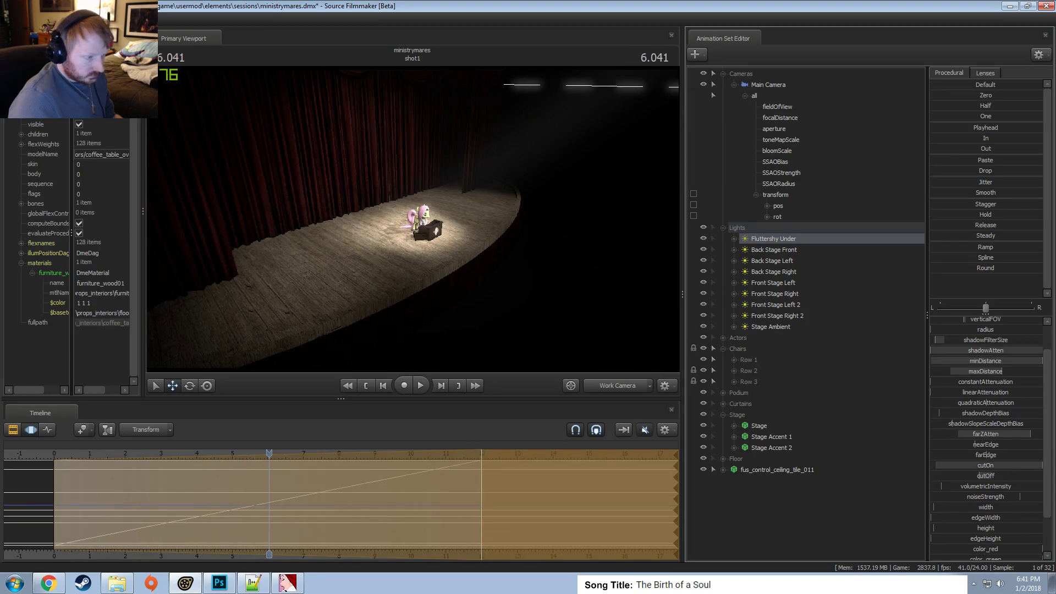
pyautogui.press('capslock')
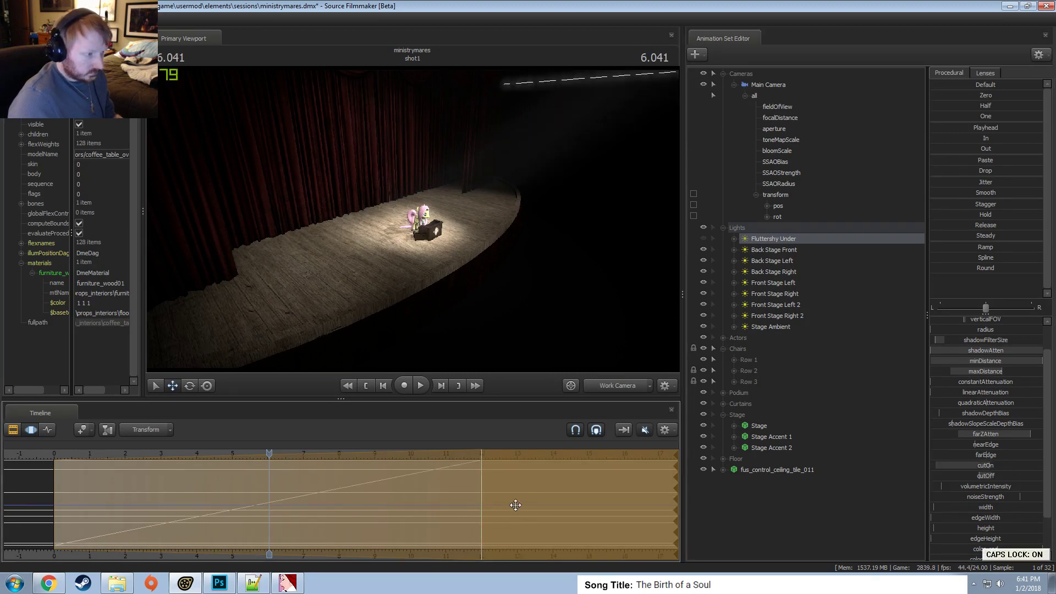
pyautogui.hotkey('ctrl', 'a')
pyautogui.press('capslock')
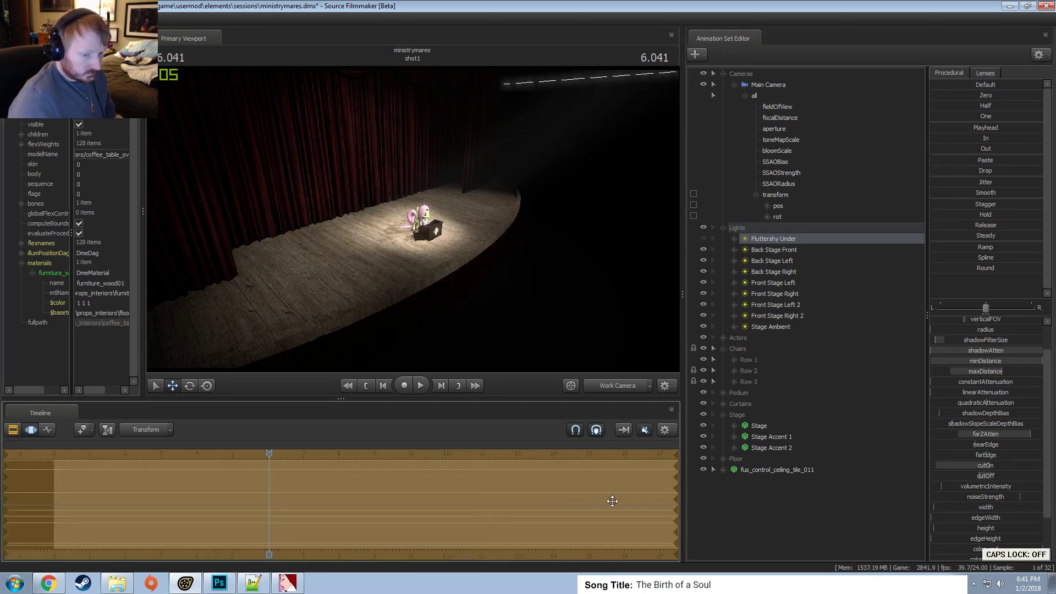
pyautogui.moveTo(988, 465); pyautogui.dragTo(1039, 465)
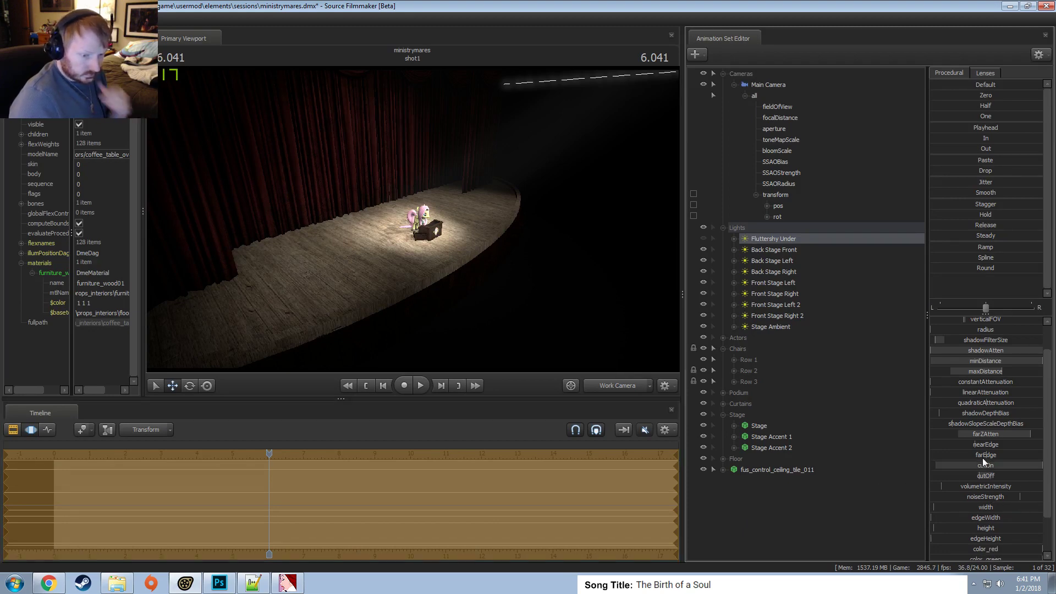
# Remap the Fluttershy Under light's cutOn to a higher maximum, set it to about 30% of the range, and raise nearEdge to about 12%.
pyautogui.rightClick(970, 466)
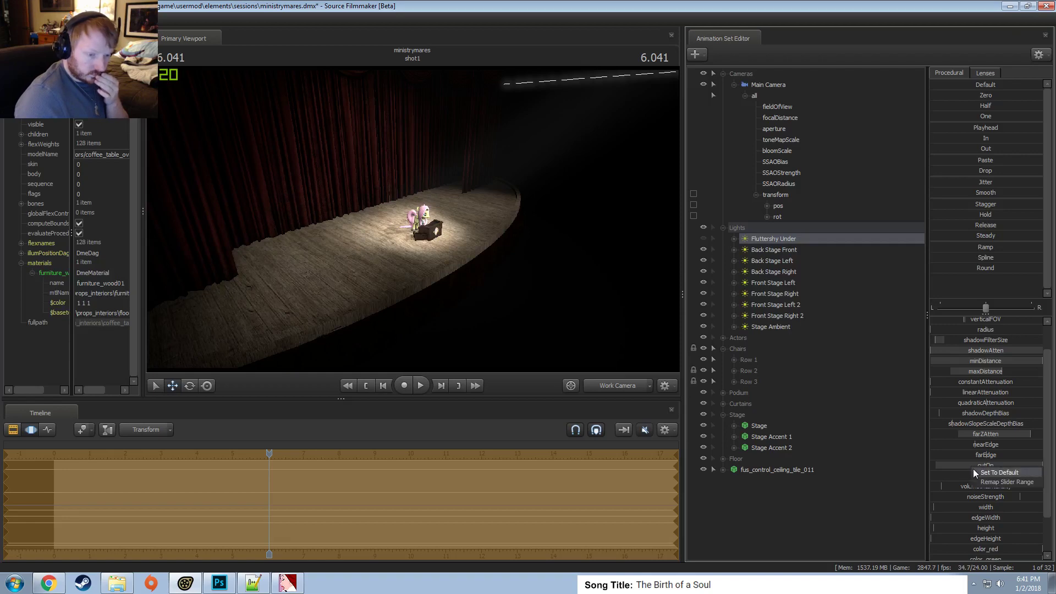
pyautogui.click(987, 481)
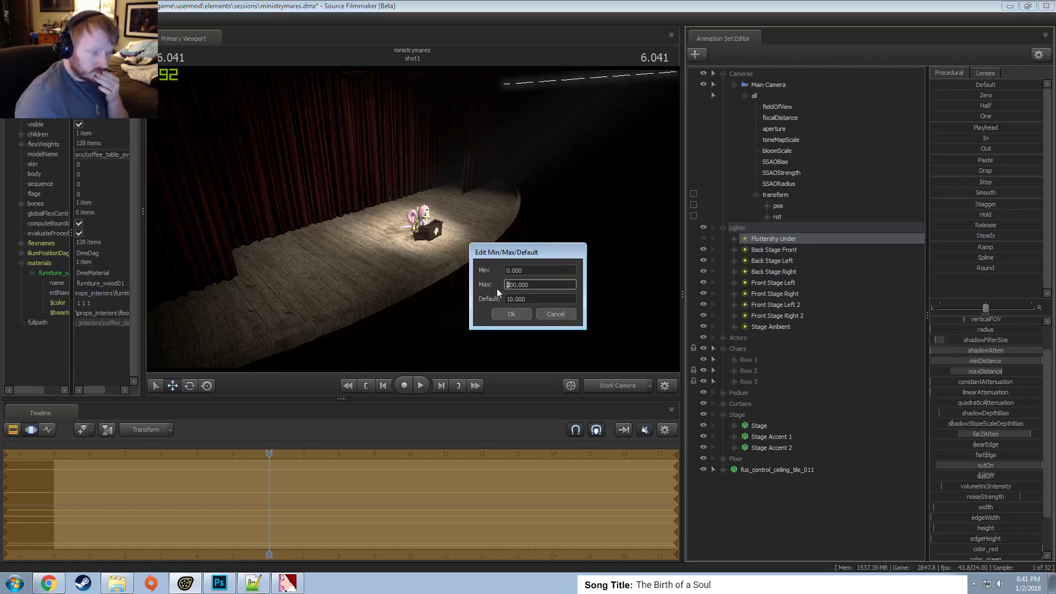
pyautogui.press('Return')
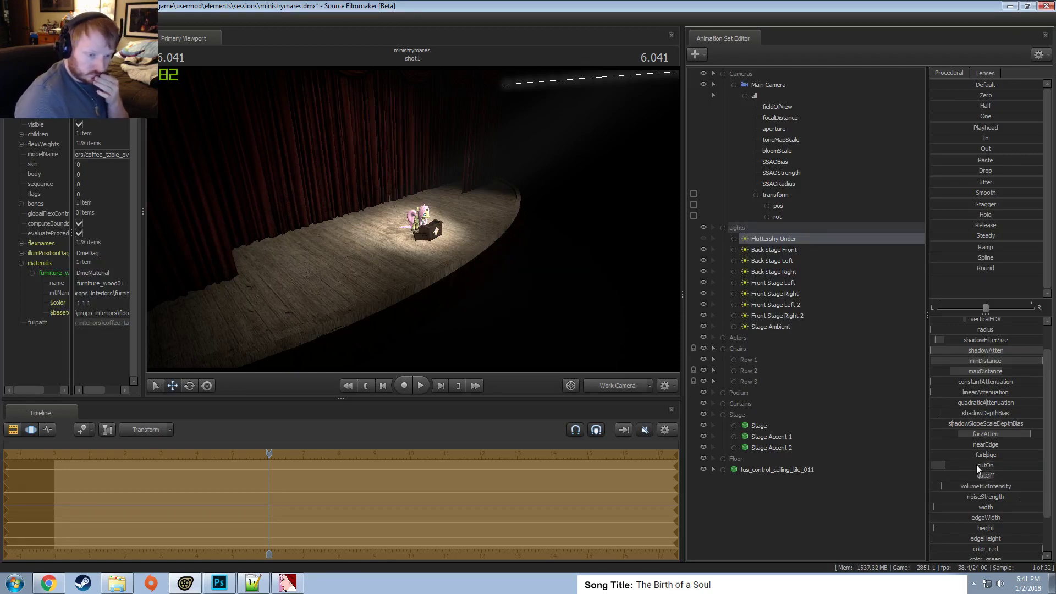
pyautogui.moveTo(975, 466); pyautogui.dragTo(1042, 466)
pyautogui.click(703, 238)
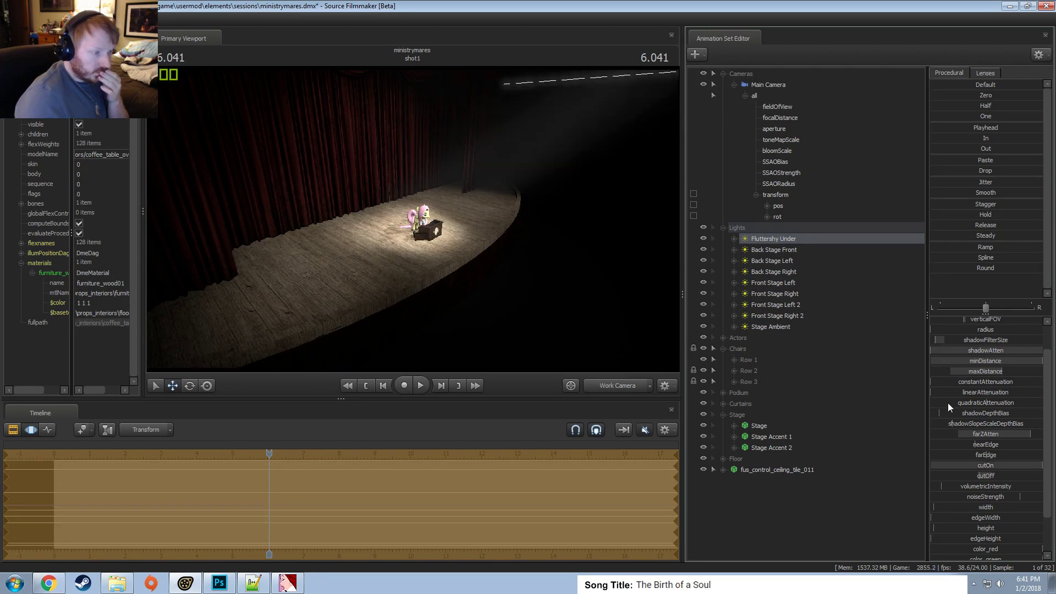
pyautogui.moveTo(1038, 465); pyautogui.dragTo(963, 465)
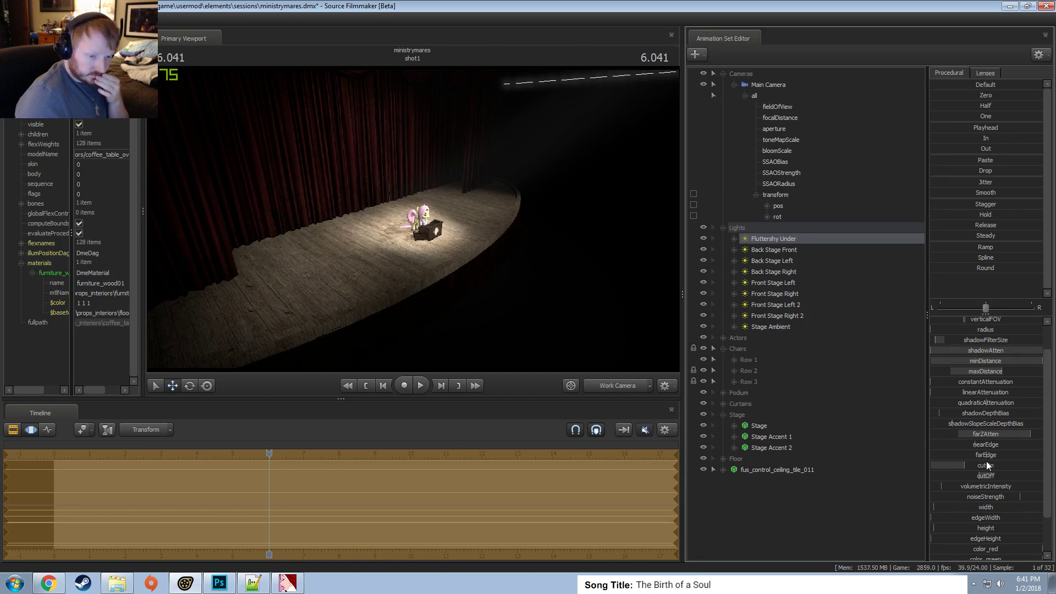
pyautogui.moveTo(979, 444); pyautogui.dragTo(965, 465)
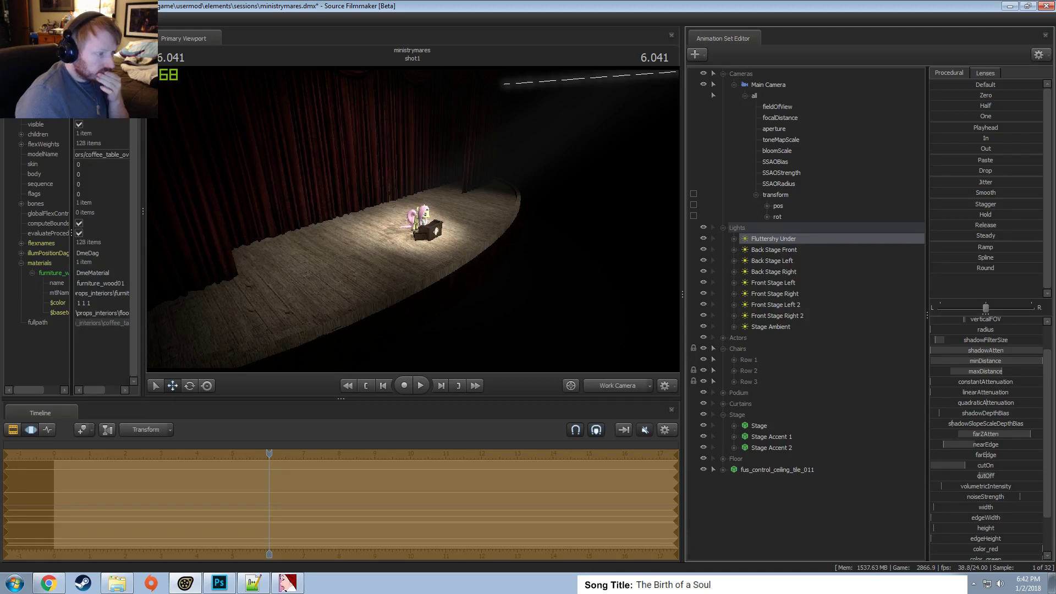
# Switch the Back Stage Front light off and on repeatedly to examine its effect on the curtains and stage.
pyautogui.click(703, 249)
pyautogui.click(704, 249)
pyautogui.click(704, 249)
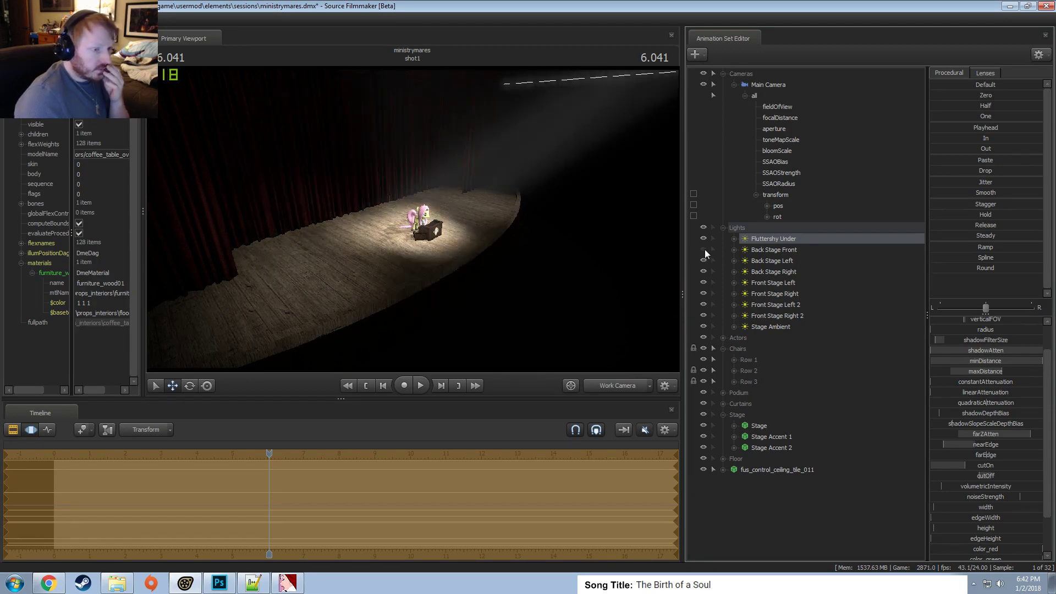
pyautogui.click(704, 249)
pyautogui.click(704, 249)
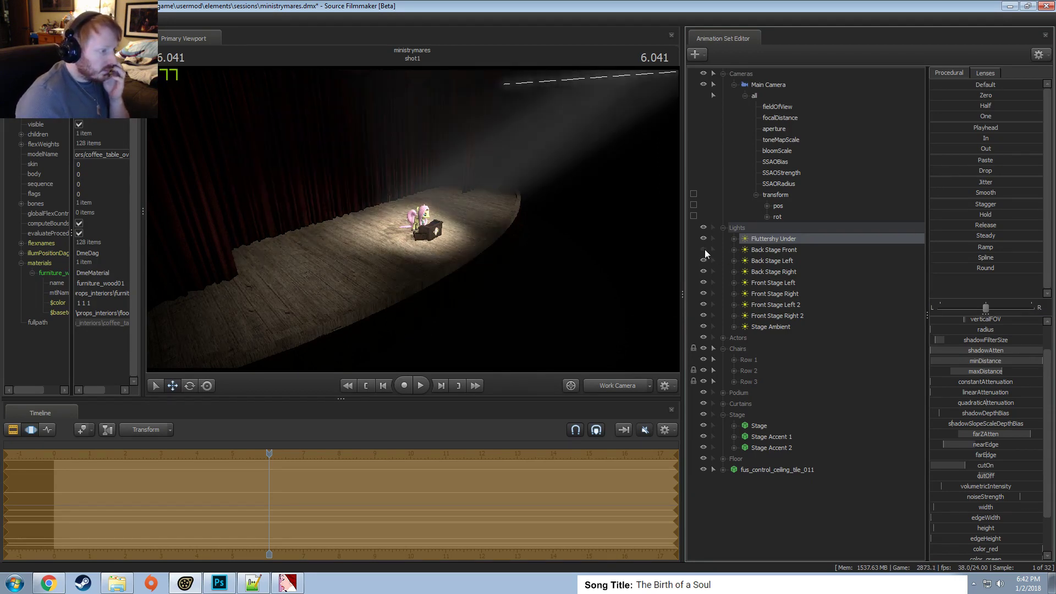
pyautogui.click(703, 249)
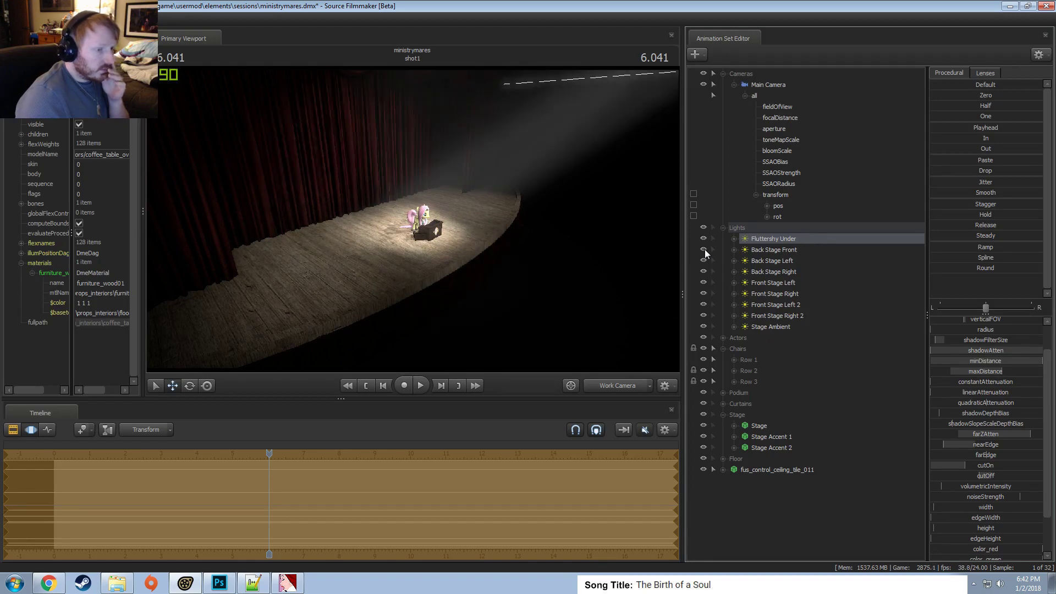
# Compare the stage with and without the Back Stage Left light, and hide both Back Stage Left and Back Stage Right.
pyautogui.click(701, 260)
pyautogui.click(702, 259)
pyautogui.click(702, 260)
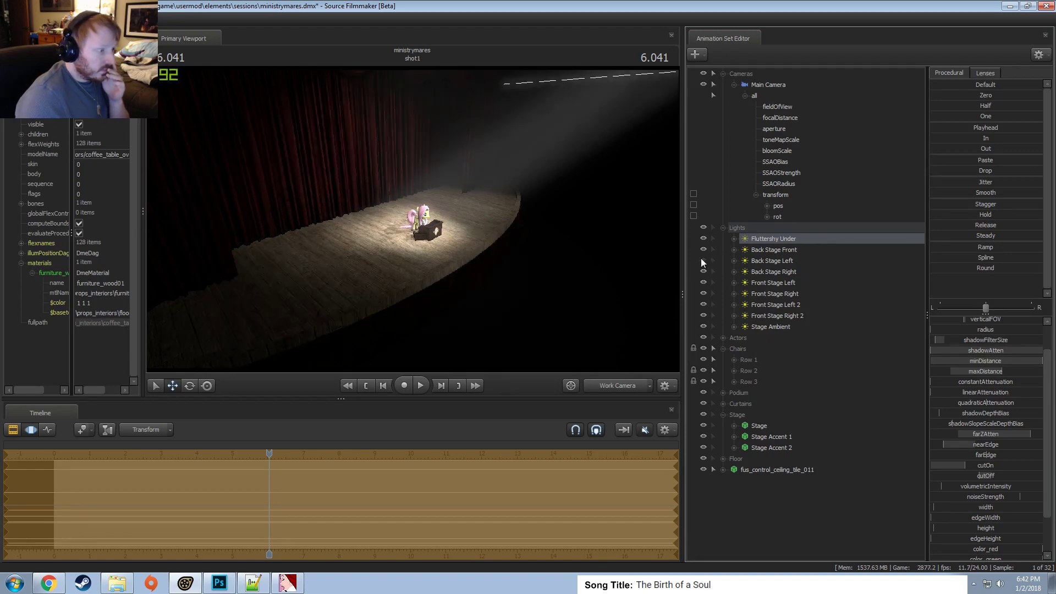
pyautogui.click(702, 259)
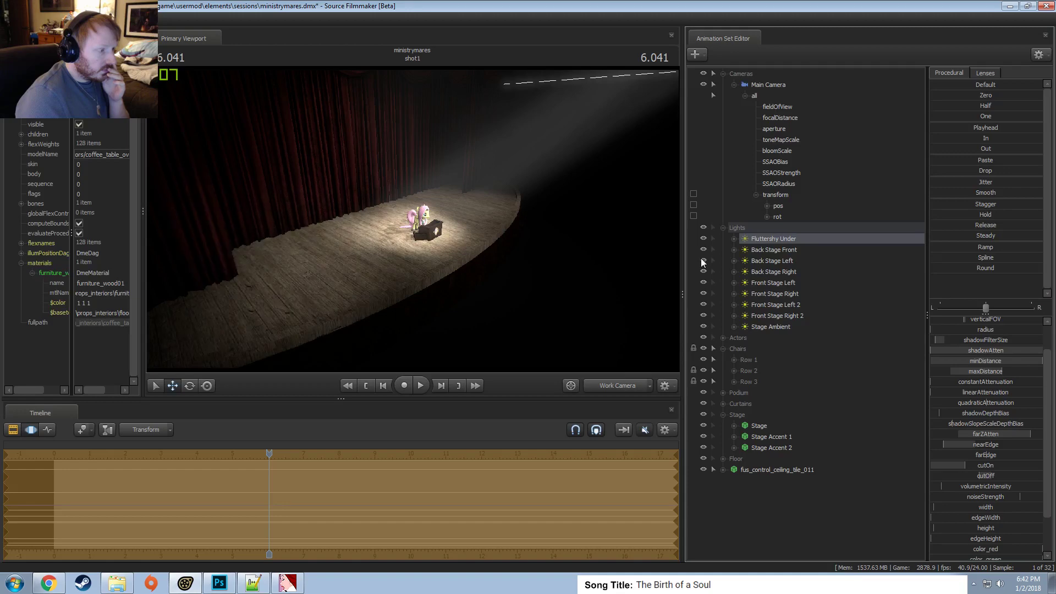
pyautogui.click(702, 259)
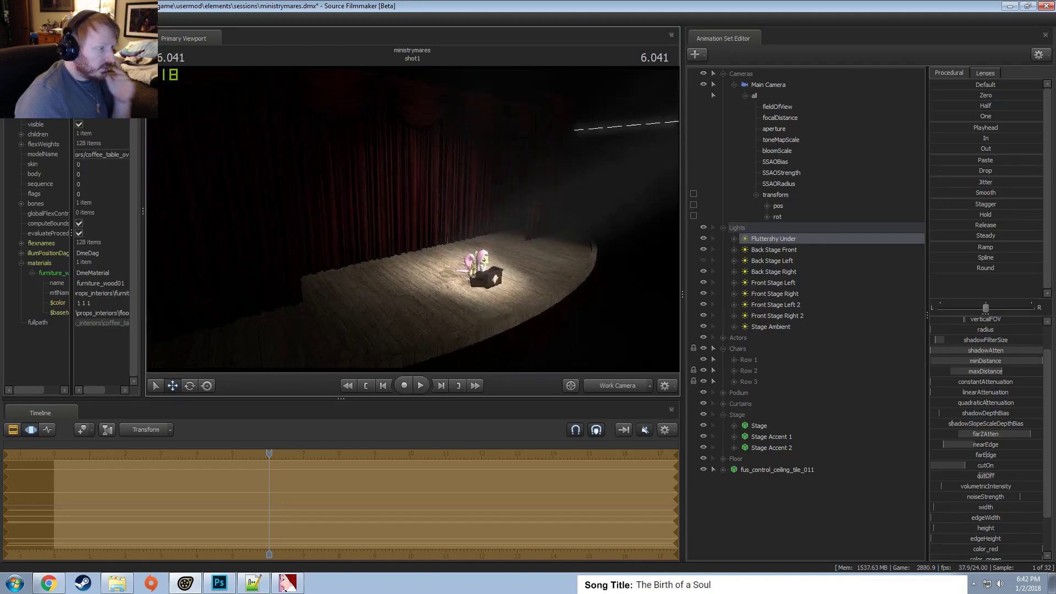
pyautogui.press('s')
pyautogui.moveTo(545, 307); pyautogui.dragTo(529, 269)
pyautogui.click(702, 271)
pyautogui.press('w')
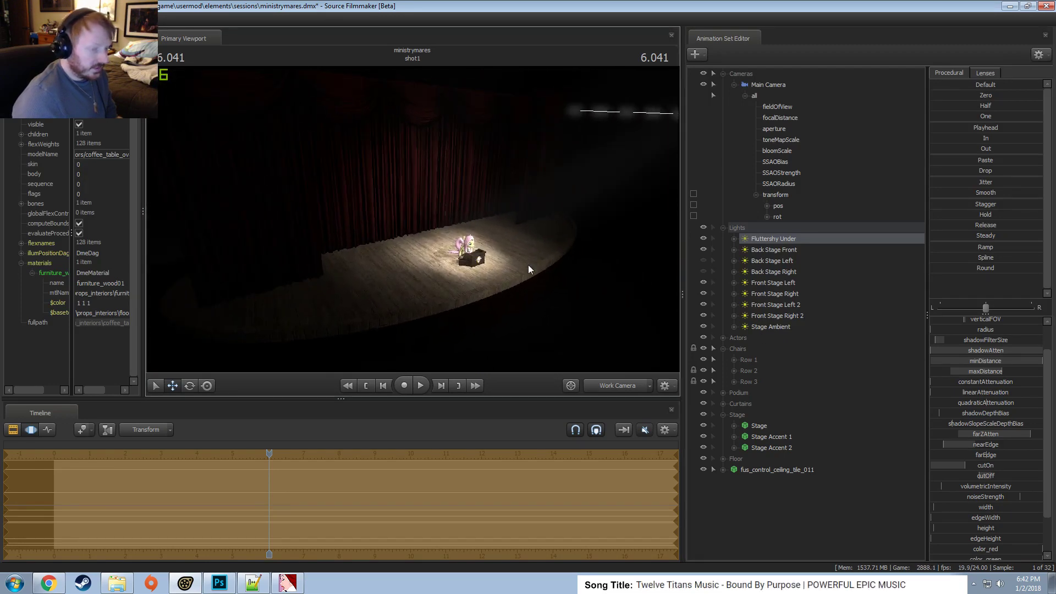
# Remap the Stage Ambient light's intensity to a maximum of 100 and default of 50, and adjust it to roughly a sixth of the range.
pyautogui.click(769, 326)
pyautogui.click(704, 324)
pyautogui.click(704, 324)
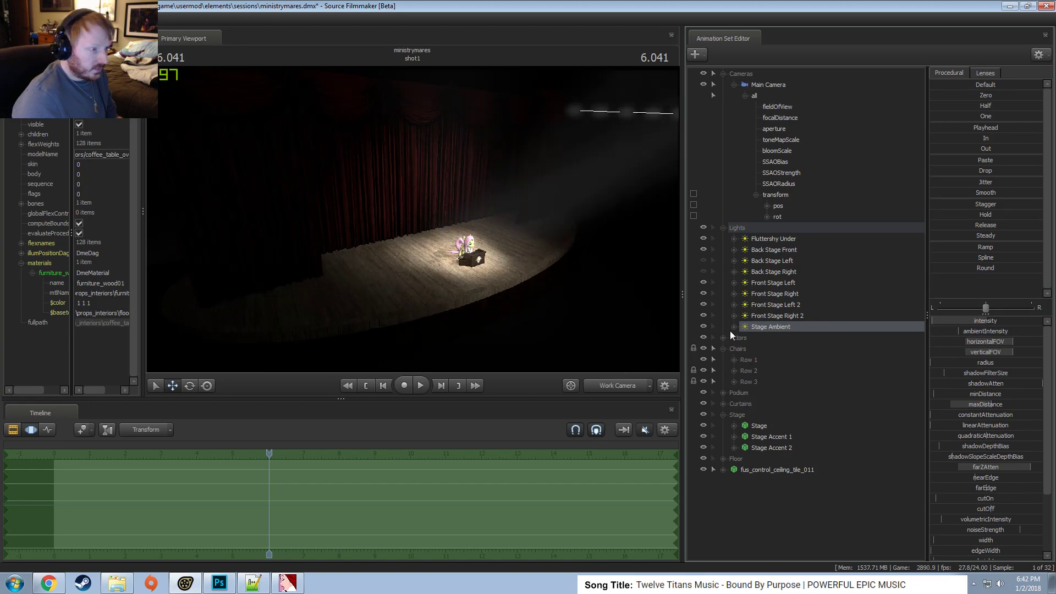
pyautogui.rightClick(981, 321)
pyautogui.click(833, 303)
pyautogui.click(517, 284)
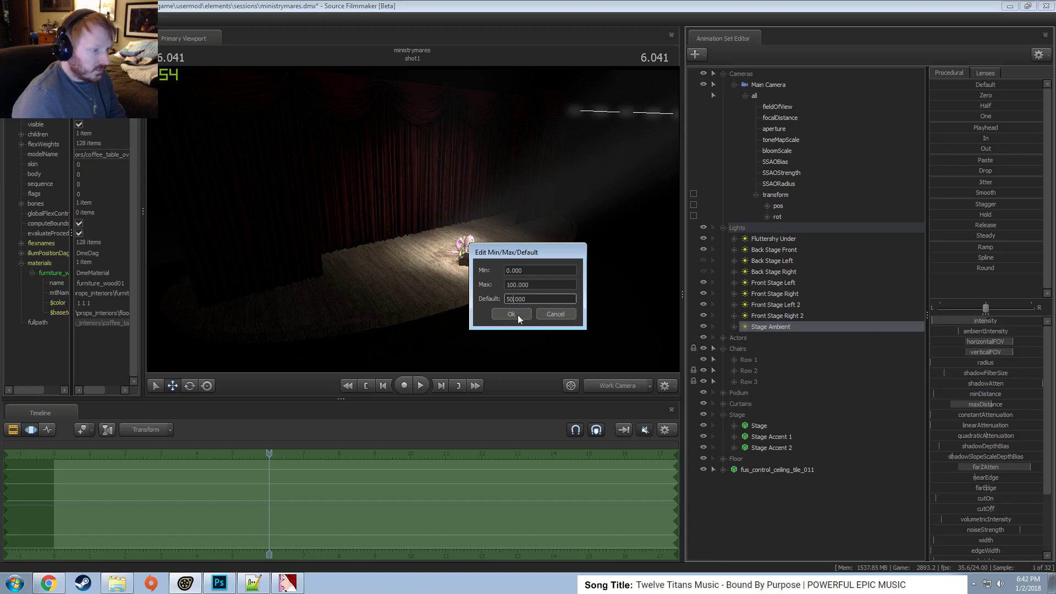
pyautogui.click(517, 314)
pyautogui.moveTo(966, 323); pyautogui.dragTo(968, 323)
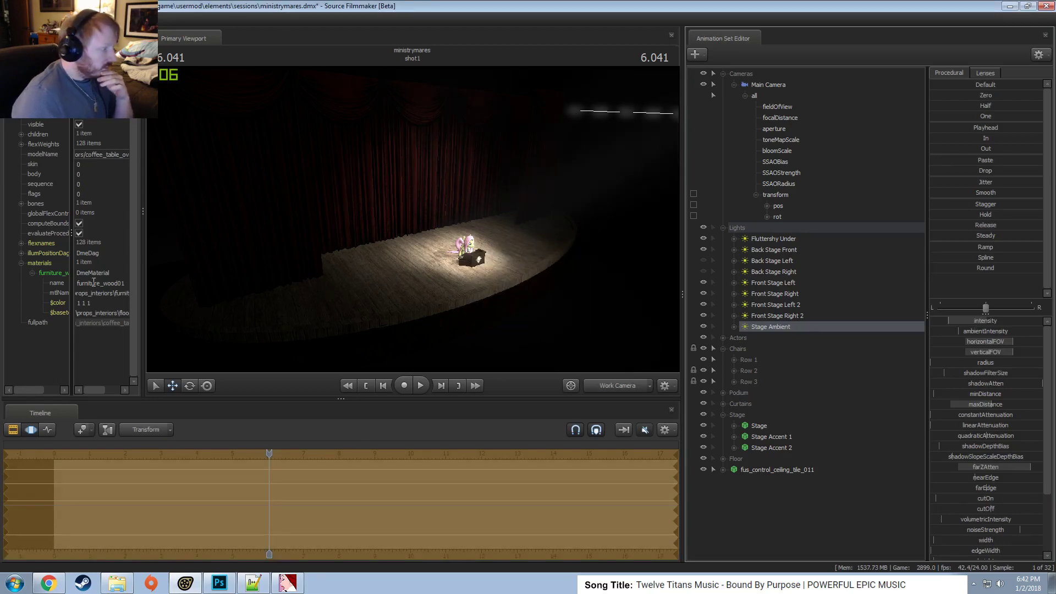
# Set the stage material's $color to 0.7 0.7 0.7.
pyautogui.doubleClick(100, 306)
pyautogui.write('0.7 0.7 0.7')
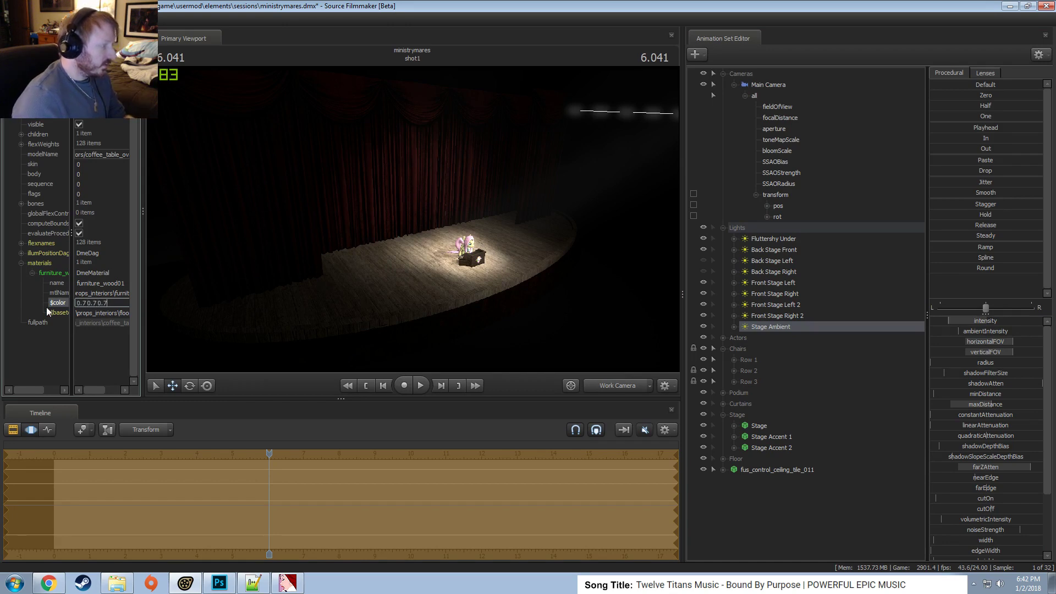
pyautogui.press('Return')
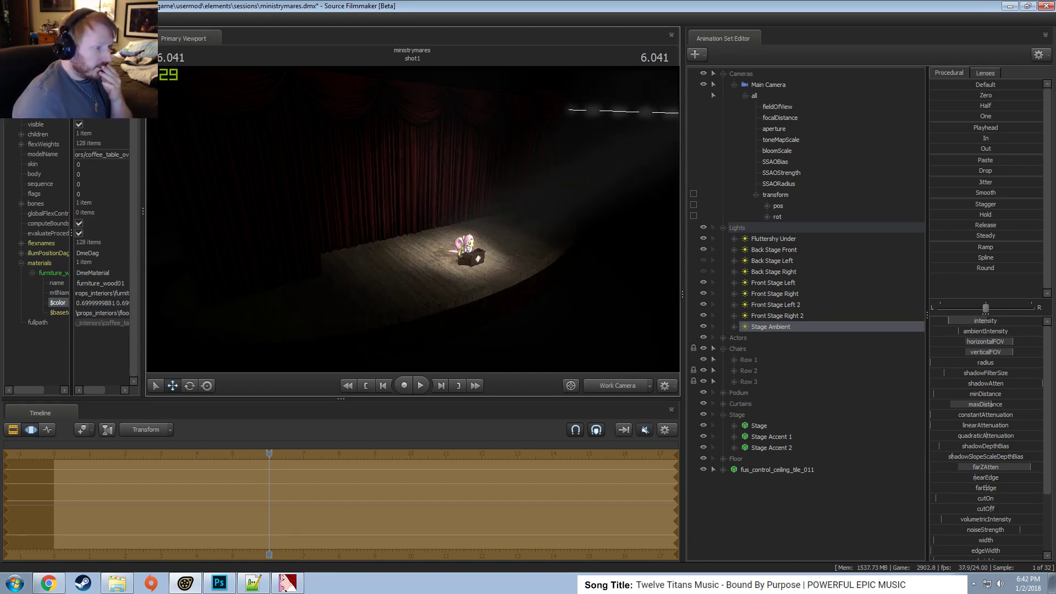
# Raise the Stage Ambient light's intensity slightly to about a fifth of its range.
pyautogui.moveTo(413, 220); pyautogui.dragTo(419, 213)
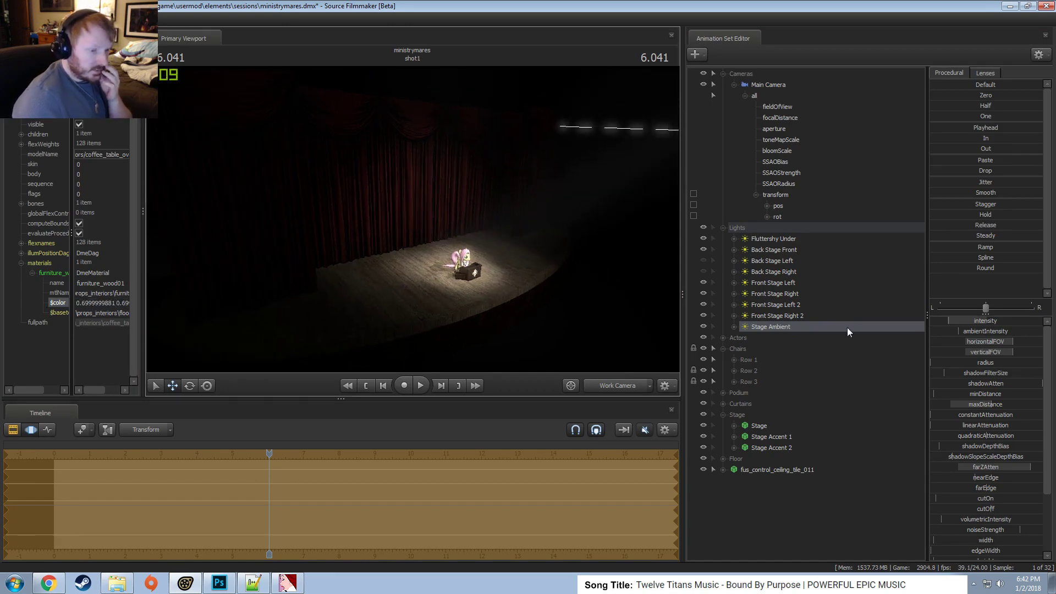
pyautogui.moveTo(941, 321); pyautogui.dragTo(934, 322)
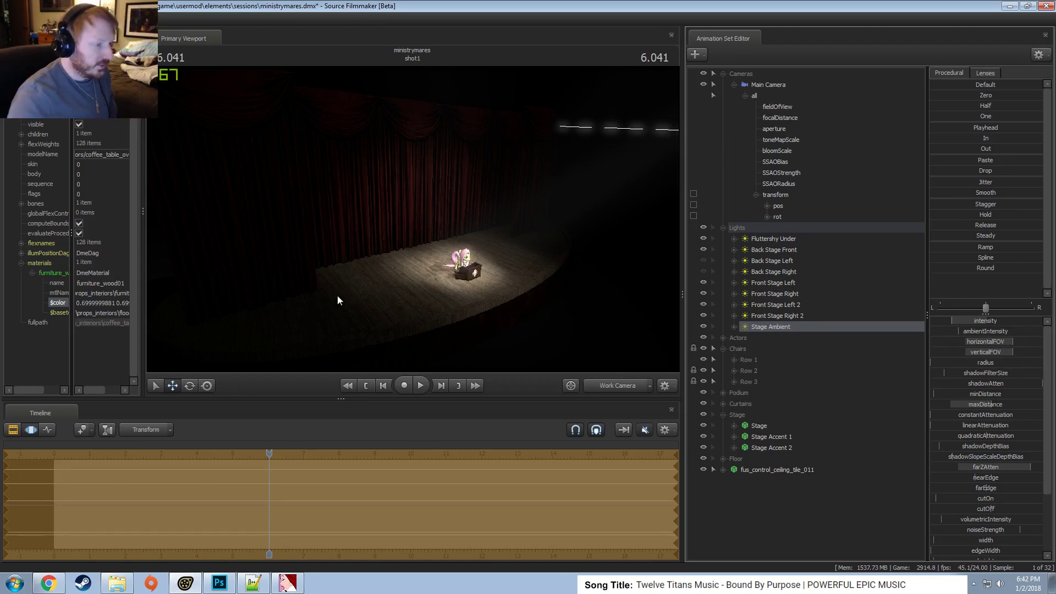
# Examine the stage floor up close and hide the Stage Ambient light to judge its contribution.
pyautogui.moveTo(451, 262); pyautogui.dragTo(478, 258)
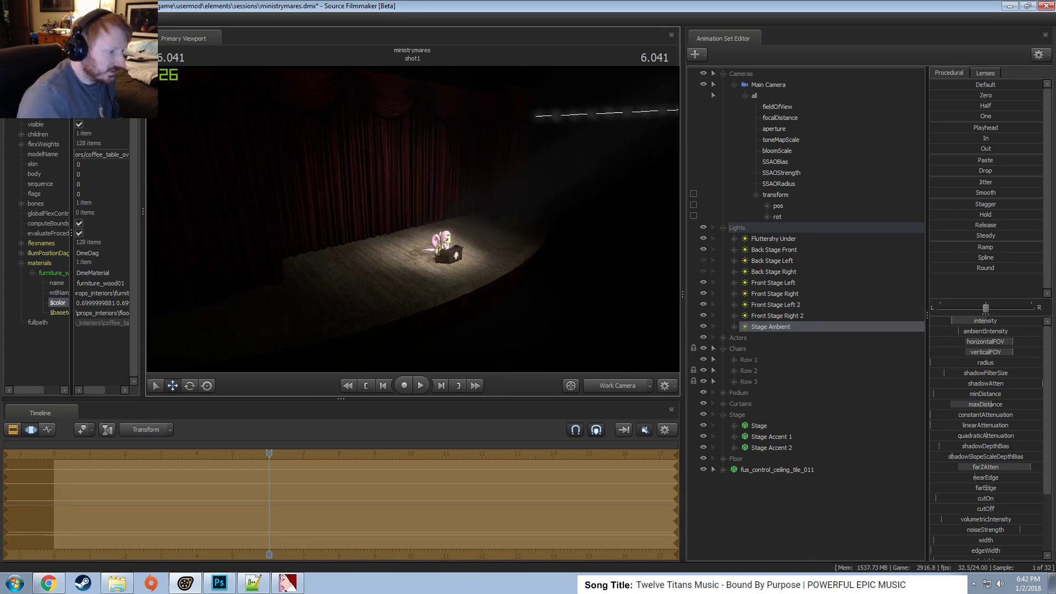
pyautogui.press('w')
pyautogui.moveTo(413, 220)
pyautogui.mouseDown()
pyautogui.moveTo(440, 237)
pyautogui.moveTo(412, 225)
pyautogui.moveTo(399, 245)
pyautogui.moveTo(435, 245)
pyautogui.moveTo(398, 242)
pyautogui.moveTo(420, 256)
pyautogui.moveTo(409, 256)
pyautogui.moveTo(413, 236)
pyautogui.mouseUp()
pyautogui.press('s')
pyautogui.press('s')
pyautogui.press('w')
pyautogui.press('s')
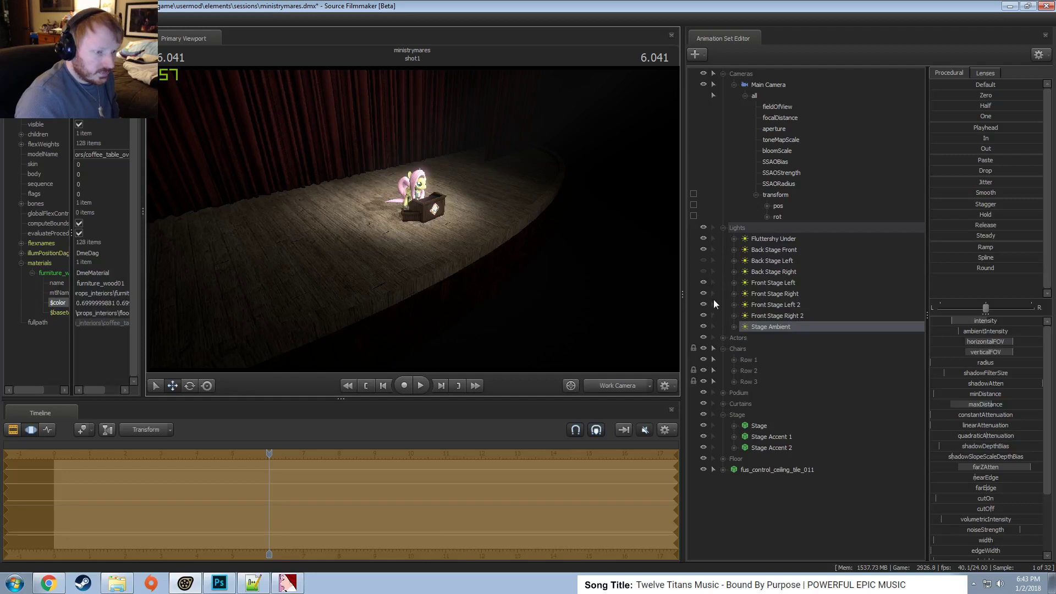
pyautogui.click(700, 326)
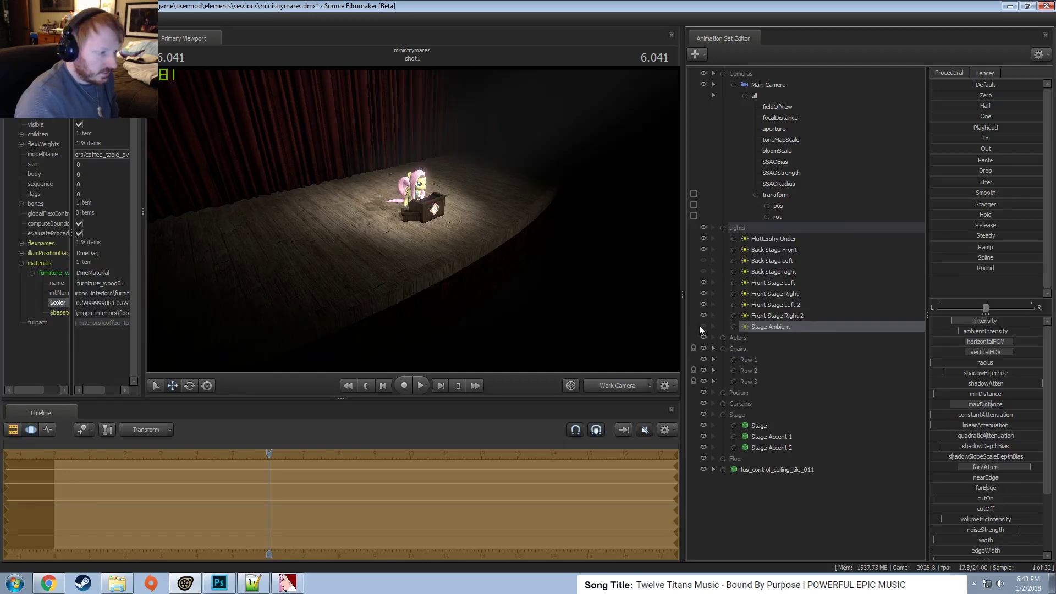
# Unhide the Stage Ambient light and examine the stage floor and podium from several angles.
pyautogui.click(700, 326)
pyautogui.press('x')
pyautogui.moveTo(550, 264); pyautogui.dragTo(443, 226)
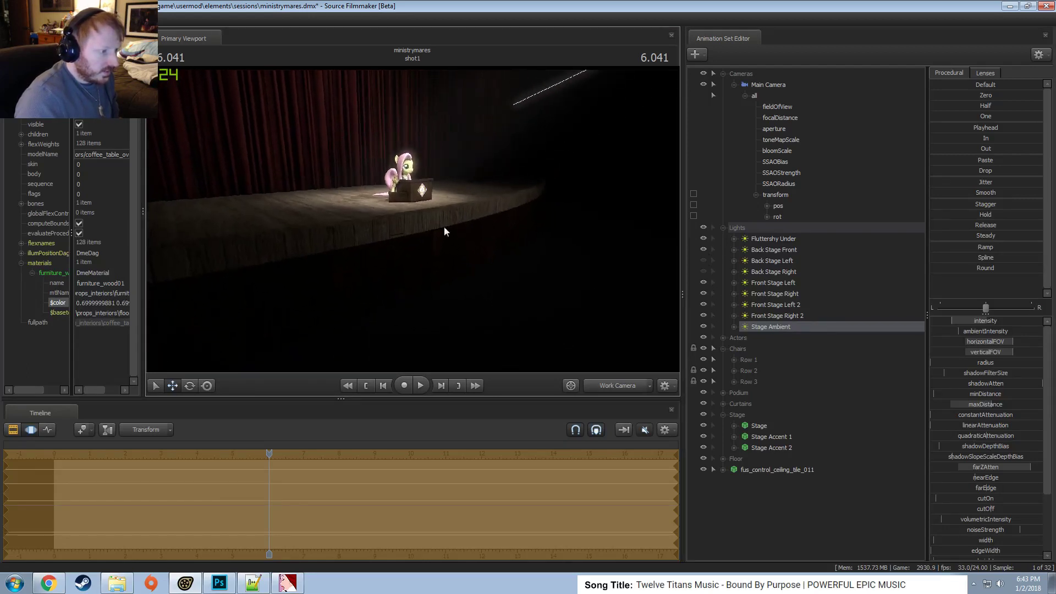
pyautogui.moveTo(540, 216); pyautogui.dragTo(540, 216)
pyautogui.press('w')
pyautogui.press('w')
pyautogui.press('s')
pyautogui.scroll(-3, 541, 216)
pyautogui.press('d')
pyautogui.scroll(-2, 540, 216)
pyautogui.press('x')
pyautogui.scroll(-1, 414, 222)
pyautogui.moveTo(413, 222); pyautogui.dragTo(413, 223)
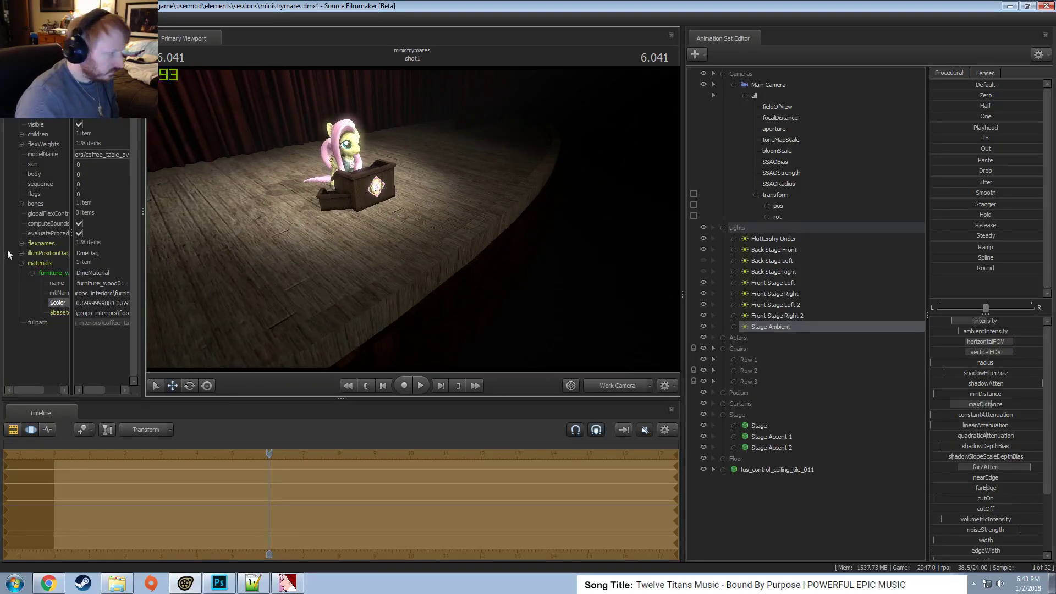
# Set the stage material's $color to 0.6 0.6 0.6.
pyautogui.doubleClick(97, 304)
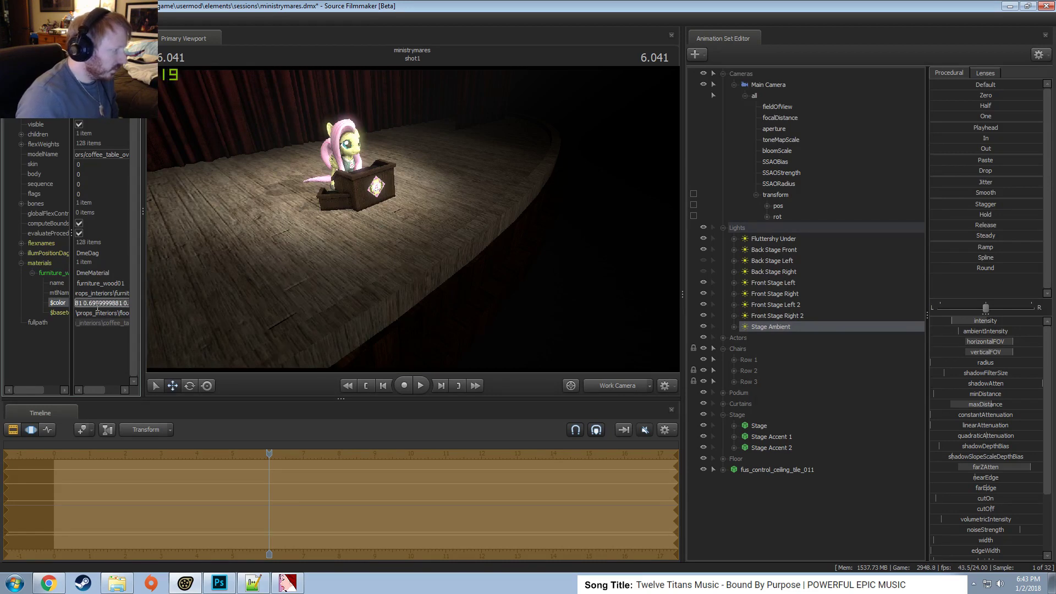
pyautogui.write('0.6 0.6 0.6')
pyautogui.press('Return')
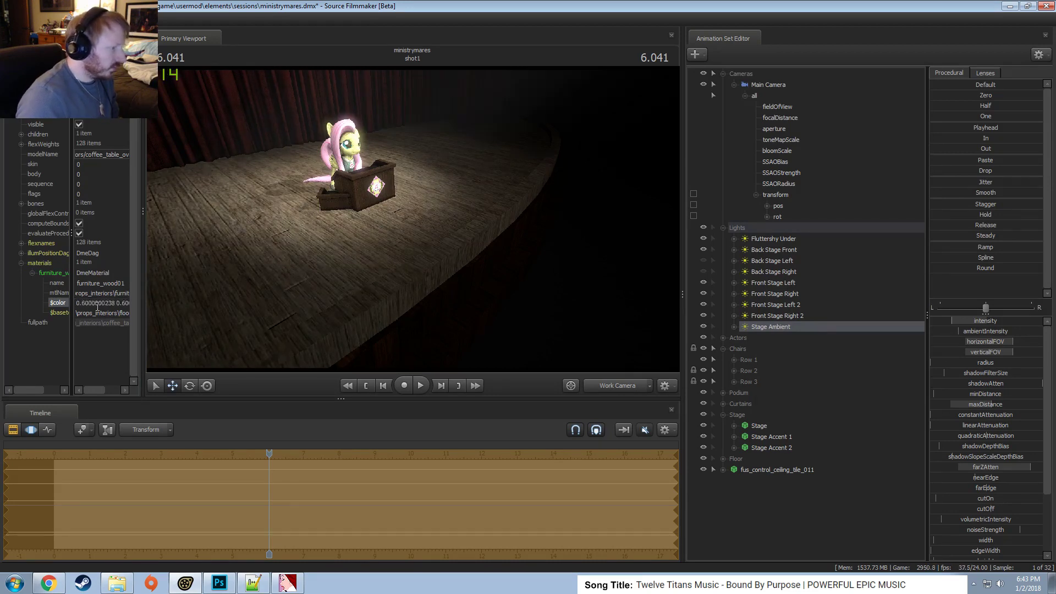
pyautogui.moveTo(413, 223); pyautogui.dragTo(412, 222)
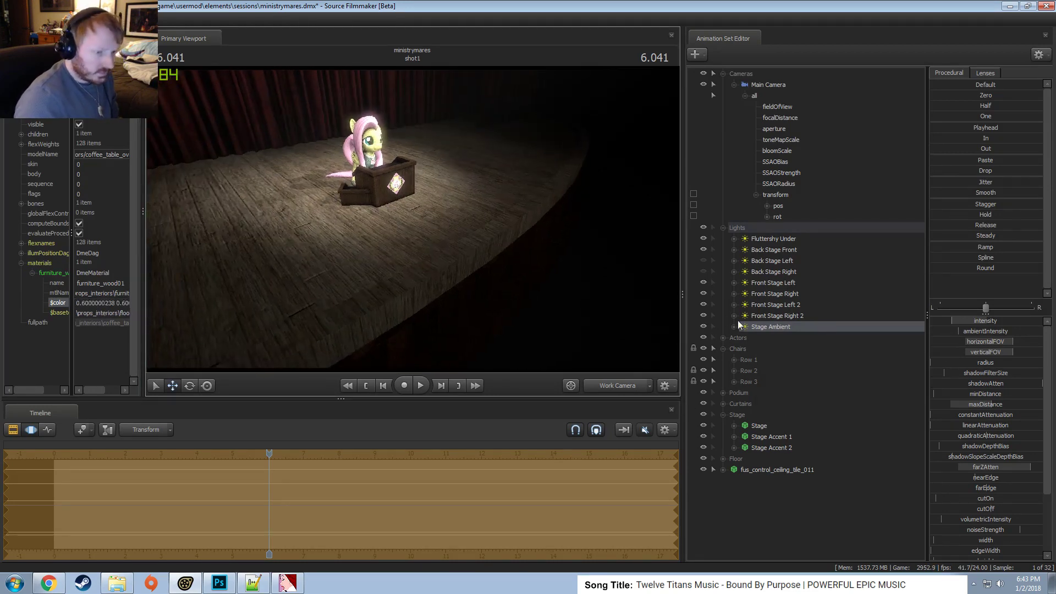
# Toggle the visibility of the front stage lights, Back Stage Front and Fluttershy Under individually to compare their contributions.
pyautogui.click(702, 314)
pyautogui.click(702, 314)
pyautogui.click(702, 306)
pyautogui.click(702, 303)
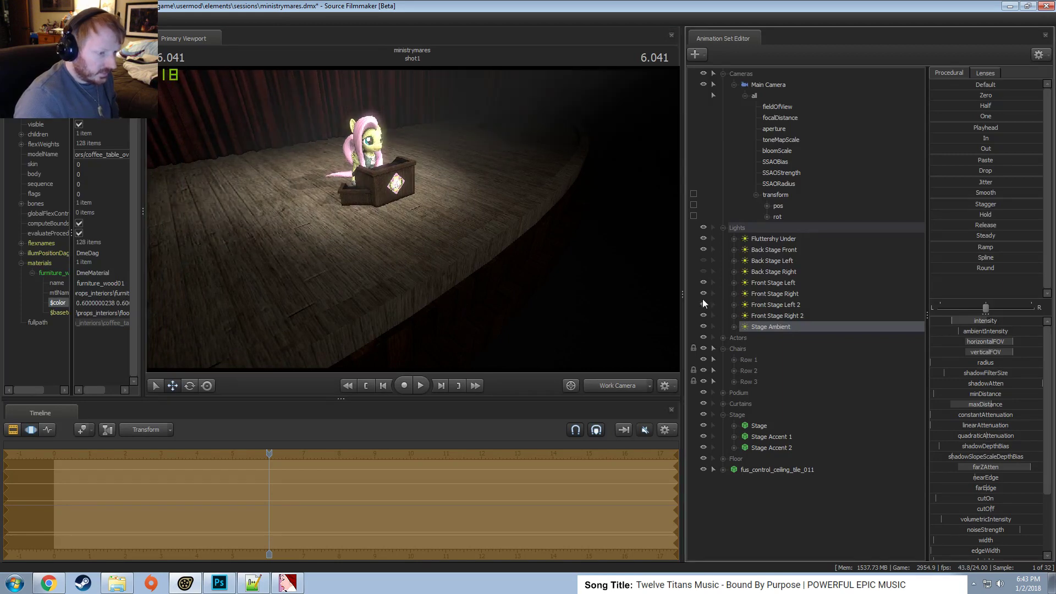
pyautogui.click(701, 292)
pyautogui.click(701, 292)
pyautogui.click(702, 281)
pyautogui.click(701, 281)
pyautogui.click(702, 250)
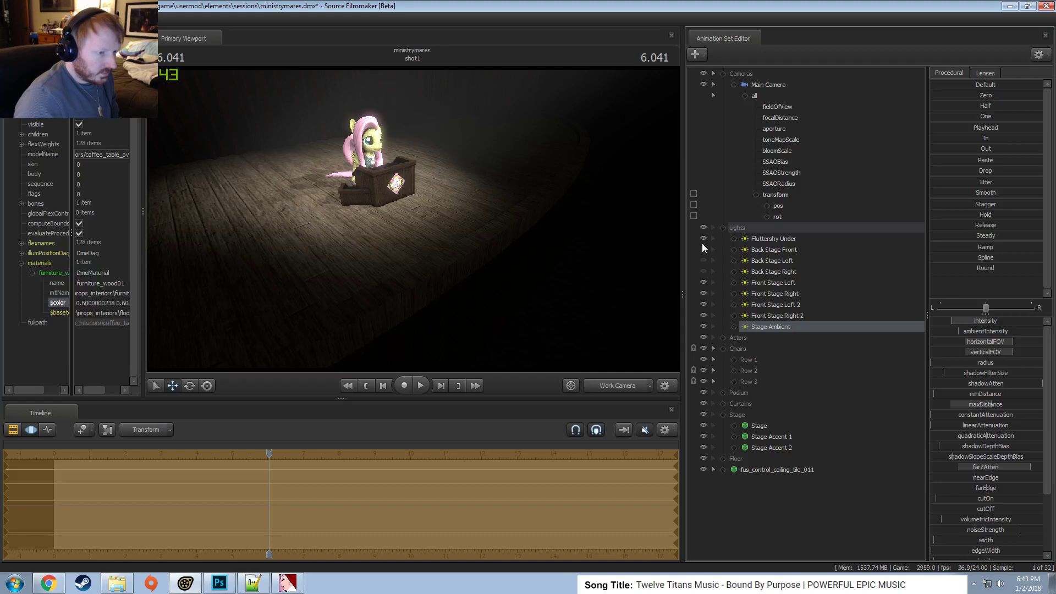
pyautogui.click(701, 239)
pyautogui.click(702, 238)
pyautogui.click(704, 249)
pyautogui.click(705, 249)
pyautogui.moveTo(539, 254); pyautogui.dragTo(530, 70)
pyautogui.click(703, 249)
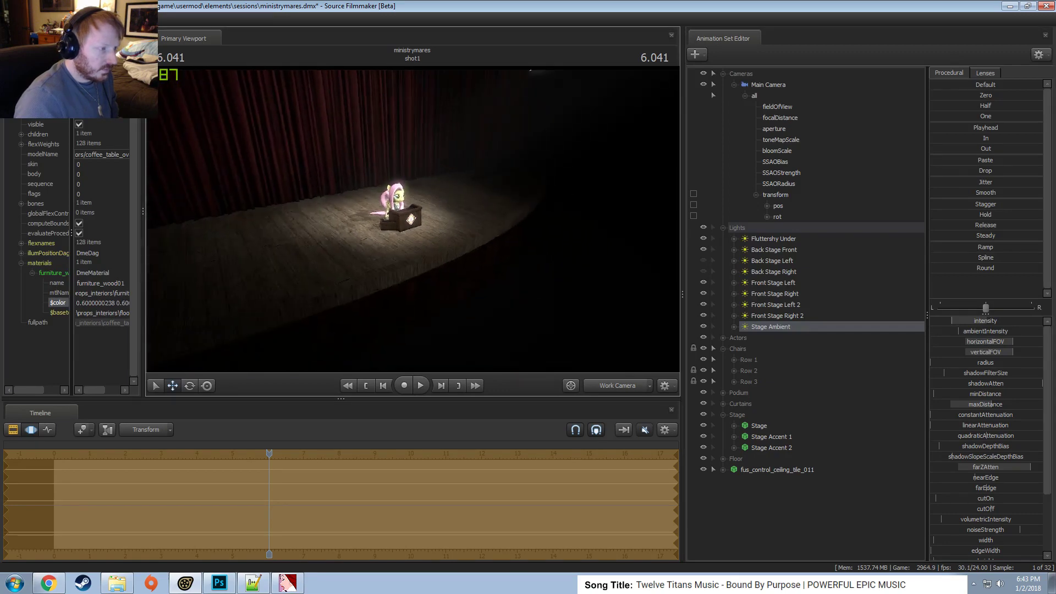
# Look through the Back Stage Front light, enable its uberlight property and re-aim the beam slightly.
pyautogui.moveTo(774, 251); pyautogui.dragTo(412, 223)
pyautogui.scroll(5, 467, 188)
pyautogui.rightClick(776, 252)
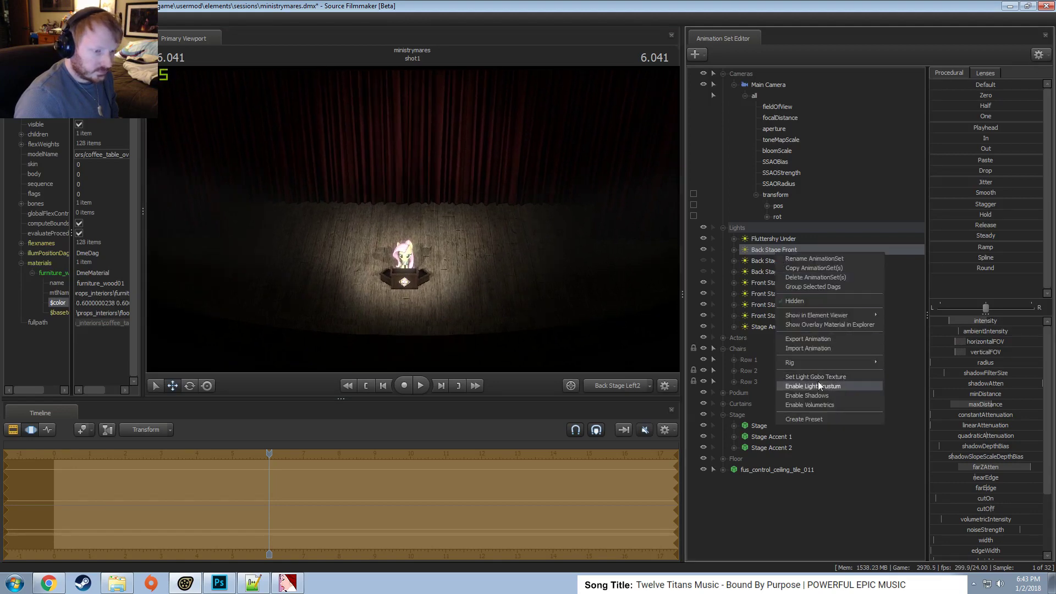
pyautogui.moveTo(814, 321)
pyautogui.click(901, 326)
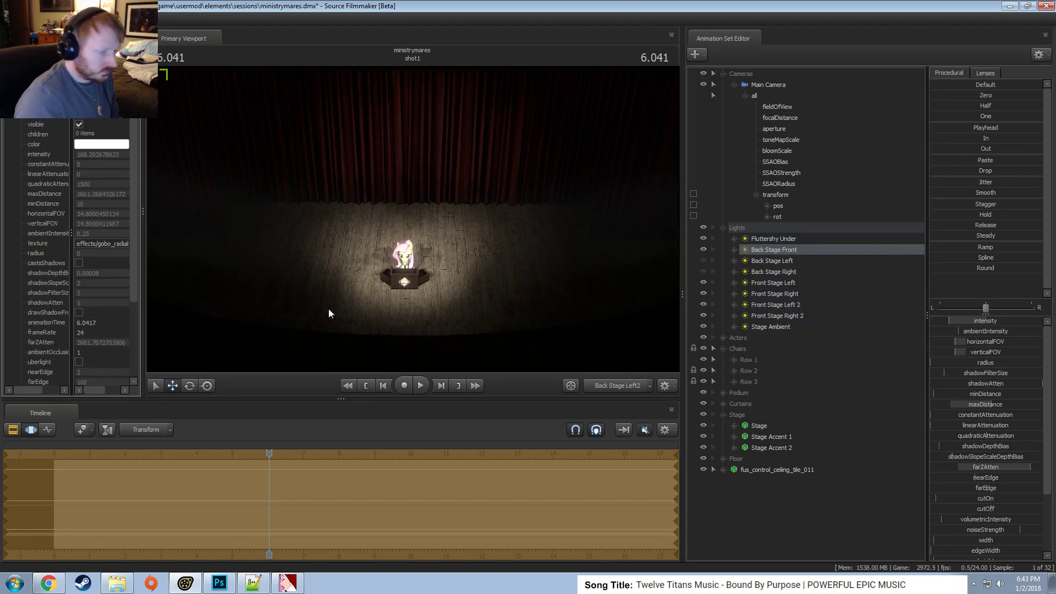
pyautogui.click(78, 363)
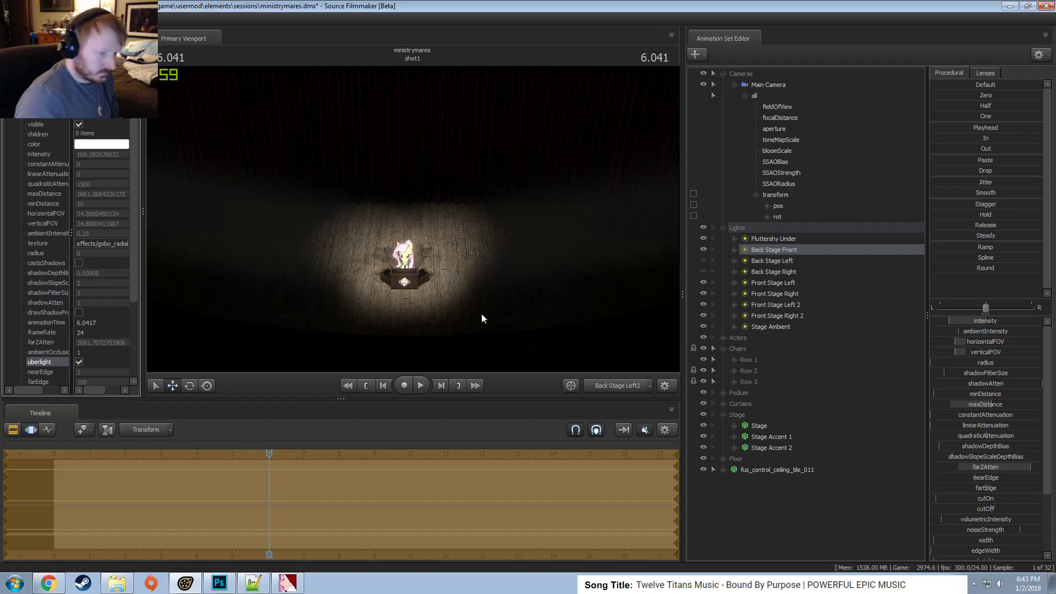
pyautogui.moveTo(481, 316); pyautogui.dragTo(502, 240)
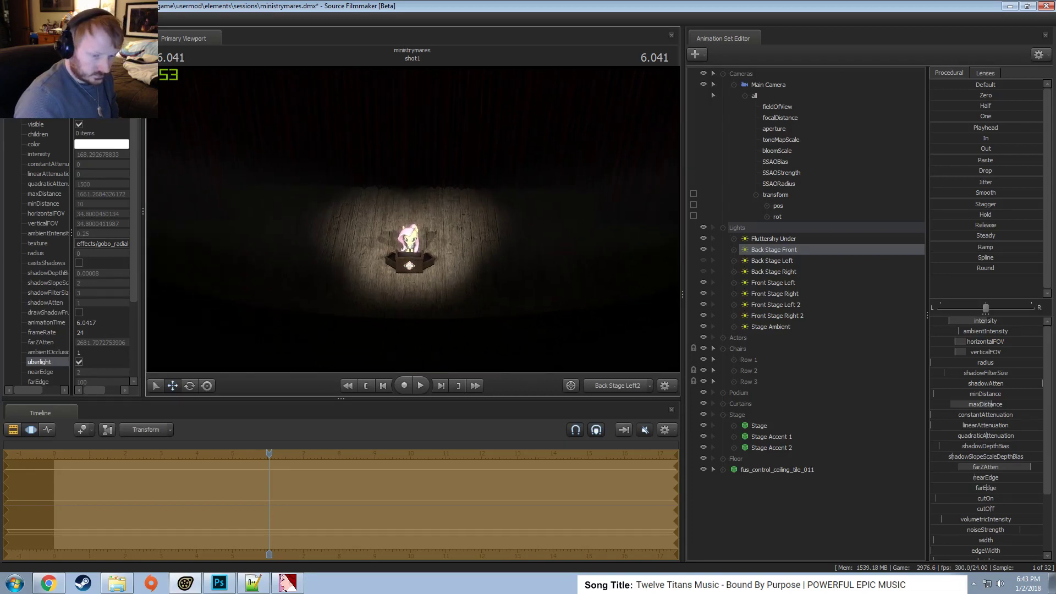
# Raise Back Stage Front's cutOff, width and edgeWidth, and set its horizontal and vertical field of view to about 33.6.
pyautogui.scroll(-2, 995, 512)
pyautogui.scroll(-1, 997, 517)
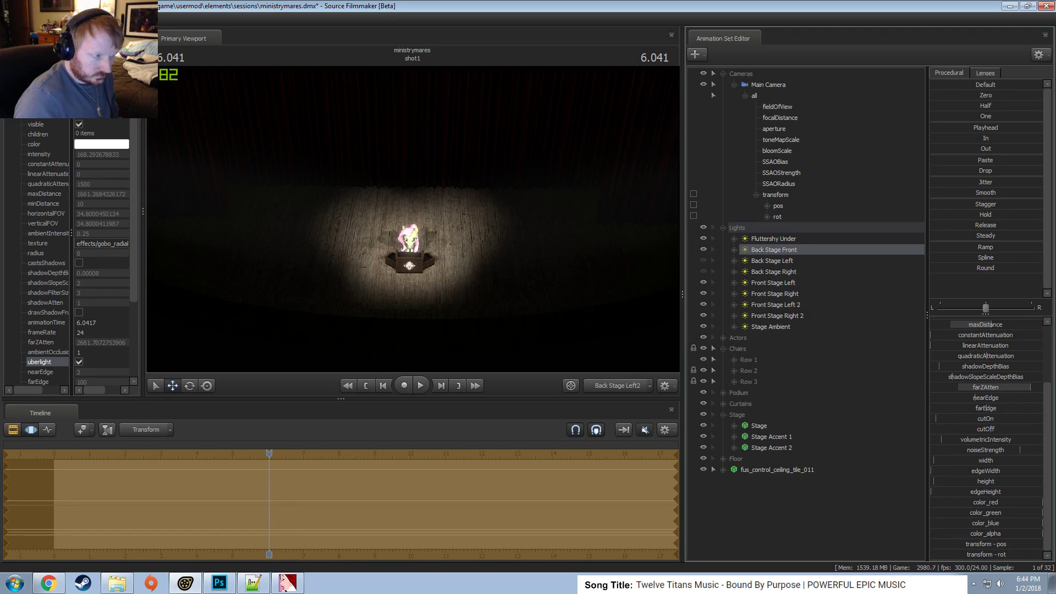
pyautogui.moveTo(975, 470); pyautogui.dragTo(974, 422)
pyautogui.moveTo(480, 275); pyautogui.dragTo(481, 288)
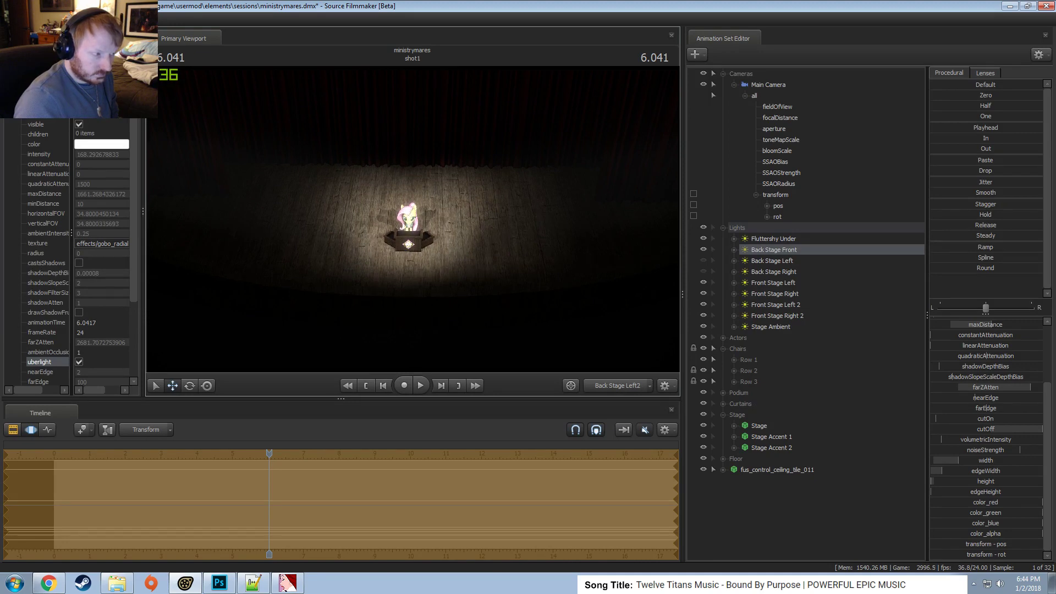
pyautogui.scroll(5, 643, 341)
pyautogui.scroll(3, 643, 341)
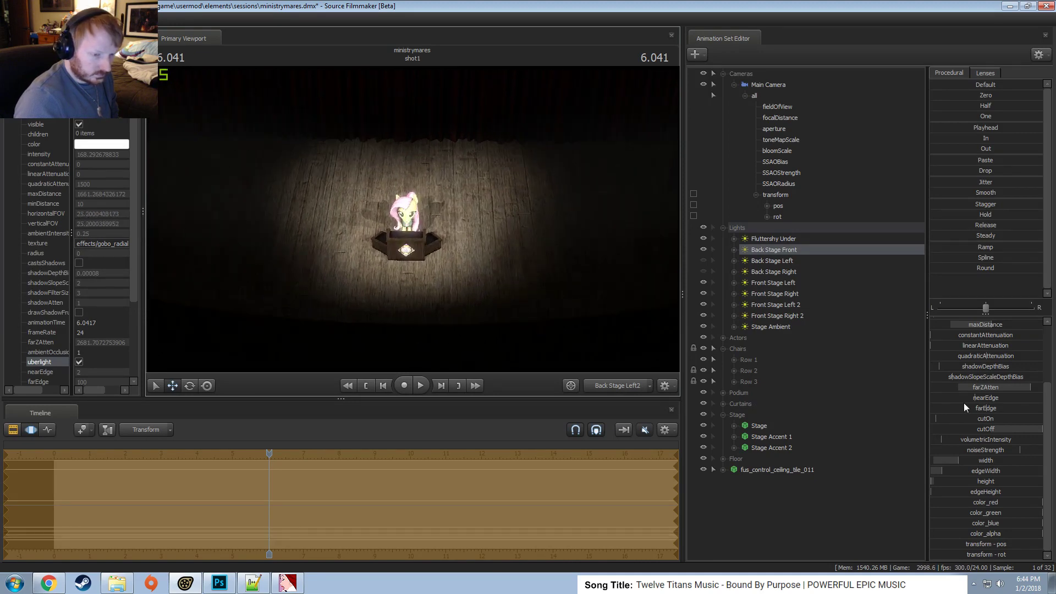
pyautogui.scroll(-4, 473, 277)
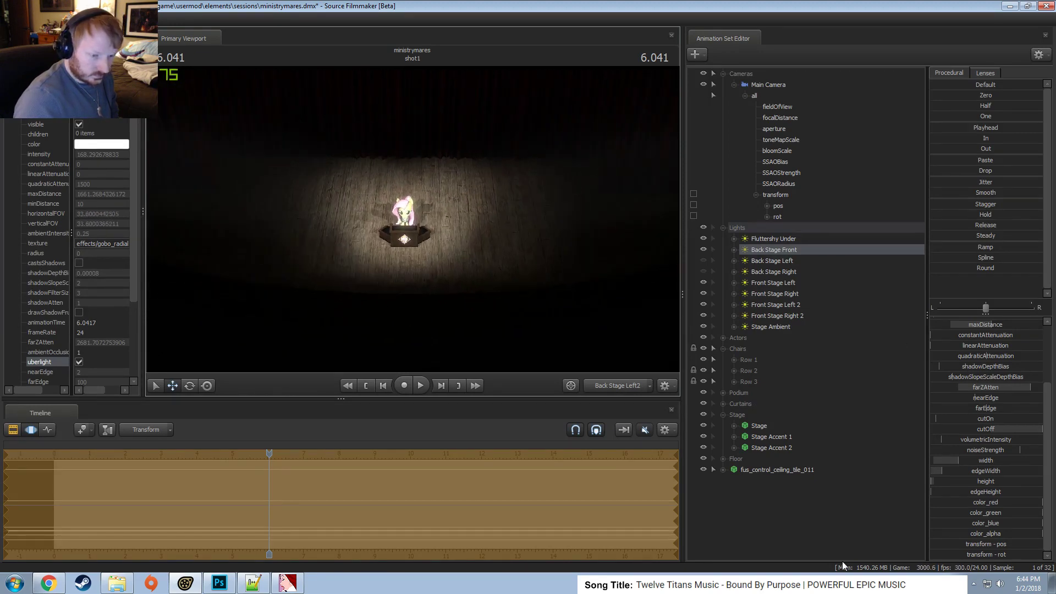
# Remap the slider ranges of Back Stage Front's height and edgeHeight controls.
pyautogui.moveTo(945, 480); pyautogui.dragTo(945, 487)
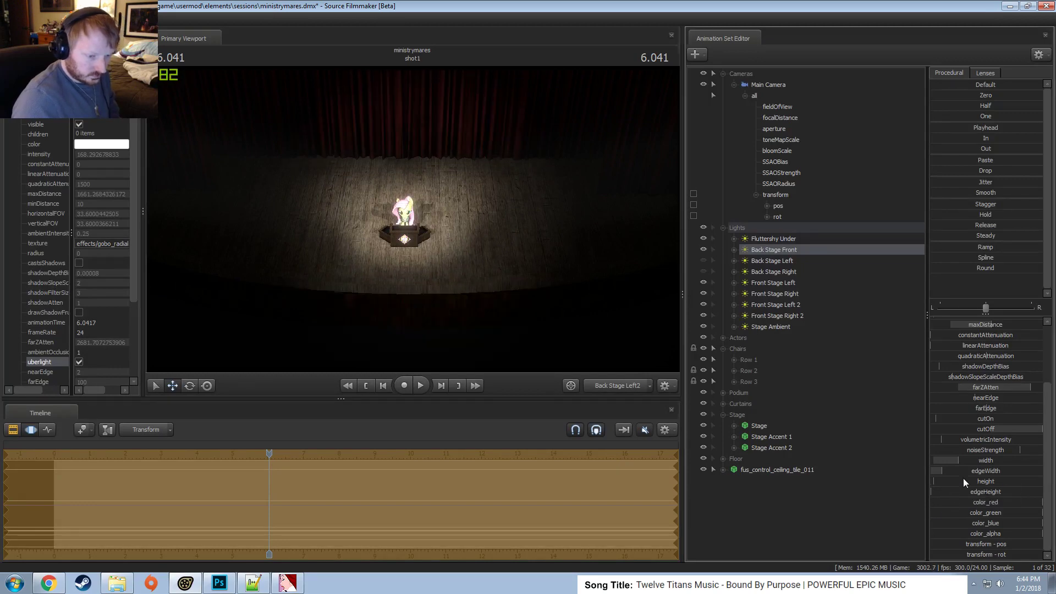
pyautogui.rightClick(991, 481)
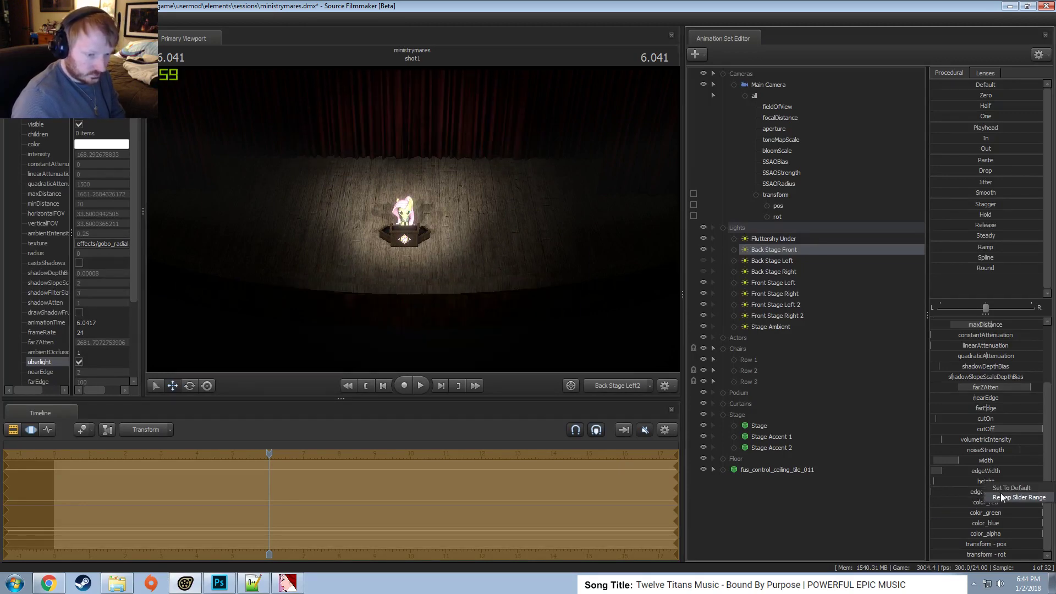
pyautogui.click(1018, 491)
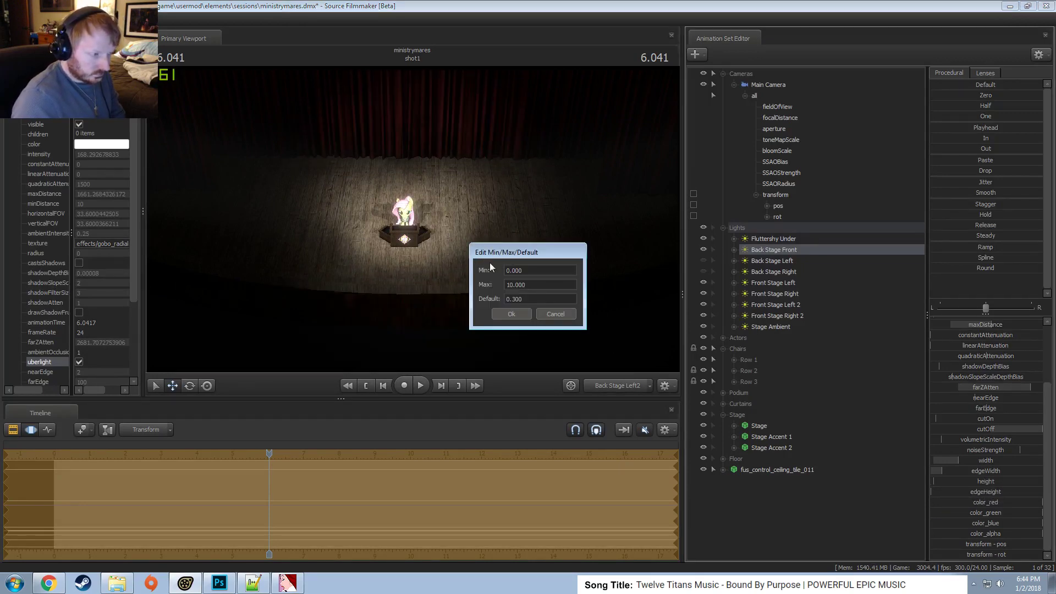
pyautogui.click(520, 315)
pyautogui.rightClick(958, 493)
pyautogui.click(965, 506)
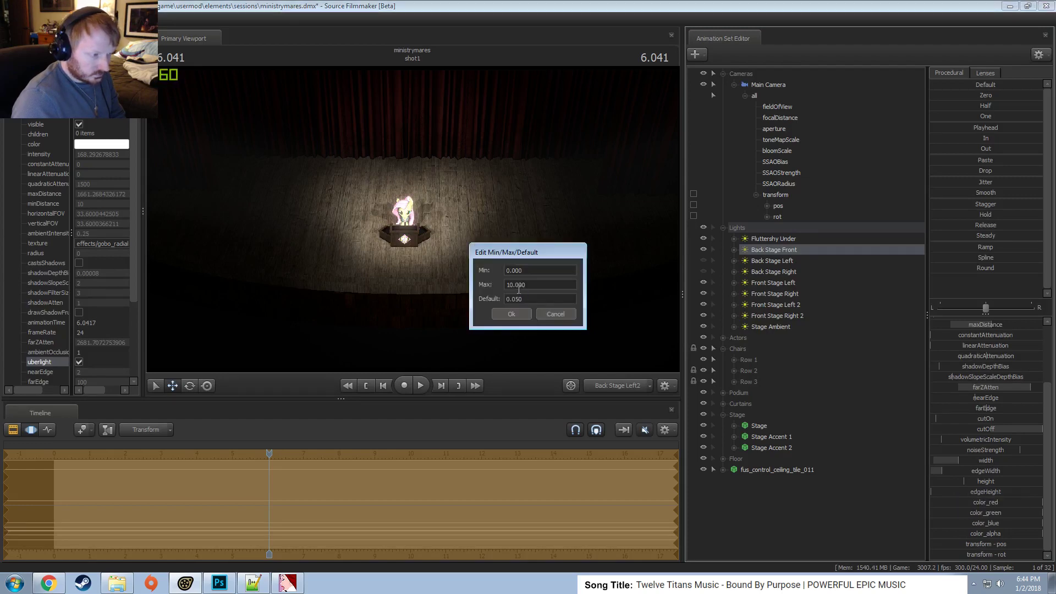
pyautogui.click(511, 314)
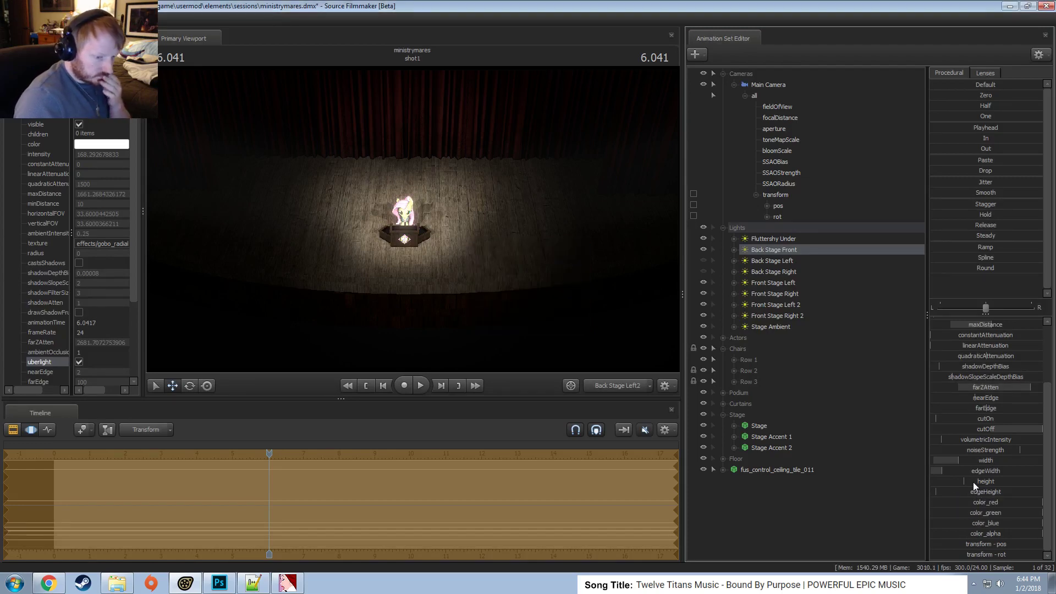
# Lower Back Stage Front's height to near its minimum, raise edgeHeight slightly, and fine-tune the beam's aim.
pyautogui.moveTo(973, 486); pyautogui.dragTo(947, 494)
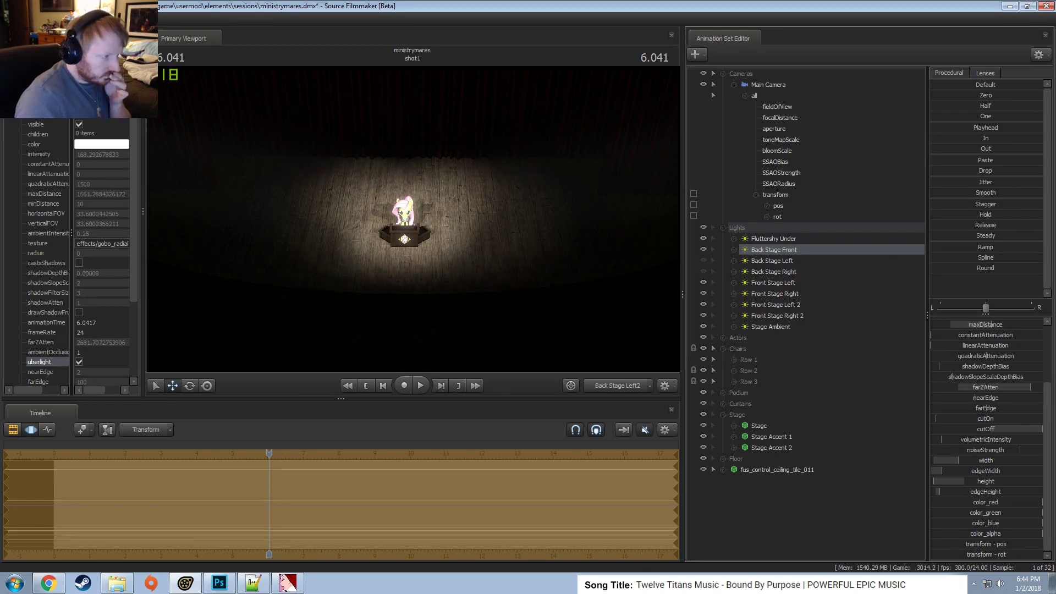
pyautogui.moveTo(618, 302)
pyautogui.mouseDown()
pyautogui.moveTo(625, 306)
pyautogui.moveTo(616, 306)
pyautogui.mouseUp()
pyautogui.moveTo(424, 243); pyautogui.dragTo(425, 246)
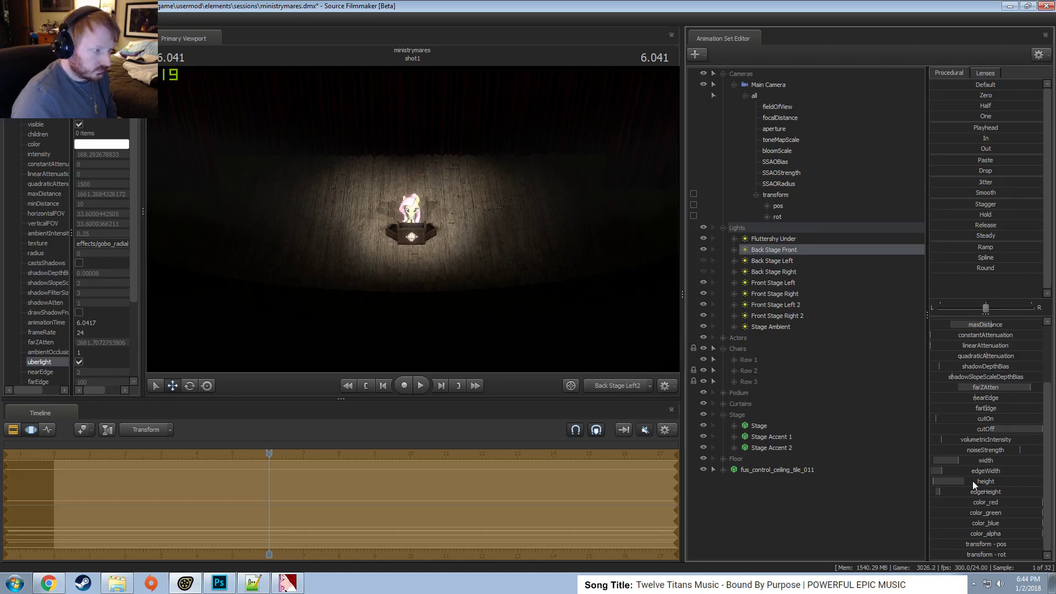
# Examine the stage, curtains and podium lighting through the work camera from several distances and angles.
pyautogui.click(616, 386)
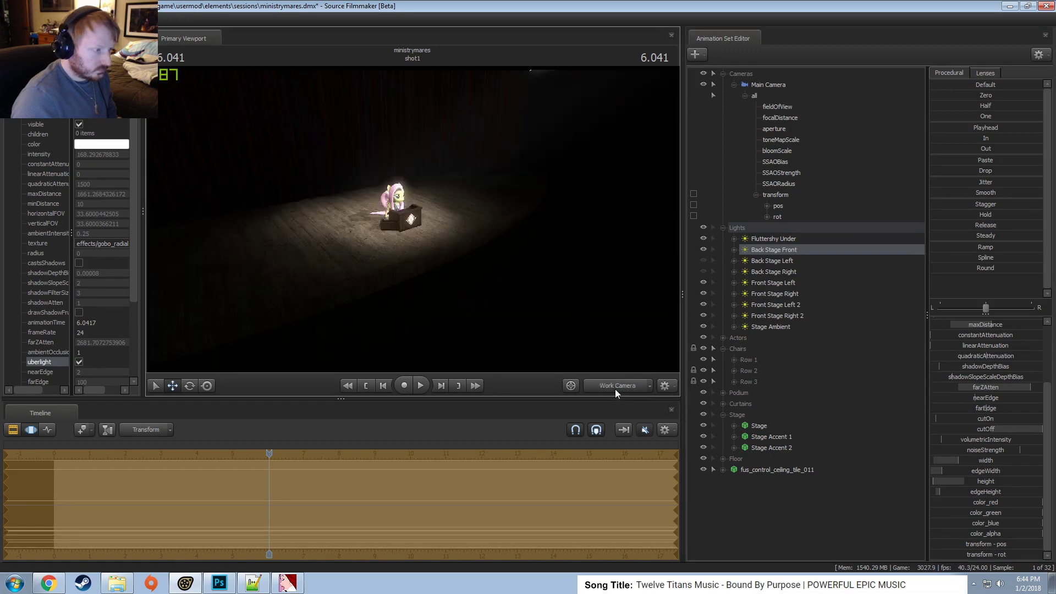
pyautogui.press('s')
pyautogui.moveTo(528, 286); pyautogui.dragTo(412, 219)
pyautogui.press('w')
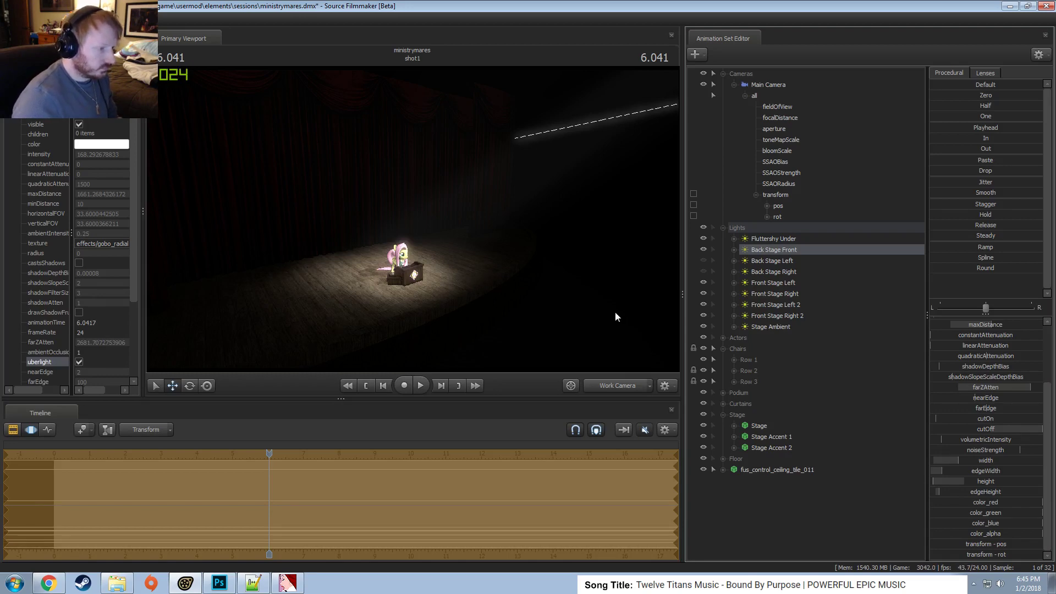
pyautogui.moveTo(484, 283); pyautogui.dragTo(440, 269)
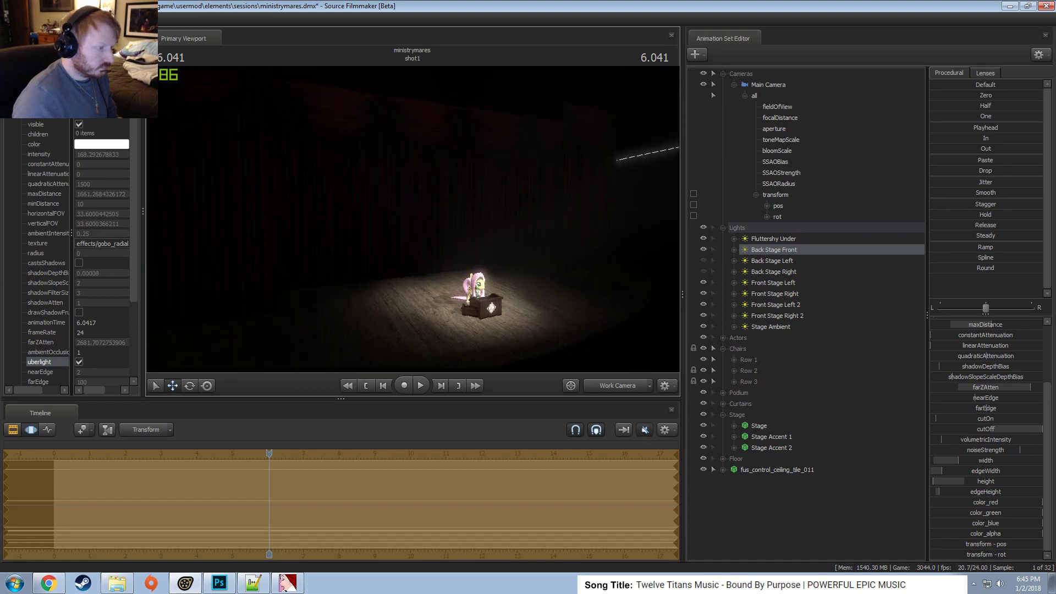
pyautogui.press('w')
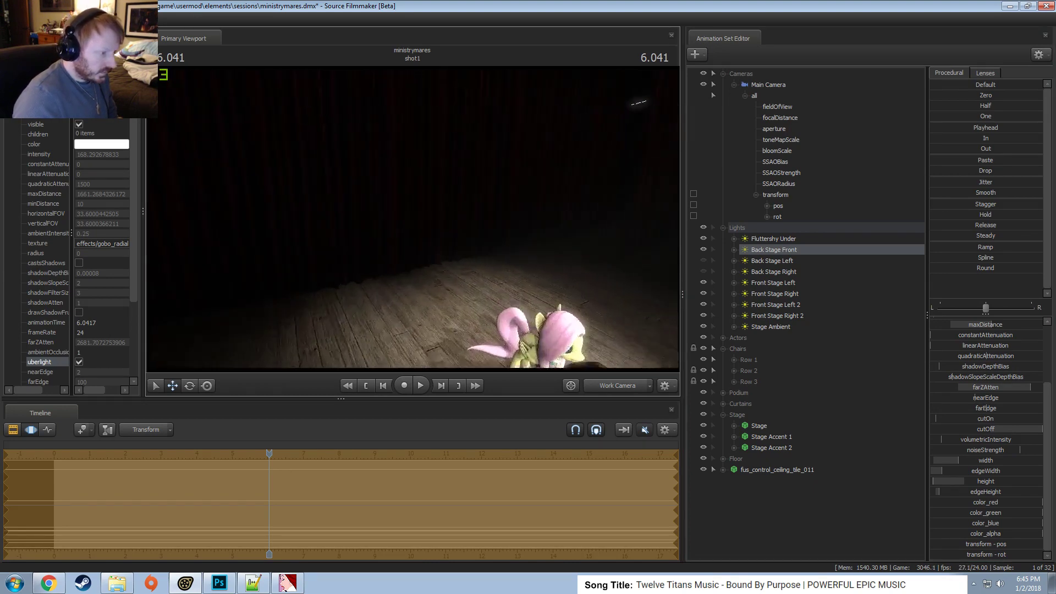
pyautogui.press('w')
pyautogui.moveTo(440, 269); pyautogui.dragTo(382, 272)
pyautogui.moveTo(498, 222); pyautogui.dragTo(357, 249)
pyautogui.press('s')
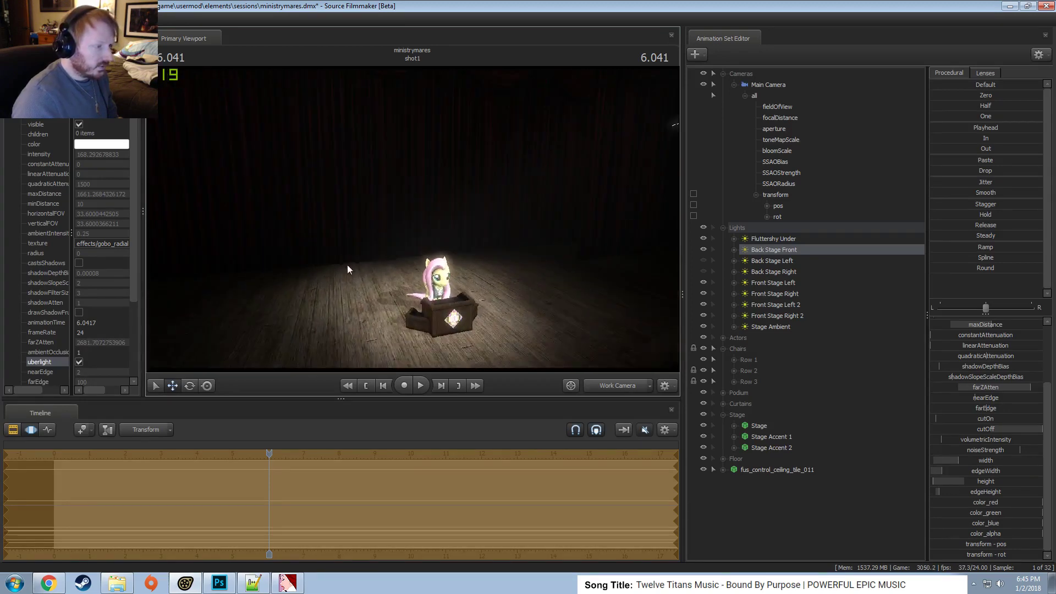
# Collapse the Chairs group in the animation set list, keeping the Lights group expanded.
pyautogui.click(721, 227)
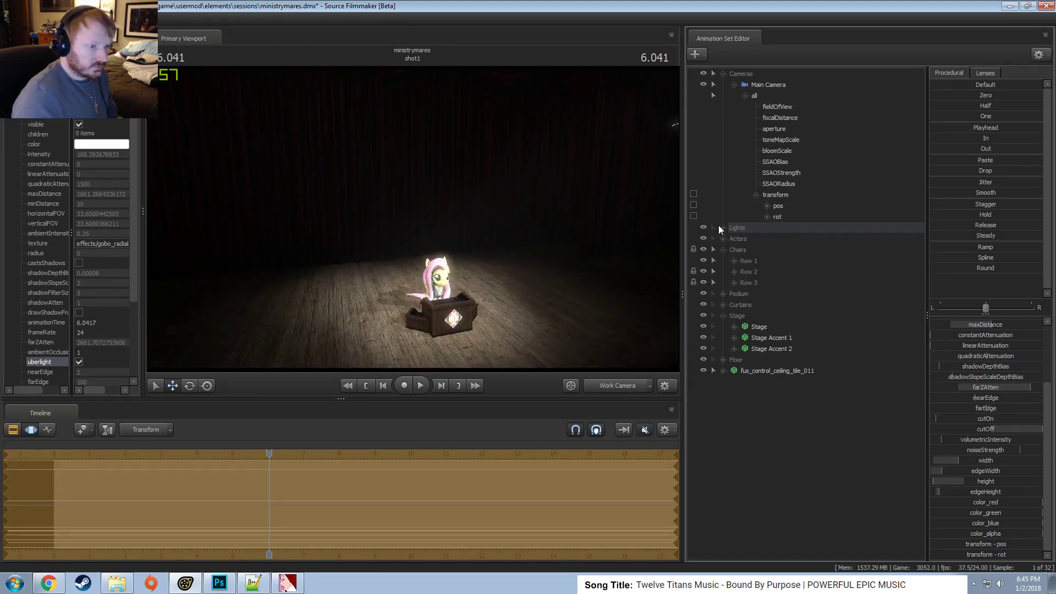
pyautogui.click(780, 430)
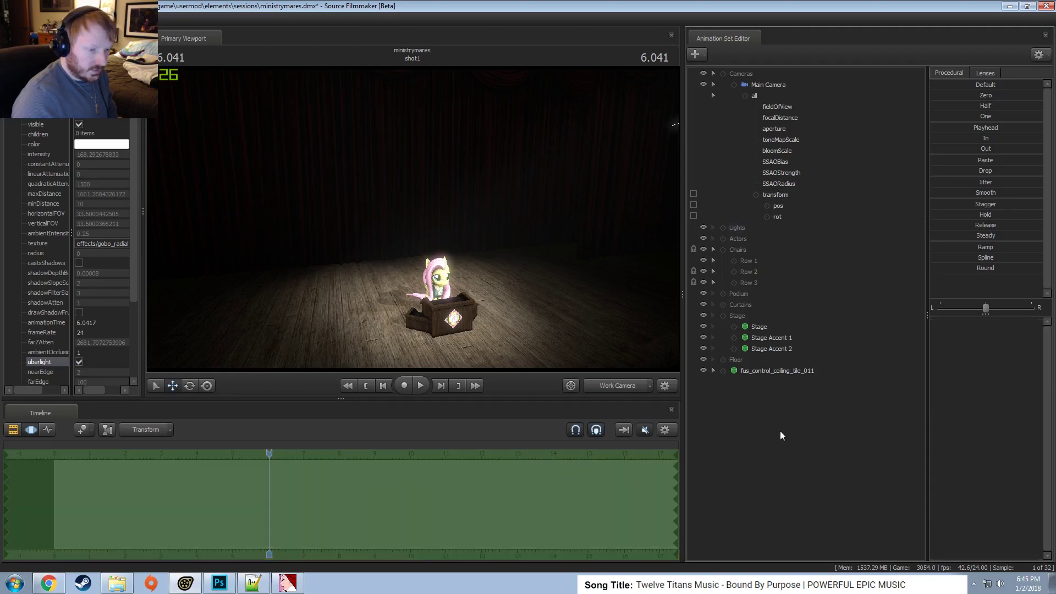
pyautogui.rightClick(780, 430)
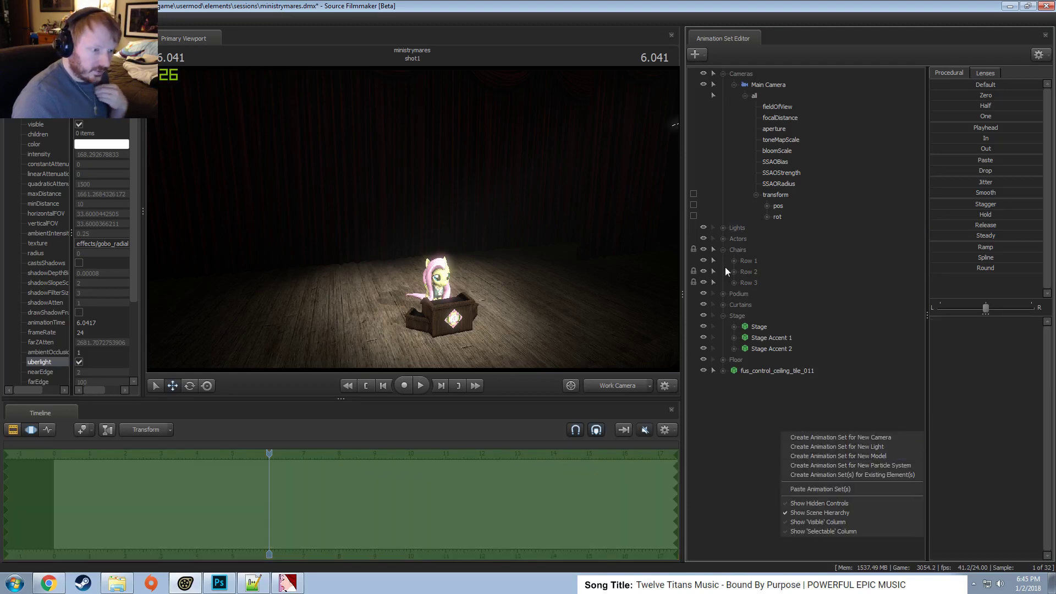
pyautogui.click(723, 250)
pyautogui.click(723, 227)
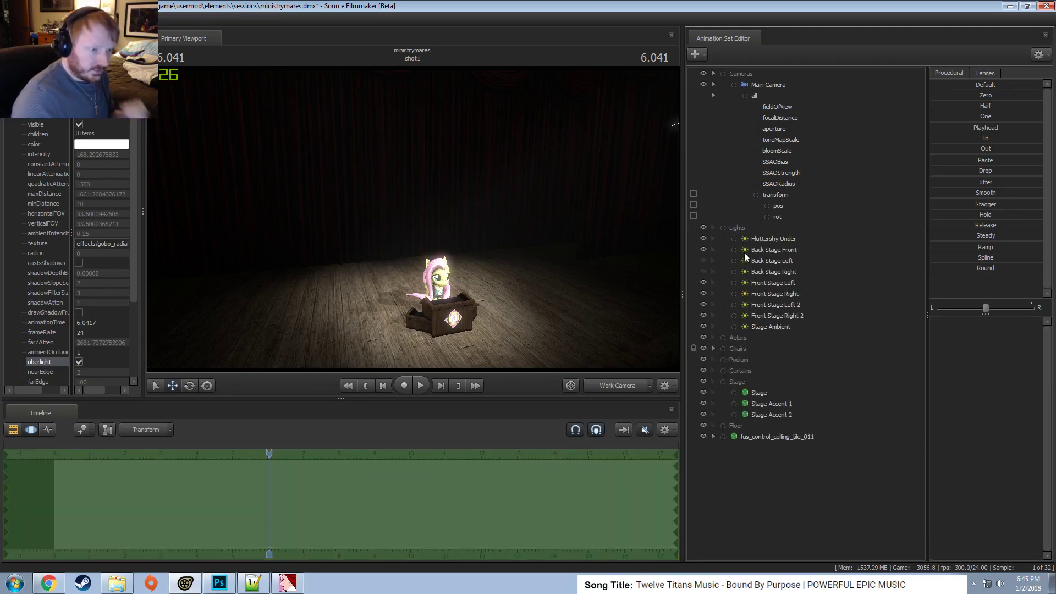
# Copy the Back Stage Front light's animation set, paste a duplicate and look through the copied light.
pyautogui.click(753, 250)
pyautogui.rightClick(763, 249)
pyautogui.click(760, 201)
pyautogui.click(734, 84)
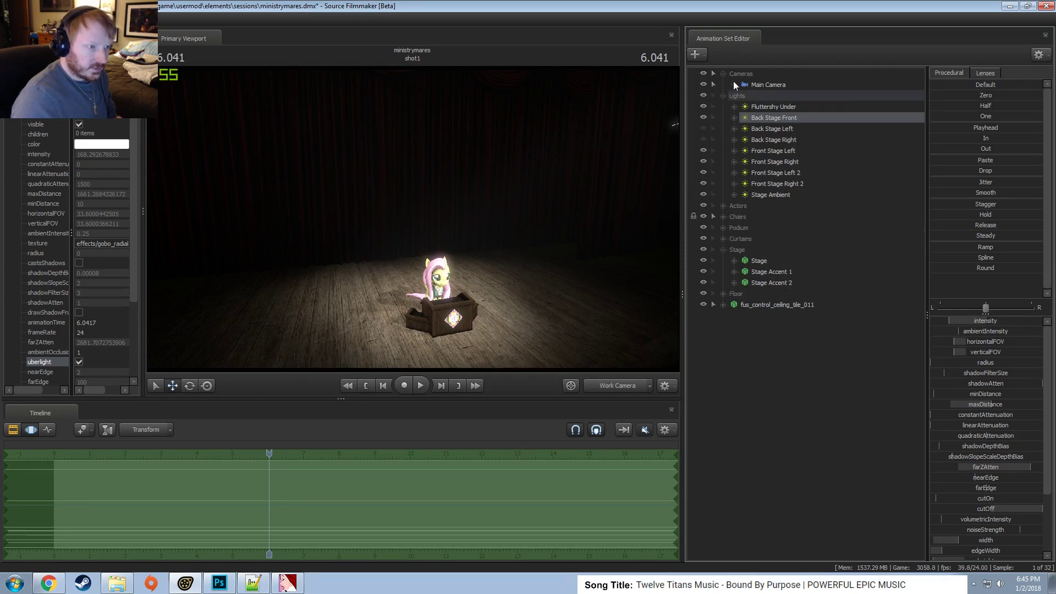
pyautogui.rightClick(787, 390)
pyautogui.click(829, 445)
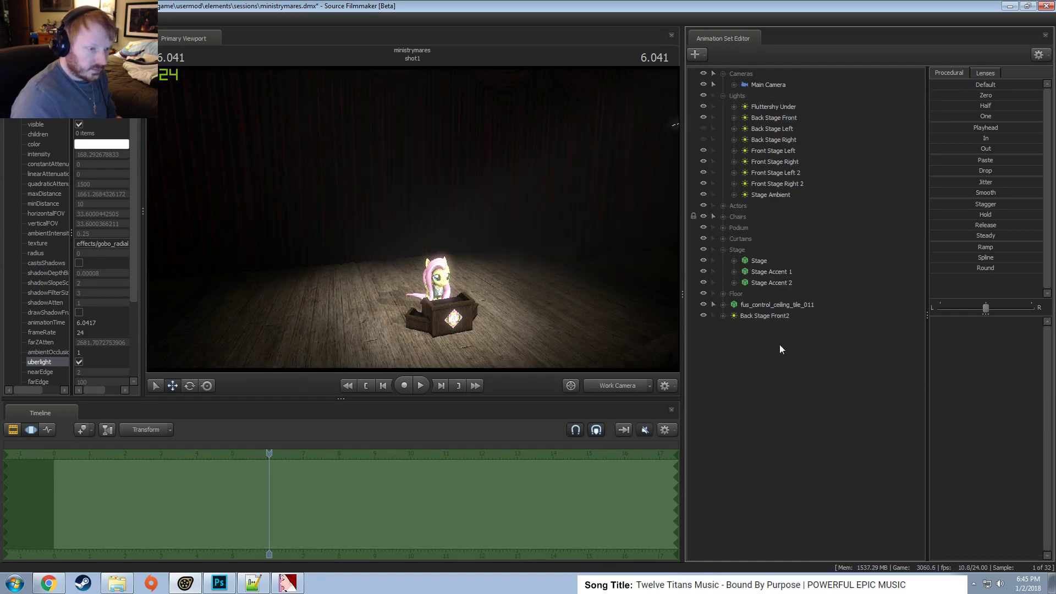
pyautogui.moveTo(767, 317); pyautogui.dragTo(534, 154)
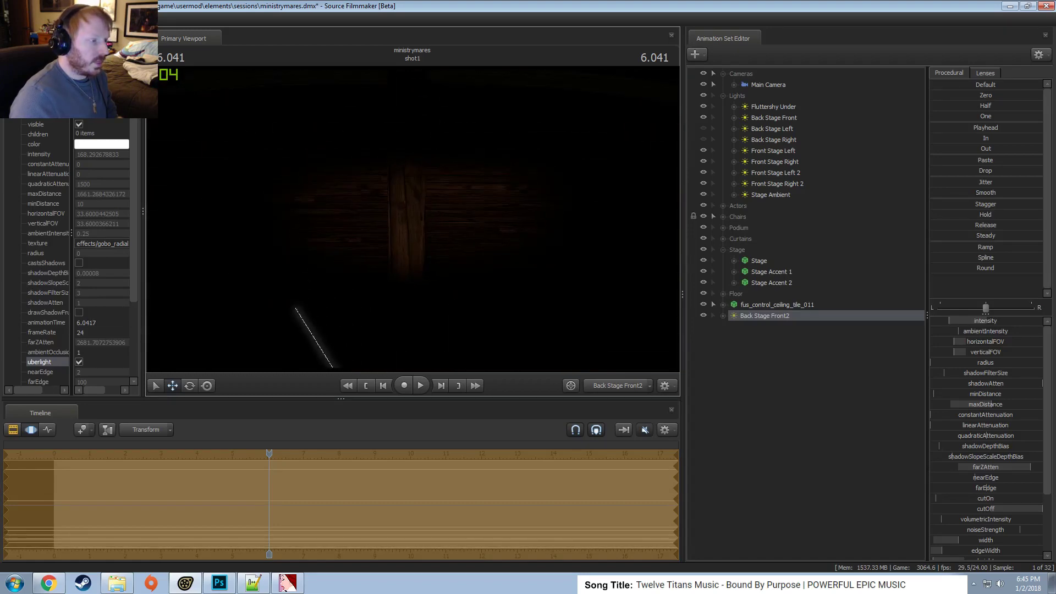
# Hide the Stage and Floor groups, then aim Back Stage Front2 at the curtains behind the podium with a wider field of view.
pyautogui.moveTo(413, 226); pyautogui.dragTo(412, 219)
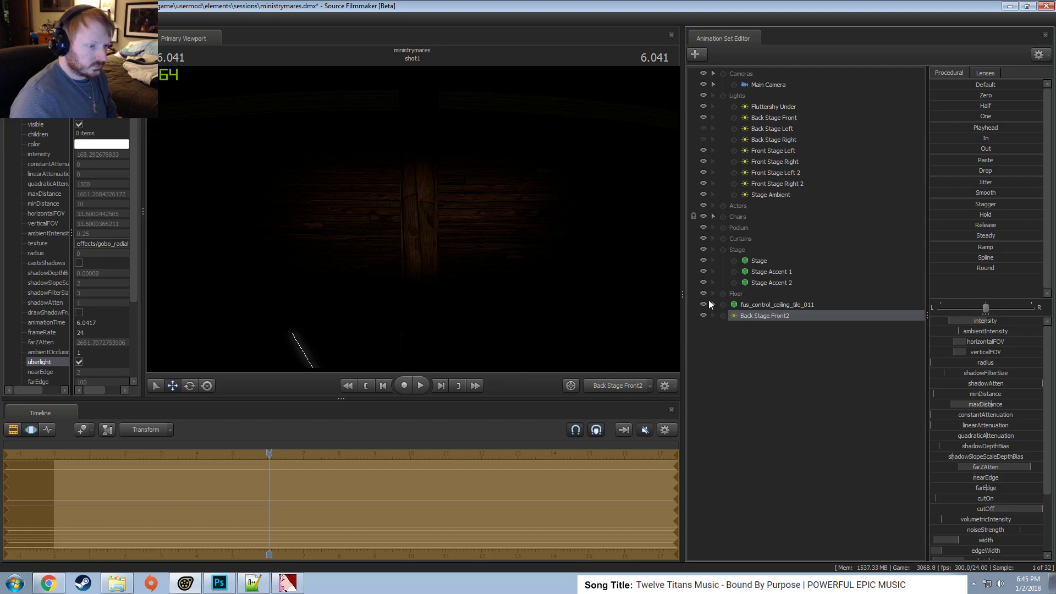
pyautogui.click(703, 250)
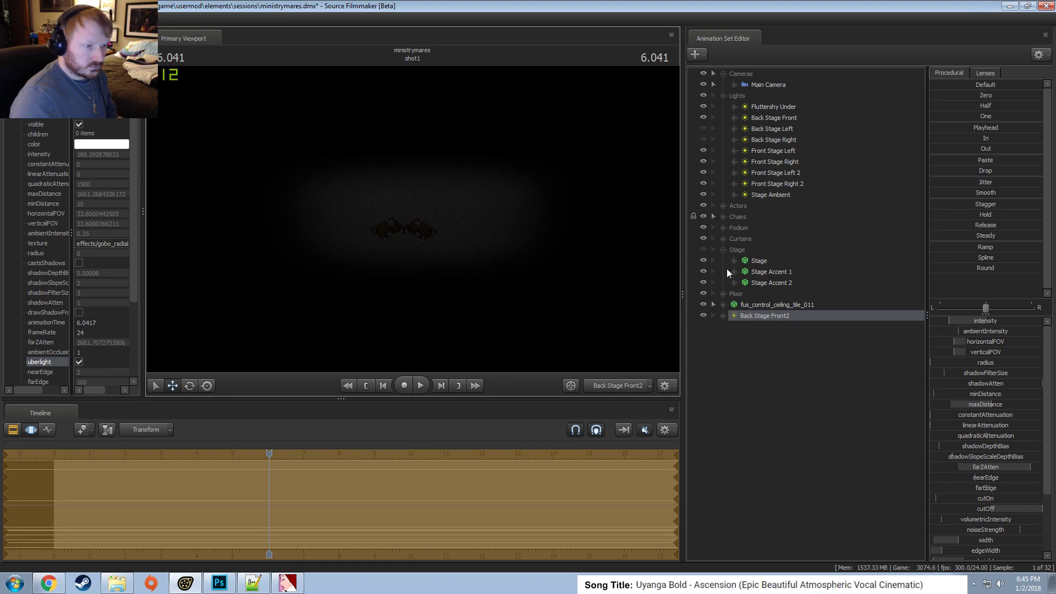
pyautogui.click(703, 294)
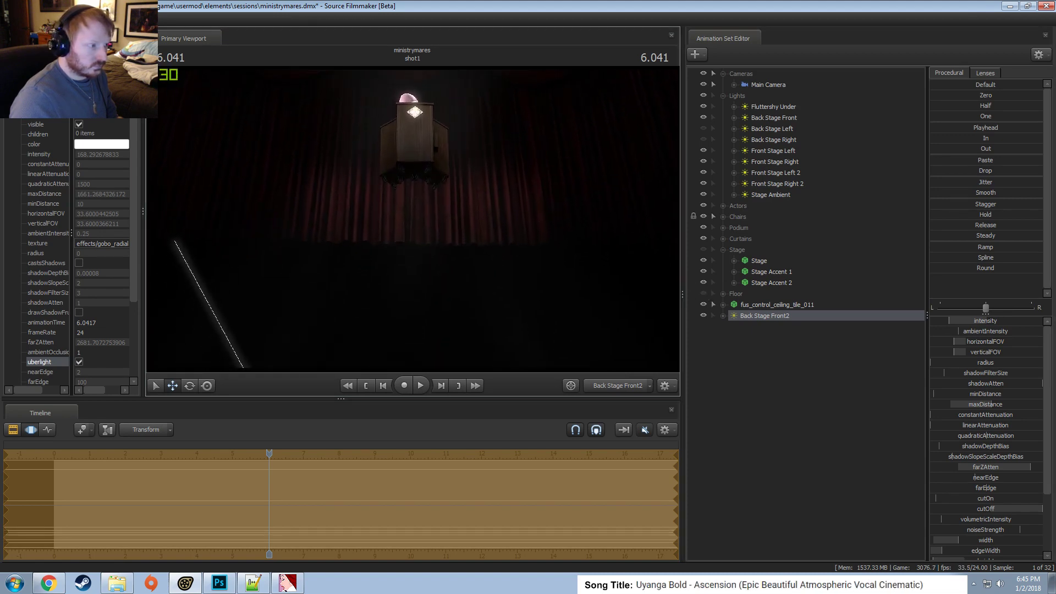
pyautogui.moveTo(412, 219); pyautogui.dragTo(413, 219)
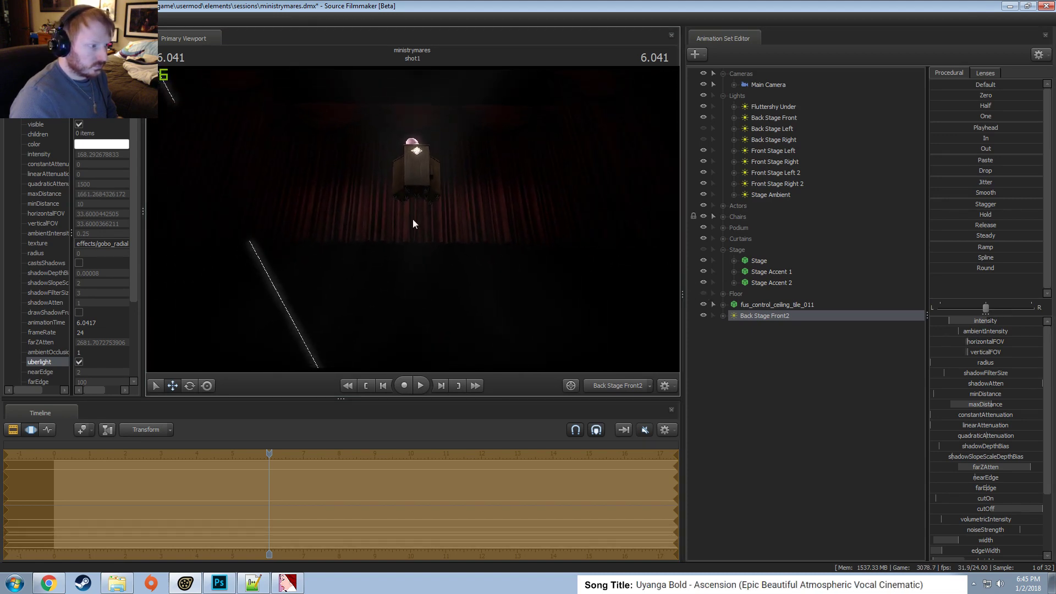
# Return to the work camera and raise Back Stage Front2's edgeHeight slightly to soften the beam's vertical edge.
pyautogui.click(618, 384)
pyautogui.moveTo(570, 343); pyautogui.dragTo(564, 340)
pyautogui.moveTo(412, 219); pyautogui.dragTo(412, 219)
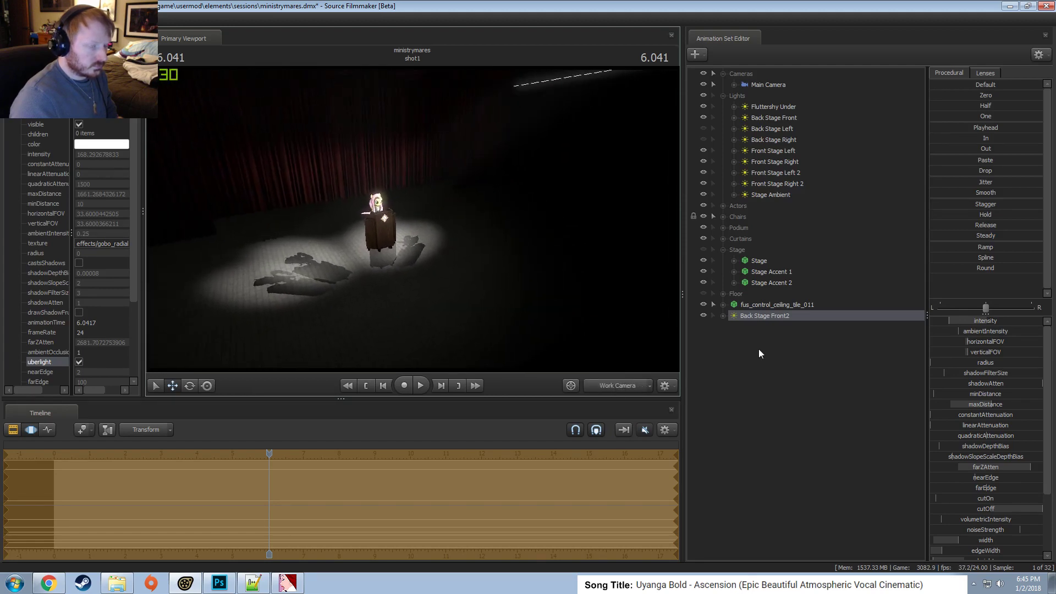
pyautogui.scroll(-2, 994, 507)
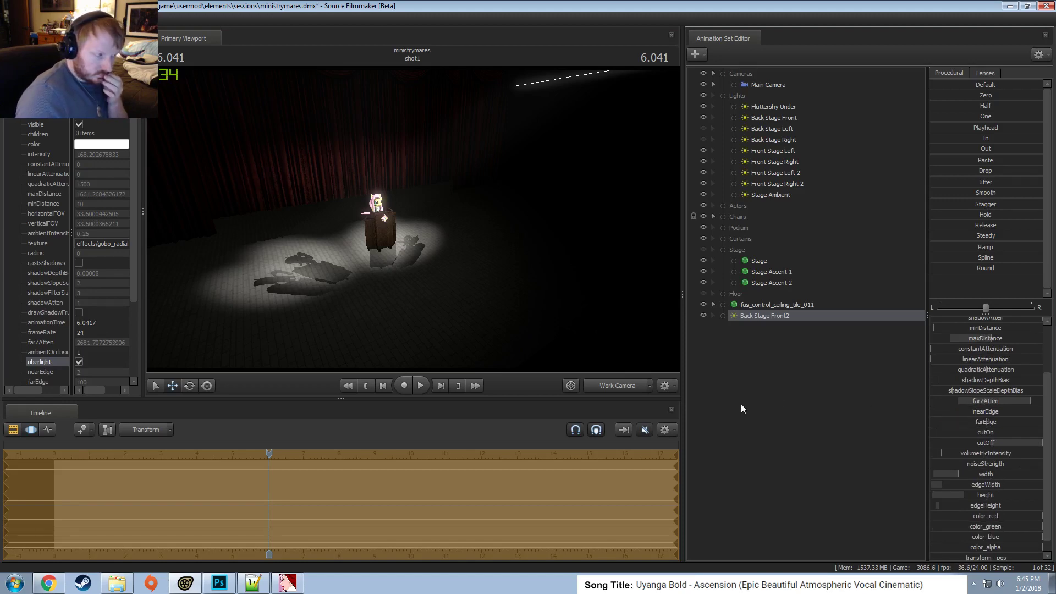
pyautogui.scroll(-1, 1015, 515)
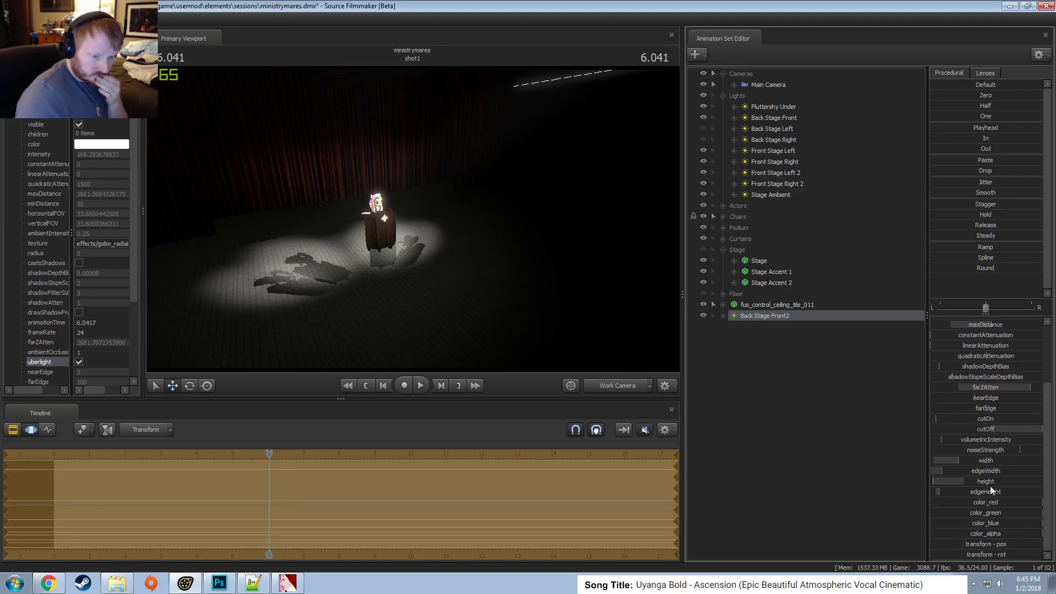
pyautogui.moveTo(984, 492); pyautogui.dragTo(995, 492)
pyautogui.moveTo(515, 240); pyautogui.dragTo(655, 398, button='middle')
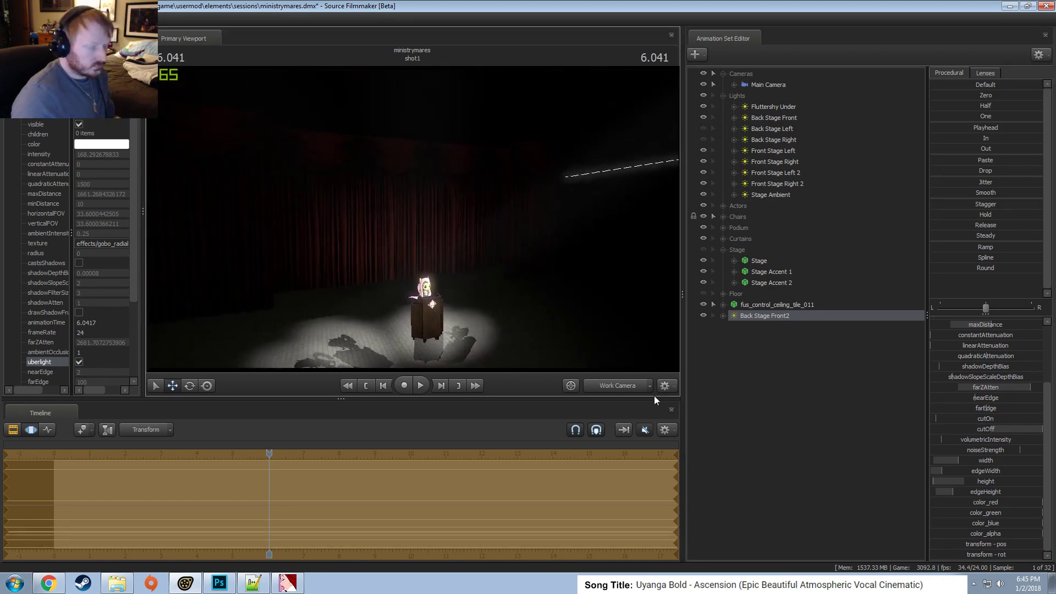
# Adjust Back Stage Front2's rotation from behind the light and show the Floor and Stage groups again.
pyautogui.moveTo(528, 263); pyautogui.dragTo(533, 308)
pyautogui.press('s')
pyautogui.press('w')
pyautogui.moveTo(439, 250); pyautogui.dragTo(460, 309)
pyautogui.click(703, 293)
pyautogui.click(703, 249)
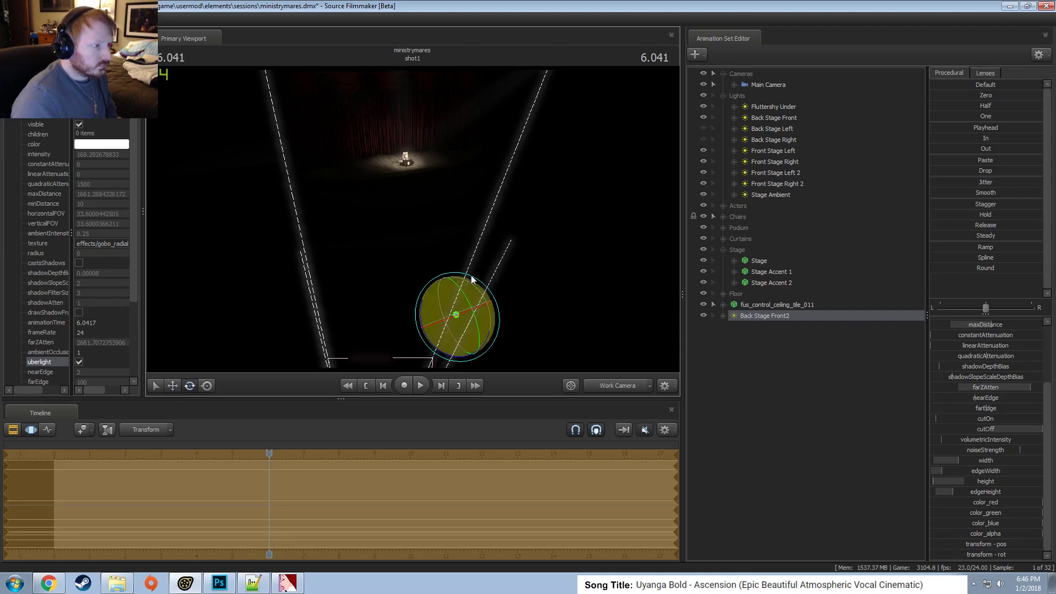
pyautogui.press('w')
pyautogui.moveTo(490, 184); pyautogui.dragTo(497, 151)
pyautogui.press('w')
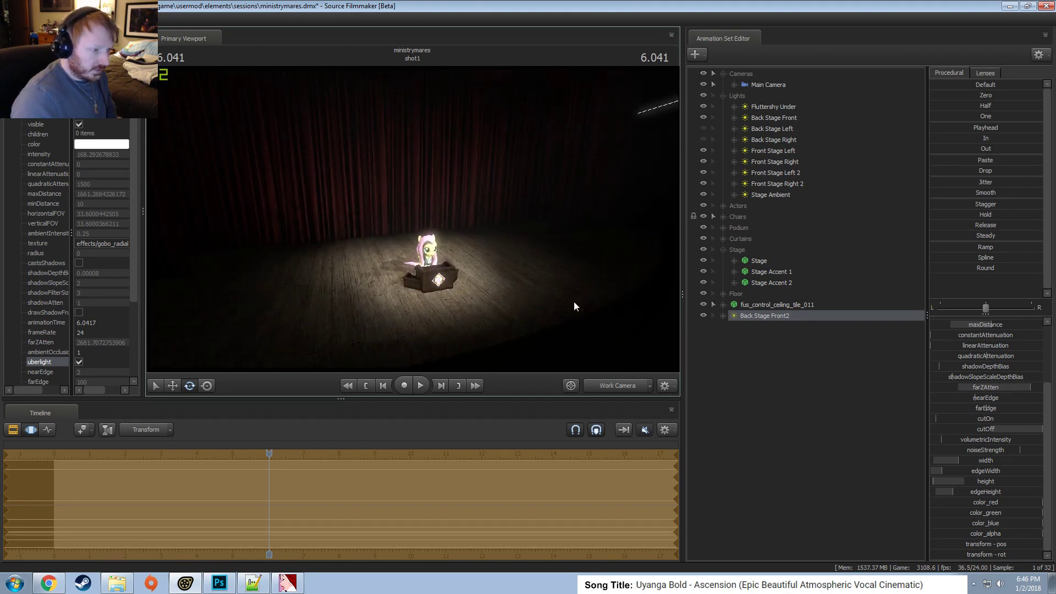
# Rename the Back Stage Front2 animation set to "Curtain (Expand)".
pyautogui.rightClick(770, 316)
pyautogui.click(787, 321)
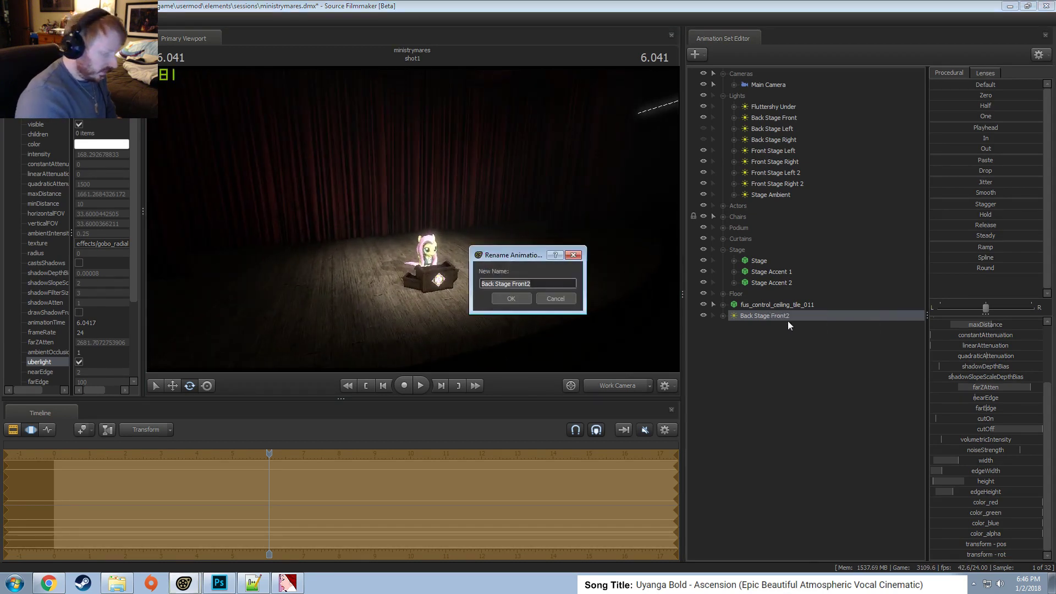
pyautogui.write('Cur')
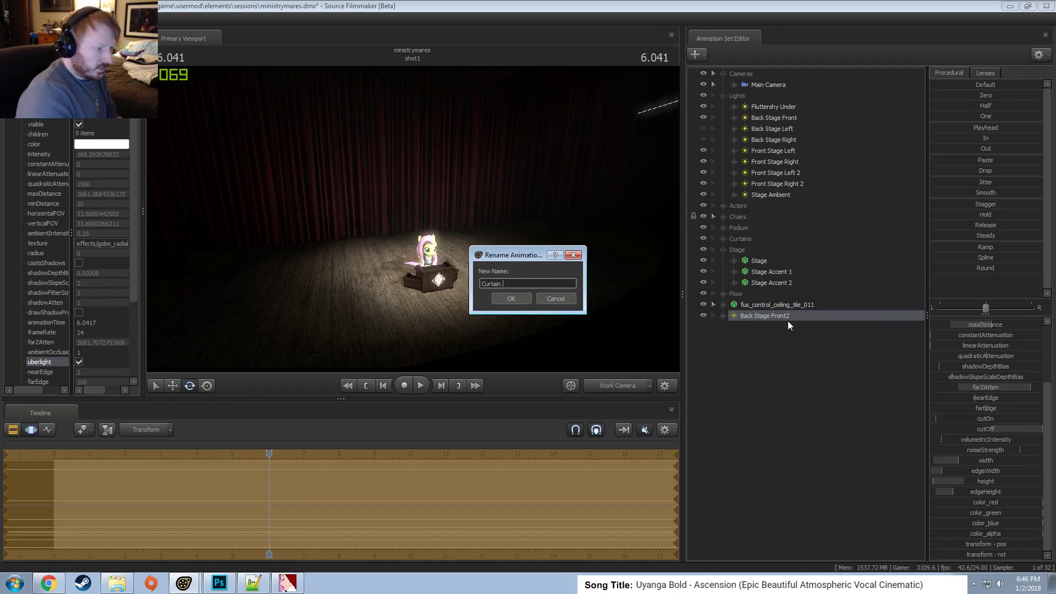
pyautogui.write('tain')
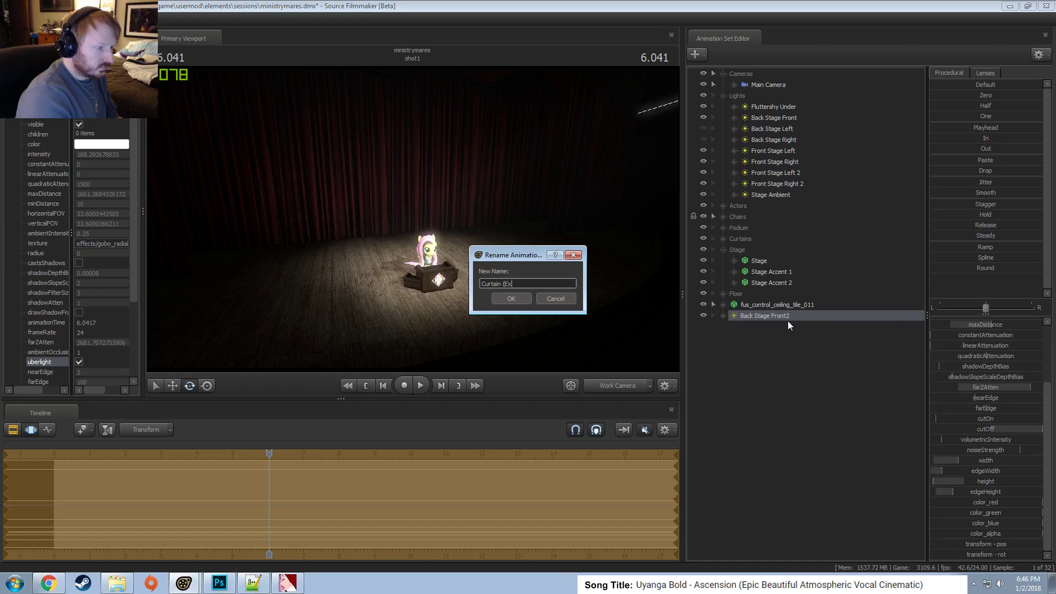
pyautogui.press('Return')
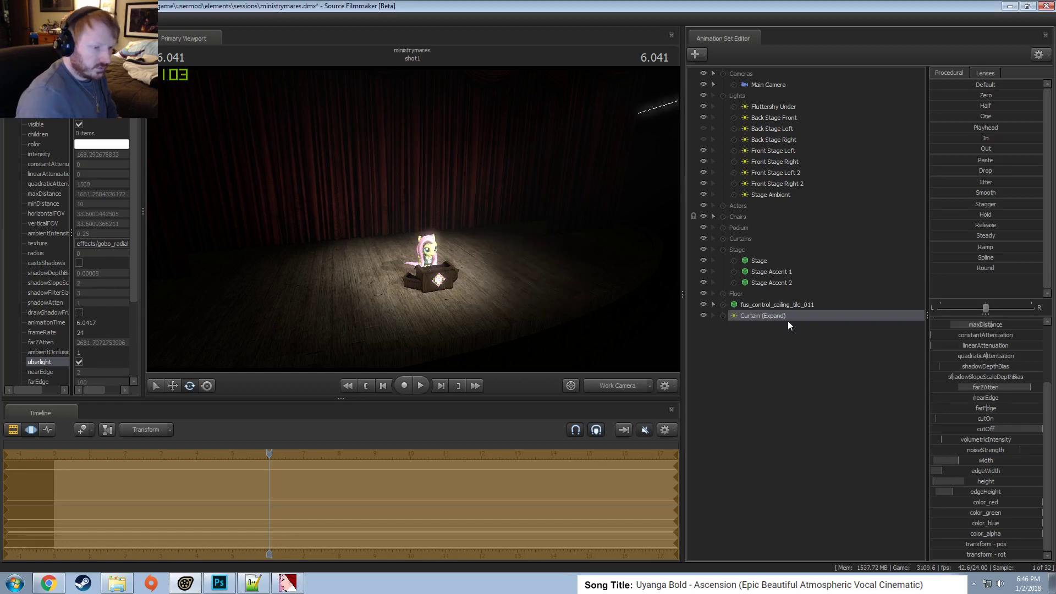
# Copy the Curtain (Expand) light's animation set and paste a duplicate into the animation set list.
pyautogui.rightClick(764, 319)
pyautogui.click(773, 335)
pyautogui.rightClick(774, 340)
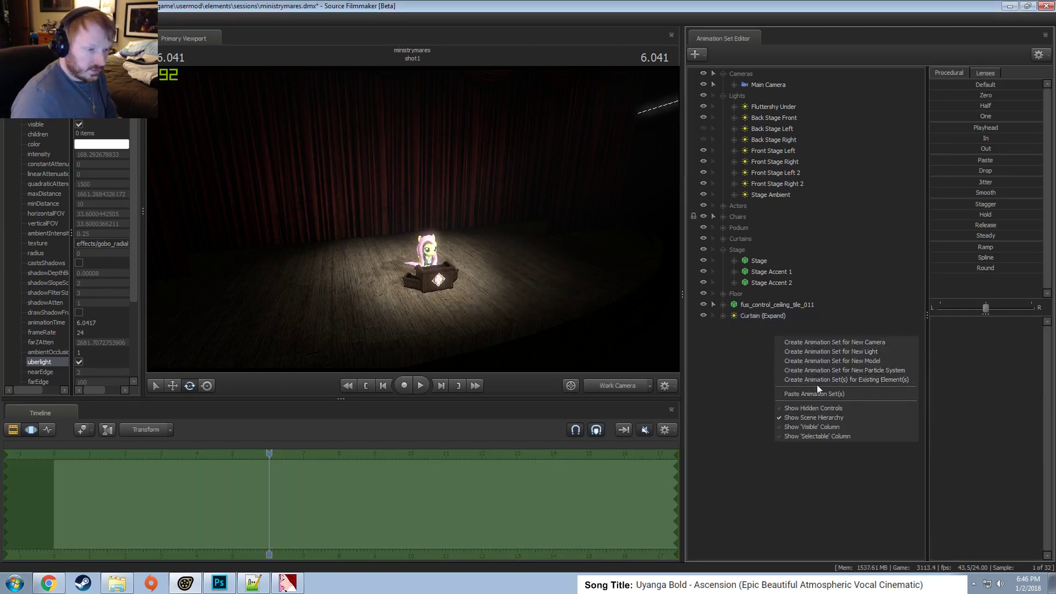
pyautogui.click(816, 385)
# Rename the pasted duplicate light to "Curtain (Lower)".
pyautogui.rightClick(784, 326)
pyautogui.click(809, 333)
pyautogui.click(532, 283)
pyautogui.press('BackSpace')
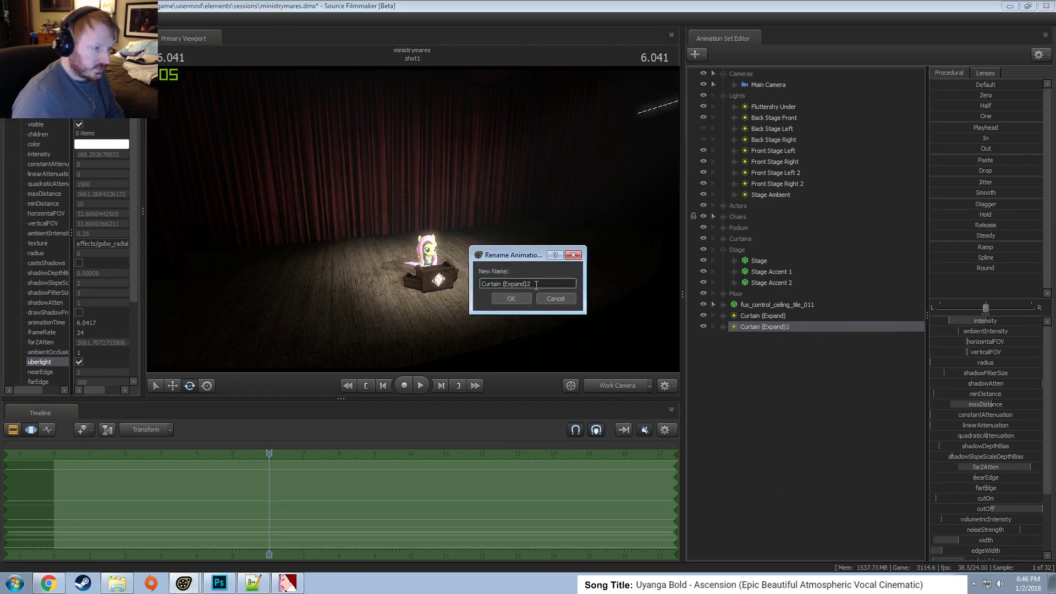
pyautogui.moveTo(525, 283); pyautogui.dragTo(510, 284)
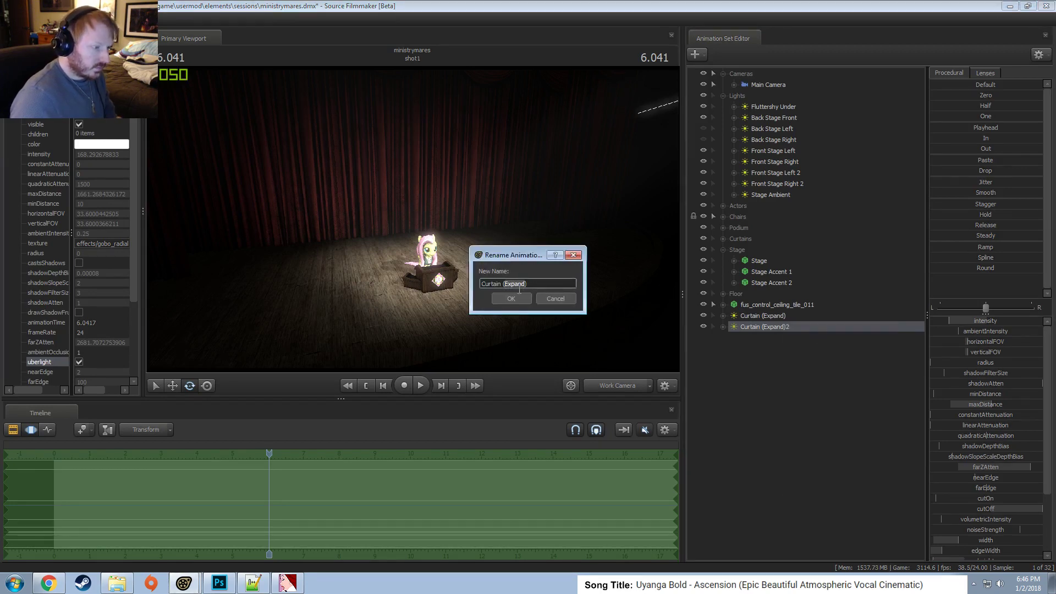
pyautogui.write('Lower')
pyautogui.press('Return')
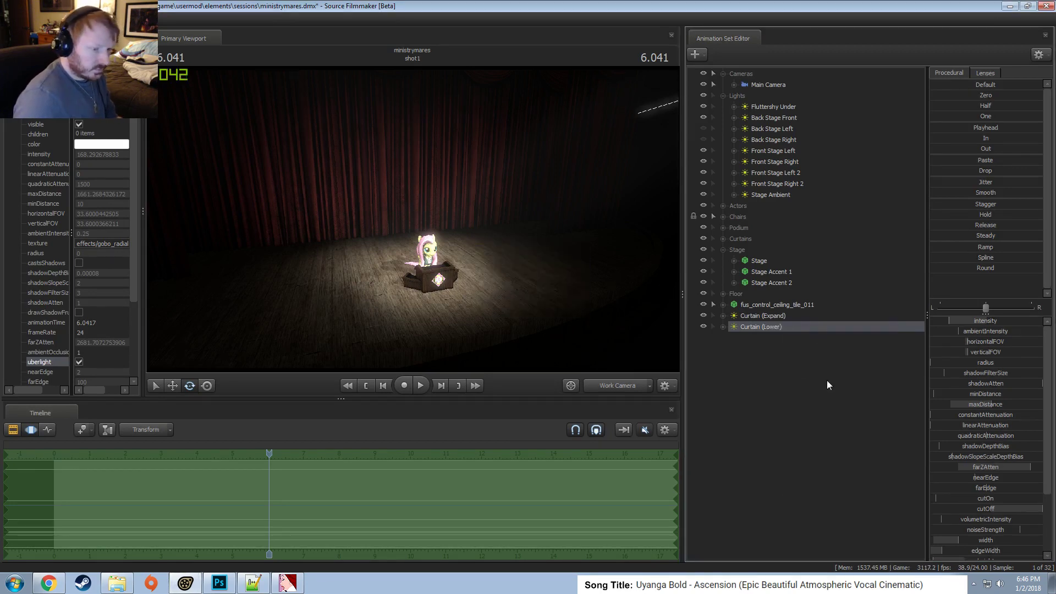
# Hide the Curtain (Expand) light and re-aim Curtain (Lower) by rotating it from the work camera.
pyautogui.moveTo(783, 329); pyautogui.dragTo(401, 217)
pyautogui.click(401, 216)
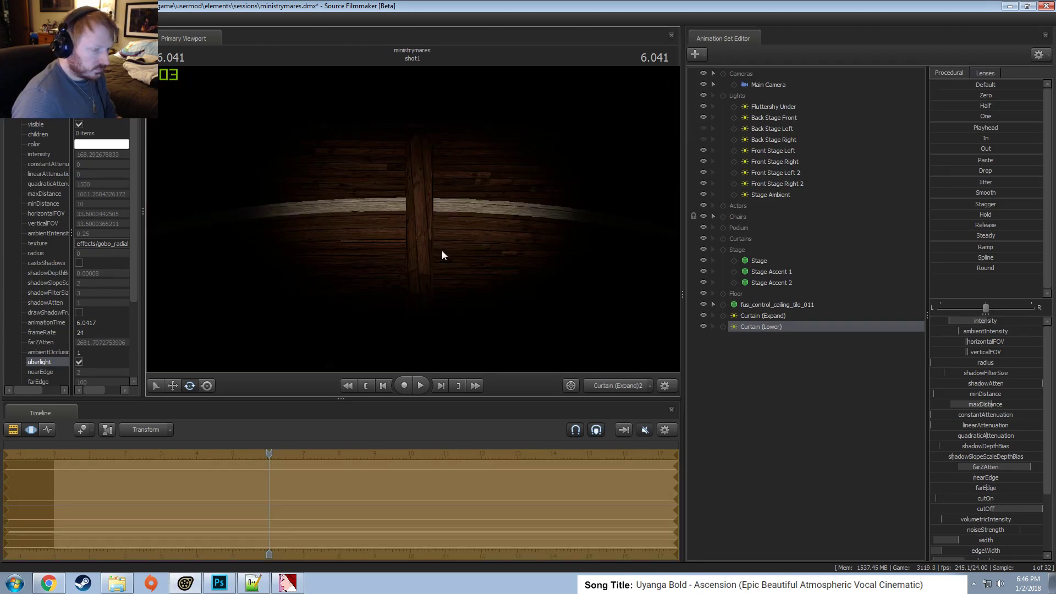
pyautogui.click(610, 386)
pyautogui.click(703, 315)
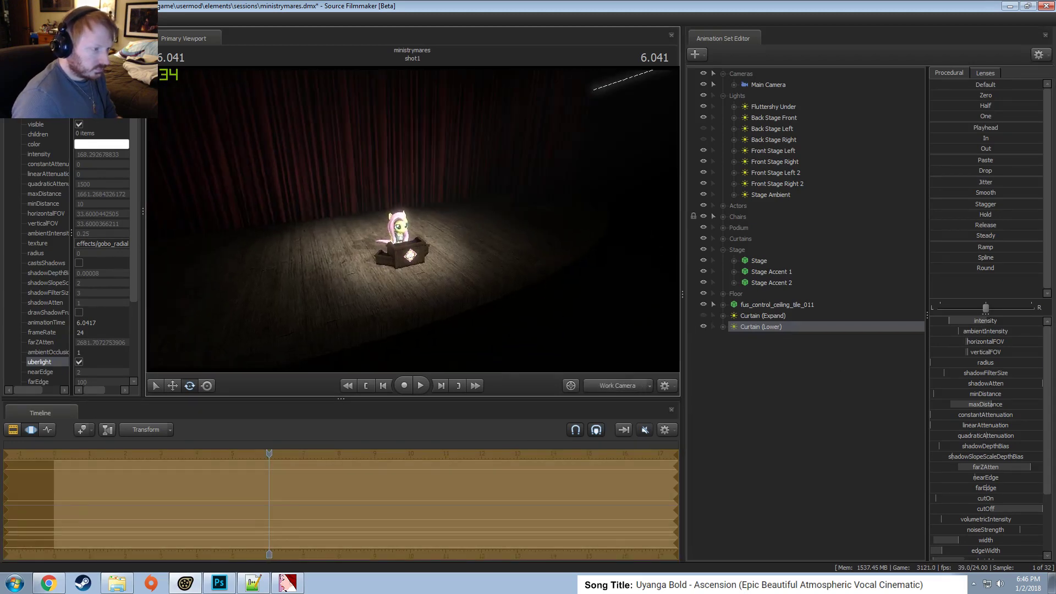
pyautogui.moveTo(498, 247); pyautogui.dragTo(498, 247)
pyautogui.moveTo(517, 286); pyautogui.dragTo(493, 345)
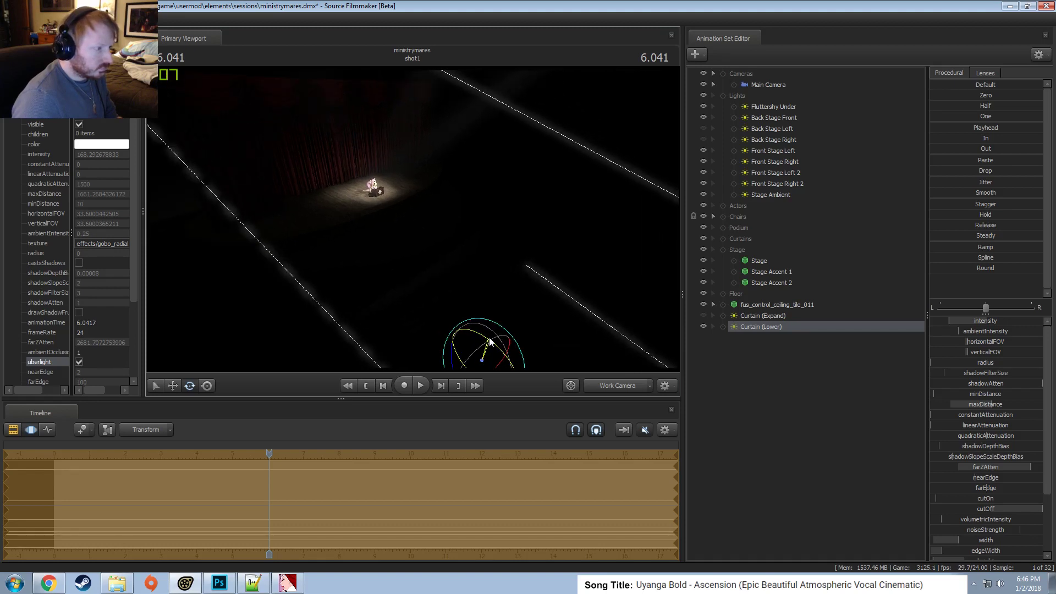
# Narrow Curtain (Lower)'s horizontalFOV and verticalFOV, and fine-tune its rotation and intensity.
pyautogui.scroll(-1, 998, 509)
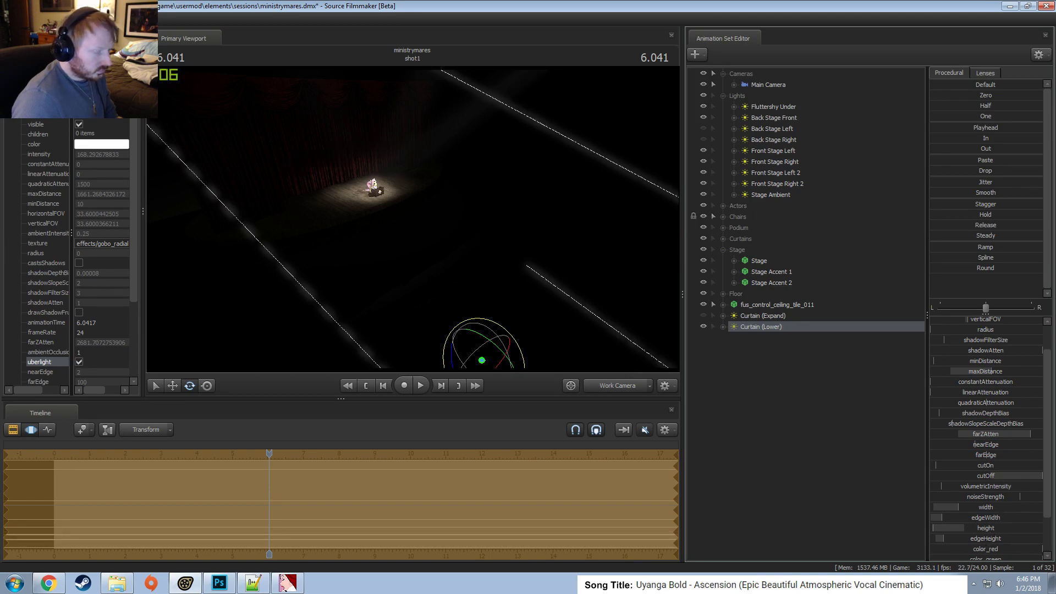
pyautogui.scroll(1, 978, 369)
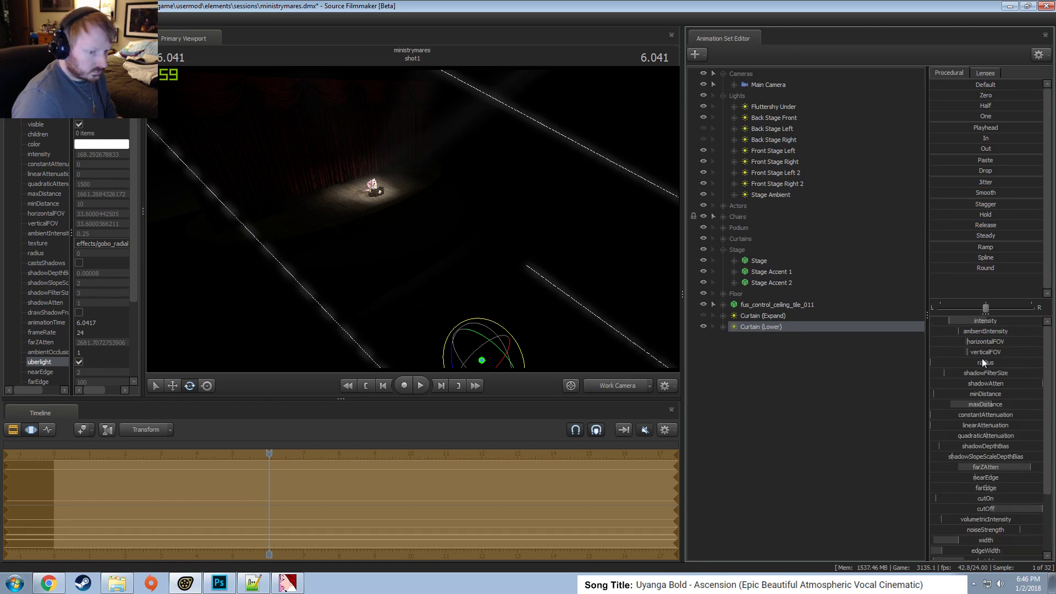
pyautogui.moveTo(981, 342); pyautogui.dragTo(948, 364)
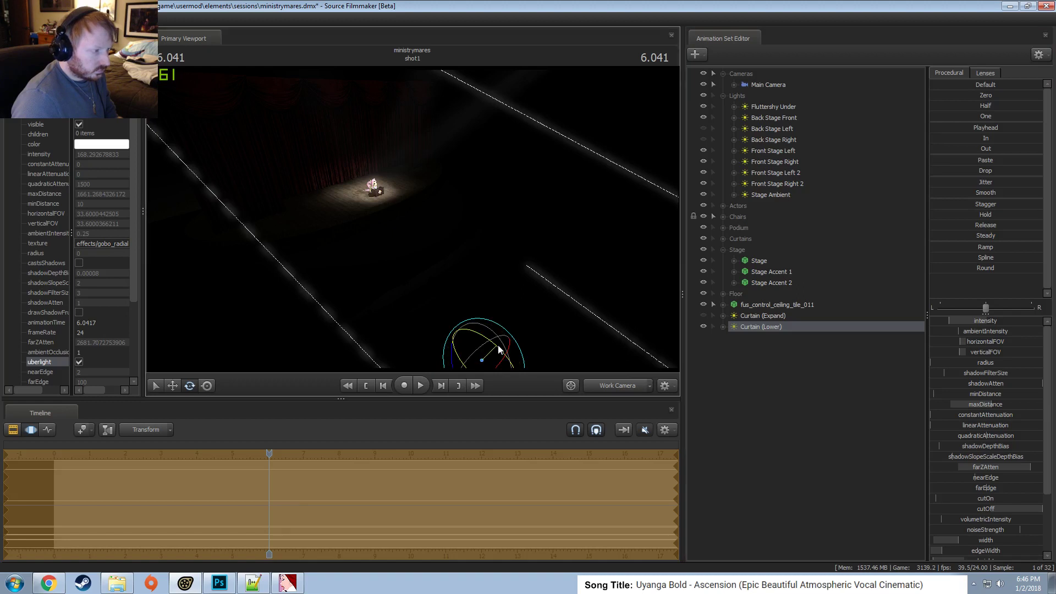
pyautogui.moveTo(497, 345); pyautogui.dragTo(496, 344)
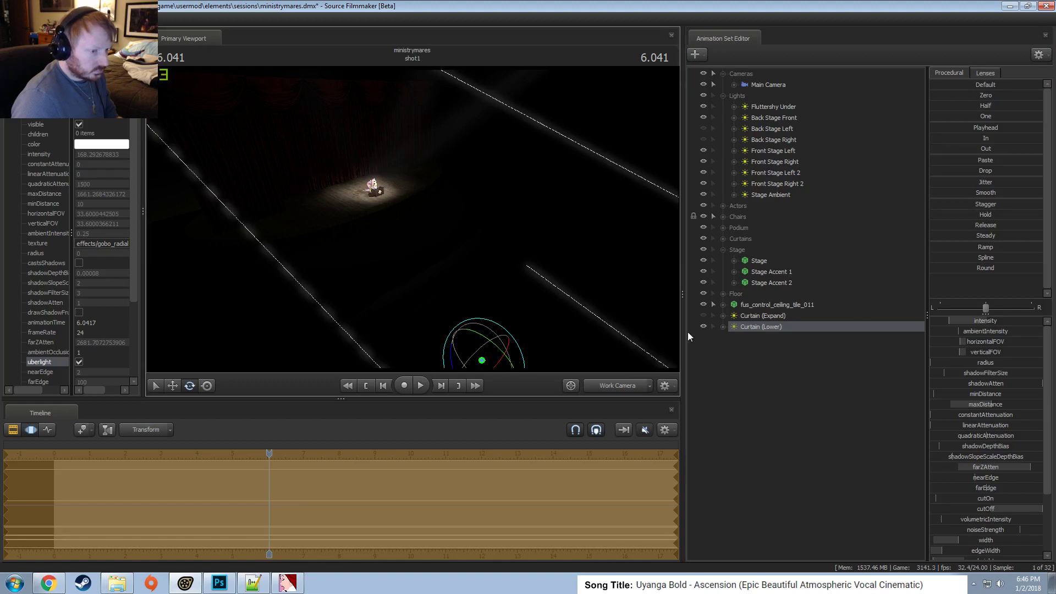
pyautogui.moveTo(984, 320)
pyautogui.mouseDown()
pyautogui.moveTo(1009, 319)
pyautogui.moveTo(967, 320)
pyautogui.mouseUp()
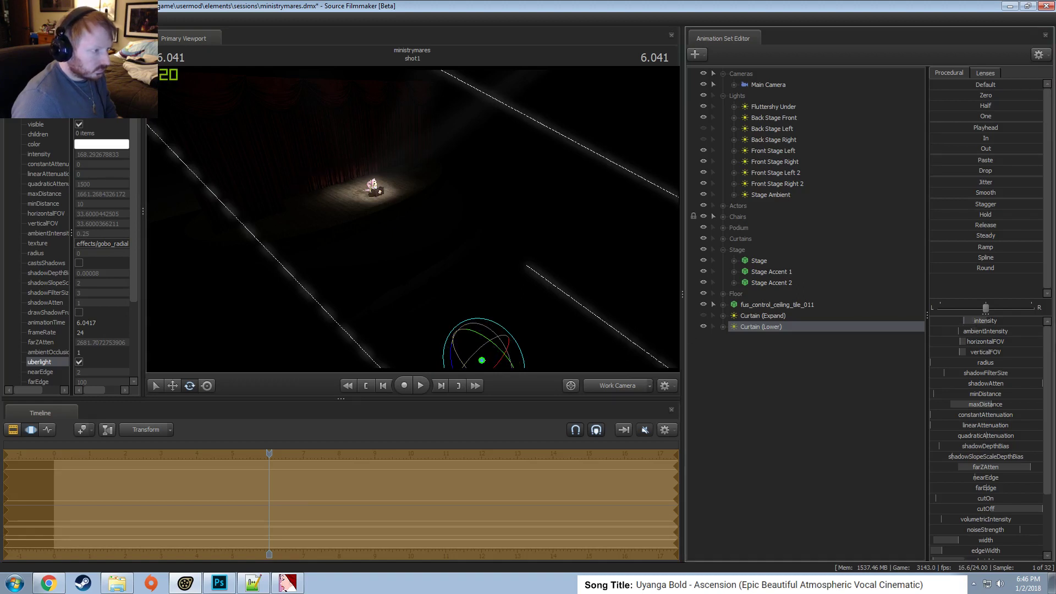
# Show Curtain (Expand) again and raise Curtain (Lower)'s intensity while viewing the curtains up close.
pyautogui.click(704, 315)
pyautogui.press('w')
pyautogui.moveTo(484, 229); pyautogui.dragTo(420, 233)
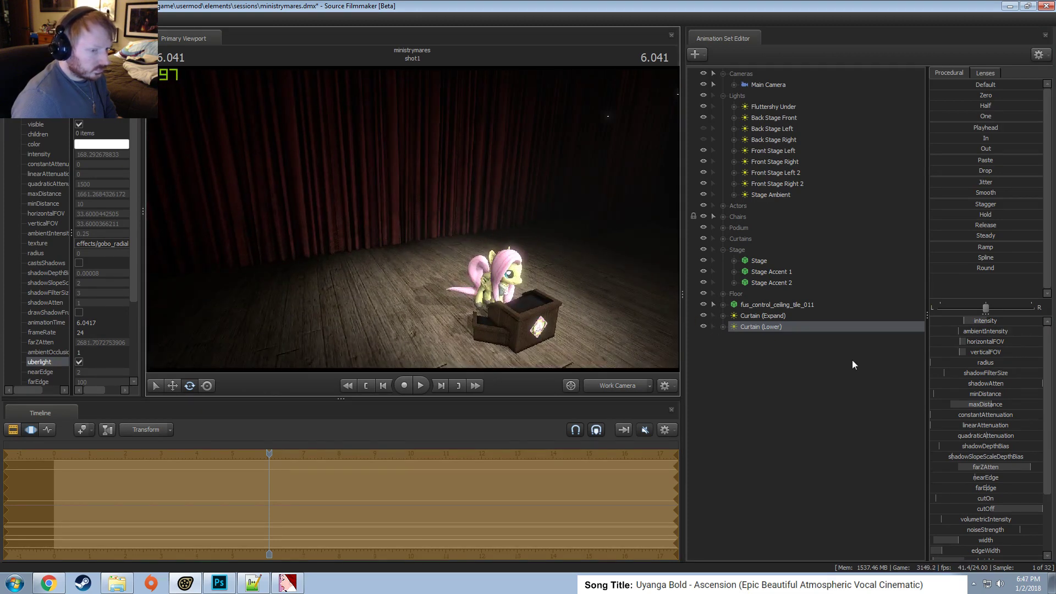
pyautogui.moveTo(982, 322)
pyautogui.mouseDown()
pyautogui.moveTo(1018, 323)
pyautogui.moveTo(1002, 323)
pyautogui.mouseUp()
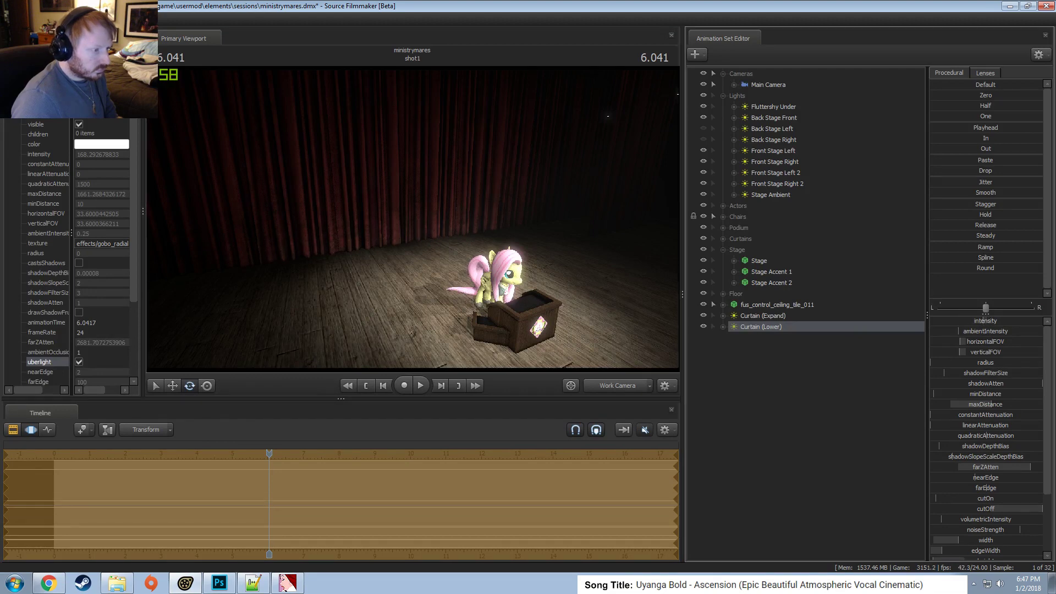
# Compare the curtains with Curtain (Lower) off and on, and raise that light's intensity a little further.
pyautogui.press('s')
pyautogui.moveTo(439, 197); pyautogui.dragTo(409, 230)
pyautogui.press('w')
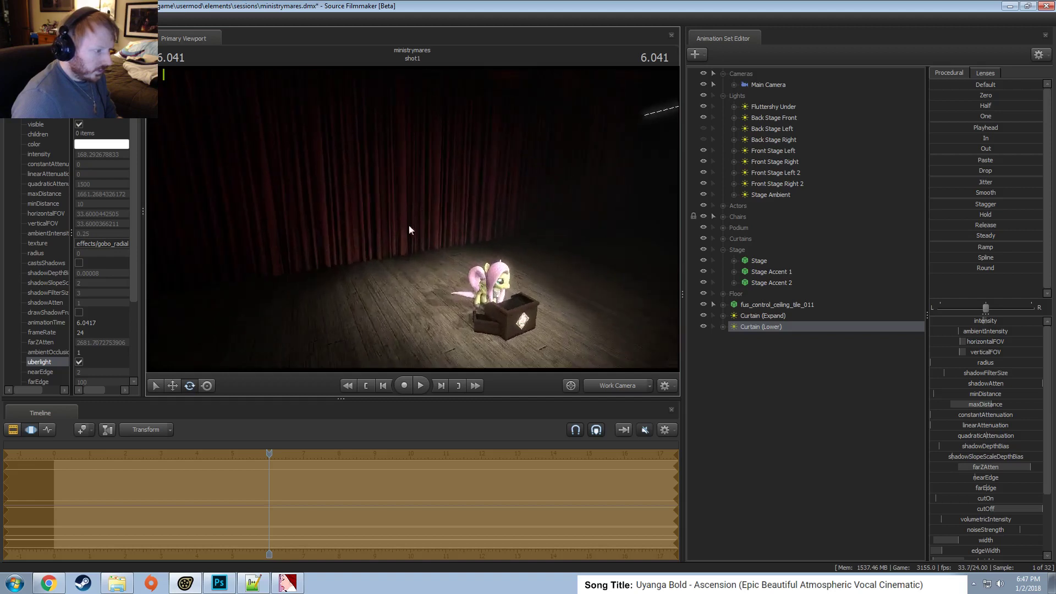
pyautogui.click(703, 327)
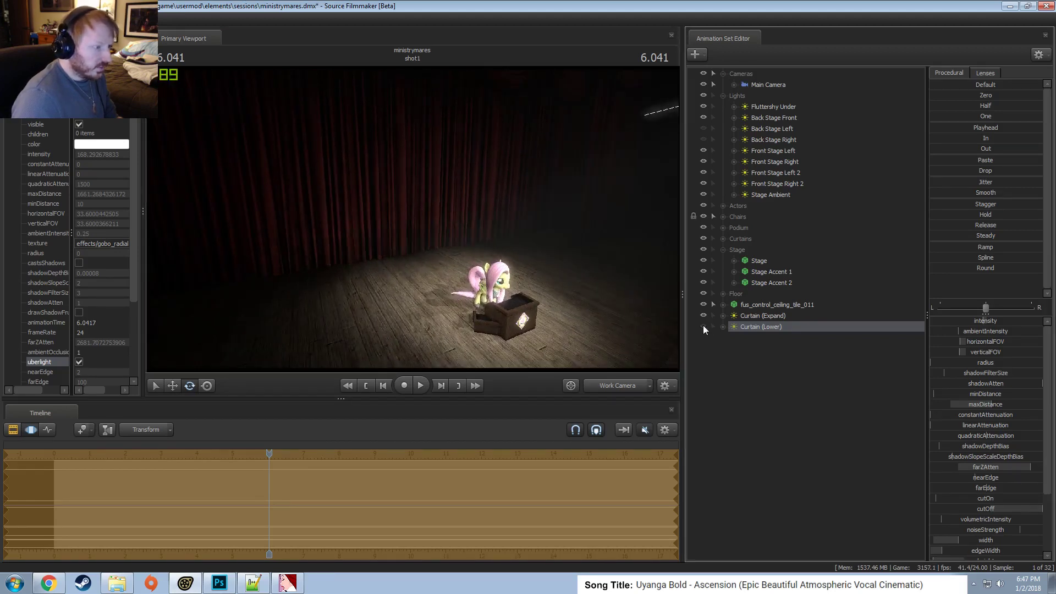
pyautogui.click(703, 326)
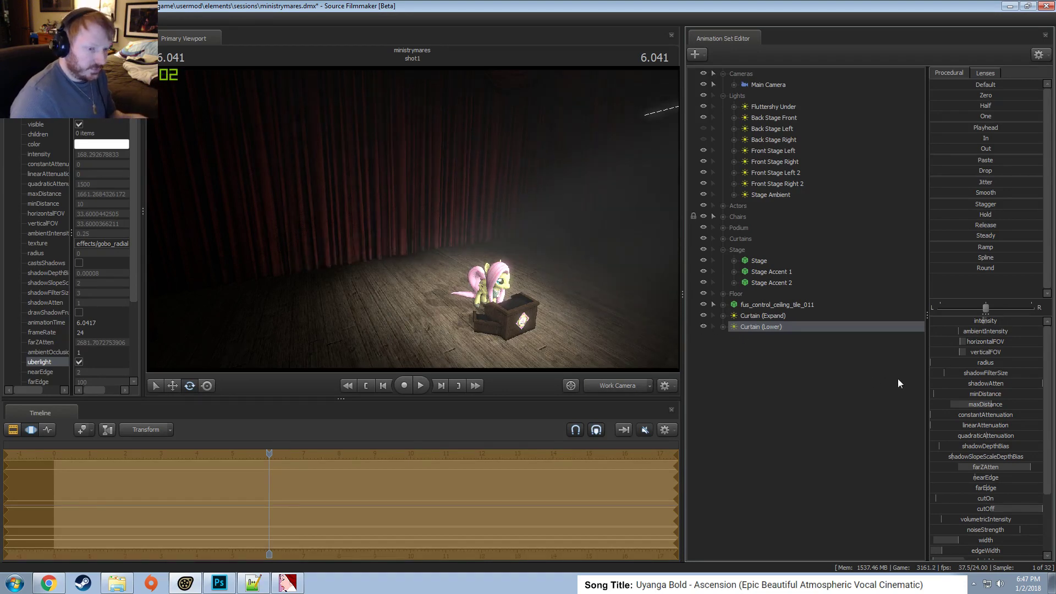
pyautogui.moveTo(980, 322); pyautogui.dragTo(998, 324)
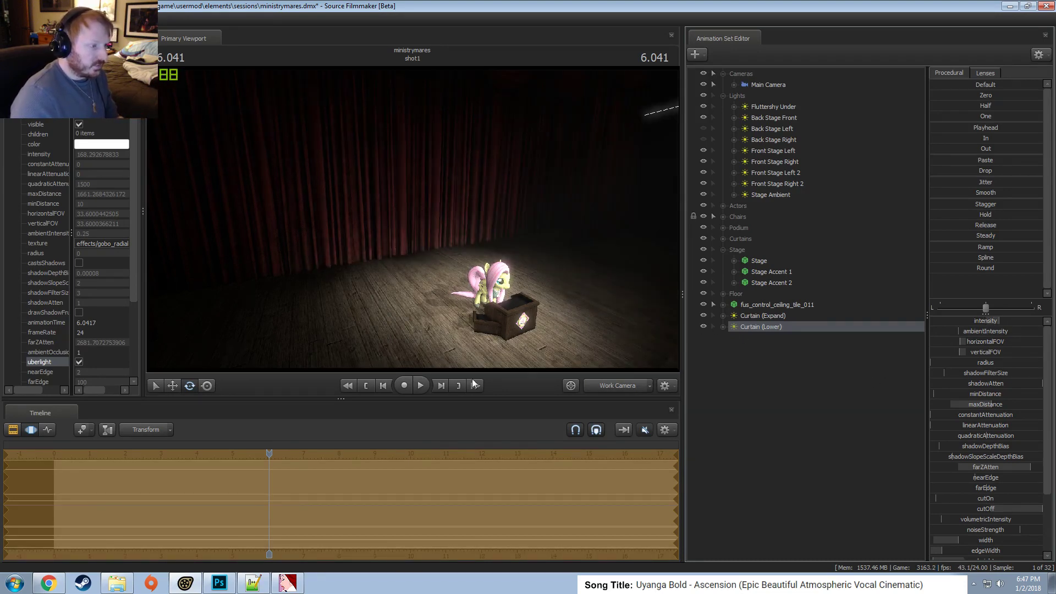
# Examine the combined curtain and podium lighting through the work camera from several angles and distances.
pyautogui.press('s')
pyautogui.moveTo(485, 274); pyautogui.dragTo(516, 284)
pyautogui.press('w')
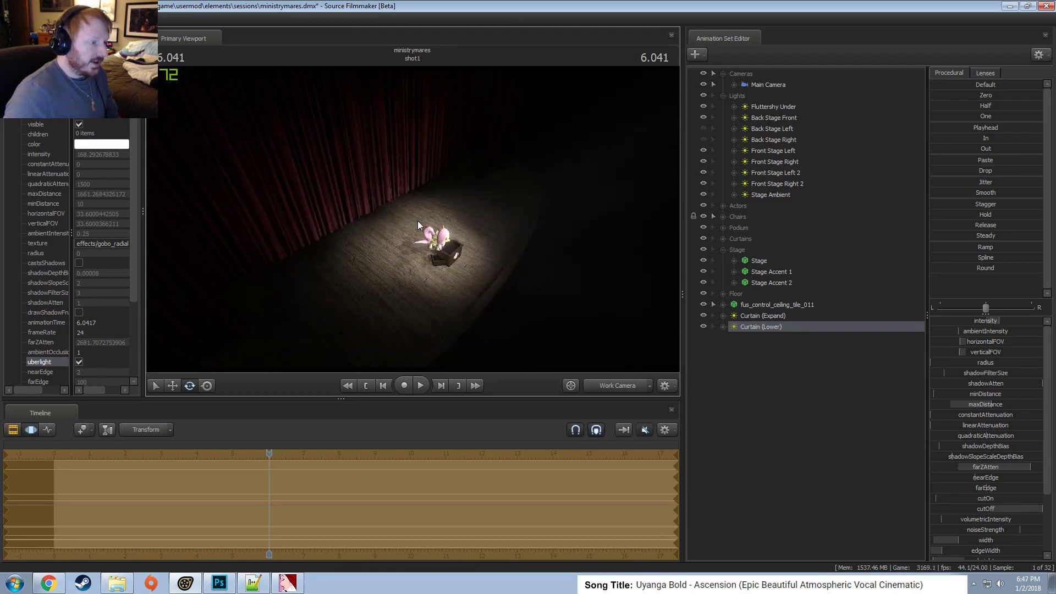
pyautogui.moveTo(416, 220); pyautogui.dragTo(429, 256)
pyautogui.press('w')
pyautogui.press('w')
pyautogui.press('s')
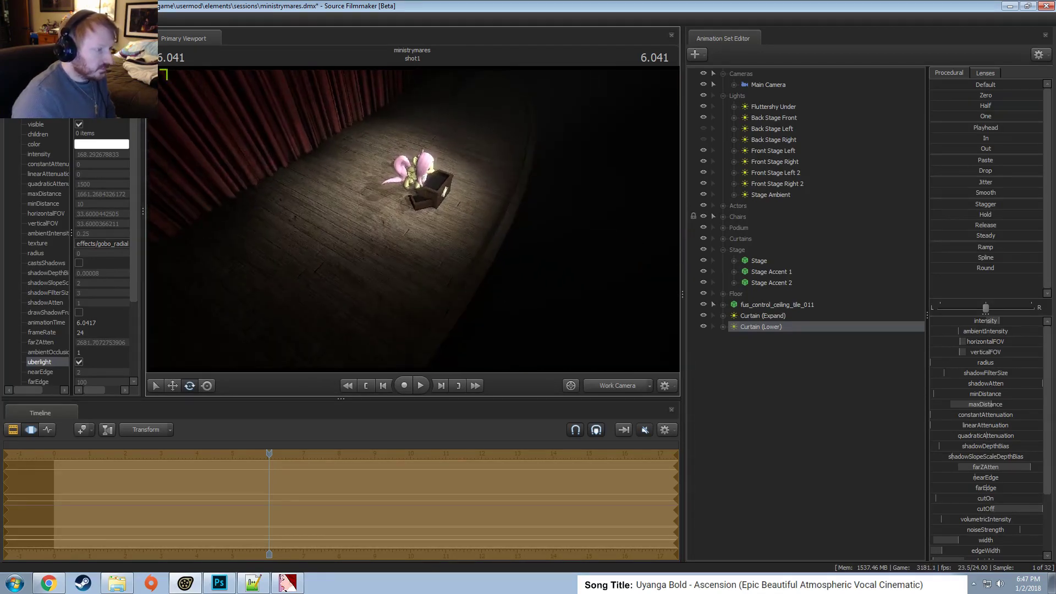
pyautogui.moveTo(457, 203); pyautogui.dragTo(445, 193)
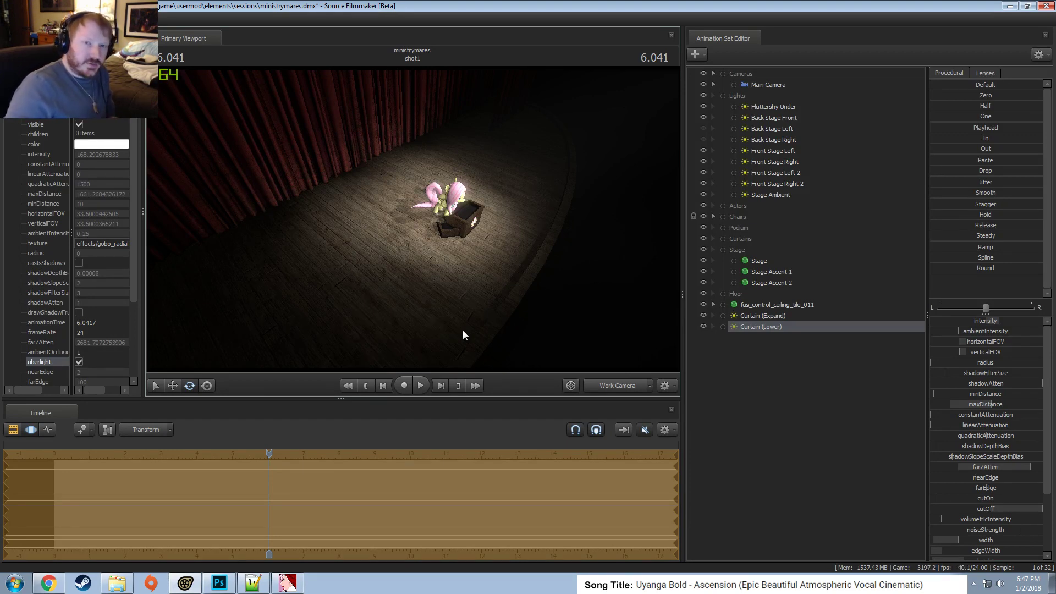
# Show Stage's model in the Element Viewer, expand its furniture_wood01 material and copy the $basetexture path.
pyautogui.moveTo(412, 220); pyautogui.dragTo(647, 333)
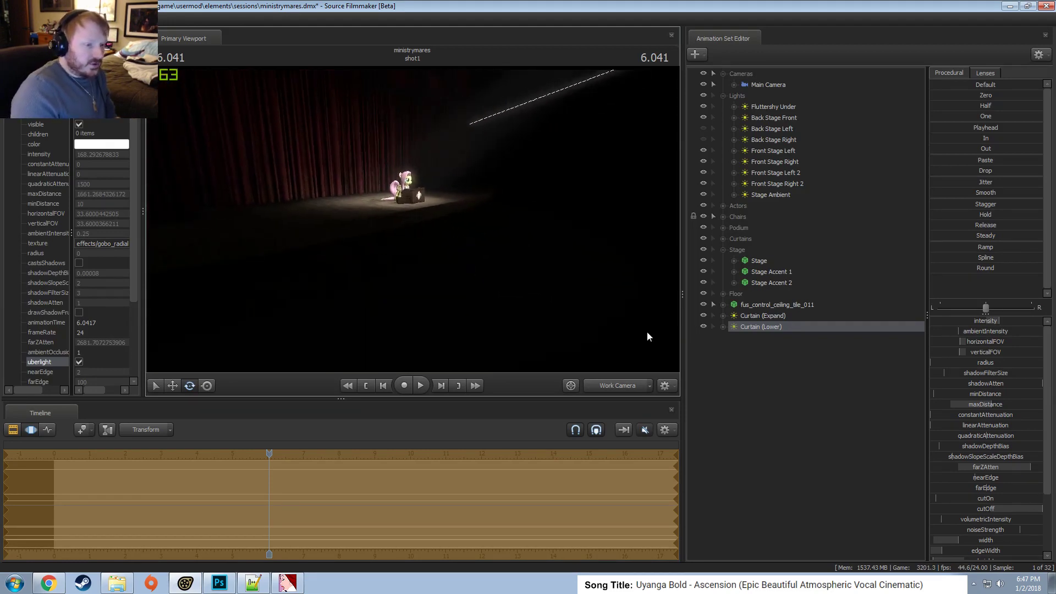
pyautogui.rightClick(765, 276)
pyautogui.rightClick(759, 261)
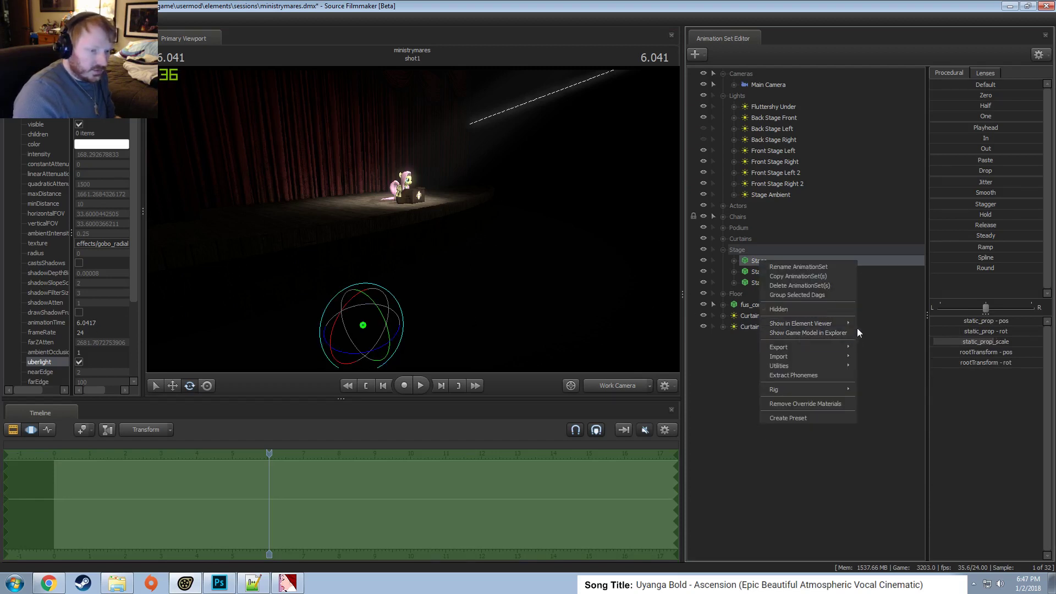
pyautogui.moveTo(849, 324)
pyautogui.click(879, 332)
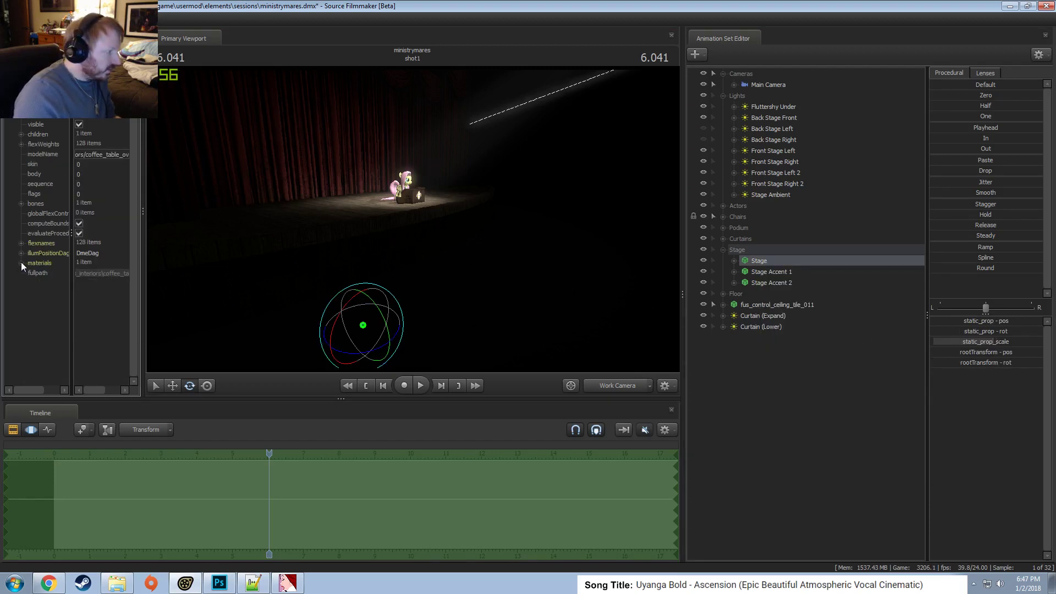
pyautogui.click(21, 263)
pyautogui.click(31, 273)
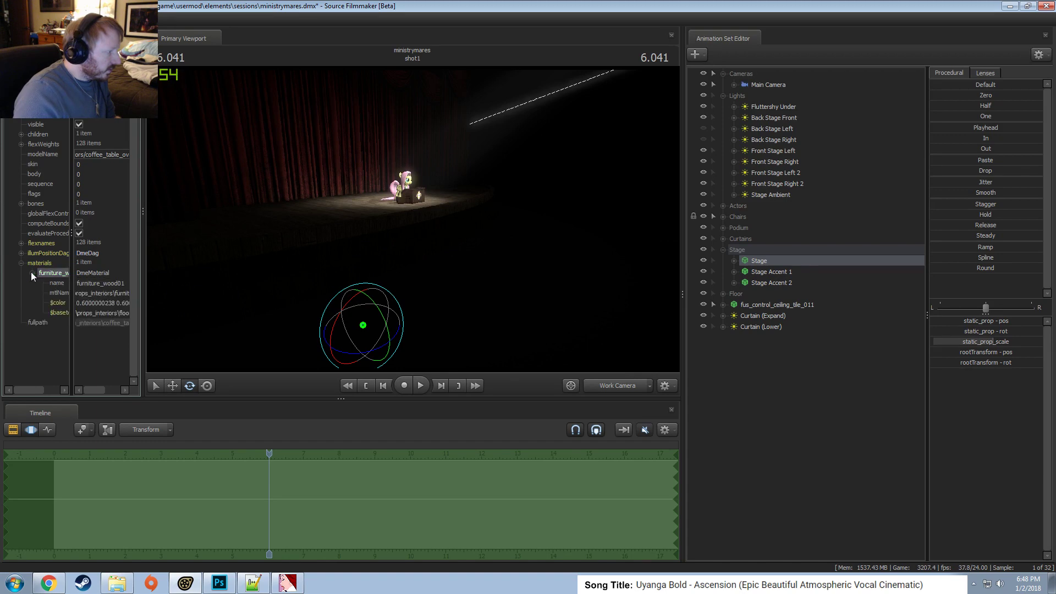
pyautogui.click(111, 313)
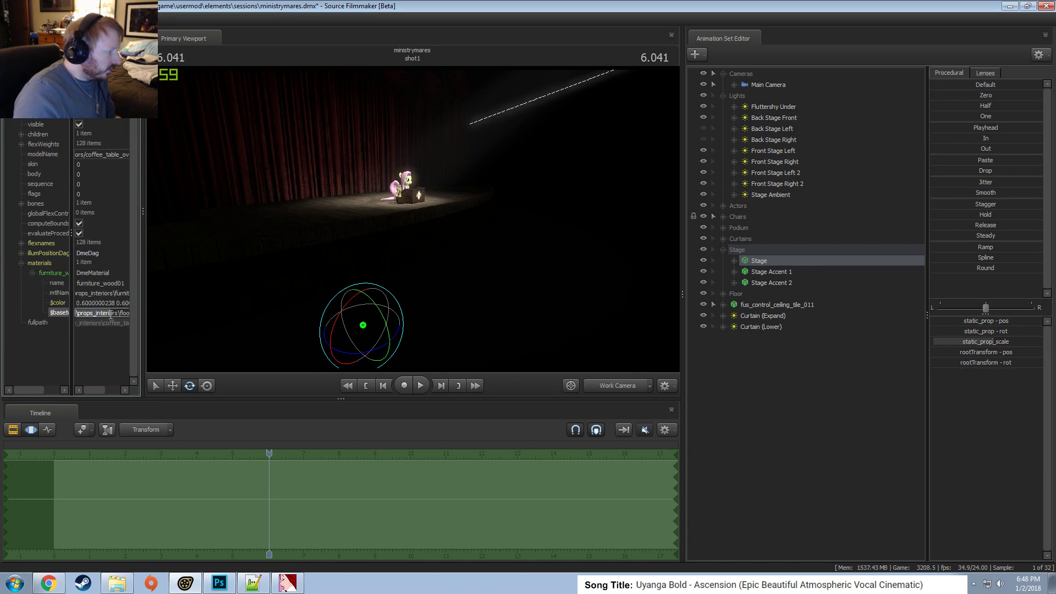
# Add a string attribute $basetexture to Stage Accent 1's furniture_wood01 material and paste Stage's copied texture path as its value.
pyautogui.rightClick(772, 273)
pyautogui.click(894, 348)
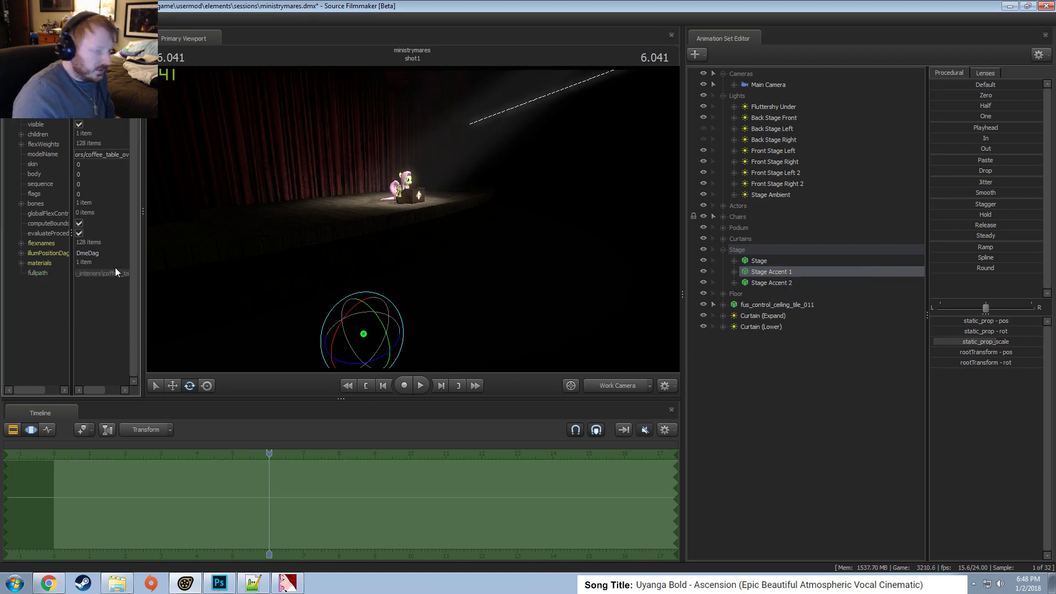
pyautogui.doubleClick(38, 263)
pyautogui.rightClick(38, 269)
pyautogui.press('Escape')
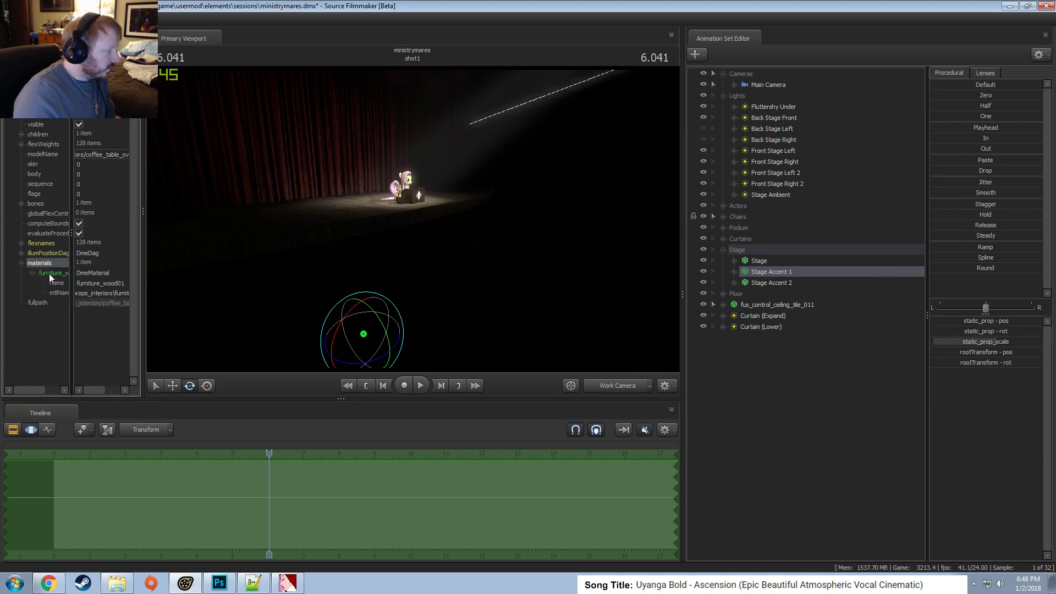
pyautogui.rightClick(51, 272)
pyautogui.moveTo(82, 353)
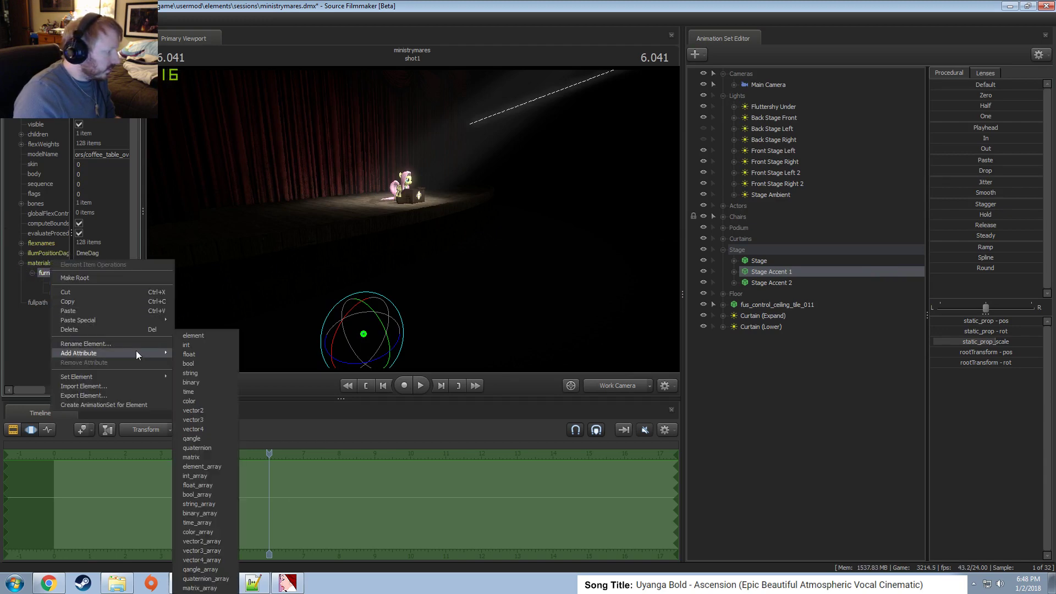
pyautogui.click(193, 373)
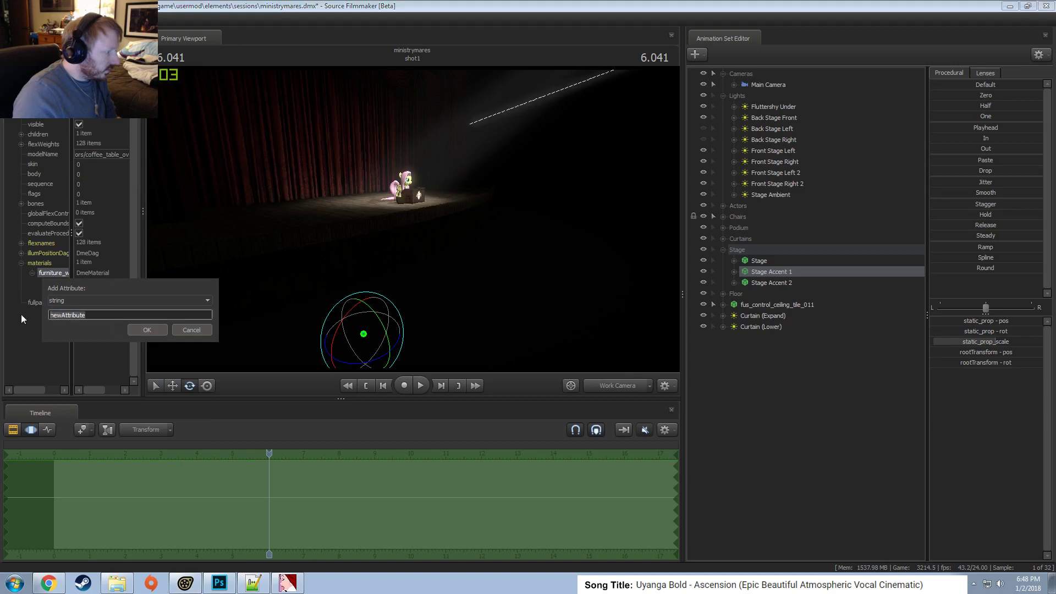
pyautogui.write('$basetexture')
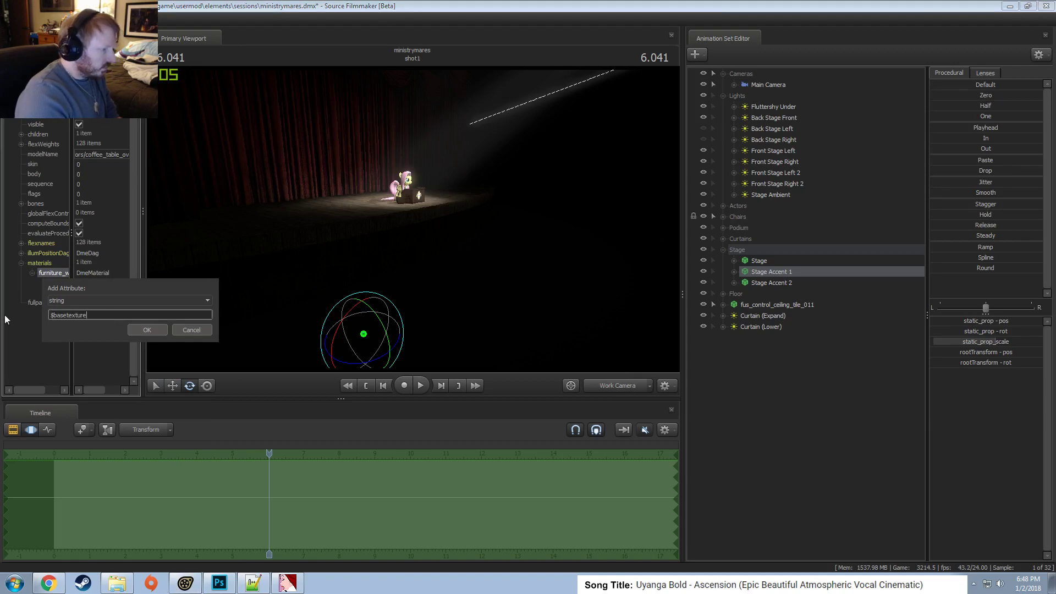
pyautogui.press('Return')
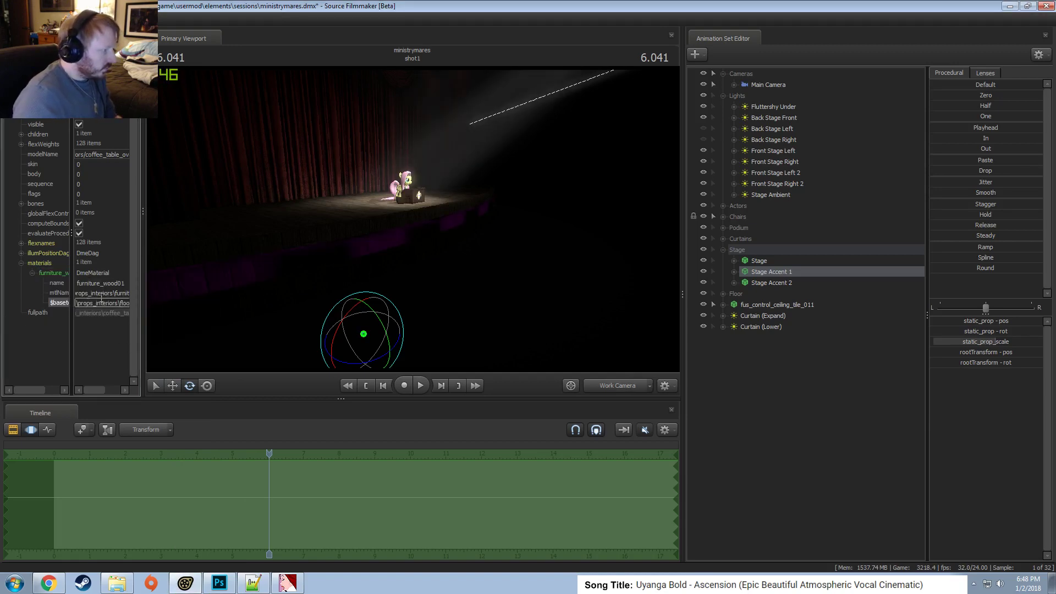
pyautogui.click(101, 293)
# Add a vector3 attribute $color to Stage Accent 1's furniture_wood01 material and set it to 0.6 0.6 0.6.
pyautogui.moveTo(343, 257); pyautogui.dragTo(249, 271)
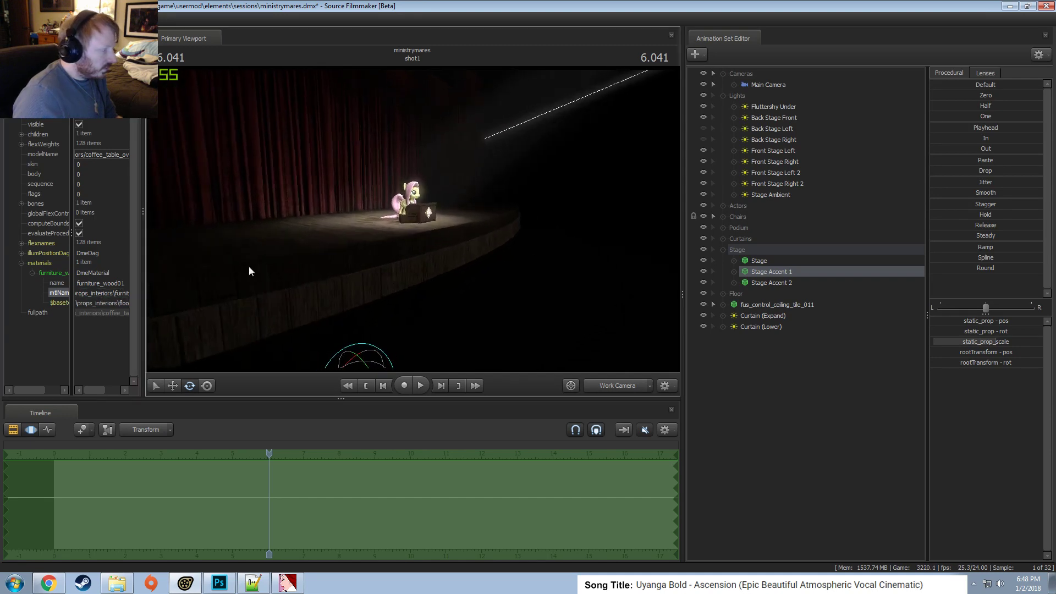
pyautogui.rightClick(48, 273)
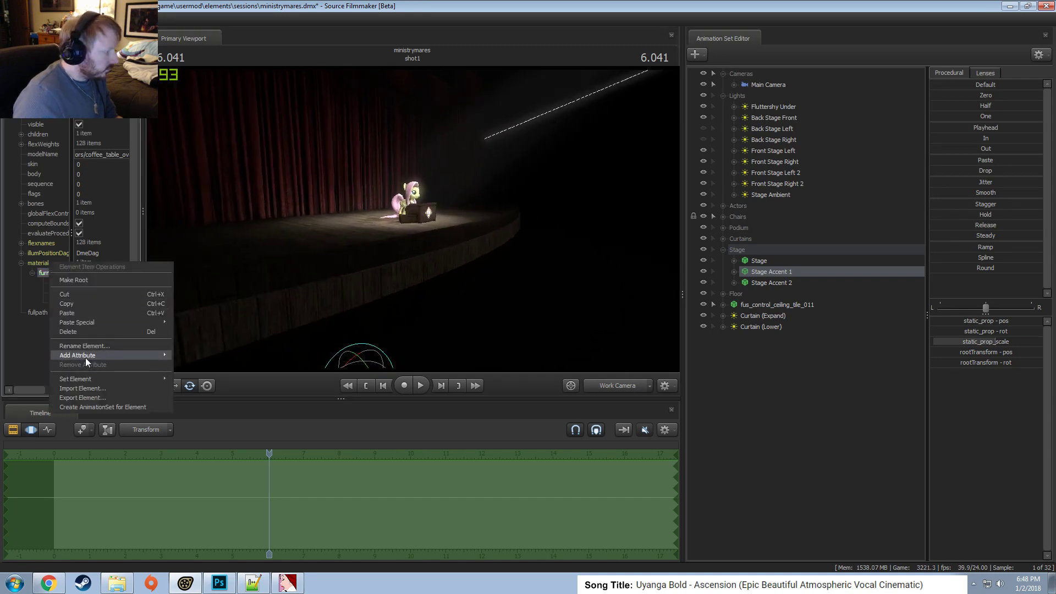
pyautogui.moveTo(87, 356)
pyautogui.click(192, 419)
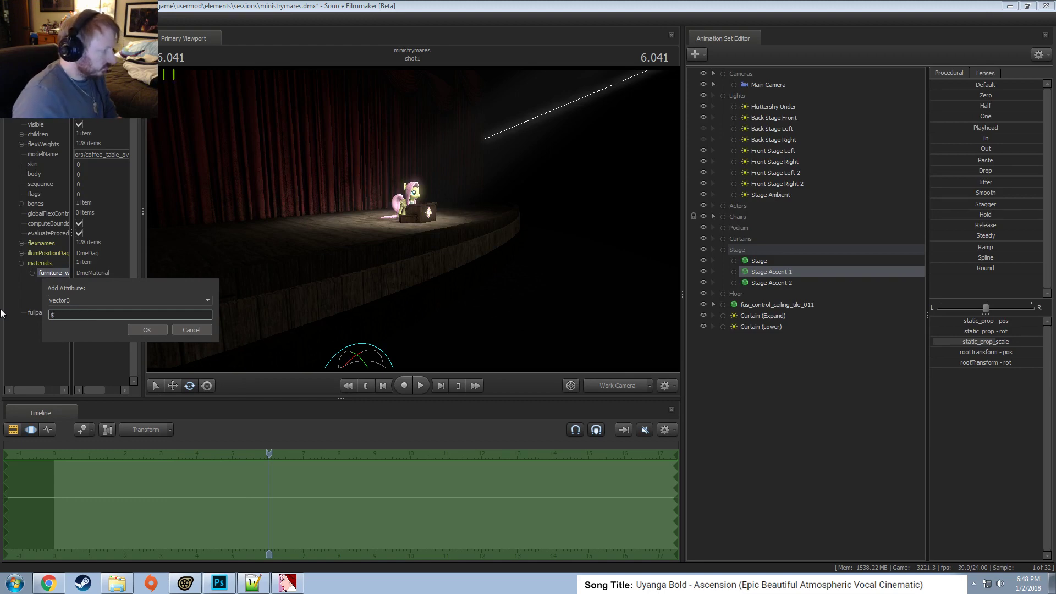
pyautogui.write('$color')
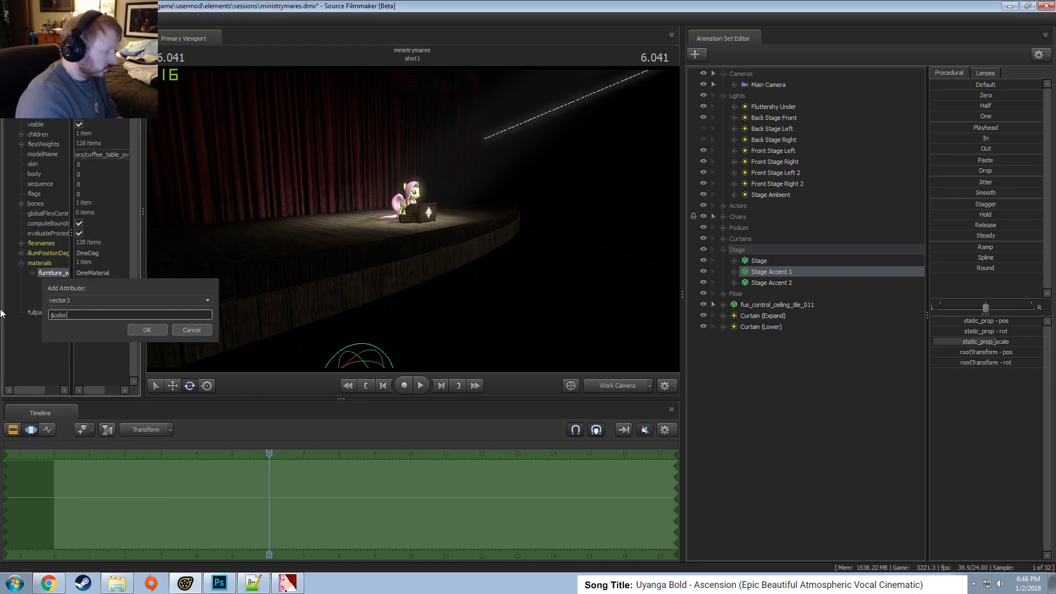
pyautogui.press('Return')
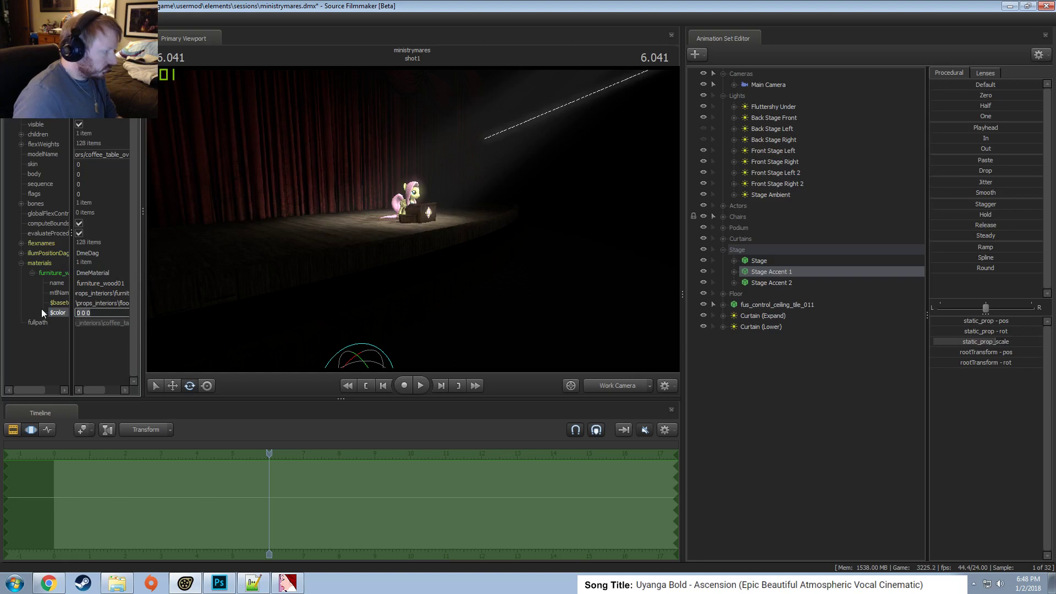
pyautogui.write('0.5 0.5 0.5')
pyautogui.press('Return')
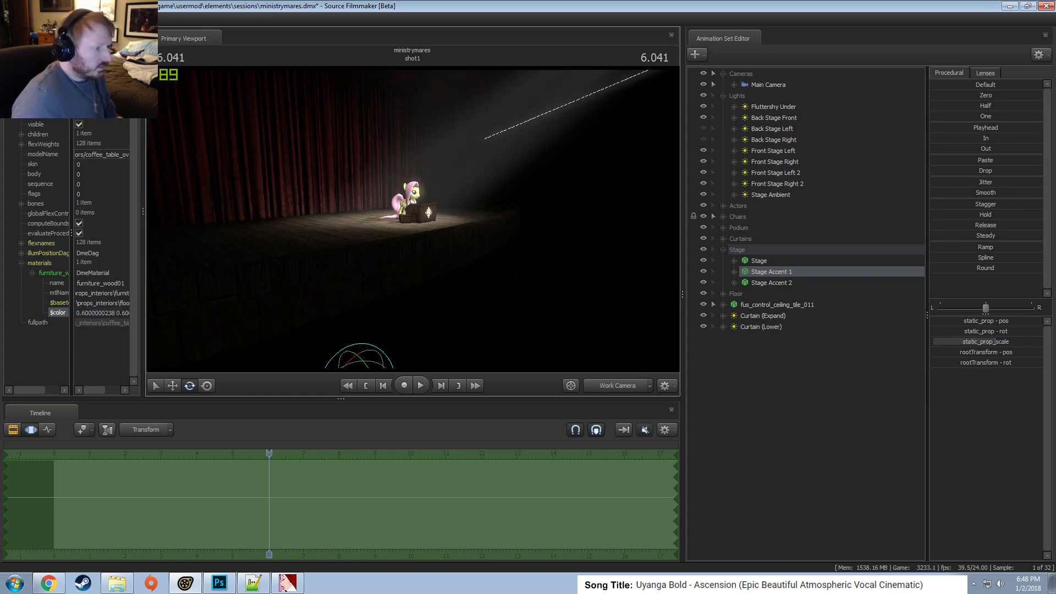
# Add a string attribute $basetexture to Stage Accent 2's furniture_wood01 material and paste Stage's copied texture path as its value.
pyautogui.moveTo(184, 296); pyautogui.dragTo(209, 300)
pyautogui.moveTo(374, 234); pyautogui.dragTo(380, 234)
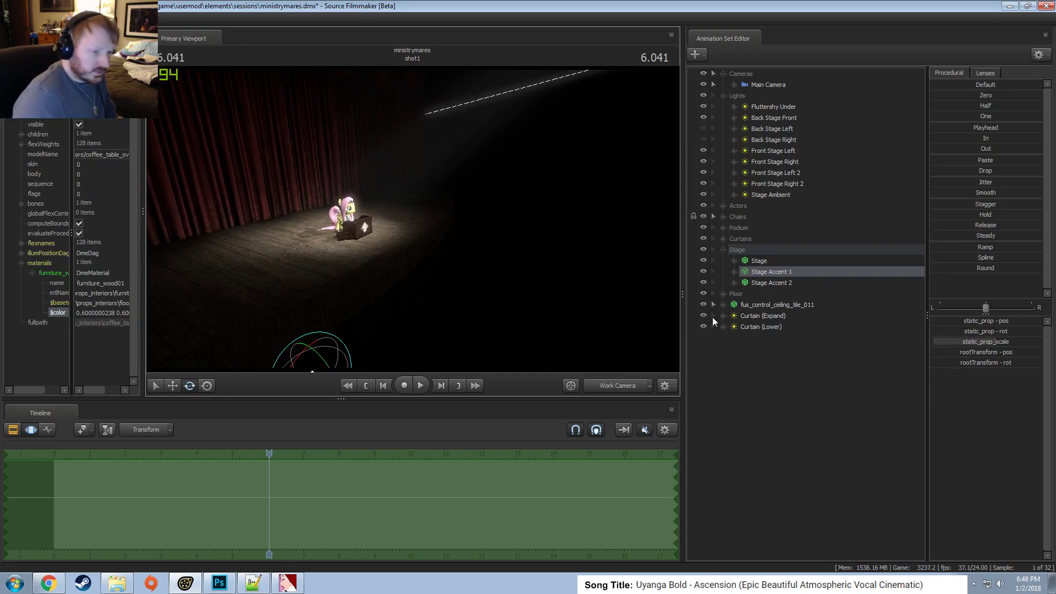
pyautogui.rightClick(780, 283)
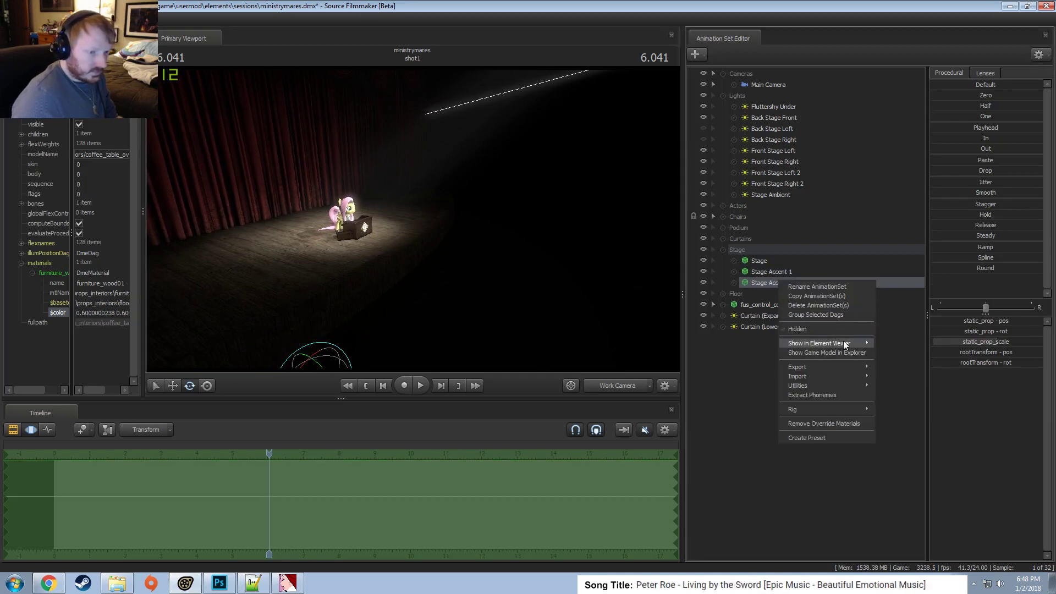
pyautogui.click(896, 354)
pyautogui.click(21, 263)
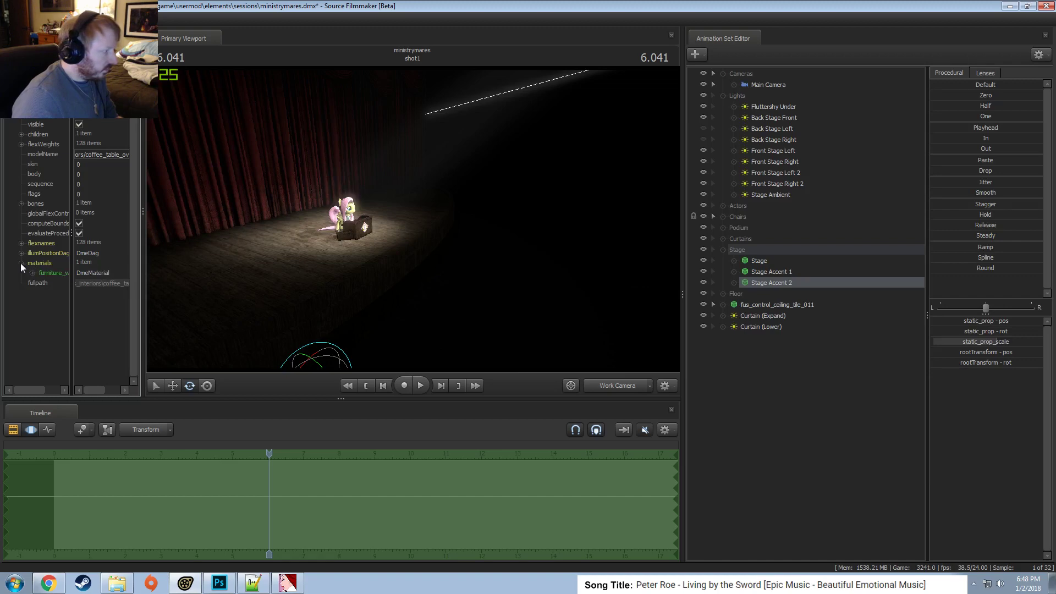
pyautogui.click(31, 273)
pyautogui.rightClick(61, 273)
pyautogui.moveTo(180, 358)
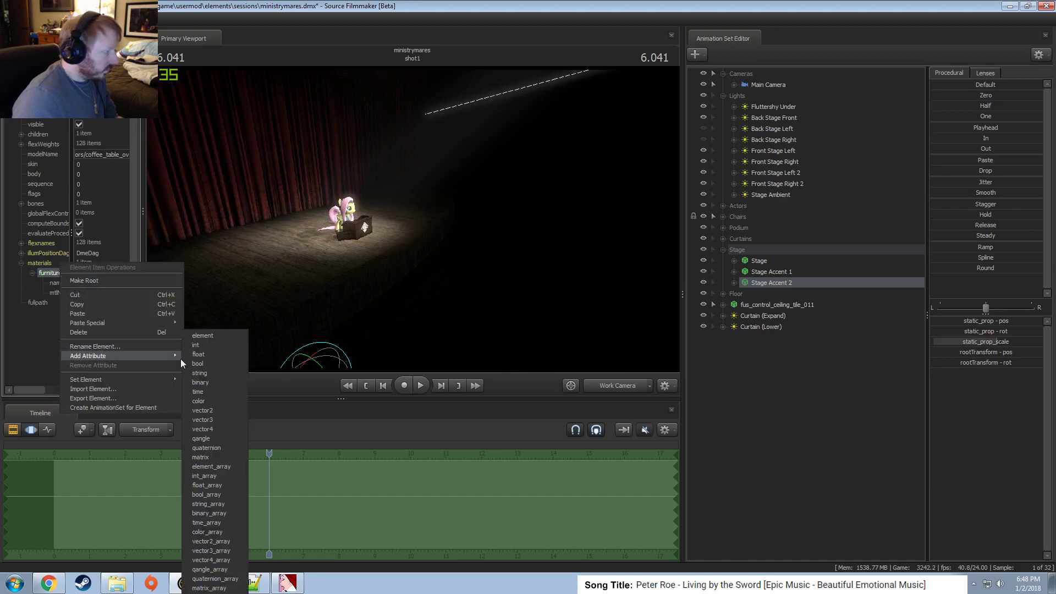
pyautogui.click(206, 373)
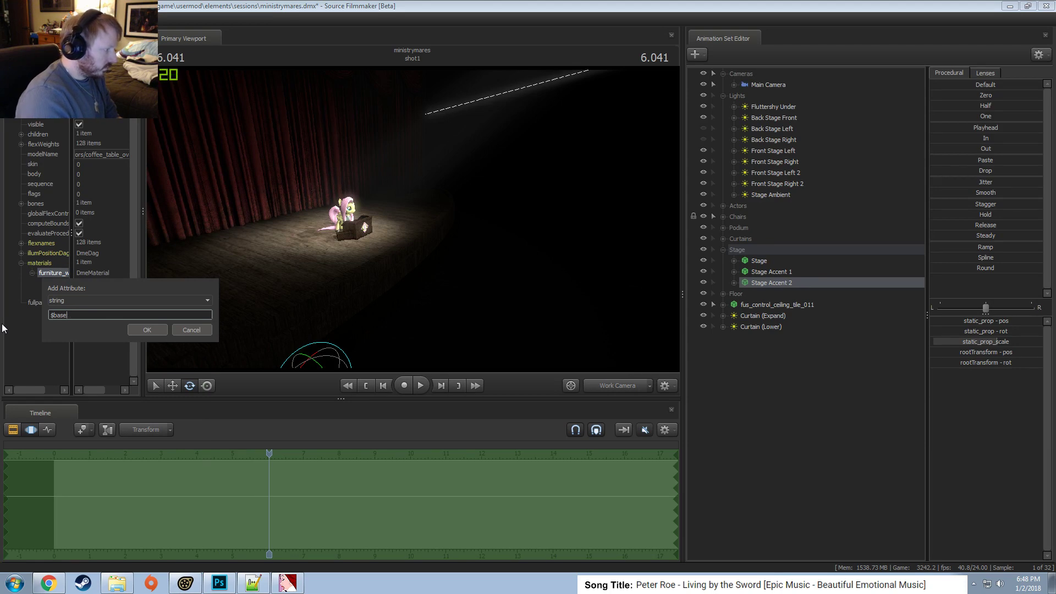
pyautogui.write('$basetextu')
pyautogui.press('Return')
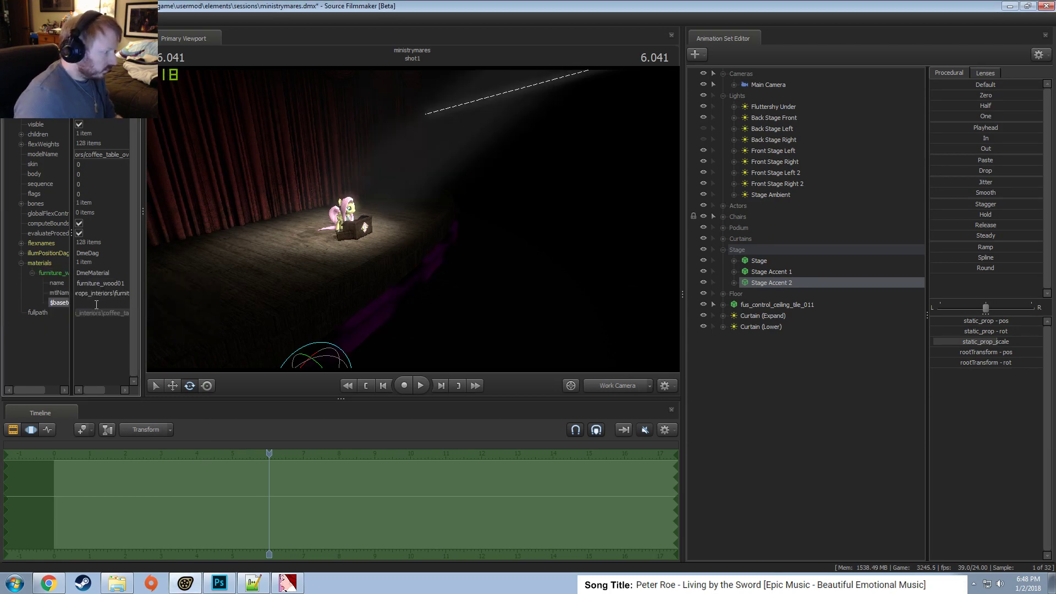
pyautogui.click(57, 272)
# Add a vector3 attribute $color to Stage Accent 2's furniture_wood01 material and set it to 0.6 0.6 0.6.
pyautogui.rightClick(51, 274)
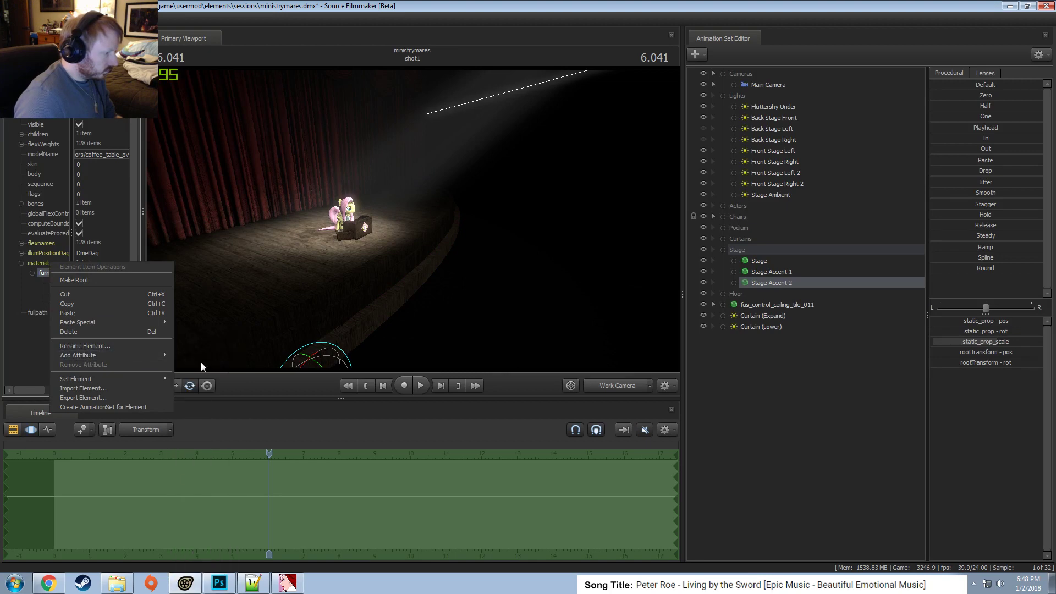
pyautogui.moveTo(140, 359)
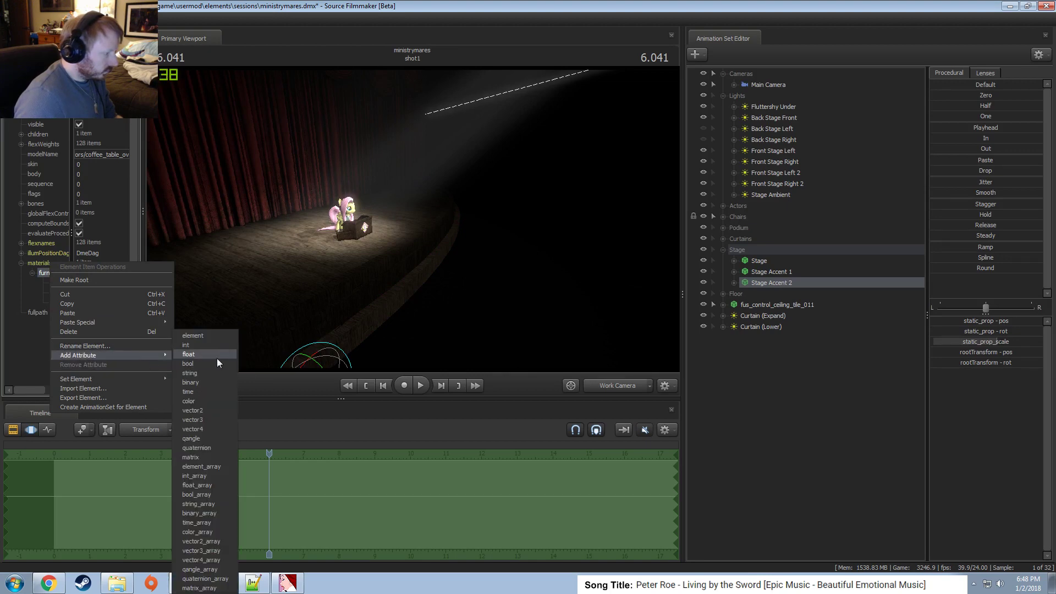
pyautogui.click(215, 419)
pyautogui.write('$col')
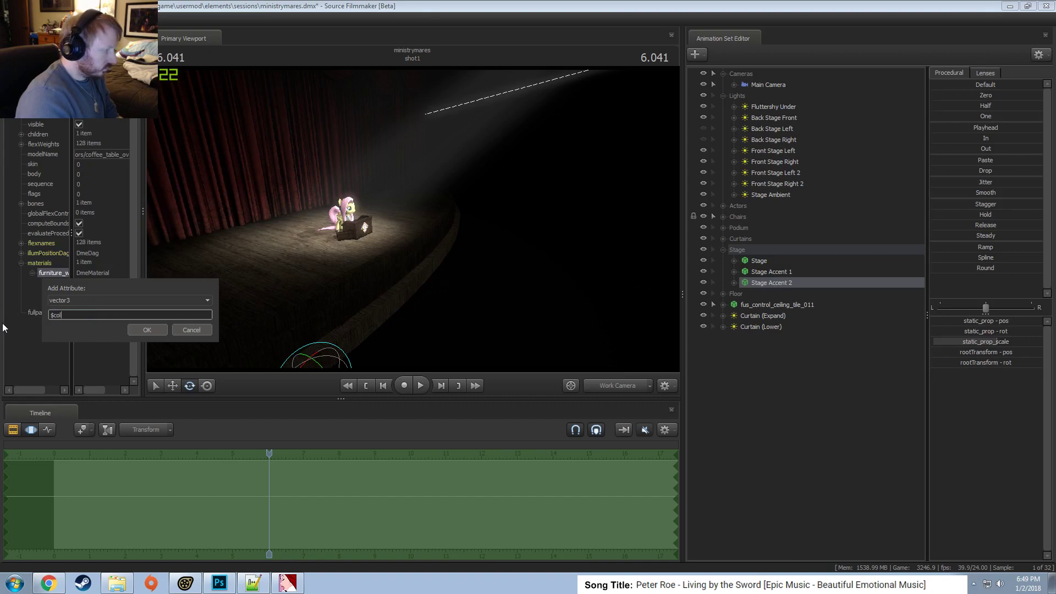
pyautogui.write('or')
pyautogui.press('Return')
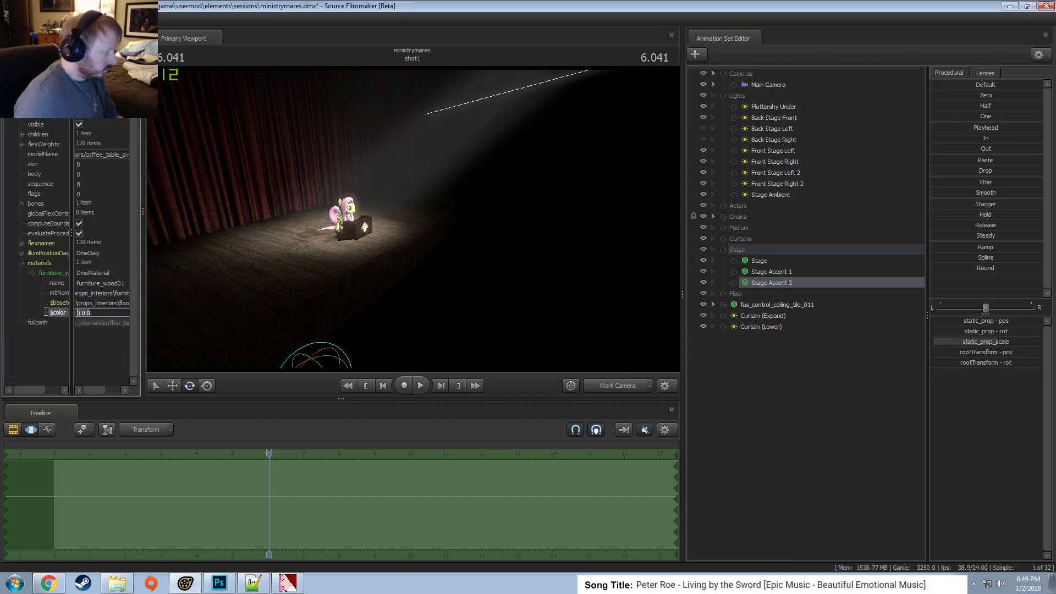
pyautogui.write('0.5')
pyautogui.press('BackSpace')
pyautogui.write('6 0.6 0.6')
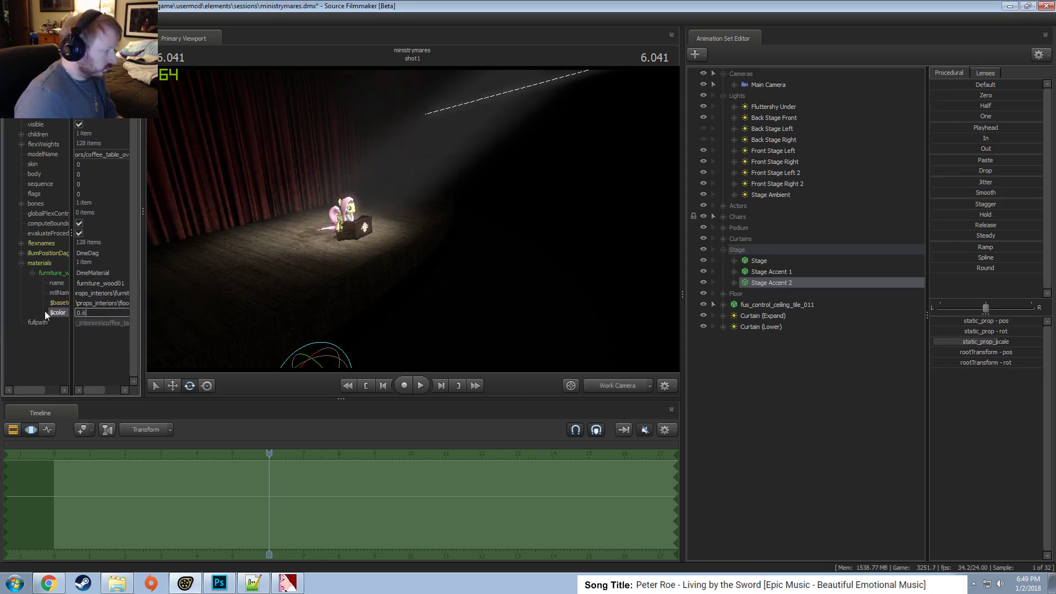
pyautogui.press('Return')
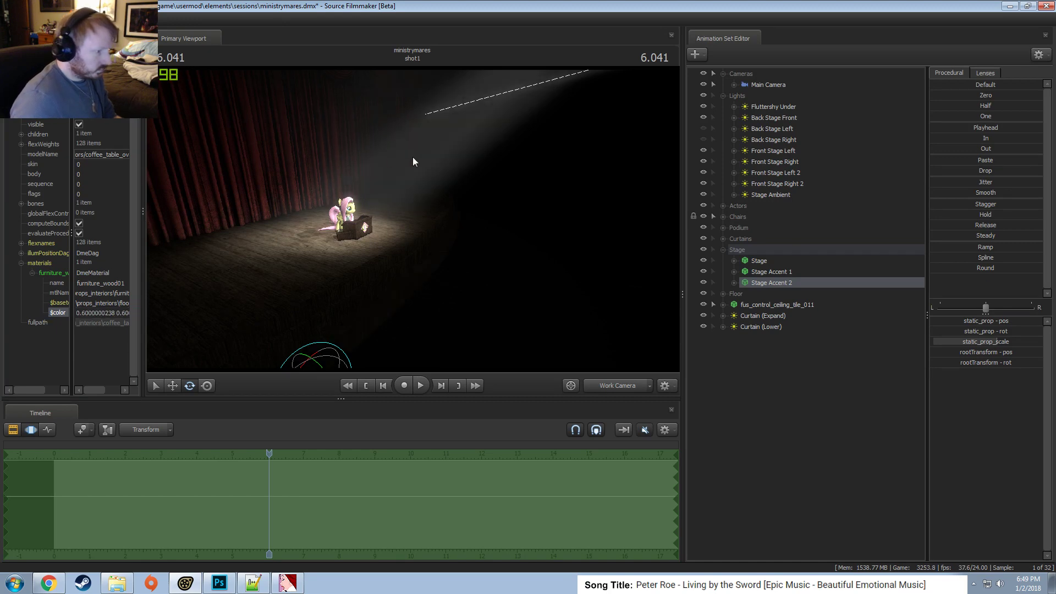
# Check the retextured stage front and podium up close through the work camera, and save the session.
pyautogui.moveTo(413, 157); pyautogui.dragTo(413, 219)
pyautogui.press('s')
pyautogui.press('w')
pyautogui.press('s')
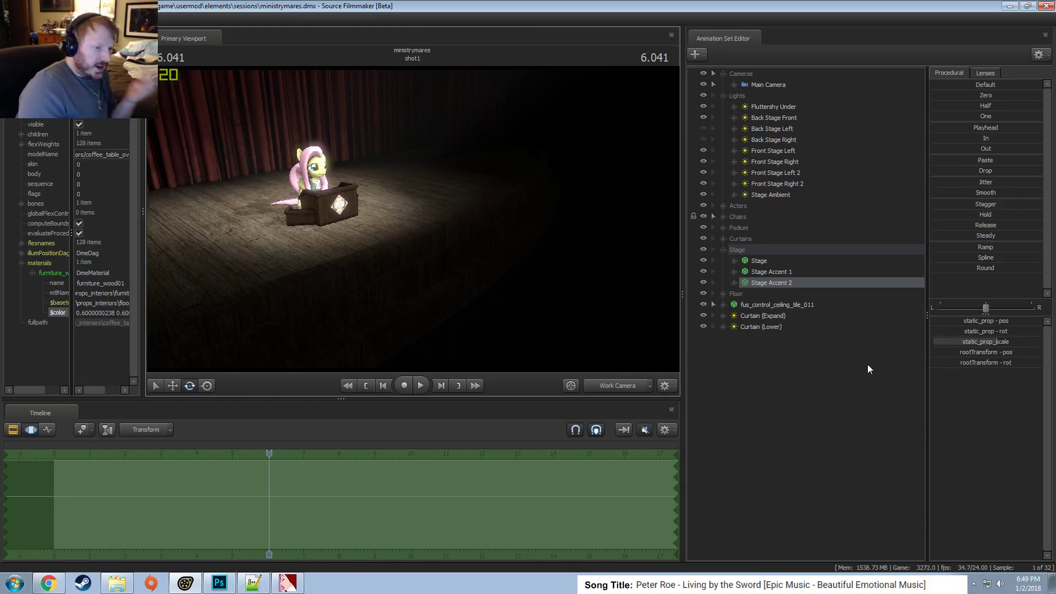
# Start an animation set for a new model and filter the model list by "cloth".
pyautogui.rightClick(750, 351)
pyautogui.click(810, 375)
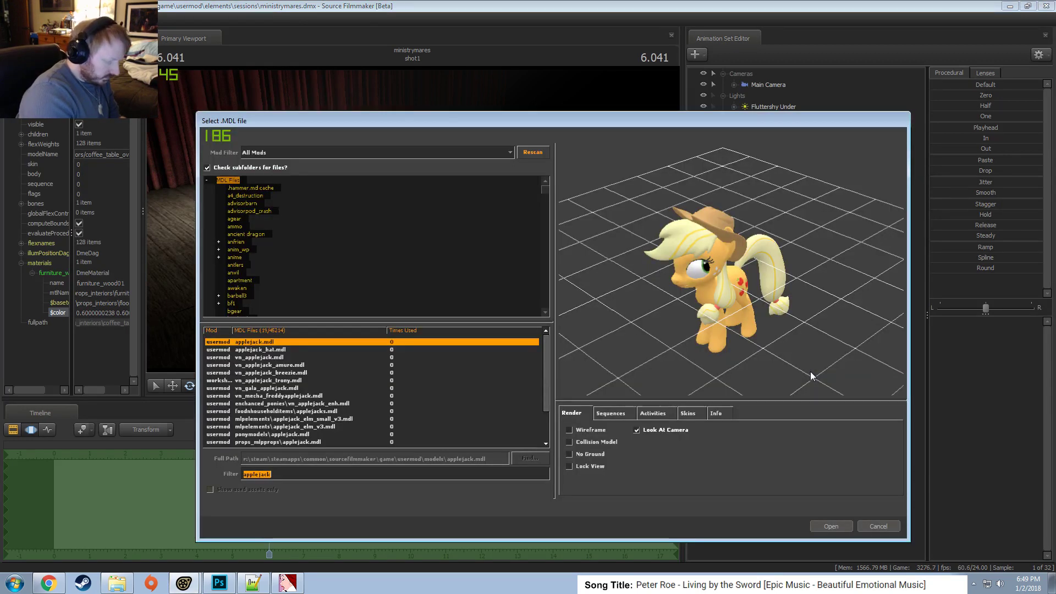
pyautogui.write('cloth')
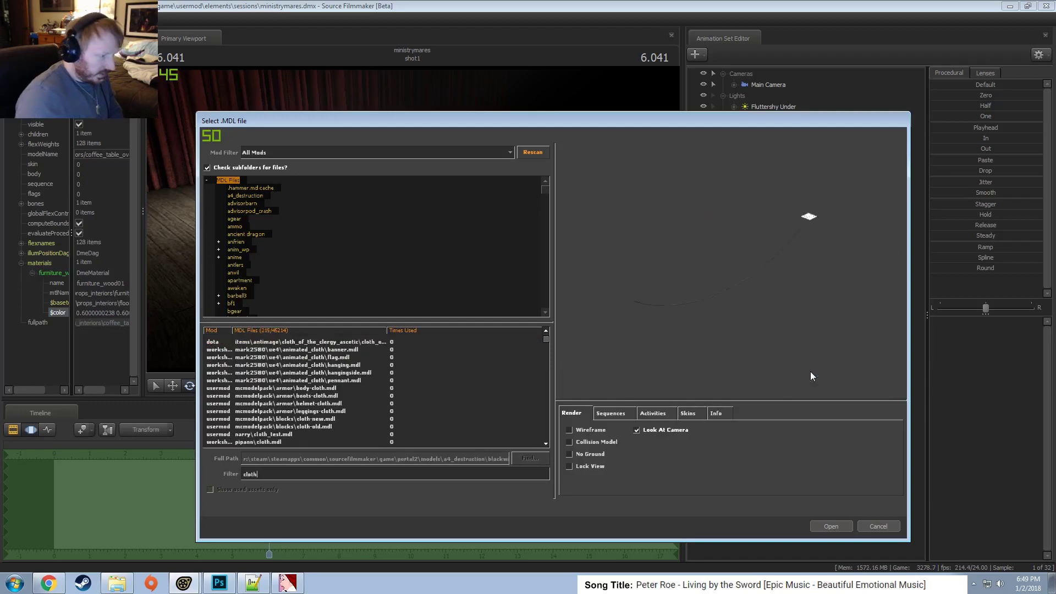
# Preview the first cloth results, from the animated_cloth banner through the mcmodelpack blocks to the pipann cloth models.
pyautogui.press('Down')
pyautogui.press('Down')
pyautogui.press('Down')
pyautogui.press('Down')
pyautogui.press('Down')
pyautogui.press('Down')
pyautogui.press('Down')
pyautogui.press('Down')
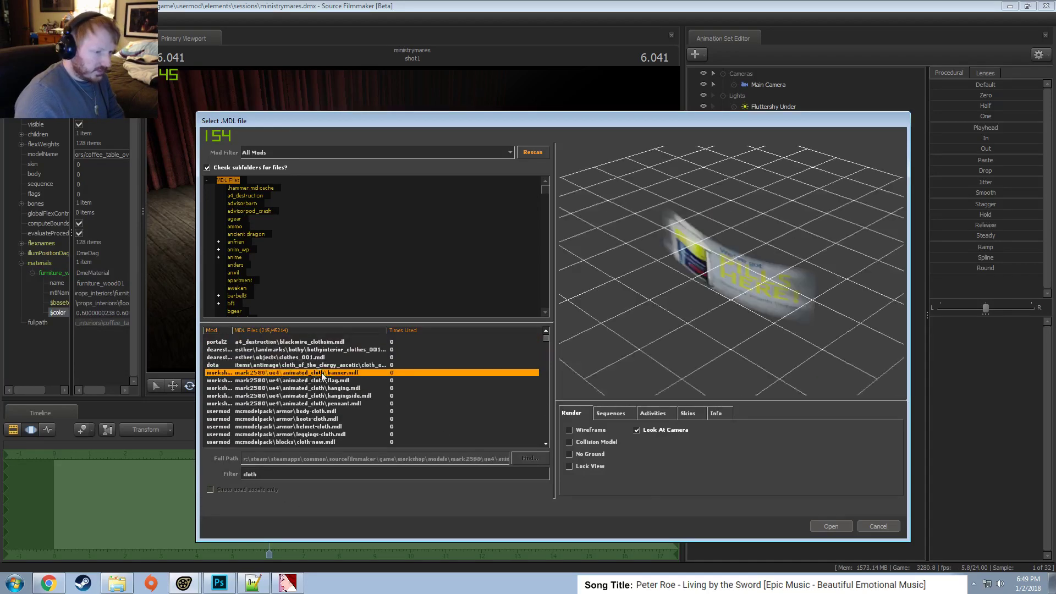
pyautogui.press('Down')
pyautogui.press('Down')
pyautogui.press('Down')
pyautogui.press('Down')
pyautogui.press('Down')
pyautogui.press('Down')
pyautogui.press('Down')
pyautogui.press('Down')
pyautogui.press('Down')
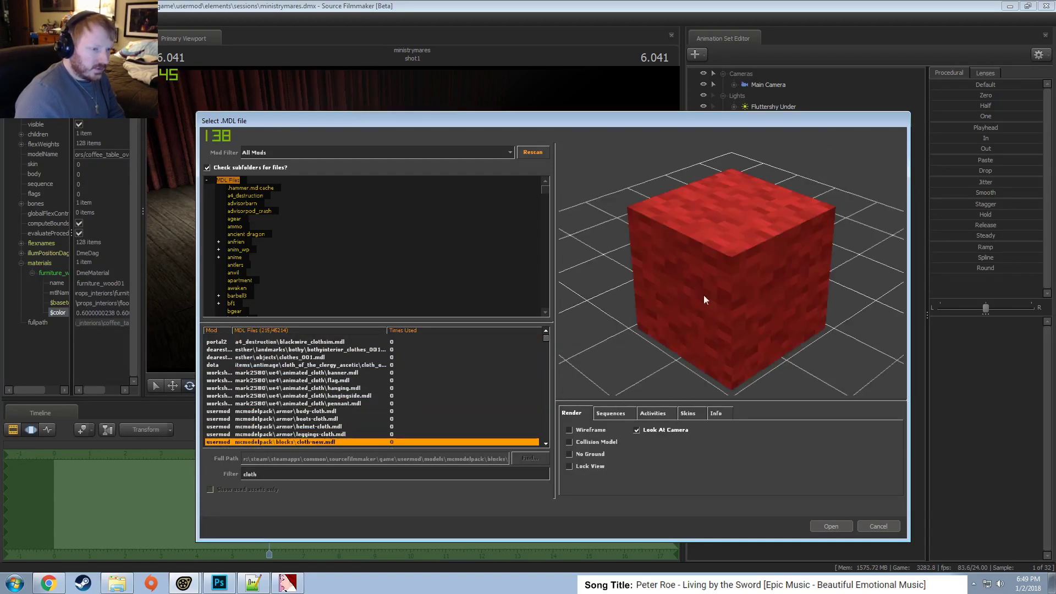
pyautogui.press('Down')
pyautogui.press('Down')
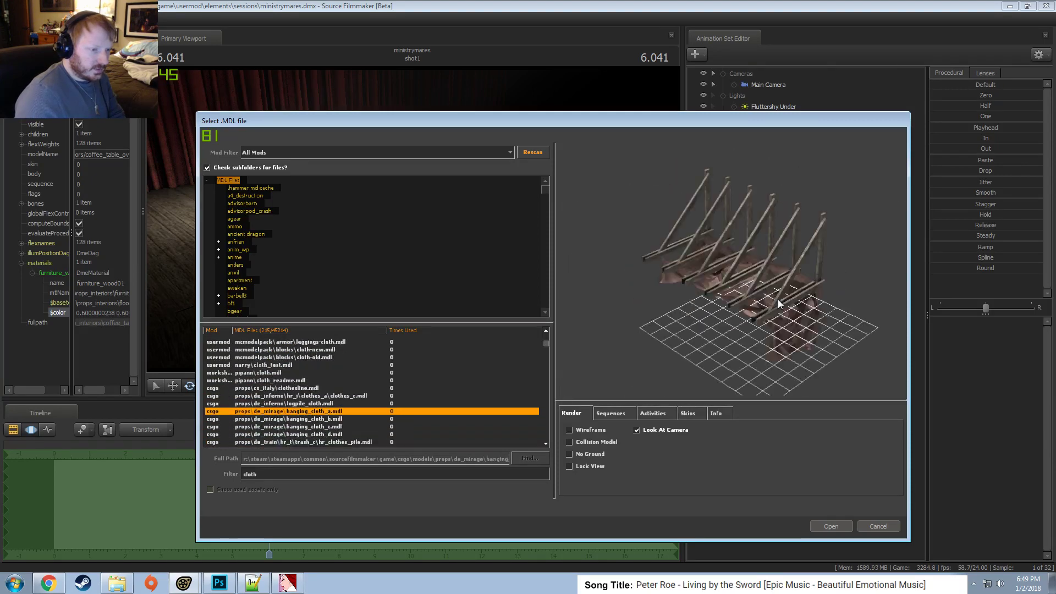
pyautogui.press('Up')
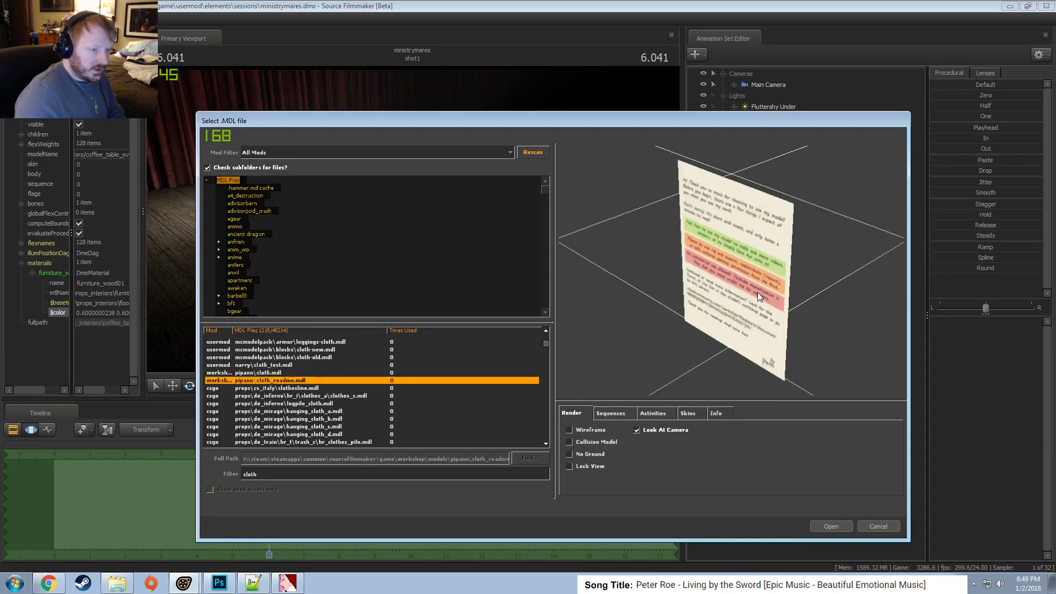
# Preview the csgo cloth props, from the de_mirage hanging cloths through the gg_tibet banners to the gg_vietnam cloths.
pyautogui.press('Down')
pyautogui.press('Down')
pyautogui.press('Down')
pyautogui.press('Down')
pyautogui.press('Down')
pyautogui.press('Down')
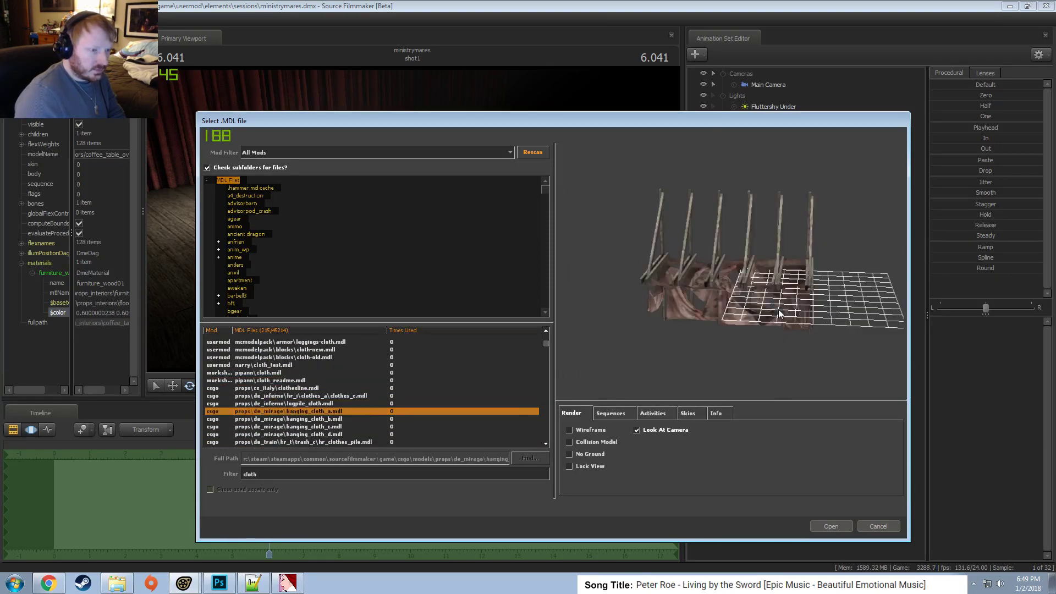
pyautogui.press('Down')
pyautogui.press('Down')
pyautogui.press('Down')
pyautogui.press('Down')
pyautogui.press('Down')
pyautogui.press('Down')
pyautogui.press('Down')
pyautogui.press('Down')
pyautogui.press('Down')
pyautogui.press('Down')
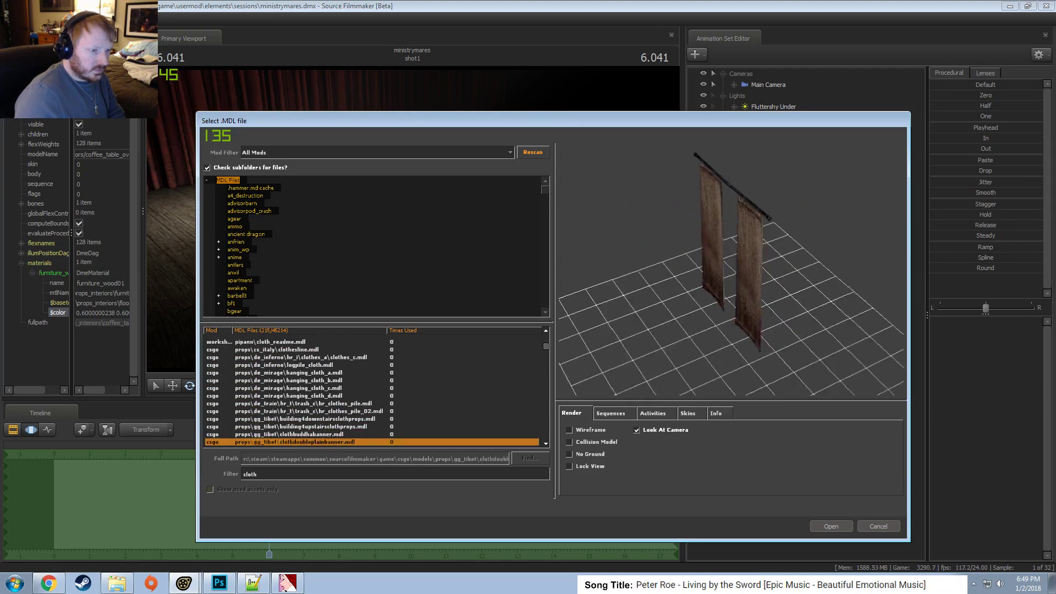
pyautogui.press('Down')
pyautogui.press('Down')
pyautogui.press('Down')
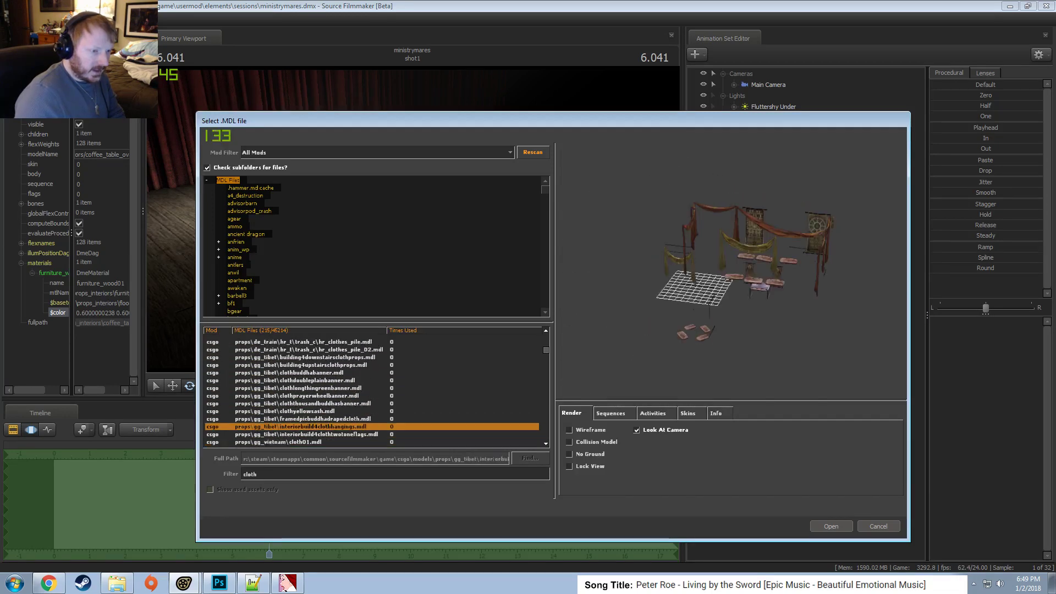
pyautogui.press('Down')
pyautogui.press('Down')
pyautogui.press('Down')
pyautogui.press('Down')
pyautogui.press('Down')
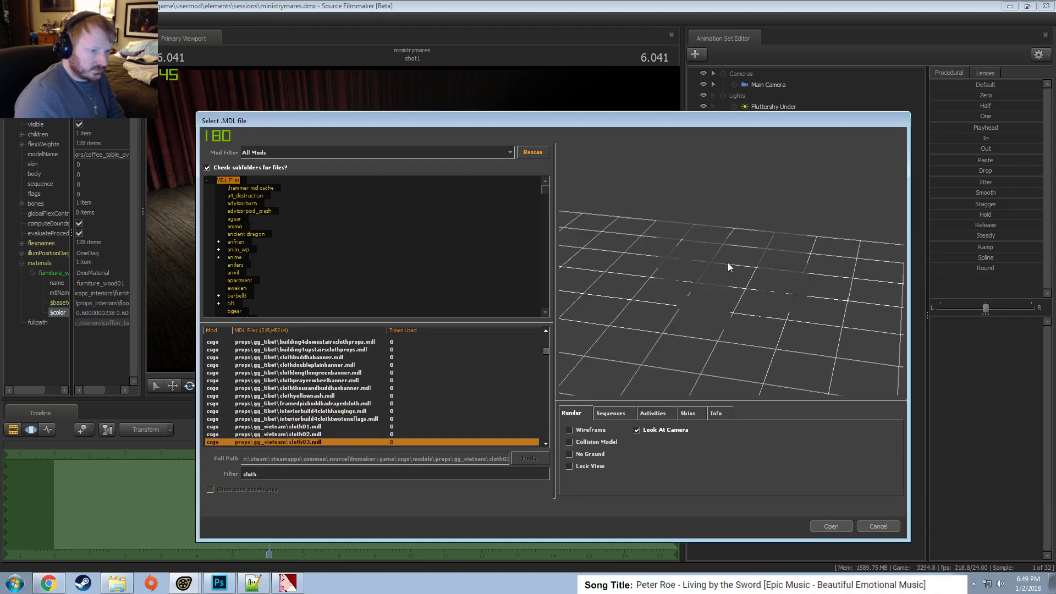
# Preview the gg_vietnam cloth02.mdl model in wireframe.
pyautogui.press('Up')
pyautogui.press('Up')
pyautogui.click(611, 425)
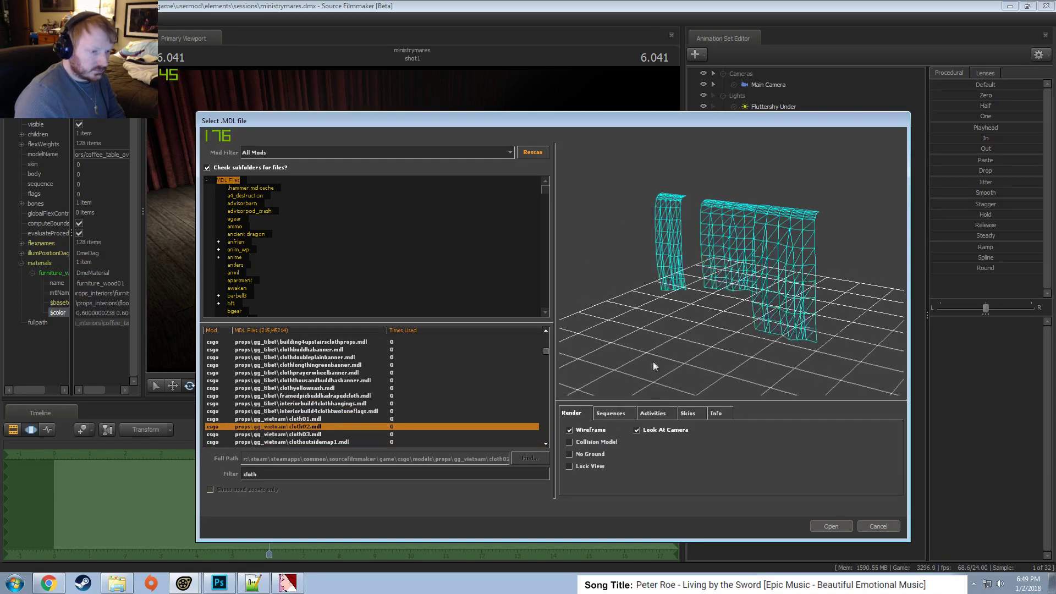
# Preview the remaining gg_vietnam cloth models and the props_interiors clothing piles in wireframe.
pyautogui.press('Down')
pyautogui.press('Down')
pyautogui.press('Down')
pyautogui.press('Down')
pyautogui.press('Down')
pyautogui.press('Down')
pyautogui.press('Down')
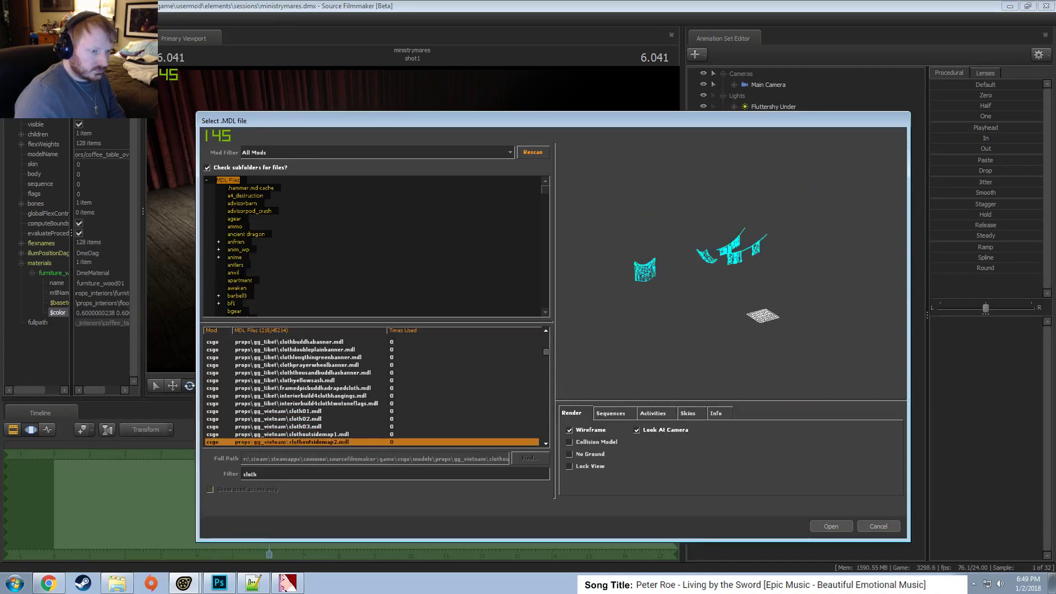
pyautogui.press('Down')
pyautogui.press('Down')
pyautogui.press('Down')
pyautogui.press('Down')
pyautogui.press('Down')
pyautogui.press('Down')
pyautogui.press('Down')
pyautogui.press('Down')
pyautogui.press('Down')
pyautogui.press('Down')
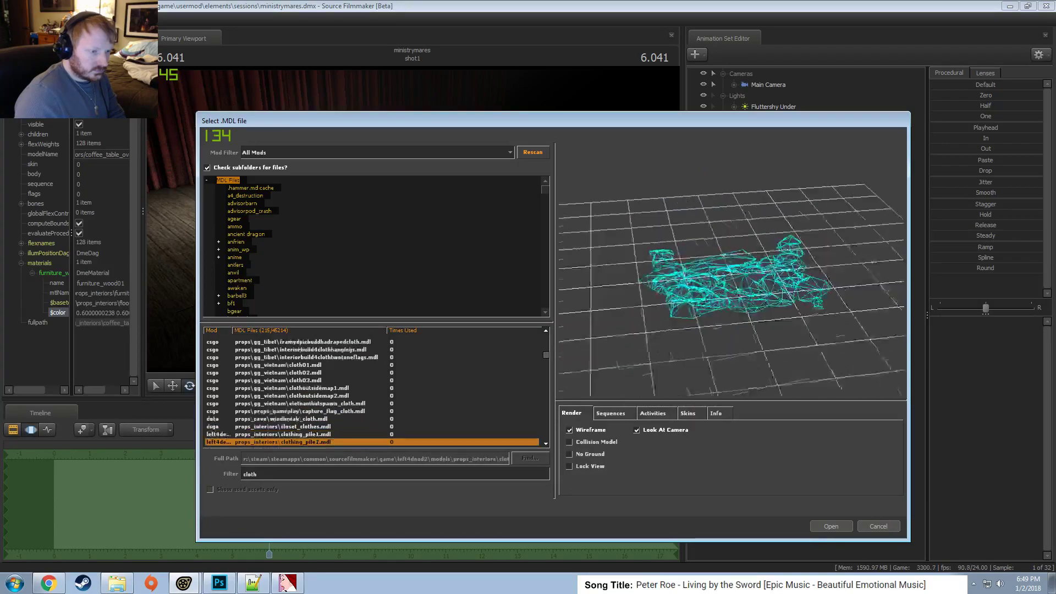
pyautogui.press('Down')
pyautogui.press('Down')
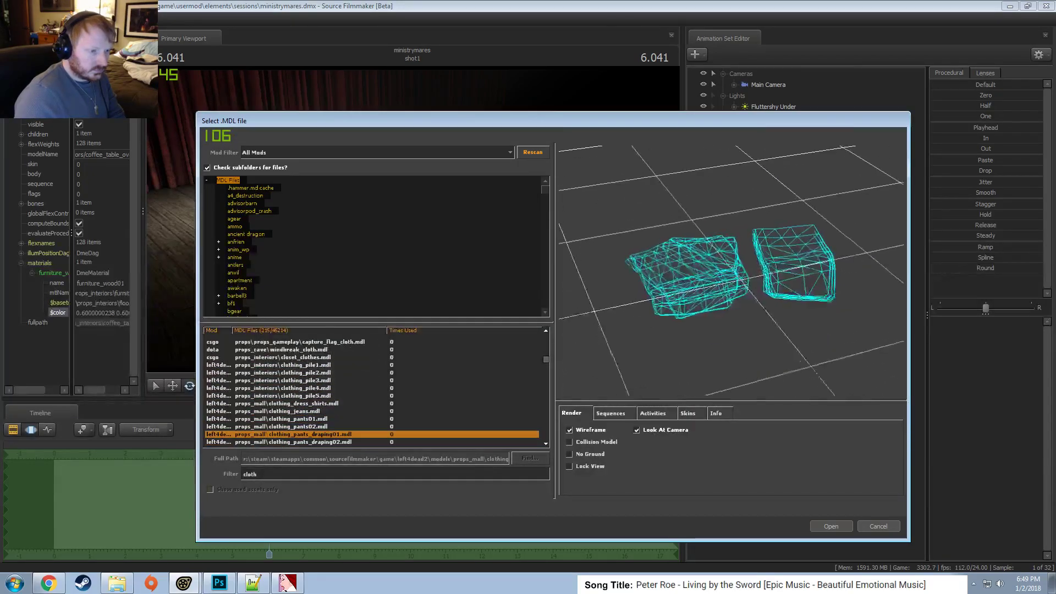
# Preview the props_mall clothing models, from the draped pants through the piles and shirts to cloth_test.mdl.
pyautogui.press('Down')
pyautogui.press('Down')
pyautogui.press('Down')
pyautogui.press('Down')
pyautogui.press('Down')
pyautogui.press('Down')
pyautogui.press('Down')
pyautogui.press('Down')
pyautogui.press('Down')
pyautogui.press('Down')
pyautogui.press('Down')
pyautogui.press('Down')
pyautogui.press('Down')
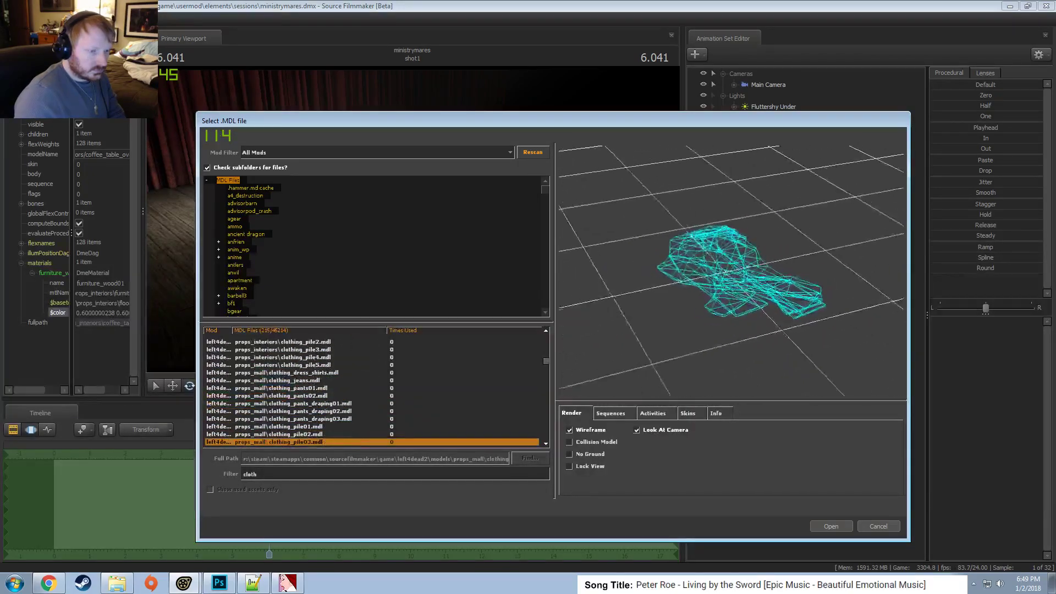
pyautogui.press('Down')
pyautogui.press('Down')
pyautogui.press('Down')
pyautogui.press('Down')
pyautogui.press('Down')
pyautogui.press('Down')
pyautogui.press('Down')
# Preview the pabs clothing models in the accessories, folded, hats and hazmat folders.
pyautogui.press('Down')
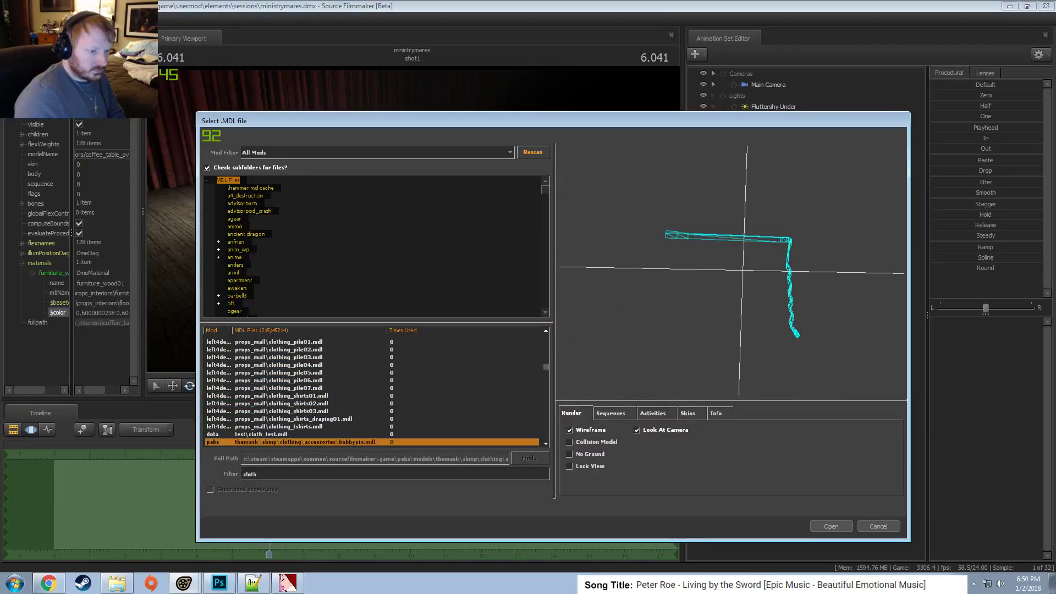
pyautogui.press('Down')
pyautogui.press('Down')
pyautogui.press('Down')
pyautogui.press('Down')
pyautogui.press('Down')
pyautogui.press('Down')
pyautogui.press('Down')
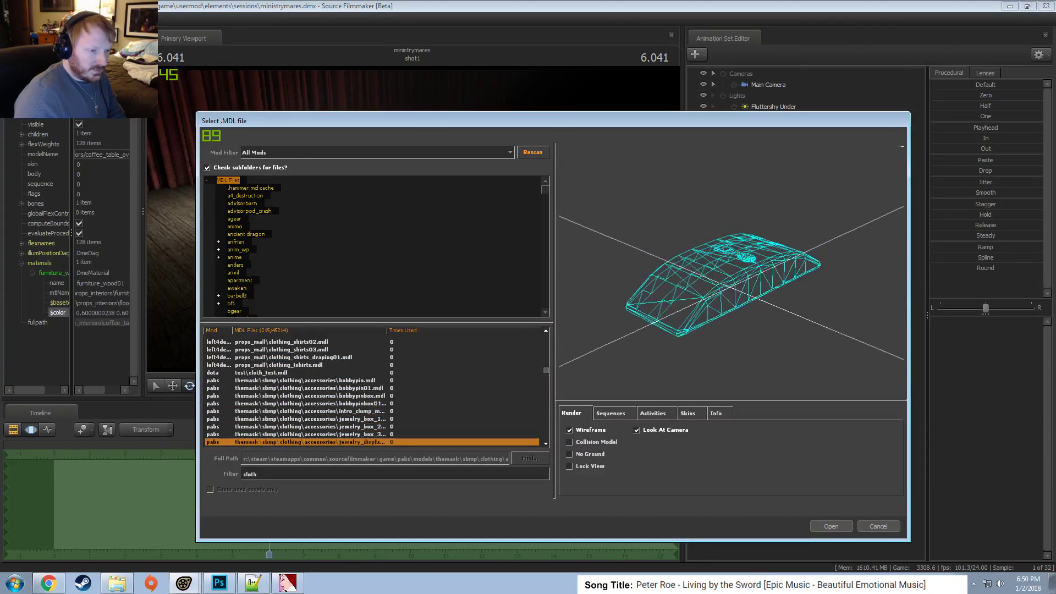
pyautogui.press('Down')
pyautogui.press('Down')
pyautogui.press('Down')
pyautogui.press('Down')
pyautogui.press('Down')
pyautogui.press('Down')
pyautogui.press('Down')
pyautogui.press('Down')
pyautogui.press('Down')
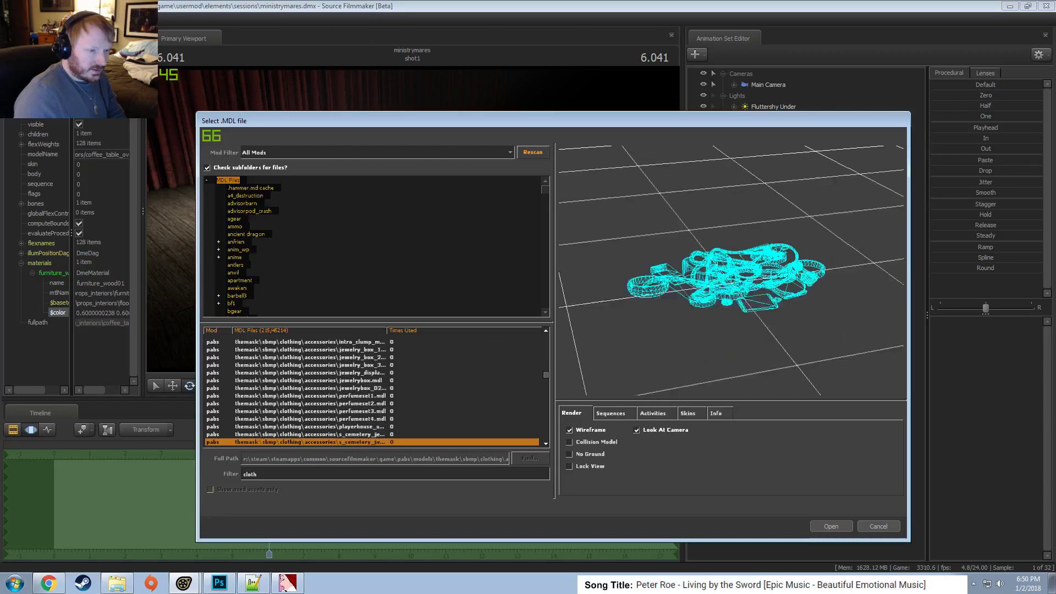
pyautogui.press('Down')
pyautogui.press('Down')
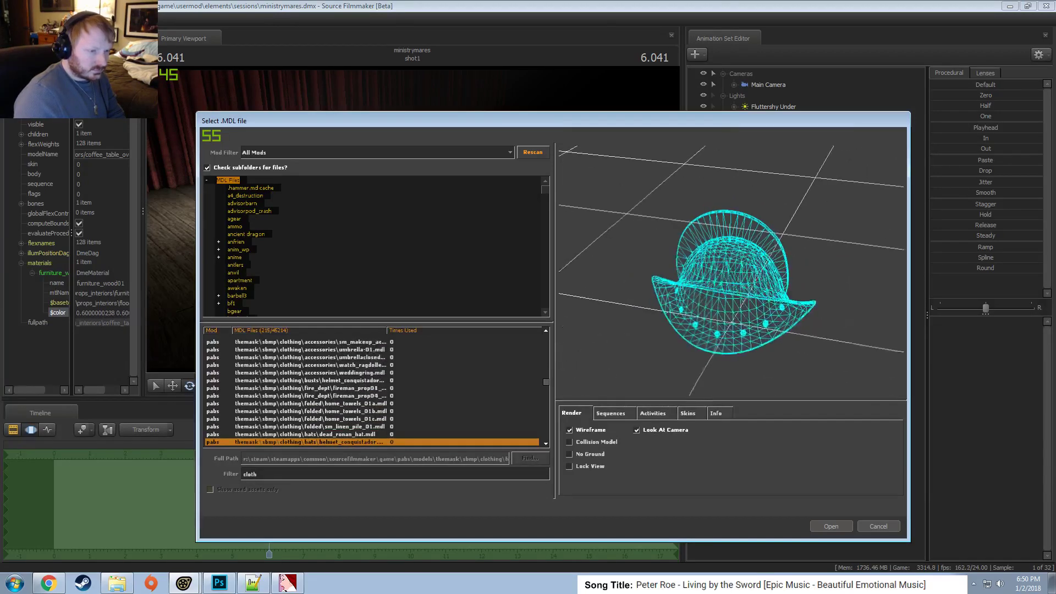
pyautogui.press('Down')
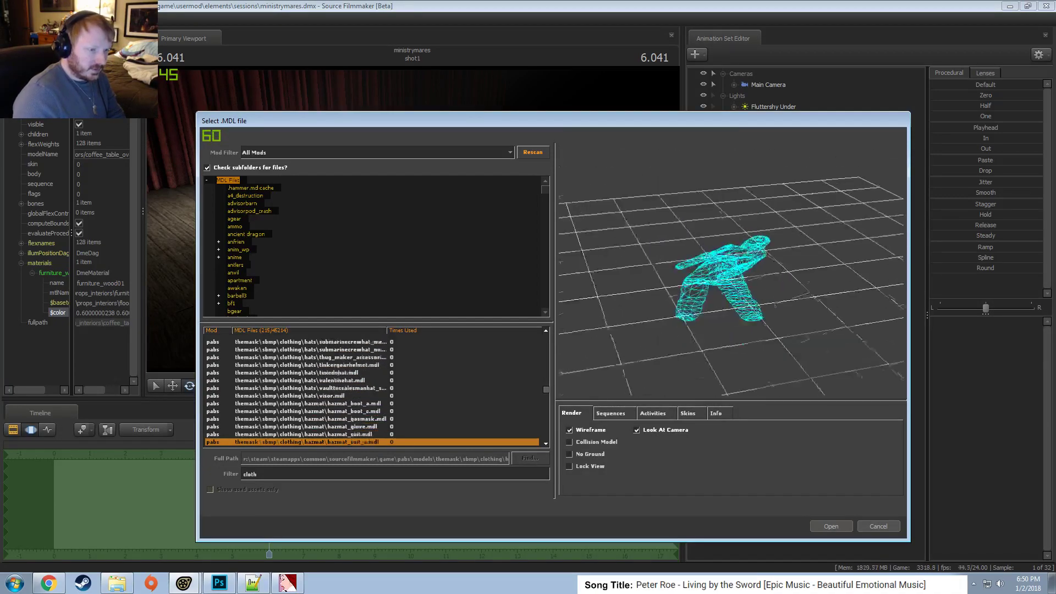
pyautogui.press('Down')
pyautogui.press('Down')
pyautogui.press('Down')
pyautogui.press('Up')
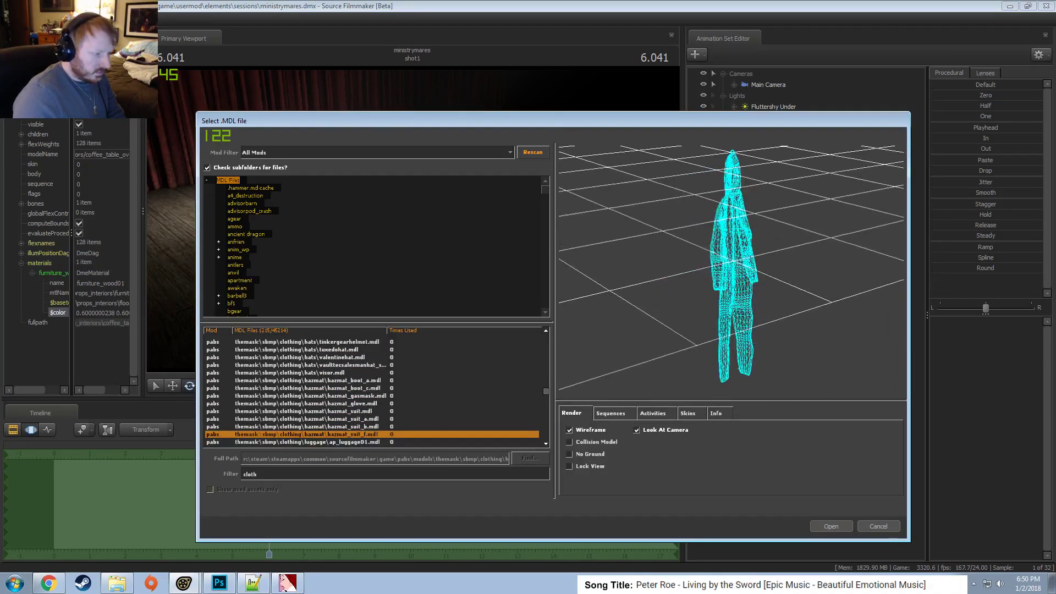
# Preview the pabs clothing models in the luggage folder, from ap_luggage01 to the sports bag.
pyautogui.press('Down')
pyautogui.press('Down')
pyautogui.press('Down')
pyautogui.press('Down')
pyautogui.press('Down')
pyautogui.press('Down')
pyautogui.press('Down')
pyautogui.press('Down')
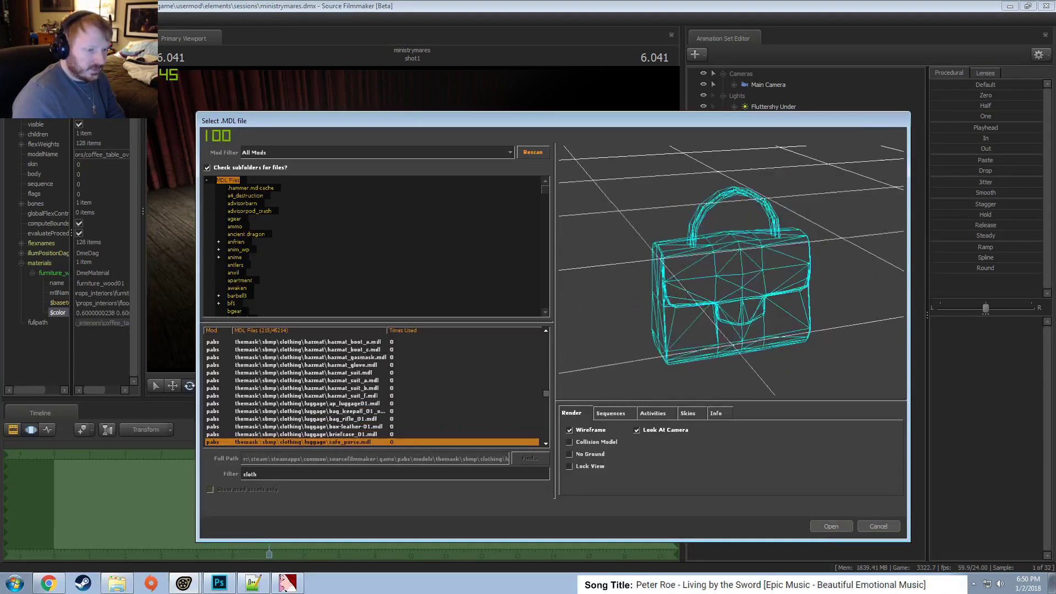
pyautogui.press('Down')
pyautogui.press('Down')
pyautogui.press('Down')
pyautogui.press('Down')
pyautogui.press('Down')
pyautogui.press('Down')
pyautogui.press('Down')
pyautogui.press('Down')
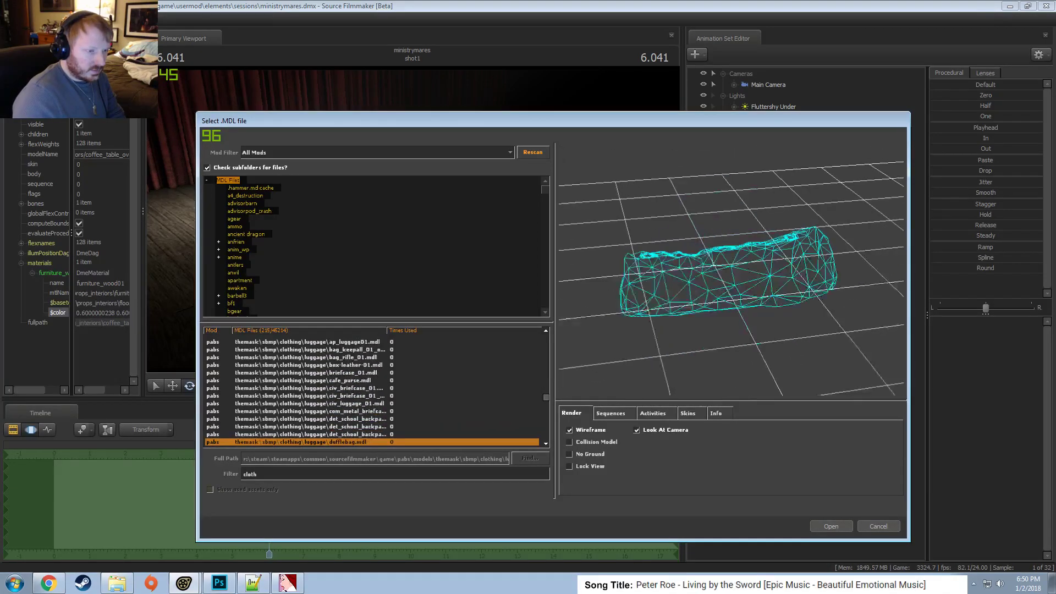
pyautogui.press('Down')
pyautogui.press('Down')
pyautogui.press('Down')
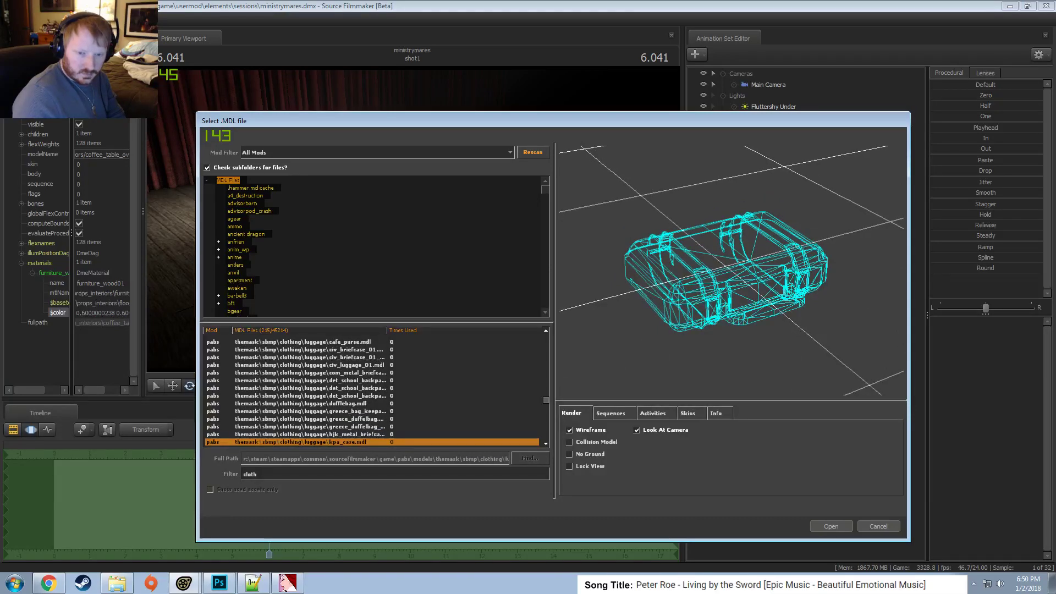
pyautogui.press('Down')
pyautogui.press('Down')
pyautogui.press('Down')
pyautogui.press('Down')
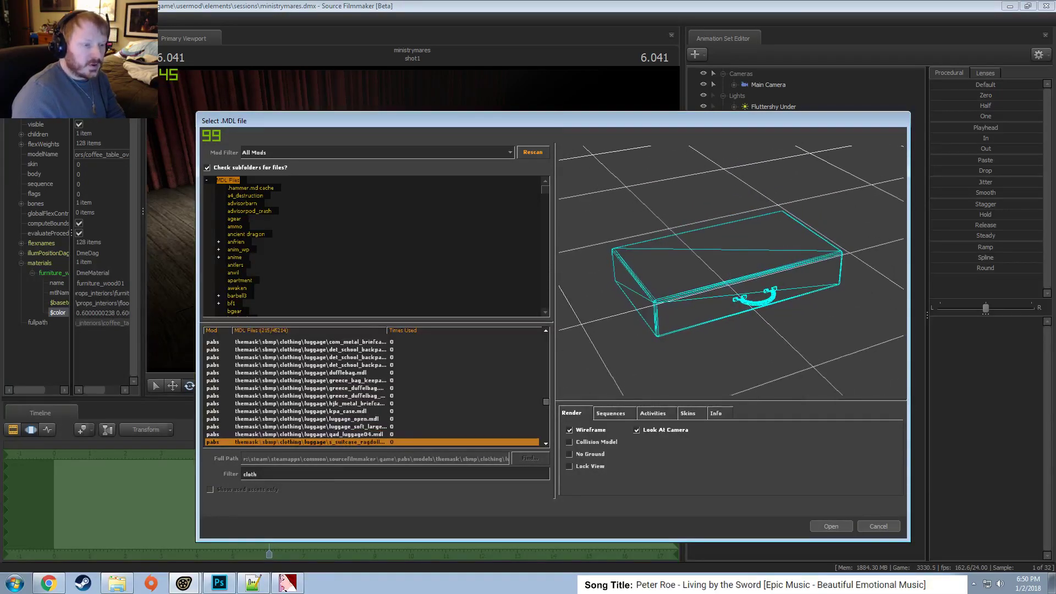
pyautogui.press('Down')
pyautogui.press('Down')
pyautogui.press('Down')
pyautogui.press('Down')
pyautogui.press('Down')
pyautogui.press('Down')
pyautogui.press('Down')
pyautogui.press('Down')
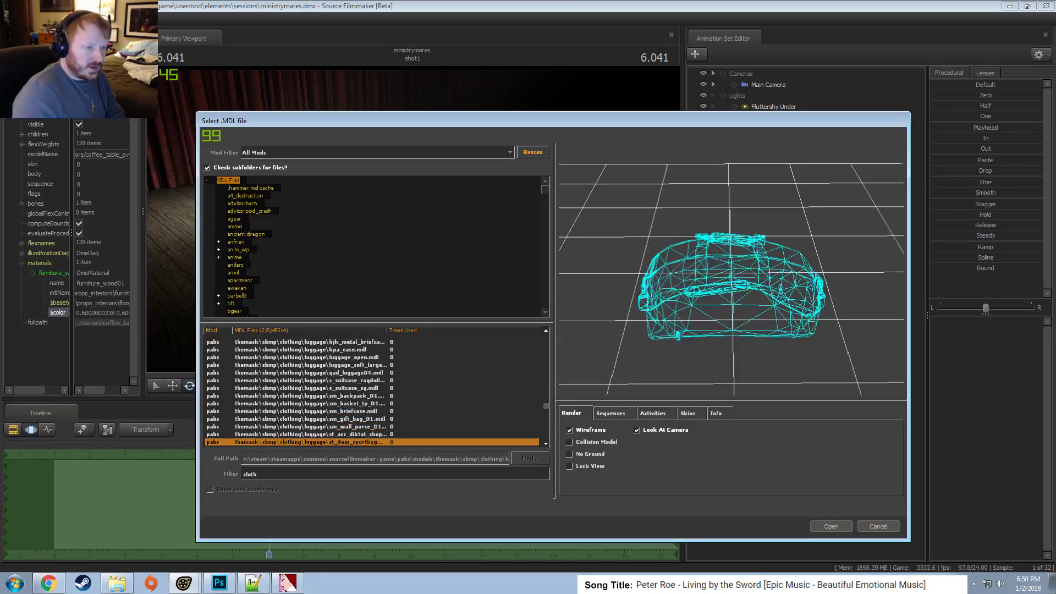
# Preview the pabs clothing models in the masks and misc folders.
pyautogui.press('Down')
pyautogui.press('Down')
pyautogui.press('Down')
pyautogui.press('Down')
pyautogui.press('Up')
pyautogui.press('Up')
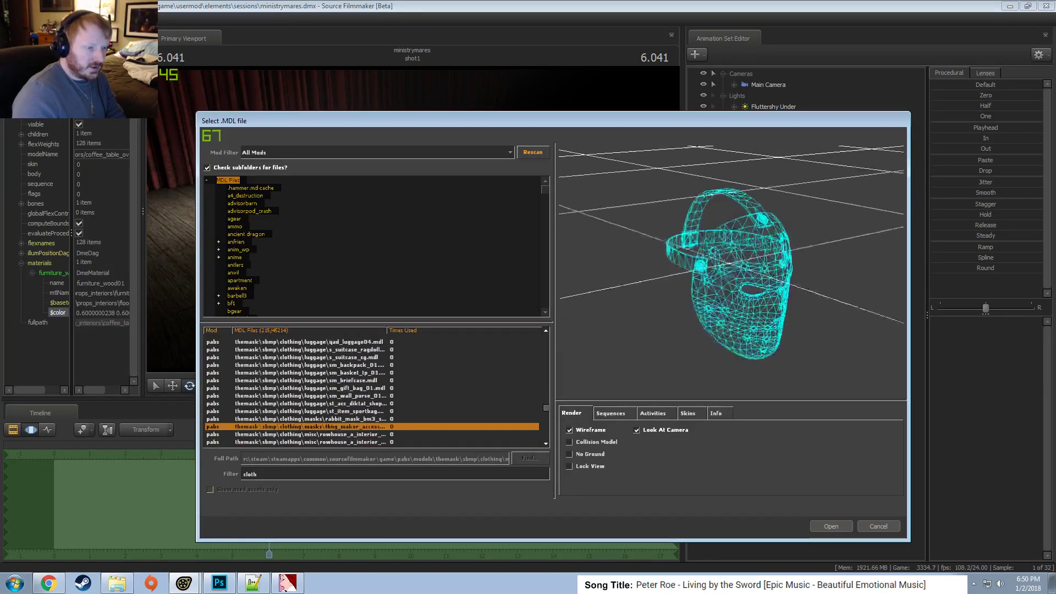
pyautogui.press('Down')
pyautogui.moveTo(732, 264); pyautogui.dragTo(787, 269)
pyautogui.press('Down')
# Preview the megapack scenebuildthemes furniture models, from the cabinet locker through the agent, chef and other clothes models.
pyautogui.scroll(-11, 346, 417)
pyautogui.scroll(-2, 316, 397)
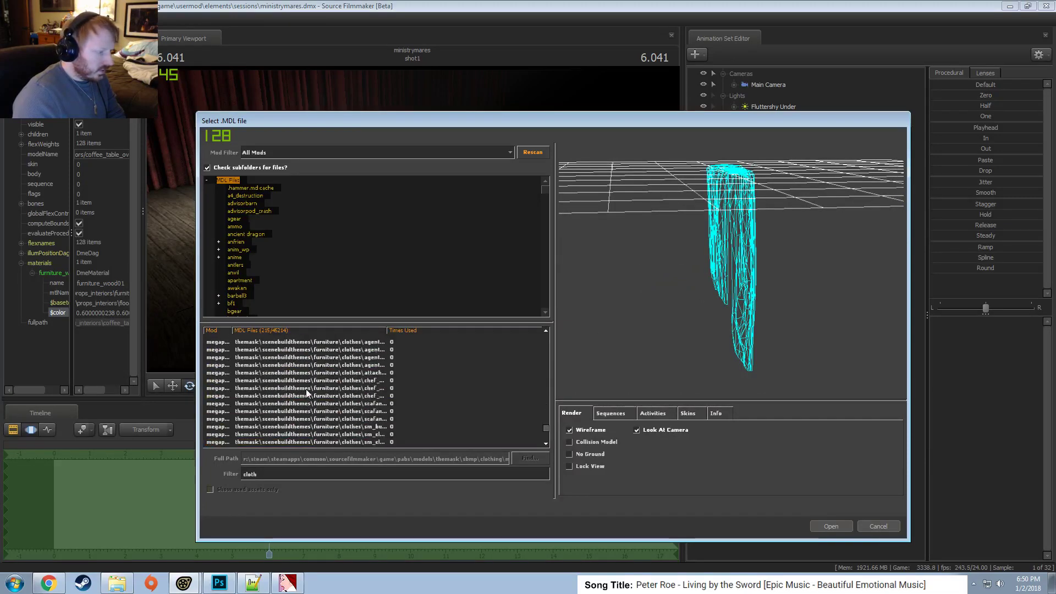
pyautogui.scroll(1, 317, 385)
pyautogui.click(318, 374)
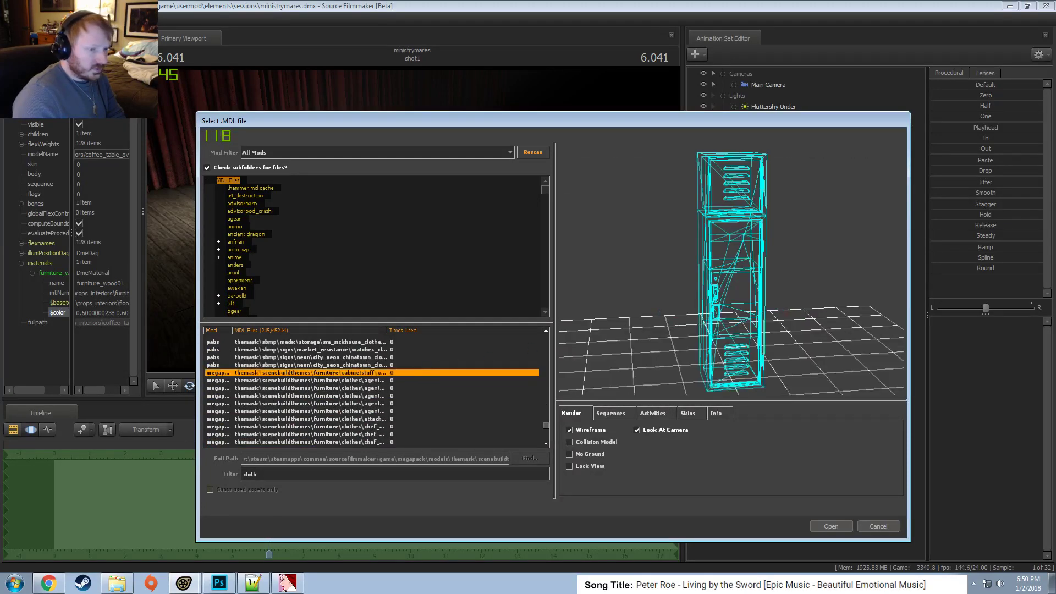
pyautogui.press('Down')
pyautogui.press('Down')
pyautogui.press('Down')
pyautogui.press('Down')
pyautogui.press('Down')
pyautogui.press('Down')
pyautogui.press('Down')
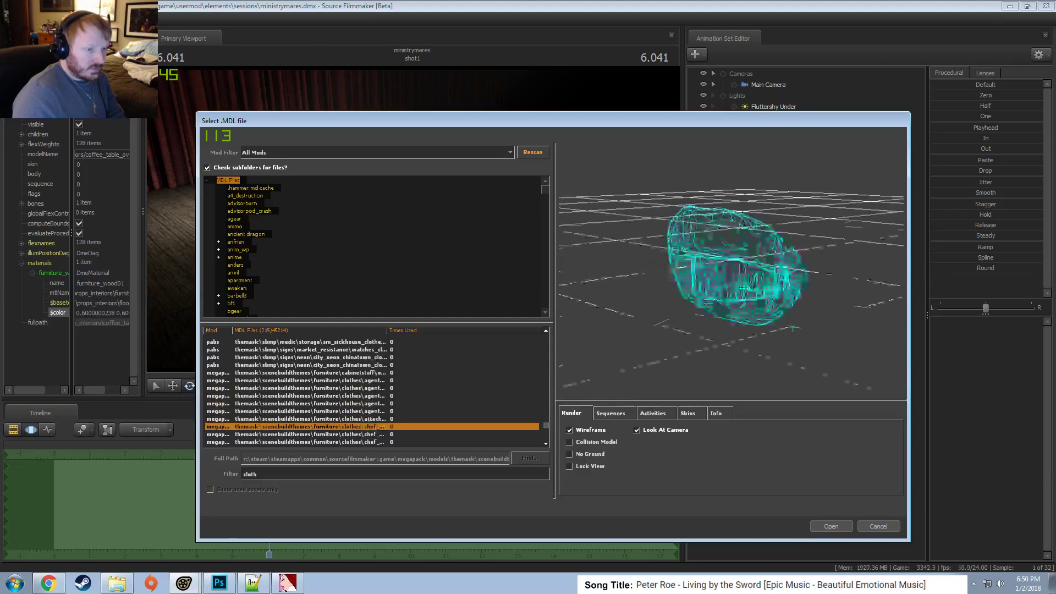
pyautogui.press('Down')
pyautogui.press('Down')
pyautogui.press('Down')
pyautogui.press('Down')
pyautogui.press('Down')
pyautogui.press('Down')
pyautogui.press('Down')
pyautogui.press('Down')
pyautogui.press('Down')
pyautogui.press('Down')
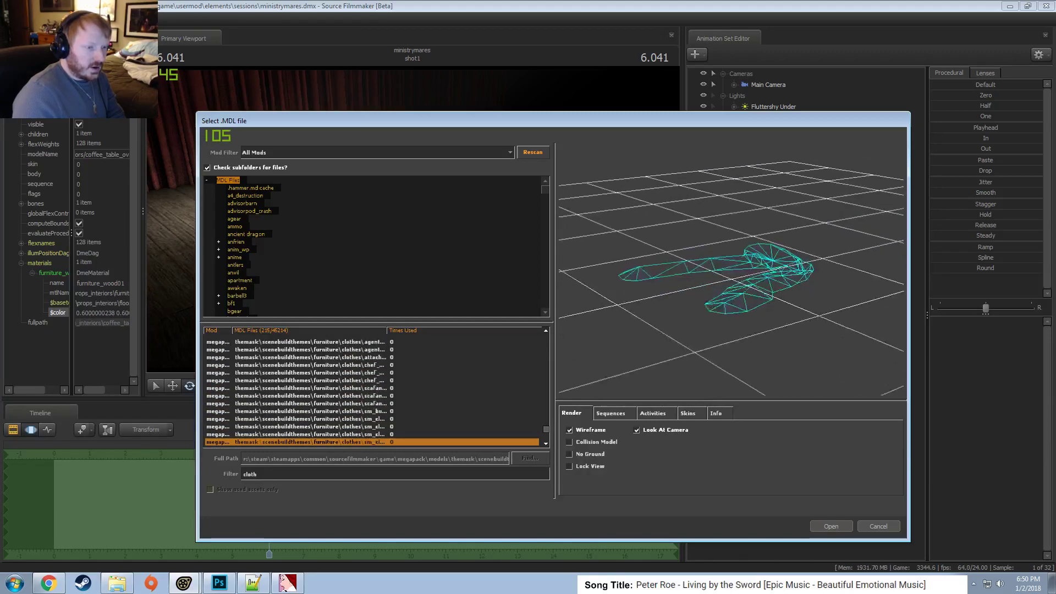
pyautogui.press('Down')
pyautogui.press('Down')
pyautogui.press('Down')
pyautogui.press('Down')
pyautogui.press('Down')
pyautogui.press('Down')
pyautogui.press('Down')
pyautogui.press('Down')
pyautogui.press('Down')
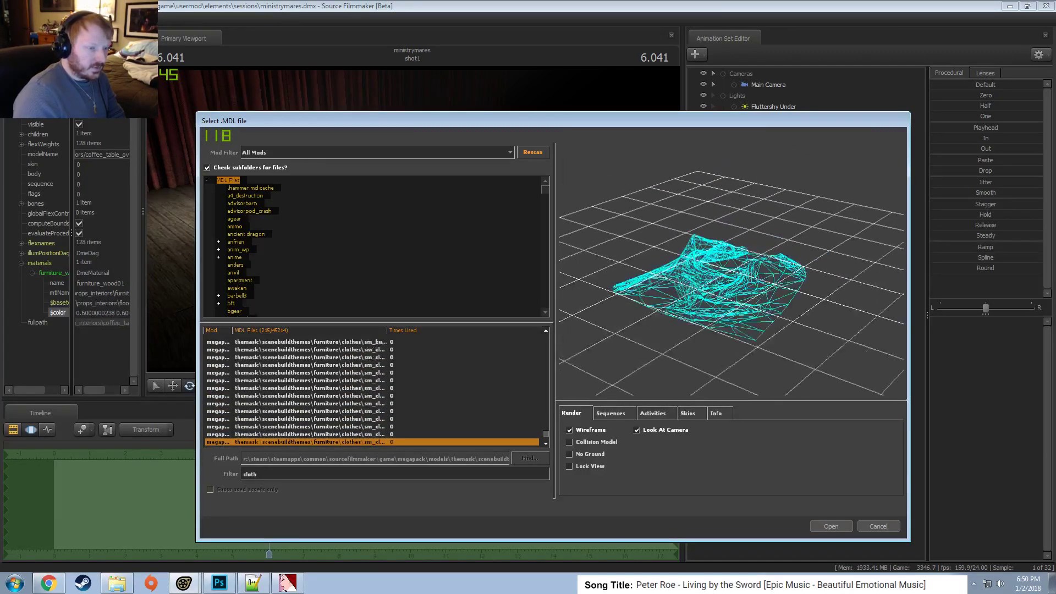
# Compare the decorative cloth models in the furniture deco folder with wireframe off, and add the sm_decorative_cloth_02_bigger model.
pyautogui.press('Down')
pyautogui.press('Down')
pyautogui.press('Down')
pyautogui.press('Down')
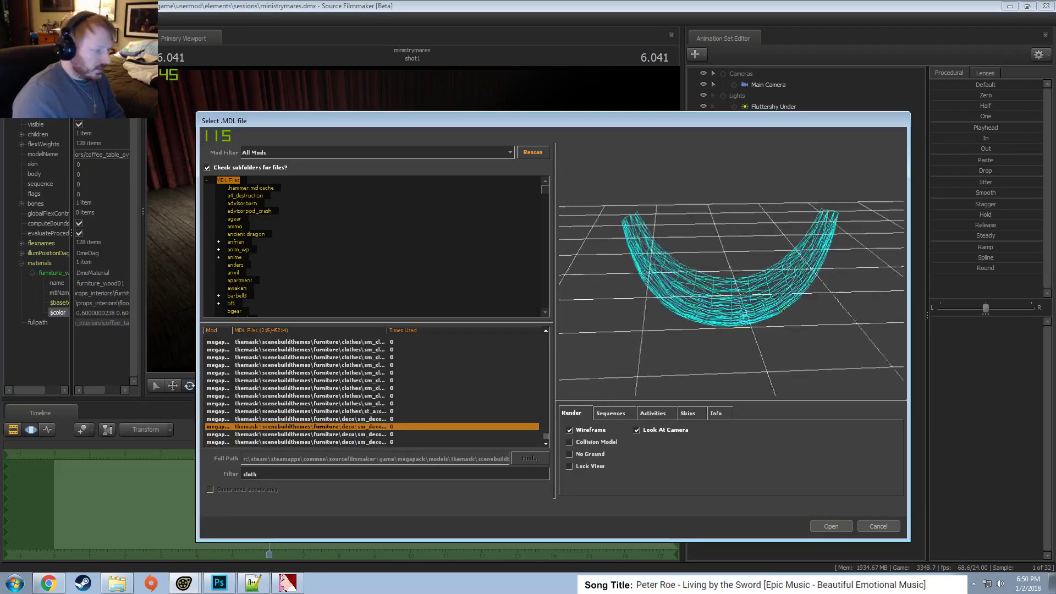
pyautogui.press('Up')
pyautogui.press('Down')
pyautogui.click(595, 427)
pyautogui.press('Down')
pyautogui.press('Down')
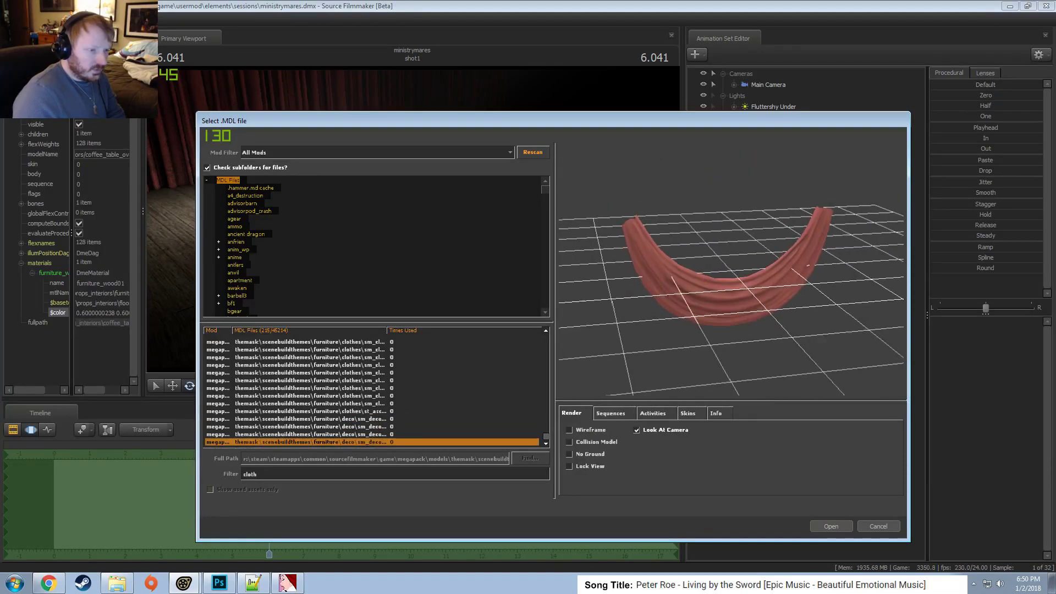
pyautogui.press('Up')
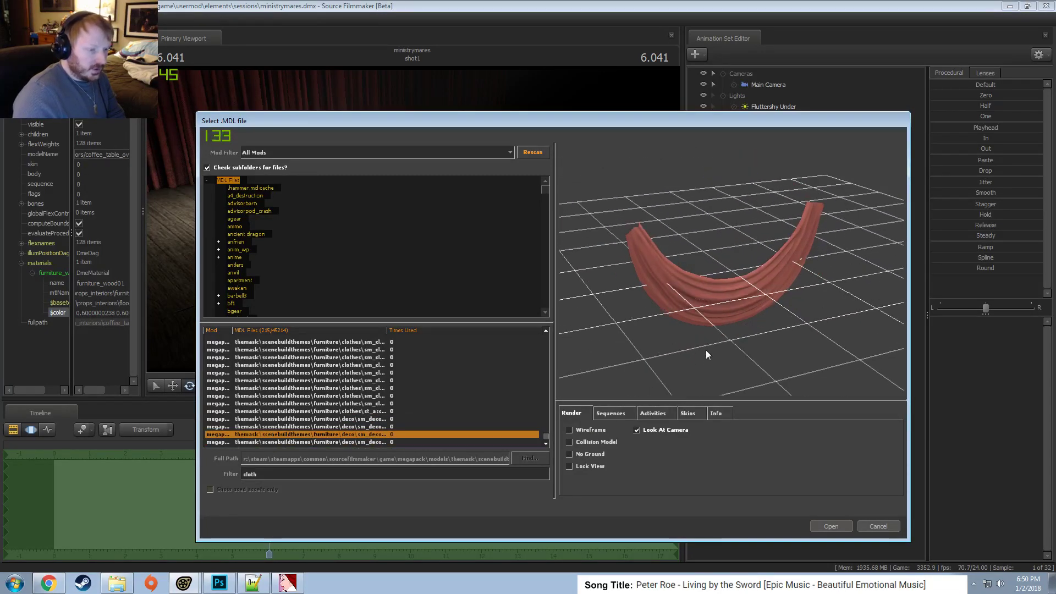
pyautogui.press('Down')
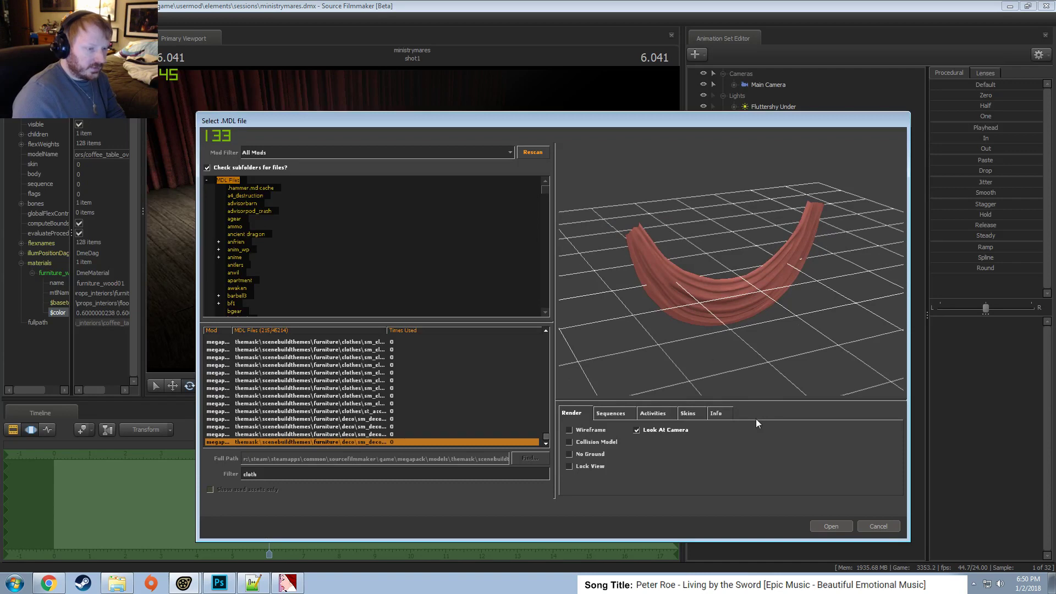
pyautogui.click(830, 527)
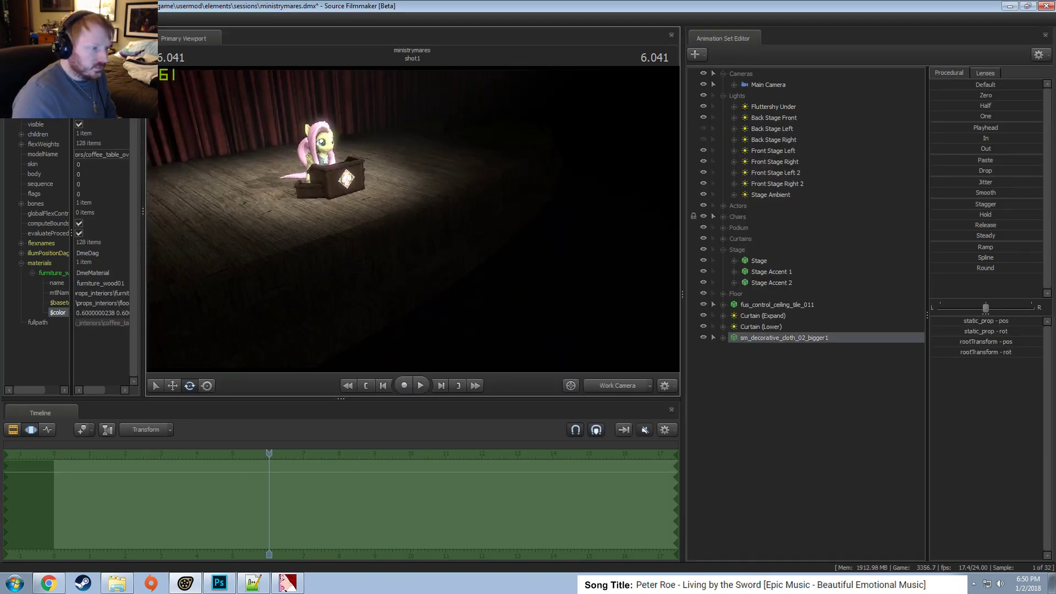
# Disable lighting in the primary viewport to see the unlit stage and the added cloth.
pyautogui.press('s')
pyautogui.moveTo(473, 242); pyautogui.dragTo(473, 242)
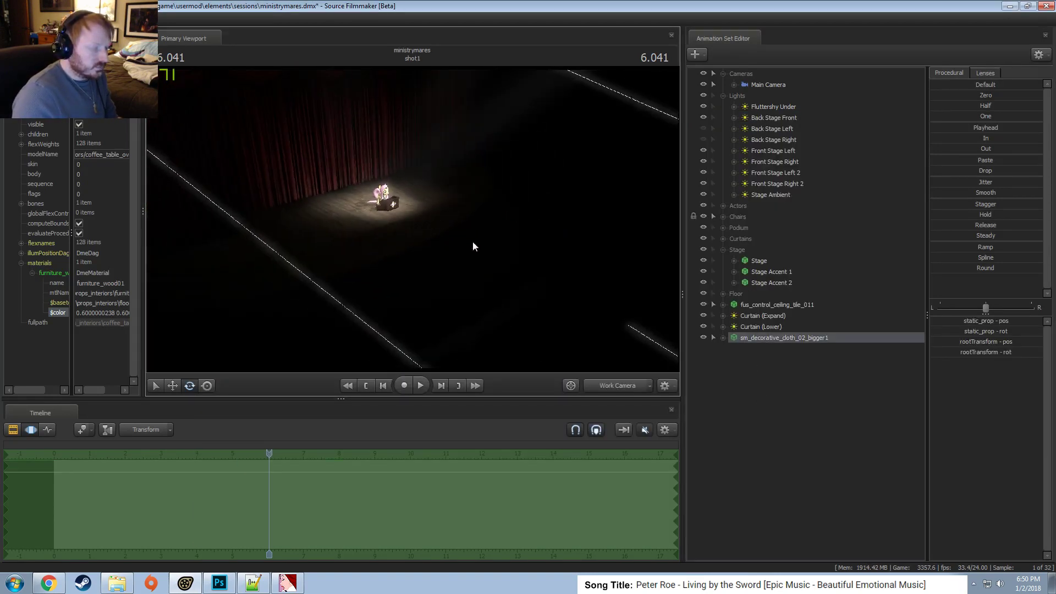
pyautogui.rightClick(532, 236)
pyautogui.rightClick(543, 226)
pyautogui.rightClick(542, 226)
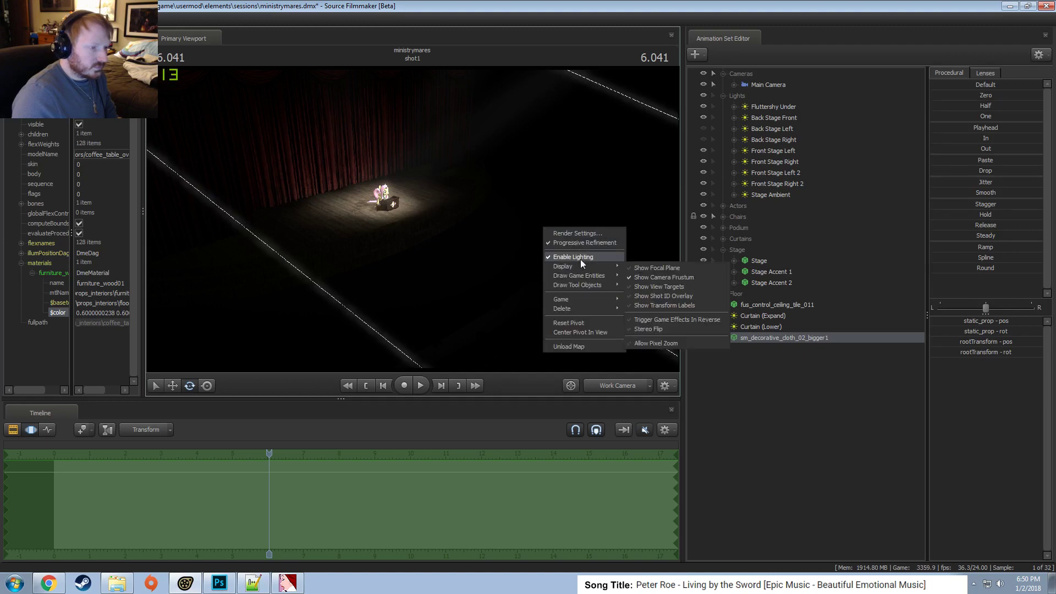
pyautogui.click(579, 259)
# Move and rotate the decorative cloth so it hangs against the stage's front face below the podium.
pyautogui.press('s')
pyautogui.moveTo(579, 259); pyautogui.dragTo(444, 232)
pyautogui.press('w')
pyautogui.moveTo(380, 178); pyautogui.dragTo(430, 240)
pyautogui.press('f')
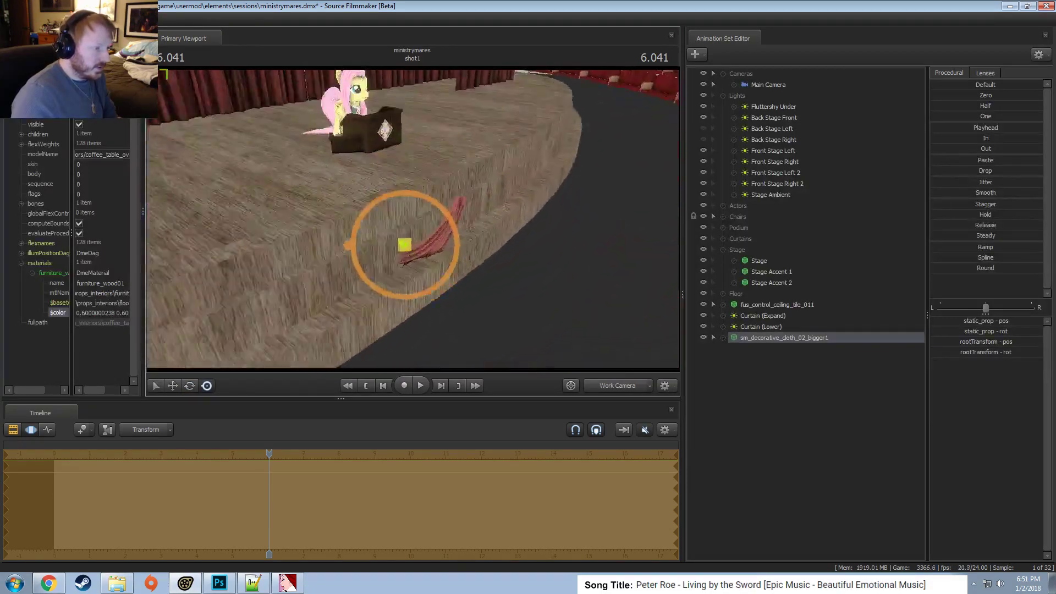
pyautogui.press('e')
pyautogui.moveTo(419, 286); pyautogui.dragTo(385, 237)
pyautogui.press('w')
pyautogui.press('e')
pyautogui.press('w')
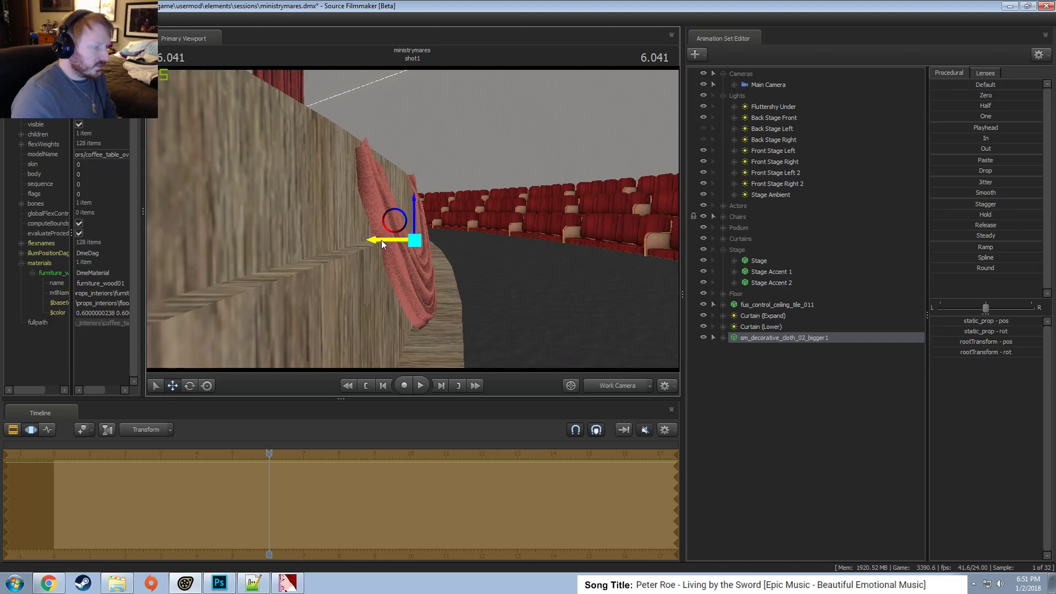
pyautogui.moveTo(444, 200)
pyautogui.keyDown('alt'); pyautogui.mouseDown()
pyautogui.moveTo(374, 202)
pyautogui.moveTo(363, 247)
pyautogui.moveTo(443, 199)
pyautogui.mouseUp(); pyautogui.keyUp('alt')
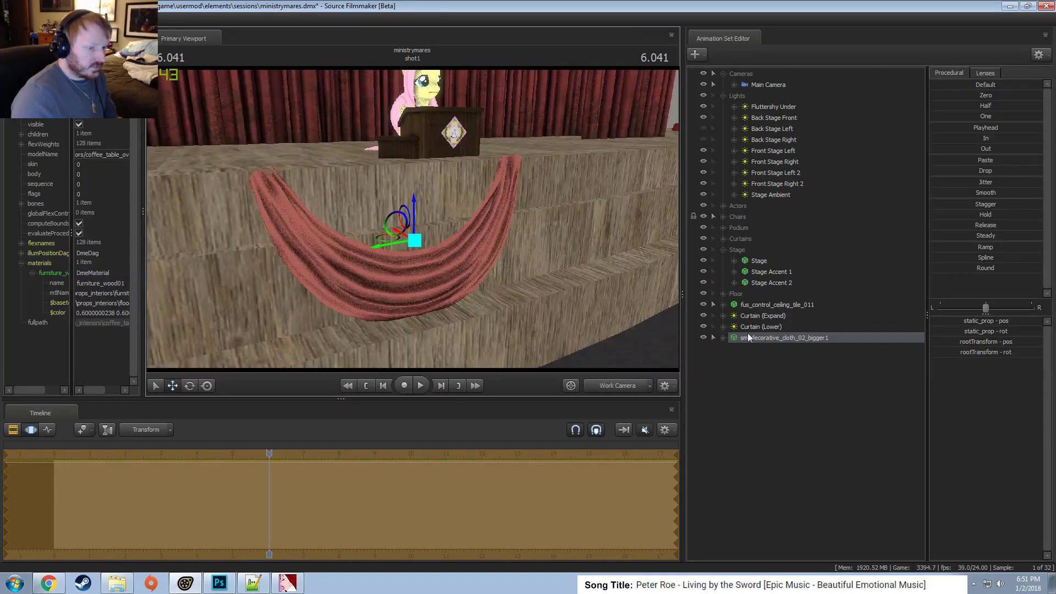
pyautogui.keyDown('alt'); pyautogui.moveTo(639, 281); pyautogui.dragTo(638, 327); pyautogui.keyUp('alt')
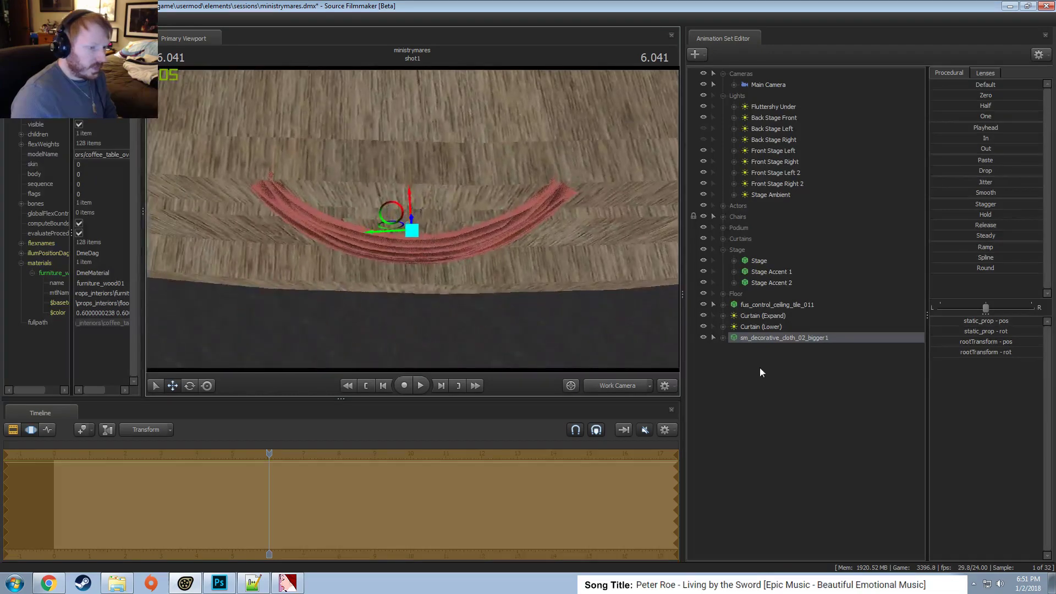
# Rename the decorative cloth animation set as Hanging Cloth 1.
pyautogui.rightClick(777, 337)
pyautogui.click(801, 345)
pyautogui.write('H')
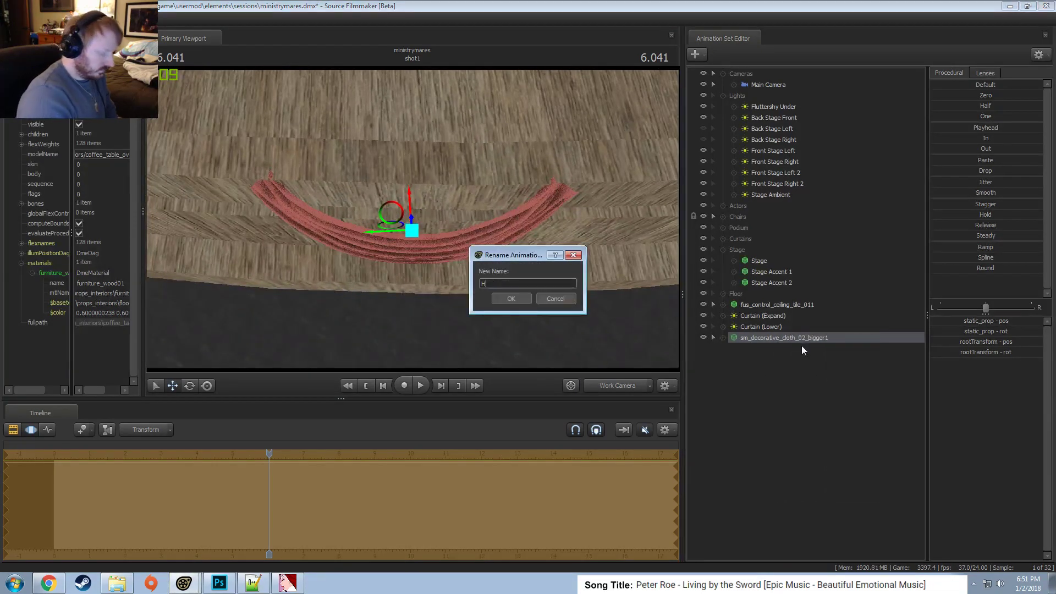
pyautogui.write('anging BL')
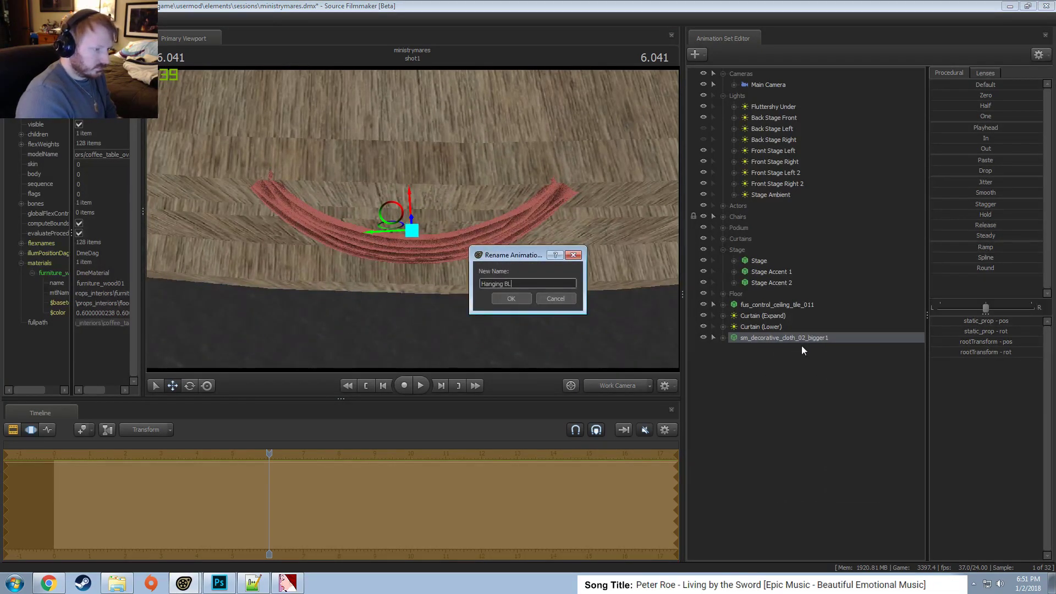
pyautogui.write('oth 1')
pyautogui.press('Return')
# Move the Curtain (Expand) and Curtain (Lower) lights into the Lights group and collapse the open groups.
pyautogui.rightClick(772, 337)
pyautogui.click(763, 315)
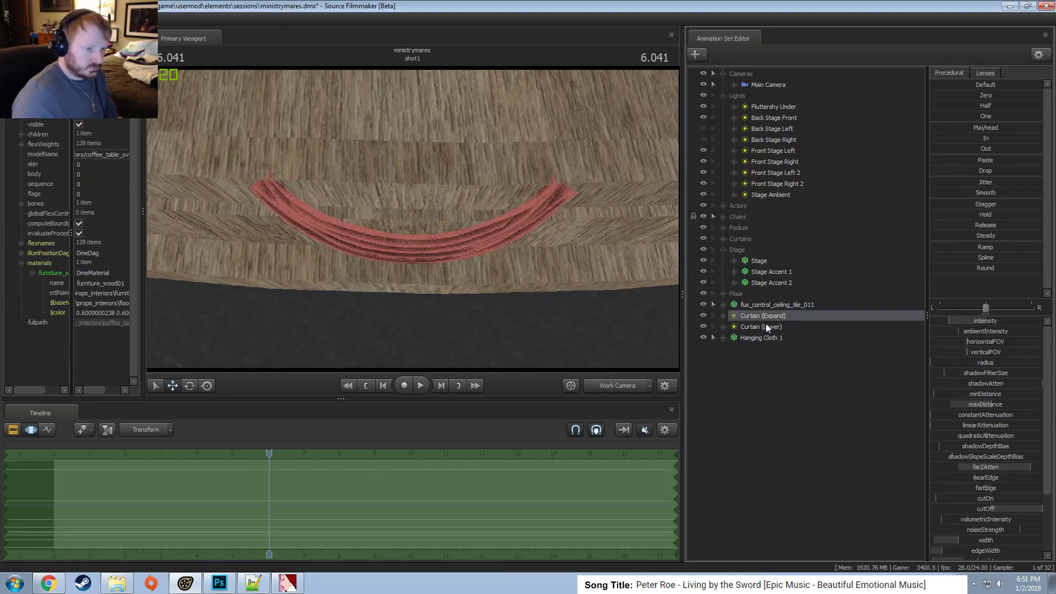
pyautogui.keyDown('ctrl'); pyautogui.click(764, 327); pyautogui.keyUp('ctrl')
pyautogui.moveTo(764, 326); pyautogui.dragTo(733, 97)
pyautogui.click(723, 95)
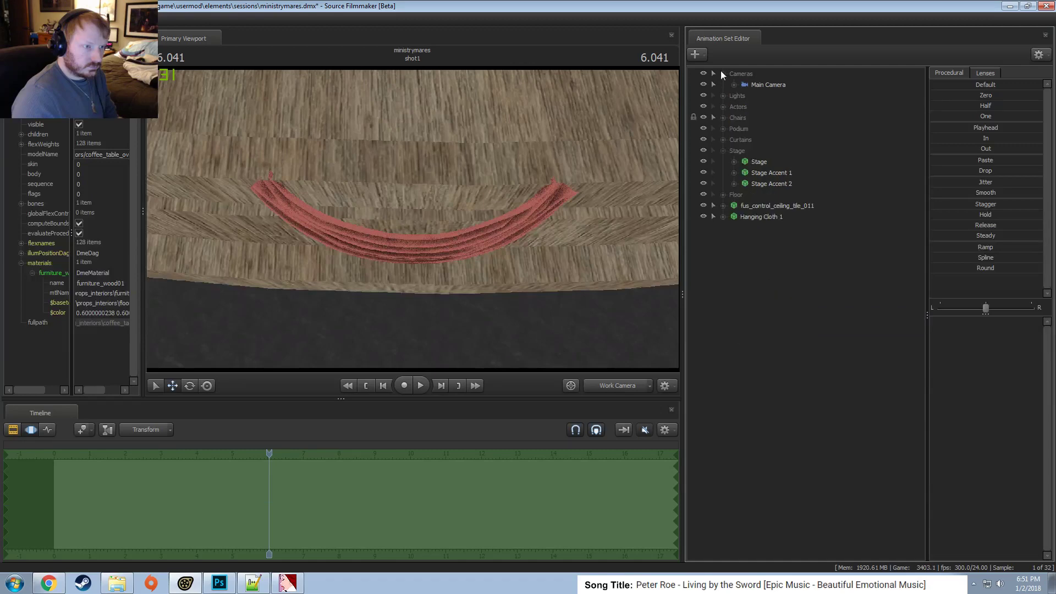
pyautogui.click(723, 73)
pyautogui.click(723, 139)
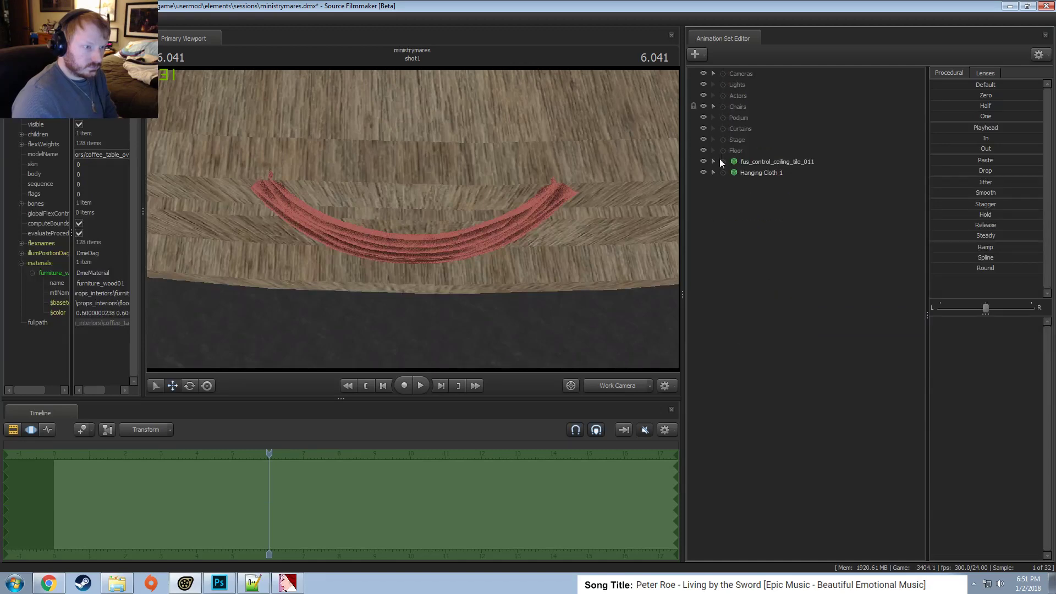
# Rename the fus_control_ceiling_tile_011 model on the podium front as Ministry of Pease Logo.
pyautogui.rightClick(779, 159)
pyautogui.click(758, 162)
pyautogui.press('f')
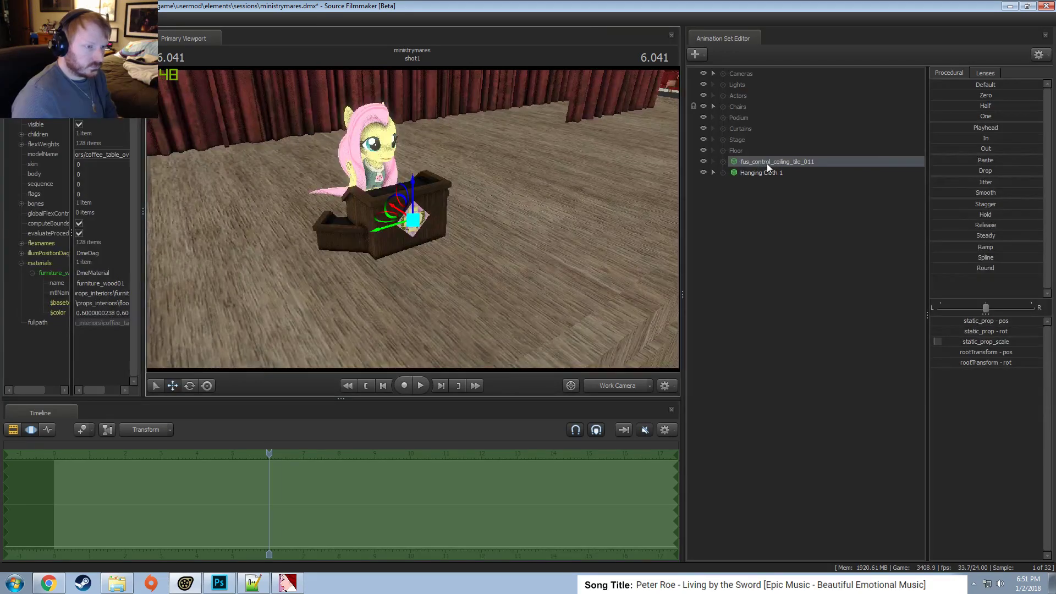
pyautogui.rightClick(766, 163)
pyautogui.click(786, 171)
pyautogui.write('Mini')
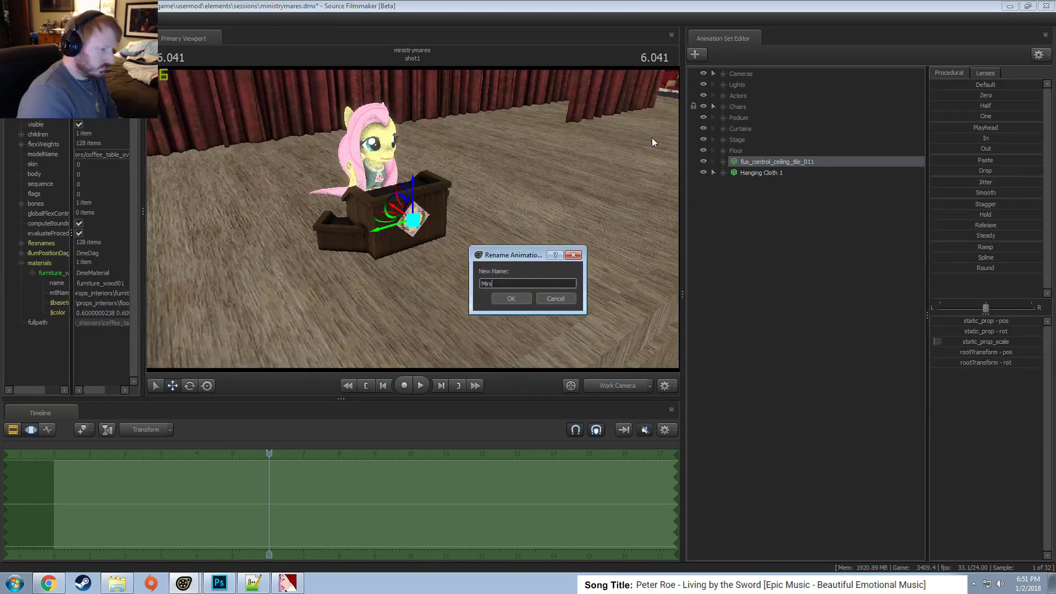
pyautogui.write('stry of Pease ')
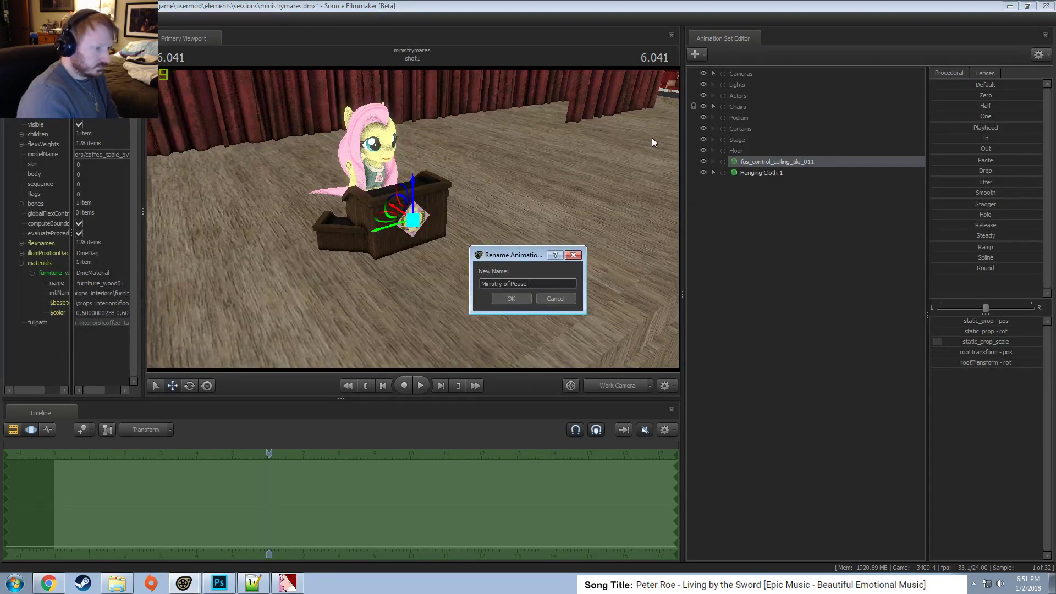
pyautogui.write('Logo')
pyautogui.press('Return')
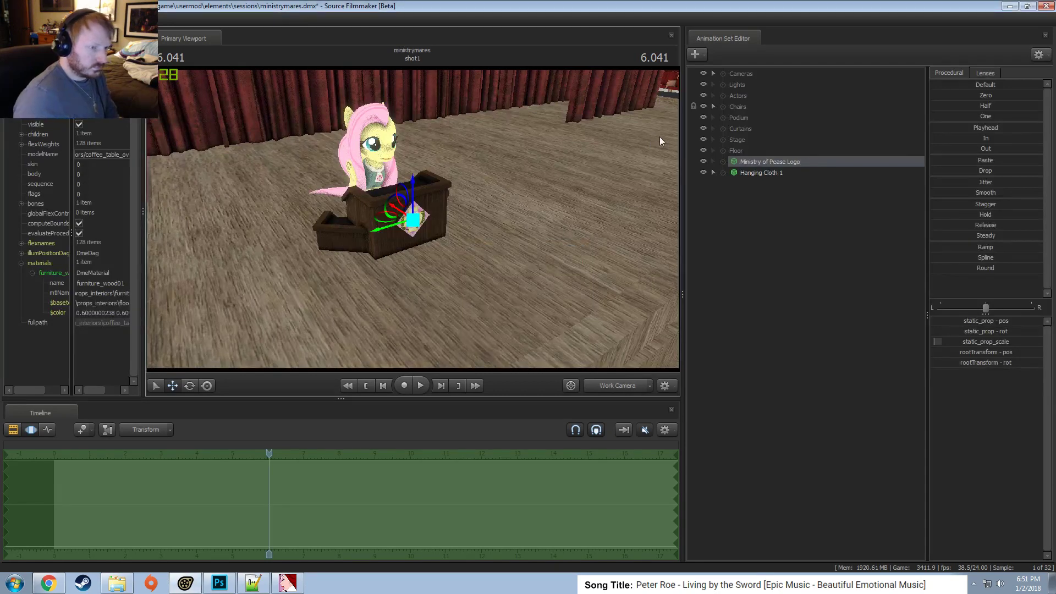
# Change the last word of the podium logo's name so it reads Ministry of Pease Emblem.
pyautogui.rightClick(766, 163)
pyautogui.click(781, 168)
pyautogui.click(534, 284)
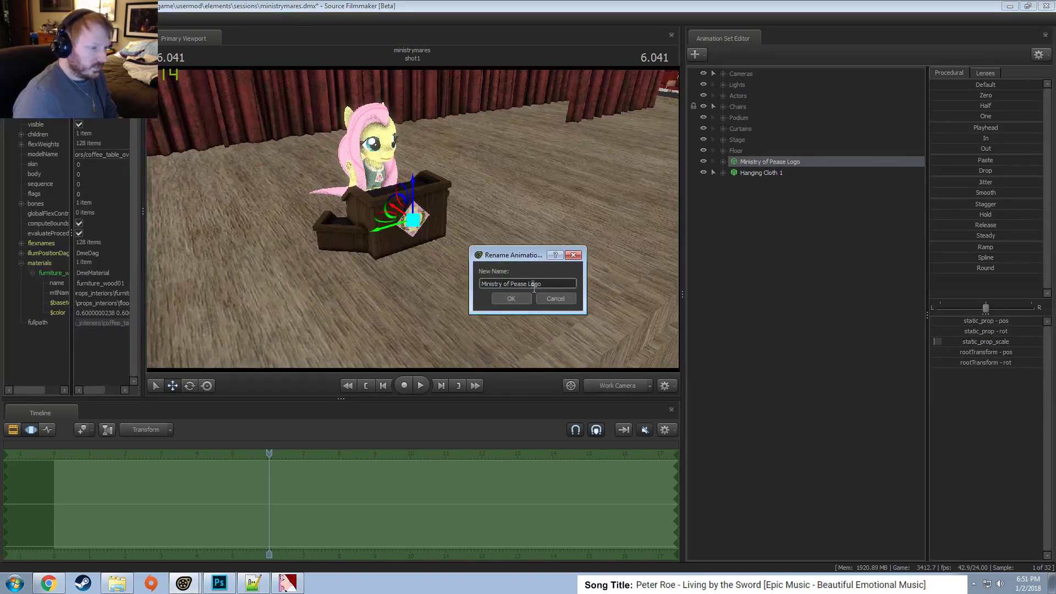
pyautogui.write('Emblem')
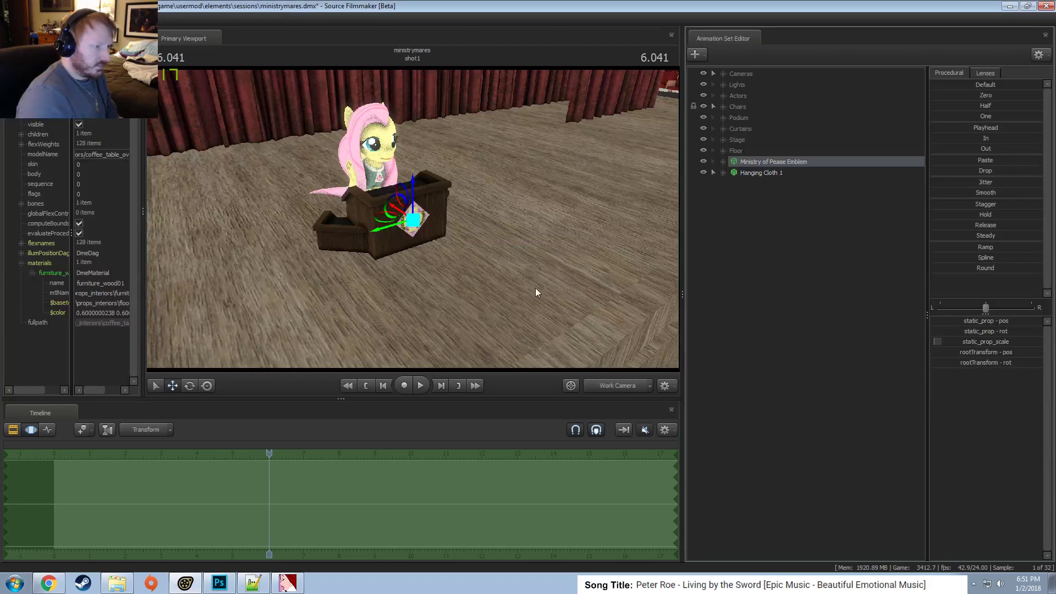
pyautogui.press('Return')
# Duplicate the Hanging Cloth 1 animation set and select the copy.
pyautogui.click(773, 173)
pyautogui.rightClick(776, 179)
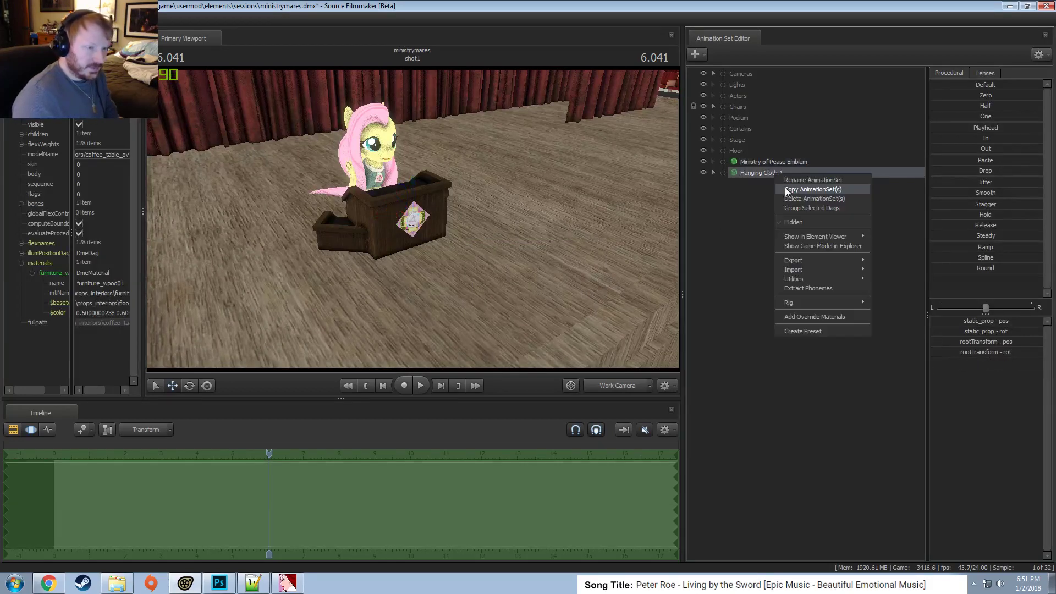
pyautogui.click(767, 235)
pyautogui.rightClick(767, 235)
pyautogui.click(824, 292)
pyautogui.click(768, 185)
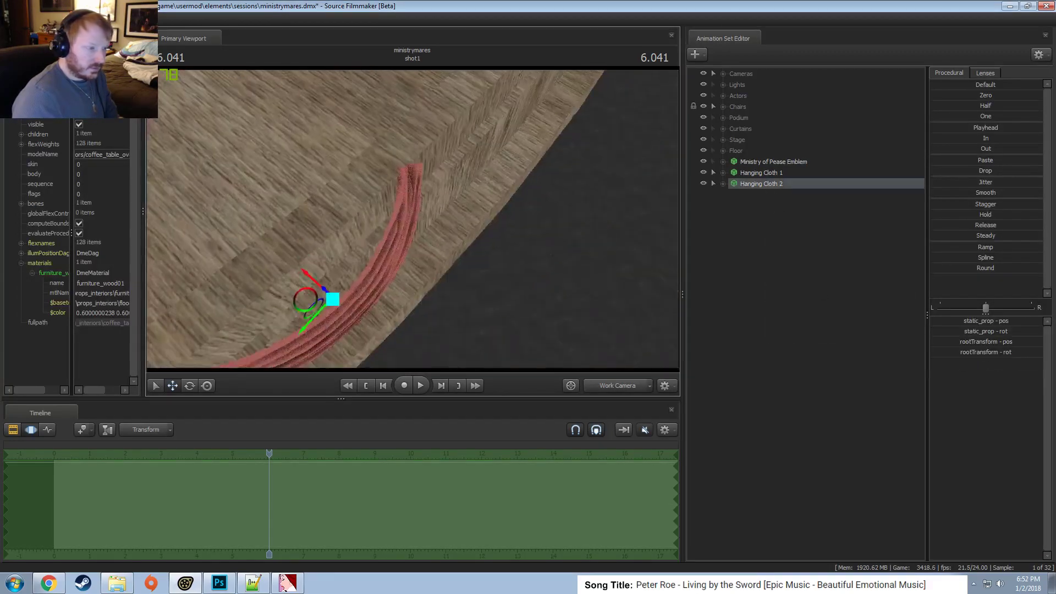
# Move Hanging Cloth 2 along the stage's front edge to sit beside Hanging Cloth 1.
pyautogui.moveTo(368, 226); pyautogui.dragTo(368, 227)
pyautogui.moveTo(287, 211); pyautogui.dragTo(473, 247)
pyautogui.moveTo(413, 219); pyautogui.dragTo(408, 221)
pyautogui.press('e')
pyautogui.rightClick(462, 230)
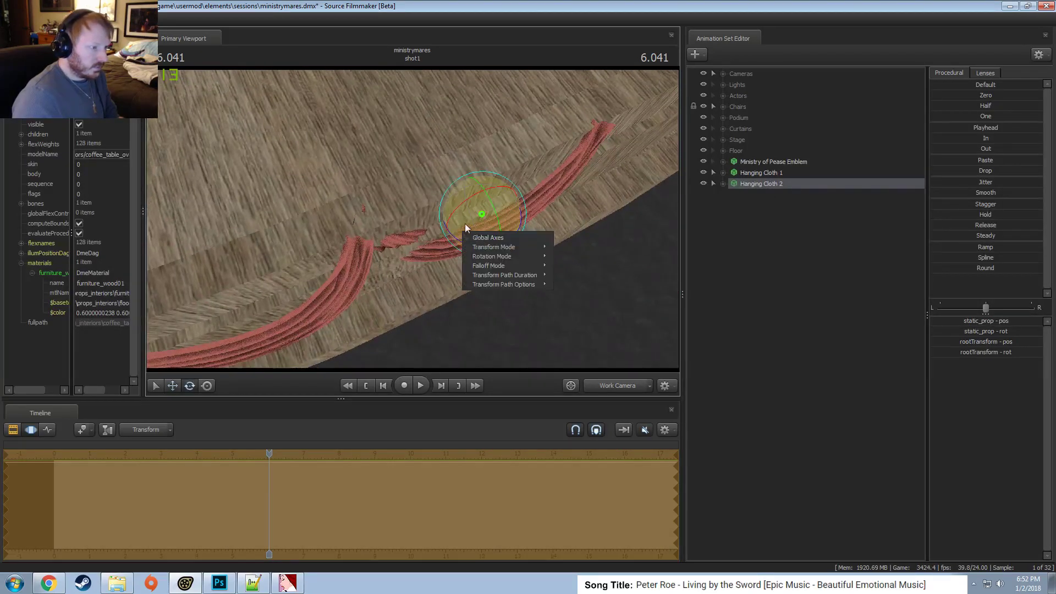
pyautogui.click(464, 224)
# Rotate and nudge Hanging Cloth 2 to follow the stage's curve and meet the end of Hanging Cloth 1.
pyautogui.moveTo(469, 243)
pyautogui.mouseDown()
pyautogui.moveTo(459, 215)
pyautogui.moveTo(482, 250)
pyautogui.mouseUp()
pyautogui.press('w')
pyautogui.press('e')
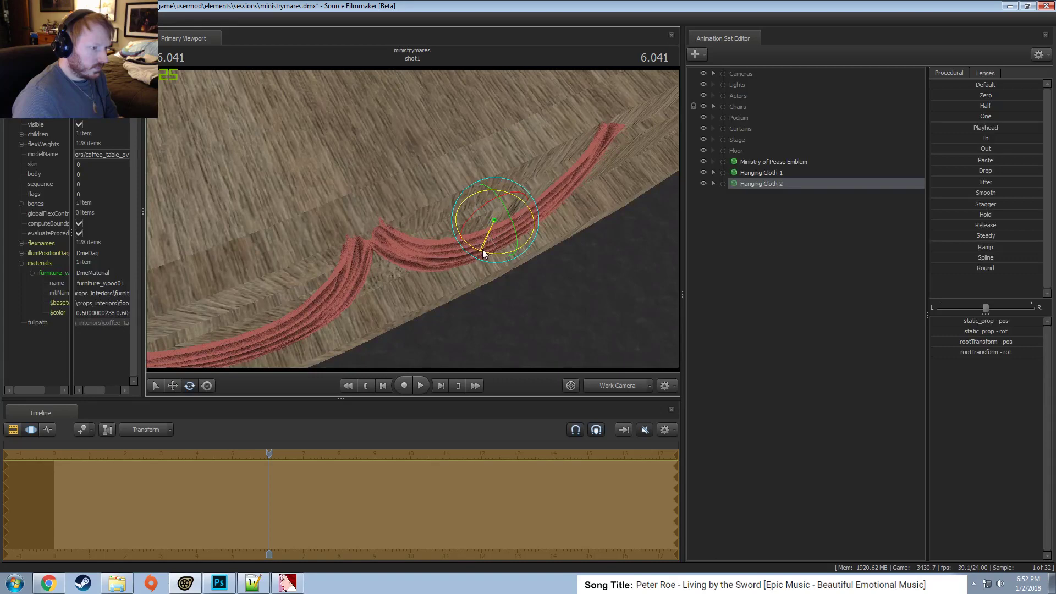
pyautogui.press('w')
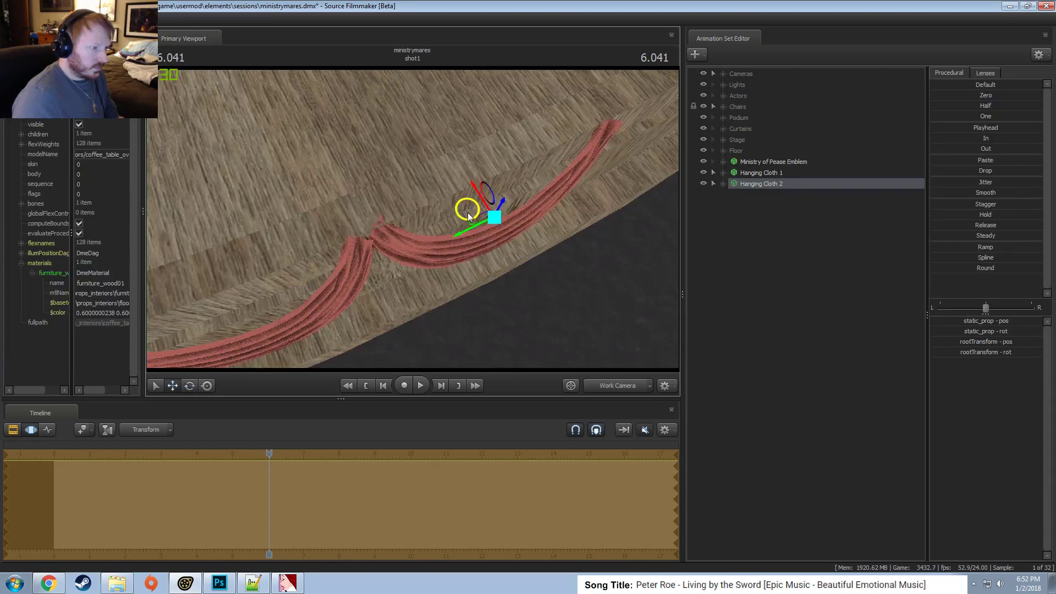
pyautogui.moveTo(466, 216); pyautogui.dragTo(412, 219)
pyautogui.press('e')
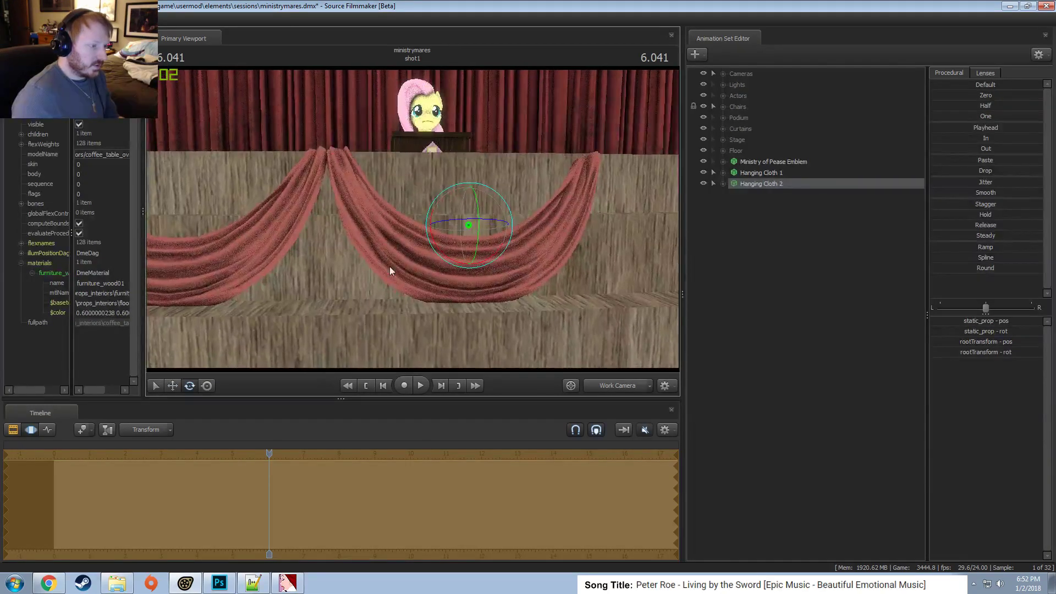
pyautogui.moveTo(389, 267); pyautogui.dragTo(414, 217)
# Re-enable lighting in the primary viewport and switch the timeline to the Clip Editor.
pyautogui.press('s')
pyautogui.rightClick(422, 142)
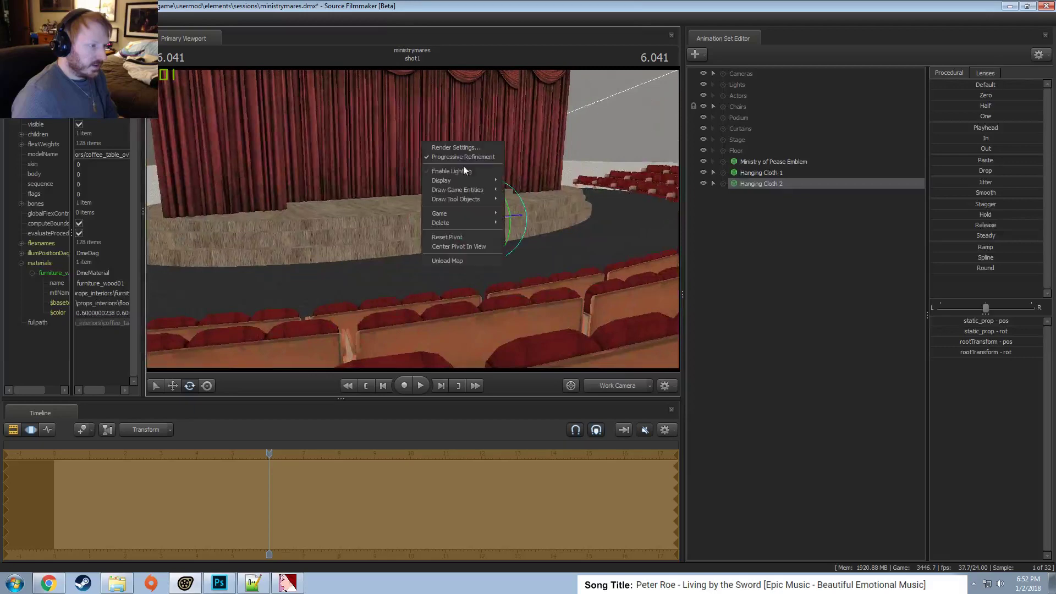
pyautogui.click(463, 170)
pyautogui.press('F3')
pyautogui.press('F2')
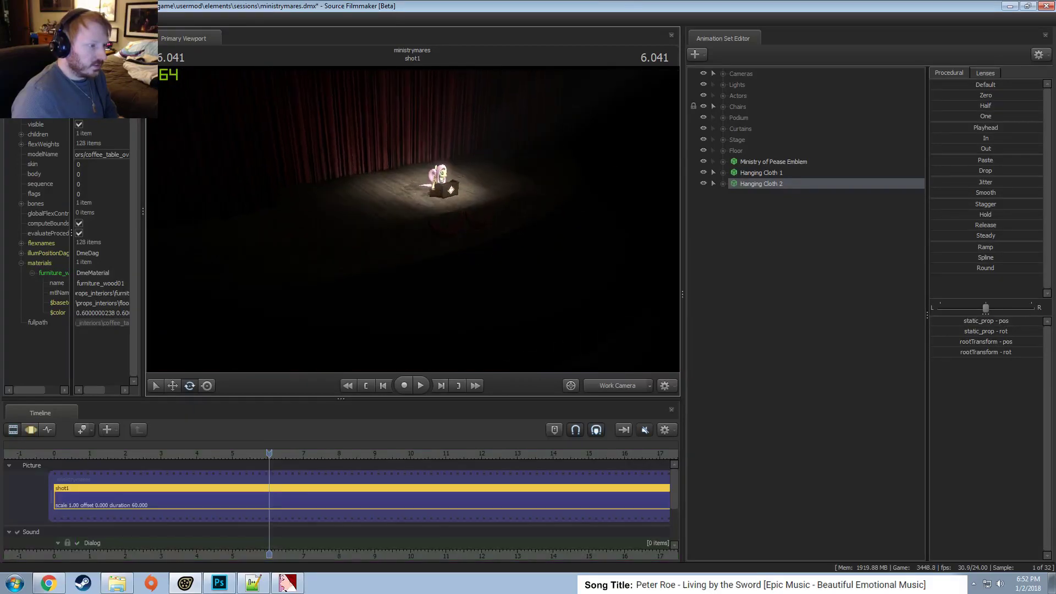
# Hide both Hanging Cloth 1 and Hanging Cloth 2 at the stage front.
pyautogui.press('w')
pyautogui.moveTo(413, 220)
pyautogui.mouseDown()
pyautogui.moveTo(473, 193)
pyautogui.moveTo(412, 220)
pyautogui.mouseUp()
pyautogui.press('w')
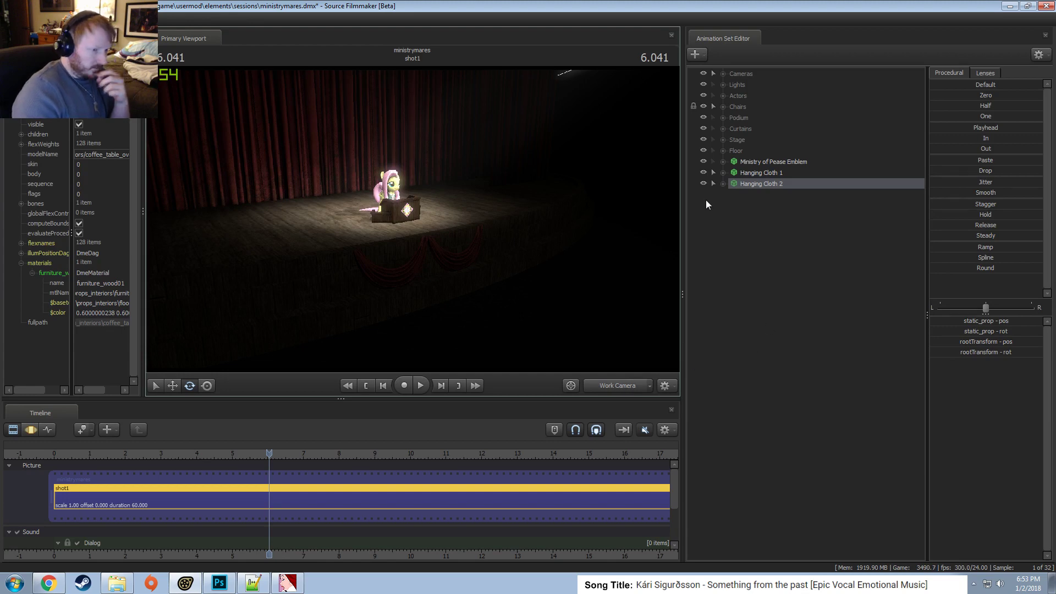
pyautogui.click(703, 184)
pyautogui.click(714, 183)
pyautogui.click(712, 175)
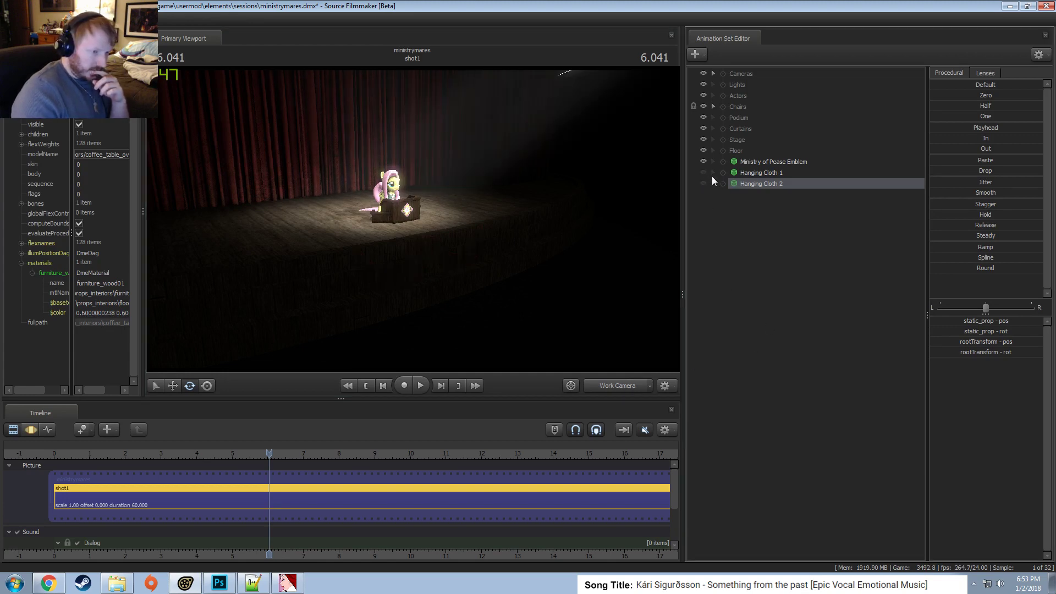
# Copy the Back Stage Front light's animation set and paste a duplicate of it into the scene.
pyautogui.click(495, 249)
pyautogui.moveTo(495, 249); pyautogui.dragTo(413, 219)
pyautogui.press('w')
pyautogui.moveTo(519, 215); pyautogui.dragTo(413, 220)
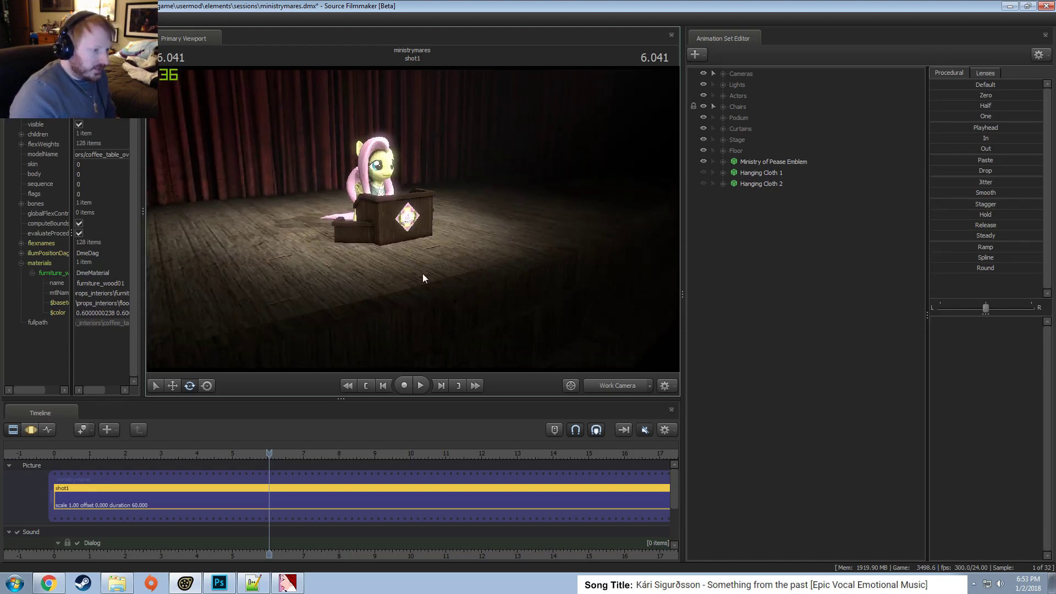
pyautogui.press('s')
pyautogui.moveTo(504, 272); pyautogui.dragTo(510, 236)
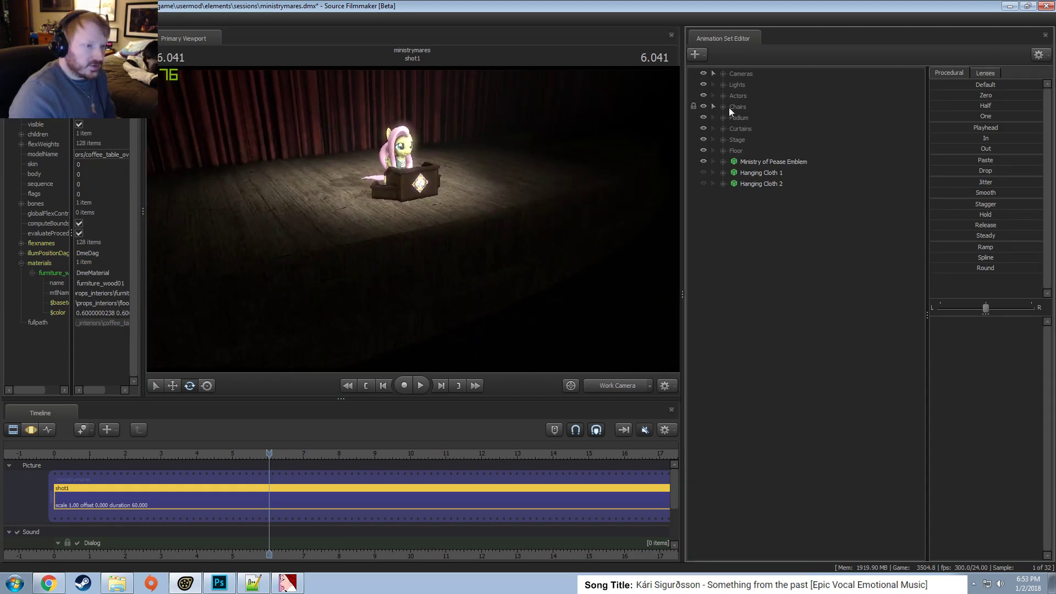
pyautogui.click(723, 84)
pyautogui.click(771, 106)
pyautogui.rightClick(770, 106)
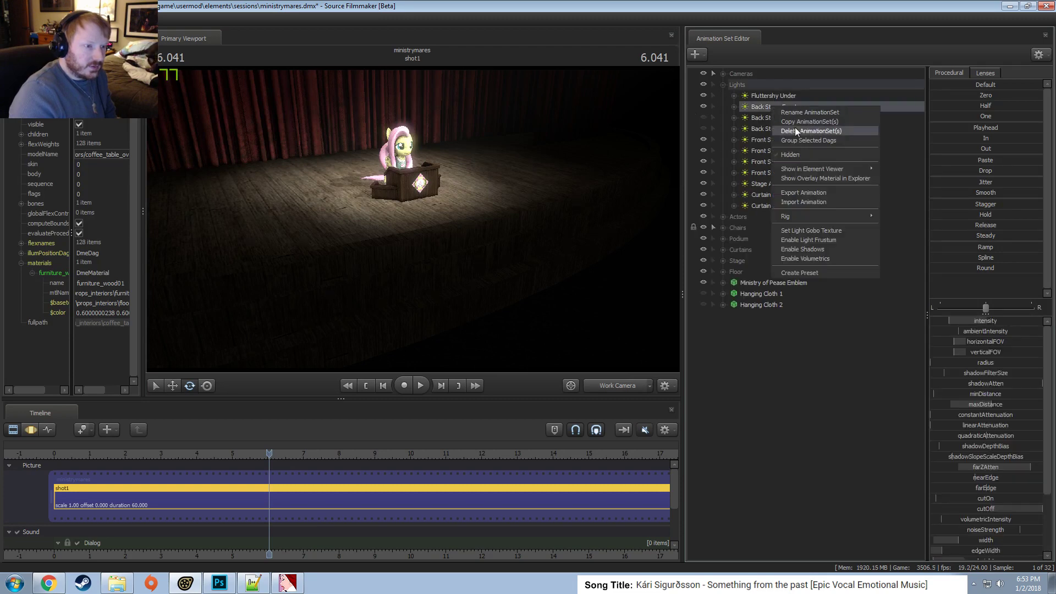
pyautogui.click(727, 105)
pyautogui.rightClick(766, 394)
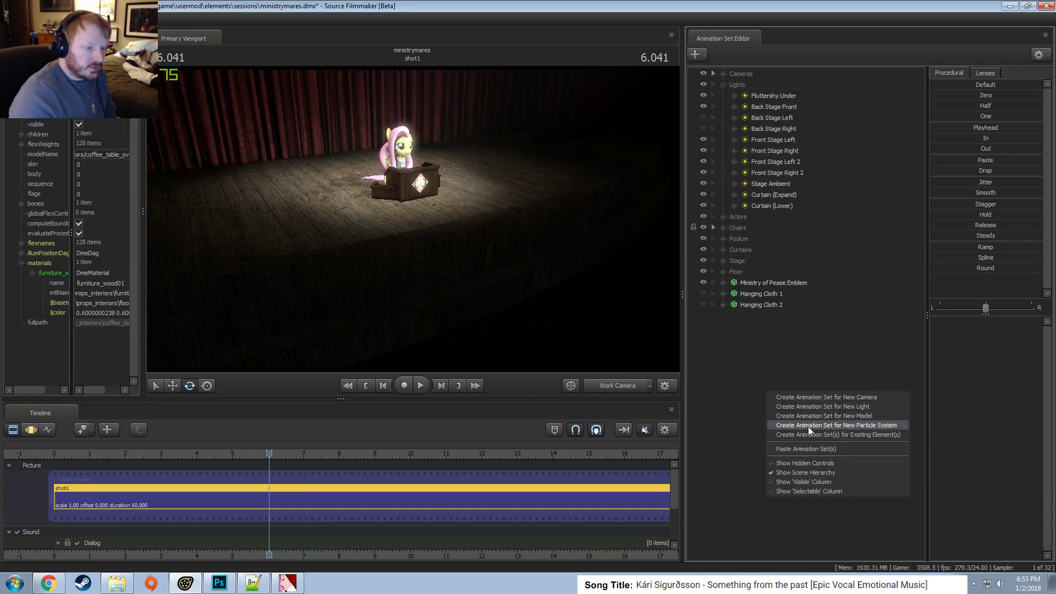
pyautogui.click(806, 447)
# Switch the timeline to the Motion Editor, look through the Back Stage Front2 light and show its light in the Element Viewer.
pyautogui.press('F3')
pyautogui.moveTo(449, 173); pyautogui.dragTo(413, 223)
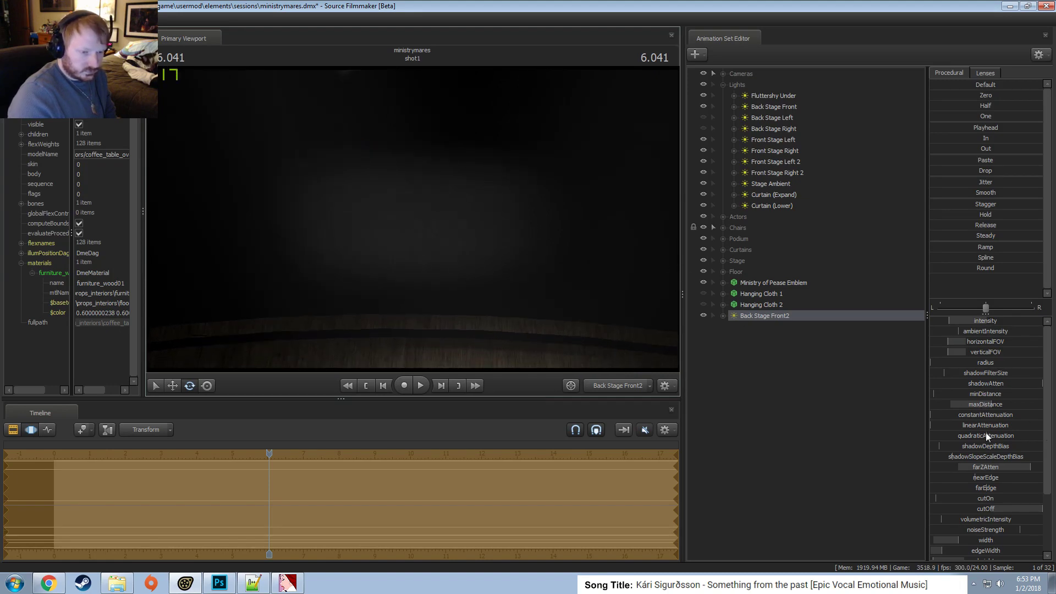
pyautogui.scroll(-3, 986, 433)
pyautogui.rightClick(747, 312)
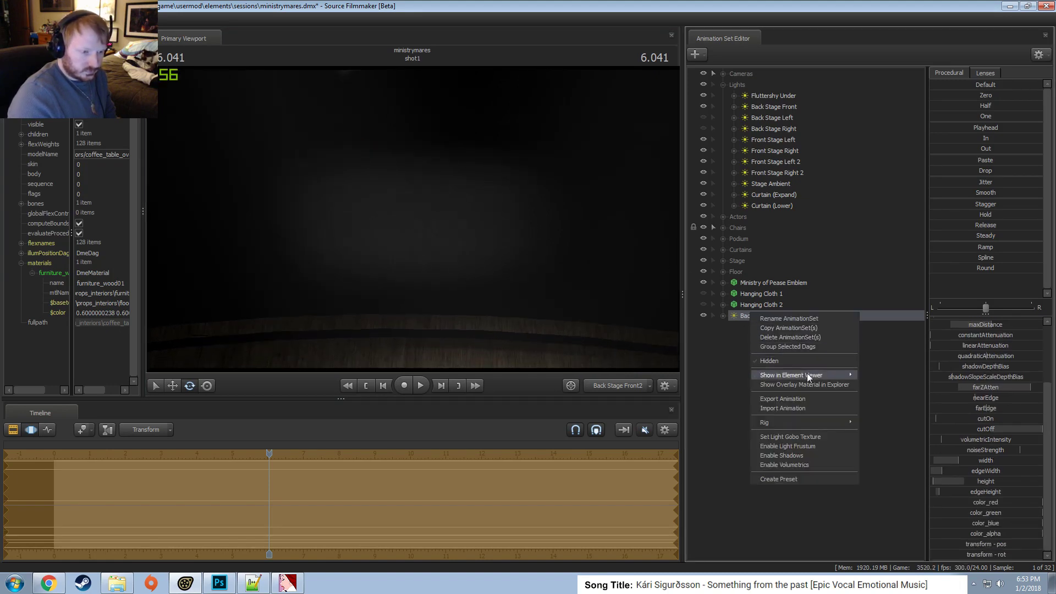
pyautogui.moveTo(807, 373)
pyautogui.click(886, 385)
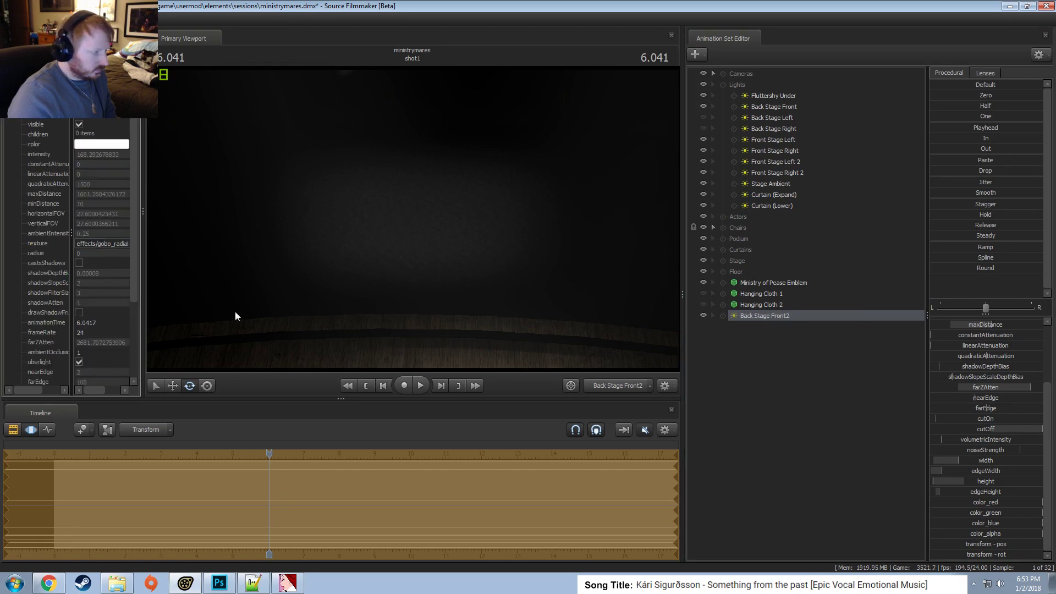
# Try turning off uberlight on the Back Stage Front2 light.
pyautogui.click(79, 361)
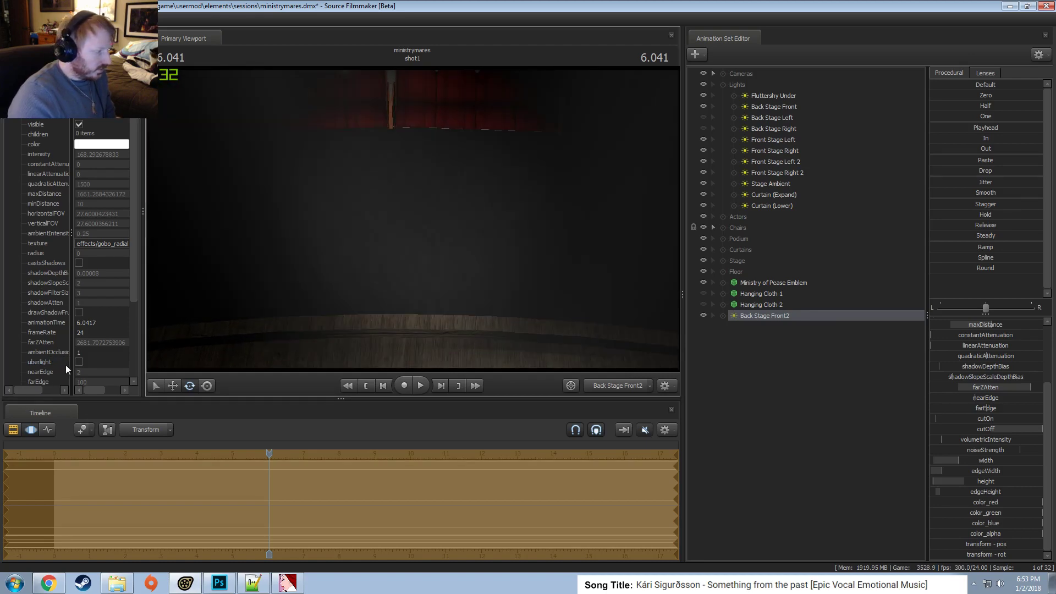
pyautogui.hotkey('ctrl', 'z')
pyautogui.hotkey('ctrl', 'z')
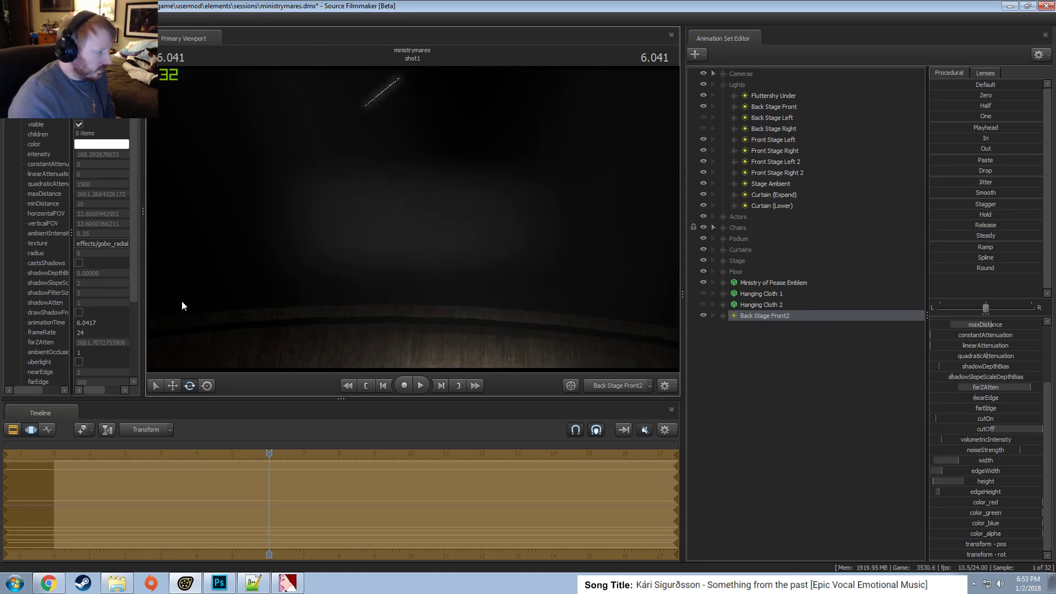
pyautogui.click(79, 362)
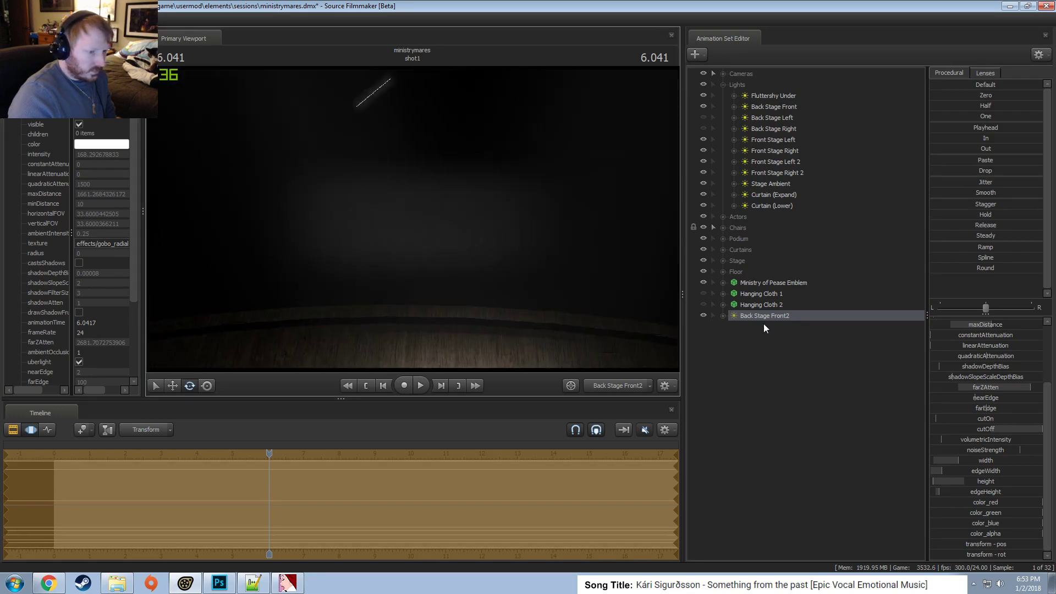
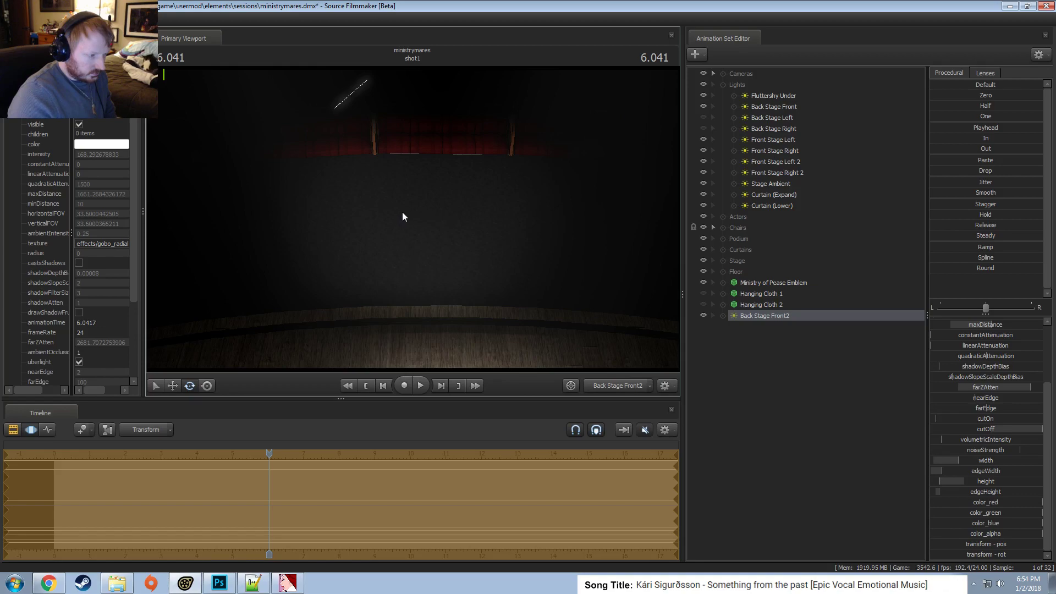
# Aim Back Stage Front2 down at the podium and stage front, raise its farEdge and lower its cutOff.
pyautogui.moveTo(402, 212); pyautogui.dragTo(463, 278)
pyautogui.scroll(-3, 402, 213)
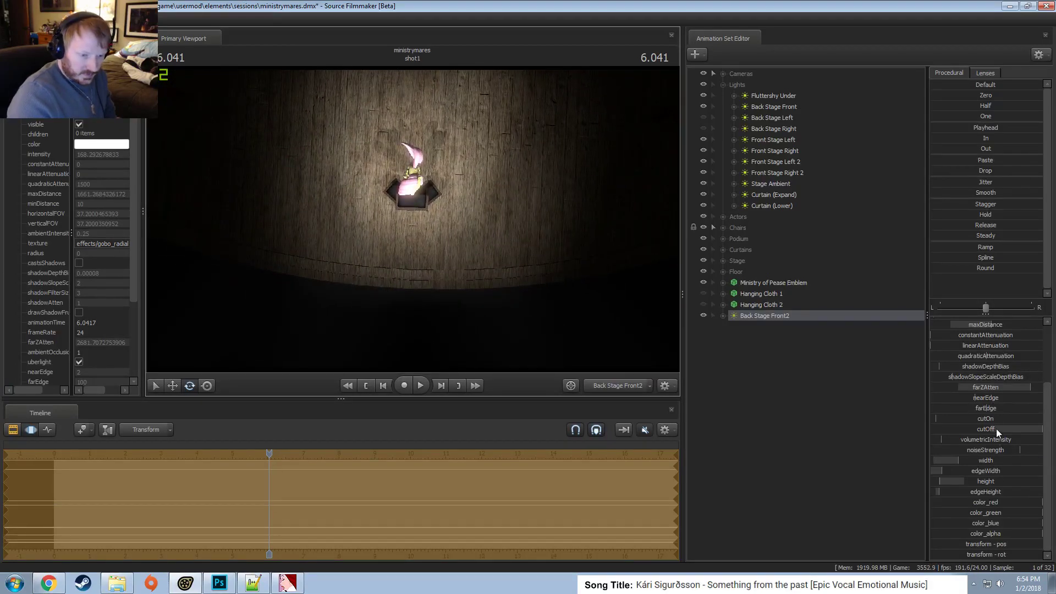
pyautogui.moveTo(995, 427)
pyautogui.mouseDown()
pyautogui.moveTo(973, 428)
pyautogui.moveTo(989, 432)
pyautogui.mouseUp()
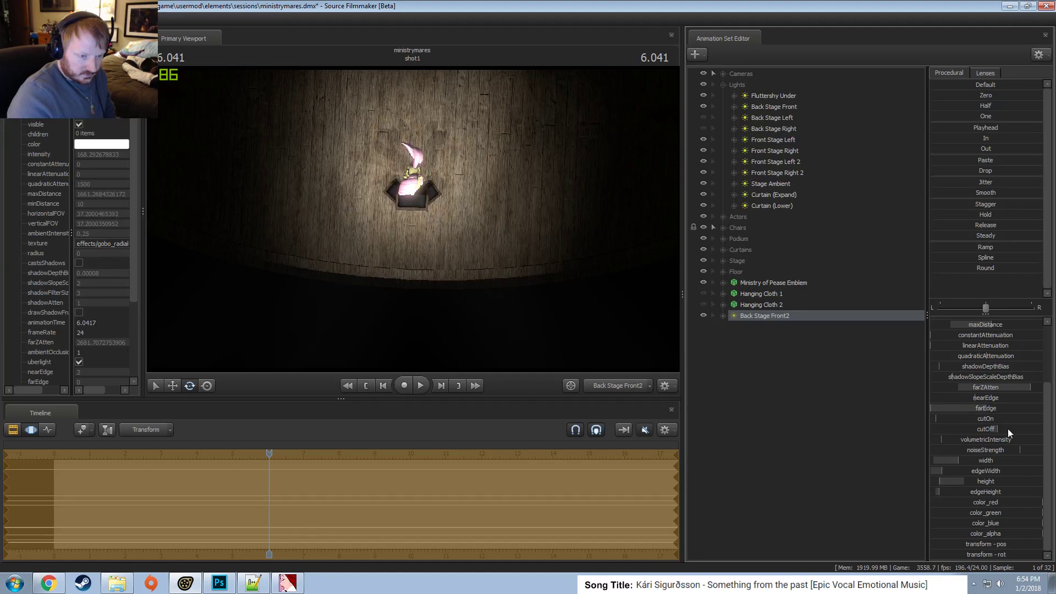
pyautogui.moveTo(1006, 429); pyautogui.dragTo(1004, 429)
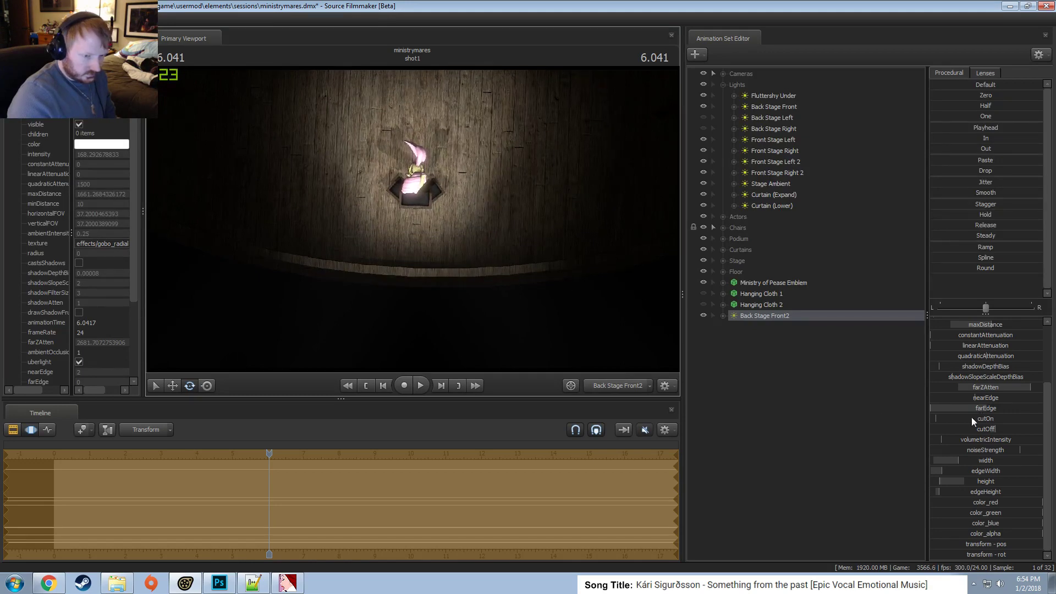
# Extend the light's cutOn maximum to 1500 and raise cutOn to a little under half its range.
pyautogui.moveTo(971, 419); pyautogui.dragTo(1043, 419)
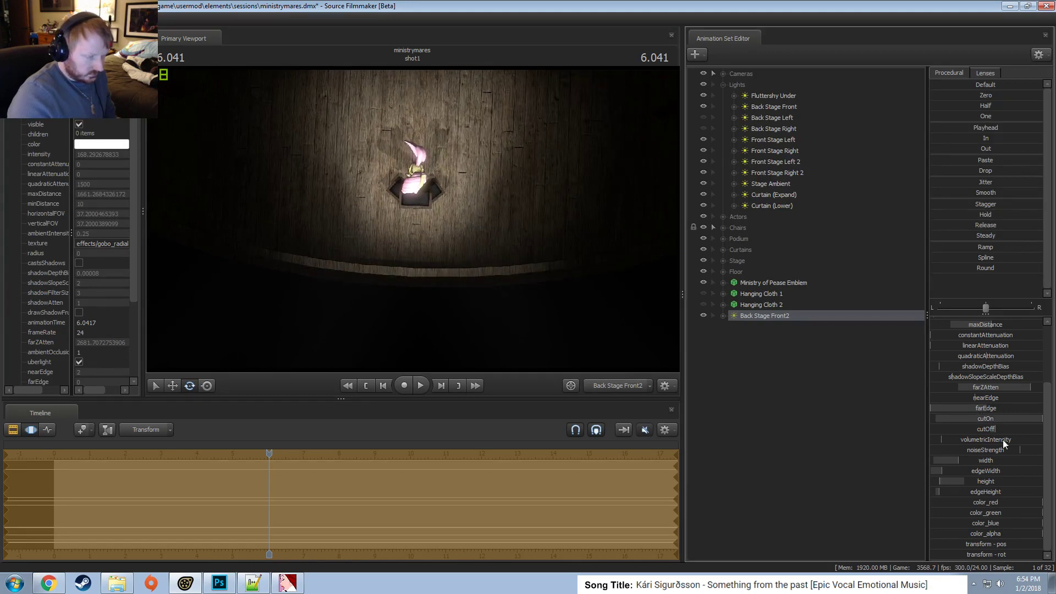
pyautogui.rightClick(971, 427)
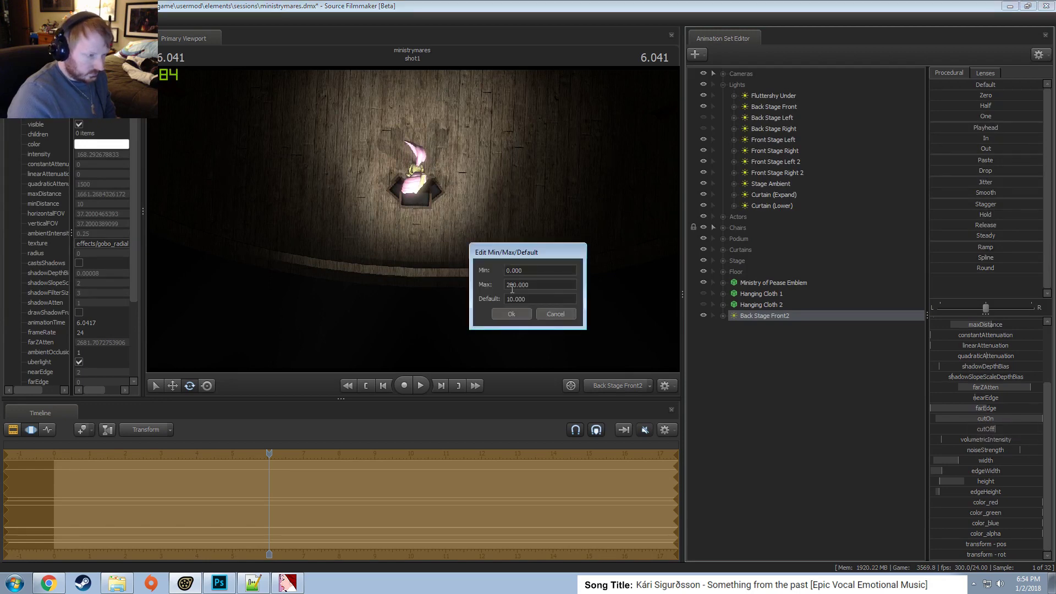
pyautogui.moveTo(512, 289); pyautogui.dragTo(497, 285)
pyautogui.write('15')
pyautogui.press('Return')
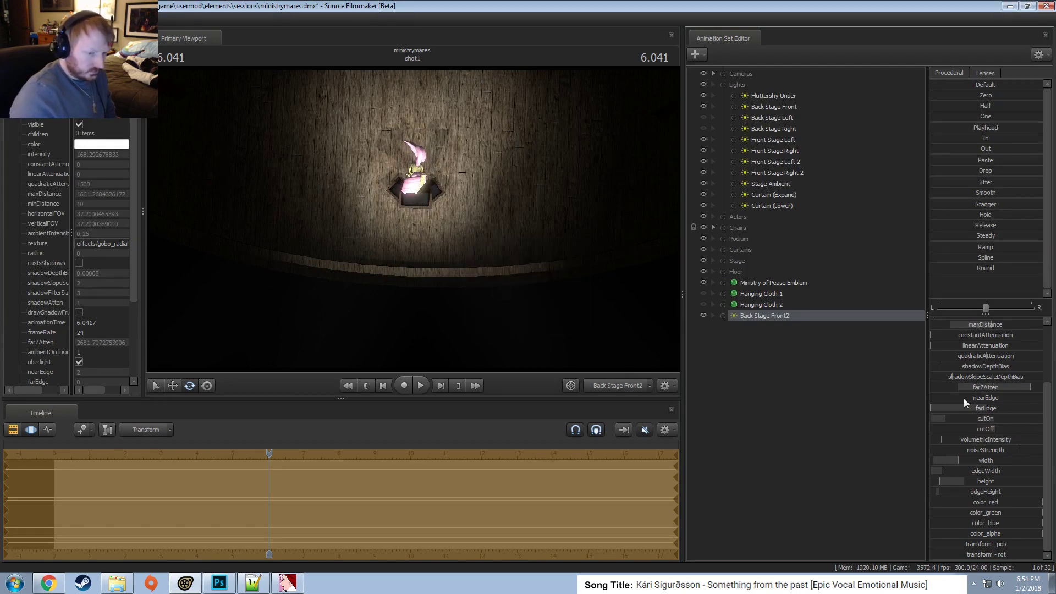
pyautogui.moveTo(955, 418)
pyautogui.mouseDown()
pyautogui.moveTo(983, 417)
pyautogui.moveTo(989, 429)
pyautogui.mouseUp()
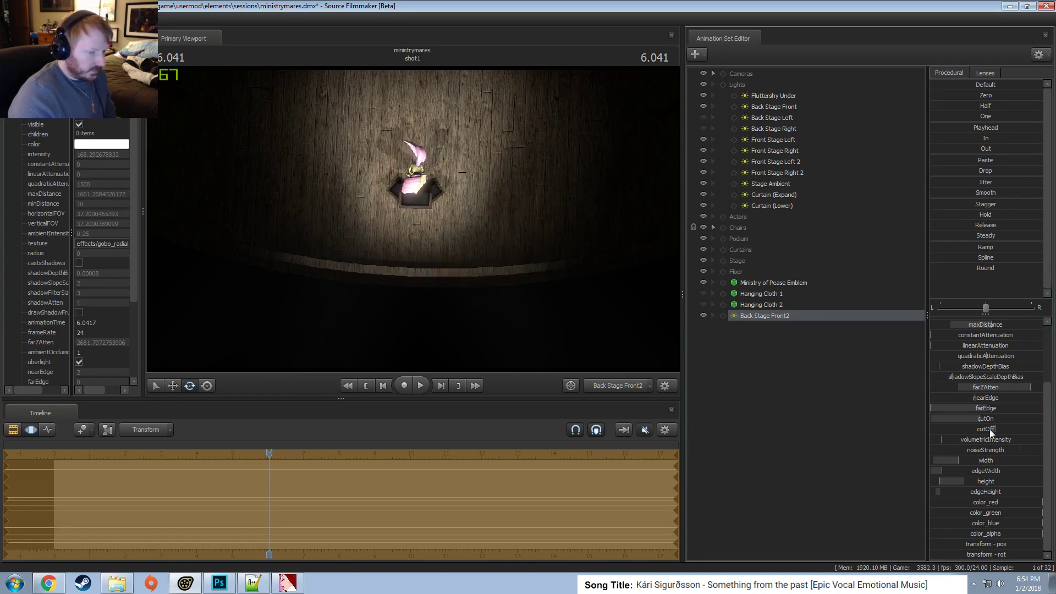
# Lower the Back Stage Front2 intensity to about 22 and view the stage from farther back through the Work Camera.
pyautogui.scroll(3, 983, 328)
pyautogui.moveTo(988, 325); pyautogui.dragTo(938, 324)
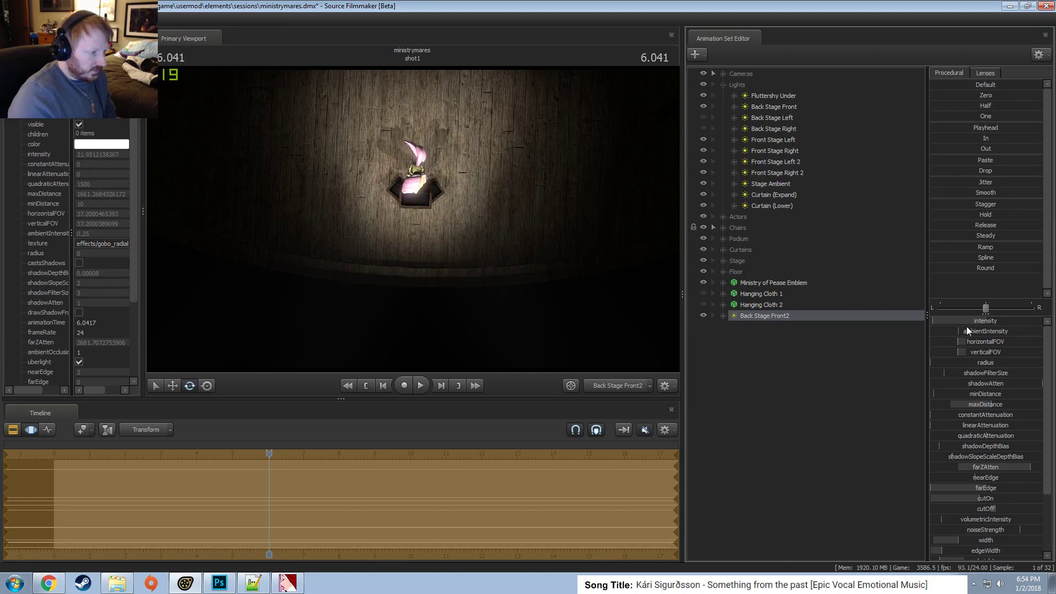
pyautogui.click(616, 385)
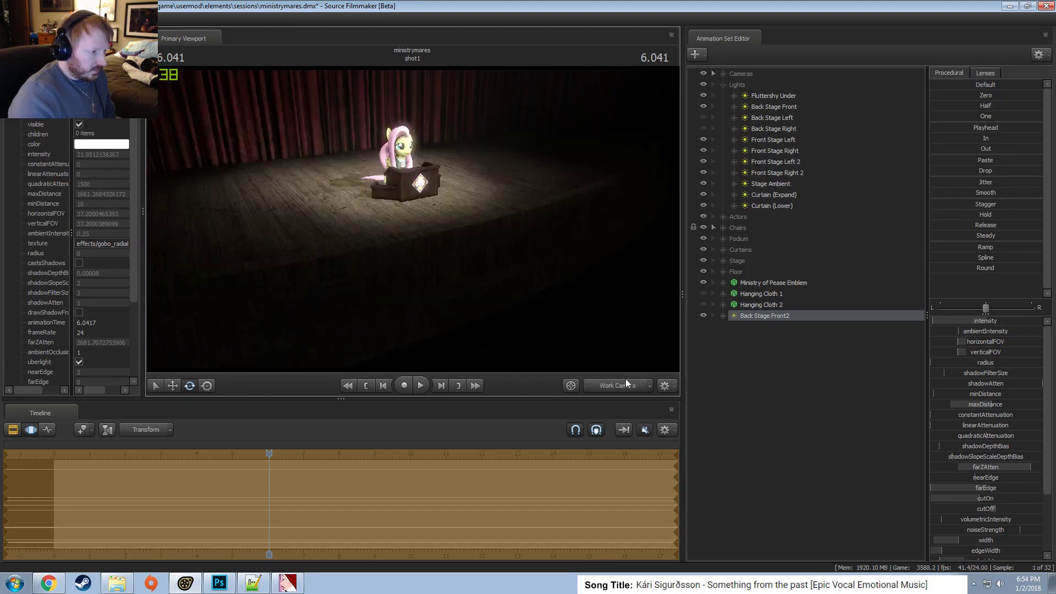
pyautogui.moveTo(626, 378); pyautogui.dragTo(616, 358)
pyautogui.press('s')
pyautogui.moveTo(504, 259); pyautogui.dragTo(504, 259)
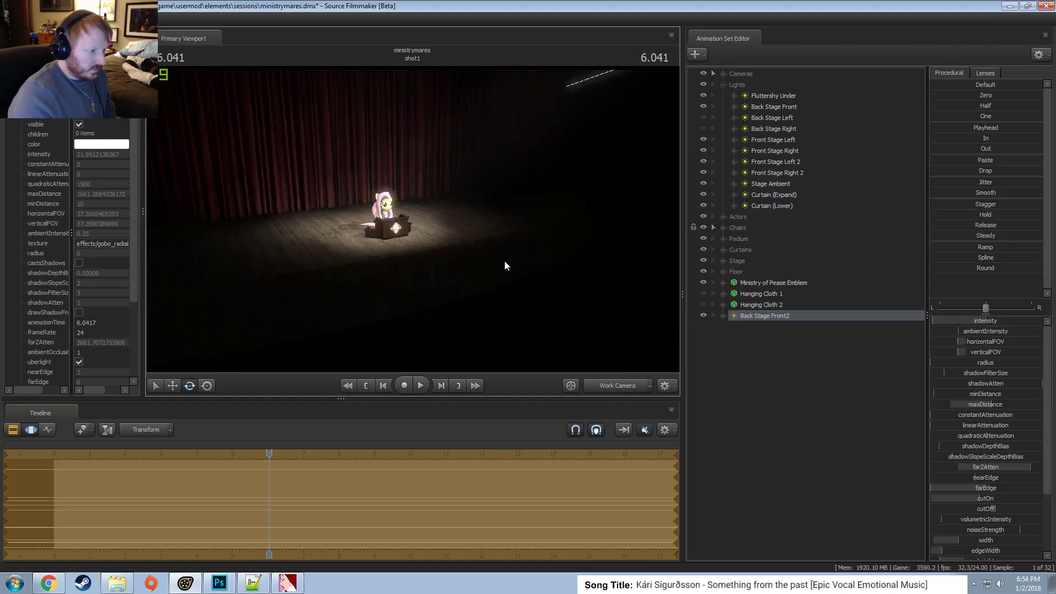
# Set the Back Stage Front2 intensity to about 32 and toggle the light off and on to compare its effect.
pyautogui.moveTo(959, 322); pyautogui.dragTo(959, 322)
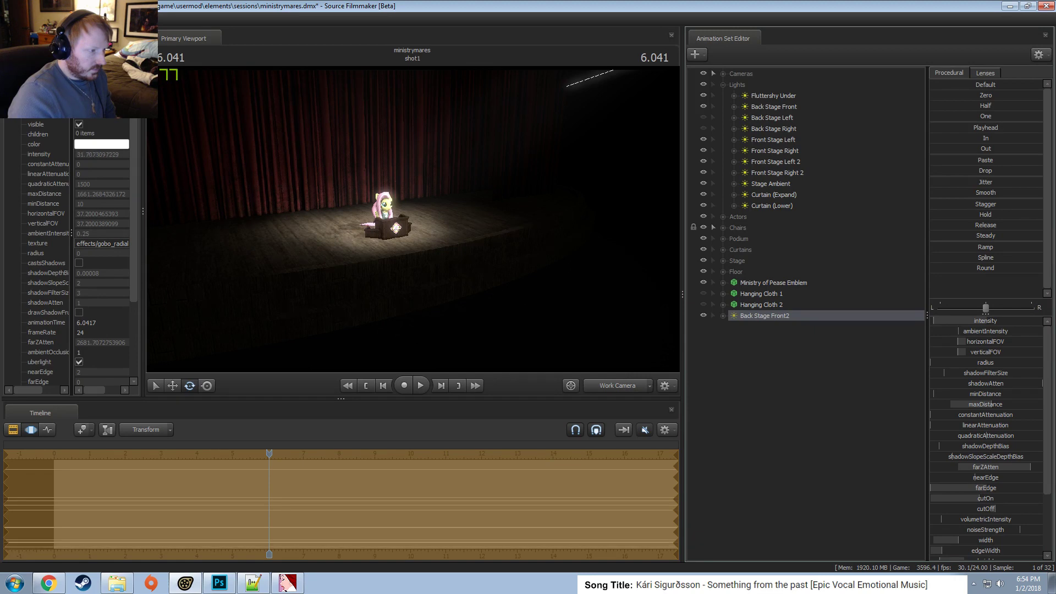
pyautogui.click(703, 316)
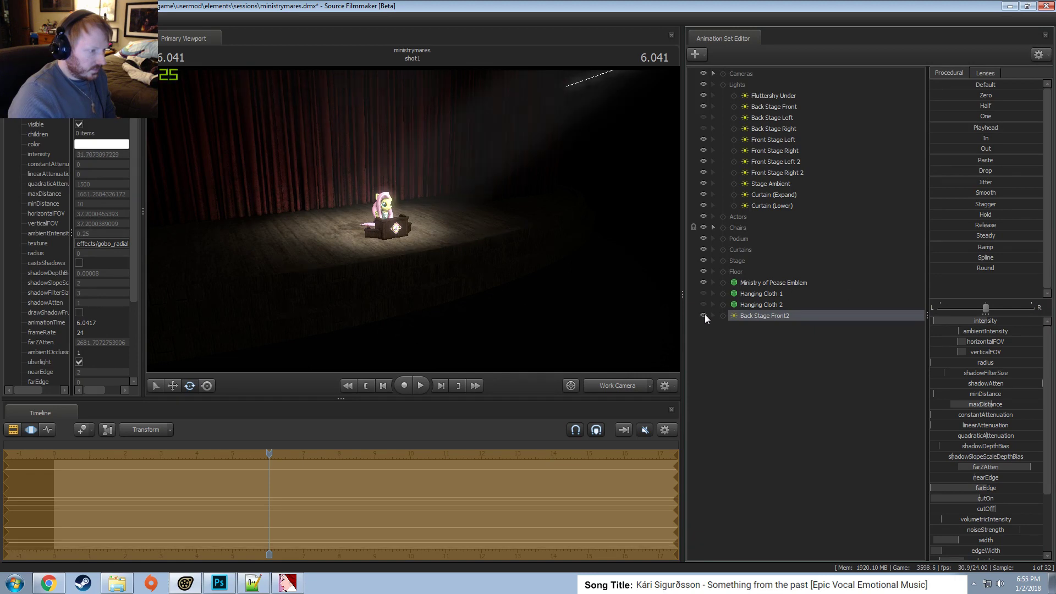
pyautogui.click(704, 316)
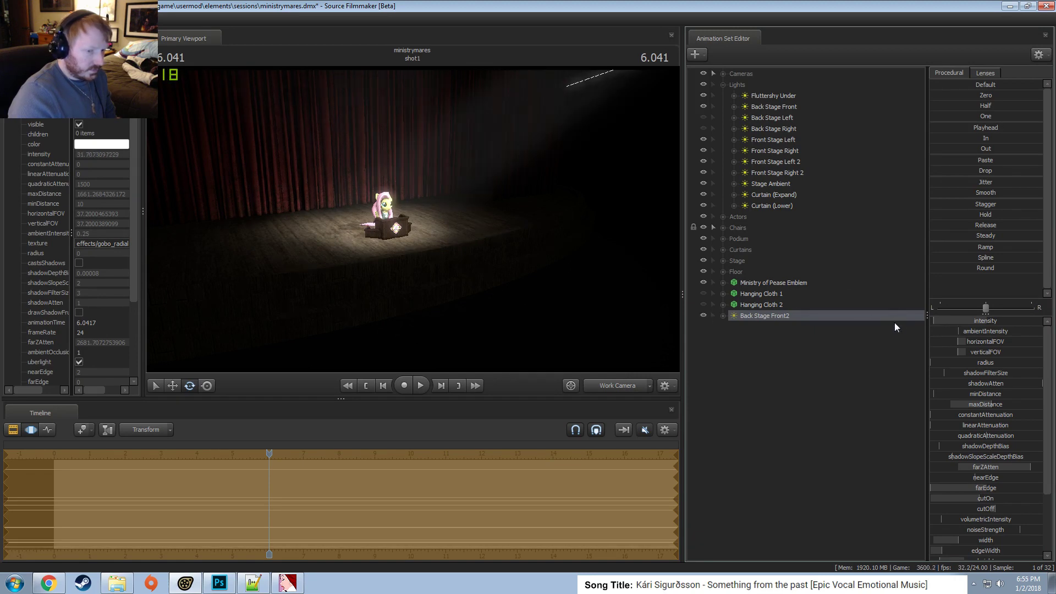
# Look through the Back Stage Front2 light, and inspect the spotlit stage up close with a work camera copied from the main camera.
pyautogui.moveTo(898, 317); pyautogui.dragTo(513, 196)
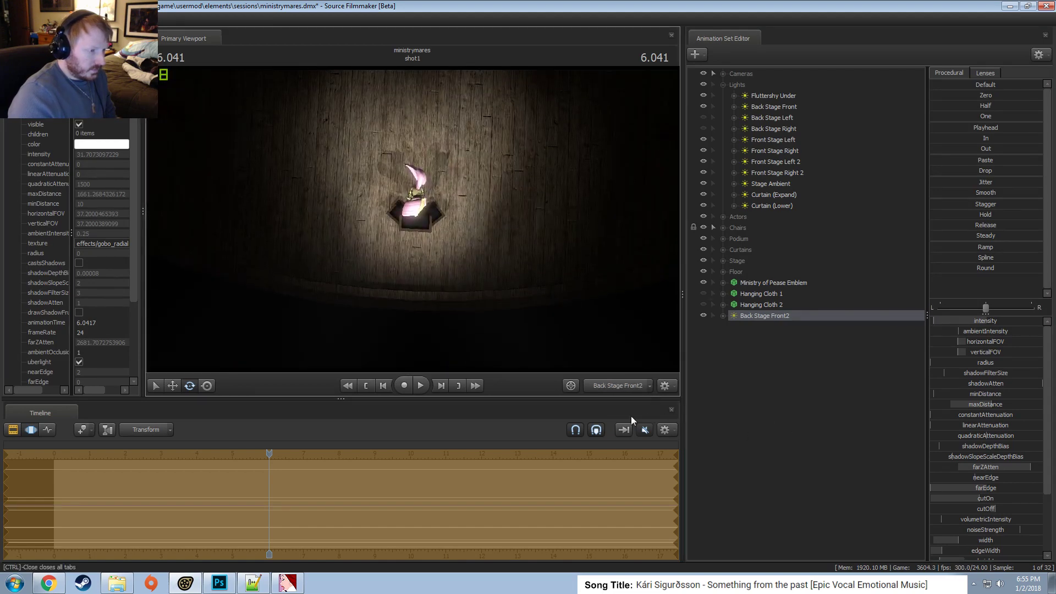
pyautogui.click(612, 387)
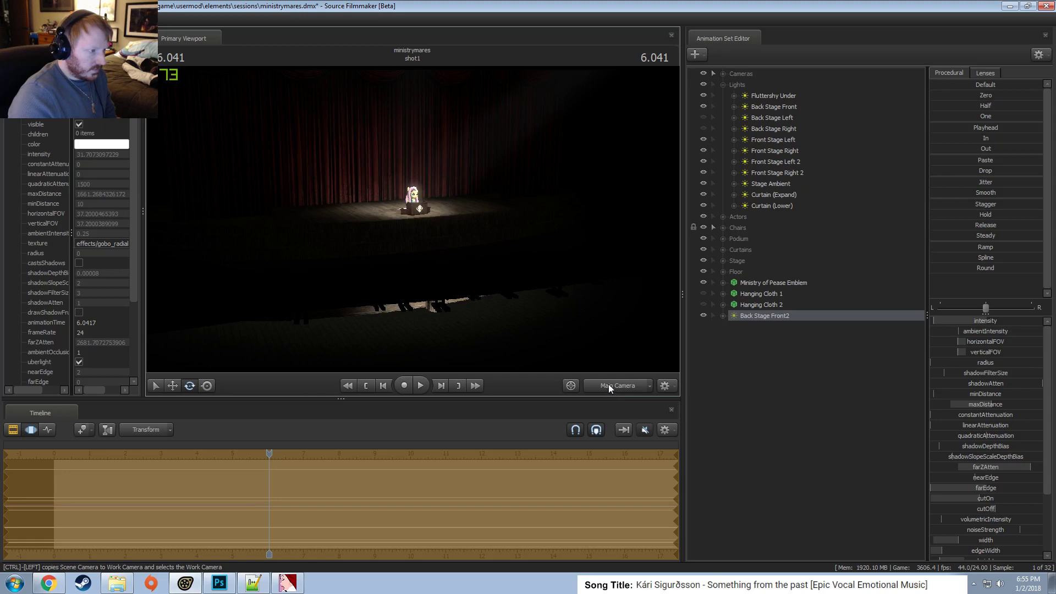
pyautogui.keyDown('ctrl'); pyautogui.click(602, 381); pyautogui.keyUp('ctrl')
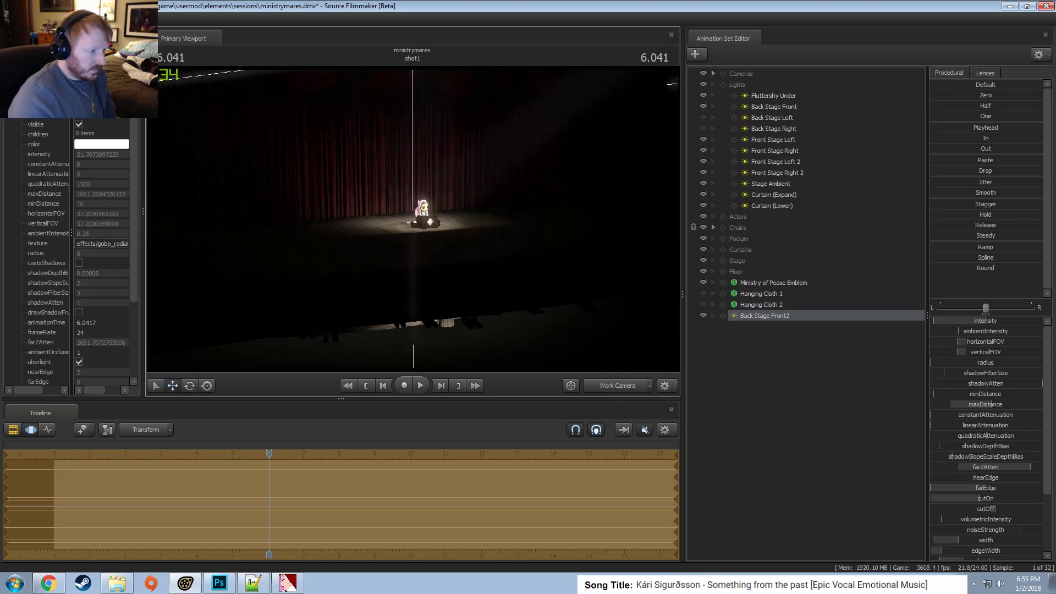
pyautogui.press('w')
pyautogui.moveTo(413, 219); pyautogui.dragTo(432, 227)
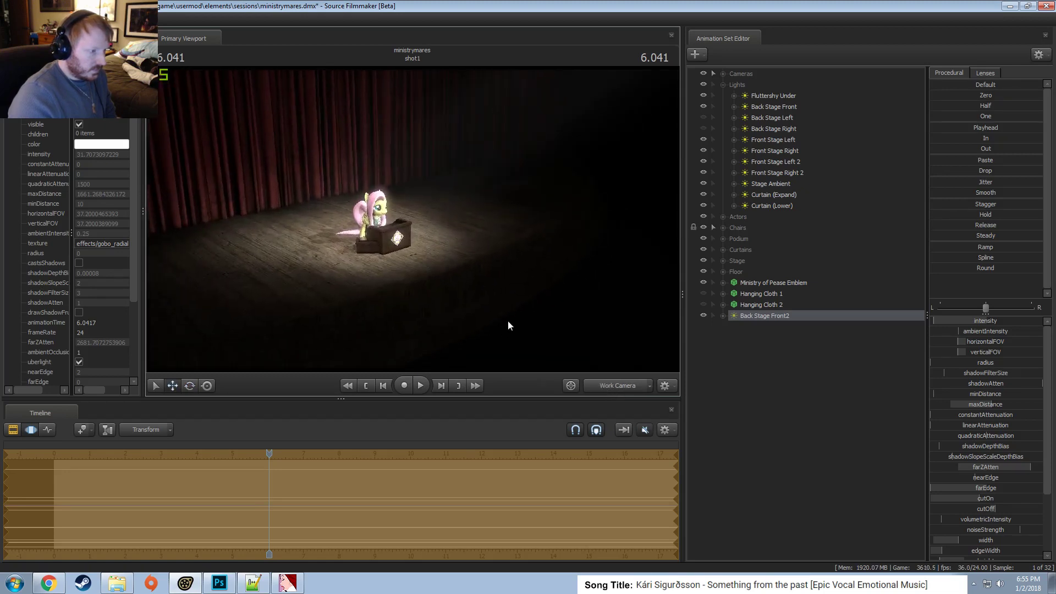
# Rename the Back Stage Front2 light as Front State Edge Light 1.
pyautogui.rightClick(755, 317)
pyautogui.click(770, 323)
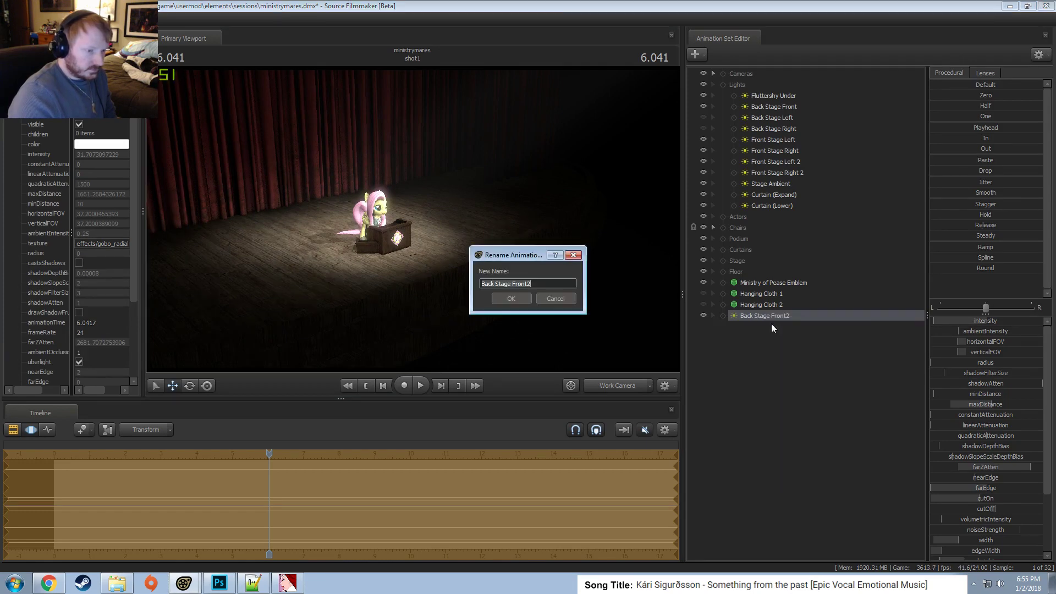
pyautogui.write('Stage F')
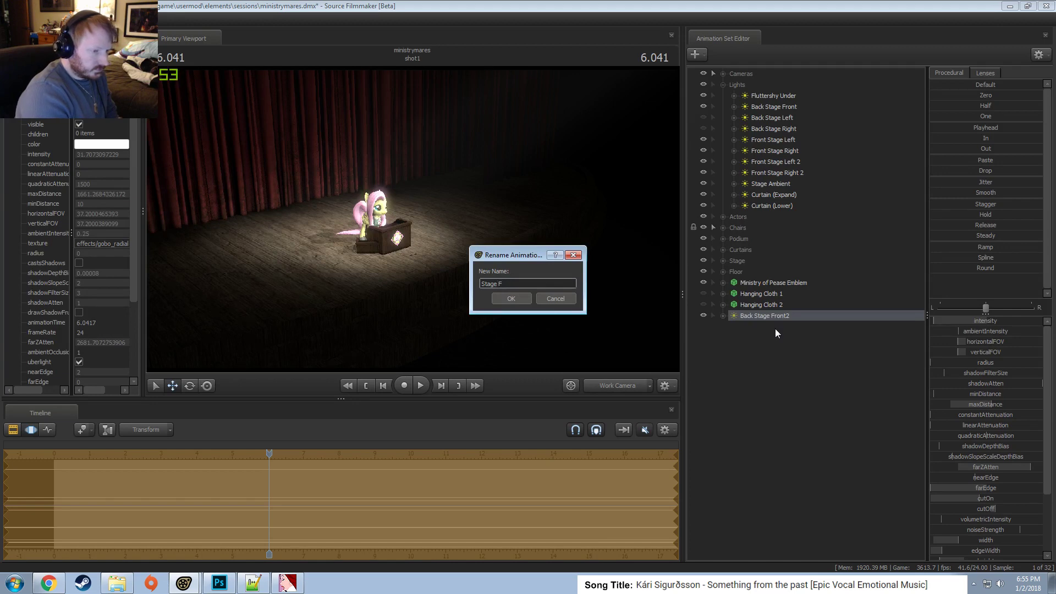
pyautogui.press('BackSpace')
pyautogui.press('BackSpace')
pyautogui.press('BackSpace')
pyautogui.write('Fron')
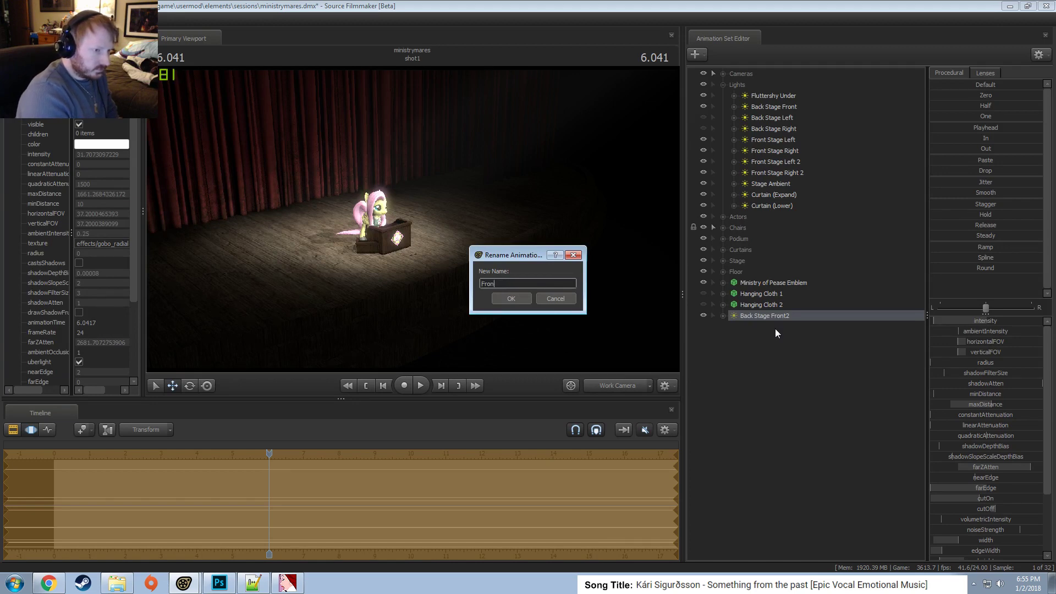
pyautogui.write('t Stateg')
pyautogui.press('BackSpace')
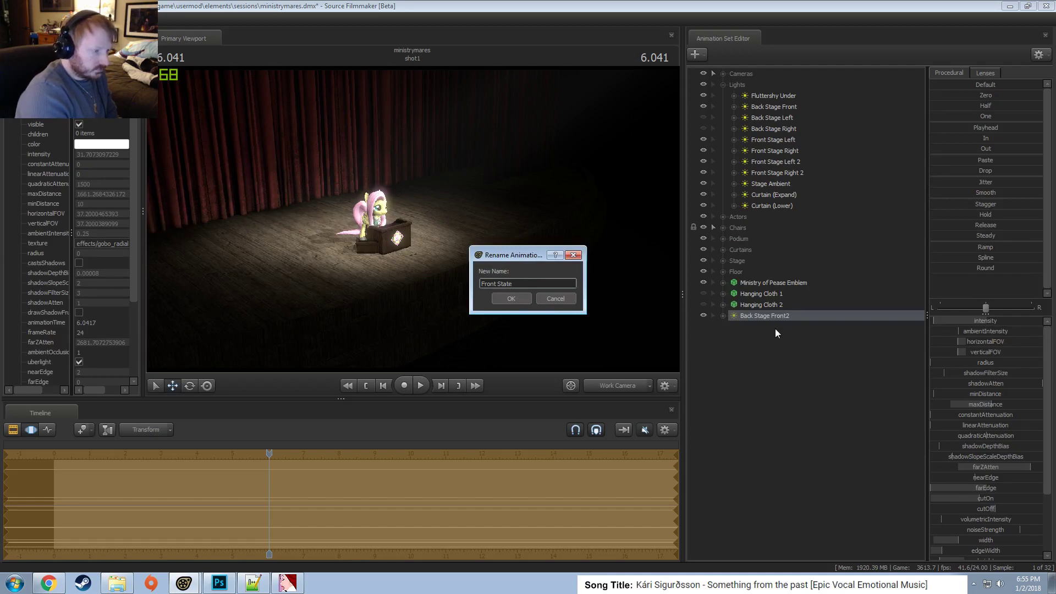
pyautogui.write('Edge LL')
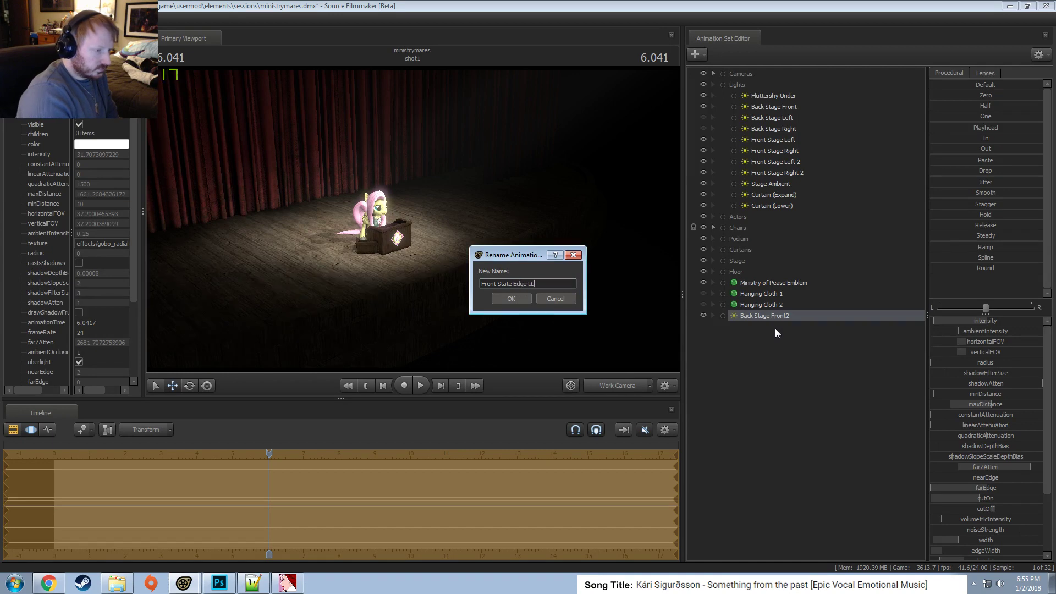
pyautogui.write('ight 1')
pyautogui.press('Return')
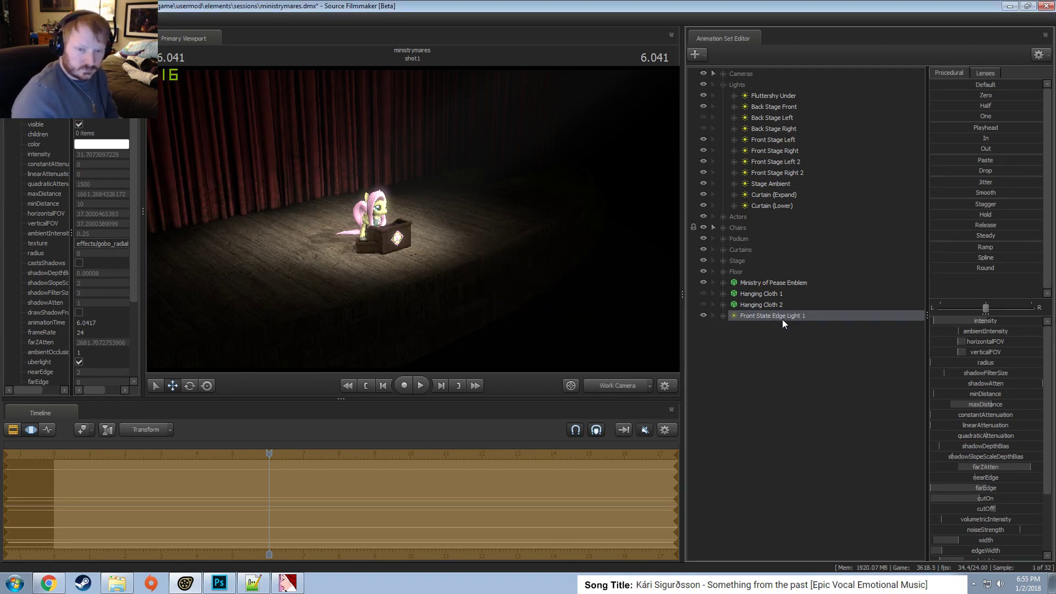
# Duplicate the Front State Edge Light 1 animation set by copying and pasting it.
pyautogui.rightClick(775, 312)
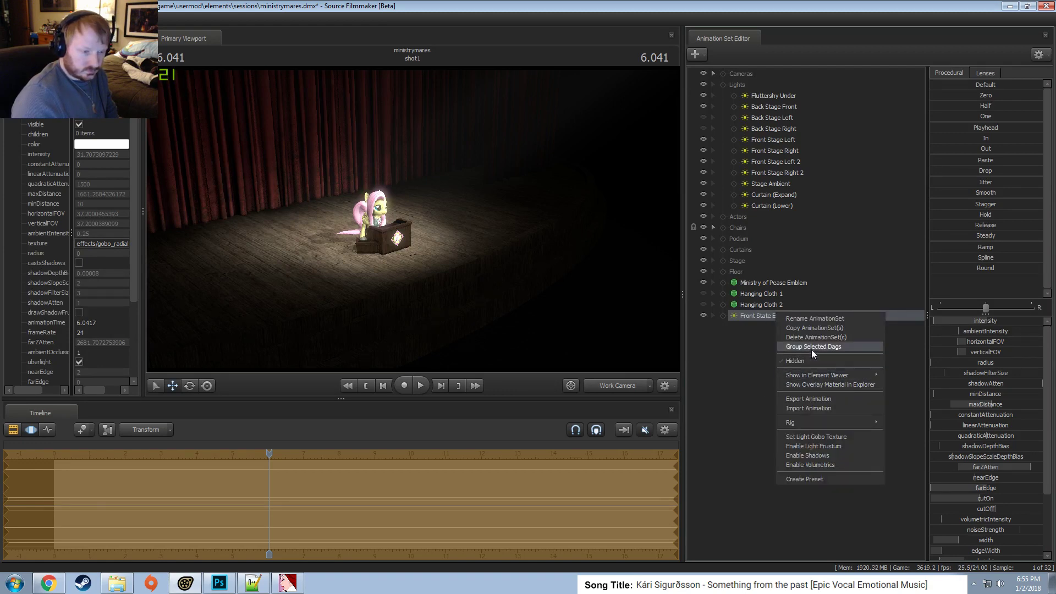
pyautogui.click(790, 327)
pyautogui.rightClick(751, 362)
pyautogui.click(796, 410)
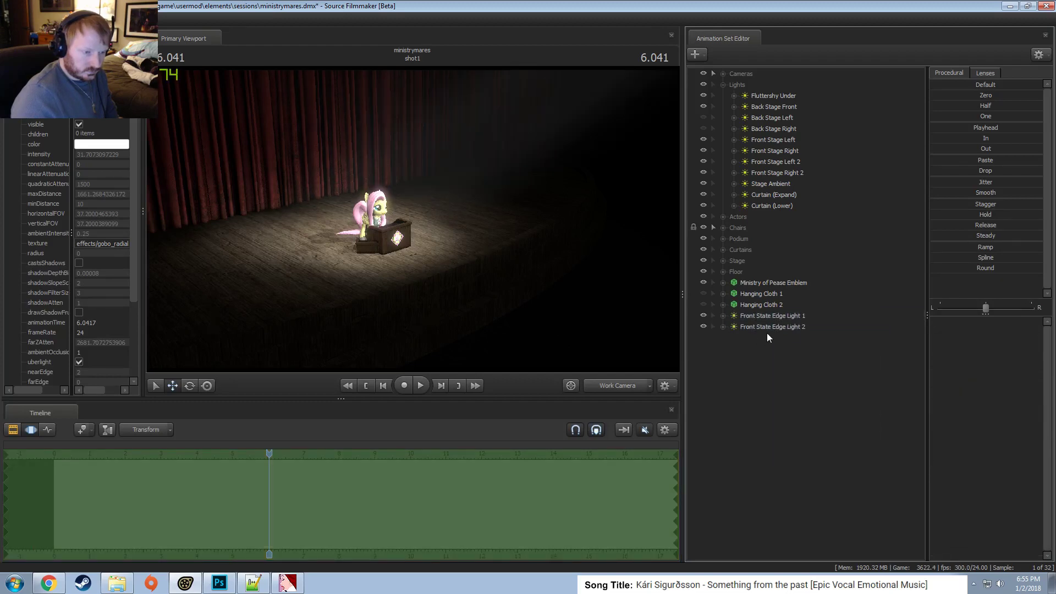
# Look through Front State Edge Light 2 and reposition it to aim at the stage's front edge below the podium.
pyautogui.moveTo(407, 227); pyautogui.dragTo(408, 229)
pyautogui.press('F2')
pyautogui.click(493, 262)
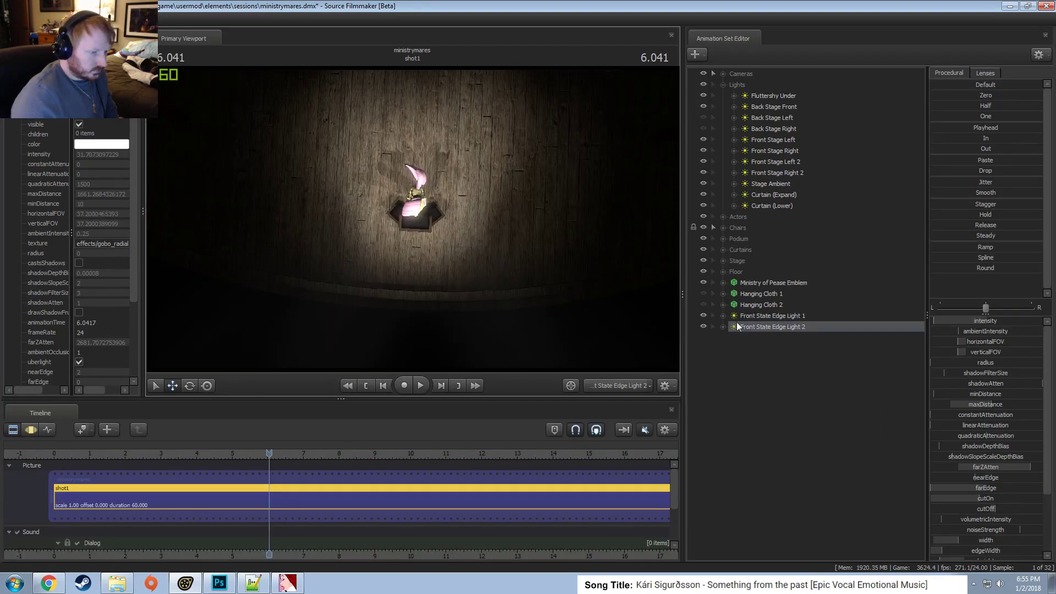
pyautogui.press('F3')
pyautogui.moveTo(493, 262); pyautogui.dragTo(412, 224)
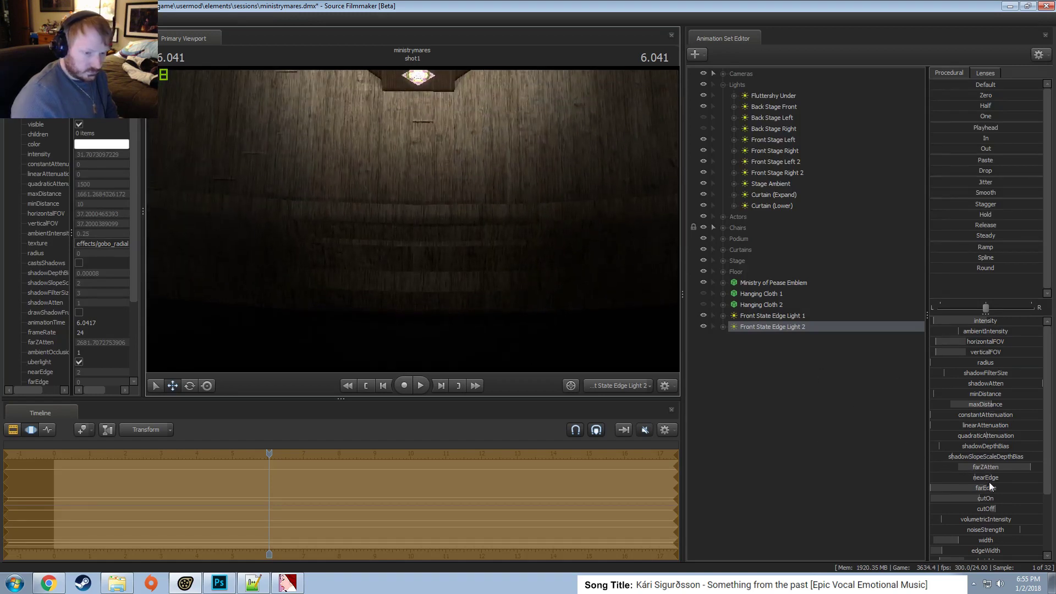
# Adjust Front State Edge Light 2's cutoff, height and vertical field of view, and re-aim it to take in the podium and stage edge.
pyautogui.moveTo(992, 507)
pyautogui.mouseDown()
pyautogui.moveTo(967, 507)
pyautogui.moveTo(994, 507)
pyautogui.mouseUp()
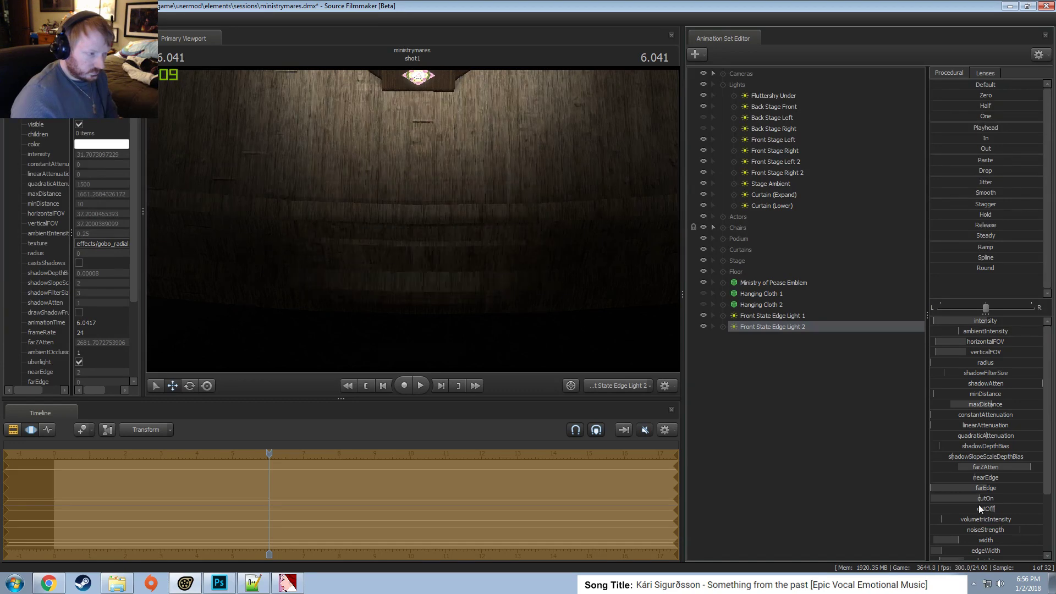
pyautogui.scroll(-1, 979, 542)
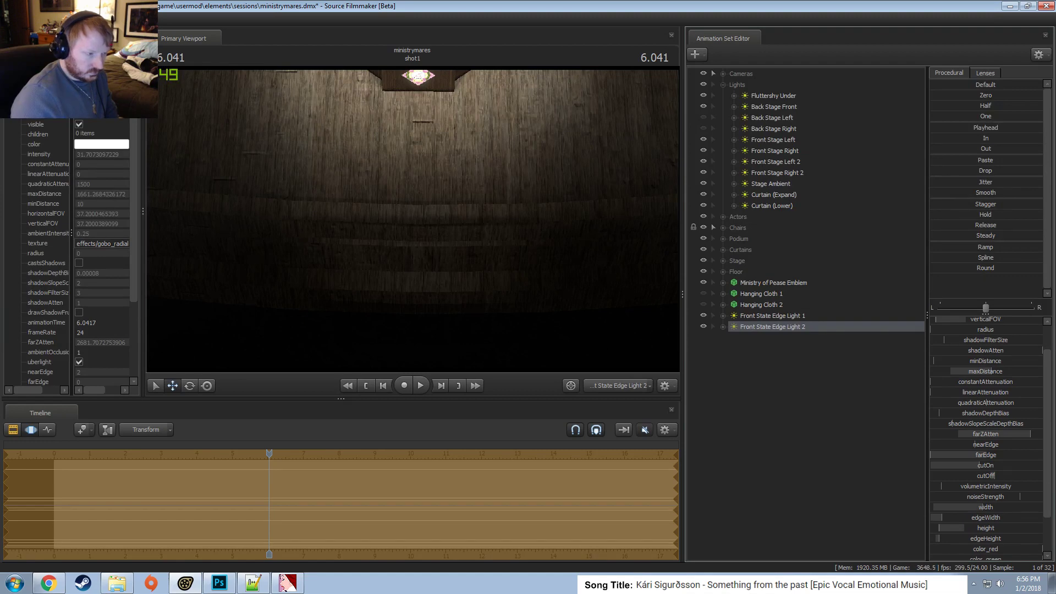
pyautogui.moveTo(964, 531); pyautogui.dragTo(955, 531)
pyautogui.moveTo(984, 319); pyautogui.dragTo(991, 318)
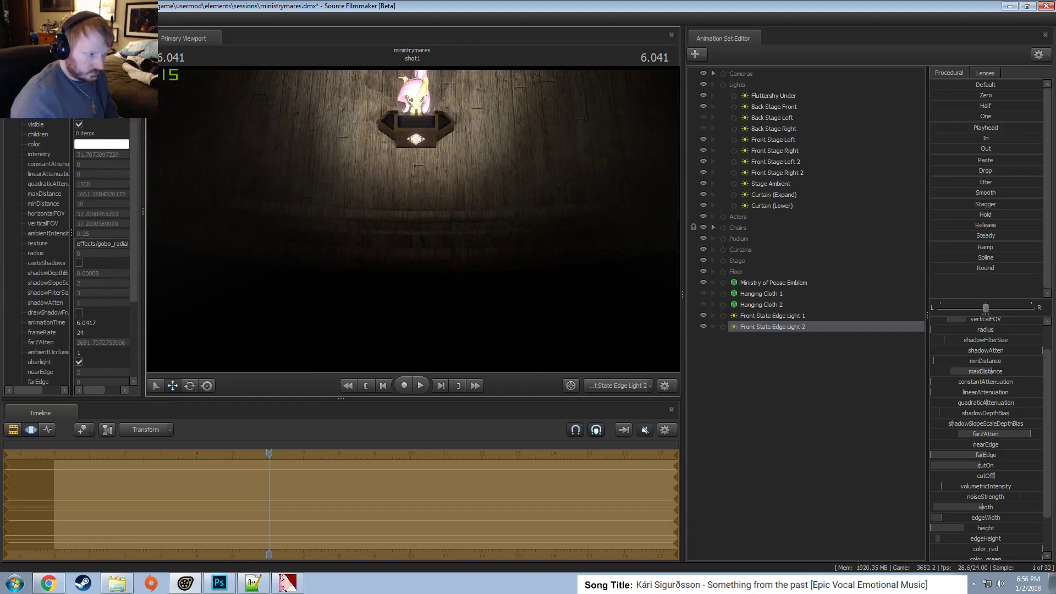
pyautogui.scroll(-2, 413, 220)
pyautogui.moveTo(412, 220)
pyautogui.mouseDown()
pyautogui.moveTo(411, 232)
pyautogui.moveTo(407, 213)
pyautogui.mouseUp()
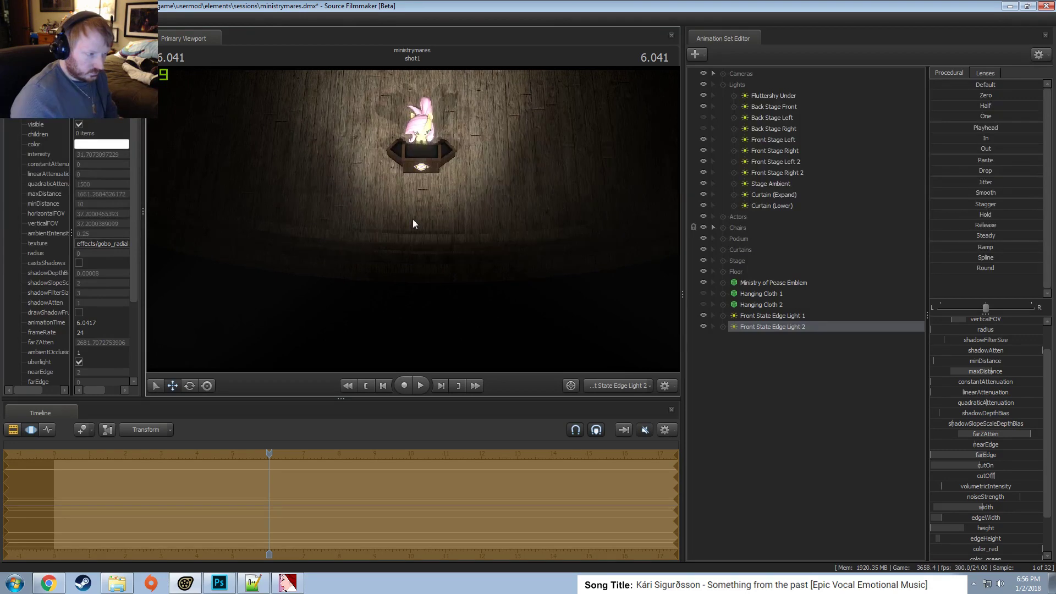
# Inspect the front stage edge from the work camera while toggling the visibility of Front State Edge Light 2.
pyautogui.click(615, 386)
pyautogui.press('F2')
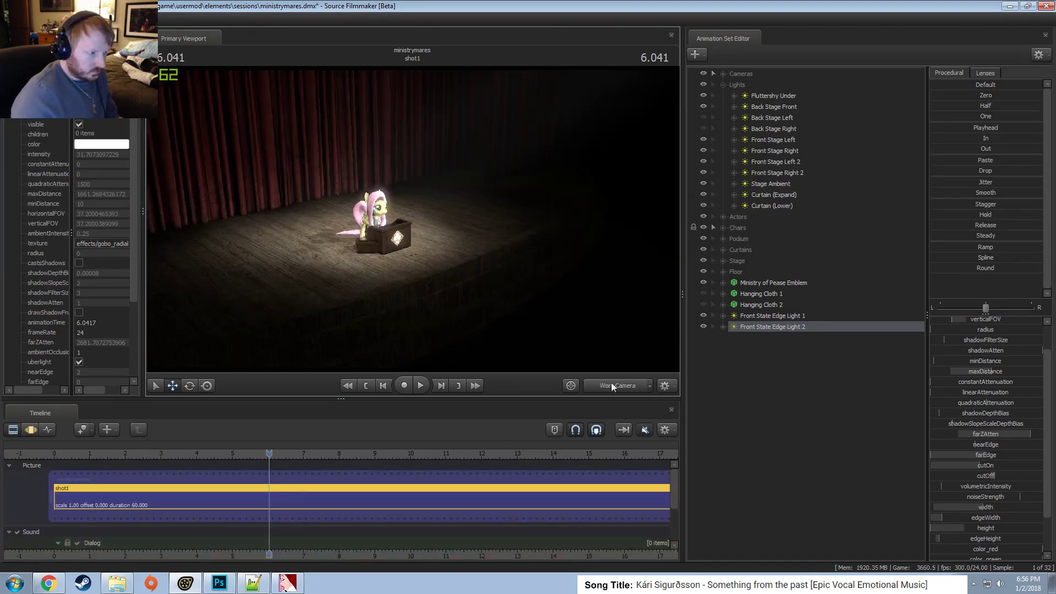
pyautogui.moveTo(563, 314); pyautogui.dragTo(546, 294)
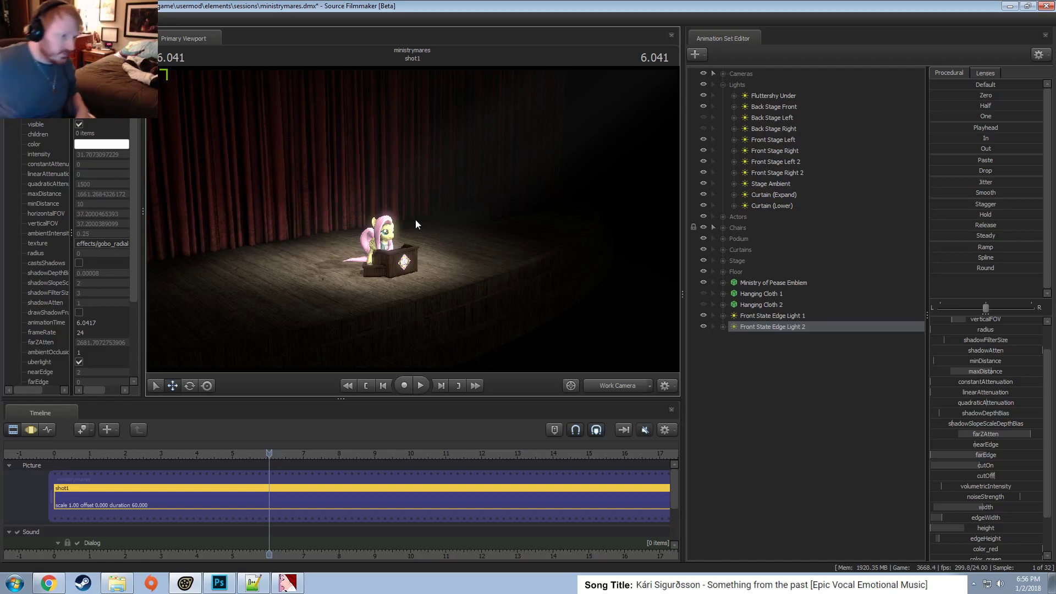
pyautogui.click(703, 327)
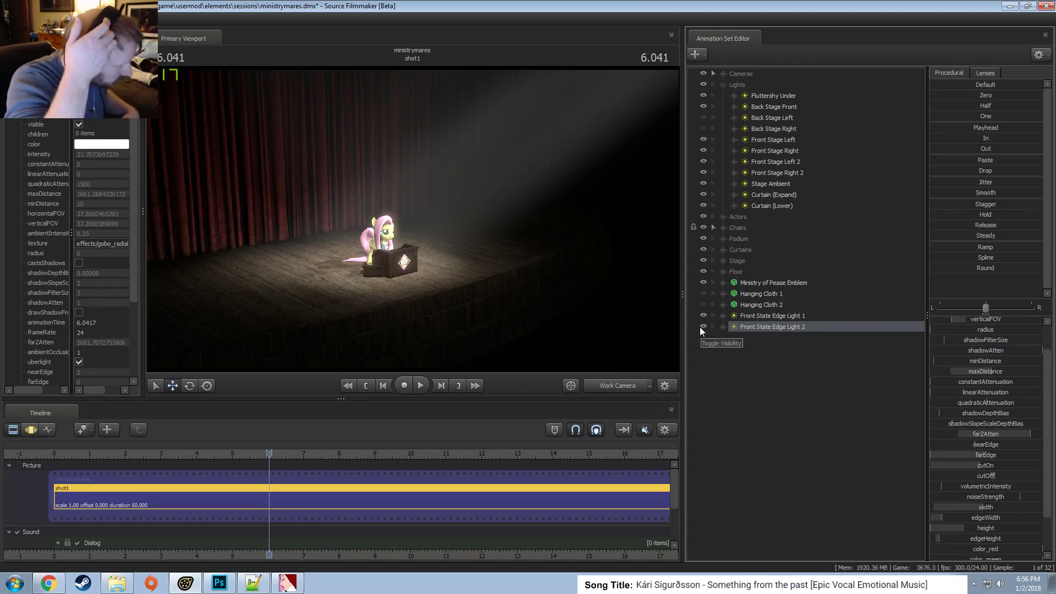
# Raise the intensity of both front edge lights to about 236.6 and view the stage through Front State Edge Light 1.
pyautogui.click(611, 389)
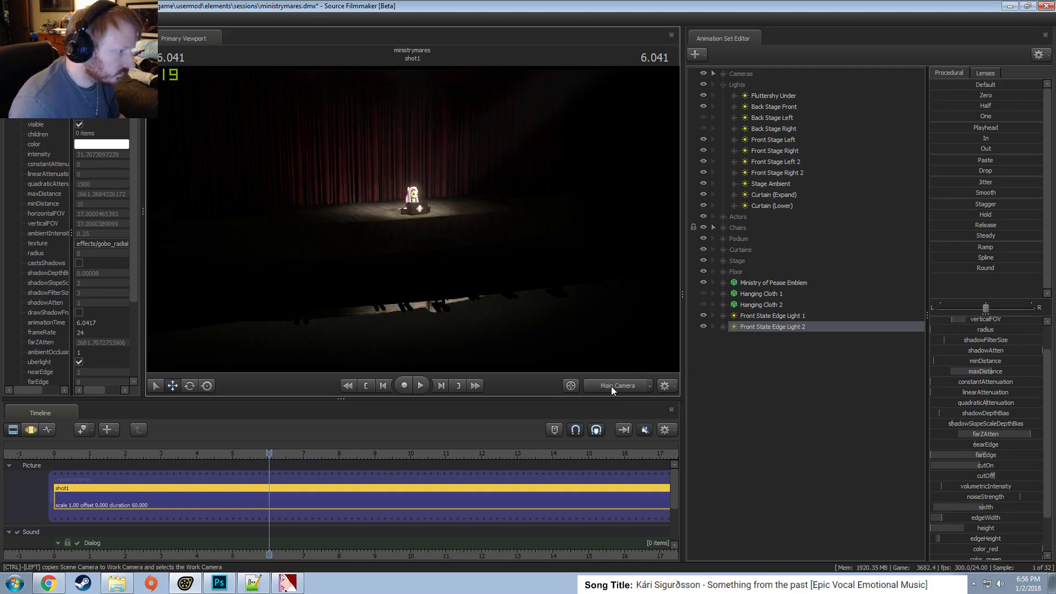
pyautogui.press('F3')
pyautogui.scroll(1, 985, 341)
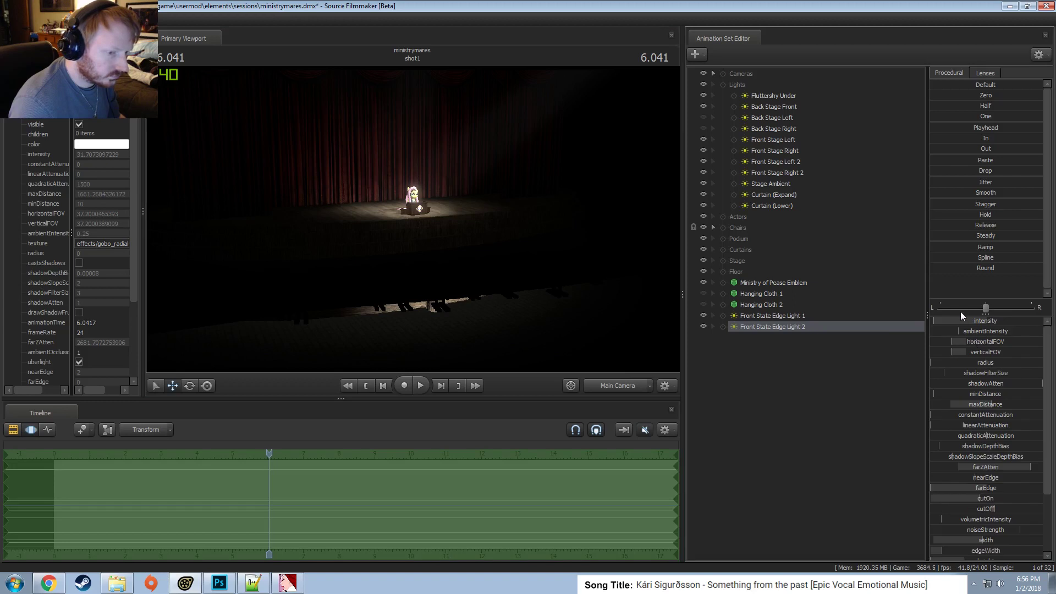
pyautogui.moveTo(957, 321); pyautogui.dragTo(968, 330)
pyautogui.click(894, 318)
pyautogui.moveTo(815, 311); pyautogui.dragTo(520, 240)
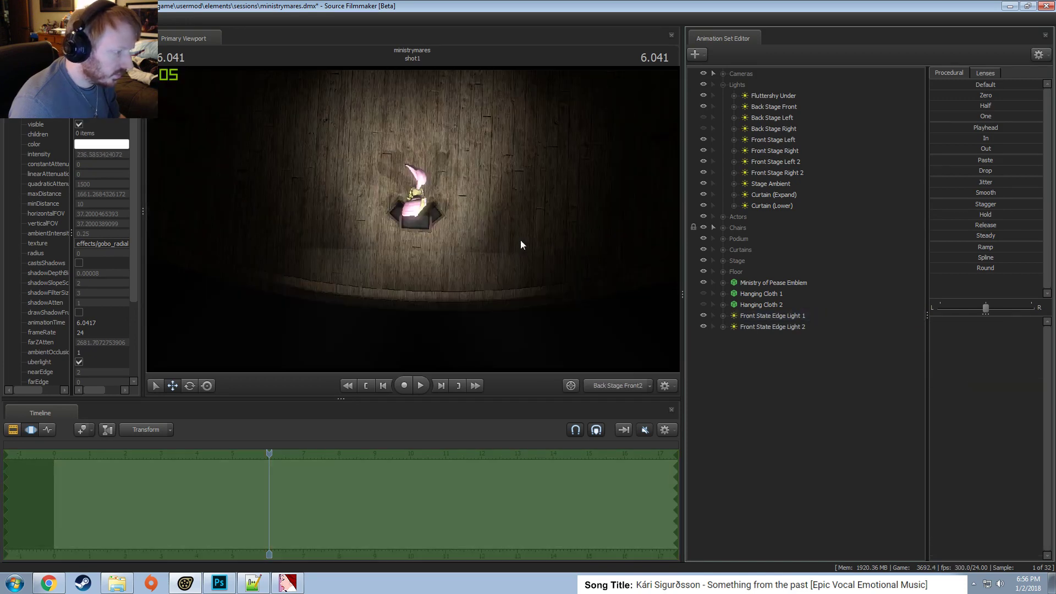
pyautogui.click(520, 240)
# Raise the far edge setting of Front State Edge Light 2 and adjust its cutoff.
pyautogui.click(797, 328)
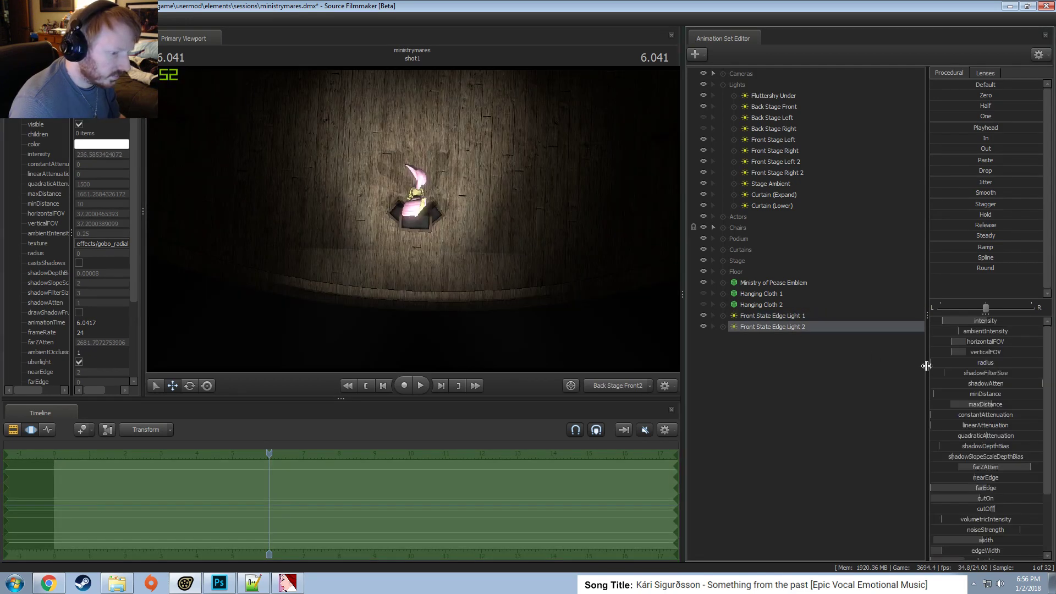
pyautogui.moveTo(991, 506)
pyautogui.mouseDown()
pyautogui.moveTo(979, 489)
pyautogui.moveTo(989, 489)
pyautogui.mouseUp()
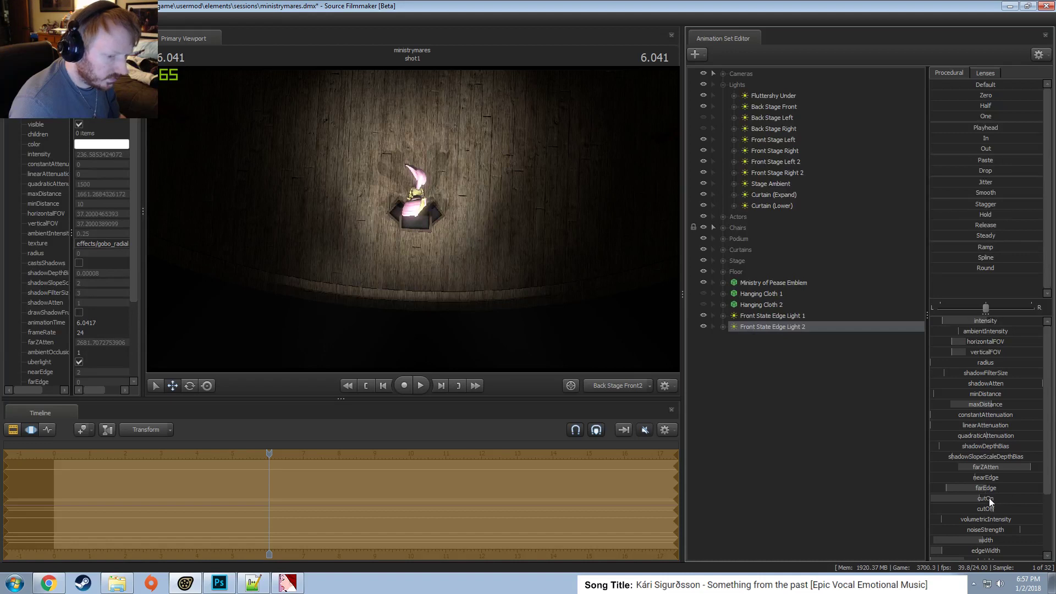
pyautogui.moveTo(994, 509); pyautogui.dragTo(1006, 509)
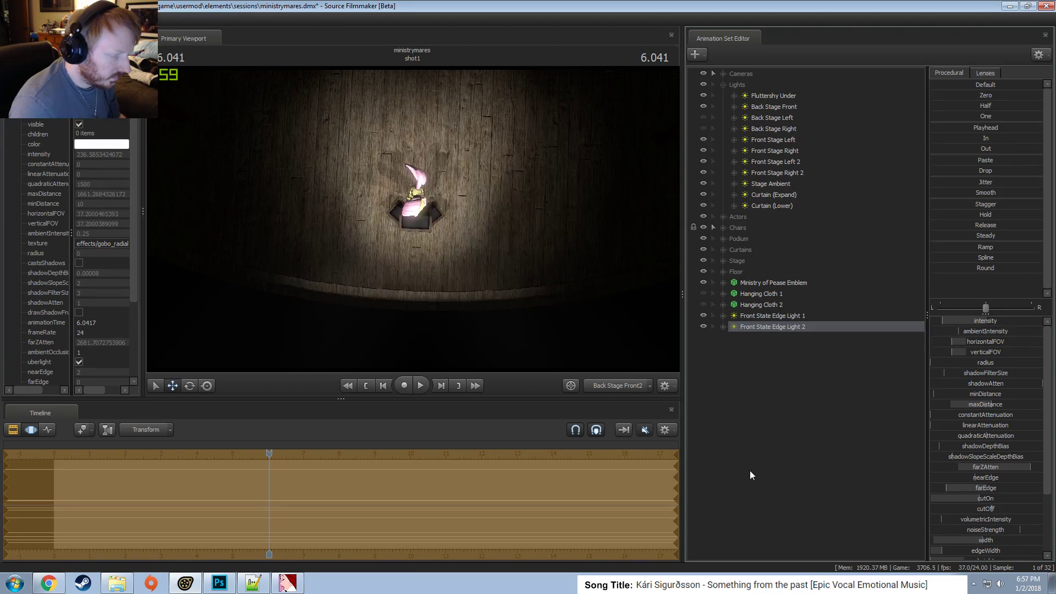
# Check the stage lighting from the main camera, and closely examine the stage edge with a fresh work camera copy.
pyautogui.click(630, 384)
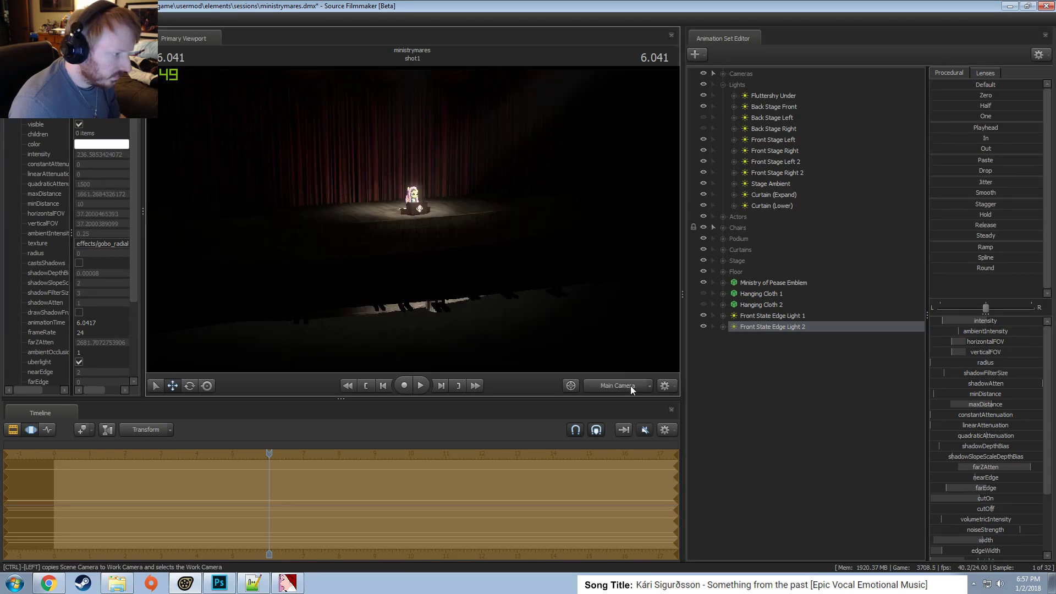
pyautogui.keyDown('ctrl'); pyautogui.click(616, 384); pyautogui.keyUp('ctrl')
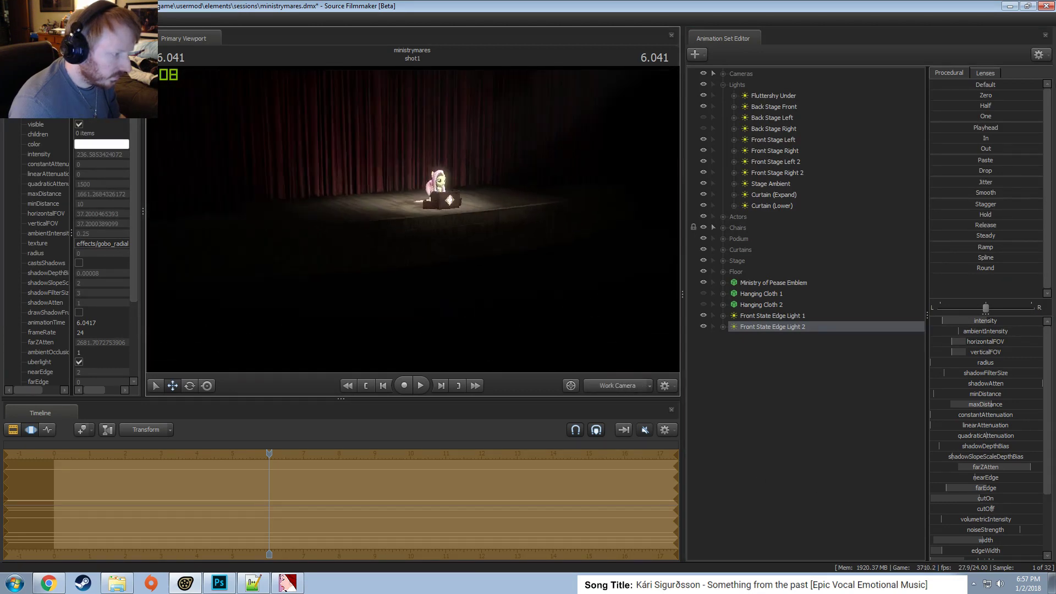
pyautogui.press('w')
pyautogui.moveTo(413, 220)
pyautogui.mouseDown()
pyautogui.moveTo(411, 280)
pyautogui.moveTo(412, 219)
pyautogui.mouseUp()
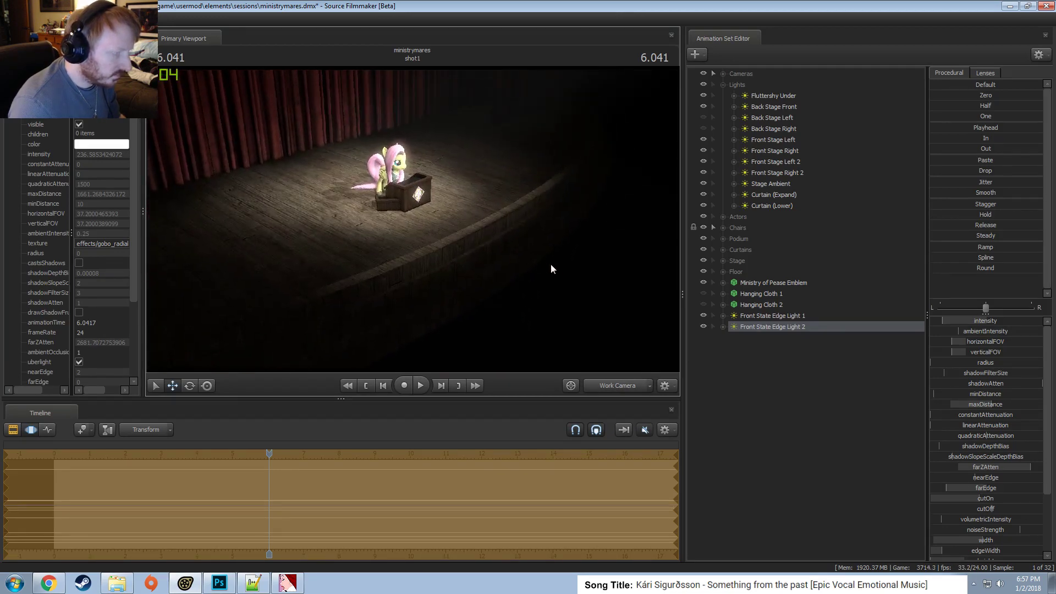
# Toggle the visibility of Front State Edge Light 1 and Front State Edge Light 2 to compare each light's effect on the stage edge.
pyautogui.click(703, 315)
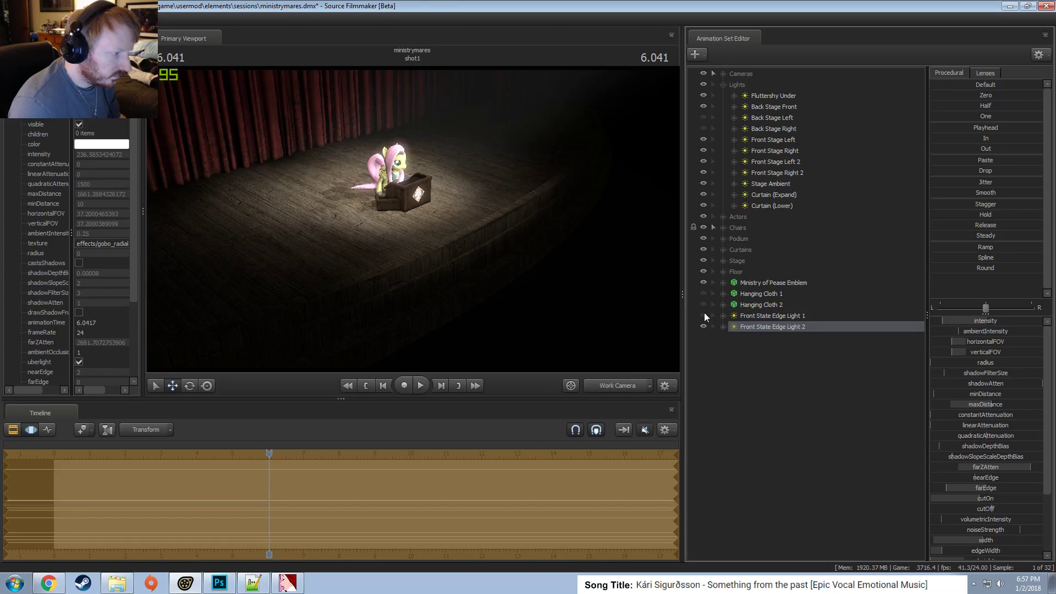
pyautogui.click(704, 312)
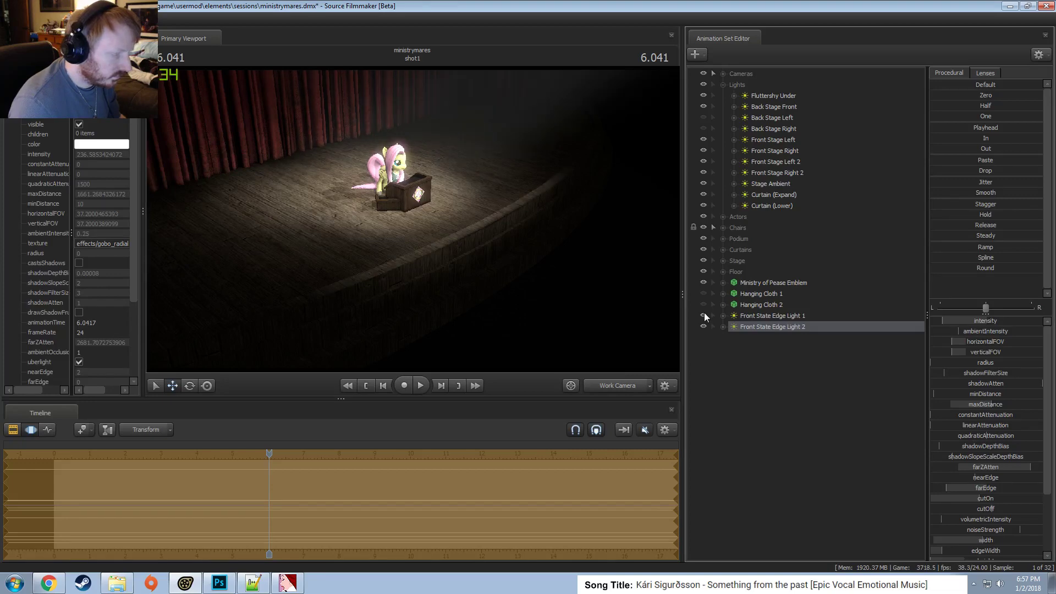
pyautogui.click(703, 312)
pyautogui.click(702, 318)
pyautogui.click(703, 319)
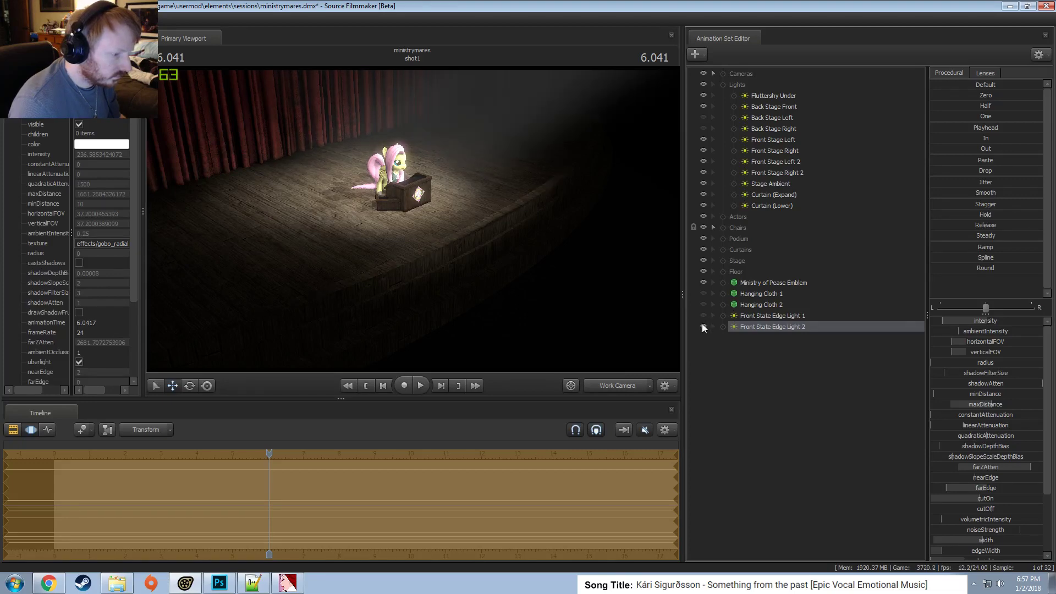
pyautogui.click(702, 328)
pyautogui.click(702, 328)
pyautogui.click(701, 329)
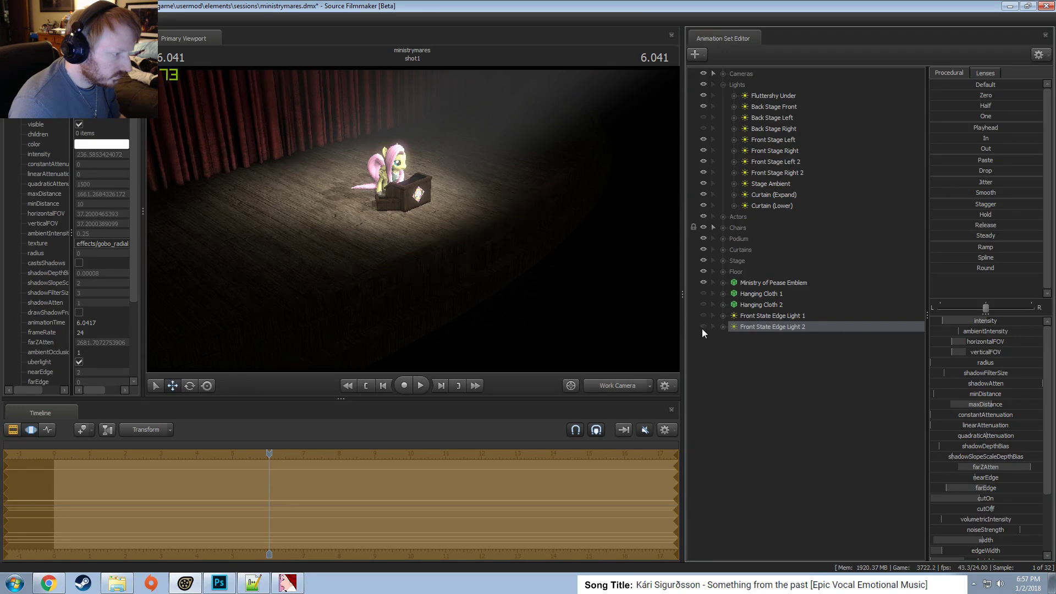
pyautogui.click(702, 328)
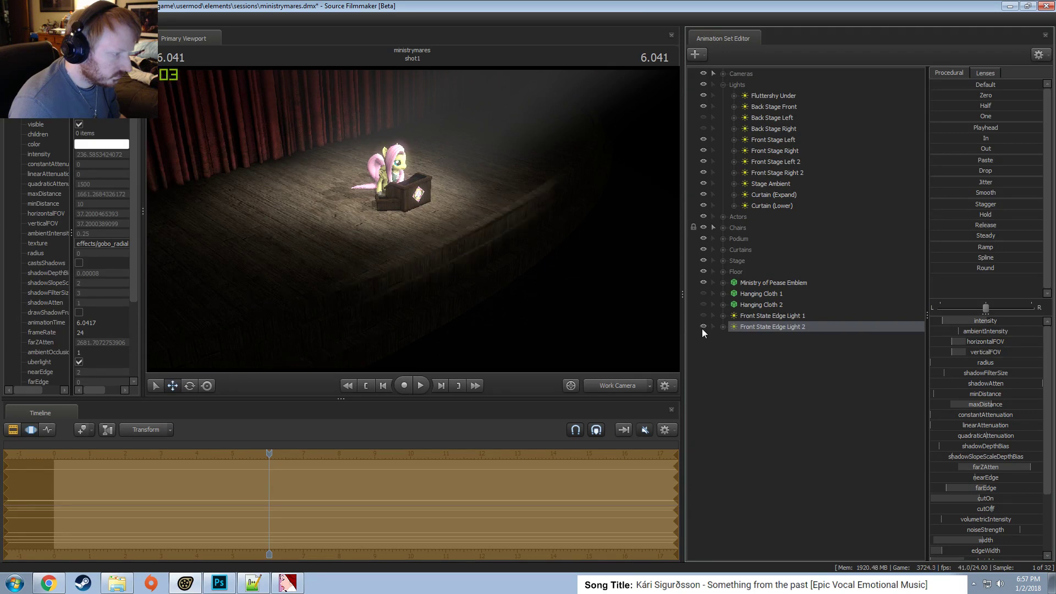
# Reduce the height of Front State Edge Light 2 and compare the stage from the main camera and the work camera.
pyautogui.scroll(-2, 995, 483)
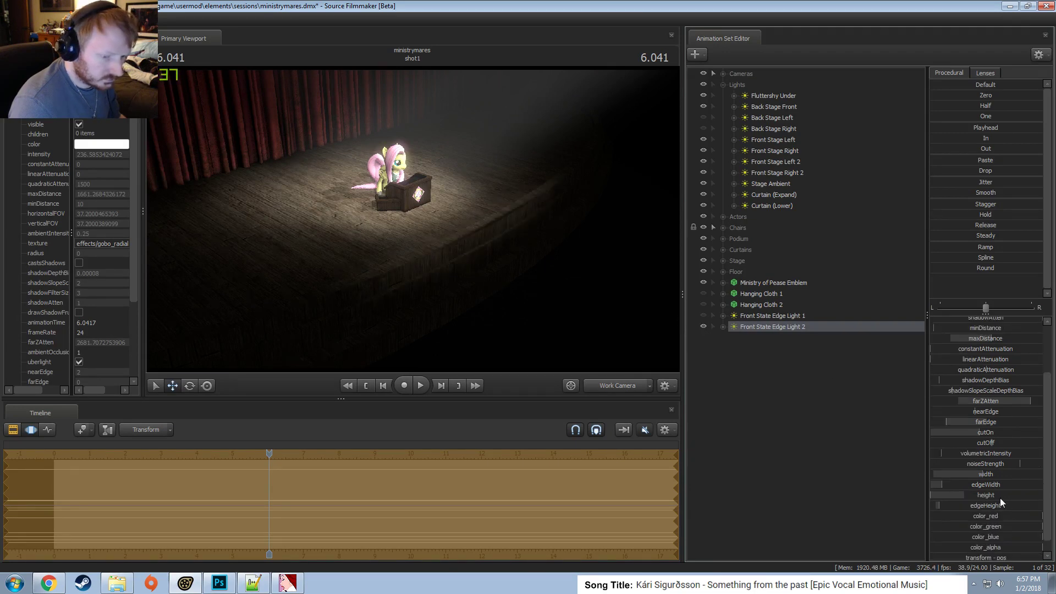
pyautogui.moveTo(984, 437); pyautogui.dragTo(976, 432)
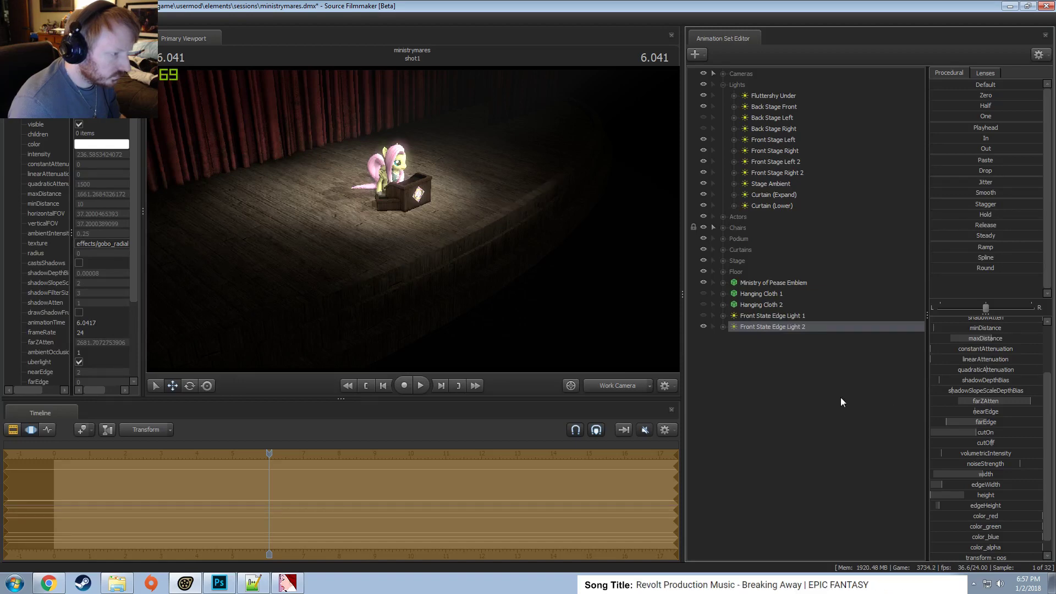
pyautogui.click(621, 383)
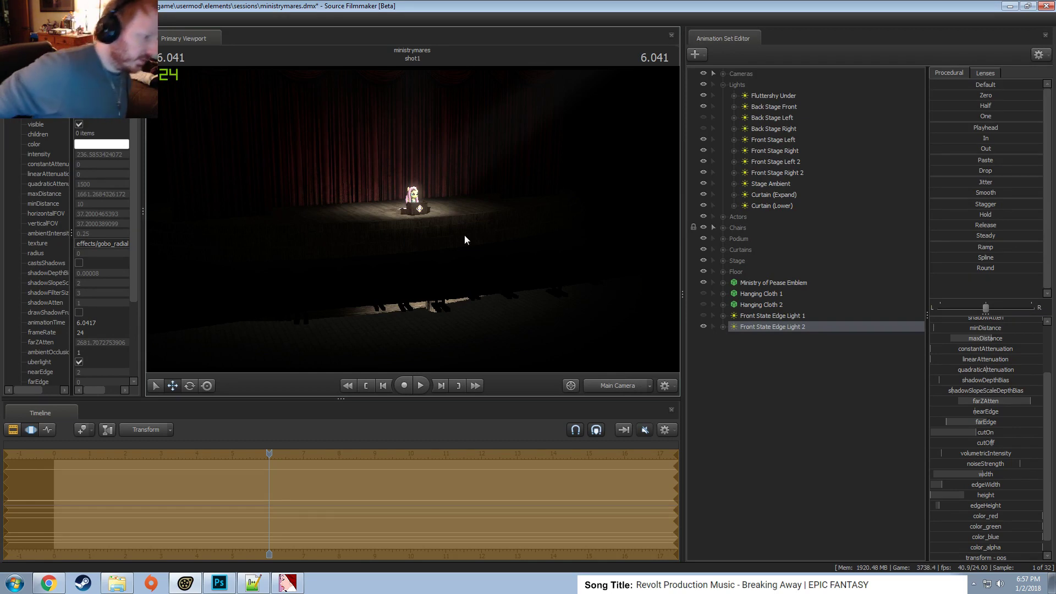
pyautogui.click(617, 386)
pyautogui.moveTo(553, 303); pyautogui.dragTo(602, 303)
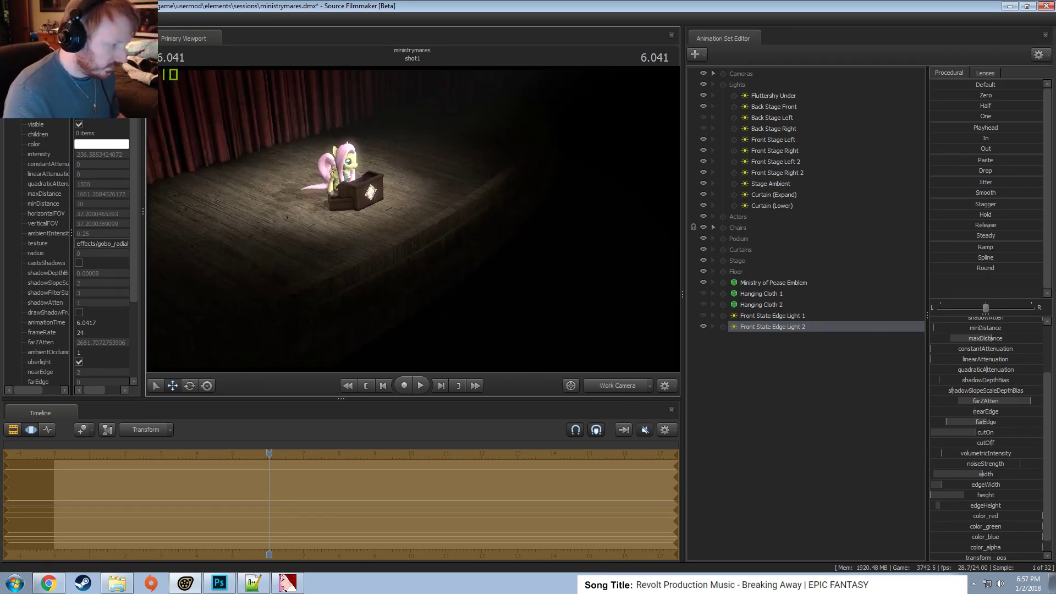
# Disable lighting in the viewport and move the work camera out to view the stage and surrounding seats.
pyautogui.rightClick(431, 234)
pyautogui.click(461, 259)
pyautogui.click(604, 348)
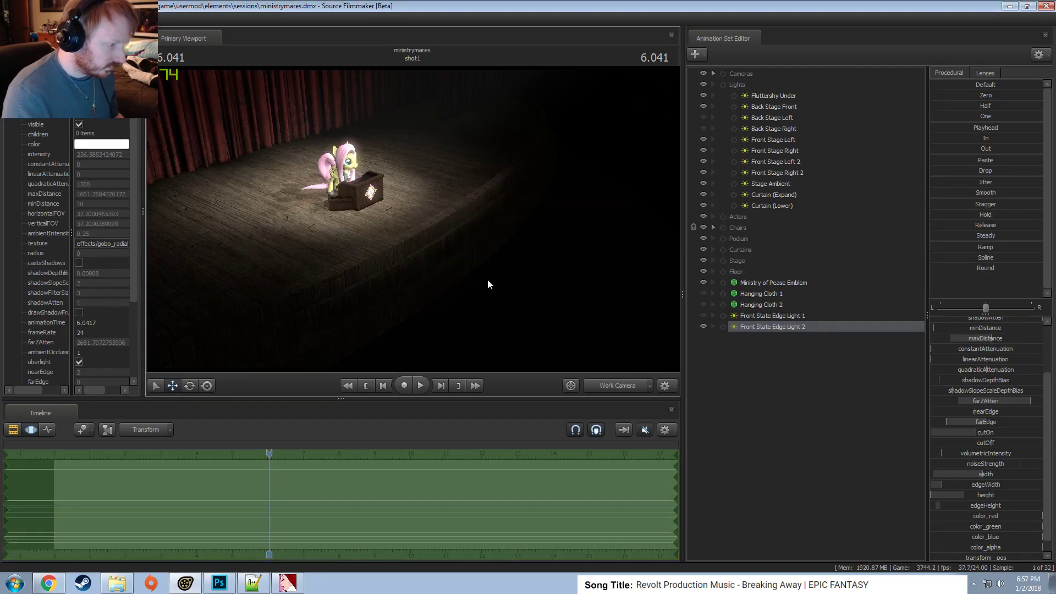
pyautogui.rightClick(487, 279)
pyautogui.click(517, 310)
pyautogui.moveTo(492, 288); pyautogui.dragTo(413, 222)
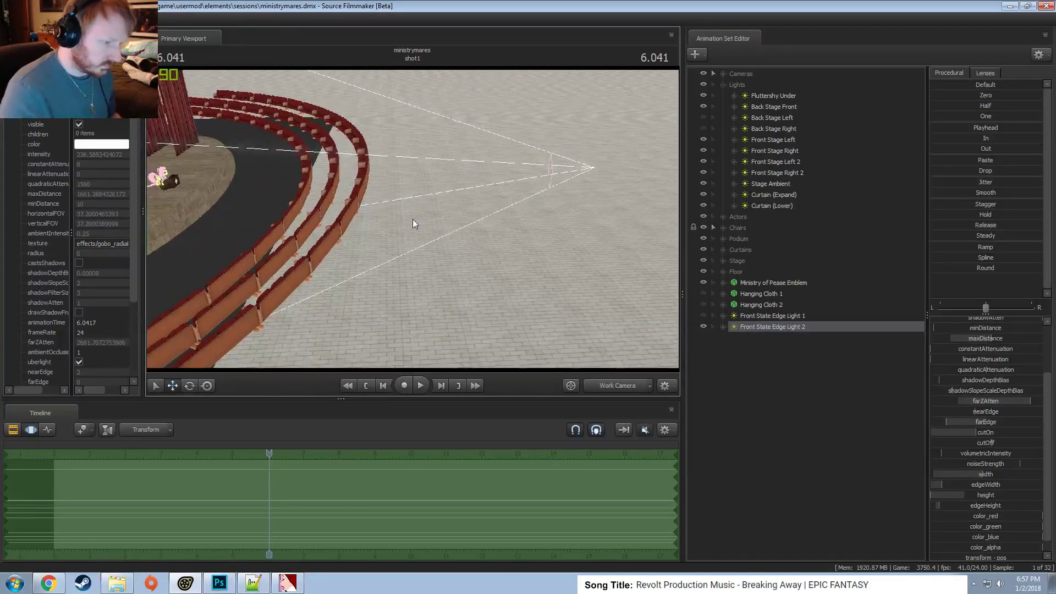
# Set the Main Camera's maximum focal distance to 3000 and raise its focal distance towards the stage.
pyautogui.click(722, 73)
pyautogui.click(772, 85)
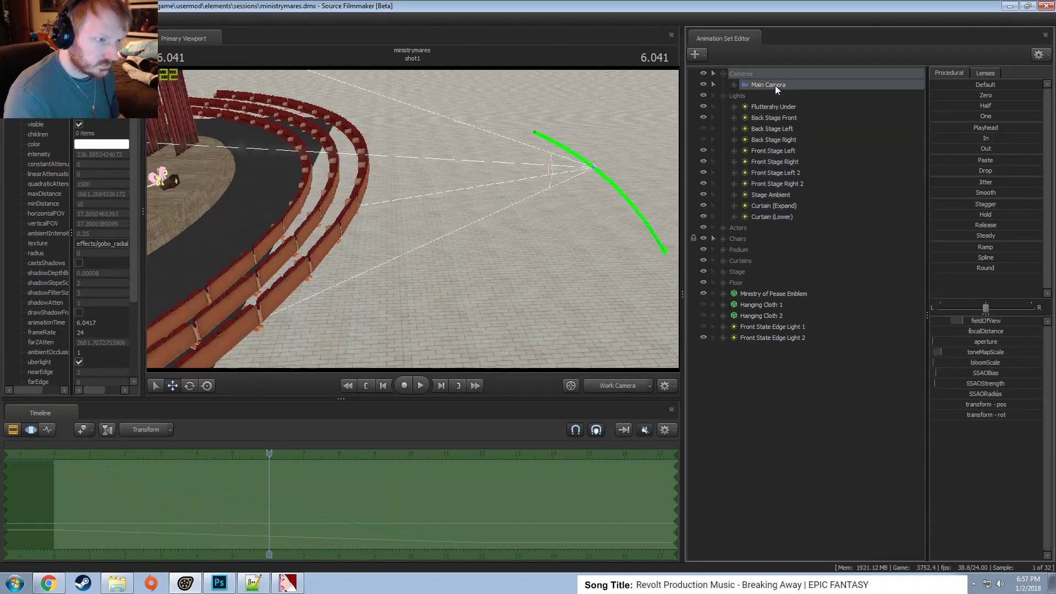
pyautogui.moveTo(965, 331); pyautogui.dragTo(967, 331)
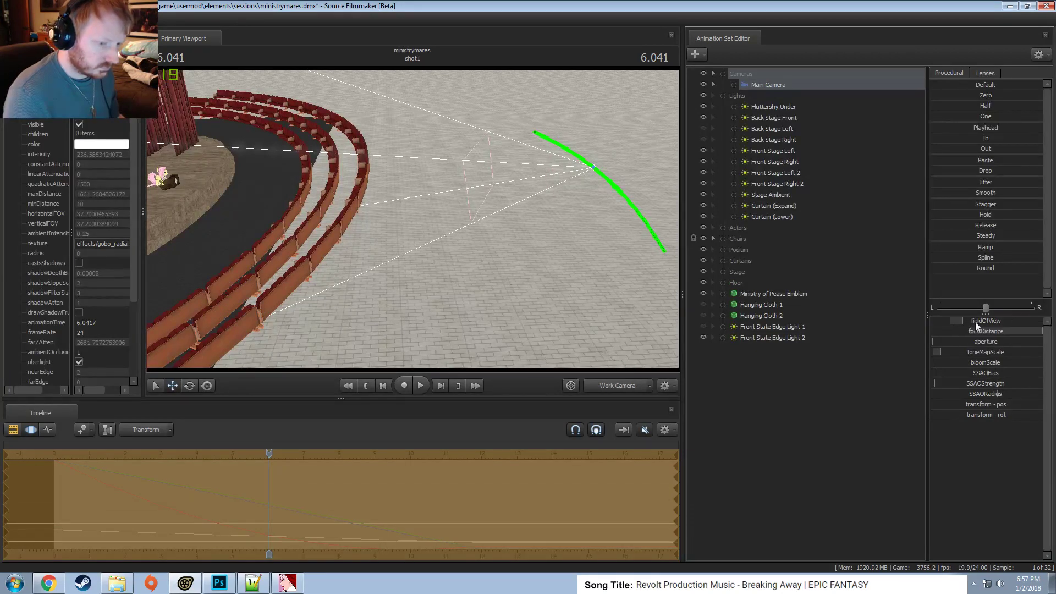
pyautogui.rightClick(978, 334)
pyautogui.click(506, 285)
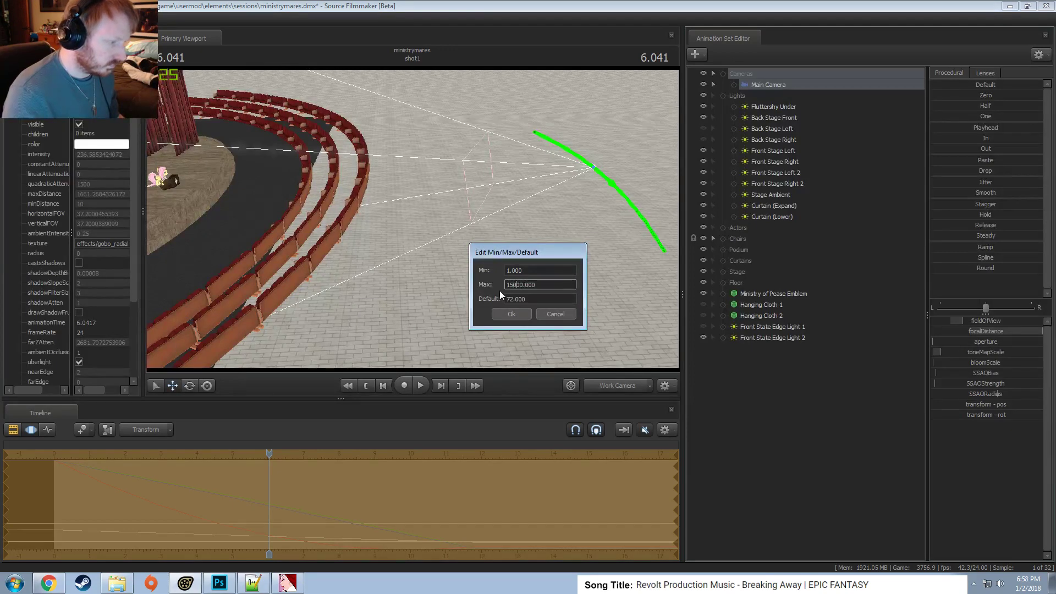
pyautogui.press('Return')
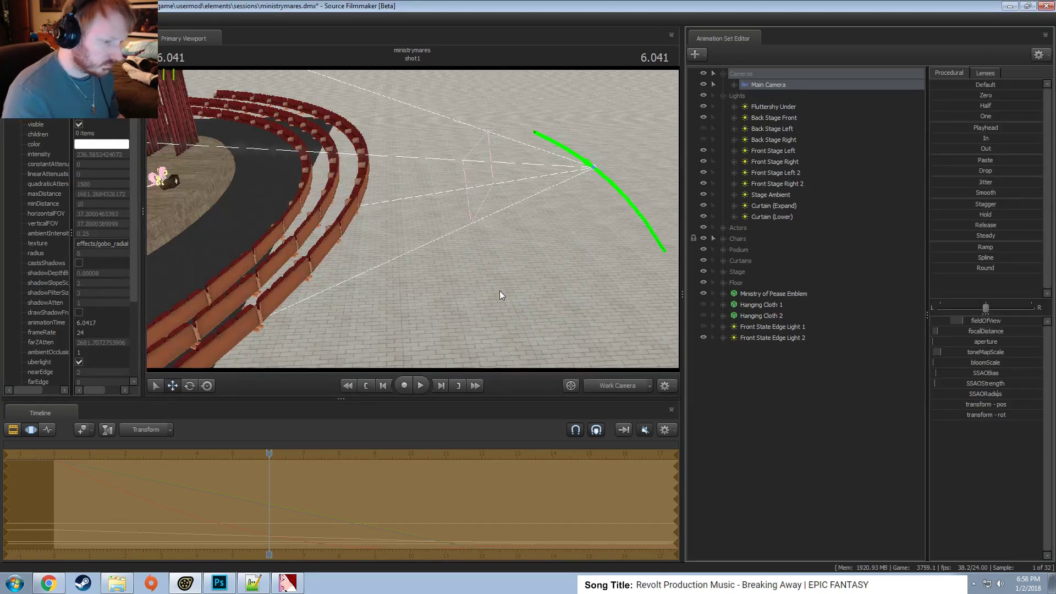
pyautogui.moveTo(945, 330); pyautogui.dragTo(968, 330)
pyautogui.moveTo(349, 259); pyautogui.dragTo(414, 223)
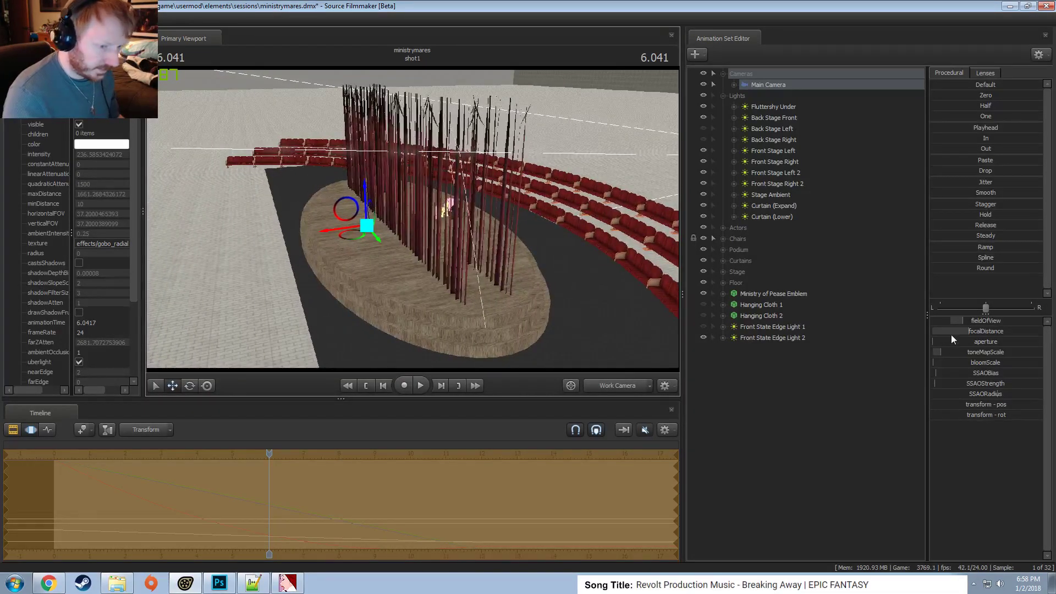
# Lower the maximum of the Main Camera's focal distance range to 1500.
pyautogui.rightClick(967, 329)
pyautogui.click(990, 345)
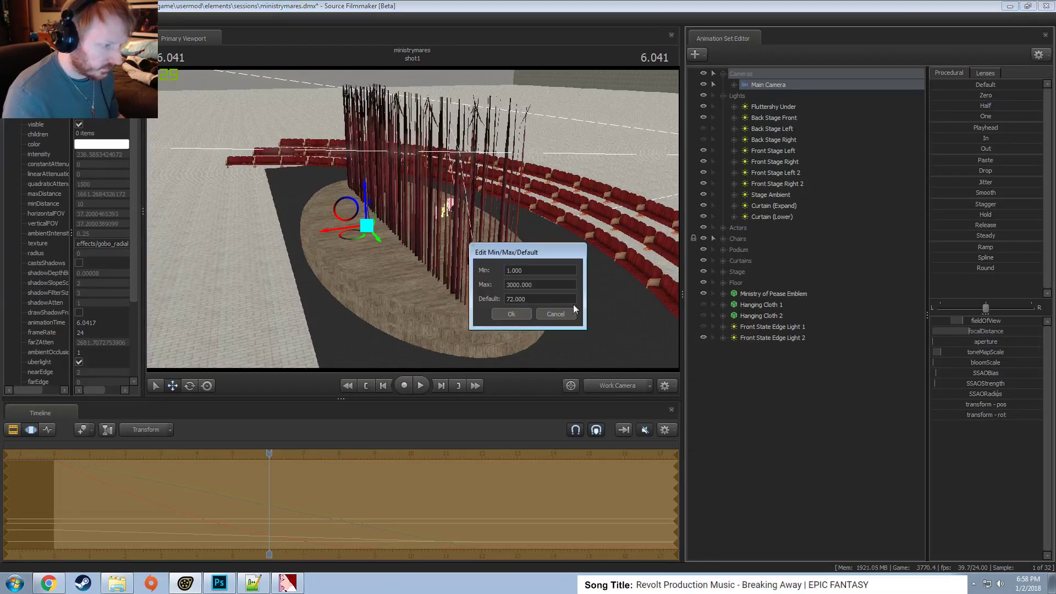
pyautogui.doubleClick(511, 285)
pyautogui.write('1500')
pyautogui.press('Return')
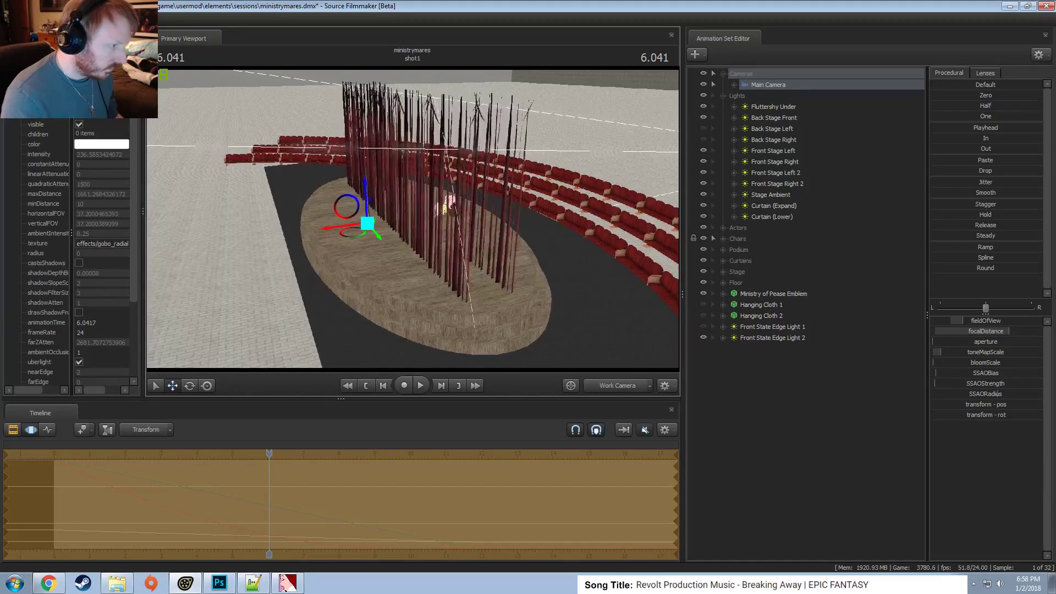
# View the scene through the Main Camera, raise its aperture strongly, and preview the depth of field in the Clip Editor.
pyautogui.press('d')
pyautogui.press('F2')
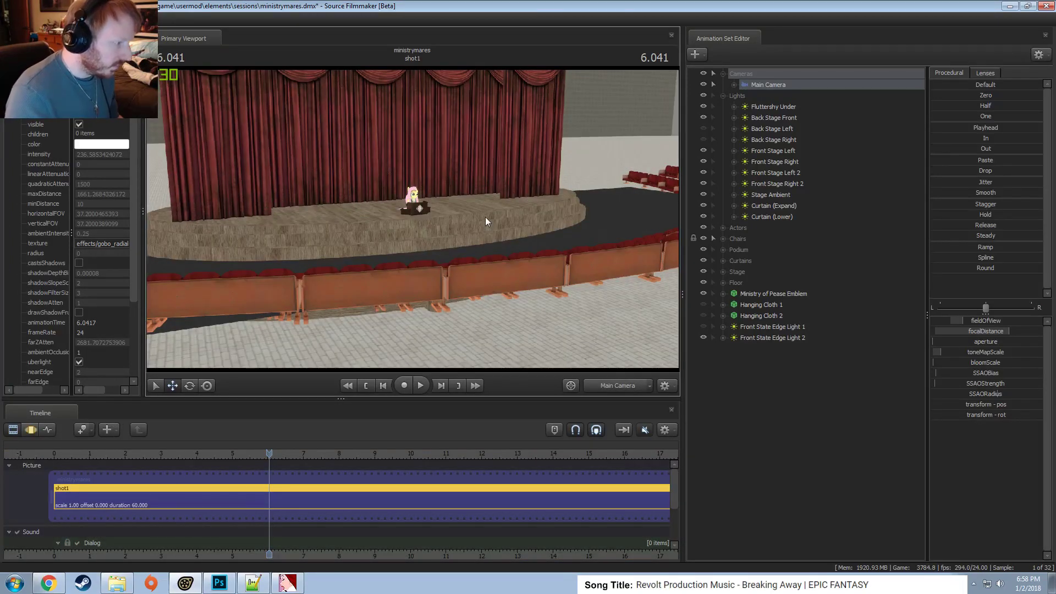
pyautogui.press('F3')
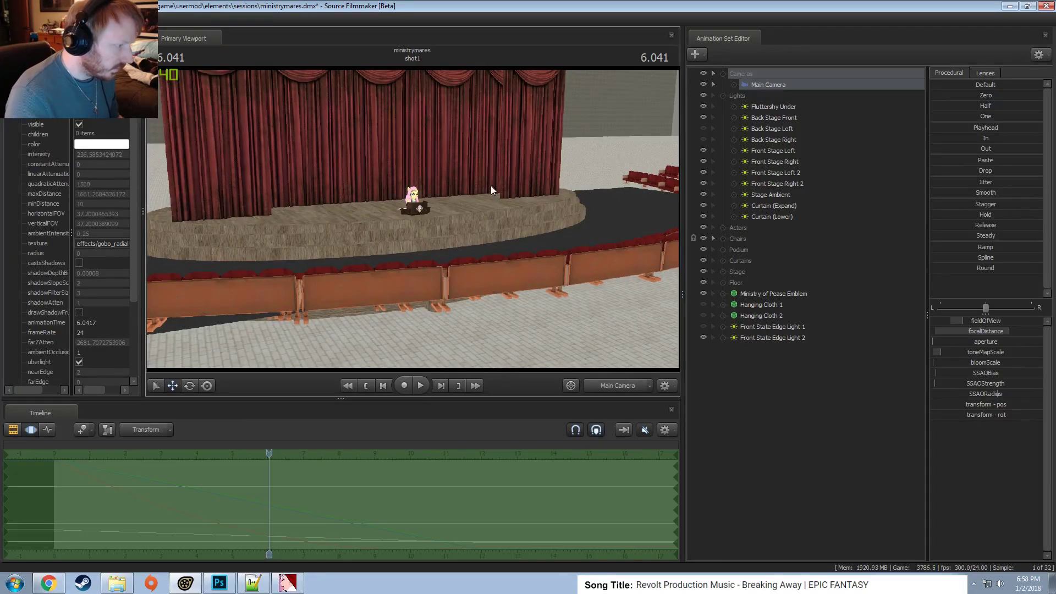
pyautogui.rightClick(492, 192)
pyautogui.moveTo(952, 342); pyautogui.dragTo(1037, 350)
pyautogui.press('F2')
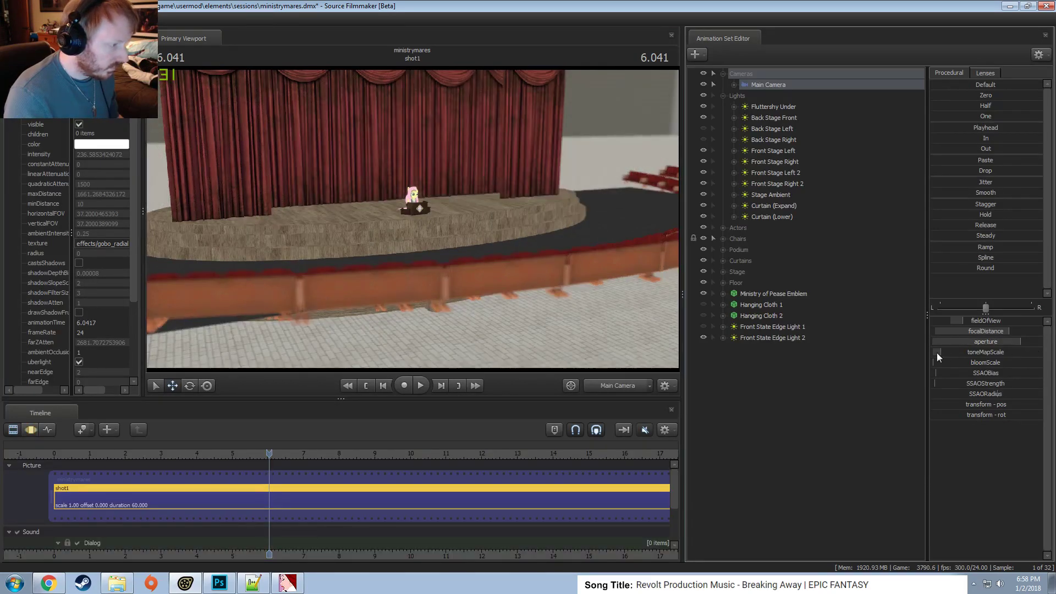
# Fine-tune the Main Camera's focal distance to about 1041.2 and compare the blur in the Clip Editor.
pyautogui.press('F3')
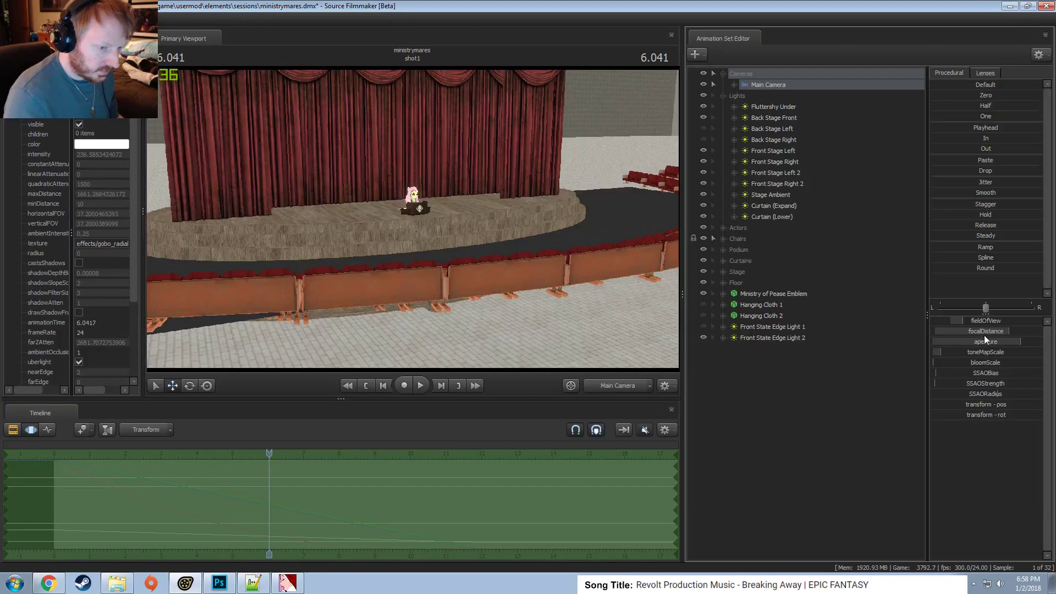
pyautogui.press('F2')
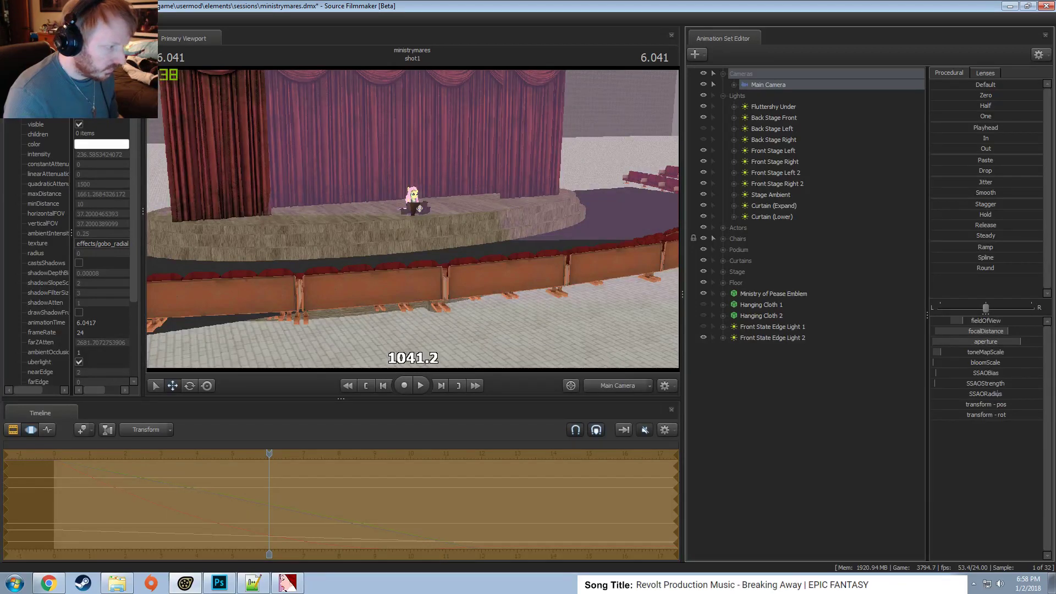
pyautogui.press('F2')
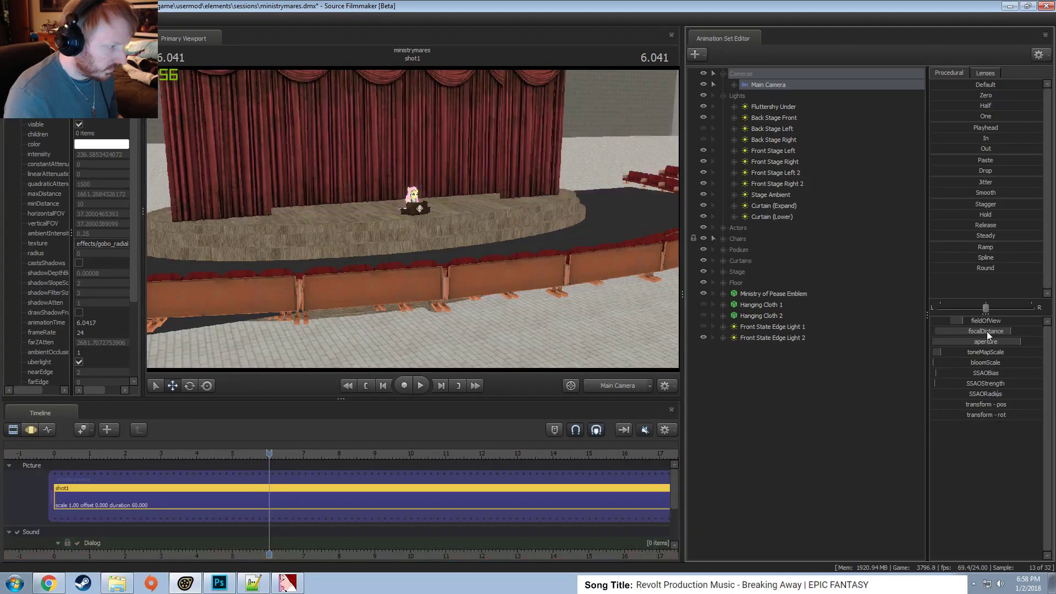
pyautogui.press('F3')
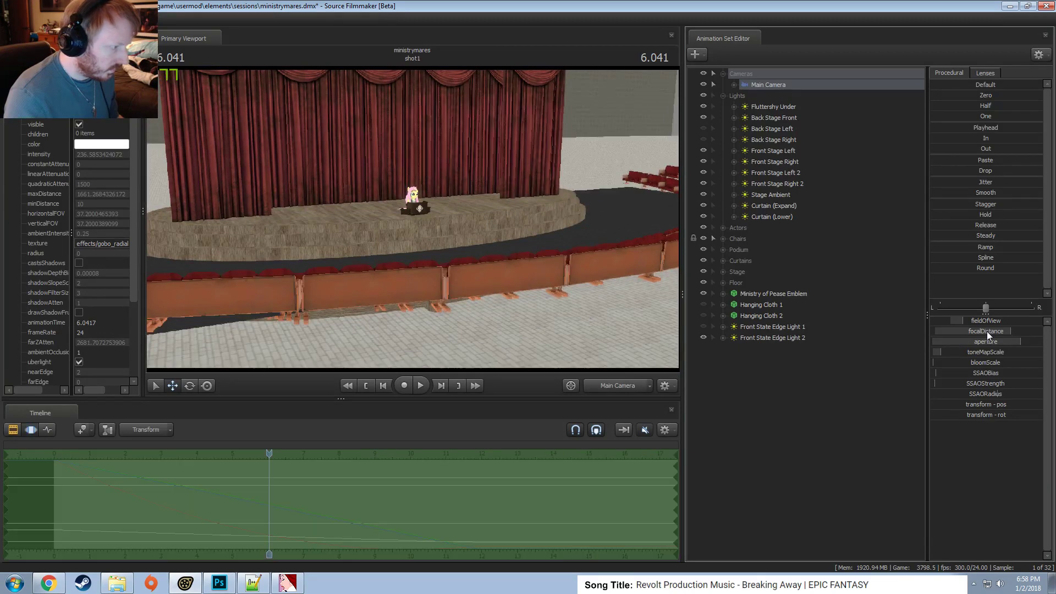
pyautogui.press('F2')
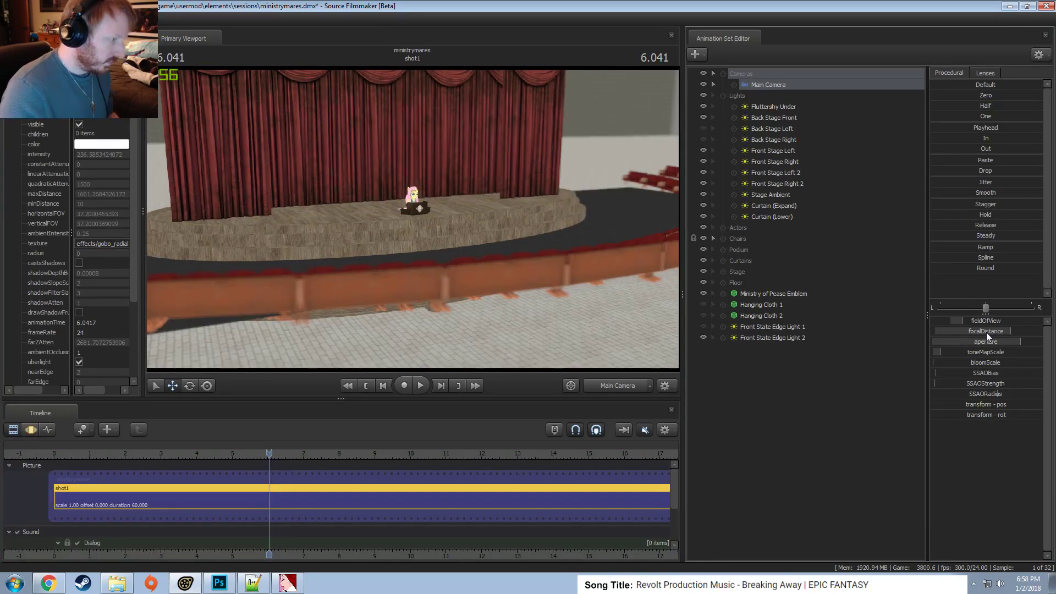
# Turn lighting on to check the main camera's depth of field in the lit scene, and turn it off again.
pyautogui.rightClick(382, 242)
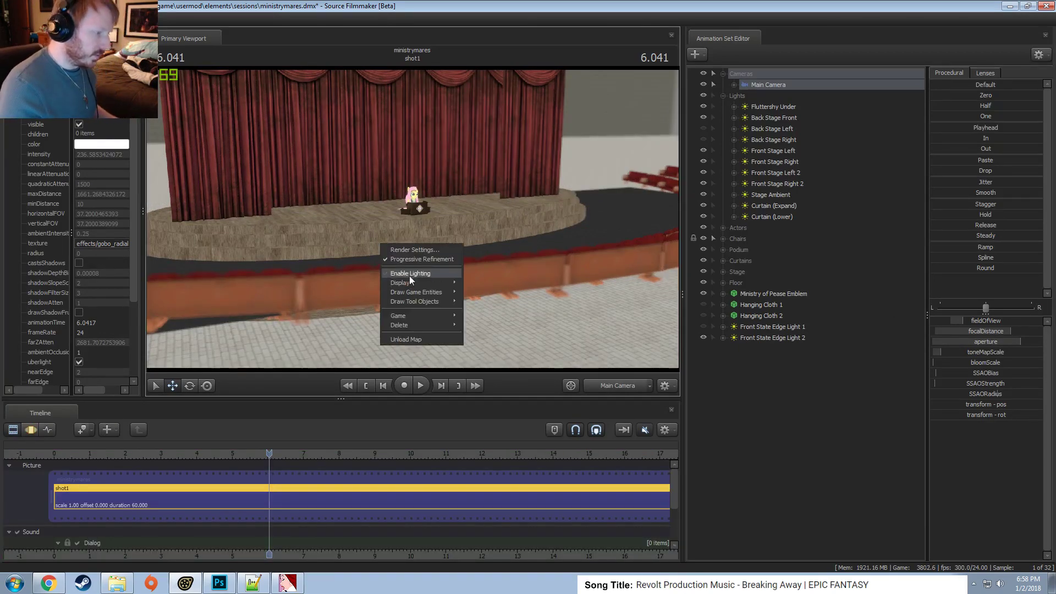
pyautogui.click(413, 273)
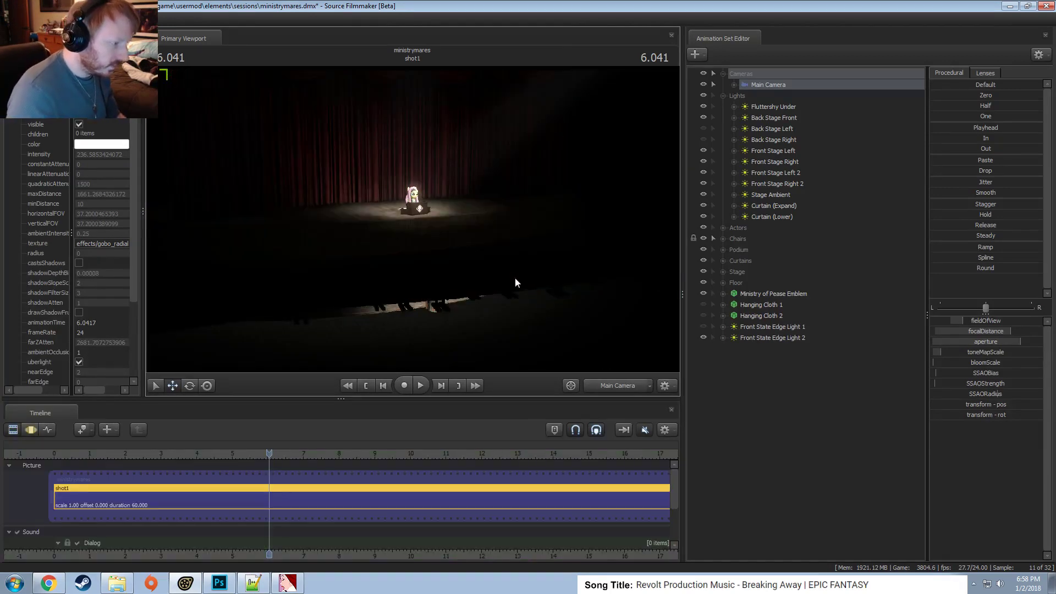
pyautogui.rightClick(543, 225)
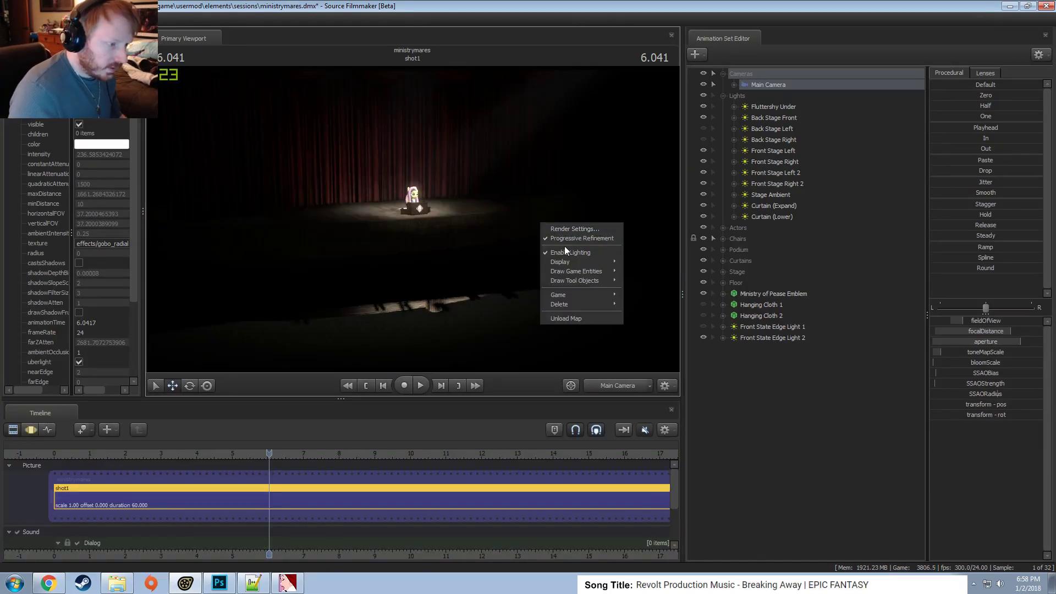
pyautogui.click(564, 247)
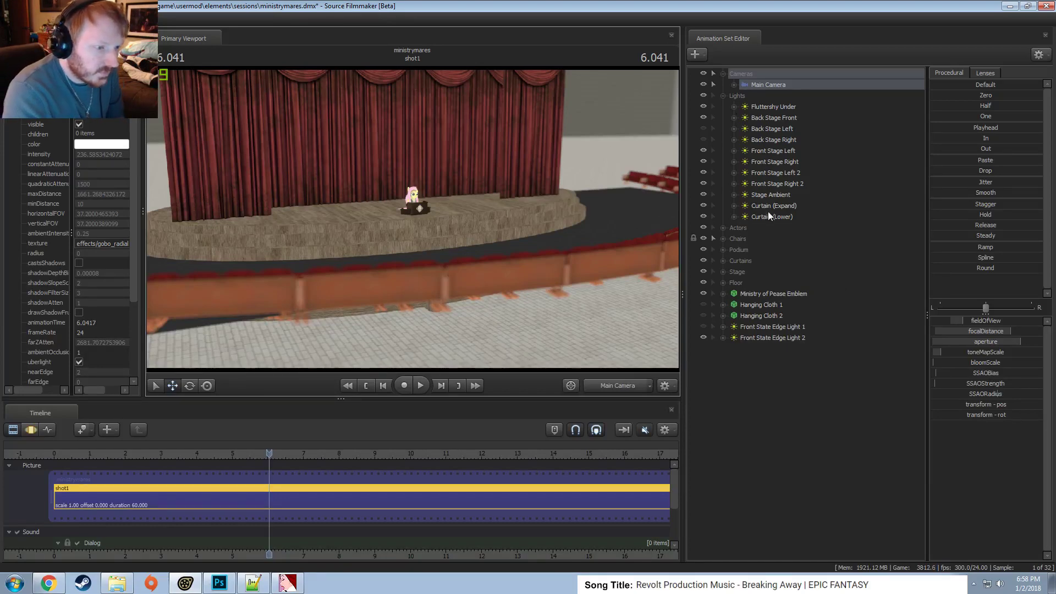
# Move Front State Edge Light 1 and Front State Edge Light 2 into the Lights group and make both visible.
pyautogui.click(761, 329)
pyautogui.keyDown('shift'); pyautogui.click(764, 336); pyautogui.keyUp('shift')
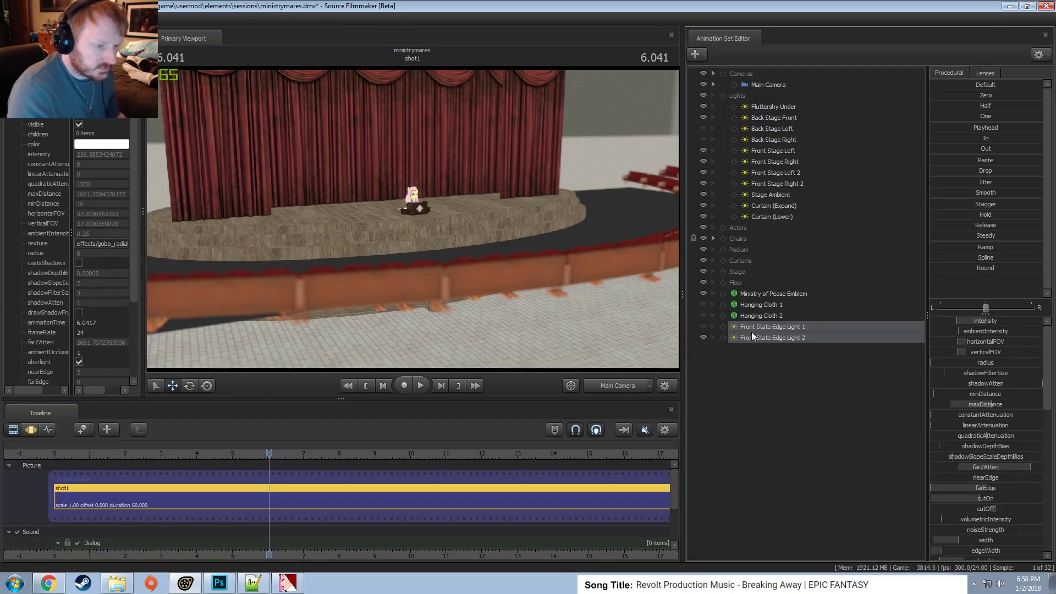
pyautogui.moveTo(763, 336); pyautogui.dragTo(753, 231)
pyautogui.click(703, 227)
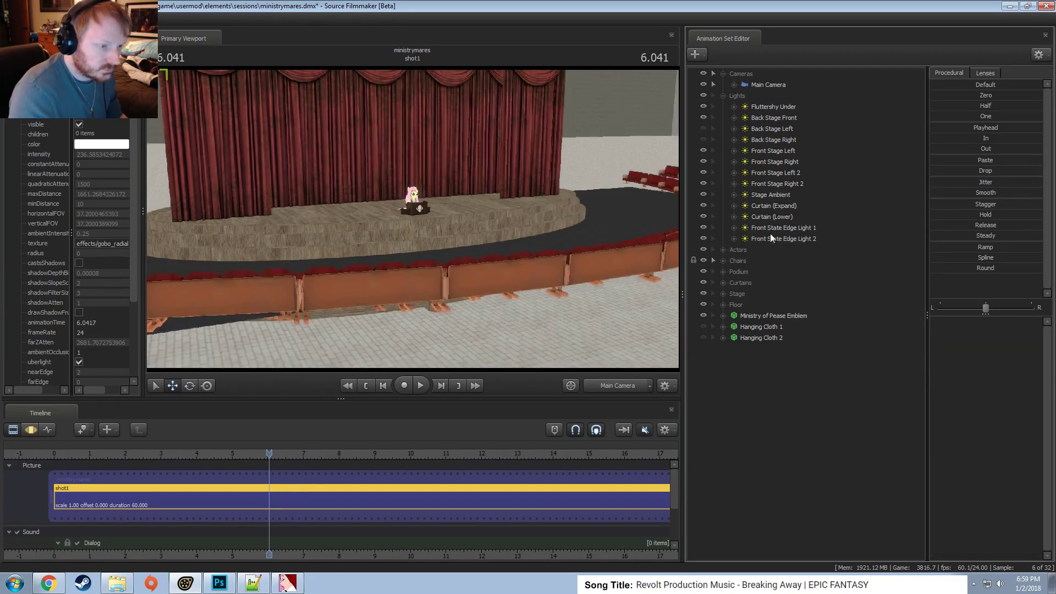
# Copy the Back Stage Front light, collapse the Lights group, and paste the copy as a new animation set.
pyautogui.click(767, 120)
pyautogui.rightClick(766, 118)
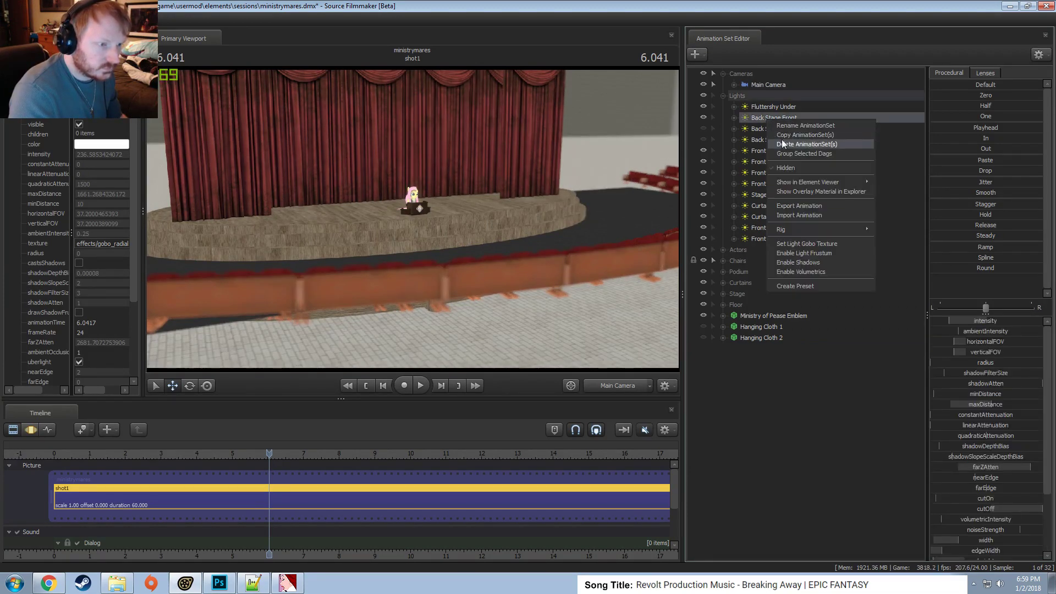
pyautogui.press('Escape')
pyautogui.click(722, 96)
pyautogui.rightClick(744, 239)
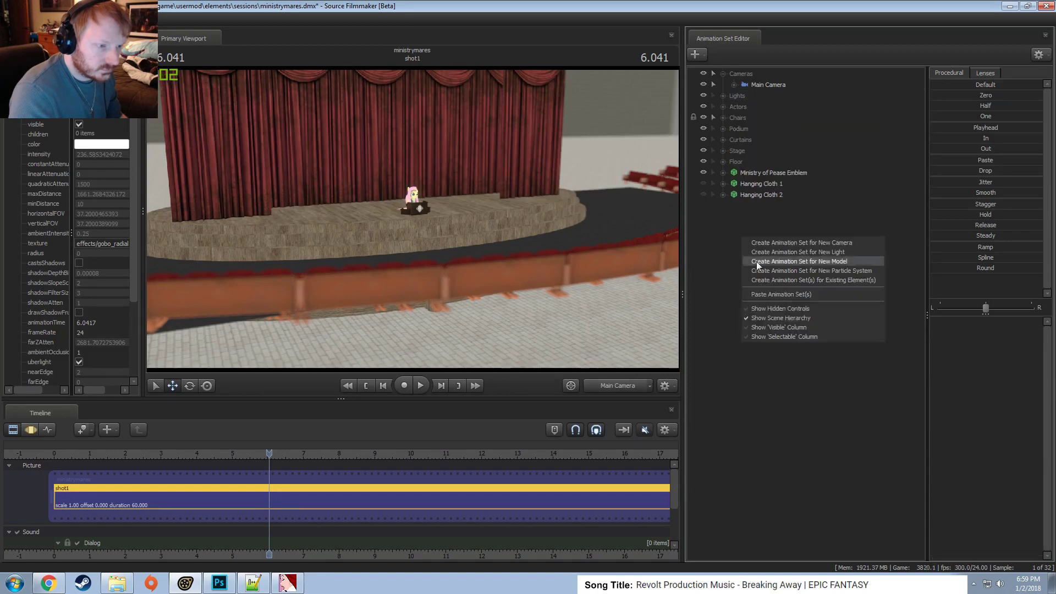
pyautogui.click(788, 293)
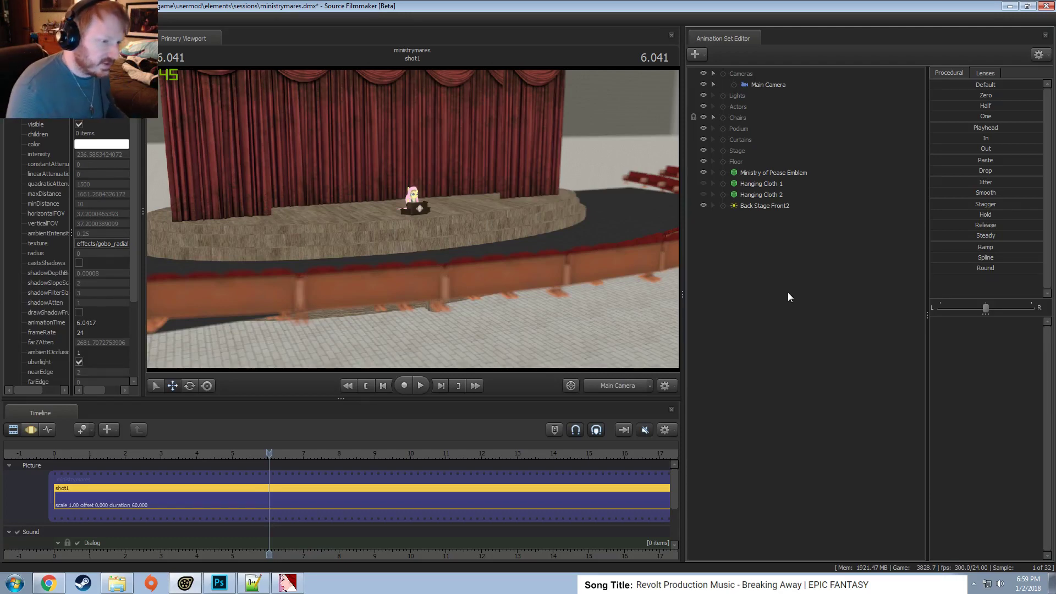
# View the scene through Back Stage Front2 and aim the light over the audience seats in the Motion Editor.
pyautogui.click(741, 206)
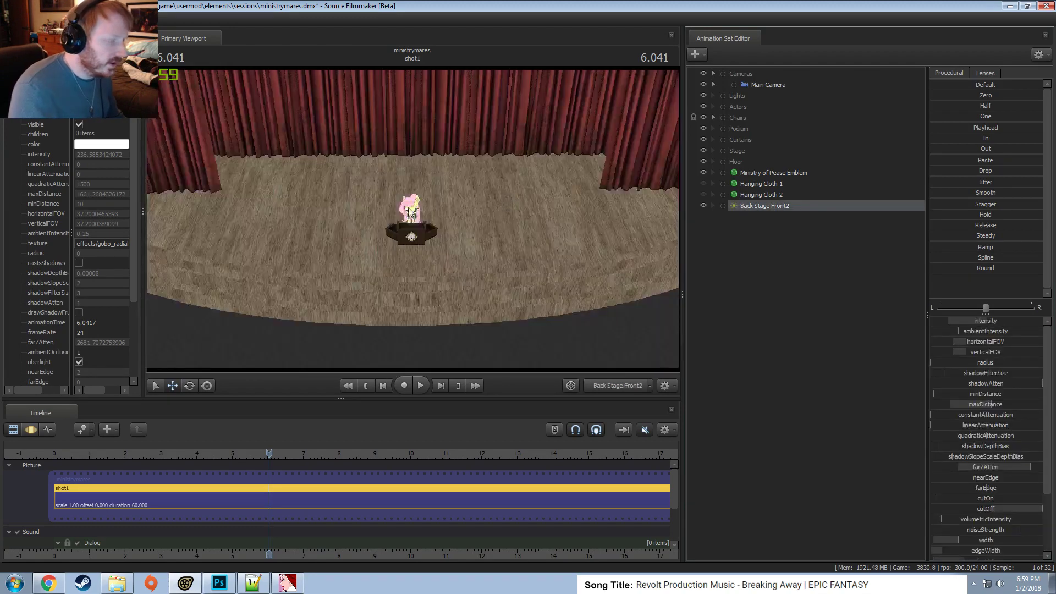
pyautogui.click(487, 177)
pyautogui.click(541, 303)
pyautogui.press('F3')
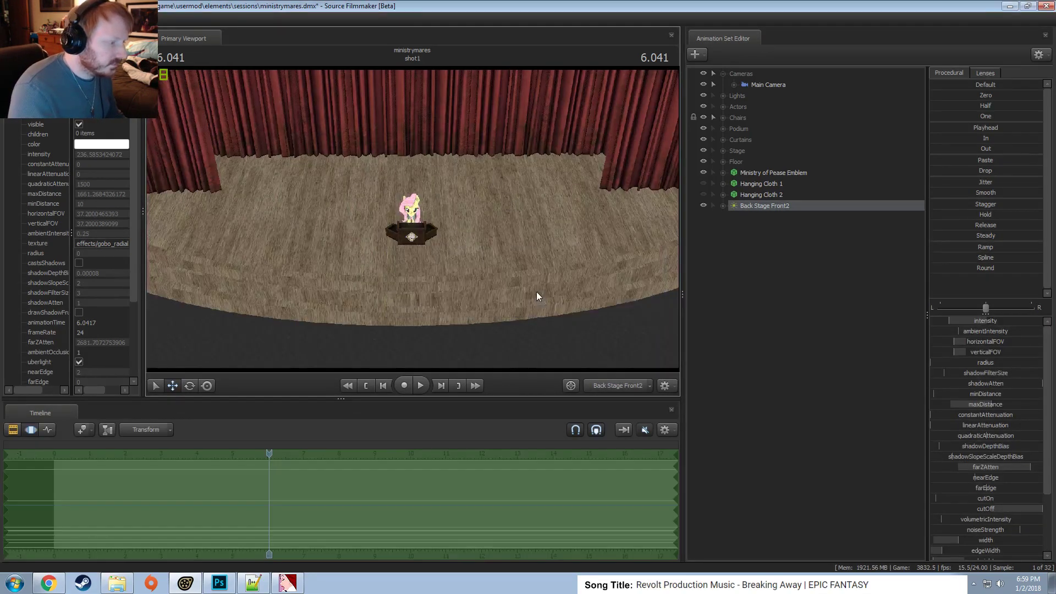
pyautogui.moveTo(536, 291); pyautogui.dragTo(413, 219)
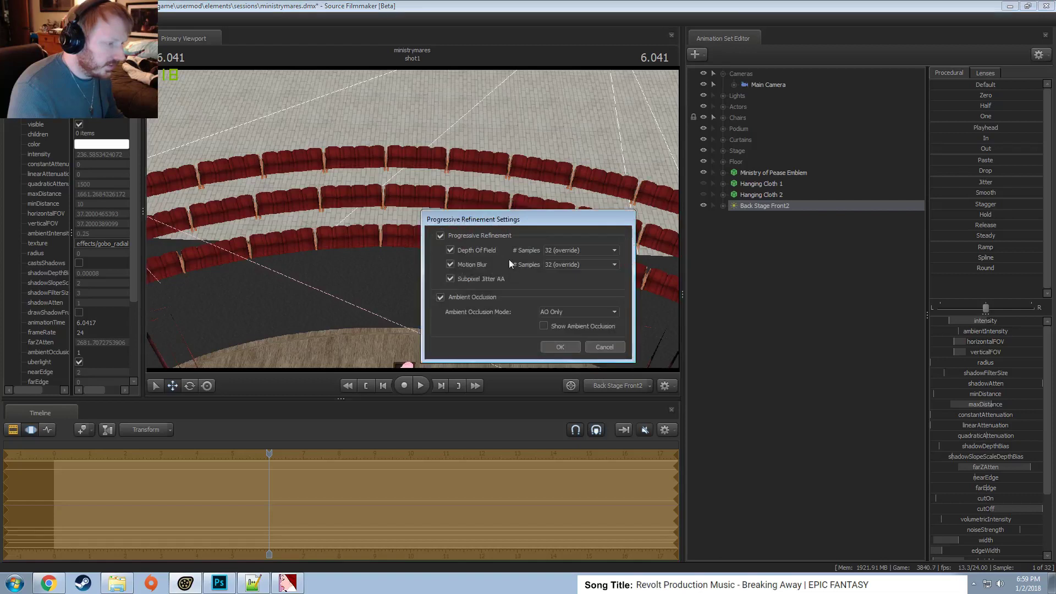
# Close the refinement settings unchanged, enable lighting in the viewport, and slightly readjust the aim of Back Stage Front2 over the seats.
pyautogui.click(608, 349)
pyautogui.rightClick(419, 171)
pyautogui.click(436, 202)
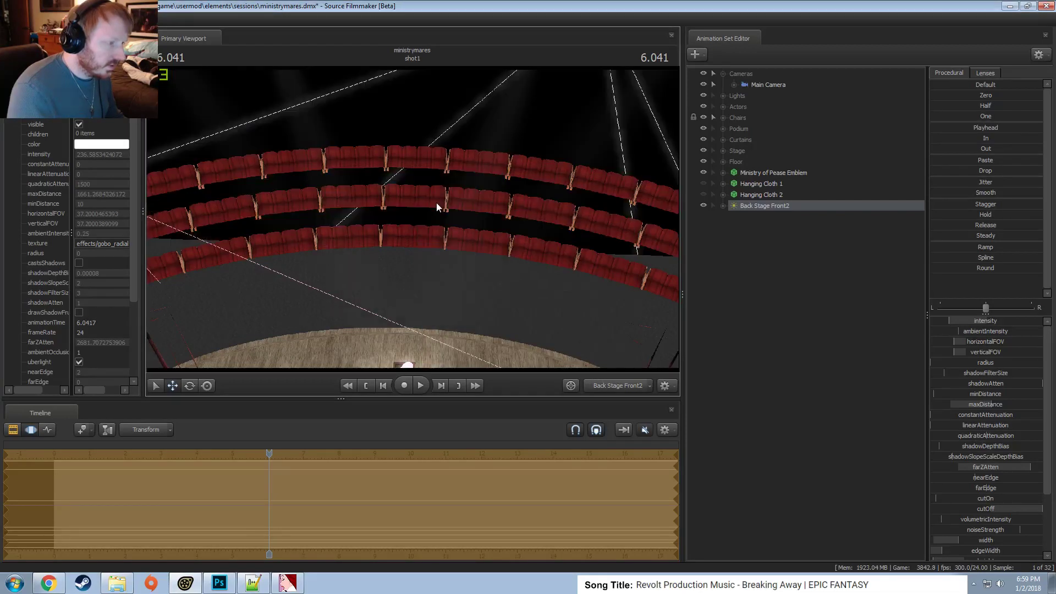
pyautogui.moveTo(450, 210); pyautogui.dragTo(470, 206)
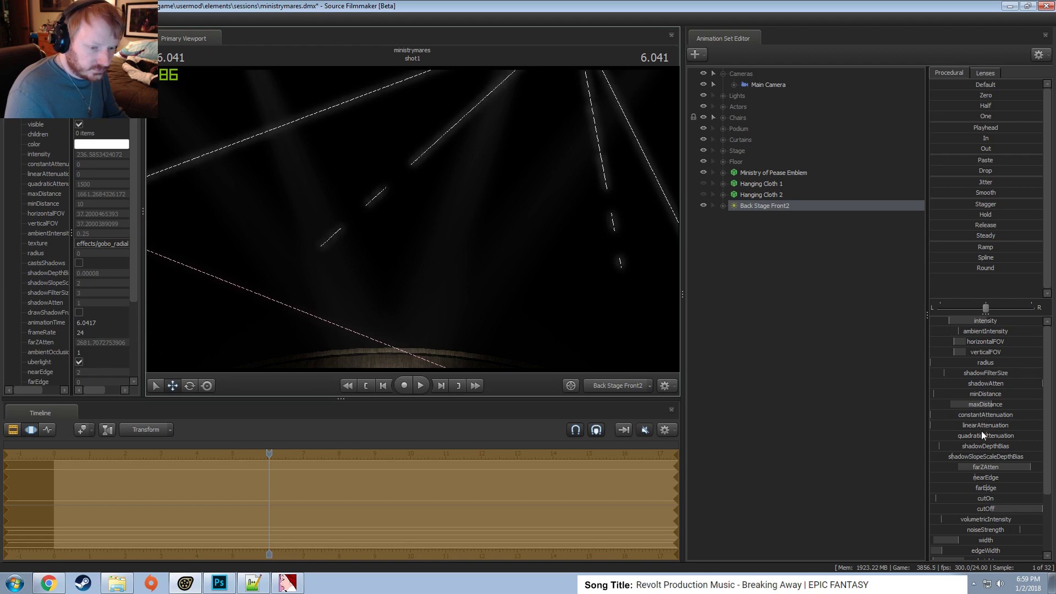
# Move Back Stage Front2 farther back behind the performer to face the seats, and increase its cutOn distance.
pyautogui.scroll(-1, 976, 462)
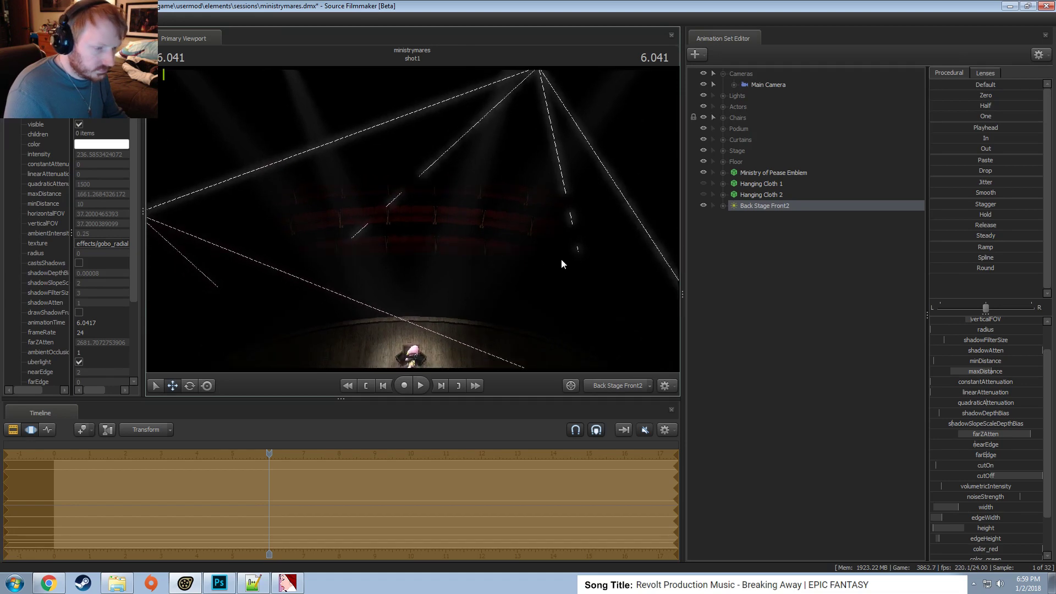
pyautogui.moveTo(561, 260); pyautogui.dragTo(474, 321)
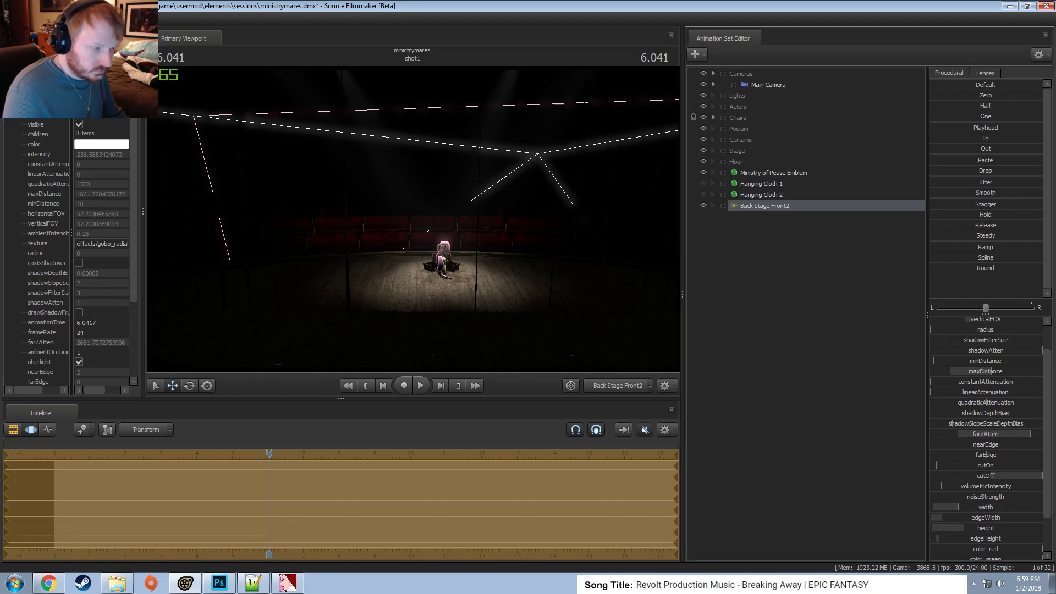
pyautogui.moveTo(957, 465)
pyautogui.mouseDown()
pyautogui.moveTo(985, 466)
pyautogui.moveTo(961, 477)
pyautogui.mouseUp()
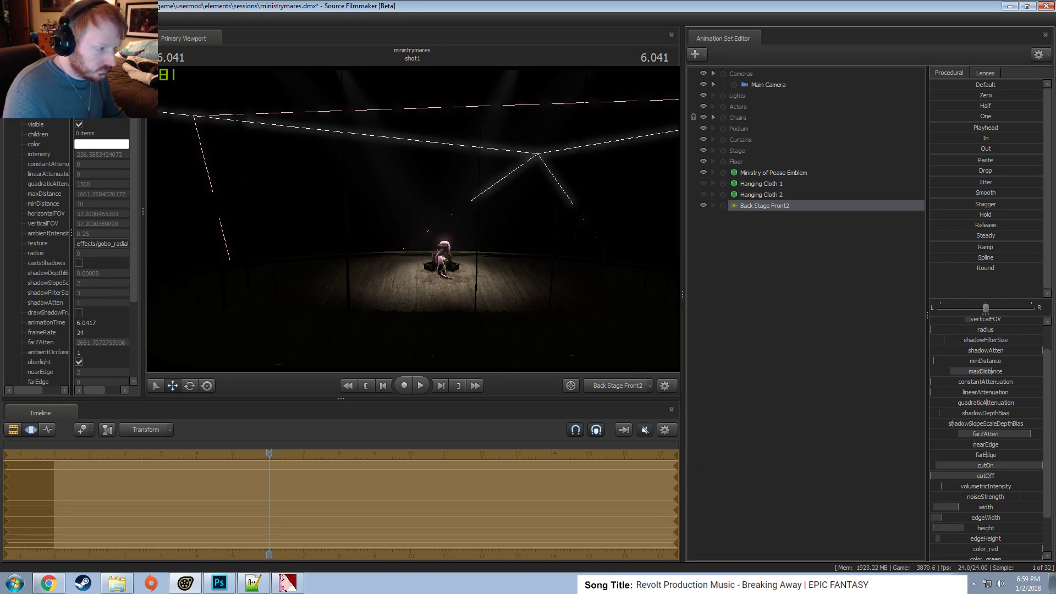
# Remap the cutOn range to a maximum of 1000 and raise the light's cutOn almost to that limit.
pyautogui.rightClick(972, 467)
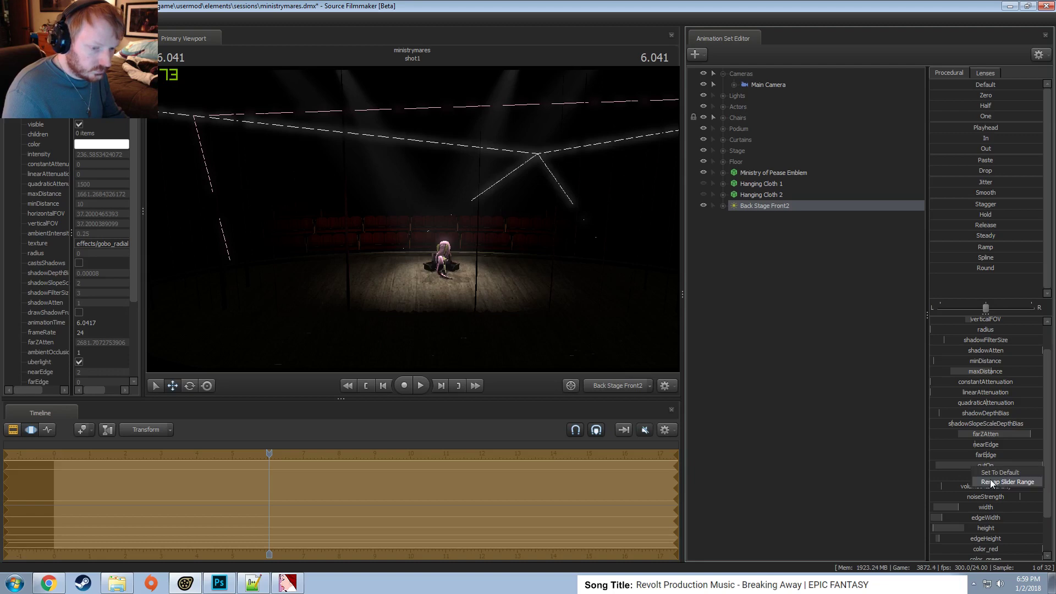
pyautogui.click(998, 477)
pyautogui.click(508, 284)
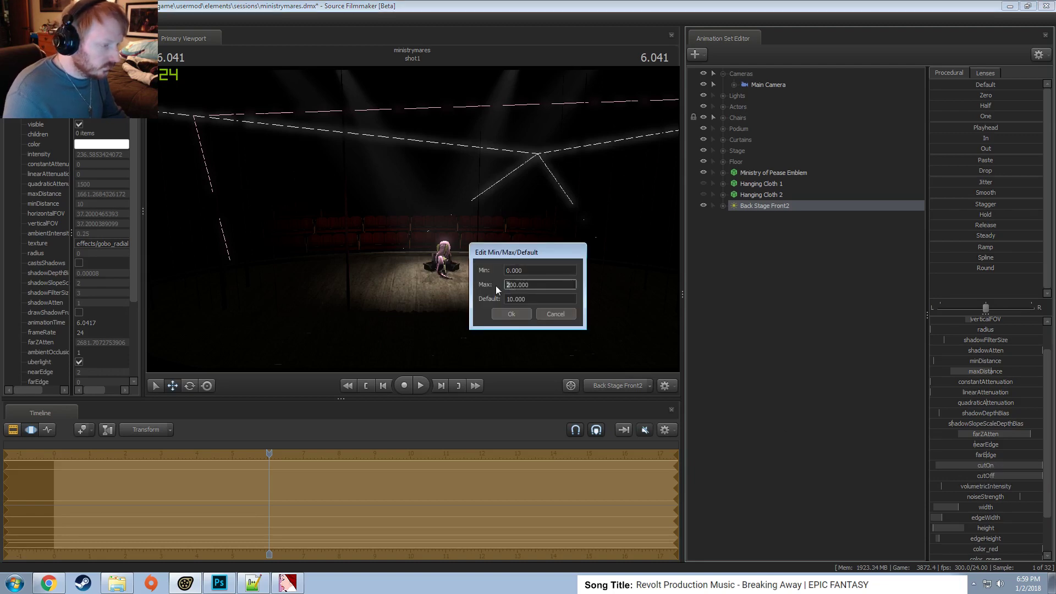
pyautogui.write('10')
pyautogui.press('Return')
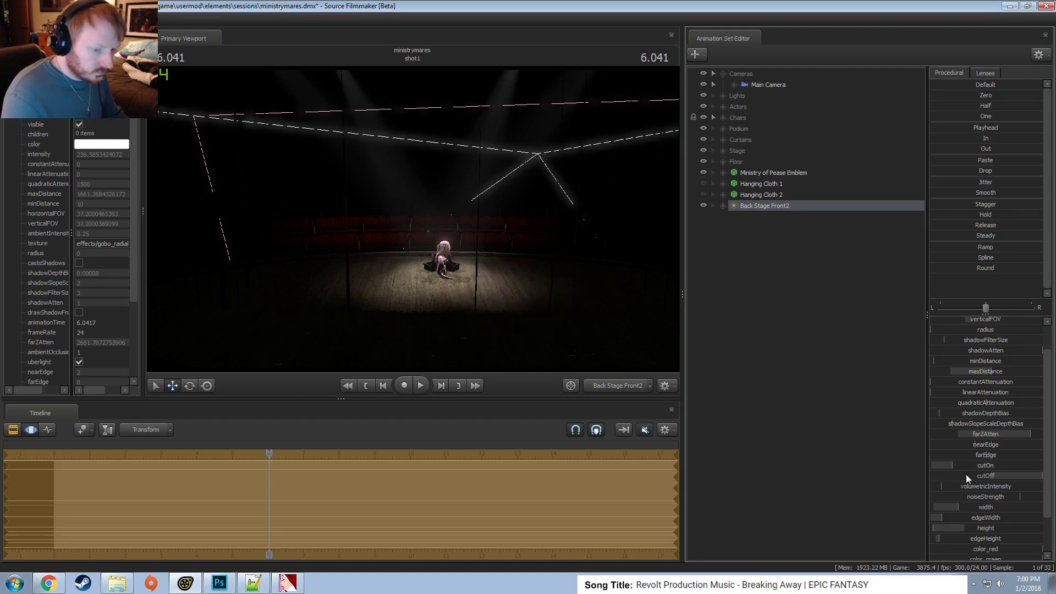
pyautogui.moveTo(967, 466); pyautogui.dragTo(1038, 467)
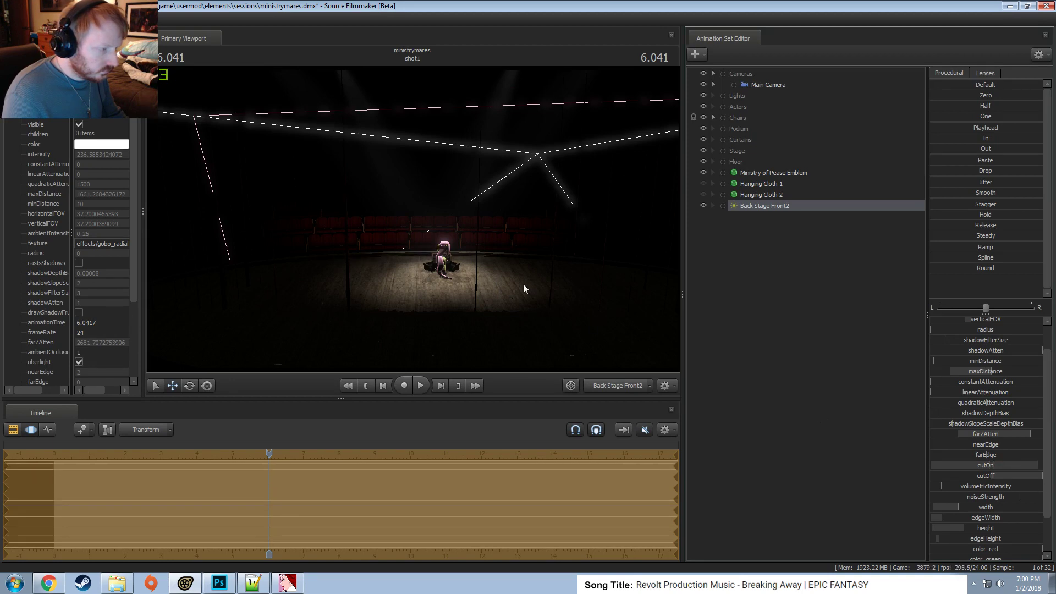
# Move Back Stage Front2 farther behind the stage, widen its field of view, and check the seats through the Work Camera.
pyautogui.moveTo(522, 288); pyautogui.dragTo(513, 250)
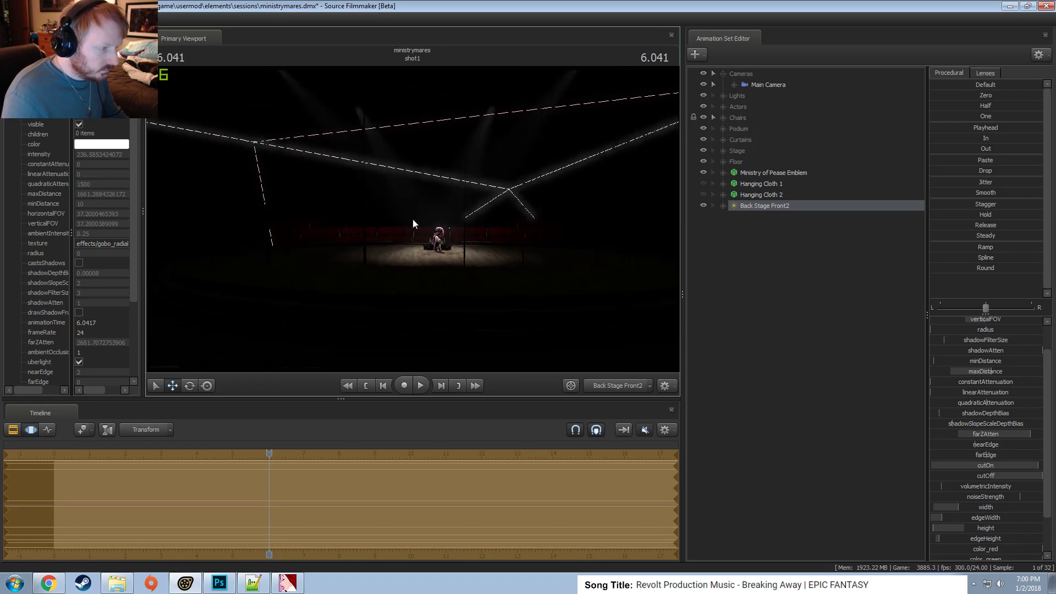
pyautogui.moveTo(413, 219); pyautogui.dragTo(425, 231)
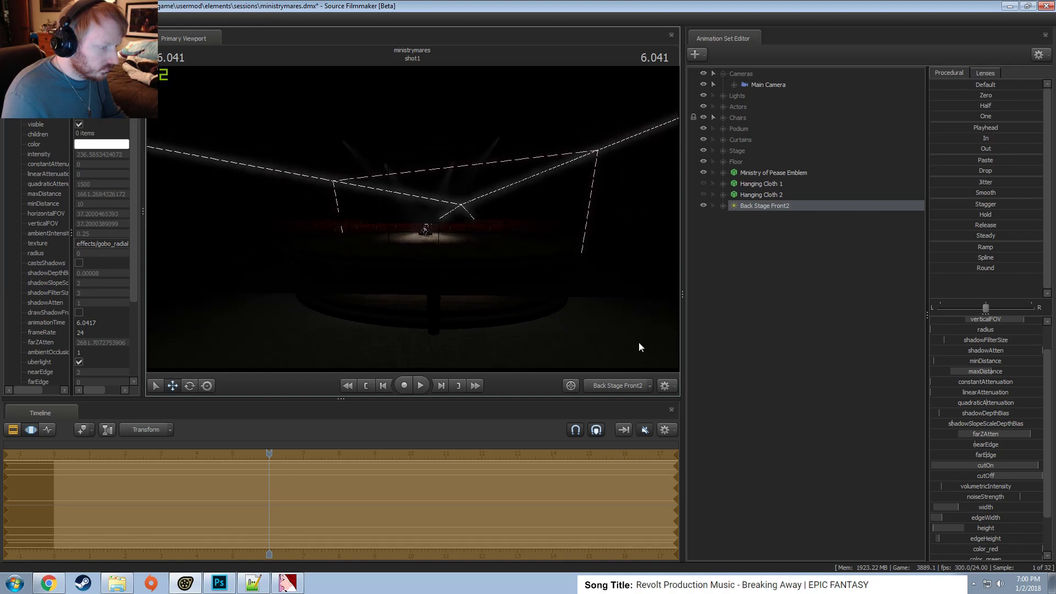
pyautogui.click(621, 386)
pyautogui.click(621, 386)
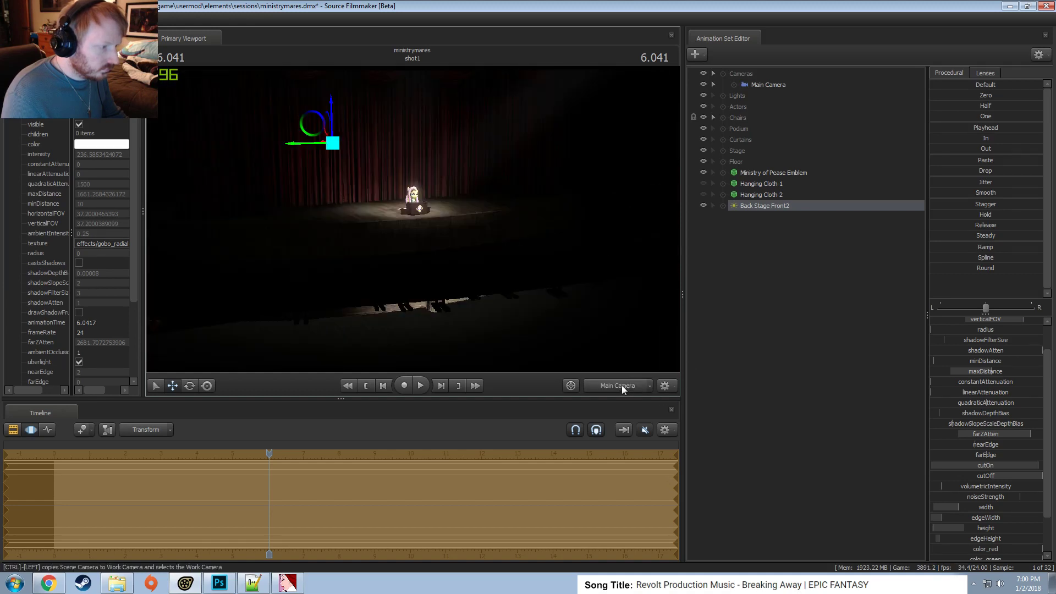
pyautogui.click(621, 385)
pyautogui.moveTo(484, 264); pyautogui.dragTo(496, 229)
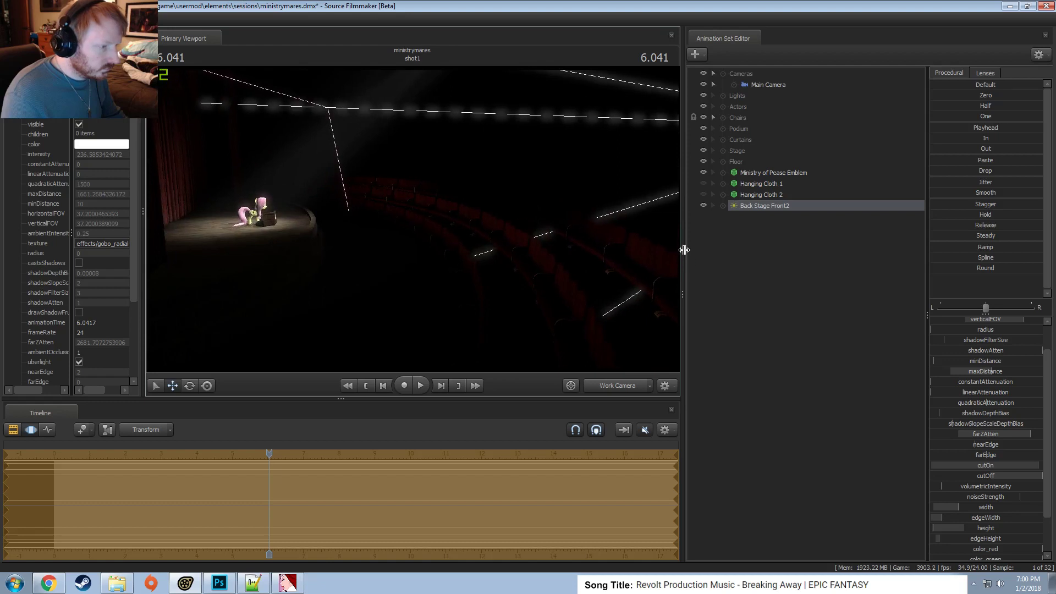
pyautogui.moveTo(615, 251); pyautogui.dragTo(649, 248)
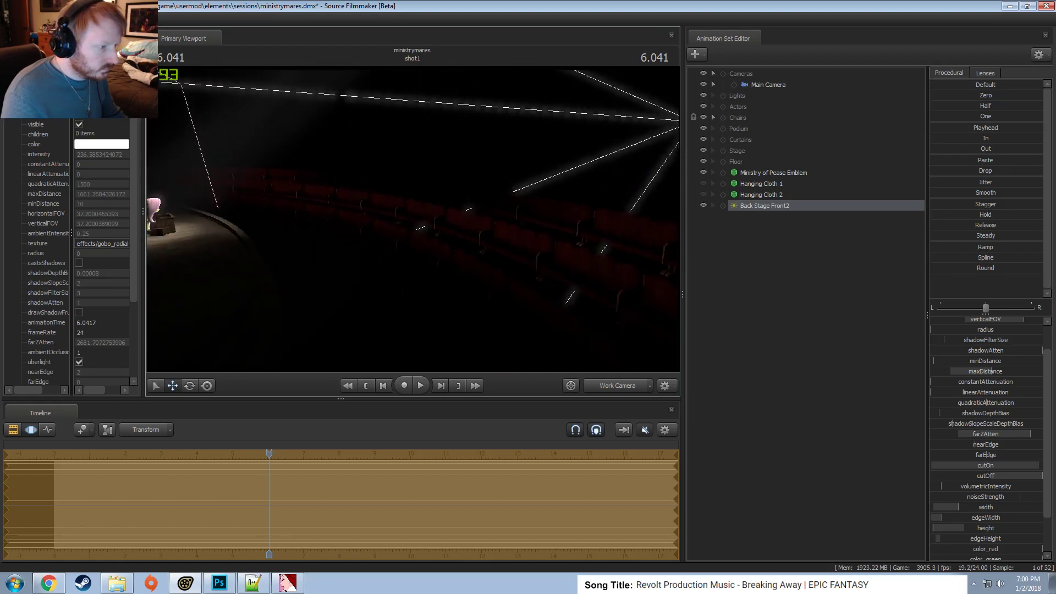
# Remap the cutOff range to a maximum of 3000, slightly adjust cutOff, and lower the light's farZAtten.
pyautogui.rightClick(988, 476)
pyautogui.click(994, 491)
pyautogui.moveTo(511, 285); pyautogui.dragTo(489, 282)
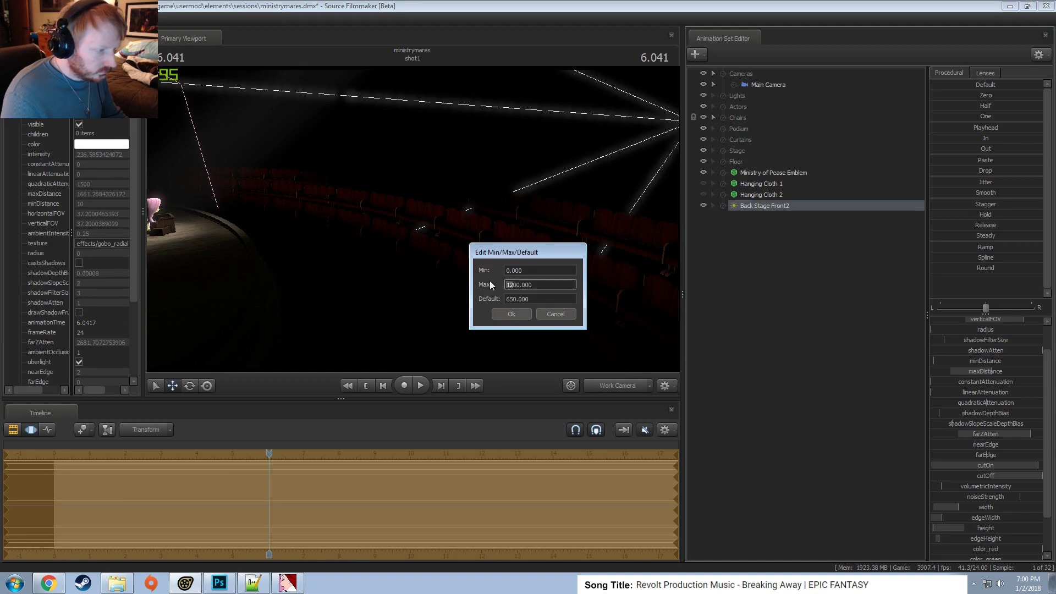
pyautogui.write('30')
pyautogui.press('Return')
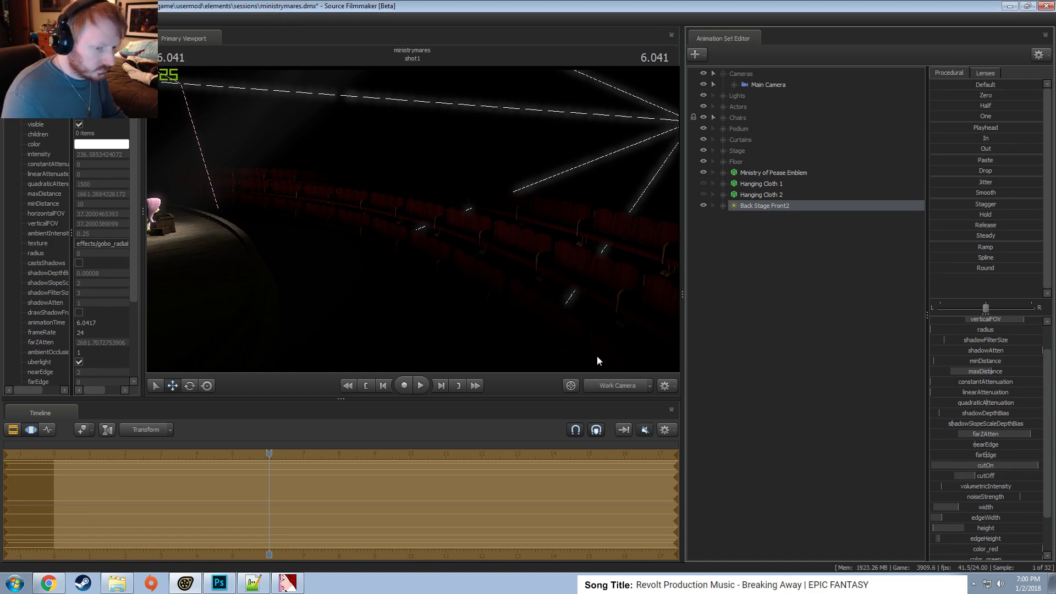
pyautogui.moveTo(995, 471); pyautogui.dragTo(1008, 476)
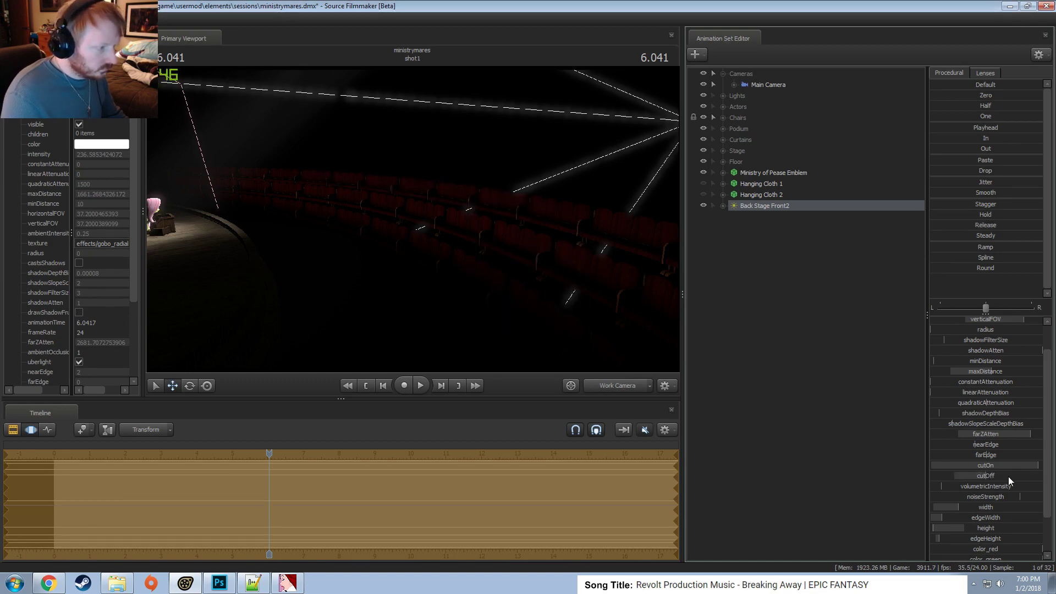
pyautogui.scroll(-3, 968, 516)
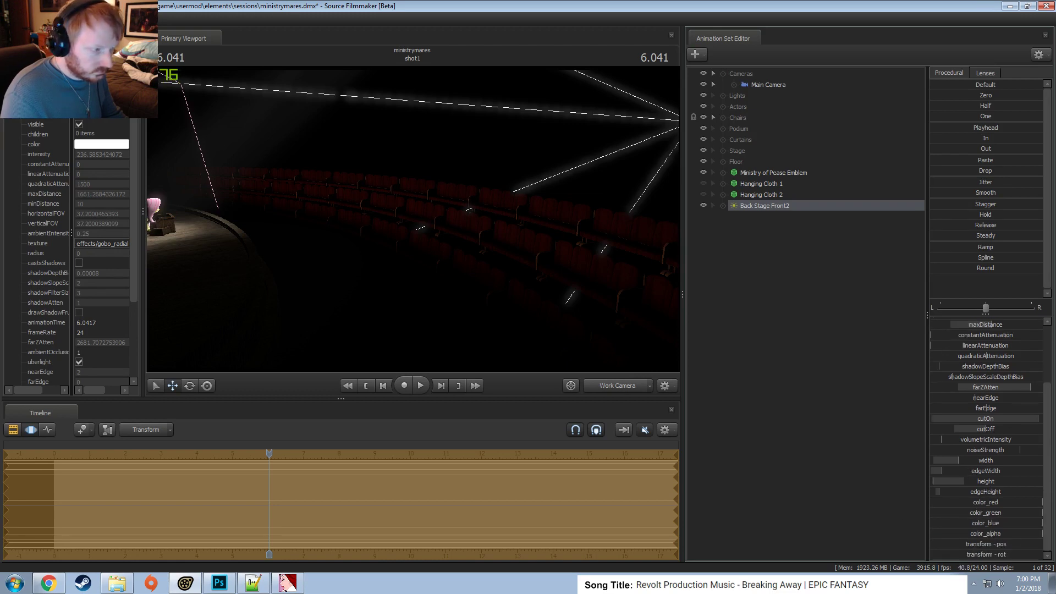
pyautogui.moveTo(976, 386)
pyautogui.mouseDown()
pyautogui.moveTo(960, 387)
pyautogui.moveTo(993, 387)
pyautogui.mouseUp()
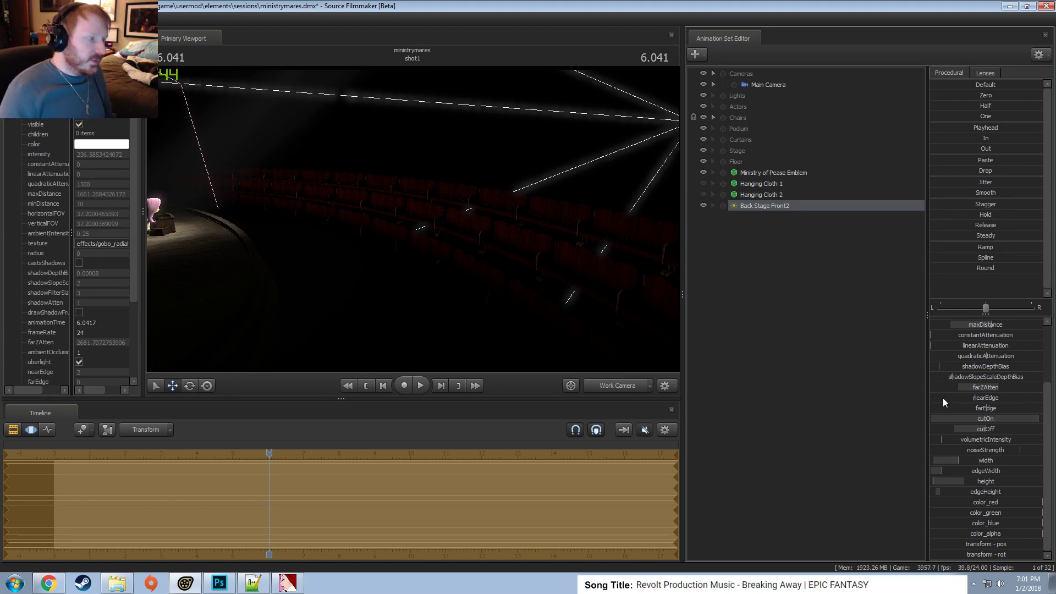
# Examine the lighting on the stage, curtains and audience seats from several angles with the Work Camera.
pyautogui.moveTo(502, 284); pyautogui.dragTo(414, 222)
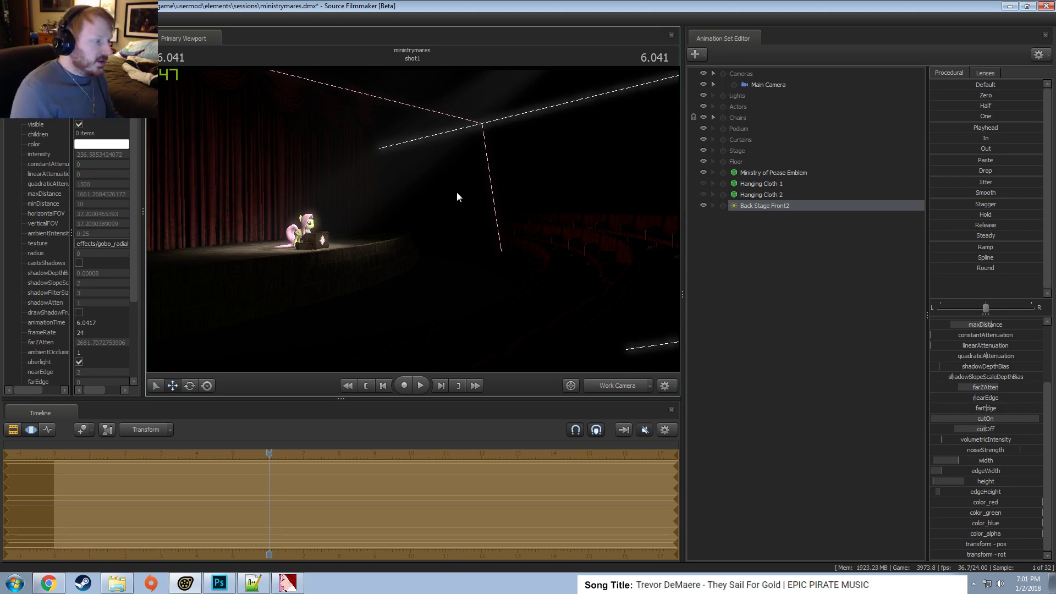
pyautogui.moveTo(457, 195); pyautogui.dragTo(413, 223)
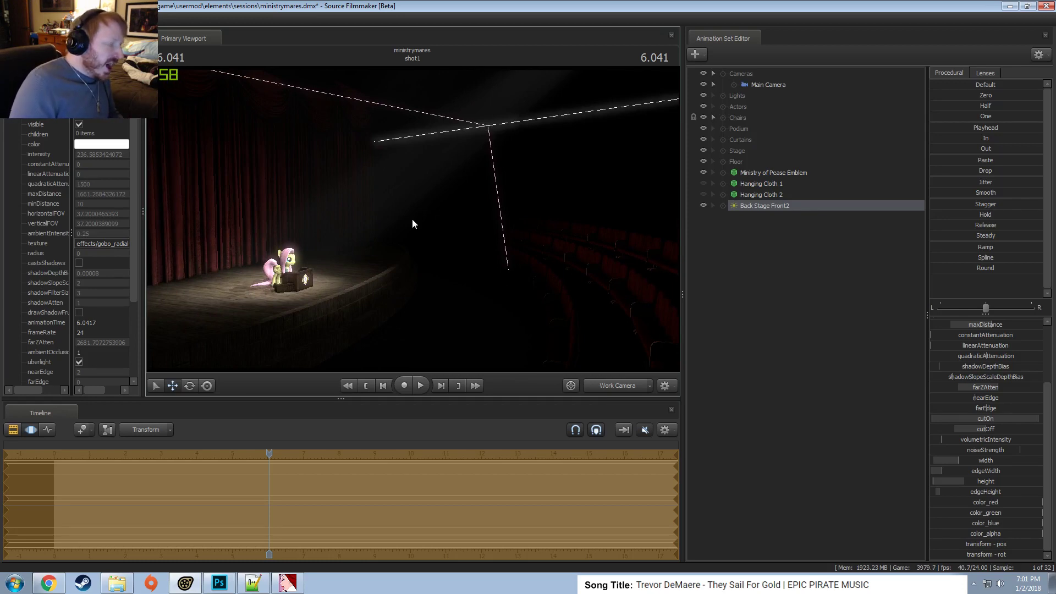
pyautogui.moveTo(408, 212)
pyautogui.mouseDown()
pyautogui.moveTo(428, 208)
pyautogui.moveTo(413, 223)
pyautogui.mouseUp()
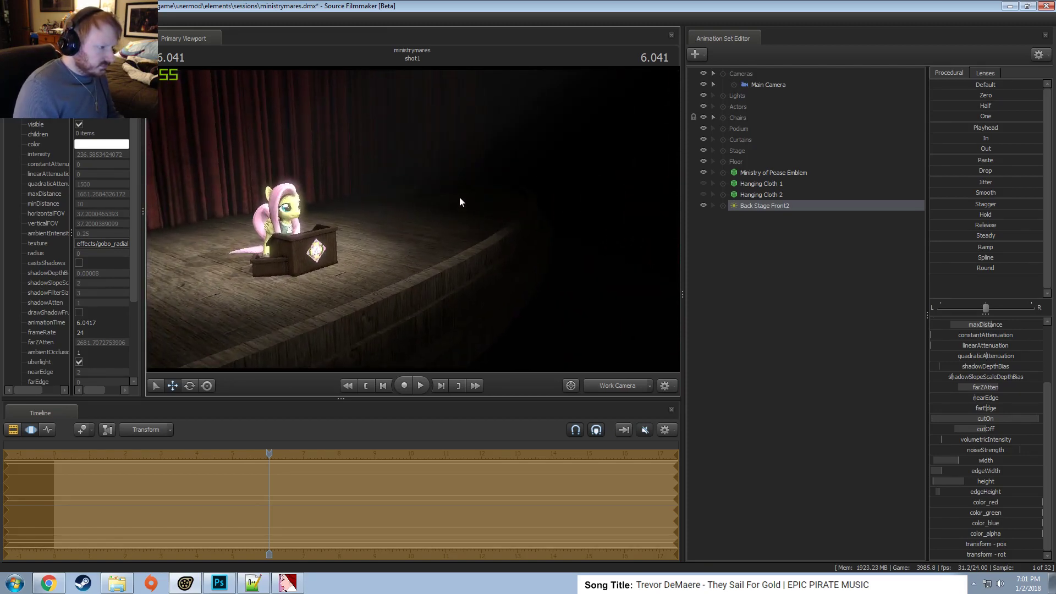
pyautogui.moveTo(459, 198); pyautogui.dragTo(434, 203)
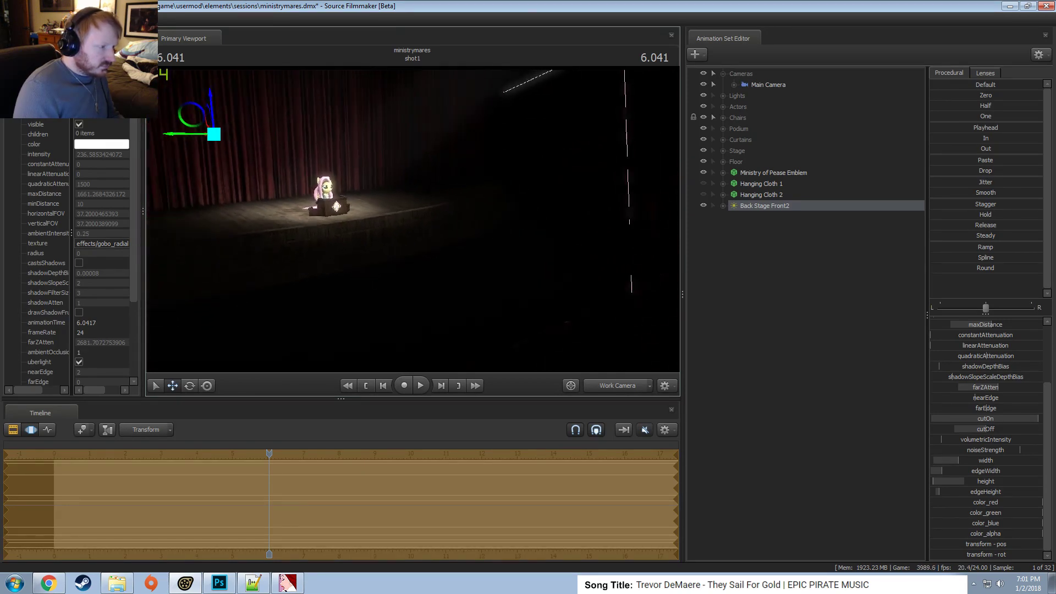
pyautogui.rightClick(433, 264)
pyautogui.click(456, 289)
pyautogui.moveTo(456, 288); pyautogui.dragTo(394, 205)
pyautogui.rightClick(420, 221)
pyautogui.click(443, 251)
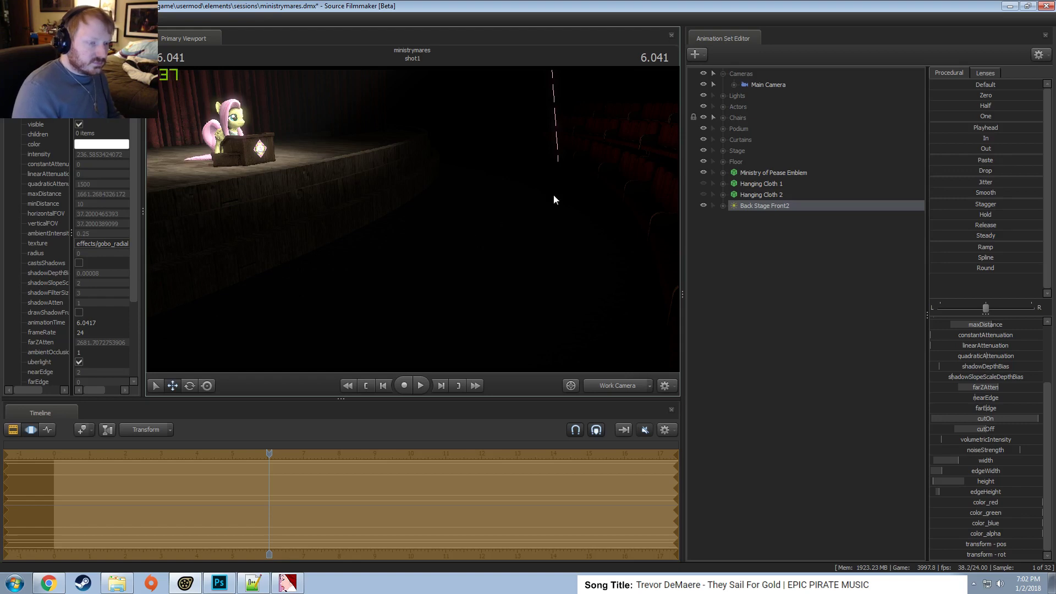
# View the scene through Back Stage Front2 and rename the light to Audience Main Ambient.
pyautogui.moveTo(765, 208); pyautogui.dragTo(490, 179)
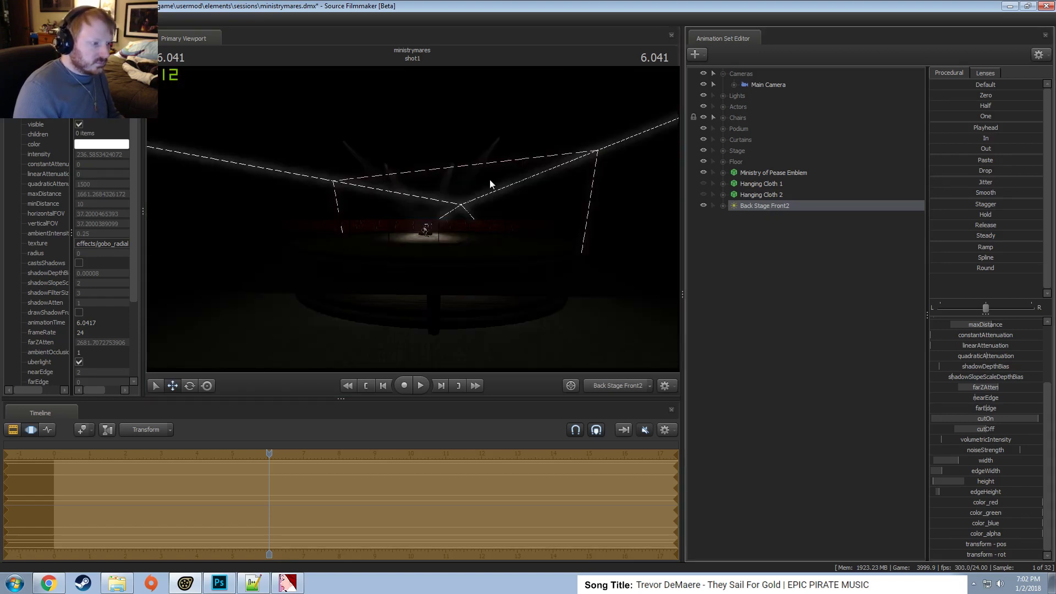
pyautogui.rightClick(770, 207)
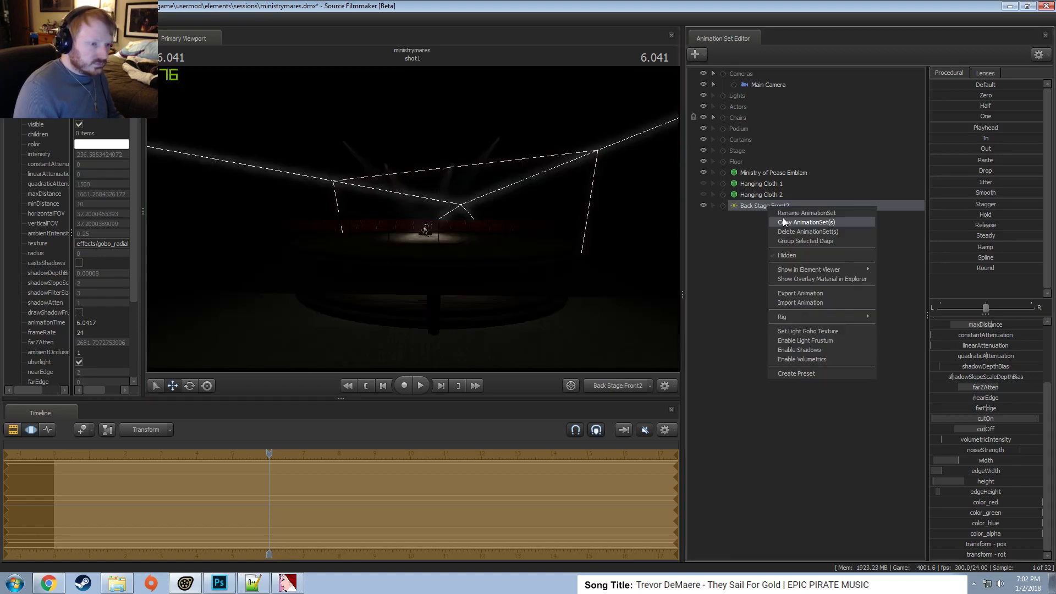
pyautogui.click(786, 214)
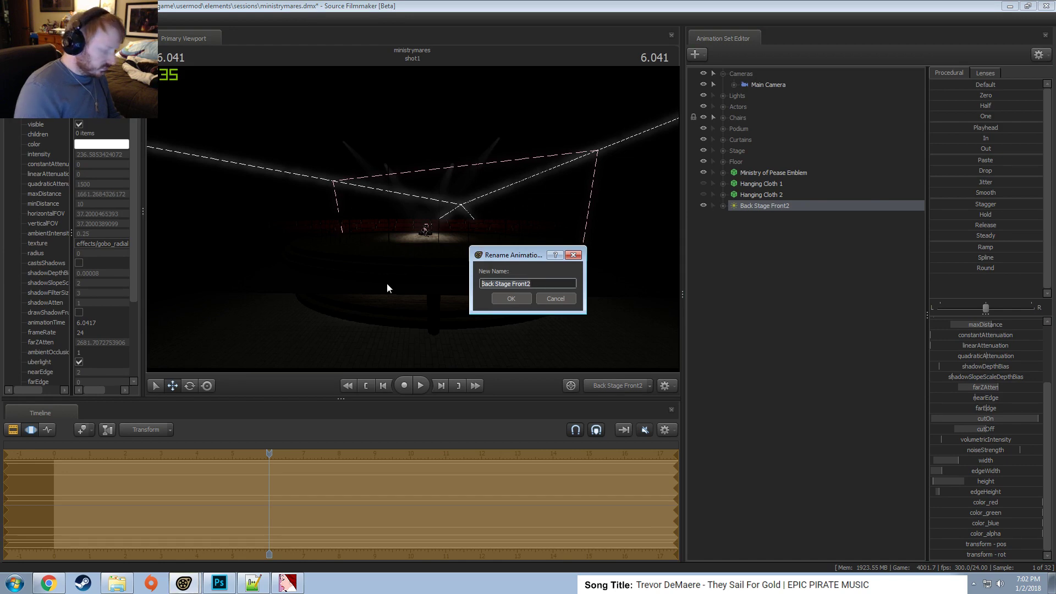
pyautogui.write('Audient')
pyautogui.press('BackSpace')
pyautogui.write('ce')
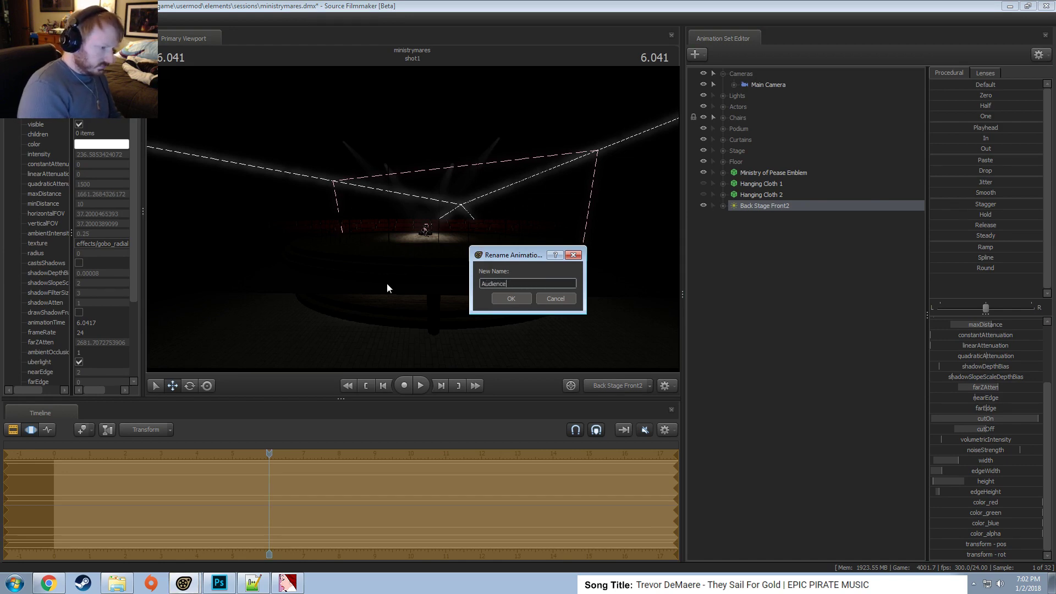
pyautogui.write(' Main Ambient')
pyautogui.press('Return')
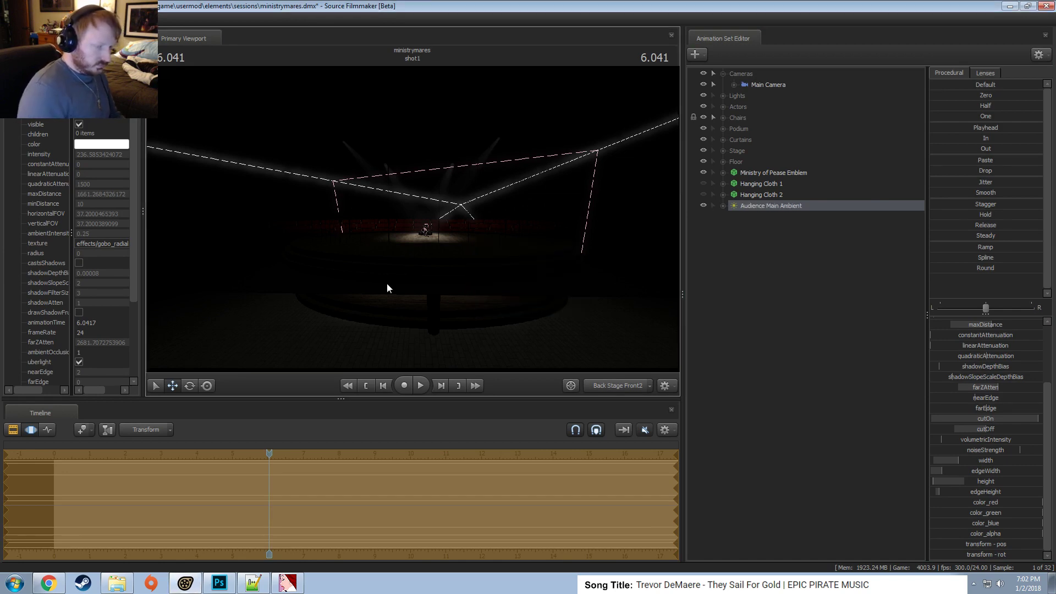
# Copy the Audience Main Ambient light, paste it as a new animation set, and select the copy.
pyautogui.rightClick(781, 207)
pyautogui.click(787, 218)
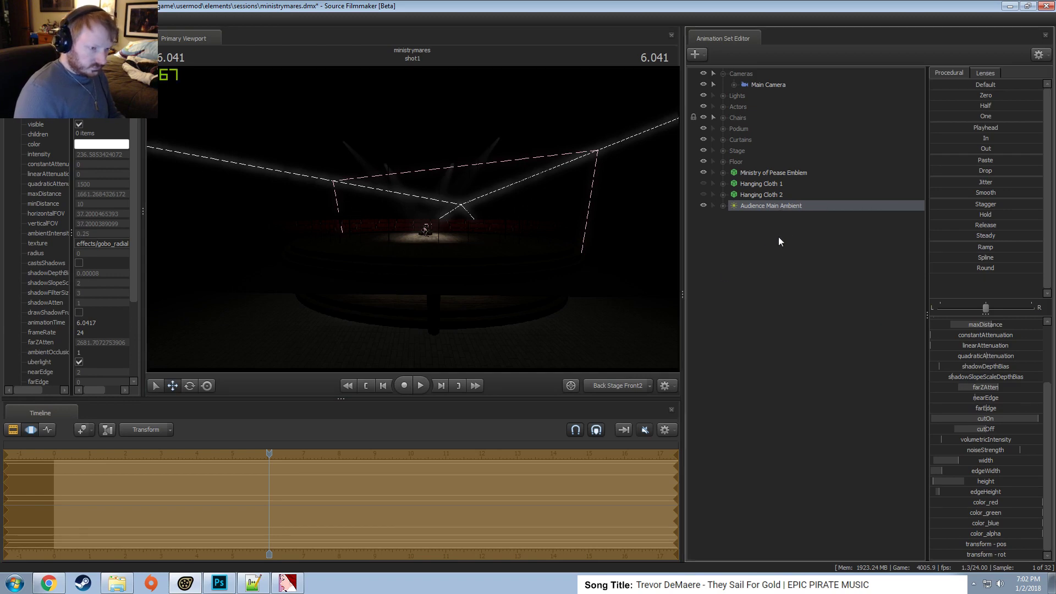
pyautogui.rightClick(771, 248)
pyautogui.click(781, 308)
pyautogui.click(769, 217)
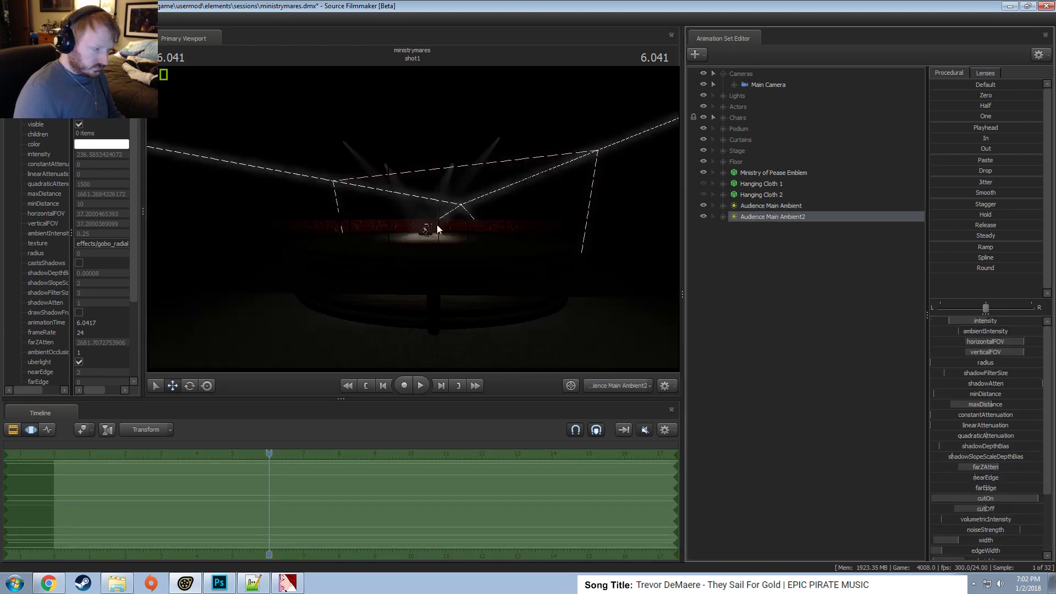
# Aim Audience Main Ambient2 down at the stage from high above in the Motion Editor and narrow its field of view.
pyautogui.press('F2')
pyautogui.press('F3')
pyautogui.moveTo(438, 192); pyautogui.dragTo(412, 219)
pyautogui.scroll(10, 438, 236)
pyautogui.scroll(-2, 439, 246)
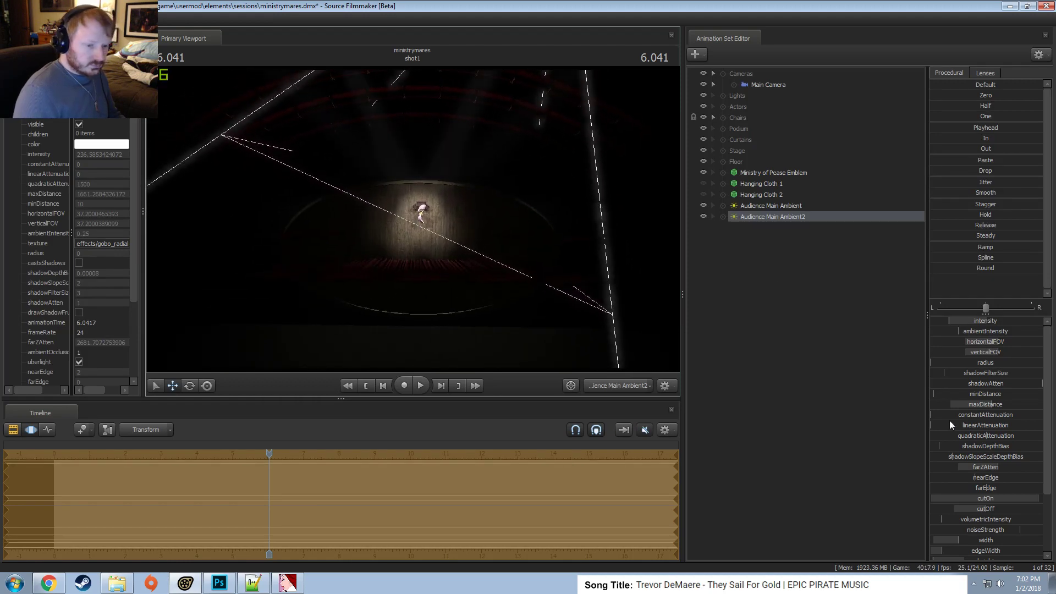
# Raise the cutOff and intensity of Audience Main Ambient2 to brighten the stage floor.
pyautogui.moveTo(987, 508)
pyautogui.mouseDown()
pyautogui.moveTo(974, 507)
pyautogui.moveTo(1009, 507)
pyautogui.moveTo(968, 498)
pyautogui.moveTo(985, 498)
pyautogui.mouseUp()
pyautogui.moveTo(953, 330); pyautogui.dragTo(958, 330)
pyautogui.scroll(-3, 1004, 517)
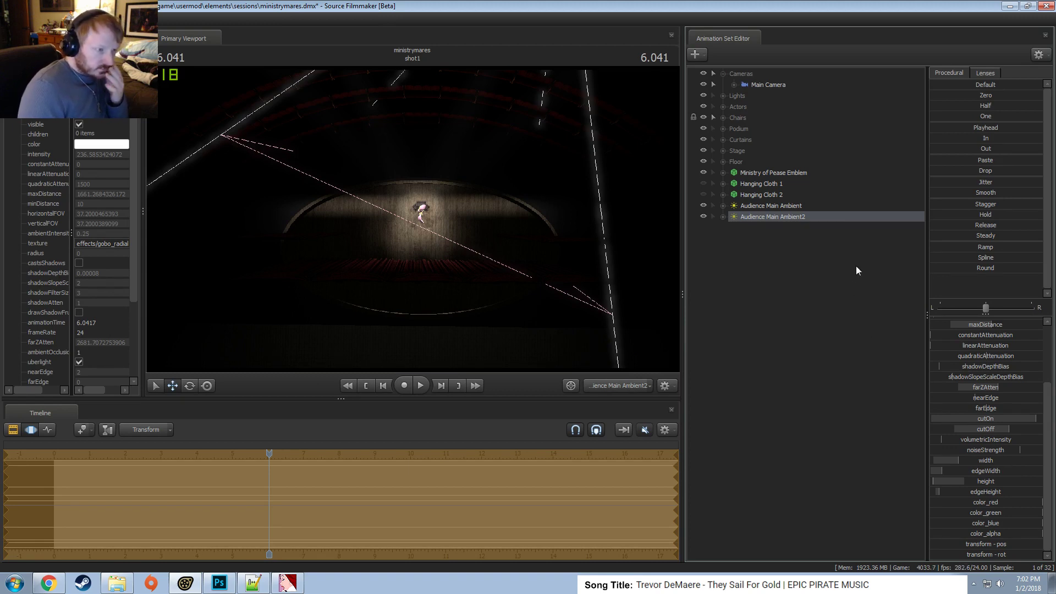
# Rename Audience Main Ambient2 to Floor Ambienty.
pyautogui.rightClick(784, 219)
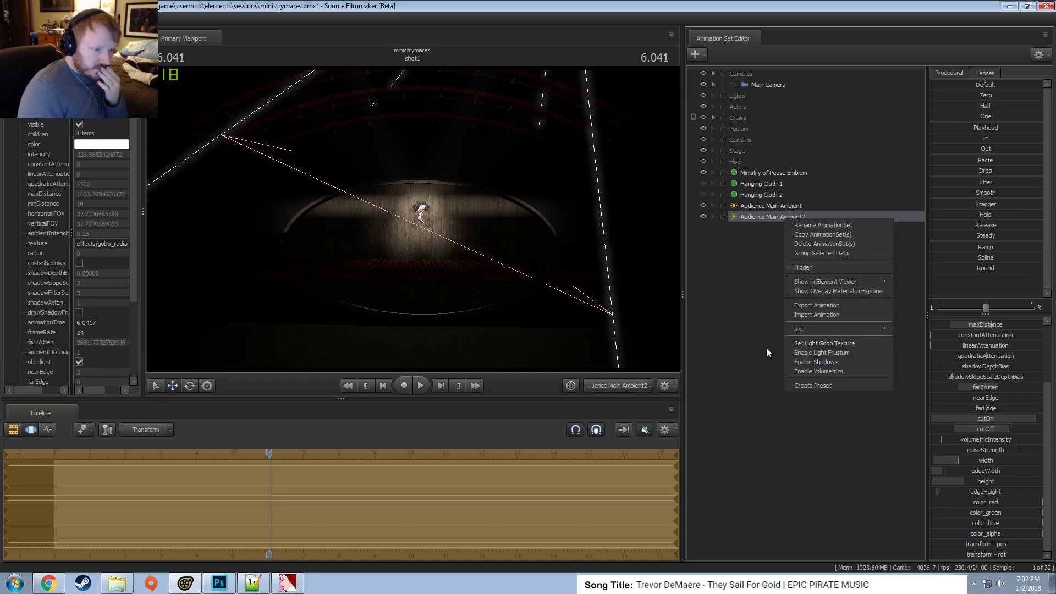
pyautogui.click(766, 347)
pyautogui.click(764, 218)
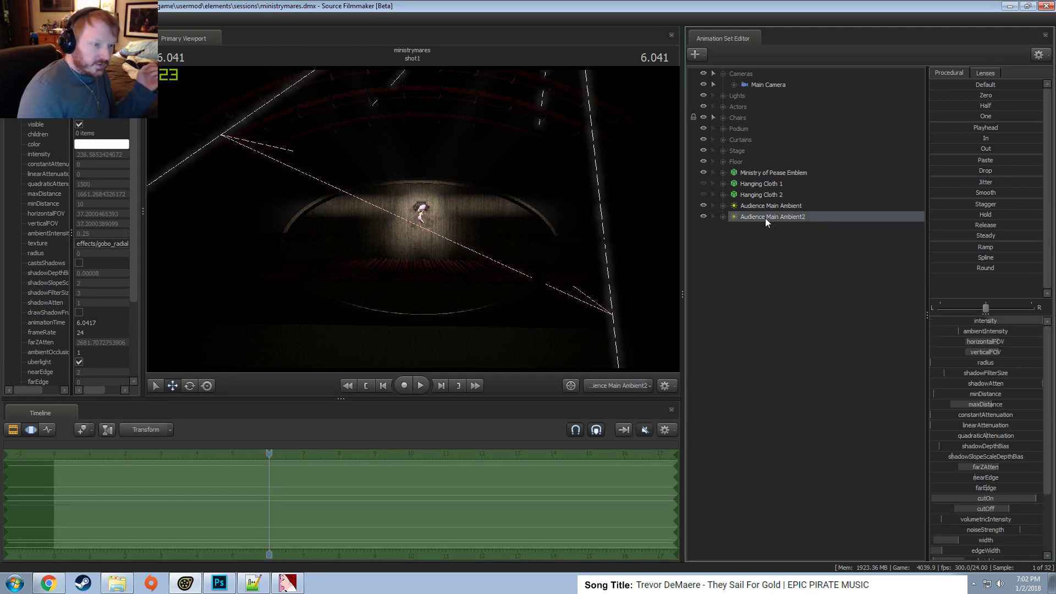
pyautogui.rightClick(765, 218)
pyautogui.click(787, 227)
pyautogui.write('F')
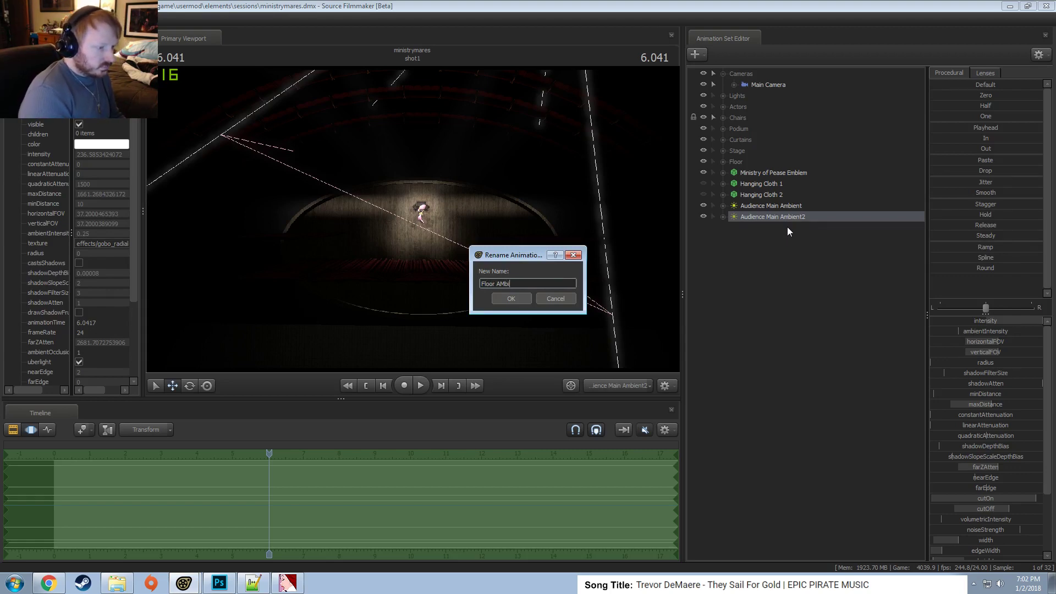
pyautogui.write('loor Ambienty')
pyautogui.press('Return')
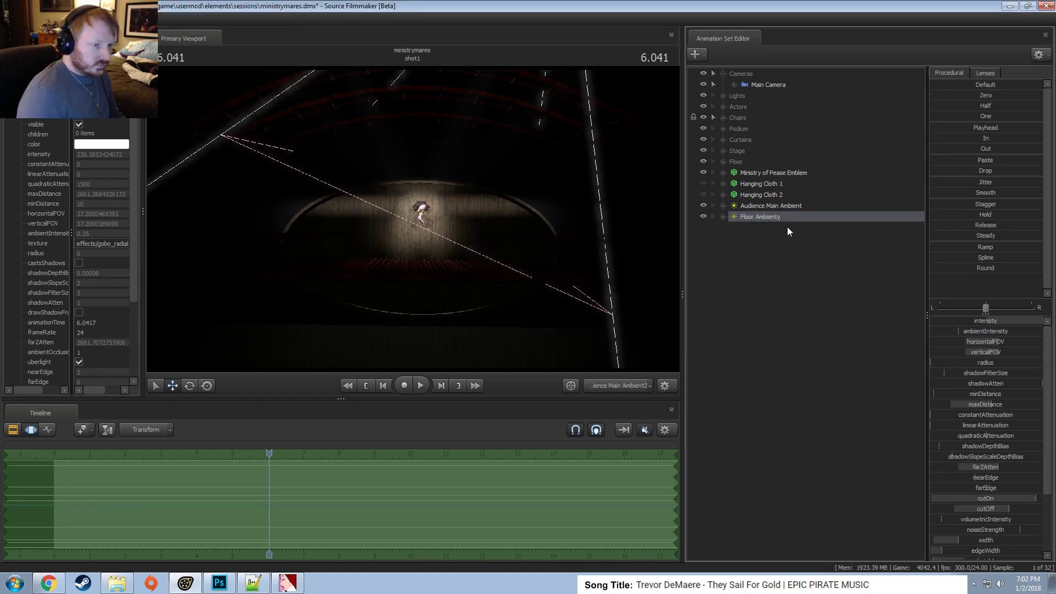
# Correct the name of the Floor Ambienty light to Floor Ambient.
pyautogui.rightClick(787, 227)
pyautogui.click(792, 224)
pyautogui.press('BackSpace')
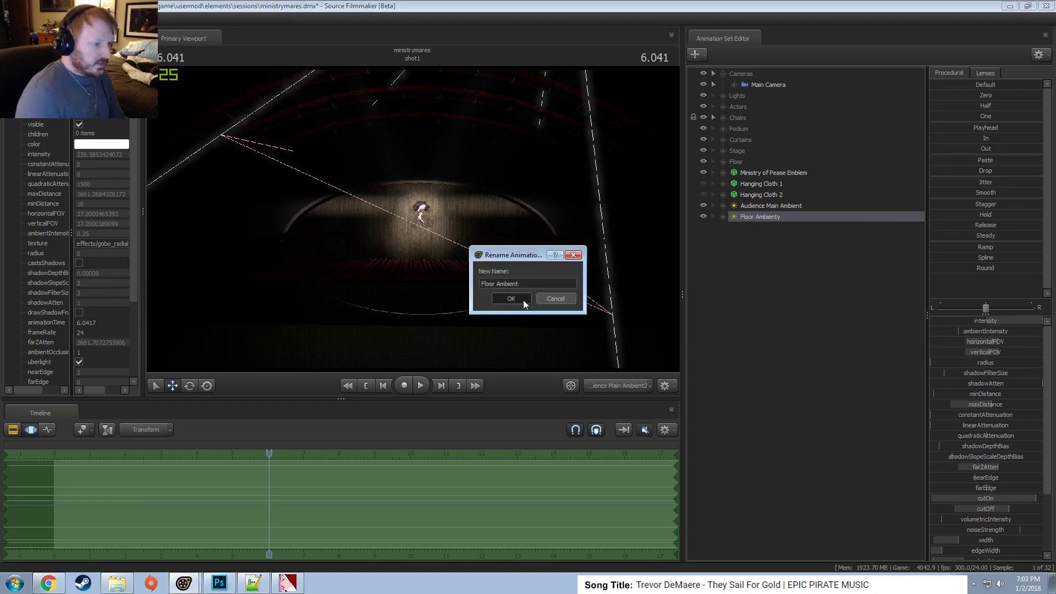
pyautogui.click(523, 299)
# Filter the textures for ring and set gobo\ring.vtf as the light gobo texture of Floor Ambient.
pyautogui.click(766, 209)
pyautogui.rightClick(766, 209)
pyautogui.rightClick(754, 217)
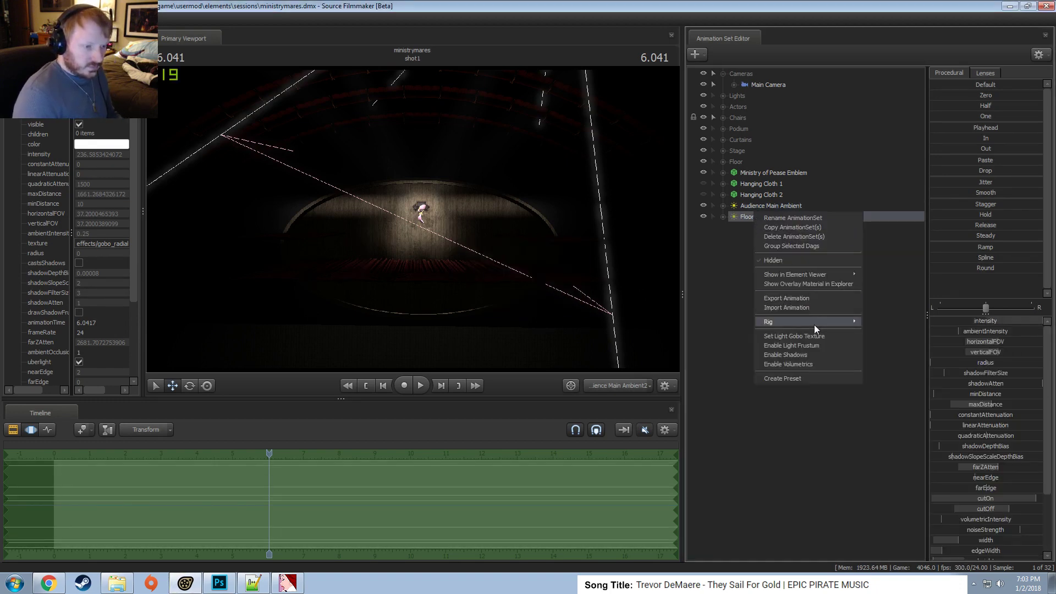
pyautogui.click(812, 333)
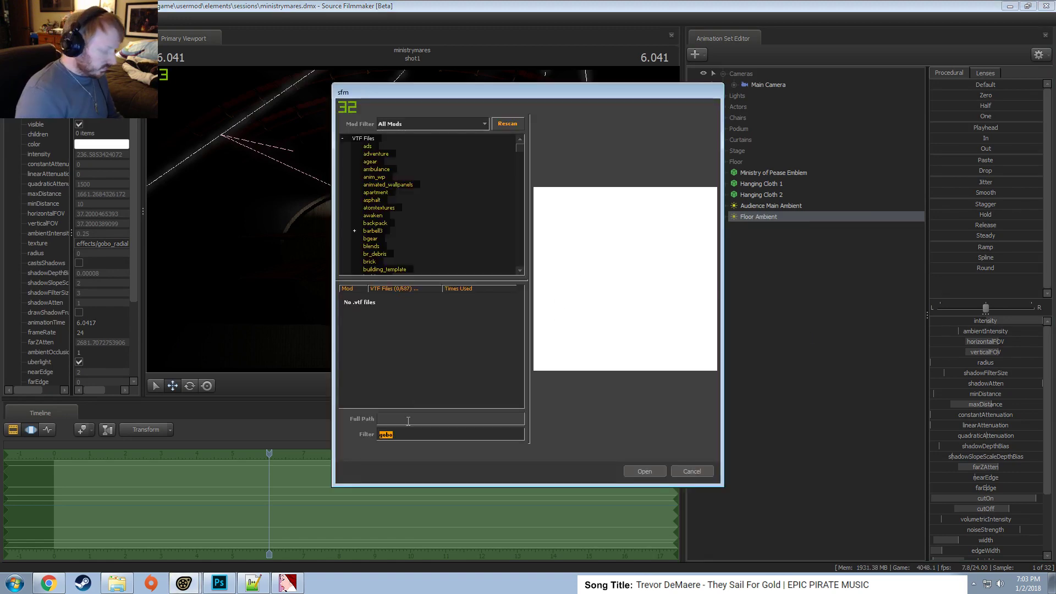
pyautogui.write('ring')
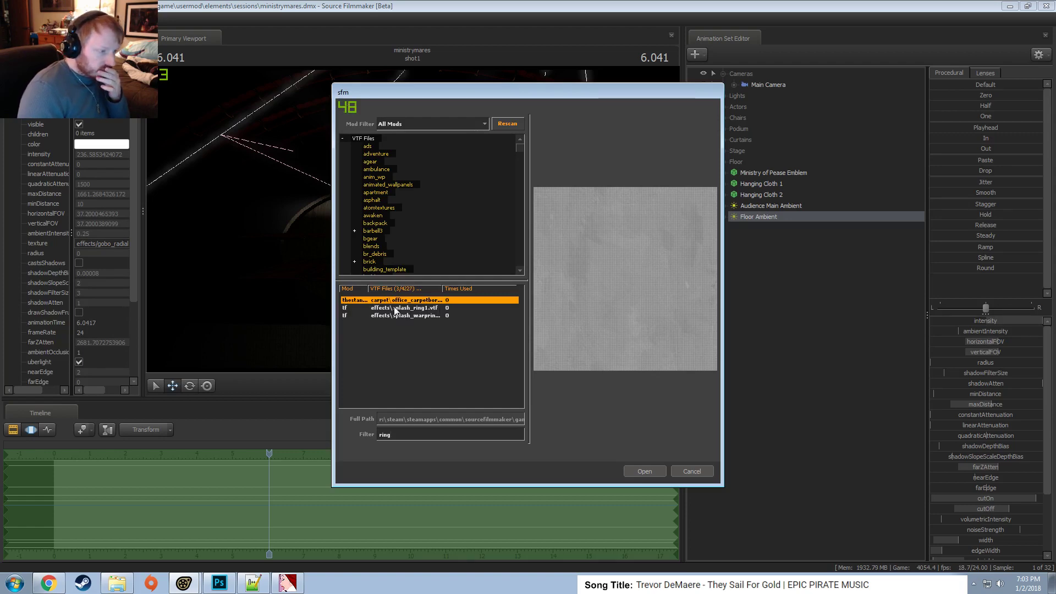
pyautogui.click(395, 308)
pyautogui.click(407, 323)
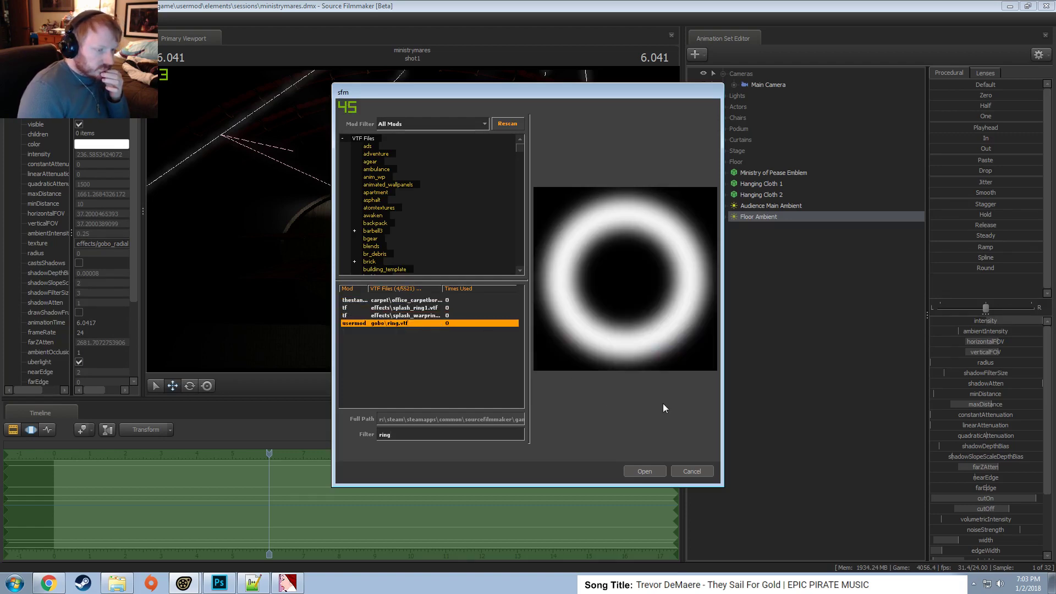
pyautogui.click(644, 471)
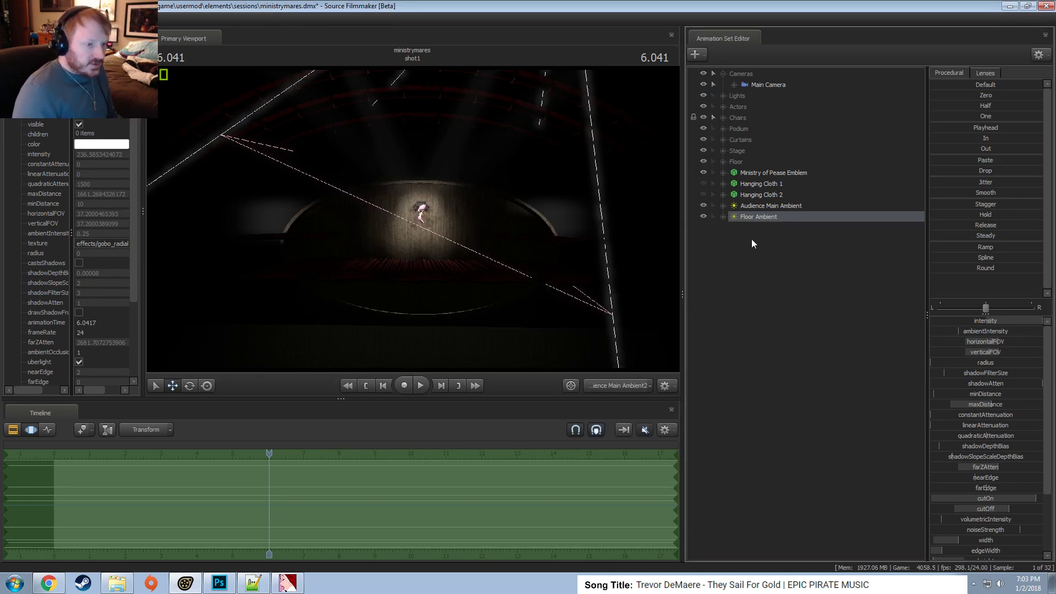
# Raise Floor Ambient's height and cutOn, lower its cutOff, and nudge the light's position above the stage.
pyautogui.scroll(-3, 958, 510)
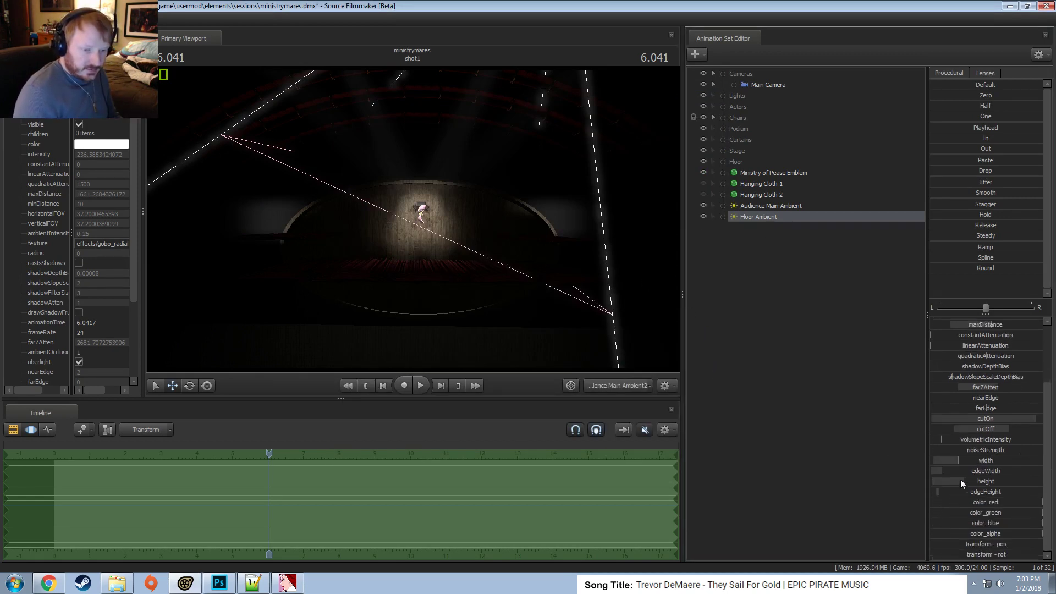
pyautogui.moveTo(960, 482); pyautogui.dragTo(993, 481)
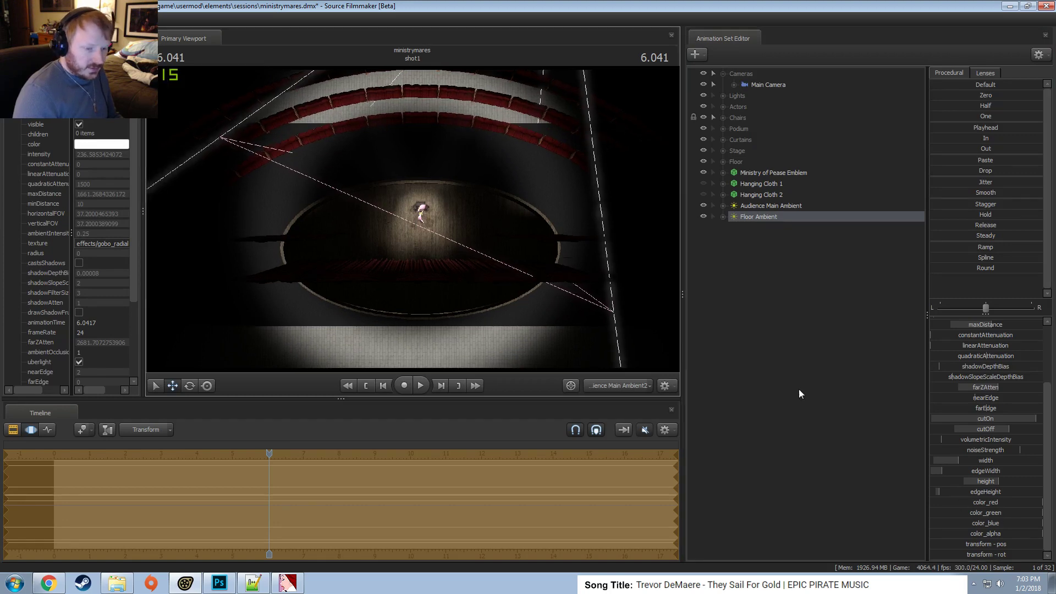
pyautogui.moveTo(1002, 431); pyautogui.dragTo(857, 420)
pyautogui.moveTo(956, 430); pyautogui.dragTo(993, 430)
pyautogui.press('s')
pyautogui.moveTo(534, 304); pyautogui.dragTo(534, 304)
pyautogui.press('w')
pyautogui.moveTo(413, 219); pyautogui.dragTo(413, 220)
pyautogui.moveTo(983, 419); pyautogui.dragTo(989, 419)
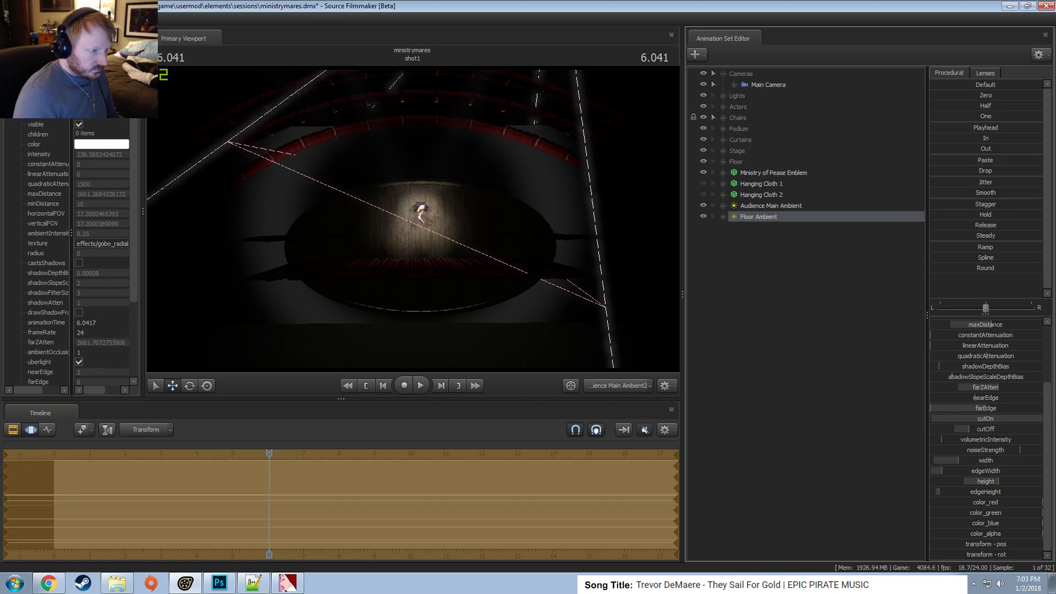
# Pull the Floor Ambient light farther back over the theatre and increase its width, edgeWidth and edgeHeight.
pyautogui.click(636, 223)
pyautogui.press('s')
pyautogui.moveTo(636, 222); pyautogui.dragTo(637, 222)
pyautogui.moveTo(413, 223); pyautogui.dragTo(412, 223)
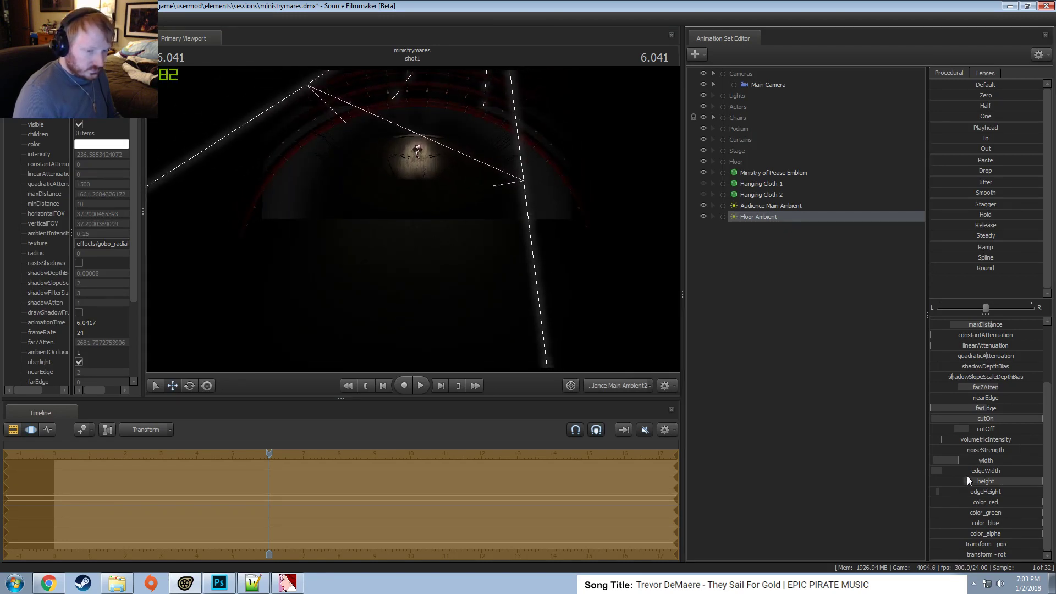
pyautogui.moveTo(969, 462); pyautogui.dragTo(1044, 471)
pyautogui.moveTo(970, 491); pyautogui.dragTo(1048, 492)
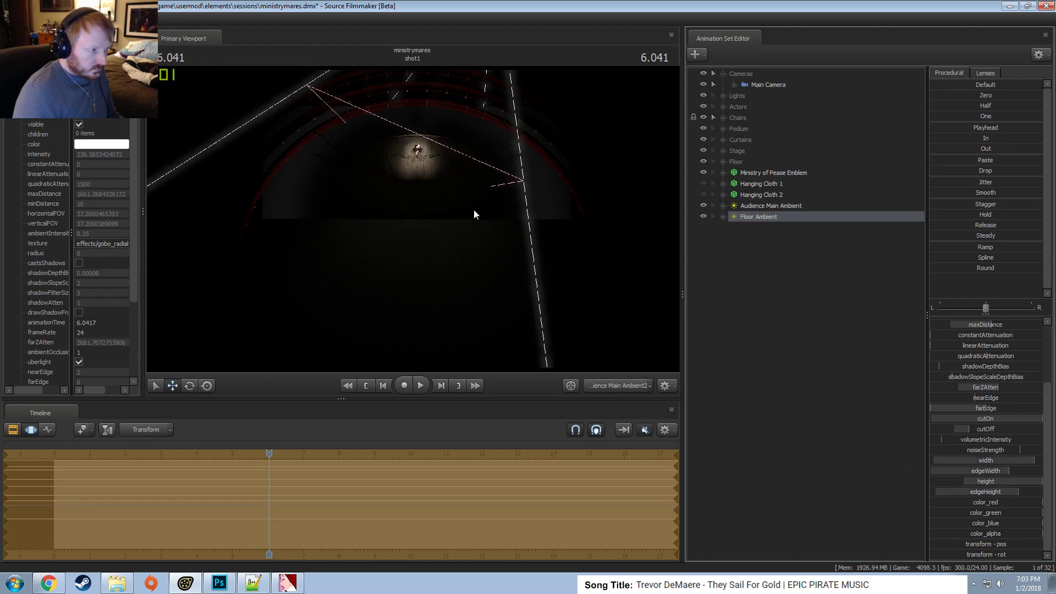
# Reposition Floor Ambient to cover the seating and floor, turning viewport lighting off and back on to check its aim.
pyautogui.moveTo(474, 209); pyautogui.dragTo(412, 219)
pyautogui.press('s')
pyautogui.press('s')
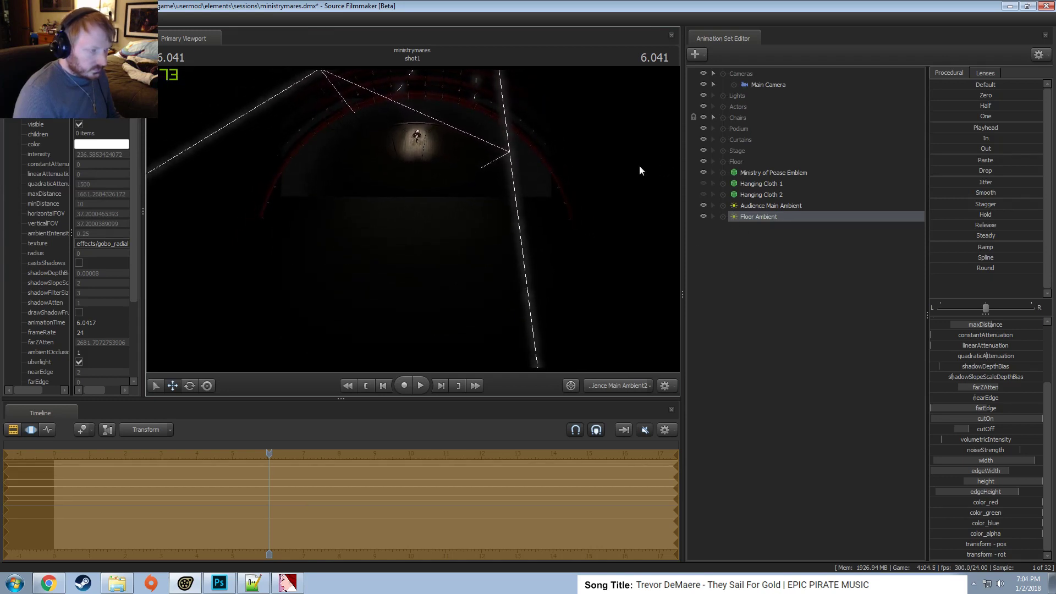
pyautogui.rightClick(509, 200)
pyautogui.click(539, 230)
pyautogui.rightClick(529, 213)
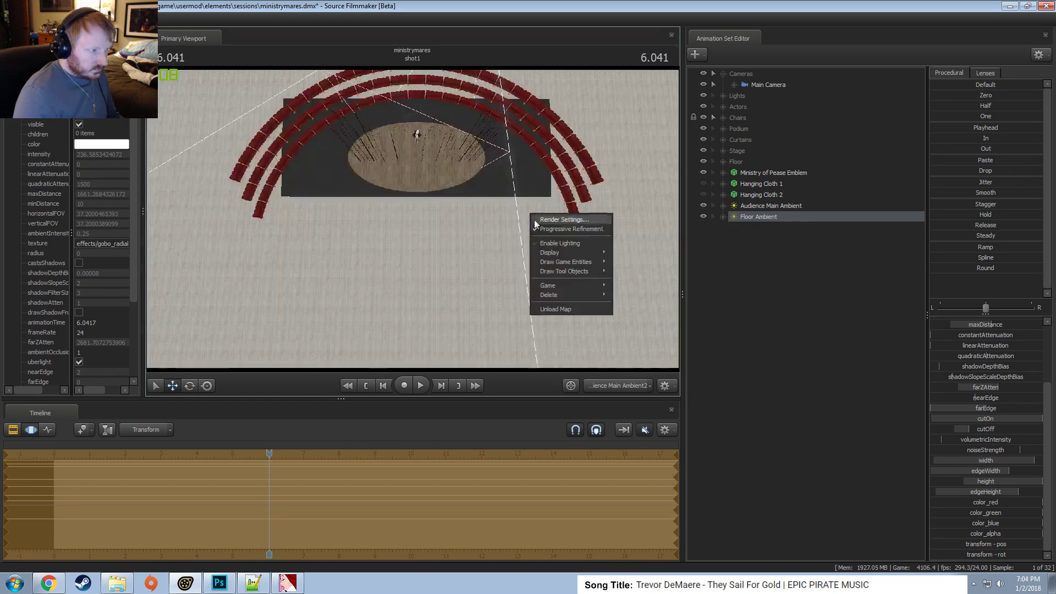
pyautogui.click(554, 244)
pyautogui.moveTo(553, 244); pyautogui.dragTo(553, 256)
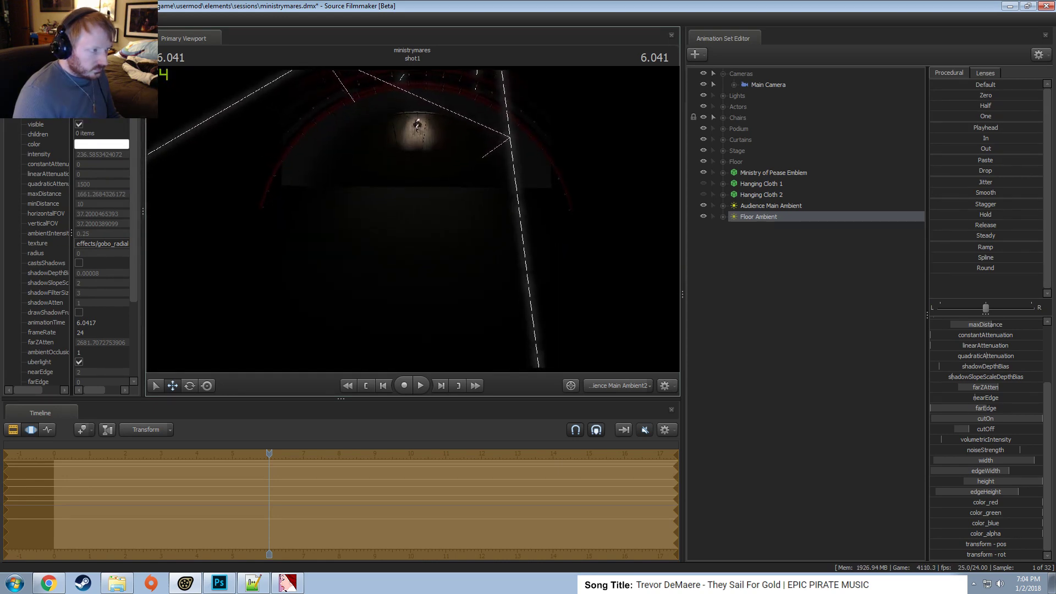
# Switch to the Work Camera, view the stage floor up close, and raise Floor Ambient's intensity.
pyautogui.click(600, 391)
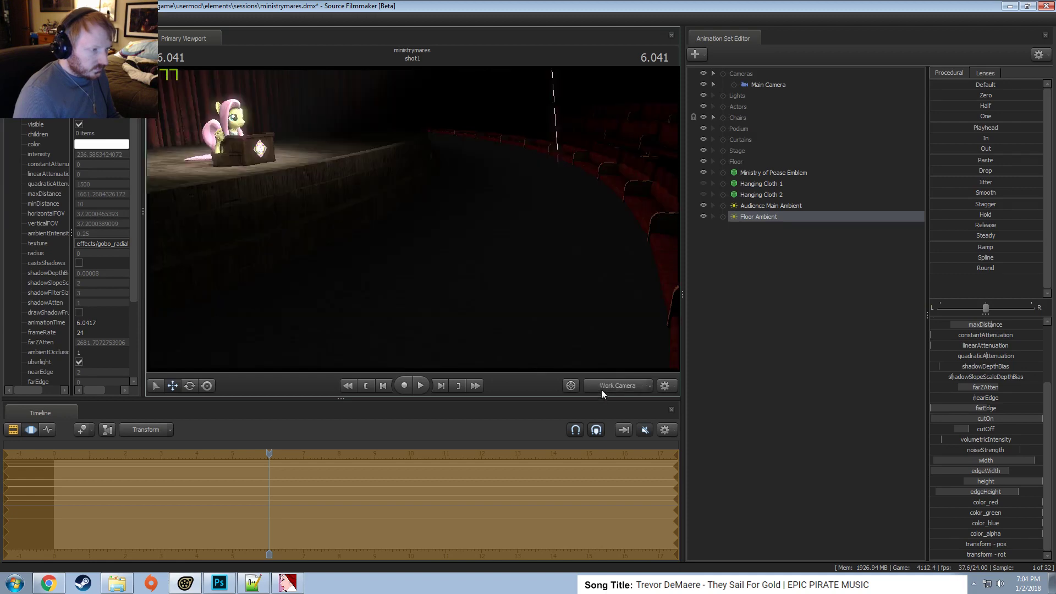
pyautogui.press('s')
pyautogui.moveTo(550, 248); pyautogui.dragTo(525, 294)
pyautogui.press('s')
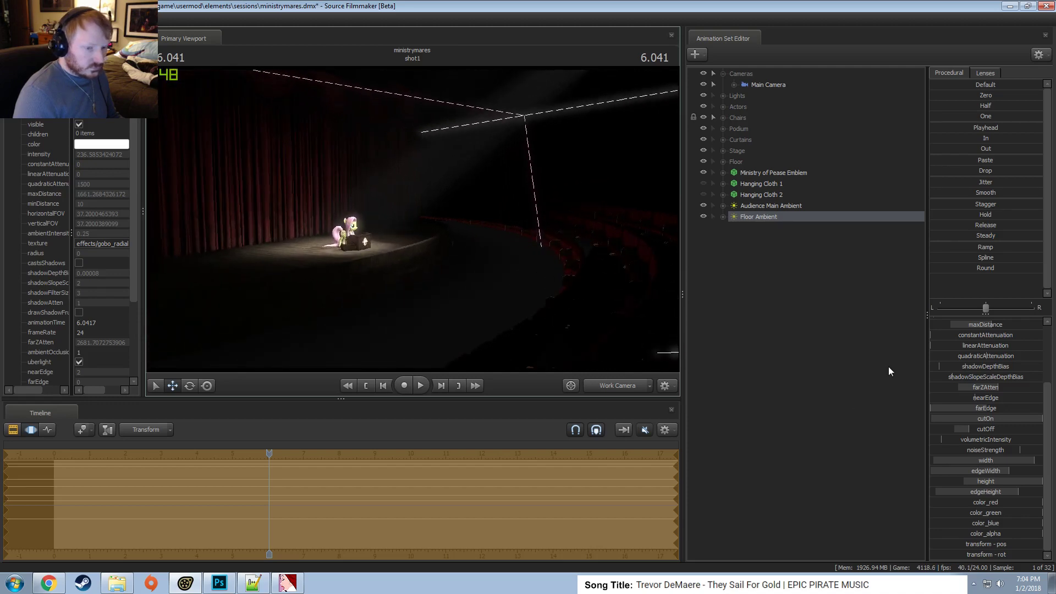
pyautogui.scroll(3, 990, 325)
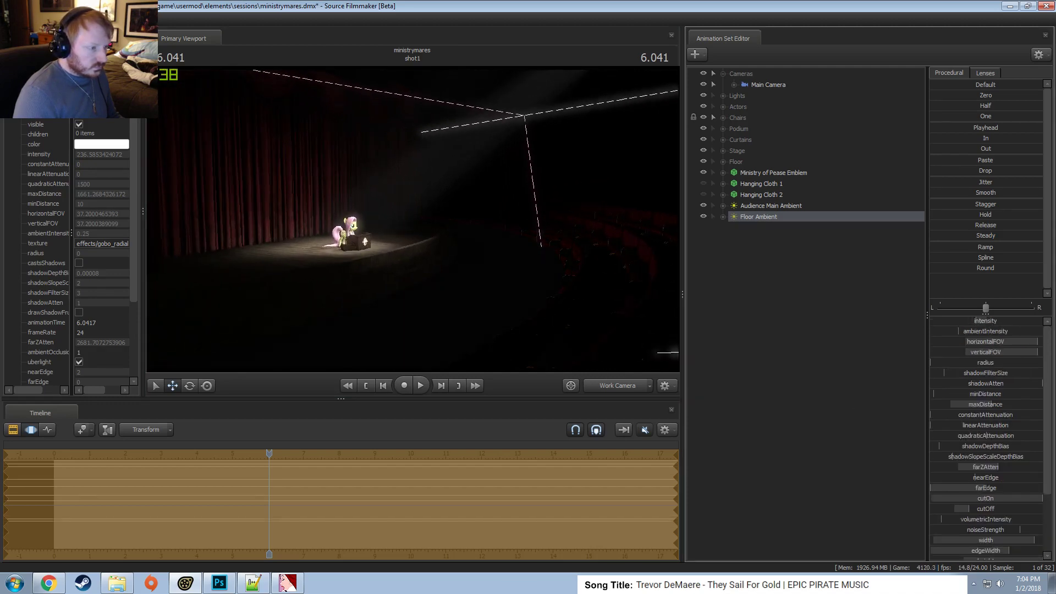
pyautogui.moveTo(427, 266); pyautogui.dragTo(441, 279)
pyautogui.press('s')
pyautogui.moveTo(412, 220); pyautogui.dragTo(450, 247)
pyautogui.press('w')
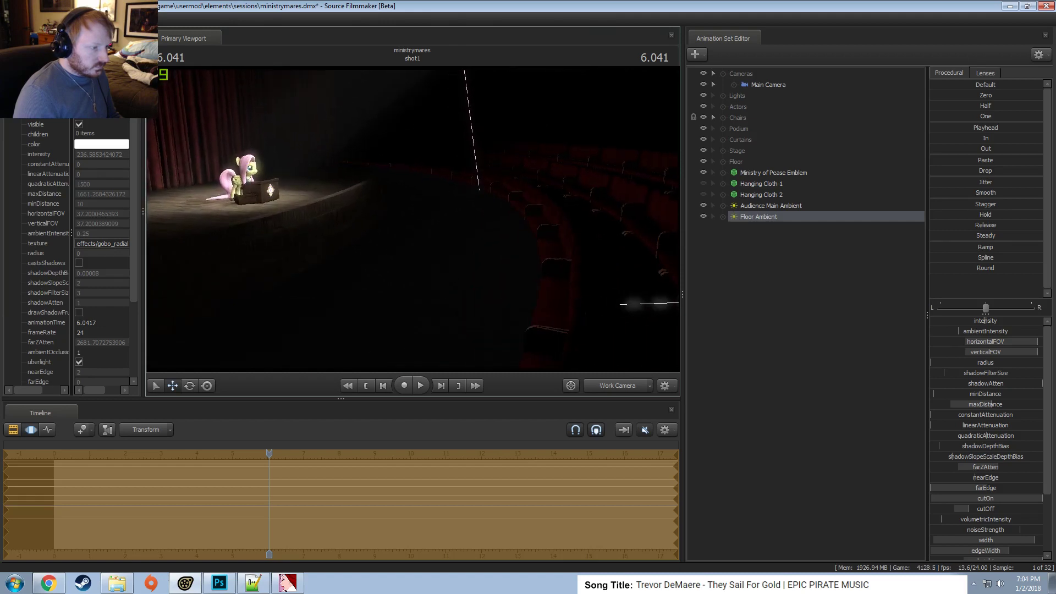
pyautogui.moveTo(984, 321); pyautogui.dragTo(991, 321)
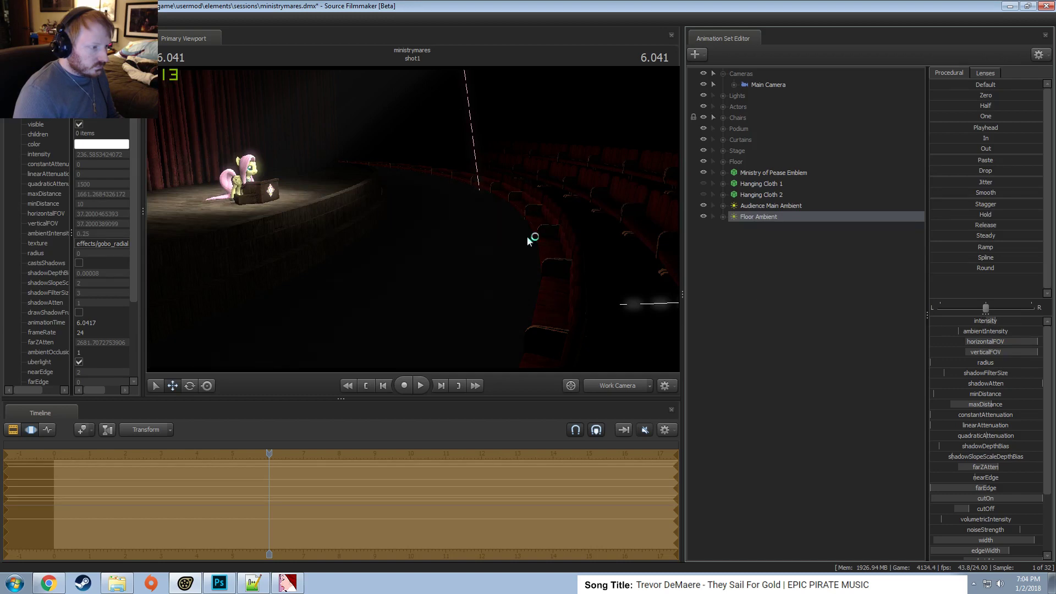
# Try reducing Floor Ambient's width and height while viewing the effect on the stage and seats.
pyautogui.moveTo(527, 236); pyautogui.dragTo(461, 231)
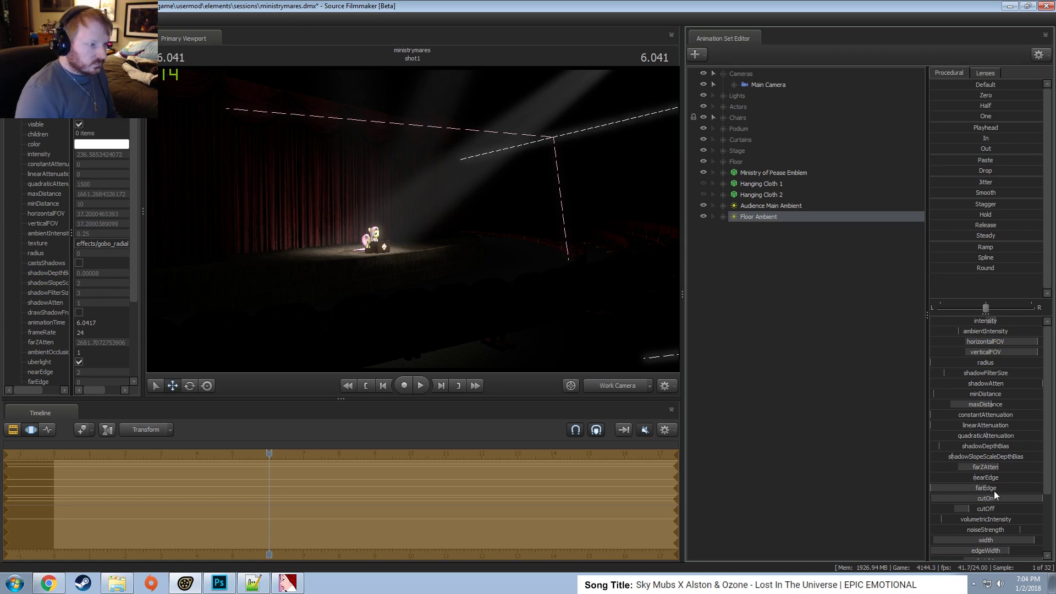
pyautogui.scroll(-3, 990, 483)
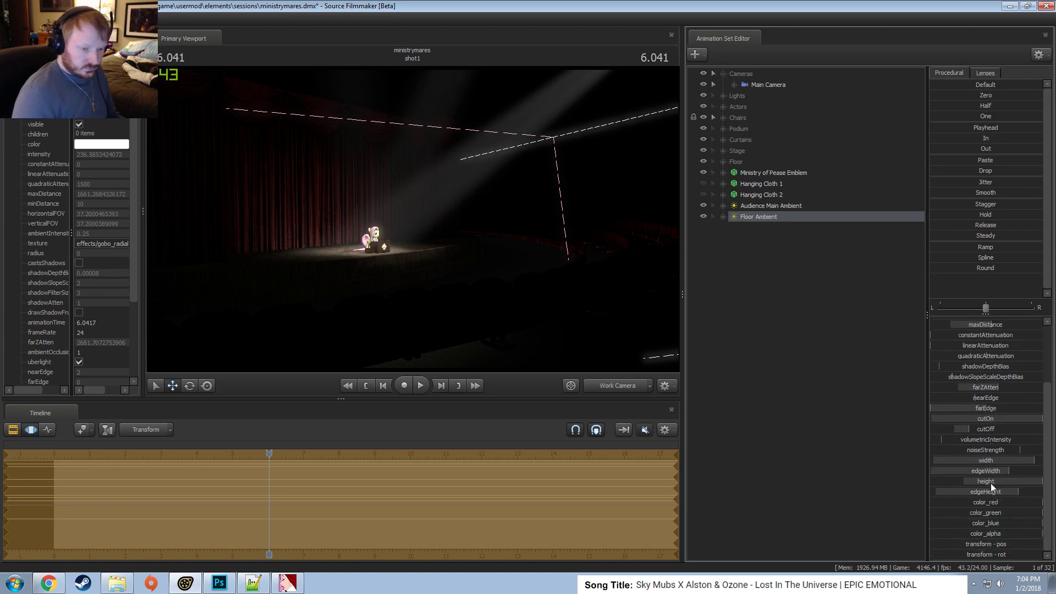
pyautogui.moveTo(1004, 461); pyautogui.dragTo(932, 461)
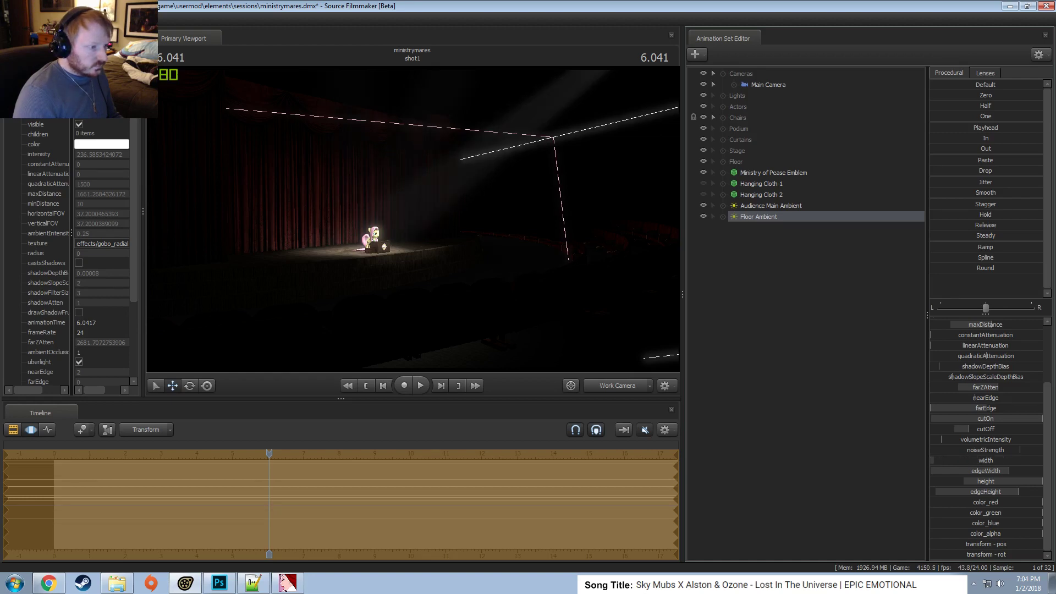
pyautogui.moveTo(402, 206); pyautogui.dragTo(412, 223)
pyautogui.moveTo(490, 236); pyautogui.dragTo(529, 271)
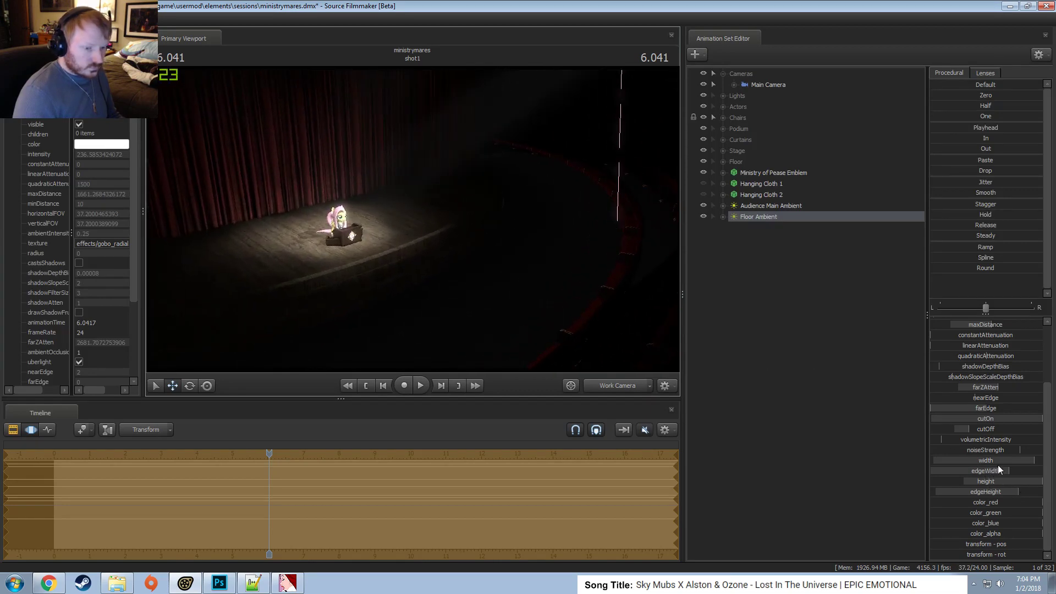
pyautogui.moveTo(998, 464); pyautogui.dragTo(976, 491)
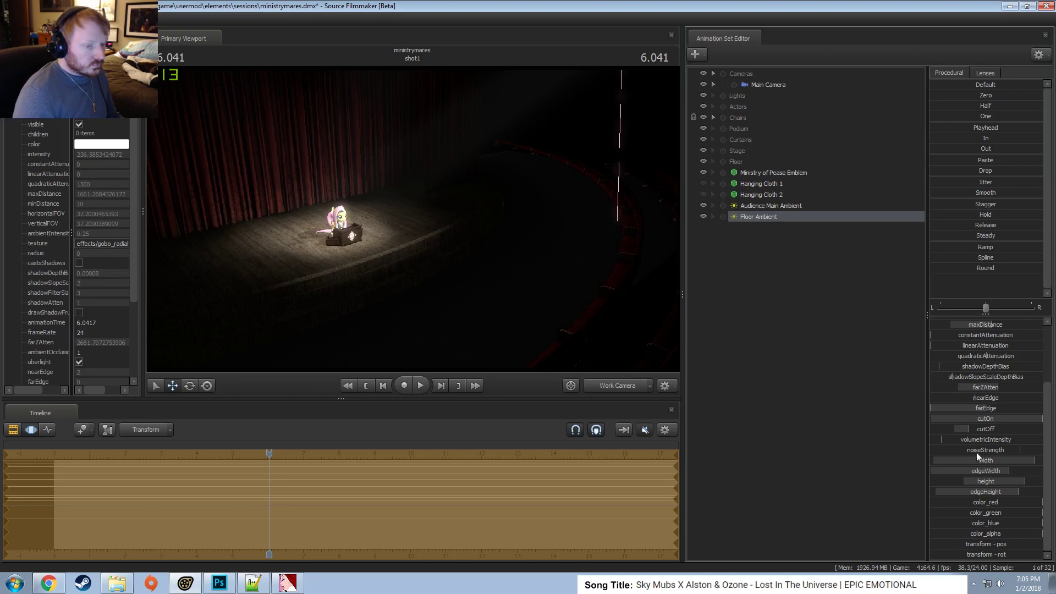
# View the theatre from high above, reselect Floor Ambient, and raise its width, edgeWidth and intensity.
pyautogui.rightClick(736, 317)
pyautogui.moveTo(616, 299); pyautogui.dragTo(417, 229)
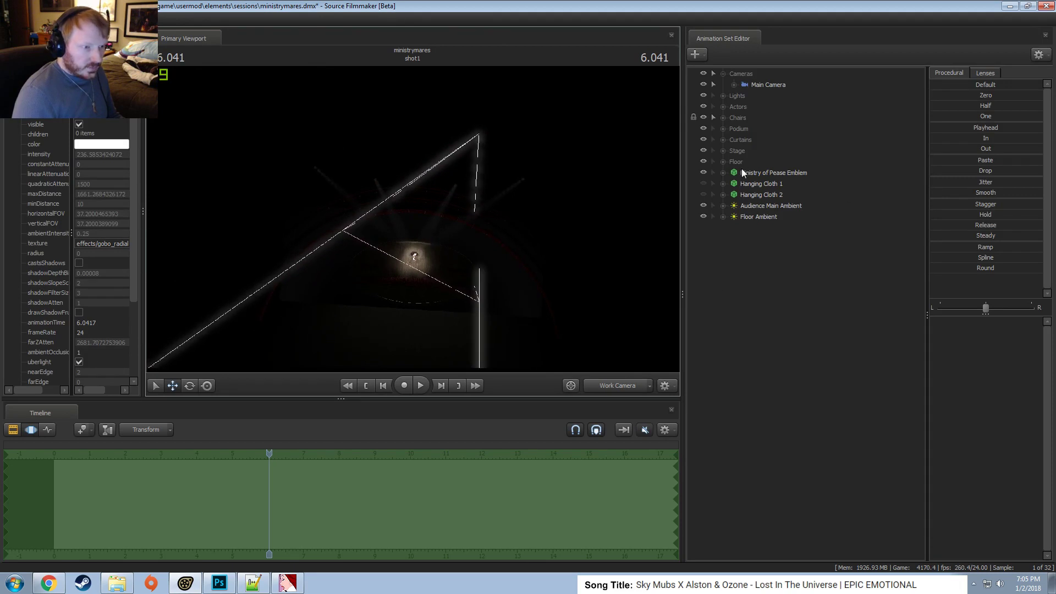
pyautogui.click(748, 217)
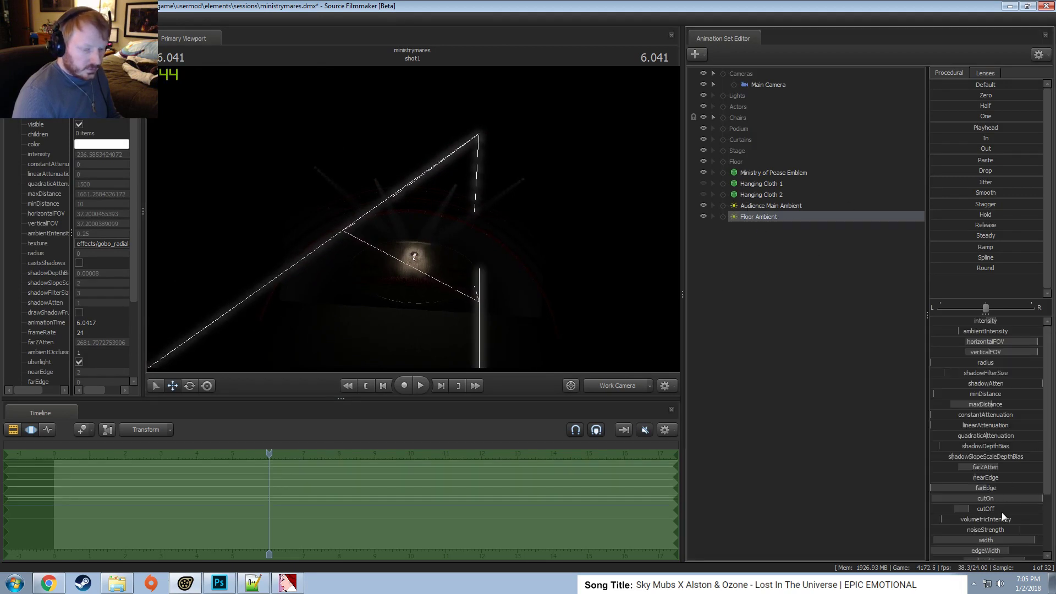
pyautogui.scroll(-3, 999, 508)
pyautogui.moveTo(998, 465)
pyautogui.mouseDown()
pyautogui.moveTo(933, 466)
pyautogui.moveTo(1042, 465)
pyautogui.moveTo(930, 471)
pyautogui.moveTo(1047, 479)
pyautogui.moveTo(991, 484)
pyautogui.moveTo(1001, 484)
pyautogui.mouseUp()
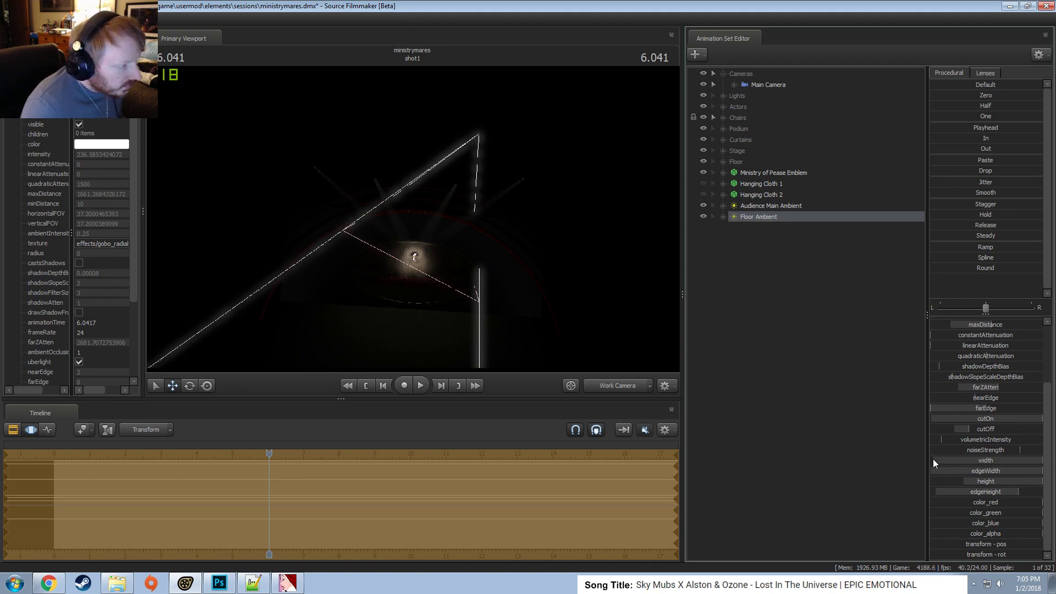
pyautogui.scroll(3, 973, 374)
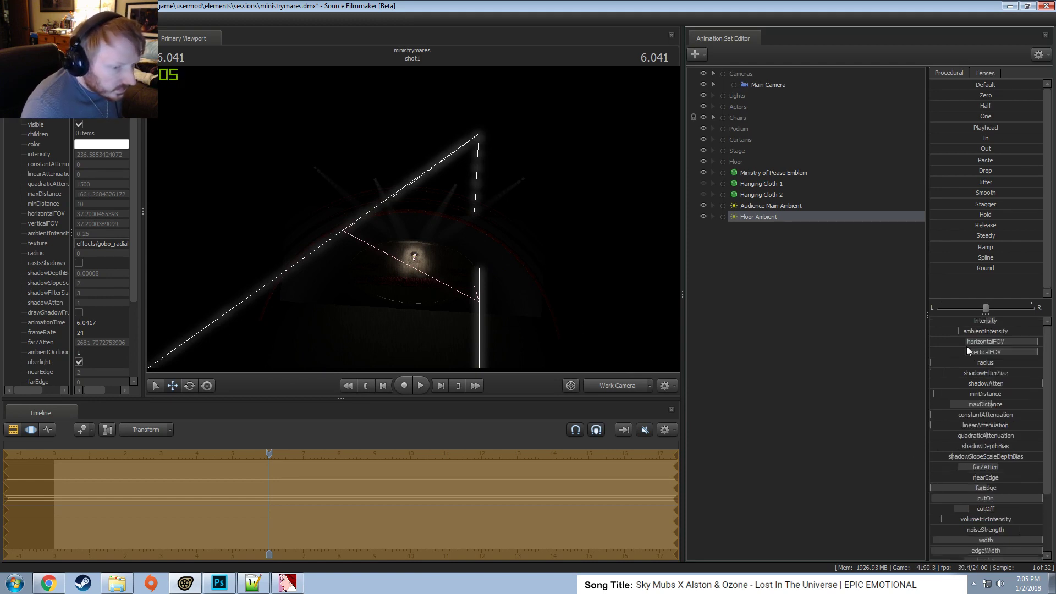
pyautogui.moveTo(984, 323); pyautogui.dragTo(985, 324)
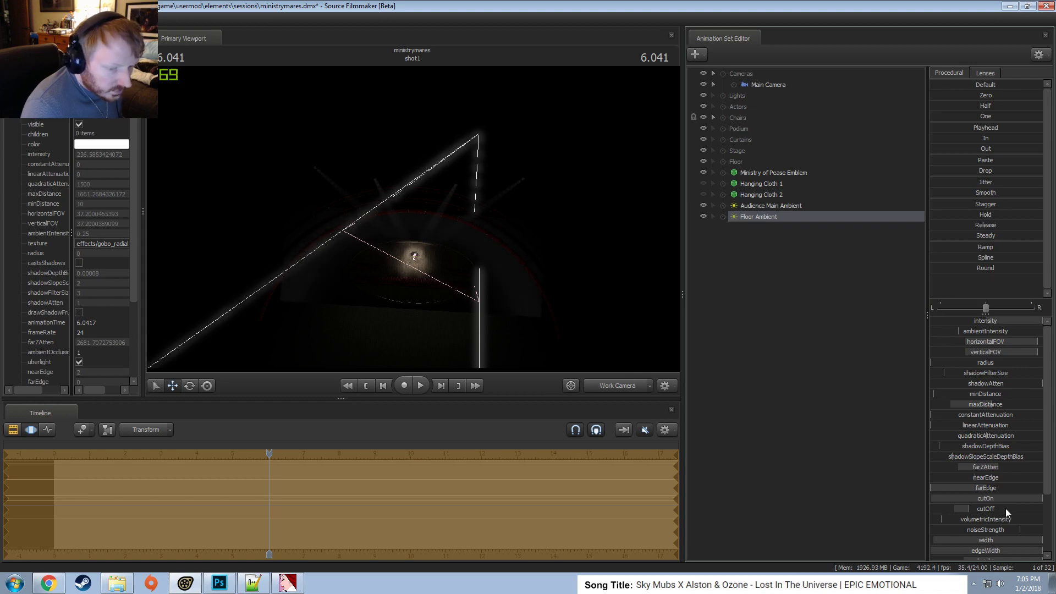
# Reduce Floor Ambient's width and edgeWidth to near their minimum.
pyautogui.scroll(-2, 1005, 508)
pyautogui.moveTo(1001, 474); pyautogui.dragTo(935, 473)
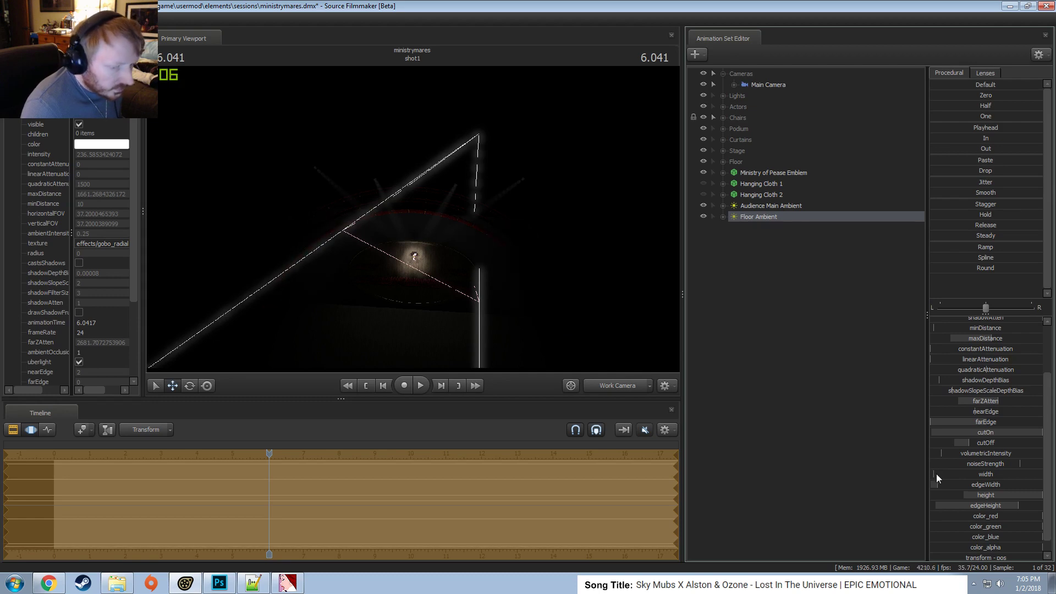
pyautogui.moveTo(936, 485); pyautogui.dragTo(938, 484)
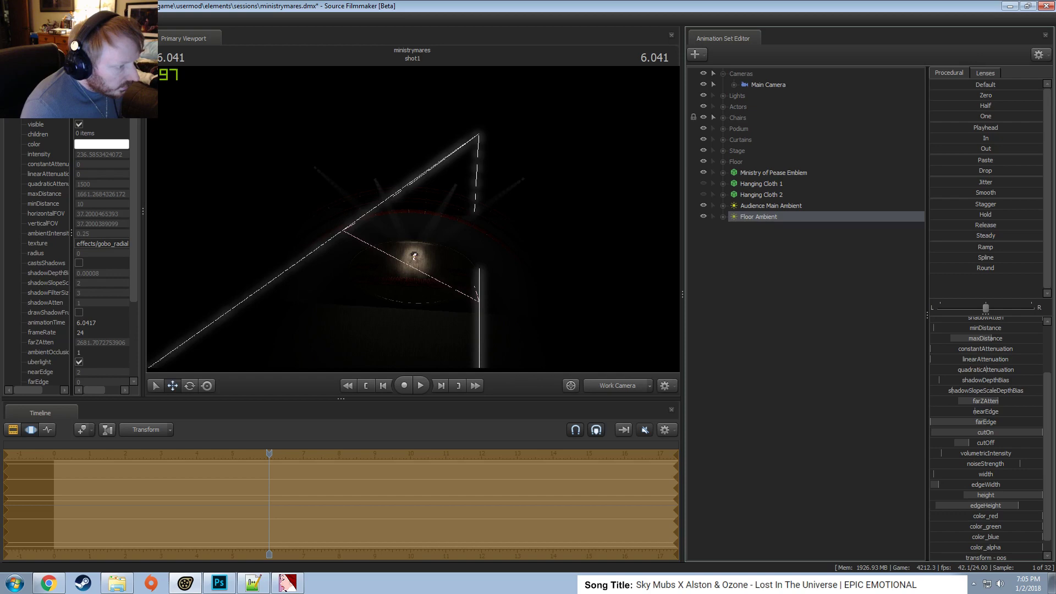
# Examine the floor lighting through the Main Camera and from closer Work Camera angles.
pyautogui.click(612, 387)
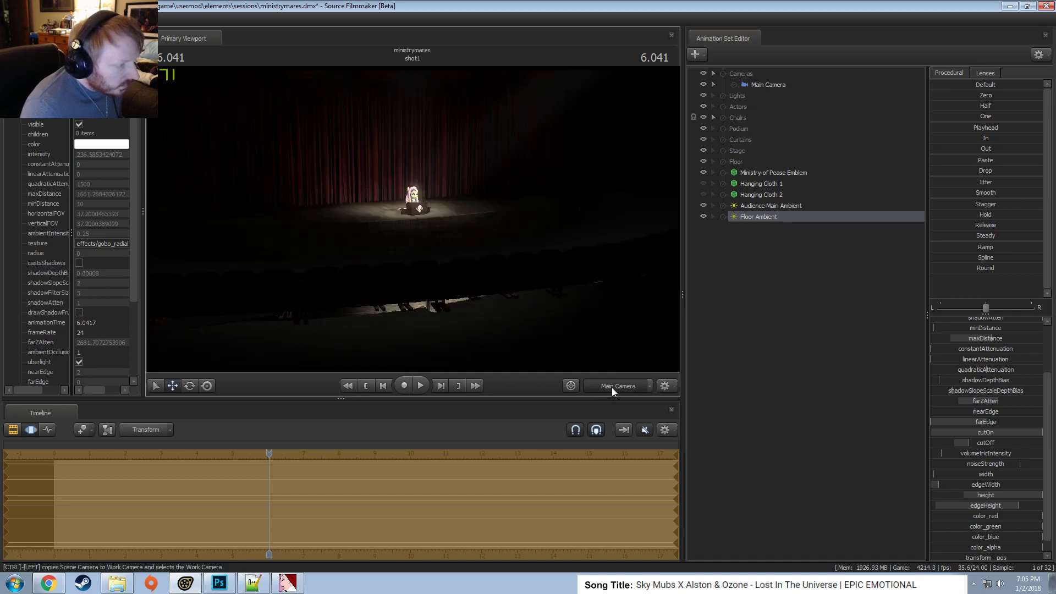
pyautogui.click(611, 387)
pyautogui.click(612, 387)
pyautogui.click(612, 387)
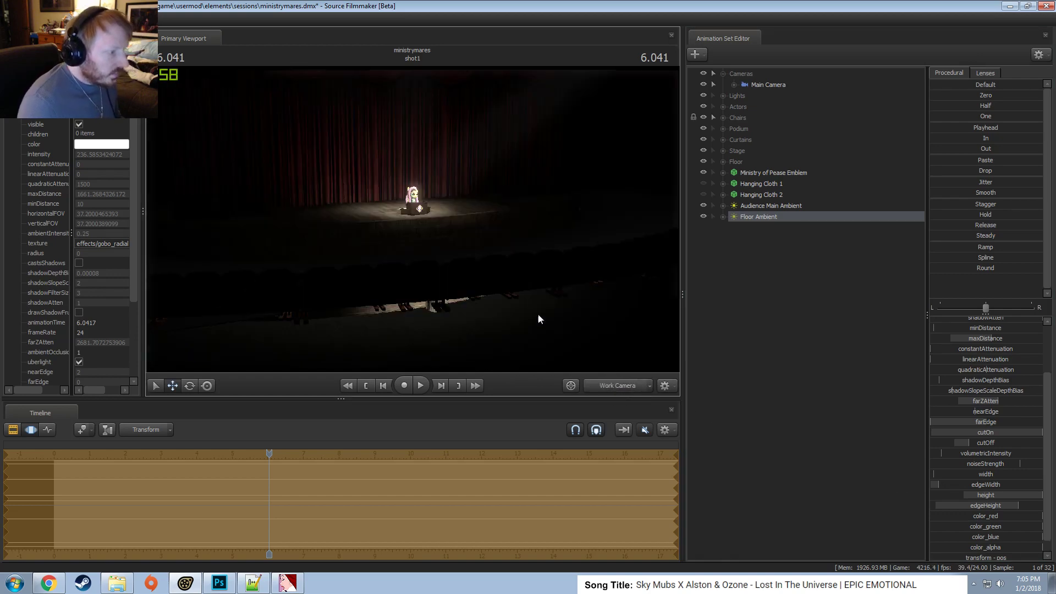
pyautogui.moveTo(538, 319); pyautogui.dragTo(519, 313)
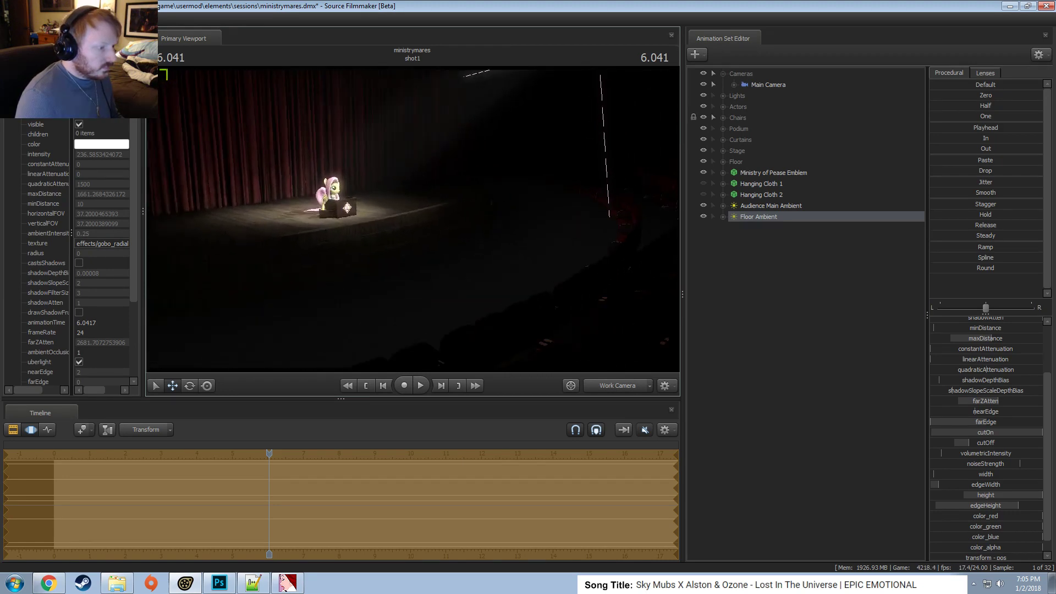
pyautogui.moveTo(417, 226)
pyautogui.mouseDown()
pyautogui.moveTo(426, 230)
pyautogui.moveTo(412, 220)
pyautogui.mouseUp()
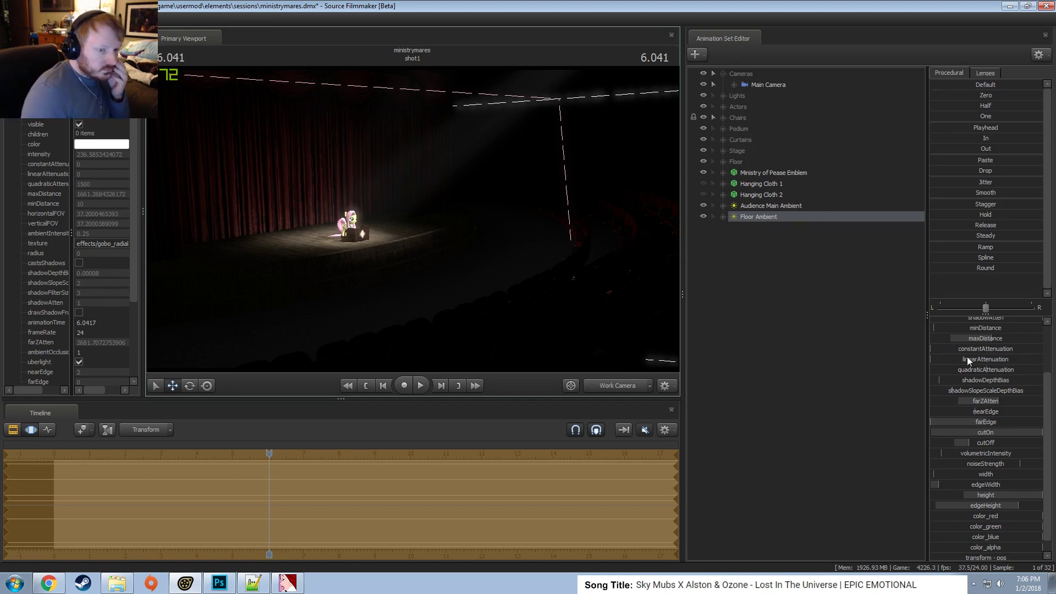
# Reduce Floor Ambient's intensity to roughly two thirds of its slider range.
pyautogui.scroll(2, 979, 357)
pyautogui.scroll(-3, 987, 497)
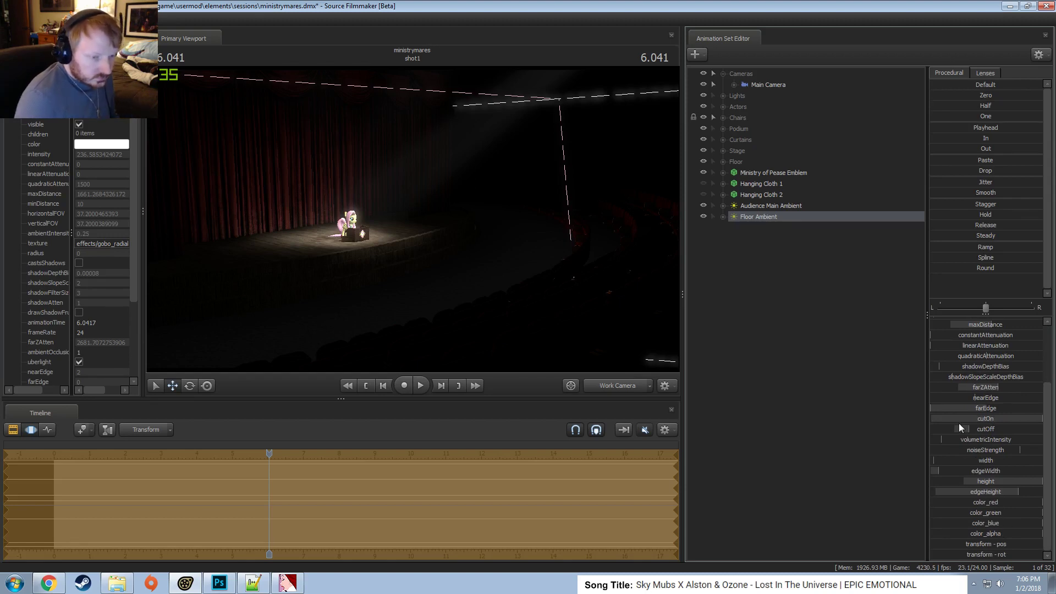
pyautogui.scroll(3, 965, 385)
pyautogui.press('F2')
pyautogui.press('F3')
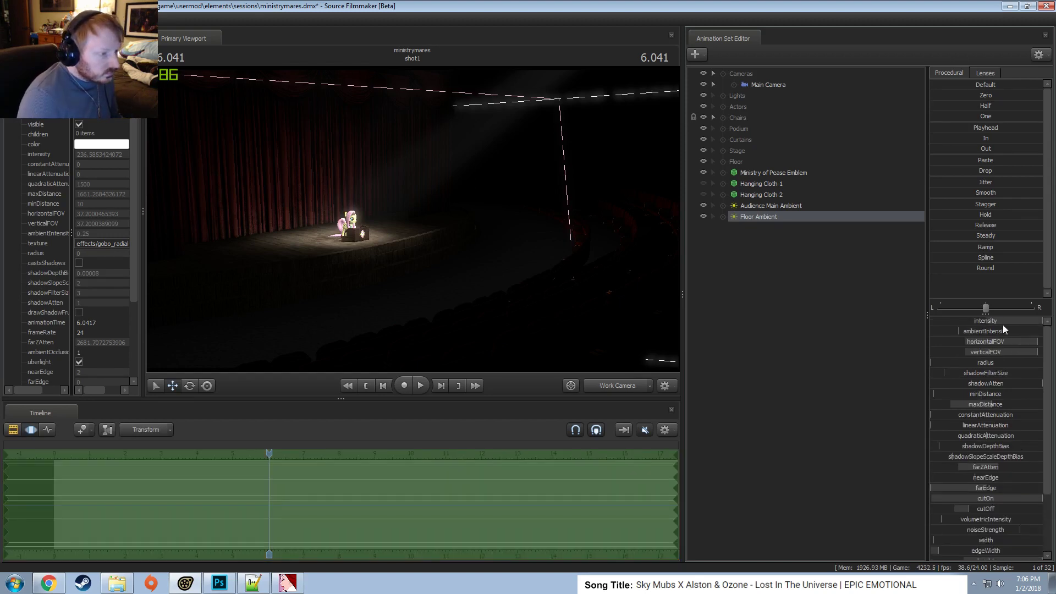
pyautogui.moveTo(1014, 318)
pyautogui.mouseDown()
pyautogui.moveTo(962, 319)
pyautogui.moveTo(976, 319)
pyautogui.mouseUp()
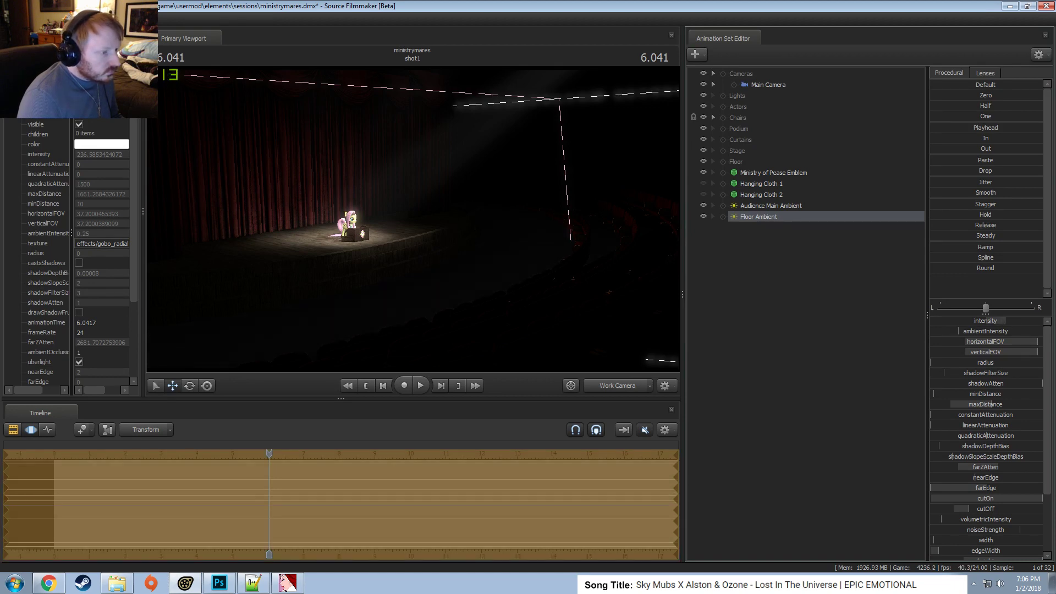
# Duplicate the Audience Main Ambient light by copying its animation set and pasting it into the scene.
pyautogui.rightClick(757, 206)
pyautogui.rightClick(746, 236)
pyautogui.rightClick(747, 238)
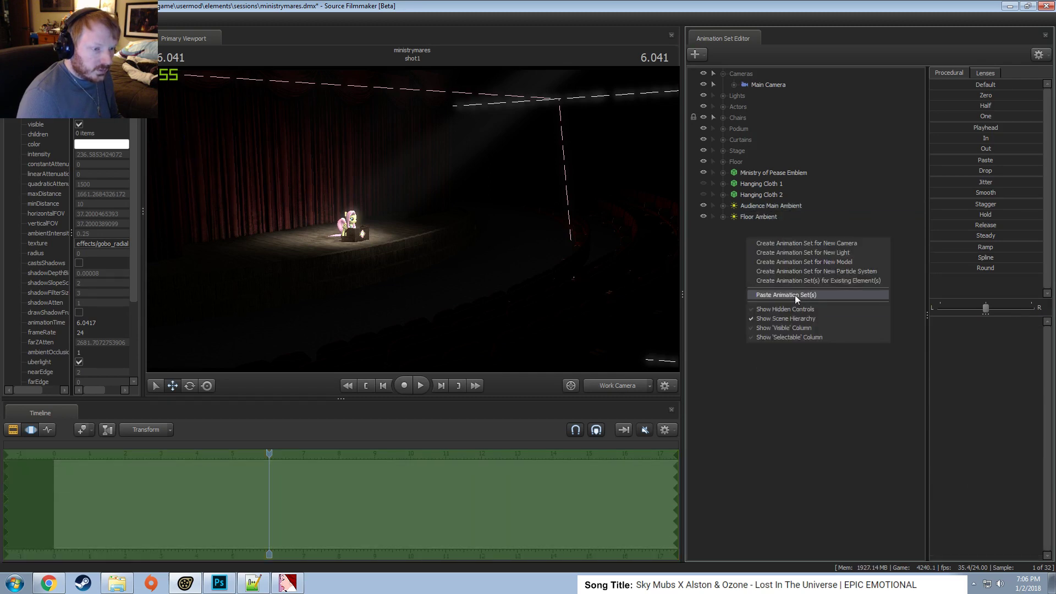
pyautogui.click(794, 289)
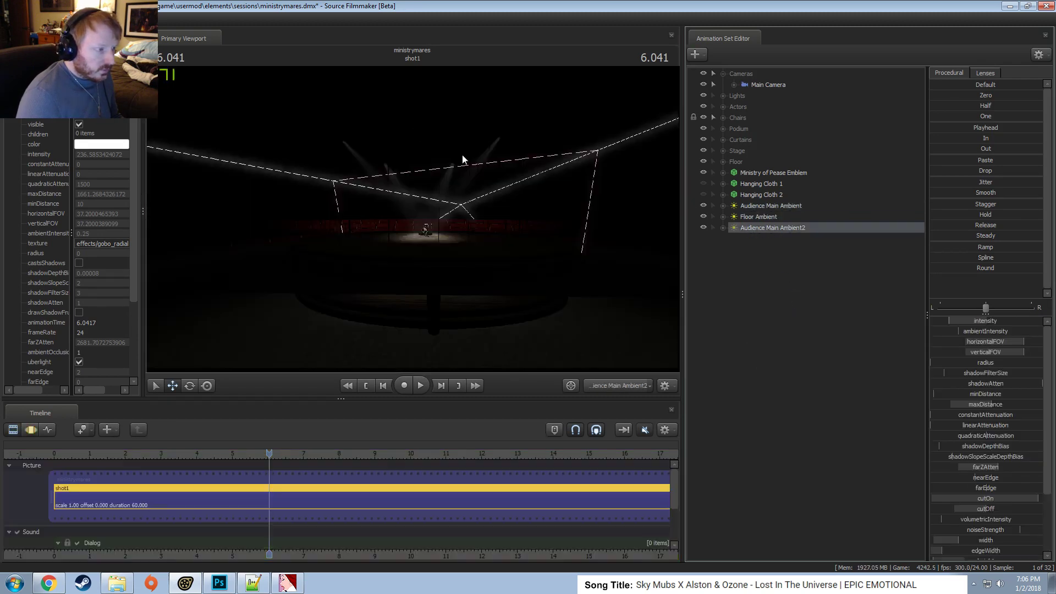
# Enable shadows on Audience Main Ambient2 and raise its shadowAtten to the maximum while viewing through the Main Camera.
pyautogui.click(463, 158)
pyautogui.press('F3')
pyautogui.moveTo(470, 167); pyautogui.dragTo(413, 218)
pyautogui.click(612, 385)
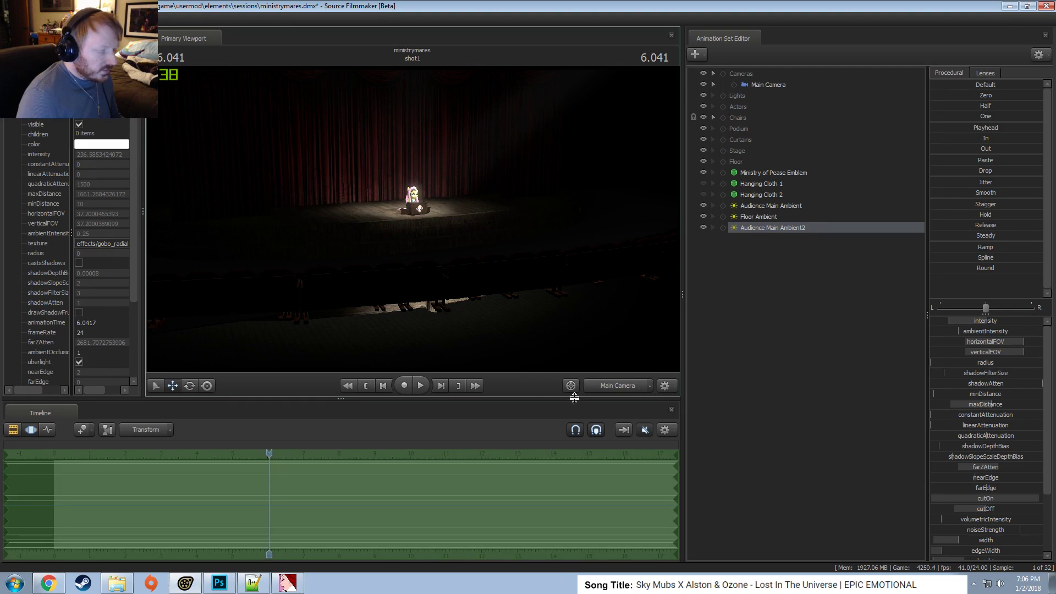
pyautogui.rightClick(766, 228)
pyautogui.click(799, 371)
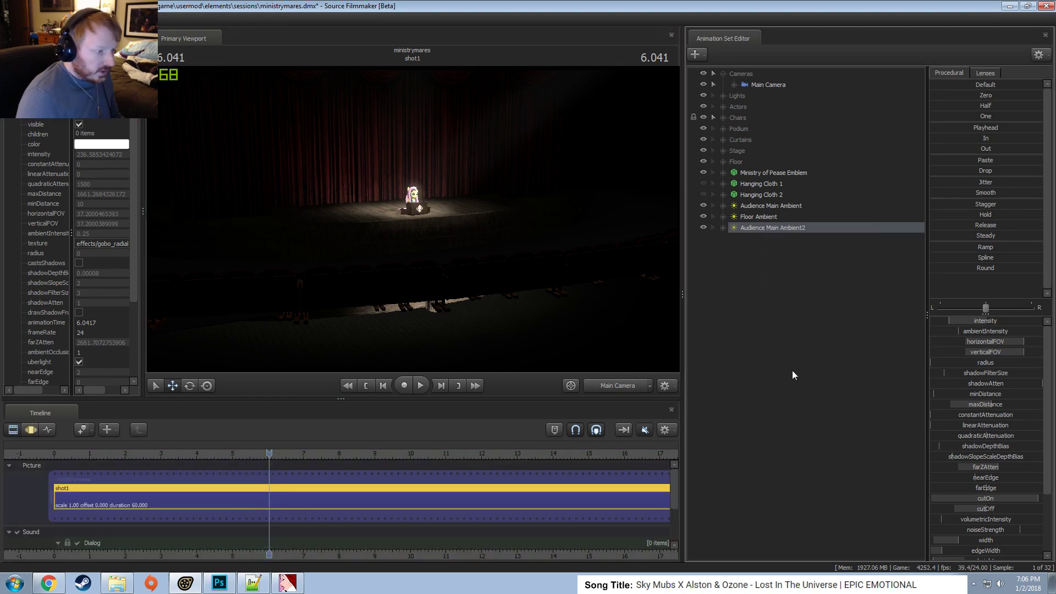
pyautogui.click(997, 383)
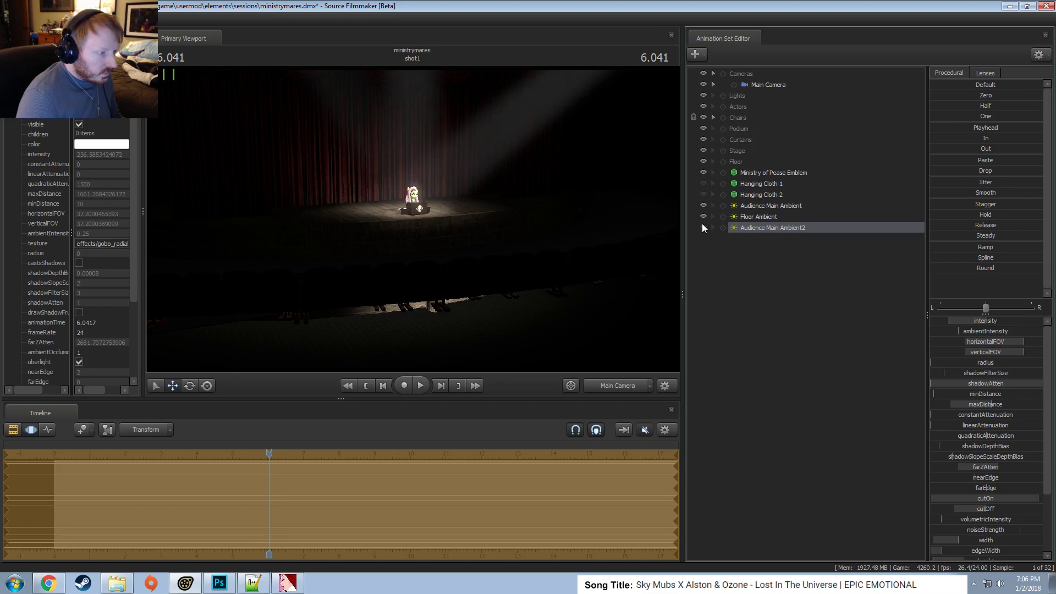
# Raise Audience Main Ambient2's minDistance to its limit and remap that slider's range with a new maximum.
pyautogui.moveTo(966, 396); pyautogui.dragTo(1034, 396)
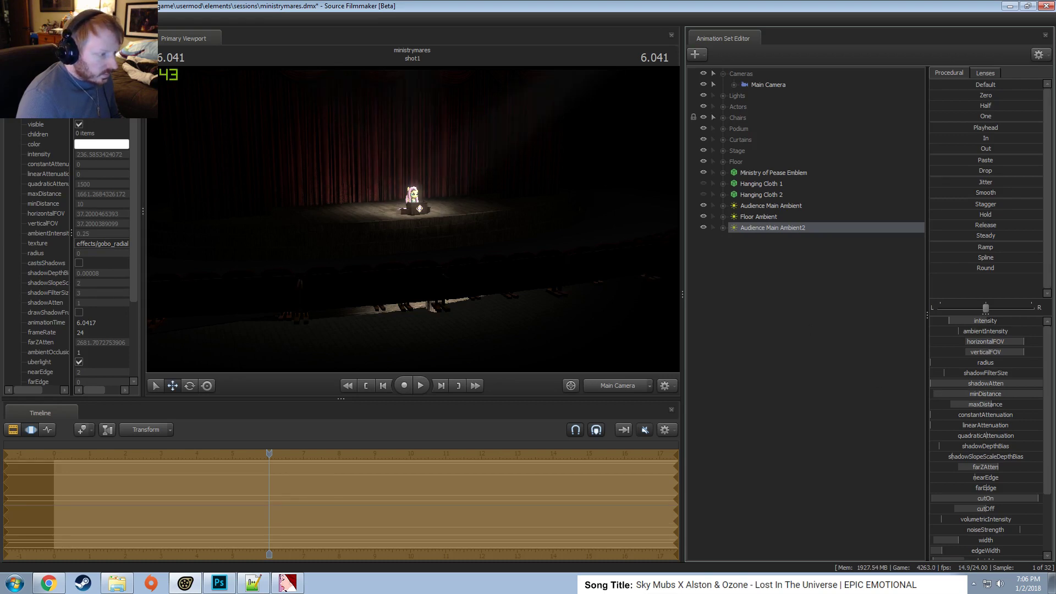
pyautogui.rightClick(783, 230)
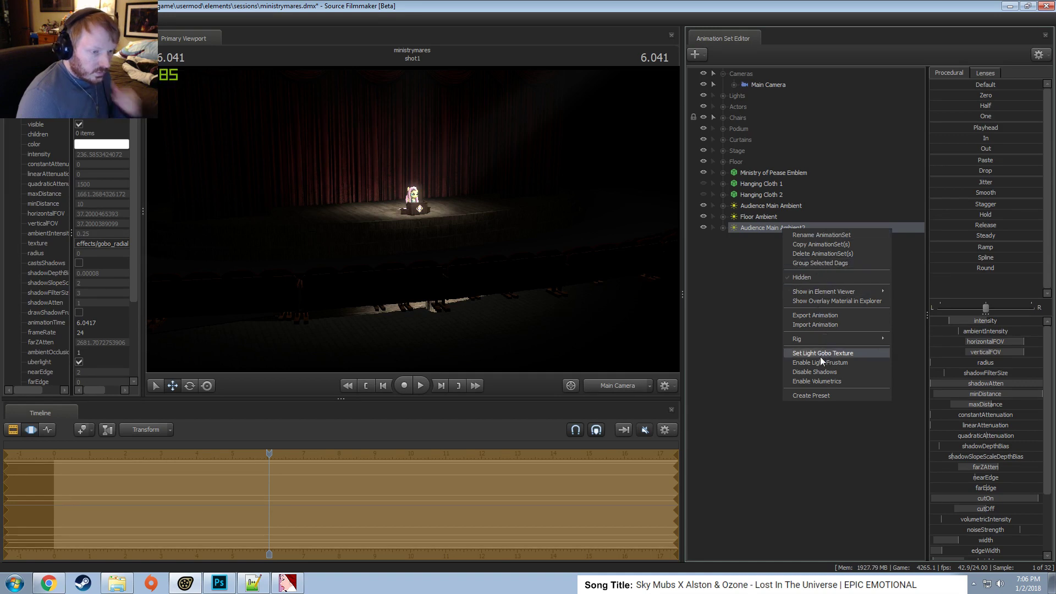
pyautogui.click(766, 228)
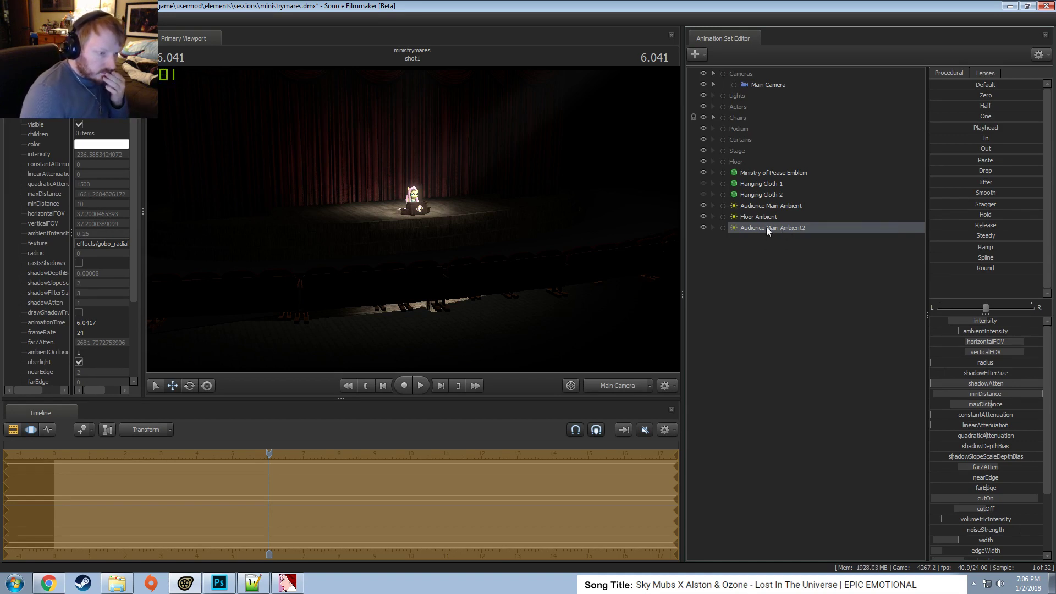
pyautogui.rightClick(766, 227)
pyautogui.rightClick(973, 394)
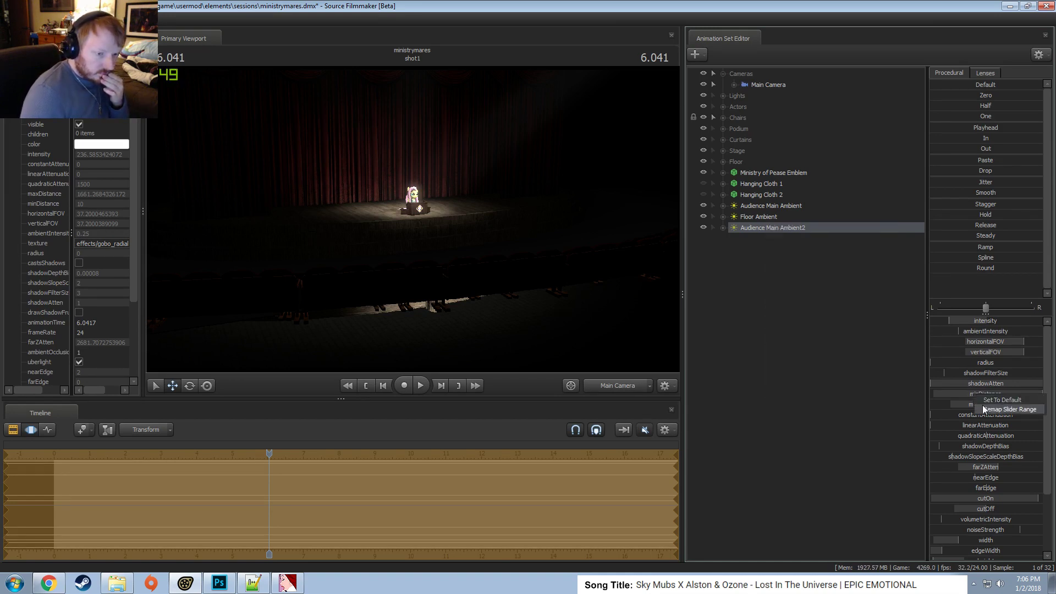
pyautogui.click(1001, 402)
pyautogui.click(509, 284)
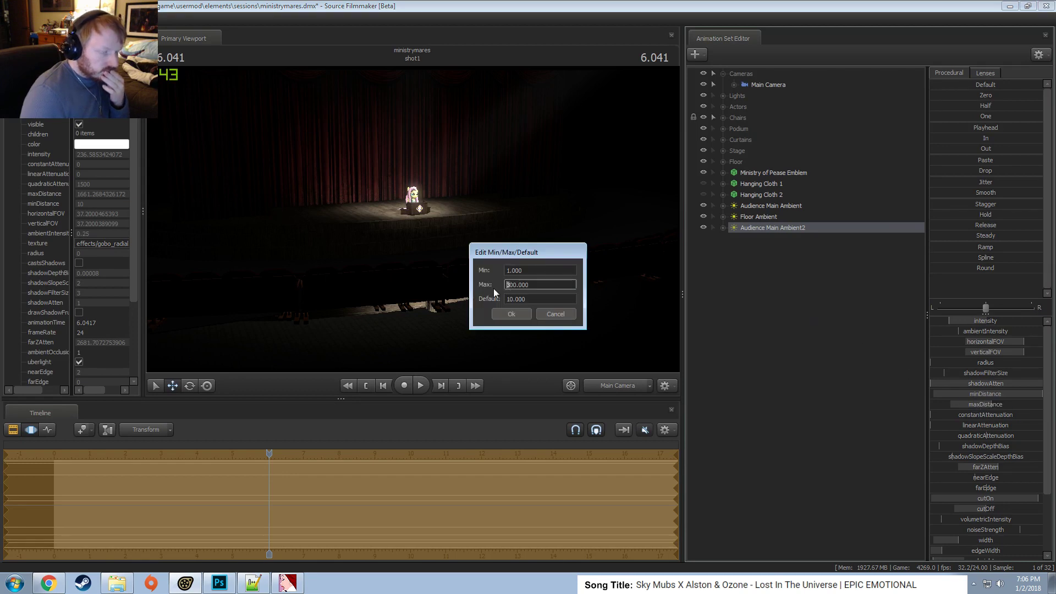
pyautogui.press('Return')
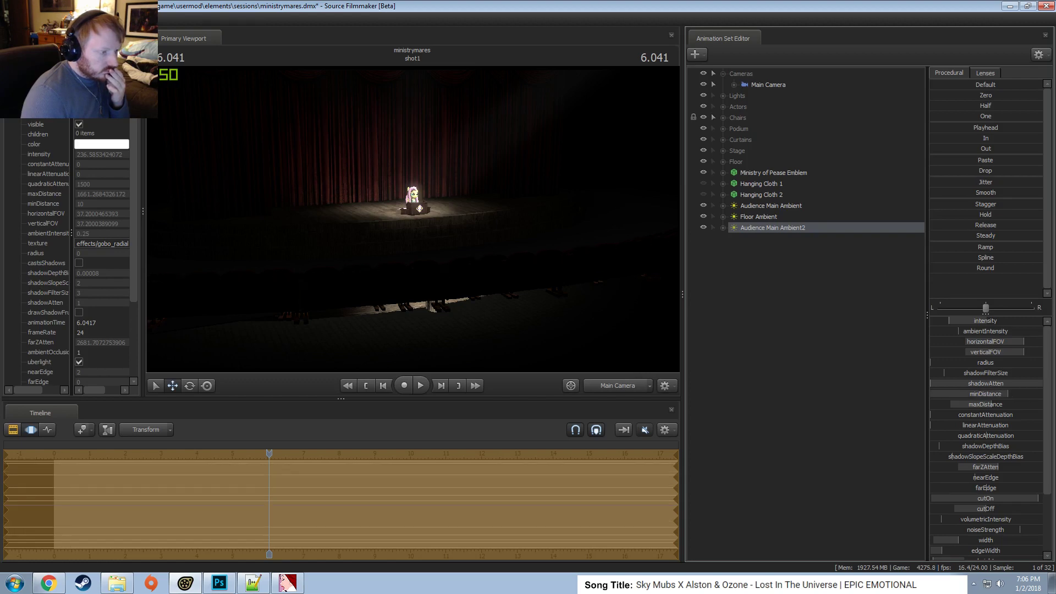
# Raise Audience Main Ambient2's intensity to its maximum and rotate the light slightly from a high Work Camera view.
pyautogui.moveTo(958, 313); pyautogui.dragTo(1042, 323)
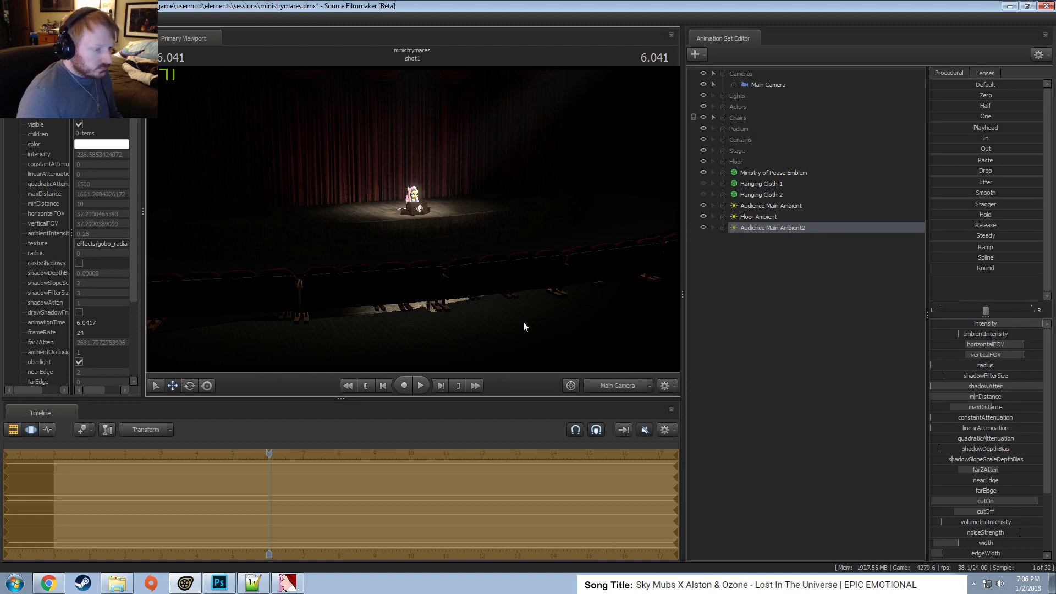
pyautogui.middleClick(526, 295)
pyautogui.moveTo(526, 296); pyautogui.dragTo(414, 223)
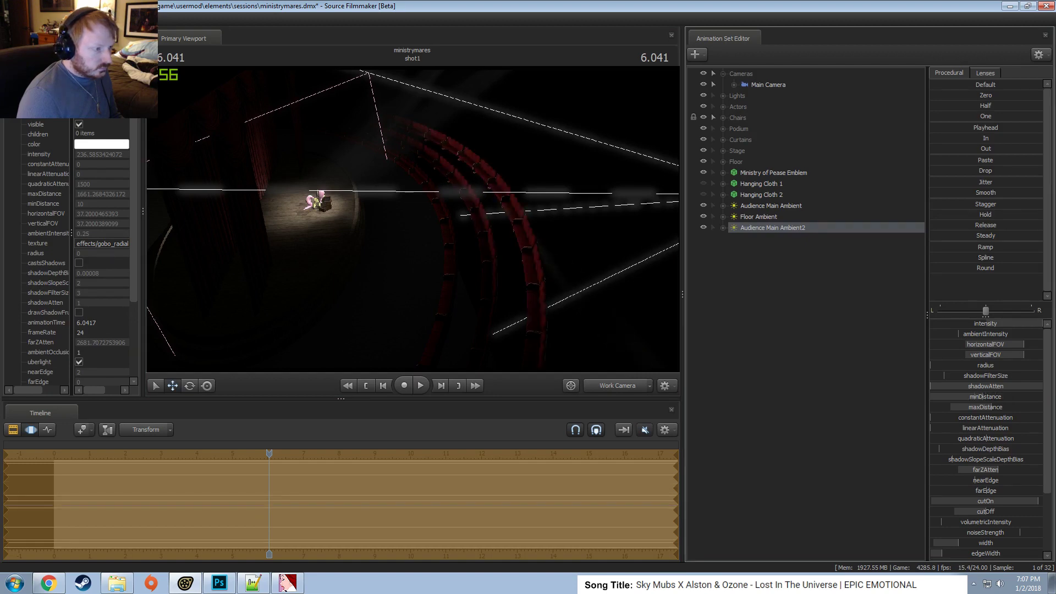
pyautogui.moveTo(529, 263); pyautogui.dragTo(394, 170)
pyautogui.press('e')
pyautogui.press('F2')
pyautogui.press('F3')
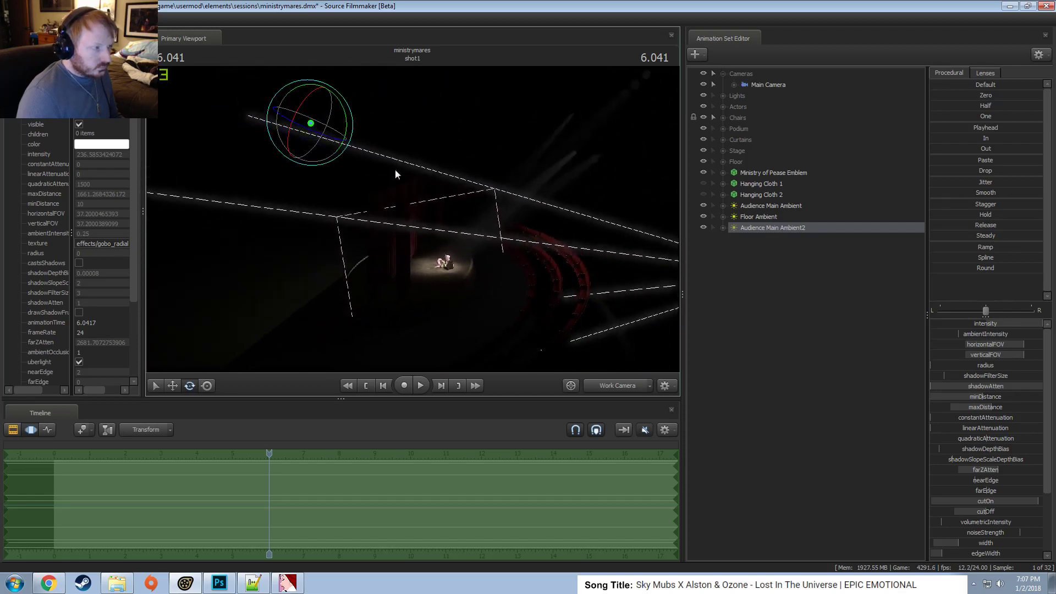
pyautogui.moveTo(346, 122); pyautogui.dragTo(351, 123)
# Raise Audience Main Ambient2's height slightly and adjust its minDistance while checking through the Main Camera.
pyautogui.scroll(-3, 974, 493)
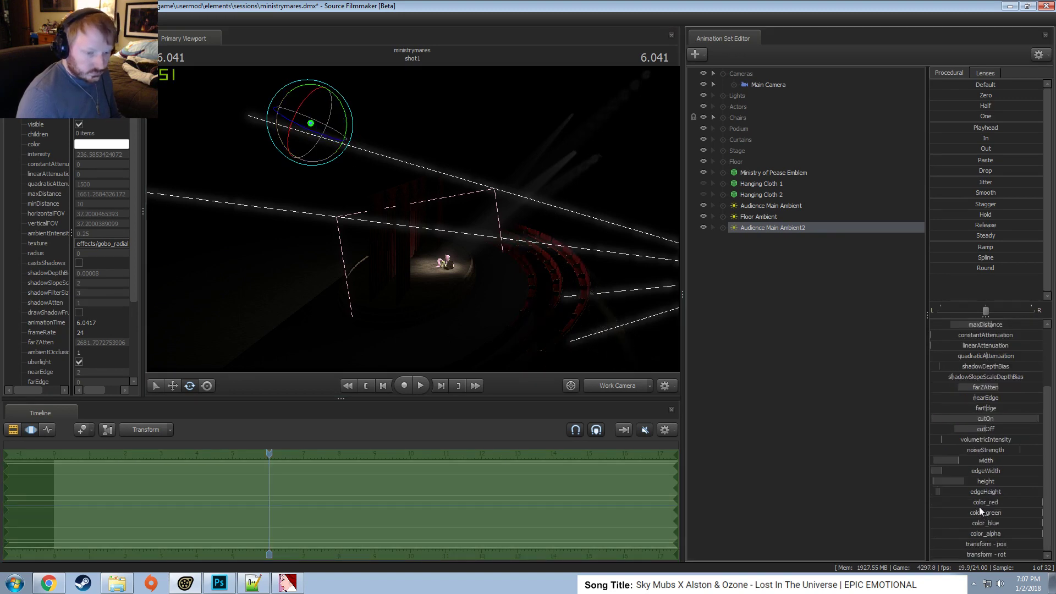
pyautogui.moveTo(974, 482); pyautogui.dragTo(988, 482)
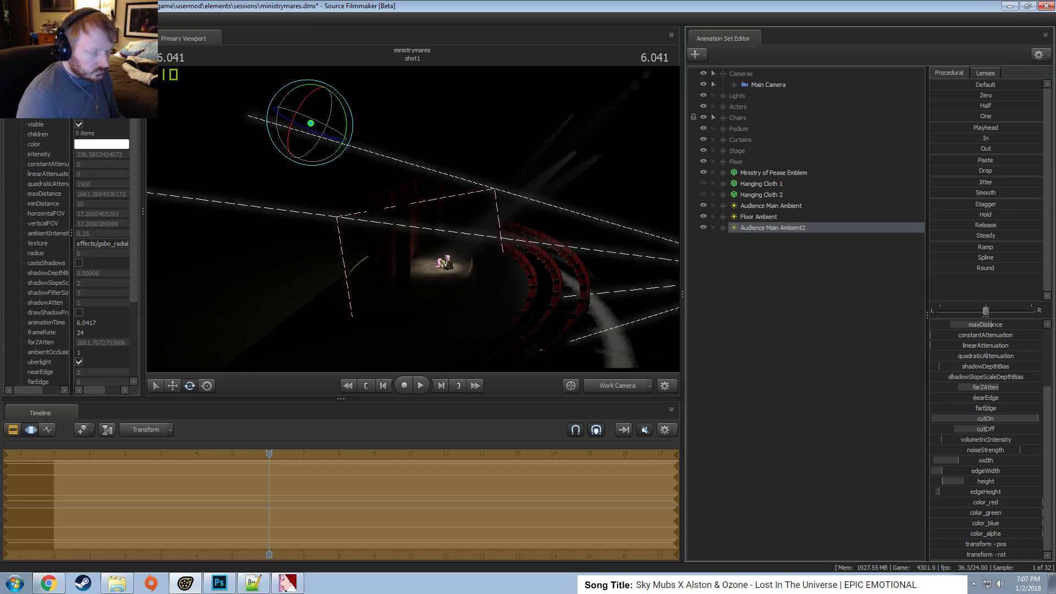
pyautogui.click(606, 387)
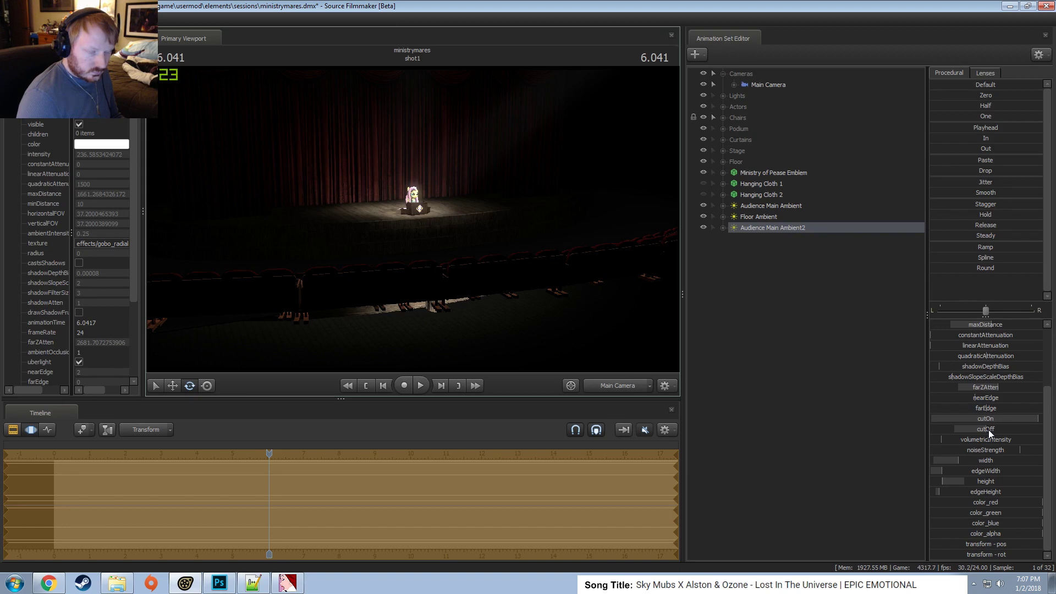
pyautogui.scroll(3, 982, 426)
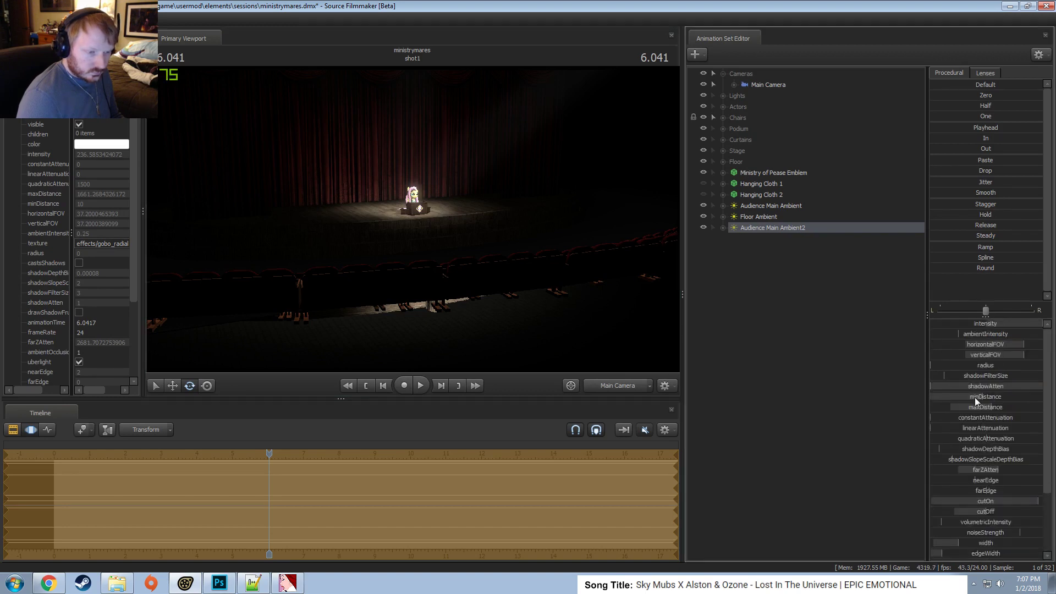
pyautogui.moveTo(974, 397); pyautogui.dragTo(1007, 397)
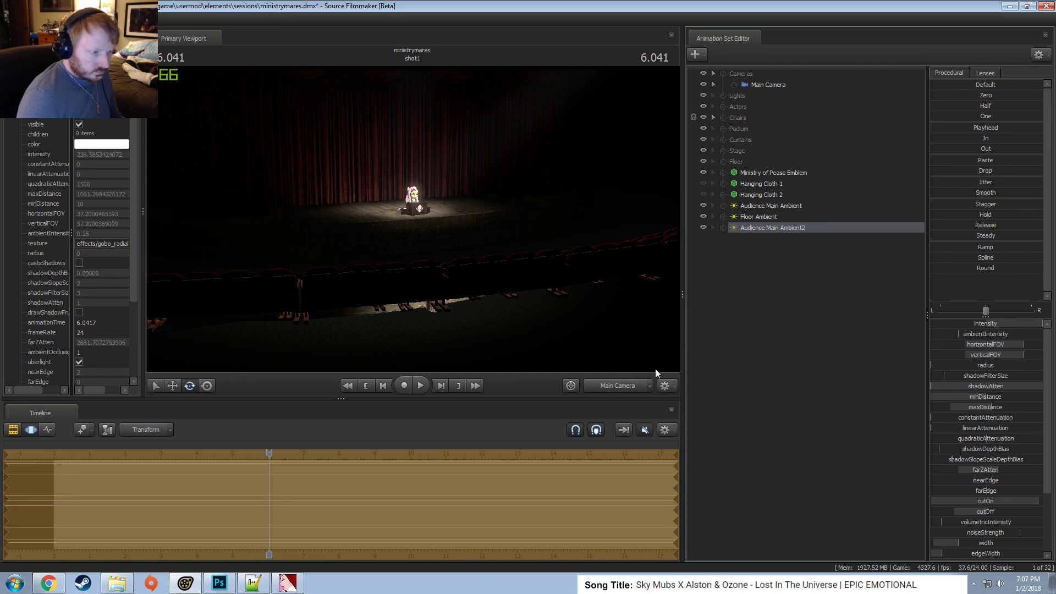
# Examine the lighting on the seats and floor up close, through the Main Camera, and from above the seat rows.
pyautogui.click(558, 299)
pyautogui.press('F4')
pyautogui.moveTo(557, 299); pyautogui.dragTo(557, 299)
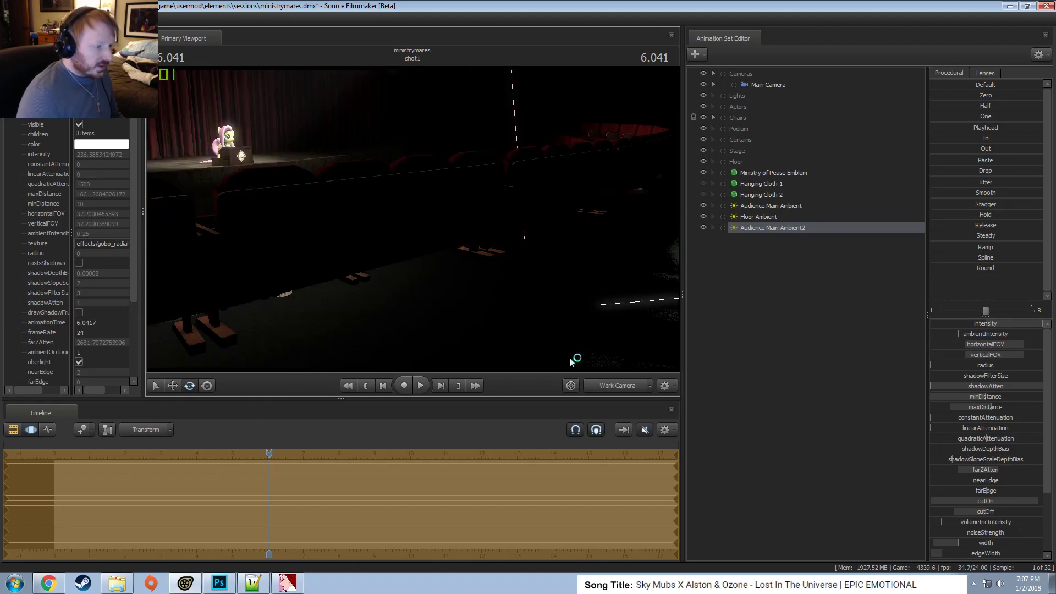
pyautogui.click(571, 385)
pyautogui.click(572, 385)
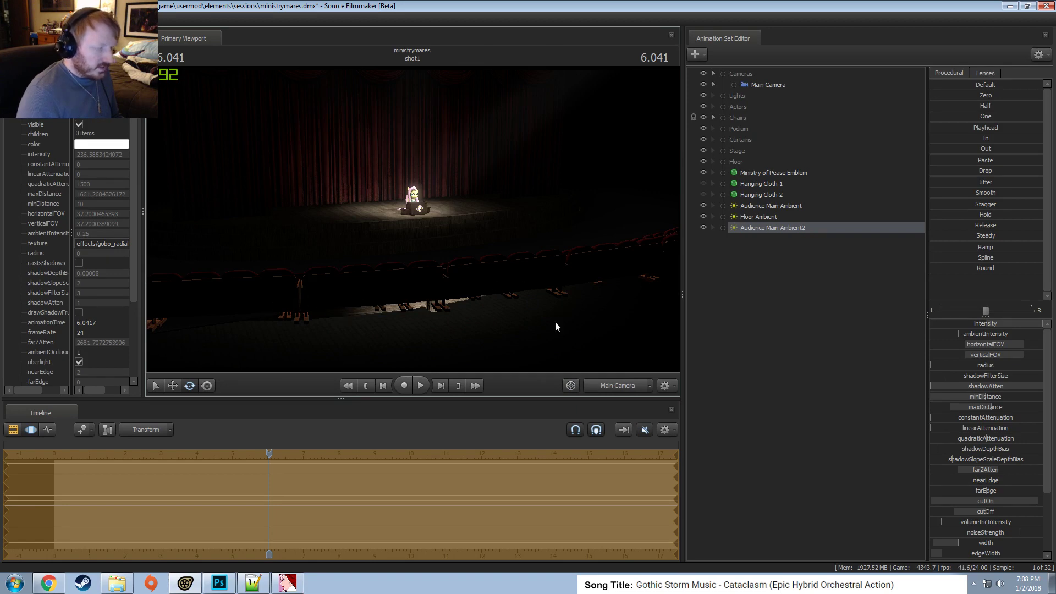
pyautogui.click(615, 385)
pyautogui.moveTo(621, 287); pyautogui.dragTo(413, 220)
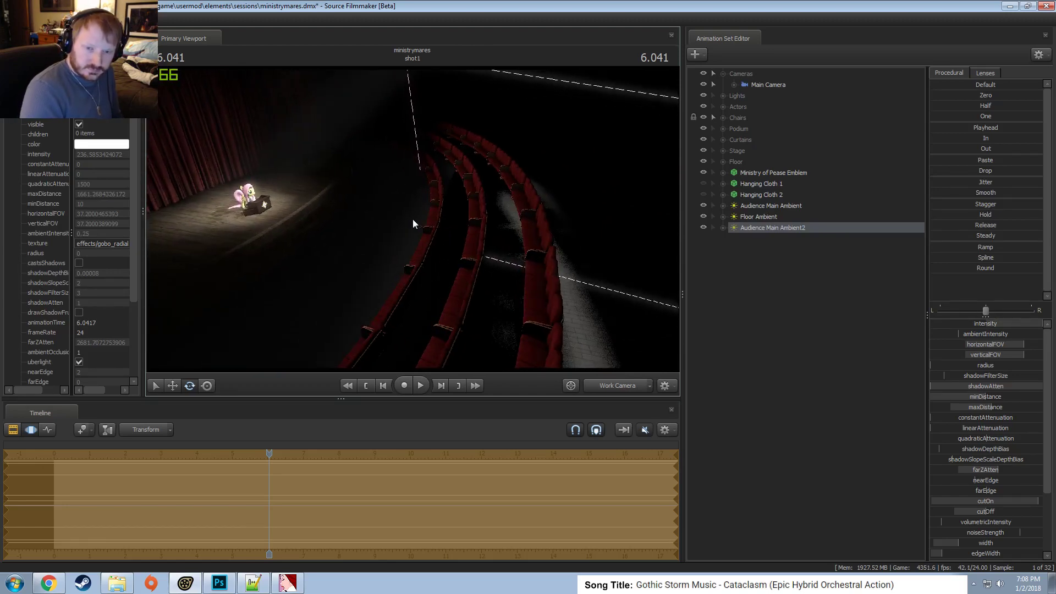
pyautogui.moveTo(447, 216); pyautogui.dragTo(398, 207)
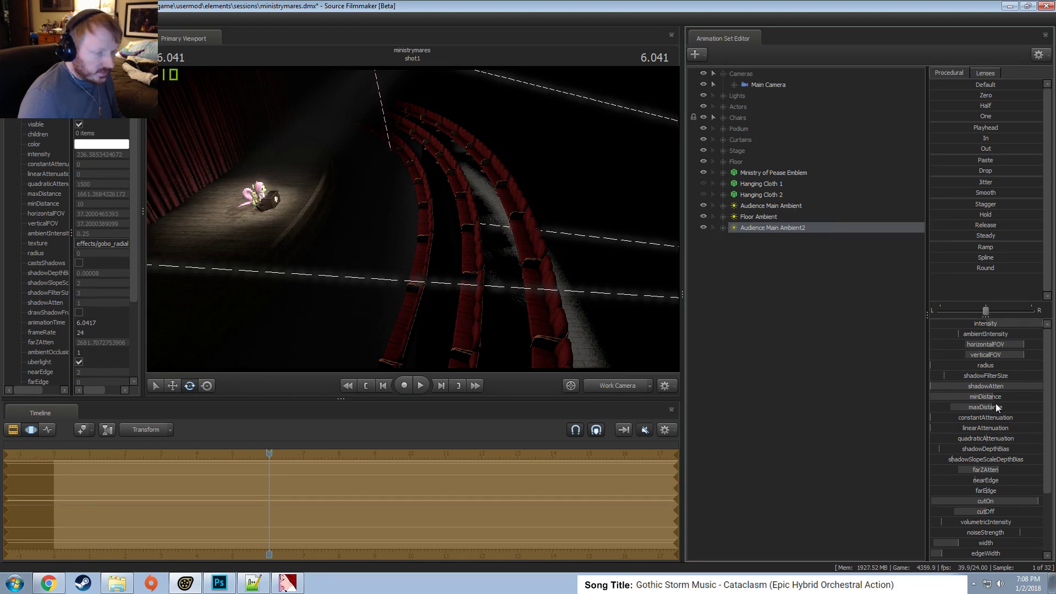
# Raise Audience Main Ambient2's cutOn and rotate the light slightly over the seats, checking through the Main Camera.
pyautogui.scroll(-3, 996, 506)
pyautogui.moveTo(1040, 419); pyautogui.dragTo(991, 422)
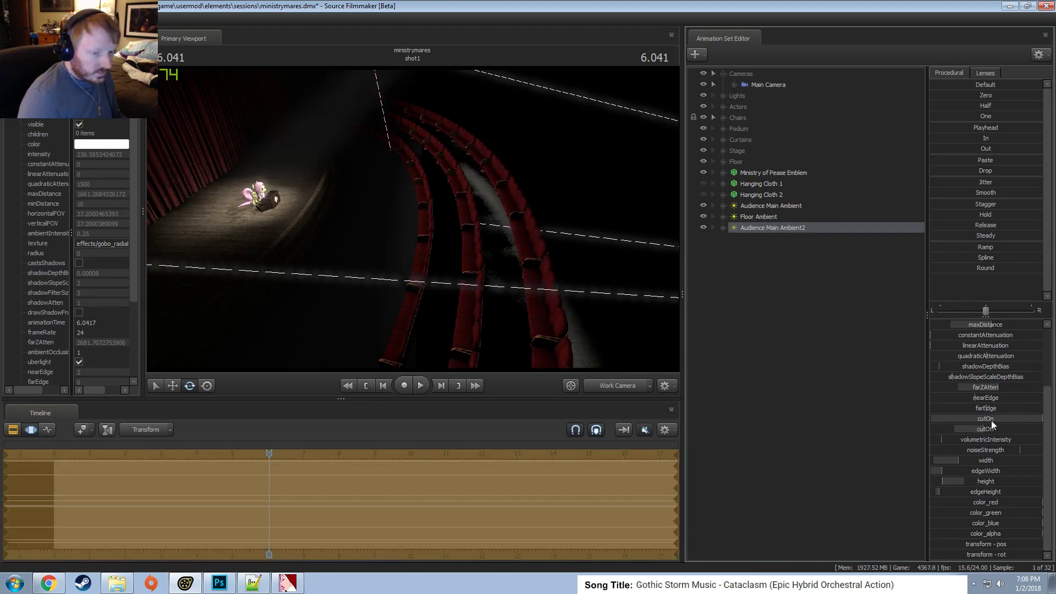
pyautogui.moveTo(674, 334); pyautogui.dragTo(673, 335)
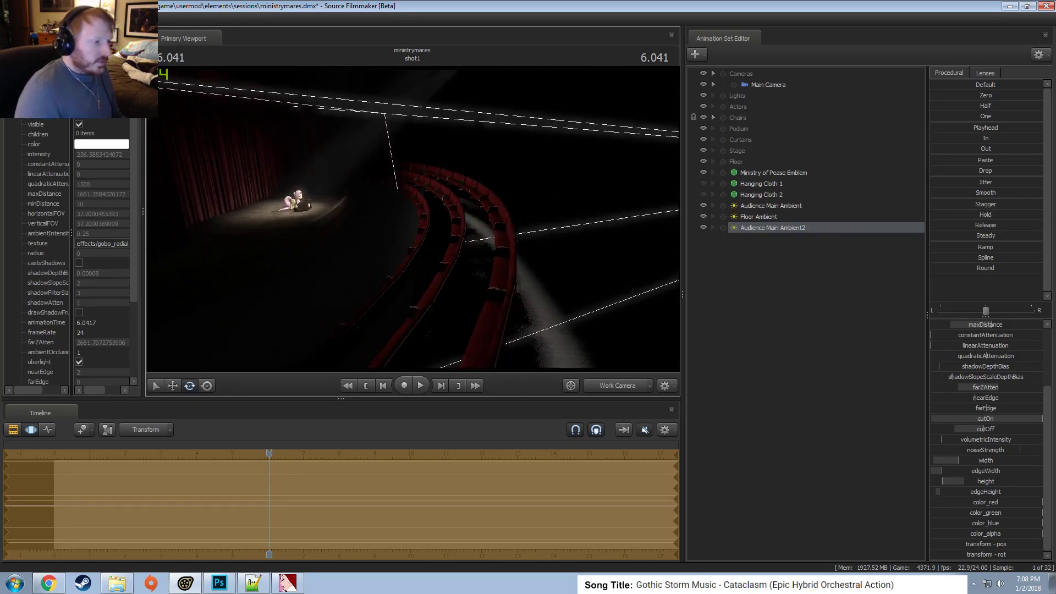
pyautogui.moveTo(403, 219); pyautogui.dragTo(403, 219)
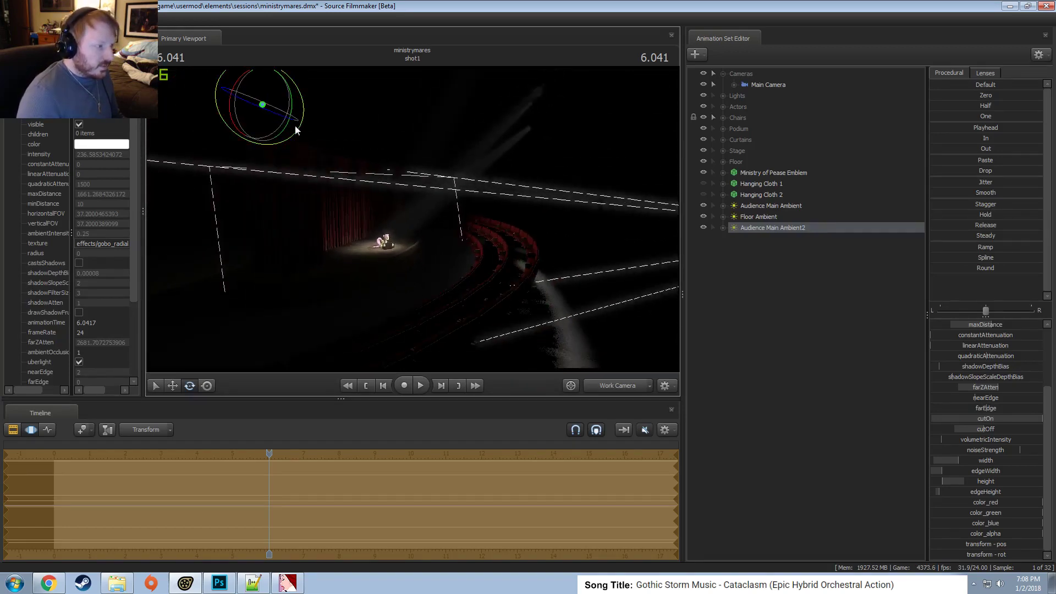
pyautogui.moveTo(296, 130); pyautogui.dragTo(294, 117)
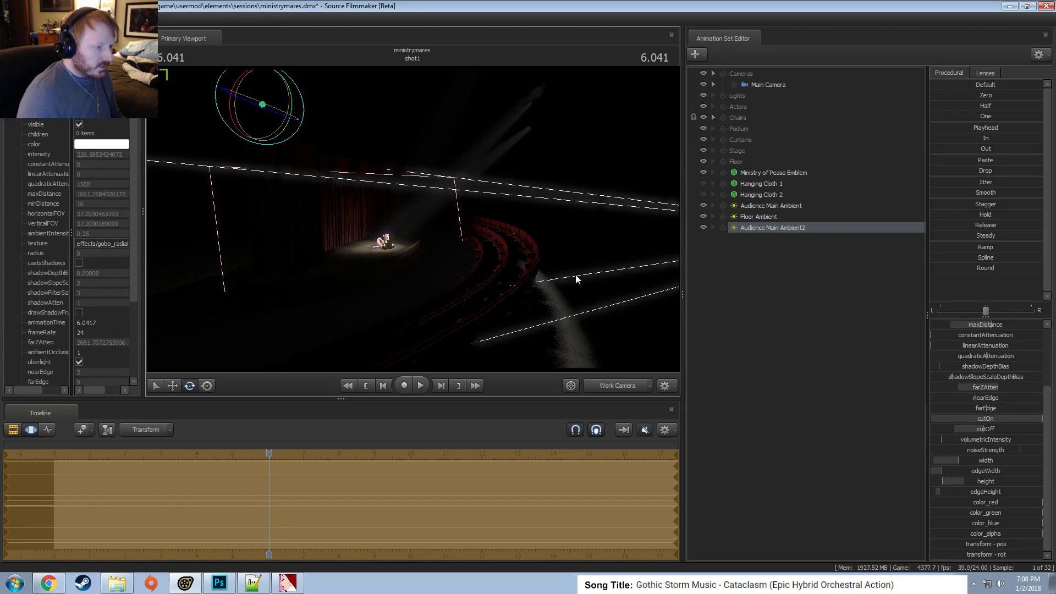
pyautogui.click(605, 384)
pyautogui.click(552, 354)
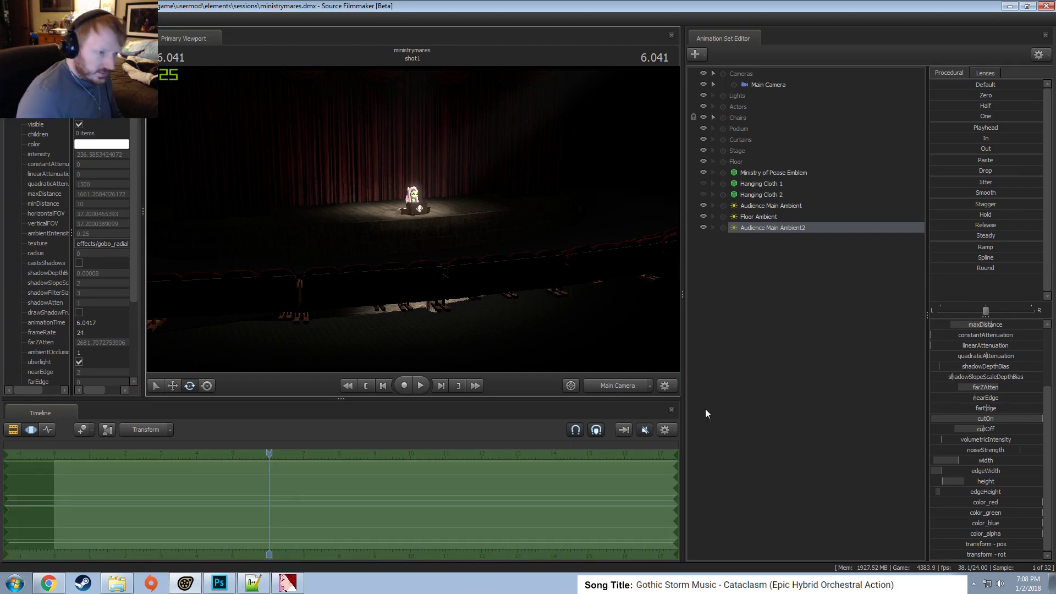
# Move the Audience Main Ambient and Floor Ambient lights into the Lights group and collapse the Cameras group.
pyautogui.click(754, 216)
pyautogui.keyDown('ctrl'); pyautogui.click(757, 204); pyautogui.keyUp('ctrl')
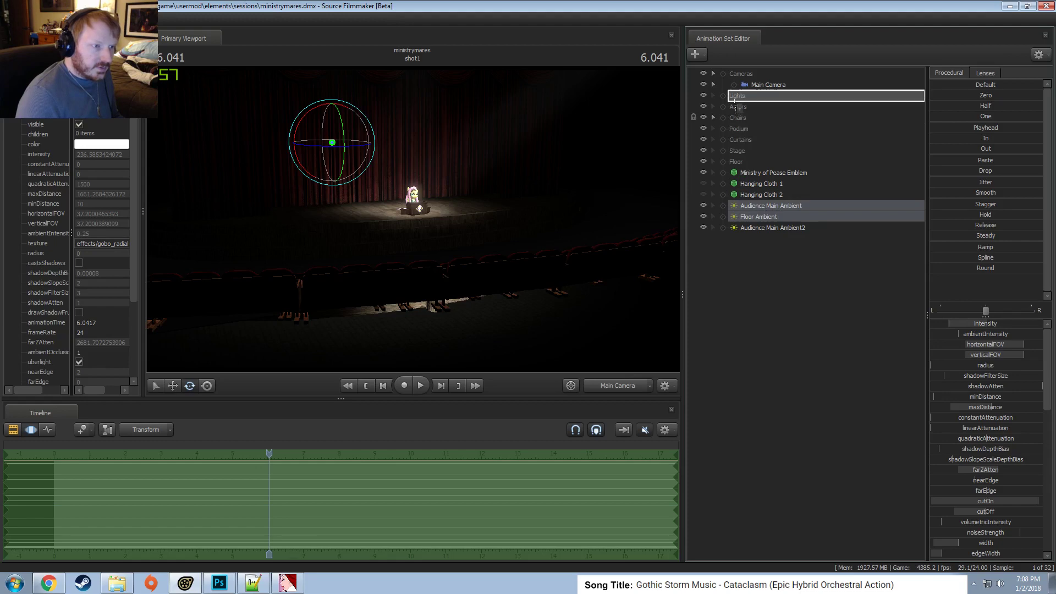
pyautogui.press('Delete')
pyautogui.click(723, 73)
# Browse the models for applejack and berry, and create a new animation set from vn_berrypunch.mdl.
pyautogui.rightClick(758, 279)
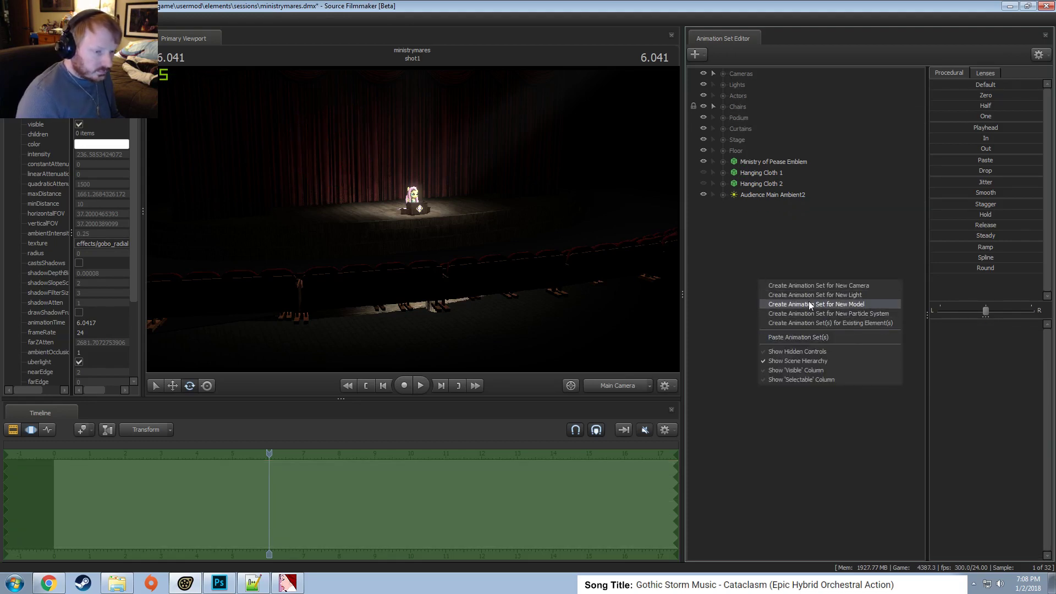
pyautogui.click(791, 235)
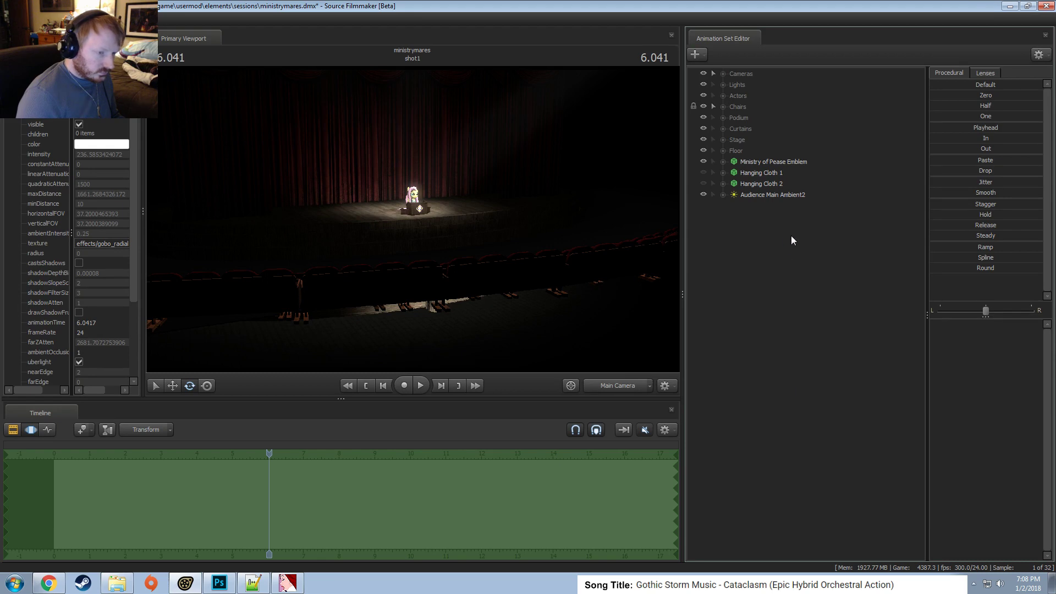
pyautogui.rightClick(790, 279)
pyautogui.click(827, 286)
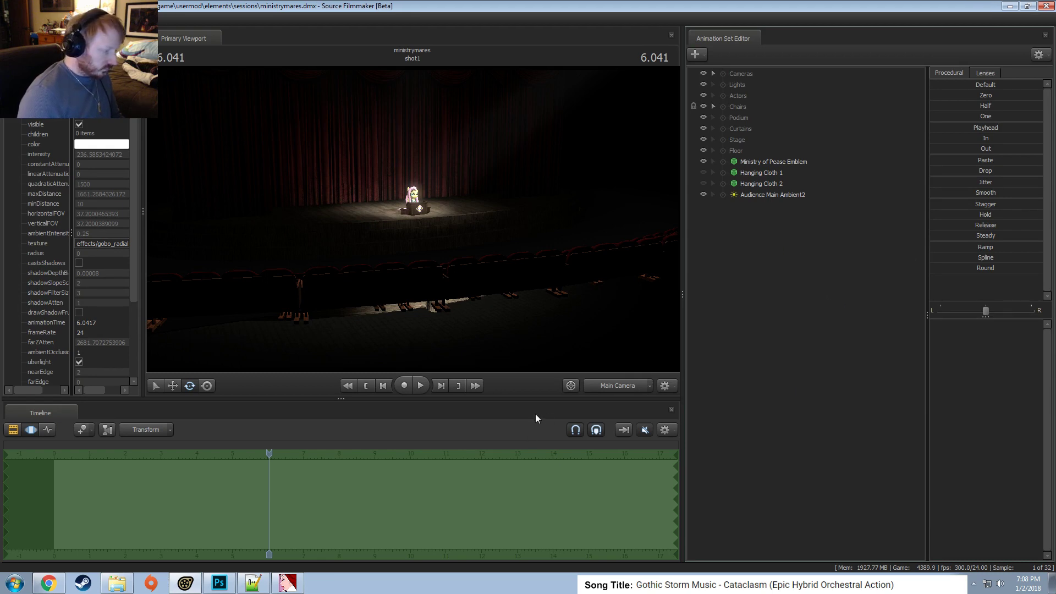
pyautogui.write('applem')
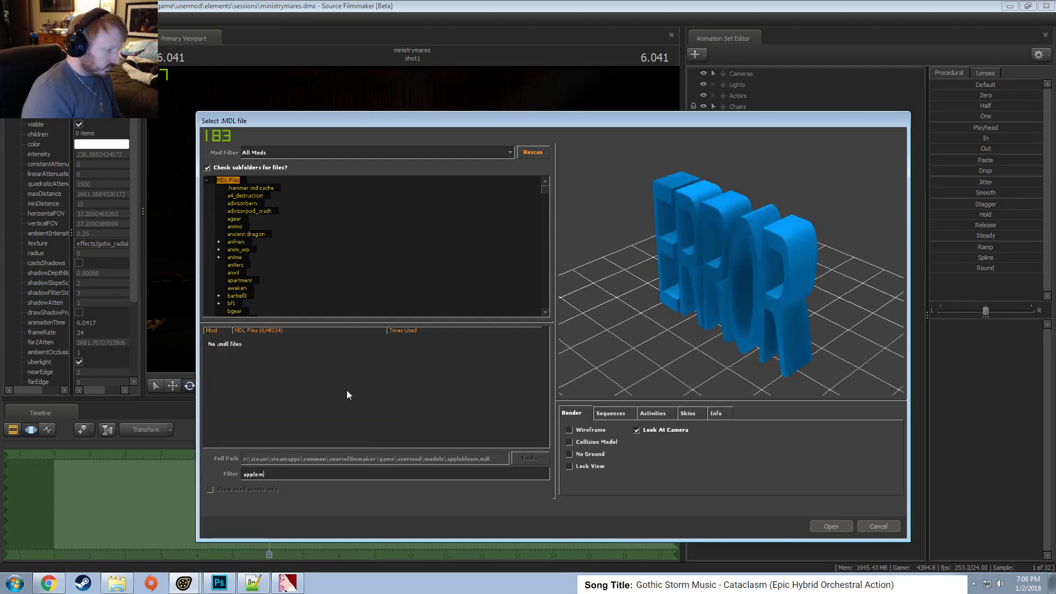
pyautogui.press('BackSpace')
pyautogui.write('jack')
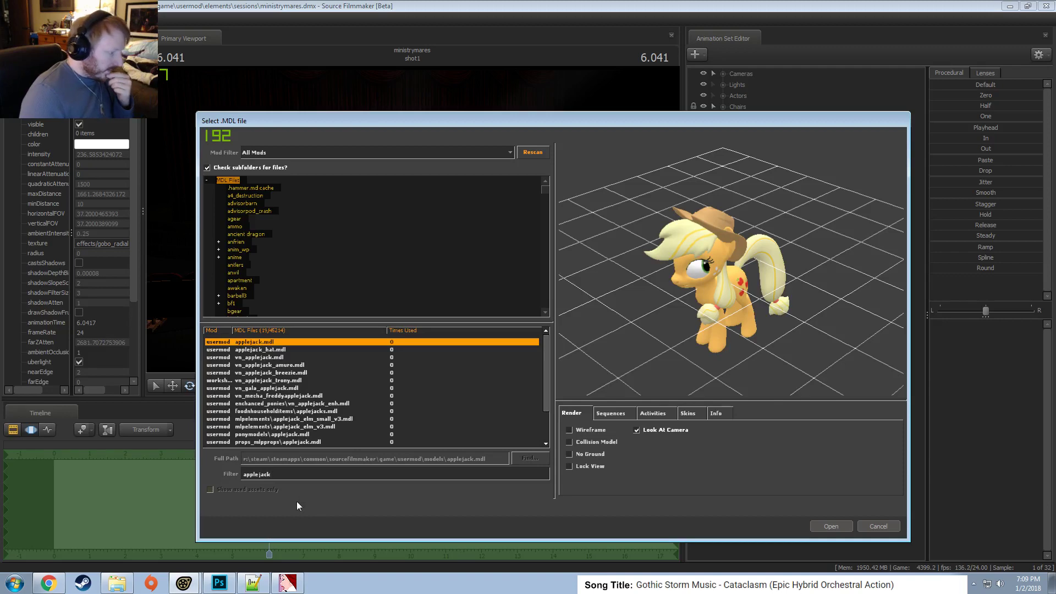
pyautogui.write('berry')
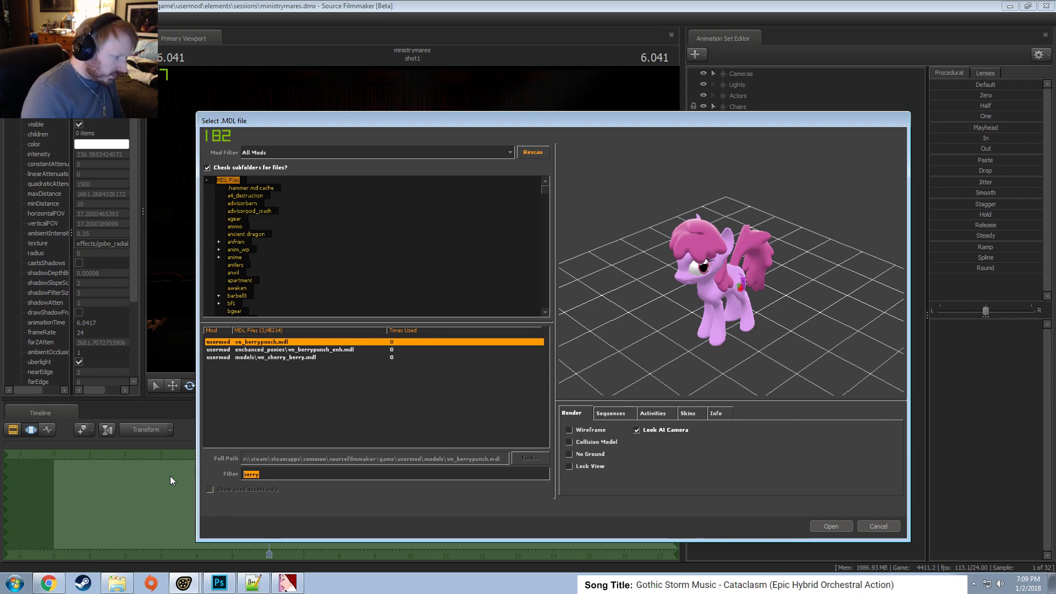
pyautogui.write('berry')
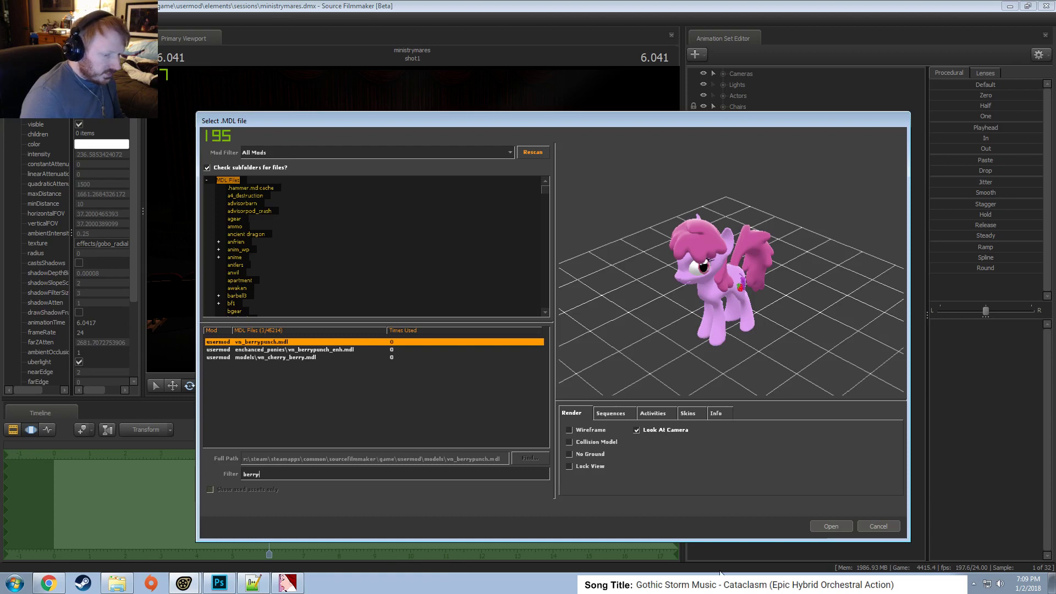
pyautogui.click(831, 525)
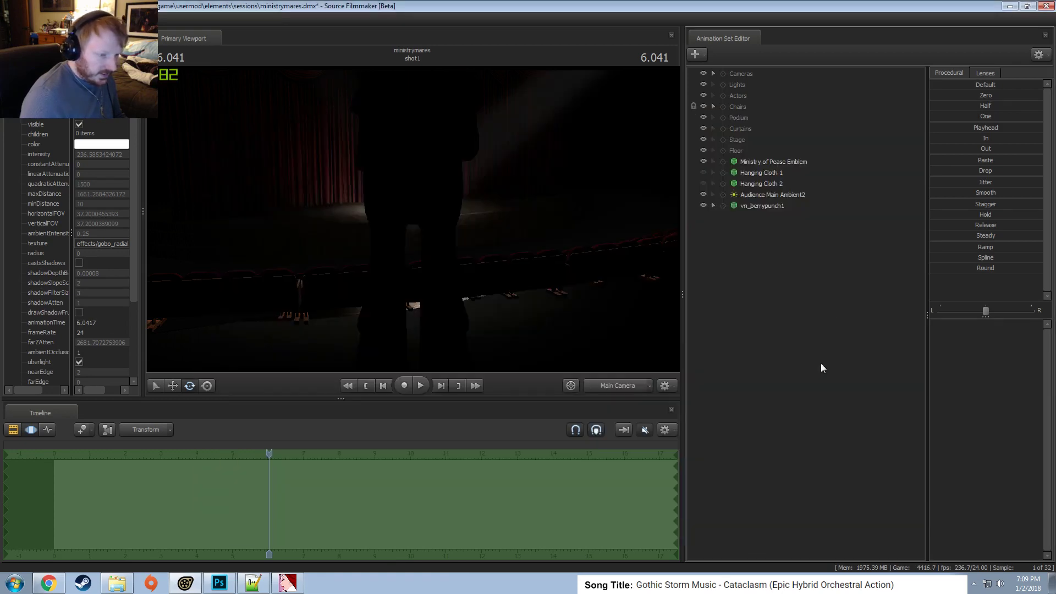
# Place vn_berrypunch1 at the audience seats and rotate the model there, working through the Work Camera.
pyautogui.click(764, 206)
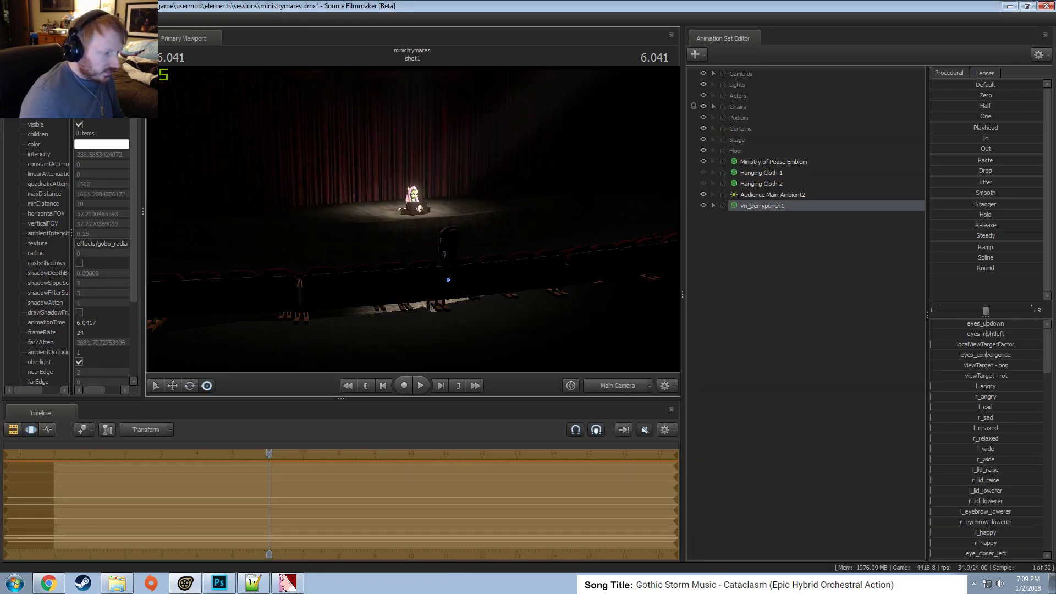
pyautogui.click(628, 384)
pyautogui.moveTo(571, 311); pyautogui.dragTo(413, 223)
pyautogui.press('w')
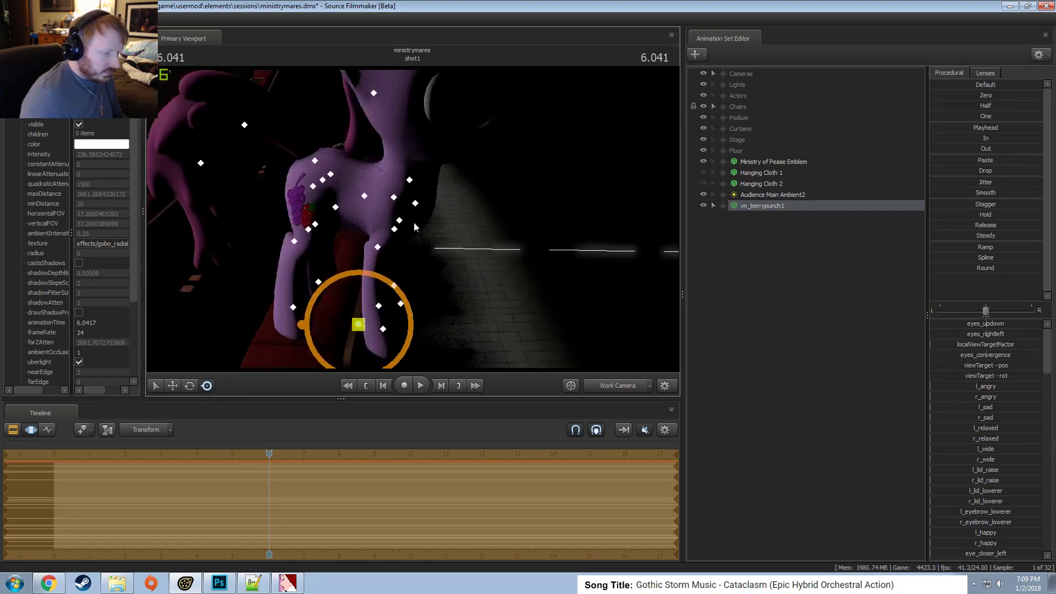
pyautogui.press('e')
pyautogui.moveTo(484, 356); pyautogui.dragTo(408, 221)
pyautogui.moveTo(395, 295); pyautogui.dragTo(343, 240)
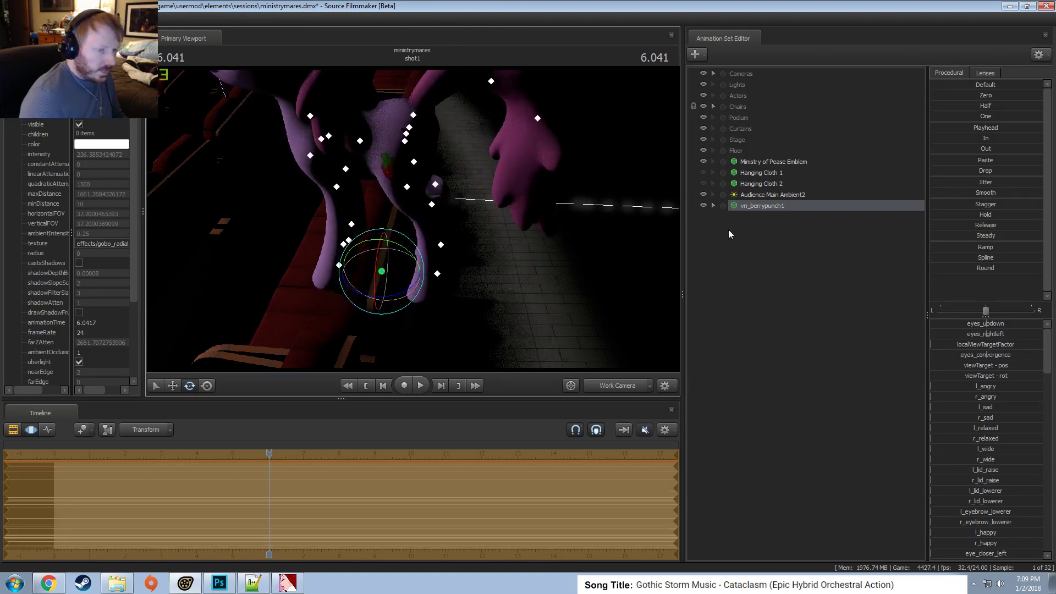
# Import the sitting_stationary.dmx animation onto vn_berrypunch1's Face, Body and Pony controls, accepting the proposed channels.
pyautogui.click(723, 206)
pyautogui.click(733, 227)
pyautogui.click(769, 250)
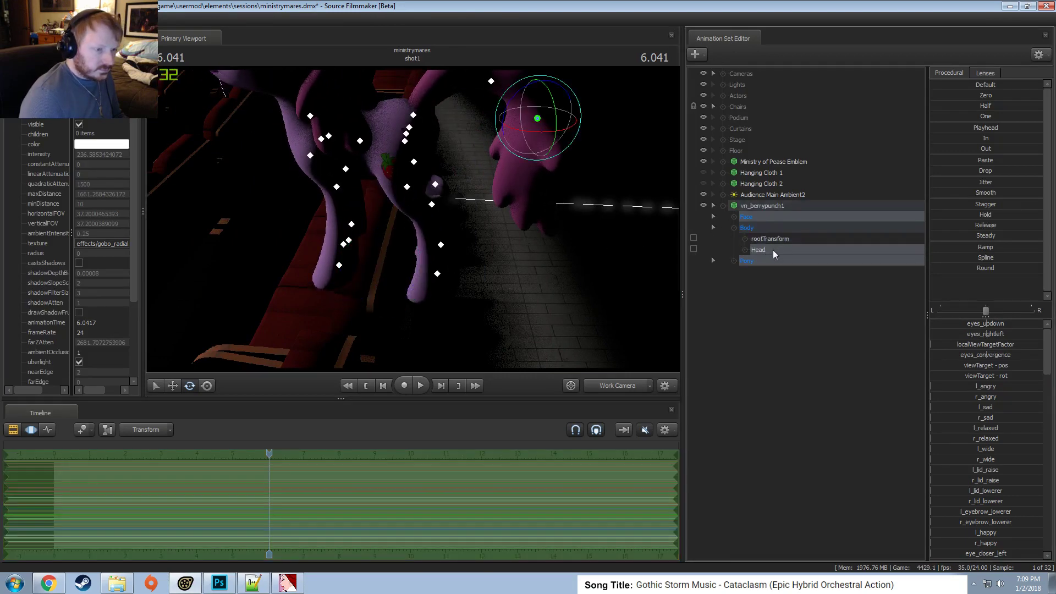
pyautogui.rightClick(773, 250)
pyautogui.click(801, 322)
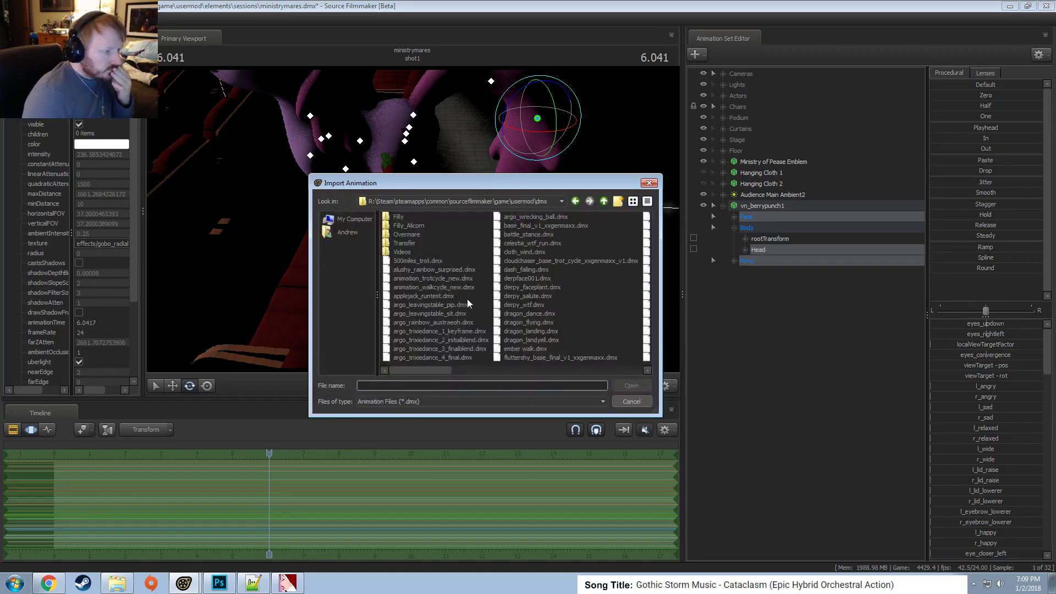
pyautogui.moveTo(427, 372); pyautogui.dragTo(547, 368)
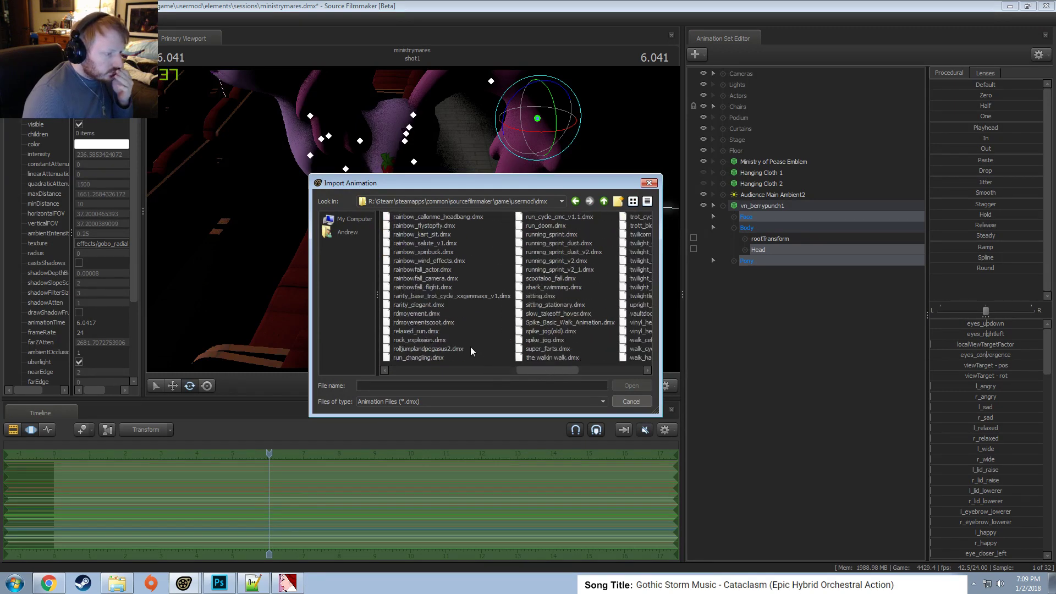
pyautogui.doubleClick(549, 307)
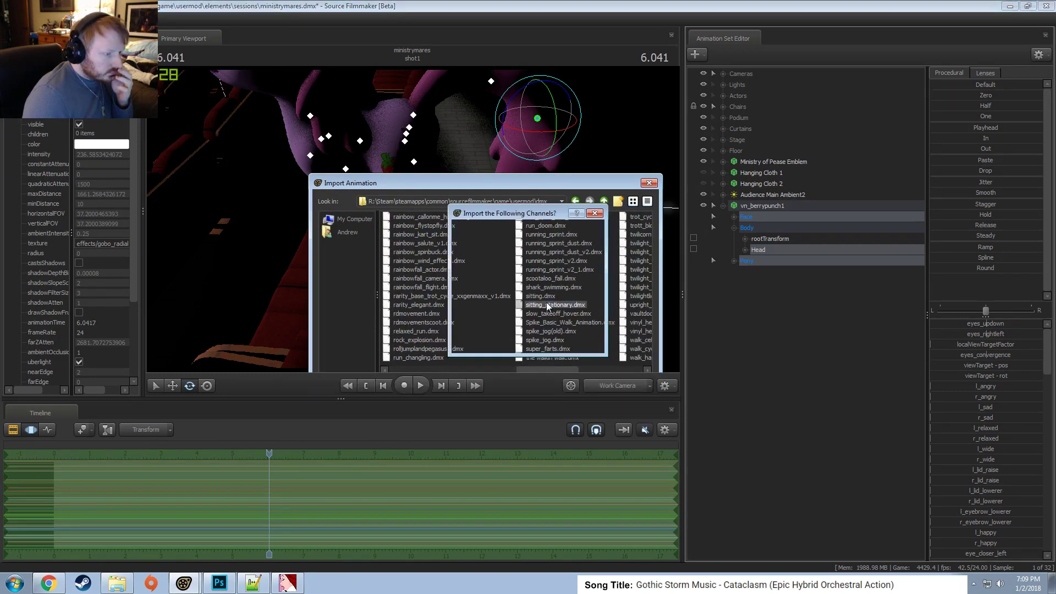
pyautogui.click(541, 342)
# Rotate the seated pony's Head bone slightly to adjust its pose, checking it from the side.
pyautogui.keyDown('alt'); pyautogui.moveTo(495, 120); pyautogui.dragTo(441, 212); pyautogui.keyUp('alt')
pyautogui.keyDown('ctrl'); pyautogui.click(355, 197); pyautogui.keyUp('ctrl')
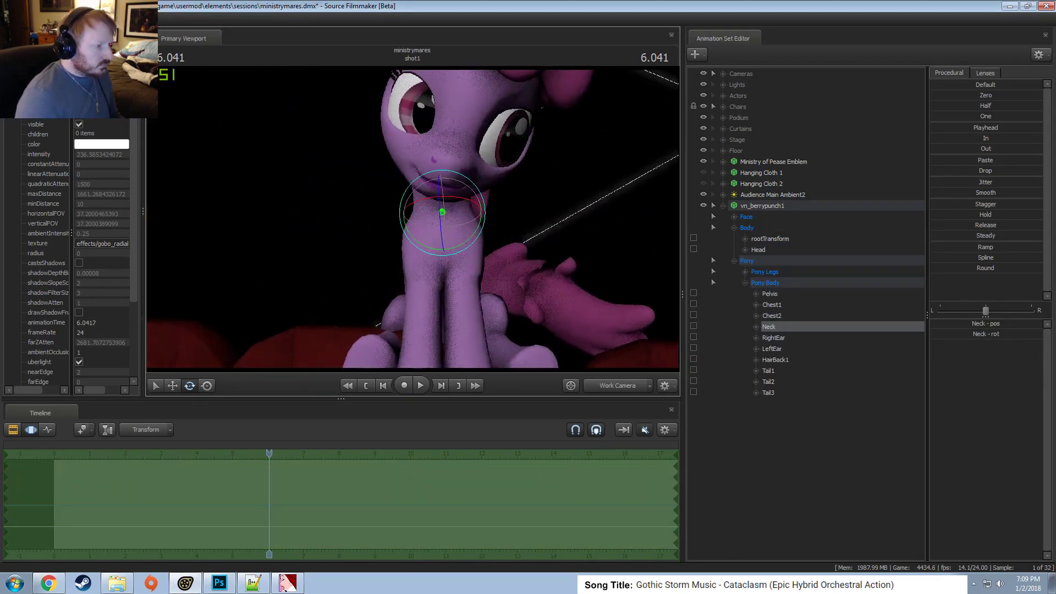
pyautogui.keyDown('ctrl'); pyautogui.click(446, 167); pyautogui.keyUp('ctrl')
pyautogui.keyDown('ctrl'); pyautogui.click(444, 170); pyautogui.keyUp('ctrl')
pyautogui.press('e')
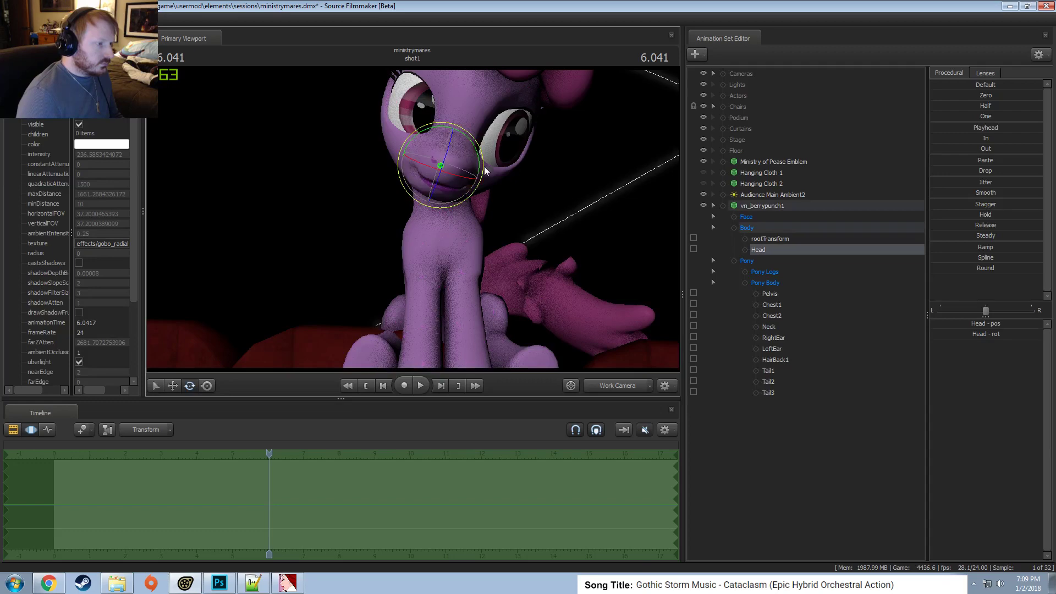
pyautogui.moveTo(443, 170); pyautogui.dragTo(458, 163)
pyautogui.moveTo(497, 192); pyautogui.dragTo(374, 221)
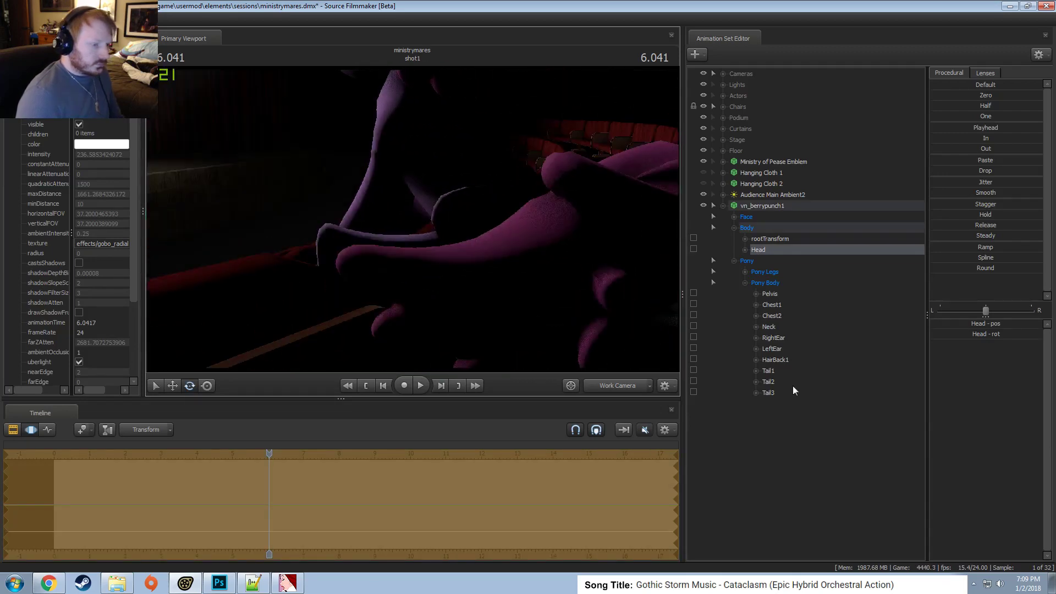
# Adjust the whole vn_berrypunch1 model's placement on the seat and turn its Head sideways.
pyautogui.click(629, 464)
pyautogui.click(768, 202)
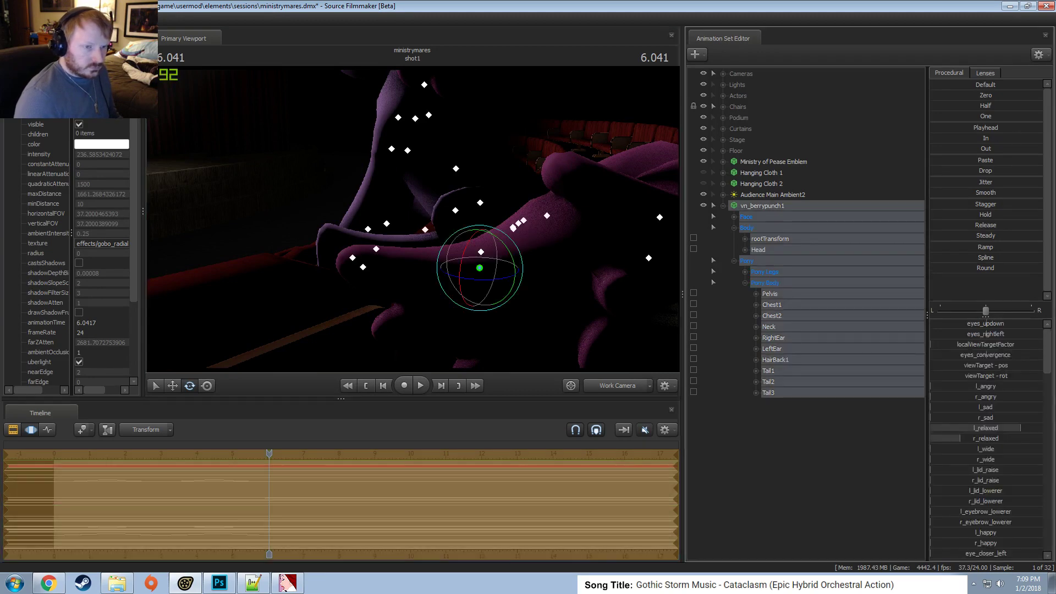
pyautogui.moveTo(324, 212); pyautogui.dragTo(358, 219)
pyautogui.click(420, 171)
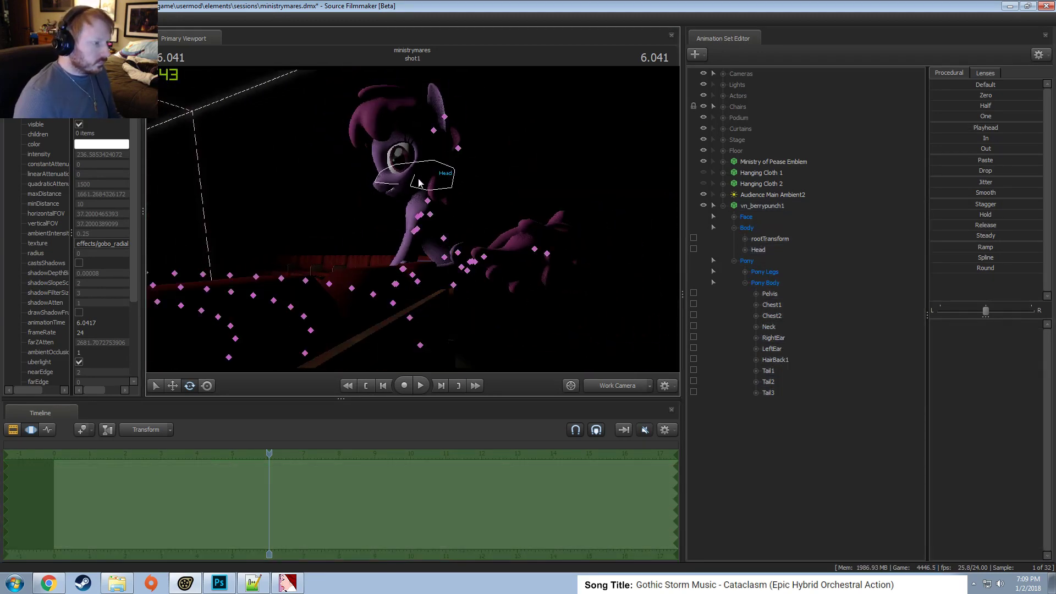
pyautogui.moveTo(417, 202); pyautogui.dragTo(401, 201)
# Expand vn_berrypunch1's Face controls and aim the Eyes by moving their view target, refining the Head rotation.
pyautogui.click(734, 217)
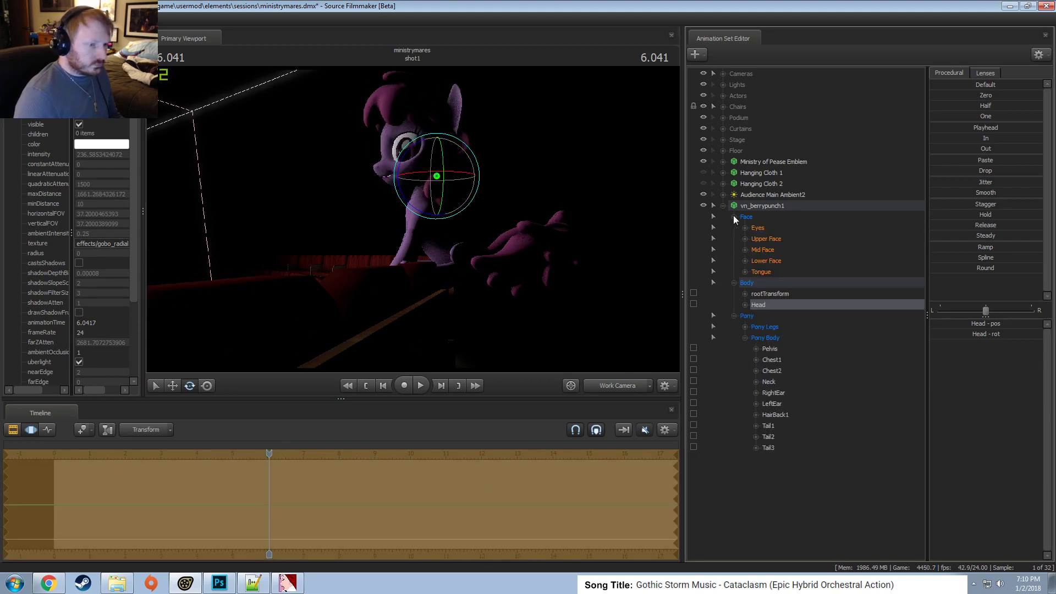
pyautogui.click(713, 228)
pyautogui.moveTo(412, 242); pyautogui.dragTo(414, 256)
pyautogui.press('s')
pyautogui.press('w')
pyautogui.moveTo(416, 299); pyautogui.dragTo(409, 216)
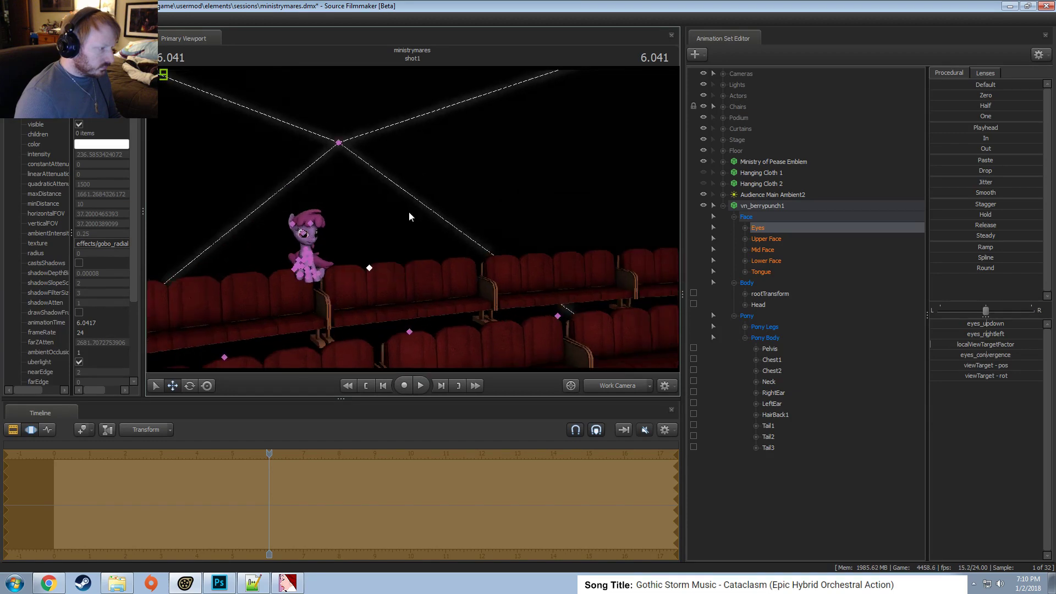
pyautogui.click(299, 248)
pyautogui.press('e')
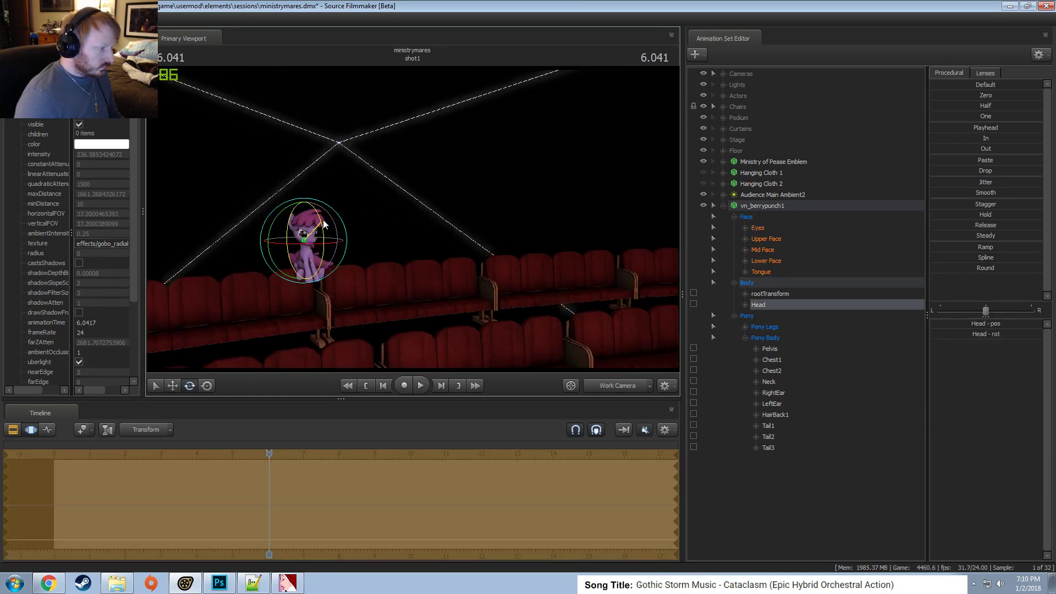
pyautogui.click(763, 229)
pyautogui.moveTo(369, 236); pyautogui.dragTo(436, 256)
# Move and rotate the whole vn_berrypunch1 model so it sits properly on a seat cushion.
pyautogui.click(767, 207)
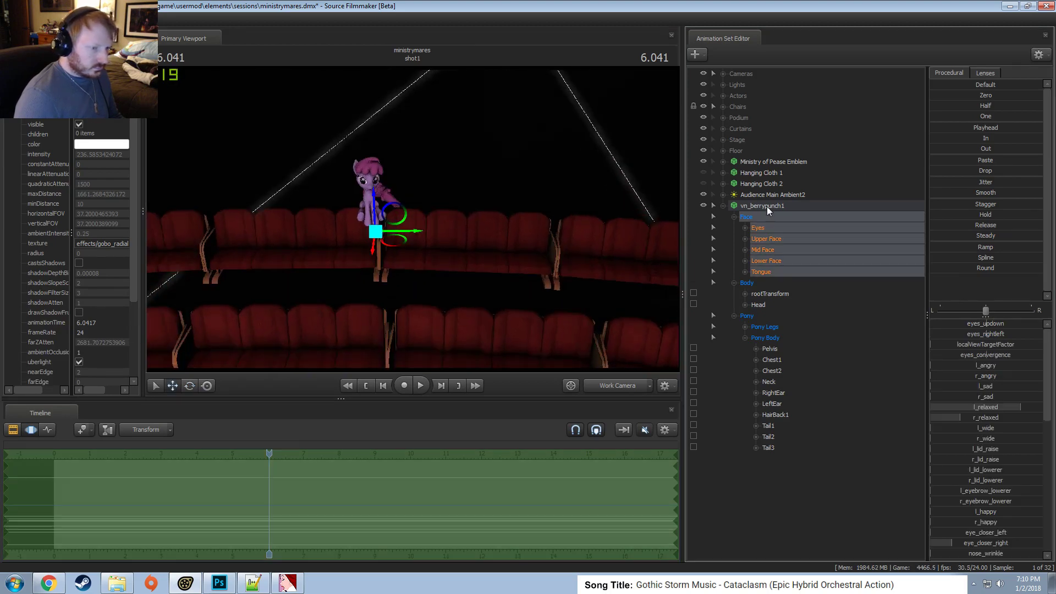
pyautogui.moveTo(487, 177)
pyautogui.mouseDown()
pyautogui.moveTo(421, 202)
pyautogui.moveTo(460, 192)
pyautogui.moveTo(483, 223)
pyautogui.moveTo(487, 268)
pyautogui.moveTo(438, 258)
pyautogui.moveTo(426, 222)
pyautogui.moveTo(477, 249)
pyautogui.moveTo(428, 242)
pyautogui.mouseUp()
pyautogui.press('e')
pyautogui.press('w')
# Add a scale control to the Tail1 bone and lower Tail1_scale to shrink the tail away.
pyautogui.click(435, 239)
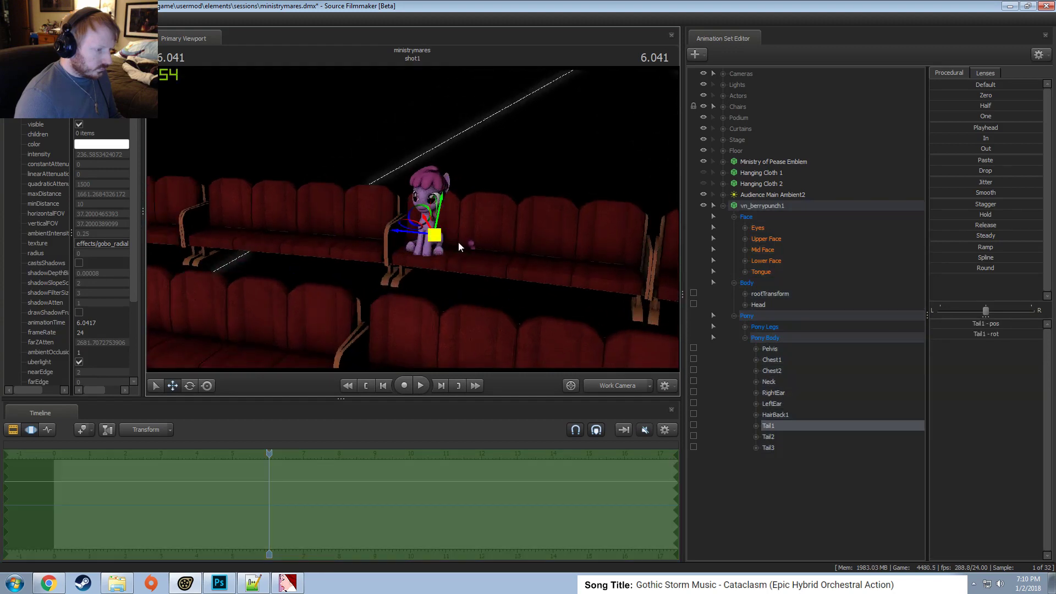
pyautogui.rightClick(846, 429)
pyautogui.click(869, 451)
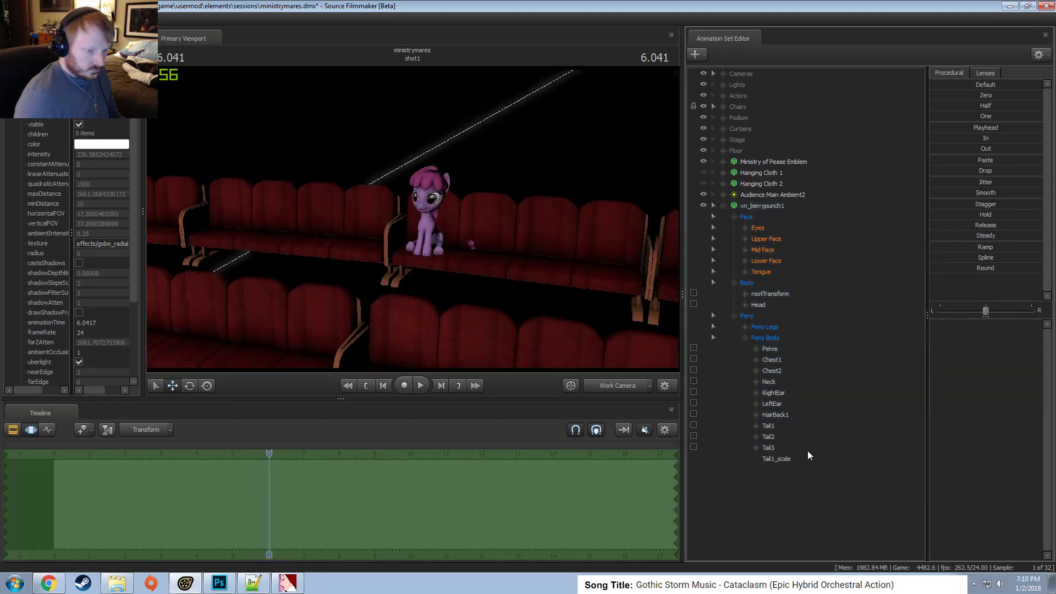
pyautogui.moveTo(999, 325); pyautogui.dragTo(854, 315)
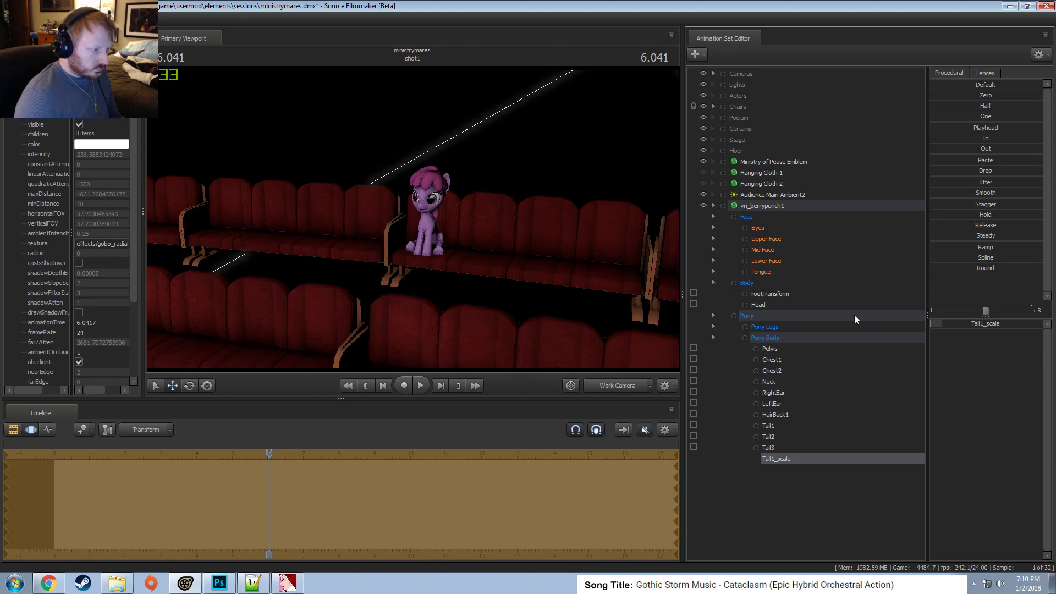
# Examine the seated pony through the Main Camera and up close from behind through the Work Camera.
pyautogui.moveTo(483, 217); pyautogui.dragTo(477, 316)
pyautogui.click(598, 384)
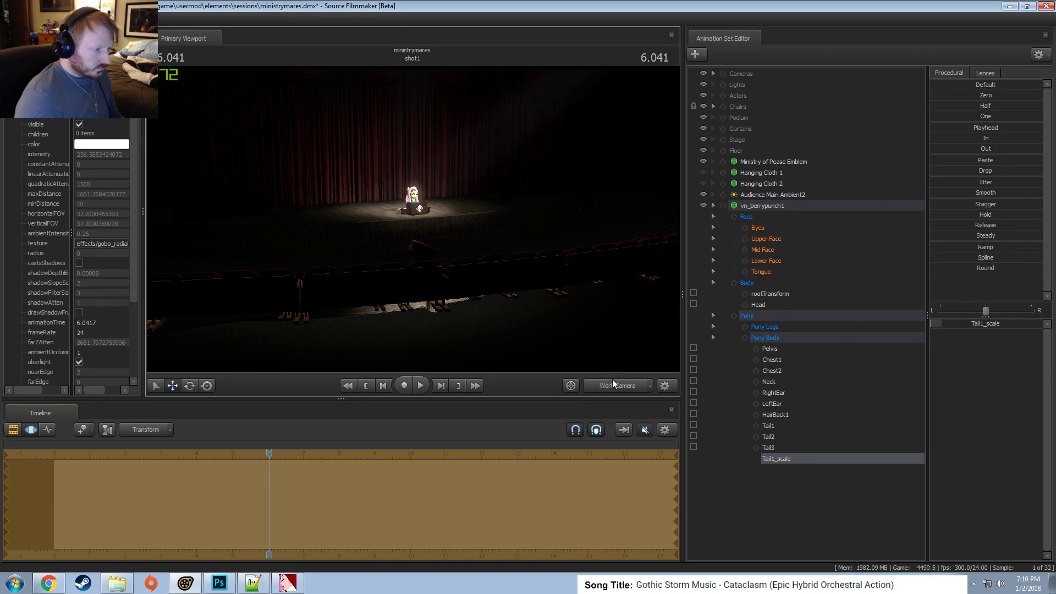
pyautogui.click(612, 380)
pyautogui.scroll(5, 415, 224)
pyautogui.moveTo(415, 224); pyautogui.dragTo(593, 336)
pyautogui.click(618, 380)
pyautogui.press('w')
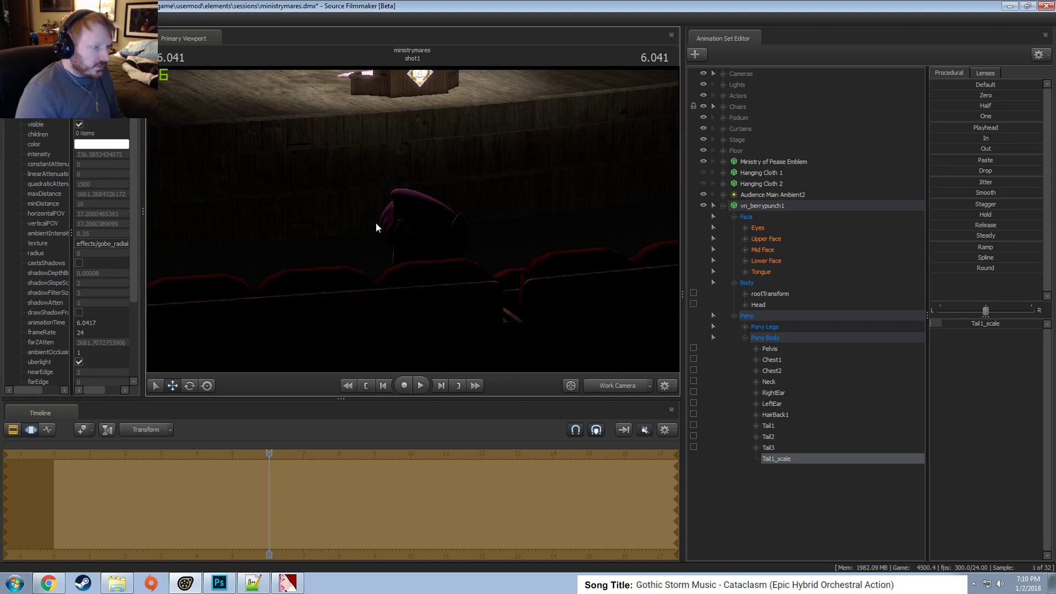
# Collapse vn_berrypunch1 and rename its animation set to Audience Member 1.
pyautogui.click(722, 205)
pyautogui.rightClick(754, 208)
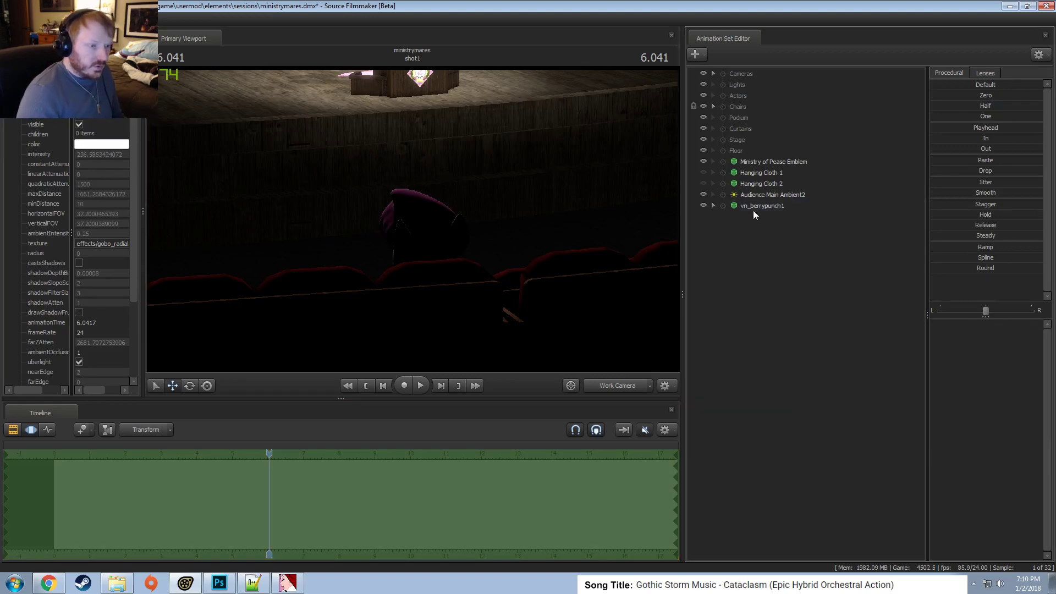
pyautogui.click(791, 216)
pyautogui.write('Audience Memeber')
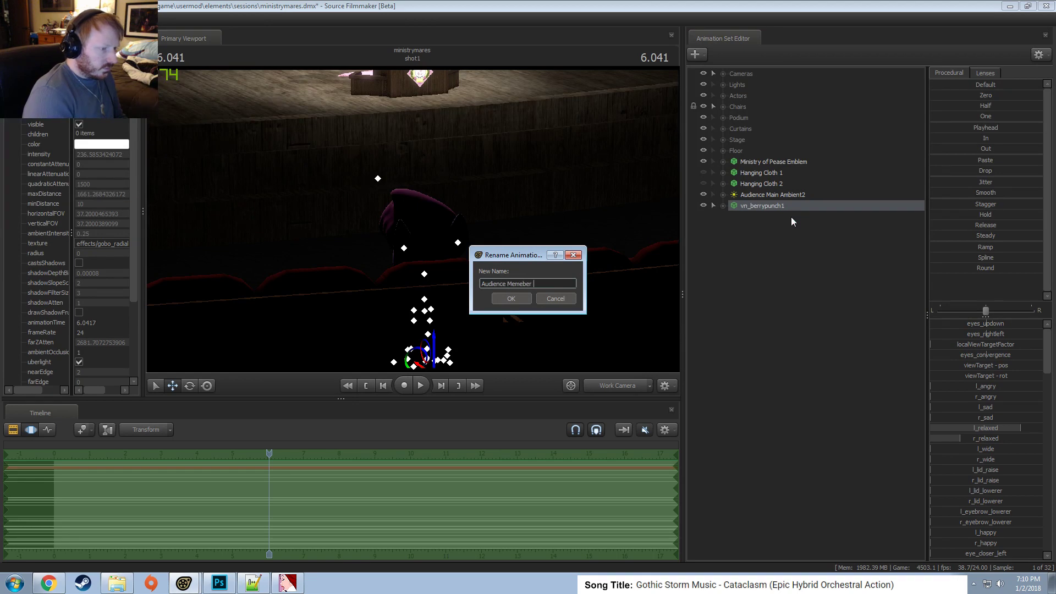
pyautogui.press('BackSpace')
pyautogui.press('BackSpace')
pyautogui.press('BackSpace')
pyautogui.press('BackSpace')
pyautogui.press('BackSpace')
pyautogui.write('ber 1')
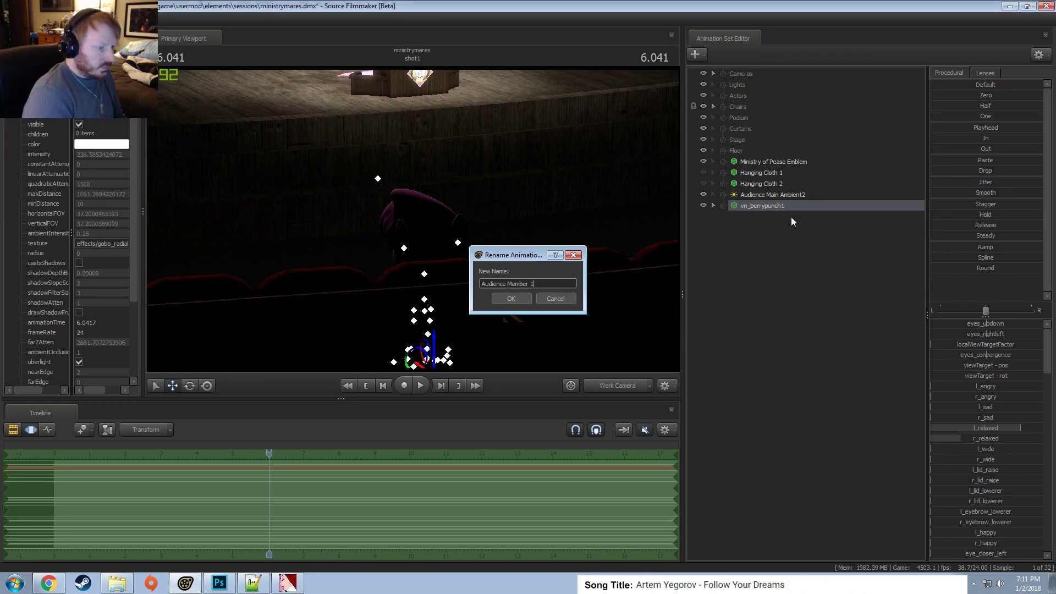
pyautogui.press('Return')
# Rename the Audience Main Ambient2 light to Audience Main Shadowed.
pyautogui.click(779, 195)
pyautogui.rightClick(780, 193)
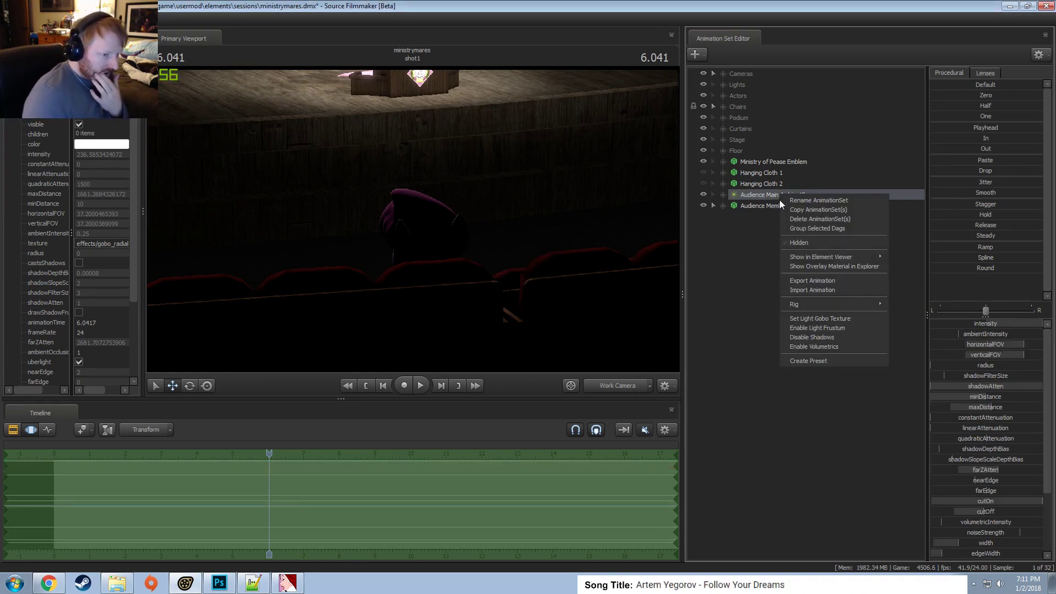
pyautogui.click(786, 199)
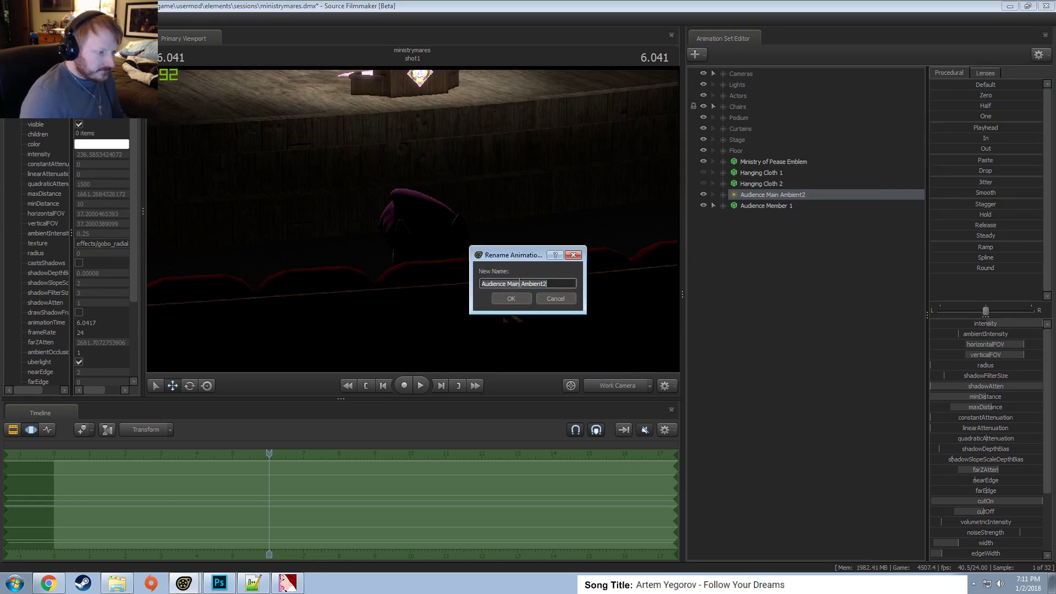
pyautogui.doubleClick(532, 283)
pyautogui.write('Shadow')
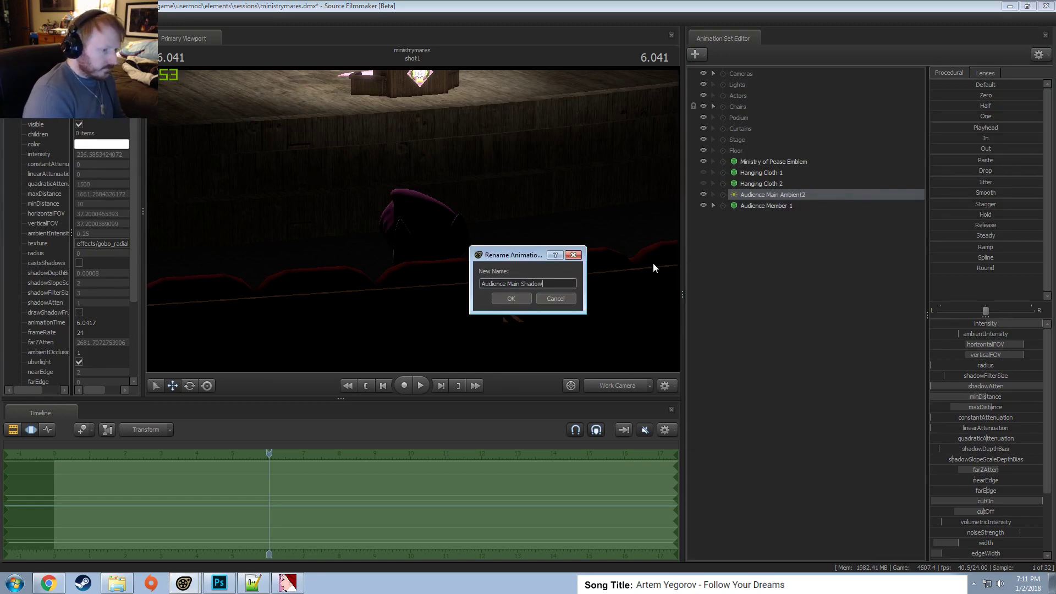
pyautogui.write('s')
pyautogui.press('Return')
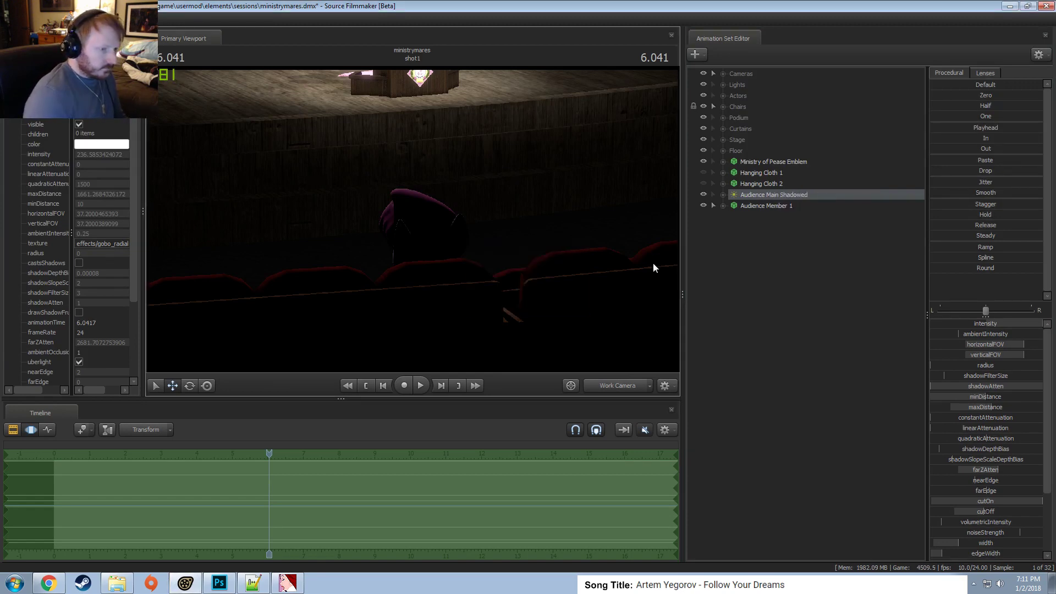
# Duplicate the Audience Main Shadowed light by copying and pasting its animation set.
pyautogui.rightClick(803, 194)
pyautogui.click(817, 211)
pyautogui.rightClick(757, 264)
pyautogui.click(784, 325)
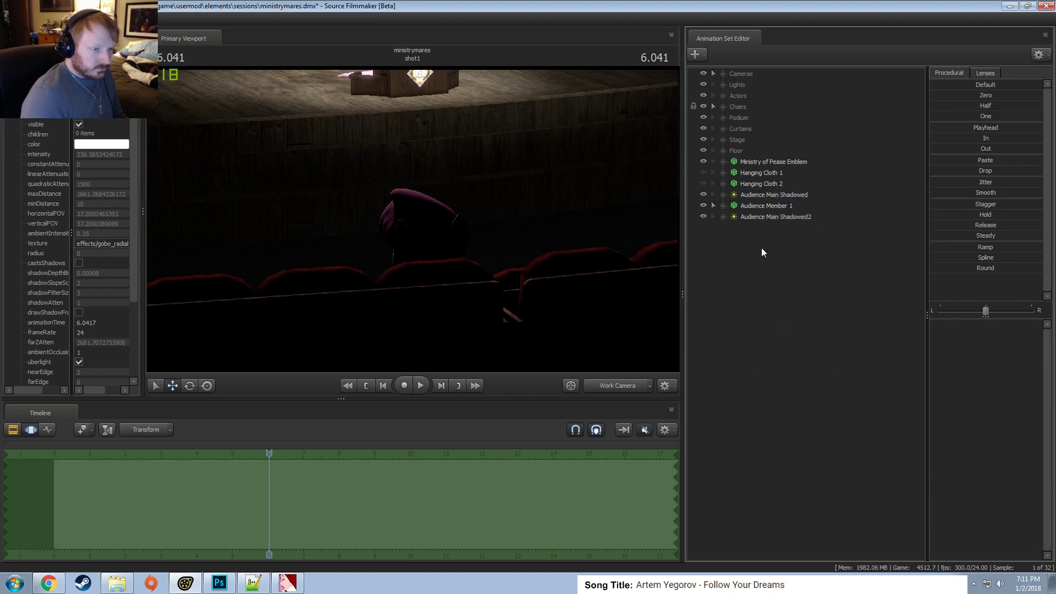
# Look through the duplicated light, swing it around to one side of the seating and frame the curved chair rows.
pyautogui.click(772, 216)
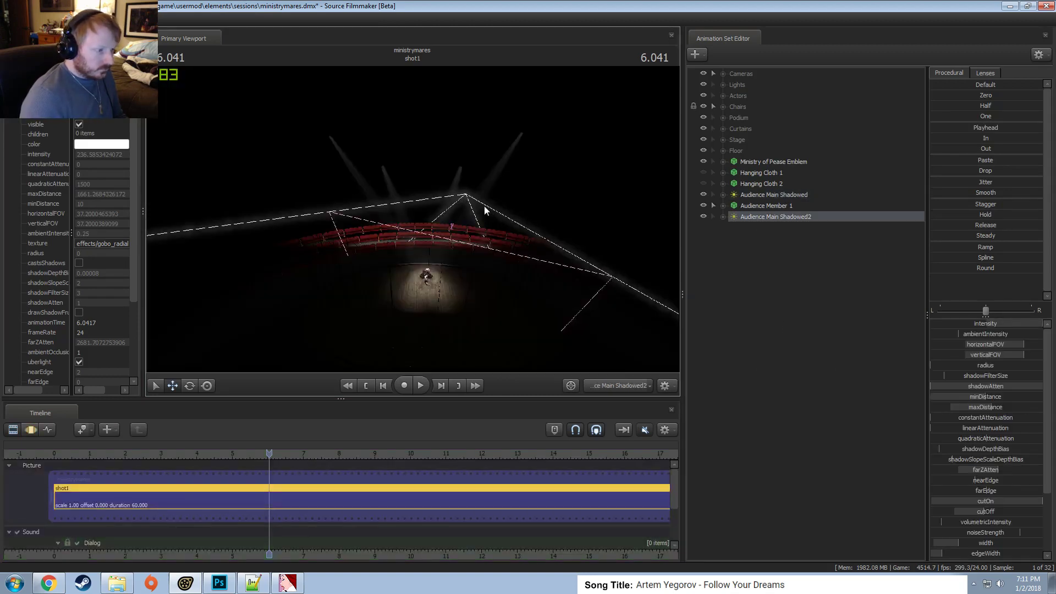
pyautogui.press('F3')
pyautogui.press('d')
pyautogui.moveTo(413, 220); pyautogui.dragTo(352, 222)
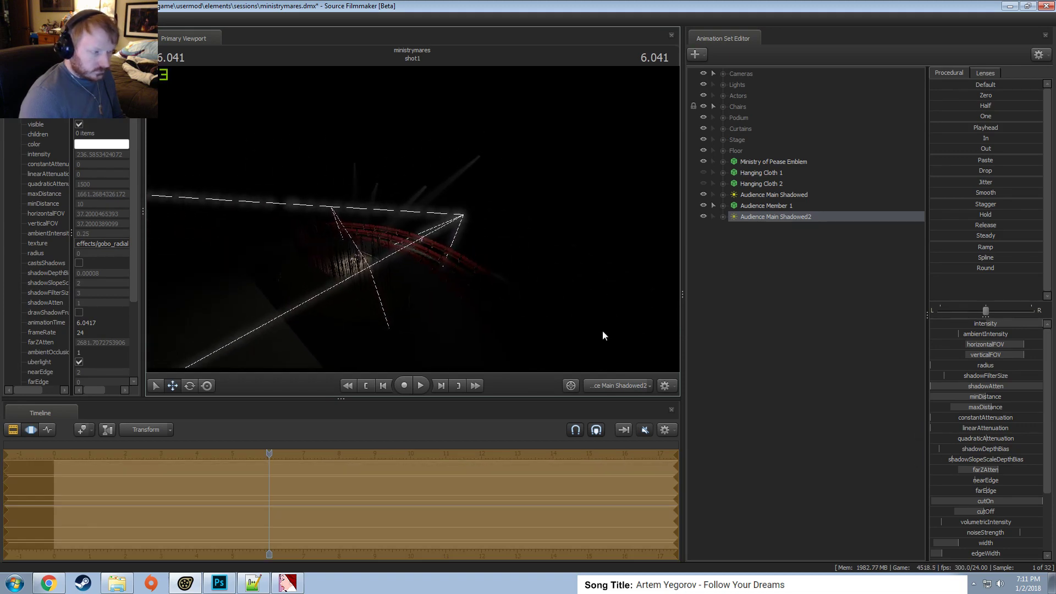
pyautogui.moveTo(603, 335); pyautogui.dragTo(613, 330)
pyautogui.moveTo(445, 254)
pyautogui.mouseDown()
pyautogui.moveTo(434, 251)
pyautogui.moveTo(444, 253)
pyautogui.mouseUp()
# Adjust the duplicated light's height and edge height, aim it closer at the seated pony, and check it through the scene cameras.
pyautogui.scroll(-3, 985, 489)
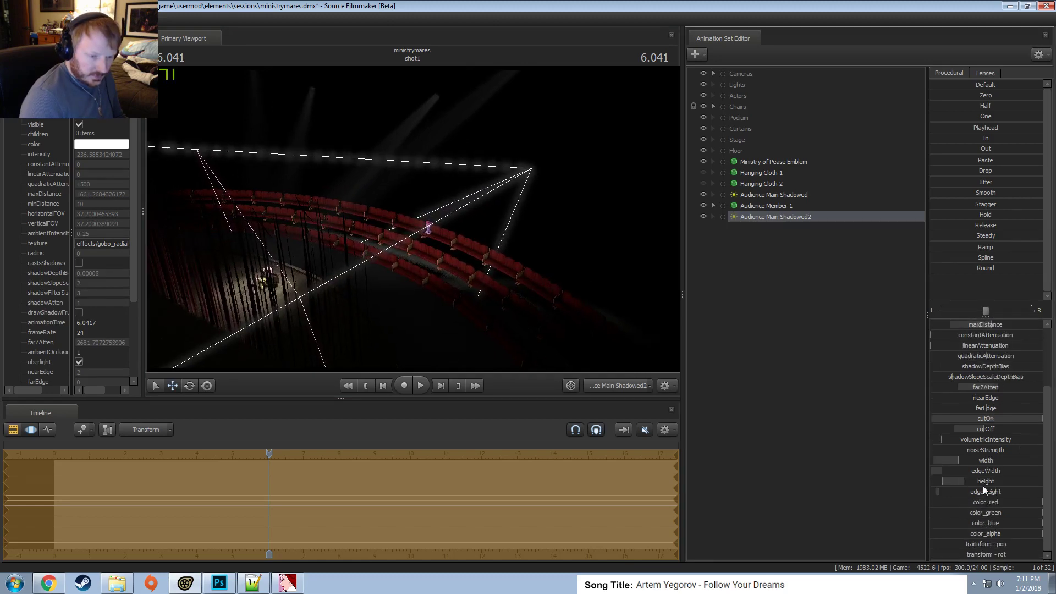
pyautogui.moveTo(967, 486)
pyautogui.mouseDown()
pyautogui.moveTo(979, 498)
pyautogui.moveTo(964, 489)
pyautogui.moveTo(962, 468)
pyautogui.mouseUp()
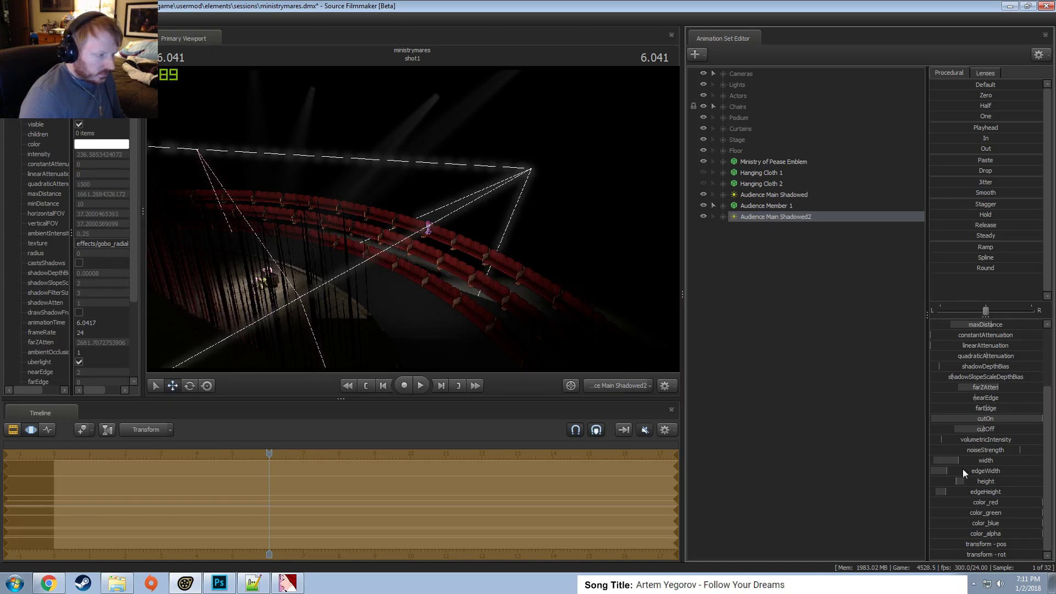
pyautogui.moveTo(413, 276); pyautogui.dragTo(423, 239)
pyautogui.press('w')
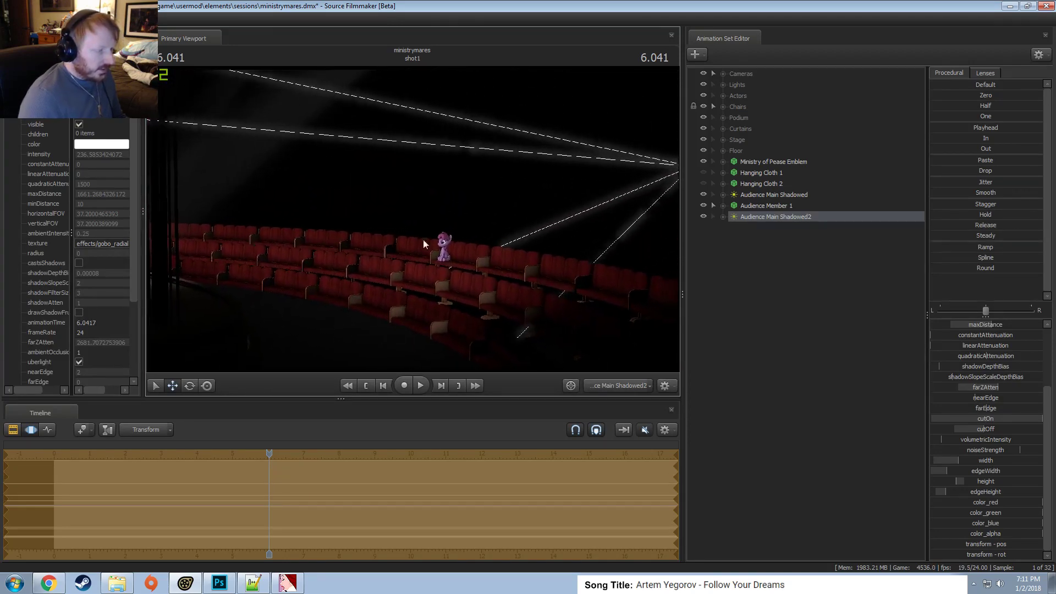
pyautogui.click(640, 389)
pyautogui.click(638, 389)
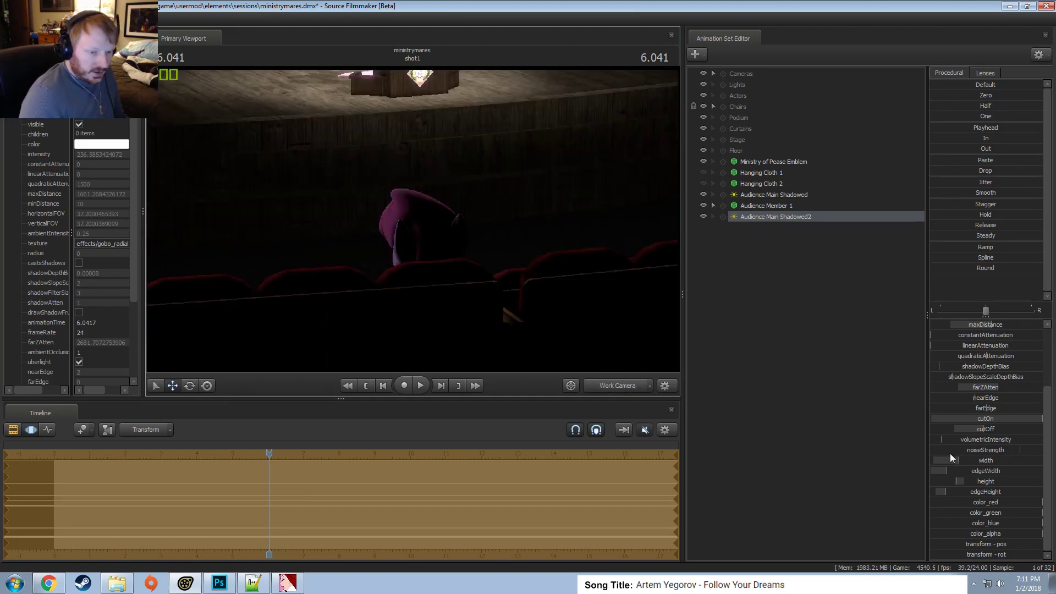
pyautogui.click(625, 387)
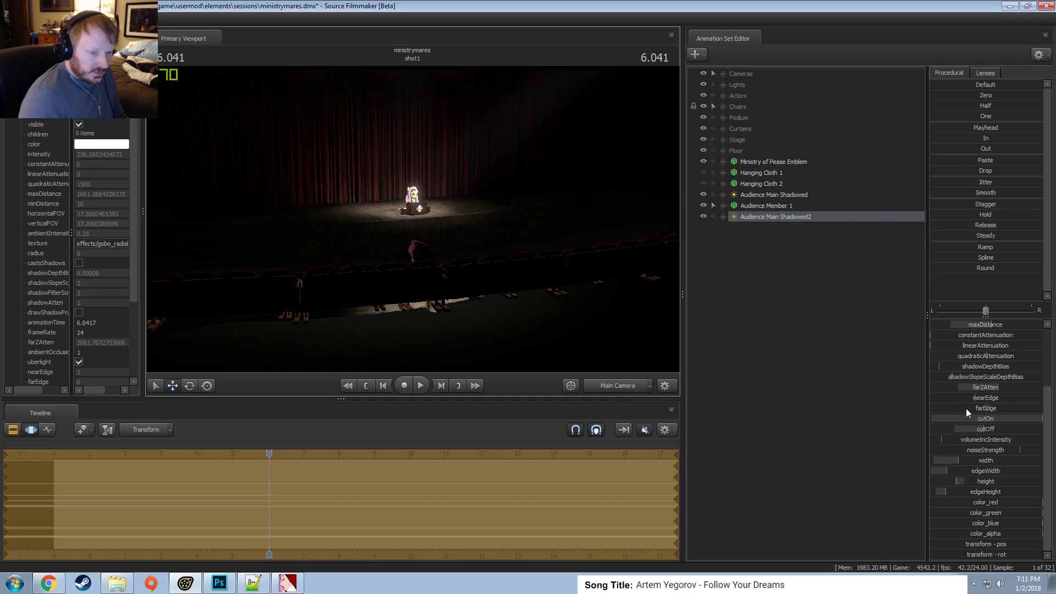
# Raise the duplicated light's maximum intensity to 10000 and turn its intensity up to nearly full.
pyautogui.scroll(3, 971, 327)
pyautogui.rightClick(978, 323)
pyautogui.click(990, 332)
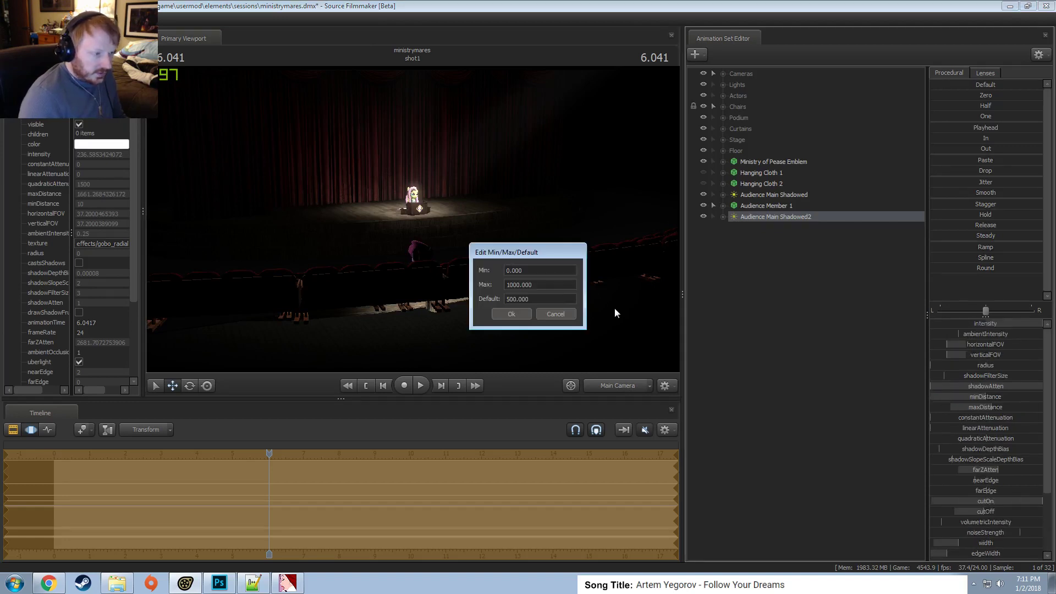
pyautogui.click(512, 285)
pyautogui.press('Return')
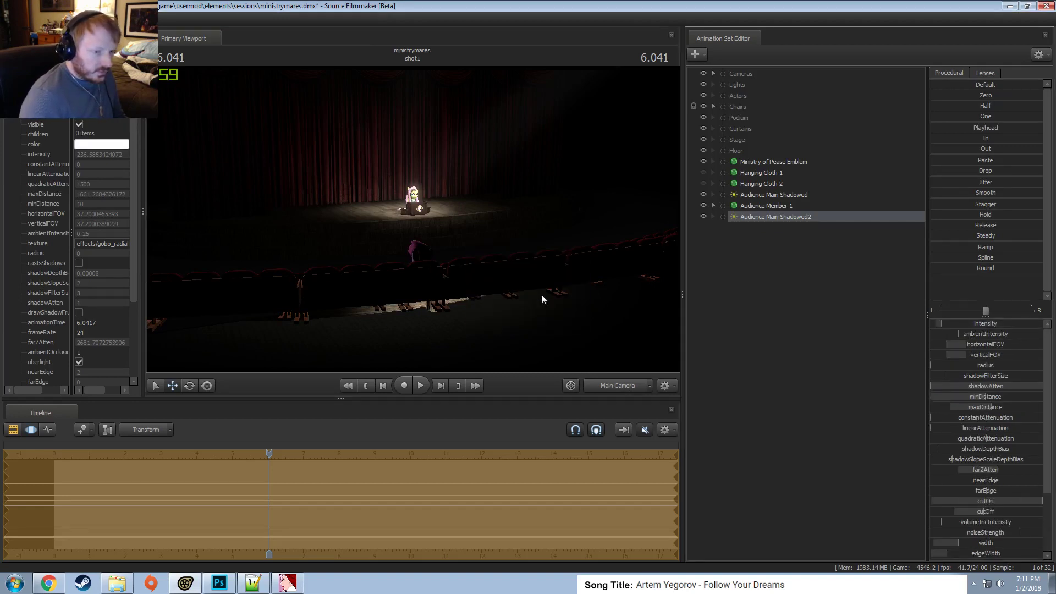
pyautogui.moveTo(942, 322); pyautogui.dragTo(1039, 323)
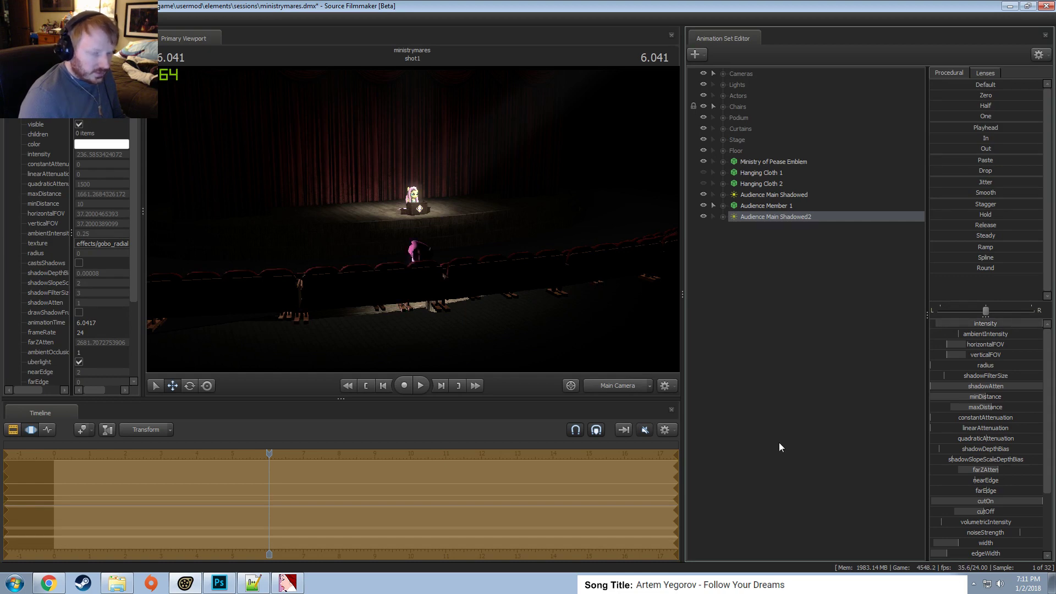
# Increase the duplicated light's radius to soften its shadows and preview the rendered Main Camera shot.
pyautogui.moveTo(956, 366); pyautogui.dragTo(1013, 365)
pyautogui.press('F2')
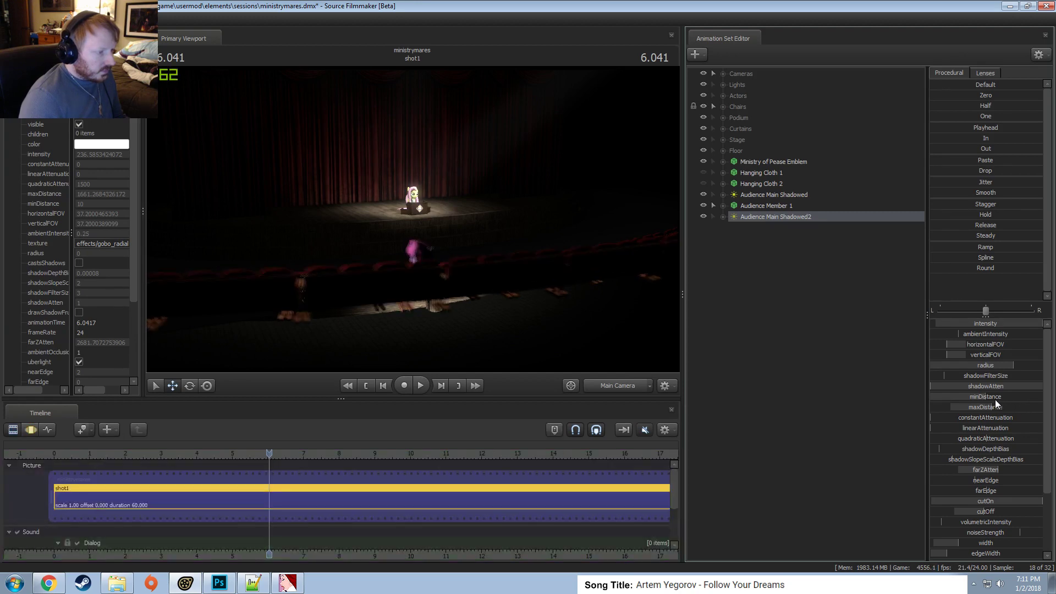
pyautogui.press('F3')
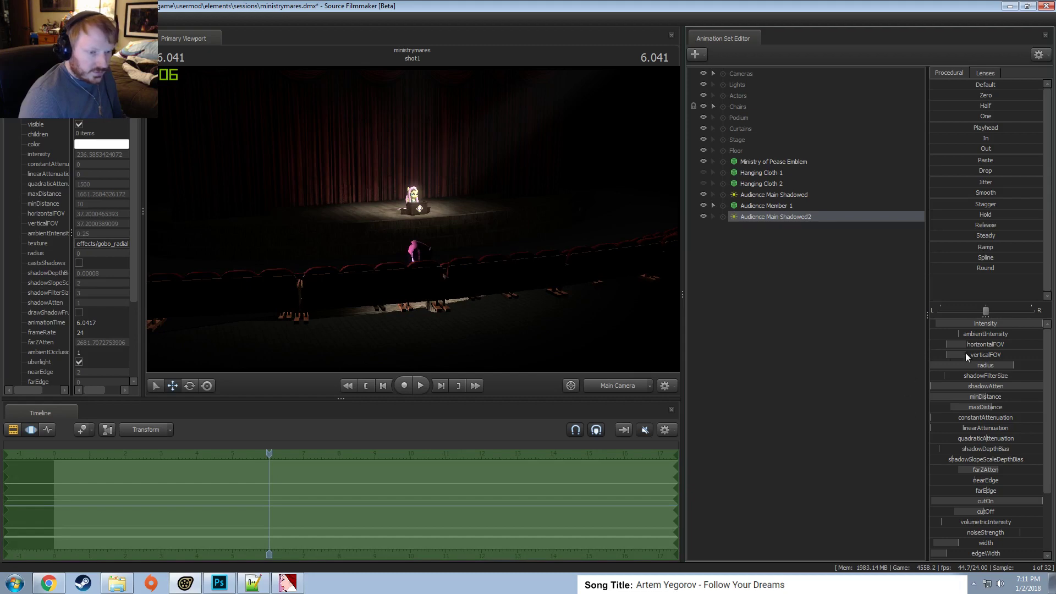
# Edit the duplicated light's maximum intensity again, turn its intensity down, and preview the Main Camera shot.
pyautogui.rightClick(1001, 332)
pyautogui.click(1048, 337)
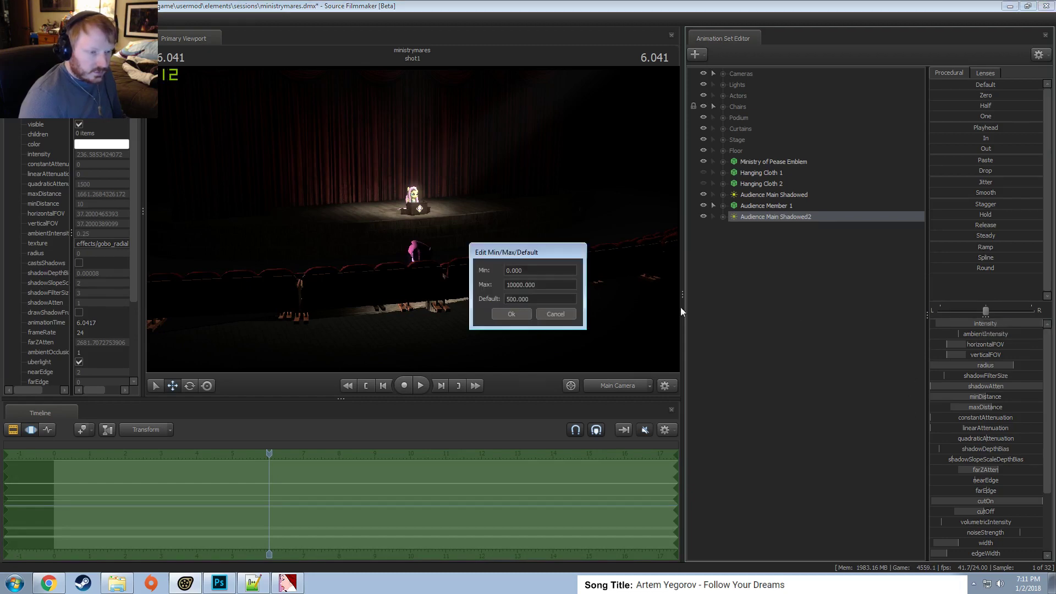
pyautogui.click(514, 285)
pyautogui.click(512, 313)
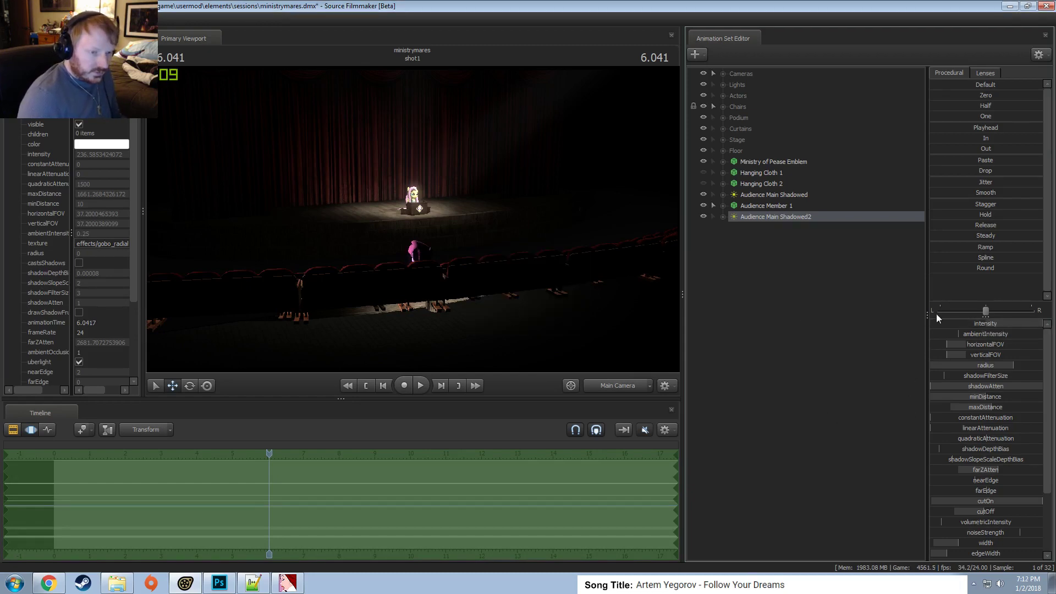
pyautogui.moveTo(990, 322)
pyautogui.mouseDown()
pyautogui.moveTo(951, 323)
pyautogui.moveTo(1001, 323)
pyautogui.moveTo(985, 329)
pyautogui.mouseUp()
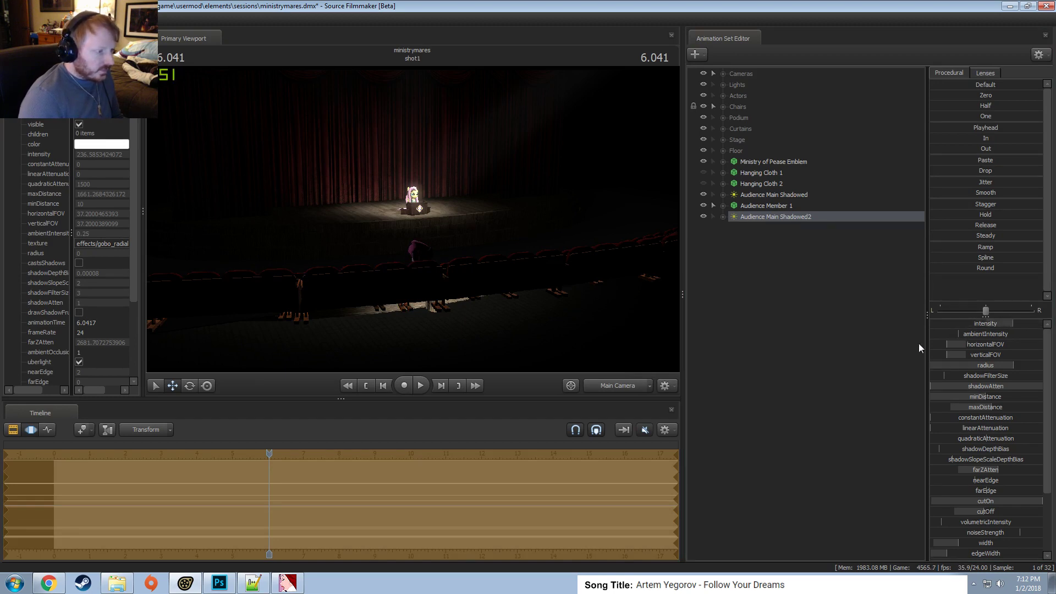
pyautogui.press('F2')
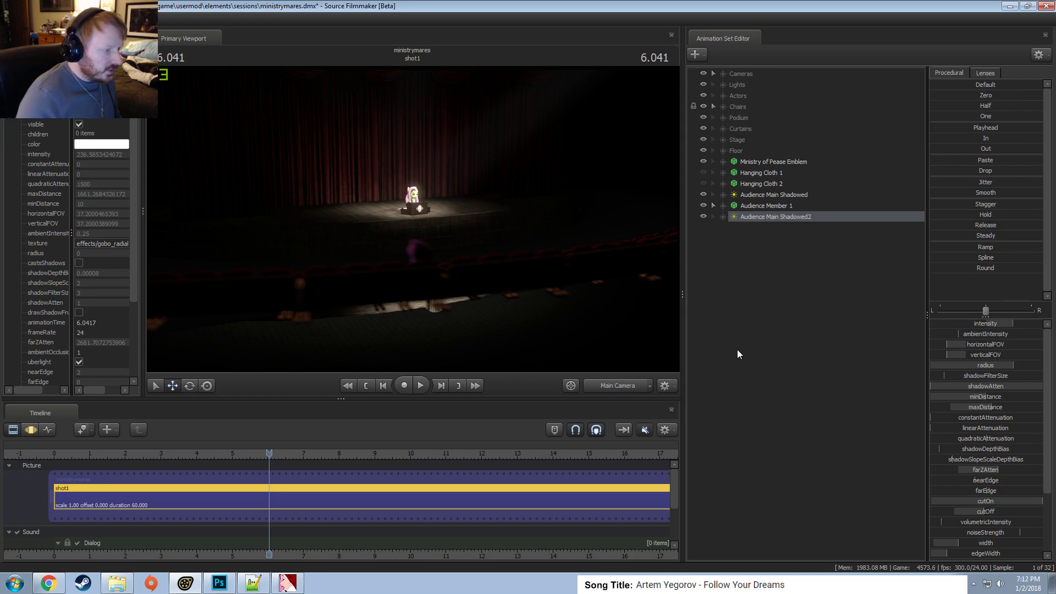
pyautogui.press('F3')
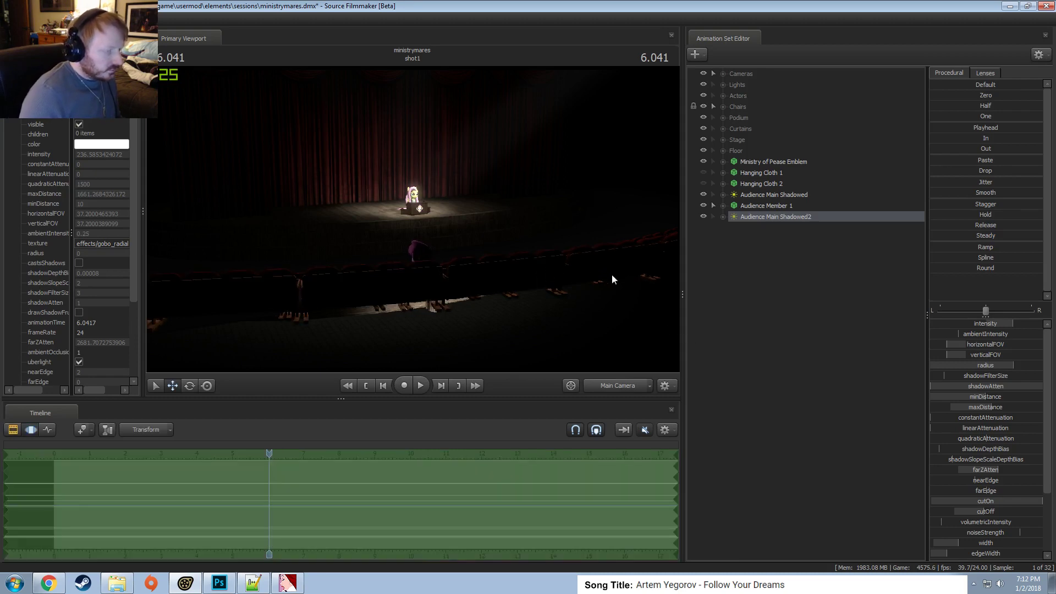
# Look through the duplicated light again and nudge its position beside the seats.
pyautogui.moveTo(784, 216); pyautogui.dragTo(592, 252)
pyautogui.press('F2')
pyautogui.press('F3')
pyautogui.press('a')
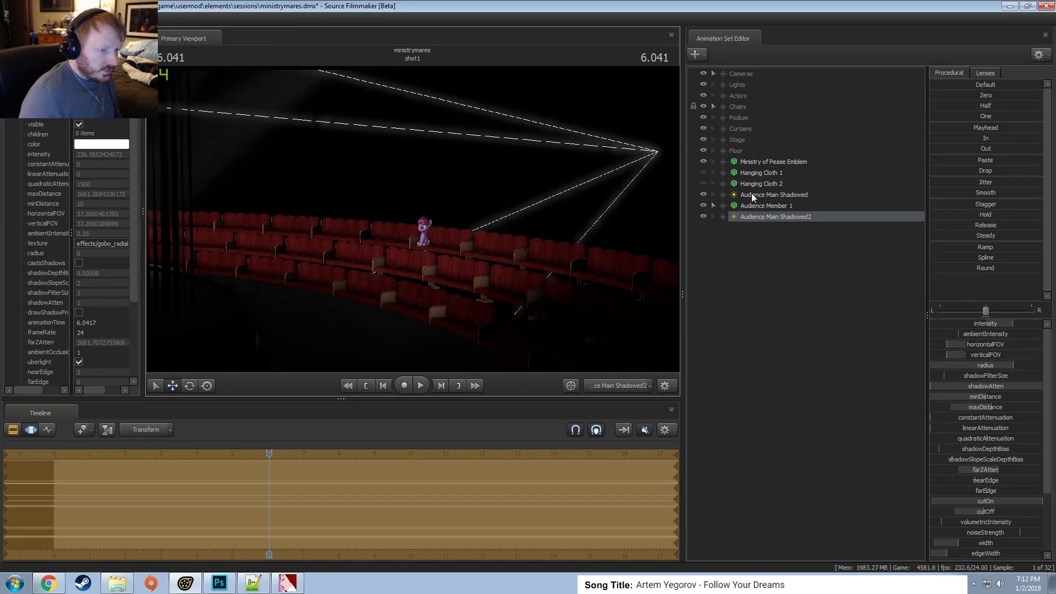
# Rename the Audience Main Shadowed2 light to Audience Rim (Left).
pyautogui.rightClick(769, 218)
pyautogui.click(781, 223)
pyautogui.click(523, 283)
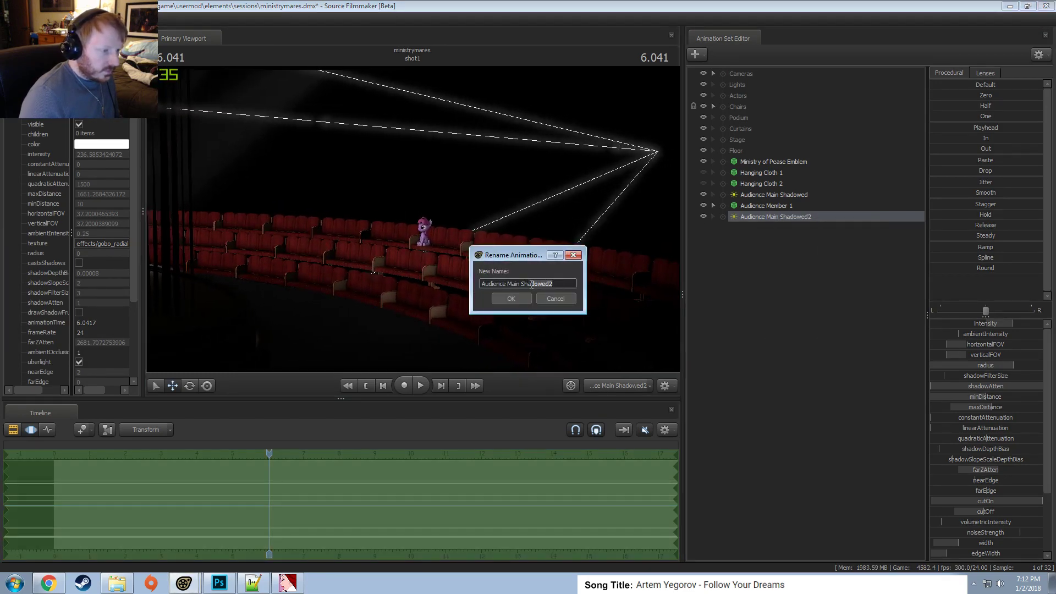
pyautogui.press('BackSpace')
pyautogui.press('BackSpace')
pyautogui.press('BackSpace')
pyautogui.press('BackSpace')
pyautogui.press('BackSpace')
pyautogui.press('BackSpace')
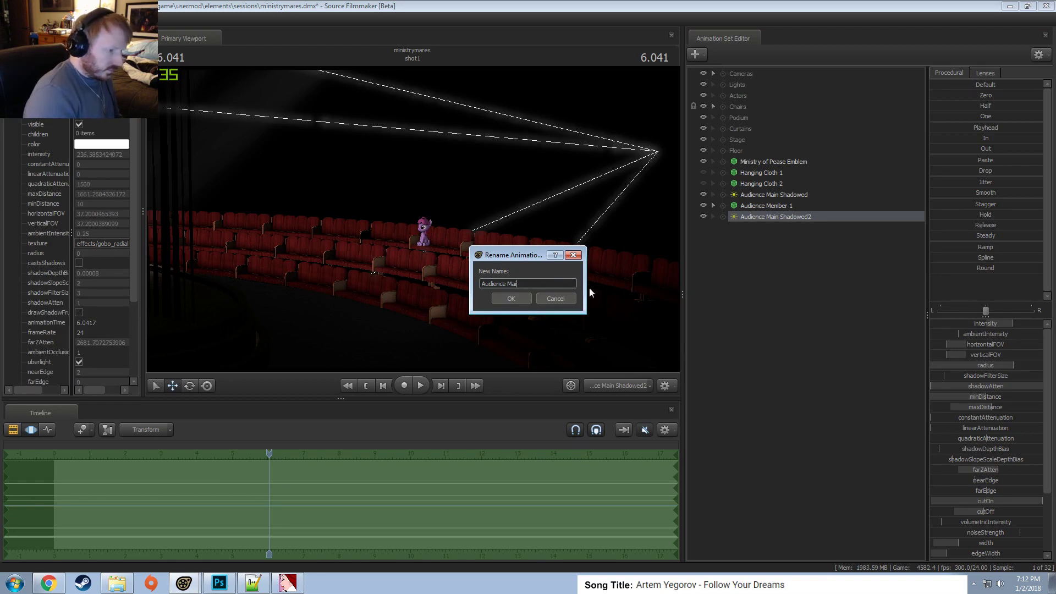
pyautogui.write('Rim (L')
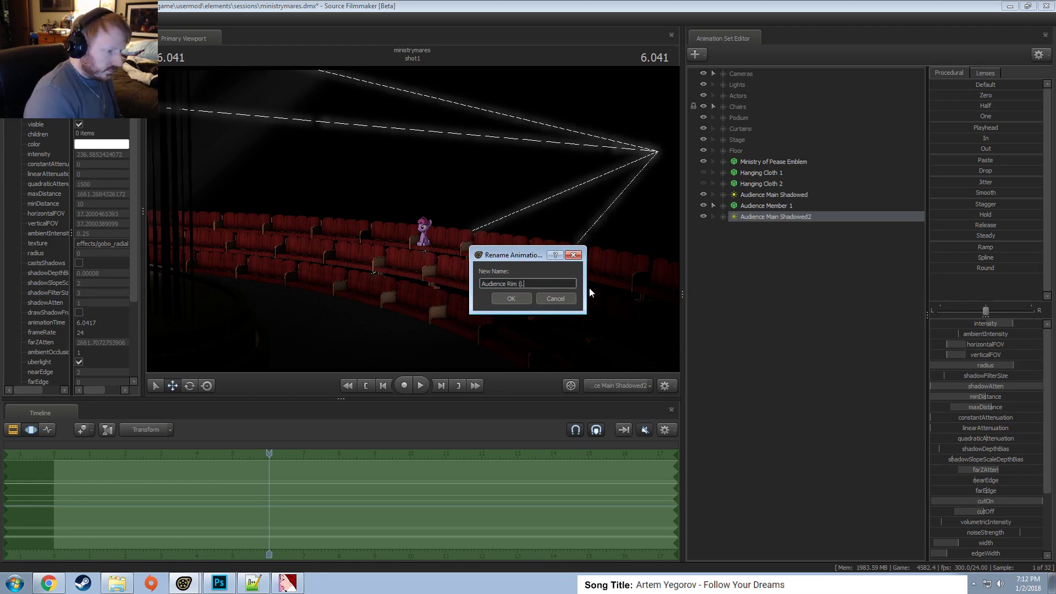
pyautogui.write('eft)')
pyautogui.press('Return')
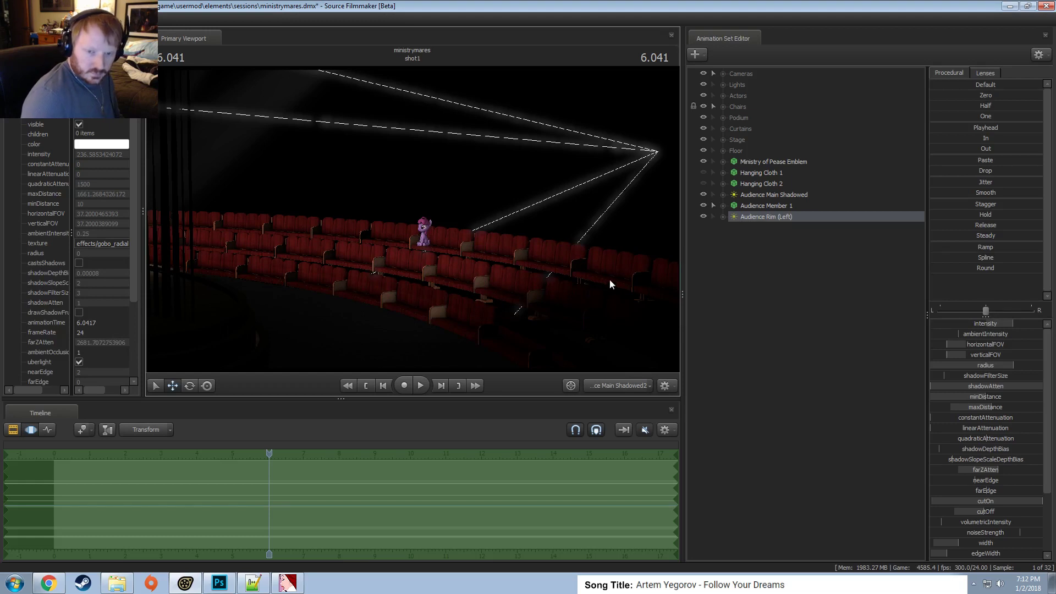
# Duplicate the Audience Rim (Left) light and rename the copy to Audience Rim (Right).
pyautogui.rightClick(763, 219)
pyautogui.click(776, 235)
pyautogui.rightClick(761, 247)
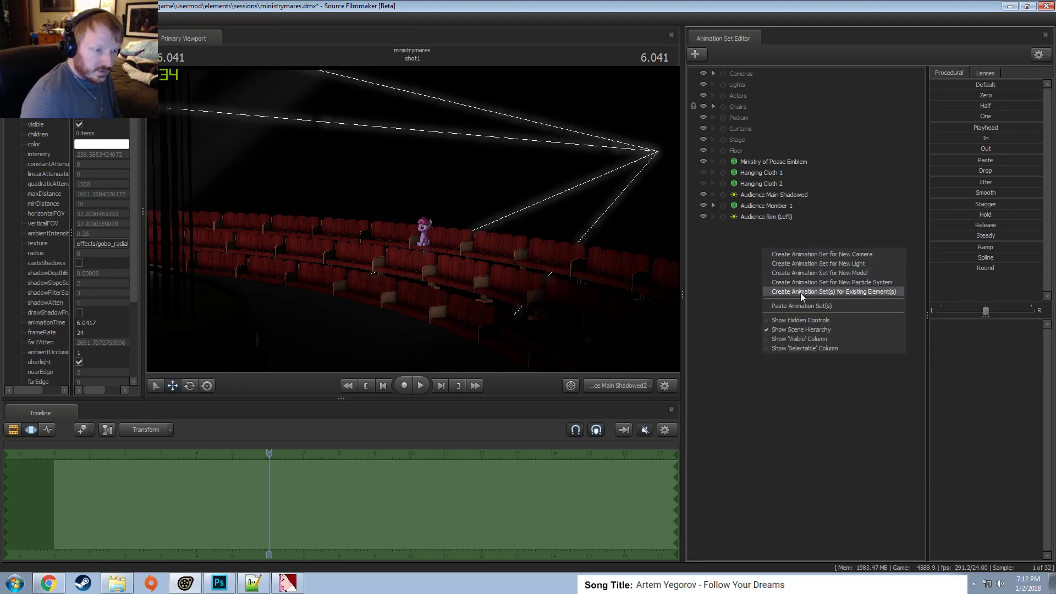
pyautogui.click(800, 292)
pyautogui.rightClick(785, 228)
pyautogui.click(803, 234)
pyautogui.click(556, 283)
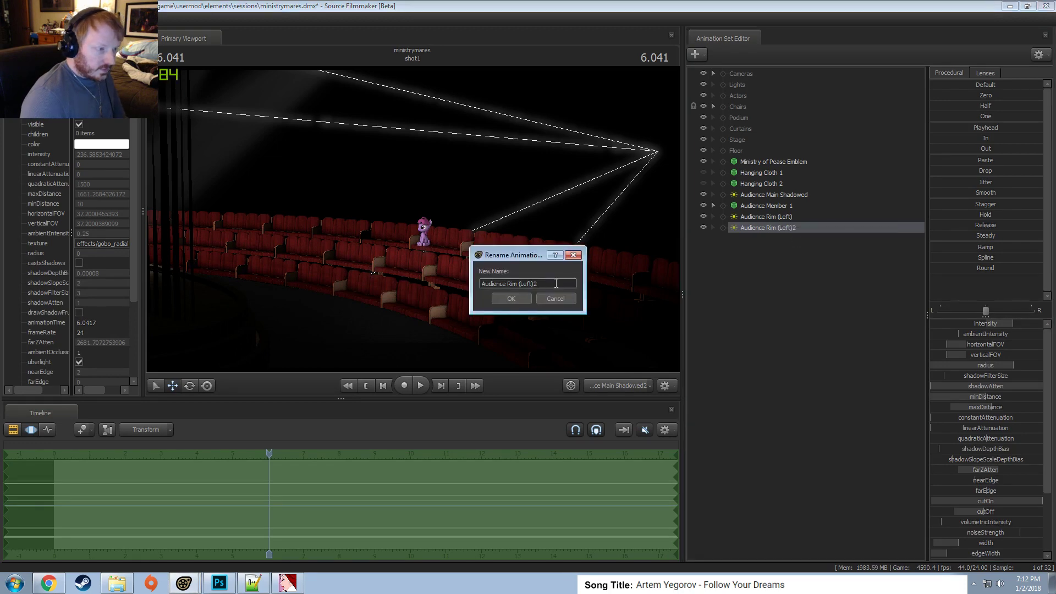
pyautogui.doubleClick(525, 284)
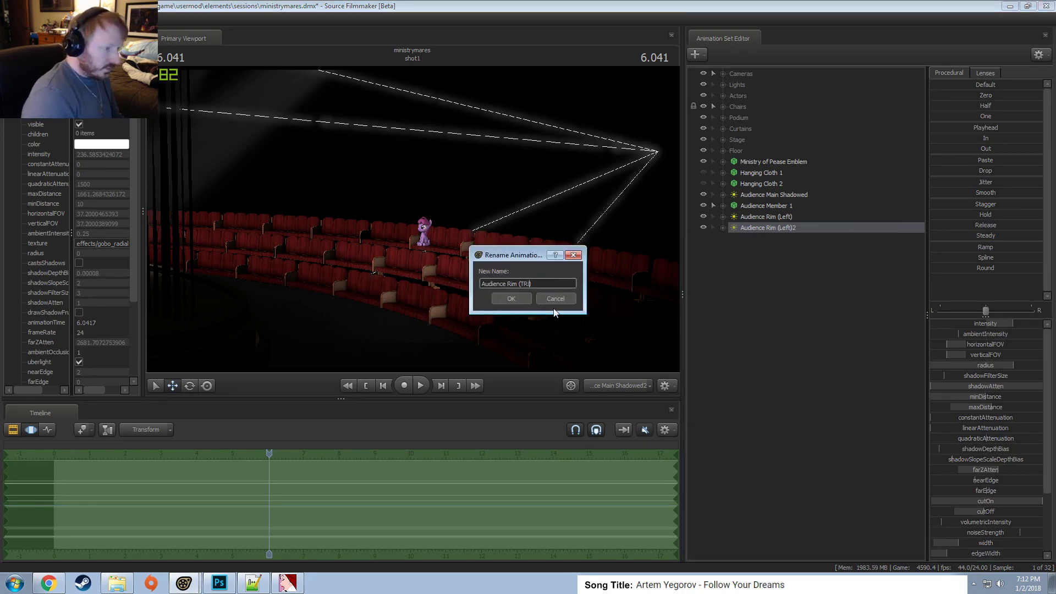
pyautogui.write('Tight')
pyautogui.press('Return')
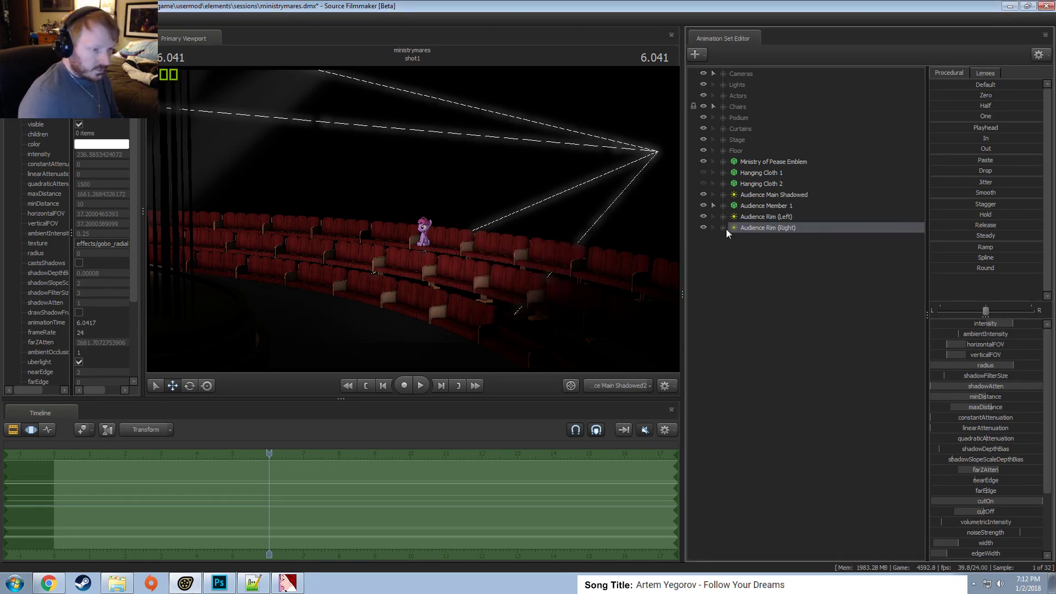
# Move the Audience Rim (Right) light to the opposite side of the seating, aim it at the pony, and preview the Main Camera shot.
pyautogui.press('F2')
pyautogui.press('F3')
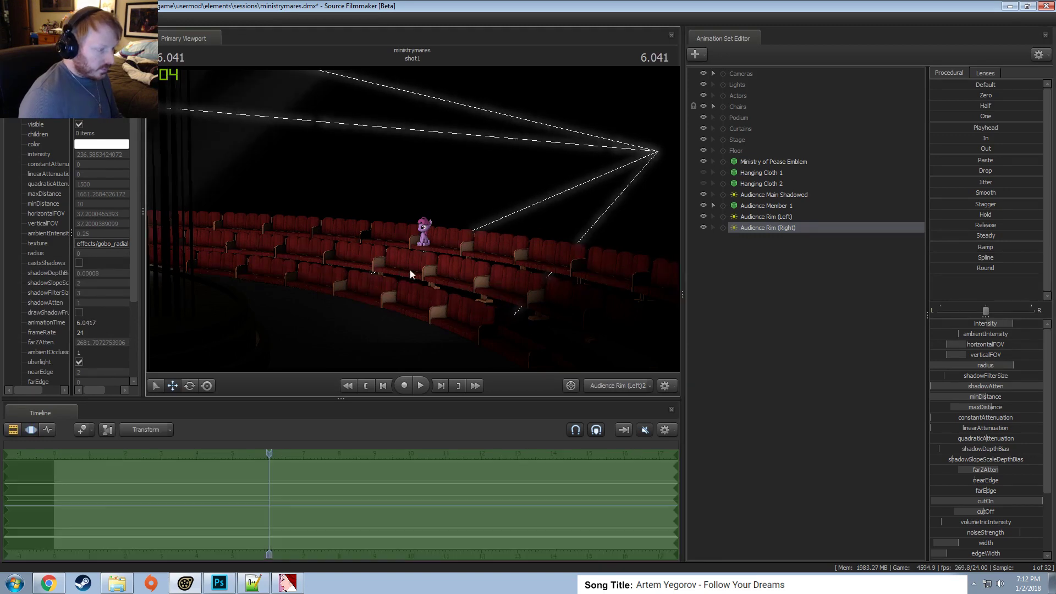
pyautogui.moveTo(410, 269); pyautogui.dragTo(440, 270, button='right')
pyautogui.press('a')
pyautogui.moveTo(440, 270); pyautogui.dragTo(569, 268)
pyautogui.press('a')
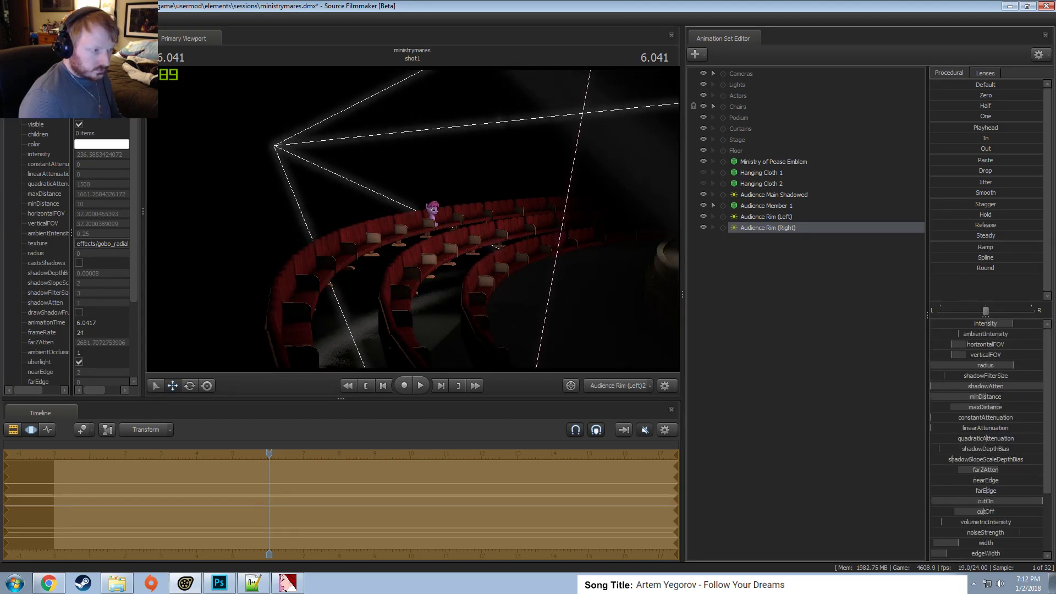
pyautogui.click(620, 388)
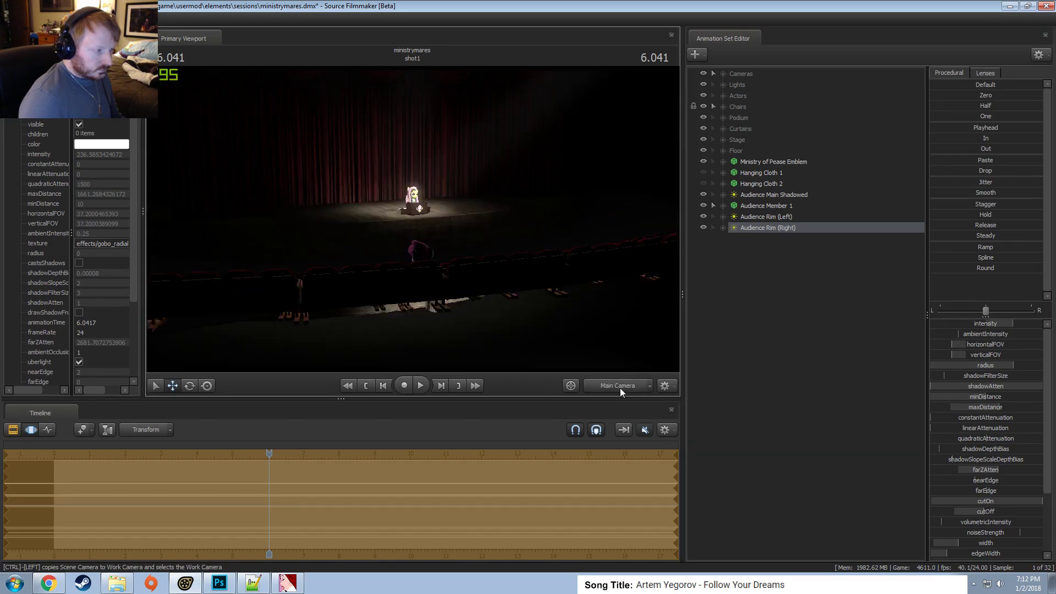
pyautogui.press('F2')
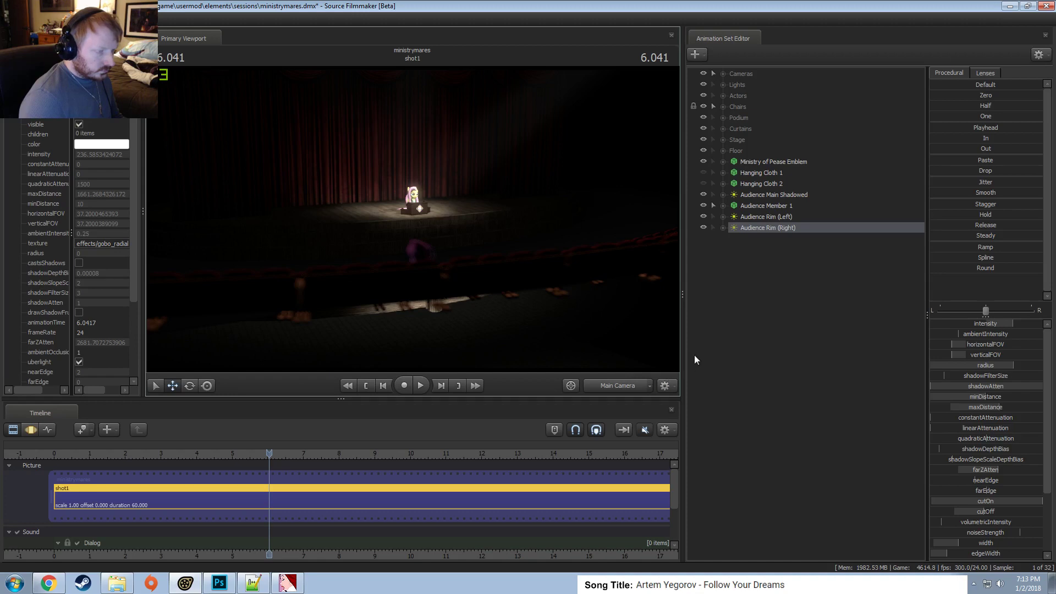
# Look through the Audience Rim (Right) light to check its aim at the seated pony.
pyautogui.moveTo(770, 228); pyautogui.dragTo(473, 222)
pyautogui.press('F3')
pyautogui.click(474, 223)
pyautogui.press('F2')
pyautogui.click(762, 226)
pyautogui.click(424, 210)
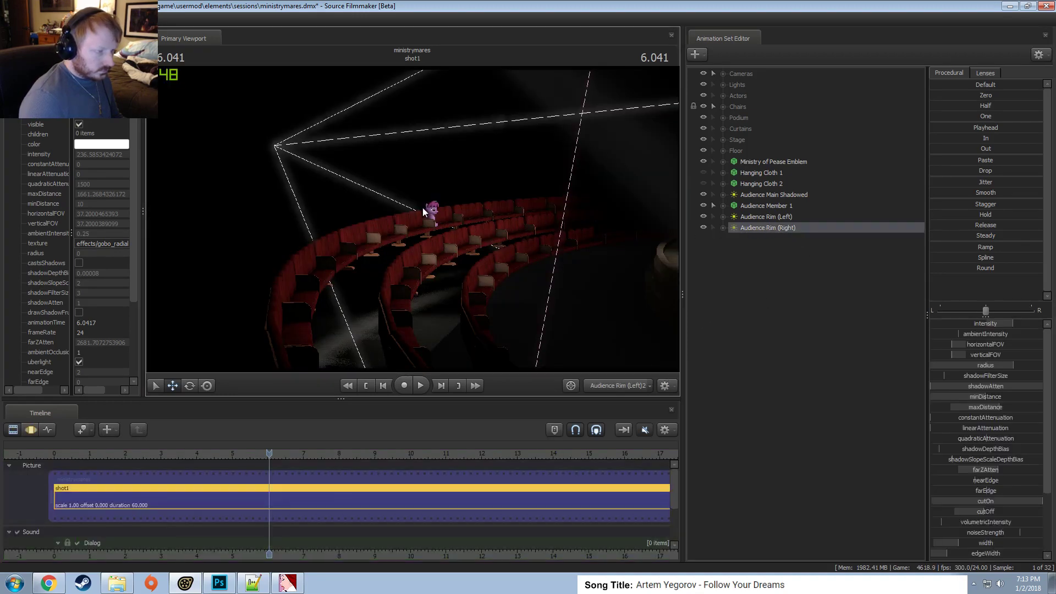
# Inspect the pony in its seat from the Work Camera and return to the Main Camera shot.
pyautogui.press('F3')
pyautogui.moveTo(549, 215); pyautogui.dragTo(415, 222)
pyautogui.click(621, 384)
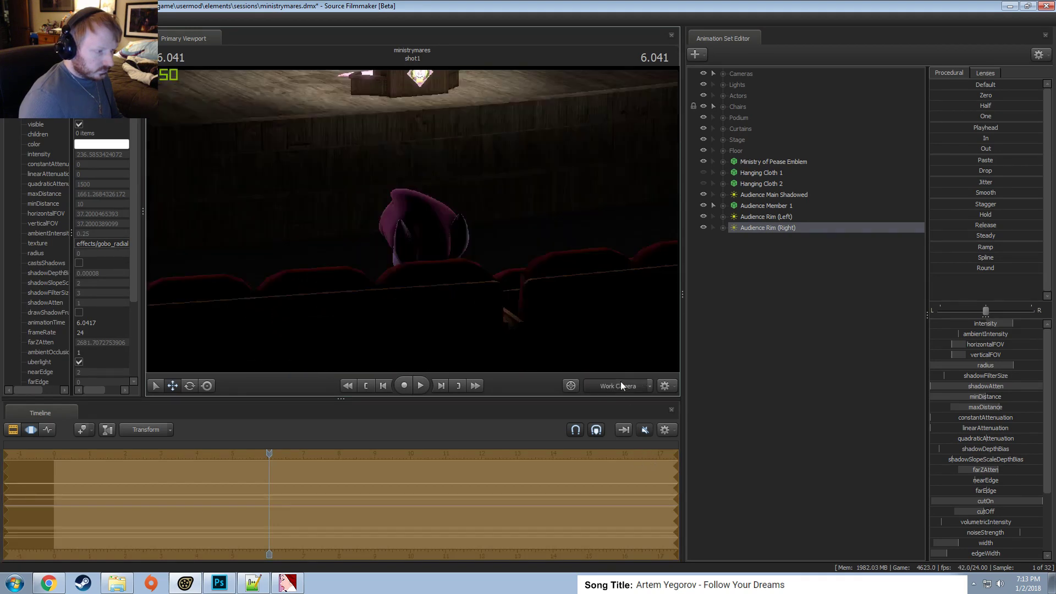
pyautogui.press('F2')
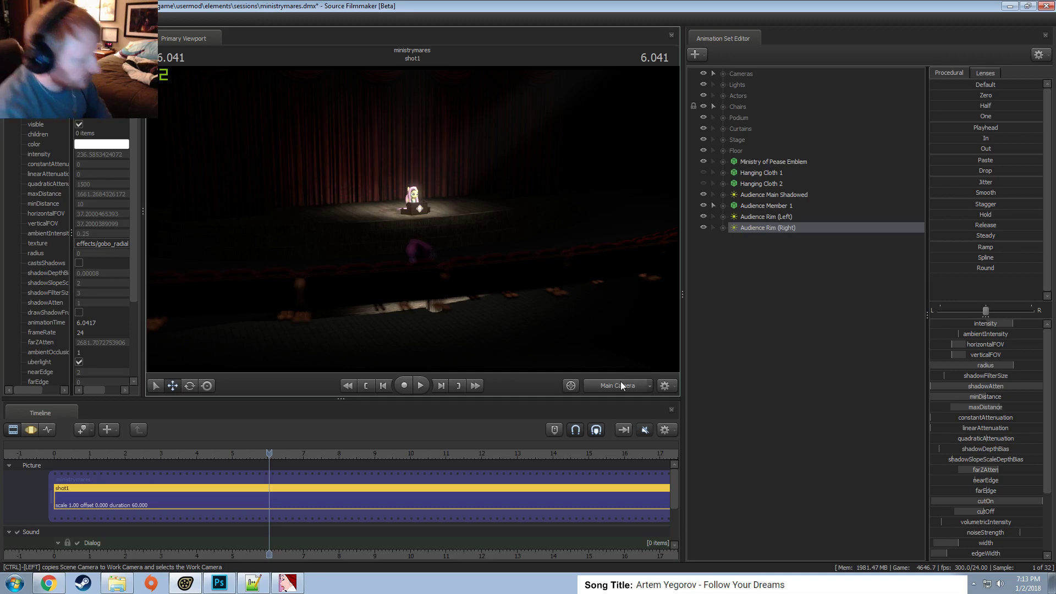
# Disable viewport lighting and survey the stage, seating rows and camera frustum from the Work Camera near the start of the shot.
pyautogui.rightClick(609, 326)
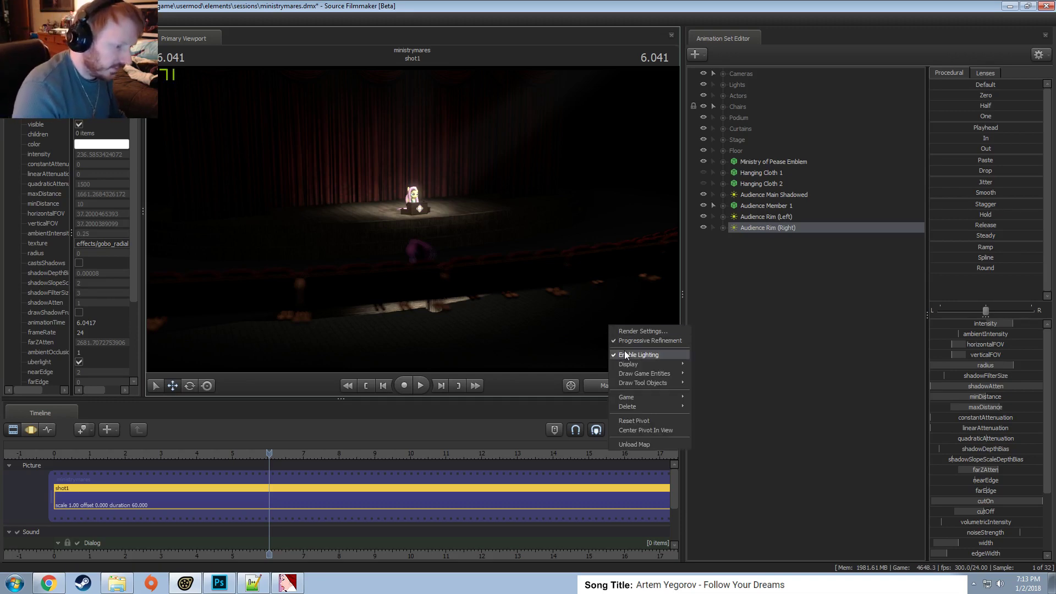
pyautogui.click(619, 355)
pyautogui.click(595, 387)
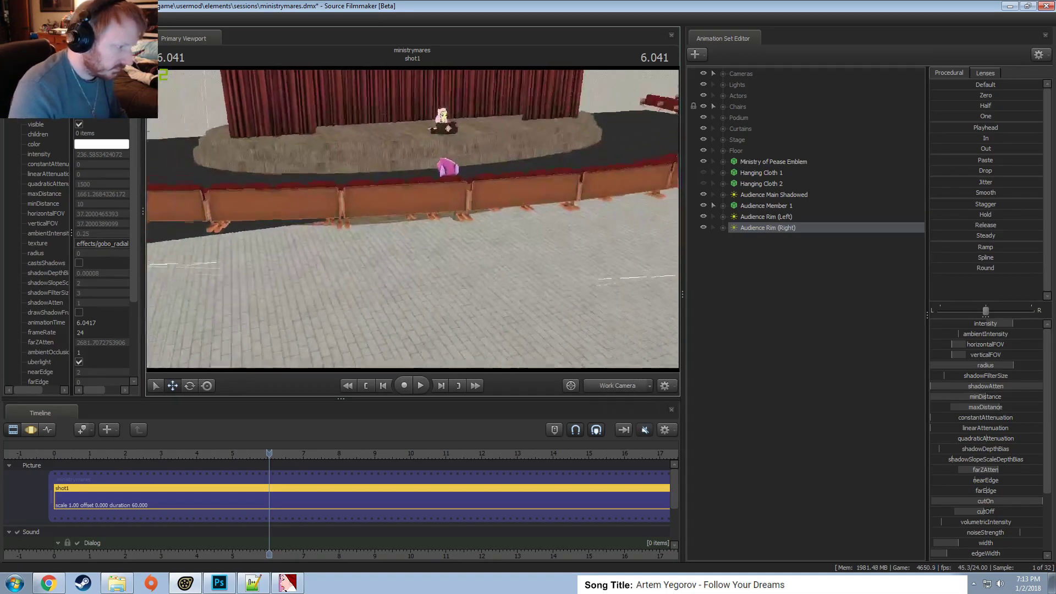
pyautogui.press('s')
pyautogui.moveTo(412, 219)
pyautogui.mouseDown()
pyautogui.moveTo(418, 291)
pyautogui.moveTo(451, 291)
pyautogui.moveTo(413, 224)
pyautogui.mouseUp()
pyautogui.press('s')
pyautogui.press('w')
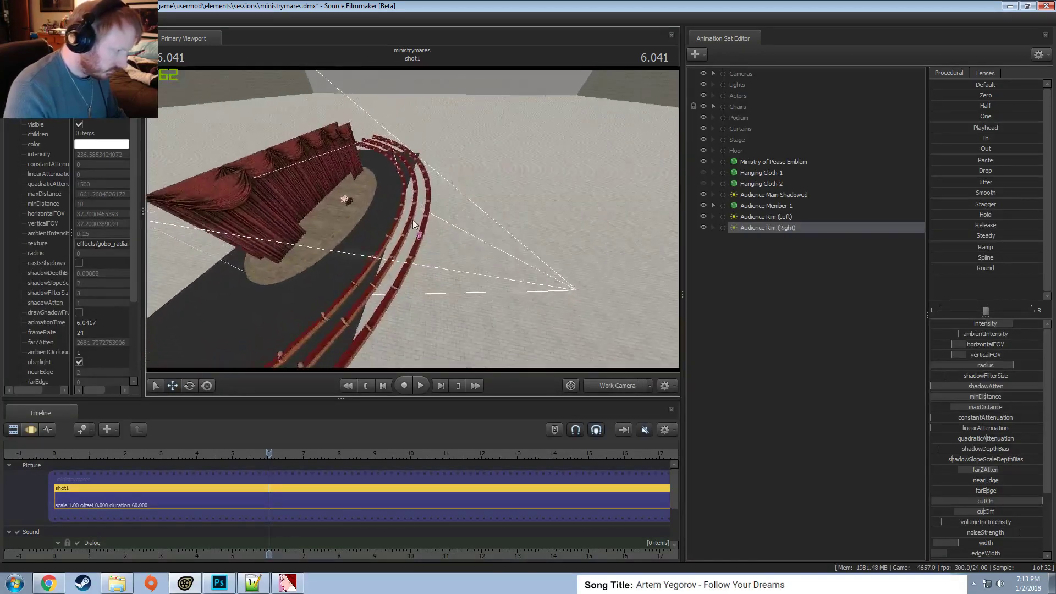
pyautogui.moveTo(245, 443); pyautogui.dragTo(57, 451)
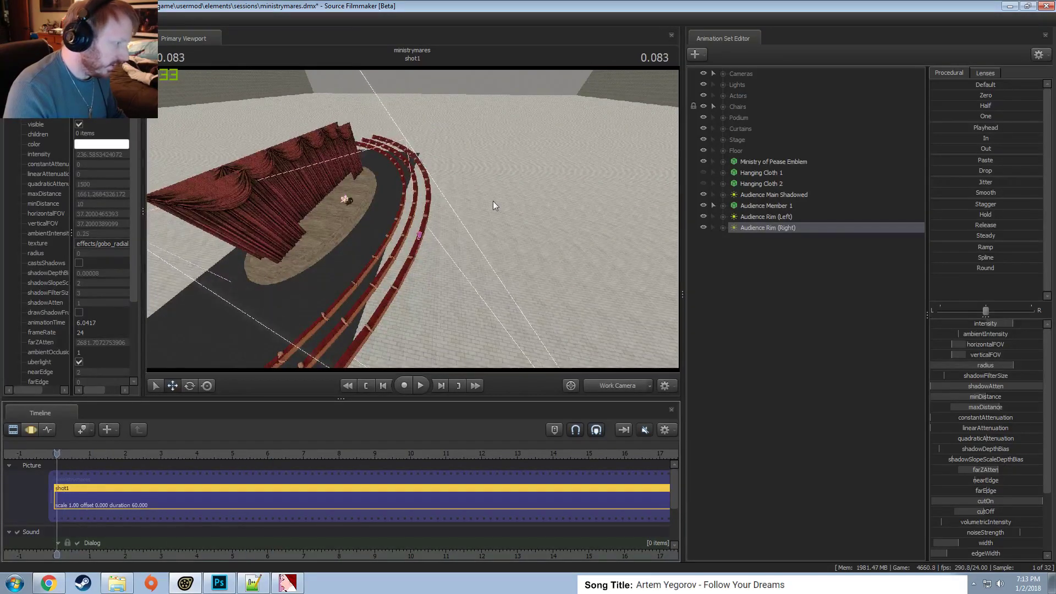
pyautogui.moveTo(494, 205); pyautogui.dragTo(605, 345)
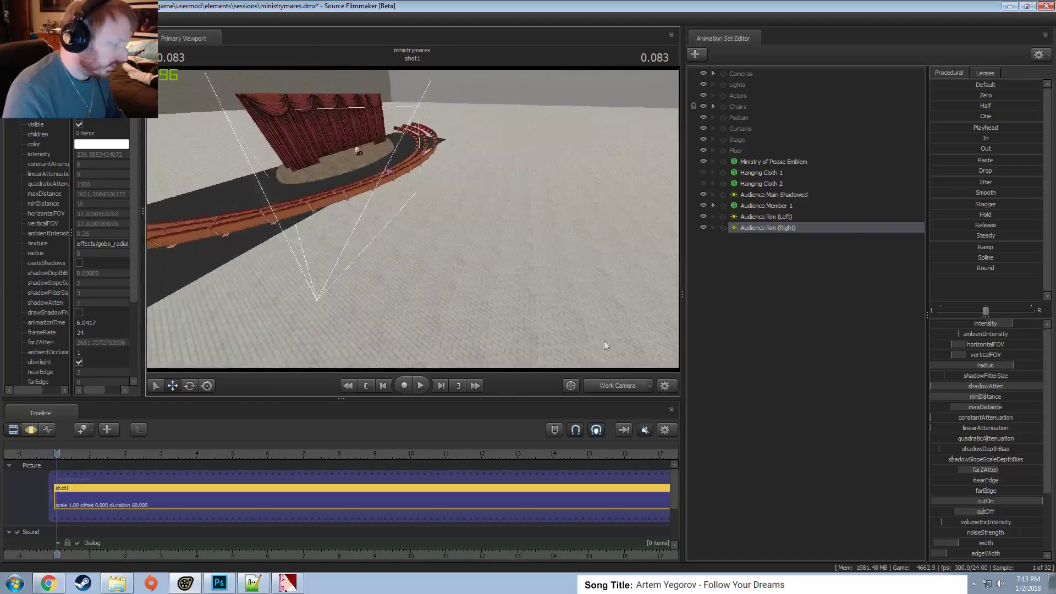
# Play back the Main Camera movement, stop at about 8.7 seconds, and re-enable viewport lighting.
pyautogui.click(630, 386)
pyautogui.press('F3')
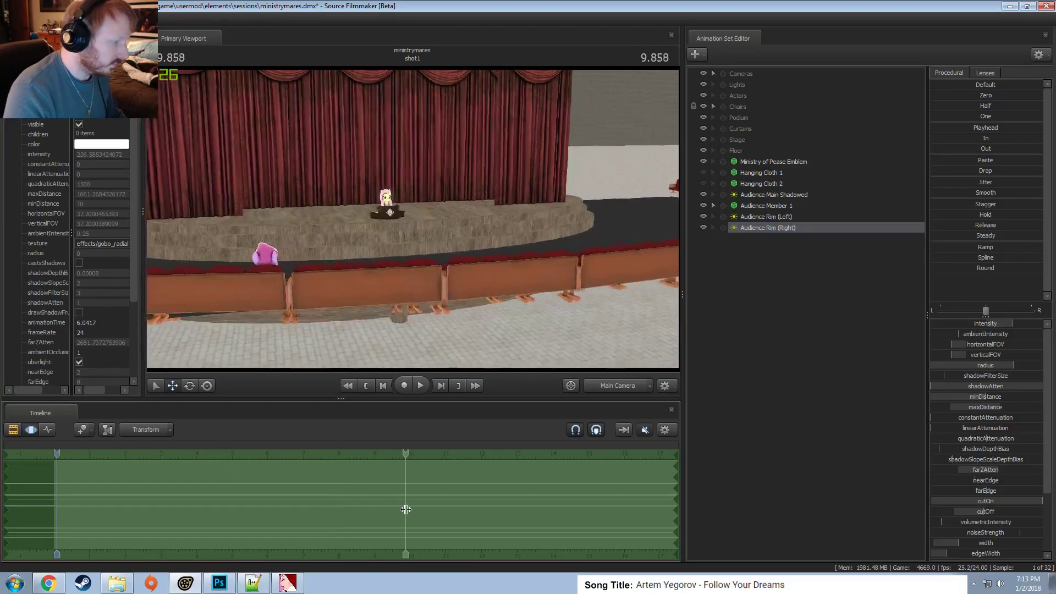
pyautogui.press('space')
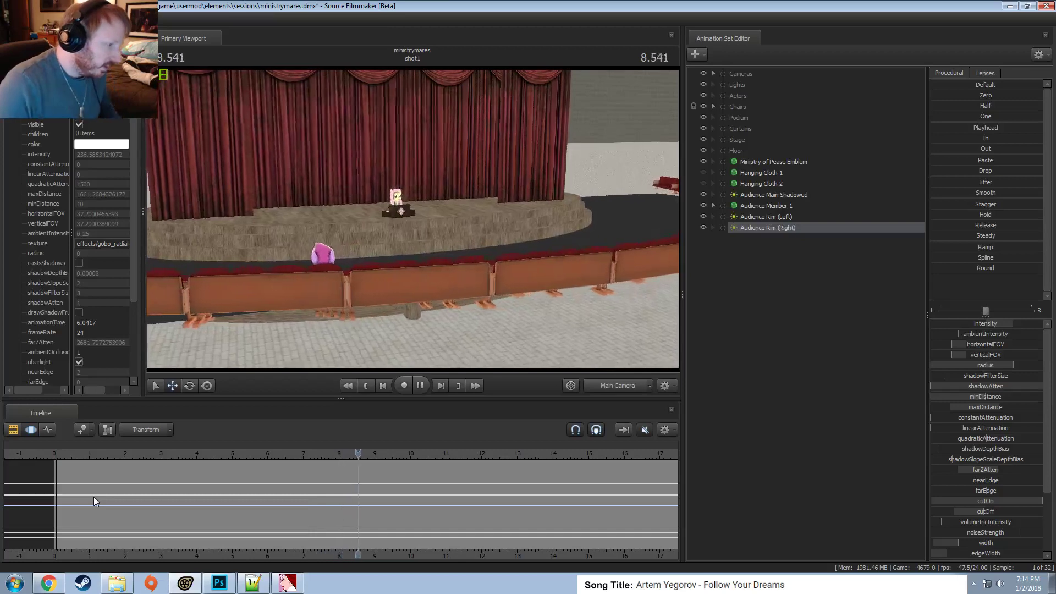
pyautogui.press('space')
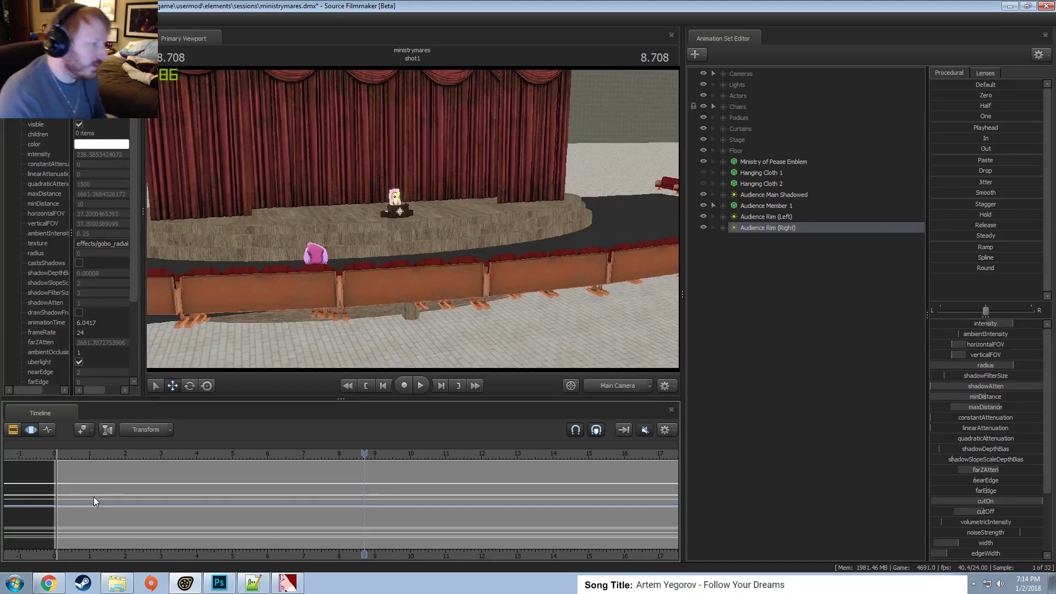
pyautogui.rightClick(455, 128)
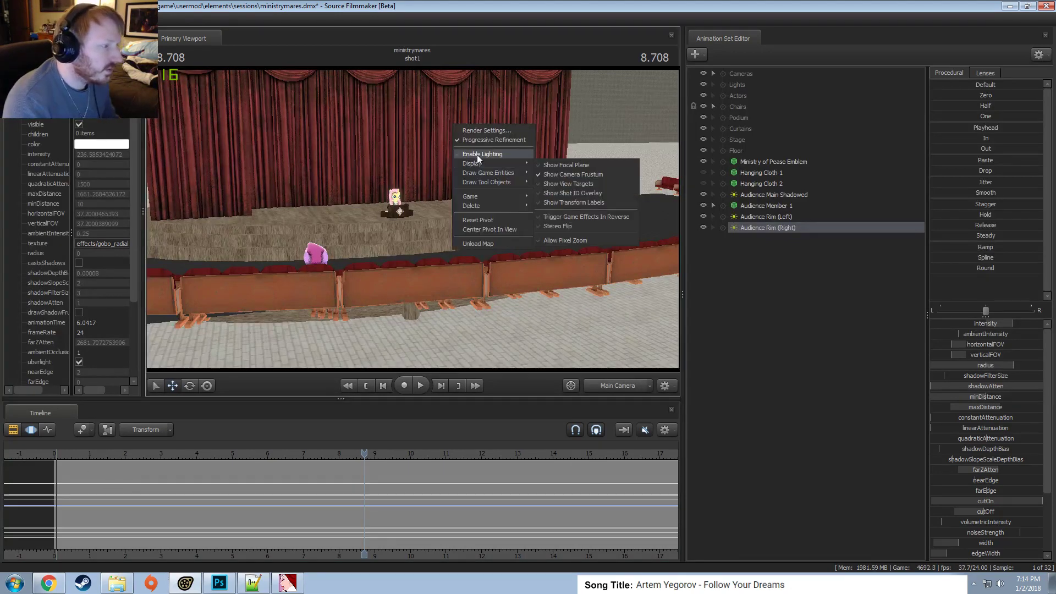
pyautogui.click(476, 154)
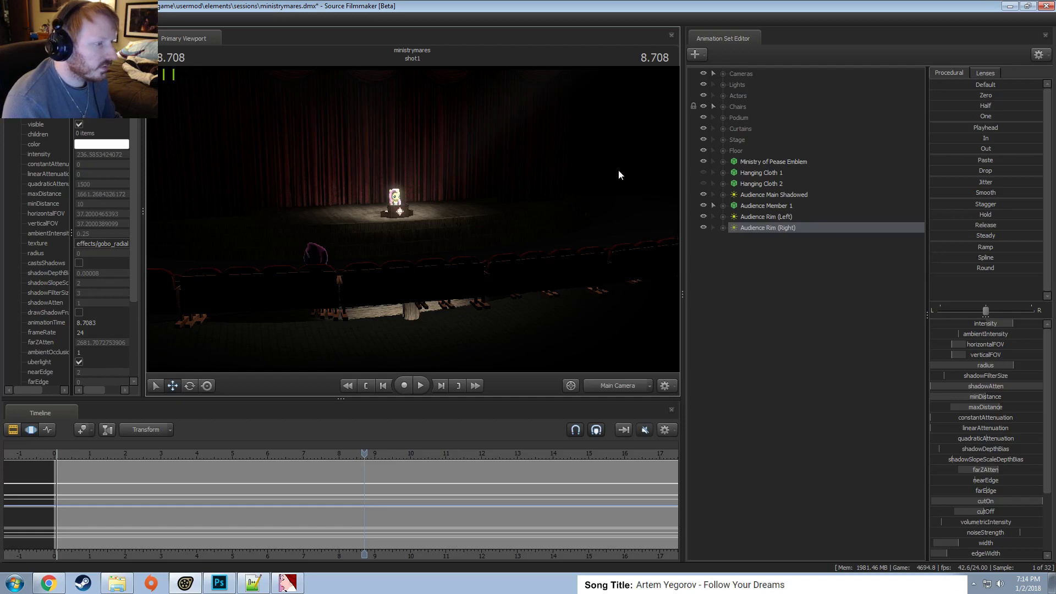
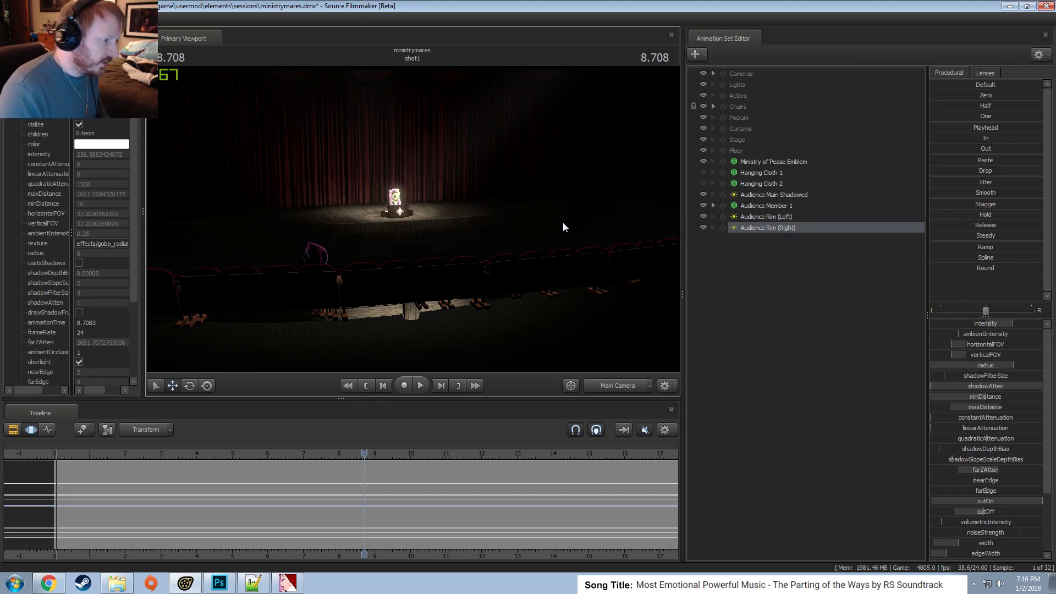
# Switch to the Work Camera, view the whole stage, and disable viewport lighting.
pyautogui.click(605, 389)
pyautogui.press('s')
pyautogui.moveTo(413, 219); pyautogui.dragTo(413, 218)
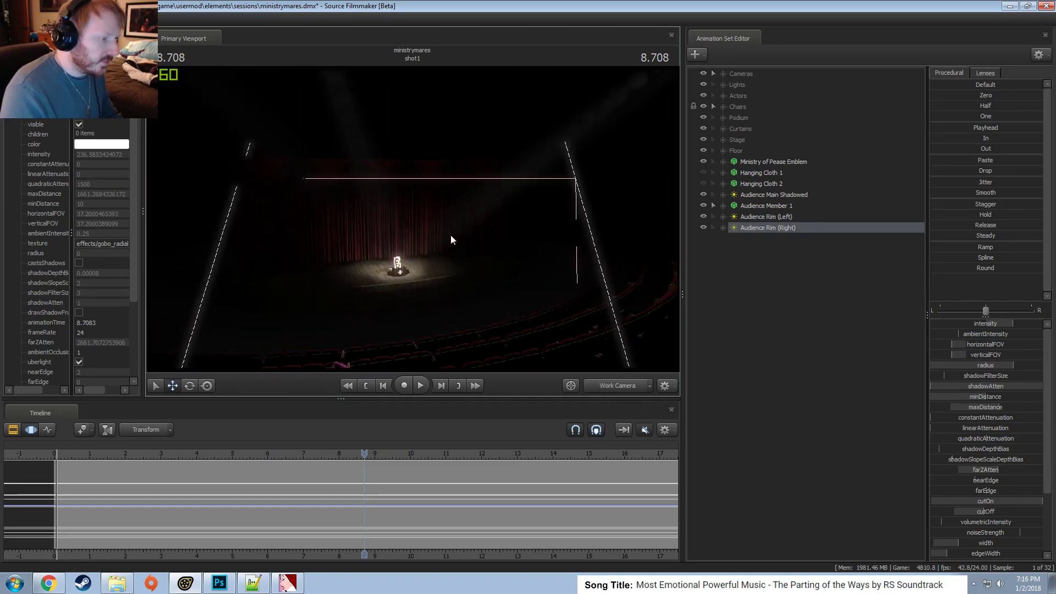
pyautogui.rightClick(462, 222)
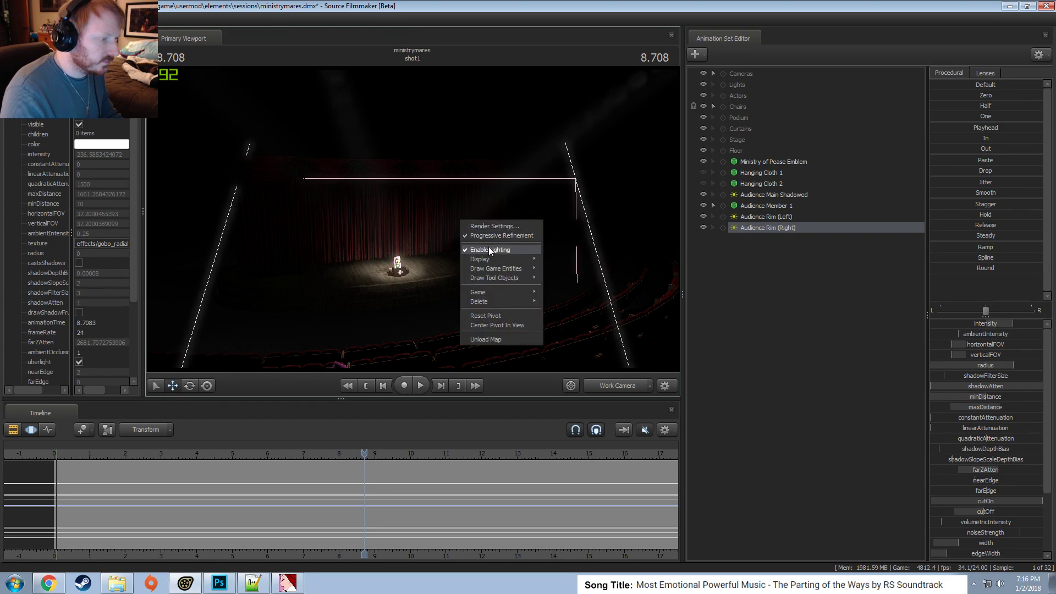
pyautogui.click(489, 250)
pyautogui.moveTo(460, 245); pyautogui.dragTo(460, 246)
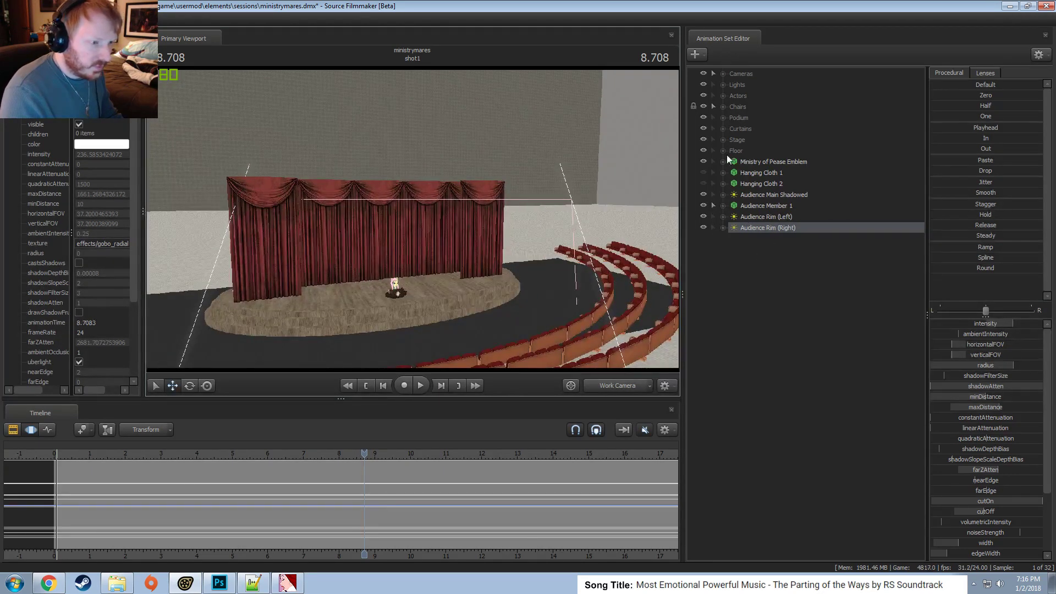
# Start creating an animation set for a new model and filter the model list by "floor".
pyautogui.rightClick(767, 265)
pyautogui.click(744, 272)
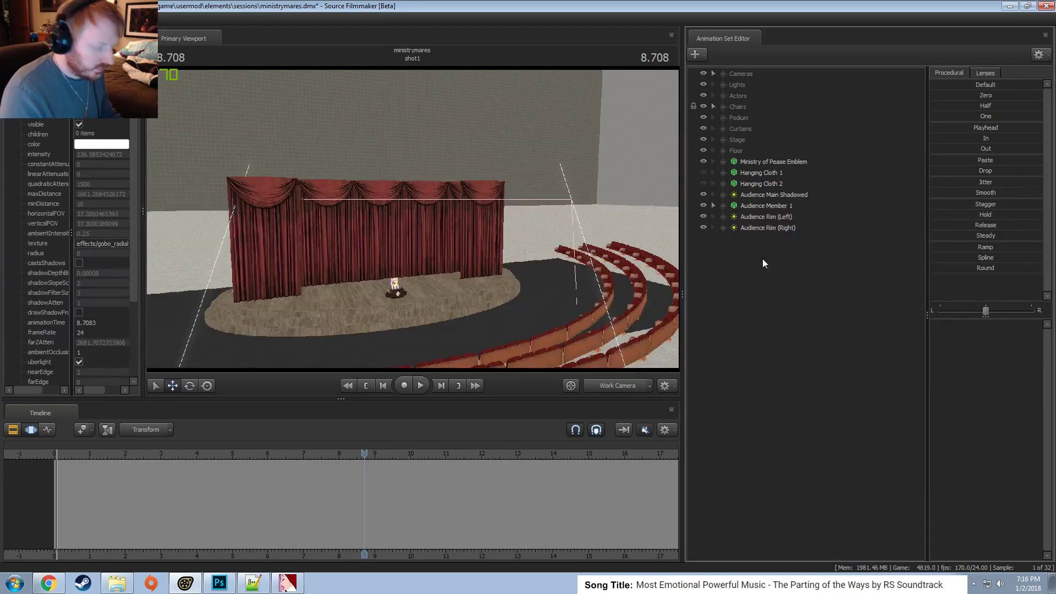
pyautogui.rightClick(764, 270)
pyautogui.click(817, 295)
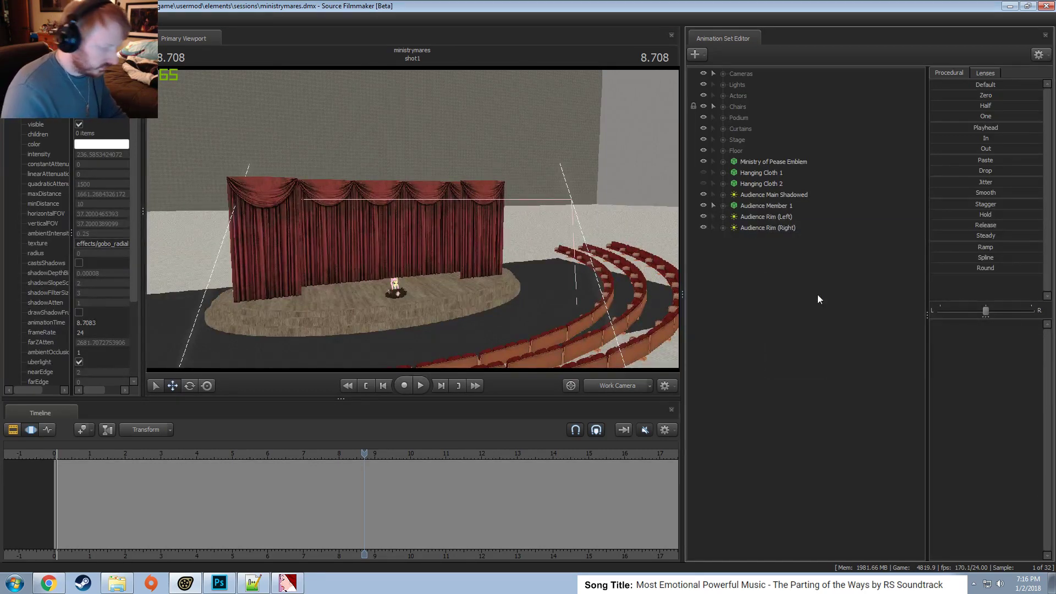
pyautogui.write('f')
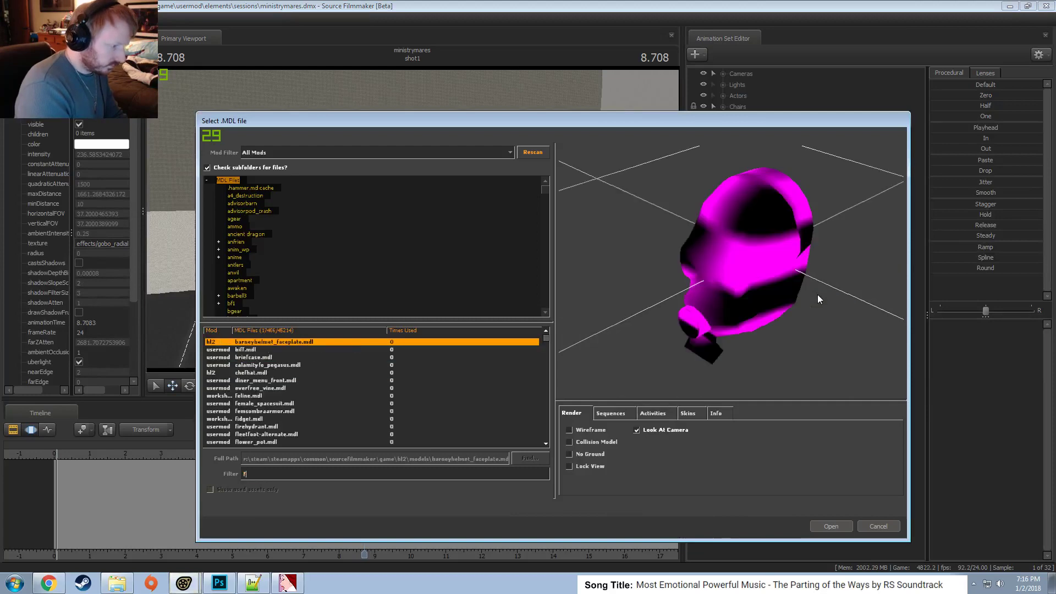
pyautogui.write('loor')
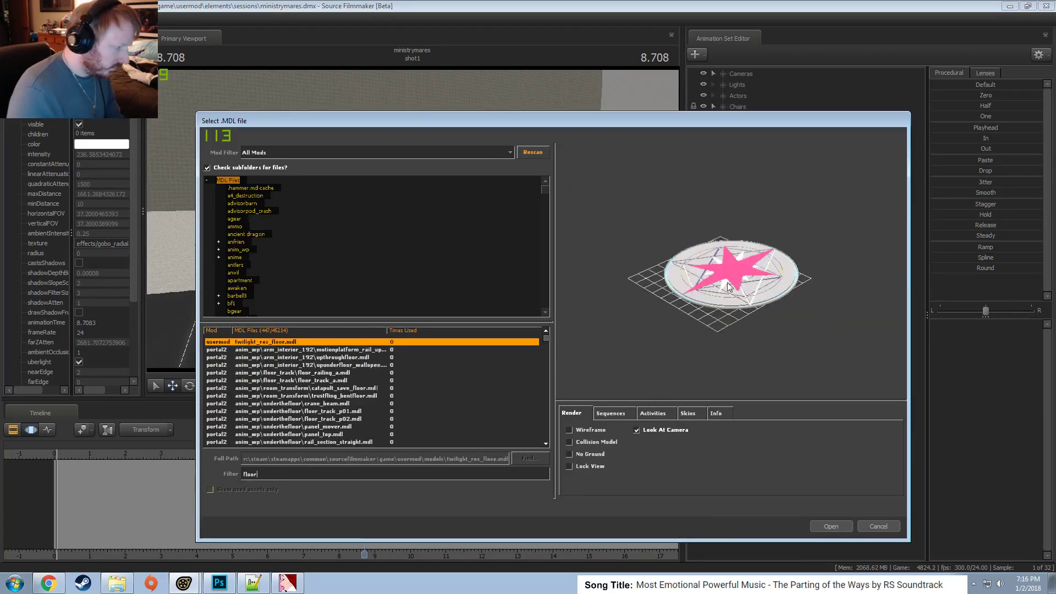
# Browse the filtered floor models and preview lamp_floor, lamp_floor_gib1 and moon_frontdoor_floor01.
pyautogui.scroll(-15, 277, 395)
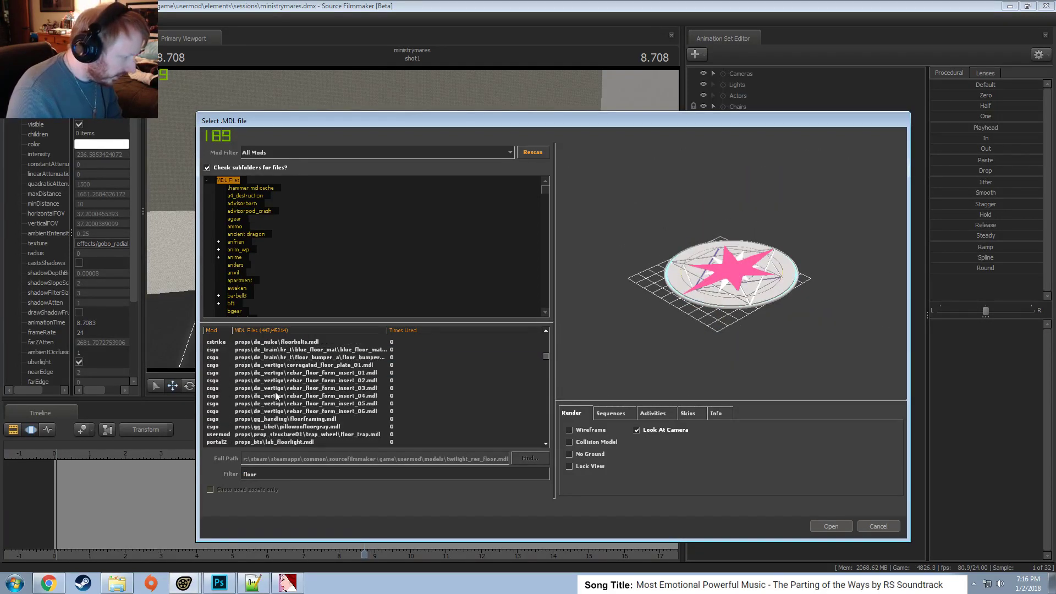
pyautogui.scroll(-3, 276, 396)
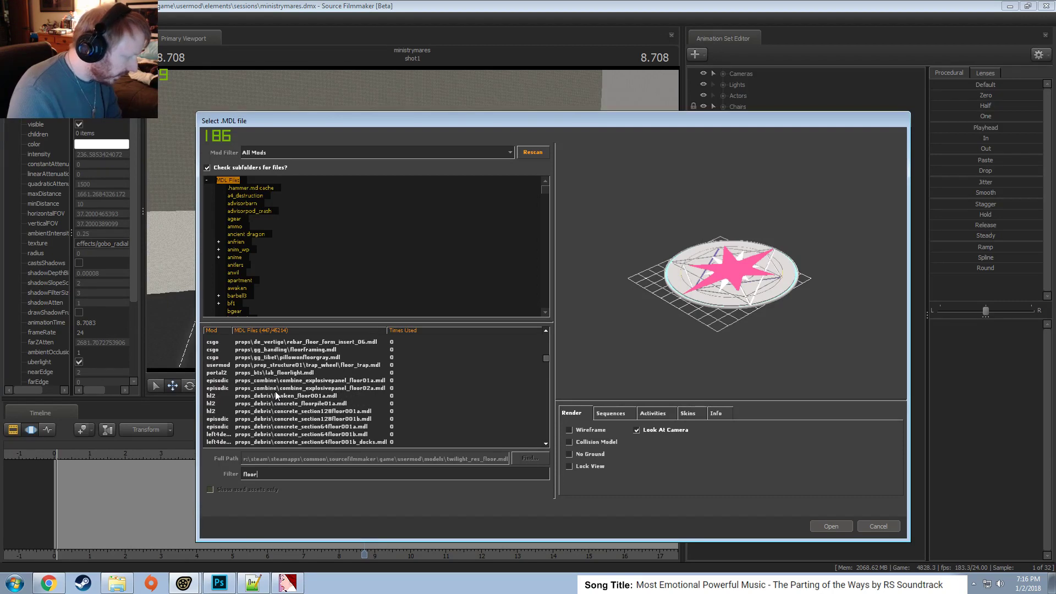
pyautogui.scroll(-15, 277, 395)
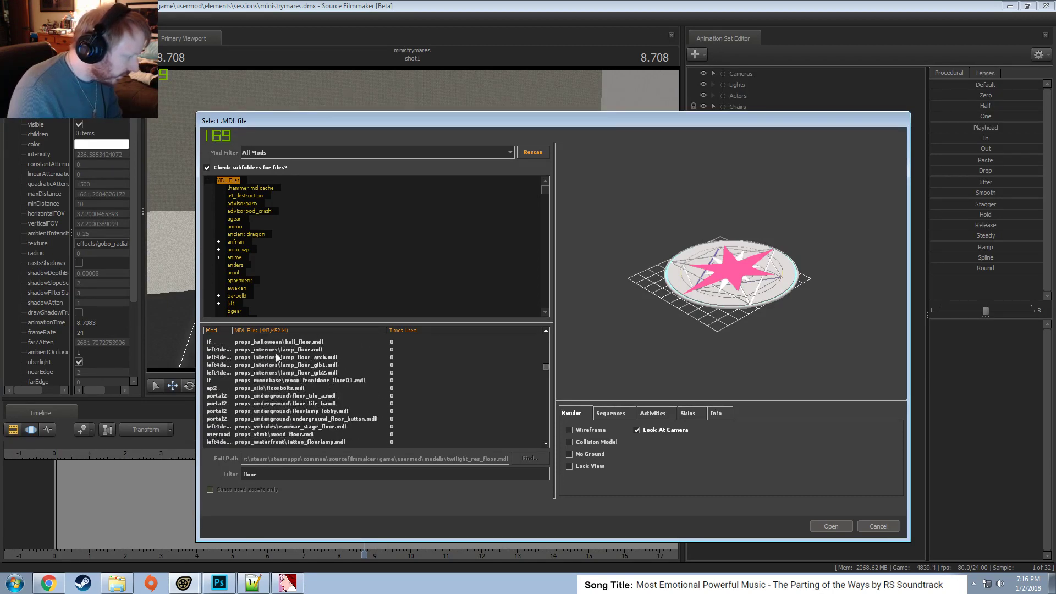
pyautogui.click(277, 350)
pyautogui.click(264, 364)
pyautogui.click(252, 380)
pyautogui.scroll(-10, 249, 384)
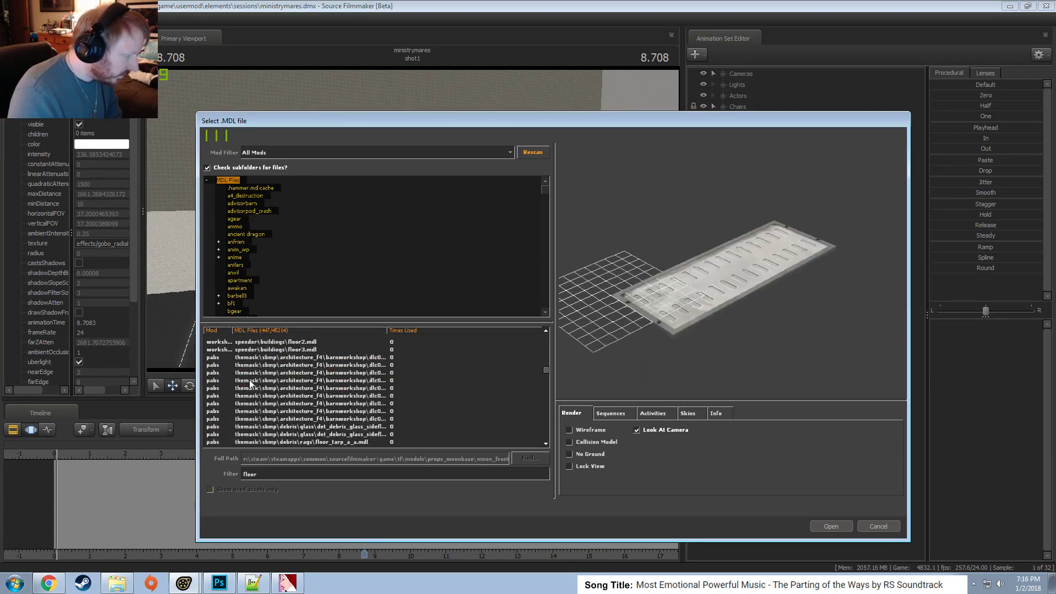
# Preview the racecar_stage_floor, tattoo_floorlamp, moon_frontdoor_floor01 and floor_tile_b models as possible flooring.
pyautogui.scroll(2, 249, 380)
pyautogui.click(257, 357)
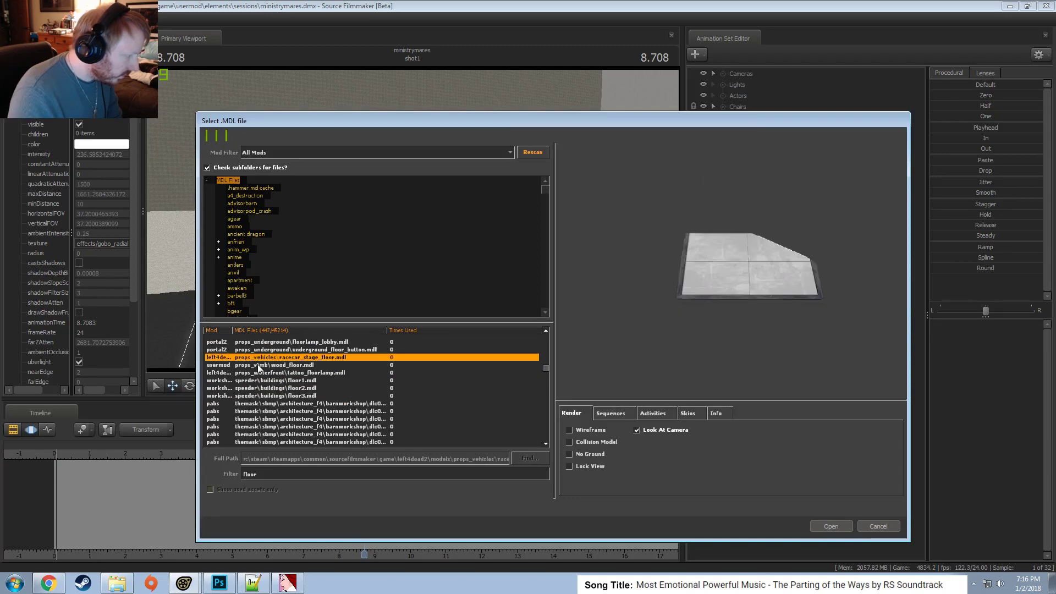
pyautogui.click(259, 373)
pyautogui.scroll(2, 269, 383)
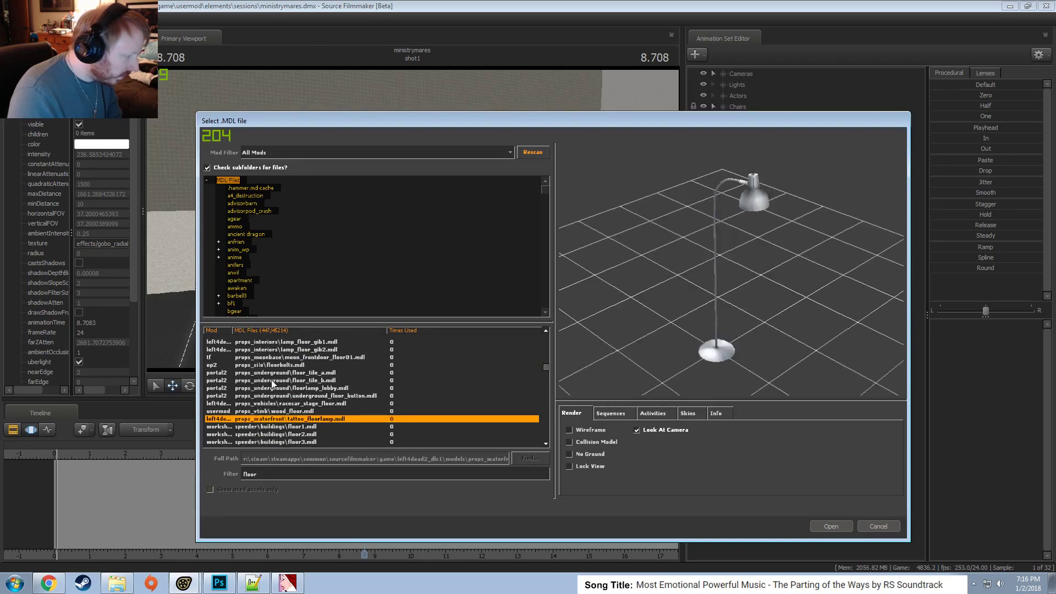
pyautogui.click(315, 358)
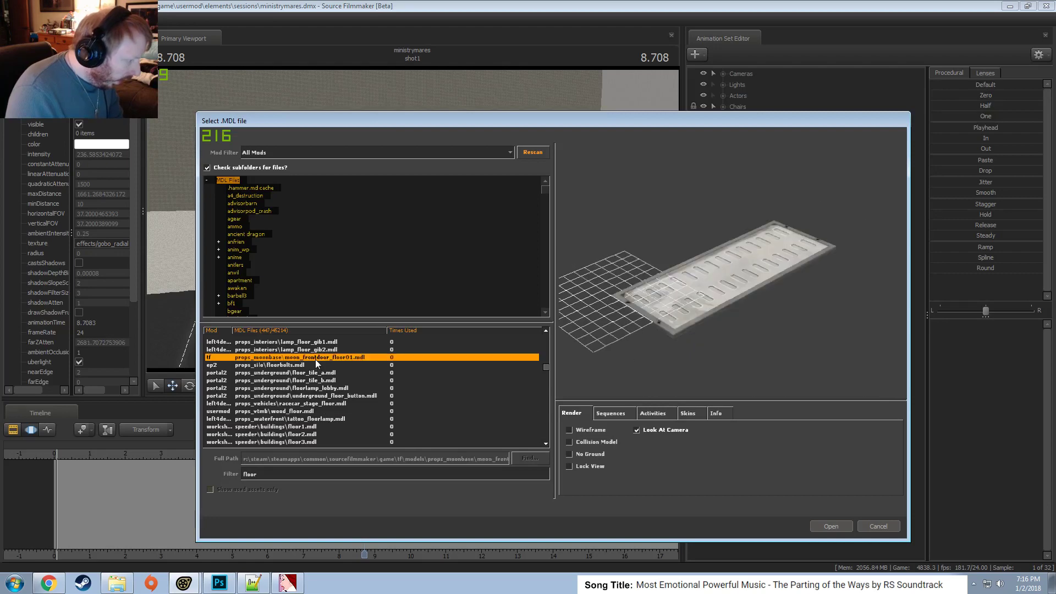
pyautogui.click(312, 380)
pyautogui.scroll(3, 294, 391)
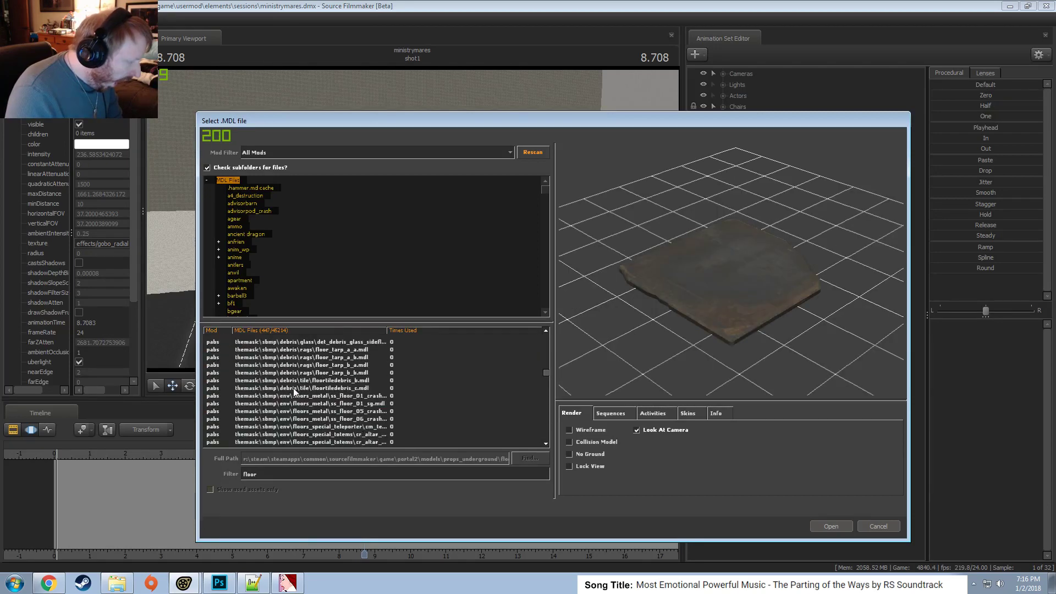
# Look through the floor-filtered model list for suitable flooring, returning to its start and continuing to the props_debris entries.
pyautogui.scroll(-20, 292, 392)
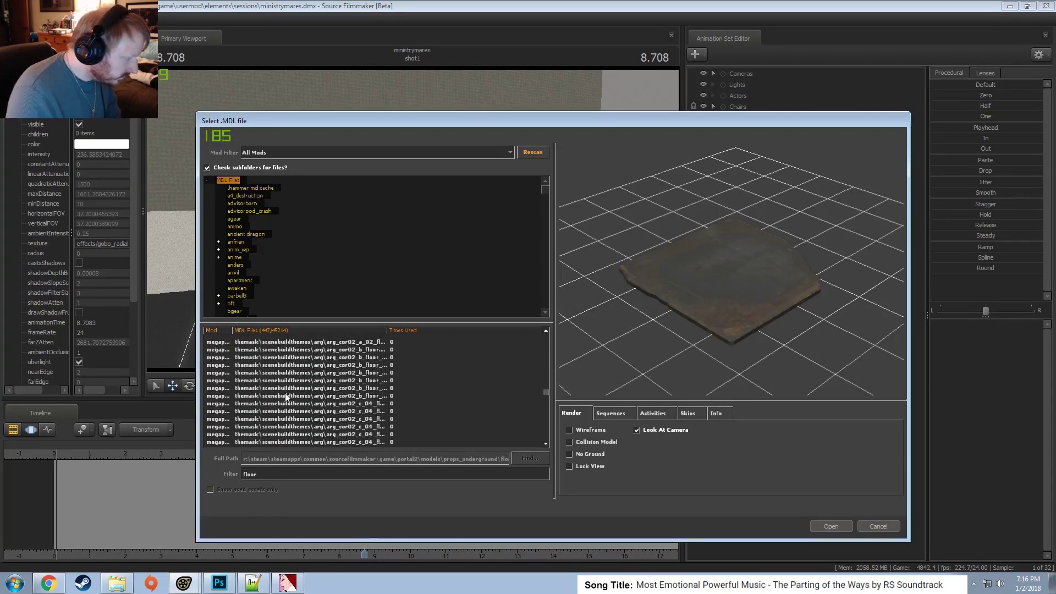
pyautogui.scroll(-3, 311, 408)
pyautogui.moveTo(545, 391); pyautogui.dragTo(533, 314)
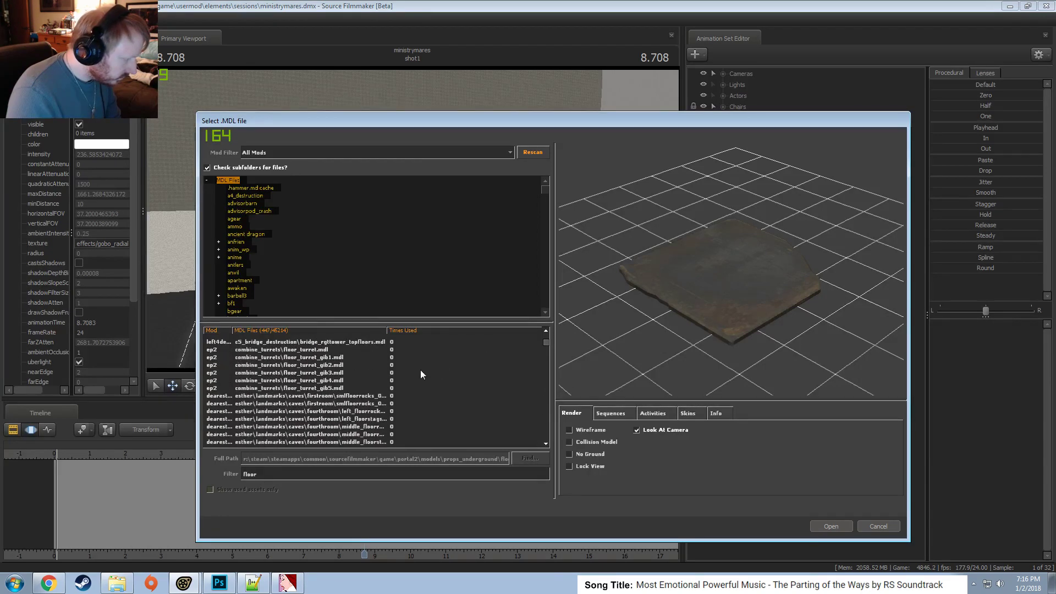
pyautogui.scroll(-8, 420, 371)
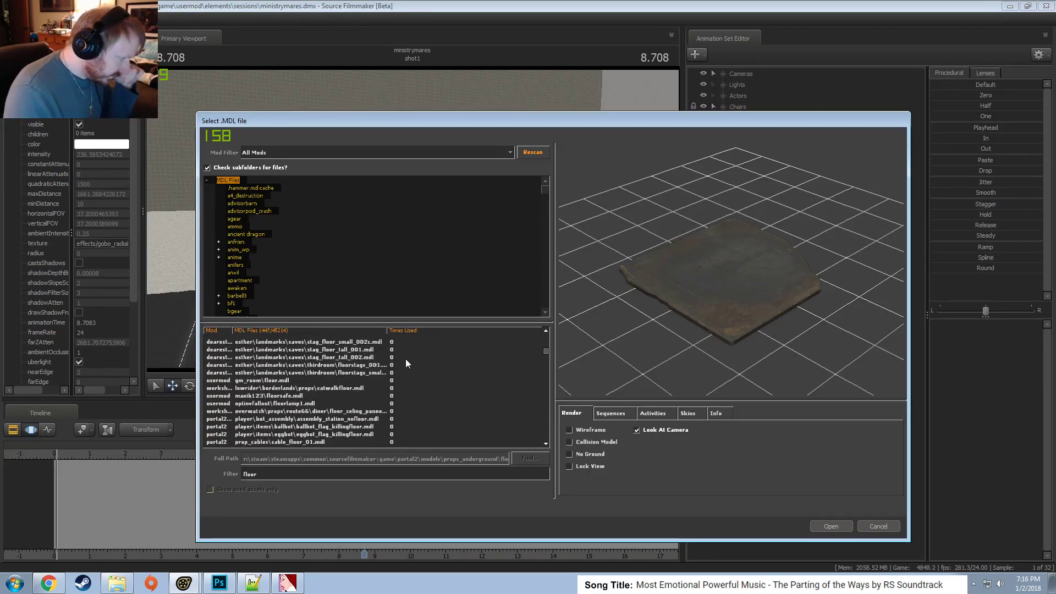
pyautogui.scroll(-10, 324, 375)
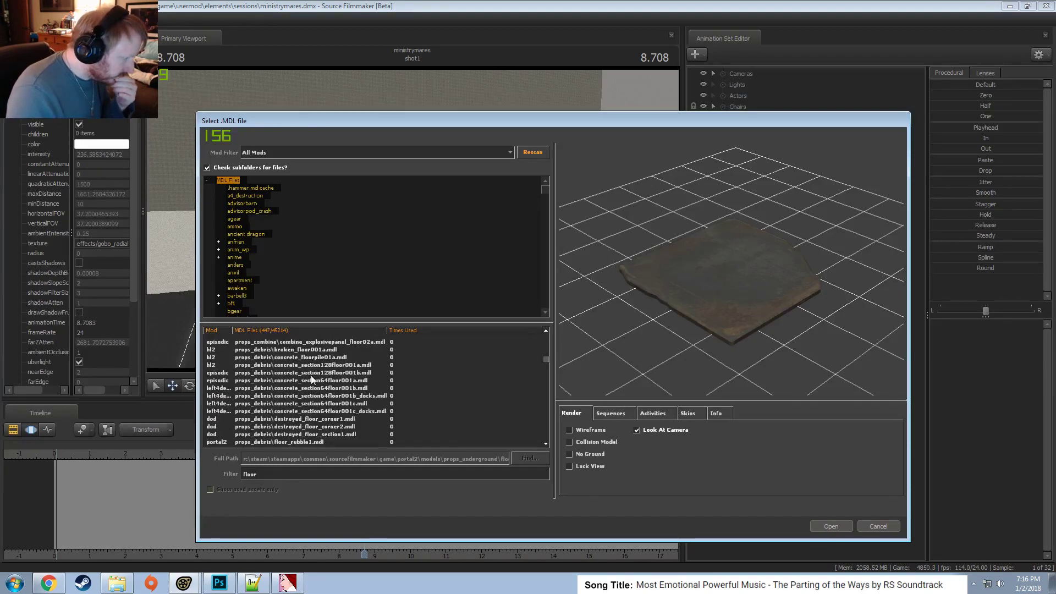
# Preview the floor models one by one from concrete_section64floor001b in props_debris through wet_floor_sign in props_facemovie.
pyautogui.click(305, 388)
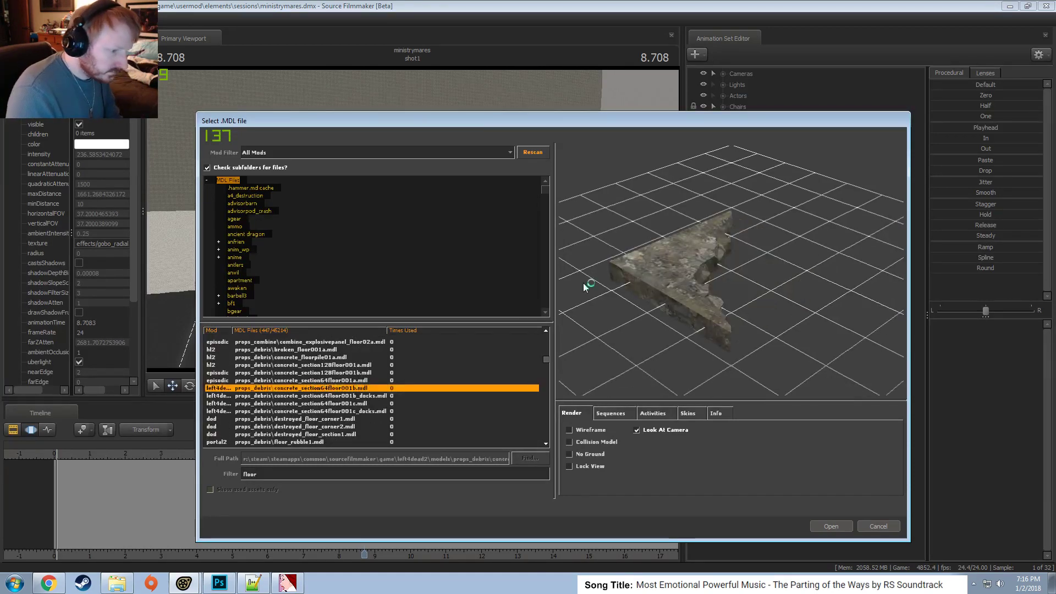
pyautogui.press('Down')
pyautogui.press('Down')
pyautogui.press('Down')
pyautogui.press('Down')
pyautogui.press('Down')
pyautogui.press('Down')
pyautogui.press('Down')
pyautogui.press('Down')
pyautogui.press('Down')
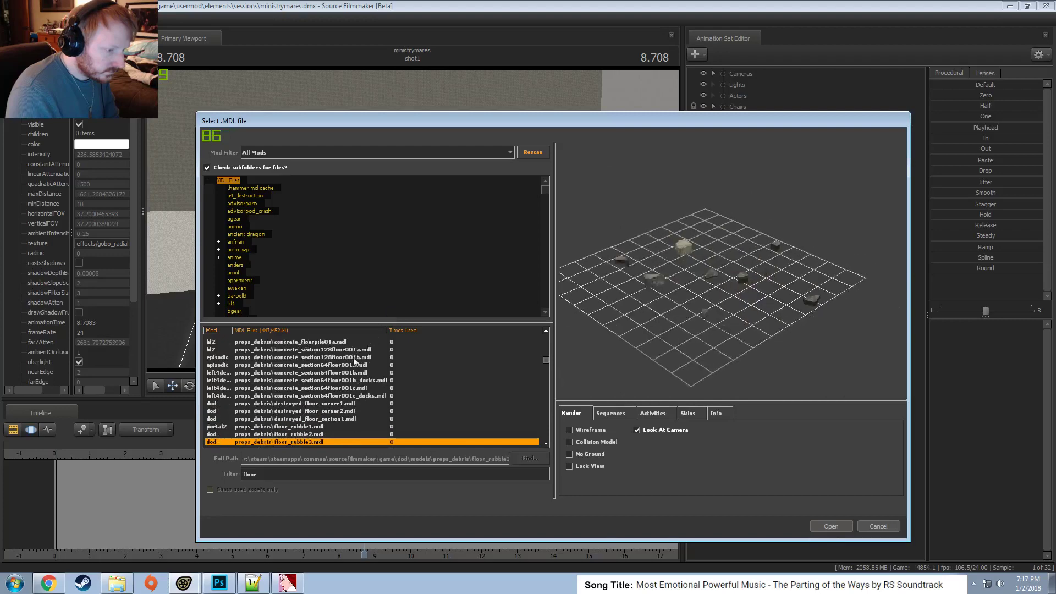
pyautogui.press('Down')
pyautogui.press('Down')
pyautogui.press('Down')
pyautogui.press('Down')
pyautogui.press('Down')
pyautogui.press('Down')
pyautogui.press('Down')
pyautogui.press('Down')
pyautogui.press('Down')
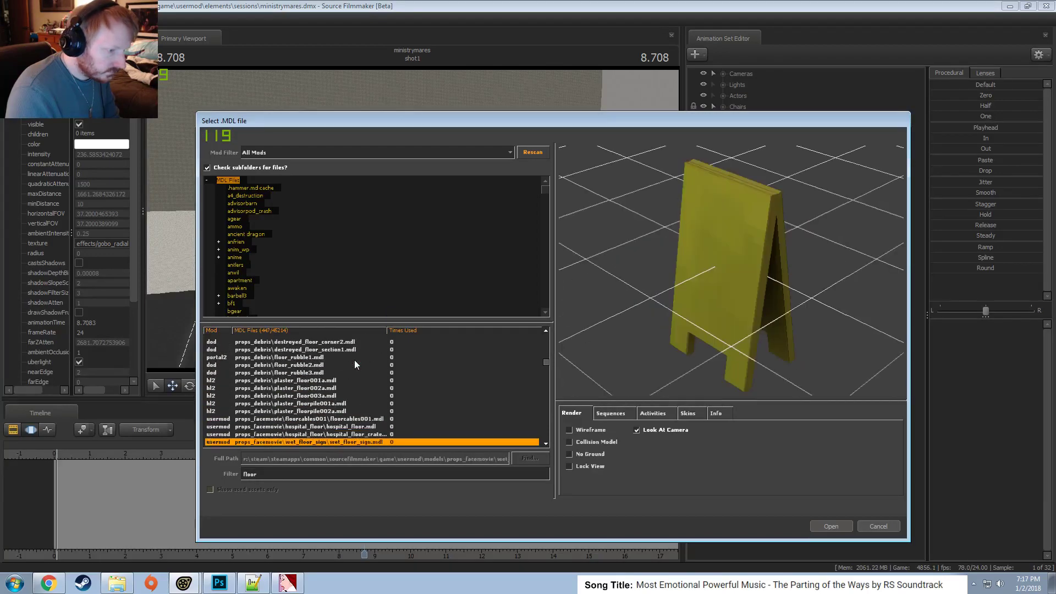
pyautogui.press('Down')
pyautogui.press('Up')
# Preview crusher_floorplate, racecar_stage_floor, tattoo_floorlamp and the floor2 building model as possible flooring.
pyautogui.scroll(-3, 357, 355)
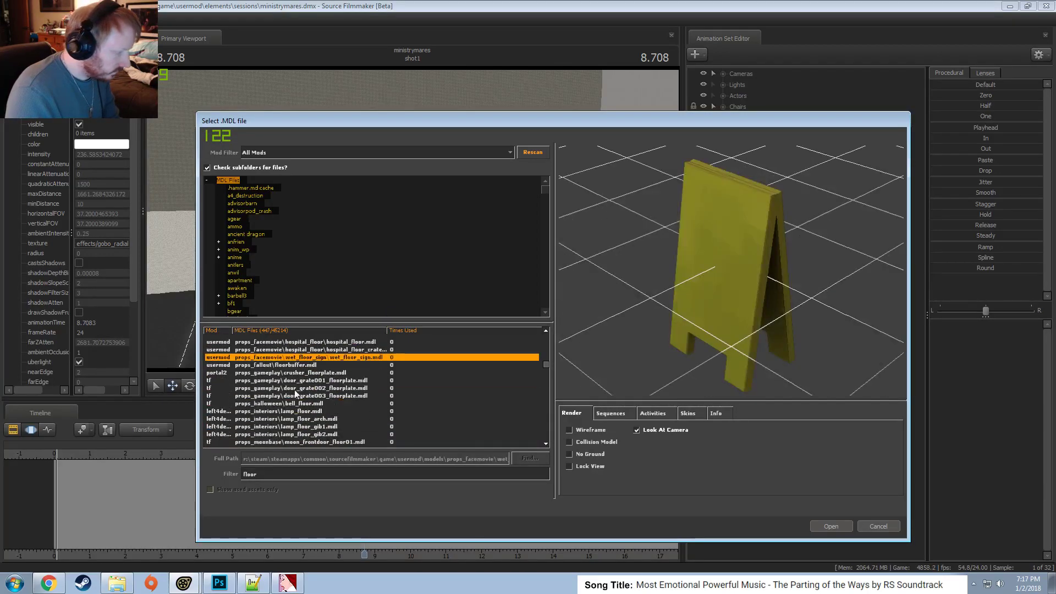
pyautogui.press('Down')
pyautogui.press('Down')
pyautogui.scroll(-4, 281, 395)
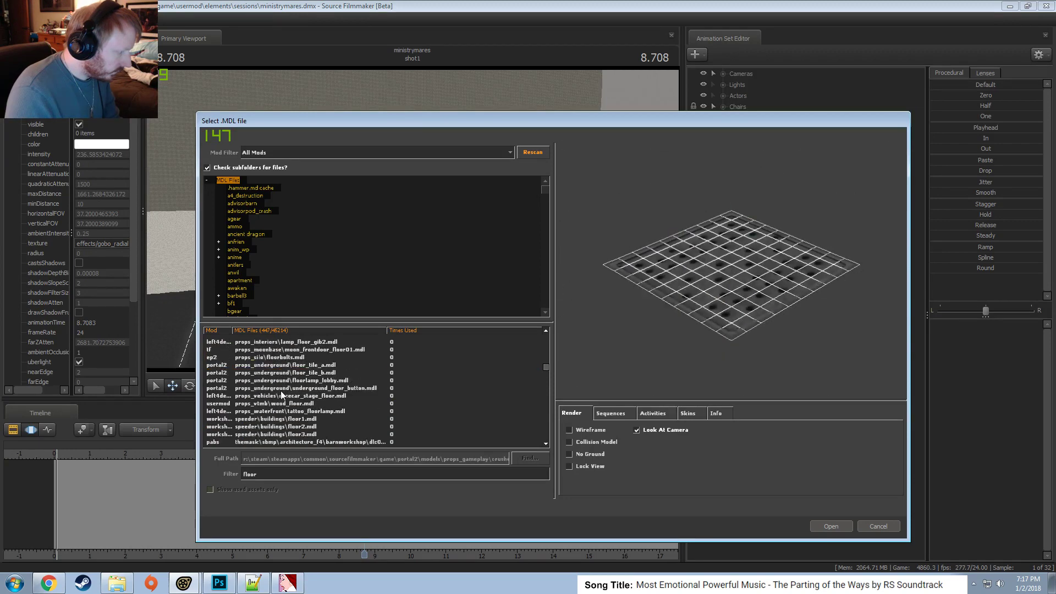
pyautogui.click(276, 395)
pyautogui.click(277, 411)
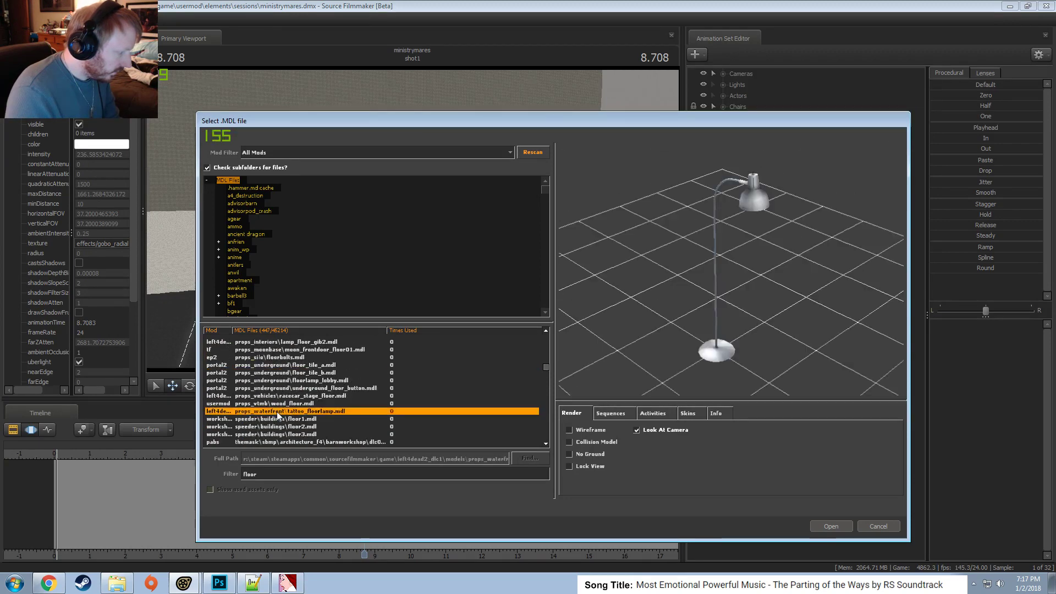
pyautogui.click(280, 426)
pyautogui.scroll(-2, 282, 429)
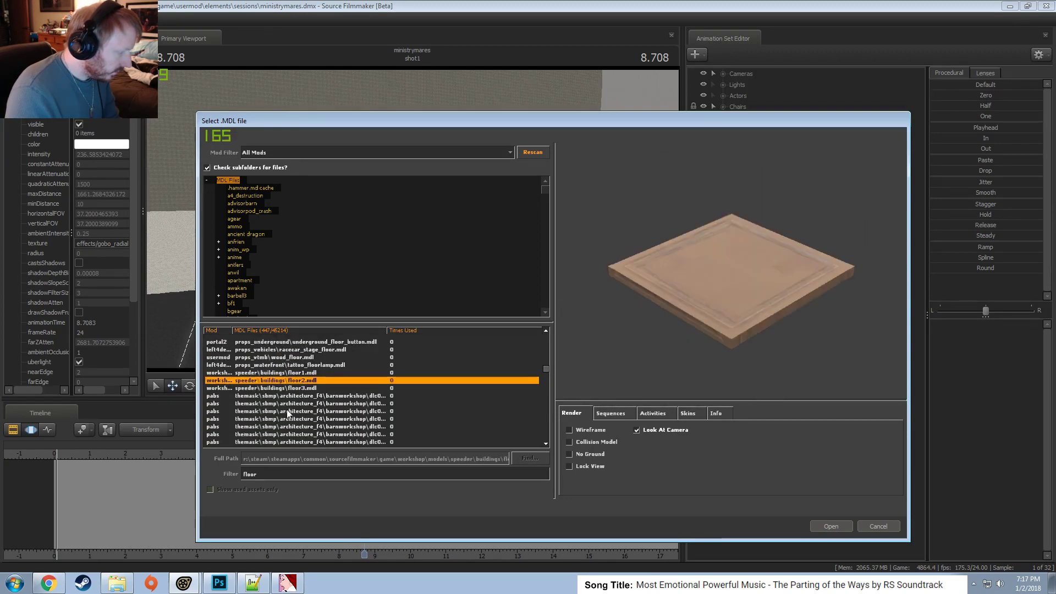
pyautogui.scroll(5, 292, 401)
pyautogui.moveTo(260, 474); pyautogui.dragTo(227, 478)
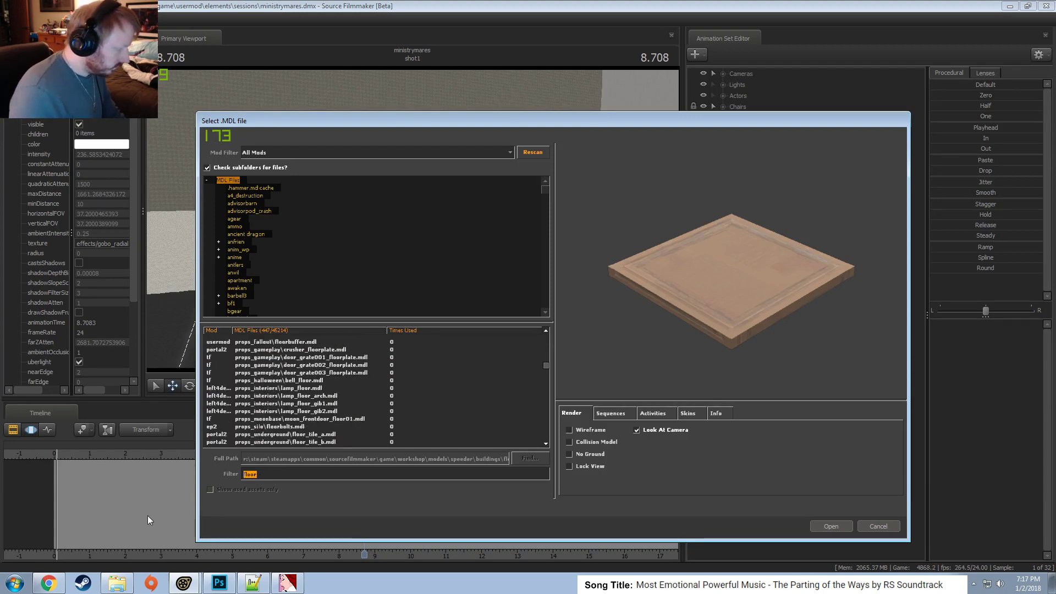
# Switch to Windows Explorer, view the furniture_wood01.vtf texture in the props_interiors materials folder, and return to the model browser.
pyautogui.click(114, 584)
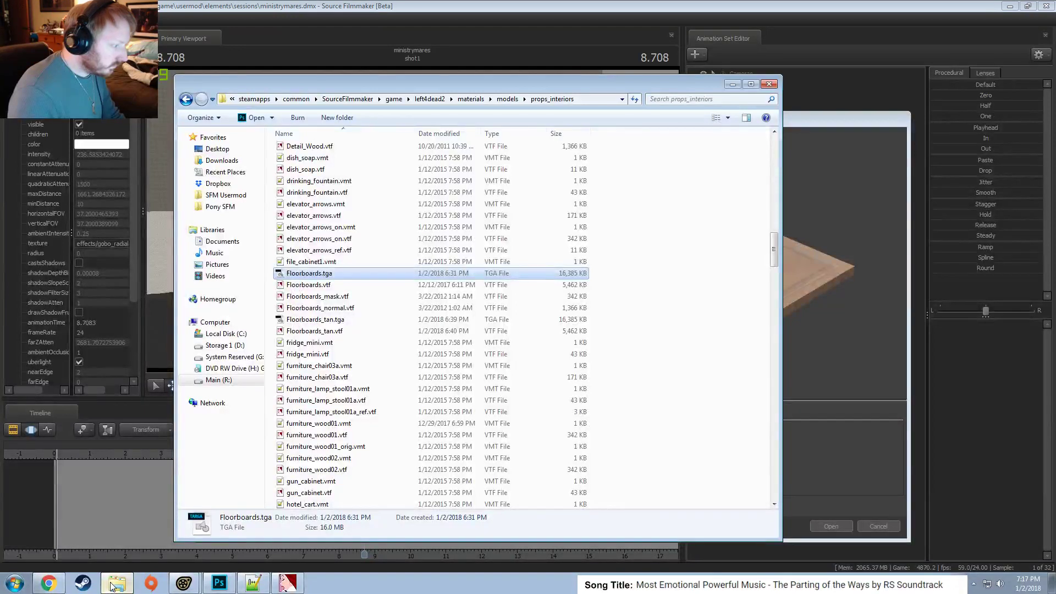
pyautogui.scroll(-7, 444, 422)
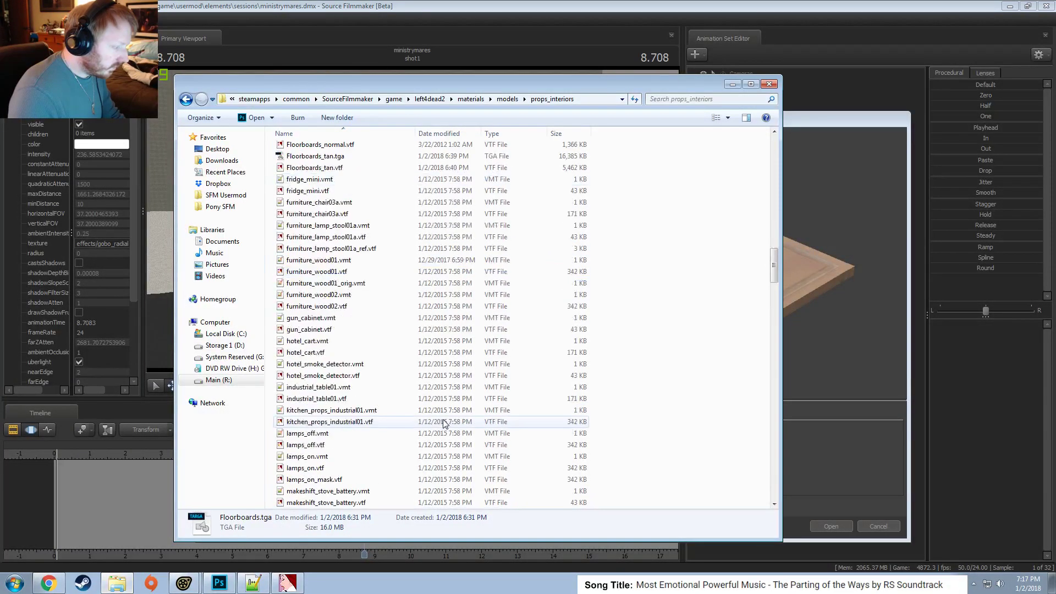
pyautogui.scroll(3, 446, 422)
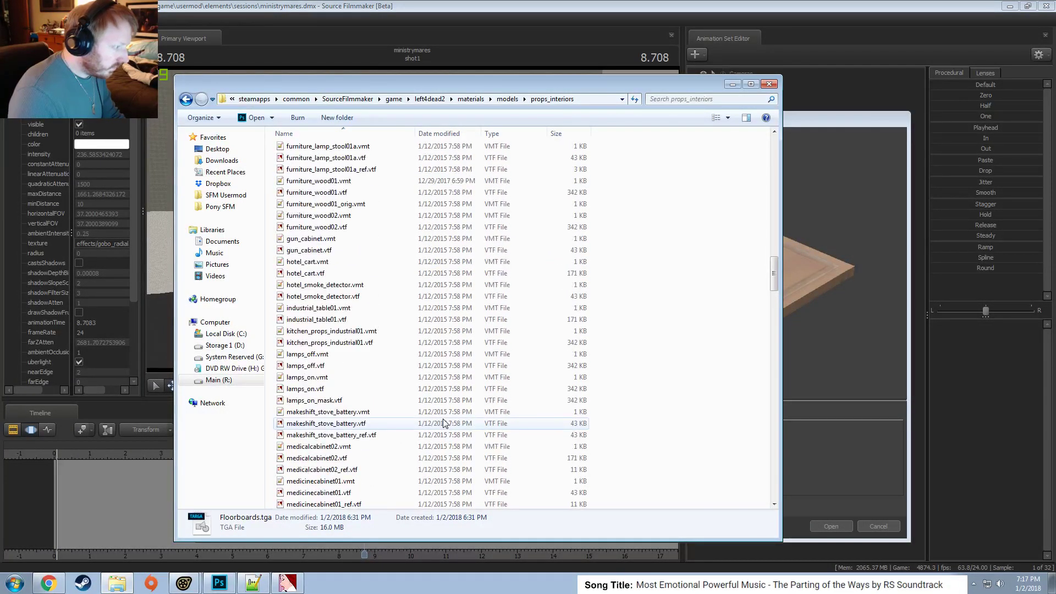
pyautogui.scroll(1, 447, 422)
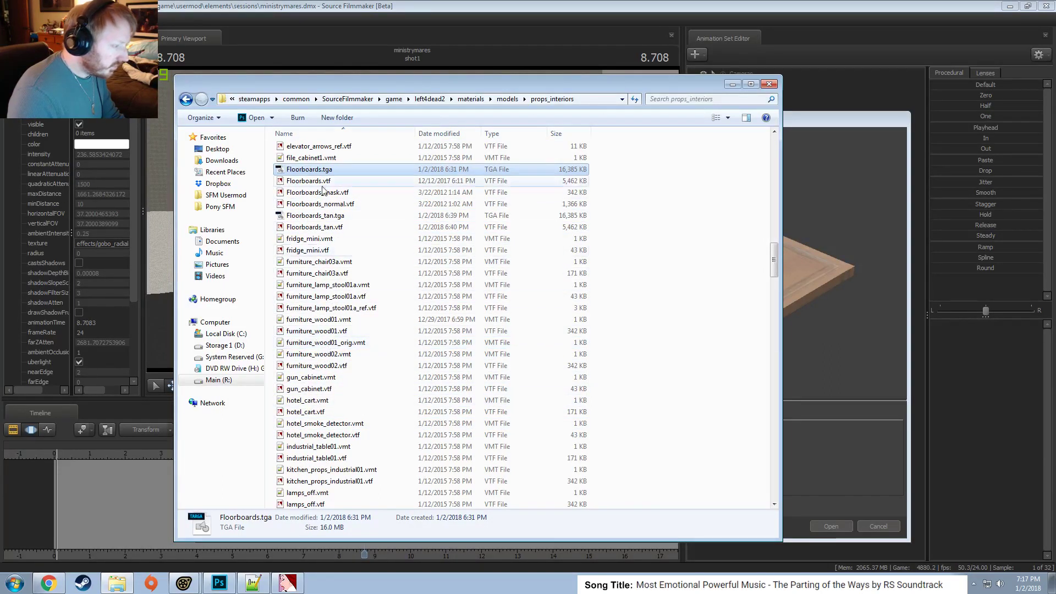
pyautogui.doubleClick(322, 332)
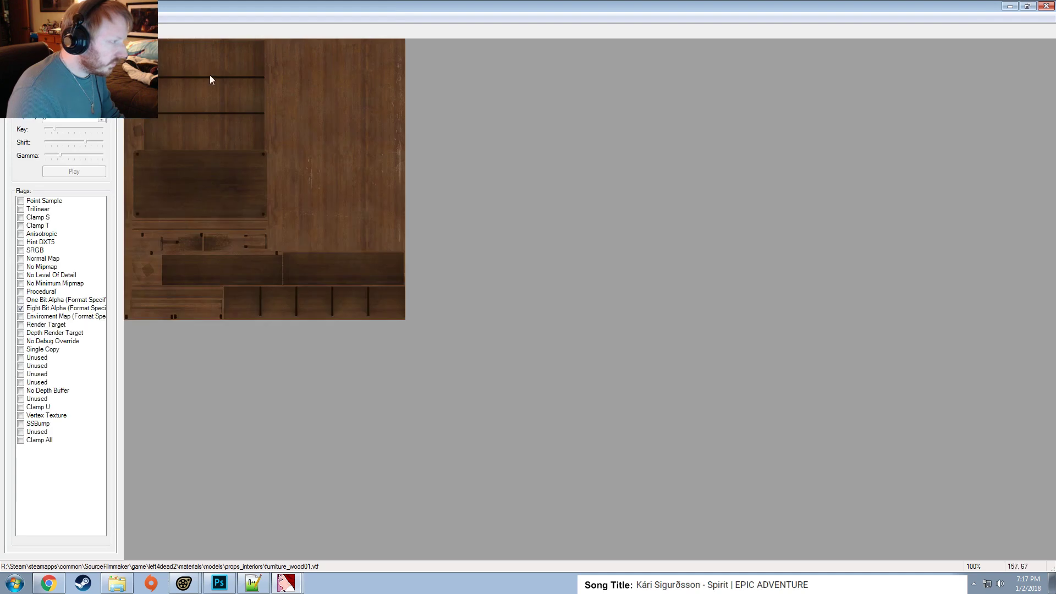
pyautogui.click(1046, 6)
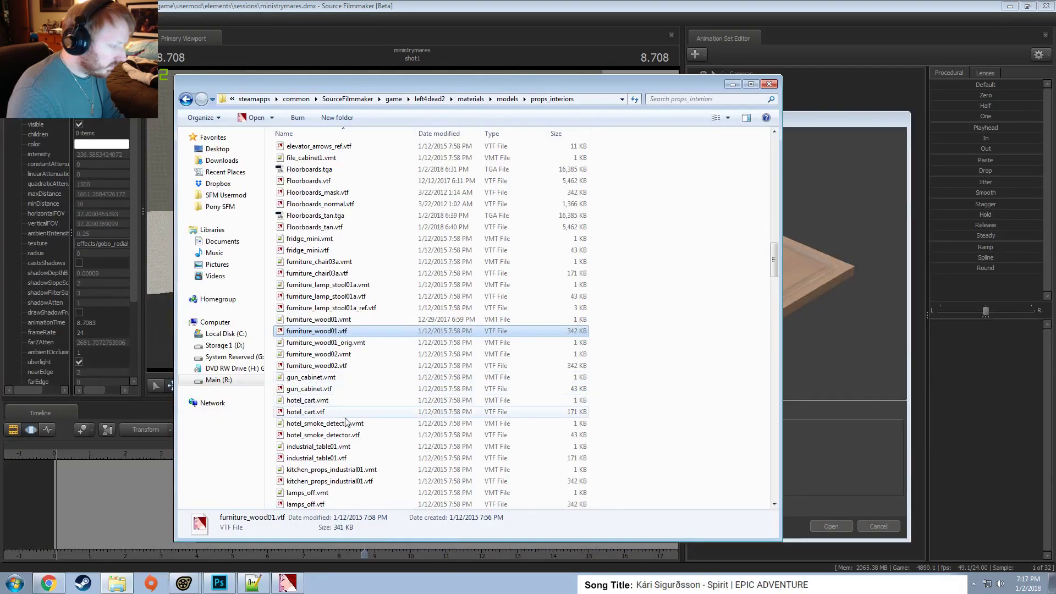
pyautogui.click(309, 57)
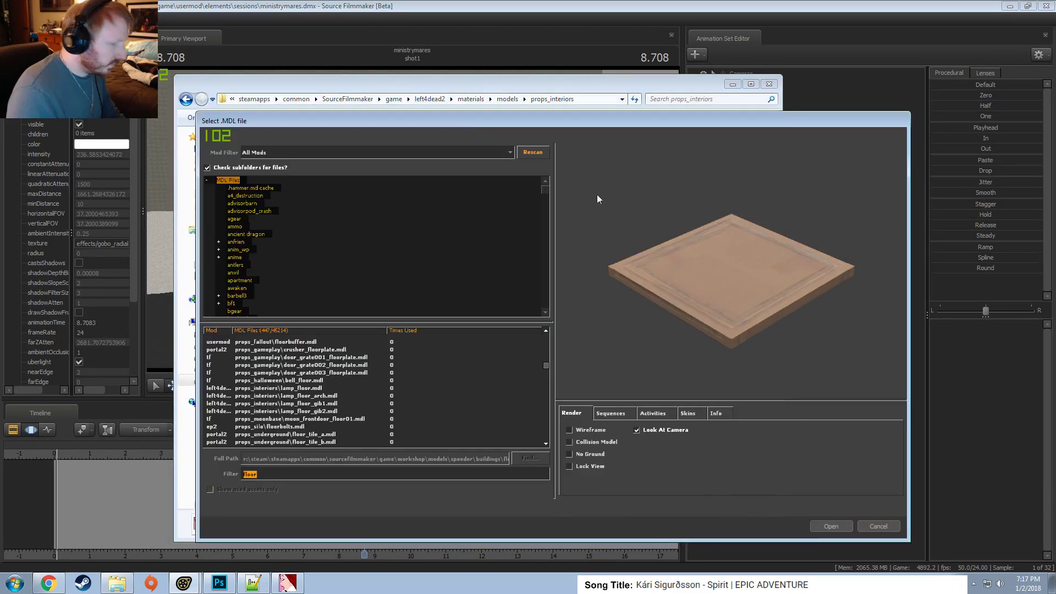
# Cancel the model selection and check which models the Stage group contains.
pyautogui.click(878, 527)
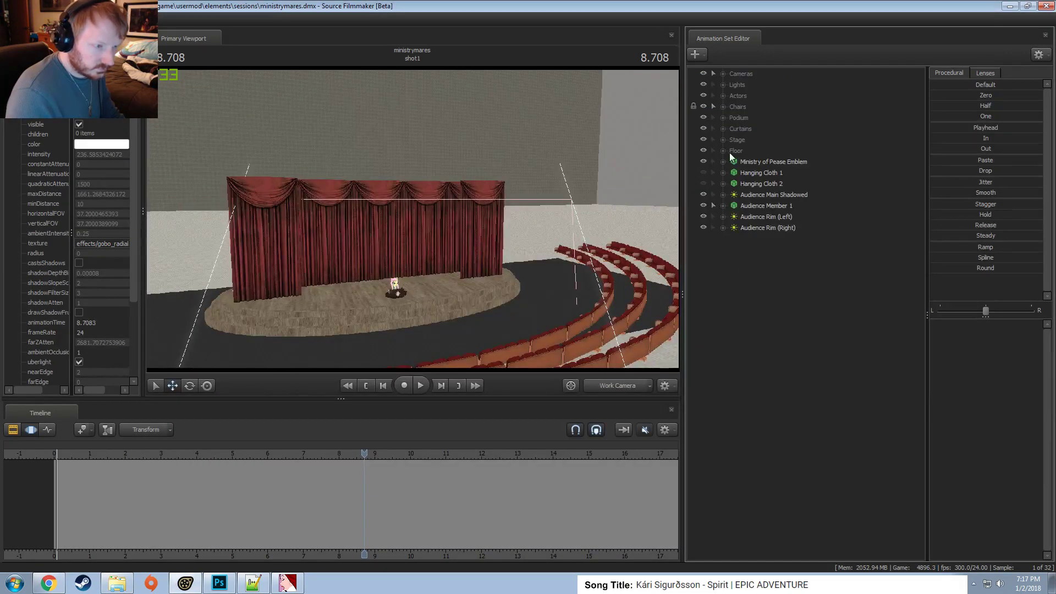
pyautogui.click(723, 139)
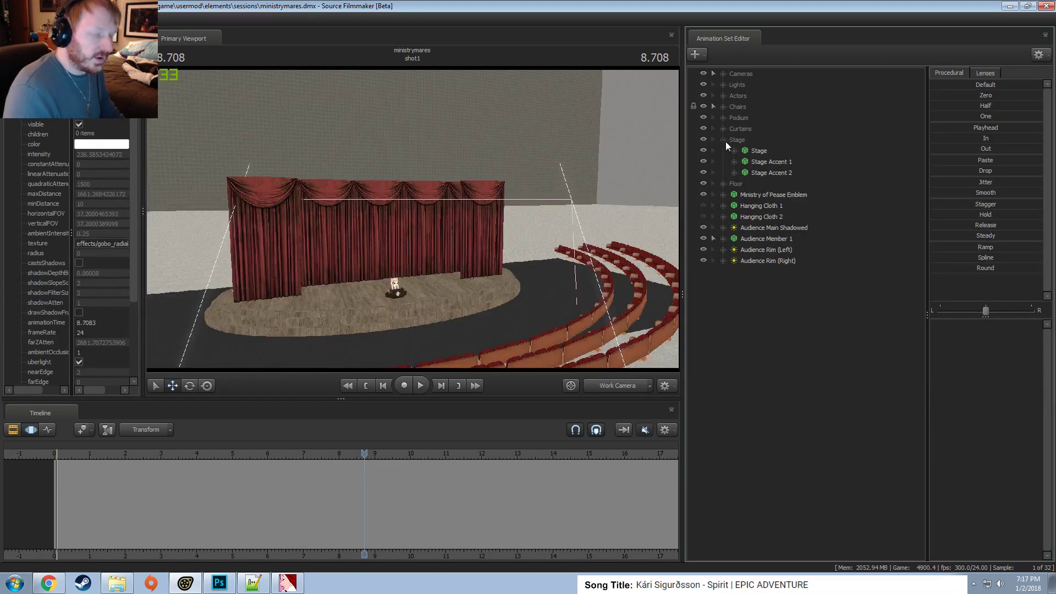
pyautogui.click(723, 140)
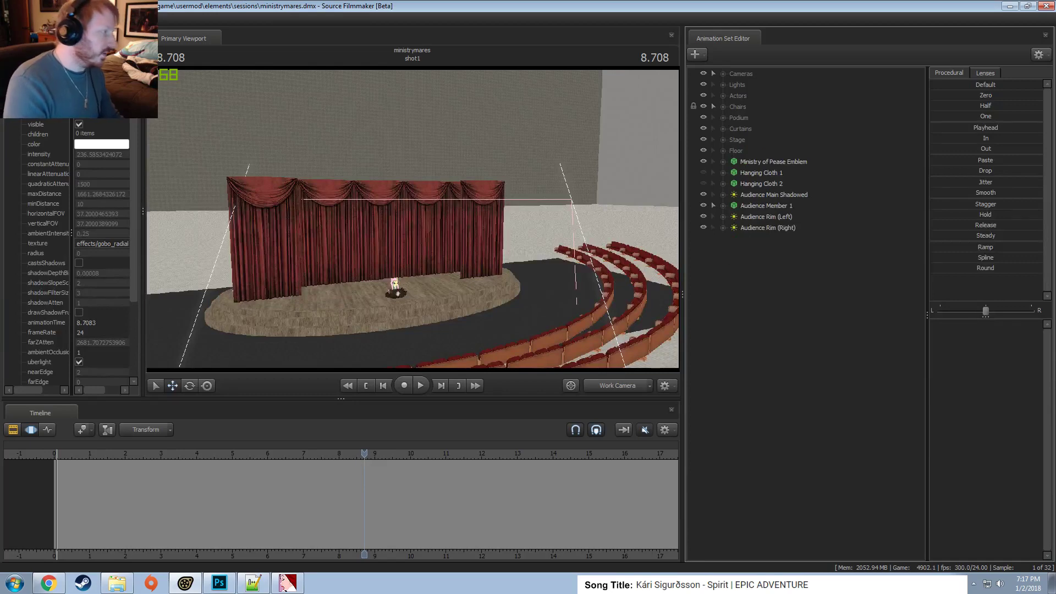
# Start creating an animation set for a new model and search the model list for "floorboards".
pyautogui.rightClick(816, 321)
pyautogui.click(895, 335)
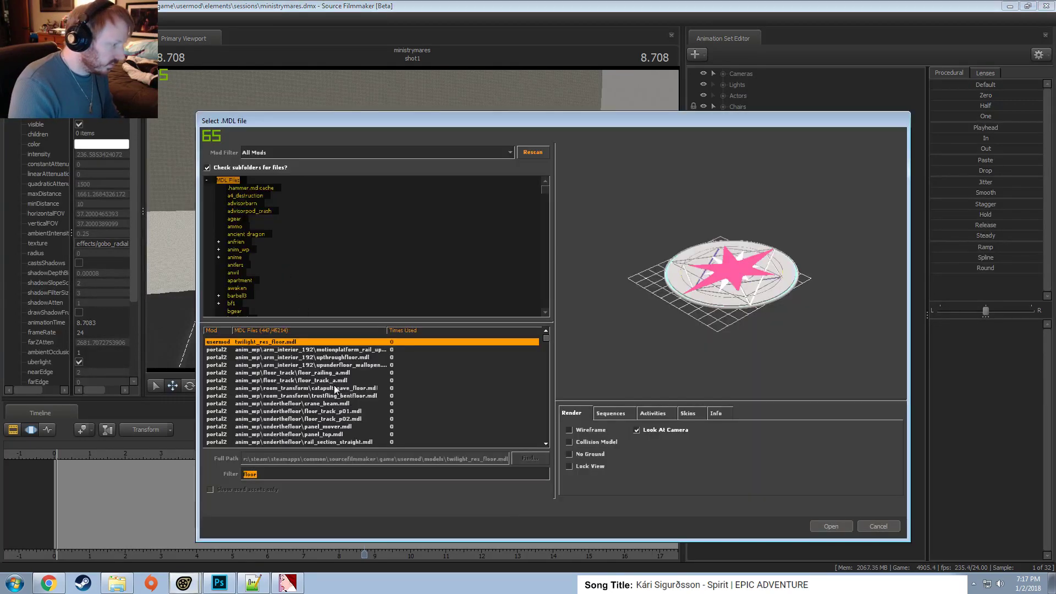
pyautogui.write('floorboards')
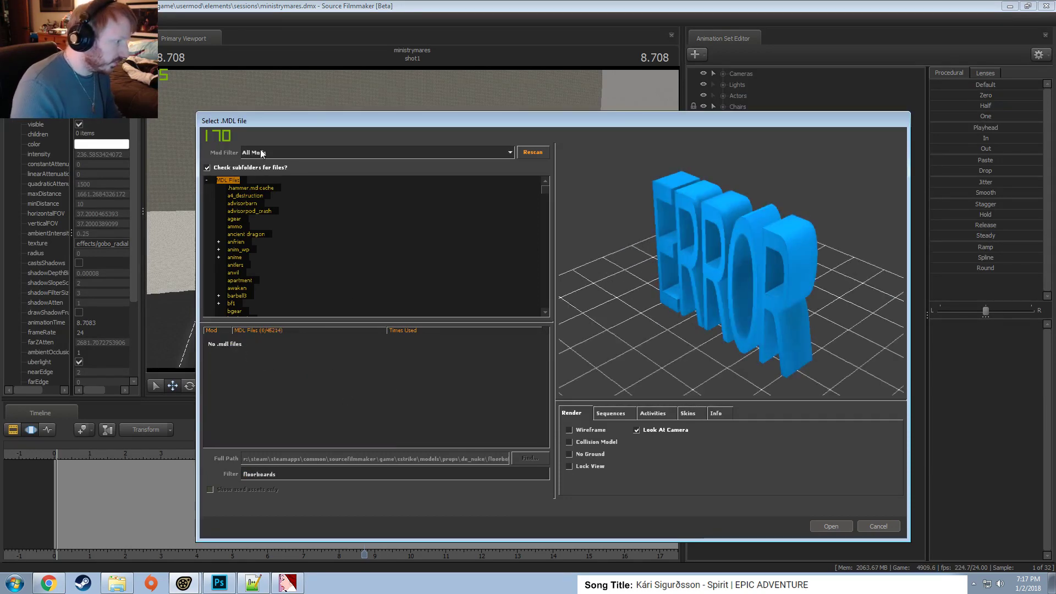
# Broaden the model filter to "floor".
pyautogui.press('BackSpace')
pyautogui.press('BackSpace')
pyautogui.press('BackSpace')
pyautogui.press('BackSpace')
pyautogui.press('BackSpace')
pyautogui.press('BackSpace')
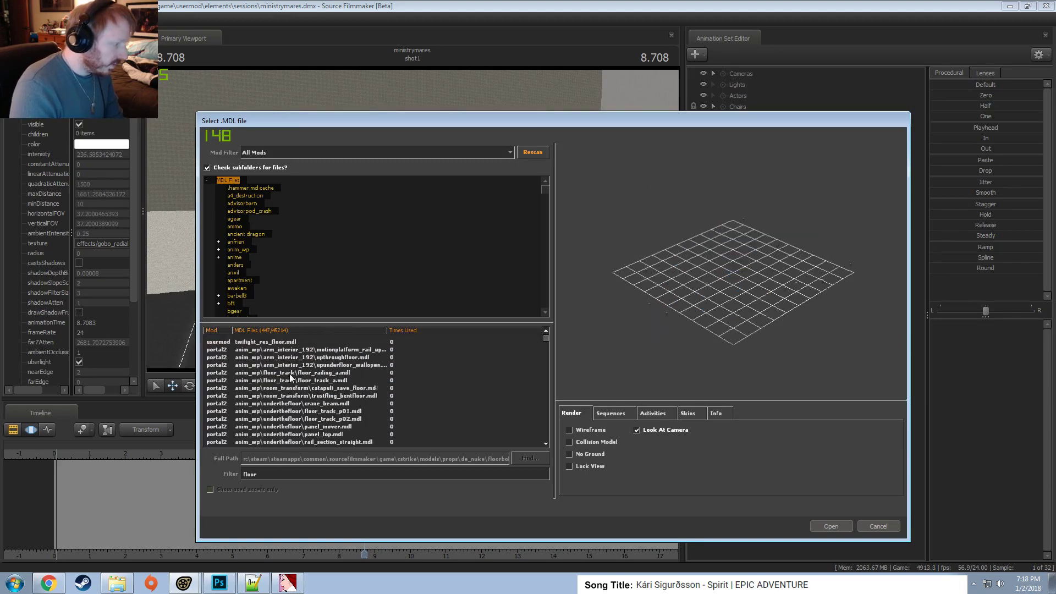
# Preview the anim_wp floor models, from upthroughfloor through the floor_track and underthefloor models to panel_top.
pyautogui.click(289, 380)
pyautogui.press('Up')
pyautogui.press('Up')
pyautogui.press('Up')
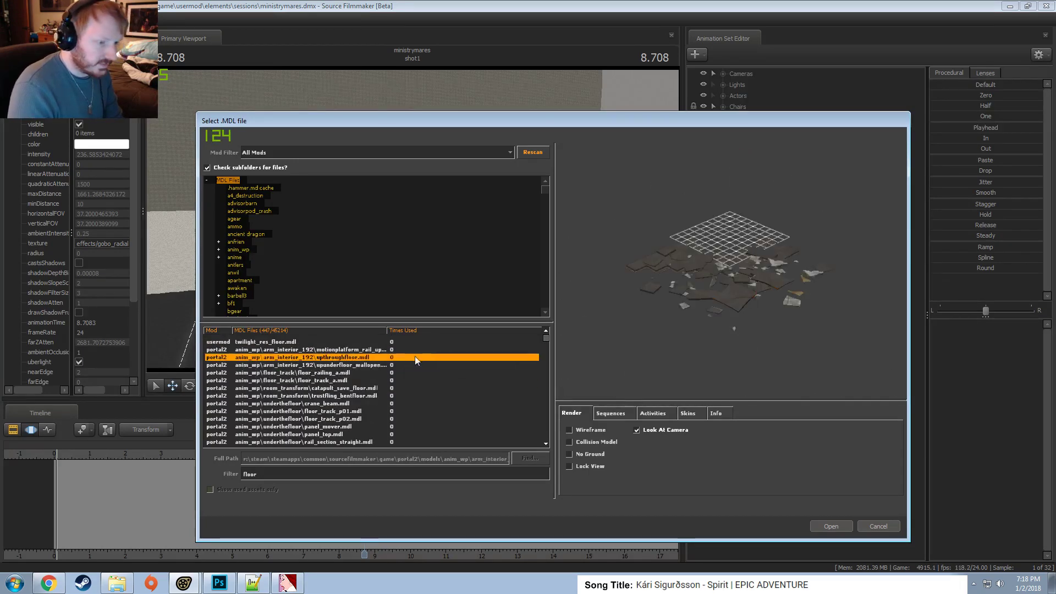
pyautogui.press('Down')
pyautogui.press('Down')
pyautogui.press('Down')
pyautogui.press('Down')
pyautogui.press('Down')
pyautogui.press('Down')
pyautogui.press('Down')
pyautogui.press('Down')
pyautogui.press('Down')
pyautogui.press('Down')
pyautogui.press('Down')
pyautogui.press('Down')
pyautogui.press('Down')
pyautogui.press('Down')
pyautogui.press('Down')
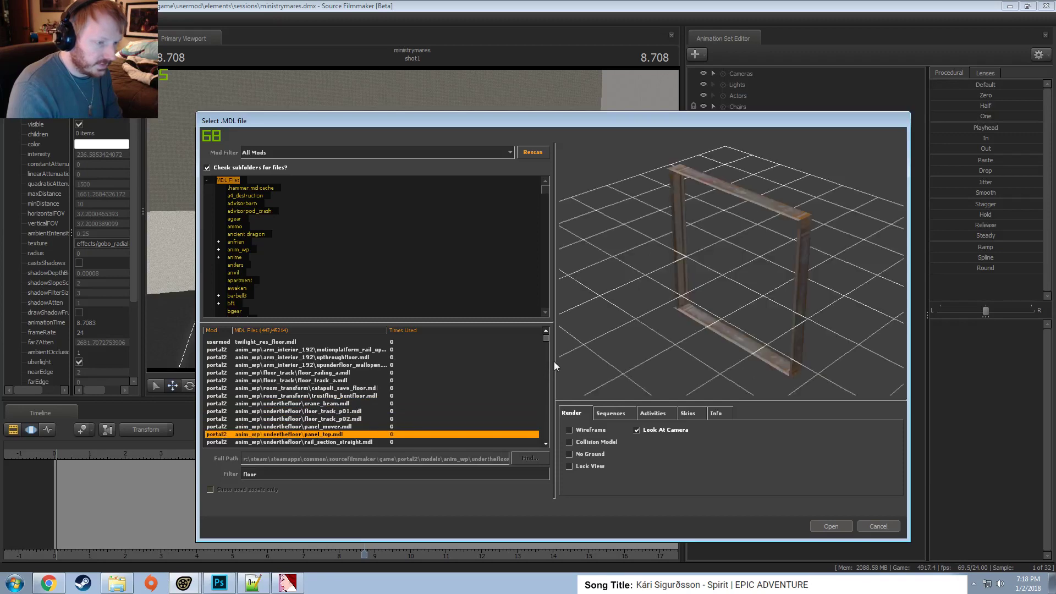
# Preview the floor models that follow panel_top, including the combine_turrets and esther cave models, up to catwalkfloor.
pyautogui.press('Down')
pyautogui.press('Down')
pyautogui.press('Down')
pyautogui.press('Down')
pyautogui.press('Down')
pyautogui.press('Down')
pyautogui.press('Down')
pyautogui.press('Down')
pyautogui.press('Down')
pyautogui.press('Down')
pyautogui.press('Down')
pyautogui.press('Down')
pyautogui.press('Down')
pyautogui.press('Down')
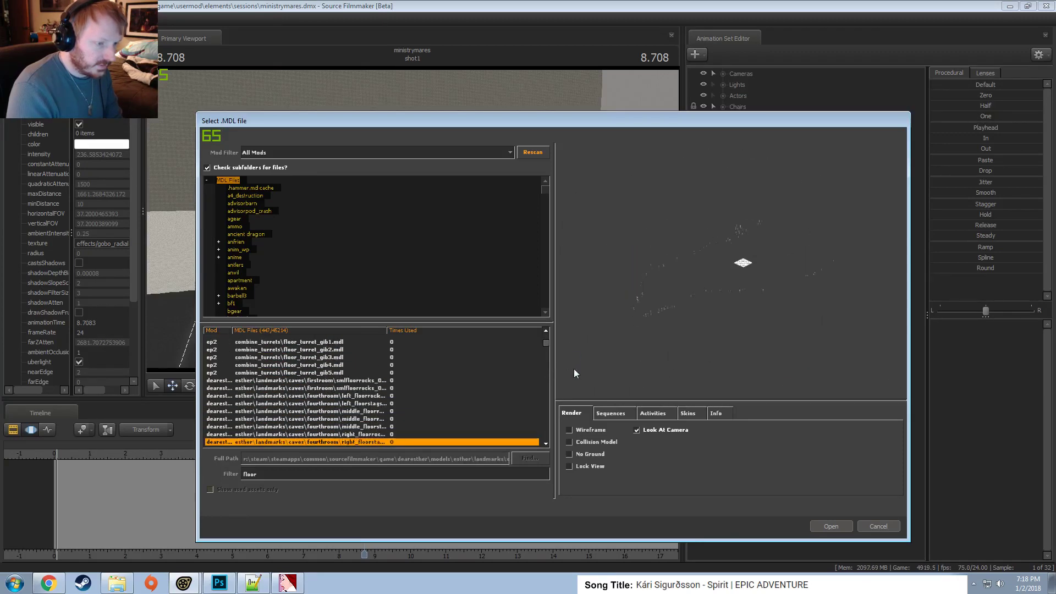
pyautogui.press('Down')
pyautogui.press('Down')
pyautogui.press('Down')
pyautogui.press('Down')
pyautogui.press('Down')
pyautogui.press('Down')
pyautogui.press('Down')
pyautogui.press('Down')
pyautogui.press('Down')
pyautogui.press('Down')
pyautogui.press('Down')
pyautogui.press('Down')
pyautogui.press('Down')
pyautogui.press('Down')
pyautogui.press('Down')
pyautogui.press('Down')
pyautogui.press('Down')
pyautogui.press('Down')
pyautogui.press('Down')
pyautogui.press('Down')
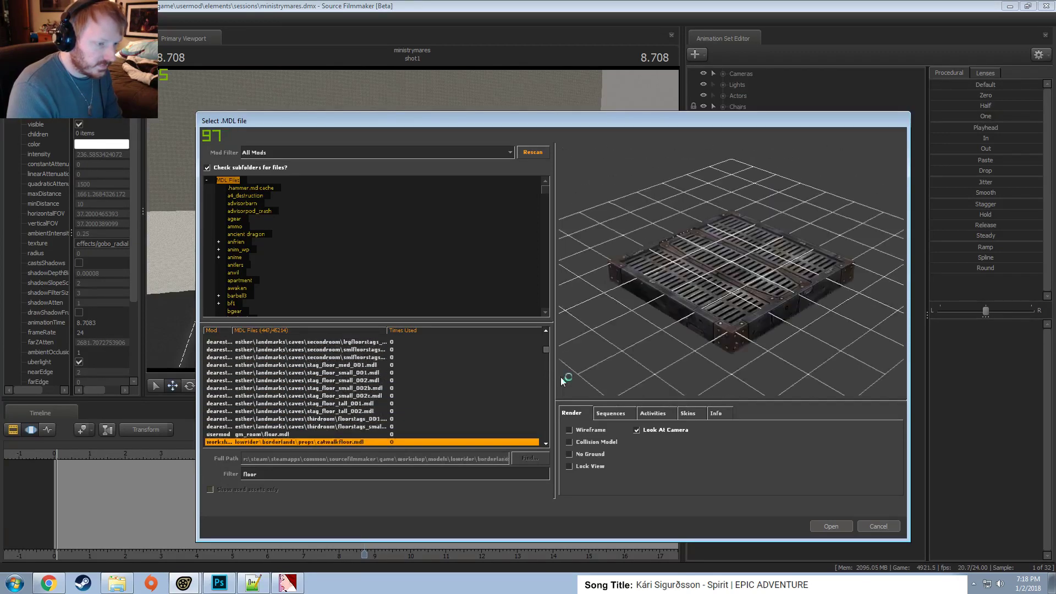
# Preview the models around the prop_cables entries, including cable_floor_04 and ballbot_flag_killingfloor.
pyautogui.press('Up')
pyautogui.press('Up')
pyautogui.press('Up')
pyautogui.press('Up')
pyautogui.press('Up')
pyautogui.press('Up')
pyautogui.press('Up')
pyautogui.press('Up')
pyautogui.press('Up')
pyautogui.press('Up')
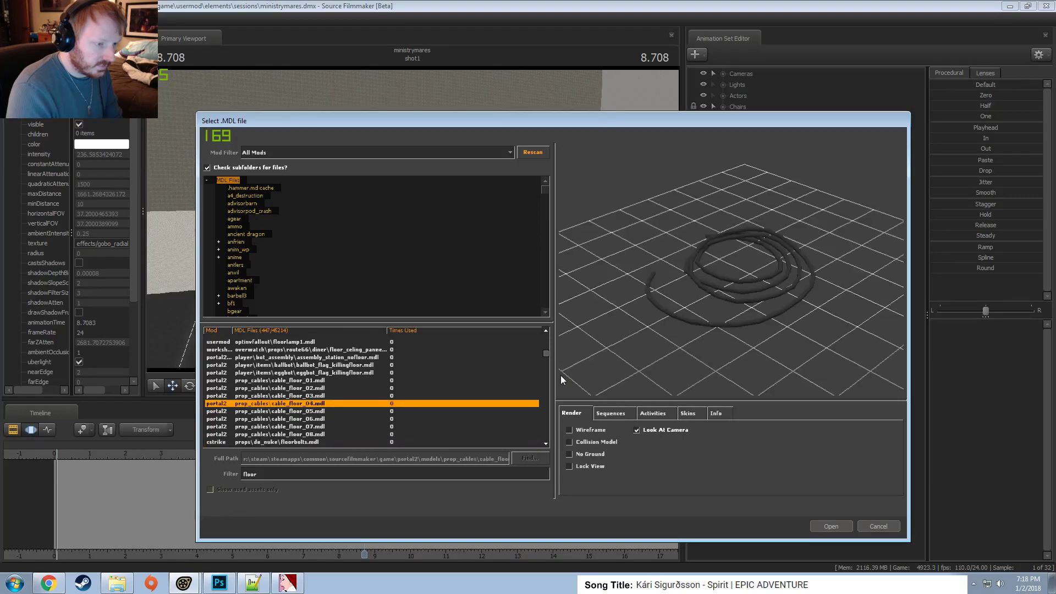
pyautogui.press('Up')
pyautogui.press('Up')
pyautogui.press('Down')
pyautogui.press('Down')
pyautogui.press('Down')
pyautogui.press('Down')
pyautogui.press('Down')
pyautogui.press('Down')
pyautogui.press('Down')
pyautogui.press('Down')
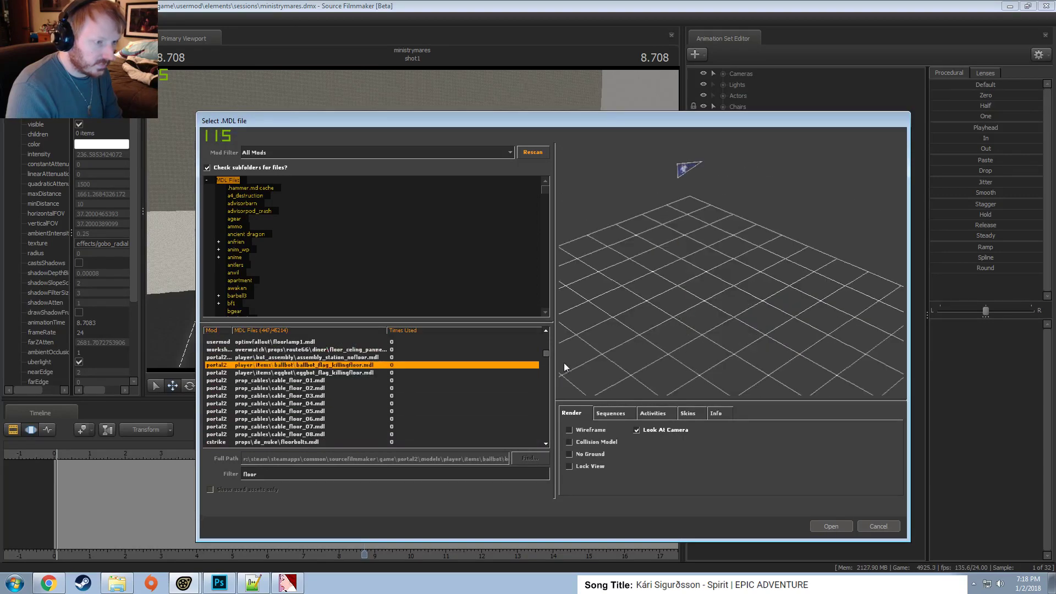
# Preview the prop_cables cable_floor models and the de_nuke and de_train models, up to floor_bumper.
pyautogui.press('Down')
pyautogui.press('Down')
pyautogui.press('Down')
pyautogui.press('Down')
pyautogui.press('Down')
pyautogui.press('Down')
pyautogui.press('Down')
pyautogui.press('Down')
pyautogui.press('Down')
pyautogui.press('Down')
pyautogui.press('Down')
pyautogui.press('Down')
pyautogui.press('Down')
pyautogui.press('Down')
pyautogui.press('Down')
pyautogui.press('Down')
pyautogui.press('Down')
pyautogui.press('Down')
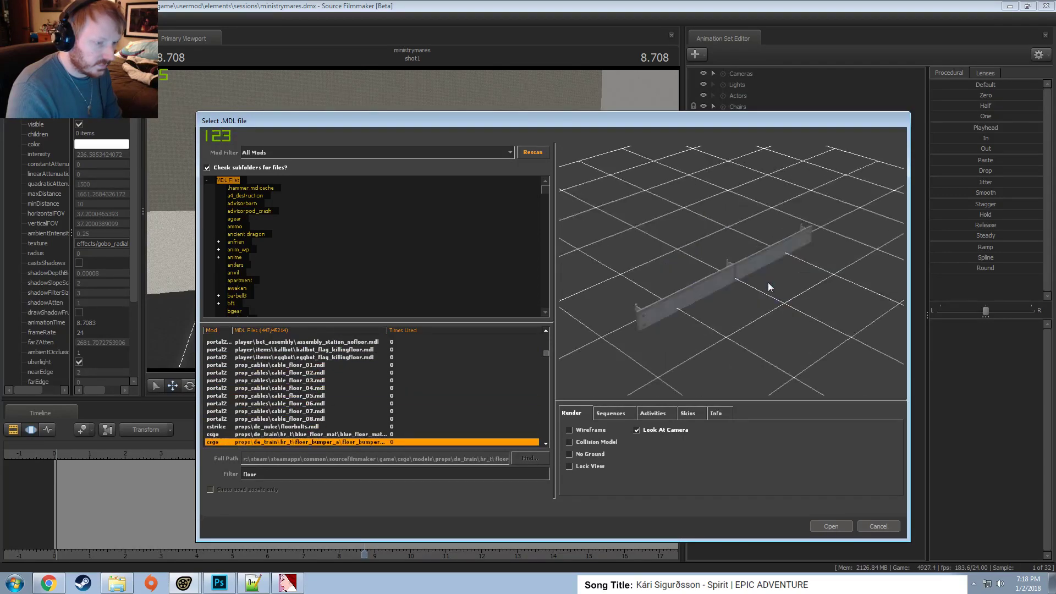
# Preview the rebar_floor_form_insert, combine_explosivepanel and concrete floor debris models, up to floor_rubble1.
pyautogui.press('Down')
pyautogui.press('Down')
pyautogui.press('Down')
pyautogui.press('Down')
pyautogui.press('Down')
pyautogui.press('Down')
pyautogui.press('Down')
pyautogui.press('Down')
pyautogui.press('Down')
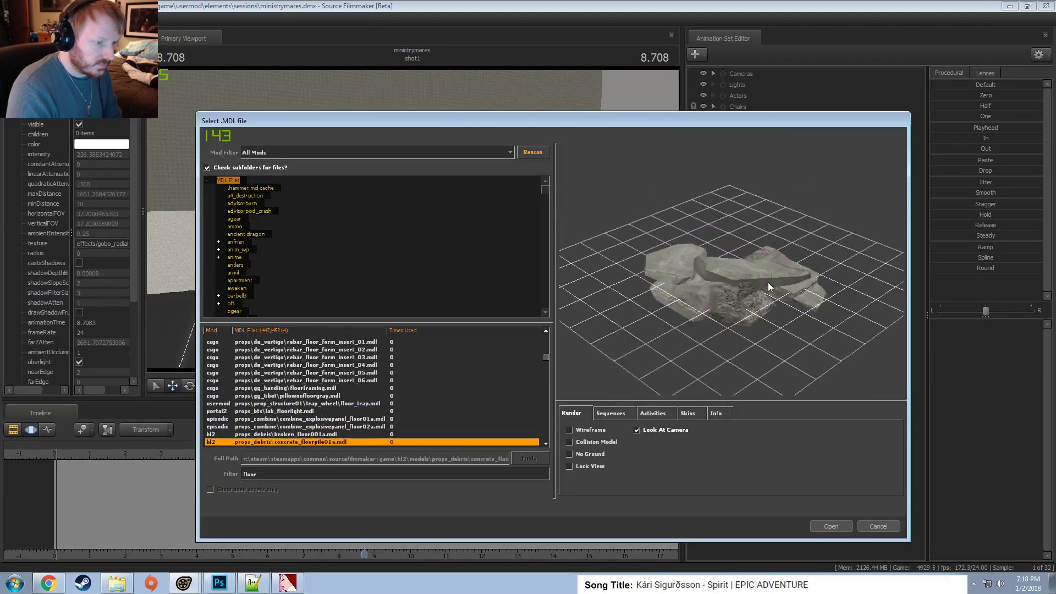
pyautogui.press('Down')
pyautogui.press('Down')
pyautogui.press('Down')
pyautogui.press('Down')
pyautogui.press('Down')
pyautogui.press('Down')
pyautogui.press('Down')
pyautogui.press('Down')
pyautogui.press('Down')
pyautogui.press('Down')
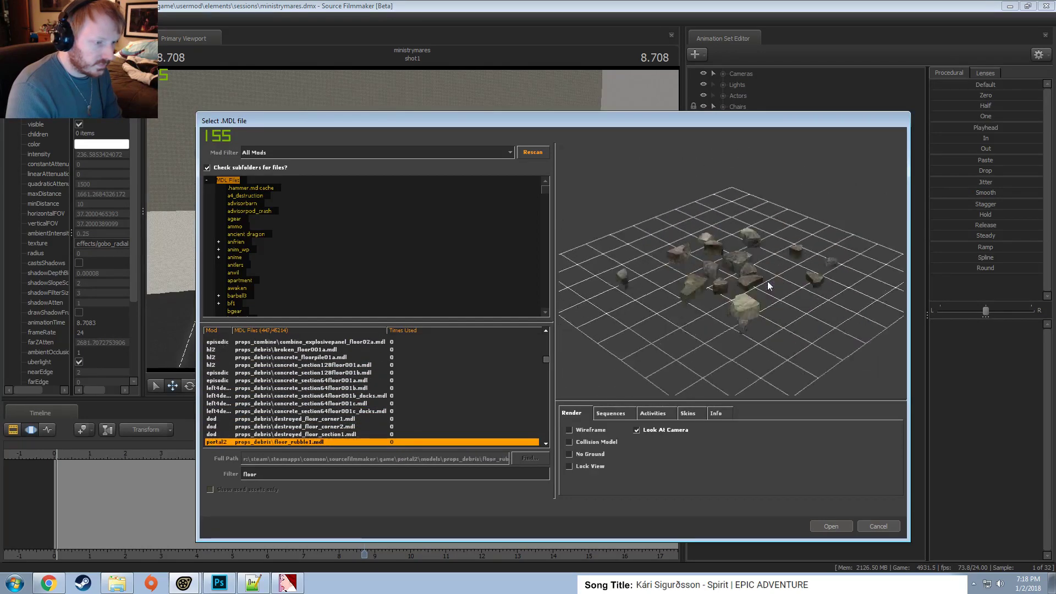
# Preview the plaster_floor, hospital_floor, wet_floor_sign, door_grate floorplate and lamp_floor models, up to underground_floor_button.
pyautogui.press('Down')
pyautogui.press('Down')
pyautogui.press('Down')
pyautogui.press('Down')
pyautogui.press('Down')
pyautogui.press('Down')
pyautogui.press('Down')
pyautogui.press('Down')
pyautogui.press('Down')
pyautogui.press('Down')
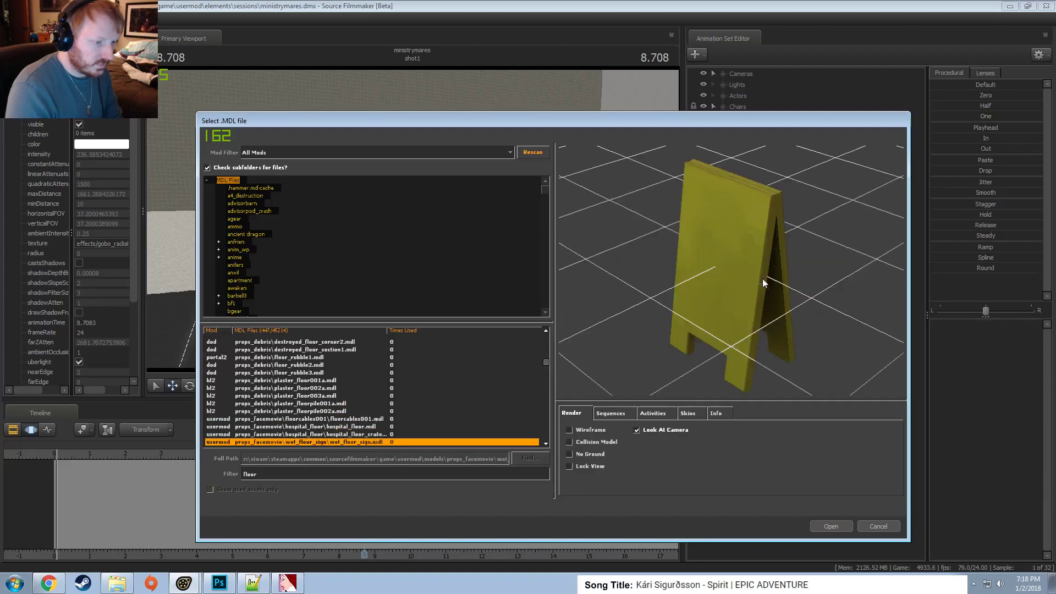
pyautogui.press('Down')
pyautogui.press('Down')
pyautogui.press('Down')
pyautogui.press('Down')
pyautogui.press('Down')
pyautogui.press('Down')
pyautogui.press('Down')
pyautogui.press('Down')
pyautogui.press('Down')
pyautogui.press('Down')
pyautogui.press('Down')
pyautogui.press('Down')
pyautogui.press('Down')
pyautogui.press('Down')
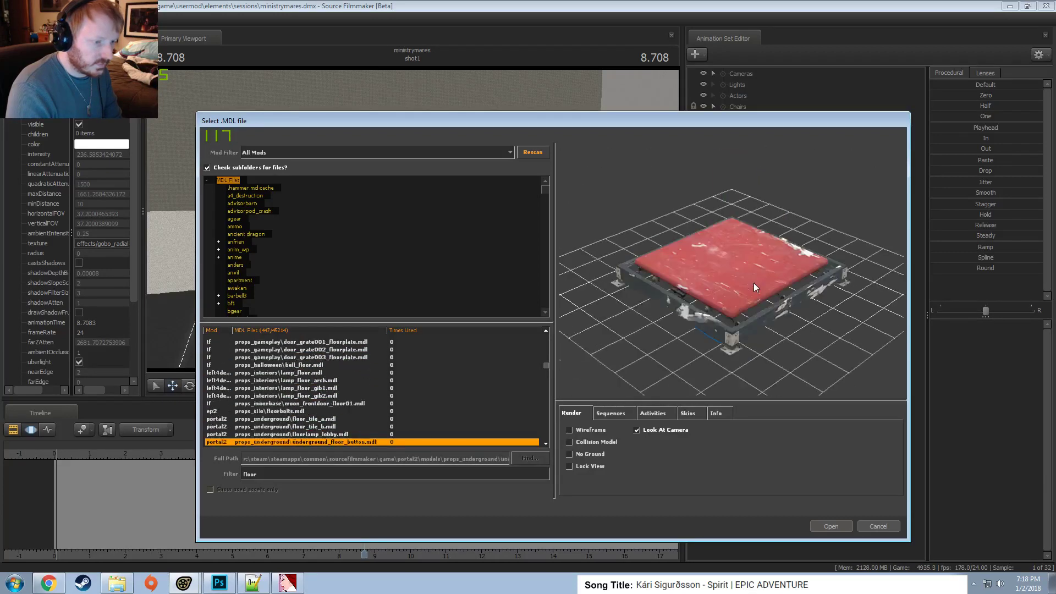
# Preview the models after underground_floor_button, including the speeder building floors and the barnworkshop floor pieces.
pyautogui.press('Down')
pyautogui.press('Down')
pyautogui.press('Down')
pyautogui.press('Down')
pyautogui.press('Down')
pyautogui.press('Down')
pyautogui.press('Up')
pyautogui.press('Up')
pyautogui.press('Up')
pyautogui.press('Up')
pyautogui.press('Up')
pyautogui.press('Up')
pyautogui.press('Up')
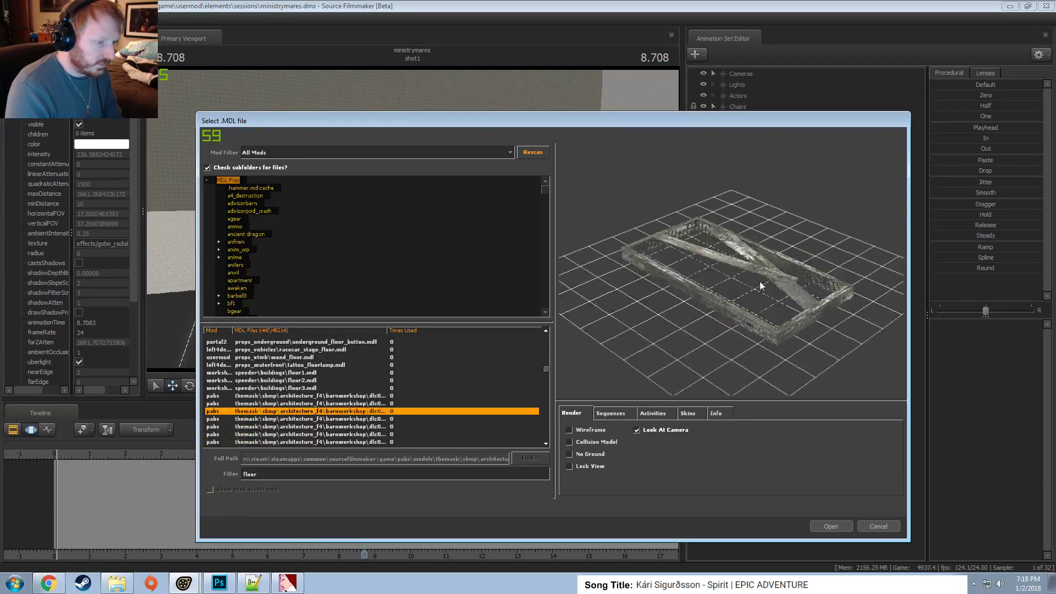
# Return to the props_vtmb wood_floor model and load it into the scene.
pyautogui.press('Up')
pyautogui.press('Up')
pyautogui.press('Up')
pyautogui.press('Up')
pyautogui.press('Up')
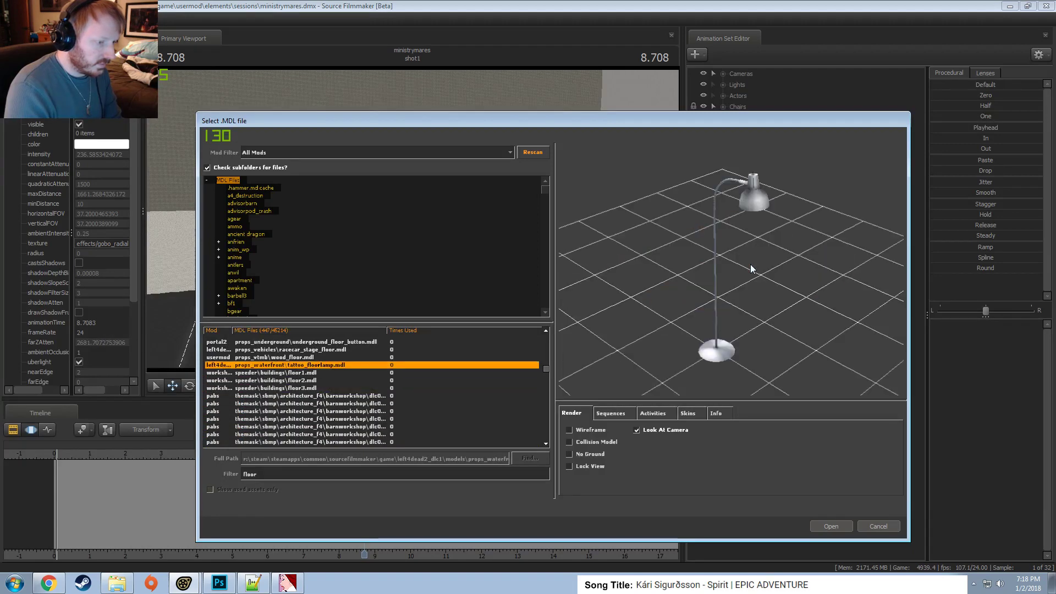
pyautogui.press('Down')
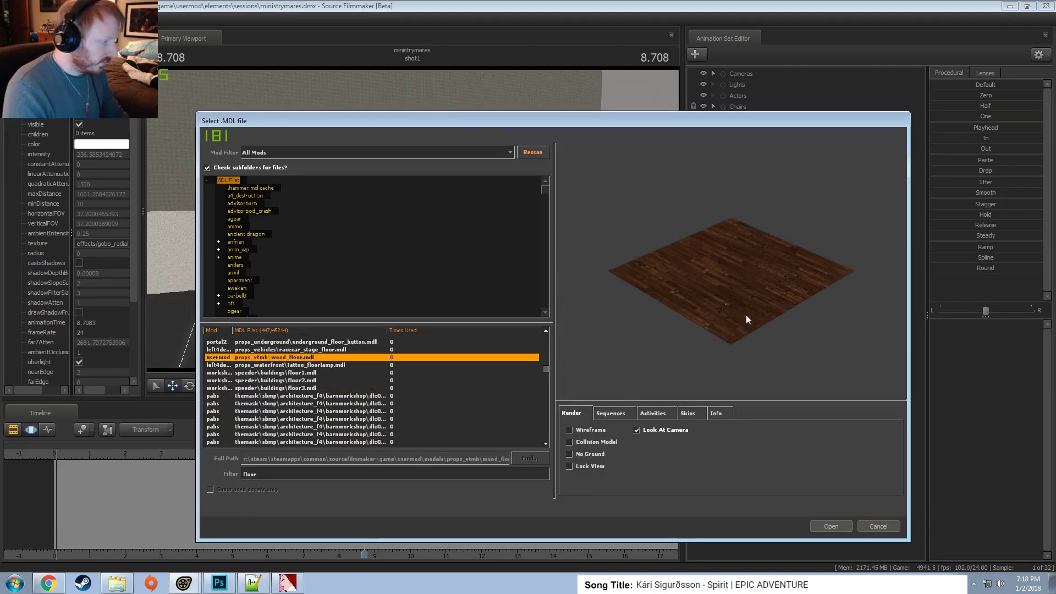
pyautogui.click(830, 525)
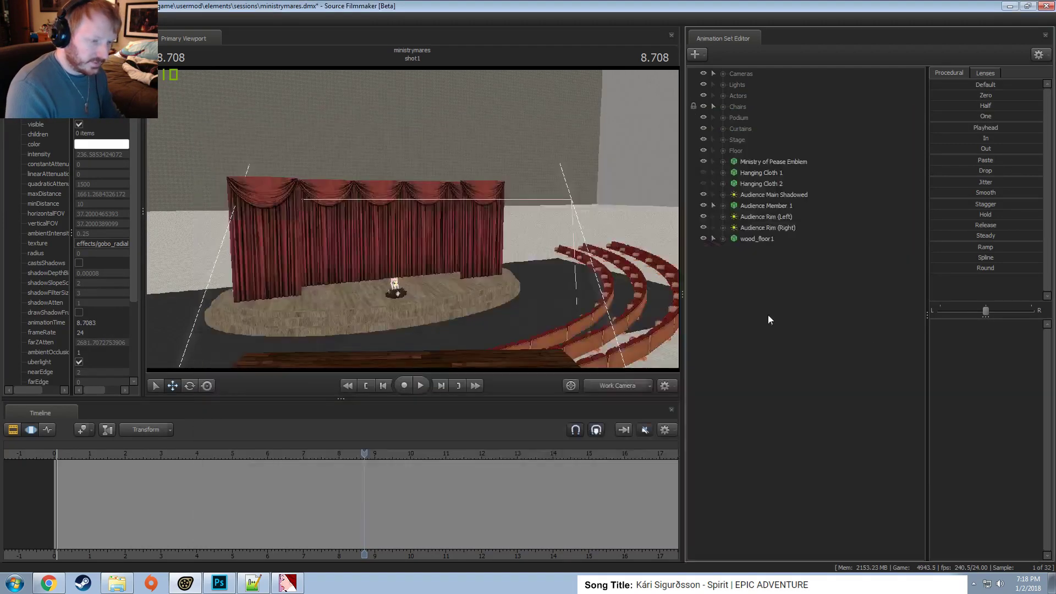
# Rotate the wood_floor1 model through its rootTransform rotation until it stands upright like a wall.
pyautogui.click(750, 237)
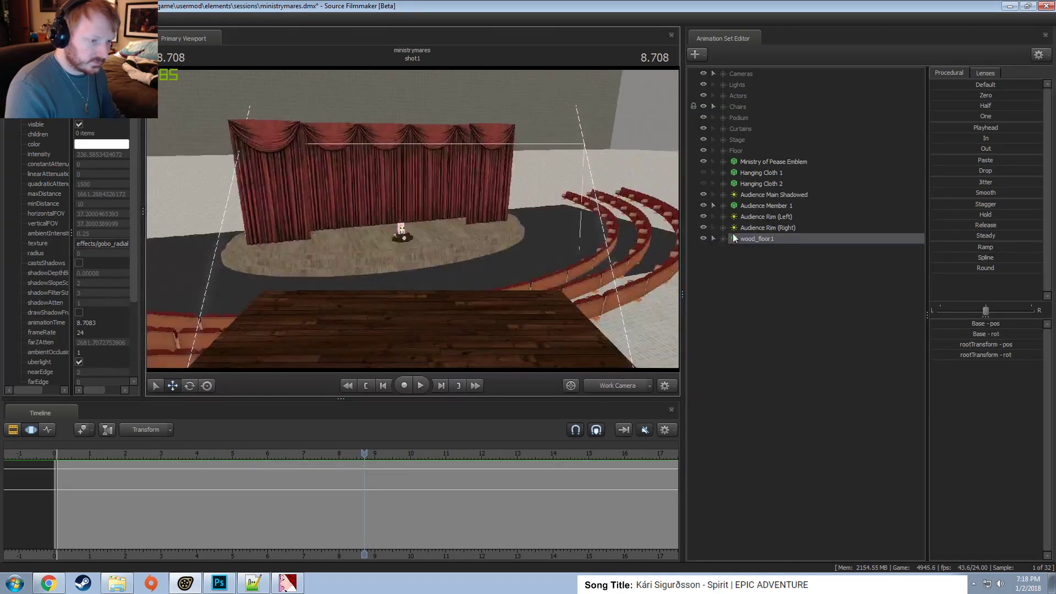
pyautogui.click(723, 238)
pyautogui.click(734, 261)
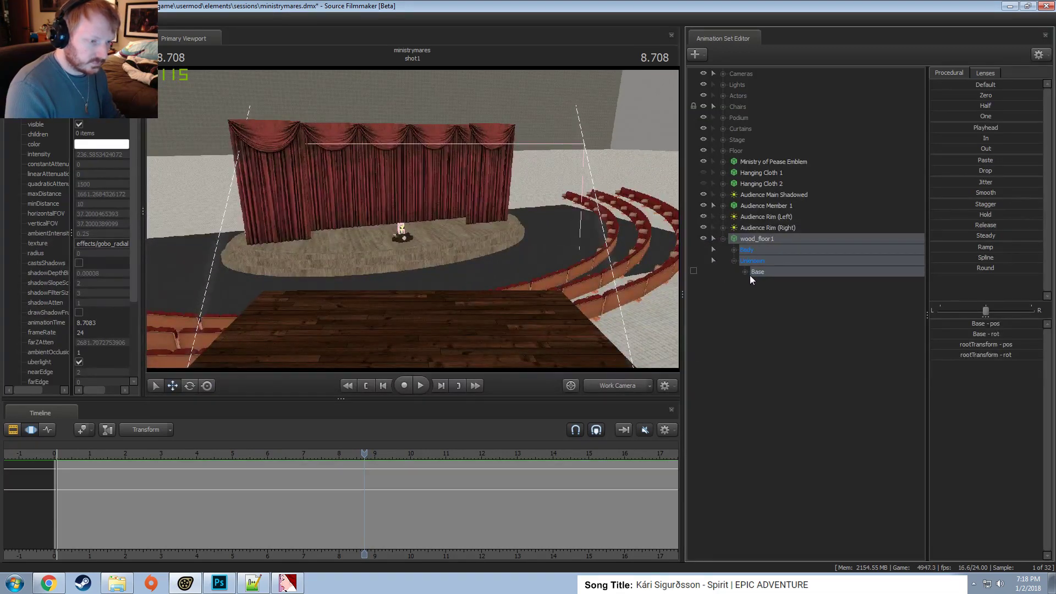
pyautogui.click(733, 249)
pyautogui.click(765, 262)
pyautogui.doubleClick(764, 262)
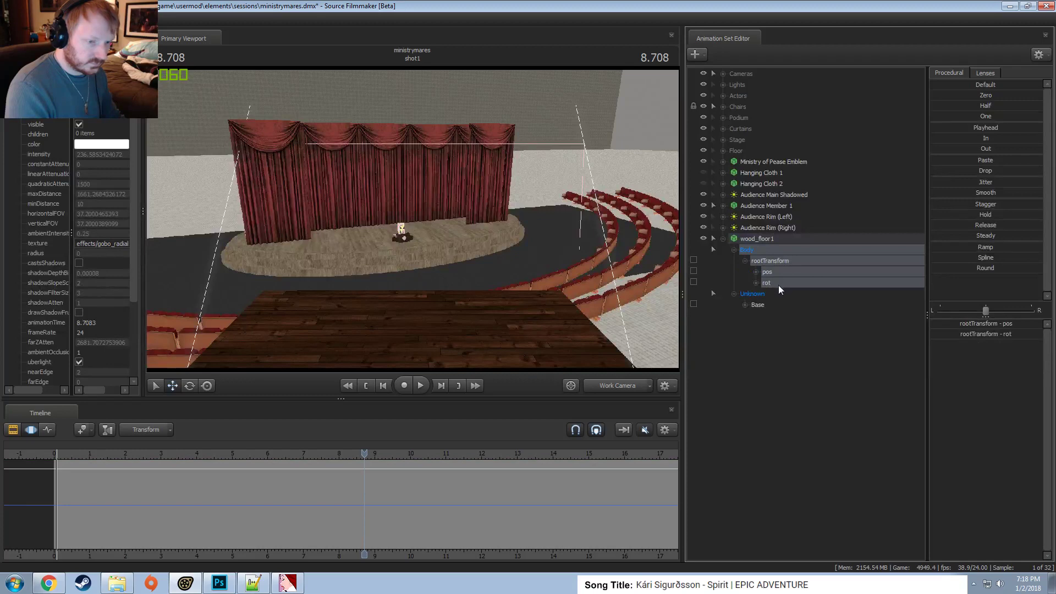
pyautogui.click(778, 284)
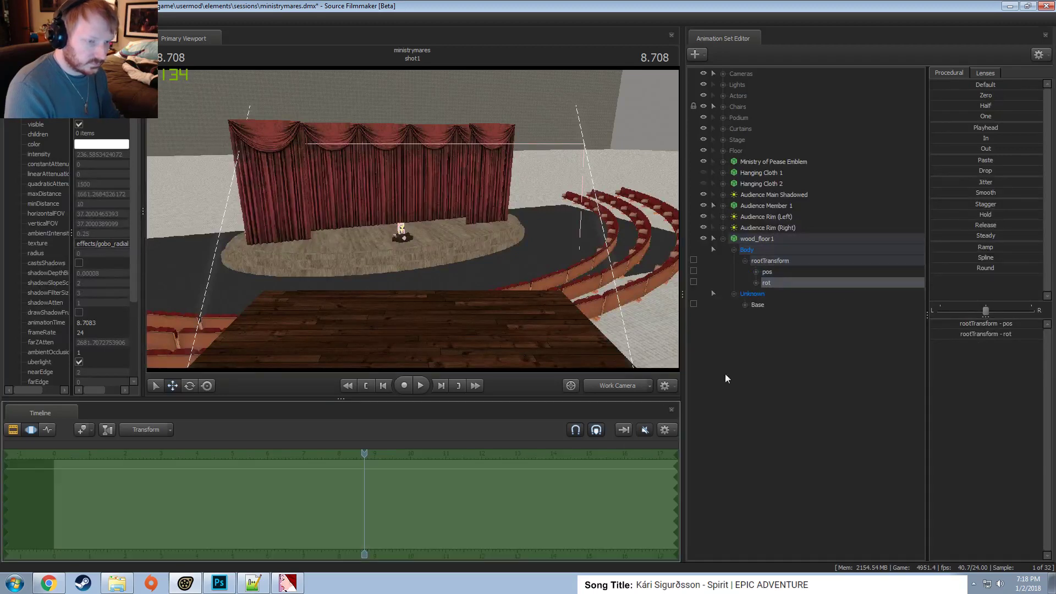
pyautogui.moveTo(963, 94); pyautogui.dragTo(992, 94)
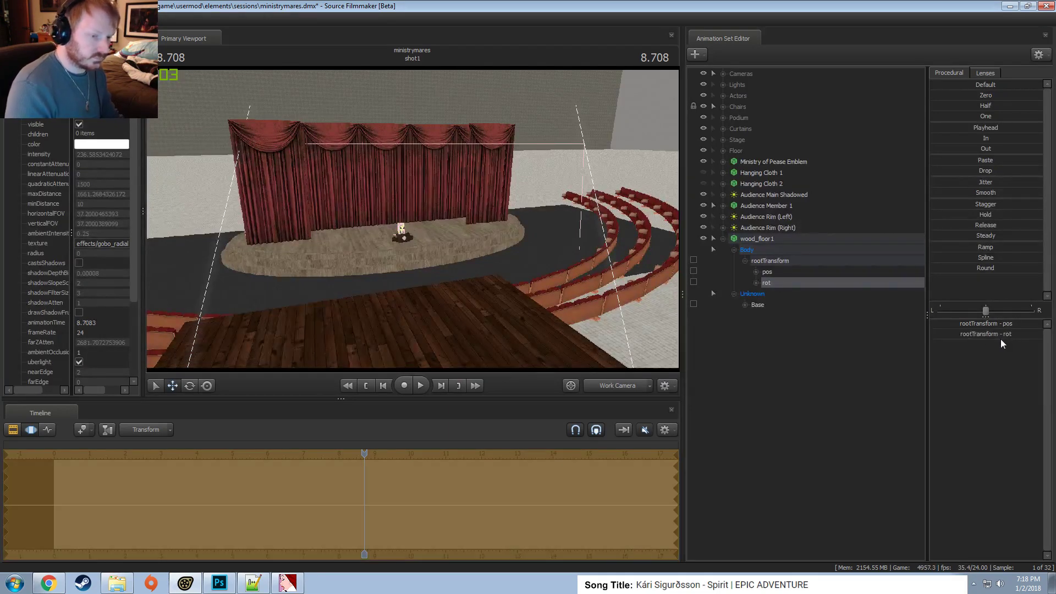
pyautogui.click(953, 335)
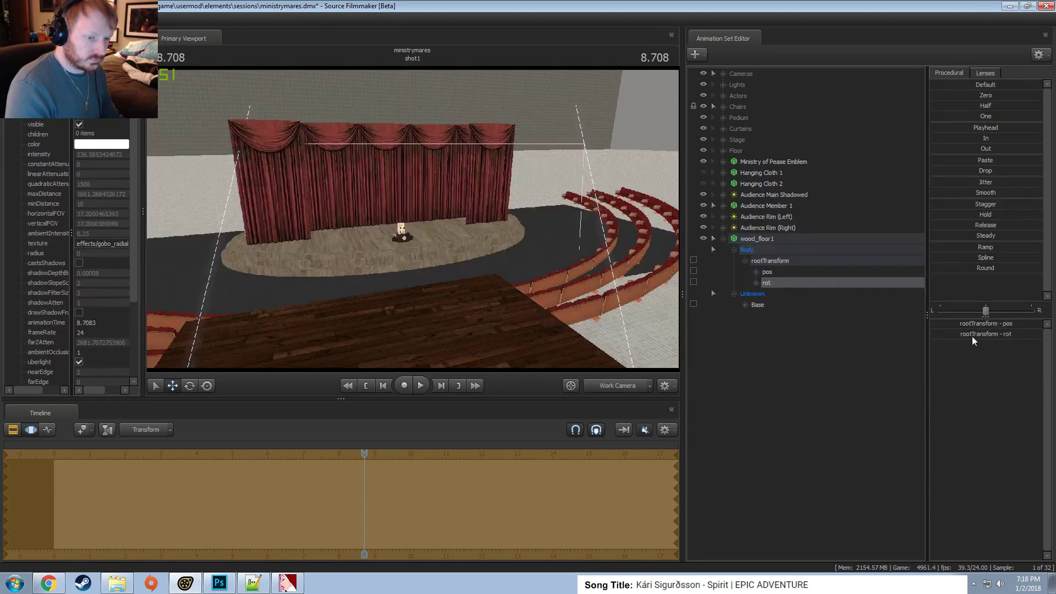
pyautogui.press('Return')
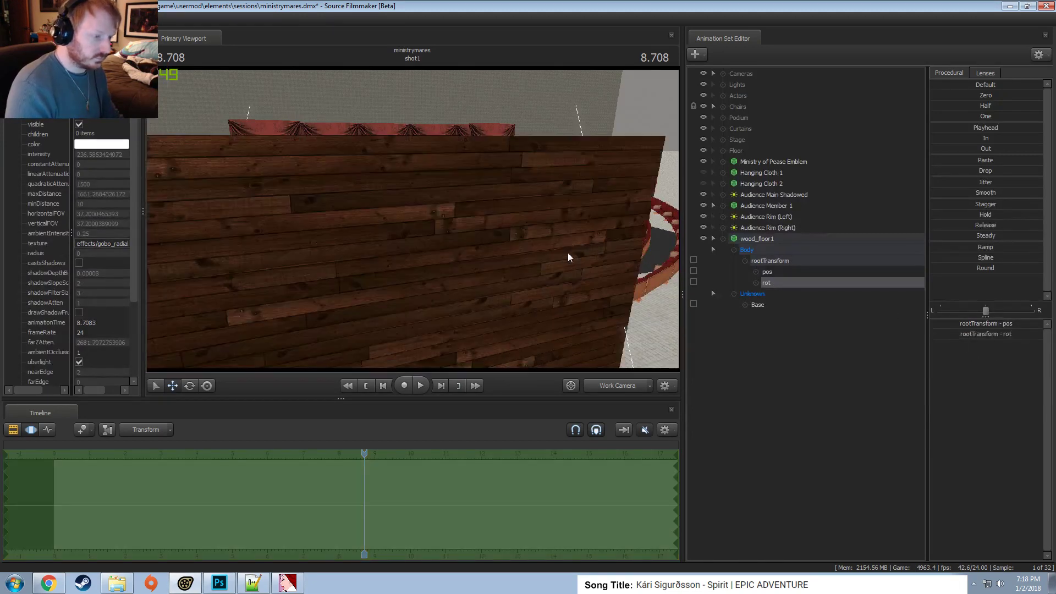
# Move the upright wood panel across the theatre to stand beside the stage curtains.
pyautogui.click(728, 243)
pyautogui.press('f')
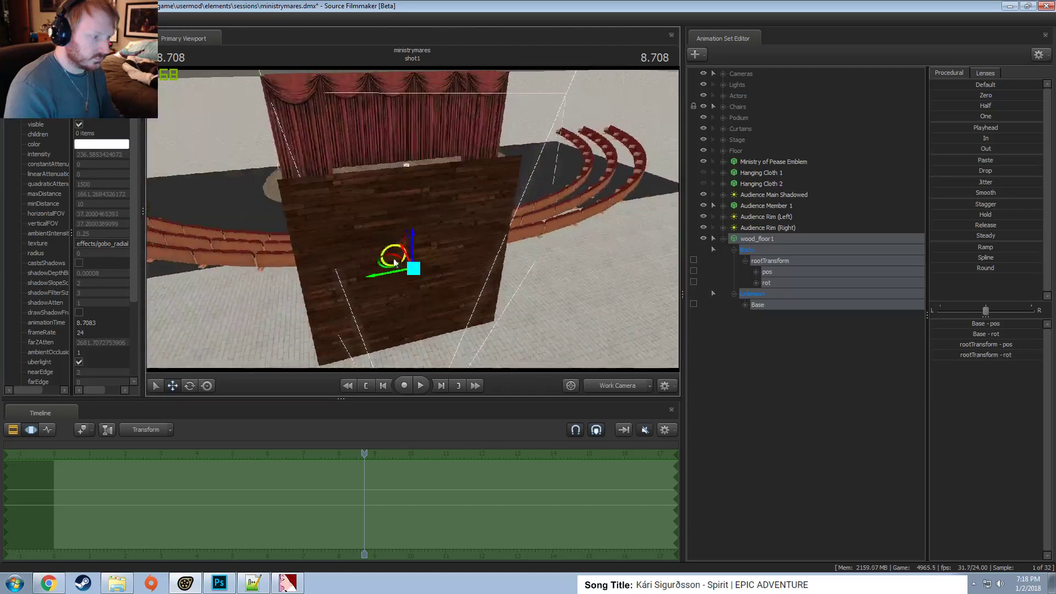
pyautogui.moveTo(381, 267); pyautogui.dragTo(491, 118)
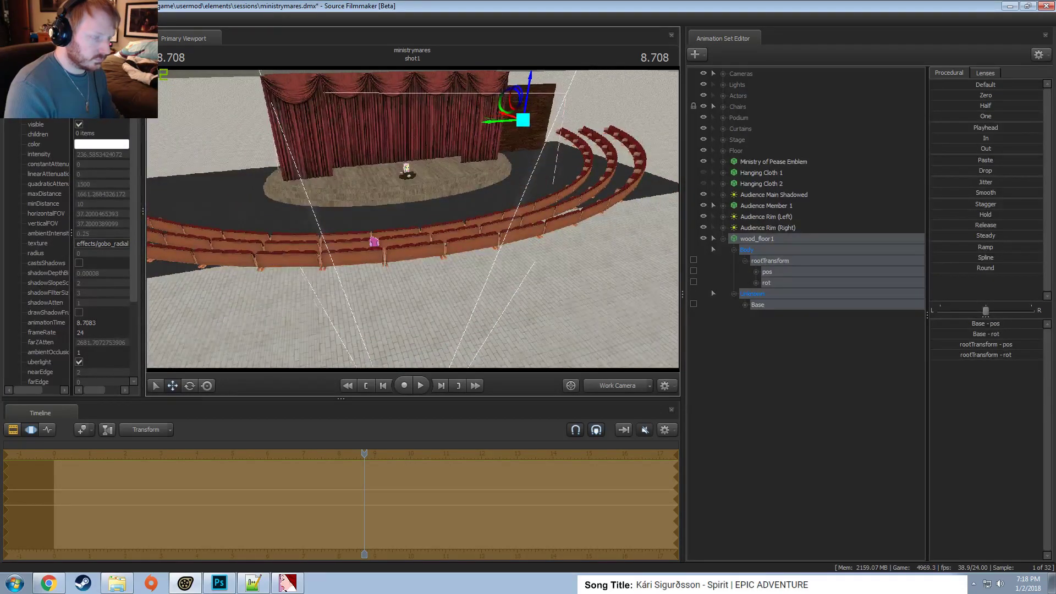
pyautogui.moveTo(527, 82); pyautogui.dragTo(409, 184)
pyautogui.press('w')
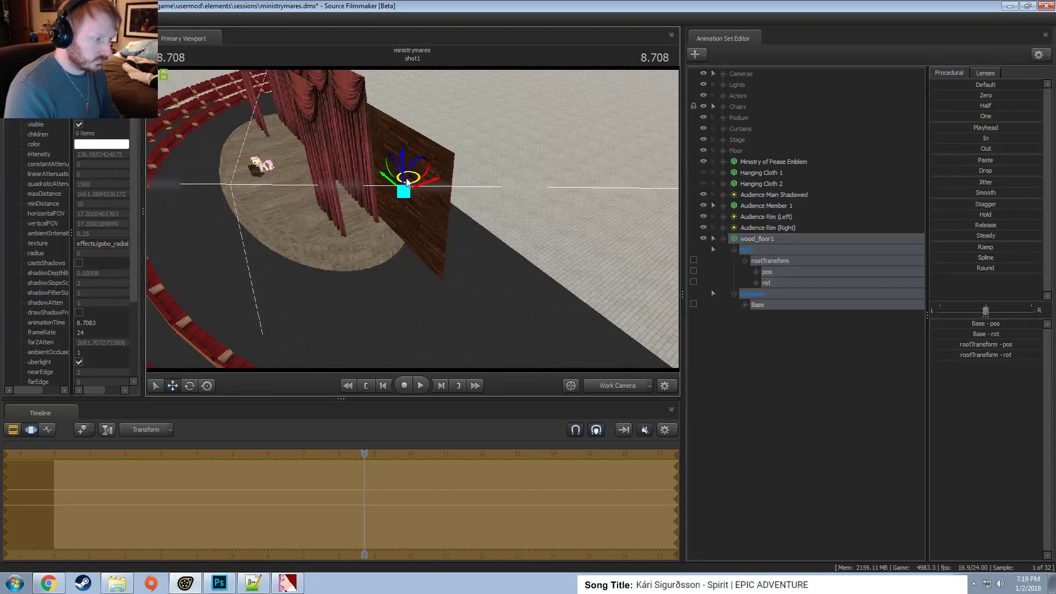
pyautogui.moveTo(367, 227); pyautogui.dragTo(388, 258)
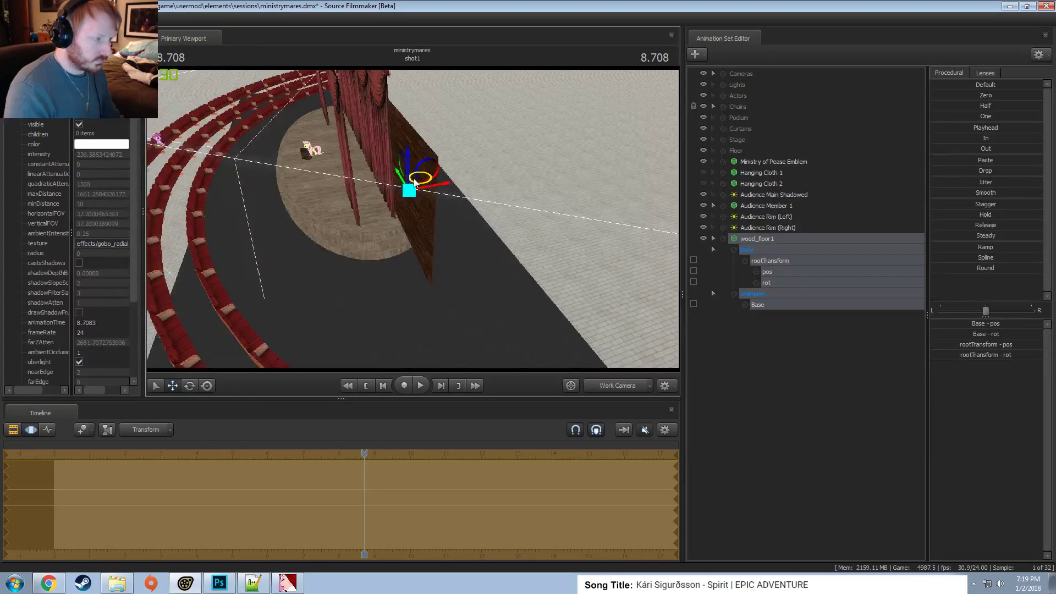
pyautogui.moveTo(414, 182); pyautogui.dragTo(404, 205)
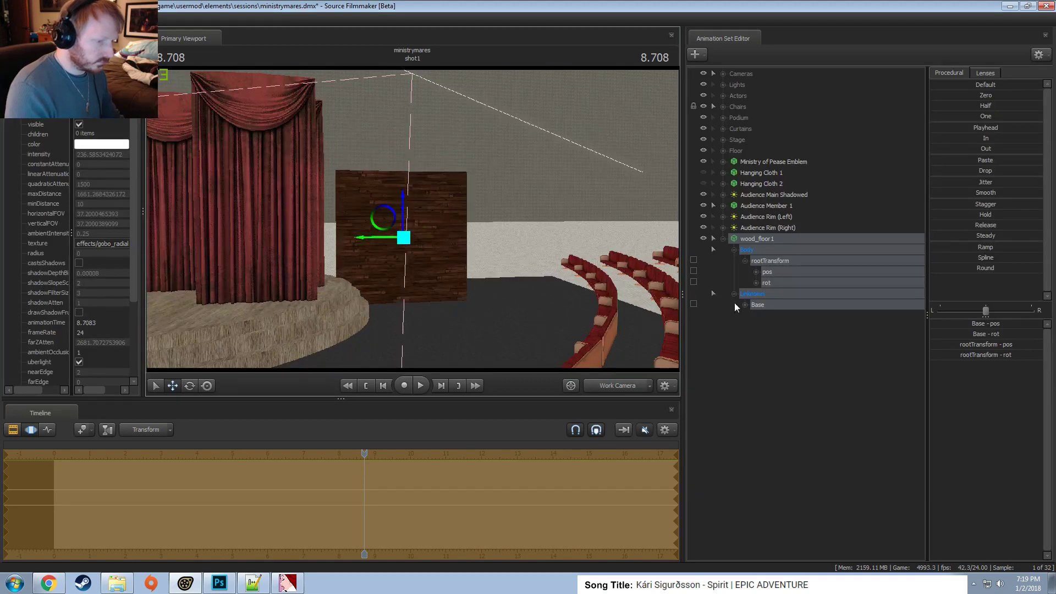
# Add a scale control to the wood panel's Base bone, enlarge the panel and raise it to stand on the floor.
pyautogui.click(771, 304)
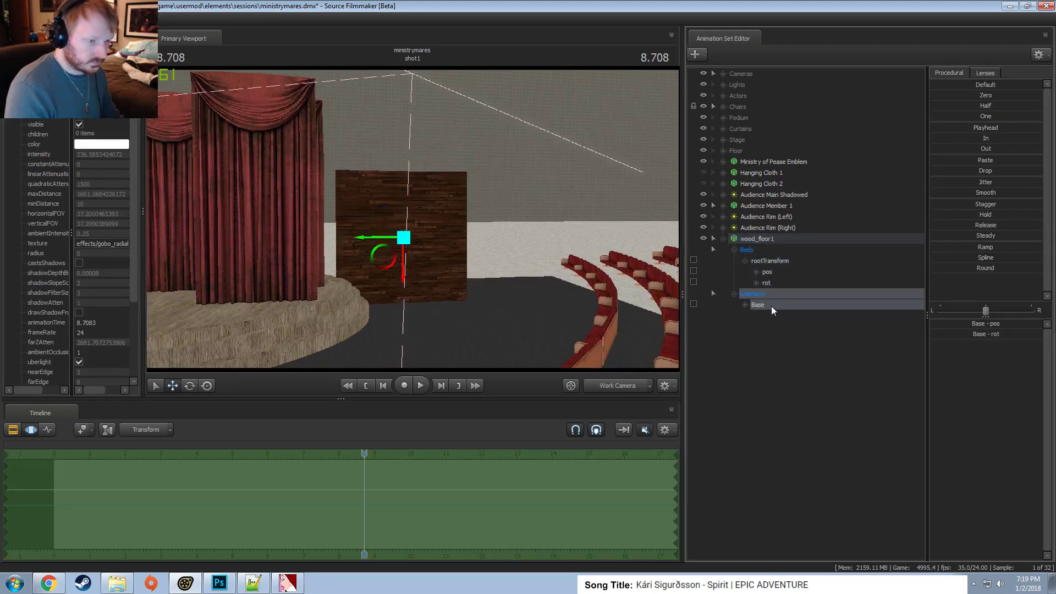
pyautogui.rightClick(771, 305)
pyautogui.click(788, 331)
pyautogui.click(796, 315)
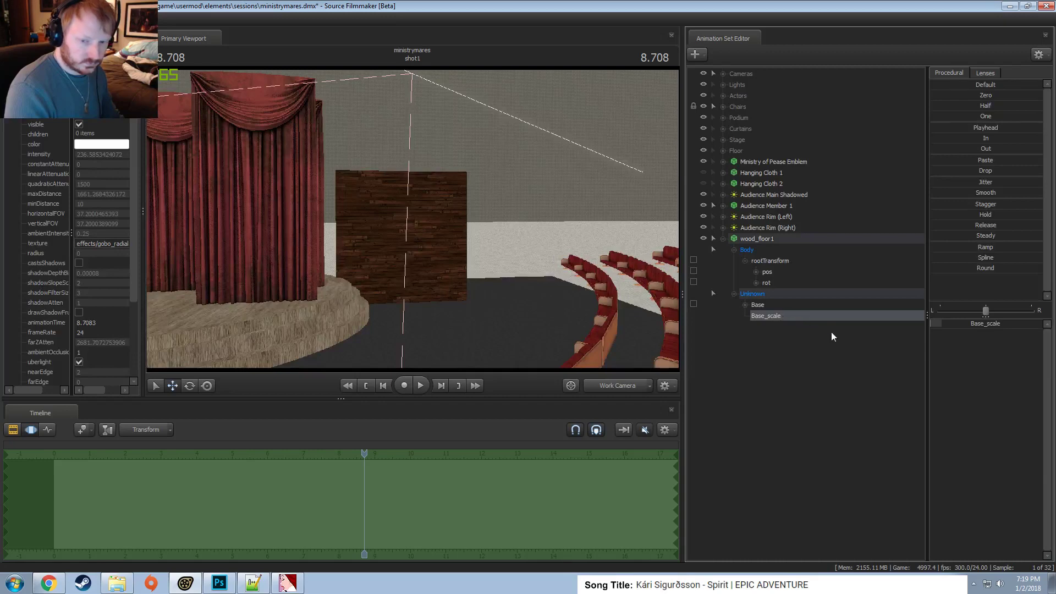
pyautogui.moveTo(990, 327)
pyautogui.mouseDown()
pyautogui.moveTo(979, 328)
pyautogui.moveTo(990, 328)
pyautogui.mouseUp()
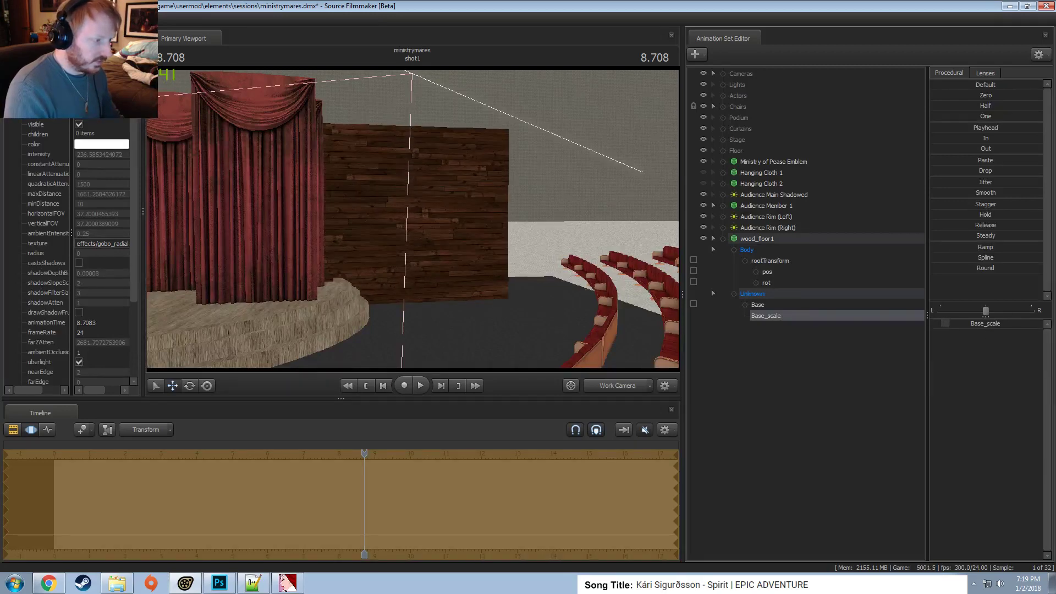
pyautogui.click(731, 240)
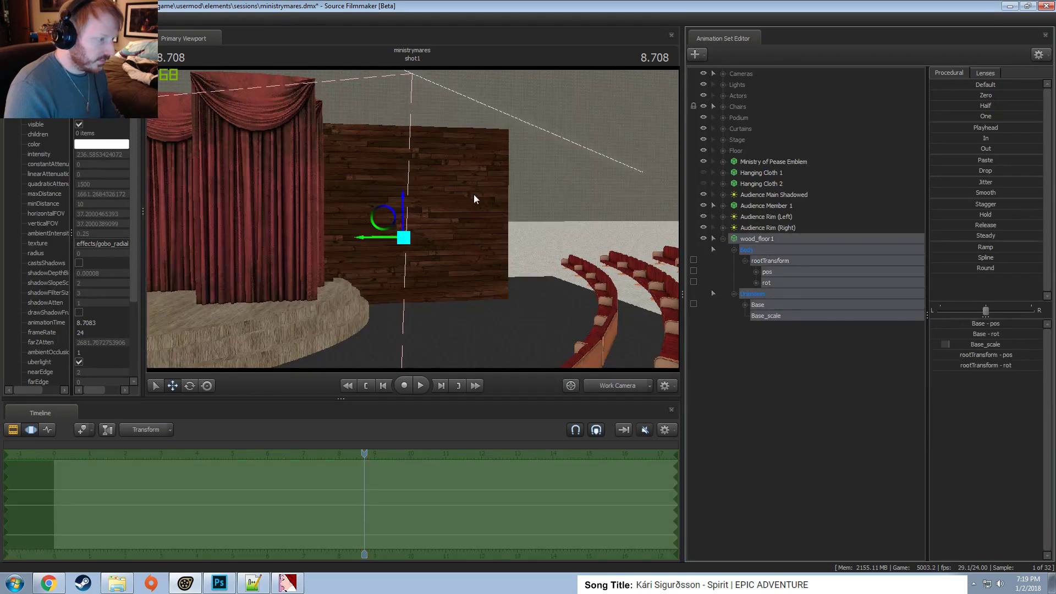
pyautogui.moveTo(401, 199); pyautogui.dragTo(420, 152)
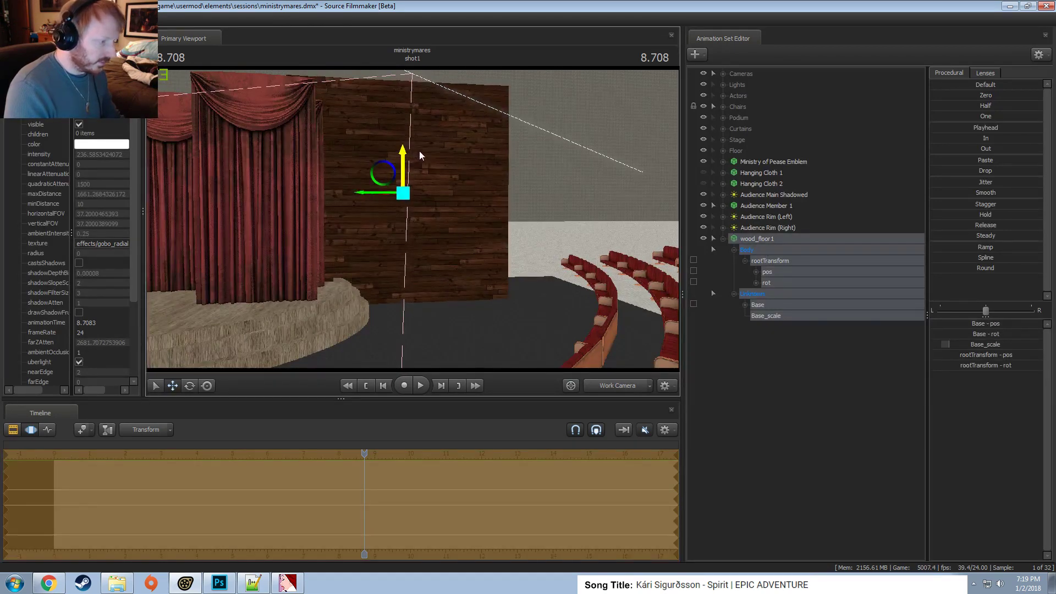
# Rename the wood_floor1 animation set to Wood Wall 1.
pyautogui.rightClick(758, 239)
pyautogui.click(755, 308)
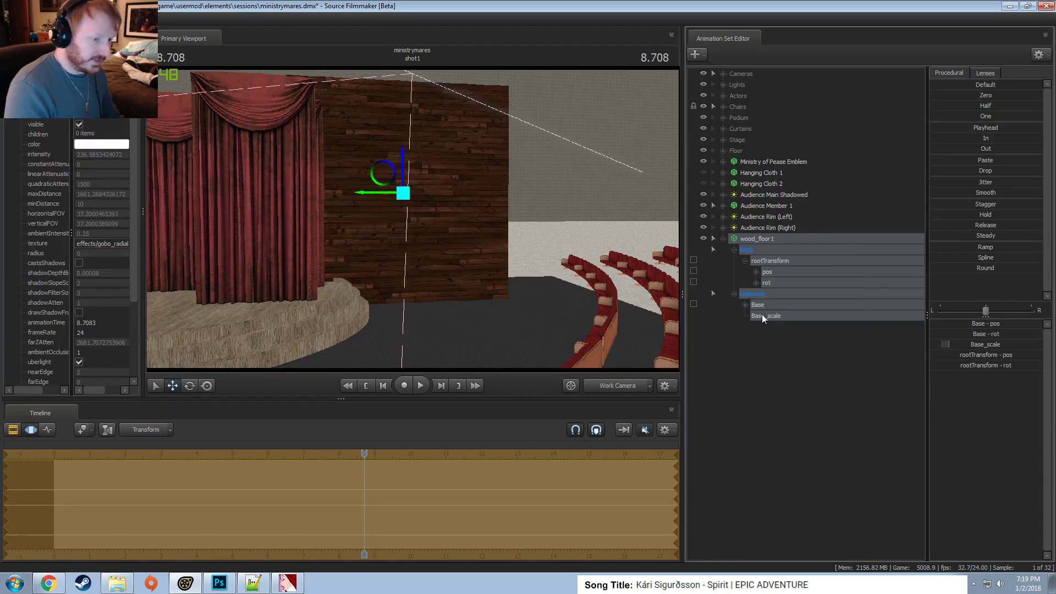
pyautogui.rightClick(750, 369)
pyautogui.click(724, 239)
pyautogui.click(744, 240)
pyautogui.rightClick(744, 241)
pyautogui.click(762, 245)
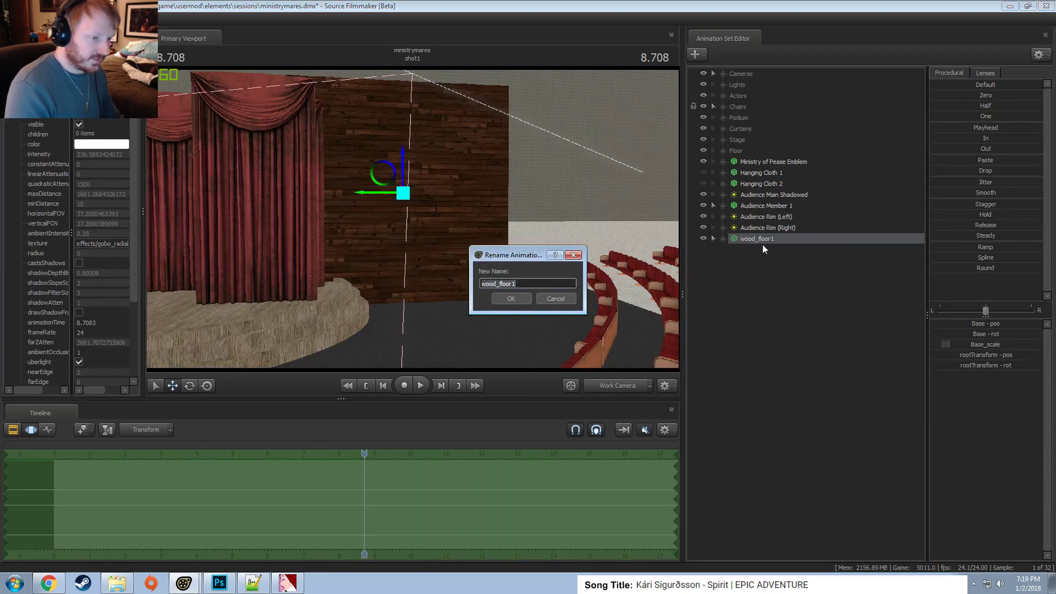
pyautogui.write('Wood Walls')
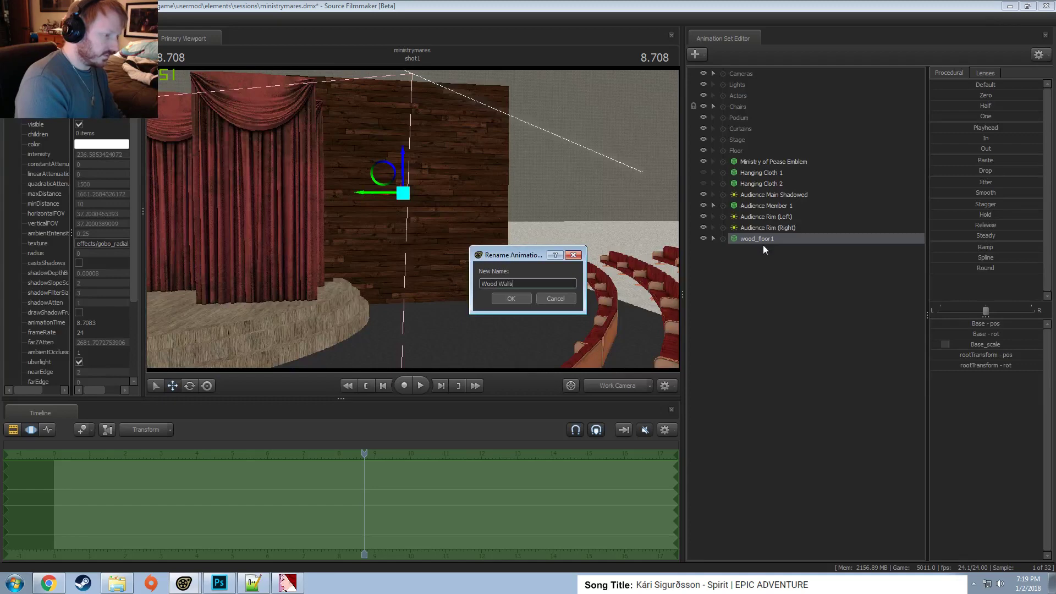
pyautogui.press('Return')
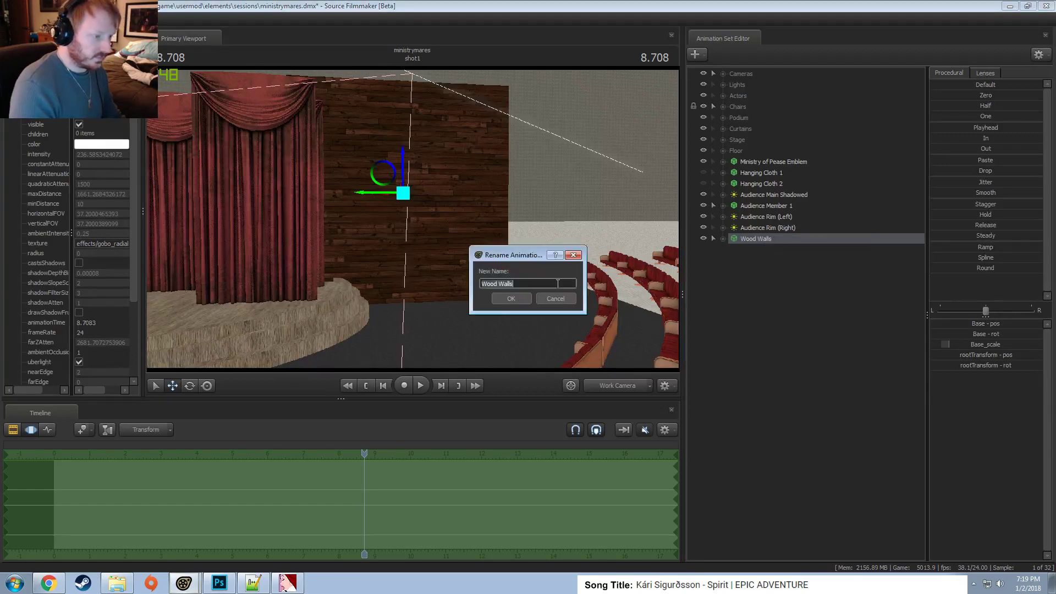
pyautogui.write('Wood Wall 1')
pyautogui.press('Return')
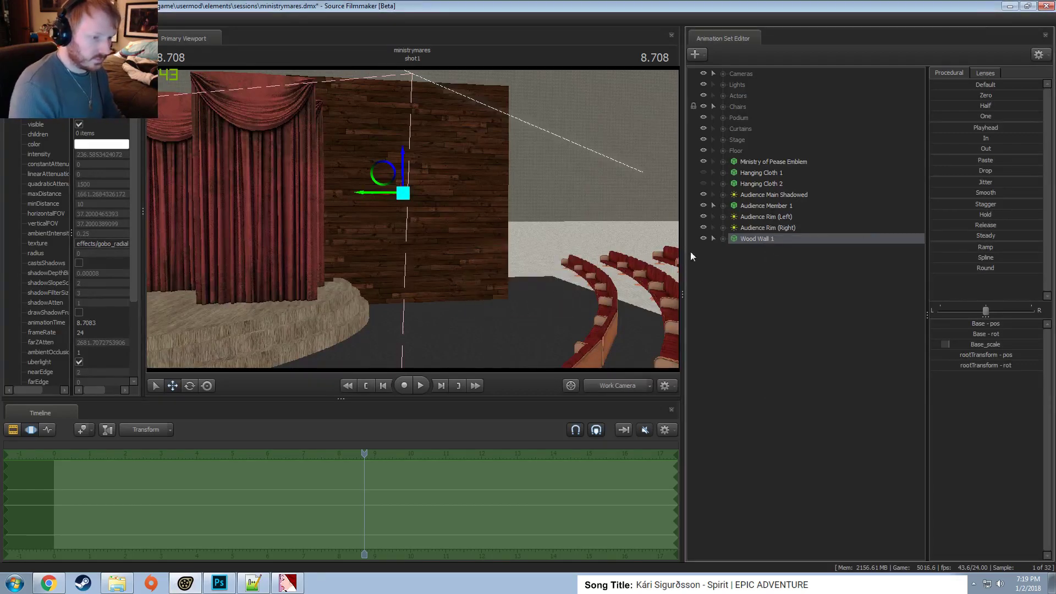
# Group Wood Wall 1 into a new group named Walls and expand the group.
pyautogui.rightClick(781, 239)
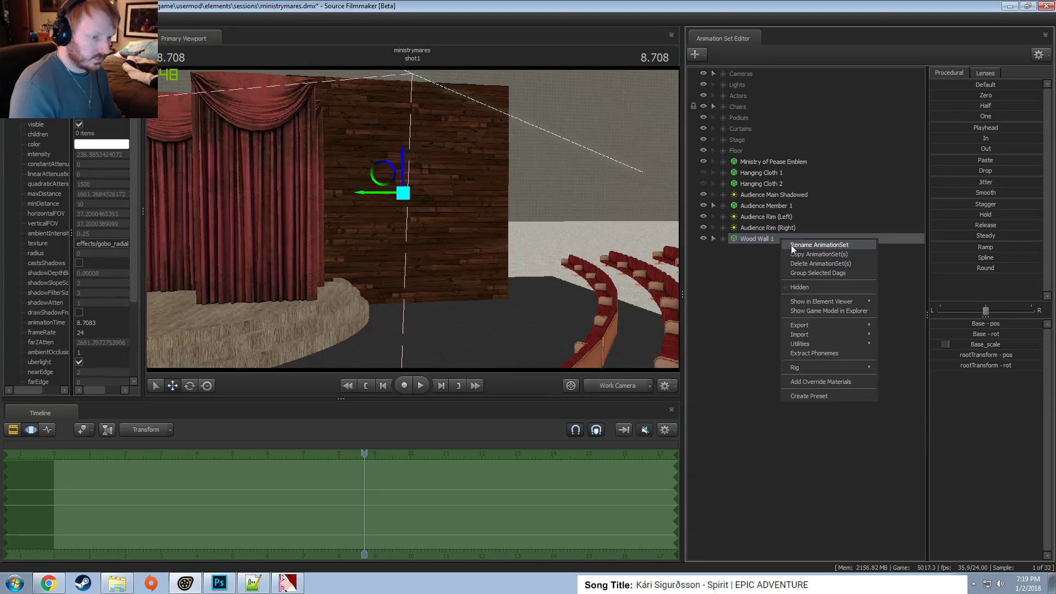
pyautogui.click(802, 273)
pyautogui.rightClick(745, 238)
pyautogui.click(762, 241)
pyautogui.write('Walls')
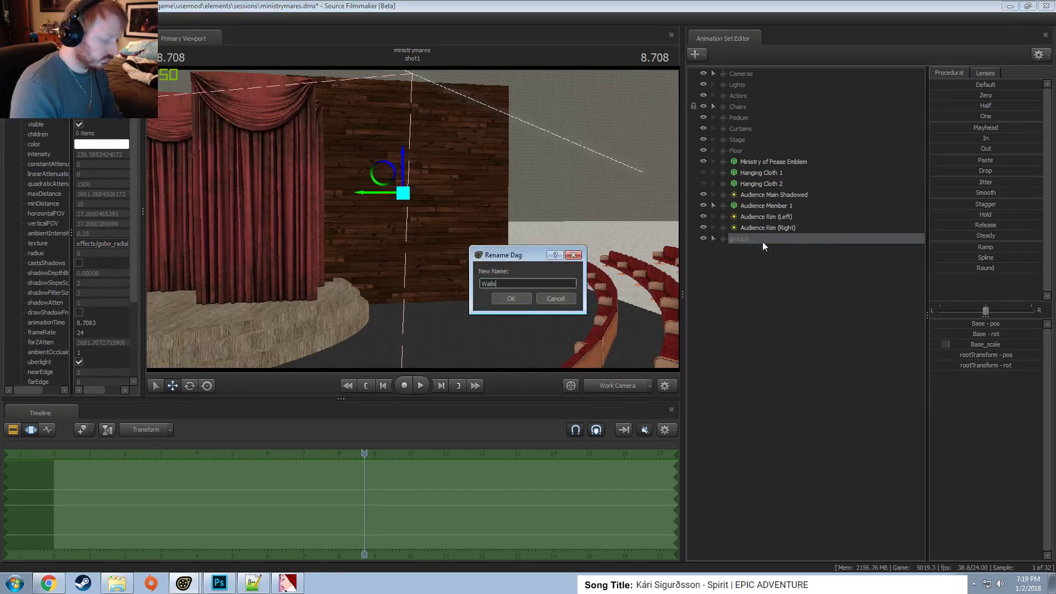
pyautogui.press('Return')
pyautogui.click(723, 238)
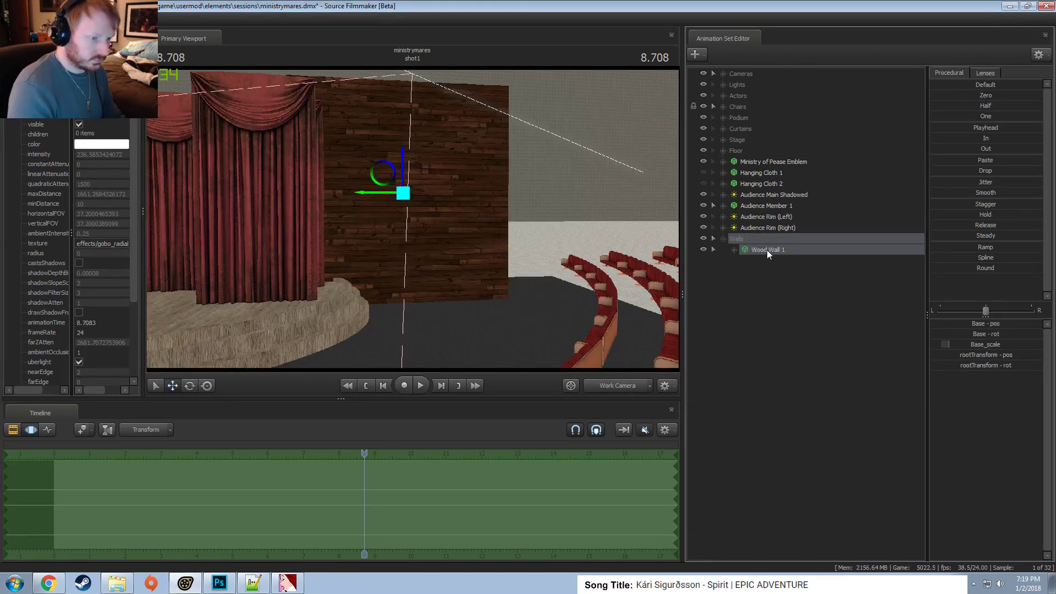
# Duplicate the Wood Wall 1 animation set and select the copy.
pyautogui.rightClick(766, 250)
pyautogui.click(790, 266)
pyautogui.rightClick(776, 282)
pyautogui.click(810, 336)
pyautogui.click(775, 261)
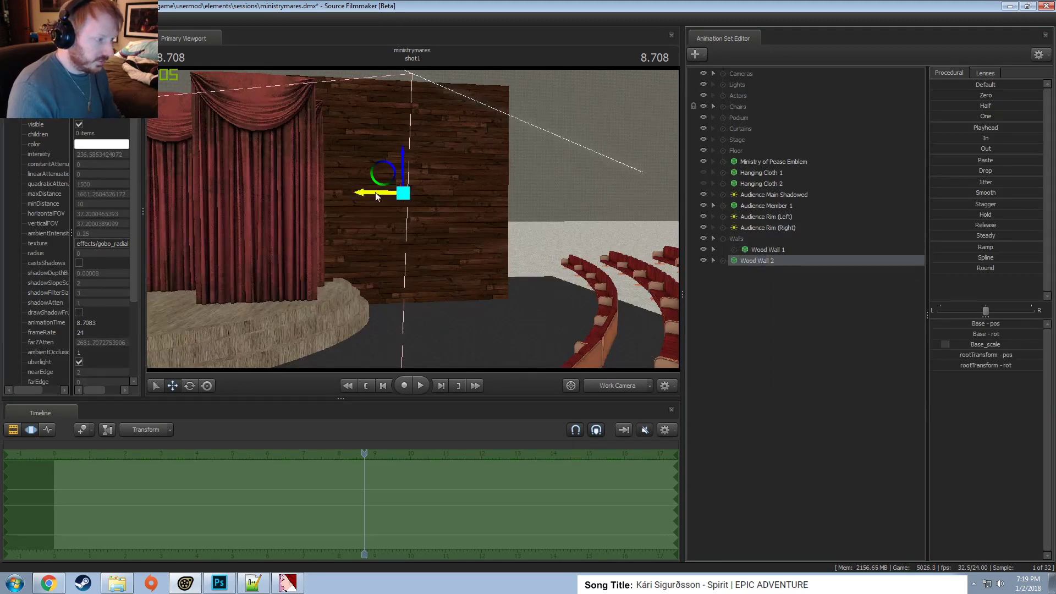
# Slide Wood Wall 2 sideways to extend the wooden wall beyond Wood Wall 1 and check it through Main Camera.
pyautogui.moveTo(375, 192); pyautogui.dragTo(605, 212)
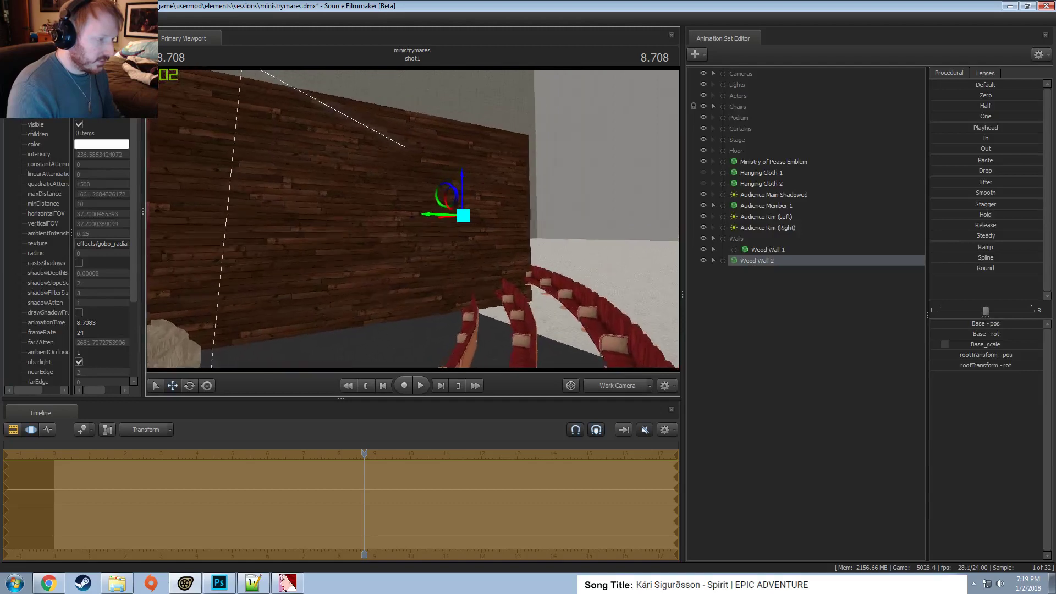
pyautogui.moveTo(429, 215)
pyautogui.mouseDown()
pyautogui.moveTo(453, 201)
pyautogui.moveTo(437, 217)
pyautogui.mouseUp()
pyautogui.press('w')
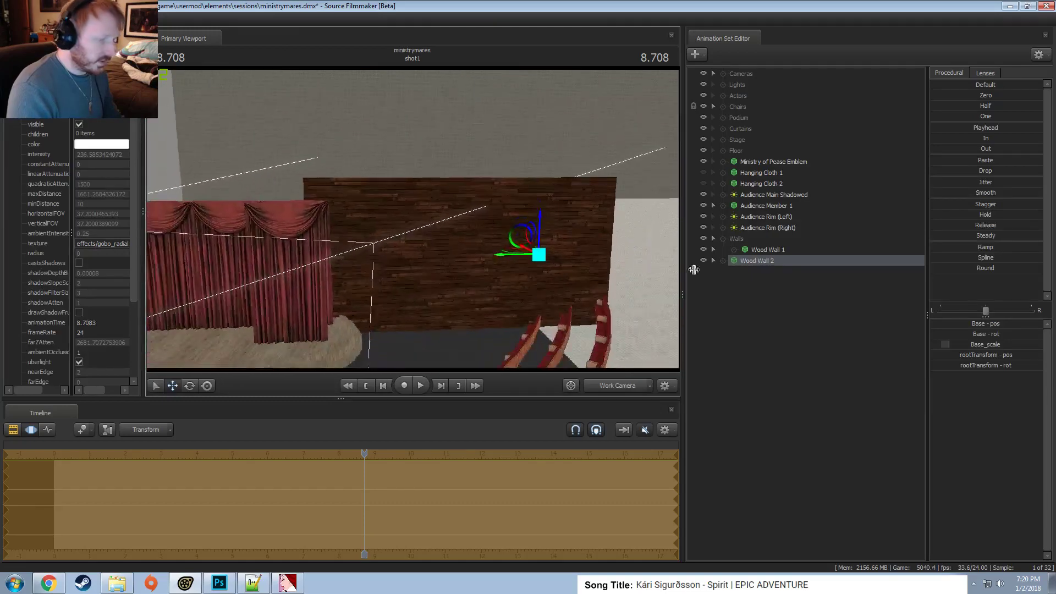
pyautogui.click(609, 388)
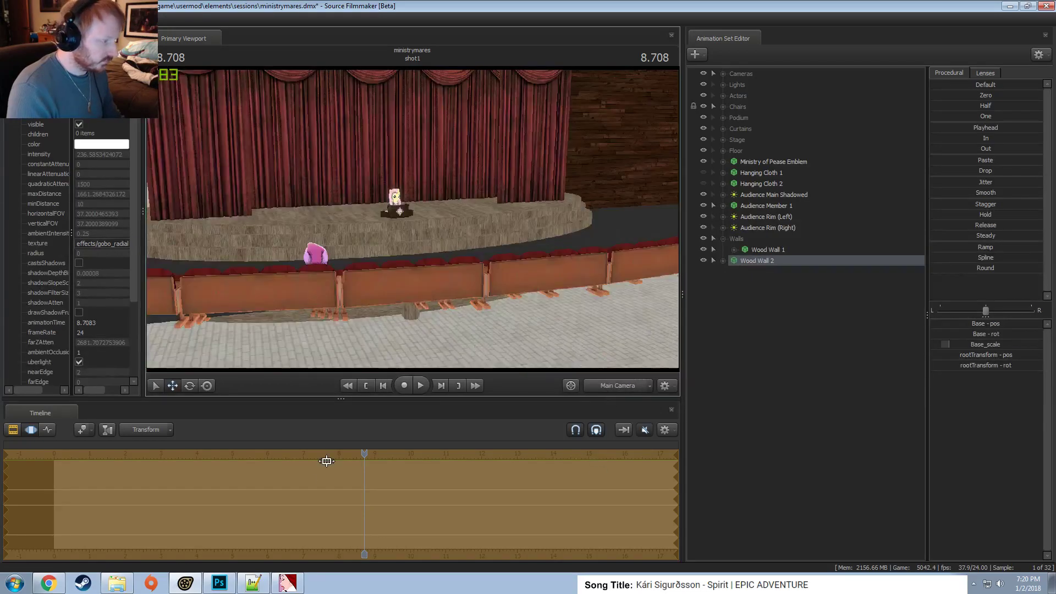
pyautogui.click(165, 481)
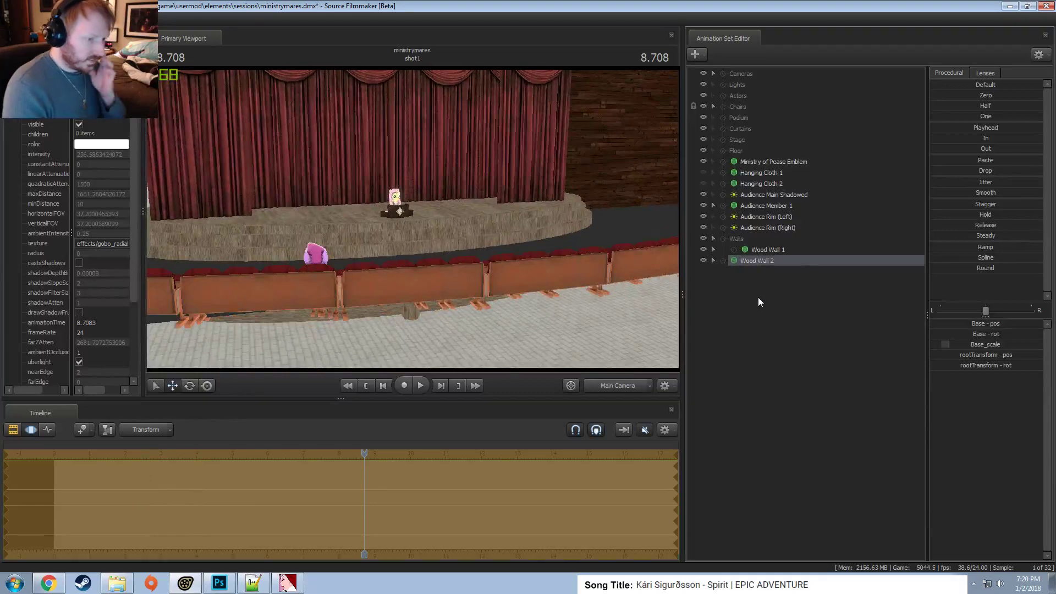
# Put Wood Wall 2 into the Walls group and duplicate a wood panel as Wood Wall 3 in the same group.
pyautogui.rightClick(757, 296)
pyautogui.doubleClick(754, 240)
pyautogui.moveTo(755, 240); pyautogui.dragTo(751, 247)
pyautogui.rightClick(748, 307)
pyautogui.click(789, 353)
pyautogui.click(757, 272)
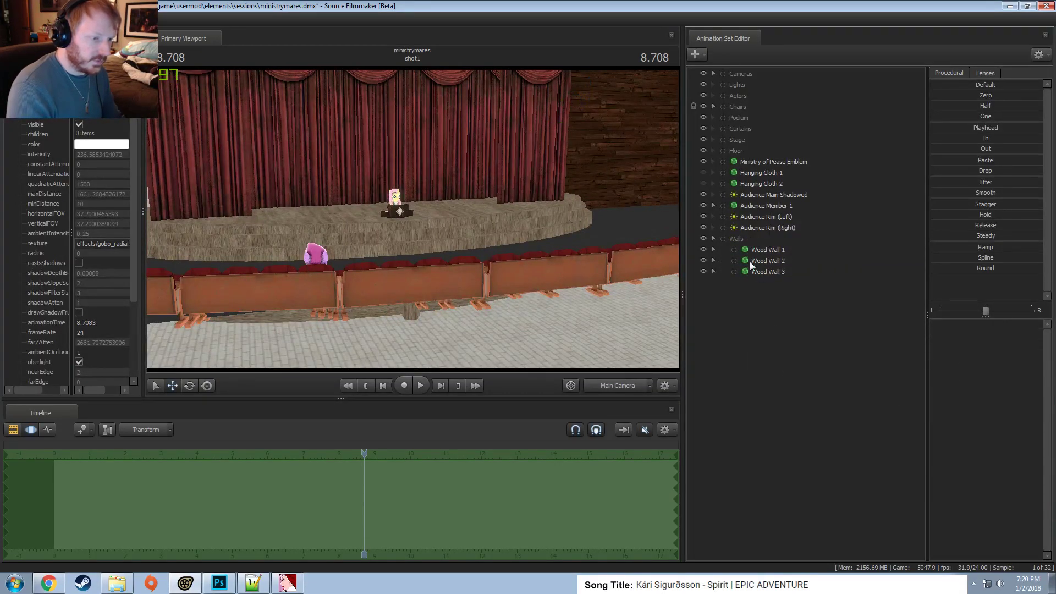
# Move Wood Wall 3 to the opposite side of the stage, beside the curtains, and inspect its placement with Work Camera.
pyautogui.moveTo(554, 127); pyautogui.dragTo(411, 240)
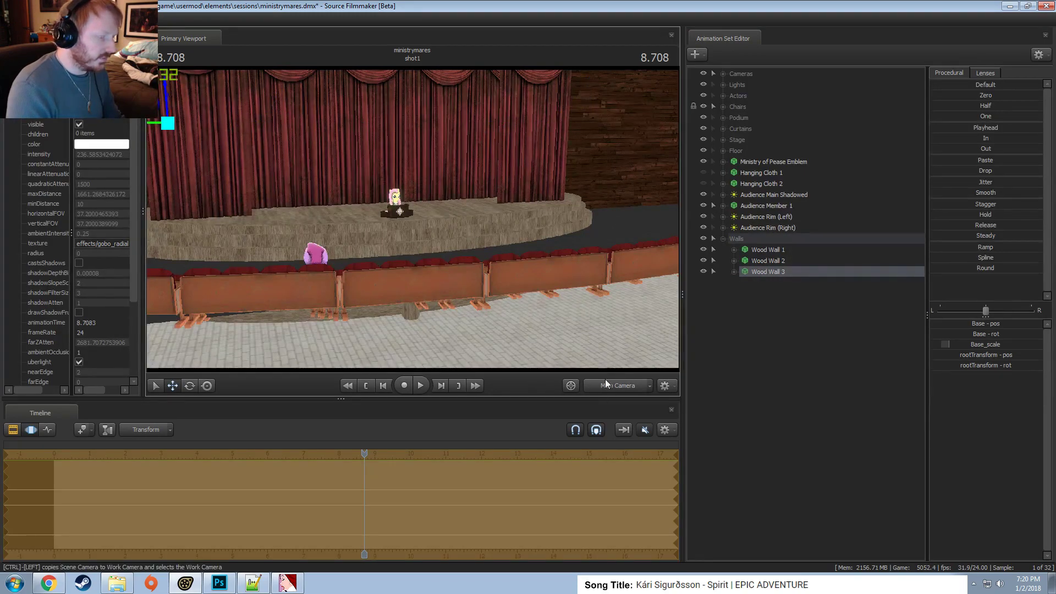
pyautogui.click(617, 385)
pyautogui.keyDown('alt'); pyautogui.moveTo(415, 236); pyautogui.dragTo(319, 216); pyautogui.keyUp('alt')
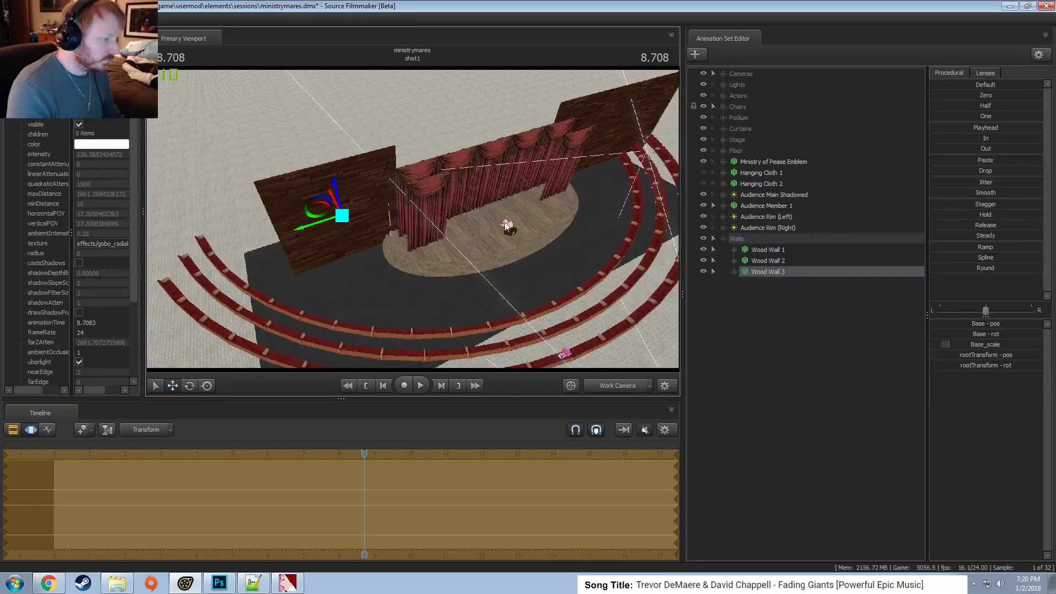
pyautogui.keyDown('alt'); pyautogui.moveTo(452, 248); pyautogui.dragTo(413, 217); pyautogui.keyUp('alt')
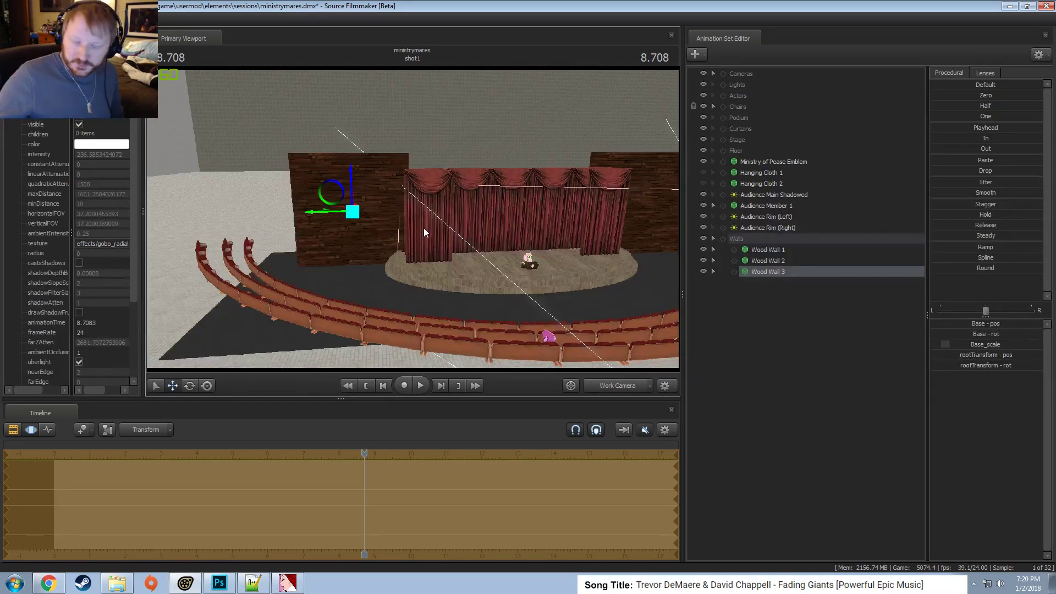
# Return to the Main Camera view and enable lighting in the viewport.
pyautogui.click(627, 387)
pyautogui.moveTo(318, 489); pyautogui.dragTo(364, 488)
pyautogui.rightClick(479, 195)
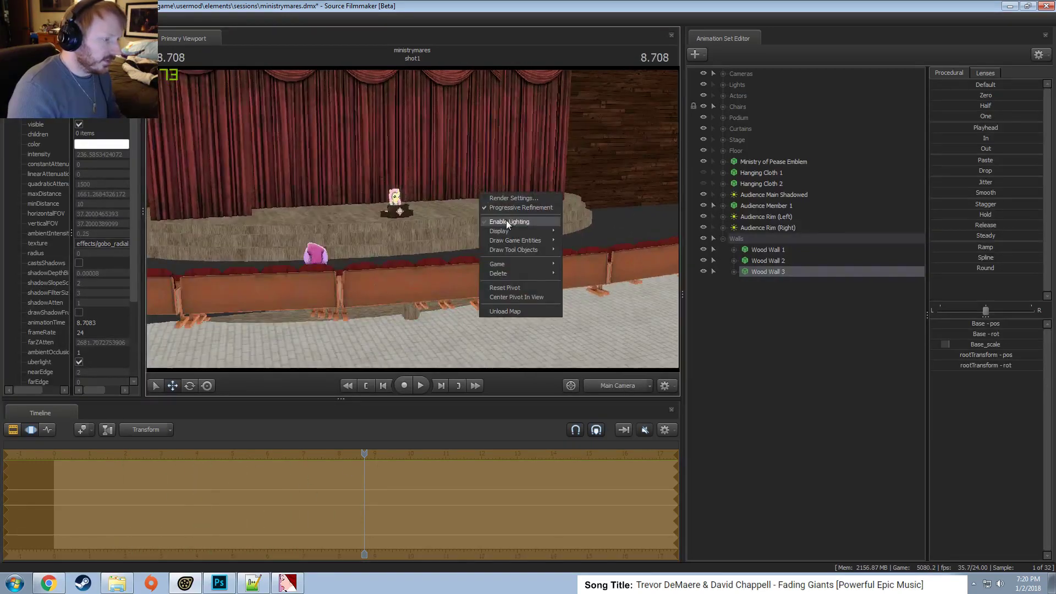
pyautogui.click(511, 221)
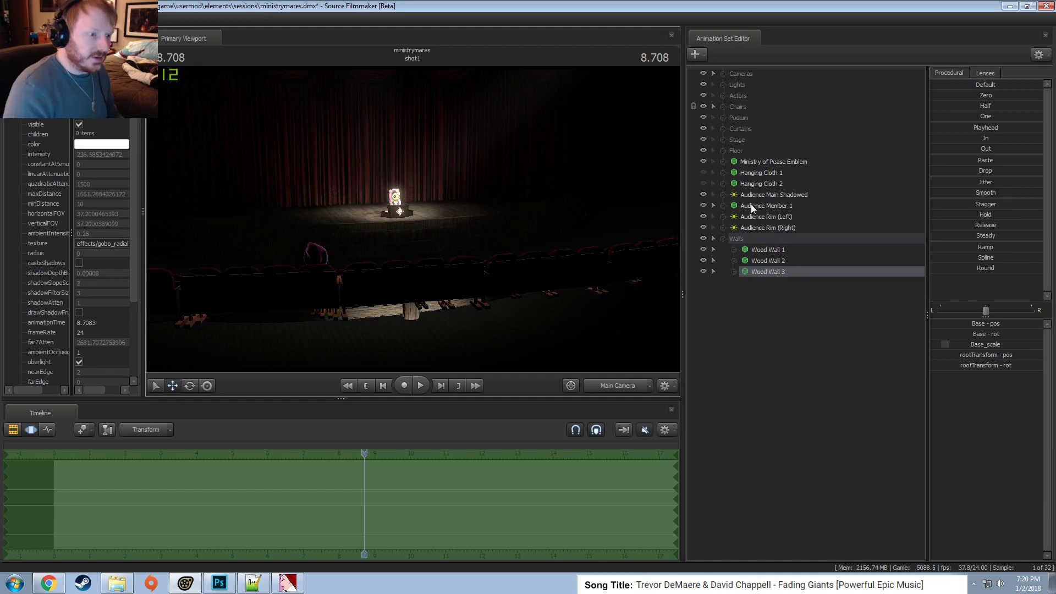
# Duplicate the Audience Main Ambient light from the Lights group and look through the copy, Audience Main Ambient2.
pyautogui.click(723, 85)
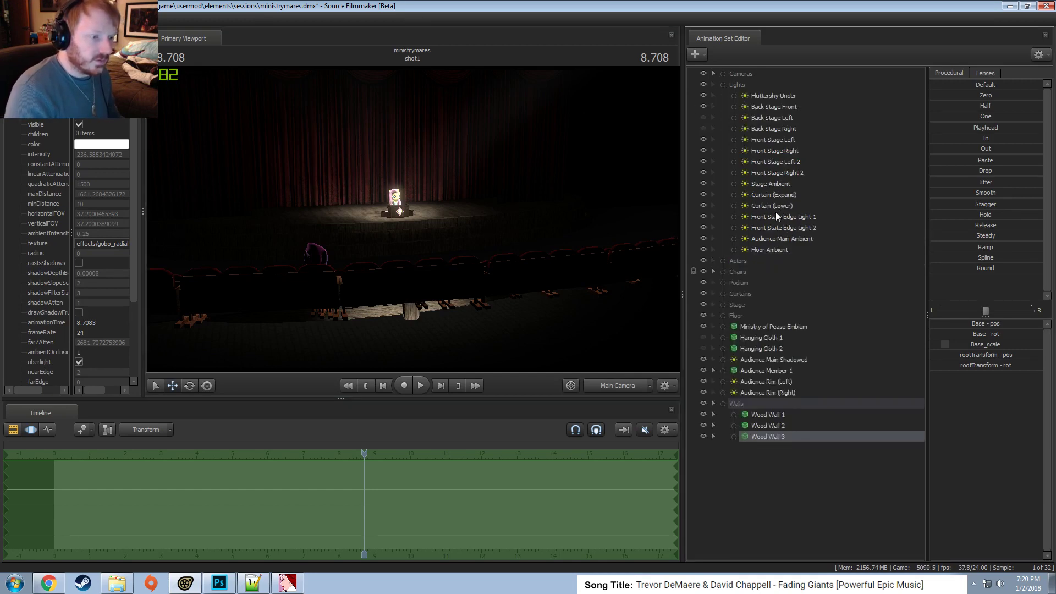
pyautogui.click(770, 238)
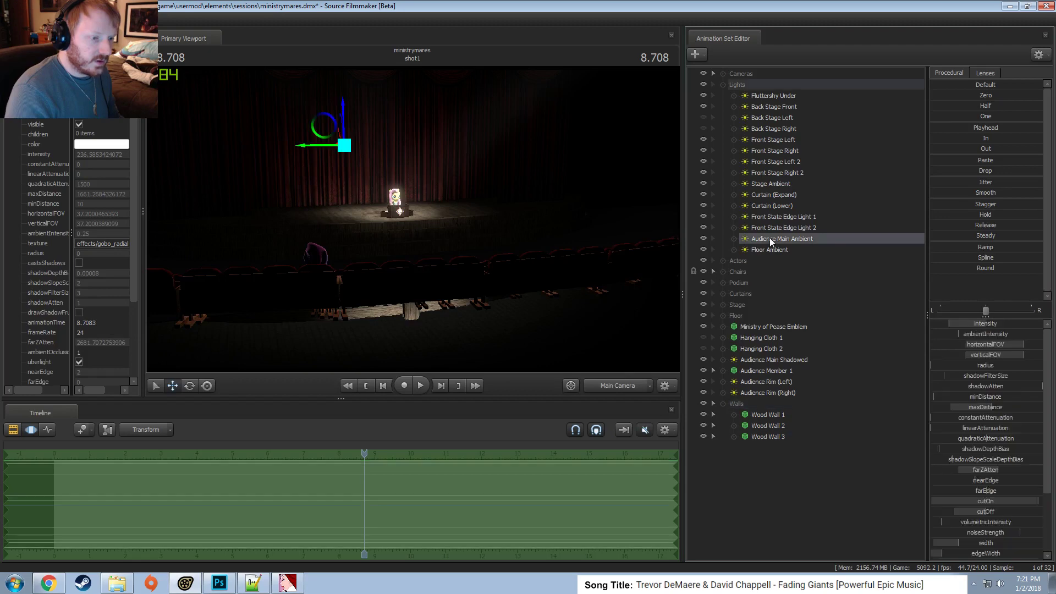
pyautogui.rightClick(769, 237)
pyautogui.press('Escape')
pyautogui.click(723, 84)
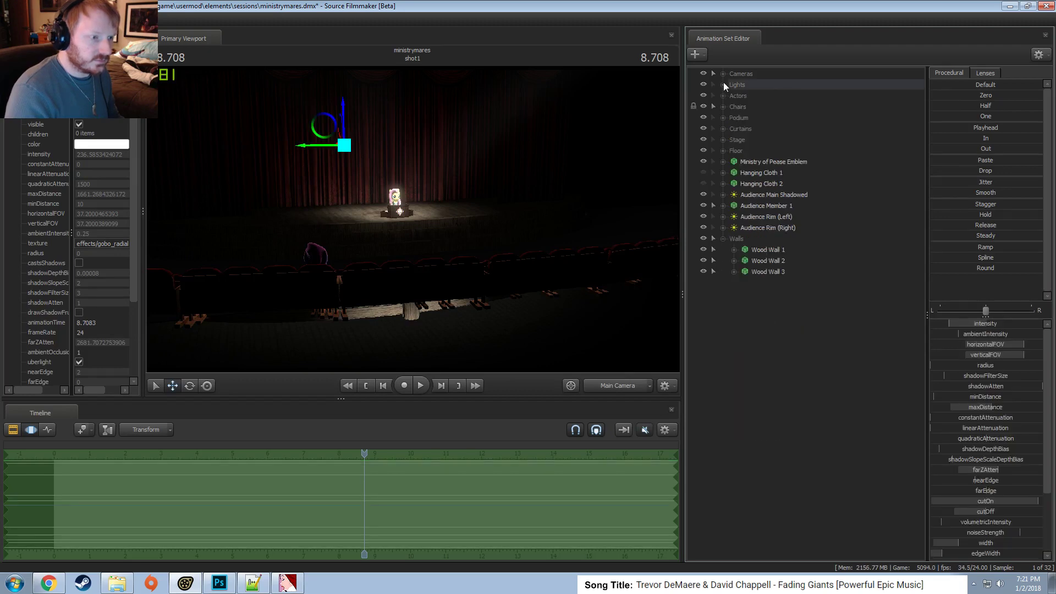
pyautogui.rightClick(767, 381)
pyautogui.click(840, 442)
pyautogui.moveTo(772, 283); pyautogui.dragTo(549, 223)
# Reposition Audience Main Ambient2 to overlook the stage and seating from above, and widen its horizontal and vertical FOV.
pyautogui.press('F2')
pyautogui.click(526, 304)
pyautogui.press('F3')
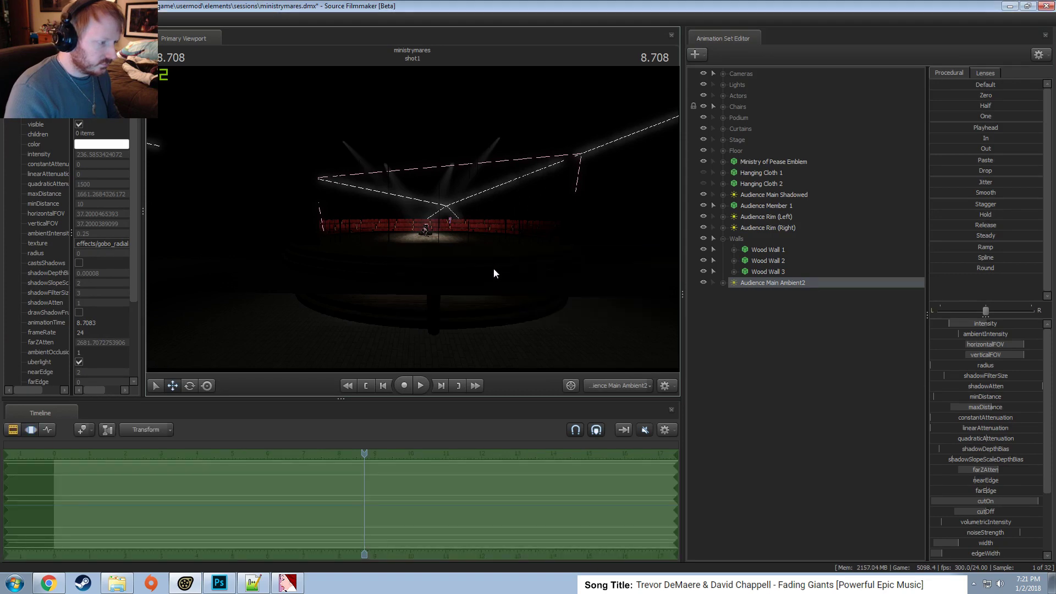
pyautogui.moveTo(493, 268); pyautogui.dragTo(592, 275)
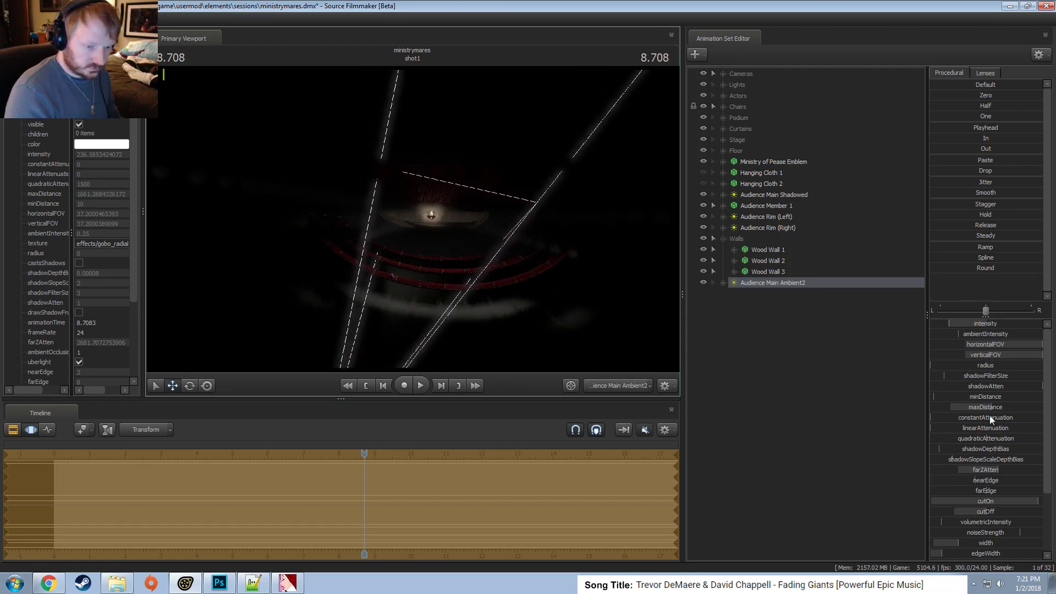
# Raise the light's cutOff and intensity, lower its cutOn, and increase its width, height and edge sizes to cover the theatre.
pyautogui.scroll(-3, 989, 418)
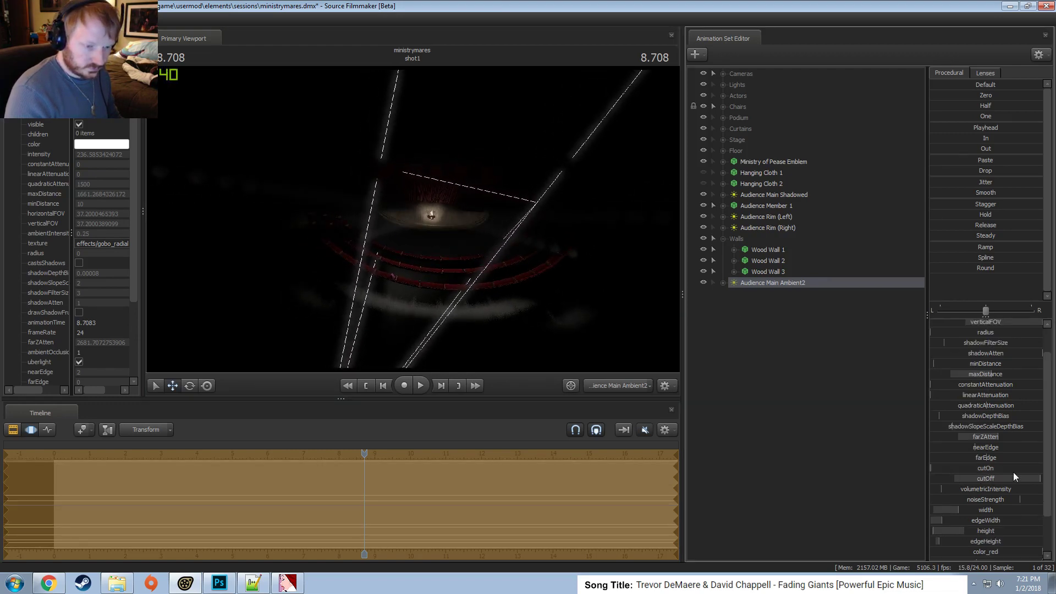
pyautogui.scroll(3, 1006, 448)
pyautogui.moveTo(974, 324); pyautogui.dragTo(1038, 324)
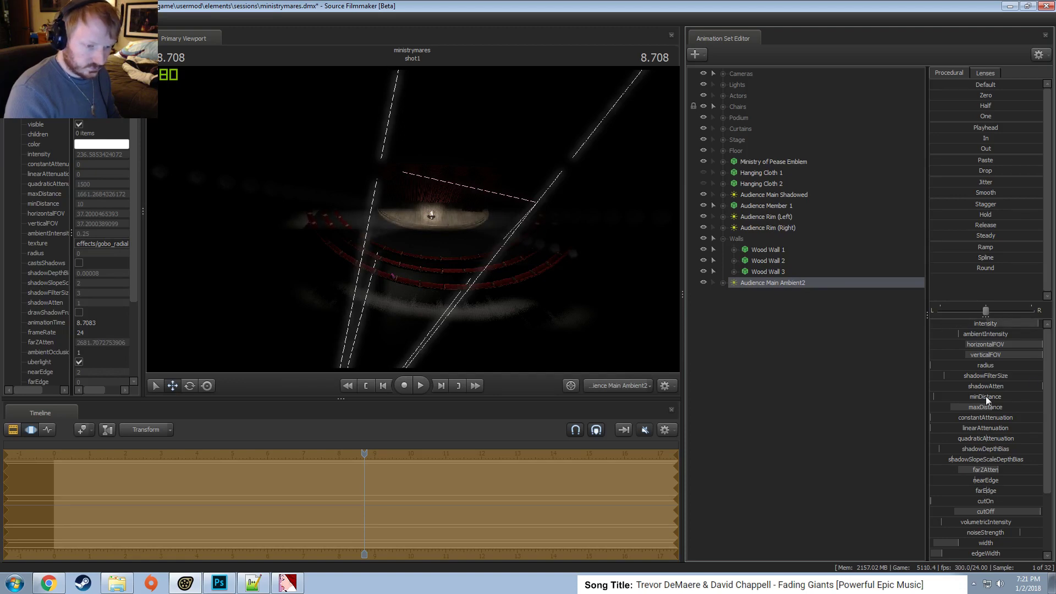
pyautogui.scroll(-8, 990, 511)
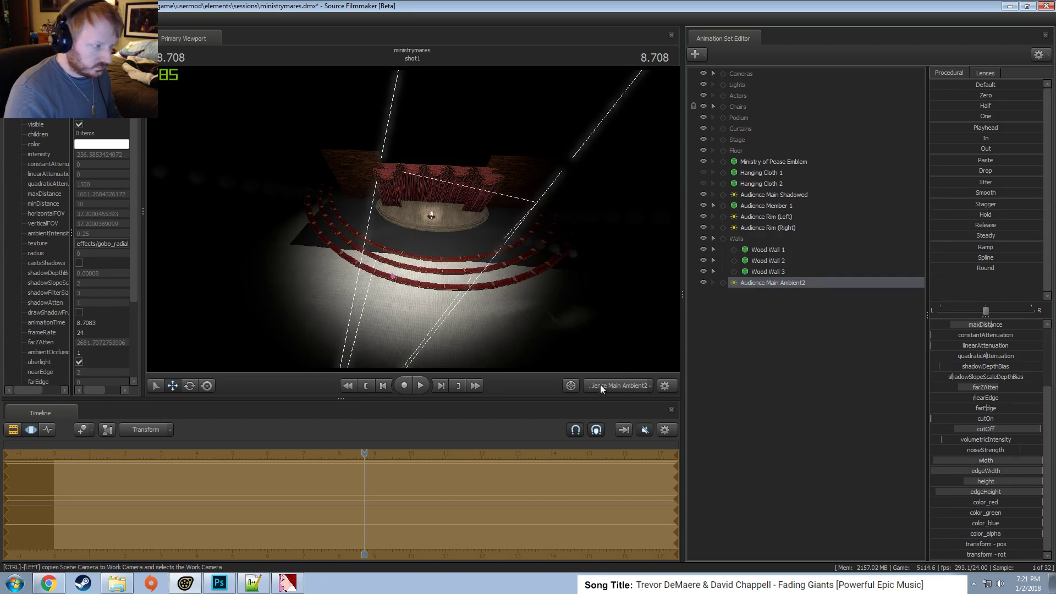
# Shift the light's view toward the stage, remap its intensity slider range, lower the intensity and check through Main Camera.
pyautogui.moveTo(511, 264); pyautogui.dragTo(536, 195)
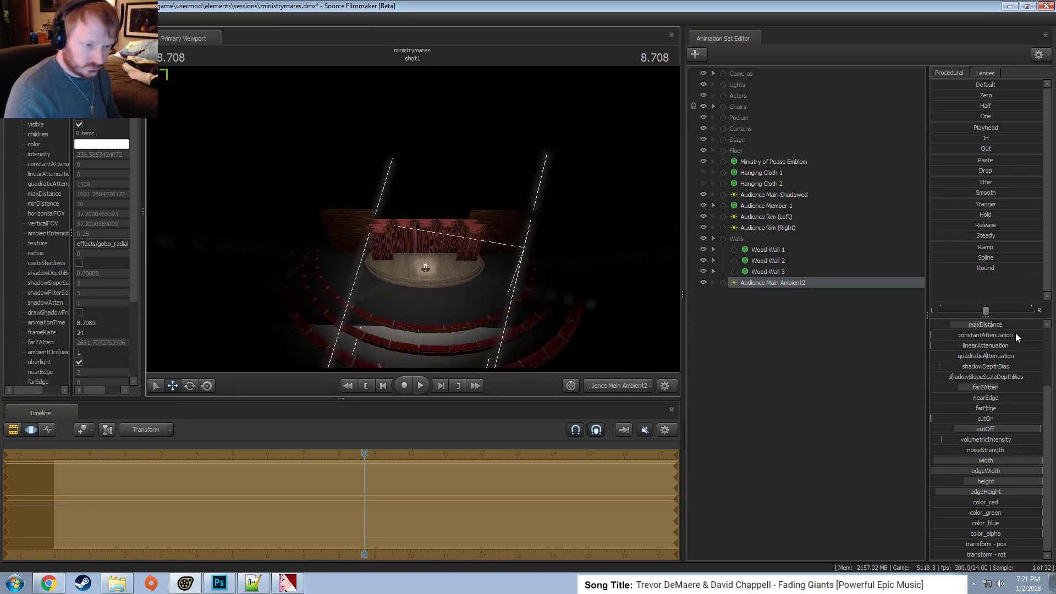
pyautogui.scroll(3, 1015, 337)
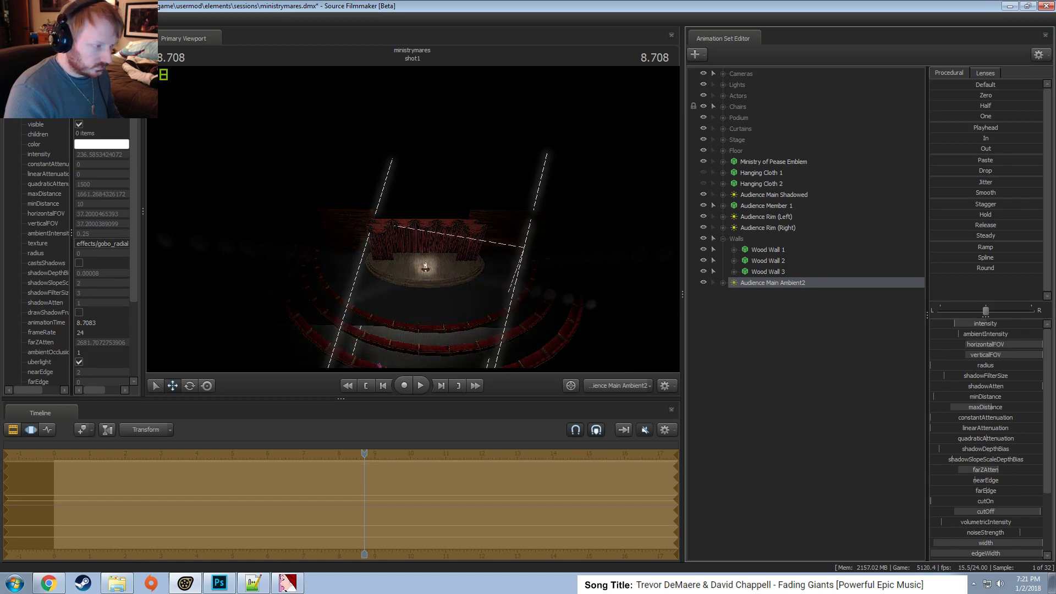
pyautogui.rightClick(952, 322)
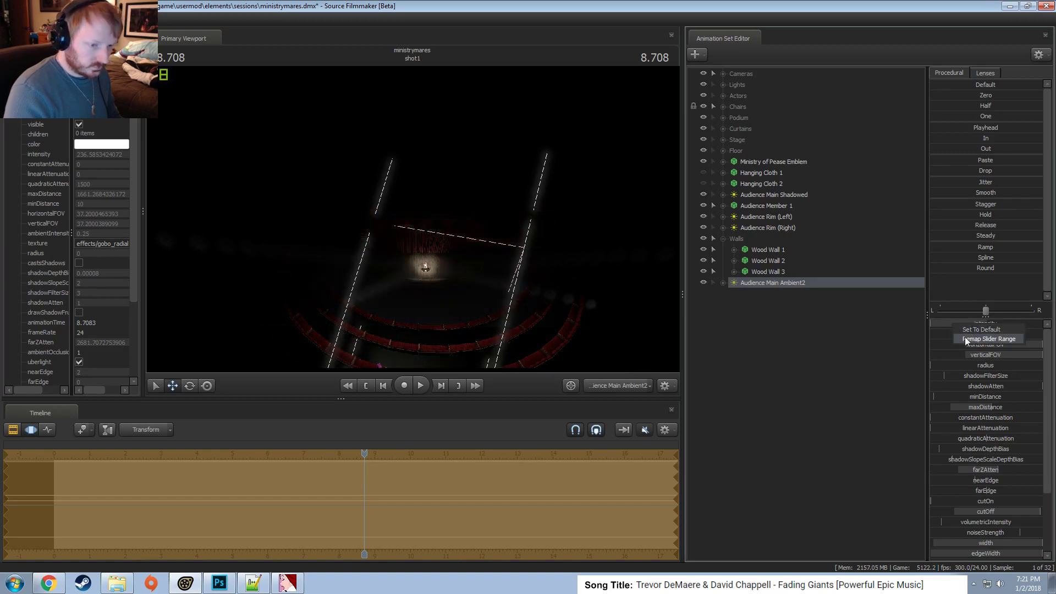
pyautogui.click(1003, 333)
pyautogui.click(517, 284)
pyautogui.click(511, 314)
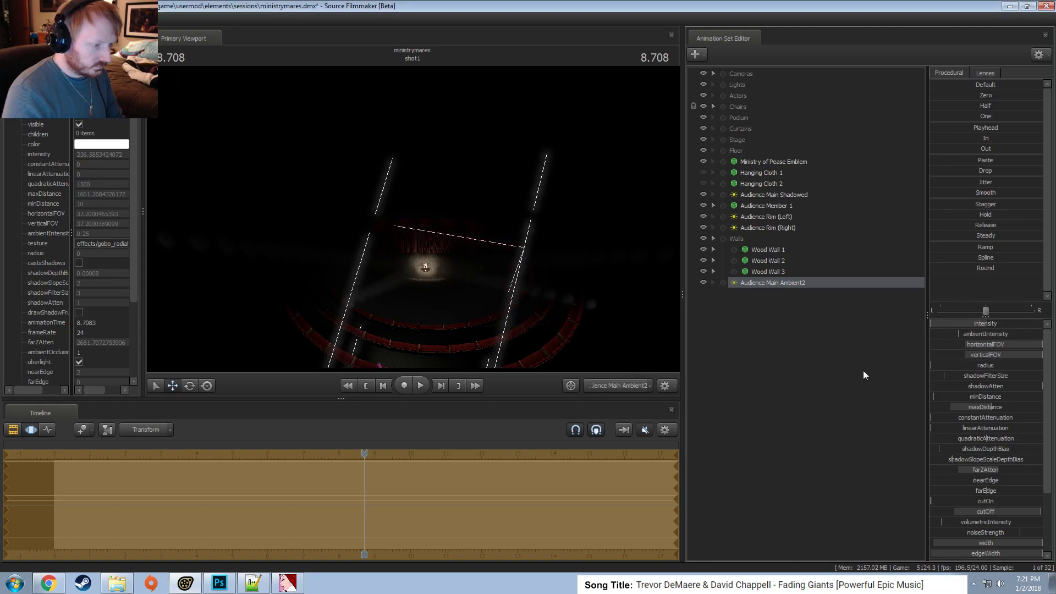
pyautogui.moveTo(970, 322); pyautogui.dragTo(945, 323)
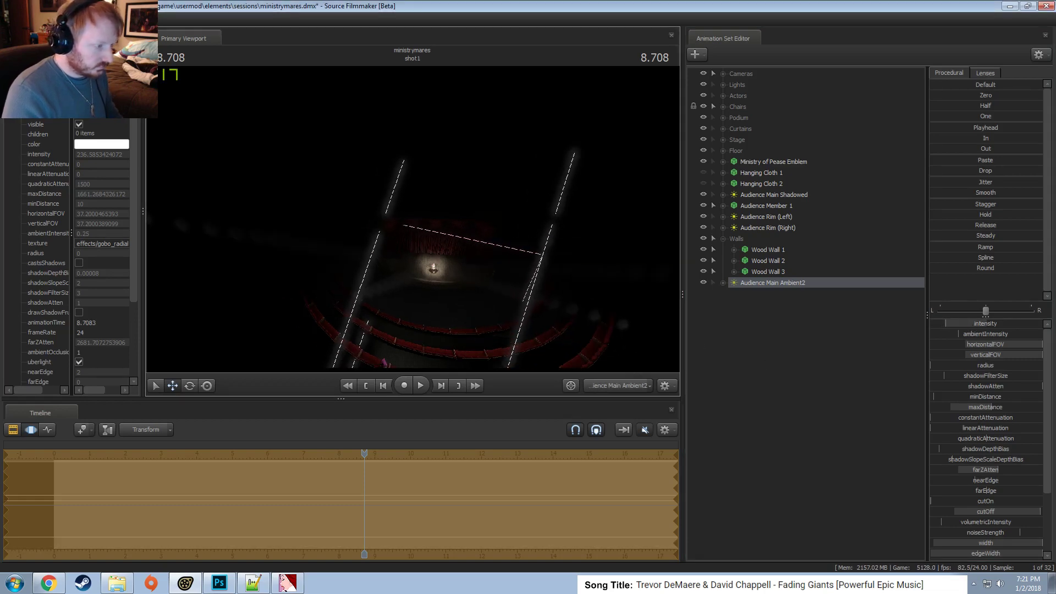
pyautogui.click(610, 386)
pyautogui.click(606, 387)
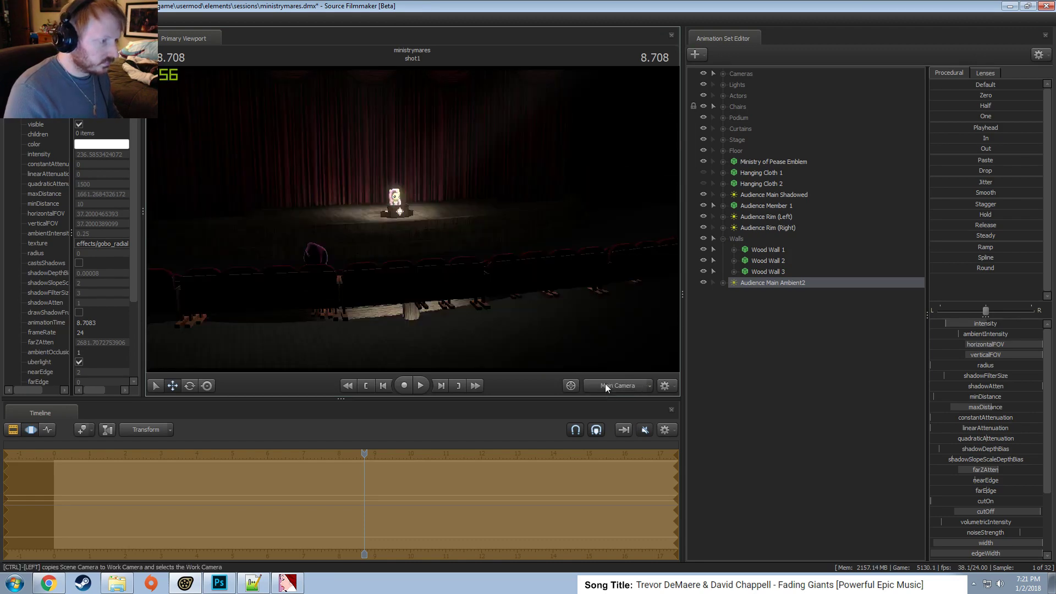
# Fine-tune Audience Main Ambient2's intensity, move the light beside the stage facing the side wall, and check through Main Camera.
pyautogui.press('F2')
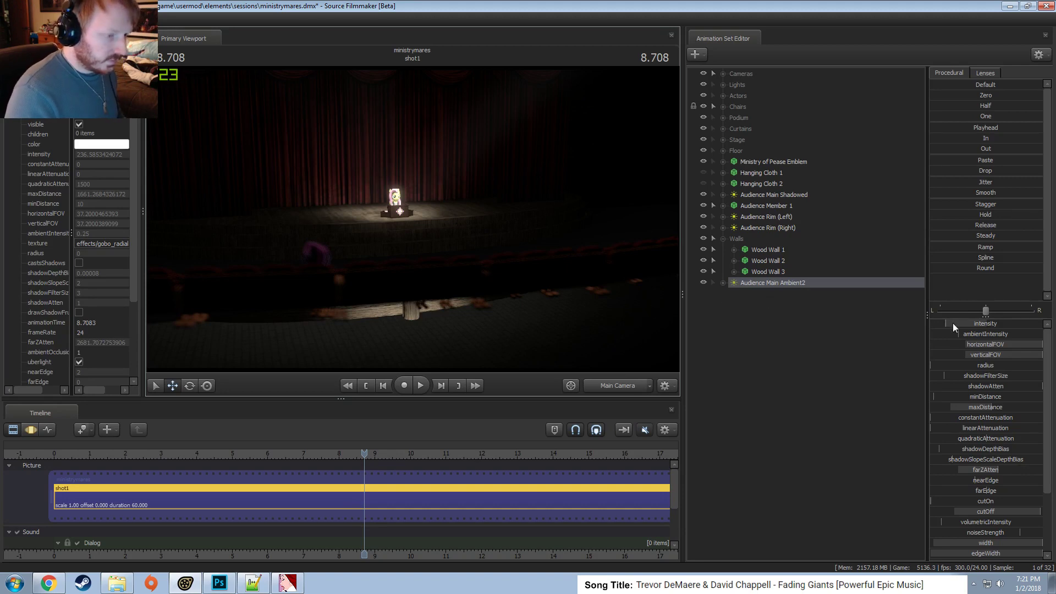
pyautogui.moveTo(953, 322)
pyautogui.mouseDown()
pyautogui.moveTo(1014, 323)
pyautogui.moveTo(935, 324)
pyautogui.moveTo(945, 323)
pyautogui.mouseUp()
pyautogui.moveTo(762, 281); pyautogui.dragTo(549, 315)
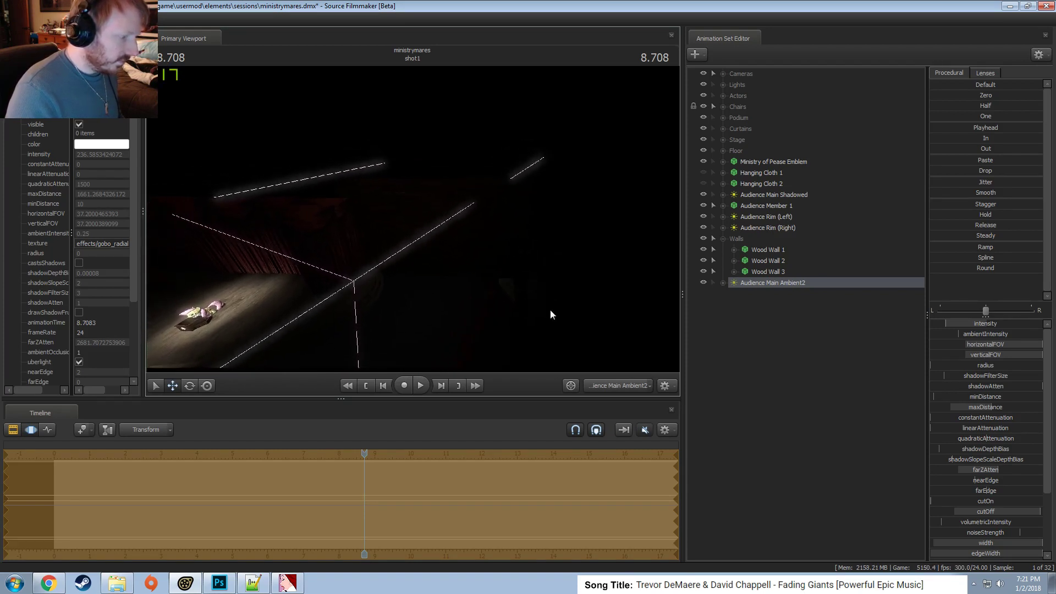
pyautogui.click(617, 386)
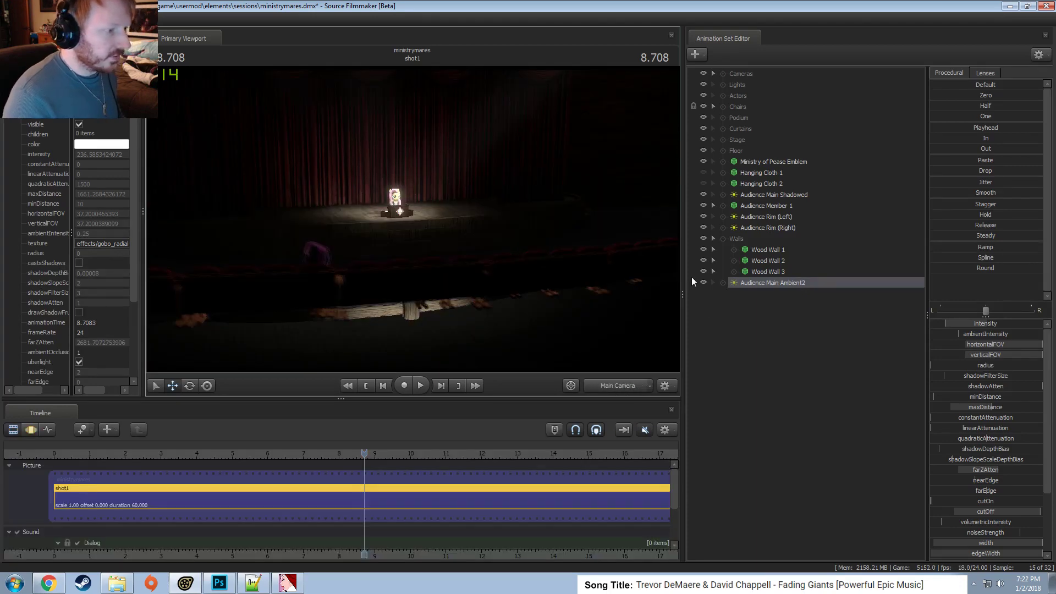
# Reselect Audience Main Ambient2, adjust its position and aim from its own view, and compare the result in Main Camera.
pyautogui.doubleClick(773, 281)
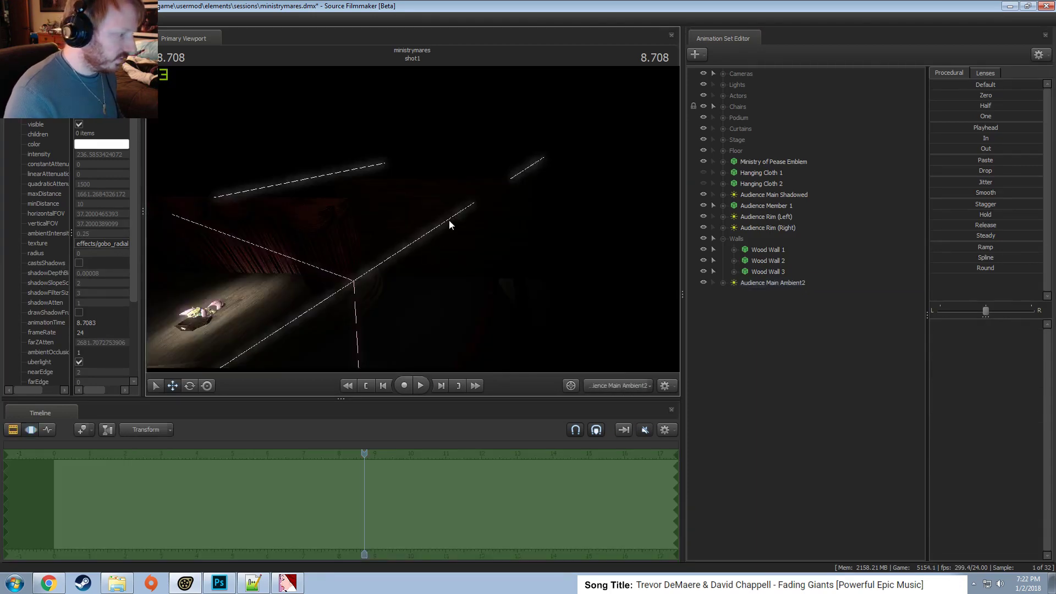
pyautogui.click(762, 283)
pyautogui.moveTo(644, 288); pyautogui.dragTo(627, 283)
pyautogui.moveTo(414, 223); pyautogui.dragTo(413, 223)
pyautogui.click(626, 384)
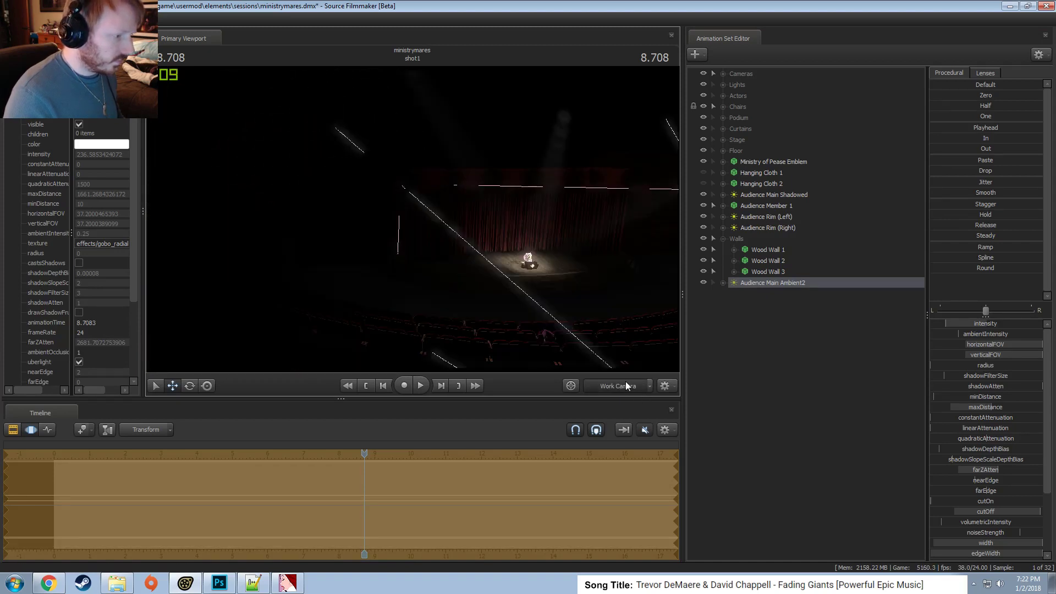
pyautogui.press('F3')
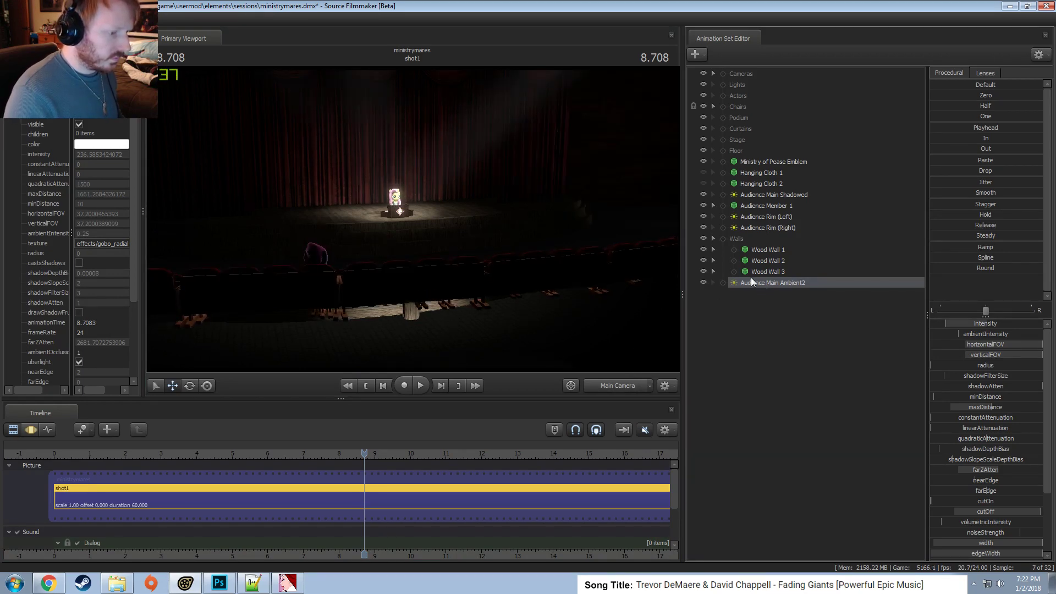
# Aim Audience Main Ambient2 at the wood wall beside the stage, narrow its horizontal and vertical FOV, and review through Main Camera.
pyautogui.moveTo(751, 278); pyautogui.dragTo(528, 194)
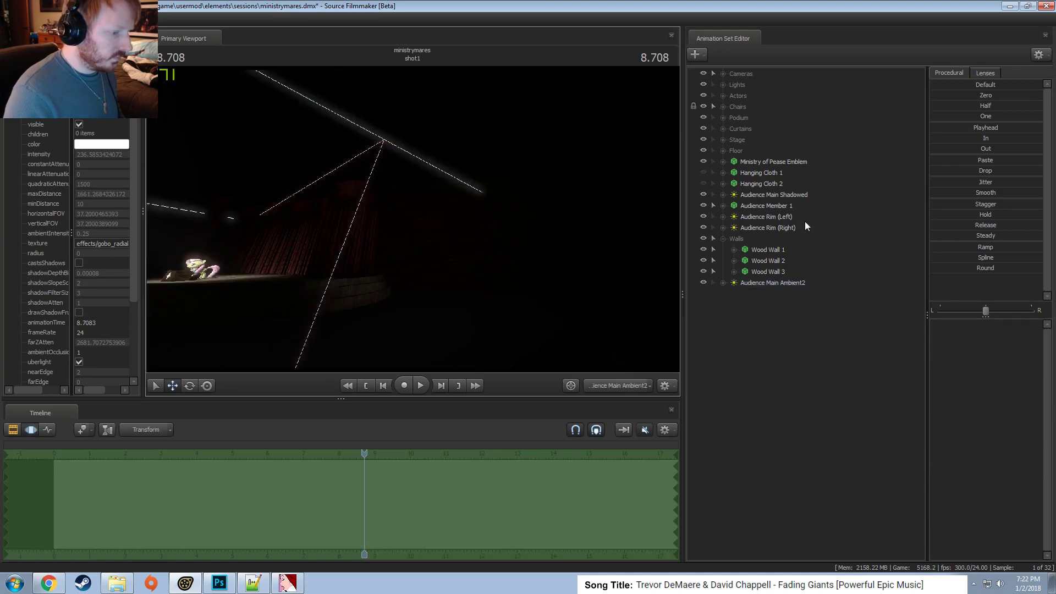
pyautogui.click(781, 283)
pyautogui.moveTo(462, 245); pyautogui.dragTo(413, 222)
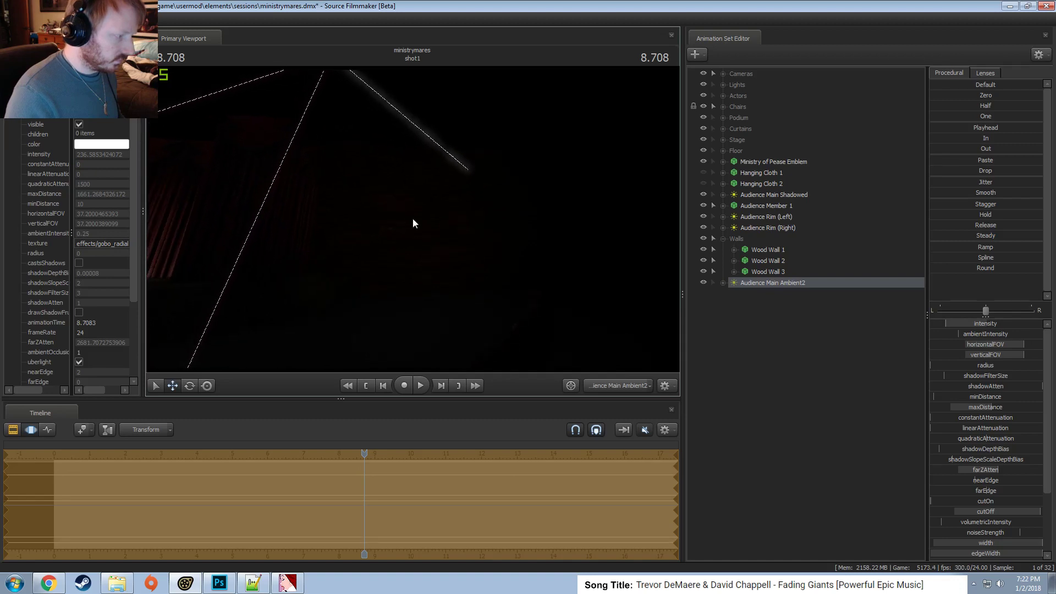
pyautogui.click(618, 381)
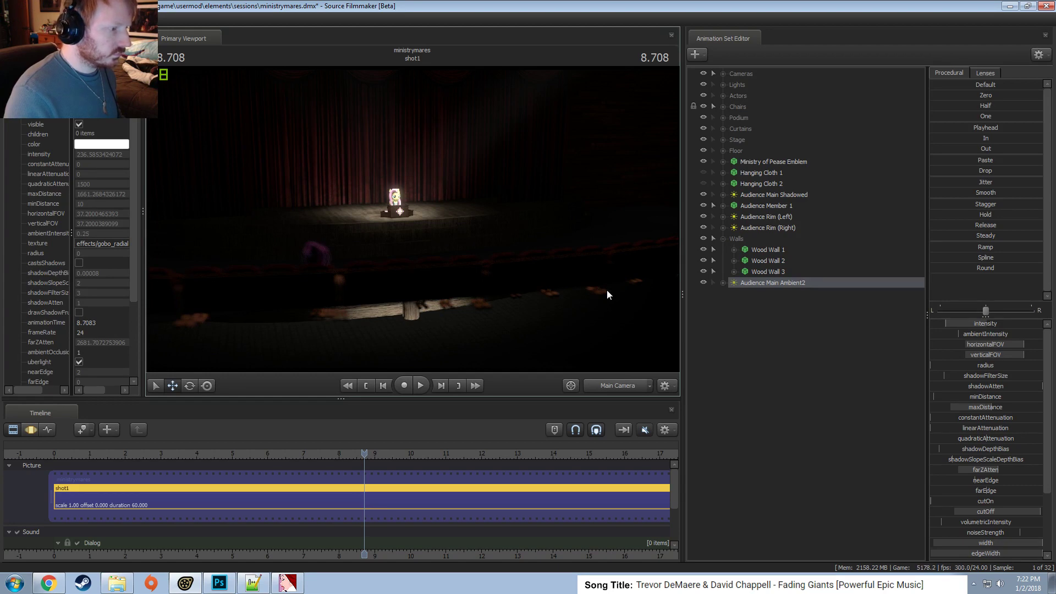
pyautogui.press('F2')
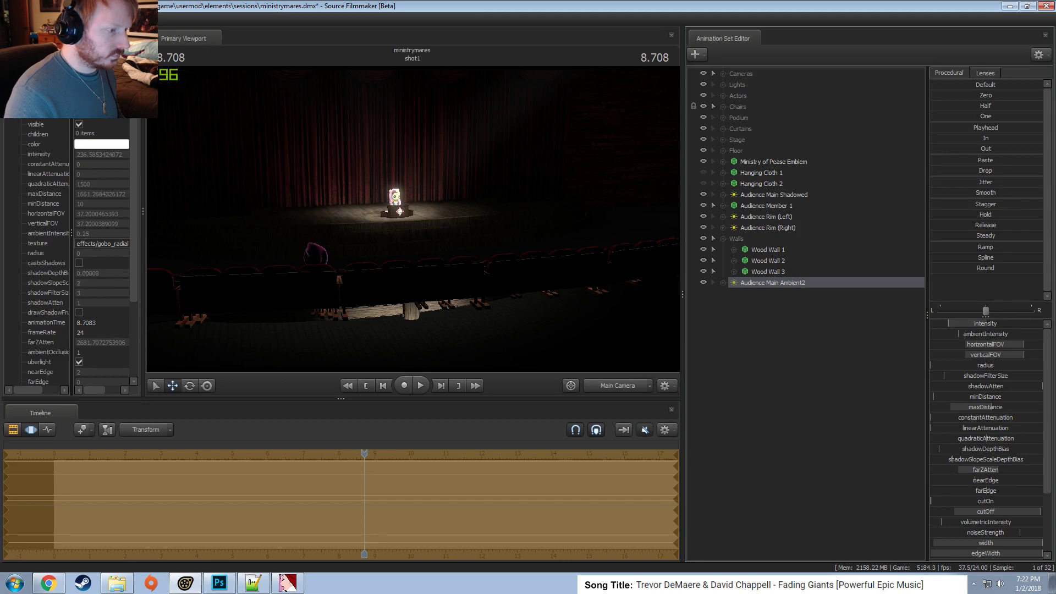
pyautogui.press('F1')
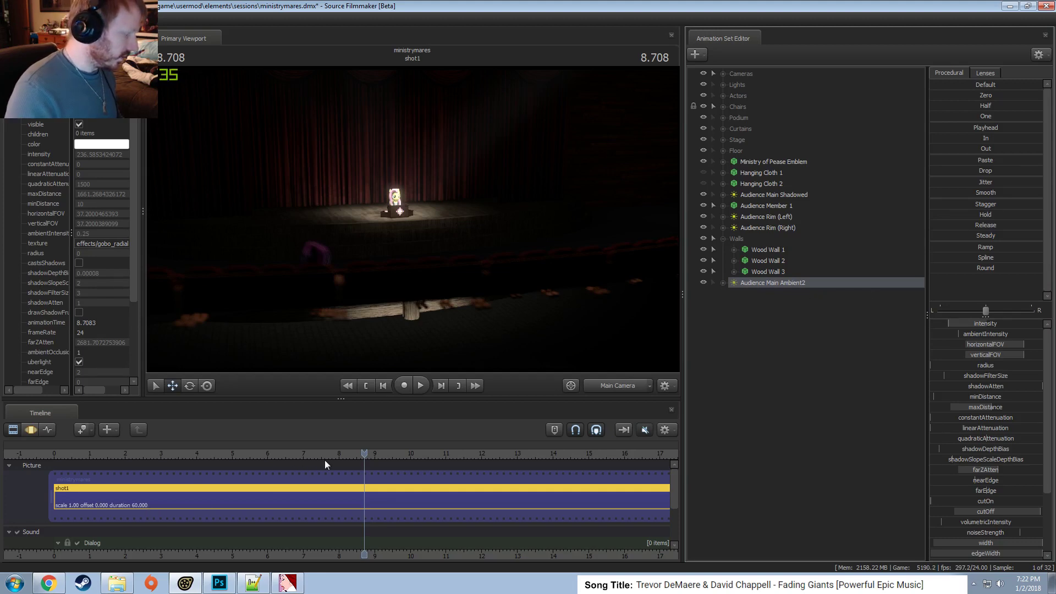
# Lower Audience Main Ambient2's intensity slightly and check the lighting at several times of the shot through Main Camera.
pyautogui.moveTo(325, 456); pyautogui.dragTo(354, 434)
pyautogui.press('F3')
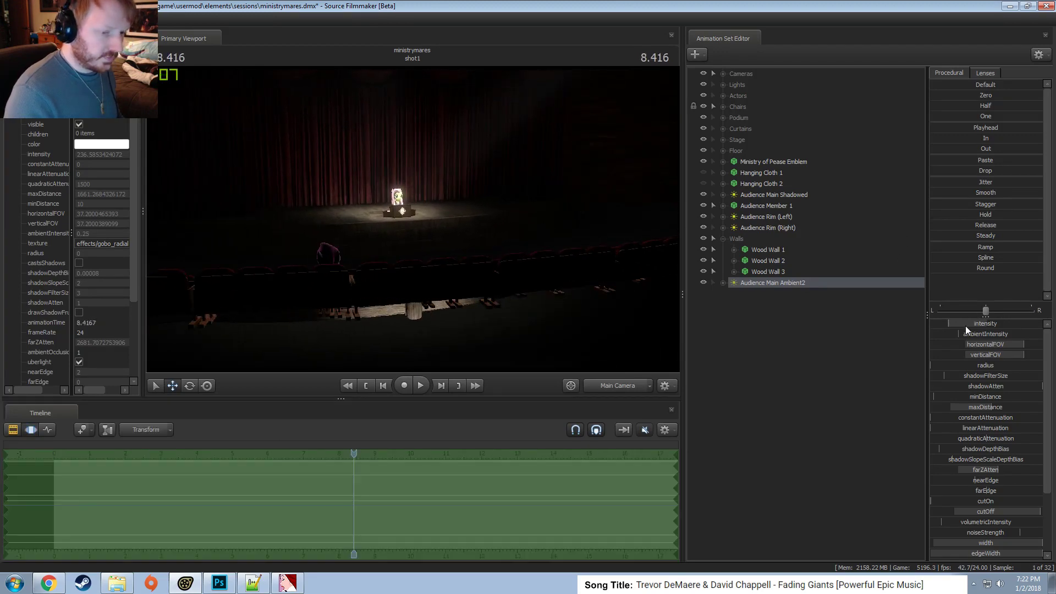
pyautogui.moveTo(965, 325); pyautogui.dragTo(957, 325)
pyautogui.press('F2')
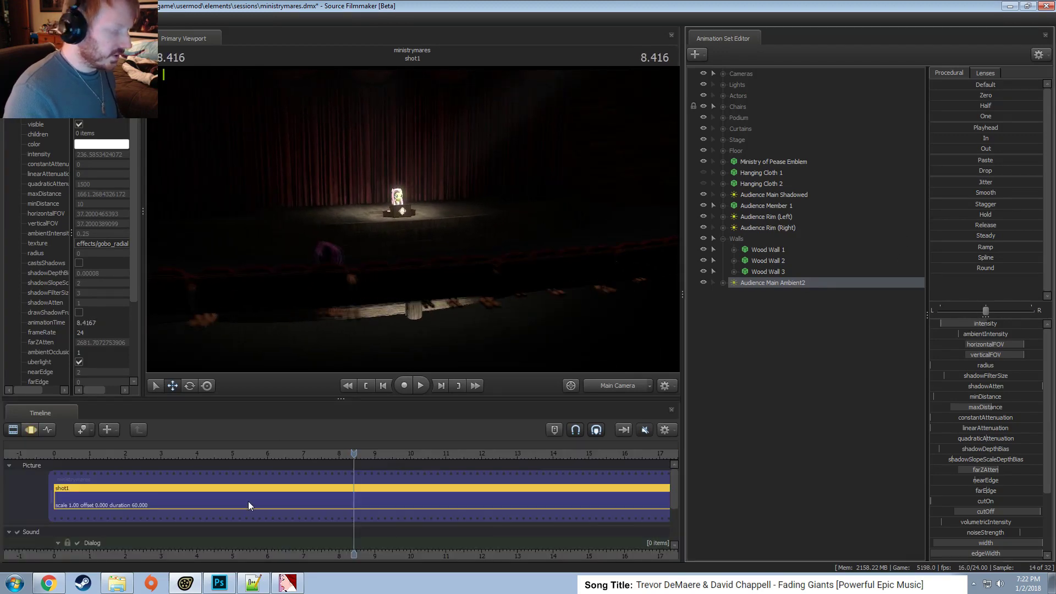
pyautogui.moveTo(251, 456); pyautogui.dragTo(134, 437)
pyautogui.press('F3')
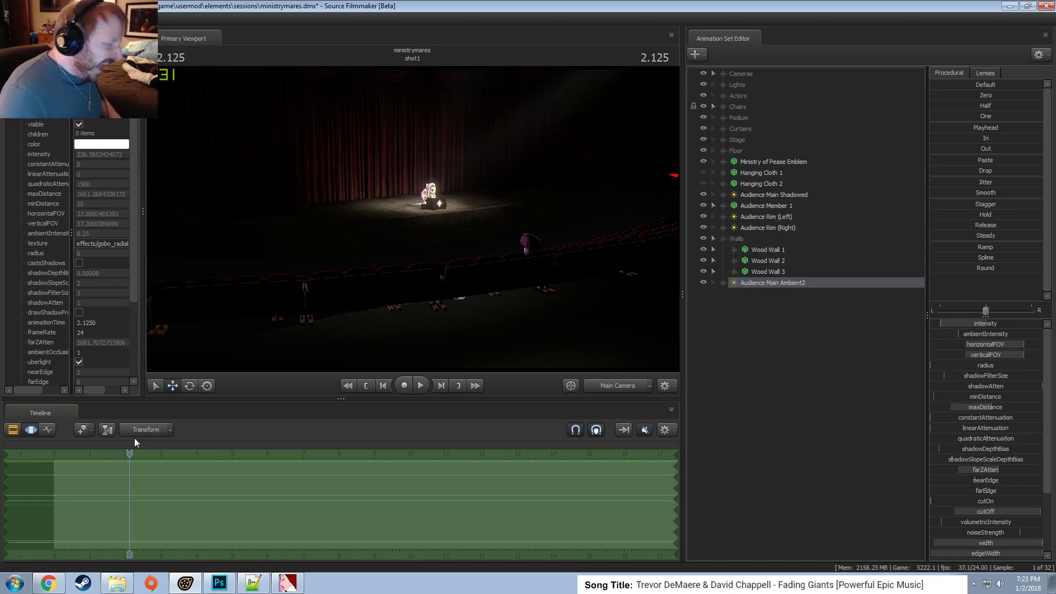
# Rename the Audience Main Ambient2 light as Back Wall Ambient and move it into the Lights group.
pyautogui.rightClick(780, 286)
pyautogui.click(797, 292)
pyautogui.write('Back Wall AMbien')
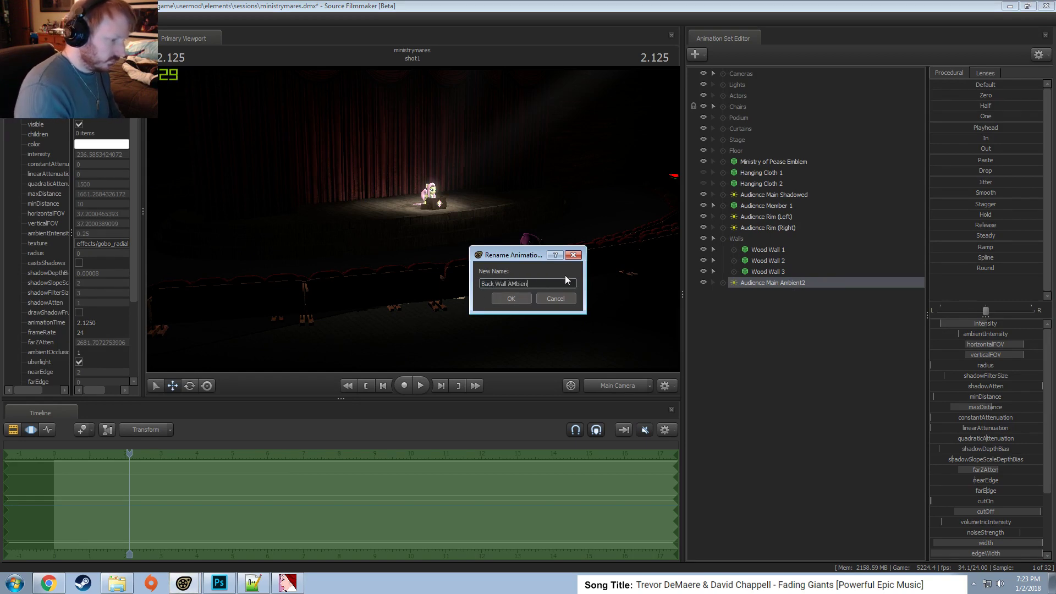
pyautogui.press('BackSpace')
pyautogui.press('BackSpace')
pyautogui.write('mbient')
pyautogui.press('Return')
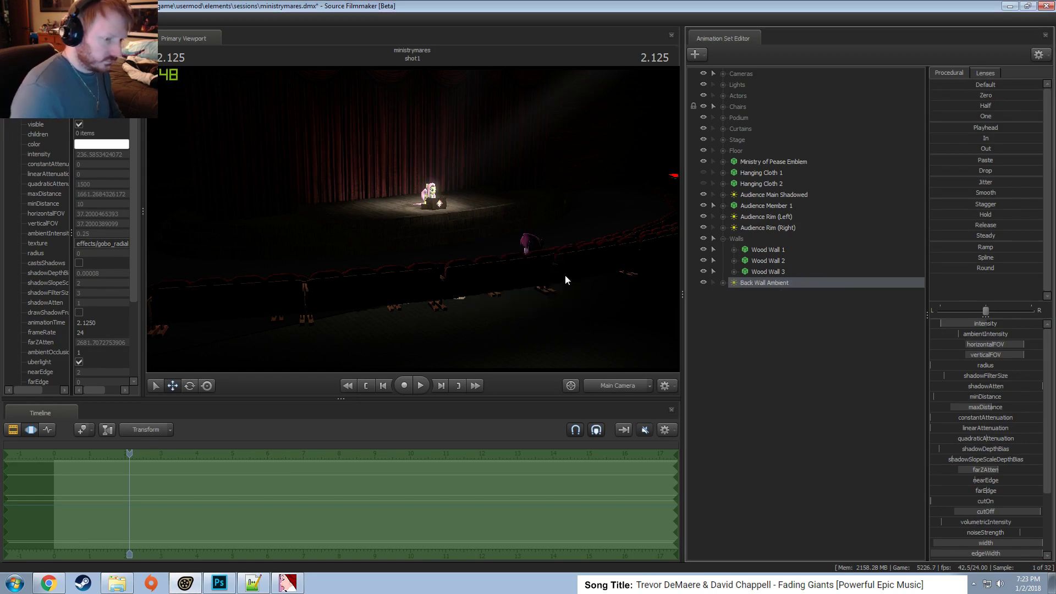
pyautogui.moveTo(775, 283); pyautogui.dragTo(772, 86)
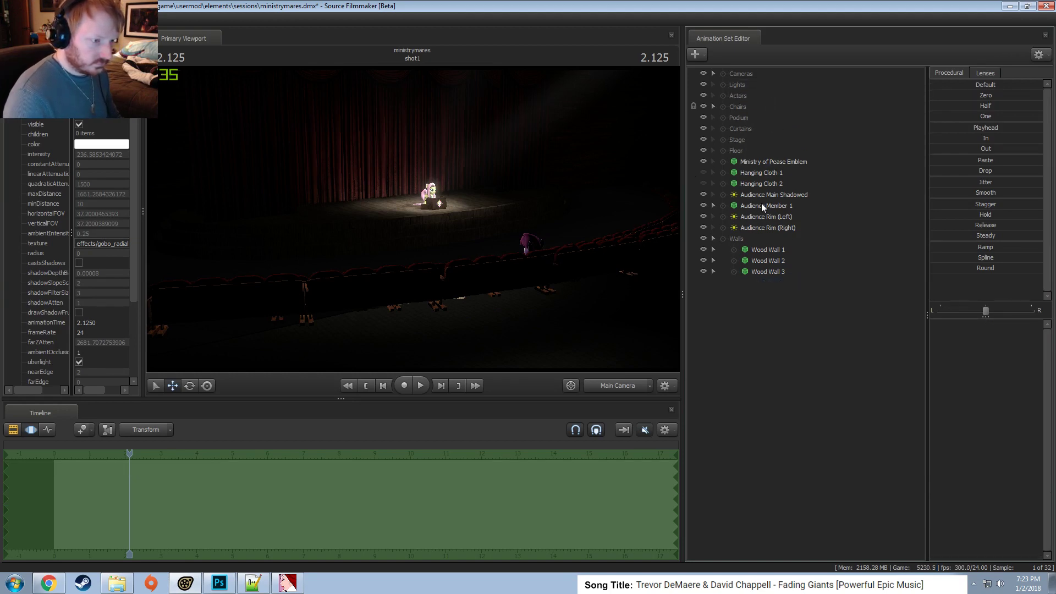
# Move Audience Member 1 into the Actors group and put it in a new subgroup named Audience.
pyautogui.moveTo(762, 204); pyautogui.dragTo(748, 111)
pyautogui.click(723, 96)
pyautogui.rightClick(751, 113)
pyautogui.click(792, 150)
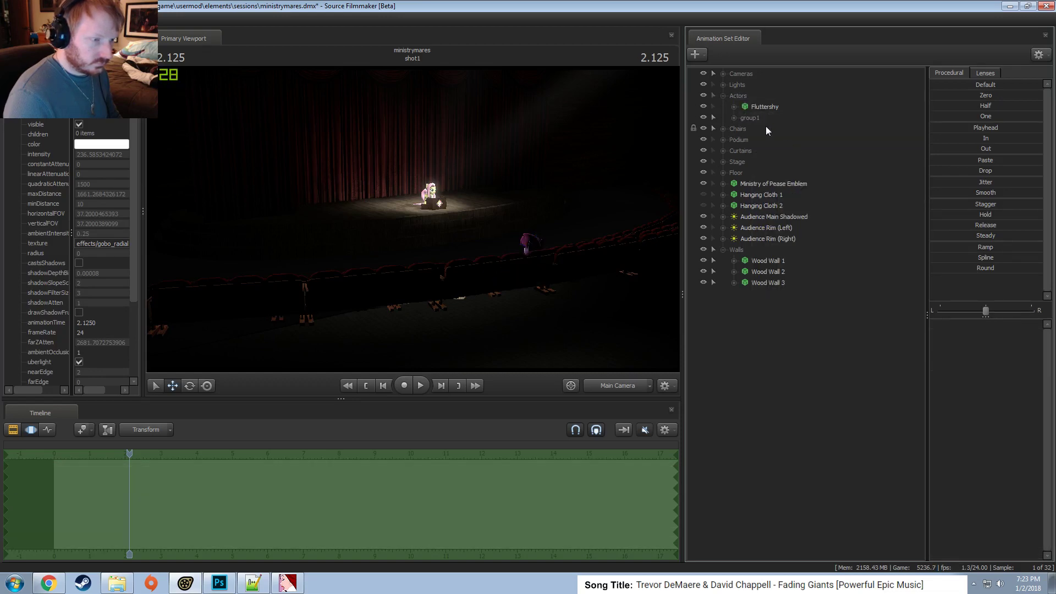
pyautogui.rightClick(766, 120)
pyautogui.click(773, 126)
pyautogui.write('Audience')
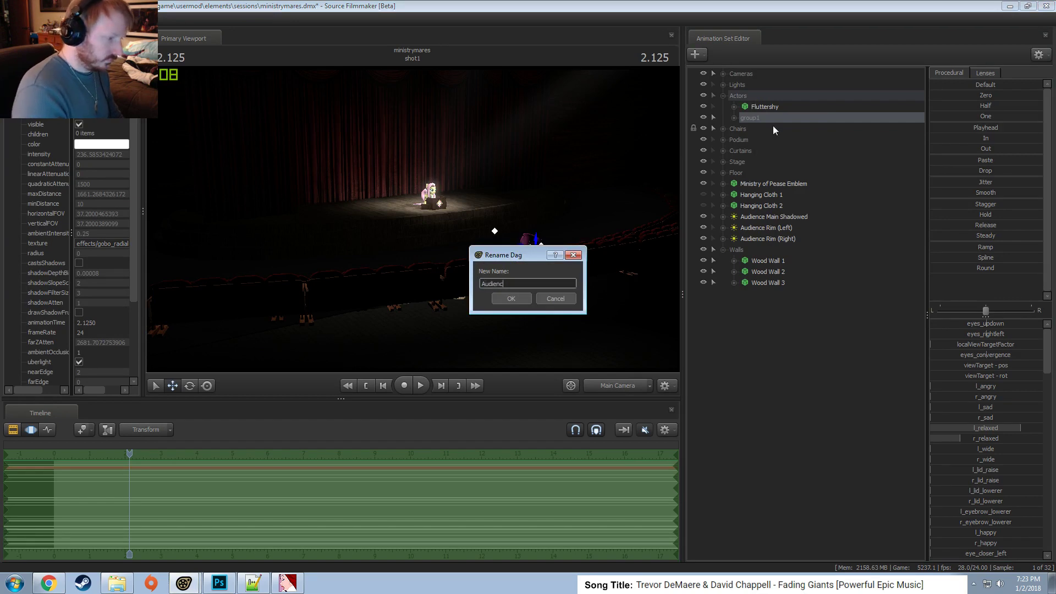
pyautogui.press('Return')
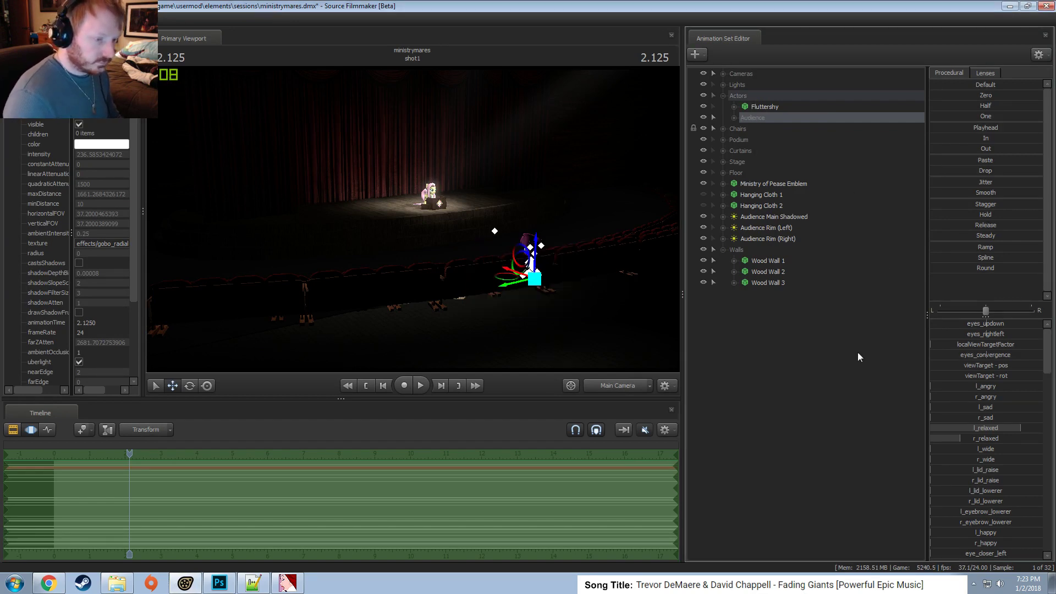
# Move Audience Main Shadowed, Audience Rim (Left) and Audience Rim (Right) into Lights, and collapse the Walls and Actors groups.
pyautogui.click(723, 250)
pyautogui.click(777, 237)
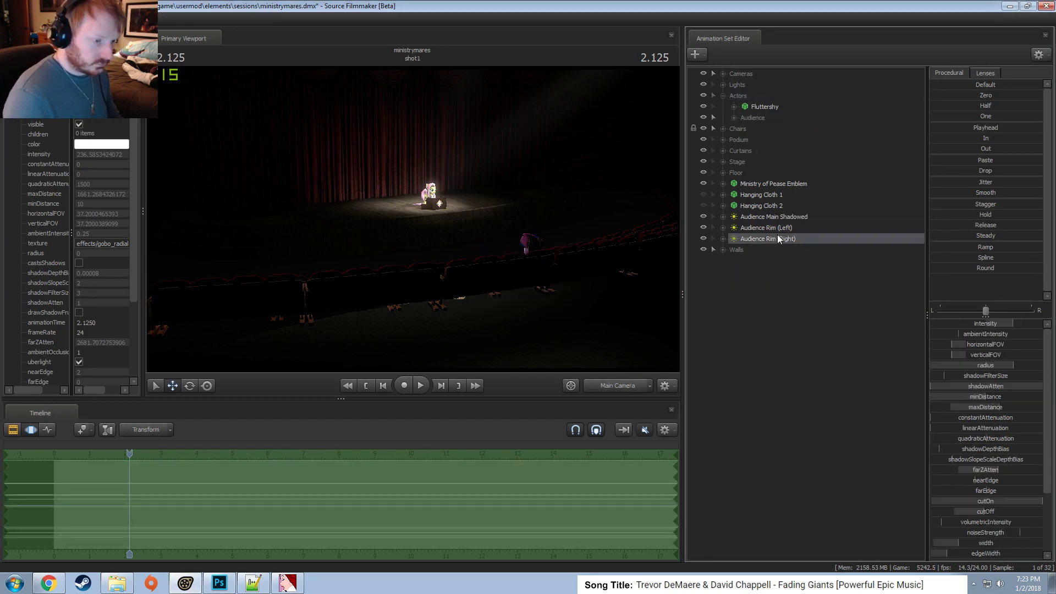
pyautogui.keyDown('shift'); pyautogui.click(814, 219); pyautogui.keyUp('shift')
pyautogui.moveTo(814, 224); pyautogui.dragTo(737, 87)
pyautogui.click(722, 95)
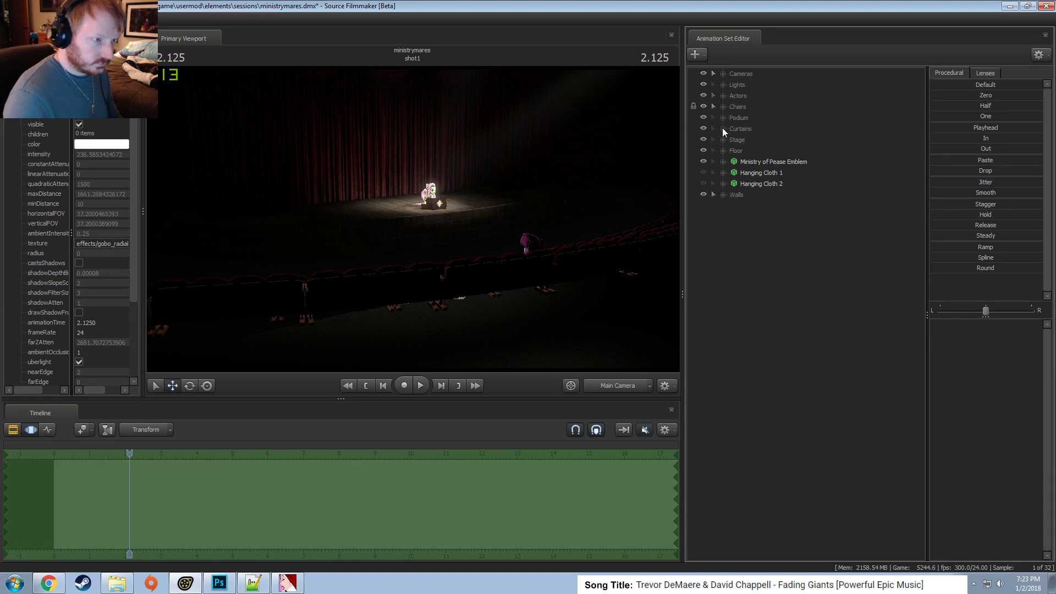
# Unhide Hanging Cloth 1 and Hanging Cloth 2 and check the shot near its start through Main Camera.
pyautogui.click(764, 182)
pyautogui.click(781, 237)
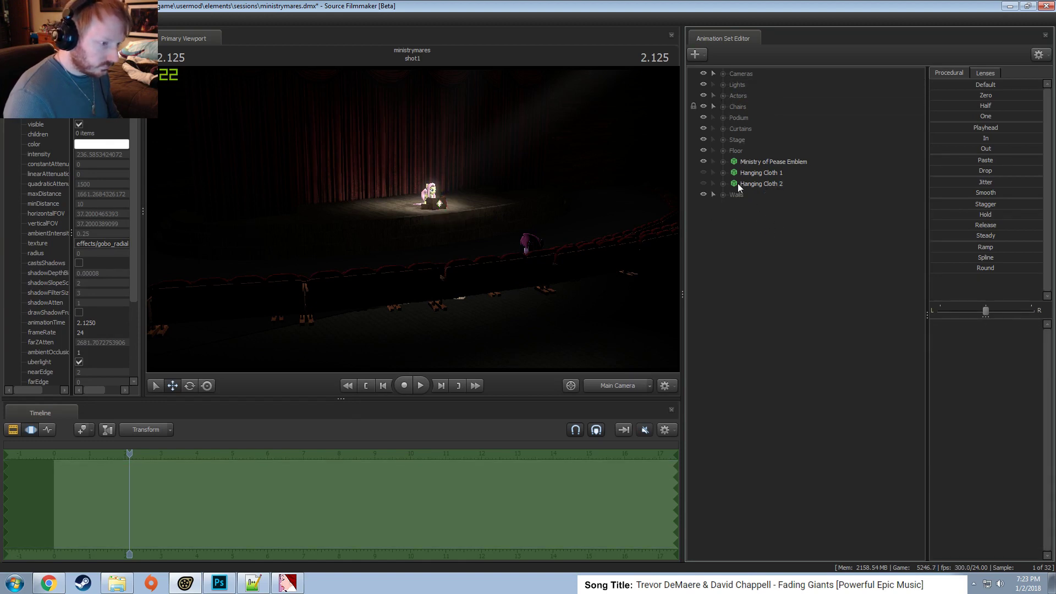
pyautogui.click(705, 181)
pyautogui.click(703, 174)
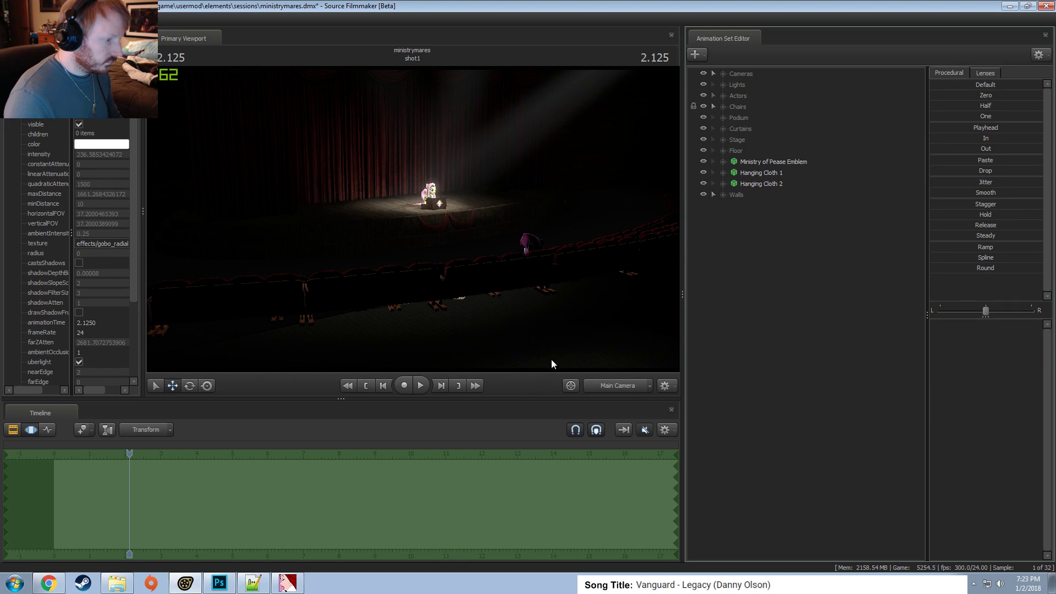
pyautogui.moveTo(130, 457); pyautogui.dragTo(57, 490)
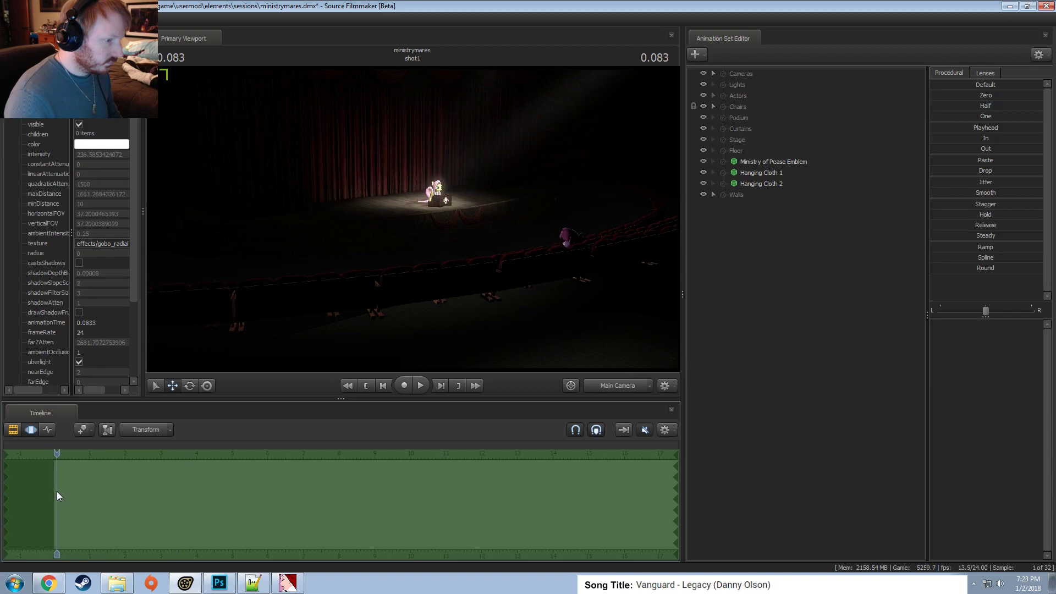
# Switch to Work Camera, show the theatre unlit from above the seating, and expand the Stage group.
pyautogui.click(620, 384)
pyautogui.moveTo(595, 366); pyautogui.dragTo(536, 283)
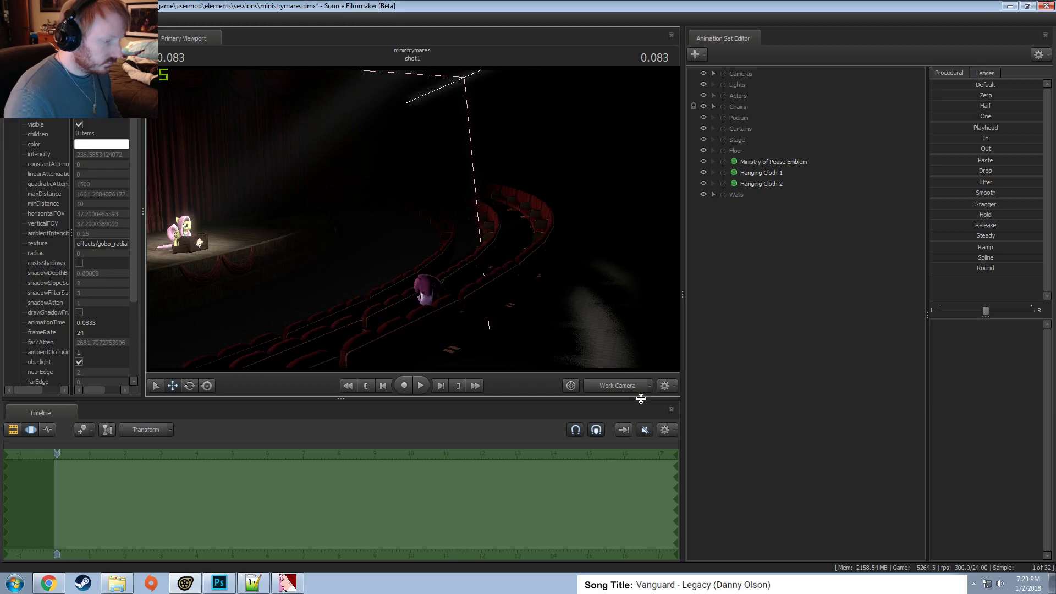
pyautogui.click(625, 385)
pyautogui.moveTo(588, 315); pyautogui.dragTo(613, 312)
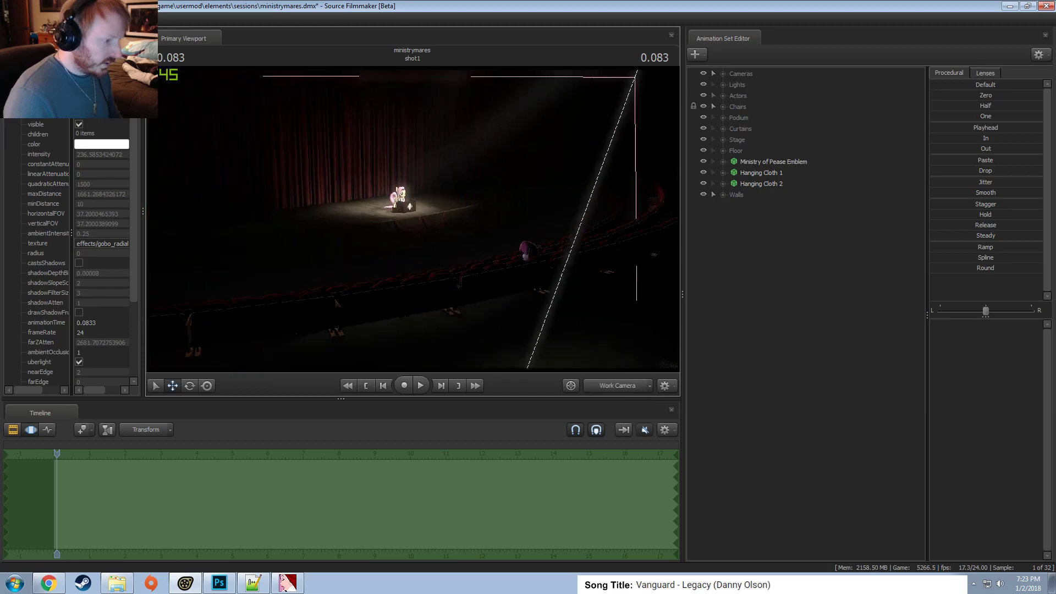
pyautogui.moveTo(385, 234); pyautogui.dragTo(391, 255)
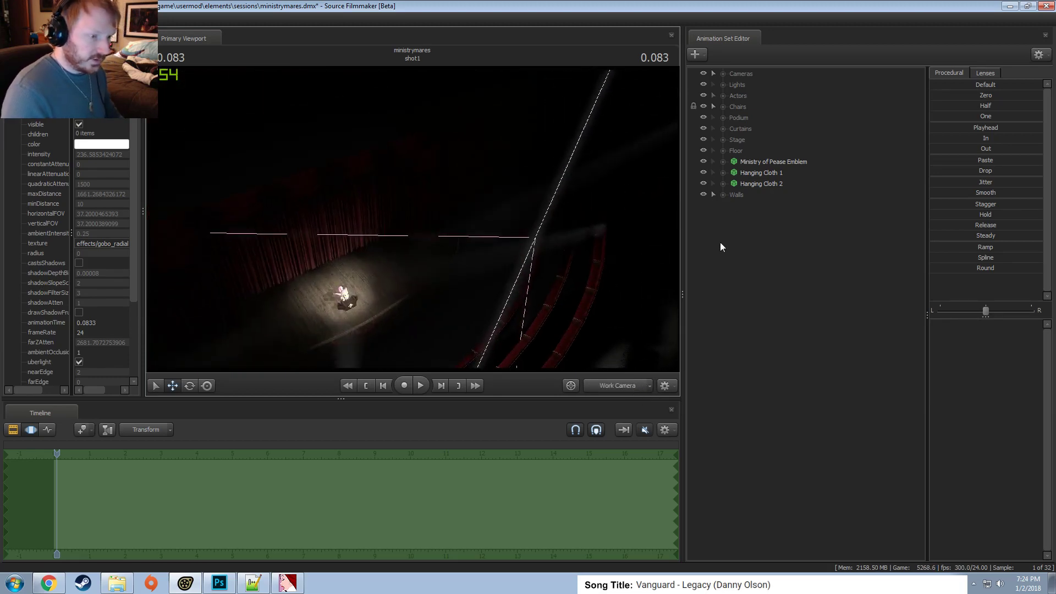
pyautogui.rightClick(598, 231)
pyautogui.click(632, 260)
pyautogui.moveTo(632, 259); pyautogui.dragTo(624, 225)
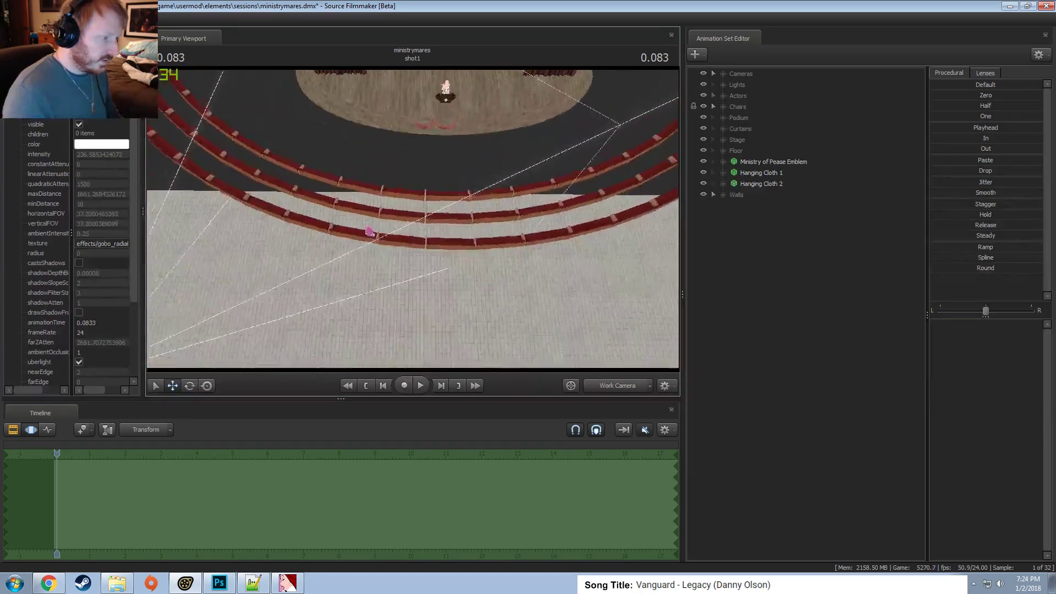
pyautogui.moveTo(413, 220); pyautogui.dragTo(412, 219)
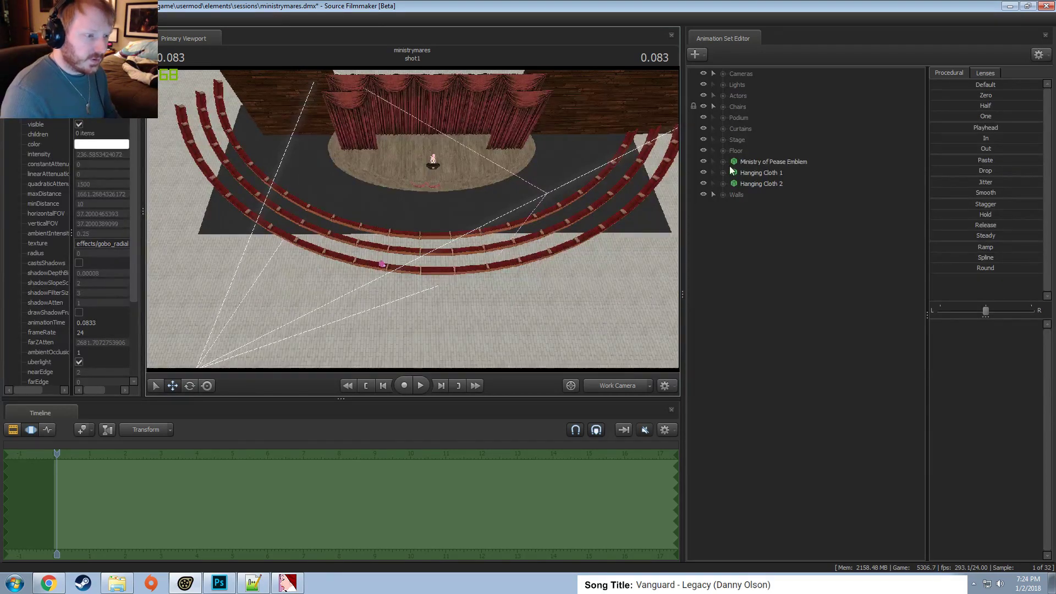
pyautogui.click(723, 140)
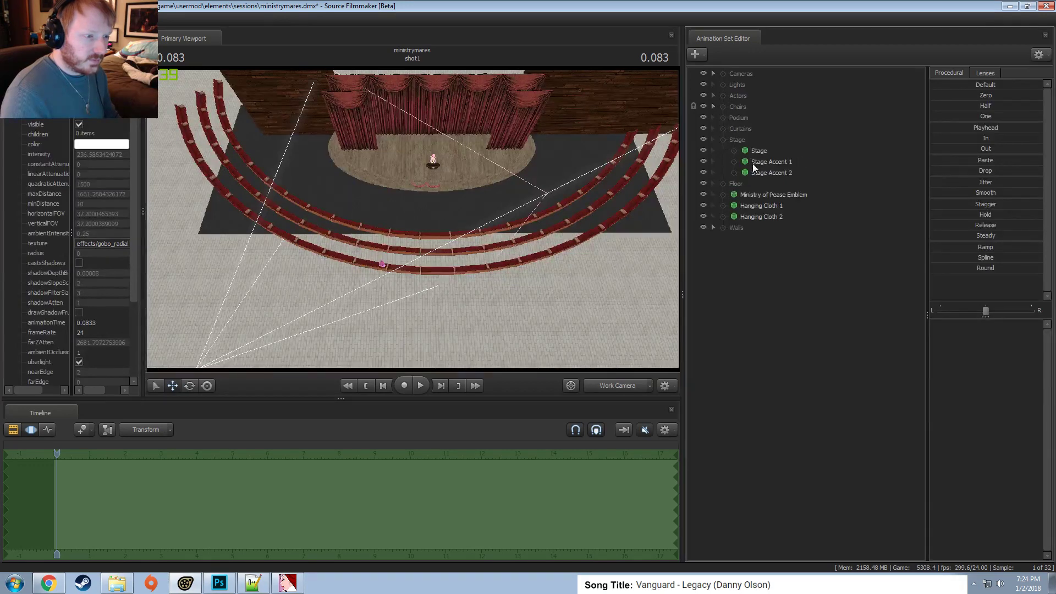
# Collapse the Stage group, move the Chairs group between Stage and Floor in the scene hierarchy, and expand it.
pyautogui.click(723, 140)
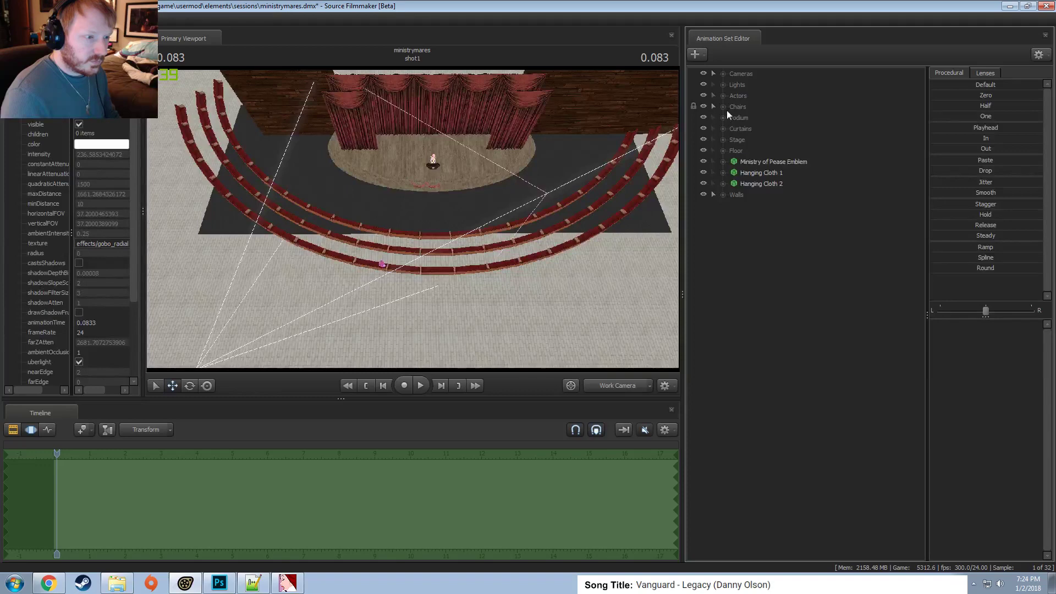
pyautogui.moveTo(732, 107); pyautogui.dragTo(745, 152)
pyautogui.click(722, 139)
# Copy all the chair animation sets of Row 3 - Left Group, continuing despite their locked controls.
pyautogui.click(734, 172)
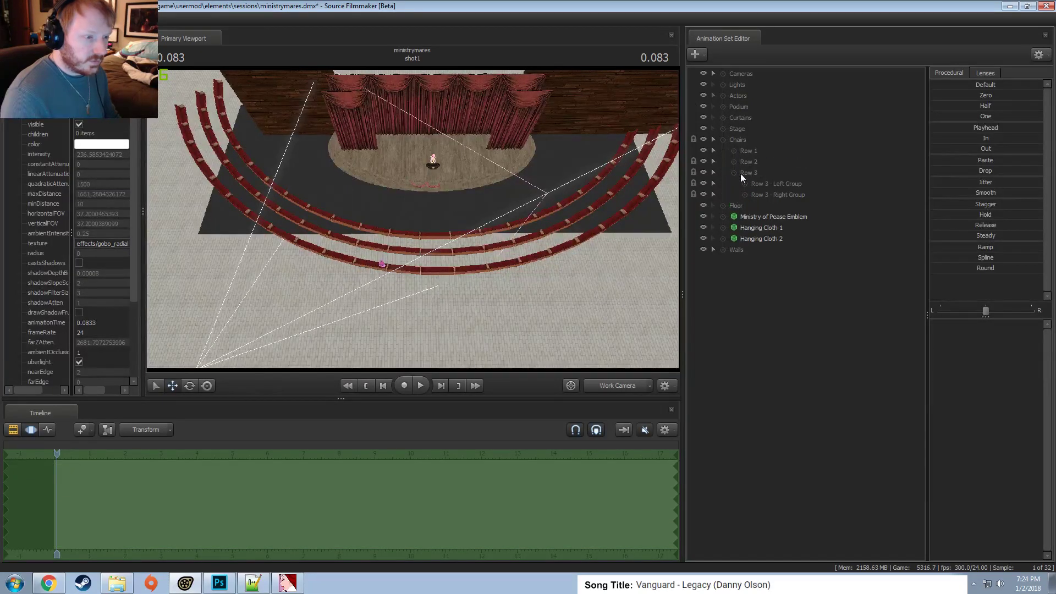
pyautogui.click(742, 172)
pyautogui.click(745, 184)
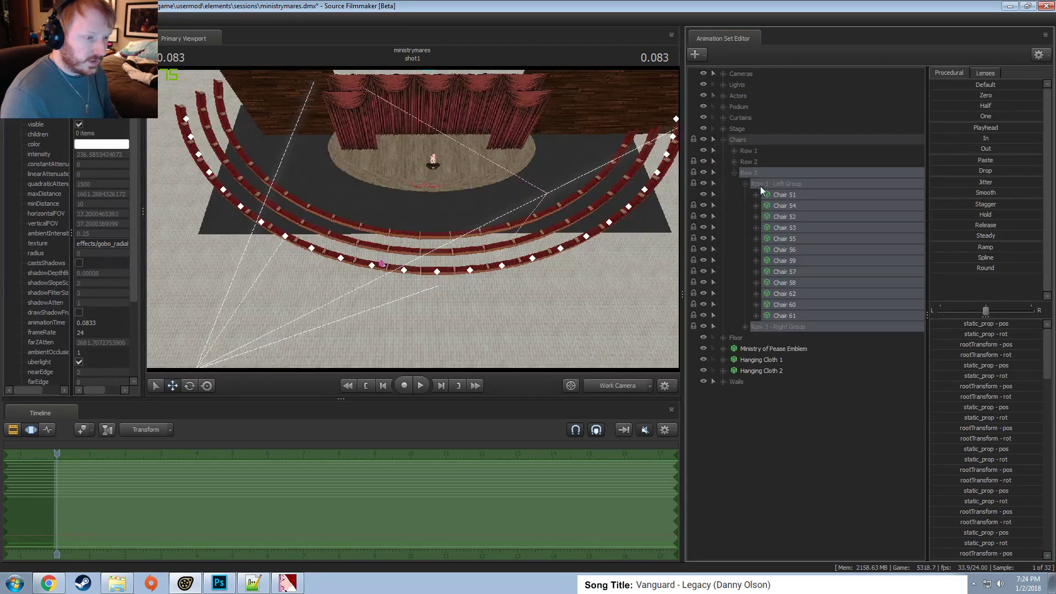
pyautogui.click(742, 183)
pyautogui.click(766, 186)
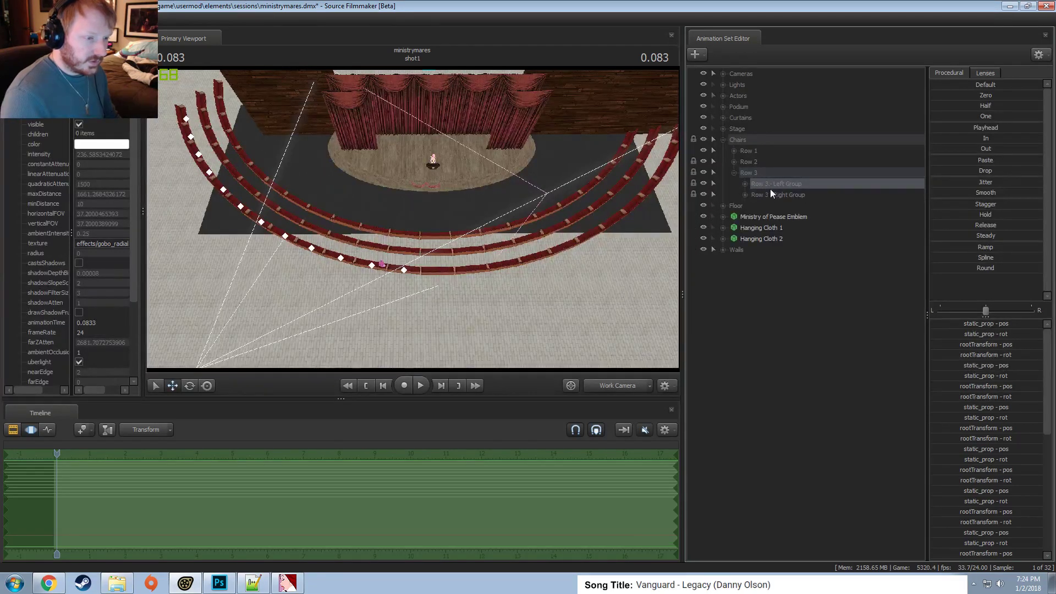
pyautogui.rightClick(770, 187)
pyautogui.click(786, 203)
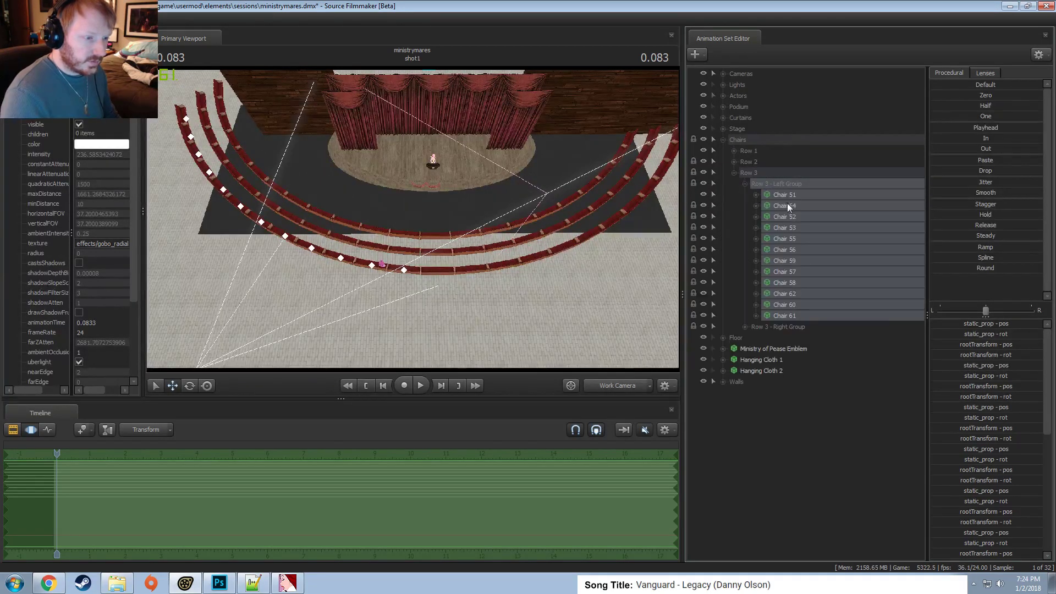
pyautogui.rightClick(787, 205)
pyautogui.click(799, 216)
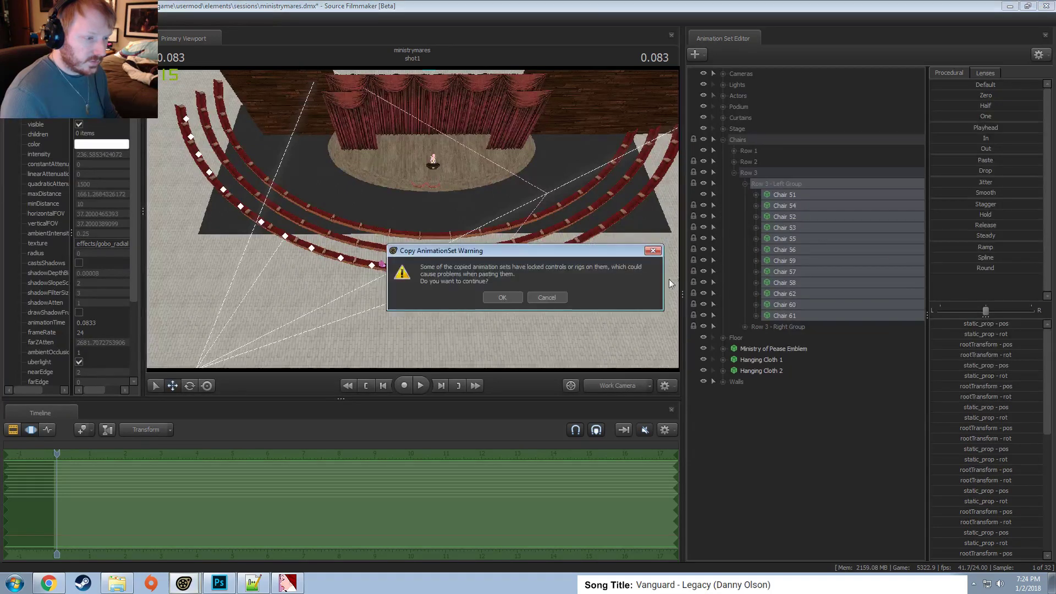
pyautogui.click(509, 298)
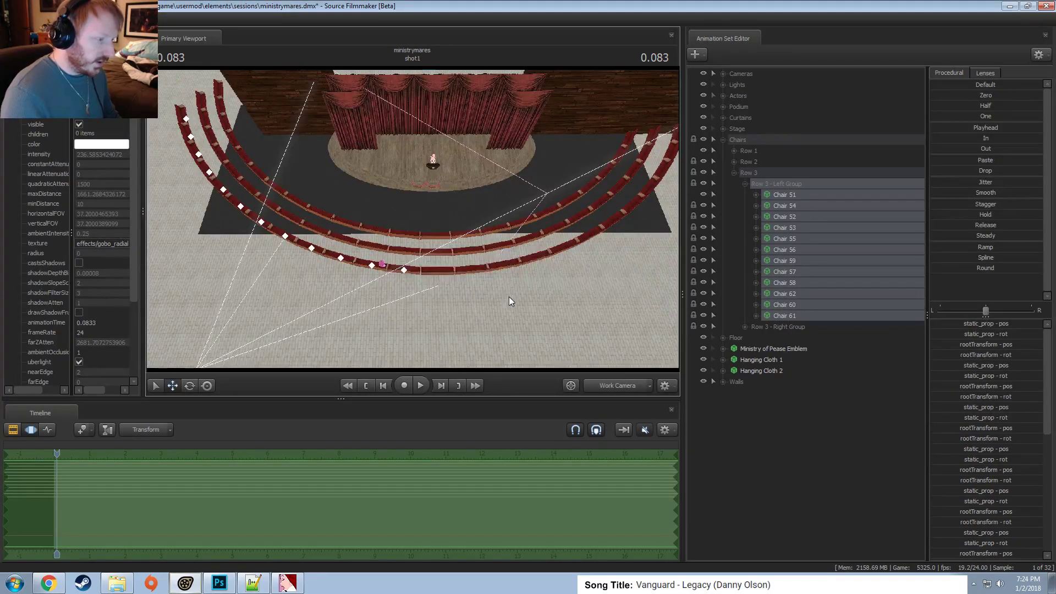
# Collapse Row 3 - Left Group and paste the copied chair animation sets into the scene.
pyautogui.click(745, 184)
pyautogui.rightClick(777, 406)
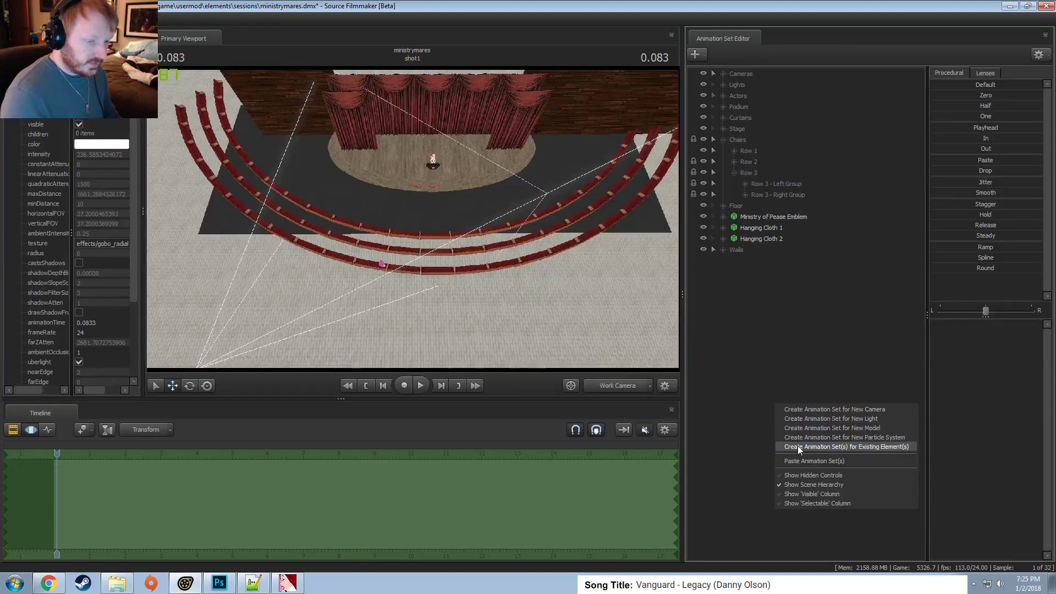
pyautogui.click(799, 462)
pyautogui.click(740, 251)
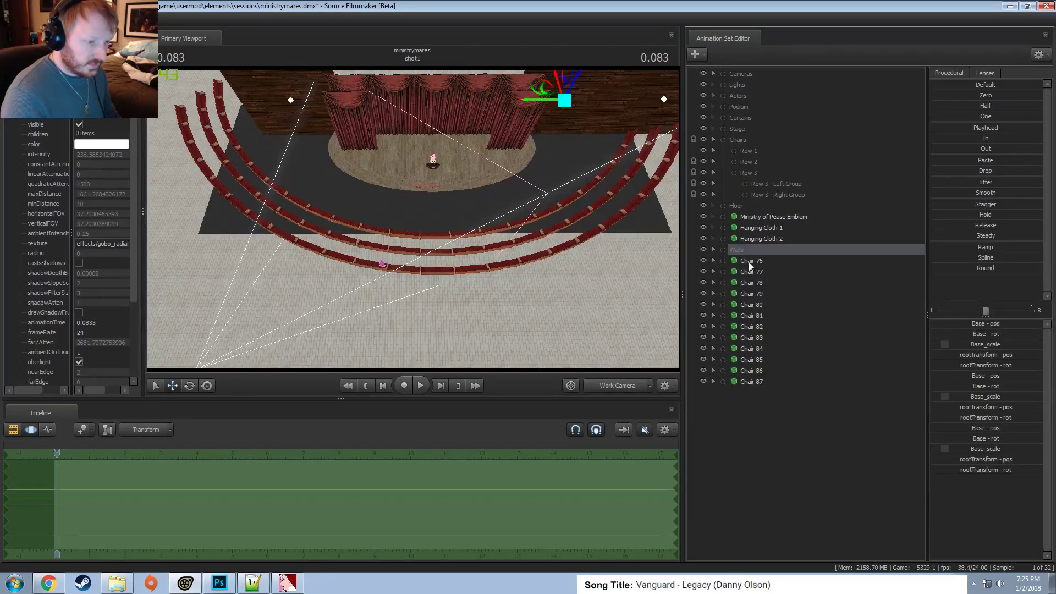
# Group the pasted chairs, Chair 76 through Chair 87, into a new group.
pyautogui.click(749, 261)
pyautogui.keyDown('shift'); pyautogui.click(751, 381); pyautogui.keyUp('shift')
pyautogui.rightClick(751, 382)
pyautogui.click(792, 409)
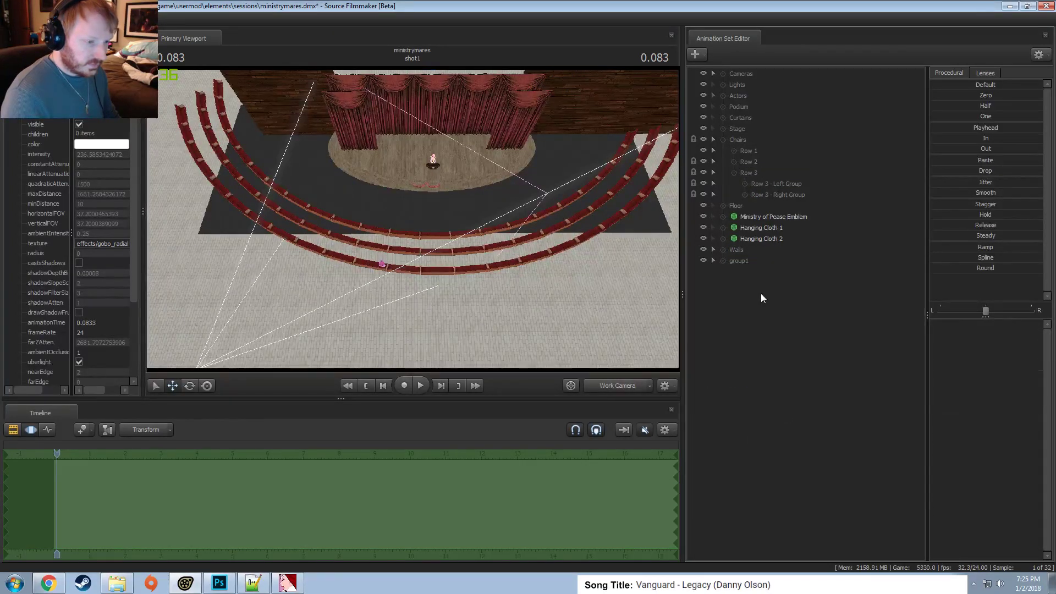
# Rename the new group of pasted chairs as Row 4 - Left Group.
pyautogui.doubleClick(763, 262)
pyautogui.write('Ro')
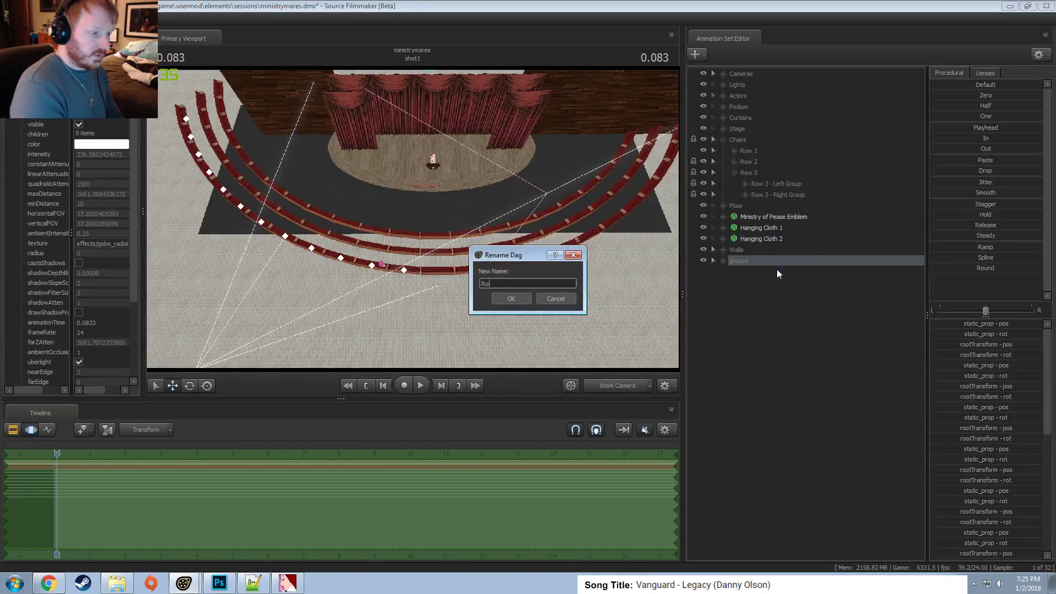
pyautogui.write('w 4 -')
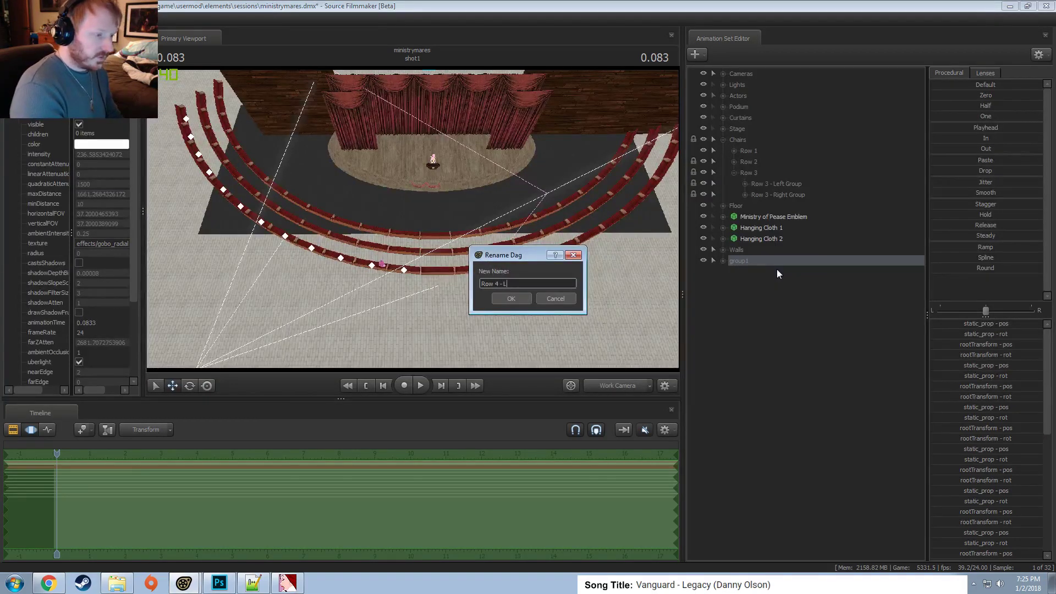
pyautogui.write(' Left Group')
pyautogui.press('Return')
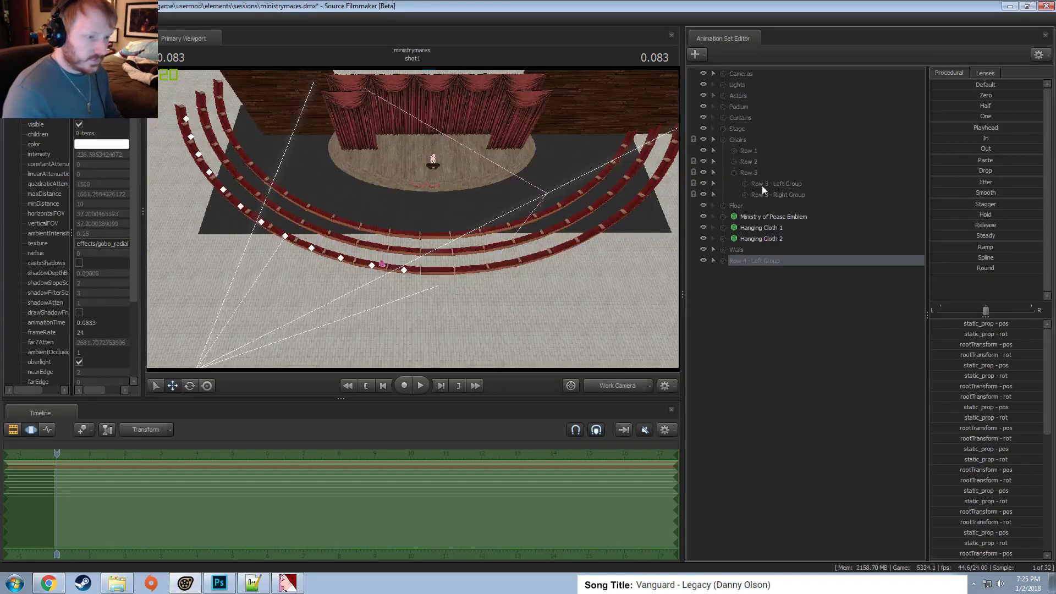
# Copy all the chair animation sets of Row 3 - Right Group, continuing despite their locked controls.
pyautogui.doubleClick(749, 194)
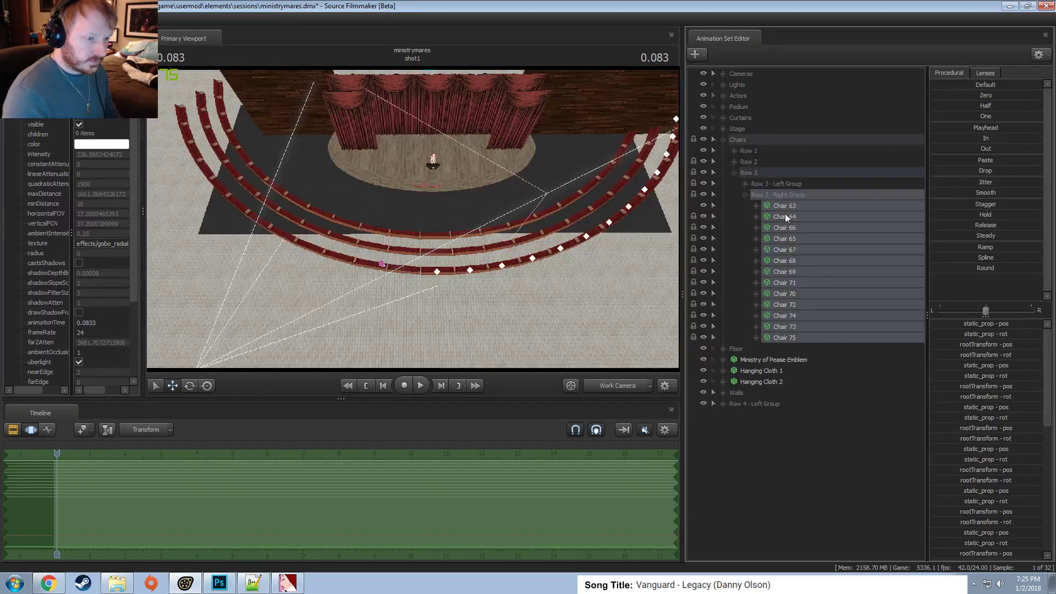
pyautogui.rightClick(784, 214)
pyautogui.click(803, 230)
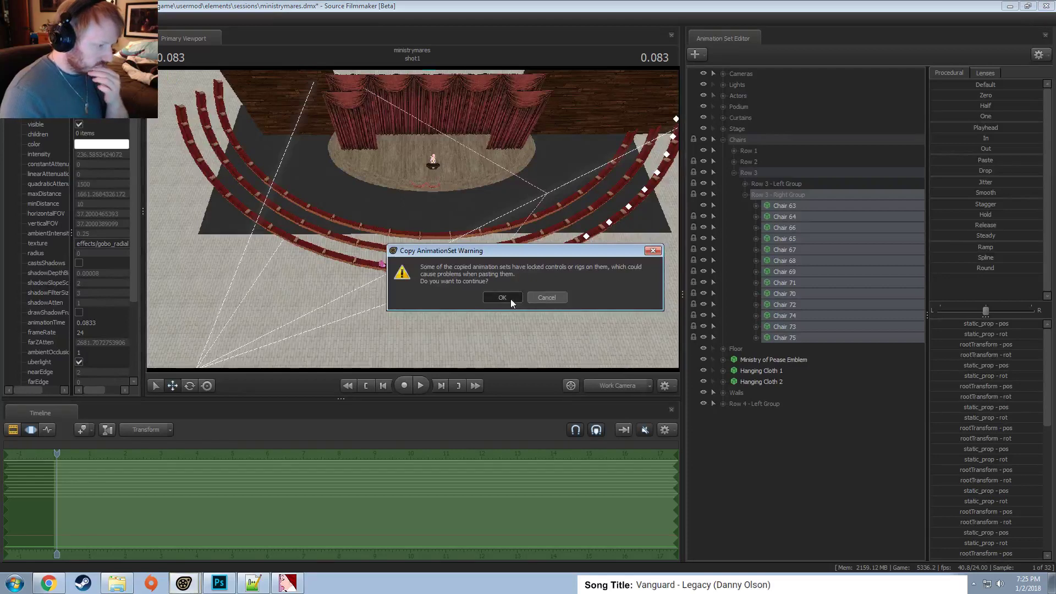
pyautogui.click(510, 297)
# Collapse Row 3 - Right Group and paste its copied chairs into the scene.
pyautogui.doubleClick(753, 194)
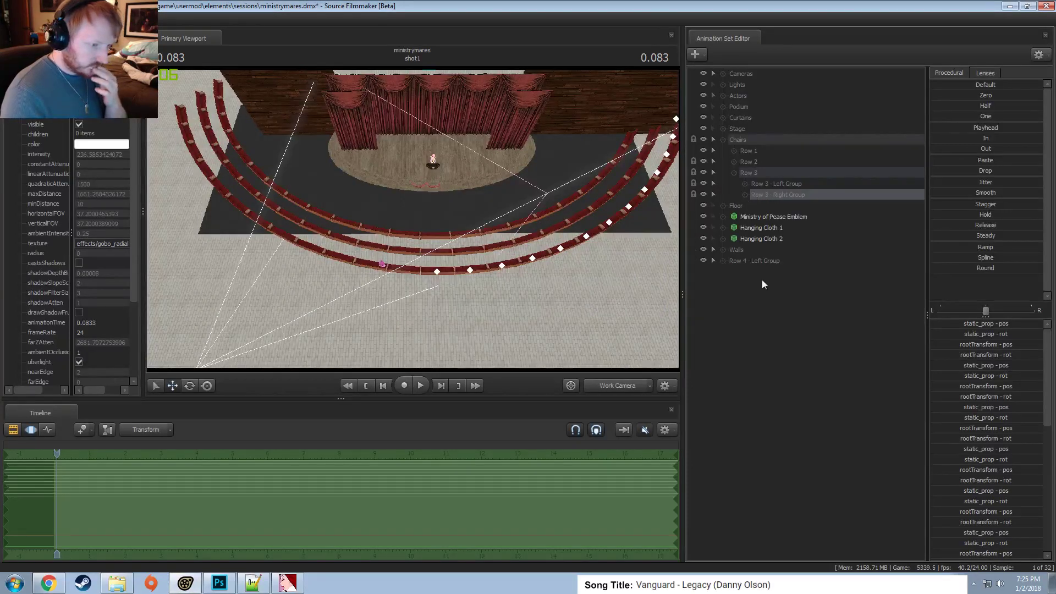
pyautogui.rightClick(769, 302)
pyautogui.click(806, 357)
# Group the newly pasted chairs, Chair 88 through Chair 100, into a new group.
pyautogui.rightClick(754, 272)
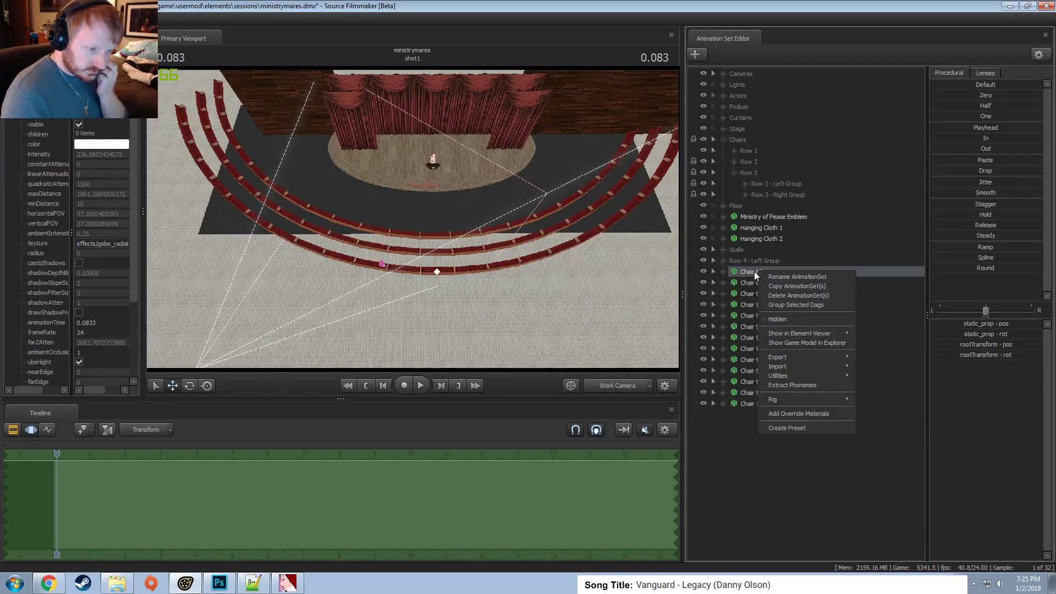
pyautogui.click(757, 332)
pyautogui.keyDown('shift'); pyautogui.click(758, 400); pyautogui.keyUp('shift')
pyautogui.rightClick(757, 400)
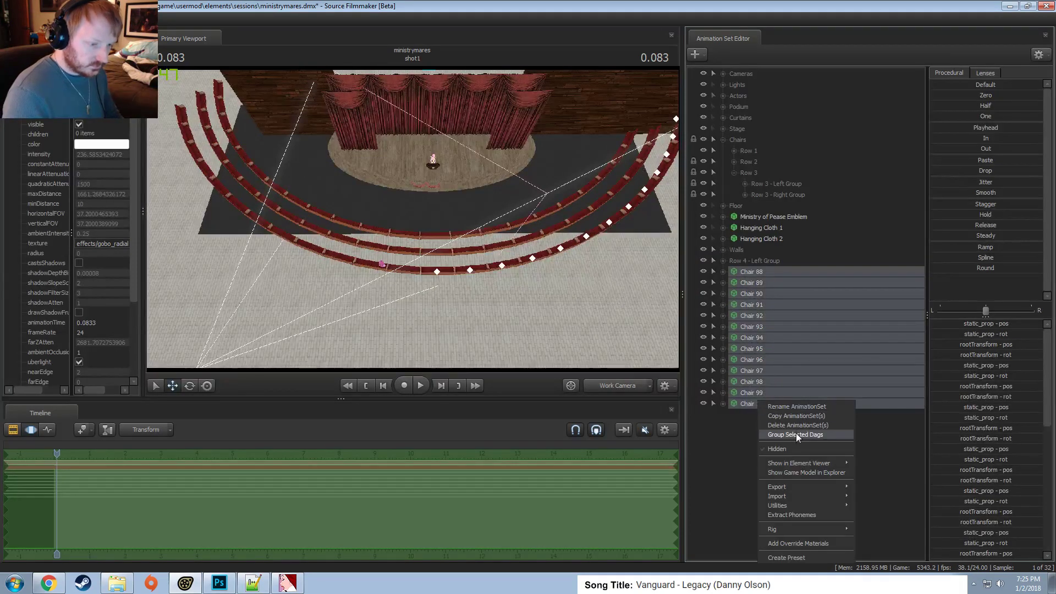
pyautogui.click(796, 434)
# Rename the group holding Chair 88 through Chair 100 as Row 4 - Right Group and check its contents.
pyautogui.rightClick(745, 270)
pyautogui.click(761, 274)
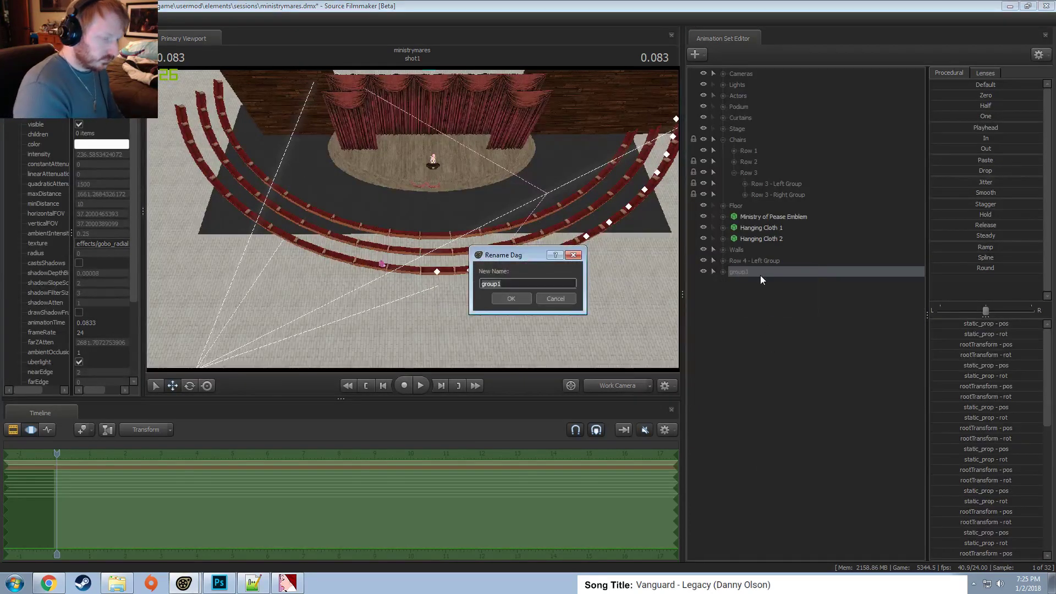
pyautogui.write('R')
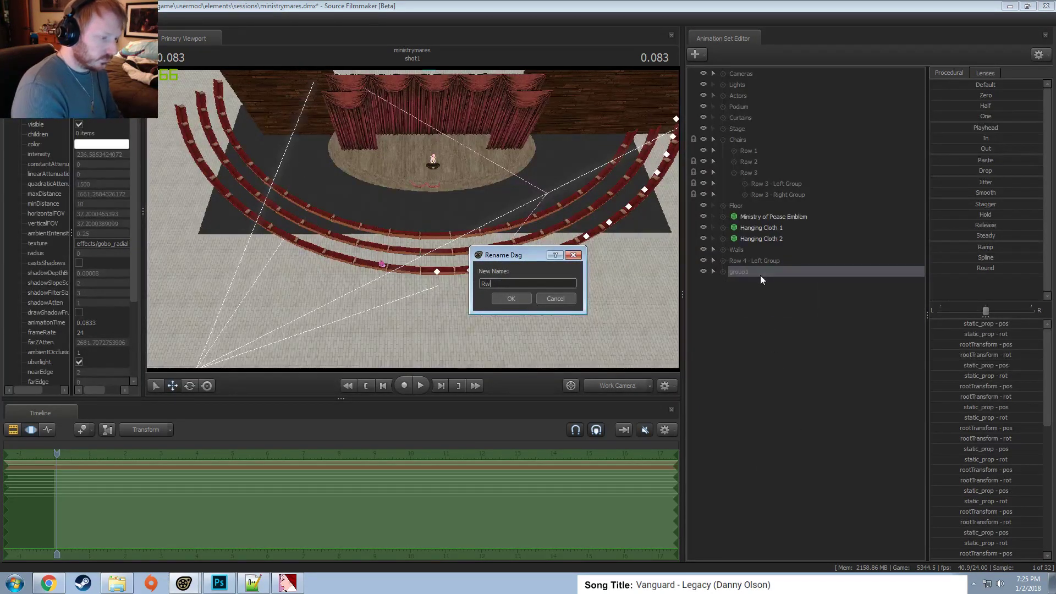
pyautogui.write('ow 4 - R')
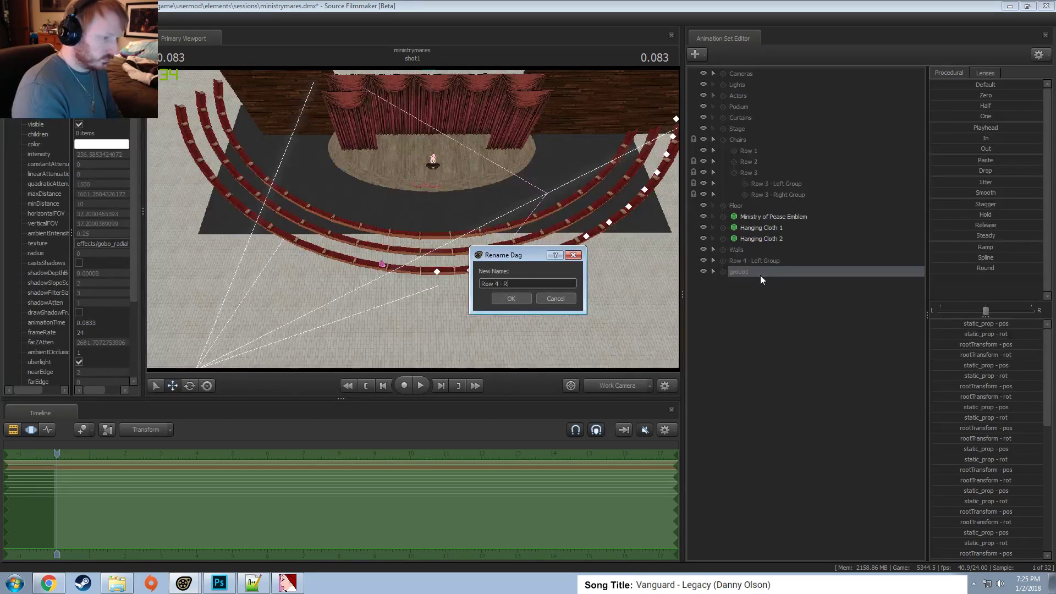
pyautogui.write('ight Group')
pyautogui.press('Return')
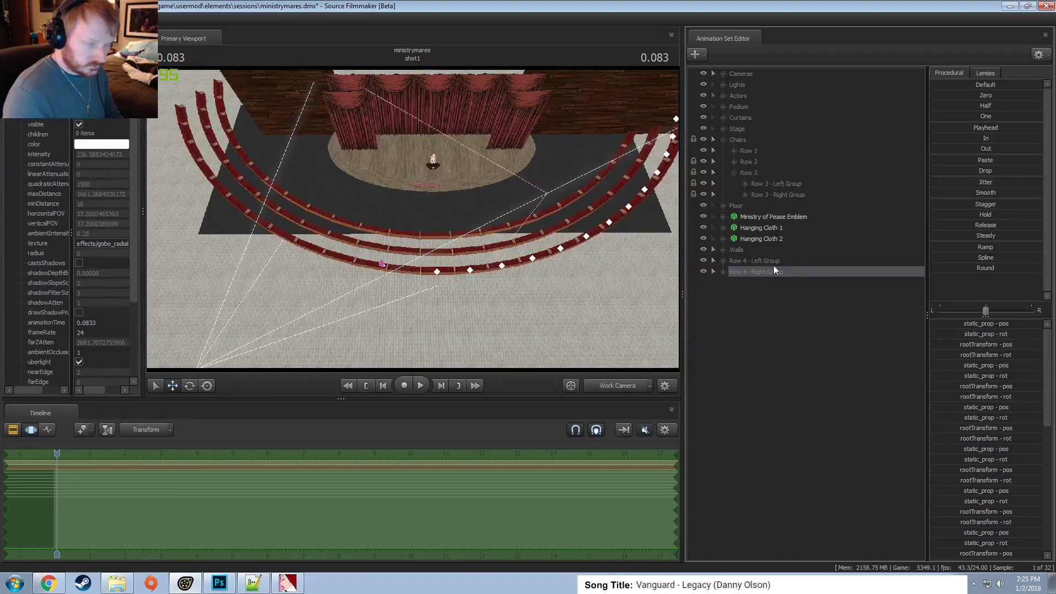
pyautogui.click(723, 271)
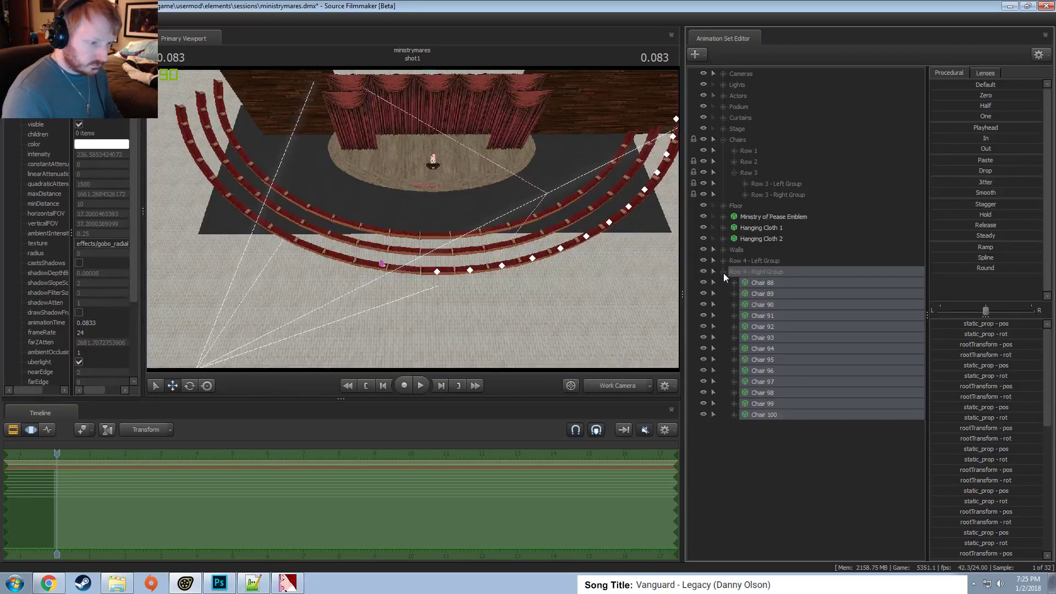
pyautogui.click(723, 272)
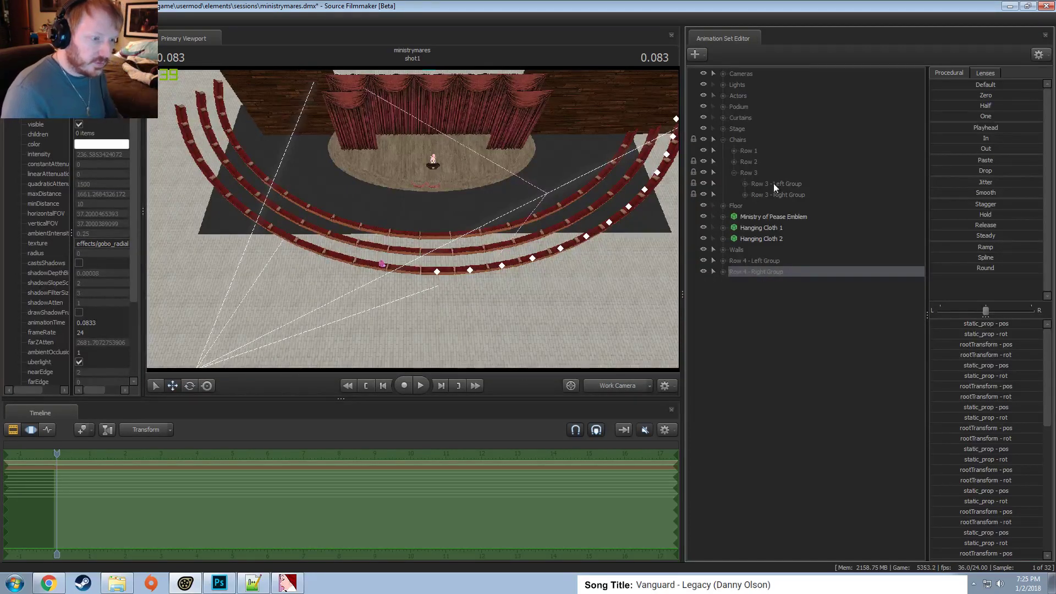
# Group Row 4 - Left Group and Row 4 - Right Group together and name the parent group Row 4.
pyautogui.keyDown('ctrl'); pyautogui.click(749, 263); pyautogui.keyUp('ctrl')
pyautogui.rightClick(749, 265)
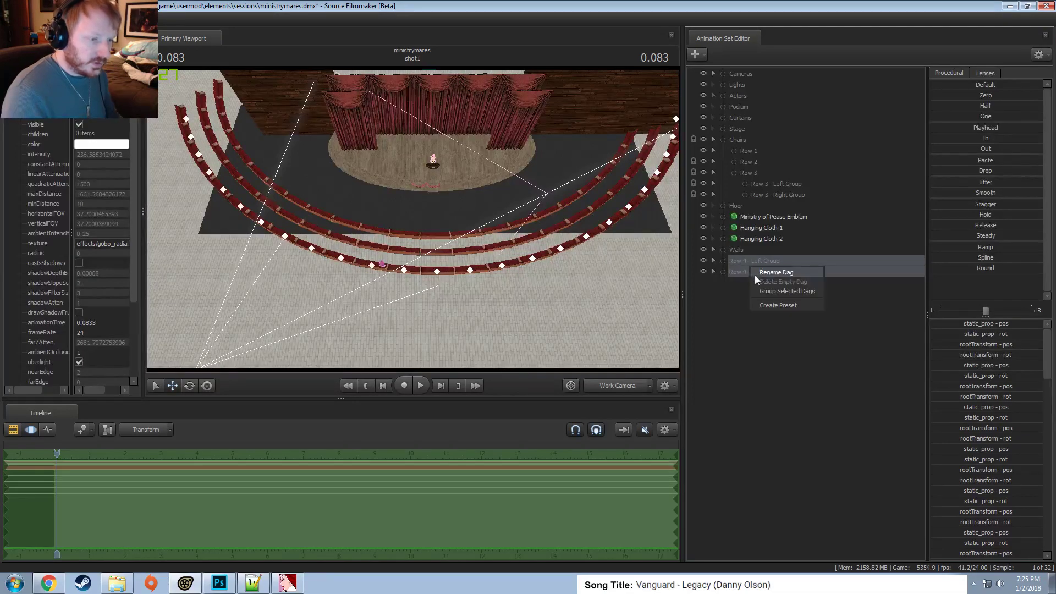
pyautogui.click(765, 286)
pyautogui.rightClick(753, 262)
pyautogui.click(753, 265)
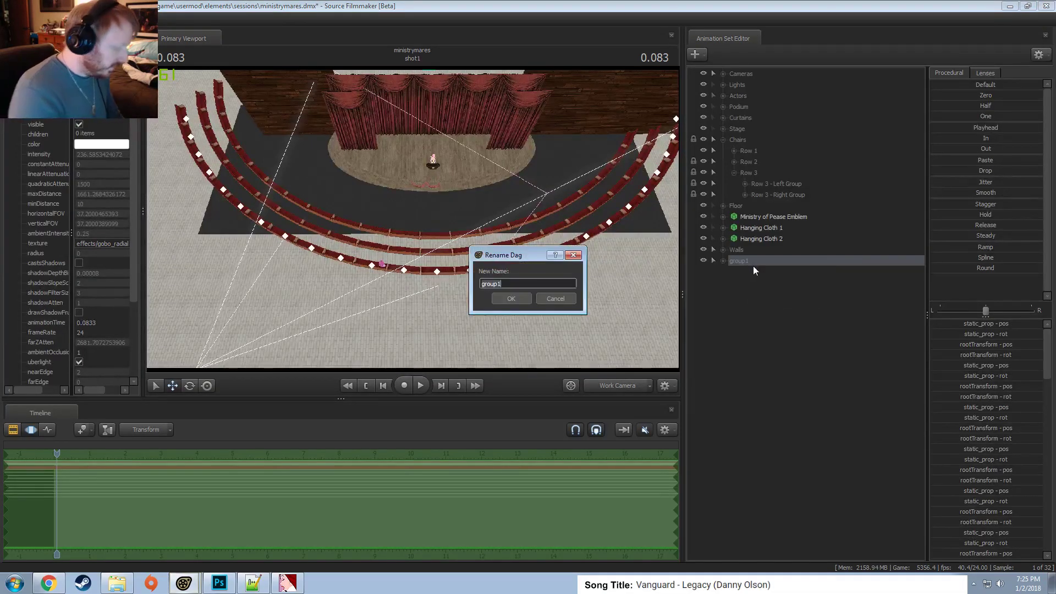
pyautogui.write('Row 4')
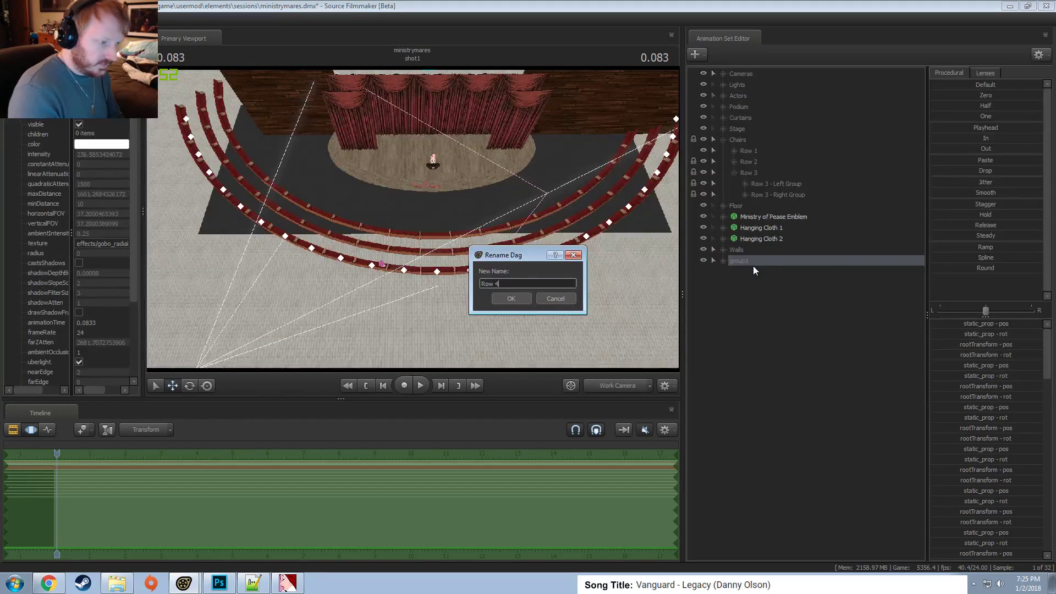
pyautogui.press('Return')
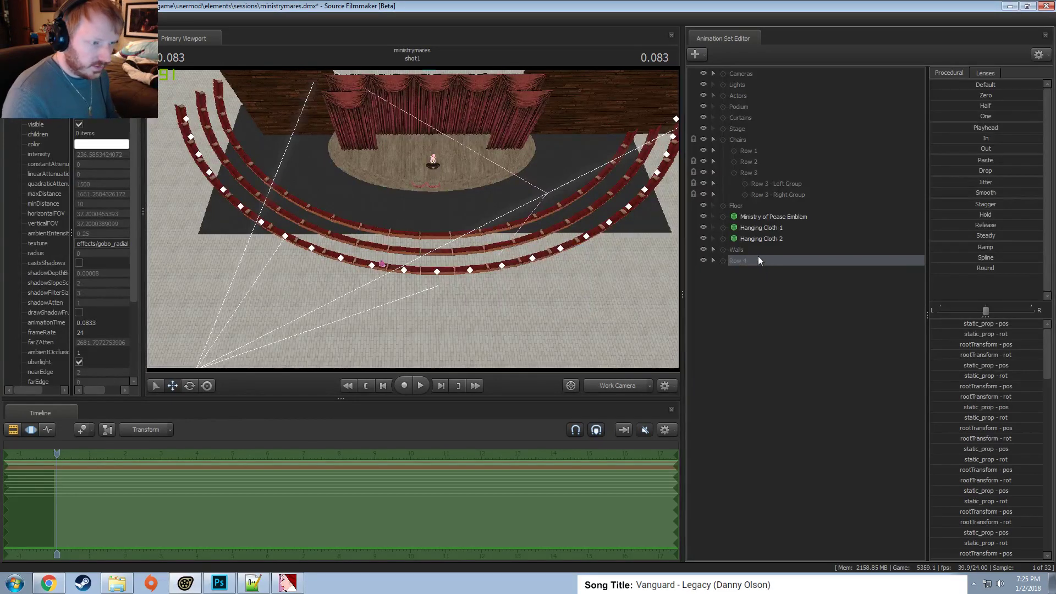
# Collapse Row 3, nest Row 4 inside the Chairs group, and expand it.
pyautogui.click(734, 173)
pyautogui.moveTo(747, 240); pyautogui.dragTo(738, 140)
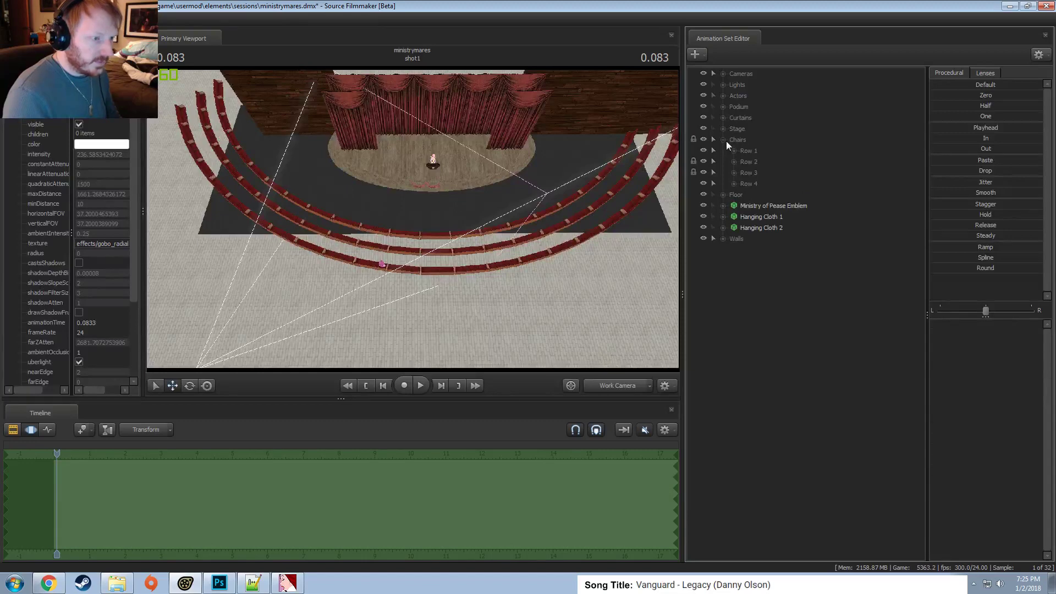
pyautogui.click(733, 184)
# Select the first chairs of Row 4 - Left Group one at a time to check their order along the row.
pyautogui.click(745, 195)
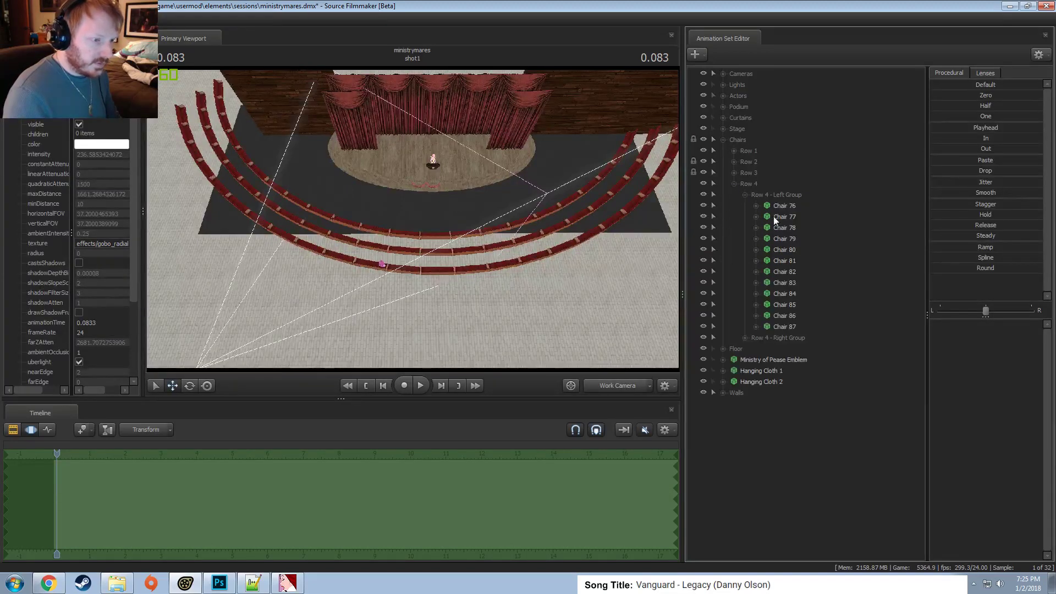
pyautogui.click(783, 217)
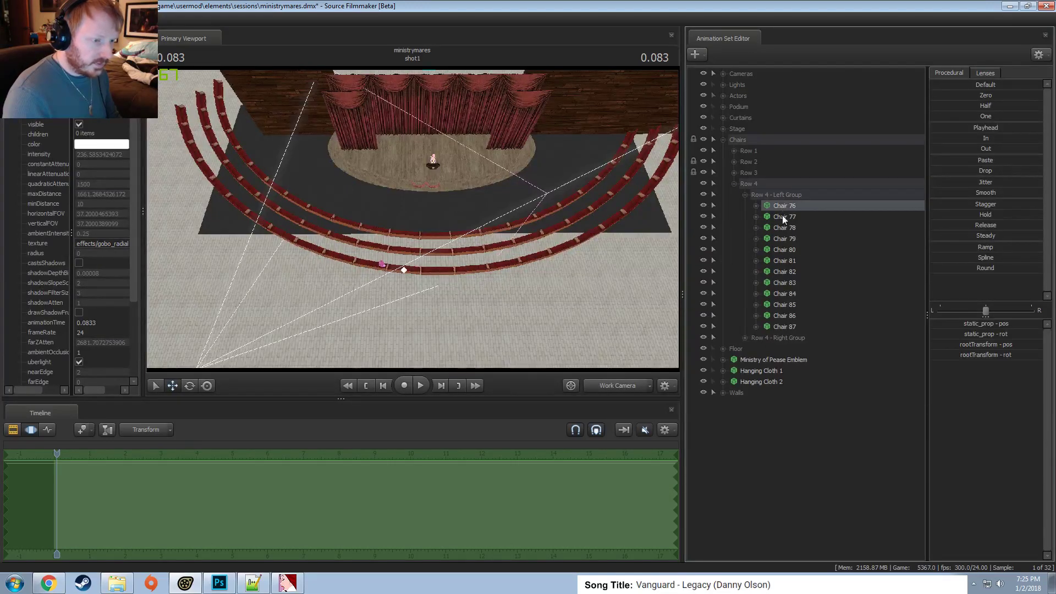
pyautogui.click(785, 227)
pyautogui.click(787, 217)
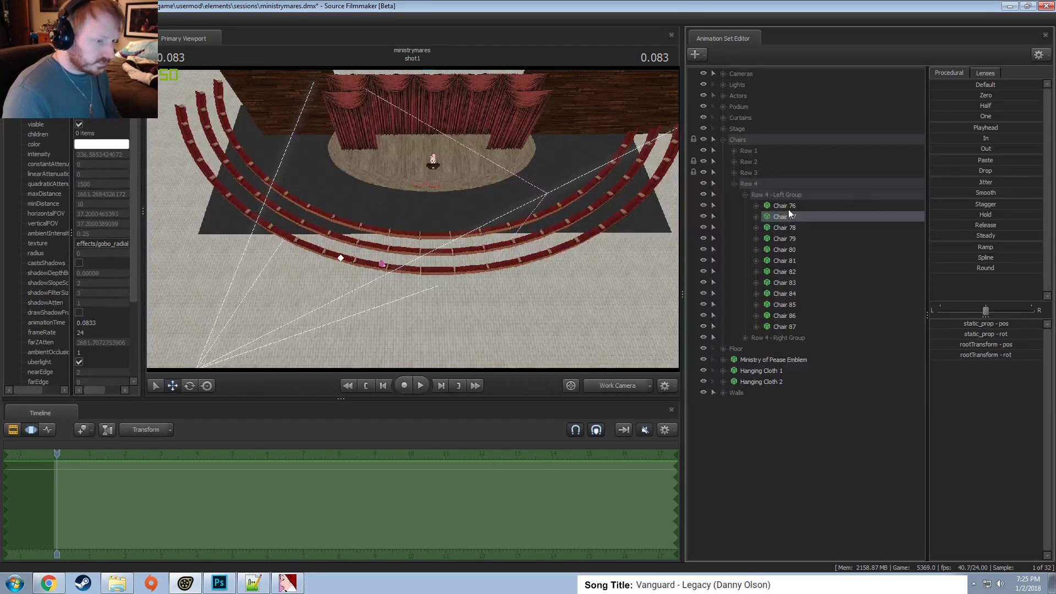
pyautogui.click(788, 209)
pyautogui.click(787, 216)
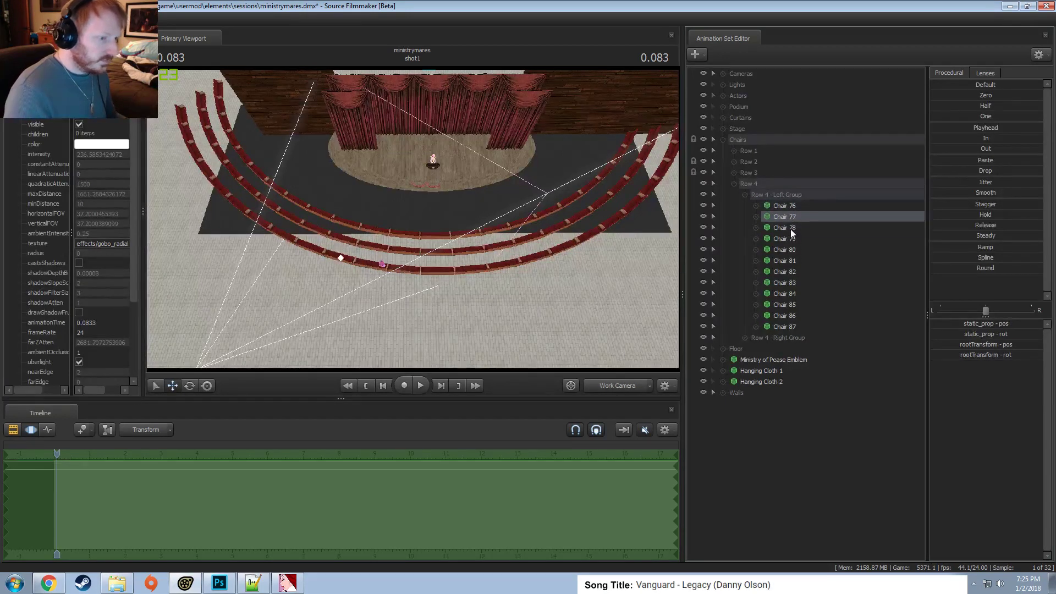
pyautogui.click(790, 229)
pyautogui.click(790, 240)
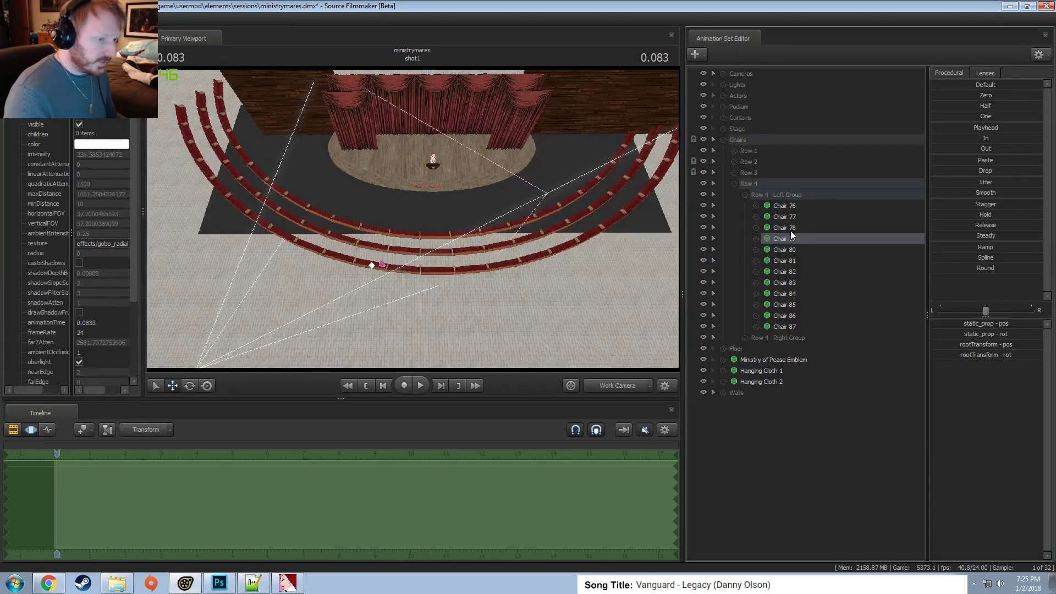
pyautogui.click(791, 219)
pyautogui.click(789, 236)
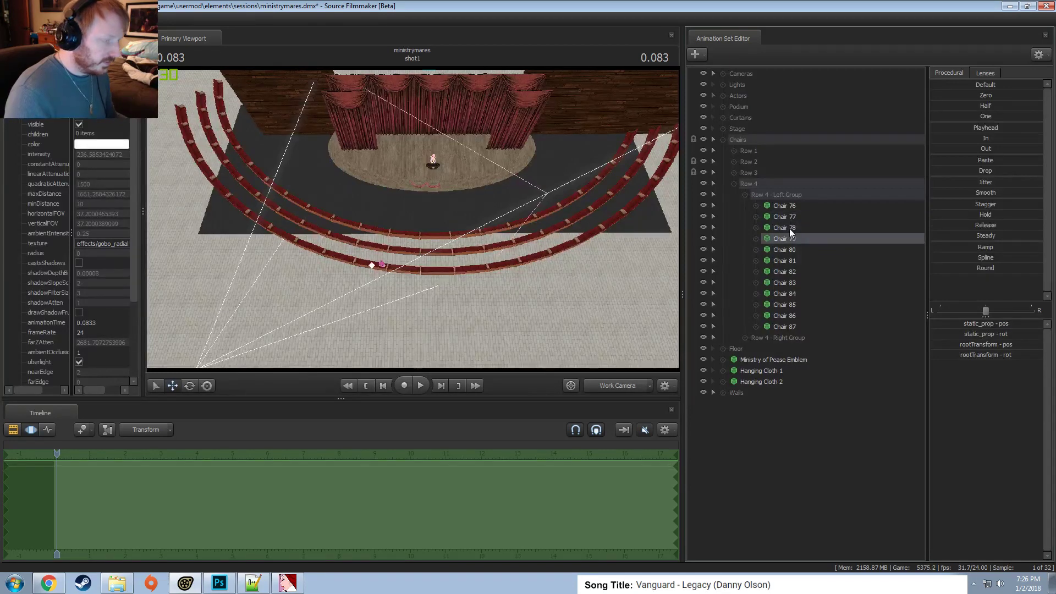
# Move Chair 79 to directly after Chair 76 in Row 4 - Left Group to match its place along the row.
pyautogui.click(790, 219)
pyautogui.click(791, 229)
pyautogui.click(789, 238)
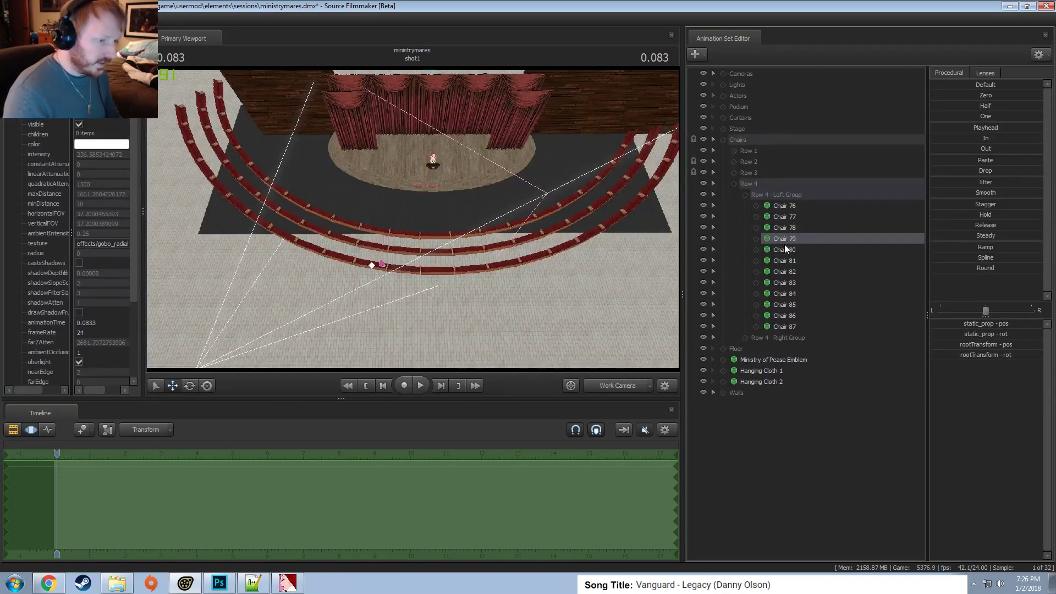
pyautogui.moveTo(787, 241); pyautogui.dragTo(787, 215)
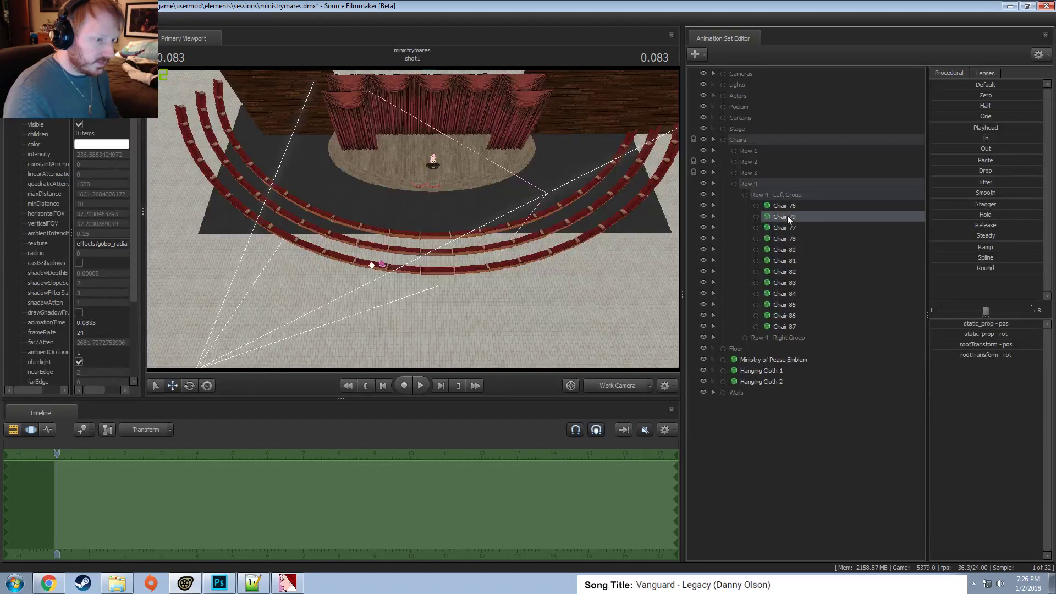
# Move Chair 84 between Chair 81 and Chair 82 in Row 4 - Left Group.
pyautogui.click(794, 269)
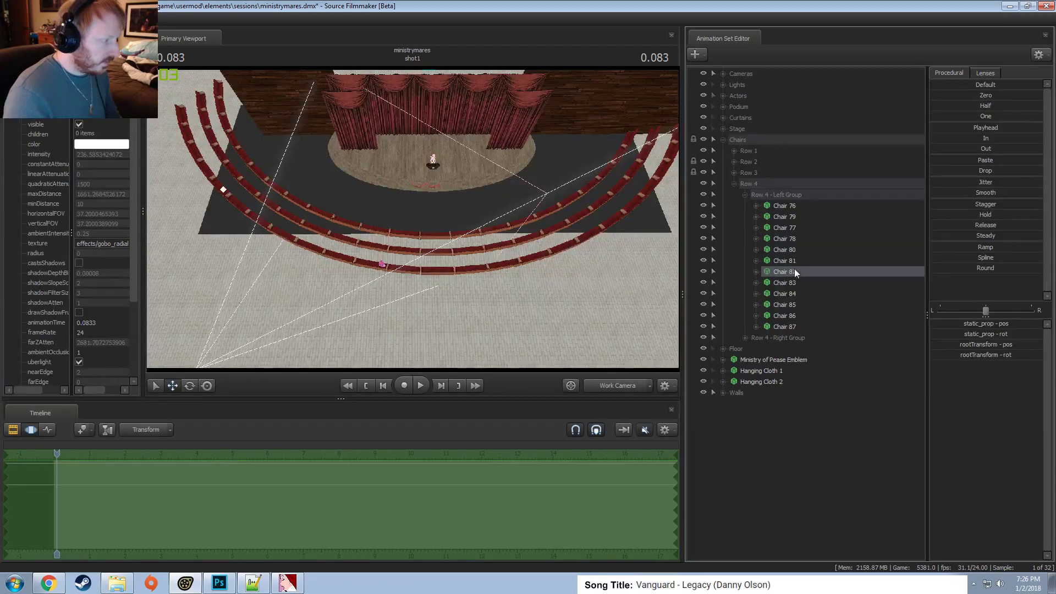
pyautogui.click(793, 263)
pyautogui.click(791, 273)
pyautogui.click(791, 295)
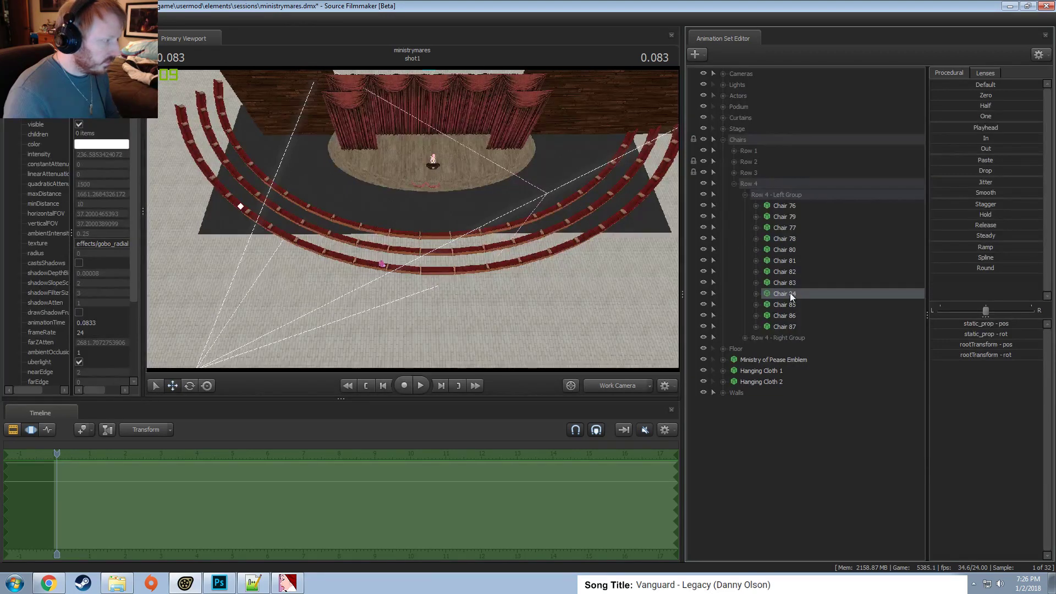
pyautogui.moveTo(803, 293); pyautogui.dragTo(795, 277)
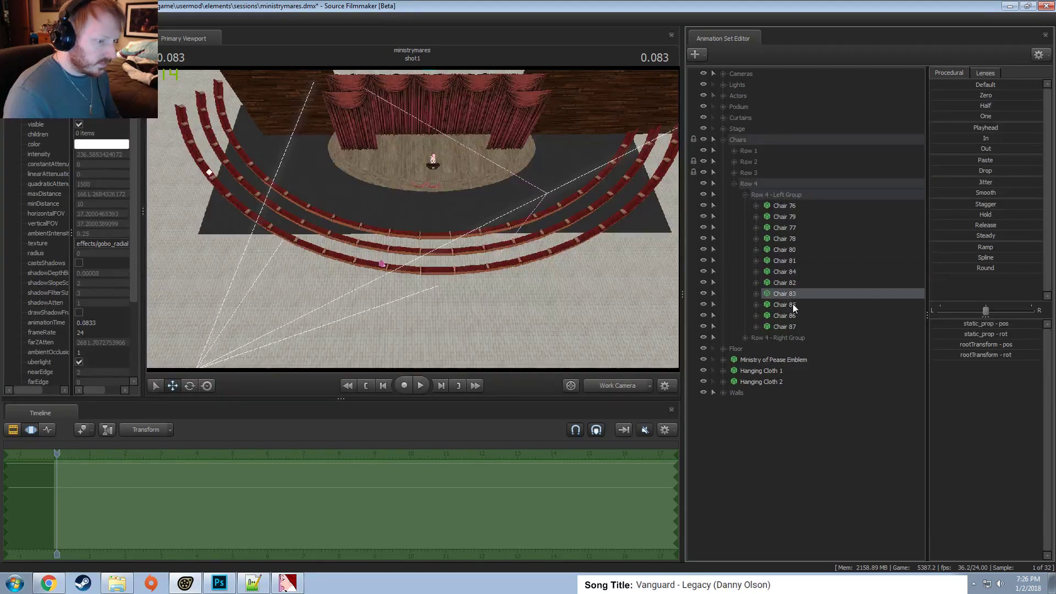
# Move Chair 87 to directly before Chair 85 in Row 4 - Left Group.
pyautogui.click(792, 303)
pyautogui.click(794, 315)
pyautogui.click(795, 327)
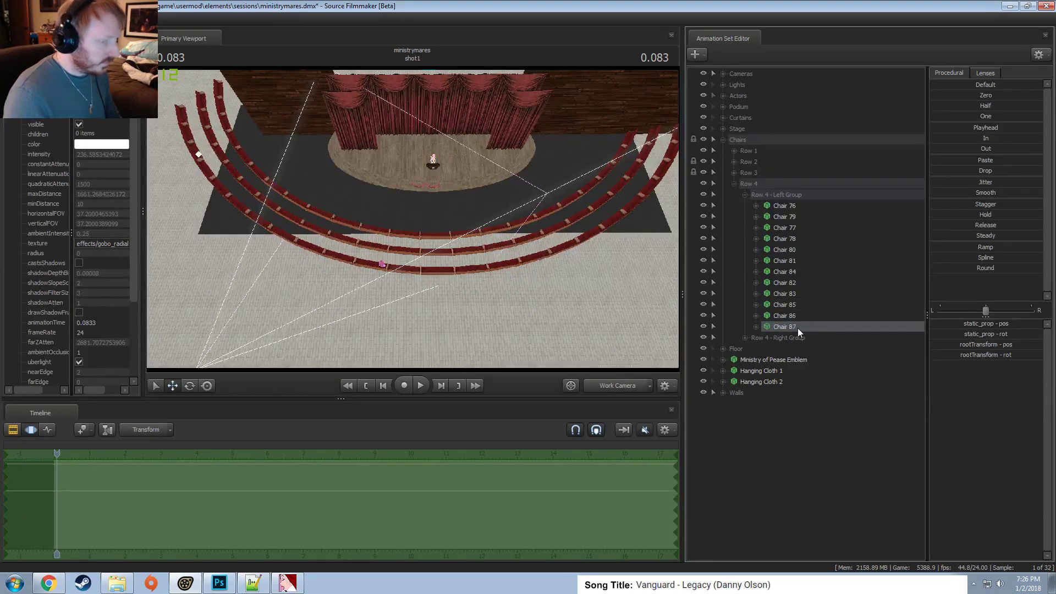
pyautogui.moveTo(793, 325); pyautogui.dragTo(794, 309)
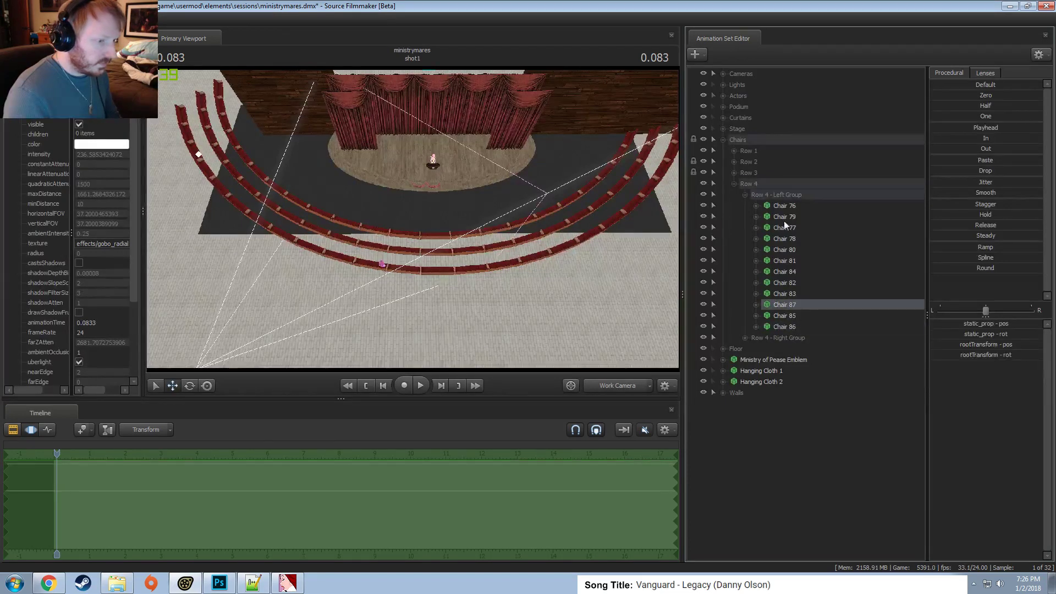
# Select the chairs of Row 4 - Left Group in list order to check that they follow the row's curve.
pyautogui.click(785, 206)
pyautogui.press('Down')
pyautogui.press('Up')
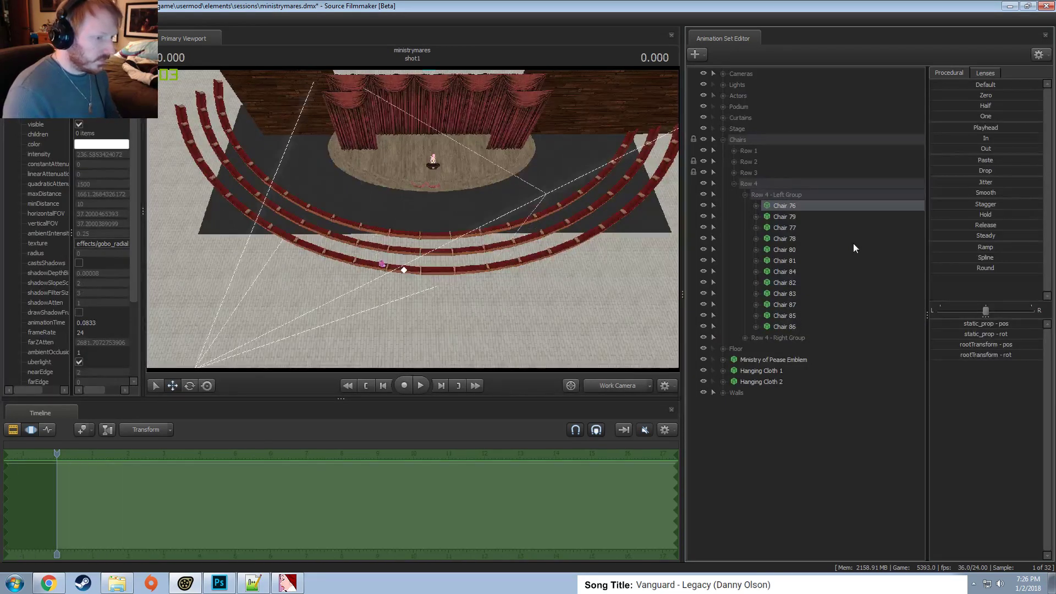
pyautogui.click(782, 217)
pyautogui.click(779, 228)
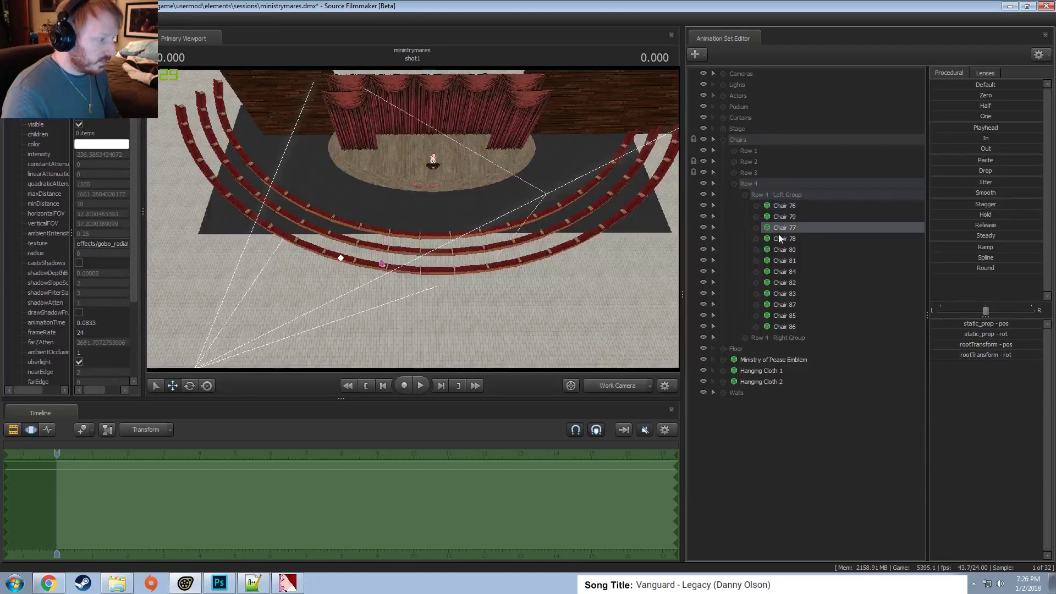
pyautogui.click(780, 238)
pyautogui.click(786, 250)
pyautogui.click(787, 239)
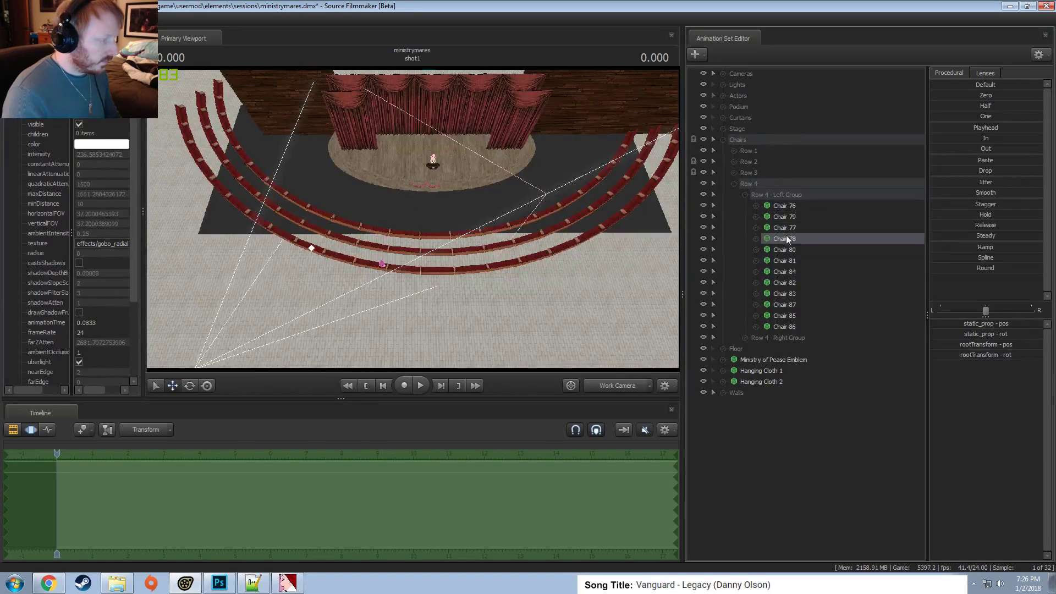
pyautogui.click(788, 249)
pyautogui.click(793, 271)
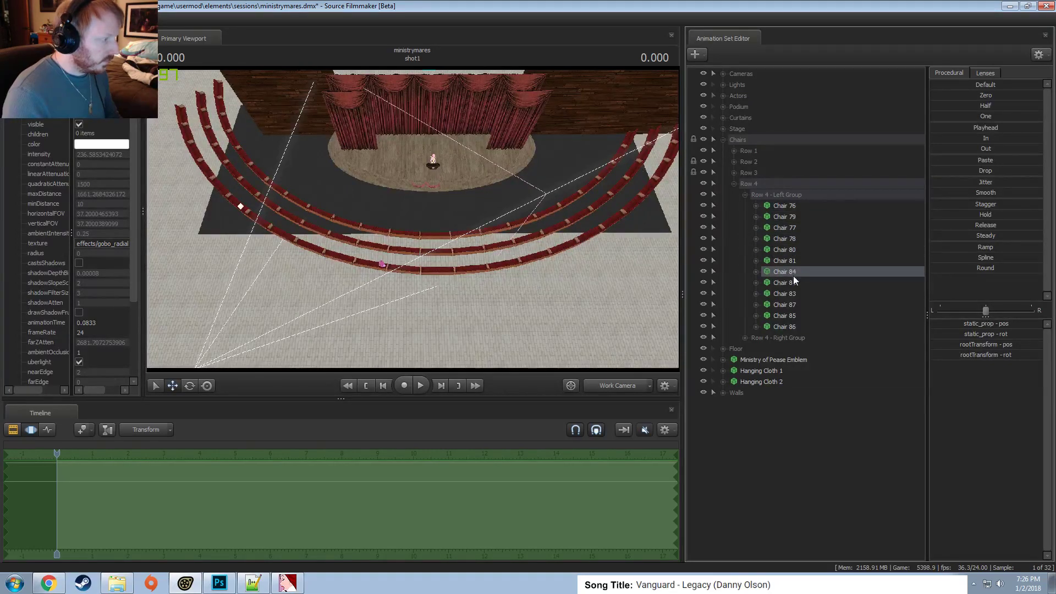
pyautogui.click(793, 283)
pyautogui.click(794, 304)
pyautogui.click(798, 316)
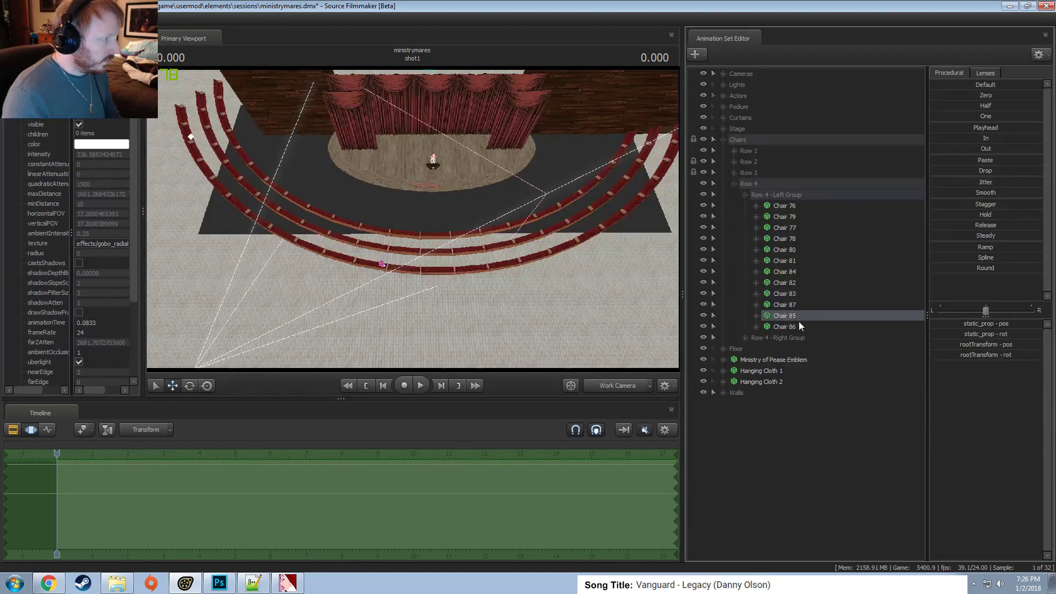
pyautogui.click(799, 325)
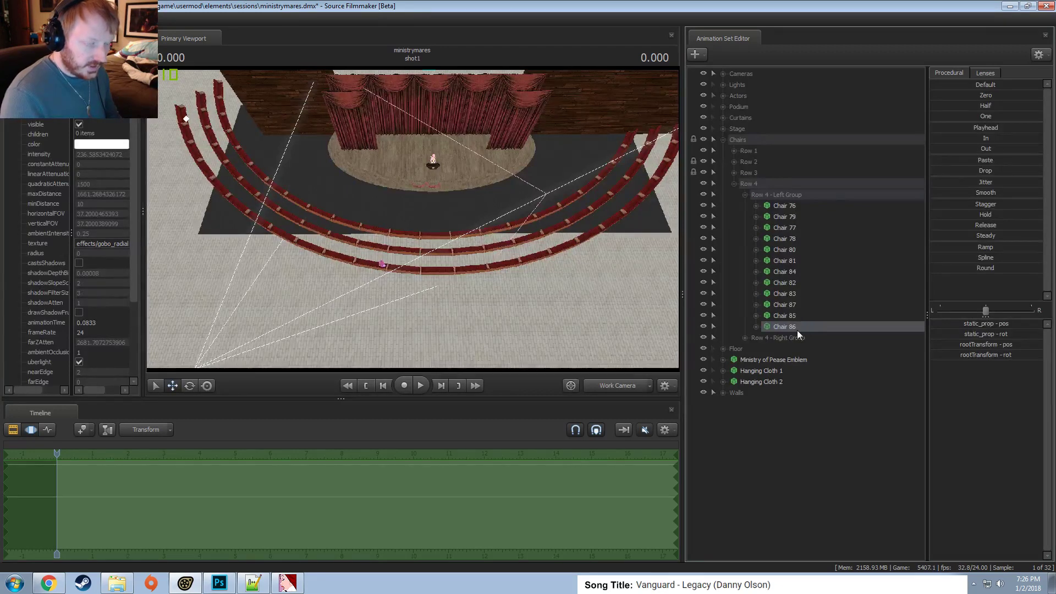
pyautogui.click(793, 204)
pyautogui.click(790, 216)
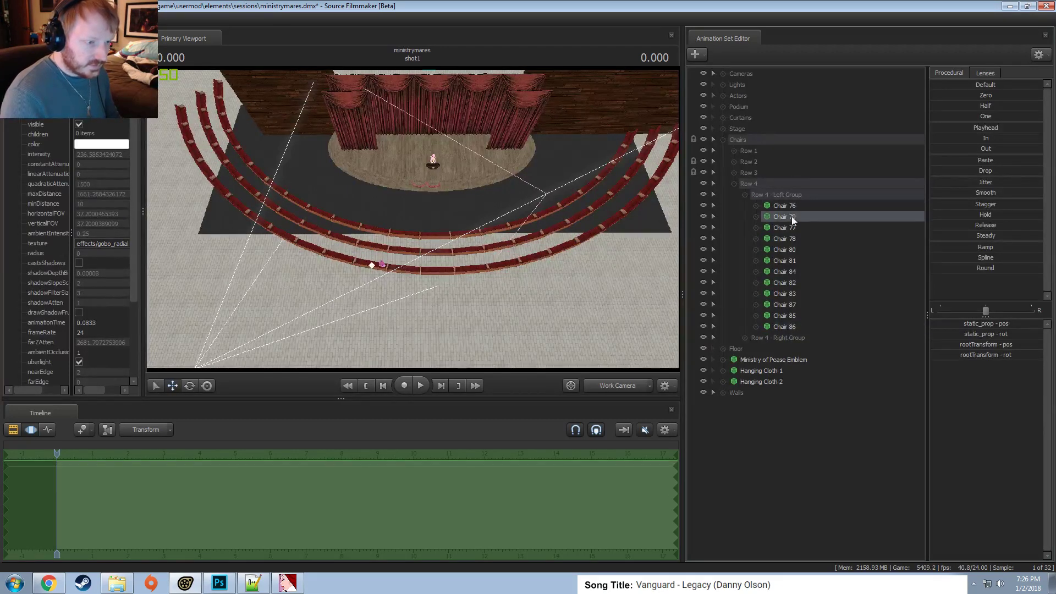
pyautogui.rightClick(791, 216)
pyautogui.click(779, 228)
pyautogui.click(783, 227)
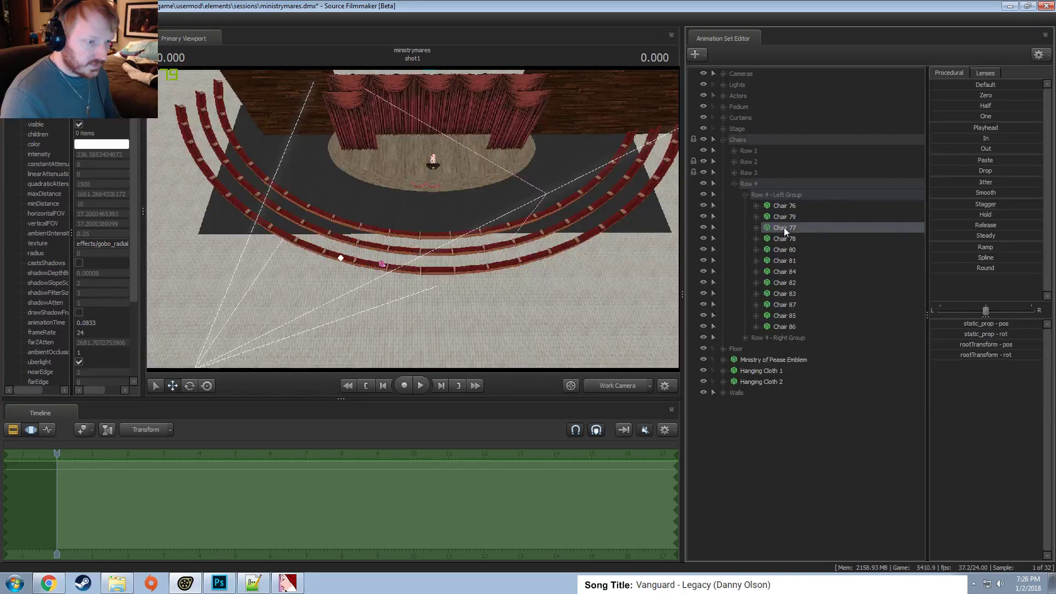
pyautogui.rightClick(789, 239)
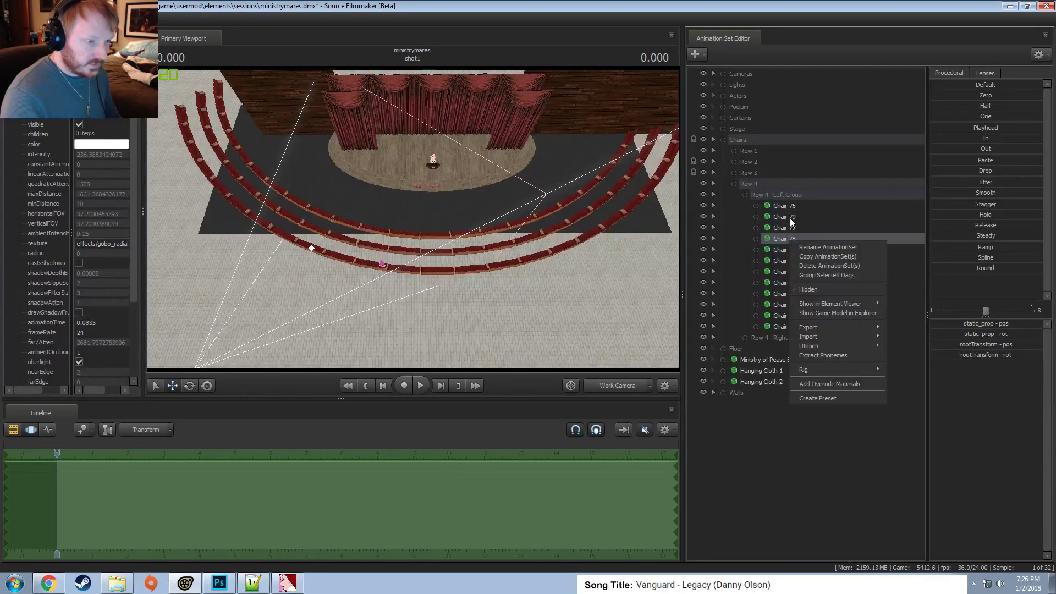
# Rename Chair 79, the second chair in Row 4 - Left Group, with the temporary name Chair 77.1.
pyautogui.rightClick(790, 217)
pyautogui.click(802, 220)
pyautogui.click(512, 283)
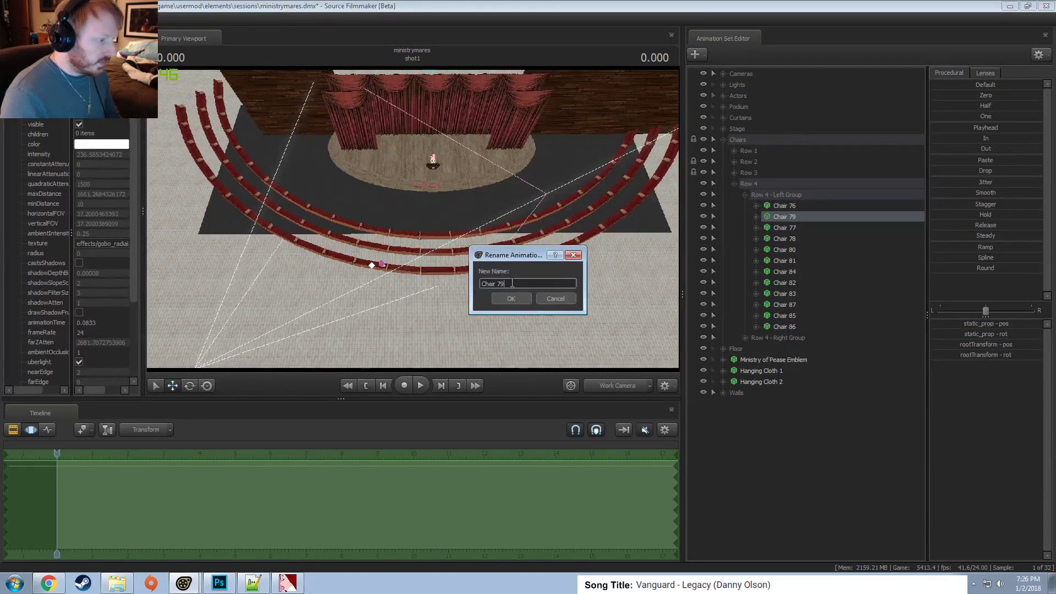
pyautogui.press('BackSpace')
pyautogui.write('101')
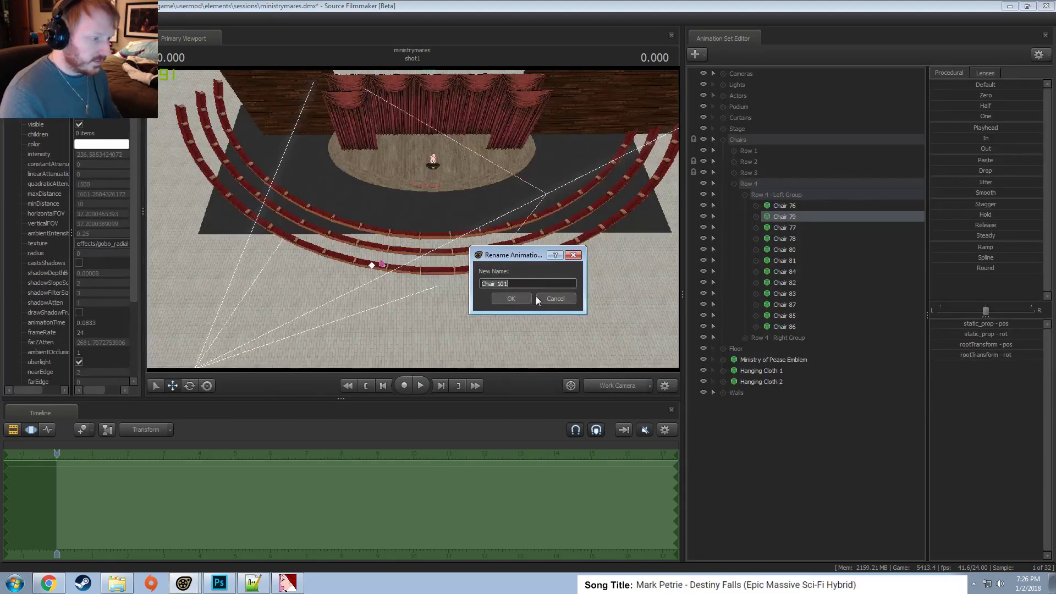
pyautogui.press('BackSpace')
pyautogui.press('BackSpace')
pyautogui.press('BackSpace')
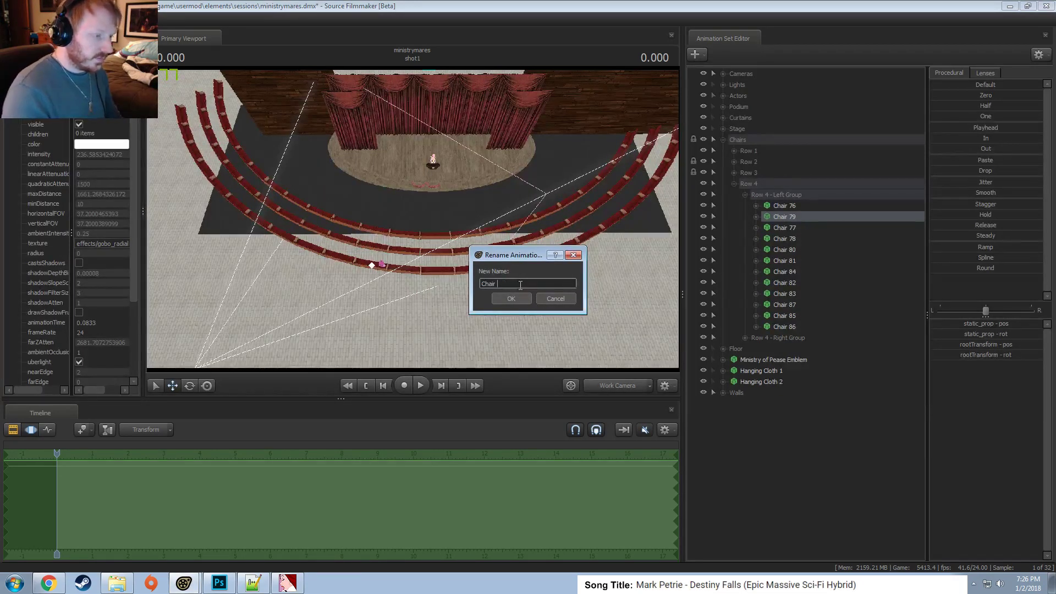
pyautogui.write('77.1')
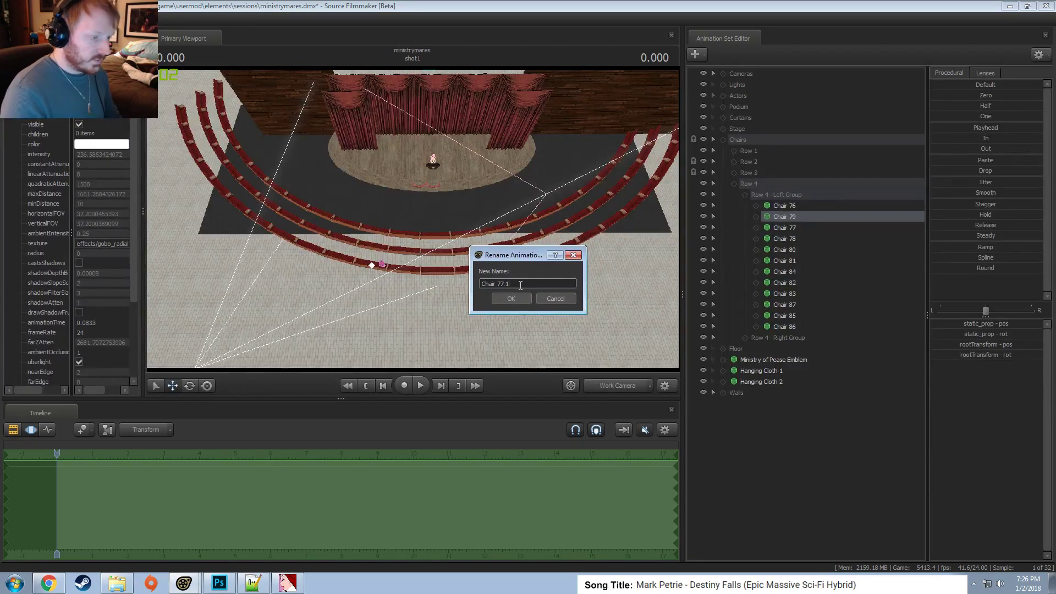
pyautogui.press('Return')
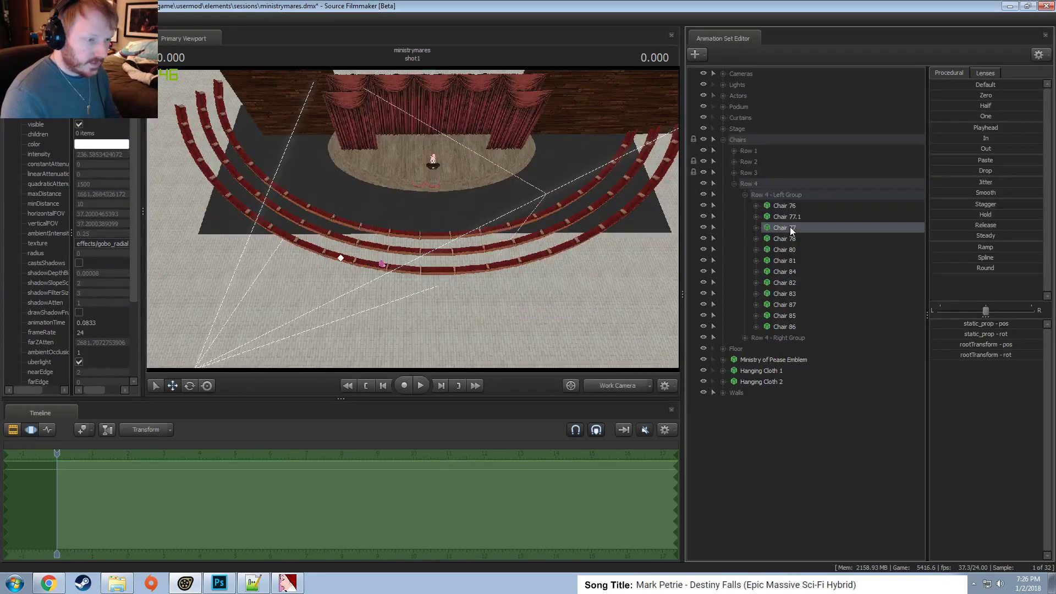
pyautogui.rightClick(789, 227)
pyautogui.click(817, 234)
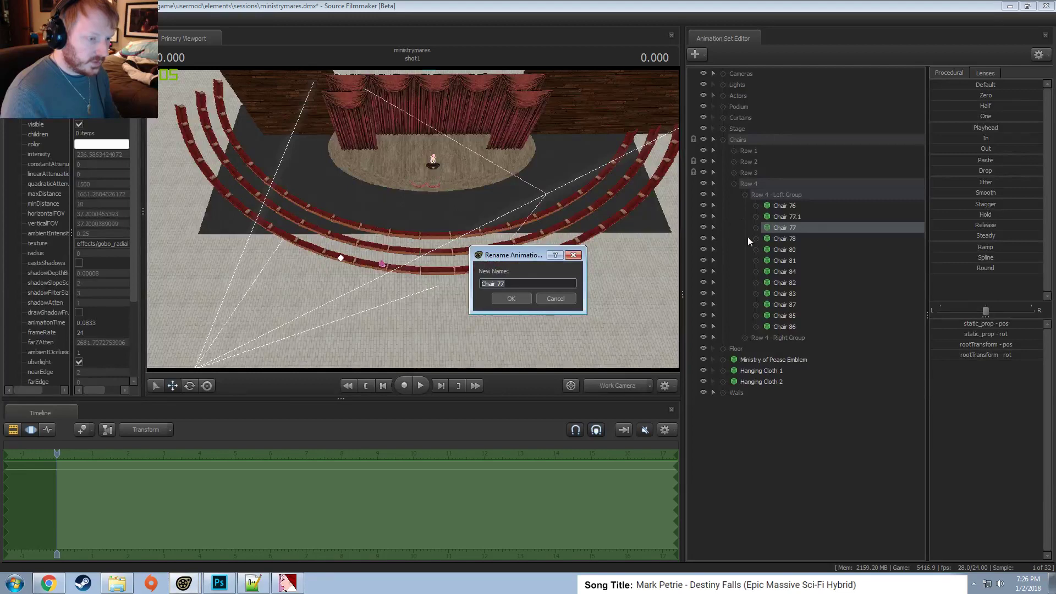
pyautogui.click(552, 300)
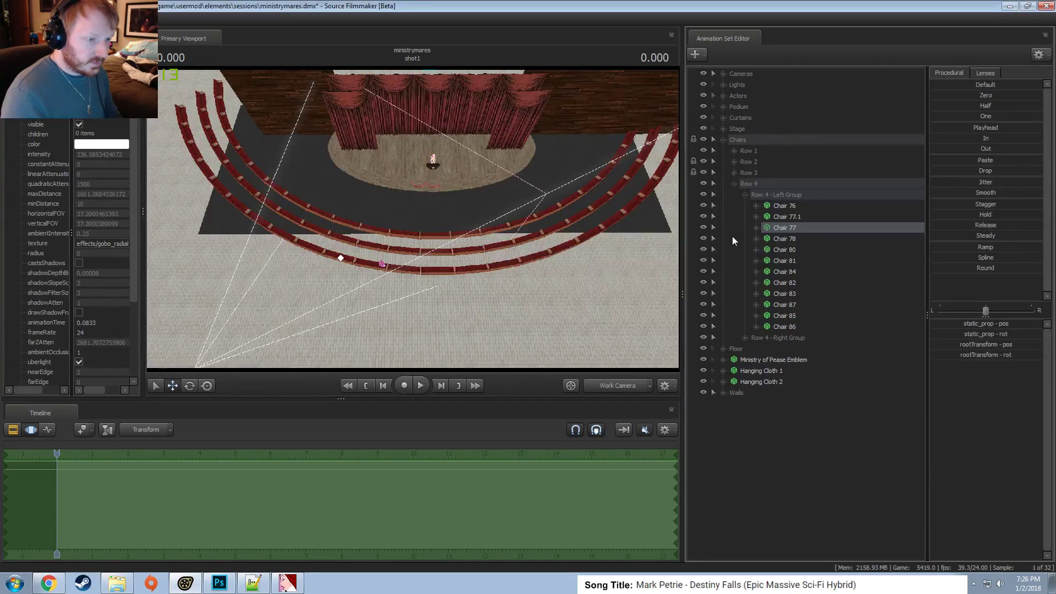
pyautogui.click(787, 238)
pyautogui.rightClick(787, 238)
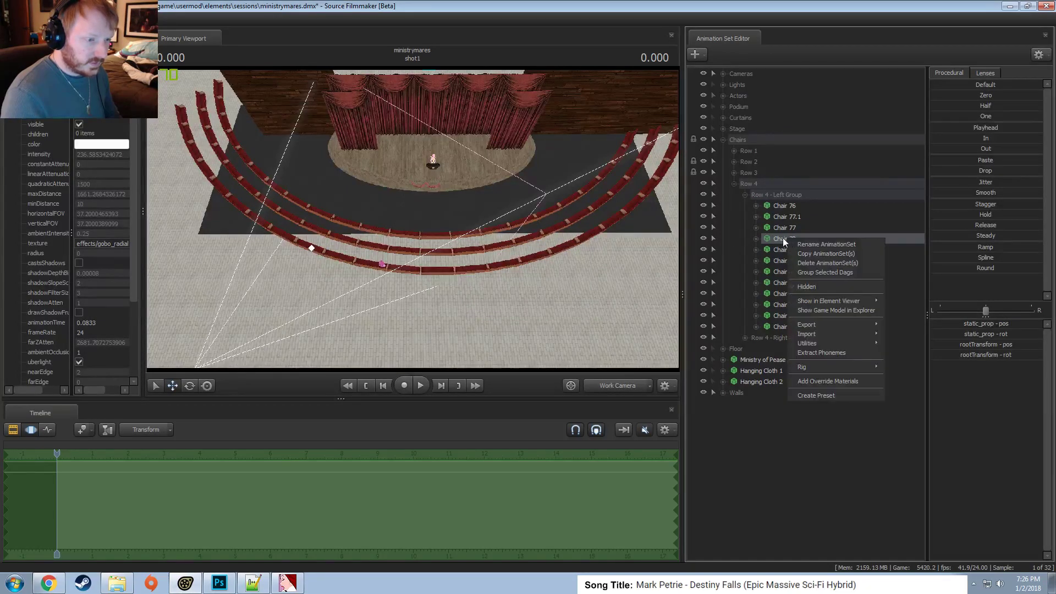
pyautogui.press('Escape')
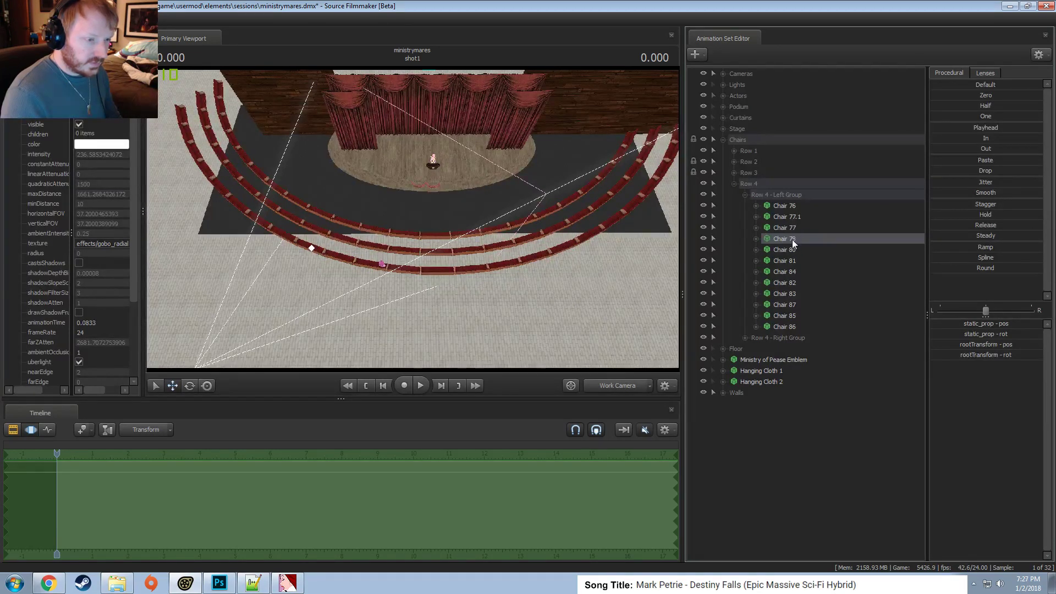
# Rename Chair 78, the fourth chair in Row 4 - Left Group, as Chair 79 and show its model in the Element Viewer.
pyautogui.rightClick(792, 239)
pyautogui.click(820, 246)
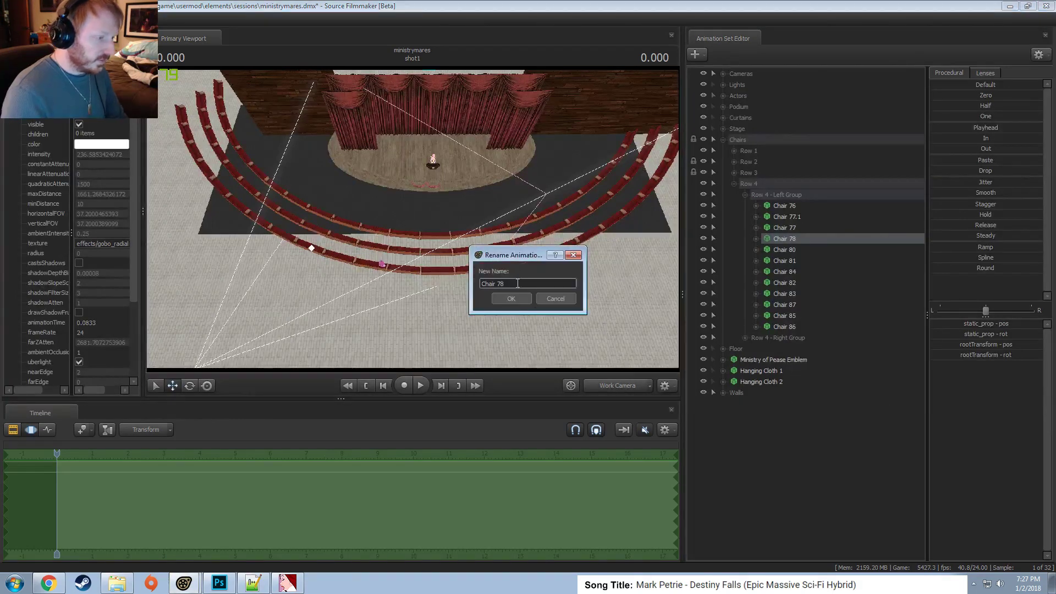
pyautogui.write('9')
pyautogui.press('Return')
pyautogui.rightClick(783, 238)
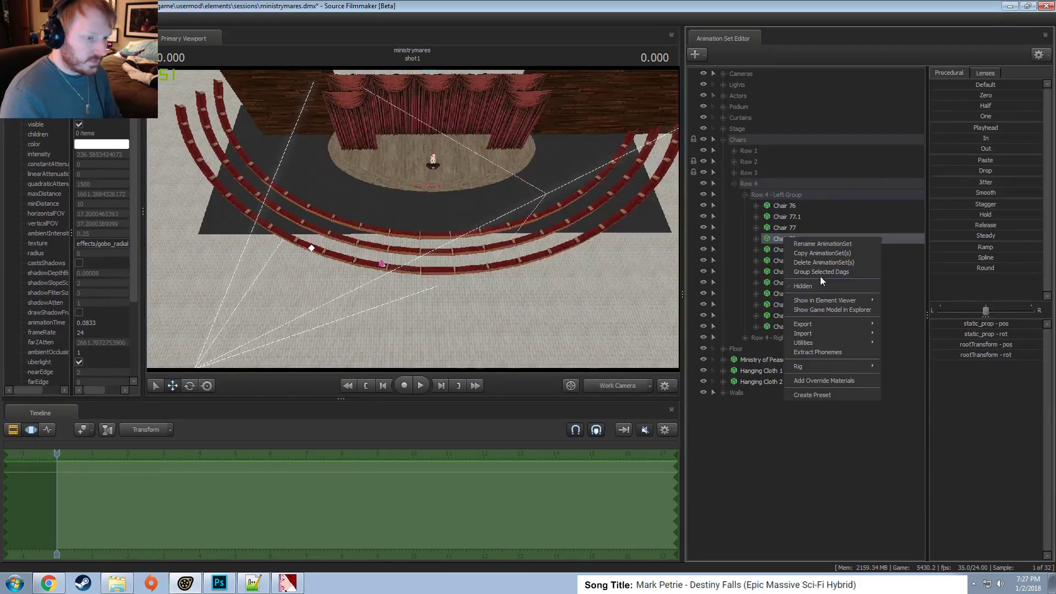
pyautogui.moveTo(867, 300)
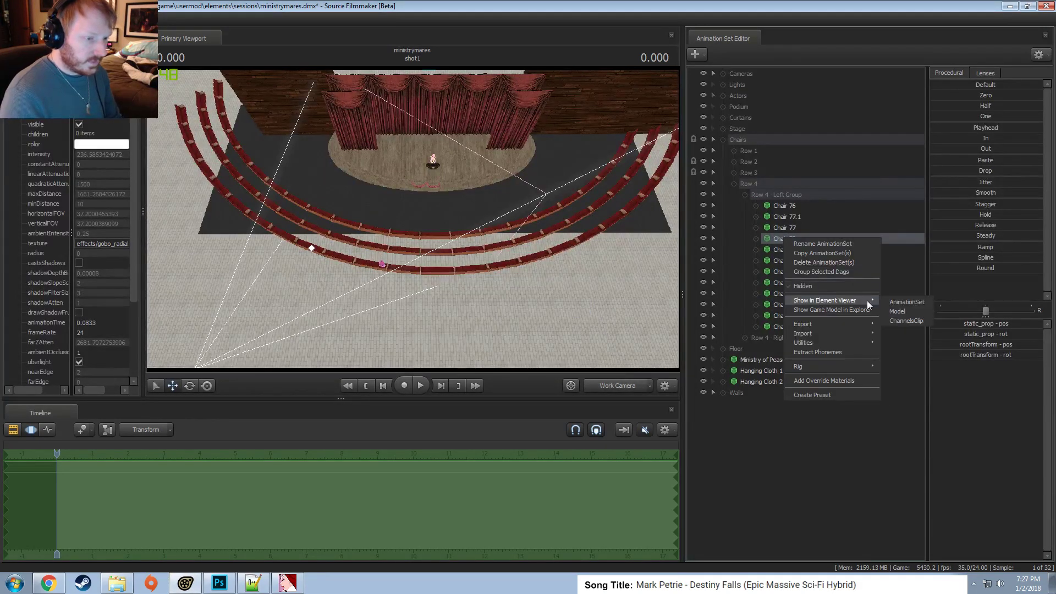
pyautogui.click(899, 311)
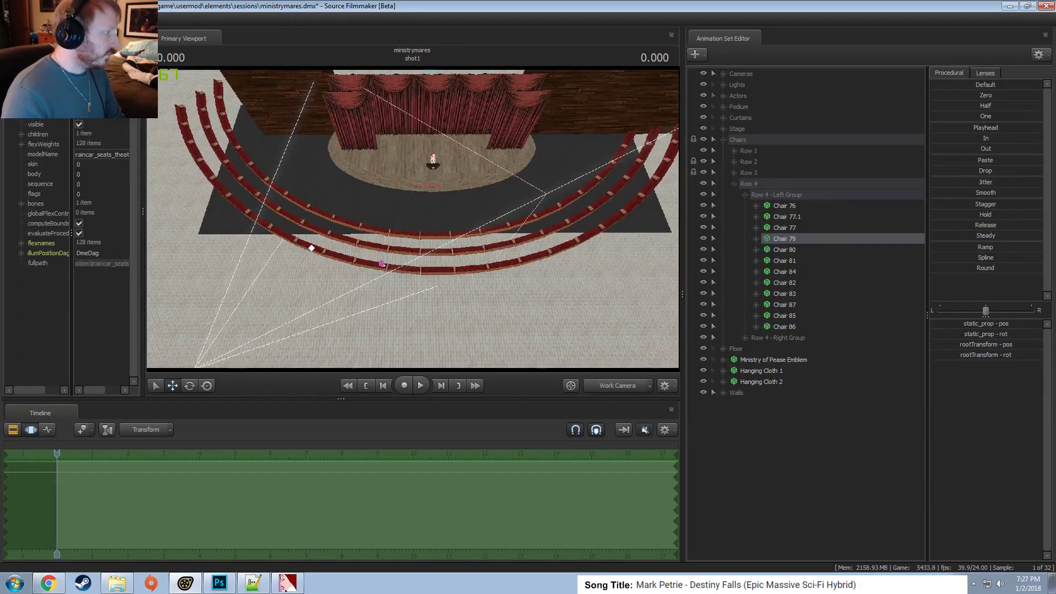
# Rename Chair 77, the third chair in Row 4 - Left Group, as Chair 78 and show its model in the Element Viewer.
pyautogui.rightClick(791, 228)
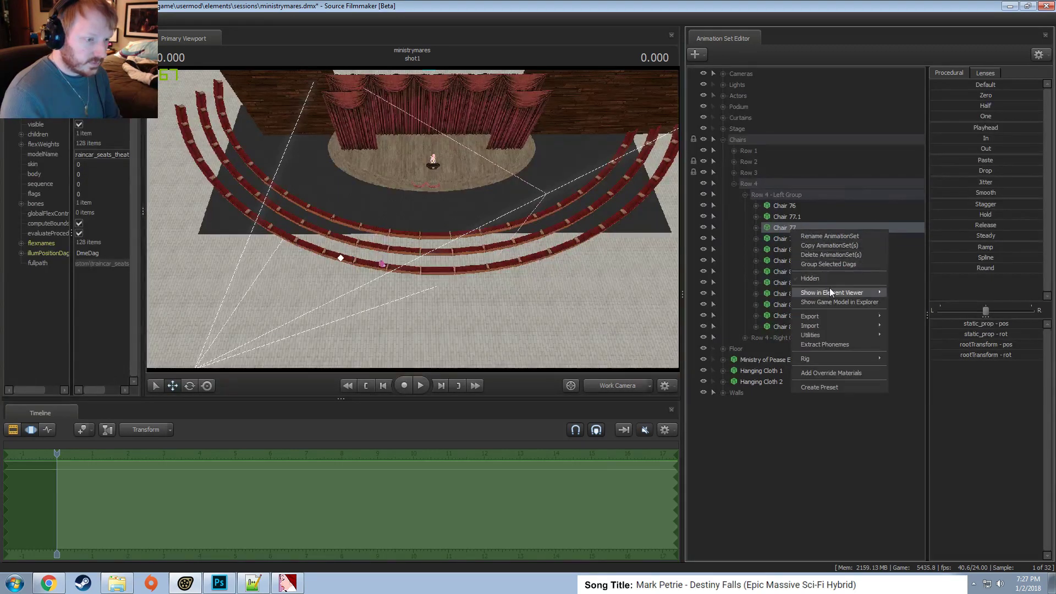
pyautogui.click(824, 237)
pyautogui.press('BackSpace')
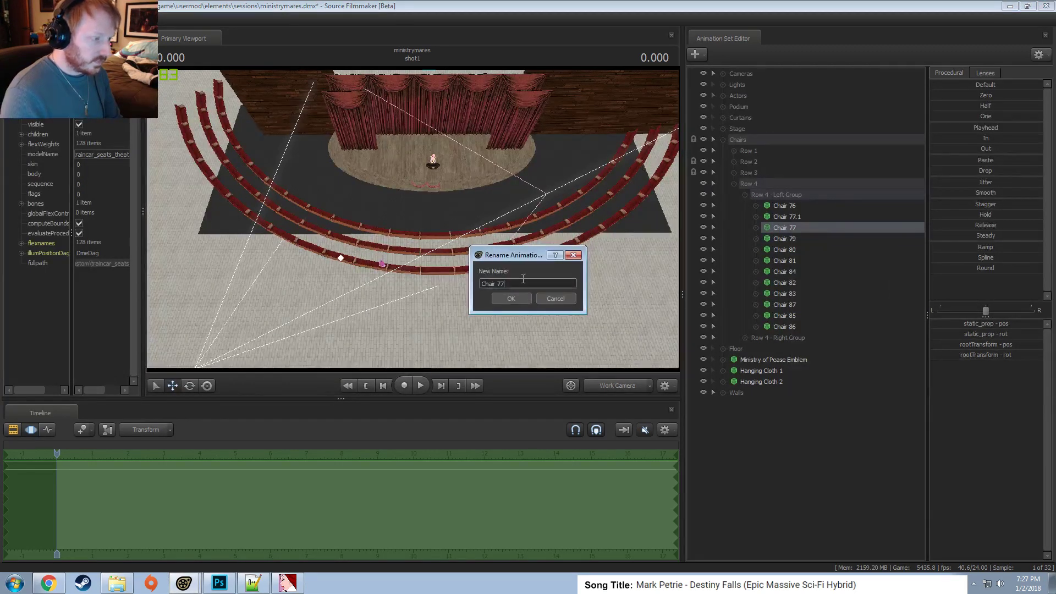
pyautogui.write('8')
pyautogui.press('Return')
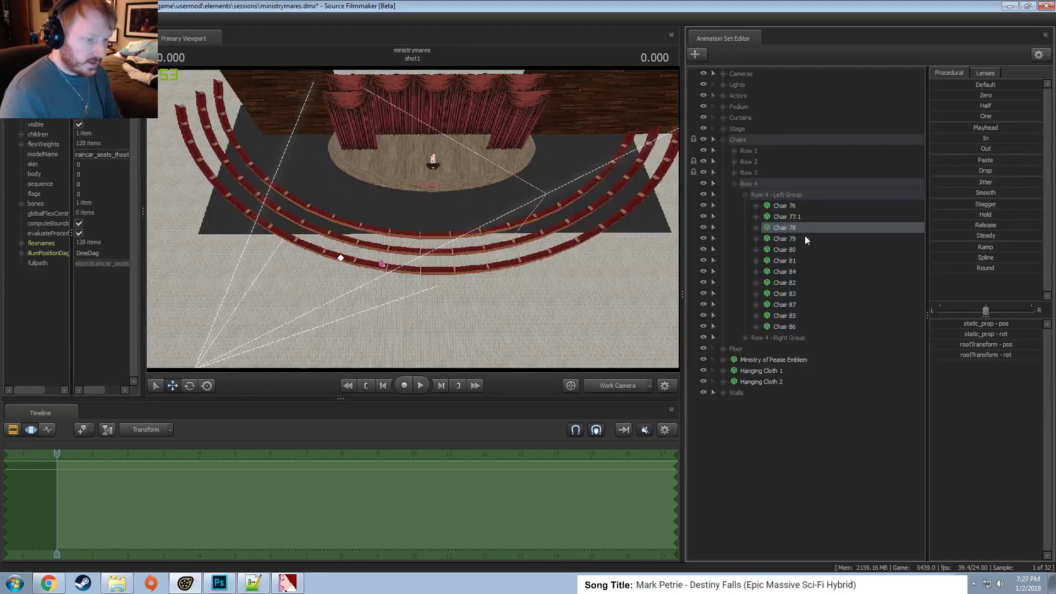
pyautogui.rightClick(801, 230)
pyautogui.moveTo(833, 293)
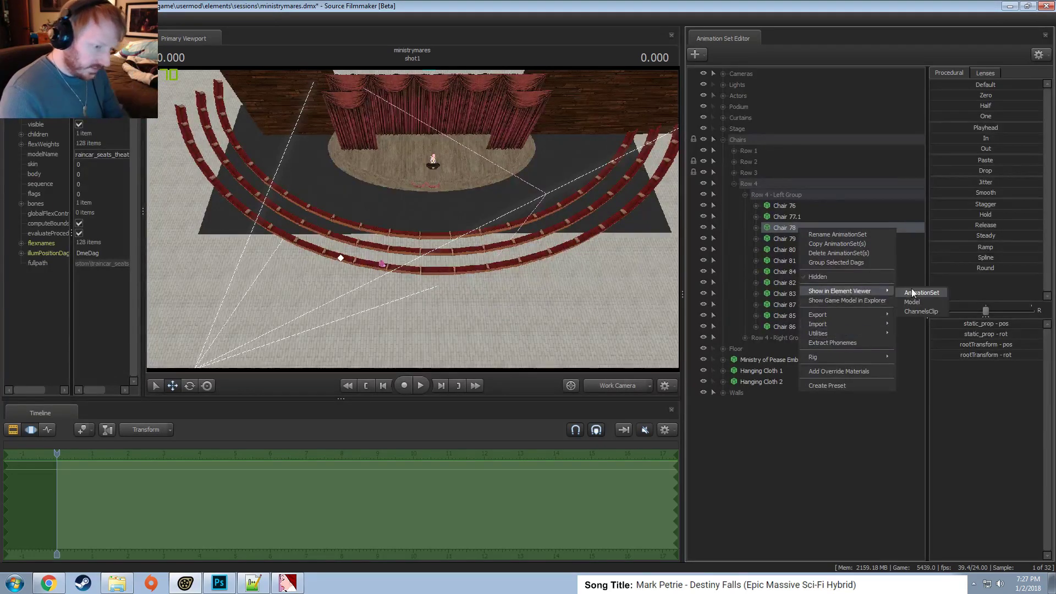
pyautogui.click(911, 302)
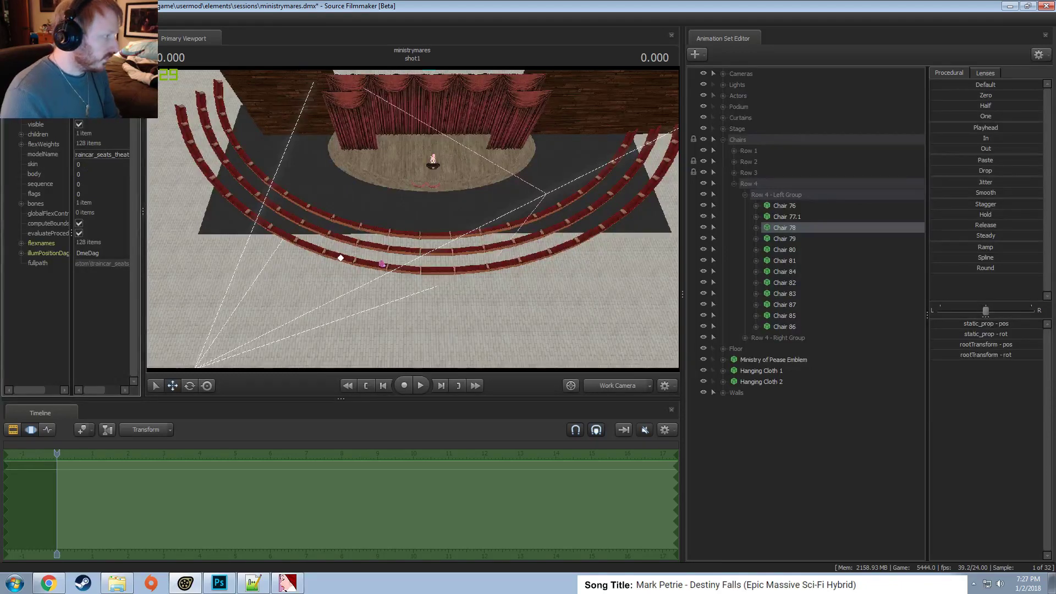
# Rename Chair 77.1 in Row 4 - Left Group as Chair 77 and show its model in the Element Viewer.
pyautogui.rightClick(813, 217)
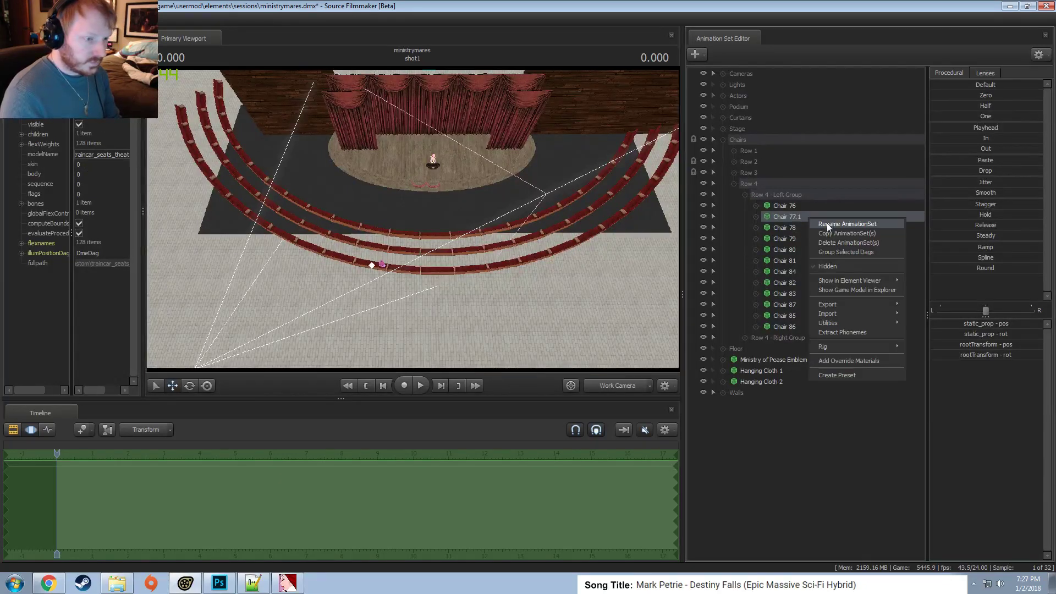
pyautogui.click(827, 224)
pyautogui.press('BackSpace')
pyautogui.press('BackSpace')
pyautogui.click(510, 298)
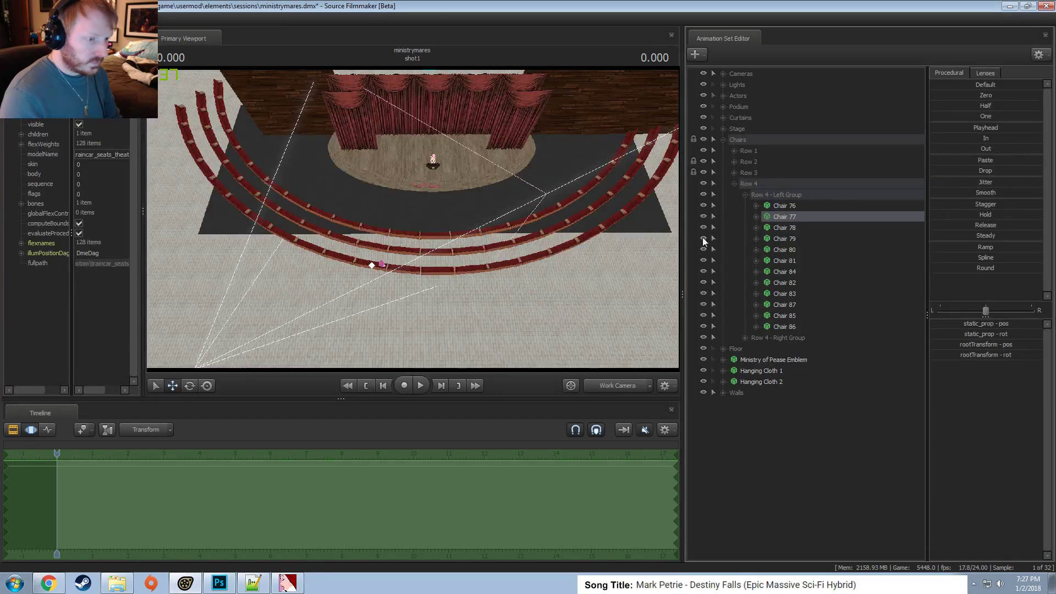
pyautogui.rightClick(781, 219)
pyautogui.moveTo(824, 285)
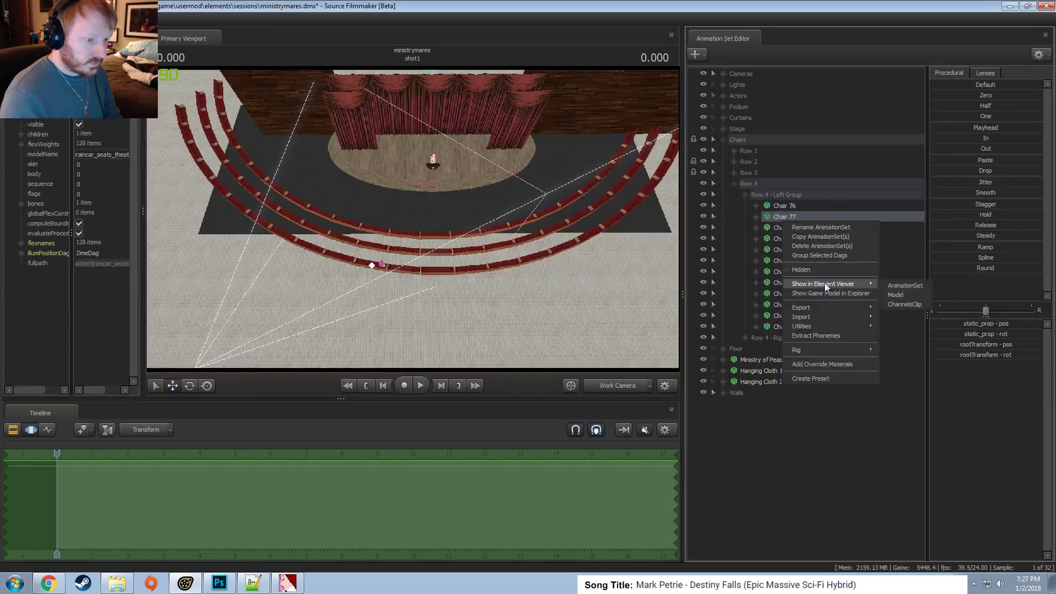
pyautogui.click(894, 294)
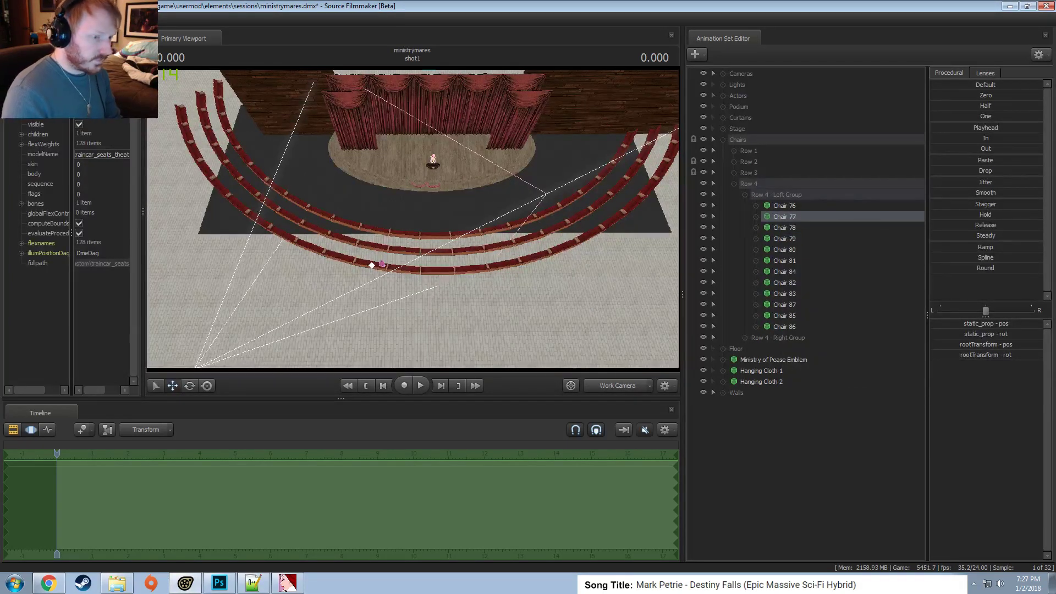
# Check the order of the chairs after Chair 78 and rename Chair 84, the seventh in Row 4 - Left Group, with the temporary name Chair 82.1.
pyautogui.click(784, 240)
pyautogui.click(785, 249)
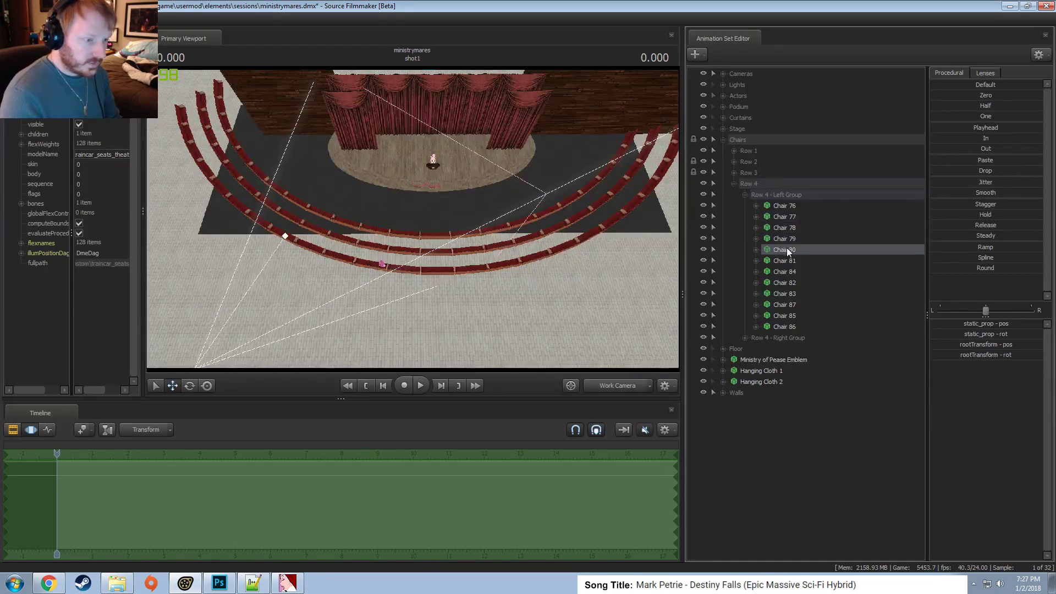
pyautogui.click(787, 259)
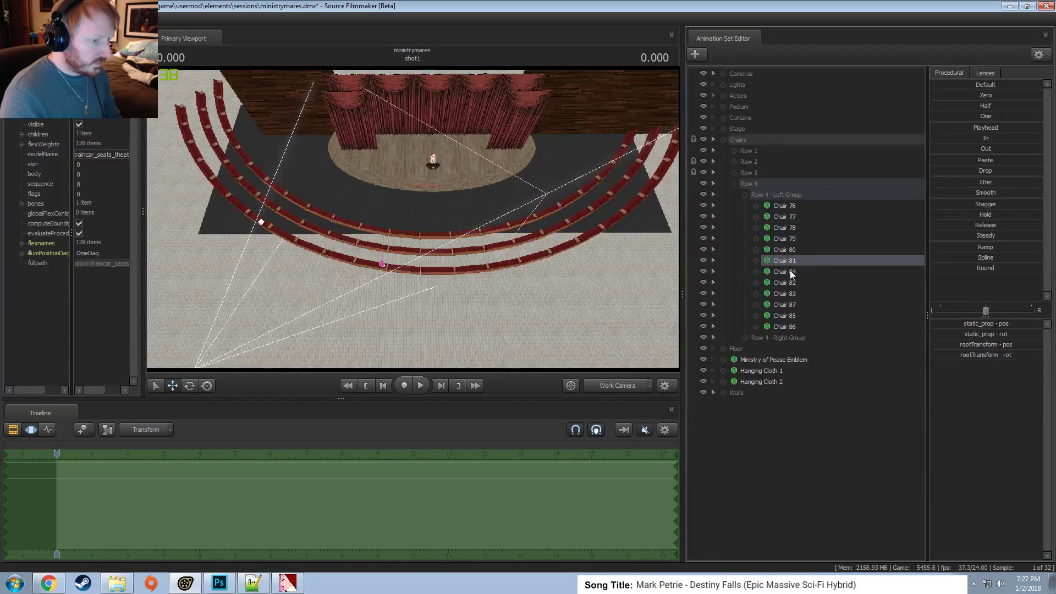
pyautogui.click(791, 271)
pyautogui.rightClick(793, 281)
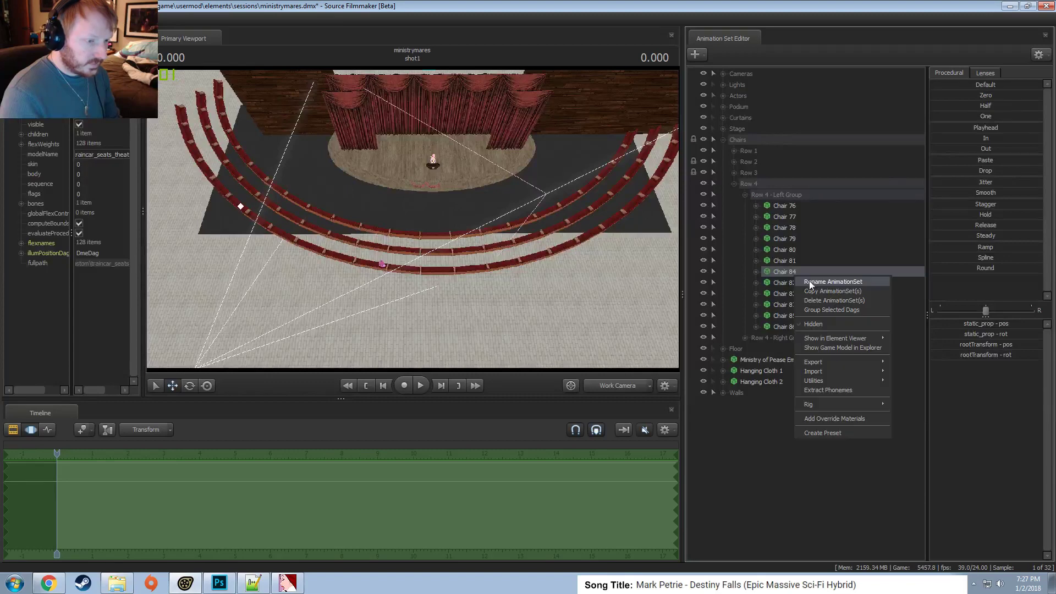
pyautogui.click(809, 282)
pyautogui.click(520, 284)
pyautogui.press('BackSpace')
pyautogui.write('2')
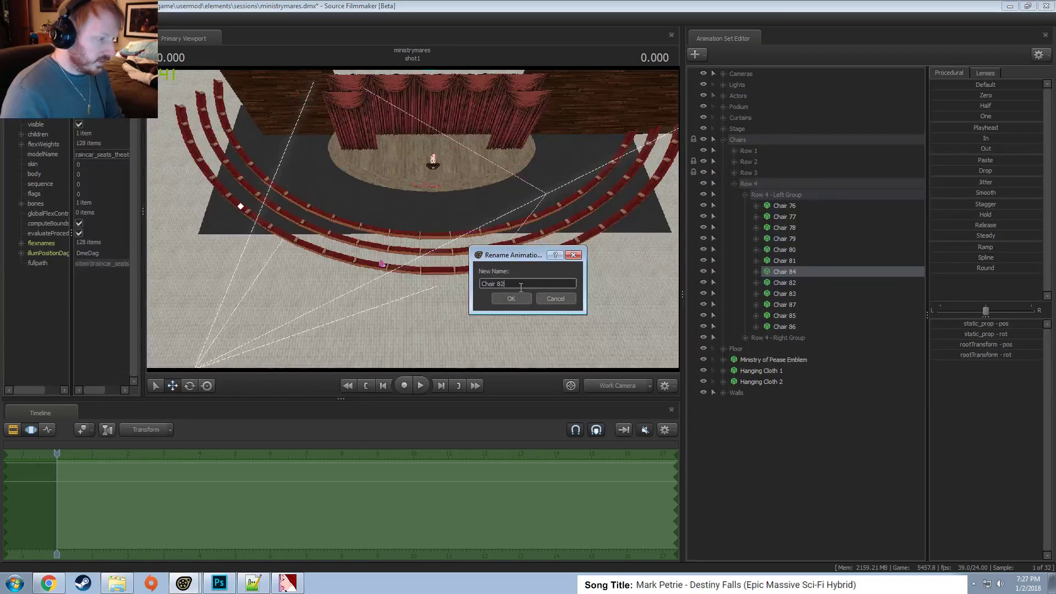
pyautogui.press('Return')
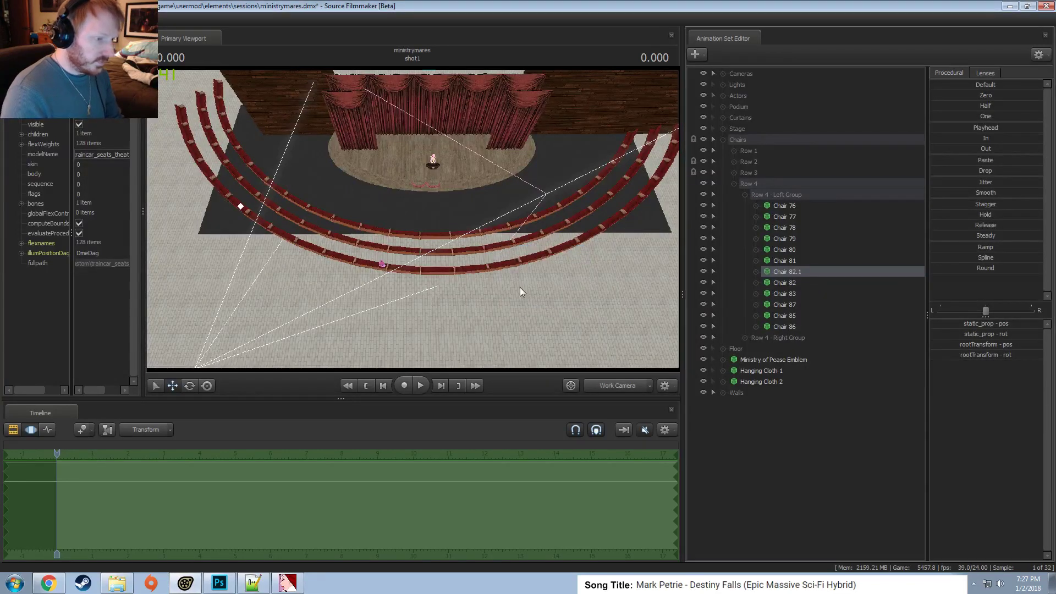
# Rename Chair 83, the ninth chair in Row 4 - Left Group, as Chair 84 and show its model in the Element Viewer.
pyautogui.click(790, 294)
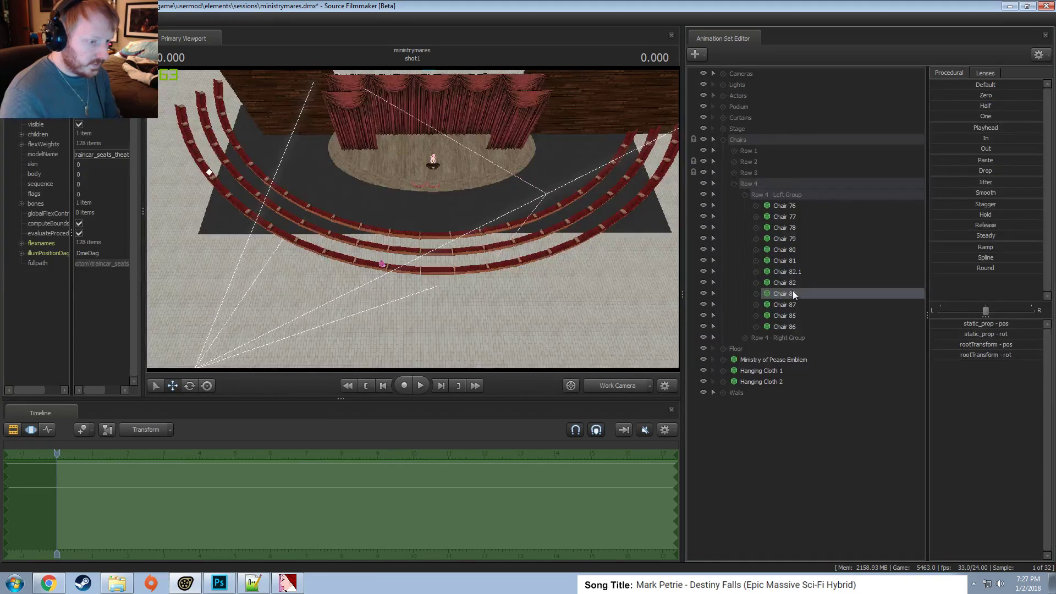
pyautogui.click(791, 276)
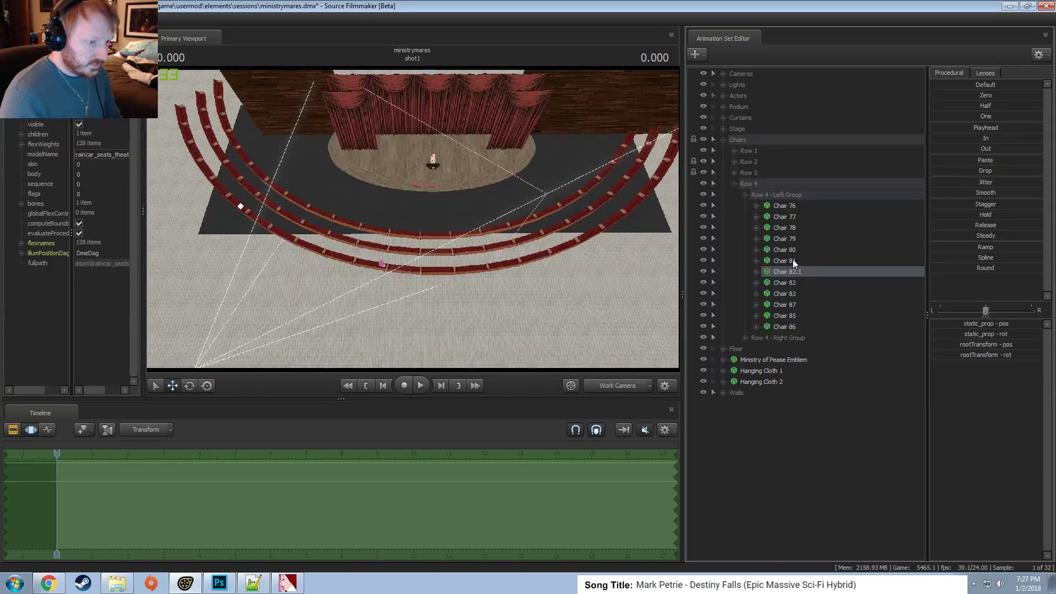
pyautogui.rightClick(788, 295)
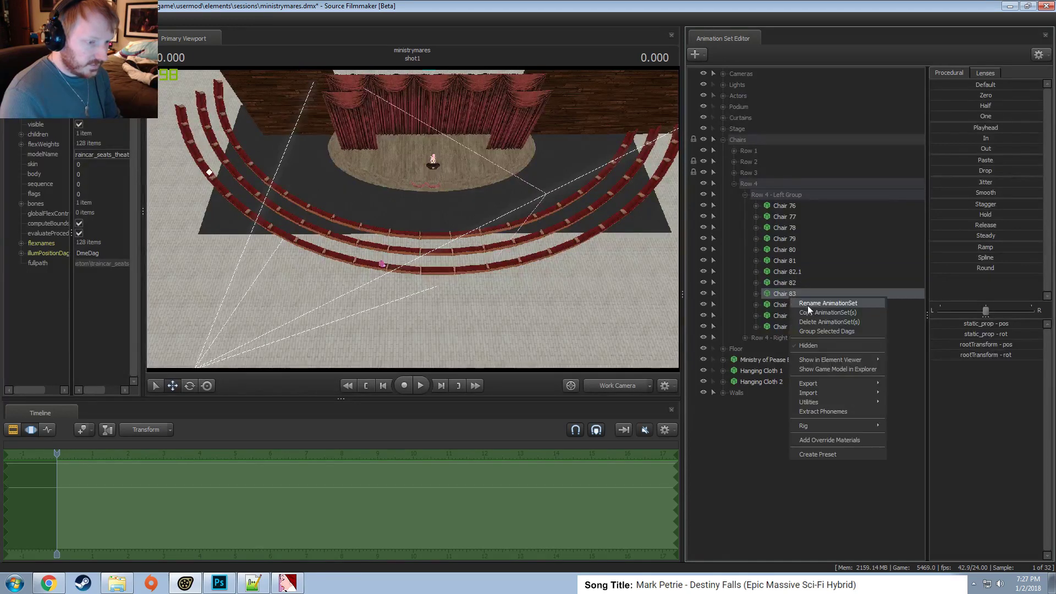
pyautogui.click(827, 303)
pyautogui.press('Return')
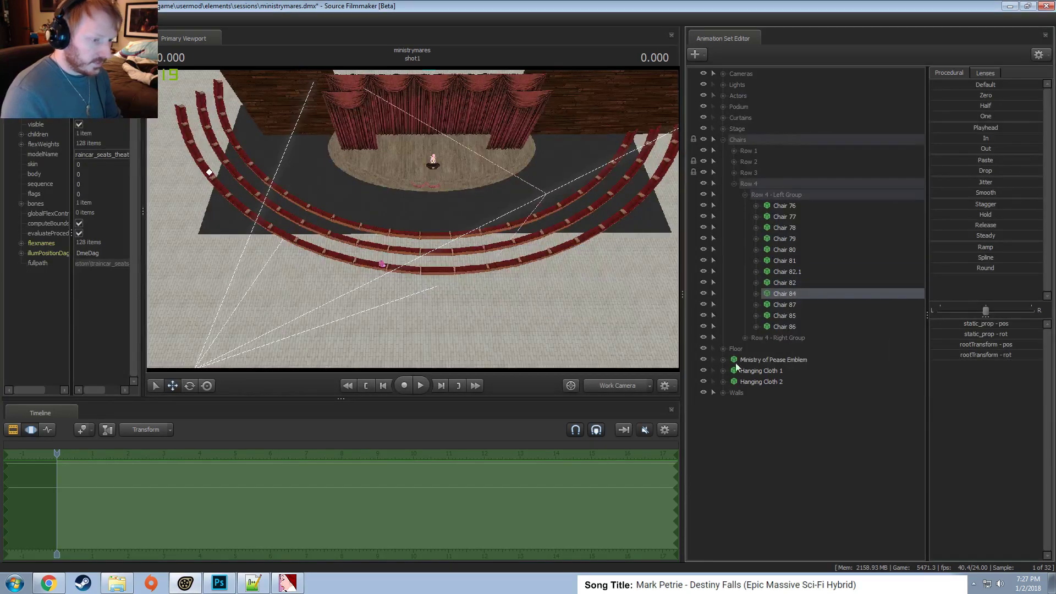
pyautogui.rightClick(790, 296)
pyautogui.click(880, 358)
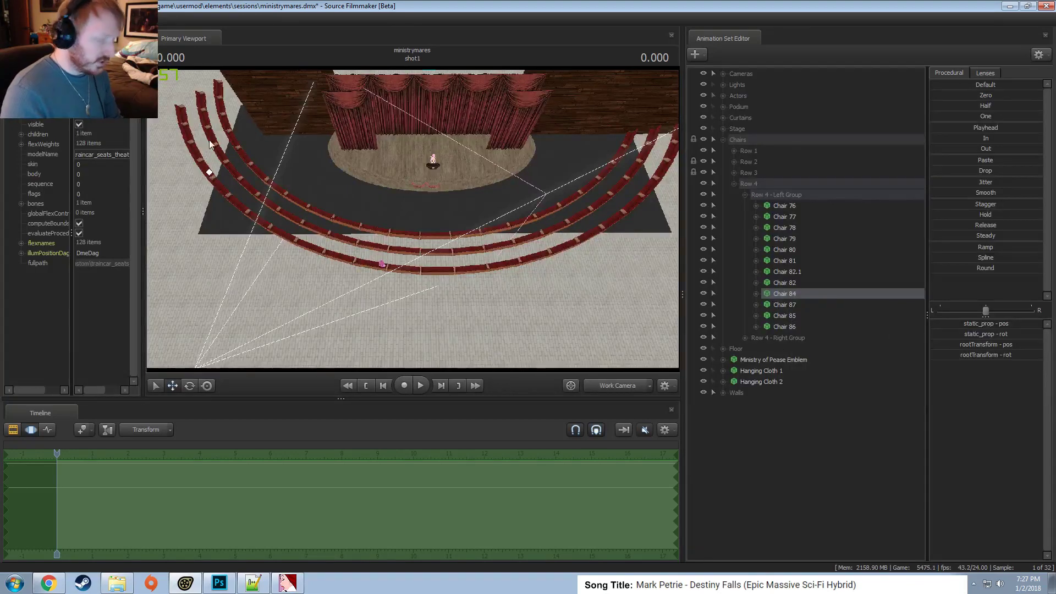
# Show the model of Chair 82, the eighth chair in Row 4 - Left Group, in the Element Viewer and rename the chair as Chair 83.
pyautogui.click(786, 286)
pyautogui.rightClick(787, 286)
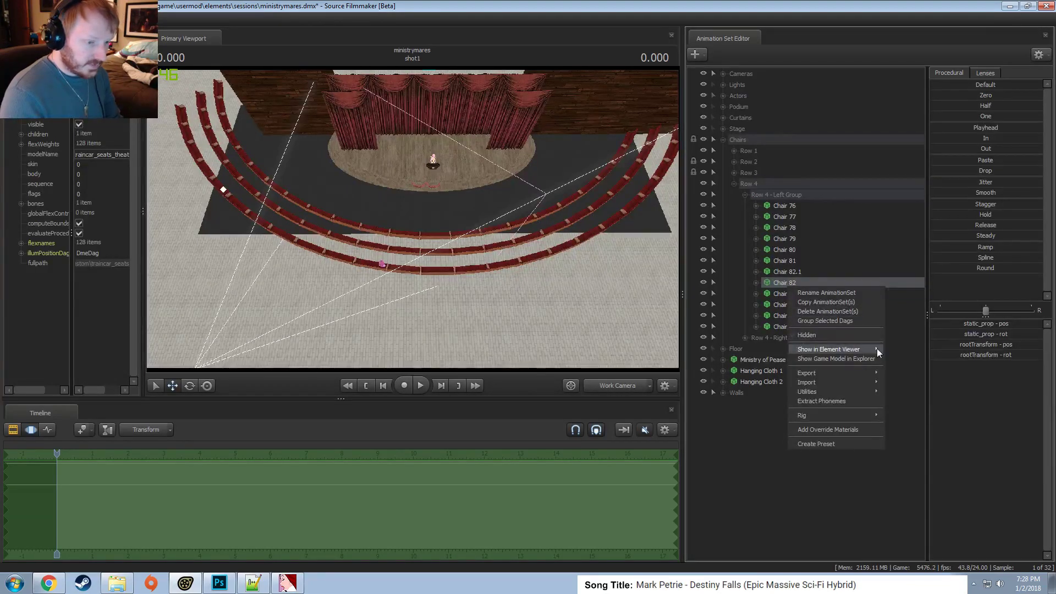
pyautogui.click(895, 360)
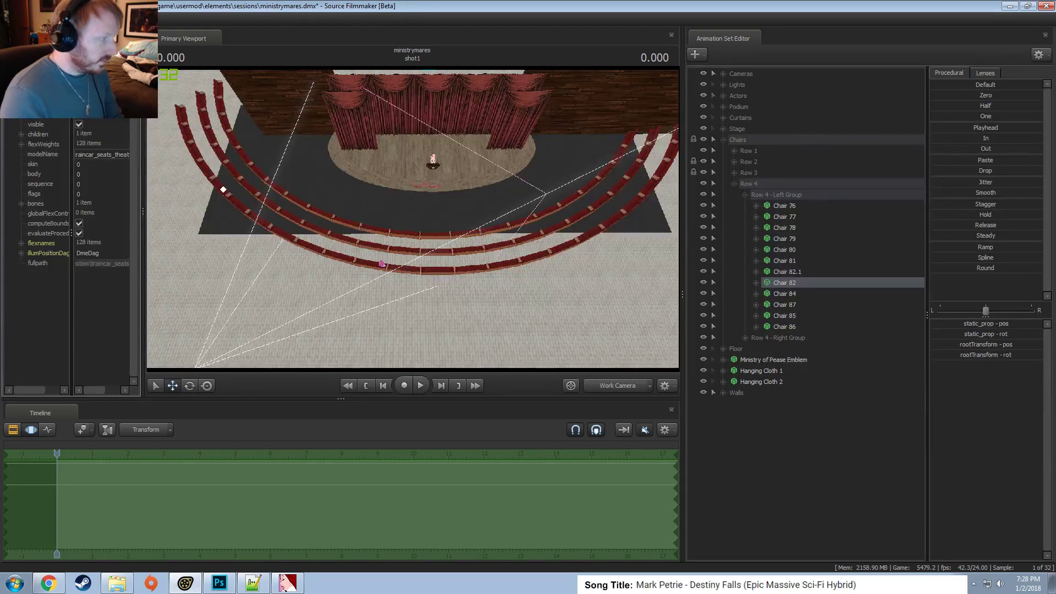
pyautogui.rightClick(806, 281)
pyautogui.click(807, 286)
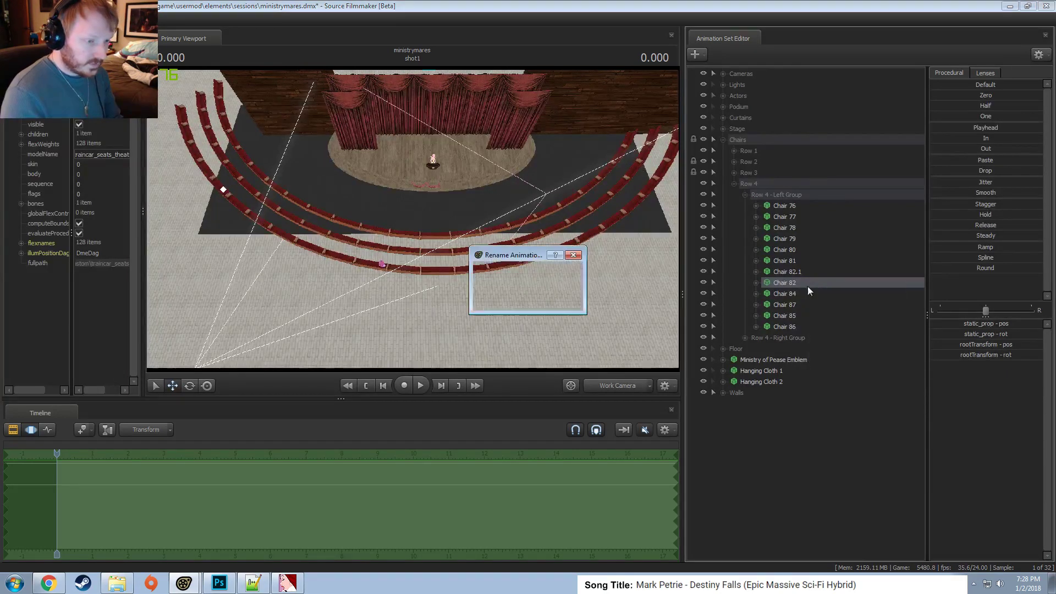
pyautogui.click(534, 283)
pyautogui.press('BackSpace')
pyautogui.write('3')
pyautogui.press('Return')
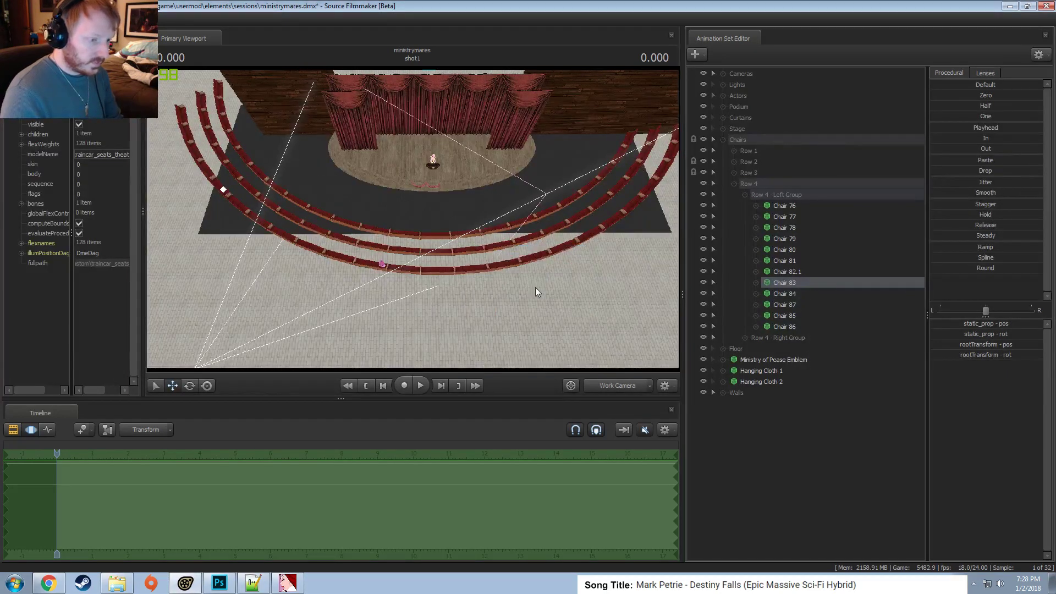
# Rename Chair 82.1 in Row 4 - Left Group as Chair 82 and show its model in the Element Viewer.
pyautogui.click(787, 272)
pyautogui.rightClick(787, 271)
pyautogui.click(789, 275)
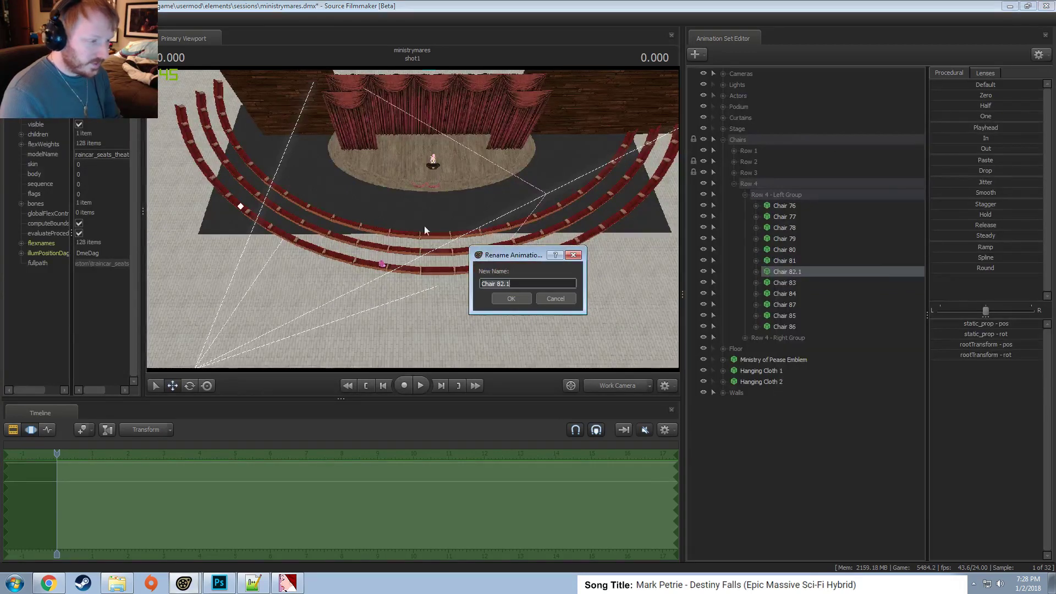
pyautogui.click(519, 283)
pyautogui.press('BackSpace')
pyautogui.press('BackSpace')
pyautogui.click(511, 298)
pyautogui.rightClick(783, 275)
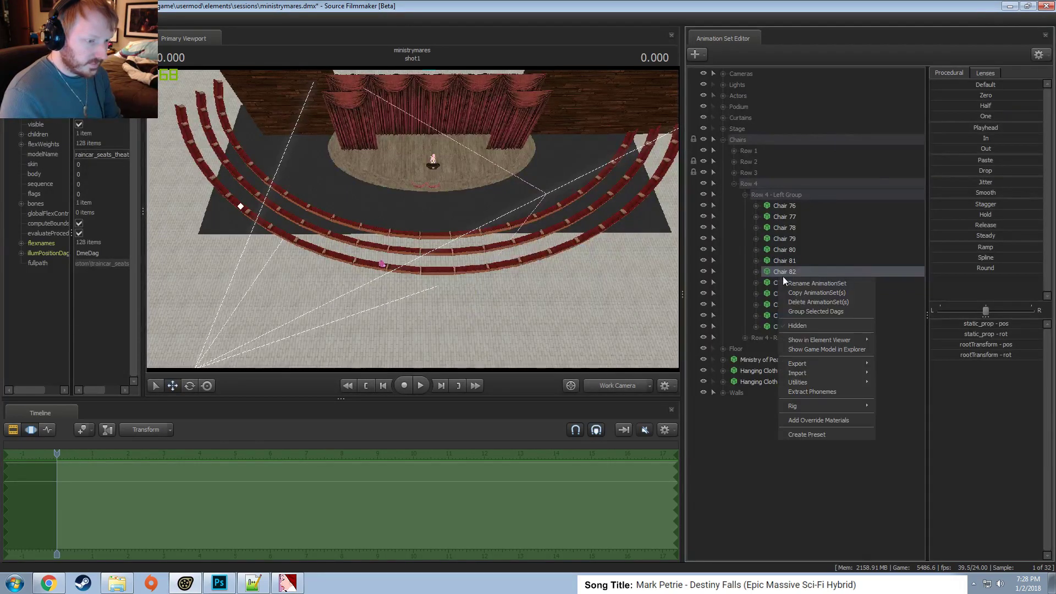
pyautogui.moveTo(817, 339)
pyautogui.click(889, 349)
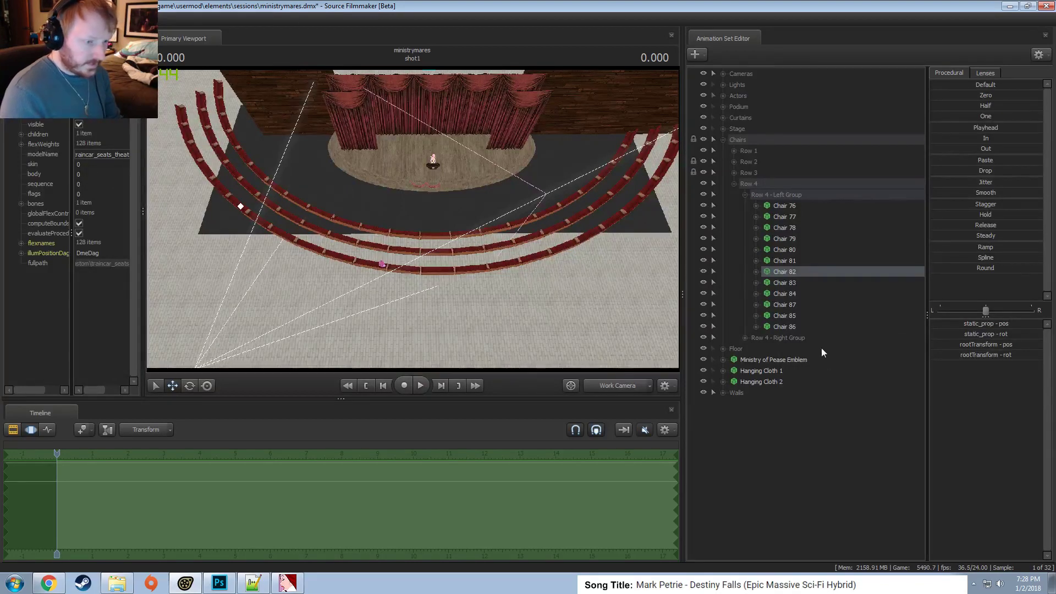
# Rename Chair 87, the tenth chair in Row 4 - Left Group, with the temporary name Chair 85-1.
pyautogui.click(790, 302)
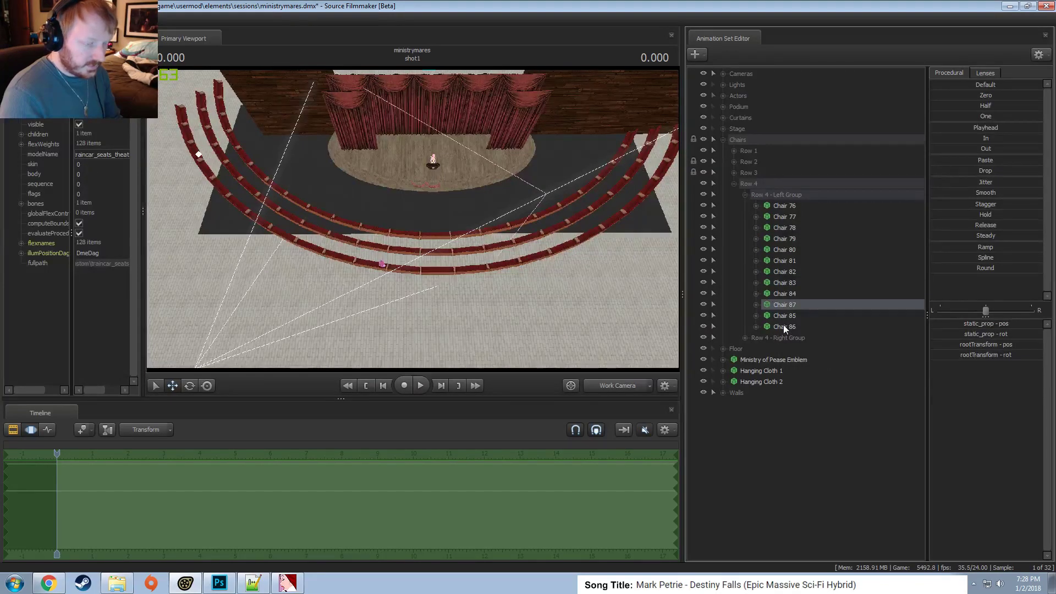
pyautogui.rightClick(787, 302)
pyautogui.click(807, 314)
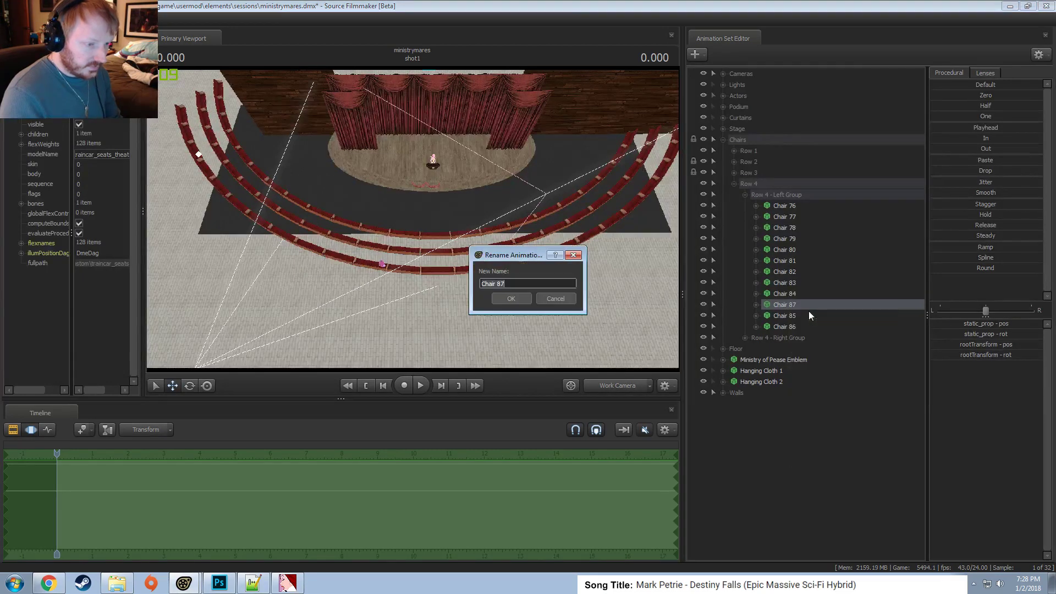
pyautogui.click(543, 286)
pyautogui.press('BackSpace')
pyautogui.write('5-')
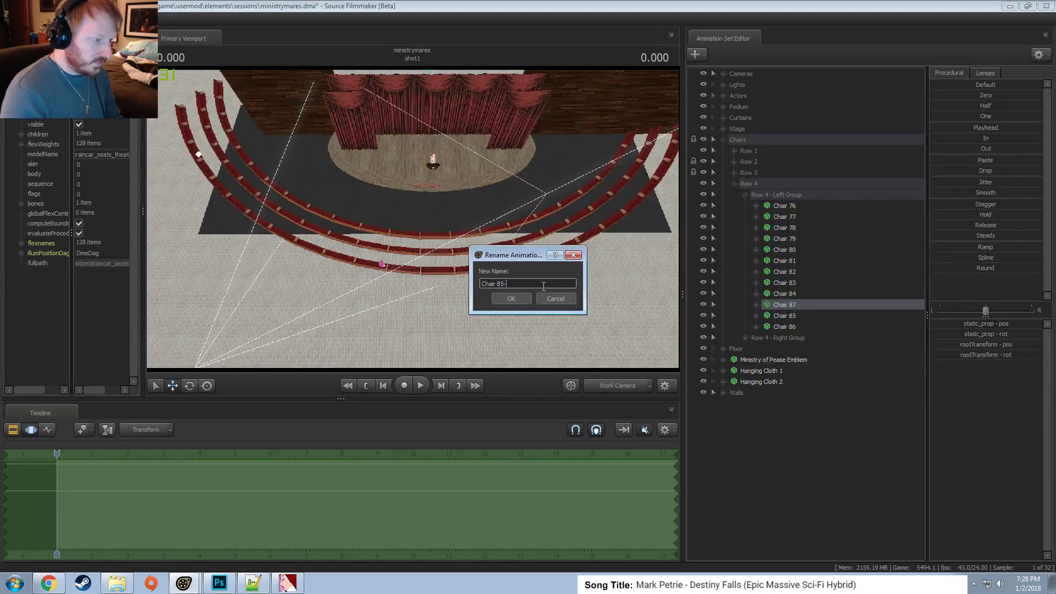
pyautogui.press('Return')
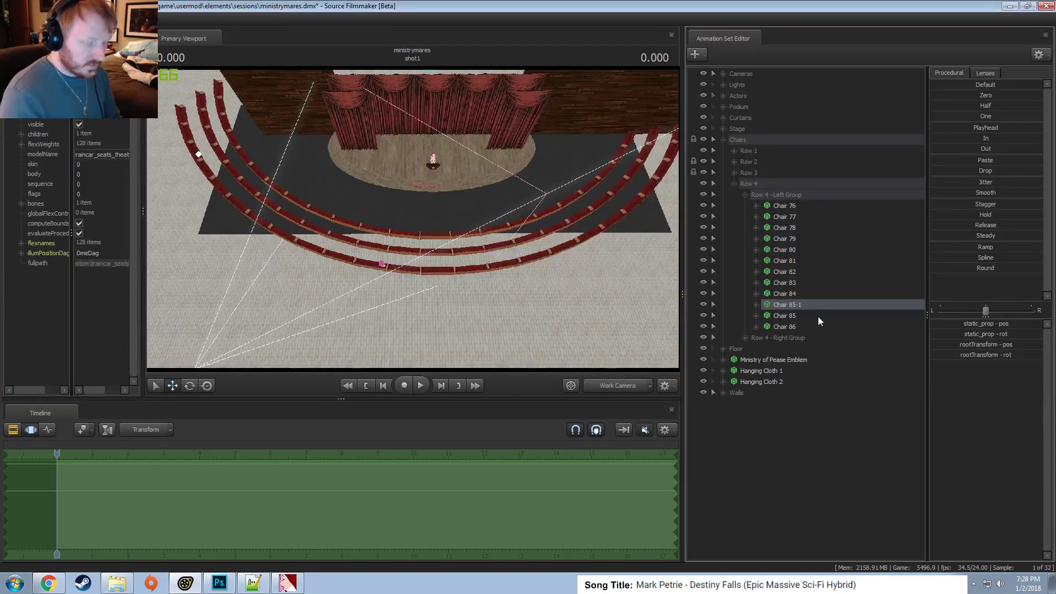
# Rename Chair 86, the last chair in Row 4 - Left Group, as Chair 87 and show its model in the Element Viewer.
pyautogui.rightClick(795, 315)
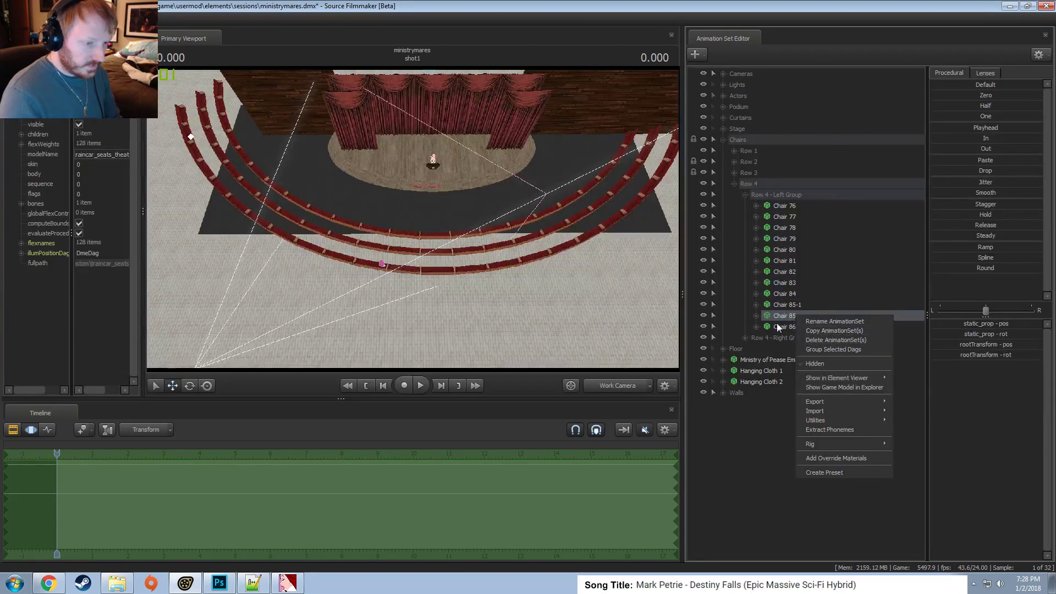
pyautogui.click(778, 328)
pyautogui.rightClick(773, 327)
pyautogui.click(806, 334)
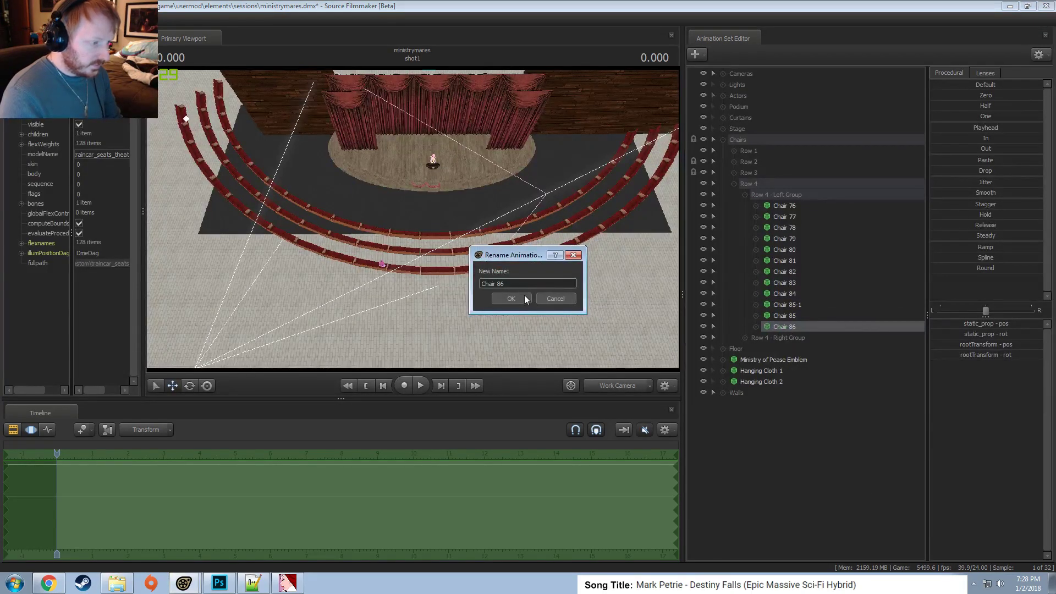
pyautogui.press('BackSpace')
pyautogui.write('7')
pyautogui.click(523, 297)
pyautogui.rightClick(796, 325)
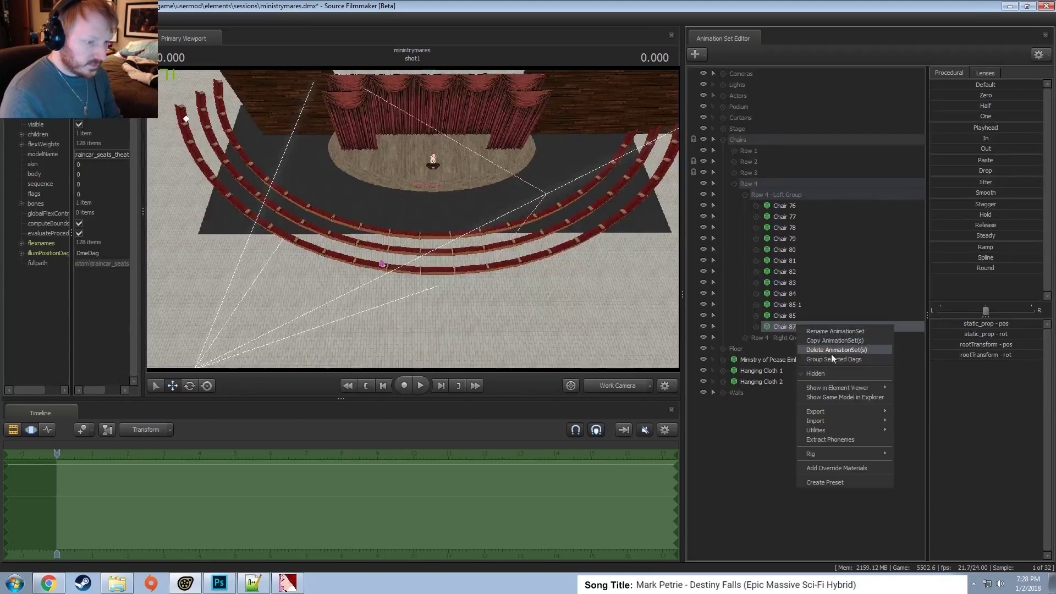
pyautogui.click(920, 388)
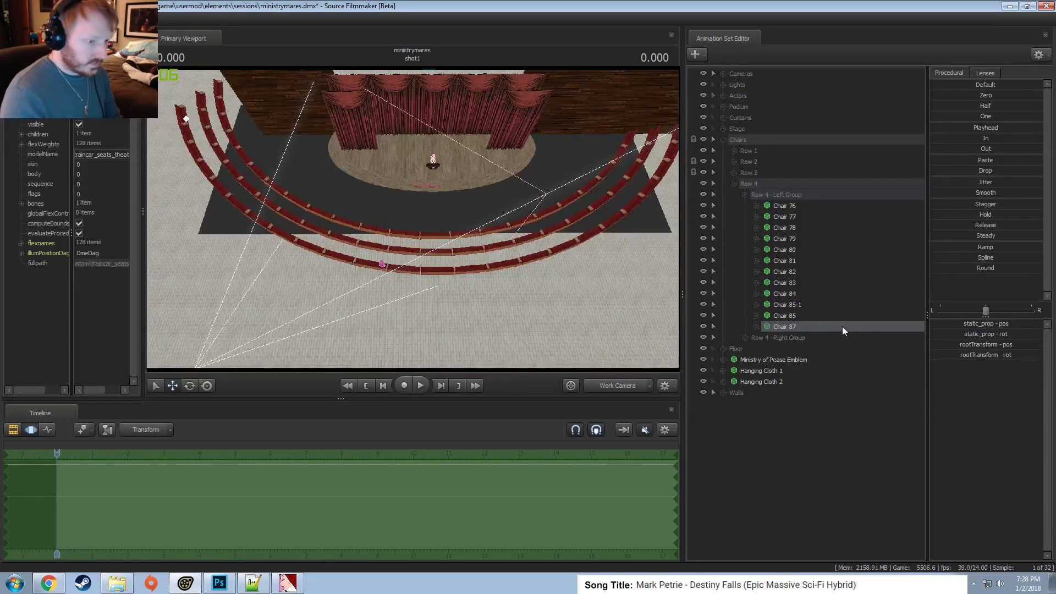
# Rename Chair 85, the eleventh chair in Row 4 - Left Group, as Chair 86 and show its model in the Element Viewer.
pyautogui.click(796, 317)
pyautogui.rightClick(796, 317)
pyautogui.click(816, 323)
pyautogui.click(513, 284)
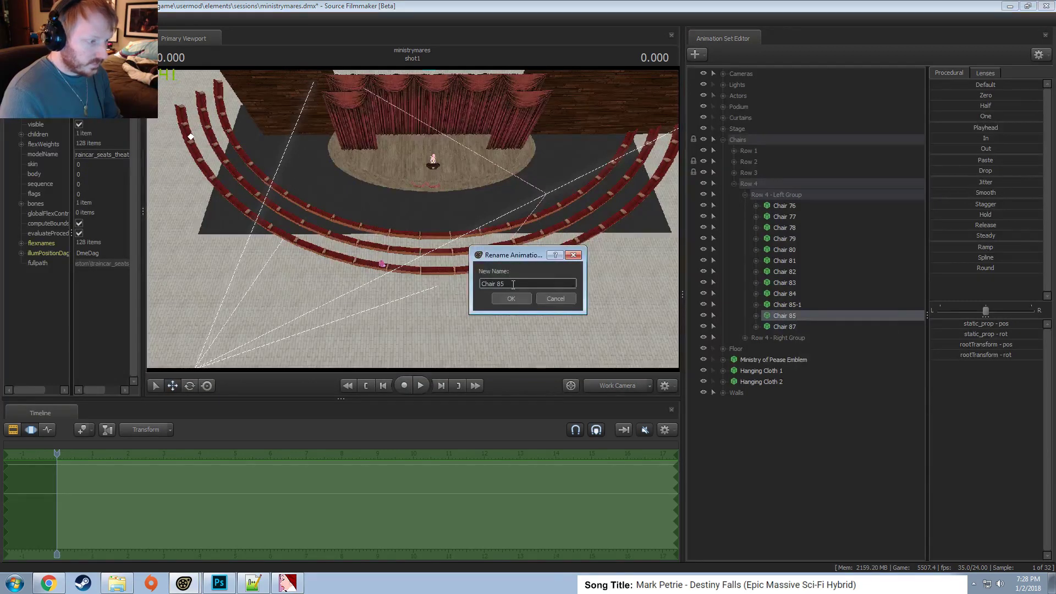
pyautogui.press('BackSpace')
pyautogui.write('6')
pyautogui.press('Return')
pyautogui.rightClick(813, 318)
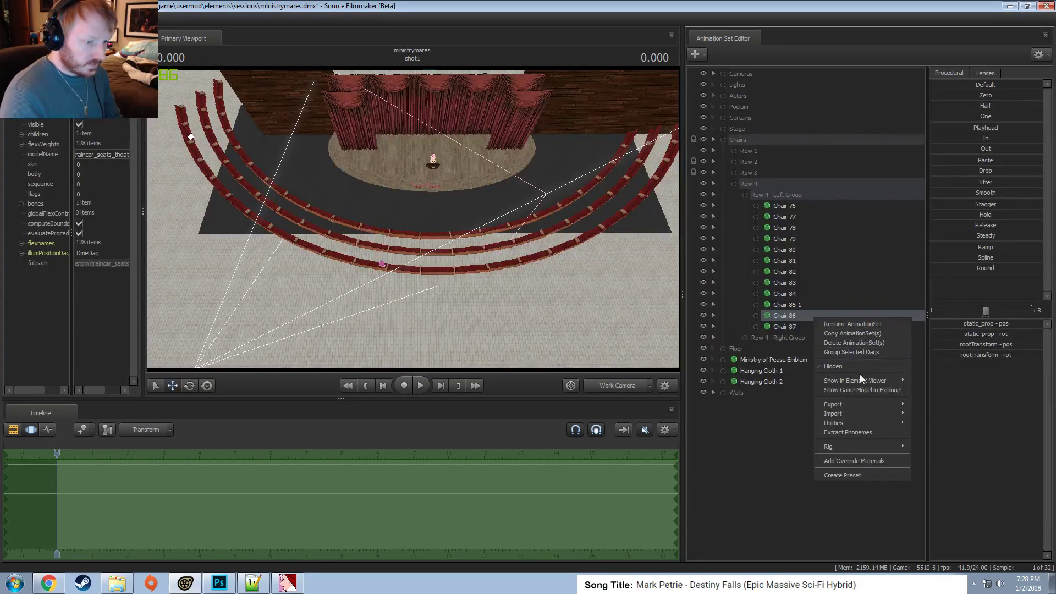
pyautogui.click(937, 380)
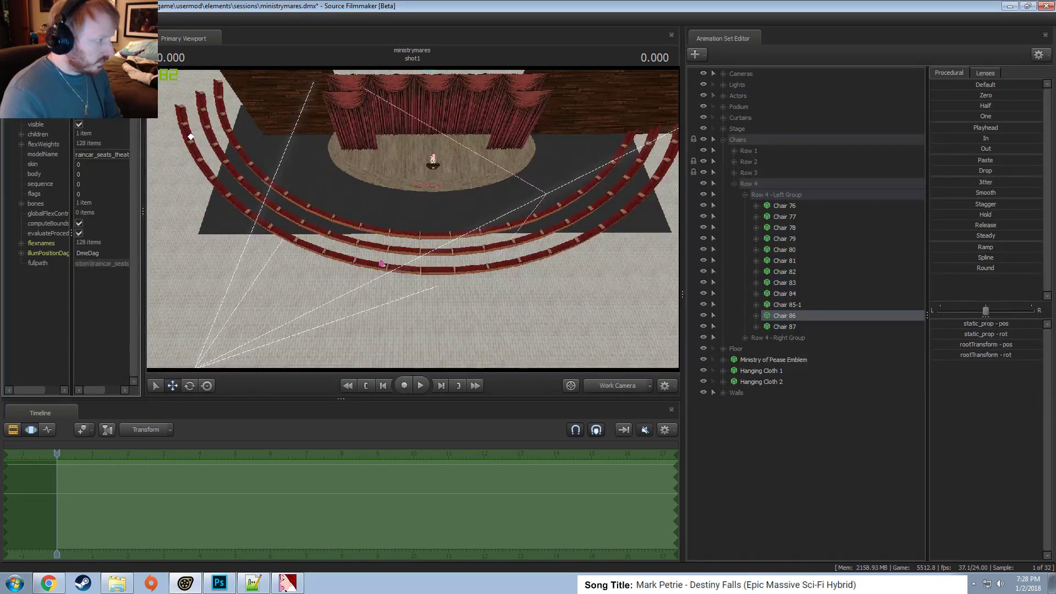
# Rename Chair 85-1 in Row 4 - Left Group as Chair 85 and show its model in the Element Viewer.
pyautogui.rightClick(796, 304)
pyautogui.click(823, 318)
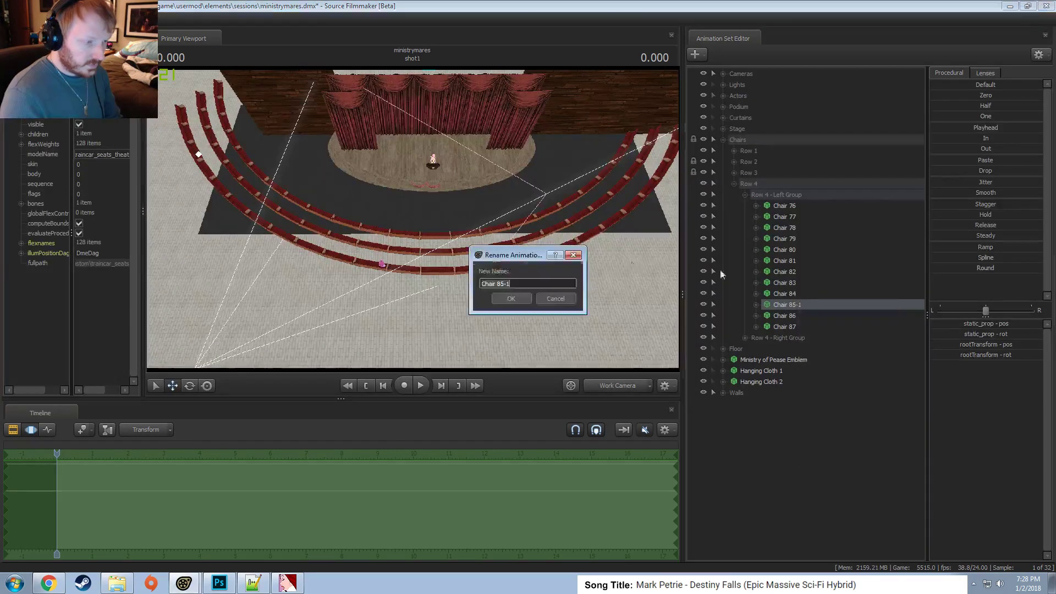
pyautogui.click(511, 298)
pyautogui.rightClick(784, 305)
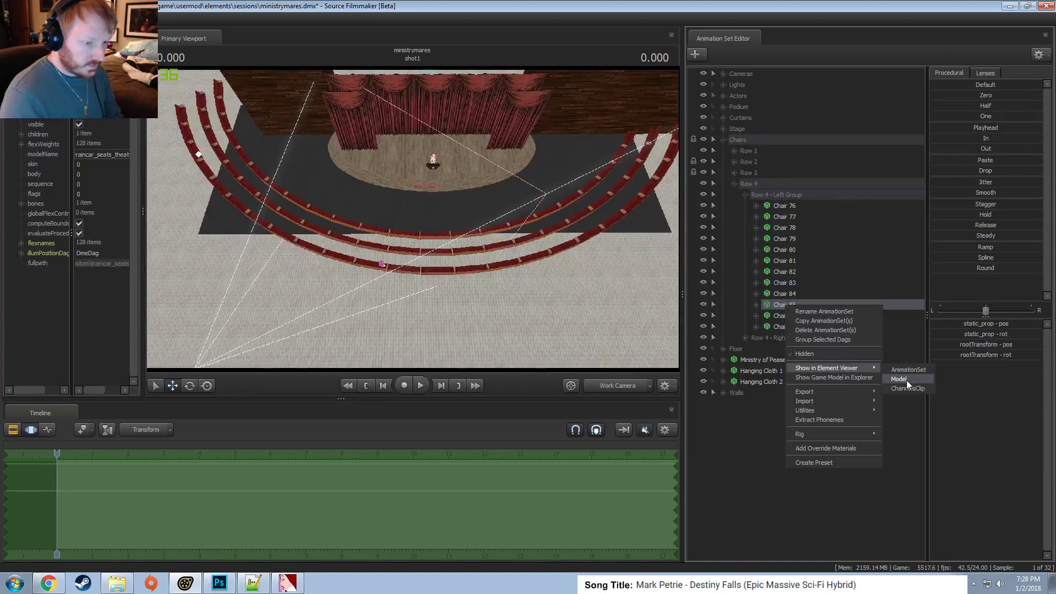
pyautogui.click(900, 379)
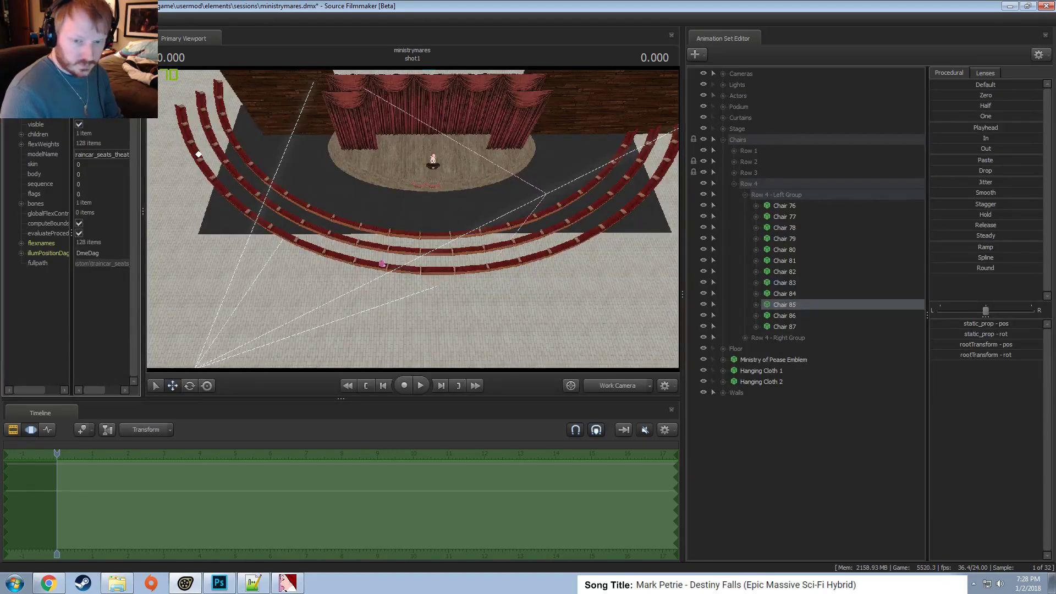
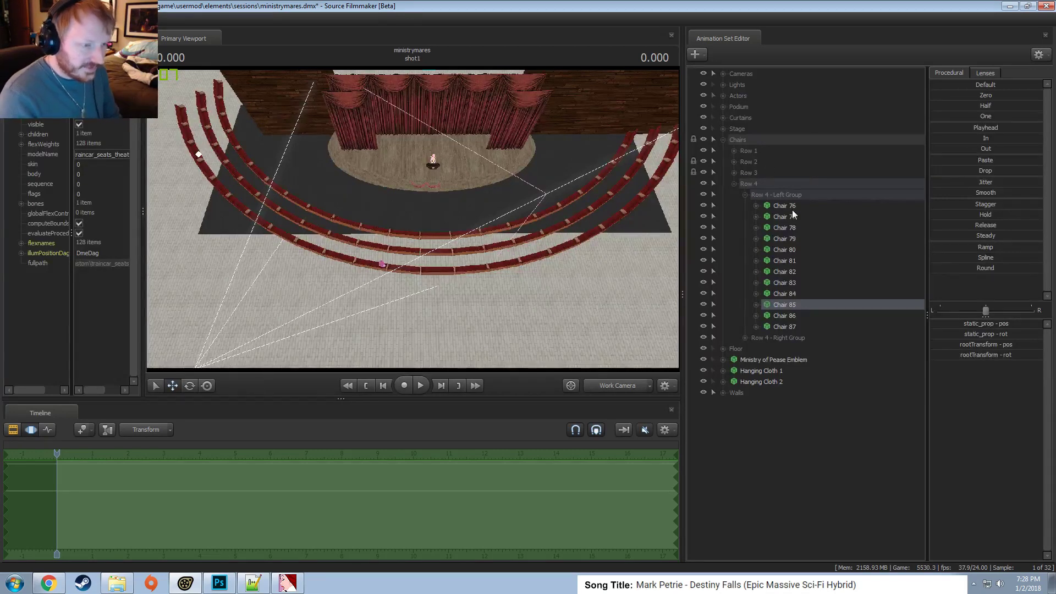
# Check the order of Chairs 76 to 87 in Row 4 - Left Group, collapse that group and expand Row 4 - Right Group.
pyautogui.moveTo(792, 210)
pyautogui.mouseDown()
pyautogui.moveTo(789, 236)
pyautogui.moveTo(802, 249)
pyautogui.moveTo(794, 328)
pyautogui.mouseUp()
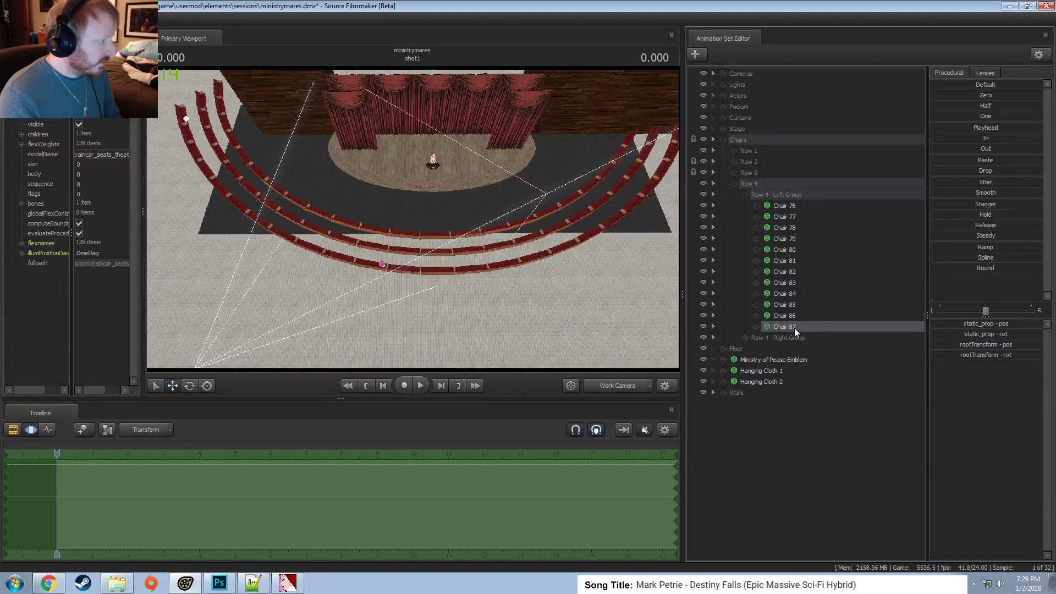
pyautogui.click(745, 194)
pyautogui.click(745, 205)
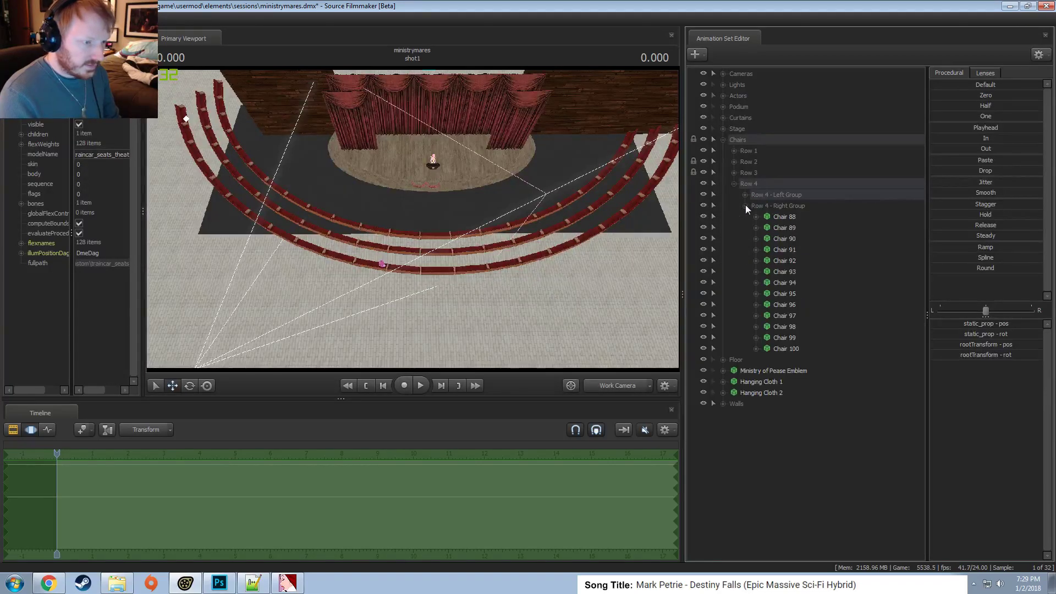
# Check the first chairs of Row 4 - Right Group against the viewport and move Chair 91 above Chair 90.
pyautogui.click(792, 217)
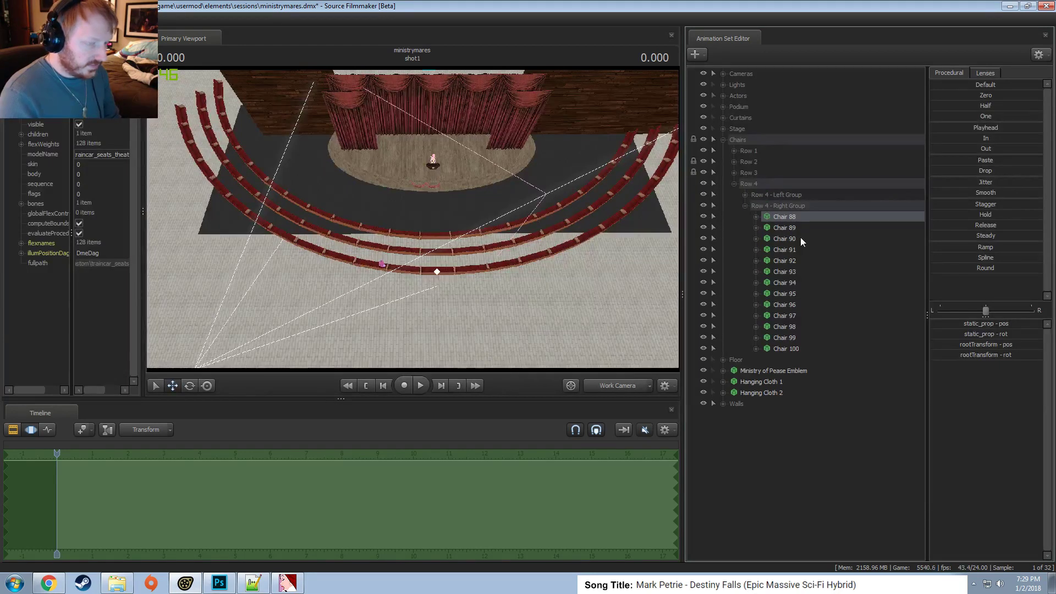
pyautogui.click(782, 227)
pyautogui.click(787, 239)
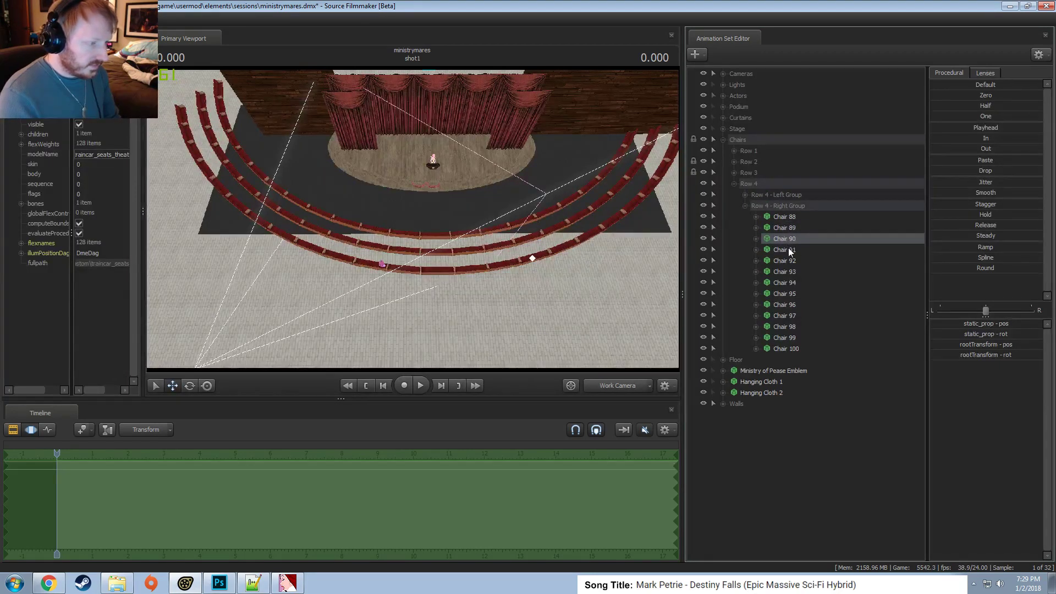
pyautogui.click(787, 250)
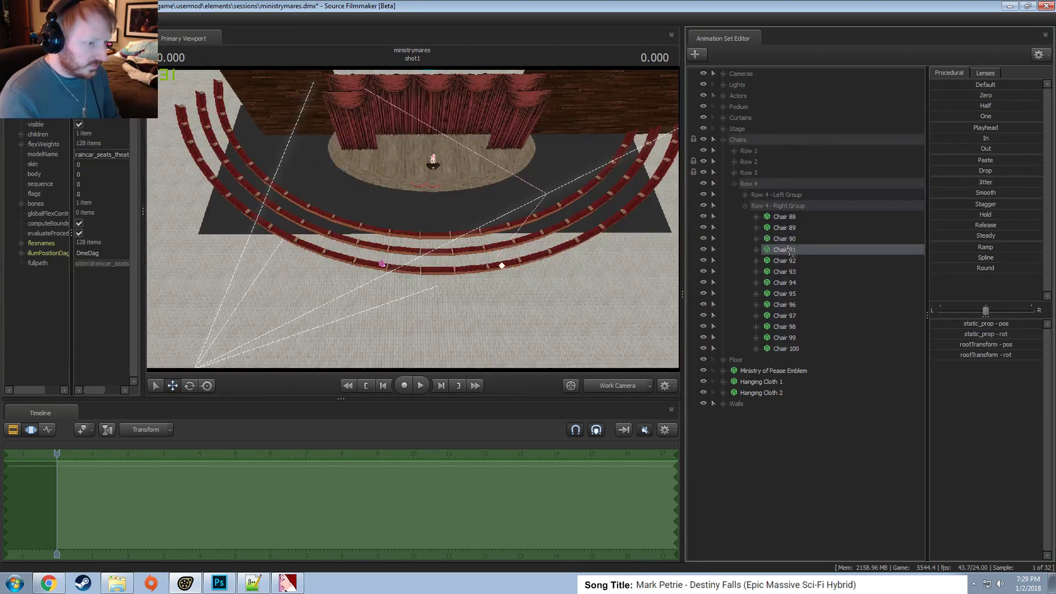
pyautogui.moveTo(787, 251); pyautogui.dragTo(788, 233)
pyautogui.click(790, 250)
pyautogui.click(790, 260)
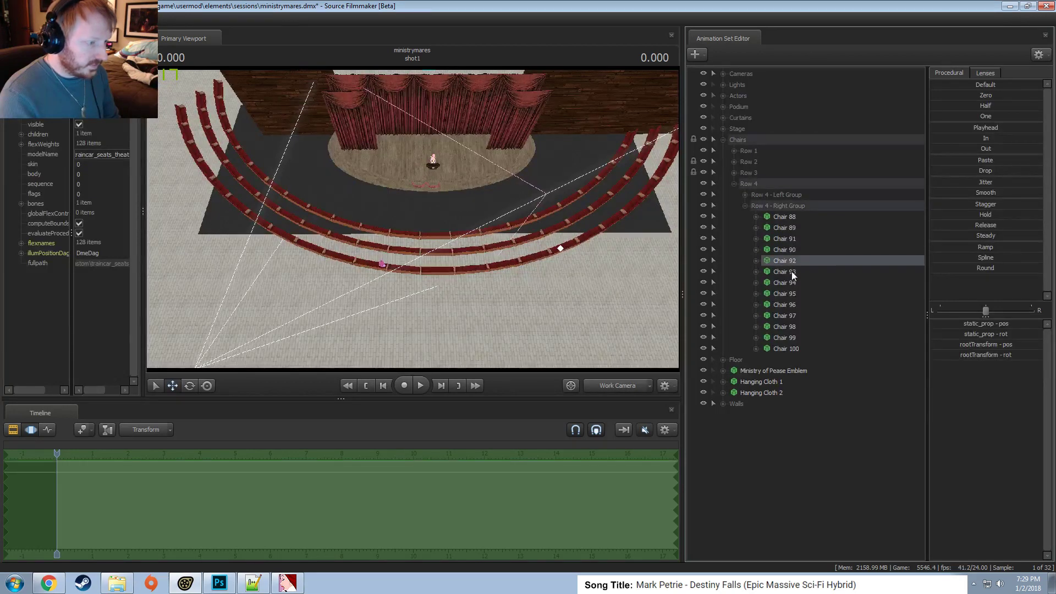
# Check the remaining chairs of Row 4 - Right Group, moving Chair 96 above Chair 95 and Chair 99 above Chair 98.
pyautogui.click(791, 272)
pyautogui.click(792, 283)
pyautogui.click(796, 294)
pyautogui.moveTo(796, 294); pyautogui.dragTo(787, 344)
pyautogui.click(788, 315)
pyautogui.click(790, 326)
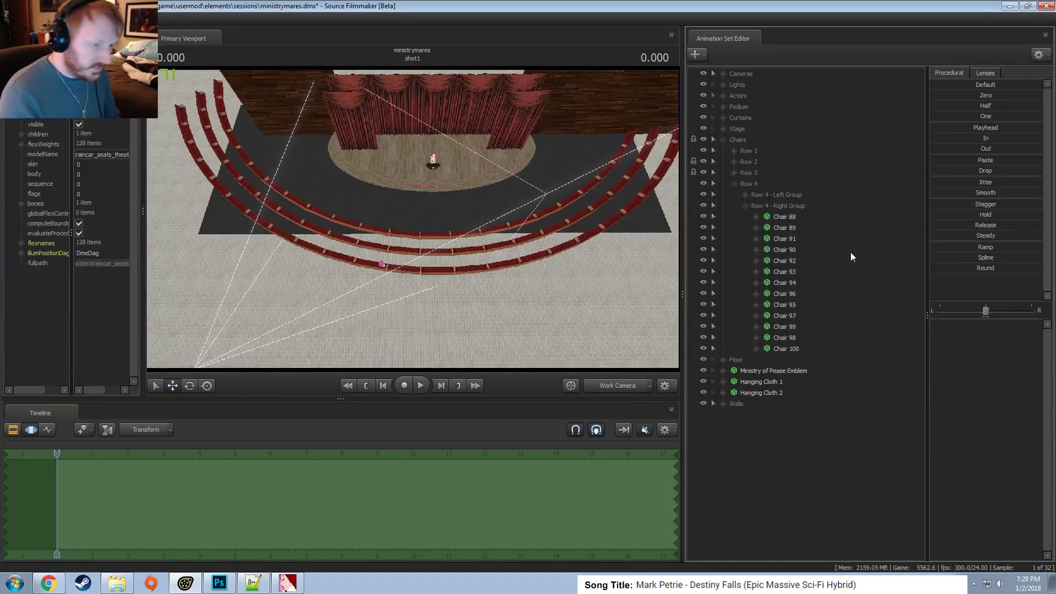
# Rename Chair 91, the third chair in Row 4 - Right Group, with the temporary name Chair 90.1.
pyautogui.click(790, 226)
pyautogui.click(795, 238)
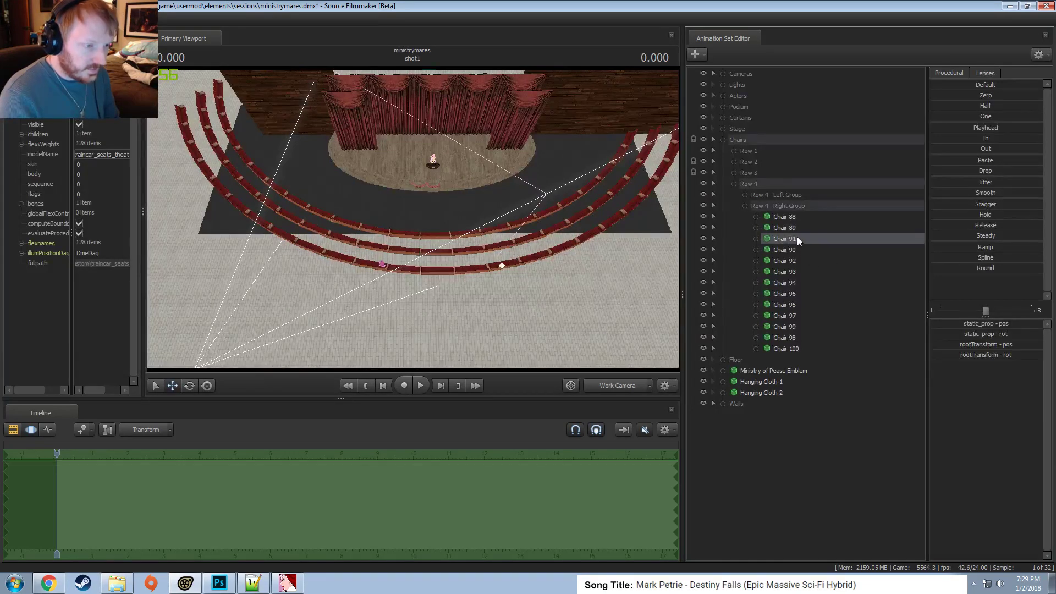
pyautogui.rightClick(794, 239)
pyautogui.click(784, 251)
pyautogui.click(783, 230)
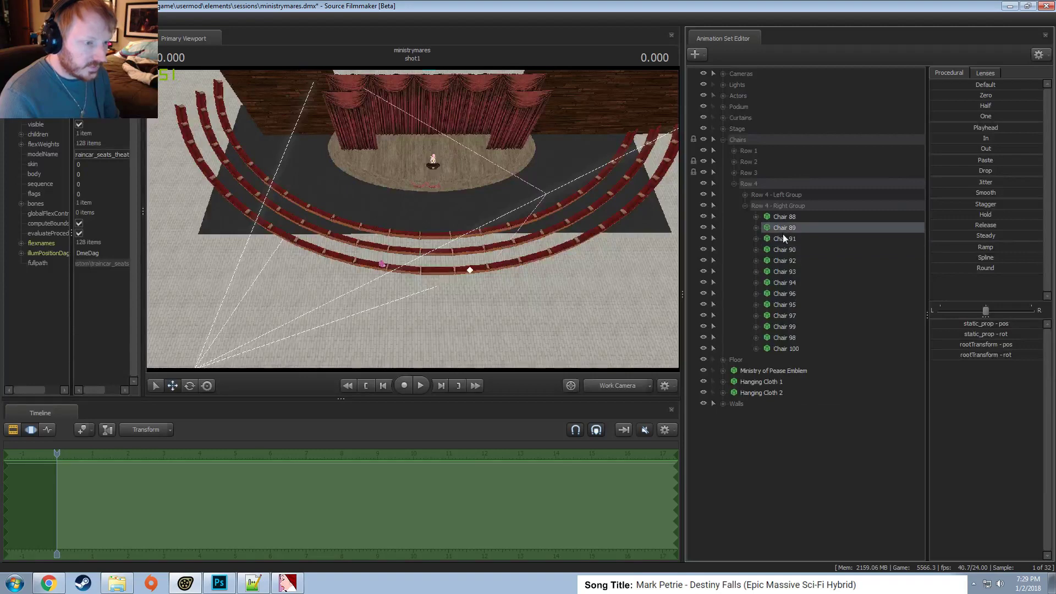
pyautogui.click(785, 239)
pyautogui.rightClick(784, 240)
pyautogui.click(798, 251)
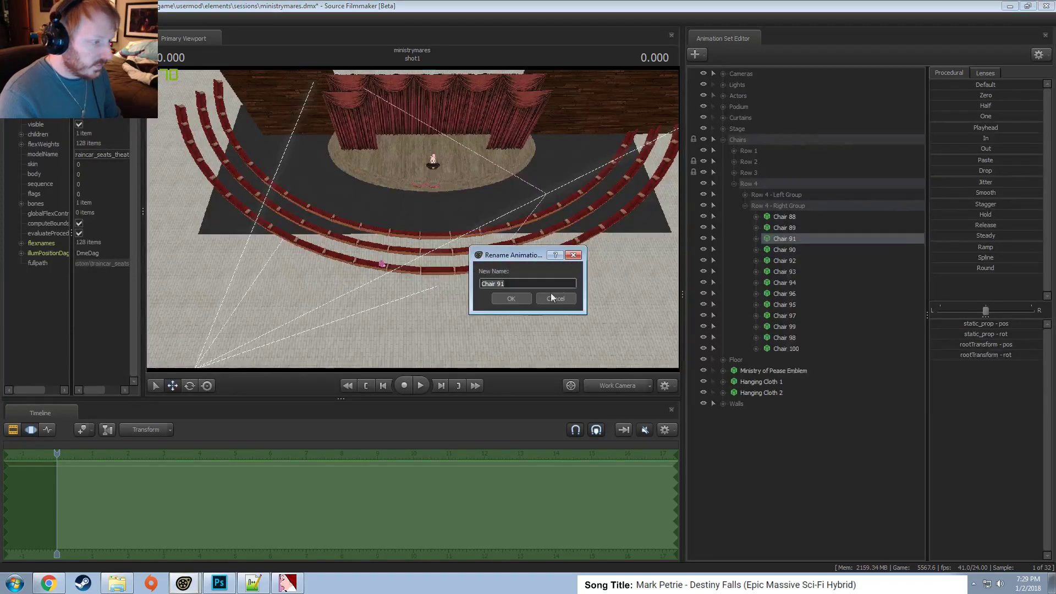
pyautogui.click(539, 282)
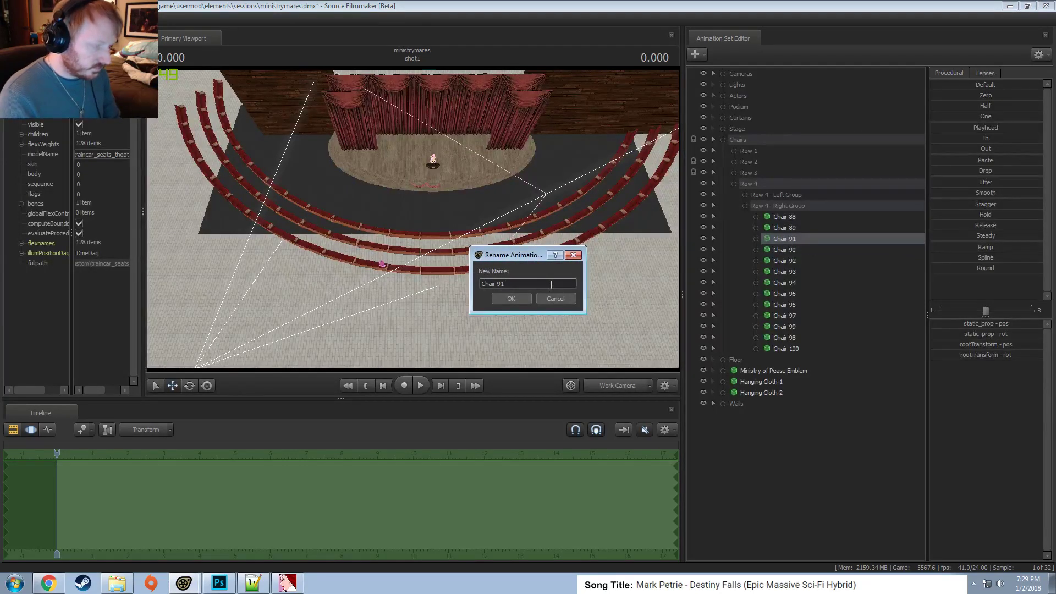
pyautogui.press('BackSpace')
pyautogui.write('0.1')
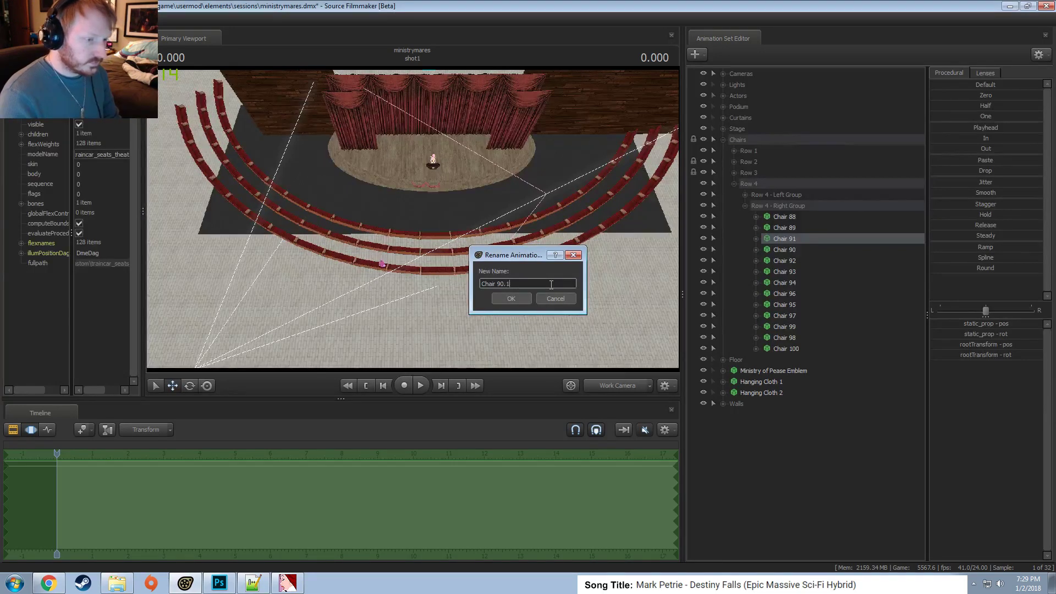
pyautogui.press('Return')
# Rename Chair 90, the fourth chair in Row 4 - Right Group, as Chair 91 and show its model in the Element Viewer.
pyautogui.click(784, 249)
pyautogui.rightClick(793, 253)
pyautogui.click(806, 263)
pyautogui.click(516, 283)
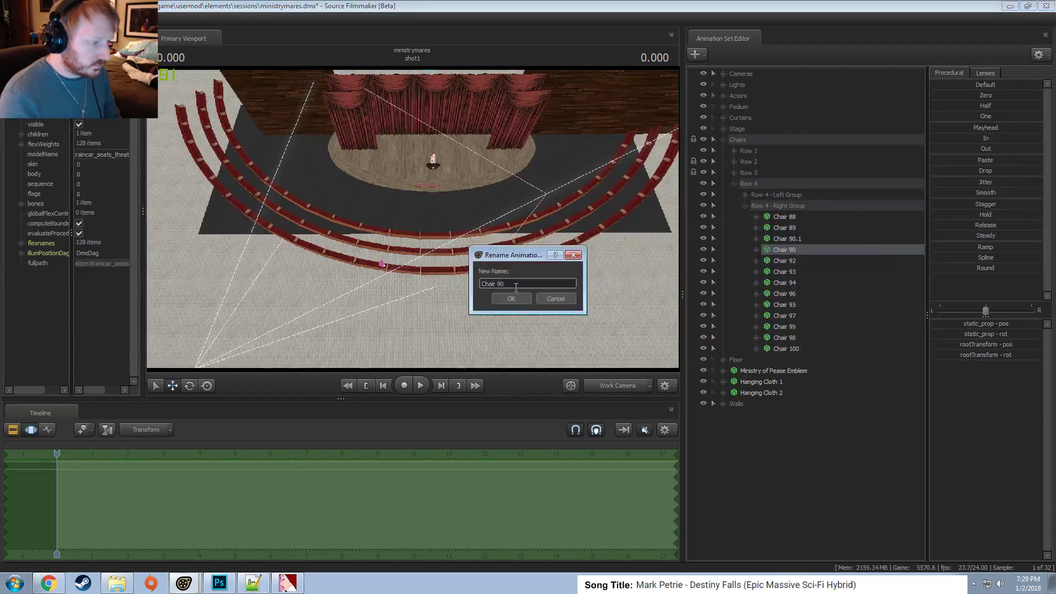
pyautogui.press('Return')
pyautogui.rightClick(792, 250)
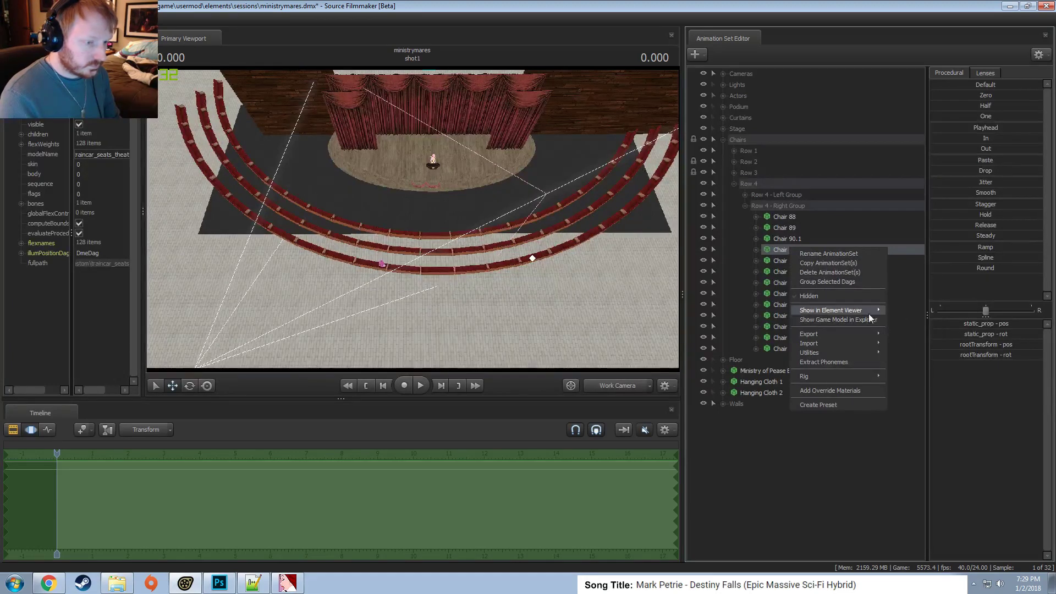
pyautogui.click(352, 237)
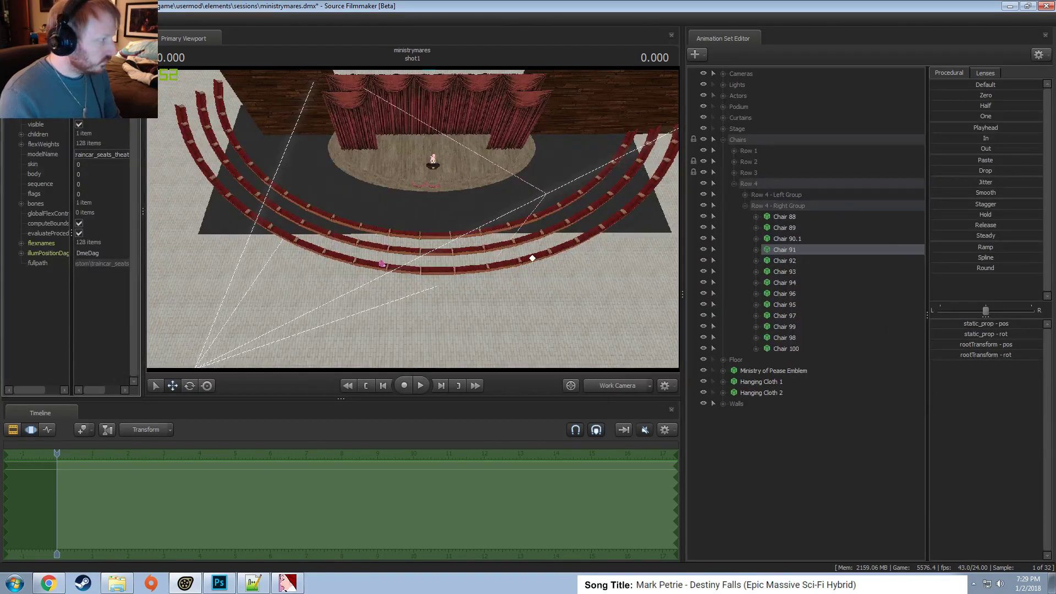
# Rename Chair 90.1 in Row 4 - Right Group as Chair 90 and show its model in the Element Viewer.
pyautogui.rightClick(801, 240)
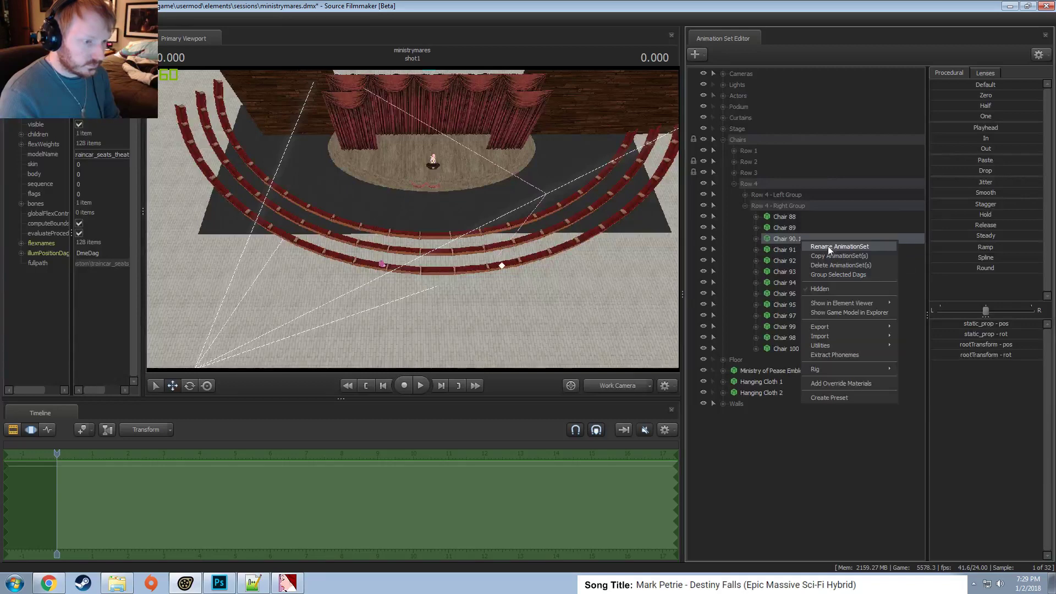
pyautogui.click(827, 245)
pyautogui.press('BackSpace')
pyautogui.click(511, 298)
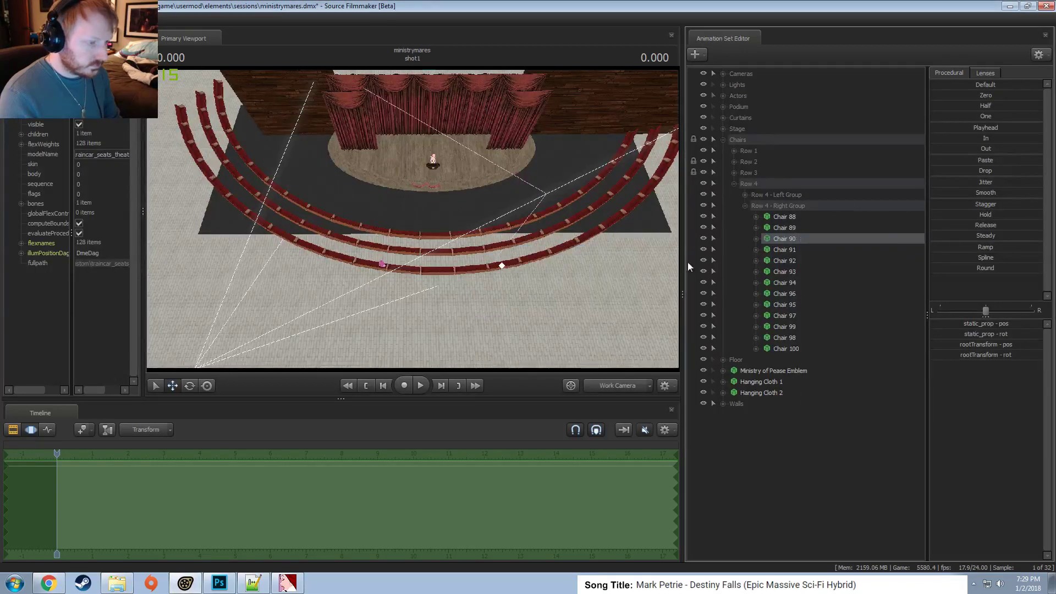
pyautogui.rightClick(777, 239)
pyautogui.moveTo(807, 300)
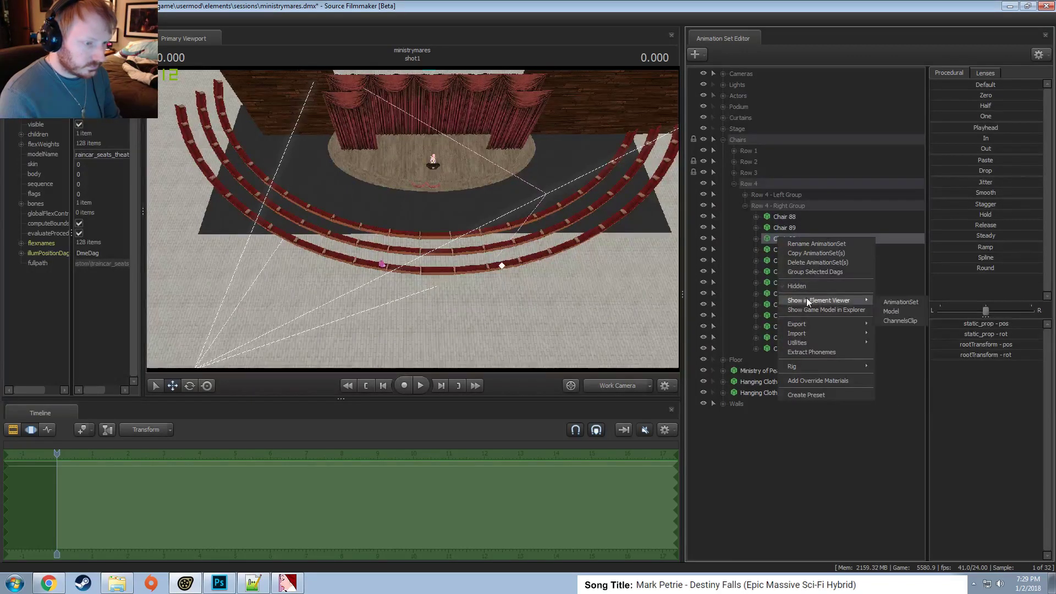
pyautogui.click(902, 312)
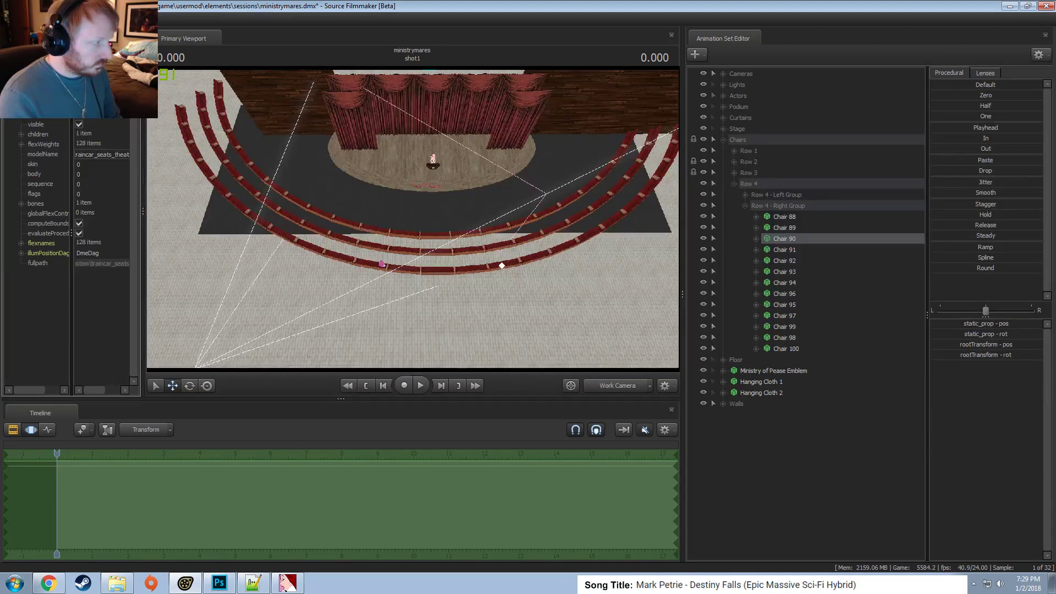
# Rename Chair 96, the eighth chair in Row 4 - Right Group, with the temporary name Chair 95.1.
pyautogui.rightClick(787, 295)
pyautogui.click(809, 302)
pyautogui.click(529, 284)
pyautogui.press('BackSpace')
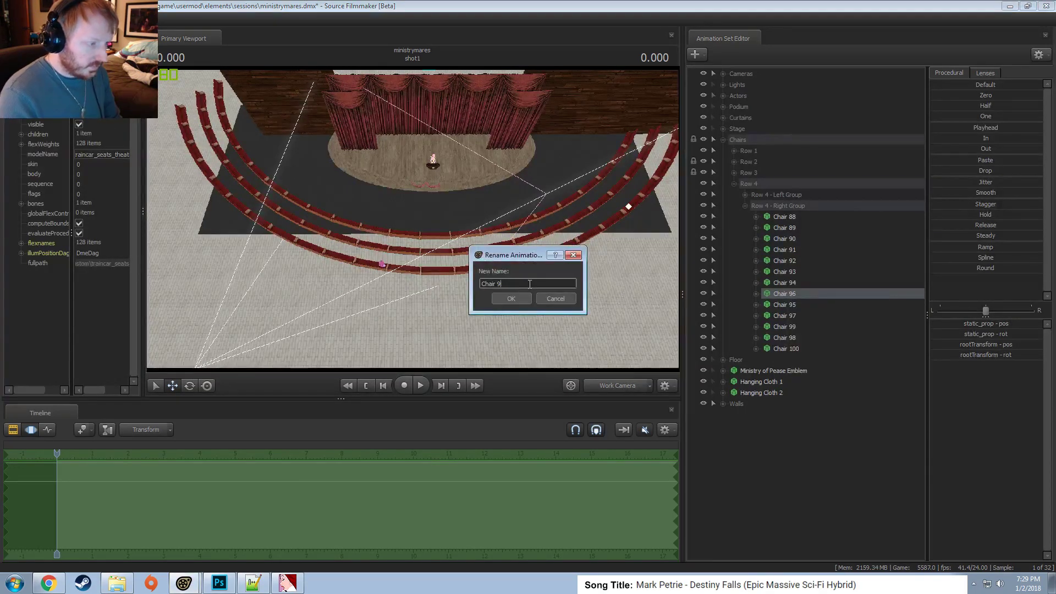
pyautogui.write('5.1')
pyautogui.press('Return')
# Rename Chair 95, the ninth chair in Row 4 - Right Group, as Chair 96 and show its model in the Element Viewer.
pyautogui.rightClick(792, 306)
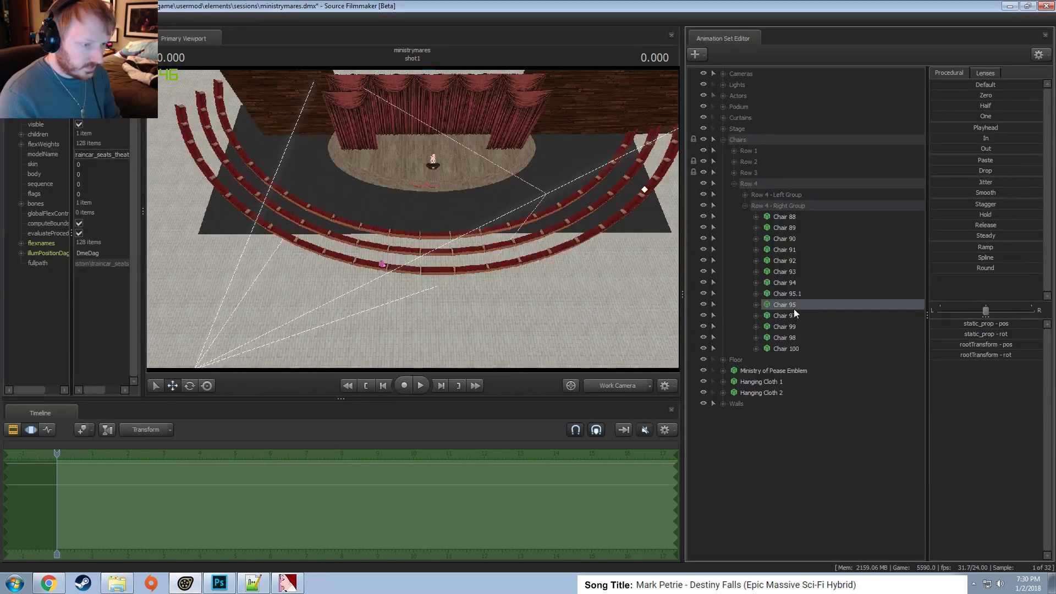
pyautogui.click(815, 314)
pyautogui.click(510, 284)
pyautogui.write('6')
pyautogui.press('Return')
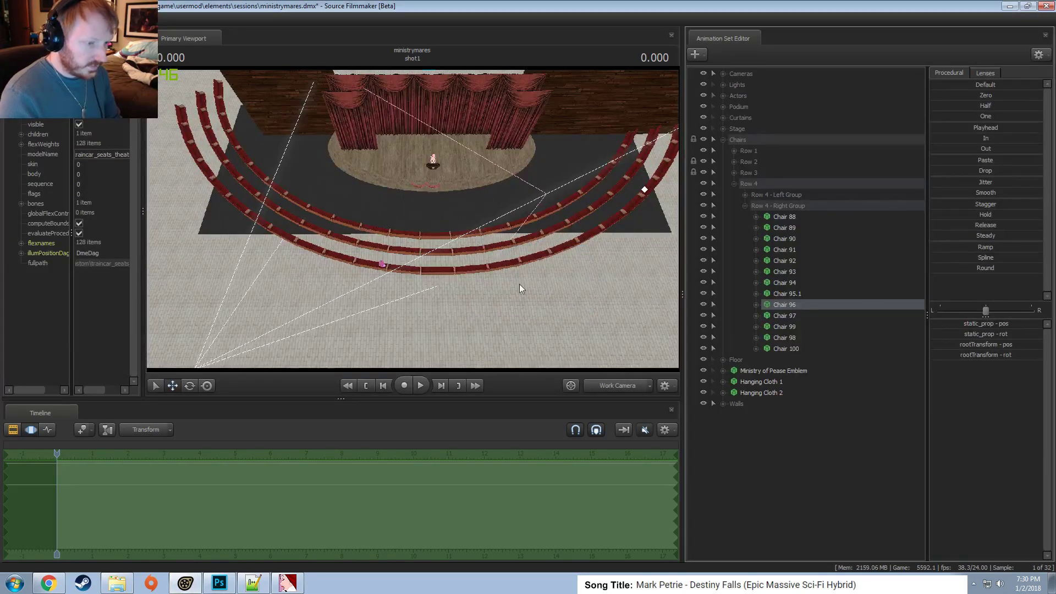
pyautogui.rightClick(814, 306)
pyautogui.moveTo(854, 371)
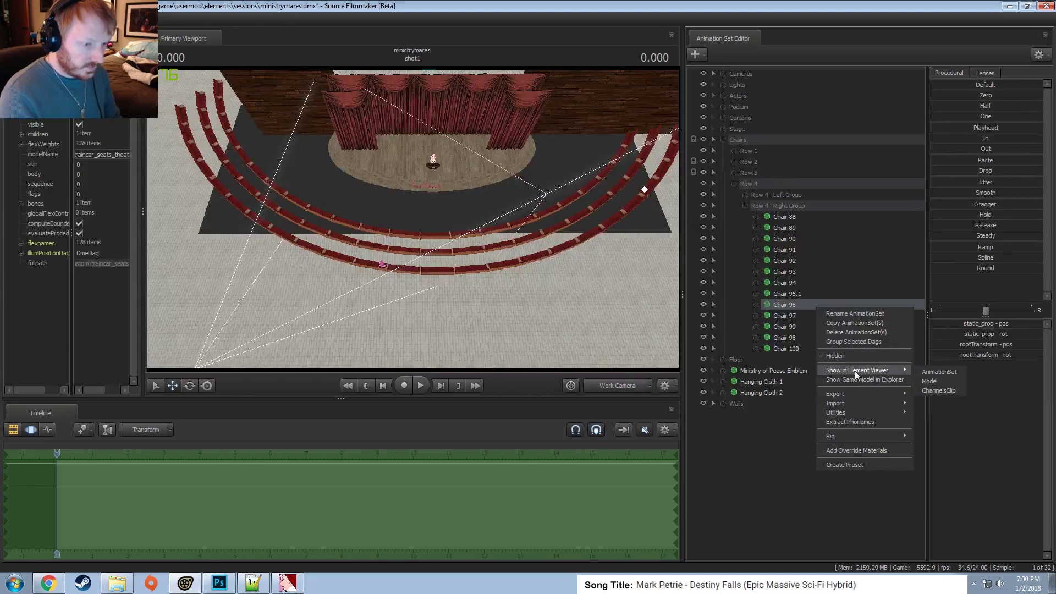
pyautogui.click(927, 381)
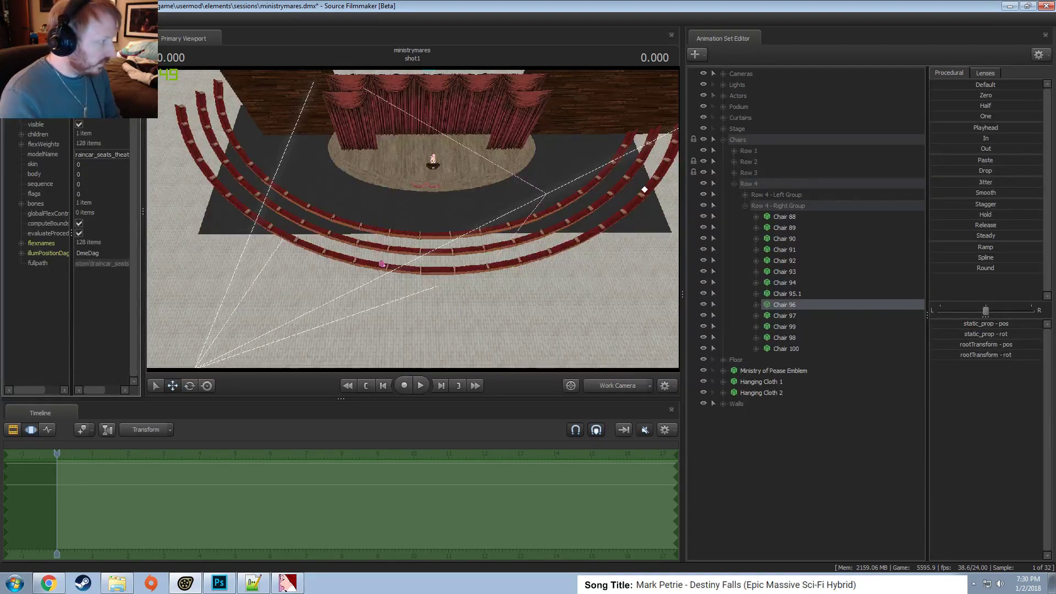
# Rename Chair 95.1 in Row 4 - Right Group as Chair 95 and show its model in the Element Viewer.
pyautogui.rightClick(809, 294)
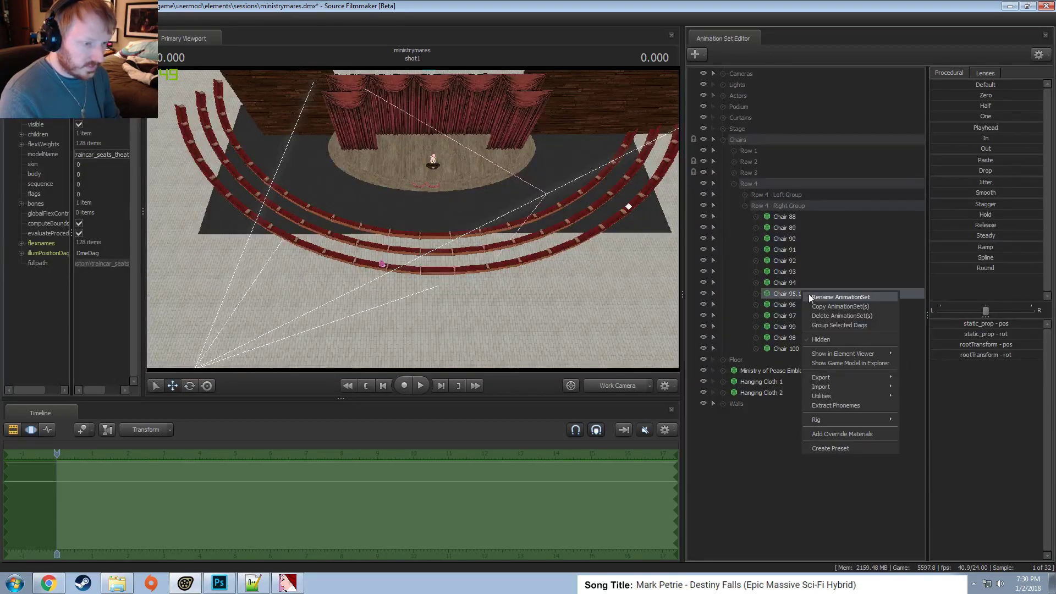
pyautogui.click(809, 296)
pyautogui.click(561, 284)
pyautogui.press('BackSpace')
pyautogui.press('BackSpace')
pyautogui.click(504, 297)
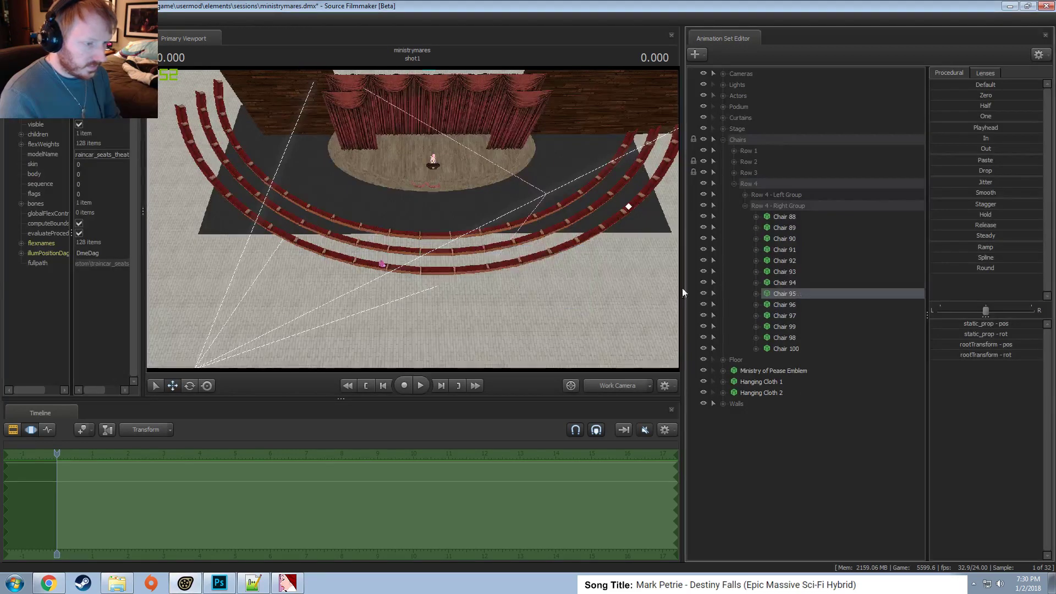
pyautogui.rightClick(783, 295)
pyautogui.moveTo(816, 358)
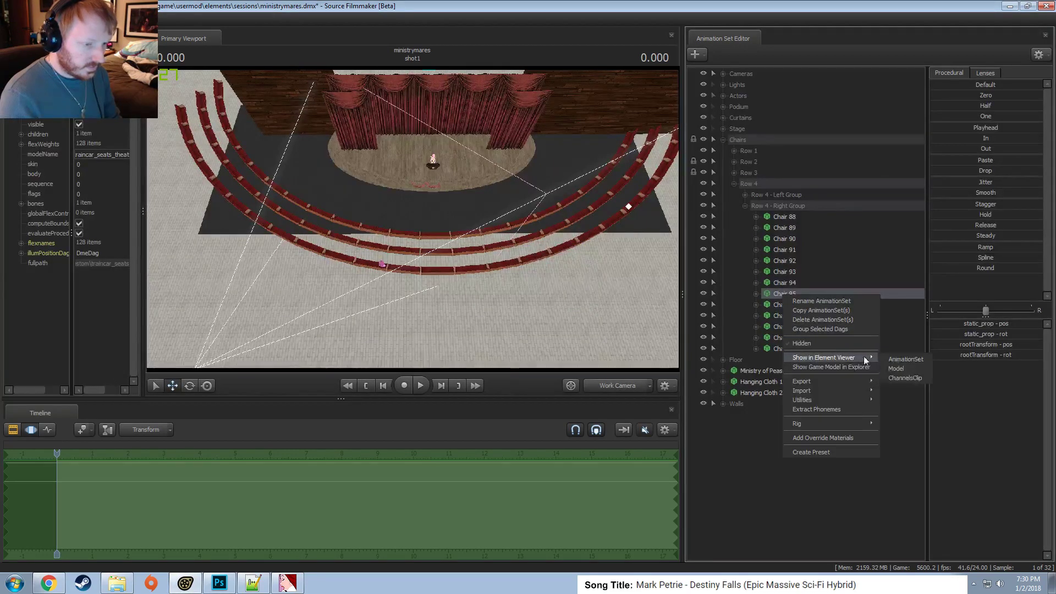
pyautogui.click(896, 368)
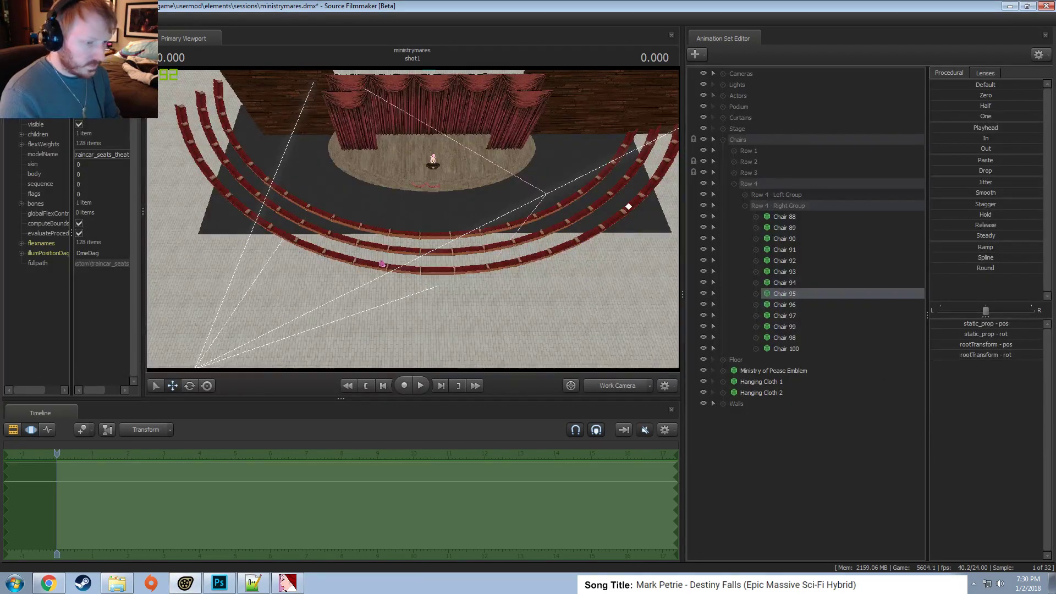
# Rename Chair 99, the eleventh chair in Row 4 - Right Group, with the temporary name Chair 98.1.
pyautogui.click(783, 328)
pyautogui.rightClick(784, 327)
pyautogui.click(793, 342)
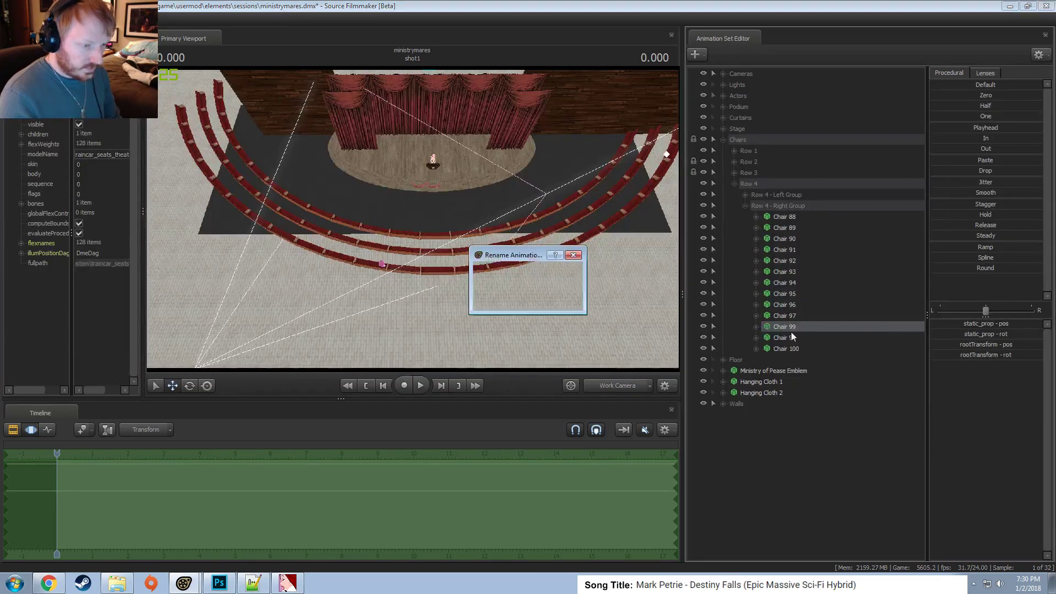
pyautogui.write('Chair 98.1')
pyautogui.press('Return')
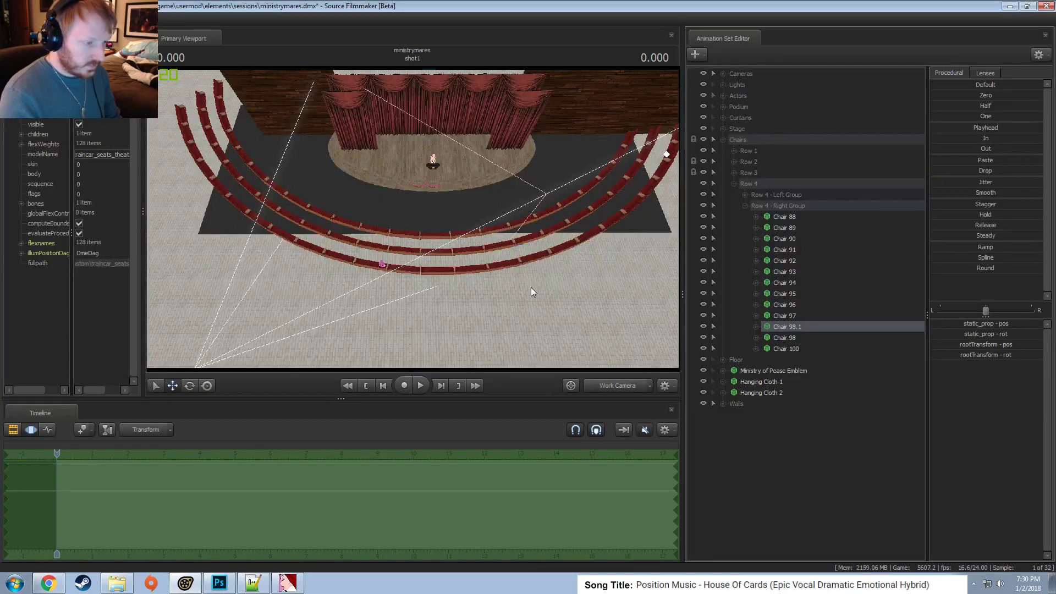
# Rename Chair 98, the twelfth chair in Row 4 - Right Group, as Chair 99 and show its model in the Element Viewer.
pyautogui.click(793, 340)
pyautogui.rightClick(794, 341)
pyautogui.click(814, 348)
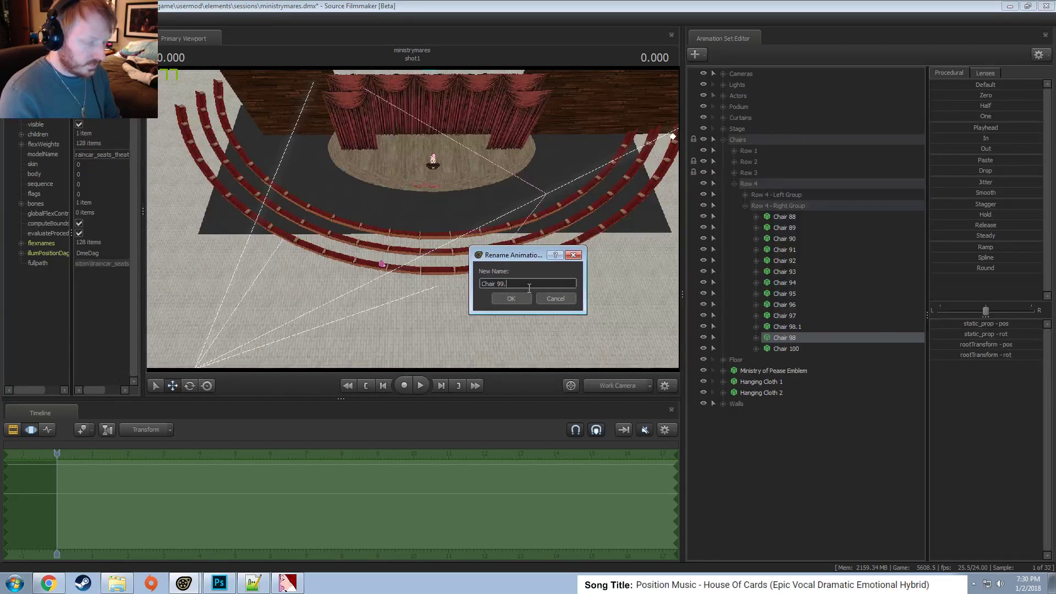
pyautogui.press('Return')
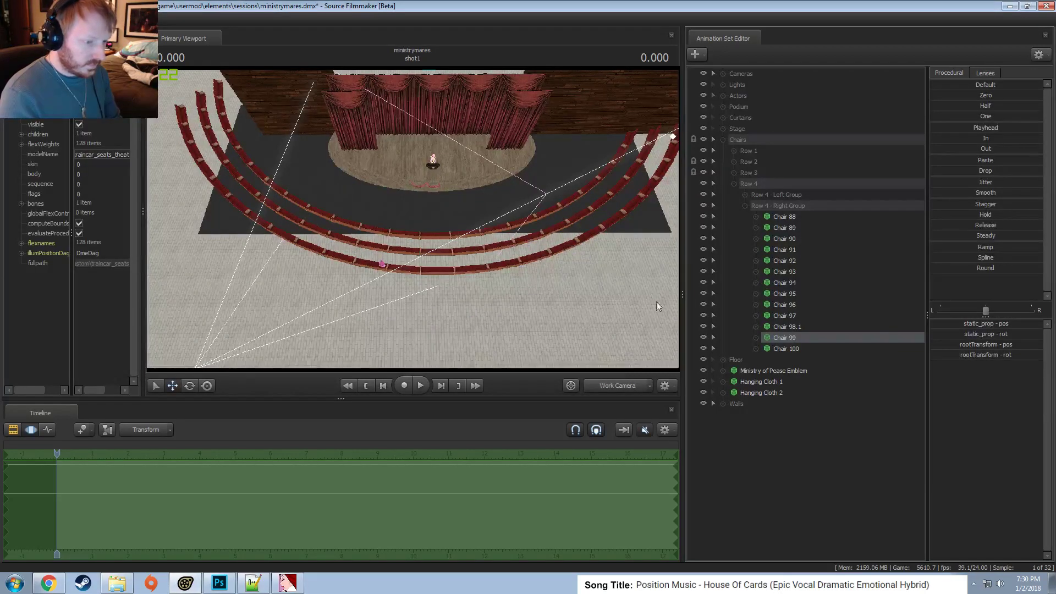
pyautogui.rightClick(789, 338)
pyautogui.moveTo(829, 403)
pyautogui.click(894, 413)
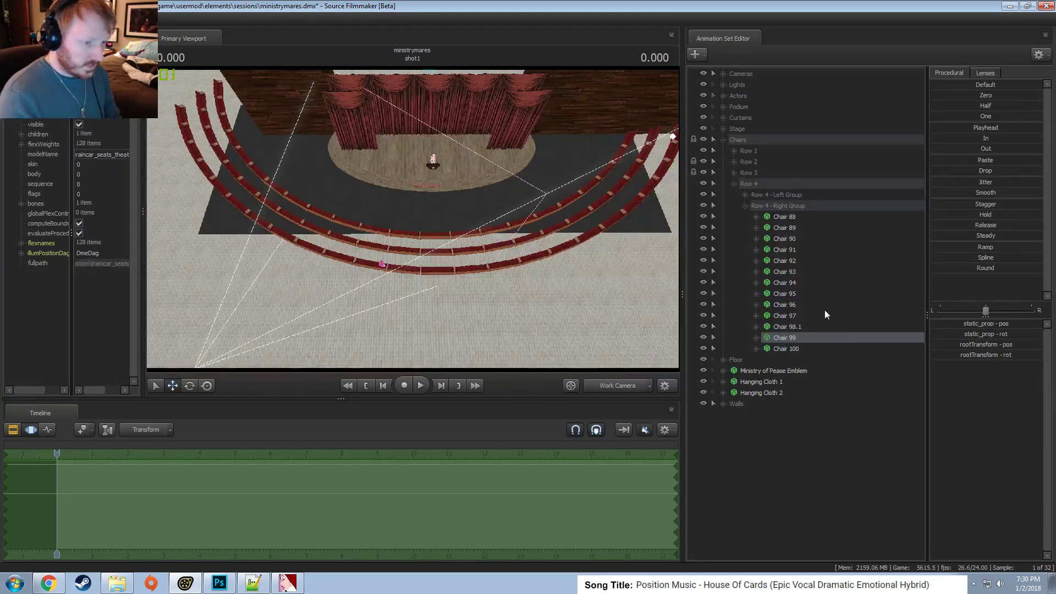
# Rename Chair 98.1 in Row 4 - Right Group as Chair 98 and show its model in the Element Viewer.
pyautogui.rightClick(802, 327)
pyautogui.click(813, 334)
pyautogui.click(519, 283)
pyautogui.press('BackSpace')
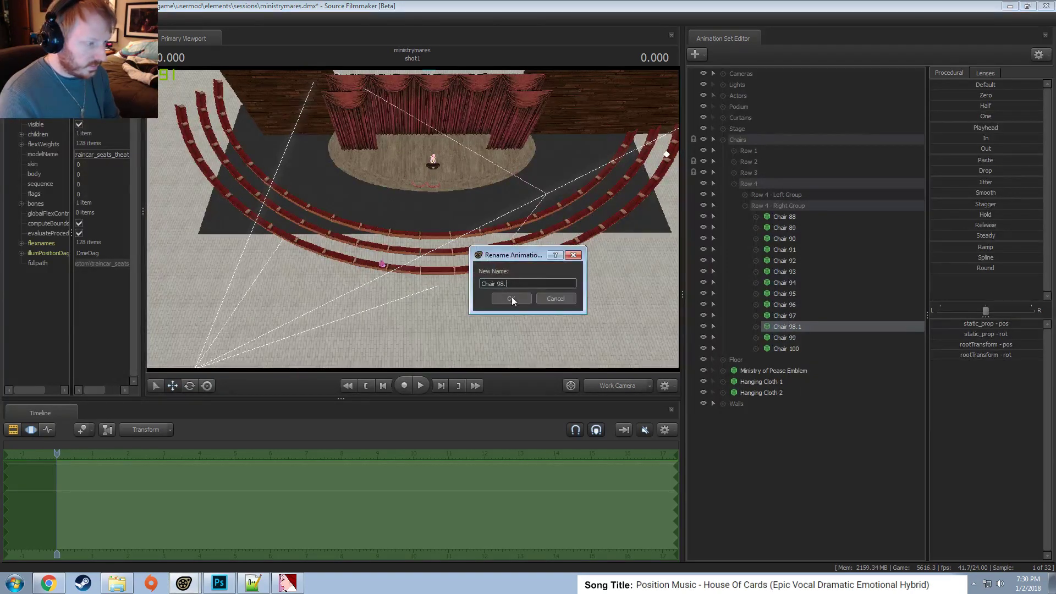
pyautogui.click(511, 298)
pyautogui.rightClick(791, 326)
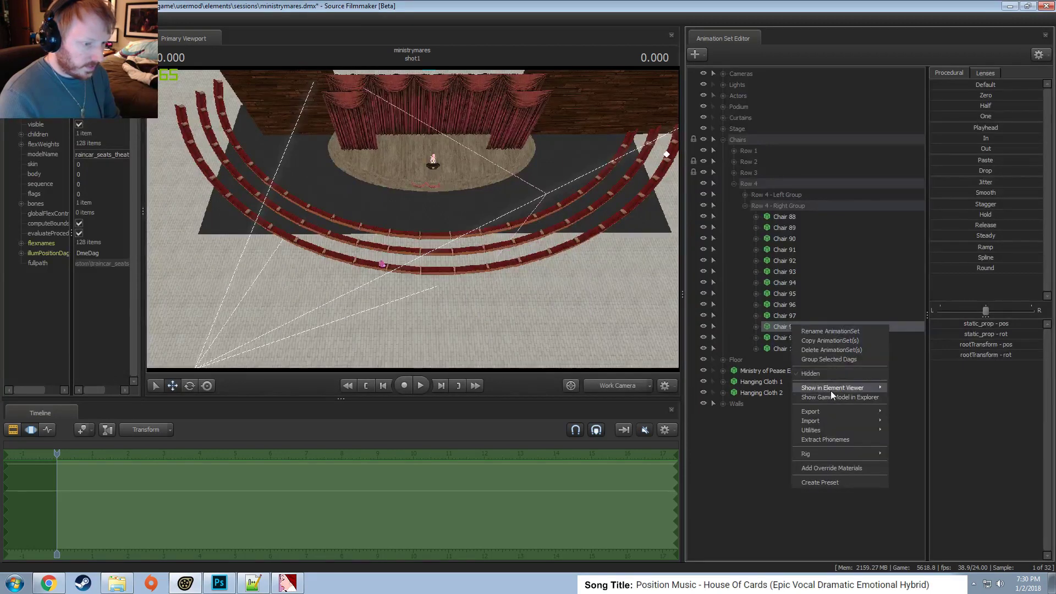
pyautogui.moveTo(830, 390)
pyautogui.click(895, 390)
pyautogui.rightClick(791, 320)
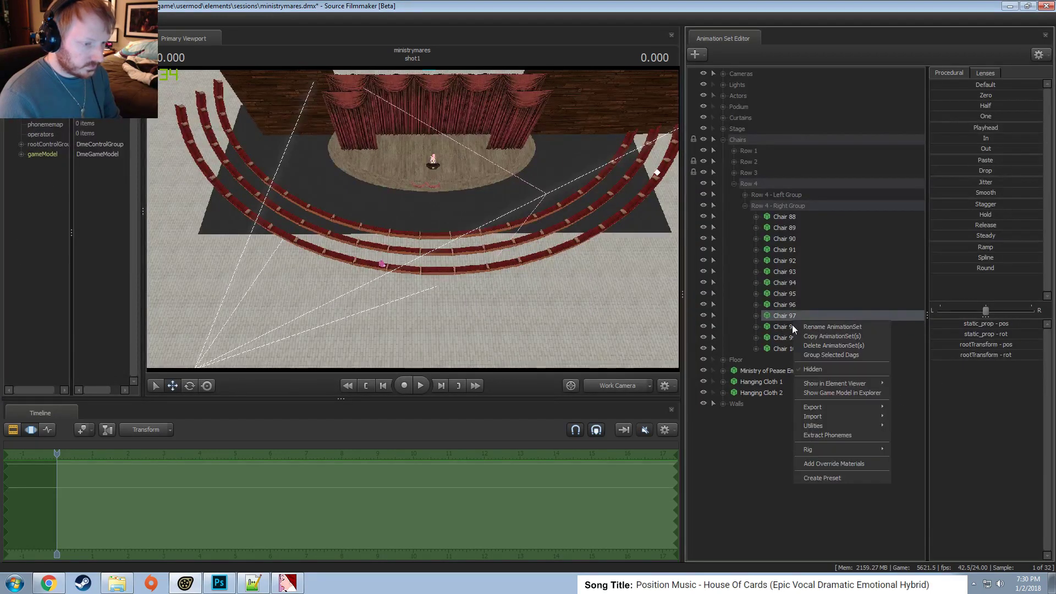
pyautogui.click(909, 405)
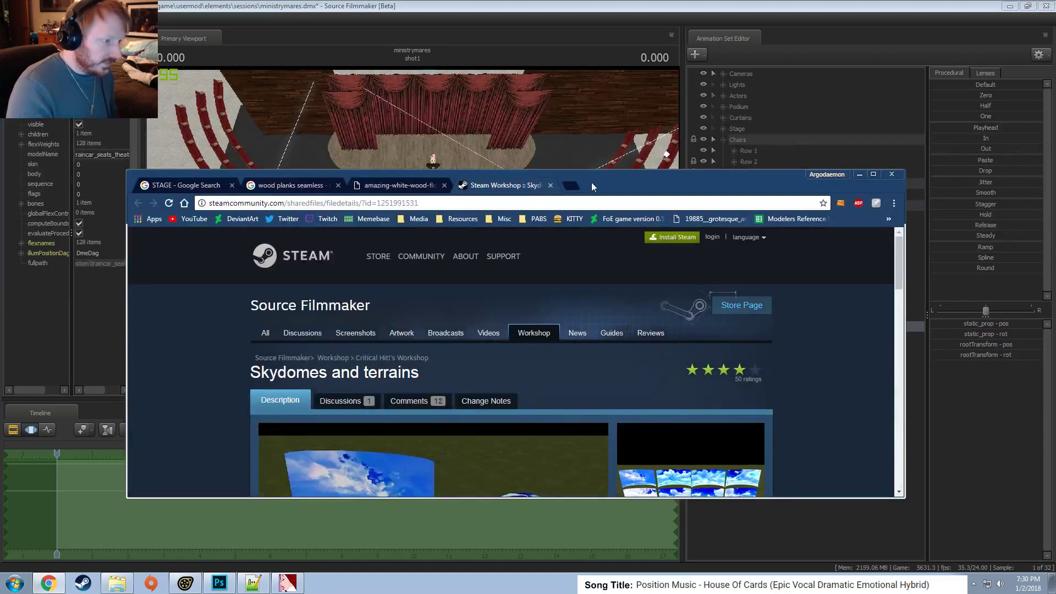
# Examine the Skydomes and terrains Workshop page in the browser, including its preview images, description and required items.
pyautogui.doubleClick(592, 183)
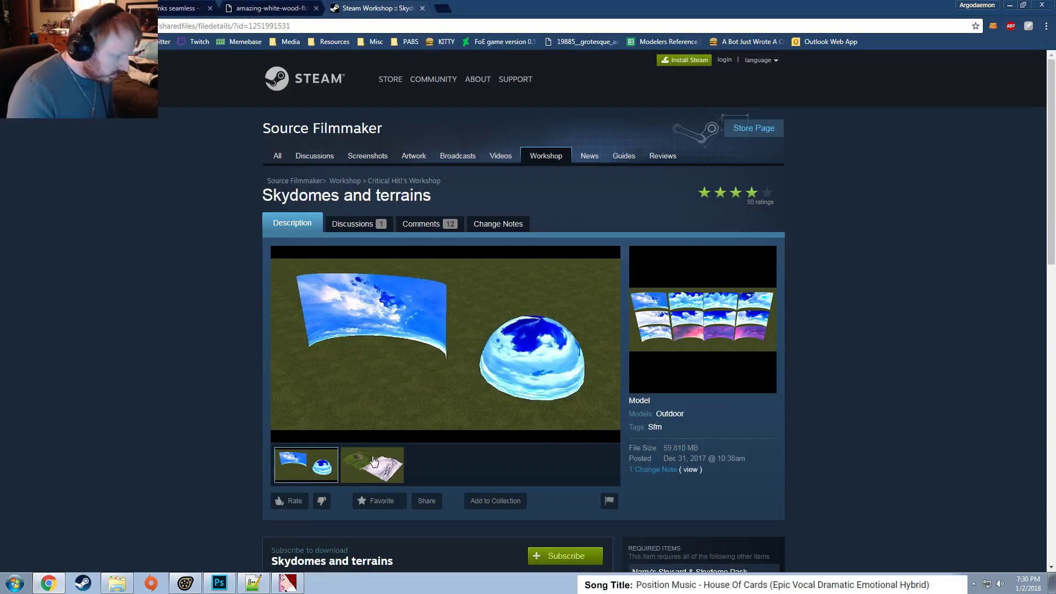
pyautogui.scroll(-6, 374, 462)
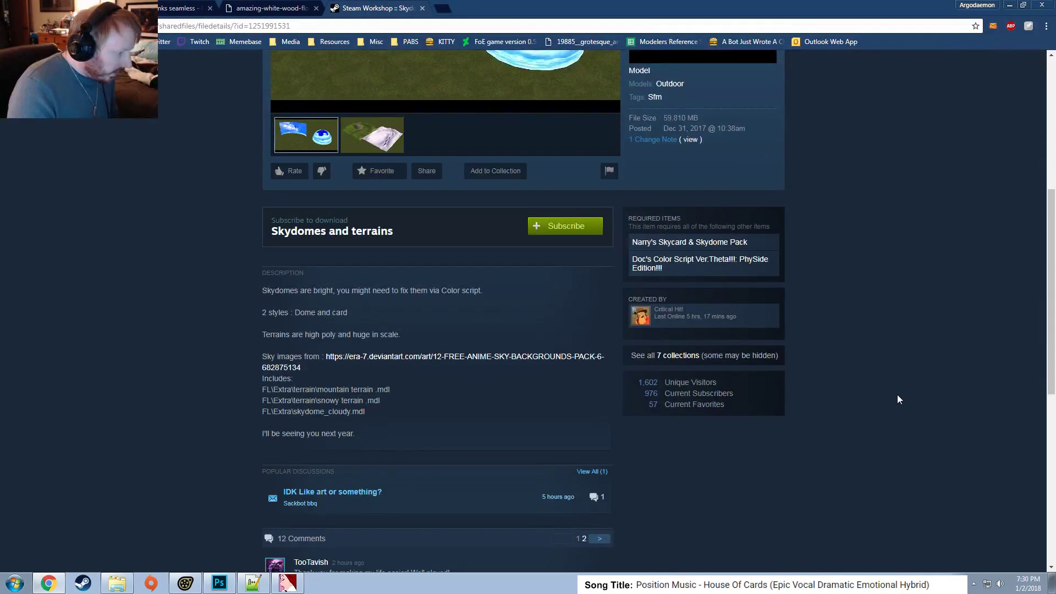
pyautogui.scroll(6, 897, 399)
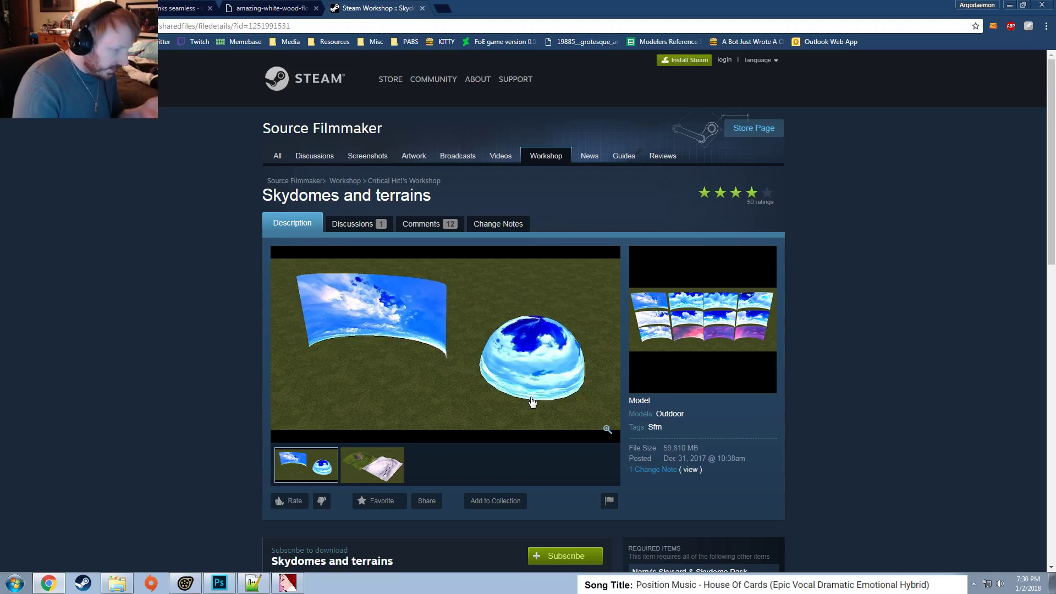
pyautogui.click(386, 464)
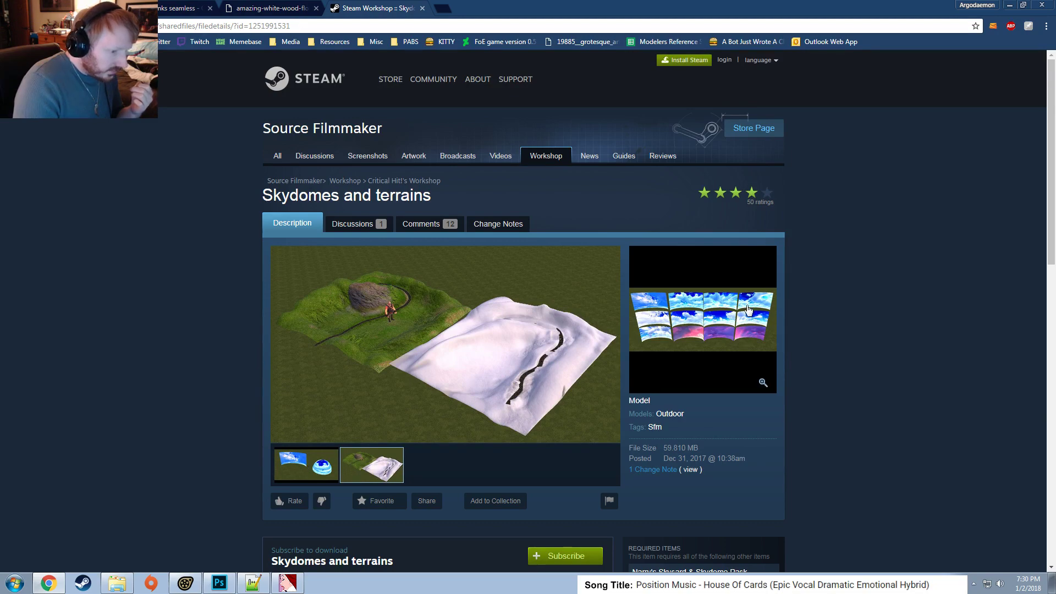
pyautogui.click(731, 310)
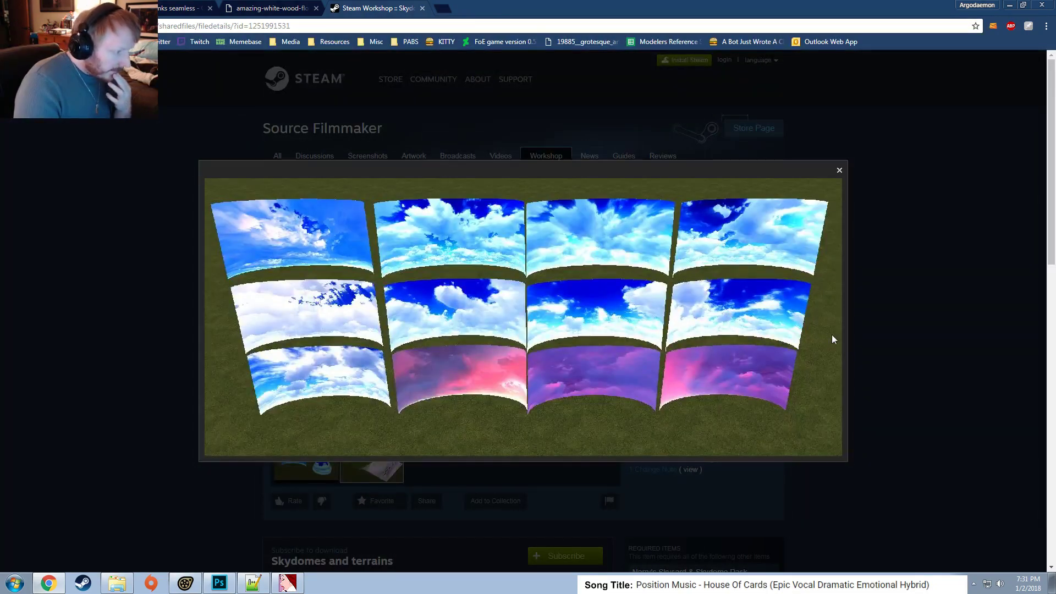
pyautogui.click(900, 342)
pyautogui.scroll(-7, 832, 341)
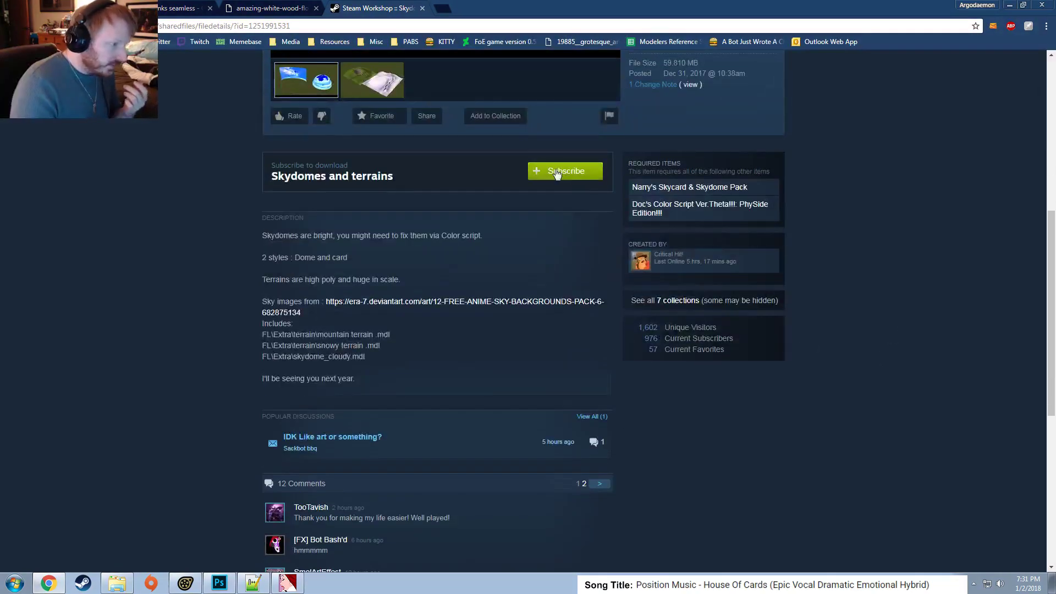
pyautogui.scroll(-1, 474, 437)
pyautogui.scroll(3, 511, 437)
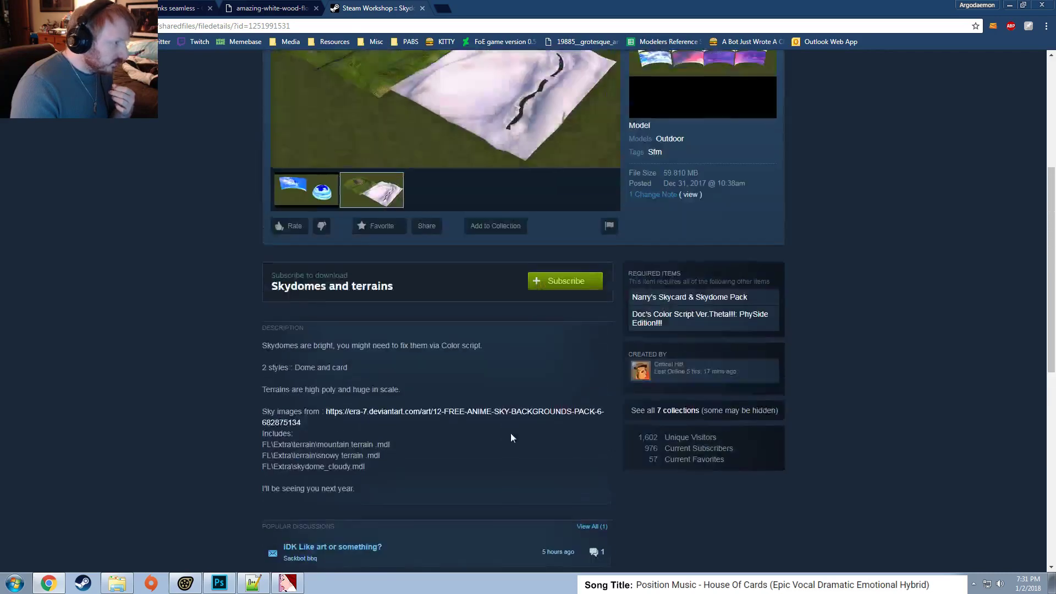
pyautogui.scroll(5, 511, 433)
pyautogui.scroll(-3, 209, 203)
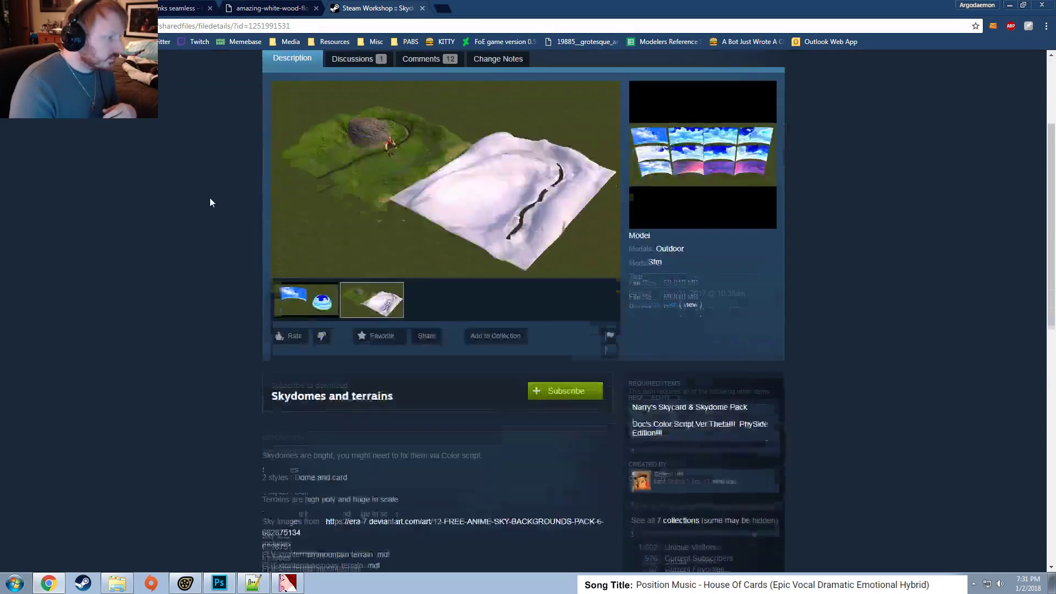
pyautogui.scroll(2, 211, 198)
pyautogui.scroll(-4, 291, 345)
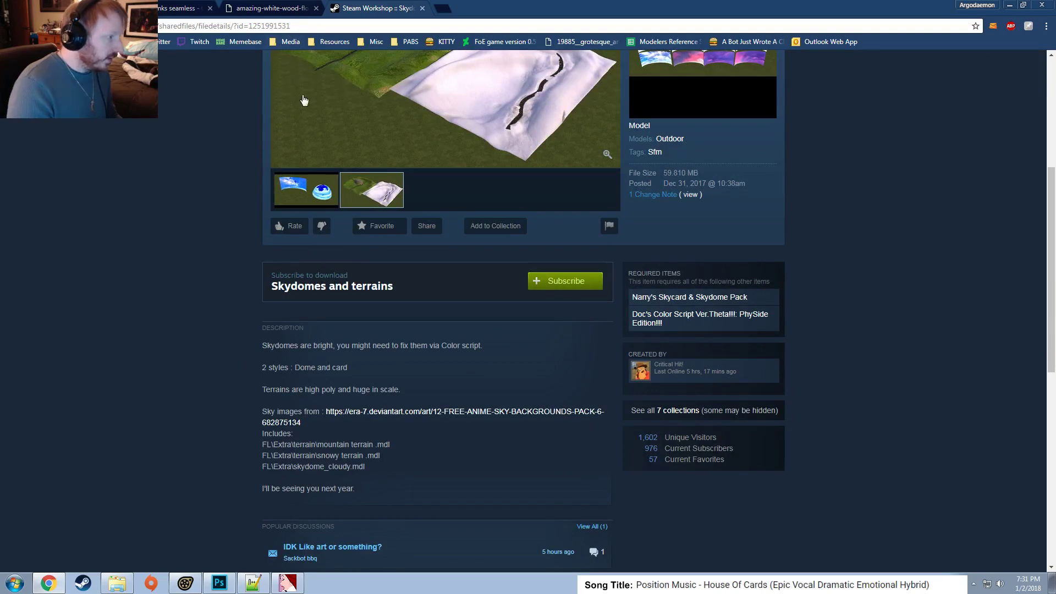
pyautogui.scroll(5, 303, 100)
# Copy the word Skydomes from the page title, switch to Steam and open the Source Filmmaker Workshop.
pyautogui.doubleClick(308, 195)
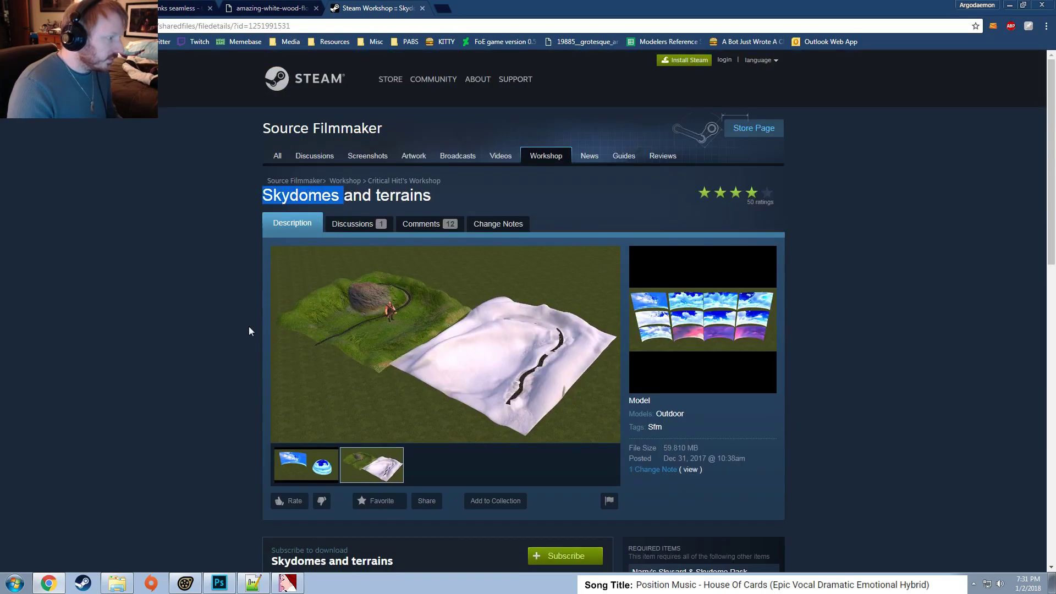
pyautogui.scroll(-4, 247, 330)
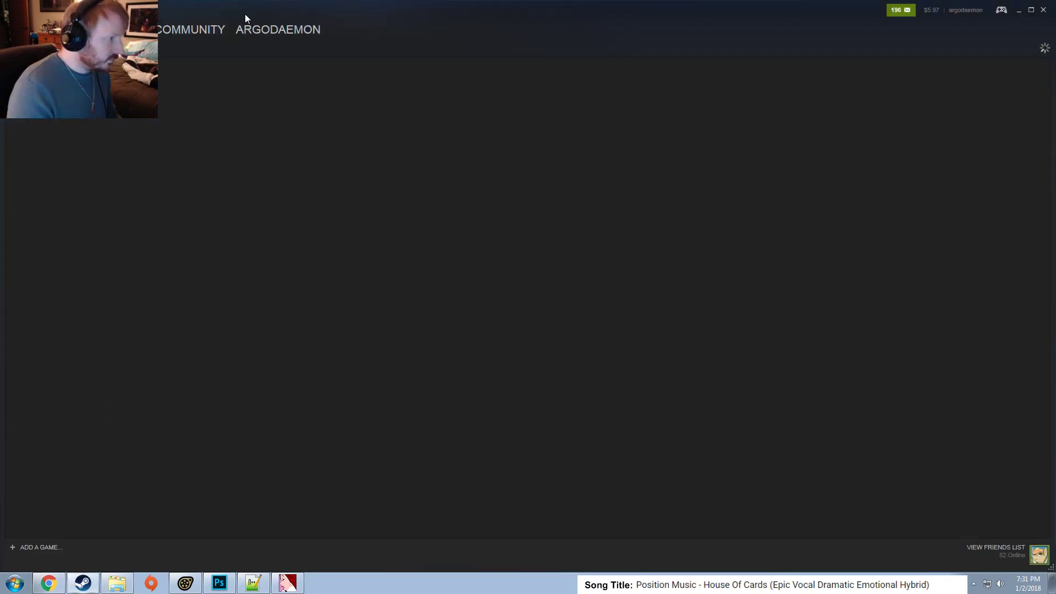
pyautogui.moveTo(190, 29)
pyautogui.click(179, 68)
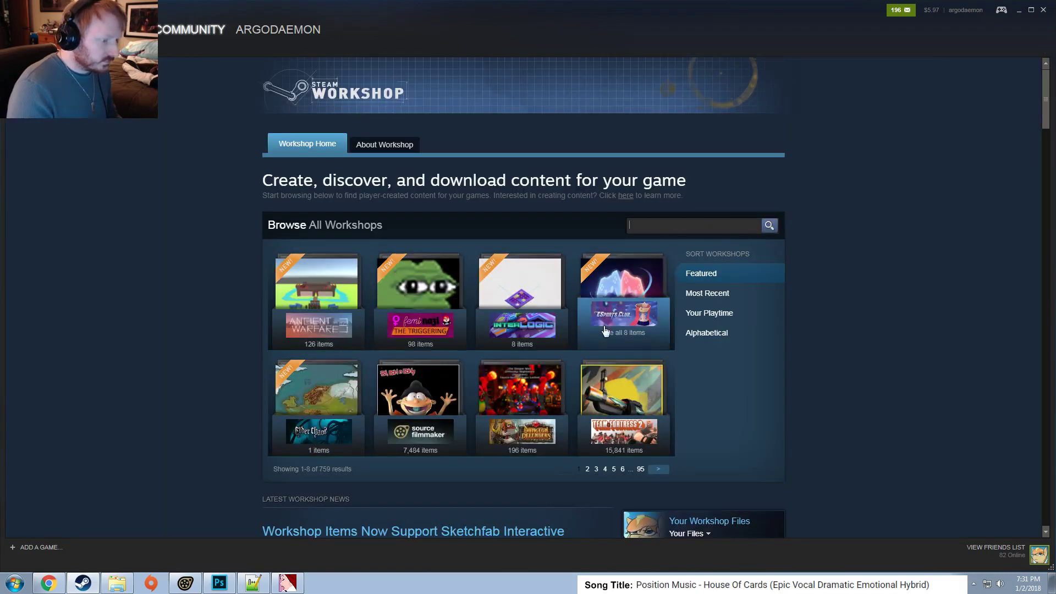
pyautogui.click(440, 393)
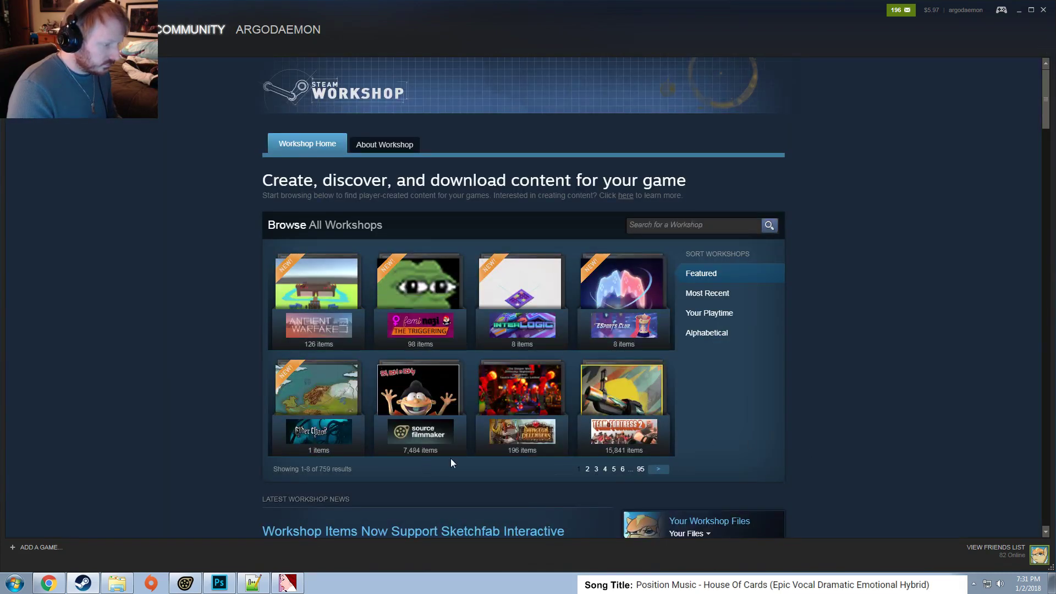
pyautogui.scroll(-2, 469, 403)
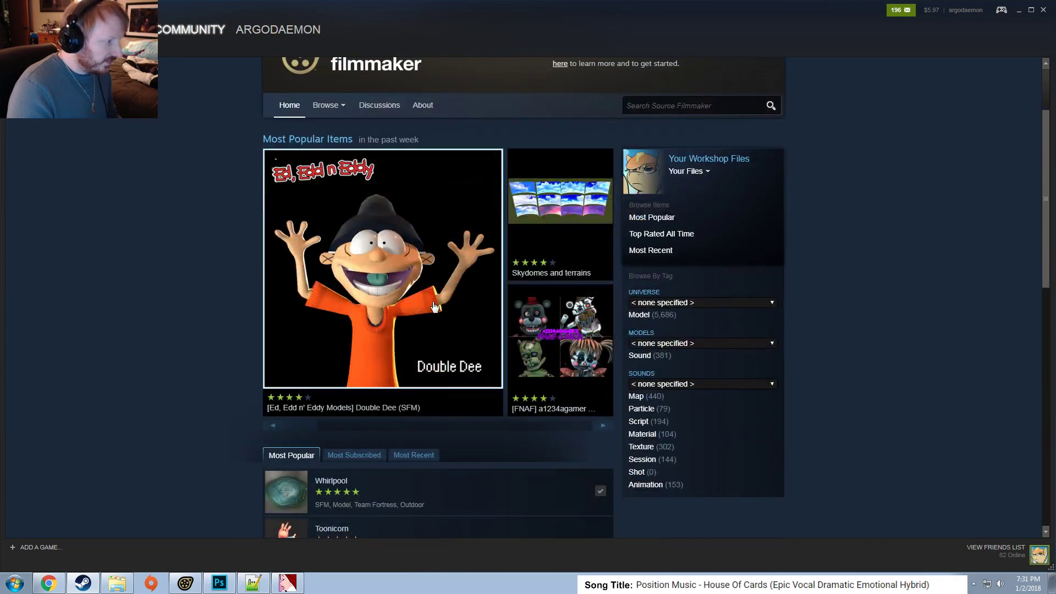
pyautogui.scroll(-3, 453, 354)
pyautogui.scroll(3, 457, 308)
# Search the Source Filmmaker Workshop for Skydomes and subscribe to the Skydomes and terrains item.
pyautogui.click(682, 171)
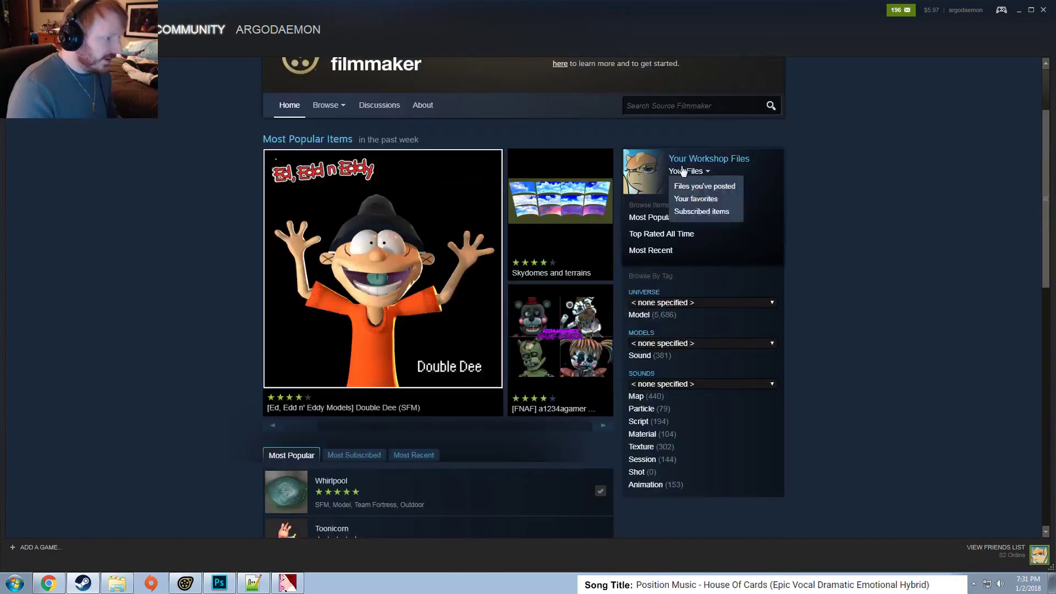
pyautogui.click(684, 106)
pyautogui.press('Return')
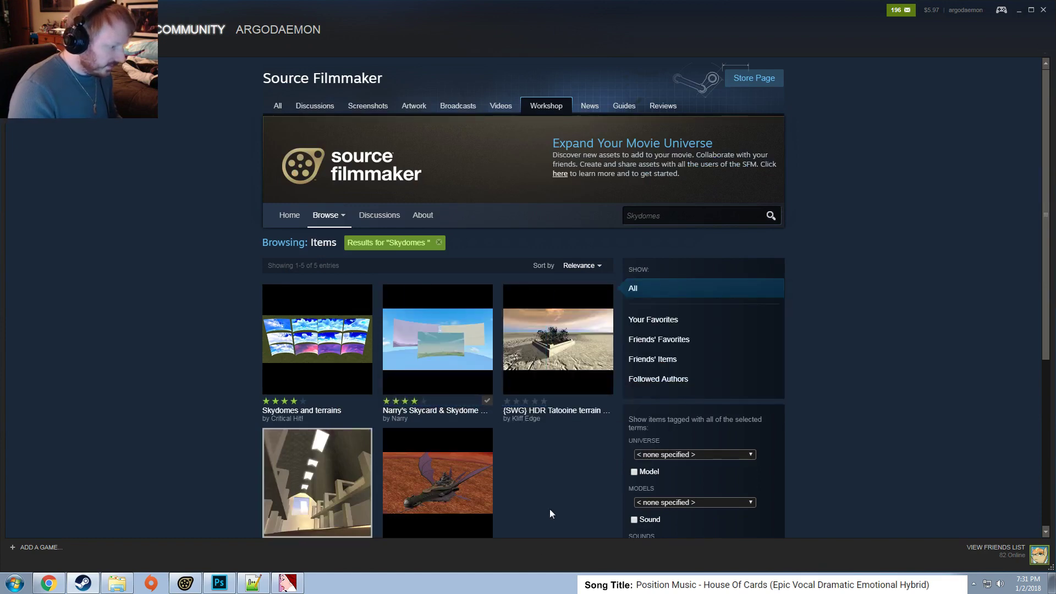
pyautogui.scroll(-2, 573, 492)
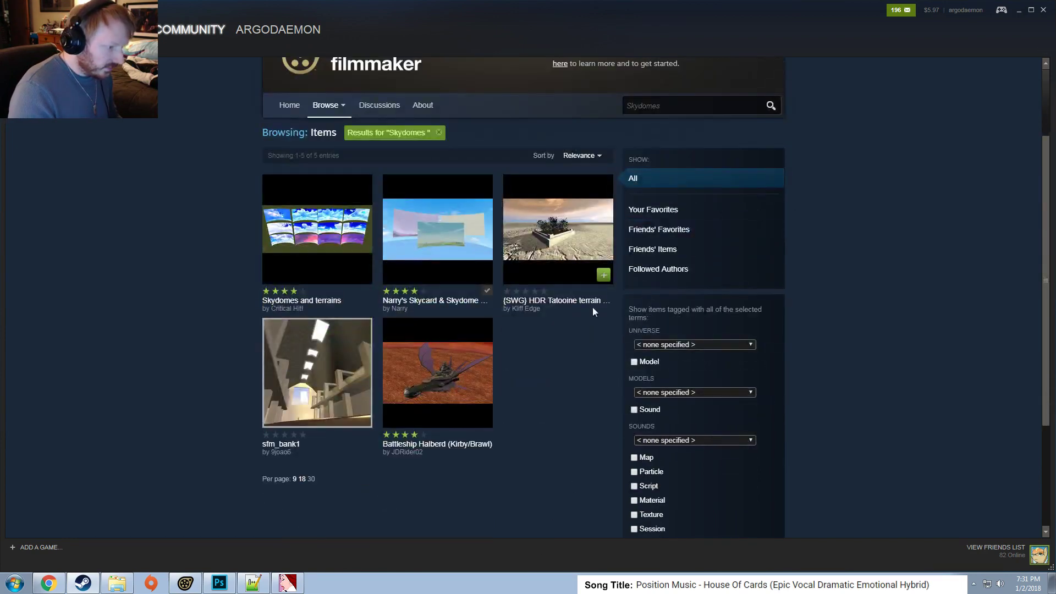
pyautogui.moveTo(584, 233)
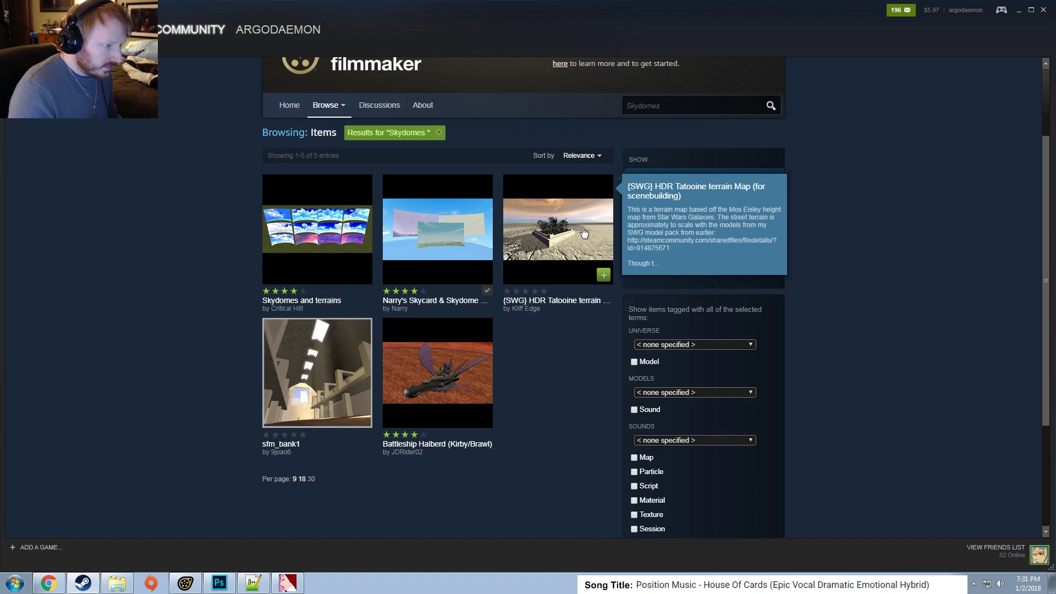
pyautogui.moveTo(338, 257)
pyautogui.click(361, 274)
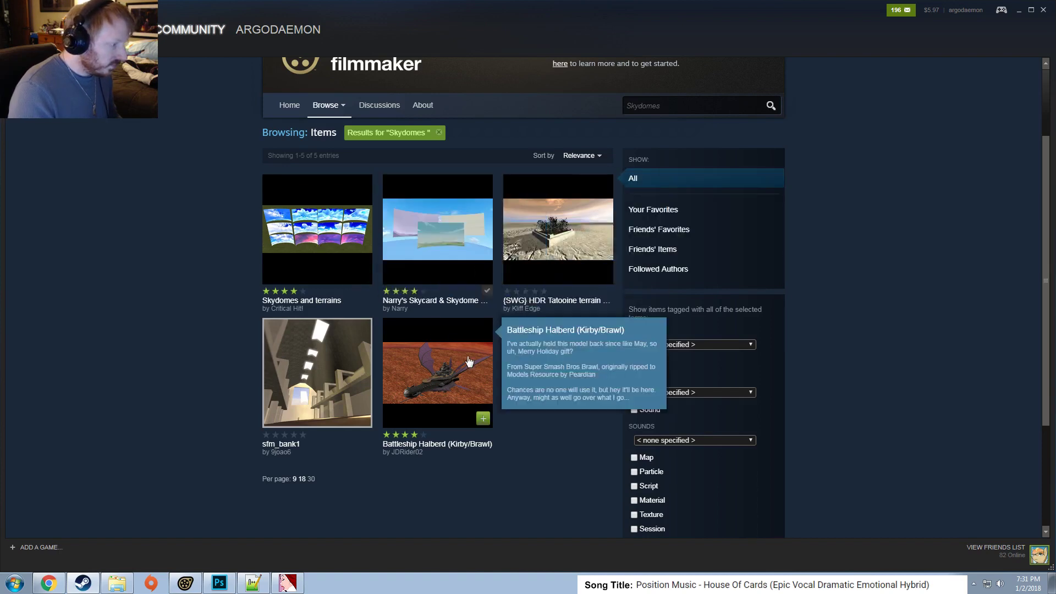
# Search the Source Filmmaker Workshop for skycard.
pyautogui.click(678, 102)
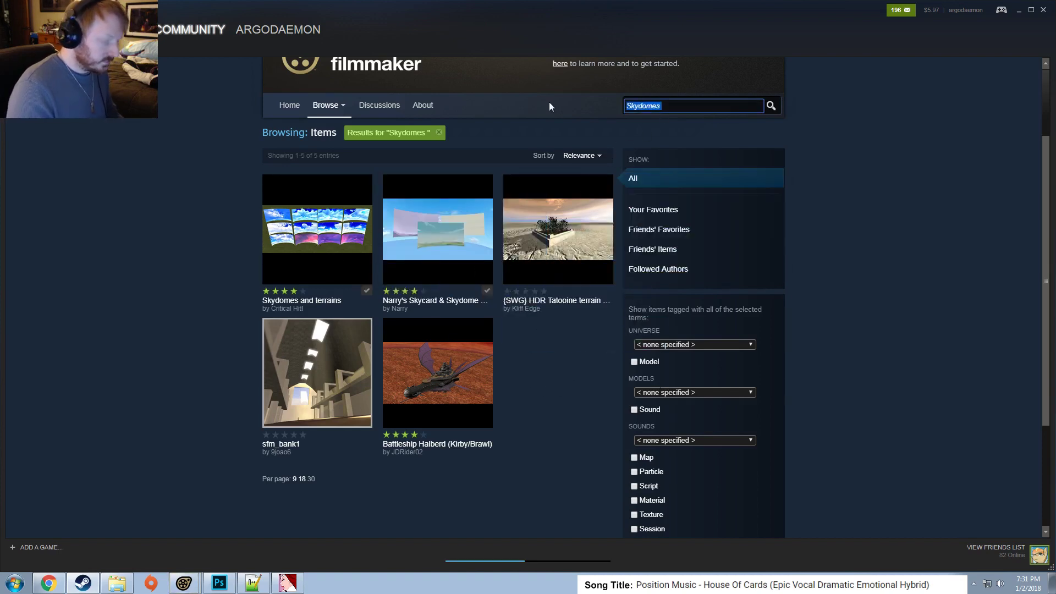
pyautogui.write('skycard')
pyautogui.press('Return')
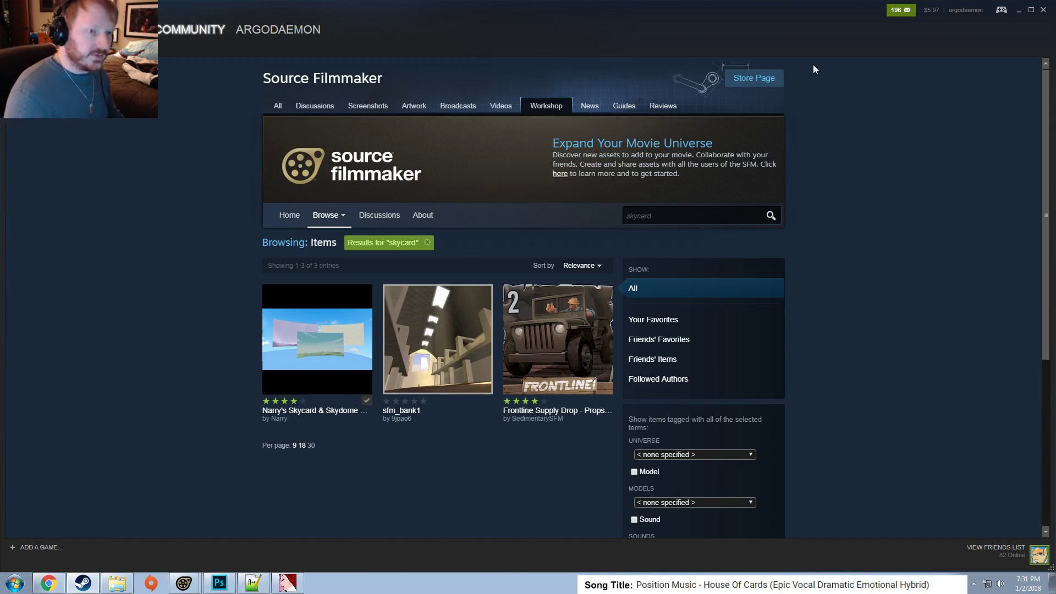
# Close Steam, minimise the browser to return to Source Filmmaker, and accept the Skydomes and terrains download.
pyautogui.click(1043, 10)
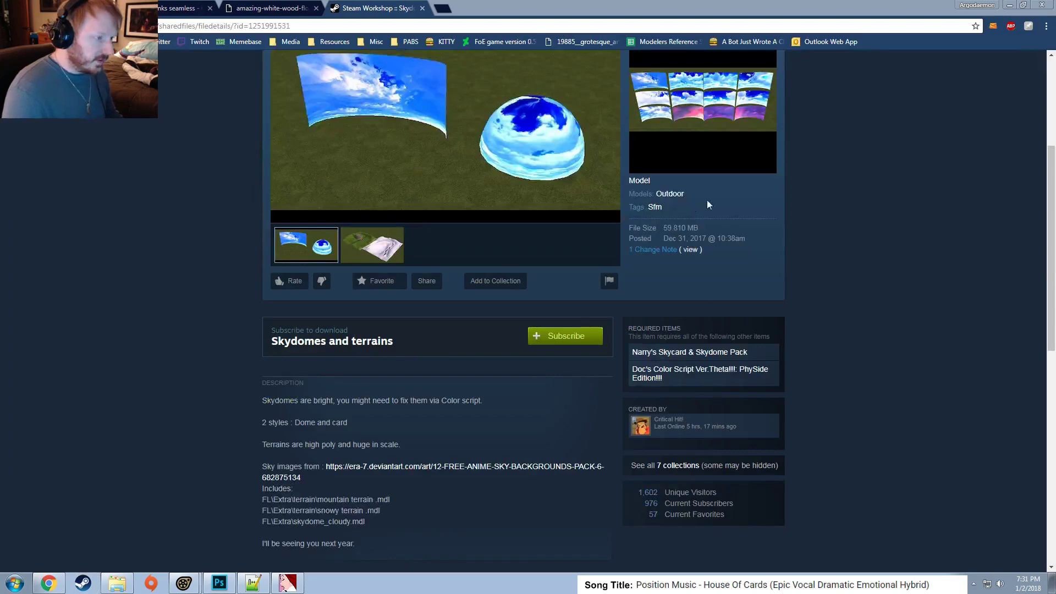
pyautogui.click(1009, 6)
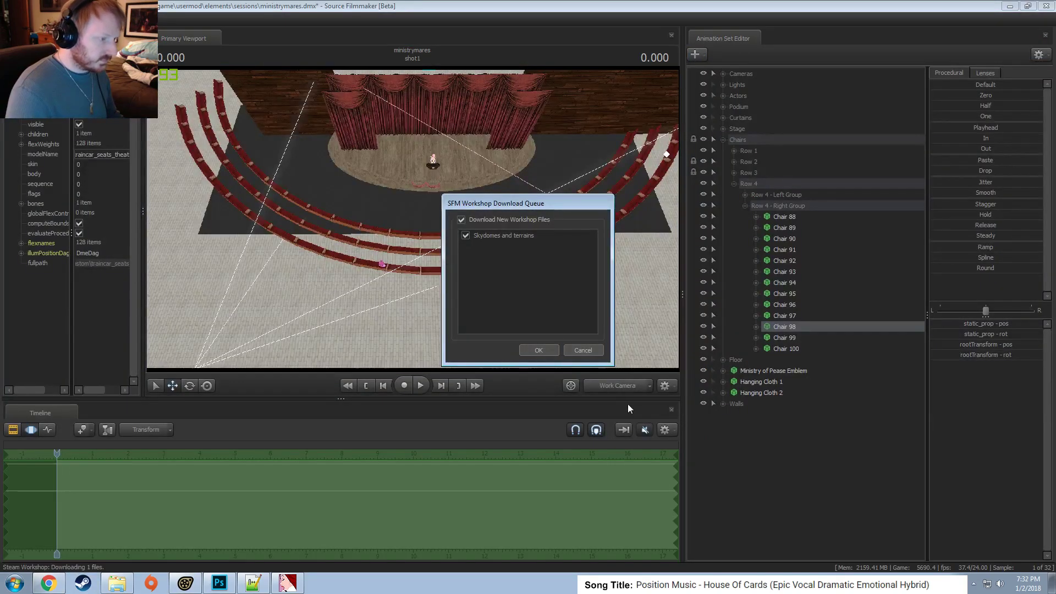
pyautogui.click(538, 350)
pyautogui.click(534, 296)
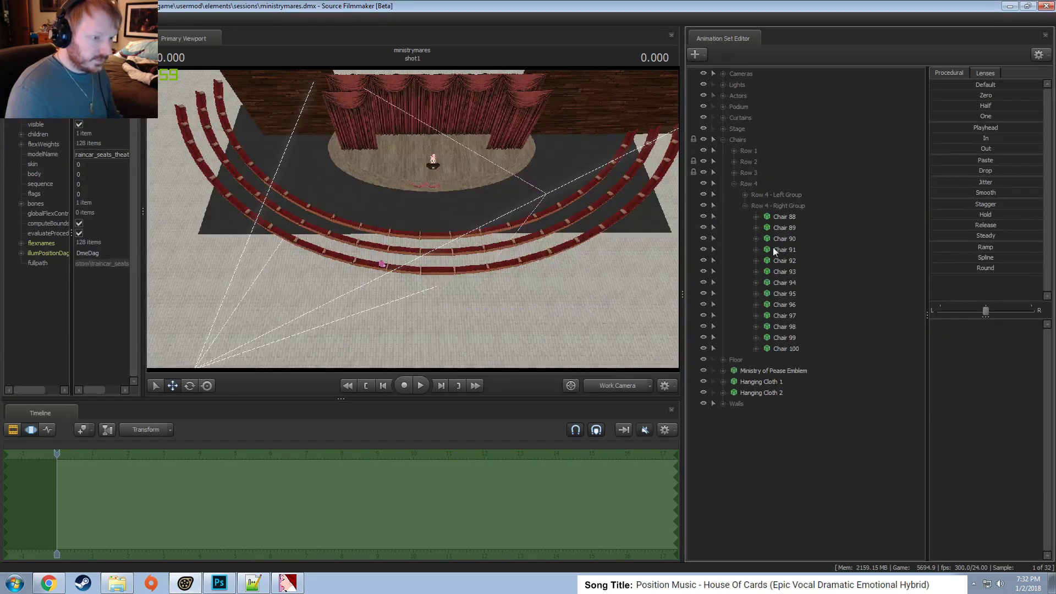
# Collapse Row 4 - Right Group, then expand Row 4 - Left Group and each of its chairs from Chair 87 to Chair 76.
pyautogui.click(745, 205)
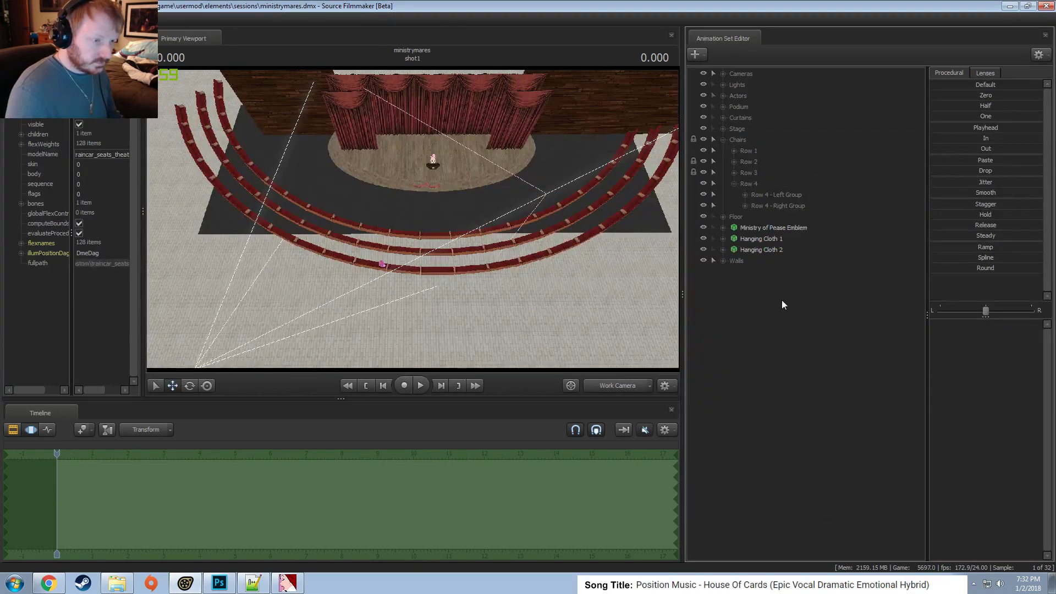
pyautogui.click(745, 194)
pyautogui.click(755, 326)
pyautogui.click(755, 315)
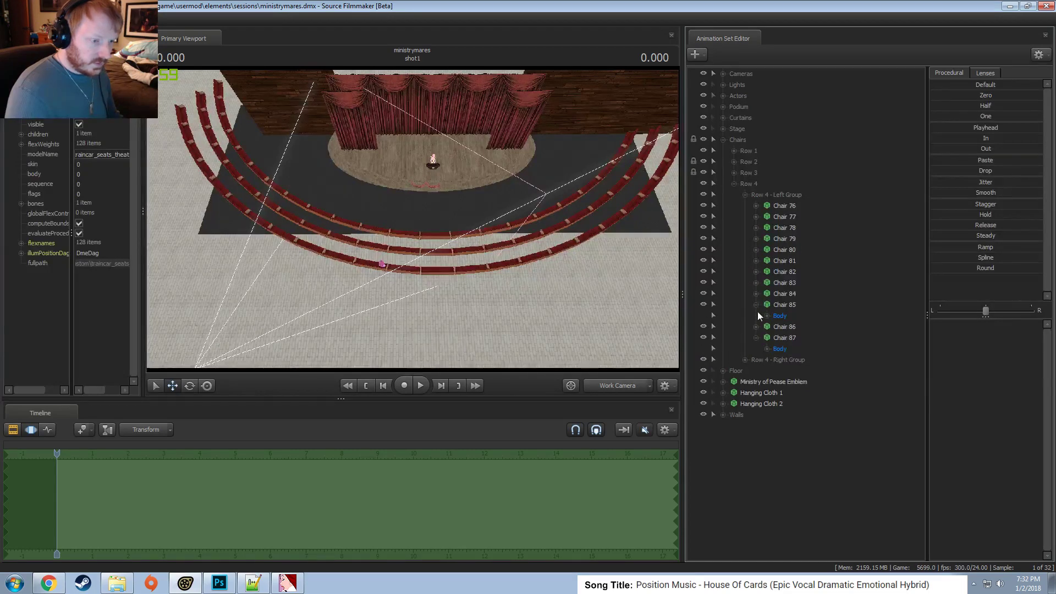
pyautogui.click(755, 304)
pyautogui.click(756, 294)
pyautogui.click(756, 283)
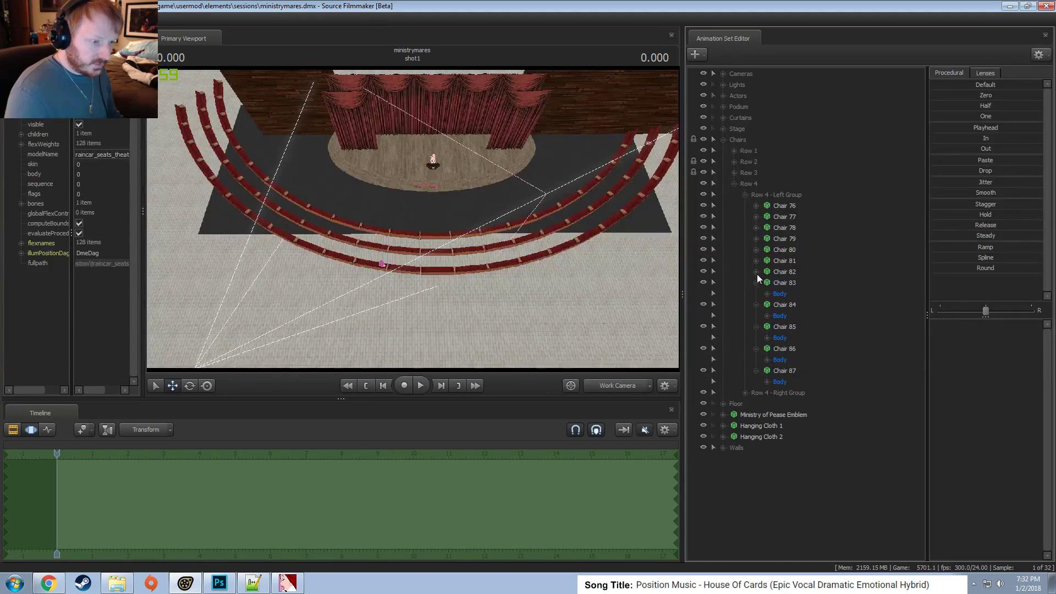
pyautogui.click(756, 272)
pyautogui.click(756, 260)
pyautogui.click(755, 250)
pyautogui.click(755, 240)
pyautogui.click(755, 239)
pyautogui.click(755, 228)
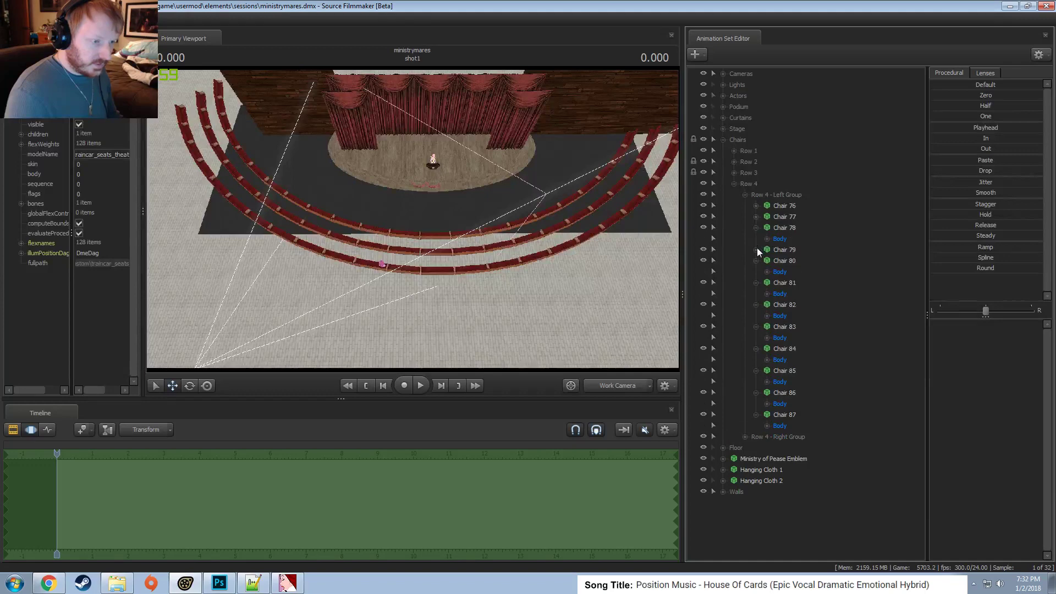
pyautogui.click(756, 250)
pyautogui.click(755, 217)
pyautogui.click(755, 206)
# Expand the Body control group of every chair in Row 4 - Left Group, from Chair 87 to Chair 76.
pyautogui.click(767, 458)
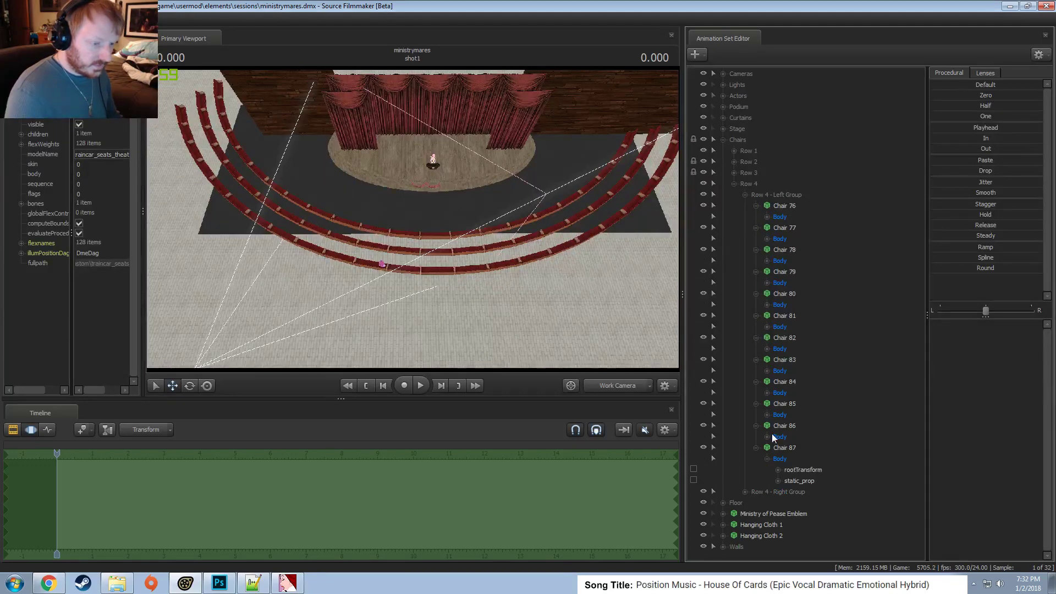
pyautogui.click(767, 436)
pyautogui.click(767, 414)
pyautogui.click(767, 392)
pyautogui.click(767, 370)
pyautogui.click(767, 348)
pyautogui.click(767, 326)
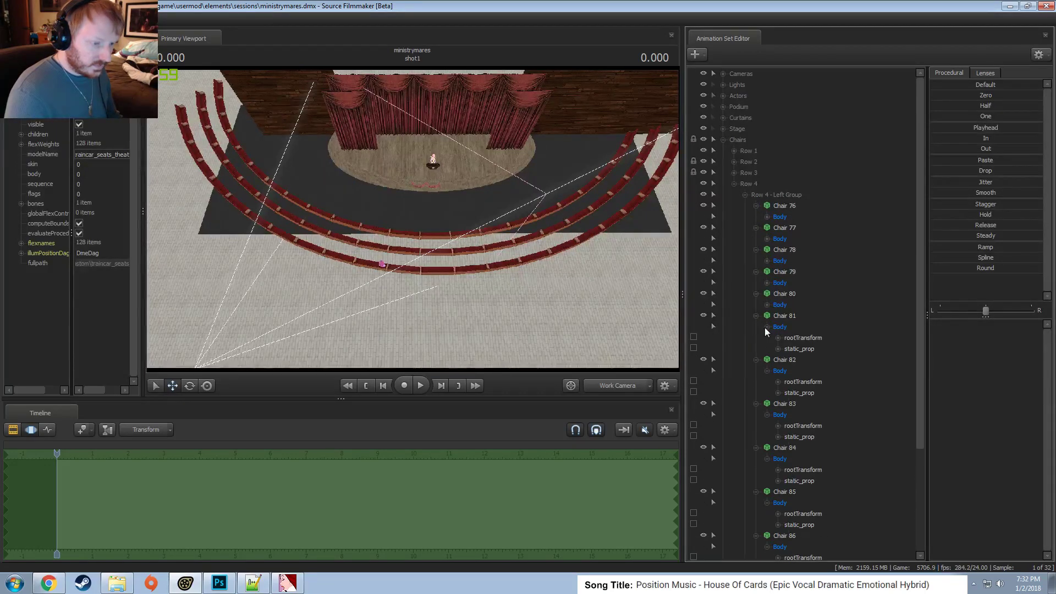
pyautogui.click(767, 305)
pyautogui.click(766, 283)
pyautogui.click(767, 260)
pyautogui.click(767, 239)
pyautogui.click(767, 216)
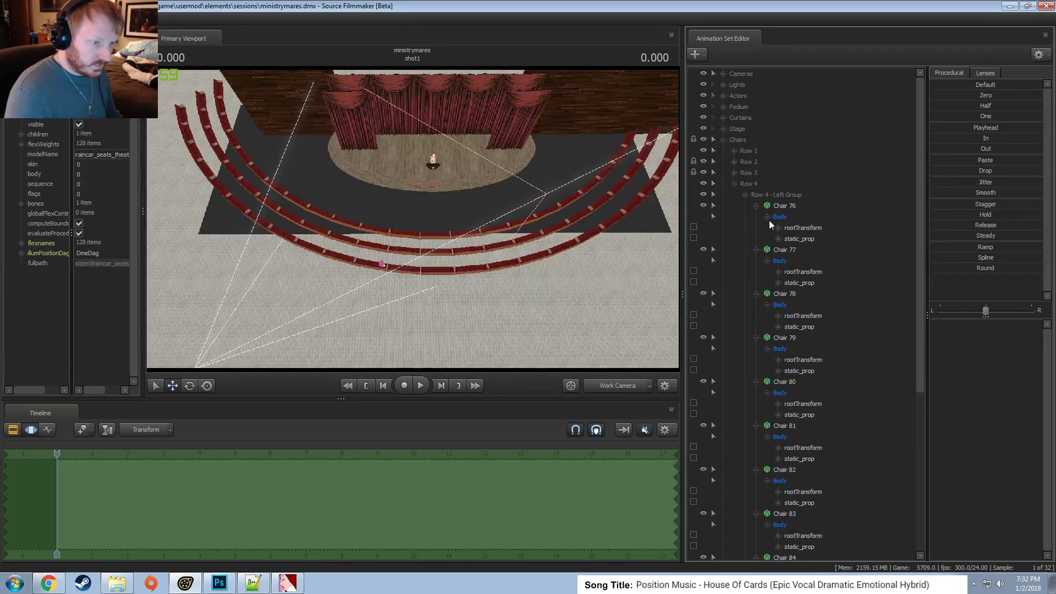
# Lock each chair's static_prop in Row 4 - Left Group to the preceding chair's static_prop, chaining from Chair 76 to Chair 87.
pyautogui.click(799, 238)
pyautogui.click(799, 283)
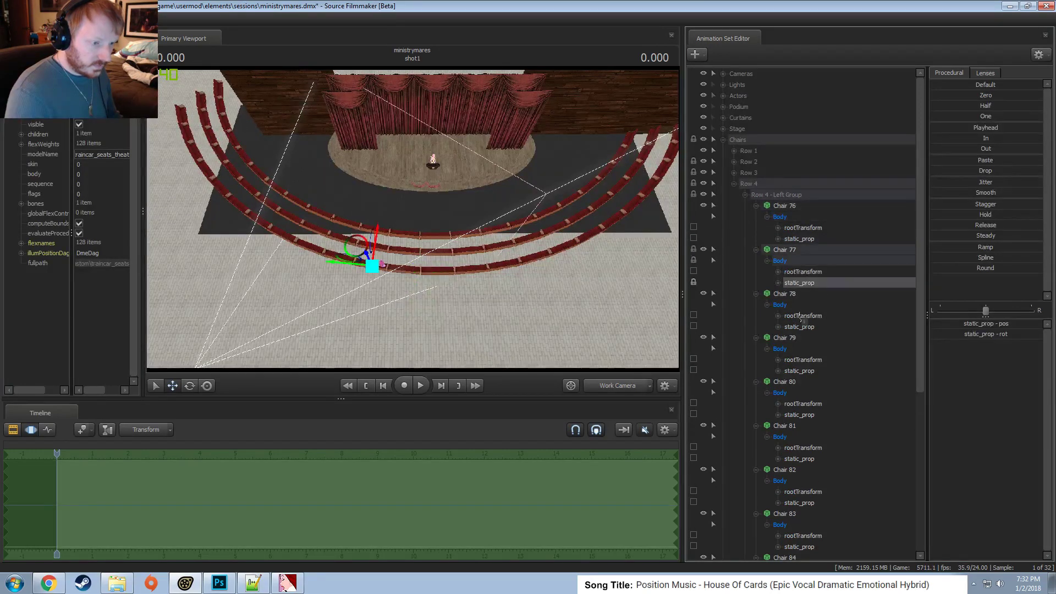
pyautogui.scroll(-5, 799, 318)
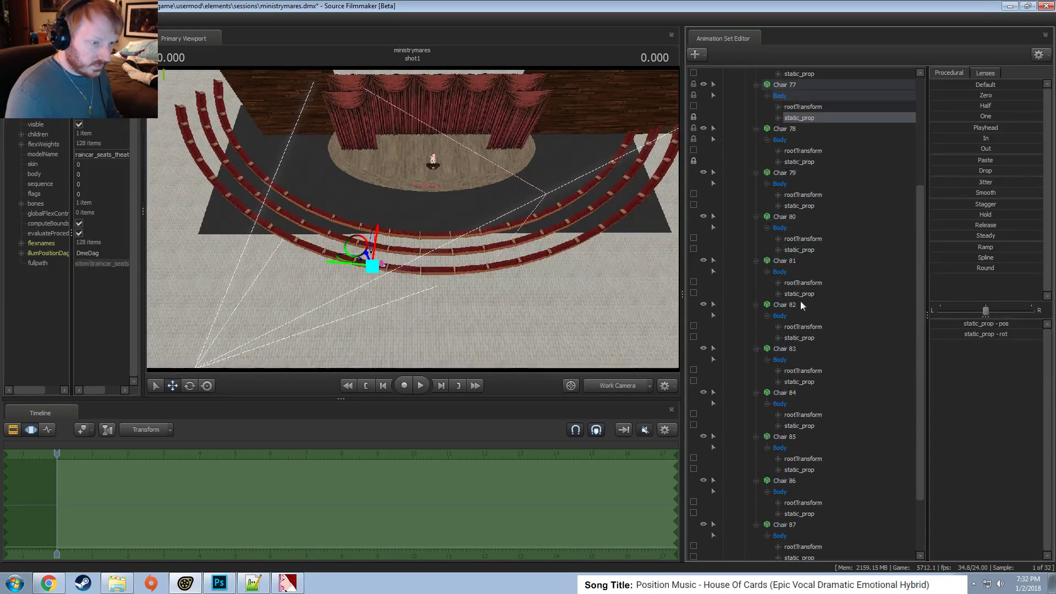
pyautogui.click(797, 162)
pyautogui.click(798, 206)
pyautogui.click(798, 250)
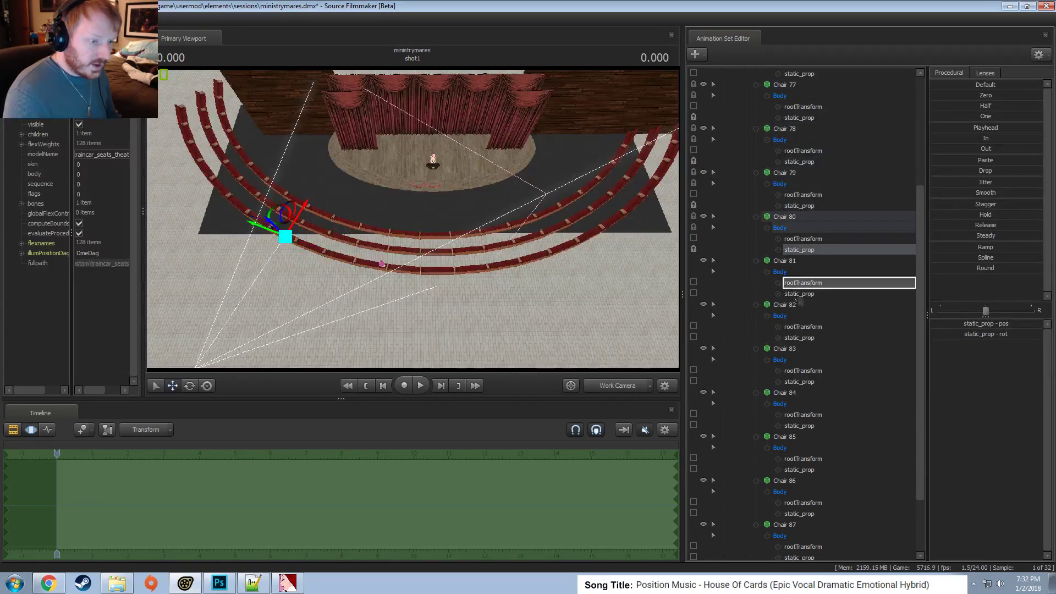
pyautogui.click(799, 294)
pyautogui.click(798, 337)
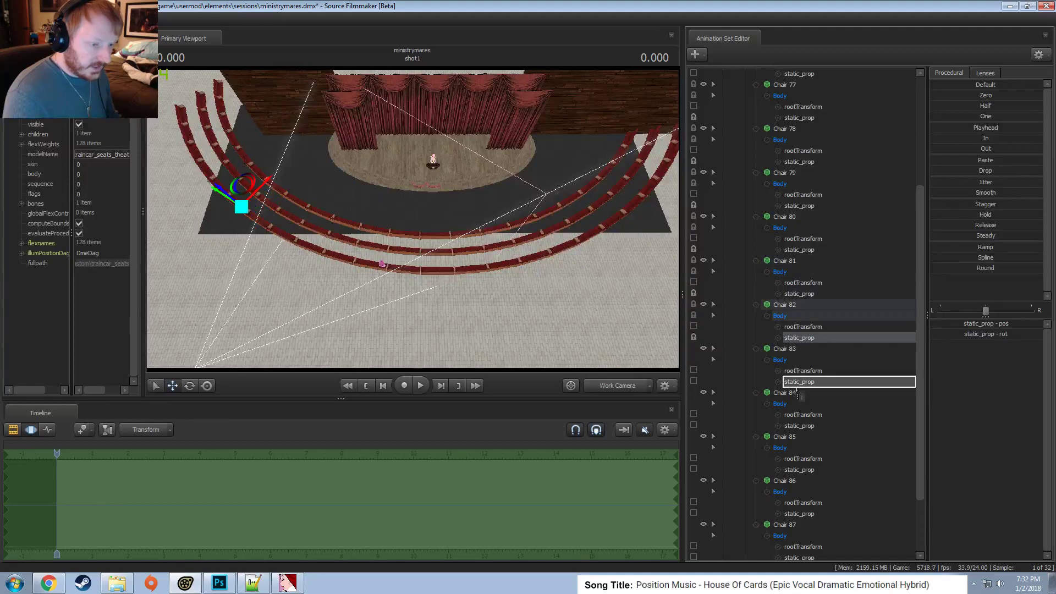
pyautogui.scroll(-2, 810, 308)
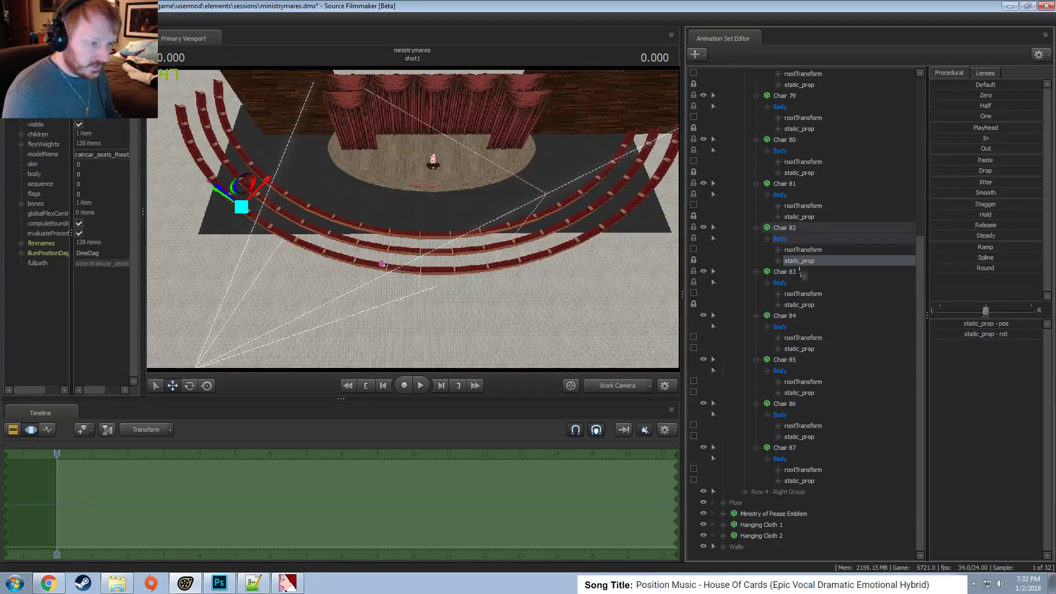
pyautogui.click(799, 305)
pyautogui.click(798, 348)
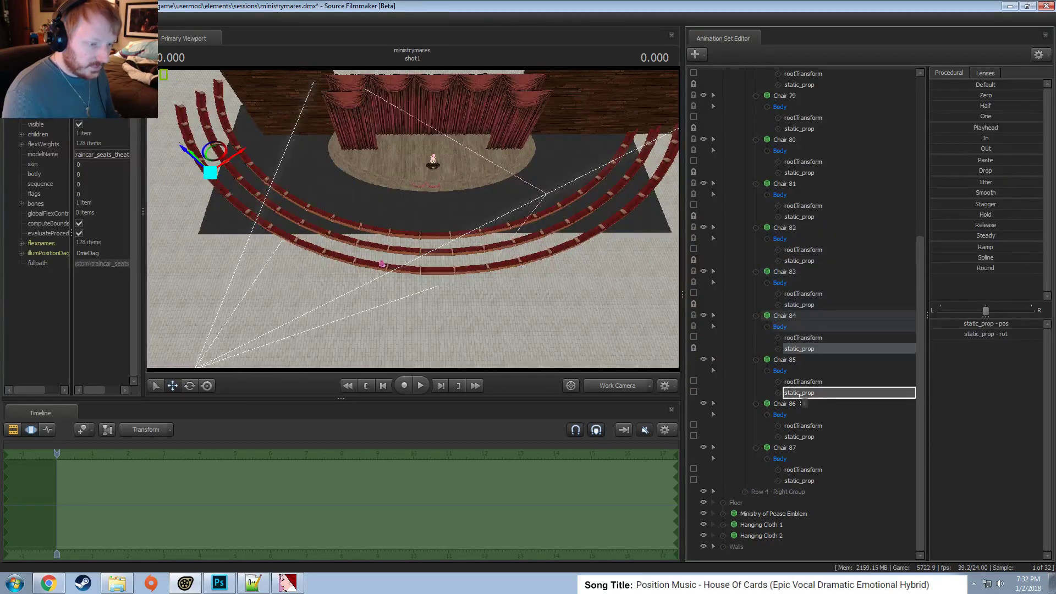
pyautogui.click(798, 393)
pyautogui.click(798, 437)
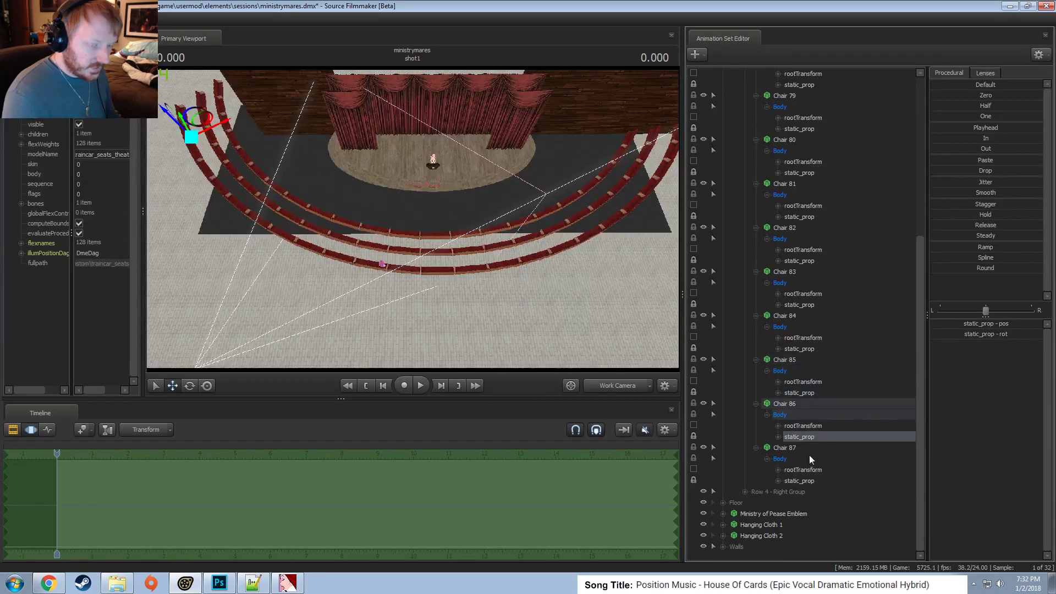
# Collapse Row 4 - Left Group, then expand Row 4 - Right Group and each of its chairs from Chair 100 to Chair 88.
pyautogui.scroll(4, 813, 439)
pyautogui.scroll(2, 770, 263)
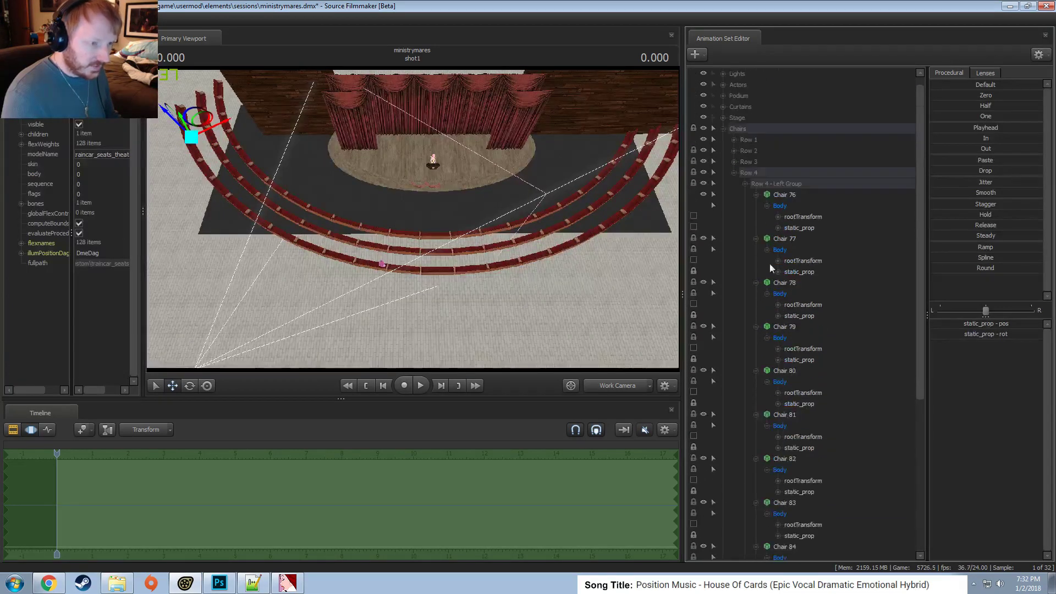
pyautogui.click(744, 183)
pyautogui.click(745, 205)
pyautogui.click(755, 348)
pyautogui.click(756, 337)
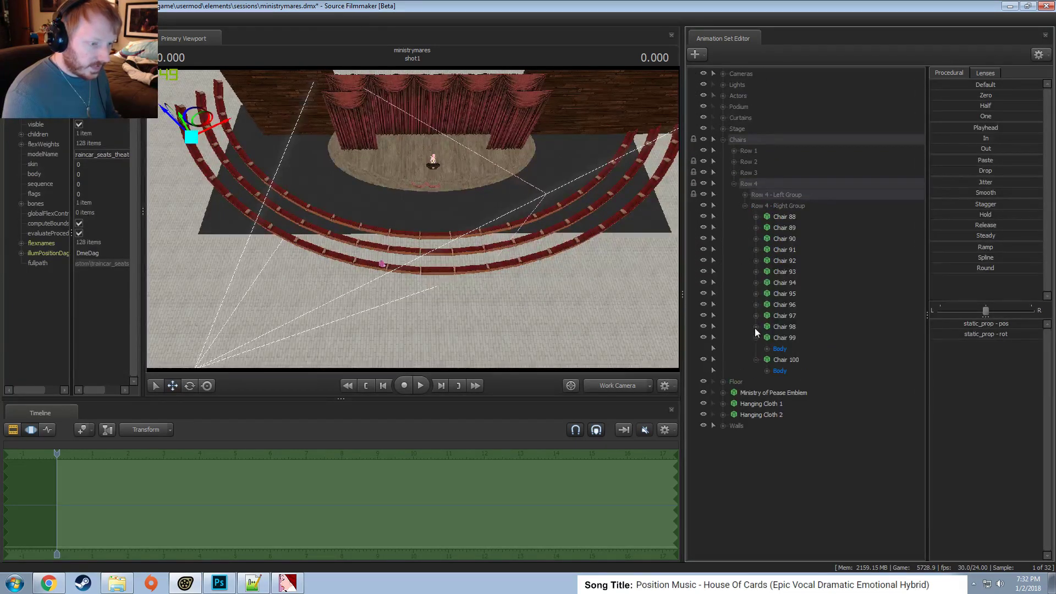
pyautogui.click(756, 327)
pyautogui.click(756, 316)
pyautogui.click(755, 304)
pyautogui.click(755, 294)
pyautogui.click(756, 283)
pyautogui.click(756, 272)
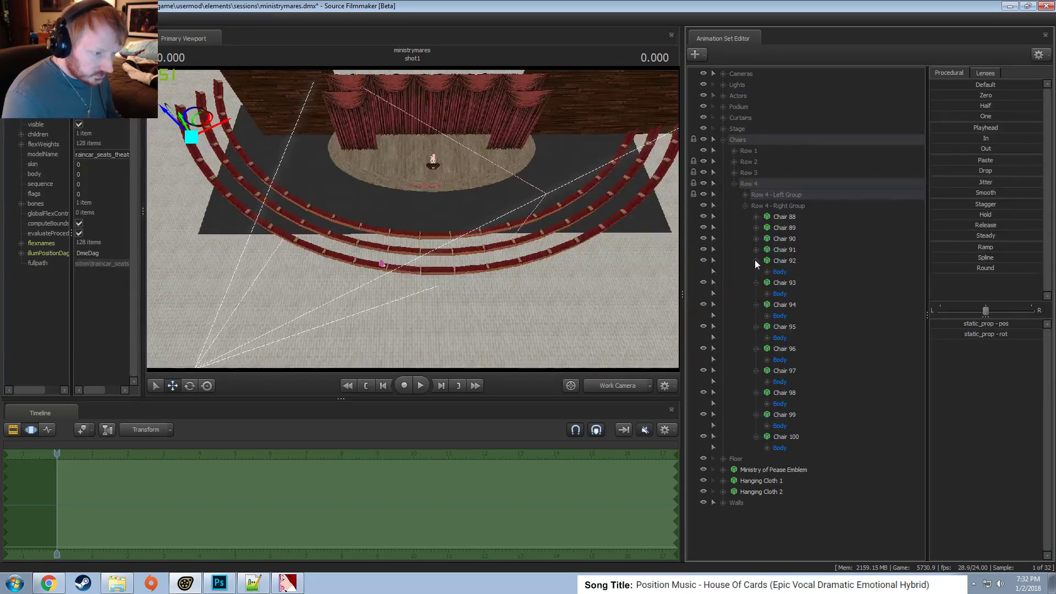
pyautogui.click(755, 238)
pyautogui.click(756, 272)
pyautogui.click(756, 260)
pyautogui.click(755, 228)
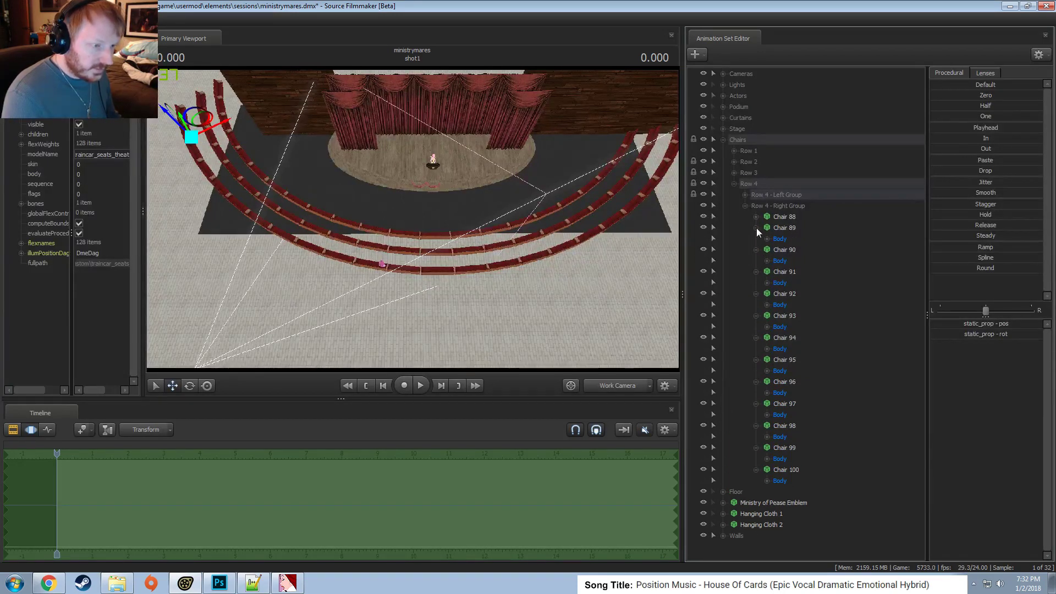
pyautogui.click(756, 217)
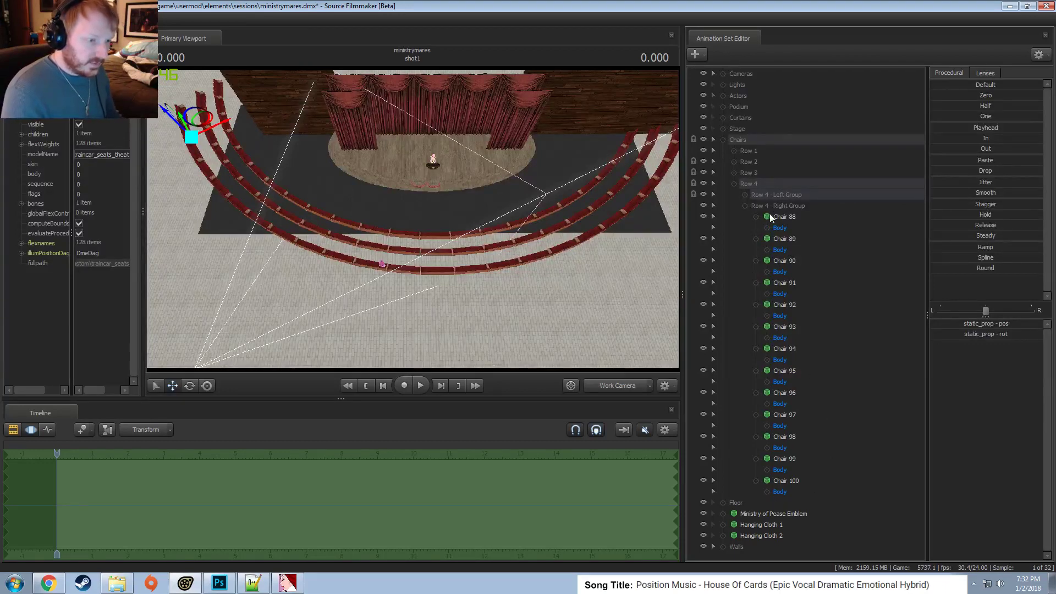
# Expand the Body control group of every chair in Row 4 - Right Group, from Chair 100 to Chair 88.
pyautogui.click(767, 228)
pyautogui.click(766, 227)
pyautogui.click(766, 491)
pyautogui.click(766, 470)
pyautogui.click(766, 447)
pyautogui.click(767, 426)
pyautogui.click(767, 404)
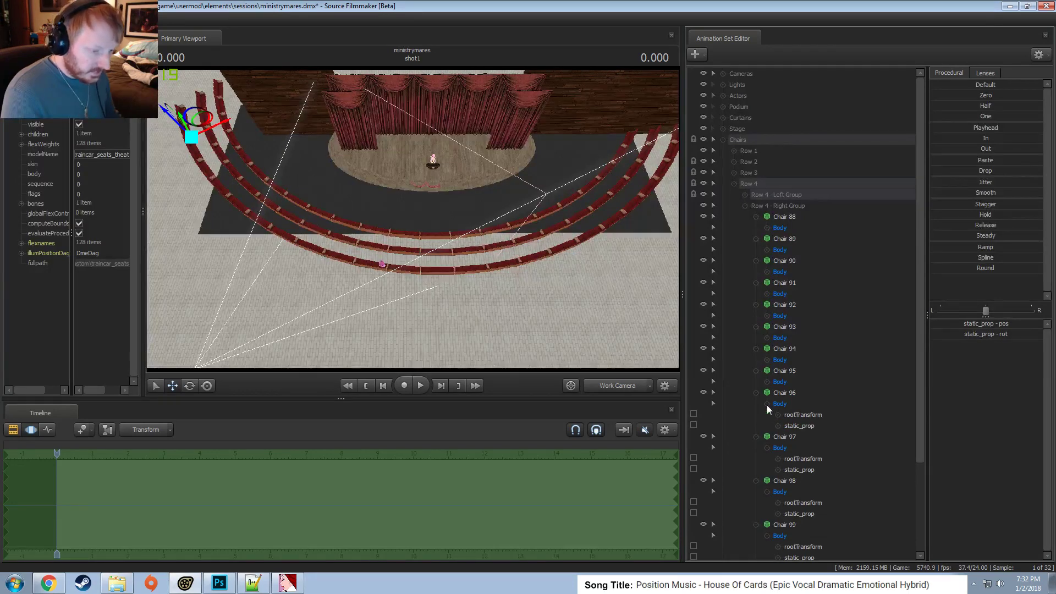
pyautogui.click(769, 374)
pyautogui.click(766, 382)
pyautogui.click(767, 359)
pyautogui.click(766, 338)
pyautogui.click(767, 316)
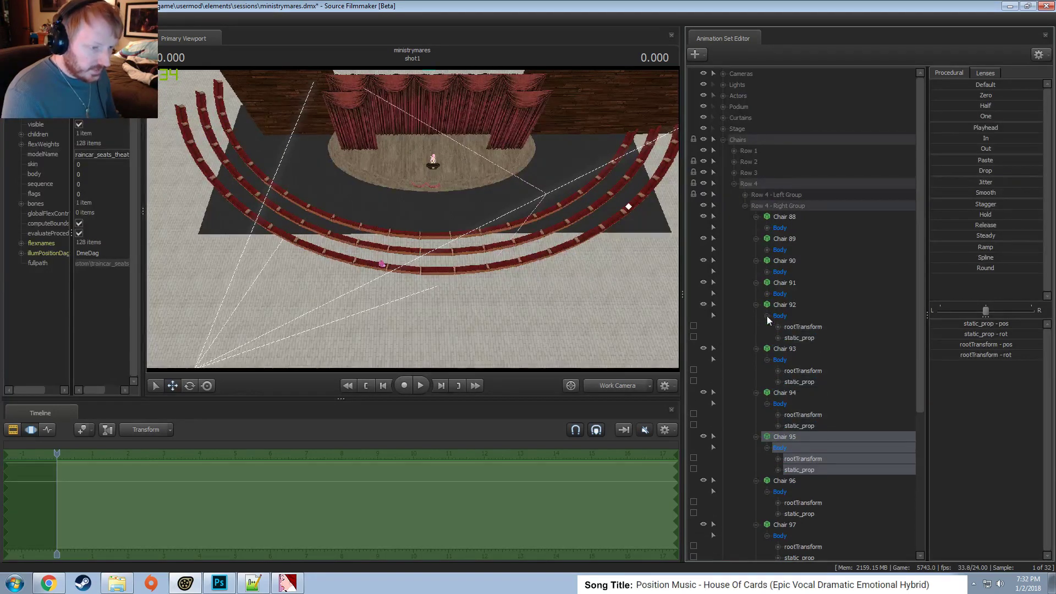
pyautogui.click(766, 294)
pyautogui.click(766, 271)
pyautogui.click(767, 250)
pyautogui.click(767, 228)
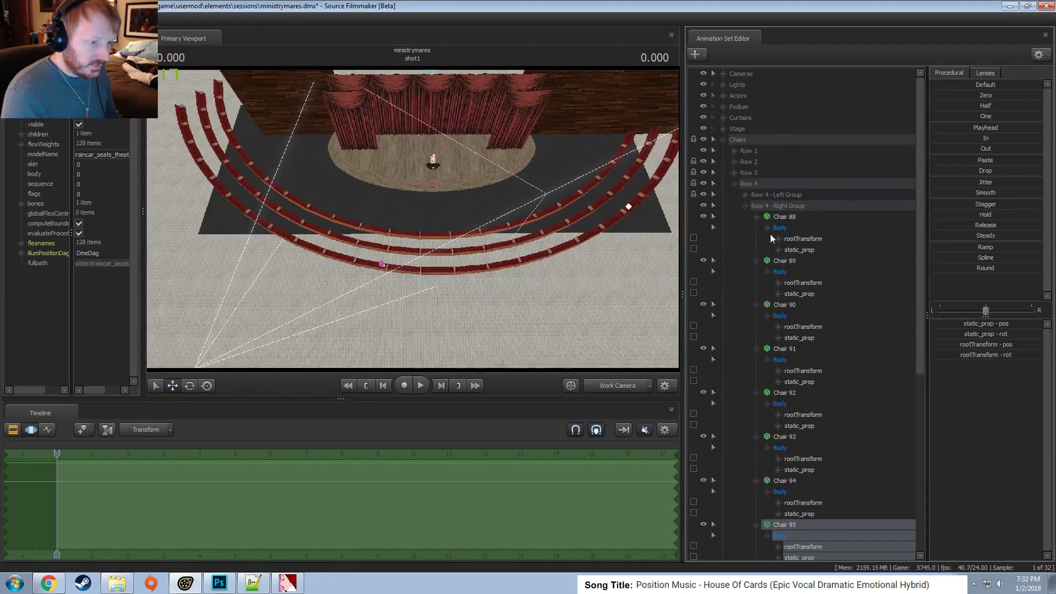
pyautogui.scroll(-9, 813, 375)
pyautogui.click(802, 491)
pyautogui.keyDown('ctrl'); pyautogui.click(799, 448); pyautogui.keyUp('ctrl')
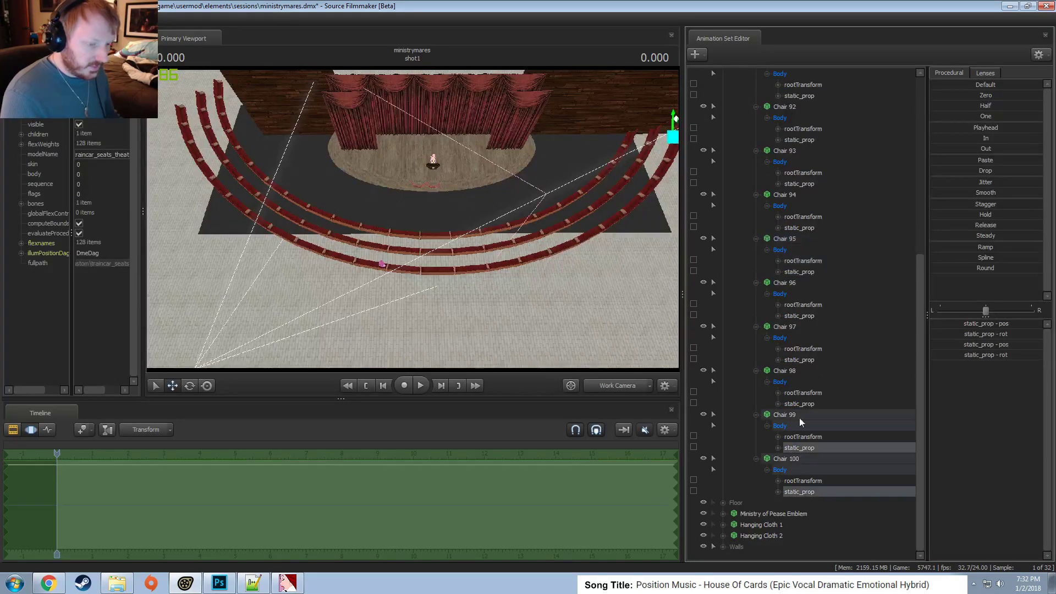
pyautogui.keyDown('ctrl'); pyautogui.click(799, 404); pyautogui.keyUp('ctrl')
pyautogui.keyDown('ctrl'); pyautogui.click(799, 360); pyautogui.keyUp('ctrl')
pyautogui.keyDown('ctrl'); pyautogui.click(799, 316); pyautogui.keyUp('ctrl')
pyautogui.keyDown('ctrl'); pyautogui.click(799, 271); pyautogui.keyUp('ctrl')
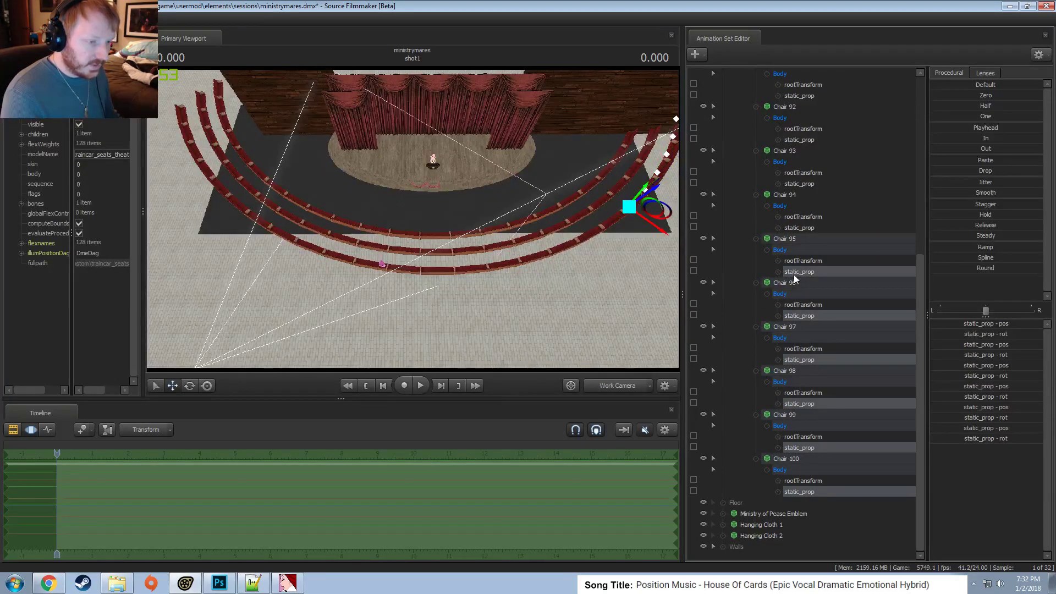
pyautogui.keyDown('ctrl'); pyautogui.click(799, 227); pyautogui.keyUp('ctrl')
pyautogui.keyDown('ctrl'); pyautogui.click(798, 184); pyautogui.keyUp('ctrl')
pyautogui.keyDown('ctrl'); pyautogui.click(798, 140); pyautogui.keyUp('ctrl')
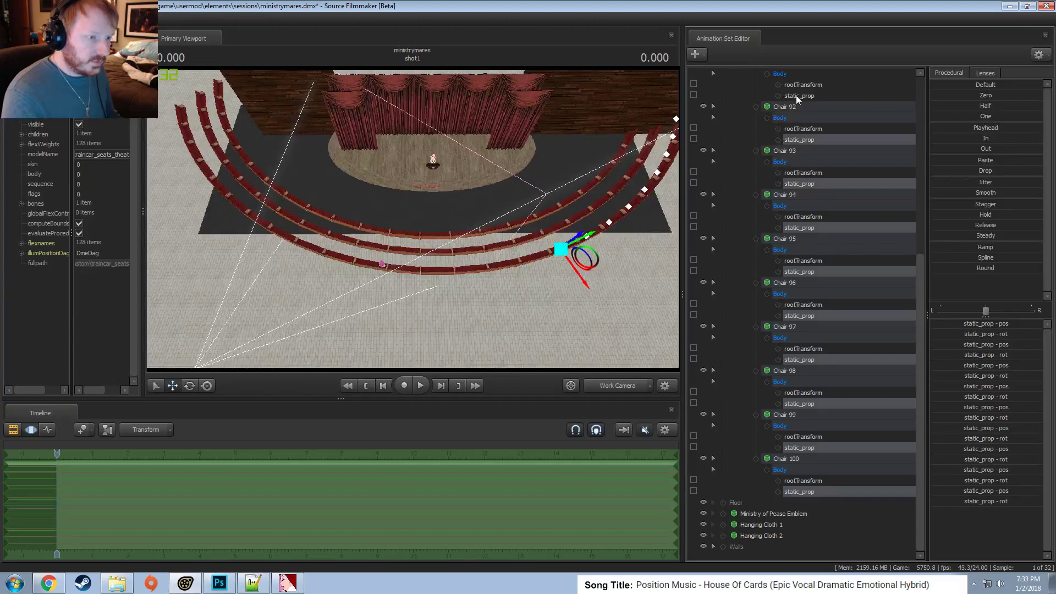
pyautogui.keyDown('ctrl'); pyautogui.click(797, 96); pyautogui.keyUp('ctrl')
pyautogui.scroll(7, 800, 225)
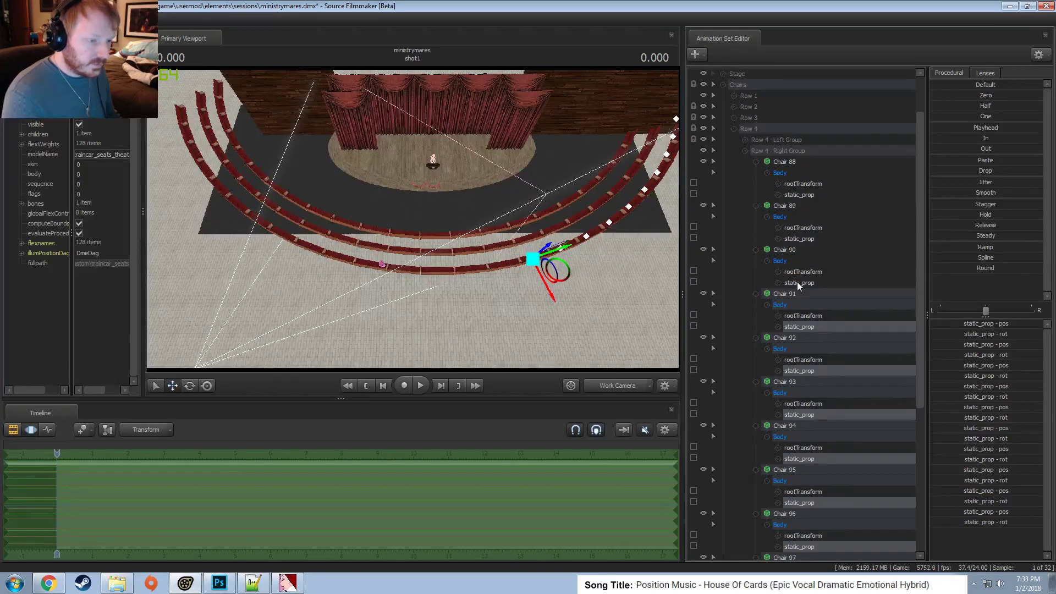
# Lock each chair's static_prop in Row 4 - Right Group to the preceding chair's static_prop, chaining from Chair 88 to Chair 100.
pyautogui.click(809, 193)
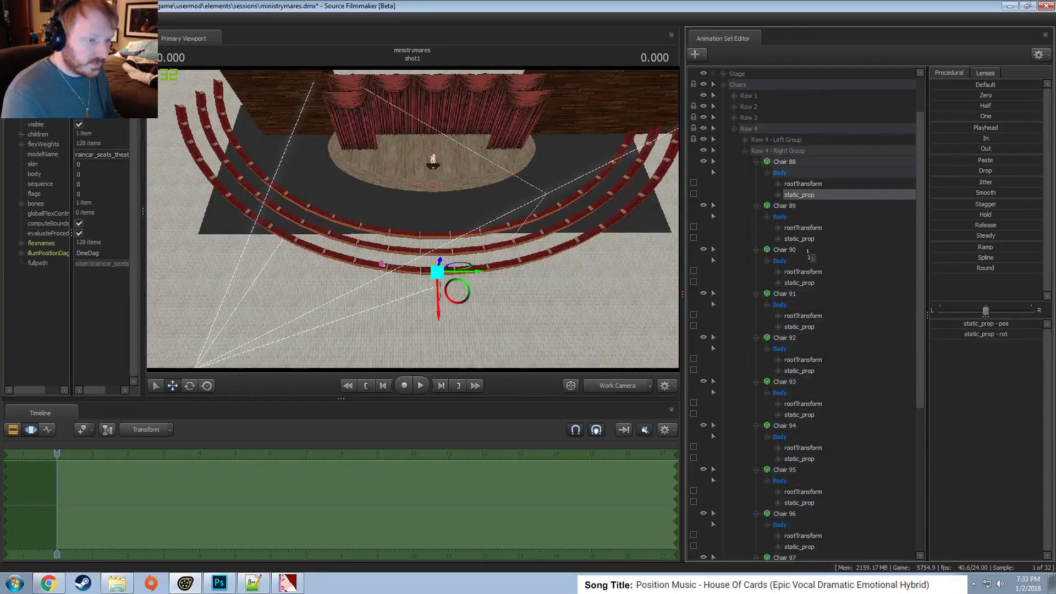
pyautogui.click(800, 239)
pyautogui.click(800, 283)
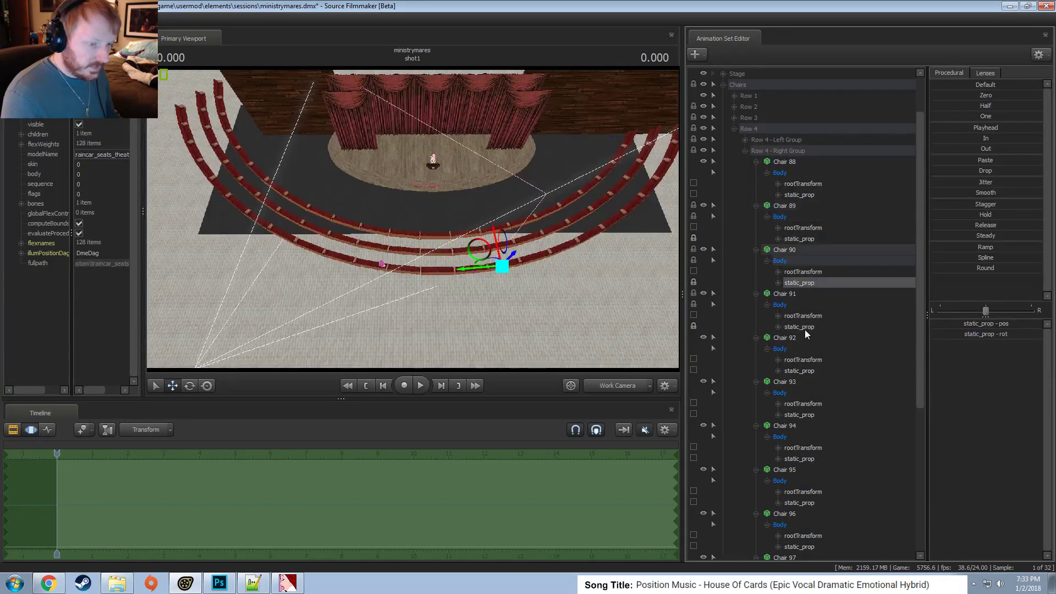
pyautogui.click(800, 326)
pyautogui.scroll(-5, 805, 368)
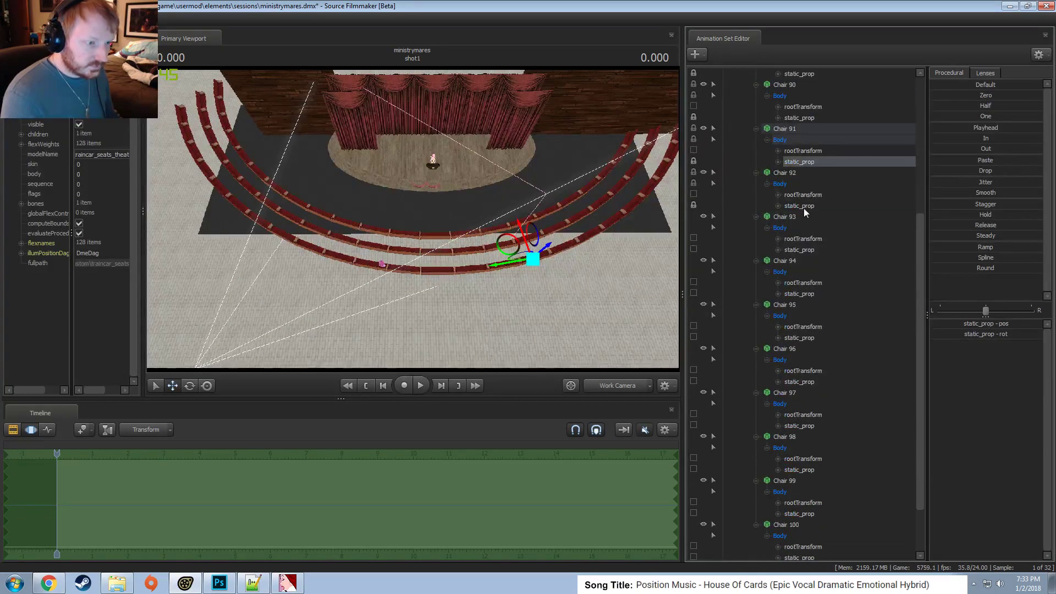
pyautogui.click(803, 208)
pyautogui.click(804, 251)
pyautogui.click(804, 295)
pyautogui.click(807, 339)
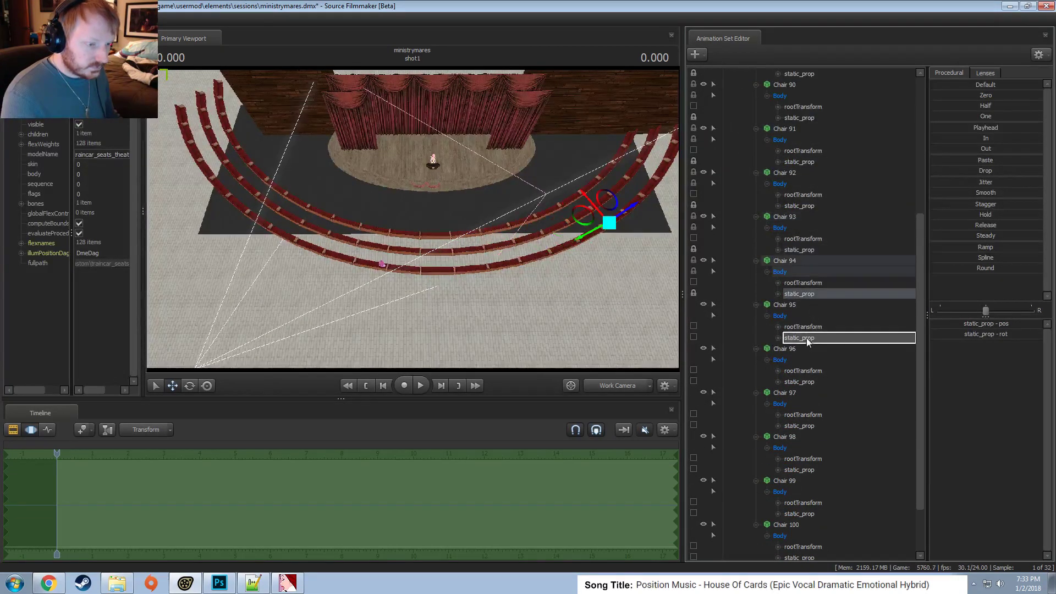
pyautogui.click(803, 381)
pyautogui.scroll(-2, 808, 385)
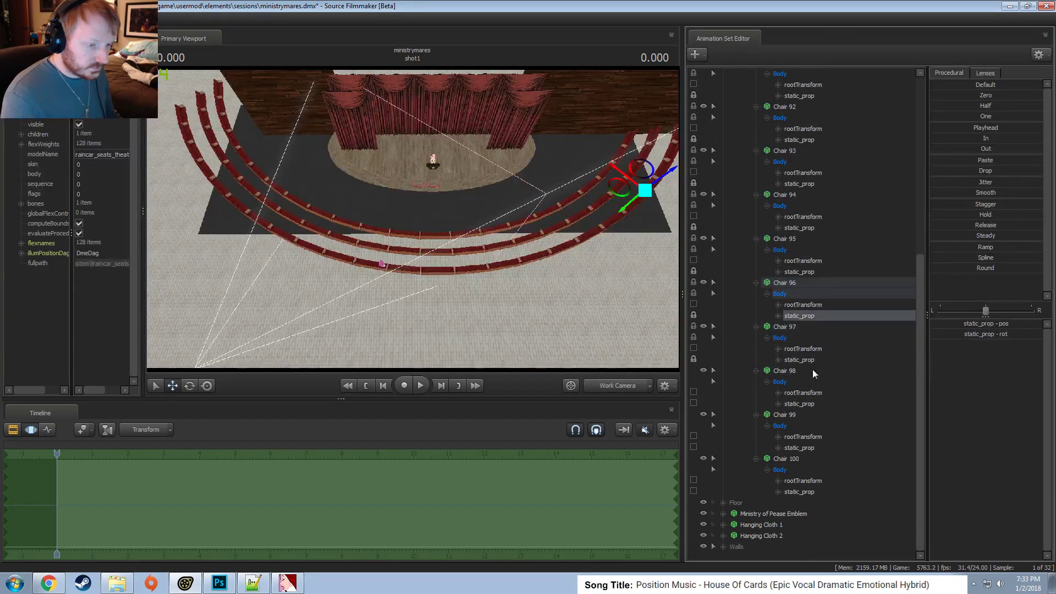
pyautogui.click(807, 360)
pyautogui.click(807, 404)
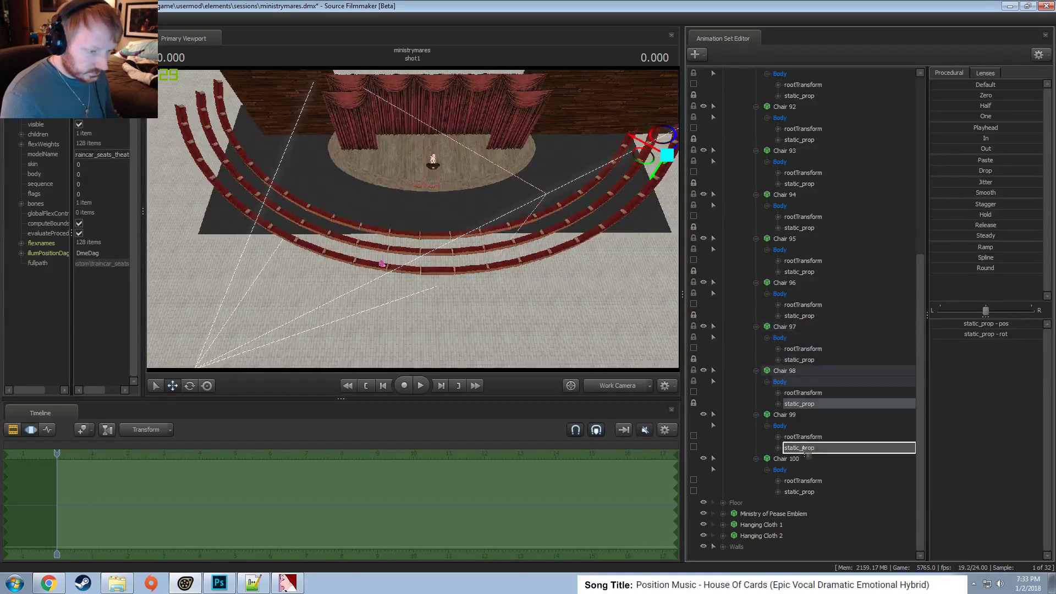
pyautogui.click(802, 447)
pyautogui.keyDown('ctrl'); pyautogui.click(803, 491); pyautogui.keyUp('ctrl')
pyautogui.keyDown('ctrl'); pyautogui.click(800, 424); pyautogui.keyUp('ctrl')
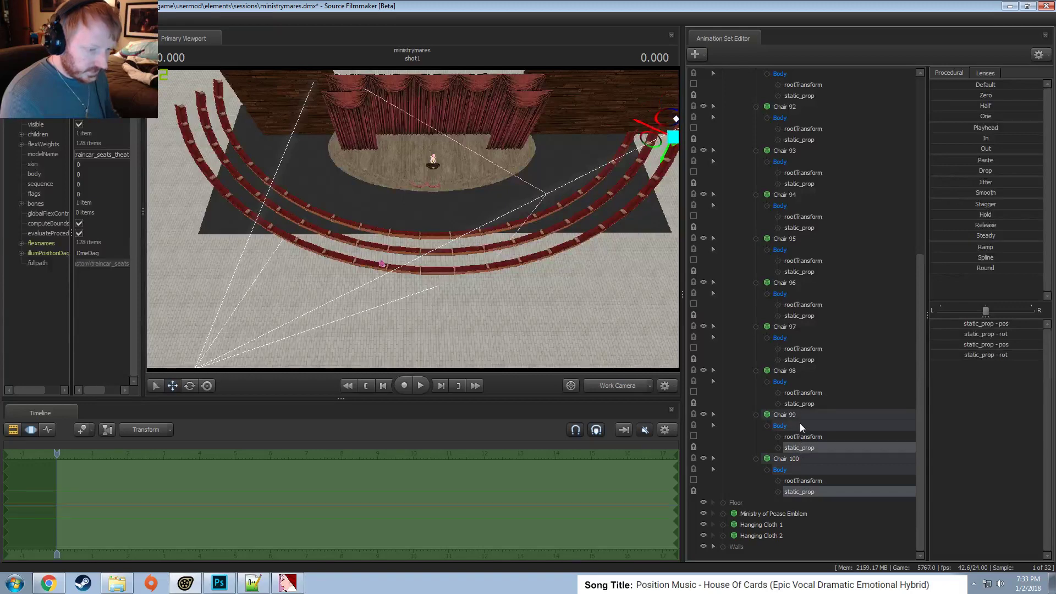
pyautogui.keyDown('ctrl'); pyautogui.click(835, 382); pyautogui.keyUp('ctrl')
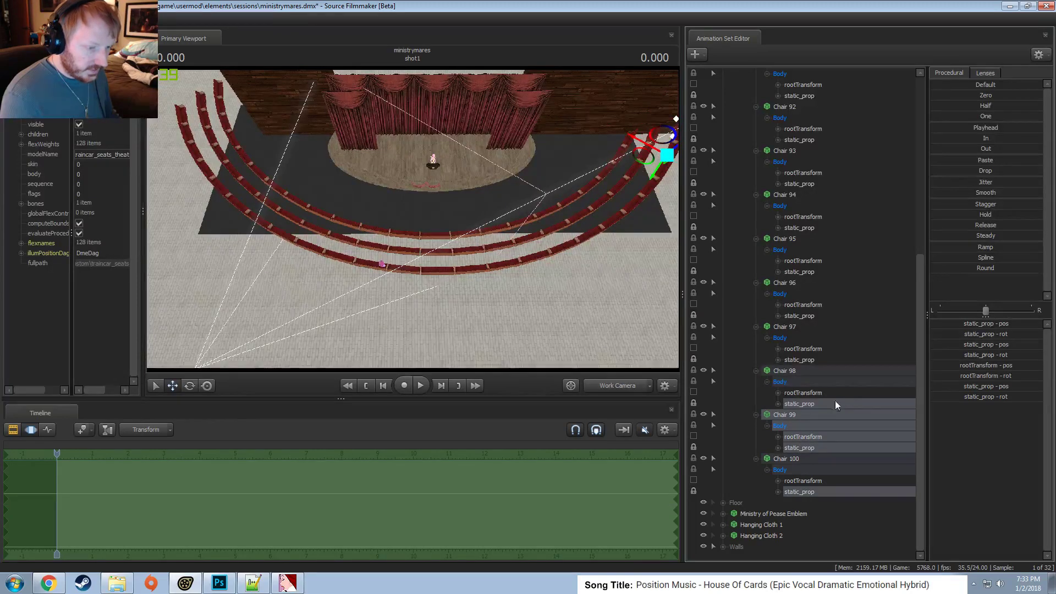
pyautogui.keyDown('ctrl'); pyautogui.click(786, 436); pyautogui.keyUp('ctrl')
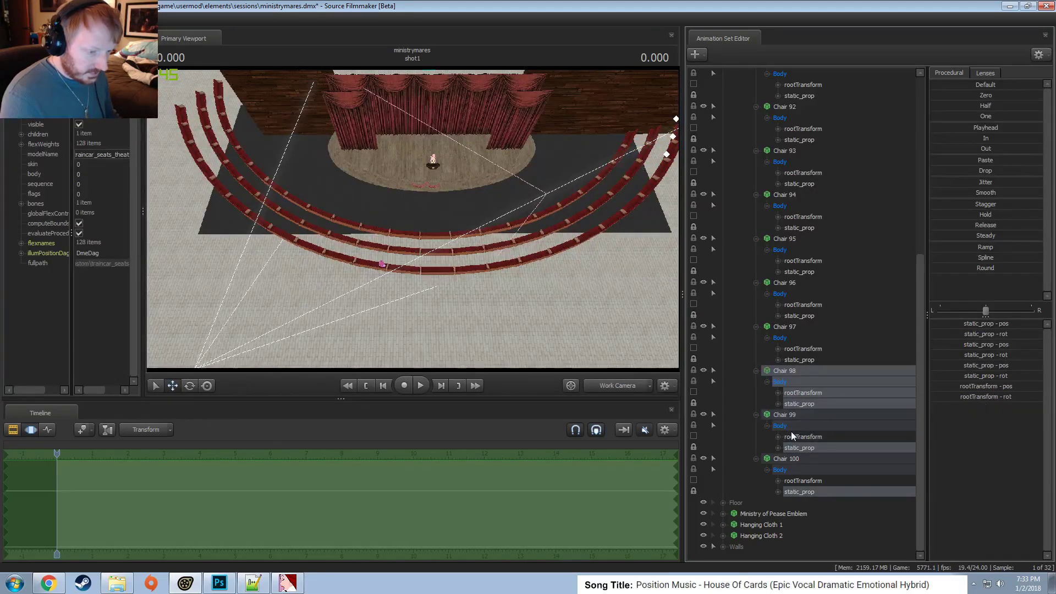
pyautogui.keyDown('ctrl'); pyautogui.doubleClick(791, 431); pyautogui.keyUp('ctrl')
pyautogui.keyDown('ctrl'); pyautogui.click(795, 434); pyautogui.keyUp('ctrl')
pyautogui.keyDown('ctrl'); pyautogui.click(777, 413); pyautogui.keyUp('ctrl')
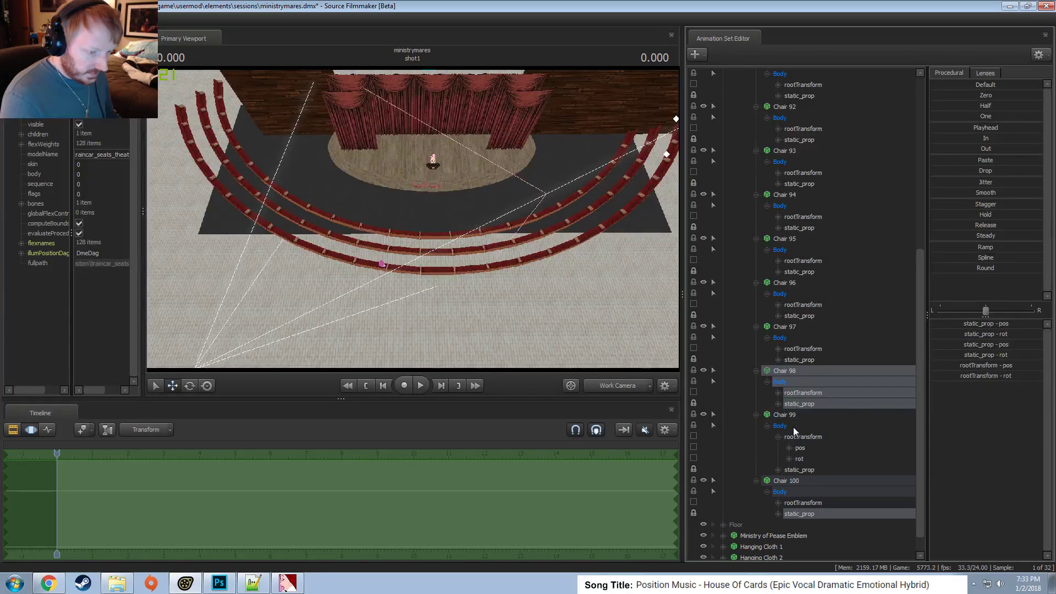
pyautogui.keyDown('ctrl'); pyautogui.click(795, 441); pyautogui.keyUp('ctrl')
pyautogui.keyDown('ctrl'); pyautogui.click(798, 459); pyautogui.keyUp('ctrl')
pyautogui.keyDown('ctrl'); pyautogui.doubleClick(796, 476); pyautogui.keyUp('ctrl')
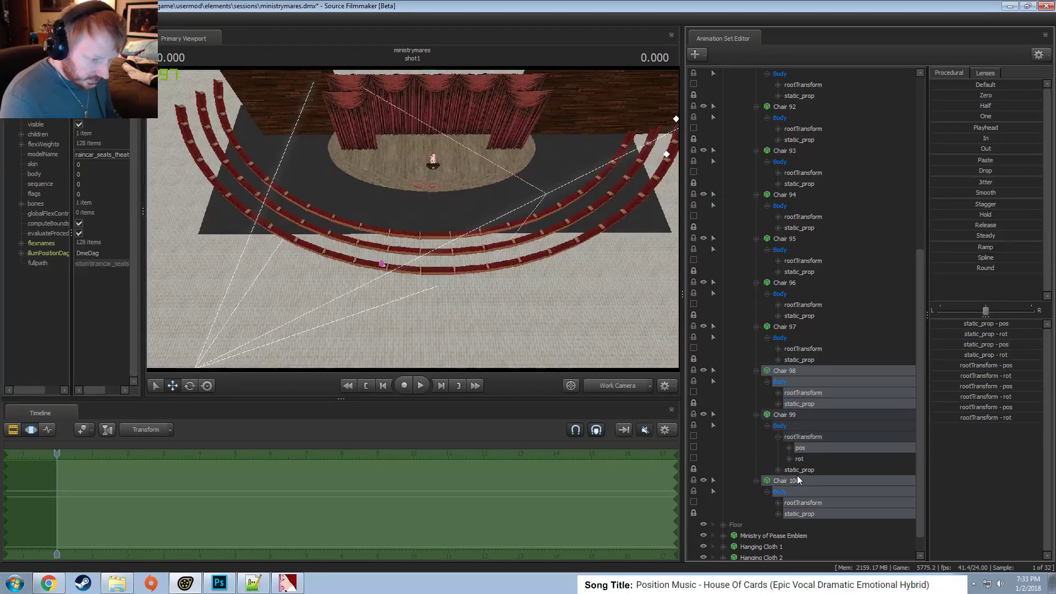
pyautogui.click(756, 491)
pyautogui.scroll(-1, 797, 508)
# Select the static_prop control of every chair in Row 4 - Right Group, from Chair 100 to Chair 88.
pyautogui.click(804, 492)
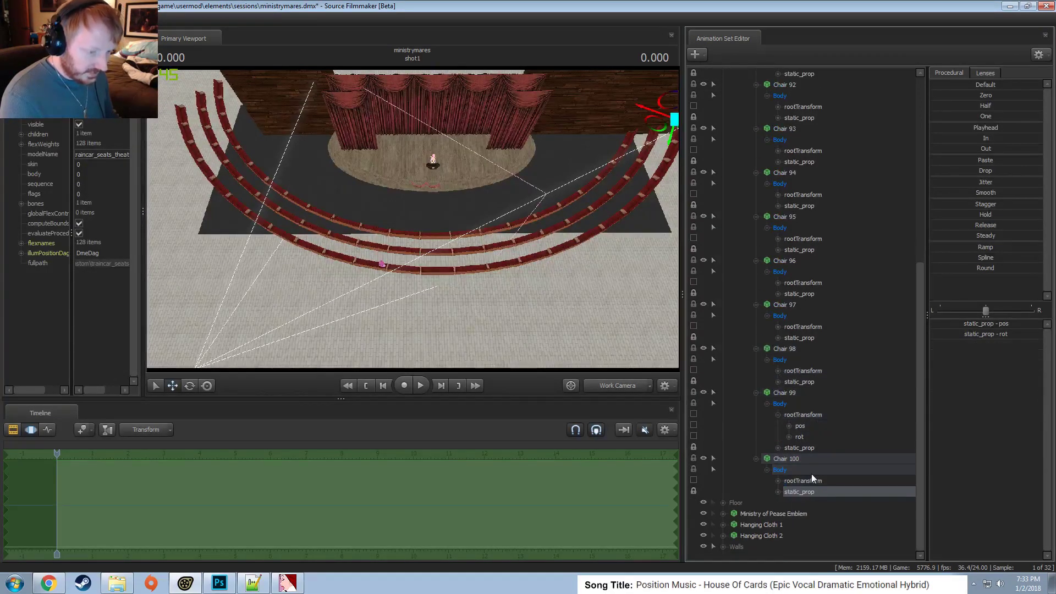
pyautogui.keyDown('ctrl'); pyautogui.click(806, 446); pyautogui.keyUp('ctrl')
pyautogui.click(778, 414)
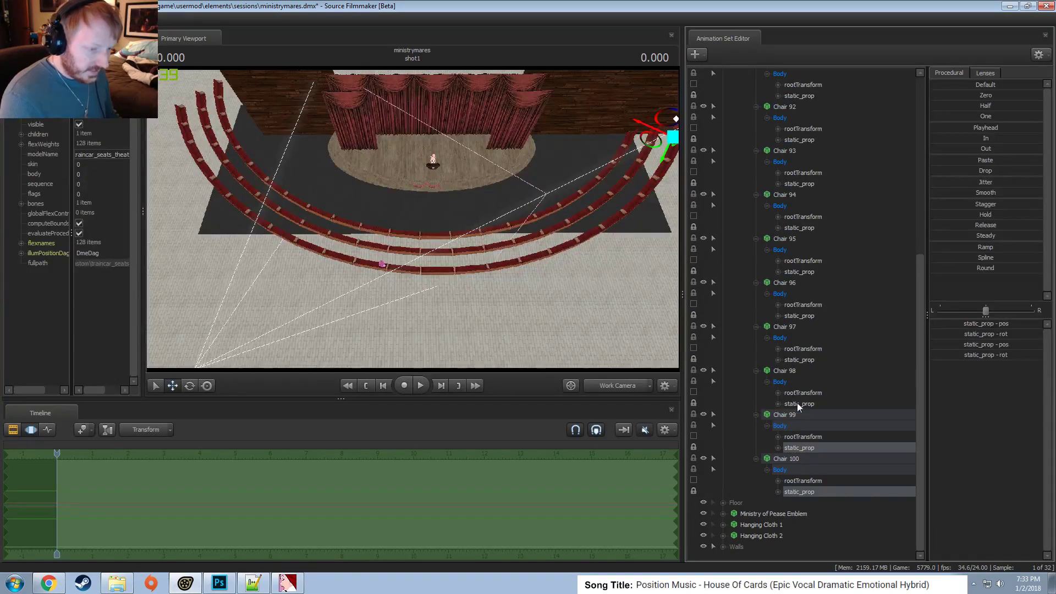
pyautogui.keyDown('ctrl'); pyautogui.click(797, 404); pyautogui.keyUp('ctrl')
pyautogui.keyDown('ctrl'); pyautogui.click(796, 359); pyautogui.keyUp('ctrl')
pyautogui.keyDown('ctrl'); pyautogui.click(793, 317); pyautogui.keyUp('ctrl')
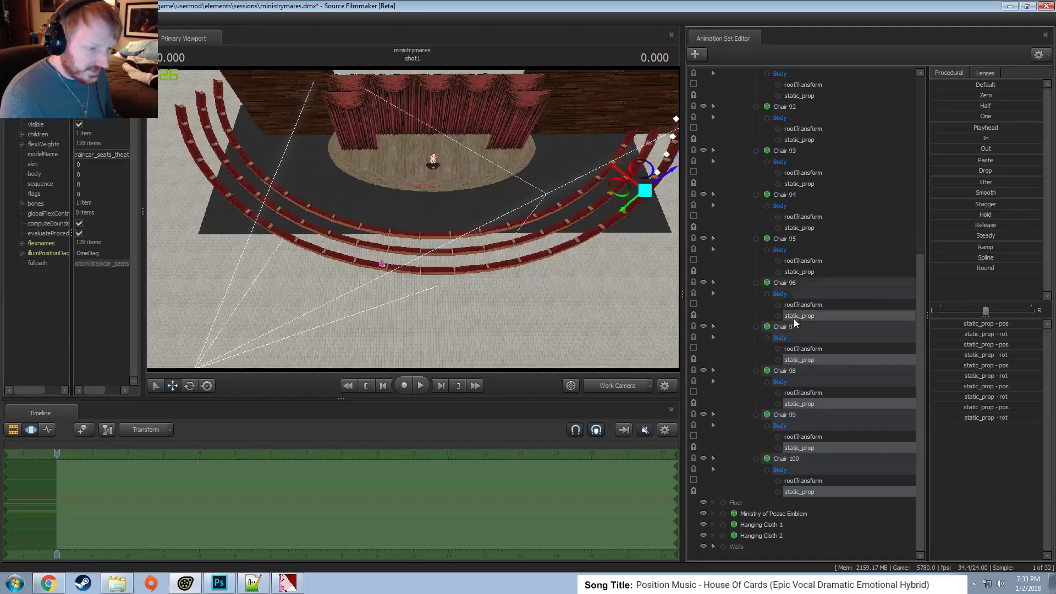
pyautogui.keyDown('ctrl'); pyautogui.click(797, 271); pyautogui.keyUp('ctrl')
pyautogui.keyDown('ctrl'); pyautogui.click(796, 228); pyautogui.keyUp('ctrl')
pyautogui.keyDown('ctrl'); pyautogui.click(795, 184); pyautogui.keyUp('ctrl')
pyautogui.keyDown('ctrl'); pyautogui.click(795, 140); pyautogui.keyUp('ctrl')
pyautogui.scroll(2, 813, 262)
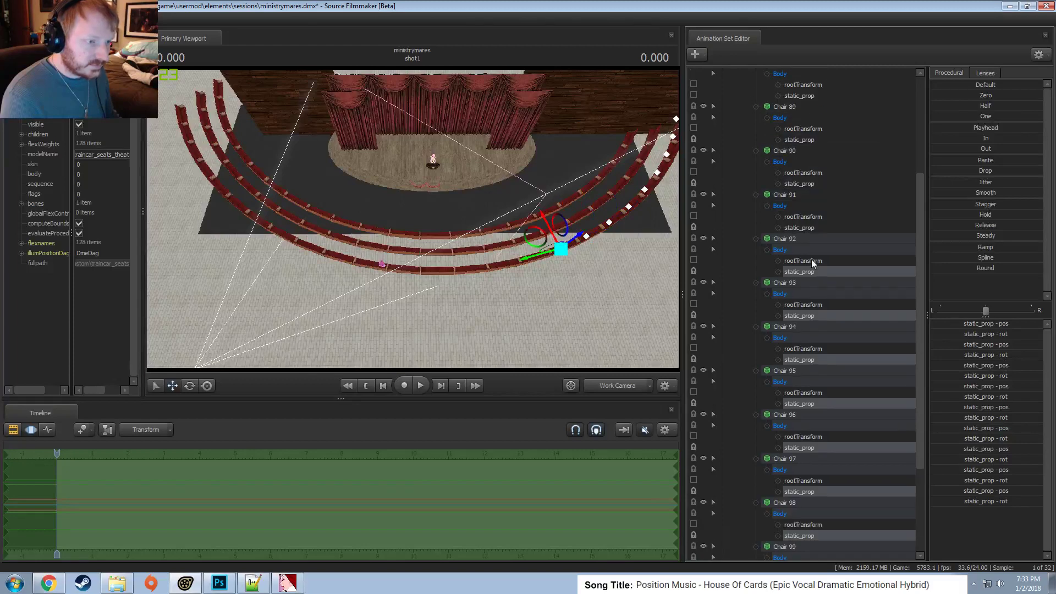
pyautogui.keyDown('ctrl'); pyautogui.click(797, 227); pyautogui.keyUp('ctrl')
pyautogui.keyDown('ctrl'); pyautogui.click(796, 183); pyautogui.keyUp('ctrl')
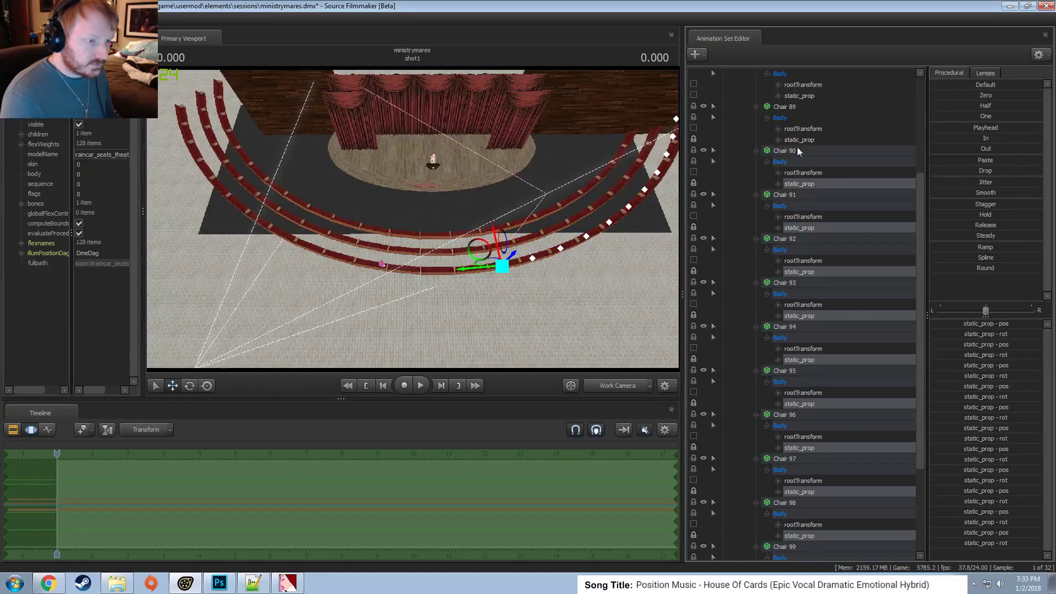
pyautogui.keyDown('ctrl'); pyautogui.click(795, 139); pyautogui.keyUp('ctrl')
pyautogui.keyDown('ctrl'); pyautogui.click(797, 95); pyautogui.keyUp('ctrl')
pyautogui.scroll(3, 822, 218)
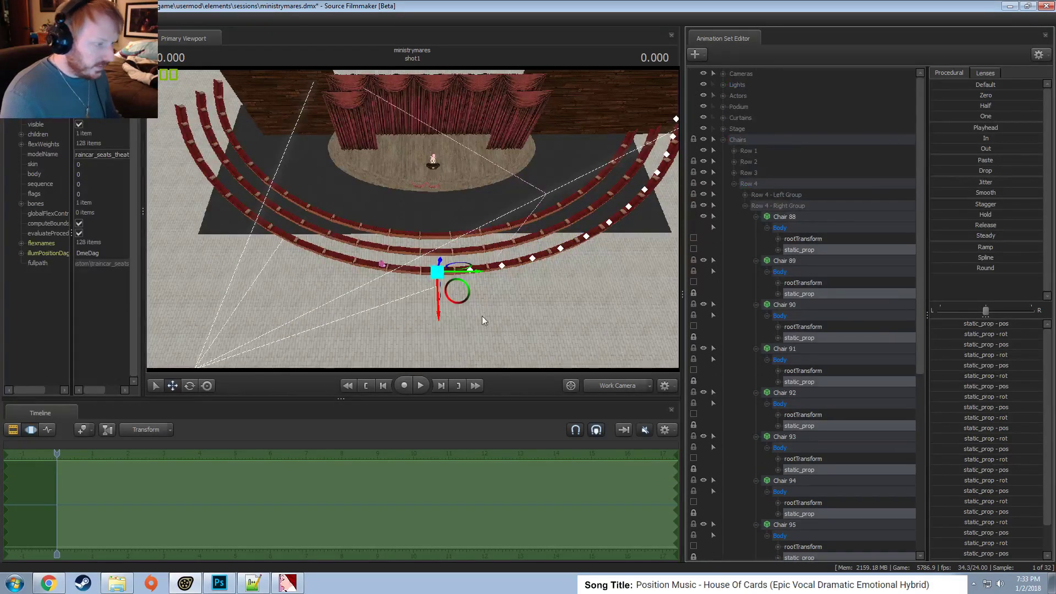
# Activate the Rotate manipulator on the selected right-group chairs and set its rotation mode.
pyautogui.moveTo(482, 320); pyautogui.dragTo(429, 327)
pyautogui.press('e')
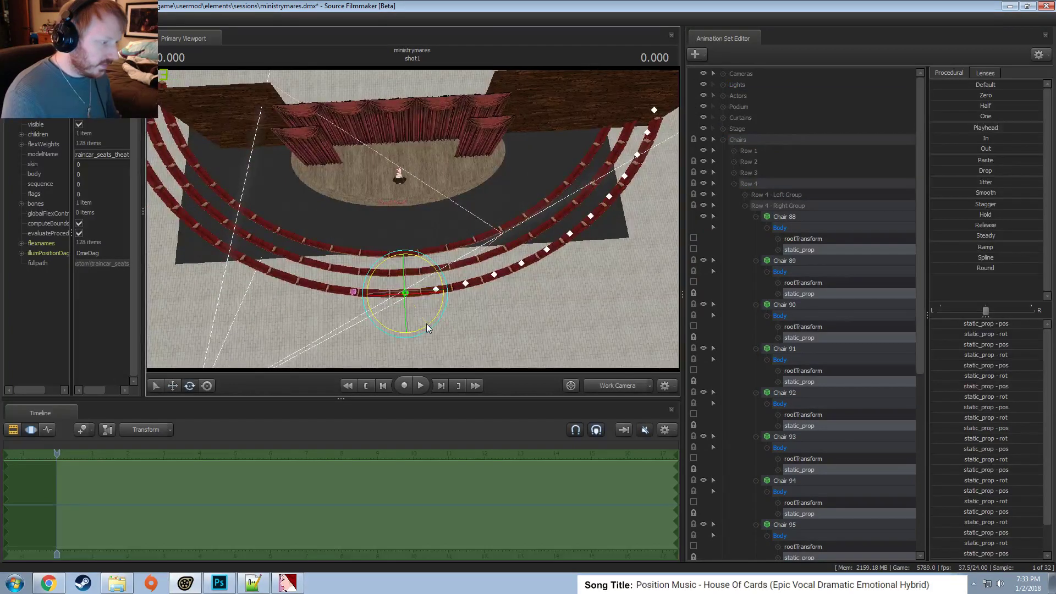
pyautogui.rightClick(414, 294)
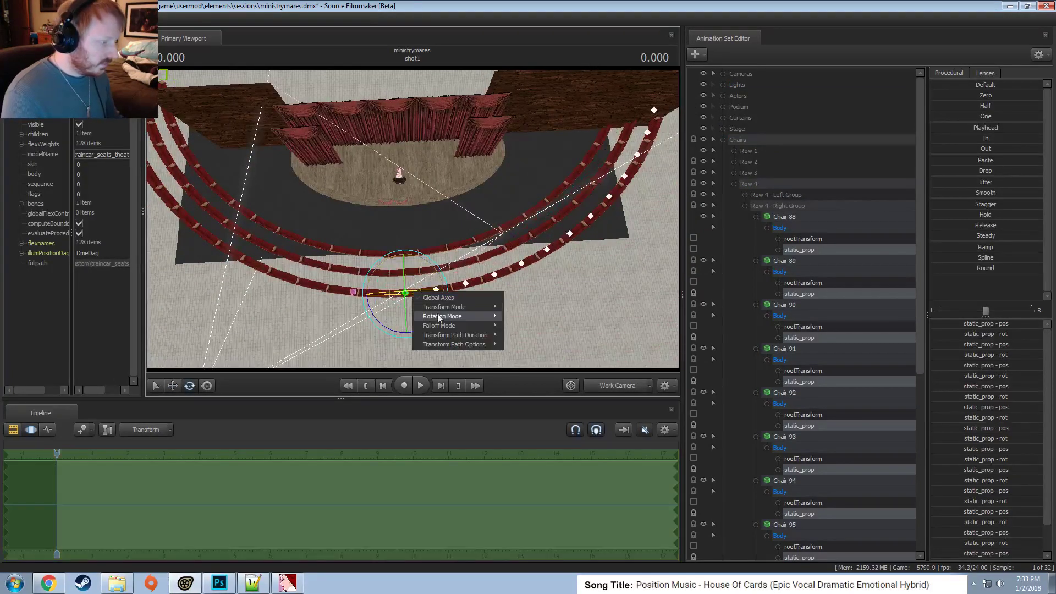
pyautogui.moveTo(438, 318)
pyautogui.click(524, 322)
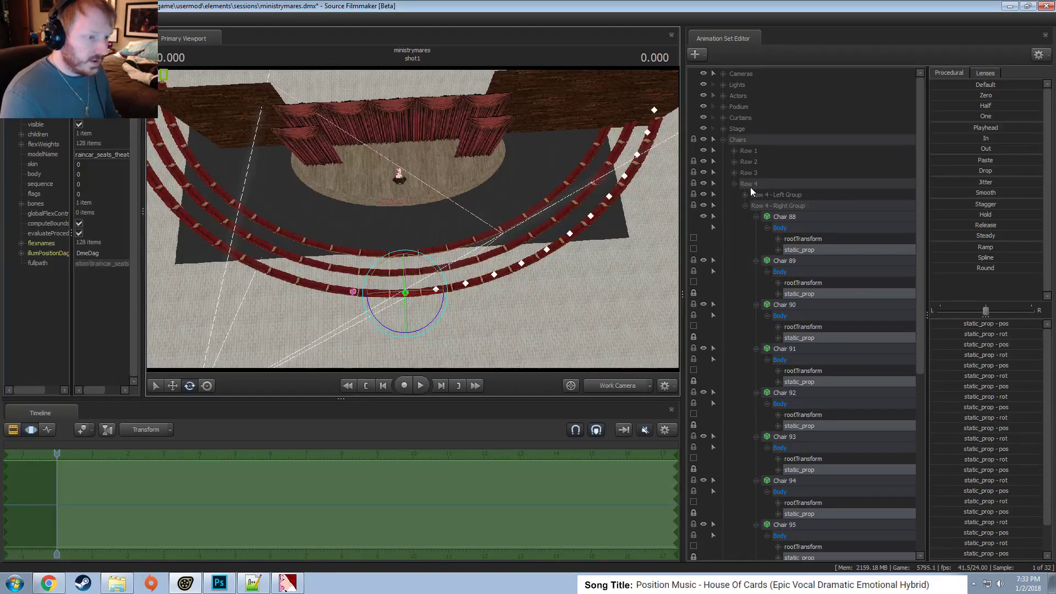
# Collapse Row 4, select the whole row, and activate the Move manipulator for it.
pyautogui.click(734, 183)
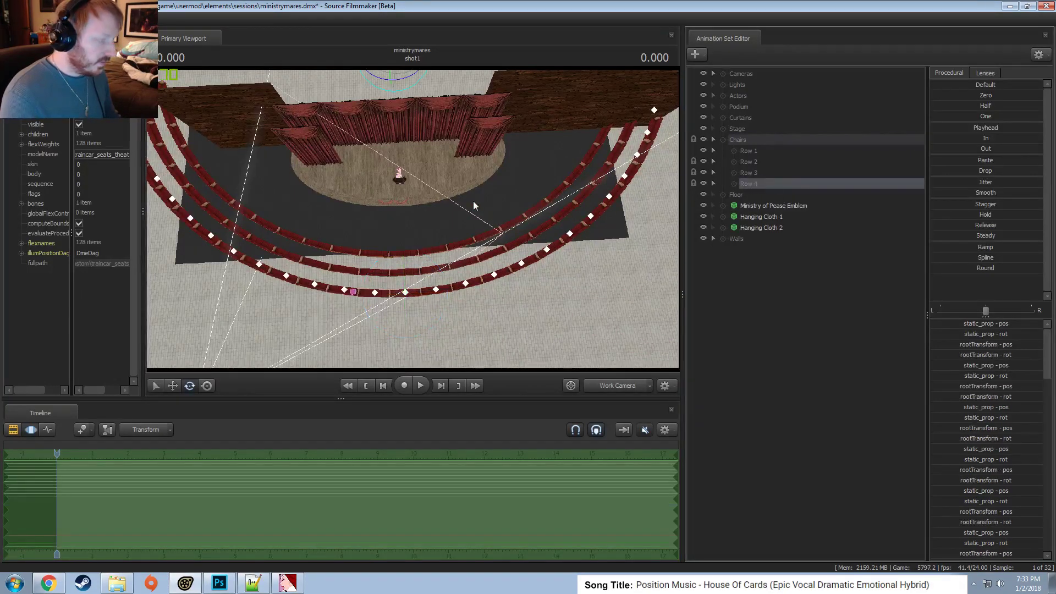
pyautogui.moveTo(472, 203); pyautogui.dragTo(484, 203)
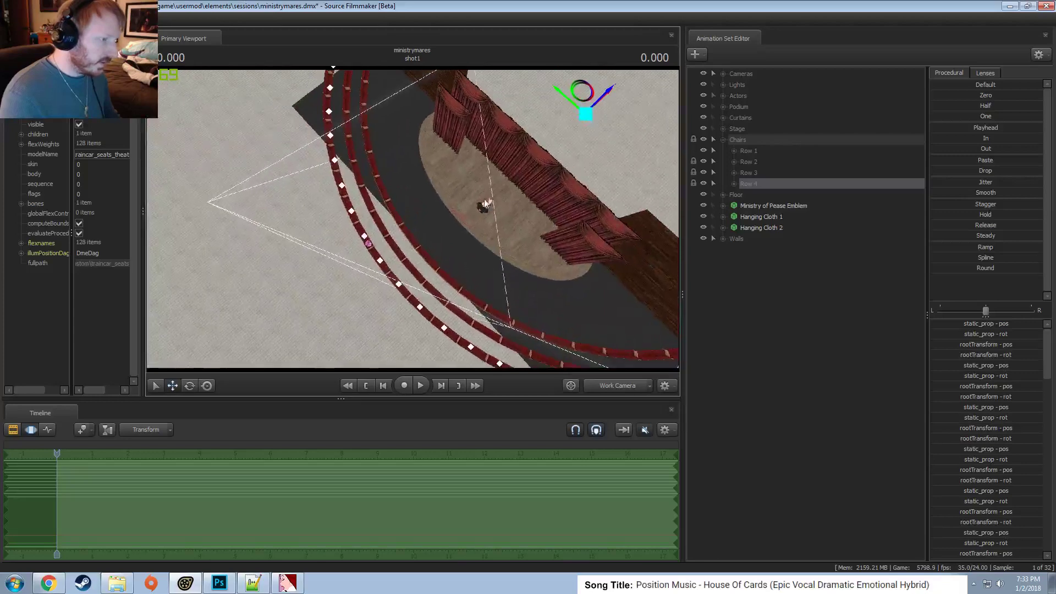
pyautogui.keyDown('alt'); pyautogui.moveTo(576, 145); pyautogui.dragTo(575, 145); pyautogui.keyUp('alt')
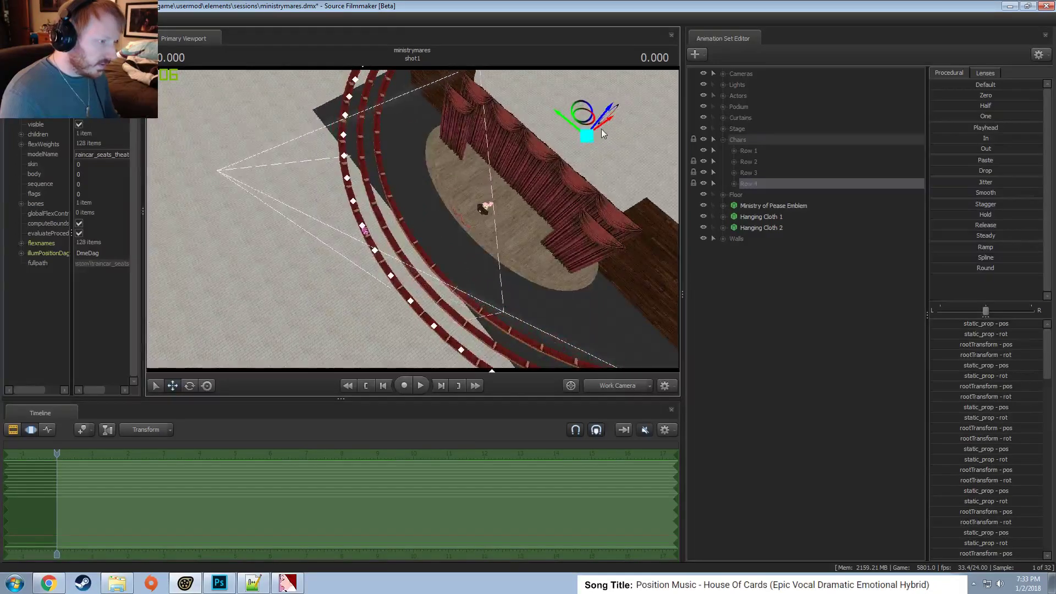
pyautogui.keyDown('alt'); pyautogui.moveTo(445, 230); pyautogui.dragTo(592, 162); pyautogui.keyUp('alt')
# Try to move the whole of Row 4 away from the stage, and undo the attempted moves.
pyautogui.moveTo(669, 158); pyautogui.dragTo(514, 204)
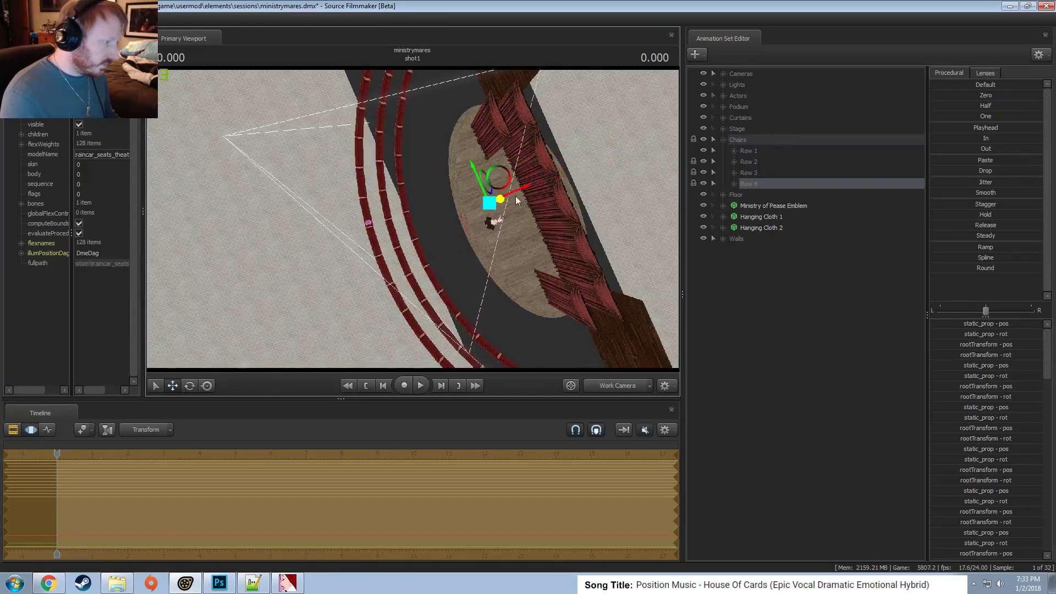
pyautogui.moveTo(724, 151); pyautogui.dragTo(624, 167)
pyautogui.hotkey('ctrl', 'z')
pyautogui.hotkey('ctrl', 'z')
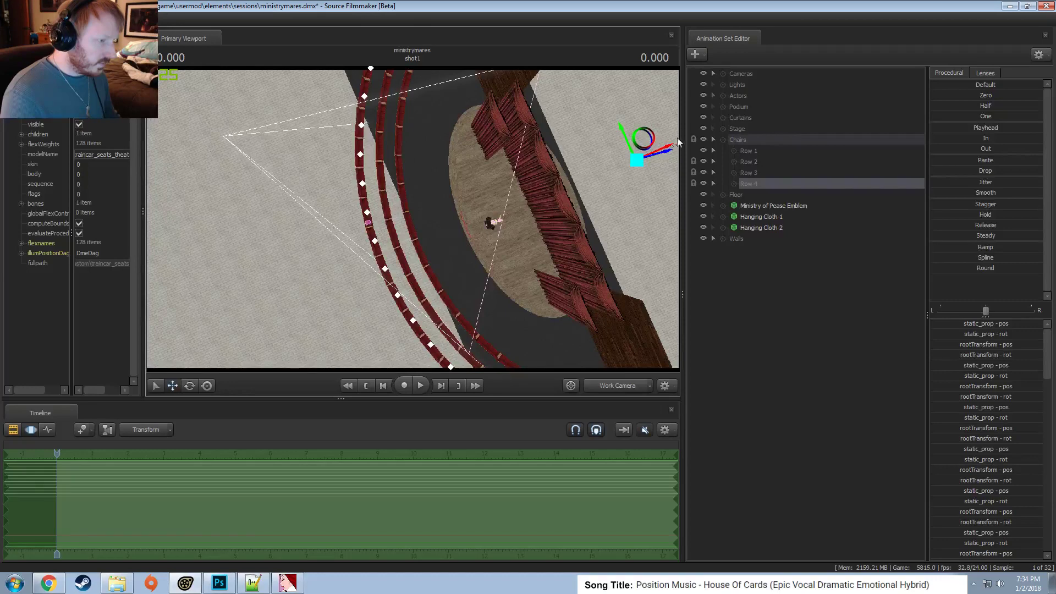
# Move the whole of Row 4 away from the stage so it forms an evenly spaced outer row behind Row 3.
pyautogui.moveTo(664, 147); pyautogui.dragTo(640, 150)
pyautogui.press('s')
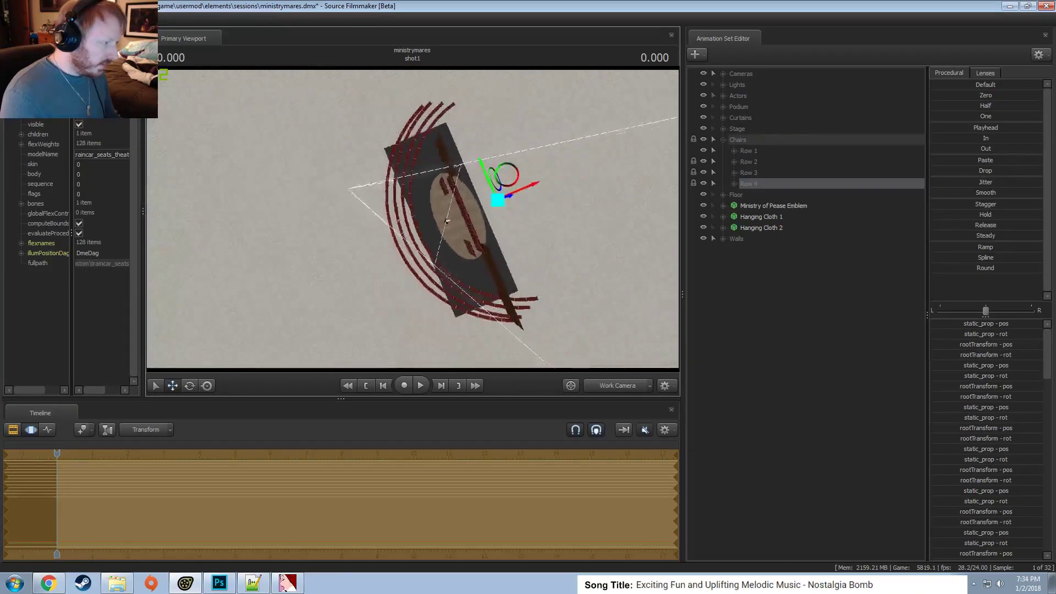
pyautogui.press('w')
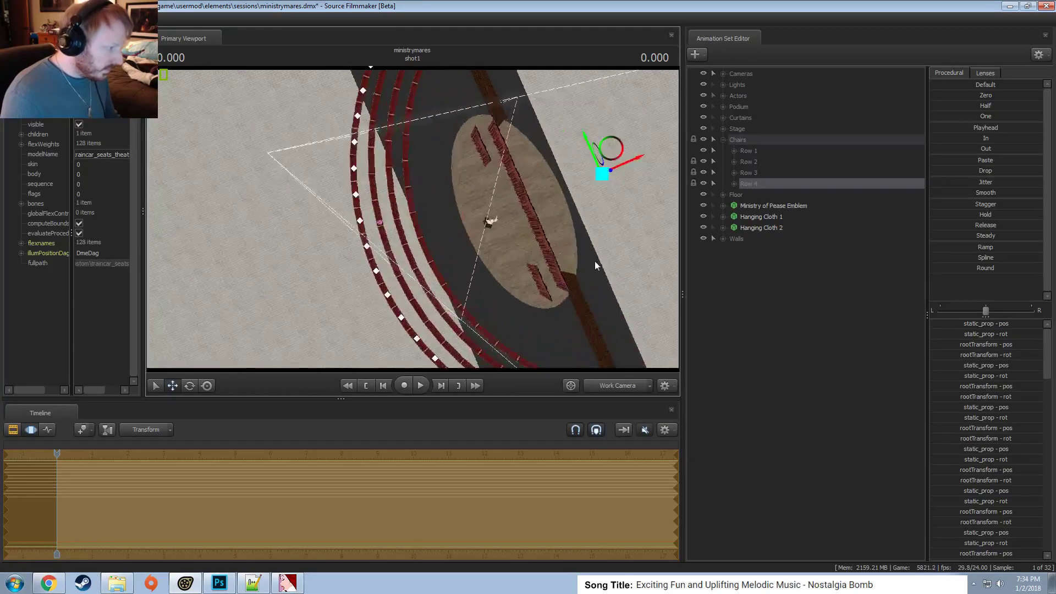
pyautogui.hotkey('ctrl', 'z')
pyautogui.moveTo(642, 156); pyautogui.dragTo(621, 159)
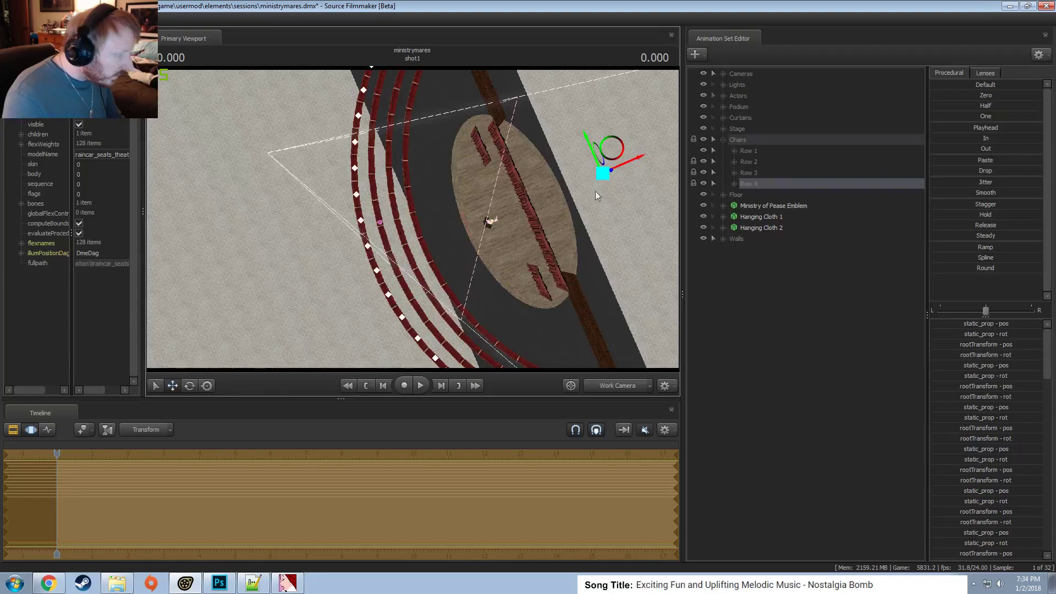
pyautogui.moveTo(595, 190); pyautogui.dragTo(276, 168)
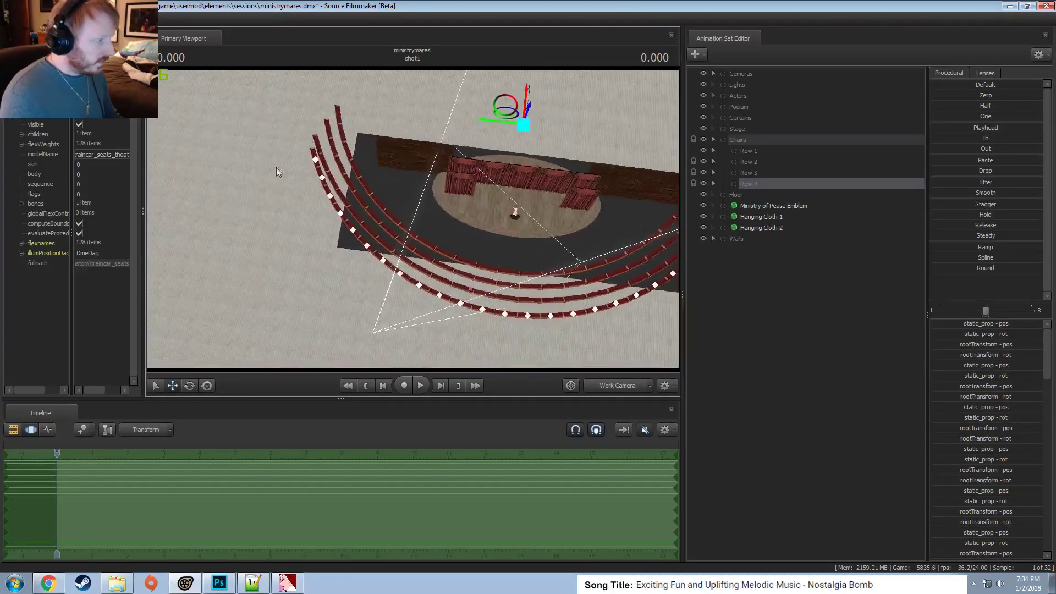
# Inspect the chairs in Row 3 - Left Group, then collapse Row 3 again.
pyautogui.click(733, 172)
pyautogui.click(744, 184)
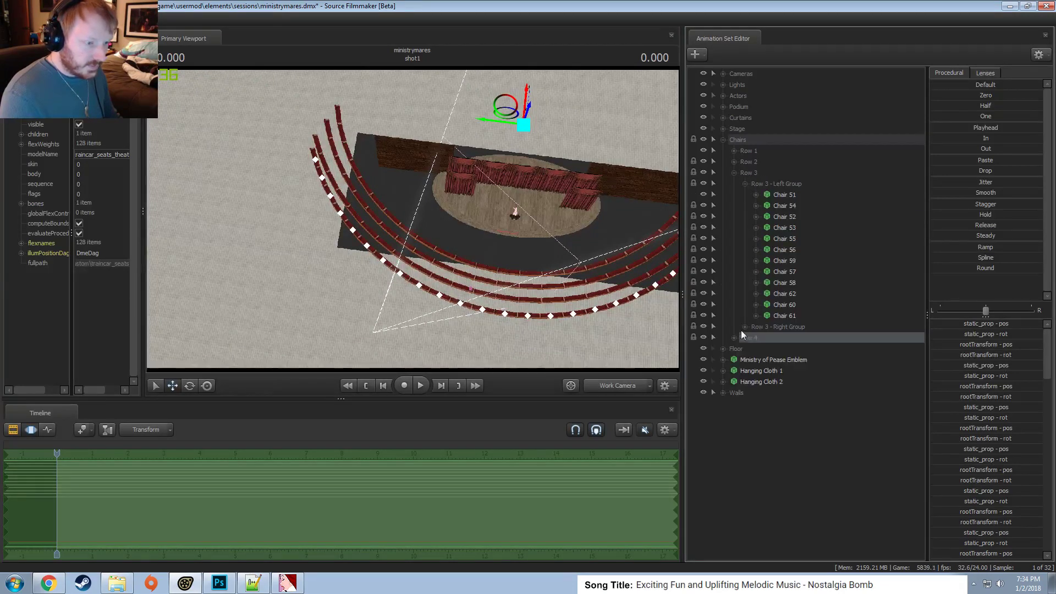
pyautogui.click(745, 183)
pyautogui.click(733, 173)
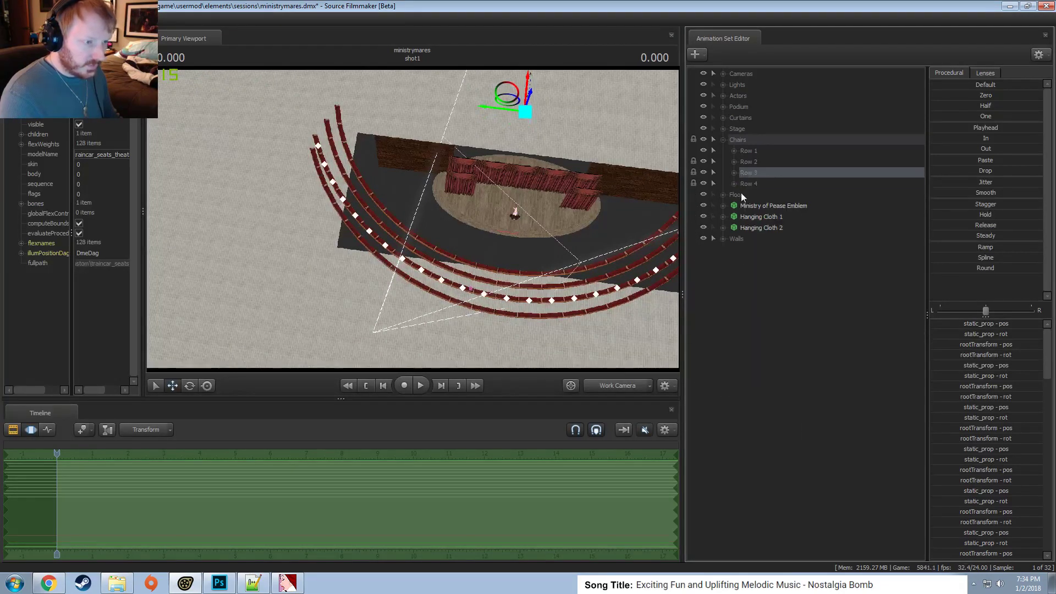
# Expand Row 4 and select the static_prop controls of Chair 100 through Chair 88 in its Right Group.
pyautogui.click(733, 184)
pyautogui.scroll(-9, 805, 258)
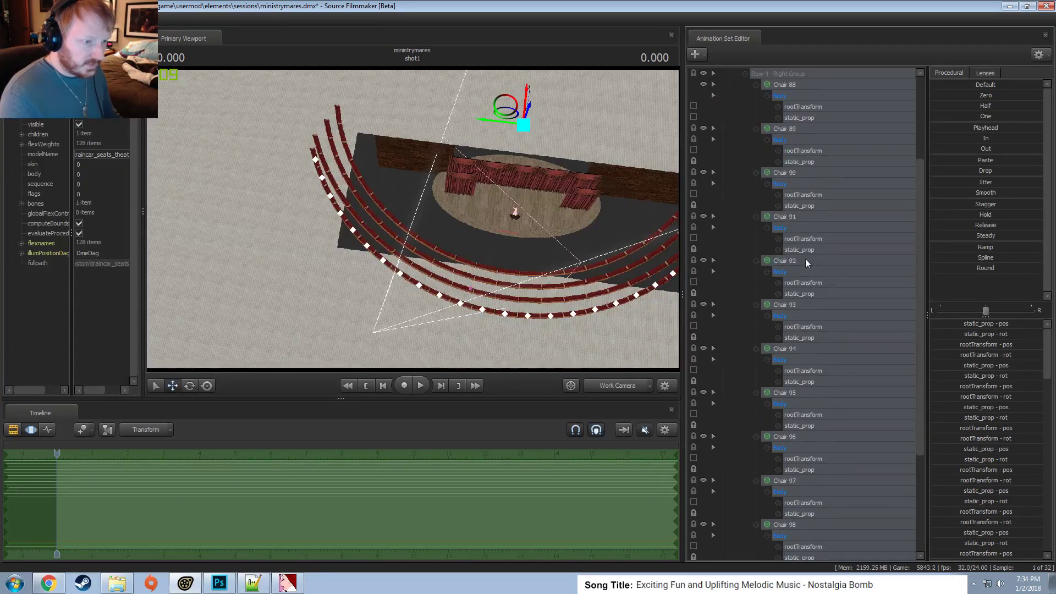
pyautogui.click(801, 491)
pyautogui.keyDown('ctrl'); pyautogui.click(801, 448); pyautogui.keyUp('ctrl')
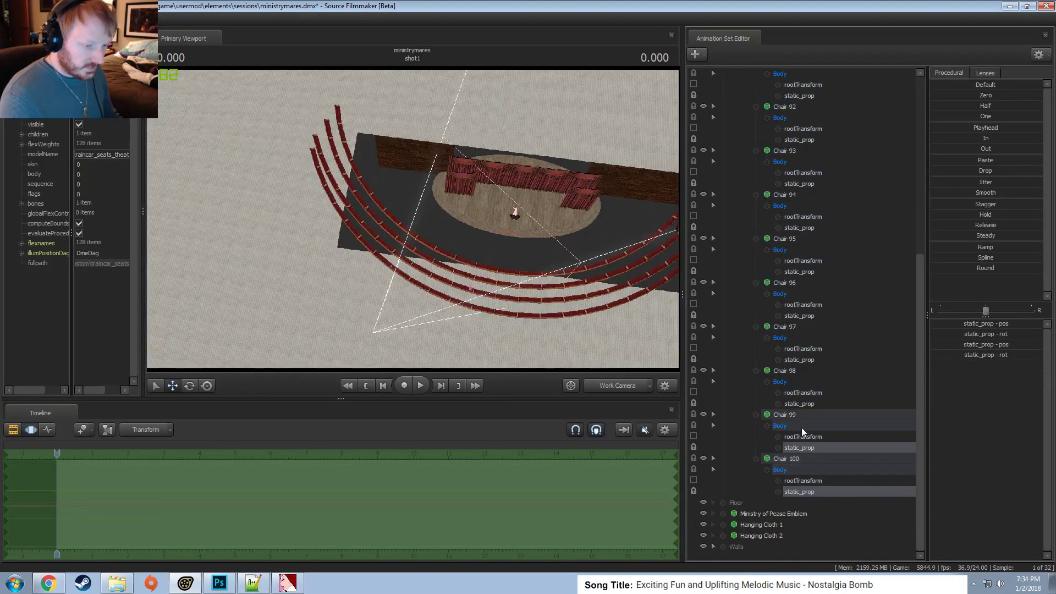
pyautogui.keyDown('ctrl'); pyautogui.click(800, 404); pyautogui.keyUp('ctrl')
pyautogui.keyDown('ctrl'); pyautogui.click(799, 359); pyautogui.keyUp('ctrl')
pyautogui.keyDown('ctrl'); pyautogui.click(802, 316); pyautogui.keyUp('ctrl')
pyautogui.keyDown('ctrl'); pyautogui.click(800, 271); pyautogui.keyUp('ctrl')
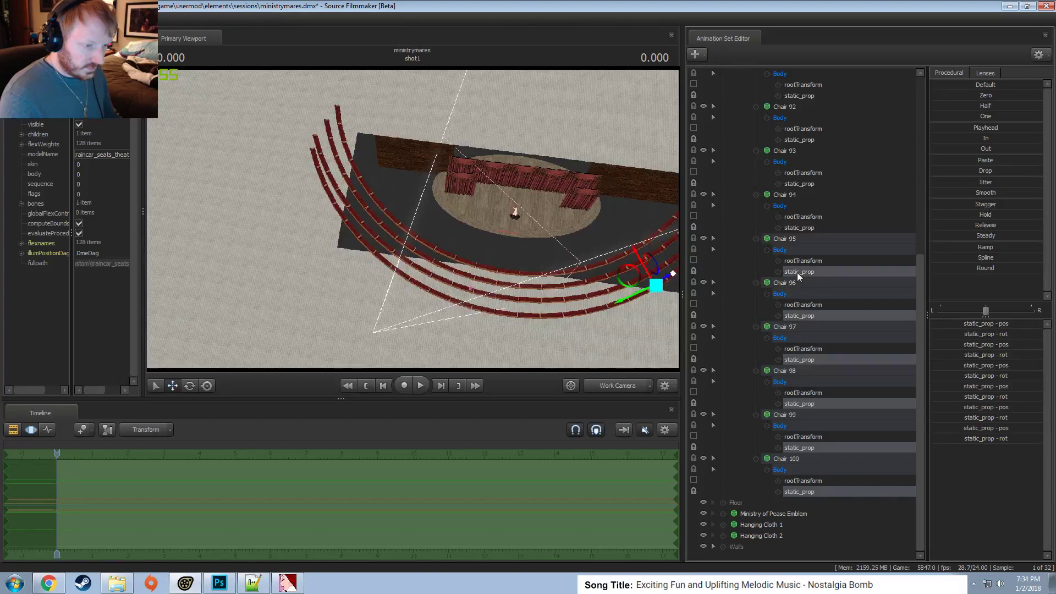
pyautogui.keyDown('ctrl'); pyautogui.click(800, 227); pyautogui.keyUp('ctrl')
pyautogui.keyDown('ctrl'); pyautogui.click(800, 183); pyautogui.keyUp('ctrl')
pyautogui.scroll(5, 803, 220)
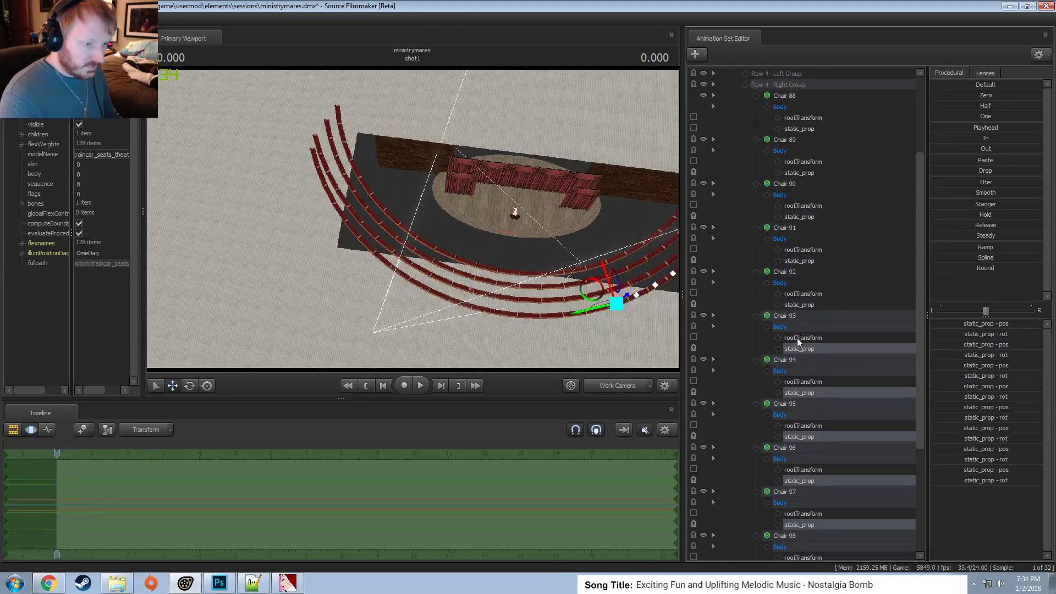
pyautogui.keyDown('ctrl'); pyautogui.click(801, 305); pyautogui.keyUp('ctrl')
pyautogui.keyDown('ctrl'); pyautogui.click(800, 261); pyautogui.keyUp('ctrl')
pyautogui.keyDown('ctrl'); pyautogui.click(800, 217); pyautogui.keyUp('ctrl')
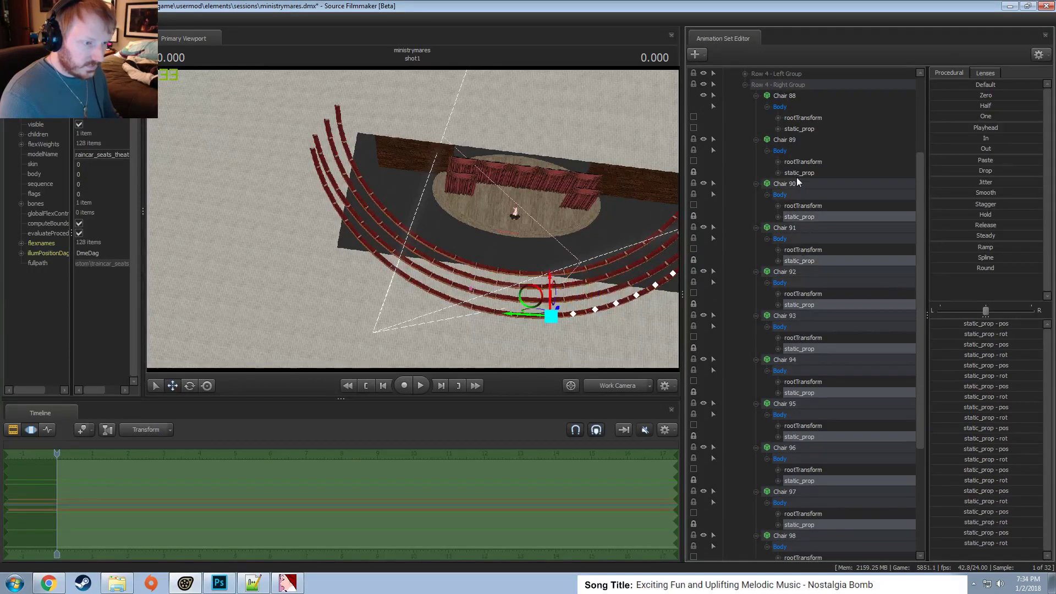
pyautogui.keyDown('ctrl'); pyautogui.click(800, 173); pyautogui.keyUp('ctrl')
pyautogui.keyDown('ctrl'); pyautogui.click(800, 131); pyautogui.keyUp('ctrl')
# Rotate the selected right-group chairs slightly outward to widen Row 4's curve, and check its spacing from Row 3.
pyautogui.moveTo(664, 147); pyautogui.dragTo(409, 253)
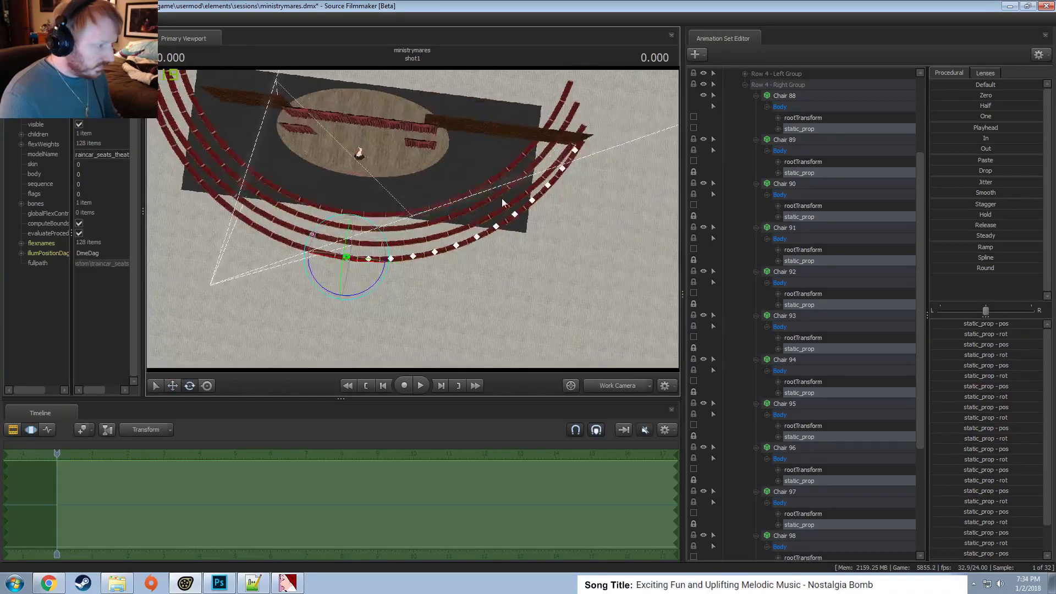
pyautogui.moveTo(503, 202); pyautogui.dragTo(378, 286)
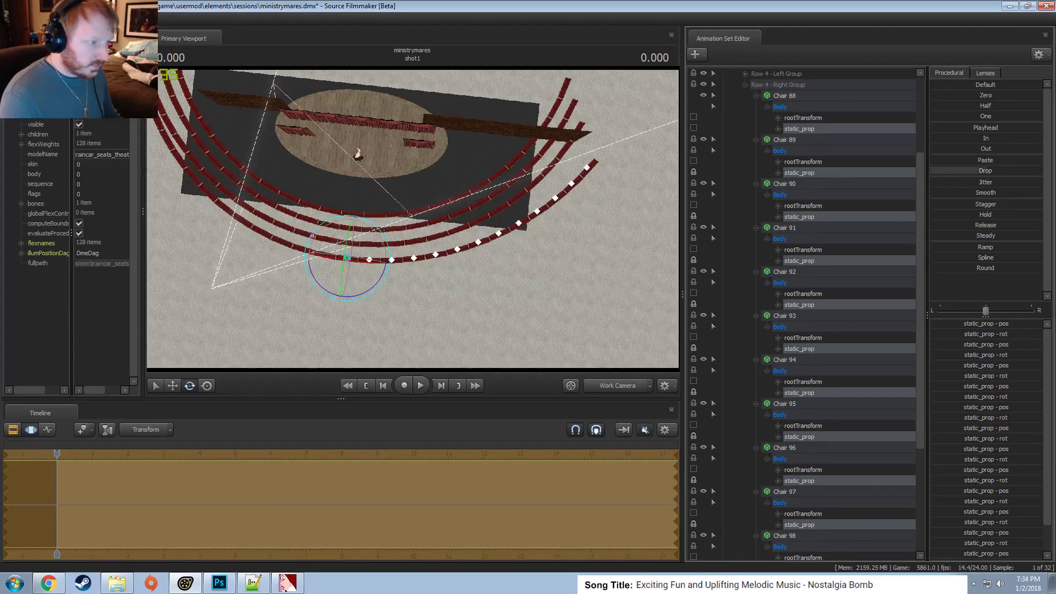
pyautogui.moveTo(962, 170); pyautogui.dragTo(1009, 171)
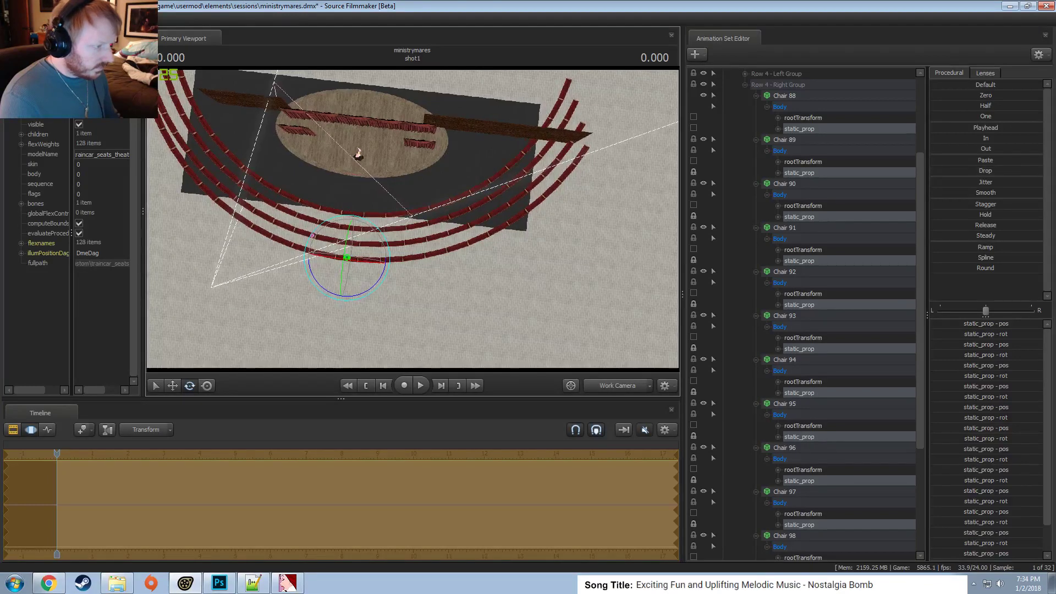
pyautogui.press('d')
pyautogui.press('w')
pyautogui.press('d')
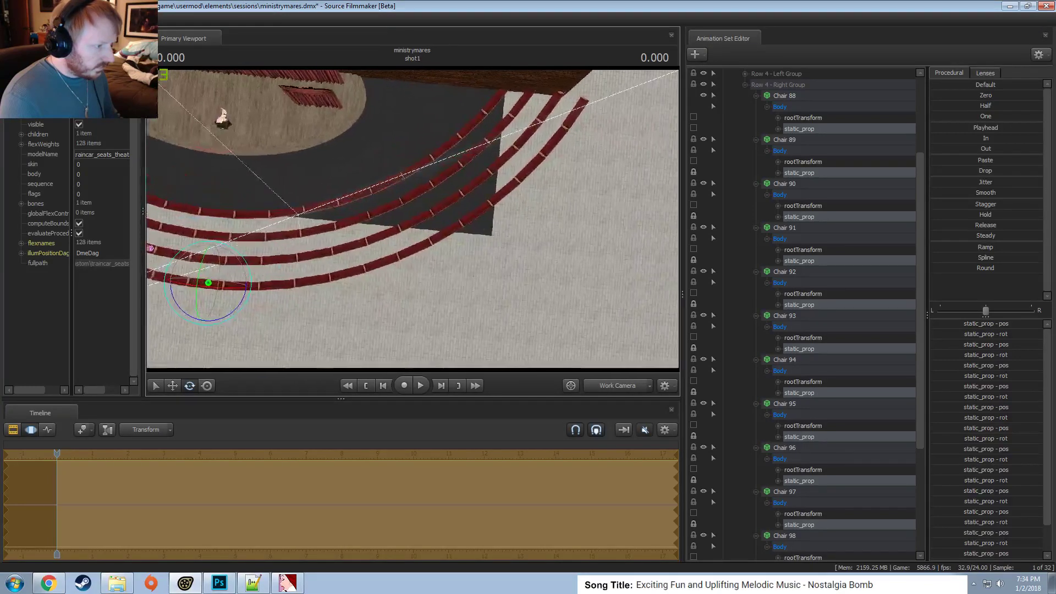
pyautogui.press('w')
pyautogui.press('d')
pyautogui.press('s')
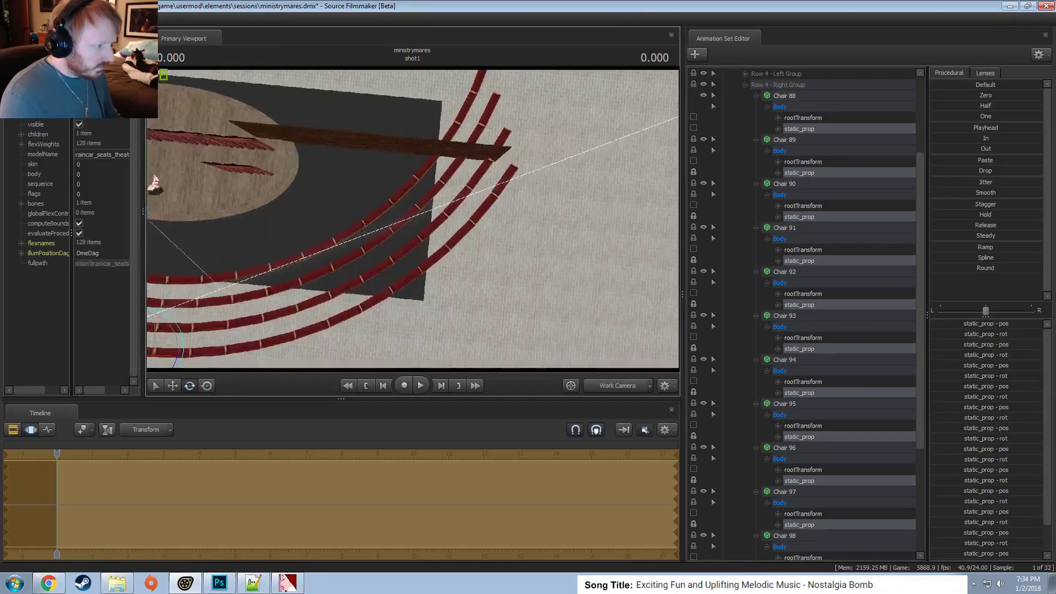
pyautogui.press('a')
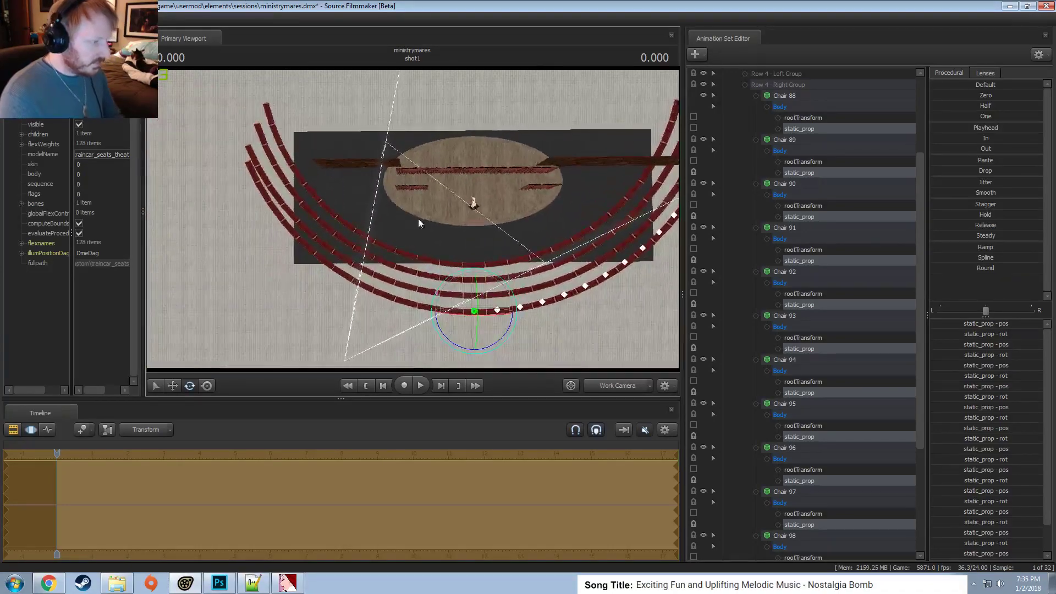
# Collapse Row 4's Right Group, expand its Left Group, and select the static_prop controls of Chair 87 through Chair 76.
pyautogui.scroll(4, 757, 236)
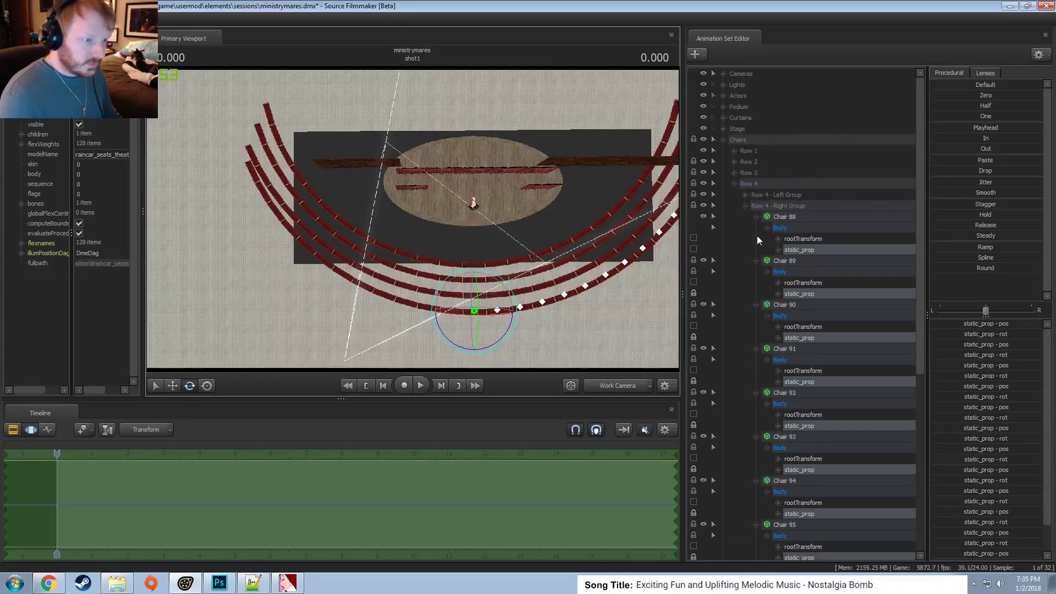
pyautogui.click(744, 206)
pyautogui.click(744, 195)
pyautogui.scroll(-5, 794, 335)
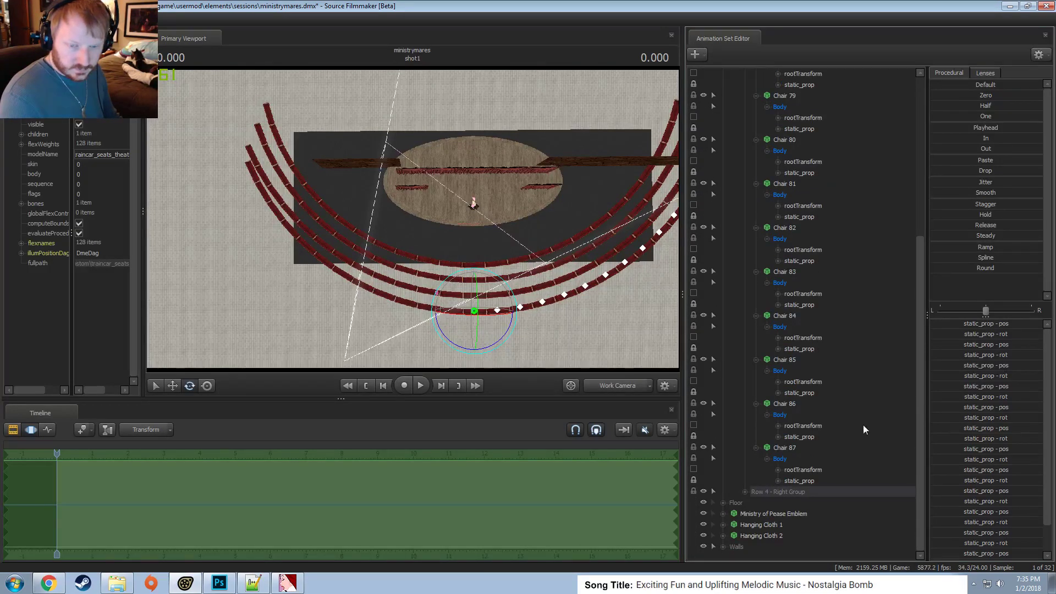
pyautogui.click(805, 484)
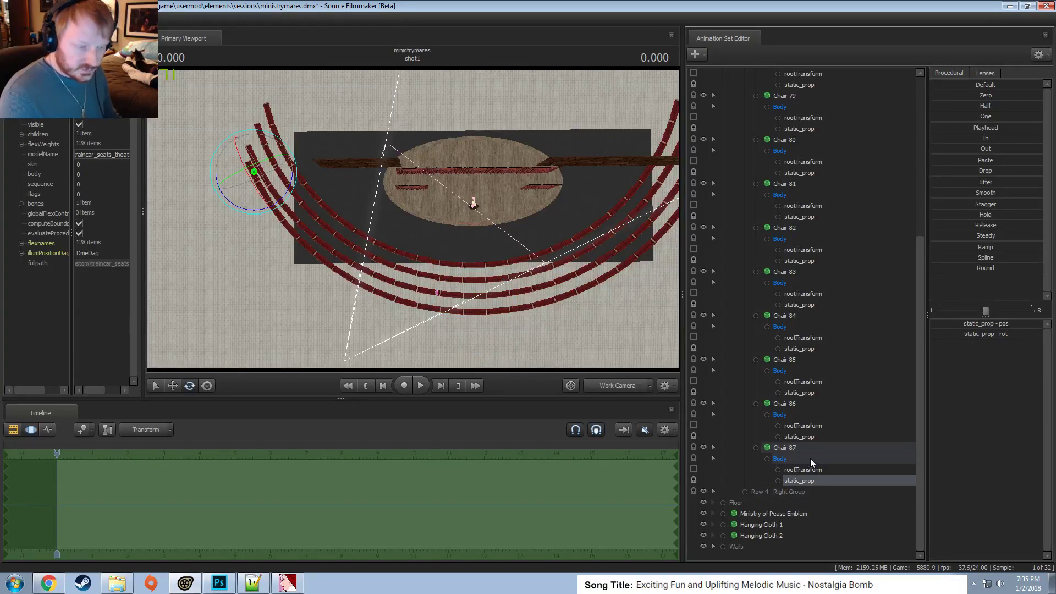
pyautogui.keyDown('ctrl'); pyautogui.click(800, 405); pyautogui.keyUp('ctrl')
pyautogui.keyDown('ctrl'); pyautogui.click(803, 360); pyautogui.keyUp('ctrl')
pyautogui.keyDown('ctrl'); pyautogui.click(804, 317); pyautogui.keyUp('ctrl')
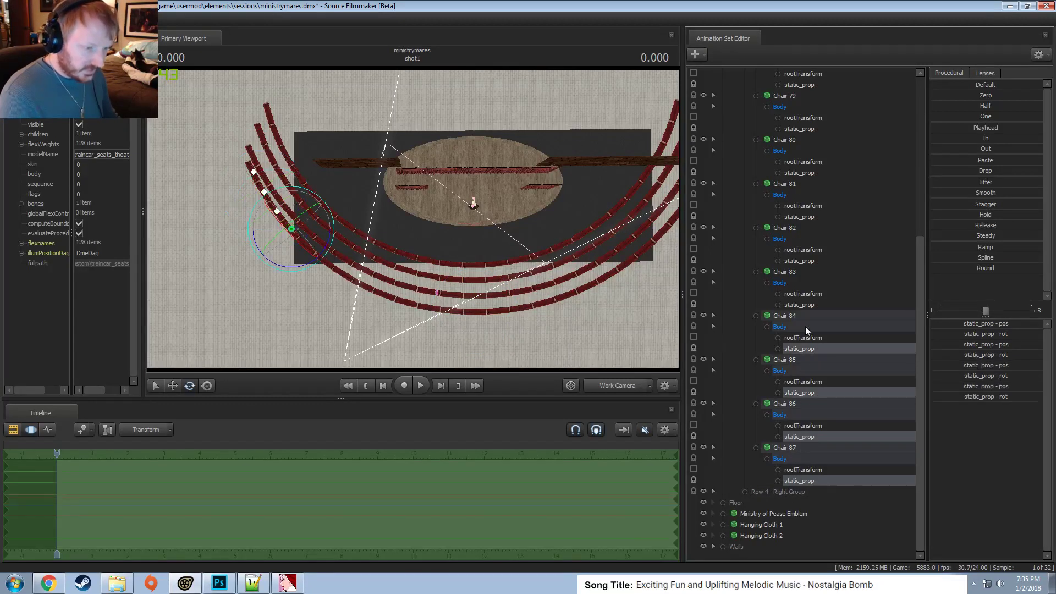
pyautogui.keyDown('ctrl'); pyautogui.click(798, 272); pyautogui.keyUp('ctrl')
pyautogui.keyDown('ctrl'); pyautogui.click(800, 229); pyautogui.keyUp('ctrl')
pyautogui.keyDown('ctrl'); pyautogui.click(806, 187); pyautogui.keyUp('ctrl')
pyautogui.keyDown('ctrl'); pyautogui.click(800, 169); pyautogui.keyUp('ctrl')
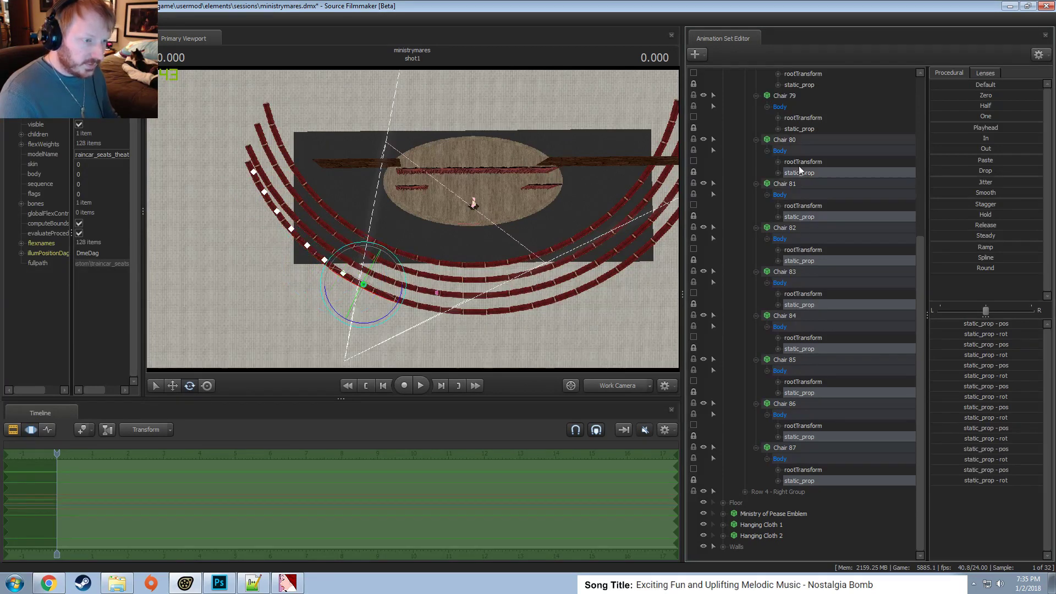
pyautogui.keyDown('ctrl'); pyautogui.click(803, 131); pyautogui.keyUp('ctrl')
pyautogui.scroll(4, 846, 276)
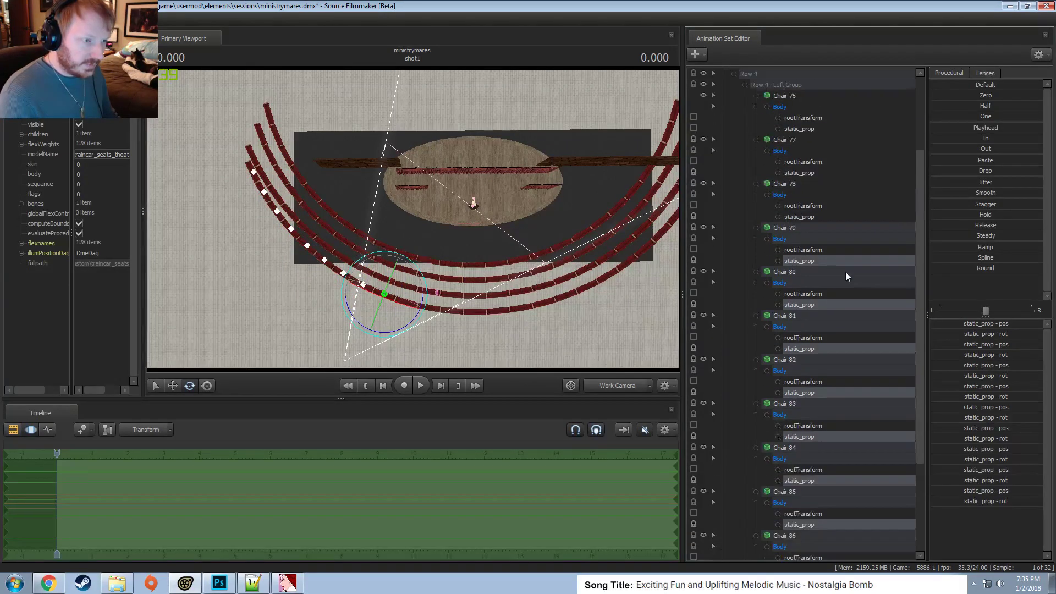
pyautogui.keyDown('ctrl'); pyautogui.click(800, 219); pyautogui.keyUp('ctrl')
pyautogui.keyDown('ctrl'); pyautogui.click(798, 172); pyautogui.keyUp('ctrl')
pyautogui.keyDown('ctrl'); pyautogui.click(799, 130); pyautogui.keyUp('ctrl')
pyautogui.scroll(3, 786, 158)
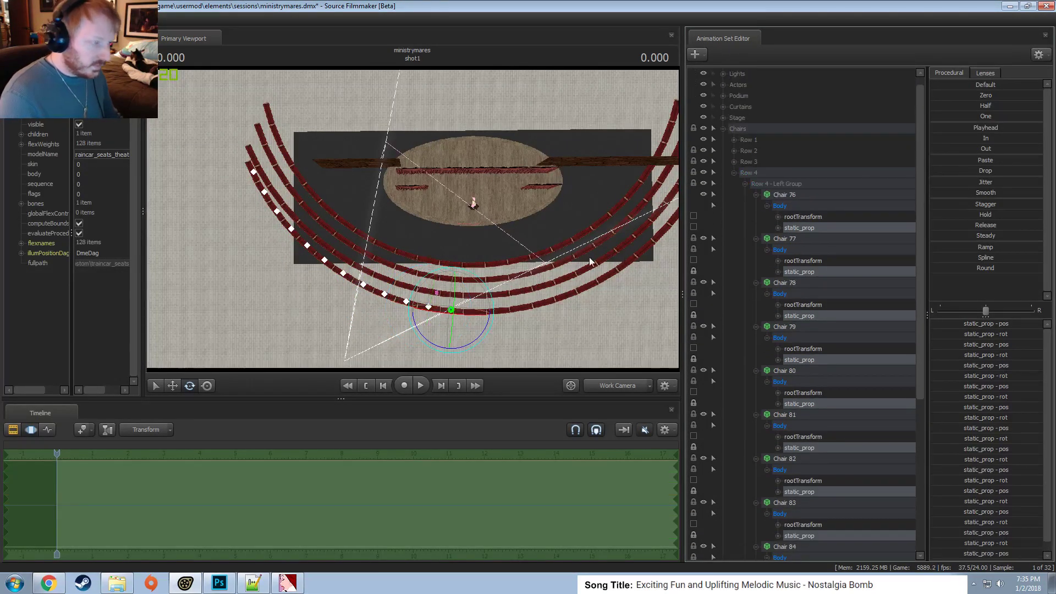
# Rotate the selected left-group chairs slightly outward so Row 4's left half widens away from Row 3.
pyautogui.moveTo(498, 304); pyautogui.dragTo(461, 321)
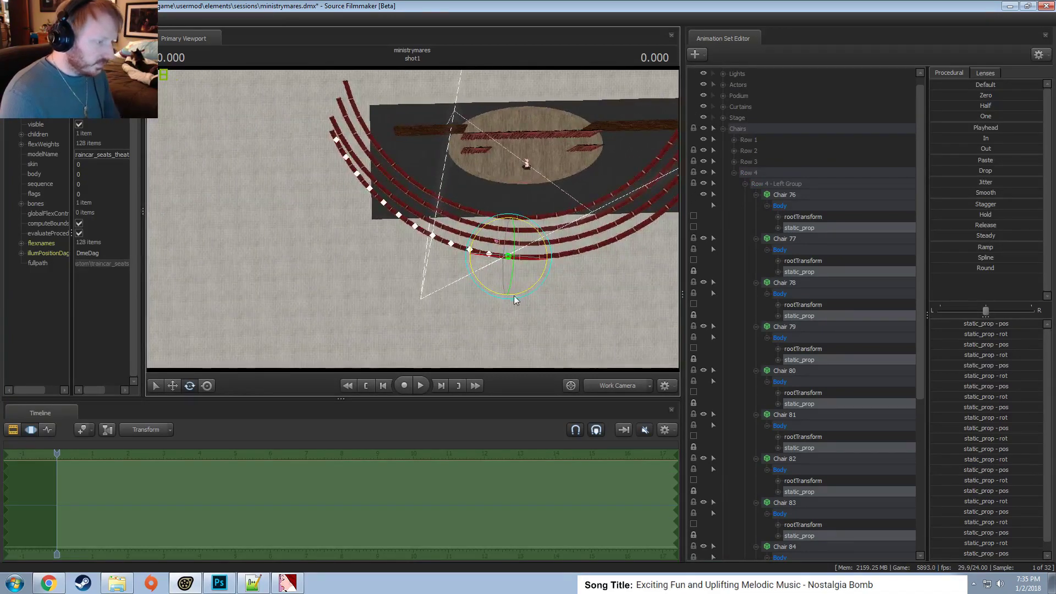
pyautogui.moveTo(514, 296); pyautogui.dragTo(519, 292)
pyautogui.moveTo(974, 169); pyautogui.dragTo(999, 170)
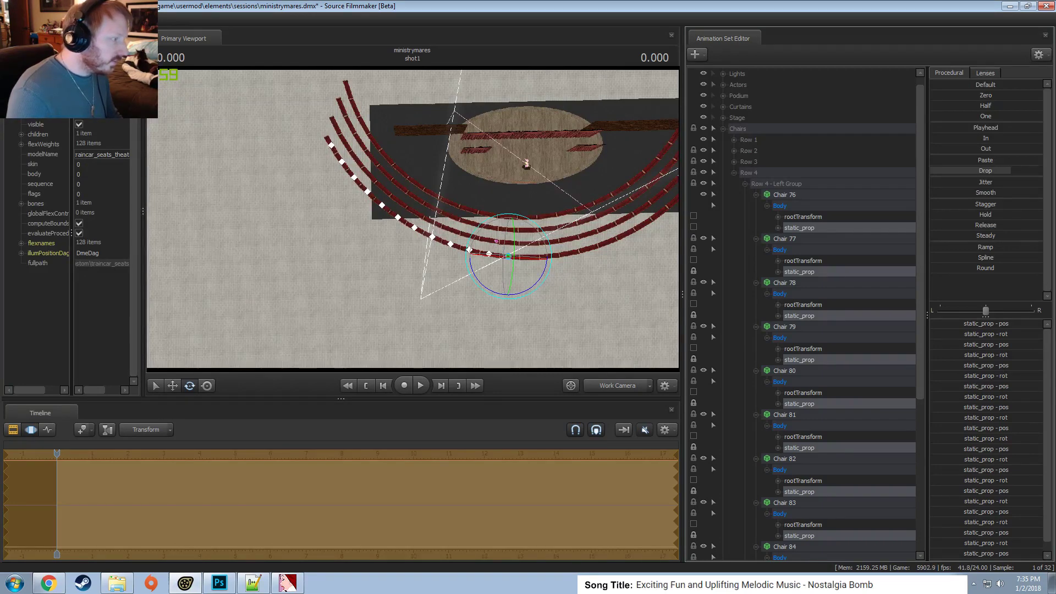
pyautogui.moveTo(999, 170); pyautogui.dragTo(1000, 170)
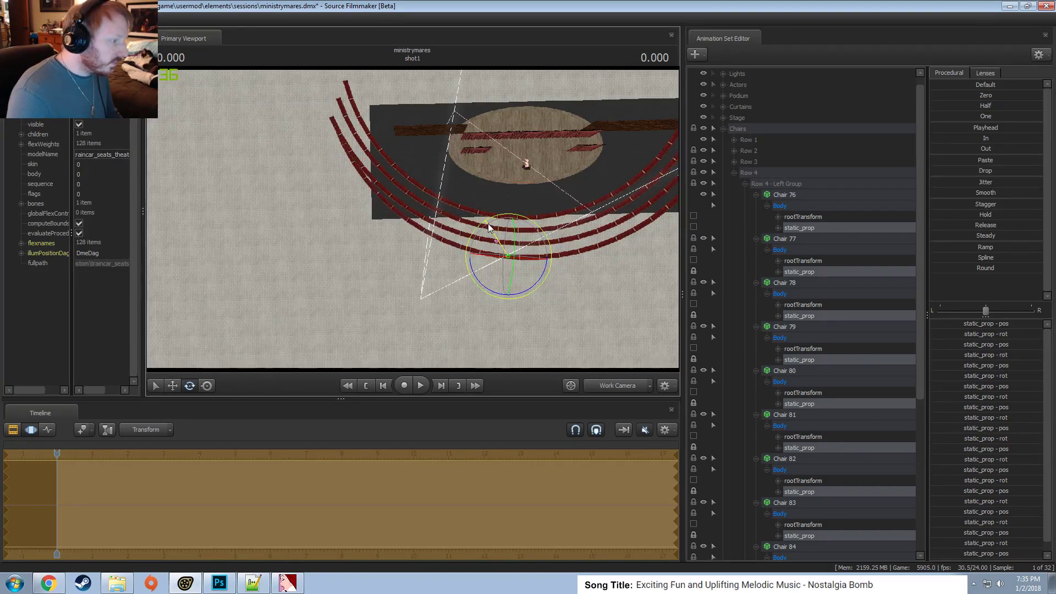
pyautogui.hotkey('ctrl', 'z')
# Check both halves of the widened curve from above, collapse Row 4, and compare the seating through the Main Camera.
pyautogui.moveTo(413, 222); pyautogui.dragTo(415, 223)
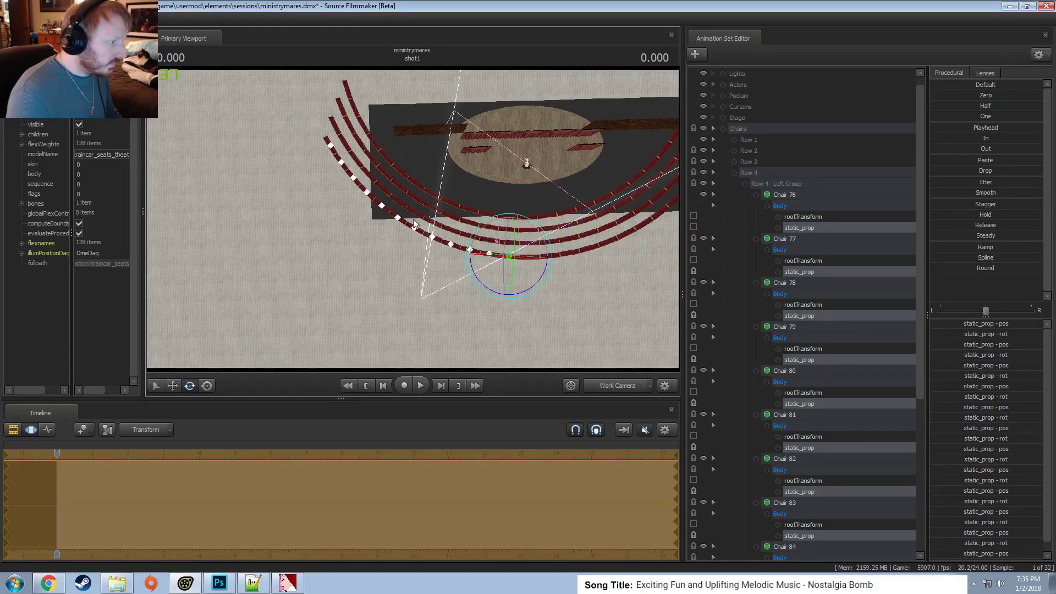
pyautogui.moveTo(235, 234); pyautogui.dragTo(225, 245)
pyautogui.press('d')
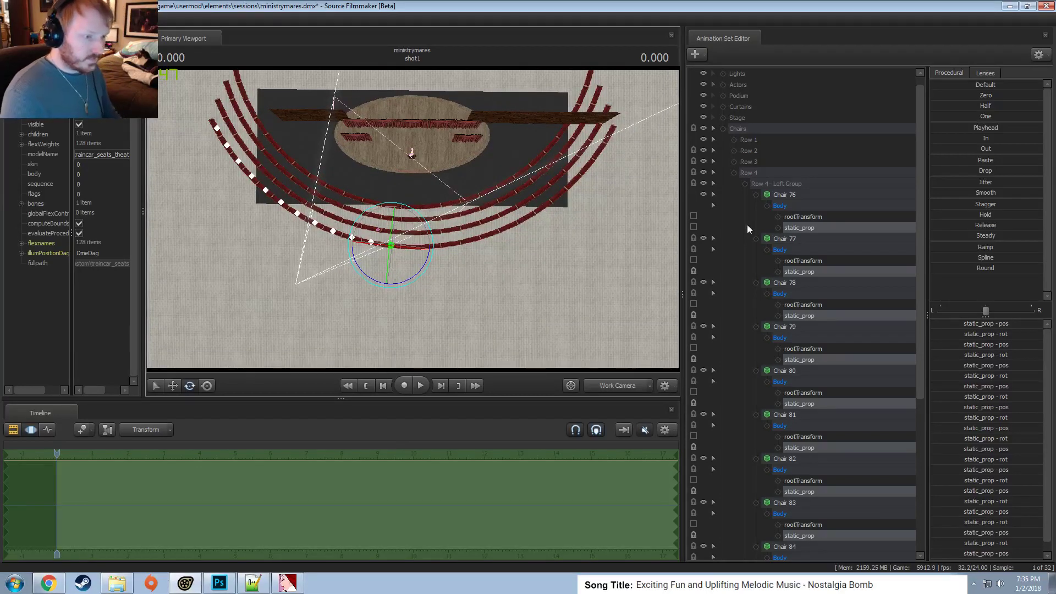
pyautogui.click(734, 172)
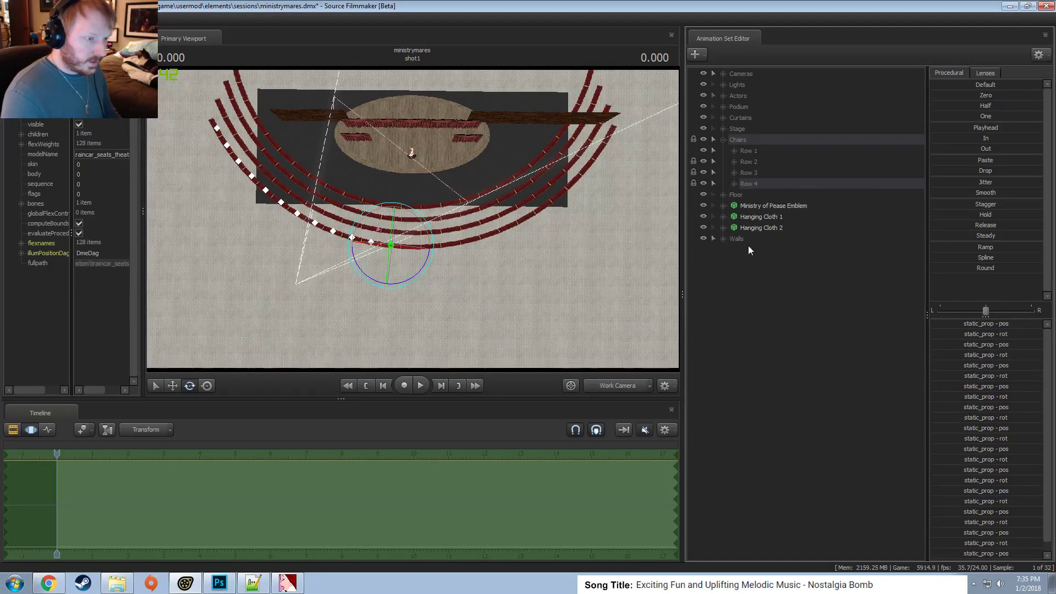
pyautogui.moveTo(549, 247); pyautogui.dragTo(502, 368)
pyautogui.click(610, 385)
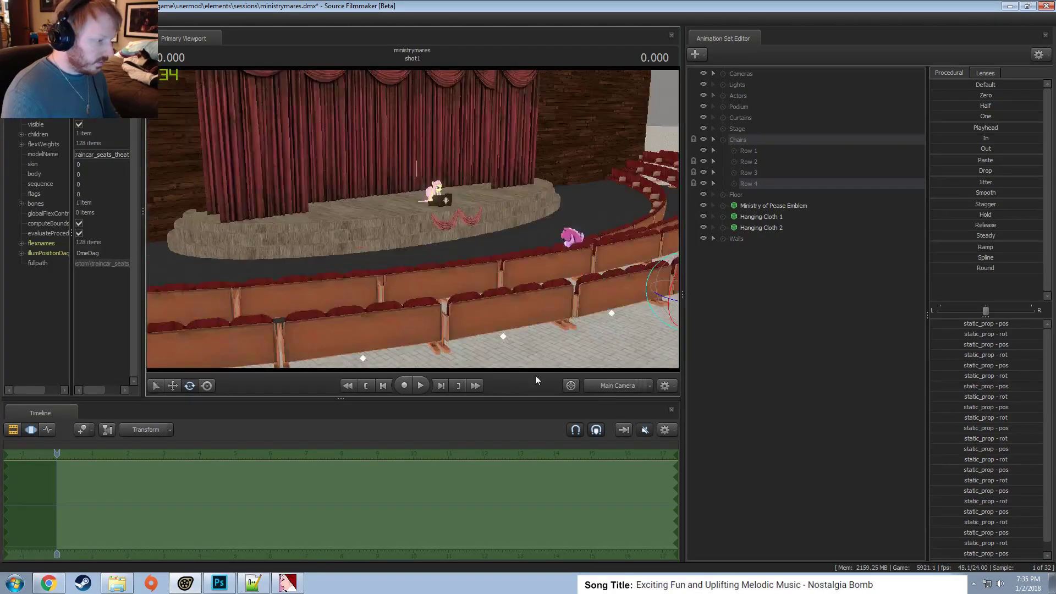
pyautogui.click(608, 386)
# Select all of Row 4 and move it slightly upward so it sits one tier above Row 3.
pyautogui.click(782, 183)
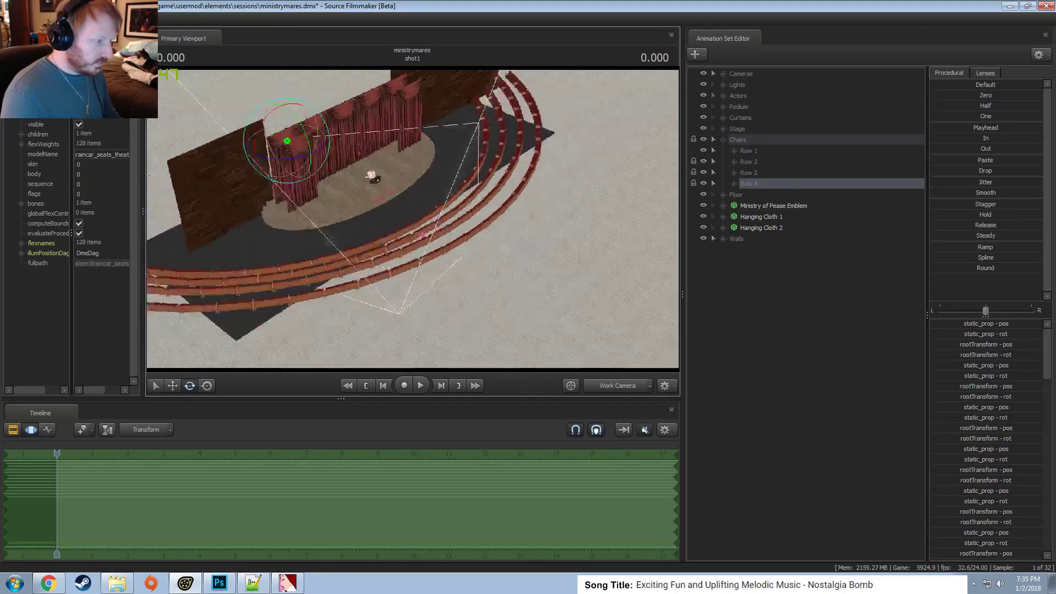
pyautogui.moveTo(414, 223); pyautogui.dragTo(414, 224)
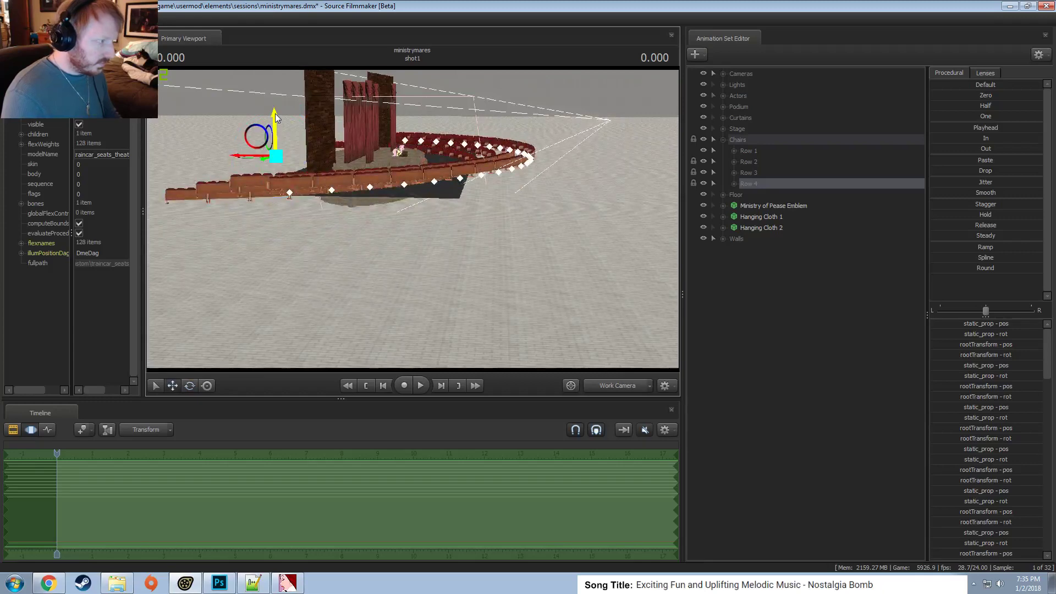
pyautogui.moveTo(275, 117); pyautogui.dragTo(275, 109)
pyautogui.moveTo(503, 266); pyautogui.dragTo(413, 219)
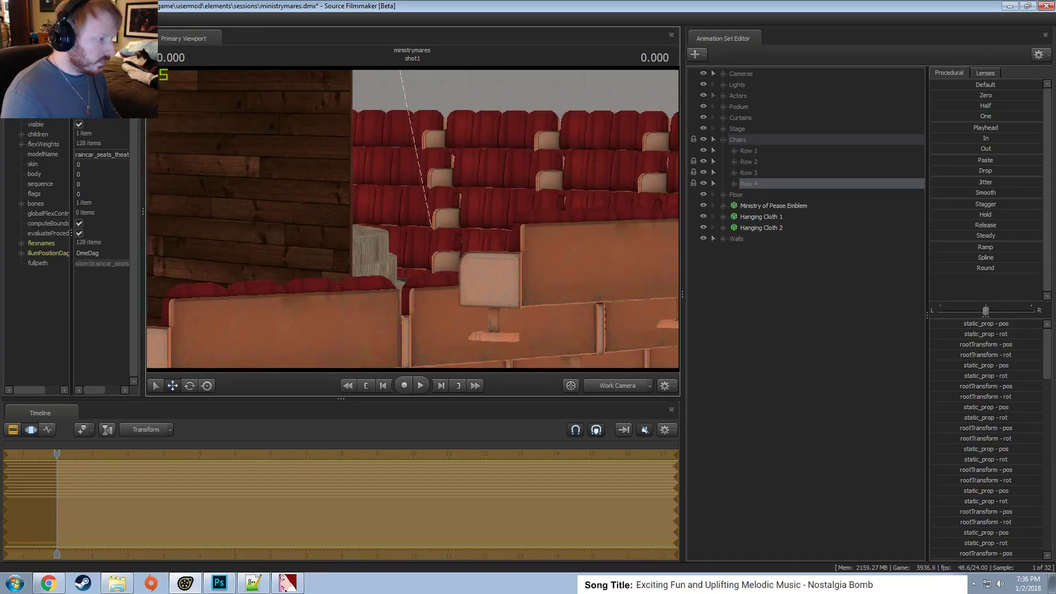
pyautogui.moveTo(412, 218); pyautogui.dragTo(412, 219)
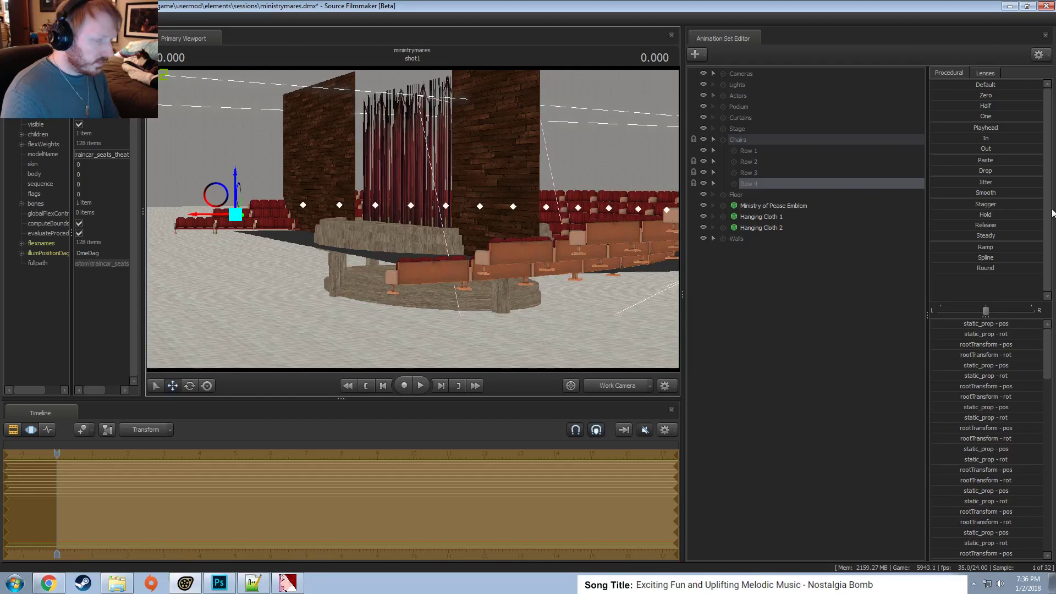
pyautogui.moveTo(985, 171); pyautogui.dragTo(978, 170)
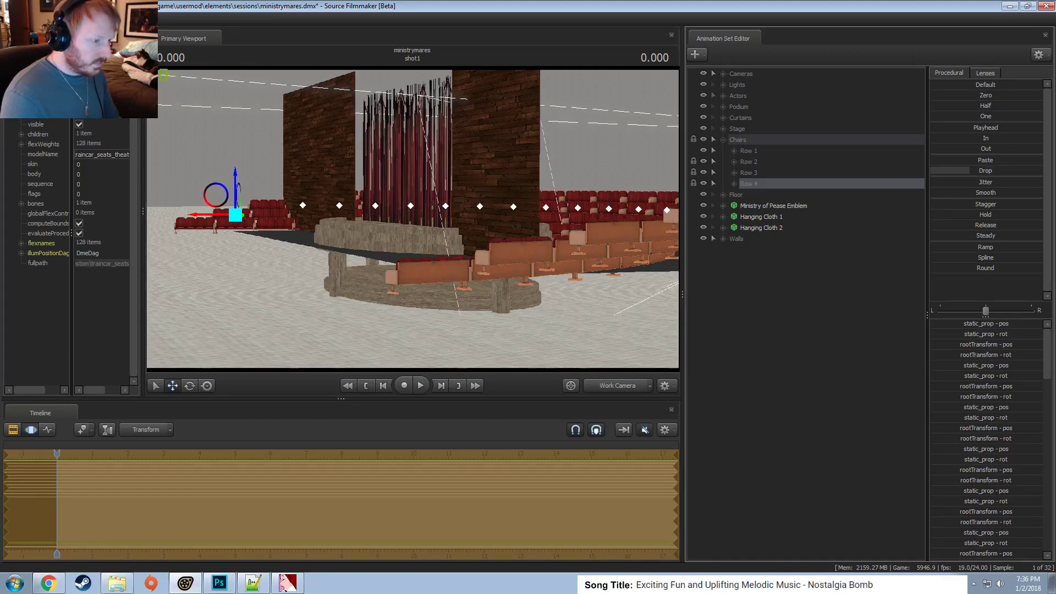
# Examine the height and spacing of the four chair rows through the Main Camera and from several Work Camera angles.
pyautogui.click(612, 387)
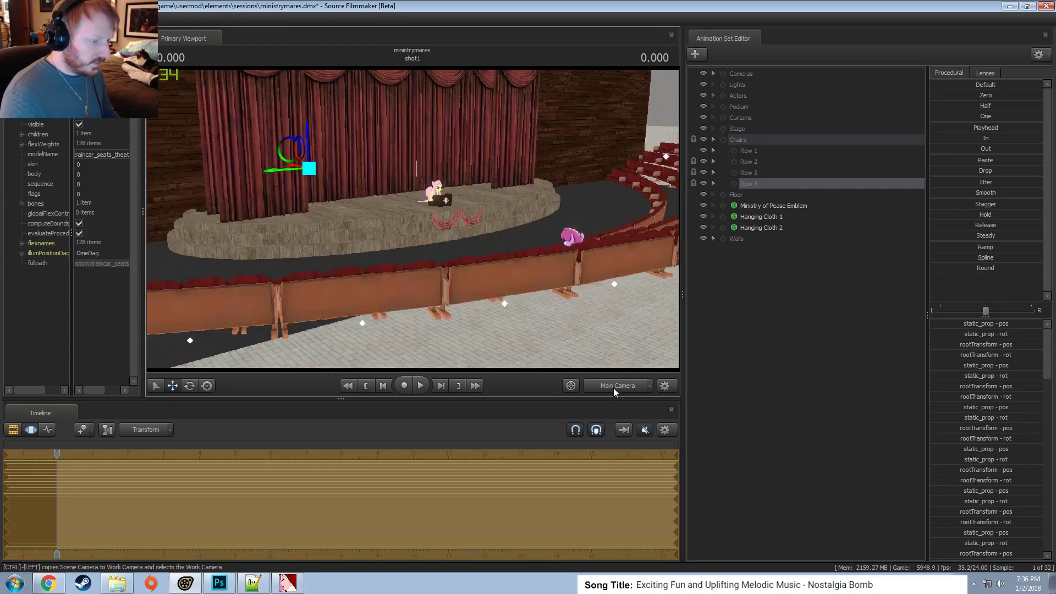
pyautogui.click(611, 387)
pyautogui.moveTo(505, 338); pyautogui.dragTo(484, 325)
pyautogui.moveTo(412, 219); pyautogui.dragTo(412, 219)
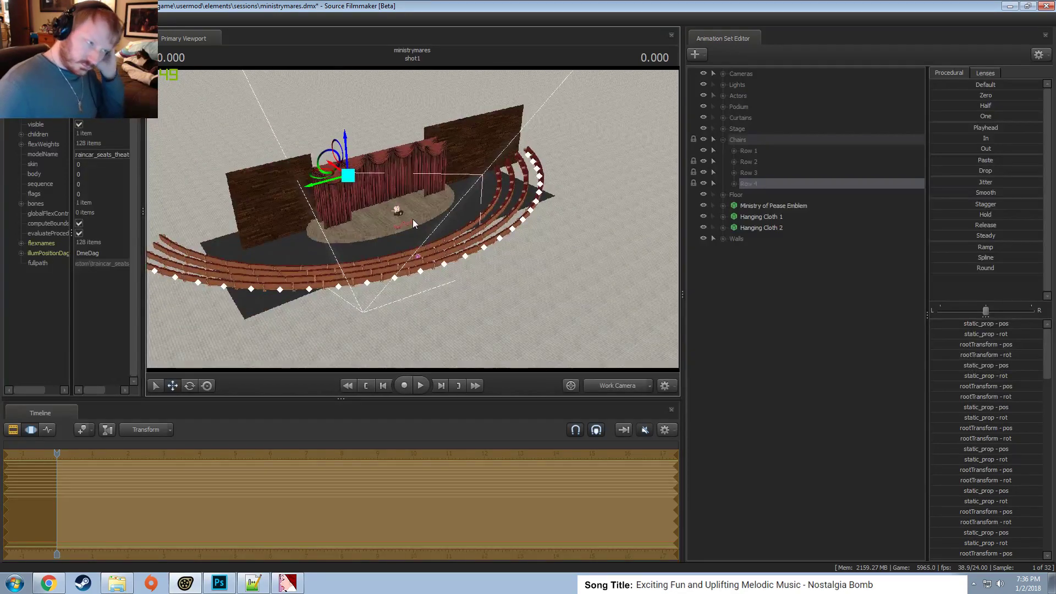
pyautogui.moveTo(503, 252); pyautogui.dragTo(503, 252)
pyautogui.moveTo(413, 222); pyautogui.dragTo(413, 223)
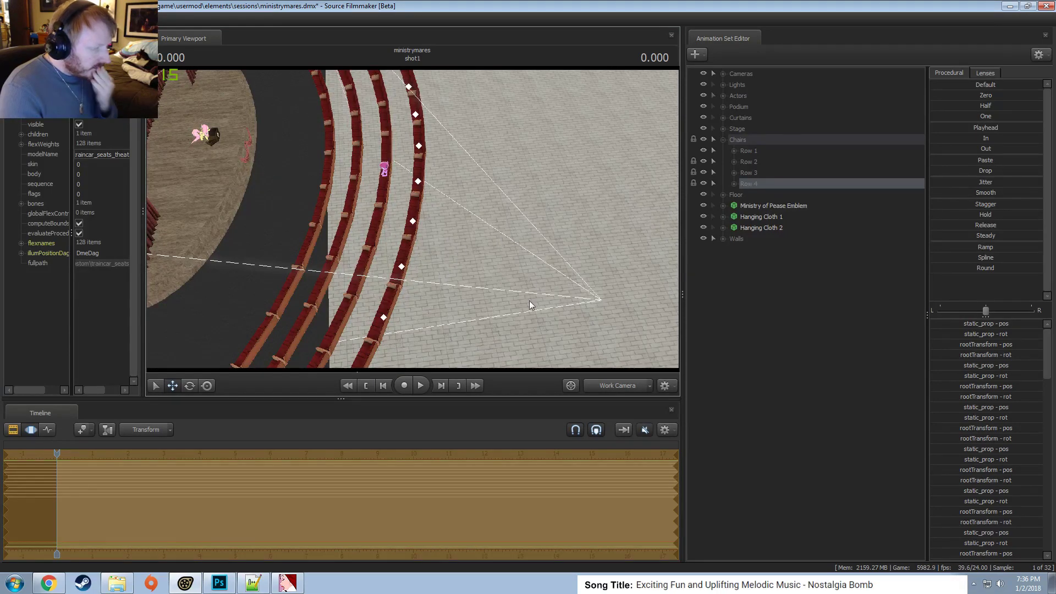
pyautogui.moveTo(538, 154); pyautogui.dragTo(549, 94)
pyautogui.moveTo(412, 219)
pyautogui.mouseDown()
pyautogui.moveTo(442, 206)
pyautogui.moveTo(447, 229)
pyautogui.moveTo(404, 236)
pyautogui.moveTo(440, 259)
pyautogui.moveTo(443, 302)
pyautogui.moveTo(421, 297)
pyautogui.moveTo(442, 286)
pyautogui.moveTo(431, 216)
pyautogui.mouseUp()
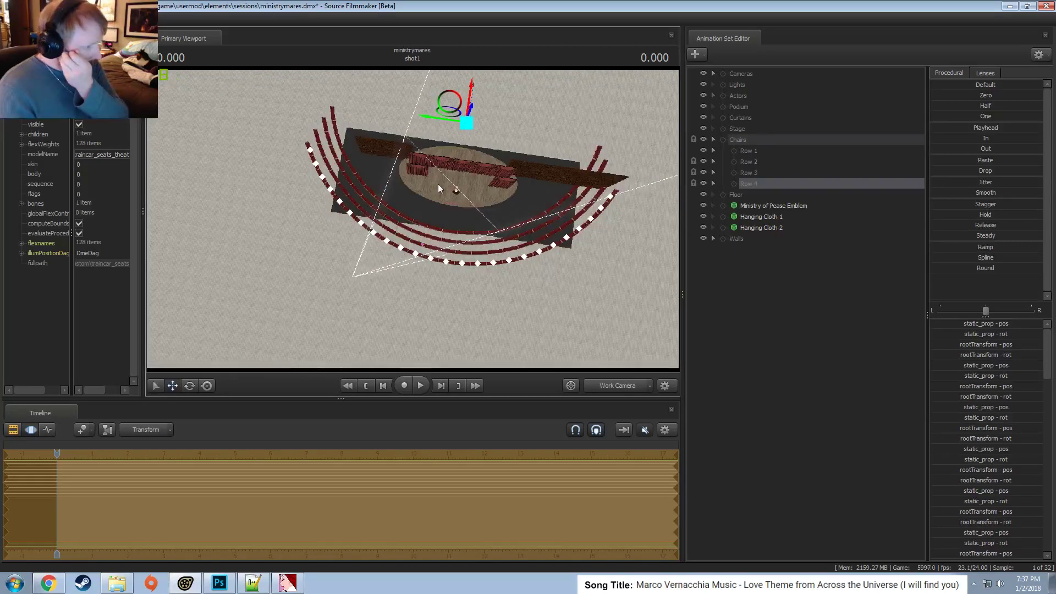
# Copy the animation sets of Row 4 - Left Group, including their locked controls, and paste them as new chairs outside the Chairs group.
pyautogui.click(733, 183)
pyautogui.click(746, 207)
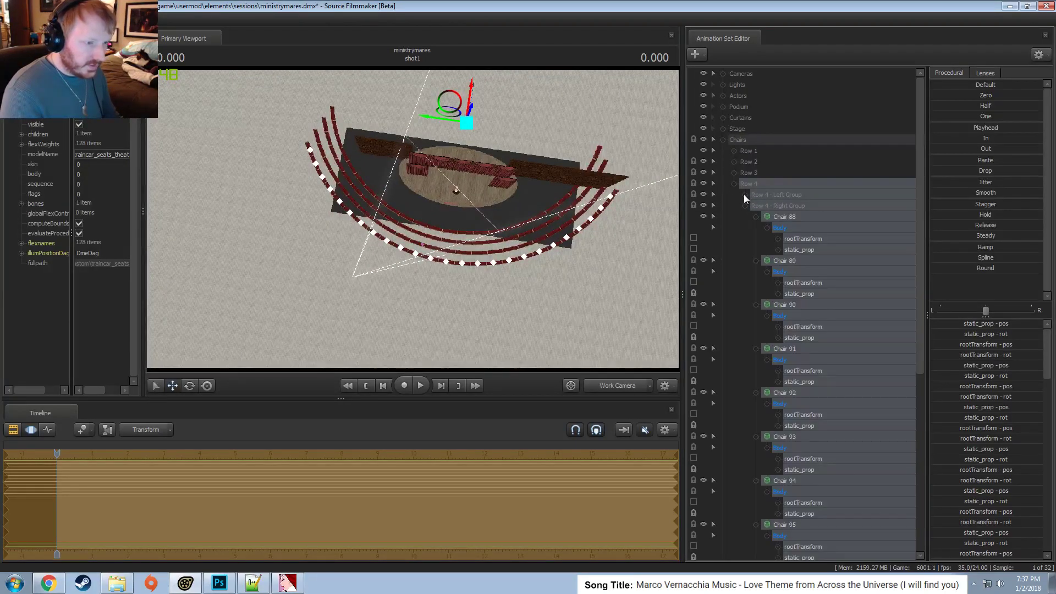
pyautogui.click(744, 196)
pyautogui.click(779, 208)
pyautogui.click(780, 197)
pyautogui.rightClick(782, 206)
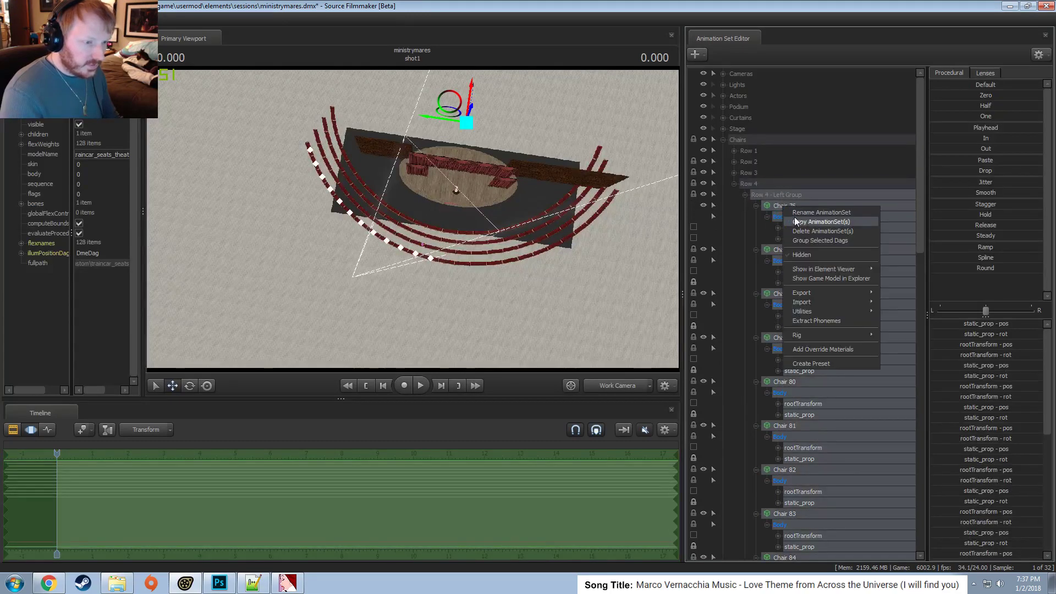
pyautogui.click(795, 221)
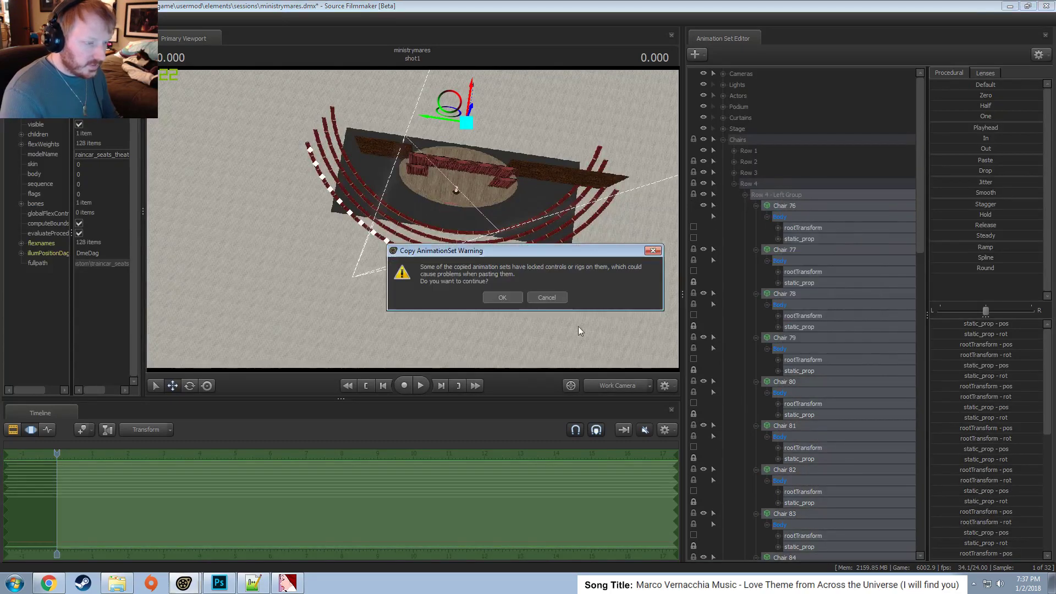
pyautogui.click(515, 298)
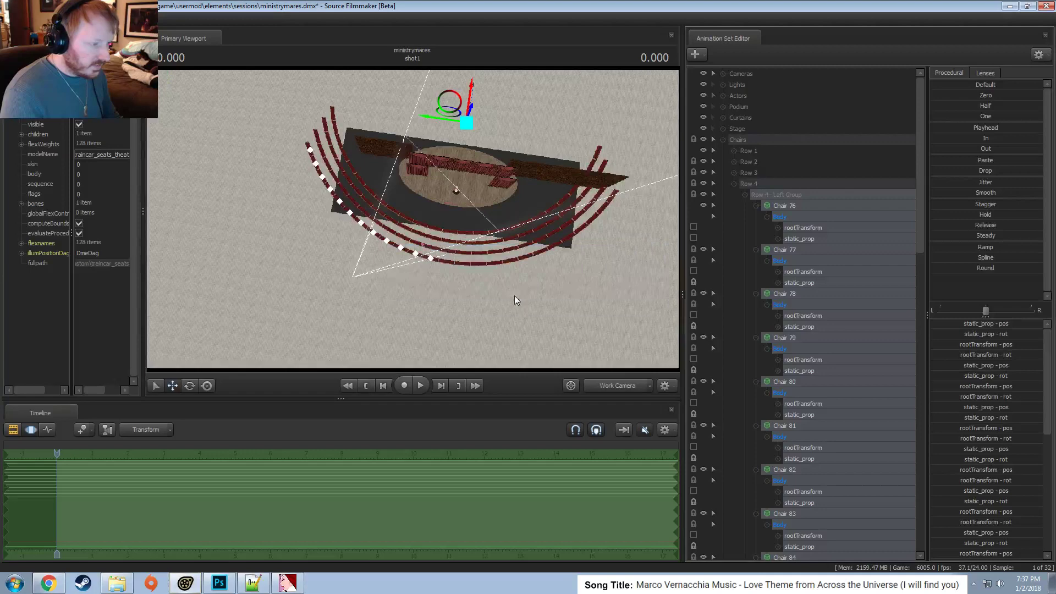
pyautogui.click(734, 184)
pyautogui.rightClick(754, 266)
pyautogui.click(801, 324)
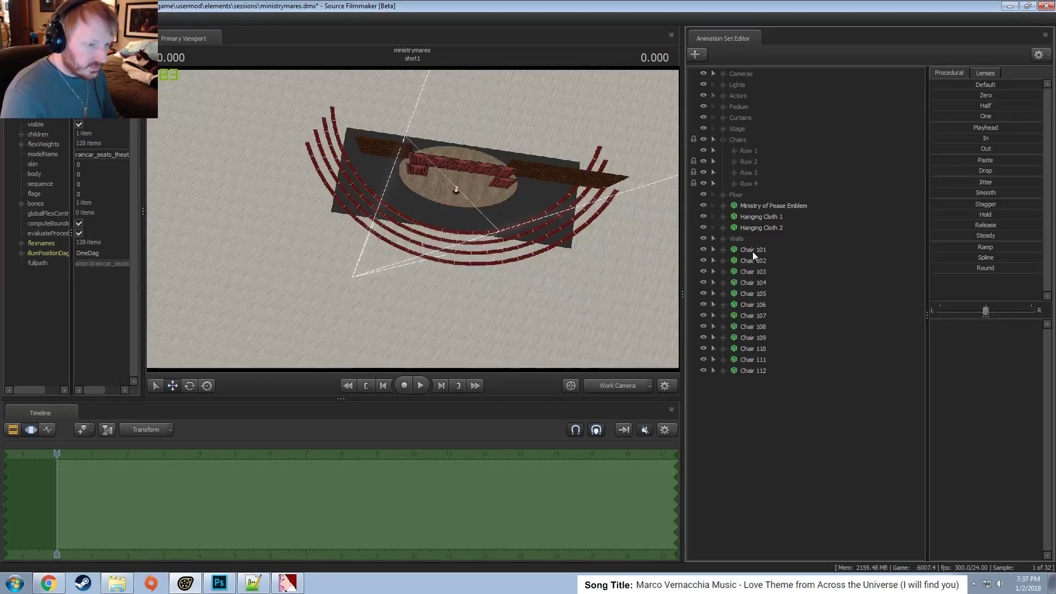
# Group the pasted Chair 101 through Chair 112 and rename the group Row 5 - Left Group.
pyautogui.click(752, 252)
pyautogui.keyDown('shift'); pyautogui.click(761, 370); pyautogui.keyUp('shift')
pyautogui.rightClick(762, 370)
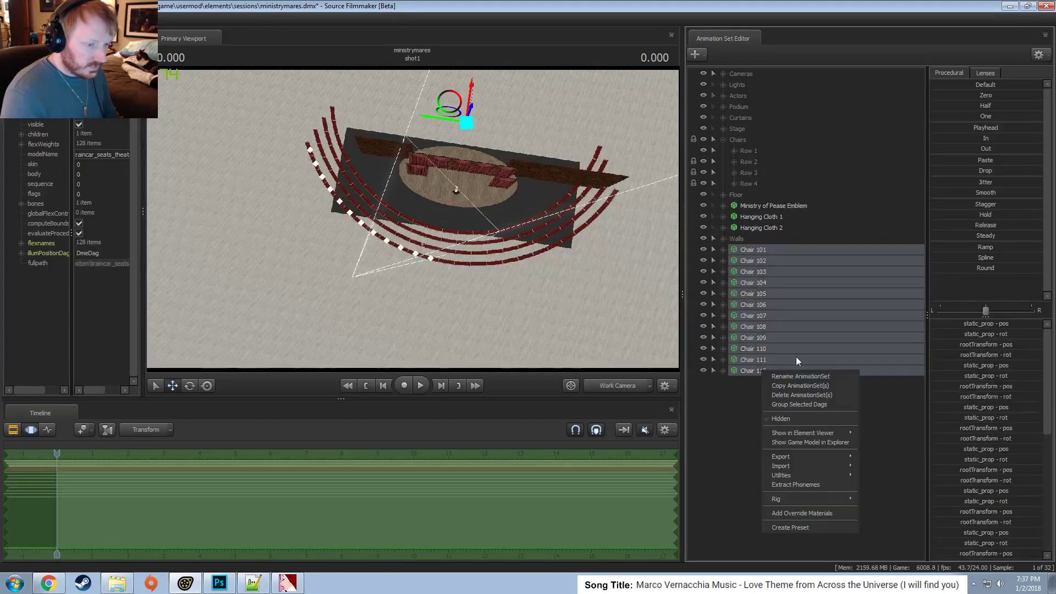
pyautogui.click(803, 405)
pyautogui.doubleClick(743, 251)
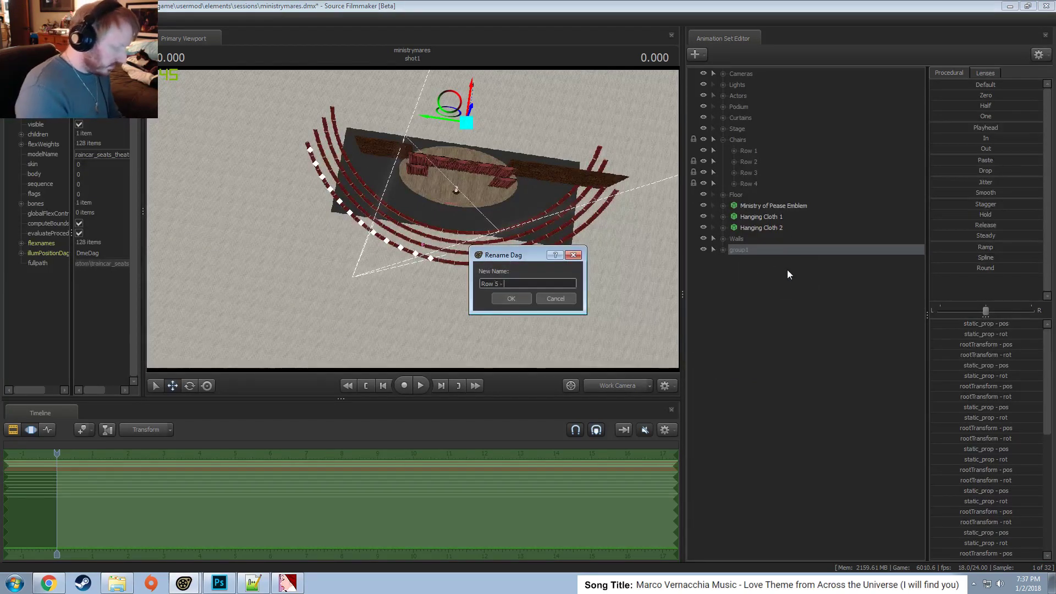
pyautogui.write('Row 5 - Left Gr')
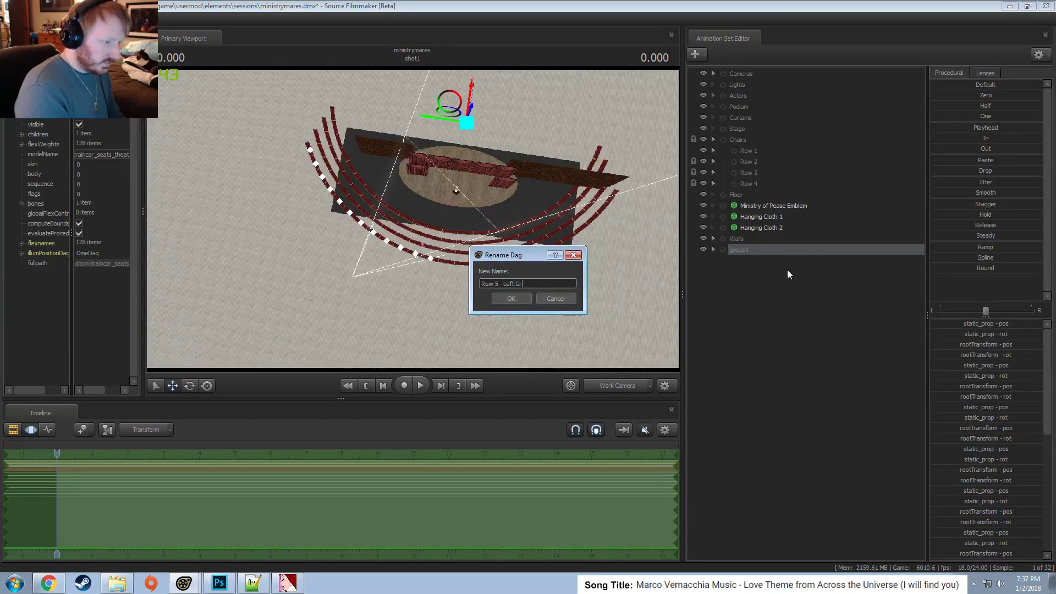
pyautogui.write('oup')
pyautogui.press('Return')
# Expand Row 4 and copy the animation sets of all chairs in Row 4 - Right Group, including their locked controls.
pyautogui.click(734, 184)
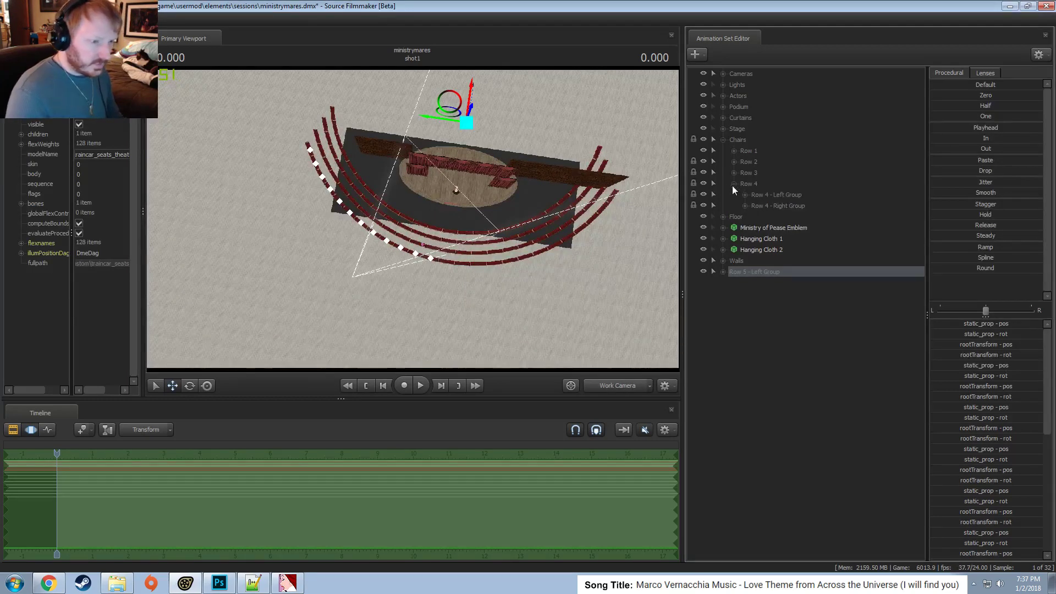
pyautogui.click(734, 184)
pyautogui.click(733, 184)
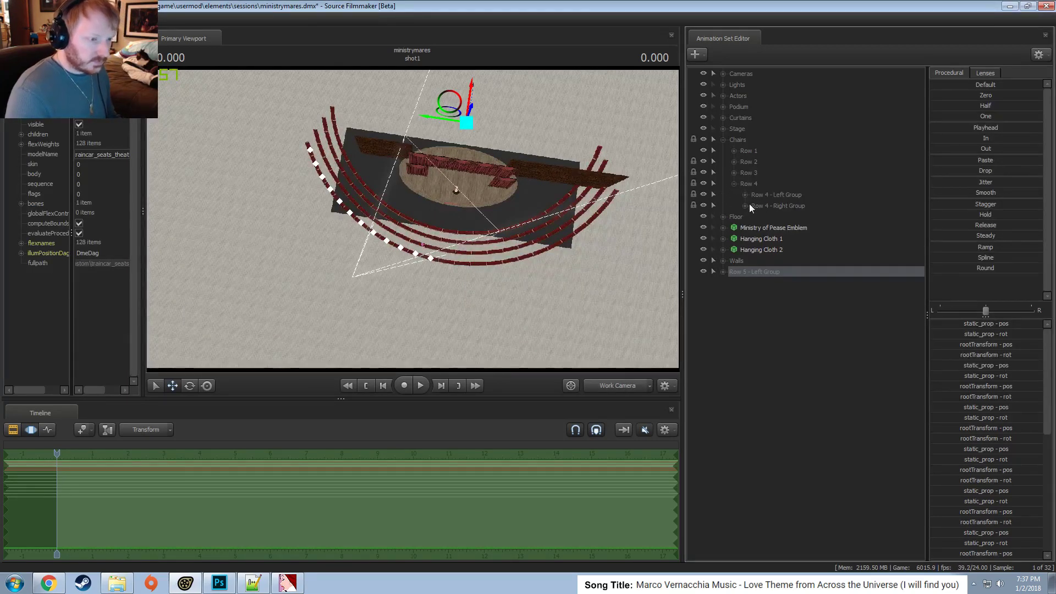
pyautogui.click(748, 205)
pyautogui.click(763, 207)
pyautogui.rightClick(801, 258)
pyautogui.click(819, 274)
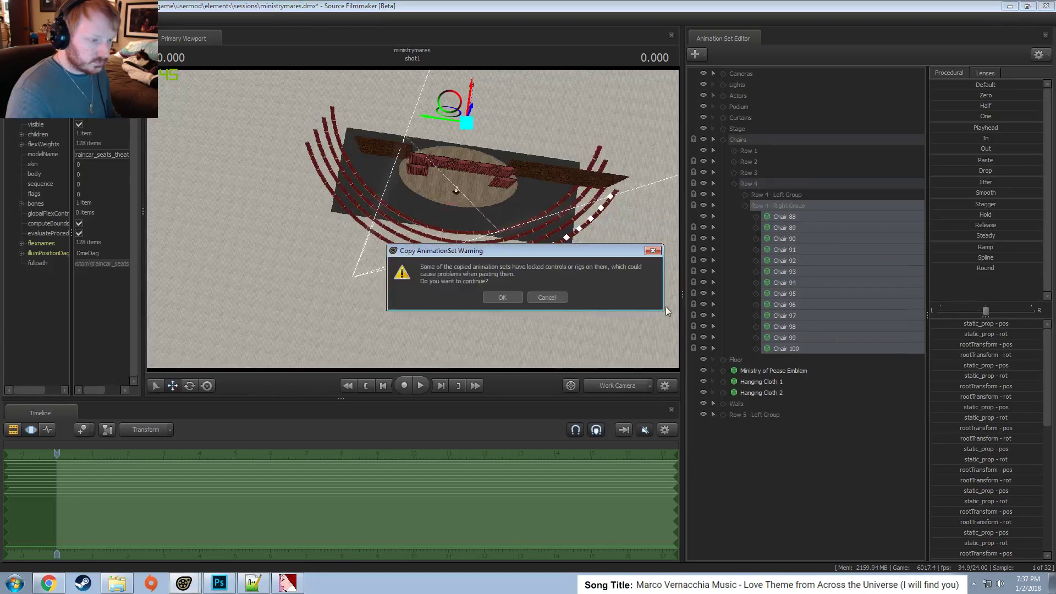
pyautogui.click(510, 297)
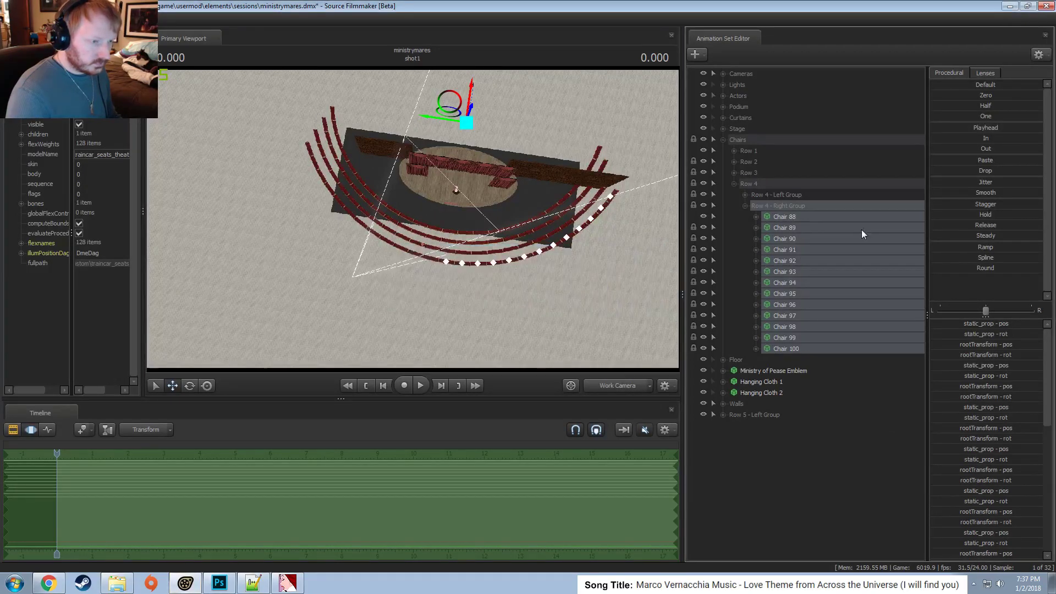
# Paste the copied Row 4 - Right Group animation sets as new chairs outside the Chairs group.
pyautogui.click(746, 204)
pyautogui.click(787, 351)
pyautogui.rightClick(787, 351)
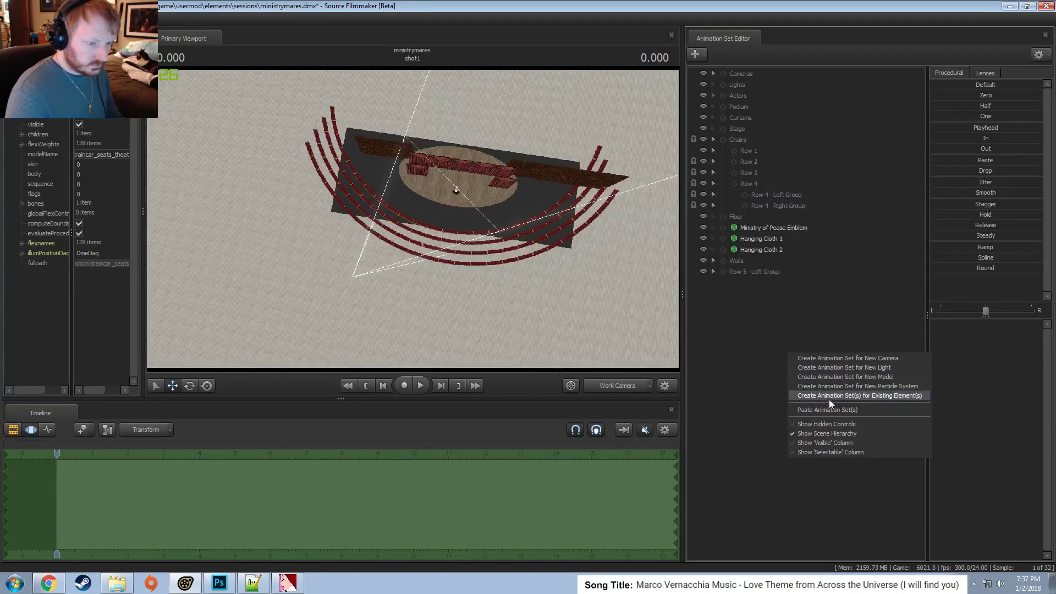
pyautogui.click(833, 409)
# Group the pasted Chair 113 through Chair 125 and rename the group Row 5 - Right Group.
pyautogui.keyDown('shift'); pyautogui.click(768, 406); pyautogui.keyUp('shift')
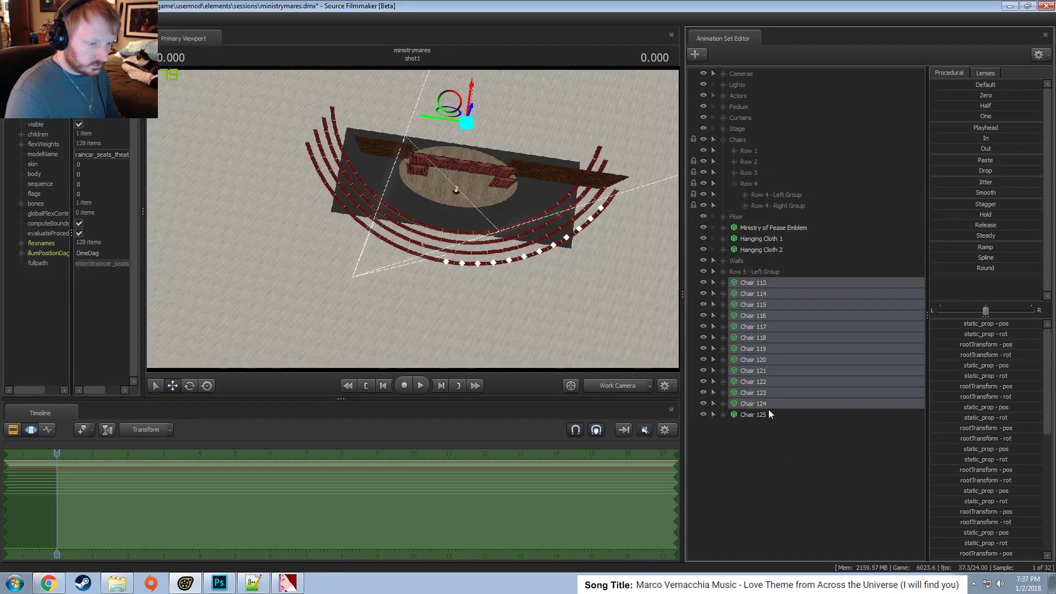
pyautogui.keyDown('shift'); pyautogui.click(764, 412); pyautogui.keyUp('shift')
pyautogui.rightClick(761, 402)
pyautogui.click(808, 434)
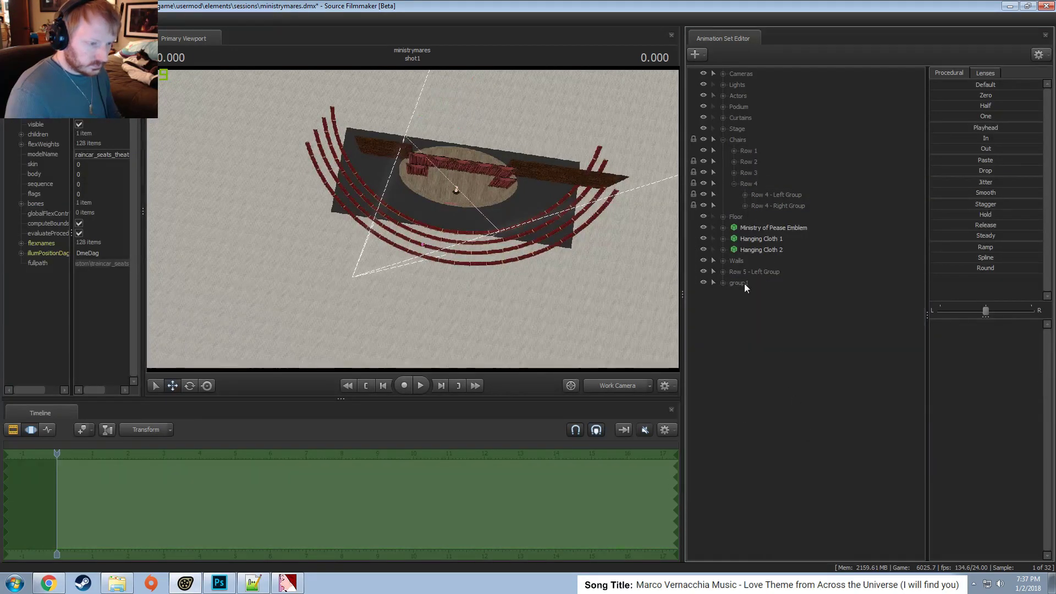
pyautogui.rightClick(744, 283)
pyautogui.click(769, 291)
pyautogui.write('Row 5')
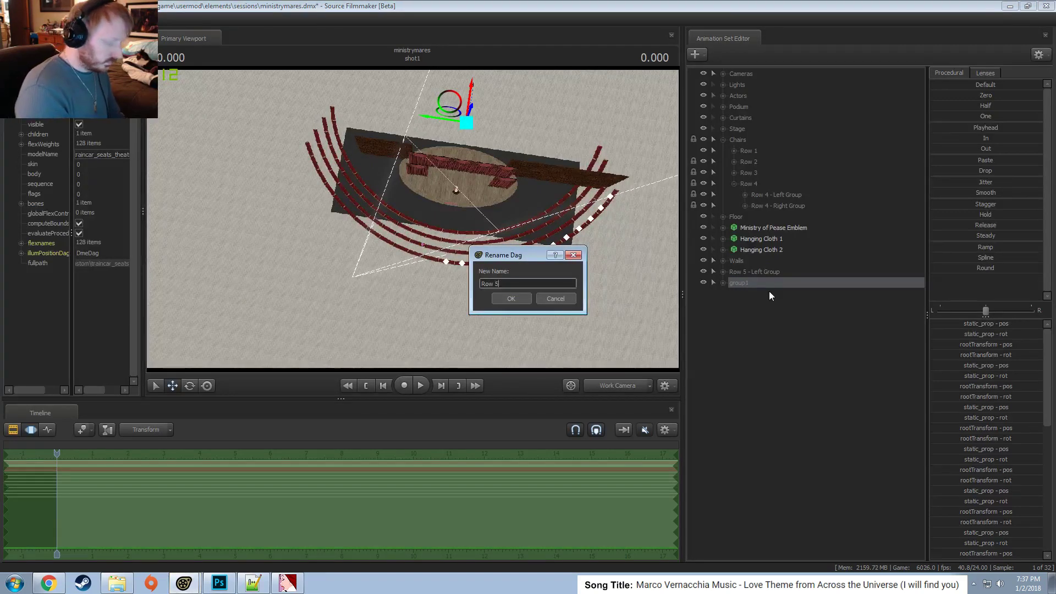
pyautogui.write(' - Right Group')
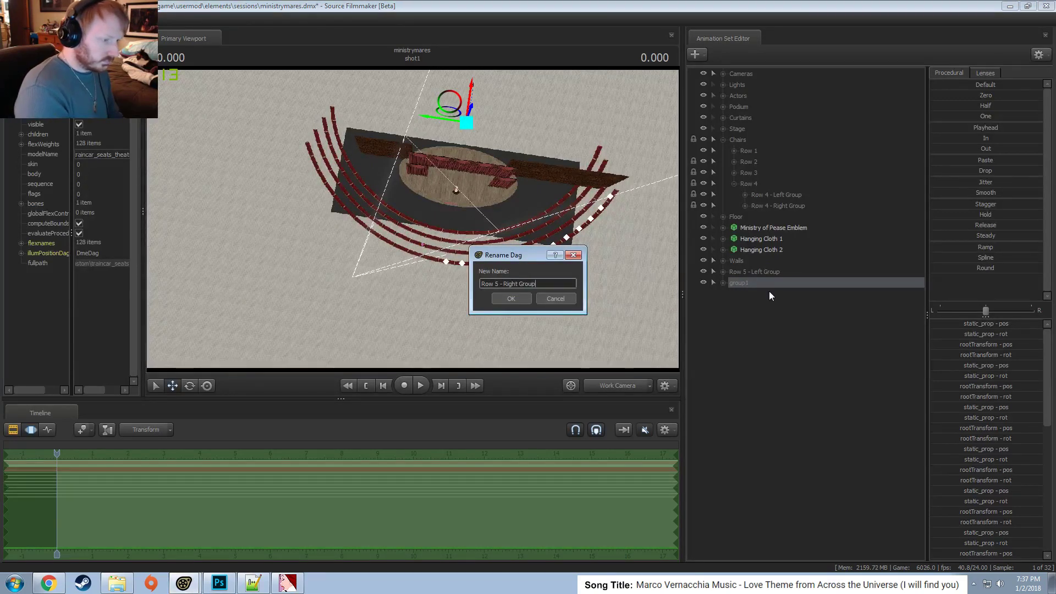
pyautogui.press('Return')
# Expand Row 5 - Left Group and select Chair 101 through Chair 112 one by one to examine their order along the arc.
pyautogui.click(723, 271)
pyautogui.click(760, 285)
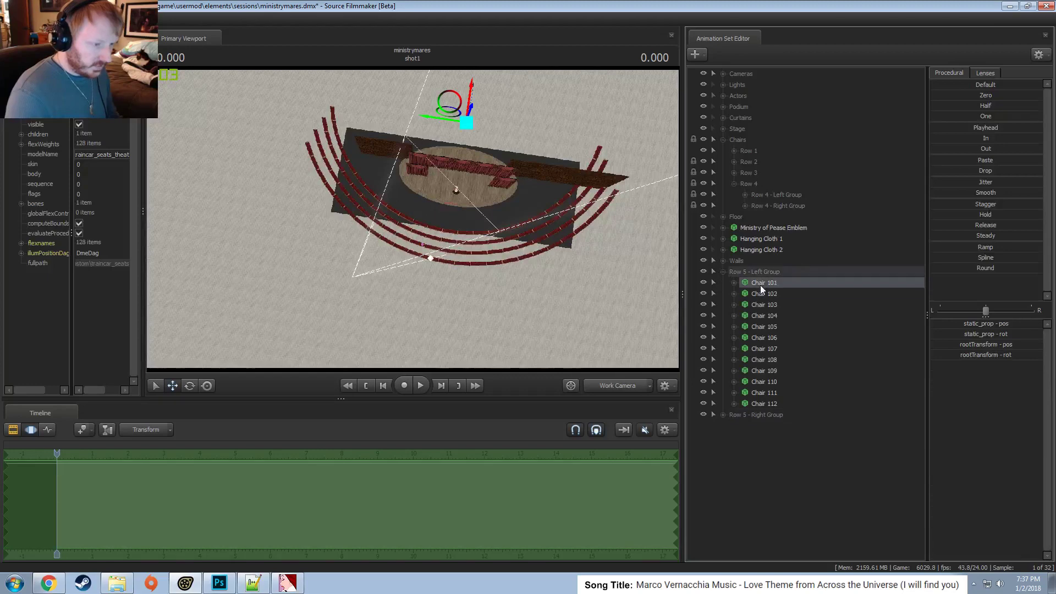
pyautogui.click(762, 294)
pyautogui.click(763, 284)
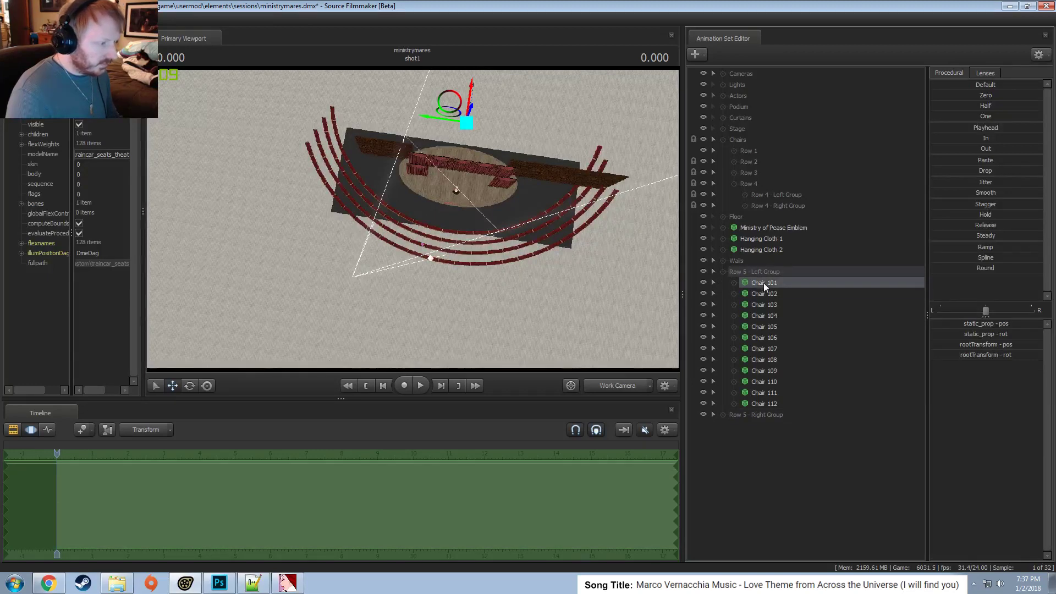
pyautogui.click(766, 295)
pyautogui.click(771, 305)
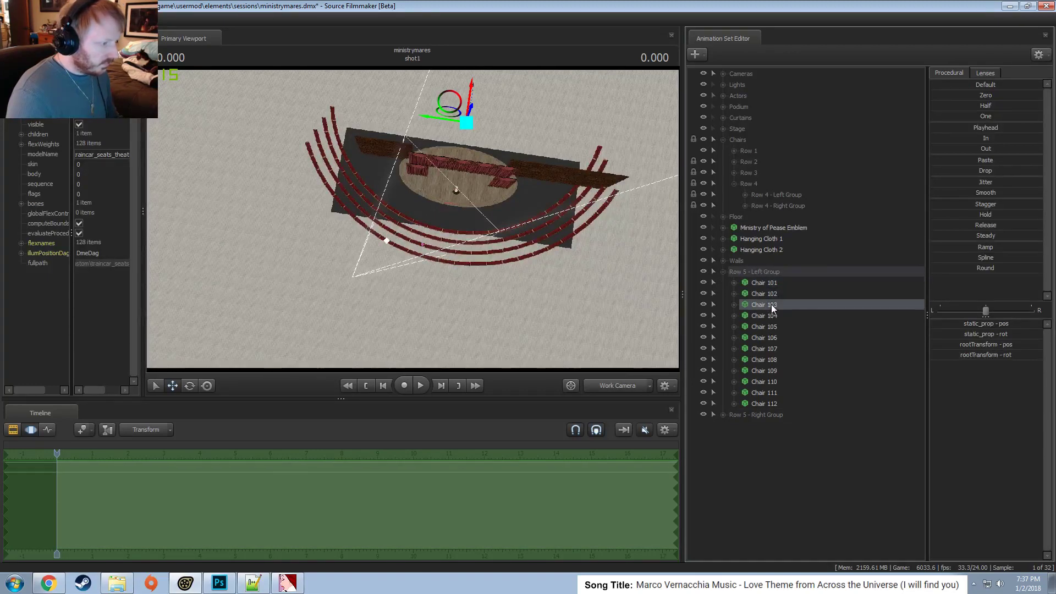
pyautogui.click(778, 315)
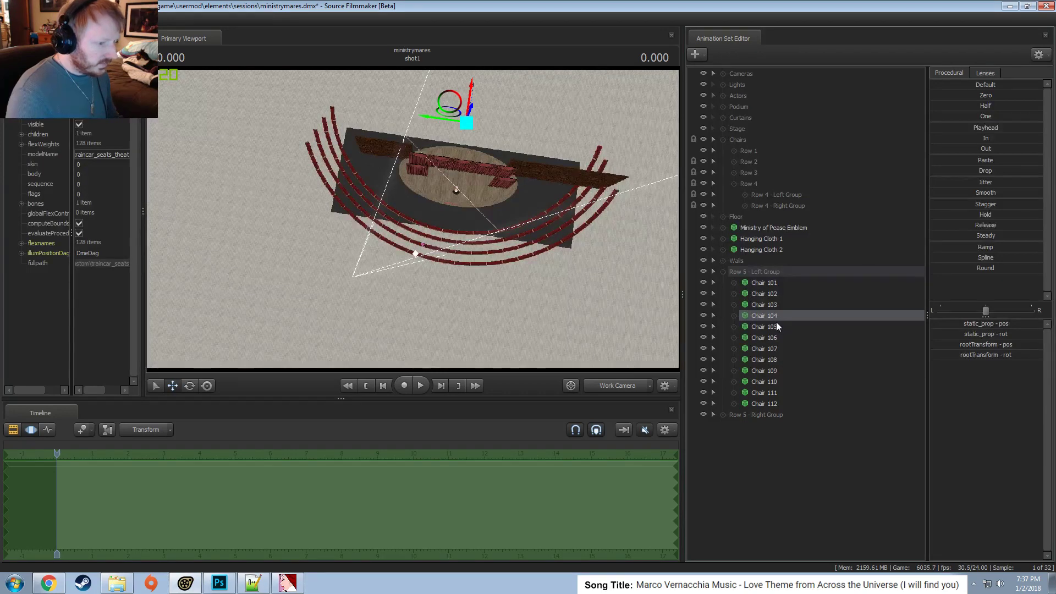
pyautogui.click(776, 324)
pyautogui.click(778, 337)
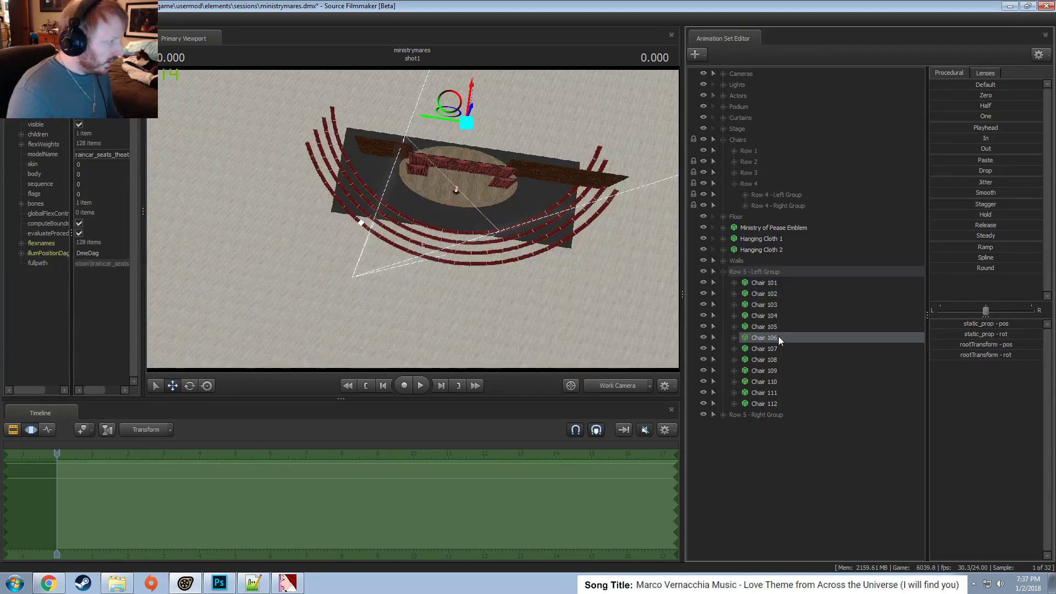
pyautogui.click(780, 348)
pyautogui.click(779, 359)
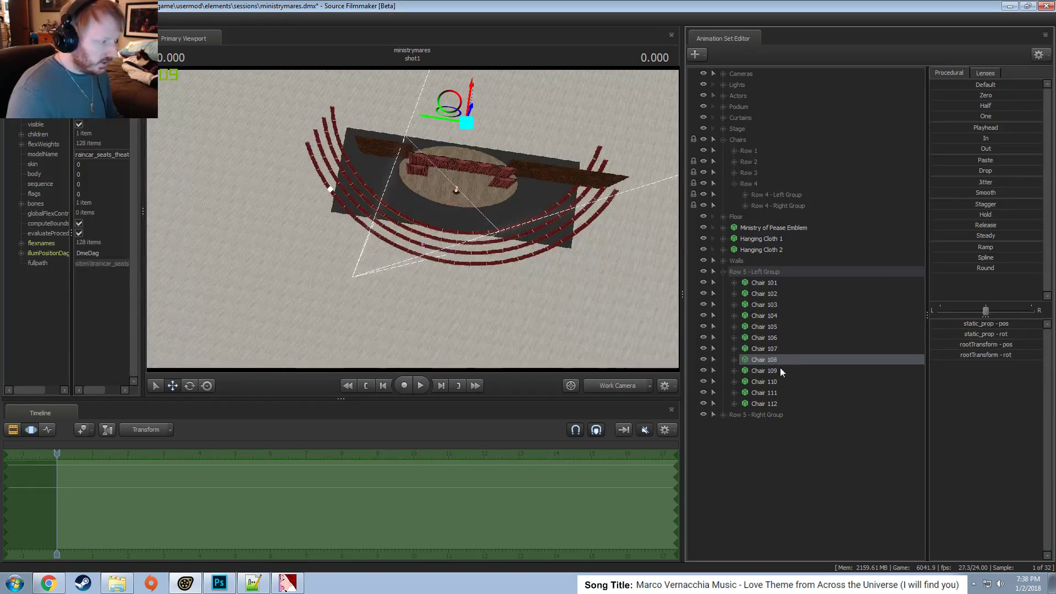
pyautogui.click(780, 371)
pyautogui.click(784, 381)
pyautogui.click(789, 392)
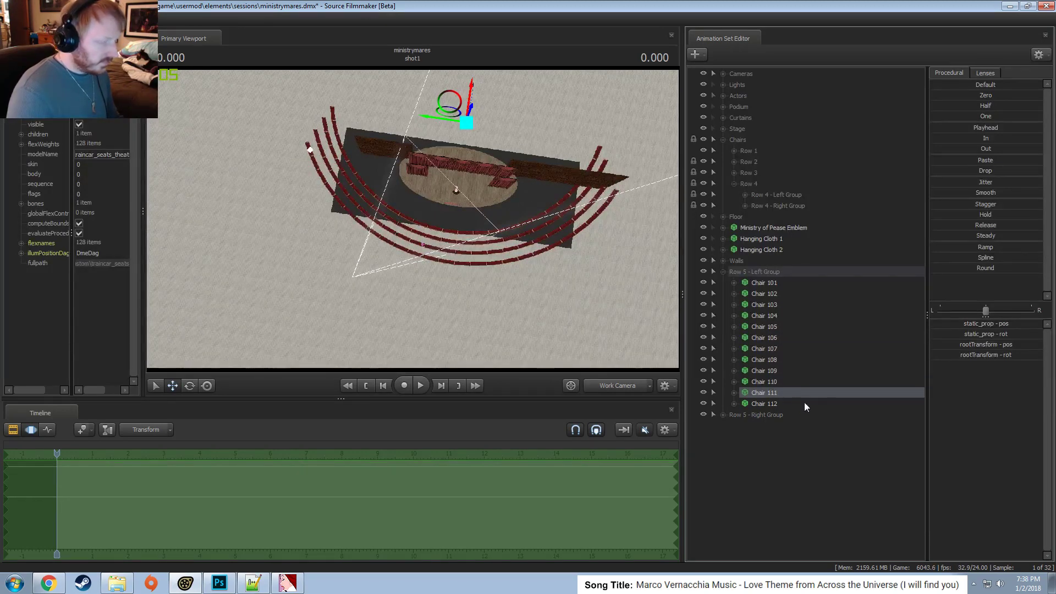
pyautogui.click(775, 404)
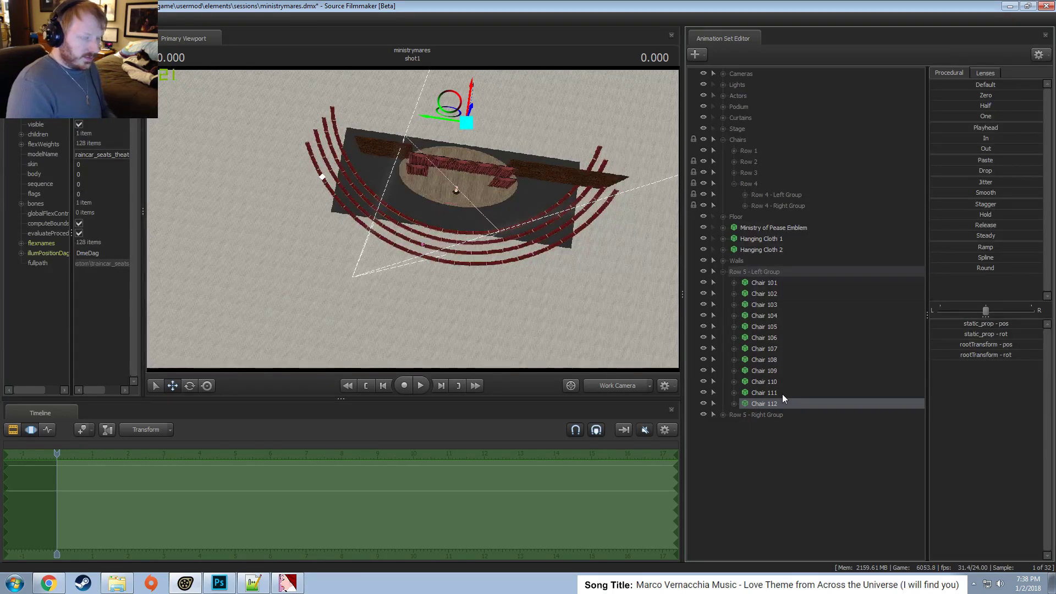
# Move Chair 104 directly after Chair 101 in Row 5 - Left Group and collapse the group.
pyautogui.click(772, 305)
pyautogui.click(774, 316)
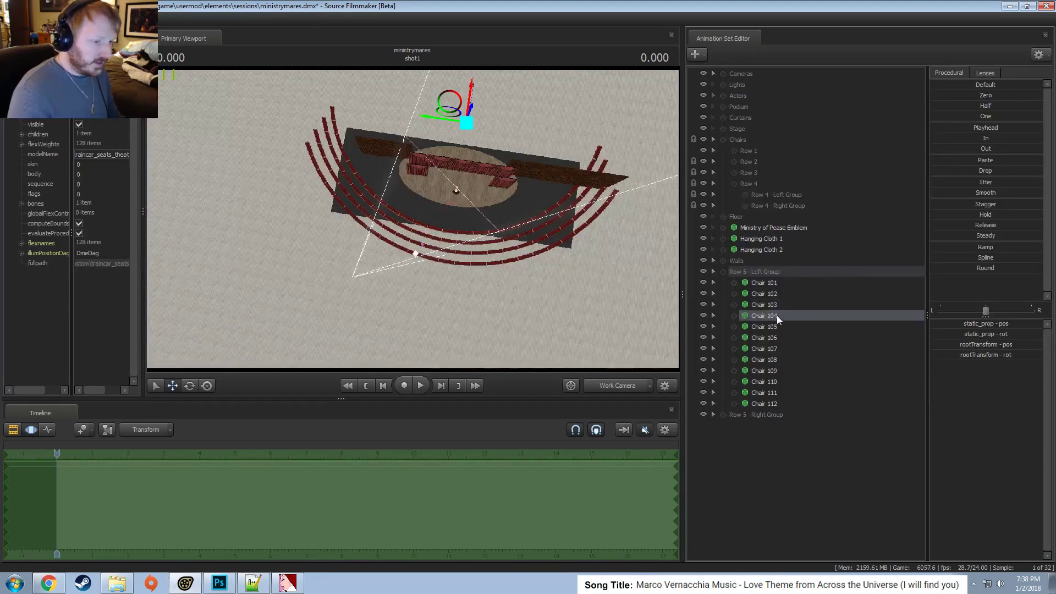
pyautogui.moveTo(776, 315); pyautogui.dragTo(774, 282)
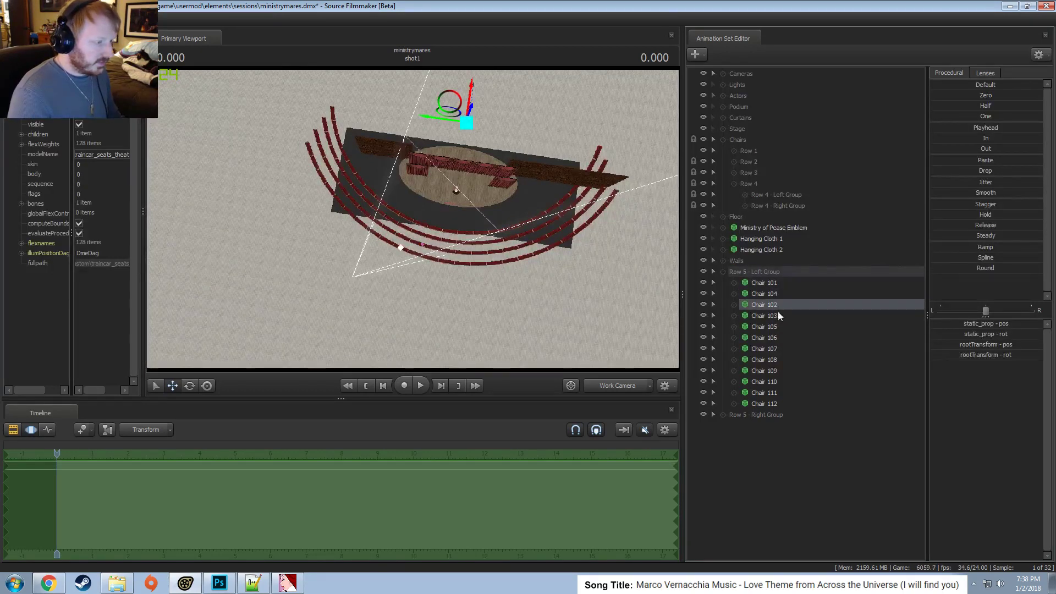
pyautogui.click(778, 315)
pyautogui.click(723, 271)
# Group Row 5 - Left Group and Row 5 - Right Group together and rename the new group Row 5.
pyautogui.click(757, 282)
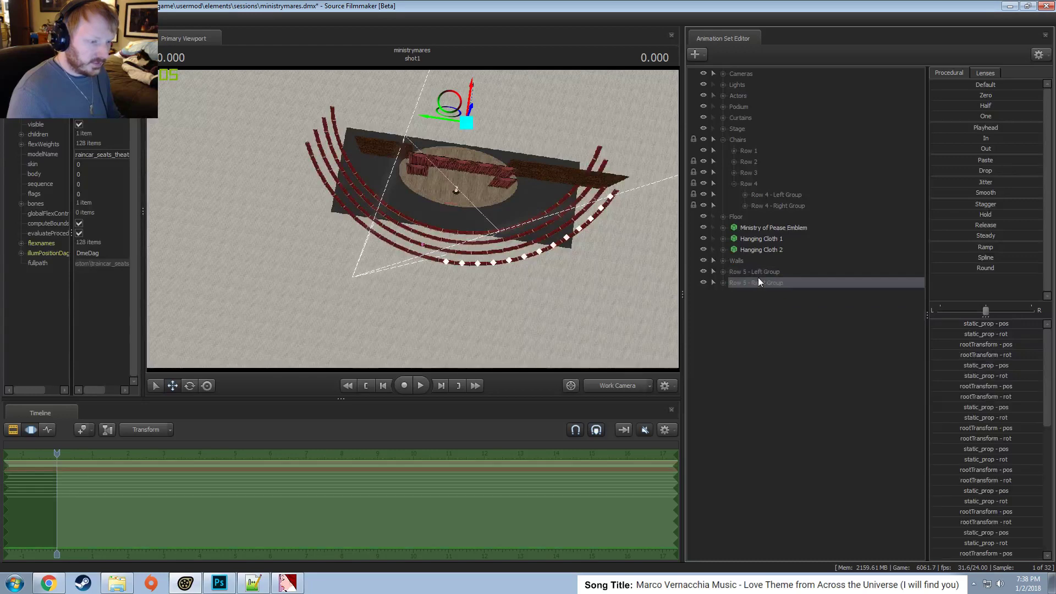
pyautogui.keyDown('ctrl'); pyautogui.click(753, 273); pyautogui.keyUp('ctrl')
pyautogui.rightClick(754, 273)
pyautogui.click(789, 298)
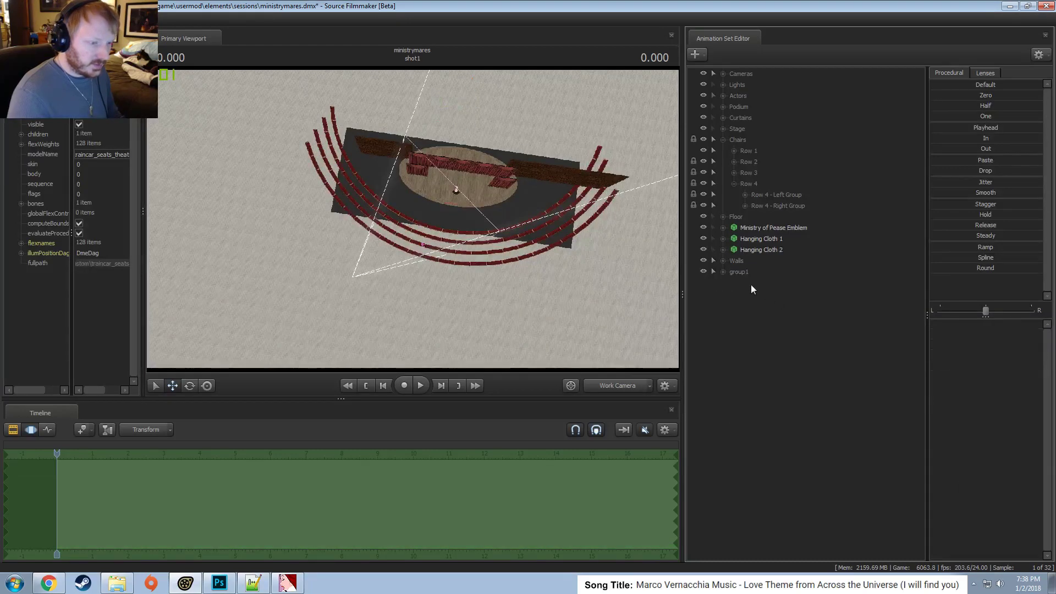
pyautogui.rightClick(745, 272)
pyautogui.click(770, 280)
pyautogui.write('Row ')
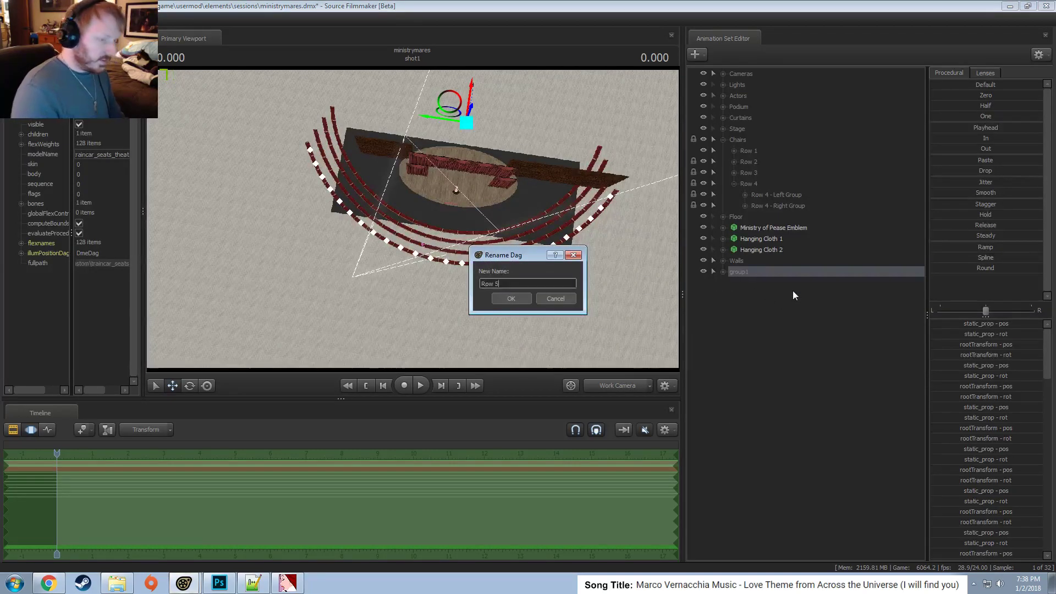
pyautogui.write('5')
pyautogui.press('Return')
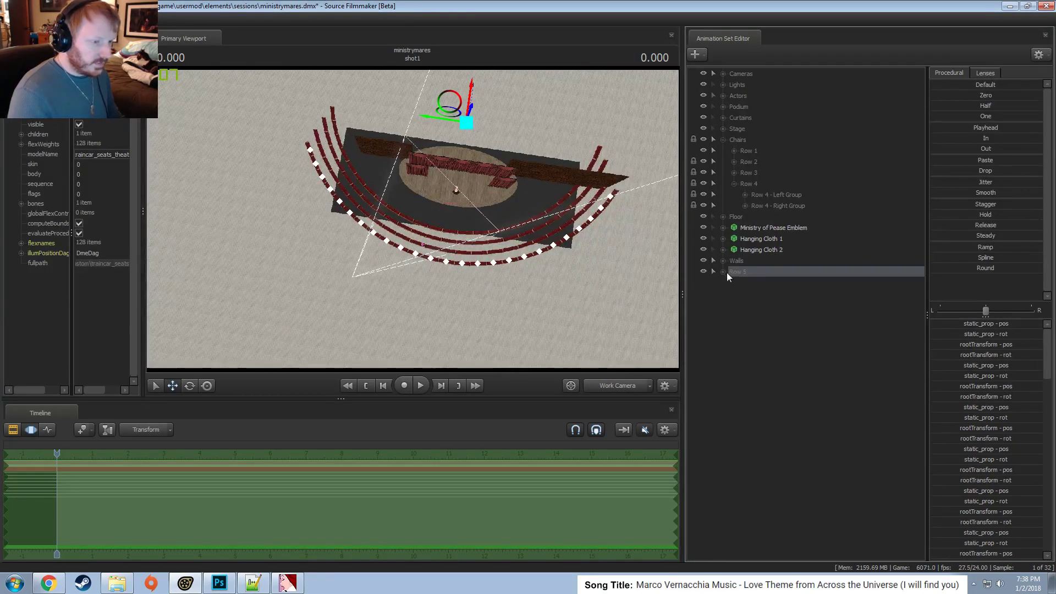
pyautogui.rightClick(741, 277)
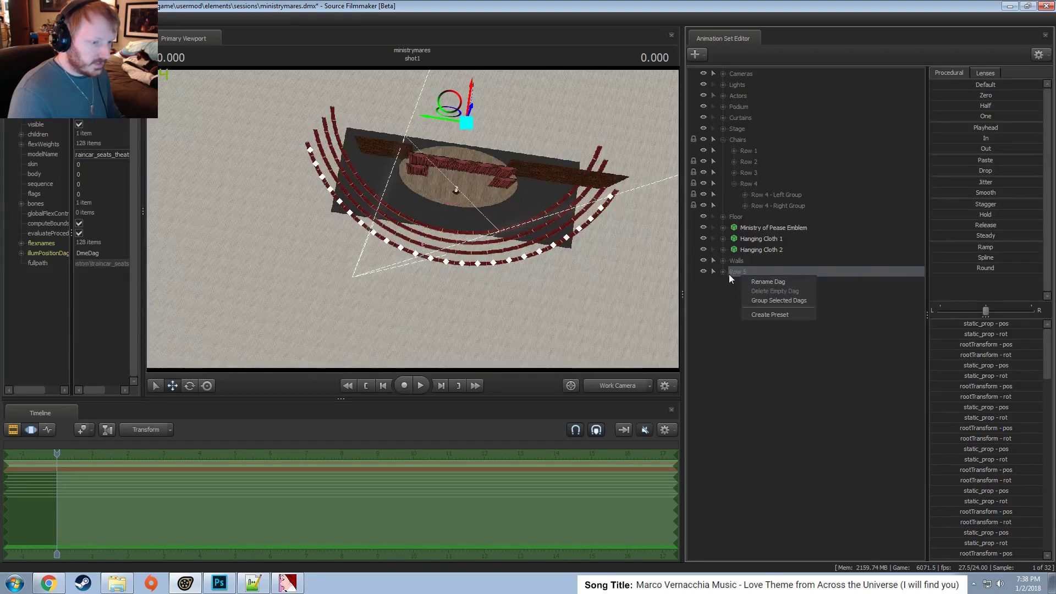
pyautogui.click(727, 276)
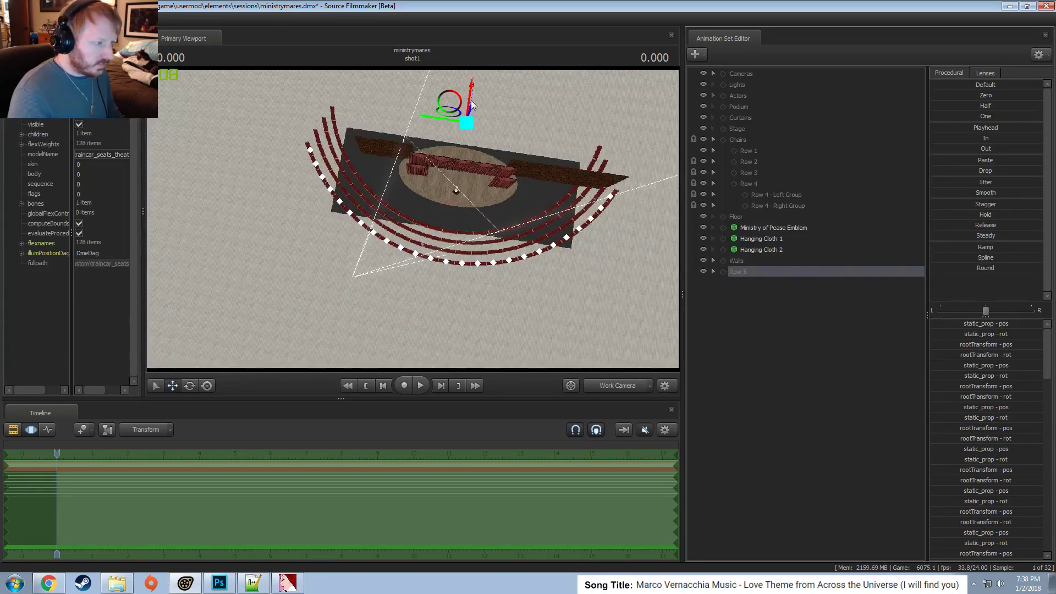
# Move the whole Row 5 group back, away from the stage, so it sits behind Row 4.
pyautogui.moveTo(471, 100); pyautogui.dragTo(415, 219)
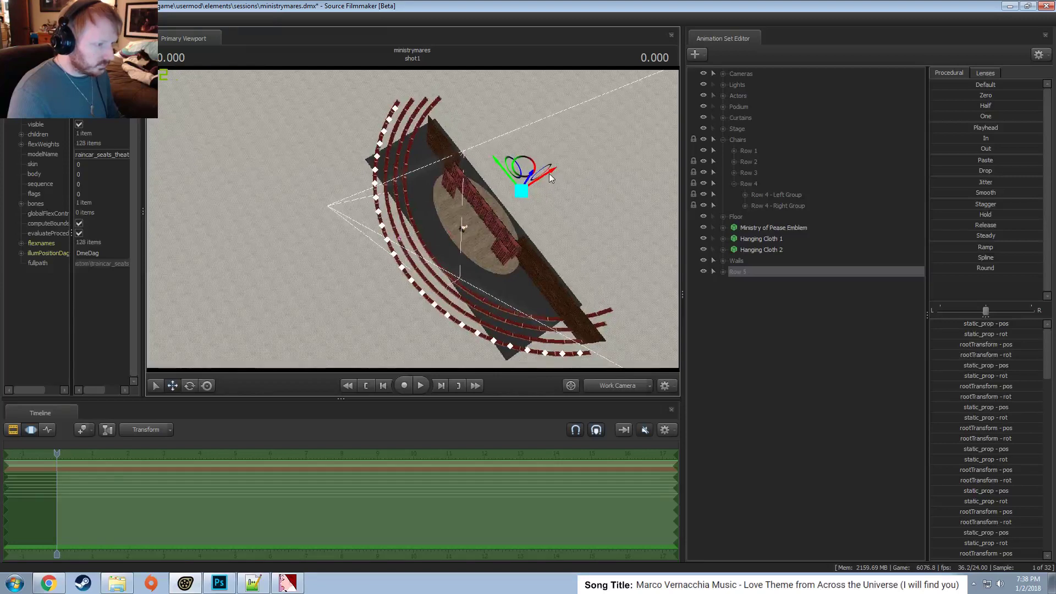
pyautogui.moveTo(548, 173); pyautogui.dragTo(470, 224)
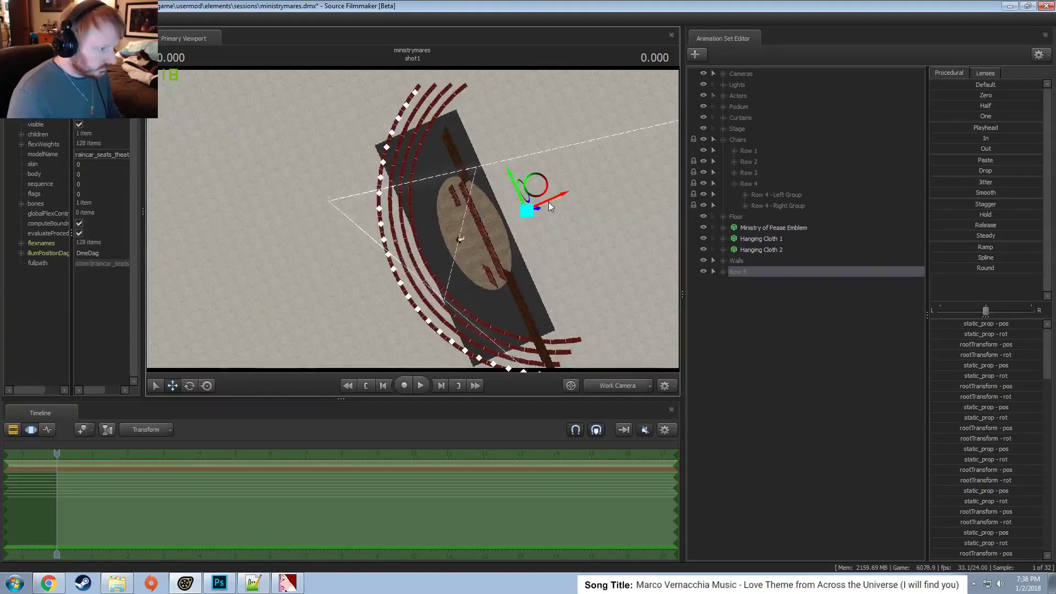
pyautogui.moveTo(550, 199); pyautogui.dragTo(539, 206)
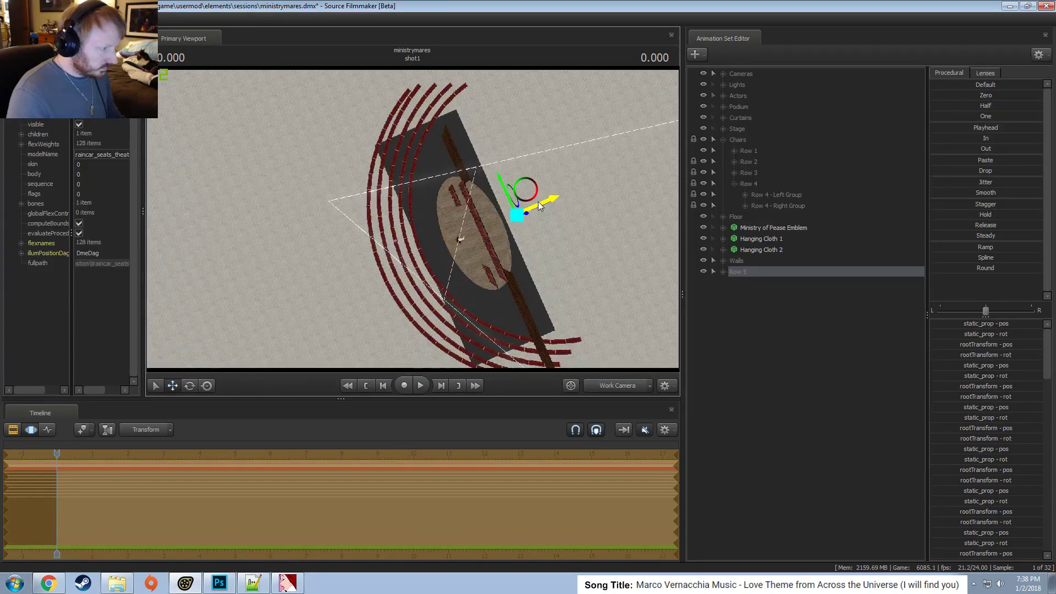
pyautogui.moveTo(535, 212); pyautogui.dragTo(563, 180)
# Raise the Row 5 group vertically to form the next tier behind Row 4.
pyautogui.moveTo(413, 219); pyautogui.dragTo(620, 219)
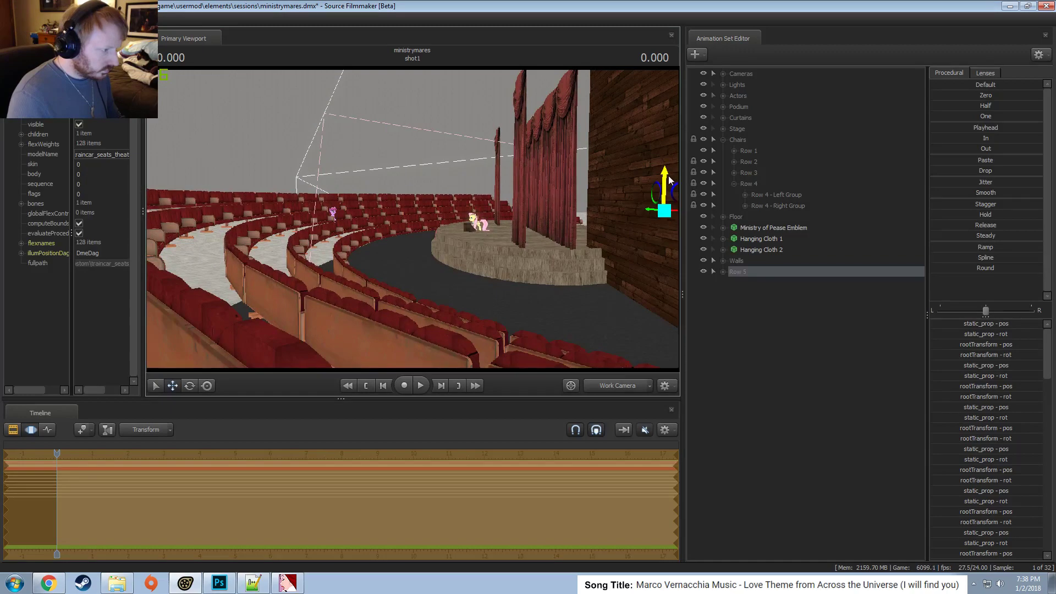
pyautogui.moveTo(668, 176); pyautogui.dragTo(412, 218)
pyautogui.press('a')
pyautogui.press('d')
# Examine Row 5's placement against the other rows through the Main Camera and from several Work Camera angles.
pyautogui.click(612, 385)
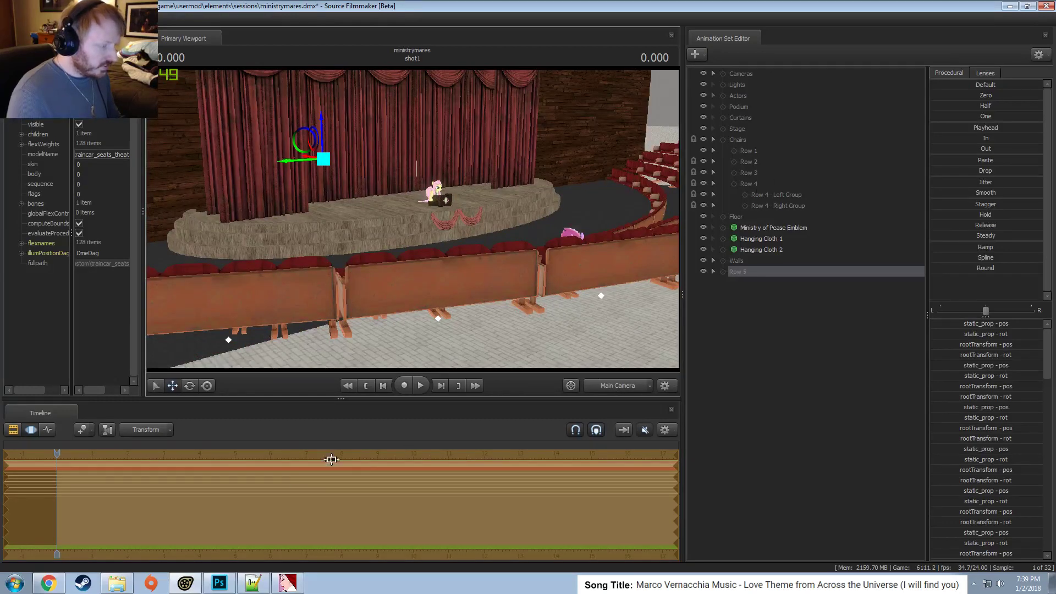
pyautogui.moveTo(225, 505)
pyautogui.mouseDown()
pyautogui.moveTo(428, 519)
pyautogui.moveTo(518, 506)
pyautogui.moveTo(182, 504)
pyautogui.mouseUp()
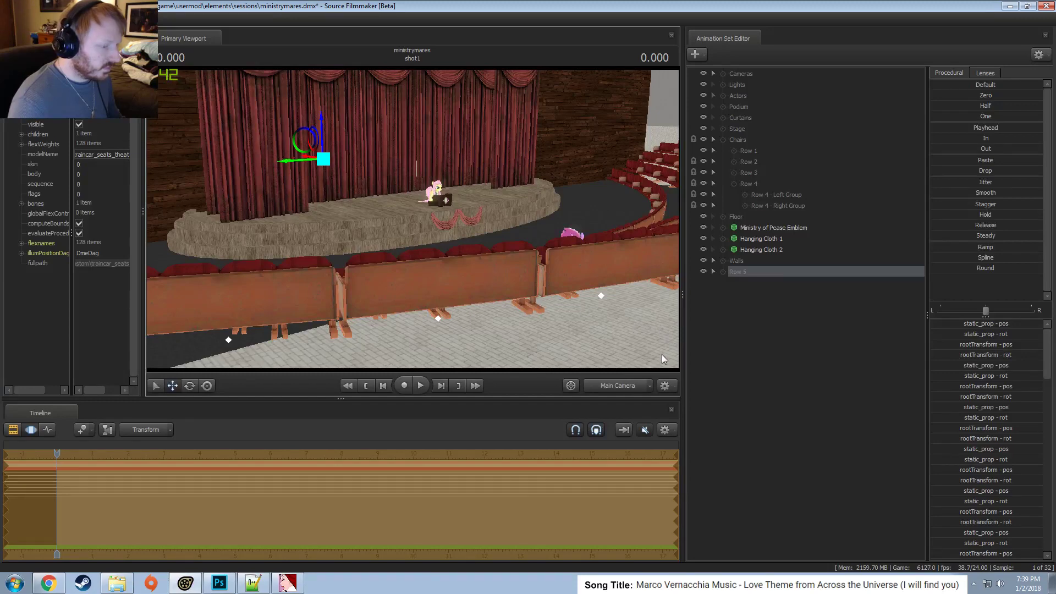
pyautogui.click(627, 385)
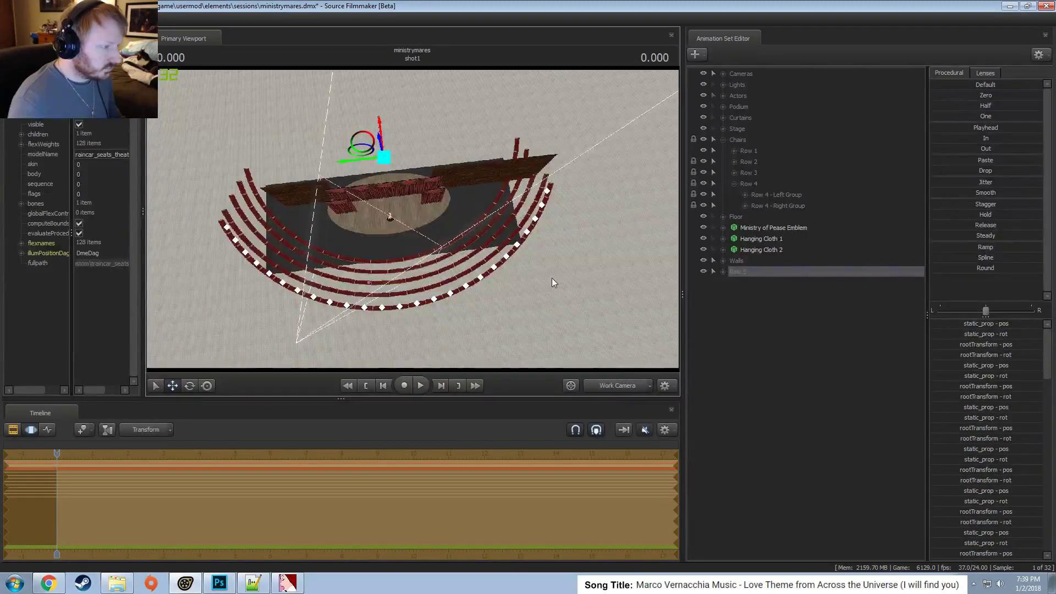
pyautogui.moveTo(549, 276); pyautogui.dragTo(540, 298)
pyautogui.moveTo(412, 219); pyautogui.dragTo(396, 218)
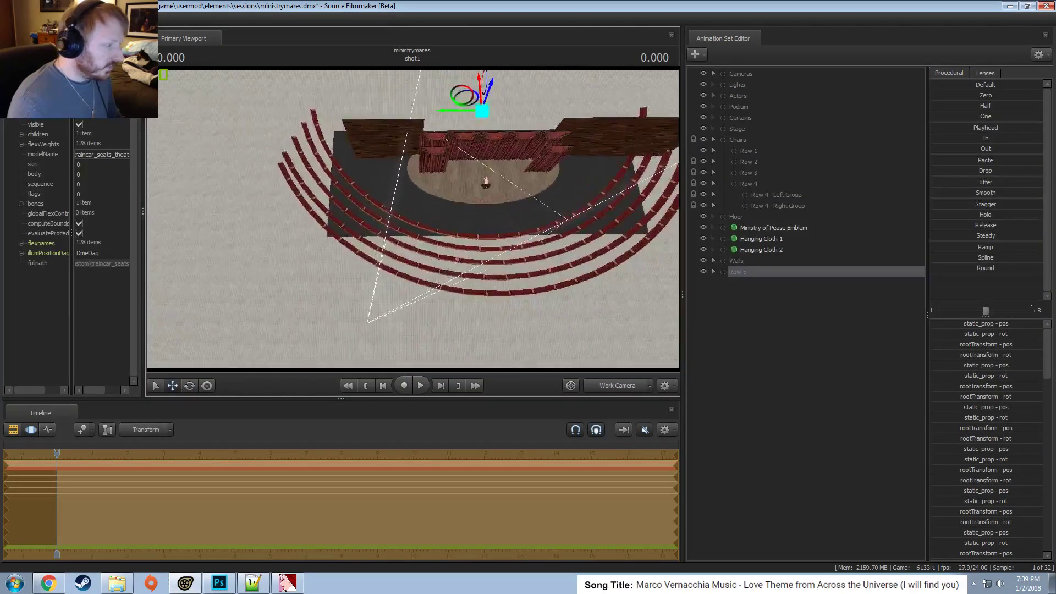
pyautogui.moveTo(467, 207); pyautogui.dragTo(498, 206)
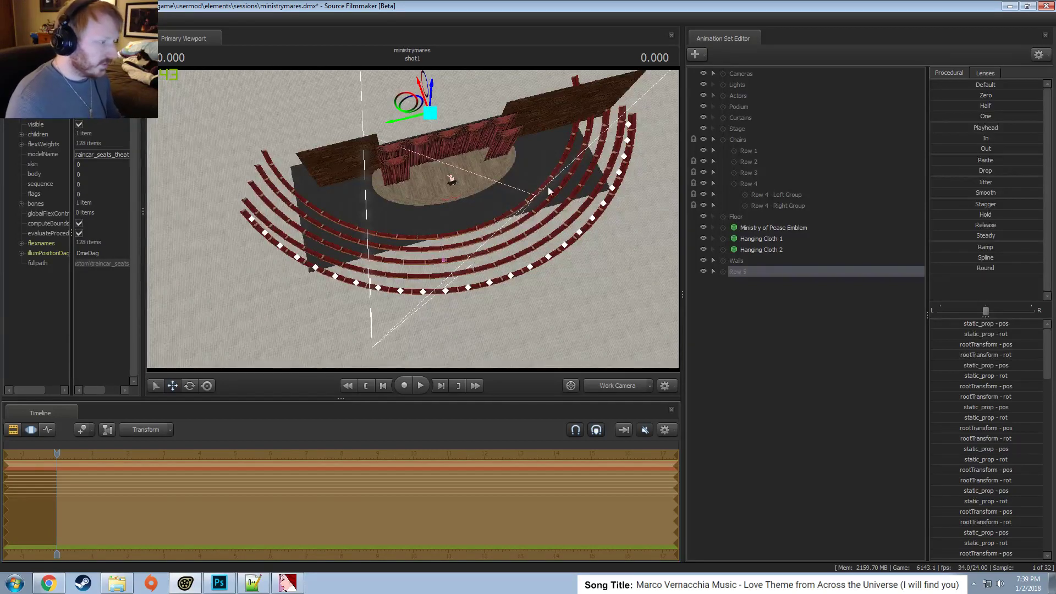
# Expand Row 5 - Left Group and lock its chairs to one another in a chain from Chair 101 to Chair 112.
pyautogui.click(723, 272)
pyautogui.click(730, 294)
pyautogui.click(734, 282)
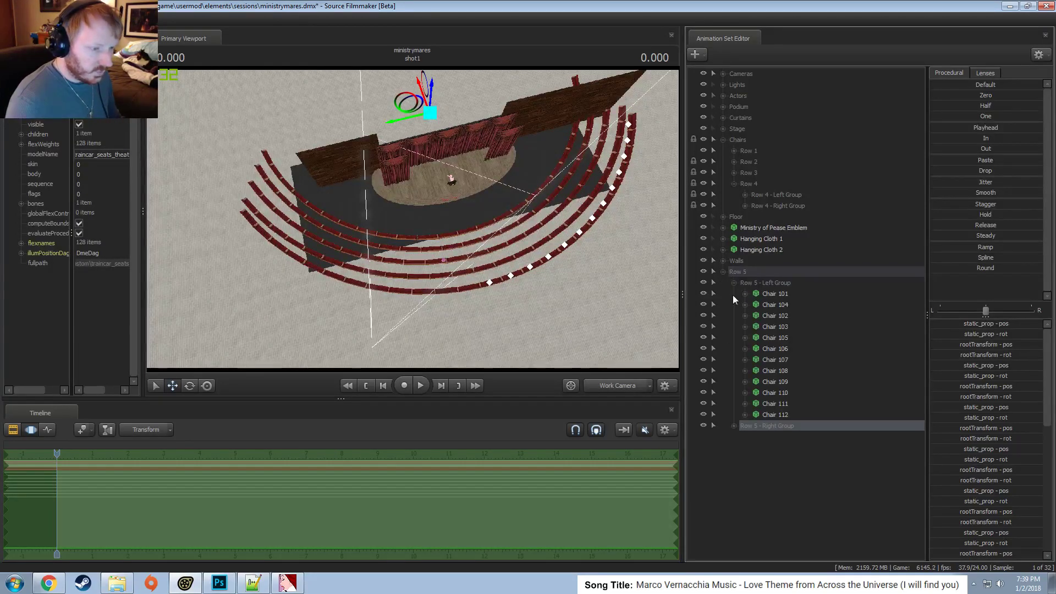
pyautogui.moveTo(774, 296); pyautogui.dragTo(784, 367)
pyautogui.moveTo(780, 361); pyautogui.dragTo(781, 384)
pyautogui.moveTo(780, 383); pyautogui.dragTo(783, 395)
pyautogui.moveTo(781, 393); pyautogui.dragTo(780, 406)
pyautogui.moveTo(780, 403); pyautogui.dragTo(775, 415)
# Expand Chair 112 through Chair 101 in Row 5 - Left Group to show each chair's Body.
pyautogui.click(746, 414)
pyautogui.click(745, 403)
pyautogui.click(745, 392)
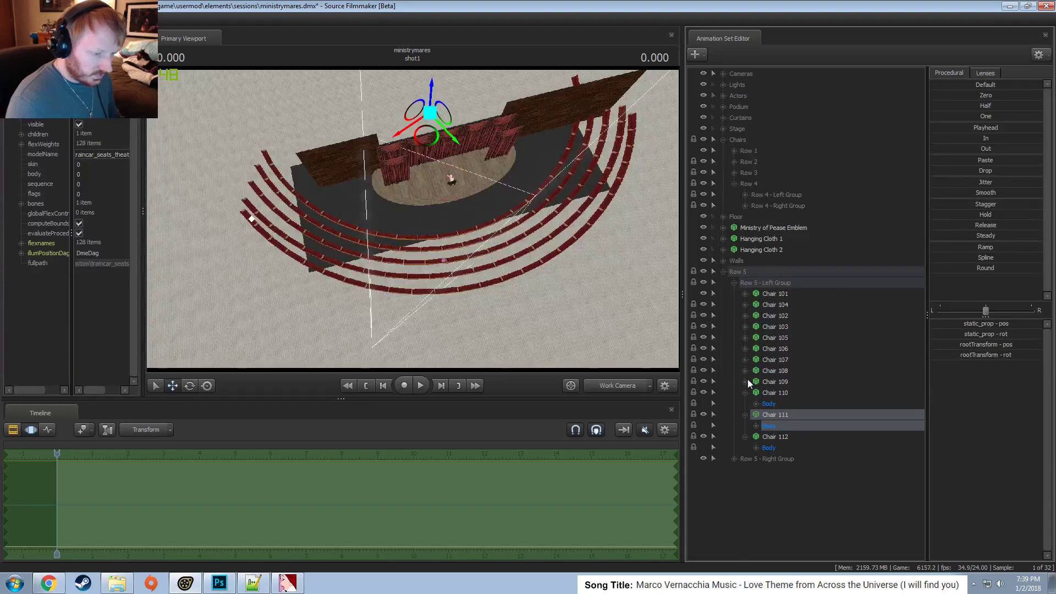
pyautogui.click(746, 381)
pyautogui.click(746, 370)
pyautogui.click(746, 359)
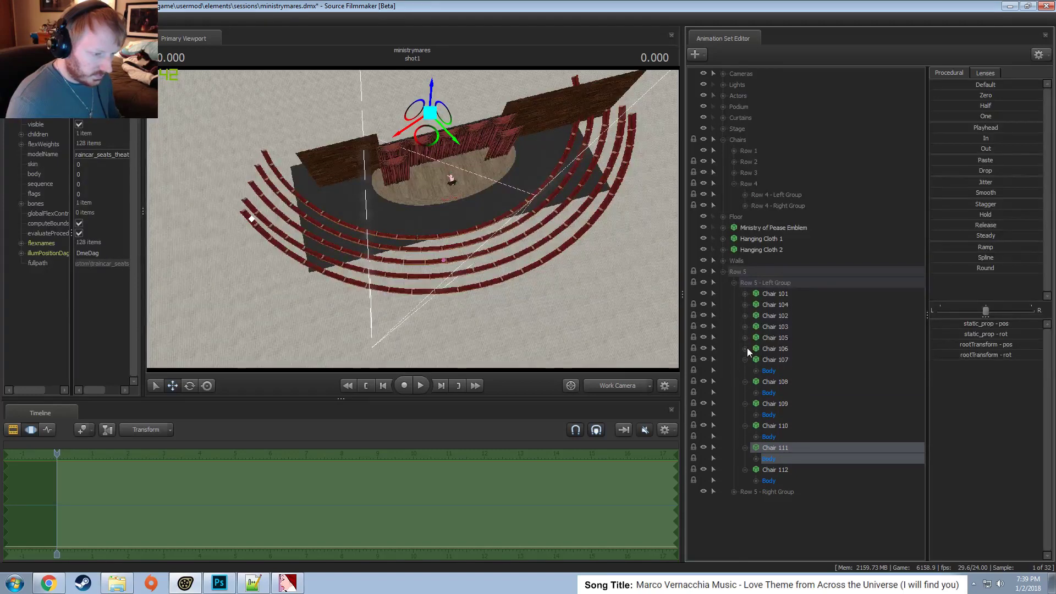
pyautogui.click(746, 348)
pyautogui.click(746, 337)
pyautogui.click(746, 326)
pyautogui.click(745, 315)
pyautogui.click(745, 304)
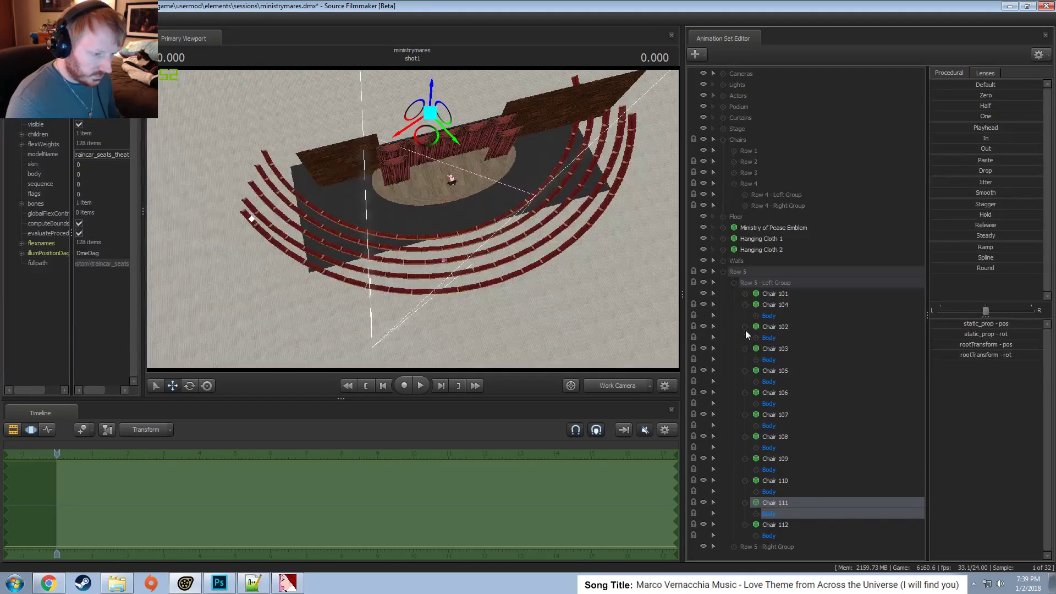
pyautogui.click(745, 294)
# Expand the Body of each chair in Row 5 - Left Group to show its rootTransform and static_prop controls.
pyautogui.click(756, 513)
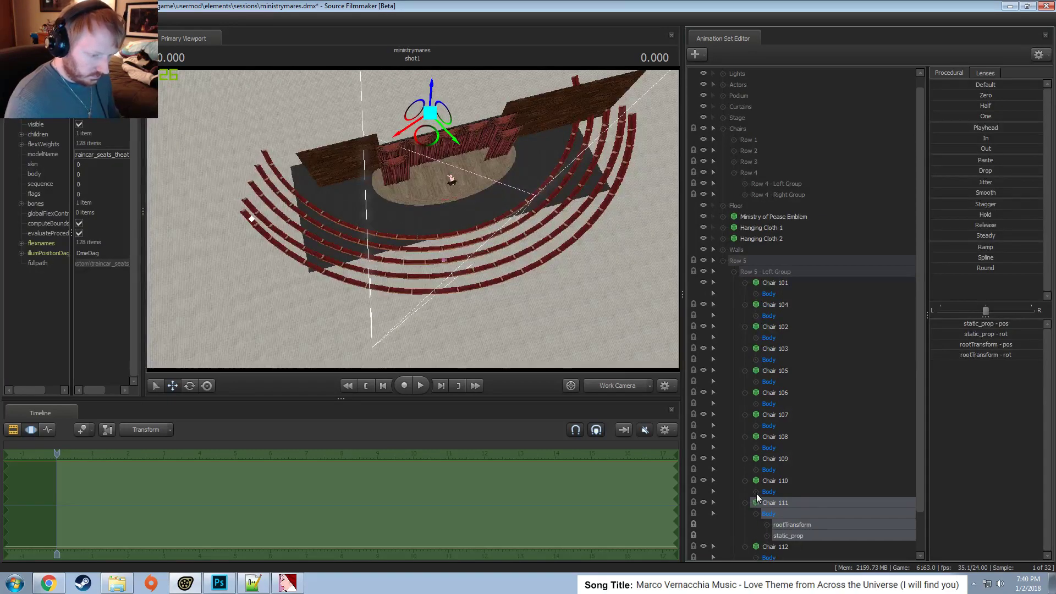
pyautogui.click(756, 491)
pyautogui.click(756, 469)
pyautogui.click(756, 448)
pyautogui.click(756, 425)
pyautogui.click(755, 403)
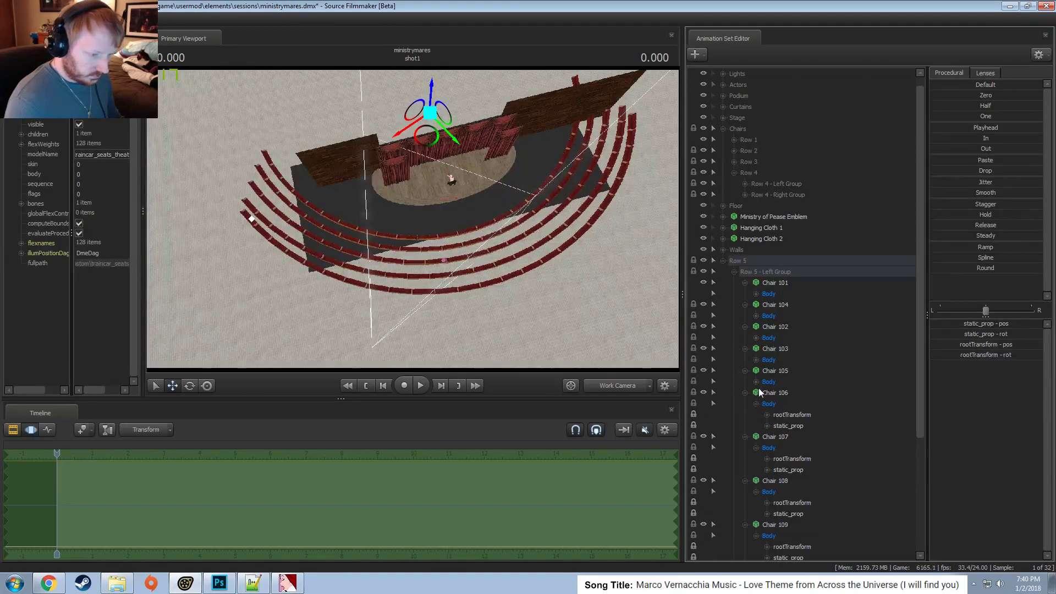
pyautogui.click(760, 392)
pyautogui.click(756, 382)
pyautogui.click(756, 360)
pyautogui.click(756, 337)
pyautogui.click(756, 316)
pyautogui.click(756, 293)
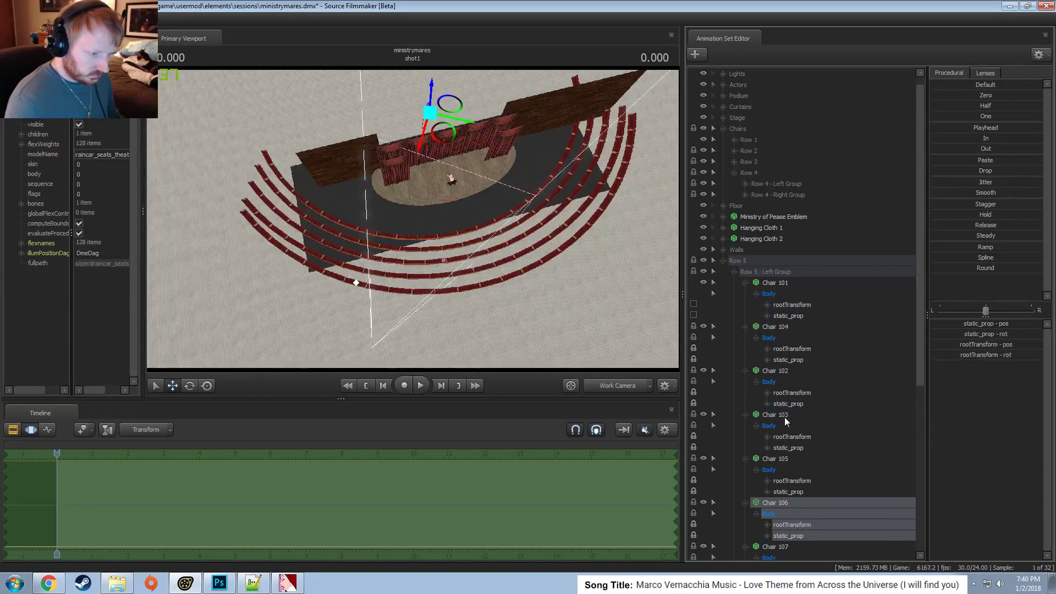
# Select the static_prop controls of all Row 5 - Left Group chairs, Chair 112 through Chair 101, for rotation.
pyautogui.scroll(-8, 785, 467)
pyautogui.click(798, 523)
pyautogui.click(797, 535)
pyautogui.keyDown('ctrl'); pyautogui.click(796, 481); pyautogui.keyUp('ctrl')
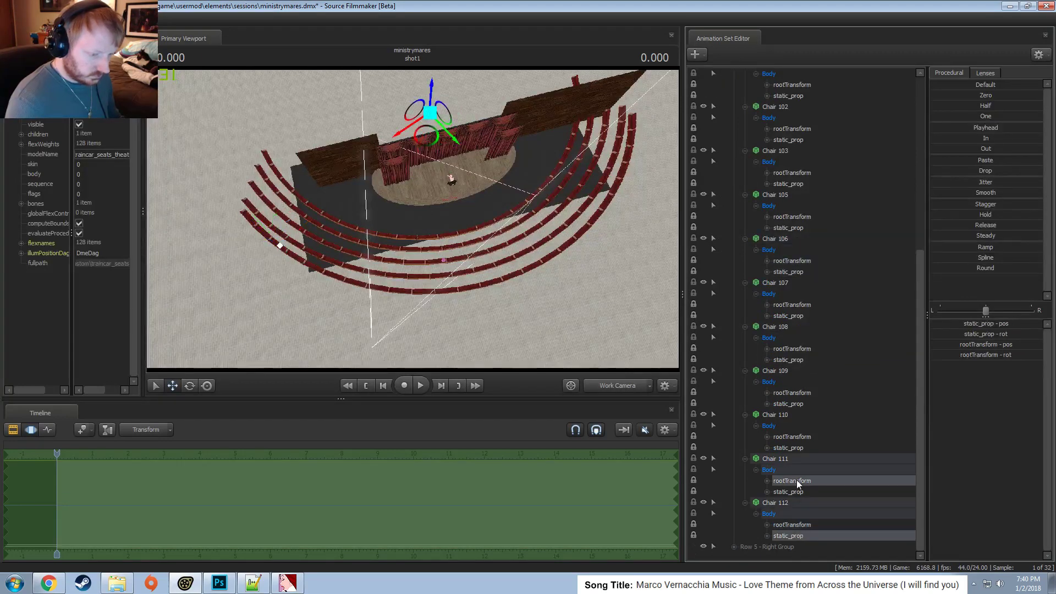
pyautogui.keyDown('ctrl'); pyautogui.click(796, 480); pyautogui.keyUp('ctrl')
pyautogui.keyDown('ctrl'); pyautogui.click(790, 478); pyautogui.keyUp('ctrl')
pyautogui.keyDown('ctrl'); pyautogui.click(791, 490); pyautogui.keyUp('ctrl')
pyautogui.keyDown('ctrl'); pyautogui.click(789, 480); pyautogui.keyUp('ctrl')
pyautogui.keyDown('ctrl'); pyautogui.click(787, 444); pyautogui.keyUp('ctrl')
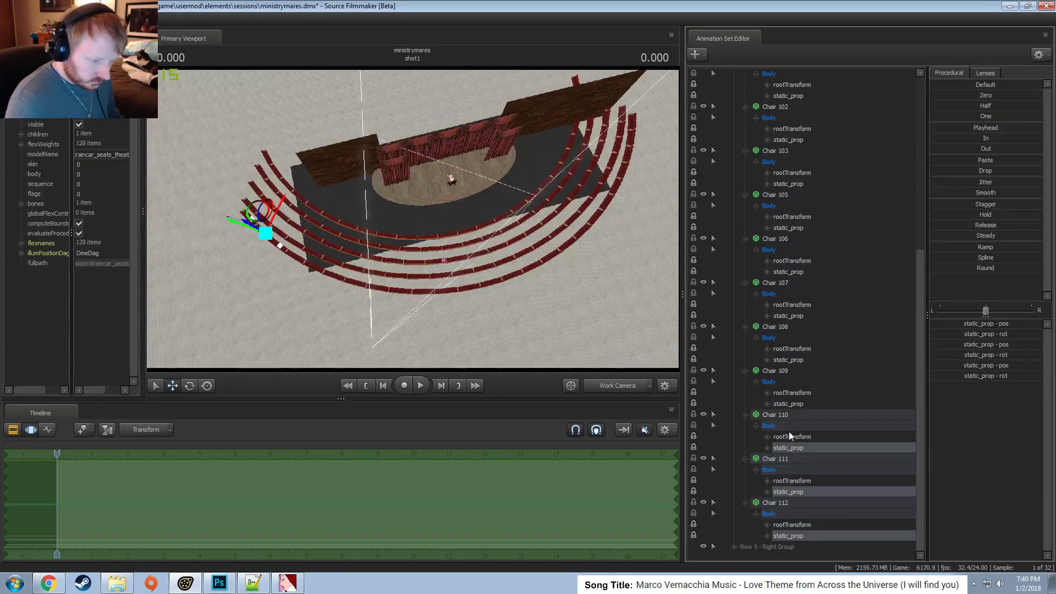
pyautogui.keyDown('ctrl'); pyautogui.click(787, 403); pyautogui.keyUp('ctrl')
pyautogui.keyDown('ctrl'); pyautogui.click(787, 359); pyautogui.keyUp('ctrl')
pyautogui.keyDown('ctrl'); pyautogui.click(786, 316); pyautogui.keyUp('ctrl')
pyautogui.keyDown('ctrl'); pyautogui.click(792, 272); pyautogui.keyUp('ctrl')
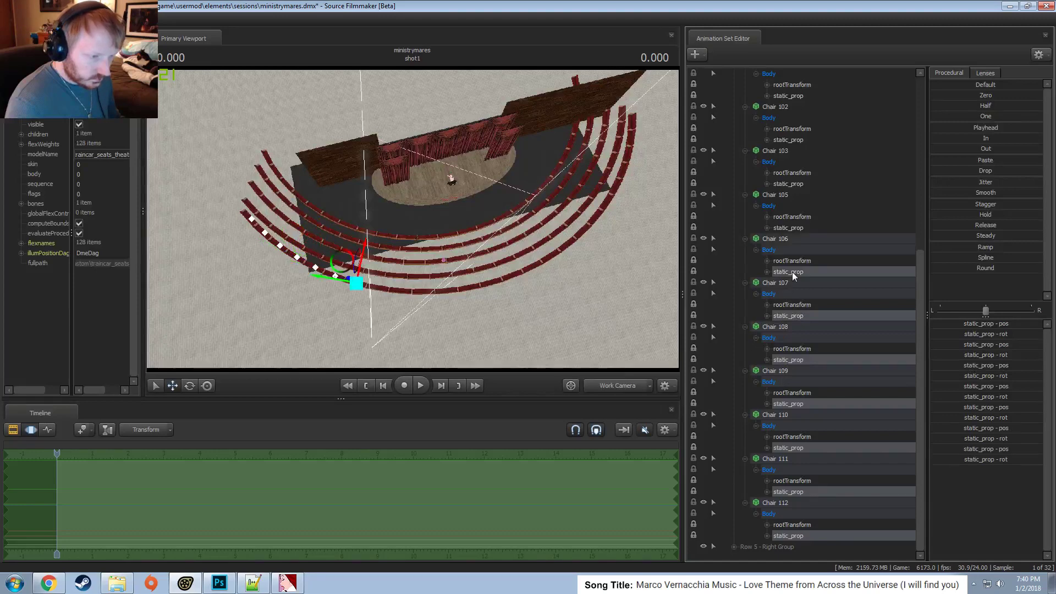
pyautogui.scroll(4, 797, 297)
pyautogui.keyDown('ctrl'); pyautogui.click(787, 360); pyautogui.keyUp('ctrl')
pyautogui.keyDown('ctrl'); pyautogui.click(787, 316); pyautogui.keyUp('ctrl')
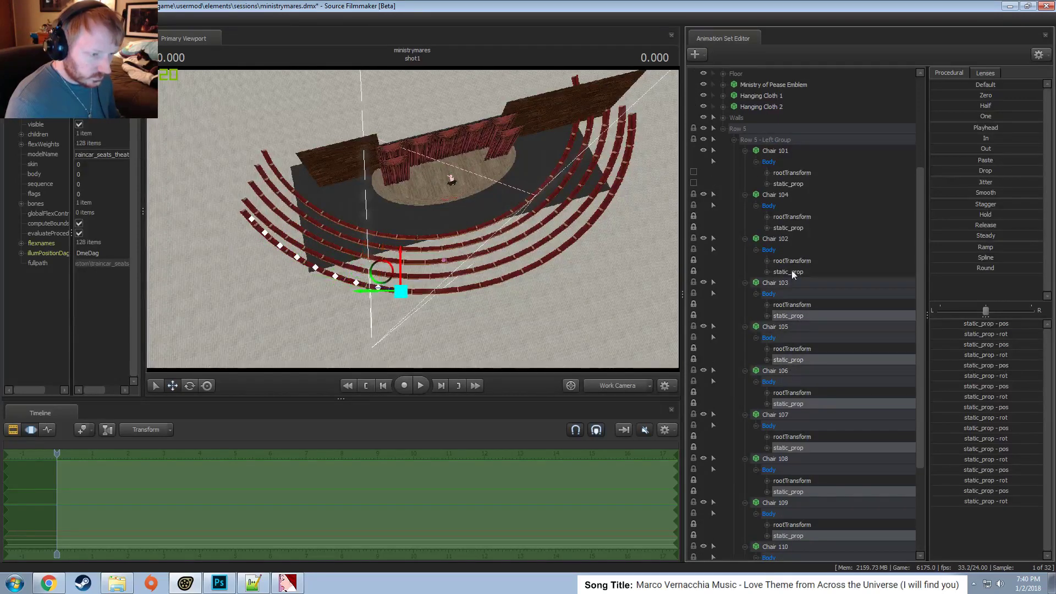
pyautogui.keyDown('ctrl'); pyautogui.click(791, 271); pyautogui.keyUp('ctrl')
pyautogui.keyDown('ctrl'); pyautogui.click(787, 228); pyautogui.keyUp('ctrl')
pyautogui.keyDown('ctrl'); pyautogui.click(788, 183); pyautogui.keyUp('ctrl')
pyautogui.moveTo(479, 320); pyautogui.dragTo(371, 312)
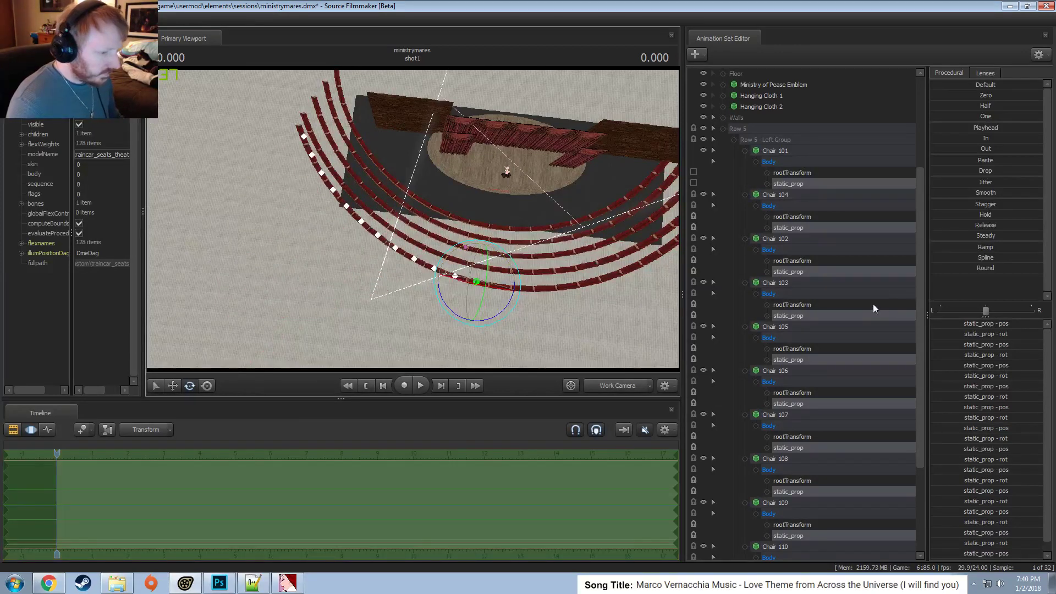
# Select Chairs 101, 104, 102 and 103 one after another to check their order along the row.
pyautogui.click(797, 230)
pyautogui.click(778, 161)
pyautogui.click(777, 205)
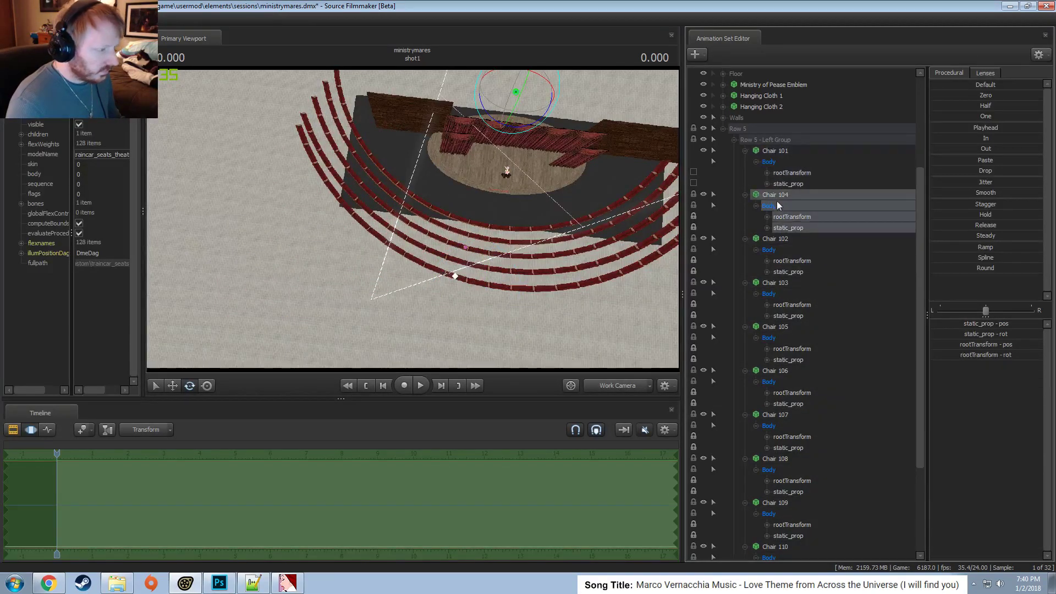
pyautogui.click(778, 240)
pyautogui.click(776, 282)
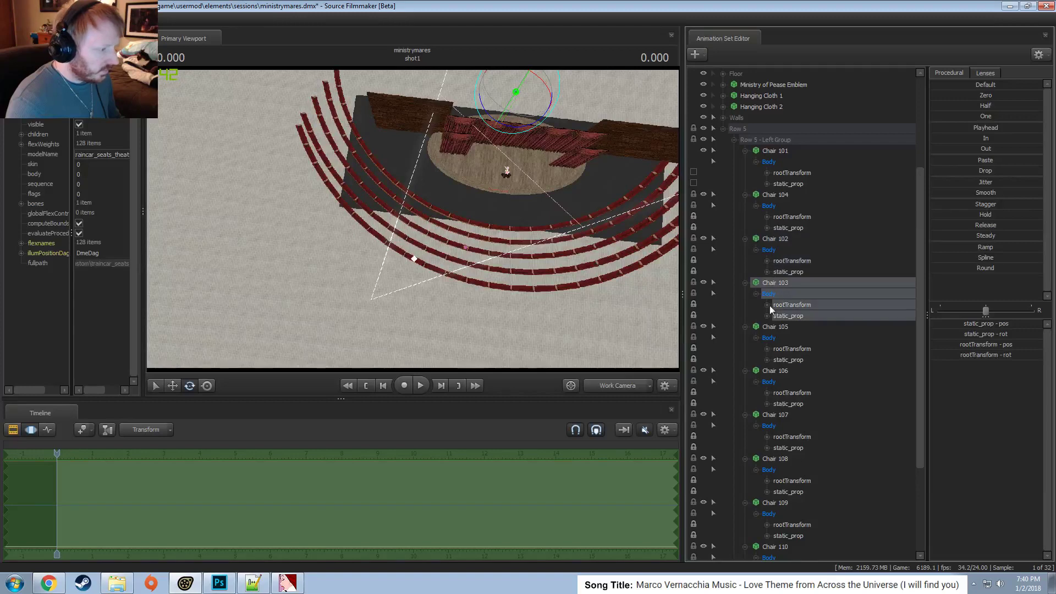
# Unlock the Row 5 - Left Group chairs and collapse Chair 102 through Chair 112.
pyautogui.click(745, 282)
pyautogui.click(745, 293)
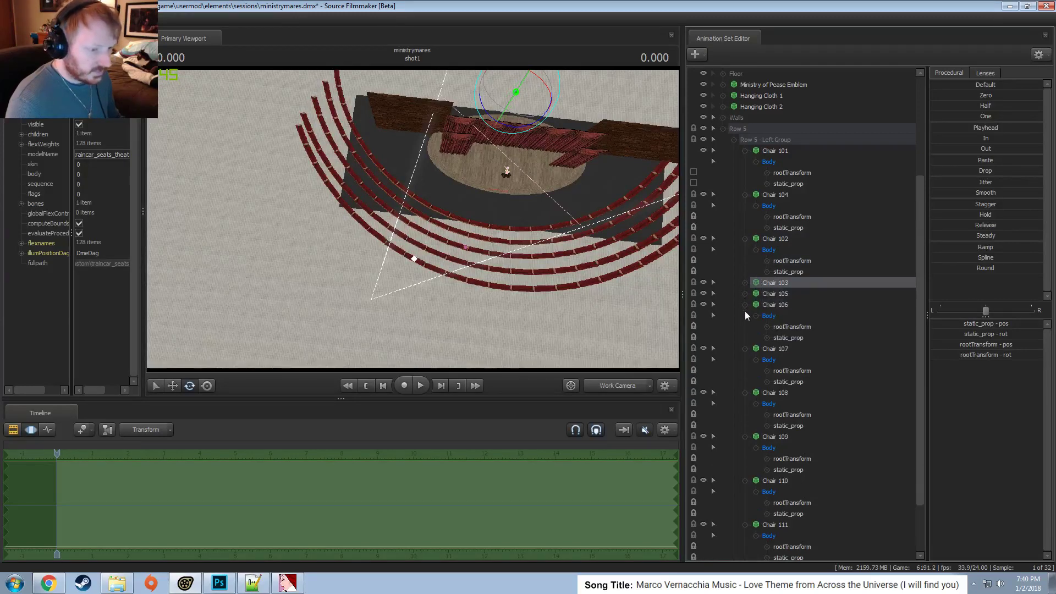
pyautogui.click(745, 306)
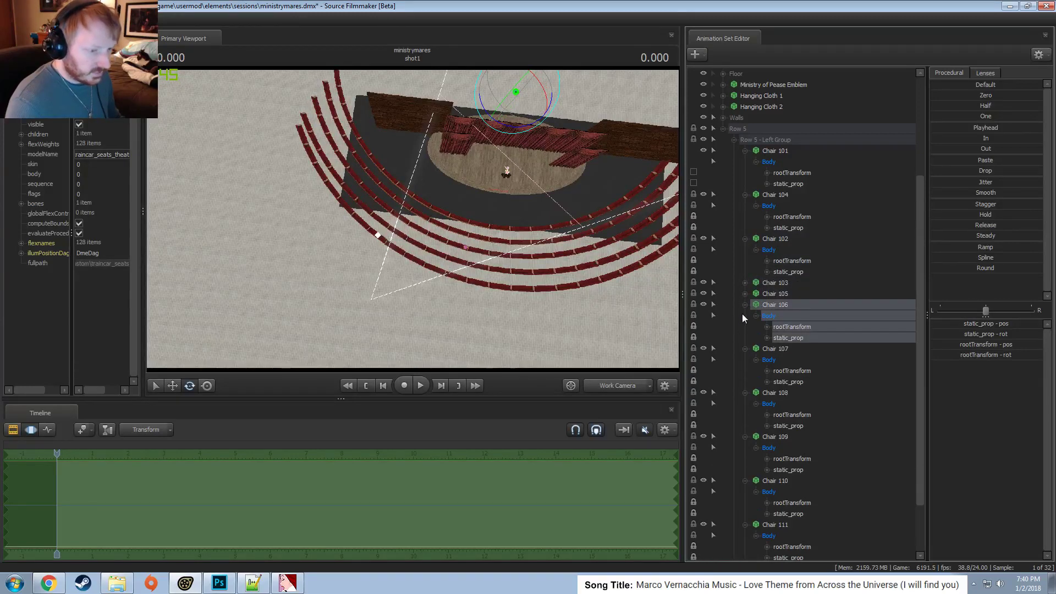
pyautogui.click(745, 239)
pyautogui.click(745, 274)
pyautogui.click(744, 282)
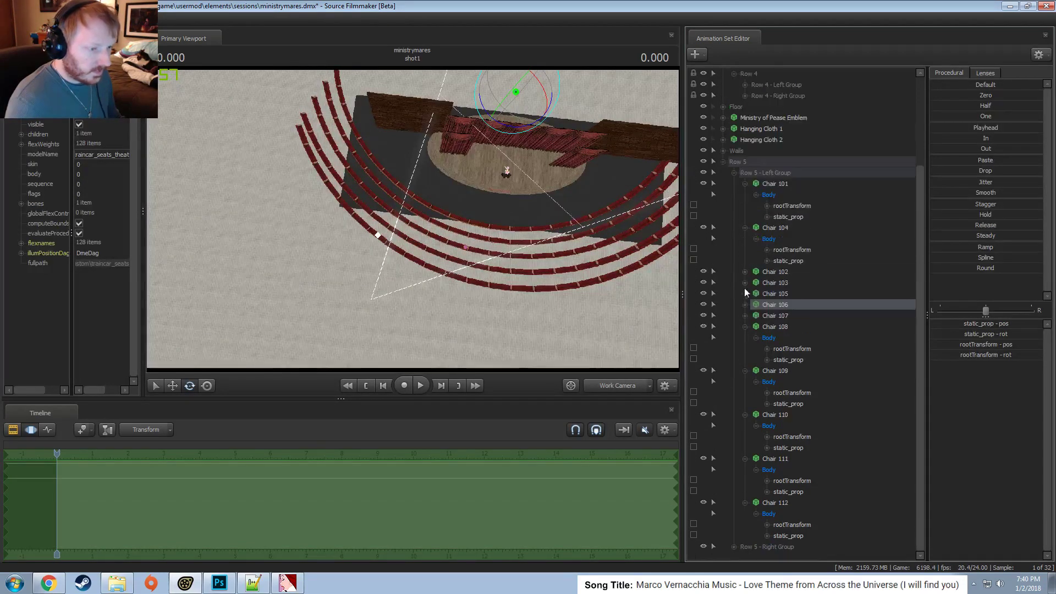
pyautogui.click(745, 326)
pyautogui.click(744, 370)
pyautogui.click(744, 502)
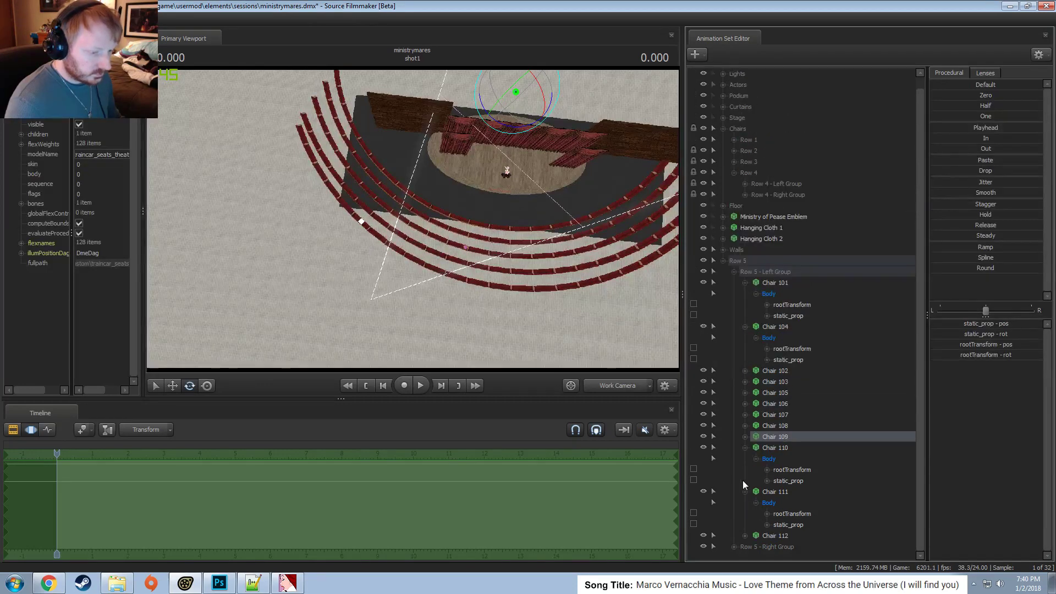
pyautogui.click(745, 491)
pyautogui.click(745, 459)
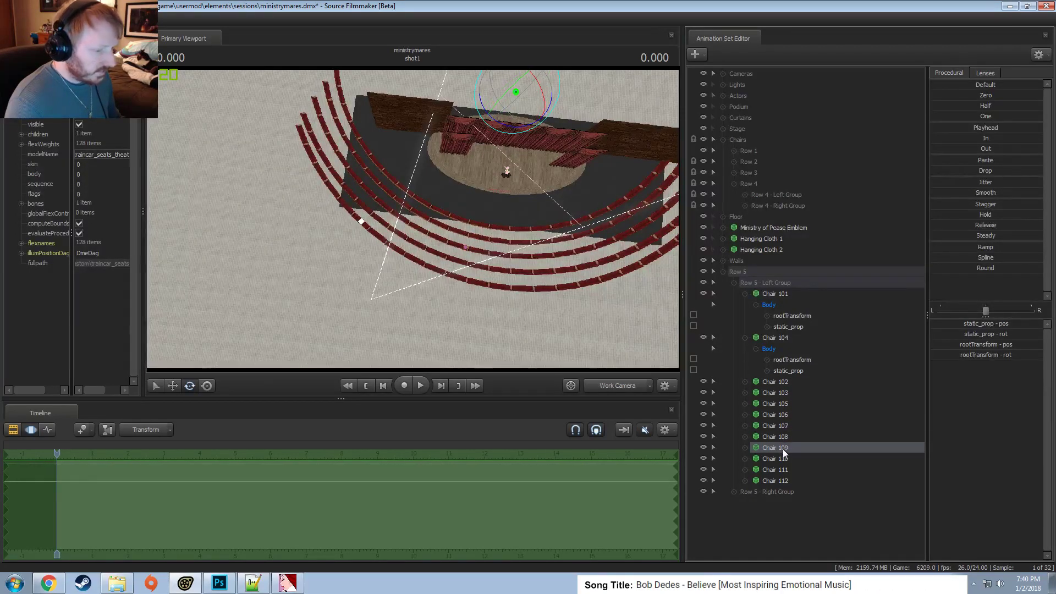
# Reorder the chair list so Chair 109 sits above Chair 107 and Chair 112 sits above Chair 110.
pyautogui.moveTo(782, 449); pyautogui.dragTo(776, 424)
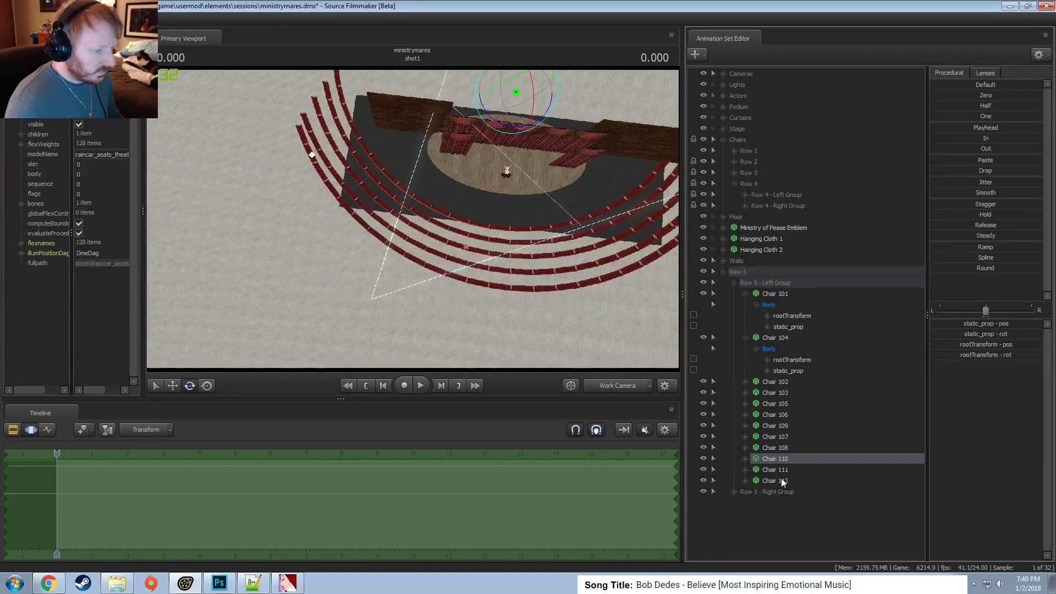
pyautogui.moveTo(785, 480); pyautogui.dragTo(783, 454)
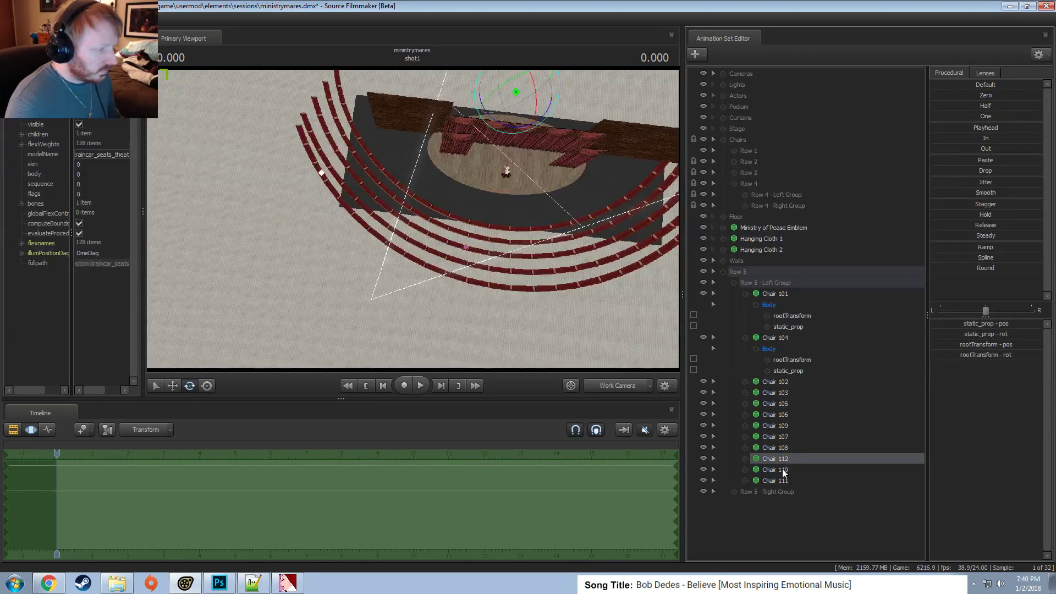
pyautogui.click(783, 481)
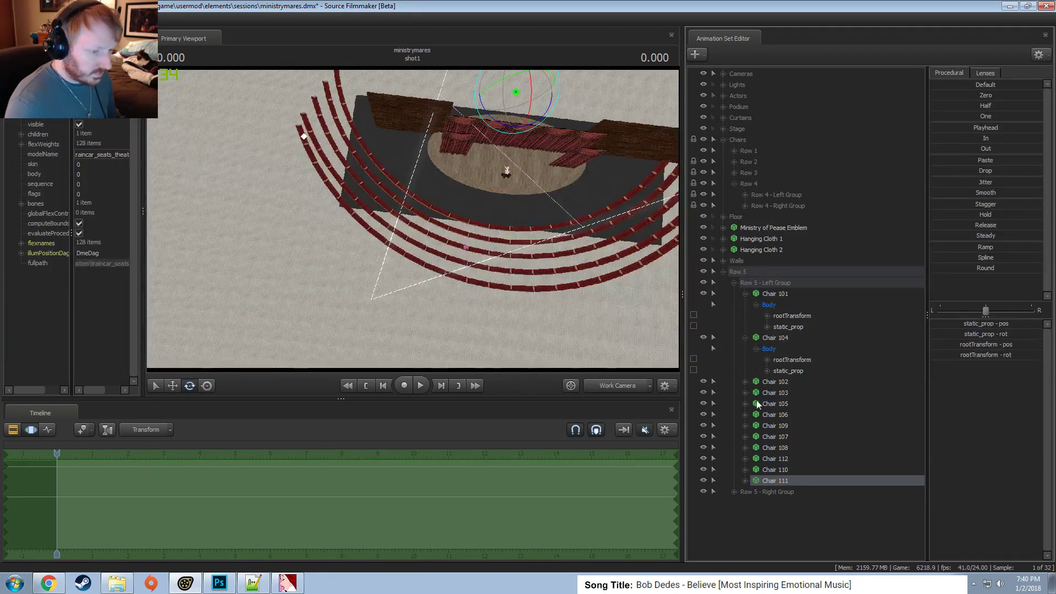
# Expand the collapsed chairs in Row 5 - Left Group, from Chair 111 up to Chair 102, to show their Body entries.
pyautogui.click(745, 481)
pyautogui.click(745, 469)
pyautogui.click(745, 437)
pyautogui.click(744, 426)
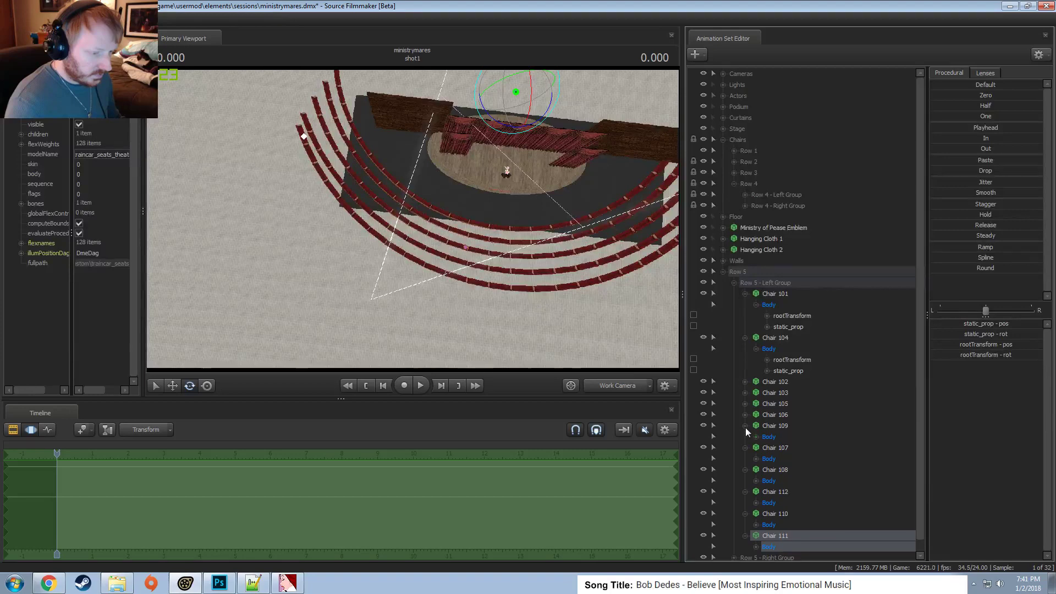
pyautogui.click(745, 415)
pyautogui.click(744, 404)
pyautogui.click(745, 393)
pyautogui.click(744, 381)
# Expand the Body entries from Chair 110 up to Chair 102 to expose their static_prop controls.
pyautogui.scroll(-2, 757, 450)
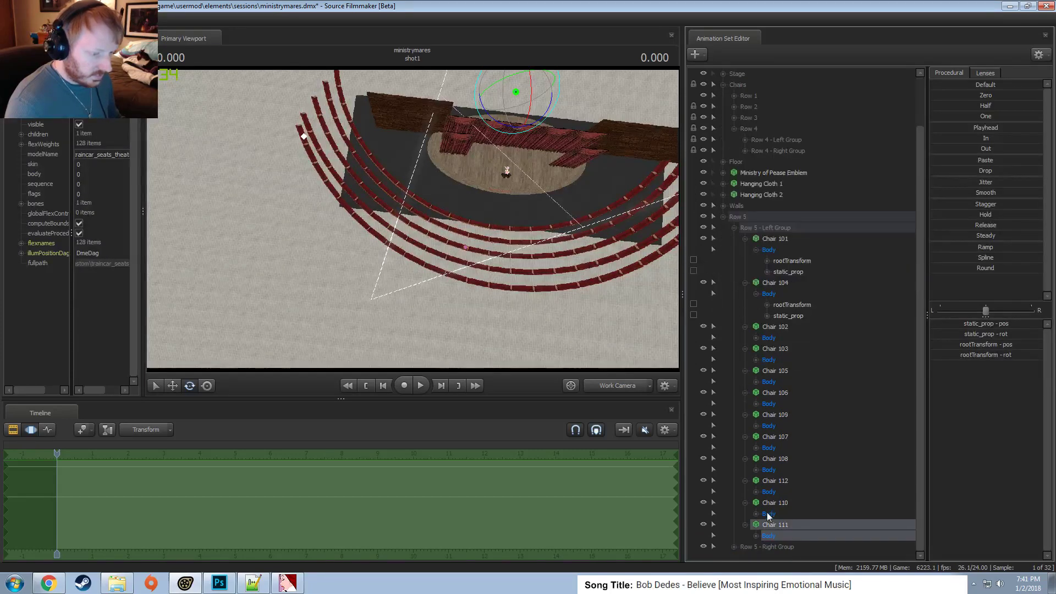
pyautogui.click(756, 513)
pyautogui.click(756, 490)
pyautogui.click(756, 470)
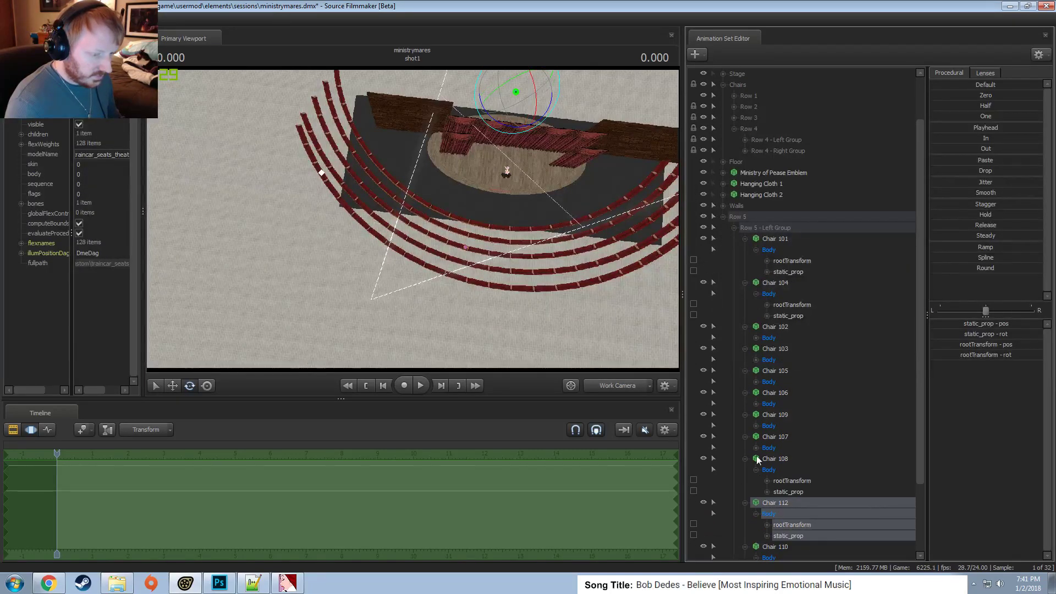
pyautogui.click(756, 447)
pyautogui.click(756, 425)
pyautogui.click(756, 403)
pyautogui.click(756, 382)
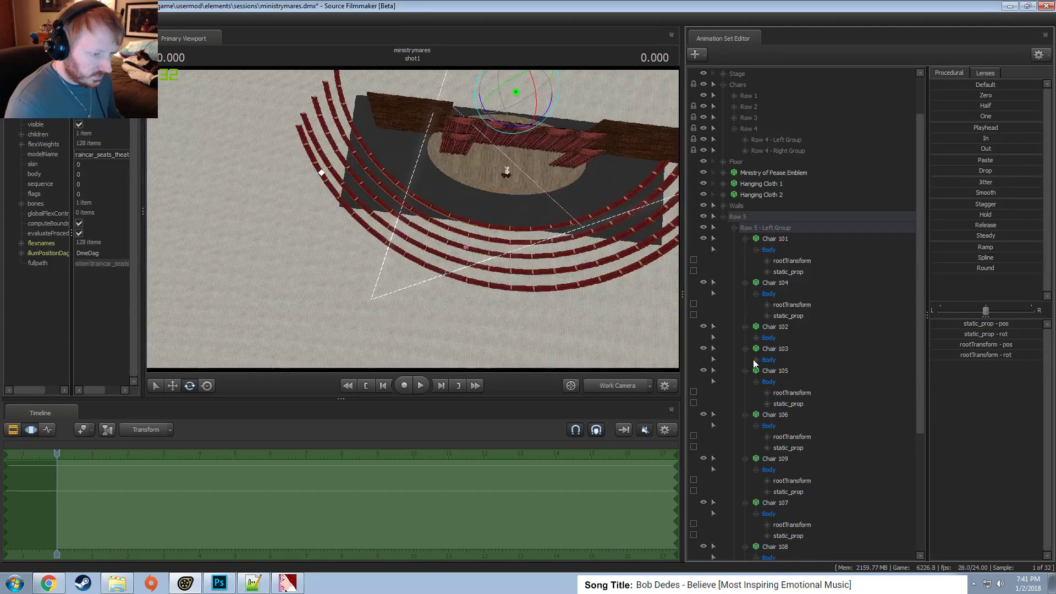
pyautogui.click(756, 360)
pyautogui.click(755, 338)
# Select the static_prop controls of Chairs 112, 111, 110, 108 and 107 to check their order at the row's end.
pyautogui.scroll(-4, 757, 352)
pyautogui.click(783, 536)
pyautogui.scroll(-3, 756, 504)
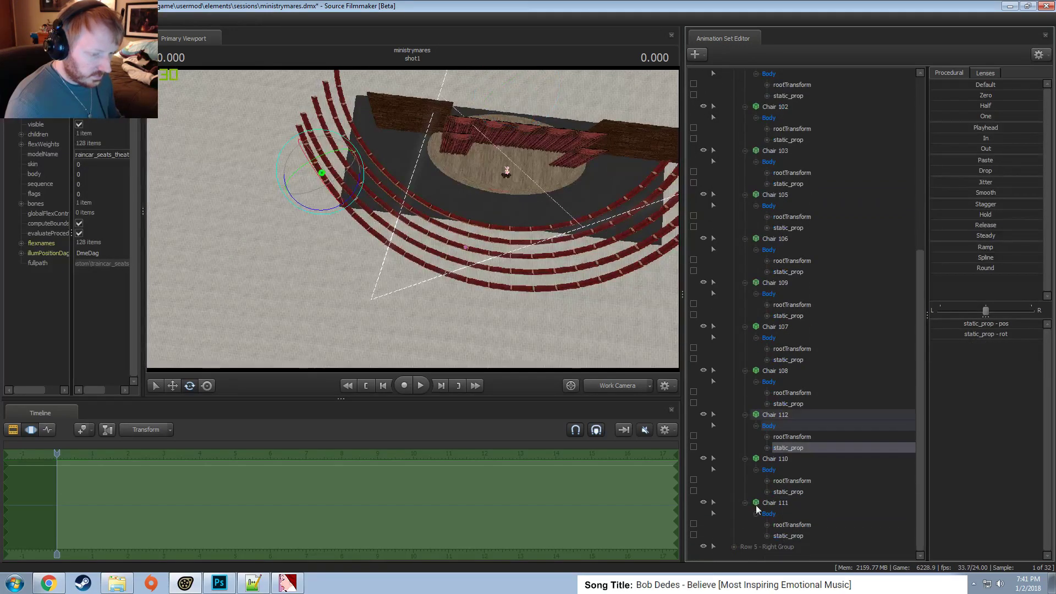
pyautogui.keyDown('ctrl'); pyautogui.click(797, 536); pyautogui.keyUp('ctrl')
pyautogui.keyDown('ctrl'); pyautogui.click(792, 492); pyautogui.keyUp('ctrl')
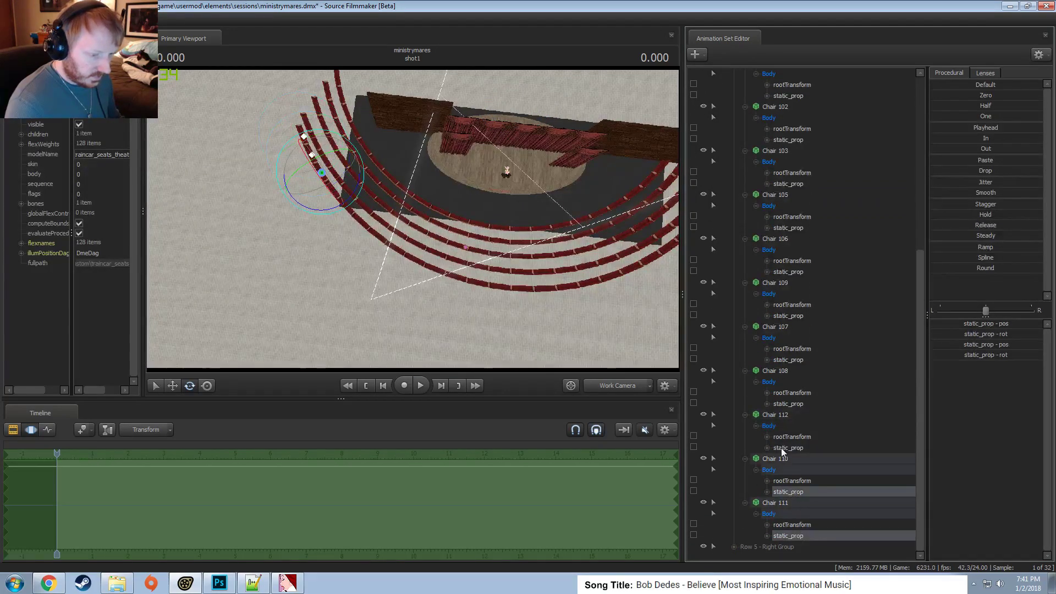
pyautogui.keyDown('ctrl'); pyautogui.click(786, 404); pyautogui.keyUp('ctrl')
pyautogui.keyDown('ctrl'); pyautogui.click(786, 359); pyautogui.keyUp('ctrl')
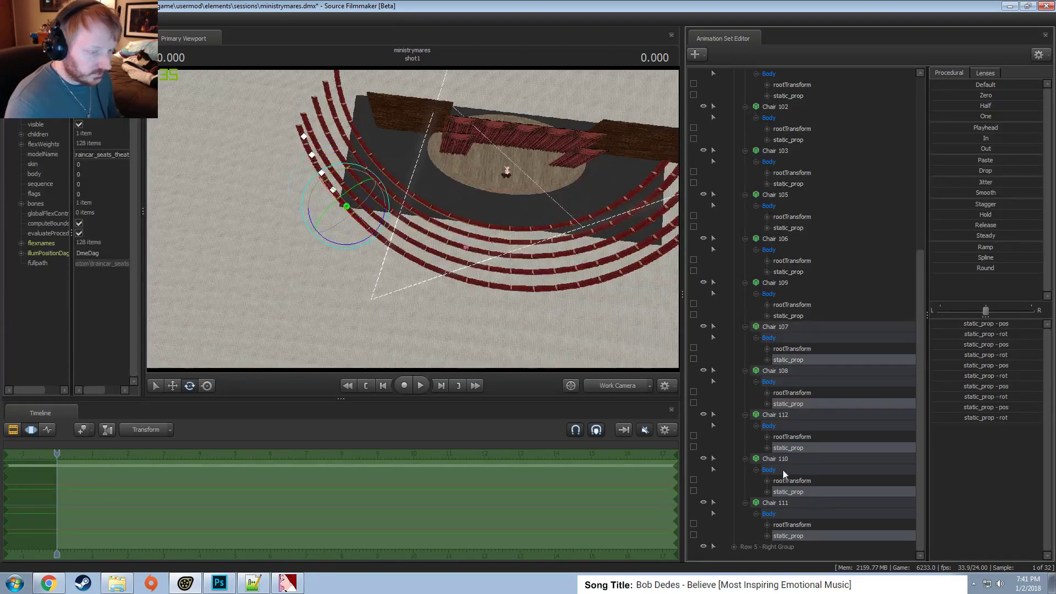
# Lock the static_prop controls to one another in a chain running through Chairs 101, 104, 102, 103, 105 and 106.
pyautogui.scroll(5, 781, 509)
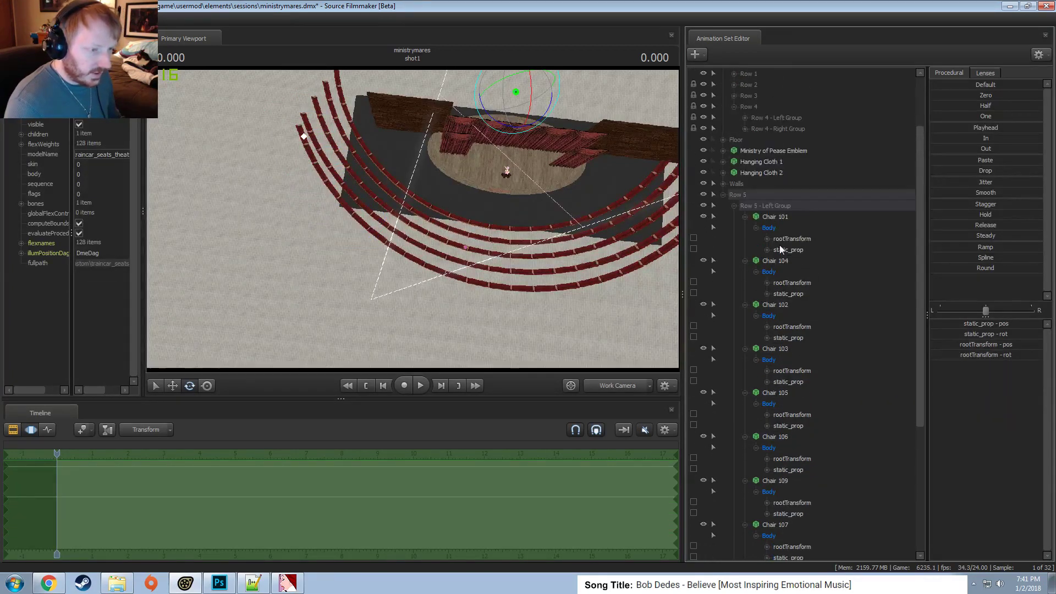
pyautogui.click(788, 250)
pyautogui.click(787, 294)
pyautogui.click(794, 337)
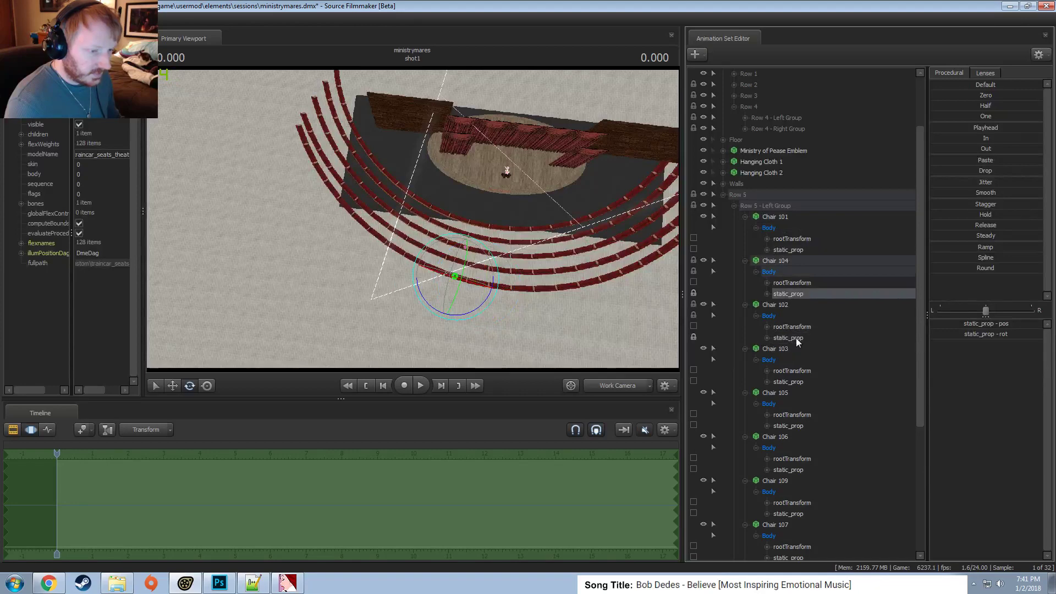
pyautogui.scroll(-5, 788, 384)
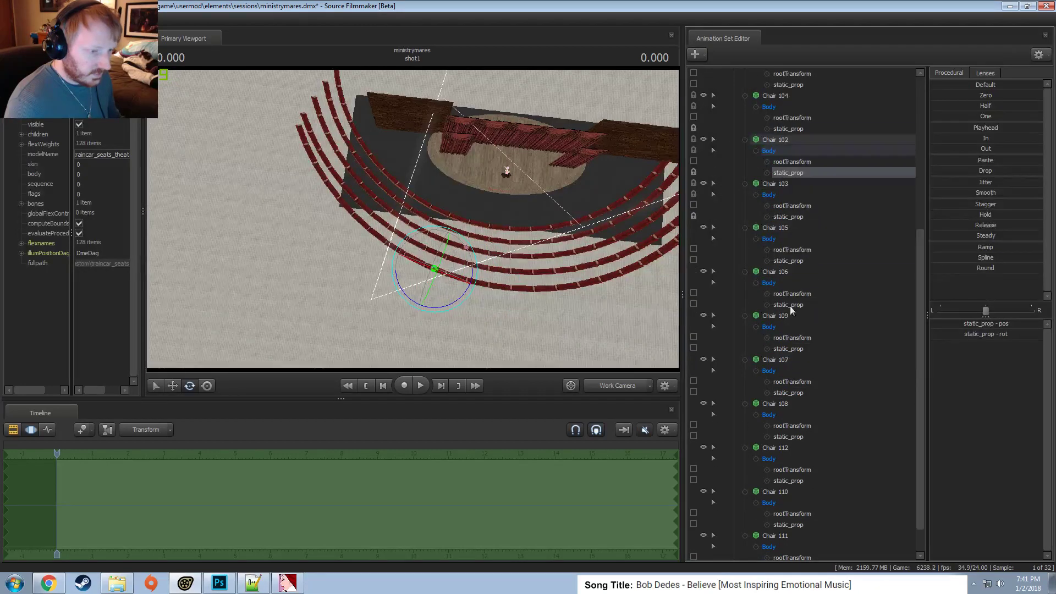
pyautogui.click(790, 217)
pyautogui.click(791, 261)
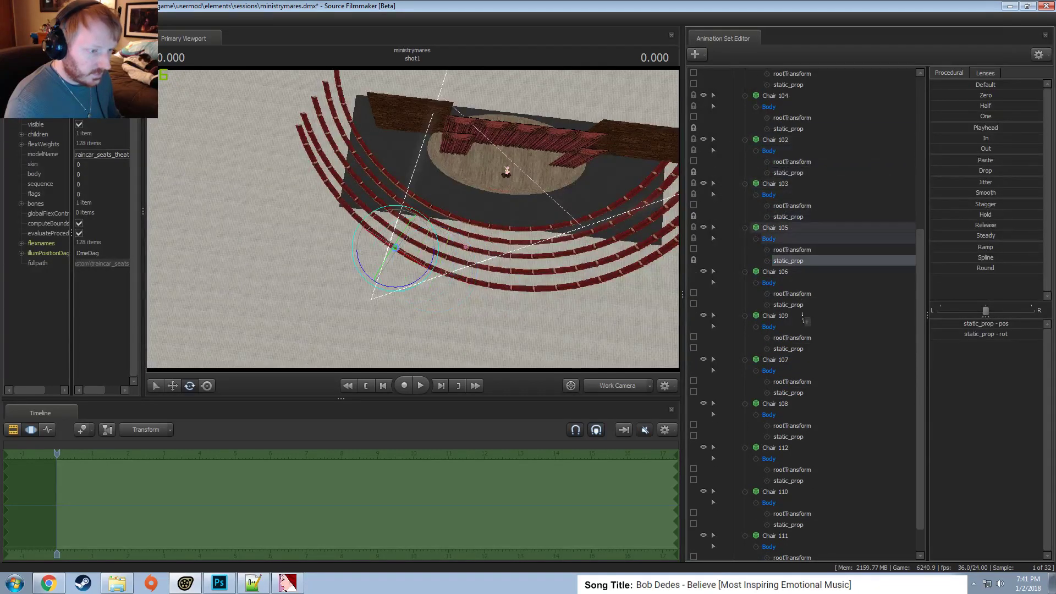
# Extend the lock chain between static_prop controls from Chair 106 through Chairs 109, 107, 108, 112, 110 and 111.
pyautogui.click(798, 306)
pyautogui.click(795, 349)
pyautogui.click(793, 392)
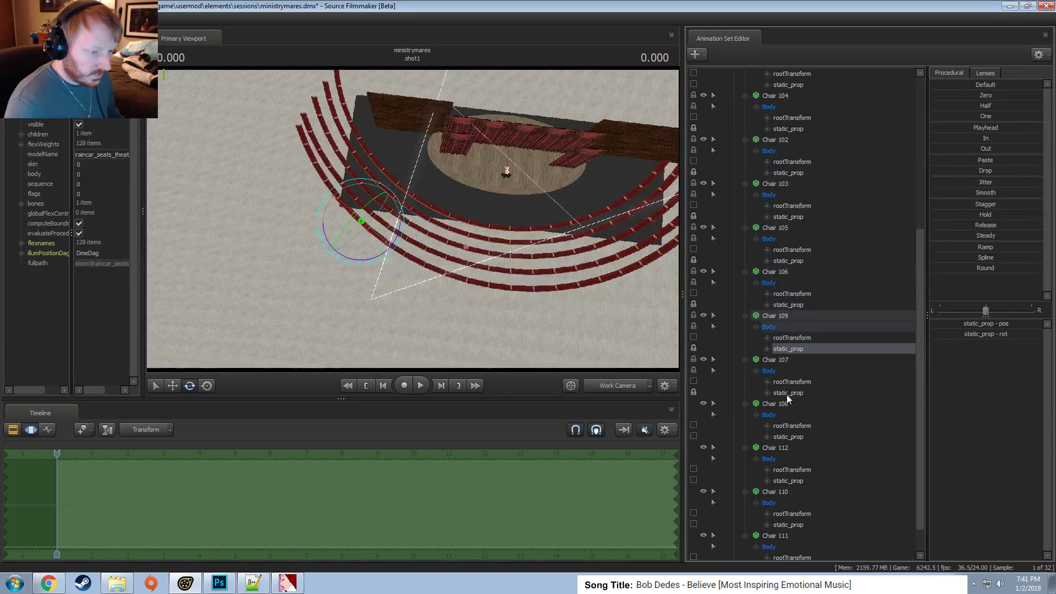
pyautogui.click(788, 437)
pyautogui.scroll(-1, 783, 478)
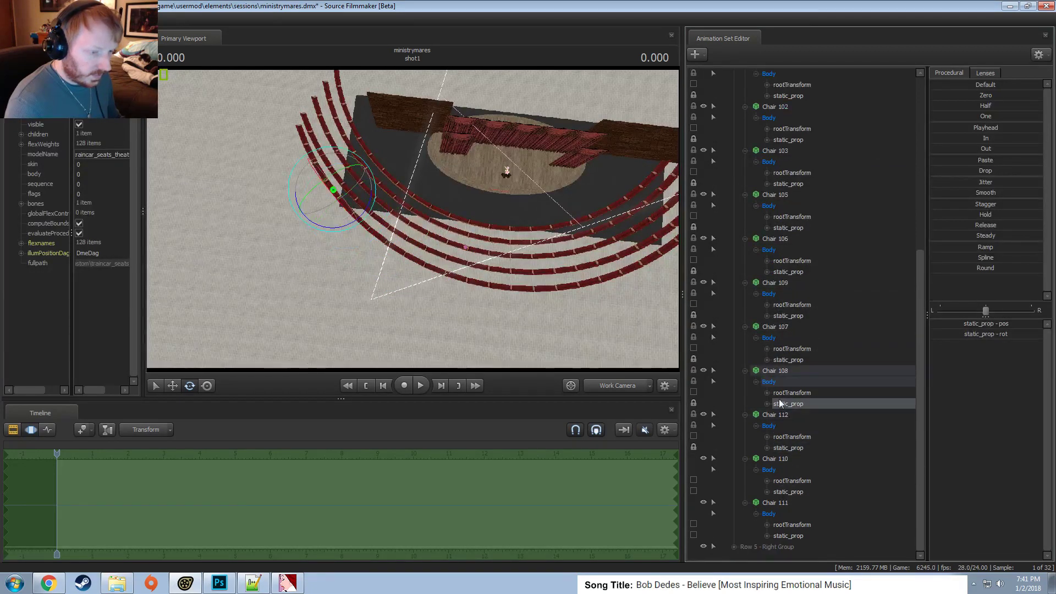
pyautogui.click(790, 447)
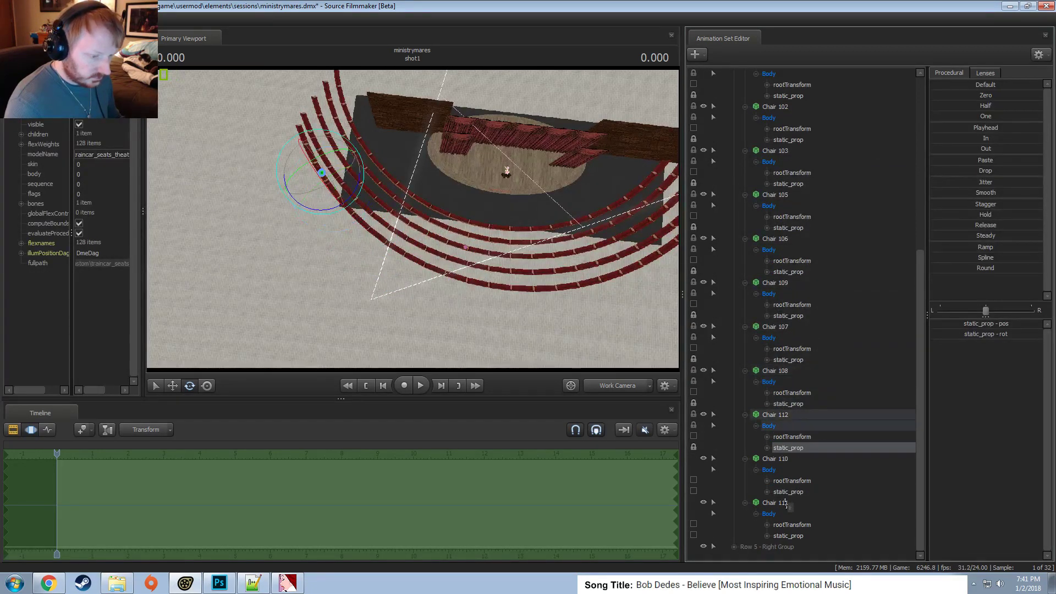
pyautogui.click(788, 491)
# Try rotating the chained static_prop controls of Chairs 111 through 101 together to spread the left group.
pyautogui.keyDown('ctrl'); pyautogui.click(787, 535); pyautogui.keyUp('ctrl')
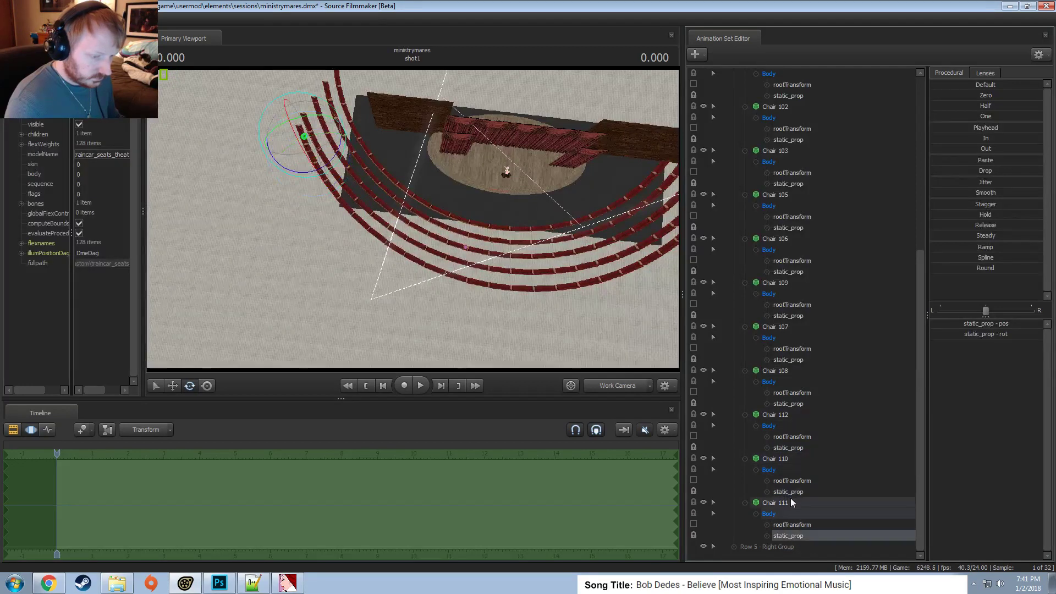
pyautogui.keyDown('ctrl'); pyautogui.click(791, 448); pyautogui.keyUp('ctrl')
pyautogui.keyDown('ctrl'); pyautogui.click(792, 404); pyautogui.keyUp('ctrl')
pyautogui.keyDown('ctrl'); pyautogui.click(790, 359); pyautogui.keyUp('ctrl')
pyautogui.keyDown('ctrl'); pyautogui.click(790, 316); pyautogui.keyUp('ctrl')
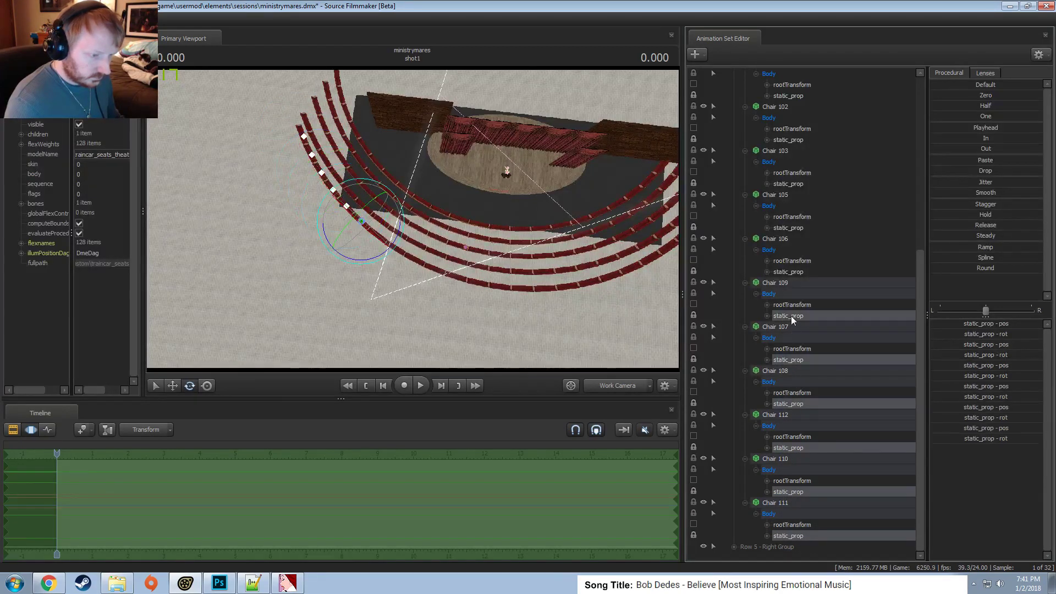
pyautogui.keyDown('ctrl'); pyautogui.click(789, 273); pyautogui.keyUp('ctrl')
pyautogui.keyDown('ctrl'); pyautogui.click(789, 228); pyautogui.keyUp('ctrl')
pyautogui.scroll(5, 811, 221)
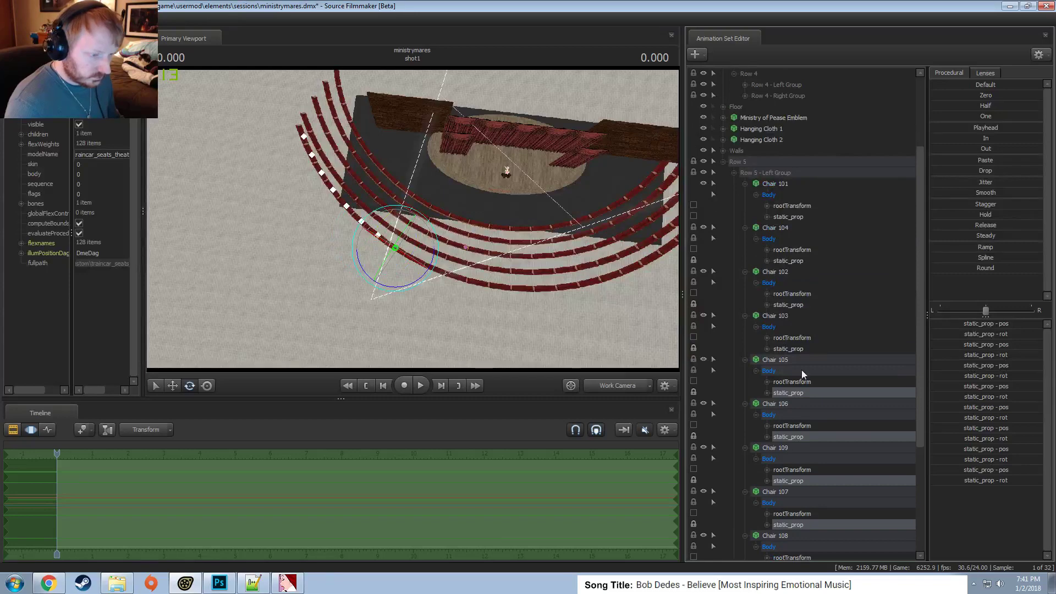
pyautogui.keyDown('ctrl'); pyautogui.click(790, 349); pyautogui.keyUp('ctrl')
pyautogui.keyDown('ctrl'); pyautogui.click(790, 304); pyautogui.keyUp('ctrl')
pyautogui.keyDown('ctrl'); pyautogui.click(790, 261); pyautogui.keyUp('ctrl')
pyautogui.keyDown('ctrl'); pyautogui.click(789, 217); pyautogui.keyUp('ctrl')
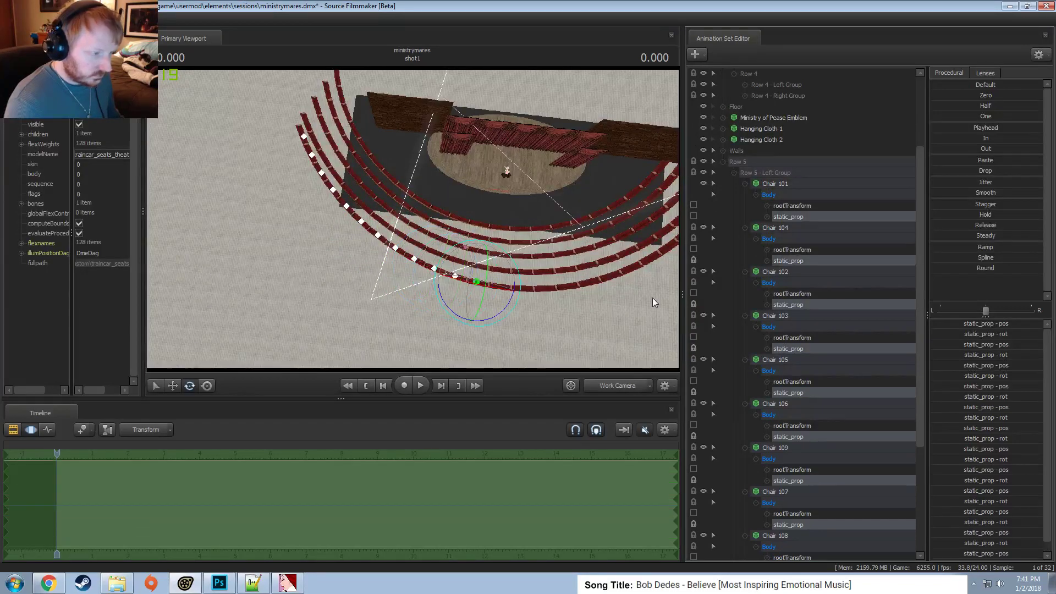
pyautogui.moveTo(467, 328); pyautogui.dragTo(491, 319)
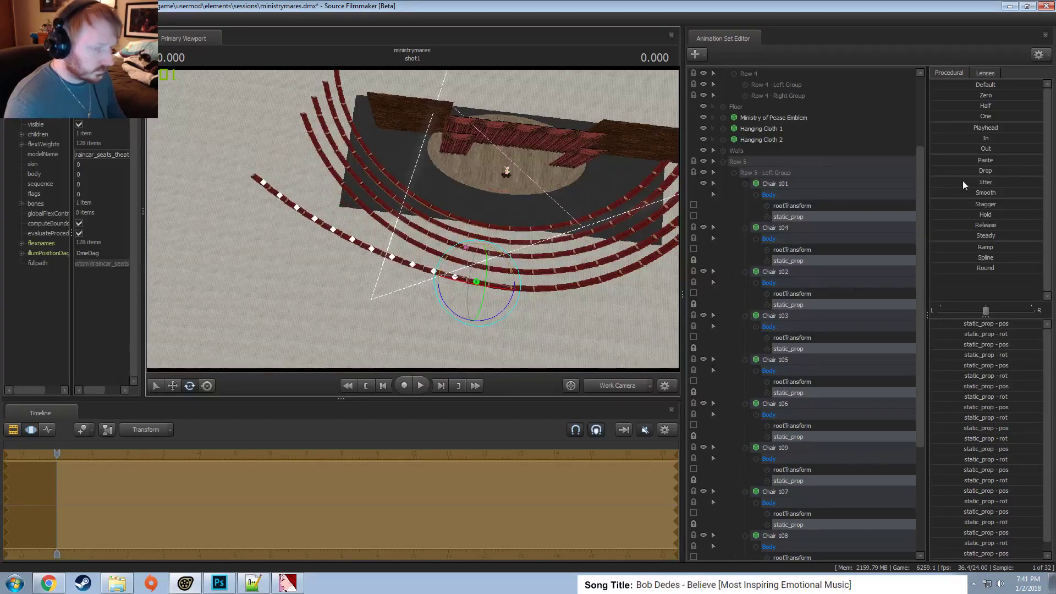
pyautogui.moveTo(979, 171); pyautogui.dragTo(1032, 171)
pyautogui.moveTo(532, 177); pyautogui.dragTo(489, 171)
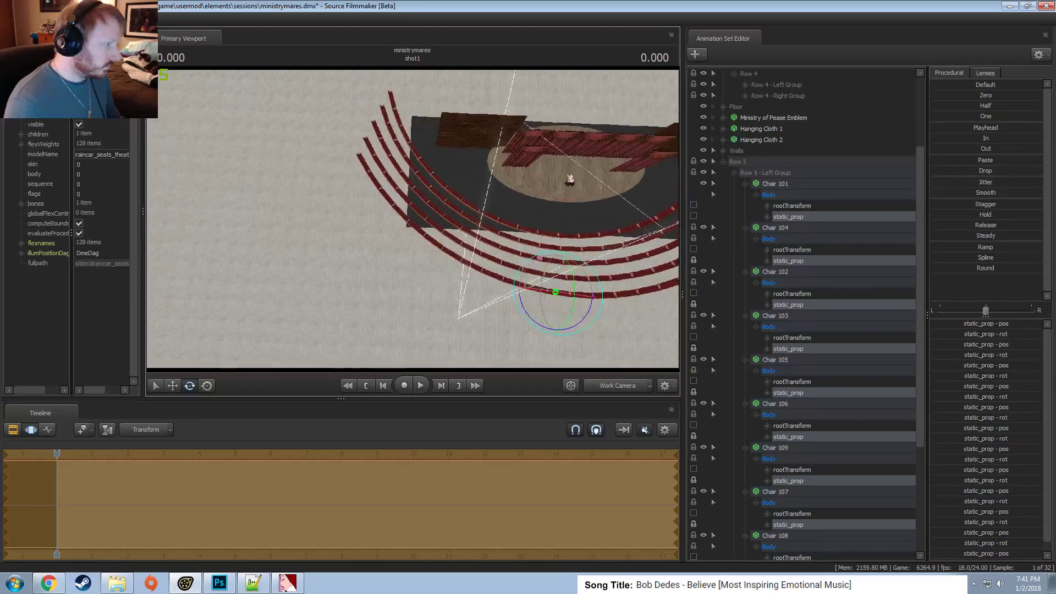
# Collapse Row 5 - Left Group and expand Row 5 - Right Group to list its chairs.
pyautogui.click(738, 176)
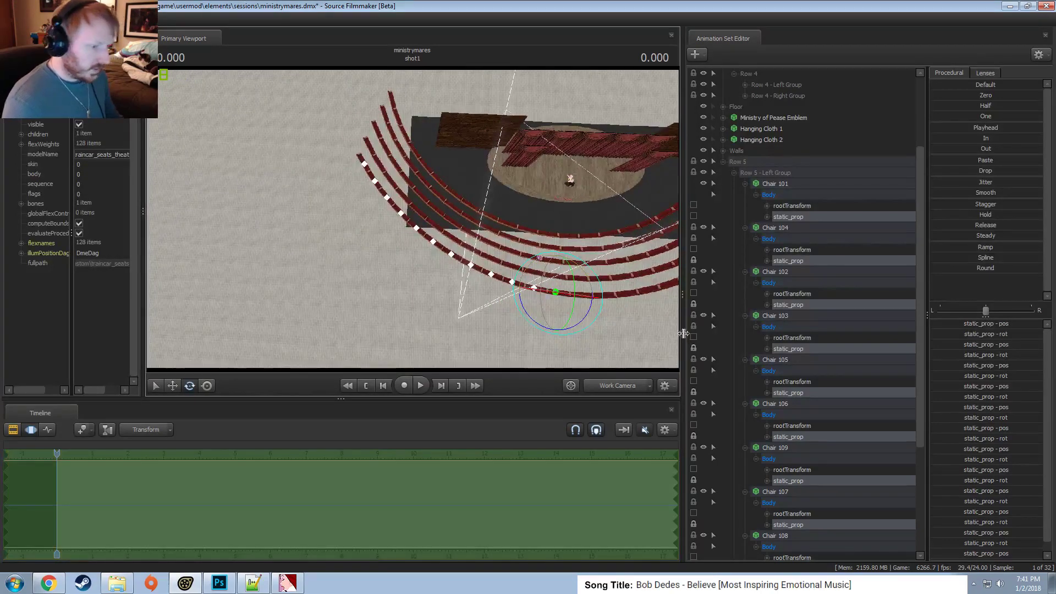
pyautogui.click(734, 172)
pyautogui.click(734, 293)
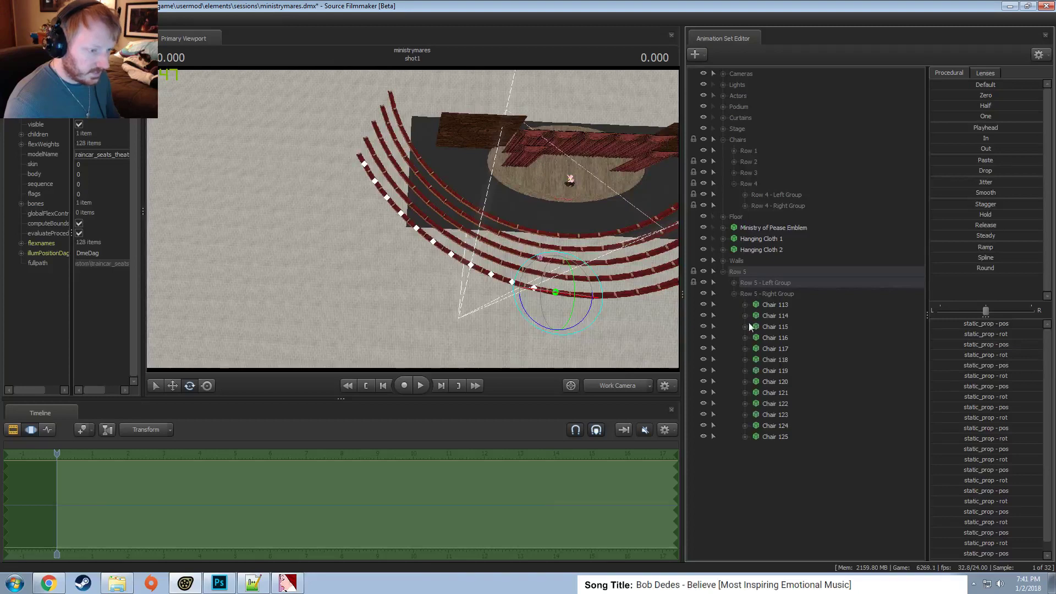
# Check the order of Chairs 113 to 115 along the row and move Chair 115 below Chair 116 in the list.
pyautogui.click(773, 304)
pyautogui.moveTo(595, 278); pyautogui.dragTo(673, 283)
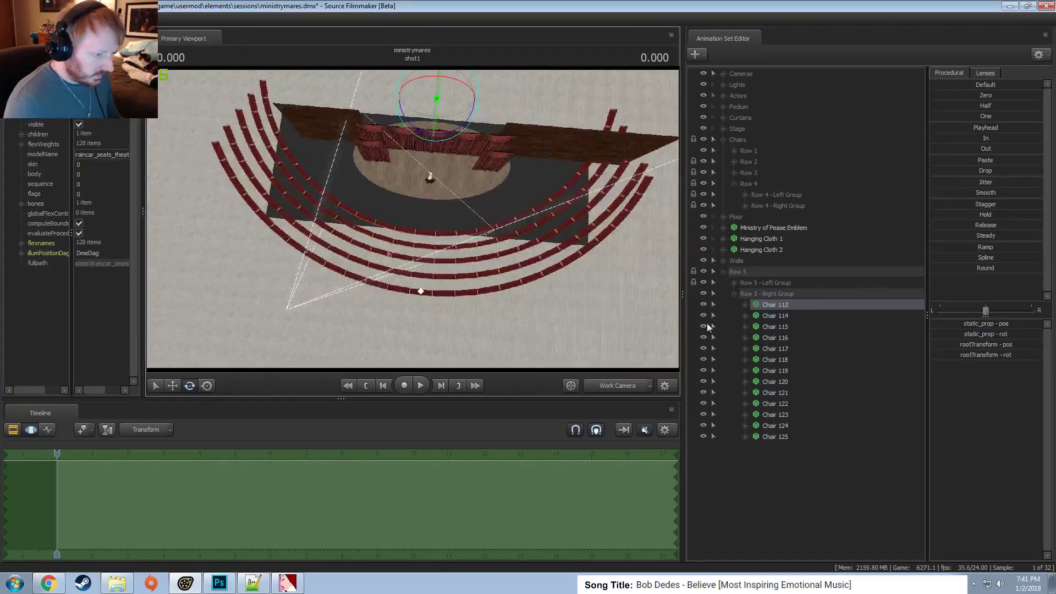
pyautogui.click(773, 317)
pyautogui.click(777, 326)
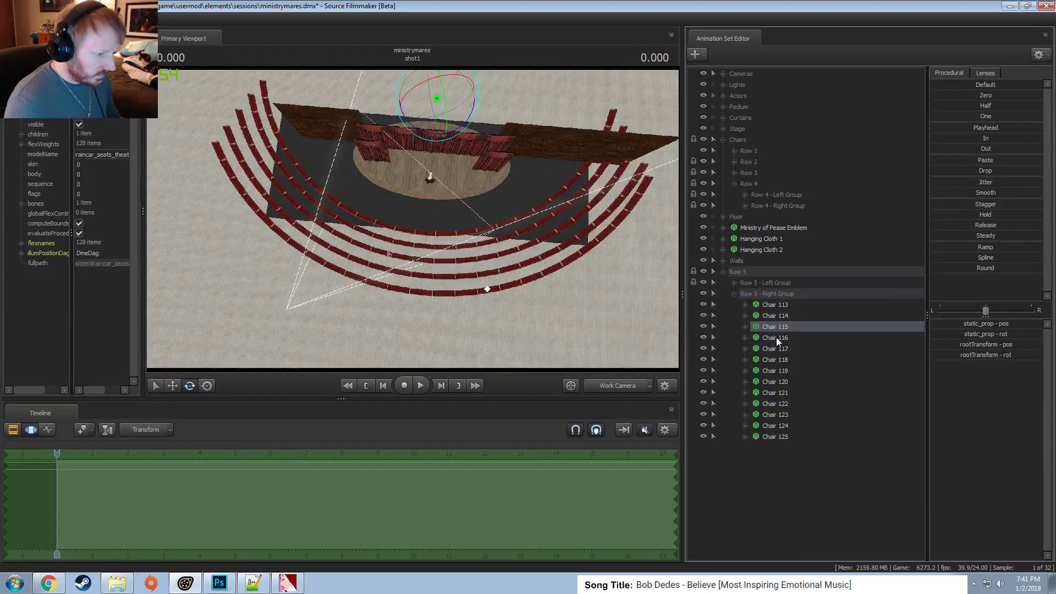
pyautogui.moveTo(776, 338); pyautogui.dragTo(777, 342)
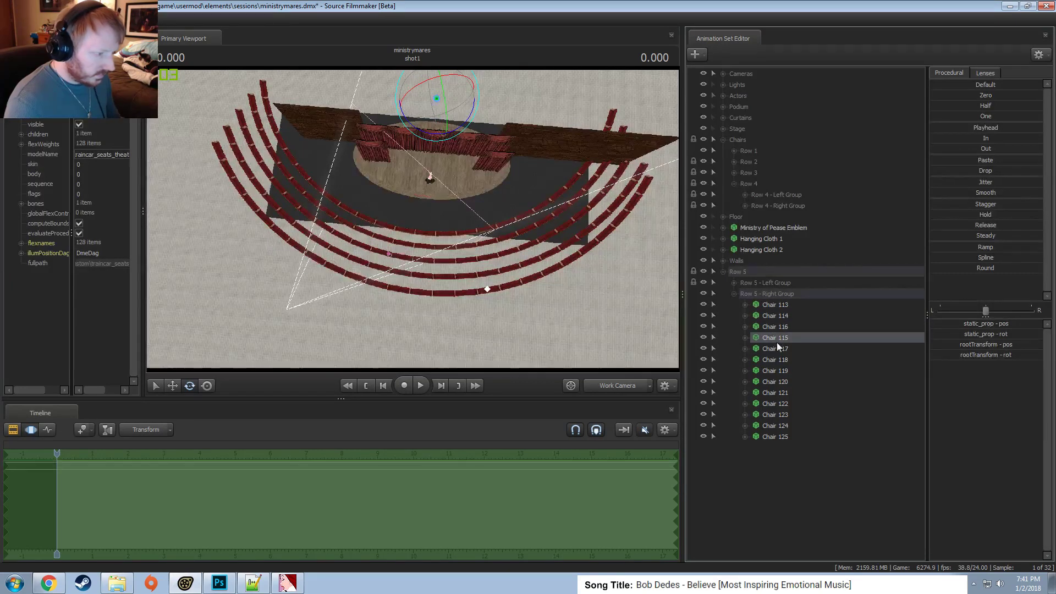
# Check the order of Chairs 117 to 121 along the row and move Chair 121 above Chair 120 in the list.
pyautogui.click(777, 348)
pyautogui.click(778, 356)
pyautogui.click(780, 369)
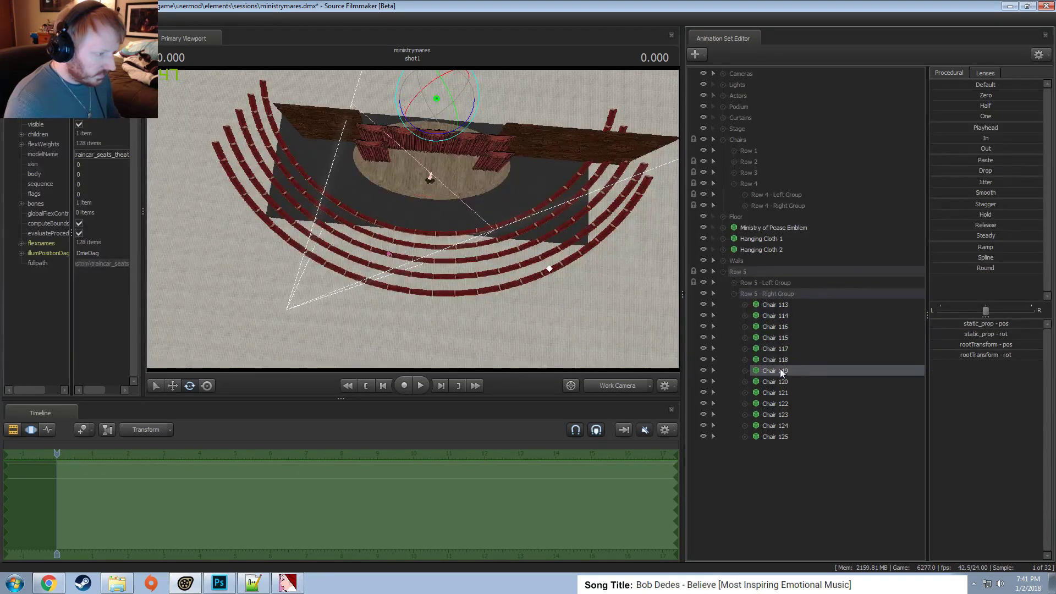
pyautogui.click(780, 381)
pyautogui.click(779, 389)
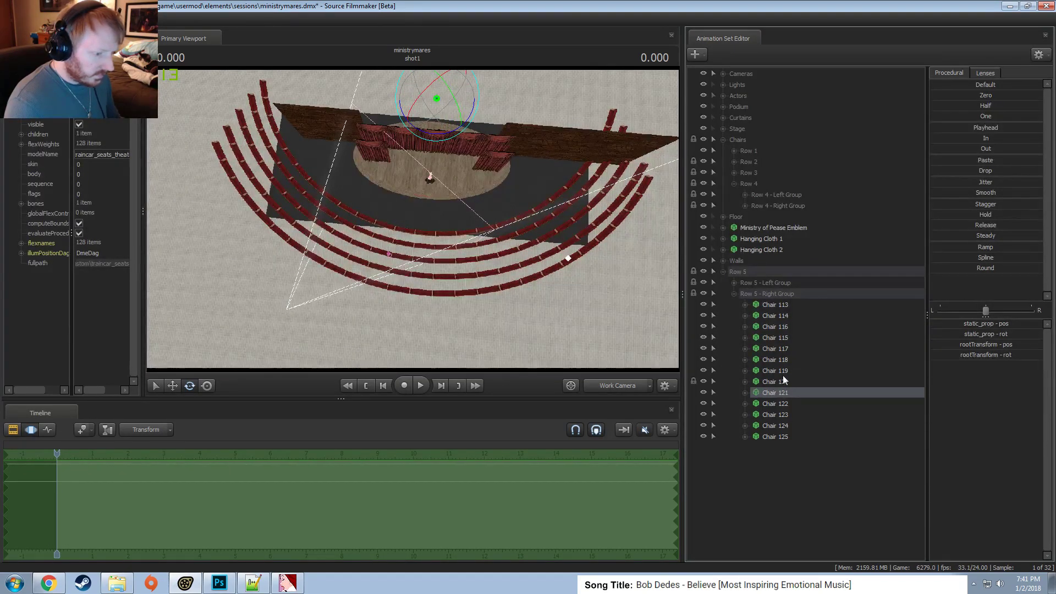
pyautogui.moveTo(777, 394); pyautogui.dragTo(776, 381)
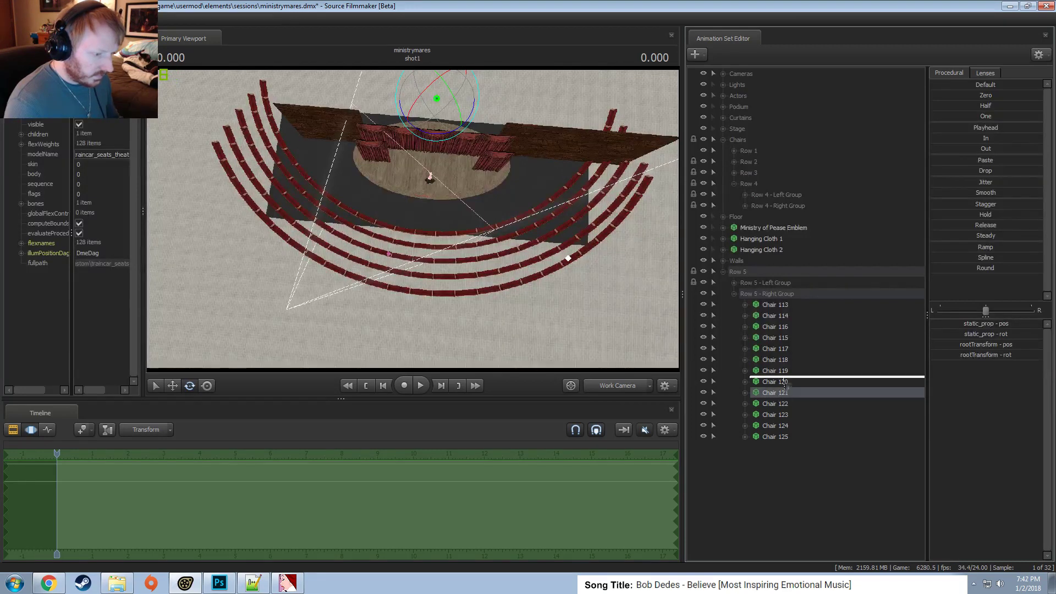
# Reorder the last right-group chairs so that Chair 124 comes before Chair 123, and check Chair 125 at the end.
pyautogui.click(774, 413)
pyautogui.moveTo(776, 418)
pyautogui.mouseDown()
pyautogui.moveTo(777, 395)
pyautogui.moveTo(777, 419)
pyautogui.moveTo(784, 414)
pyautogui.mouseUp()
pyautogui.click(778, 407)
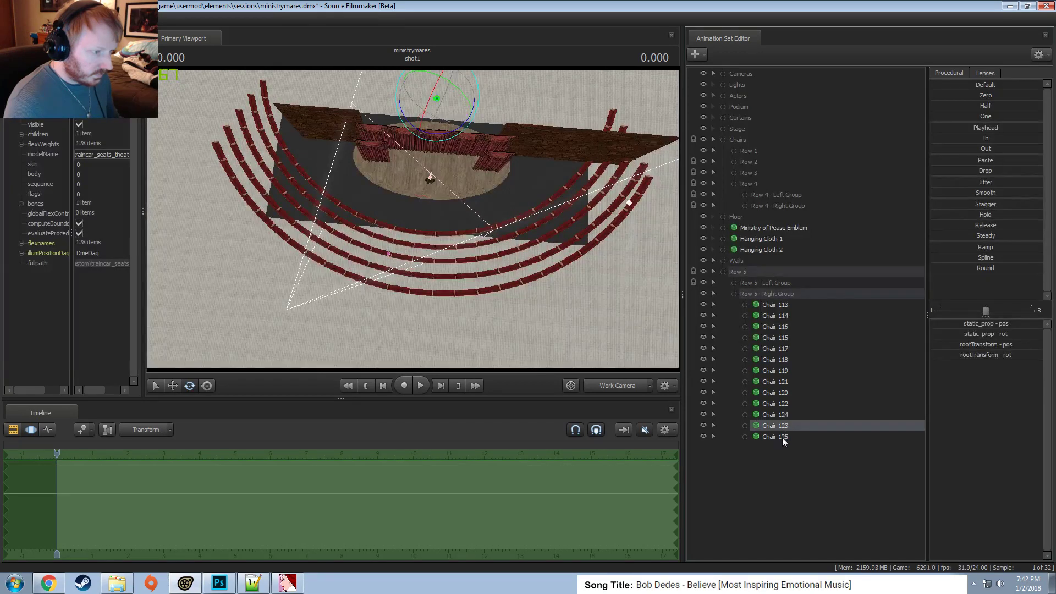
pyautogui.click(784, 436)
# Expand the chairs in Row 5 - Right Group, from Chair 125 up to Chair 113, to show their Body entries.
pyautogui.click(744, 437)
pyautogui.click(745, 426)
pyautogui.click(745, 414)
pyautogui.click(744, 404)
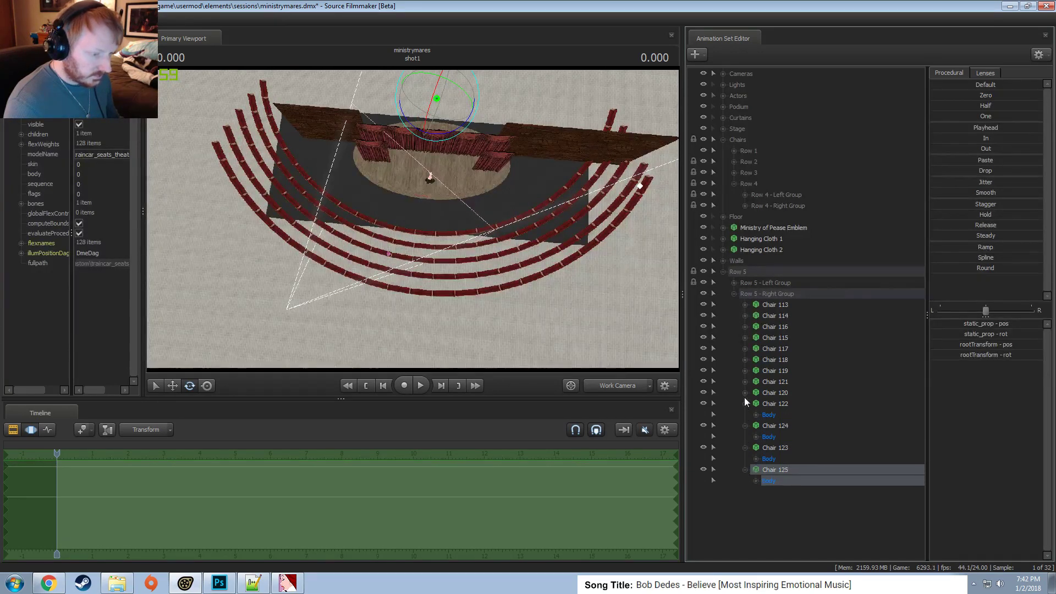
pyautogui.click(744, 381)
pyautogui.click(744, 371)
pyautogui.click(745, 359)
pyautogui.click(744, 348)
pyautogui.click(744, 338)
pyautogui.click(744, 327)
pyautogui.click(744, 316)
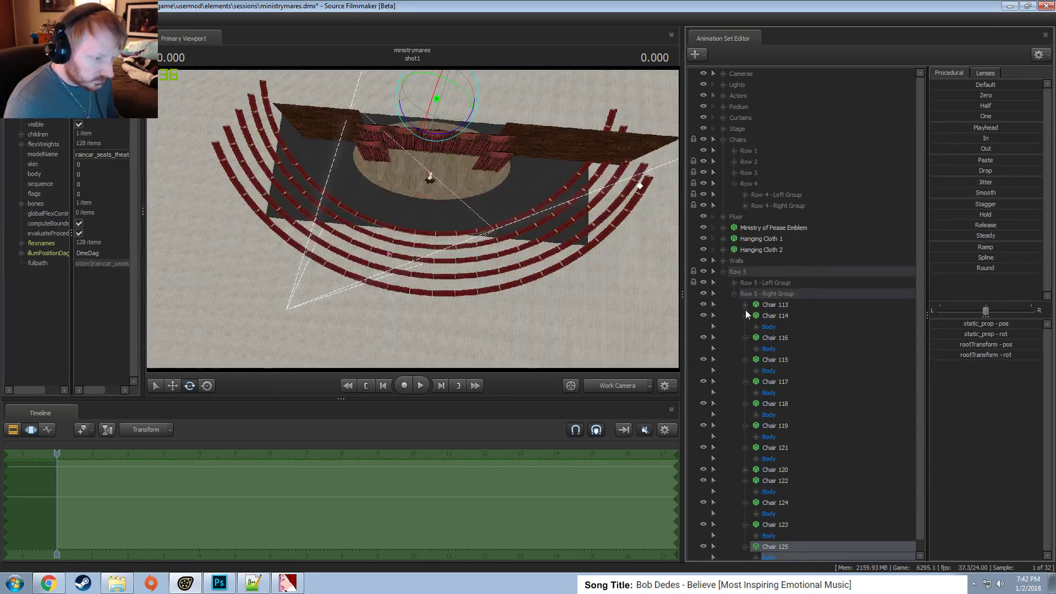
pyautogui.click(744, 306)
# Expand the Body entries from Chair 125 up to Chair 113 to expose their static_prop controls.
pyautogui.scroll(-3, 744, 466)
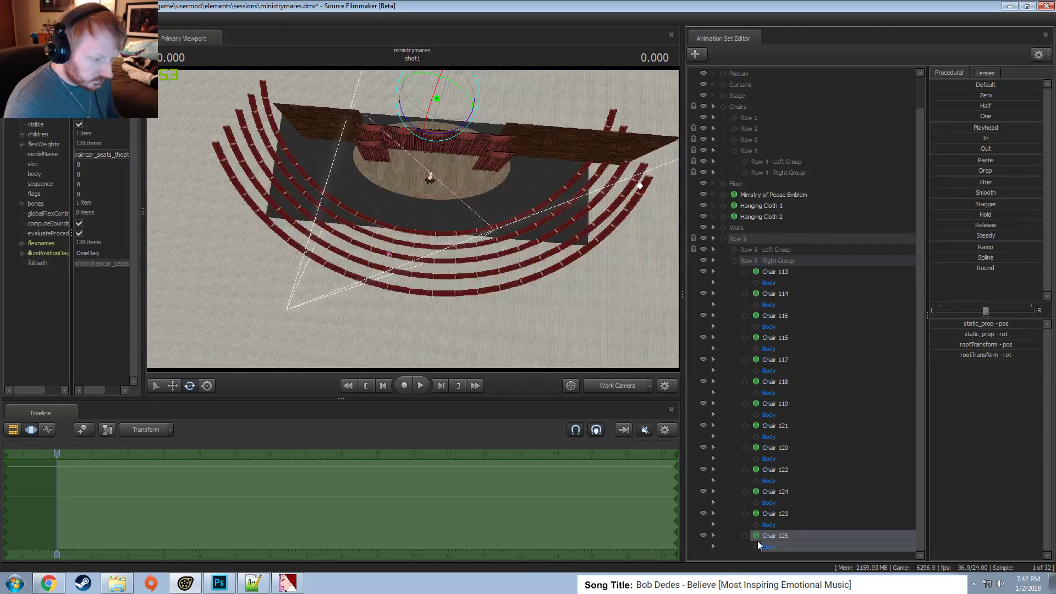
pyautogui.click(756, 546)
pyautogui.click(755, 525)
pyautogui.click(756, 503)
pyautogui.click(756, 481)
pyautogui.click(755, 459)
pyautogui.click(756, 437)
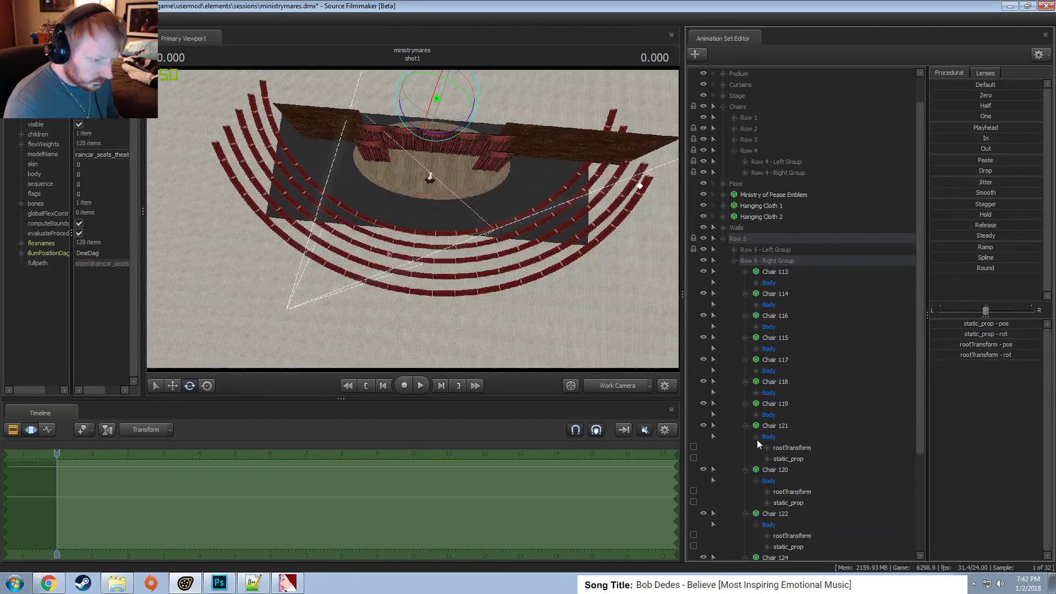
pyautogui.click(756, 414)
pyautogui.click(755, 392)
pyautogui.click(755, 371)
pyautogui.click(756, 349)
pyautogui.click(755, 326)
pyautogui.click(756, 304)
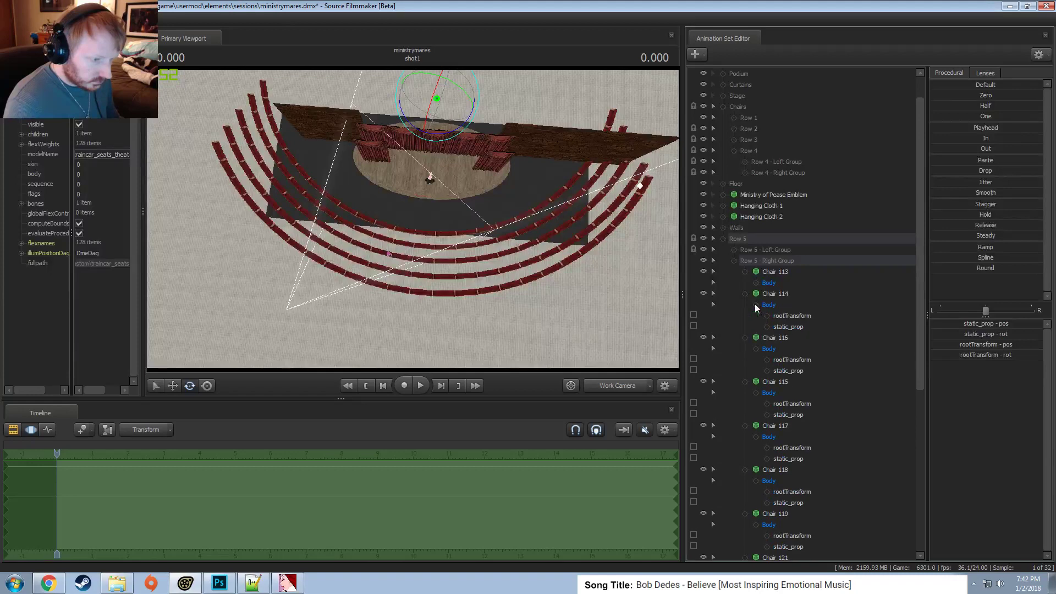
pyautogui.click(755, 283)
# Try rotating the unlocked static_prop controls of Chairs 125 through 113 together.
pyautogui.scroll(-9, 801, 432)
pyautogui.click(791, 536)
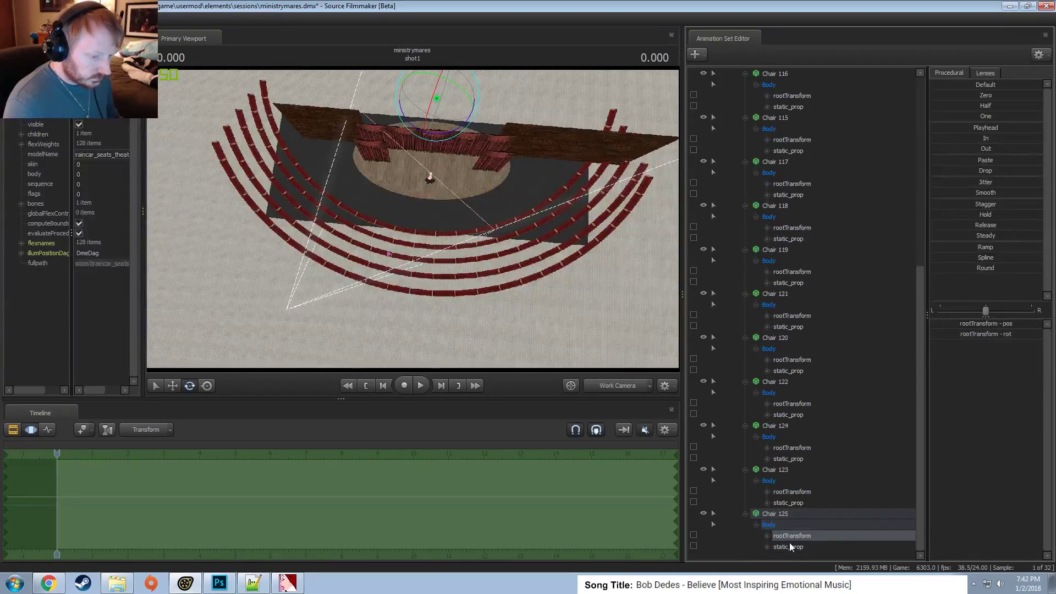
pyautogui.click(790, 547)
pyautogui.keyDown('ctrl'); pyautogui.click(780, 502); pyautogui.keyUp('ctrl')
pyautogui.keyDown('ctrl'); pyautogui.click(778, 459); pyautogui.keyUp('ctrl')
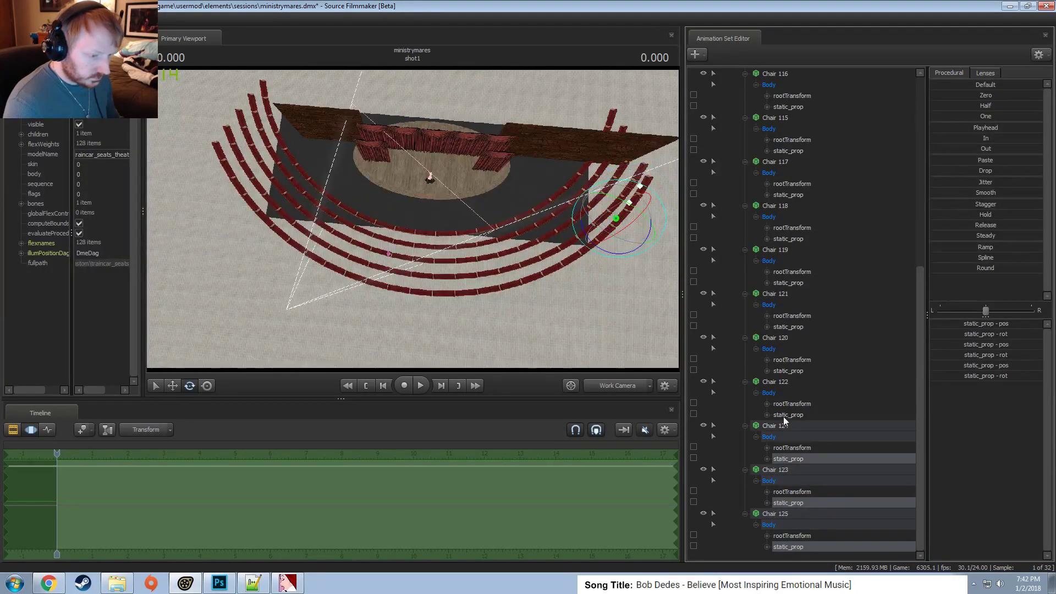
pyautogui.keyDown('ctrl'); pyautogui.click(785, 415); pyautogui.keyUp('ctrl')
pyautogui.keyDown('ctrl'); pyautogui.click(787, 371); pyautogui.keyUp('ctrl')
pyautogui.keyDown('ctrl'); pyautogui.click(781, 316); pyautogui.keyUp('ctrl')
pyautogui.keyDown('ctrl'); pyautogui.click(786, 326); pyautogui.keyUp('ctrl')
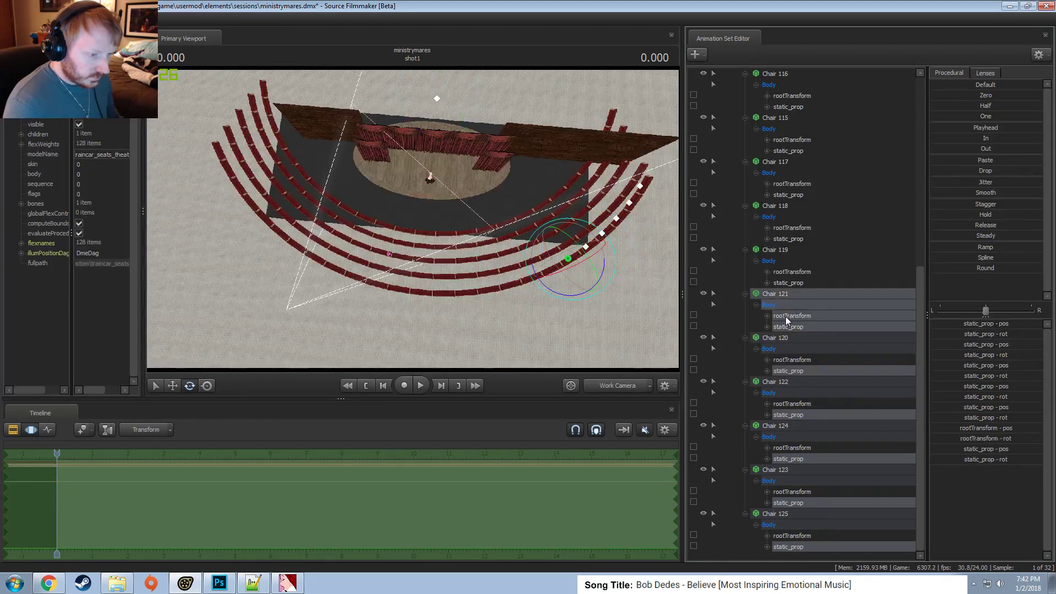
pyautogui.keyDown('ctrl'); pyautogui.click(785, 315); pyautogui.keyUp('ctrl')
pyautogui.keyDown('ctrl'); pyautogui.click(787, 283); pyautogui.keyUp('ctrl')
pyautogui.keyDown('ctrl'); pyautogui.click(787, 228); pyautogui.keyUp('ctrl')
pyautogui.keyDown('ctrl'); pyautogui.click(785, 240); pyautogui.keyUp('ctrl')
pyautogui.keyDown('ctrl'); pyautogui.click(781, 227); pyautogui.keyUp('ctrl')
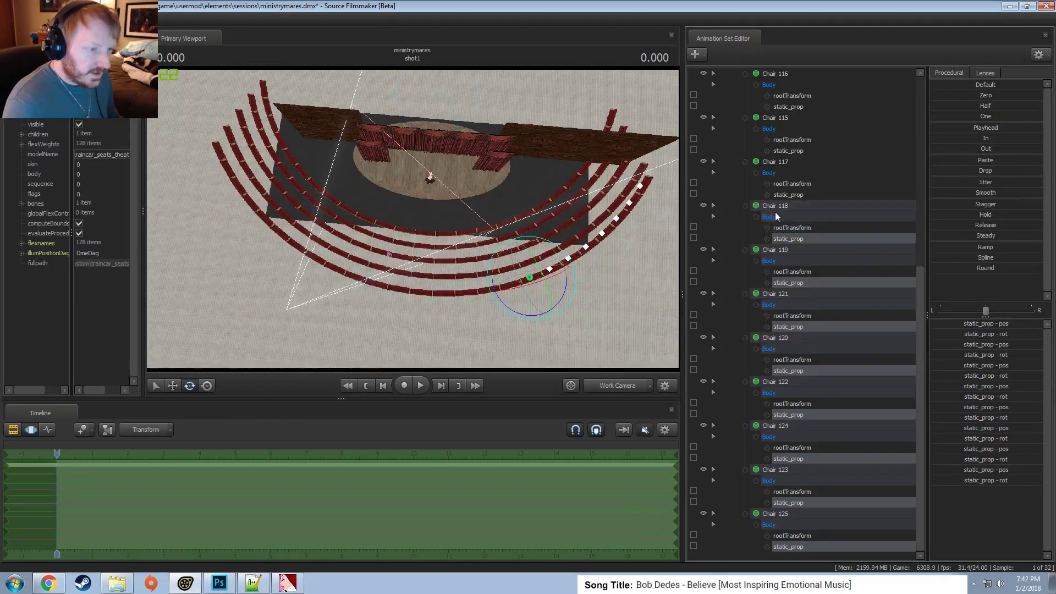
pyautogui.keyDown('ctrl'); pyautogui.click(797, 194); pyautogui.keyUp('ctrl')
pyautogui.keyDown('ctrl'); pyautogui.click(789, 150); pyautogui.keyUp('ctrl')
pyautogui.scroll(5, 815, 252)
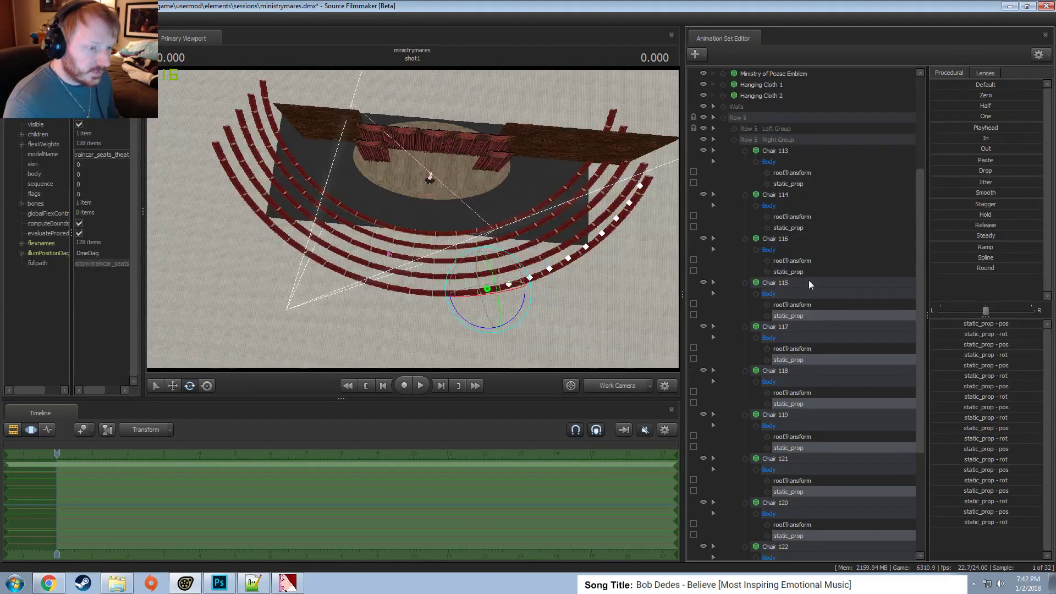
pyautogui.keyDown('ctrl'); pyautogui.click(806, 272); pyautogui.keyUp('ctrl')
pyautogui.keyDown('ctrl'); pyautogui.click(787, 228); pyautogui.keyUp('ctrl')
pyautogui.keyDown('ctrl'); pyautogui.click(785, 183); pyautogui.keyUp('ctrl')
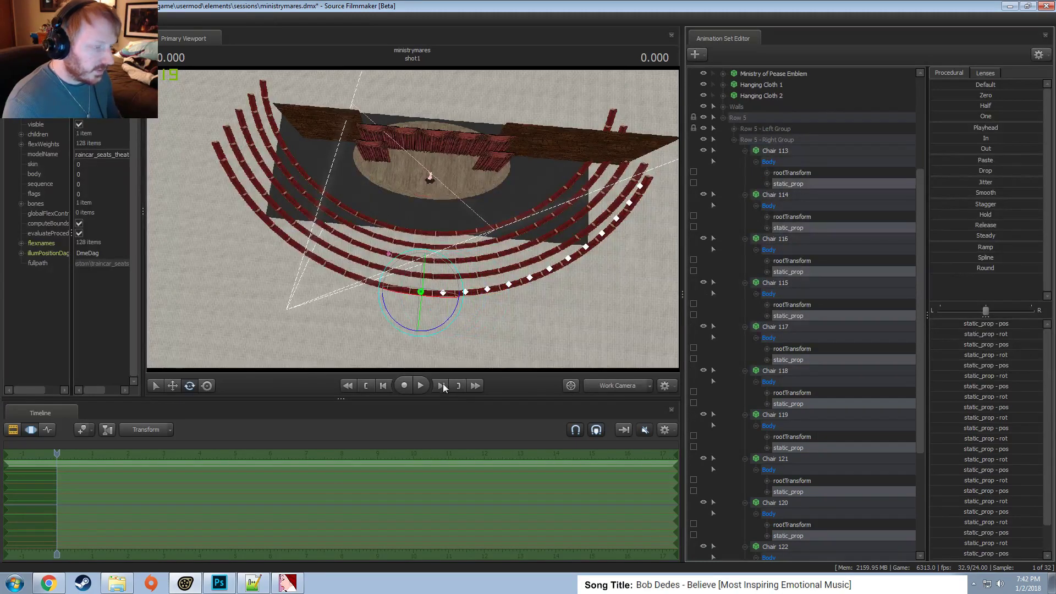
pyautogui.moveTo(412, 304)
pyautogui.mouseDown()
pyautogui.moveTo(457, 320)
pyautogui.moveTo(410, 296)
pyautogui.moveTo(407, 345)
pyautogui.mouseUp()
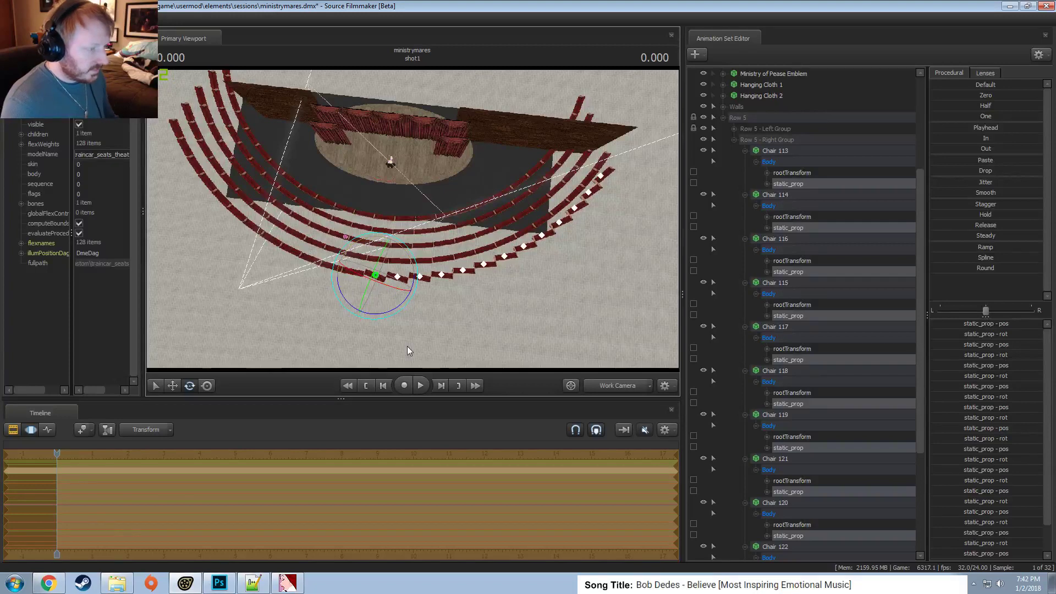
# Lock the right group's static_prop controls to one another in a chain following the list order from Chair 113 to Chair 125.
pyautogui.scroll(-5, 803, 308)
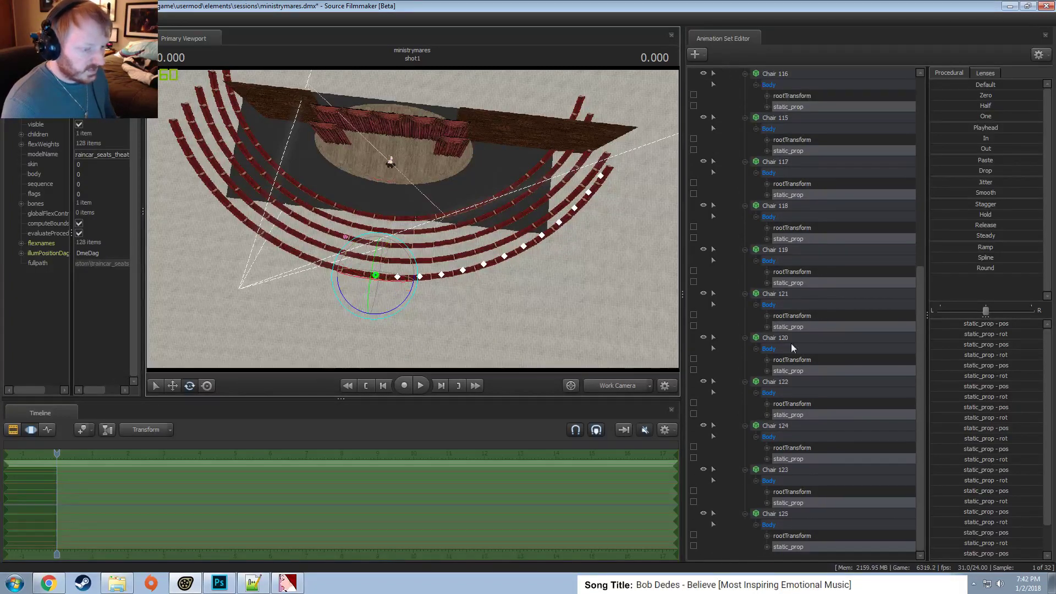
pyautogui.scroll(4, 813, 365)
pyautogui.click(804, 259)
pyautogui.moveTo(789, 152); pyautogui.dragTo(790, 197)
pyautogui.moveTo(790, 196); pyautogui.dragTo(793, 240)
pyautogui.moveTo(793, 240); pyautogui.dragTo(795, 283)
pyautogui.moveTo(796, 283); pyautogui.dragTo(793, 427)
pyautogui.moveTo(792, 416); pyautogui.dragTo(788, 503)
pyautogui.moveTo(788, 503); pyautogui.dragTo(788, 547)
pyautogui.scroll(-4, 808, 491)
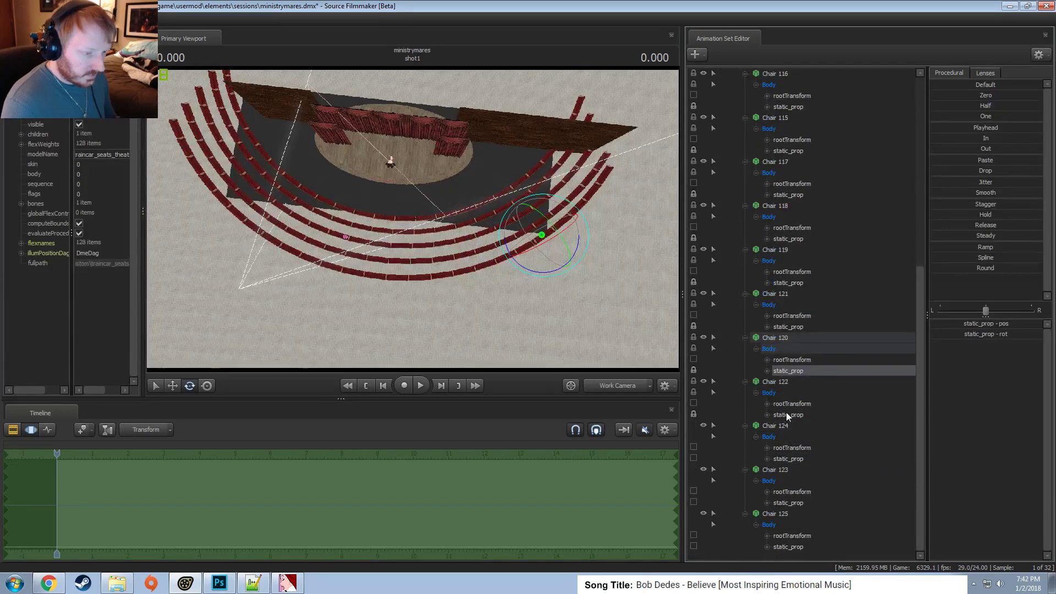
pyautogui.moveTo(786, 415); pyautogui.dragTo(791, 459)
pyautogui.moveTo(790, 459); pyautogui.dragTo(790, 552)
# Rotate the static_prop controls of Chairs 125 through 113 in Row 5 - Right Group together to adjust the right half's curve.
pyautogui.keyDown('ctrl'); pyautogui.click(790, 460); pyautogui.keyUp('ctrl')
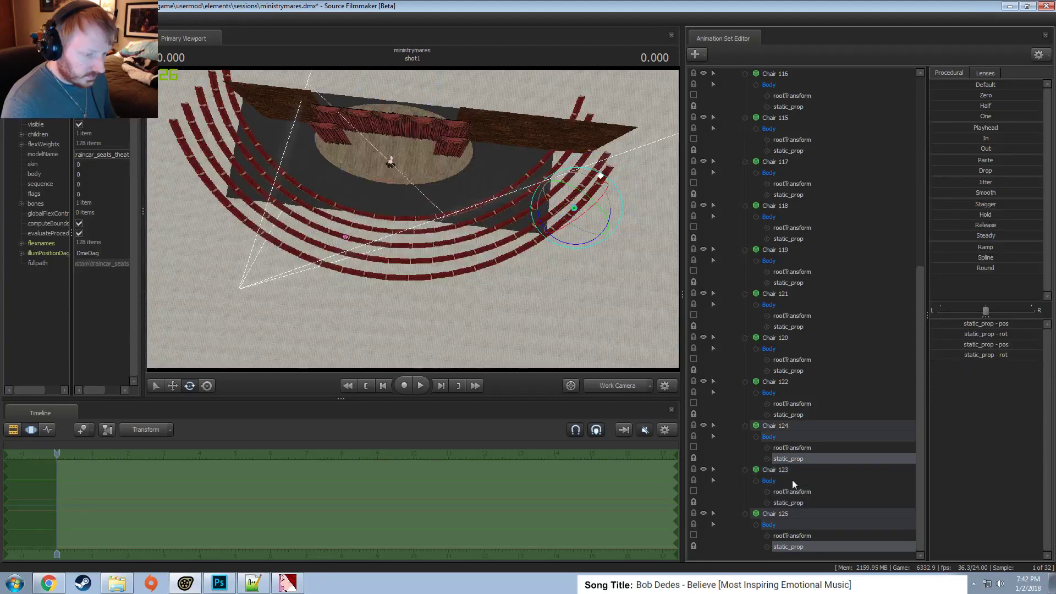
pyautogui.keyDown('ctrl'); pyautogui.click(789, 502); pyautogui.keyUp('ctrl')
pyautogui.keyDown('ctrl'); pyautogui.click(788, 414); pyautogui.keyUp('ctrl')
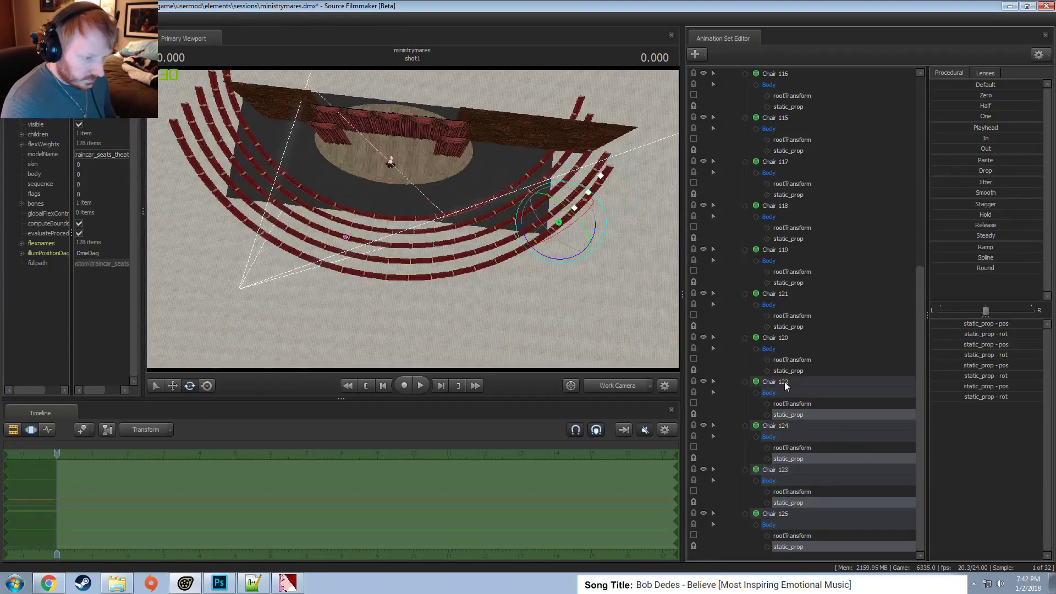
pyautogui.keyDown('ctrl'); pyautogui.click(788, 371); pyautogui.keyUp('ctrl')
pyautogui.keyDown('ctrl'); pyautogui.click(788, 326); pyautogui.keyUp('ctrl')
pyautogui.keyDown('ctrl'); pyautogui.click(786, 282); pyautogui.keyUp('ctrl')
pyautogui.keyDown('ctrl'); pyautogui.click(789, 239); pyautogui.keyUp('ctrl')
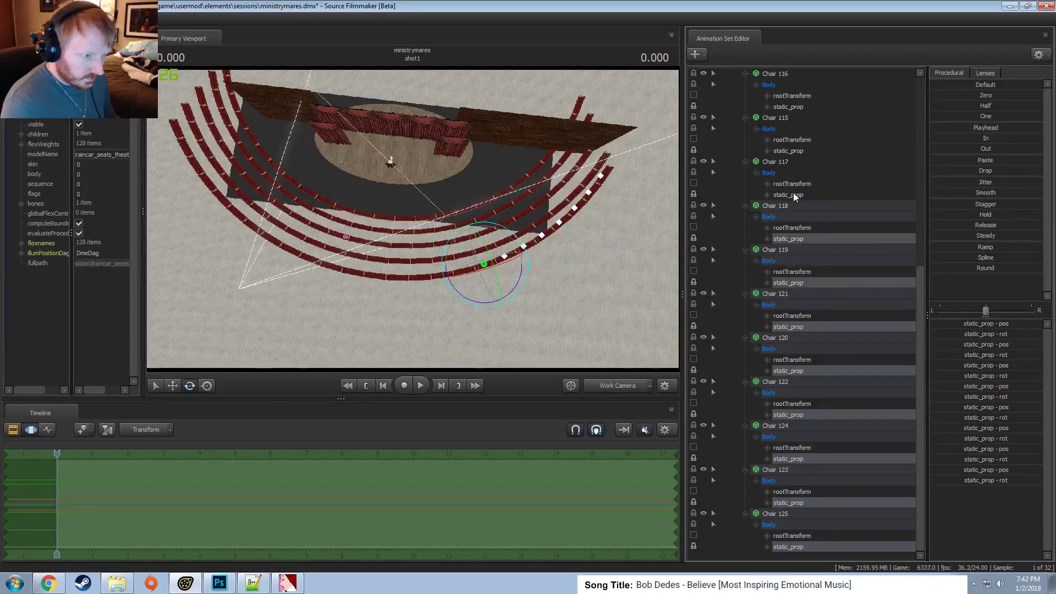
pyautogui.keyDown('ctrl'); pyautogui.click(791, 195); pyautogui.keyUp('ctrl')
pyautogui.keyDown('ctrl'); pyautogui.click(786, 151); pyautogui.keyUp('ctrl')
pyautogui.keyDown('ctrl'); pyautogui.click(789, 108); pyautogui.keyUp('ctrl')
pyautogui.scroll(8, 808, 247)
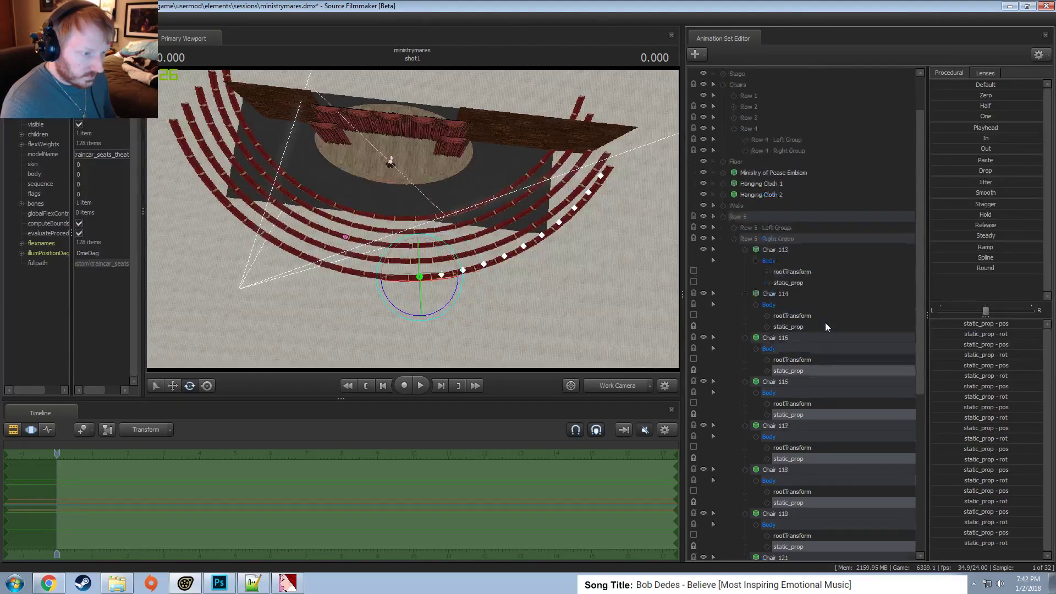
pyautogui.scroll(1, 825, 327)
pyautogui.keyDown('ctrl'); pyautogui.click(788, 360); pyautogui.keyUp('ctrl')
pyautogui.keyDown('ctrl'); pyautogui.click(788, 316); pyautogui.keyUp('ctrl')
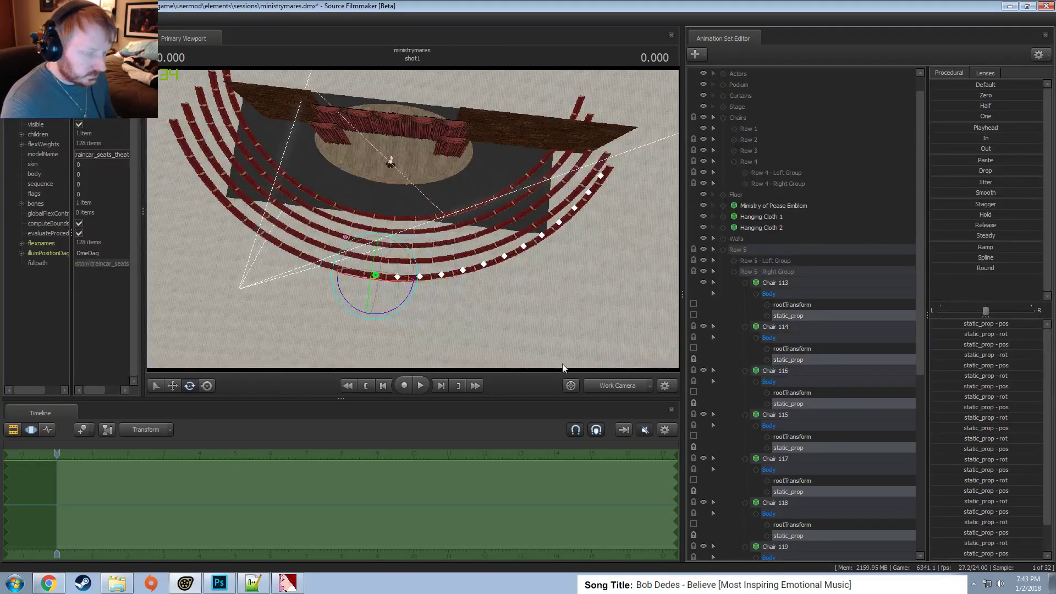
pyautogui.moveTo(413, 293); pyautogui.dragTo(462, 299)
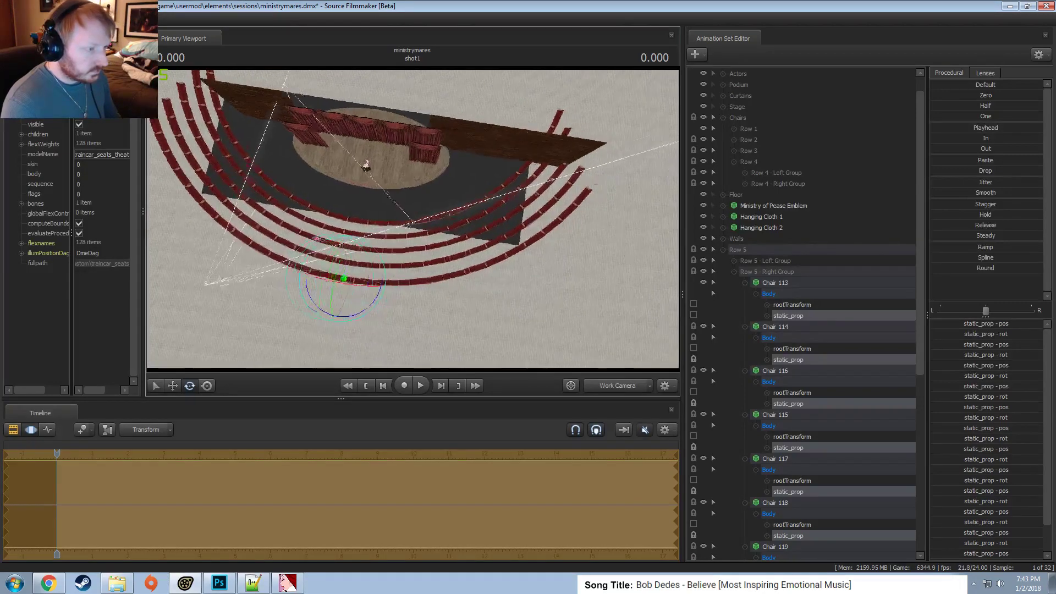
pyautogui.moveTo(440, 229); pyautogui.dragTo(436, 228)
pyautogui.moveTo(995, 173); pyautogui.dragTo(945, 173)
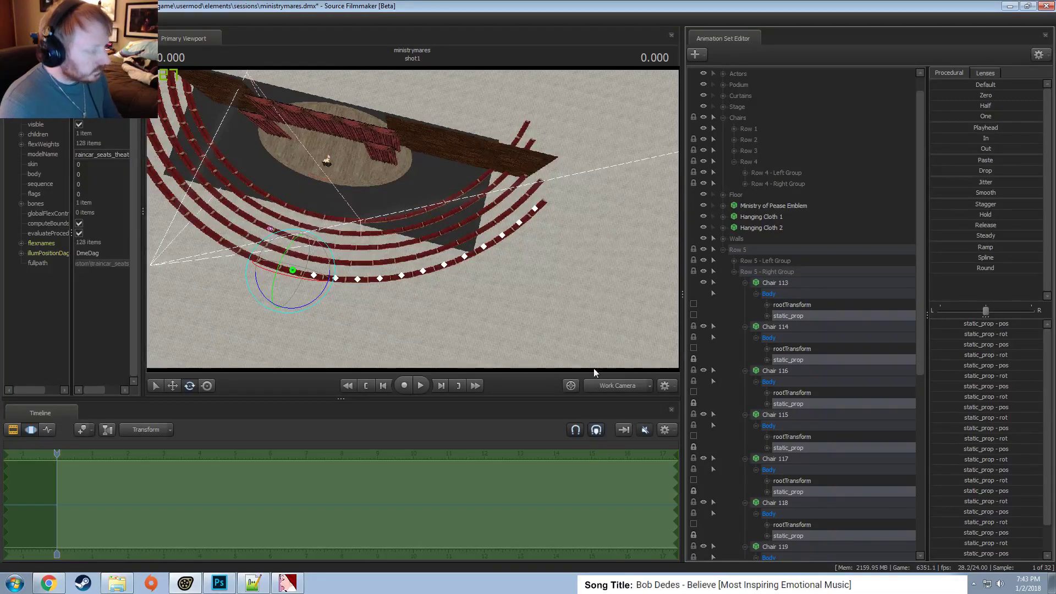
pyautogui.moveTo(594, 363); pyautogui.dragTo(554, 244)
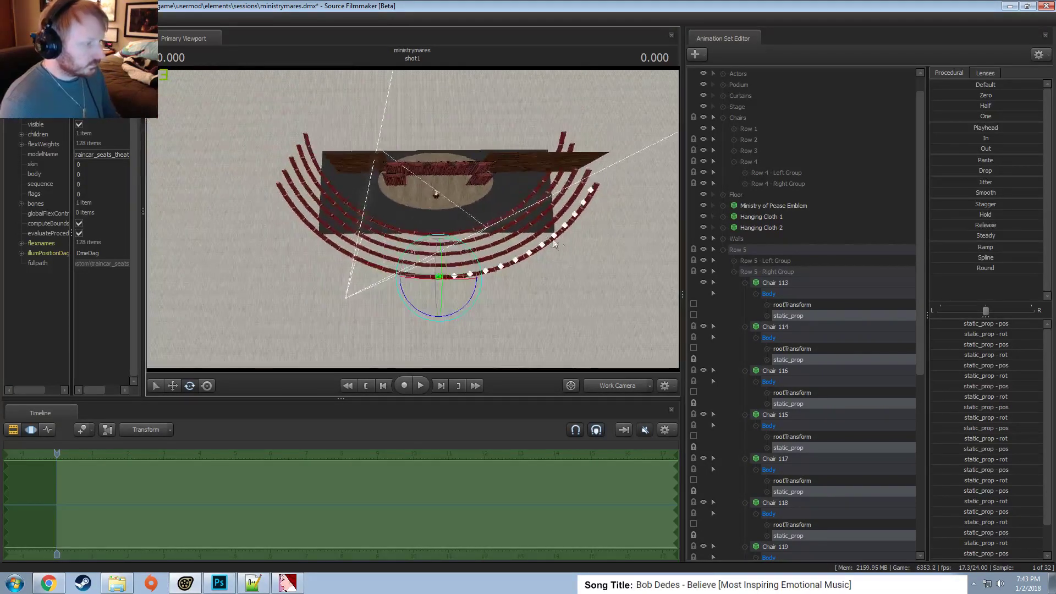
# Copy all chairs of Row 5 - Left Group despite their locked controls and paste the duplicates into the animation set list.
pyautogui.click(733, 272)
pyautogui.click(751, 284)
pyautogui.click(723, 271)
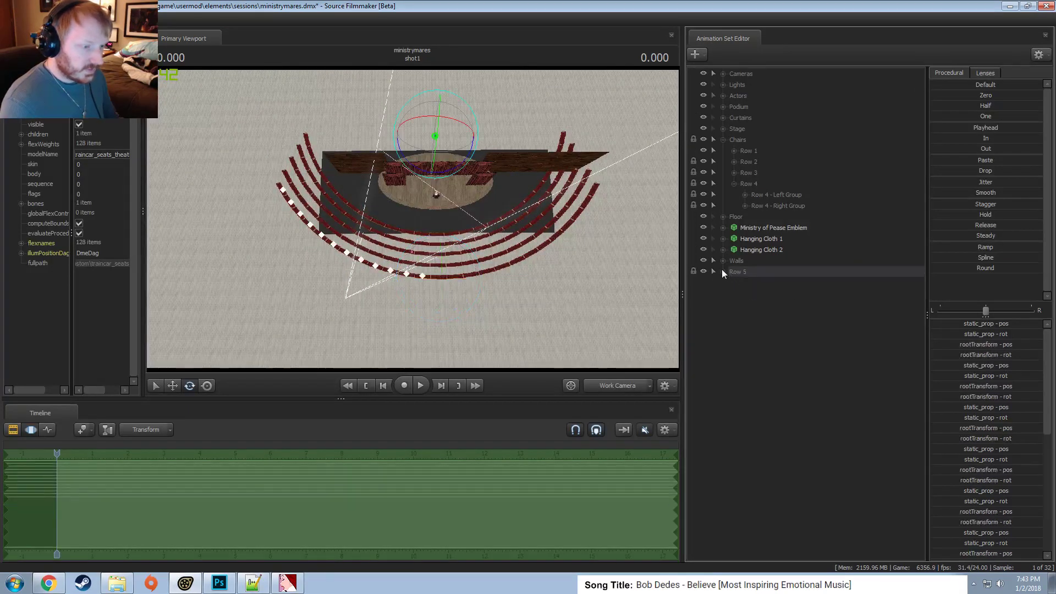
pyautogui.click(723, 271)
pyautogui.click(733, 283)
pyautogui.rightClick(766, 294)
pyautogui.click(778, 304)
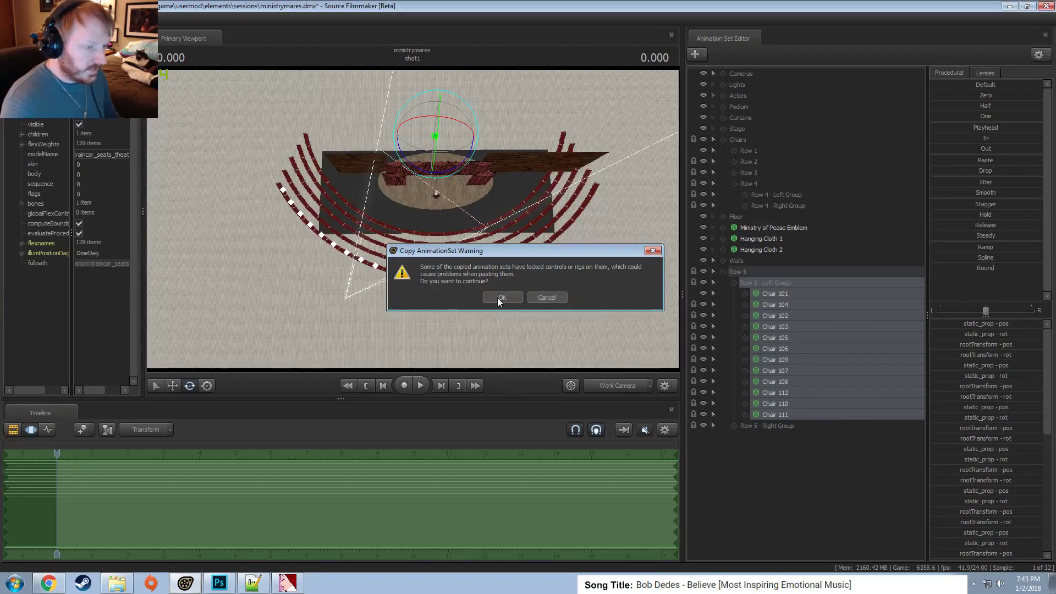
pyautogui.click(501, 298)
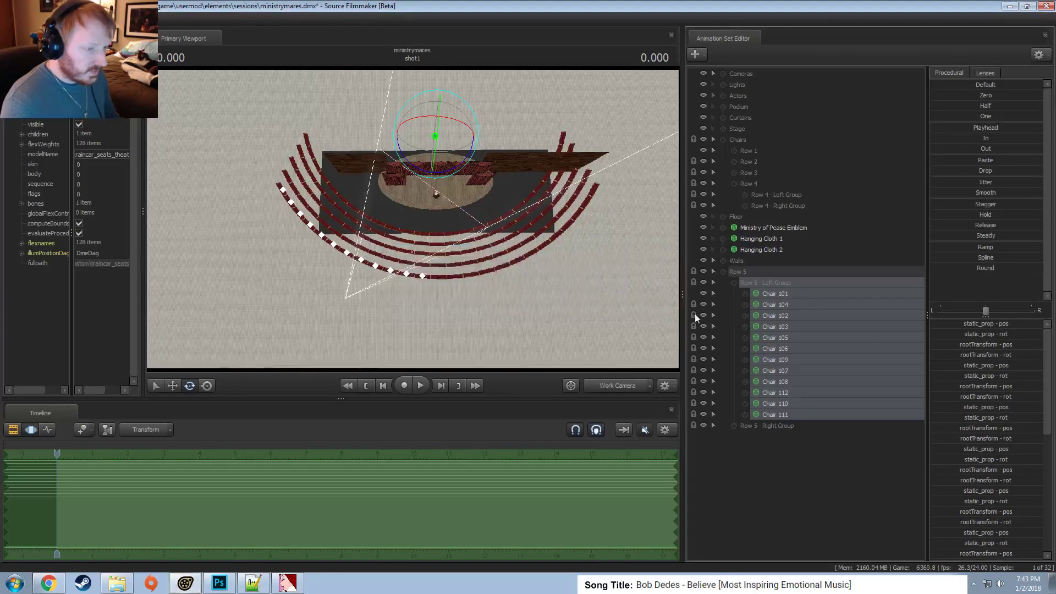
pyautogui.click(734, 283)
pyautogui.rightClick(753, 368)
pyautogui.click(784, 427)
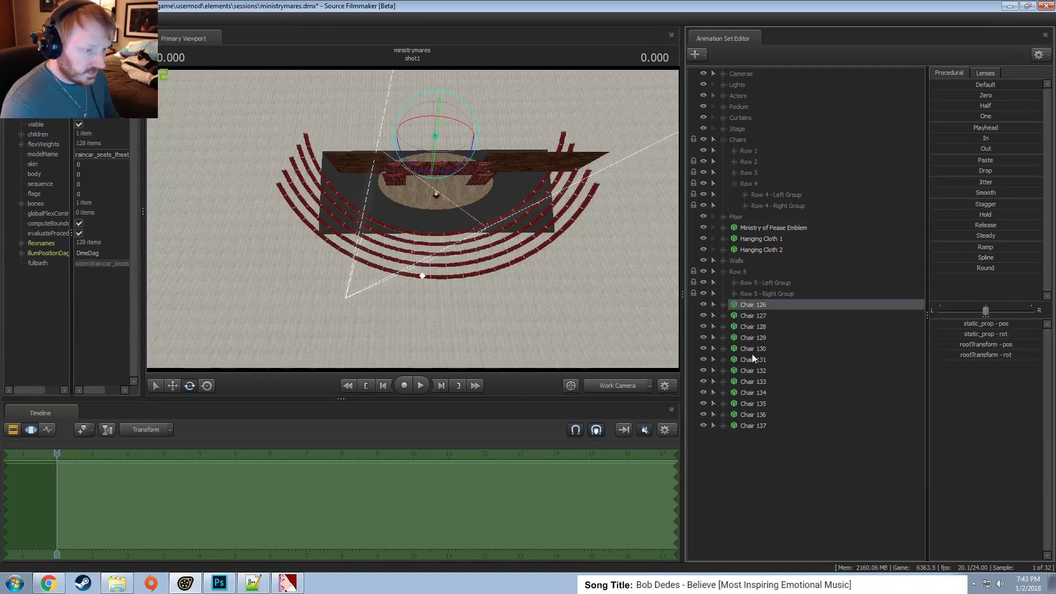
# Group the pasted Chairs 126 through 137 and rename the group "Row 6 - Left Group".
pyautogui.rightClick(755, 427)
pyautogui.keyDown('shift'); pyautogui.click(760, 309); pyautogui.keyUp('shift')
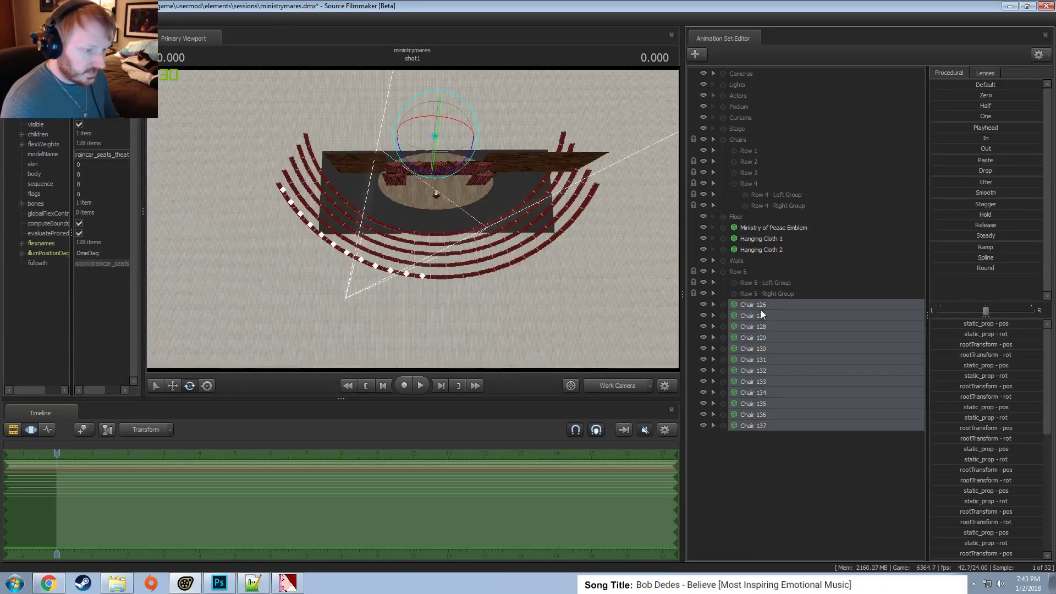
pyautogui.rightClick(765, 317)
pyautogui.click(784, 349)
pyautogui.rightClick(757, 306)
pyautogui.click(778, 317)
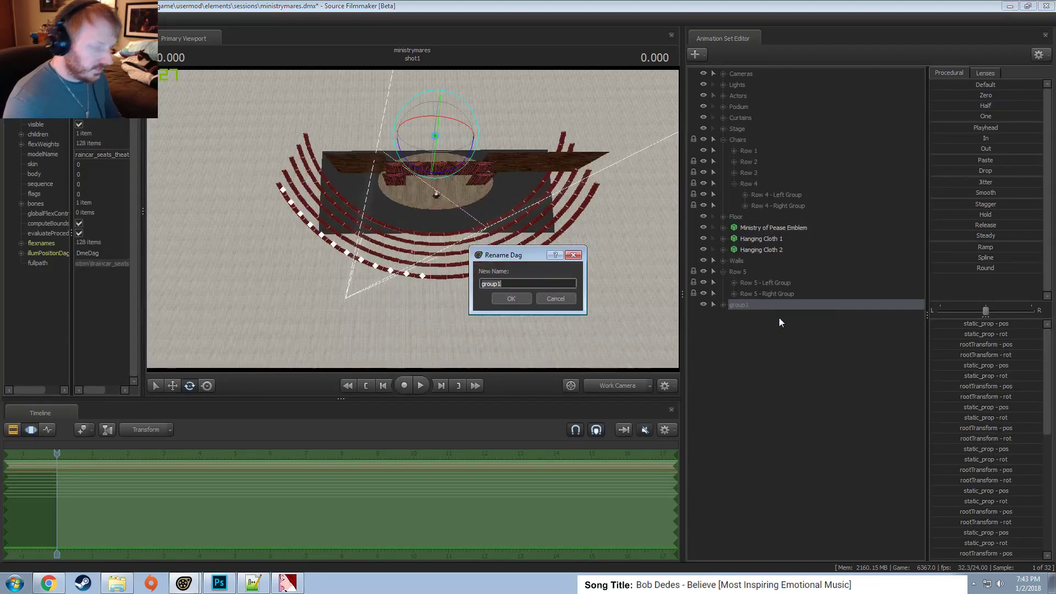
pyautogui.write('Row 6 - Le')
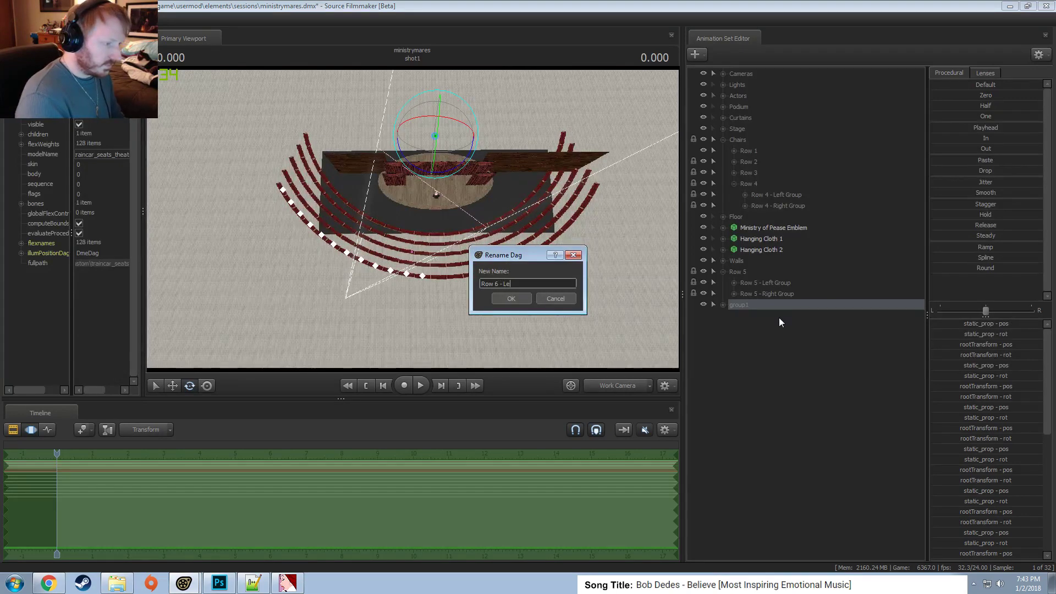
pyautogui.write('ft Group')
pyautogui.press('Return')
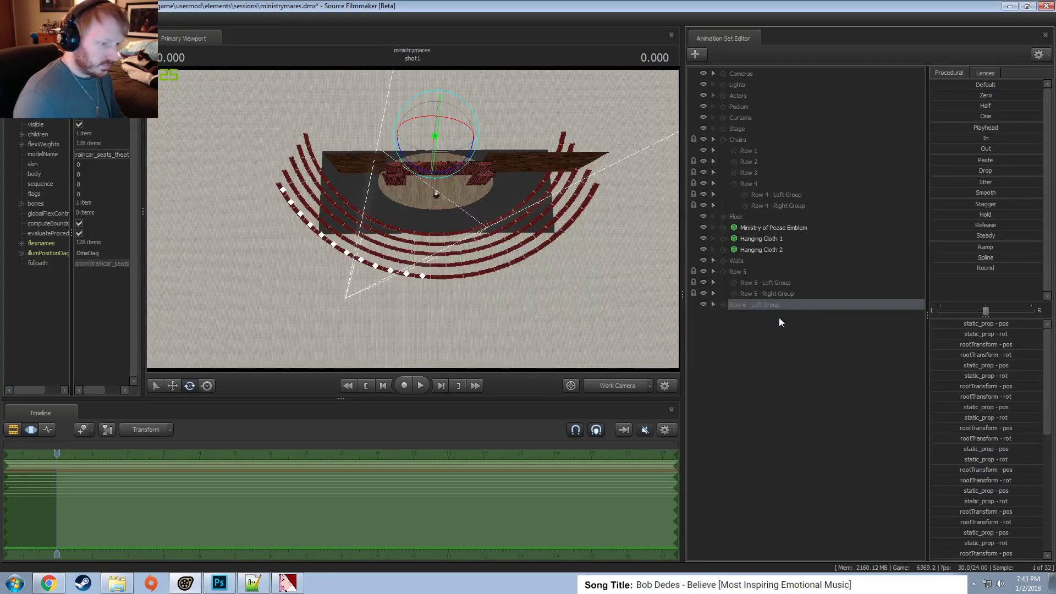
# Copy Chairs 113 through 125 of Row 5 - Right Group despite their locked controls and paste the duplicates into the animation set list.
pyautogui.click(734, 294)
pyautogui.click(769, 306)
pyautogui.keyDown('shift'); pyautogui.click(785, 438); pyautogui.keyUp('shift')
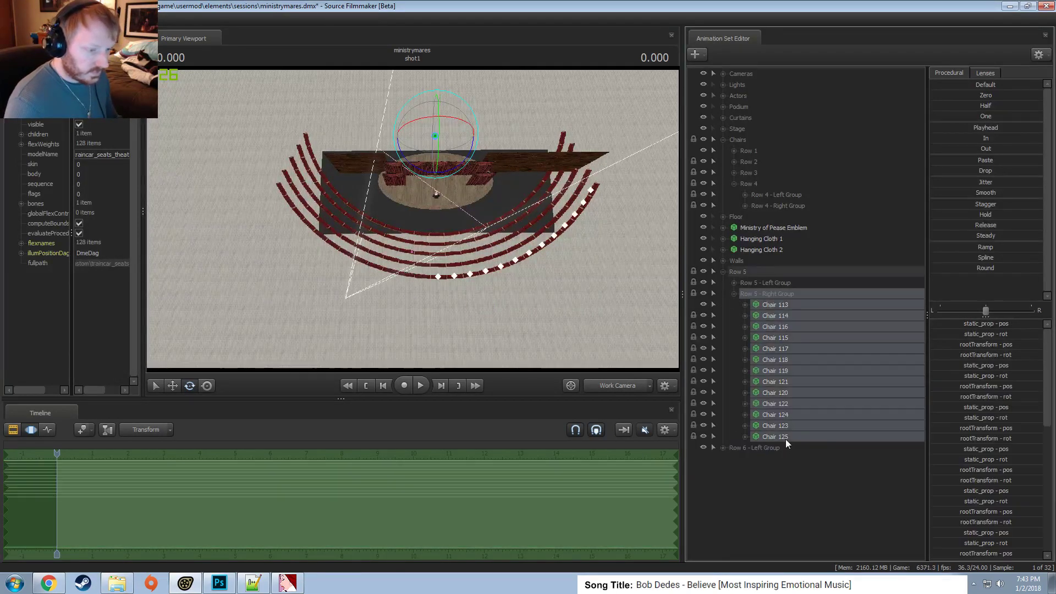
pyautogui.rightClick(784, 430)
pyautogui.click(806, 416)
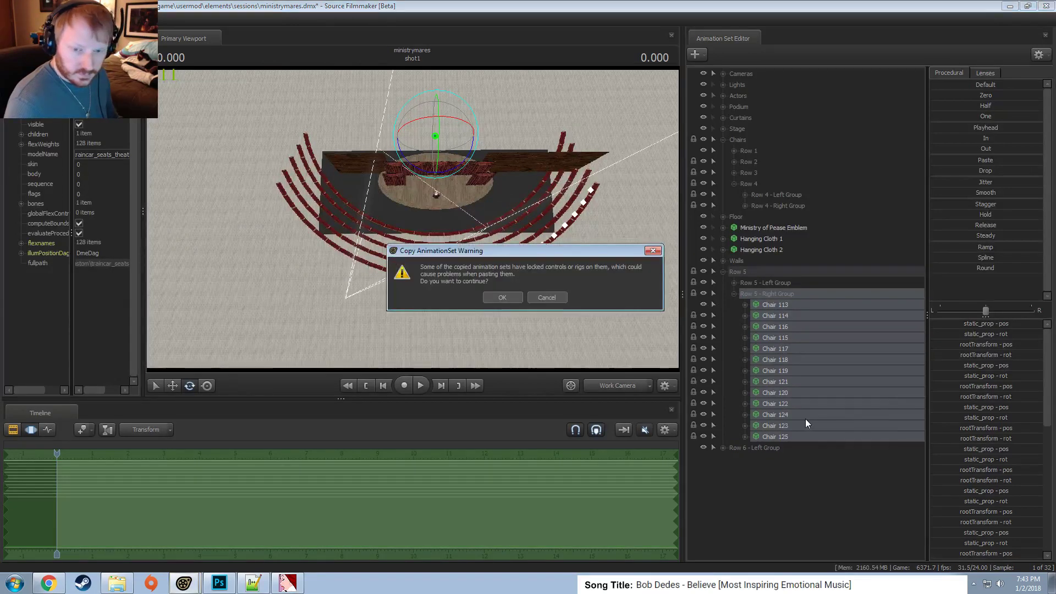
pyautogui.click(496, 298)
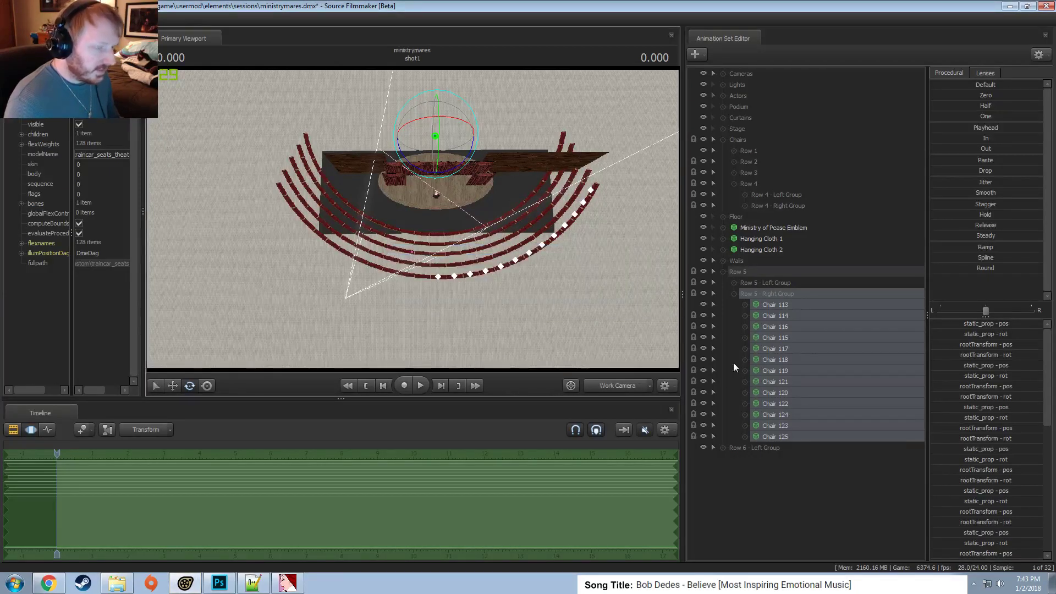
pyautogui.click(733, 294)
pyautogui.click(749, 382)
pyautogui.rightClick(749, 382)
pyautogui.click(785, 441)
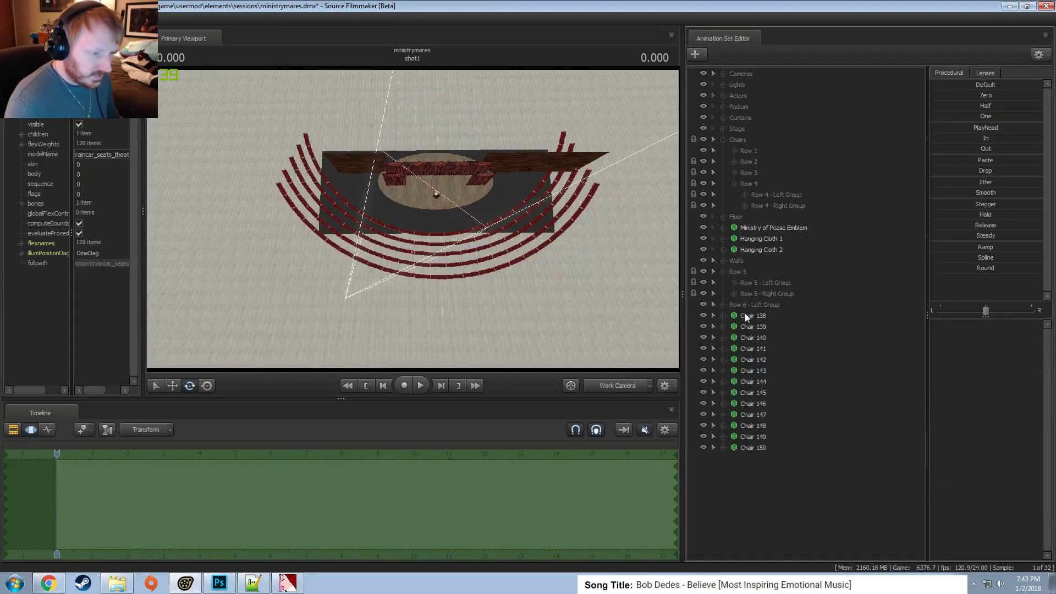
# Group the pasted Chairs 138 through 150 and rename the group "Row 6 - Right Group".
pyautogui.click(746, 313)
pyautogui.keyDown('shift'); pyautogui.click(741, 445); pyautogui.keyUp('shift')
pyautogui.rightClick(741, 444)
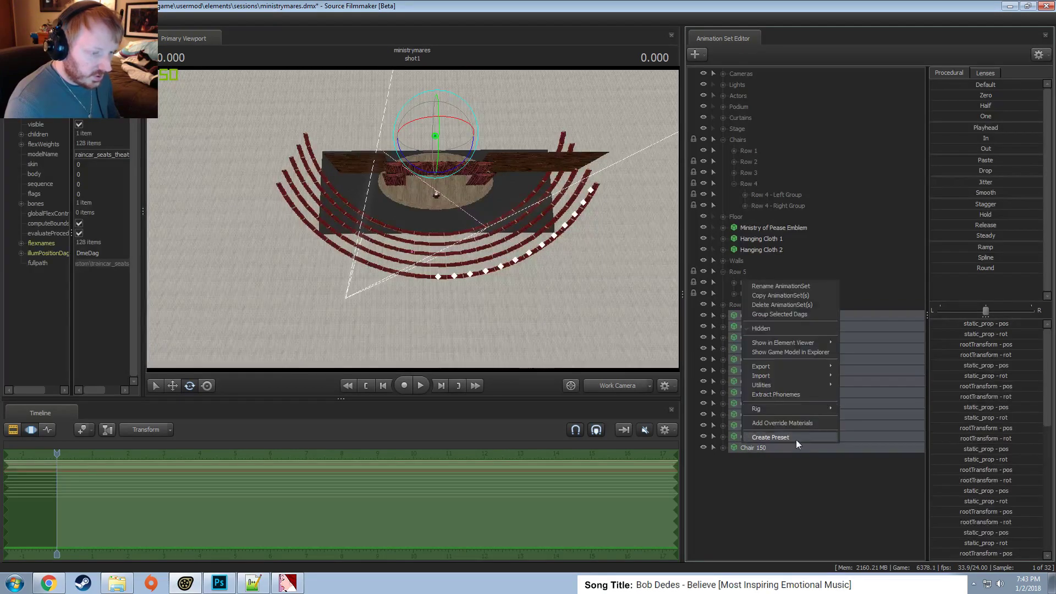
pyautogui.click(795, 312)
pyautogui.rightClick(741, 316)
pyautogui.click(764, 323)
pyautogui.write('Row')
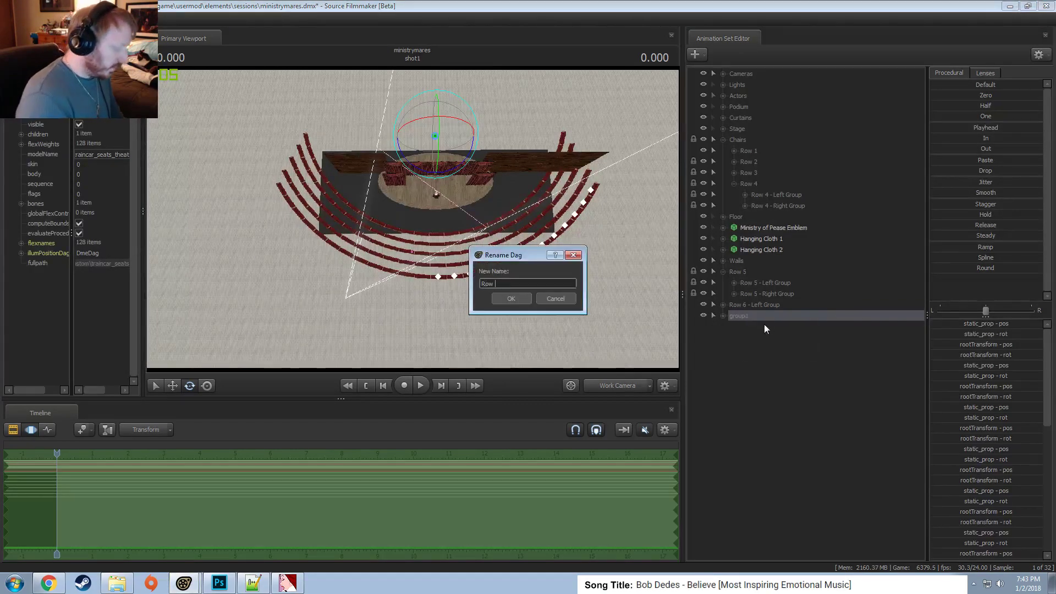
pyautogui.write(' 6 - ')
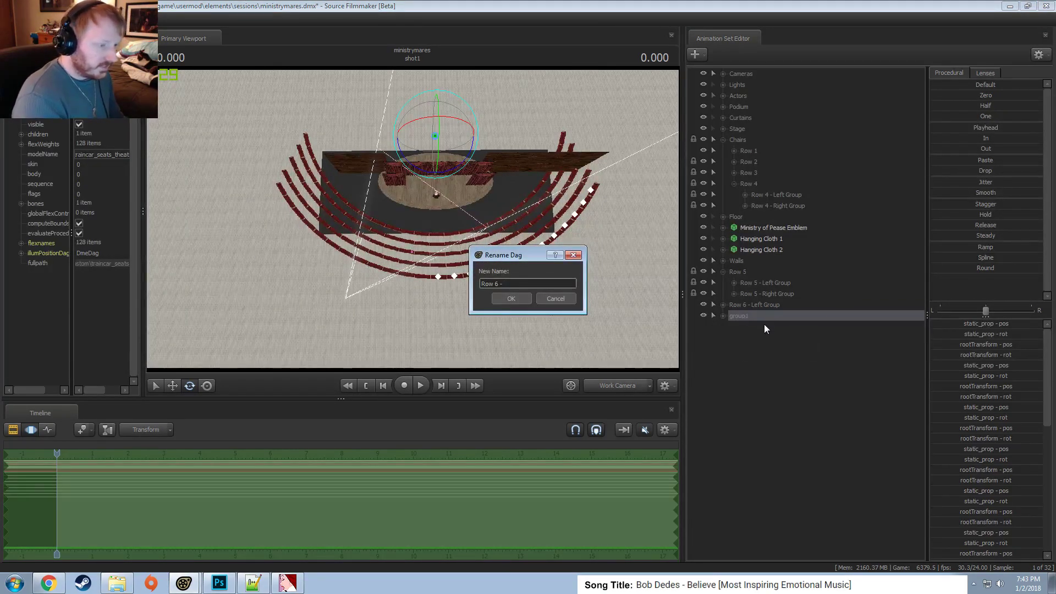
pyautogui.write('Right Group')
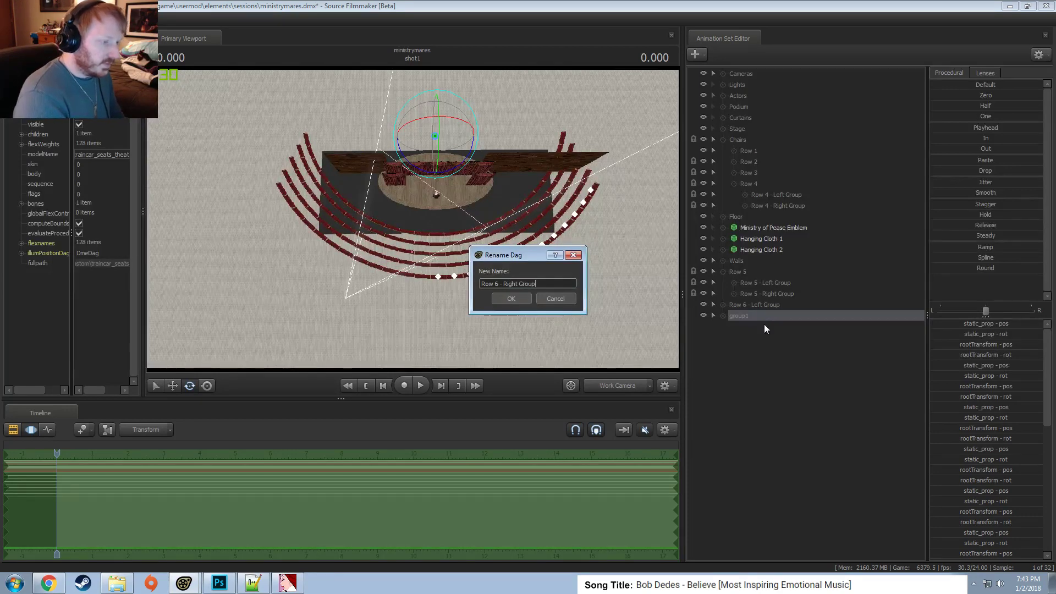
pyautogui.press('Return')
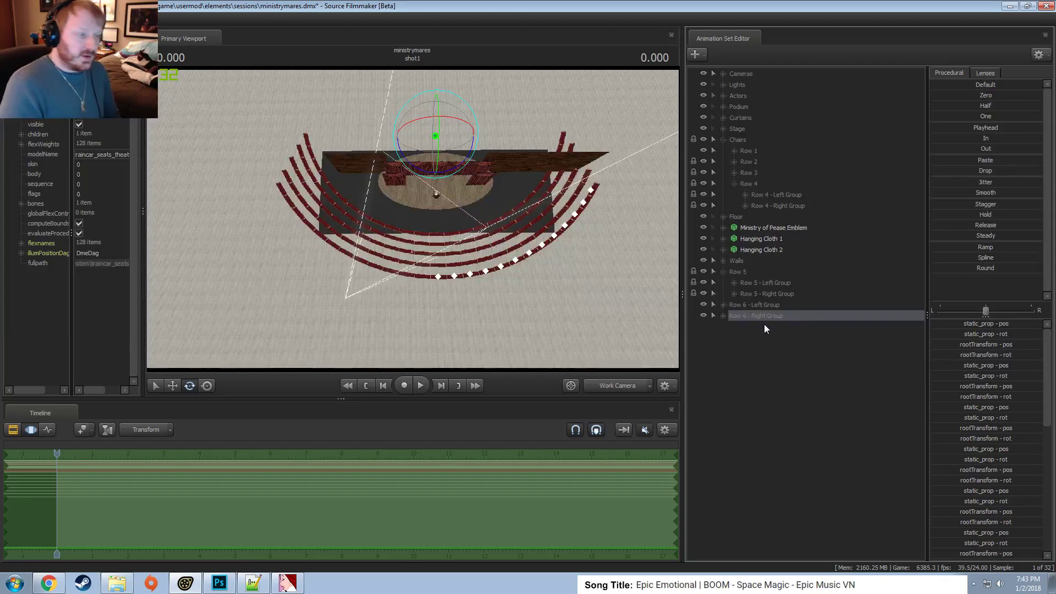
# Select Row 6 - Left Group together with Row 6 - Right Group.
pyautogui.keyDown('ctrl'); pyautogui.click(740, 304); pyautogui.keyUp('ctrl')
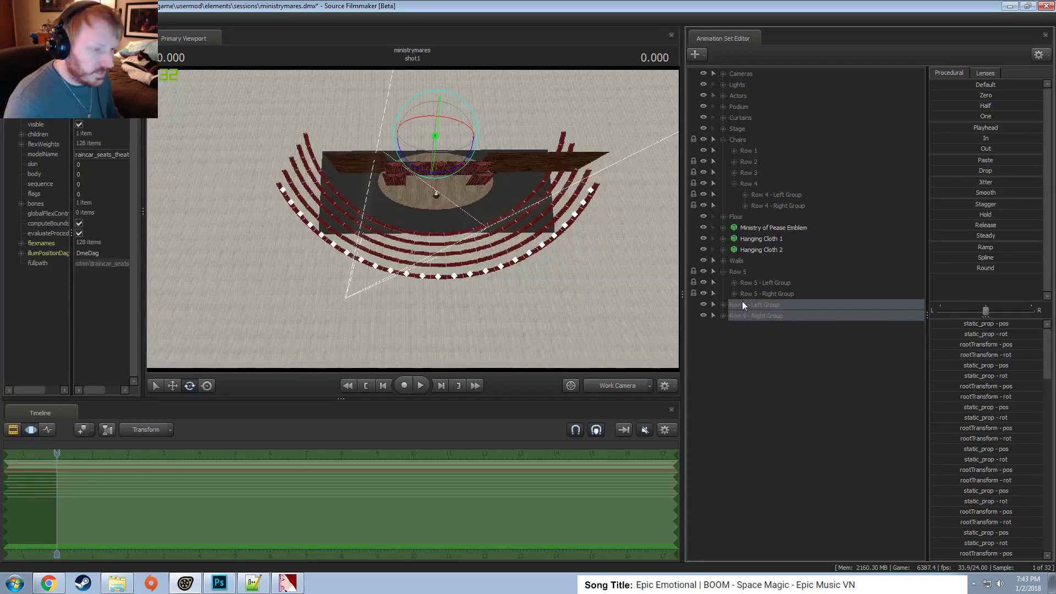
# Put the Row 6 left and right chair groups into a new parent group and name it Group 6.
pyautogui.rightClick(748, 306)
pyautogui.click(770, 318)
pyautogui.doubleClick(760, 306)
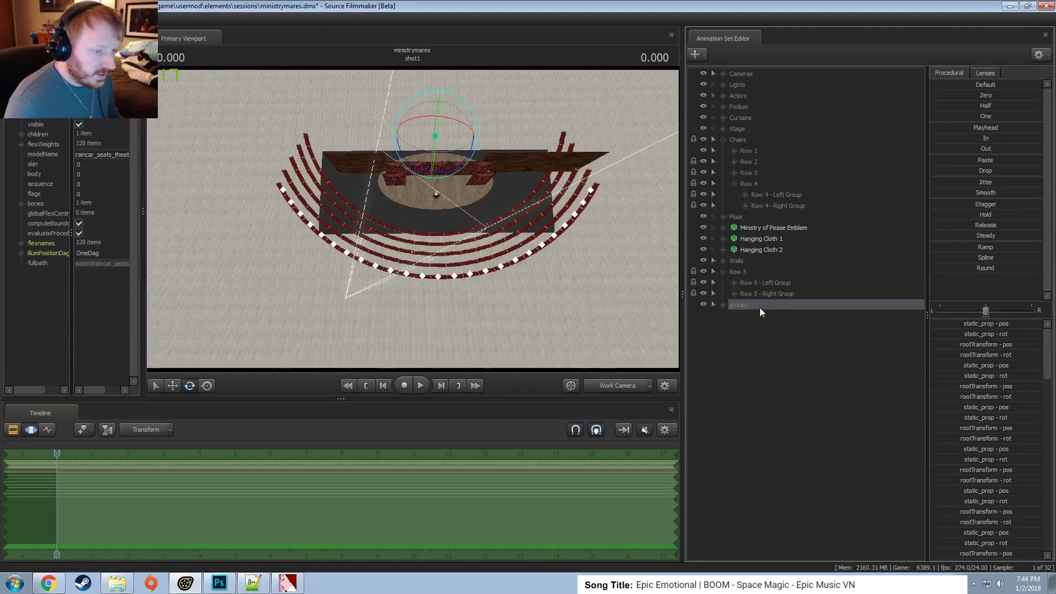
pyautogui.write('Group ')
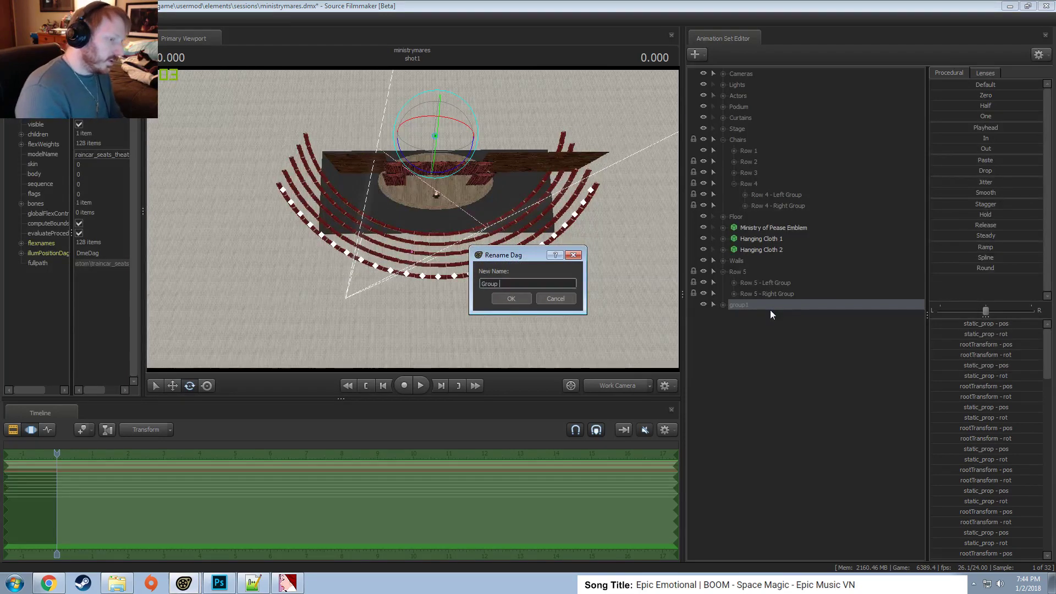
pyautogui.write('6')
pyautogui.press('Return')
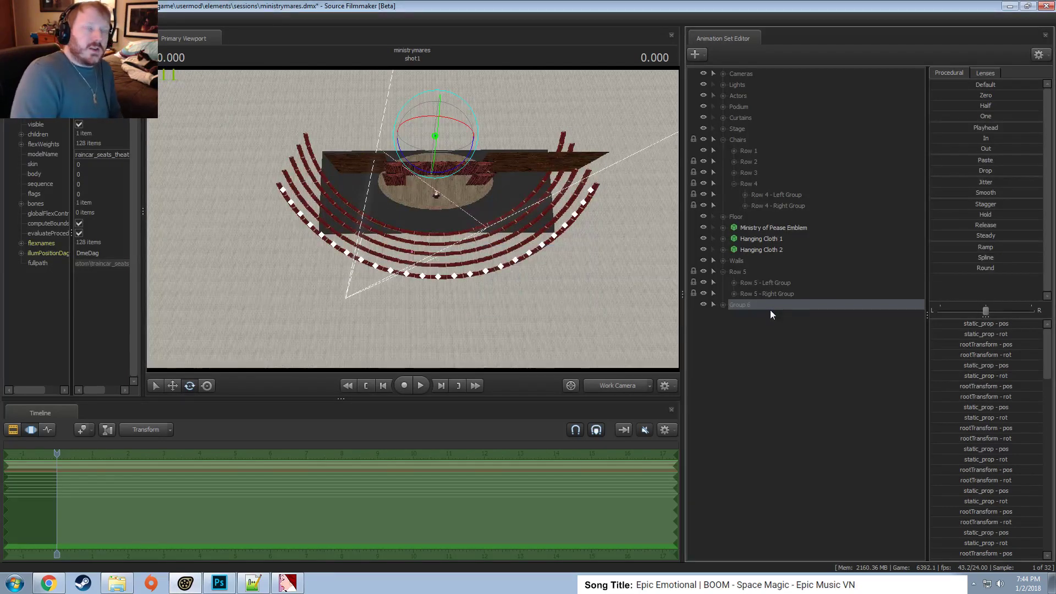
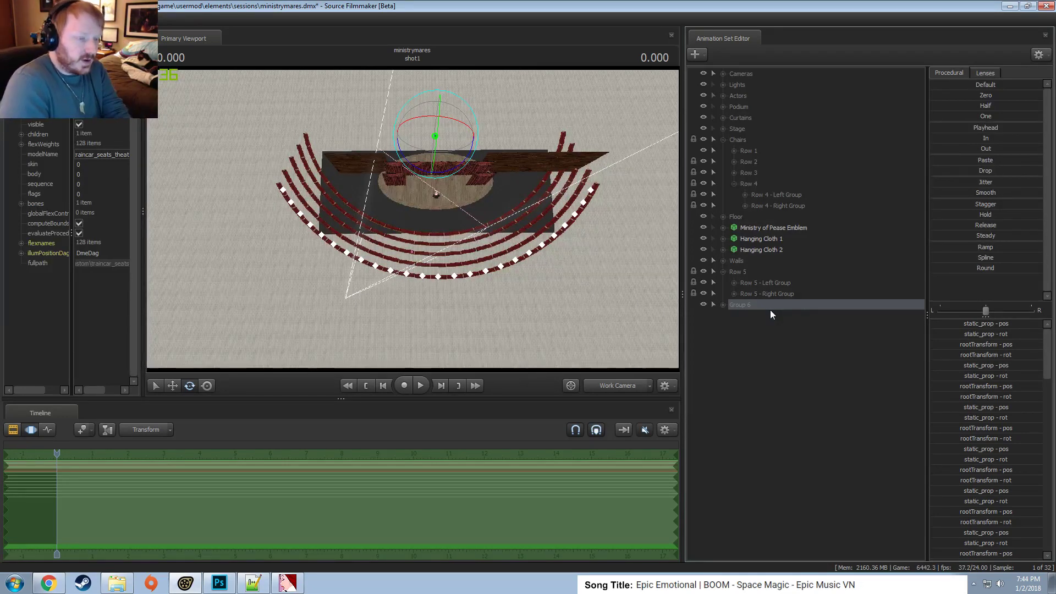
# Collapse Row 5, rename Group 6 as Row 6, and expand it to check its left and right groups.
pyautogui.click(723, 272)
pyautogui.doubleClick(759, 283)
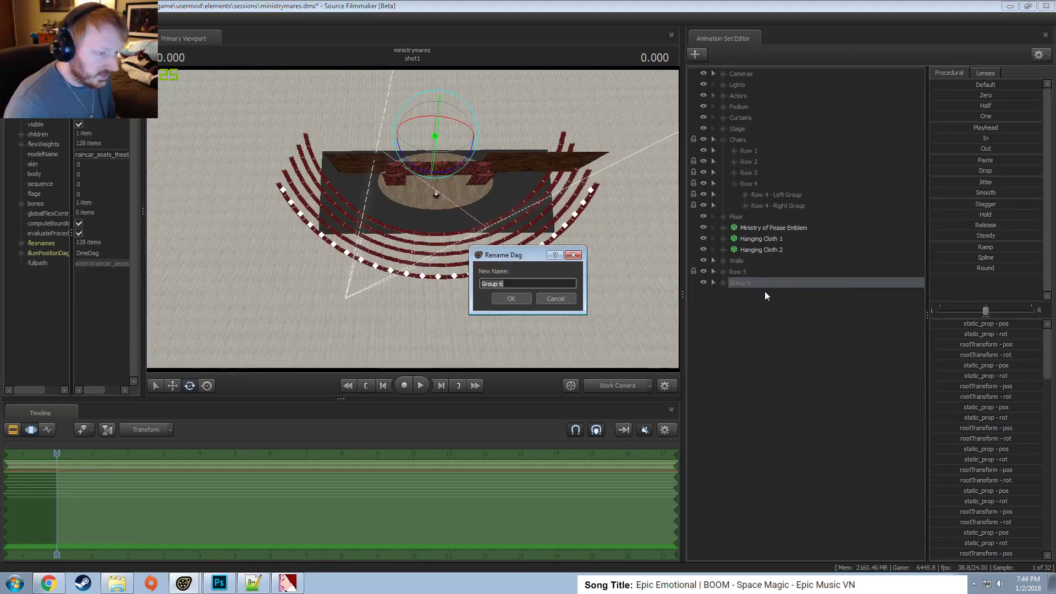
pyautogui.write('Row 6')
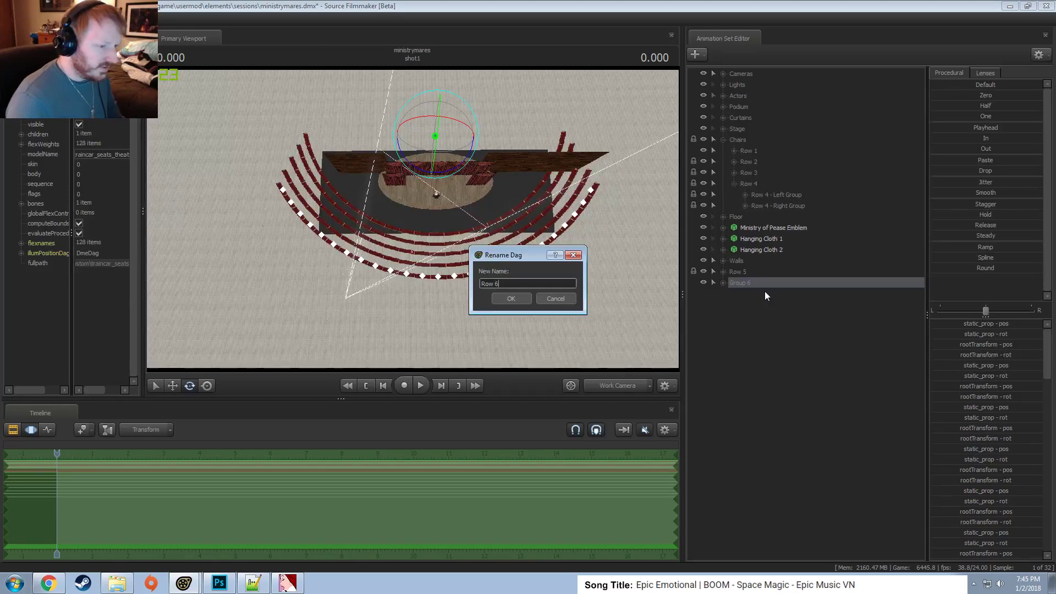
pyautogui.press('Return')
pyautogui.click(723, 283)
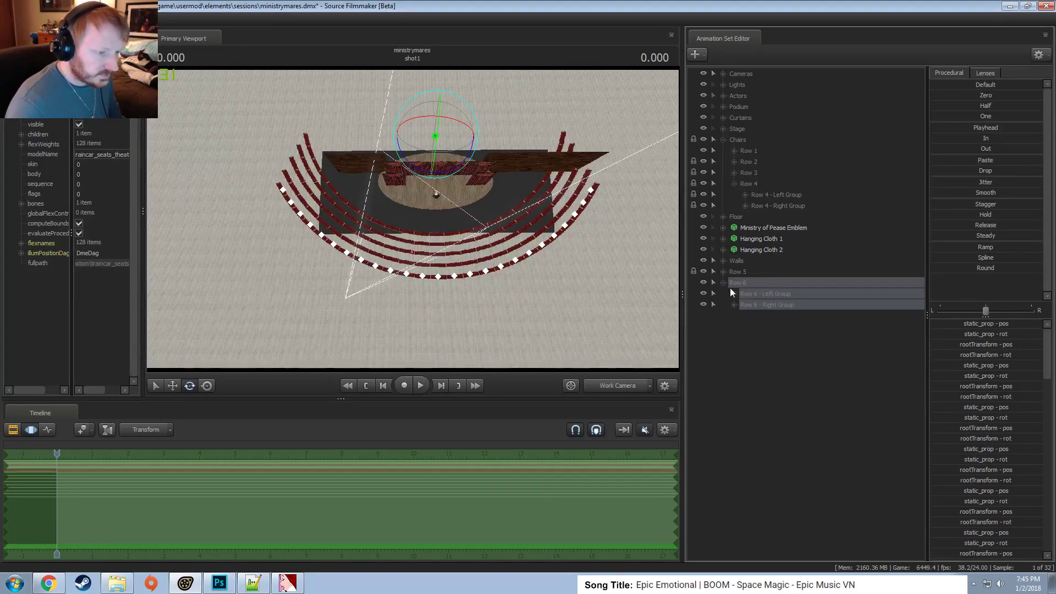
pyautogui.click(734, 294)
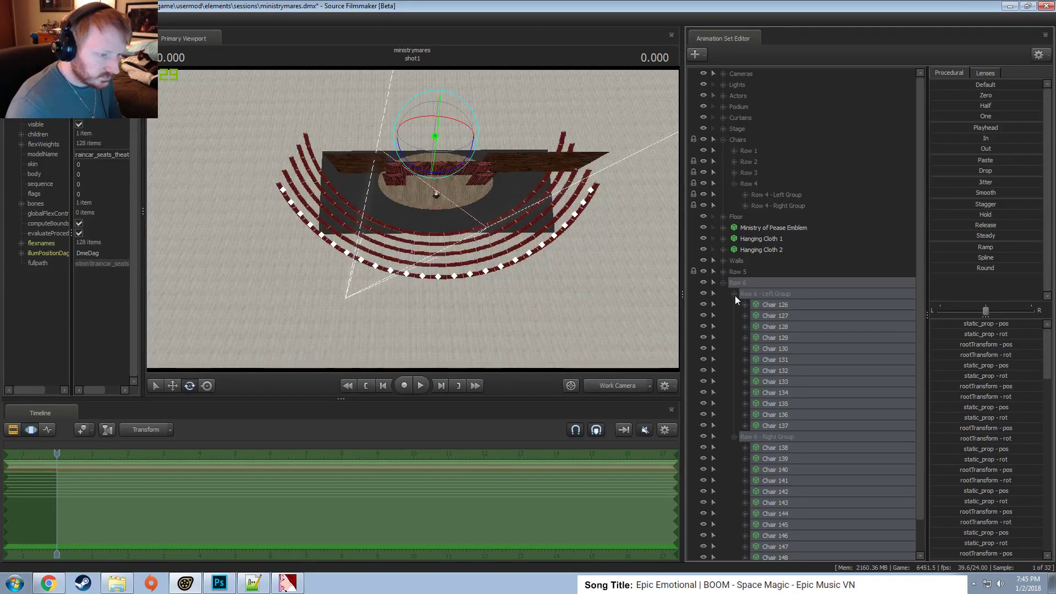
pyautogui.click(734, 294)
pyautogui.click(734, 304)
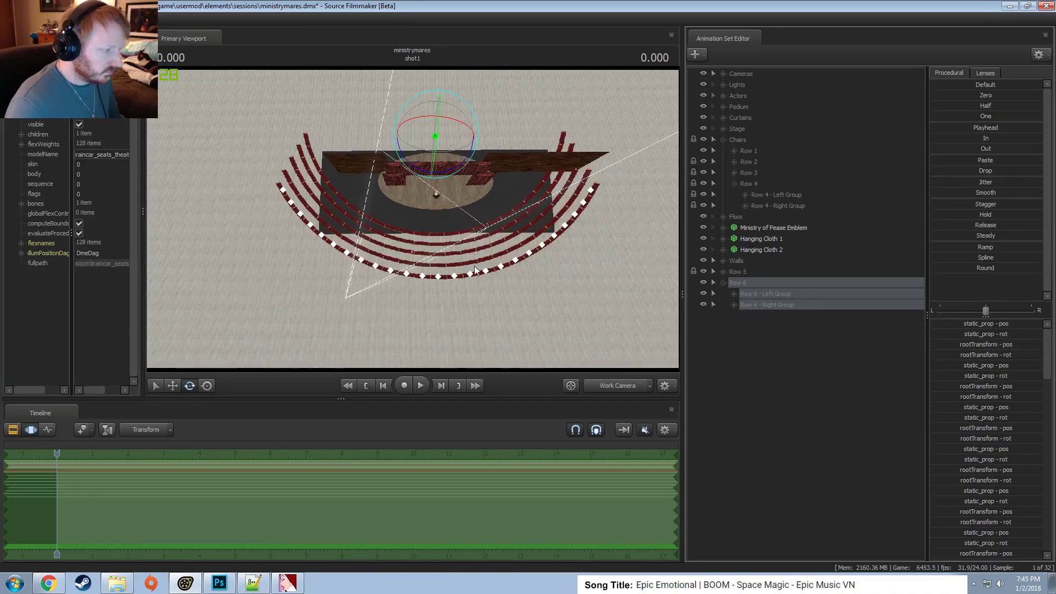
# Adjust the position and height of the whole Row 6 so its chairs line up behind Row 5.
pyautogui.moveTo(475, 270); pyautogui.dragTo(440, 252)
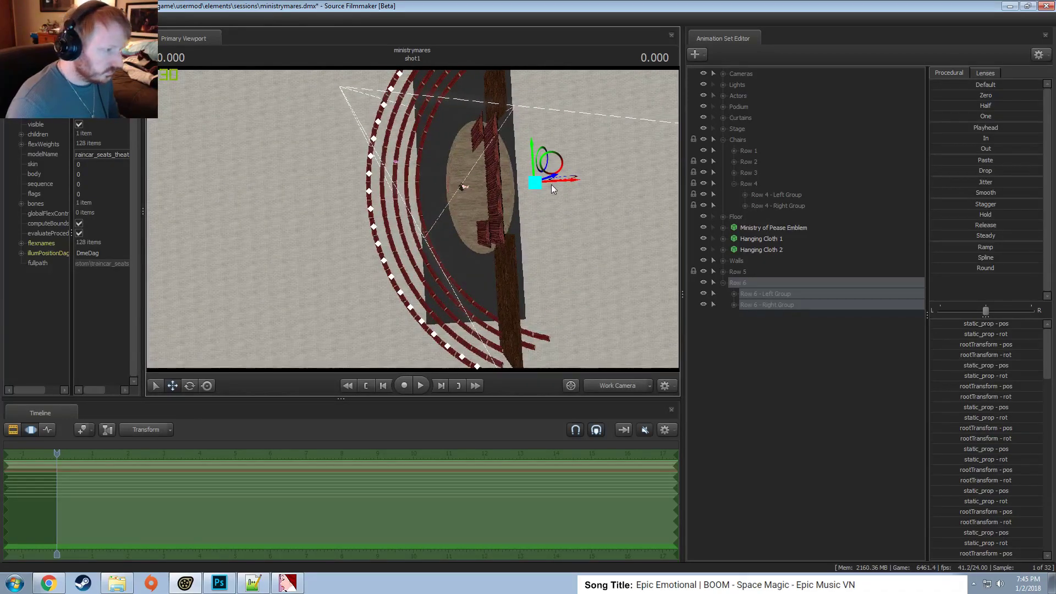
pyautogui.moveTo(548, 183); pyautogui.dragTo(414, 224)
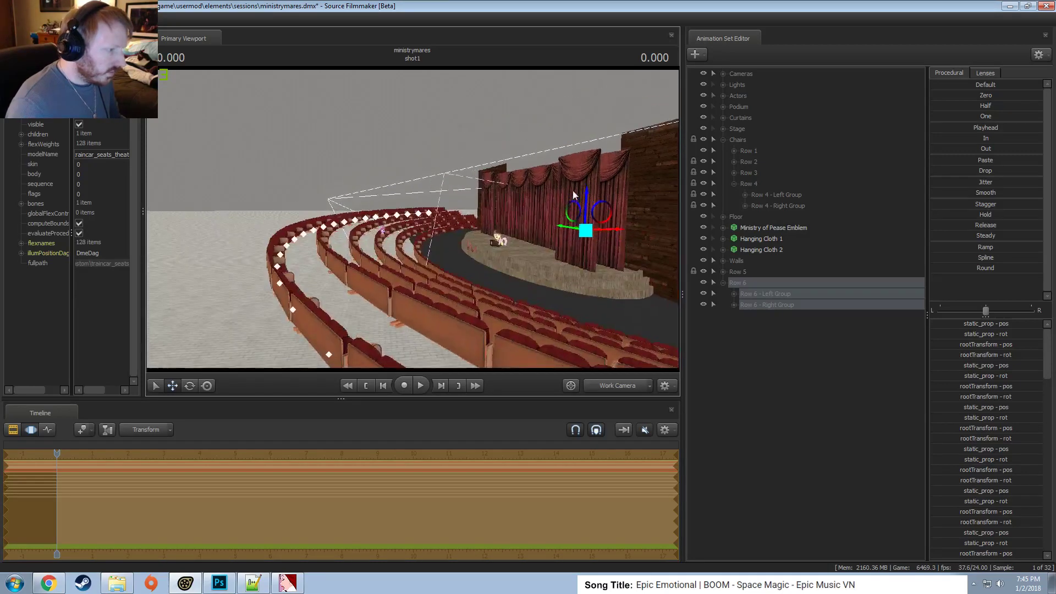
pyautogui.moveTo(587, 202); pyautogui.dragTo(559, 202)
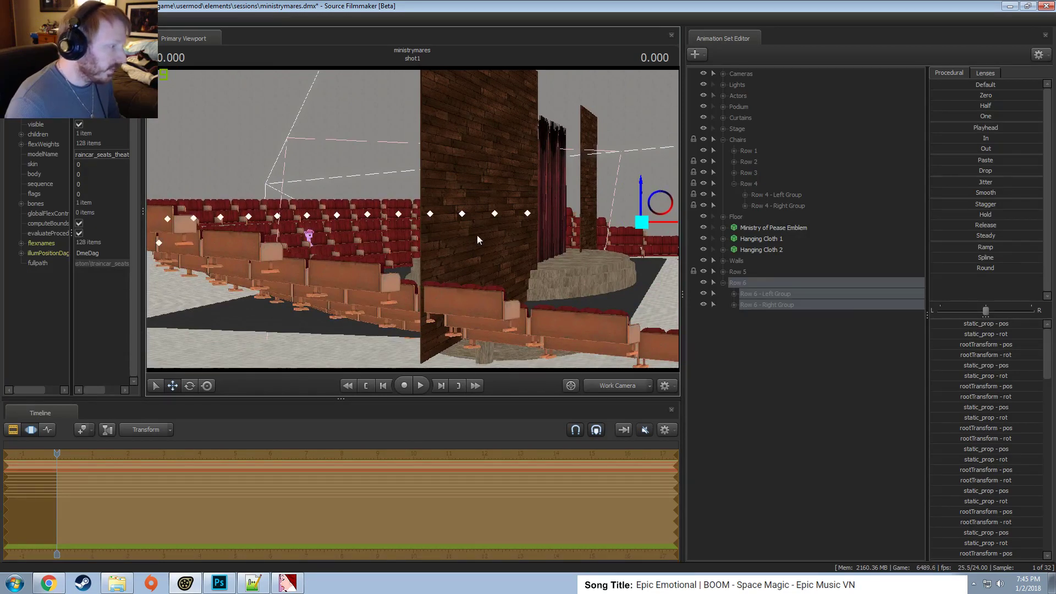
pyautogui.moveTo(418, 216); pyautogui.dragTo(417, 215)
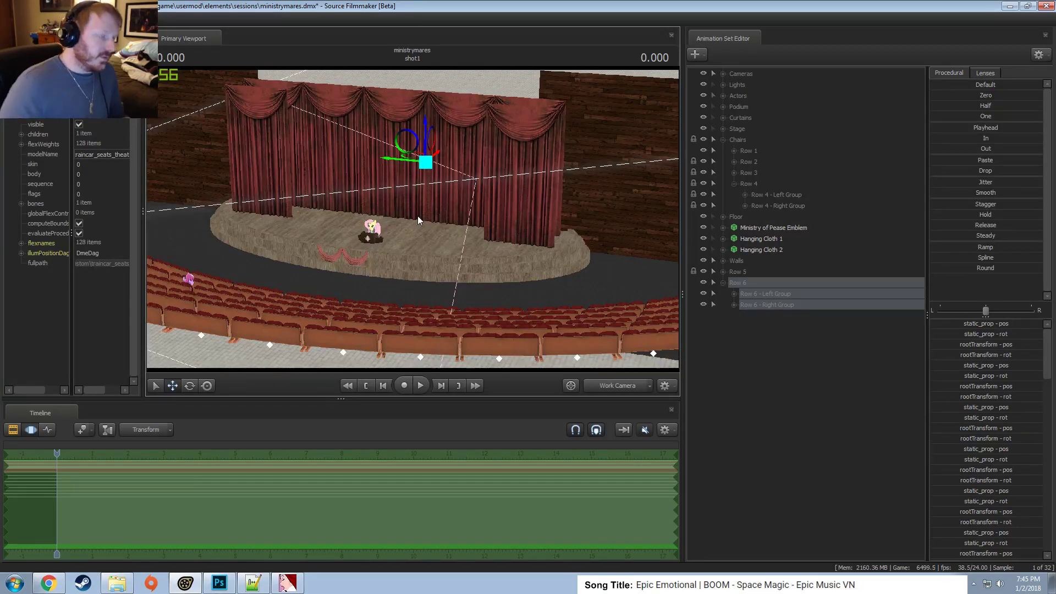
pyautogui.moveTo(382, 240); pyautogui.dragTo(403, 216)
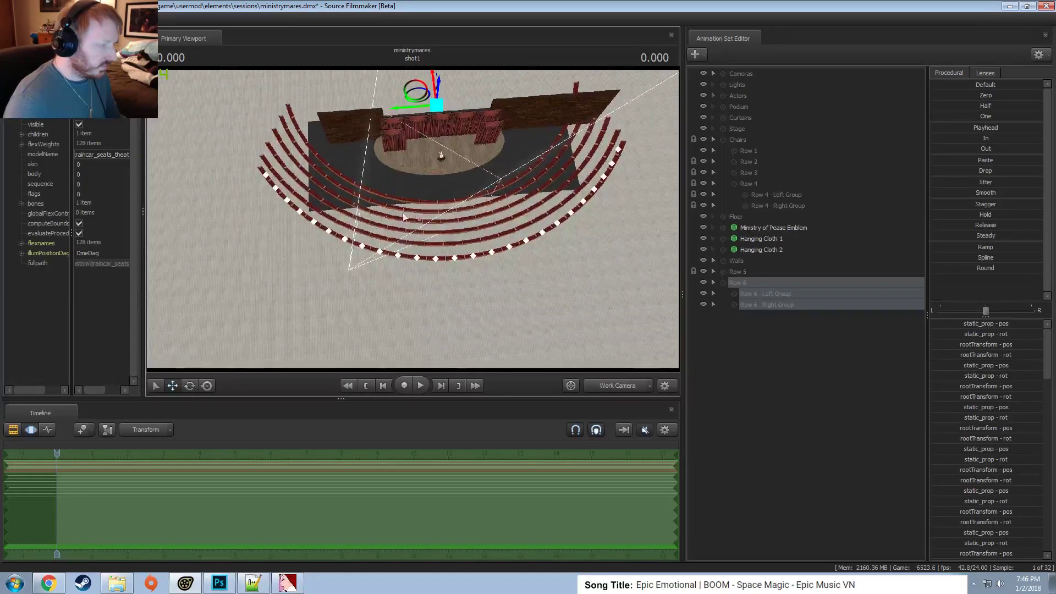
pyautogui.moveTo(477, 279); pyautogui.dragTo(413, 224)
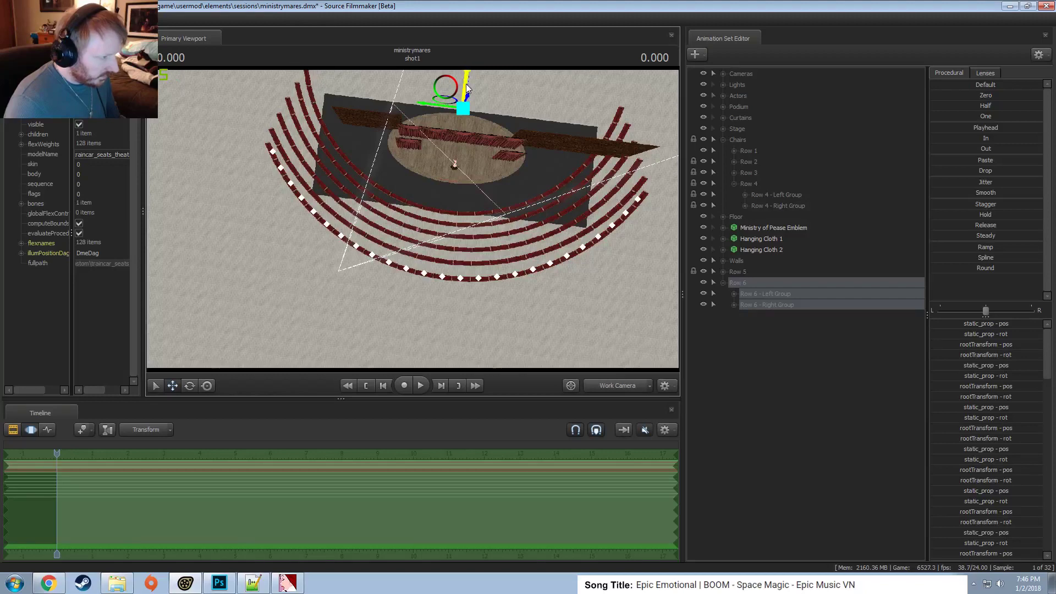
pyautogui.moveTo(466, 85); pyautogui.dragTo(469, 84)
pyautogui.moveTo(469, 193); pyautogui.dragTo(510, 322)
# Compare the Main Camera view up to about 4.2 seconds with Rows 5 and 6 hidden and shown again.
pyautogui.click(609, 386)
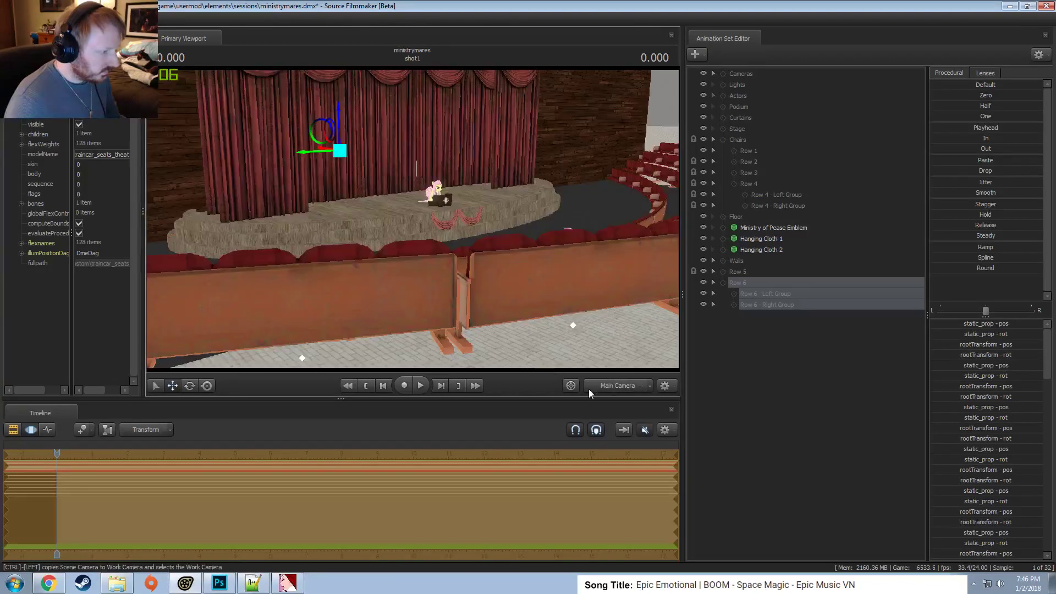
pyautogui.click(722, 282)
pyautogui.click(703, 283)
pyautogui.click(702, 272)
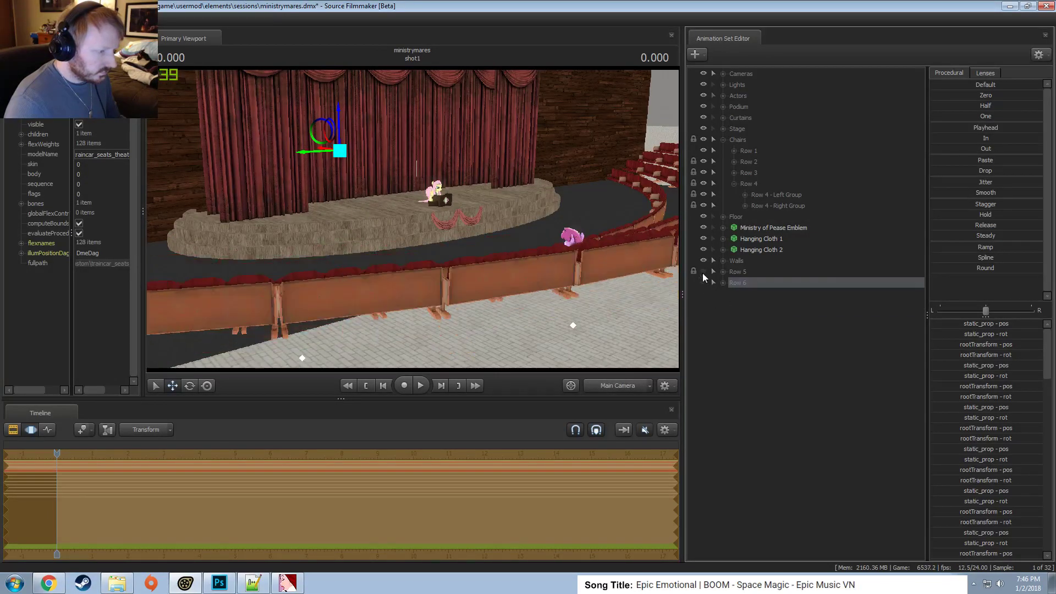
pyautogui.moveTo(57, 454); pyautogui.dragTo(206, 494)
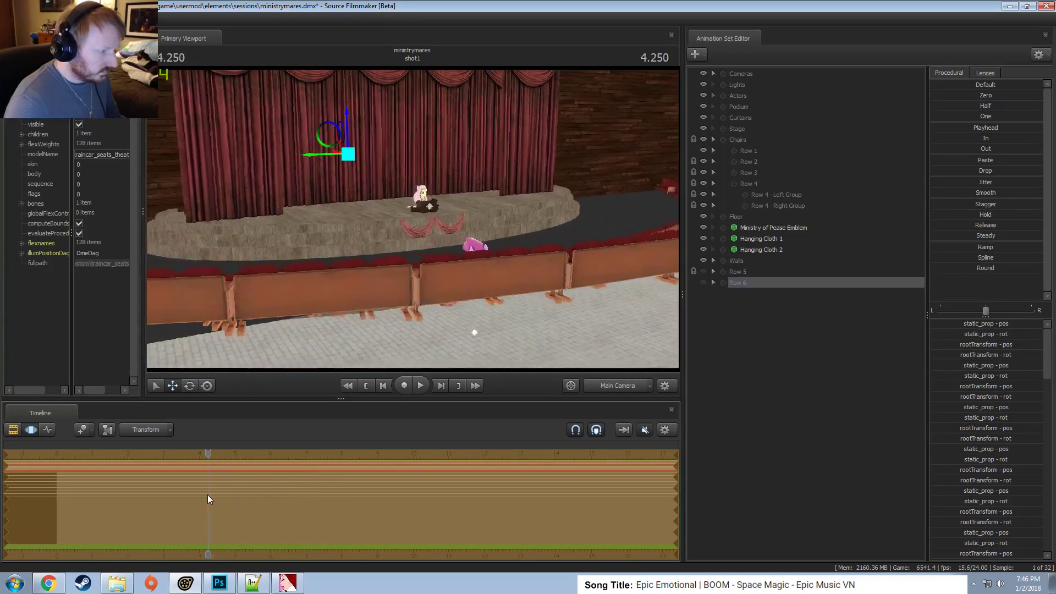
pyautogui.click(704, 271)
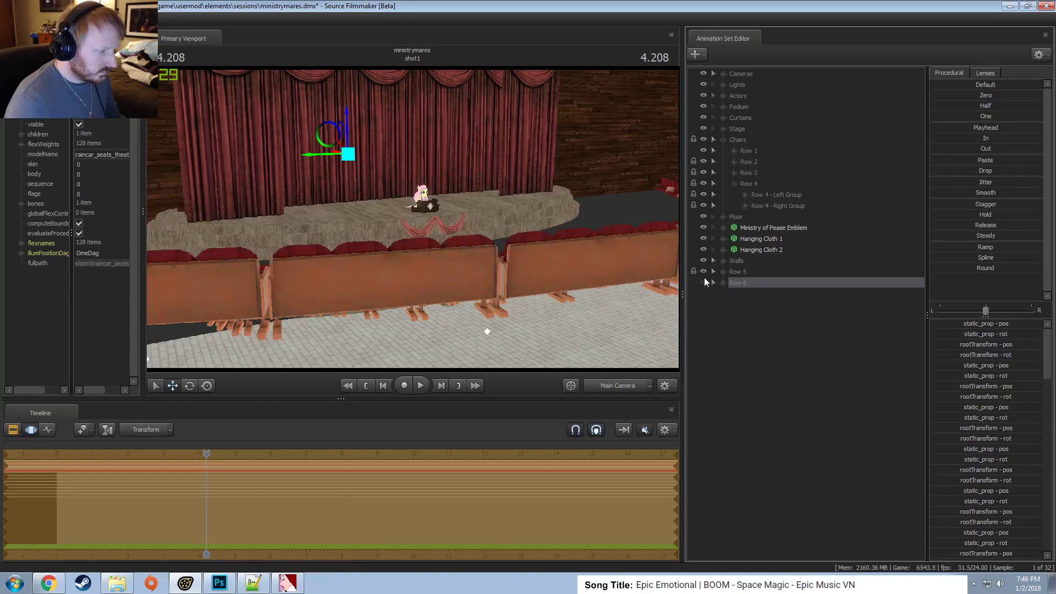
pyautogui.click(704, 279)
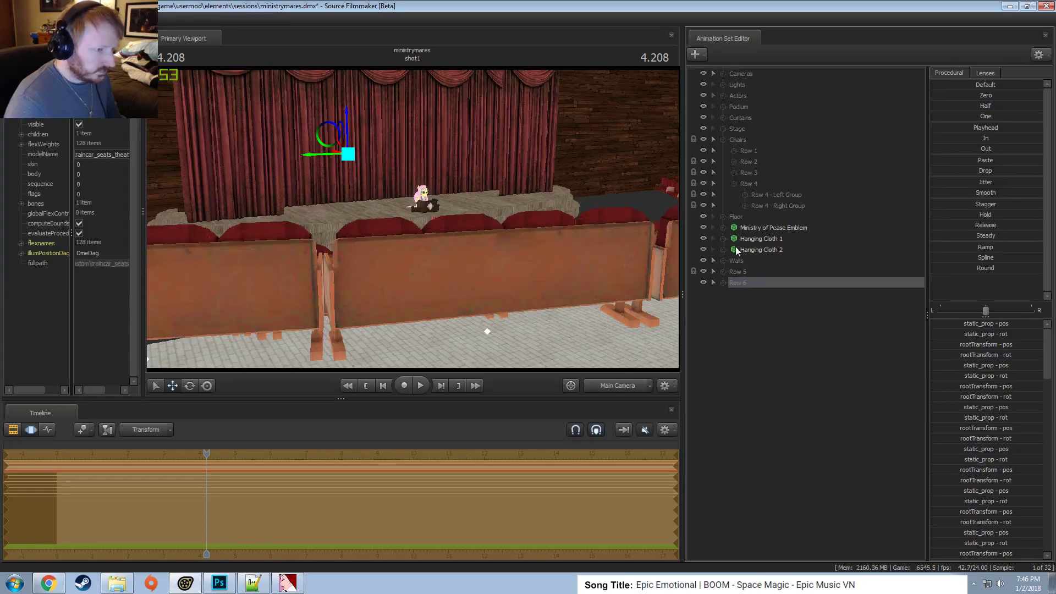
# Select the Main Camera and raise it above the rear chair rows while viewing through the Work Camera.
pyautogui.click(723, 73)
pyautogui.click(744, 82)
pyautogui.click(603, 382)
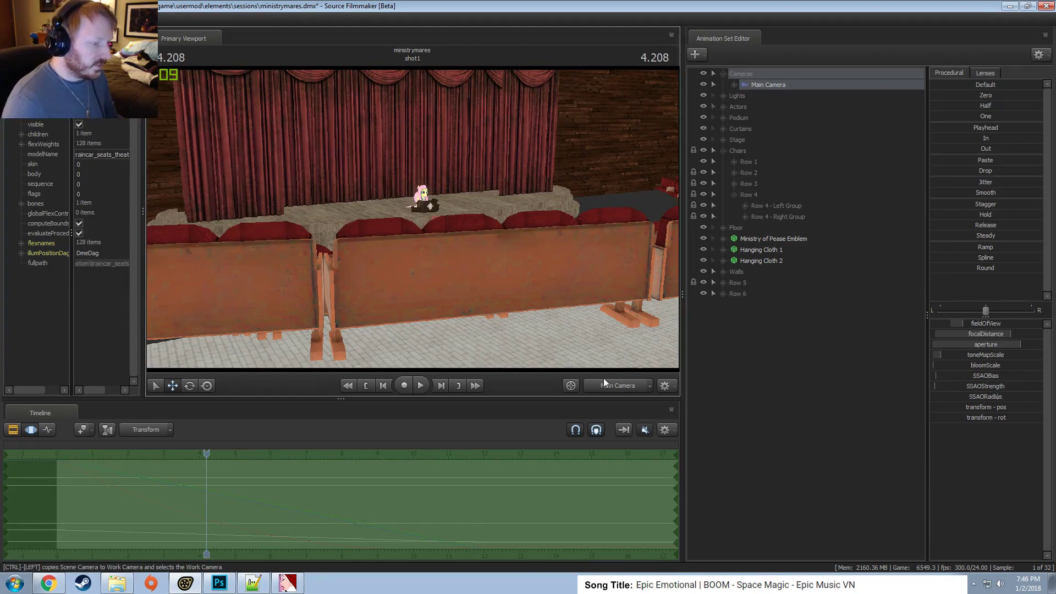
pyautogui.click(560, 326)
pyautogui.keyDown('alt'); pyautogui.moveTo(407, 236); pyautogui.dragTo(474, 201); pyautogui.keyUp('alt')
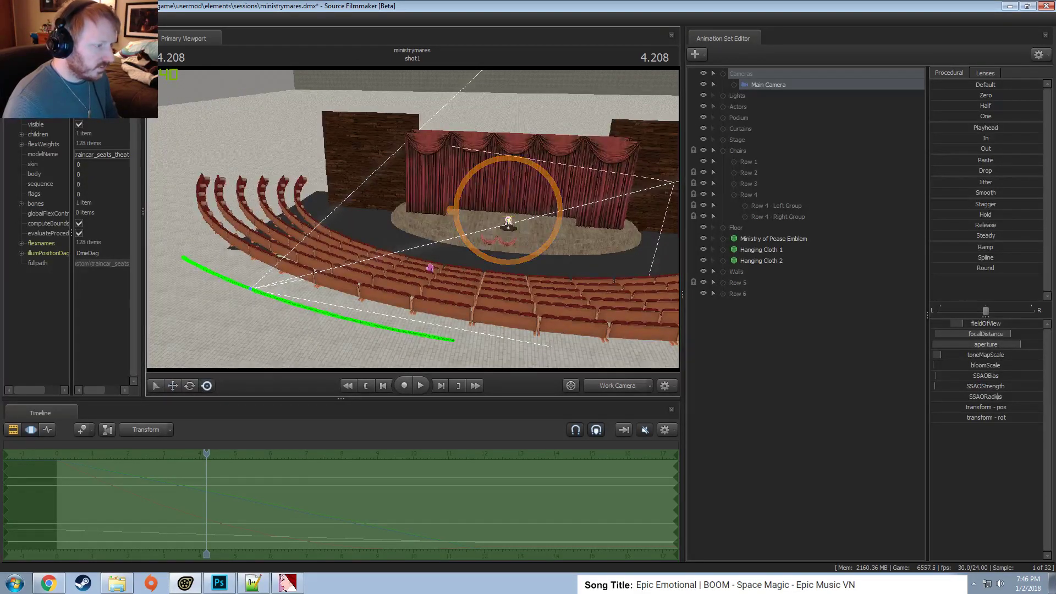
pyautogui.keyDown('ctrl'); pyautogui.click(266, 269); pyautogui.keyUp('ctrl')
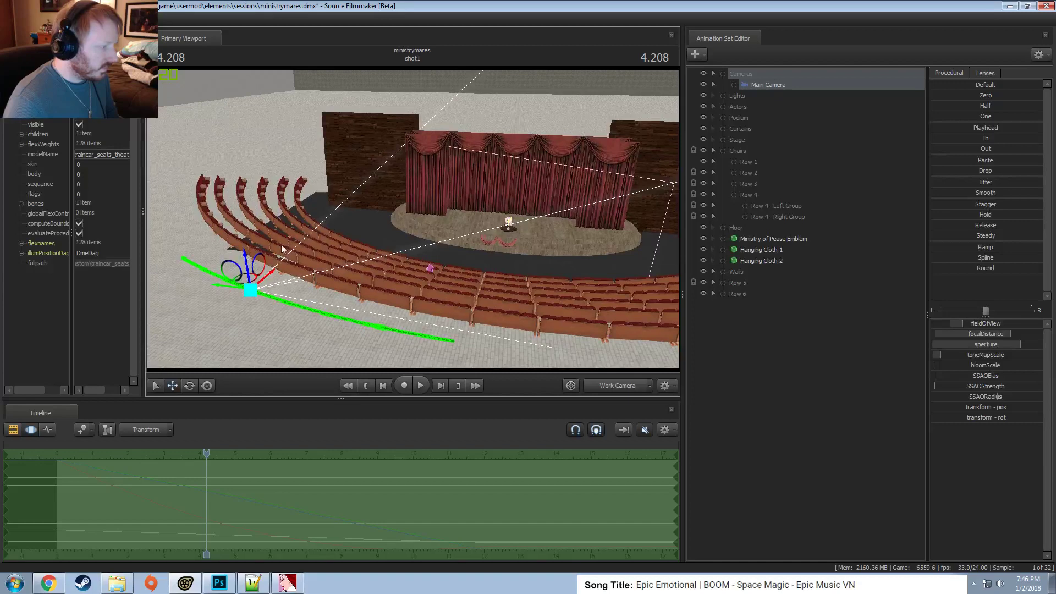
pyautogui.moveTo(246, 258); pyautogui.dragTo(390, 257)
pyautogui.press('e')
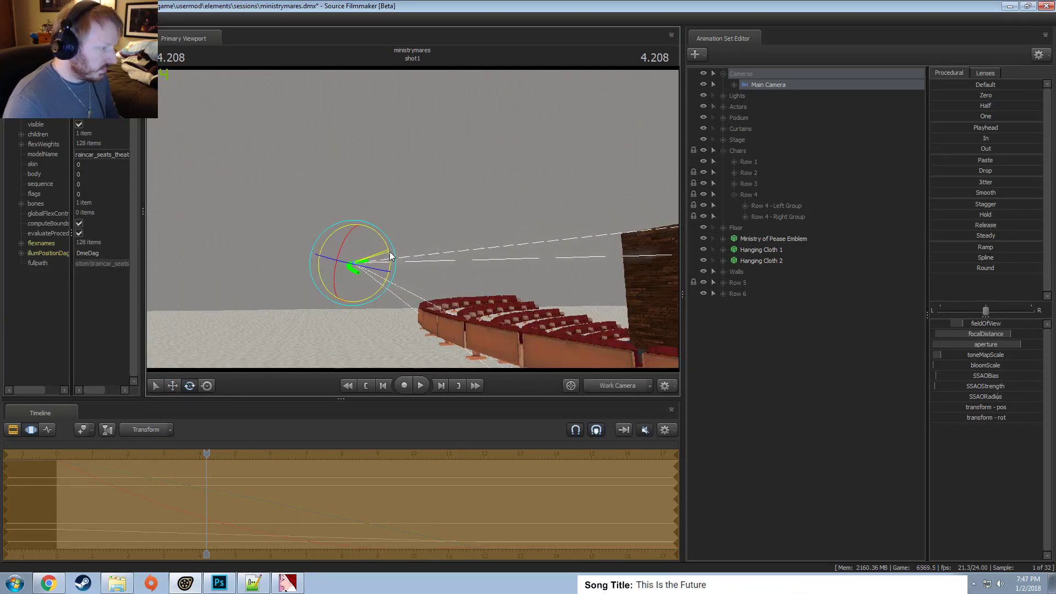
pyautogui.hotkey('ctrl', 'z')
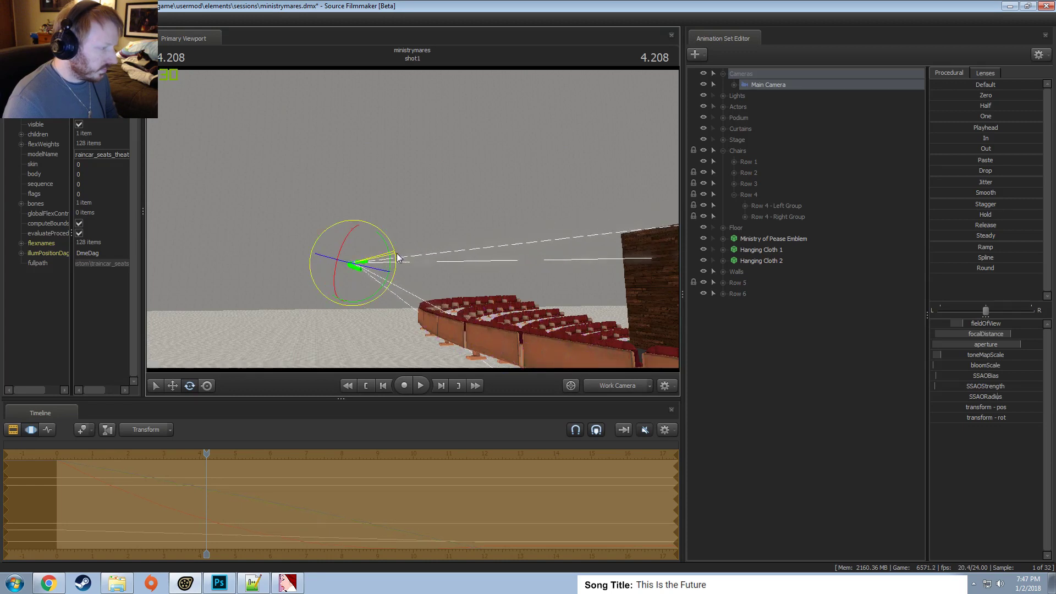
pyautogui.moveTo(408, 256); pyautogui.dragTo(392, 260)
pyautogui.hotkey('ctrl', 'z')
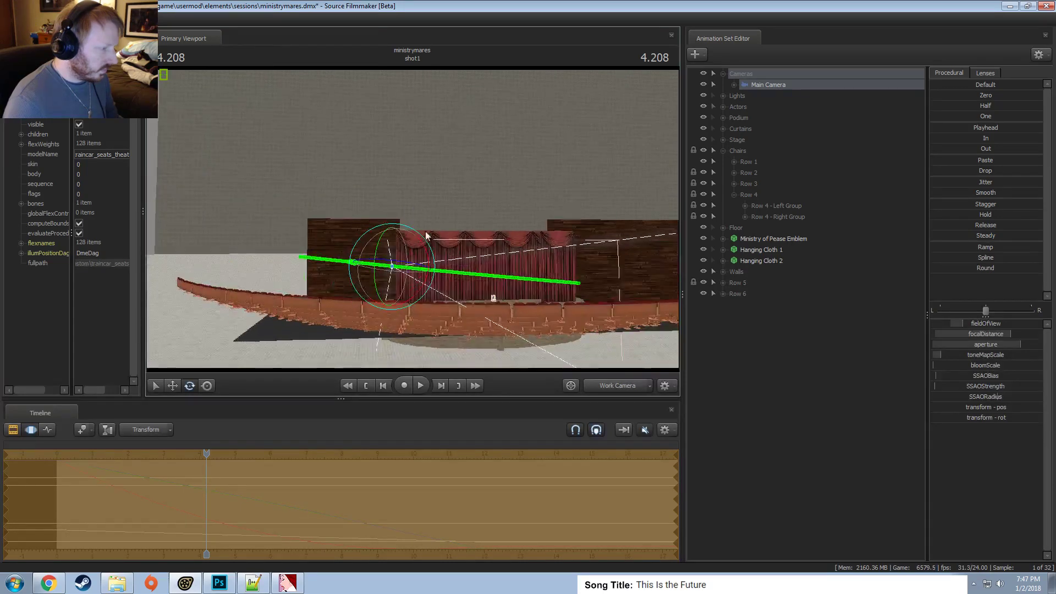
# Review the shot through the Main Camera up to about 8.9 seconds.
pyautogui.press('w')
pyautogui.click(620, 386)
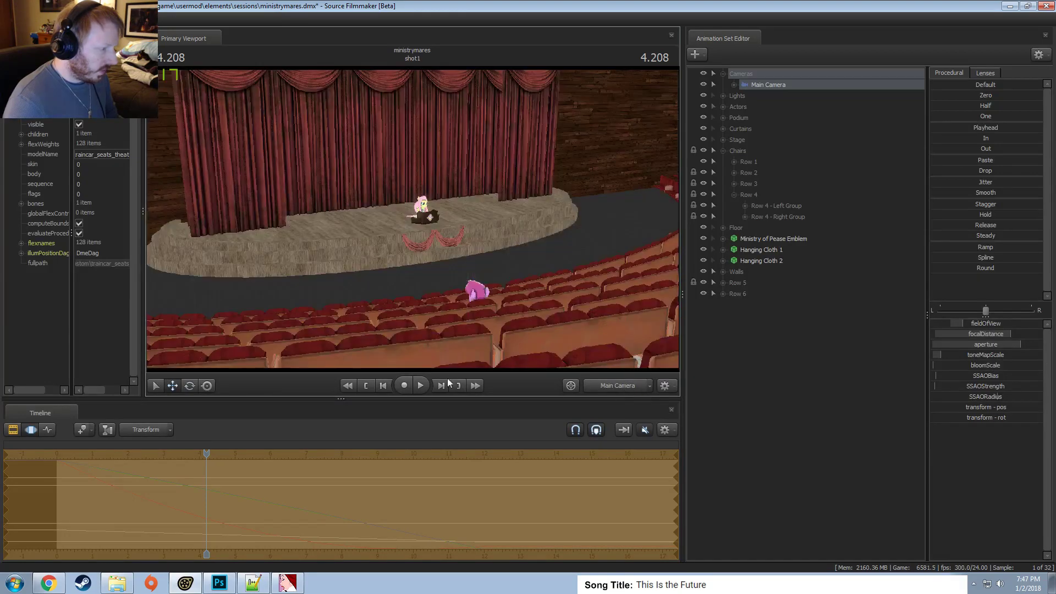
pyautogui.moveTo(170, 486); pyautogui.dragTo(375, 476)
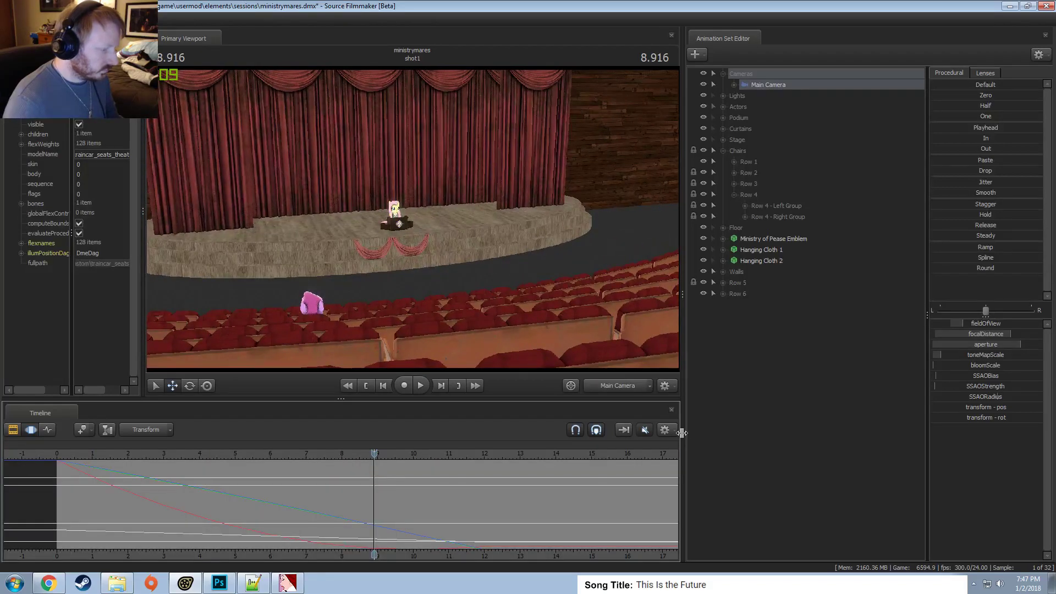
# Rotate the head and neck of Audience Member 1 together, working in the Work Camera view at about 8.9 seconds.
pyautogui.click(617, 388)
pyautogui.press('w')
pyautogui.moveTo(484, 264); pyautogui.dragTo(470, 364)
pyautogui.press('s')
pyautogui.press('F2')
pyautogui.press('F3')
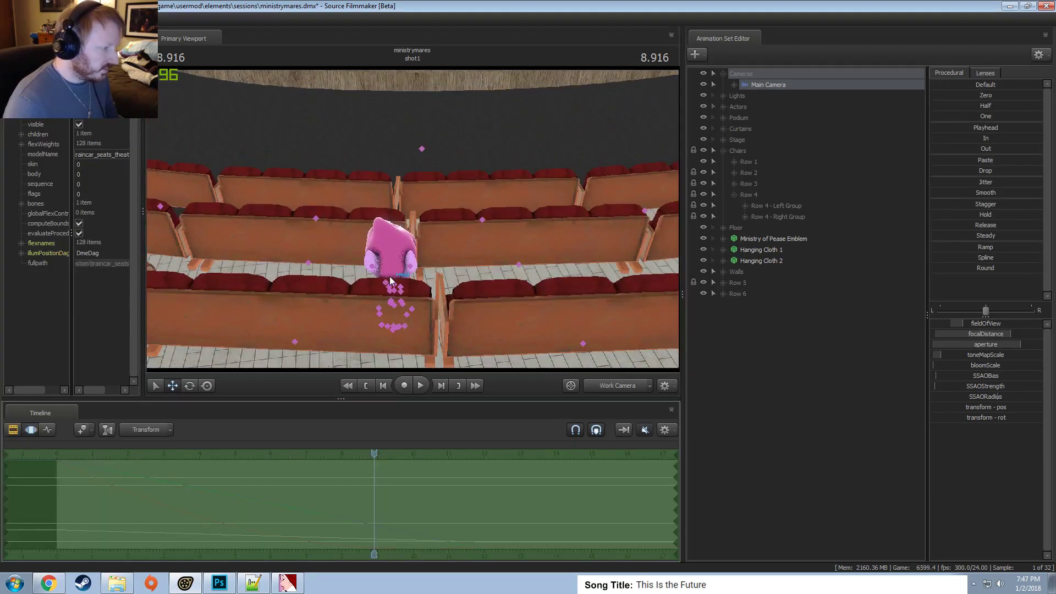
pyautogui.click(394, 280)
pyautogui.press('e')
pyautogui.moveTo(393, 284); pyautogui.dragTo(408, 309)
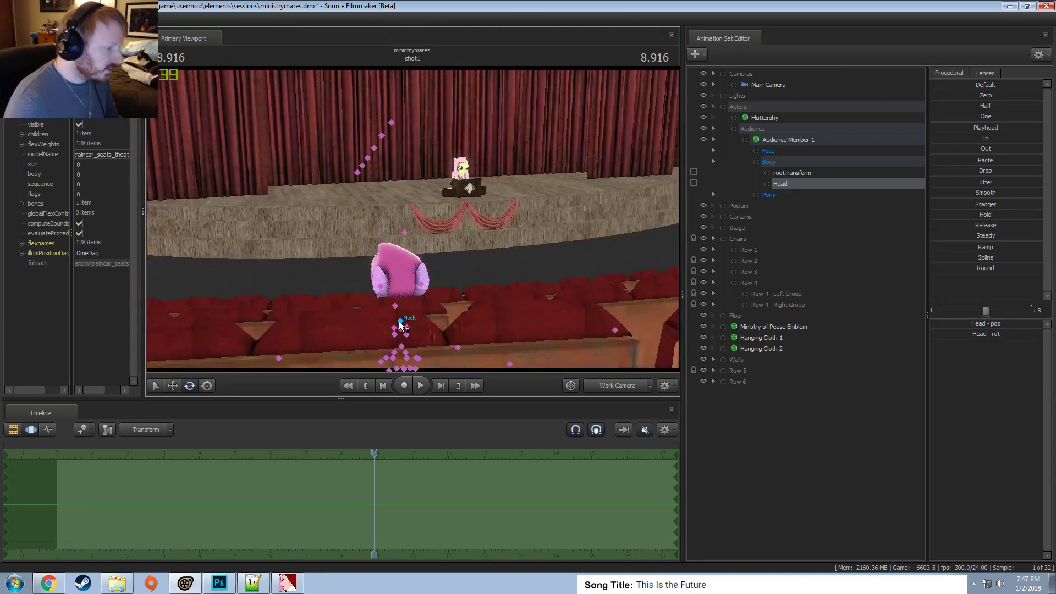
pyautogui.click(410, 324)
pyautogui.moveTo(440, 320); pyautogui.dragTo(421, 328)
pyautogui.moveTo(420, 323); pyautogui.dragTo(382, 341)
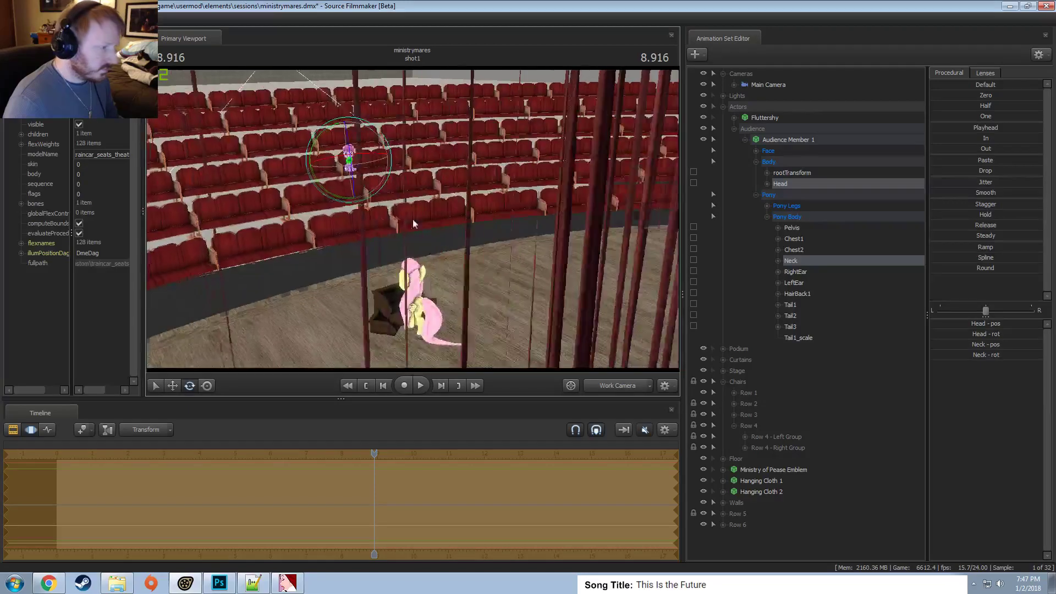
# Move the eye view target of Audience Member 1 onto Fluttershy at the podium.
pyautogui.click(768, 150)
pyautogui.moveTo(385, 275); pyautogui.dragTo(381, 181)
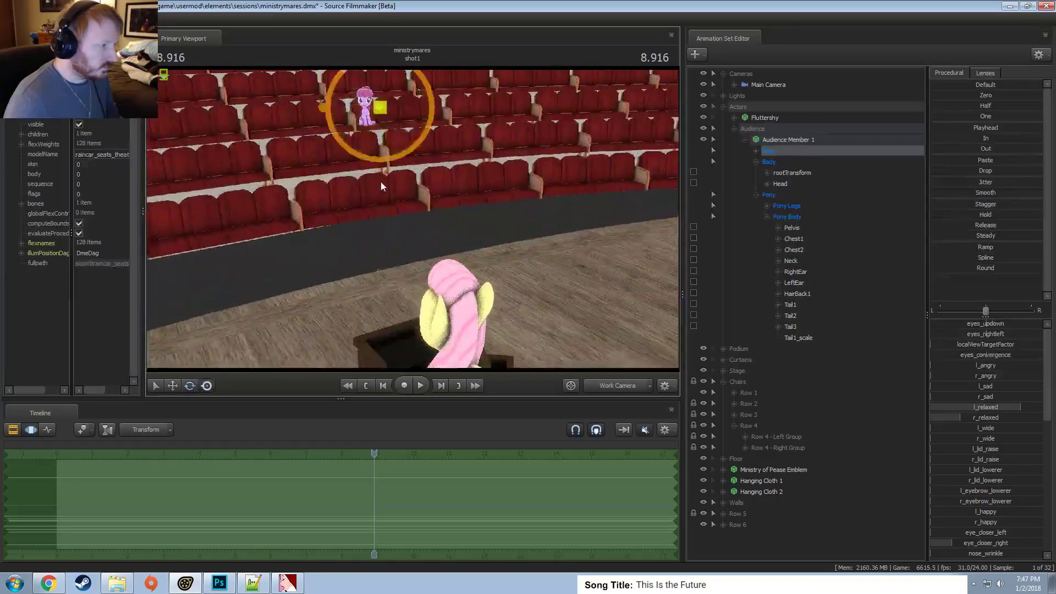
pyautogui.click(416, 90)
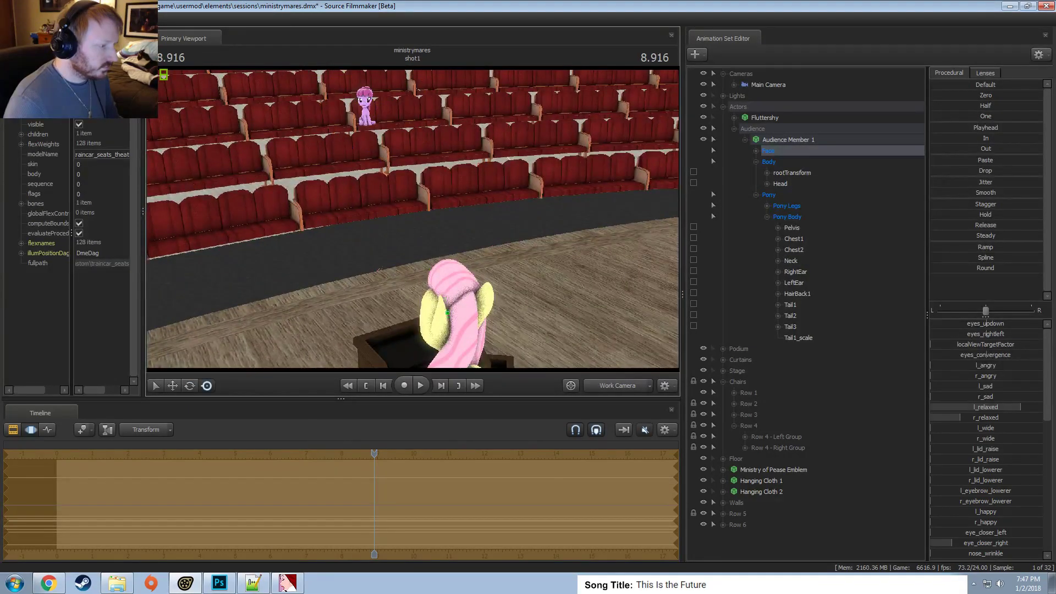
pyautogui.moveTo(414, 210); pyautogui.dragTo(414, 210)
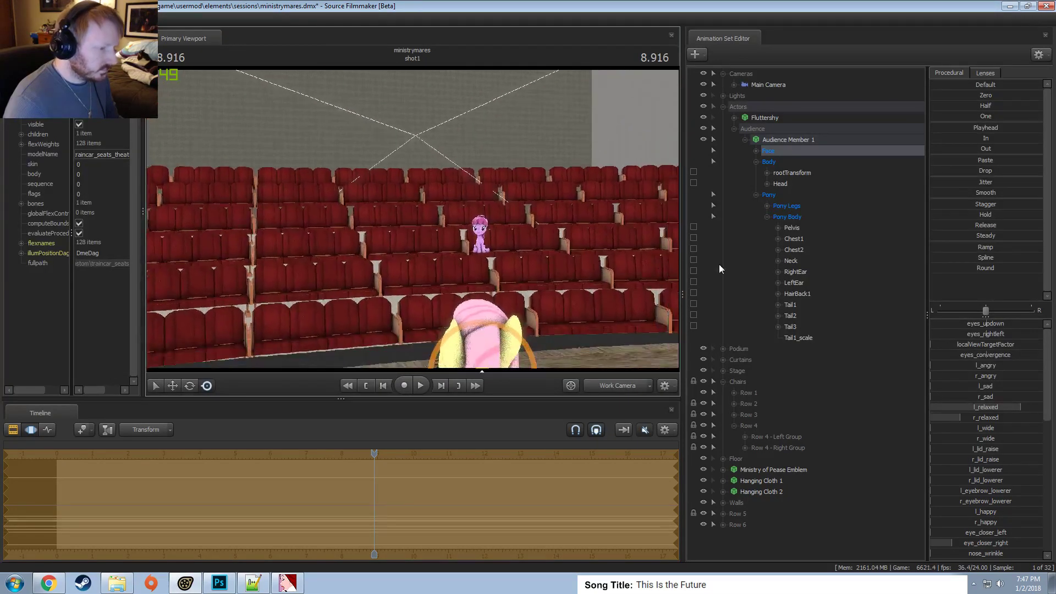
# Select the Head and Neck of Audience Member 1 together and rotate them slightly further.
pyautogui.click(789, 260)
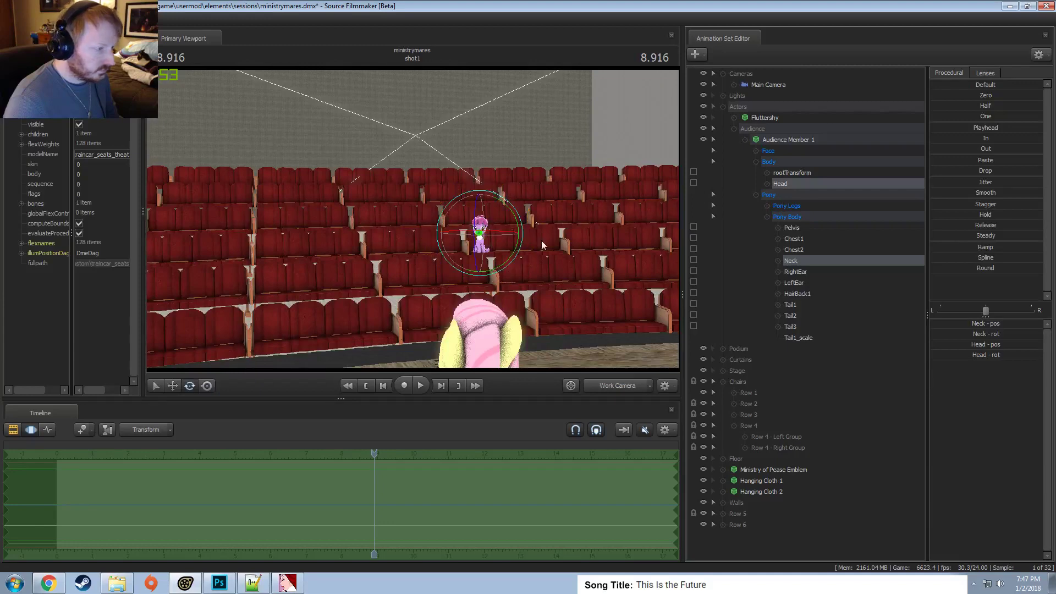
pyautogui.moveTo(493, 229); pyautogui.dragTo(496, 230)
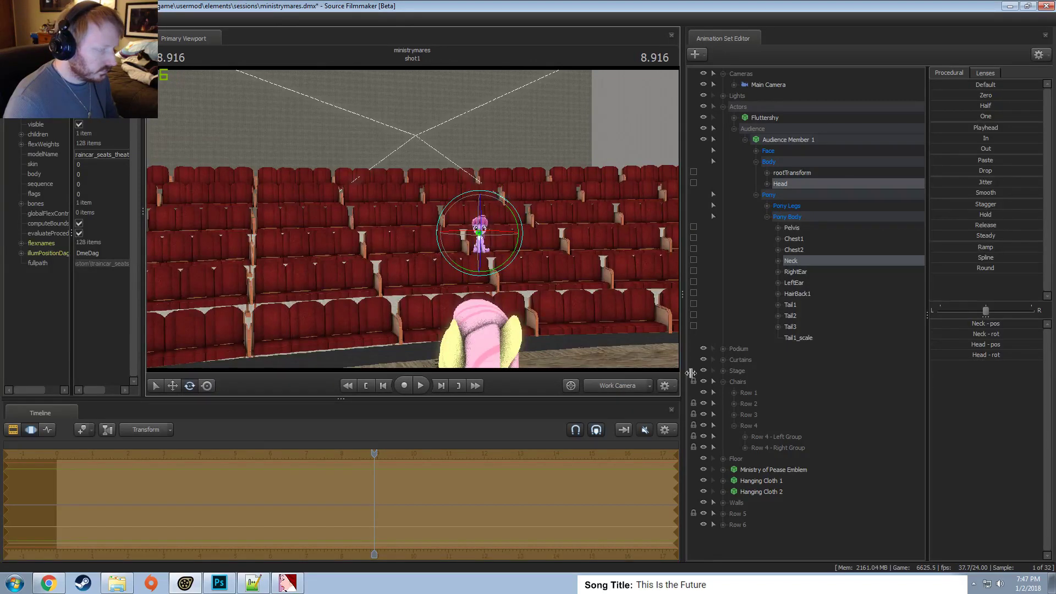
# Compare the Main Camera shot with Work Camera views of the stage, the audience pony and the seating behind it.
pyautogui.click(608, 386)
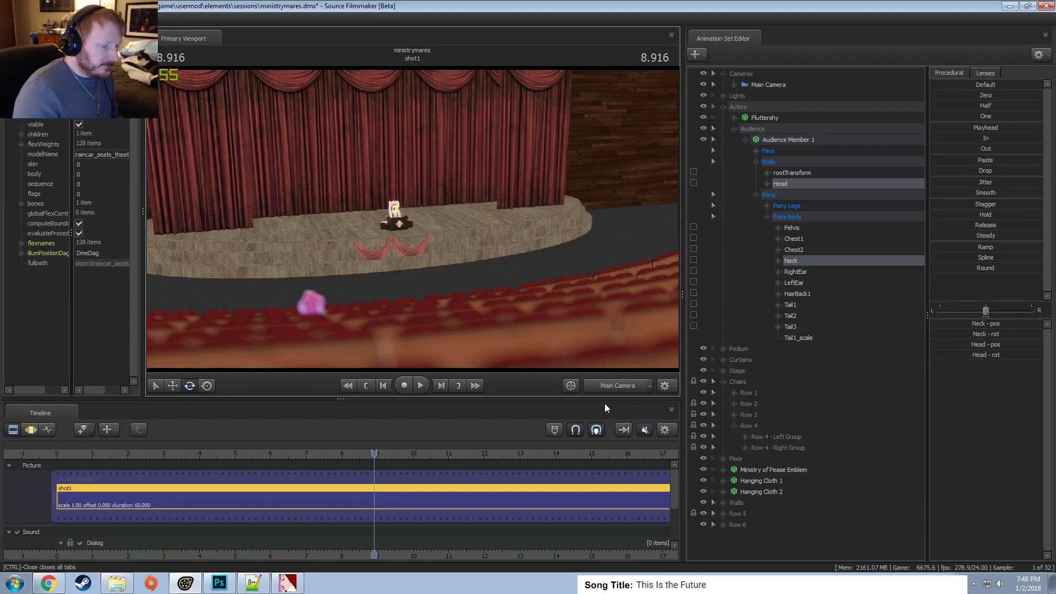
pyautogui.click(612, 387)
pyautogui.click(613, 386)
pyautogui.click(612, 386)
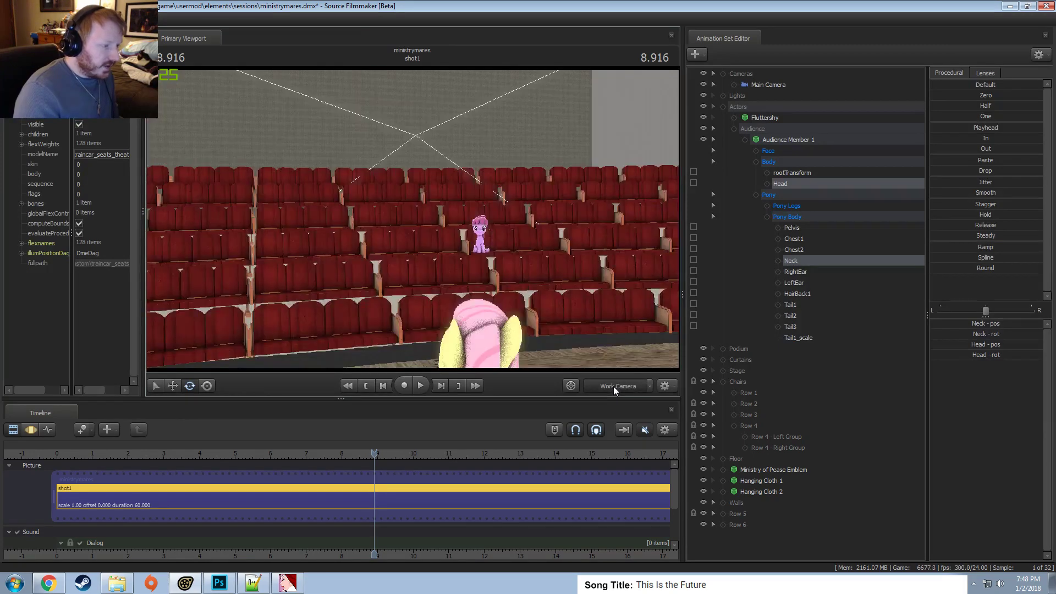
pyautogui.click(613, 386)
pyautogui.click(613, 386)
pyautogui.moveTo(406, 220); pyautogui.dragTo(413, 218)
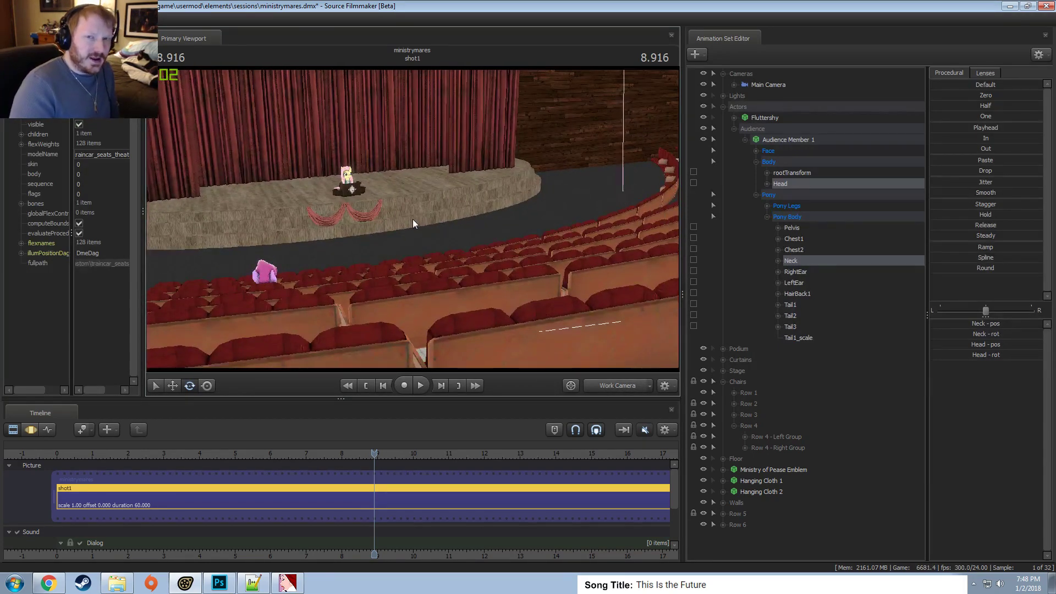
pyautogui.moveTo(412, 219); pyautogui.dragTo(465, 221)
pyautogui.press('a')
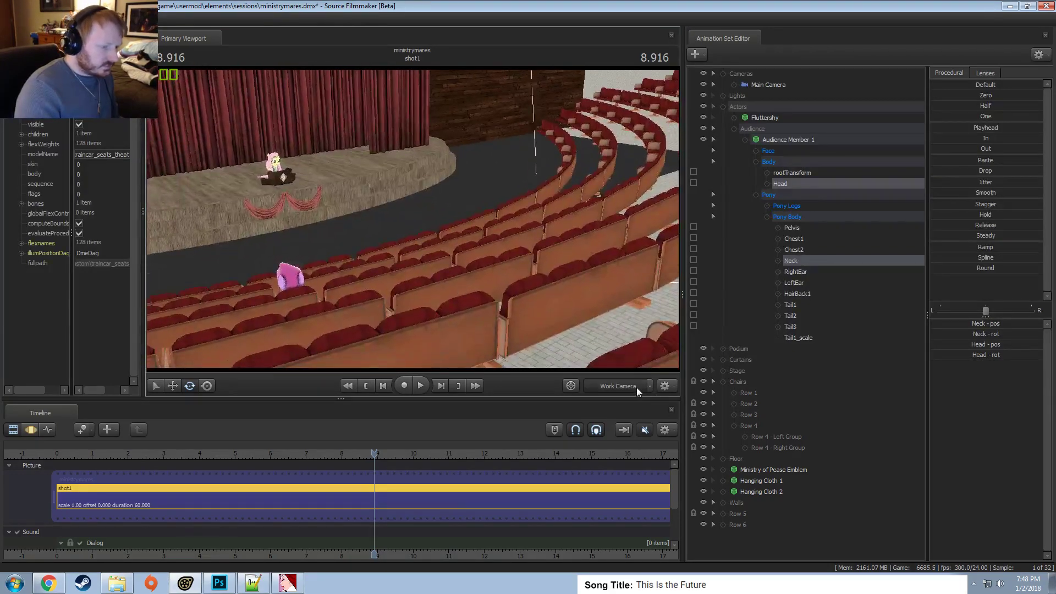
pyautogui.click(630, 389)
pyautogui.click(623, 387)
pyautogui.click(622, 388)
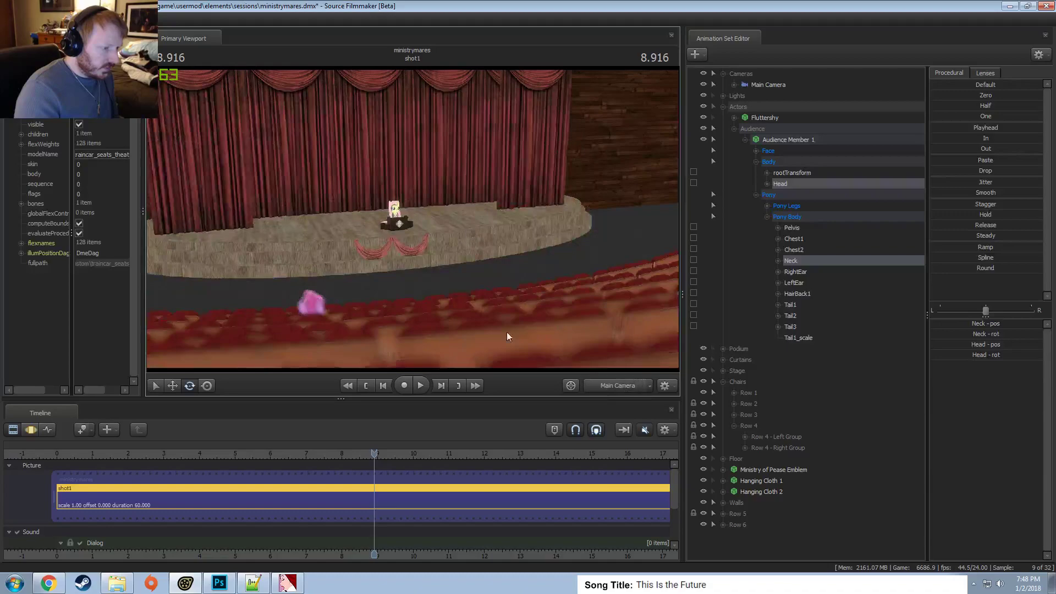
pyautogui.click(622, 383)
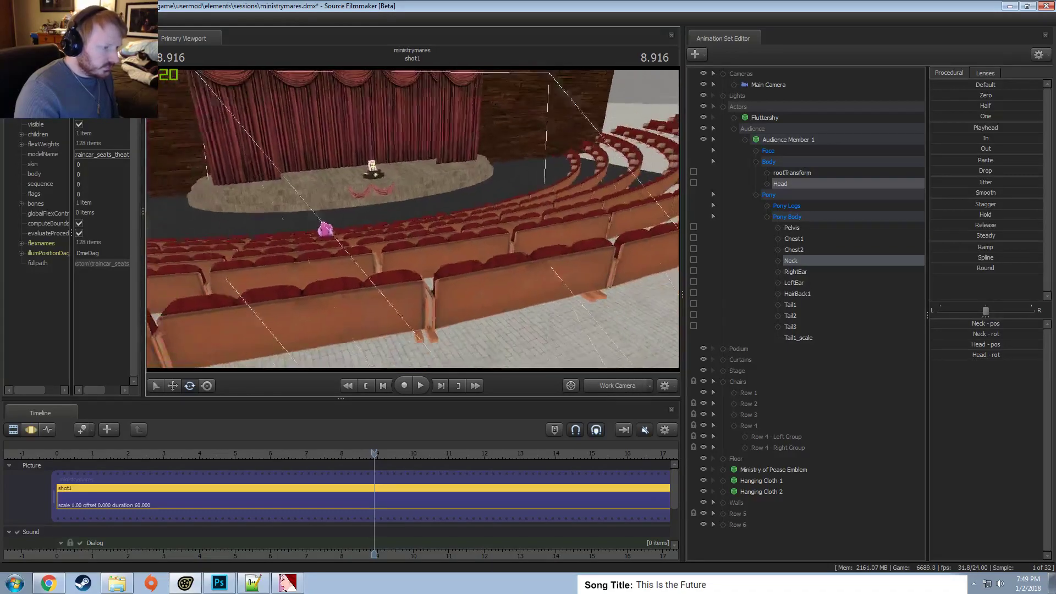
# Pull the Work Camera back above the whole theatre and collapse the Audience Member 1, Row 4 and Chairs groups.
pyautogui.press('s')
pyautogui.moveTo(412, 219)
pyautogui.mouseDown()
pyautogui.moveTo(484, 211)
pyautogui.moveTo(412, 222)
pyautogui.mouseUp()
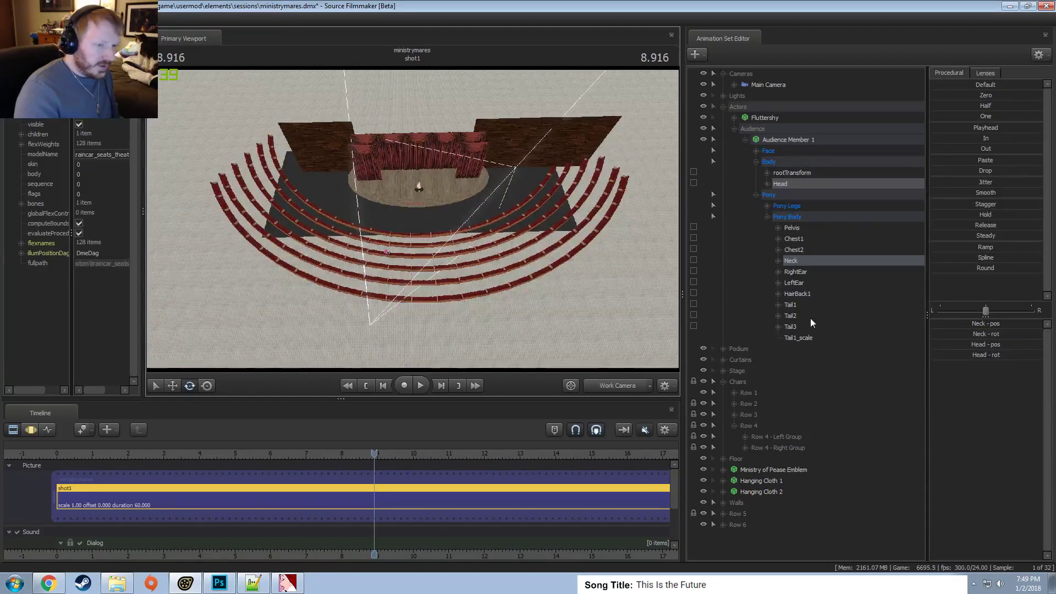
pyautogui.click(757, 162)
pyautogui.click(743, 141)
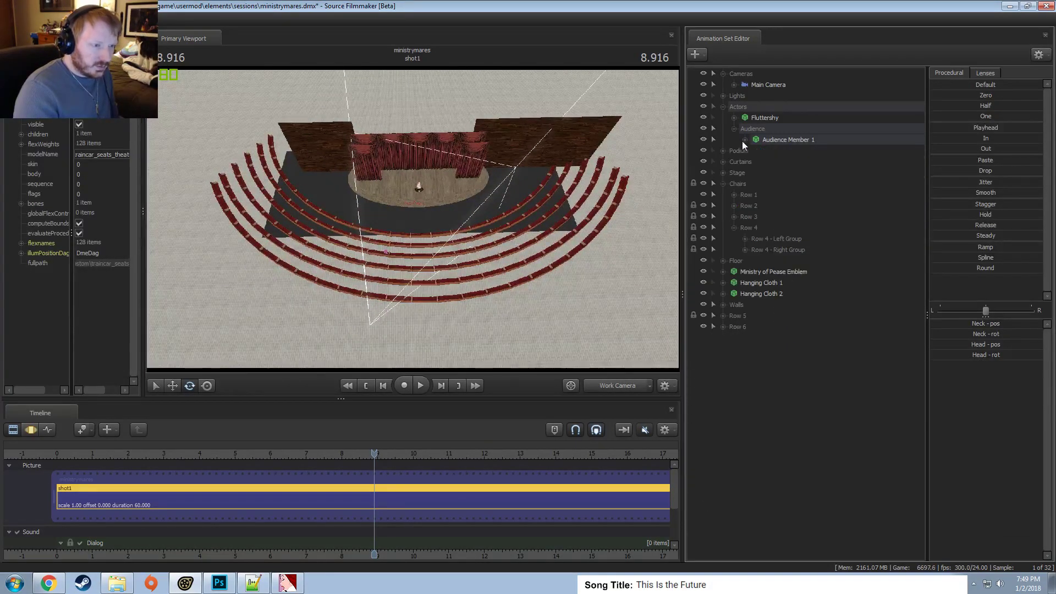
pyautogui.click(734, 228)
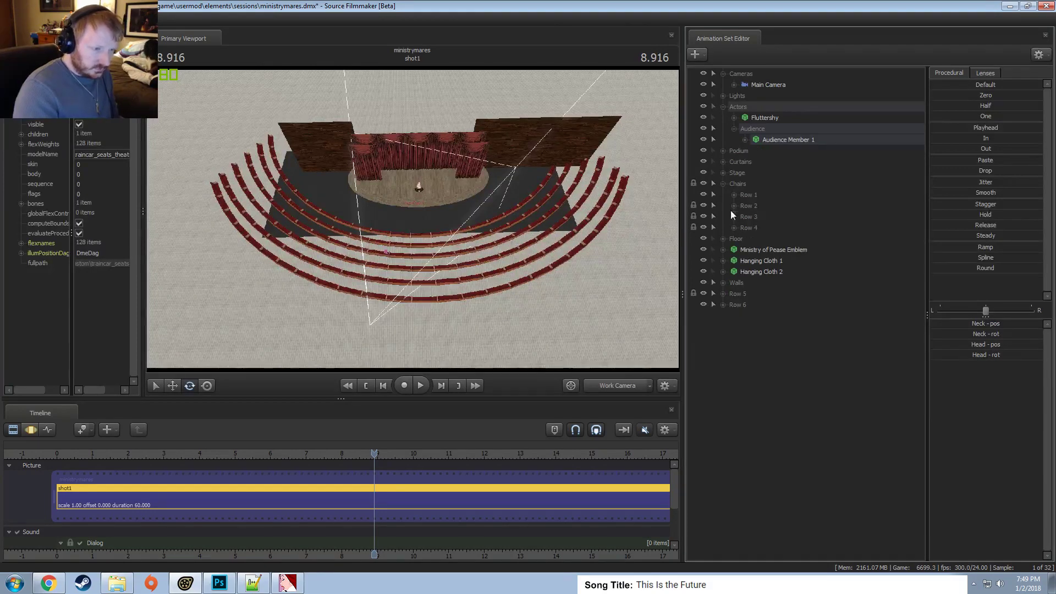
pyautogui.click(723, 183)
# Rename the Row 6 group as "Row 6 - Unedited".
pyautogui.click(741, 260)
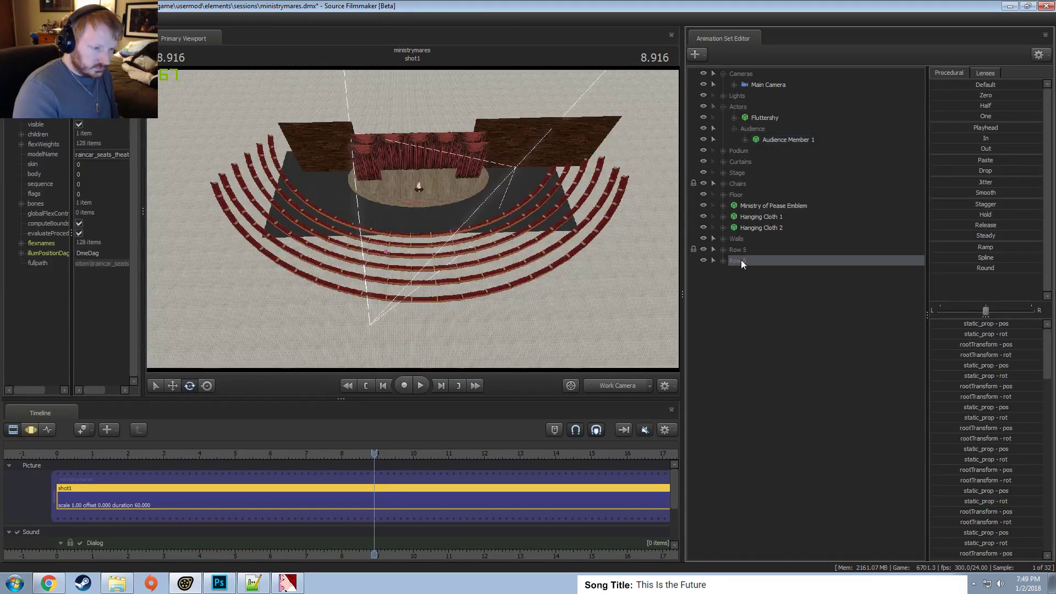
pyautogui.rightClick(741, 259)
pyautogui.click(766, 268)
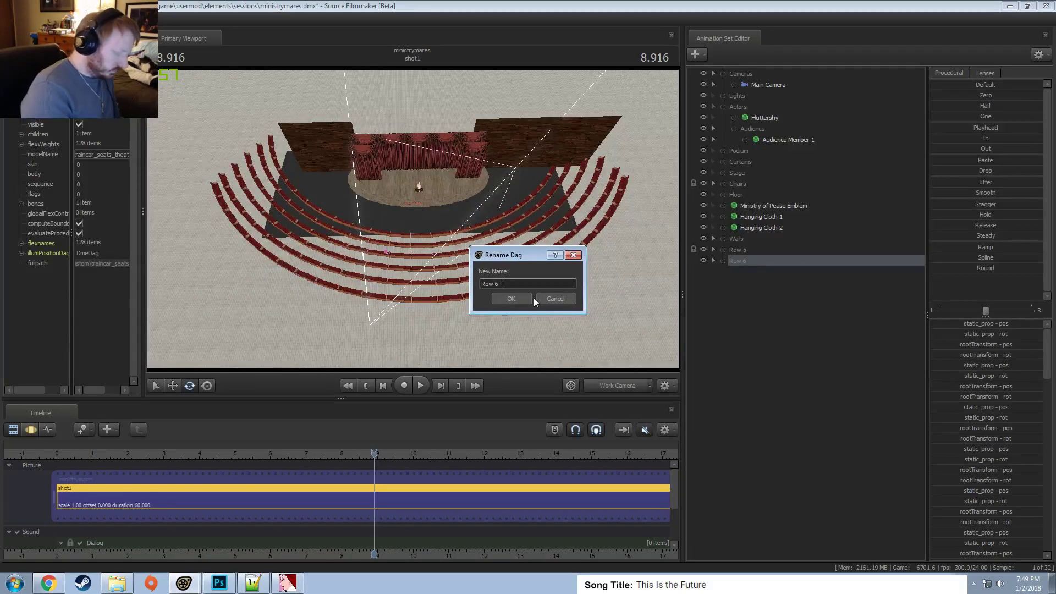
pyautogui.write('- Unedited)')
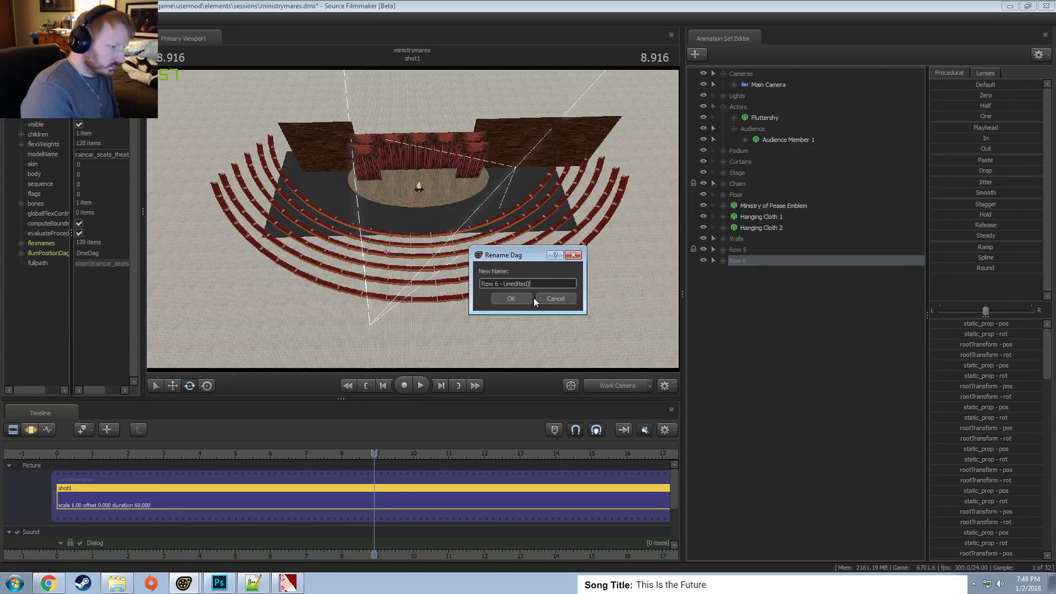
pyautogui.press('Return')
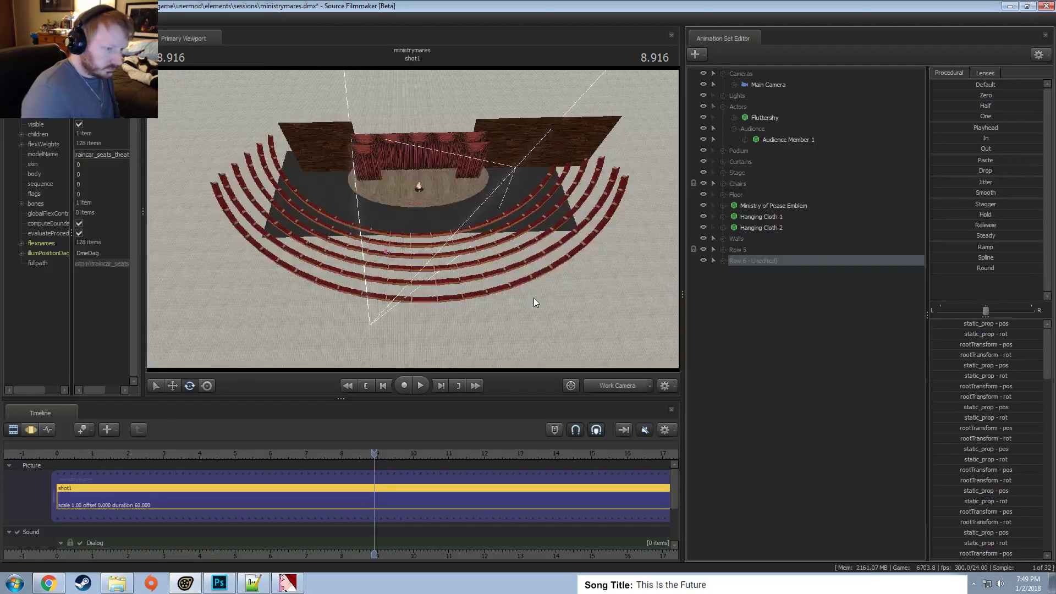
pyautogui.doubleClick(809, 263)
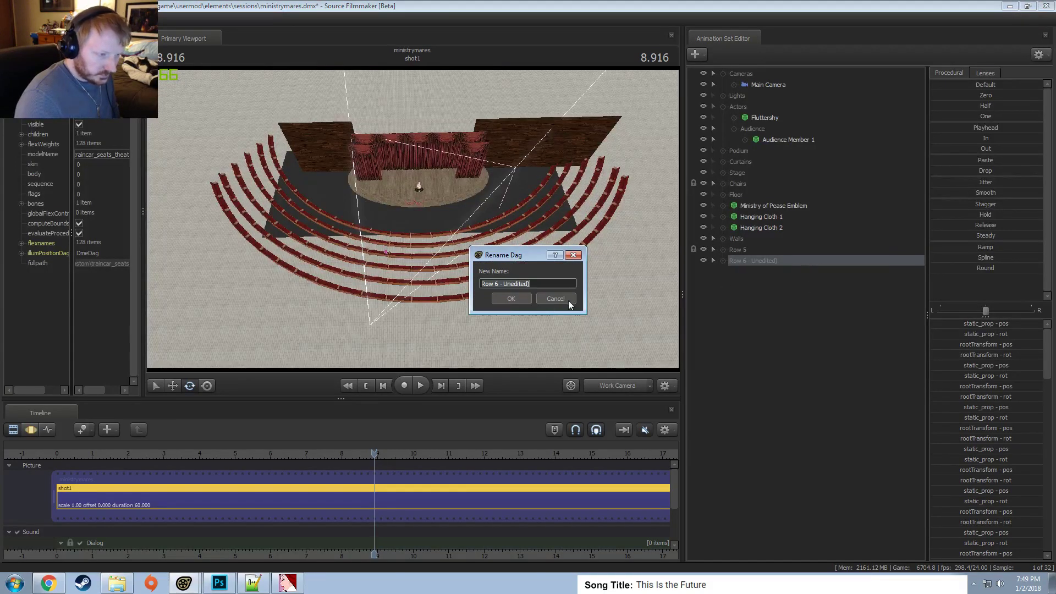
pyautogui.click(519, 298)
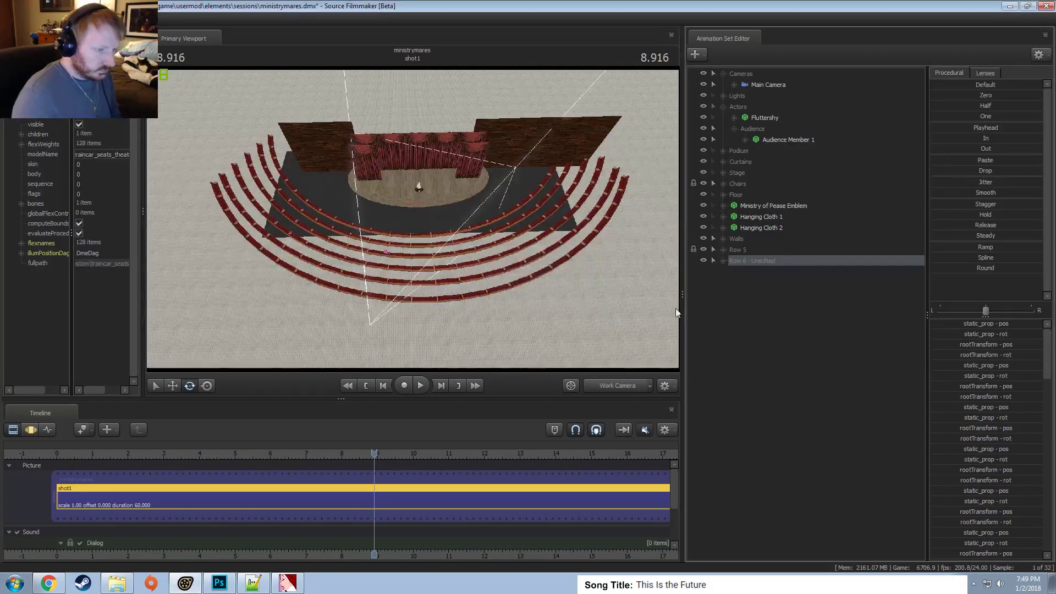
# Duplicate Chair 126 through Chair 137 from Row 6 - Left Group as new top-level animation sets.
pyautogui.click(722, 261)
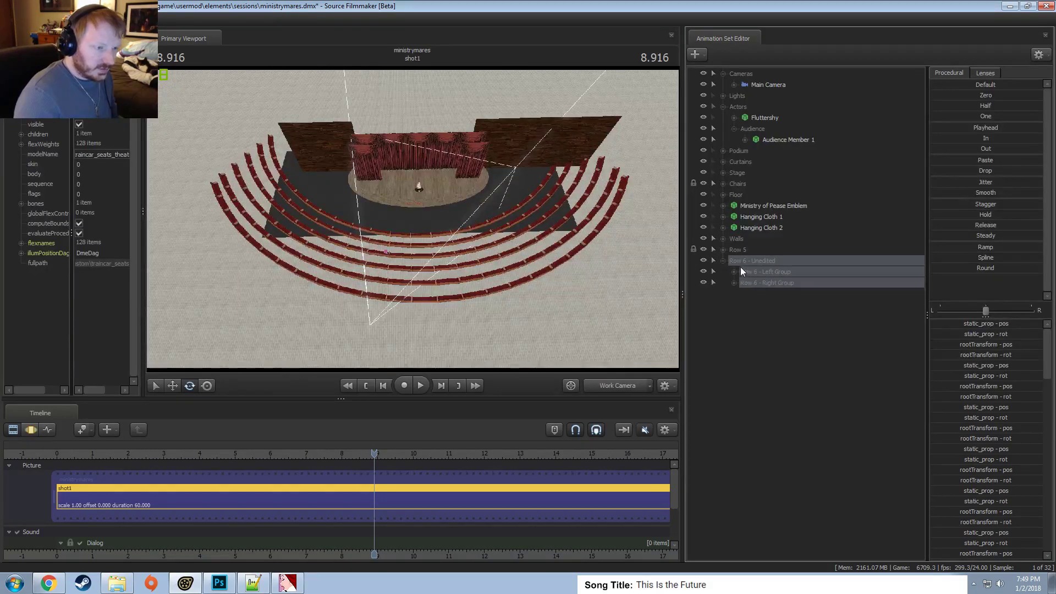
pyautogui.click(734, 282)
pyautogui.click(734, 271)
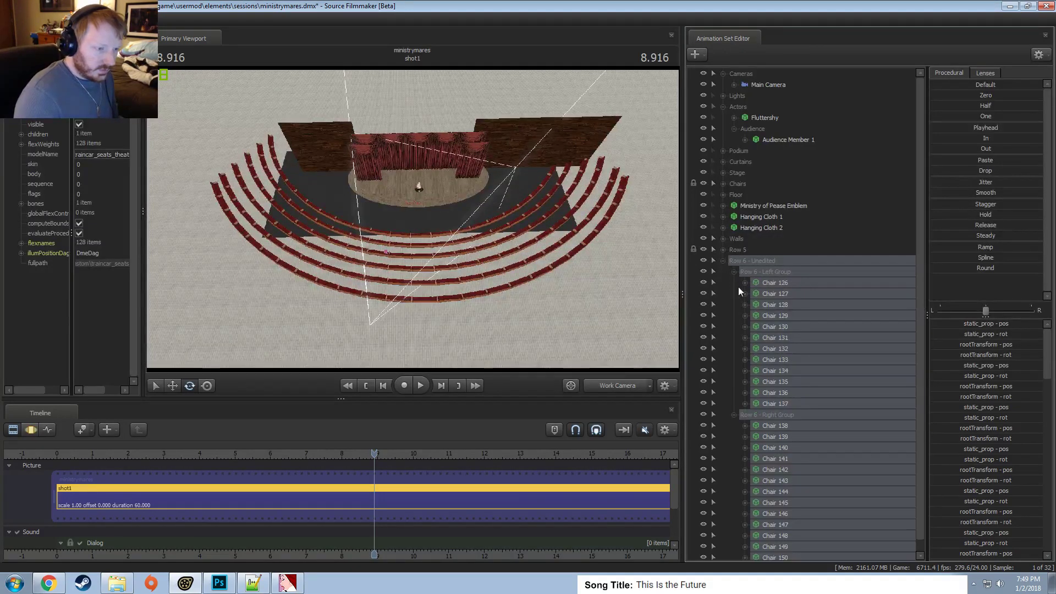
pyautogui.click(734, 414)
pyautogui.click(774, 403)
pyautogui.keyDown('shift'); pyautogui.click(764, 284); pyautogui.keyUp('shift')
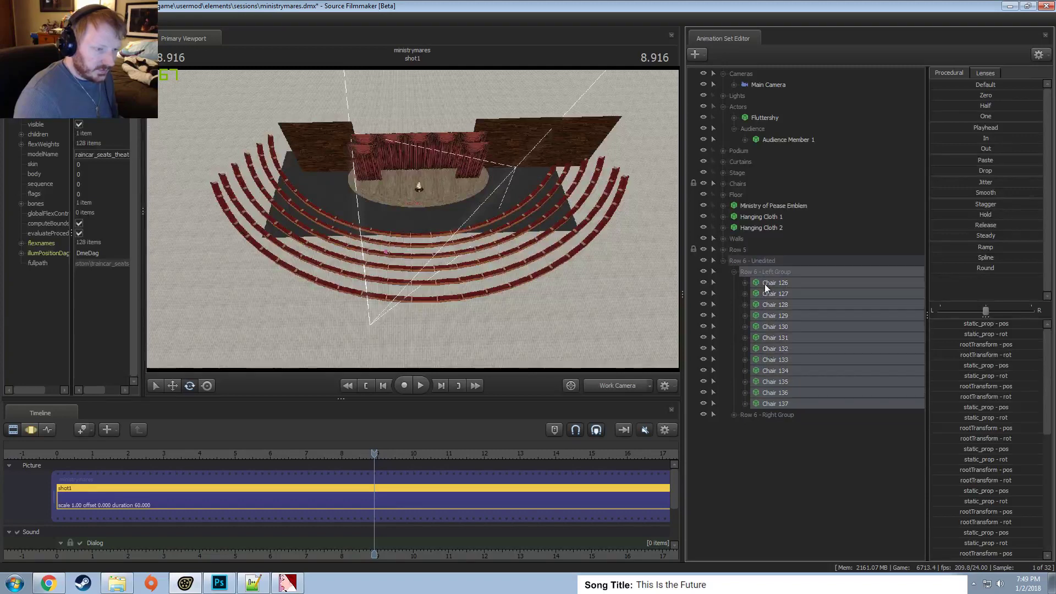
pyautogui.rightClick(764, 283)
pyautogui.click(740, 288)
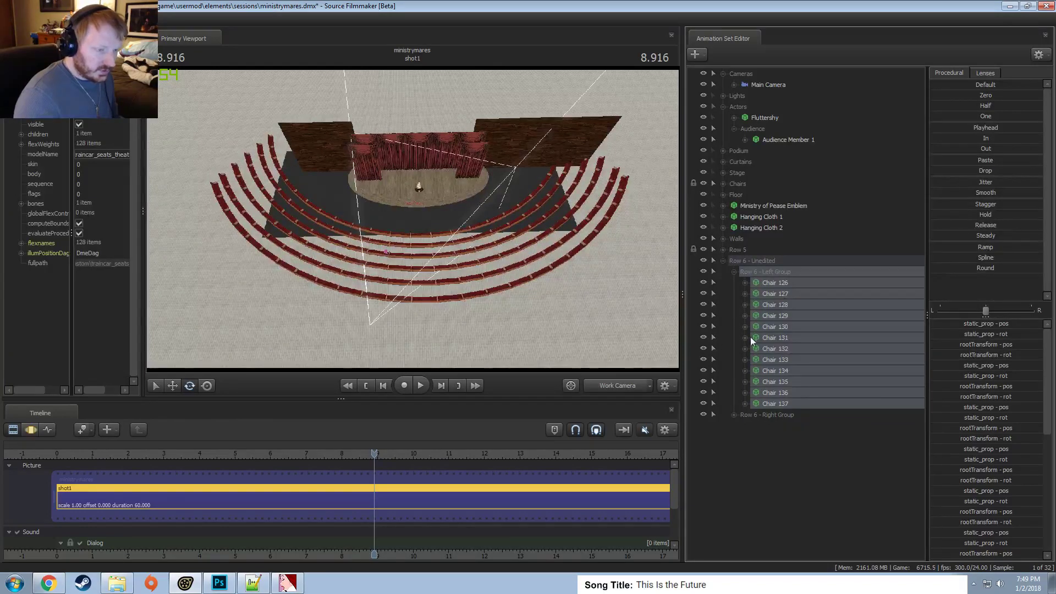
pyautogui.click(761, 455)
pyautogui.rightClick(761, 455)
pyautogui.click(803, 528)
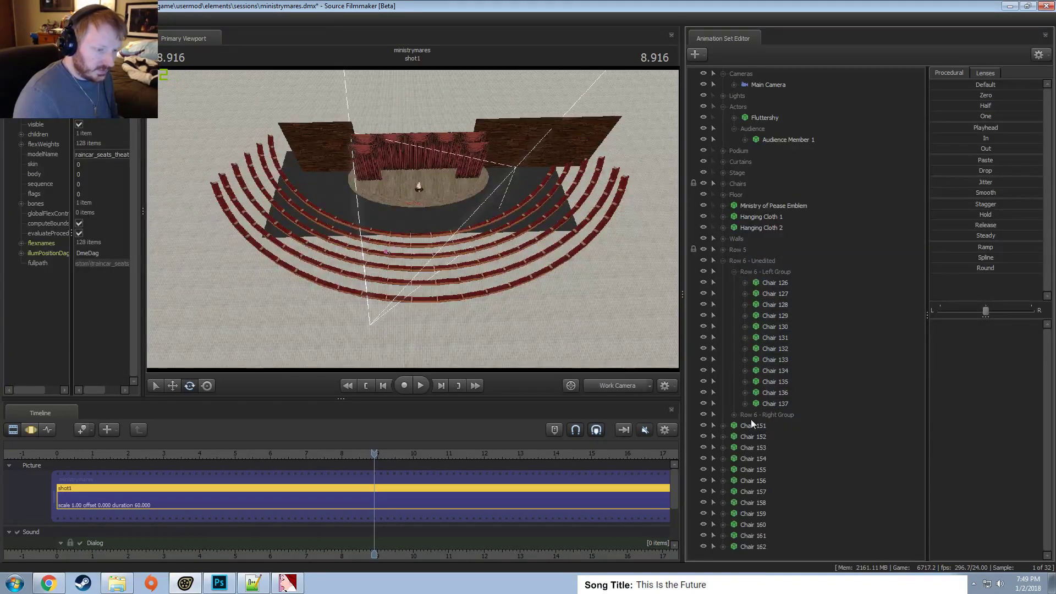
# Group the copied Chair 151 through Chair 162 and name the group "Row 7 - Left Group".
pyautogui.click(752, 425)
pyautogui.keyDown('shift'); pyautogui.click(750, 545); pyautogui.keyUp('shift')
pyautogui.rightClick(759, 486)
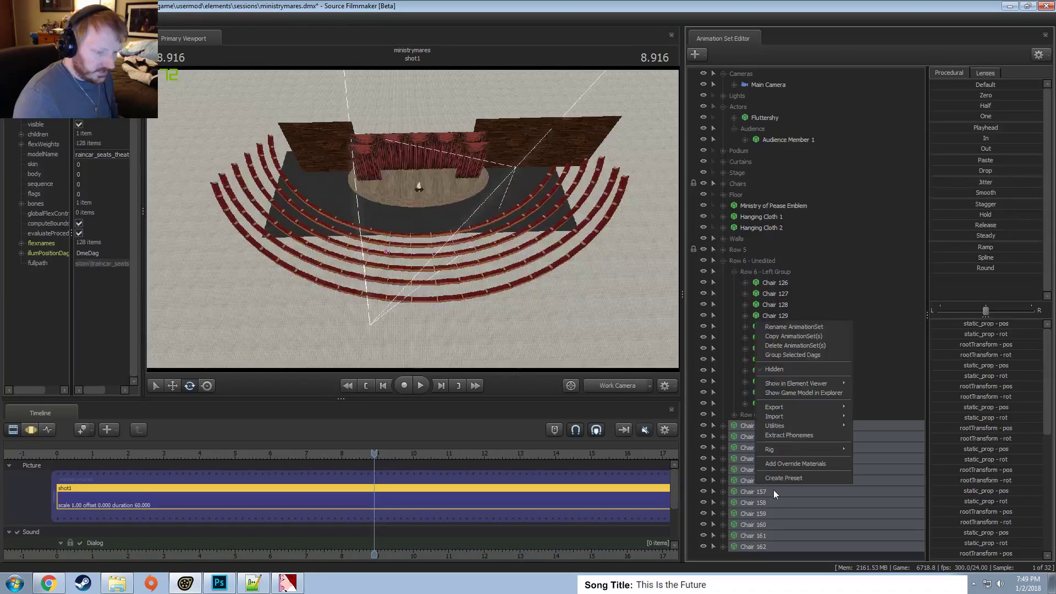
pyautogui.click(781, 355)
pyautogui.rightClick(778, 430)
pyautogui.click(780, 431)
pyautogui.rightClick(780, 431)
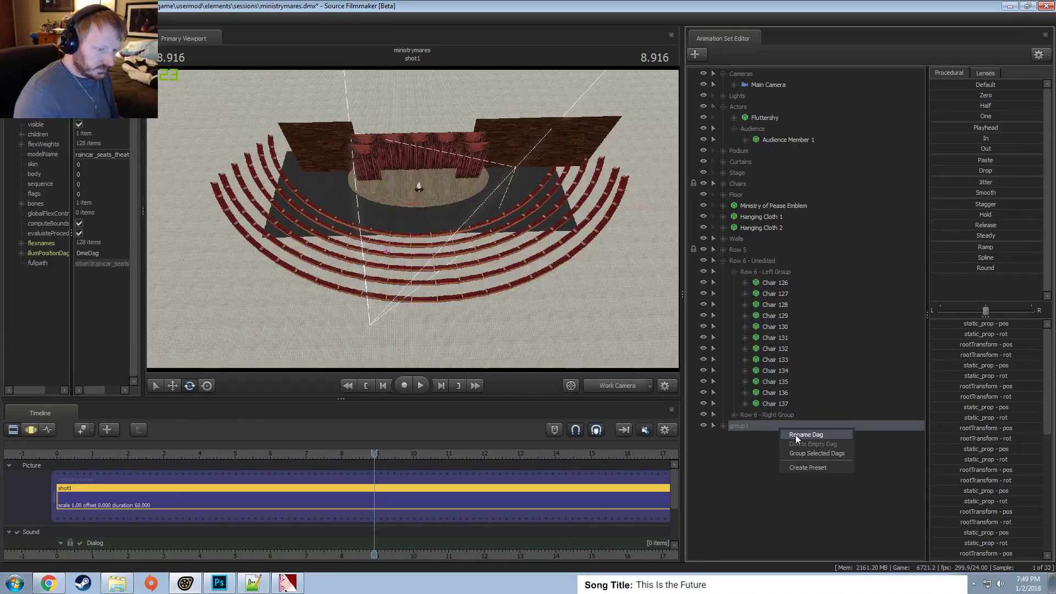
pyautogui.click(797, 436)
pyautogui.write('Row 7 - Left Gro')
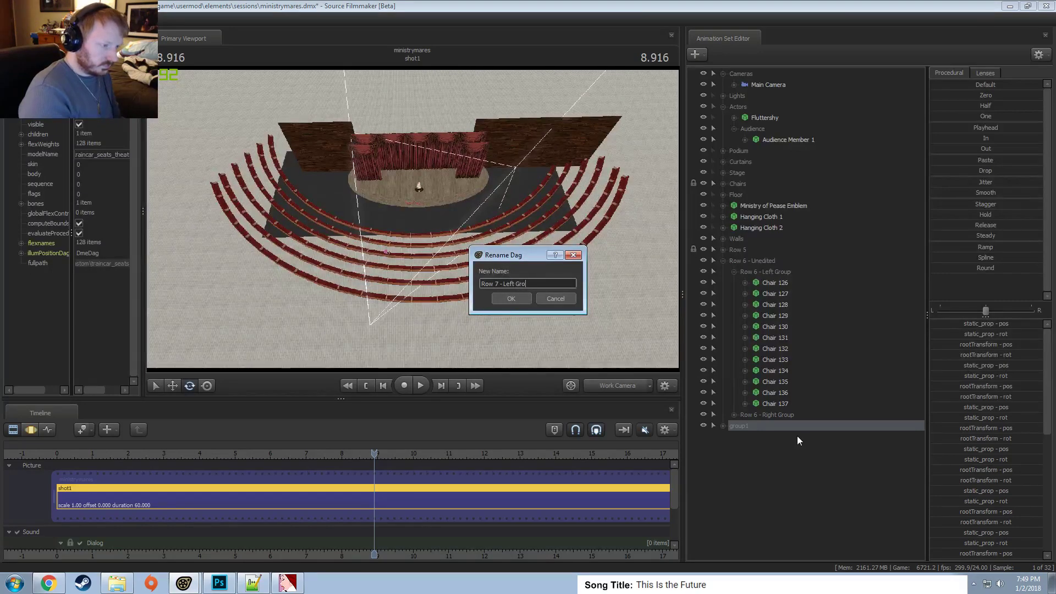
pyautogui.write('up')
pyautogui.press('Return')
pyautogui.click(773, 443)
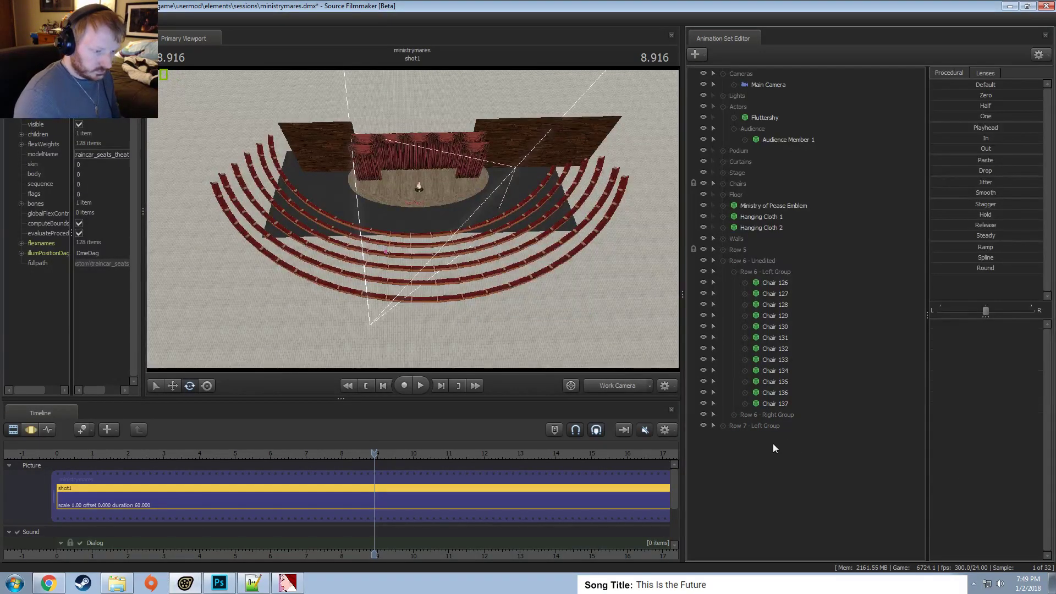
# Duplicate Chair 138 through Chair 150 from Row 6 - Right Group as new top-level animation sets.
pyautogui.rightClick(773, 443)
pyautogui.click(734, 272)
pyautogui.click(733, 283)
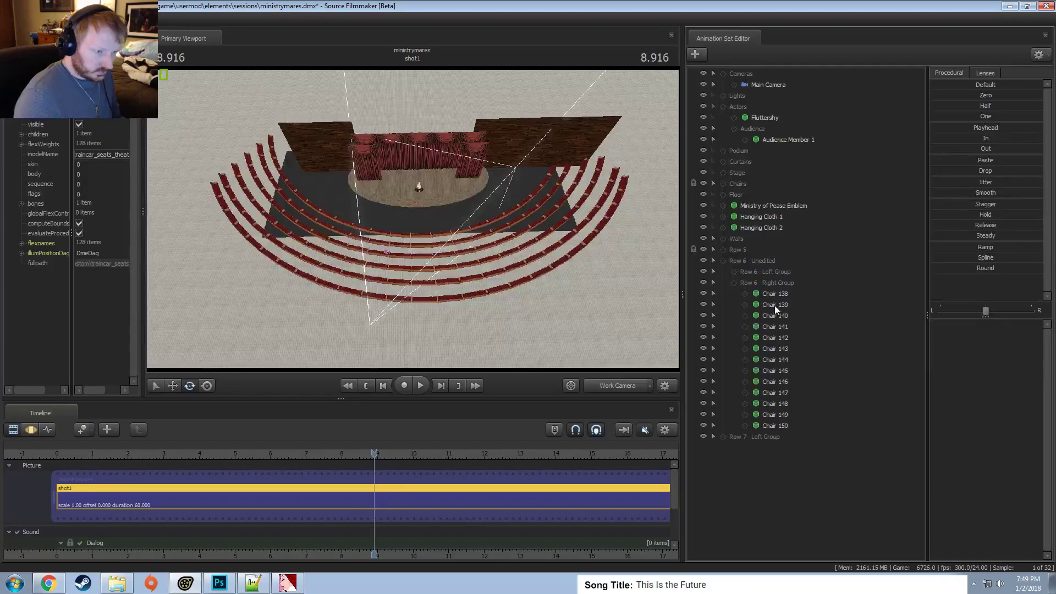
pyautogui.click(775, 295)
pyautogui.keyDown('shift'); pyautogui.click(786, 427); pyautogui.keyUp('shift')
pyautogui.rightClick(786, 426)
pyautogui.press('Escape')
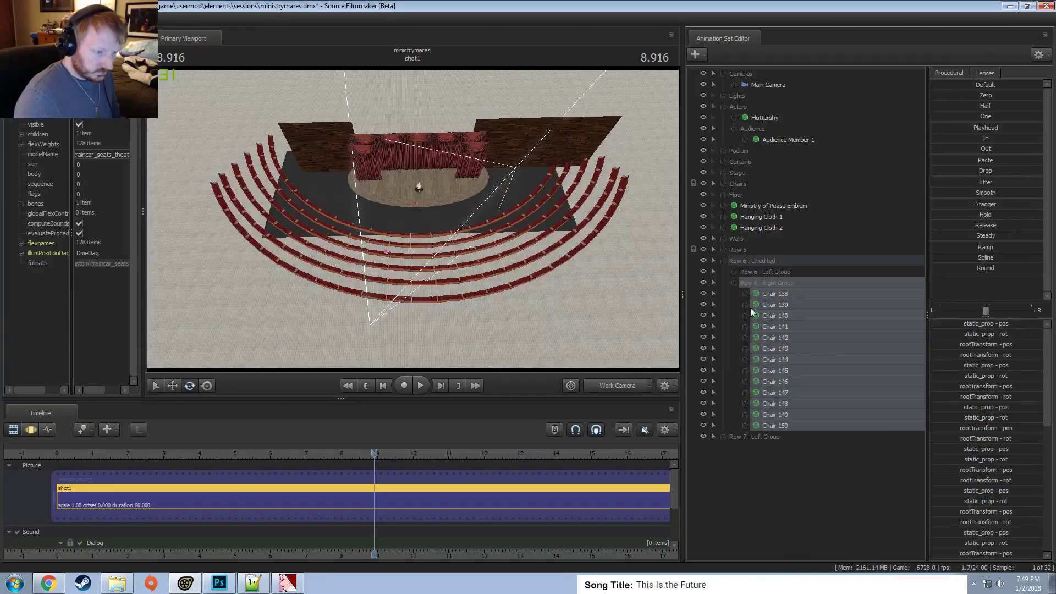
pyautogui.click(733, 282)
pyautogui.rightClick(757, 387)
pyautogui.click(796, 443)
# Group the copied Chair 163 through Chair 175 and name the group "Row 7 - Right Group".
pyautogui.click(742, 303)
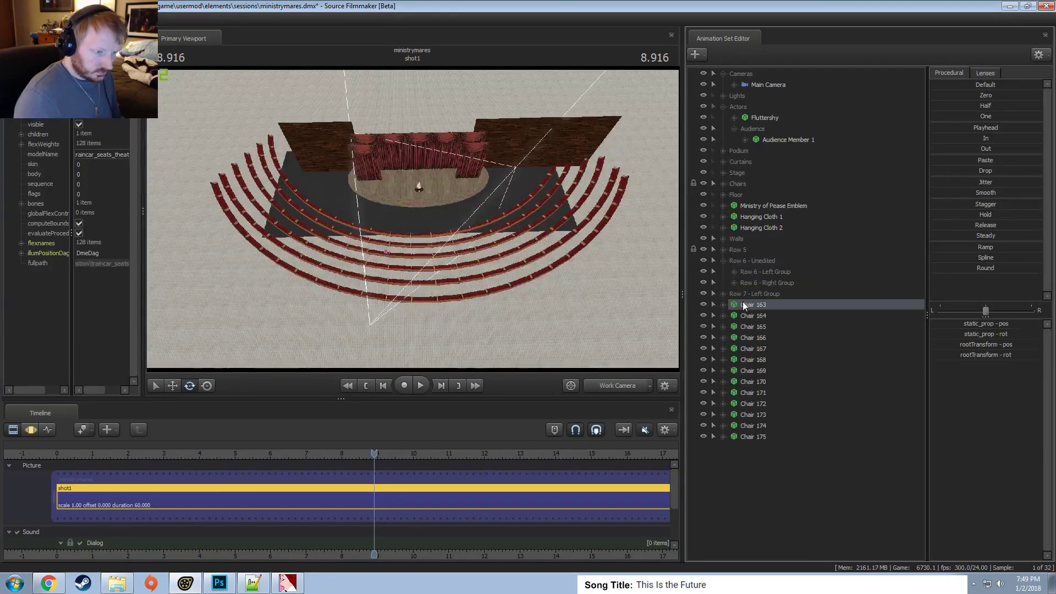
pyautogui.keyDown('shift'); pyautogui.click(770, 435); pyautogui.keyUp('shift')
pyautogui.rightClick(770, 431)
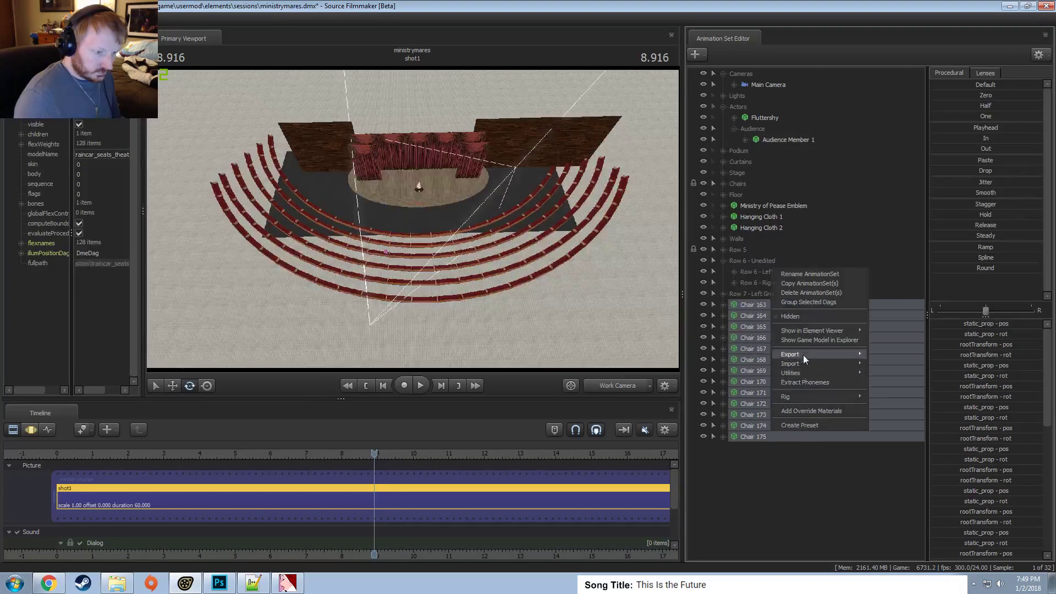
pyautogui.click(805, 305)
pyautogui.write('Row ')
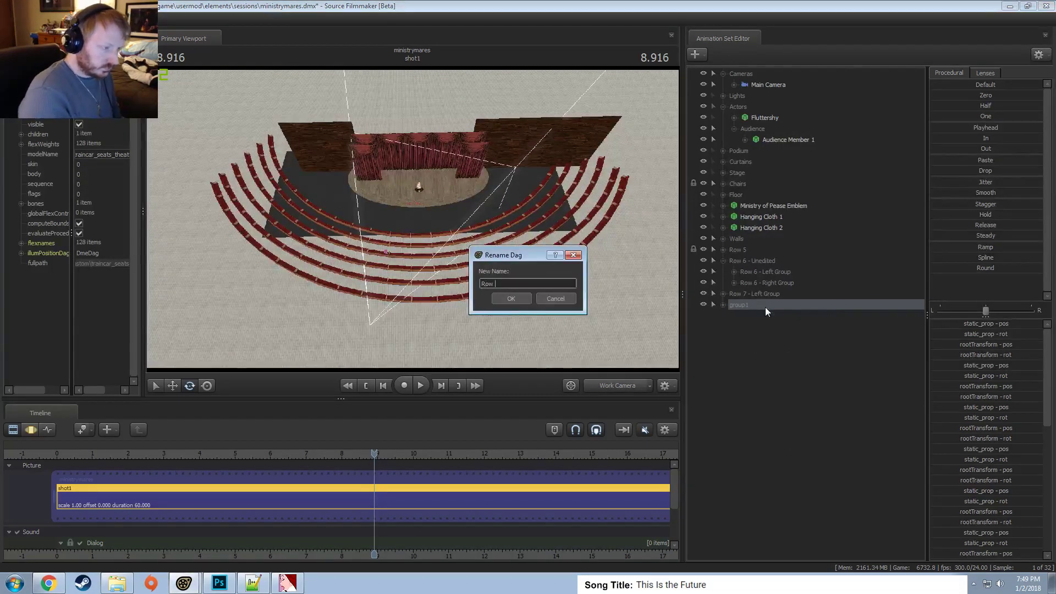
pyautogui.write('7 - ')
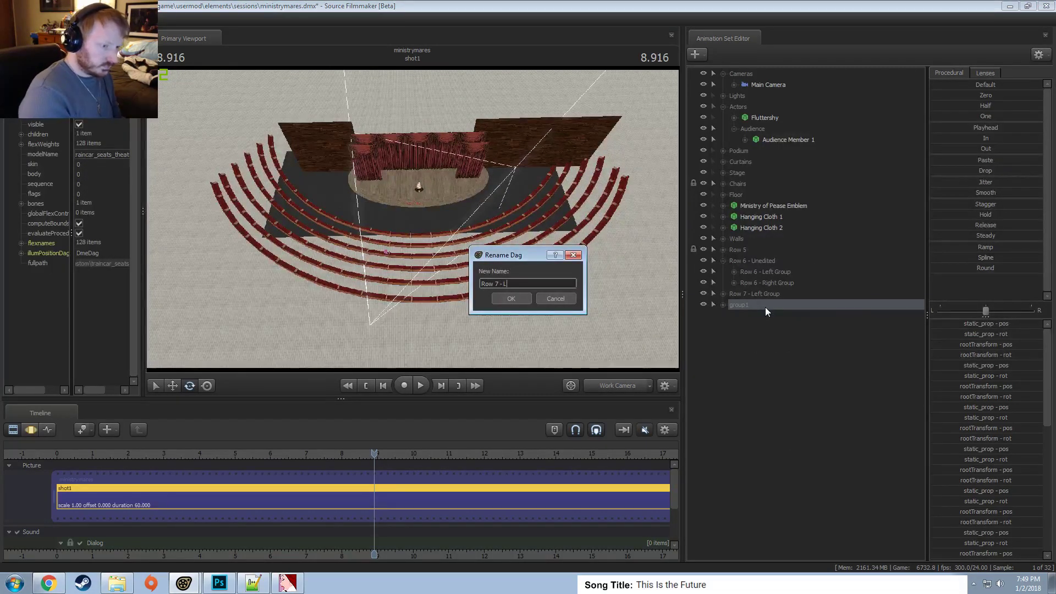
pyautogui.write('right')
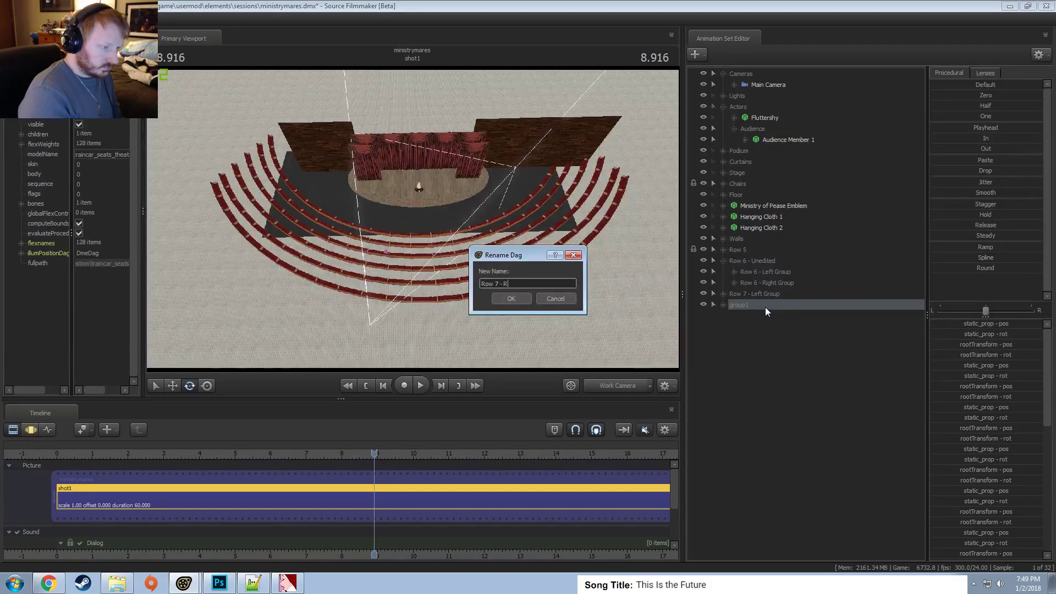
pyautogui.press('Return')
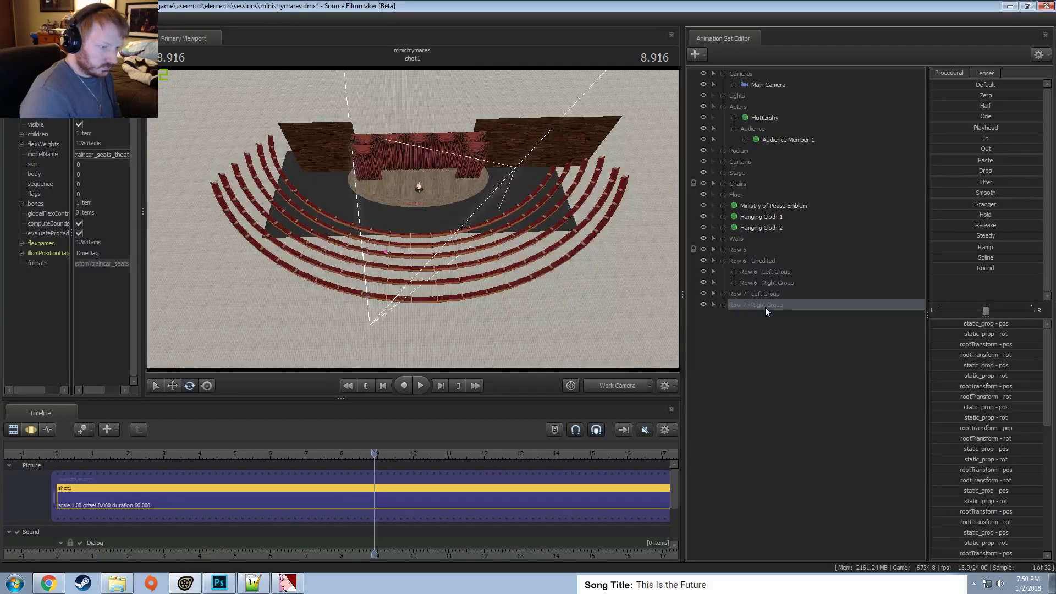
# Group Row 7 - Left Group and Row 7 - Right Group together and name the parent group "Row 7".
pyautogui.keyDown('ctrl'); pyautogui.click(777, 295); pyautogui.keyUp('ctrl')
pyautogui.rightClick(775, 297)
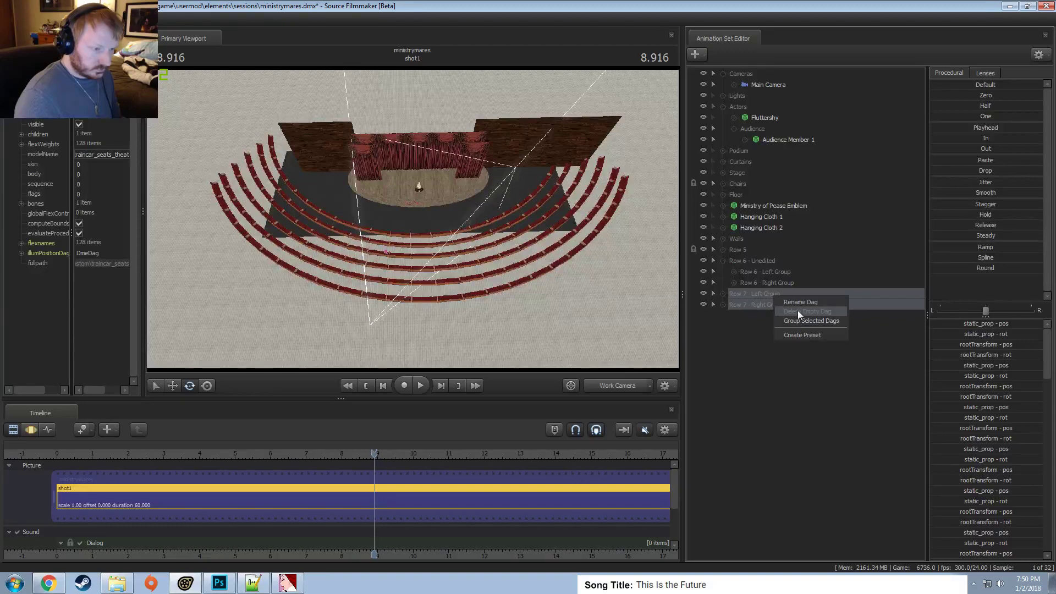
pyautogui.click(798, 321)
pyautogui.rightClick(759, 297)
pyautogui.click(772, 302)
pyautogui.write('Row 7')
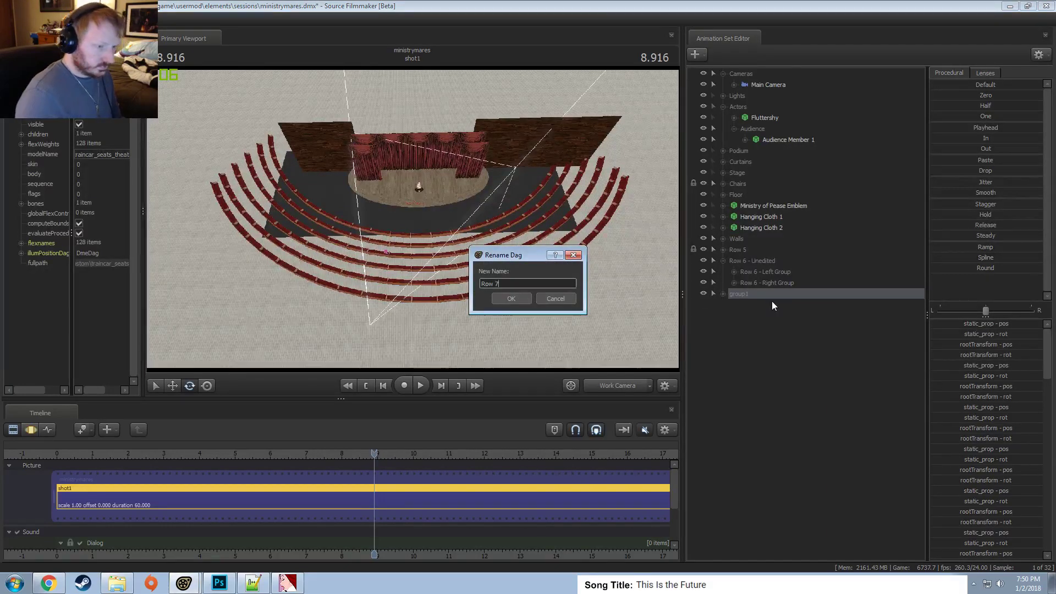
pyautogui.press('Return')
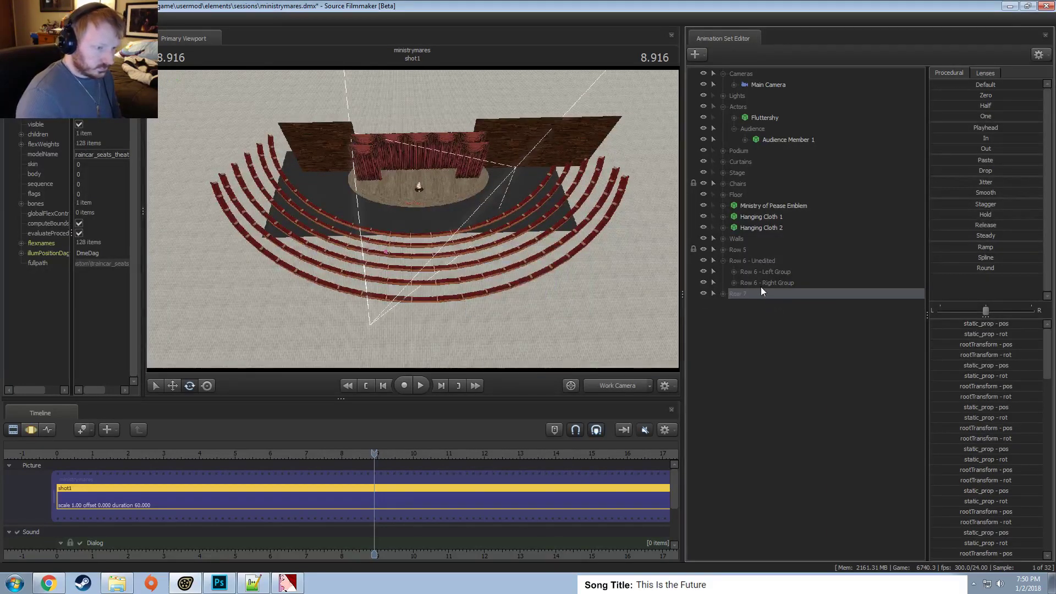
# Rename the new Row 7 parent group as "Row 7 - Unedited".
pyautogui.rightClick(761, 288)
pyautogui.rightClick(757, 295)
pyautogui.click(770, 300)
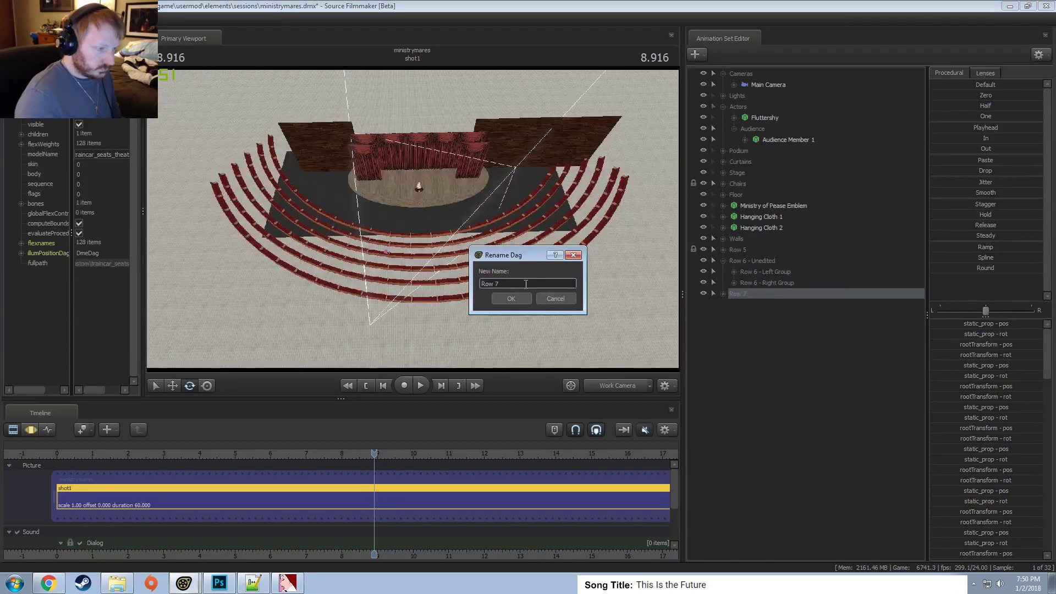
pyautogui.write('- U')
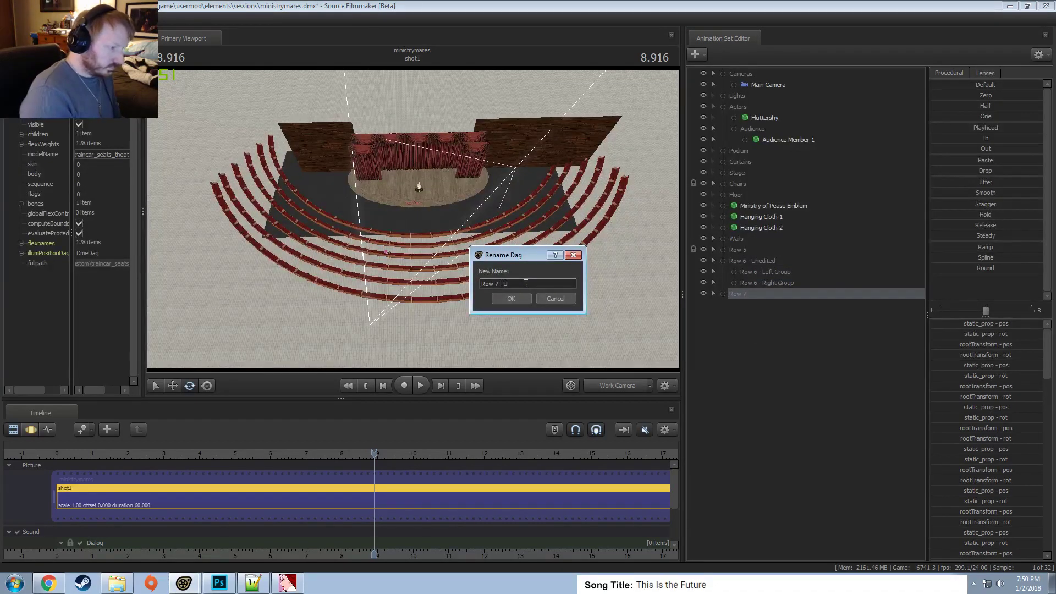
pyautogui.write('nedited')
pyautogui.press('Return')
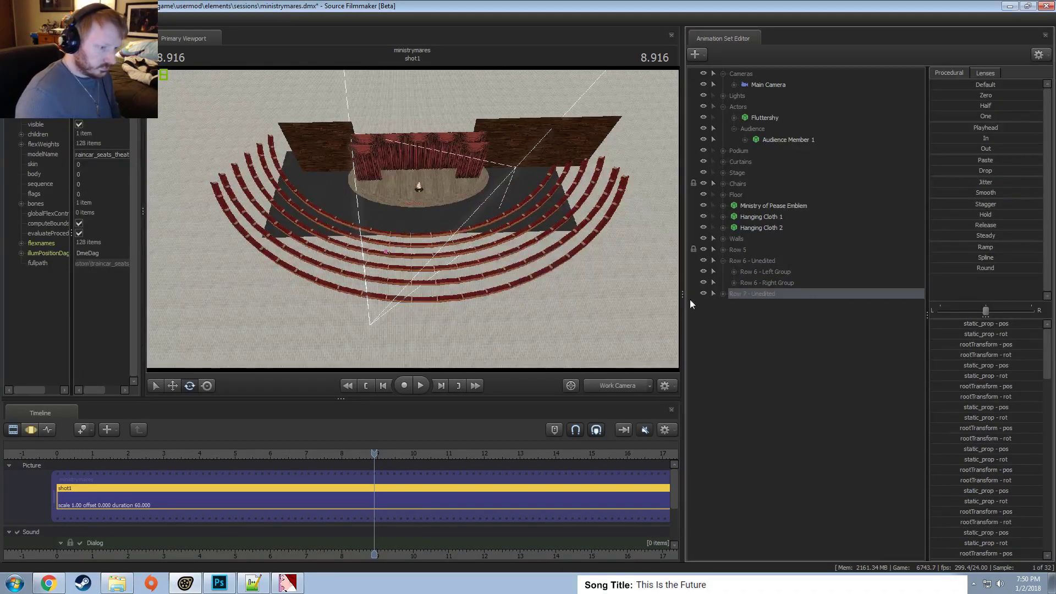
# Move the Row 7 - Unedited chairs back from the stage, one row spacing behind Row 6.
pyautogui.click(723, 261)
pyautogui.press('F3')
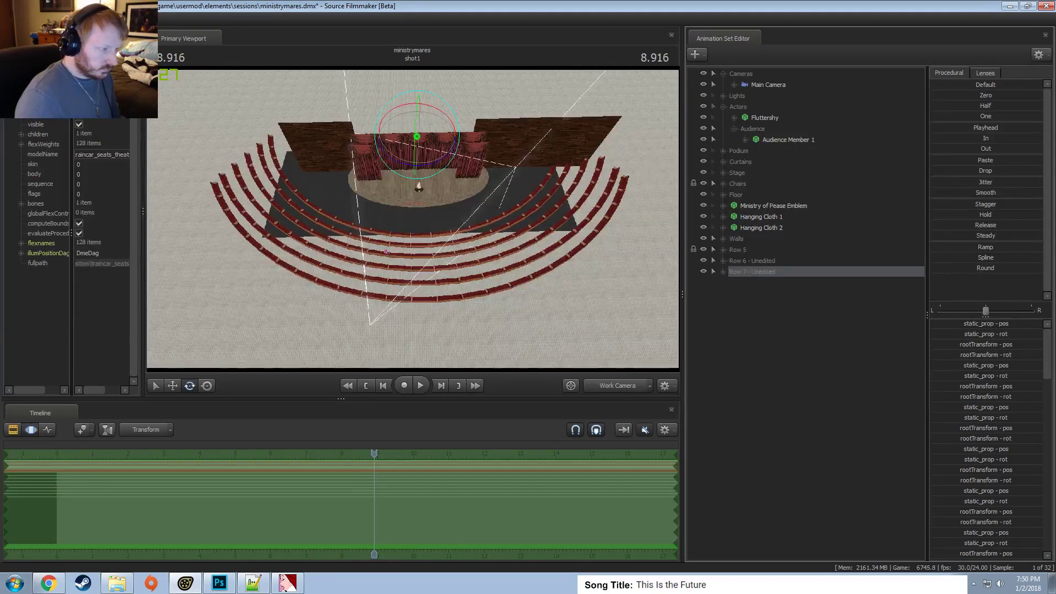
pyautogui.keyDown('alt'); pyautogui.moveTo(543, 235); pyautogui.dragTo(414, 224); pyautogui.keyUp('alt')
pyautogui.press('w')
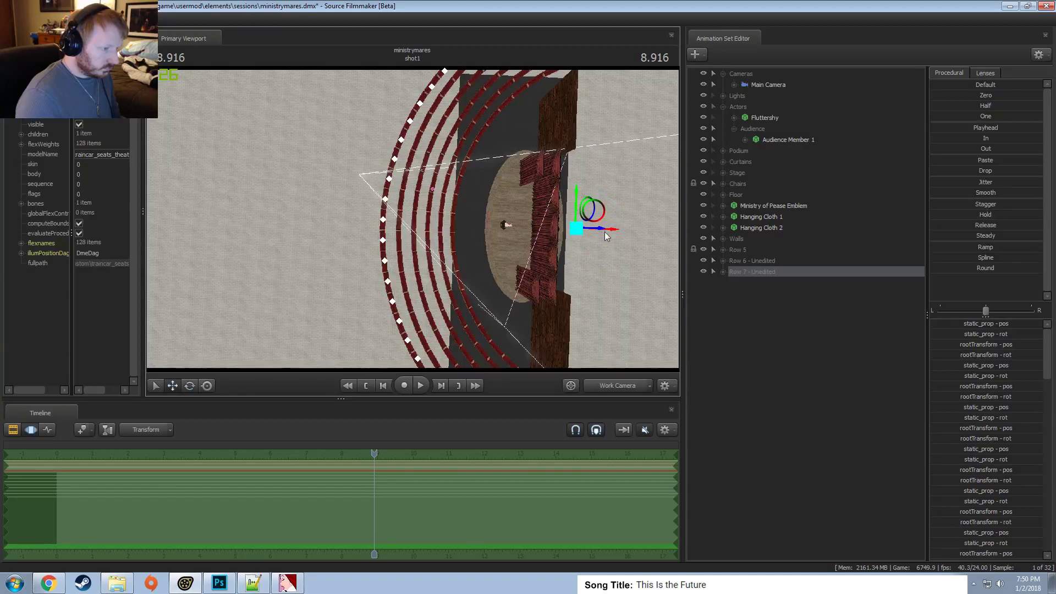
pyautogui.moveTo(606, 235); pyautogui.dragTo(594, 234)
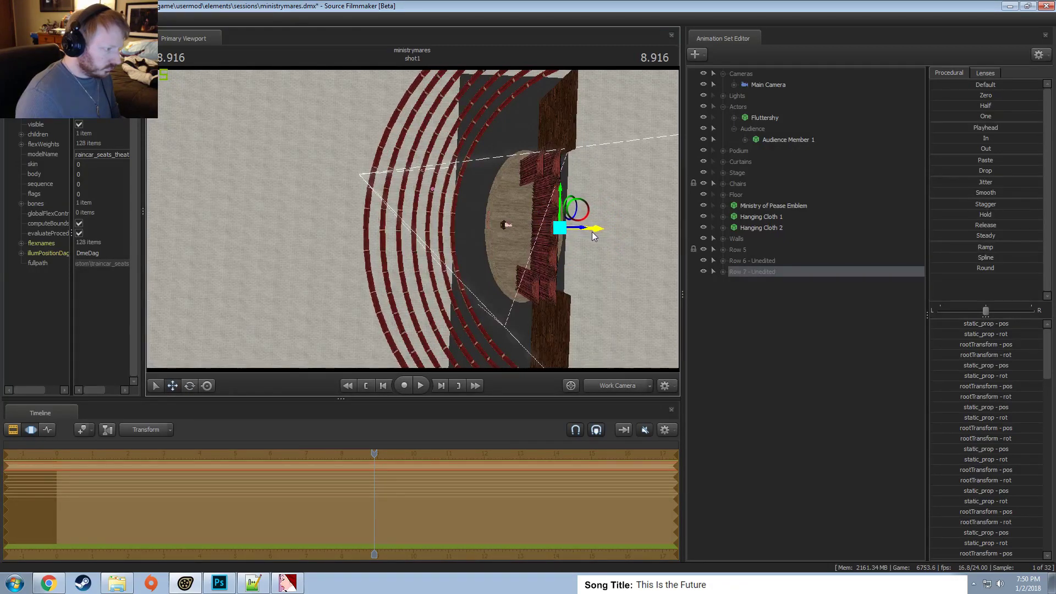
pyautogui.keyDown('alt'); pyautogui.moveTo(594, 236); pyautogui.dragTo(419, 225); pyautogui.keyUp('alt')
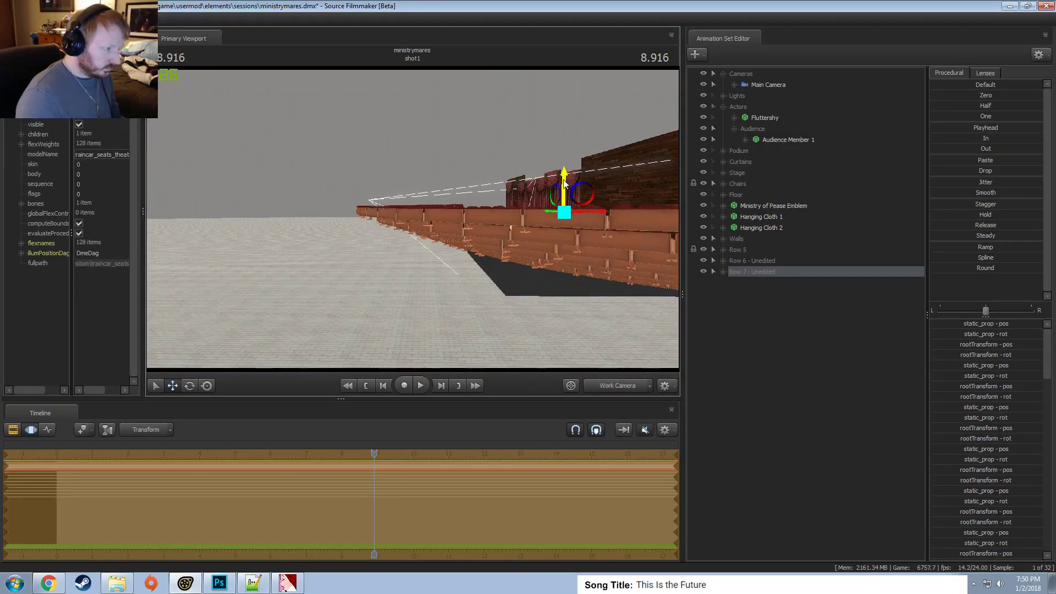
pyautogui.keyDown('alt'); pyautogui.moveTo(565, 189); pyautogui.dragTo(653, 368); pyautogui.keyUp('alt')
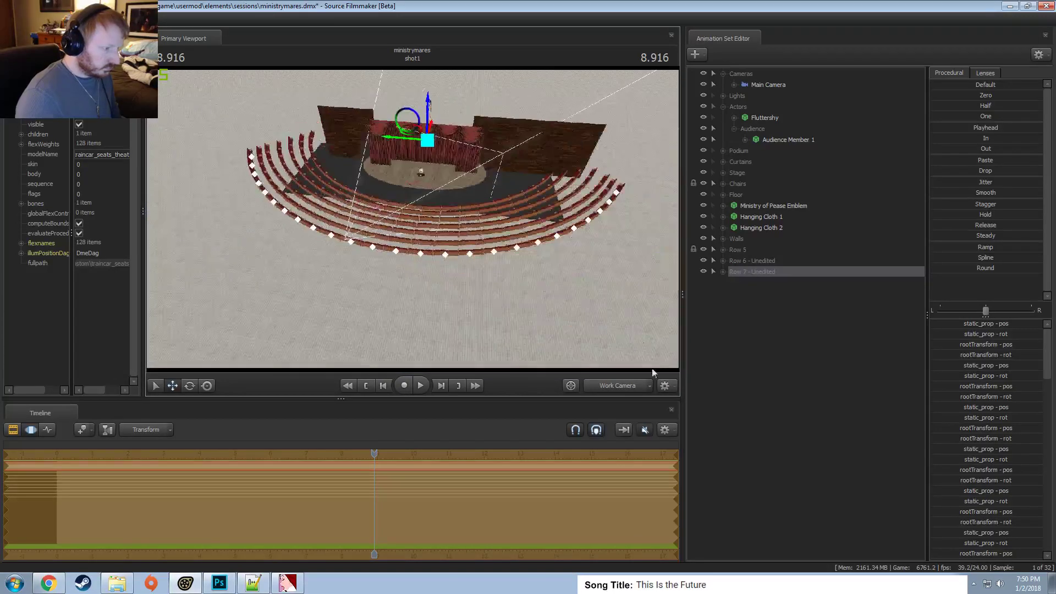
# Preview the shot through the Main Camera with lighting enabled, then return to the work camera with lighting disabled.
pyautogui.click(627, 386)
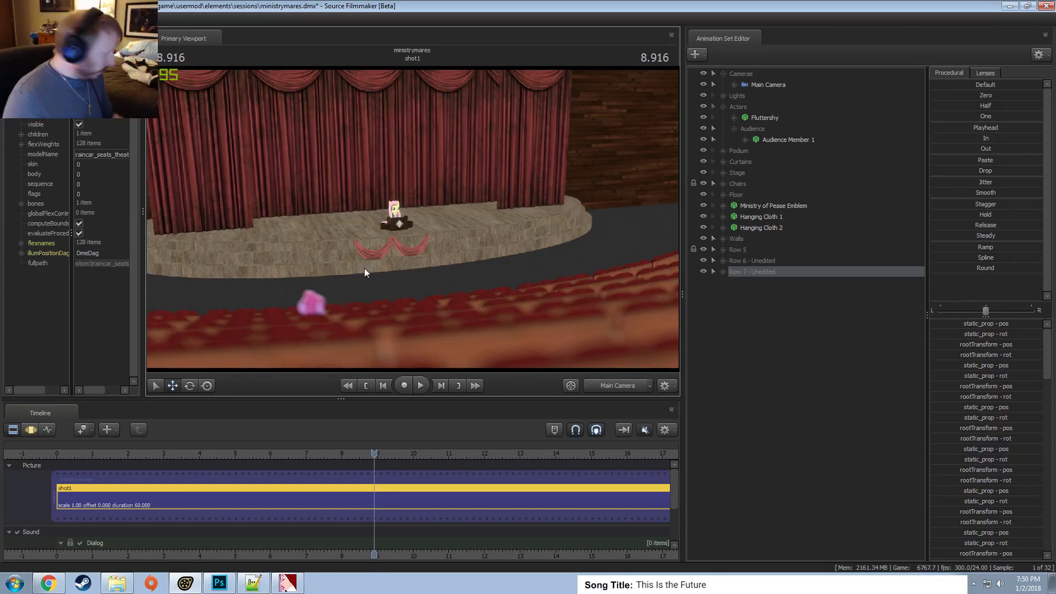
pyautogui.rightClick(474, 270)
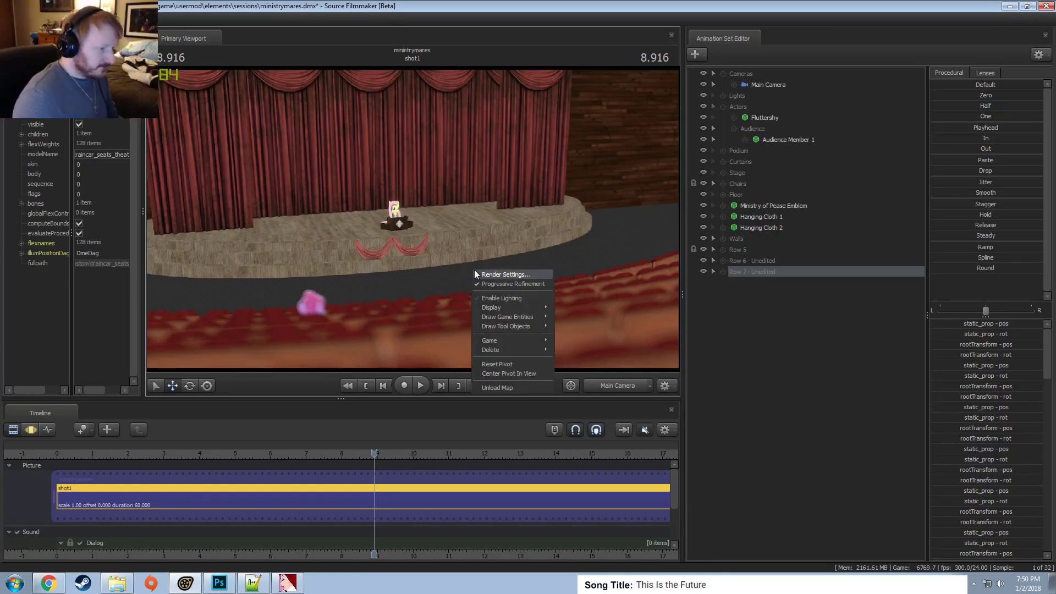
pyautogui.click(500, 298)
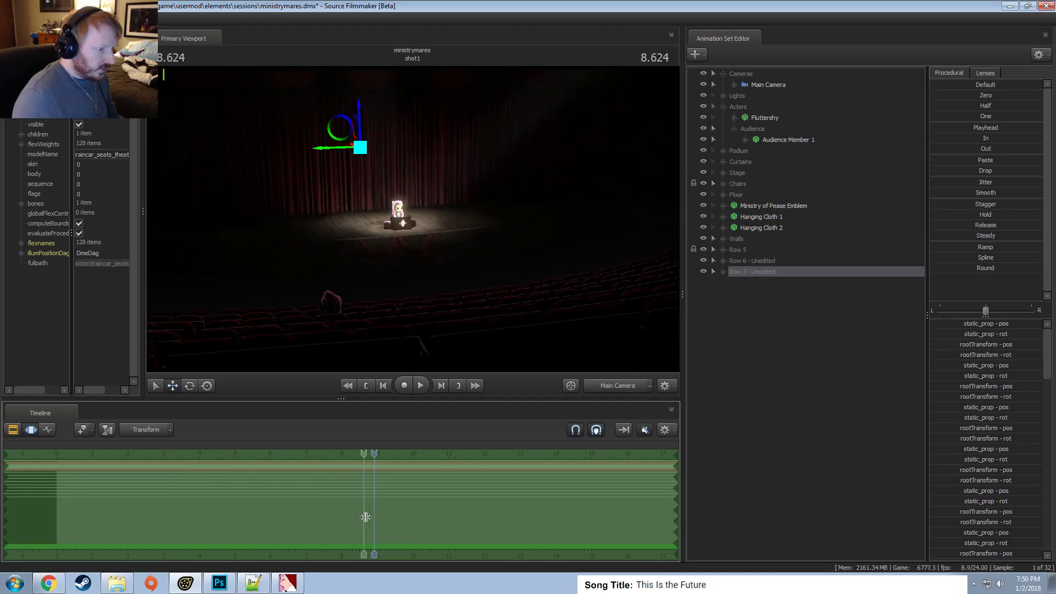
pyautogui.click(603, 390)
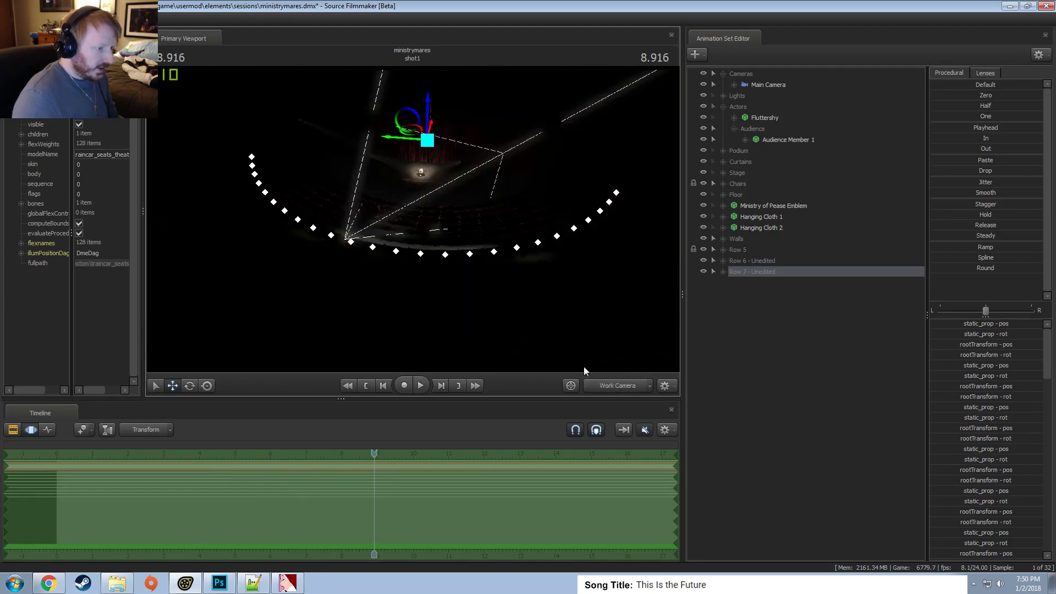
pyautogui.rightClick(540, 304)
pyautogui.click(576, 331)
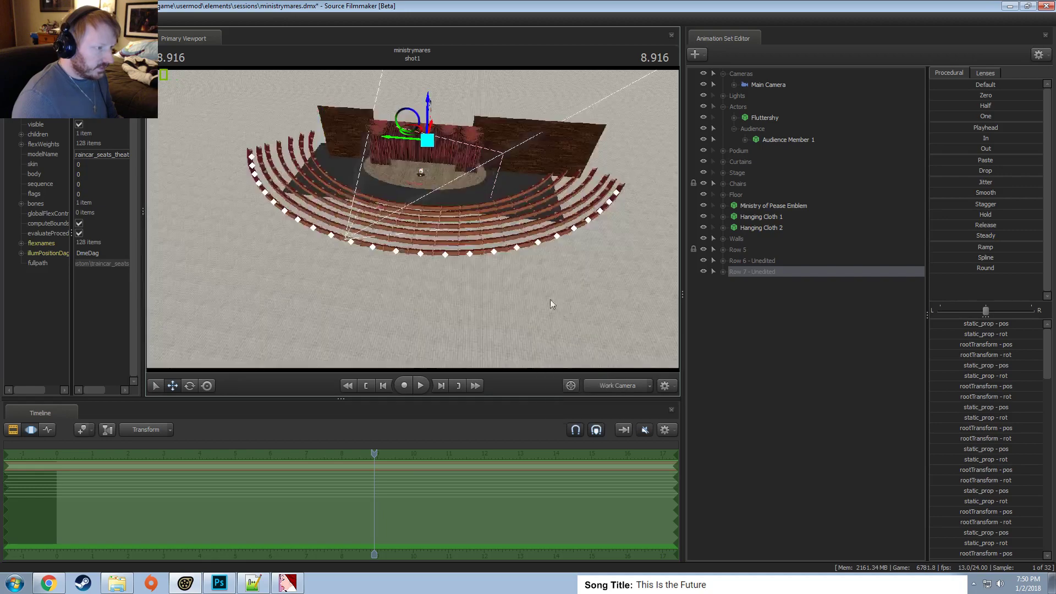
# Examine the seating coverage at the start of the shot from both the work camera and the Main Camera.
pyautogui.keyDown('alt'); pyautogui.moveTo(550, 301); pyautogui.dragTo(274, 313); pyautogui.keyUp('alt')
pyautogui.moveTo(494, 236)
pyautogui.keyDown('alt'); pyautogui.mouseDown()
pyautogui.moveTo(457, 233)
pyautogui.moveTo(489, 216)
pyautogui.mouseUp(); pyautogui.keyUp('alt')
pyautogui.press('w')
pyautogui.press('w')
pyautogui.press('d')
pyautogui.moveTo(413, 220); pyautogui.dragTo(341, 236)
pyautogui.moveTo(374, 507)
pyautogui.mouseDown()
pyautogui.moveTo(99, 514)
pyautogui.moveTo(236, 544)
pyautogui.moveTo(374, 553)
pyautogui.moveTo(253, 528)
pyautogui.moveTo(61, 521)
pyautogui.mouseUp()
pyautogui.click(625, 383)
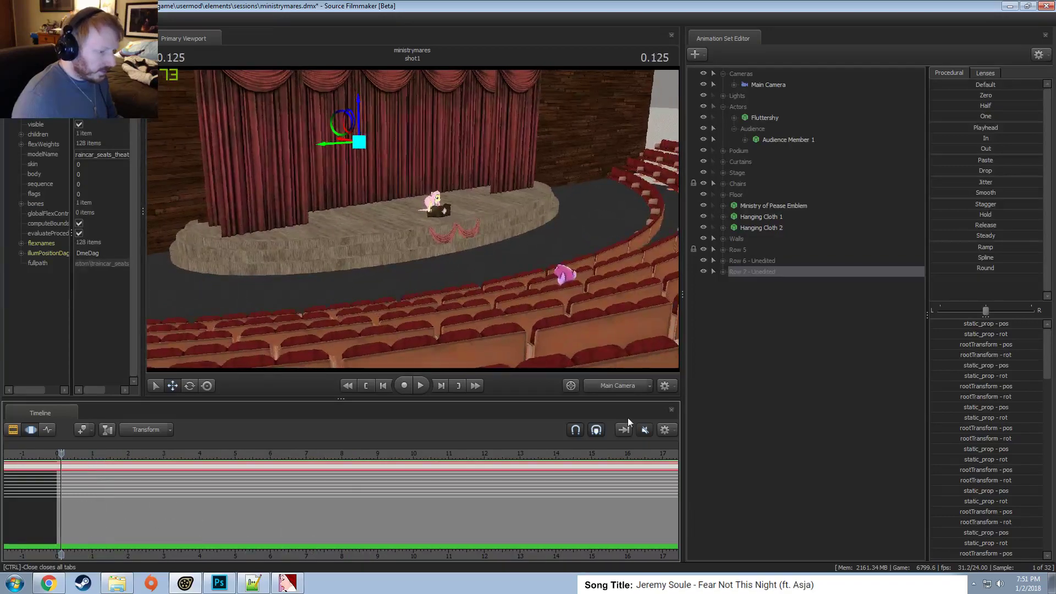
pyautogui.click(618, 386)
pyautogui.moveTo(497, 273); pyautogui.dragTo(412, 220)
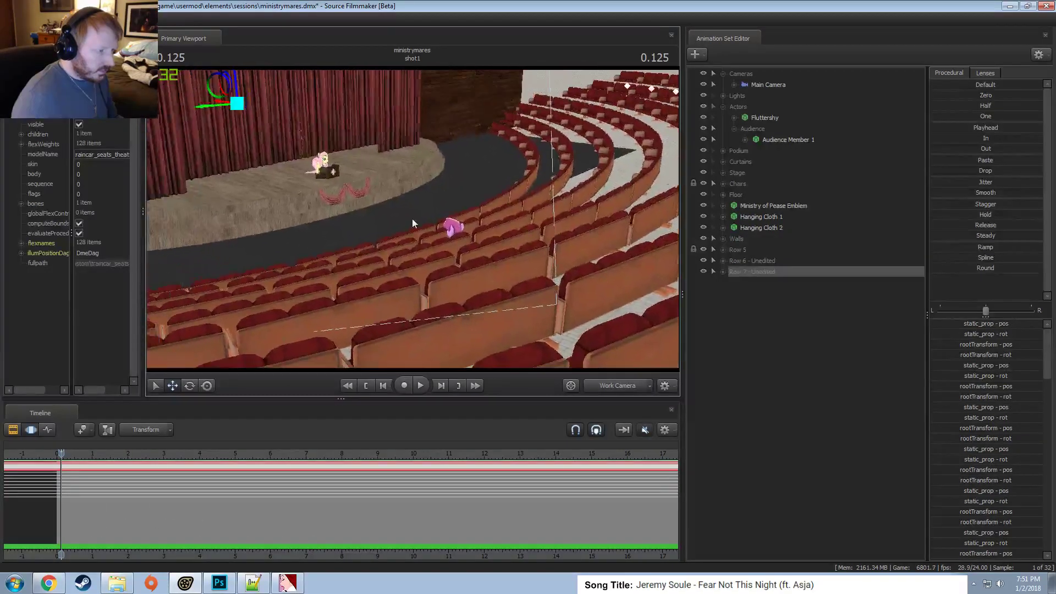
pyautogui.click(614, 387)
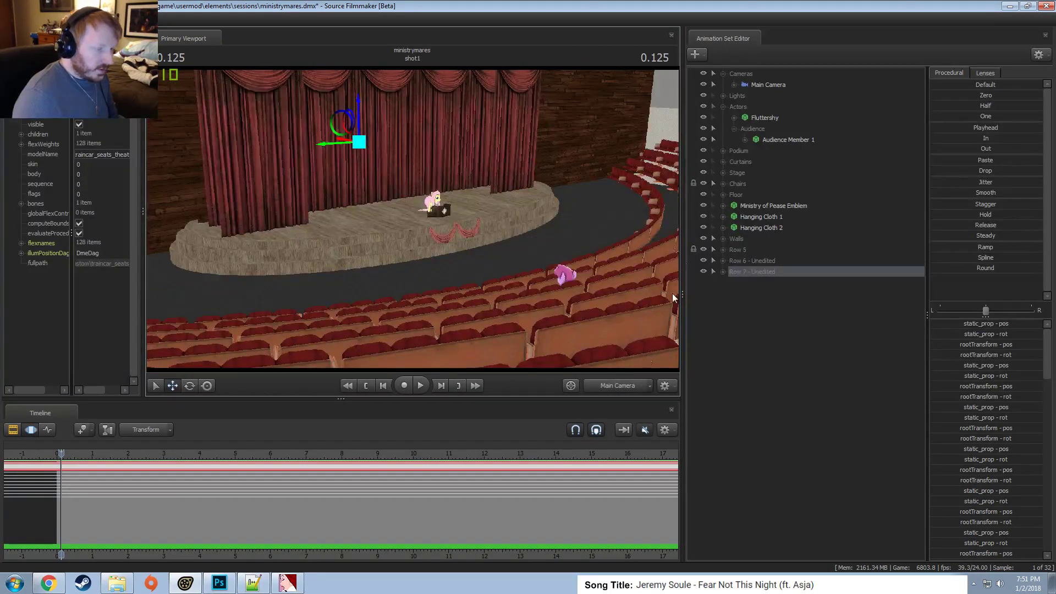
# Reposition the Main Camera slightly so that the nearest chair rows fill more of the foreground.
pyautogui.click(770, 86)
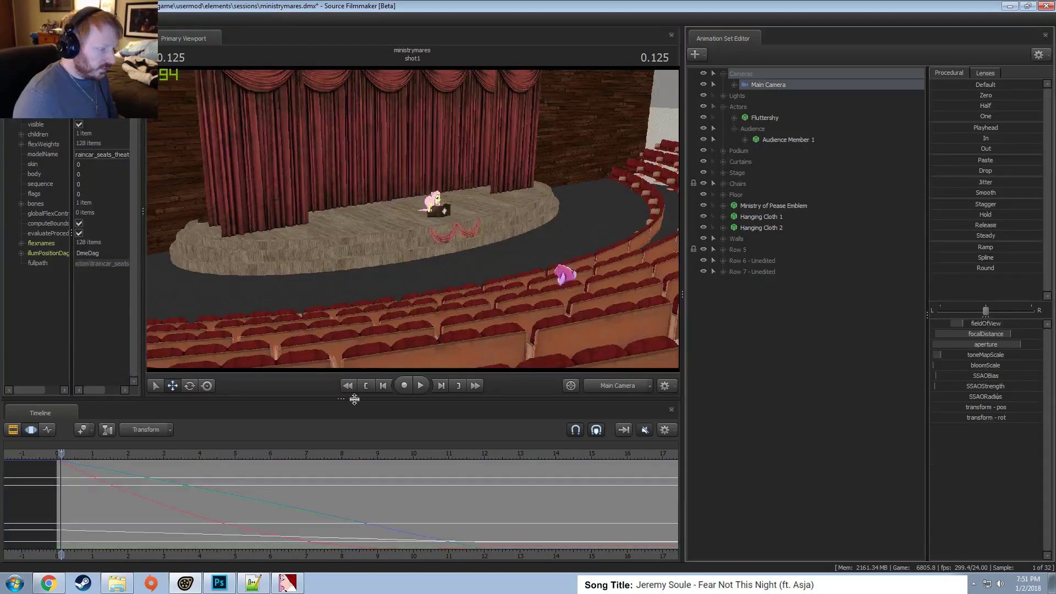
pyautogui.click(255, 504)
pyautogui.moveTo(404, 188); pyautogui.dragTo(405, 191)
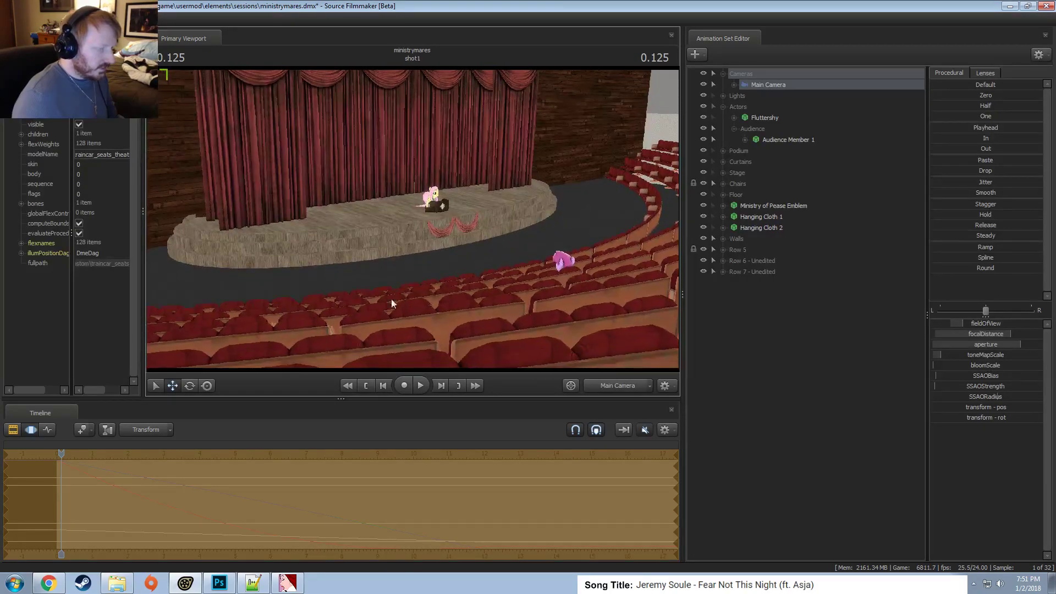
pyautogui.moveTo(77, 522)
pyautogui.mouseDown()
pyautogui.moveTo(271, 522)
pyautogui.moveTo(72, 520)
pyautogui.mouseUp()
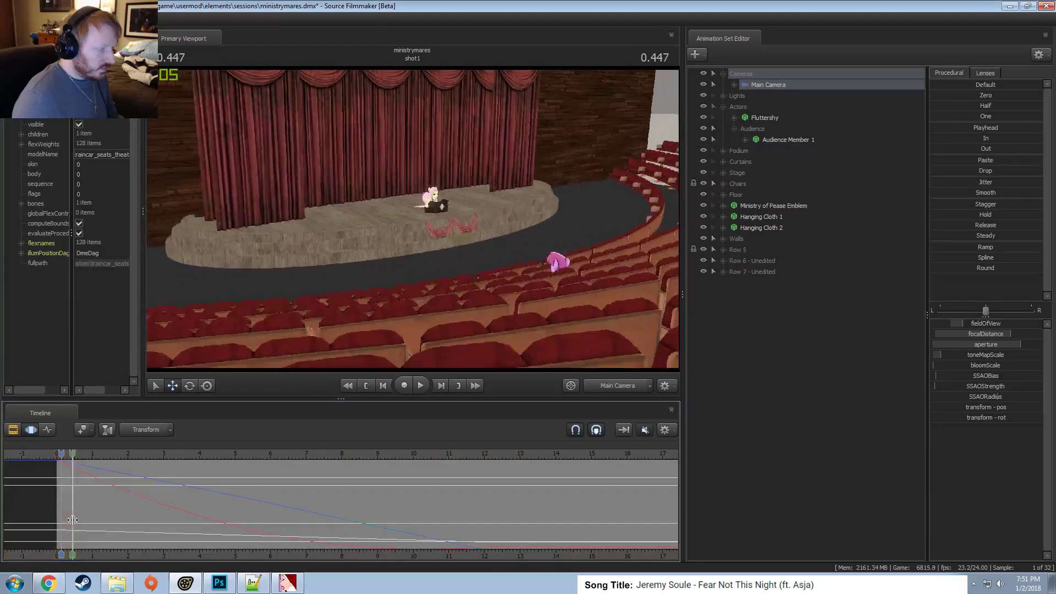
# Play the shot through the Main Camera to check the adjusted framing.
pyautogui.press('F2')
pyautogui.press('space')
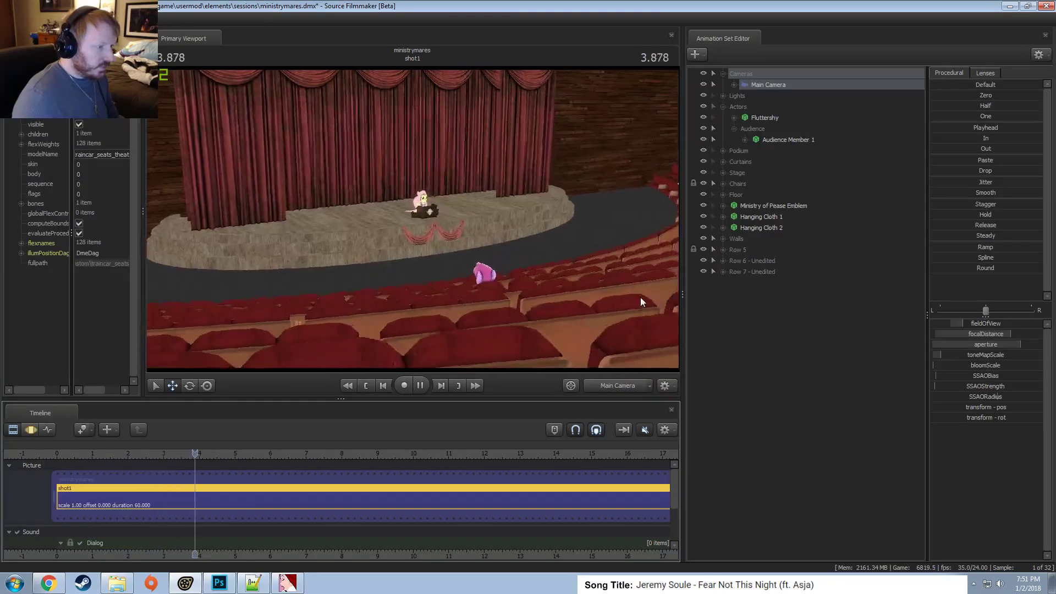
pyautogui.press('space')
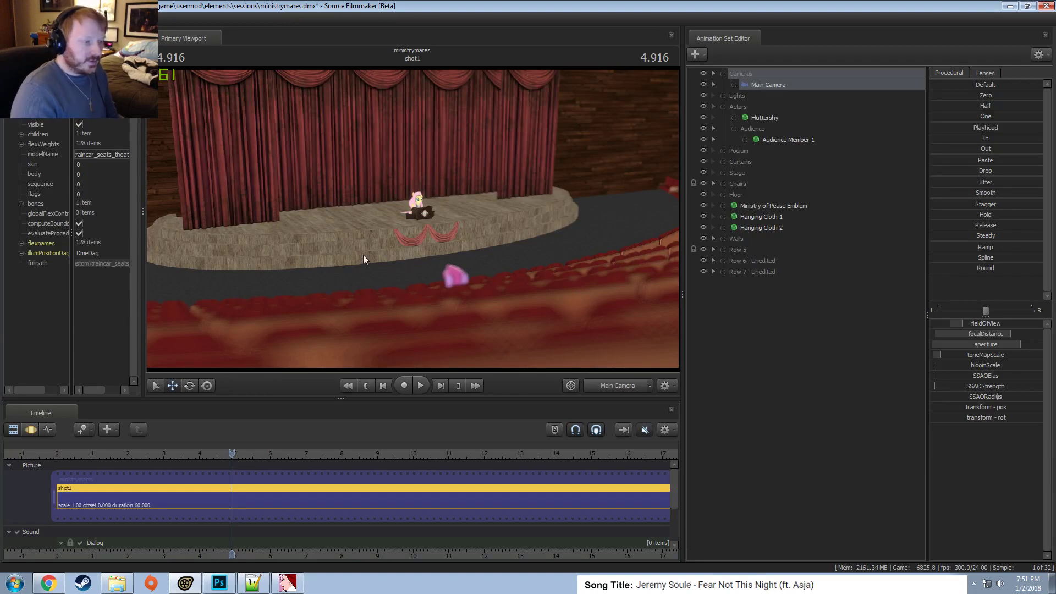
# Inspect the theatre from the work camera with lighting enabled, then disable lighting again.
pyautogui.click(617, 385)
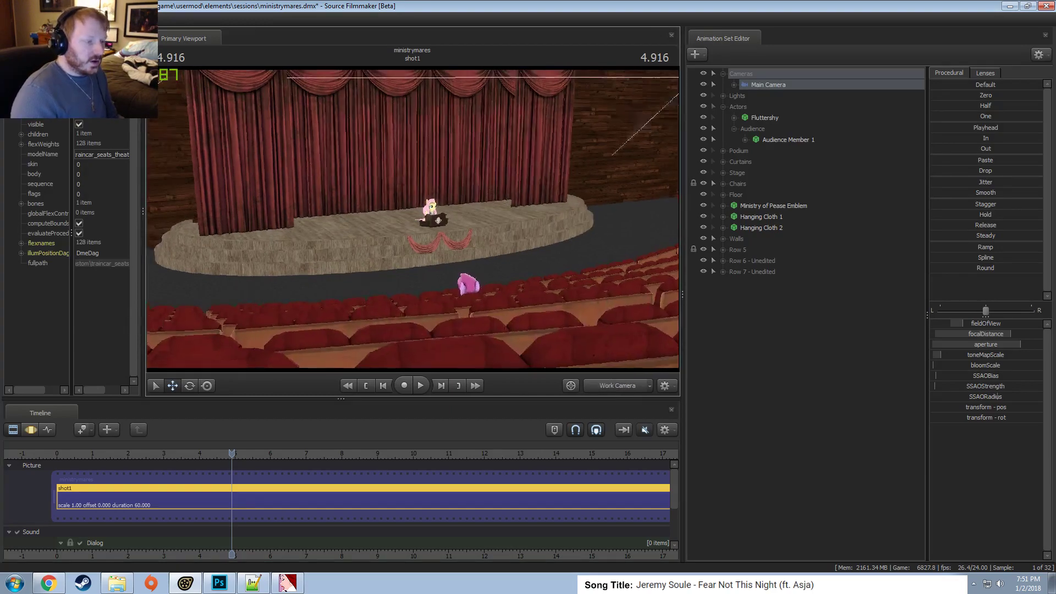
pyautogui.moveTo(440, 231); pyautogui.dragTo(528, 278)
pyautogui.rightClick(455, 245)
pyautogui.click(473, 274)
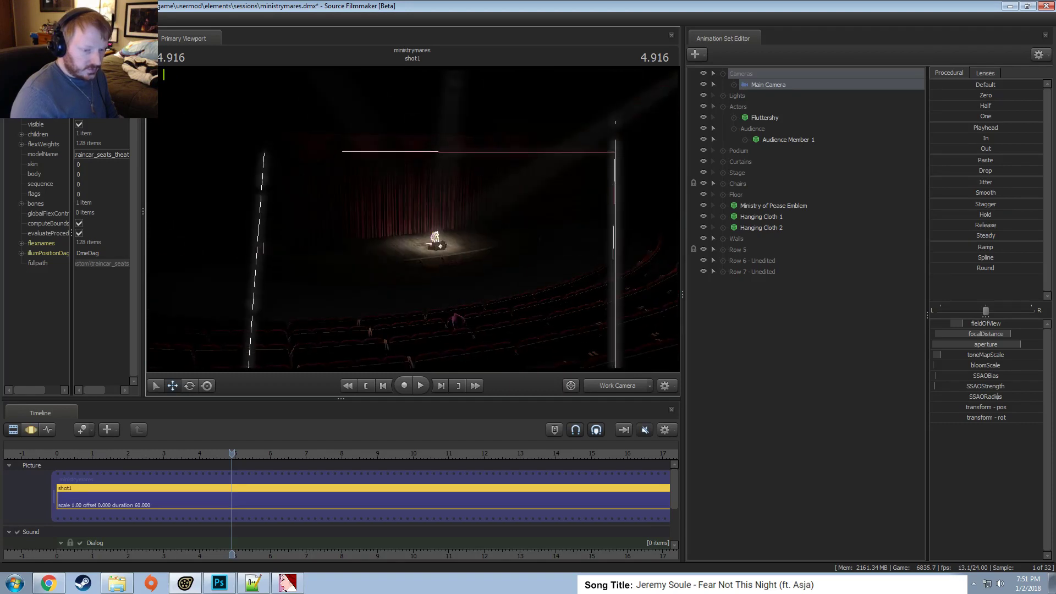
pyautogui.rightClick(490, 250)
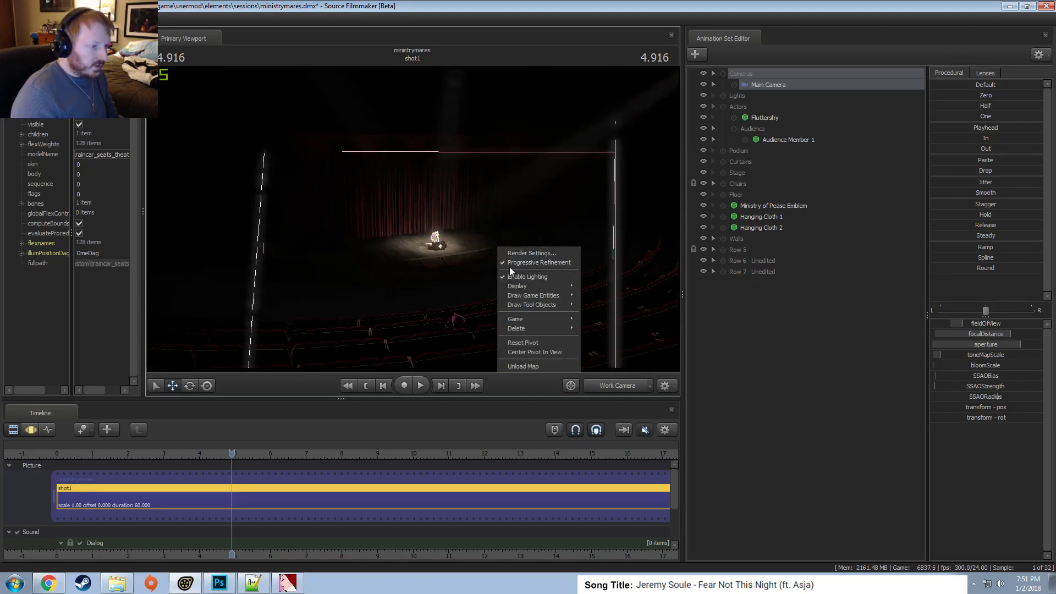
pyautogui.click(522, 275)
# Select the chairs at the end of the front rows that extend past the side wall.
pyautogui.press('F3')
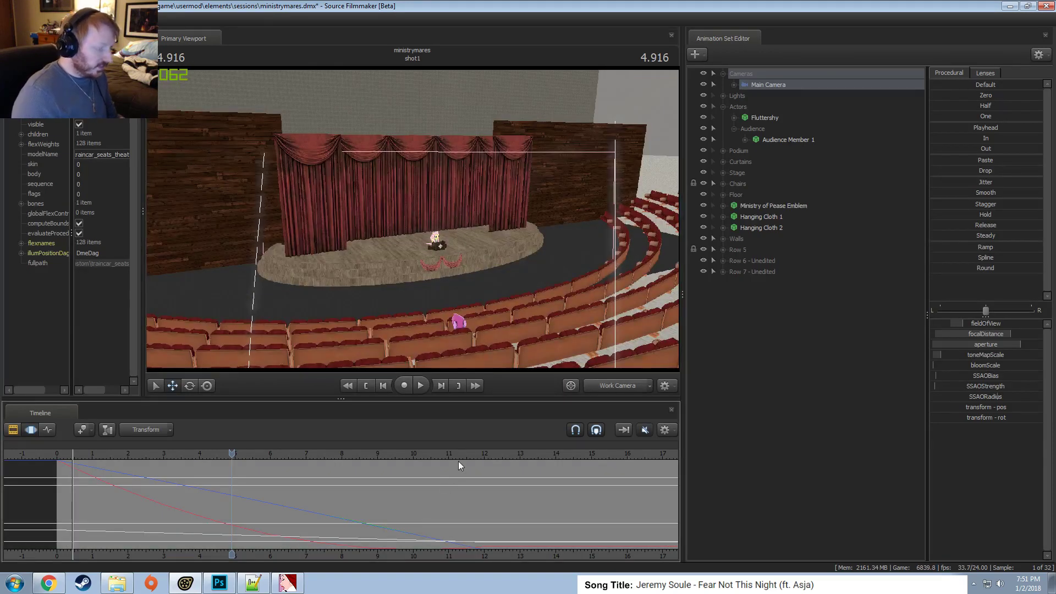
pyautogui.moveTo(506, 262); pyautogui.dragTo(413, 221)
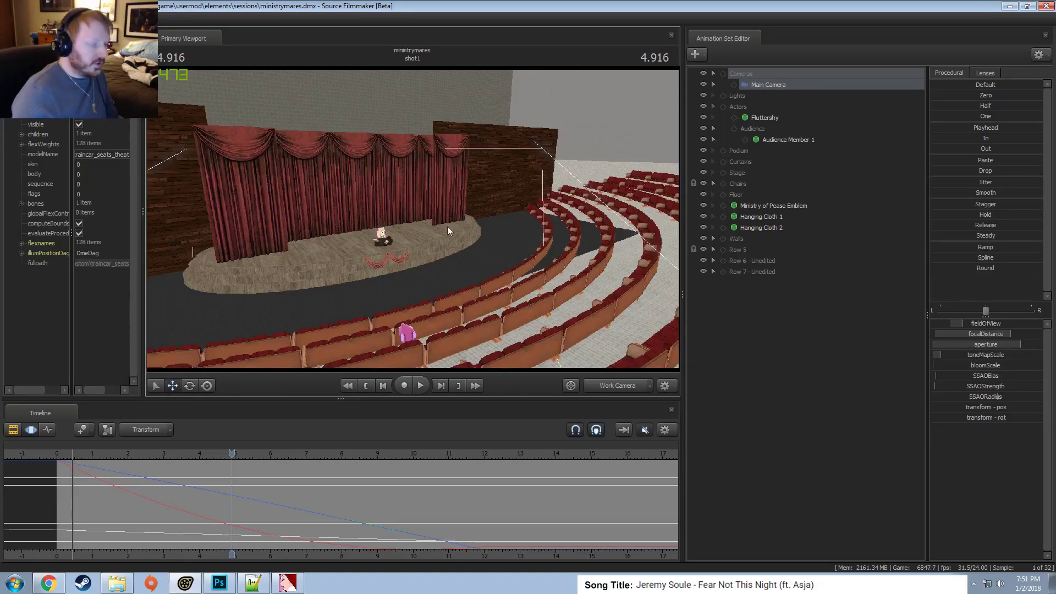
pyautogui.moveTo(447, 226); pyautogui.dragTo(413, 223)
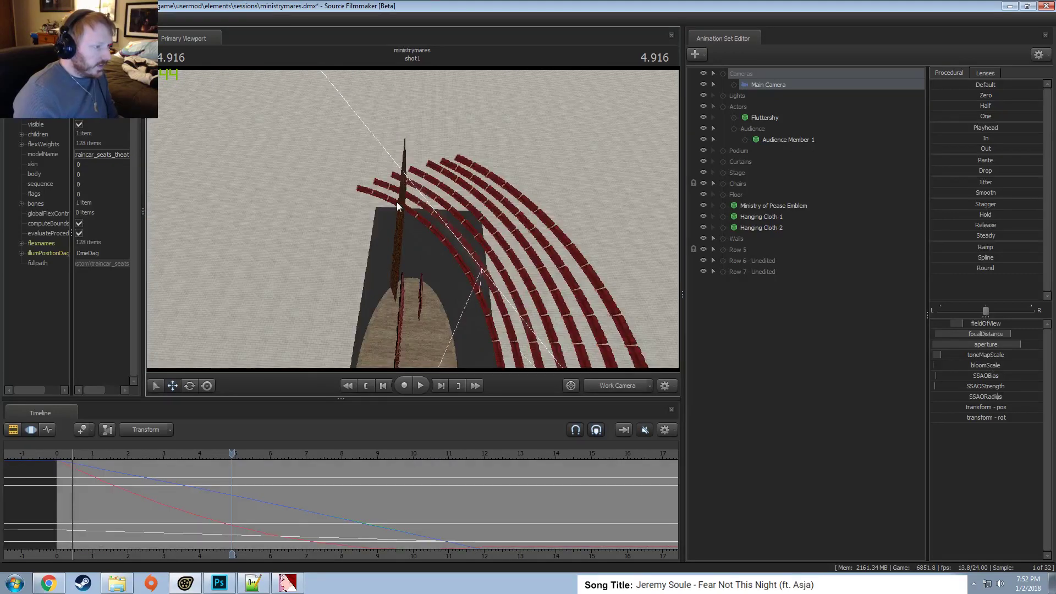
pyautogui.click(360, 174)
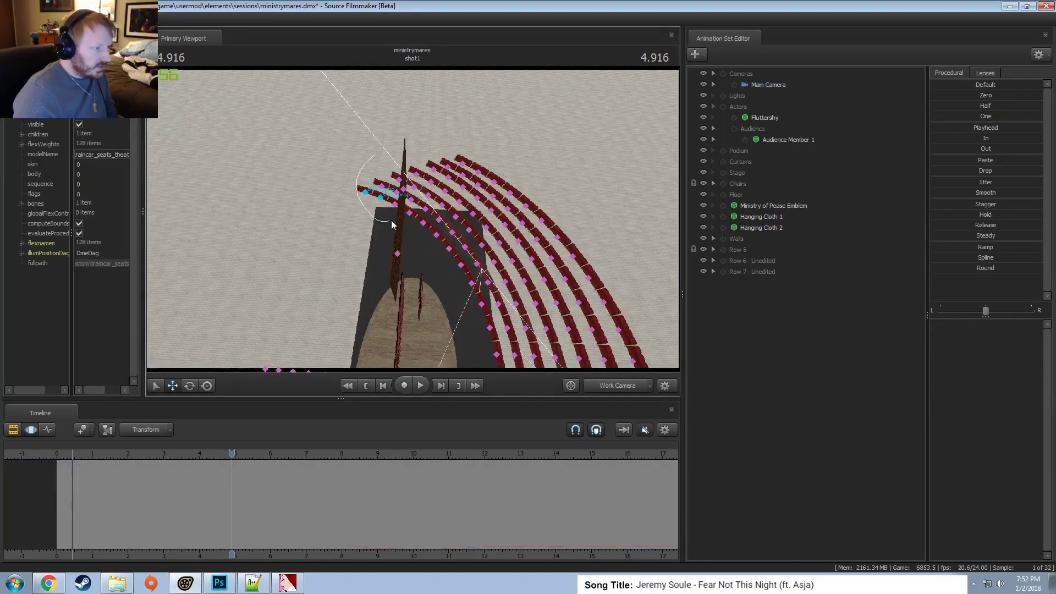
pyautogui.keyDown('ctrl'); pyautogui.moveTo(403, 208); pyautogui.dragTo(403, 209); pyautogui.keyUp('ctrl')
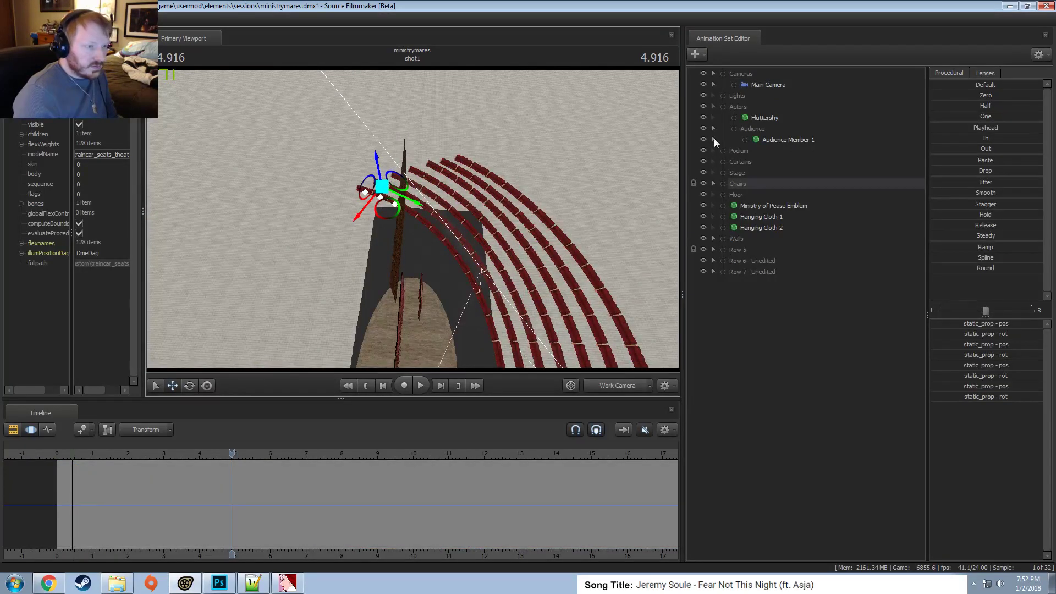
# Collapse the Audience and Actors groups and move Row 5, Row 6 - Unedited and Row 7 - Unedited into the Chairs group.
pyautogui.click(734, 128)
pyautogui.click(723, 106)
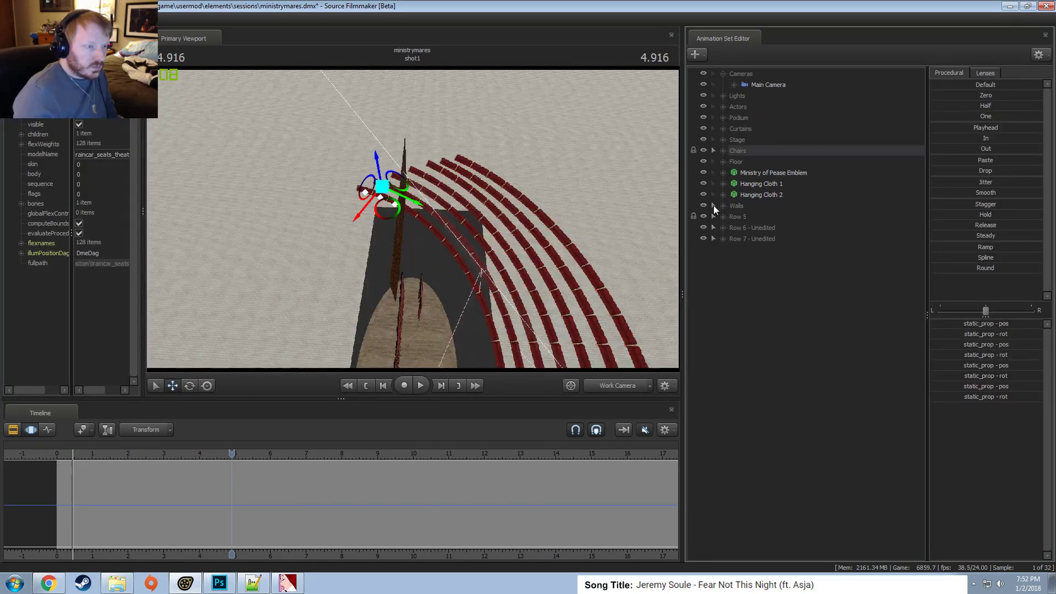
pyautogui.moveTo(755, 242); pyautogui.dragTo(744, 219)
pyautogui.moveTo(741, 154); pyautogui.dragTo(740, 151)
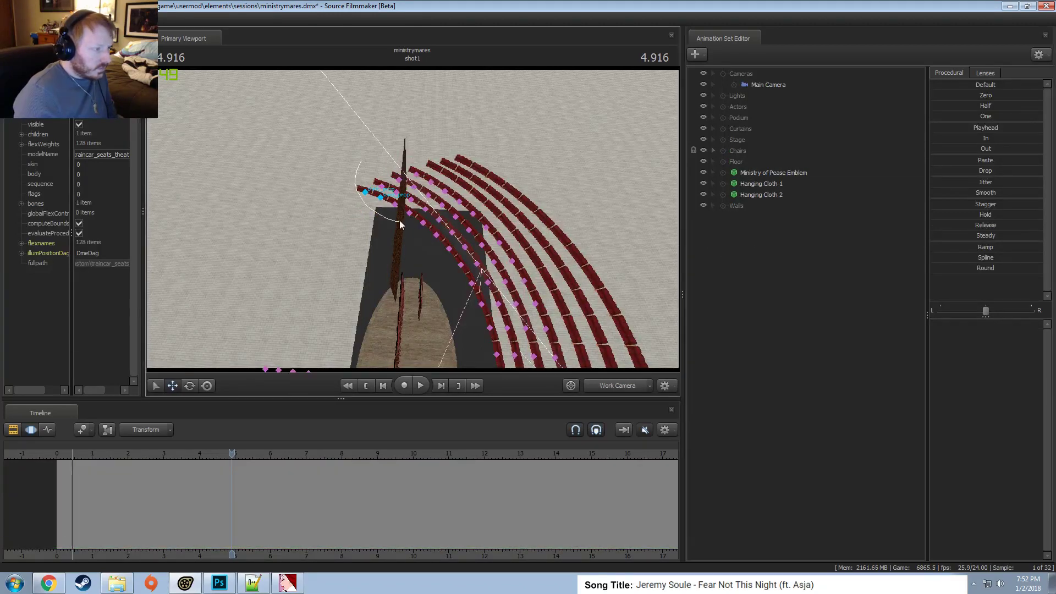
# Select the chairs at the front row ends that extend behind the side wall, adding Chair 75 from Row 3 - Right Group.
pyautogui.click(401, 165)
pyautogui.click(400, 177)
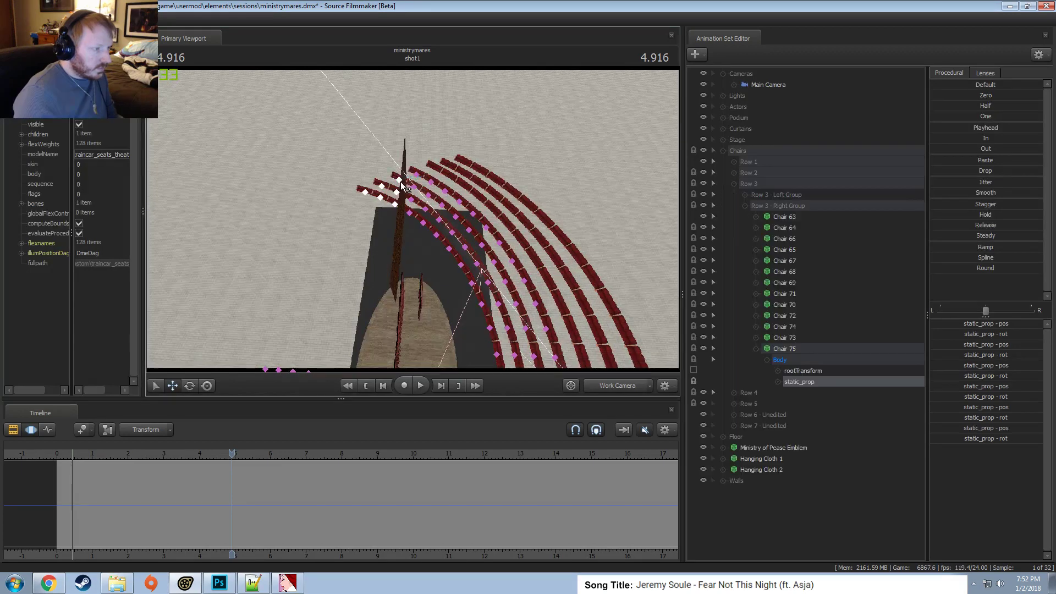
pyautogui.click(787, 358)
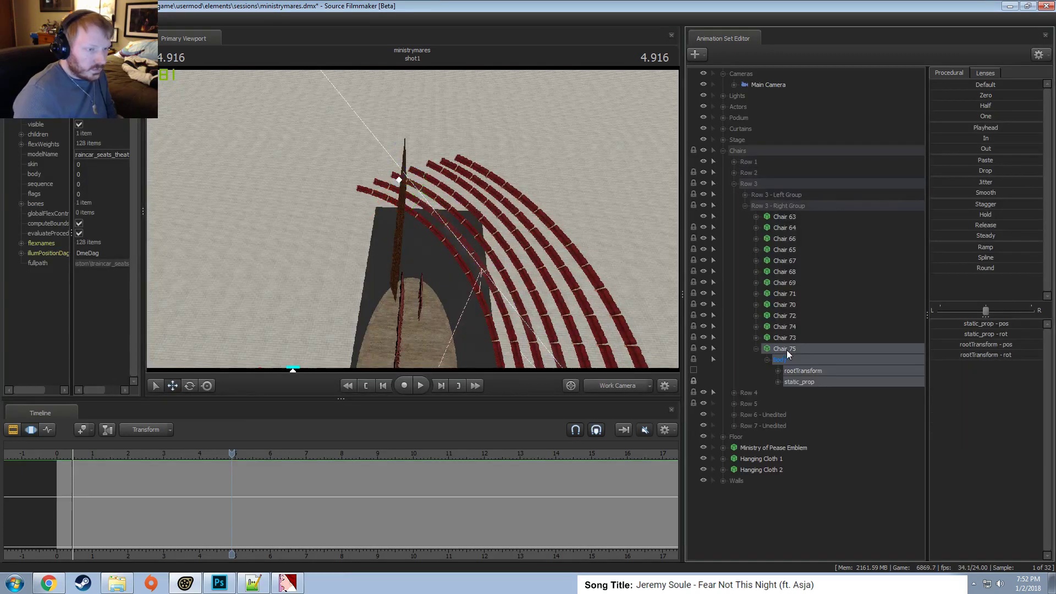
pyautogui.click(380, 179)
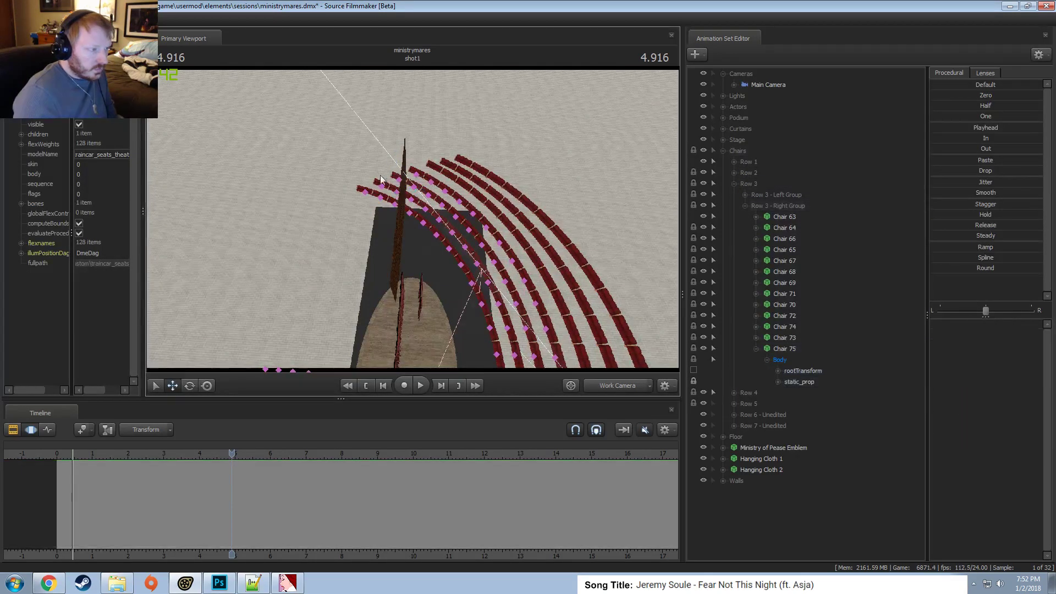
pyautogui.keyDown('ctrl'); pyautogui.moveTo(397, 173); pyautogui.dragTo(392, 204); pyautogui.keyUp('ctrl')
pyautogui.keyDown('ctrl'); pyautogui.click(397, 204); pyautogui.keyUp('ctrl')
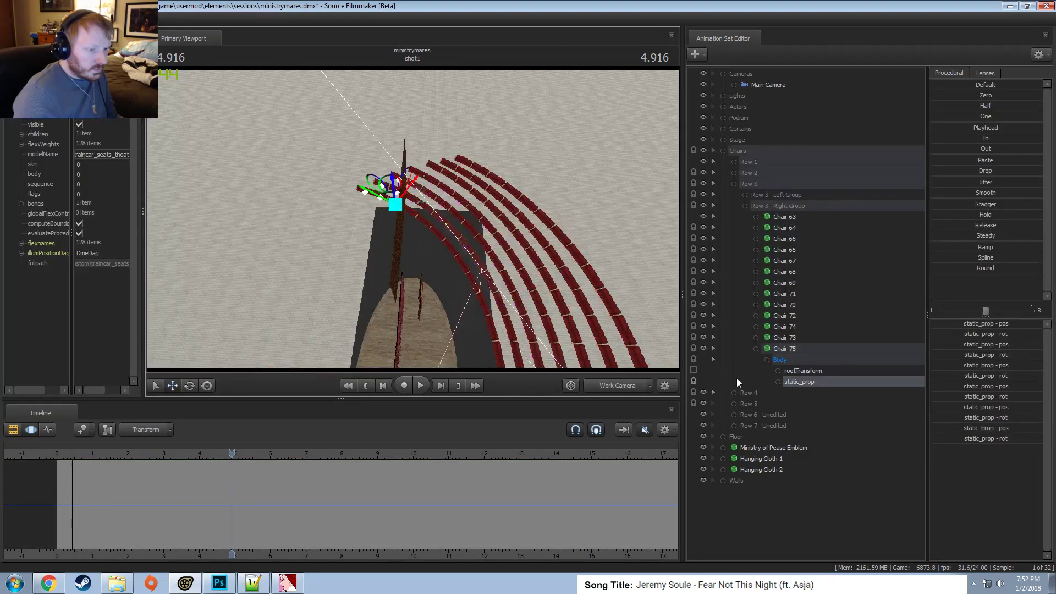
pyautogui.keyDown('ctrl'); pyautogui.click(761, 352); pyautogui.keyUp('ctrl')
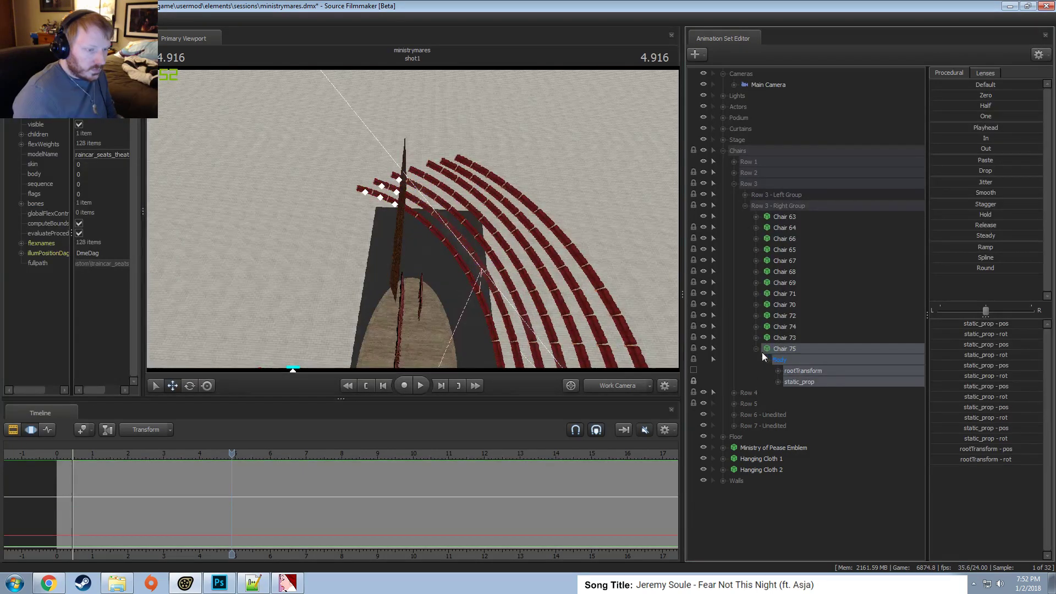
# Add Chair 48 and Chair 50 from Row 2 and Chair 23 to Chair 25 from Row 1, and delete the selected chairs.
pyautogui.click(734, 183)
pyautogui.click(734, 172)
pyautogui.click(745, 194)
pyautogui.keyDown('ctrl'); pyautogui.click(806, 327); pyautogui.keyUp('ctrl')
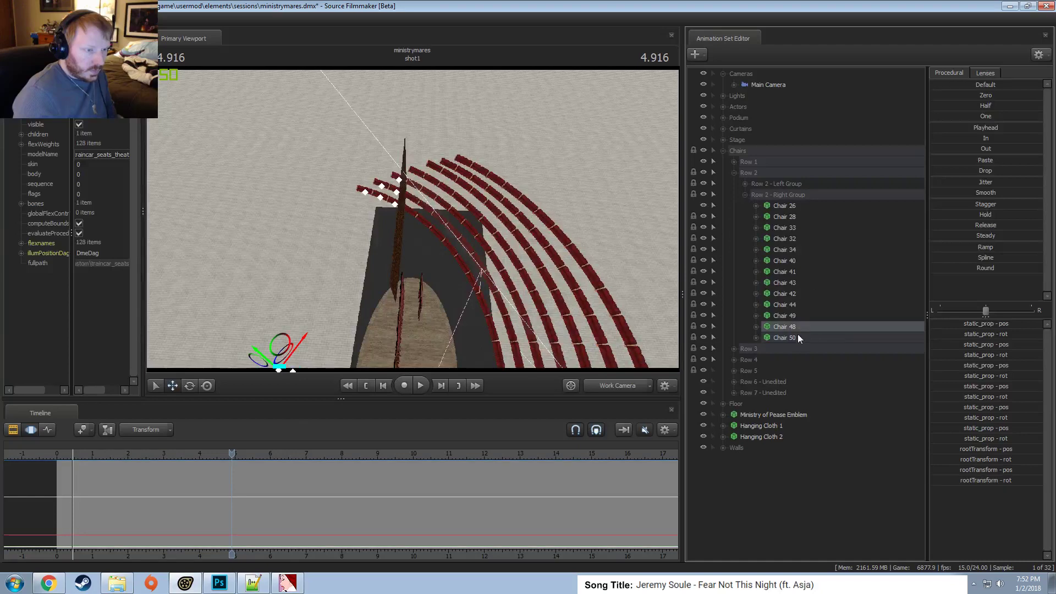
pyautogui.keyDown('ctrl'); pyautogui.click(797, 336); pyautogui.keyUp('ctrl')
pyautogui.click(734, 173)
pyautogui.click(734, 162)
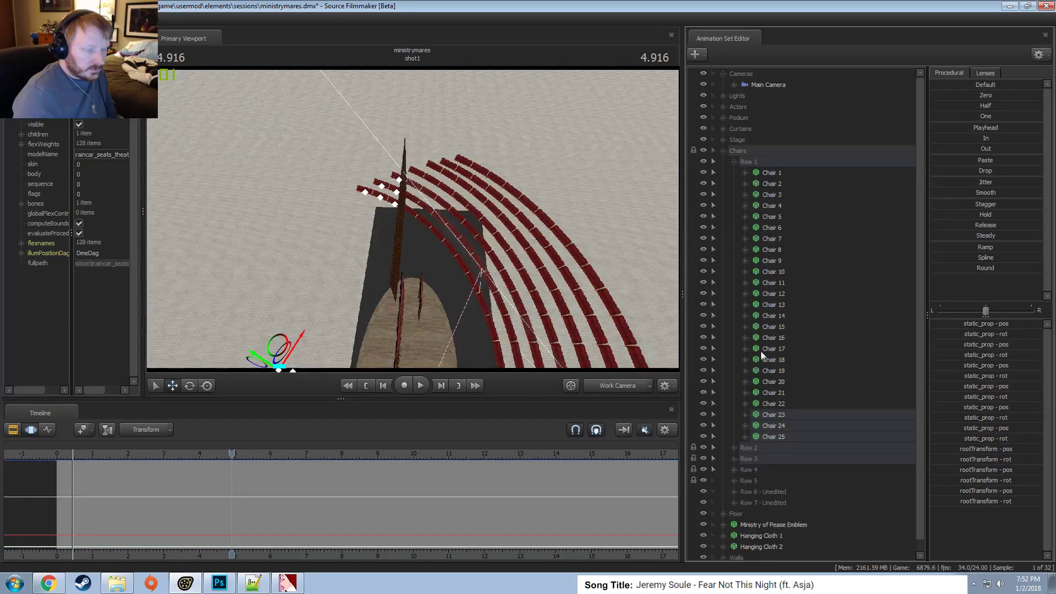
pyautogui.keyDown('ctrl'); pyautogui.click(773, 421); pyautogui.keyUp('ctrl')
pyautogui.keyDown('ctrl'); pyautogui.click(774, 437); pyautogui.keyUp('ctrl')
pyautogui.rightClick(774, 435)
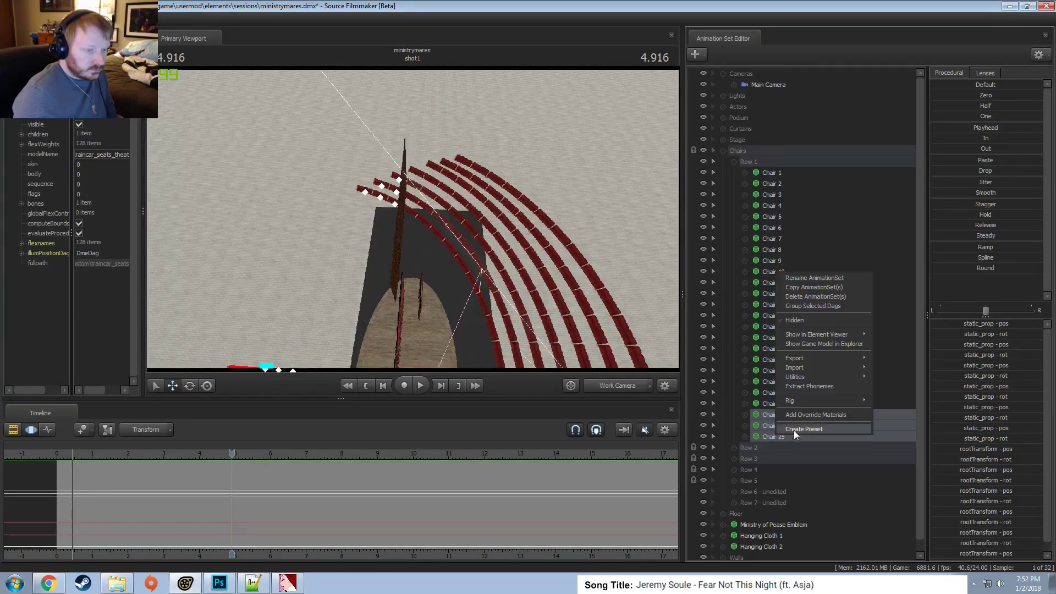
pyautogui.click(797, 301)
# Select the chairs extending past the wall at the opposite end of the rows, adding Row 1's Chair 20, Chair 21 and Chair 22.
pyautogui.moveTo(511, 220); pyautogui.dragTo(502, 59)
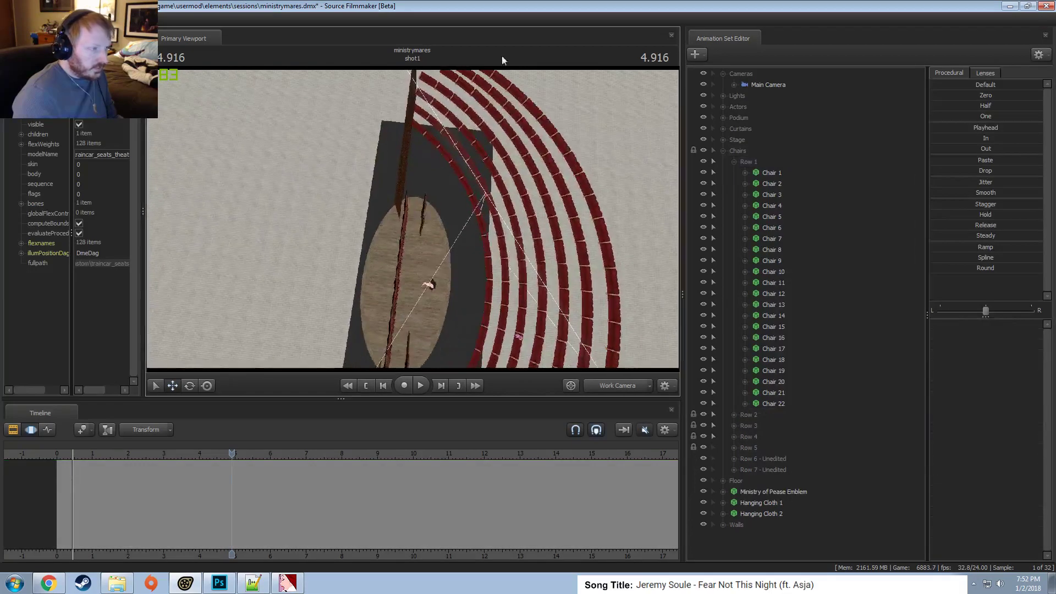
pyautogui.moveTo(516, 166); pyautogui.dragTo(515, 209)
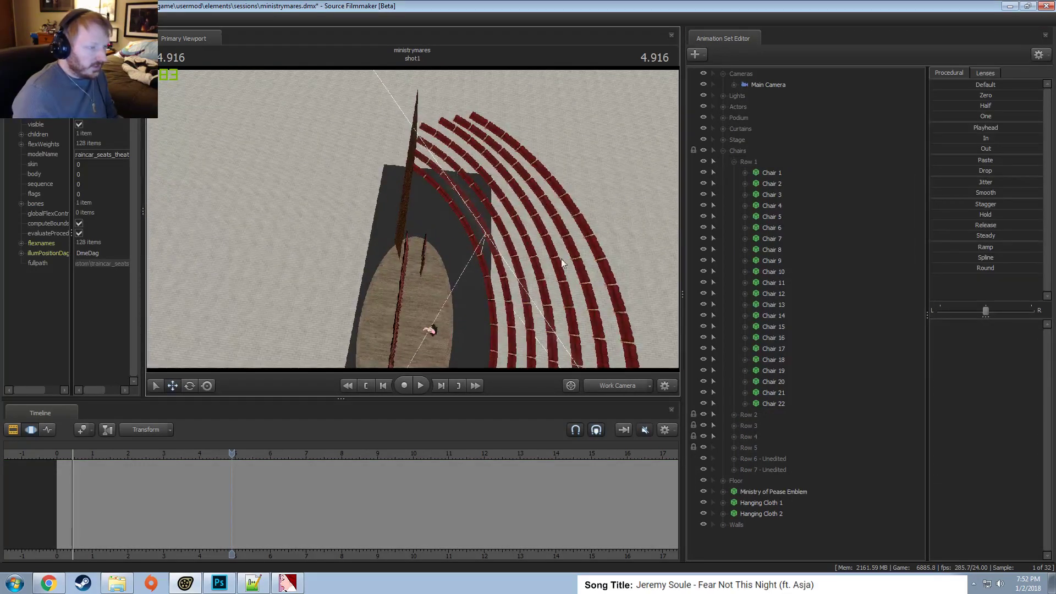
pyautogui.moveTo(453, 313)
pyautogui.mouseDown()
pyautogui.moveTo(408, 242)
pyautogui.moveTo(385, 329)
pyautogui.moveTo(423, 207)
pyautogui.moveTo(472, 212)
pyautogui.mouseUp()
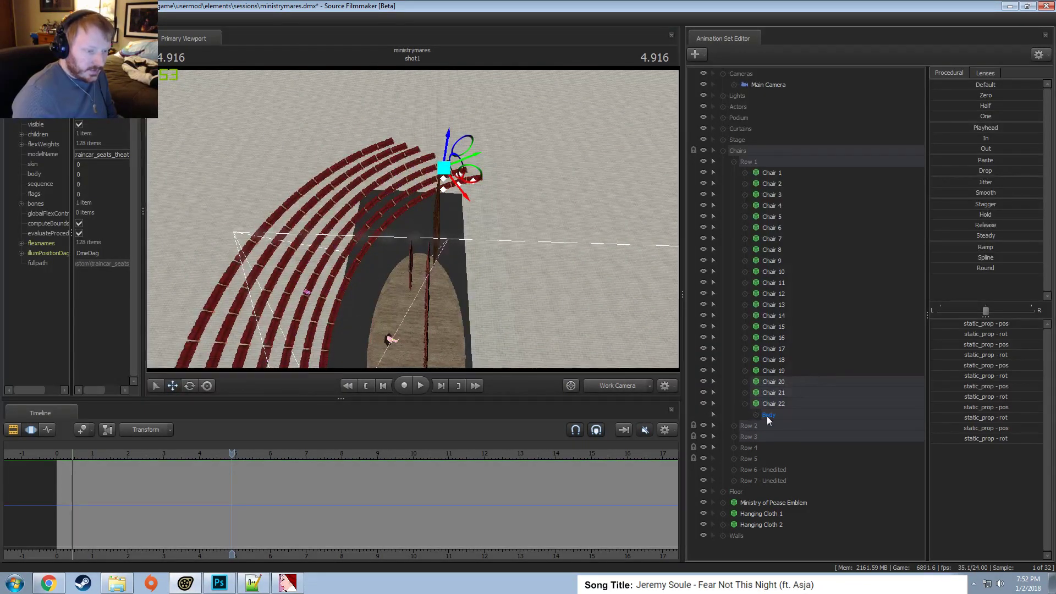
pyautogui.click(745, 404)
pyautogui.click(745, 403)
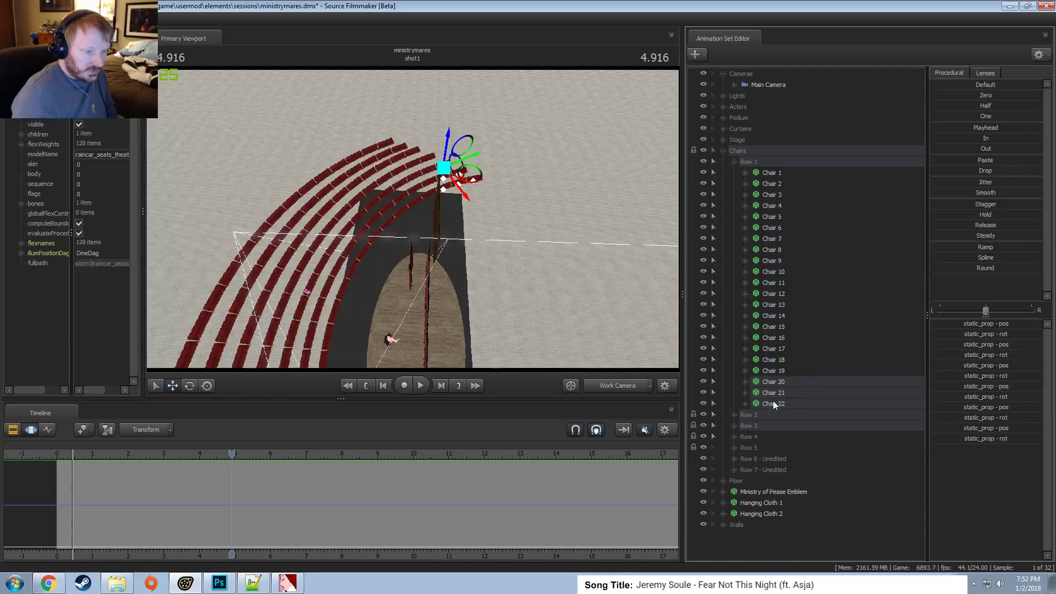
pyautogui.keyDown('ctrl'); pyautogui.click(774, 402); pyautogui.keyUp('ctrl')
pyautogui.keyDown('ctrl'); pyautogui.click(776, 392); pyautogui.keyUp('ctrl')
pyautogui.keyDown('ctrl'); pyautogui.click(777, 383); pyautogui.keyUp('ctrl')
pyautogui.click(734, 162)
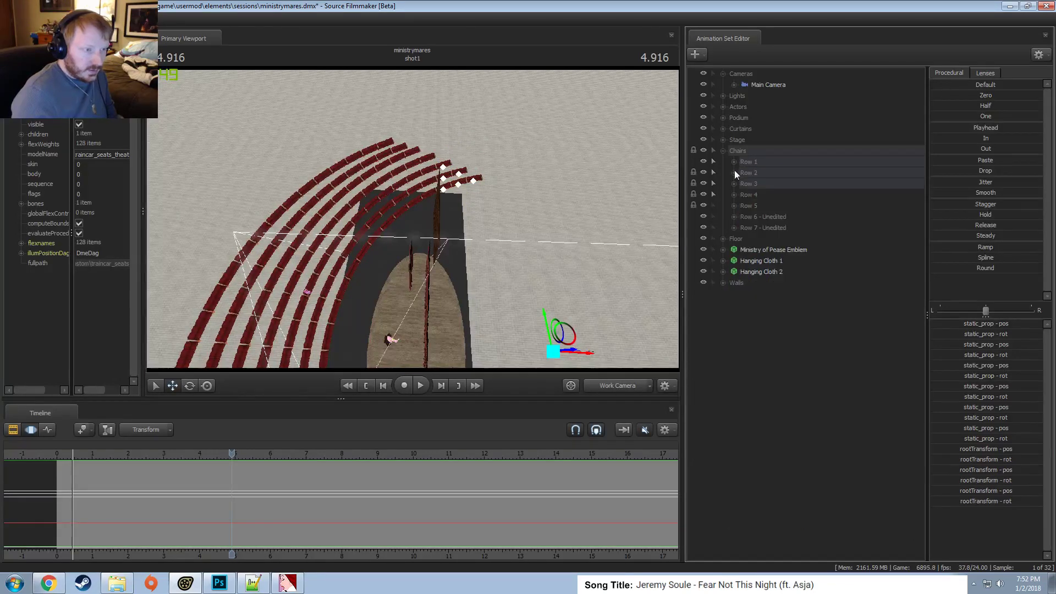
# Add Row 2's Chair 45 and Chair 46 and Row 3's Chair 61, delete the selected chairs, and collapse the Chairs group.
pyautogui.click(733, 172)
pyautogui.click(744, 183)
pyautogui.keyDown('ctrl'); pyautogui.click(781, 315); pyautogui.keyUp('ctrl')
pyautogui.keyDown('ctrl'); pyautogui.click(779, 305); pyautogui.keyUp('ctrl')
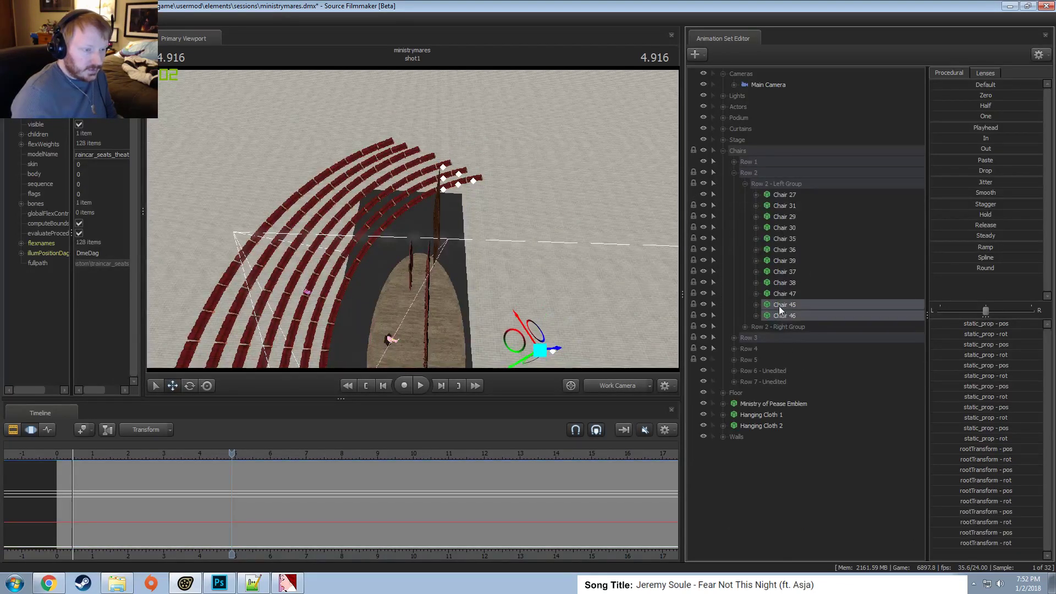
pyautogui.click(744, 184)
pyautogui.click(733, 205)
pyautogui.click(745, 216)
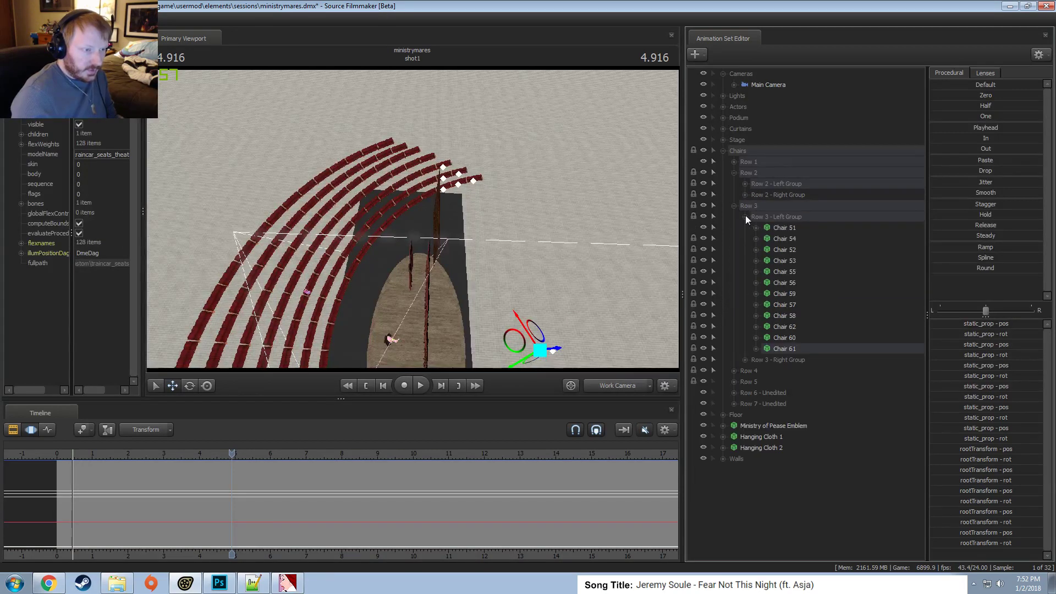
pyautogui.keyDown('ctrl'); pyautogui.click(780, 348); pyautogui.keyUp('ctrl')
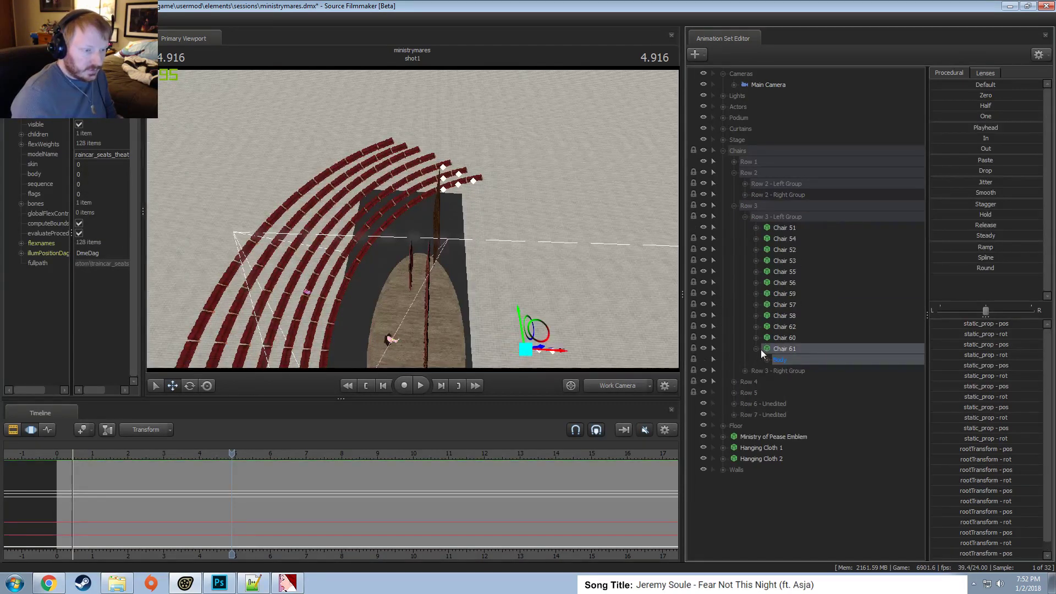
pyautogui.rightClick(784, 351)
pyautogui.click(814, 374)
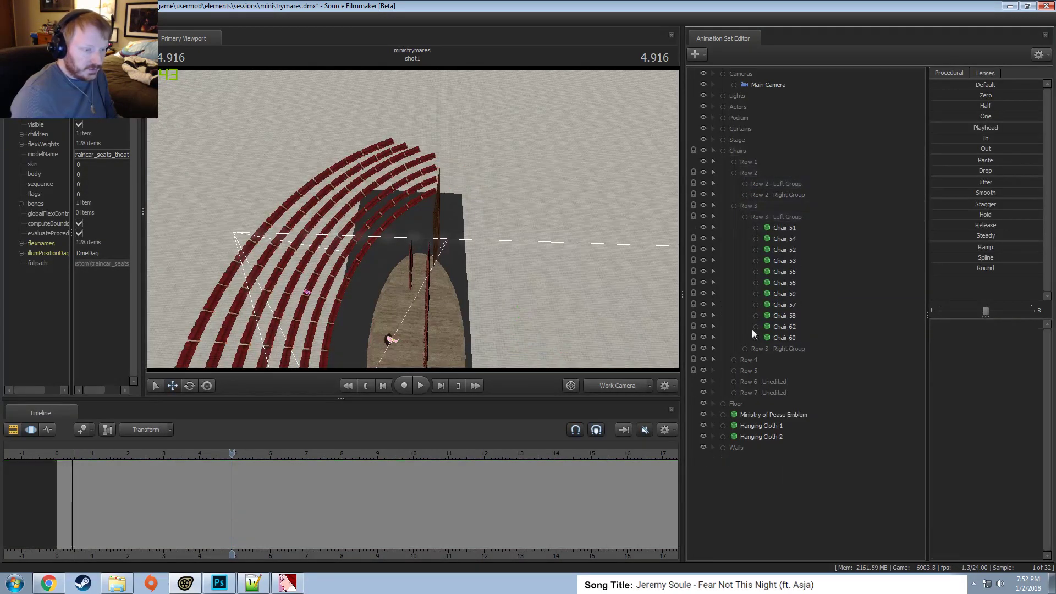
pyautogui.click(733, 205)
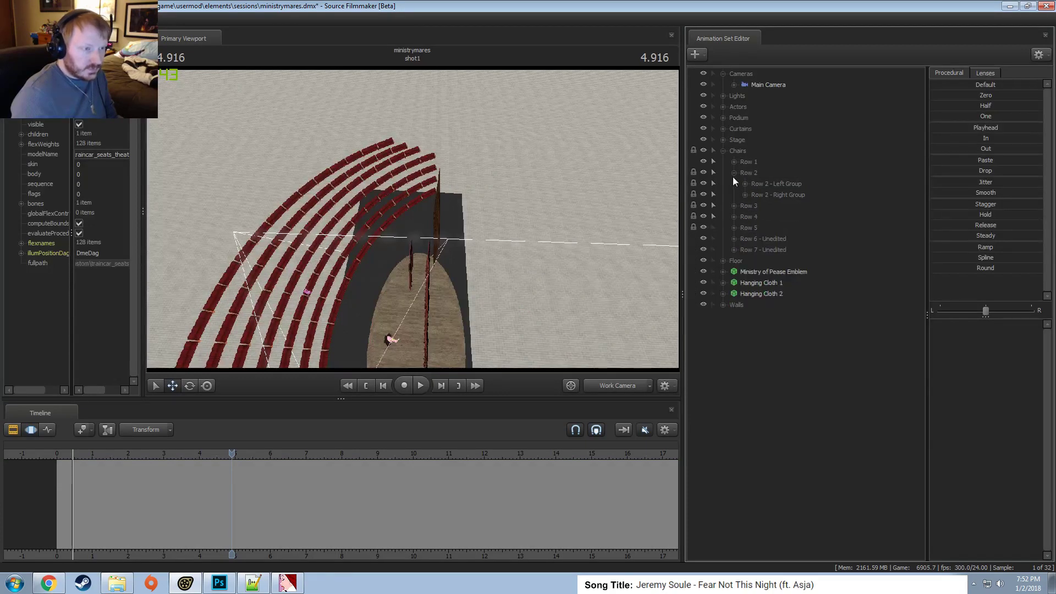
pyautogui.click(734, 173)
pyautogui.click(722, 151)
# Enable lighting in the viewport and view the theatre through the Main Camera.
pyautogui.moveTo(412, 220)
pyautogui.keyDown('alt'); pyautogui.mouseDown()
pyautogui.moveTo(308, 212)
pyautogui.moveTo(280, 195)
pyautogui.moveTo(325, 215)
pyautogui.moveTo(418, 226)
pyautogui.mouseUp(); pyautogui.keyUp('alt')
pyautogui.rightClick(470, 234)
pyautogui.moveTo(503, 304)
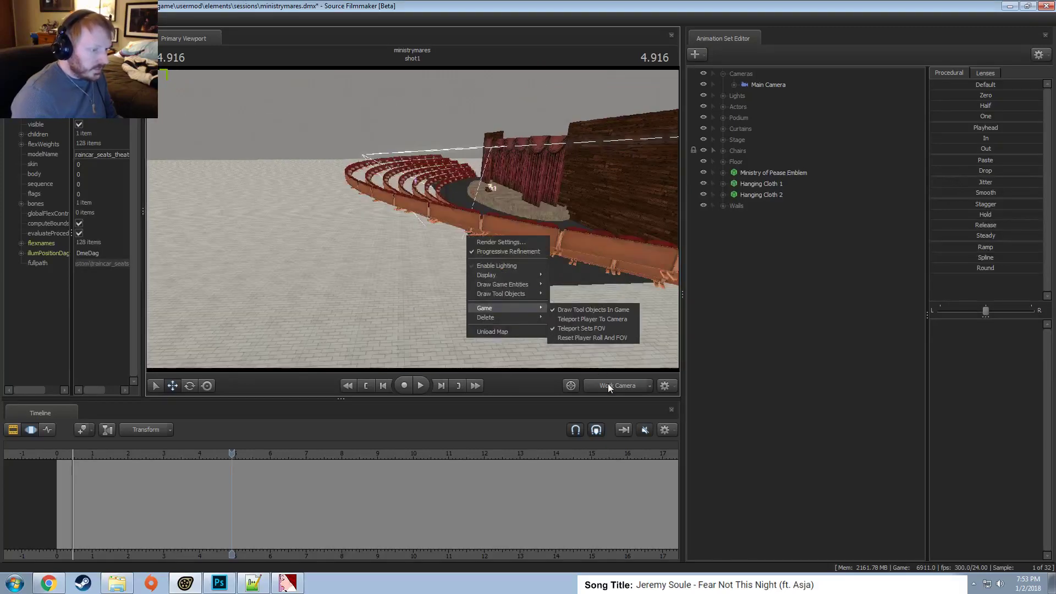
pyautogui.click(594, 315)
pyautogui.rightClick(470, 253)
pyautogui.click(491, 283)
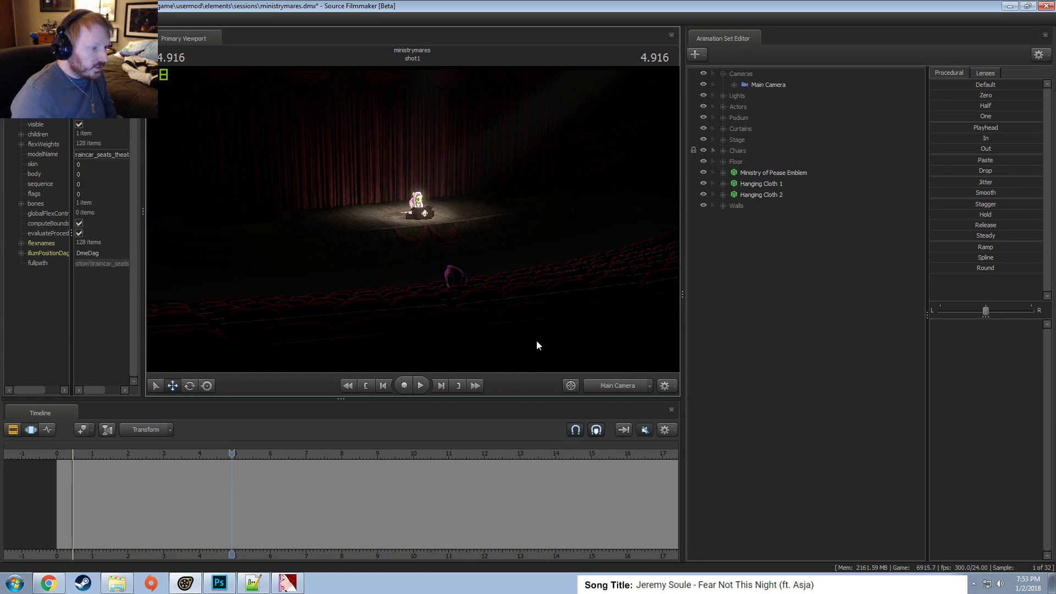
# Expand the Lights group and inspect the lit audience seats from the work camera, with the playhead at 5.333.
pyautogui.click(722, 95)
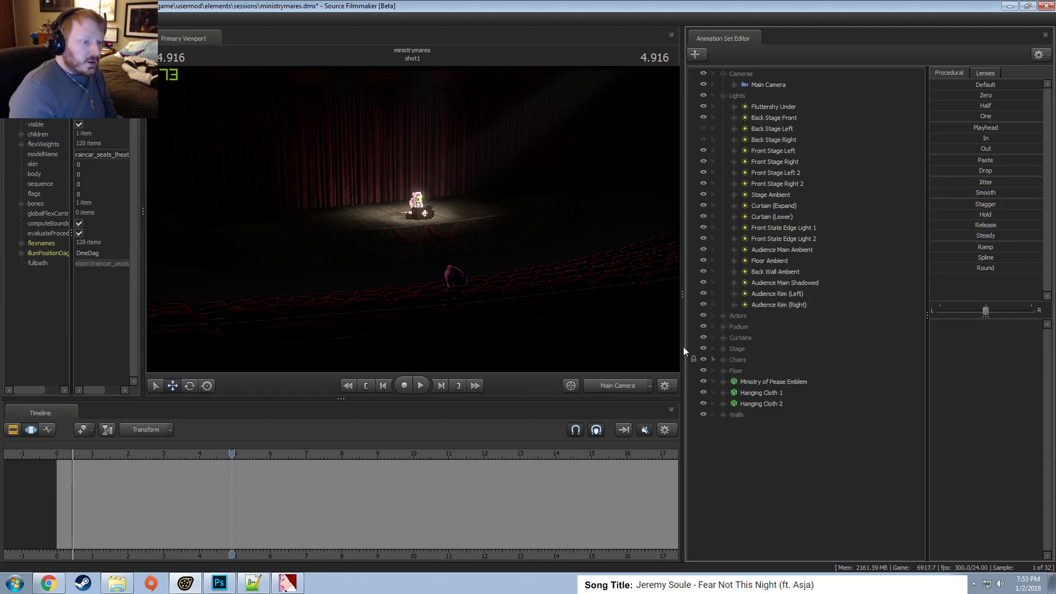
pyautogui.press('w')
pyautogui.moveTo(412, 219); pyautogui.dragTo(305, 205)
pyautogui.press('s')
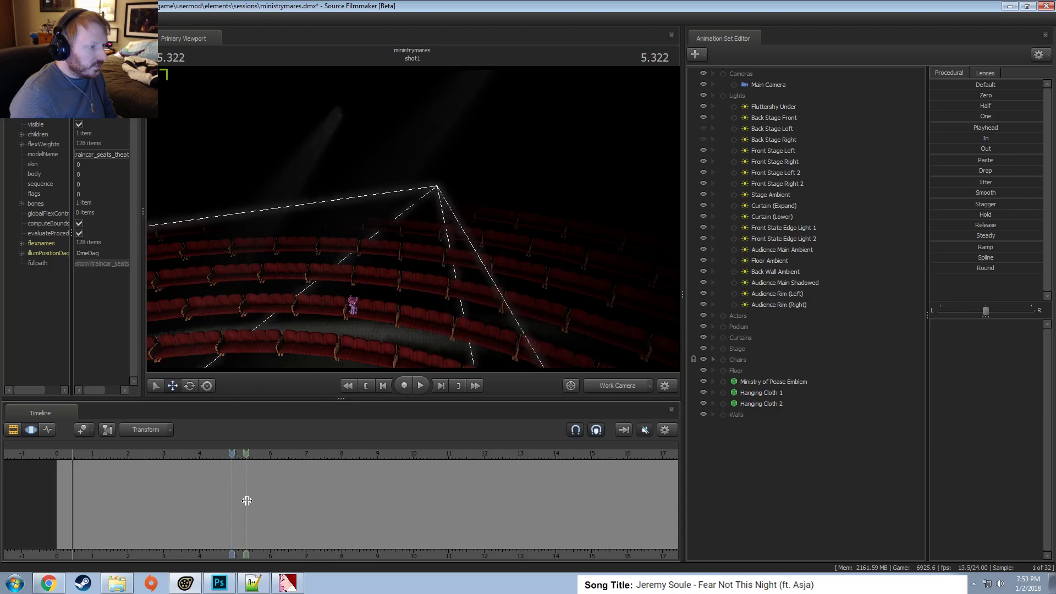
pyautogui.click(247, 500)
# Look through the Audience Rim (Left) and Audience Rim (Right) lights to compare how they cover the seats.
pyautogui.click(766, 130)
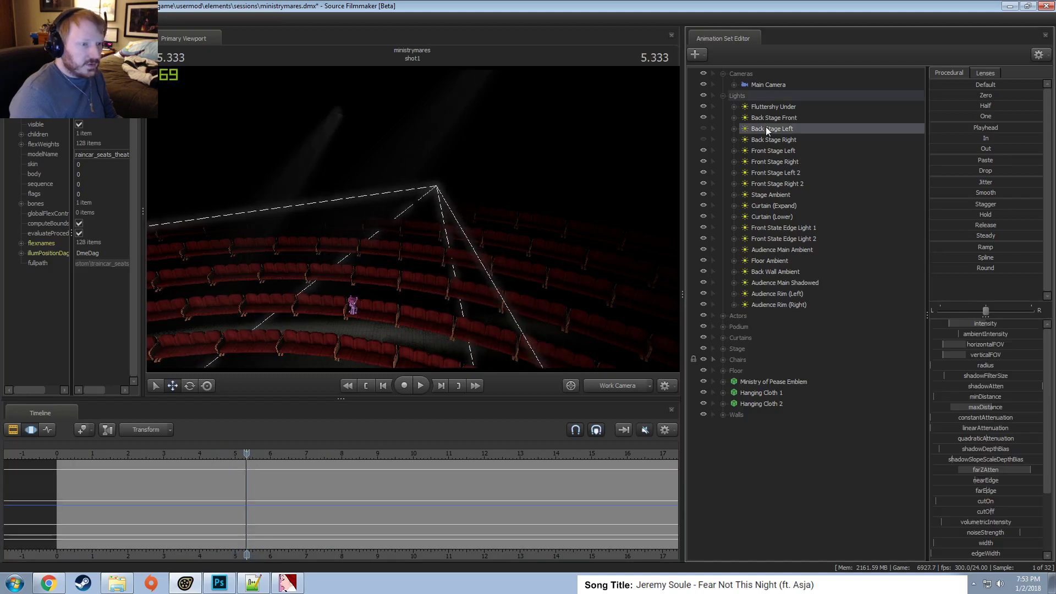
pyautogui.click(780, 295)
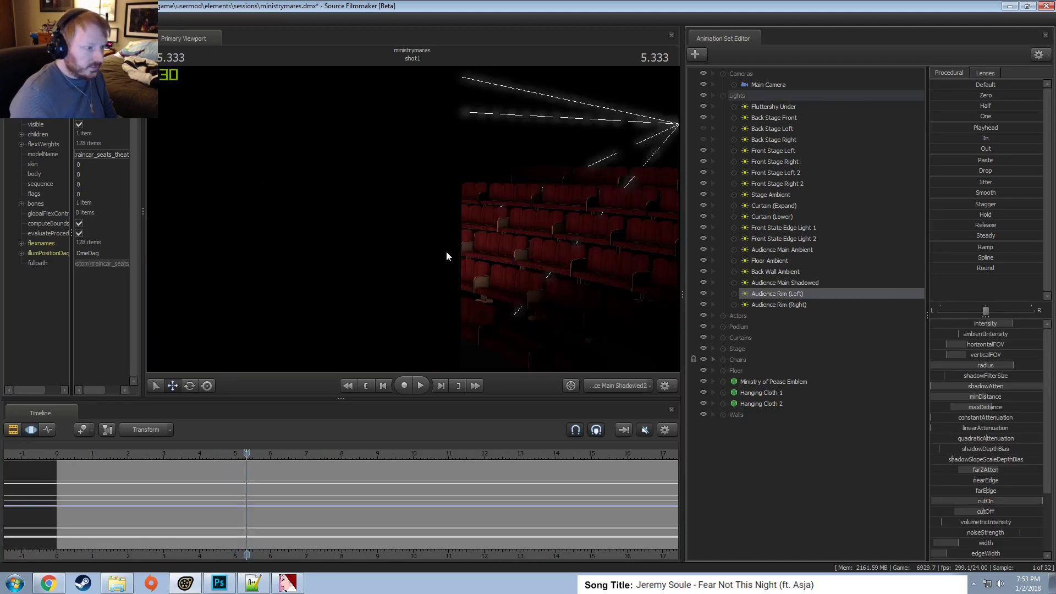
pyautogui.click(778, 305)
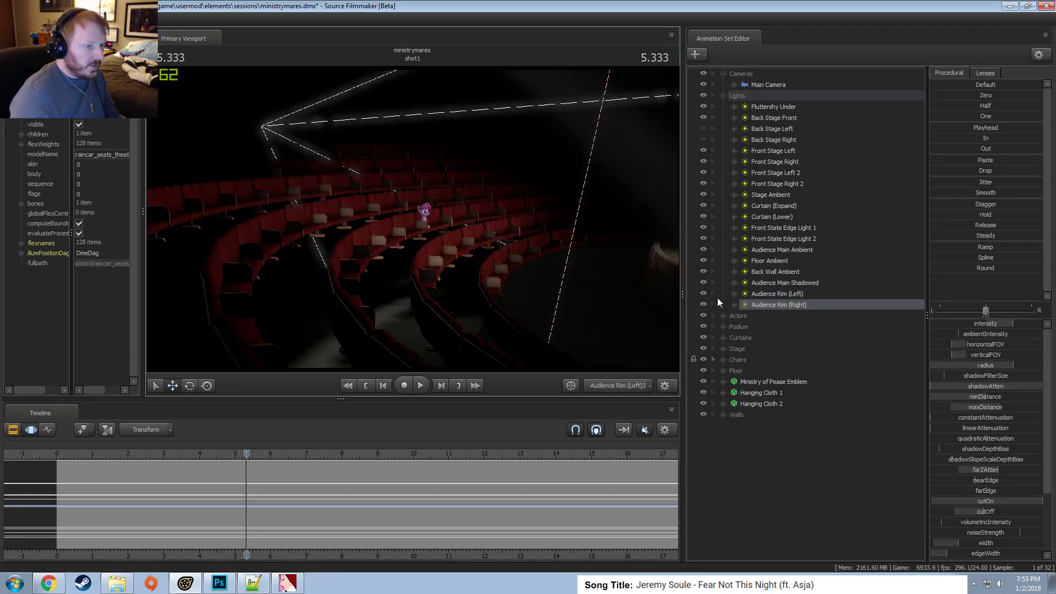
# Move the Audience Rim (Right) light farther back from the seats across the whole time range.
pyautogui.press('F2')
pyautogui.press('F3')
pyautogui.press('F2')
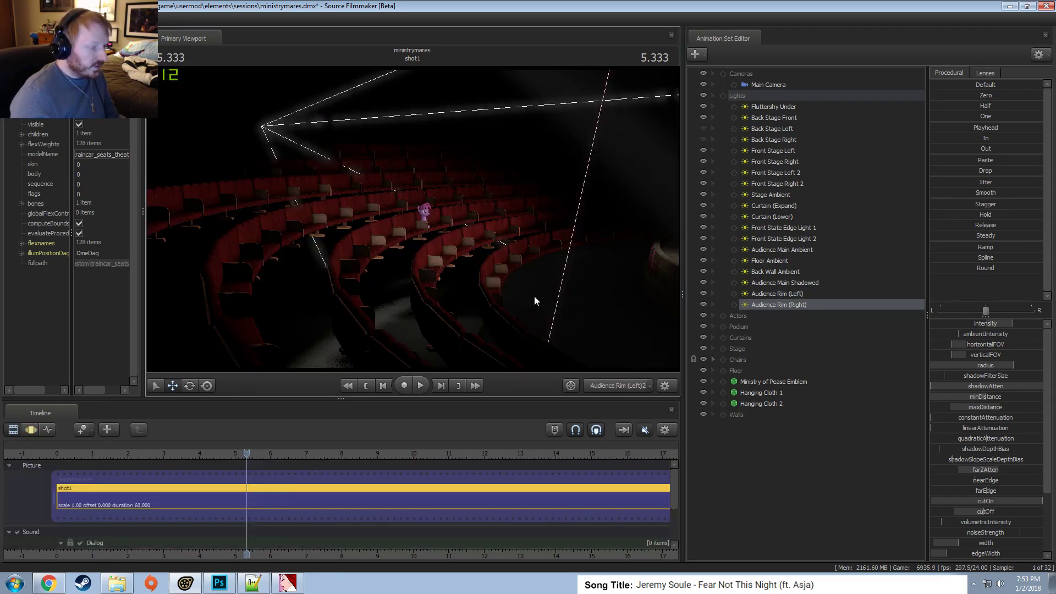
pyautogui.press('F3')
pyautogui.click(385, 483)
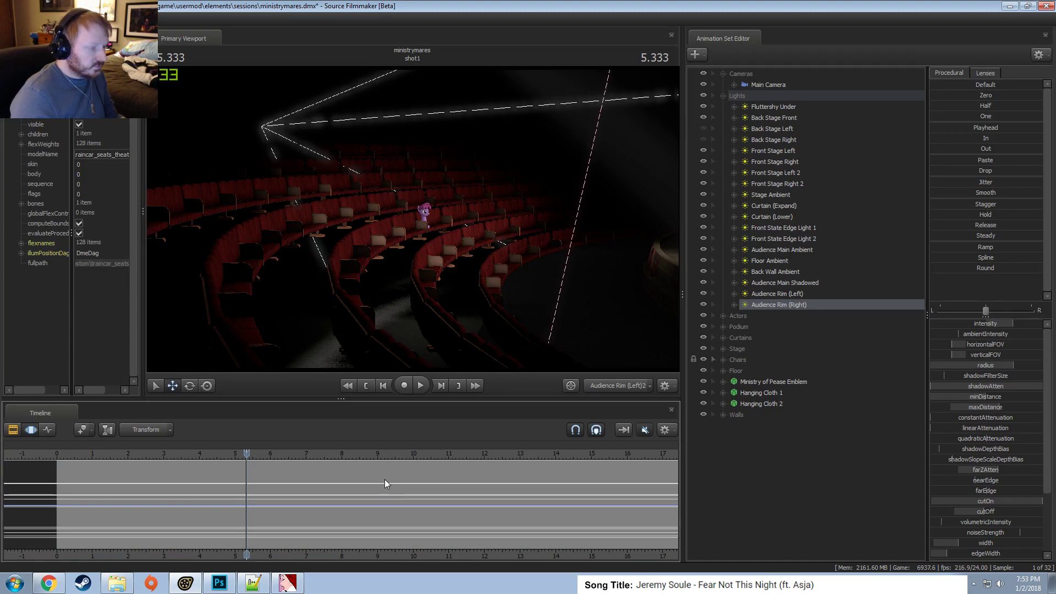
pyautogui.hotkey('ctrl', 'a')
pyautogui.moveTo(407, 275); pyautogui.dragTo(412, 218)
# Widen the Audience Rim (Right) light's horizontal and vertical field of view, and lower its minDistance and cutOn values.
pyautogui.scroll(-5, 333, 269)
pyautogui.moveTo(971, 398); pyautogui.dragTo(944, 398)
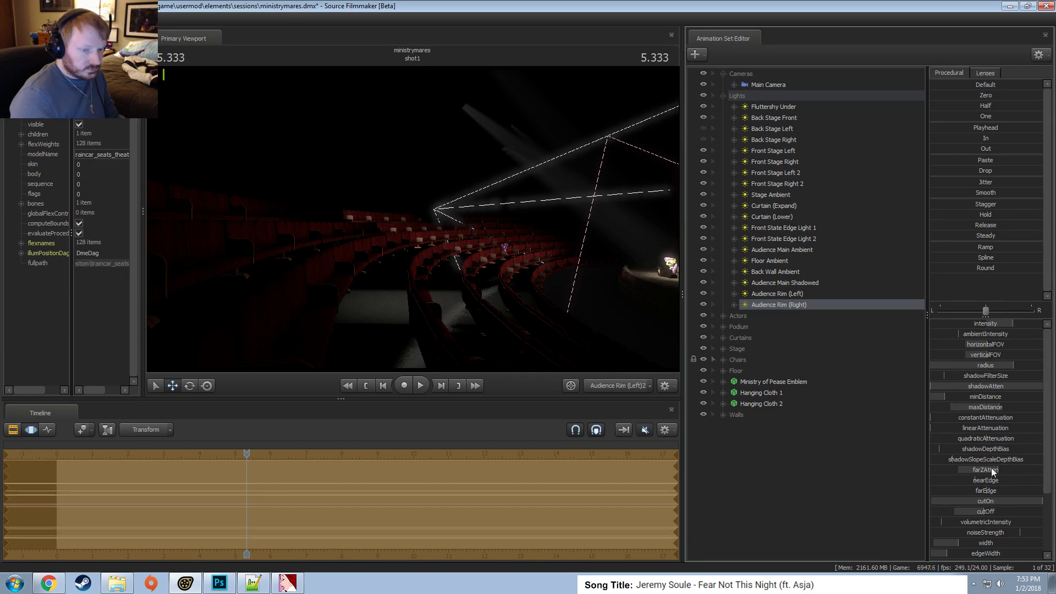
pyautogui.moveTo(981, 500); pyautogui.dragTo(956, 501)
# Check the rim lighting through the Main Camera, scrubbing the playhead to 7.750.
pyautogui.click(618, 384)
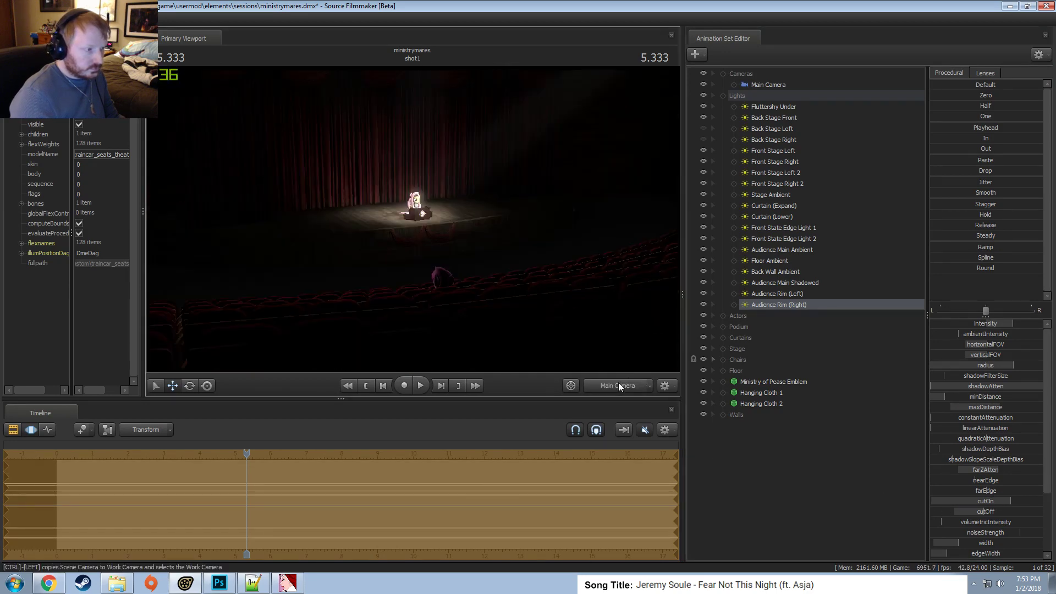
pyautogui.press('shift')
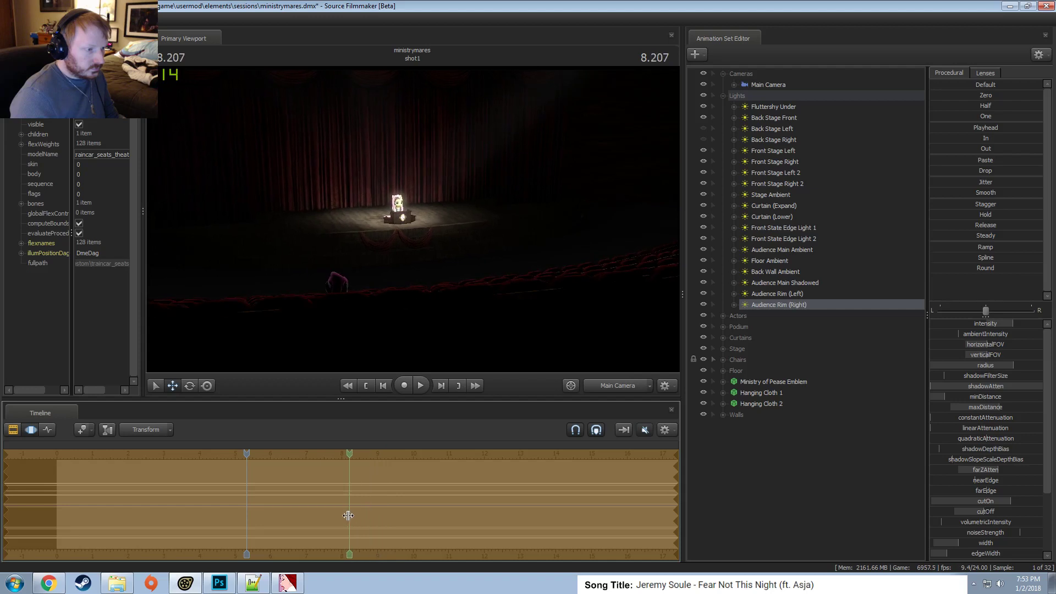
pyautogui.click(332, 511)
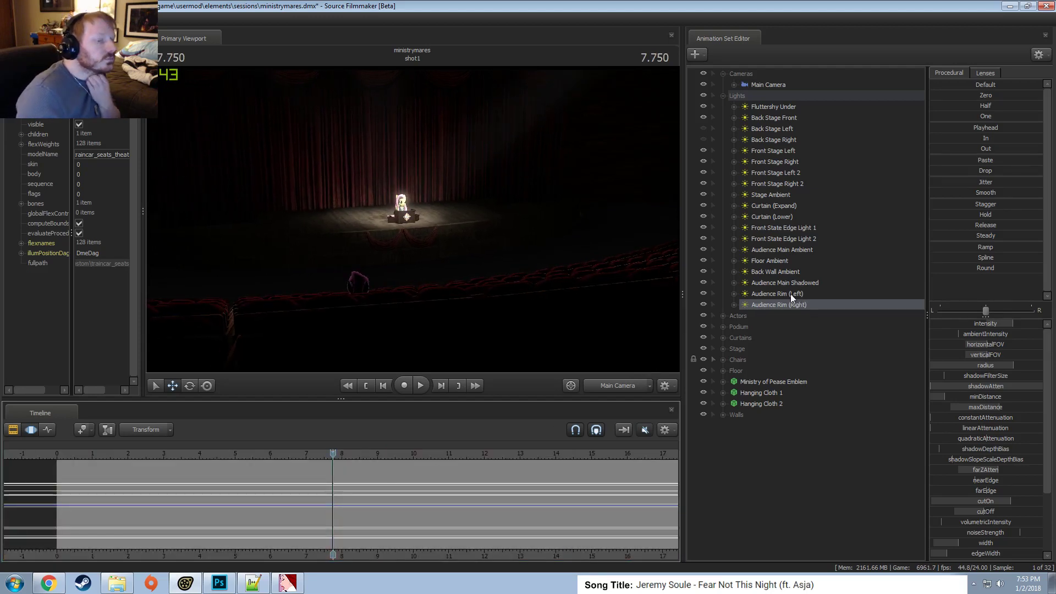
# Look through the Audience Rim (Left) light and select its whole time range for editing.
pyautogui.moveTo(790, 294); pyautogui.dragTo(417, 222)
pyautogui.click(431, 225)
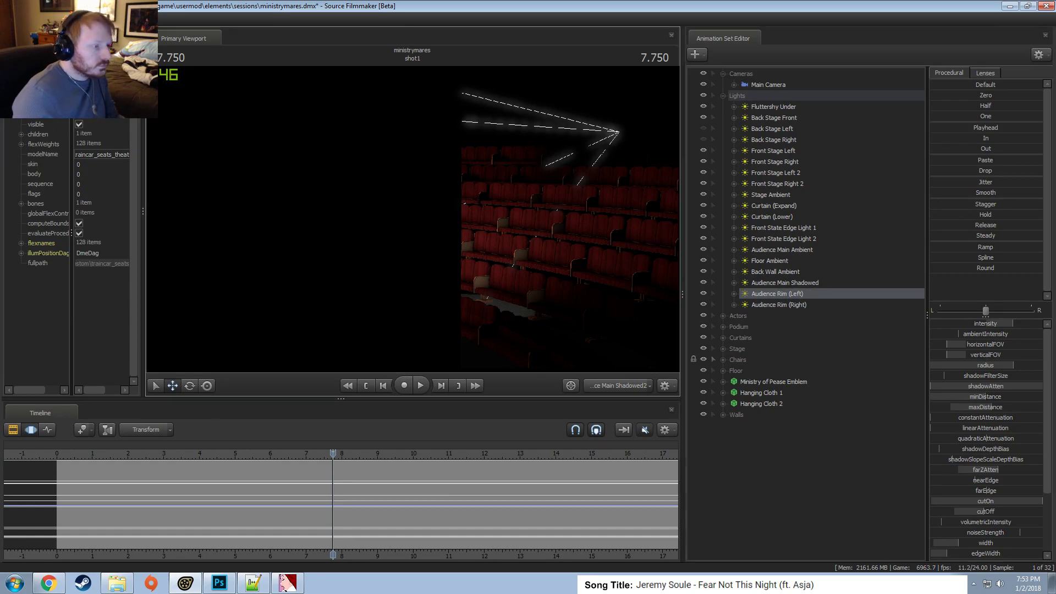
pyautogui.hotkey('ctrl', 'a')
# Try moving the Audience Rim (Left) light farther from the seats and raising its cutOff, and undo the changes.
pyautogui.moveTo(440, 285); pyautogui.dragTo(413, 223)
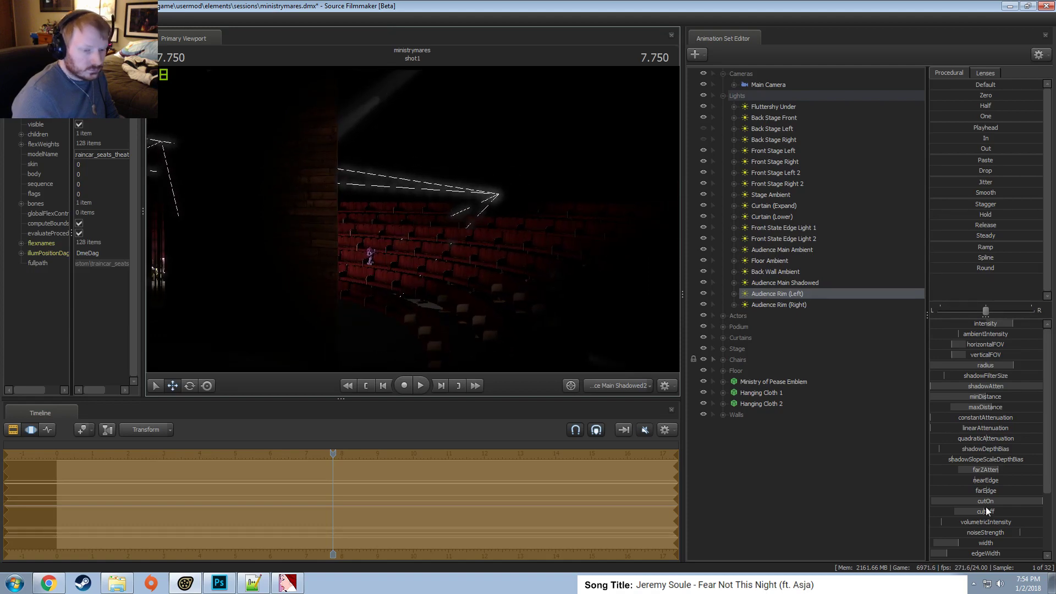
pyautogui.moveTo(986, 512); pyautogui.dragTo(1004, 512)
pyautogui.hotkey('ctrl', 'z')
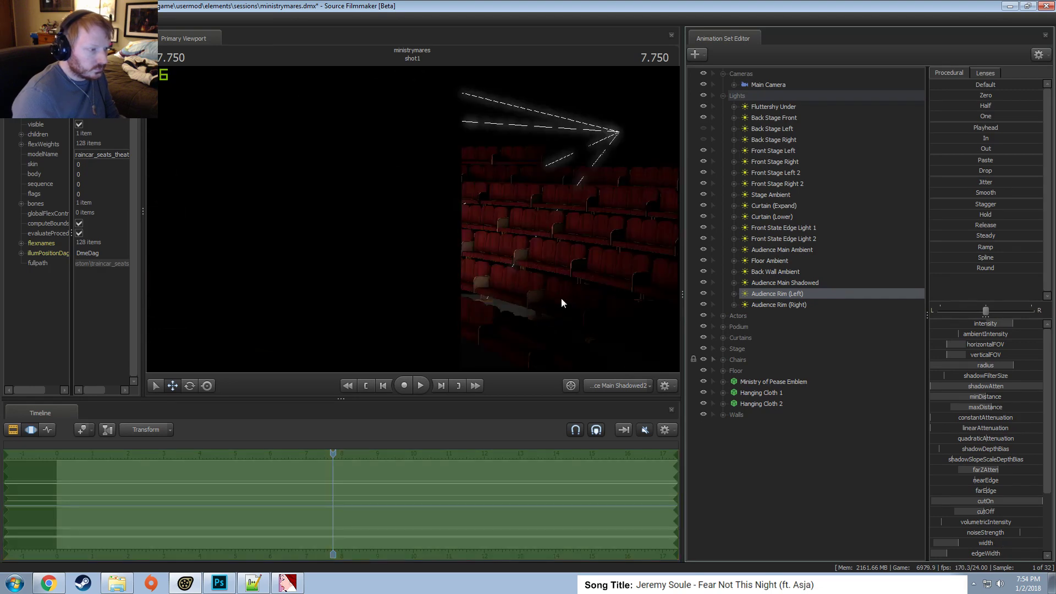
# Shift the Audience Rim (Left) light sideways so it takes in the audience pony, and adjust its cutOn and cutOff values.
pyautogui.moveTo(561, 298); pyautogui.dragTo(572, 296)
pyautogui.press('d')
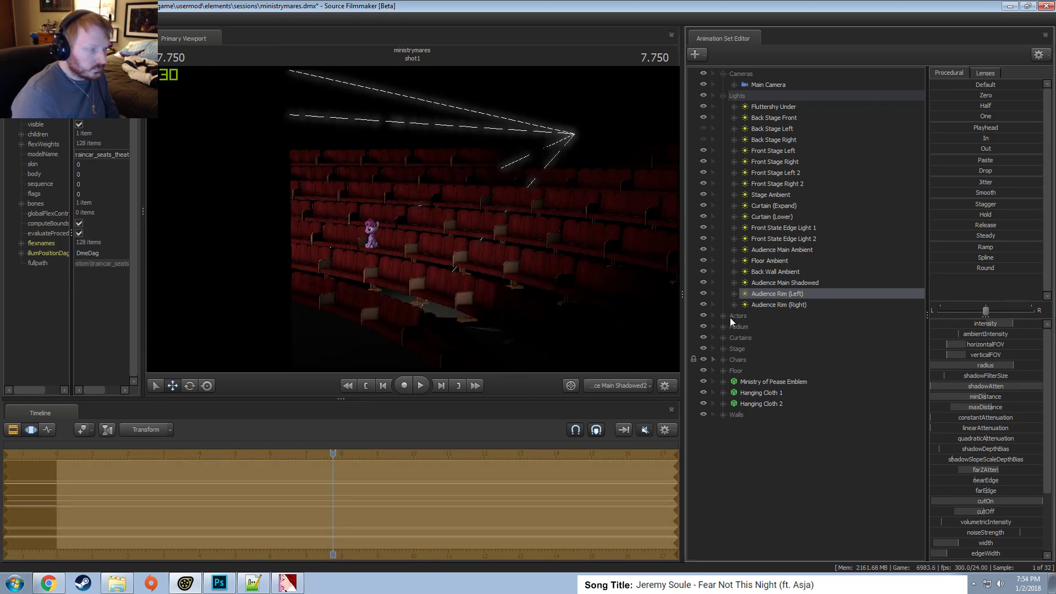
pyautogui.moveTo(978, 513); pyautogui.dragTo(952, 505)
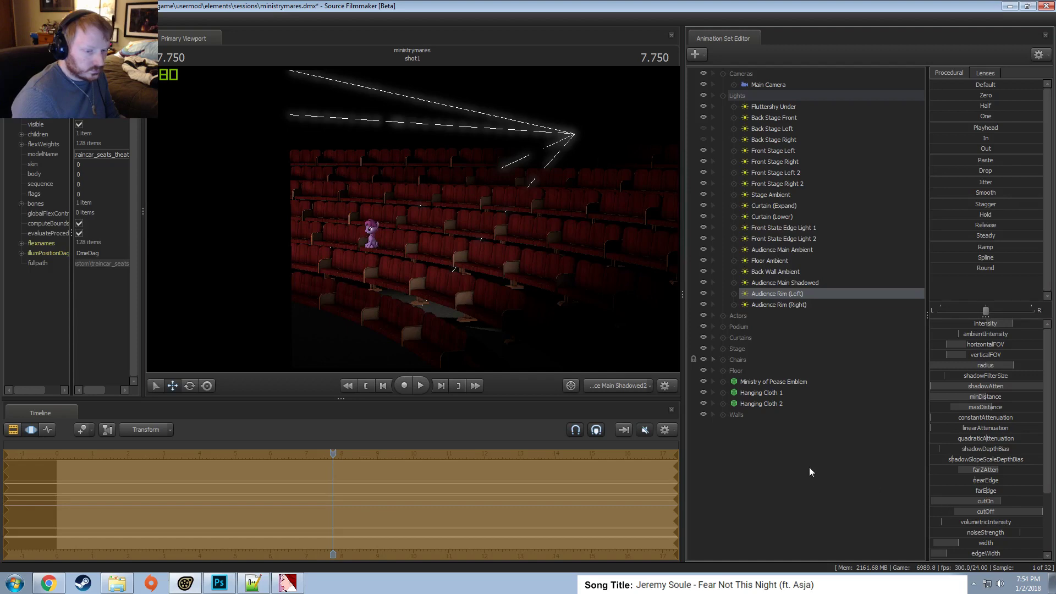
# Widen the Audience Rim (Left) light's horizontal and vertical field of view and re-aim it at the seats.
pyautogui.moveTo(623, 301); pyautogui.dragTo(586, 302)
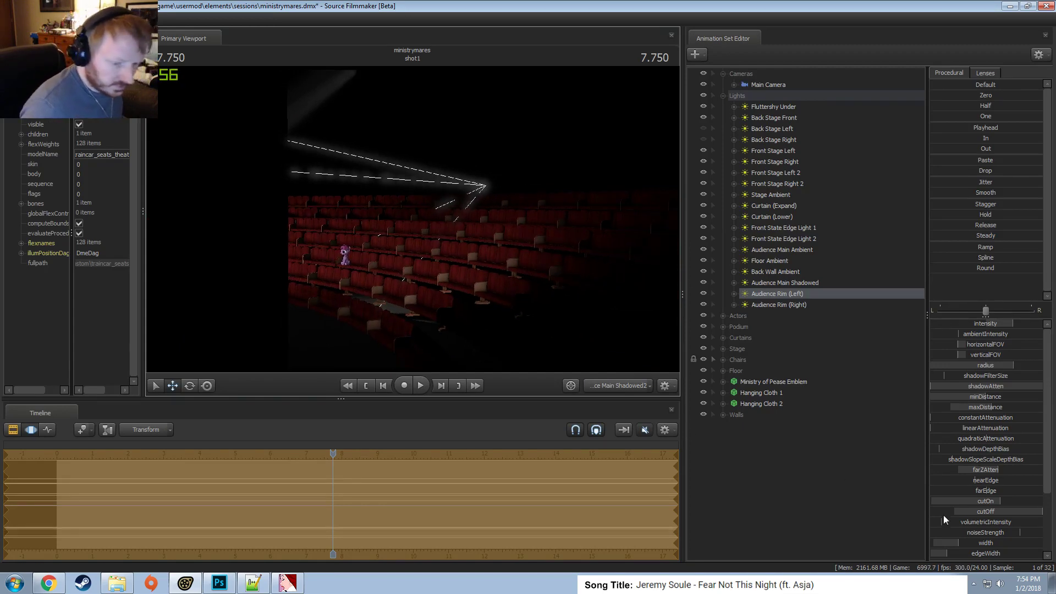
pyautogui.moveTo(994, 474); pyautogui.dragTo(996, 474)
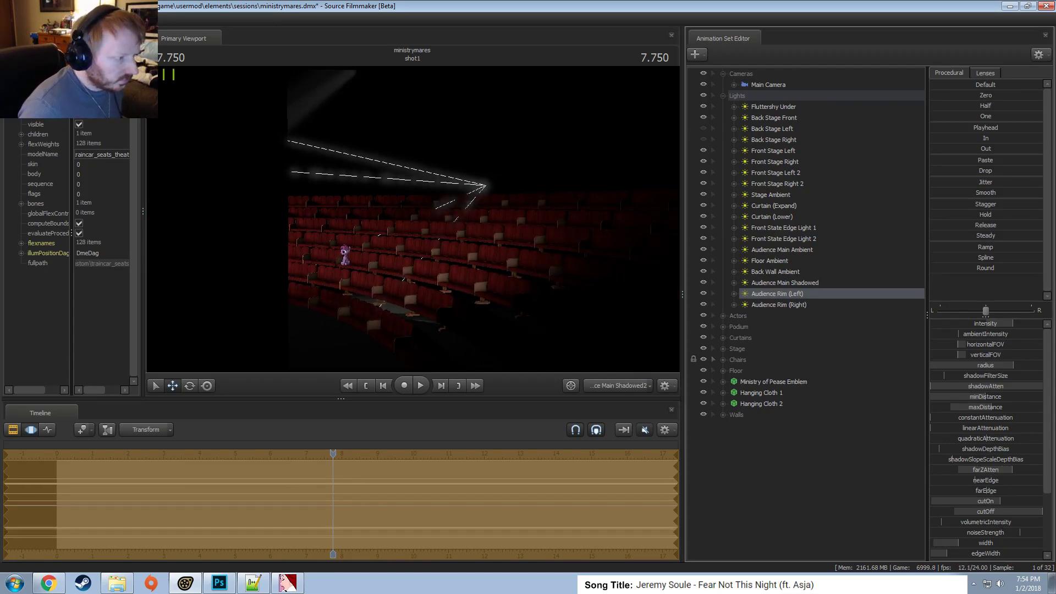
pyautogui.moveTo(417, 299); pyautogui.dragTo(423, 304)
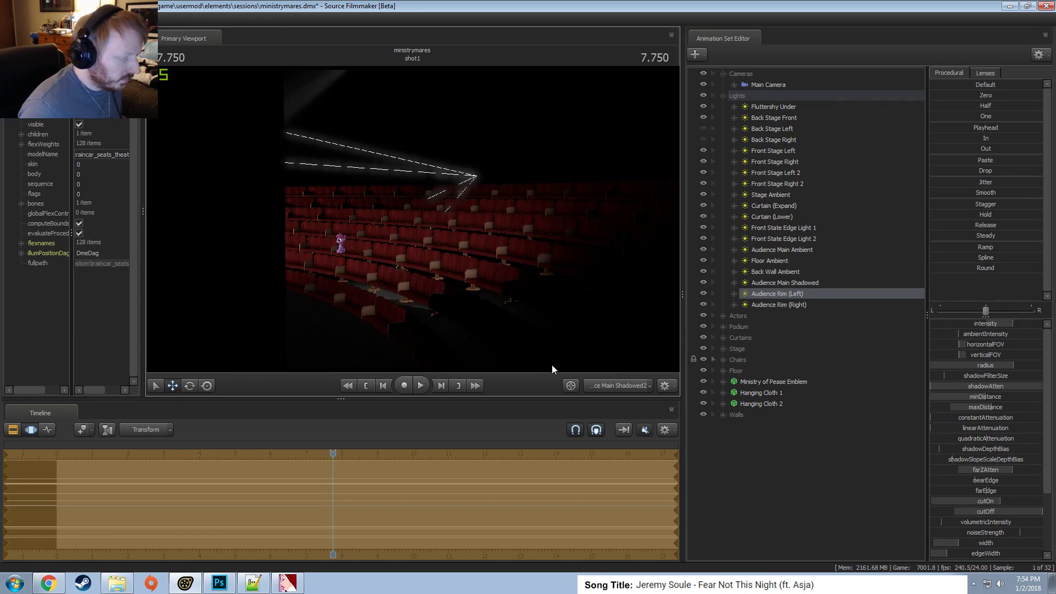
# Check the rim lighting through the Main Camera, scrubbing the playhead to 0.125.
pyautogui.click(622, 387)
pyautogui.click(622, 387)
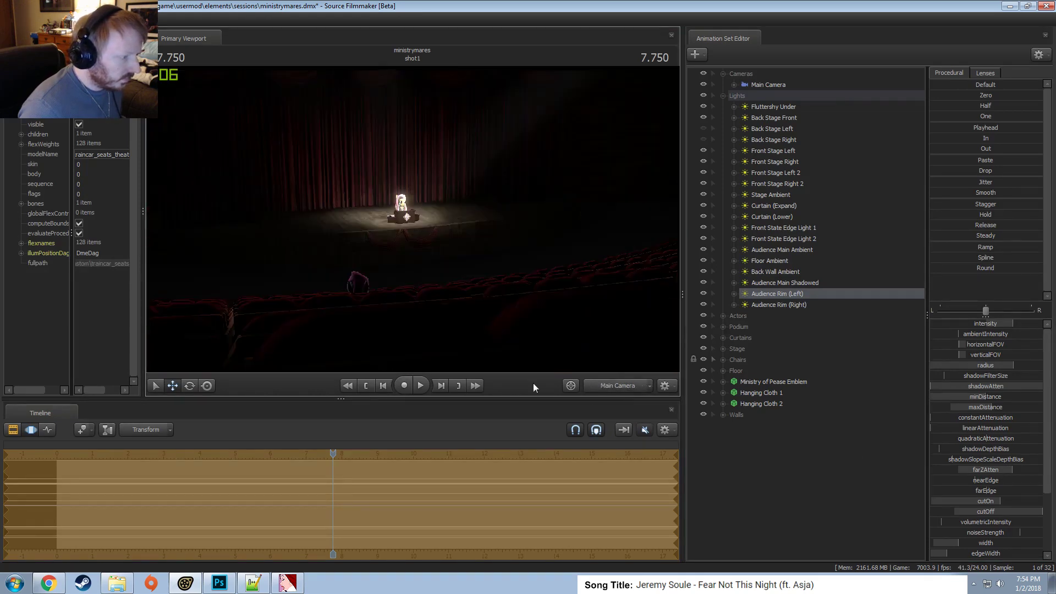
pyautogui.moveTo(283, 464); pyautogui.dragTo(61, 502)
pyautogui.press('F2')
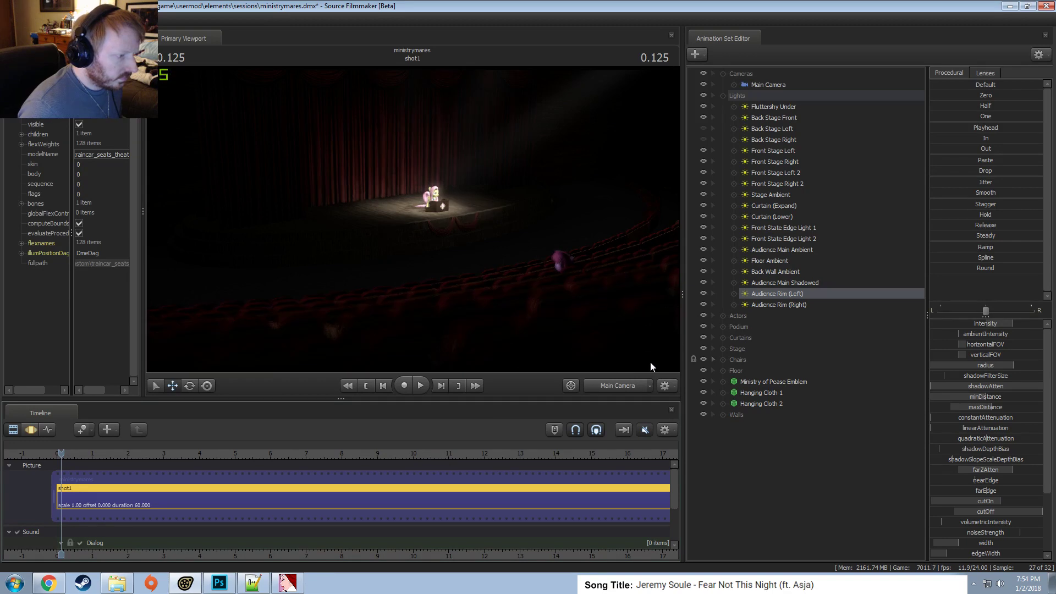
# Look through the Audience Rim (Left) light and shift it sideways over its whole time range.
pyautogui.moveTo(767, 296); pyautogui.dragTo(481, 222)
pyautogui.click(503, 509)
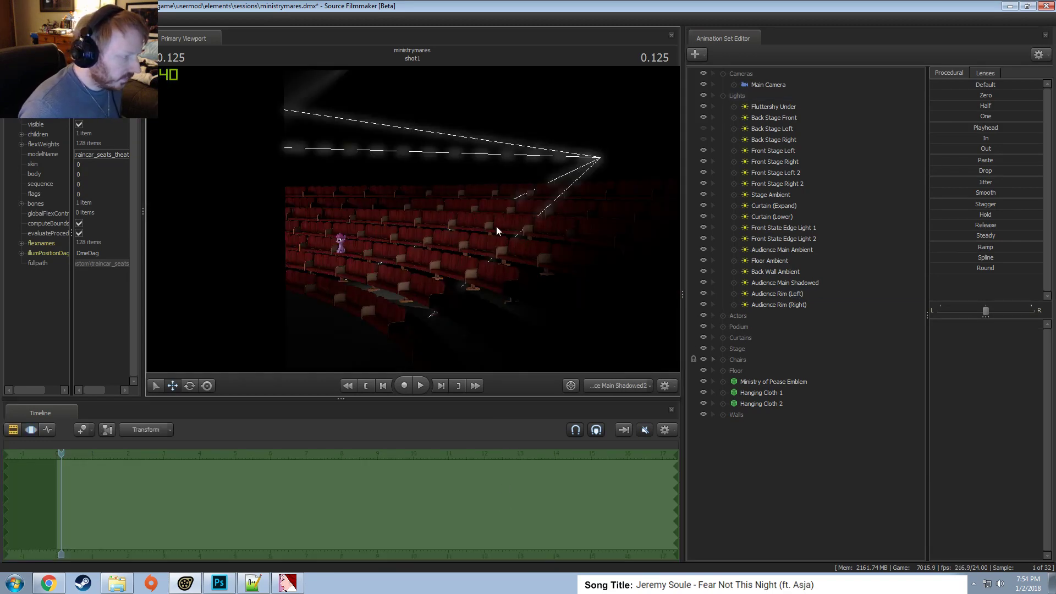
pyautogui.click(777, 295)
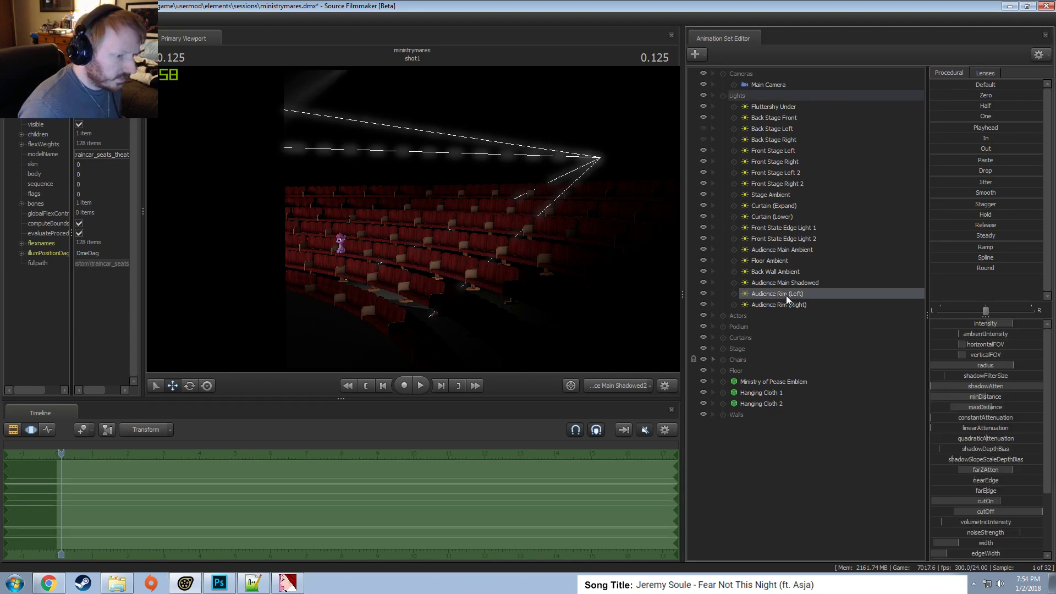
pyautogui.moveTo(412, 252); pyautogui.dragTo(381, 252)
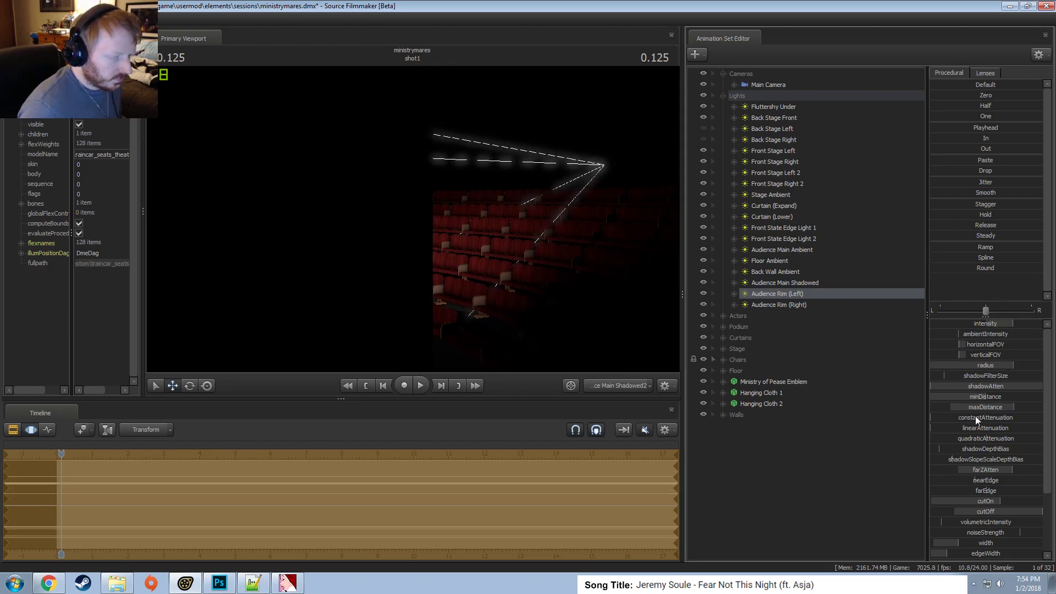
# Compare the Main Camera shot with the Audience Rim (Left) light hidden and visible at 0.125 and 8.083.
pyautogui.click(619, 385)
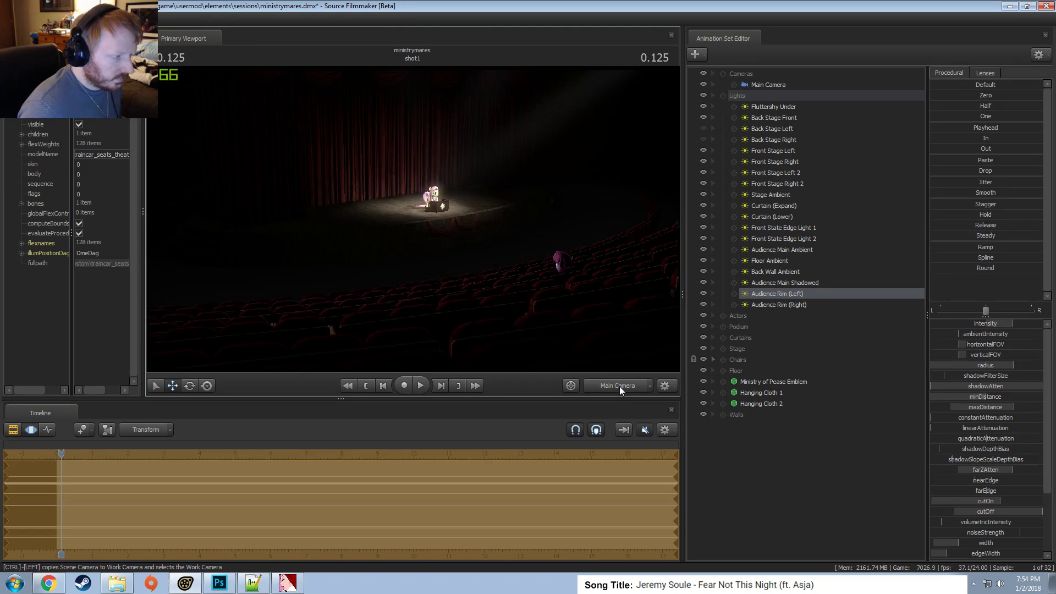
pyautogui.click(703, 293)
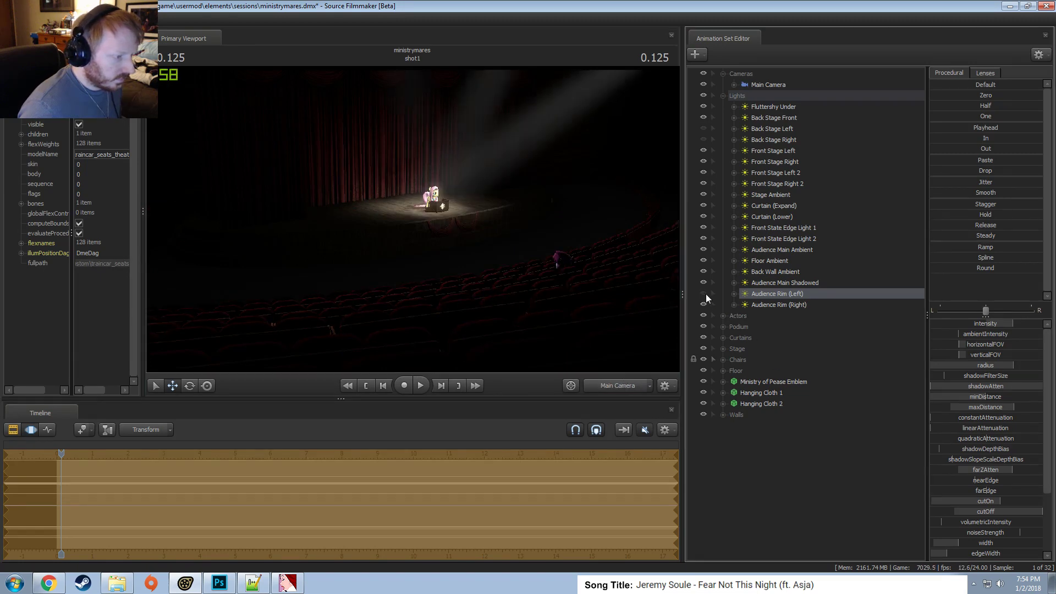
pyautogui.click(705, 294)
pyautogui.click(705, 293)
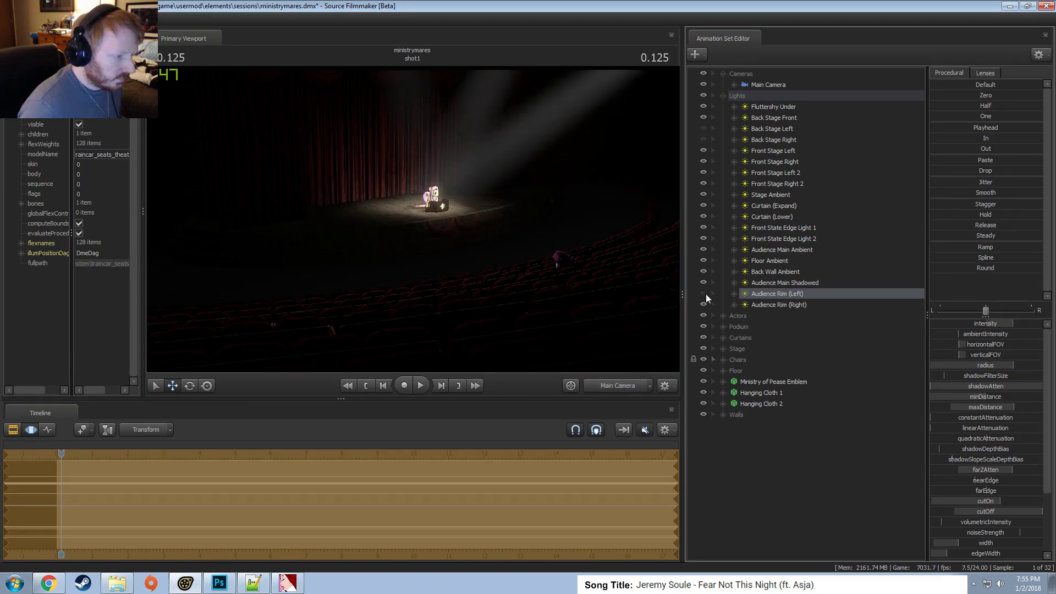
pyautogui.click(704, 294)
pyautogui.click(705, 294)
pyautogui.moveTo(230, 529); pyautogui.dragTo(345, 512, button='middle')
pyautogui.press('F3')
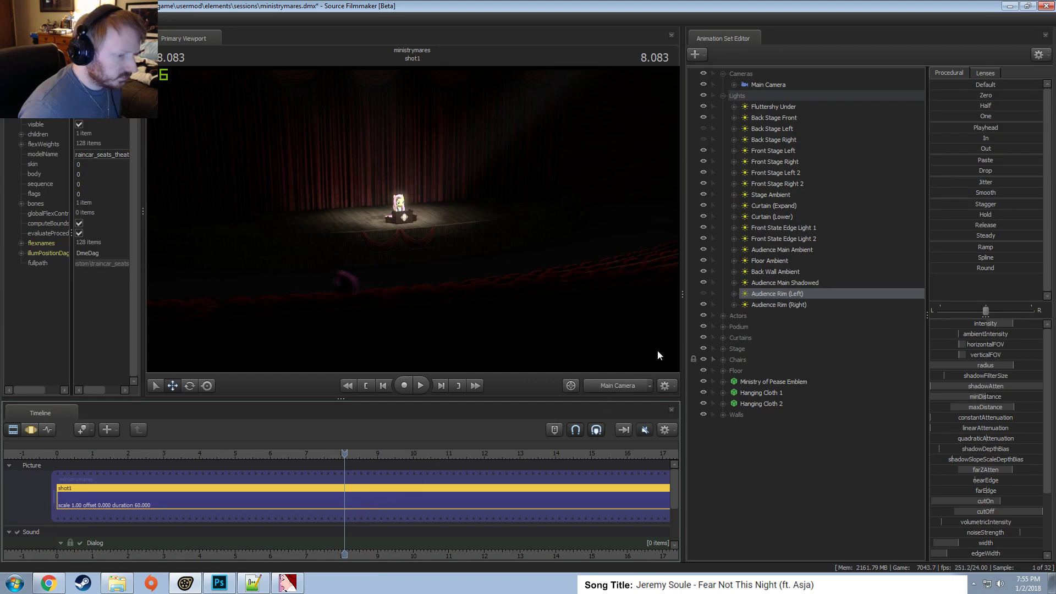
pyautogui.click(703, 294)
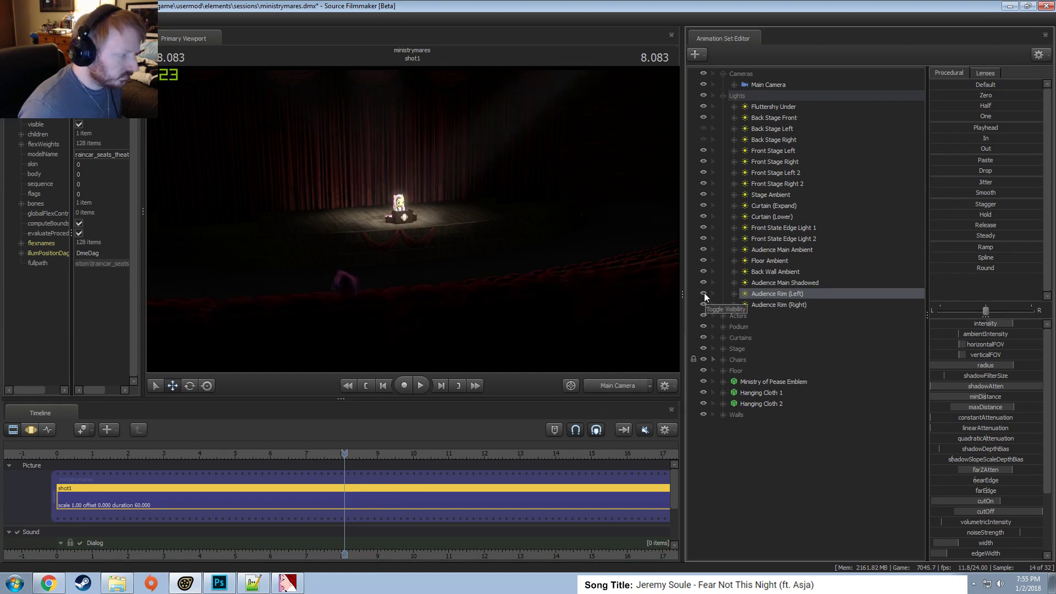
# Lower the Audience Rim (Left) light's intensity over the whole time range, check the shot at 2.125, and save the session.
pyautogui.press('F3')
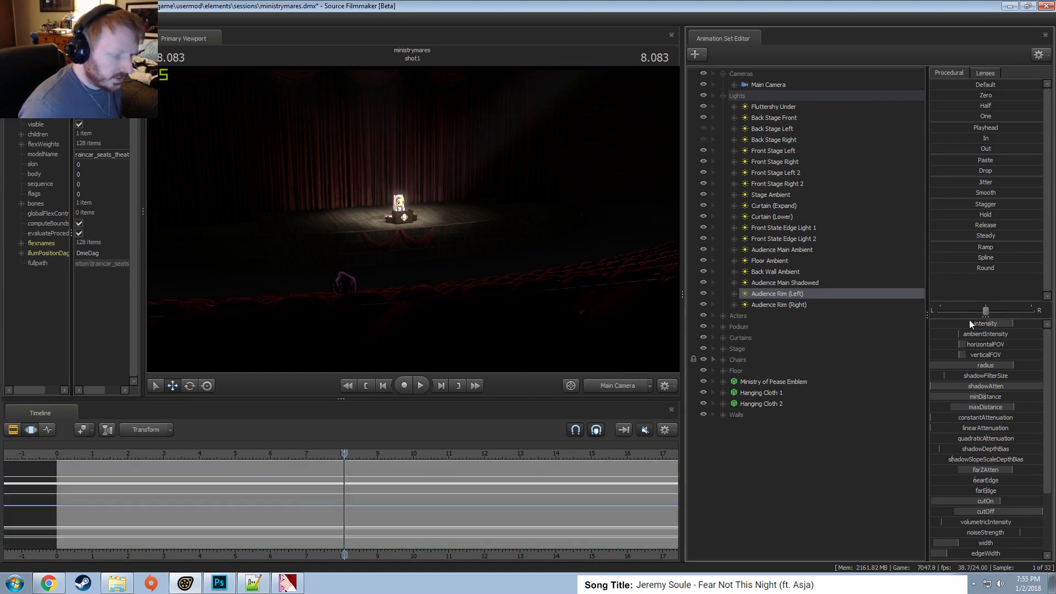
pyautogui.press('capslock')
pyautogui.hotkey('ctrl', 'a')
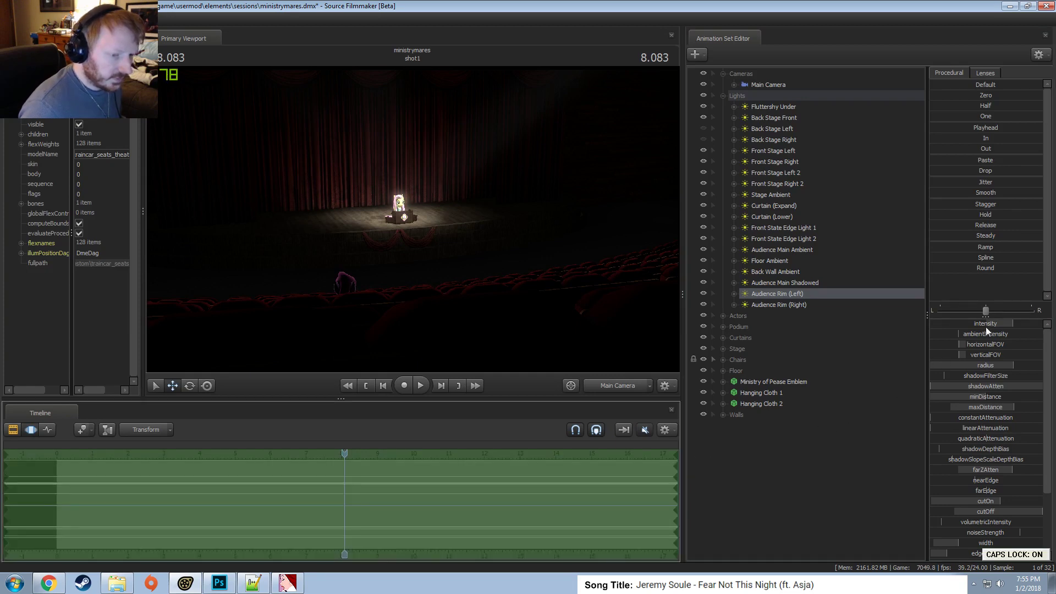
pyautogui.moveTo(985, 325); pyautogui.dragTo(985, 325)
pyautogui.press('F2')
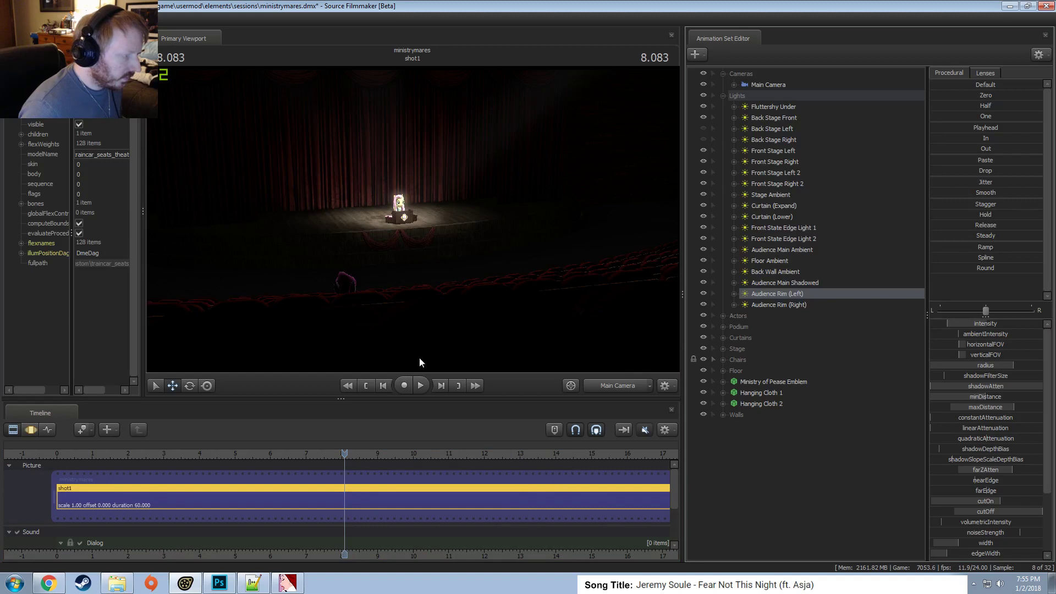
pyautogui.moveTo(269, 456); pyautogui.dragTo(133, 455)
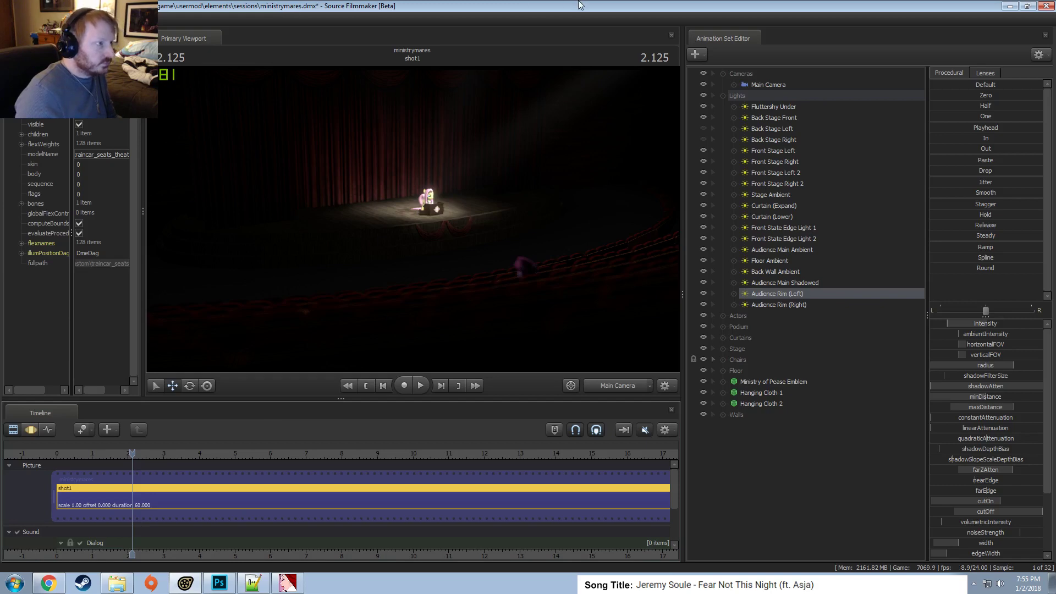
pyautogui.hotkey('ctrl', 's')
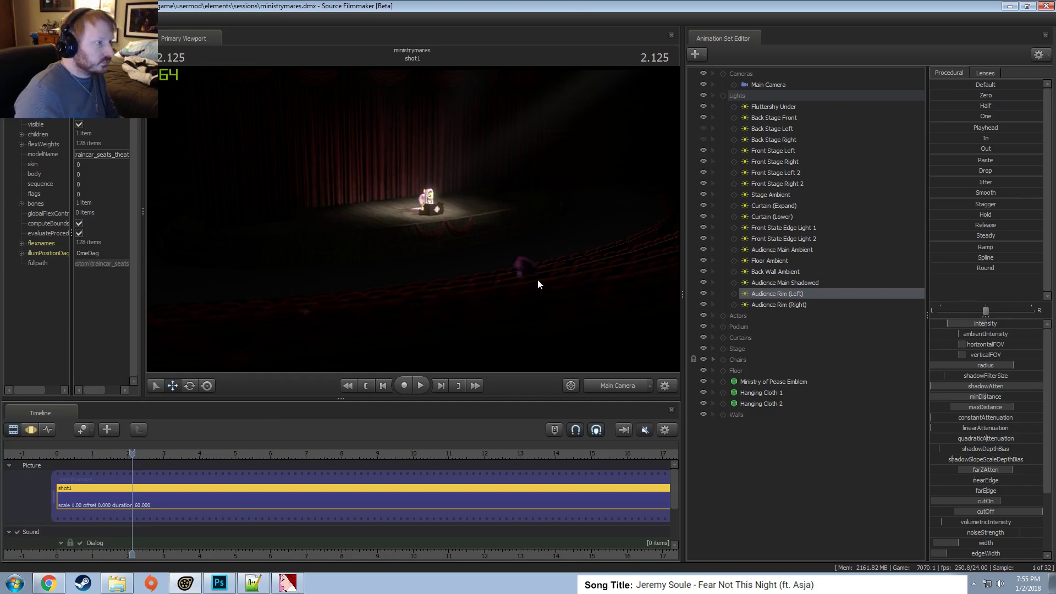
# Collapse the Cameras and Lights groups and scrub the Main Camera shot to 12.000 to examine its end.
pyautogui.click(722, 96)
pyautogui.click(723, 74)
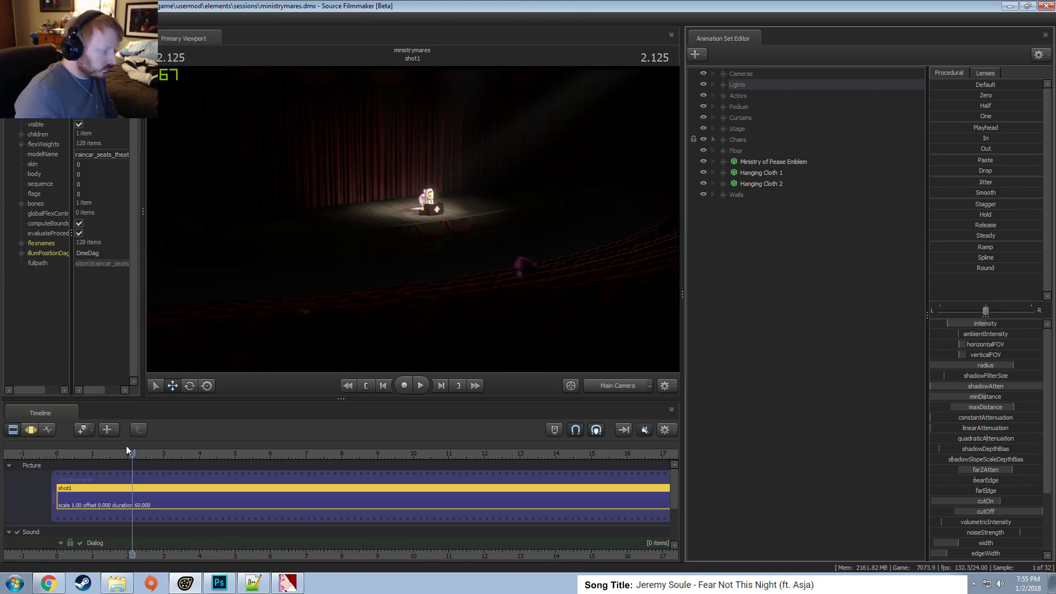
pyautogui.moveTo(131, 454); pyautogui.dragTo(739, 477)
pyautogui.press('F3')
pyautogui.moveTo(478, 508); pyautogui.dragTo(188, 520)
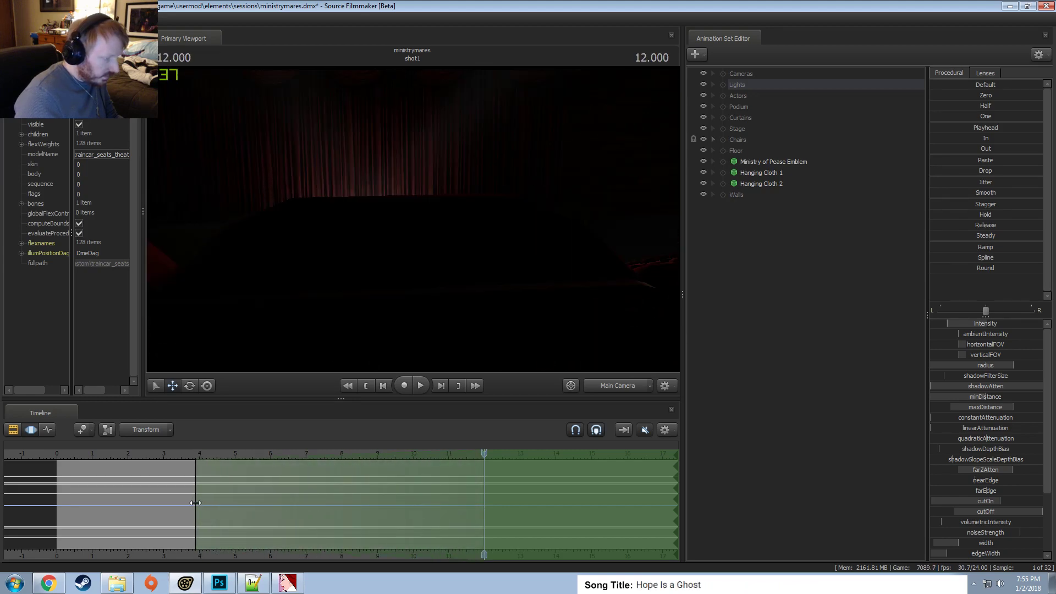
pyautogui.press('Escape')
# Through the Work Camera, raise the Main Camera above the chair blocking its view, over the whole time range.
pyautogui.click(617, 383)
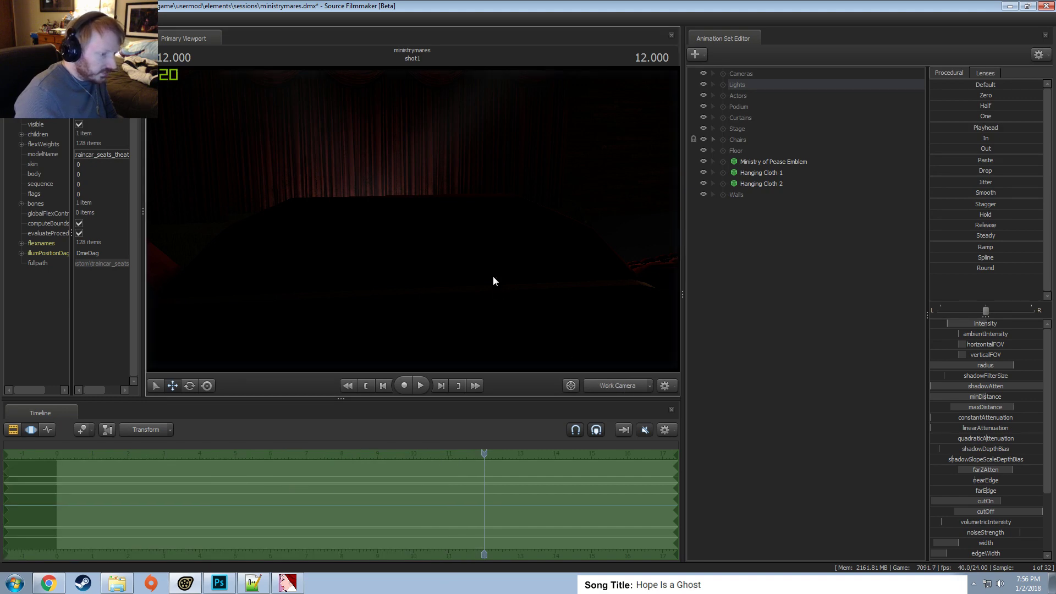
pyautogui.press('s')
pyautogui.moveTo(493, 276); pyautogui.dragTo(413, 198)
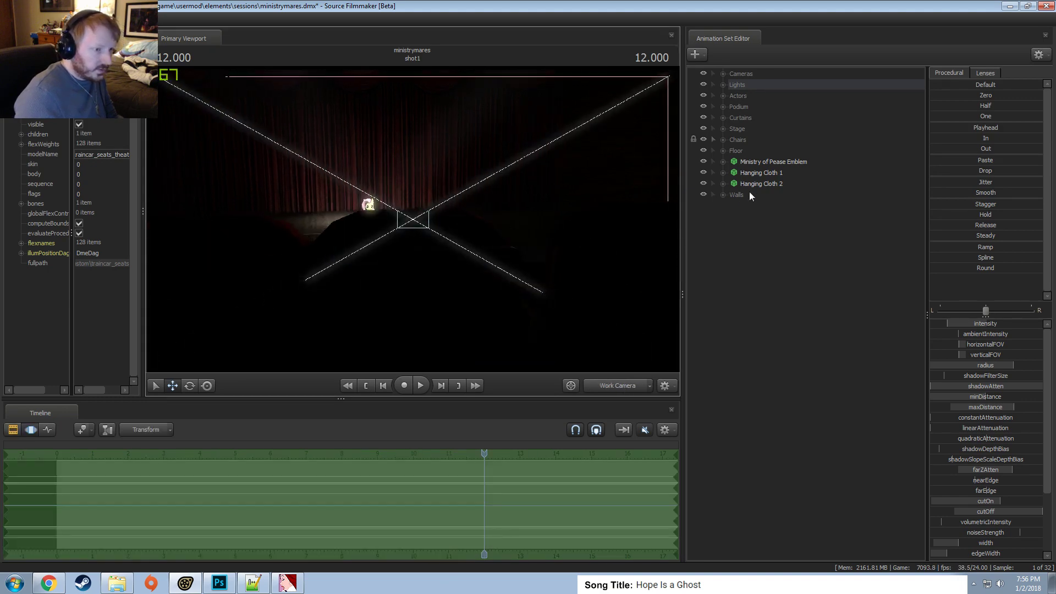
pyautogui.click(738, 85)
pyautogui.click(722, 84)
pyautogui.click(723, 74)
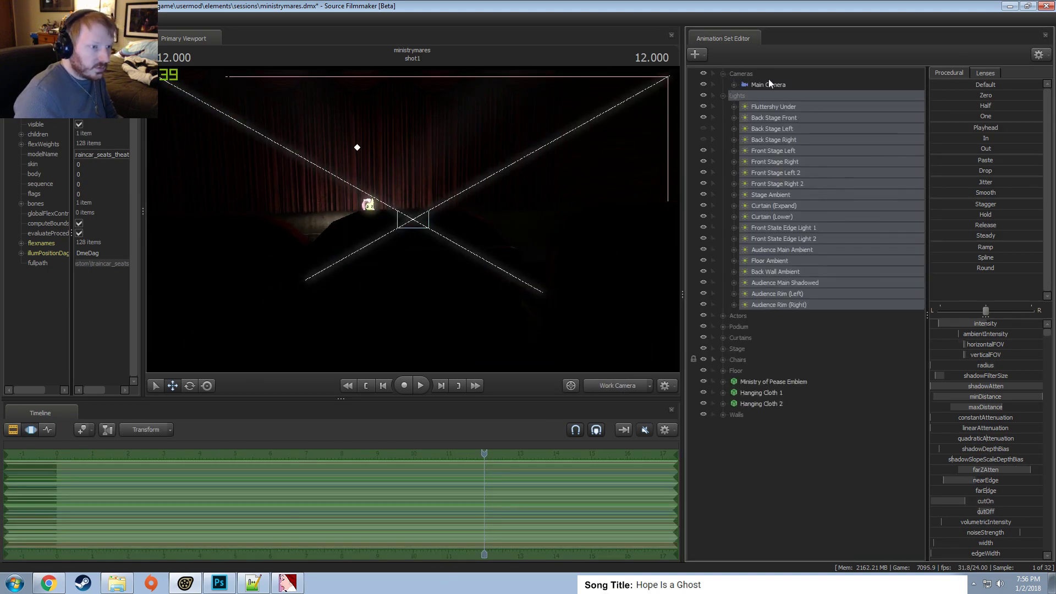
pyautogui.click(767, 84)
pyautogui.moveTo(413, 187); pyautogui.dragTo(427, 127)
# Check the raised shot through the Main Camera, scrubbing the playhead between 8.625 and 11.375.
pyautogui.click(605, 387)
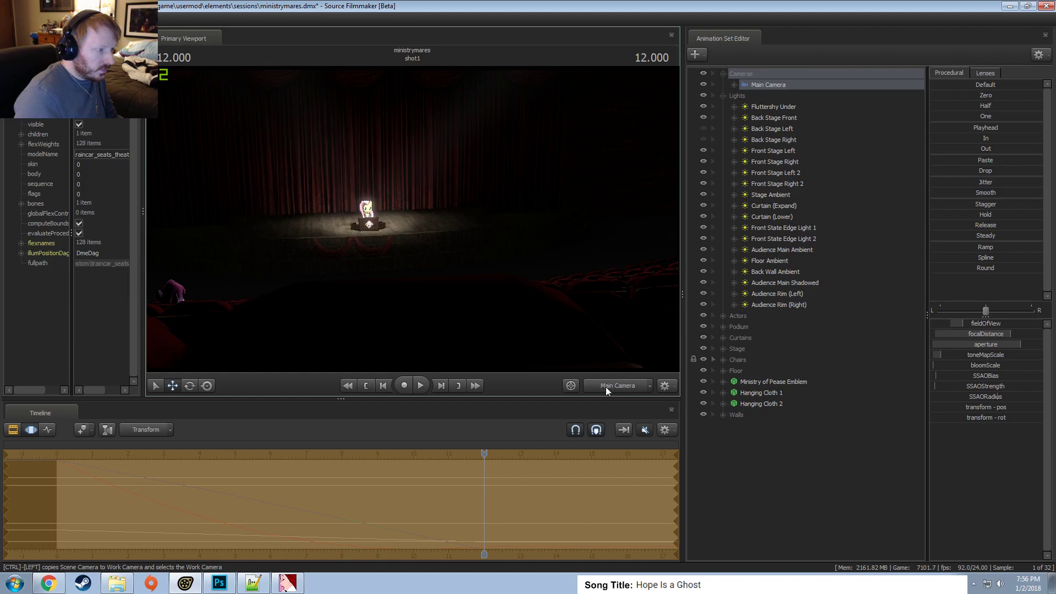
pyautogui.click(364, 456)
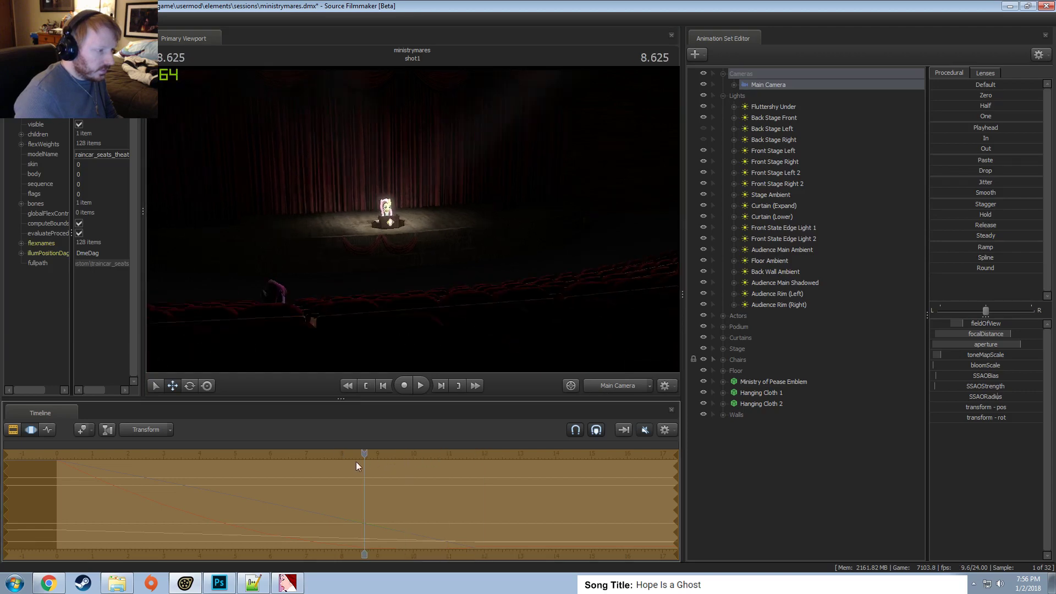
pyautogui.moveTo(356, 465); pyautogui.dragTo(462, 477)
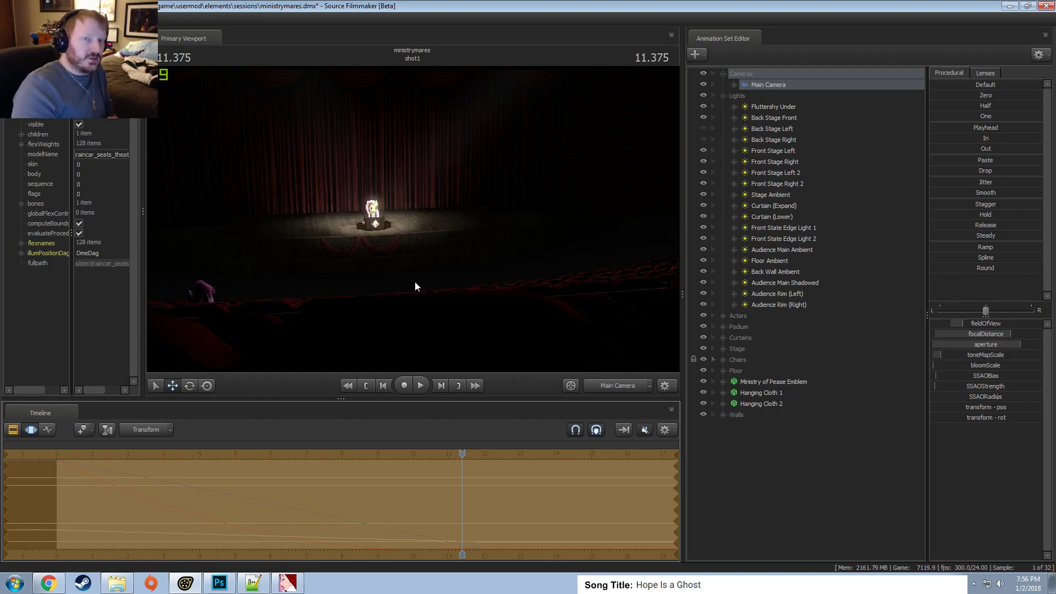
pyautogui.press('F1')
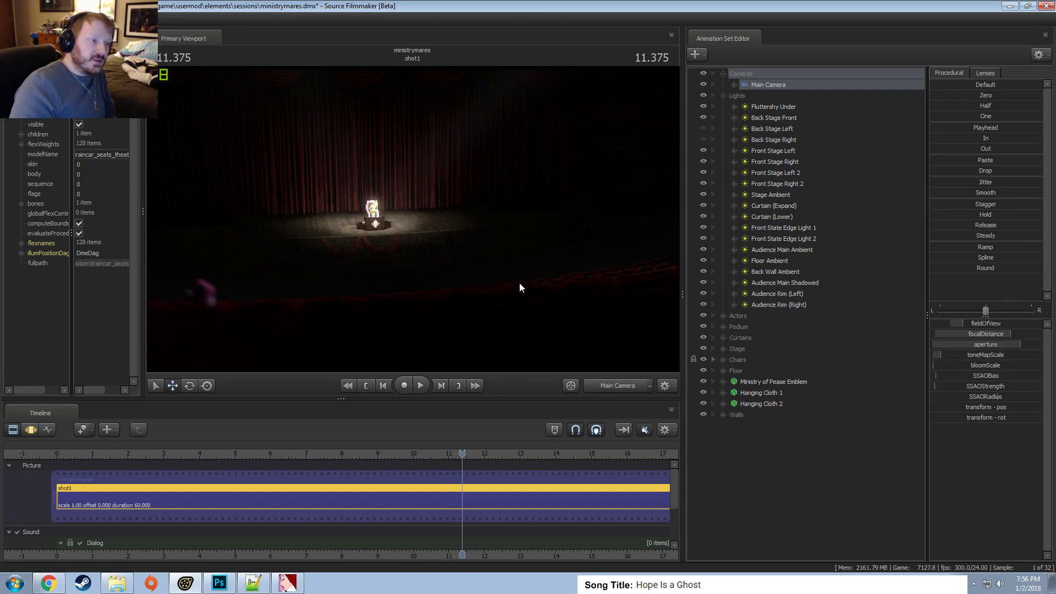
# Fly the Work Camera to a close-up of Fluttershy behind the podium, with the emblem in frame.
pyautogui.click(611, 384)
pyautogui.press('w')
pyautogui.moveTo(566, 342); pyautogui.dragTo(422, 220)
pyautogui.press('w')
pyautogui.press('s')
pyautogui.press('w')
pyautogui.press('s')
pyautogui.press('w')
pyautogui.press('s')
pyautogui.press('w')
pyautogui.press('d')
pyautogui.press('w')
pyautogui.press('a')
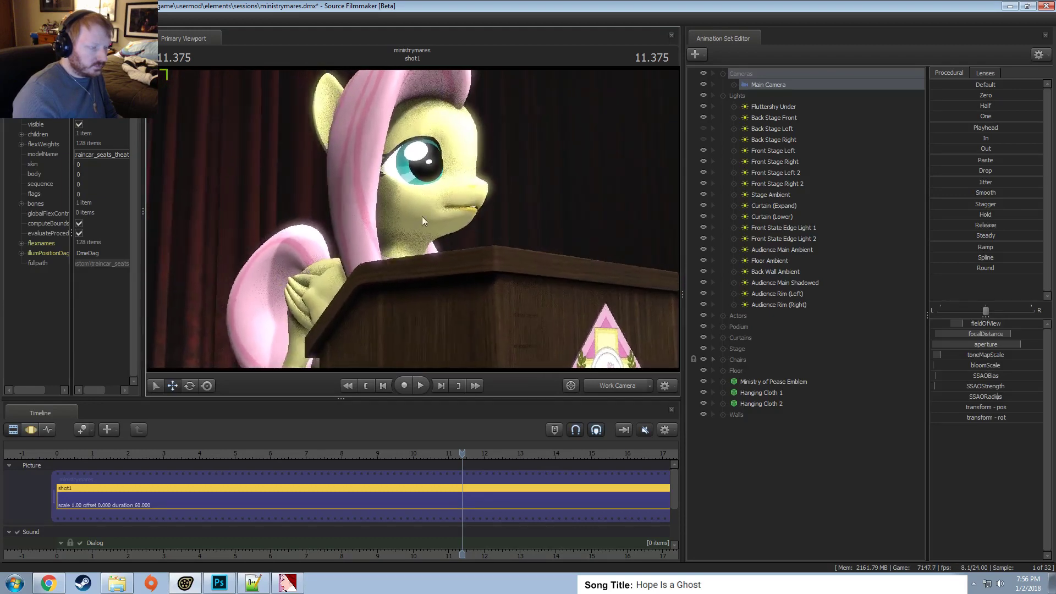
# Collapse the Lights group and rename the Main Camera animation set to "Main Camera (Far)".
pyautogui.click(723, 96)
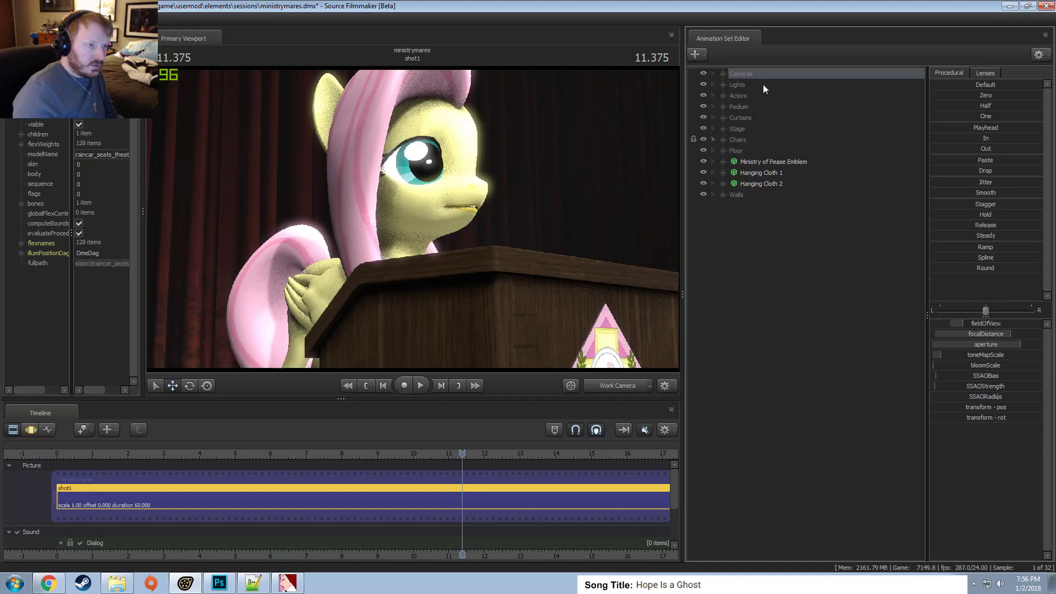
pyautogui.rightClick(758, 85)
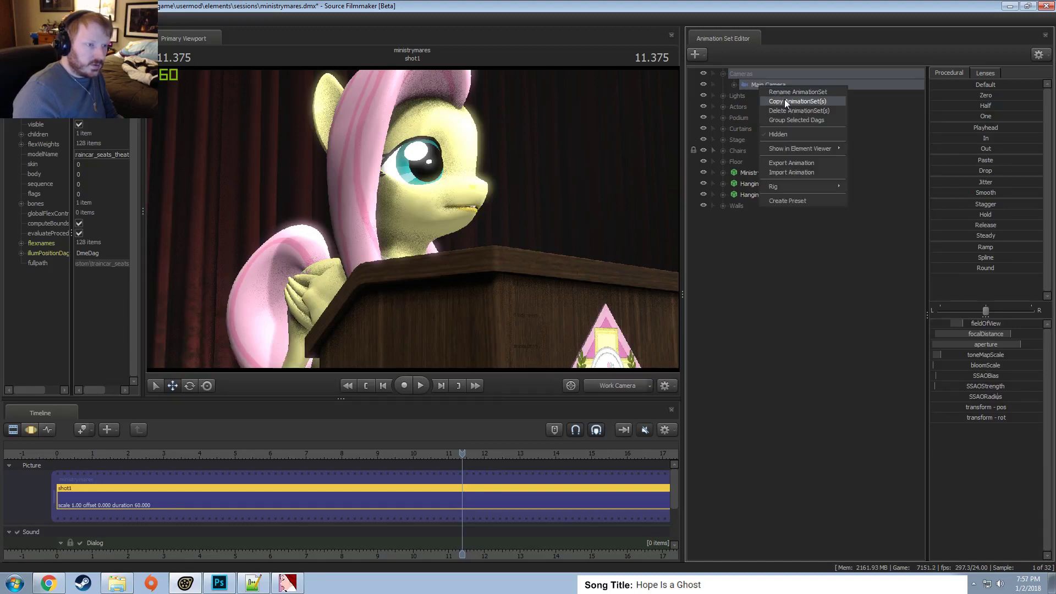
pyautogui.click(785, 100)
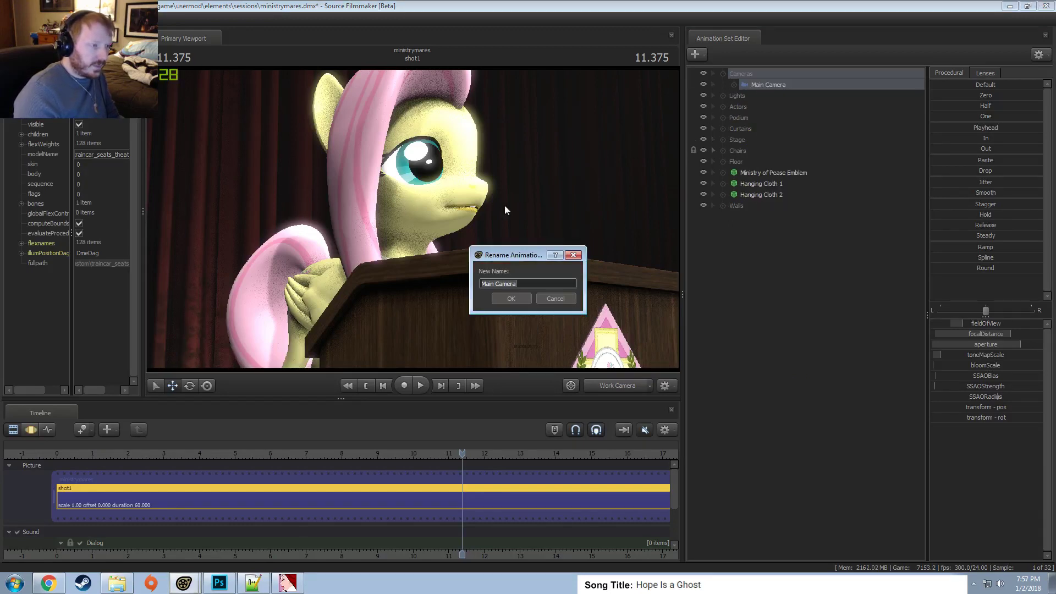
pyautogui.click(546, 284)
pyautogui.write('(fA')
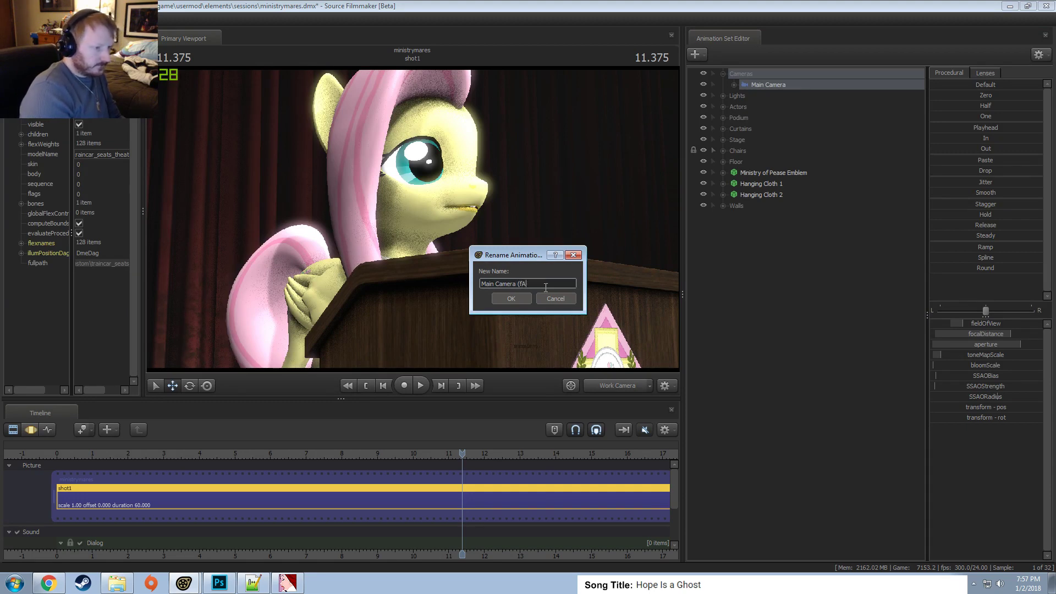
pyautogui.press('BackSpace')
pyautogui.press('BackSpace')
pyautogui.press('capslock')
pyautogui.write('Far)')
pyautogui.press('Return')
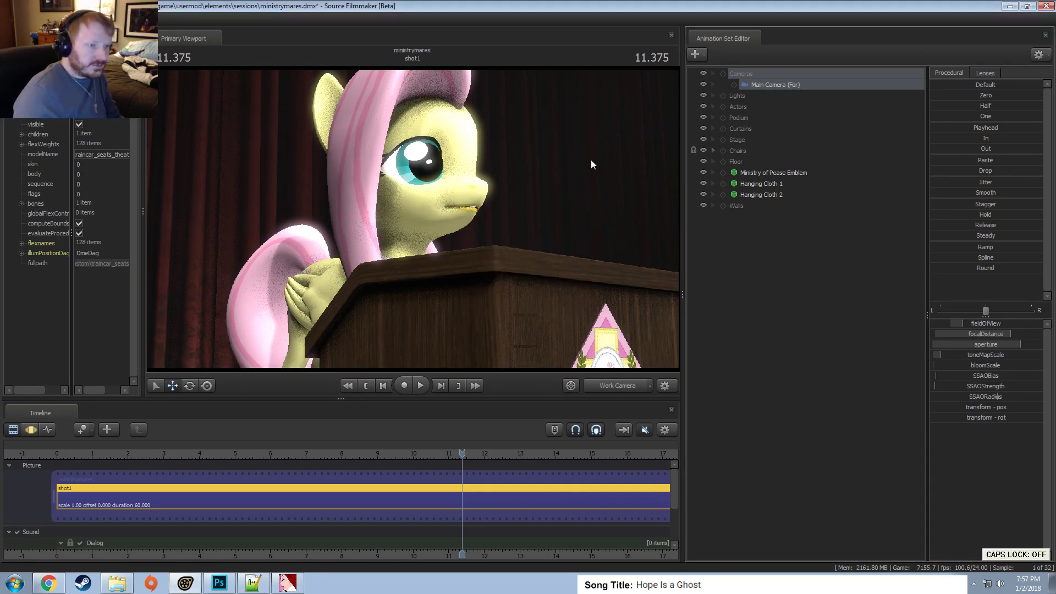
# Duplicate the Main Camera (Far) animation set by copying and pasting it in the Animation Set Editor.
pyautogui.rightClick(761, 87)
pyautogui.click(782, 102)
pyautogui.rightClick(776, 258)
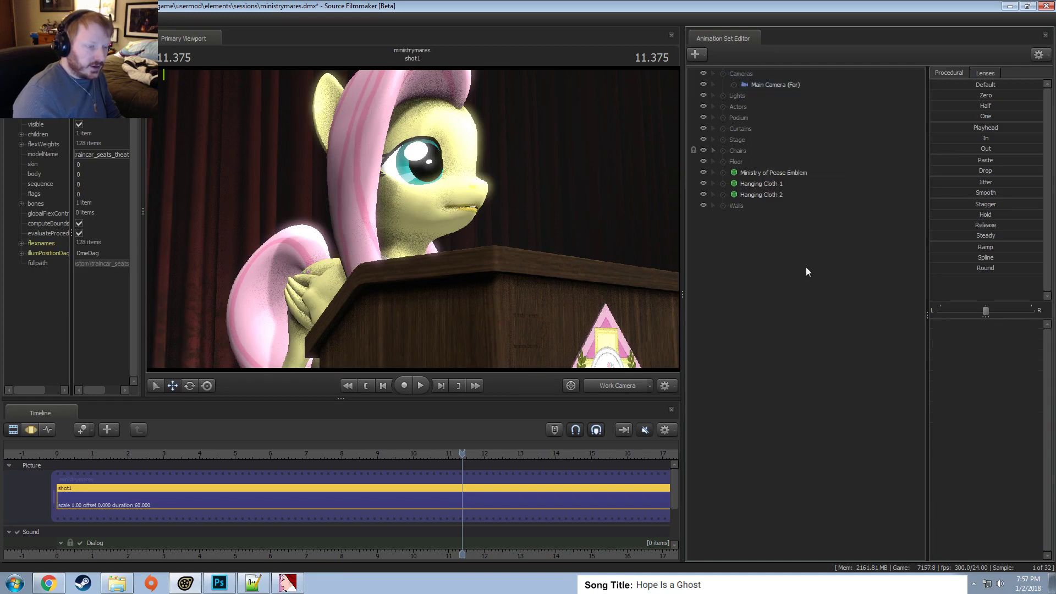
pyautogui.click(829, 314)
# Rename the duplicated camera animation set to "Main Camera (Close)".
pyautogui.rightClick(768, 217)
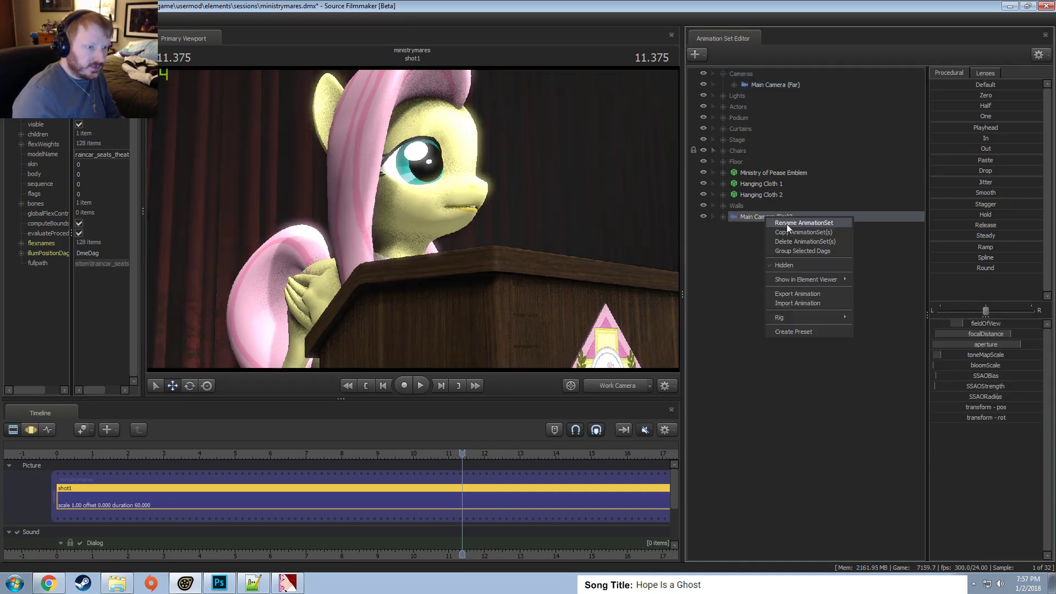
pyautogui.click(786, 223)
pyautogui.click(564, 286)
pyautogui.press('BackSpace')
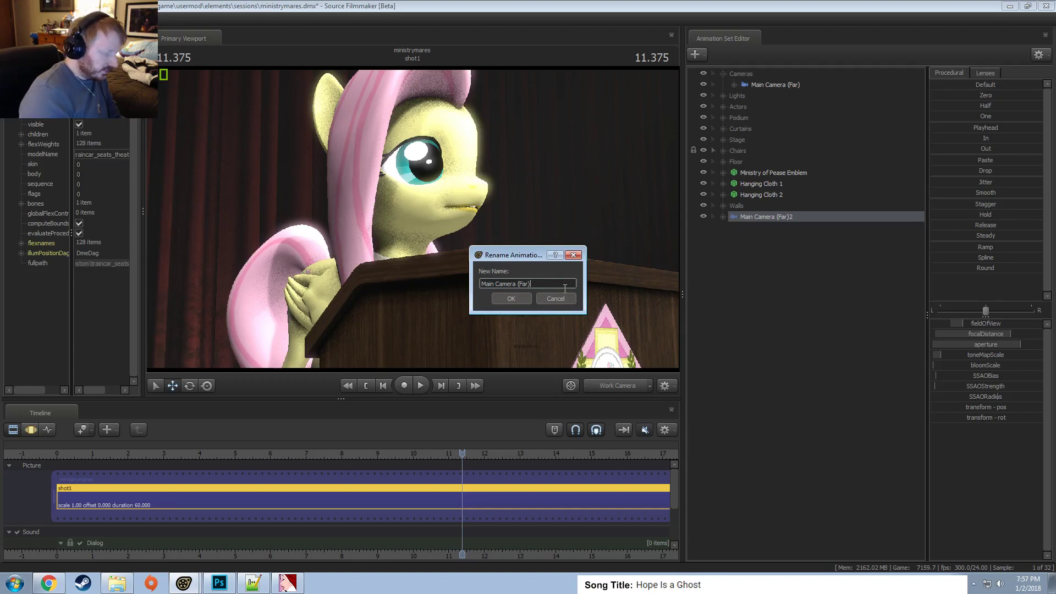
pyautogui.press('BackSpace')
pyautogui.press('BackSpace')
pyautogui.write('Clos')
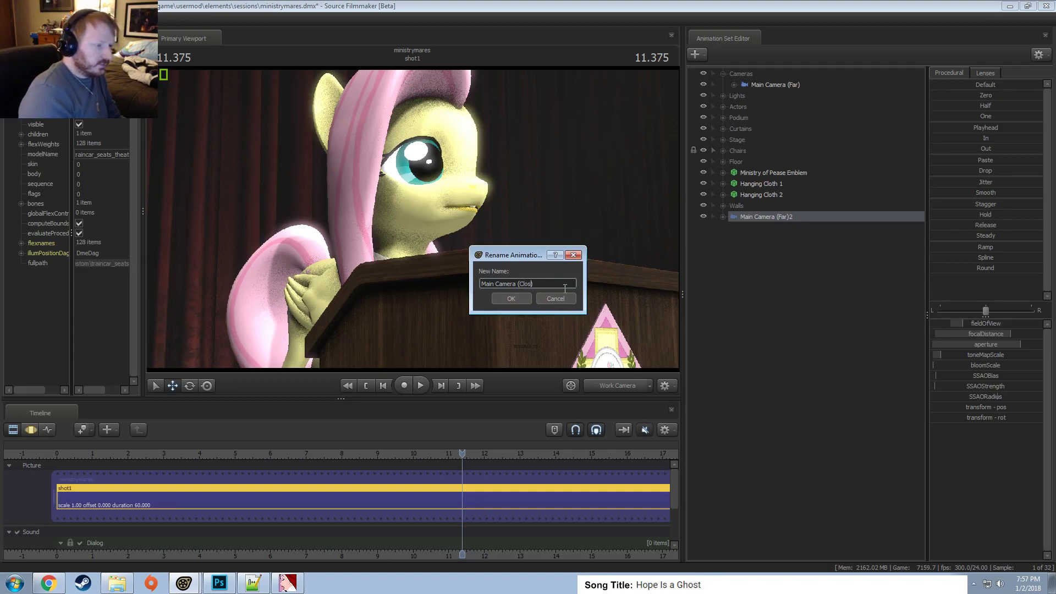
pyautogui.write('e')
pyautogui.press('Return')
# Show the camera of Main Camera (Far) in the Element Viewer, followed by the camera of Main Camera (Close).
pyautogui.click(770, 85)
pyautogui.rightClick(771, 85)
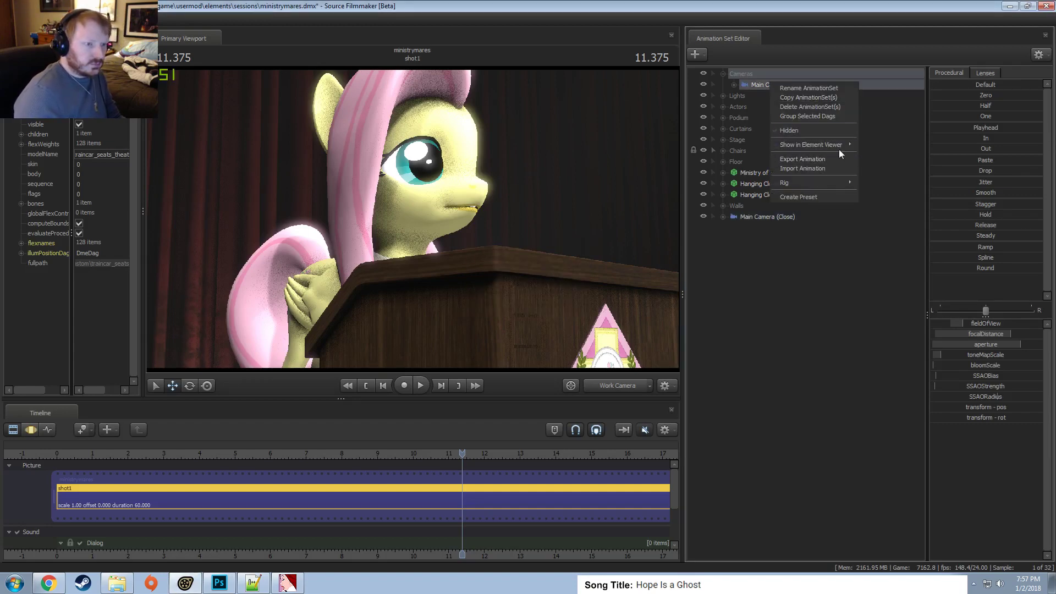
pyautogui.moveTo(836, 144)
pyautogui.click(877, 156)
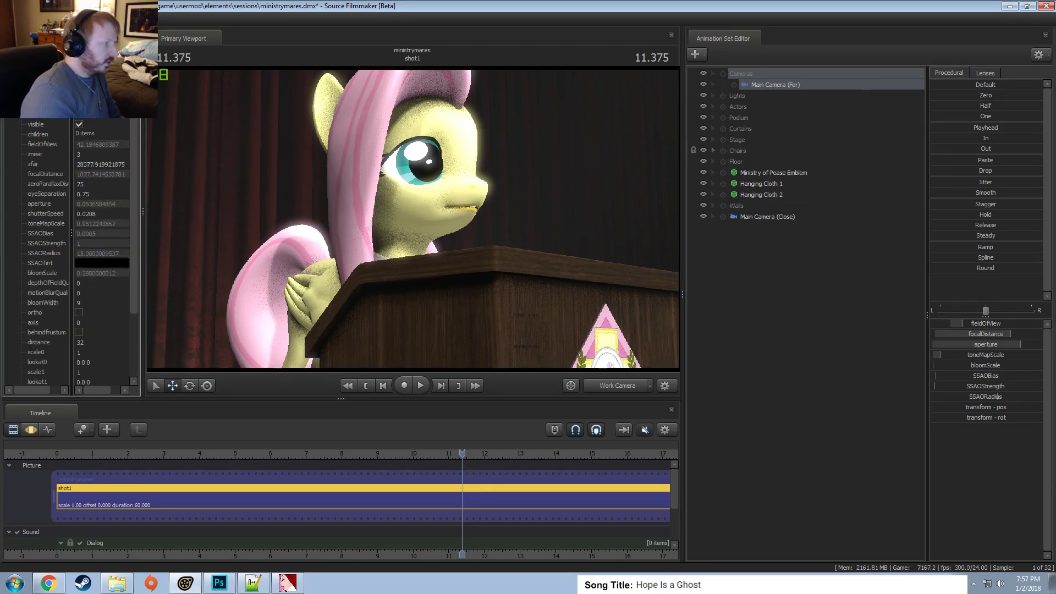
pyautogui.rightClick(756, 219)
pyautogui.click(772, 226)
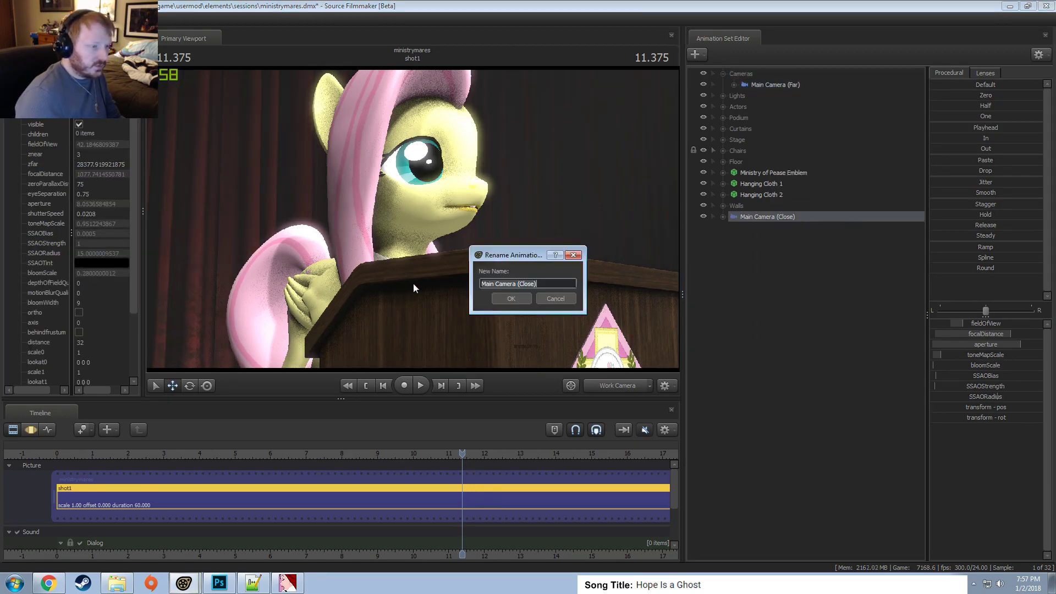
pyautogui.click(556, 298)
pyautogui.rightClick(765, 220)
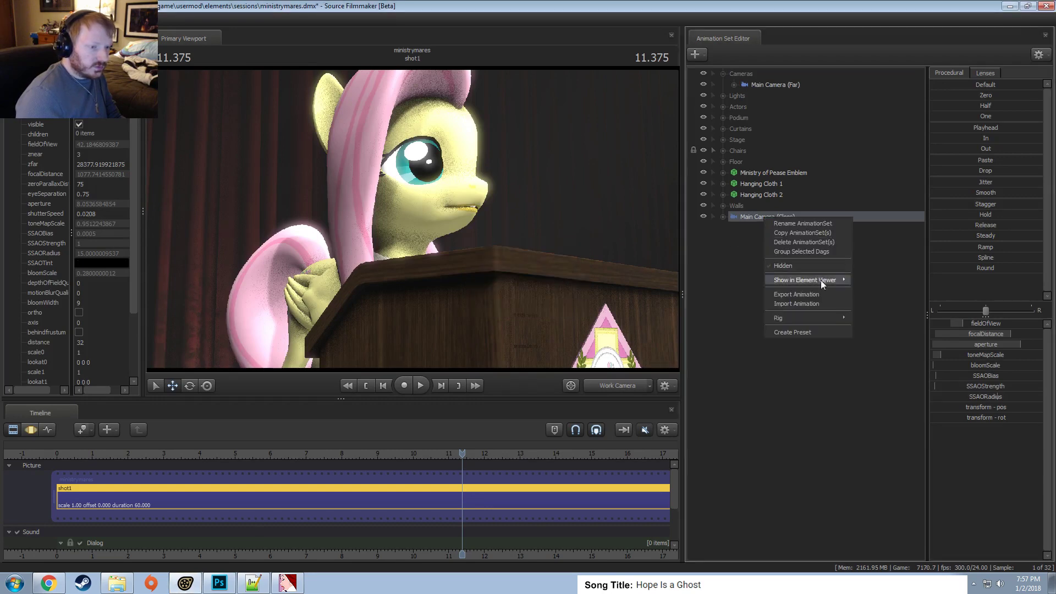
pyautogui.moveTo(825, 279)
pyautogui.click(878, 297)
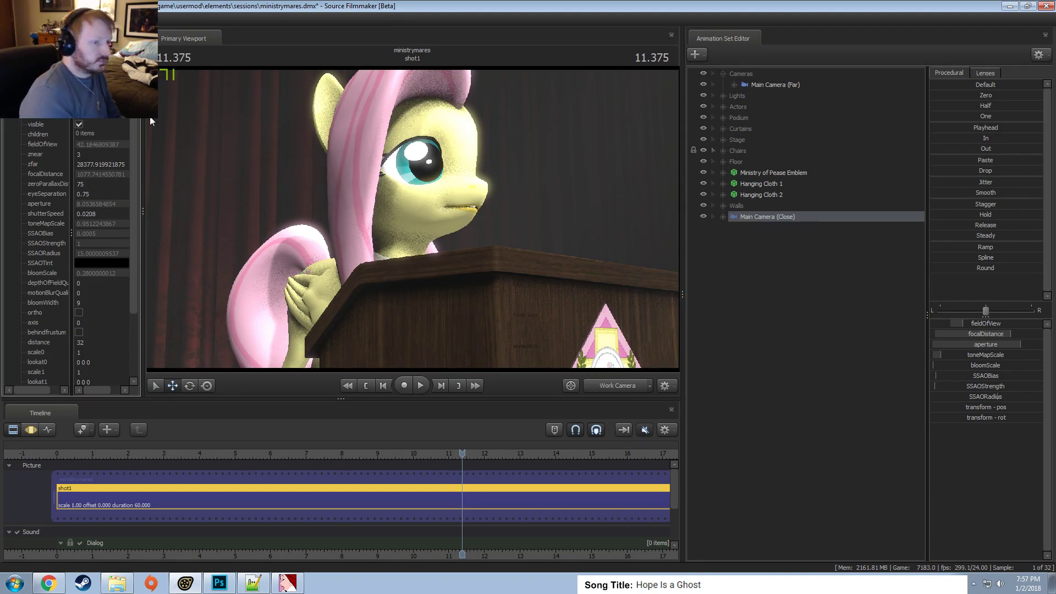
# Move Main Camera (Close) into the Cameras group and, looking through it, fly it up to Fluttershy's podium.
pyautogui.moveTo(778, 216); pyautogui.dragTo(761, 96)
pyautogui.doubleClick(762, 97)
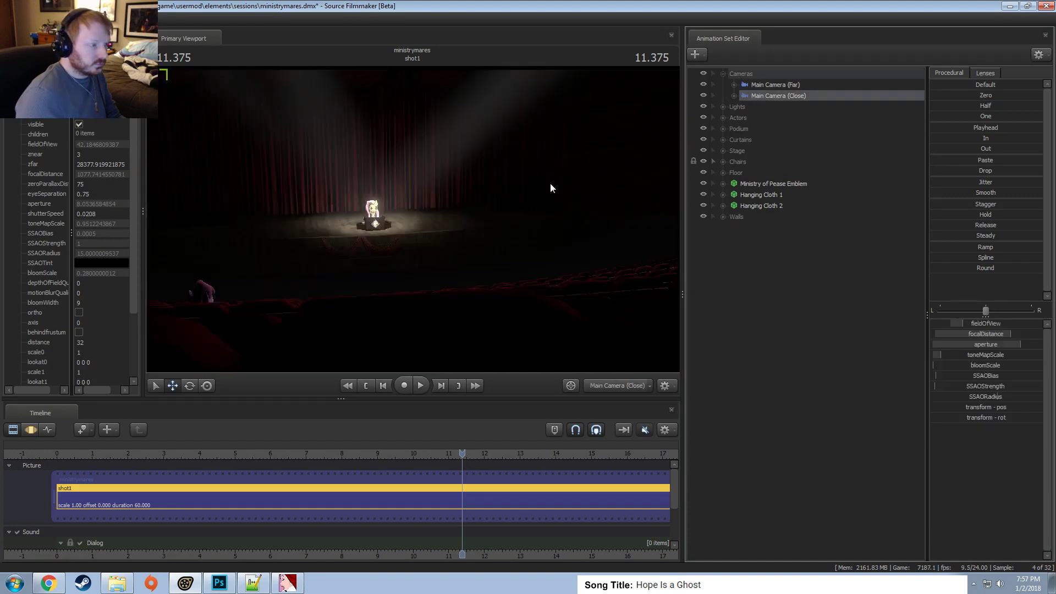
pyautogui.press('w')
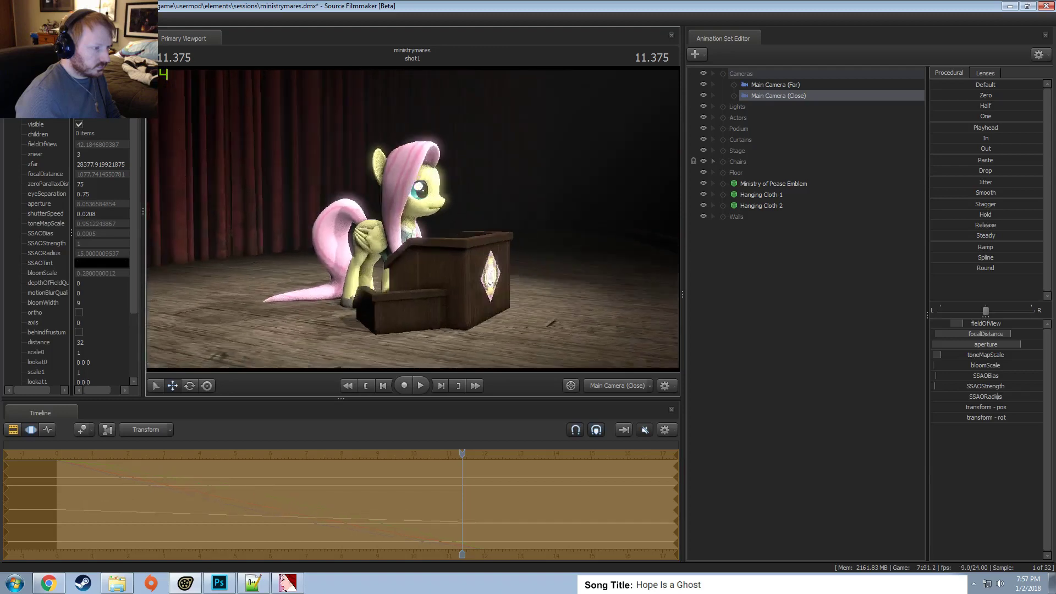
pyautogui.press('s')
pyautogui.moveTo(493, 224); pyautogui.dragTo(493, 223)
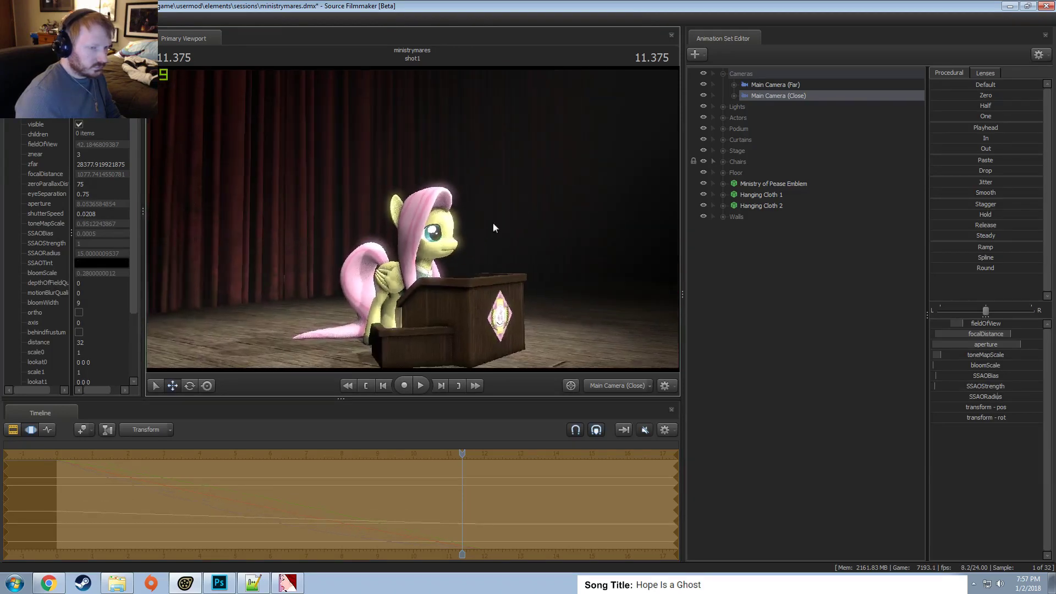
# Apply the 50 mm lens to Main Camera (Close) and fly it in to a close-up of Fluttershy behind the podium.
pyautogui.click(985, 74)
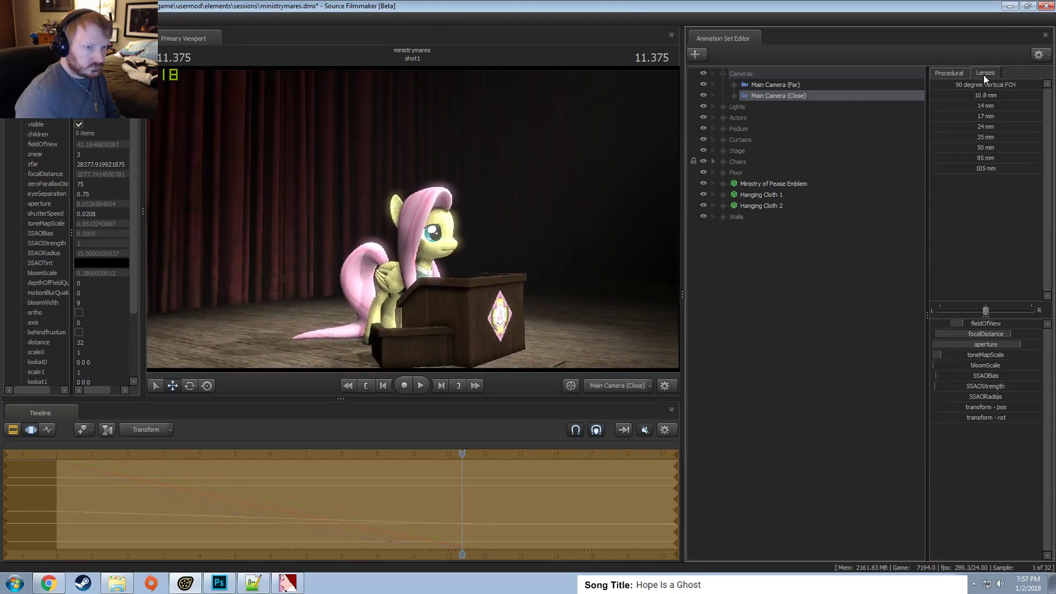
pyautogui.click(983, 149)
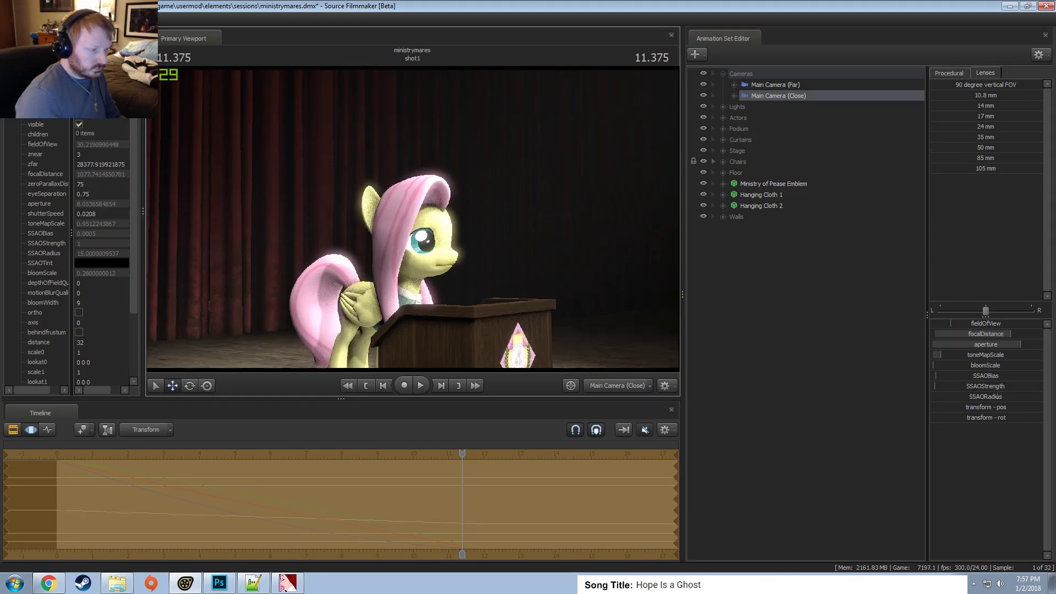
pyautogui.moveTo(412, 219)
pyautogui.mouseDown()
pyautogui.moveTo(418, 229)
pyautogui.moveTo(399, 222)
pyautogui.moveTo(414, 224)
pyautogui.mouseUp()
pyautogui.press('w')
pyautogui.press('s')
pyautogui.press('w')
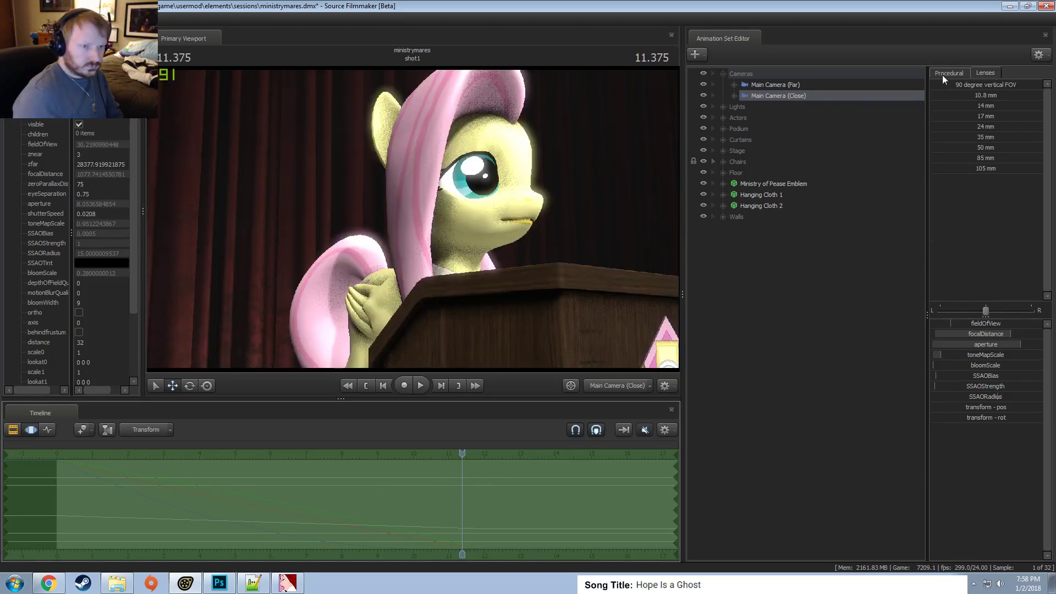
# Flatten the Main Camera (Close) animation over the whole time range with the Playhead preset.
pyautogui.click(942, 75)
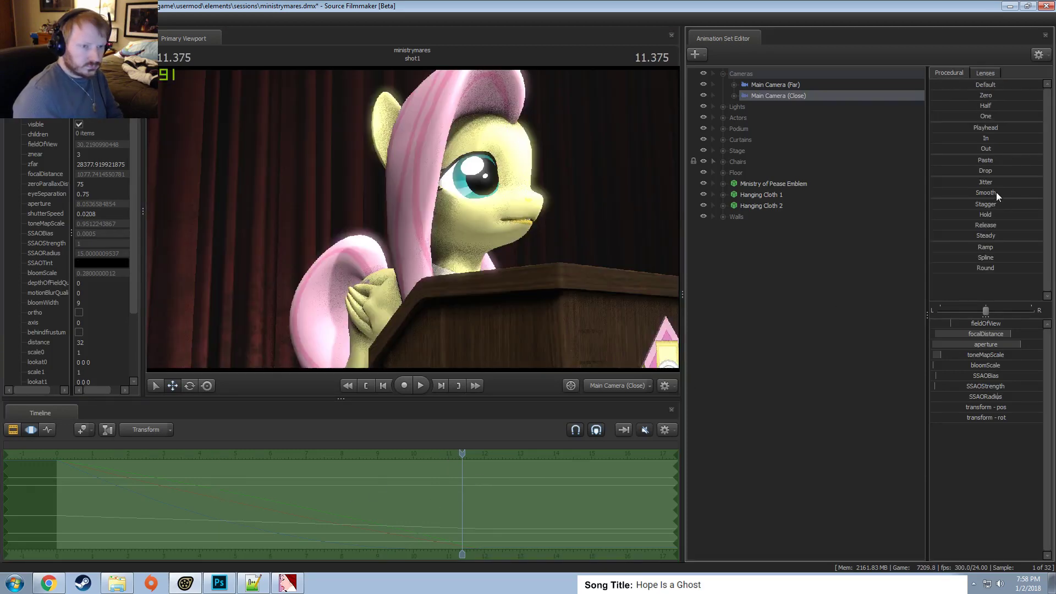
pyautogui.moveTo(975, 126); pyautogui.dragTo(974, 127)
pyautogui.moveTo(160, 503)
pyautogui.mouseDown()
pyautogui.moveTo(407, 505)
pyautogui.moveTo(488, 522)
pyautogui.mouseUp()
pyautogui.click(984, 128)
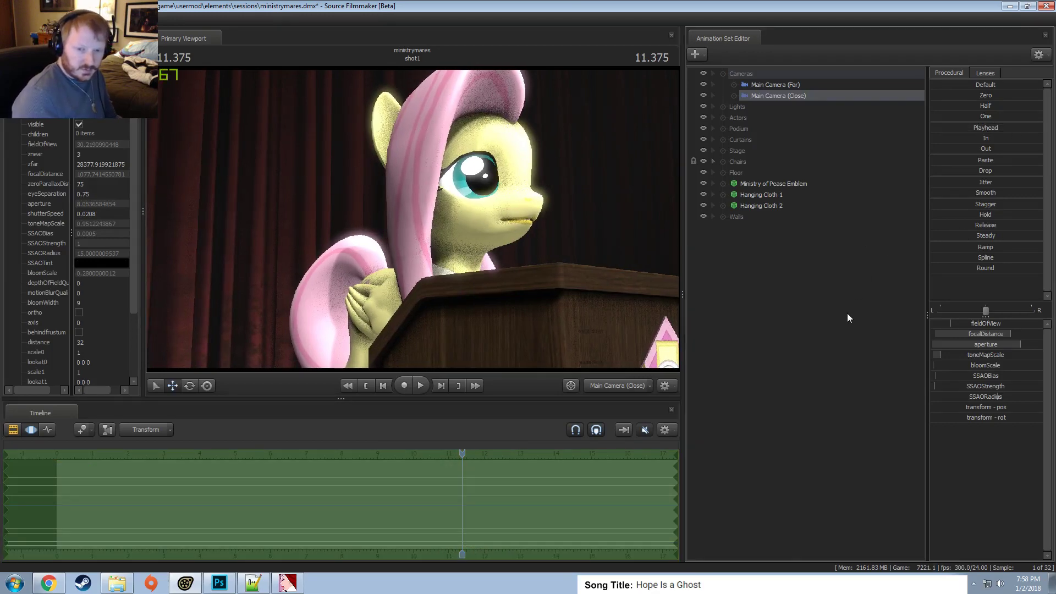
# With a time selection ramping from 0 to 12 and holding onward, swing Main Camera (Close) around toward Fluttershy's front.
pyautogui.moveTo(595, 457)
pyautogui.mouseDown()
pyautogui.moveTo(611, 461)
pyautogui.moveTo(494, 464)
pyautogui.moveTo(771, 457)
pyautogui.mouseUp()
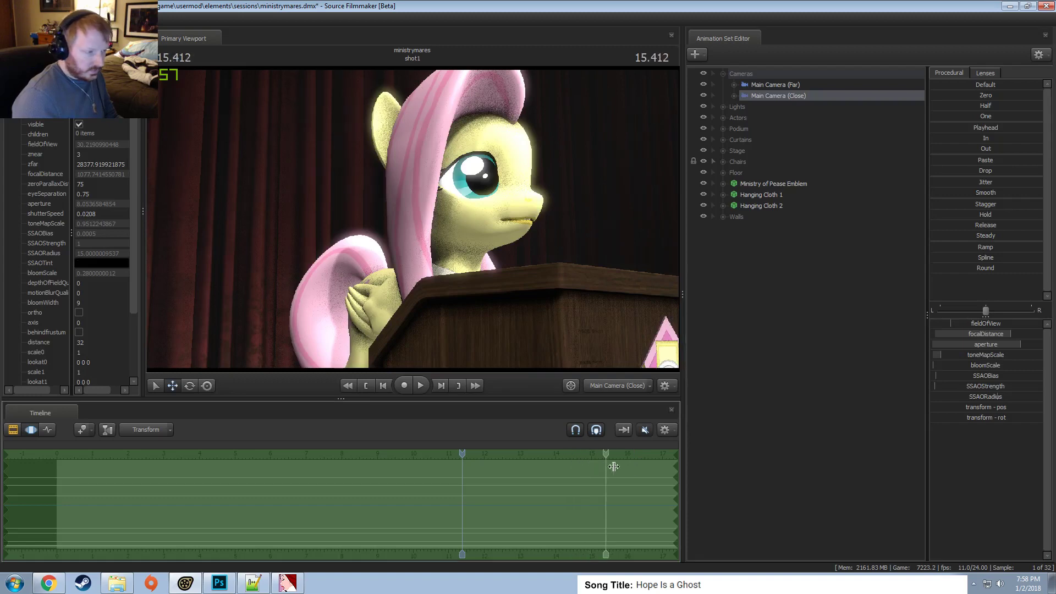
pyautogui.moveTo(475, 504); pyautogui.dragTo(50, 483)
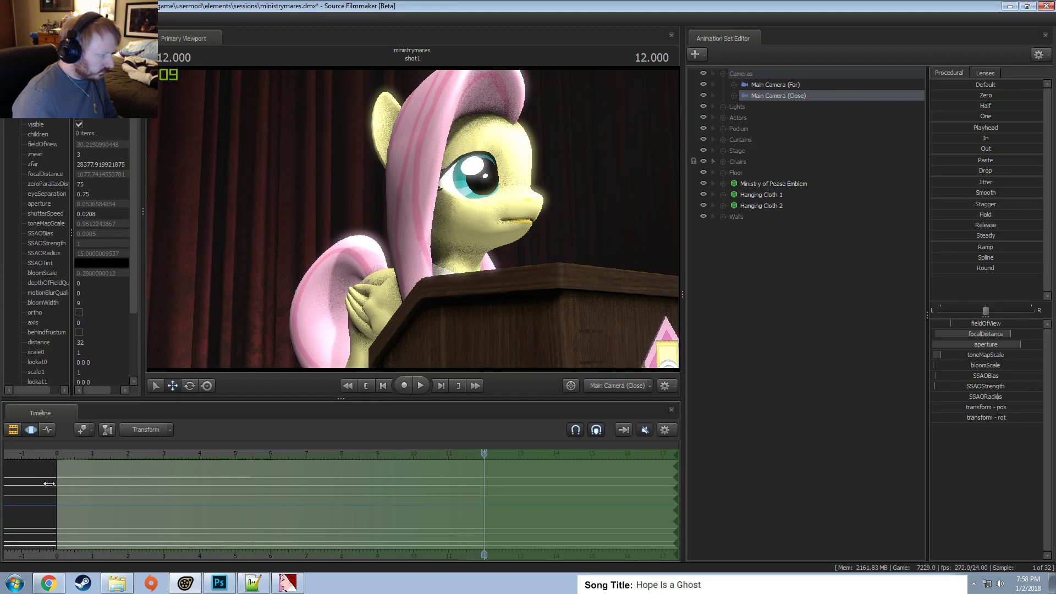
pyautogui.moveTo(553, 292); pyautogui.dragTo(553, 292)
pyautogui.press('d')
pyautogui.press('d')
pyautogui.press('d')
pyautogui.moveTo(92, 557); pyautogui.dragTo(486, 507)
pyautogui.moveTo(441, 352); pyautogui.dragTo(441, 352)
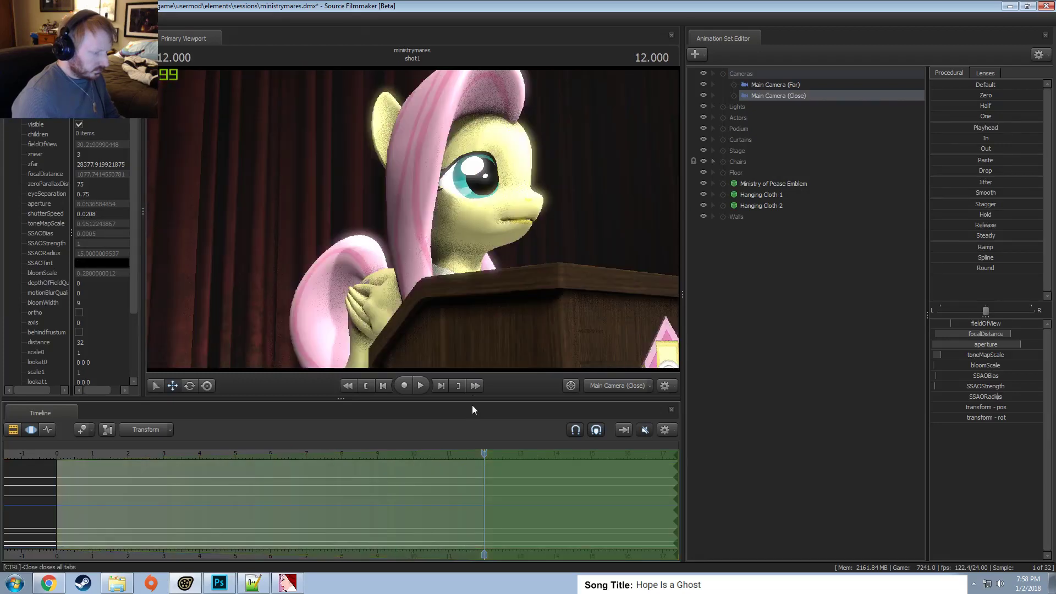
pyautogui.moveTo(491, 291); pyautogui.dragTo(491, 291)
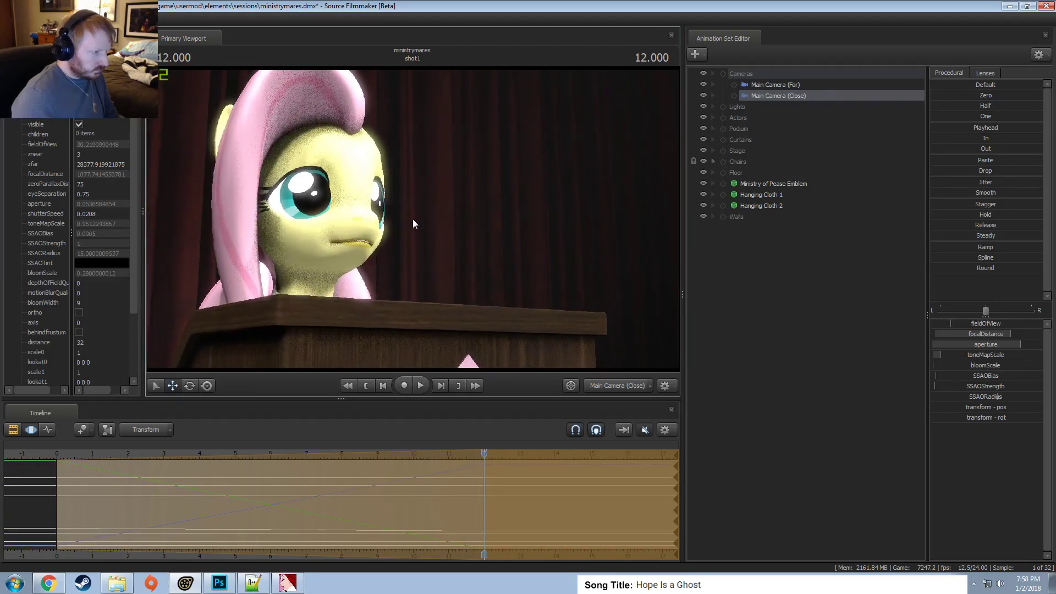
pyautogui.moveTo(413, 219); pyautogui.dragTo(412, 218)
# With a selection fading out from the start to 12, pull Main Camera (Close) back and widen its field of view until the emblem shows.
pyautogui.moveTo(136, 492)
pyautogui.mouseDown(button='middle')
pyautogui.moveTo(88, 502)
pyautogui.moveTo(402, 537)
pyautogui.moveTo(55, 512)
pyautogui.moveTo(138, 509)
pyautogui.mouseUp(button='middle')
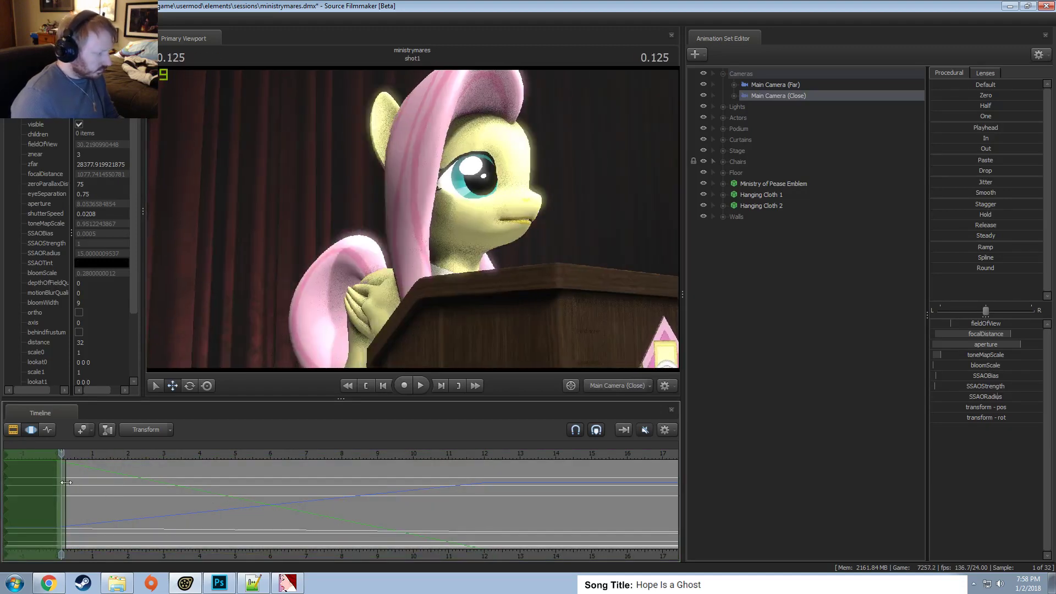
pyautogui.moveTo(65, 481); pyautogui.dragTo(484, 513, button='middle')
pyautogui.moveTo(61, 453); pyautogui.dragTo(58, 453)
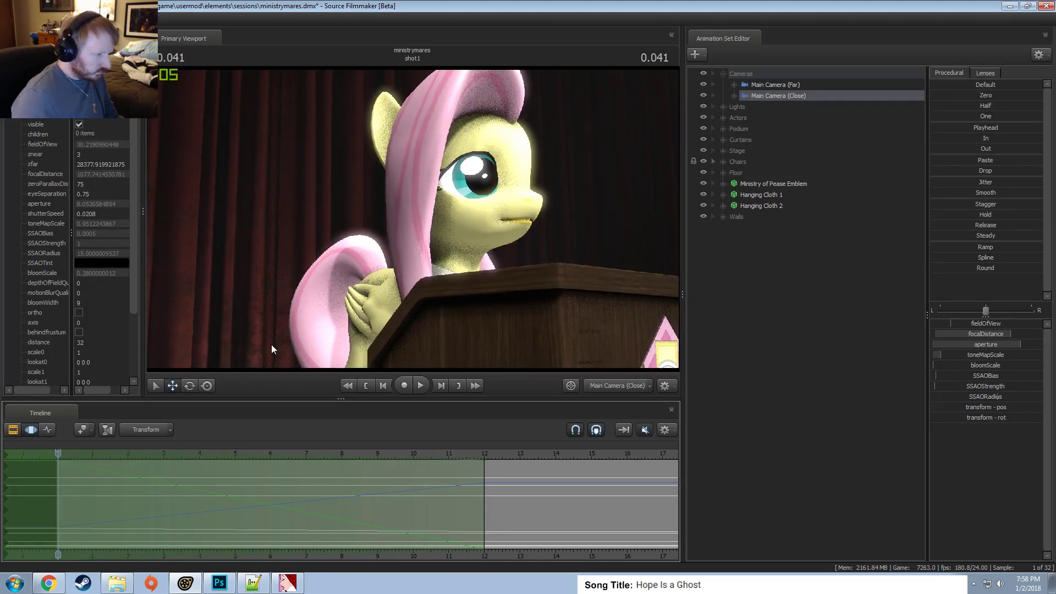
pyautogui.press('s')
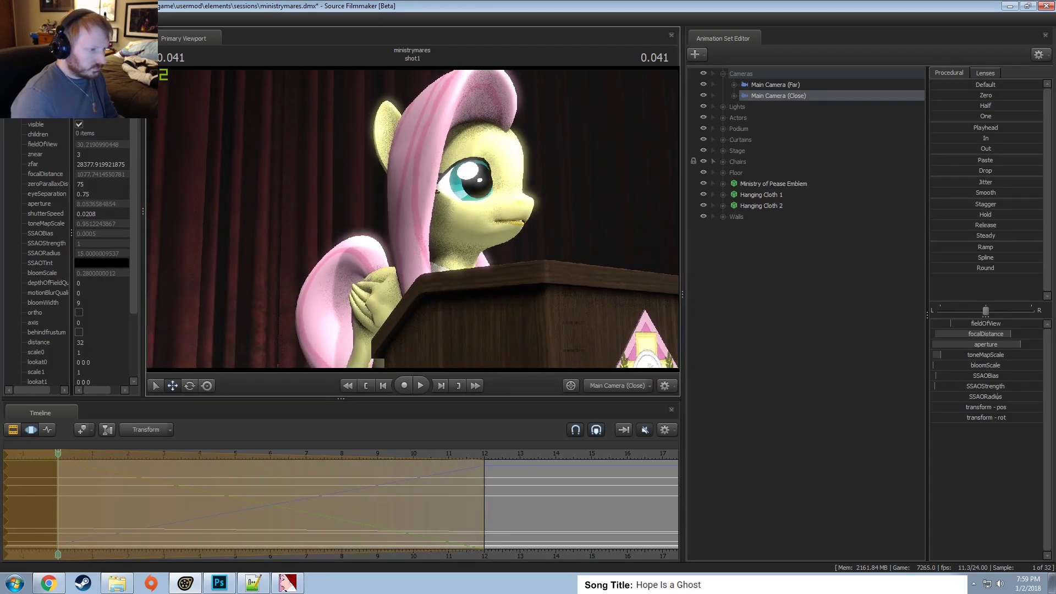
pyautogui.scroll(-3, 412, 219)
pyautogui.press('w')
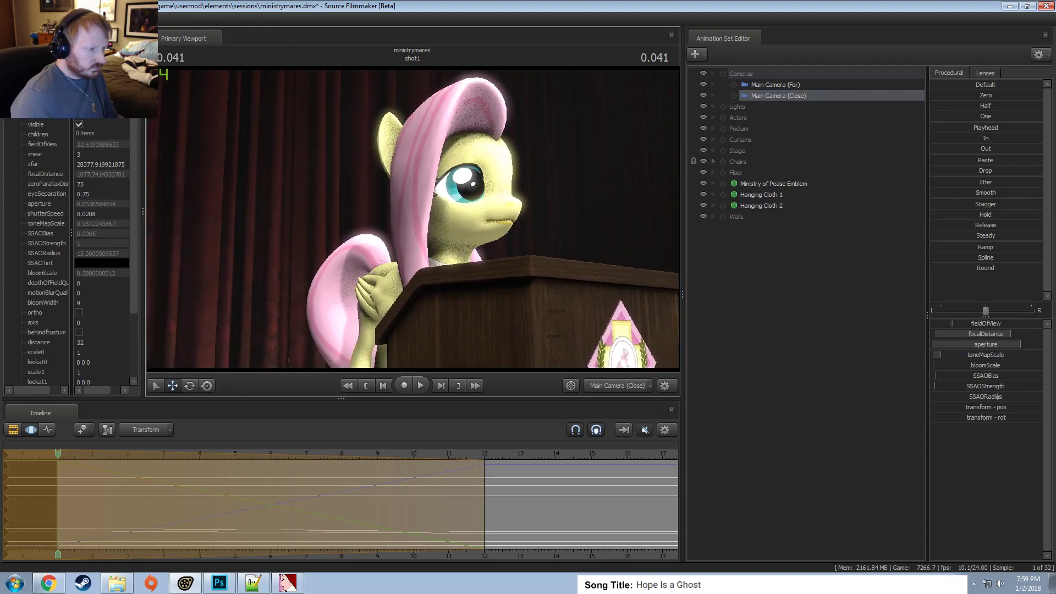
pyautogui.scroll(-1, 413, 220)
pyautogui.press('s')
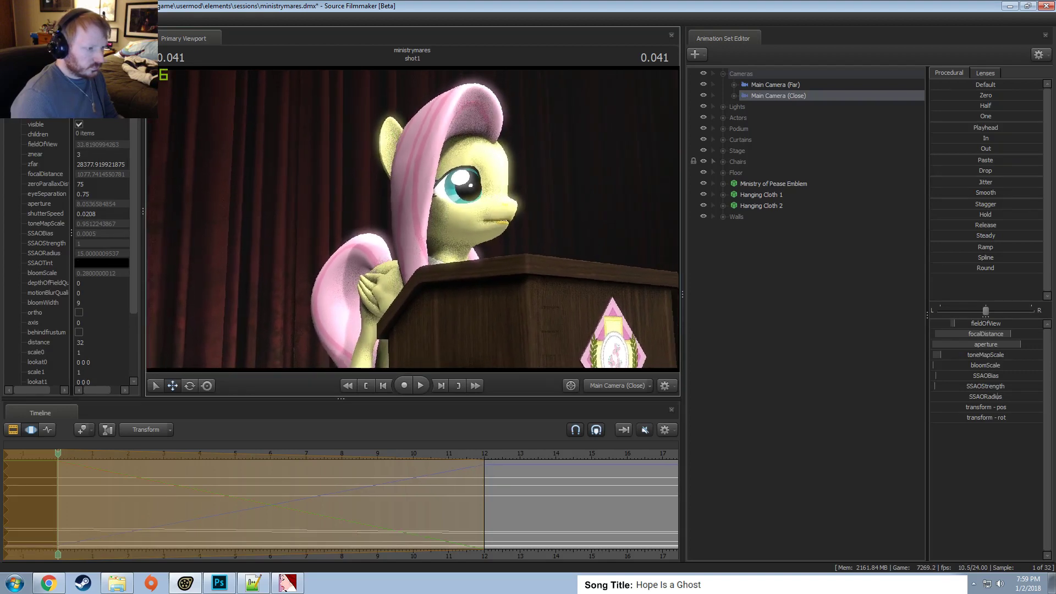
# Play back the Main Camera (Close) move around Fluttershy from the start to 7.583.
pyautogui.moveTo(58, 481); pyautogui.dragTo(497, 533)
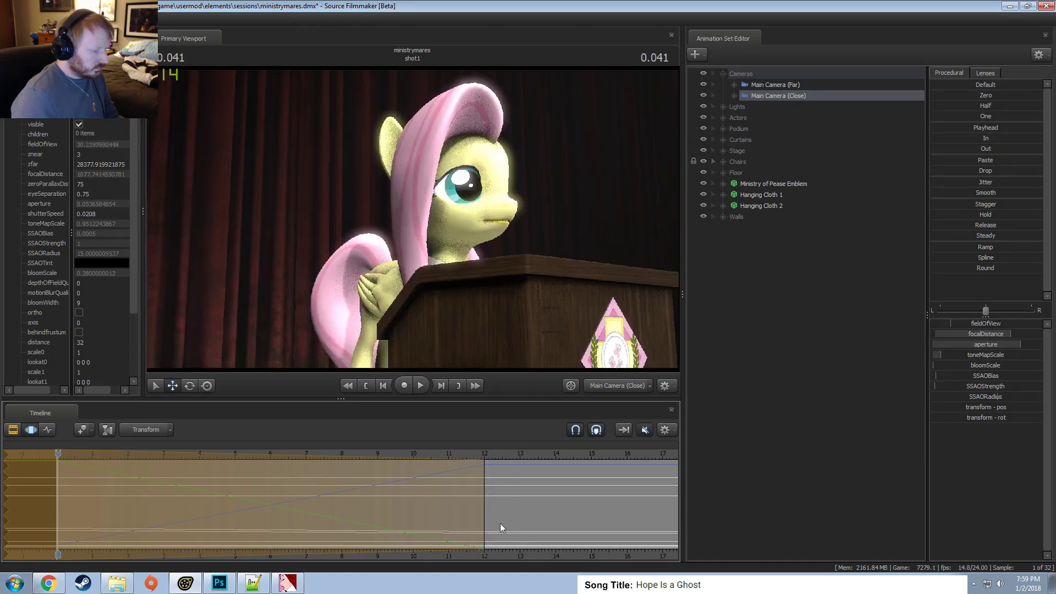
pyautogui.scroll(5, 76, 499)
pyautogui.scroll(-5, 161, 489)
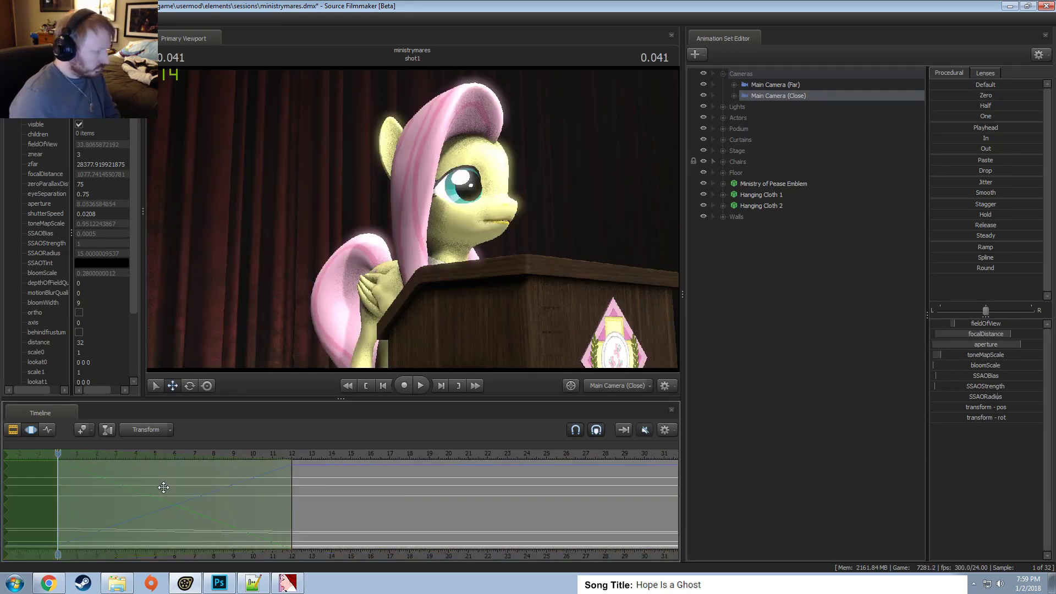
pyautogui.press('space')
pyautogui.press('F3')
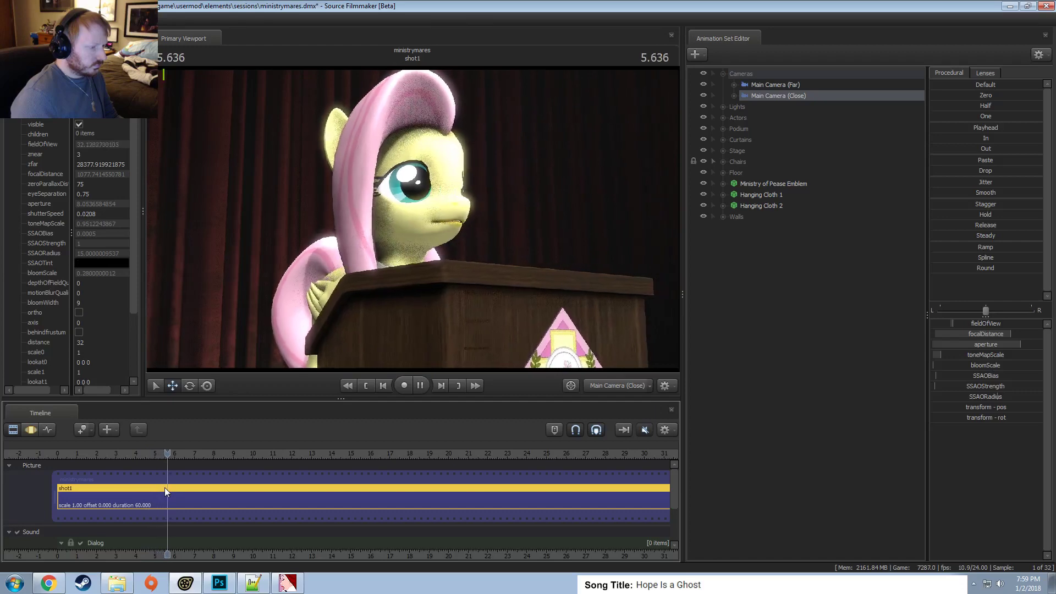
pyautogui.press('space')
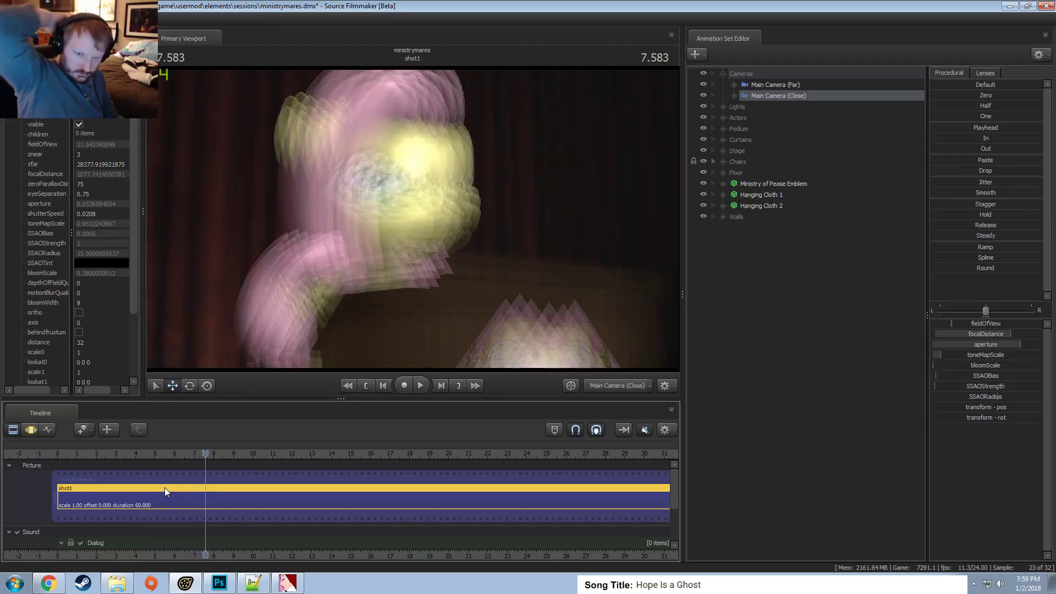
# Over the whole time range, reduce the focal distance of Main Camera (Close) to about 142.
pyautogui.press('F4')
pyautogui.click(432, 512)
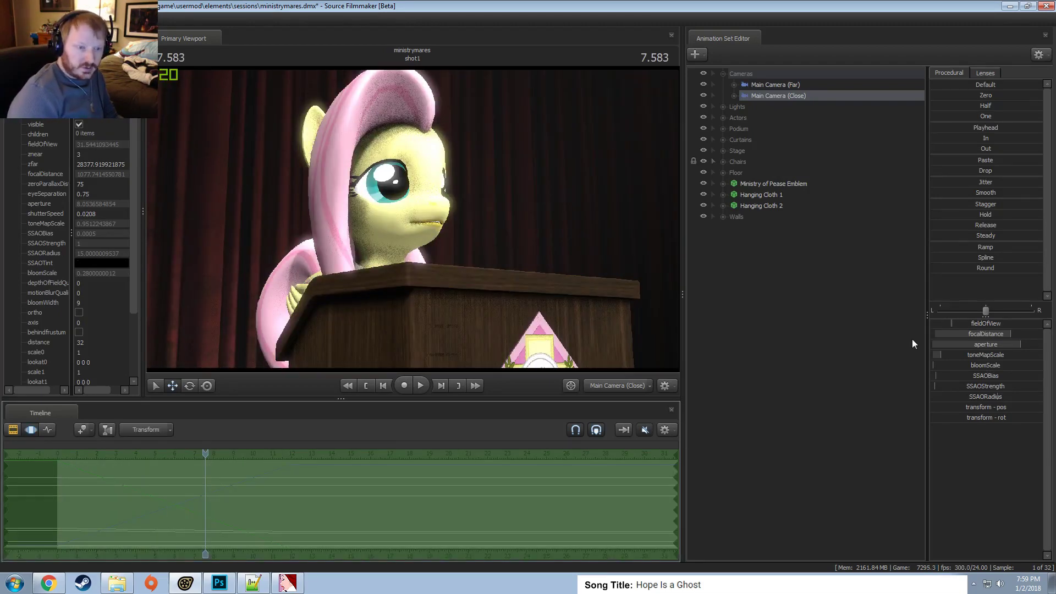
pyautogui.moveTo(1005, 335); pyautogui.dragTo(940, 334)
# Remap the focalDistance slider to a lower maximum and set the focal distance to about 96.7.
pyautogui.rightClick(946, 335)
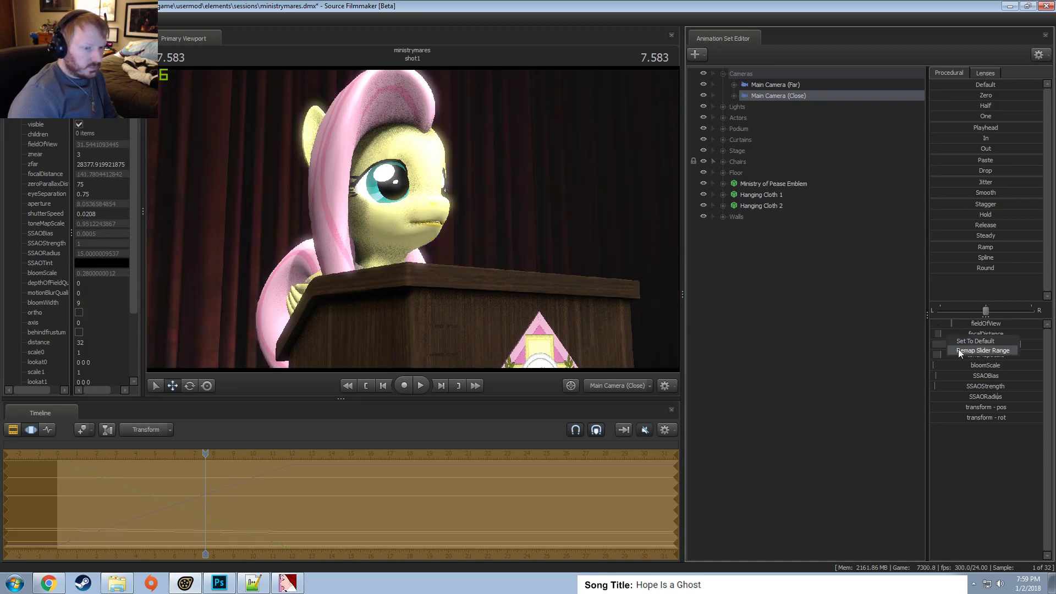
pyautogui.click(959, 349)
pyautogui.click(518, 284)
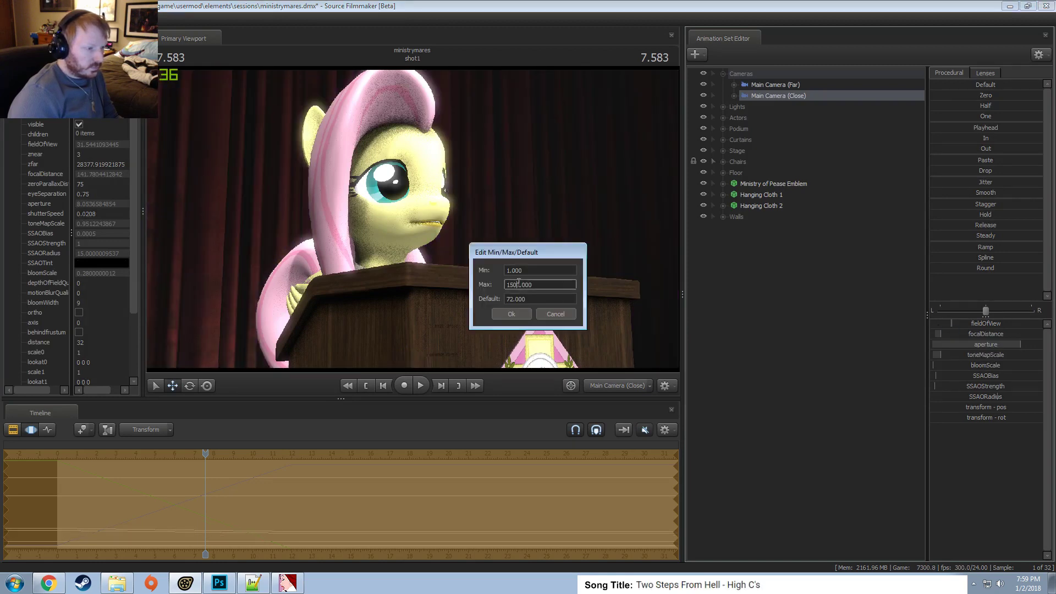
pyautogui.click(524, 316)
pyautogui.moveTo(997, 334); pyautogui.dragTo(963, 339)
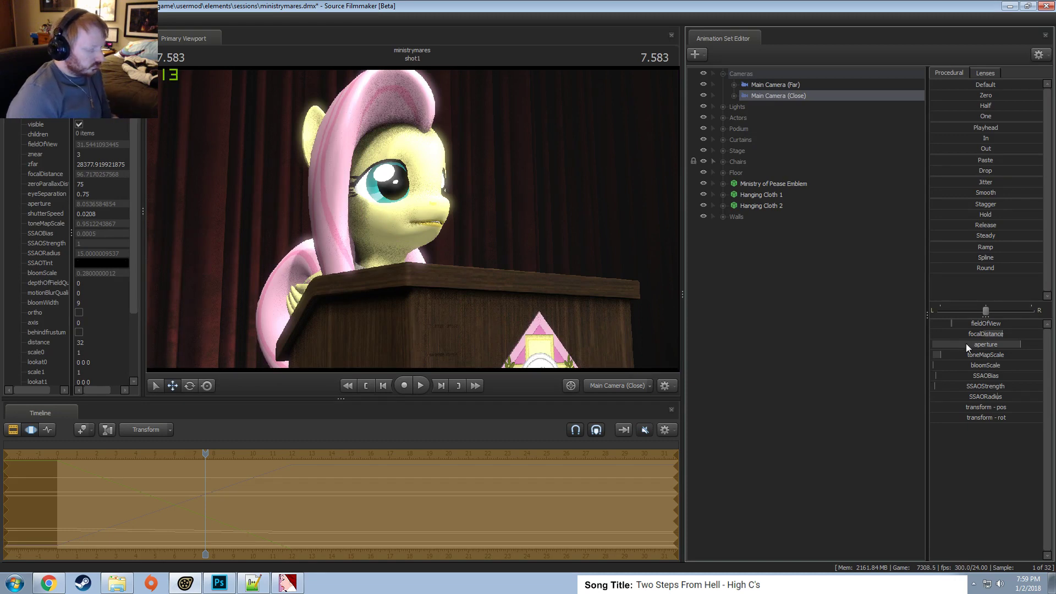
pyautogui.press('Tab')
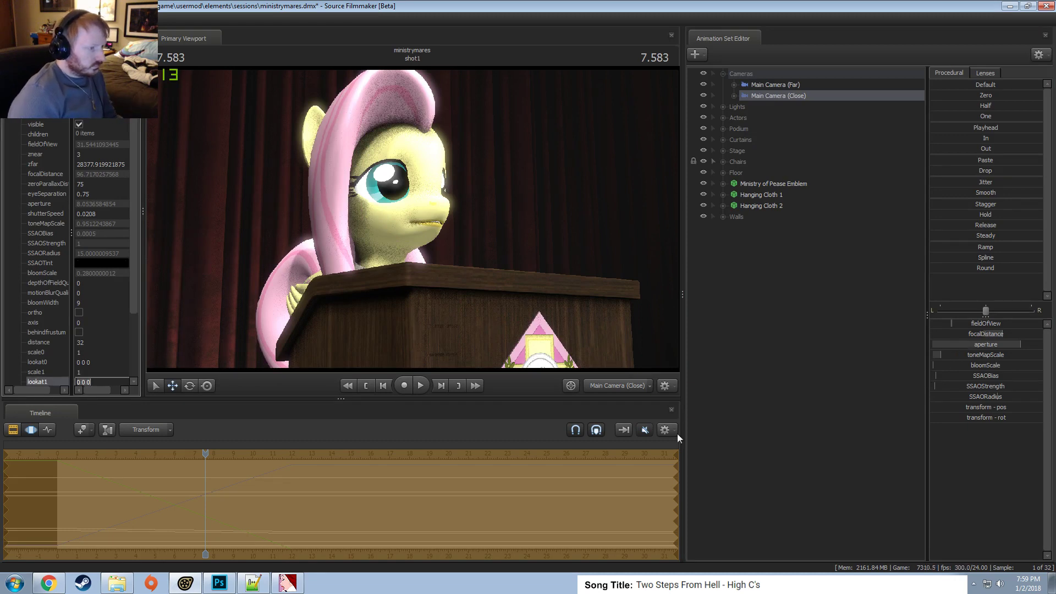
# Raise the aperture of Main Camera (Close) to about 9.32.
pyautogui.press('F3')
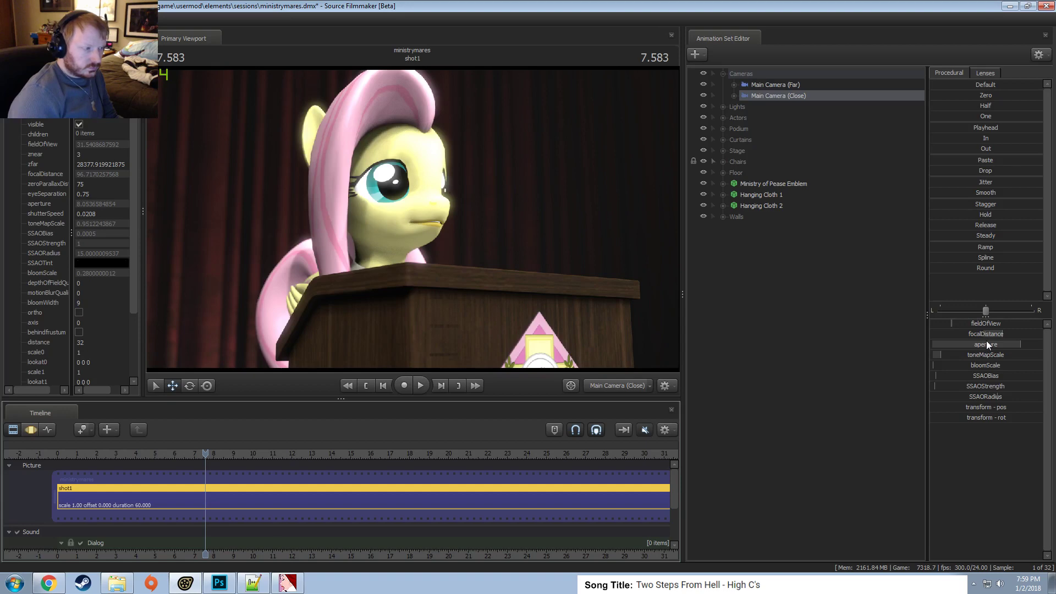
pyautogui.press('F3')
pyautogui.moveTo(992, 344); pyautogui.dragTo(1006, 345)
pyautogui.press('F2')
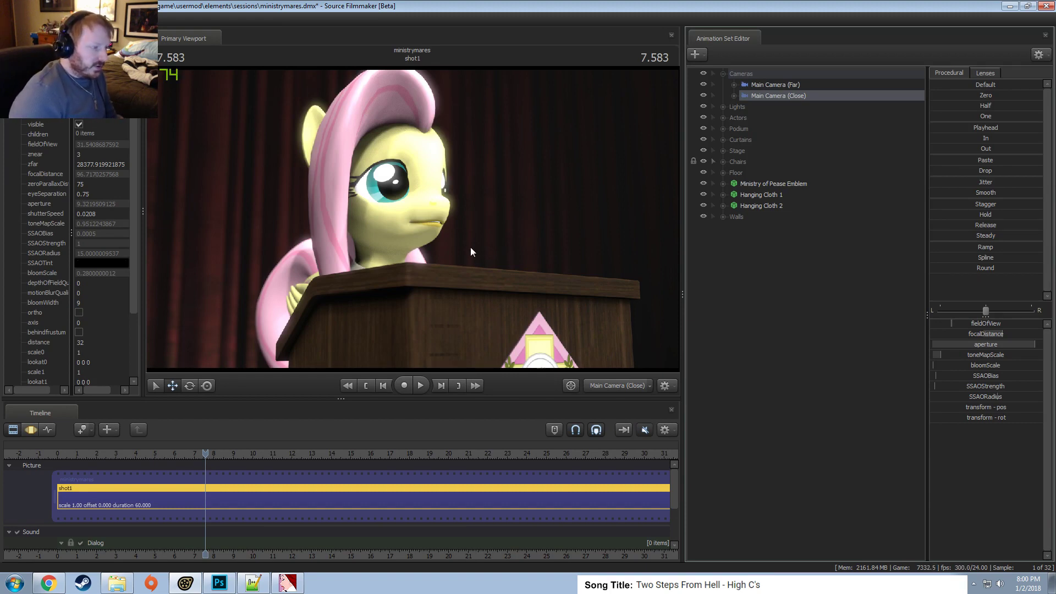
pyautogui.press('F3')
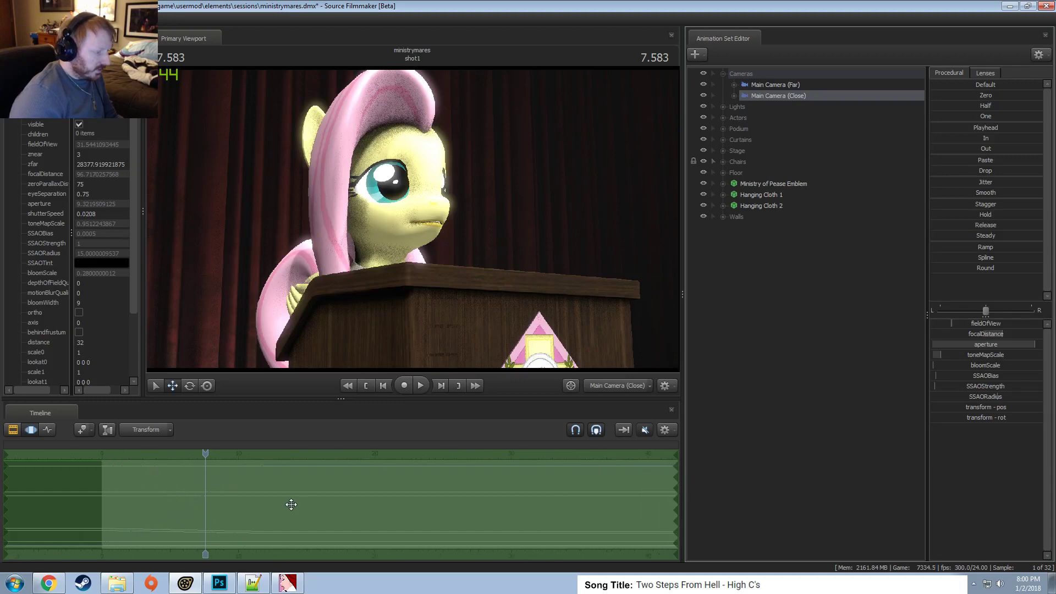
# Rename the shot1 clip as Fluttershy Speech.
pyautogui.press('F2')
pyautogui.scroll(-4, 305, 468)
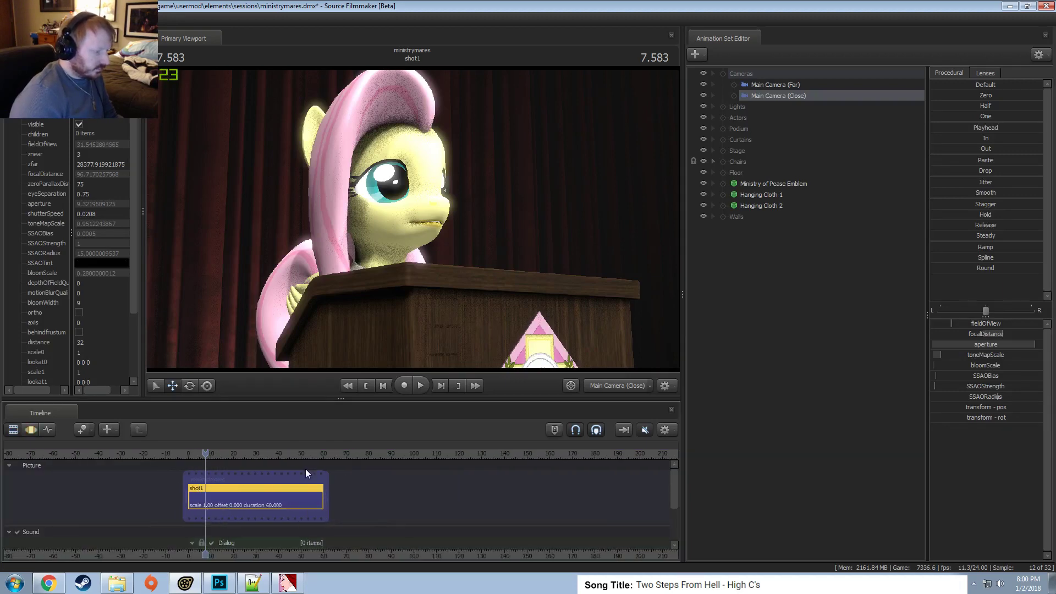
pyautogui.rightClick(243, 501)
pyautogui.moveTo(275, 363)
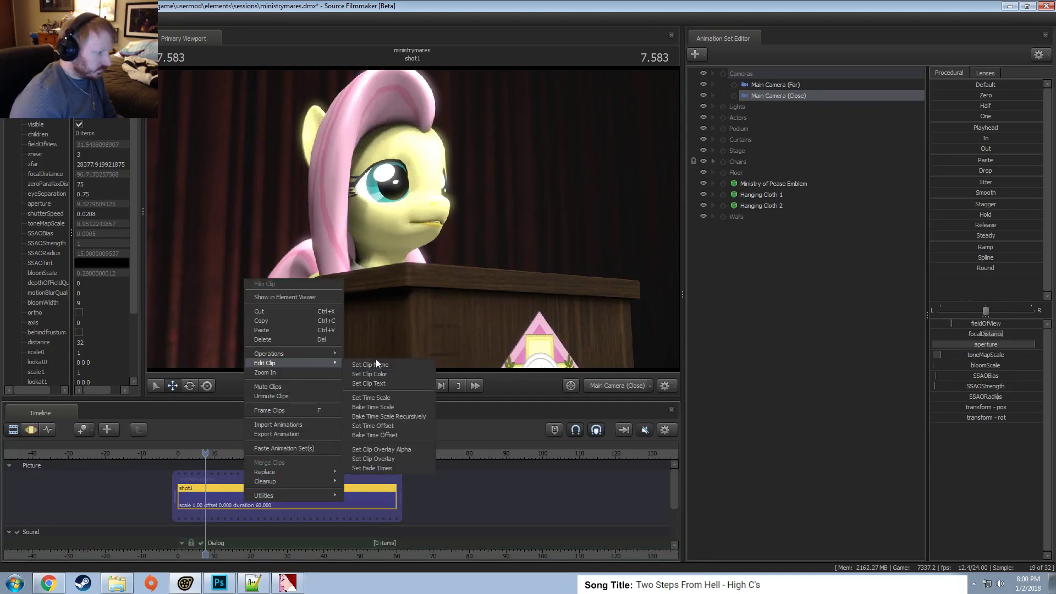
pyautogui.click(367, 364)
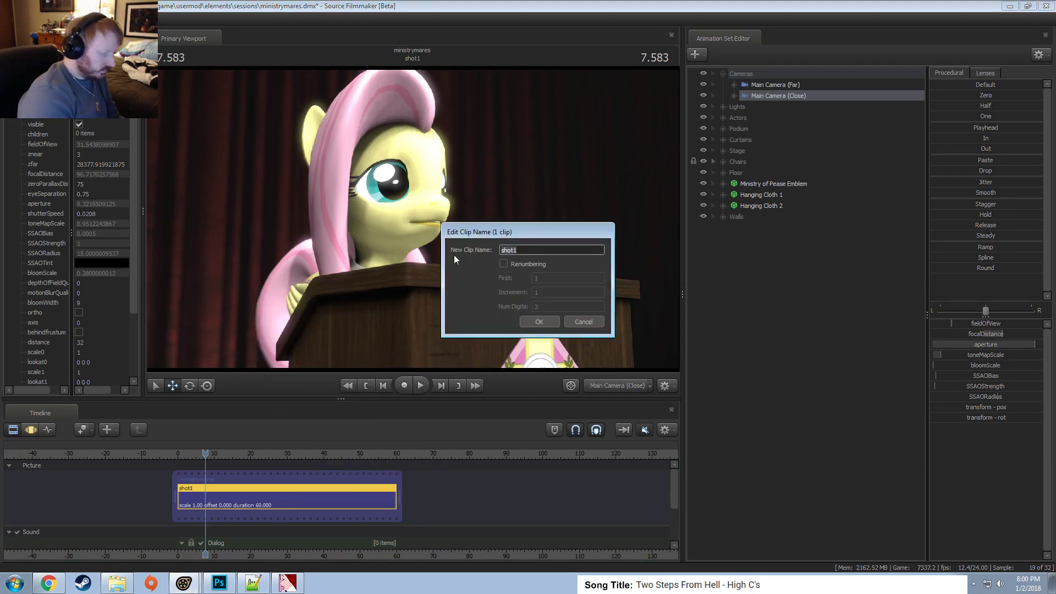
pyautogui.write('Flur')
pyautogui.press('BackSpace')
pyautogui.press('BackSpace')
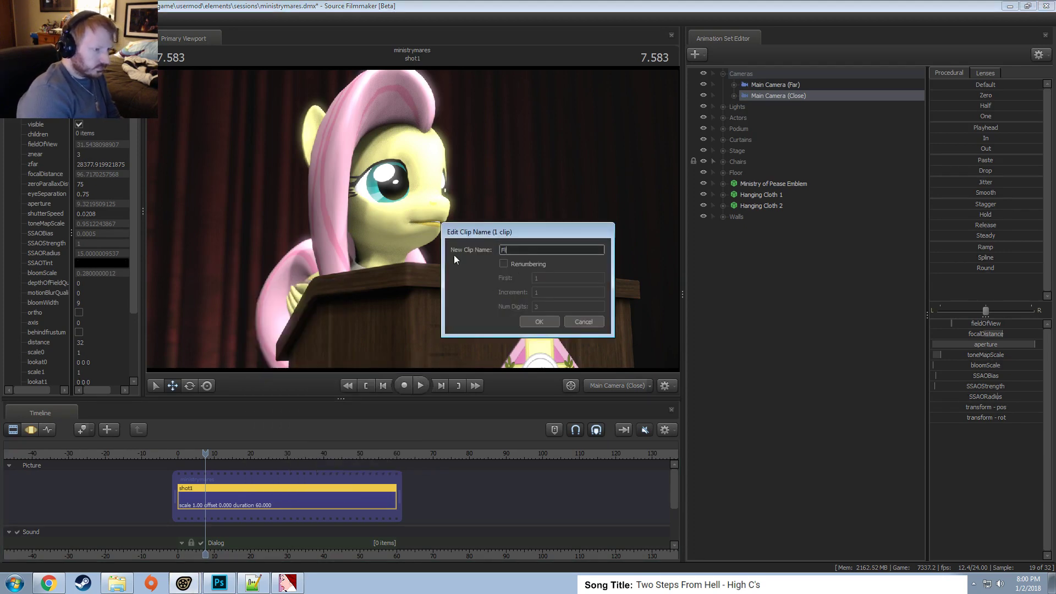
pyautogui.write('utters')
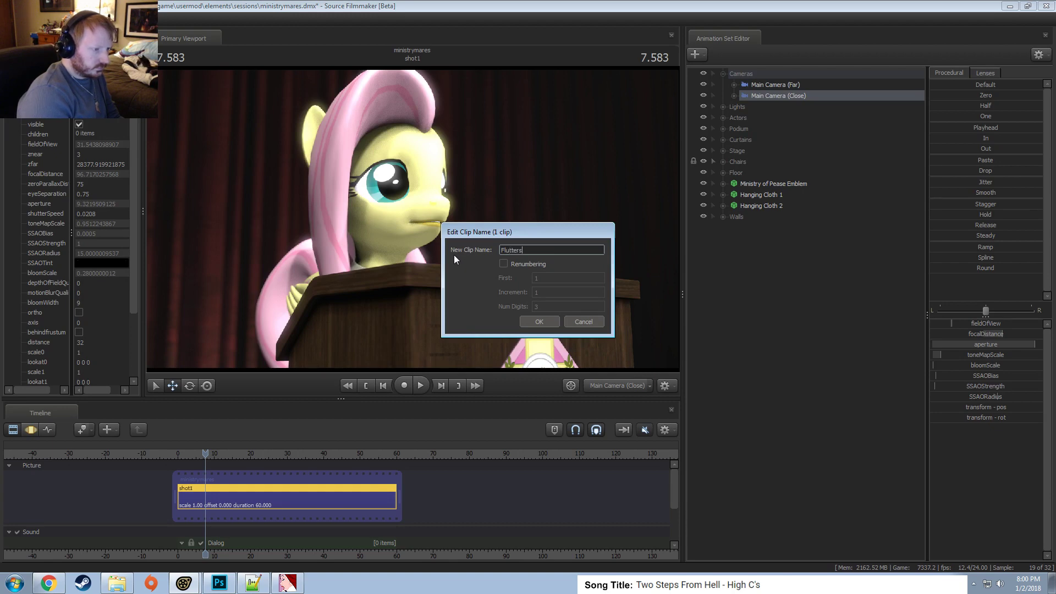
pyautogui.write('hy Spea')
pyautogui.write('ch')
pyautogui.press('Return')
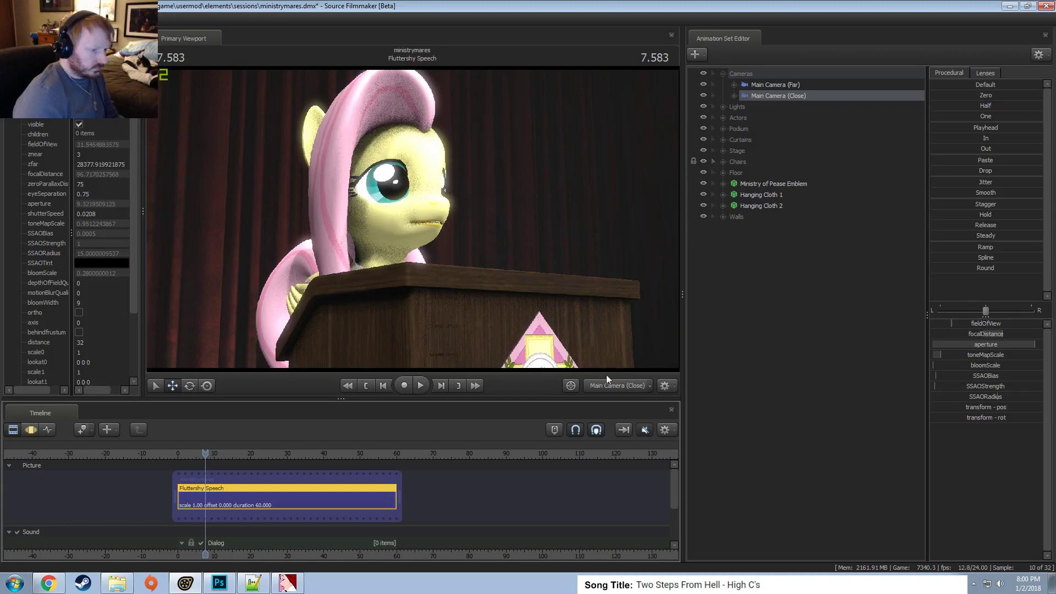
# Switch the viewport to the view of Main Camera (Far).
pyautogui.click(609, 385)
pyautogui.click(609, 385)
pyautogui.press('F3')
pyautogui.press('F2')
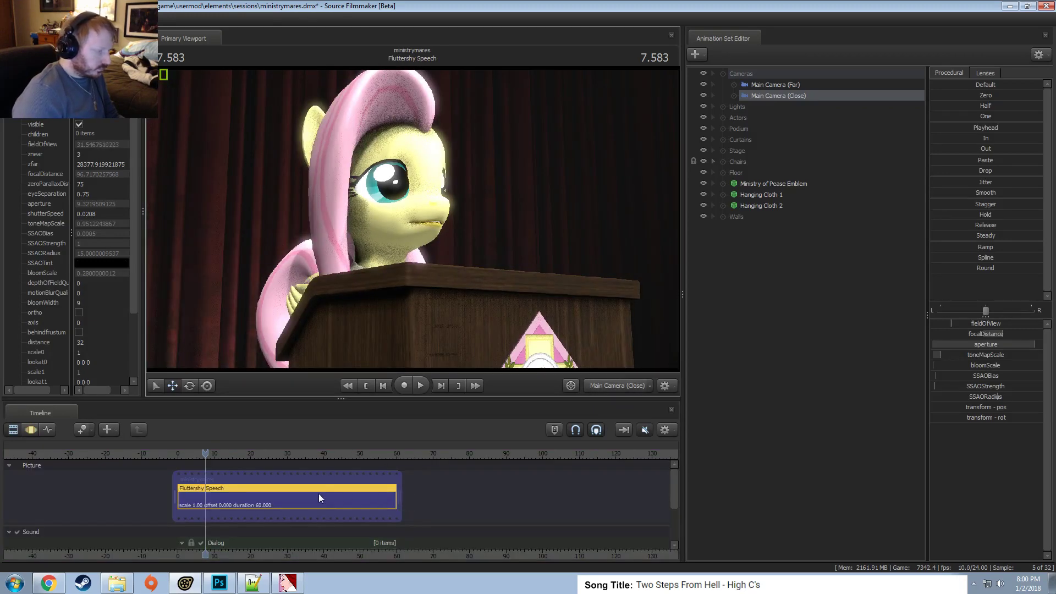
pyautogui.scroll(-1, 320, 497)
pyautogui.click(612, 385)
pyautogui.click(612, 385)
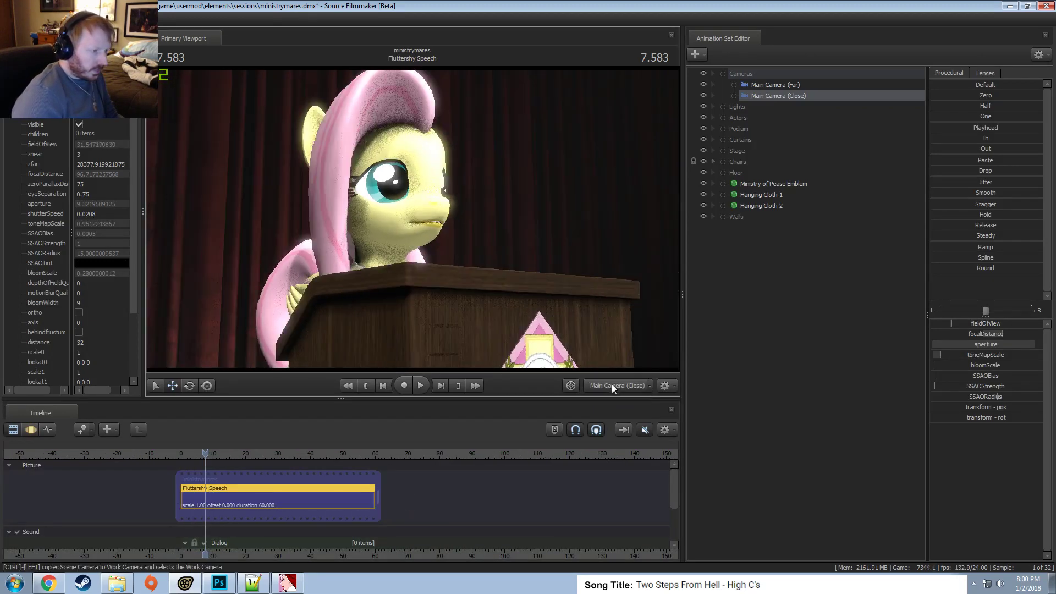
pyautogui.click(794, 84)
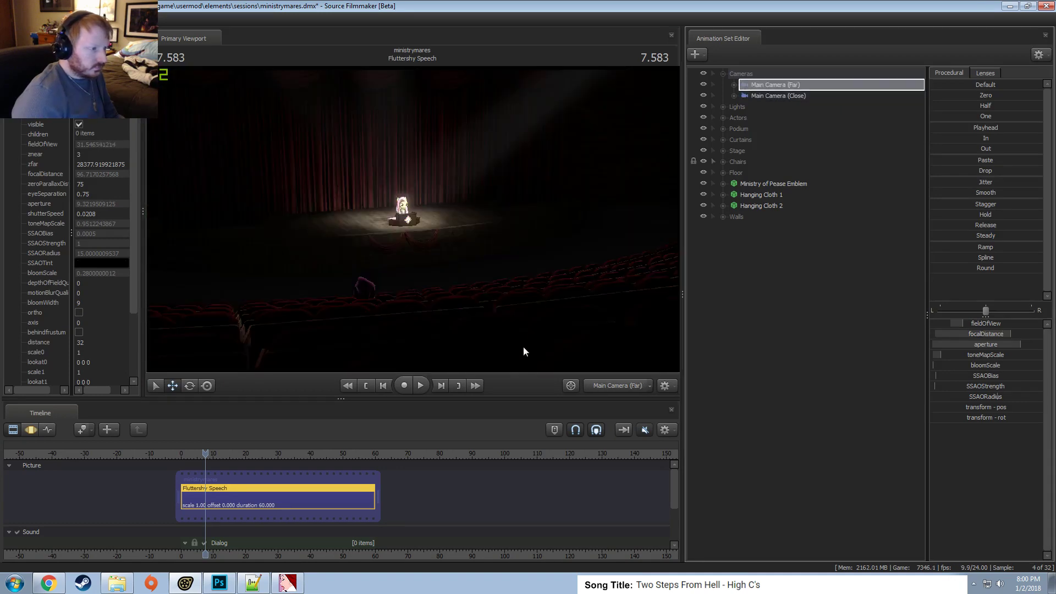
# Attach the clip text NEEDS PONES to the Fluttershy Speech clip.
pyautogui.press('F3')
pyautogui.press('F2')
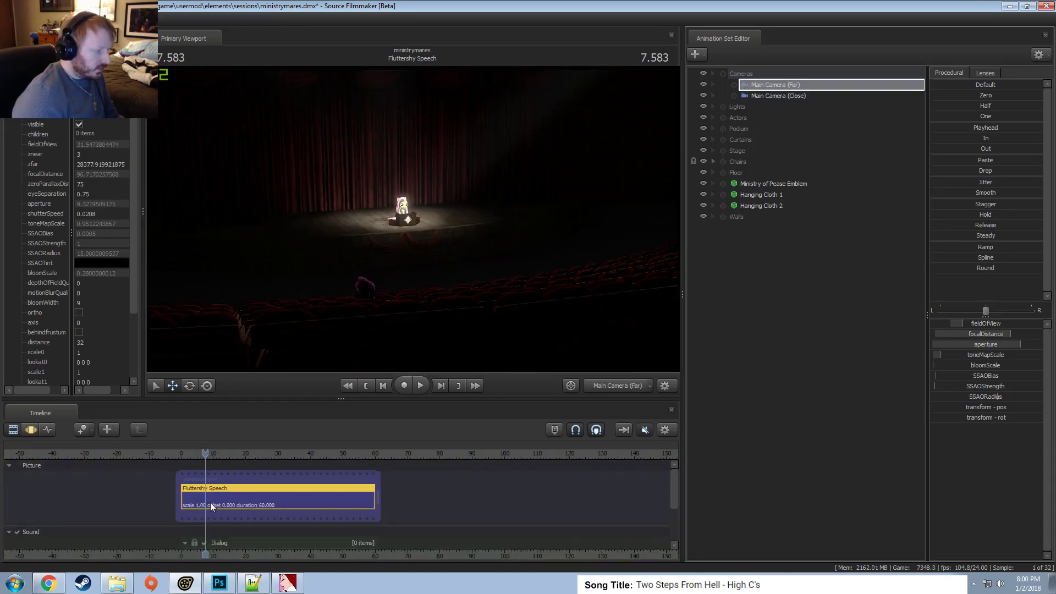
pyautogui.rightClick(210, 503)
pyautogui.moveTo(246, 364)
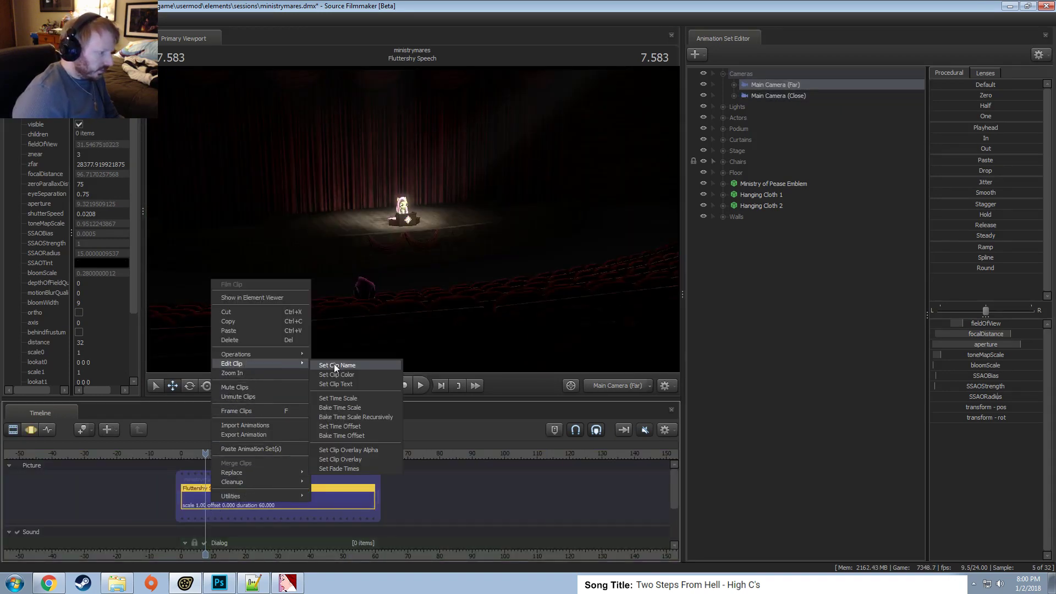
pyautogui.click(331, 381)
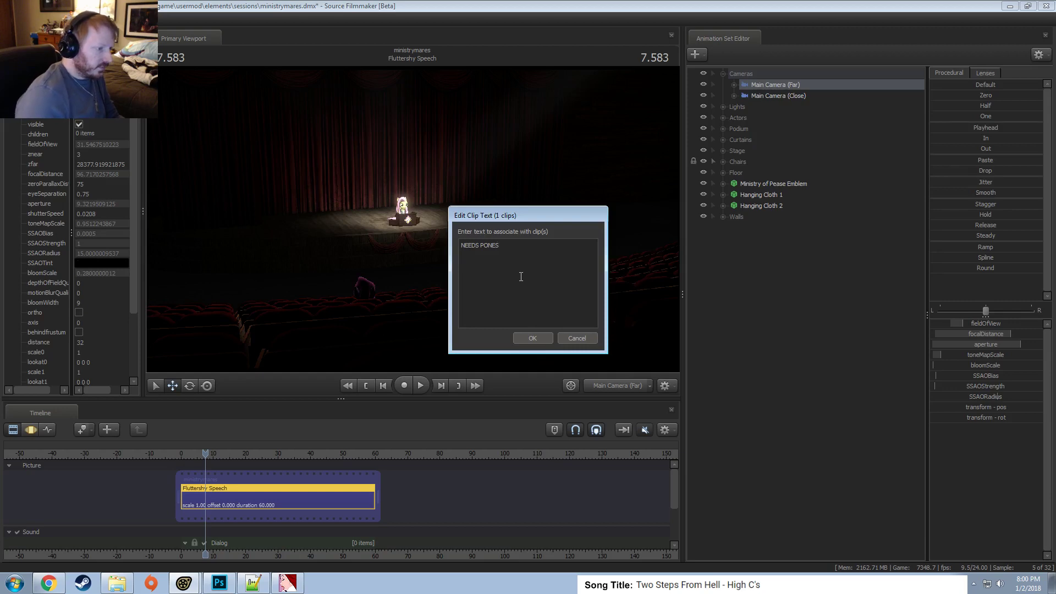
pyautogui.click(532, 339)
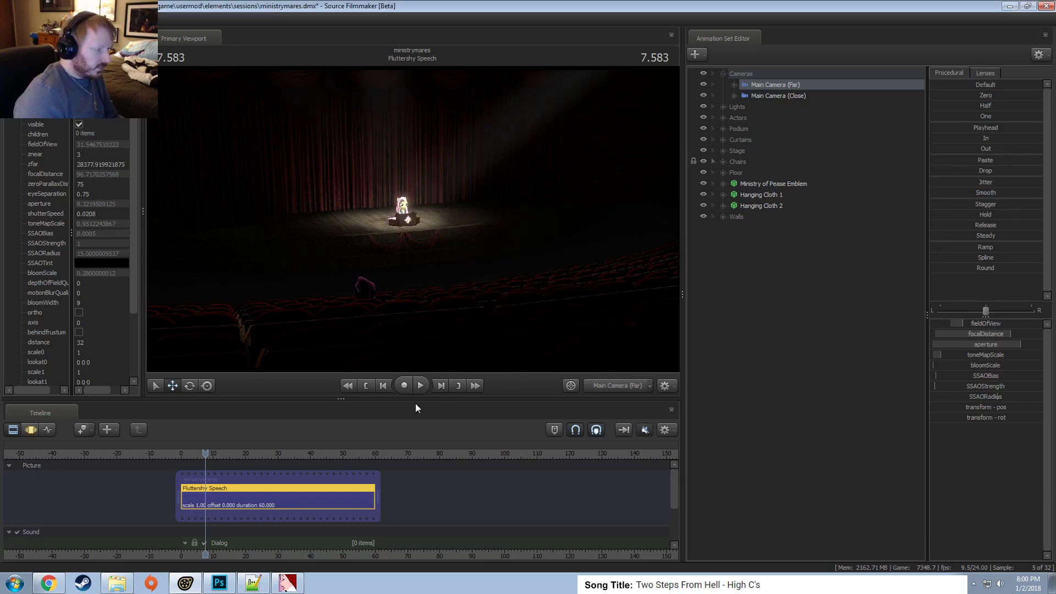
# Scrub through the Main Camera (Far) shot from 4.583 to 9.166 to review its camera move.
pyautogui.doubleClick(211, 486)
pyautogui.click(196, 454)
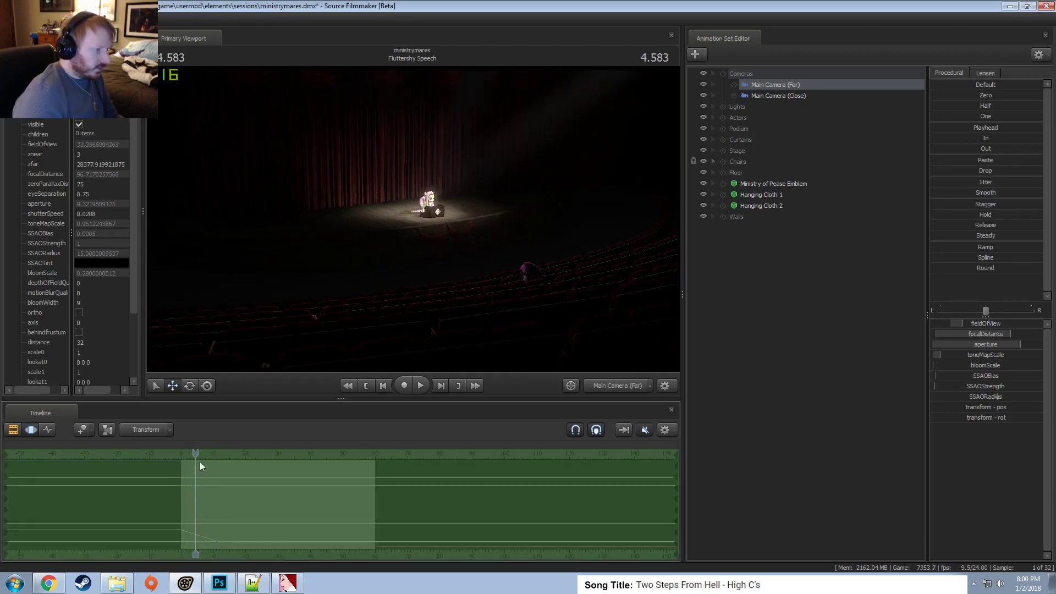
pyautogui.moveTo(200, 461)
pyautogui.mouseDown()
pyautogui.moveTo(256, 474)
pyautogui.moveTo(211, 469)
pyautogui.mouseUp()
pyautogui.press('F2')
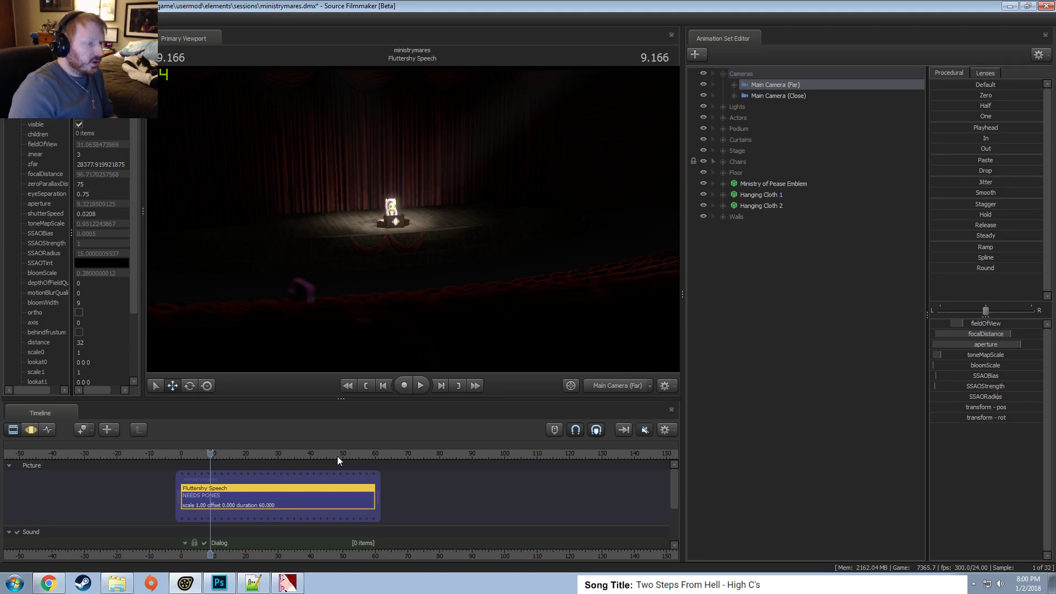
# Group Hanging Cloth 1 and Hanging Cloth 2 together and name the group Hanging Cloth.
pyautogui.click(751, 198)
pyautogui.keyDown('ctrl'); pyautogui.click(754, 205); pyautogui.keyUp('ctrl')
pyautogui.rightClick(754, 206)
pyautogui.click(774, 238)
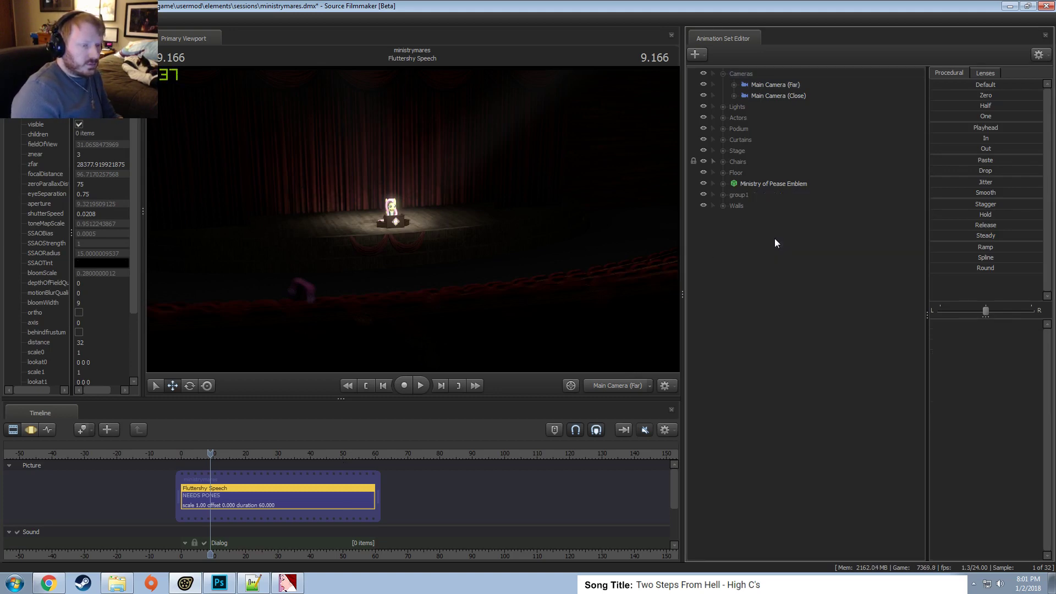
pyautogui.rightClick(760, 202)
pyautogui.click(766, 205)
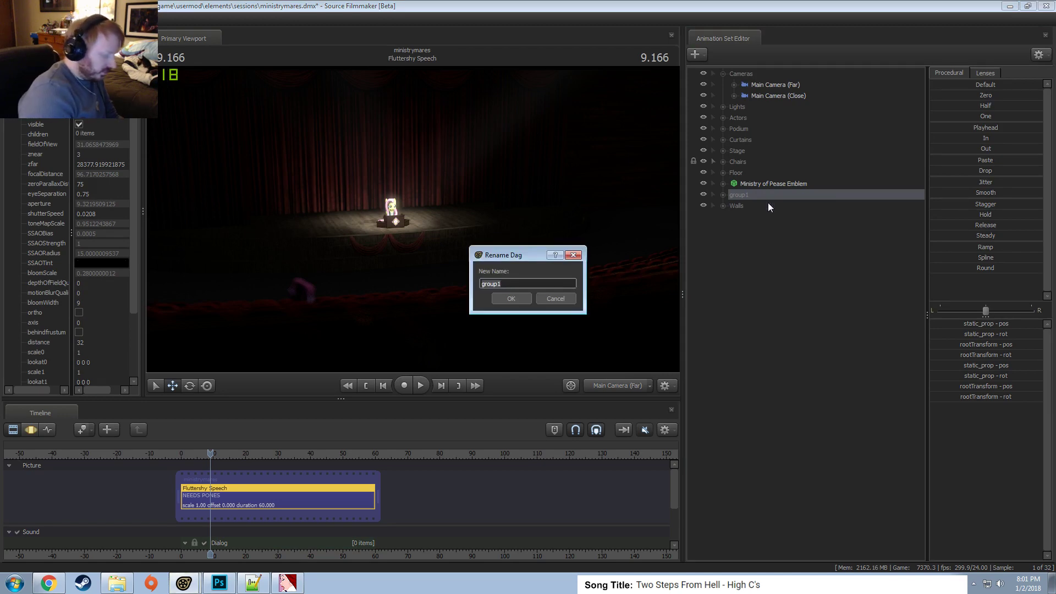
pyautogui.write('Hanging Cloth')
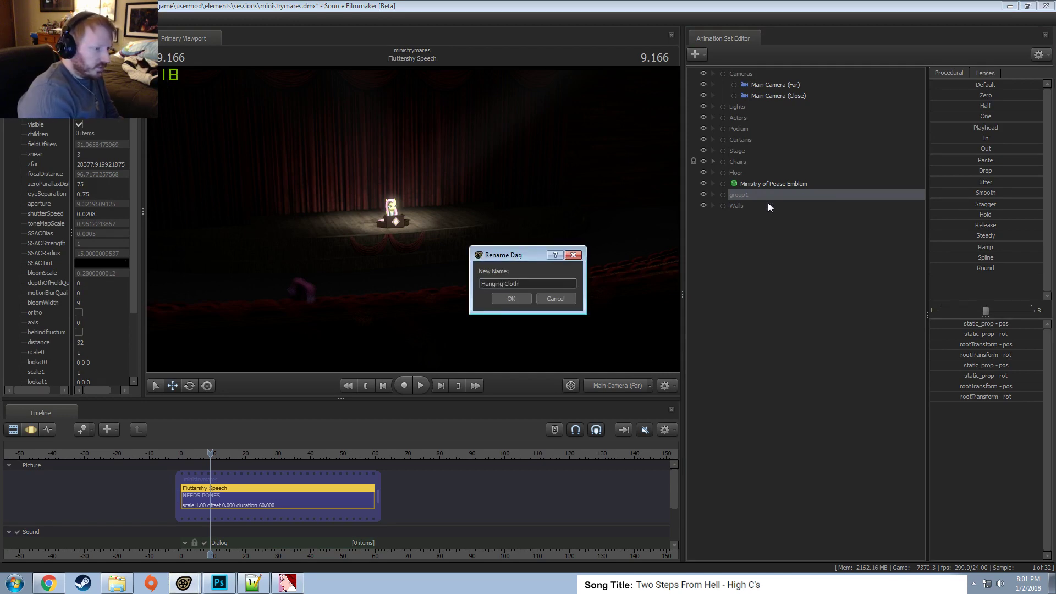
pyautogui.press('Return')
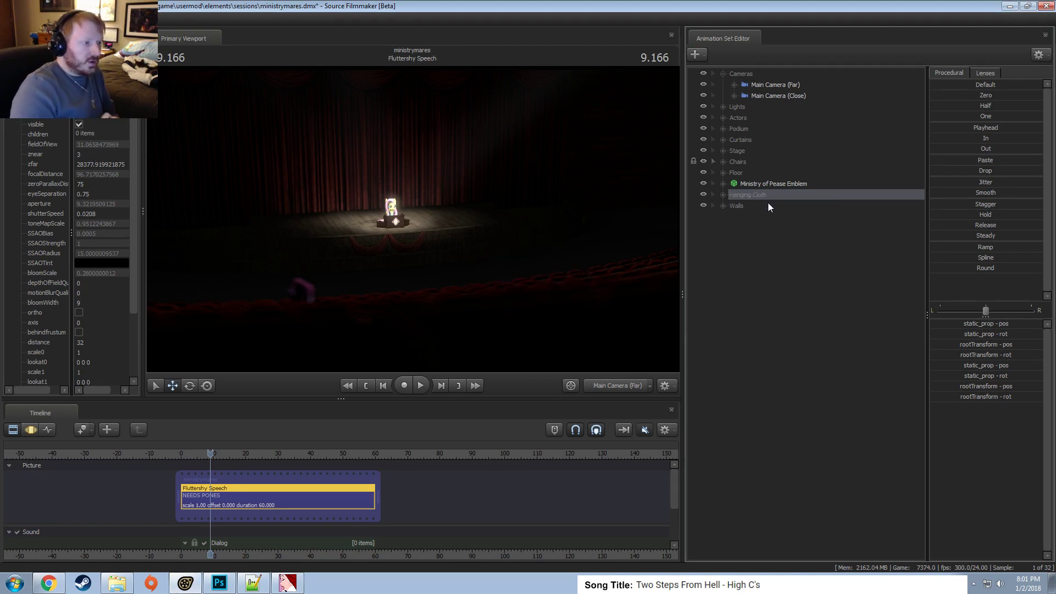
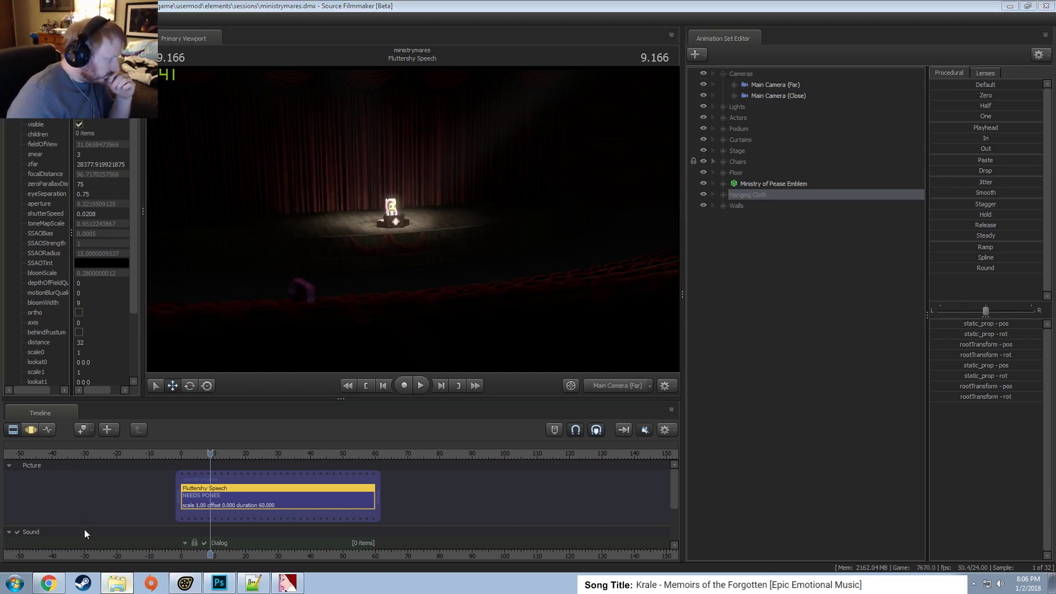
# In Windows Explorer, find Memory Orb.zip in the Downloads folder and open the archive.
pyautogui.click(117, 583)
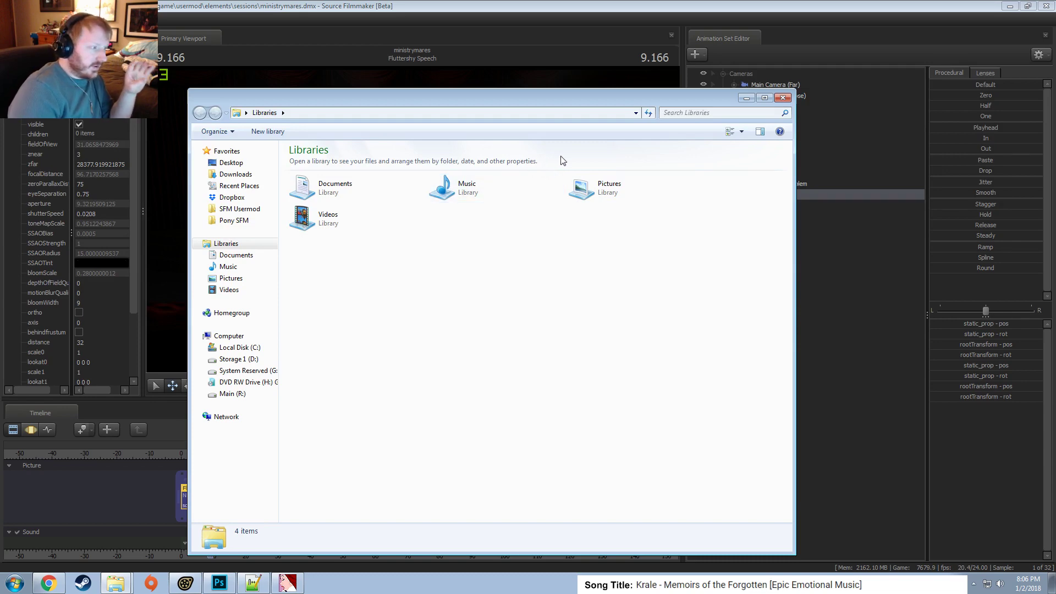
pyautogui.click(236, 208)
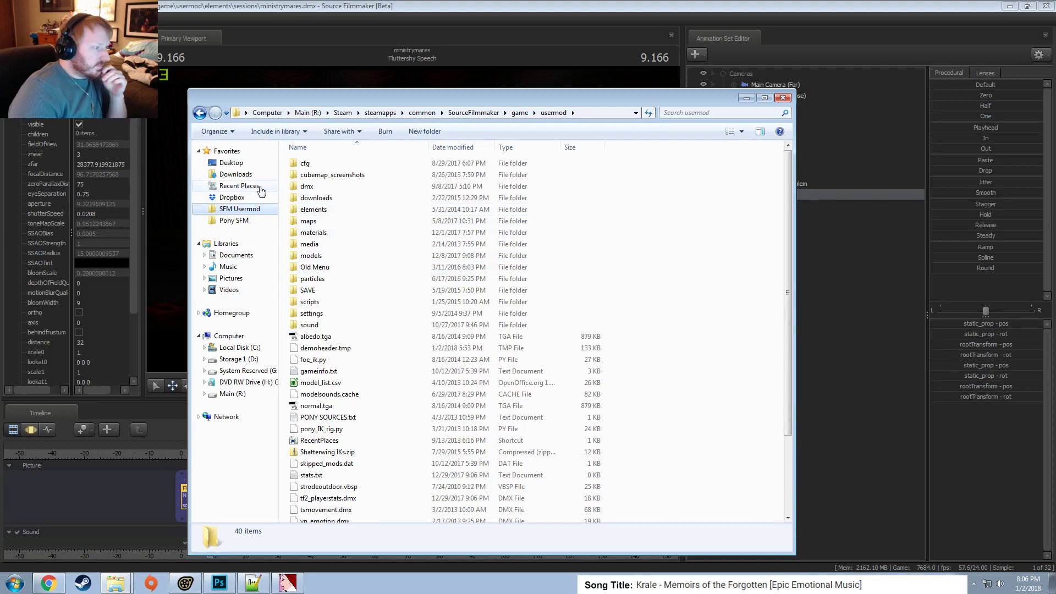
pyautogui.click(236, 174)
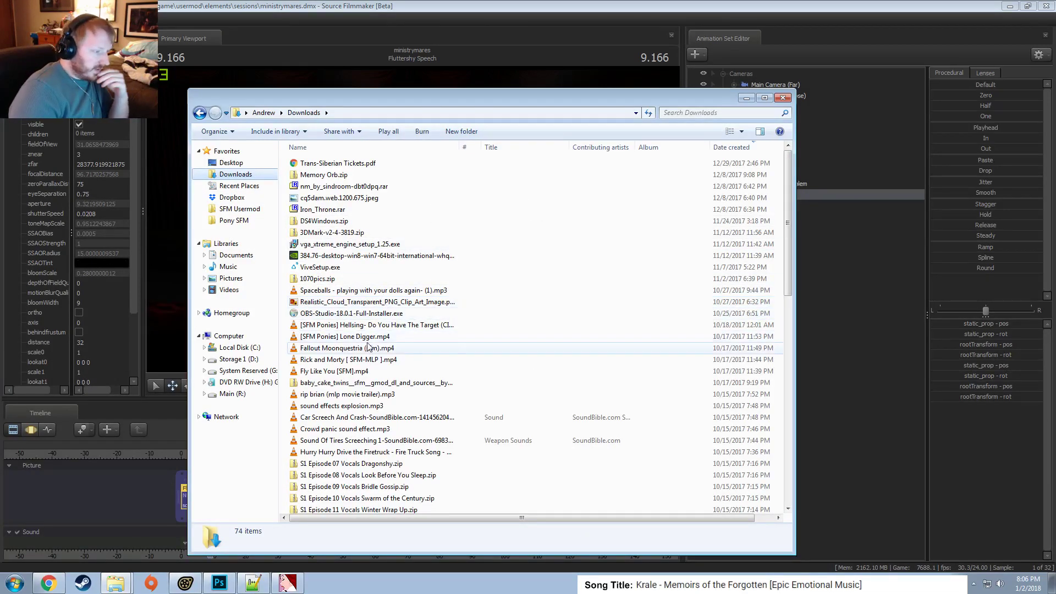
pyautogui.click(398, 325)
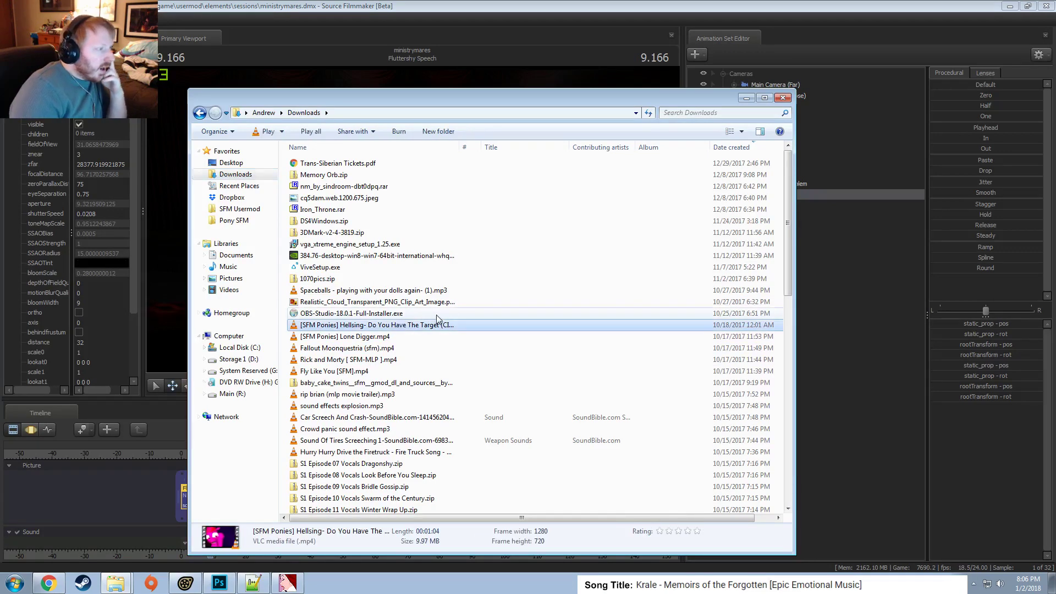
pyautogui.doubleClick(323, 175)
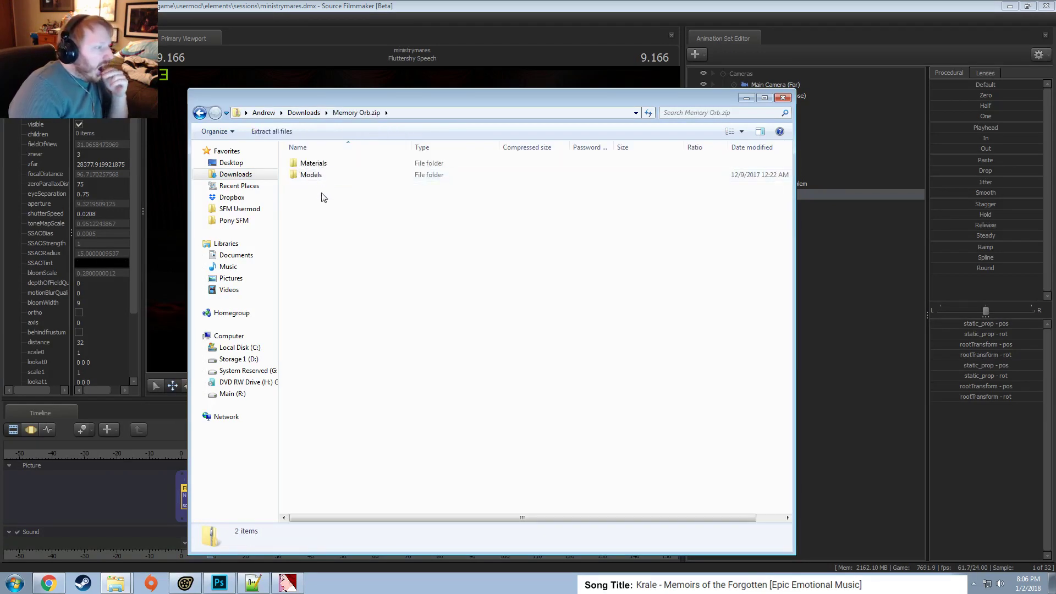
# Copy the archive's Materials and Models folders into the SFM usermod folder, merging folders and replacing the existing memoryorb.mdl.
pyautogui.moveTo(323, 197); pyautogui.dragTo(306, 162)
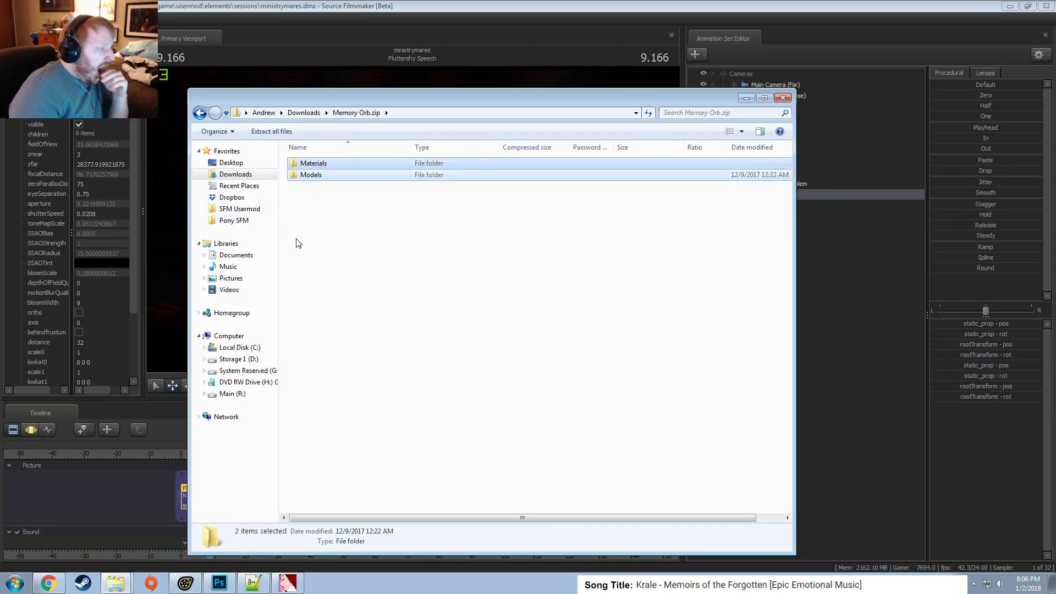
pyautogui.hotkey('ctrl', 'v')
pyautogui.click(566, 393)
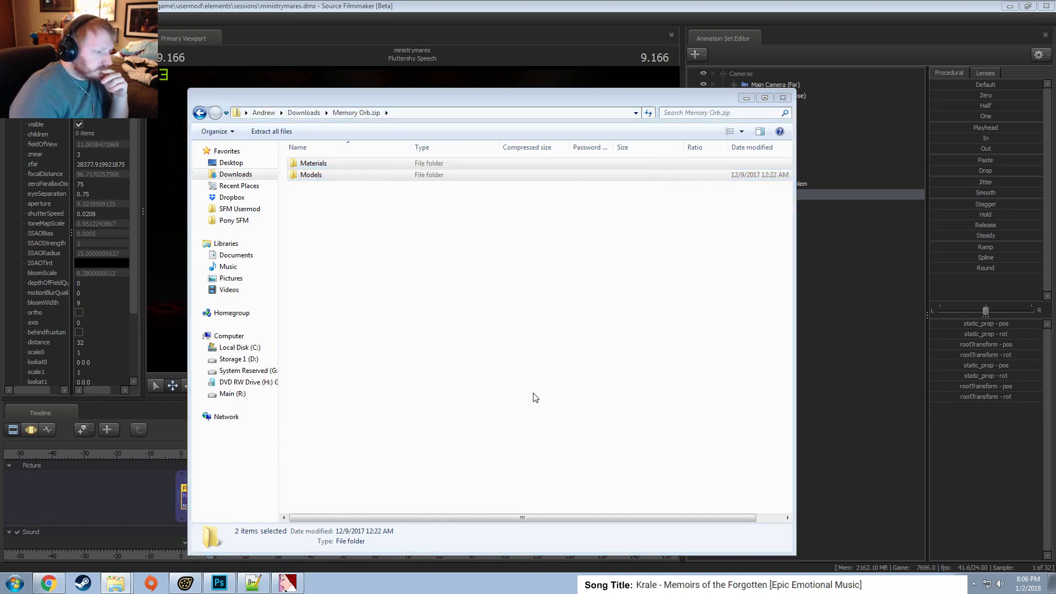
pyautogui.click(532, 395)
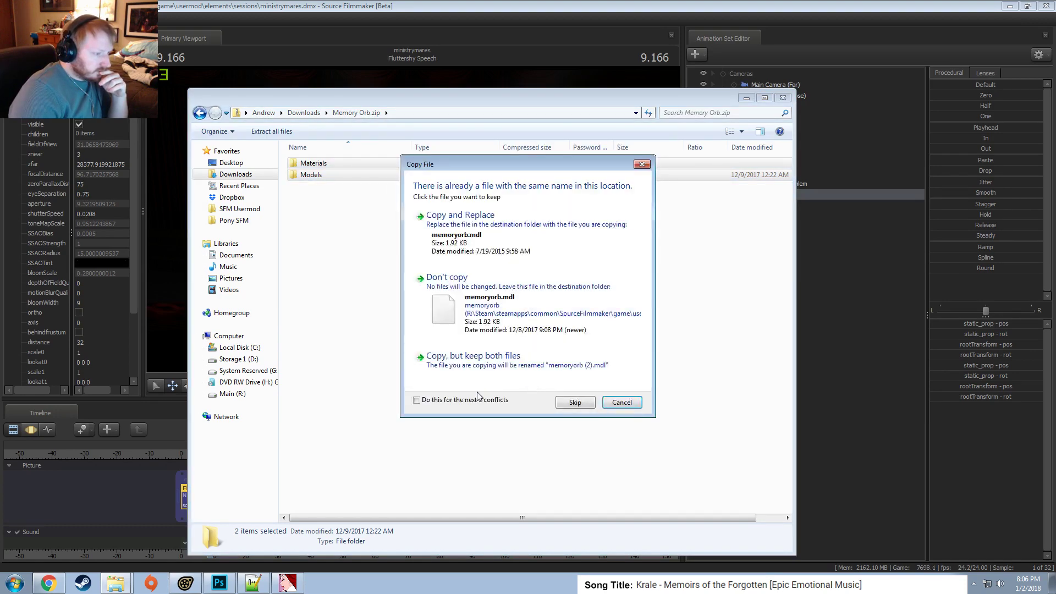
pyautogui.click(460, 215)
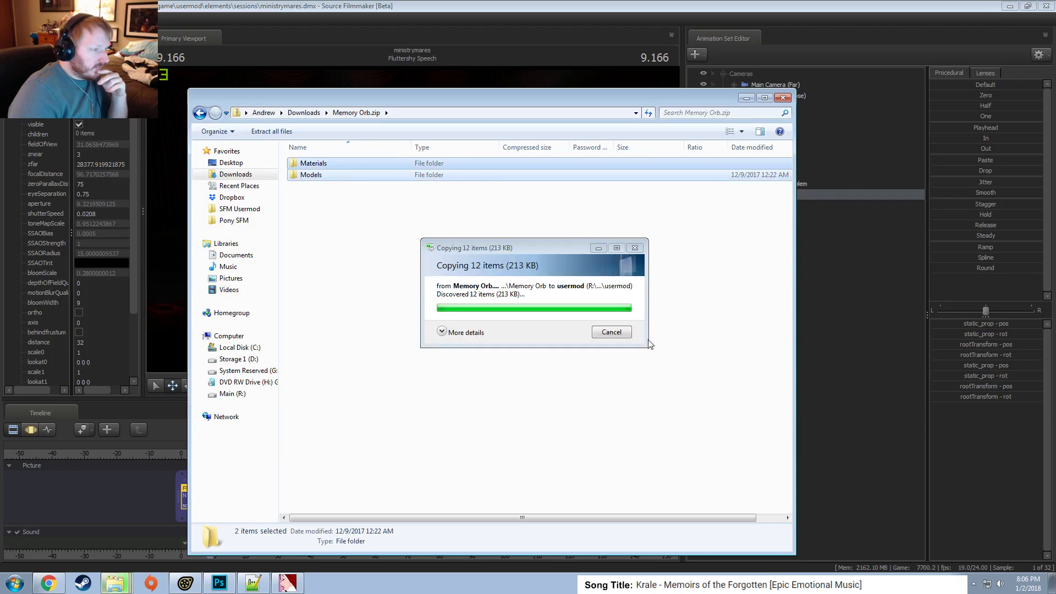
# Switch to Source Filmmaker and add the usermod memoryorb.mdl model to the Fluttershy Speech shot as an animation set.
pyautogui.click(222, 585)
pyautogui.click(190, 584)
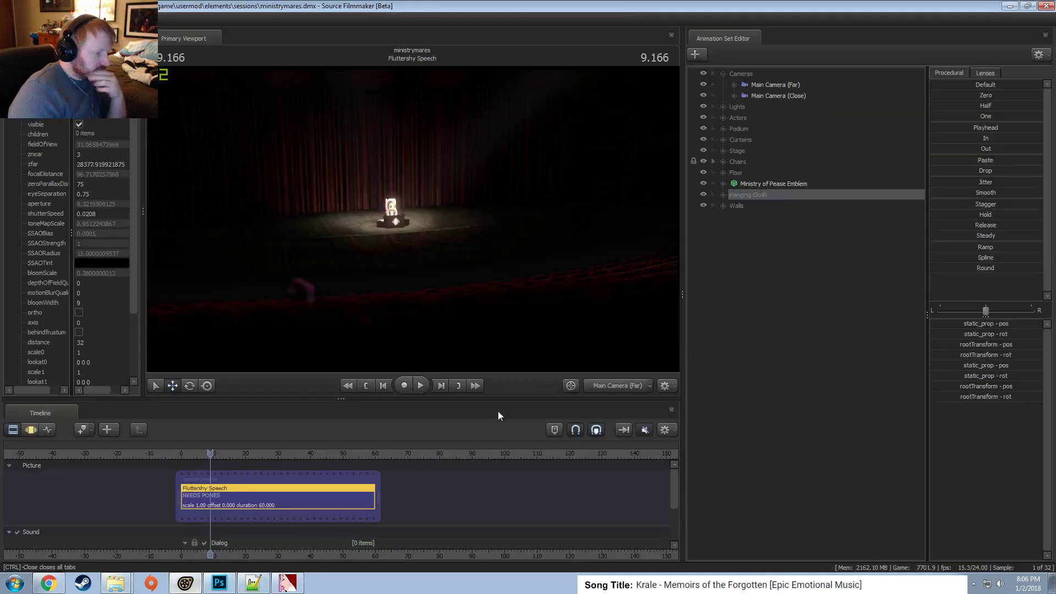
pyautogui.rightClick(769, 236)
pyautogui.click(793, 258)
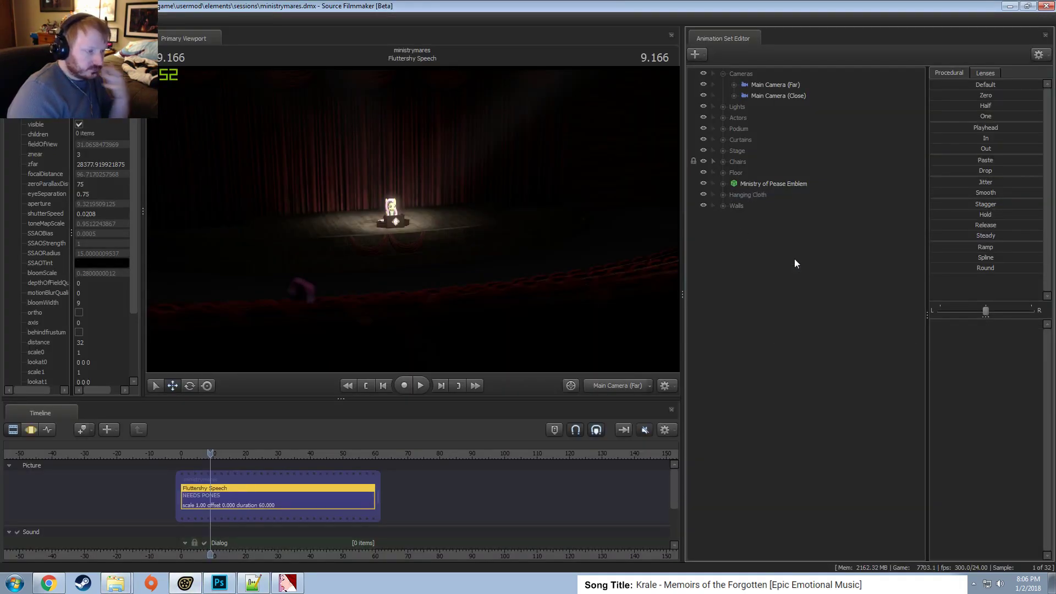
pyautogui.write('memor')
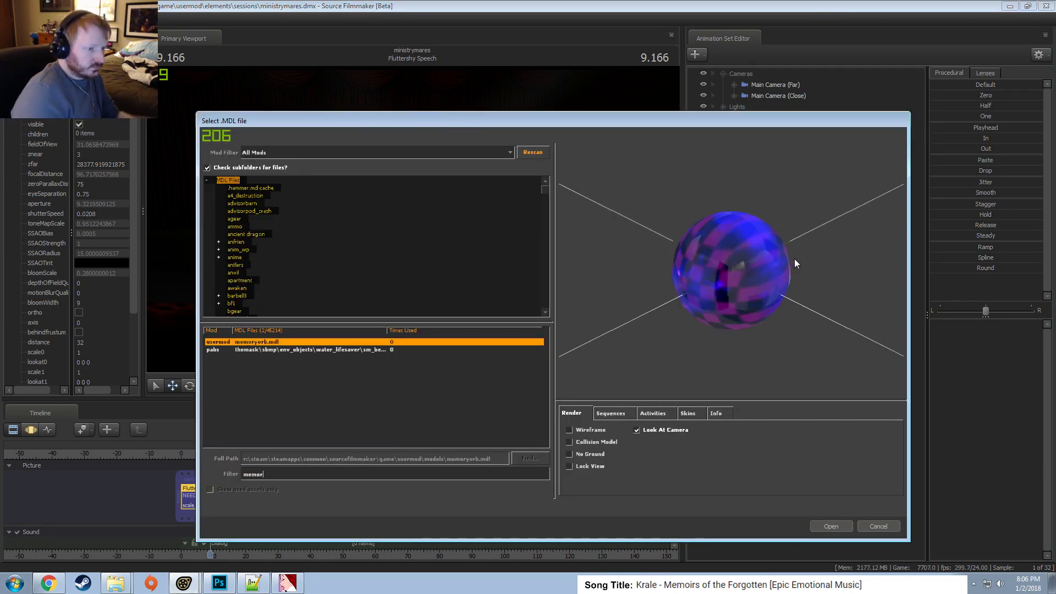
pyautogui.moveTo(794, 263); pyautogui.dragTo(759, 327)
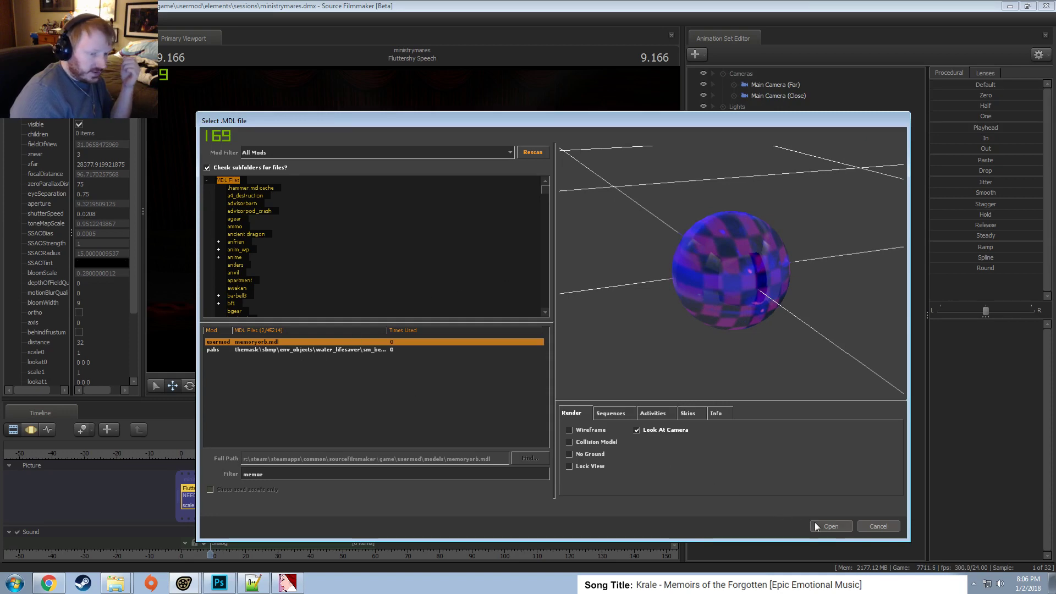
pyautogui.click(829, 526)
# Turn off viewport lighting and view the memory orb up close through the Work Camera.
pyautogui.rightClick(512, 229)
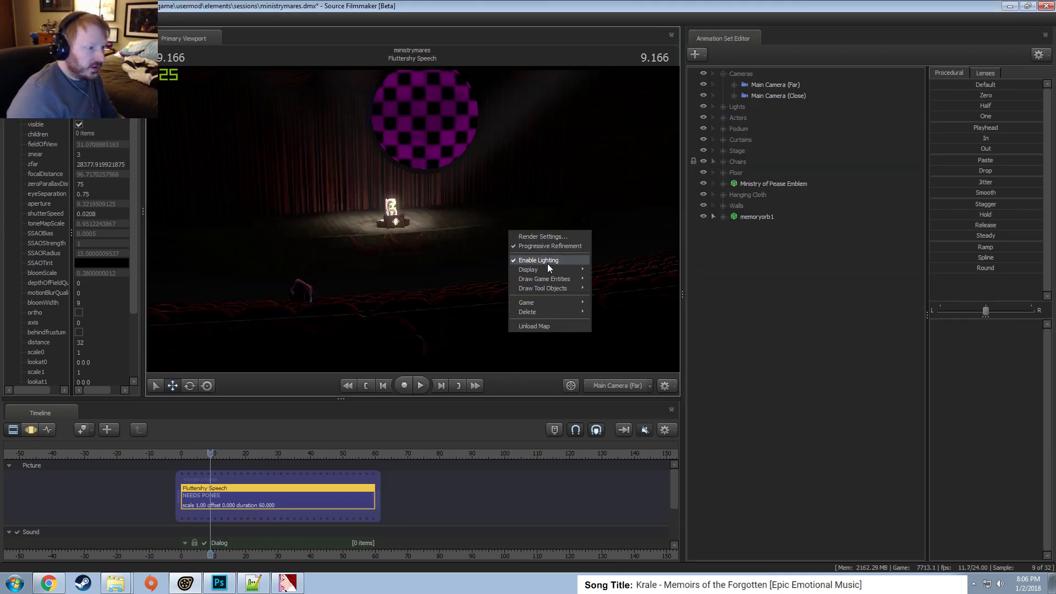
pyautogui.click(547, 262)
pyautogui.keyDown('ctrl'); pyautogui.click(616, 386); pyautogui.keyUp('ctrl')
pyautogui.moveTo(409, 226)
pyautogui.mouseDown()
pyautogui.moveTo(572, 324)
pyautogui.moveTo(550, 327)
pyautogui.moveTo(377, 209)
pyautogui.moveTo(412, 219)
pyautogui.mouseUp()
# Show the memoryorb1 model in the Element Viewer and add override materials to it.
pyautogui.click(763, 219)
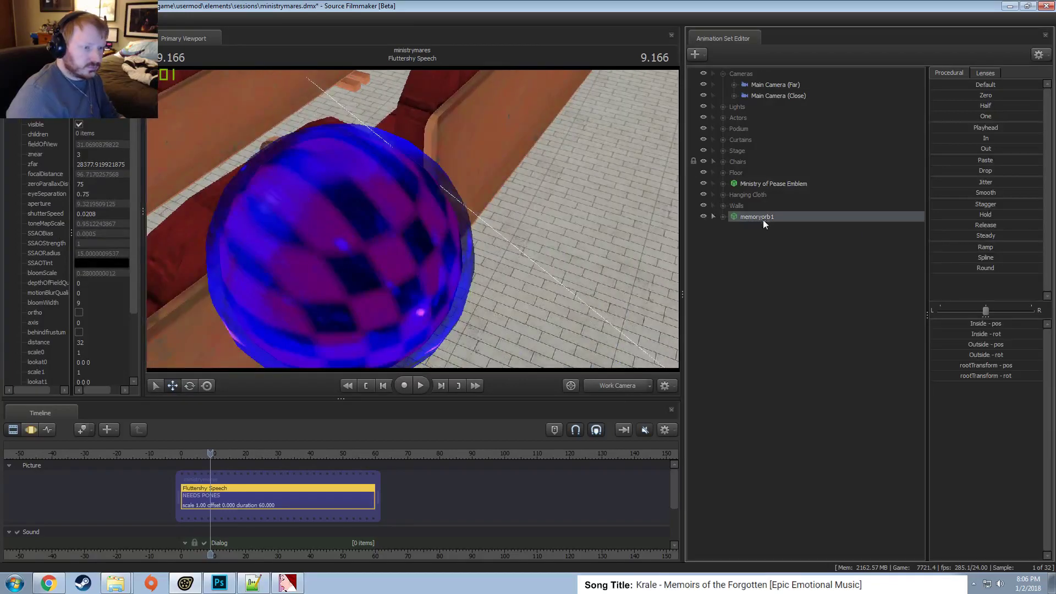
pyautogui.rightClick(763, 219)
pyautogui.moveTo(831, 280)
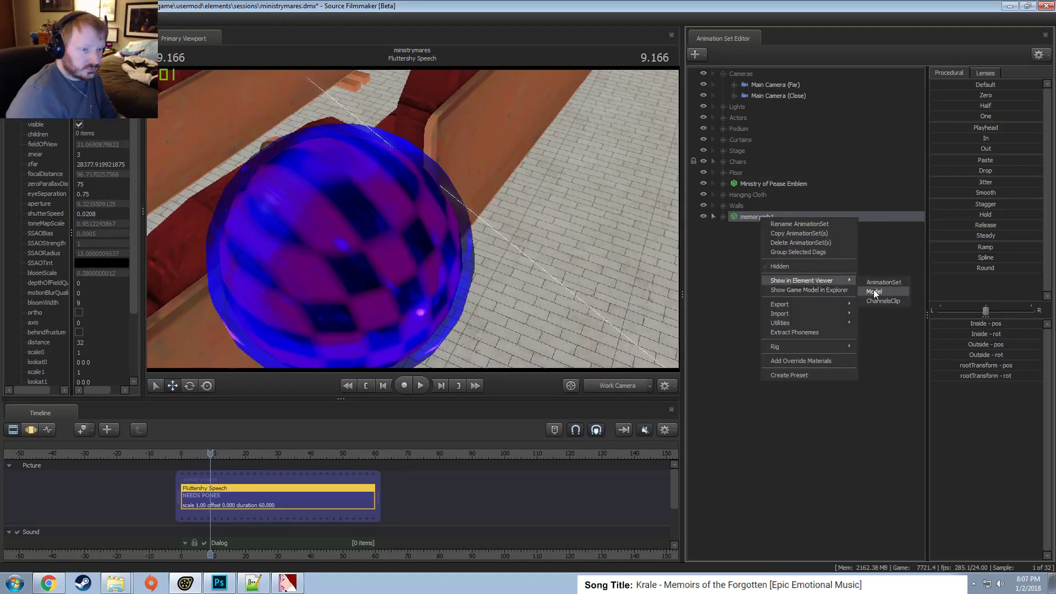
pyautogui.click(873, 290)
pyautogui.hotkey('alt', 'Tab')
pyautogui.hotkey('alt', 'Tab')
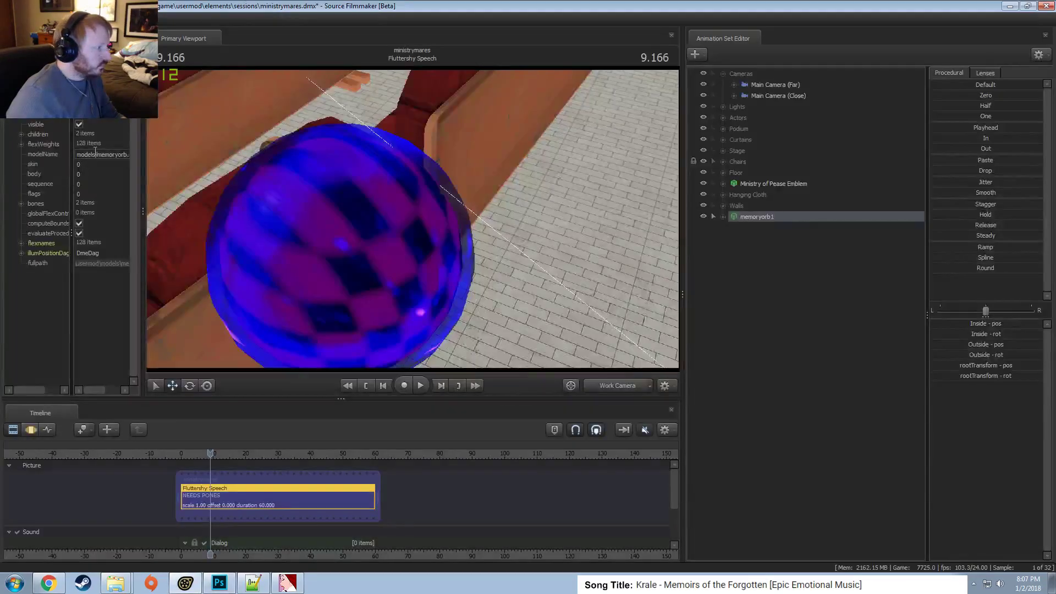
pyautogui.hotkey('alt', 'Tab')
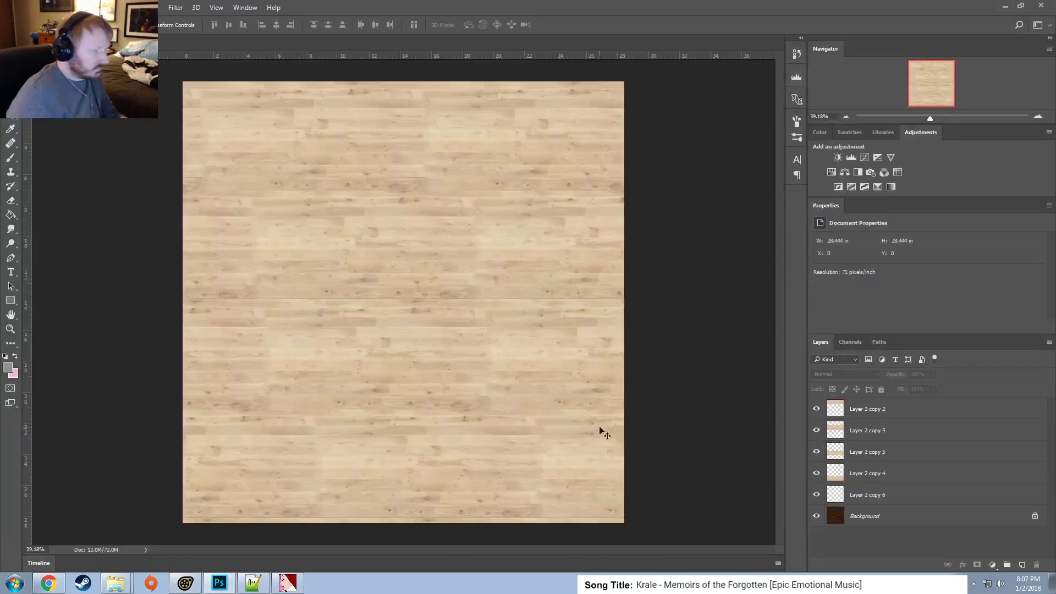
pyautogui.hotkey('alt', 'Tab')
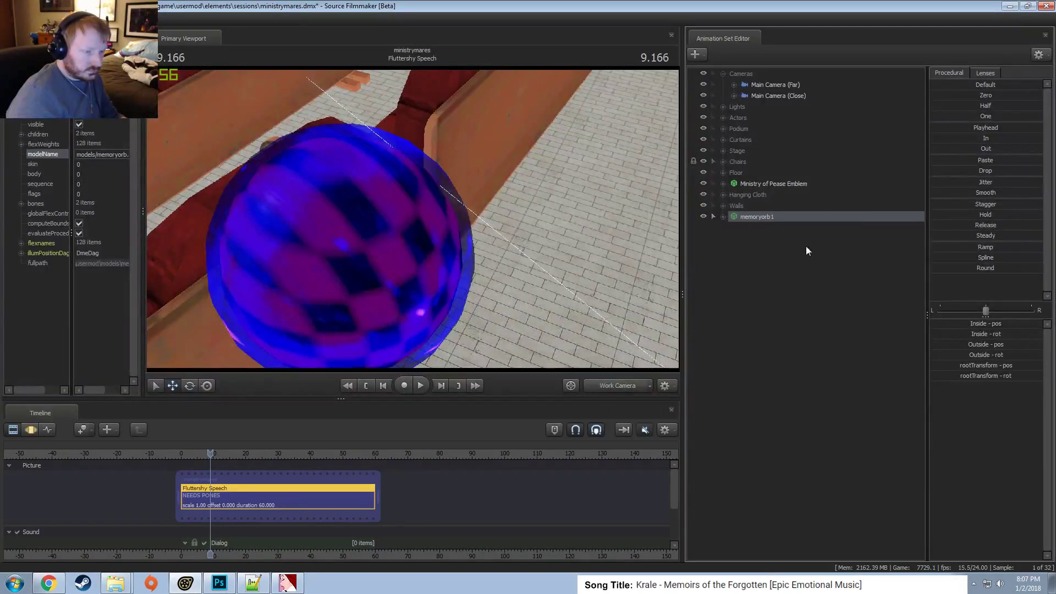
pyautogui.rightClick(765, 217)
pyautogui.click(801, 359)
pyautogui.click(40, 273)
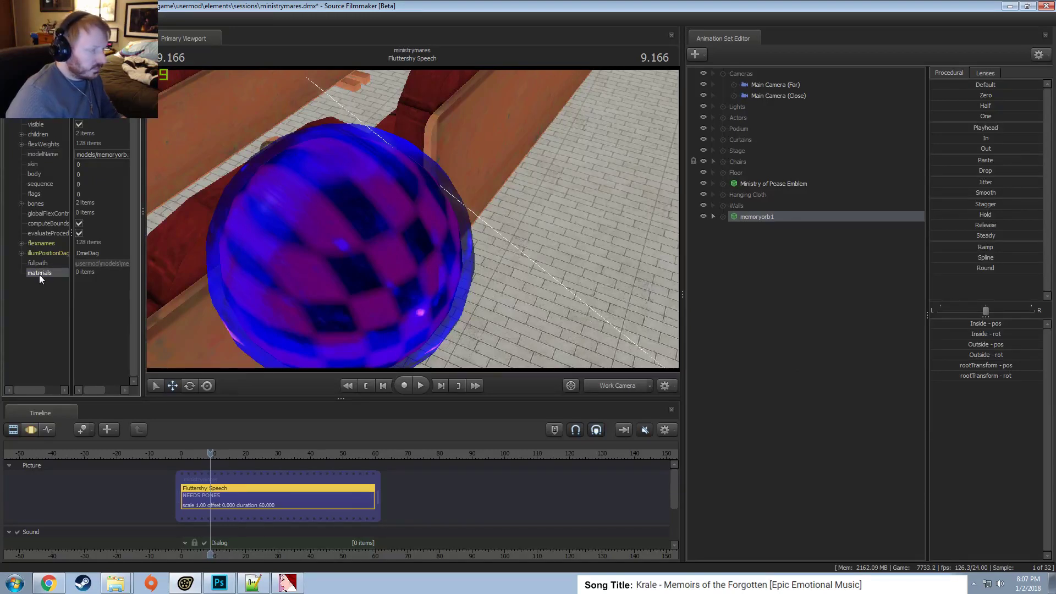
# Delete the memoryorb1 animation set from the shot.
pyautogui.rightClick(795, 217)
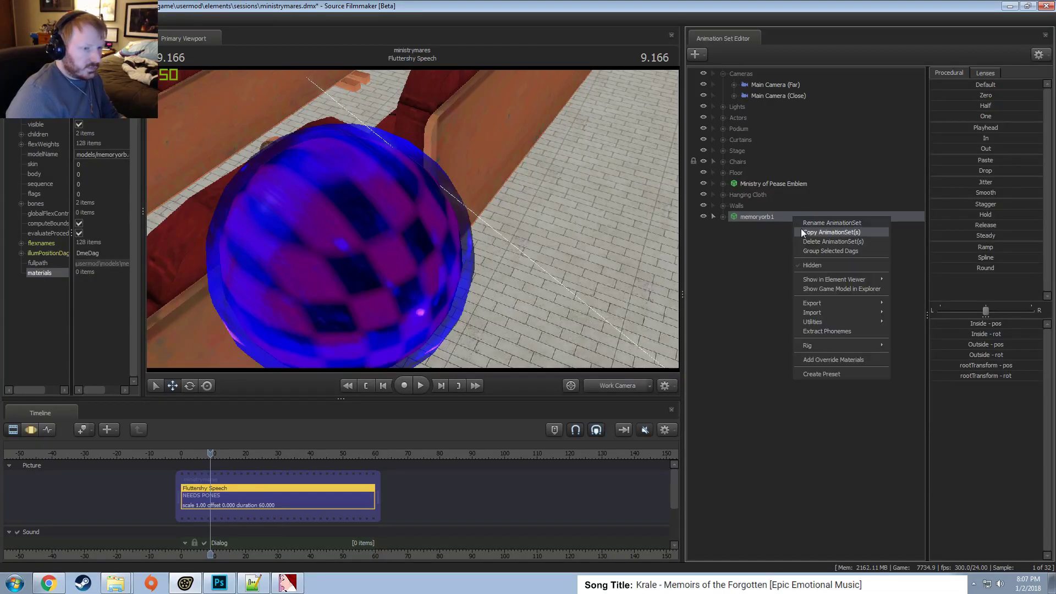
pyautogui.click(798, 242)
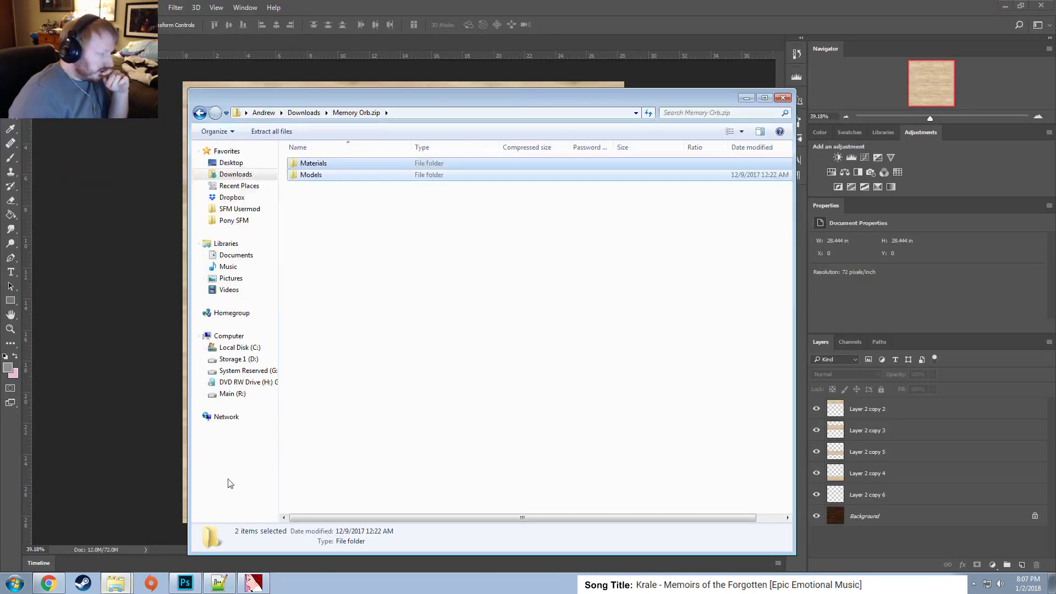
# In Windows Explorer, browse the Materials folder of Memory Orb.zip down to AstonProps to examine the orb's texture files.
pyautogui.click(126, 578)
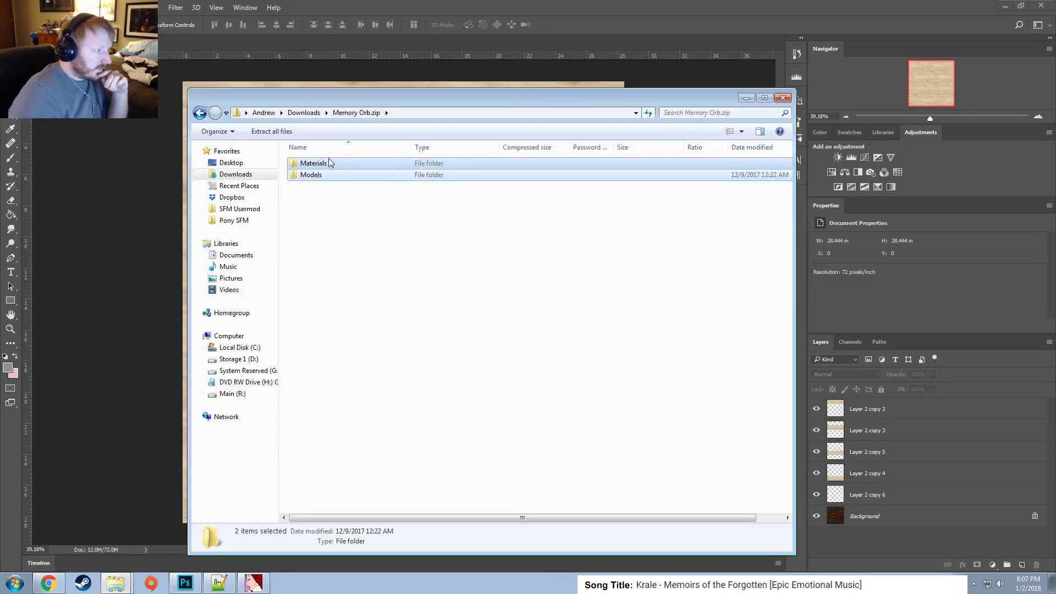
pyautogui.doubleClick(318, 174)
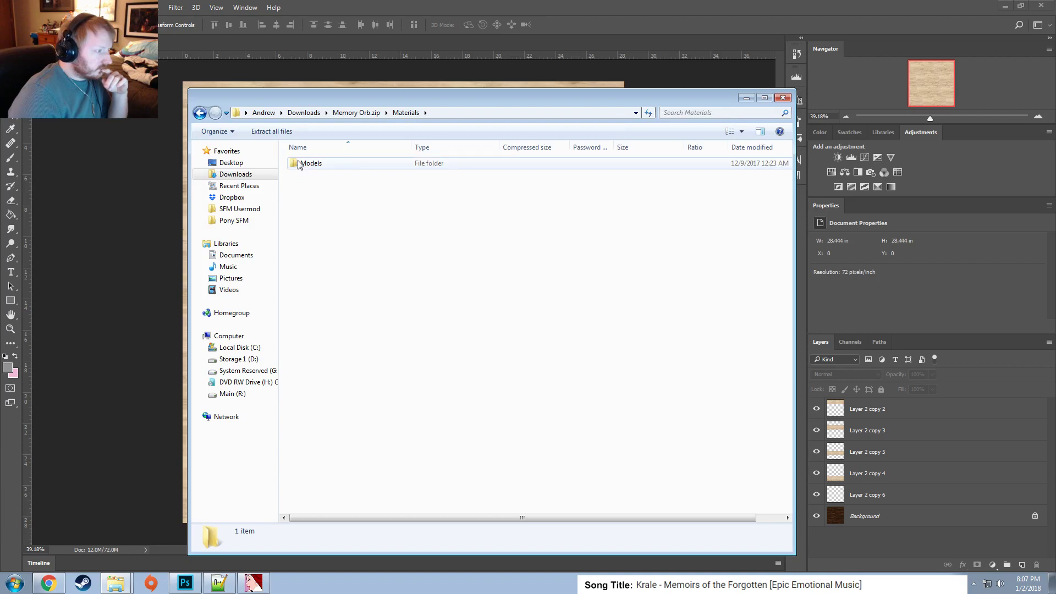
pyautogui.doubleClick(311, 164)
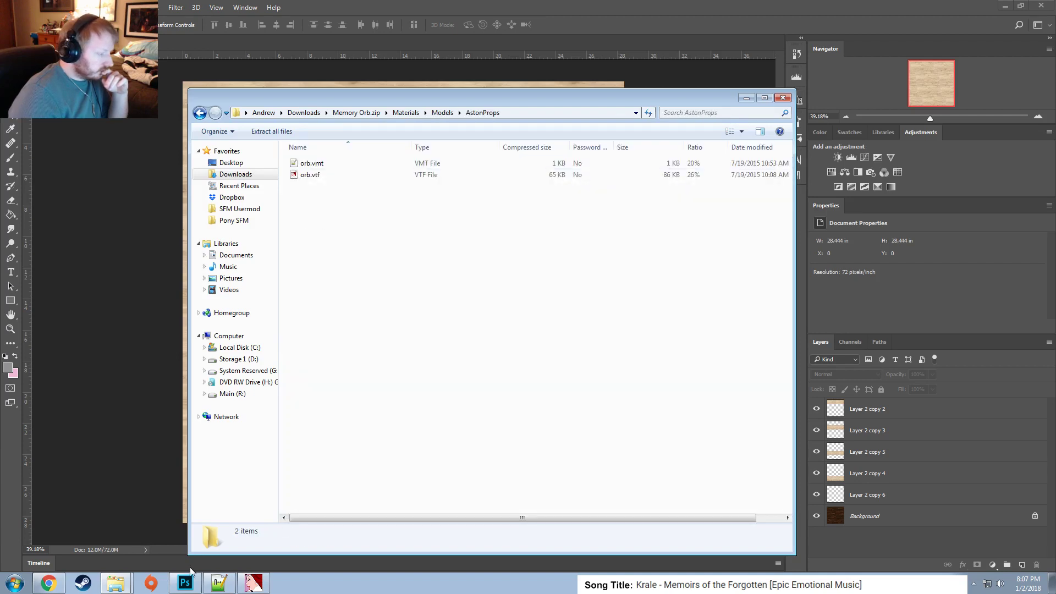
pyautogui.click(188, 587)
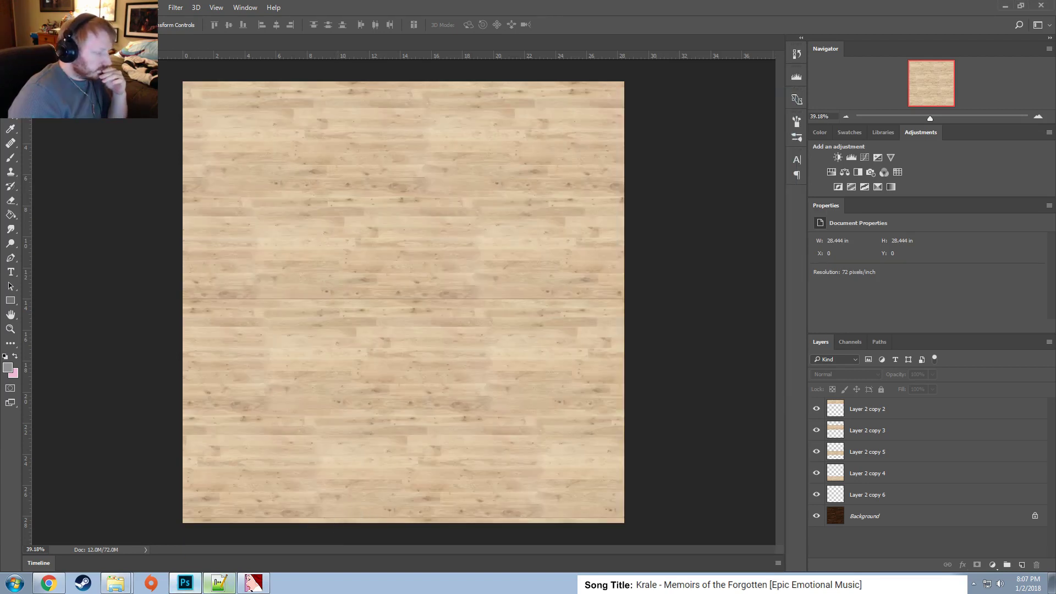
# In the SFM usermod folder, go to materials\models\AstonProps and open orb.vmt in Notepad++.
pyautogui.click(120, 583)
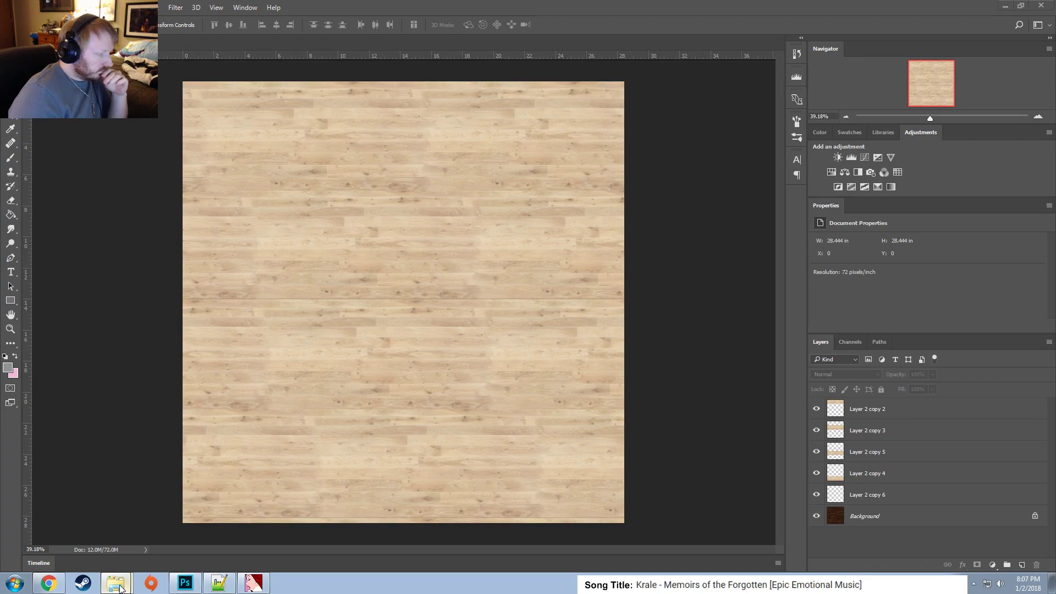
pyautogui.click(109, 542)
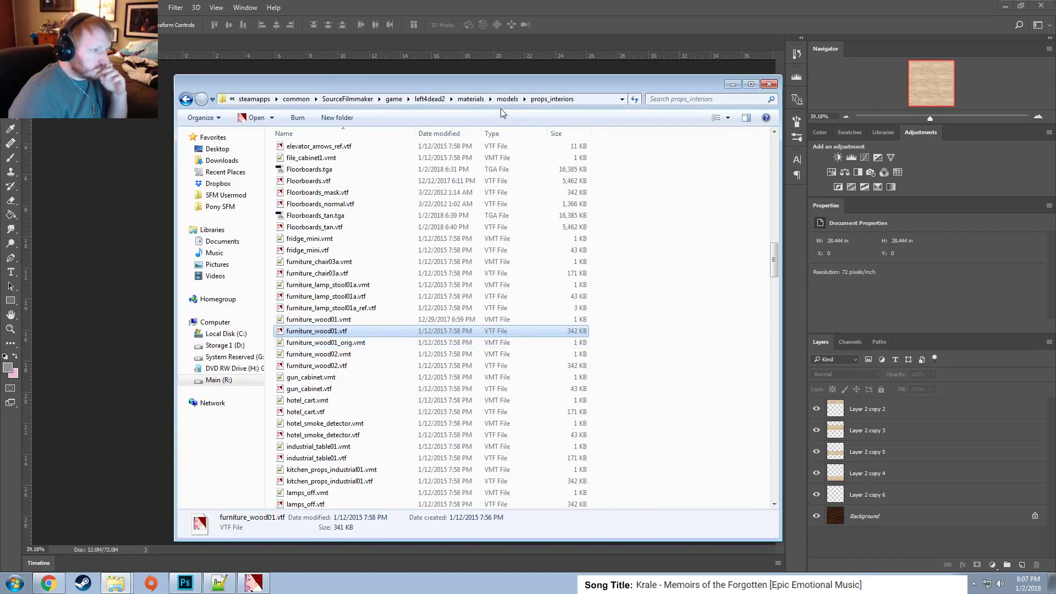
pyautogui.click(226, 194)
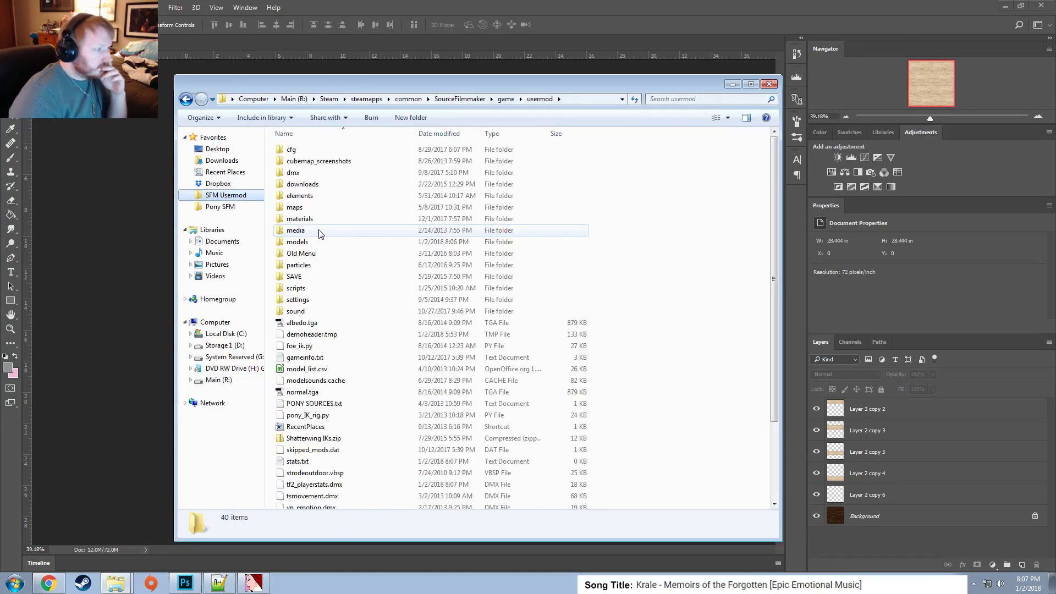
pyautogui.click(311, 219)
pyautogui.doubleClick(312, 219)
pyautogui.scroll(-15, 316, 329)
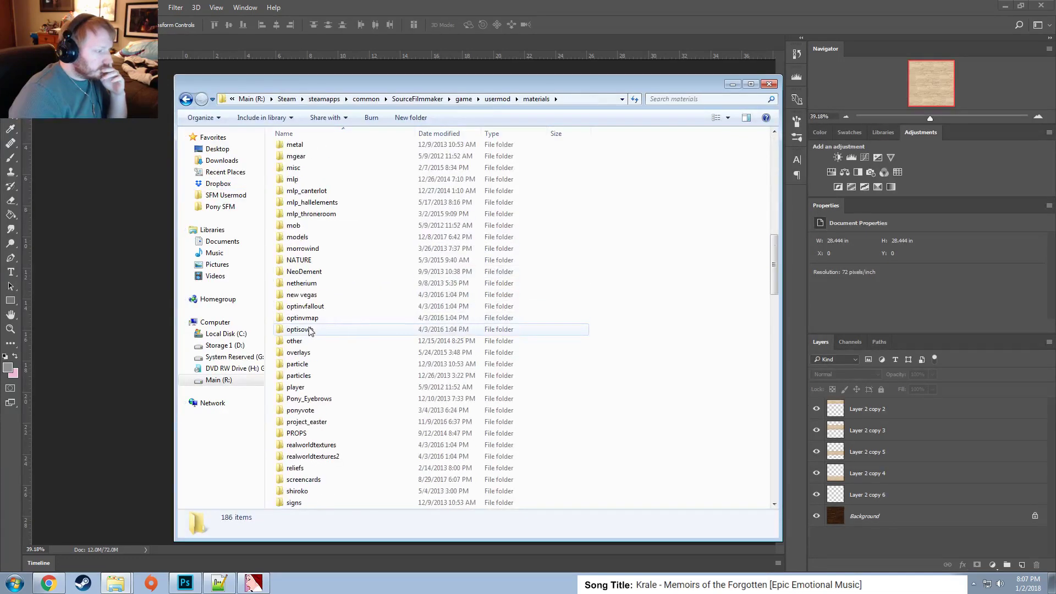
pyautogui.doubleClick(297, 236)
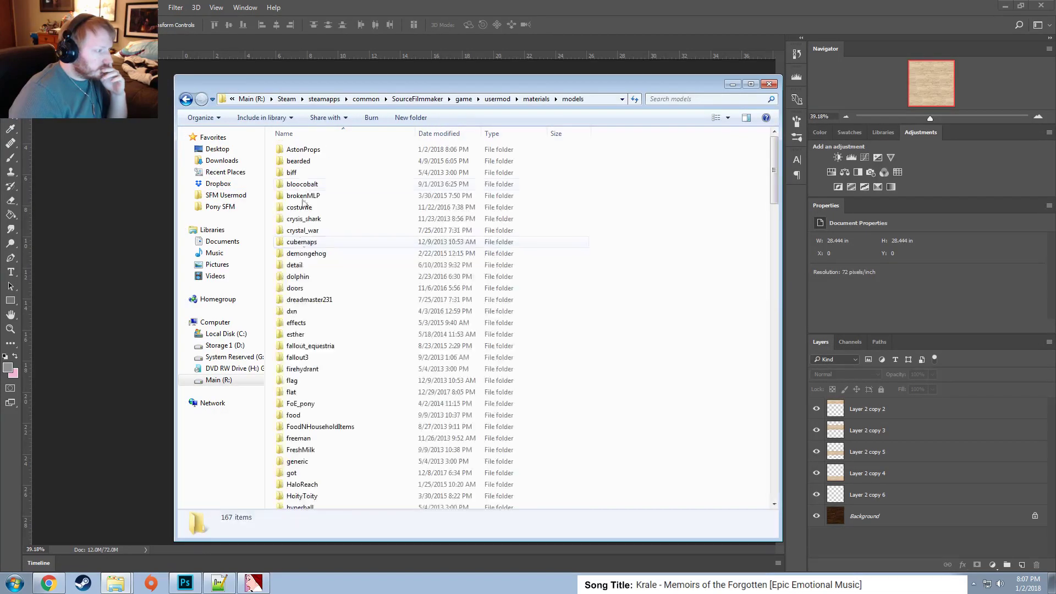
pyautogui.doubleClick(300, 152)
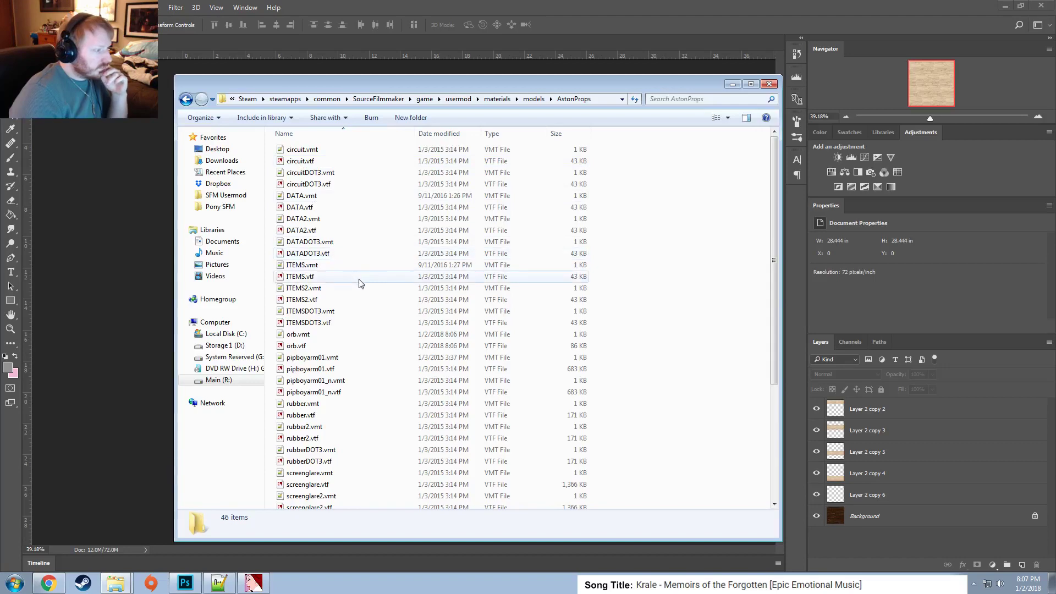
pyautogui.scroll(-4, 360, 285)
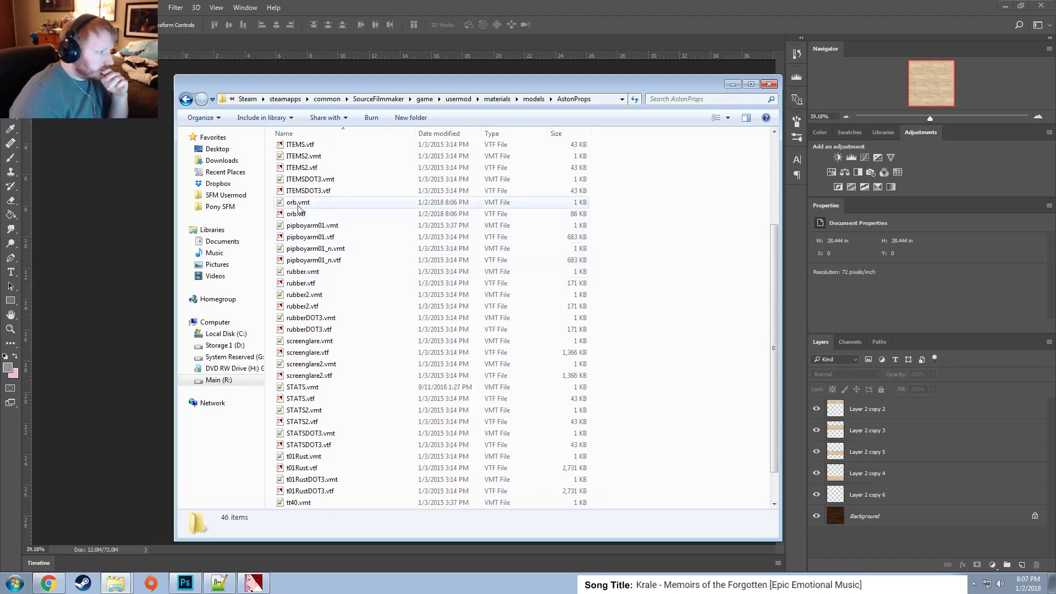
pyautogui.doubleClick(330, 202)
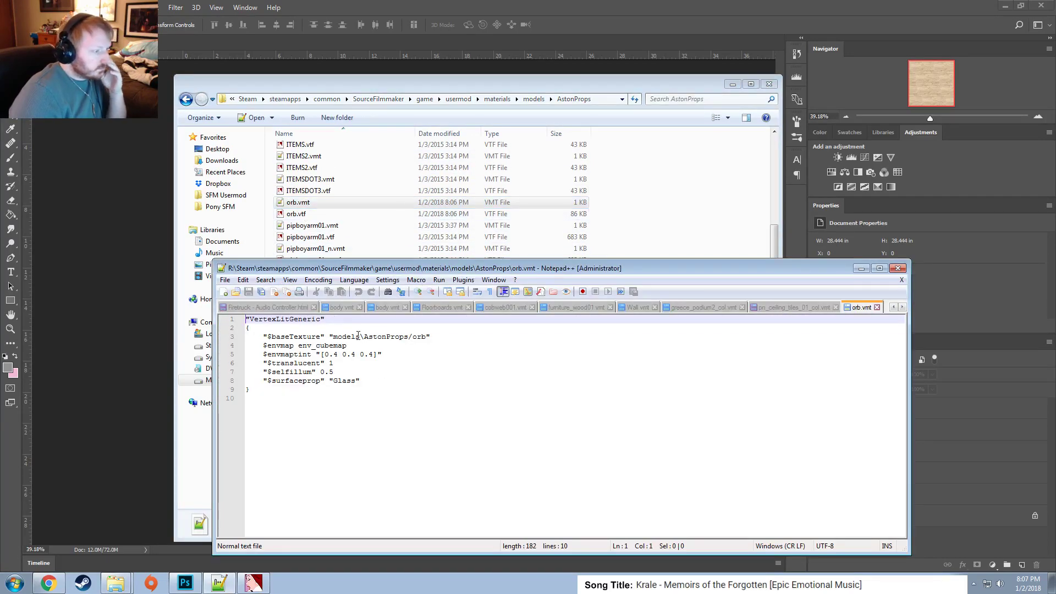
# Shorten the $baseTexture path in orb.vmt to models\AstonProps and save the file.
pyautogui.click(430, 340)
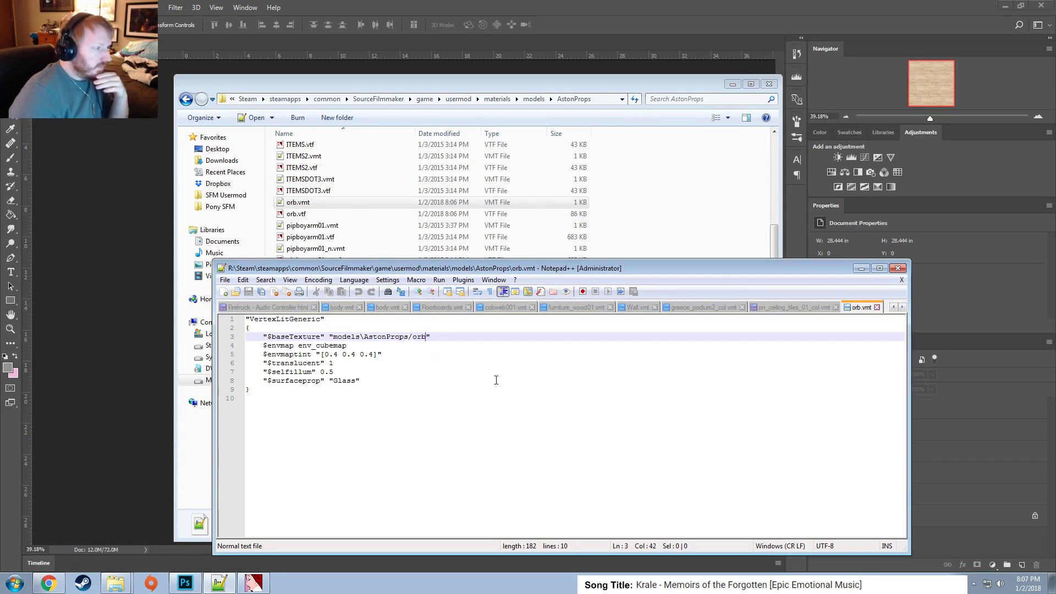
pyautogui.press('BackSpace')
pyautogui.press('BackSpace')
pyautogui.press('BackSpace')
pyautogui.press('BackSpace')
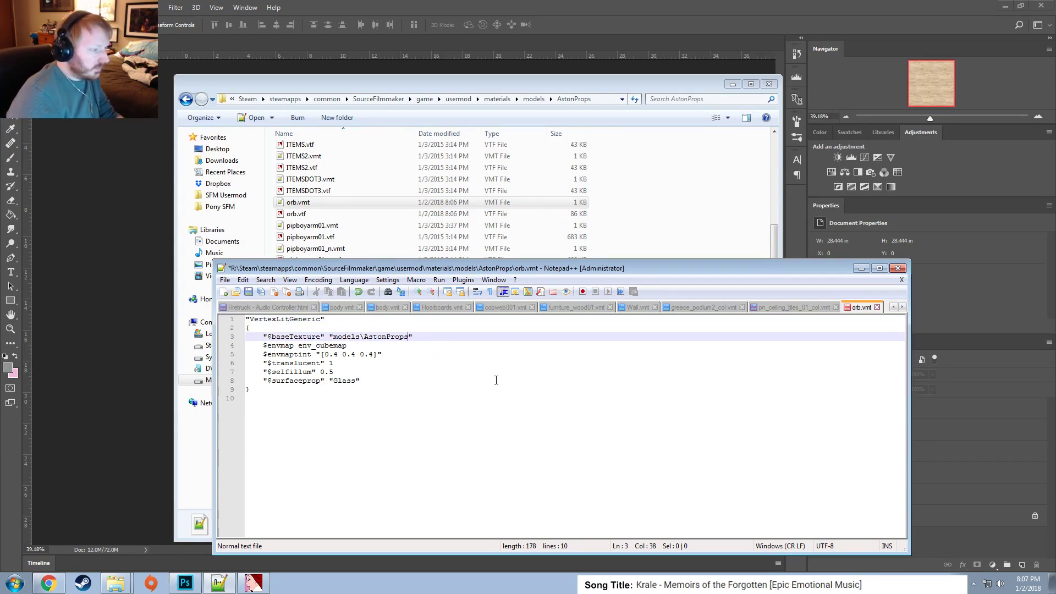
pyautogui.hotkey('ctrl', 's')
pyautogui.click(447, 380)
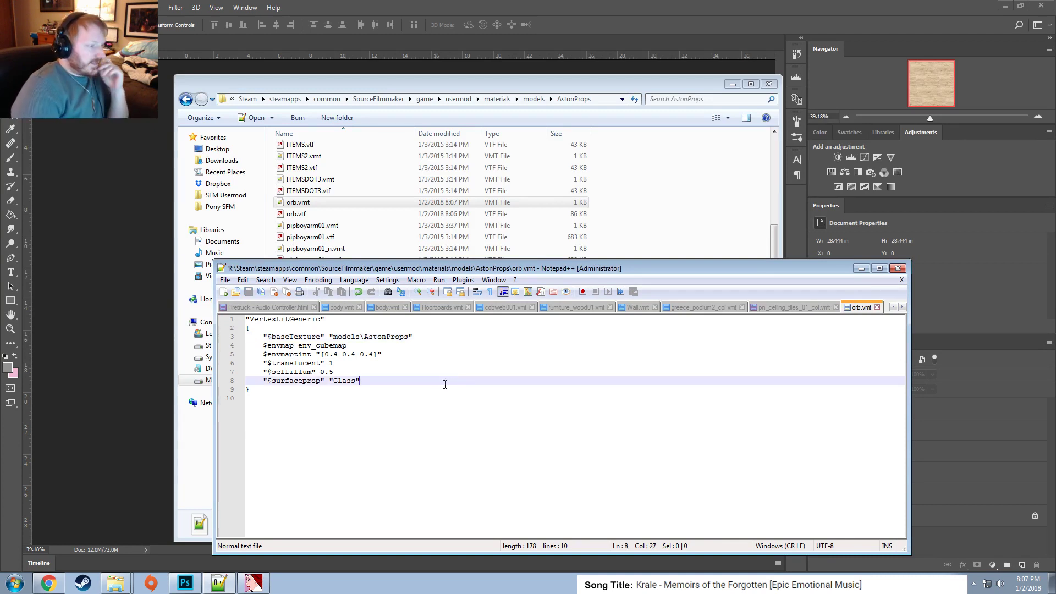
# Switch to Source Filmmaker and reopen the recent session ministrymares.dmx.
pyautogui.click(186, 584)
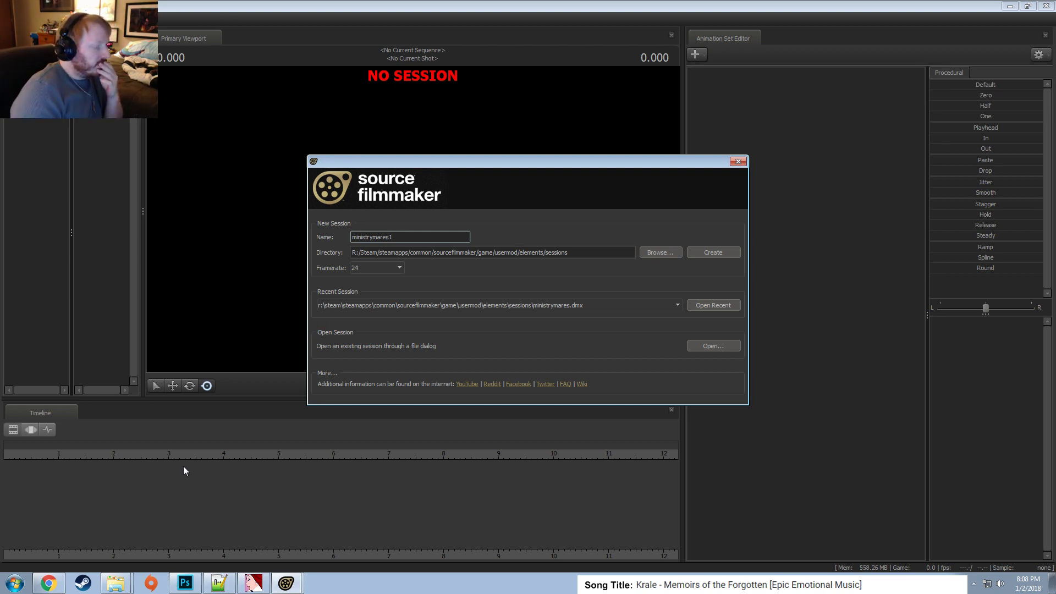
pyautogui.click(48, 583)
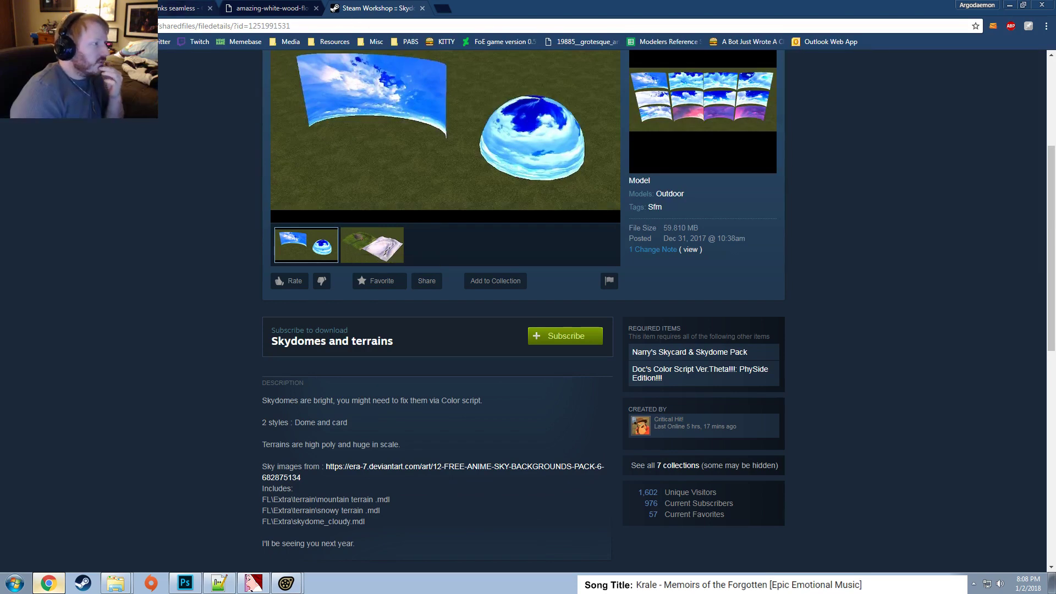
pyautogui.click(1010, 5)
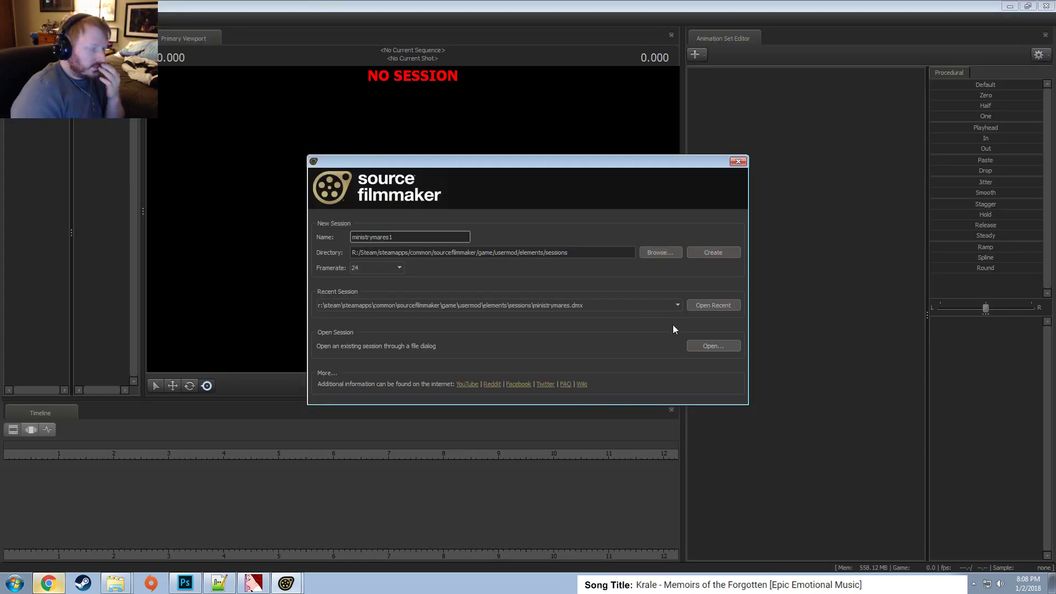
pyautogui.click(711, 303)
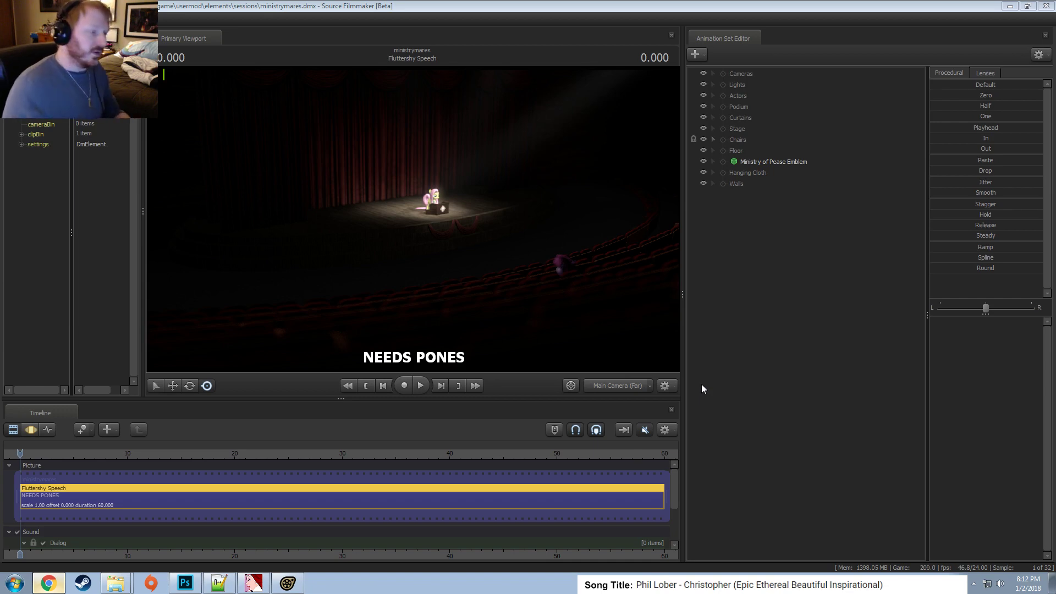
# Switch the viewport to the Work Camera, move it to overlook the theatre seating, and turn off viewport lighting.
pyautogui.click(610, 386)
pyautogui.moveTo(598, 324); pyautogui.dragTo(636, 259)
pyautogui.rightClick(413, 219)
pyautogui.click(440, 249)
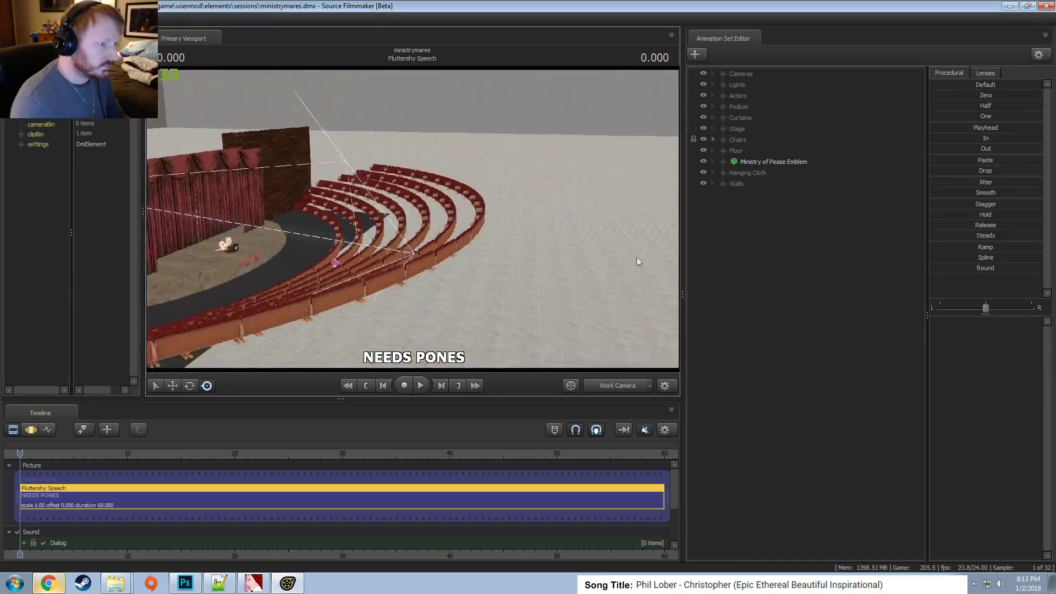
# Filter the model list by "memo" and add memoryorb.mdl to the reopened session as an animation set.
pyautogui.rightClick(820, 255)
pyautogui.click(850, 282)
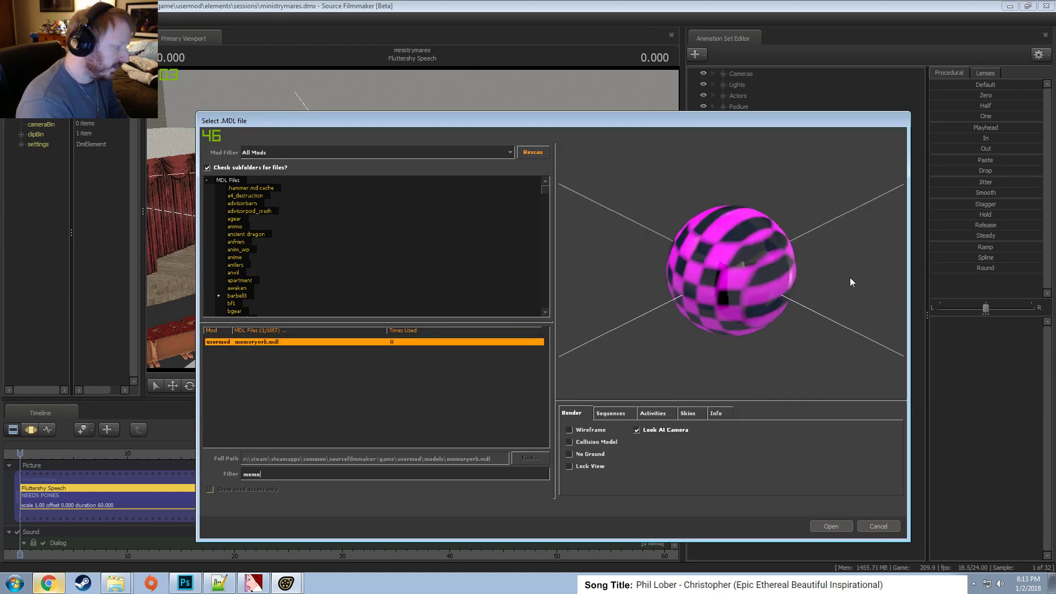
pyautogui.press('Return')
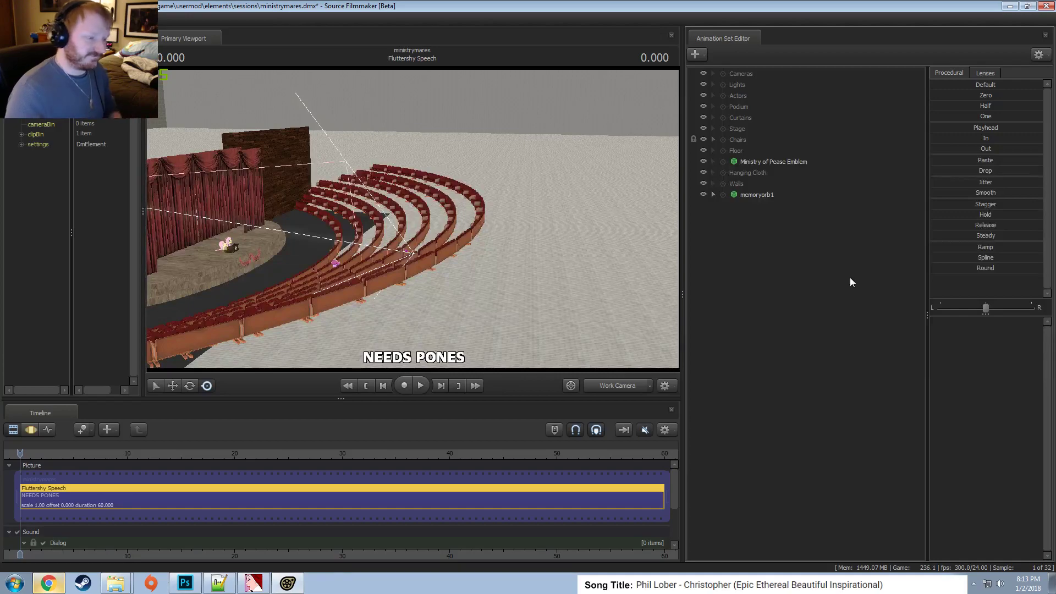
# Focus the work camera on memoryorb1, show its game model in the Element Viewer, and add override materials to it.
pyautogui.moveTo(390, 224); pyautogui.dragTo(412, 219)
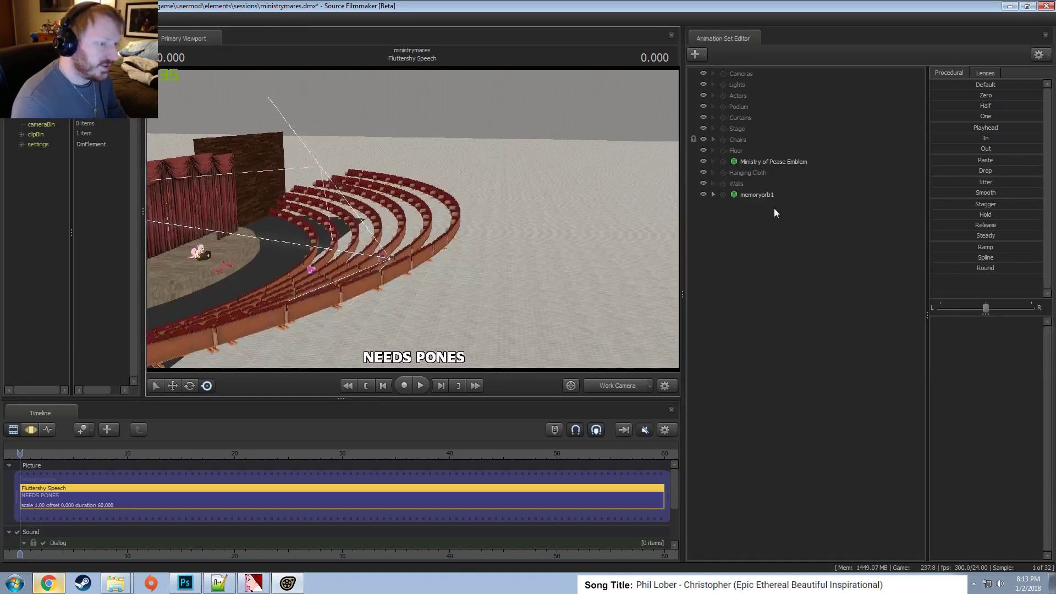
pyautogui.click(761, 195)
pyautogui.moveTo(480, 167); pyautogui.dragTo(474, 222)
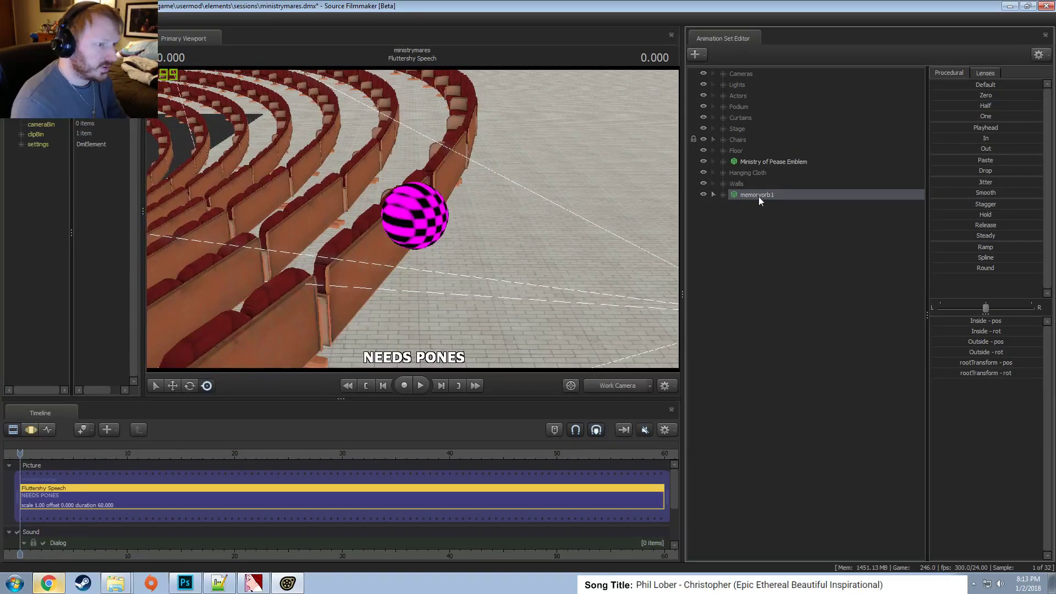
pyautogui.rightClick(758, 197)
pyautogui.moveTo(813, 257)
pyautogui.click(885, 270)
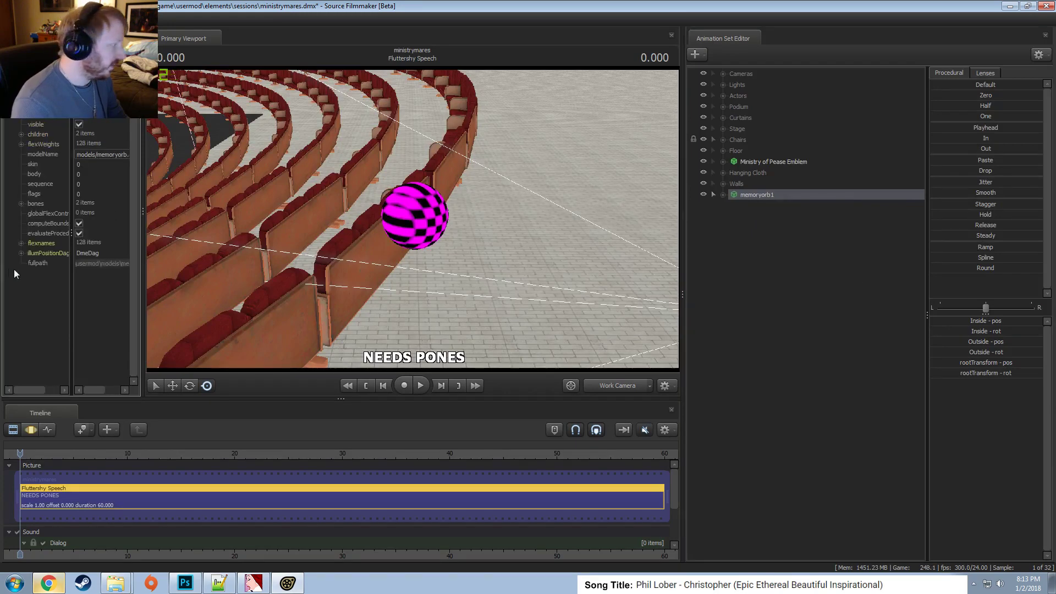
pyautogui.rightClick(770, 196)
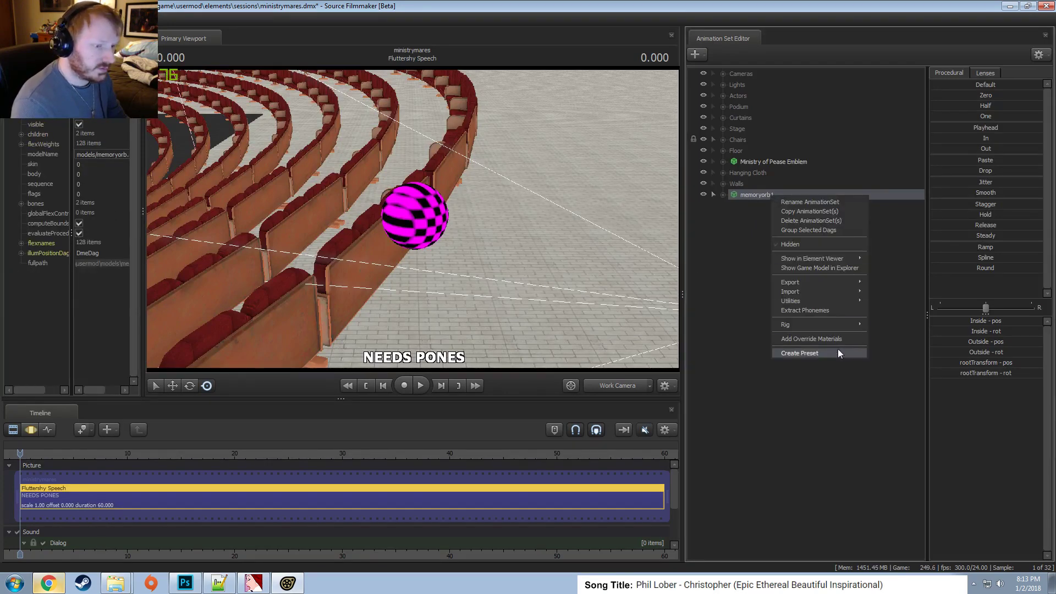
pyautogui.click(833, 339)
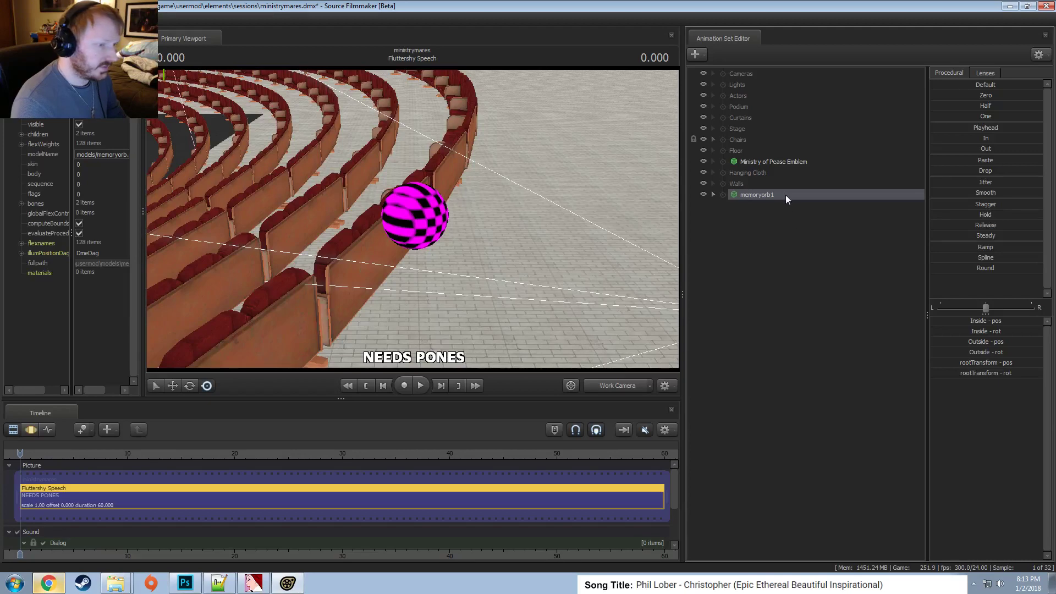
# Switch to the AstonProps materials folder, reopen orb.vmt in Notepad++, and check its $baseTexture line.
pyautogui.hotkey('alt', 'Tab')
pyautogui.hotkey('alt', 'Tab')
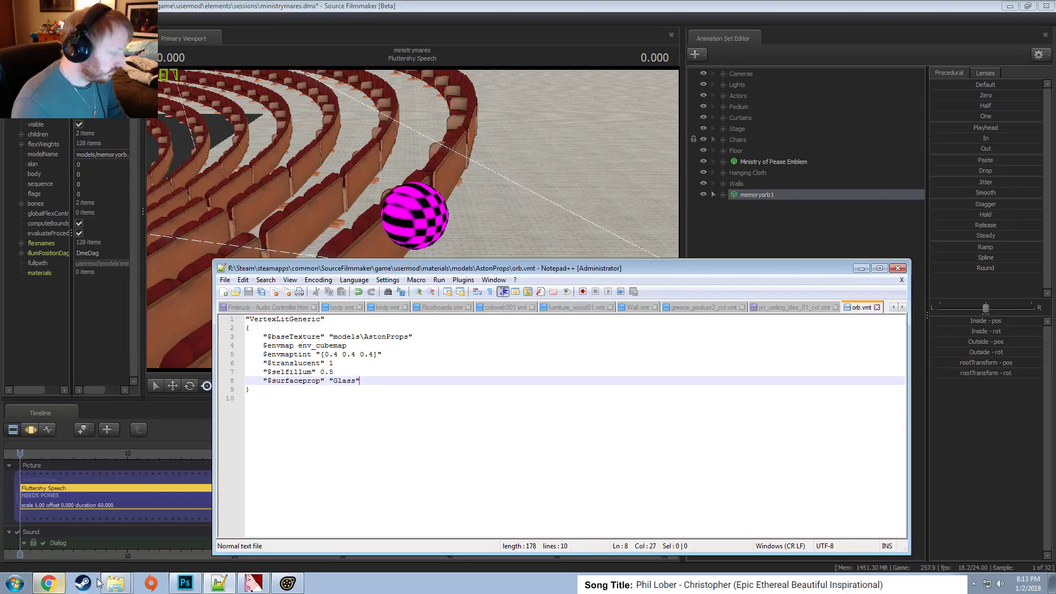
pyautogui.click(116, 587)
pyautogui.click(121, 540)
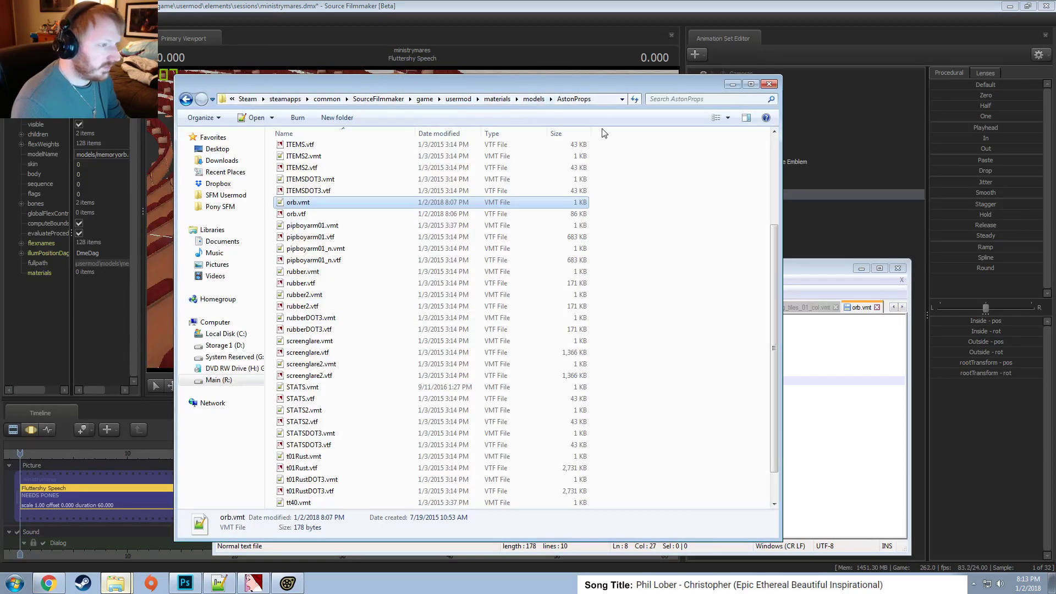
pyautogui.doubleClick(308, 202)
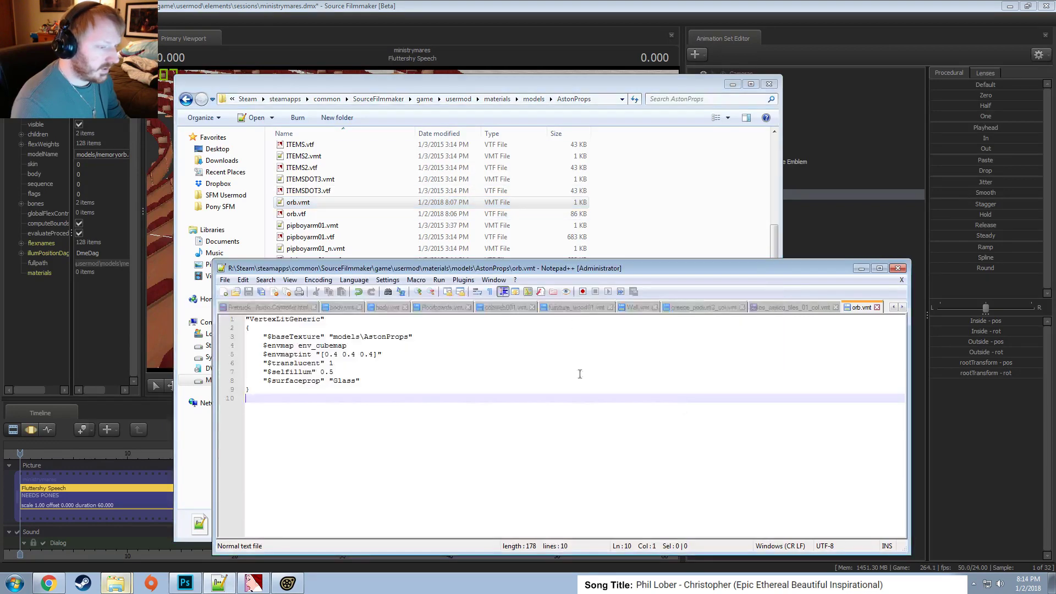
pyautogui.click(412, 336)
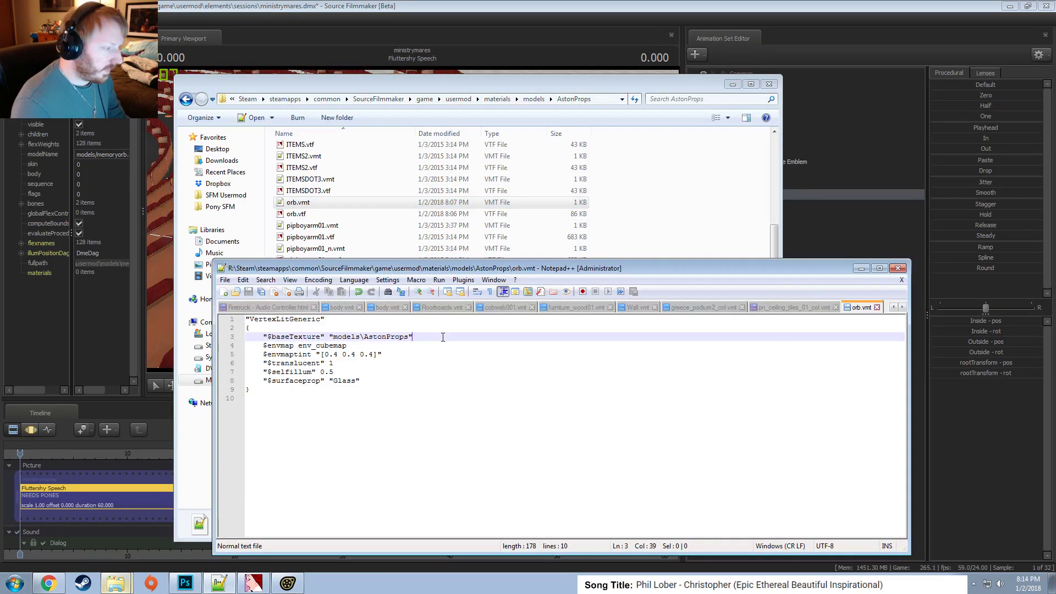
# Open orb.vtf from the AstonProps folder in Notepad++ and examine its contents for a readable texture path.
pyautogui.rightClick(304, 217)
pyautogui.click(258, 257)
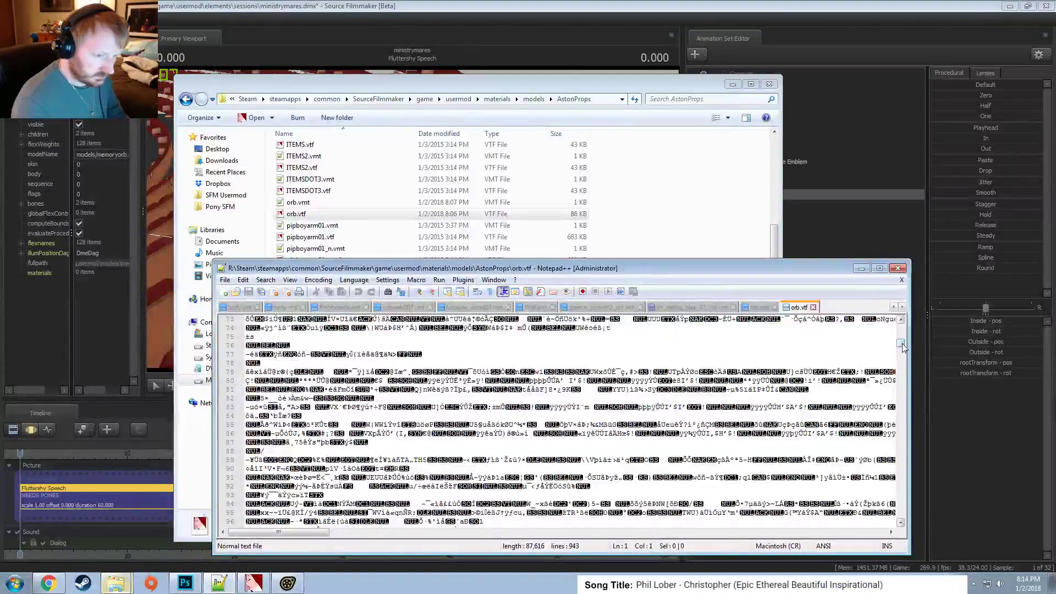
pyautogui.moveTo(900, 336); pyautogui.dragTo(900, 514)
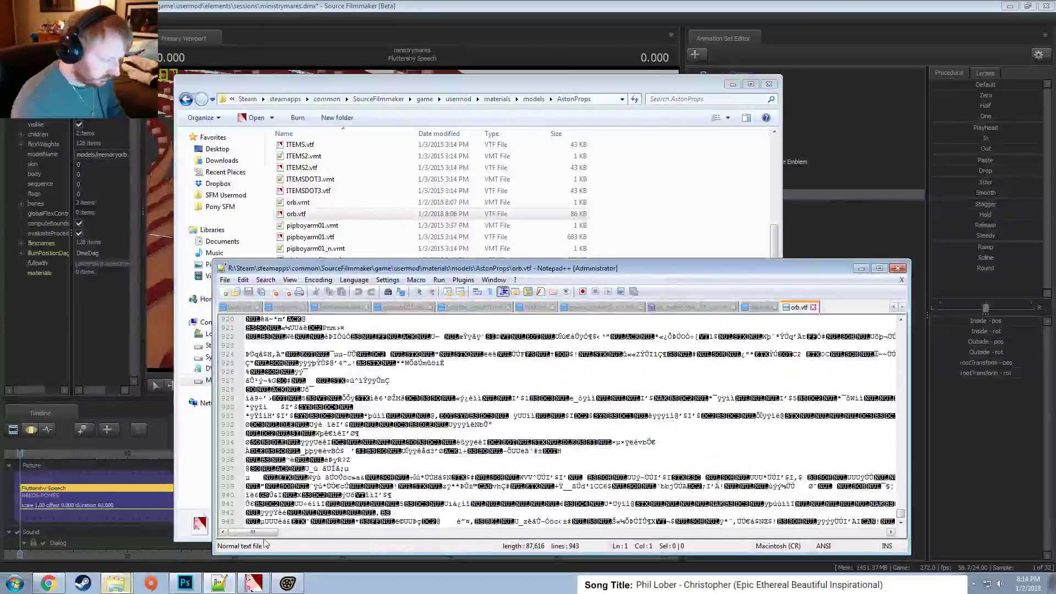
pyautogui.moveTo(263, 533); pyautogui.dragTo(221, 529)
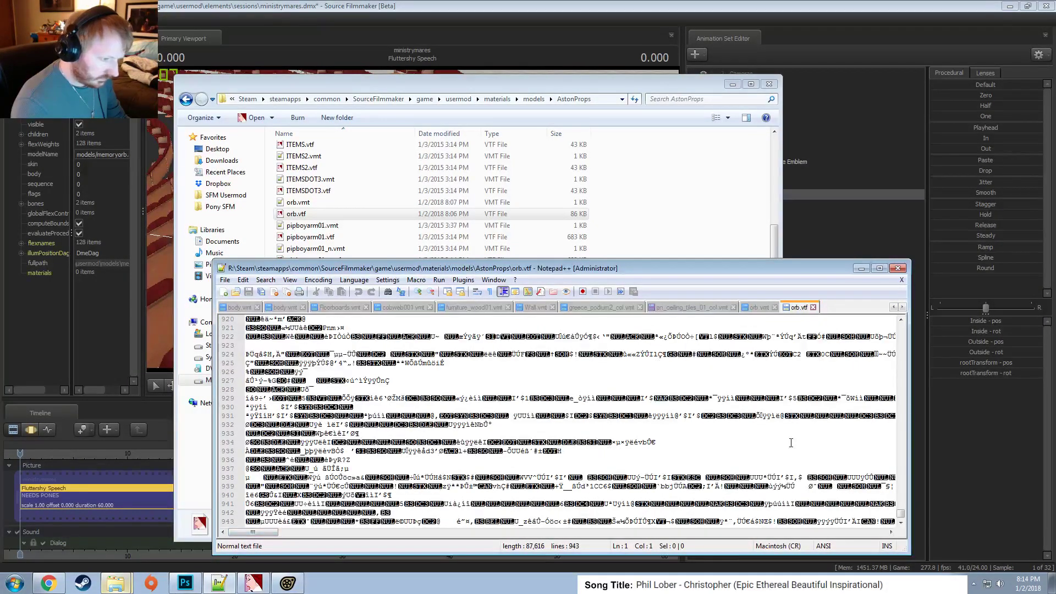
pyautogui.moveTo(907, 510); pyautogui.dragTo(900, 319)
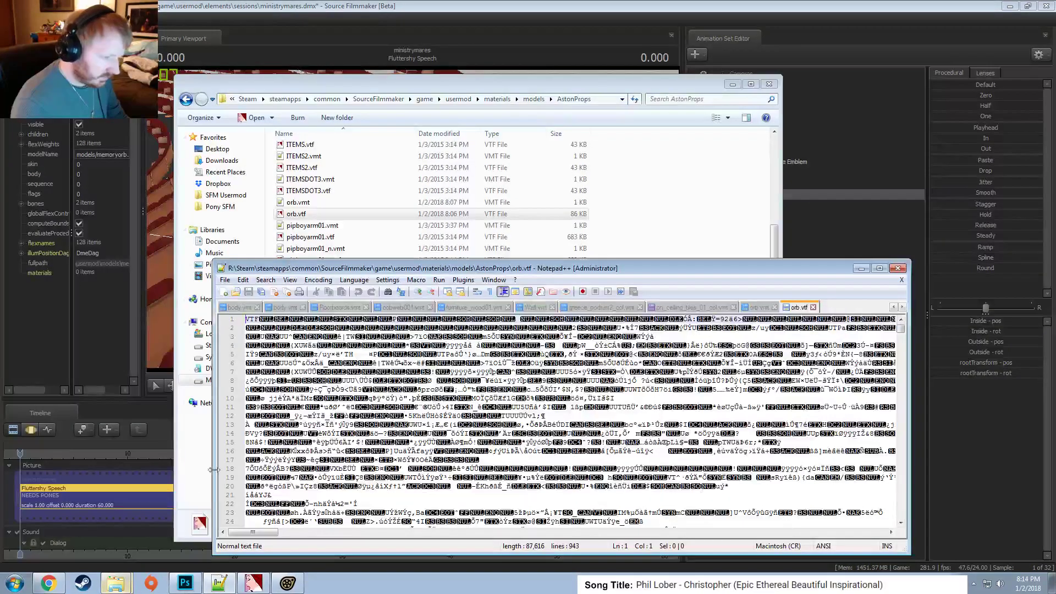
pyautogui.moveTo(260, 532); pyautogui.dragTo(297, 534)
pyautogui.moveTo(292, 533); pyautogui.dragTo(261, 532)
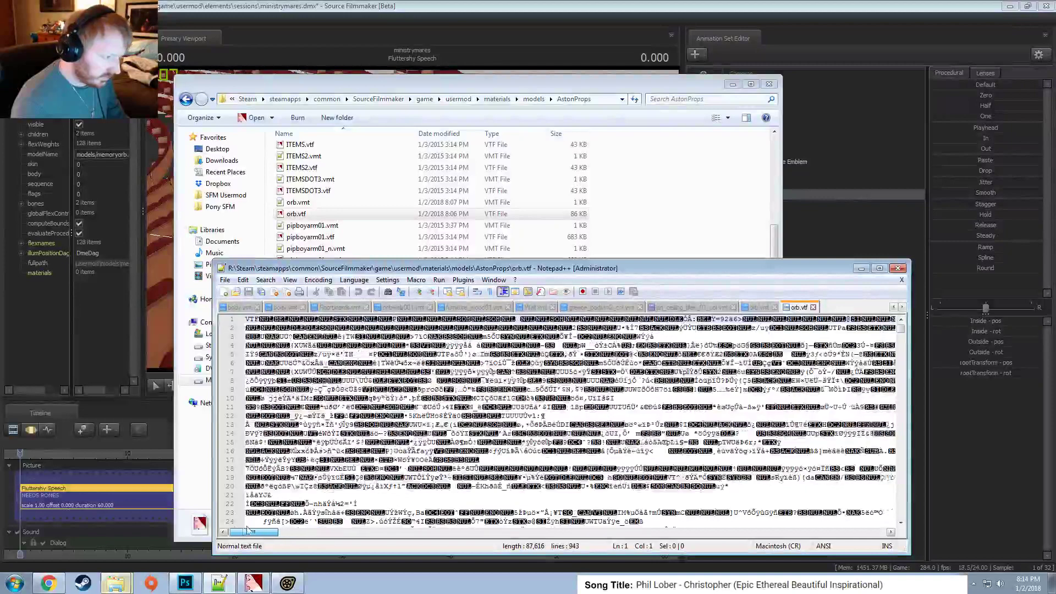
pyautogui.click(511, 362)
# Search orb.vtf for the text "orb" and "aso", and close the file.
pyautogui.hotkey('ctrl', 'f')
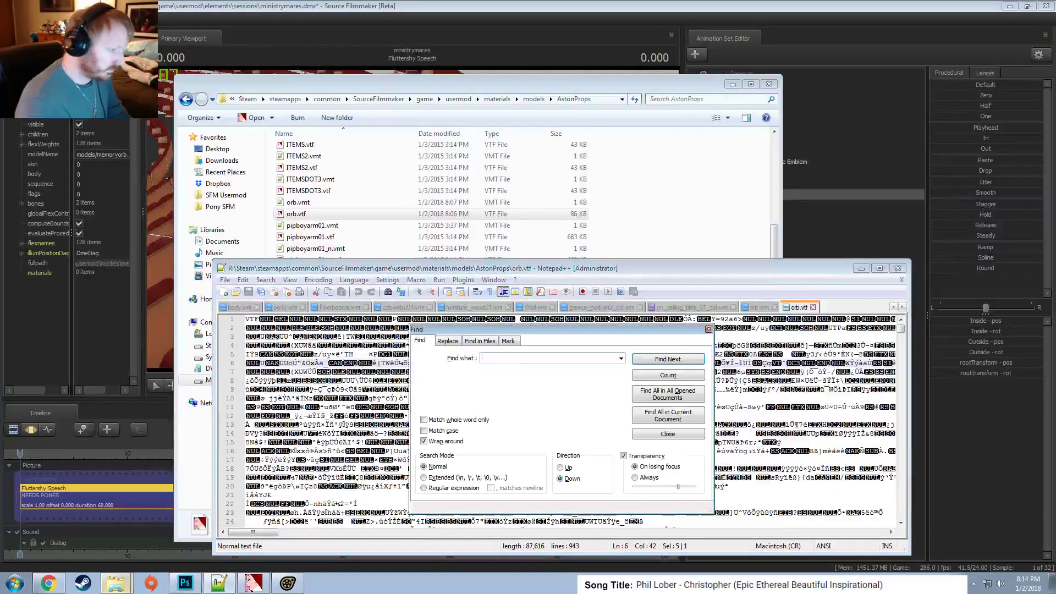
pyautogui.write('orb')
pyautogui.press('Return')
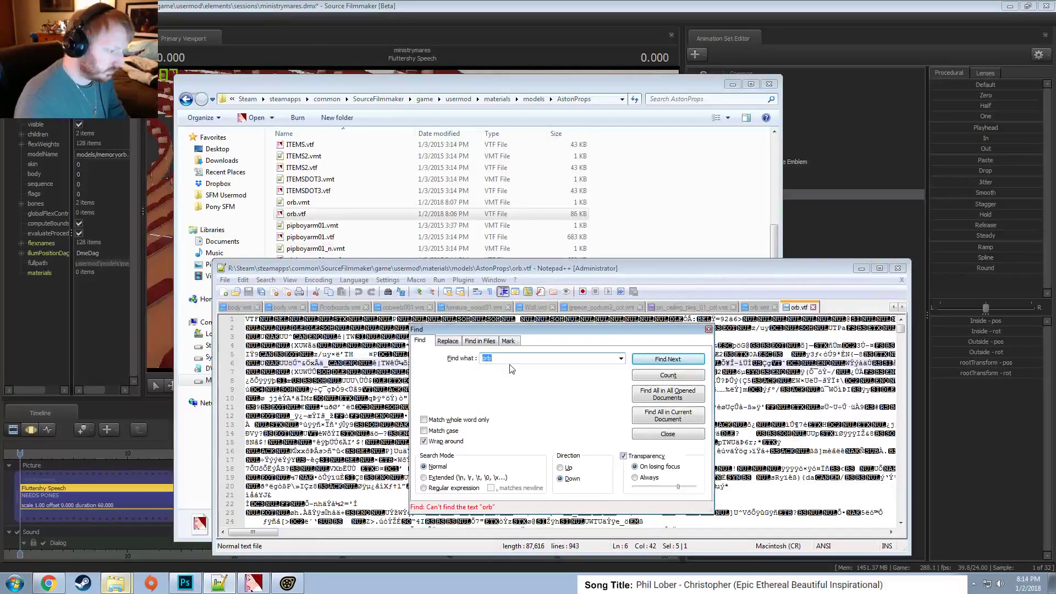
pyautogui.click(709, 329)
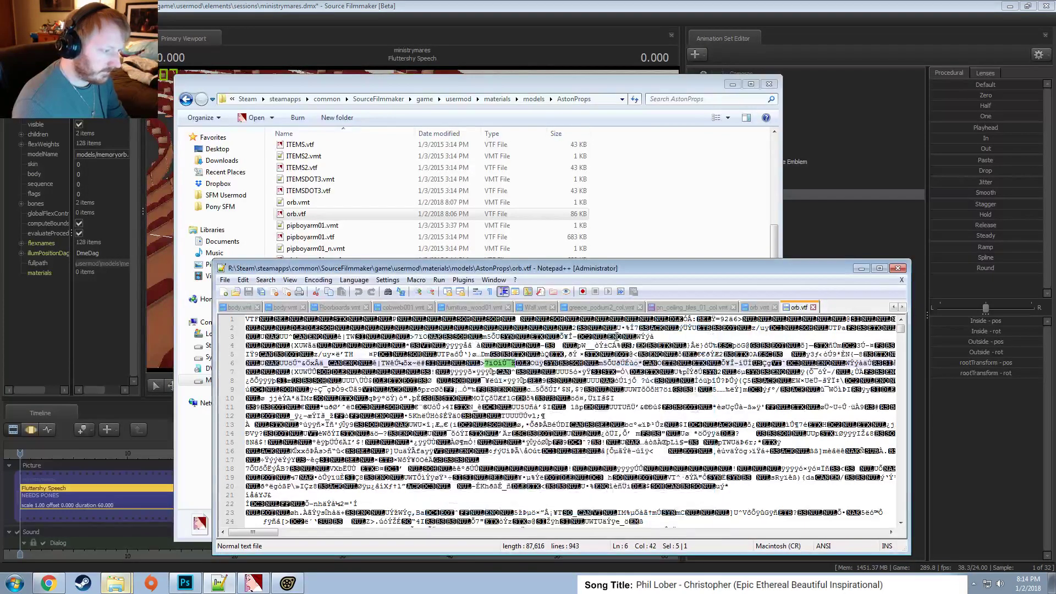
pyautogui.hotkey('ctrl', 'f')
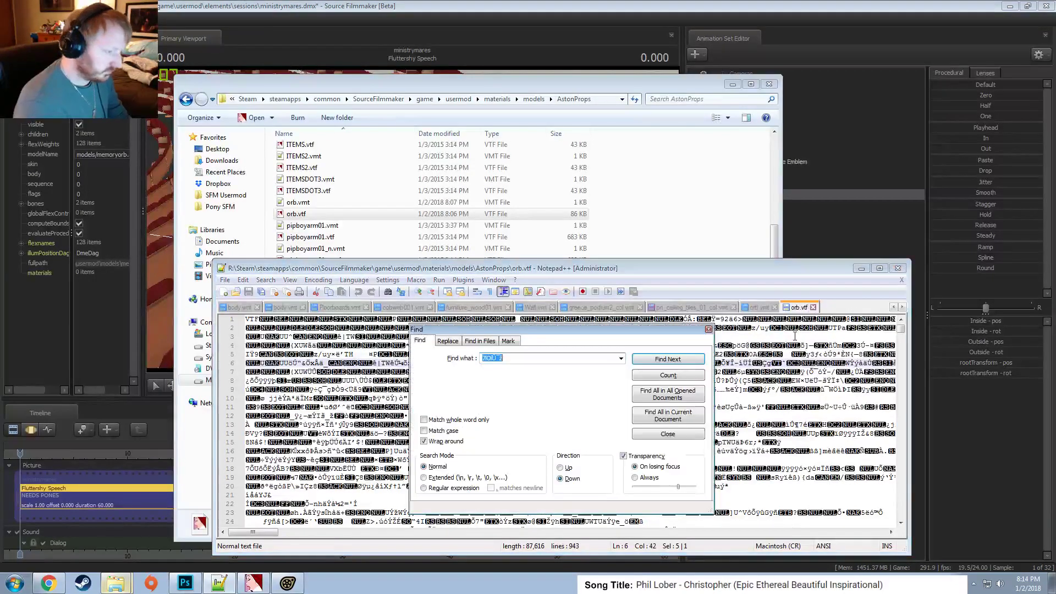
pyautogui.write('aso')
pyautogui.press('Return')
pyautogui.press('Escape')
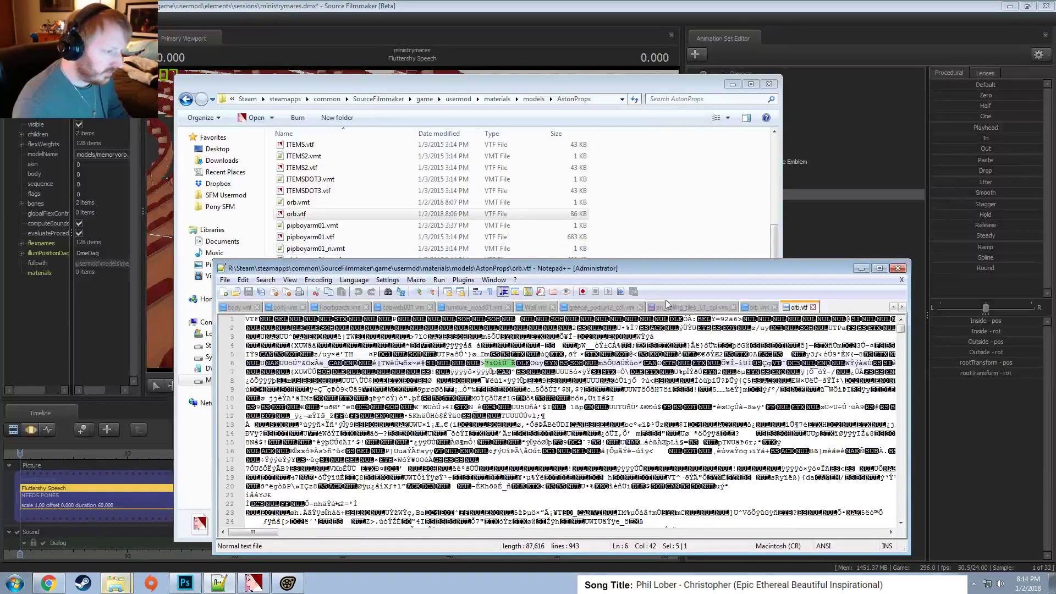
pyautogui.click(813, 307)
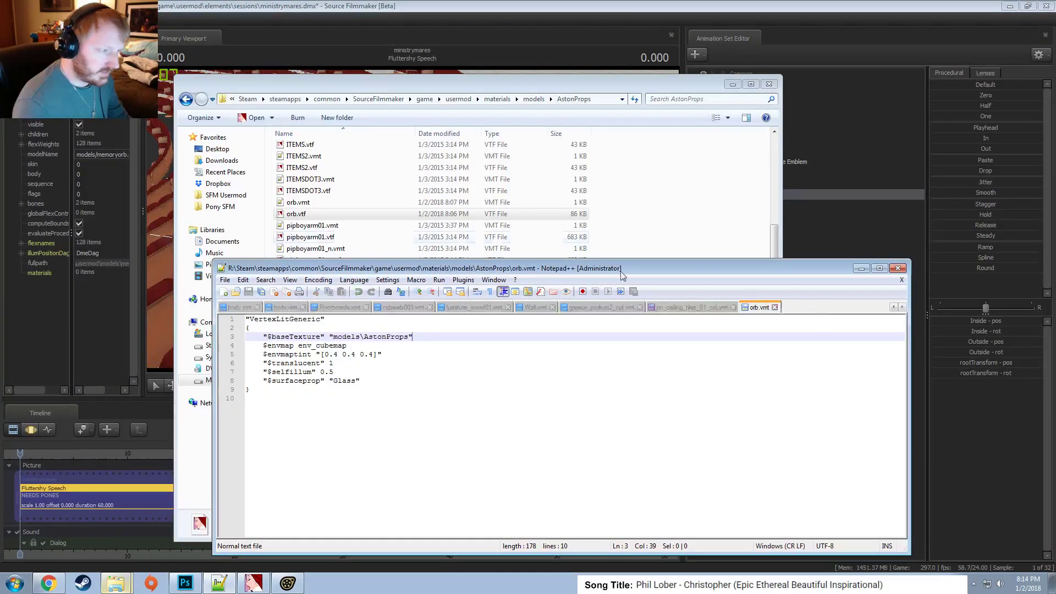
# Return to the file browser and go from the AstonProps materials folder to the usermod models folder.
pyautogui.doubleClick(305, 203)
pyautogui.click(307, 207)
pyautogui.click(309, 215)
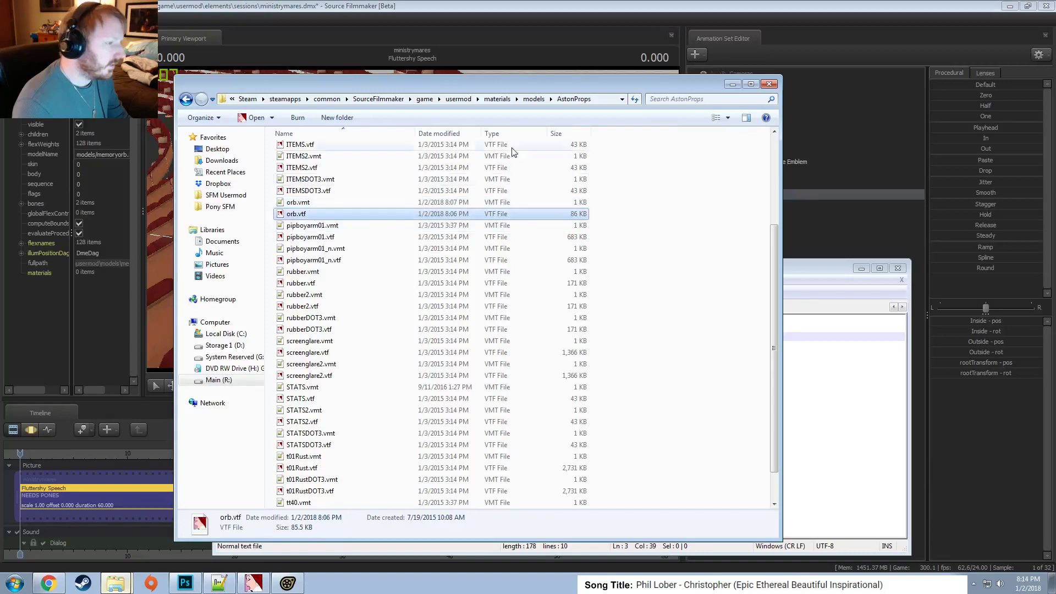
pyautogui.click(459, 99)
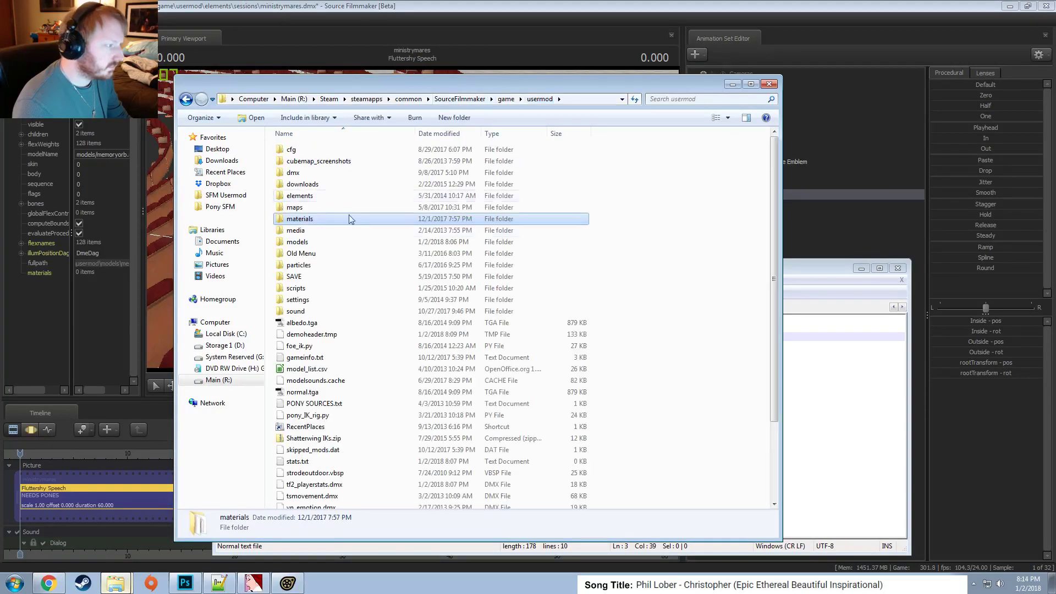
pyautogui.click(295, 231)
pyautogui.doubleClick(299, 242)
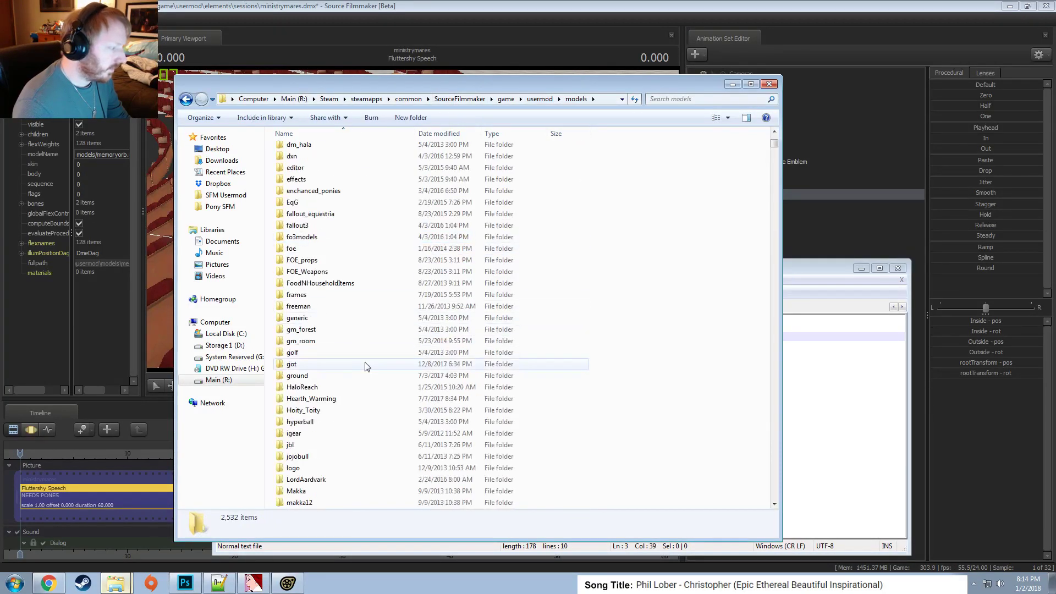
# Locate memoryorb.mdl in the usermod models folder and open it in Notepad++.
pyautogui.scroll(-20, 366, 366)
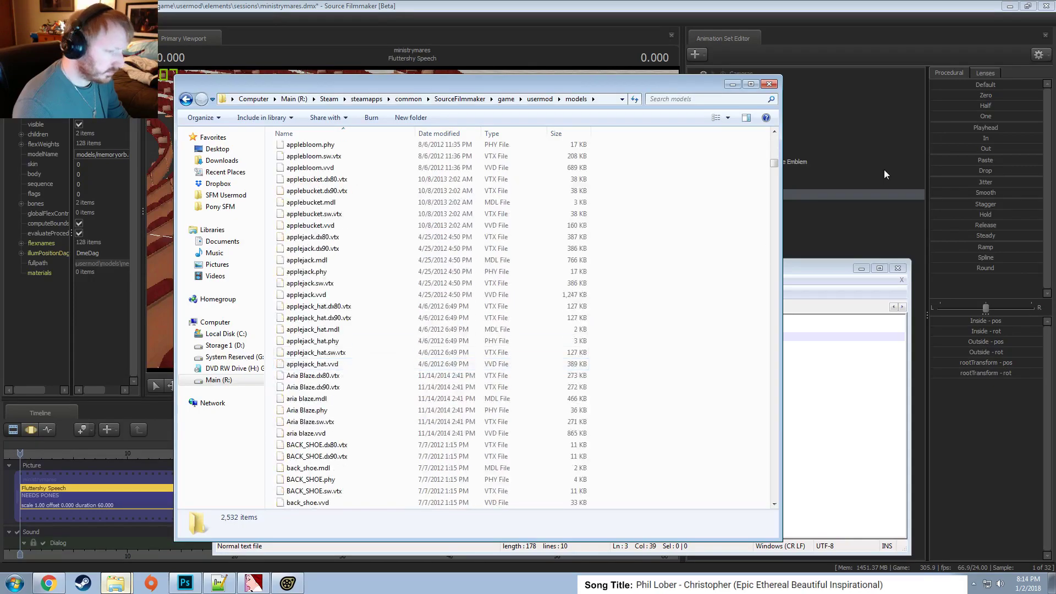
pyautogui.moveTo(778, 162); pyautogui.dragTo(760, 268)
pyautogui.scroll(-7, 311, 448)
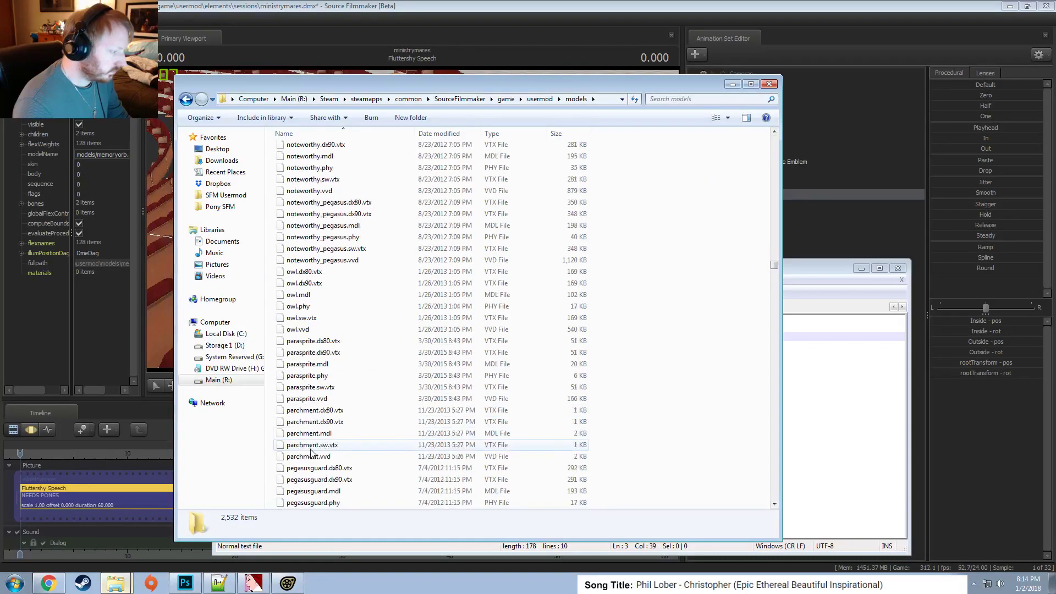
pyautogui.scroll(-15, 311, 448)
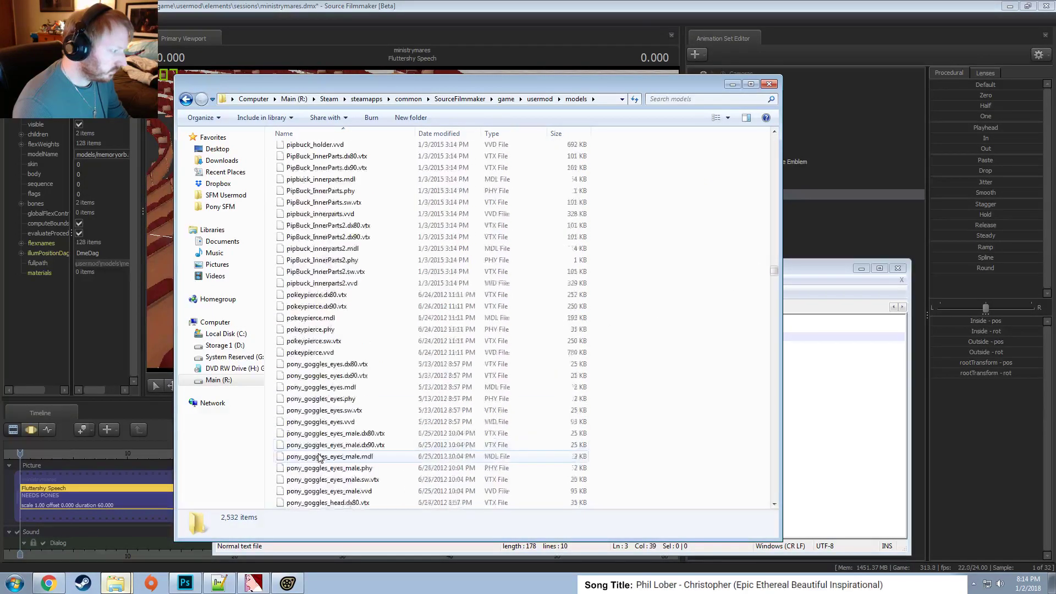
pyautogui.scroll(-6, 322, 458)
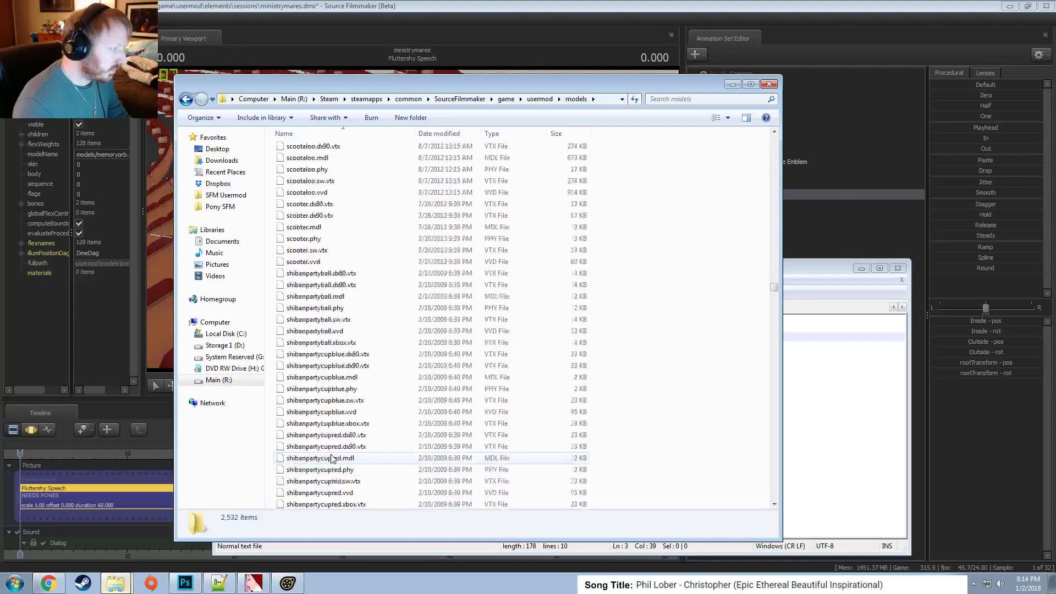
pyautogui.scroll(20, 450, 472)
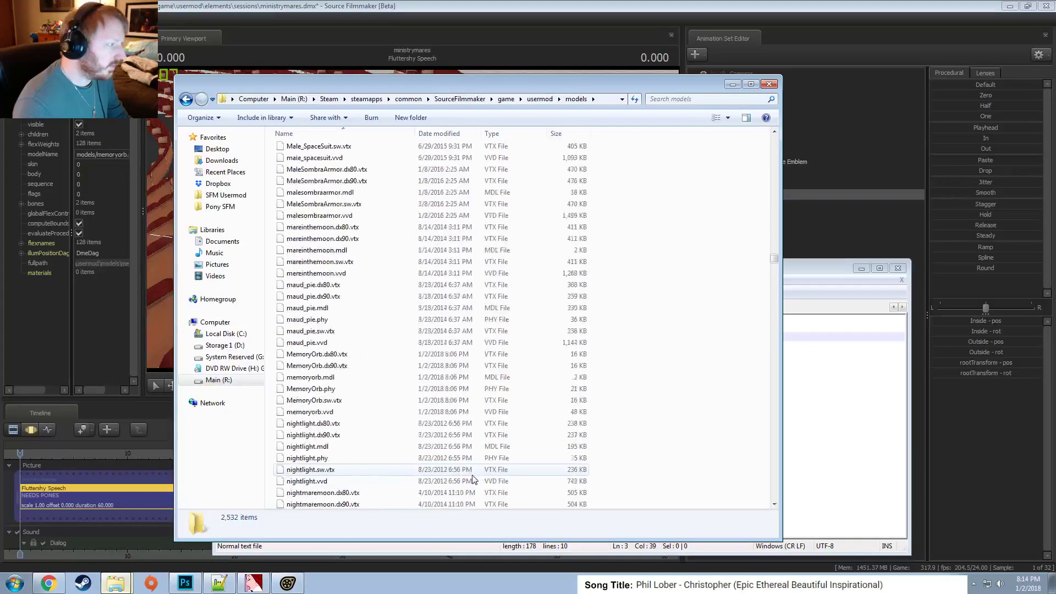
pyautogui.scroll(-3, 429, 472)
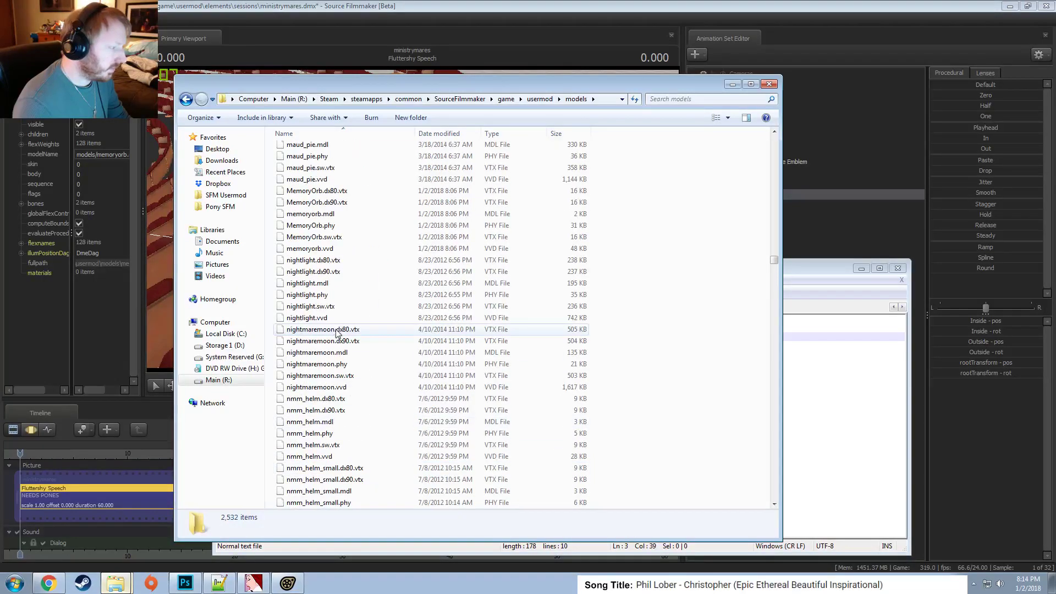
pyautogui.rightClick(327, 214)
pyautogui.click(269, 253)
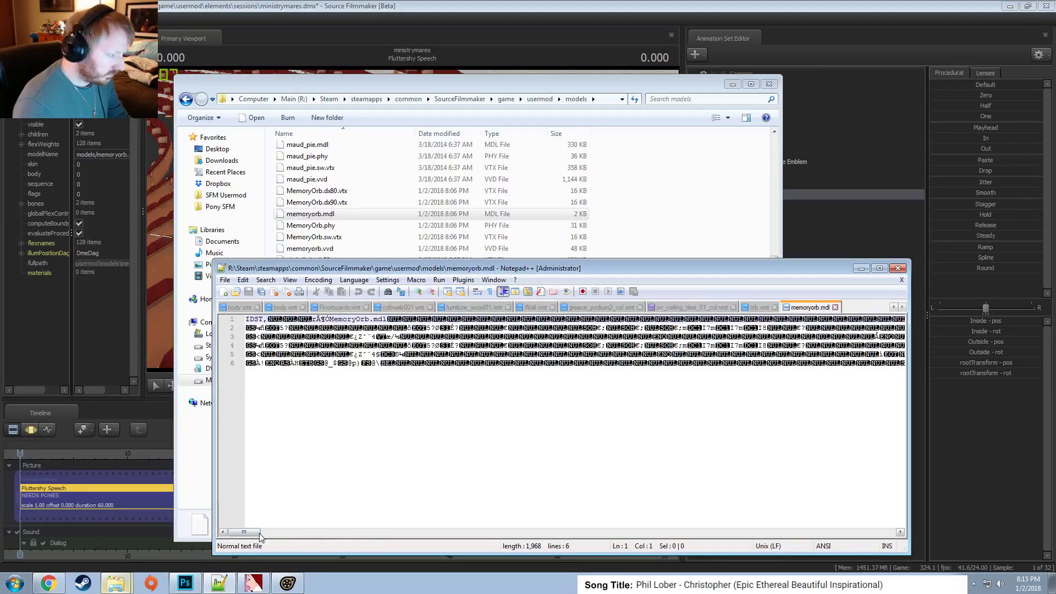
# Examine the material name and path strings at the end of memoryorb.mdl, and close Notepad++.
pyautogui.moveTo(260, 531); pyautogui.dragTo(909, 518)
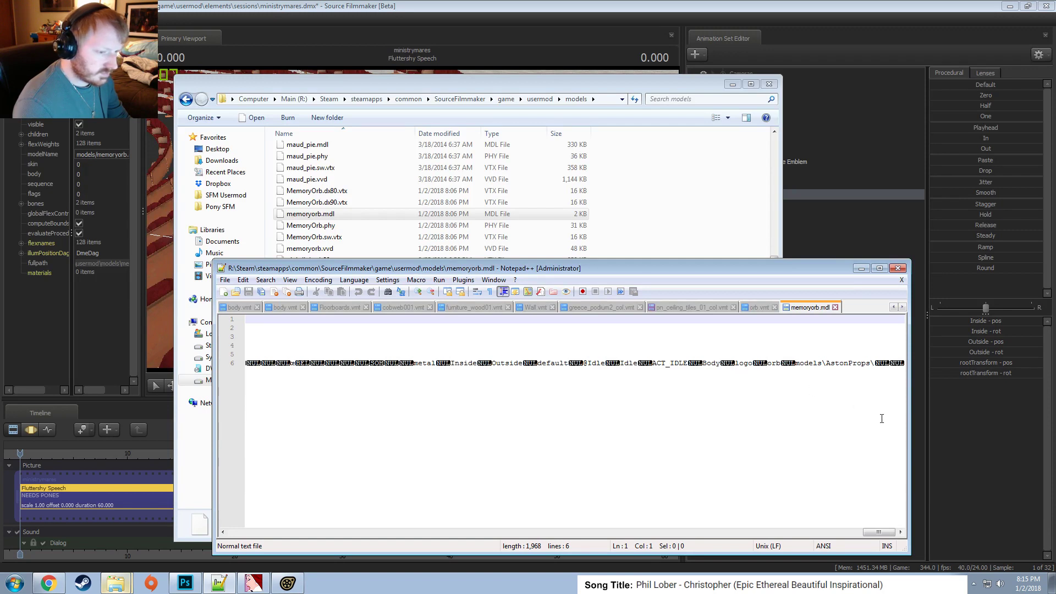
pyautogui.moveTo(880, 531); pyautogui.dragTo(285, 501)
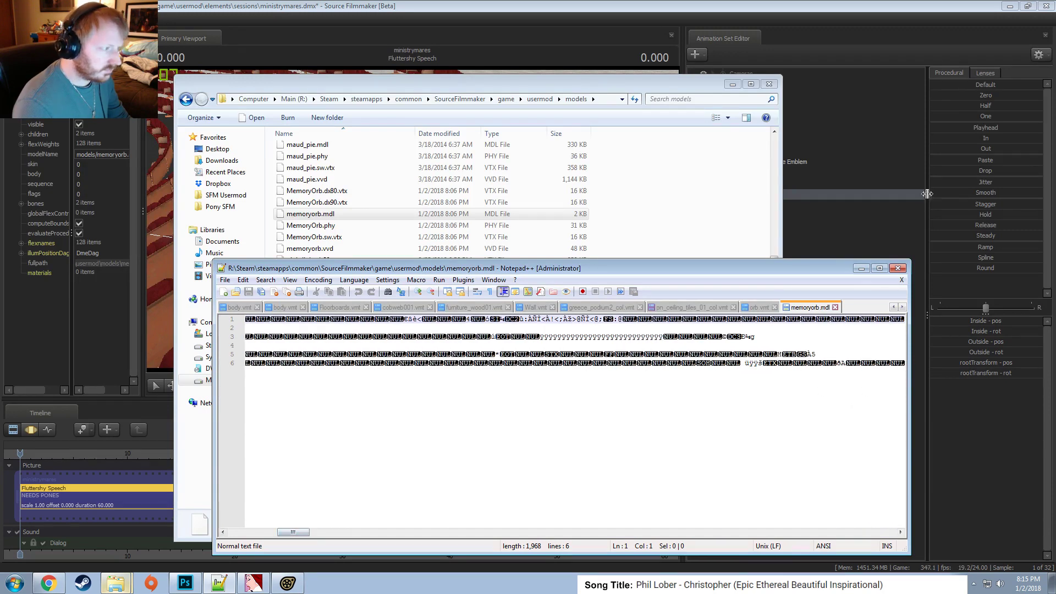
pyautogui.click(899, 269)
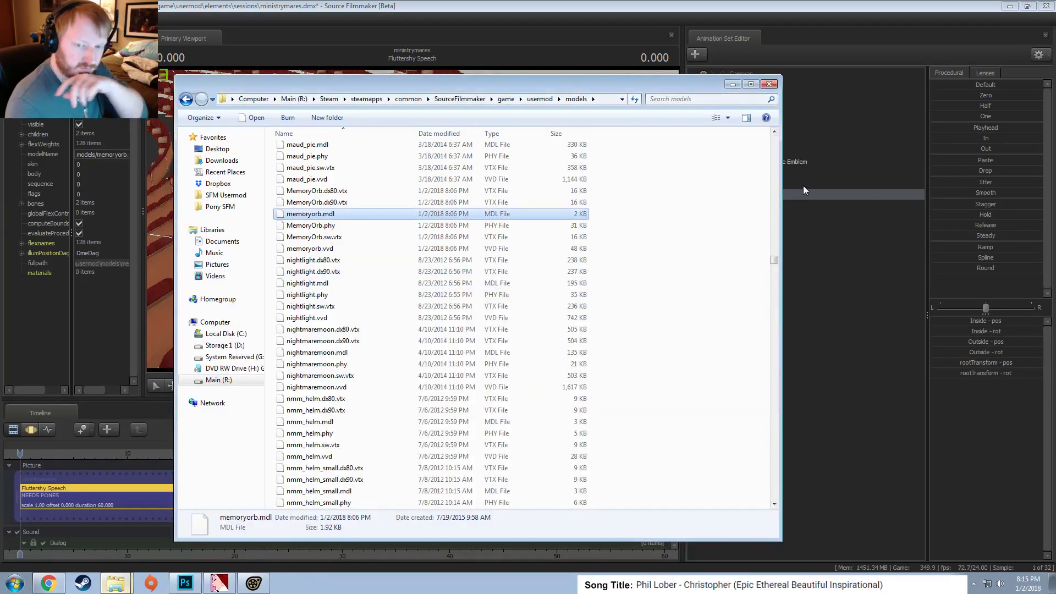
# Reopen Notepad++ and close the folder window showing the AstonProps contents of Memory Orb.zip.
pyautogui.hotkey('alt', 'Tab')
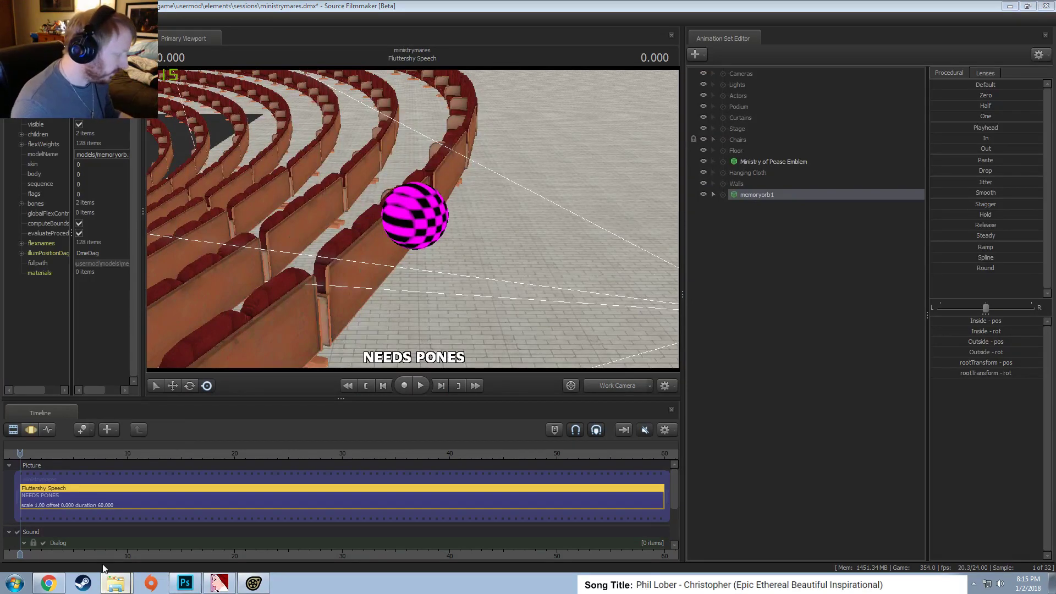
pyautogui.click(108, 582)
pyautogui.click(15, 583)
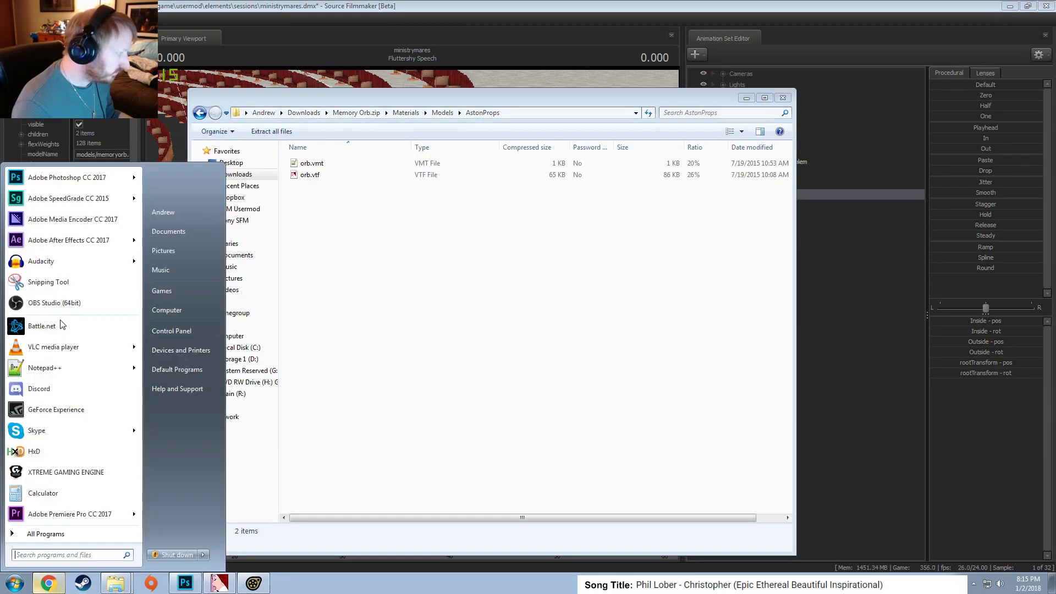
pyautogui.click(38, 367)
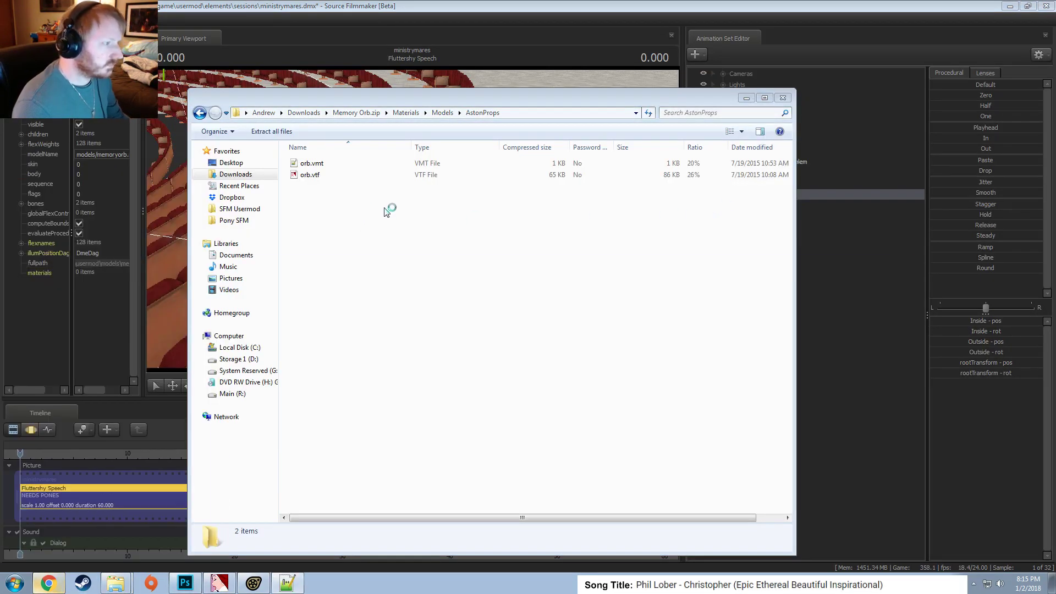
pyautogui.click(788, 99)
# Go back from the usermod models folder to the AstonProps folder inside the usermod materials\models directory.
pyautogui.click(112, 584)
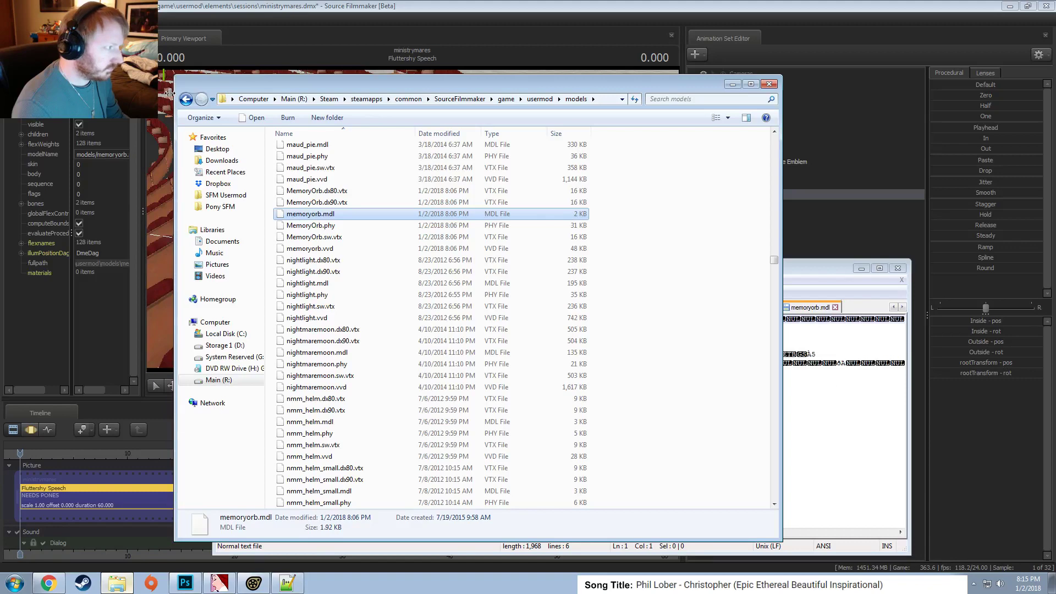
pyautogui.click(186, 100)
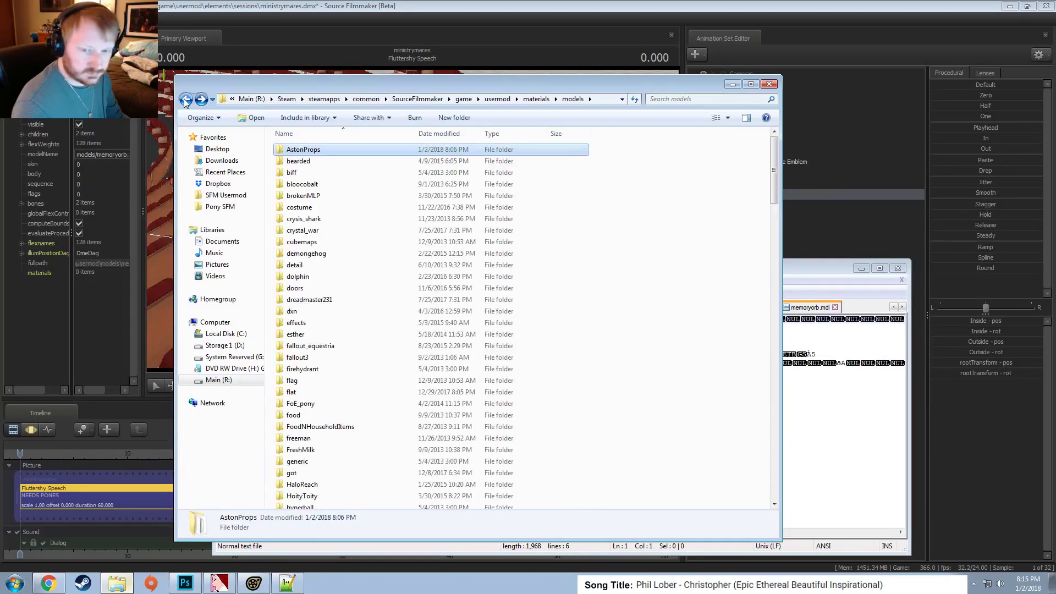
pyautogui.click(186, 100)
pyautogui.click(186, 100)
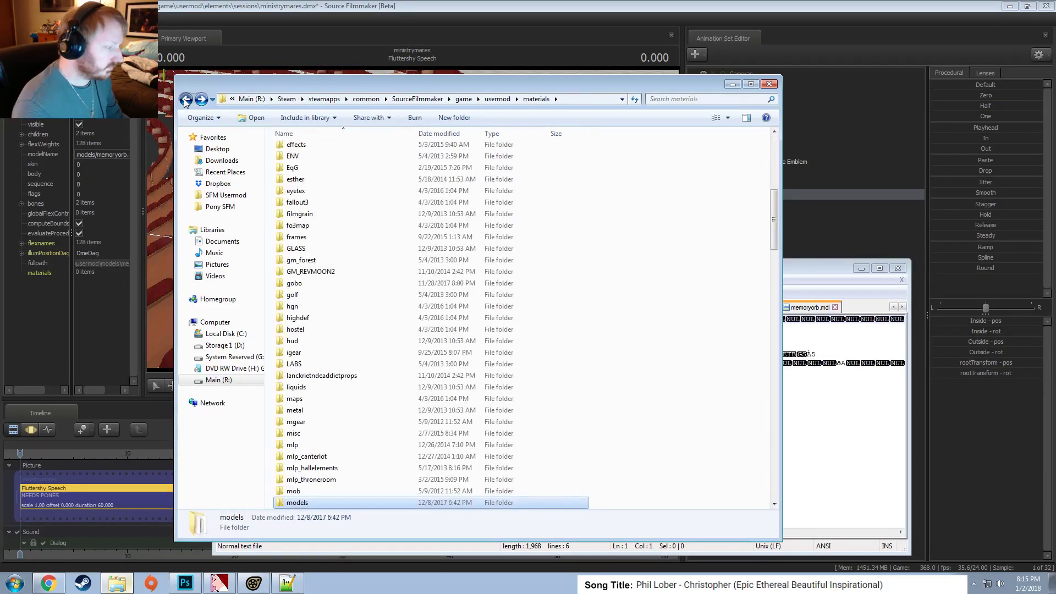
pyautogui.click(186, 99)
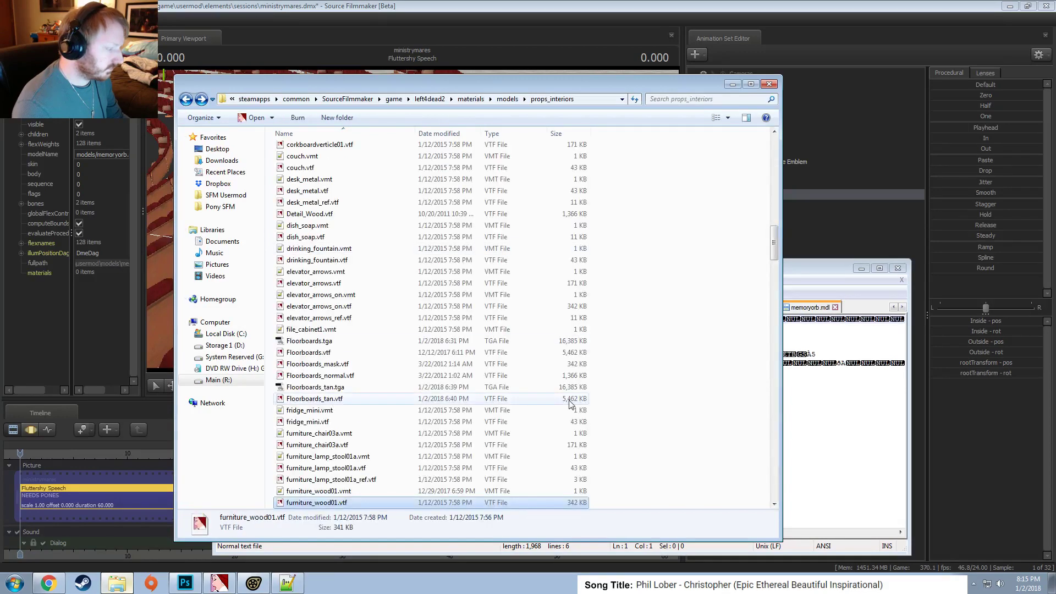
pyautogui.click(202, 100)
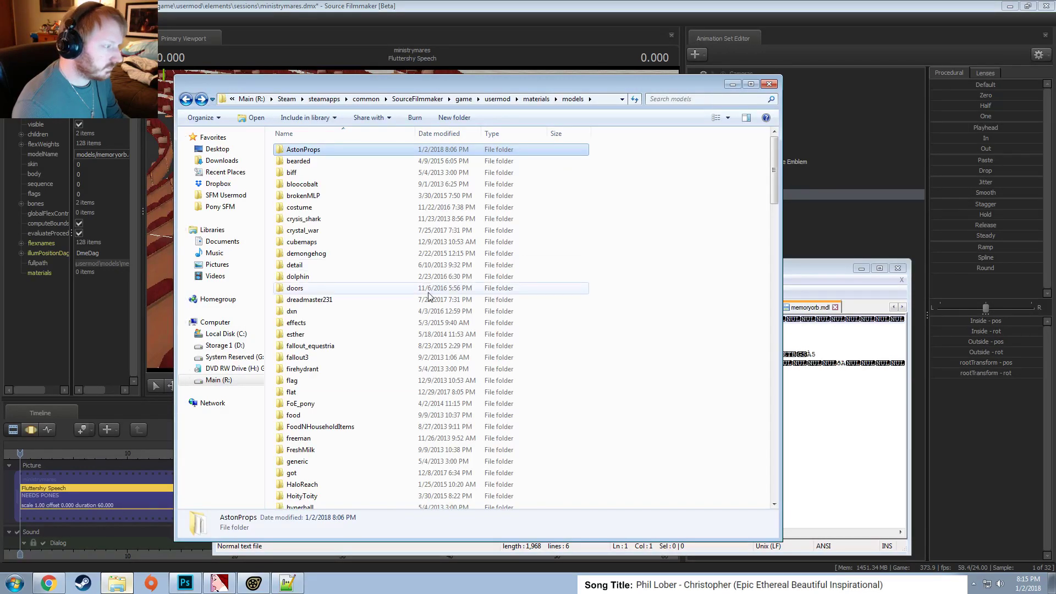
pyautogui.doubleClick(287, 149)
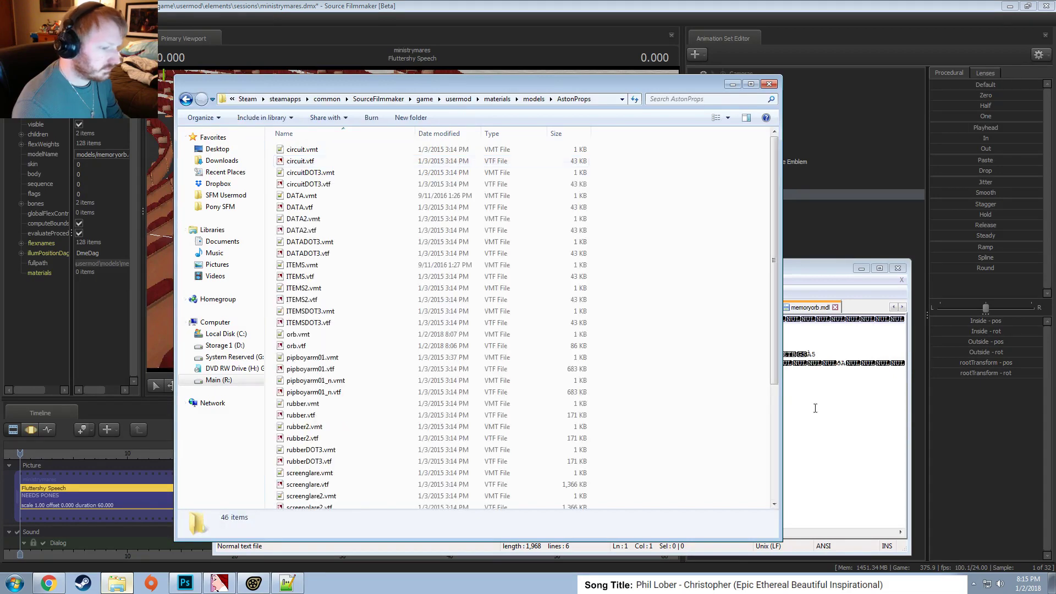
# Bring up orb.vmt in Notepad++ and compare its $baseTexture path with the AstonProps folder, rearranging both windows.
pyautogui.click(813, 405)
pyautogui.click(693, 306)
pyautogui.click(762, 307)
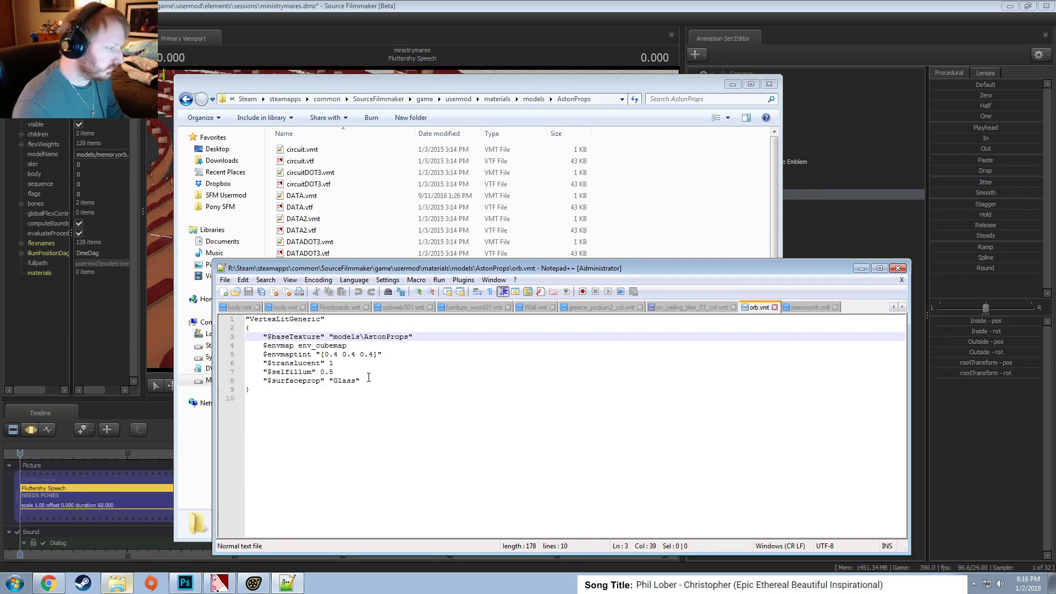
pyautogui.click(265, 344)
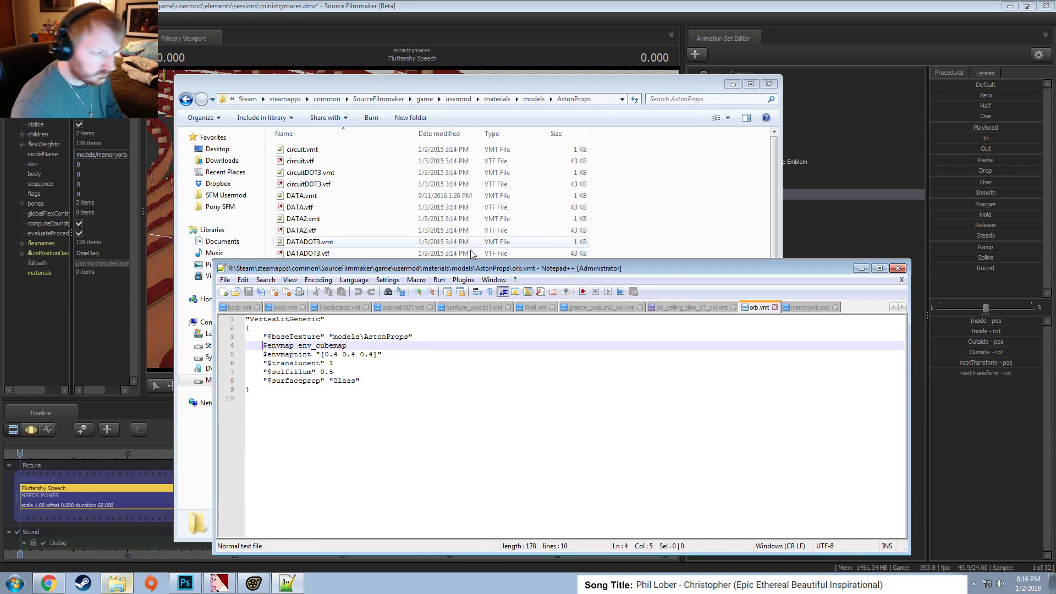
pyautogui.moveTo(456, 268); pyautogui.dragTo(473, 258)
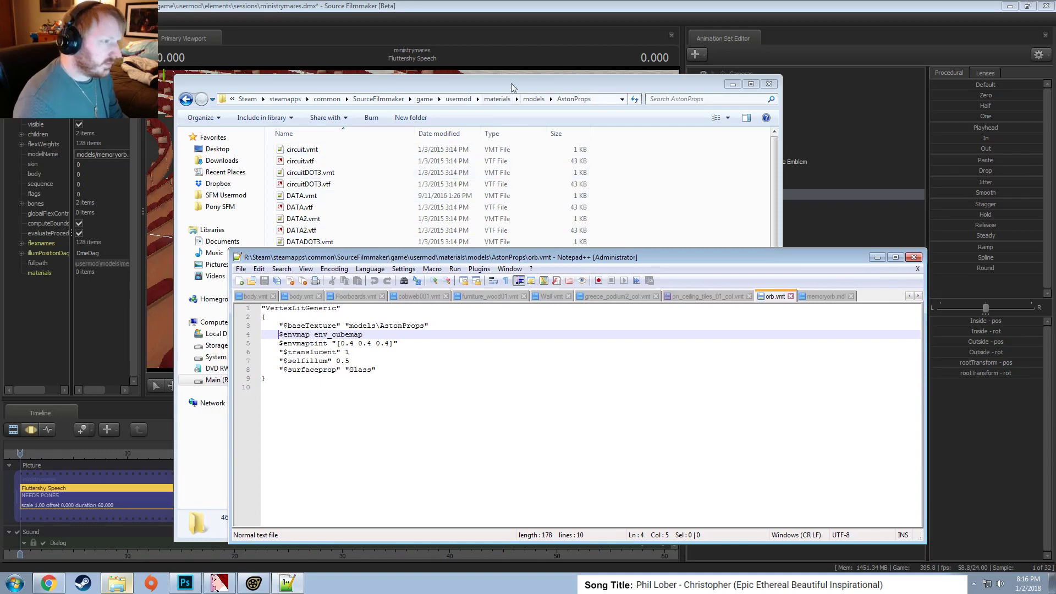
pyautogui.moveTo(512, 87); pyautogui.dragTo(451, 57)
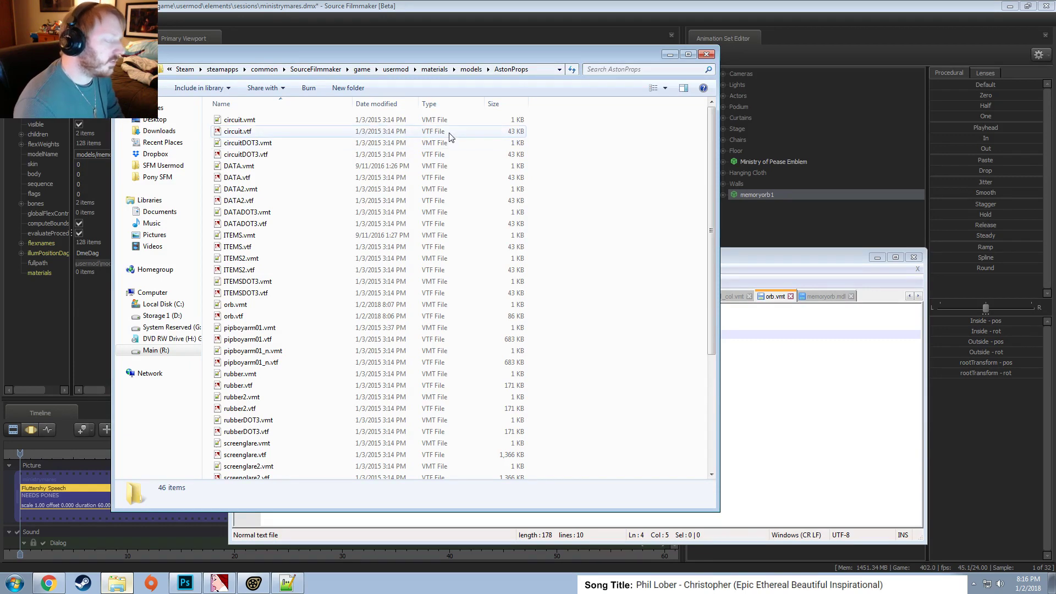
pyautogui.click(794, 255)
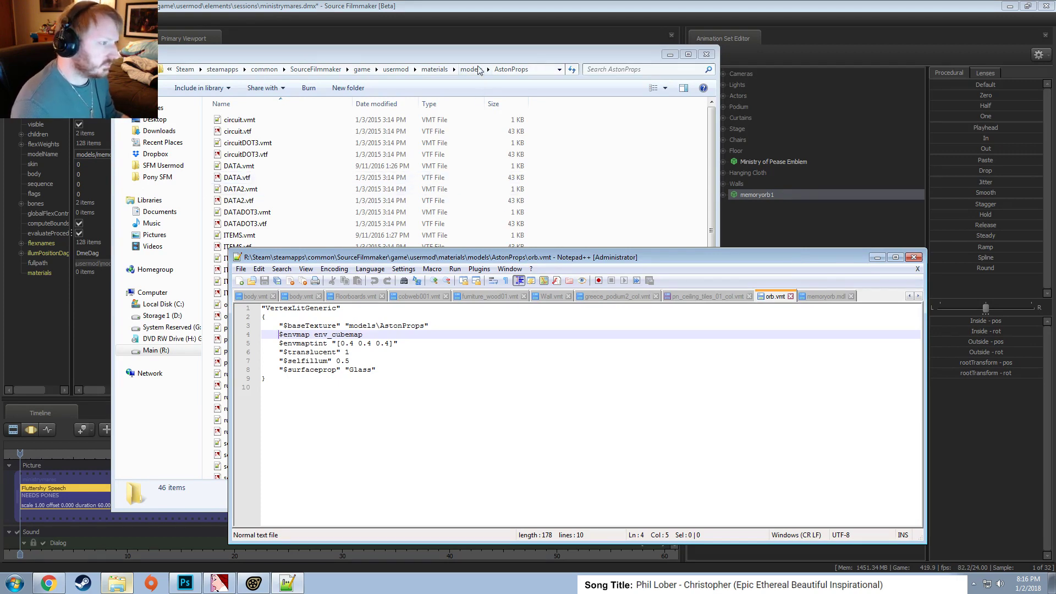
# Look through the usermod models folder and its nested models subfolder, and return to the usermod folder.
pyautogui.click(394, 70)
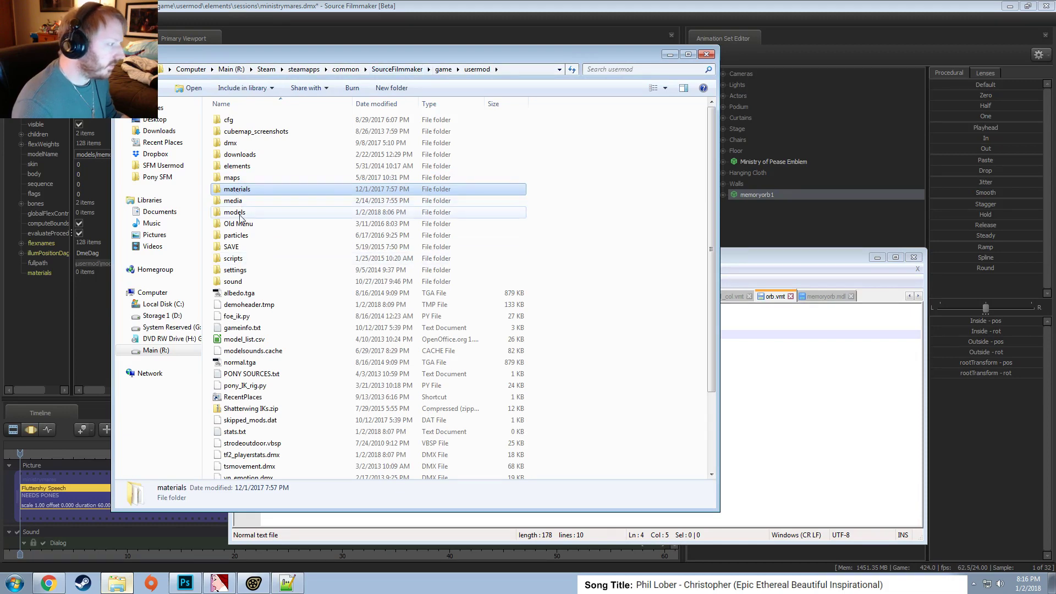
pyautogui.doubleClick(234, 212)
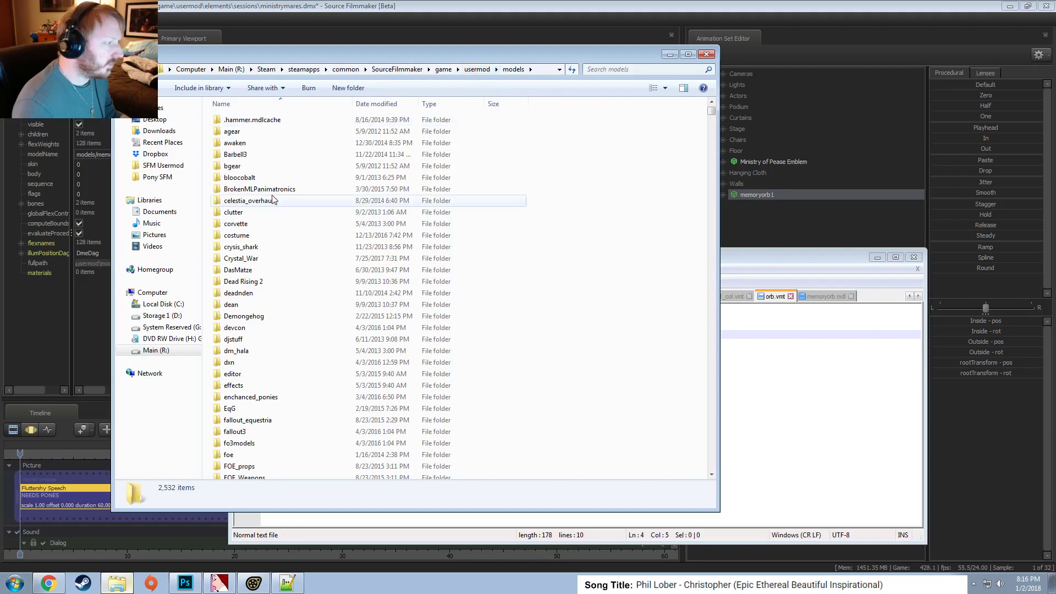
pyautogui.scroll(-11, 250, 275)
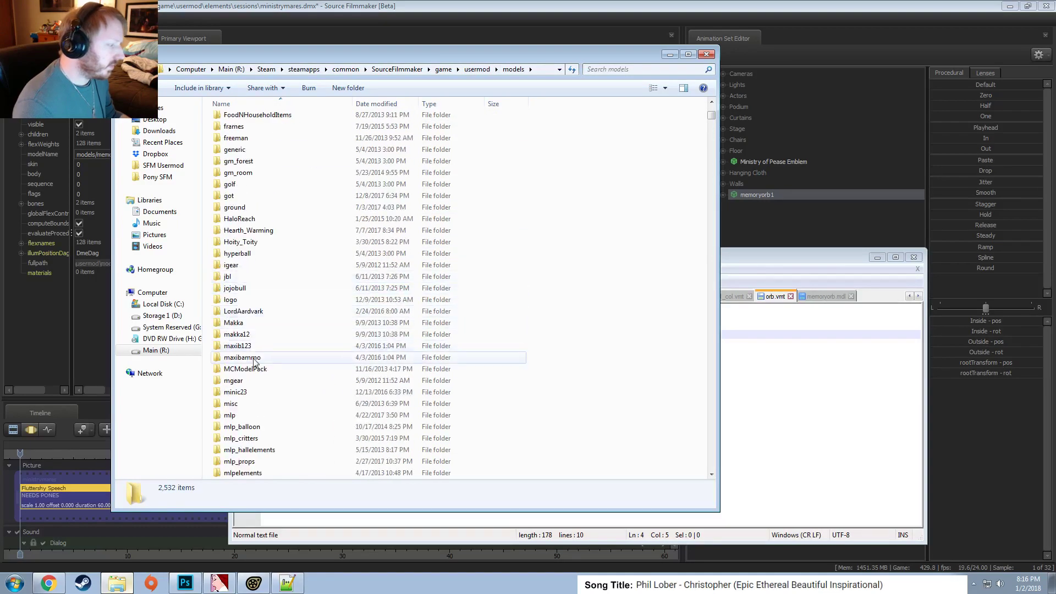
pyautogui.scroll(-5, 247, 418)
pyautogui.doubleClick(245, 336)
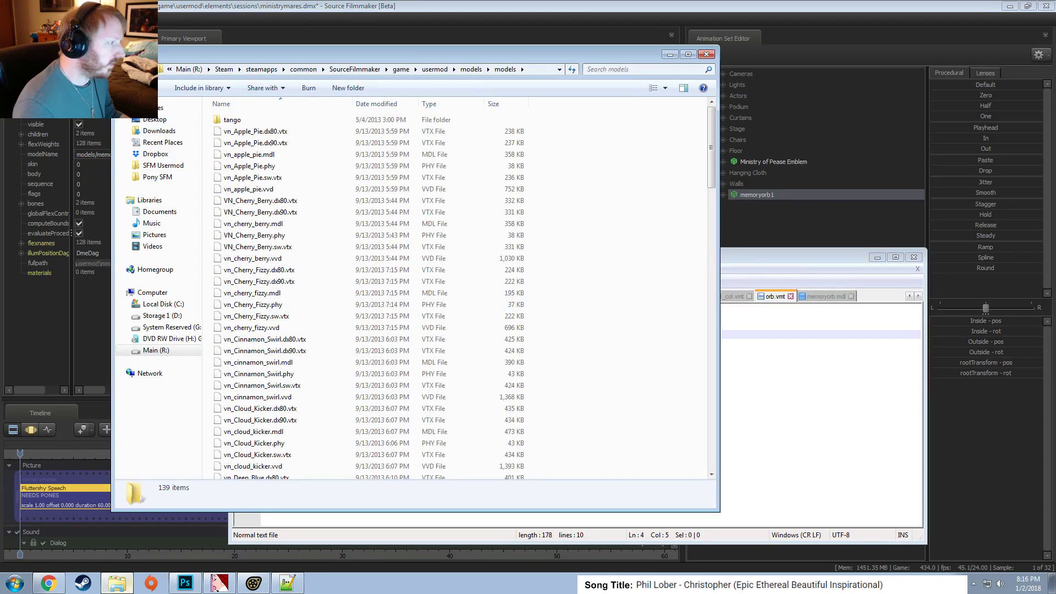
pyautogui.press('BackSpace')
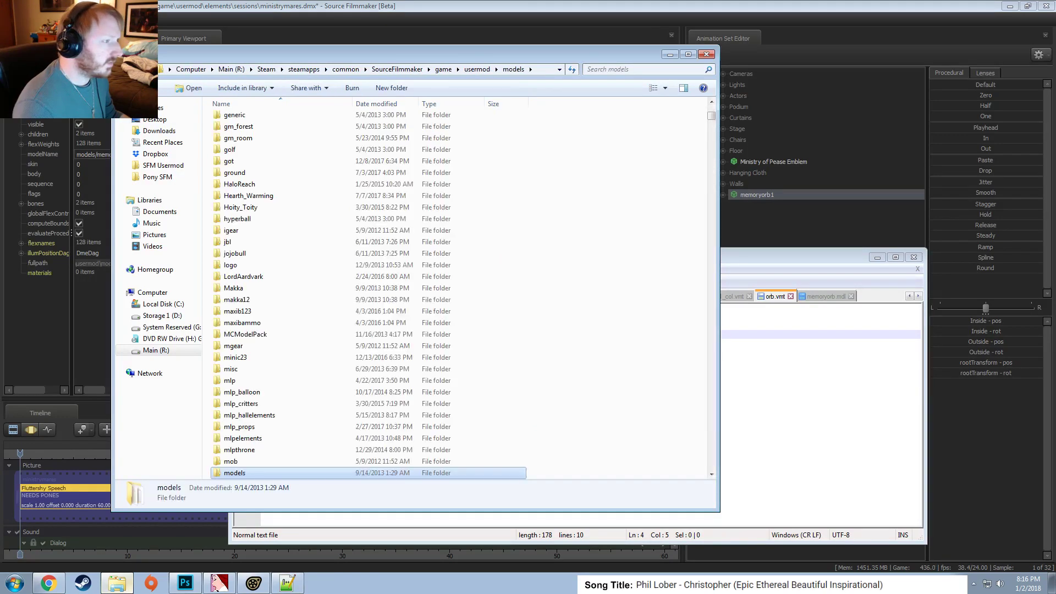
pyautogui.press('BackSpace')
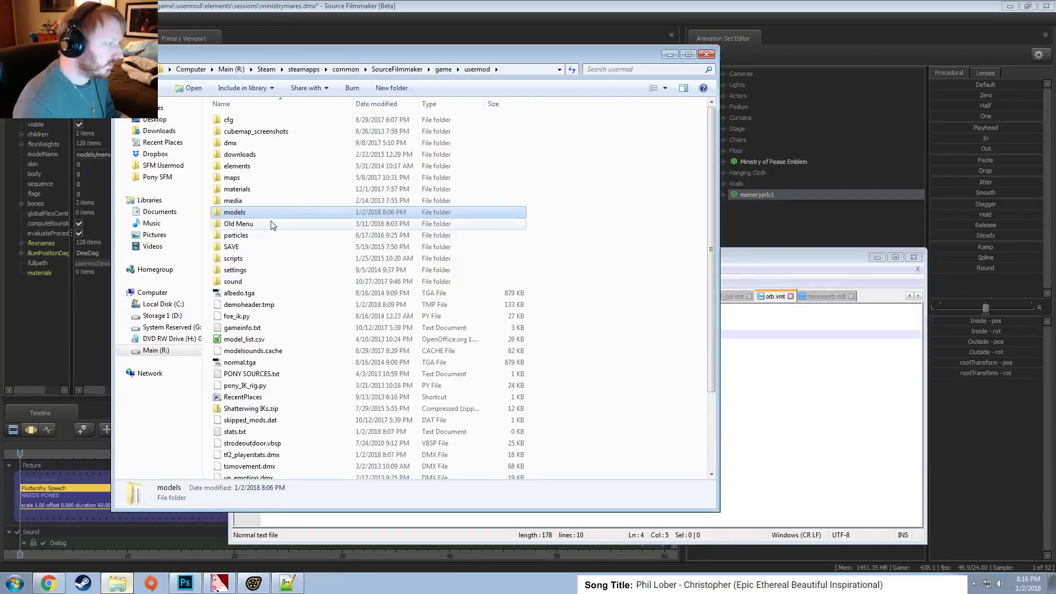
# Bring up greece_podium2_col.vmt in Notepad++, and check the element operations for the memory orb's materials attribute in Source Filmmaker.
pyautogui.click(816, 250)
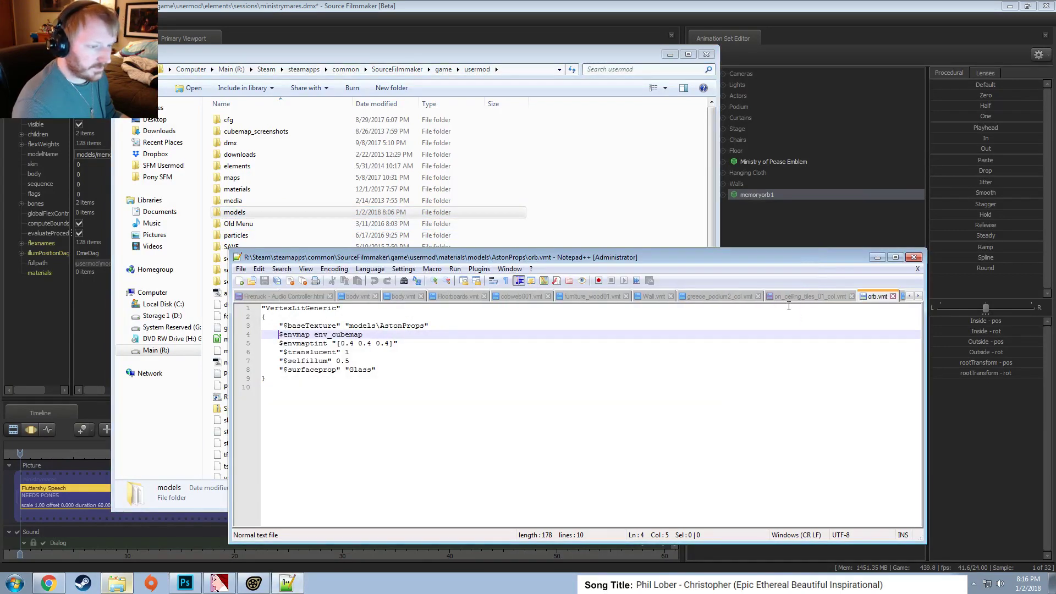
pyautogui.click(716, 296)
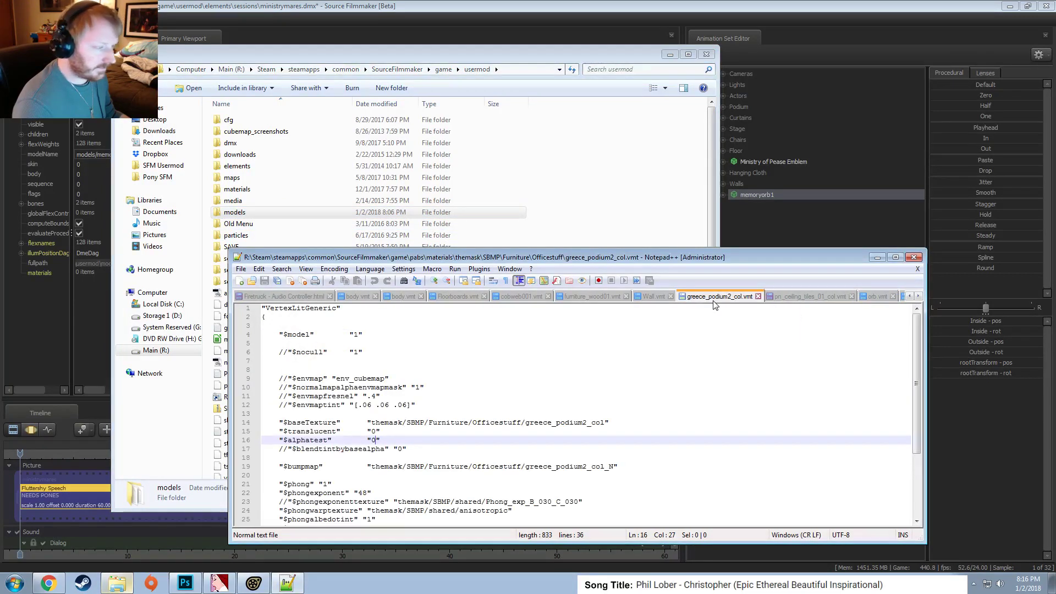
pyautogui.click(39, 275)
pyautogui.rightClick(40, 275)
pyautogui.moveTo(54, 365)
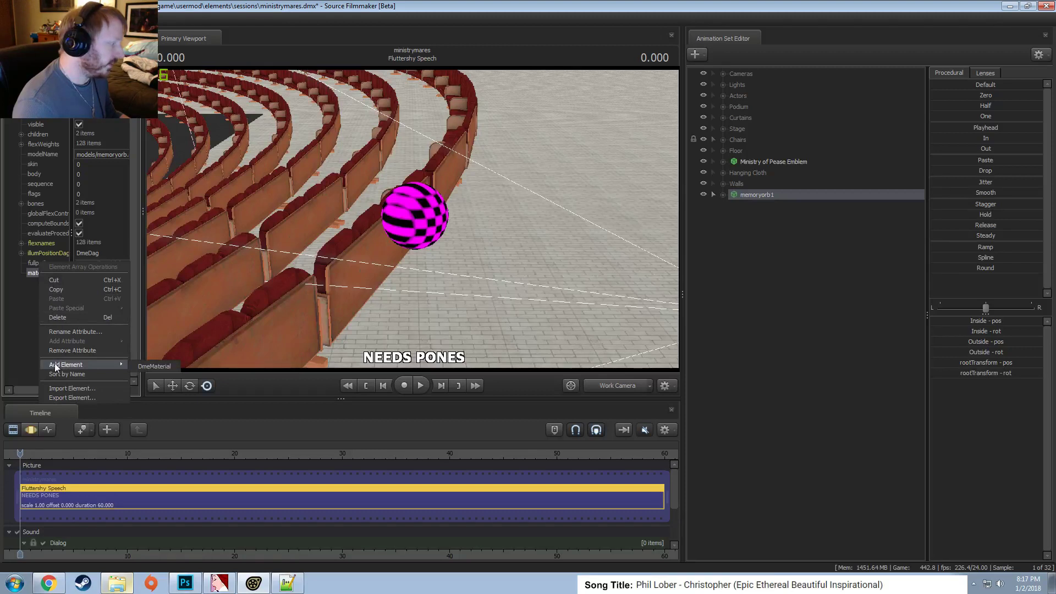
pyautogui.click(12, 314)
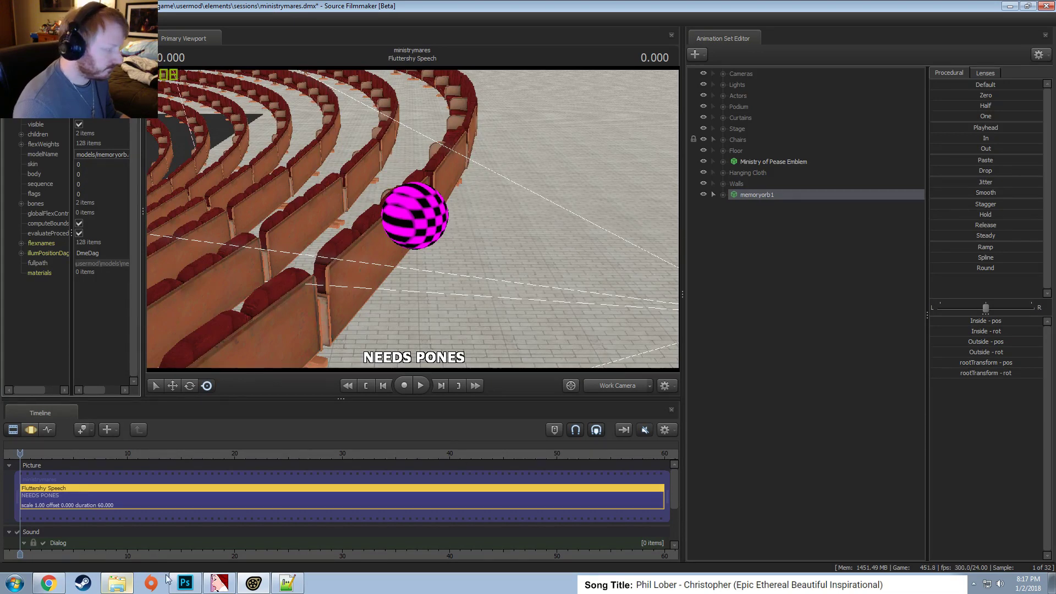
# Examine the base texture path in greece_podium2_col.vmt, and bring the usermod folder window back into view.
pyautogui.click(286, 582)
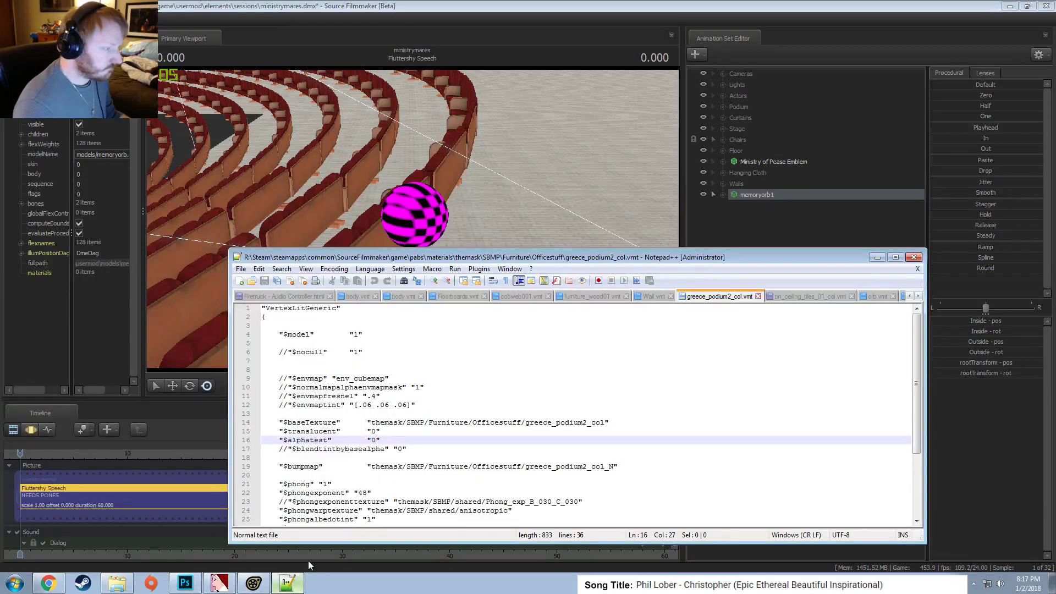
pyautogui.click(457, 430)
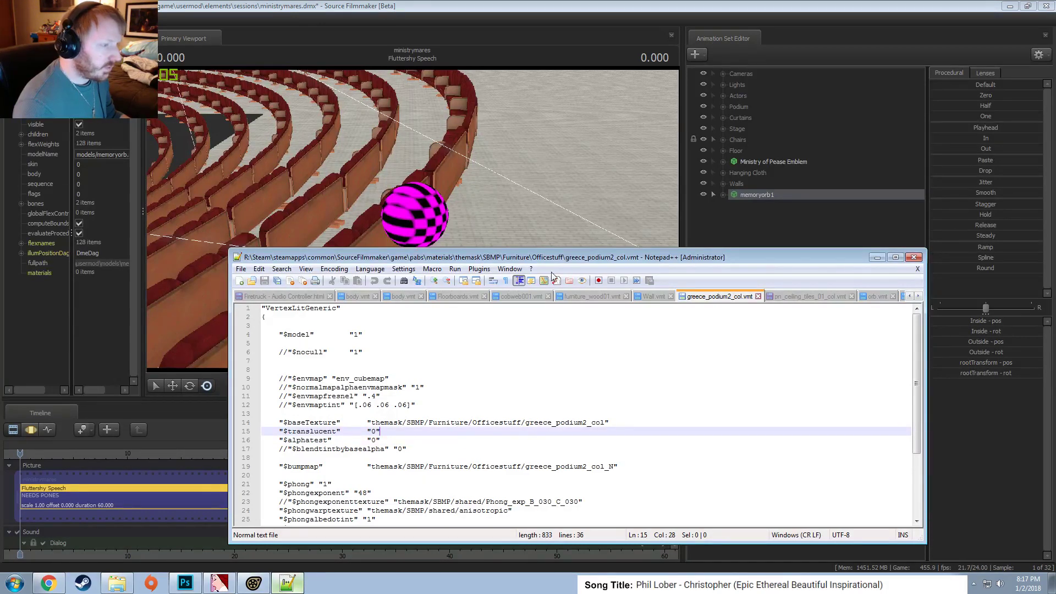
pyautogui.click(122, 578)
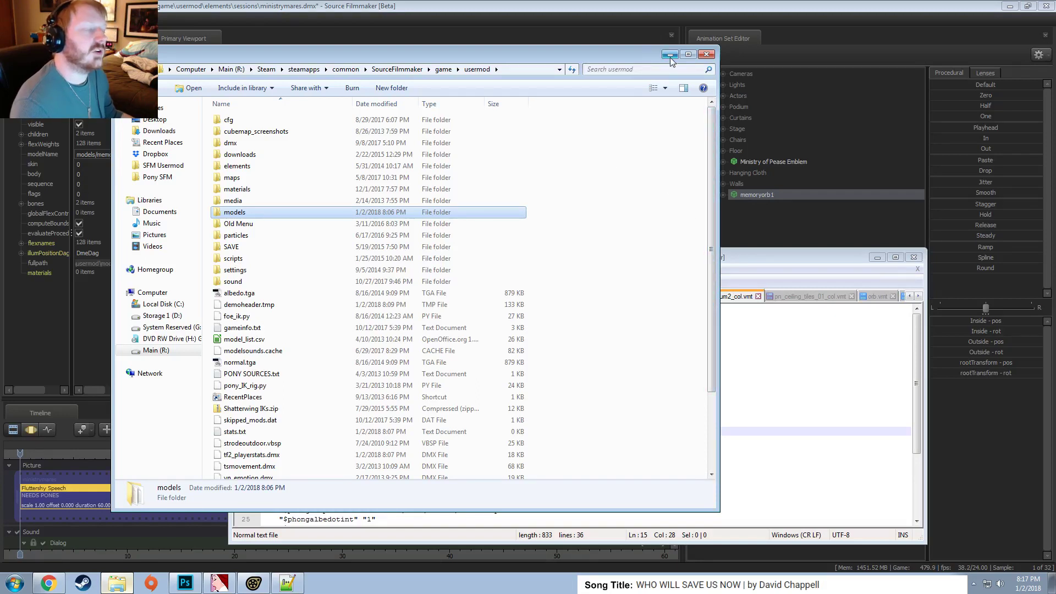
pyautogui.moveTo(644, 51); pyautogui.dragTo(694, 64)
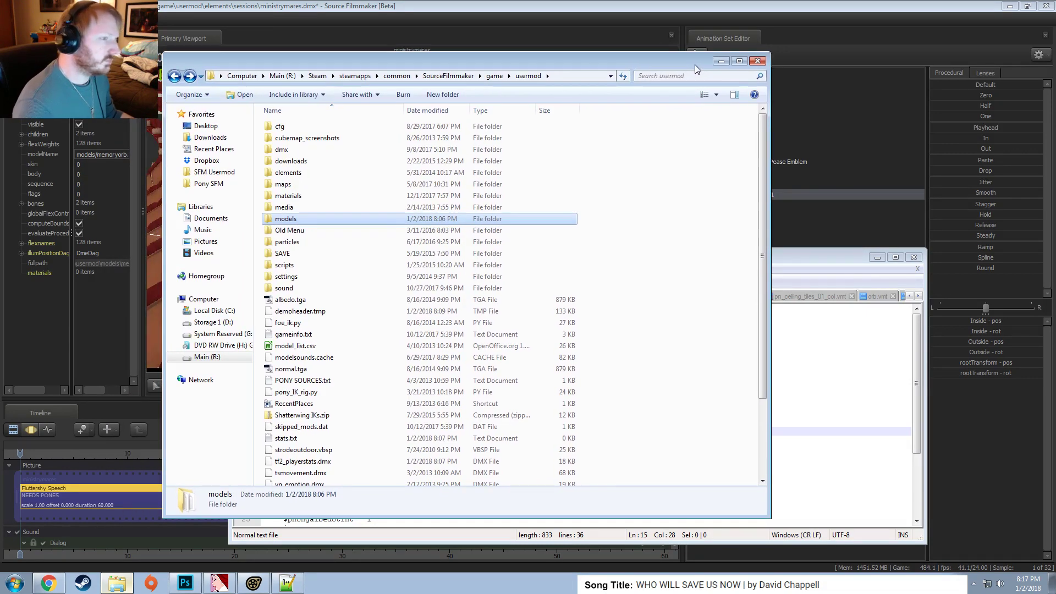
pyautogui.moveTo(694, 65); pyautogui.dragTo(681, 84)
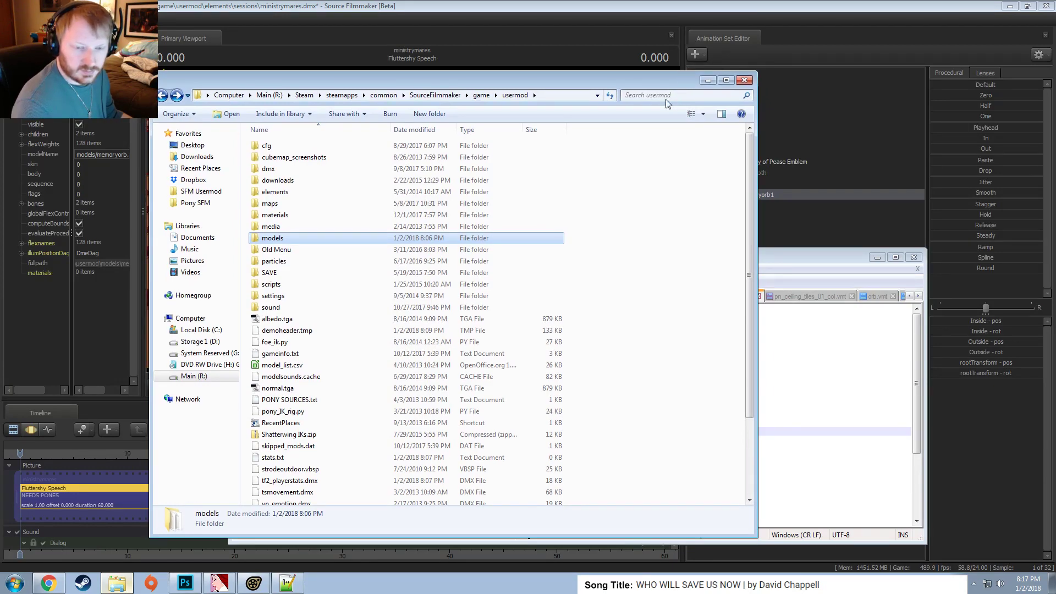
# Recheck the material path string in memoryorb.mdl in Notepad++, and close that file.
pyautogui.click(828, 369)
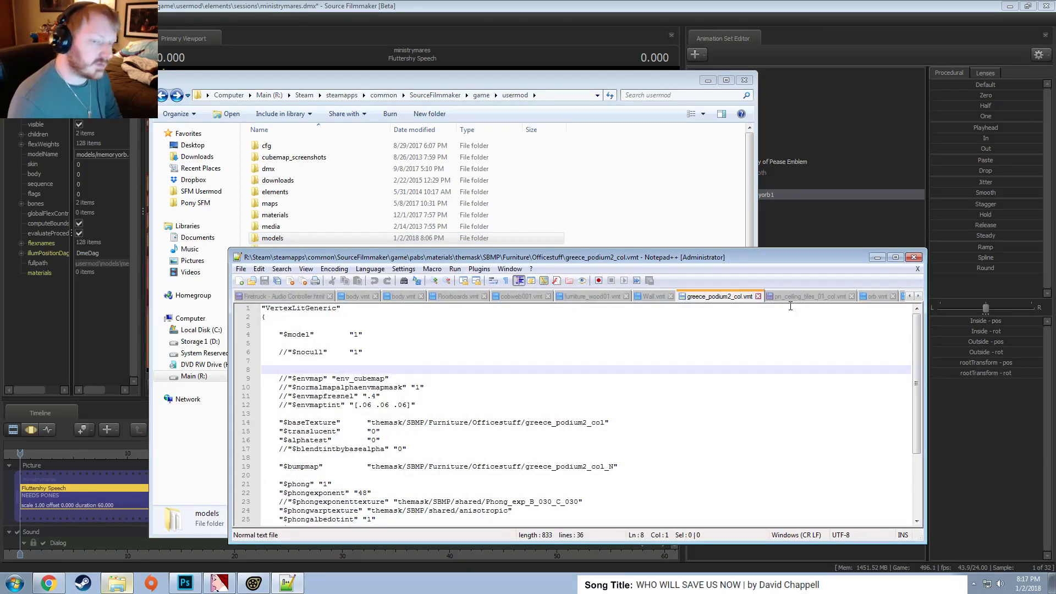
pyautogui.click(918, 296)
pyautogui.click(823, 299)
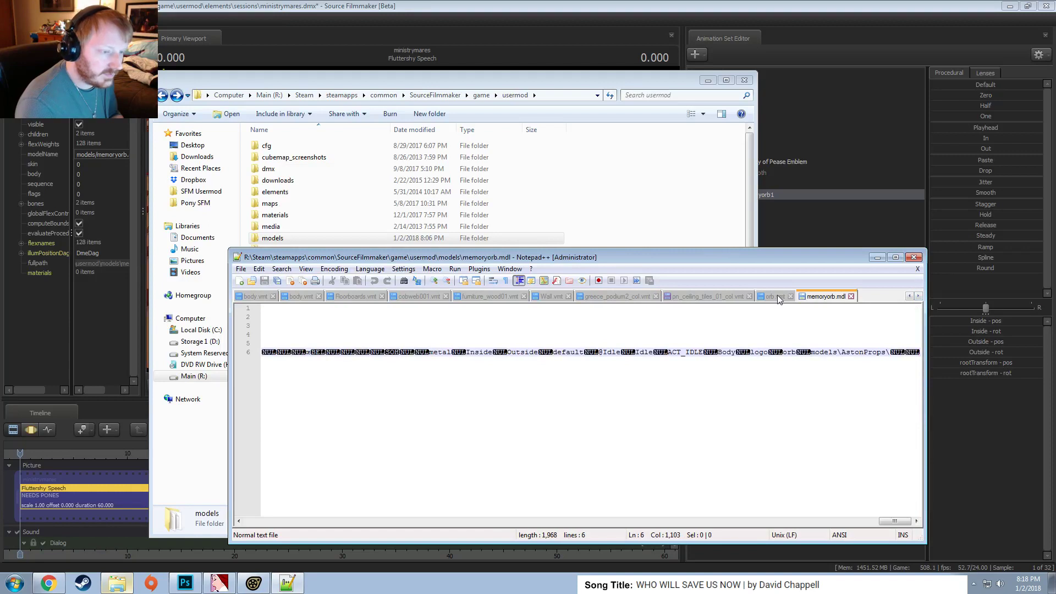
pyautogui.click(850, 297)
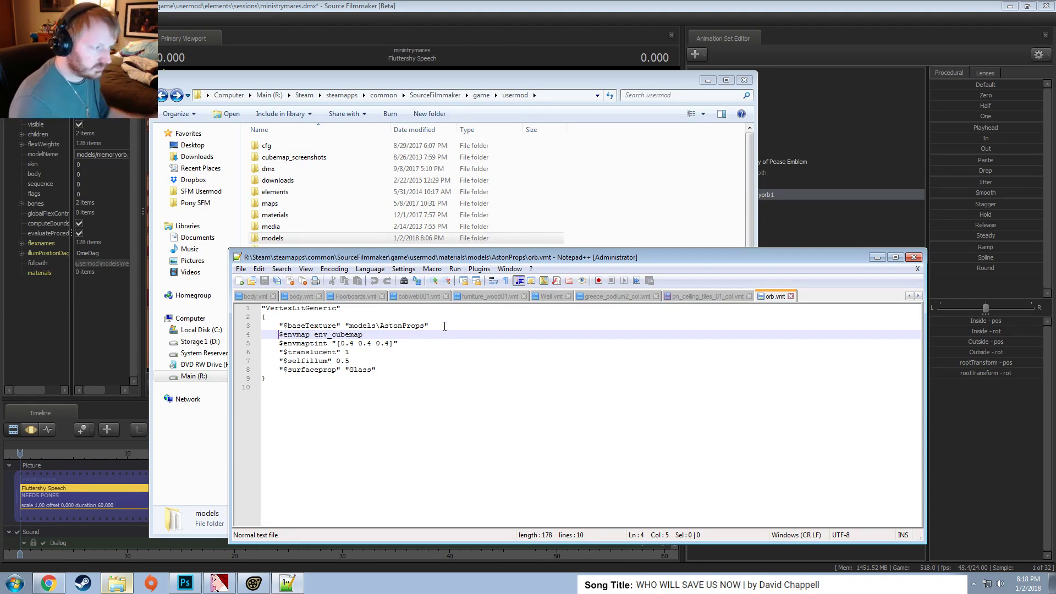
# Browse to the AstonProps folder under usermod's materials\models and look through its texture files for the orb files.
pyautogui.click(308, 189)
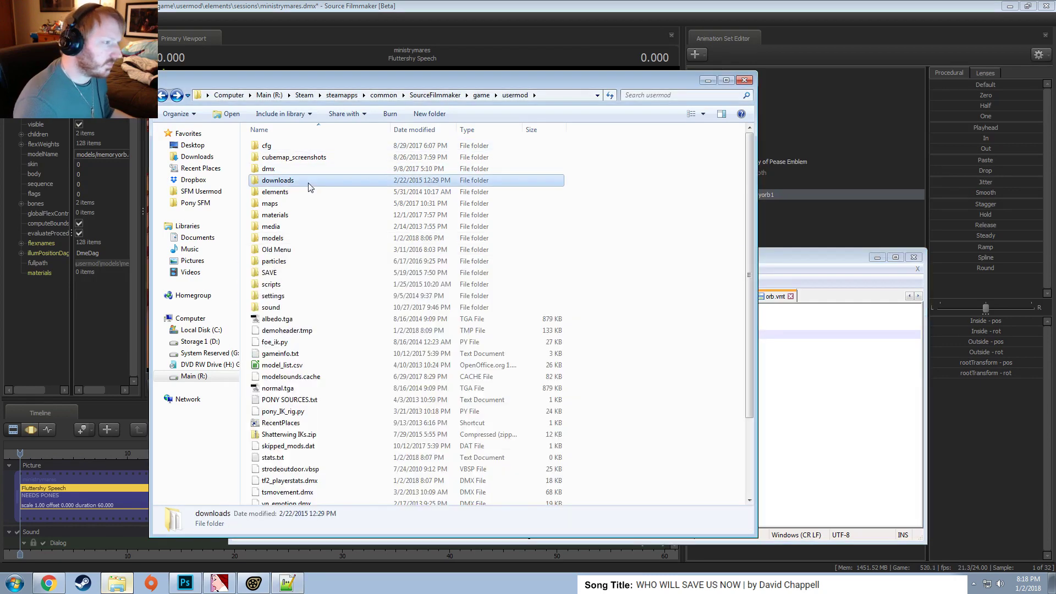
pyautogui.doubleClick(273, 215)
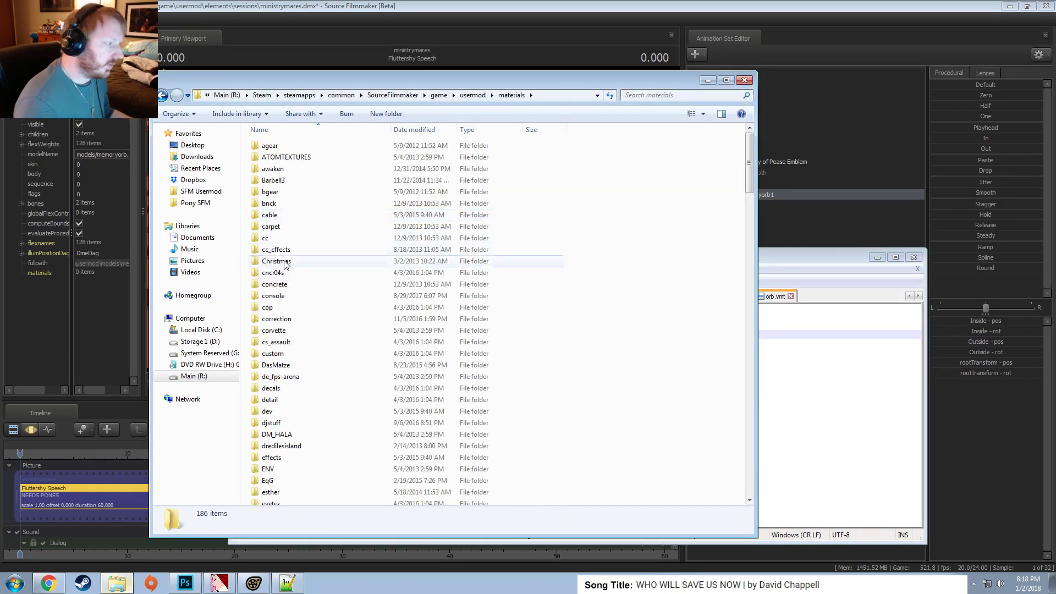
pyautogui.scroll(-12, 291, 308)
pyautogui.scroll(-2, 282, 337)
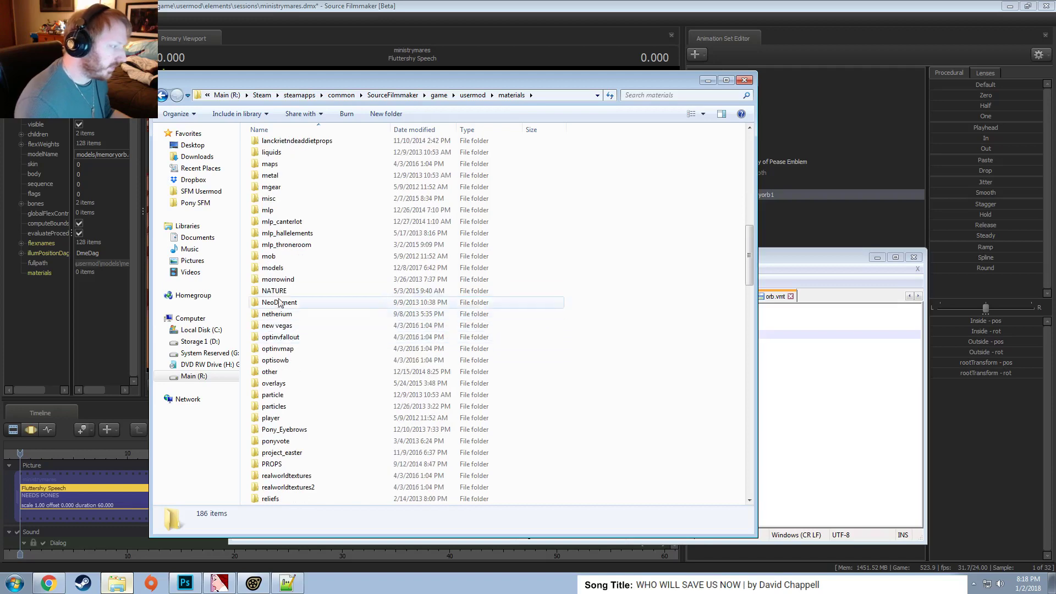
pyautogui.doubleClick(281, 269)
pyautogui.doubleClick(297, 146)
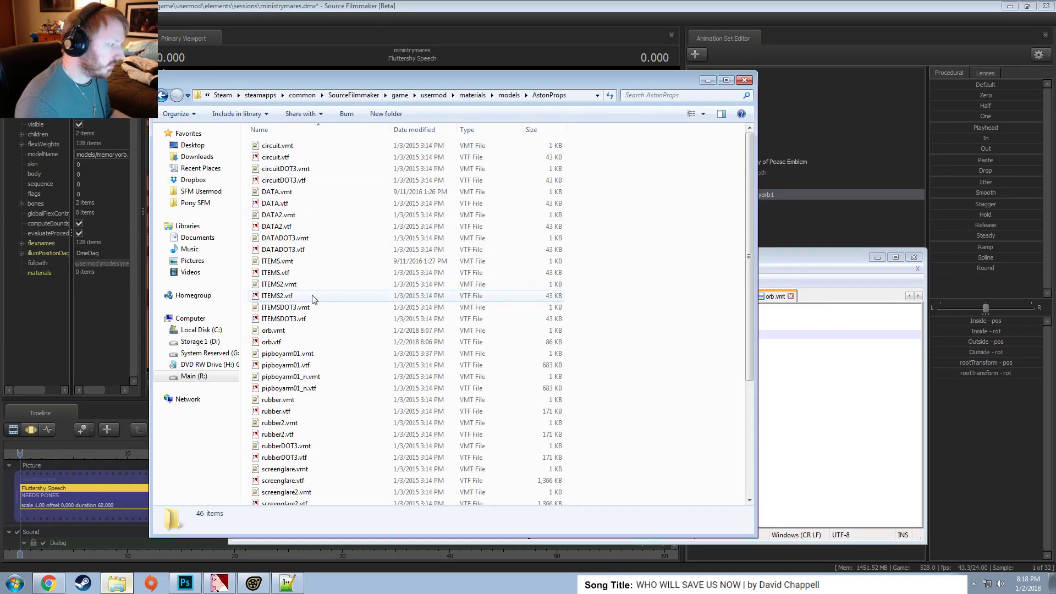
pyautogui.scroll(-3, 314, 298)
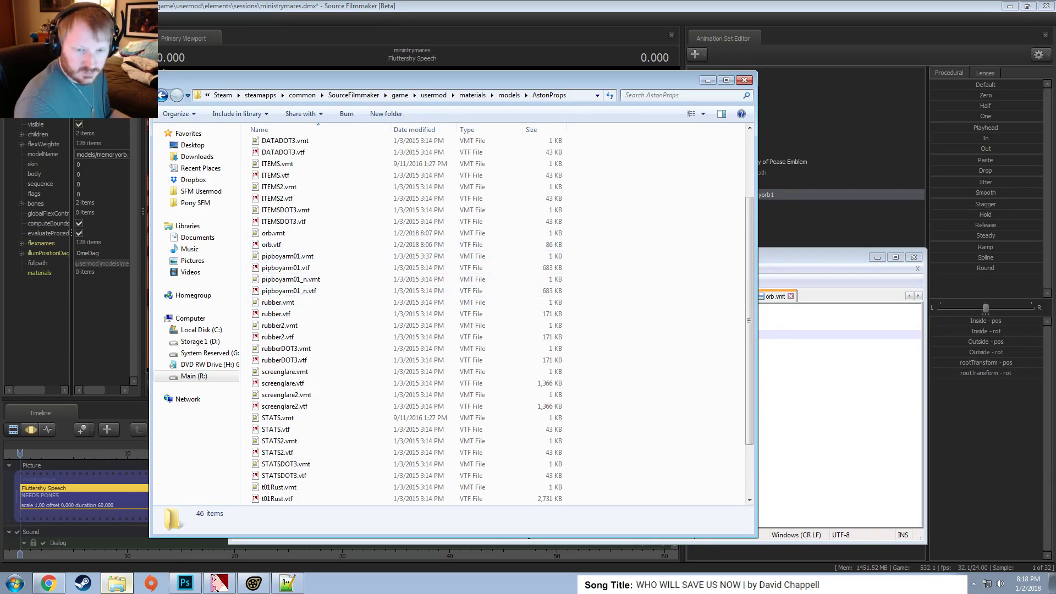
# Switch to Chrome and examine the xUfl7E0.png image of the orb file search results at a reduced zoom.
pyautogui.hotkey('alt', 'Tab')
pyautogui.scroll(-2, 432, 253)
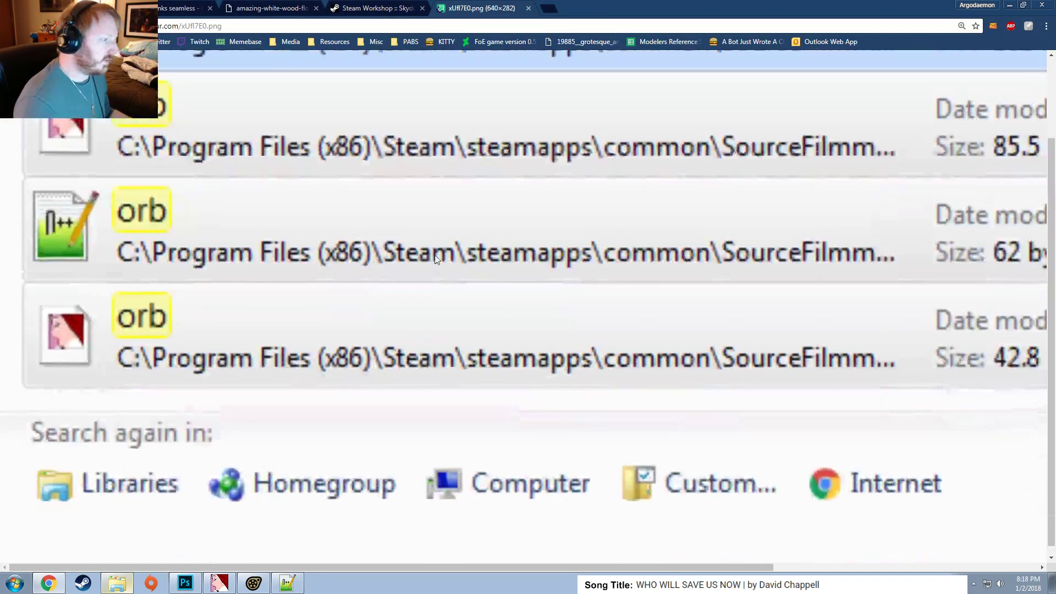
pyautogui.keyDown('ctrl'); pyautogui.scroll(-5, 435, 257); pyautogui.keyUp('ctrl')
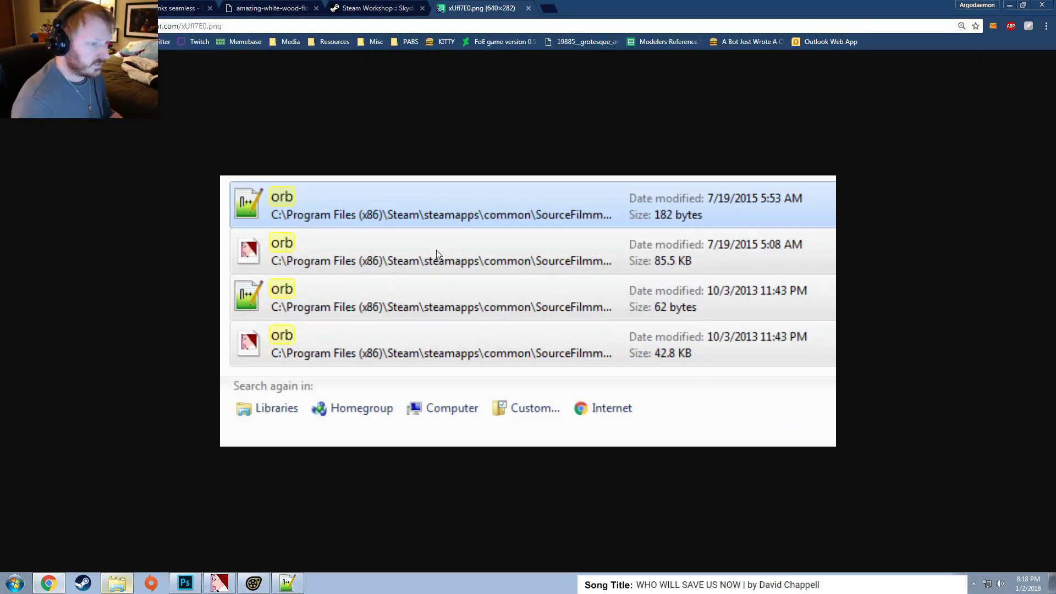
pyautogui.keyDown('ctrl'); pyautogui.scroll(-1, 436, 251); pyautogui.keyUp('ctrl')
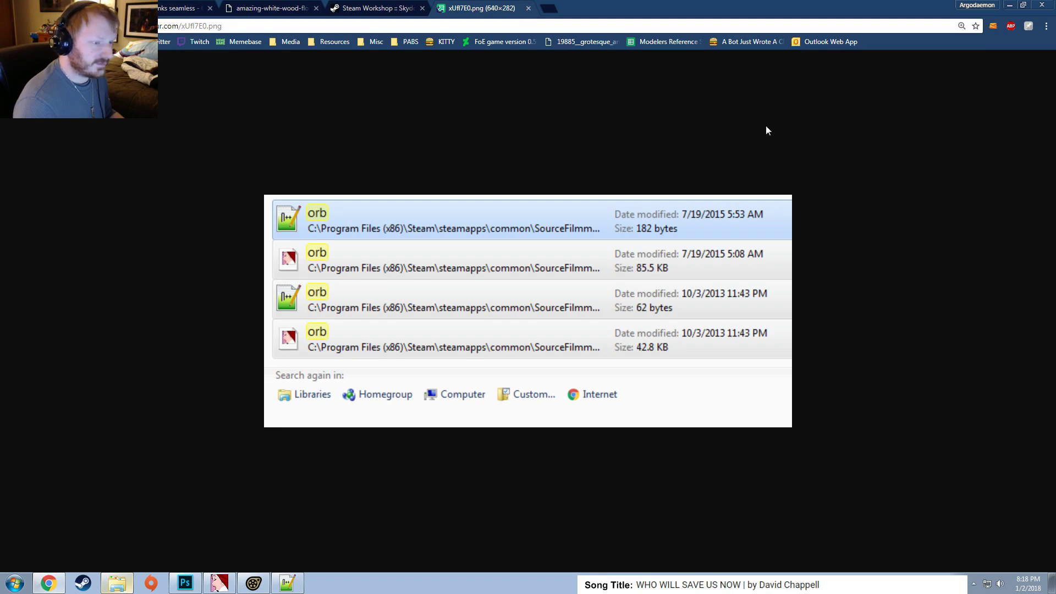
pyautogui.moveTo(885, 16); pyautogui.dragTo(720, 178)
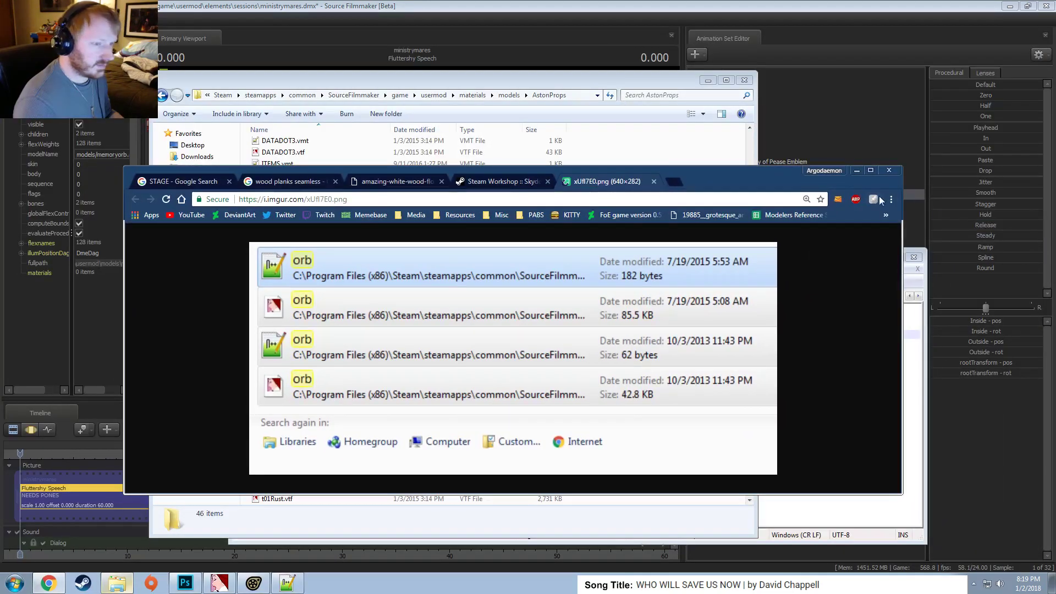
# Close the xUfl7E0.png image, put the browser away, and recheck the AstonProps folder and orb.vmt in Notepad++.
pyautogui.click(655, 181)
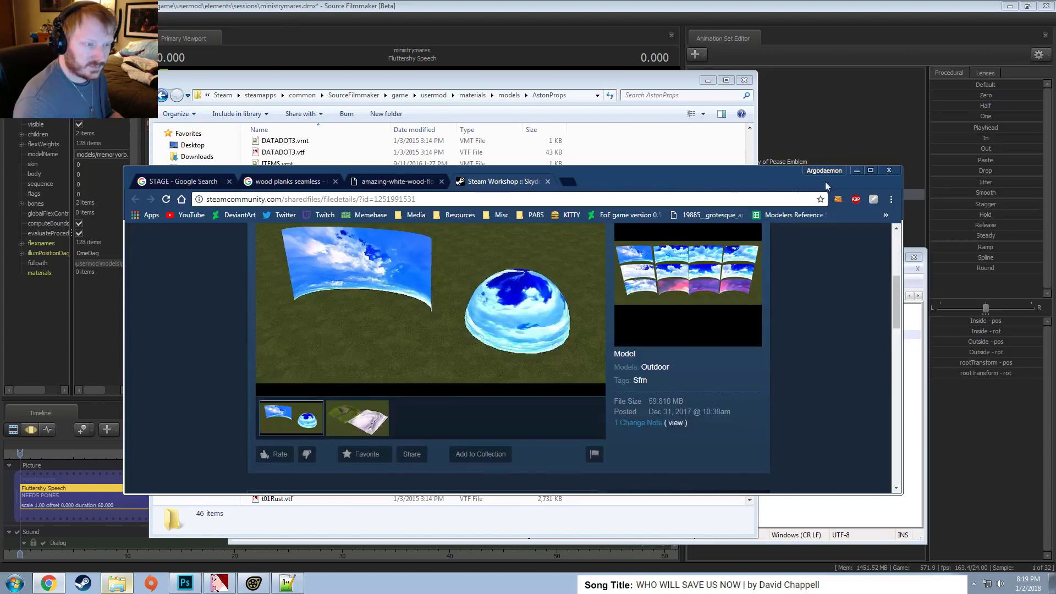
pyautogui.click(855, 171)
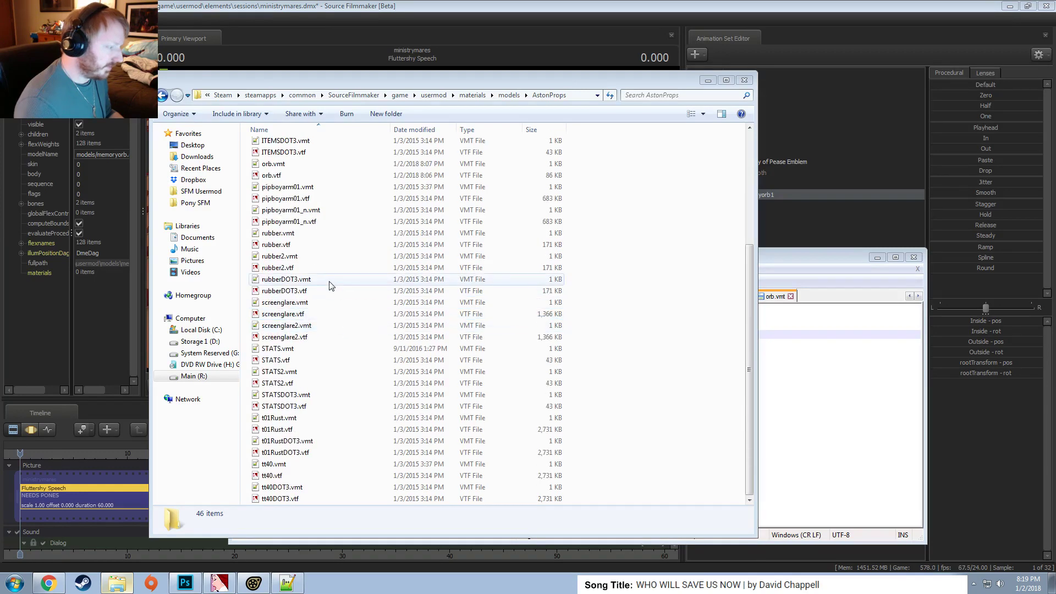
pyautogui.scroll(3, 331, 290)
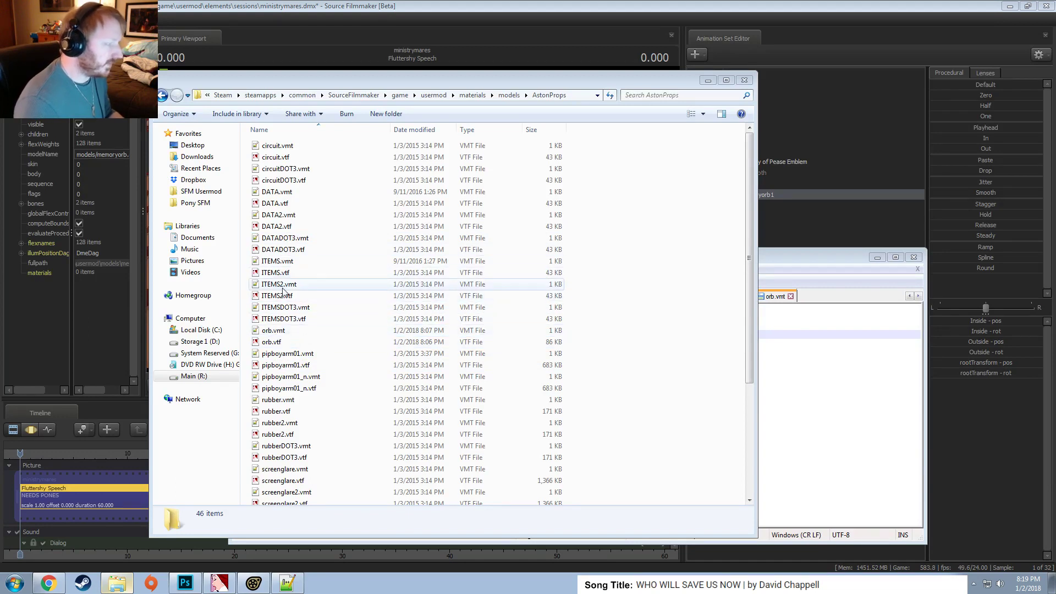
pyautogui.click(807, 256)
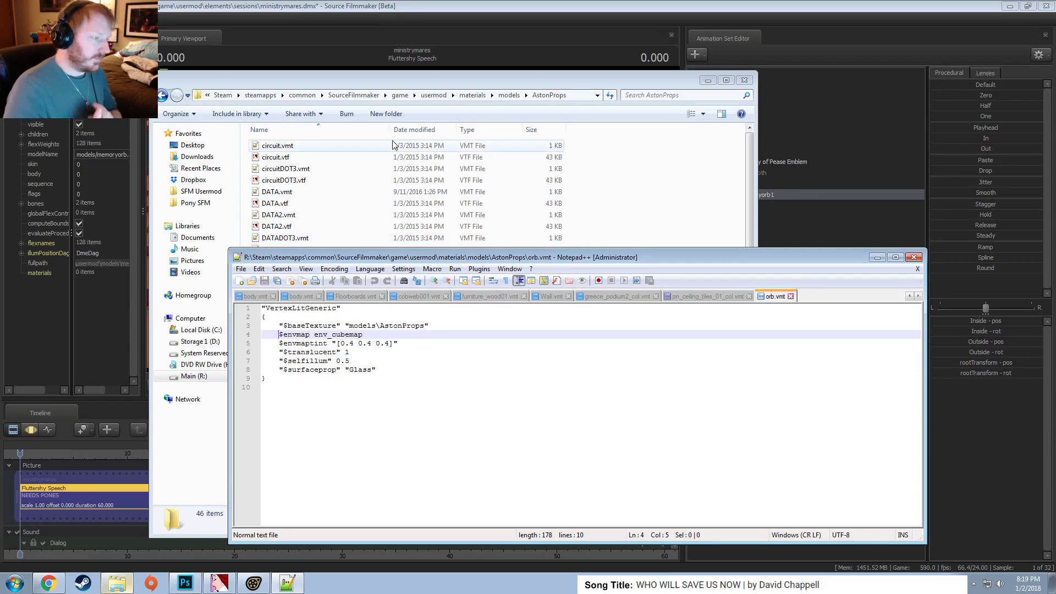
# Return to Source Filmmaker, delete the memoryorb1 animation set, and save the ministrymares session.
pyautogui.click(399, 6)
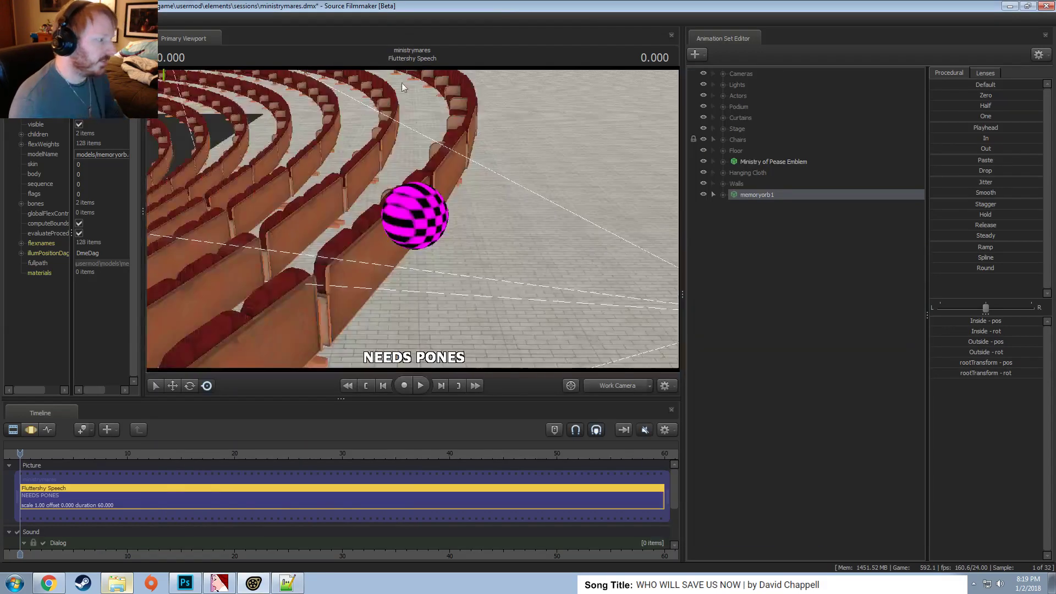
pyautogui.moveTo(480, 218); pyautogui.dragTo(480, 219)
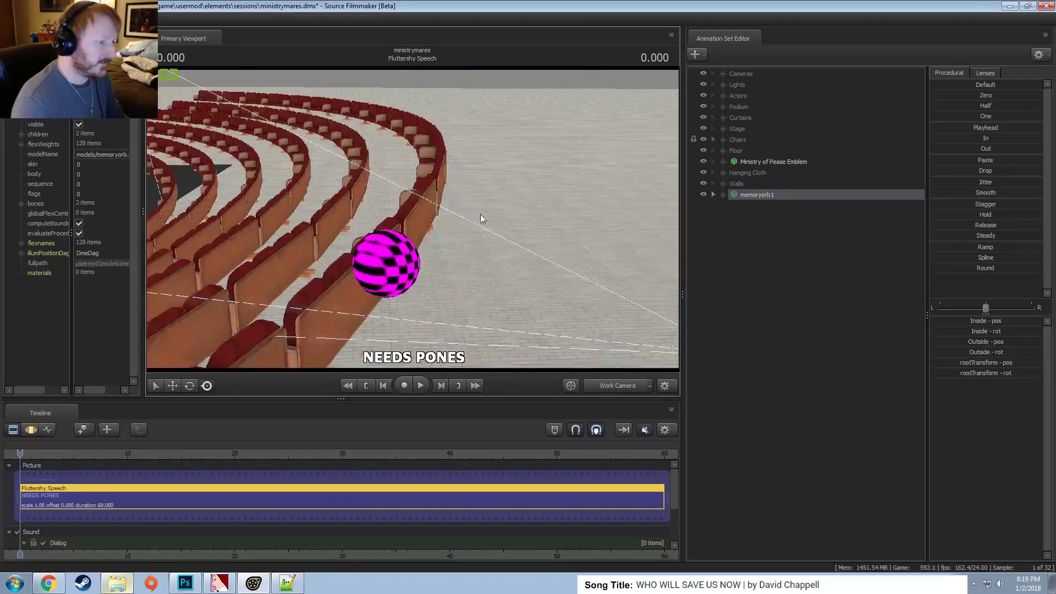
pyautogui.rightClick(770, 197)
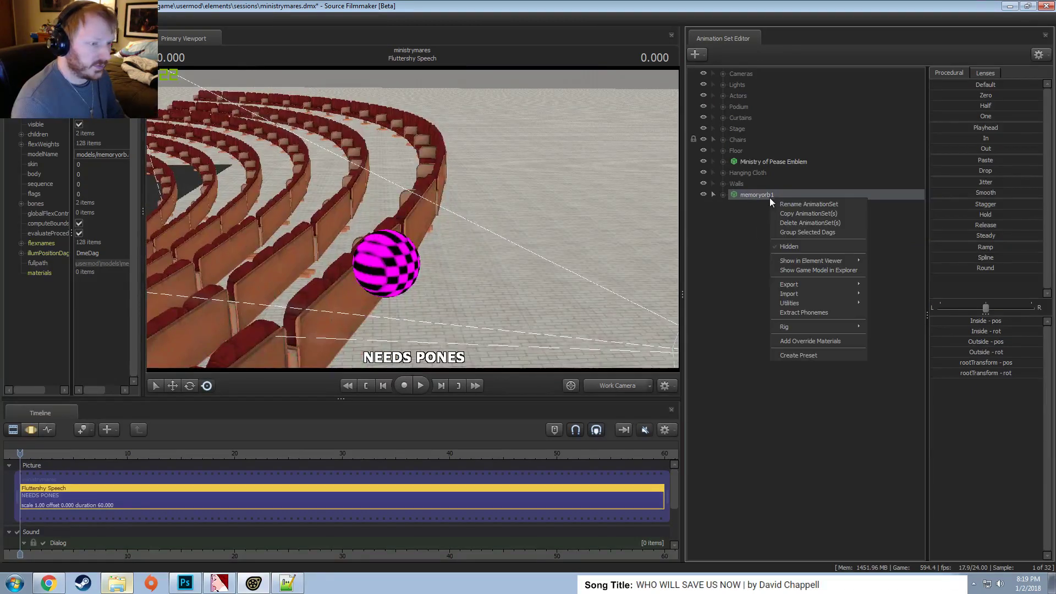
pyautogui.click(796, 223)
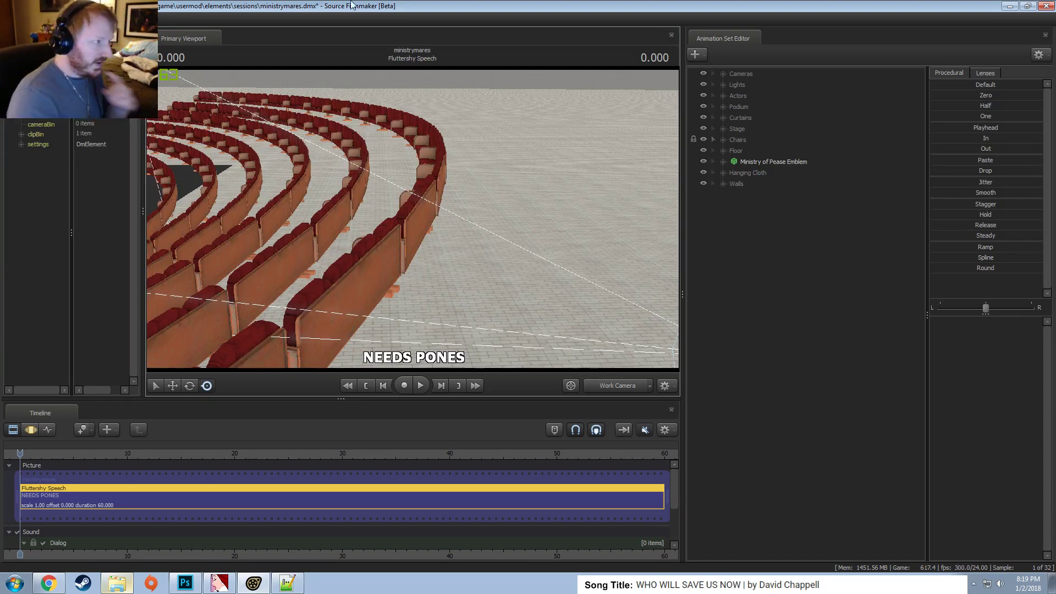
pyautogui.hotkey('ctrl', 's')
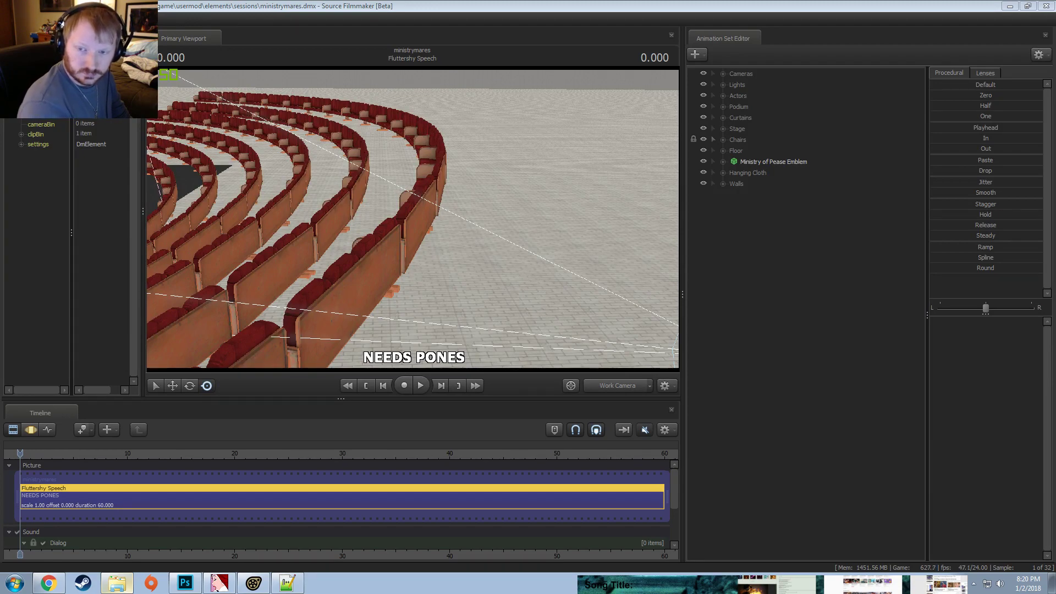
# Bring up the SteelHooves article on the Fallout: Equestria Wiki in Chrome and look through it down to the gallery.
pyautogui.moveTo(1055, 308); pyautogui.dragTo(396, 2)
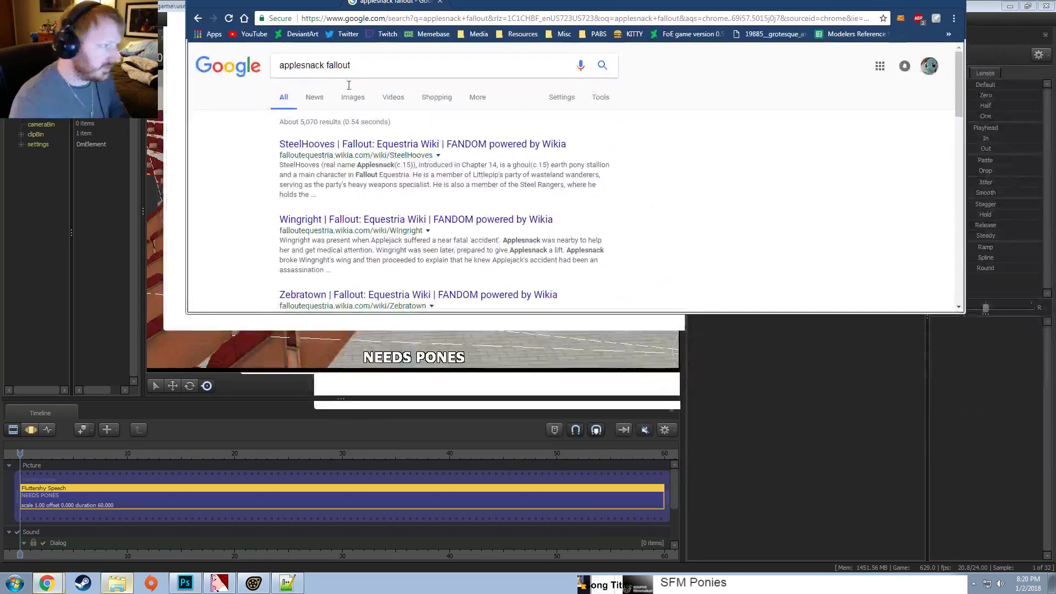
pyautogui.click(219, 150)
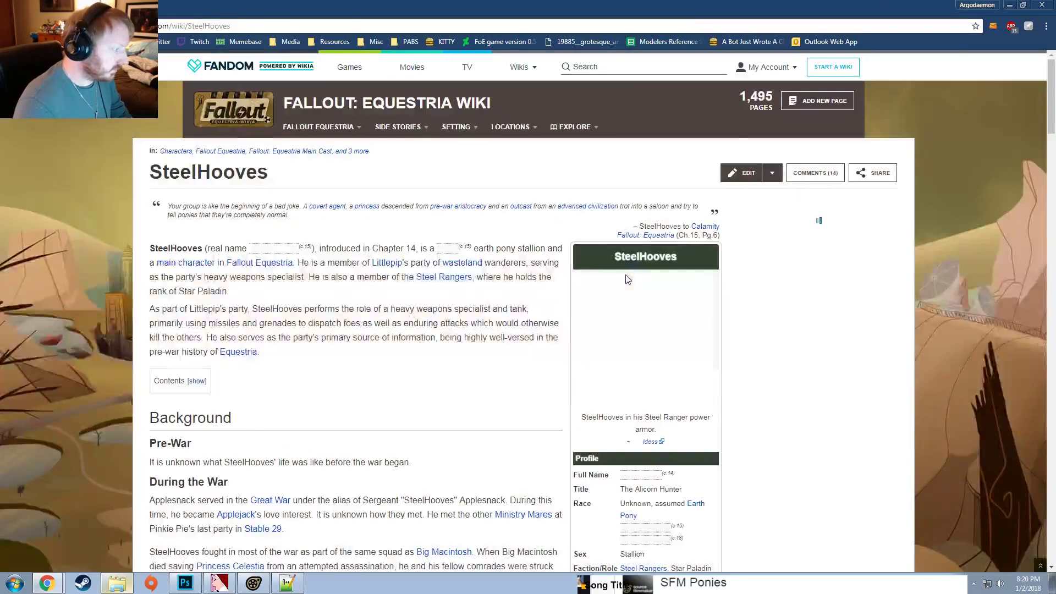
pyautogui.scroll(-2, 550, 292)
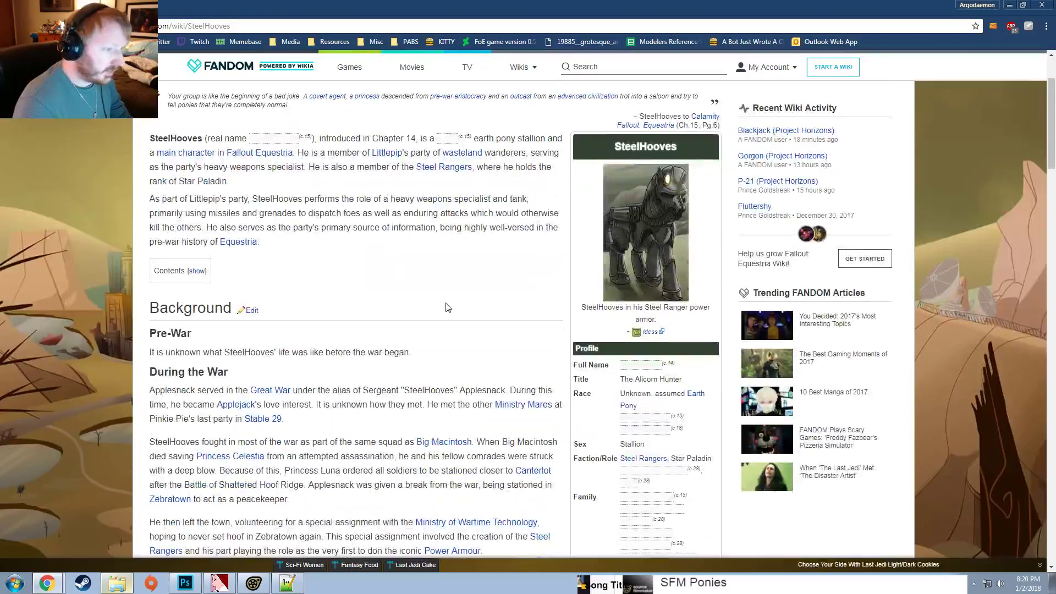
pyautogui.scroll(-20, 448, 307)
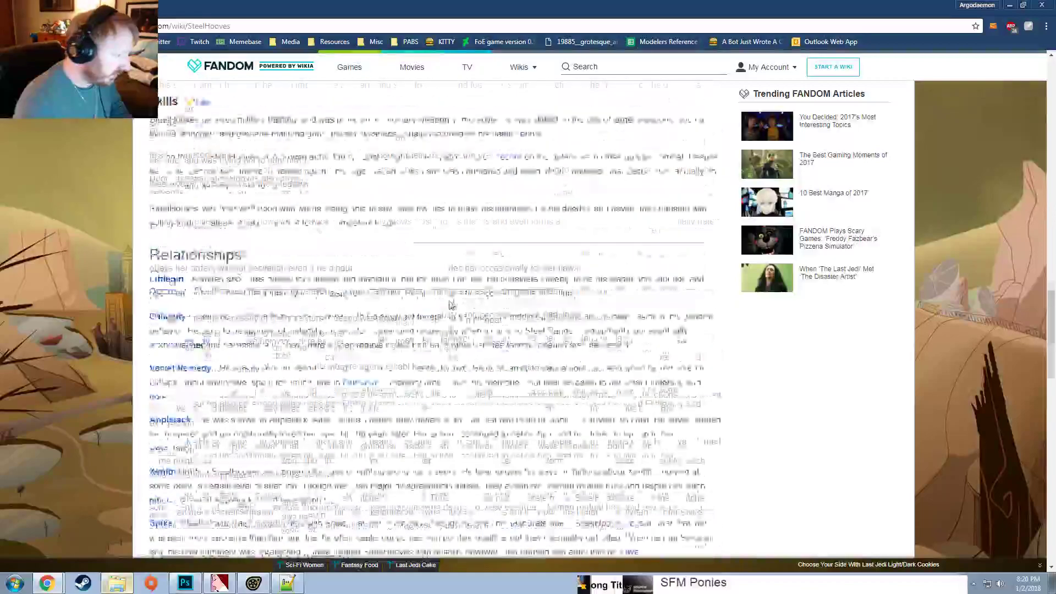
pyautogui.scroll(-15, 449, 305)
pyautogui.scroll(5, 451, 304)
pyautogui.scroll(-4, 451, 303)
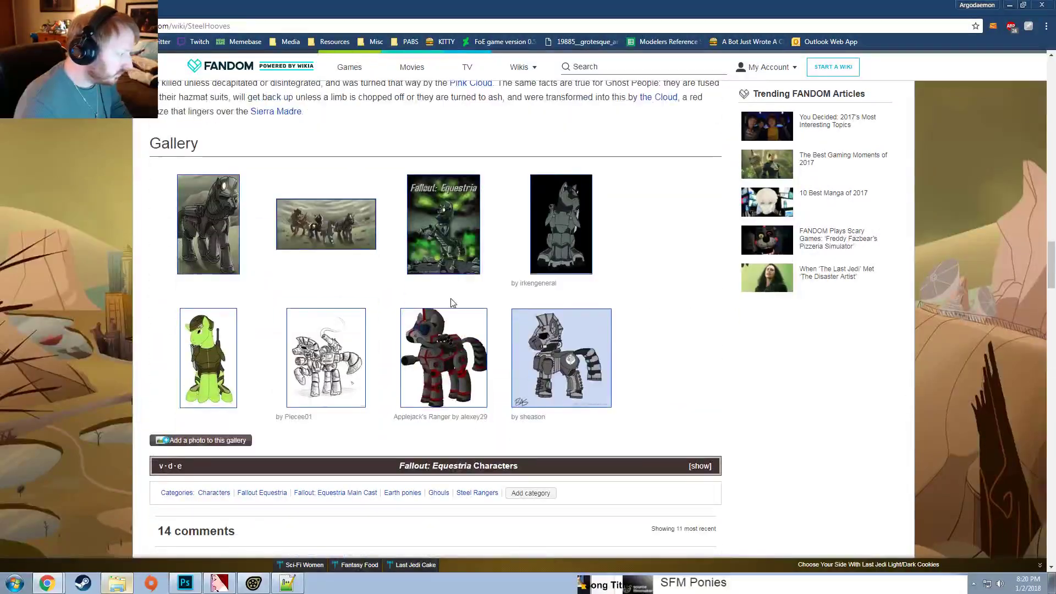
# Read the Appearance description under SteelHooves's traits, and go back up to the profile box beside the Background section.
pyautogui.scroll(10, 451, 302)
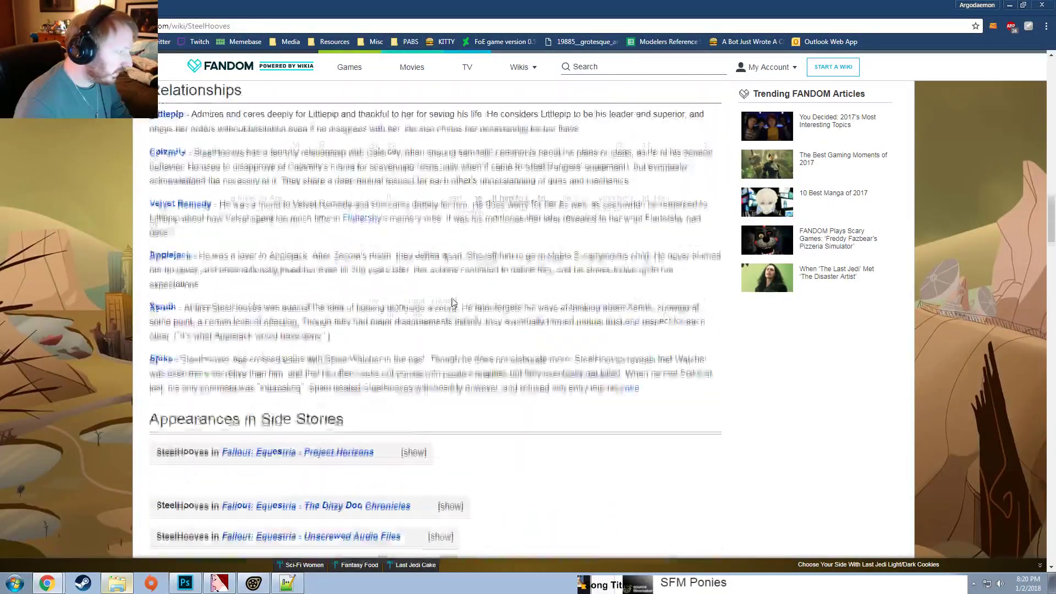
pyautogui.scroll(18, 452, 303)
pyautogui.scroll(-4, 454, 304)
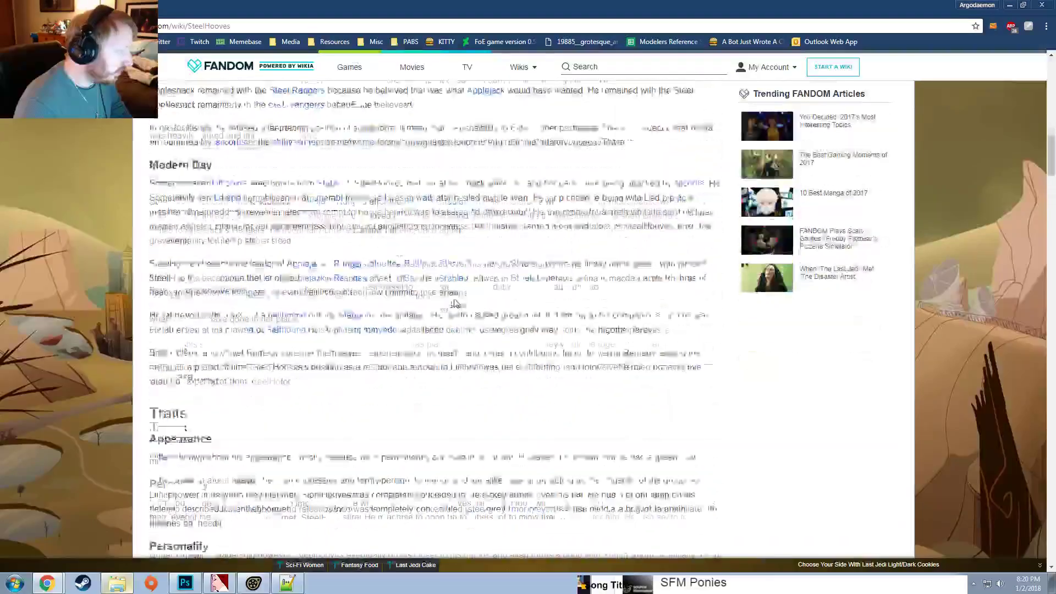
pyautogui.scroll(-5, 454, 303)
pyautogui.scroll(1, 336, 363)
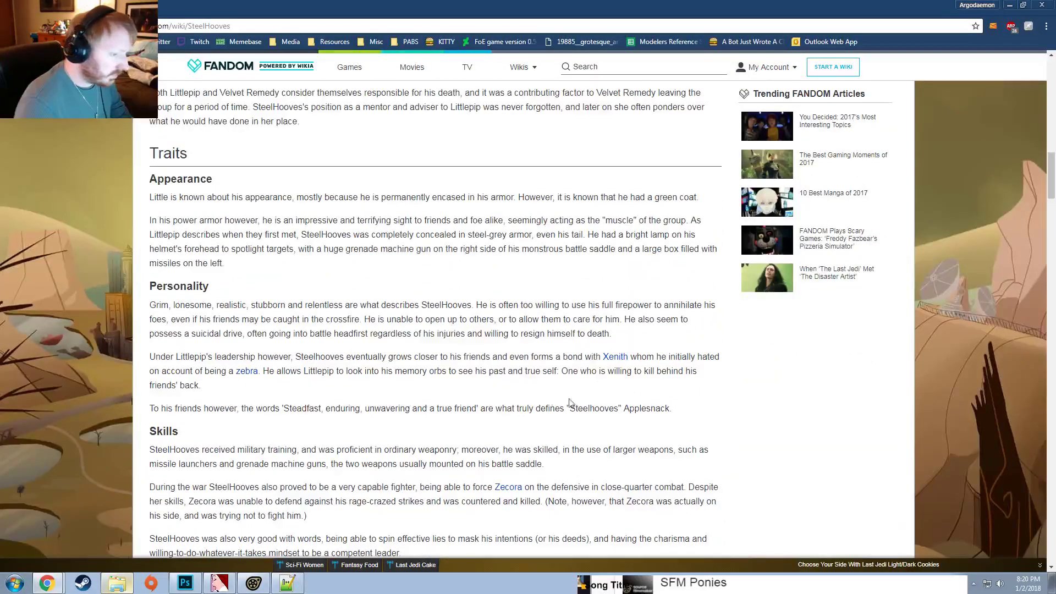
pyautogui.scroll(10, 603, 406)
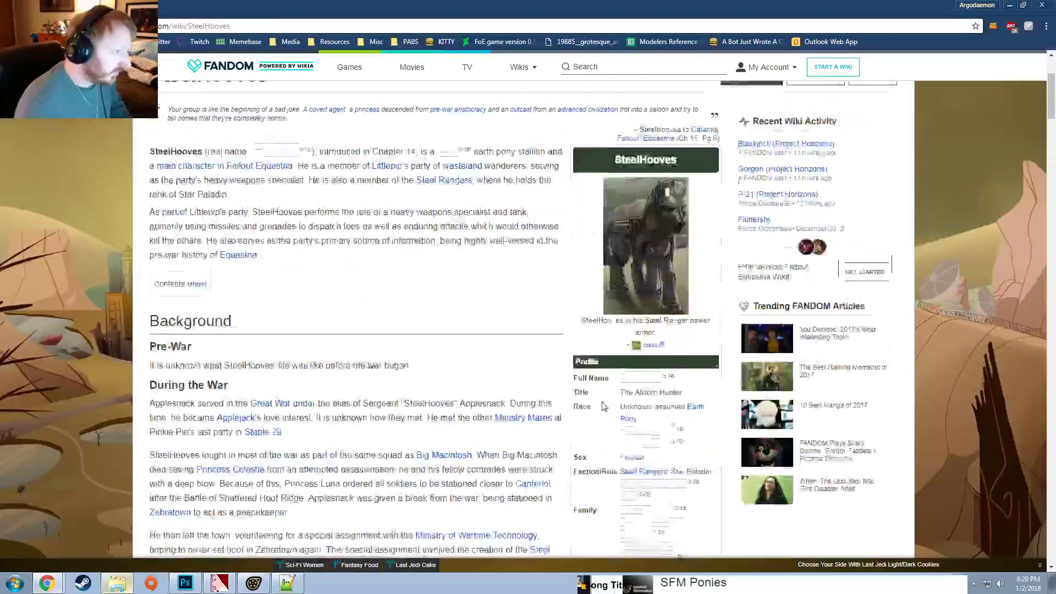
pyautogui.scroll(-8, 577, 395)
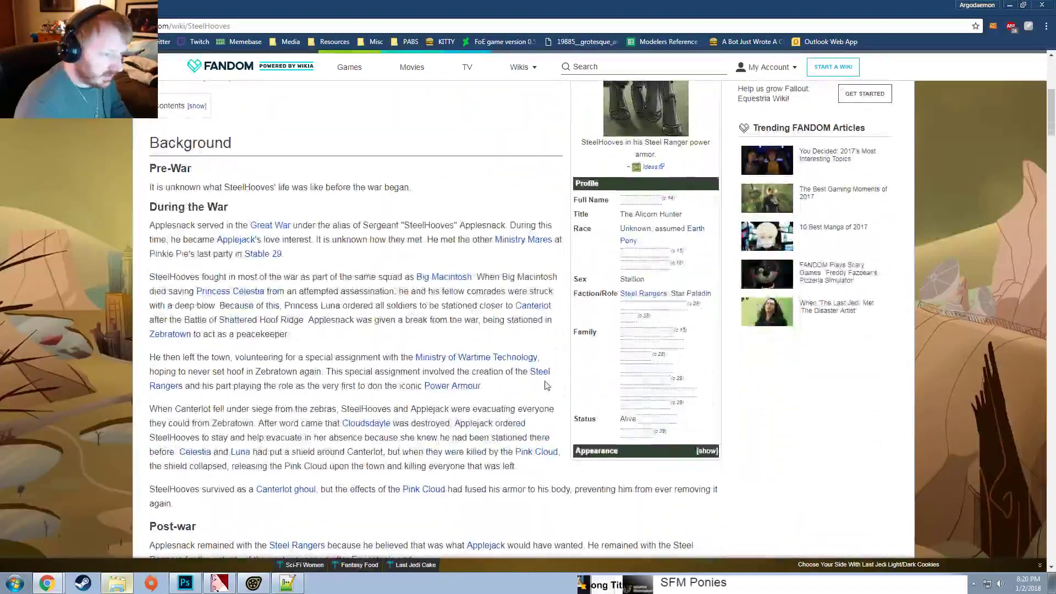
# Highlight the hidden spoiler text in SteelHooves's profile box to read the faction and other details, and clear the selection.
pyautogui.moveTo(620, 292); pyautogui.dragTo(658, 317)
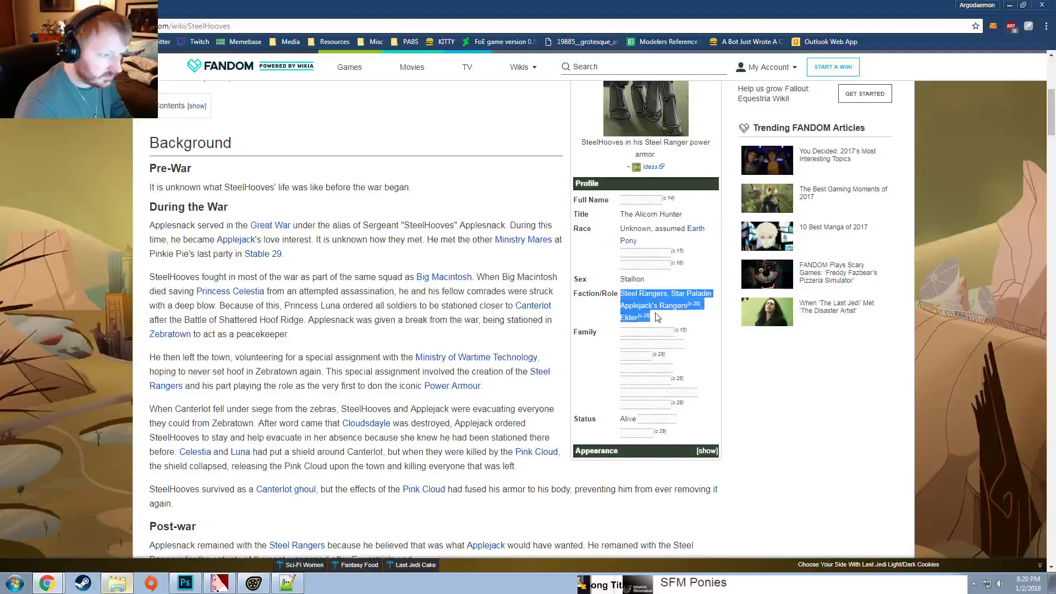
pyautogui.click(585, 302)
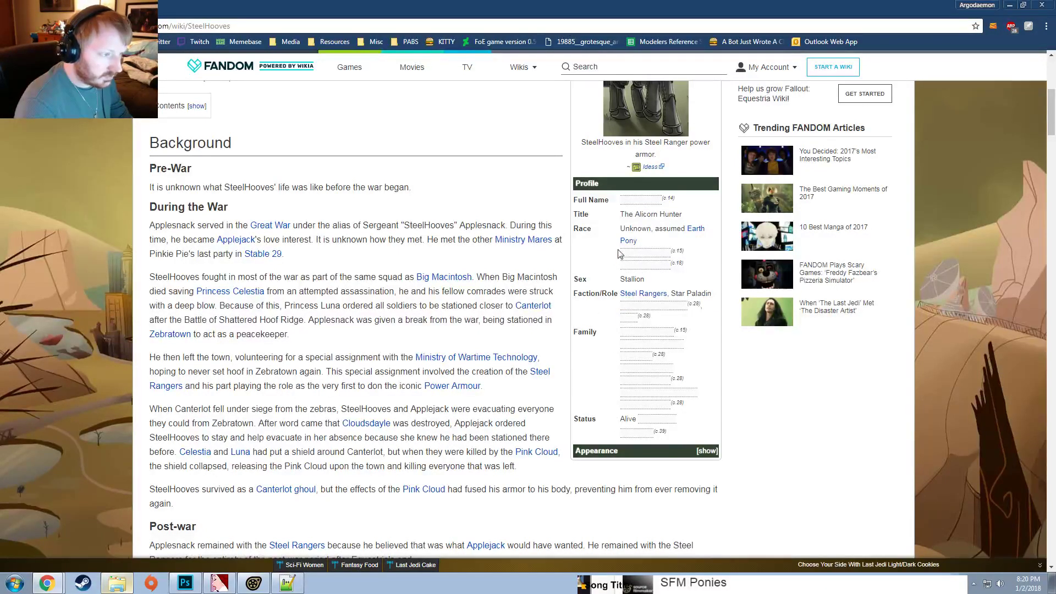
pyautogui.moveTo(617, 199); pyautogui.dragTo(698, 445)
pyautogui.click(589, 380)
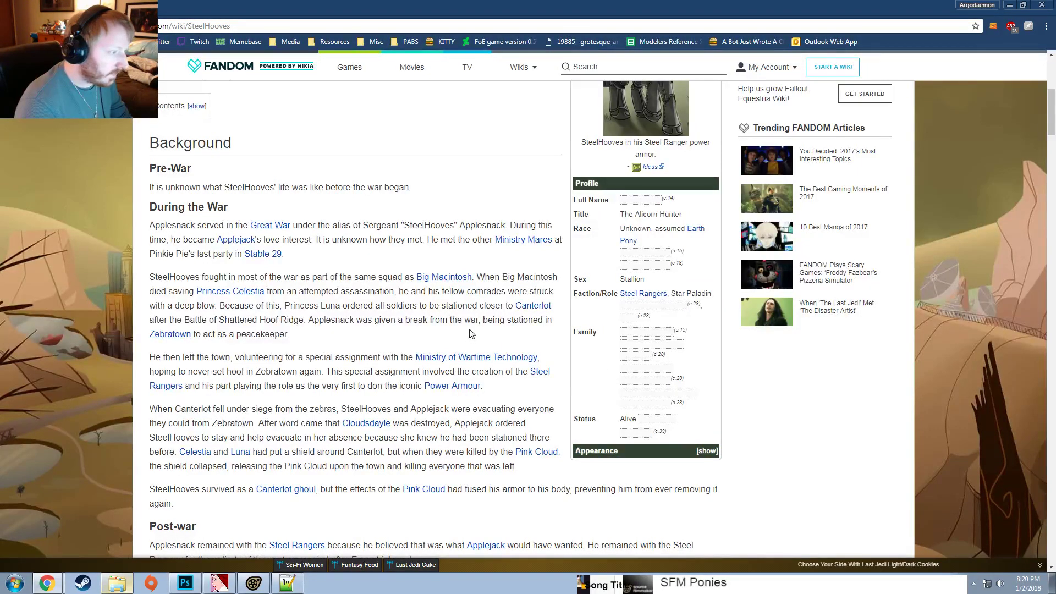
# Read SteelHooves's wartime background and Appearance sections, and check the gallery for pictures of him.
pyautogui.scroll(-4, 472, 325)
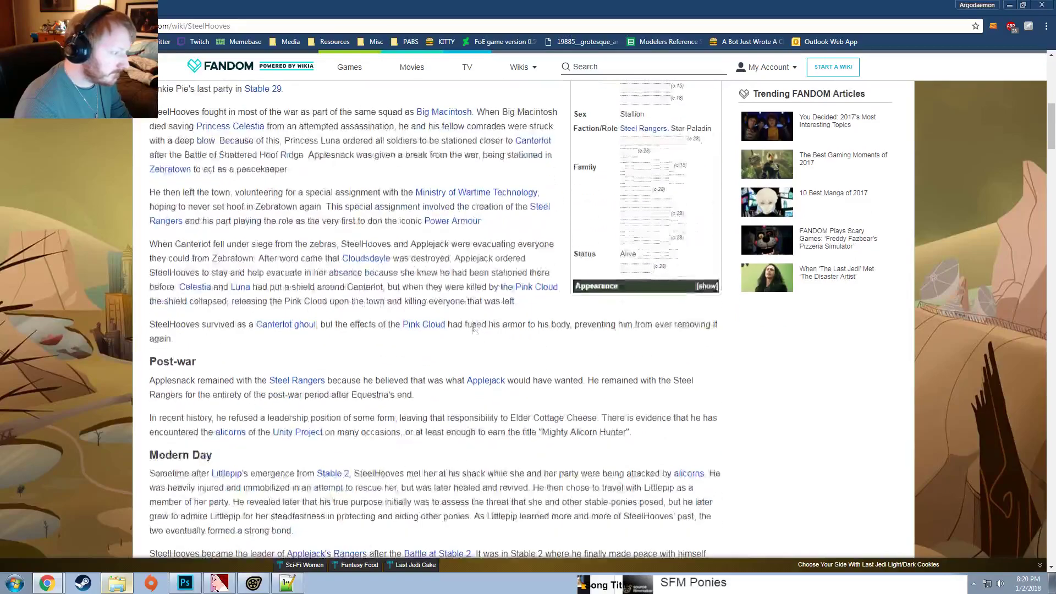
pyautogui.scroll(-1, 474, 327)
pyautogui.scroll(4, 385, 275)
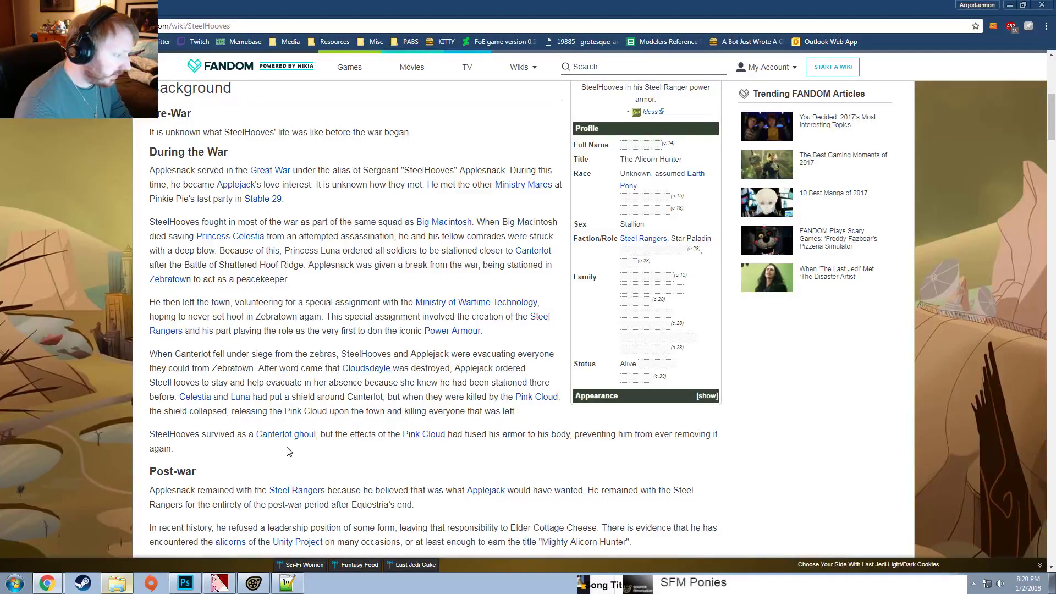
pyautogui.scroll(-5, 289, 450)
pyautogui.scroll(-6, 210, 262)
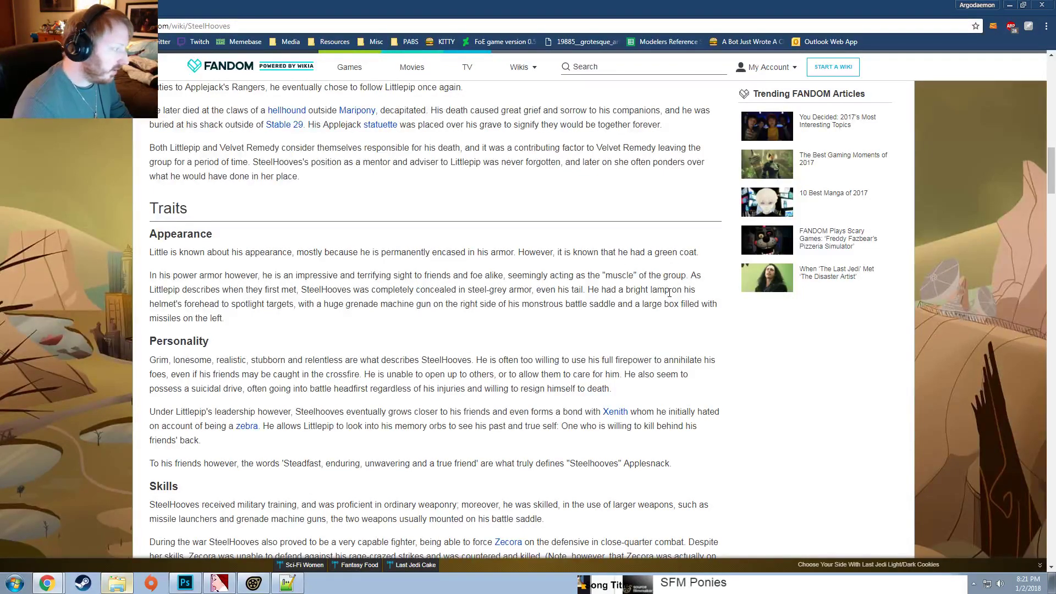
pyautogui.scroll(-15, 663, 290)
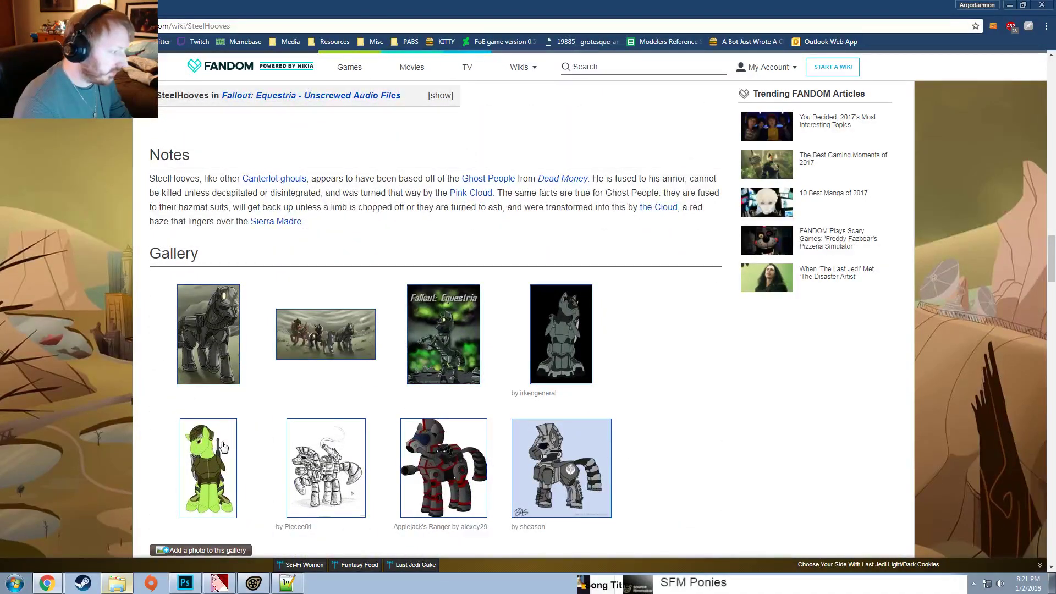
# Leave the SteelHooves article and switch back to the ministrymares session in Source Filmmaker.
pyautogui.scroll(6, 259, 432)
pyautogui.scroll(5, 260, 432)
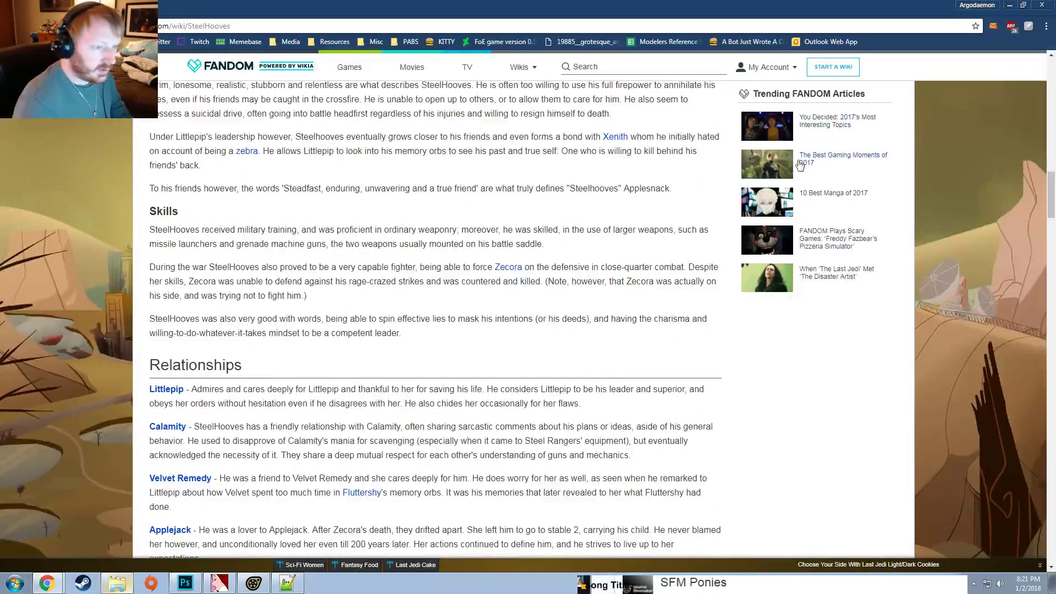
pyautogui.click(1010, 6)
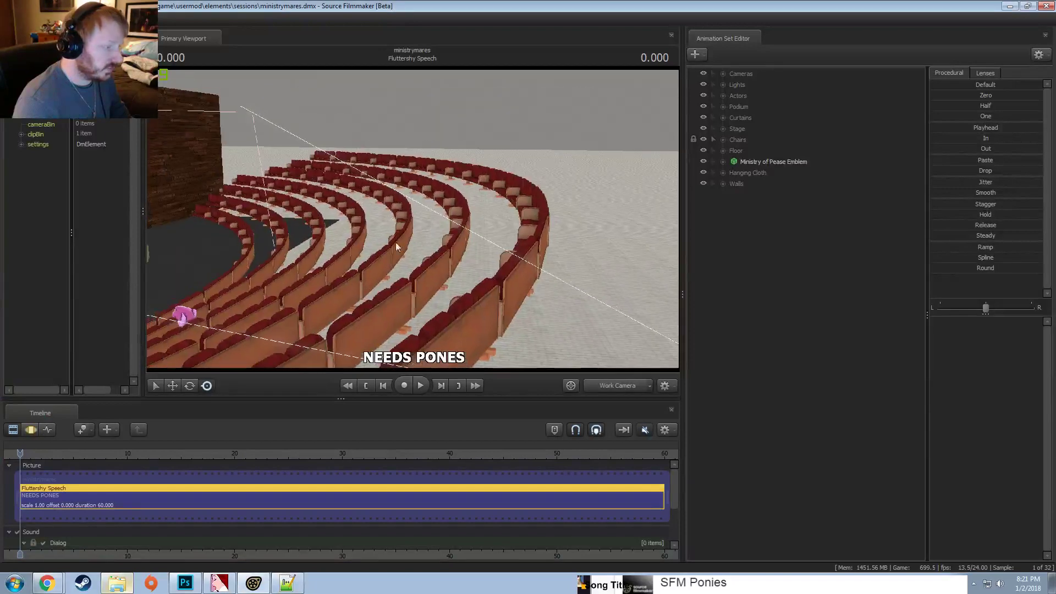
# Place the playhead at 12.000 on the timeline and split the Fluttershy Speech clip there.
pyautogui.scroll(-4, 338, 503)
pyautogui.moveTo(61, 456)
pyautogui.mouseDown()
pyautogui.moveTo(97, 454)
pyautogui.moveTo(57, 453)
pyautogui.mouseUp()
pyautogui.scroll(3, 87, 473)
pyautogui.moveTo(83, 555); pyautogui.dragTo(298, 552)
pyautogui.scroll(2, 294, 484)
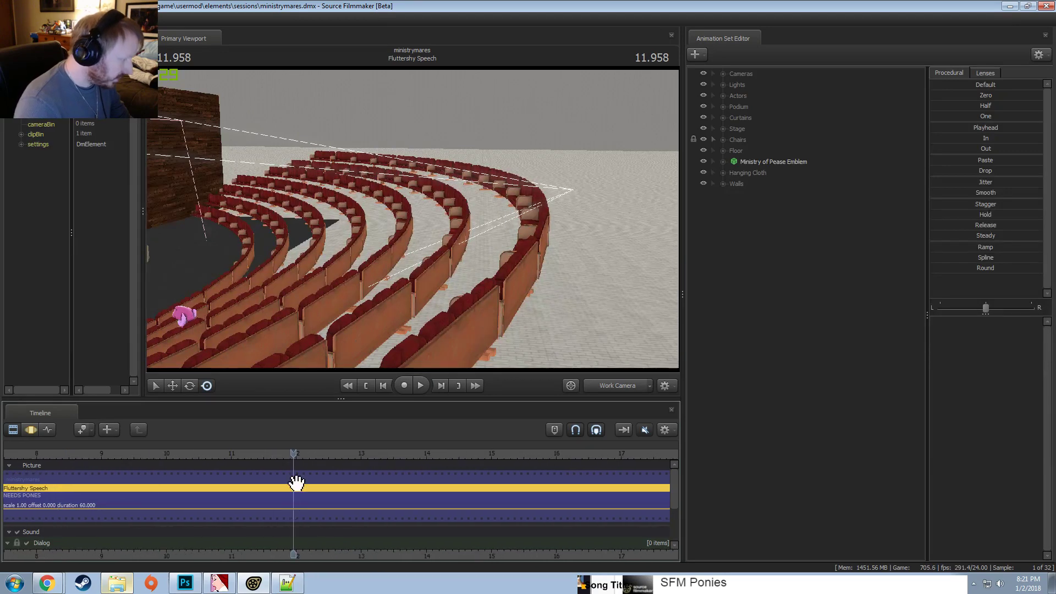
pyautogui.click(295, 453)
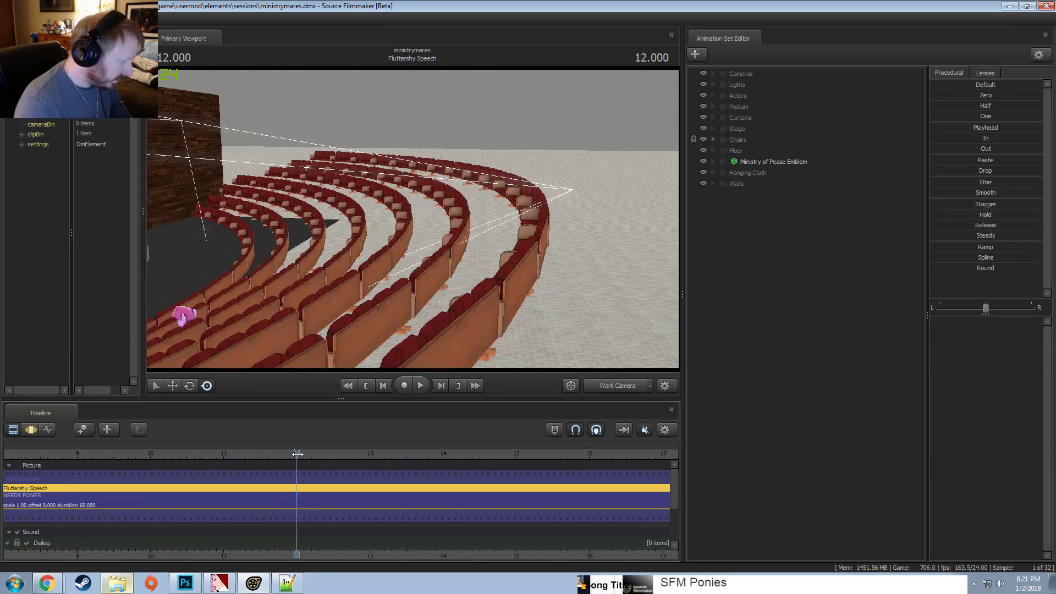
pyautogui.rightClick(309, 500)
pyautogui.click(305, 498)
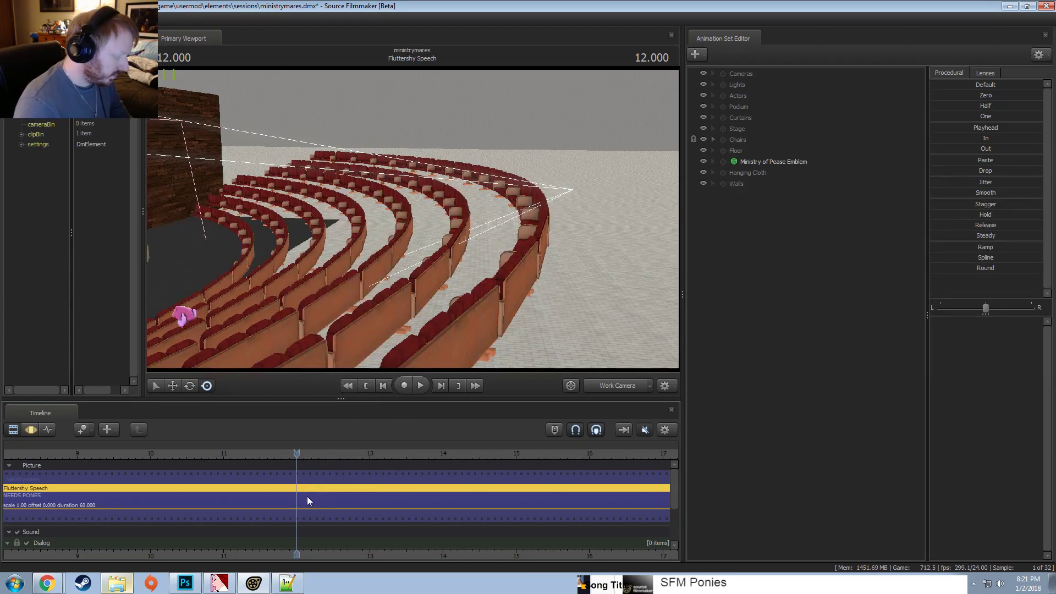
# Rename the second clip, after the split, as Applesnack Assassination.
pyautogui.scroll(-7, 330, 498)
pyautogui.click(336, 501)
pyautogui.rightClick(337, 501)
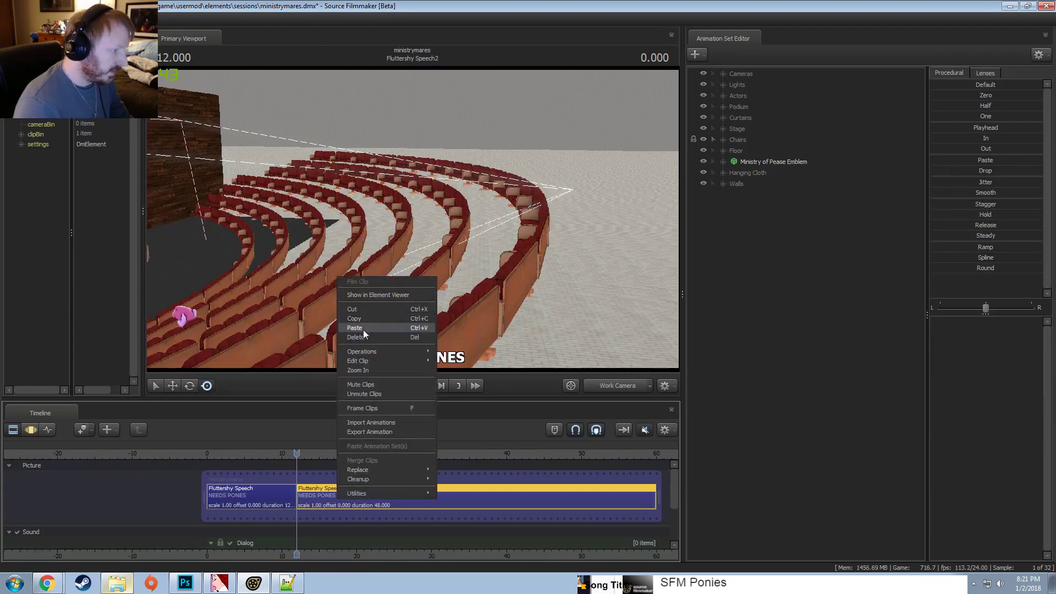
pyautogui.moveTo(360, 361)
pyautogui.click(473, 364)
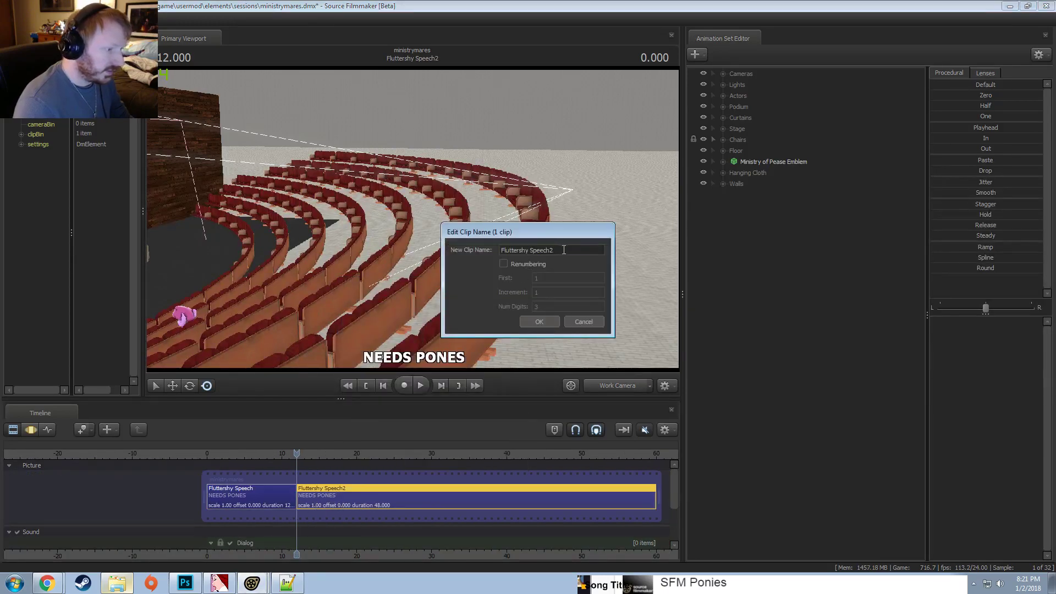
pyautogui.hotkey('ctrl', 'a')
pyautogui.write('Ap')
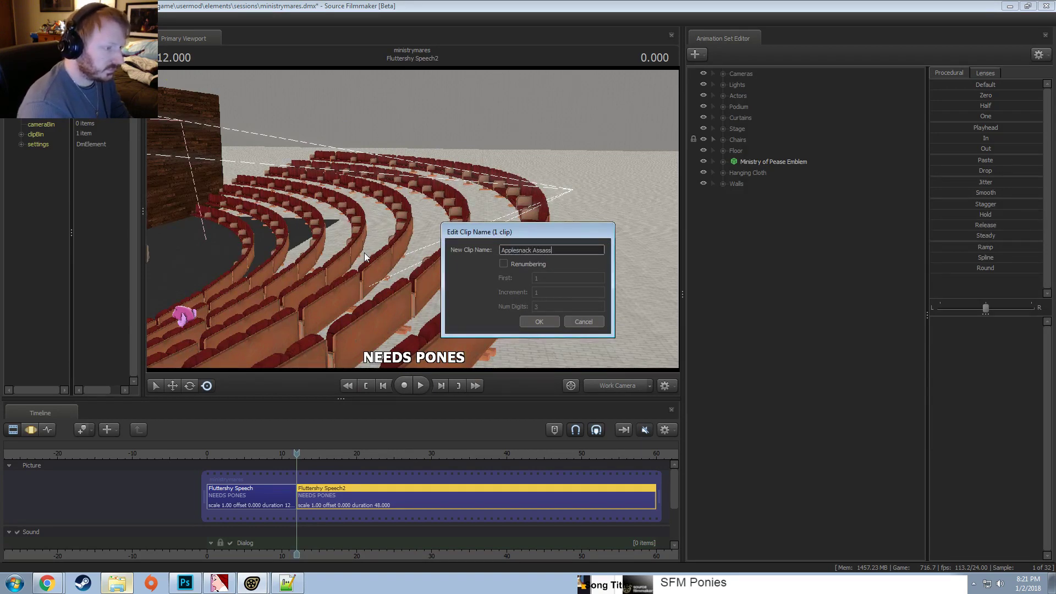
pyautogui.write('plesnack Assassination')
pyautogui.press('Return')
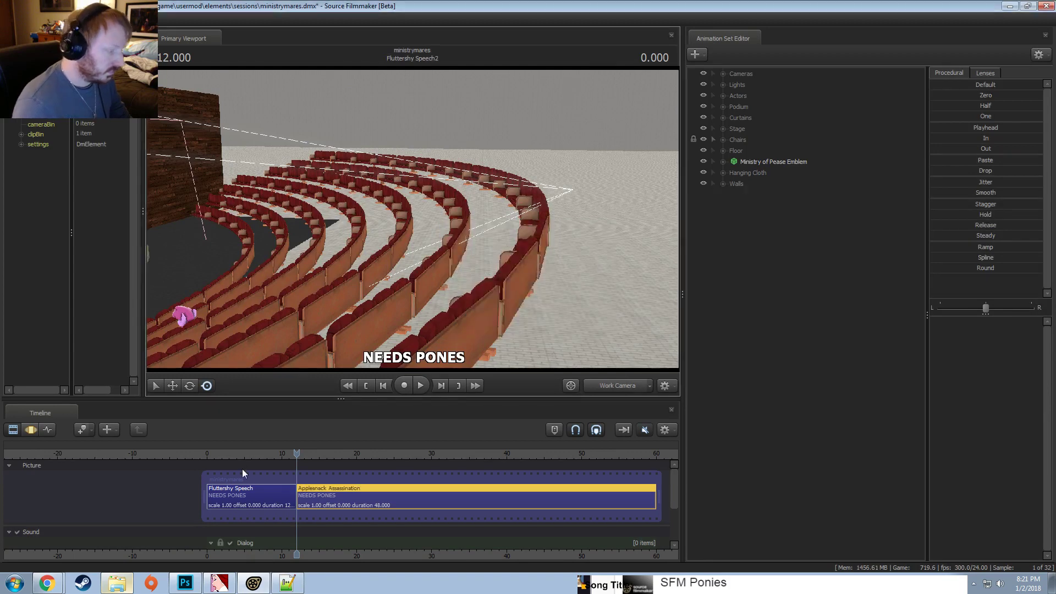
pyautogui.rightClick(297, 496)
pyautogui.click(315, 499)
pyautogui.rightClick(315, 500)
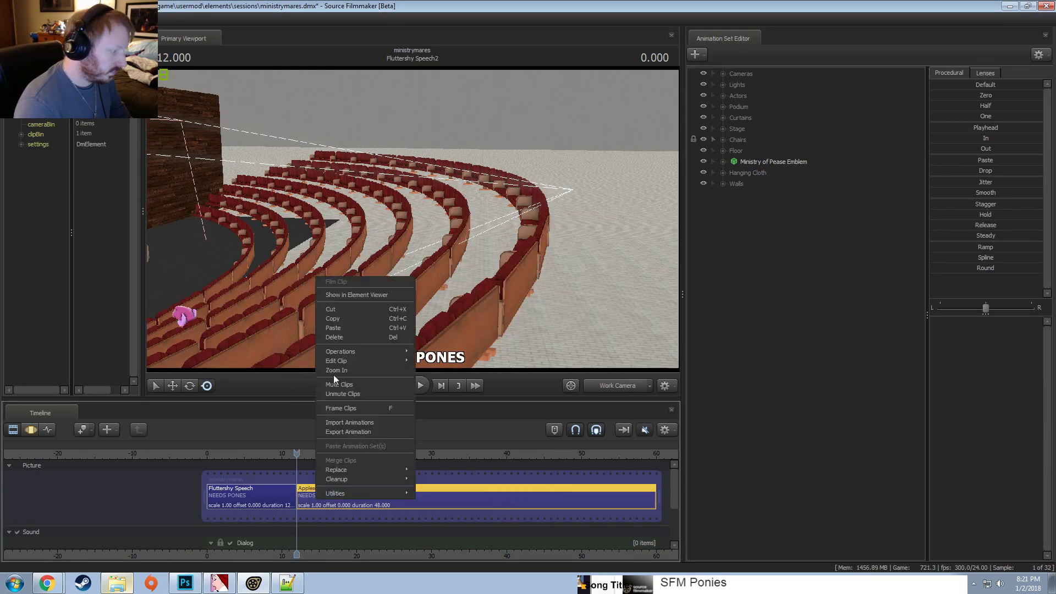
pyautogui.moveTo(347, 361)
pyautogui.click(446, 361)
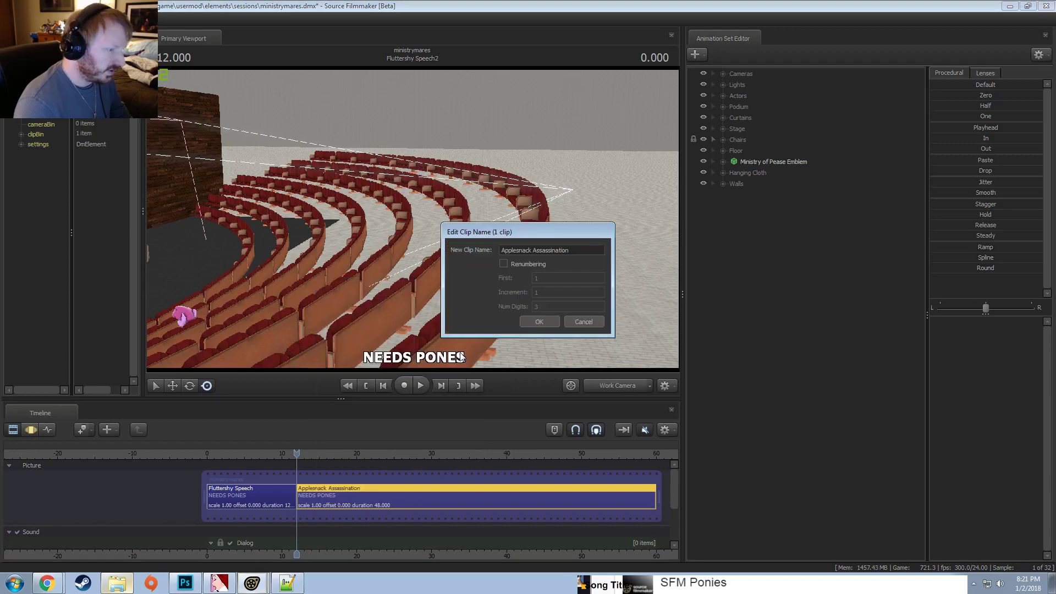
pyautogui.click(581, 321)
# Replace the word Assassination in the second clip's name with Murder, keeping Applesnack in front.
pyautogui.rightClick(348, 489)
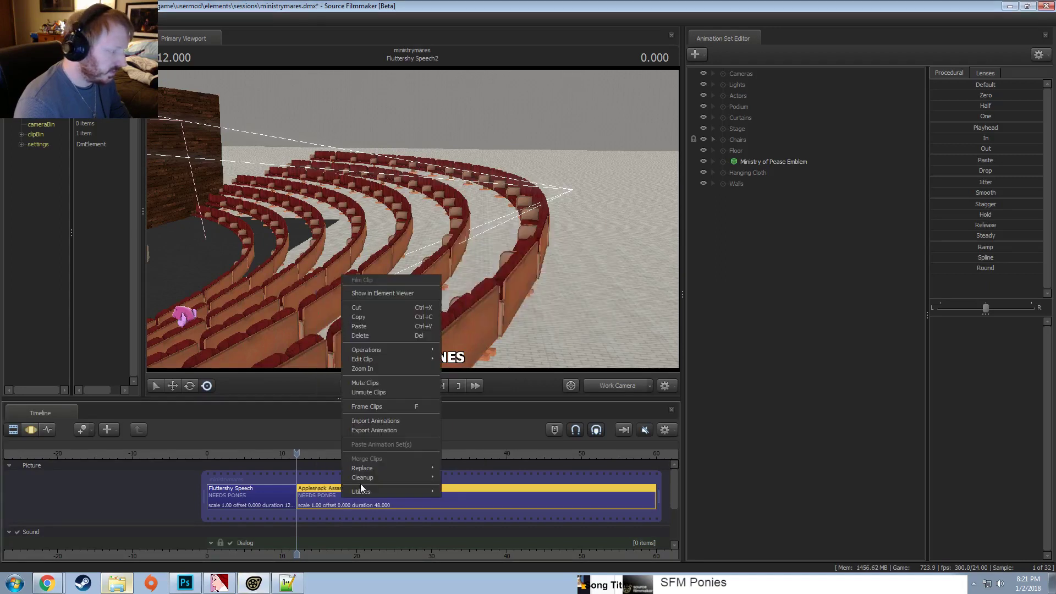
pyautogui.moveTo(378, 355)
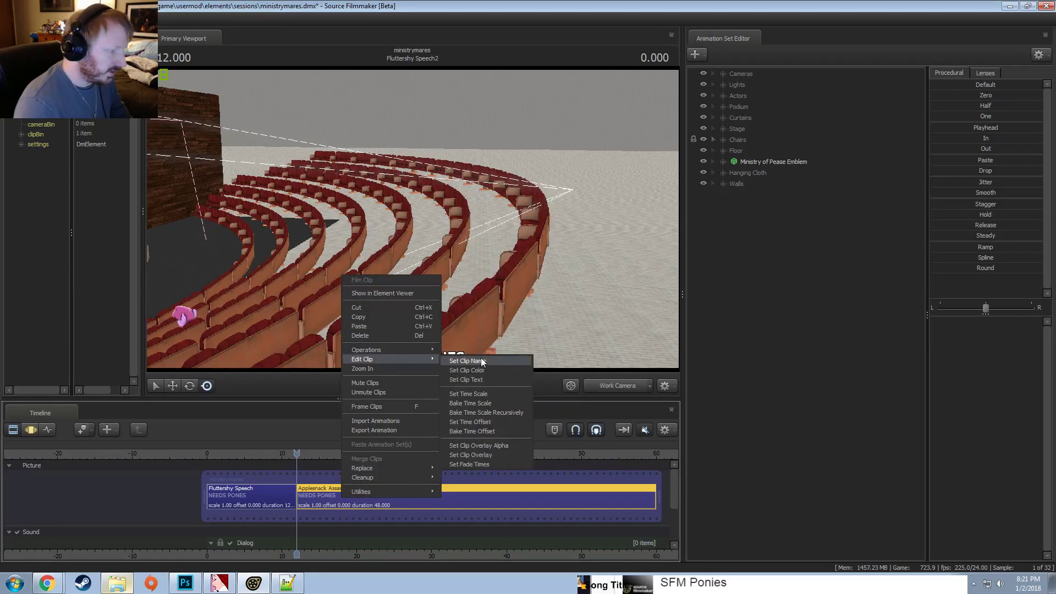
pyautogui.click(482, 362)
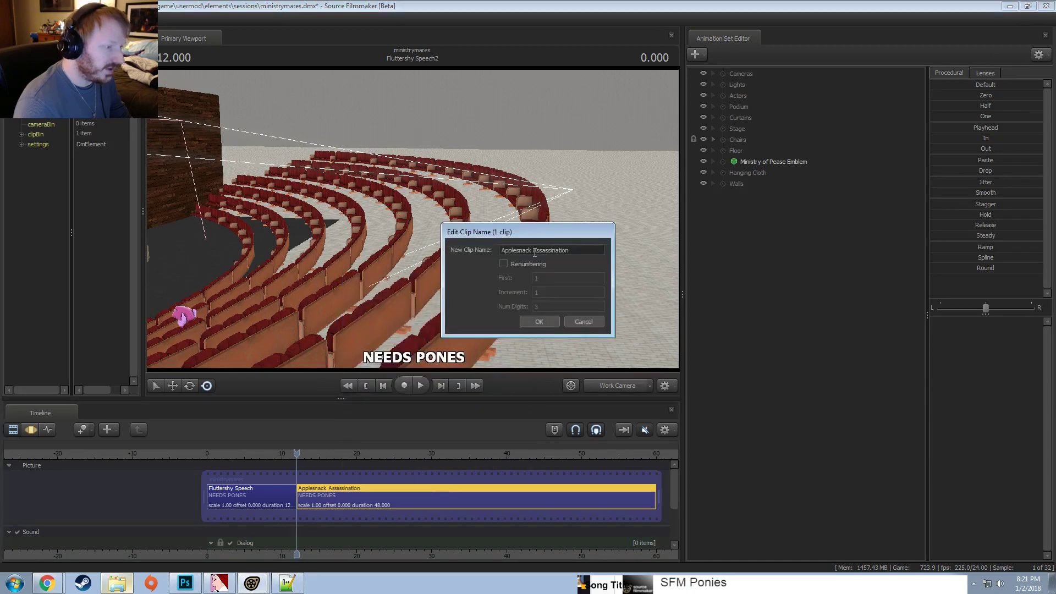
pyautogui.moveTo(533, 252); pyautogui.dragTo(626, 258)
pyautogui.write('Shot')
pyautogui.press('Return')
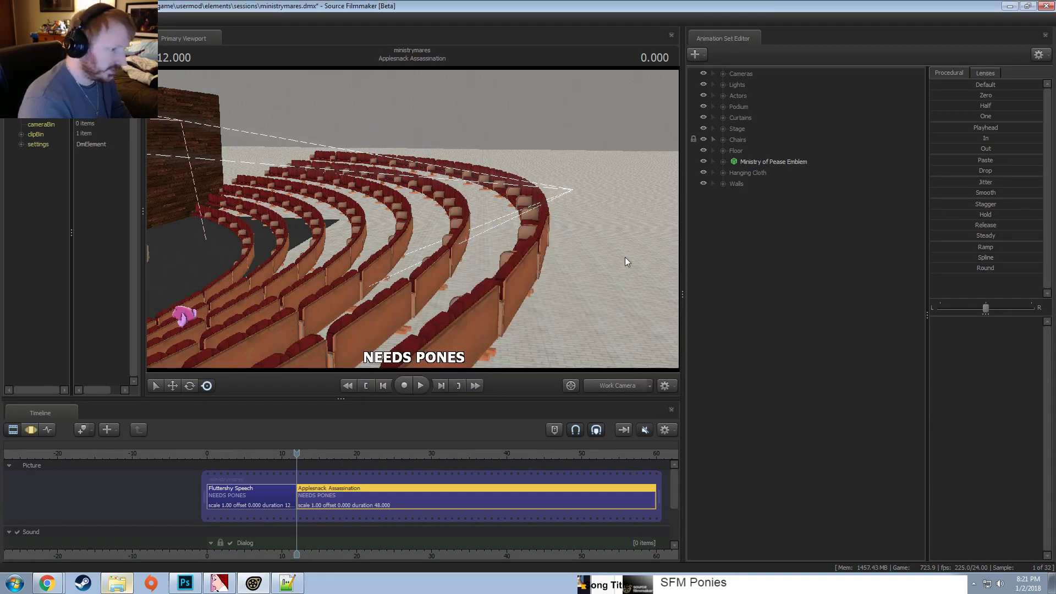
# Bring up the editing options for the Applesnack clip.
pyautogui.rightClick(343, 497)
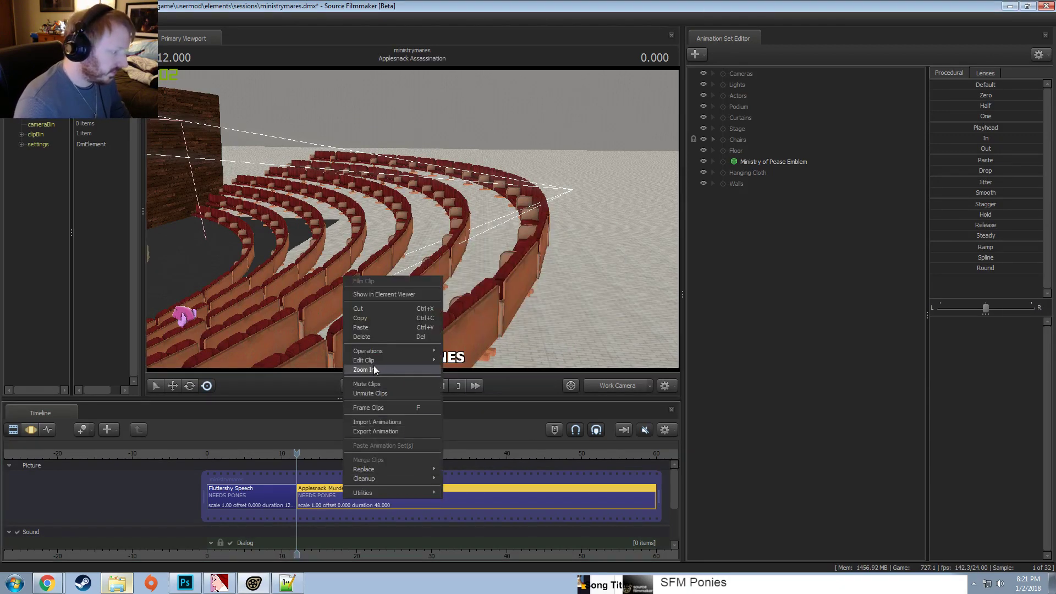
# Clear the clip text of the Applesnack Murder clip and move the playhead to 14.875 inside that clip.
pyautogui.moveTo(374, 360)
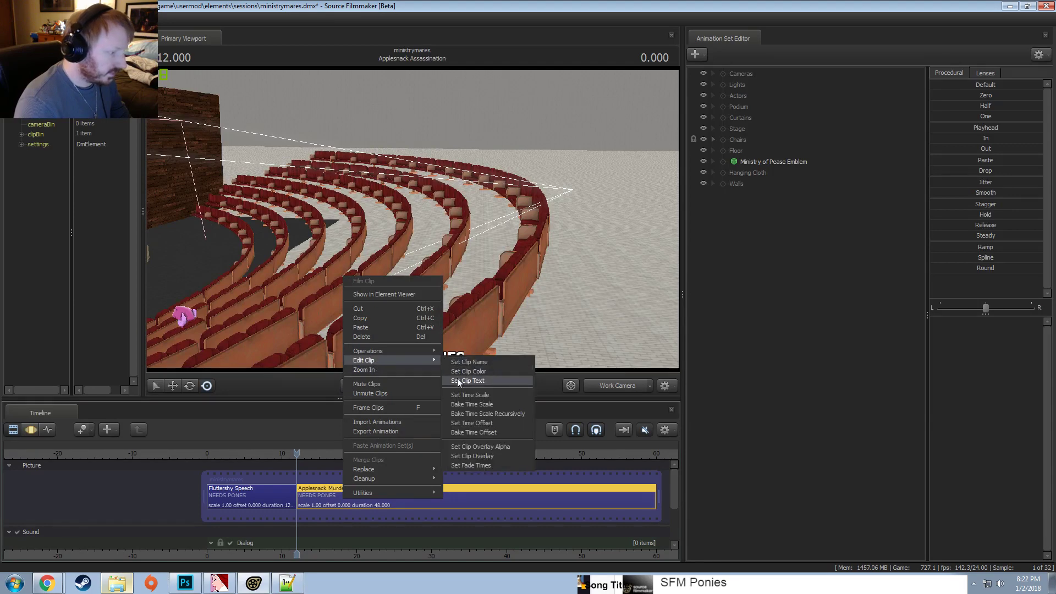
pyautogui.click(468, 380)
pyautogui.press('BackSpace')
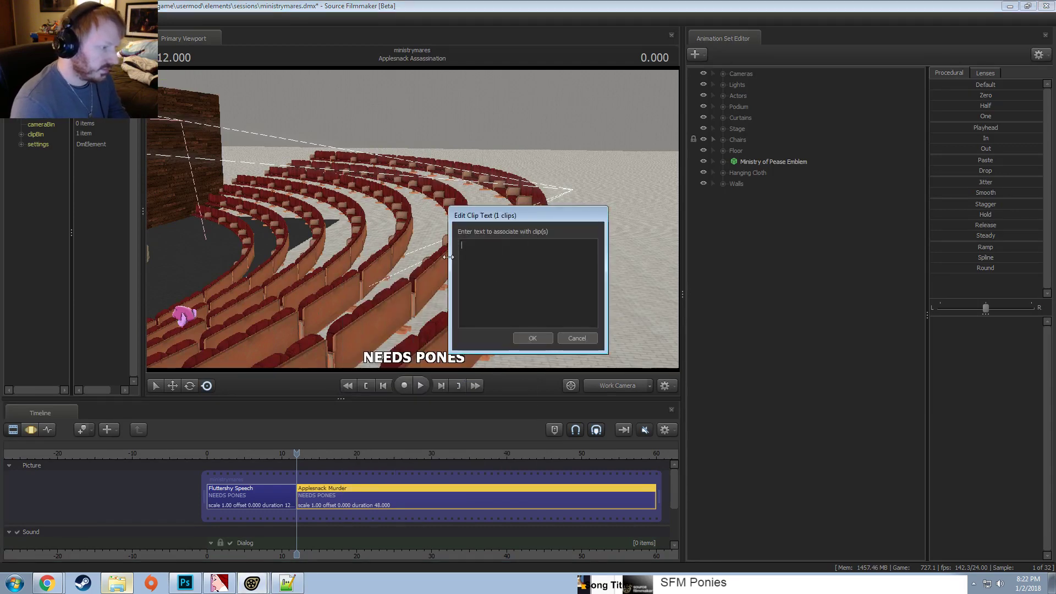
pyautogui.click(532, 338)
pyautogui.click(312, 454)
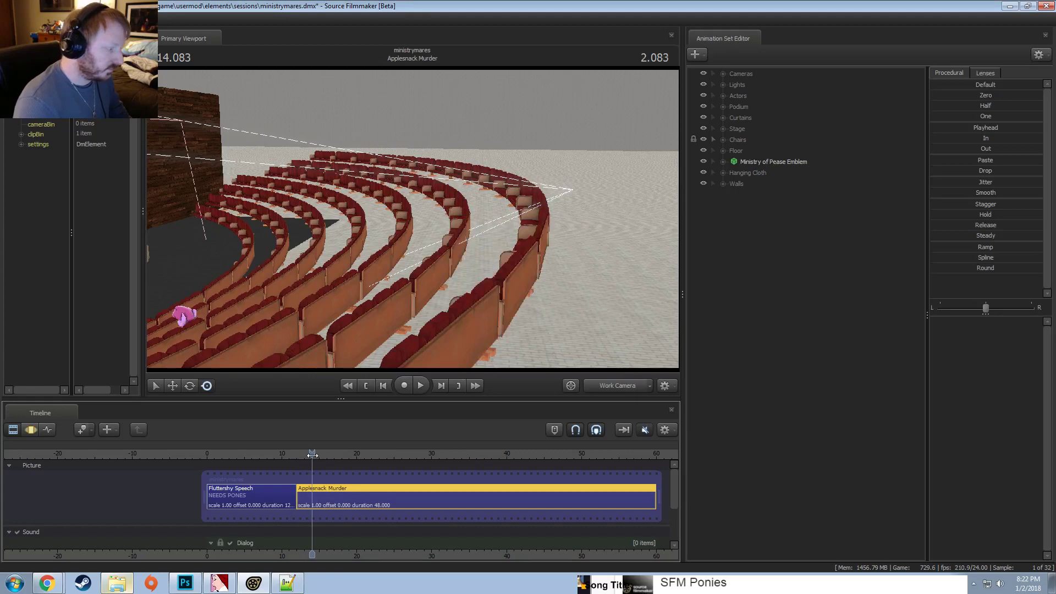
pyautogui.moveTo(312, 455); pyautogui.dragTo(318, 454)
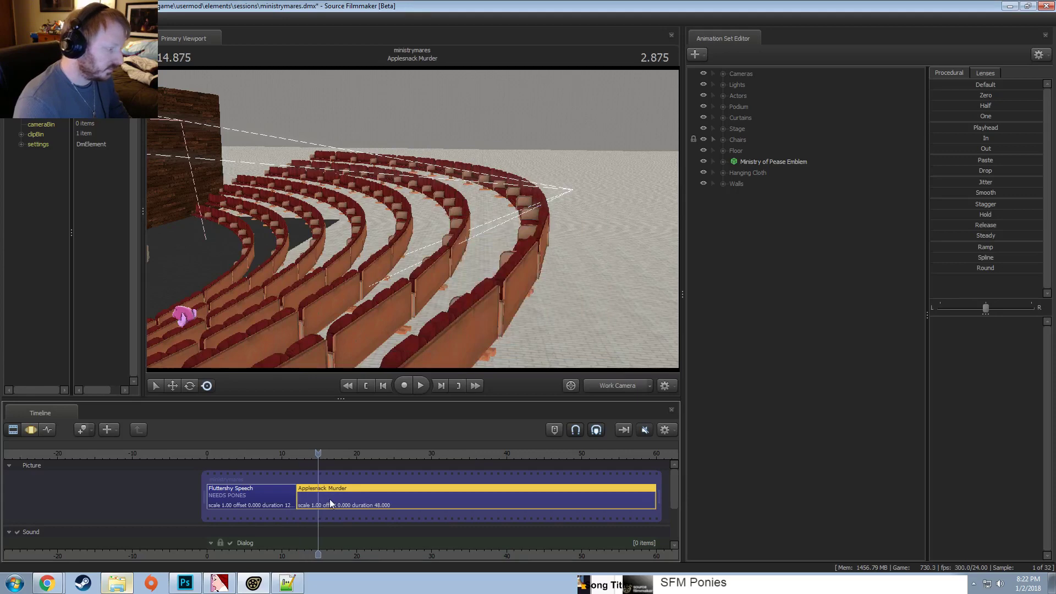
# Delete all animation sets in the groups from Podium through Walls, including the Ministry of Pease Emblem.
pyautogui.click(732, 183)
pyautogui.keyDown('shift'); pyautogui.click(737, 106); pyautogui.keyUp('shift')
pyautogui.click(722, 106)
pyautogui.rightClick(758, 127)
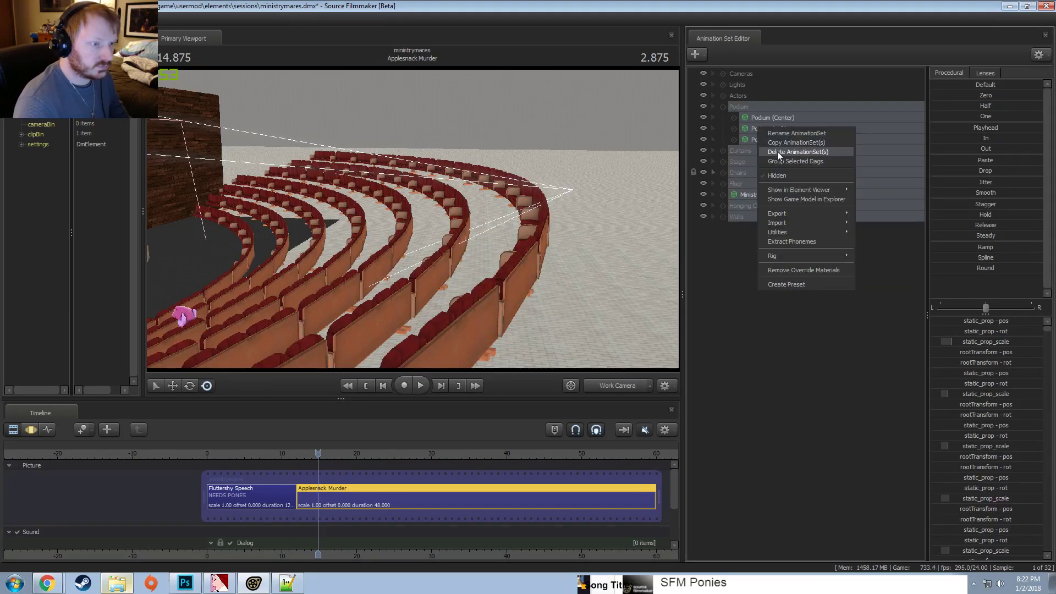
pyautogui.click(770, 146)
# Show hidden controls in the animation set list and delete the empty Podium, Curtains and Stage groups.
pyautogui.rightClick(739, 116)
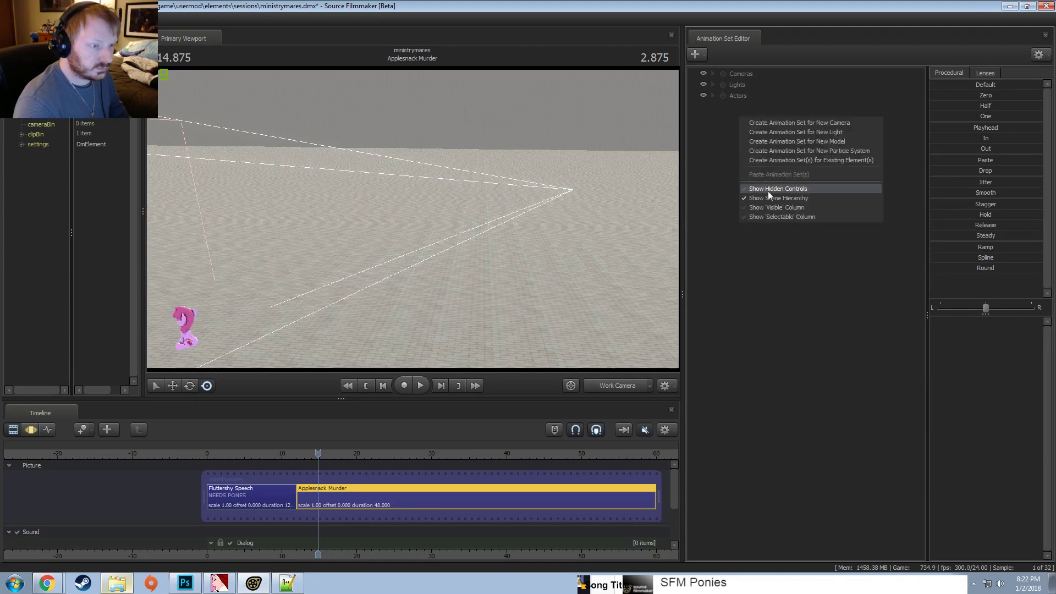
pyautogui.click(768, 198)
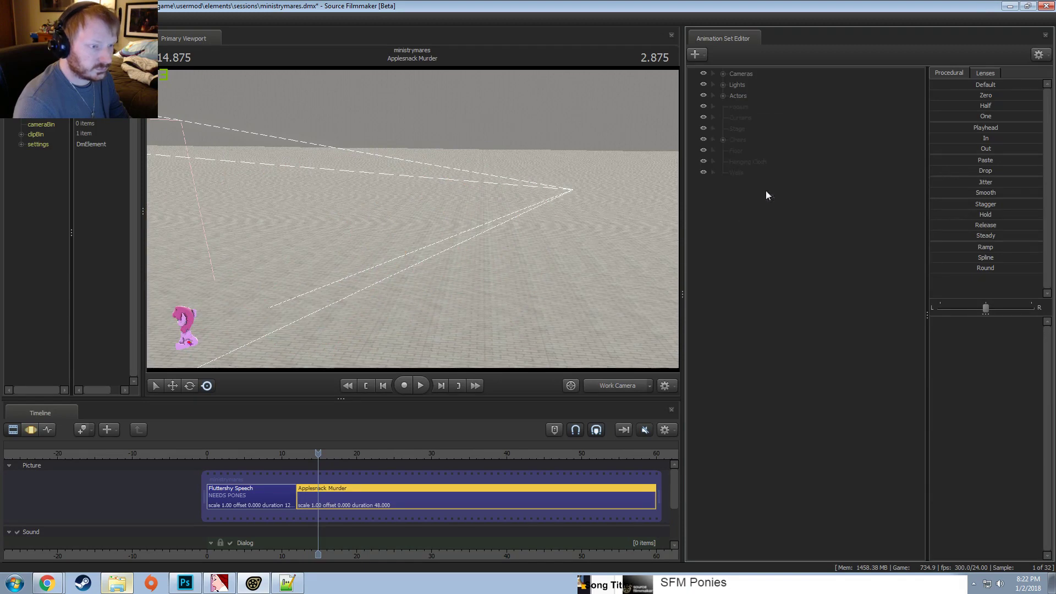
pyautogui.rightClick(734, 105)
pyautogui.click(751, 122)
pyautogui.rightClick(741, 107)
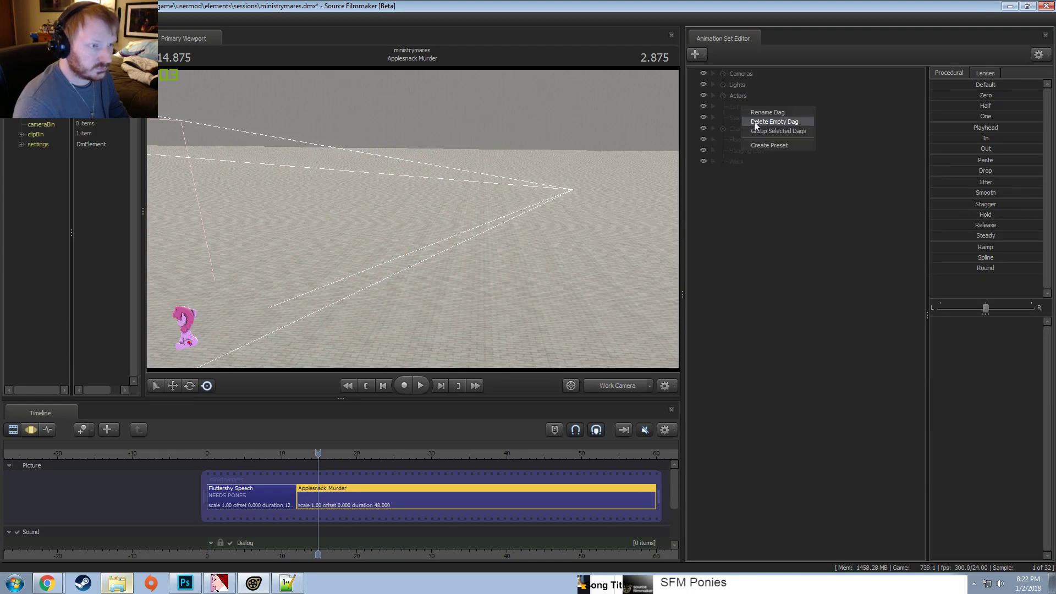
pyautogui.click(754, 122)
pyautogui.rightClick(747, 109)
pyautogui.click(757, 119)
# Expand the Chairs group and delete its first three empty subgroups.
pyautogui.click(723, 107)
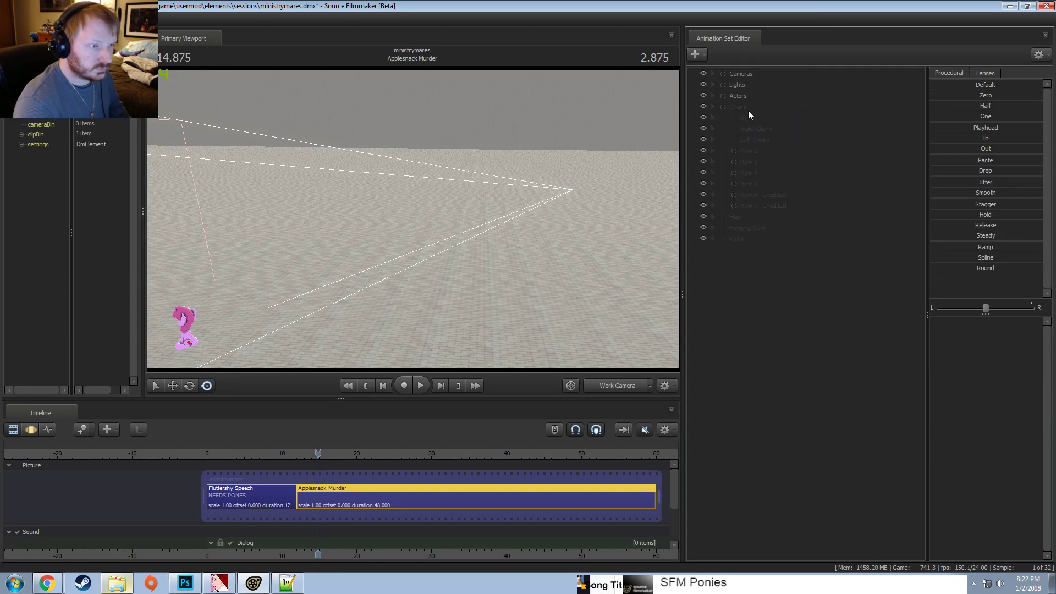
pyautogui.rightClick(748, 117)
pyautogui.click(767, 138)
pyautogui.rightClick(756, 117)
pyautogui.click(766, 134)
pyautogui.rightClick(755, 118)
pyautogui.click(764, 132)
# Delete the next two empty chair rows under Chairs, removing each row's two subgroups before the row itself.
pyautogui.rightClick(751, 127)
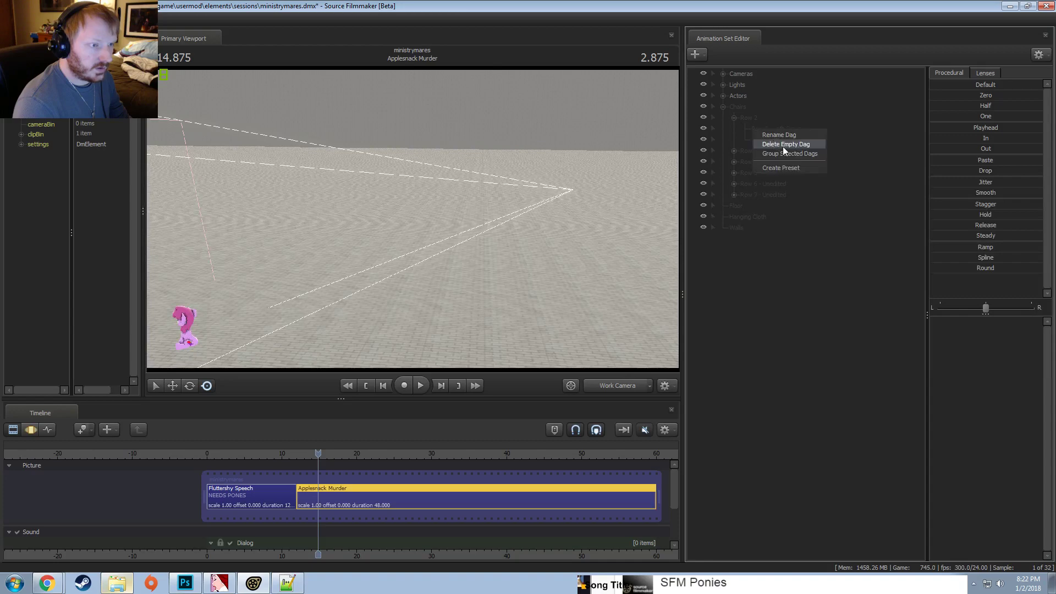
pyautogui.click(783, 147)
pyautogui.rightClick(767, 132)
pyautogui.click(782, 147)
pyautogui.rightClick(753, 123)
pyautogui.click(769, 137)
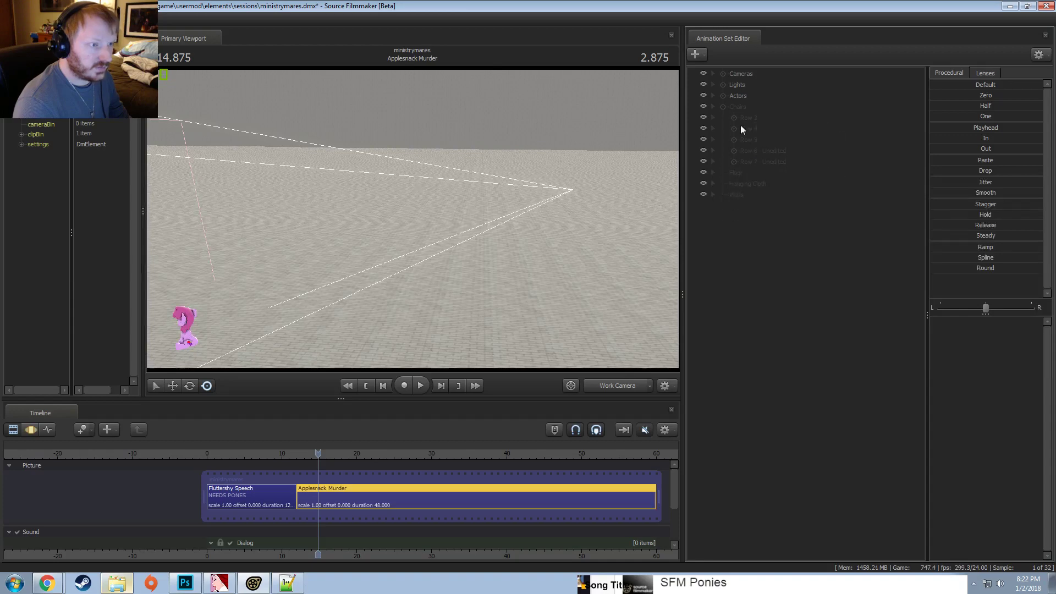
pyautogui.rightClick(758, 129)
pyautogui.click(777, 144)
pyautogui.rightClick(756, 126)
pyautogui.click(774, 138)
pyautogui.rightClick(747, 118)
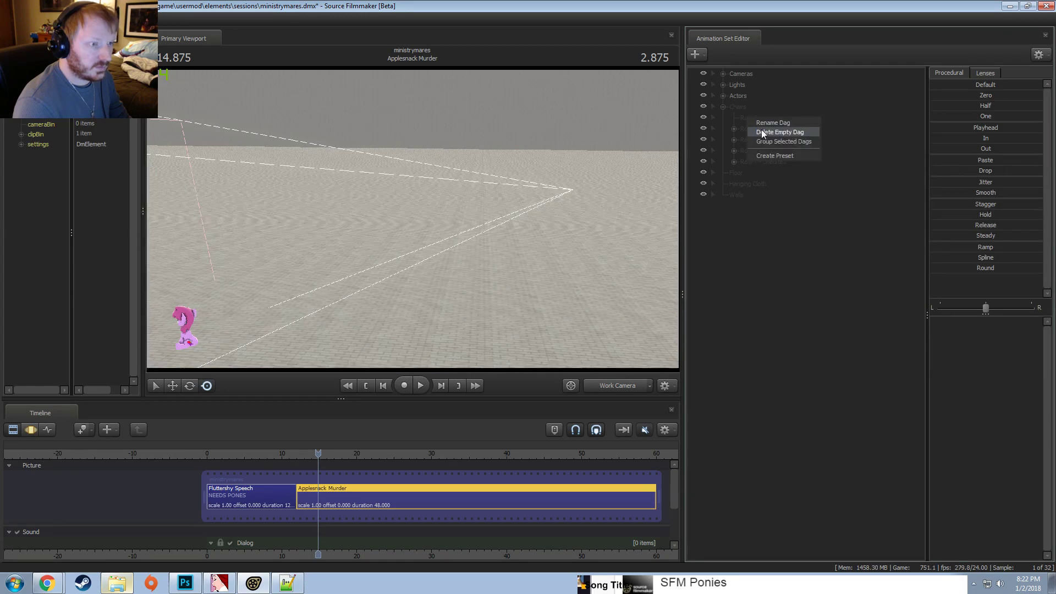
pyautogui.click(763, 131)
# Delete two more empty chair rows with their subgroups, leaving only the last two rows under Chairs.
pyautogui.click(733, 118)
pyautogui.rightClick(761, 127)
pyautogui.click(774, 142)
pyautogui.rightClick(763, 130)
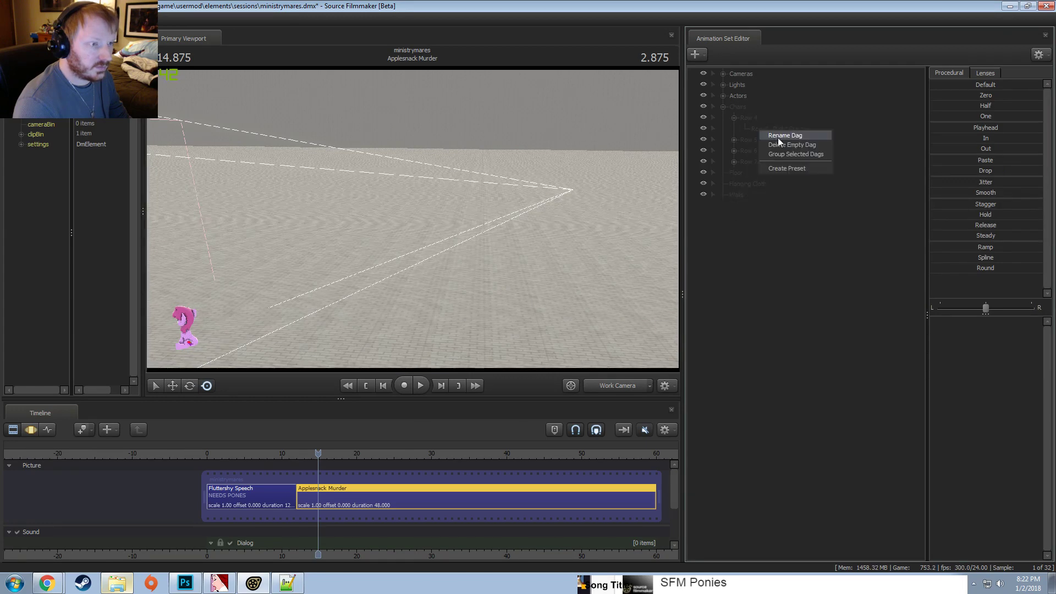
pyautogui.click(777, 144)
pyautogui.rightClick(751, 122)
pyautogui.click(775, 137)
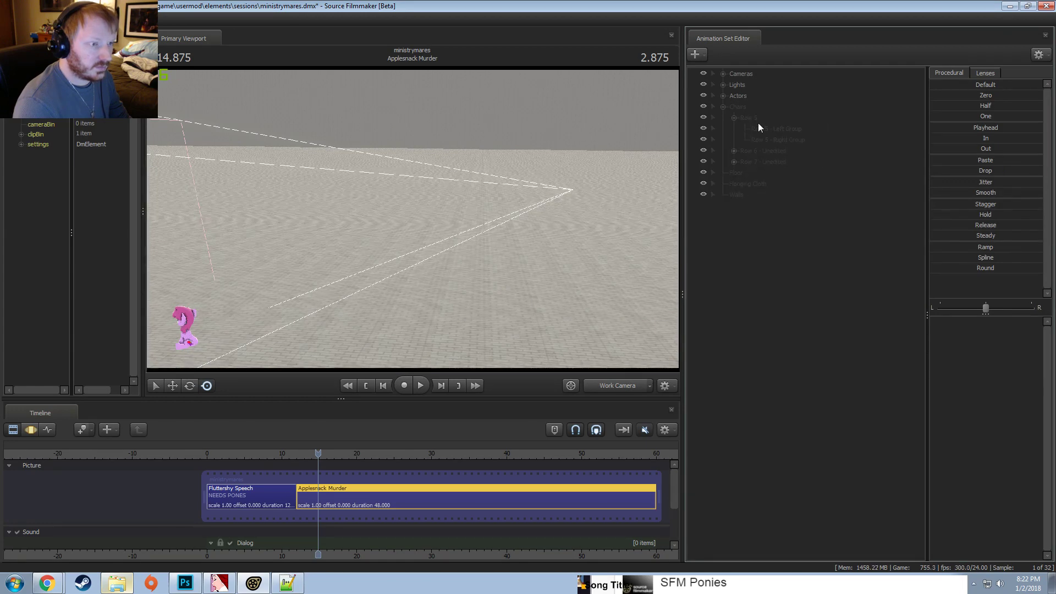
pyautogui.rightClick(761, 125)
pyautogui.click(774, 140)
pyautogui.rightClick(763, 130)
pyautogui.click(775, 142)
pyautogui.rightClick(751, 120)
pyautogui.click(773, 135)
# Delete the last two empty chair rows with their subgroups, and the emptied Chairs group.
pyautogui.rightClick(755, 130)
pyautogui.click(775, 142)
pyautogui.rightClick(756, 123)
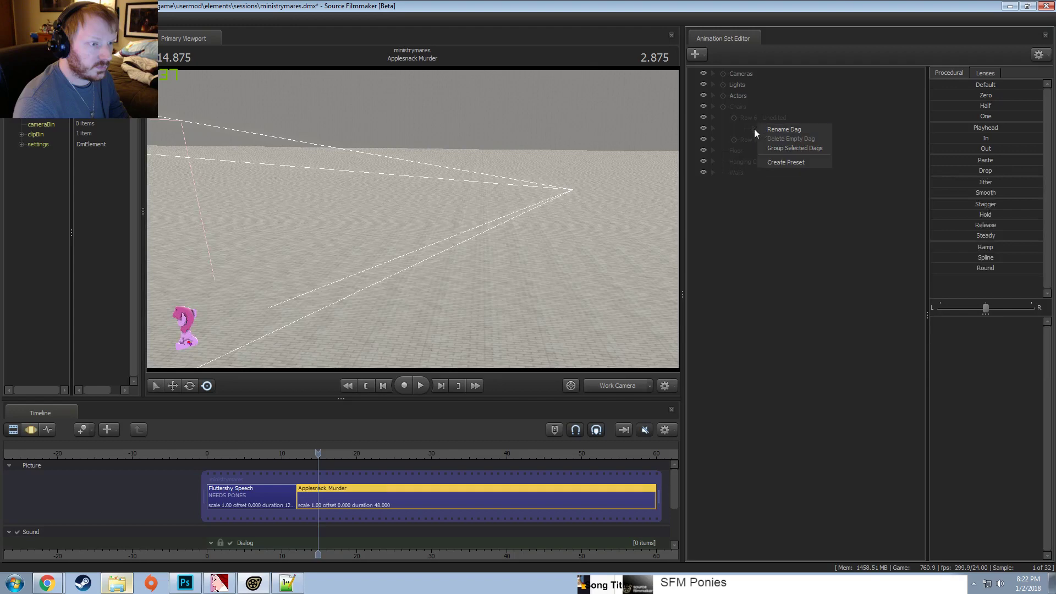
pyautogui.rightClick(756, 132)
pyautogui.click(782, 146)
pyautogui.rightClick(751, 117)
pyautogui.click(771, 136)
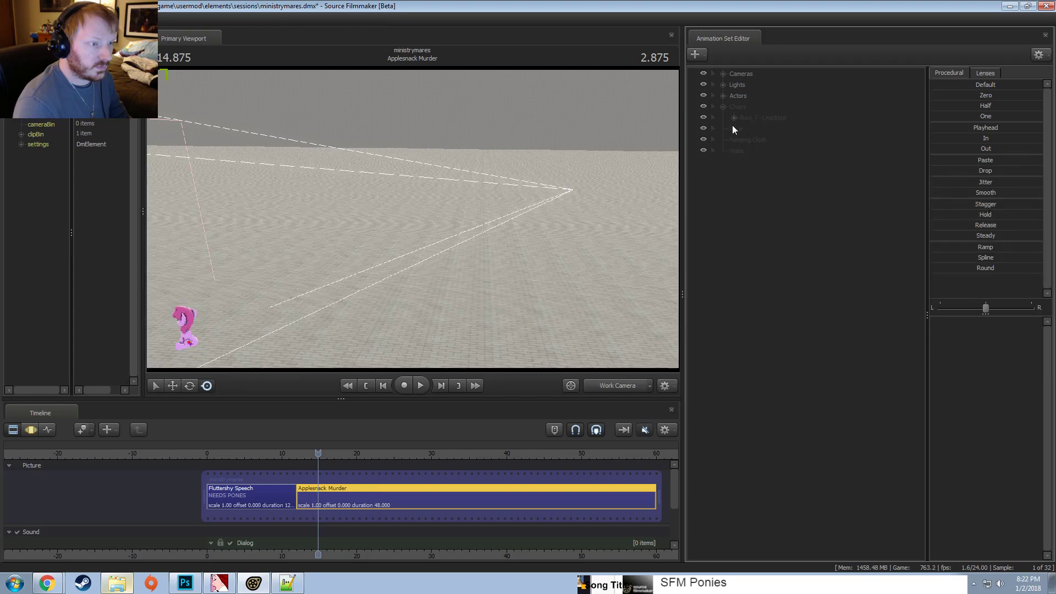
pyautogui.rightClick(752, 127)
pyautogui.click(765, 140)
pyautogui.rightClick(753, 128)
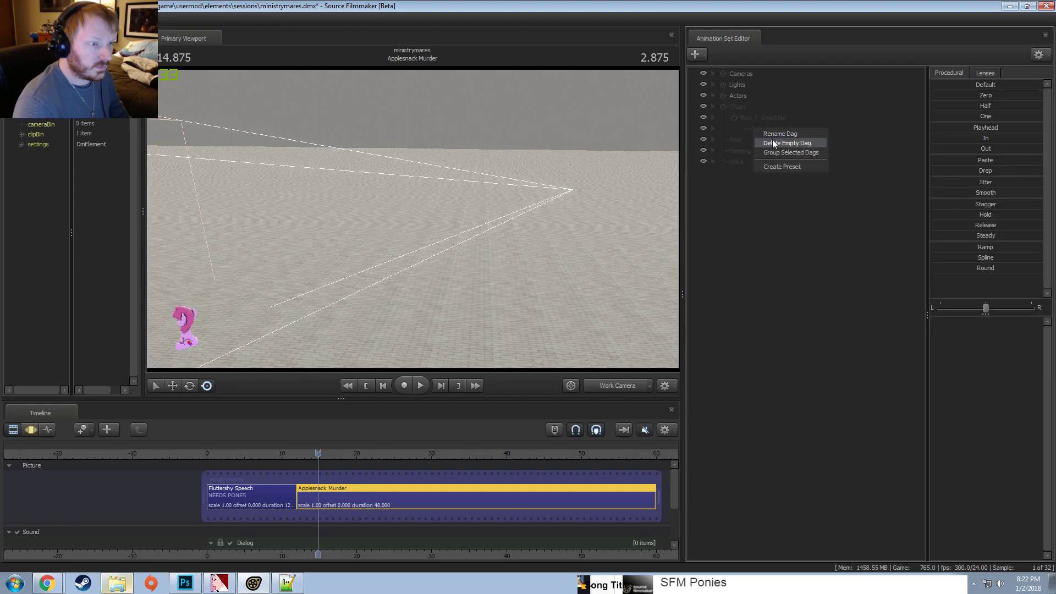
pyautogui.click(769, 141)
pyautogui.rightClick(754, 120)
pyautogui.click(765, 130)
pyautogui.rightClick(739, 111)
pyautogui.click(751, 124)
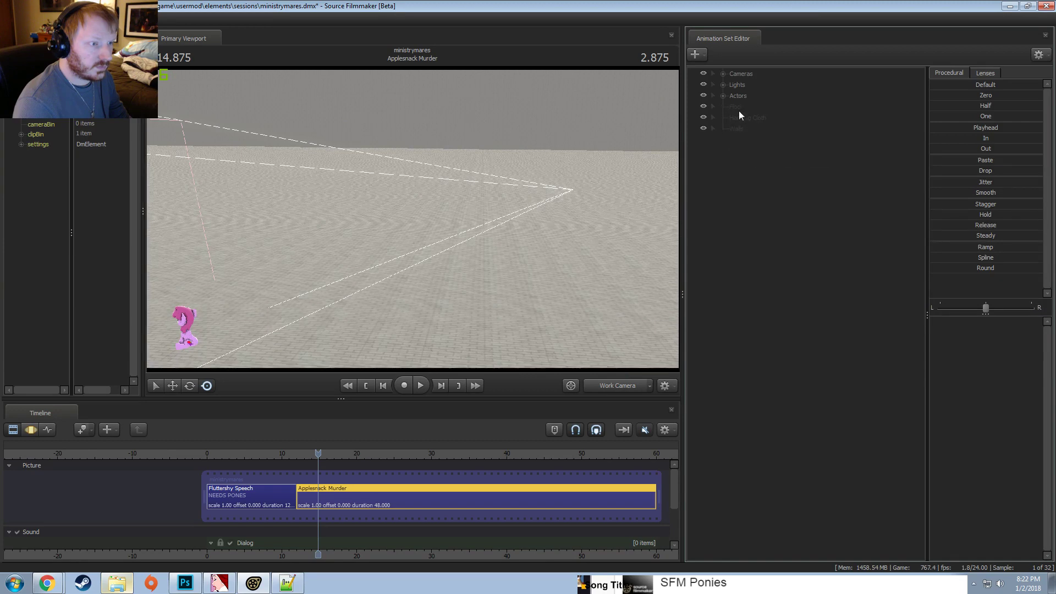
# Delete the empty Floor, Hanging Cloth and Walls groups.
pyautogui.rightClick(738, 110)
pyautogui.click(751, 125)
pyautogui.rightClick(738, 106)
pyautogui.click(754, 120)
pyautogui.rightClick(736, 104)
pyautogui.click(752, 119)
# Delete every light animation set in the Lights group.
pyautogui.click(722, 85)
pyautogui.click(756, 88)
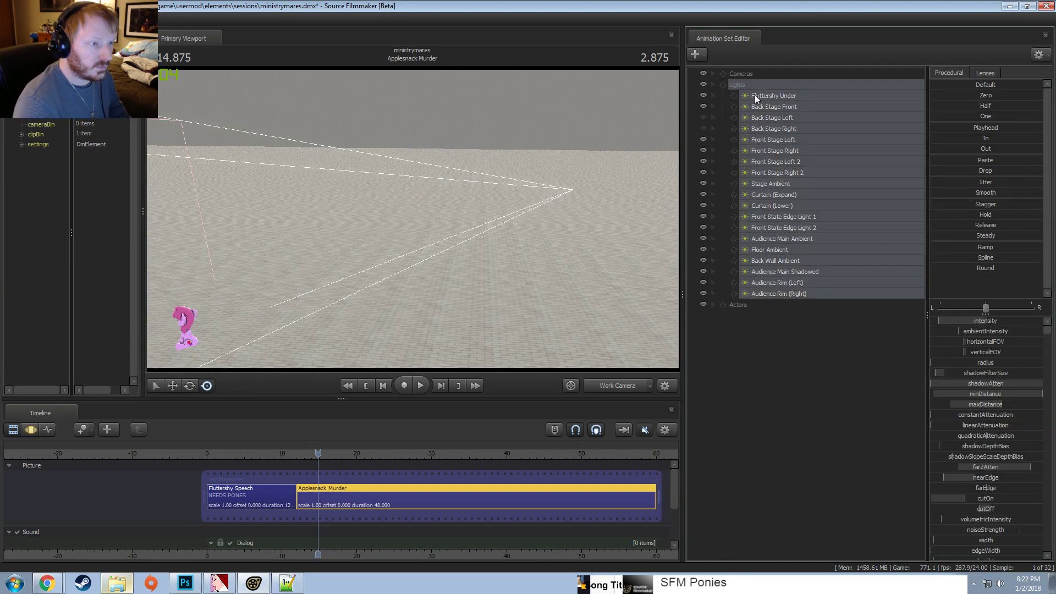
pyautogui.rightClick(756, 101)
pyautogui.click(776, 123)
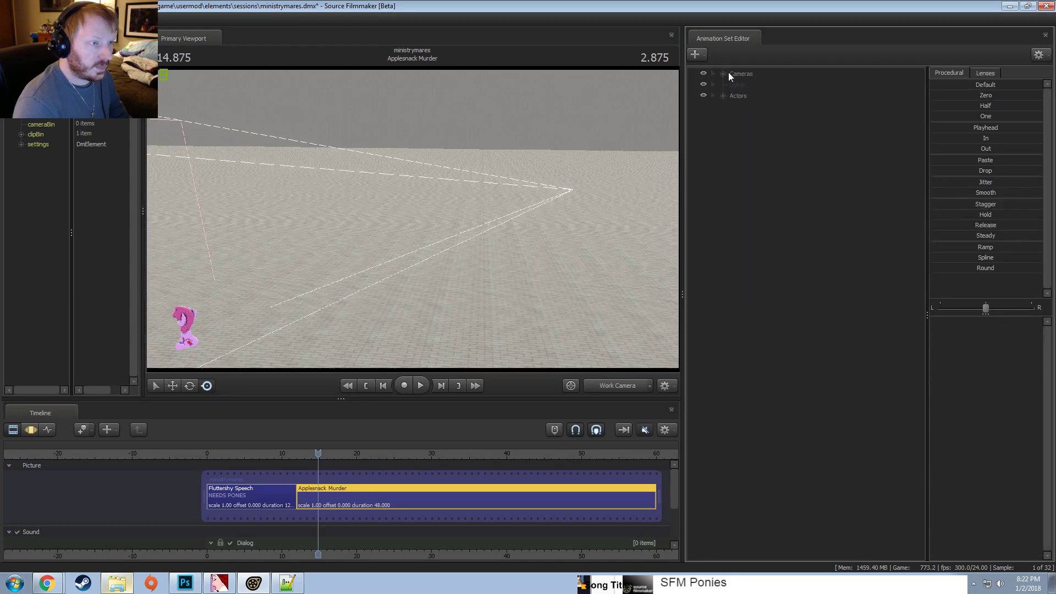
# Expand the Cameras group and delete the second main camera, keeping Main Camera (Far).
pyautogui.click(723, 72)
pyautogui.click(764, 95)
pyautogui.rightClick(765, 94)
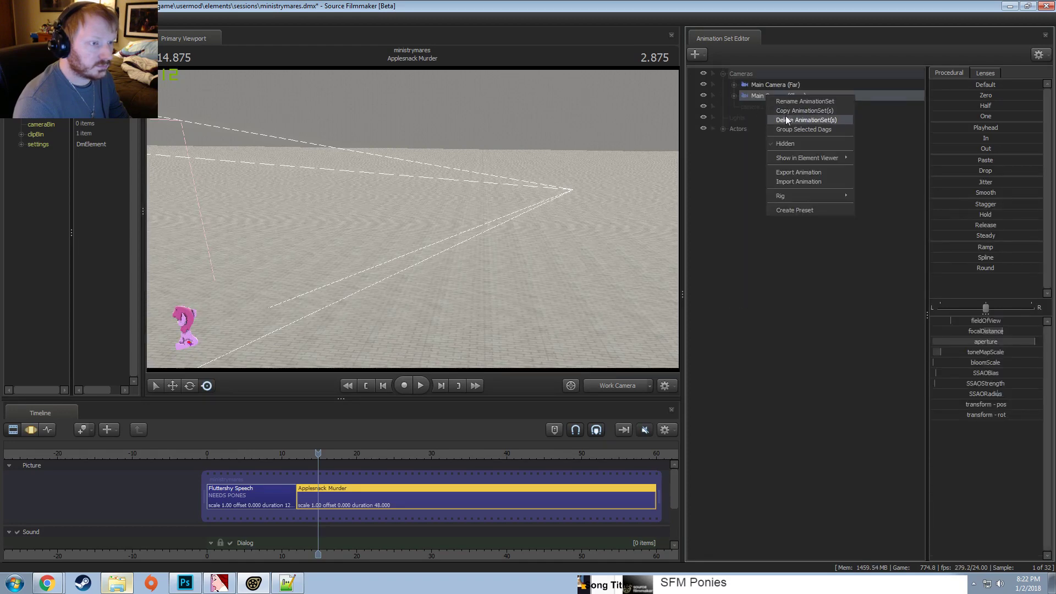
pyautogui.click(786, 118)
pyautogui.click(773, 85)
pyautogui.rightClick(773, 85)
pyautogui.click(805, 107)
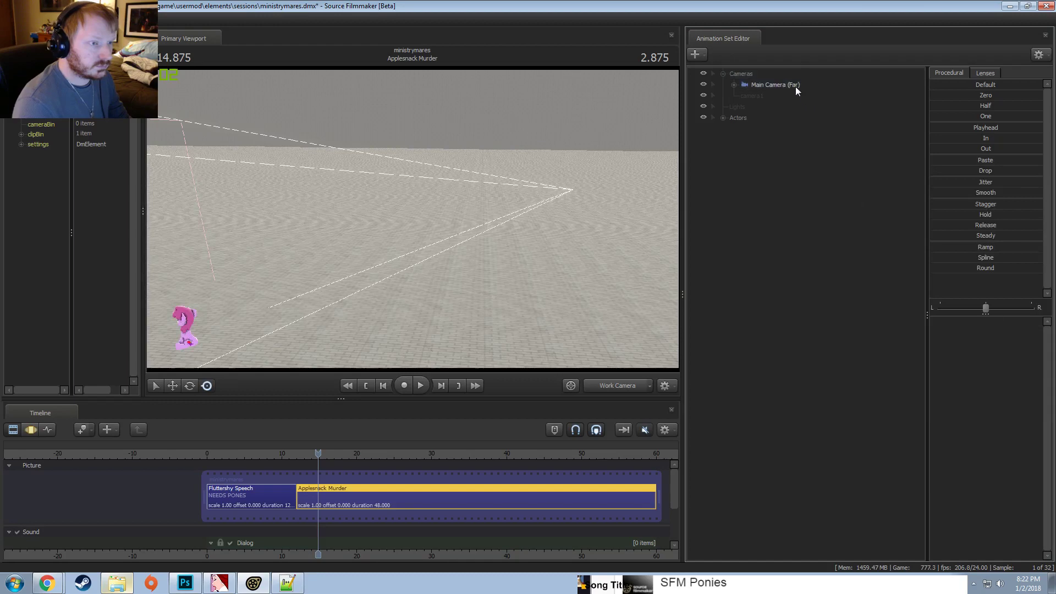
# Rename the Main Camera (Far) animation set to Main Camera.
pyautogui.click(804, 91)
pyautogui.rightClick(804, 91)
pyautogui.click(806, 93)
pyautogui.press('BackSpace')
pyautogui.press('BackSpace')
pyautogui.press('BackSpace')
pyautogui.press('BackSpace')
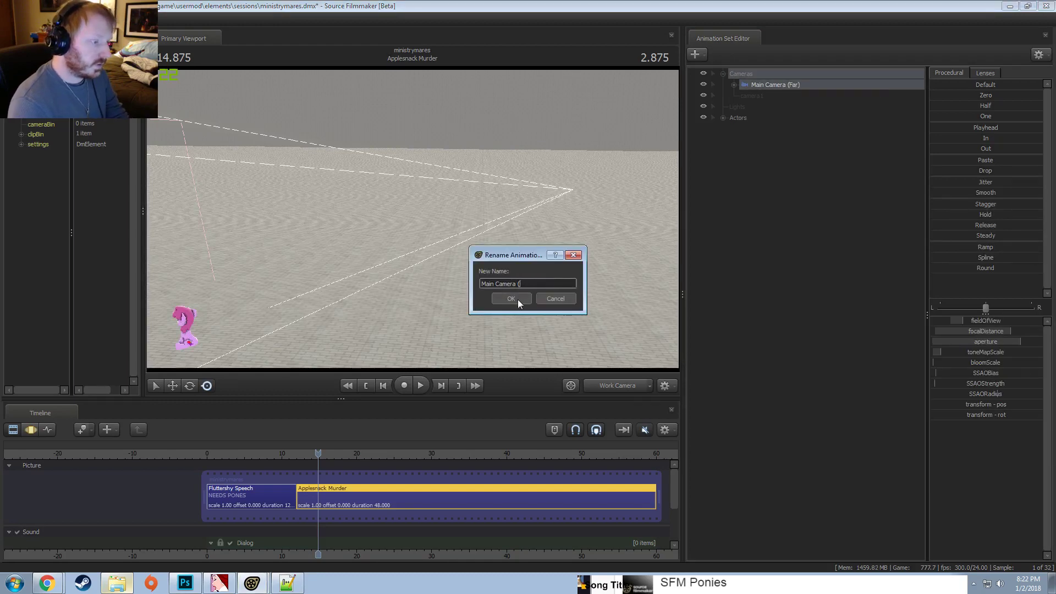
pyautogui.click(510, 298)
pyautogui.rightClick(764, 84)
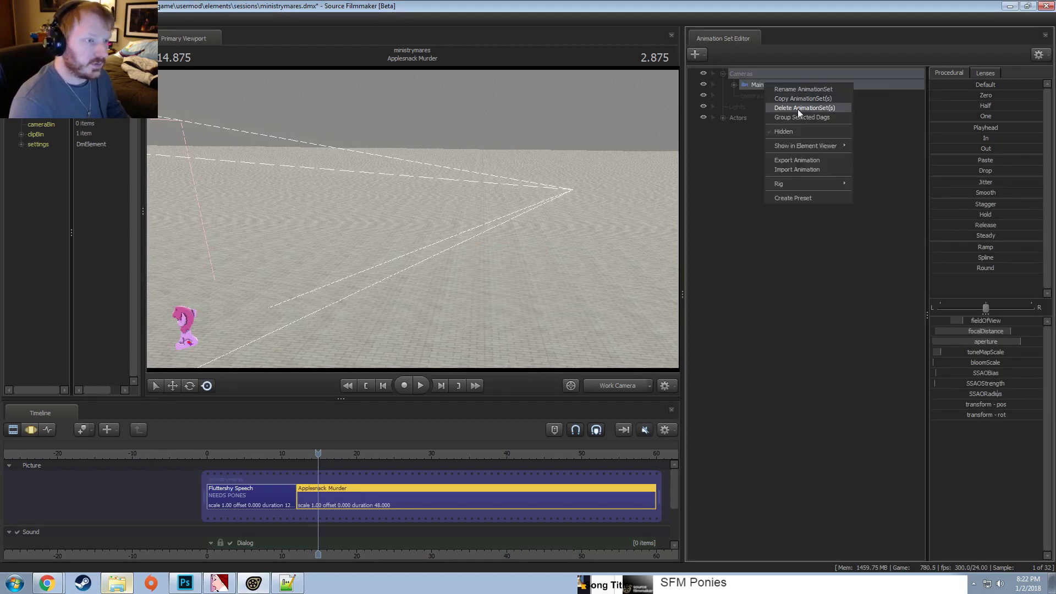
pyautogui.click(793, 87)
pyautogui.click(569, 301)
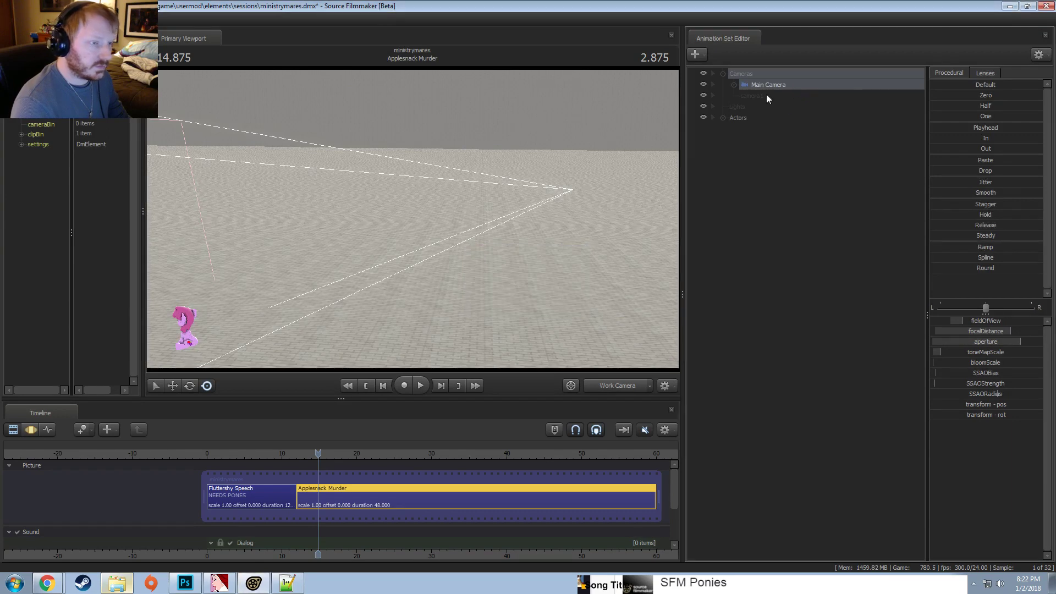
# Show the Main Camera's Camera element in the Element Viewer and delete the empty group below it under Cameras.
pyautogui.rightClick(768, 86)
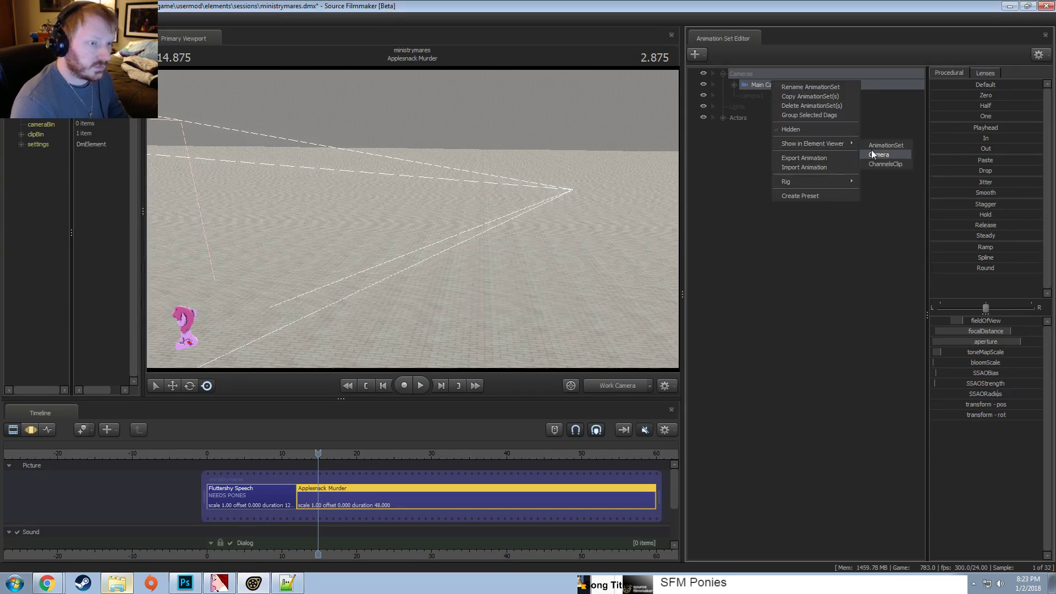
pyautogui.click(874, 155)
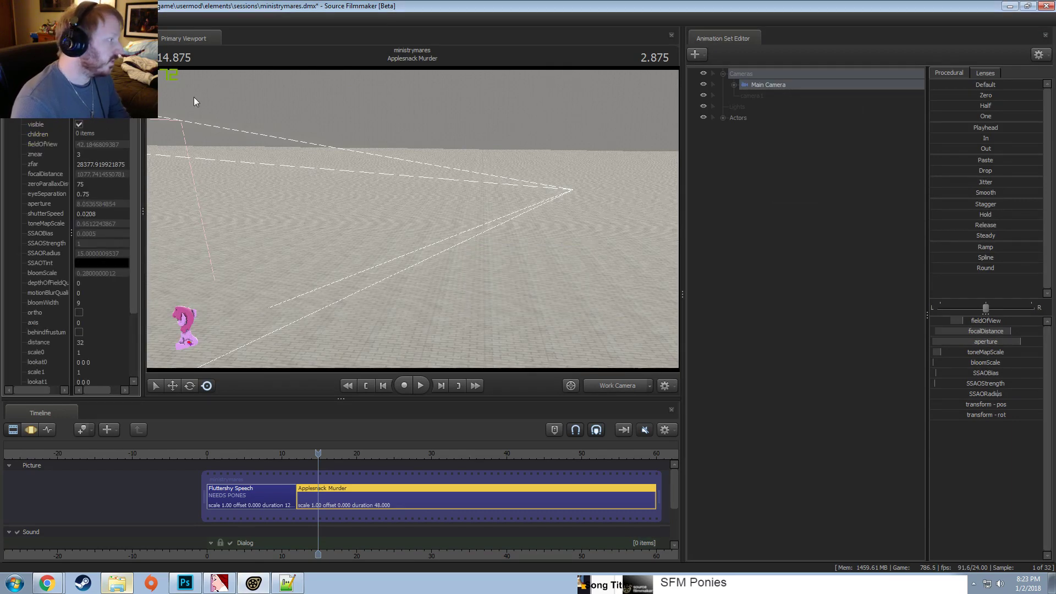
pyautogui.click(828, 174)
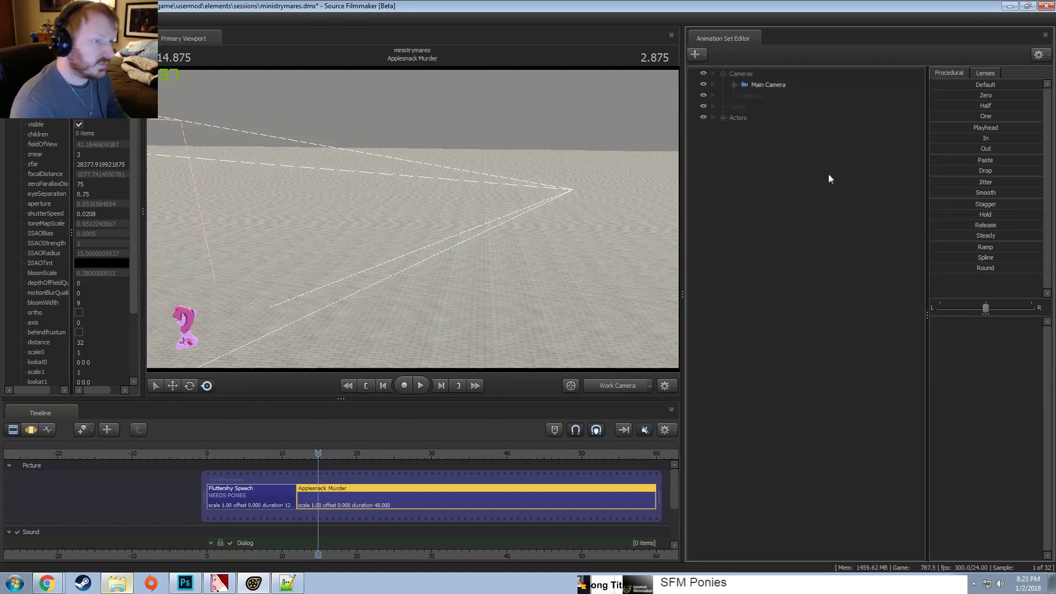
pyautogui.rightClick(752, 97)
pyautogui.click(767, 109)
# Expand the Actors group, then delete Audience Member 1 and the emptied Audience group.
pyautogui.click(723, 107)
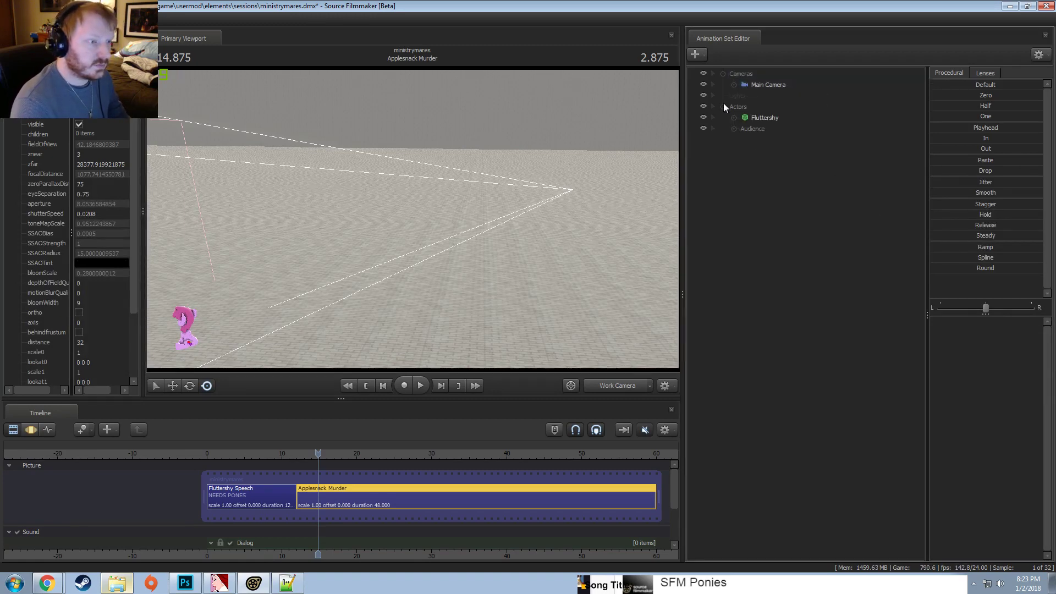
pyautogui.click(751, 128)
pyautogui.click(734, 129)
pyautogui.rightClick(762, 140)
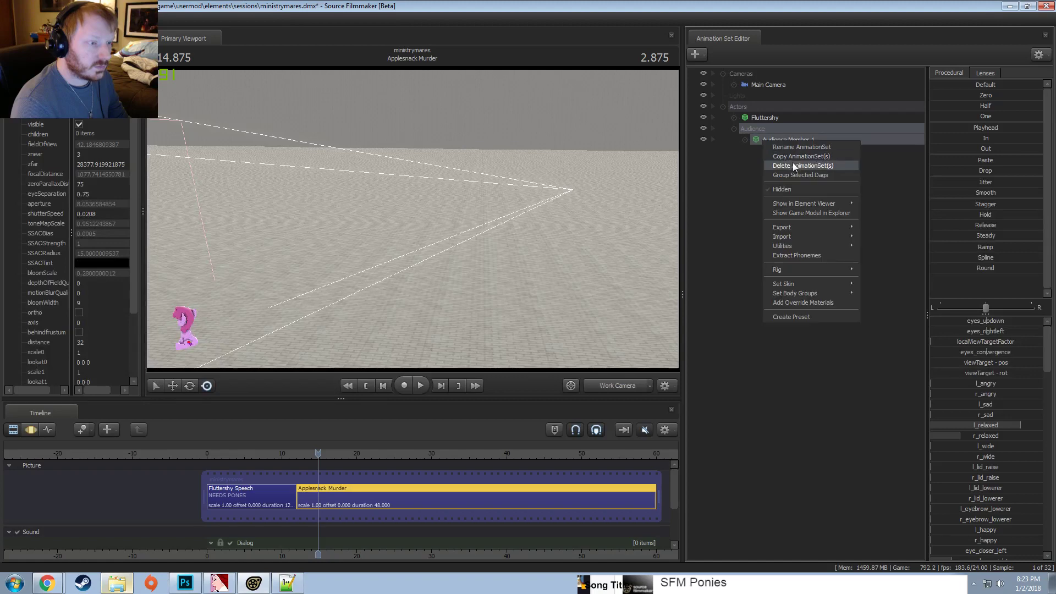
pyautogui.click(793, 166)
pyautogui.rightClick(760, 133)
pyautogui.click(784, 150)
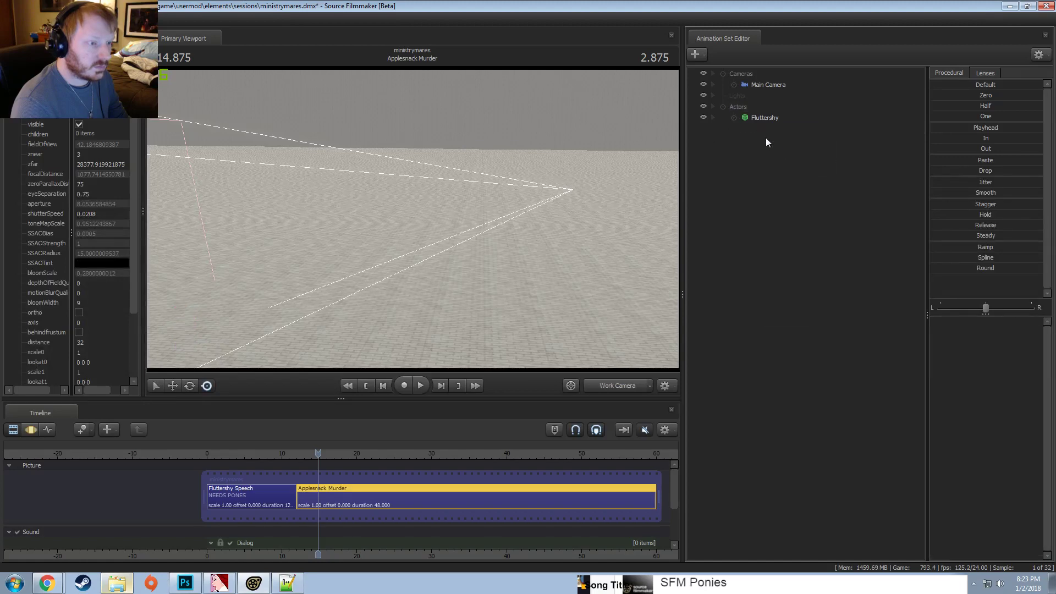
# Delete the Fluttershy animation set and the emptied Actors group.
pyautogui.click(756, 121)
pyautogui.rightClick(755, 121)
pyautogui.click(775, 140)
pyautogui.rightClick(739, 110)
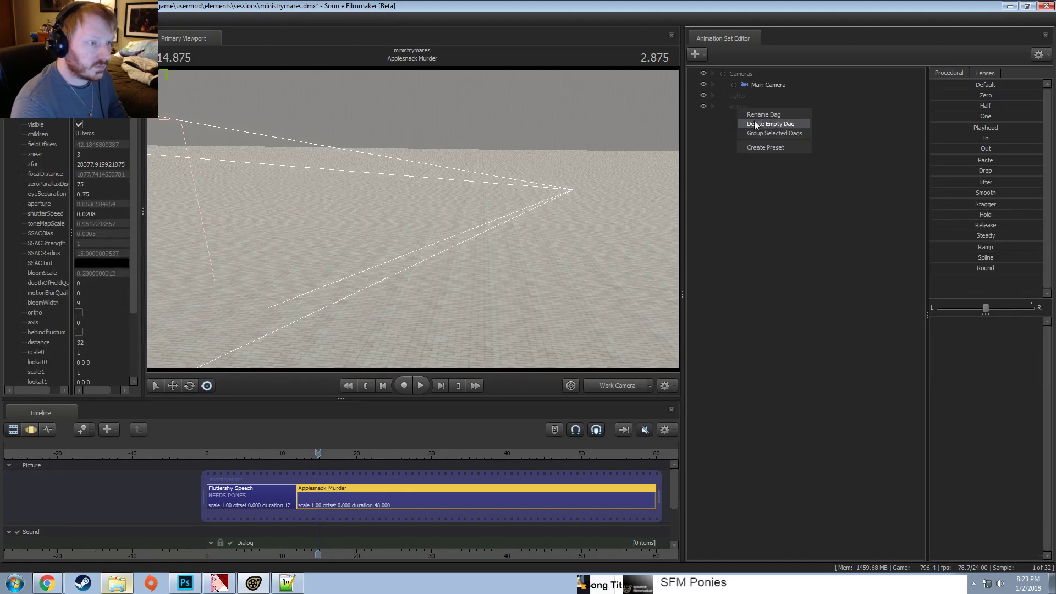
pyautogui.click(759, 125)
# Turn off the display of hidden controls in the animation set list and return to the viewport.
pyautogui.rightClick(749, 160)
pyautogui.click(744, 128)
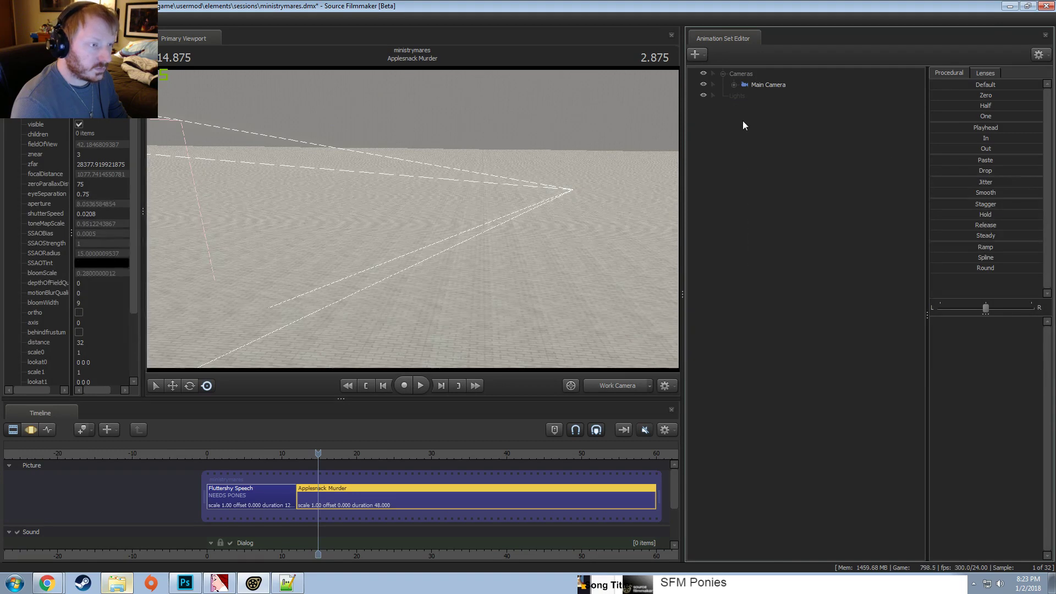
pyautogui.rightClick(744, 122)
pyautogui.click(775, 194)
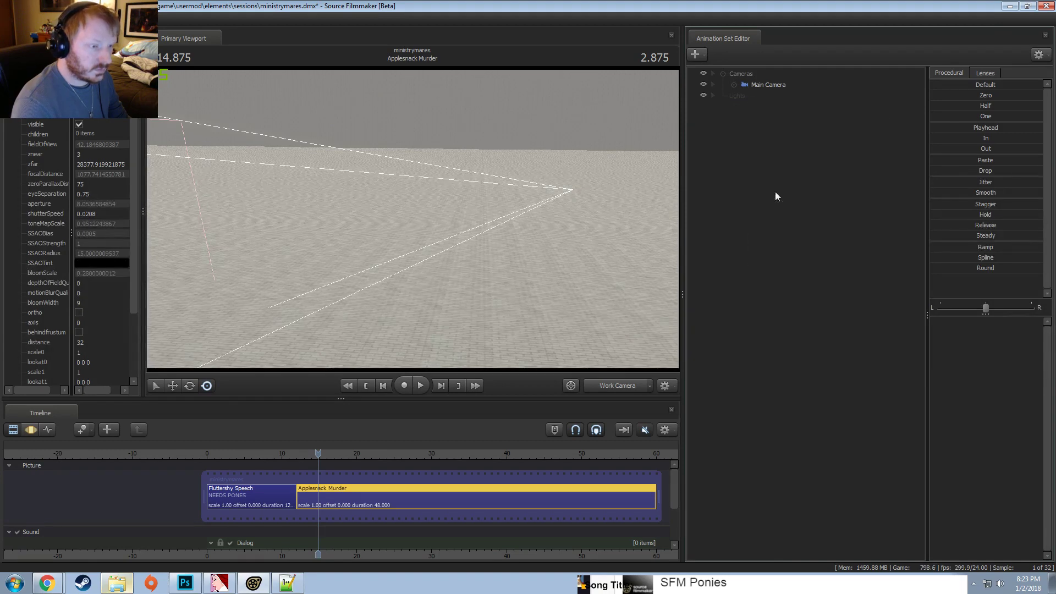
pyautogui.click(540, 271)
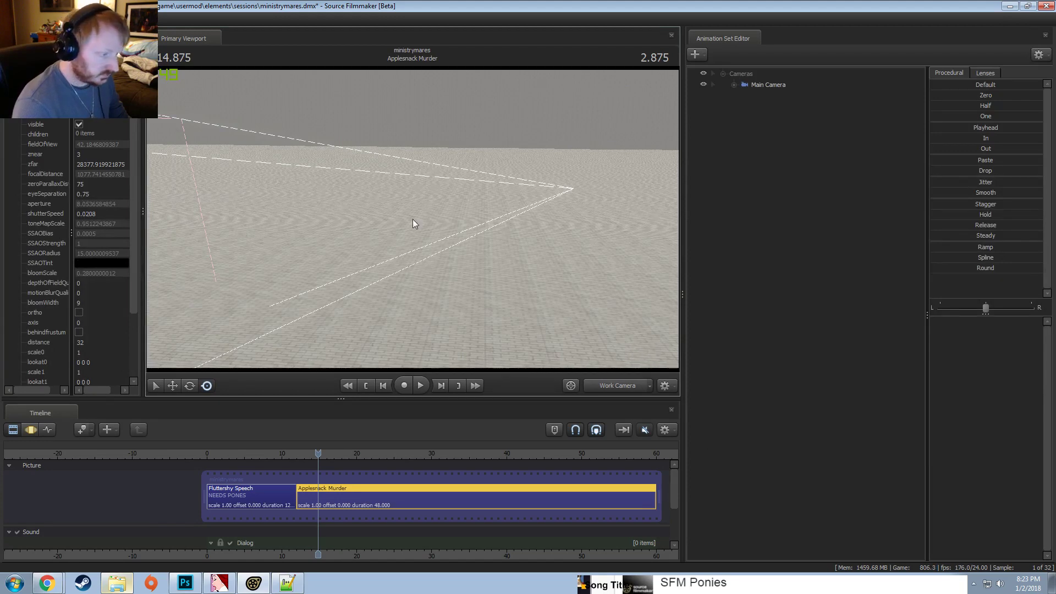
# Switch the timeline to the Motion Editor and create an animation set from vn_dr.whooves_enh.mdl, filtering the models by "whooves".
pyautogui.press('F3')
pyautogui.rightClick(783, 151)
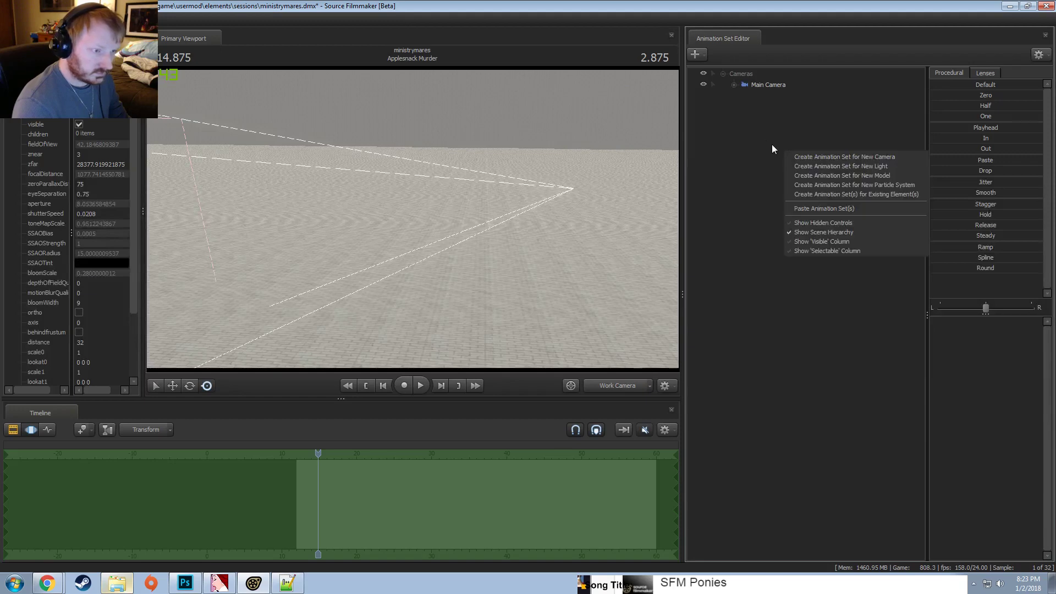
pyautogui.click(763, 141)
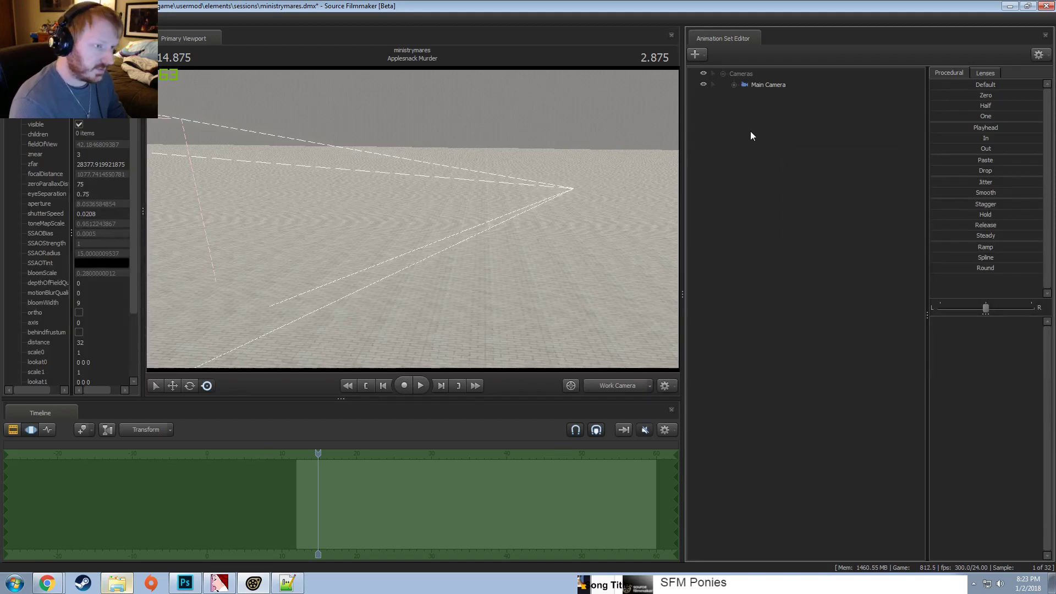
pyautogui.rightClick(751, 133)
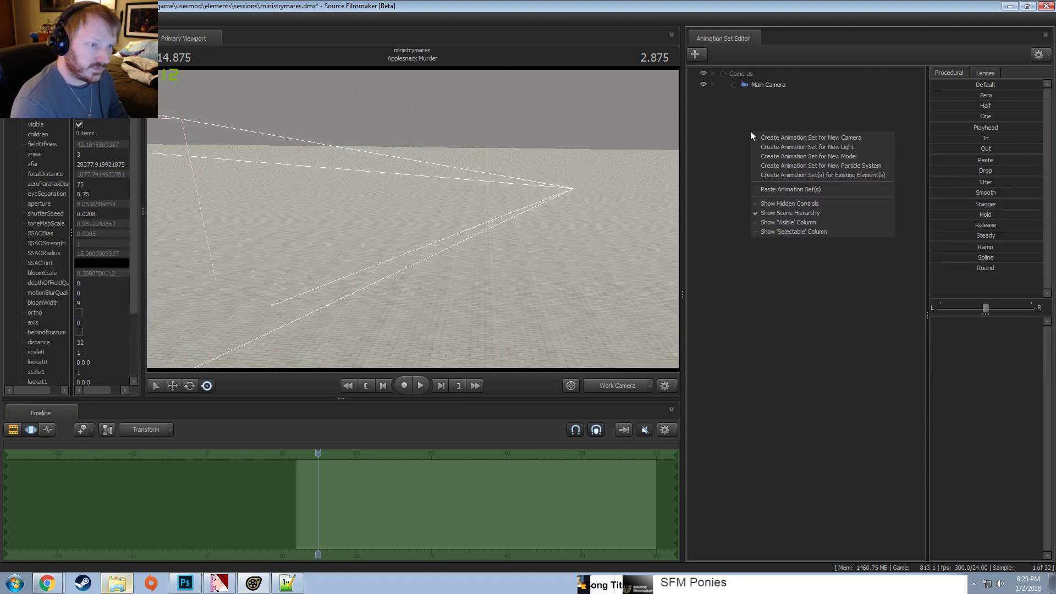
pyautogui.click(796, 159)
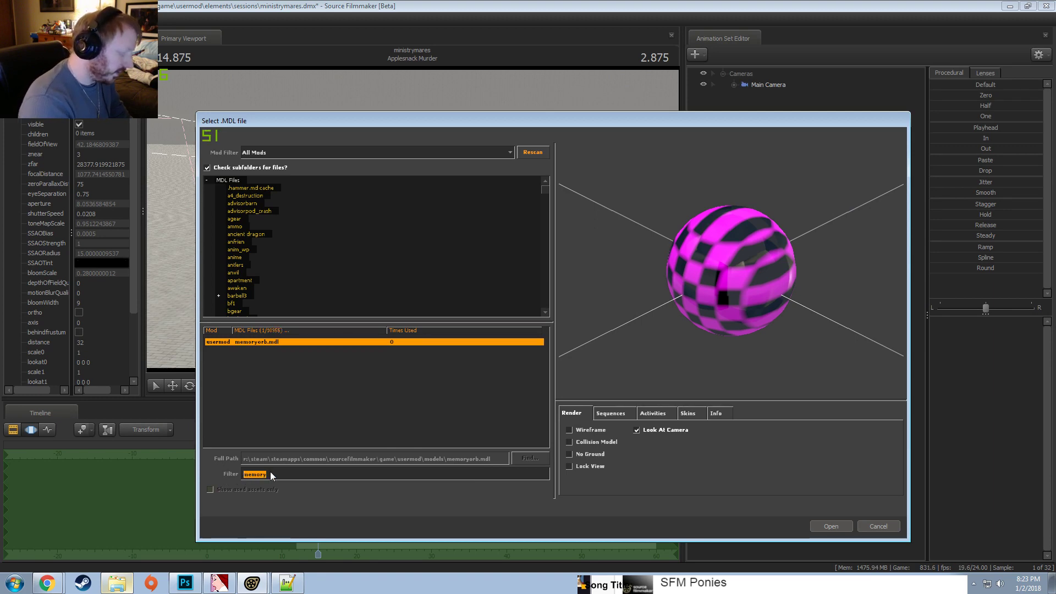
pyautogui.write('whooves')
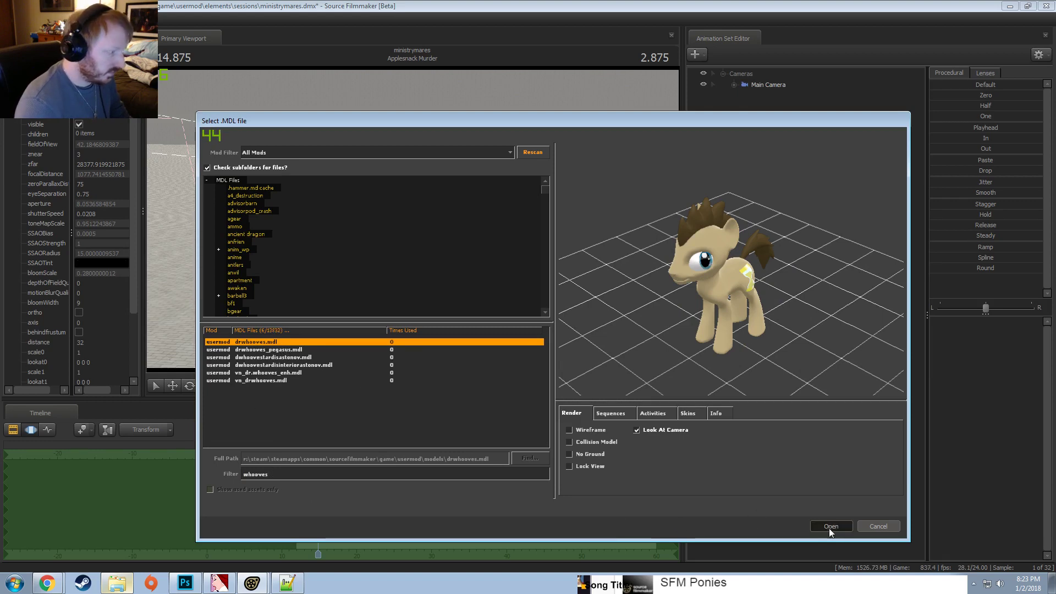
pyautogui.click(278, 373)
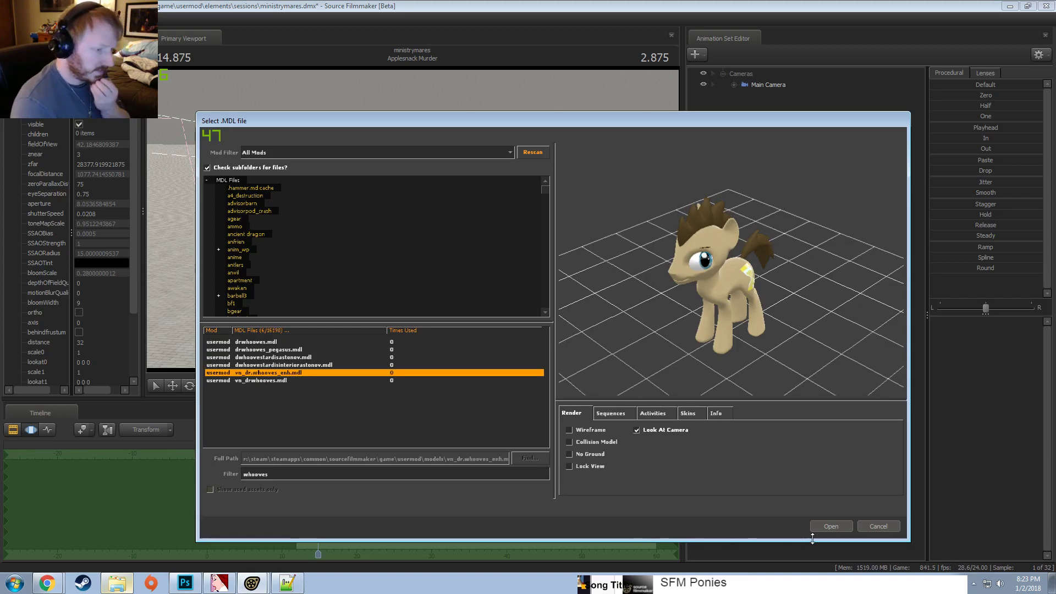
pyautogui.click(830, 526)
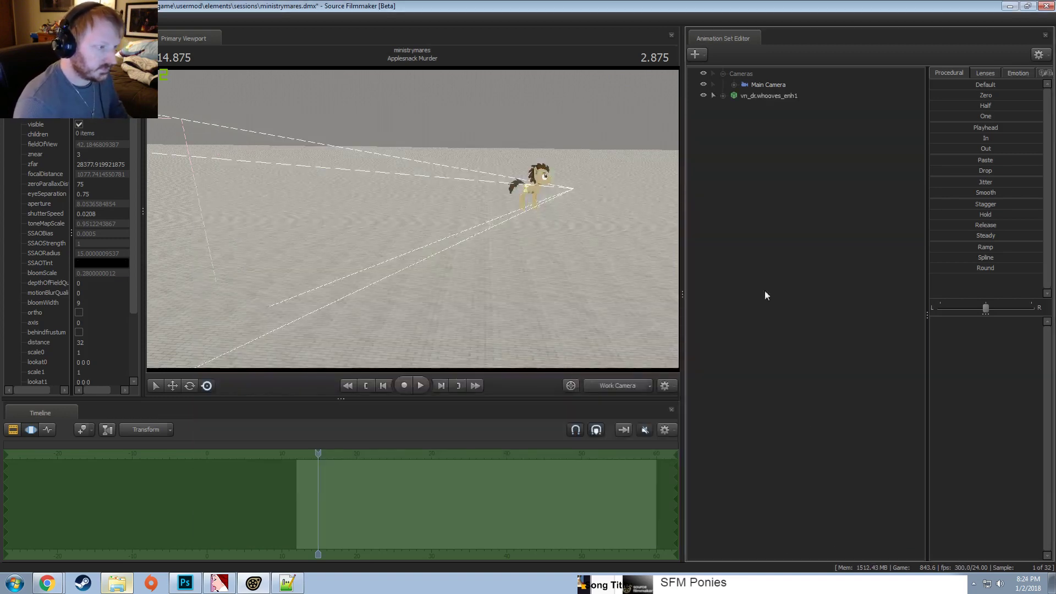
# Start another animation set for a new model and filter the model list by "roof".
pyautogui.click(762, 95)
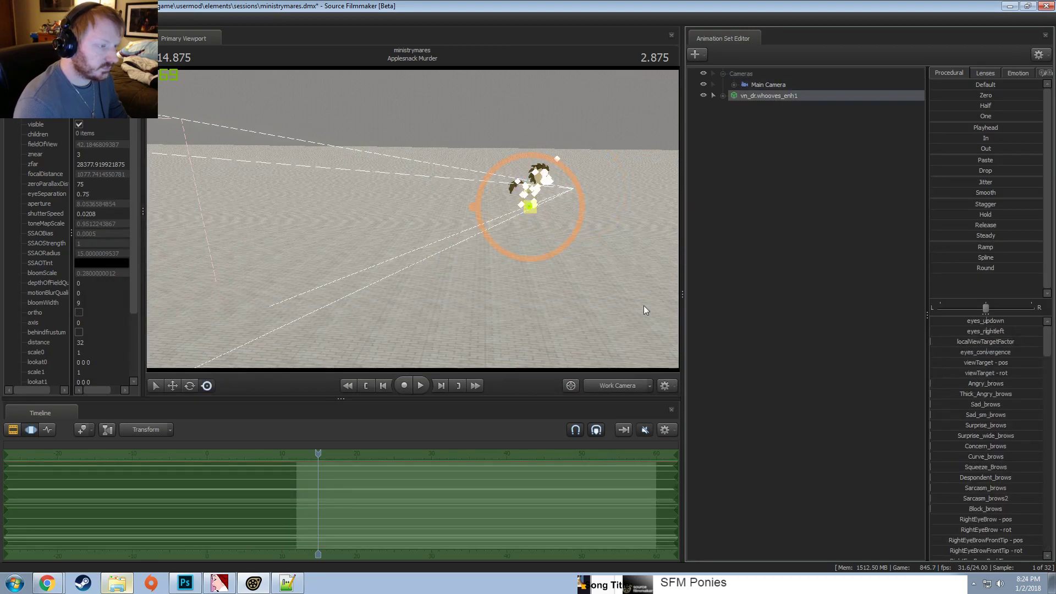
pyautogui.rightClick(780, 188)
pyautogui.click(818, 210)
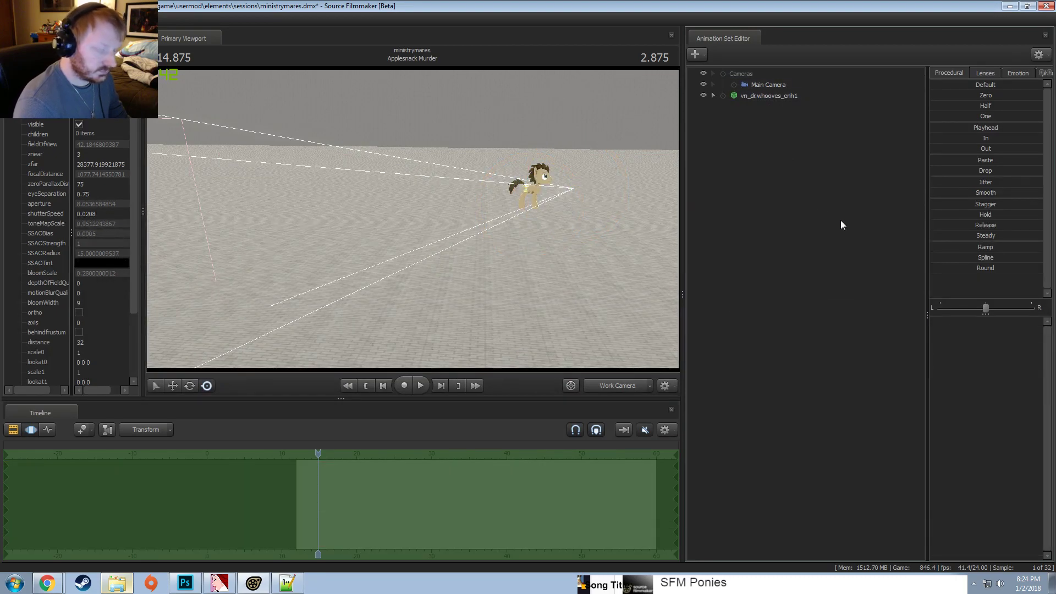
pyautogui.write('roof')
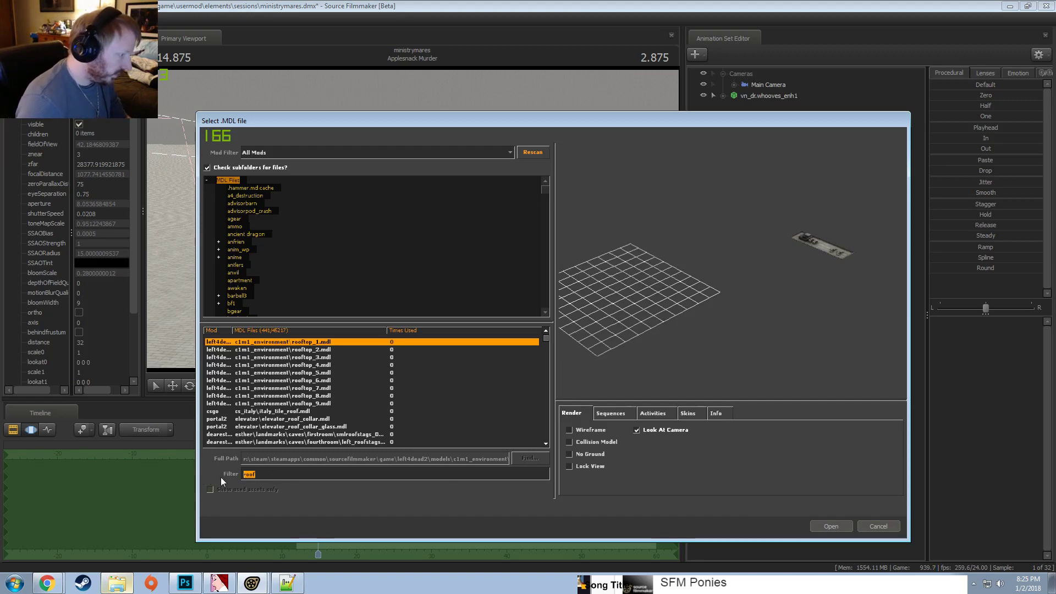
# Preview the c1m1_environment rooftop models around rooftop_8.mdl and continue through the elevator roof collars to the esther cave roof models.
pyautogui.click(333, 396)
pyautogui.press('Down')
pyautogui.press('Down')
pyautogui.press('Up')
pyautogui.press('Up')
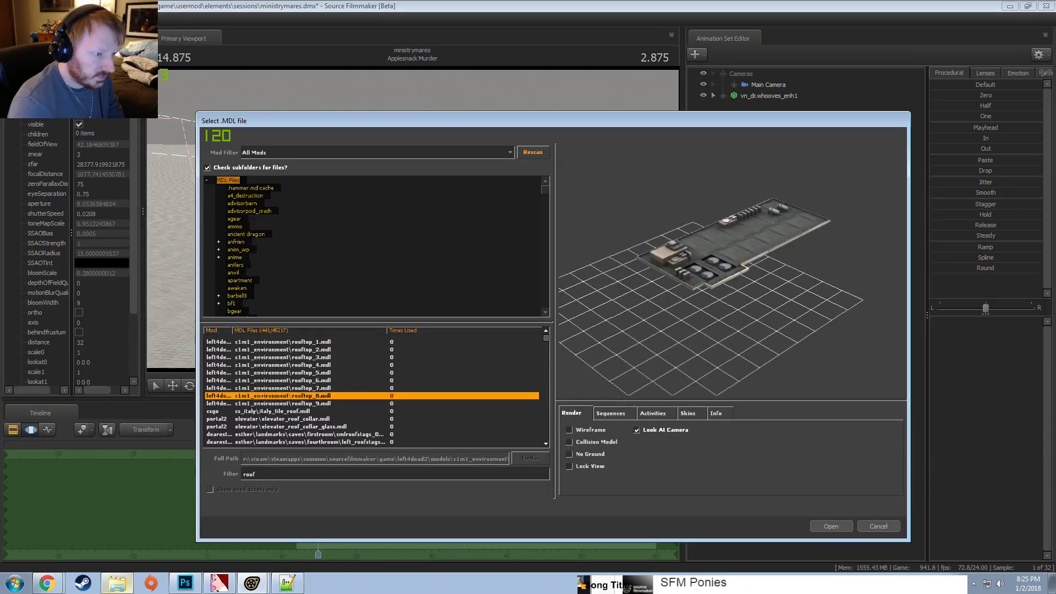
pyautogui.moveTo(742, 287)
pyautogui.mouseDown()
pyautogui.moveTo(792, 283)
pyautogui.moveTo(731, 271)
pyautogui.mouseUp()
pyautogui.press('Down')
pyautogui.press('Down')
pyautogui.press('Down')
pyautogui.press('Down')
pyautogui.press('Down')
pyautogui.press('Down')
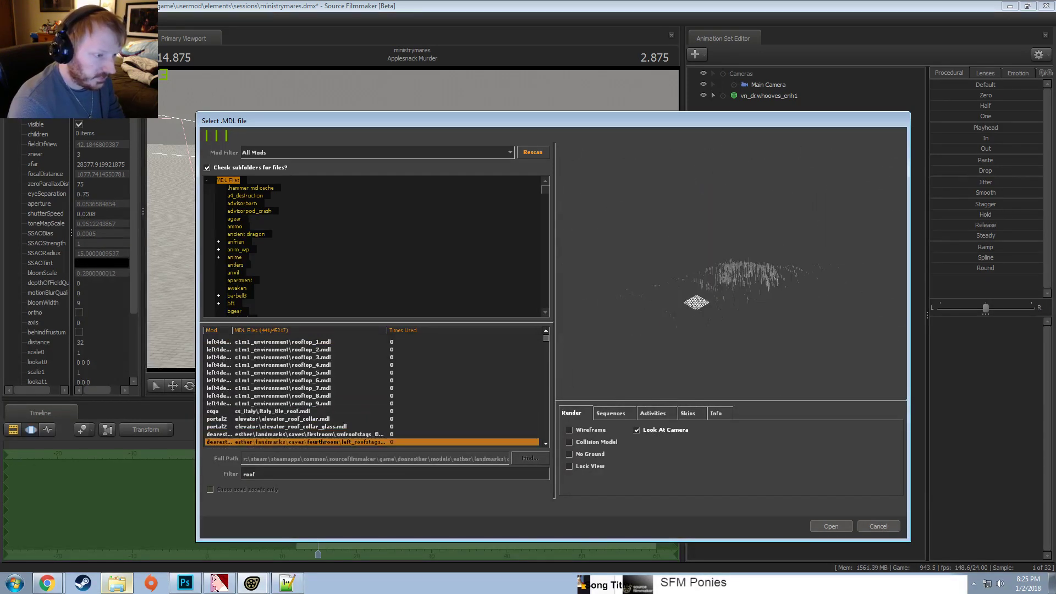
# Preview the filtered roof models through the cs_italy and cs_militia props, as far as roofholeboards_p7.mdl.
pyautogui.scroll(-5, 380, 376)
pyautogui.scroll(3, 338, 387)
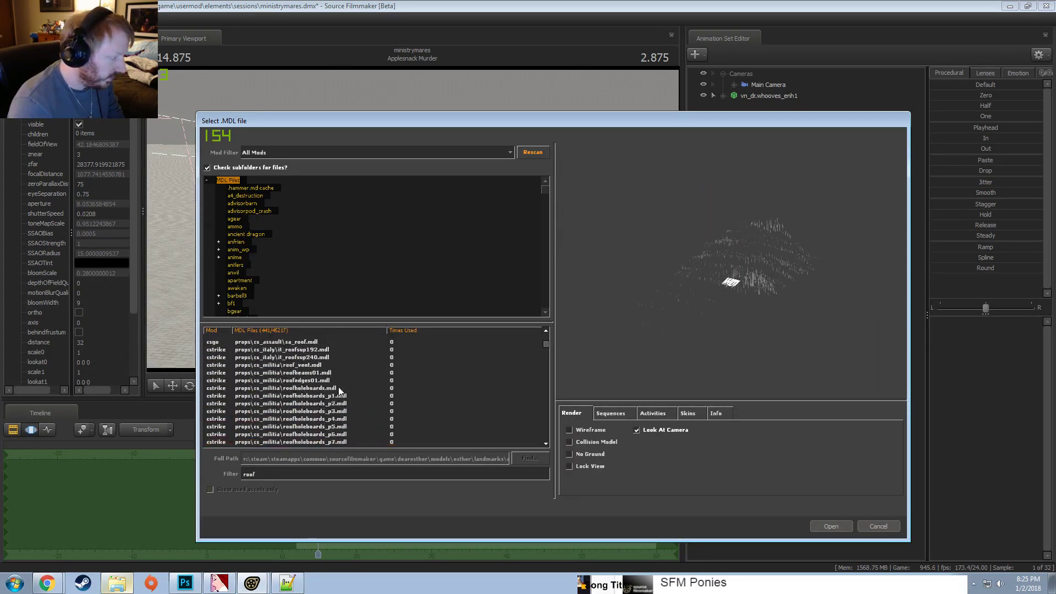
pyautogui.click(299, 395)
pyautogui.press('Down')
pyautogui.press('Down')
pyautogui.press('Down')
pyautogui.press('Down')
pyautogui.press('Down')
pyautogui.press('Down')
pyautogui.press('Down')
pyautogui.press('Down')
pyautogui.press('Down')
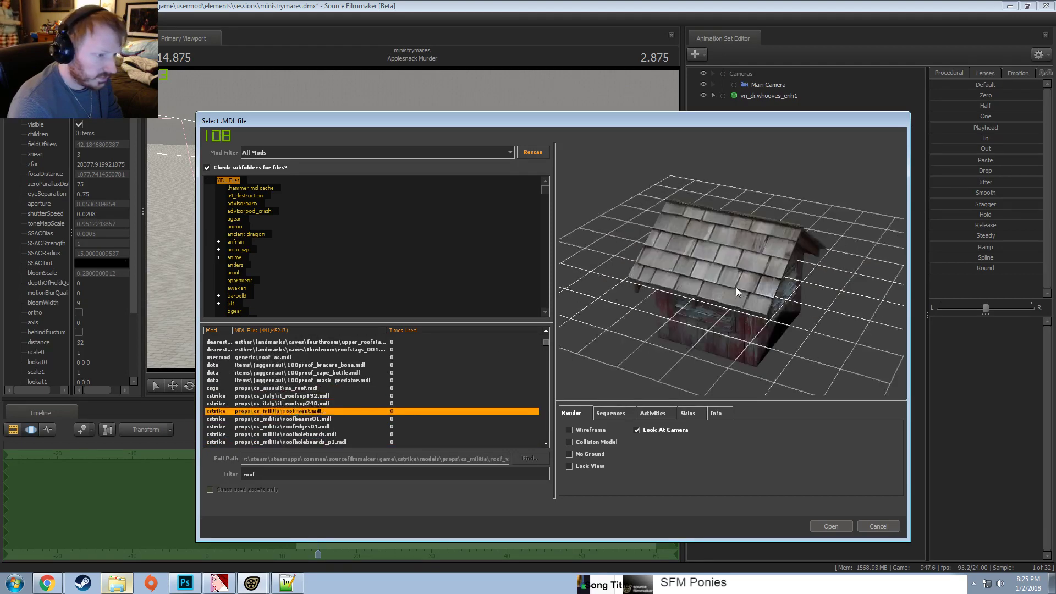
pyautogui.press('Down')
pyautogui.press('Down')
pyautogui.press('Down')
pyautogui.press('Down')
pyautogui.press('Down')
pyautogui.press('Down')
pyautogui.press('Down')
pyautogui.press('Down')
pyautogui.press('Down')
pyautogui.press('Down')
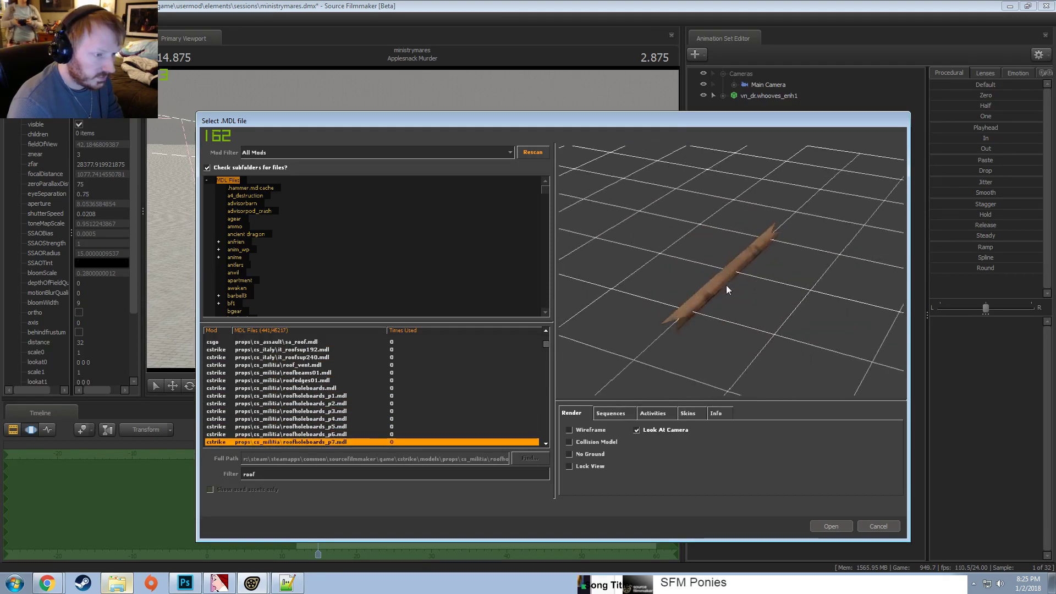
# Preview the de_aztec, de_cbble and de_inferno roof models, as far as roofbits17.mdl.
pyautogui.press('Down')
pyautogui.press('Down')
pyautogui.press('Down')
pyautogui.press('Down')
pyautogui.press('Down')
pyautogui.press('Down')
pyautogui.press('Down')
pyautogui.press('Down')
pyautogui.press('Down')
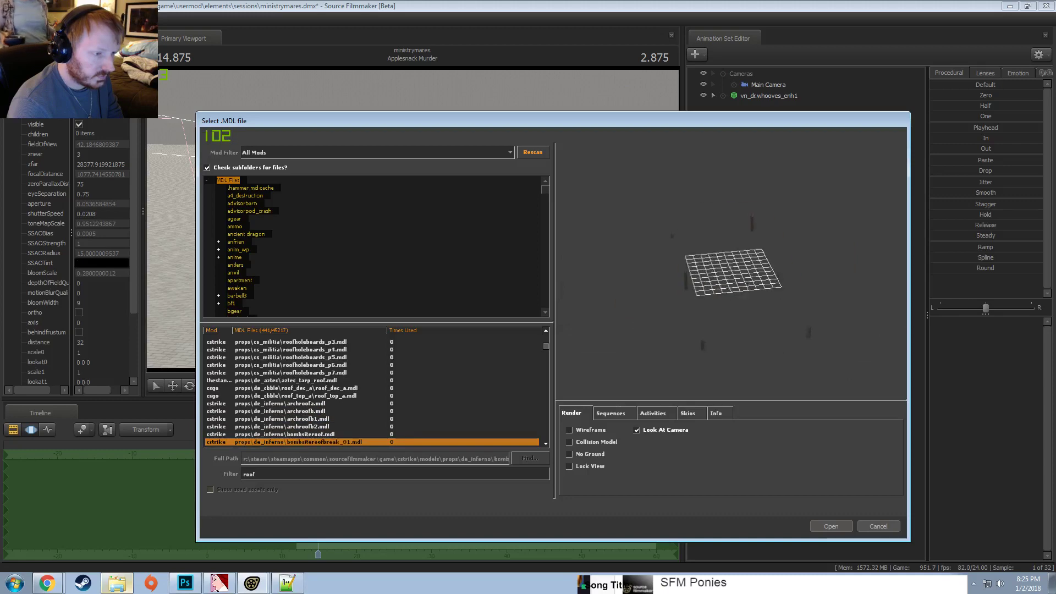
pyautogui.press('Down')
pyautogui.press('Down')
pyautogui.press('Down')
pyautogui.press('Down')
pyautogui.press('Down')
pyautogui.press('Down')
pyautogui.press('Down')
pyautogui.press('Down')
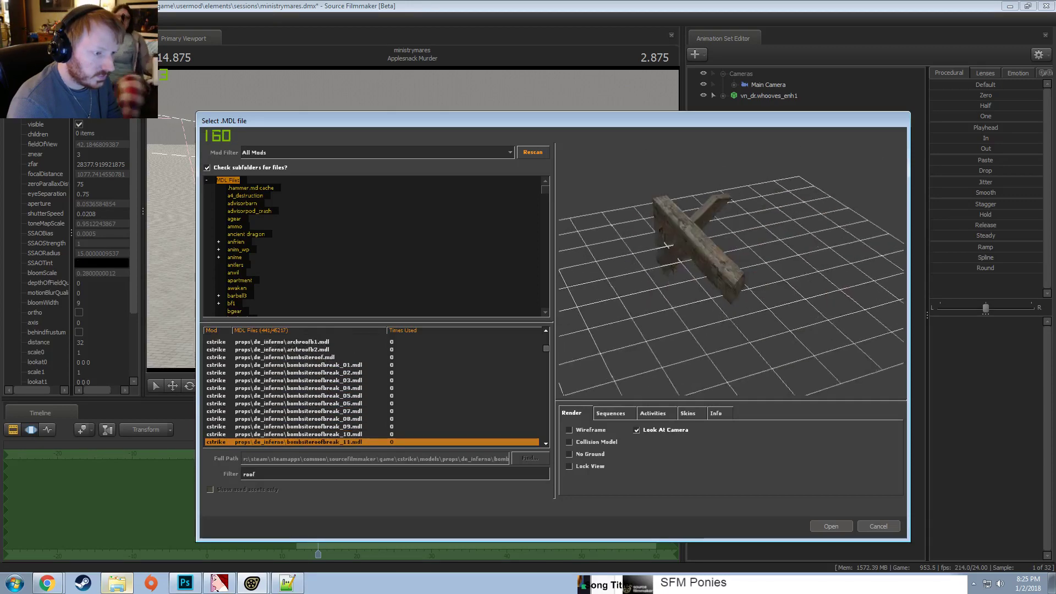
pyautogui.press('Down')
pyautogui.press('Down')
pyautogui.press('Down')
pyautogui.press('Down')
pyautogui.press('Down')
pyautogui.press('Down')
pyautogui.press('Down')
pyautogui.press('Down')
pyautogui.press('Down')
pyautogui.press('Down')
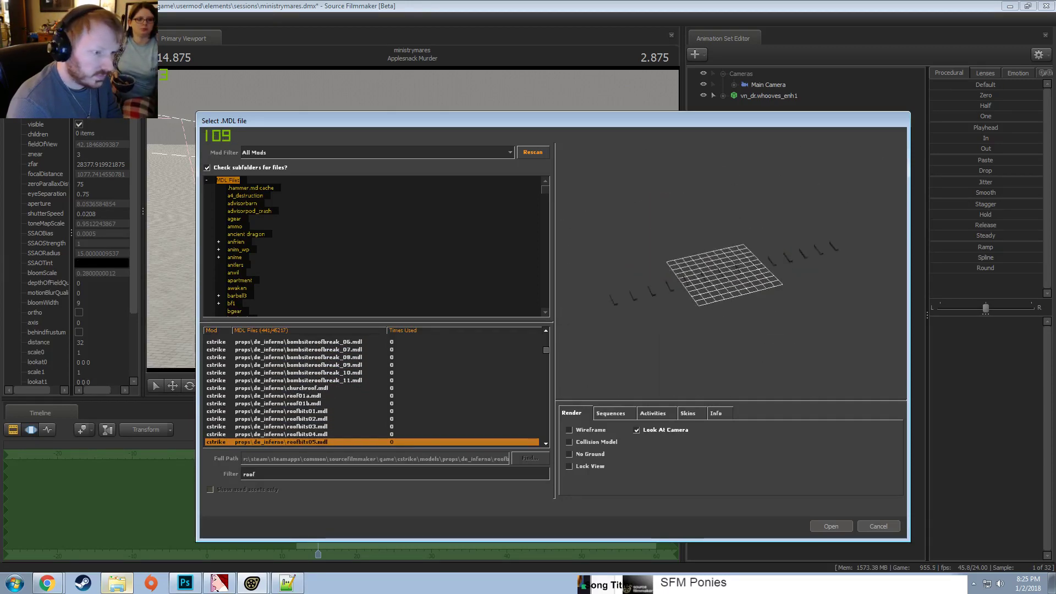
pyautogui.press('Down')
pyautogui.press('Down')
pyautogui.press('Down')
pyautogui.press('Down')
pyautogui.press('Down')
pyautogui.press('Down')
pyautogui.press('Down')
pyautogui.press('Down')
pyautogui.press('Down')
pyautogui.press('Down')
pyautogui.press('Down')
pyautogui.press('Down')
pyautogui.press('Down')
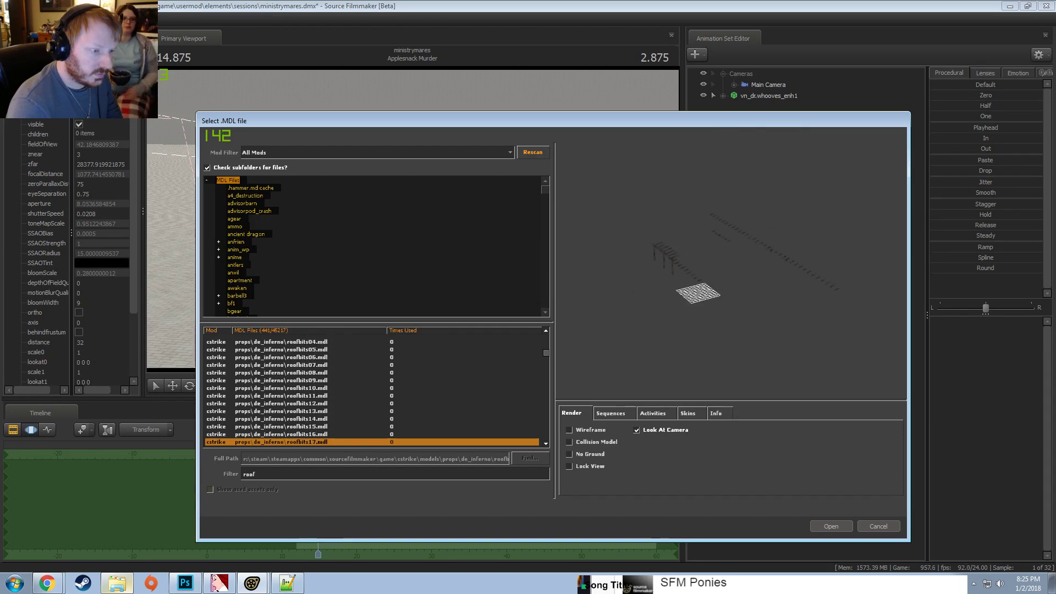
# Preview the roof models from the rest of de_inferno through de_nuke and de_train to the de_vertigo skybox rooftops.
pyautogui.press('Down')
pyautogui.press('Down')
pyautogui.press('Down')
pyautogui.press('Down')
pyautogui.press('Down')
pyautogui.press('Down')
pyautogui.press('Down')
pyautogui.press('Down')
pyautogui.press('Down')
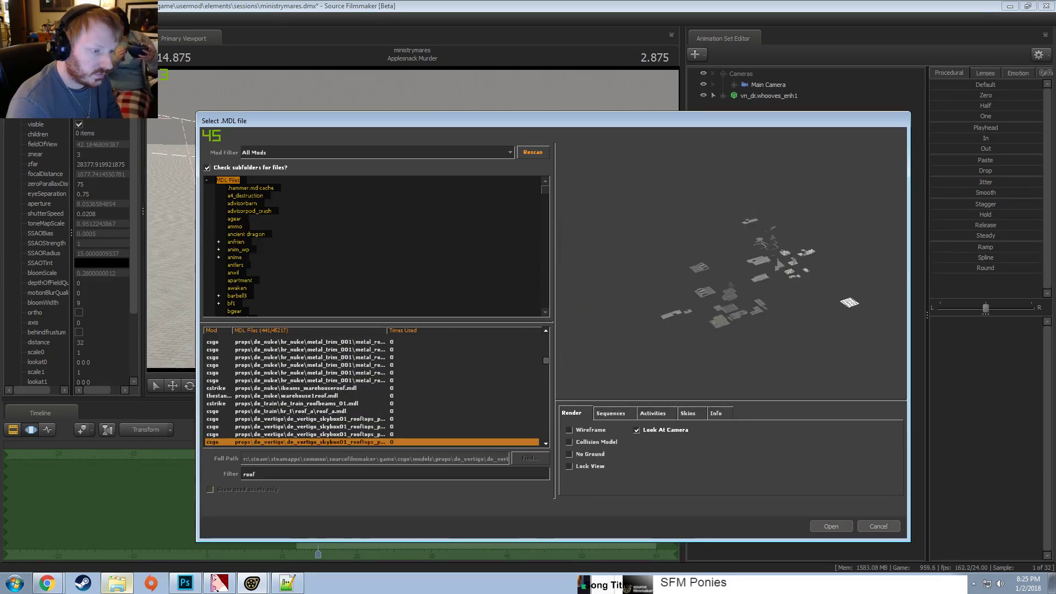
# Preview the gg_tibet roof models, including the fort, temple and town roof overhangs, as far as townroofoverhang_convex.mdl.
pyautogui.press('Down')
pyautogui.press('Down')
pyautogui.press('Down')
pyautogui.press('Down')
pyautogui.press('Down')
pyautogui.press('Down')
pyautogui.press('Down')
pyautogui.press('Down')
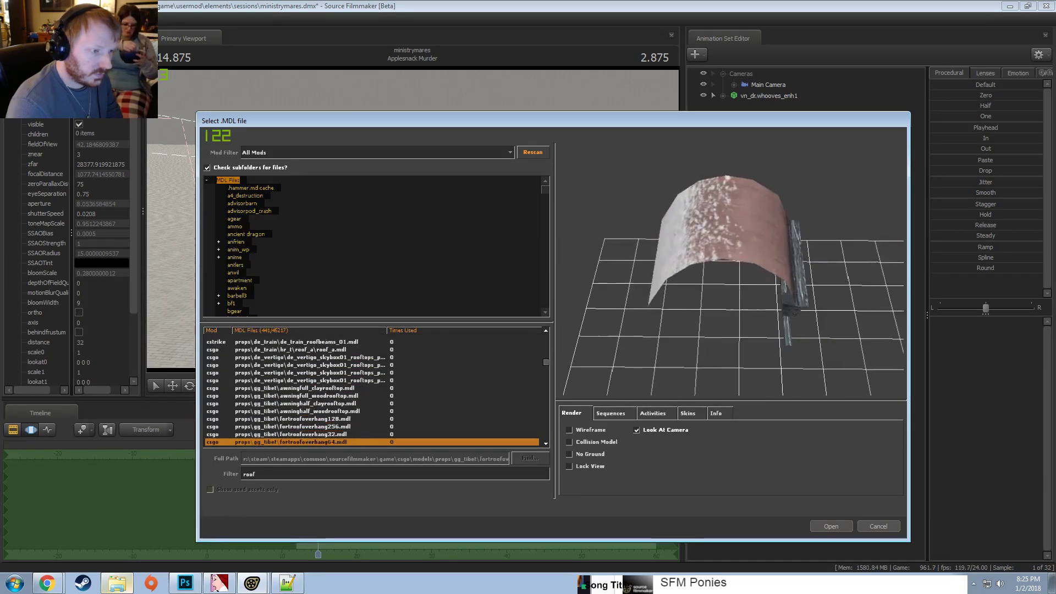
pyautogui.press('Down')
pyautogui.press('Down')
pyautogui.press('Down')
pyautogui.press('Down')
pyautogui.press('Down')
pyautogui.press('Down')
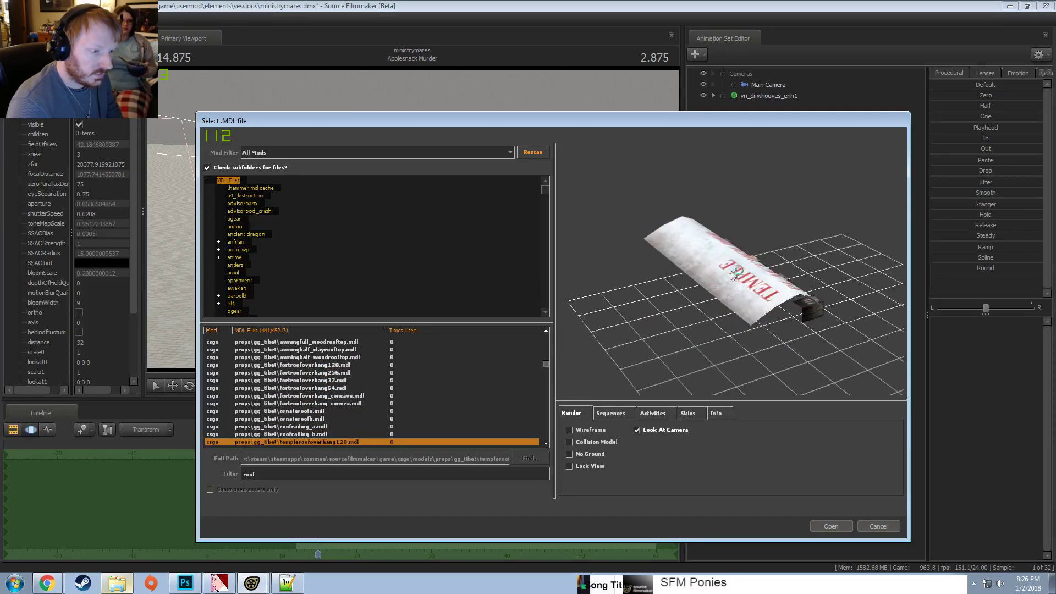
pyautogui.press('Down')
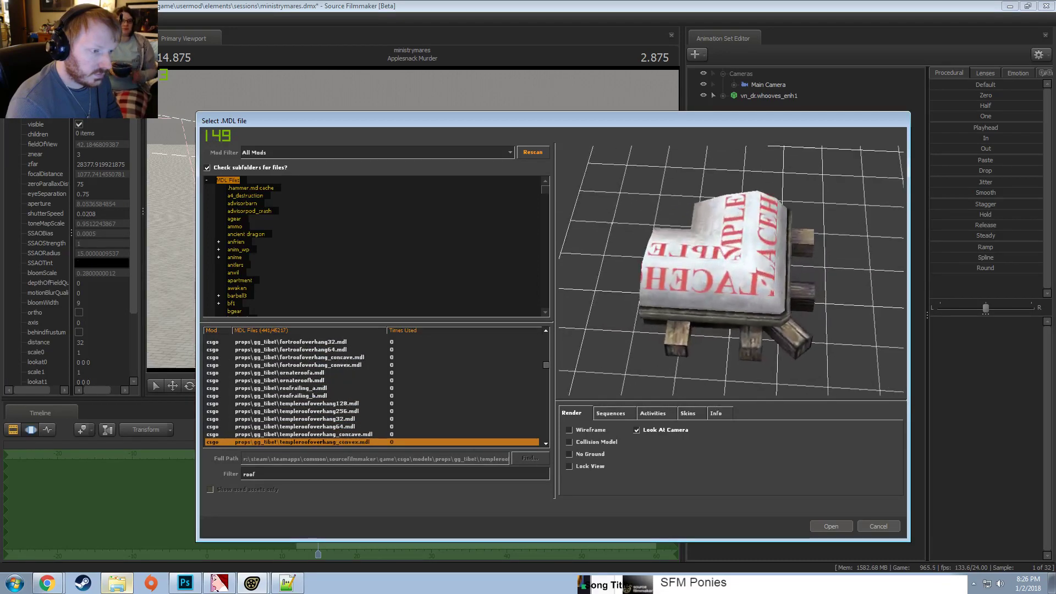
pyautogui.press('Up')
pyautogui.press('Up')
pyautogui.press('Up')
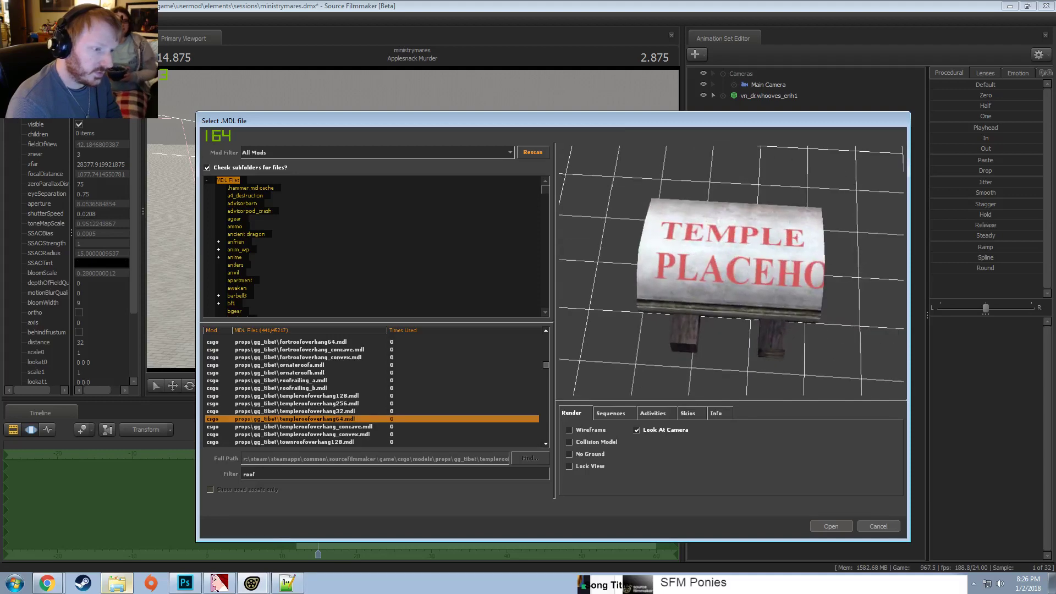
pyautogui.press('Down')
pyautogui.press('Down')
pyautogui.press('Down')
pyautogui.press('Down')
pyautogui.press('Down')
pyautogui.press('Down')
pyautogui.press('Down')
pyautogui.press('Down')
pyautogui.press('Down')
pyautogui.press('Down')
pyautogui.press('Down')
pyautogui.press('Down')
pyautogui.press('Down')
pyautogui.press('Down')
pyautogui.press('Down')
pyautogui.press('Down')
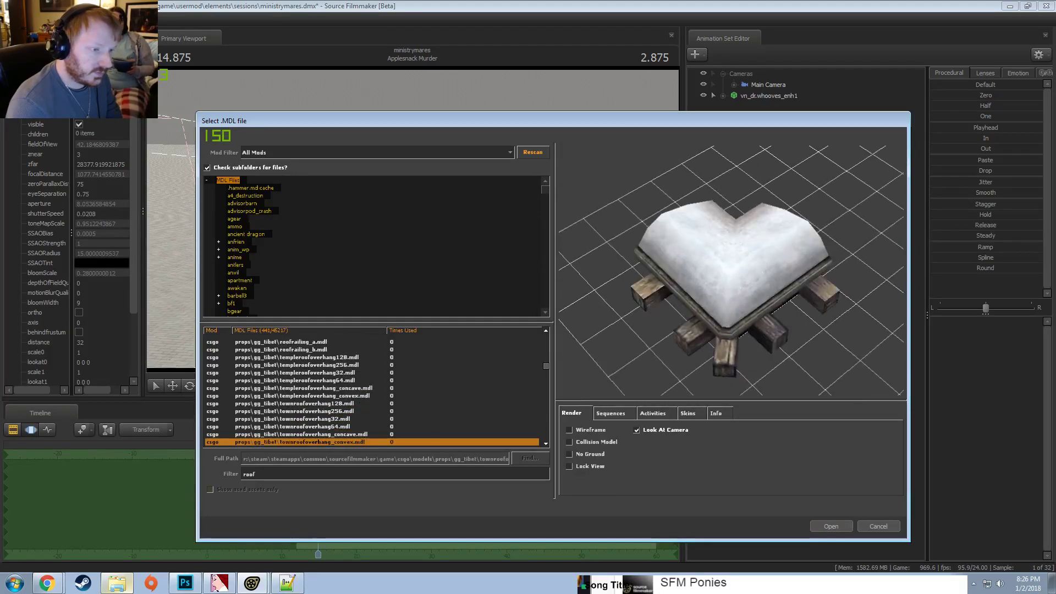
# Preview the props_2fort and props_bank roof models, as far as roof_ladder.mdl.
pyautogui.press('Down')
pyautogui.press('Down')
pyautogui.press('Down')
pyautogui.press('Down')
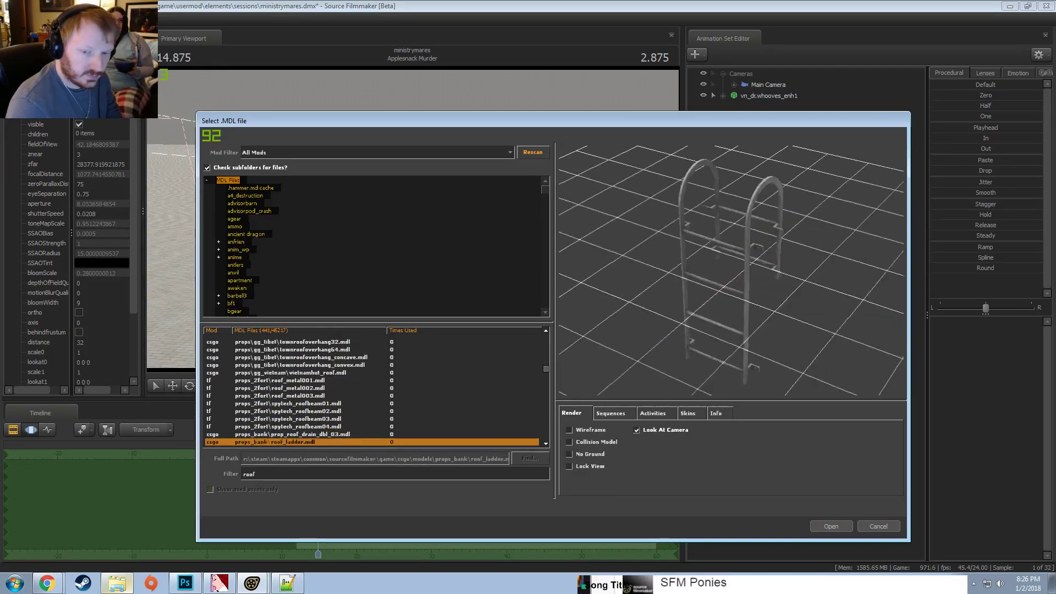
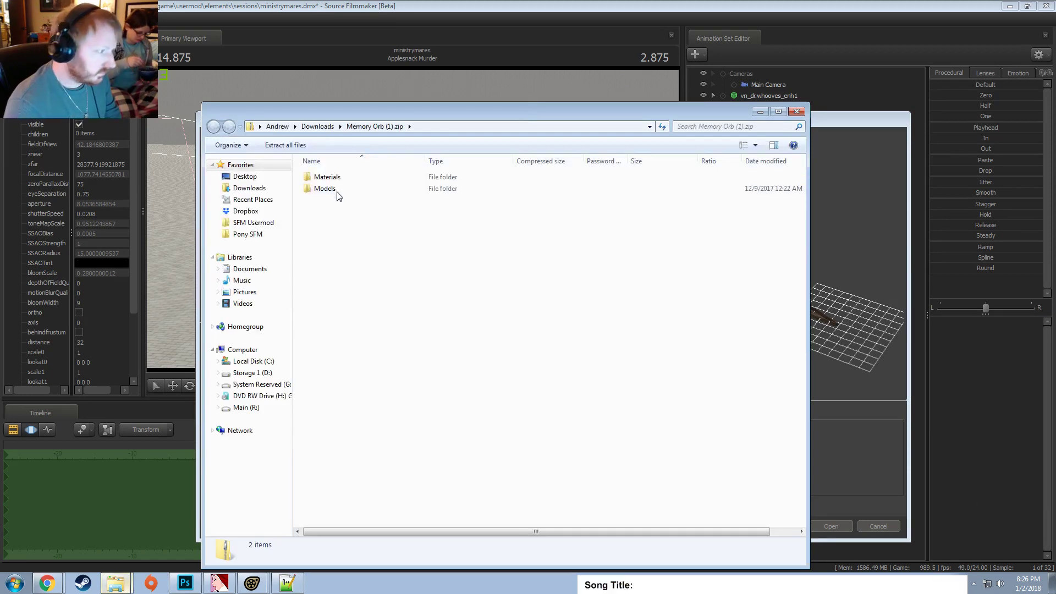
# Copy the Materials and Models folders from Memory Orb (1).zip into SFM Usermod, merging the folders and replacing the duplicate files.
pyautogui.moveTo(328, 209); pyautogui.dragTo(328, 181)
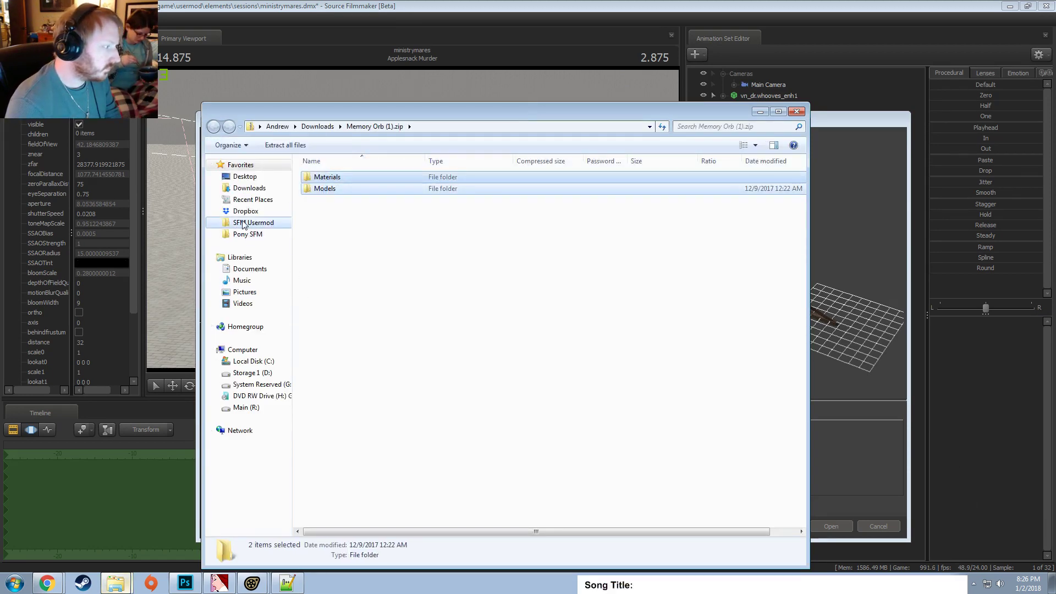
pyautogui.moveTo(277, 227); pyautogui.dragTo(271, 226)
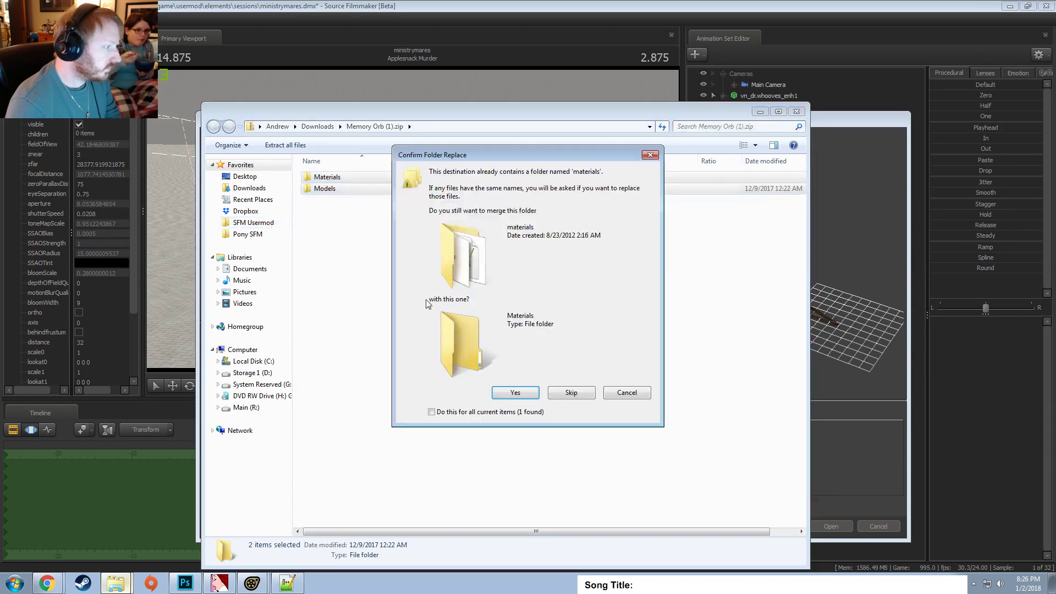
pyautogui.click(522, 394)
pyautogui.click(523, 393)
pyautogui.click(525, 393)
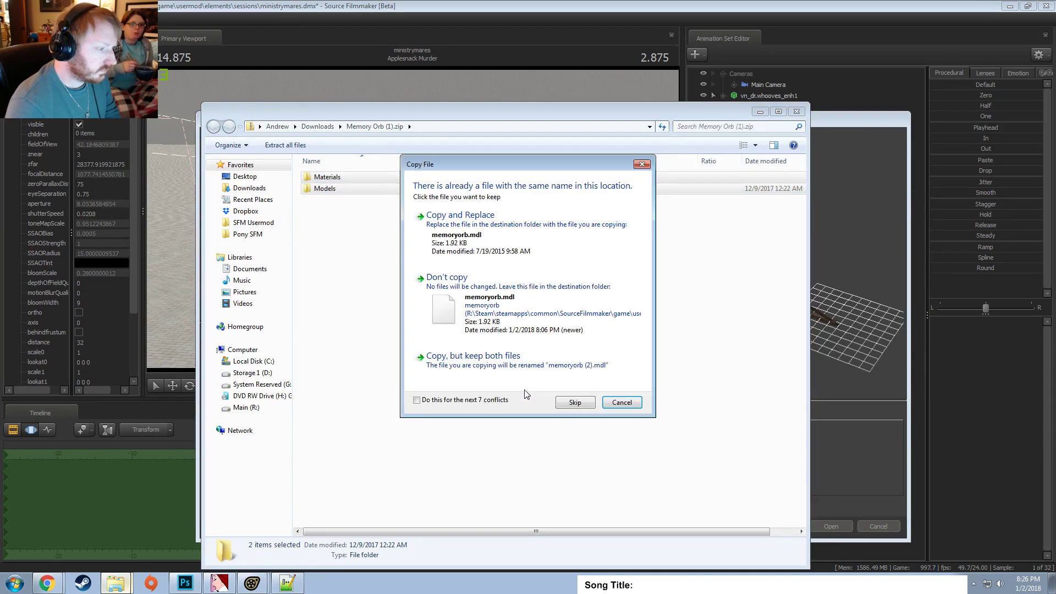
pyautogui.click(474, 257)
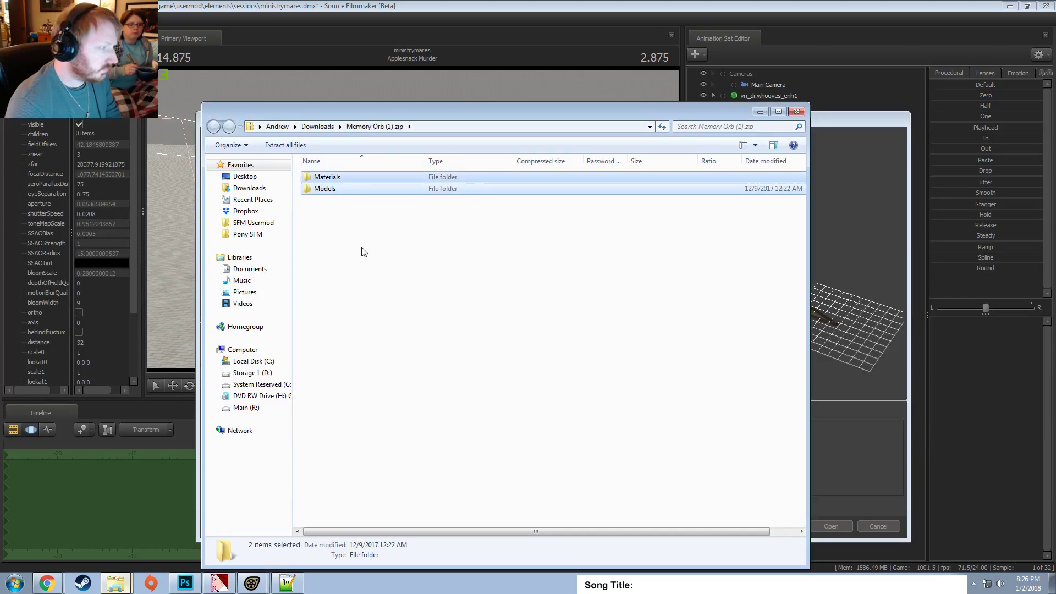
# Return to Source Filmmaker, cancel the roof model selection and save the session.
pyautogui.click(447, 13)
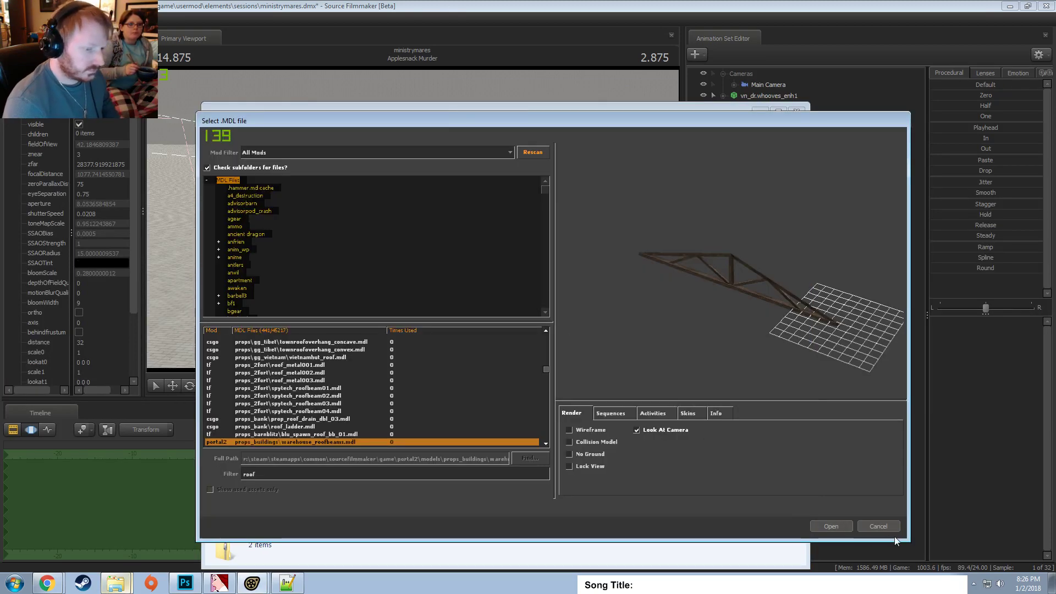
pyautogui.click(879, 526)
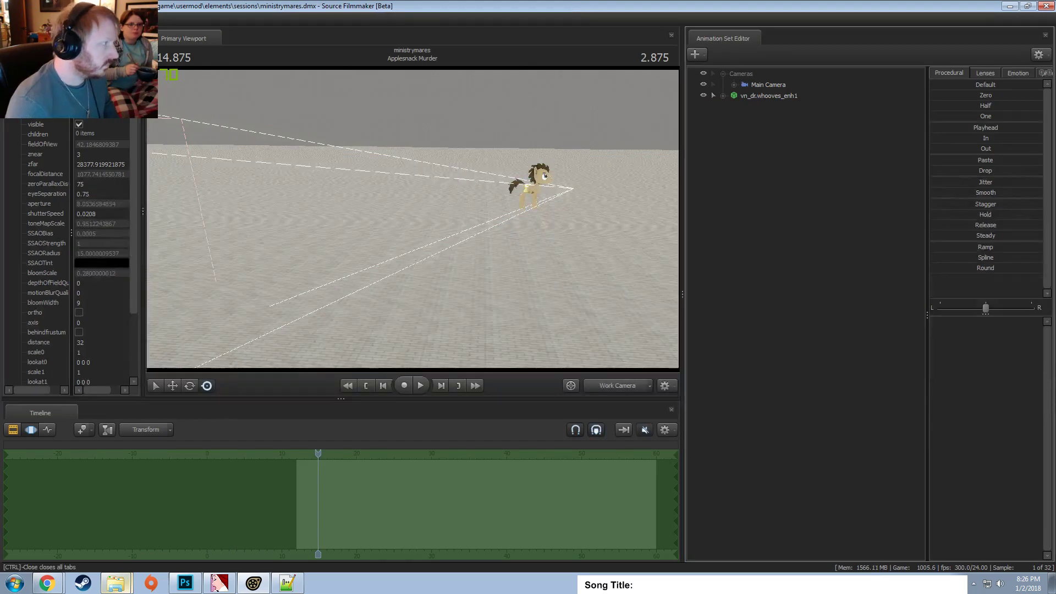
# Exit Source Filmmaker and relaunch it through Steam.
pyautogui.click(11, 20)
pyautogui.click(43, 183)
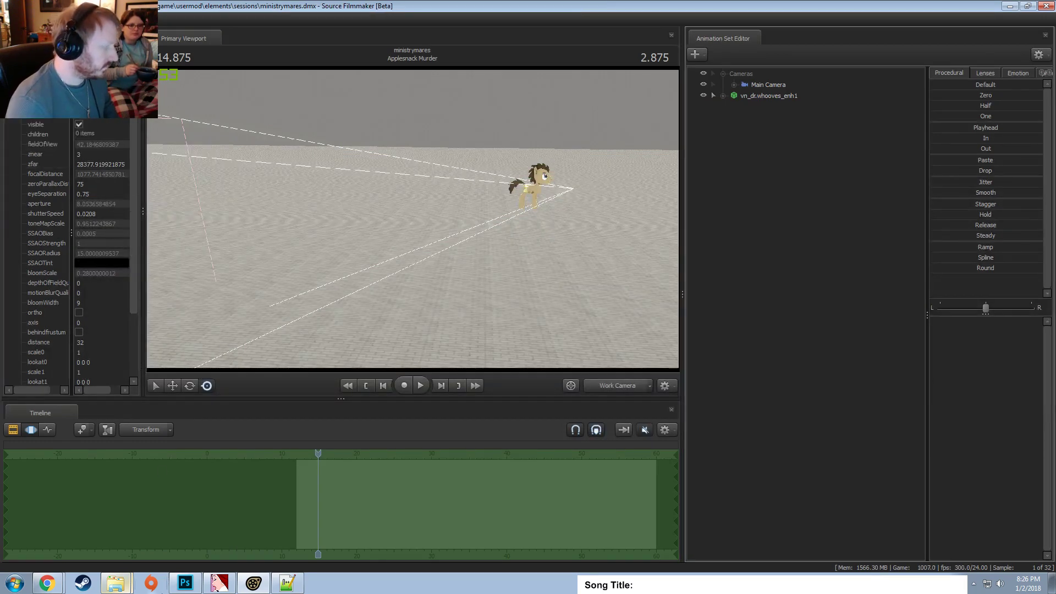
pyautogui.click(88, 585)
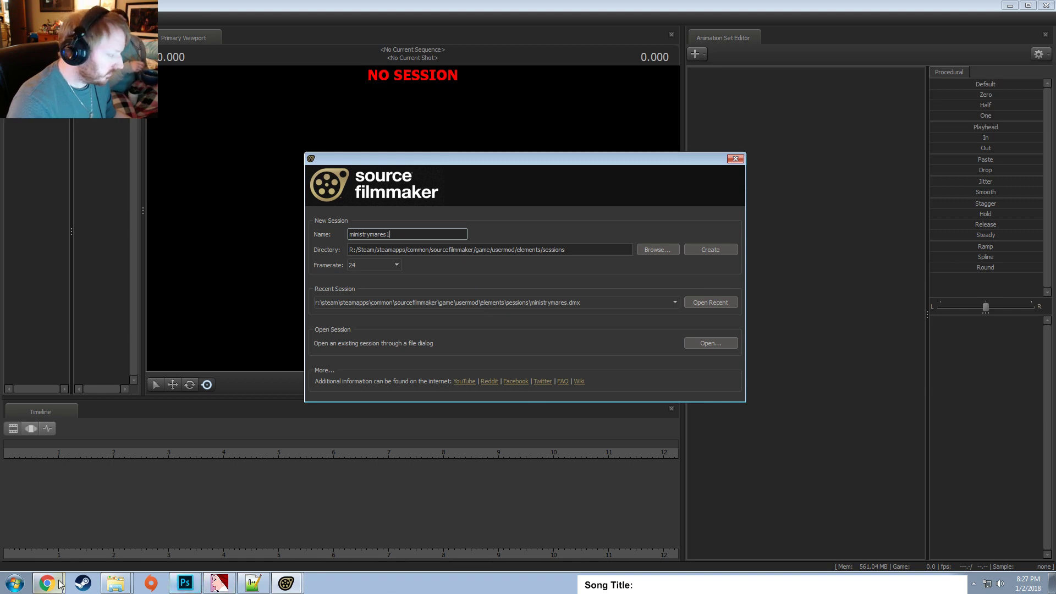
# Open the recent session ministrymares.dmx.
pyautogui.click(187, 584)
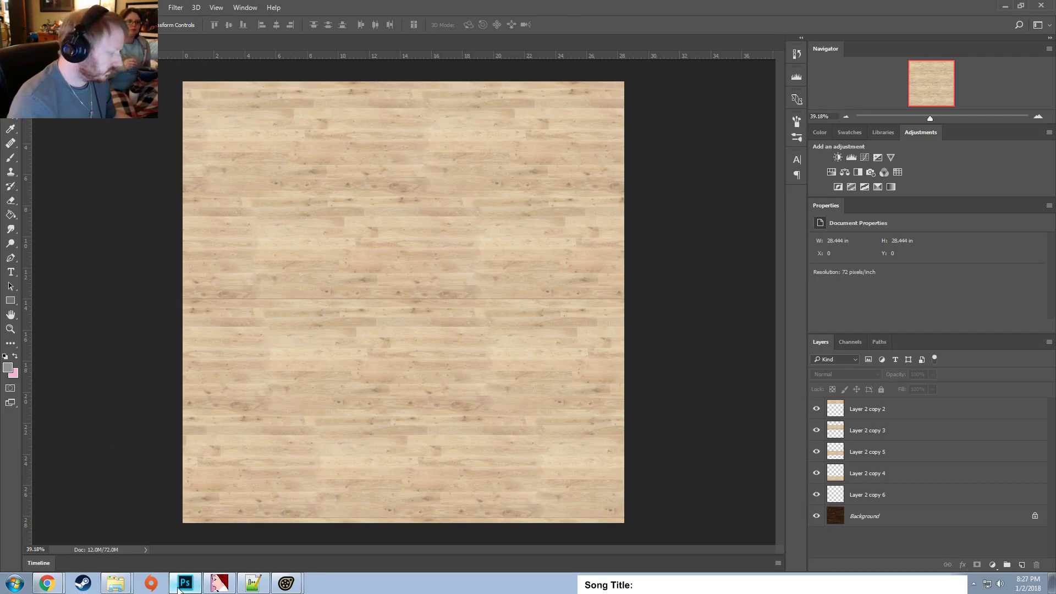
pyautogui.click(286, 583)
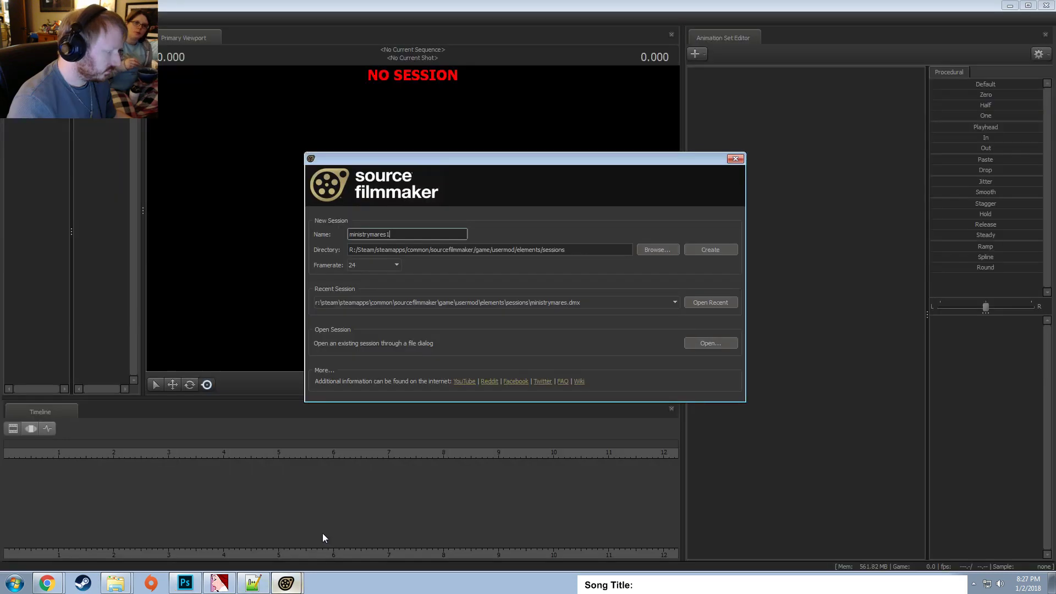
pyautogui.click(710, 303)
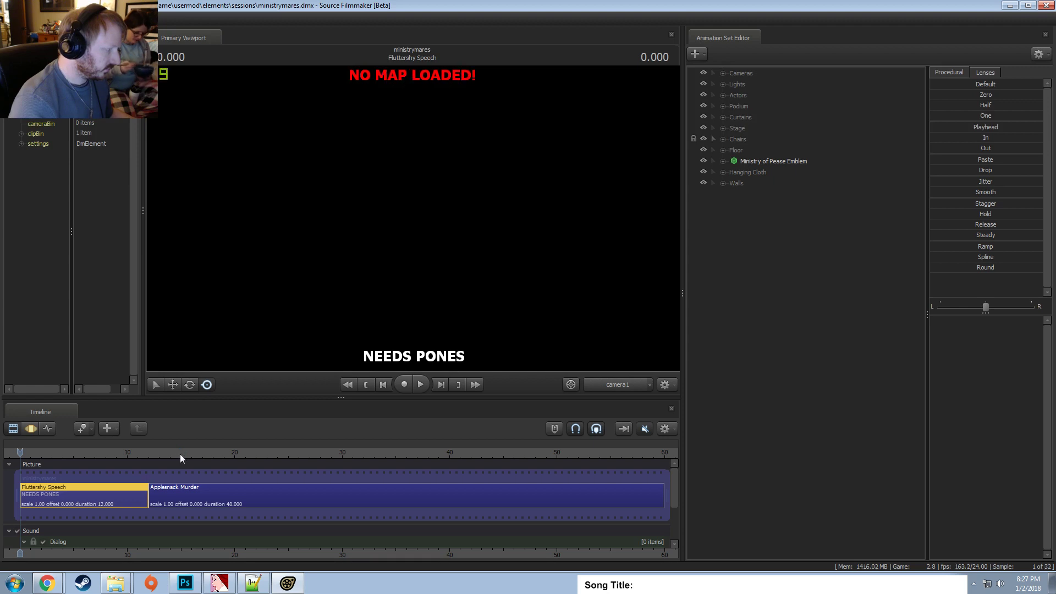
# Select the Applesnack Murder shot and its vn_dr.whooves_enh1 animation set, with the playhead at 16.541 seconds.
pyautogui.click(177, 454)
pyautogui.click(191, 490)
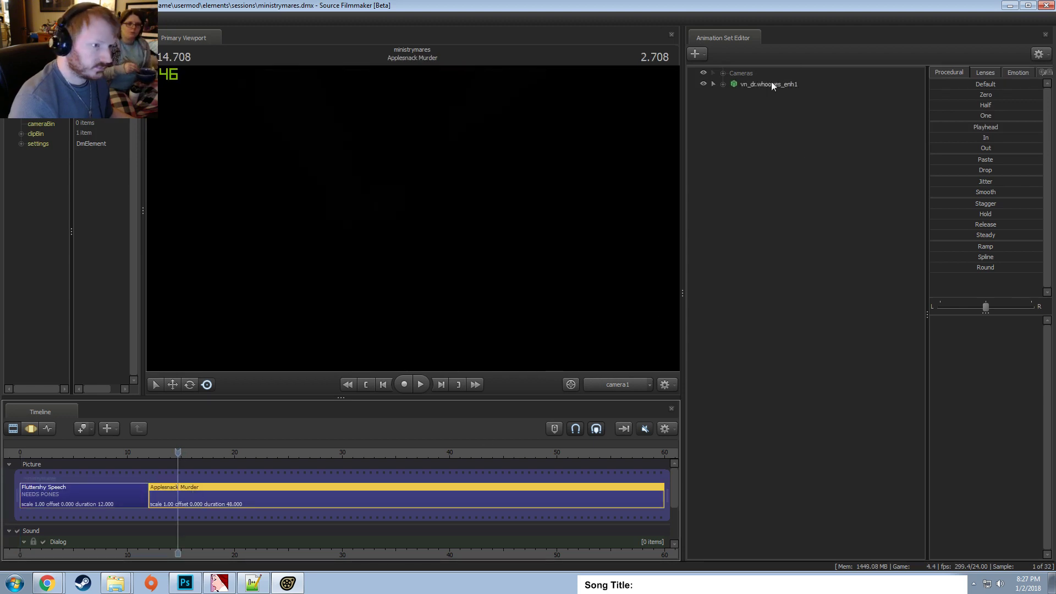
pyautogui.rightClick(758, 84)
pyautogui.click(745, 85)
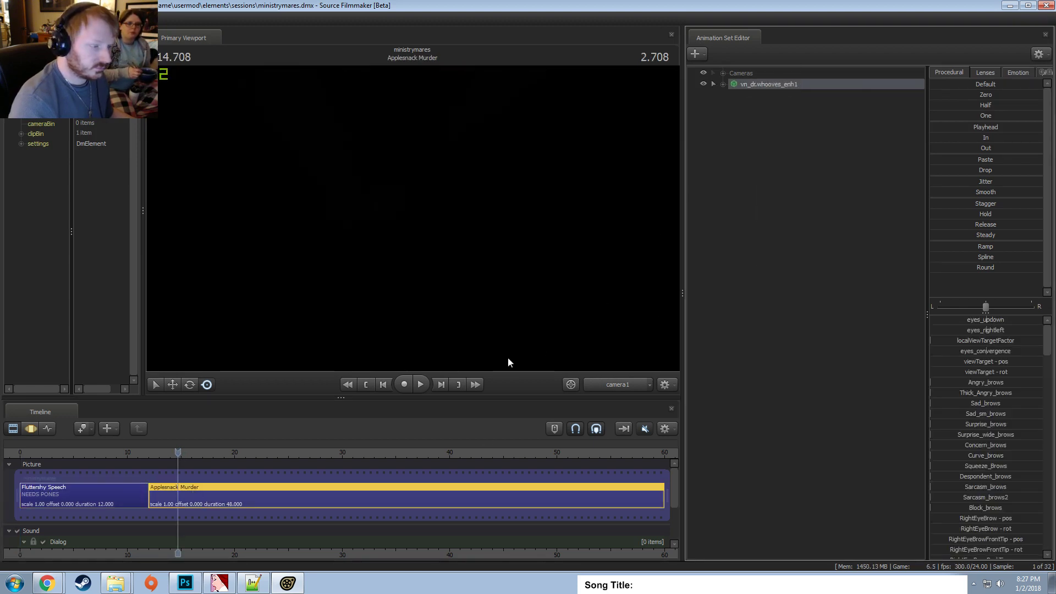
pyautogui.click(198, 453)
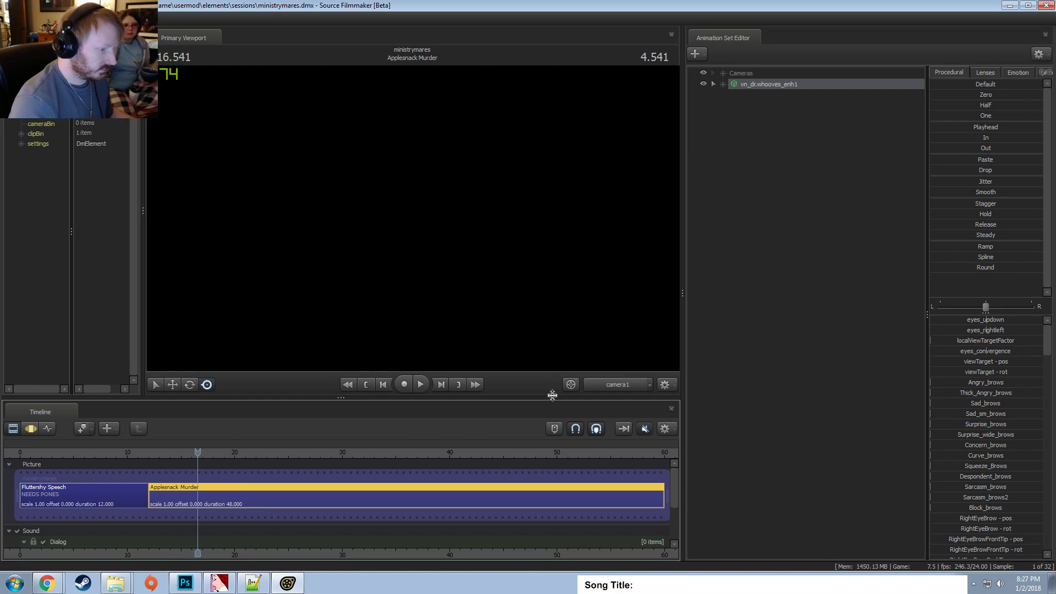
# Switch the viewport to the Work Camera and move it up close to Dr. Whooves' face.
pyautogui.click(606, 385)
pyautogui.click(553, 254)
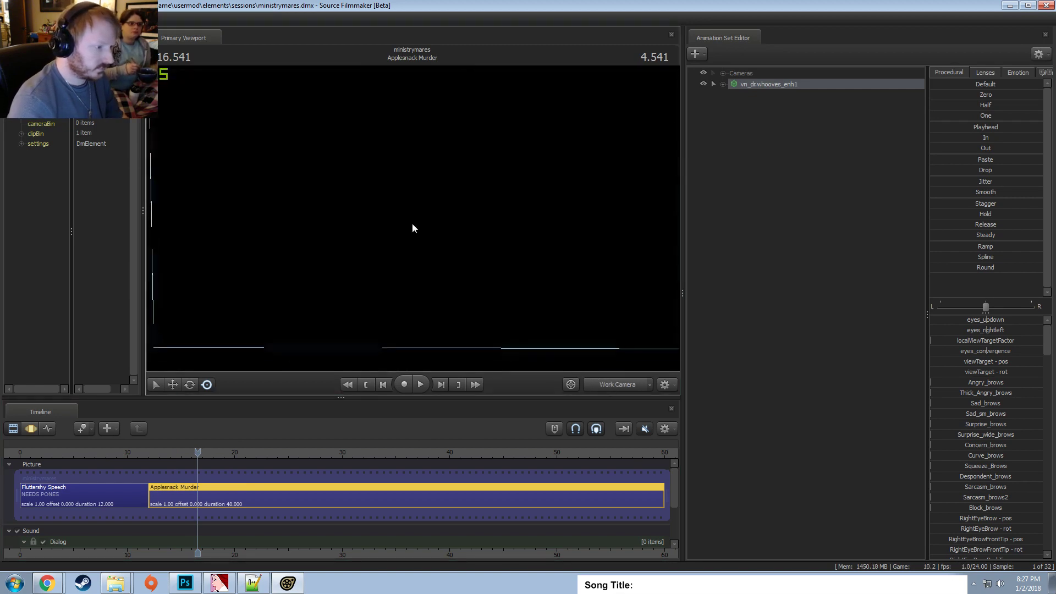
pyautogui.click(610, 384)
pyautogui.click(577, 325)
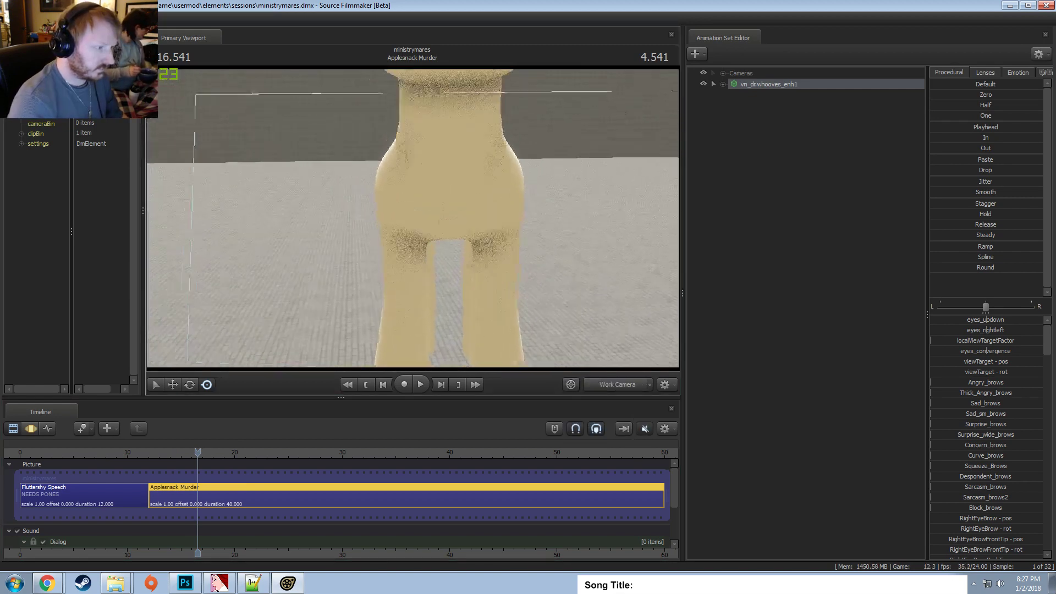
pyautogui.moveTo(413, 217); pyautogui.dragTo(415, 150)
pyautogui.press('w')
pyautogui.click(876, 136)
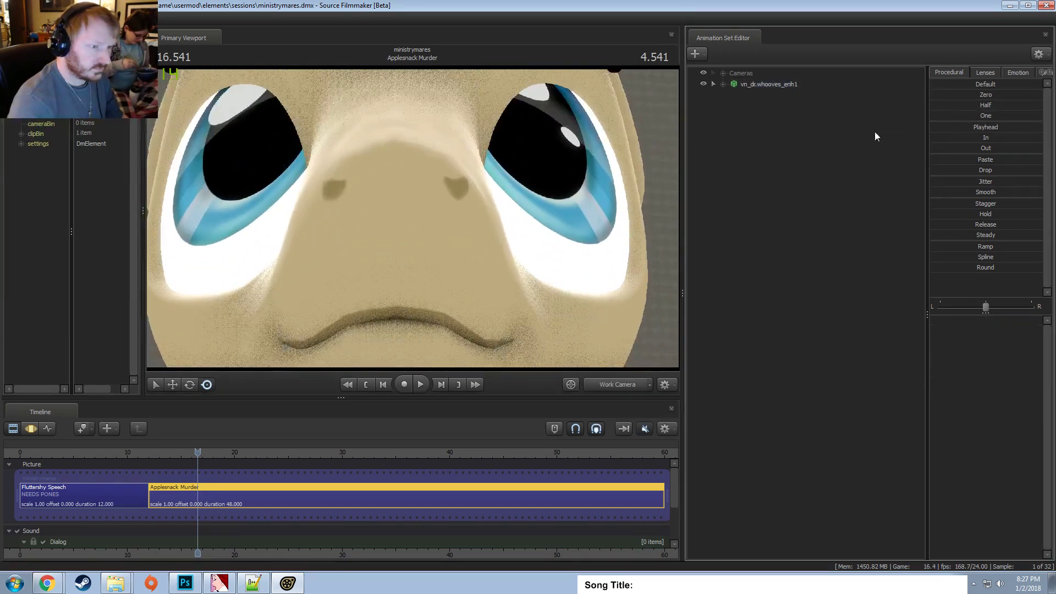
# Add an animation set for memoryorb.mdl, finding the model with the filter "memory", and select it.
pyautogui.rightClick(876, 136)
pyautogui.click(912, 158)
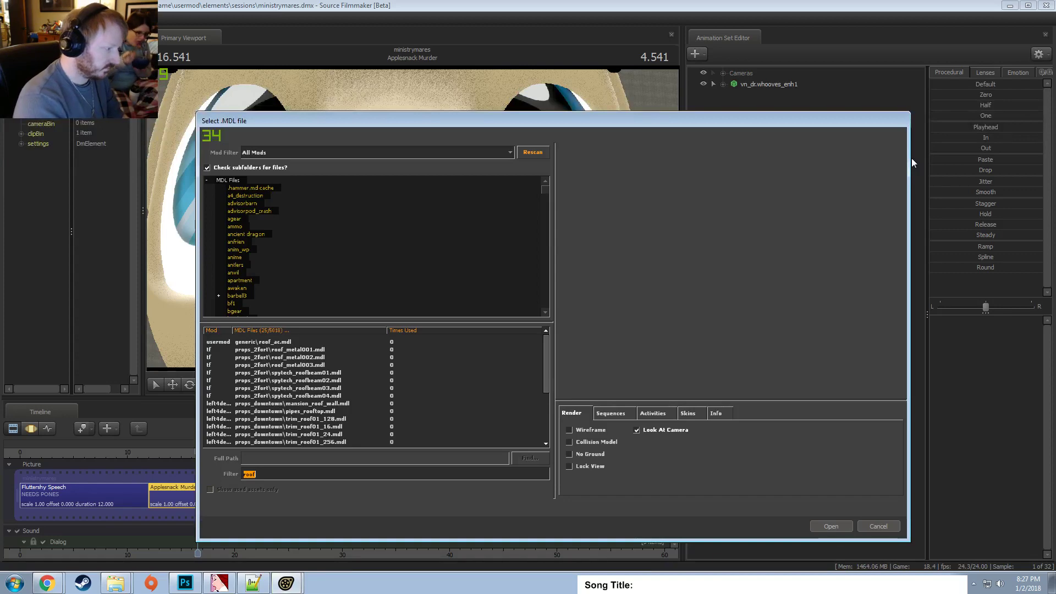
pyautogui.write('memeor')
pyautogui.press('BackSpace')
pyautogui.press('BackSpace')
pyautogui.press('BackSpace')
pyautogui.write('ory')
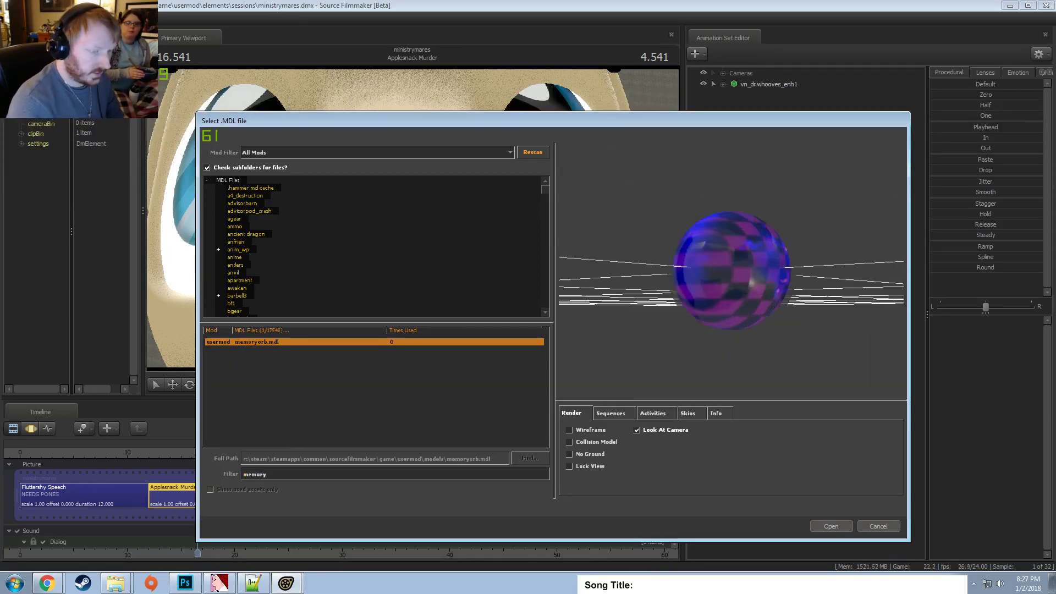
pyautogui.moveTo(732, 325); pyautogui.dragTo(756, 296)
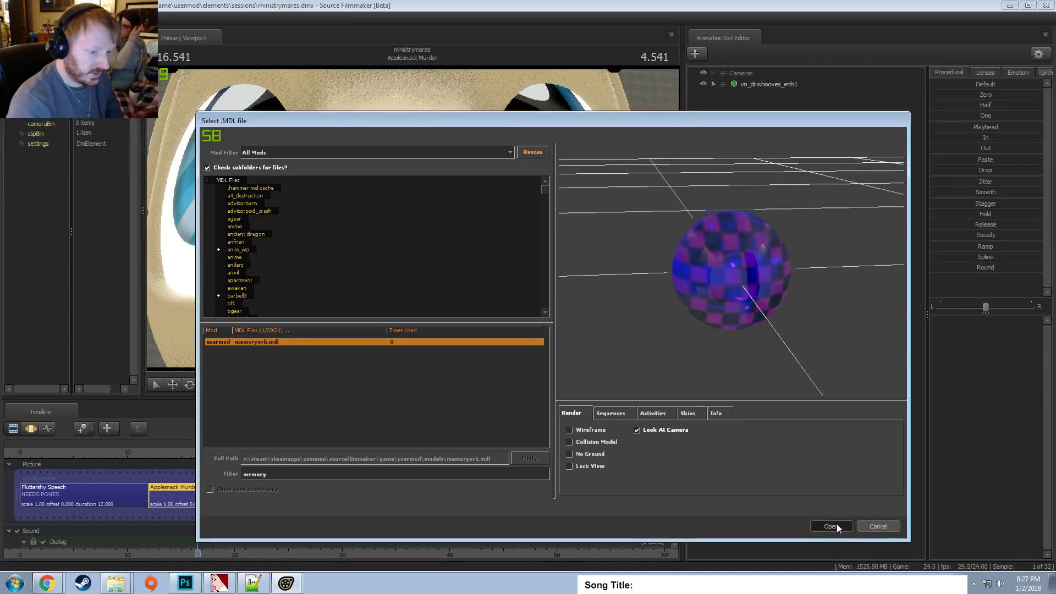
pyautogui.click(830, 527)
pyautogui.click(627, 288)
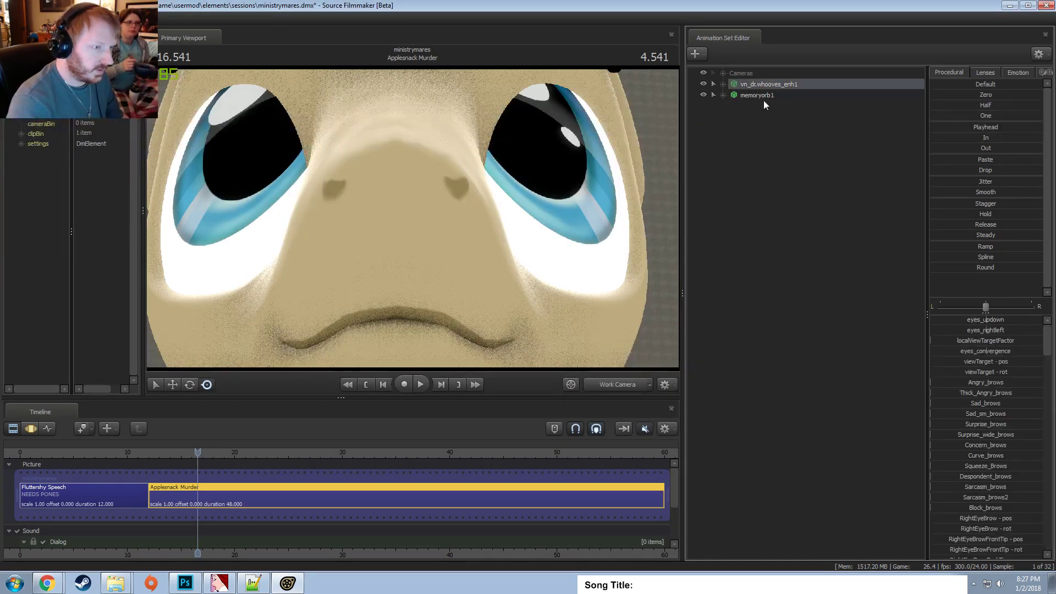
pyautogui.click(759, 96)
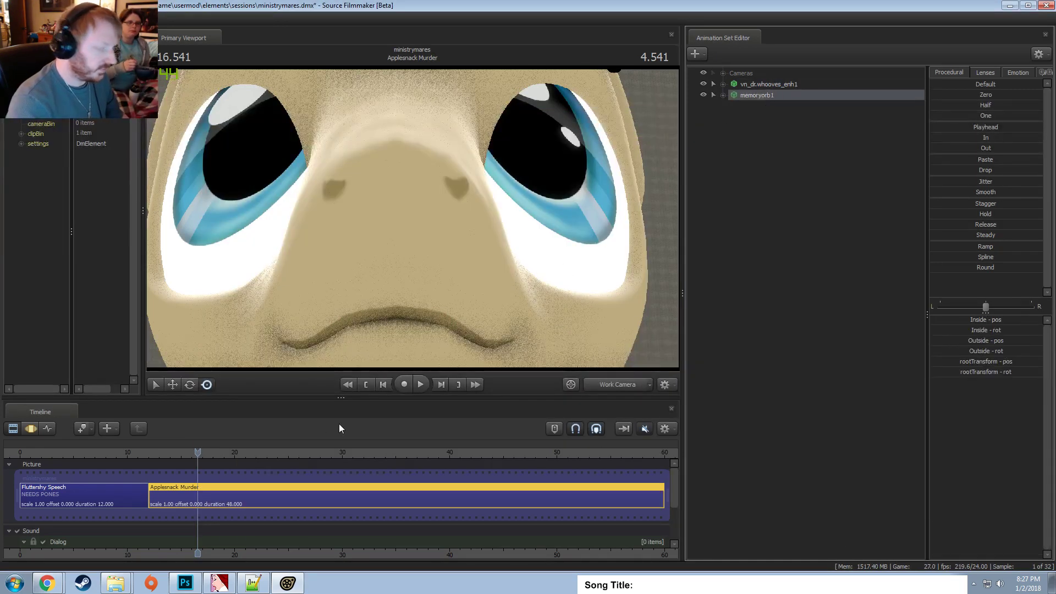
# Open the SFM Usermod models folder in Windows Explorer and look through its model folders.
pyautogui.click(115, 583)
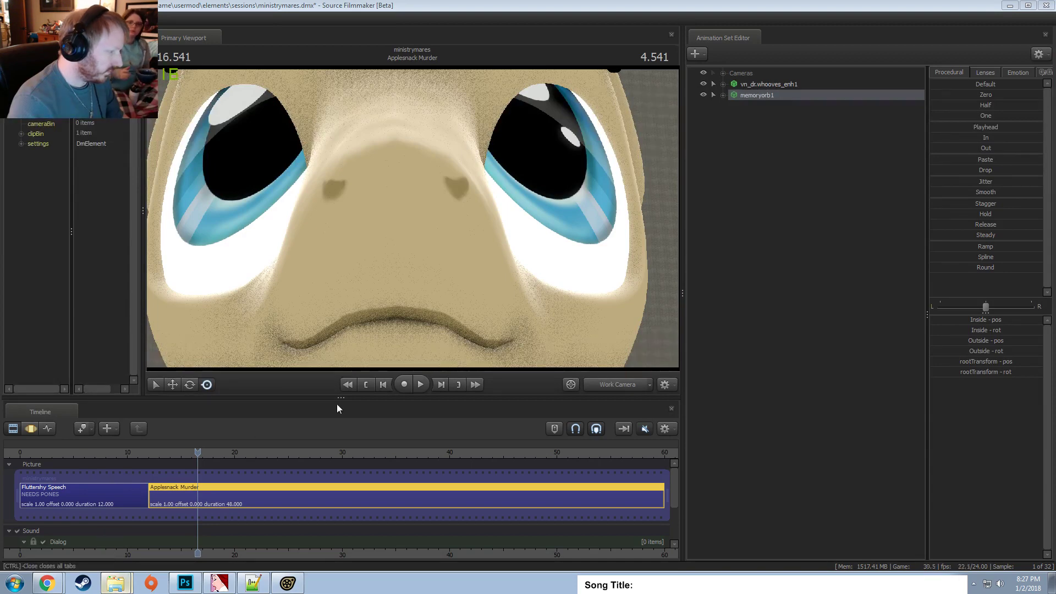
pyautogui.moveTo(445, 10); pyautogui.dragTo(400, 136)
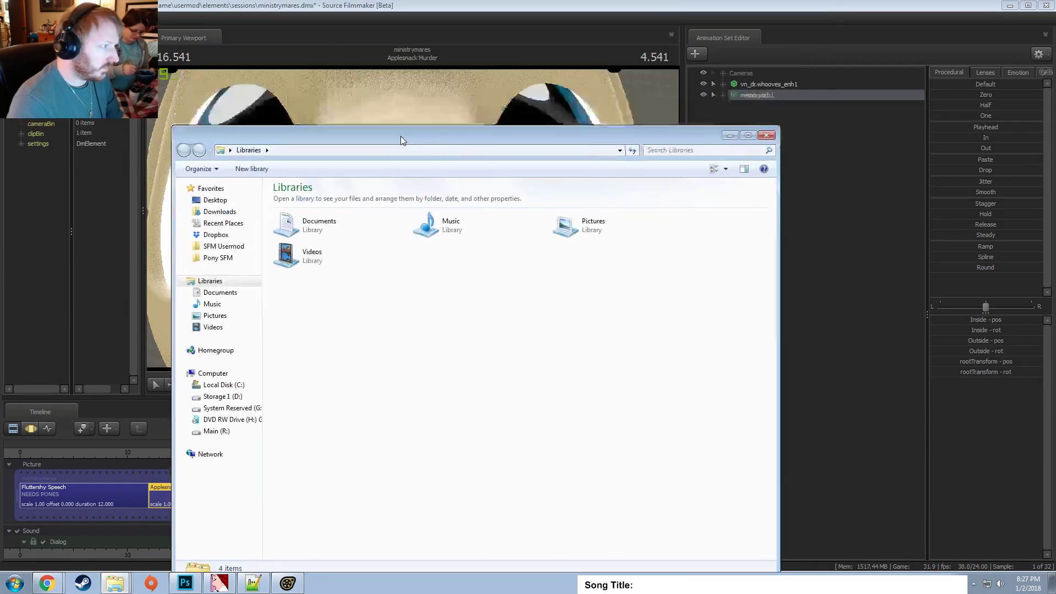
pyautogui.click(218, 258)
pyautogui.click(221, 246)
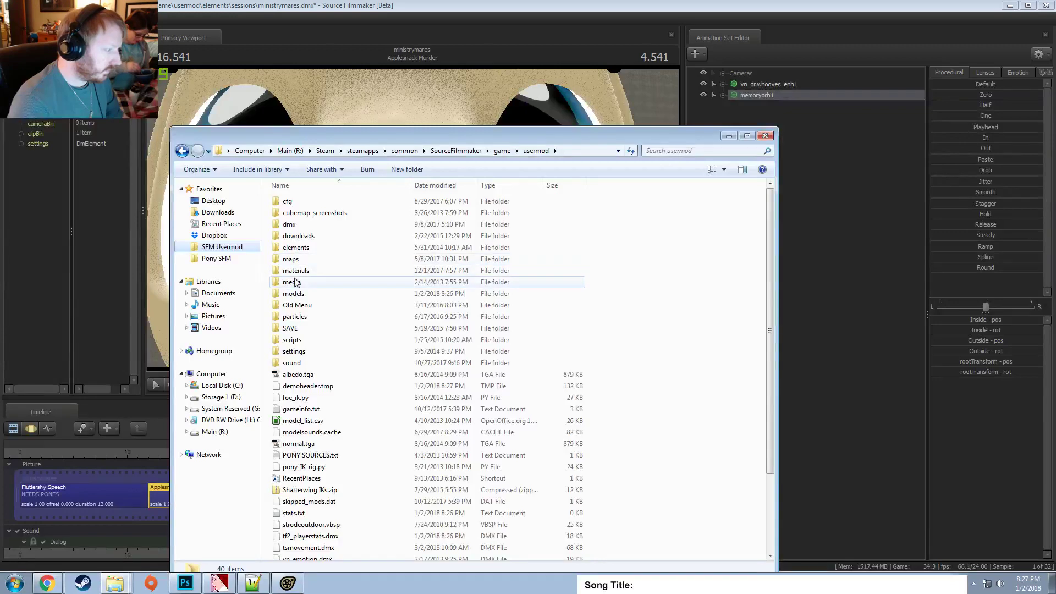
pyautogui.doubleClick(293, 293)
pyautogui.moveTo(387, 144); pyautogui.dragTo(389, 81)
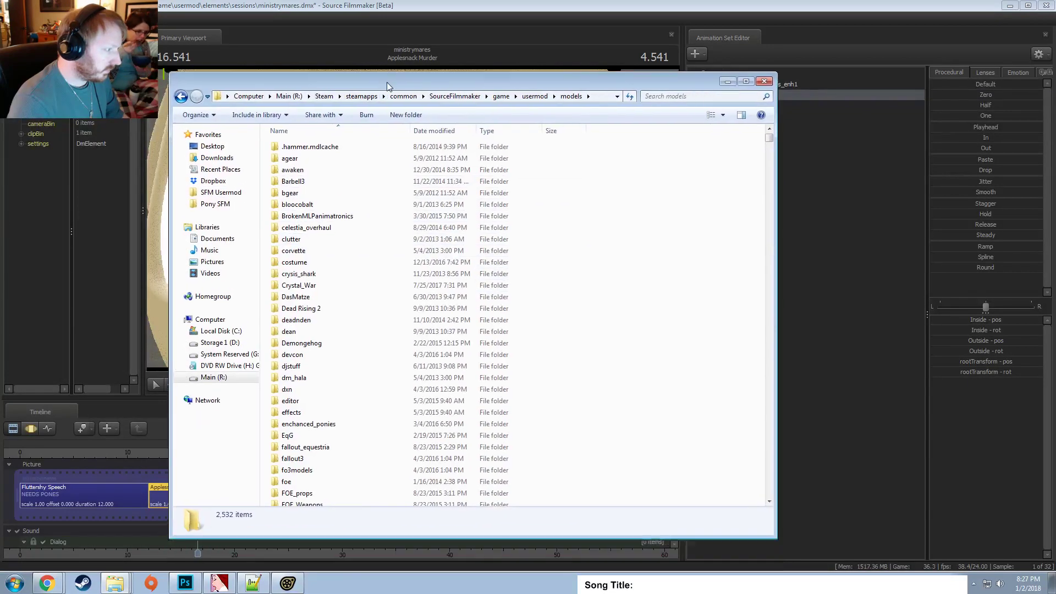
pyautogui.scroll(-20, 308, 330)
pyautogui.scroll(-20, 310, 399)
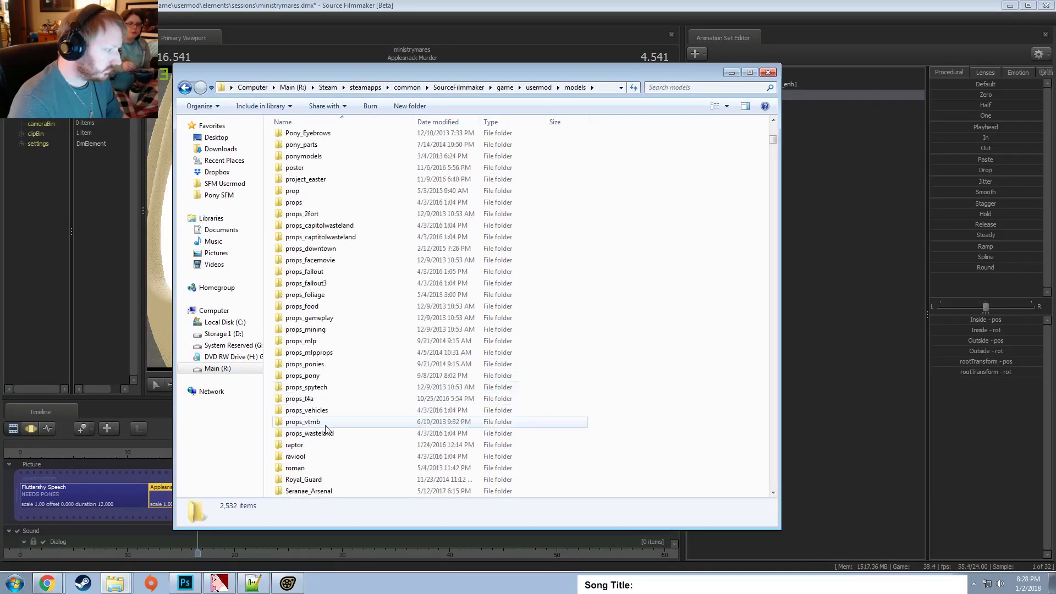
pyautogui.scroll(20, 328, 427)
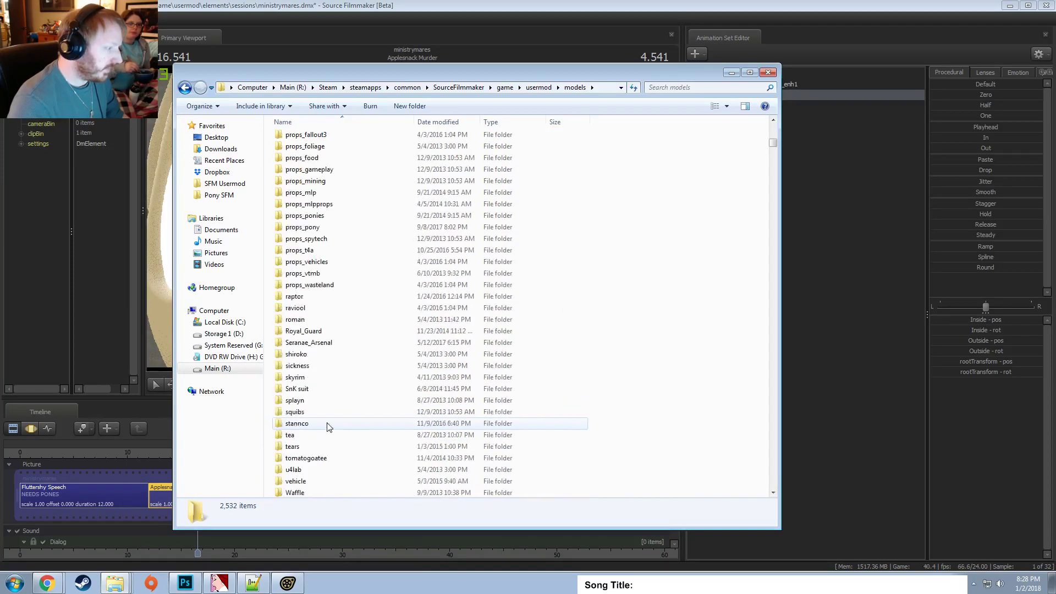
pyautogui.scroll(-4, 329, 427)
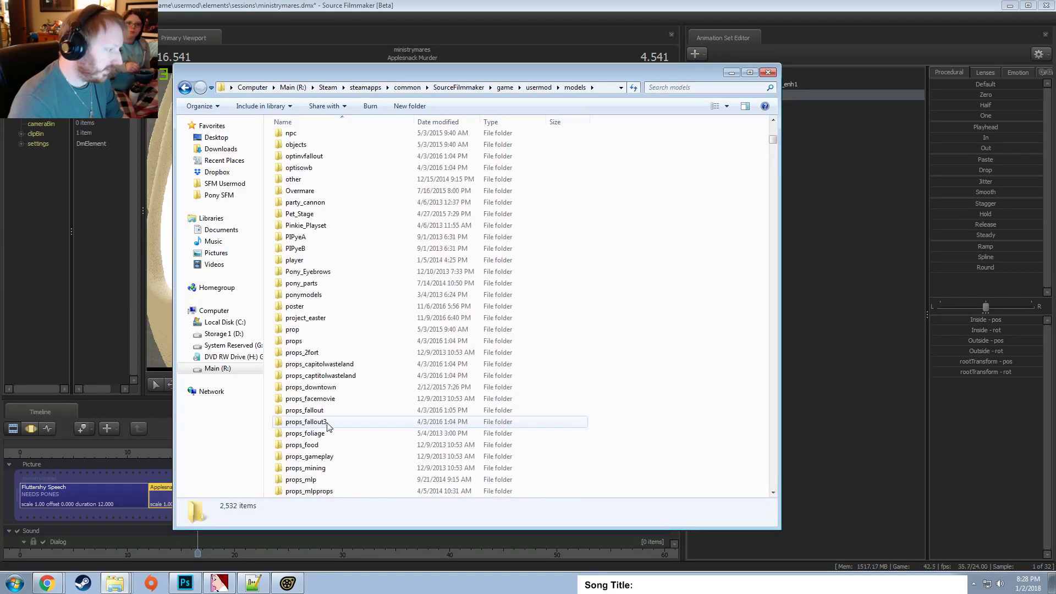
# Open a second window on Pony SFM\Models\Backup Download Zips on drive R:, look through the archives and close that window.
pyautogui.rightClick(216, 368)
pyautogui.click(139, 417)
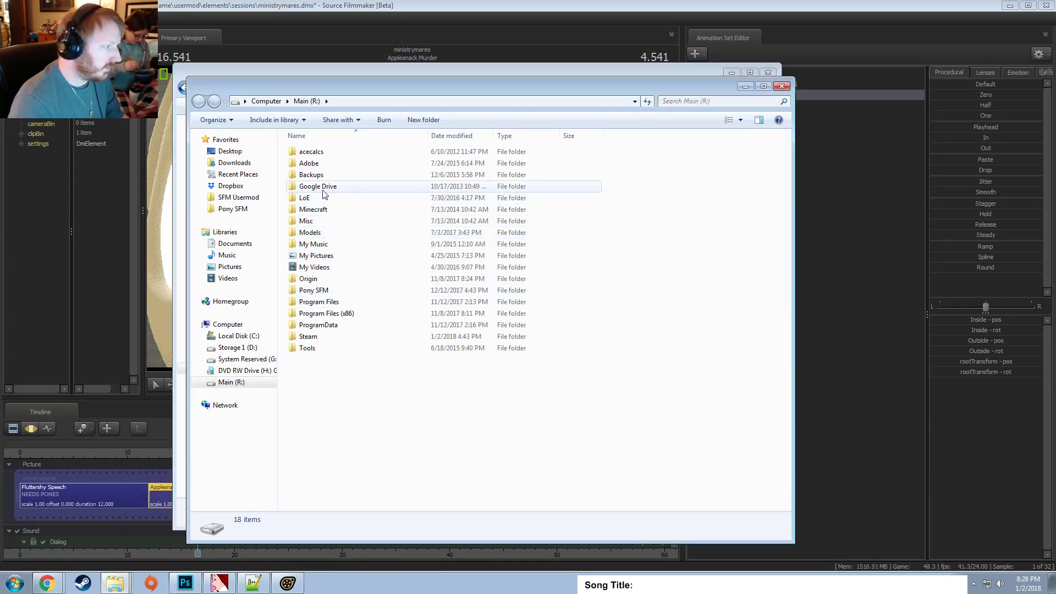
pyautogui.click(317, 291)
pyautogui.doubleClick(317, 291)
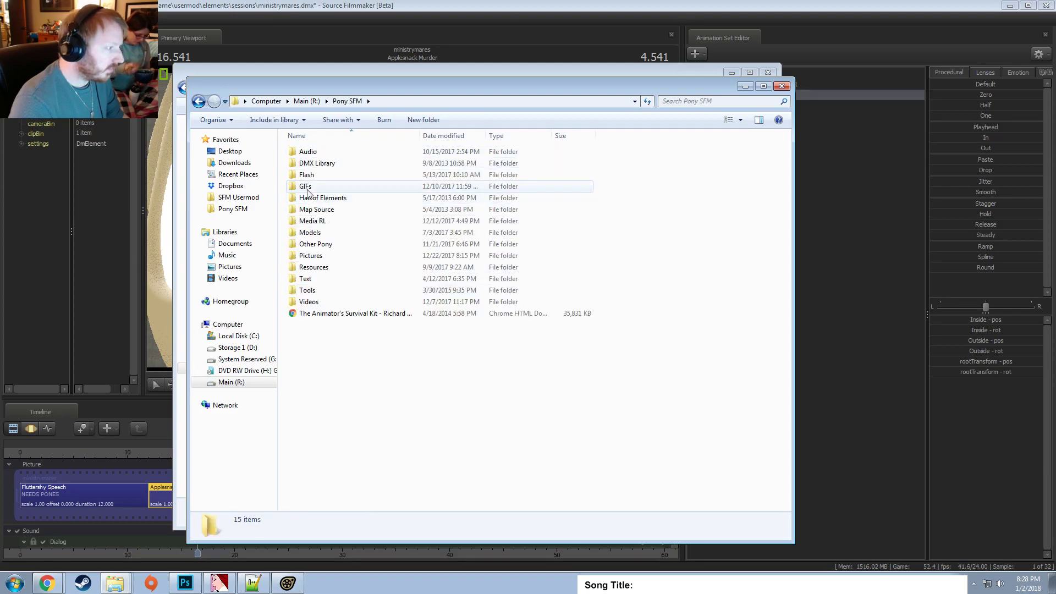
pyautogui.doubleClick(313, 232)
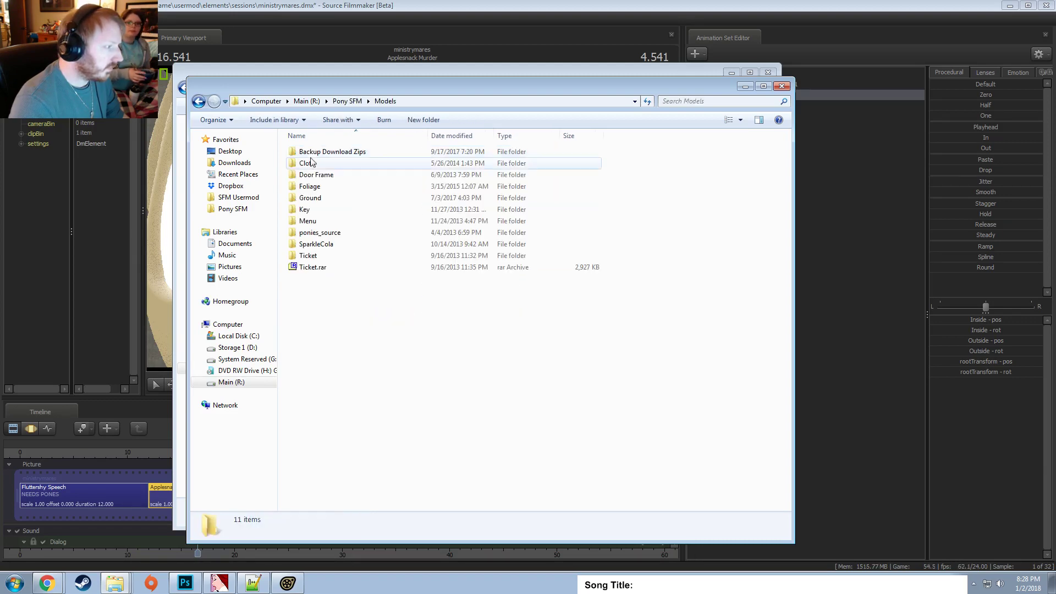
pyautogui.doubleClick(322, 151)
pyautogui.scroll(-20, 375, 273)
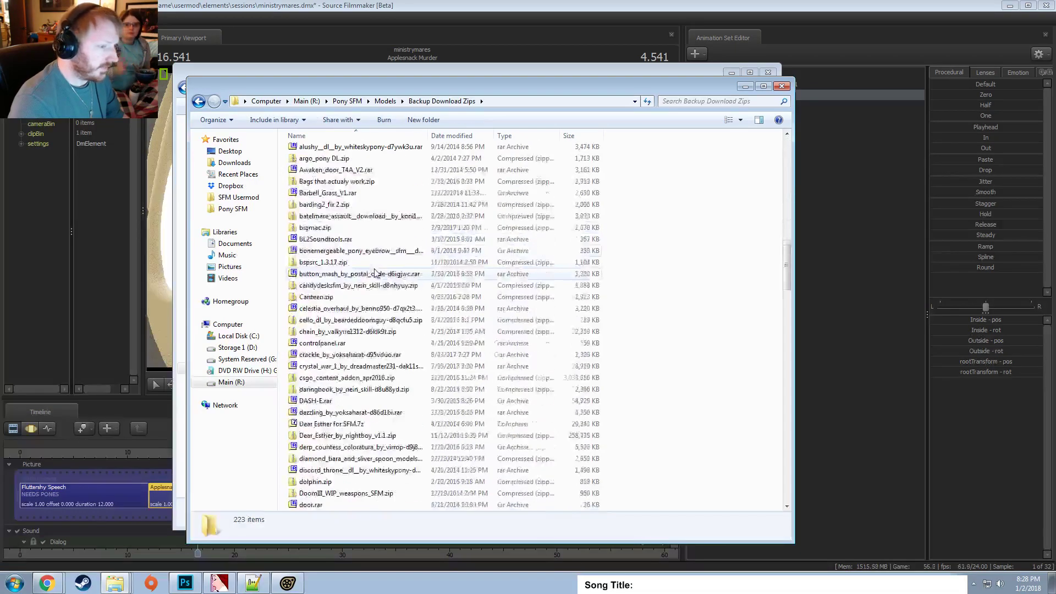
pyautogui.scroll(20, 381, 277)
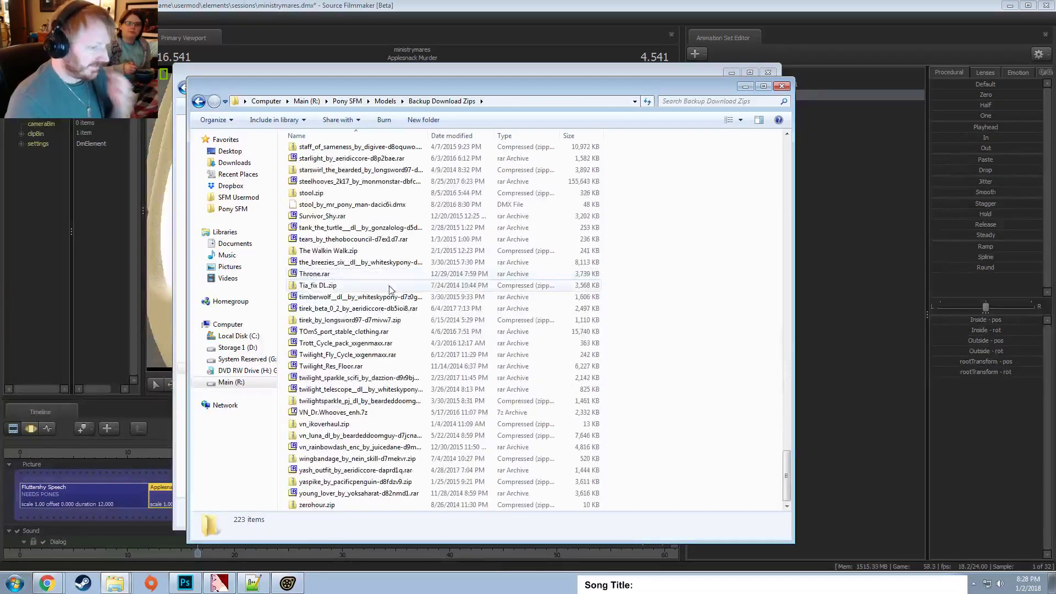
pyautogui.scroll(20, 400, 314)
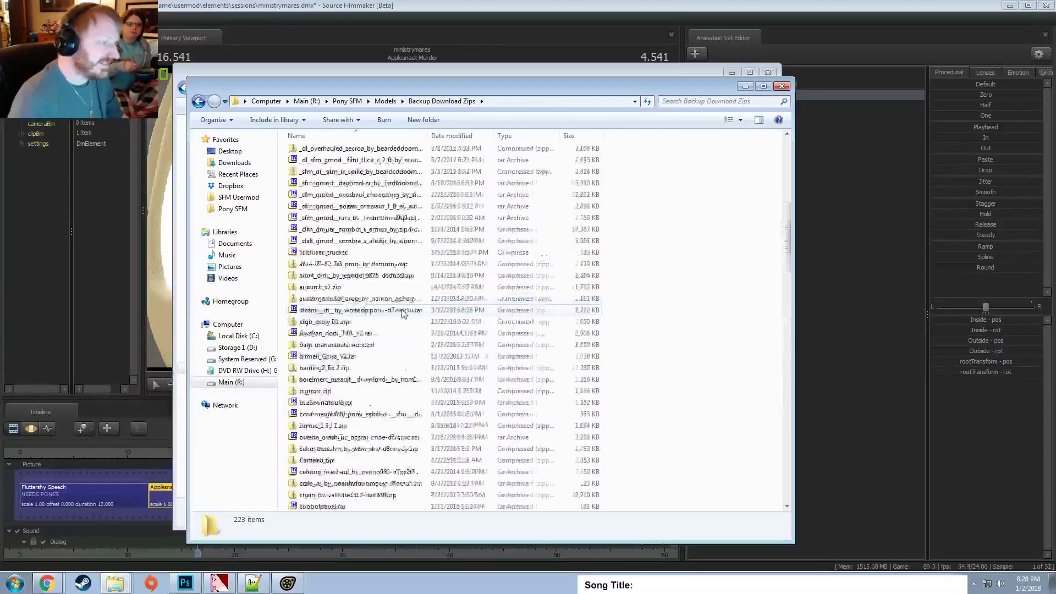
pyautogui.click(783, 87)
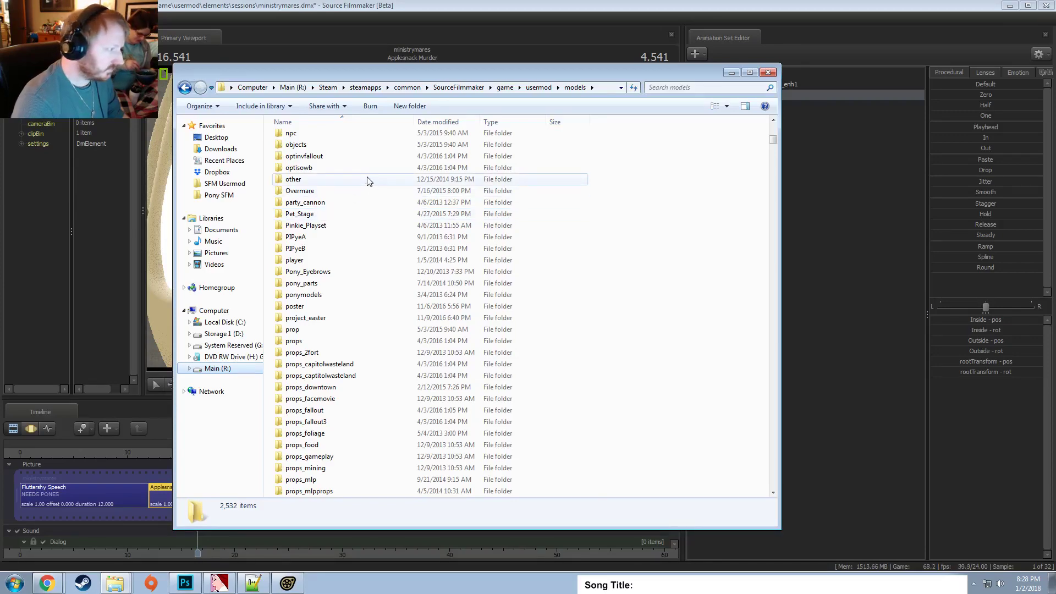
# Recheck the usermod models folder, then open materials\models\AstonProps and look through its texture files.
pyautogui.scroll(5, 363, 229)
pyautogui.scroll(-5, 348, 235)
pyautogui.scroll(7, 348, 236)
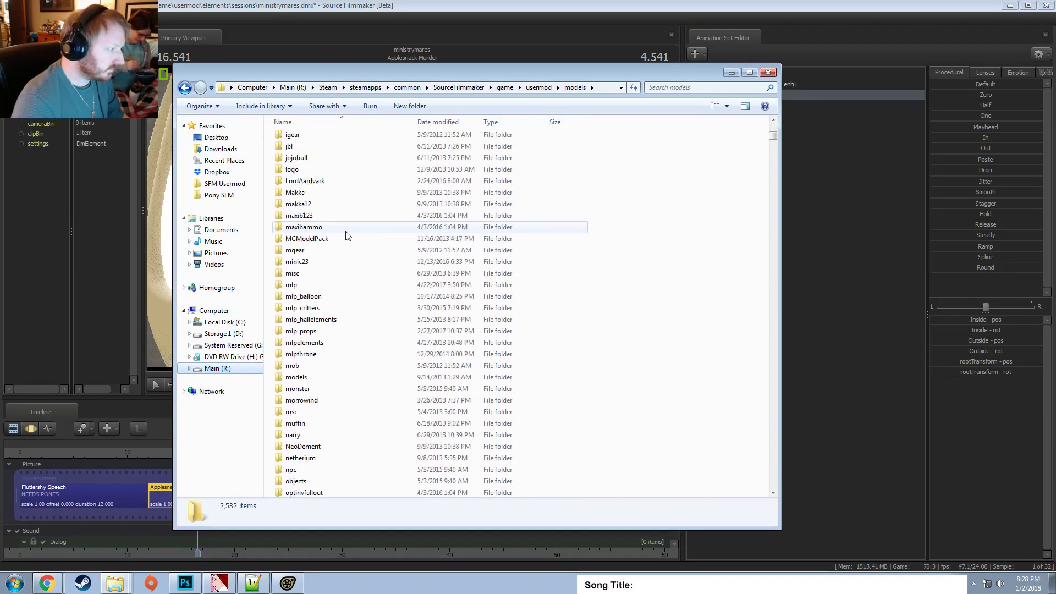
pyautogui.scroll(-1, 322, 274)
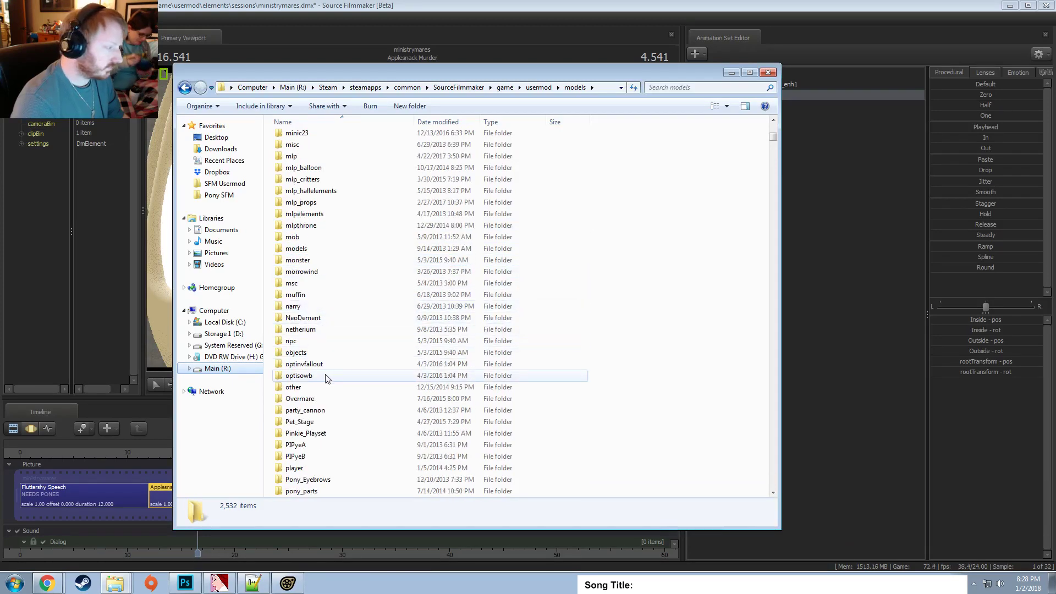
pyautogui.scroll(20, 330, 381)
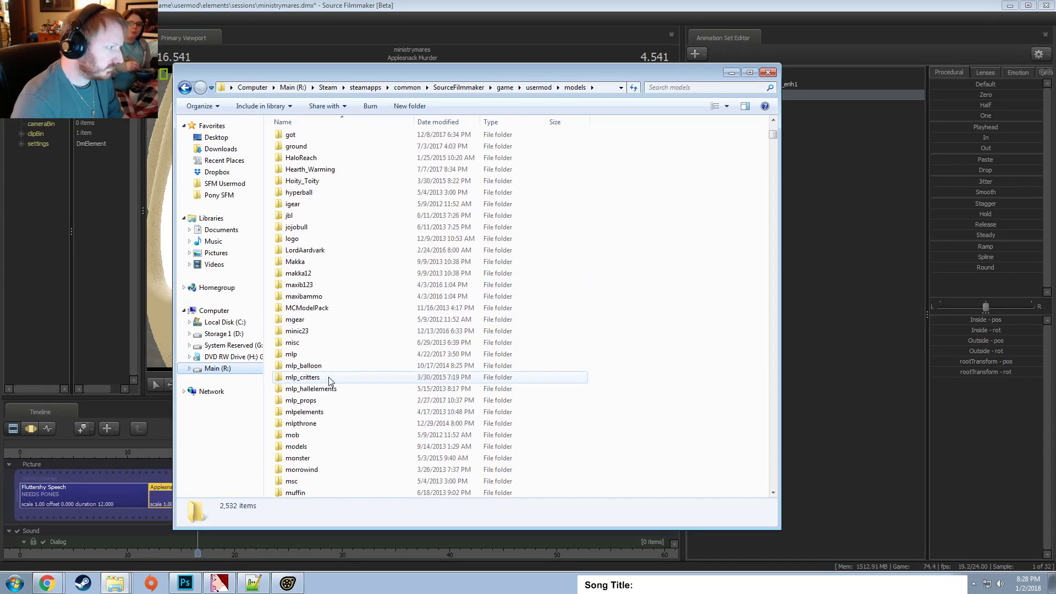
pyautogui.click(533, 88)
pyautogui.doubleClick(292, 207)
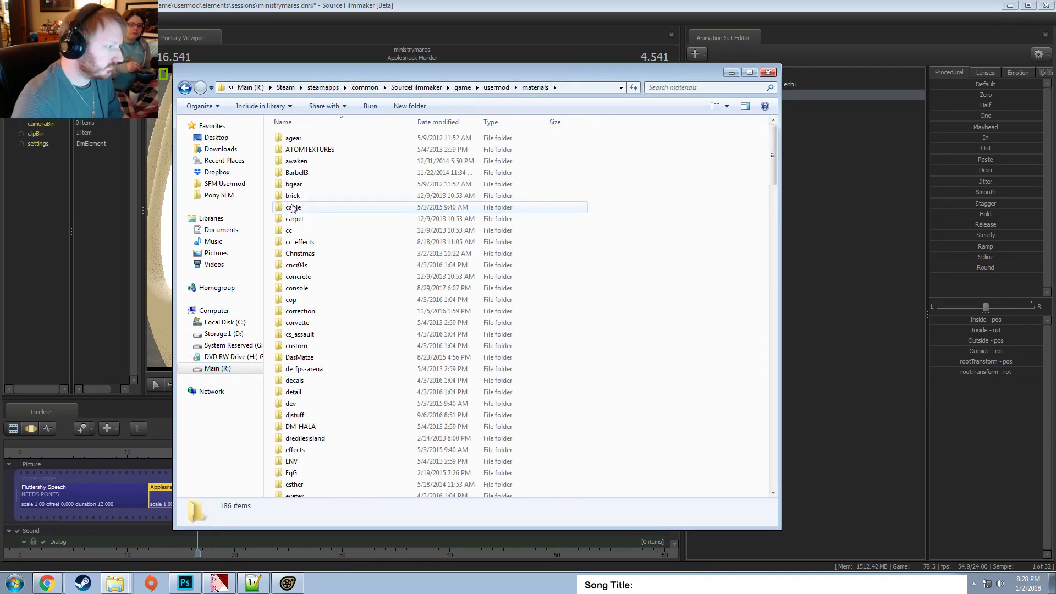
pyautogui.scroll(-18, 308, 236)
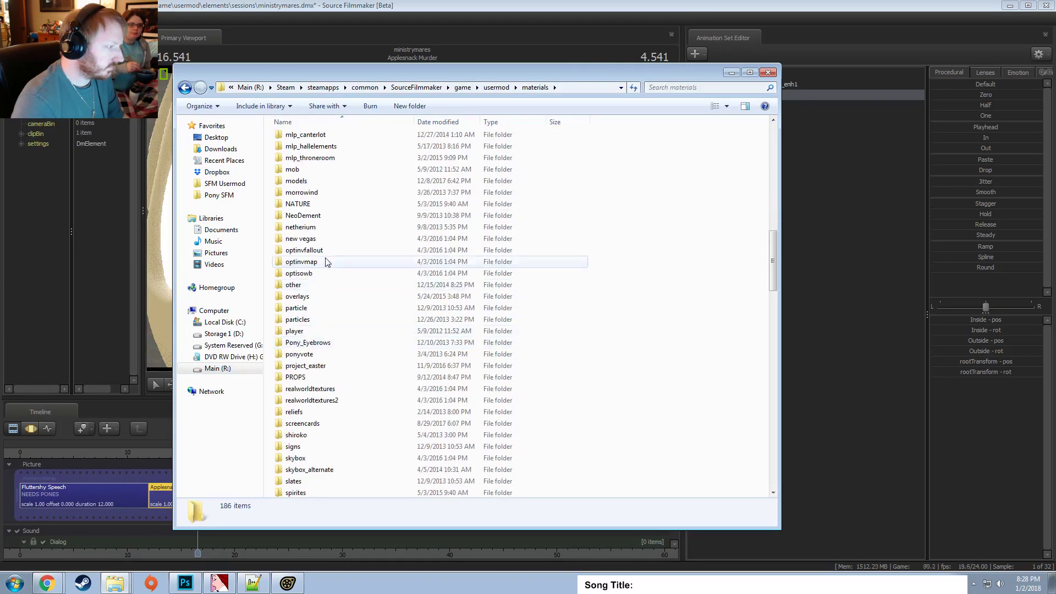
pyautogui.doubleClick(297, 181)
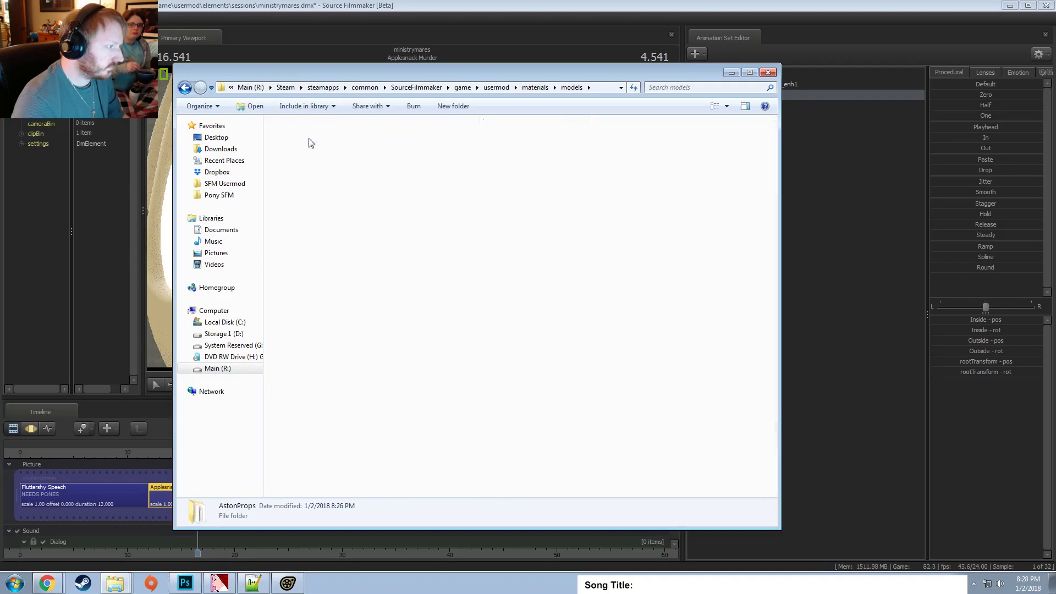
pyautogui.scroll(-5, 337, 266)
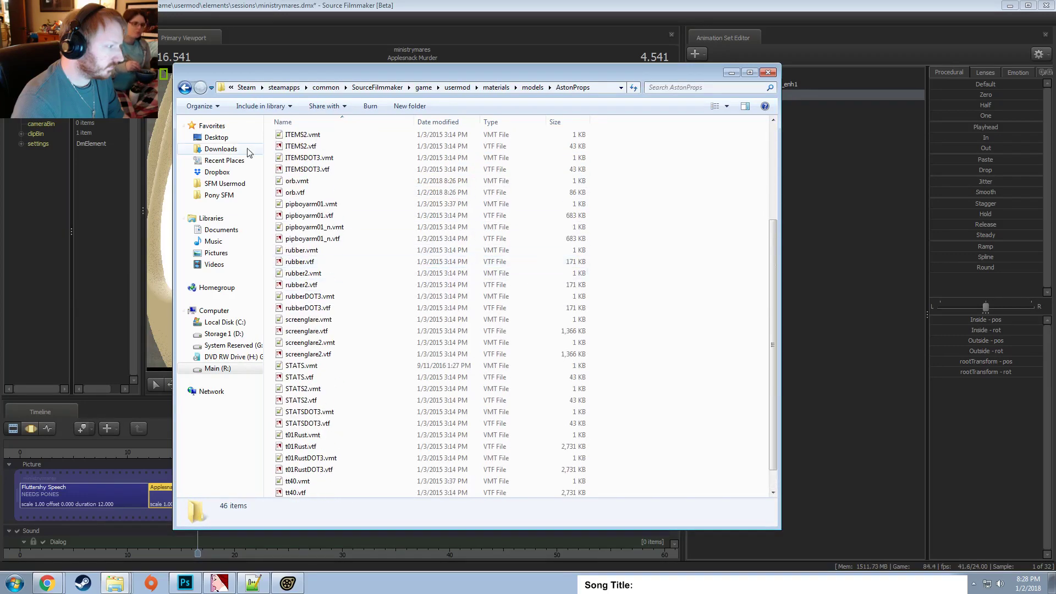
# Go back to materials\models, open the props folder and open its orb.vmt file in Notepad++.
pyautogui.click(184, 88)
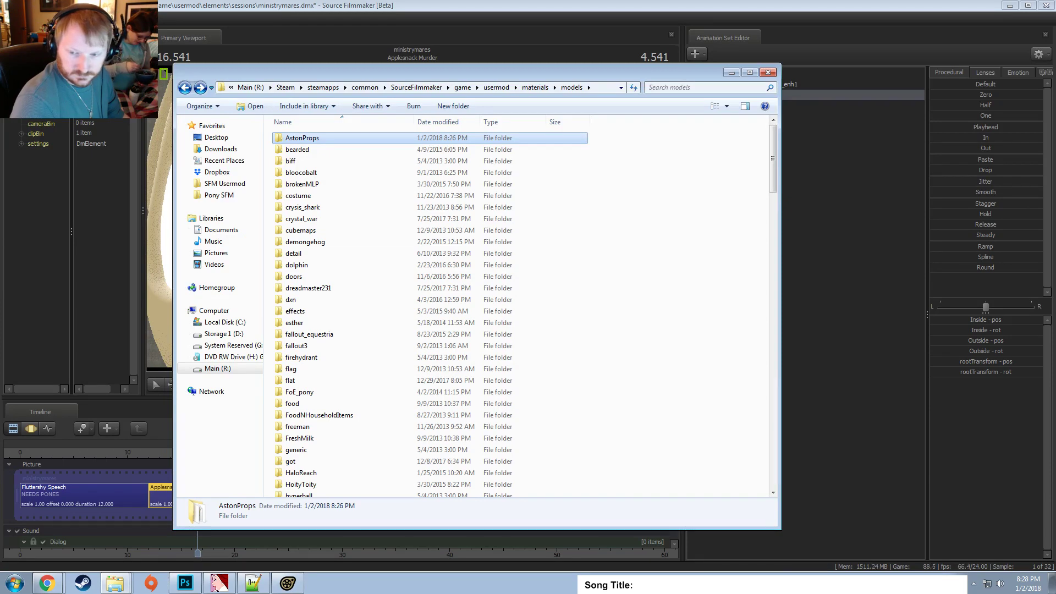
pyautogui.click(308, 357)
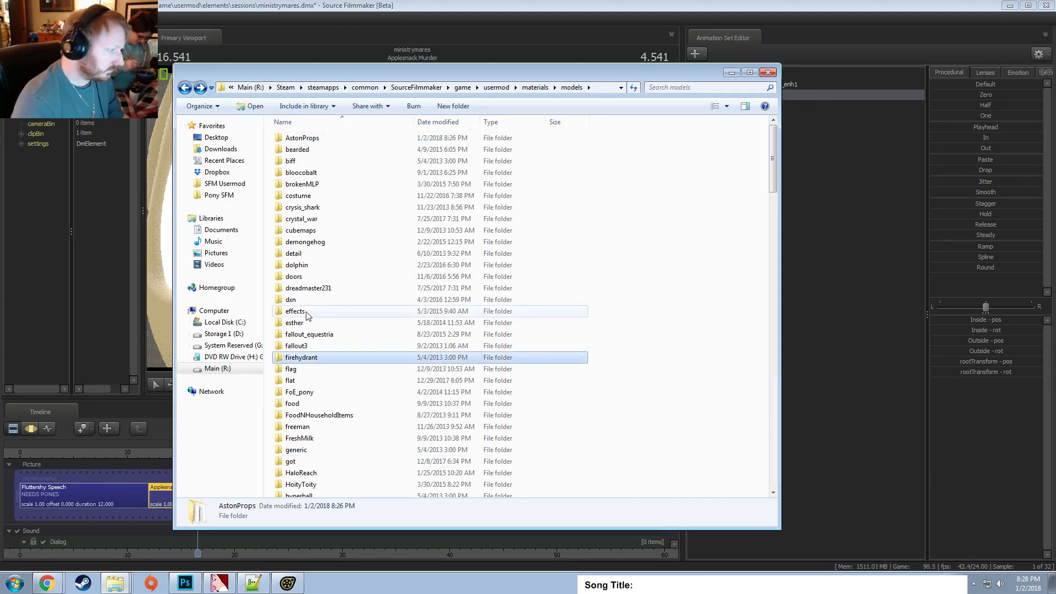
pyautogui.scroll(-7, 348, 416)
pyautogui.scroll(-7, 348, 416)
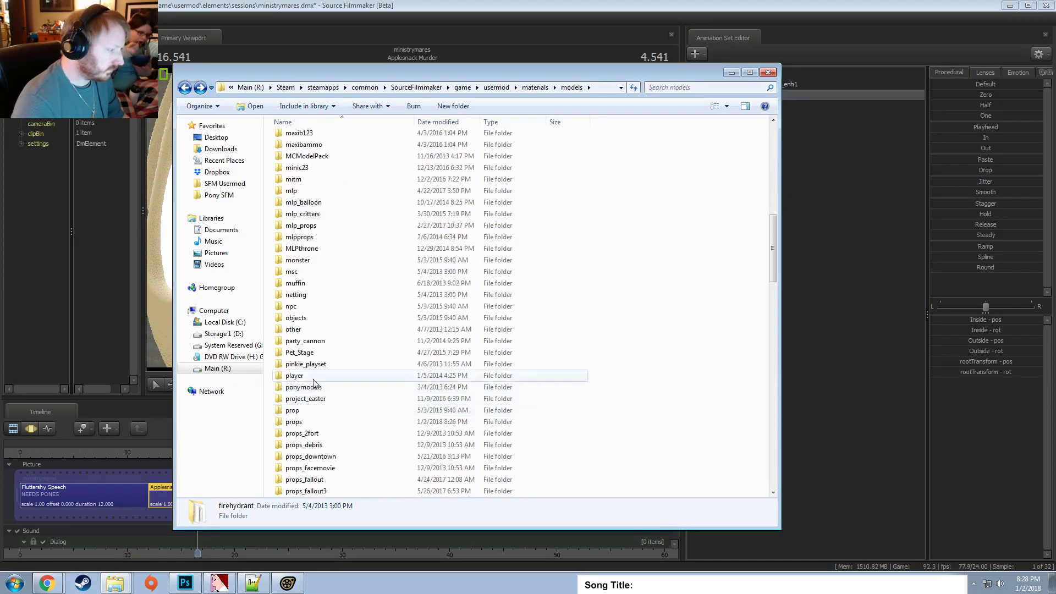
pyautogui.doubleClick(294, 422)
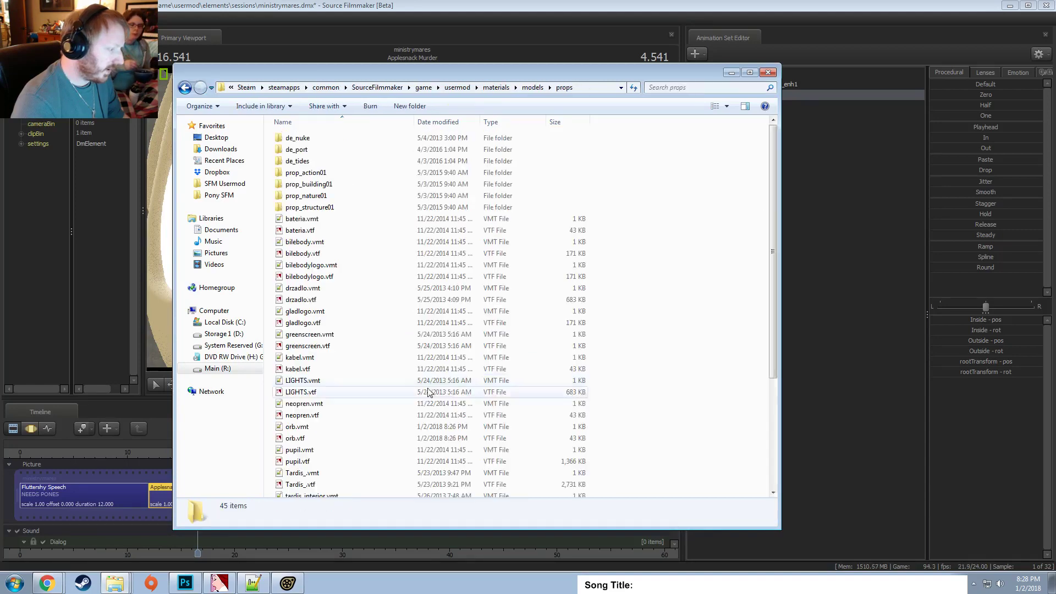
pyautogui.scroll(-5, 448, 386)
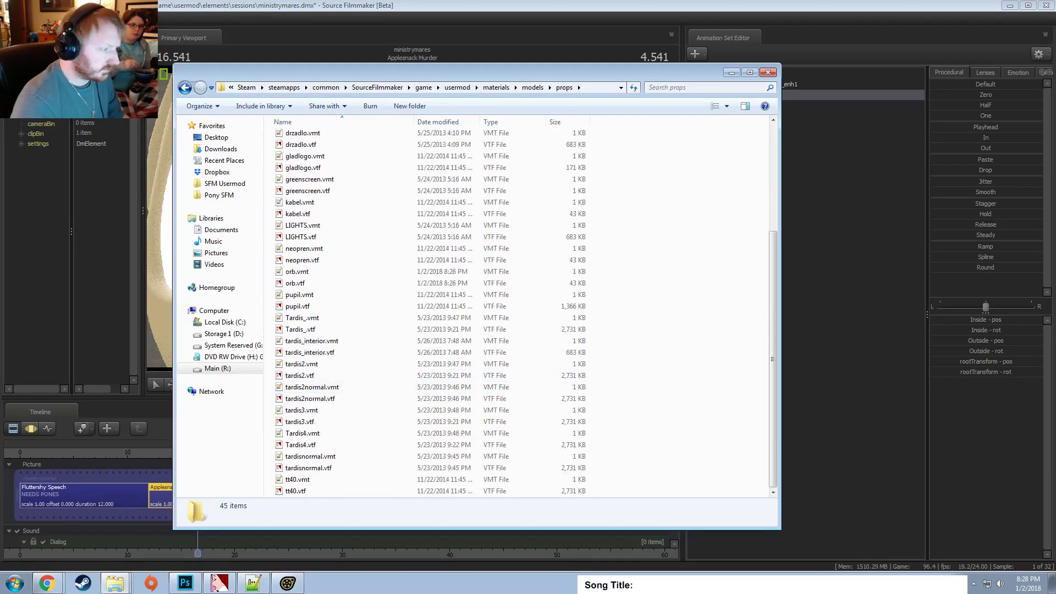
pyautogui.doubleClick(295, 271)
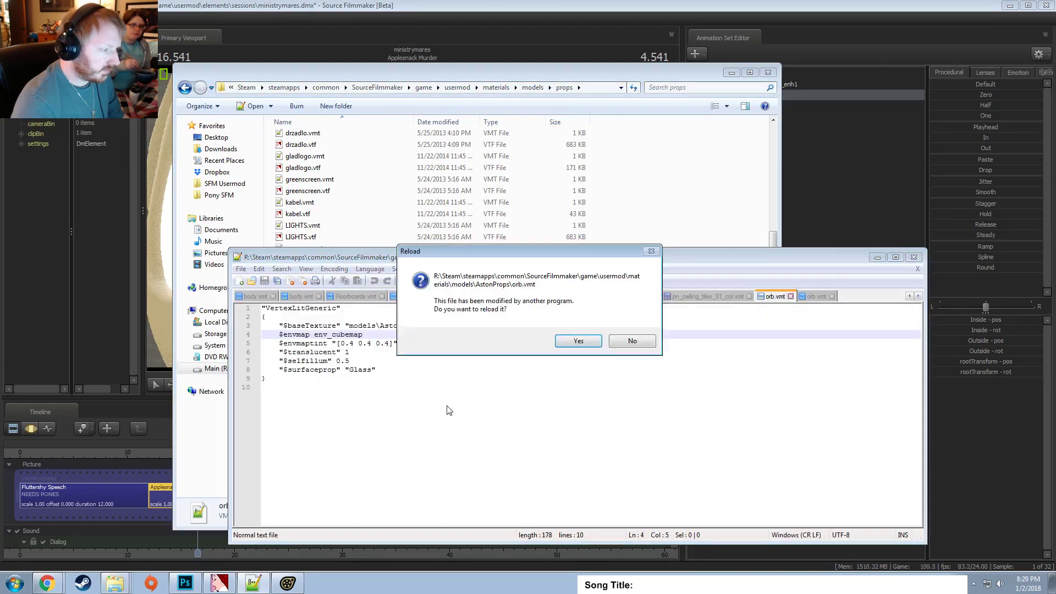
# Decline reloading AstonProps\orb.vmt, check its $baseTexture line and close both open orb.vmt files.
pyautogui.click(627, 341)
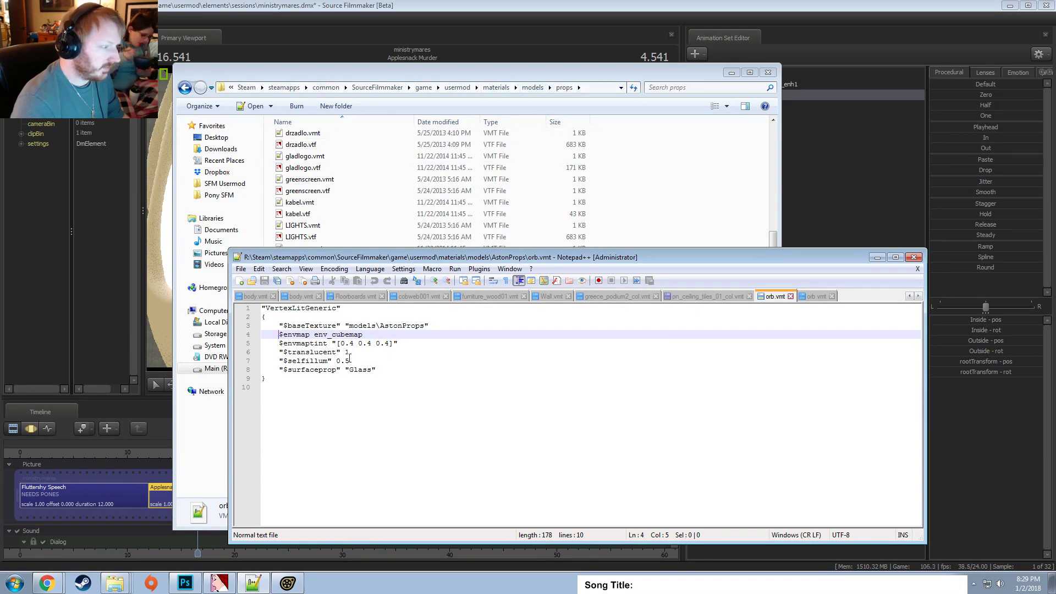
pyautogui.click(381, 326)
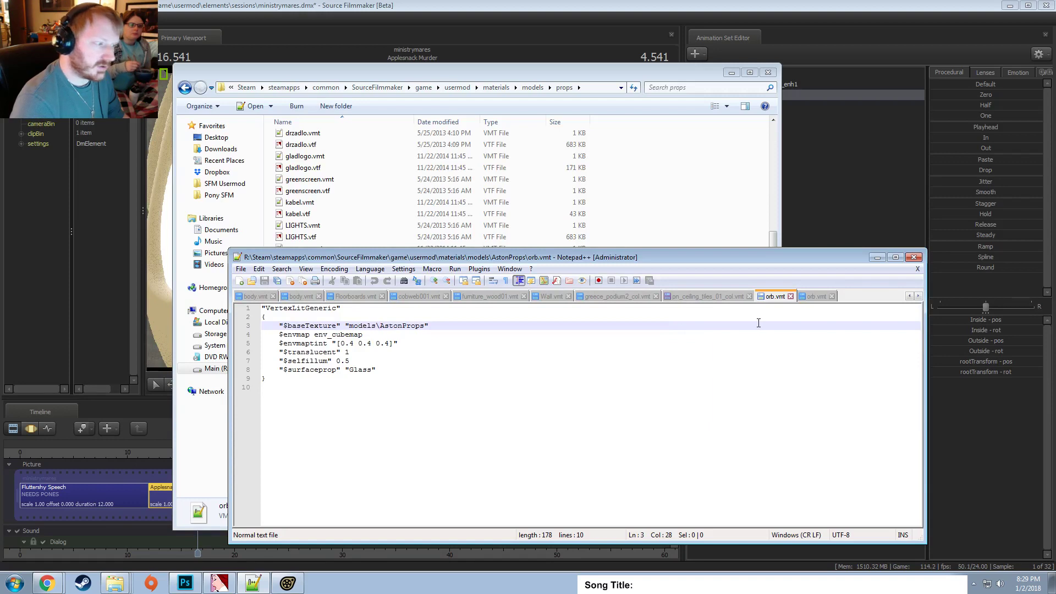
pyautogui.click(790, 297)
pyautogui.click(790, 297)
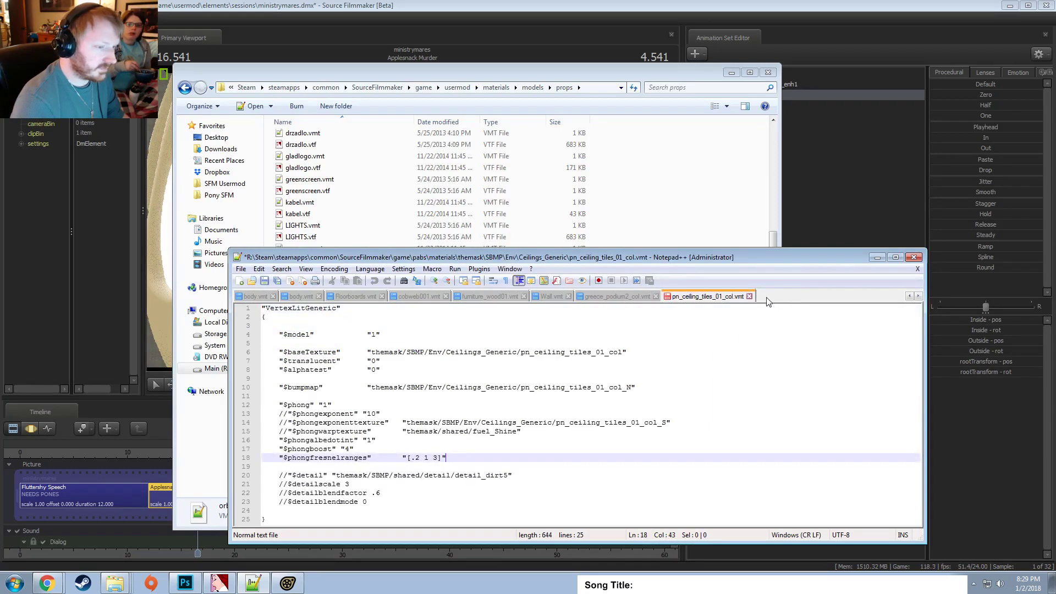
# Reopen orb.vmt from the props materials folder and check its $baseTexture path.
pyautogui.click(351, 168)
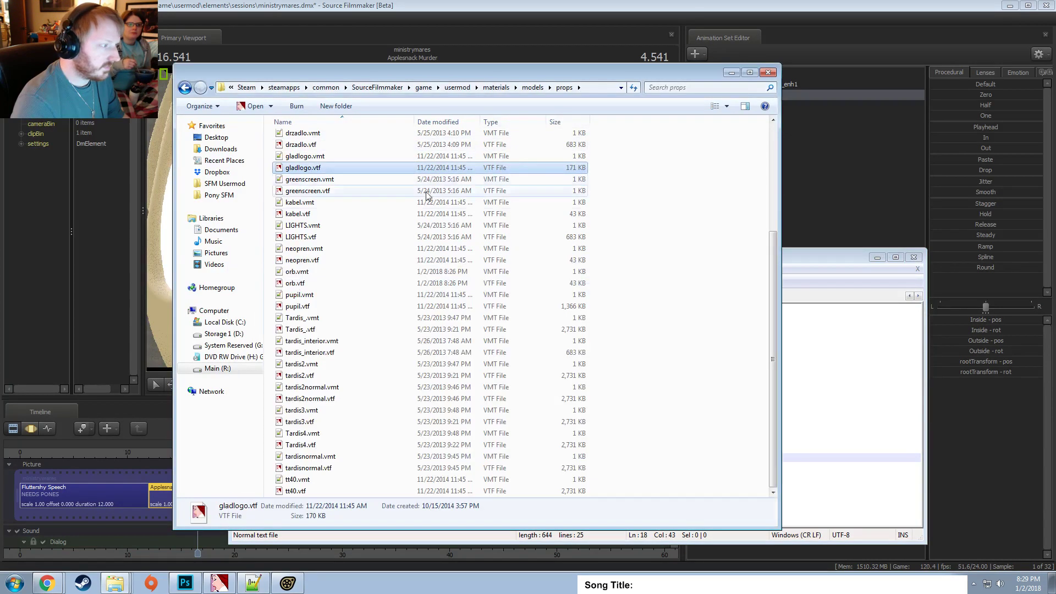
pyautogui.doubleClick(308, 272)
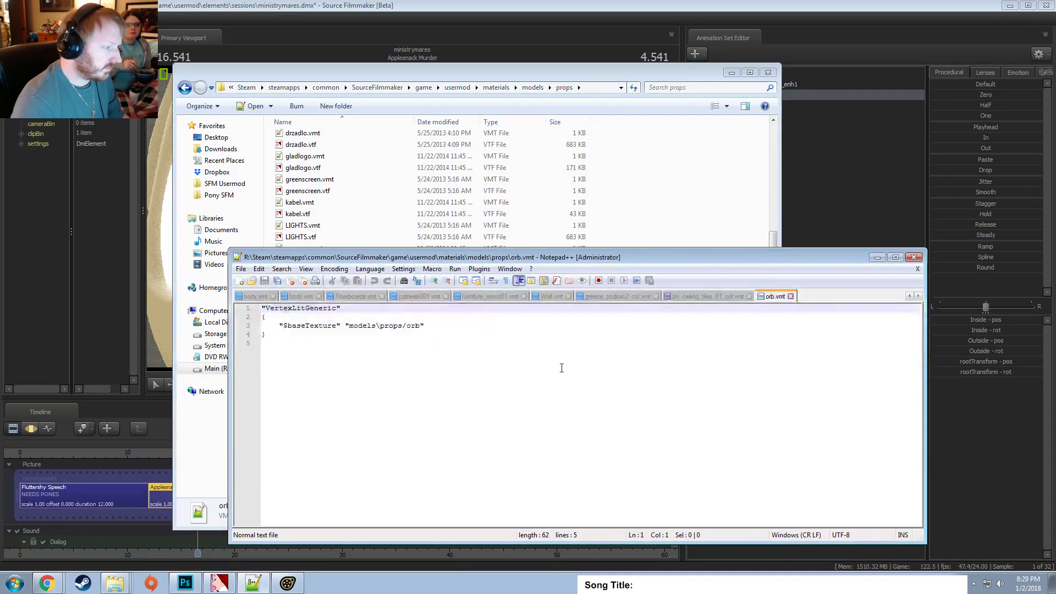
pyautogui.click(384, 326)
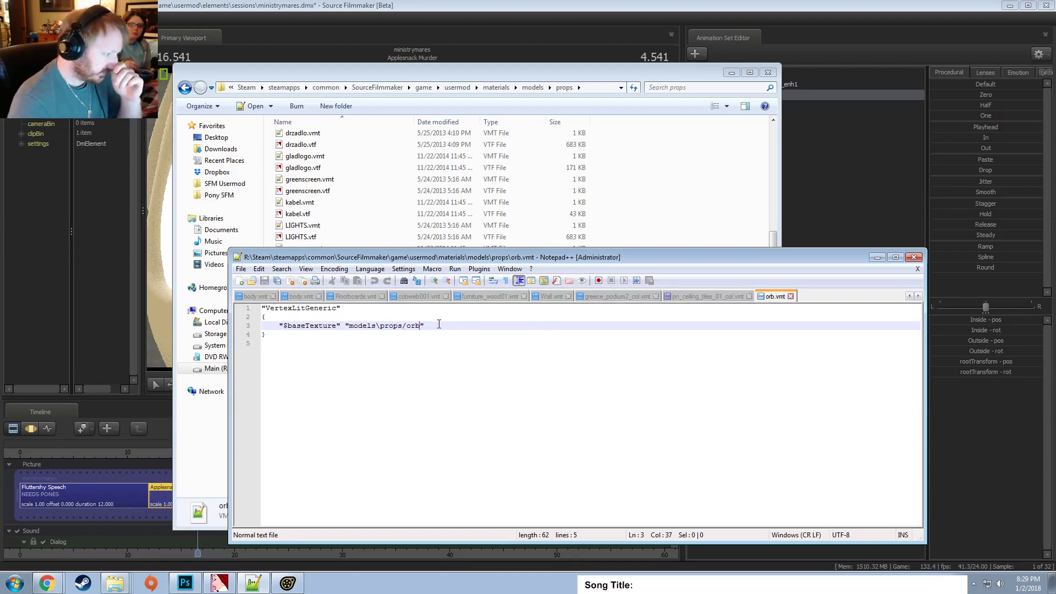
# Delete orb.vmt and orb.vtf from the materials\models\props folder and confirm the deletion.
pyautogui.click(308, 190)
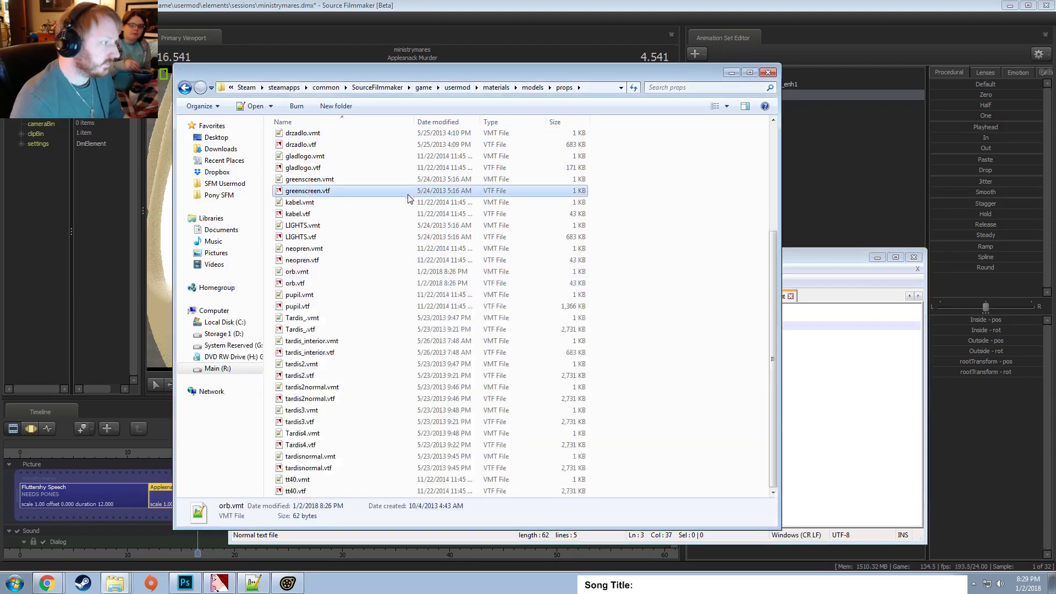
pyautogui.scroll(5, 385, 253)
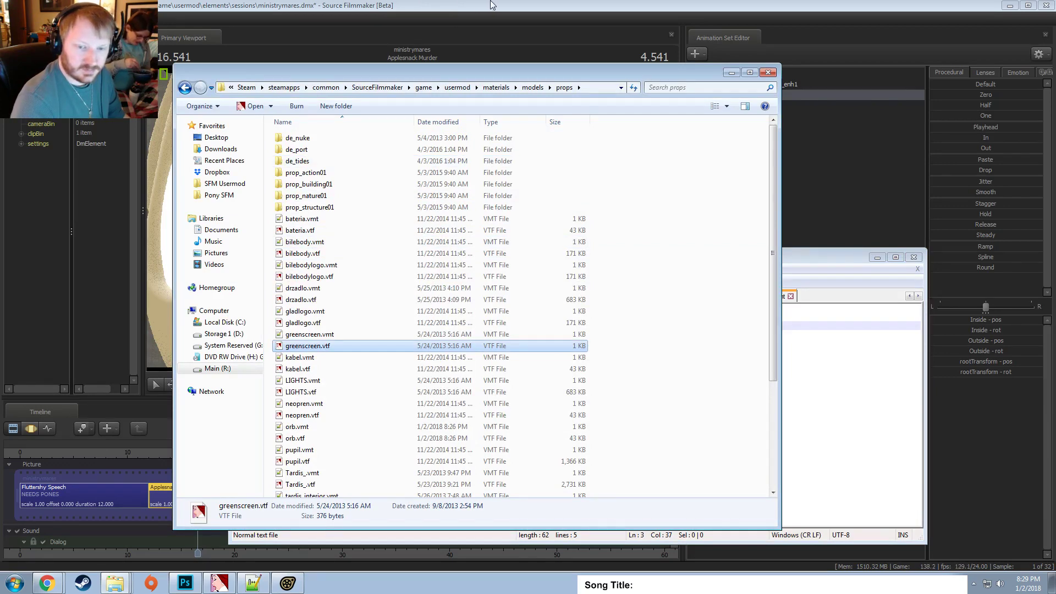
pyautogui.scroll(-5, 300, 252)
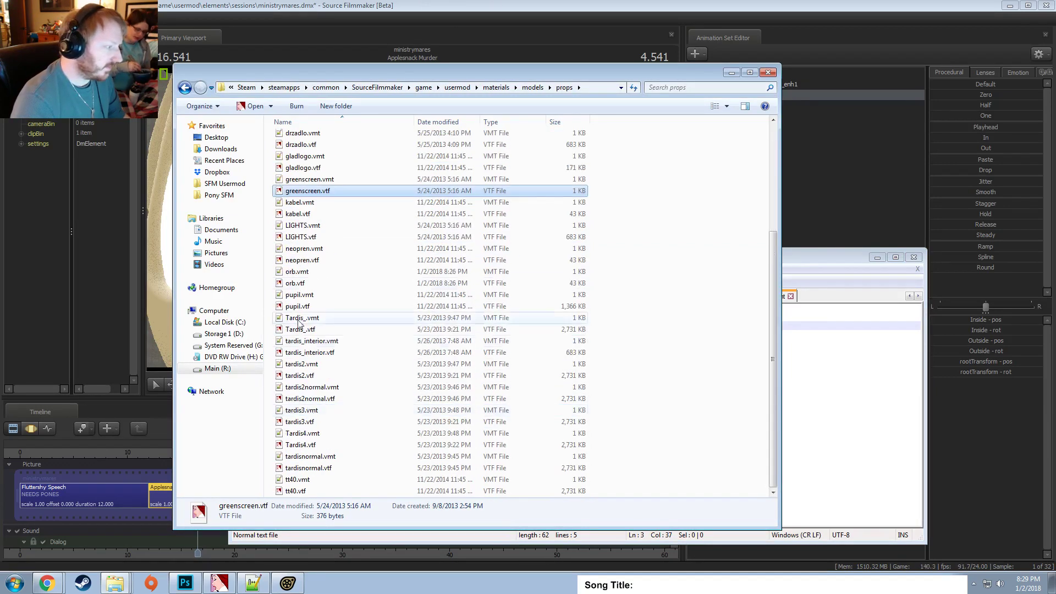
pyautogui.scroll(2, 301, 251)
pyautogui.click(306, 330)
pyautogui.keyDown('shift'); pyautogui.click(307, 342); pyautogui.keyUp('shift')
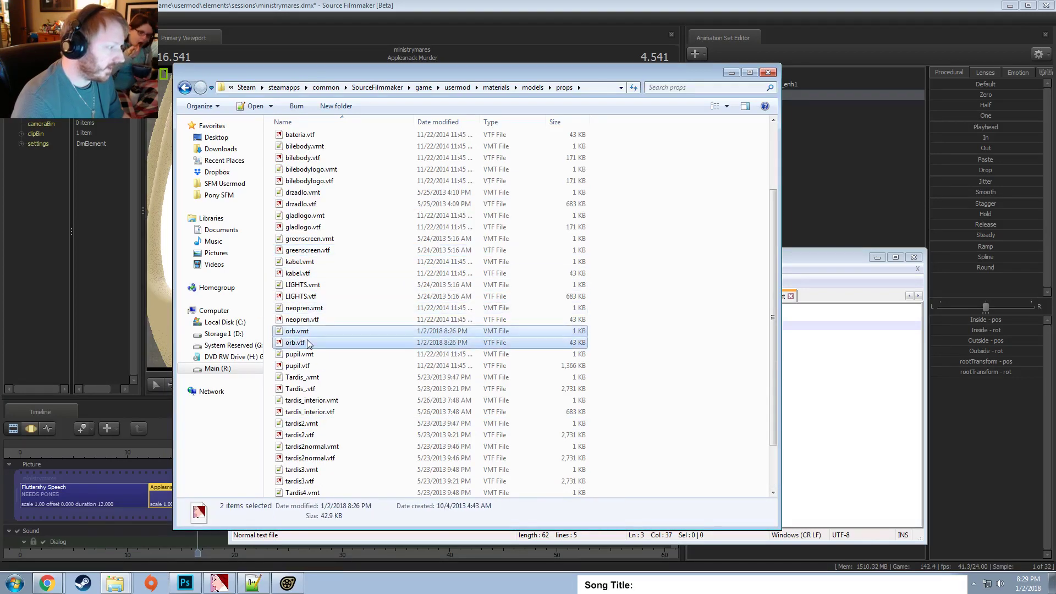
pyautogui.press('Delete')
pyautogui.click(572, 300)
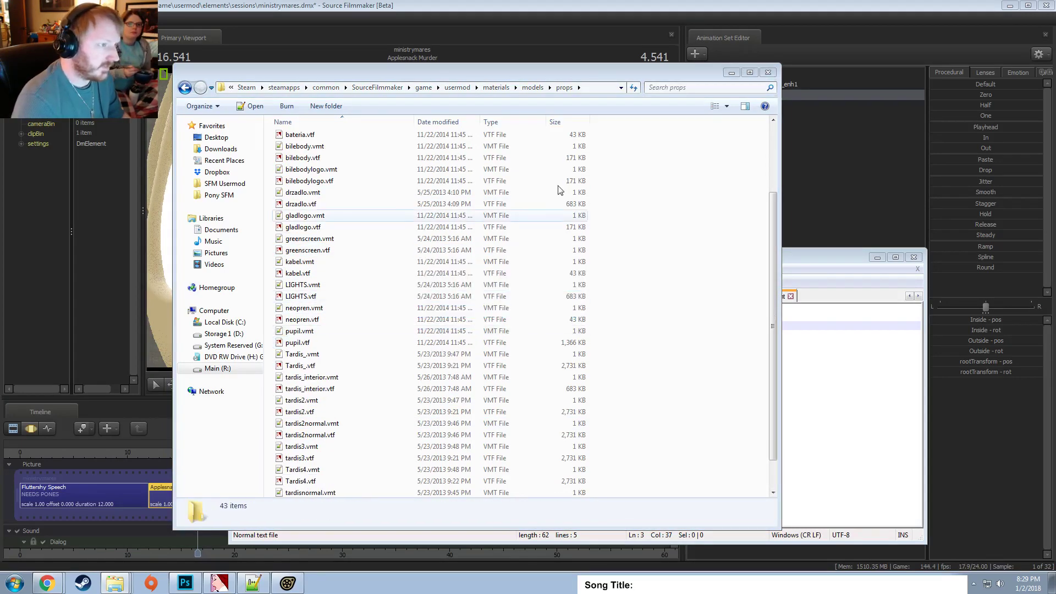
# Open the materials\models\AstonProps folder and delete orb.vtf and orb.vmt from it.
pyautogui.click(533, 87)
pyautogui.scroll(-7, 325, 205)
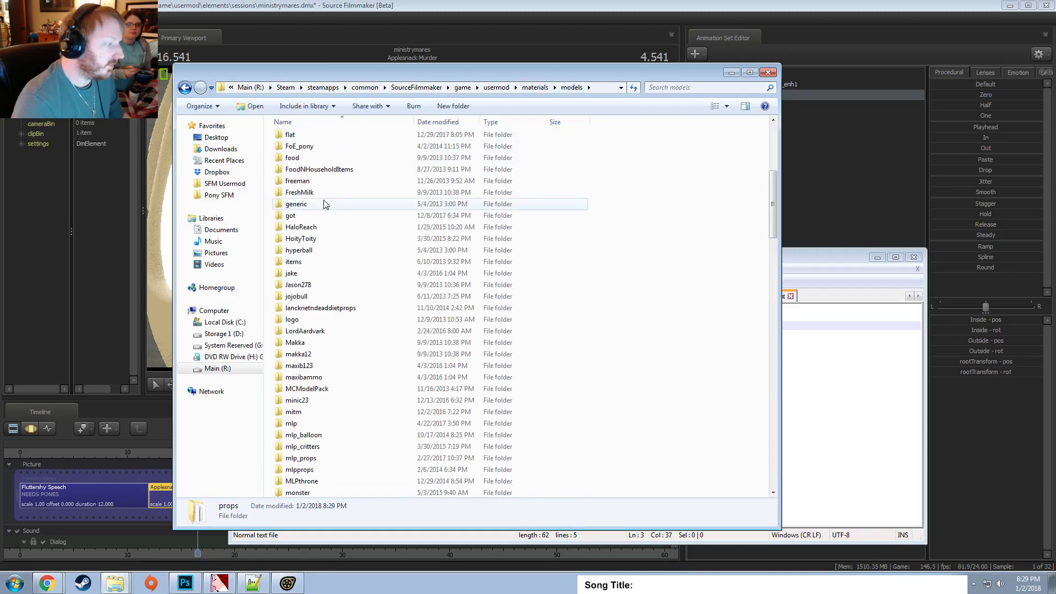
pyautogui.scroll(13, 341, 313)
pyautogui.click(301, 138)
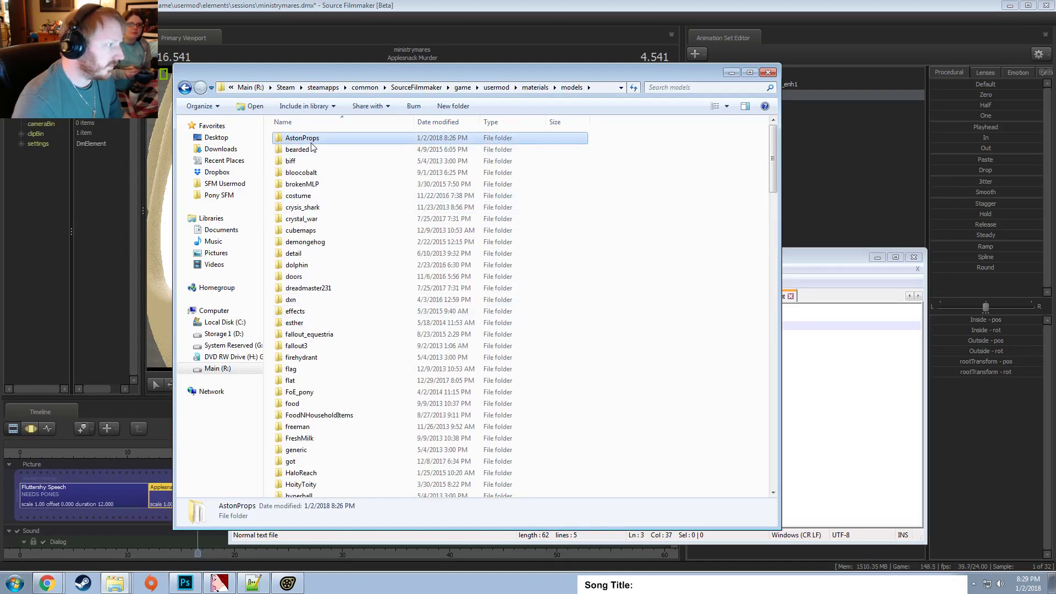
pyautogui.doubleClick(311, 141)
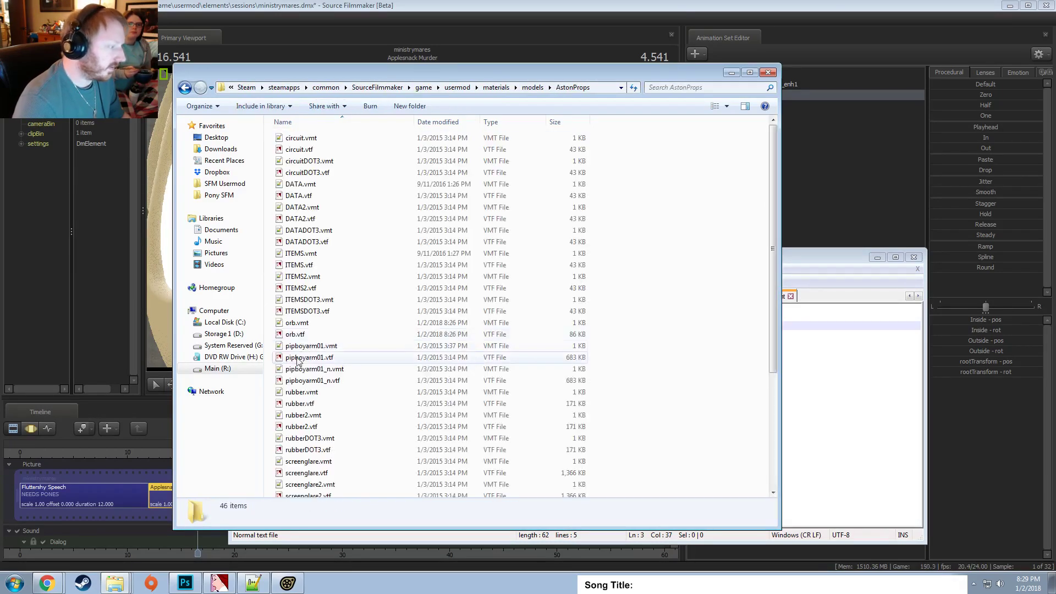
pyautogui.click(339, 333)
pyautogui.hotkey('shift', 'Up')
pyautogui.press('Delete')
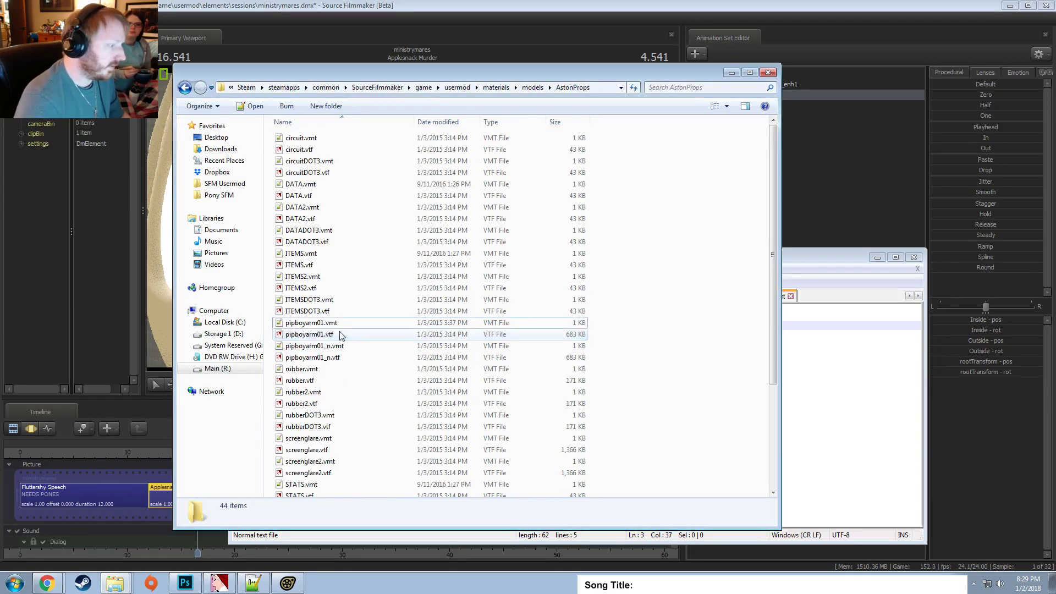
# Discard the deleted orb.vmt from Notepad++ and minimize the Notepad++ and Explorer windows to return to Source Filmmaker.
pyautogui.click(836, 260)
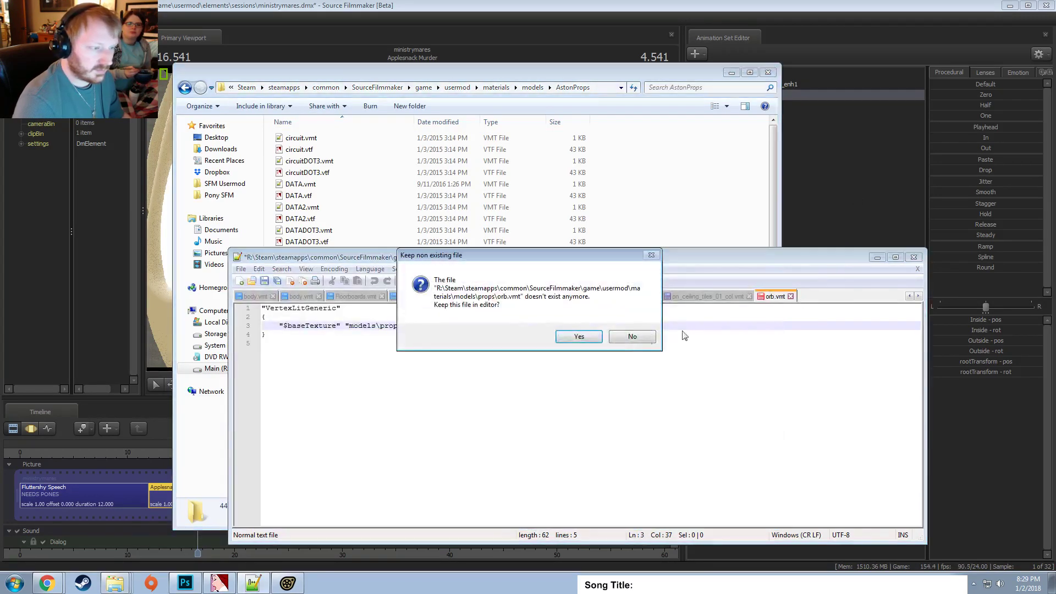
pyautogui.click(631, 333)
pyautogui.click(877, 257)
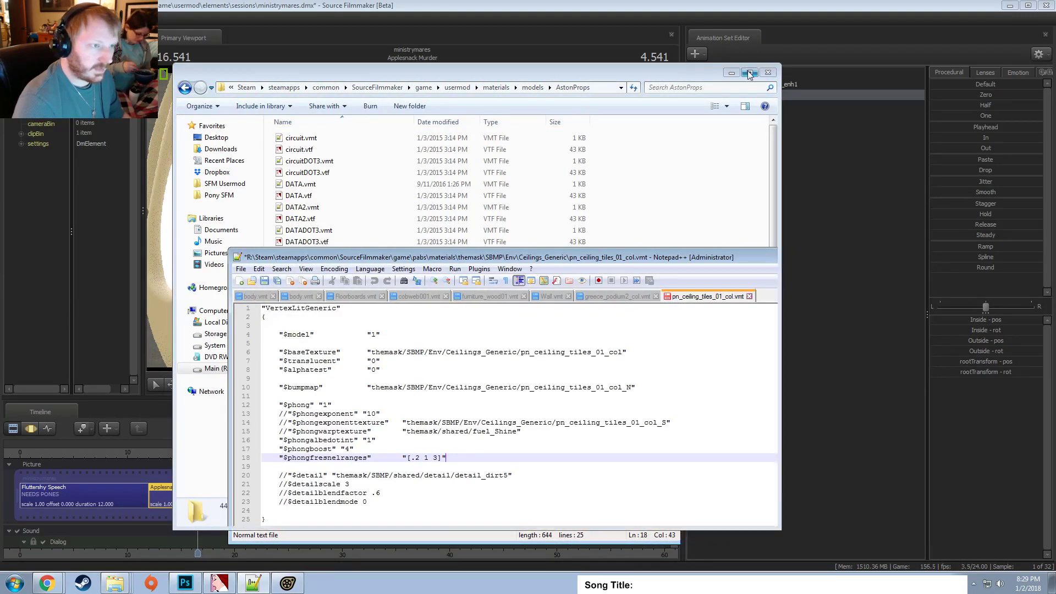
pyautogui.click(730, 72)
# Remove the memory orb's animation set from the Applesnack Murder shot.
pyautogui.press('s')
pyautogui.moveTo(484, 264); pyautogui.dragTo(418, 290)
pyautogui.rightClick(761, 97)
pyautogui.click(784, 124)
pyautogui.press('s')
pyautogui.press('w')
# Select the Eyes controls in Dr. Whooves' Face group, move the eye view target down in front of his face and collapse the group.
pyautogui.click(775, 87)
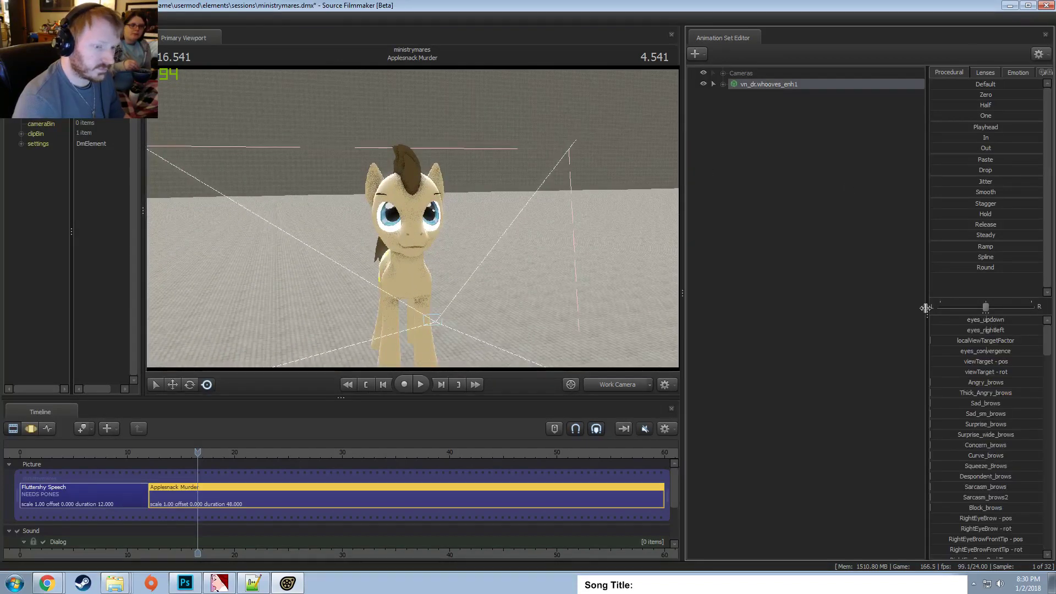
pyautogui.moveTo(648, 288); pyautogui.dragTo(741, 113)
pyautogui.click(722, 84)
pyautogui.click(733, 95)
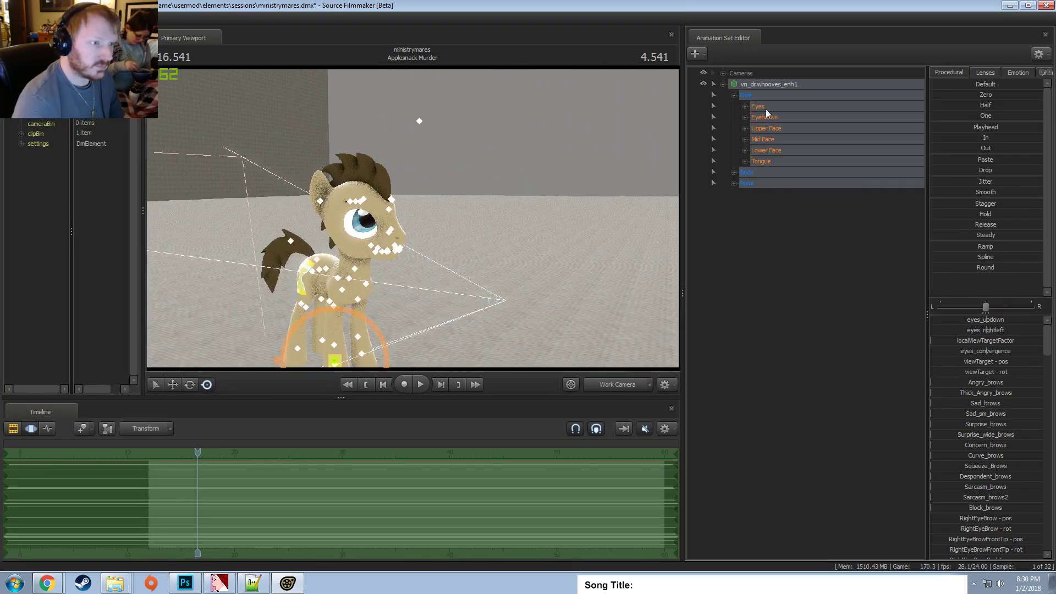
pyautogui.click(765, 108)
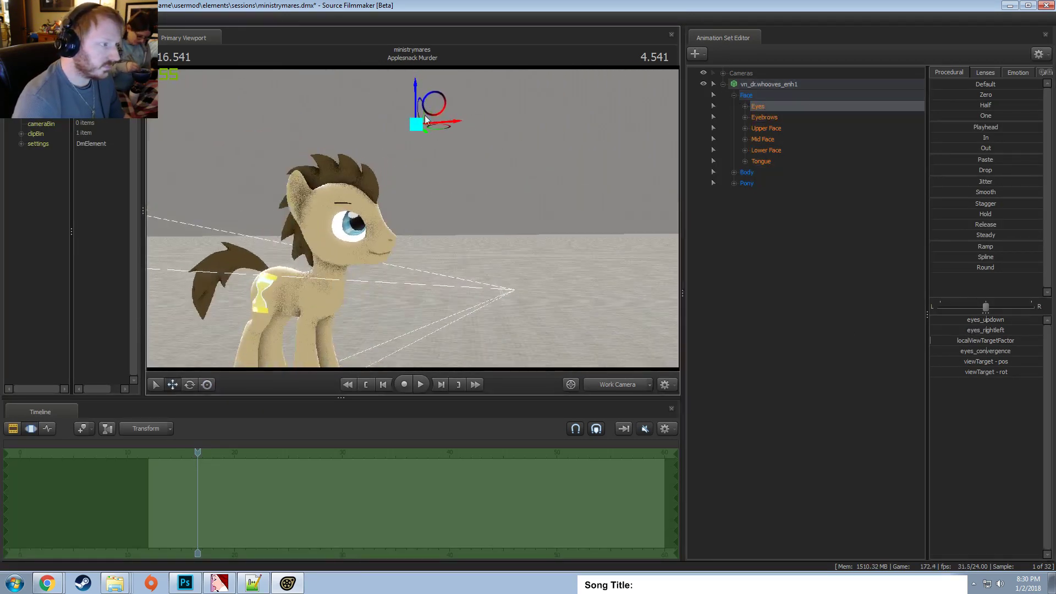
pyautogui.moveTo(426, 118); pyautogui.dragTo(554, 262)
pyautogui.moveTo(483, 307); pyautogui.dragTo(476, 306)
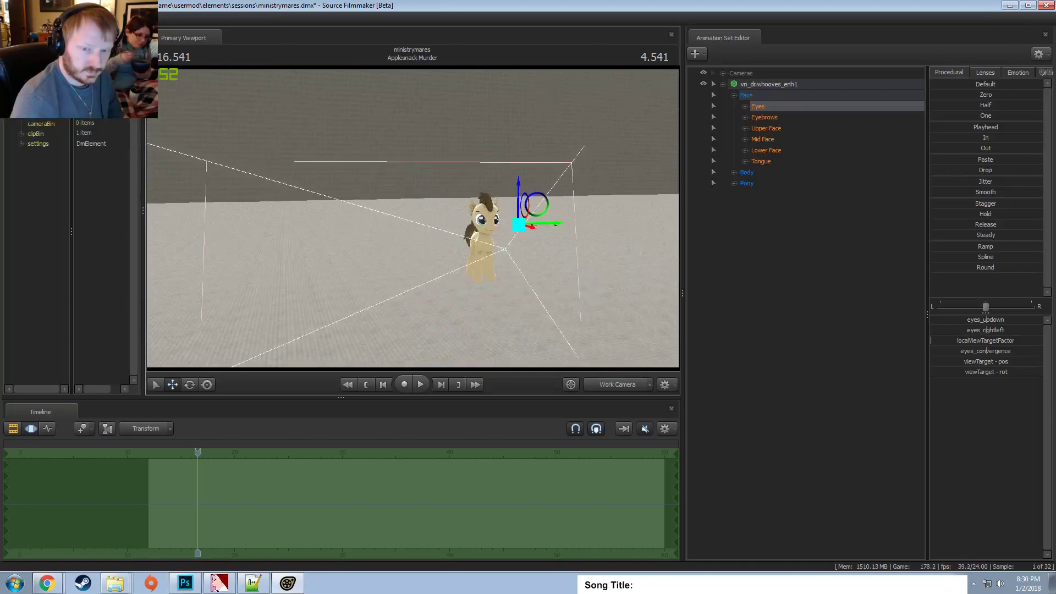
pyautogui.click(736, 95)
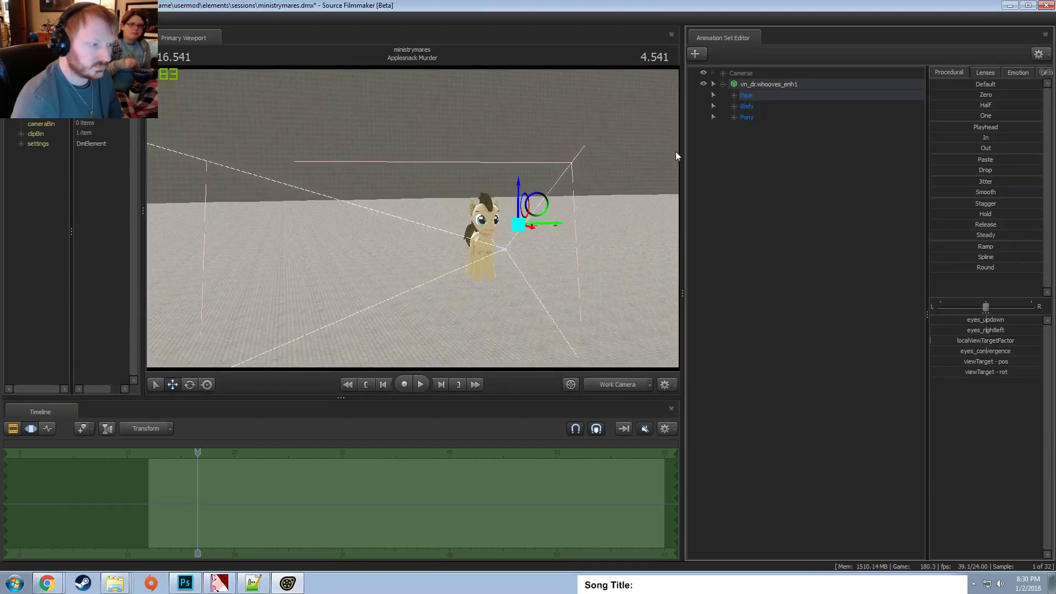
# Start creating an animation set for a new model, filter the model files by "hood" and enable the wireframe preview.
pyautogui.moveTo(568, 222); pyautogui.dragTo(556, 164)
pyautogui.rightClick(774, 178)
pyautogui.click(837, 203)
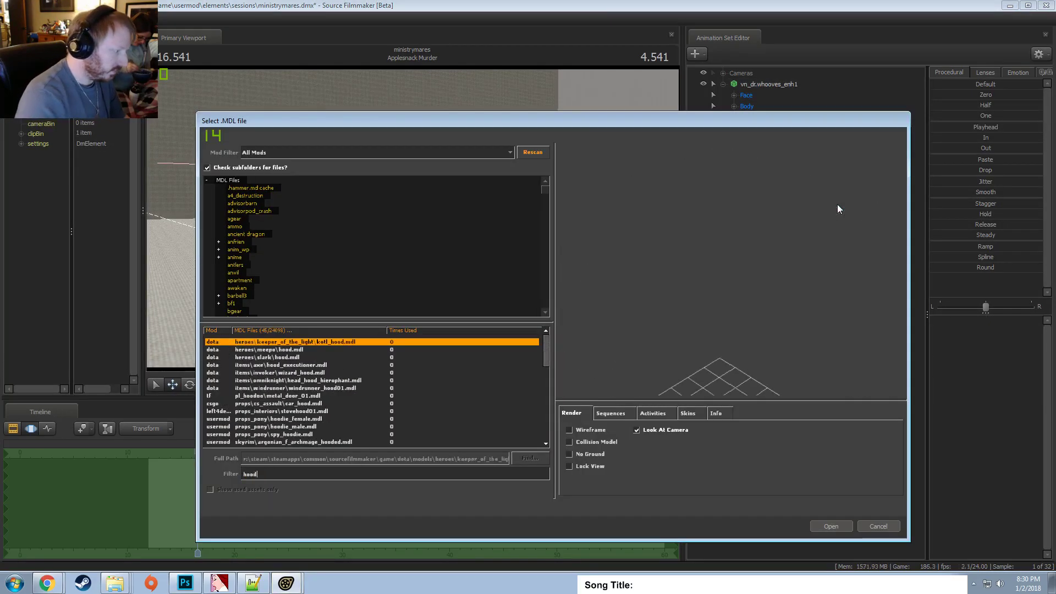
pyautogui.press('Down')
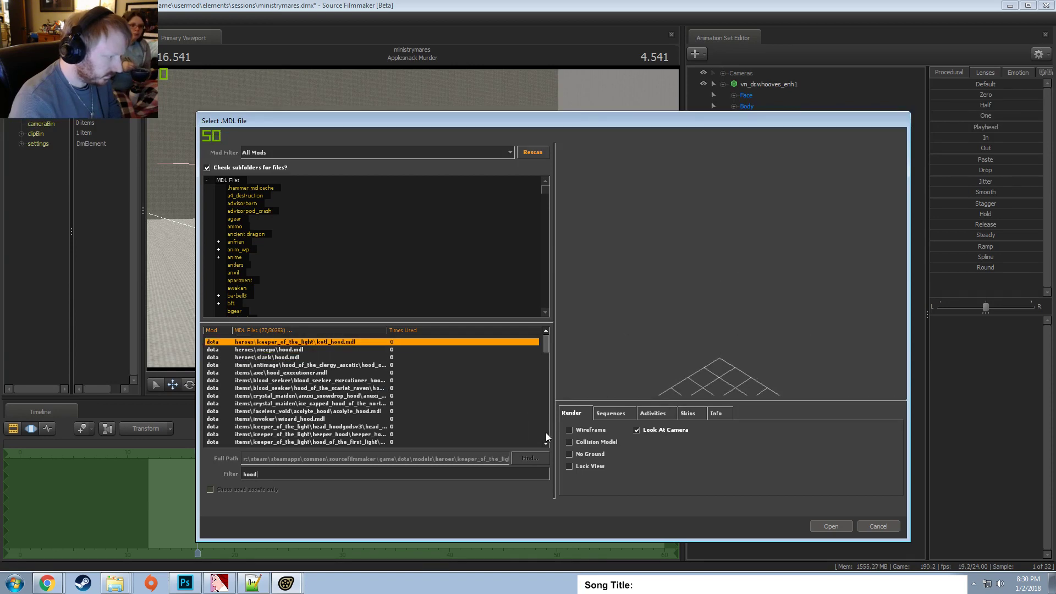
pyautogui.click(581, 429)
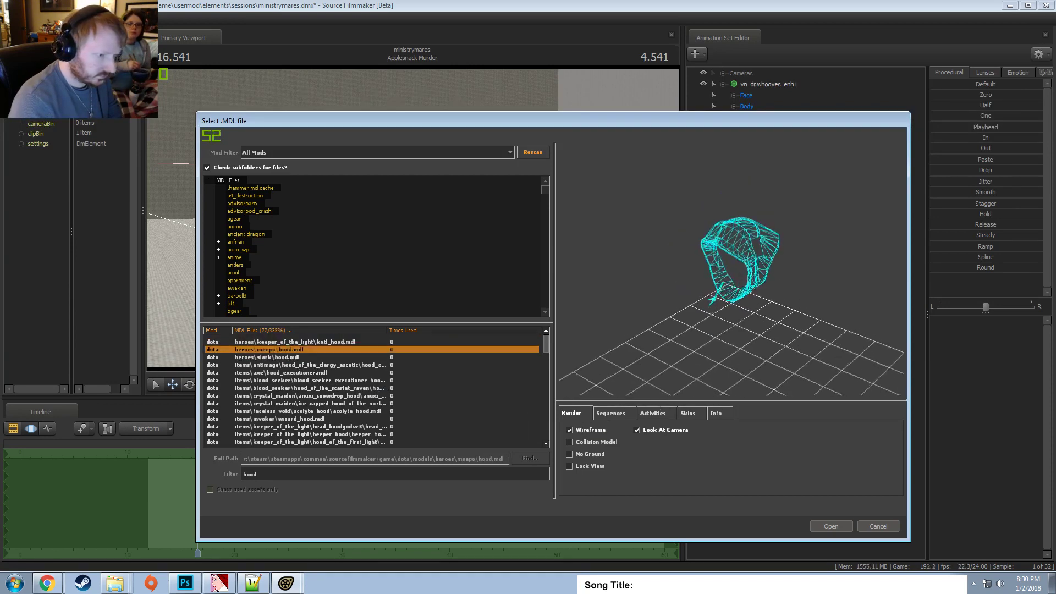
# Preview the slark and antimage hood models and browse the filtered model list down to the props_pony hoodies.
pyautogui.press('Down')
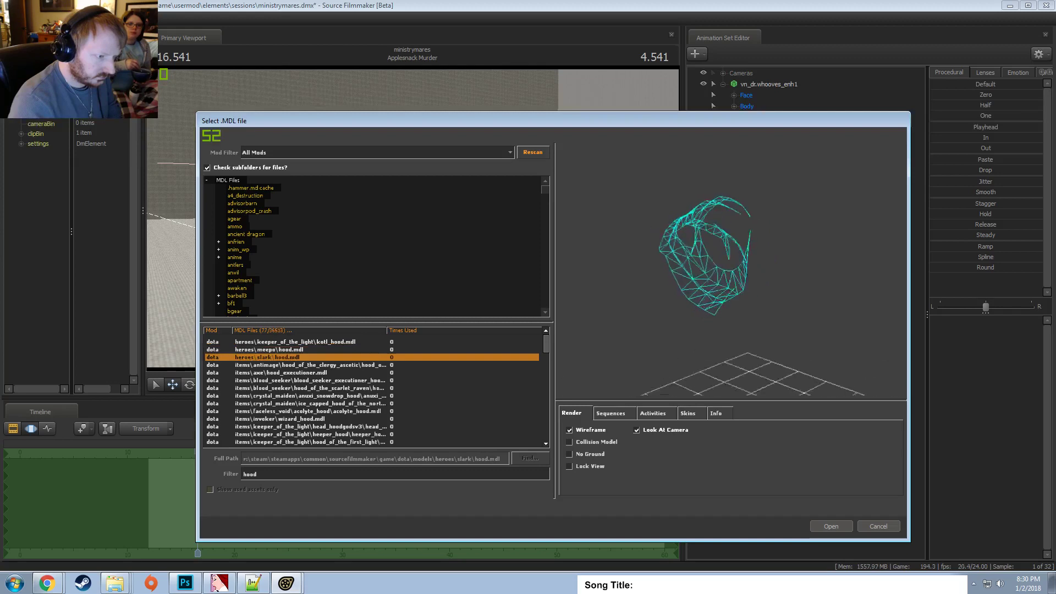
pyautogui.press('Down')
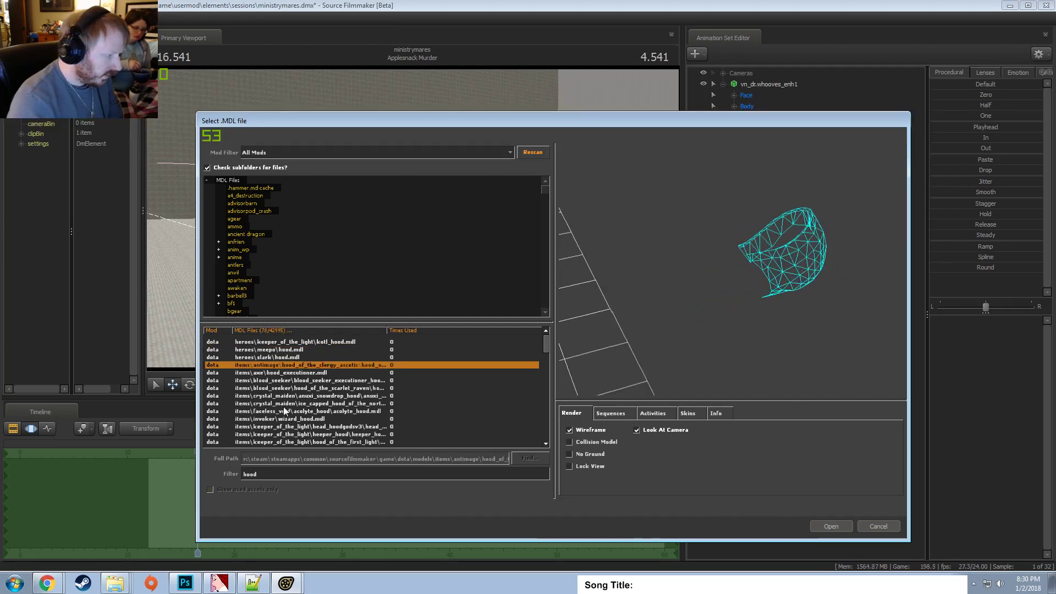
pyautogui.scroll(-9, 300, 385)
pyautogui.scroll(5, 300, 385)
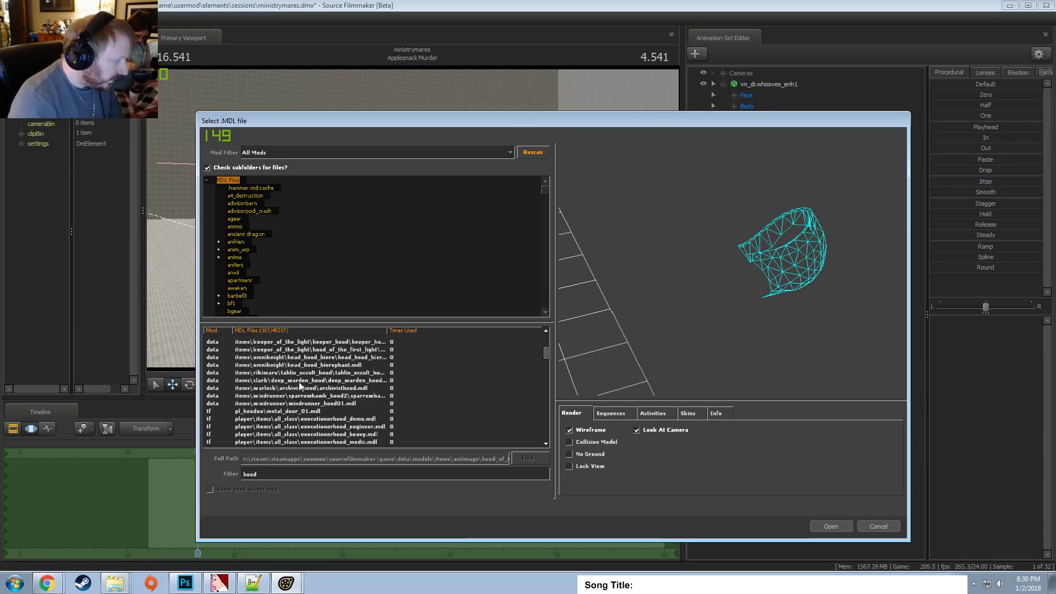
pyautogui.scroll(-8, 292, 411)
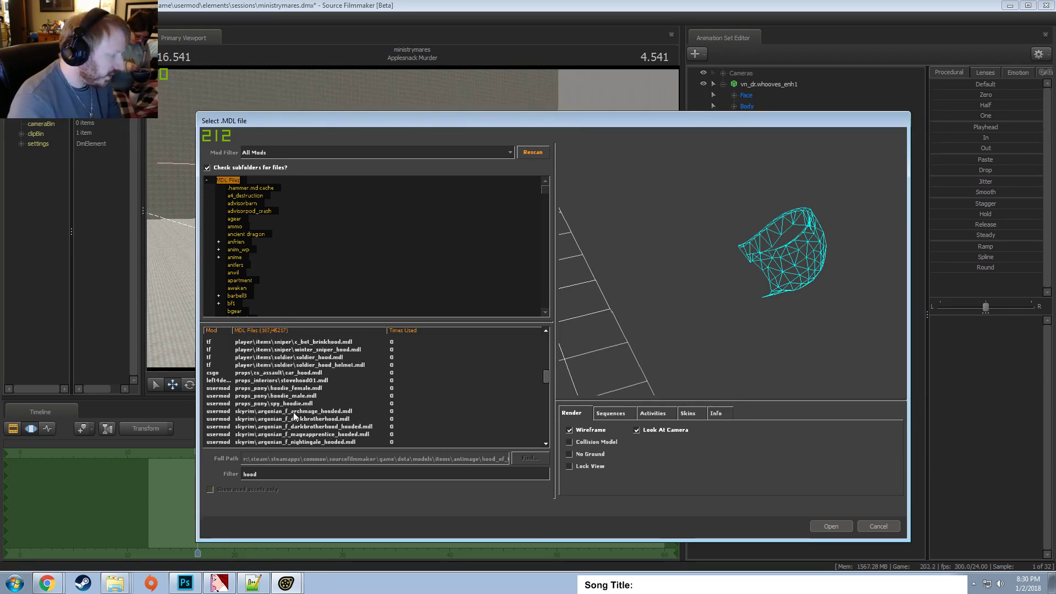
# Compare the previews of the pony hoodie models and add props_pony\spy_hoodie.mdl as a new animation set.
pyautogui.click(279, 389)
pyautogui.click(336, 395)
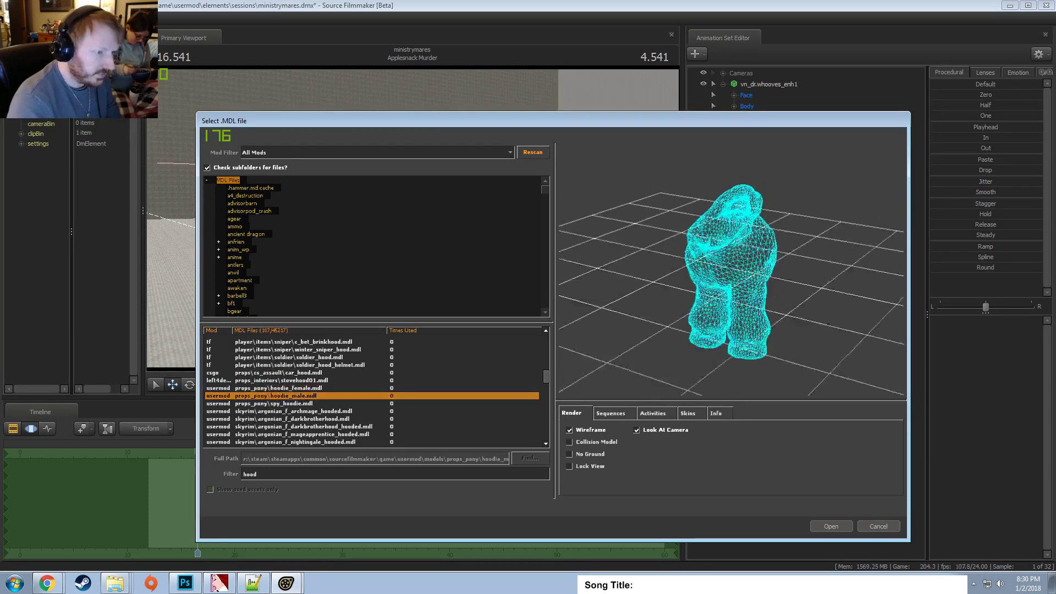
pyautogui.click(337, 403)
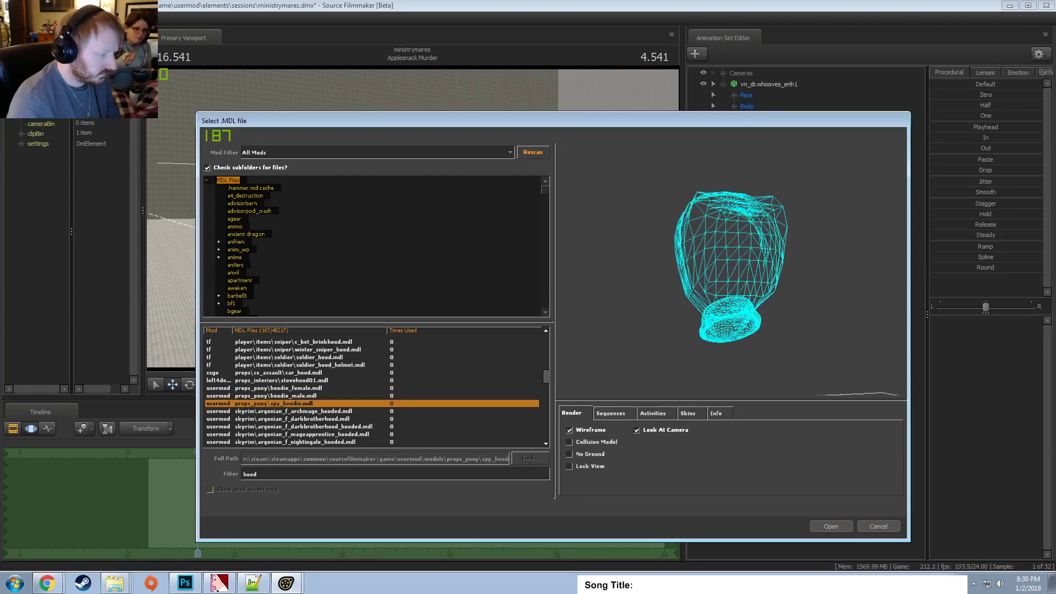
pyautogui.press('Up')
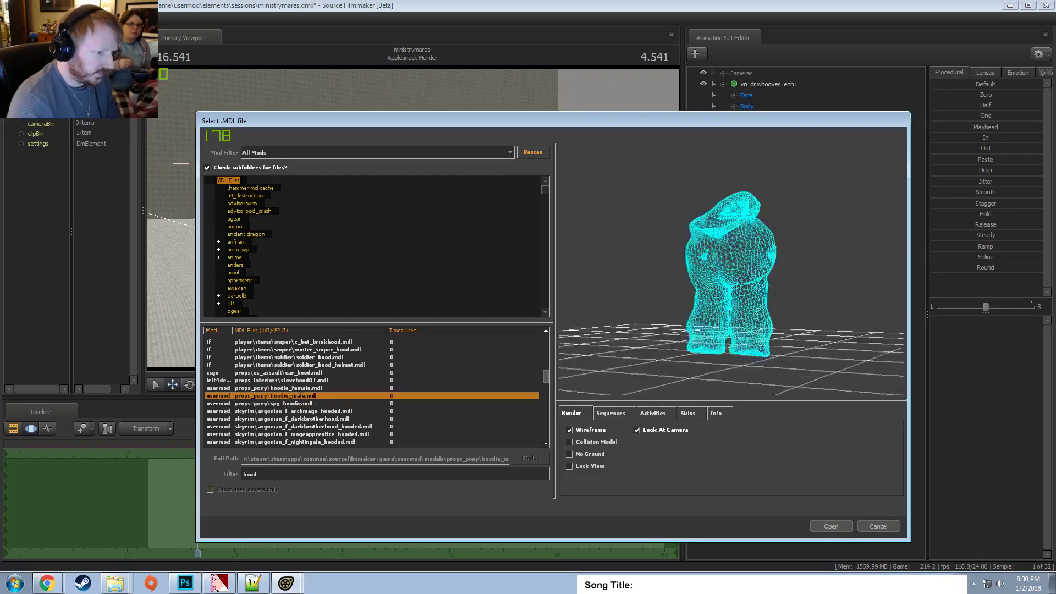
pyautogui.press('Down')
pyautogui.press('Down')
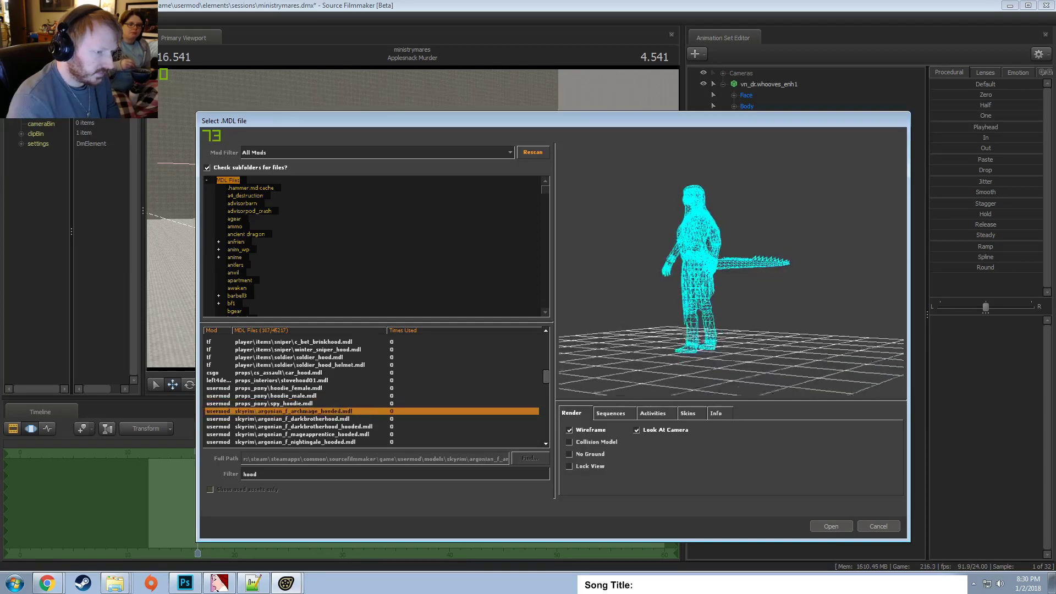
pyautogui.press('Up')
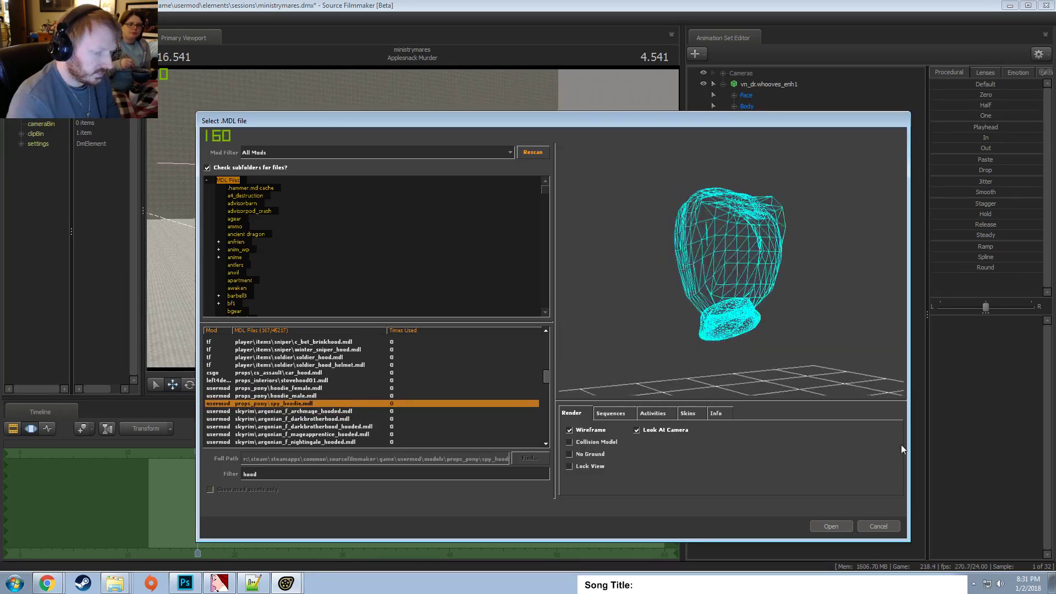
pyautogui.click(828, 527)
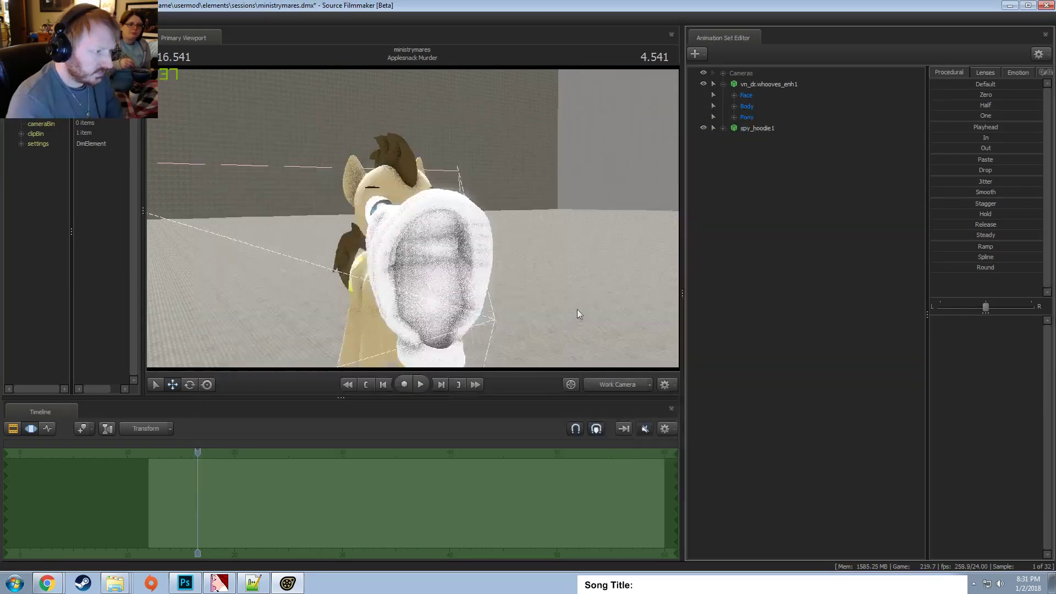
# Lock the spy hoodie to Dr. Whooves and zero its controls to fit it on his head.
pyautogui.click(769, 130)
pyautogui.keyDown('alt'); pyautogui.moveTo(561, 182); pyautogui.dragTo(402, 247); pyautogui.keyUp('alt')
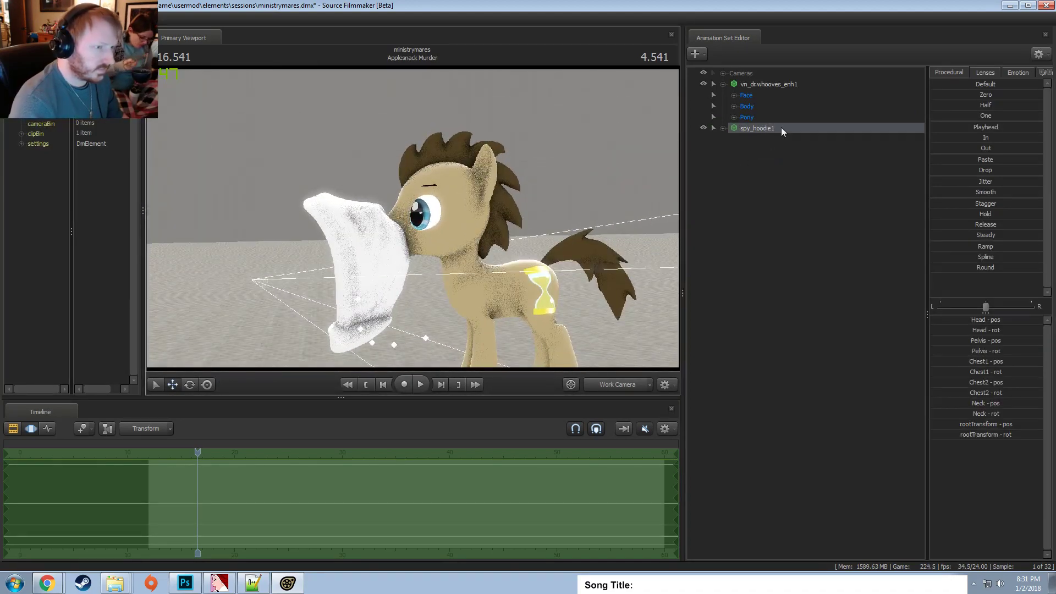
pyautogui.click(775, 85)
pyautogui.click(764, 130)
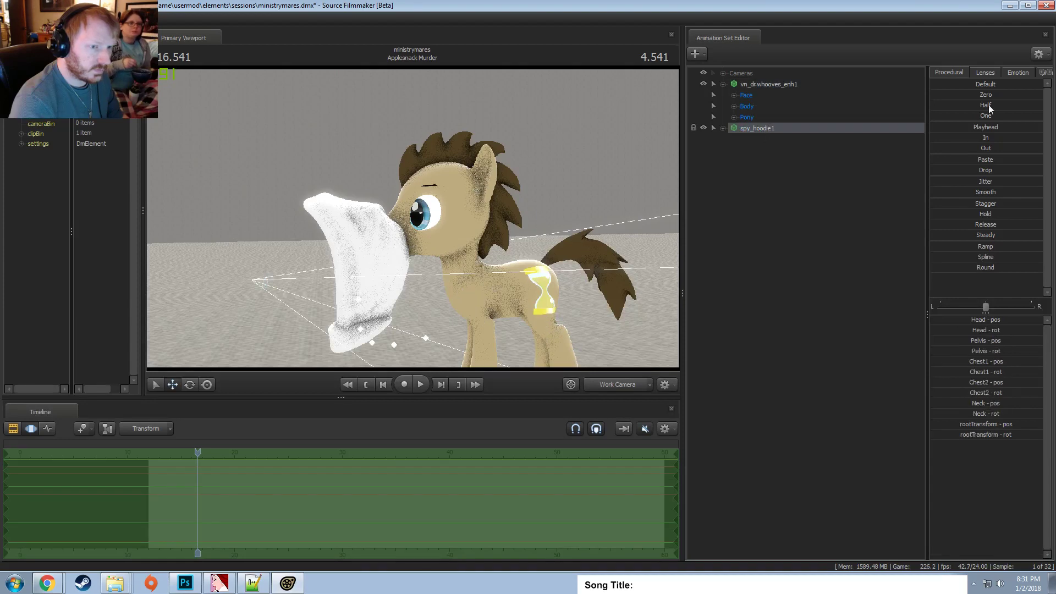
pyautogui.moveTo(955, 94); pyautogui.dragTo(1039, 95)
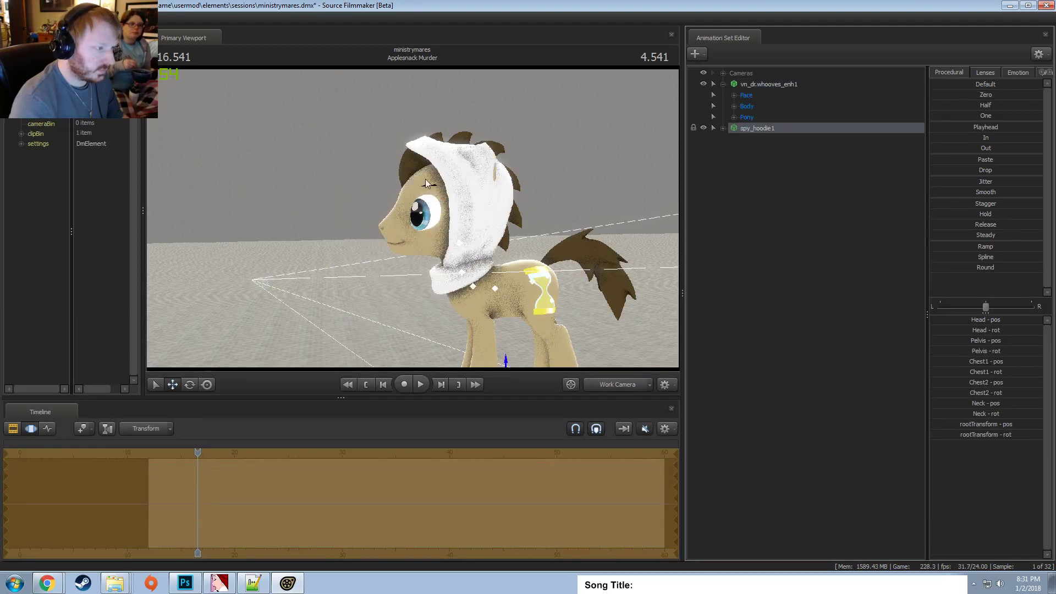
# Hide Dr. Whooves' front mane by setting his mane_front body group to <none>.
pyautogui.keyDown('alt'); pyautogui.moveTo(425, 179); pyautogui.dragTo(495, 202); pyautogui.keyUp('alt')
pyautogui.rightClick(808, 87)
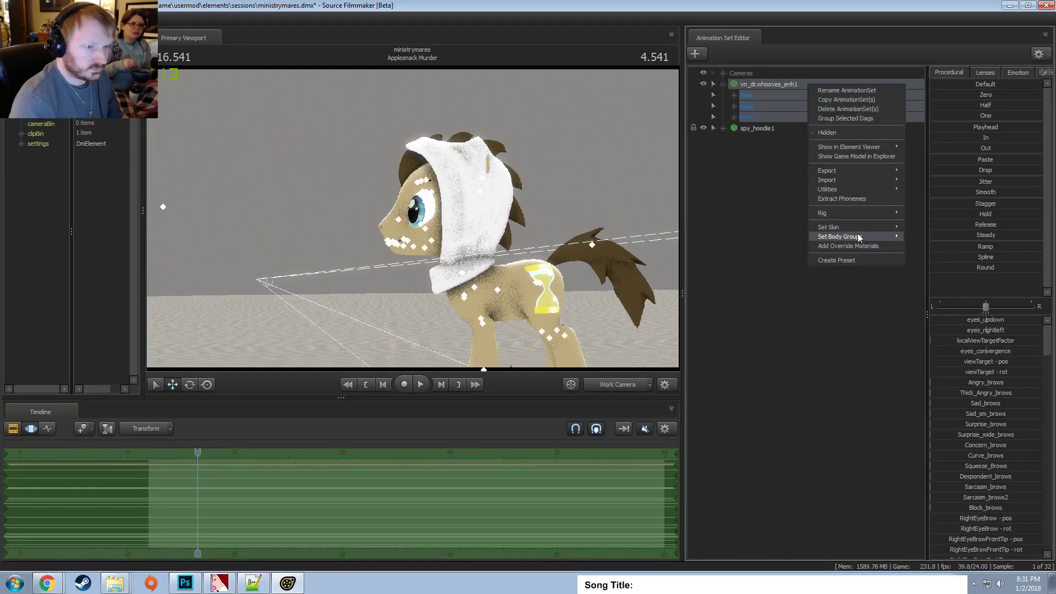
pyautogui.moveTo(858, 237)
pyautogui.moveTo(922, 250)
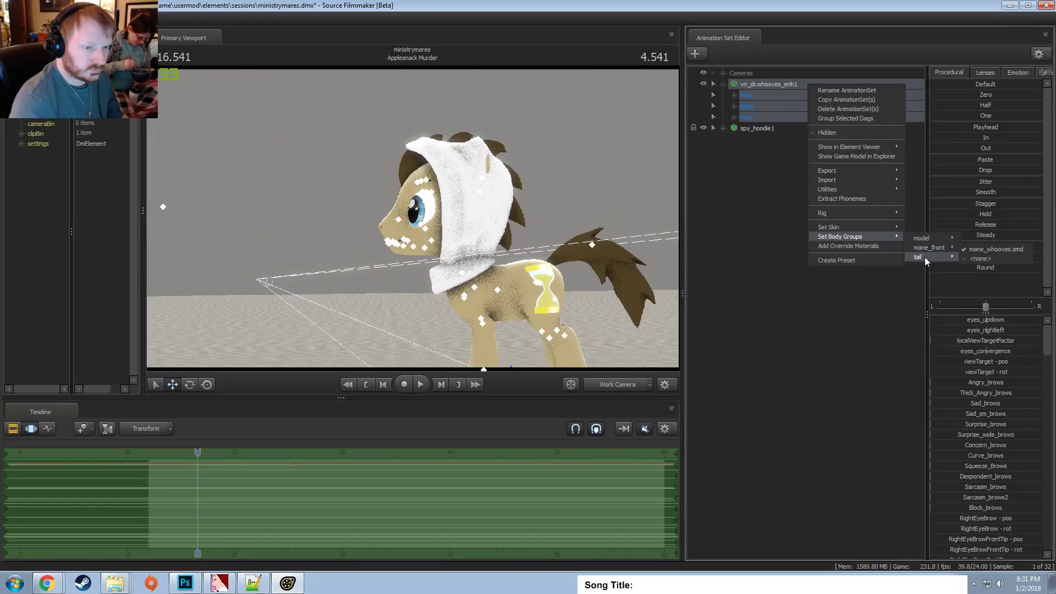
pyautogui.click(972, 260)
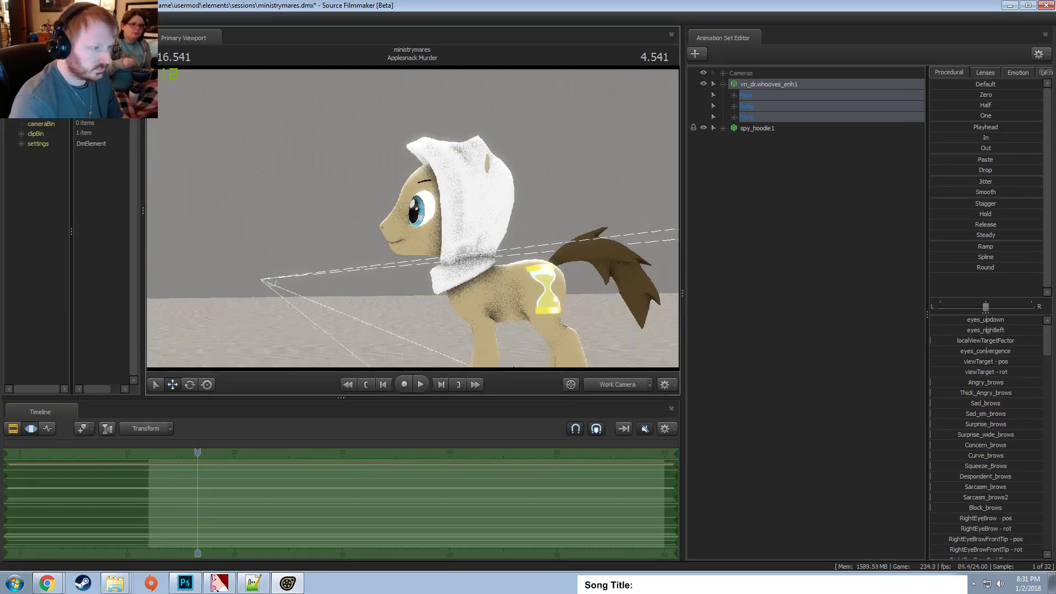
# Try rotating the spy hoodie's Neck control from its Pony Body group to adjust the fit behind the head.
pyautogui.keyDown('alt'); pyautogui.moveTo(412, 220); pyautogui.dragTo(439, 212); pyautogui.keyUp('alt')
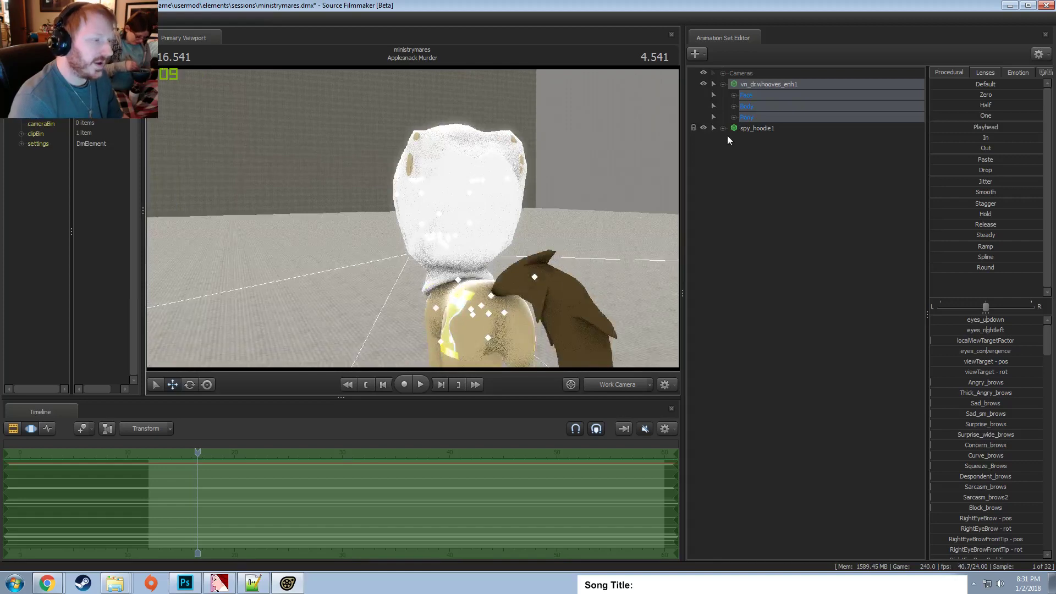
pyautogui.keyDown('alt'); pyautogui.moveTo(562, 226); pyautogui.dragTo(731, 181, button='right'); pyautogui.keyUp('alt')
pyautogui.doubleClick(759, 116)
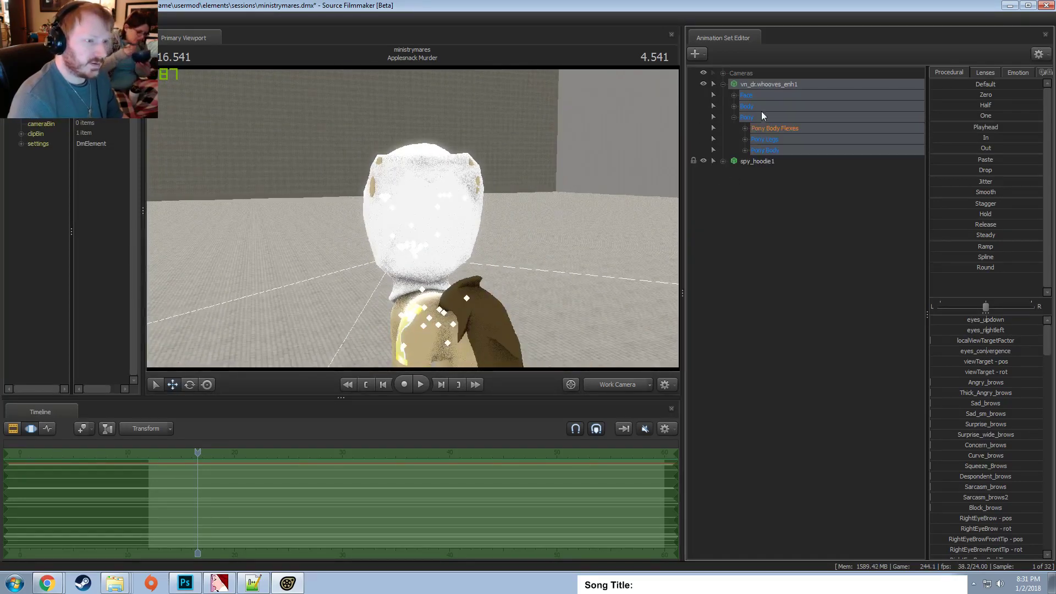
pyautogui.doubleClick(756, 196)
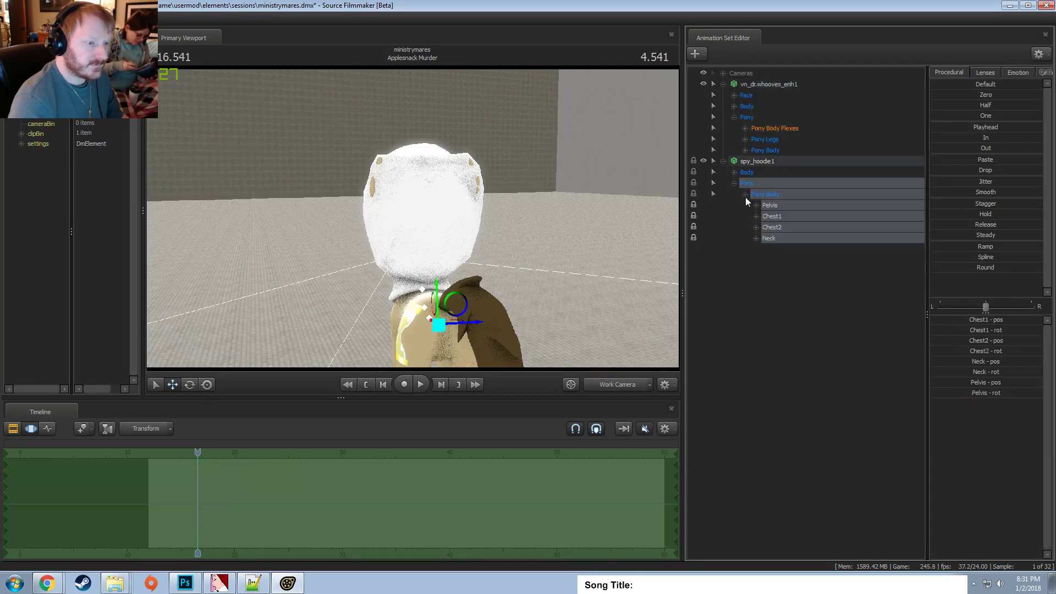
pyautogui.click(767, 216)
pyautogui.click(770, 238)
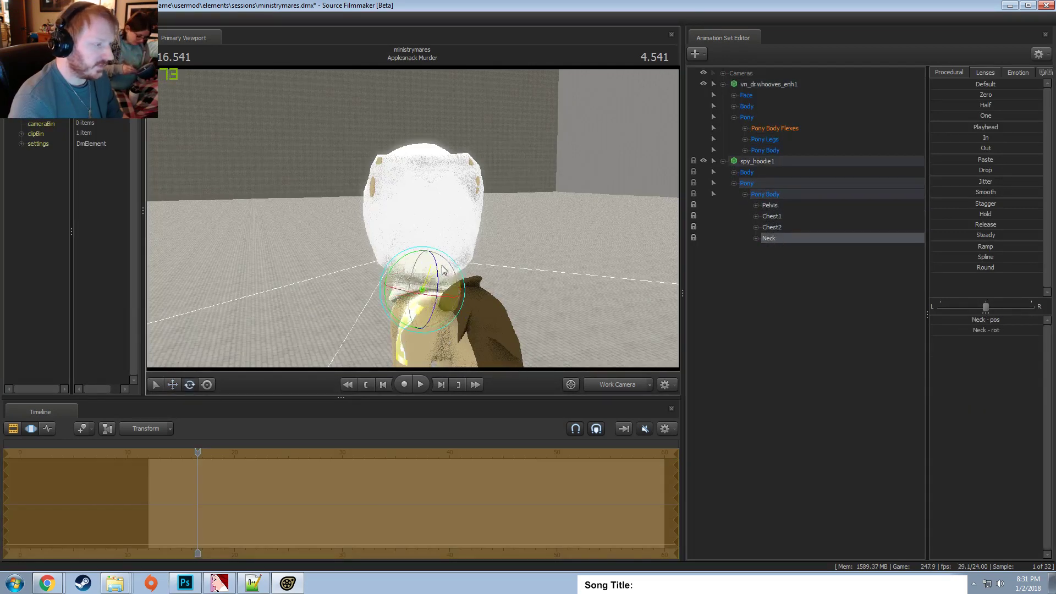
# Try rotating the spy hoodie's Head control, undo the rotation and delete the hoodie's animation set.
pyautogui.doubleClick(746, 172)
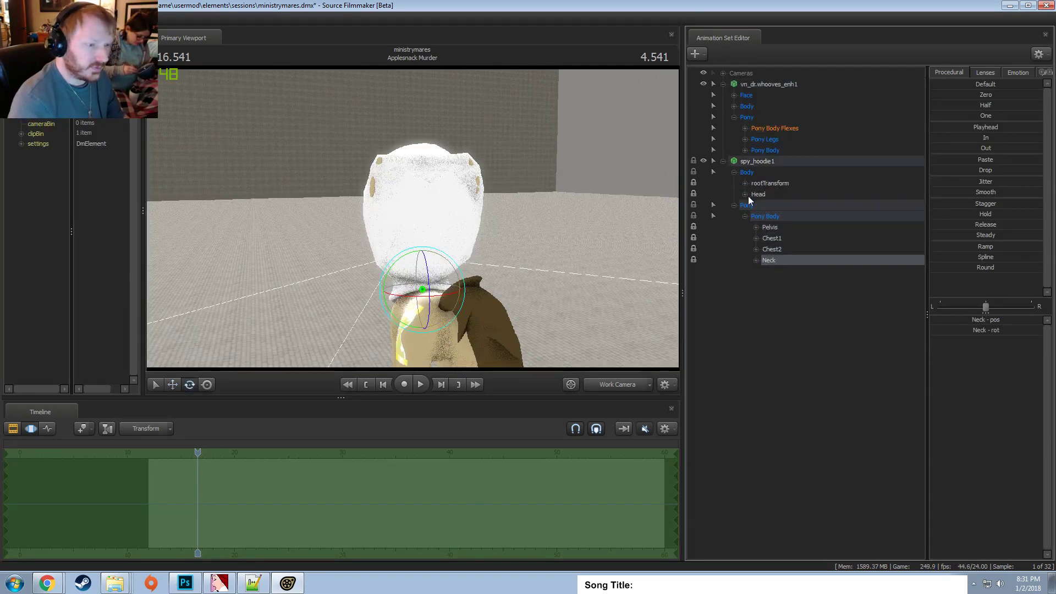
pyautogui.click(758, 194)
pyautogui.moveTo(401, 243); pyautogui.dragTo(407, 265)
pyautogui.hotkey('ctrl', 'z')
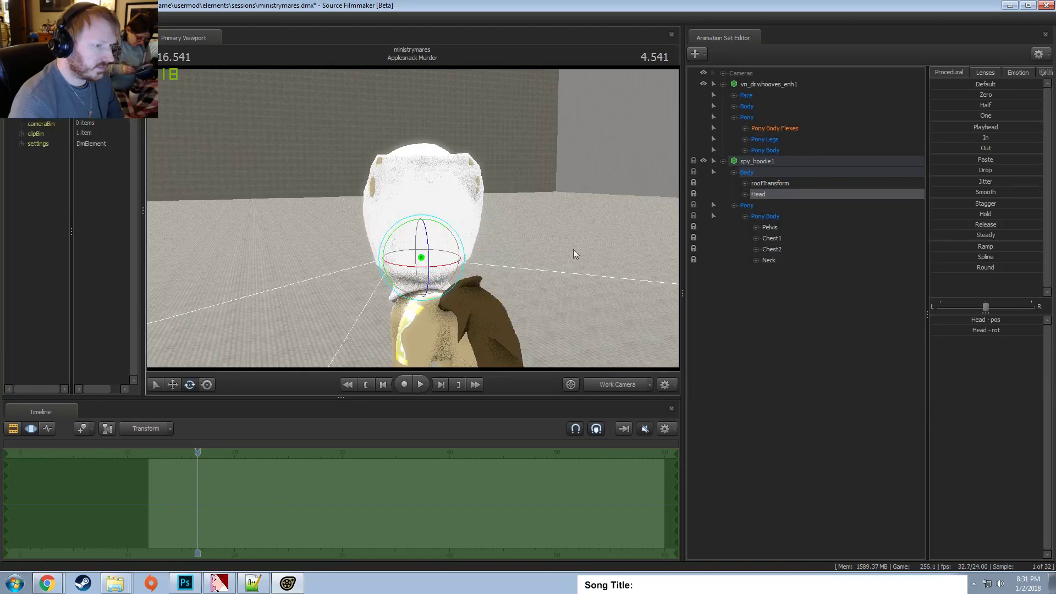
pyautogui.rightClick(764, 160)
pyautogui.click(788, 183)
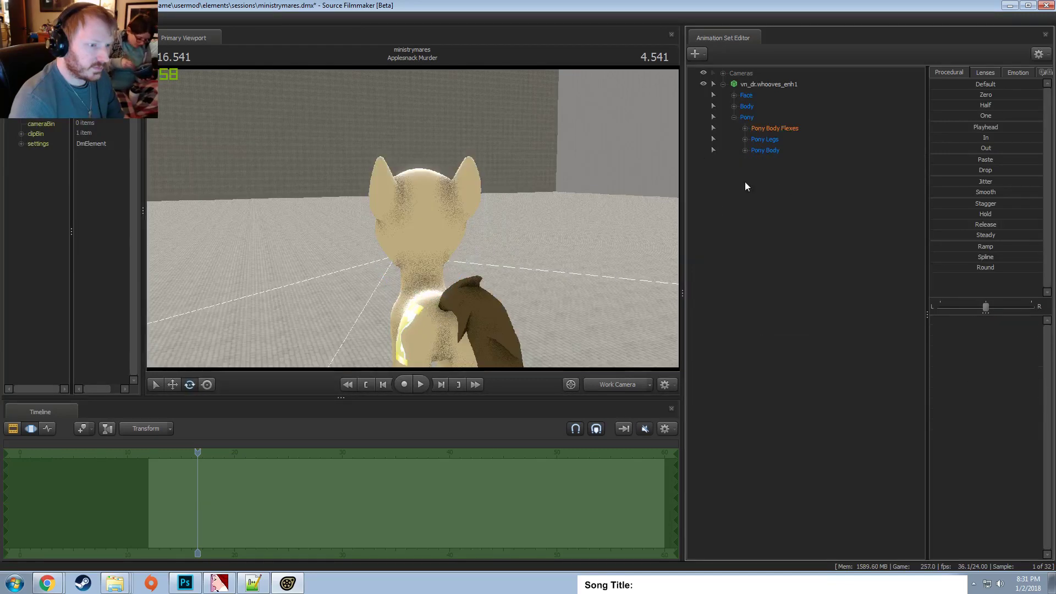
# Start another animation set for a new model and preview the meepo and slark hood models in wireframe.
pyautogui.rightClick(745, 183)
pyautogui.click(803, 207)
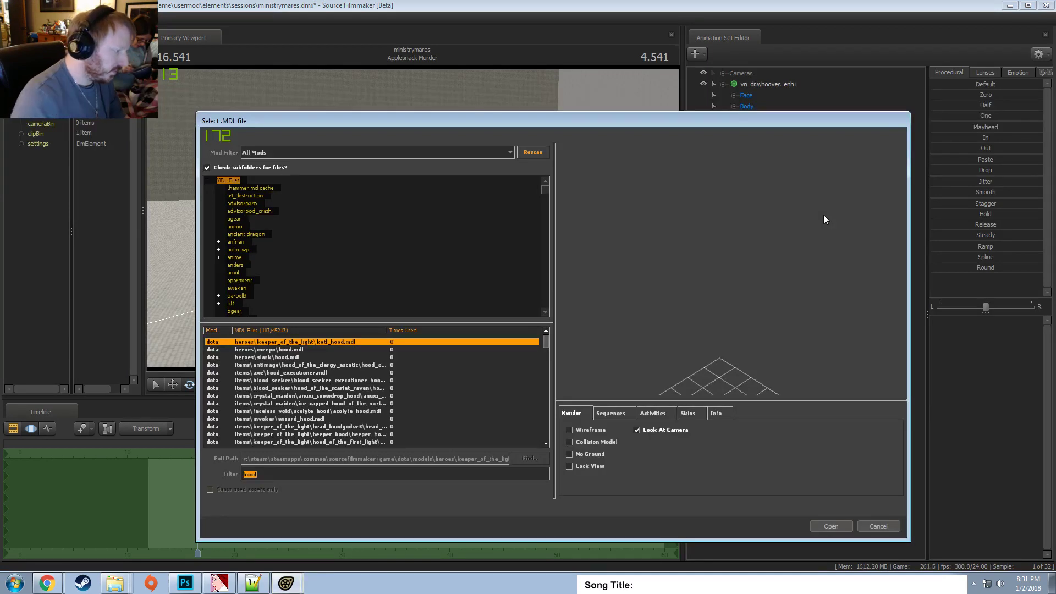
pyautogui.press('Down')
pyautogui.press('Down')
pyautogui.press('Down')
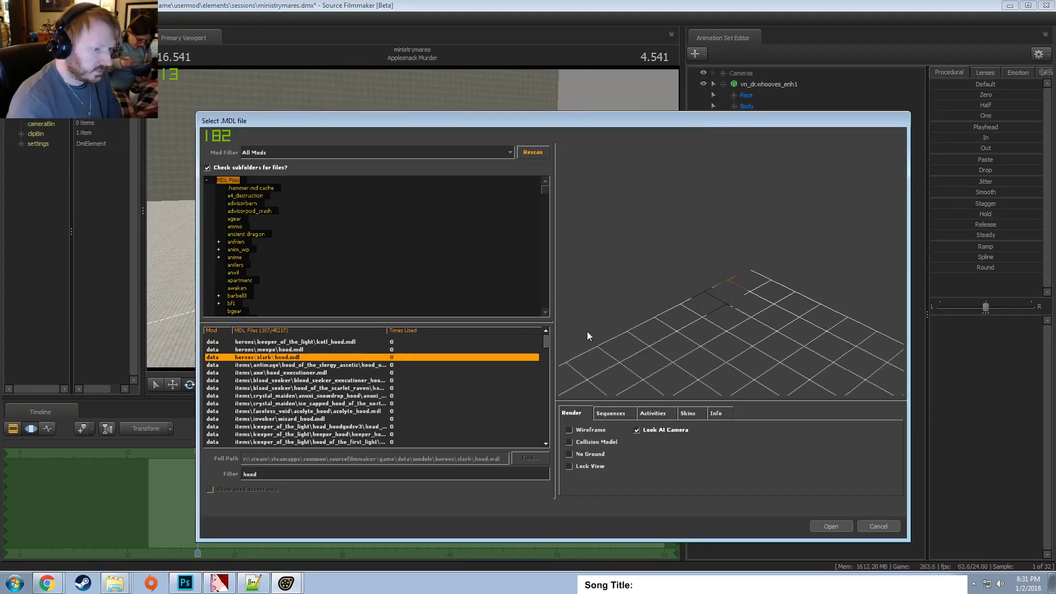
pyautogui.press('Up')
pyautogui.press('Up')
pyautogui.click(582, 430)
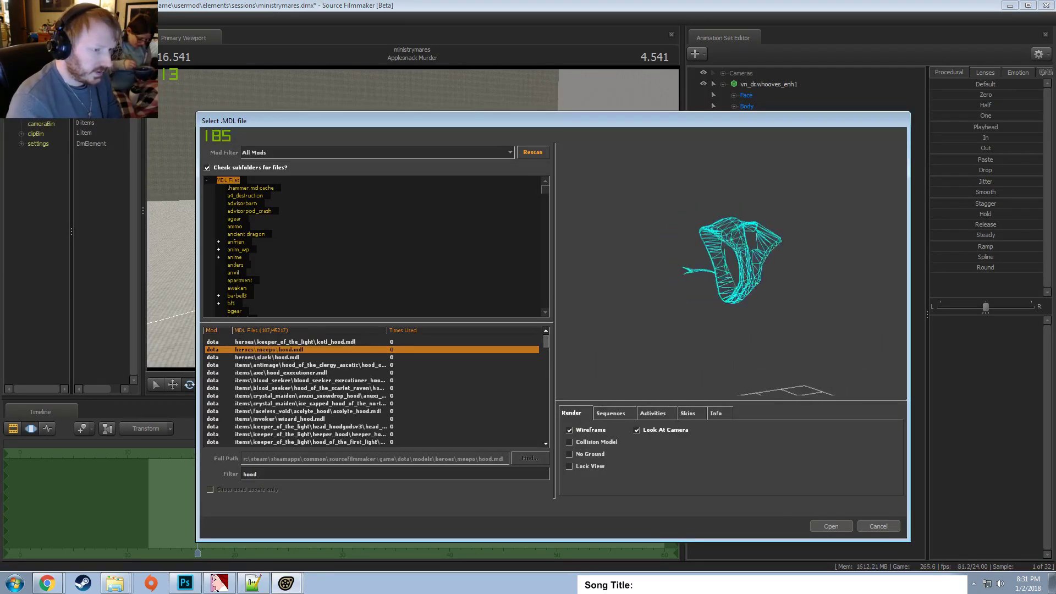
pyautogui.press('Down')
pyautogui.press('Up')
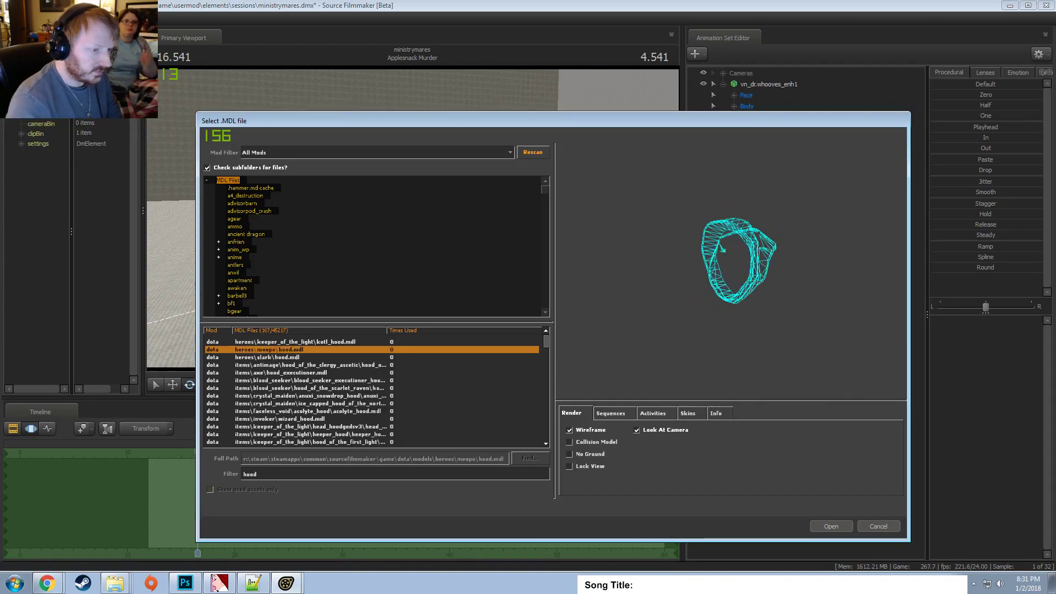
pyautogui.press('Down')
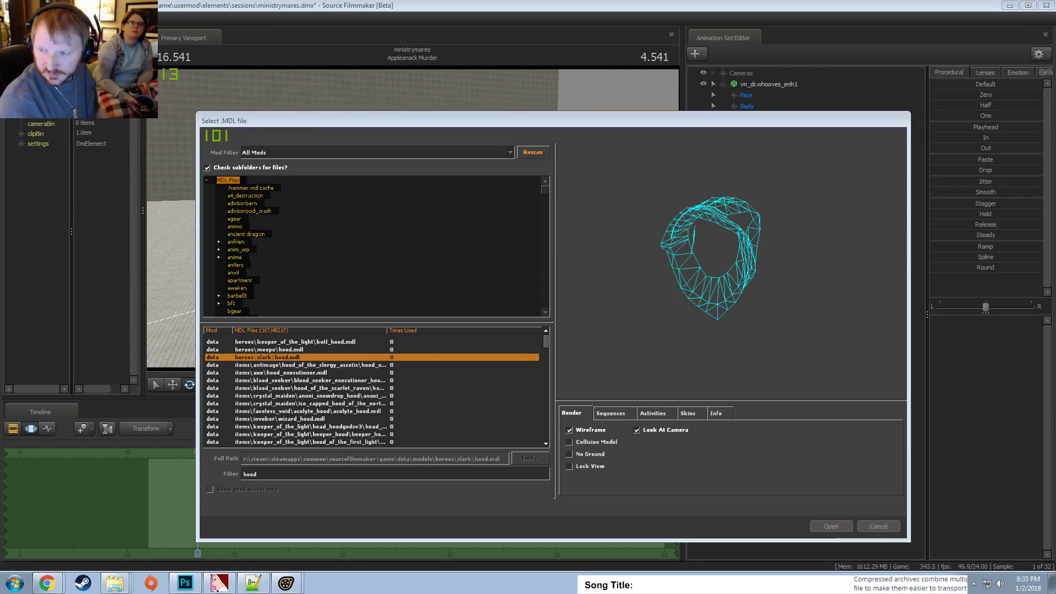
# Open the downloaded hood nobody SFM.rar archive in 7-Zip and select the materials and models folders inside nobody.
pyautogui.click(616, 583)
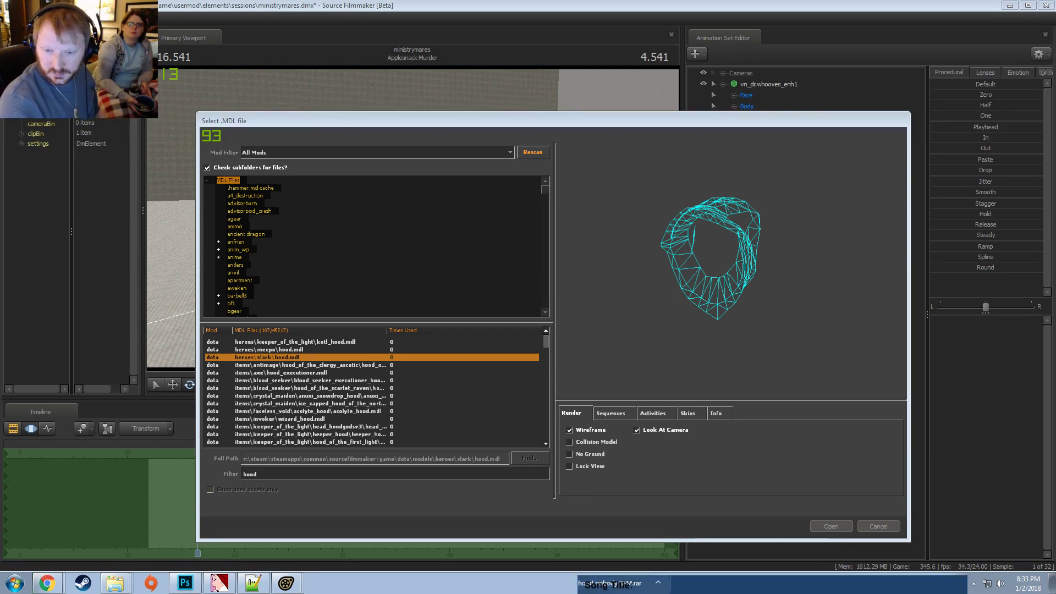
pyautogui.doubleClick(629, 181)
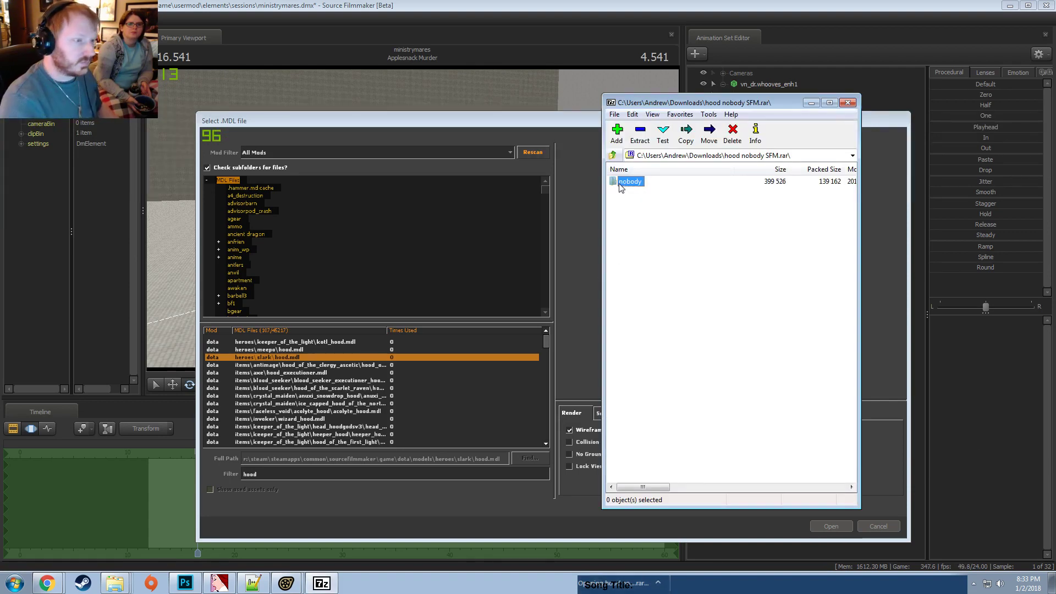
pyautogui.moveTo(628, 203); pyautogui.dragTo(626, 181)
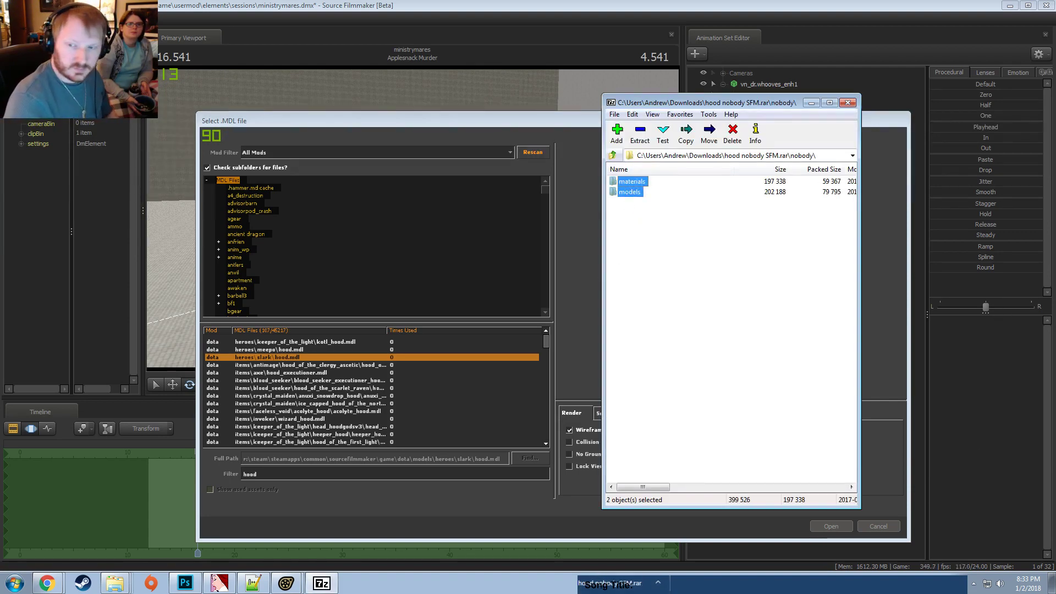
# Copy the materials and models folders from the hood nobody SFM.rar archive into the SFM usermod folder, merging them with the existing folders.
pyautogui.click(118, 582)
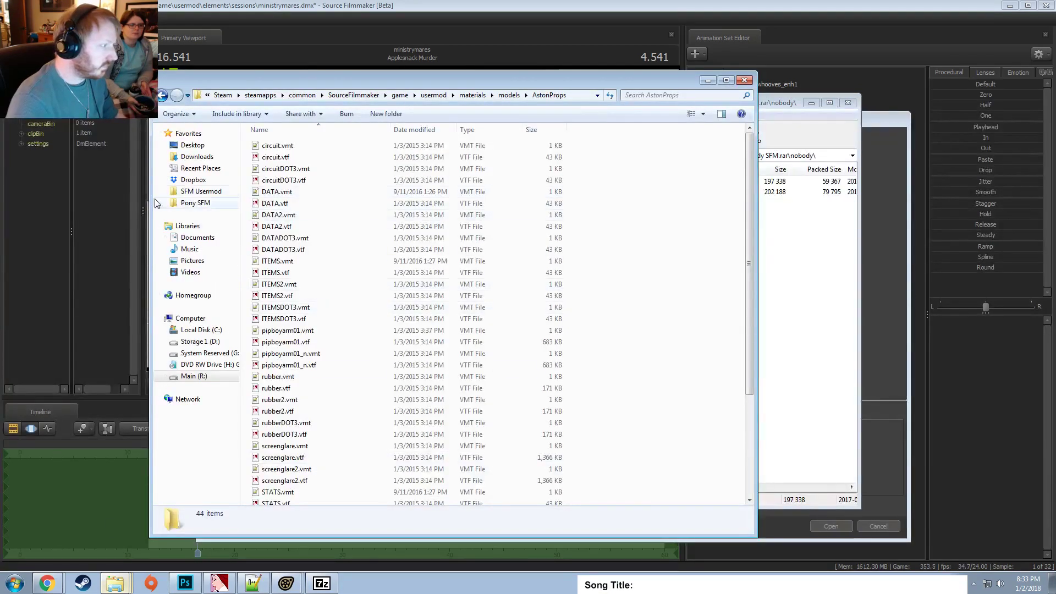
pyautogui.click(189, 192)
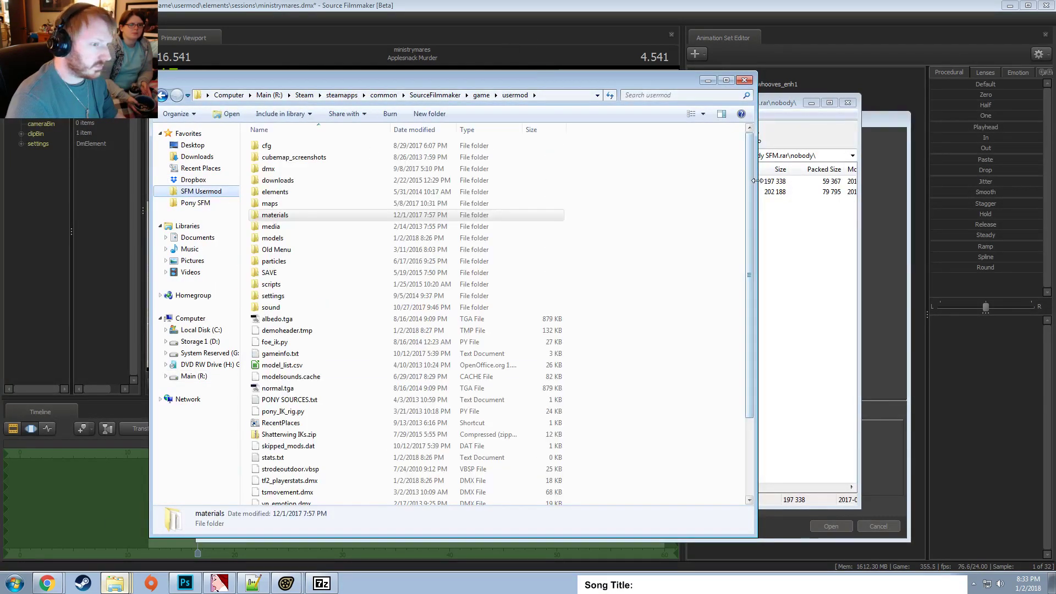
pyautogui.moveTo(756, 225); pyautogui.dragTo(591, 233)
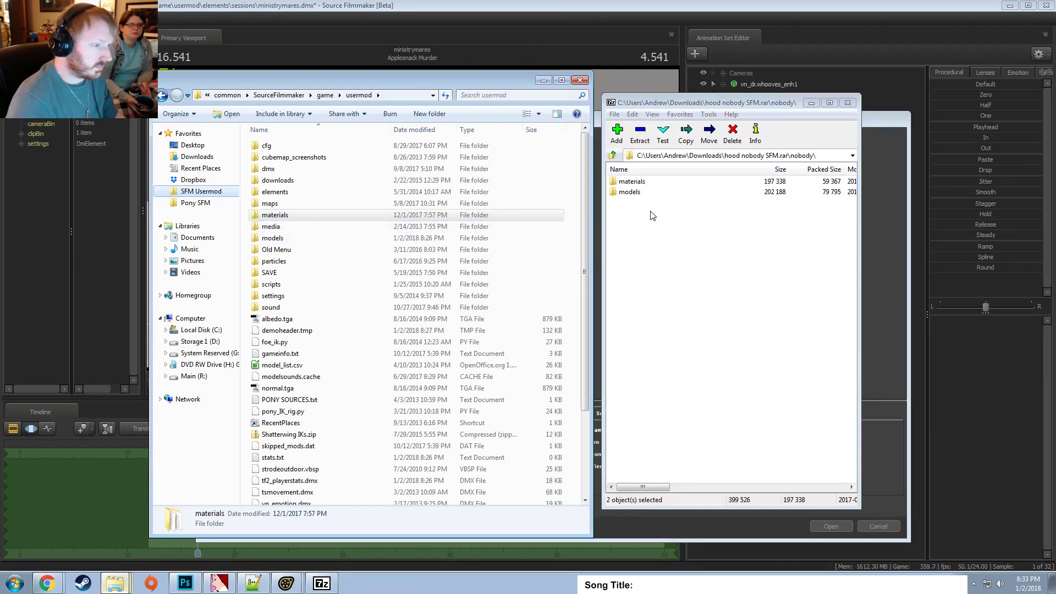
pyautogui.moveTo(650, 210)
pyautogui.mouseDown()
pyautogui.moveTo(632, 182)
pyautogui.moveTo(281, 344)
pyautogui.moveTo(278, 367)
pyautogui.mouseUp()
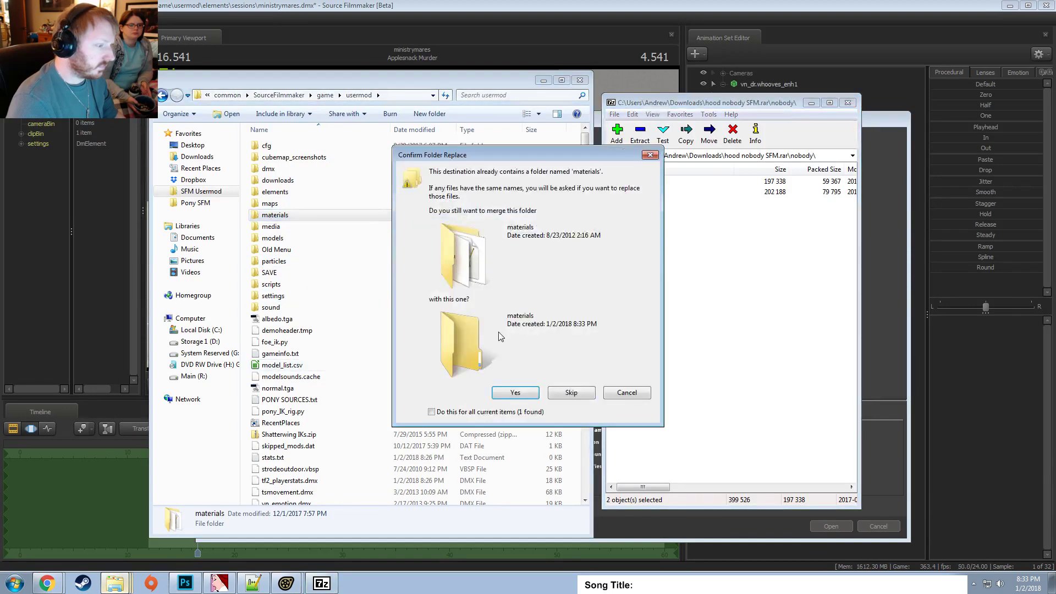
pyautogui.click(517, 392)
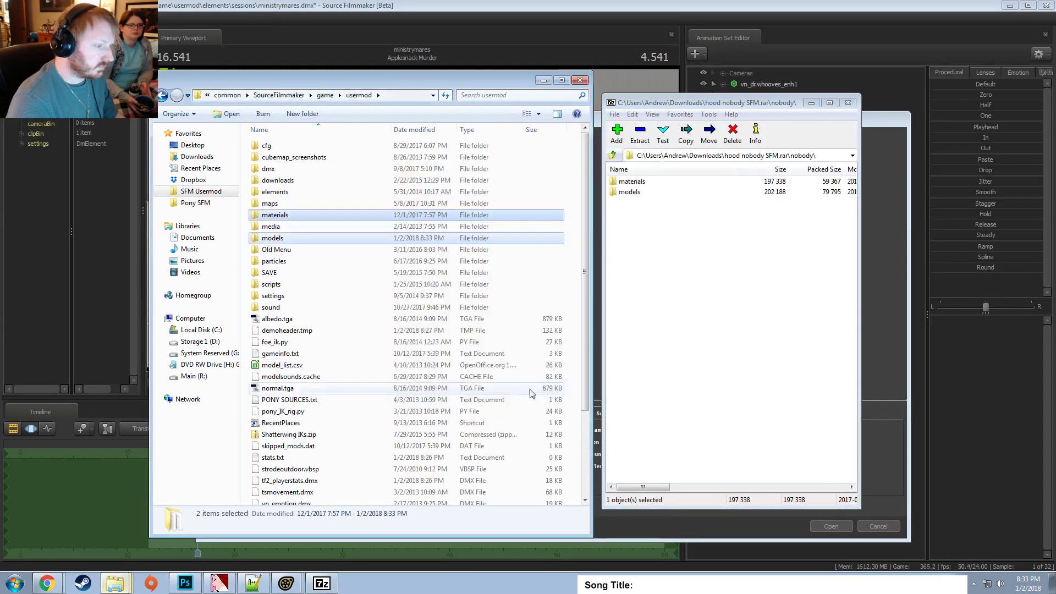
# Check the archive's models folder for the hood files, rescan the Source Filmmaker model list and add ianmata1998\nobody_hood.mdl to the scene.
pyautogui.doubleClick(641, 191)
pyautogui.doubleClick(647, 185)
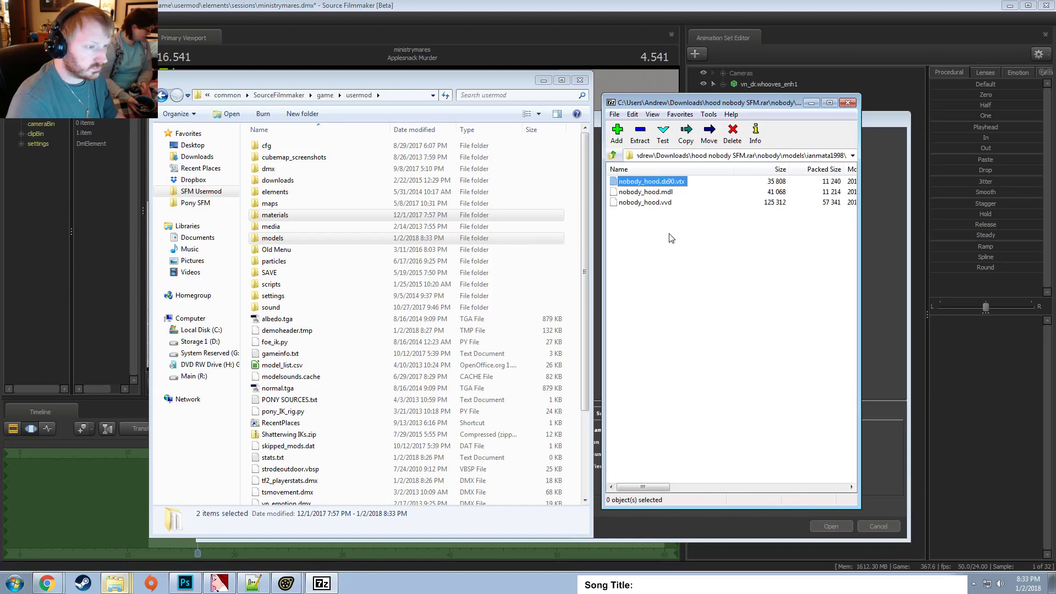
pyautogui.hotkey('alt', 'Tab')
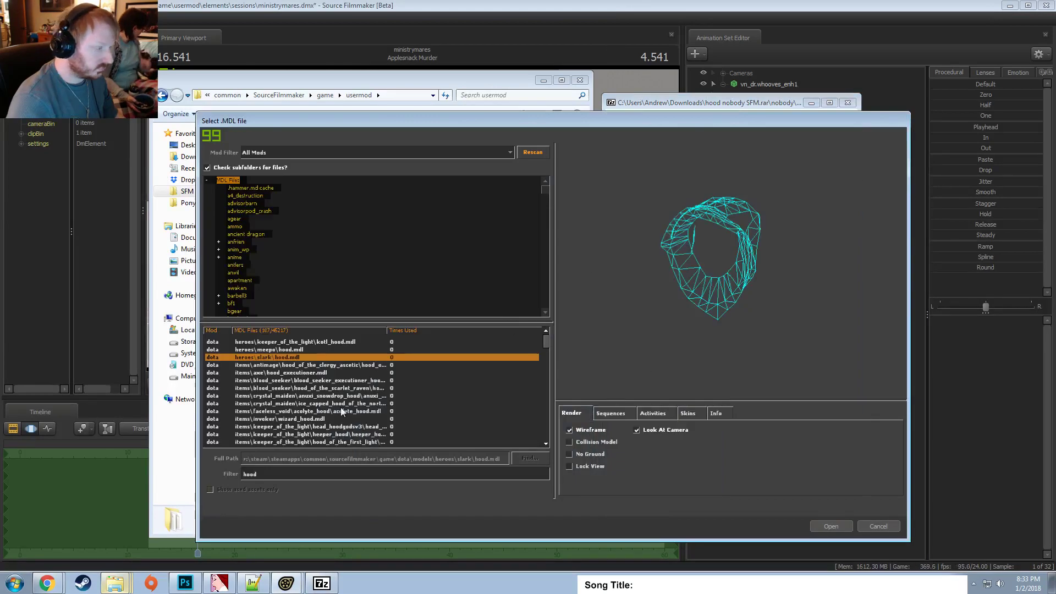
pyautogui.click(530, 152)
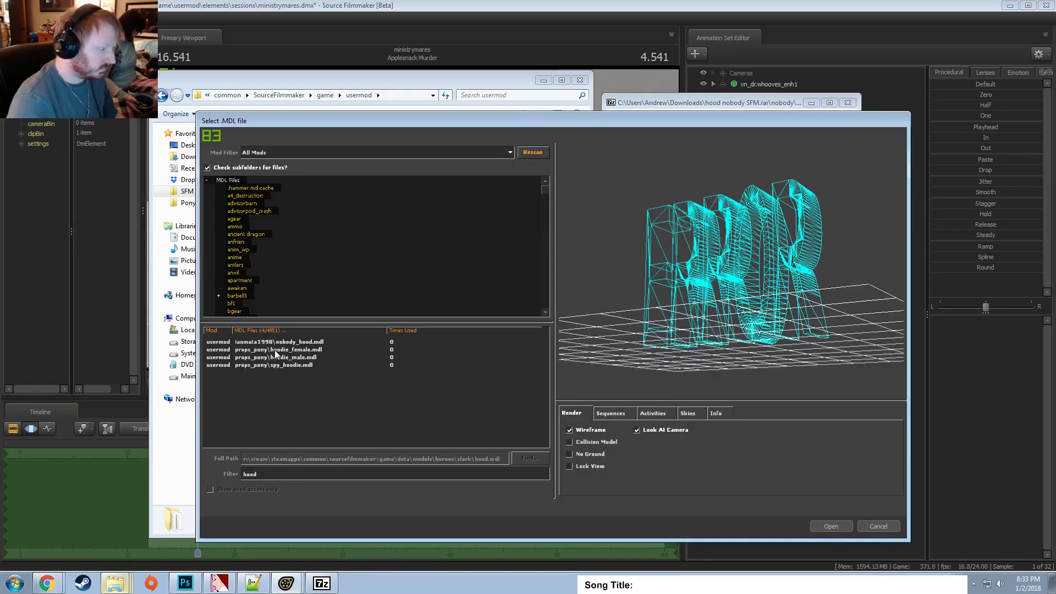
pyautogui.click(277, 342)
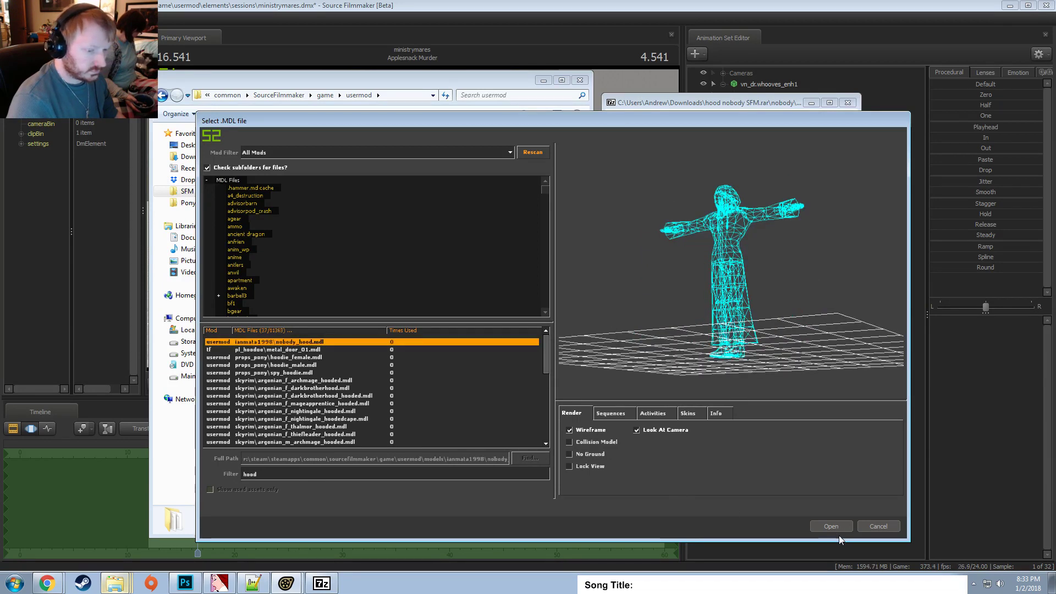
pyautogui.click(838, 529)
# Examine the nobody_hood1 model, its head bone, available options and hood controls to judge whether it suits Dr. Whooves.
pyautogui.click(777, 161)
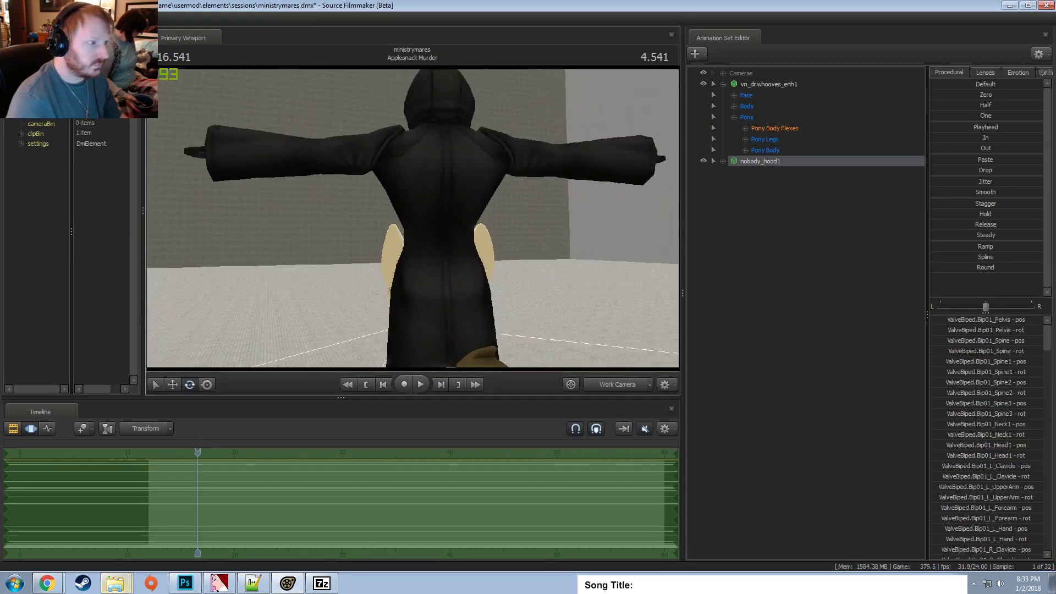
pyautogui.moveTo(412, 220); pyautogui.dragTo(396, 237)
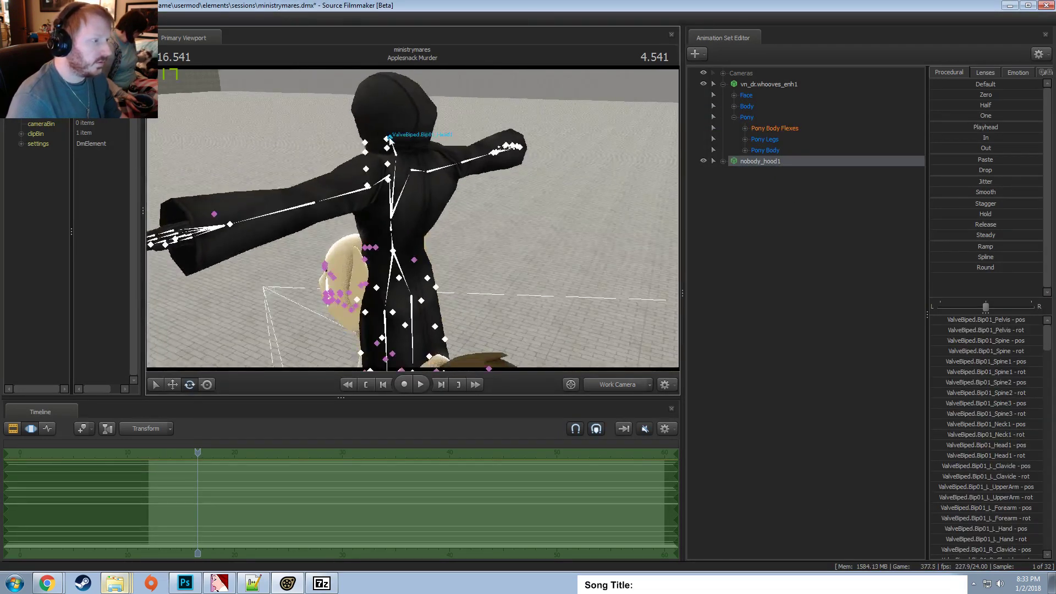
pyautogui.click(389, 139)
pyautogui.moveTo(389, 138); pyautogui.dragTo(415, 214)
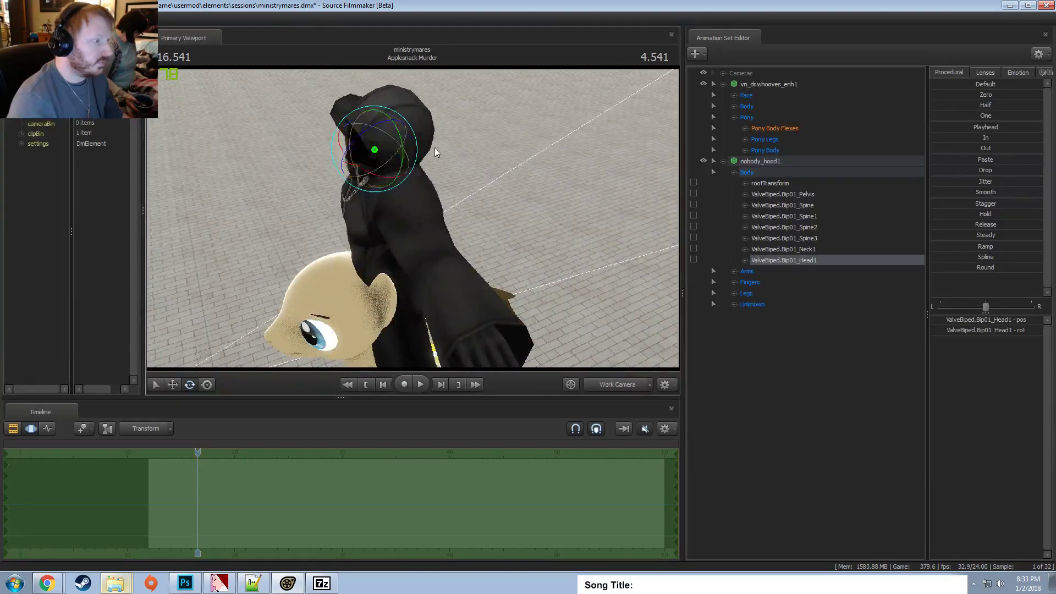
pyautogui.moveTo(434, 148); pyautogui.dragTo(482, 160)
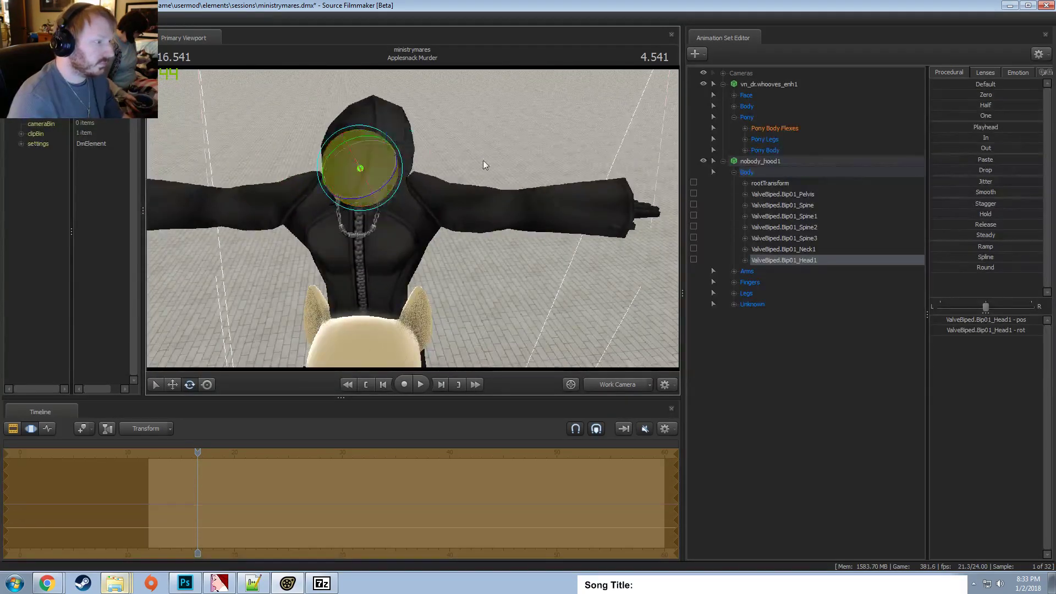
pyautogui.moveTo(506, 111); pyautogui.dragTo(621, 132)
pyautogui.click(777, 162)
pyautogui.rightClick(777, 163)
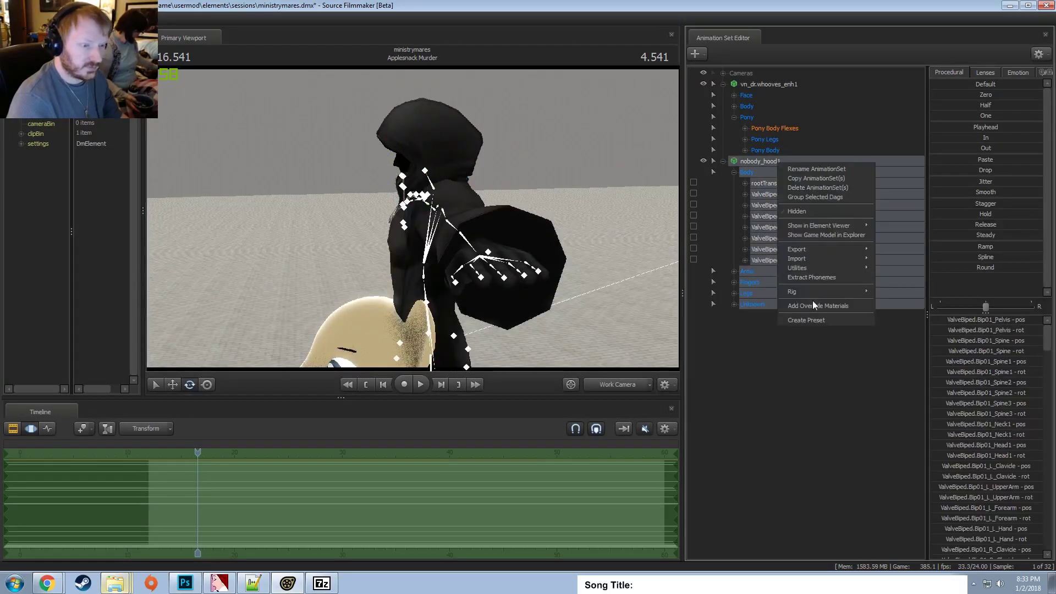
pyautogui.moveTo(814, 268)
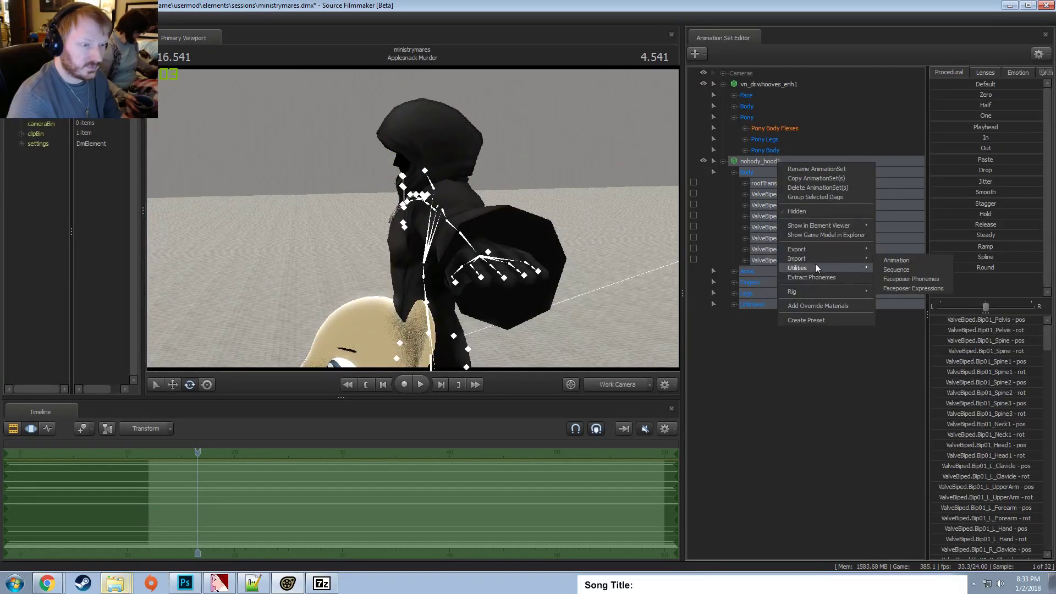
pyautogui.click(918, 288)
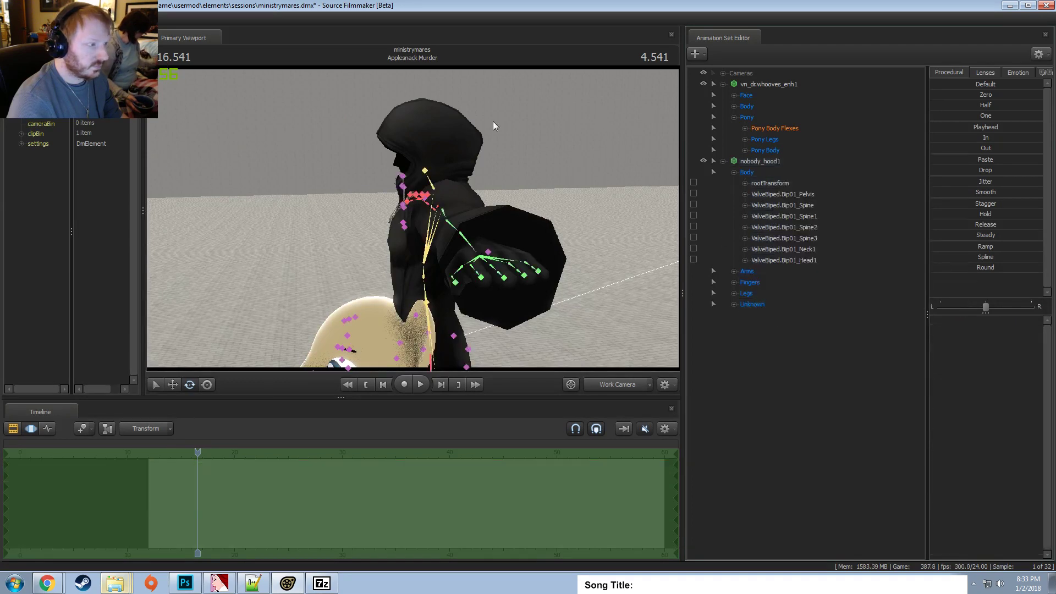
pyautogui.keyDown('ctrl'); pyautogui.click(403, 177); pyautogui.keyUp('ctrl')
pyautogui.keyDown('alt'); pyautogui.moveTo(400, 198); pyautogui.dragTo(445, 165); pyautogui.keyUp('alt')
# Delete the nobody_hood1 animation set and collapse Dr. Whooves's Pony group.
pyautogui.click(760, 159)
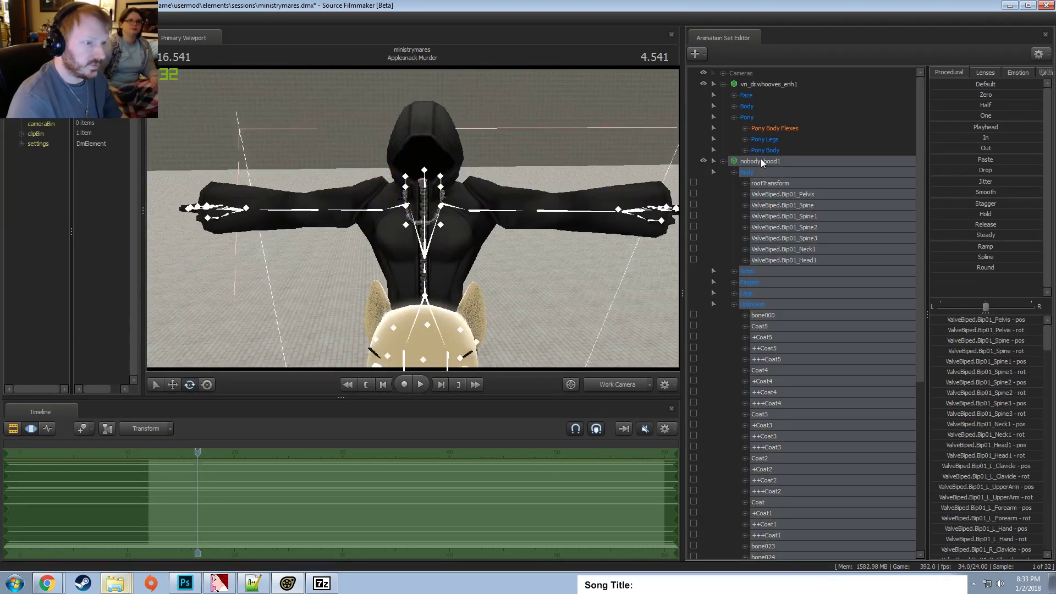
pyautogui.rightClick(761, 160)
pyautogui.click(796, 187)
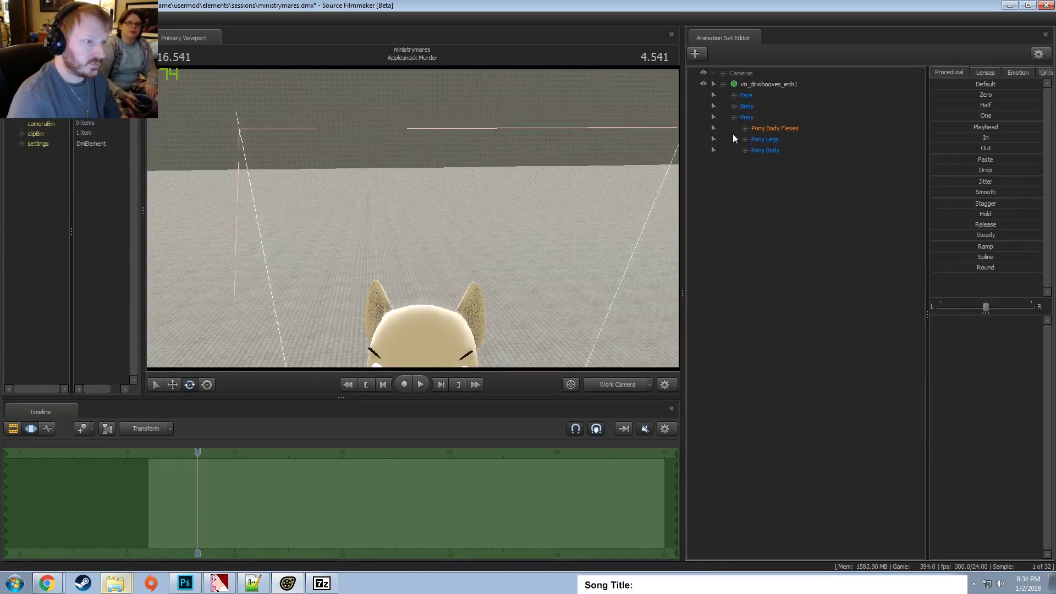
pyautogui.click(734, 117)
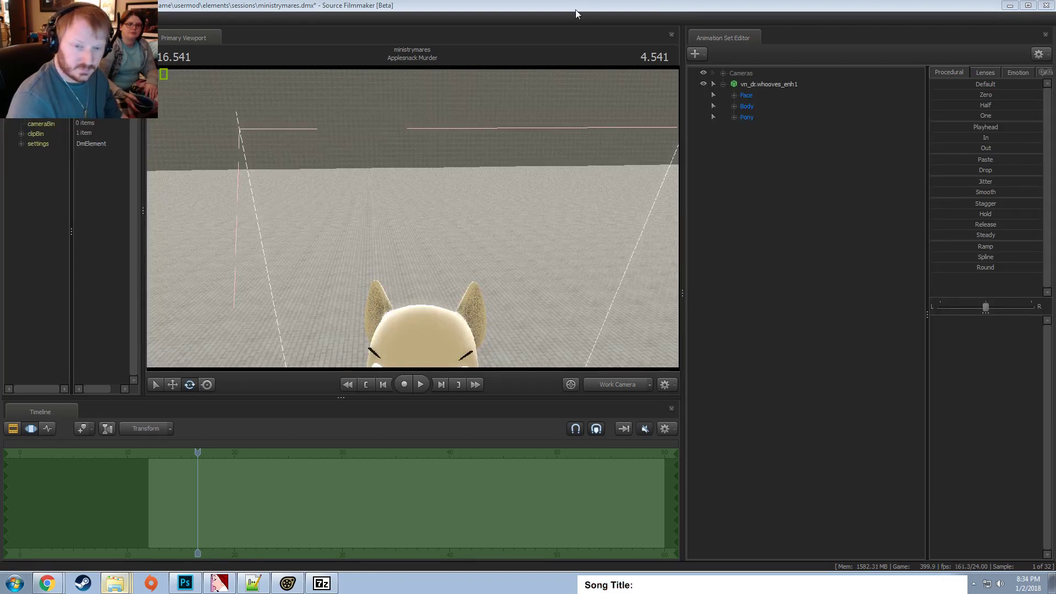
# Start an animation set for a new model, preview the listed hood models and add props_pony\hoodie_male.mdl.
pyautogui.rightClick(812, 232)
pyautogui.click(908, 257)
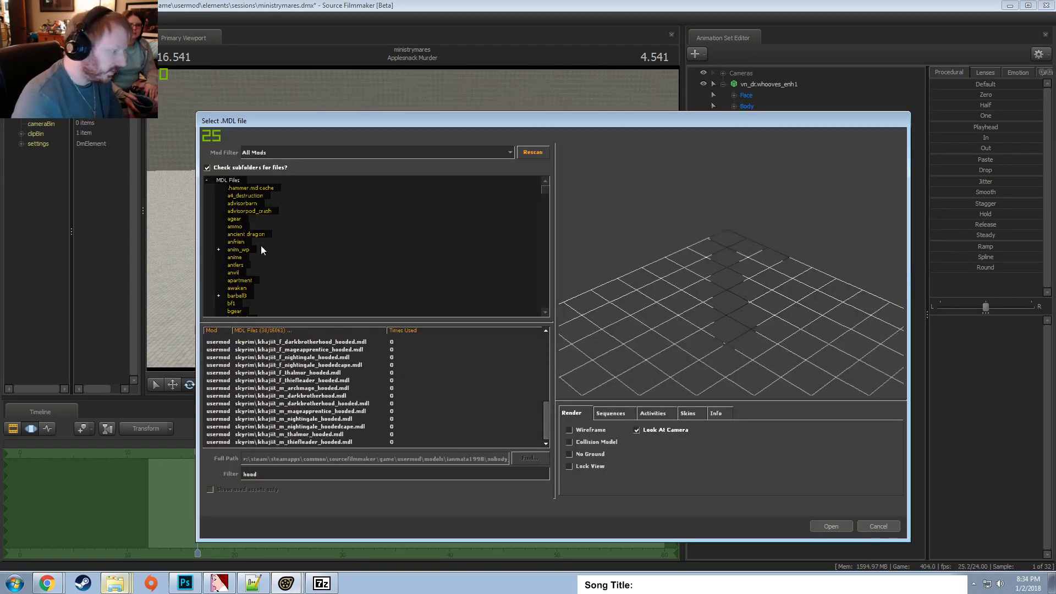
pyautogui.click(312, 357)
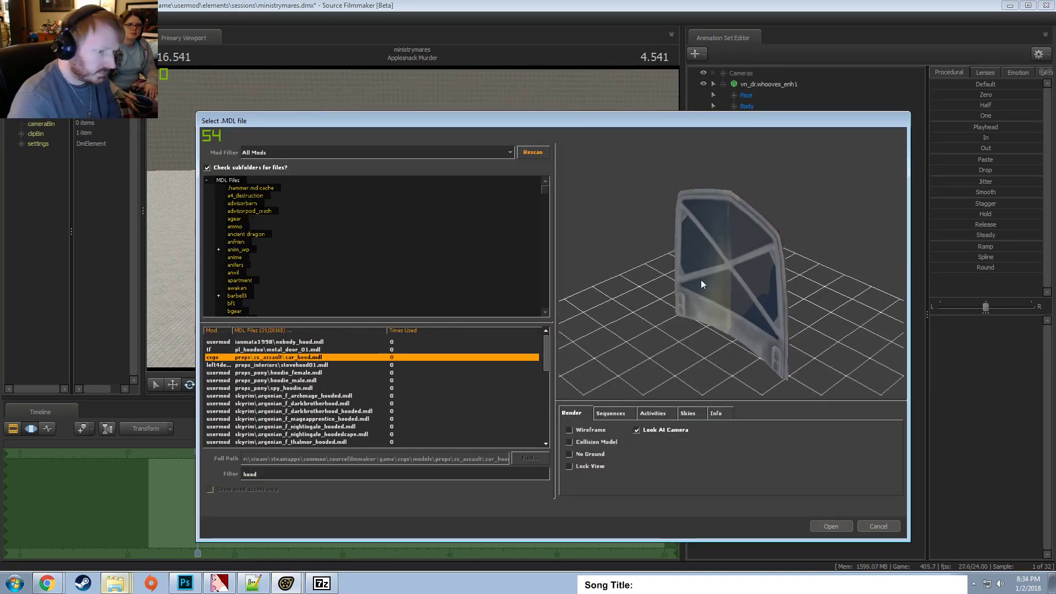
pyautogui.press('Up')
pyautogui.press('Down')
pyautogui.press('Down')
pyautogui.moveTo(763, 273); pyautogui.dragTo(732, 269)
pyautogui.press('Down')
pyautogui.press('Down')
pyautogui.press('Up')
pyautogui.press('Down')
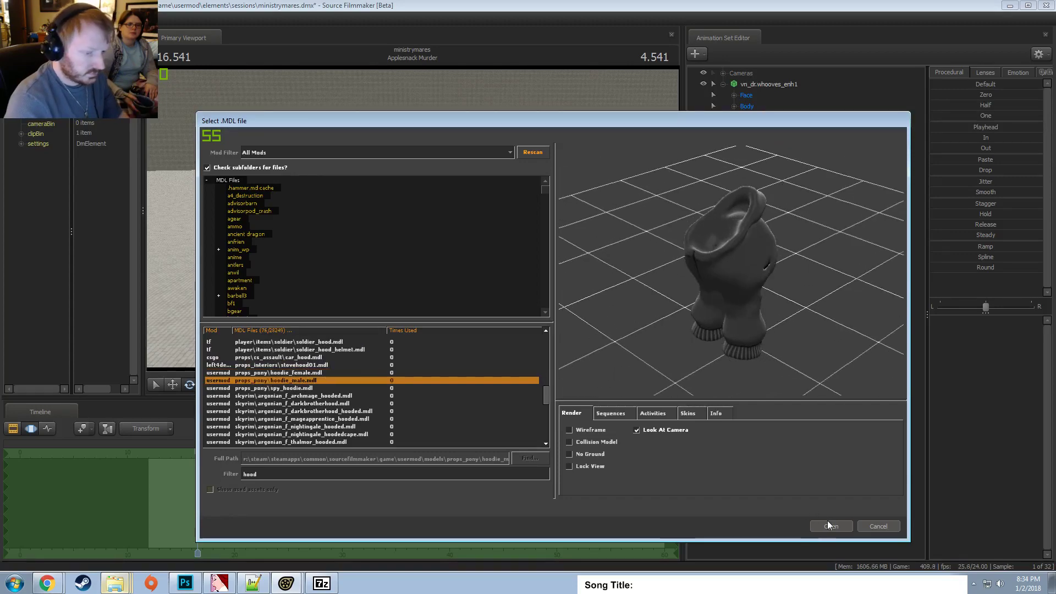
pyautogui.click(830, 526)
# Lock the hoodie_male1 controls to Dr. Whooves and zero them so the hoodie fits onto his body.
pyautogui.moveTo(505, 189); pyautogui.dragTo(606, 155)
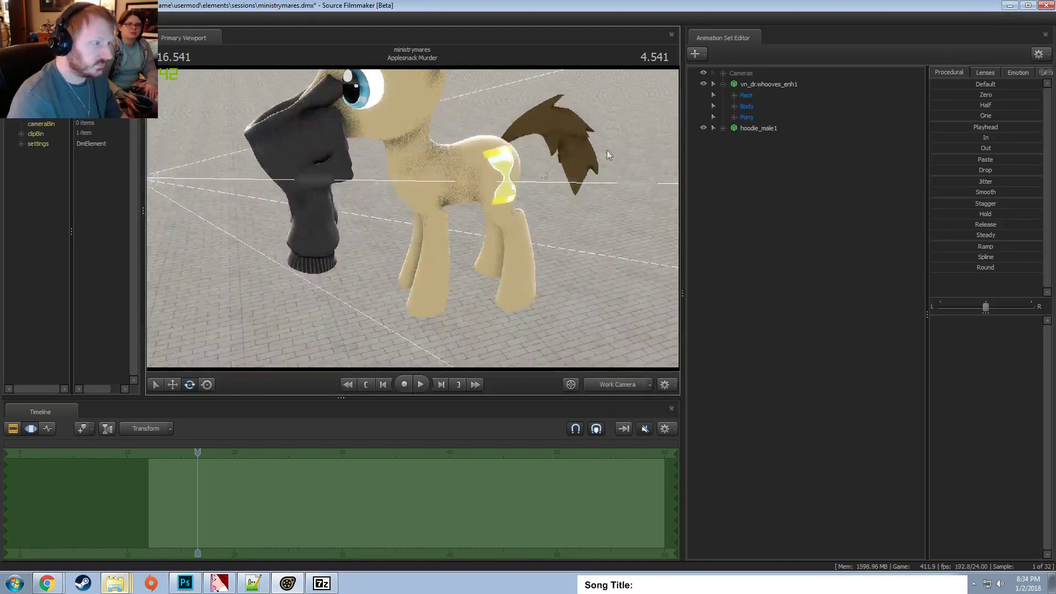
pyautogui.click(759, 127)
pyautogui.moveTo(1009, 95); pyautogui.dragTo(1038, 95)
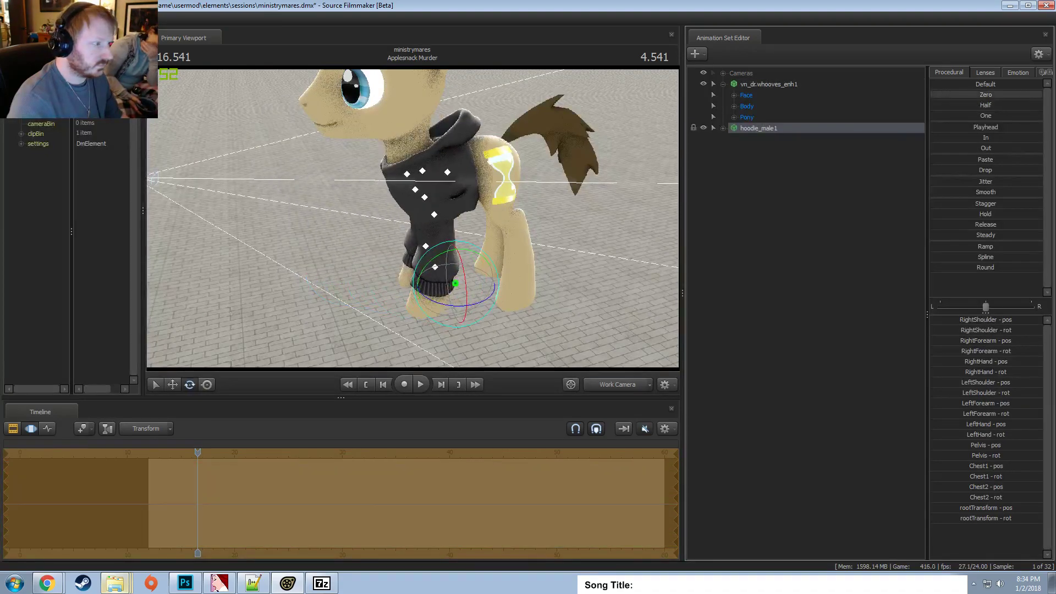
# Select Dr. Whooves's Neck control and check how the hoodie fits around it.
pyautogui.keyDown('alt'); pyautogui.moveTo(547, 149); pyautogui.dragTo(418, 159); pyautogui.keyUp('alt')
pyautogui.moveTo(418, 220)
pyautogui.mouseDown()
pyautogui.moveTo(528, 187)
pyautogui.moveTo(484, 192)
pyautogui.moveTo(396, 159)
pyautogui.moveTo(422, 239)
pyautogui.mouseUp()
pyautogui.click(428, 233)
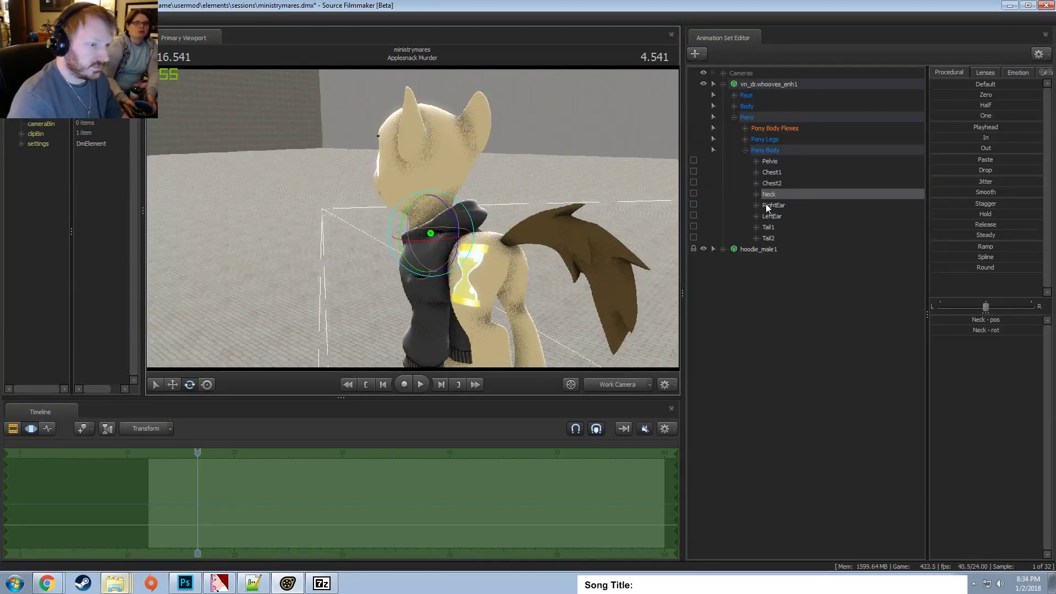
# Expand hoodie_male1's Body, Pony, Pony Legs and Pony Body groups to look for a control that moves the hood.
pyautogui.click(723, 249)
pyautogui.click(734, 260)
pyautogui.click(733, 285)
pyautogui.click(731, 289)
pyautogui.click(734, 282)
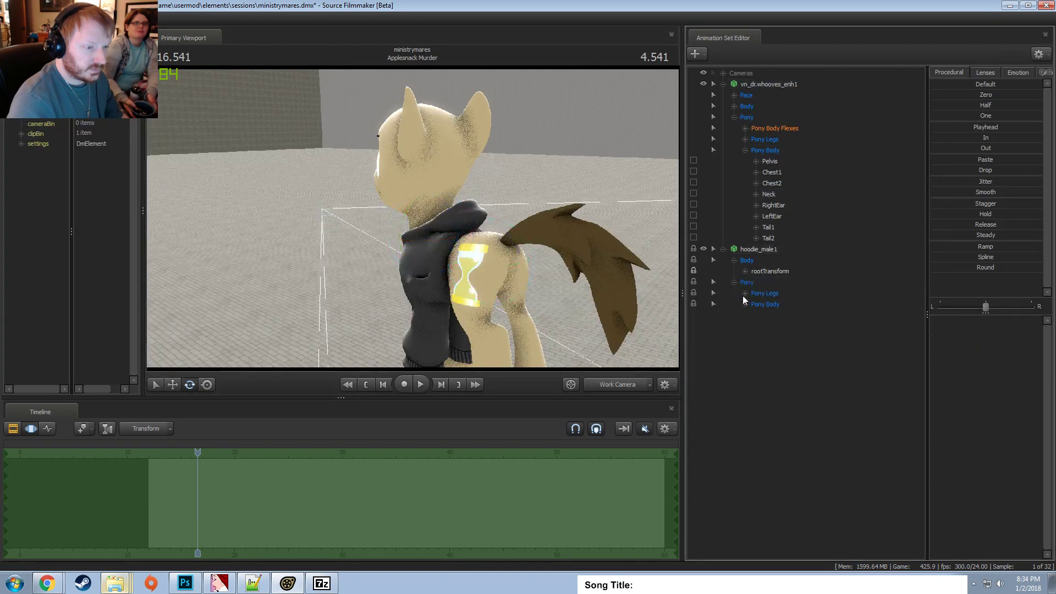
pyautogui.click(743, 300)
pyautogui.click(744, 293)
pyautogui.click(745, 326)
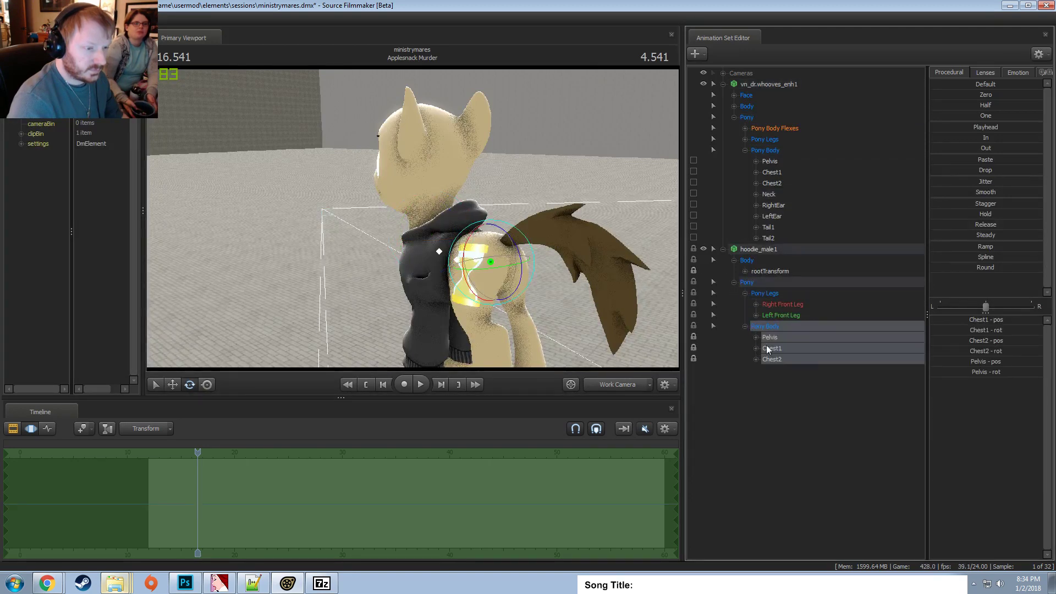
# Inspect the hoodie's Right Front Leg and Left Front Leg groups for usable hood controls.
pyautogui.click(757, 304)
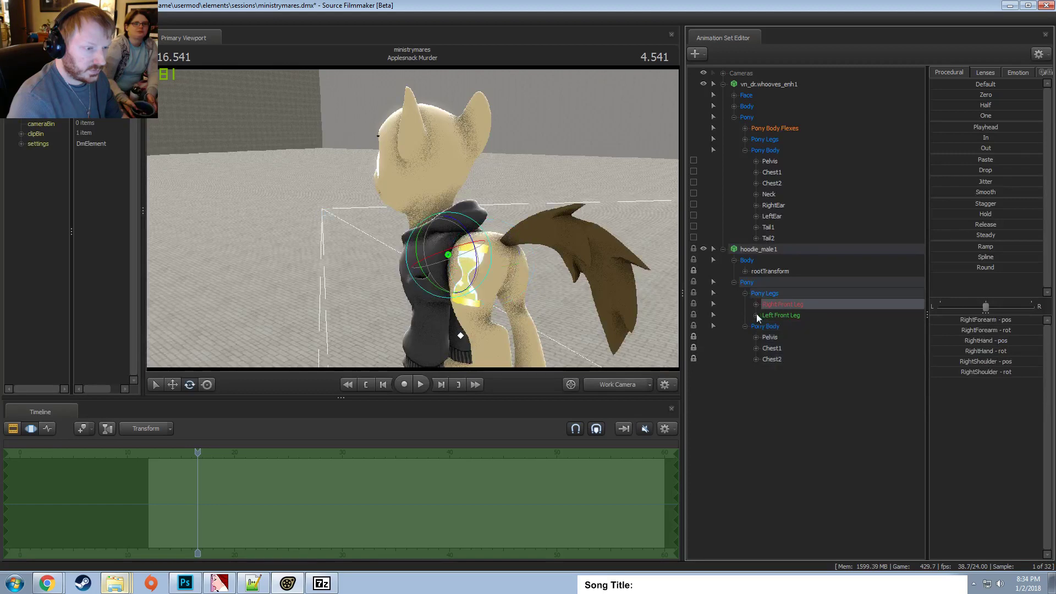
pyautogui.click(756, 315)
pyautogui.click(756, 304)
pyautogui.click(756, 304)
pyautogui.click(756, 315)
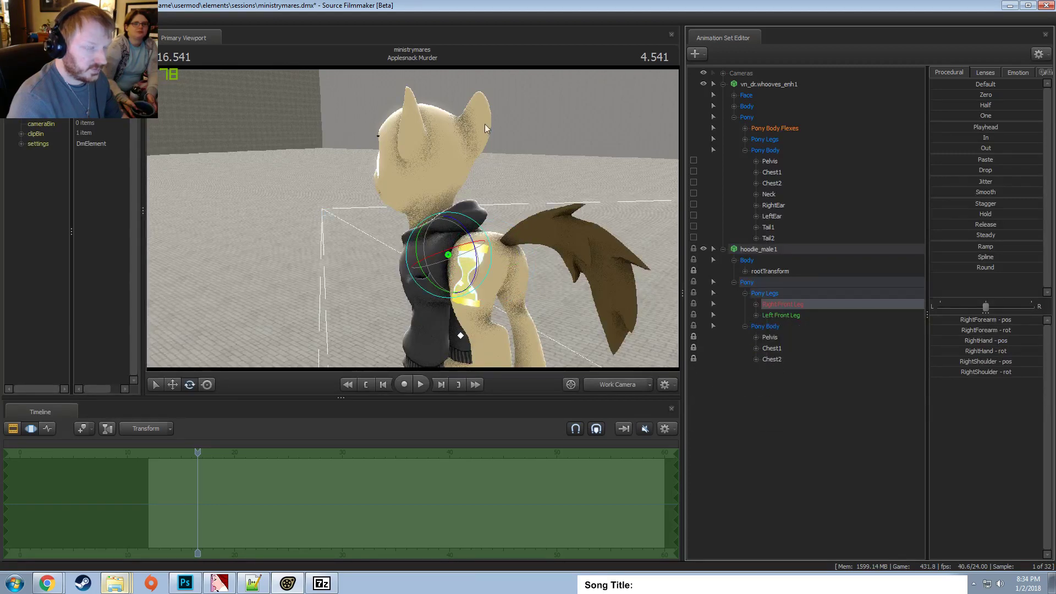
# Try rotating the hoodie's Chest2 control to adjust the hood, check its Chest1 control and collapse the hoodie's Pony group.
pyautogui.moveTo(484, 124); pyautogui.dragTo(522, 322, button='right')
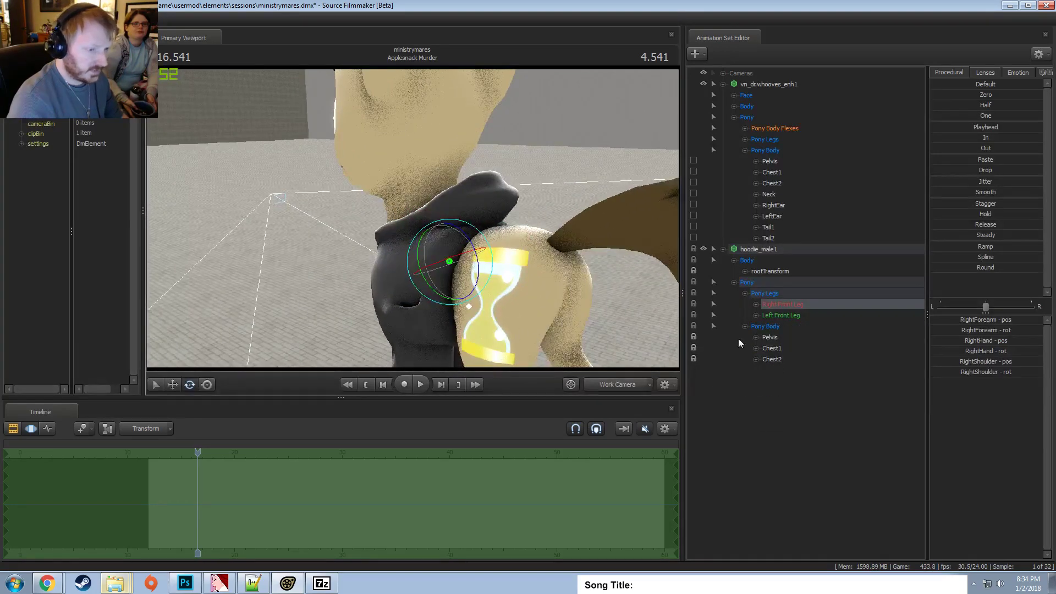
pyautogui.click(771, 358)
pyautogui.moveTo(433, 238); pyautogui.dragTo(435, 240)
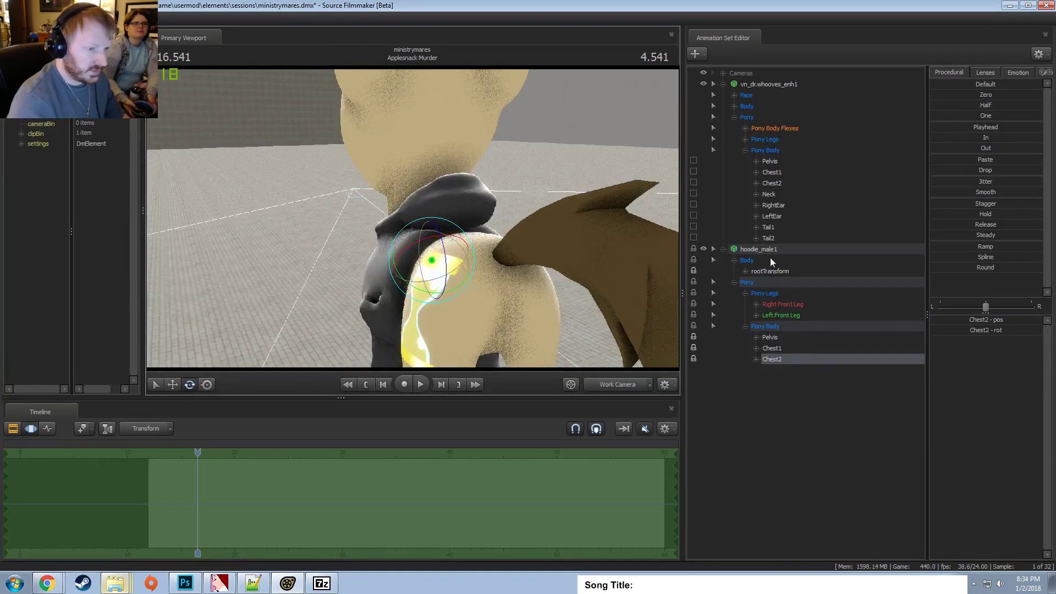
pyautogui.rightClick(770, 251)
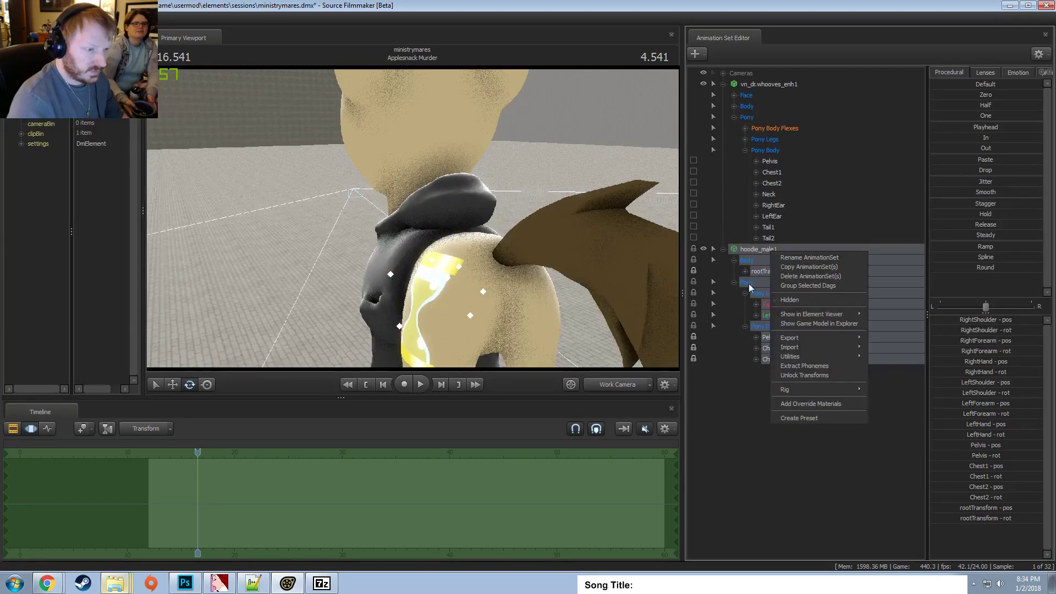
pyautogui.click(757, 326)
pyautogui.click(774, 358)
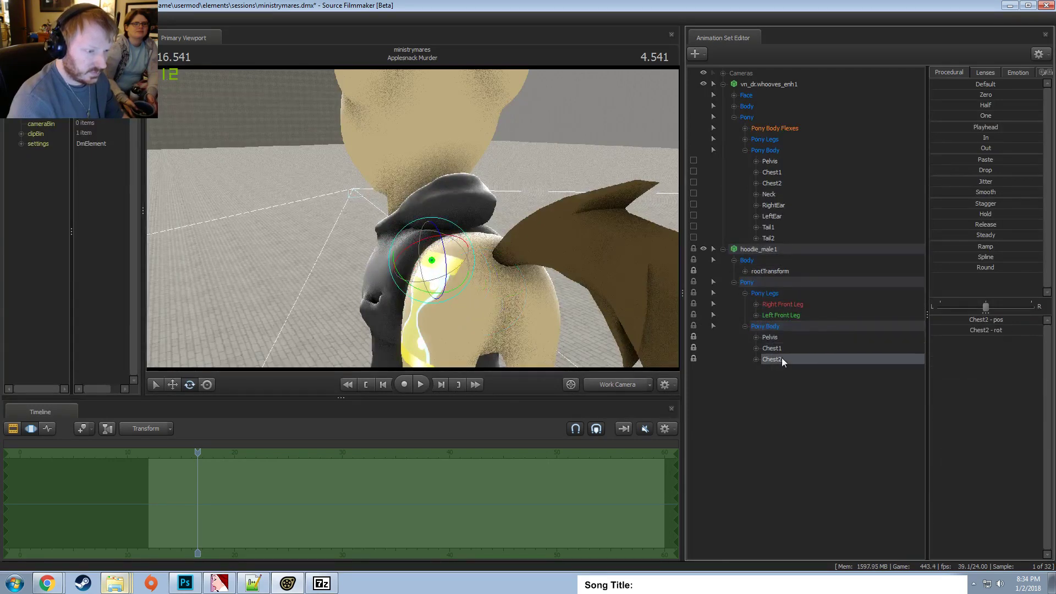
pyautogui.moveTo(432, 253); pyautogui.dragTo(440, 219)
pyautogui.click(772, 348)
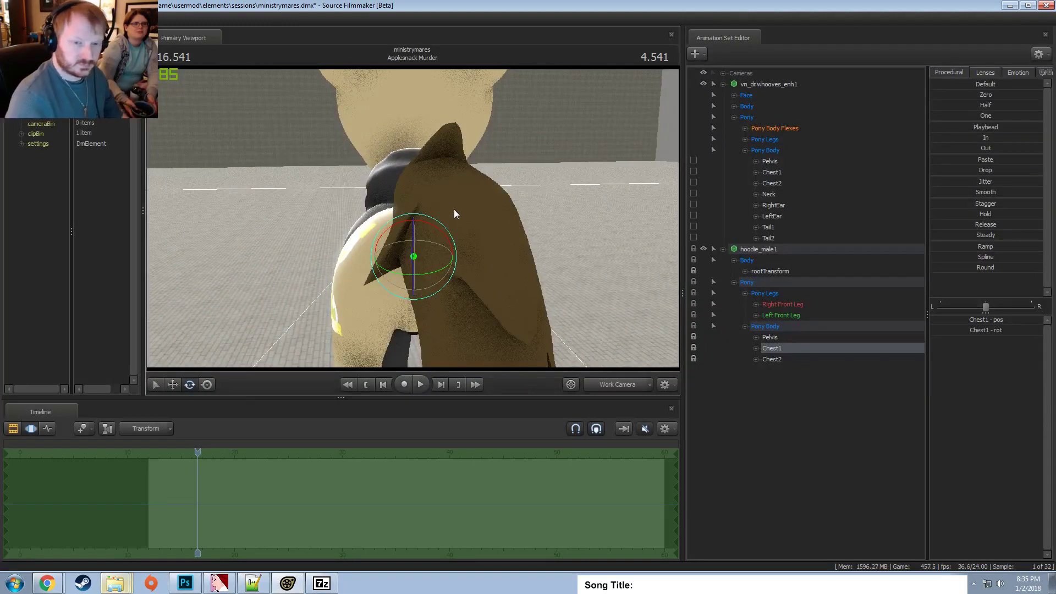
pyautogui.click(733, 282)
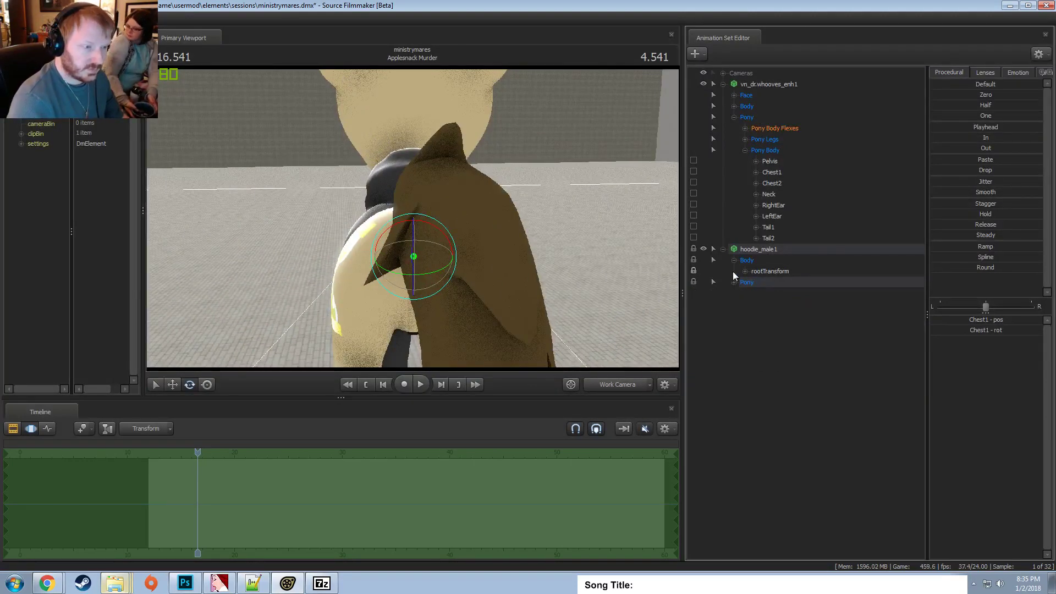
# Collapse the hoodie_male1 animation set and rename it to Hoodie.
pyautogui.click(723, 249)
pyautogui.rightClick(748, 249)
pyautogui.click(772, 255)
pyautogui.write('Hoodie')
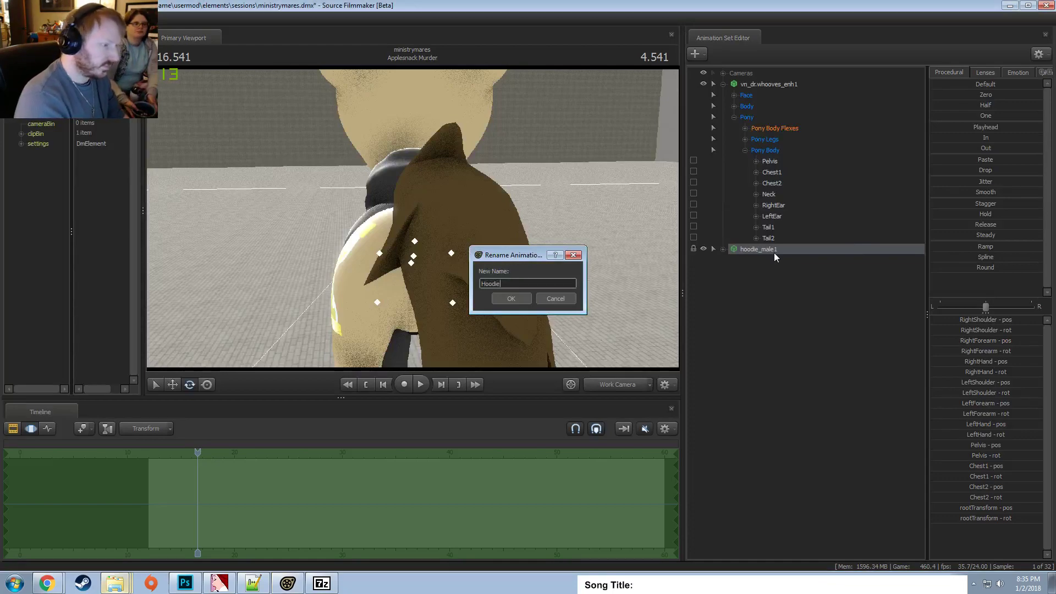
pyautogui.press('Return')
# Bake the procedural bones of the Hoodie animation set.
pyautogui.keyDown('alt'); pyautogui.moveTo(441, 206); pyautogui.dragTo(755, 196); pyautogui.keyUp('alt')
pyautogui.rightClick(752, 251)
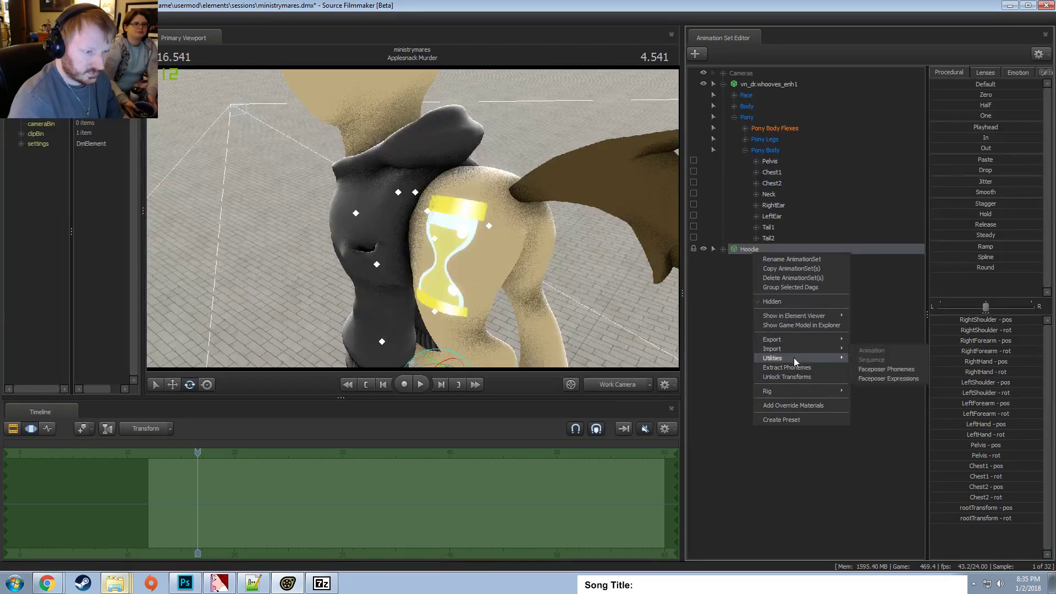
pyautogui.moveTo(790, 359)
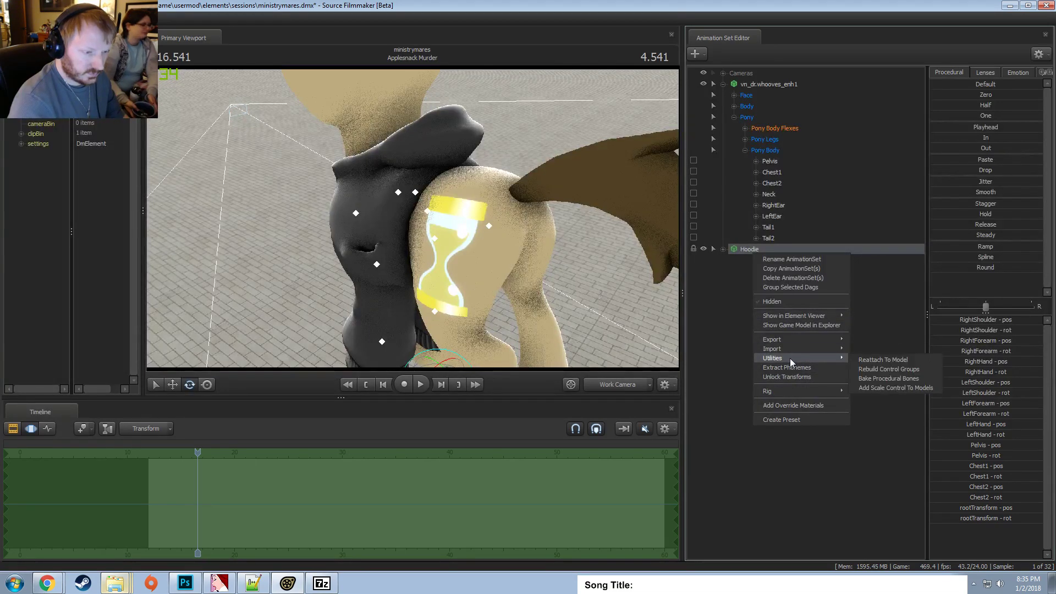
pyautogui.click(875, 378)
# Inspect the Hoodie's Pony and Pony Body controls for anything that moves the hood, and check its fit from behind.
pyautogui.click(747, 249)
pyautogui.rightClick(734, 252)
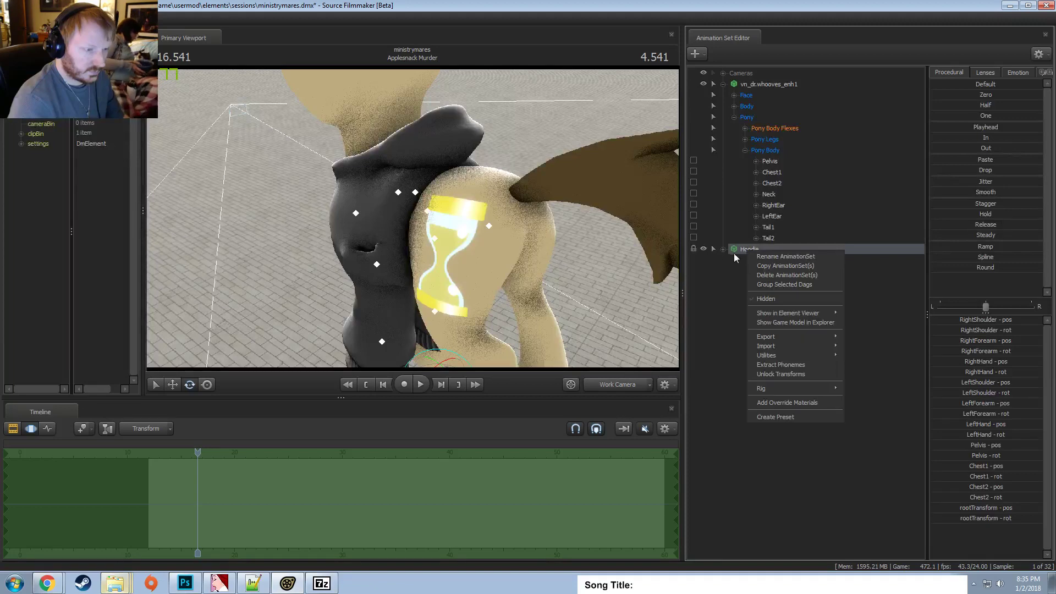
pyautogui.click(739, 265)
pyautogui.click(734, 271)
pyautogui.click(745, 293)
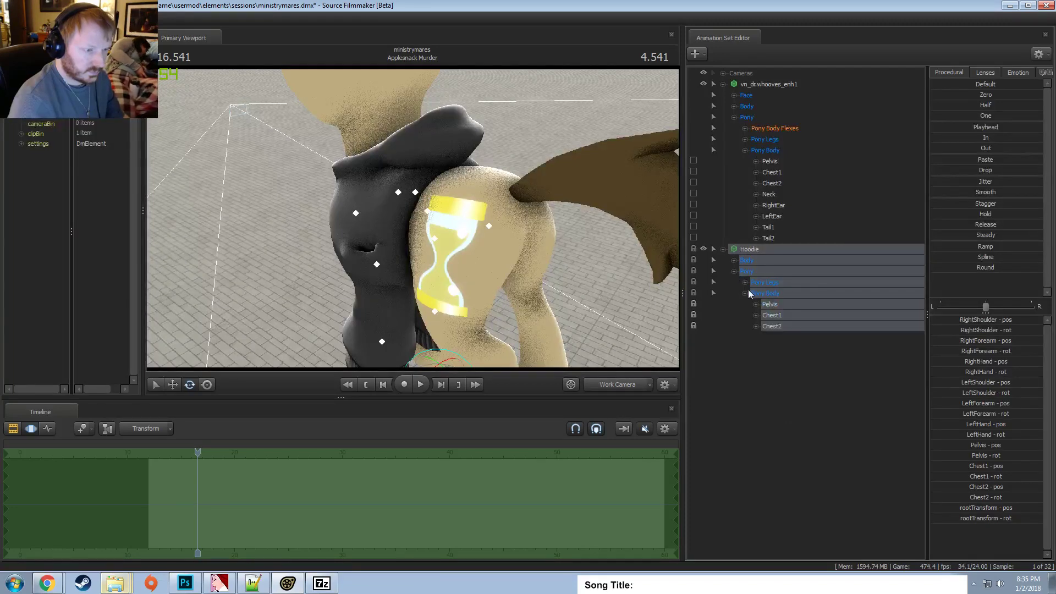
pyautogui.click(734, 271)
pyautogui.click(734, 271)
pyautogui.click(734, 271)
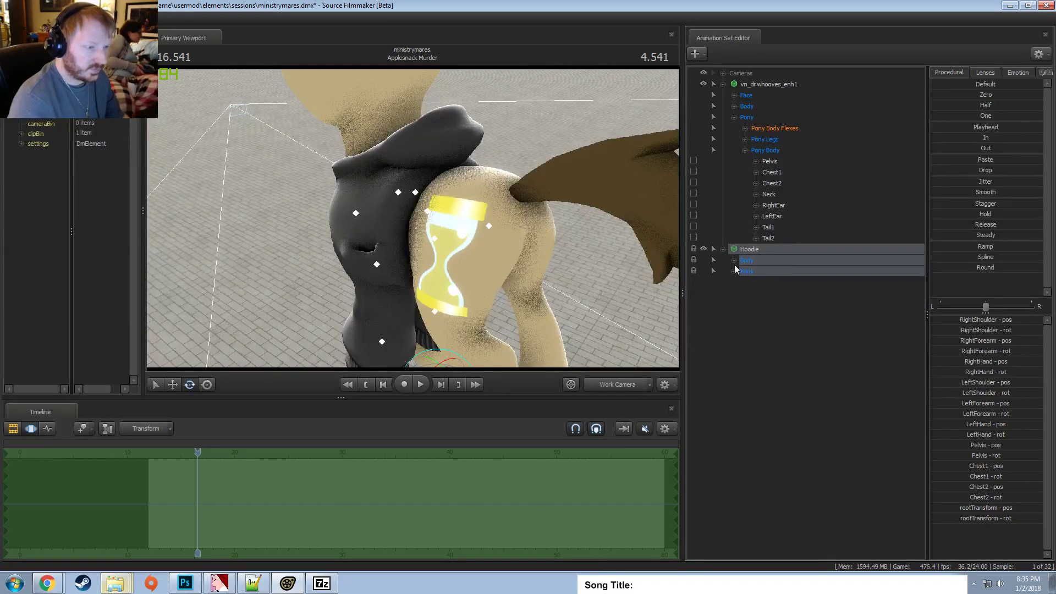
pyautogui.moveTo(545, 176); pyautogui.dragTo(501, 269)
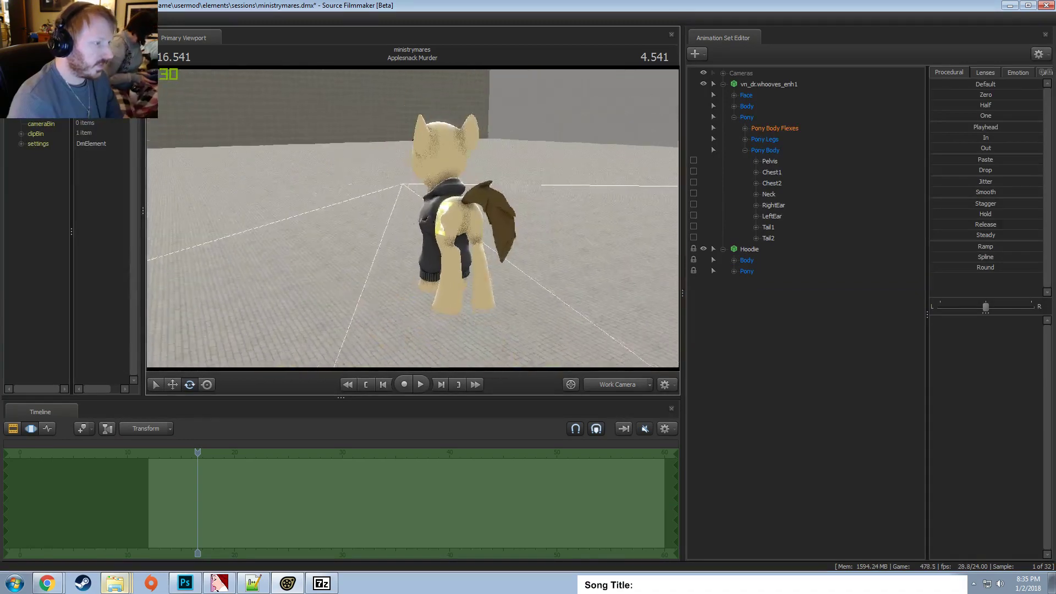
pyautogui.moveTo(407, 216); pyautogui.dragTo(491, 273)
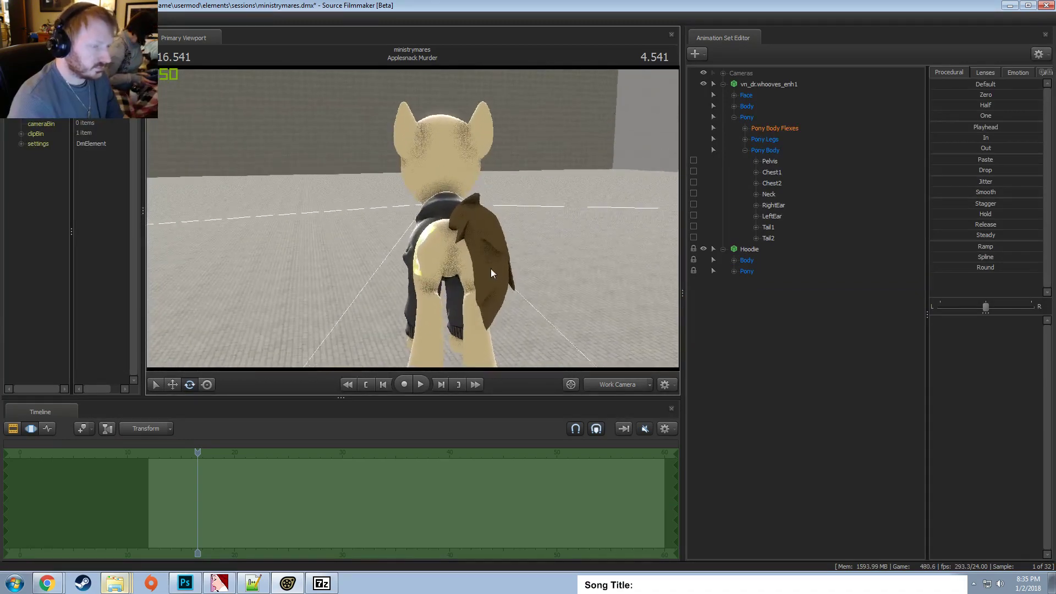
pyautogui.rightClick(749, 317)
pyautogui.click(724, 323)
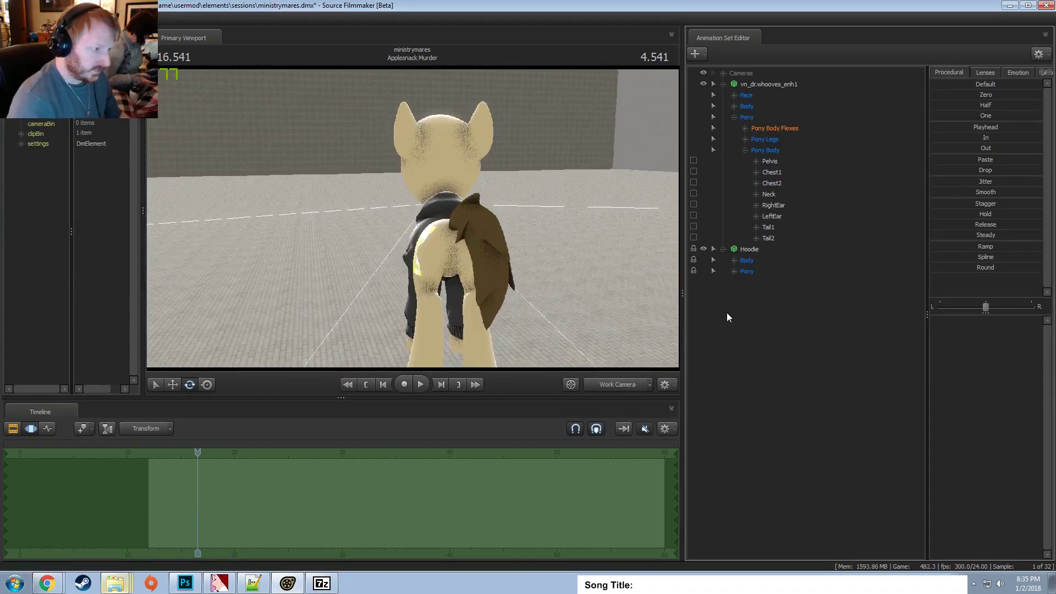
pyautogui.rightClick(727, 311)
pyautogui.click(760, 298)
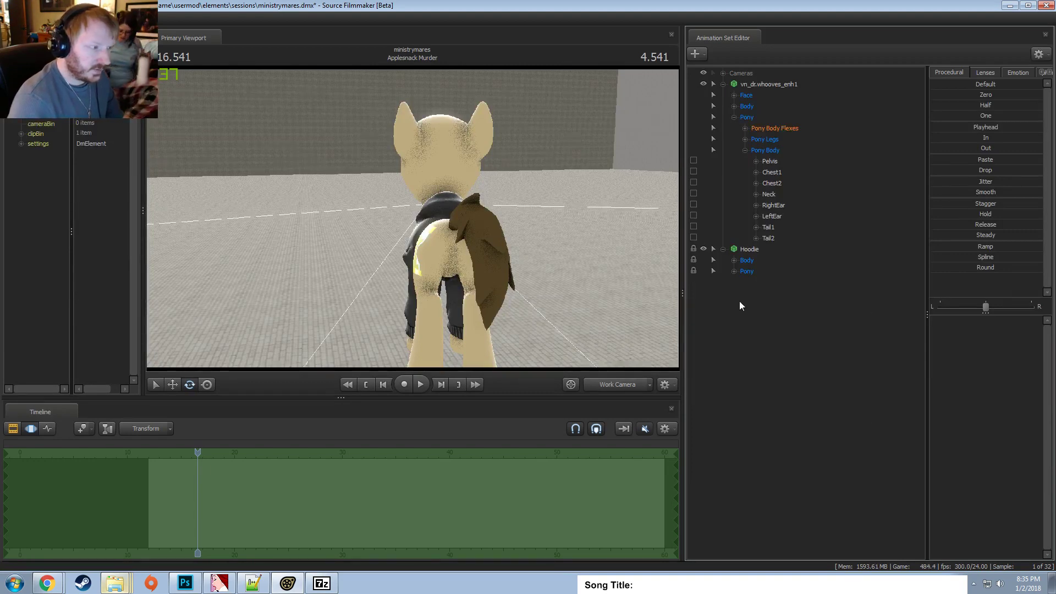
pyautogui.rightClick(744, 309)
pyautogui.click(732, 300)
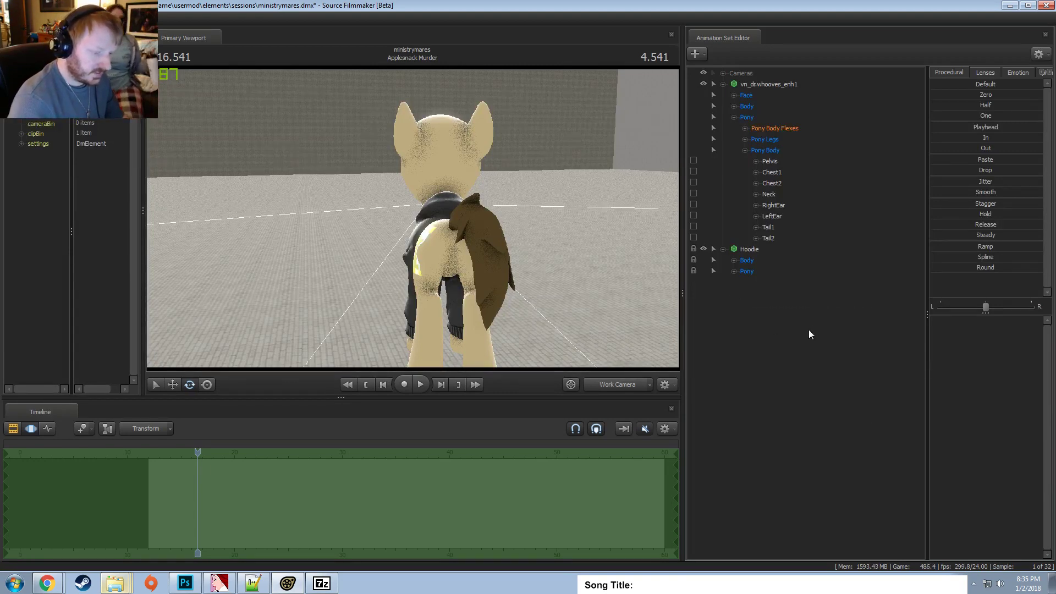
# Save the session and search the model files for blackjack to create a new model's animation set.
pyautogui.hotkey('ctrl', 's')
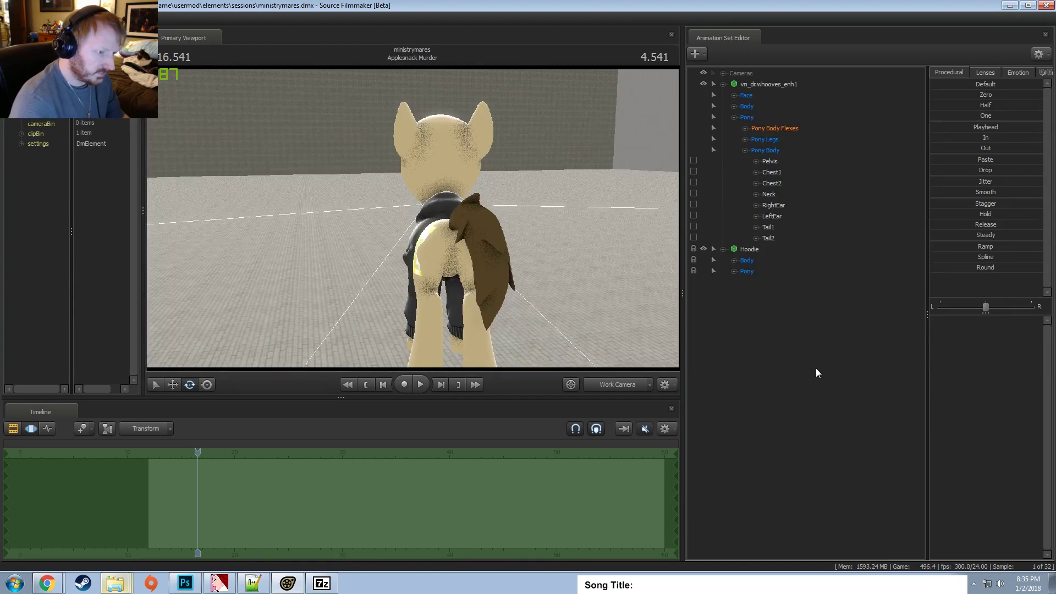
pyautogui.rightClick(764, 316)
pyautogui.click(810, 337)
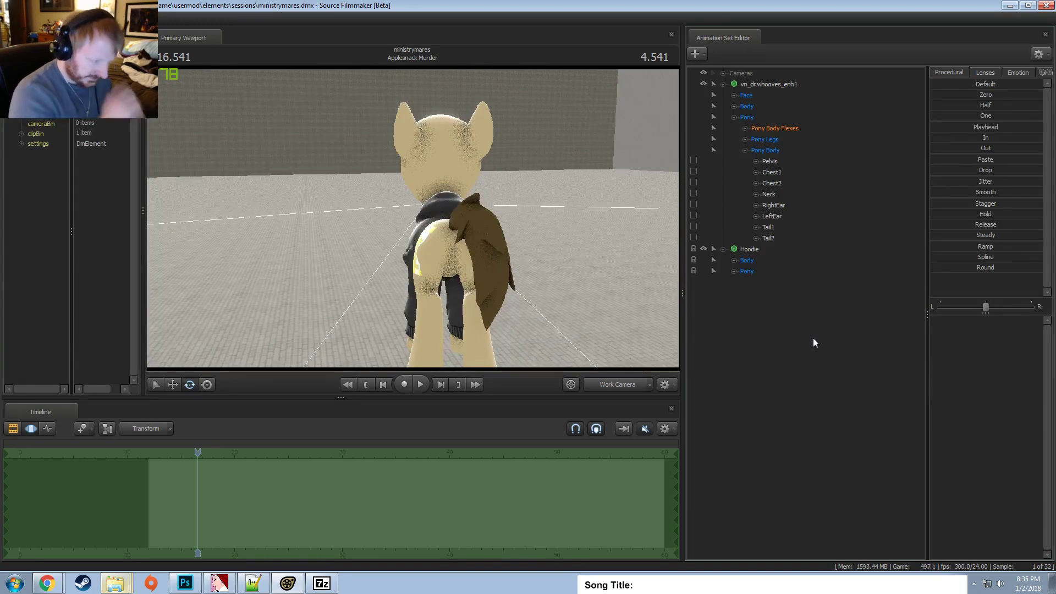
pyautogui.write('black jack')
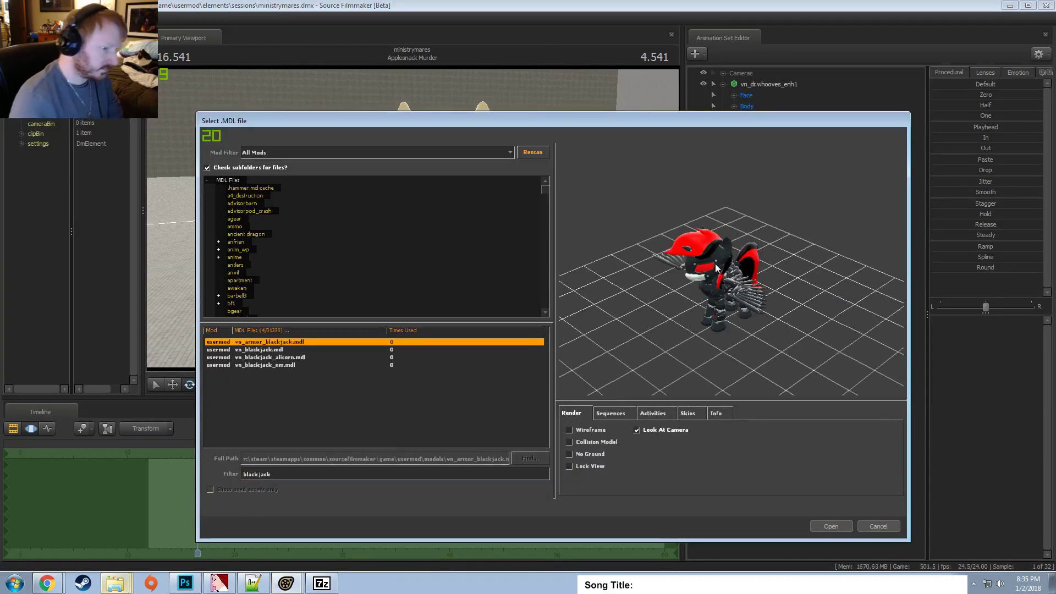
# Preview the matching Blackjack models and add vn_blackjack_nm.mdl to the scene.
pyautogui.press('Down')
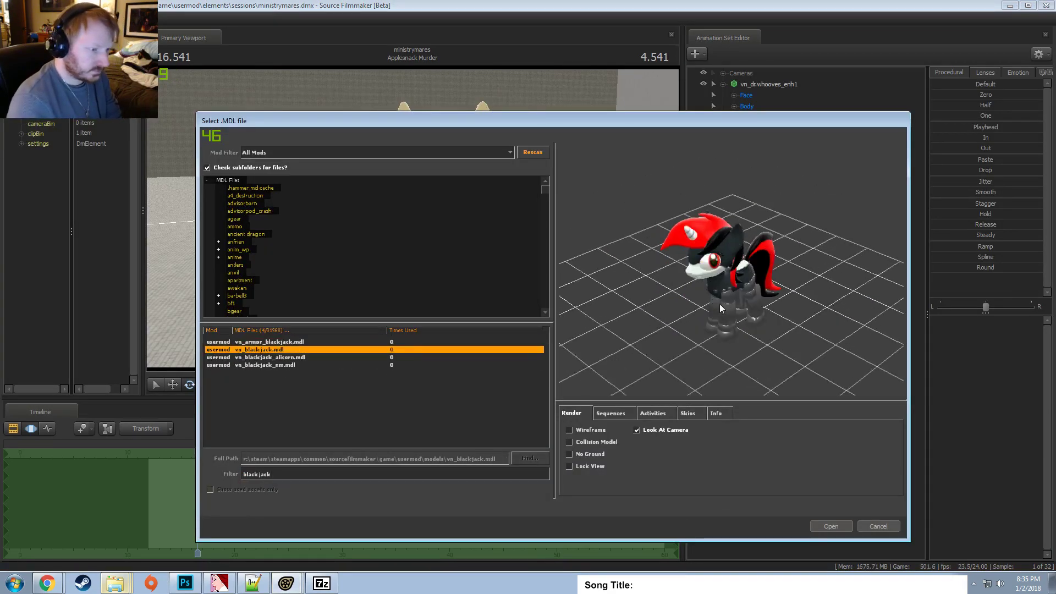
pyautogui.press('Down')
pyautogui.press('Down')
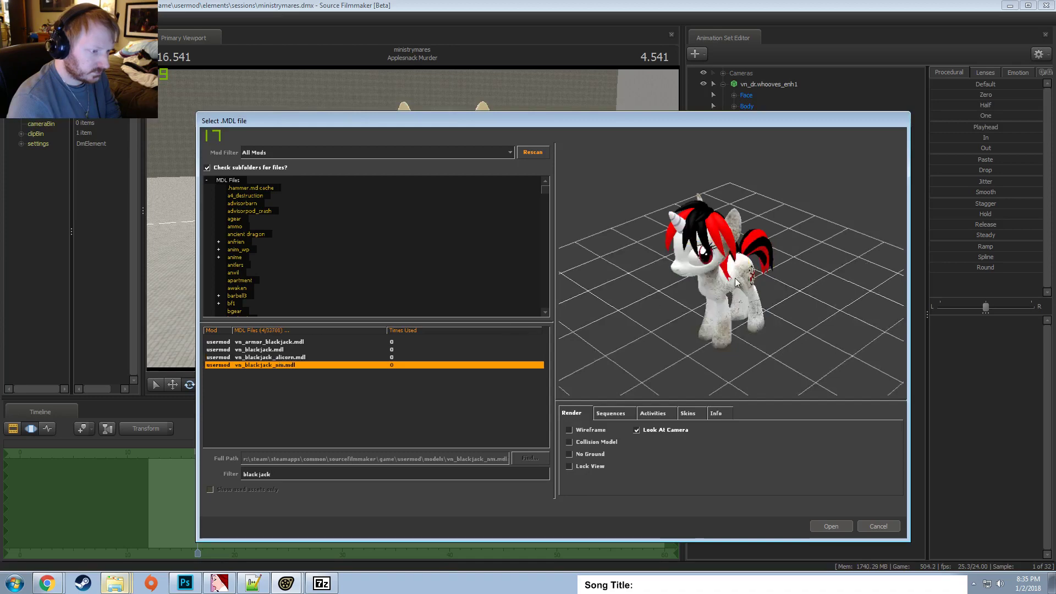
pyautogui.moveTo(735, 278); pyautogui.dragTo(828, 308)
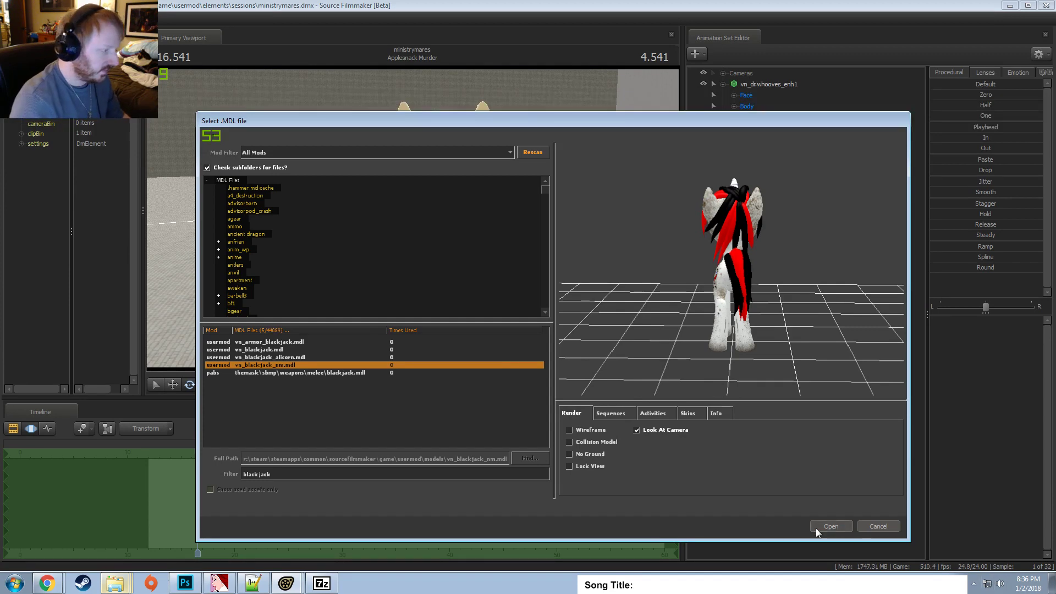
pyautogui.click(833, 526)
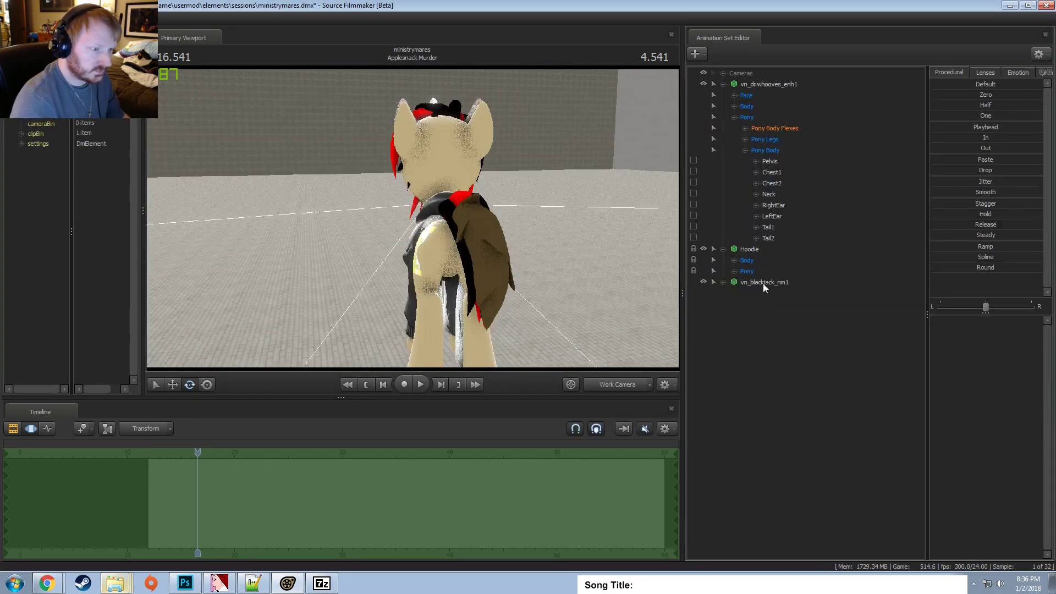
# Lock vn_blackjack_nm1 to vn_dr.whooves_enh1 and zero its transforms so both ponies line up.
pyautogui.click(763, 282)
pyautogui.click(760, 90)
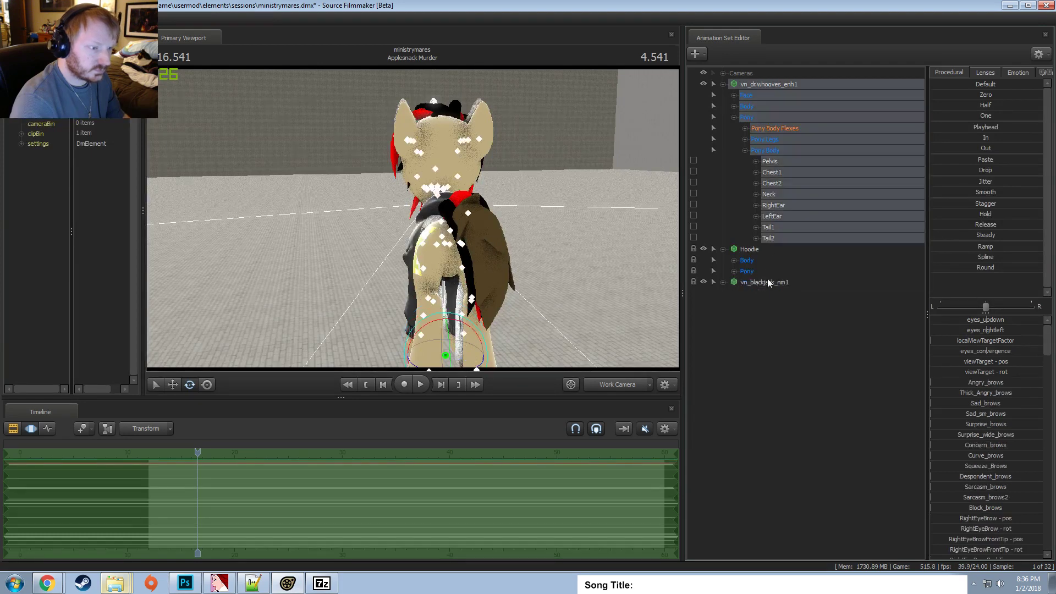
pyautogui.click(767, 283)
pyautogui.moveTo(931, 95); pyautogui.dragTo(1042, 94)
pyautogui.moveTo(532, 320); pyautogui.dragTo(594, 320)
pyautogui.press('ctrl')
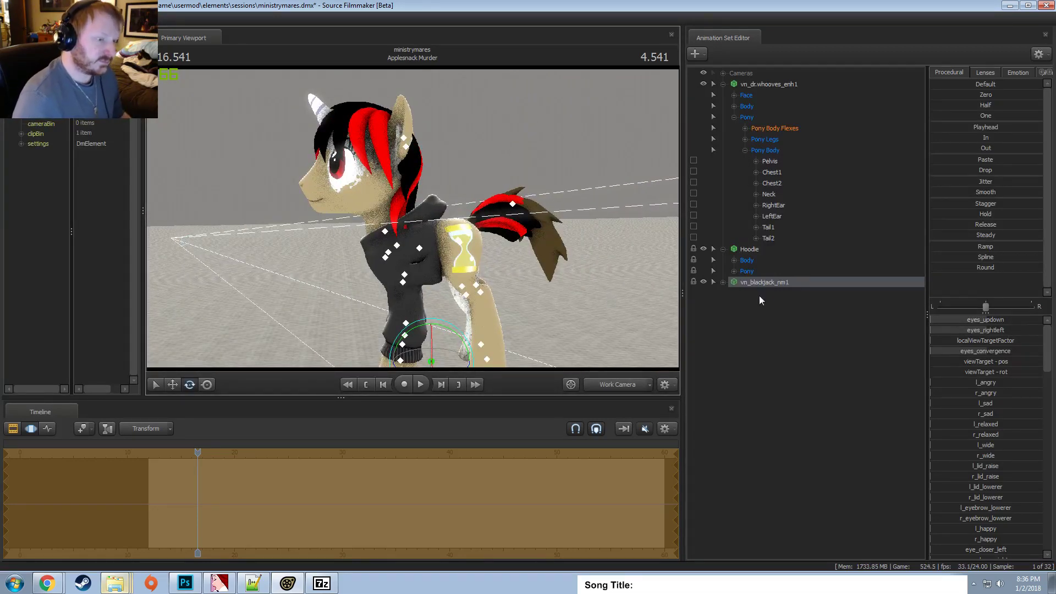
# Unlock vn_blackjack_nm1's chest, ear and tail controls, and lock its Pelvis to Dr. Whooves's Neck.
pyautogui.click(722, 281)
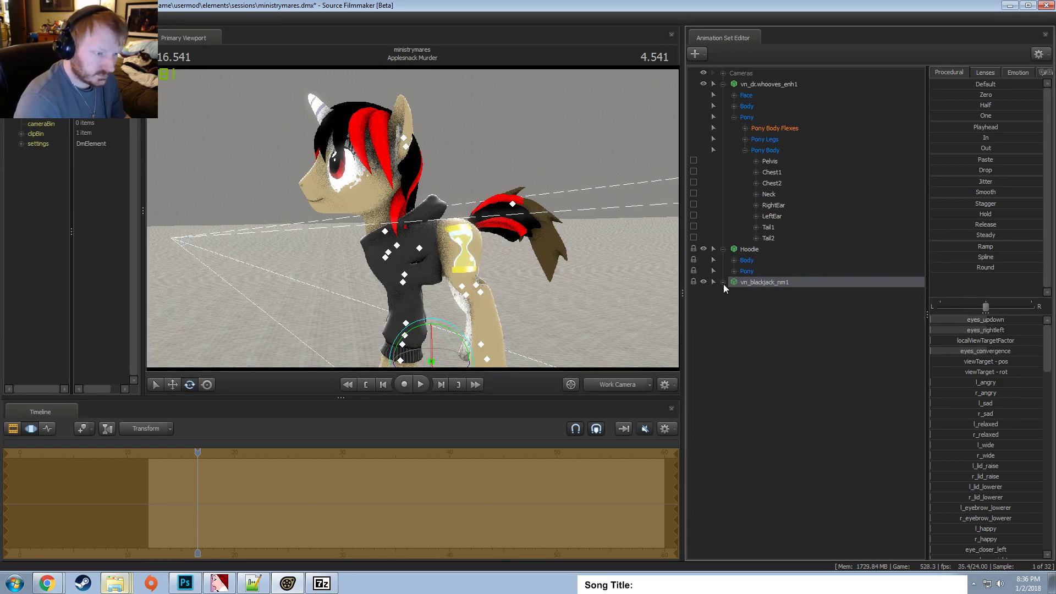
pyautogui.click(735, 308)
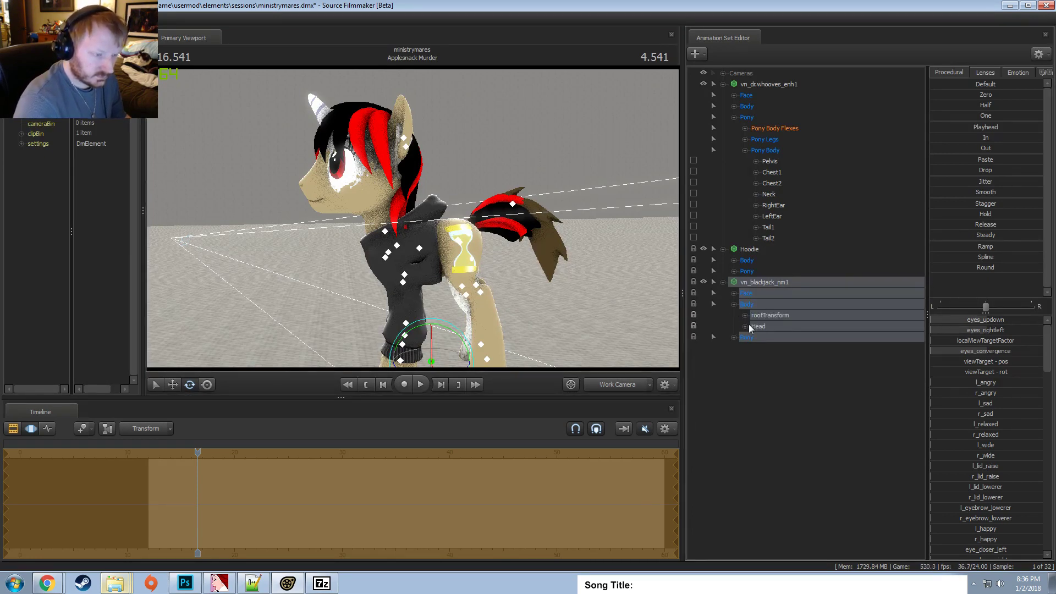
pyautogui.click(733, 337)
pyautogui.click(745, 359)
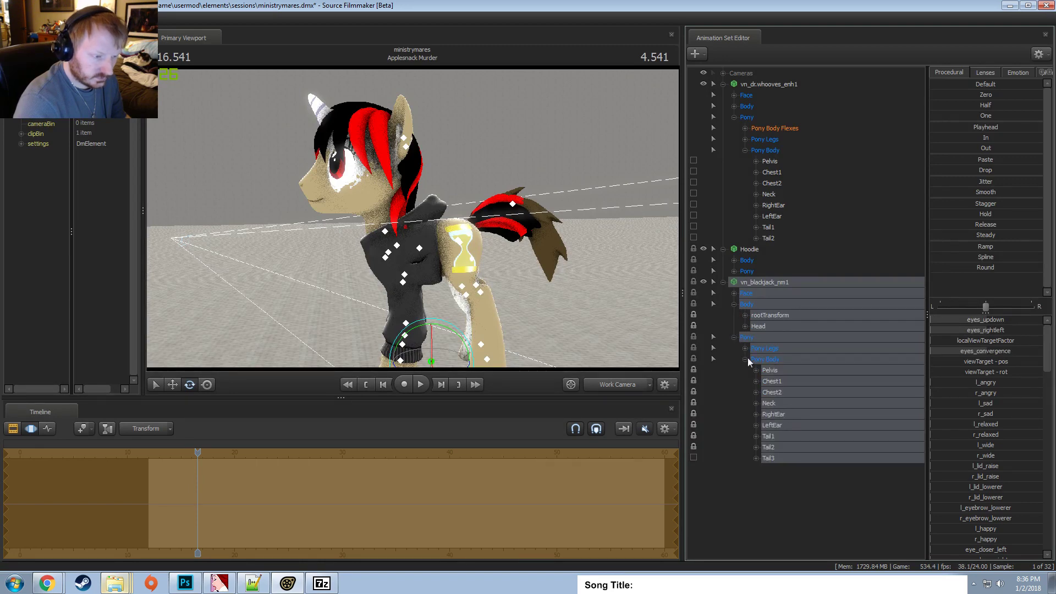
pyautogui.click(694, 370)
pyautogui.click(694, 391)
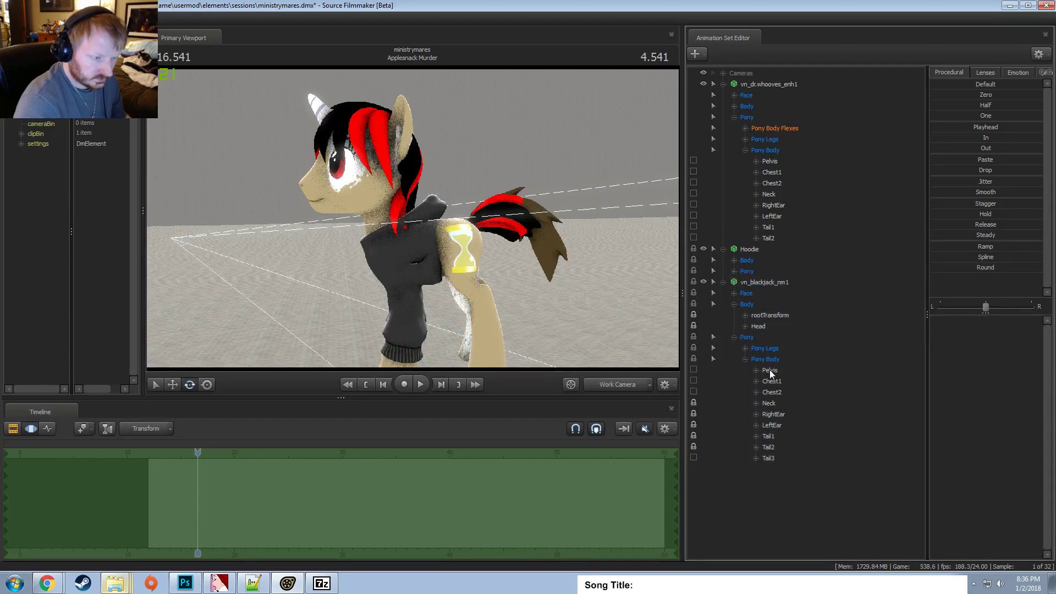
pyautogui.click(768, 192)
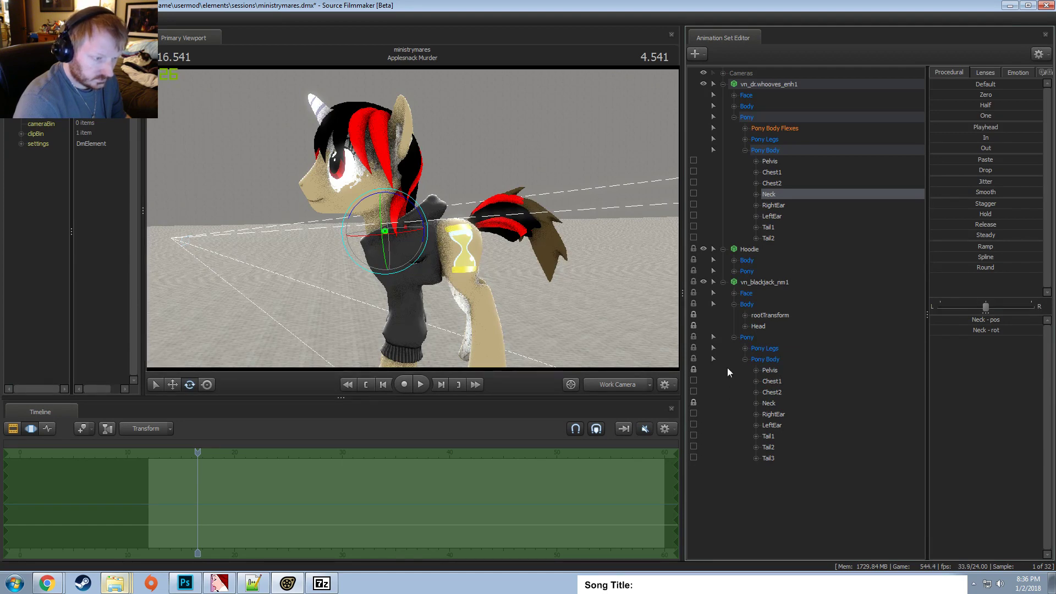
# Unlock the transforms of vn_blackjack_nm1's Pony Legs group and its rootTransform control.
pyautogui.click(745, 348)
pyautogui.click(764, 348)
pyautogui.rightClick(764, 349)
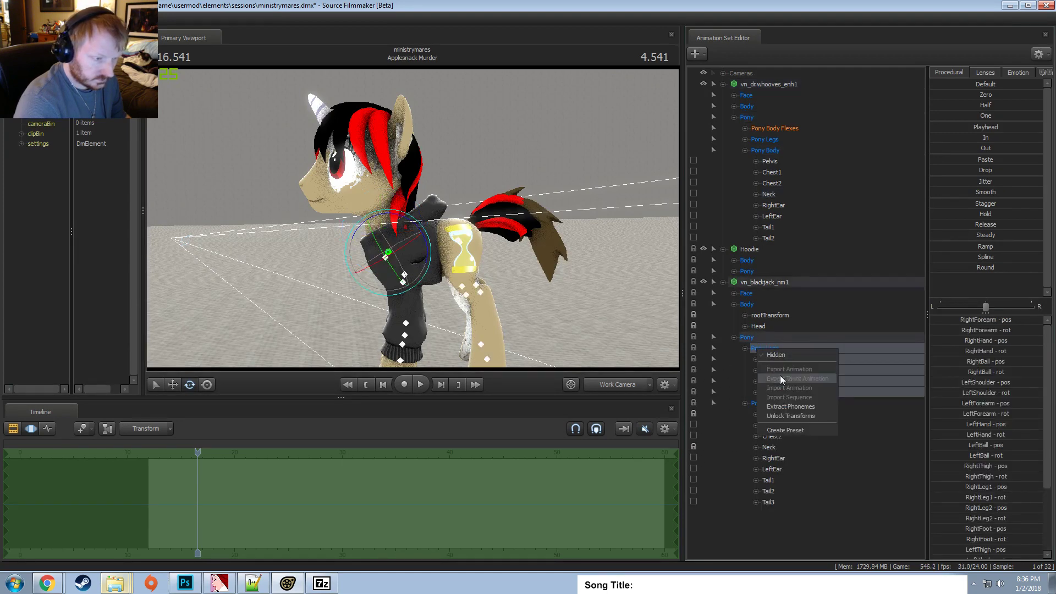
pyautogui.click(779, 408)
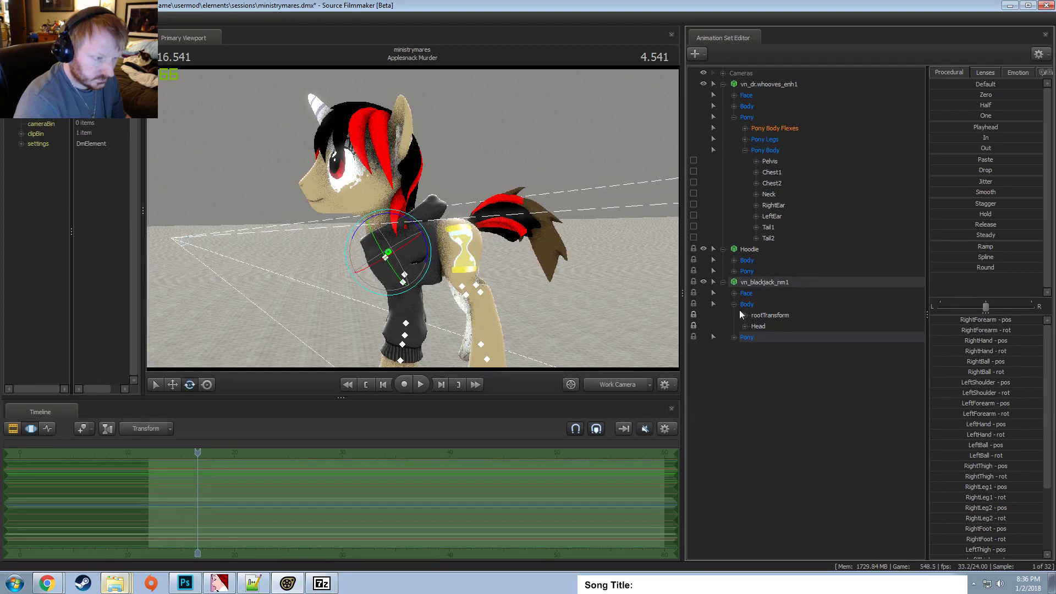
pyautogui.click(734, 337)
pyautogui.click(734, 337)
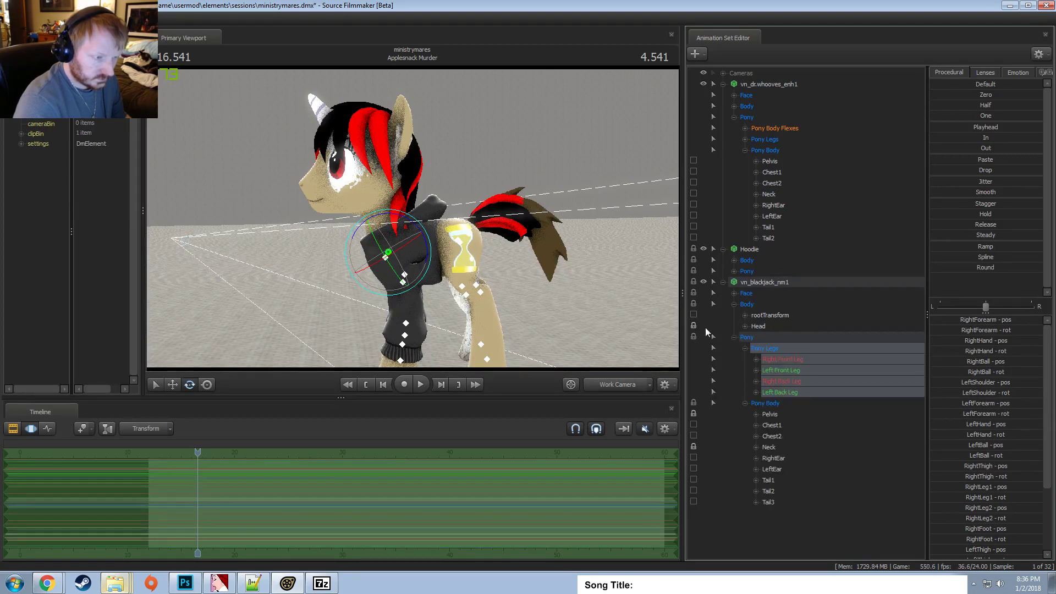
pyautogui.click(693, 314)
pyautogui.click(693, 316)
# Unlock the transforms of vn_blackjack_nm1's Face group and collapse its Body and Face groups.
pyautogui.click(734, 303)
pyautogui.click(734, 293)
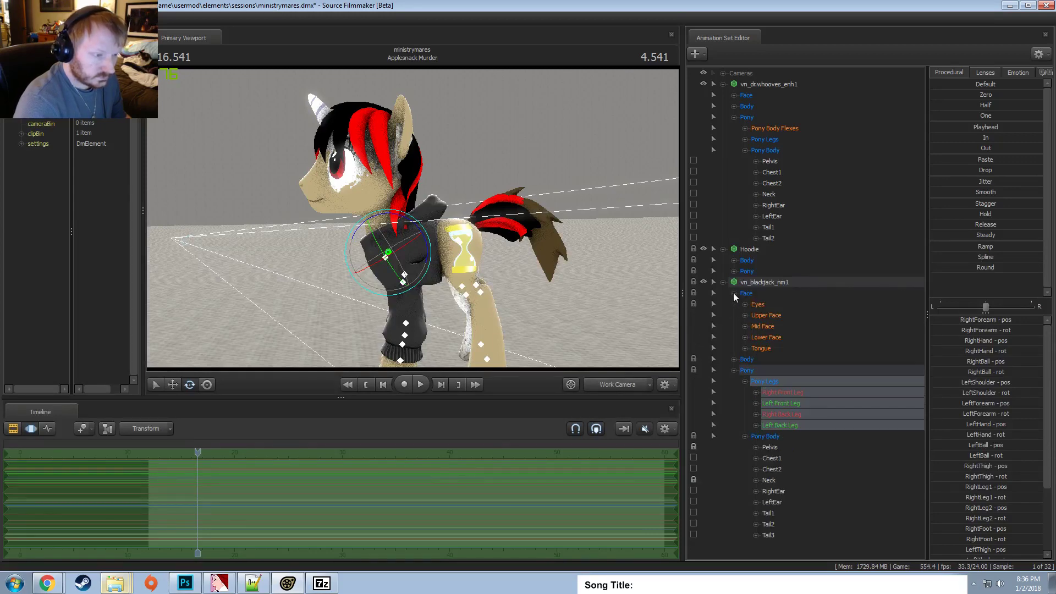
pyautogui.rightClick(746, 294)
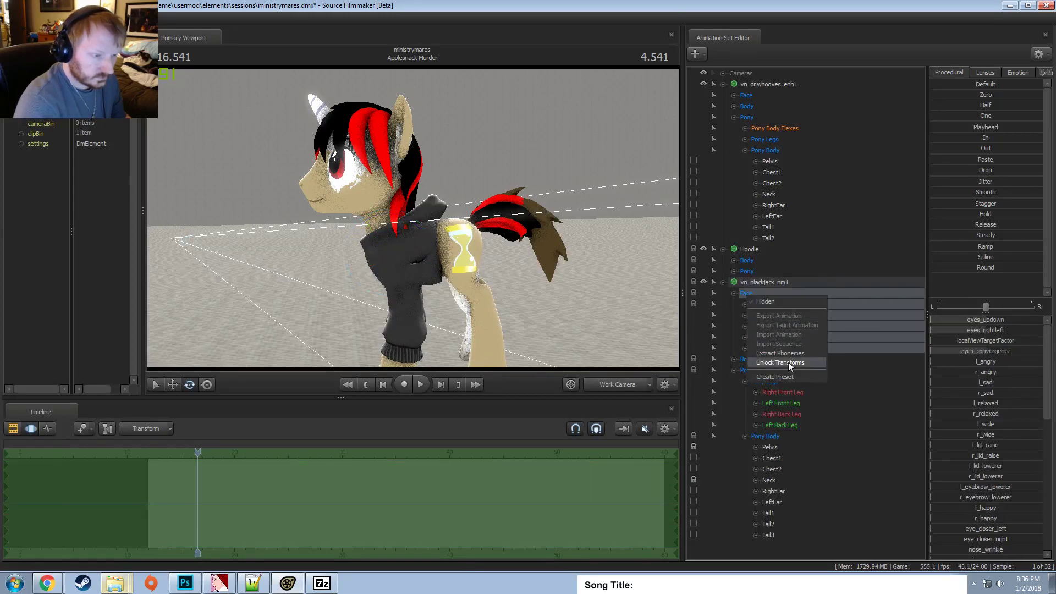
pyautogui.click(788, 362)
pyautogui.click(733, 293)
# Add a scale control to vn_blackjack_nm1's Pelvis.
pyautogui.click(770, 392)
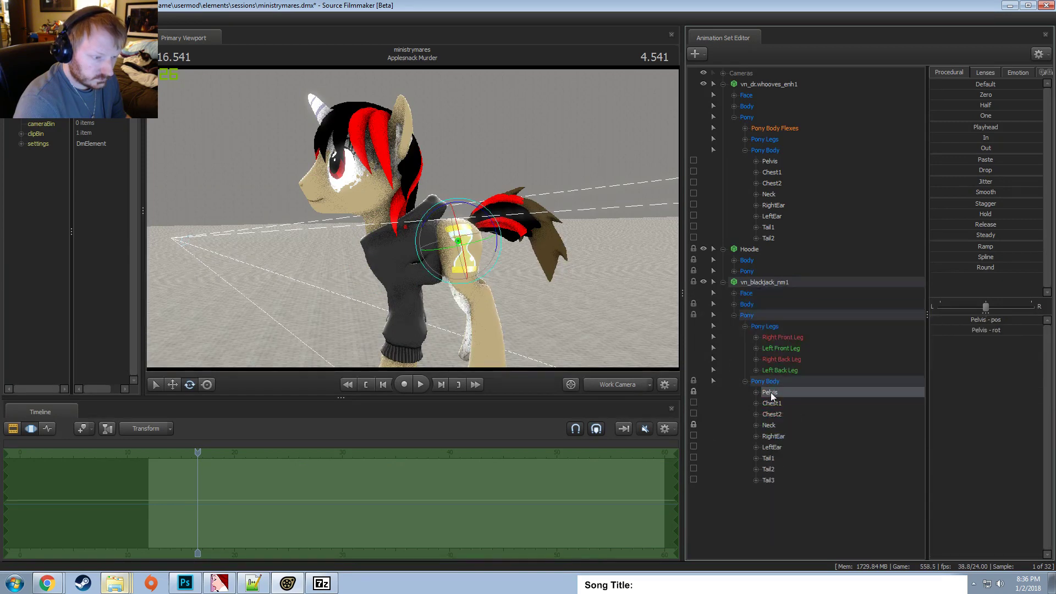
pyautogui.rightClick(786, 393)
pyautogui.click(801, 418)
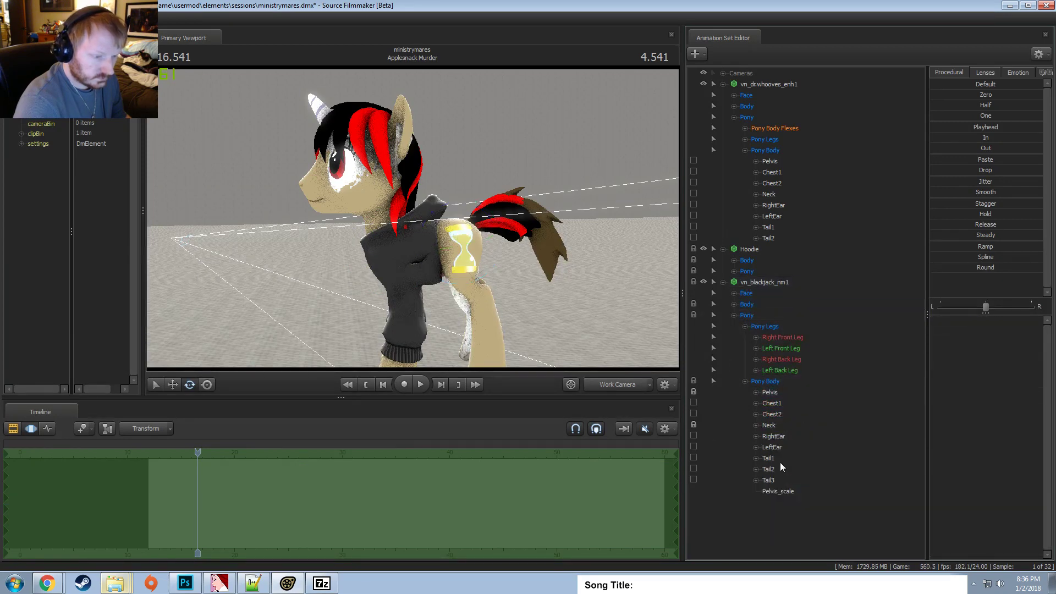
# Zero the position channel of vn_blackjack_nm1's Pelvis so it snaps to Dr. Whooves's neck.
pyautogui.click(766, 392)
pyautogui.click(756, 414)
pyautogui.click(756, 392)
pyautogui.click(756, 436)
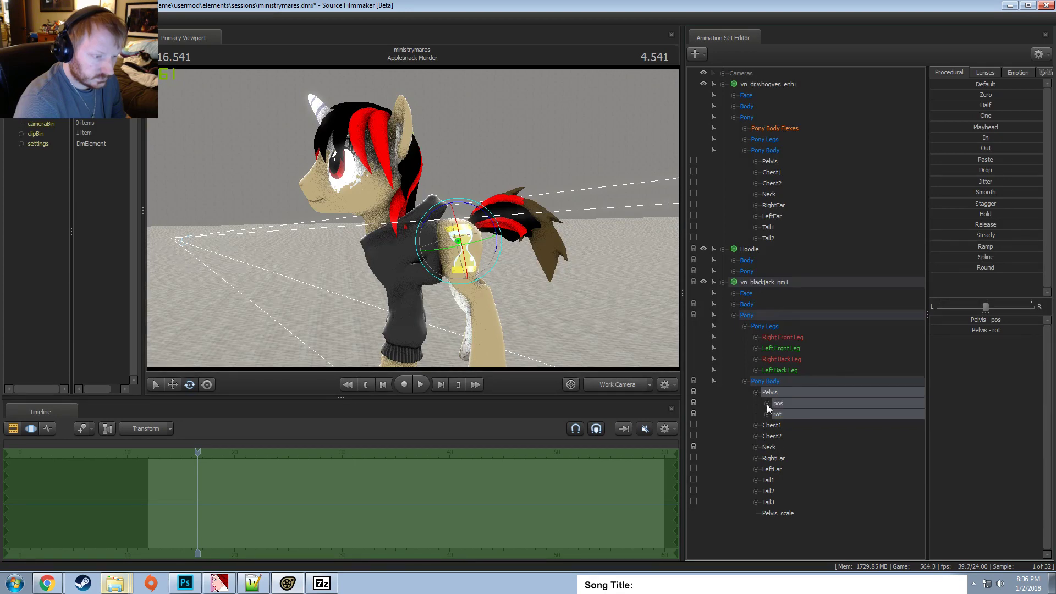
pyautogui.click(767, 403)
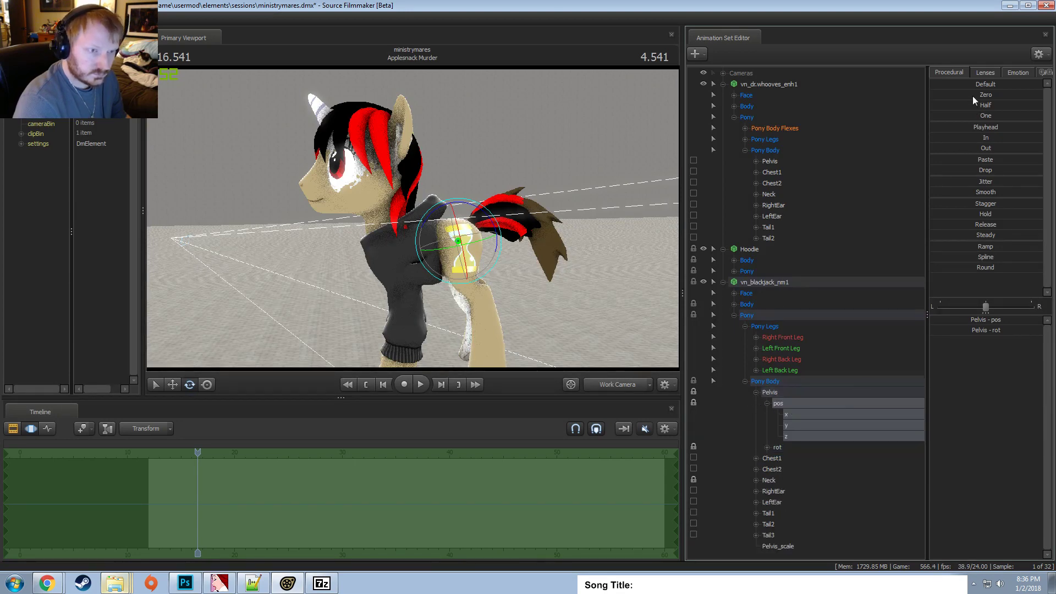
pyautogui.click(972, 96)
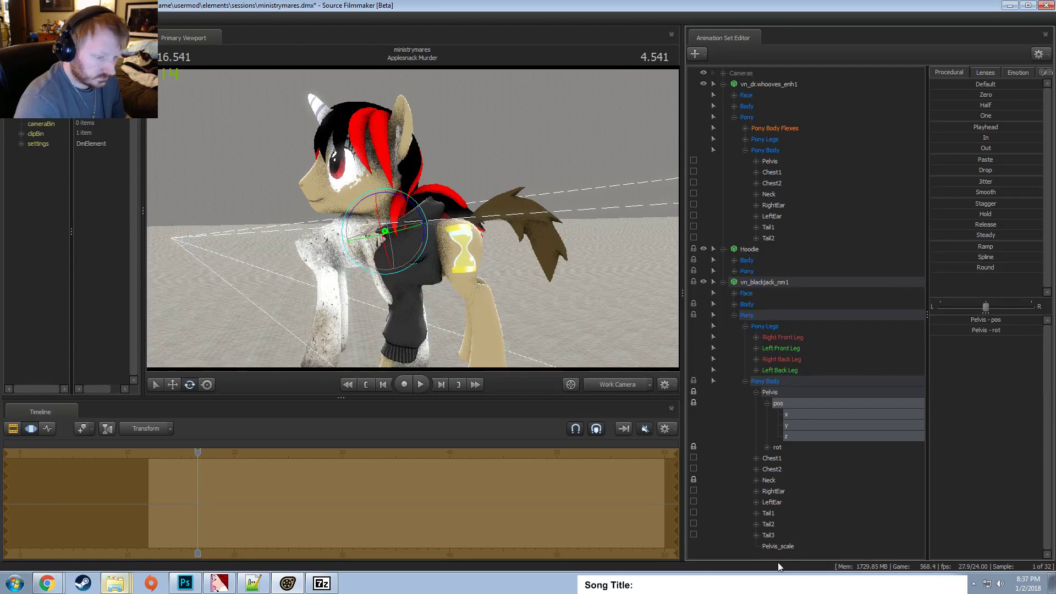
# Shrink vn_blackjack_nm1's pelvis by setting Pelvis_scale to 0.002.
pyautogui.click(793, 546)
pyautogui.moveTo(1000, 321); pyautogui.dragTo(991, 321)
pyautogui.click(991, 321)
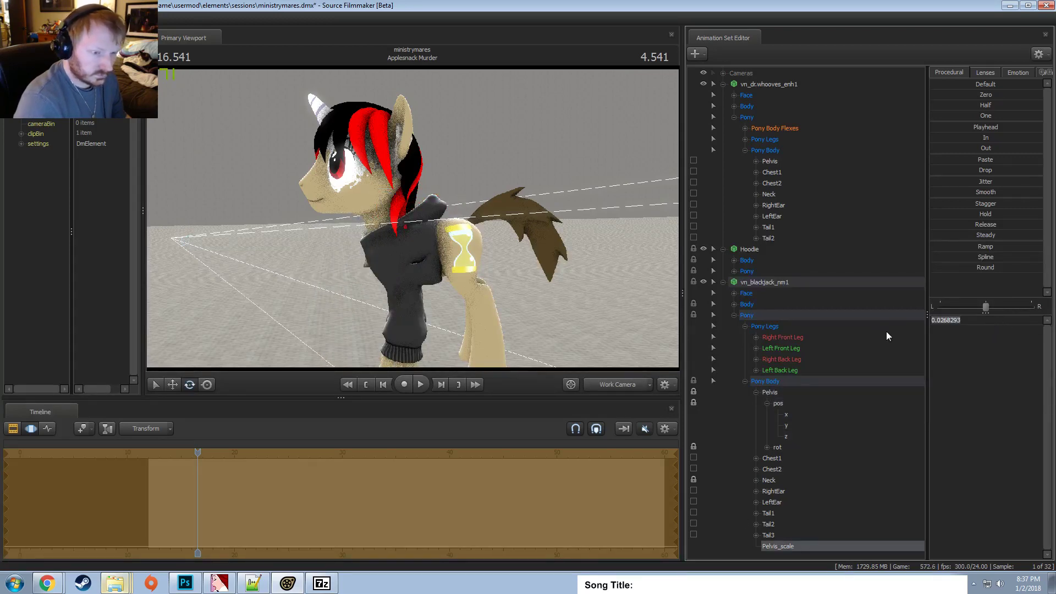
pyautogui.write('0.01')
pyautogui.press('Return')
pyautogui.moveTo(520, 259); pyautogui.dragTo(583, 269)
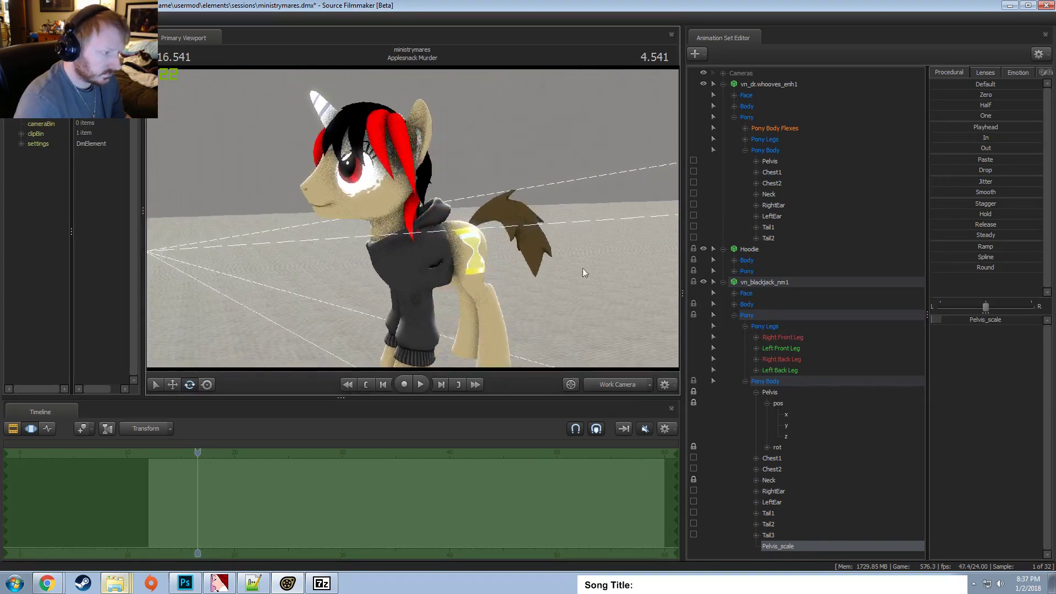
pyautogui.click(995, 321)
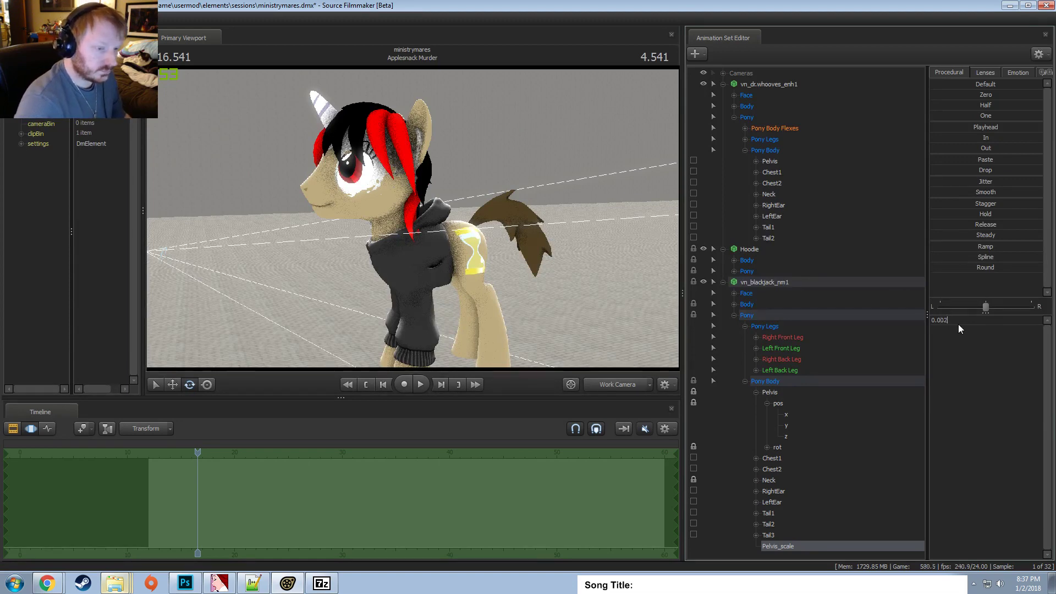
pyautogui.press('Return')
pyautogui.moveTo(503, 276); pyautogui.dragTo(502, 276)
# Try to rotate vn_blackjack_nm1's Pelvis at the base of the neck and undo the change.
pyautogui.click(786, 394)
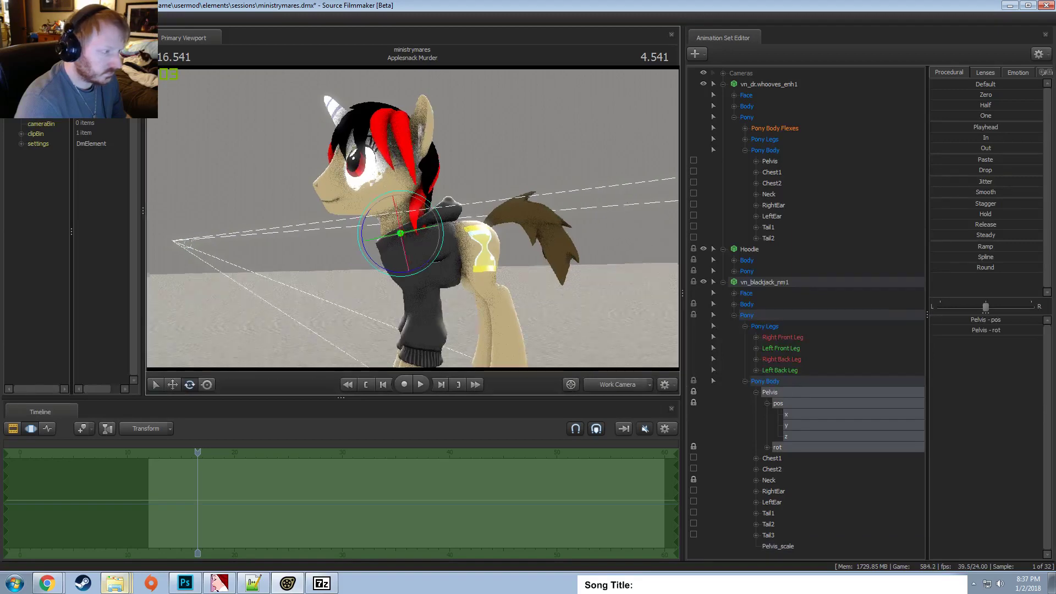
pyautogui.moveTo(406, 220)
pyautogui.mouseDown()
pyautogui.moveTo(422, 212)
pyautogui.moveTo(421, 196)
pyautogui.moveTo(414, 226)
pyautogui.mouseUp()
pyautogui.hotkey('ctrl', 'z')
pyautogui.moveTo(456, 257); pyautogui.dragTo(455, 257)
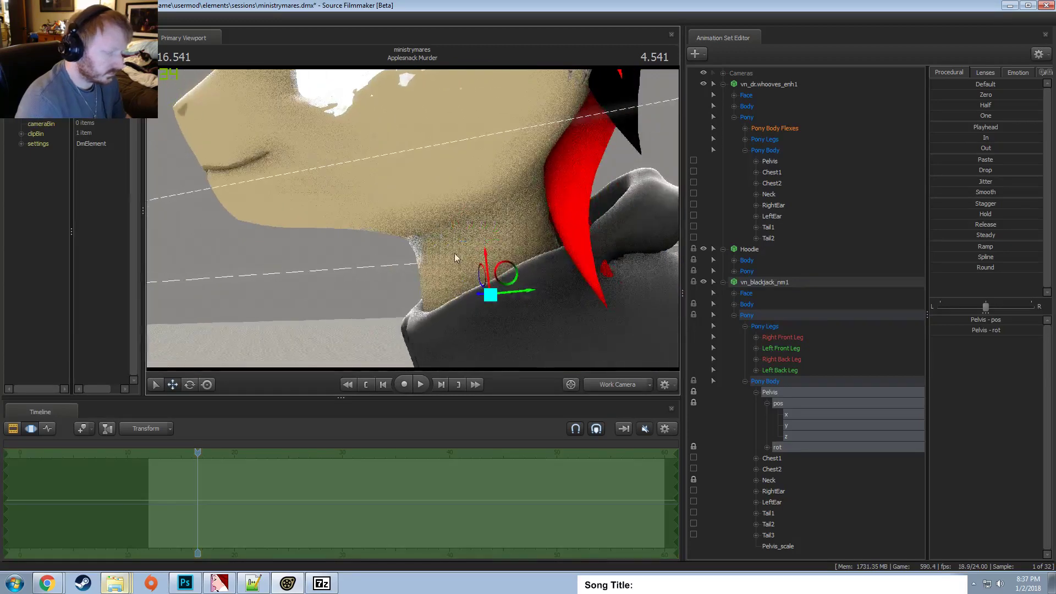
# Add a scale control to vn_blackjack_nm1's Neck and reduce Neck_scale slightly to fit Dr. Whooves's neck.
pyautogui.click(774, 481)
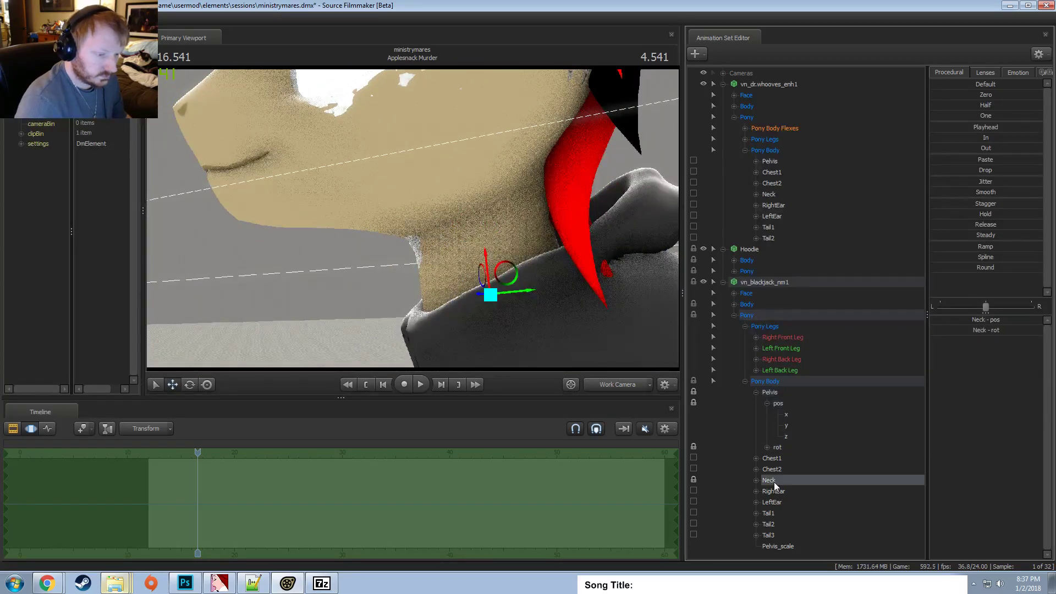
pyautogui.rightClick(773, 481)
pyautogui.click(811, 508)
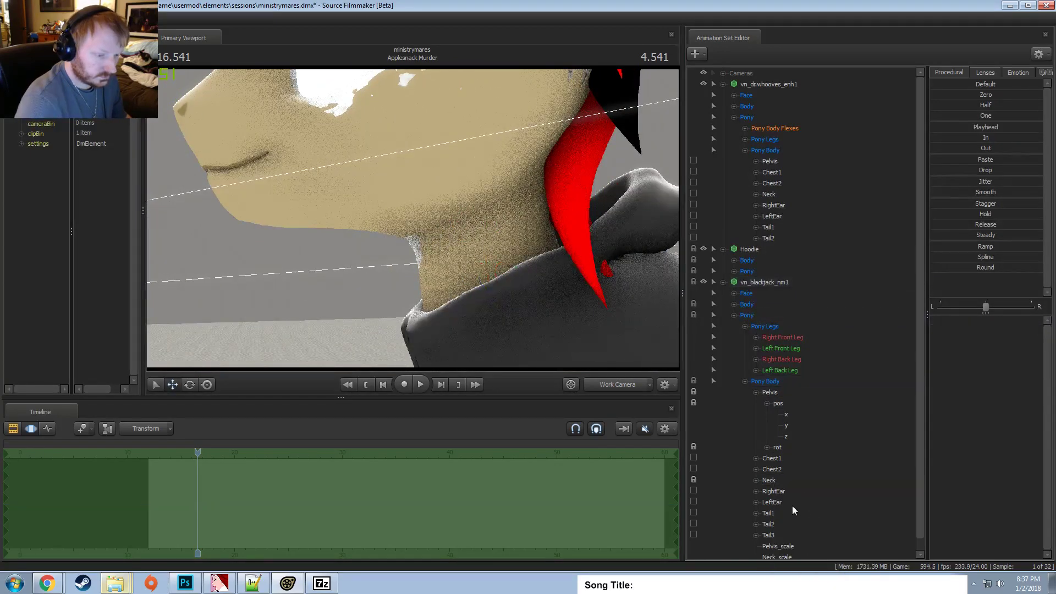
pyautogui.scroll(-1, 792, 517)
pyautogui.click(783, 541)
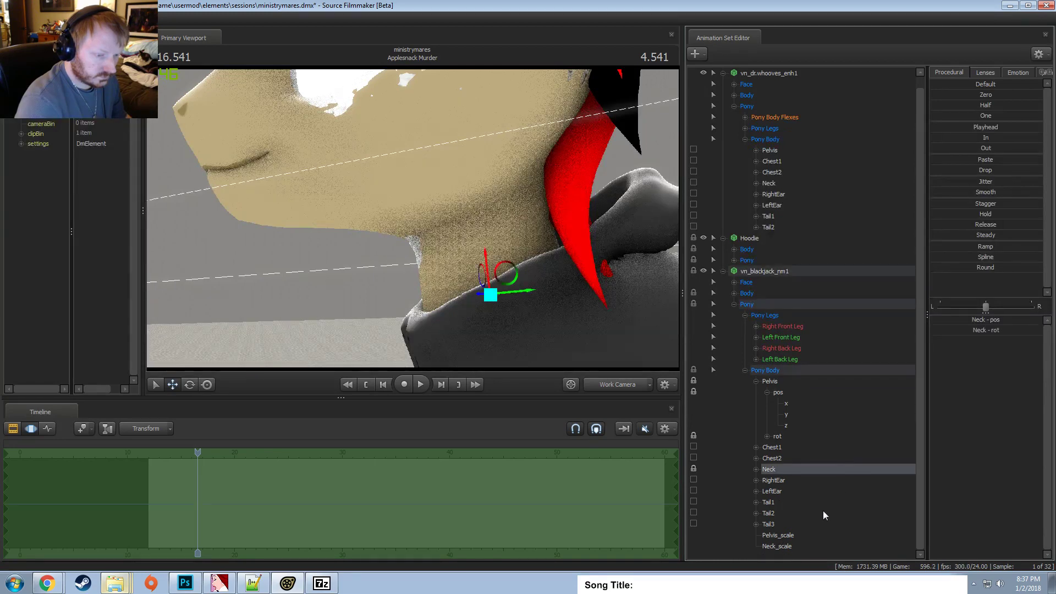
pyautogui.moveTo(996, 324); pyautogui.dragTo(988, 322)
pyautogui.press('F2')
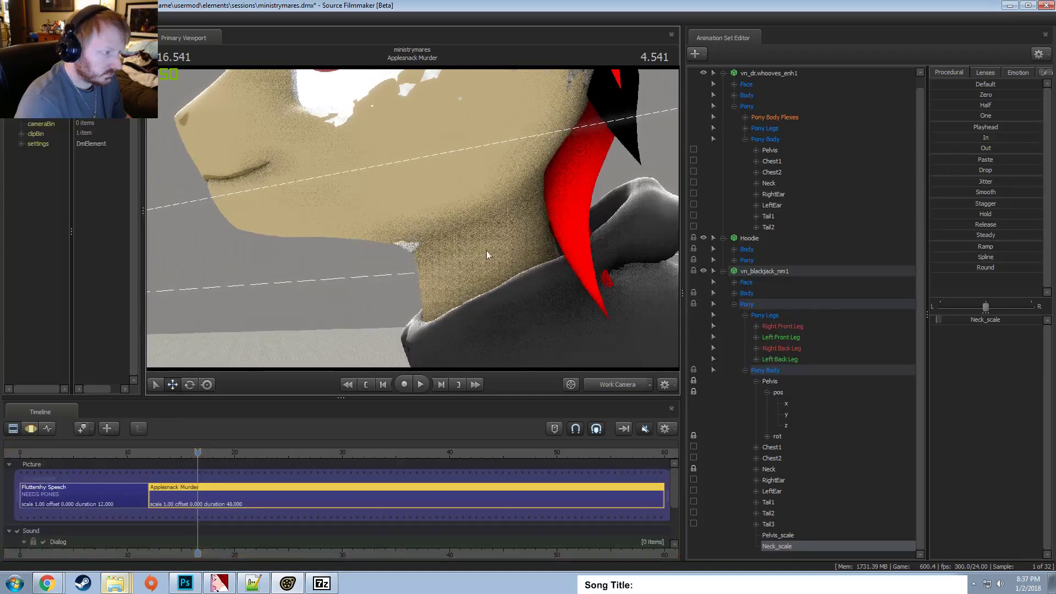
pyautogui.click(769, 469)
pyautogui.press('F3')
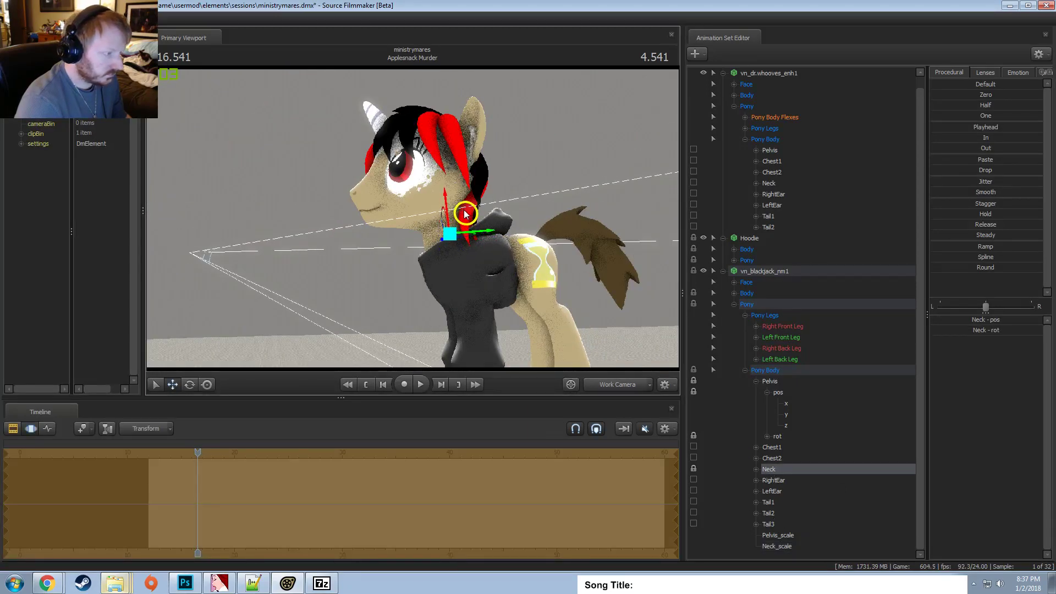
pyautogui.moveTo(552, 184); pyautogui.dragTo(407, 242)
# Show vn_blackjack_nm1's model in the Element Viewer and add override materials to it.
pyautogui.click(770, 269)
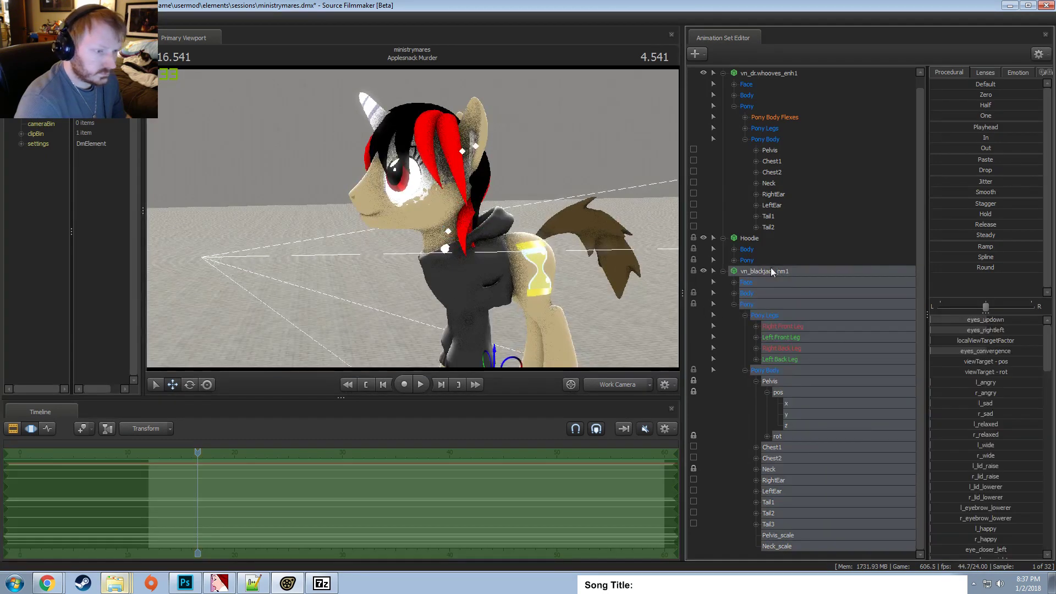
pyautogui.rightClick(770, 268)
pyautogui.moveTo(792, 429)
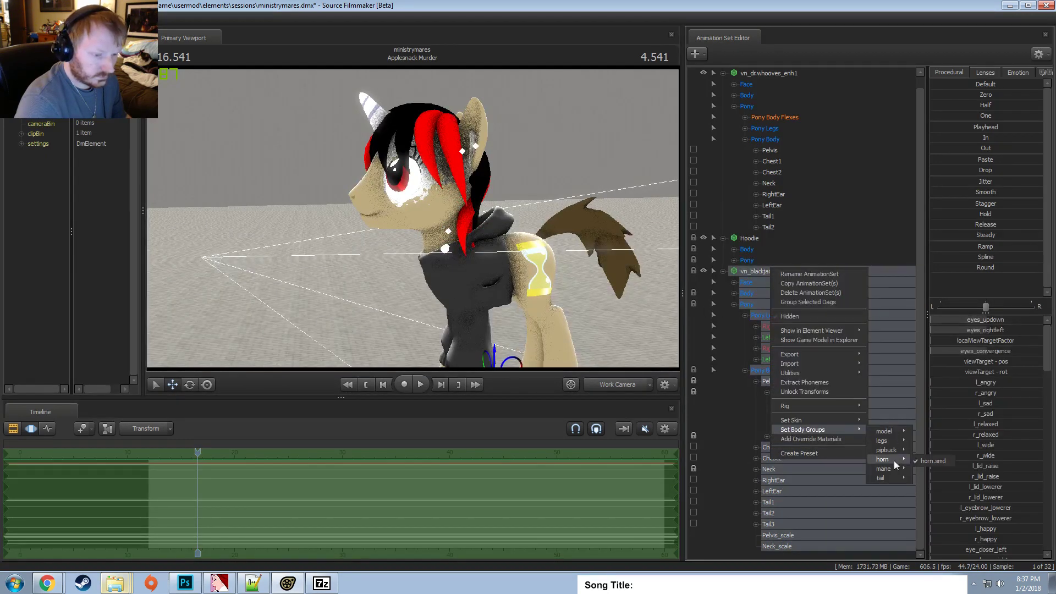
pyautogui.moveTo(794, 331)
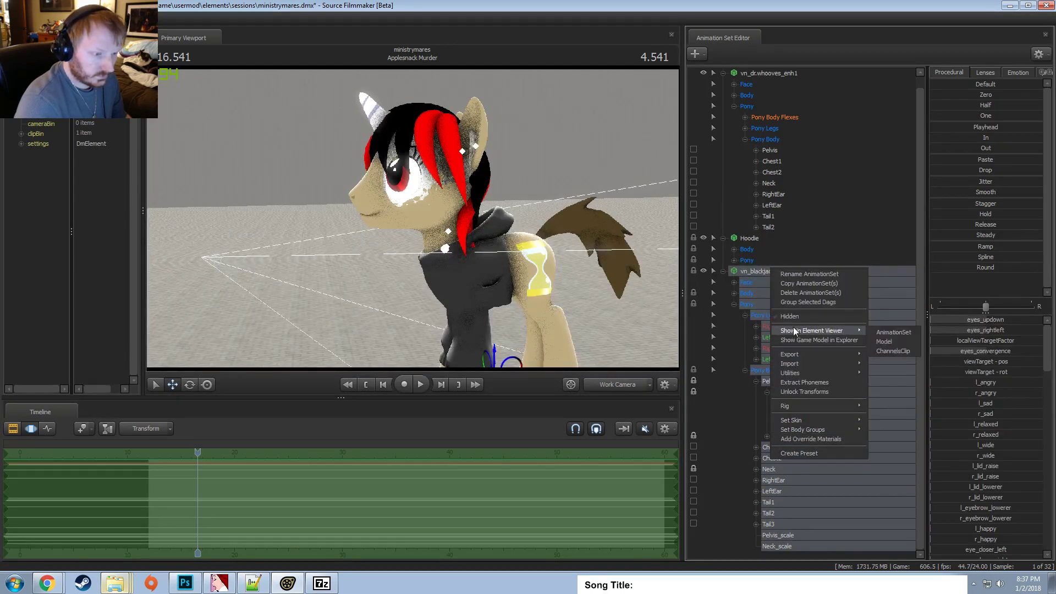
pyautogui.click(891, 342)
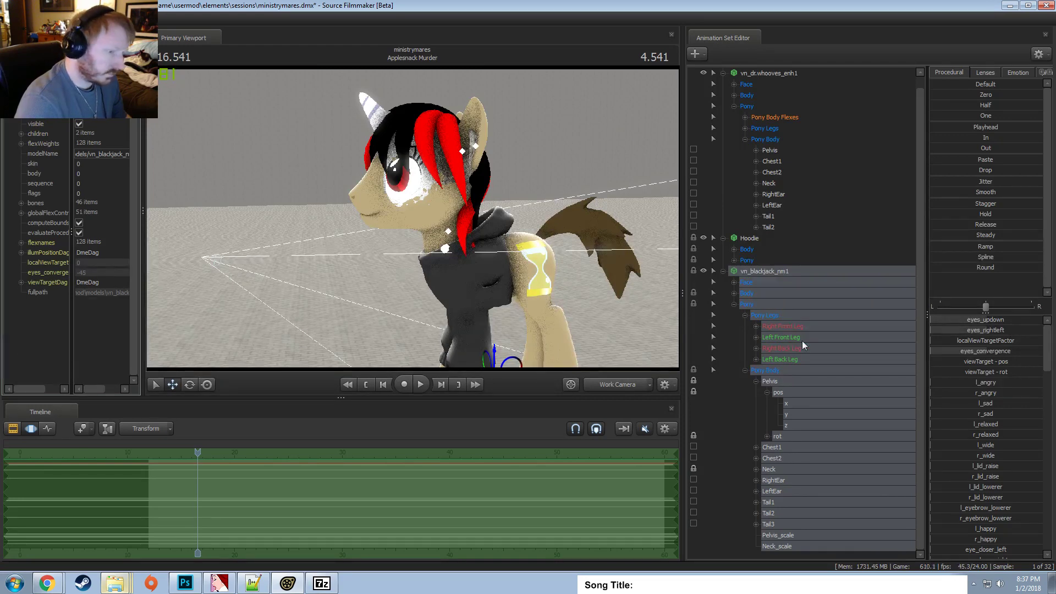
pyautogui.rightClick(768, 276)
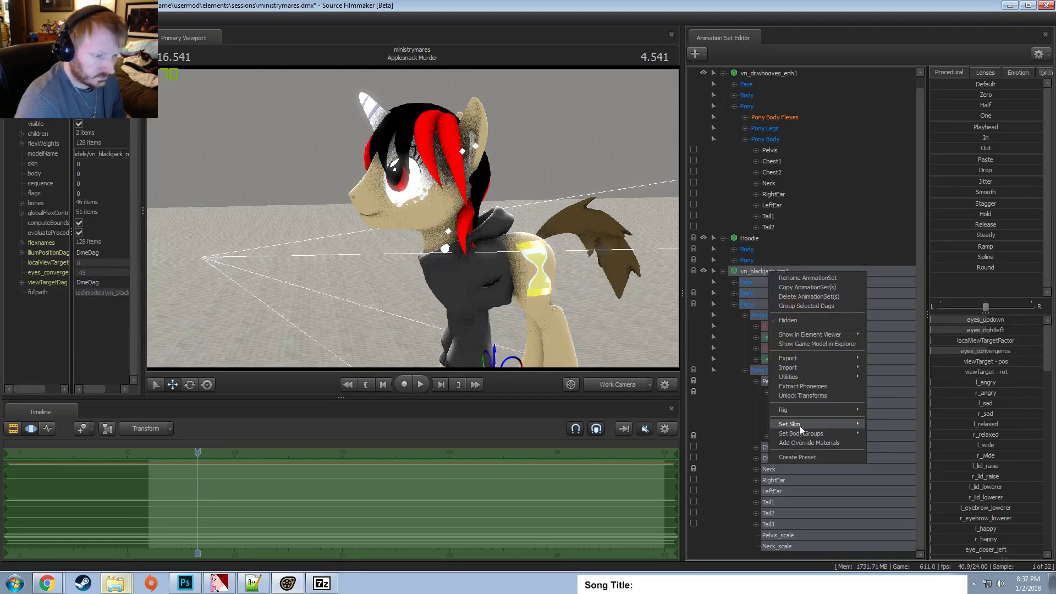
pyautogui.click(801, 443)
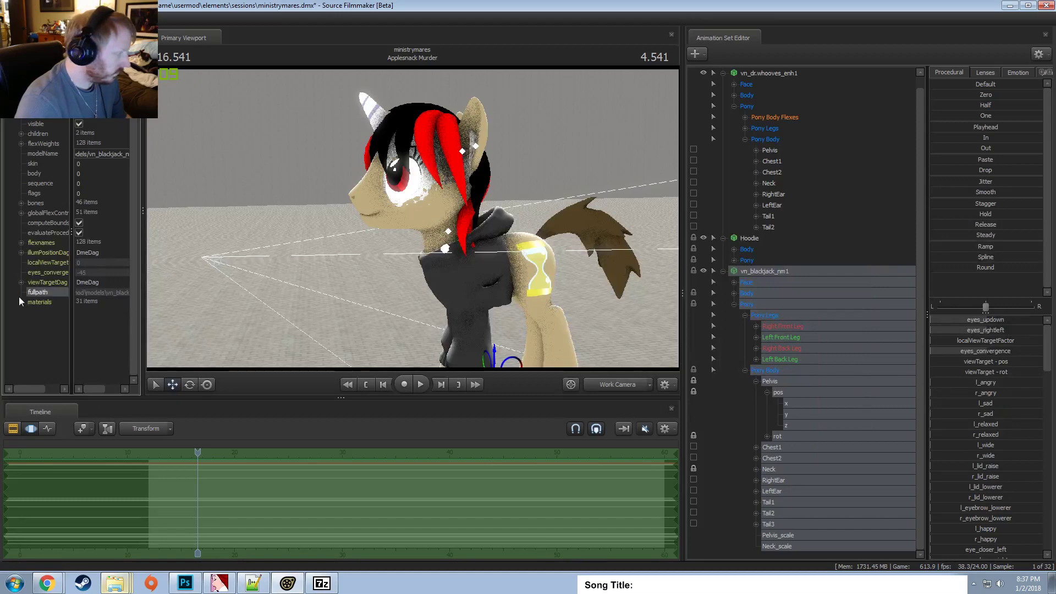
# Add a float attribute named $alpha to Blackjack's body material.
pyautogui.rightClick(47, 312)
pyautogui.moveTo(93, 388)
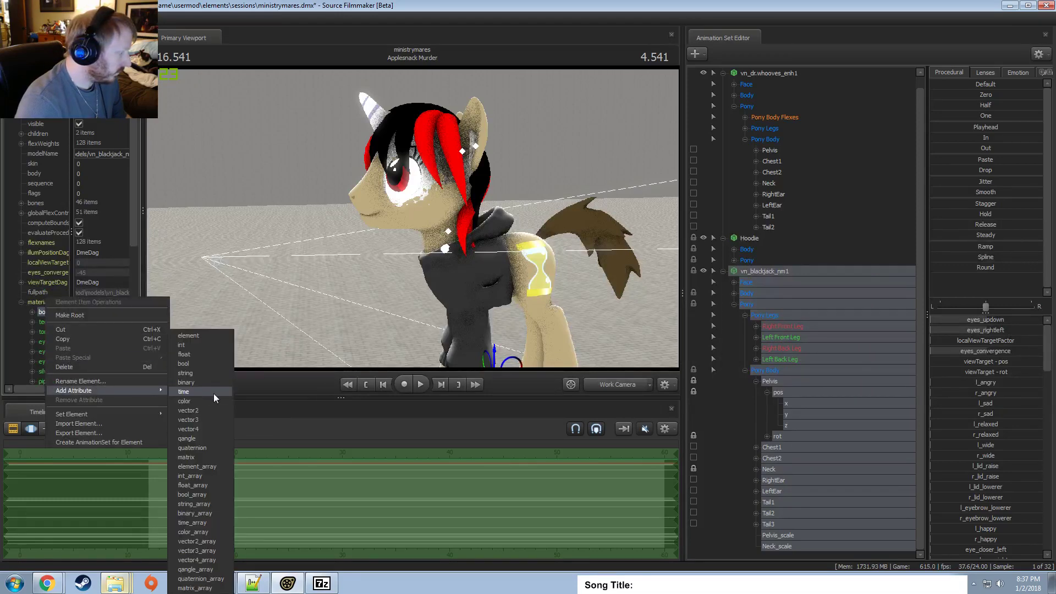
pyautogui.click(184, 354)
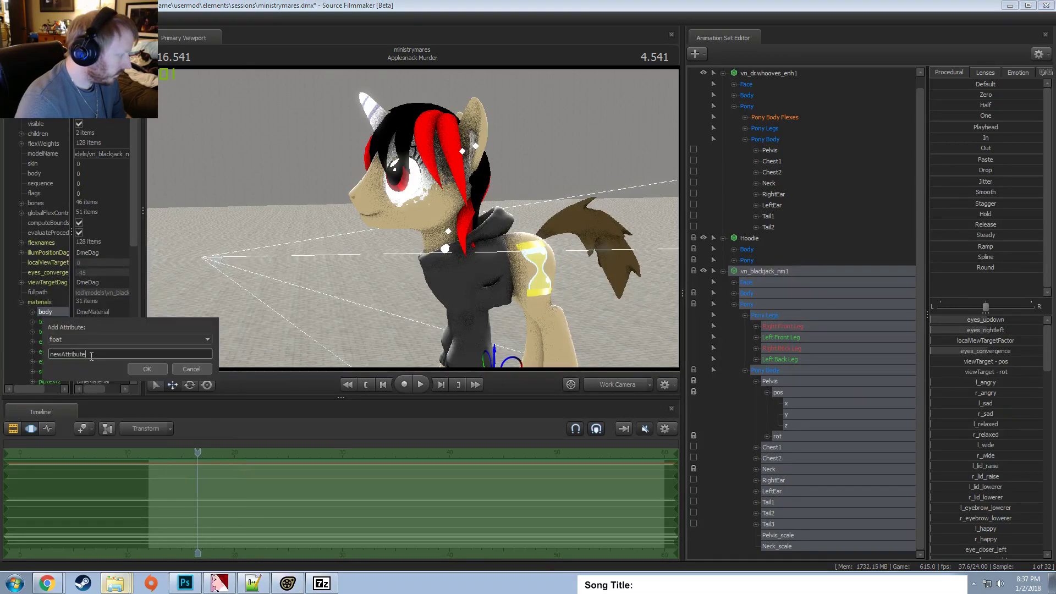
pyautogui.write('s')
pyautogui.write('alpha')
pyautogui.press('Return')
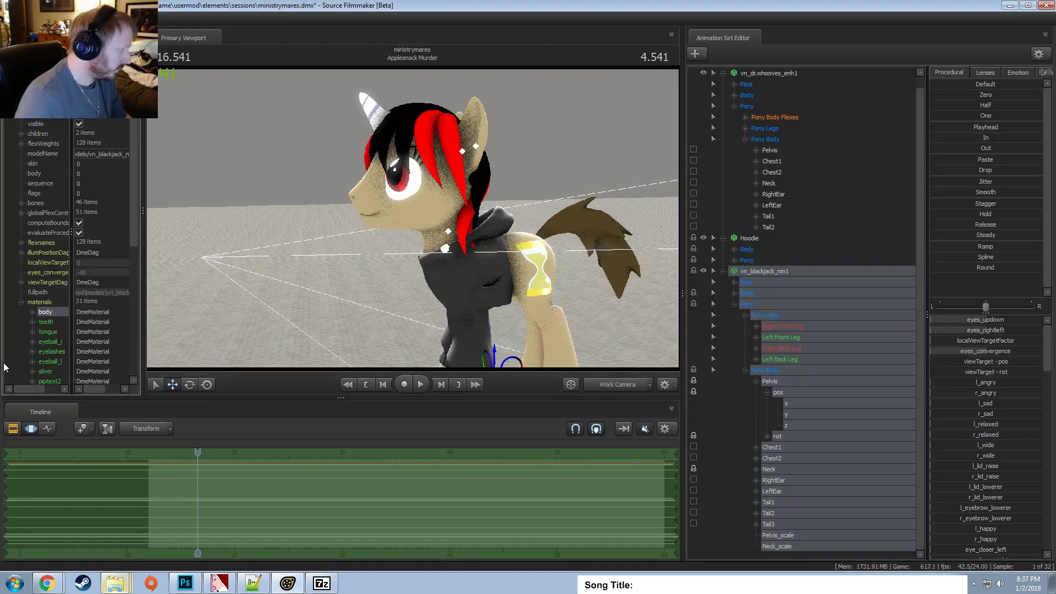
# Add a float attribute named $alpha to Blackjack's eyelashes material and collapse that material.
pyautogui.scroll(-4, 88, 328)
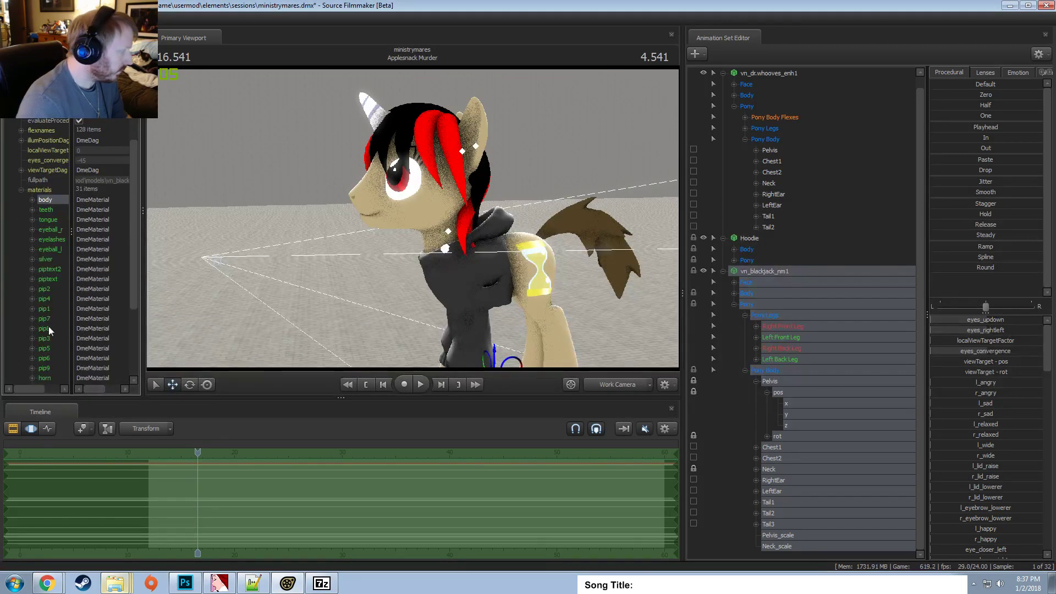
pyautogui.click(32, 239)
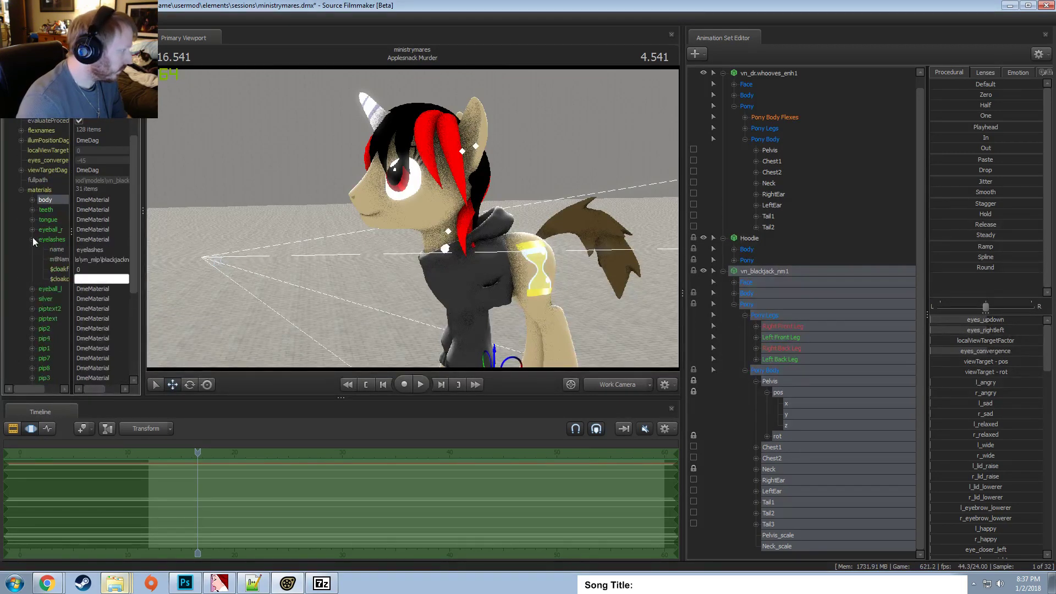
pyautogui.rightClick(43, 242)
pyautogui.moveTo(84, 322)
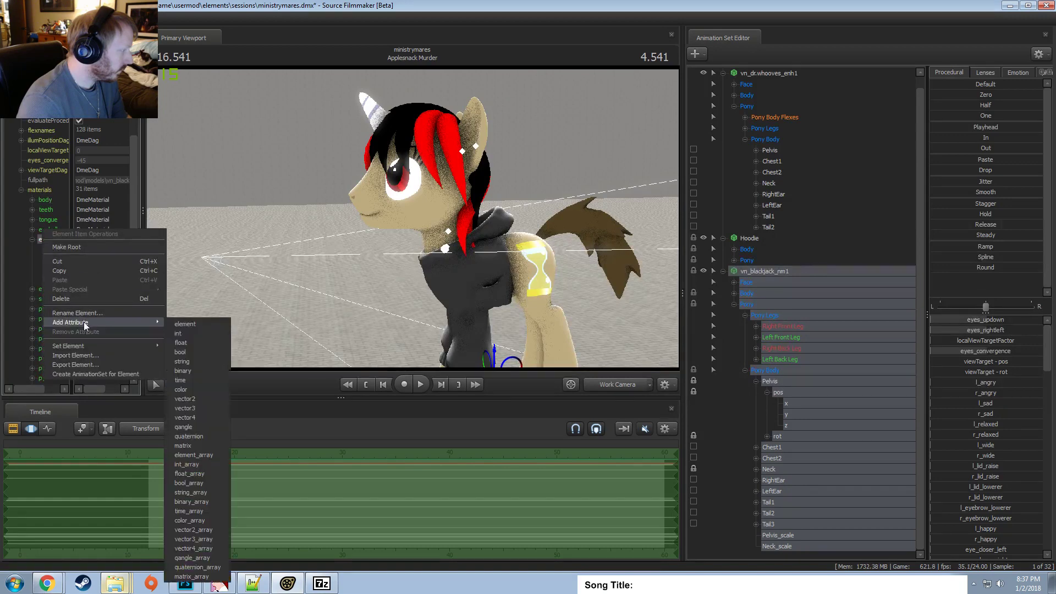
pyautogui.click(190, 361)
pyautogui.click(120, 268)
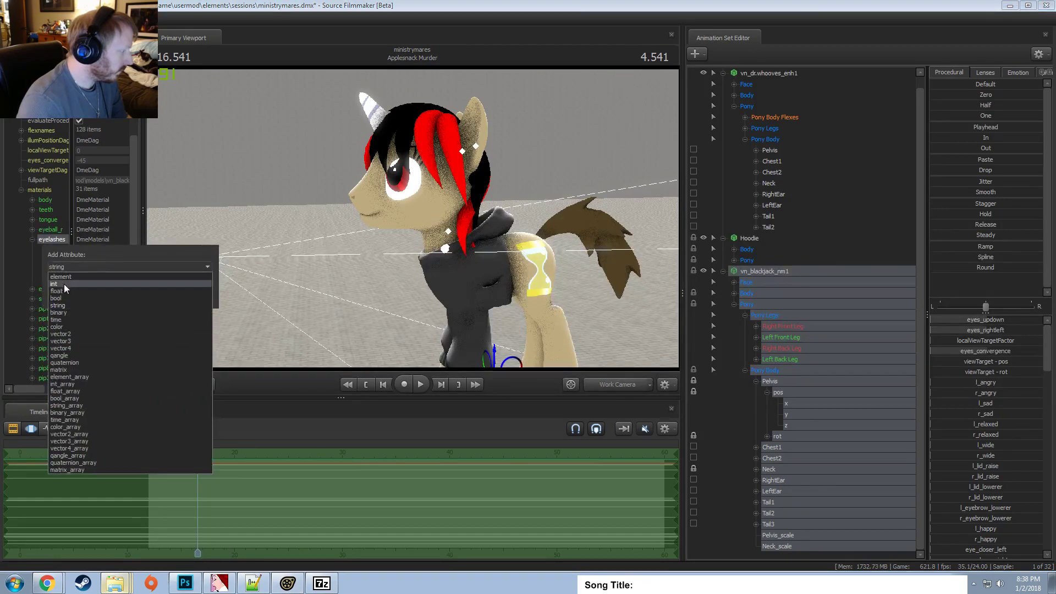
pyautogui.click(64, 283)
pyautogui.write('$alpha')
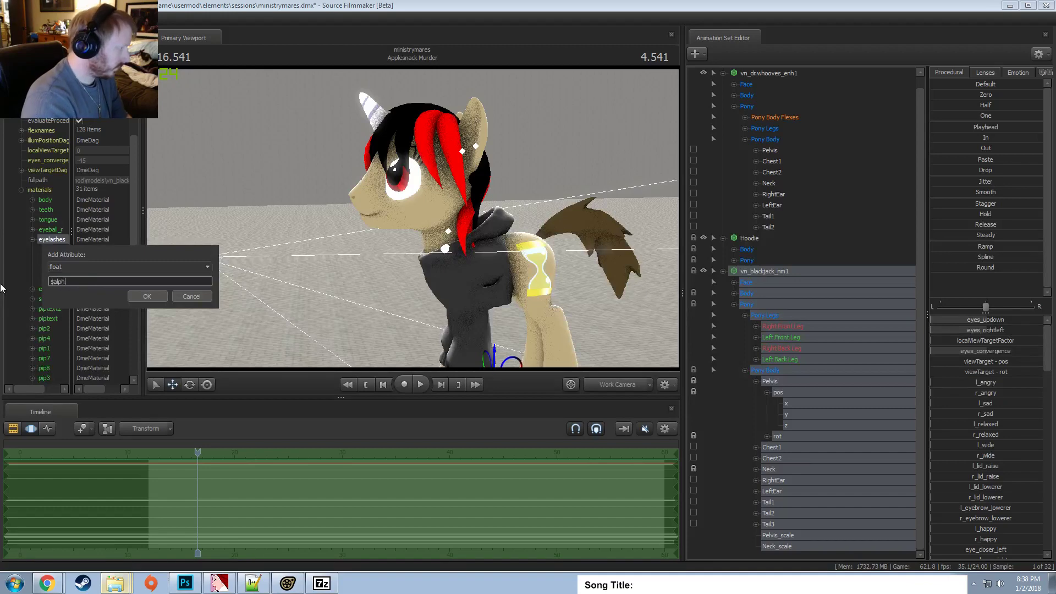
pyautogui.press('Return')
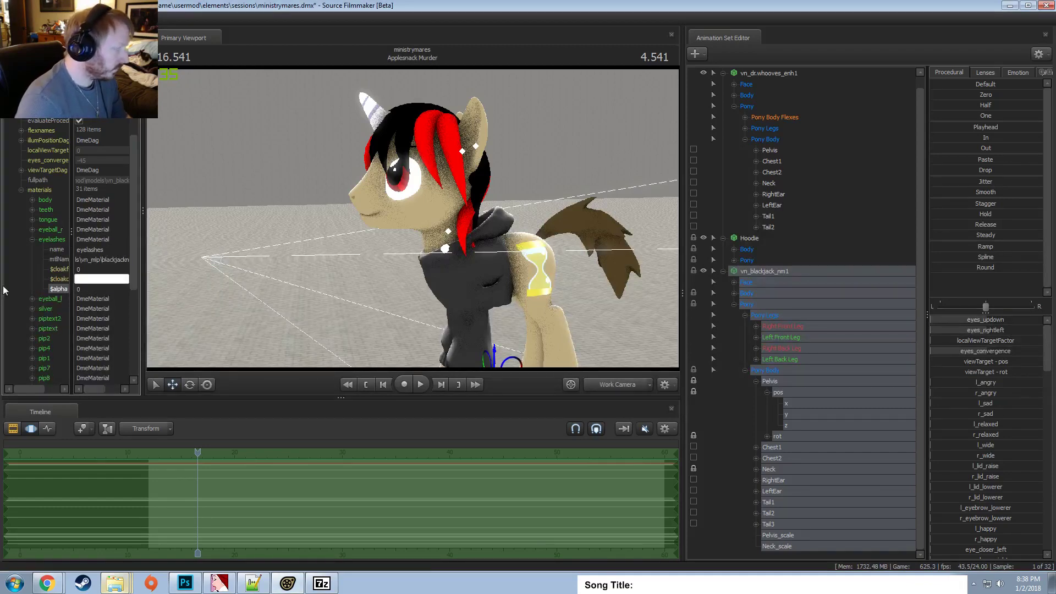
pyautogui.click(31, 240)
# Add a float attribute named $alpha to Blackjack's horn material to hide the horn.
pyautogui.scroll(-4, 44, 291)
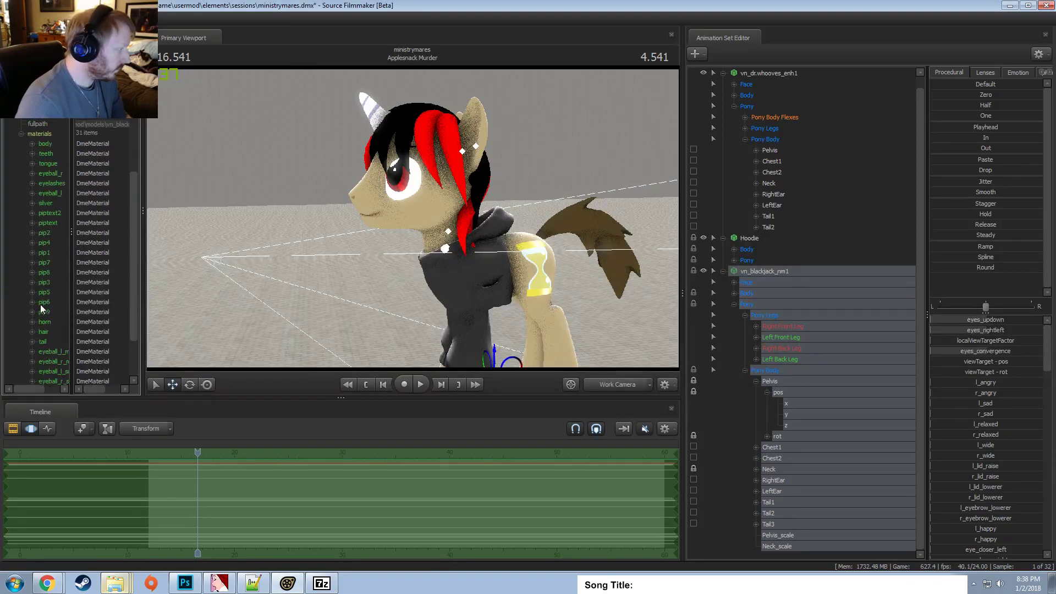
pyautogui.rightClick(42, 260)
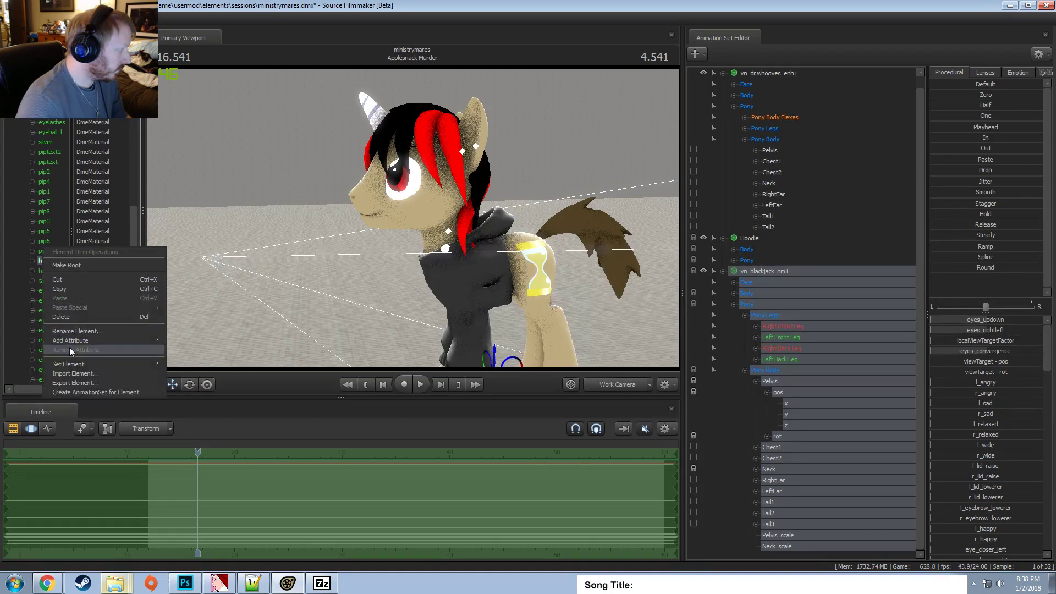
pyautogui.moveTo(70, 342)
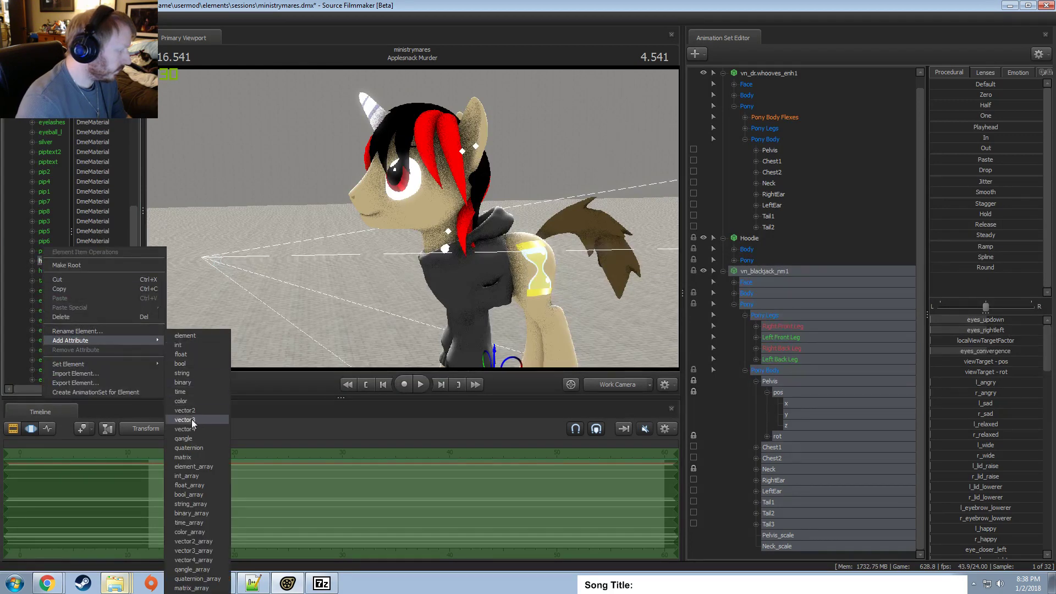
pyautogui.click(184, 354)
pyautogui.doubleClick(86, 302)
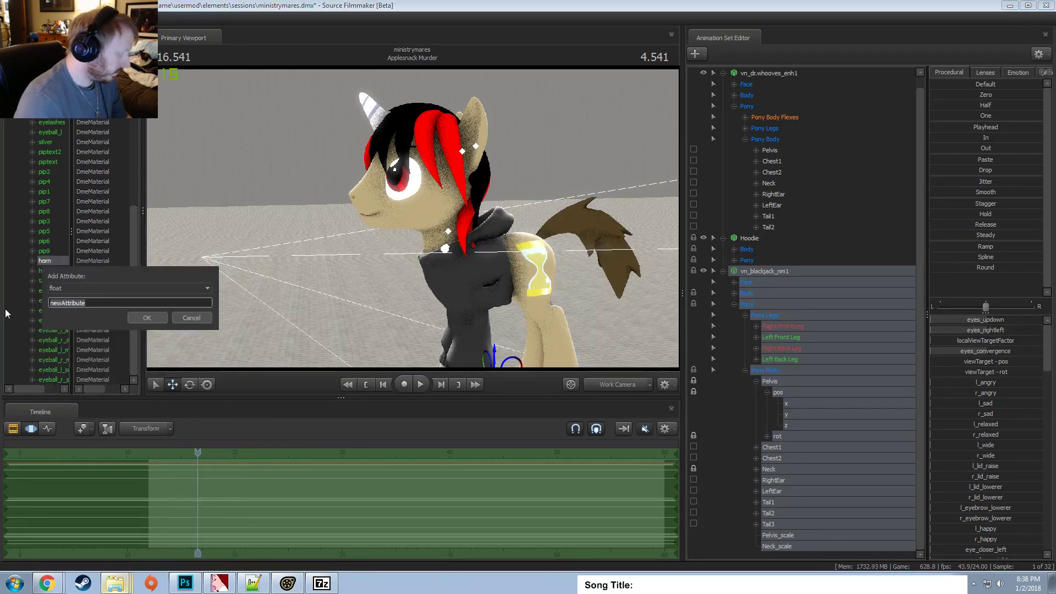
pyautogui.write('$alpha')
pyautogui.press('Return')
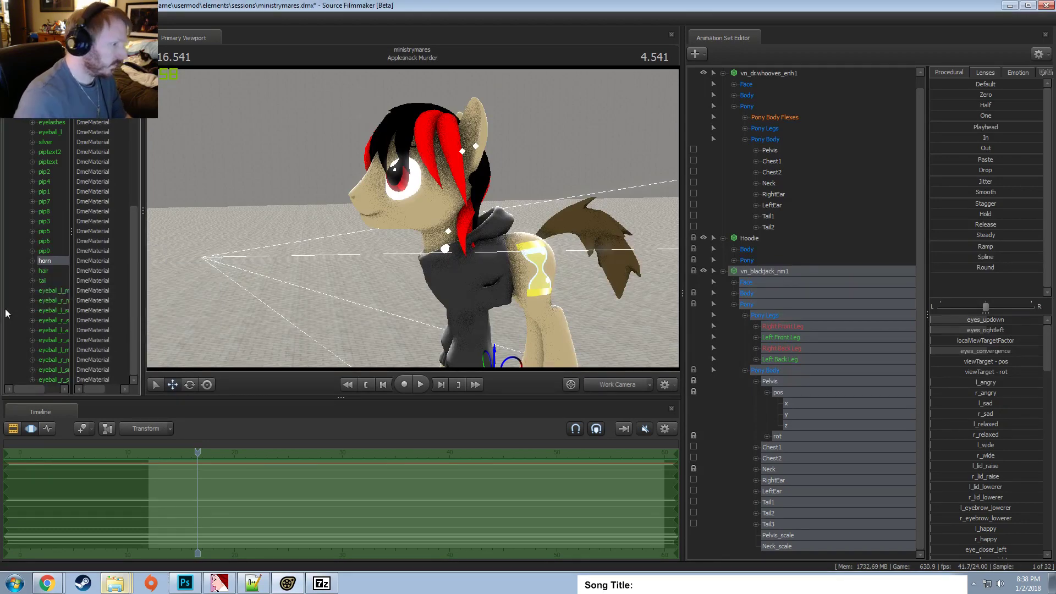
# Expand vn_blackjack_nm1's Body group and nudge its Head slightly back into Dr. Whooves's head.
pyautogui.moveTo(412, 218); pyautogui.dragTo(467, 217)
pyautogui.moveTo(337, 245); pyautogui.dragTo(414, 221)
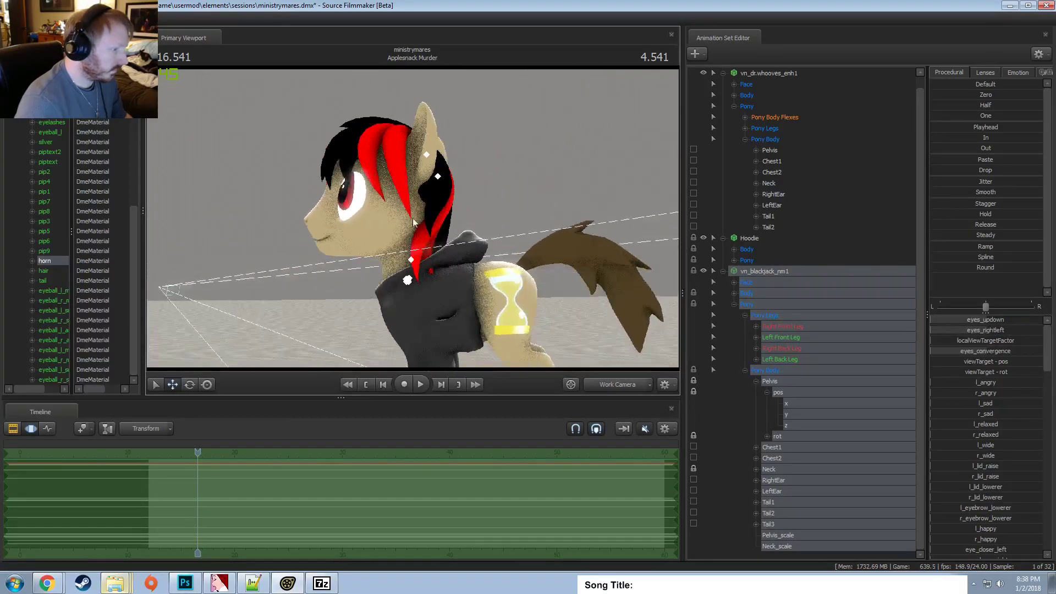
pyautogui.click(734, 294)
pyautogui.click(758, 315)
pyautogui.moveTo(556, 213); pyautogui.dragTo(446, 246)
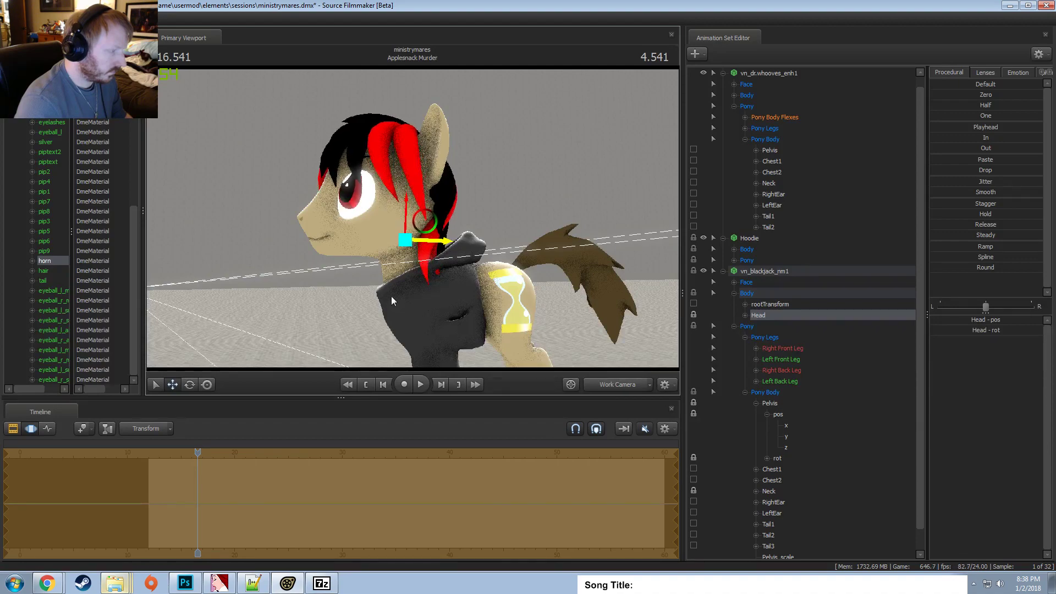
pyautogui.moveTo(392, 300)
pyautogui.mouseDown()
pyautogui.moveTo(330, 297)
pyautogui.moveTo(393, 300)
pyautogui.mouseUp()
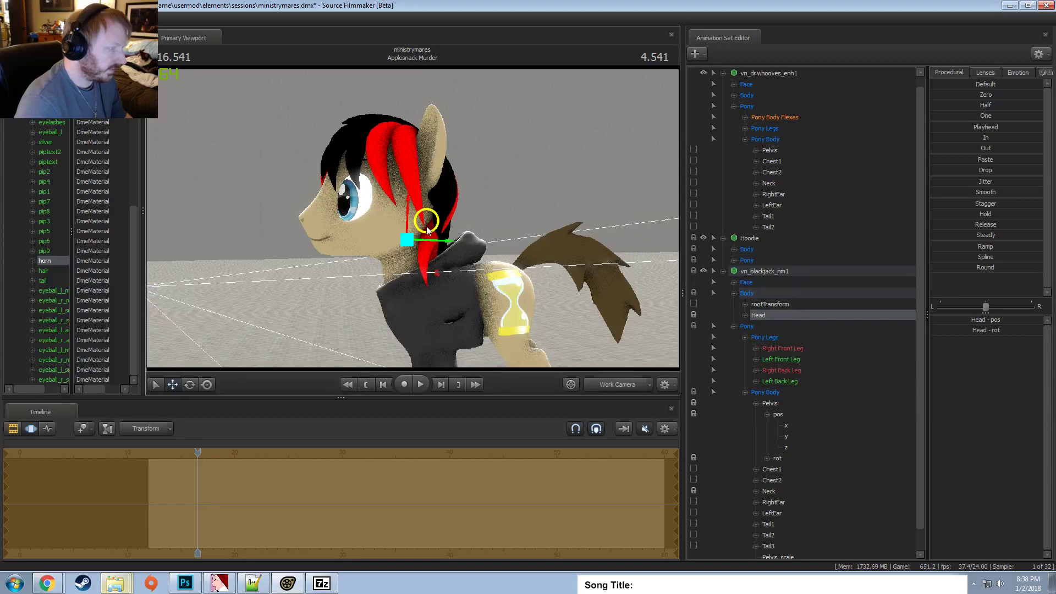
pyautogui.moveTo(412, 223); pyautogui.dragTo(553, 180)
# Try adjusting the l_angry flex in vn_blackjack_nm1's Upper Face group and undo the change.
pyautogui.scroll(1, 729, 266)
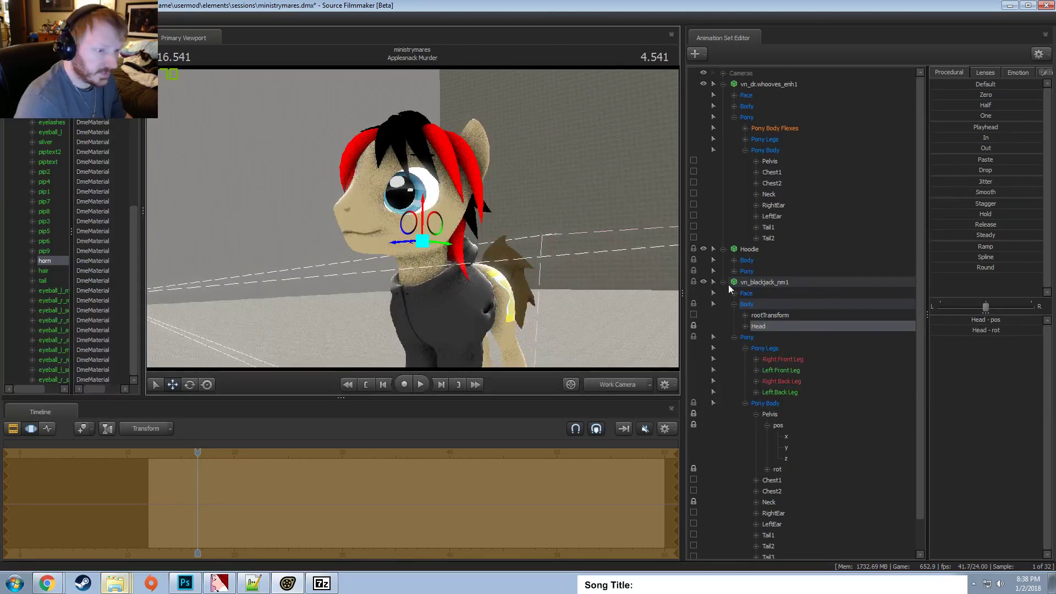
pyautogui.click(728, 287)
pyautogui.click(734, 293)
pyautogui.click(764, 316)
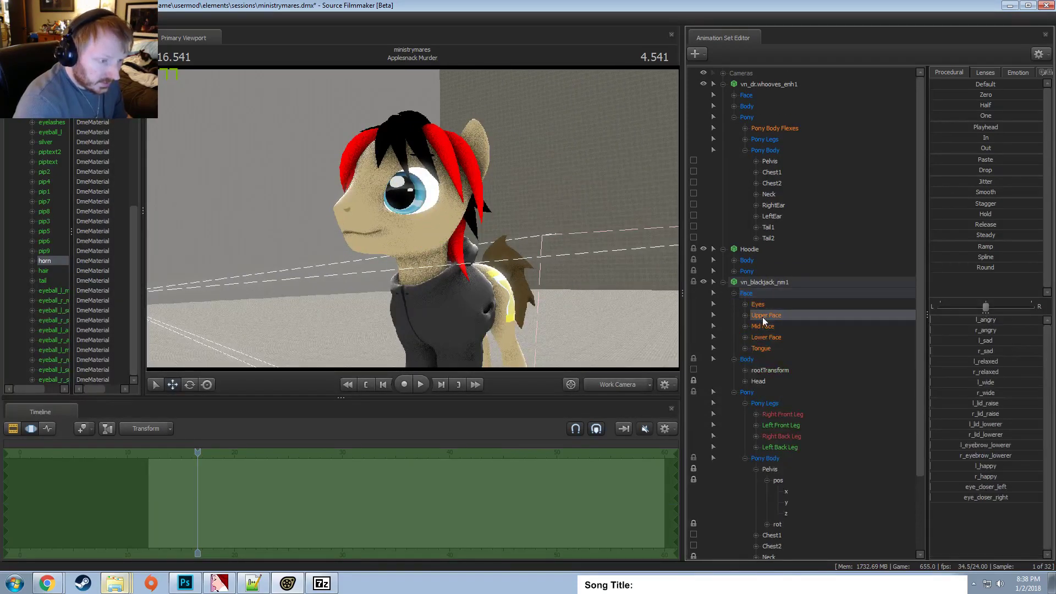
pyautogui.moveTo(973, 322); pyautogui.dragTo(1010, 331)
pyautogui.hotkey('ctrl', 'z')
pyautogui.hotkey('ctrl', 'z')
# Collapse the vn_blackjack_nm1 animation set and rename it to Hair.
pyautogui.click(723, 283)
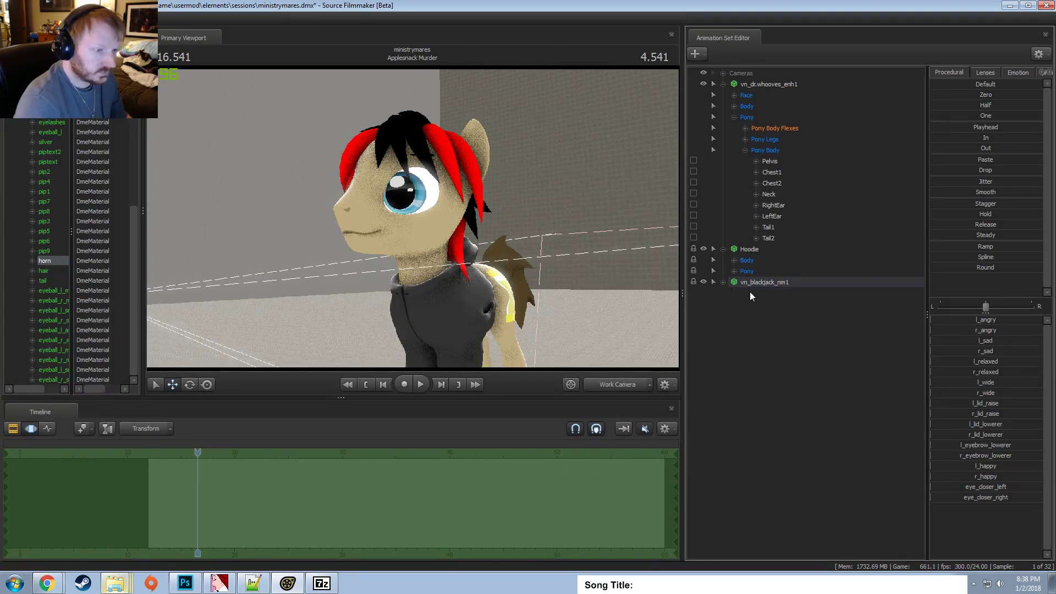
pyautogui.click(760, 281)
pyautogui.rightClick(760, 281)
pyautogui.click(778, 287)
pyautogui.write('Hai')
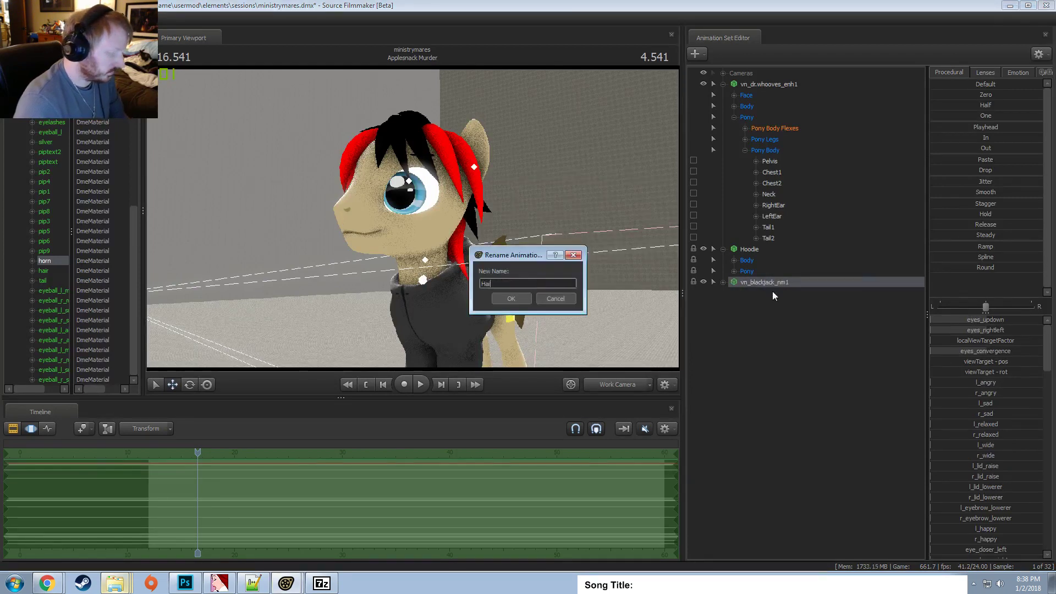
pyautogui.write('r')
pyautogui.press('Return')
# Expand Dr. Whooves's Face and Upper Face groups and partly raise the Relaxed_eyes flex to about 40%.
pyautogui.click(733, 95)
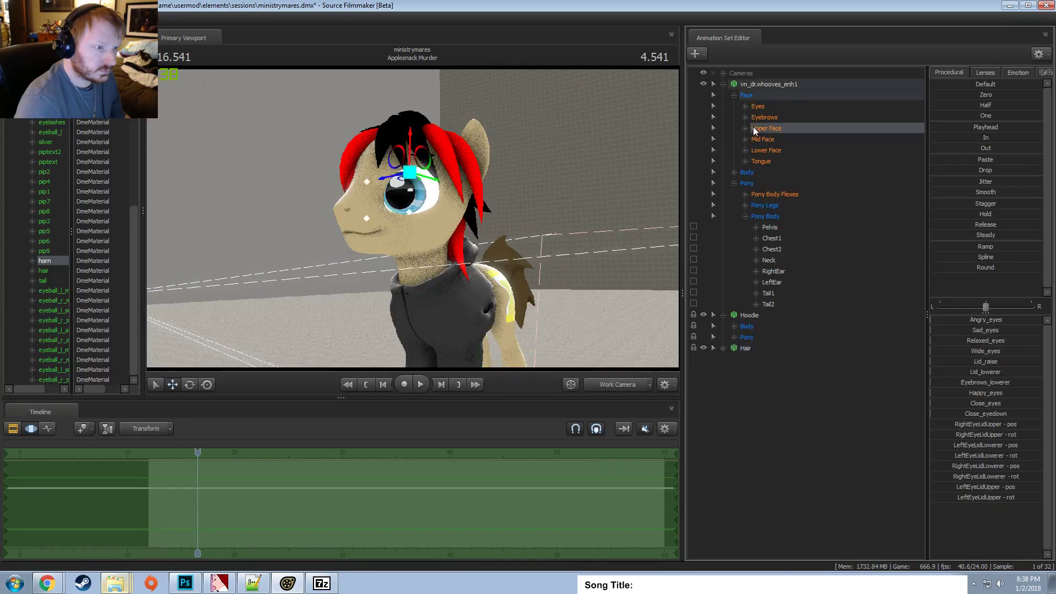
pyautogui.doubleClick(756, 128)
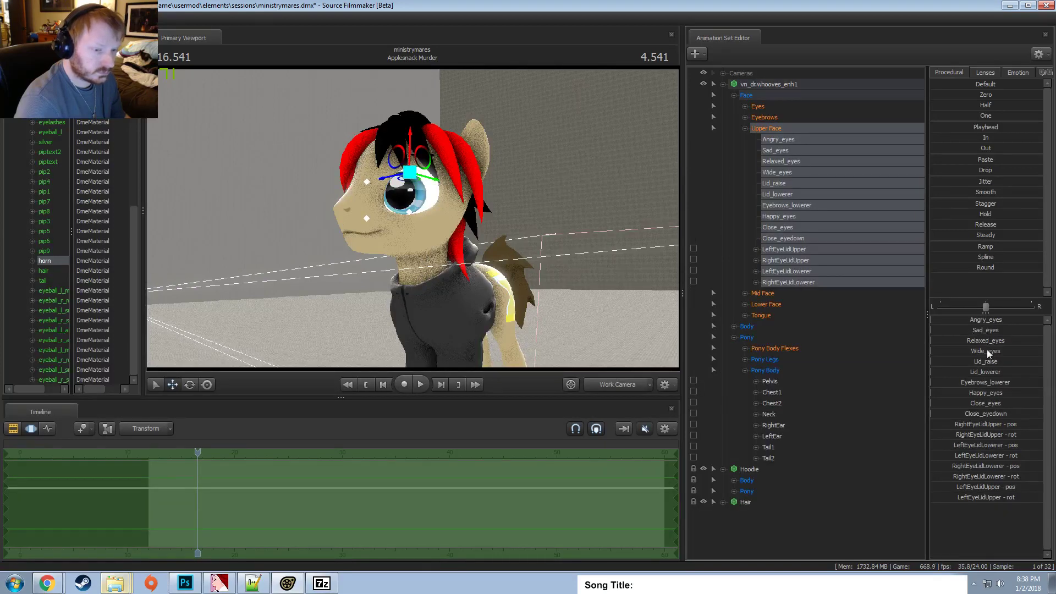
pyautogui.moveTo(979, 323)
pyautogui.mouseDown()
pyautogui.moveTo(996, 323)
pyautogui.moveTo(987, 327)
pyautogui.mouseUp()
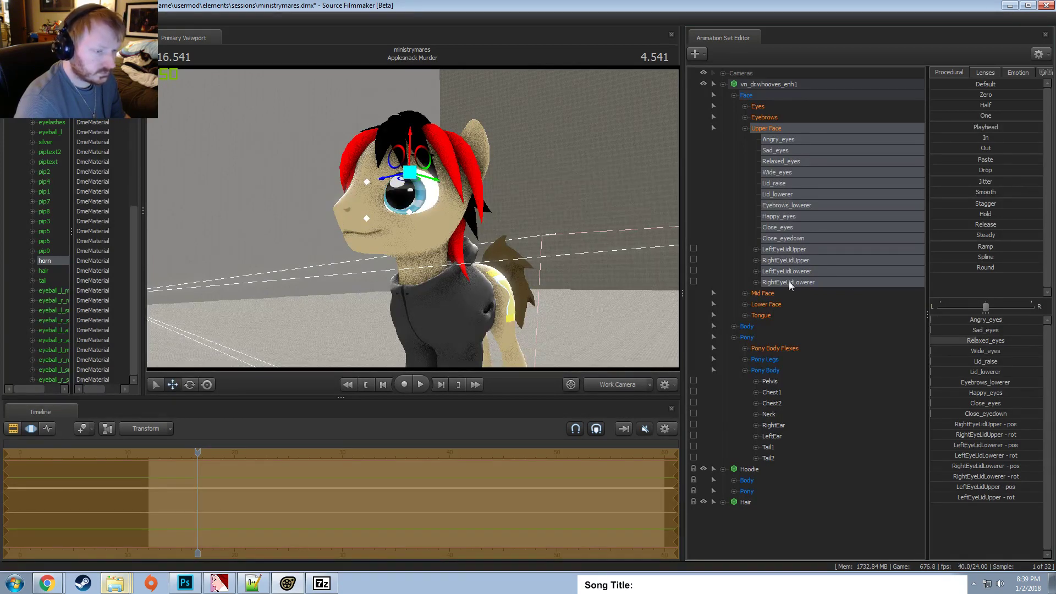
# Raise the Mouth_neutral flex in Dr. Whooves's Lower Face group to its maximum.
pyautogui.click(764, 305)
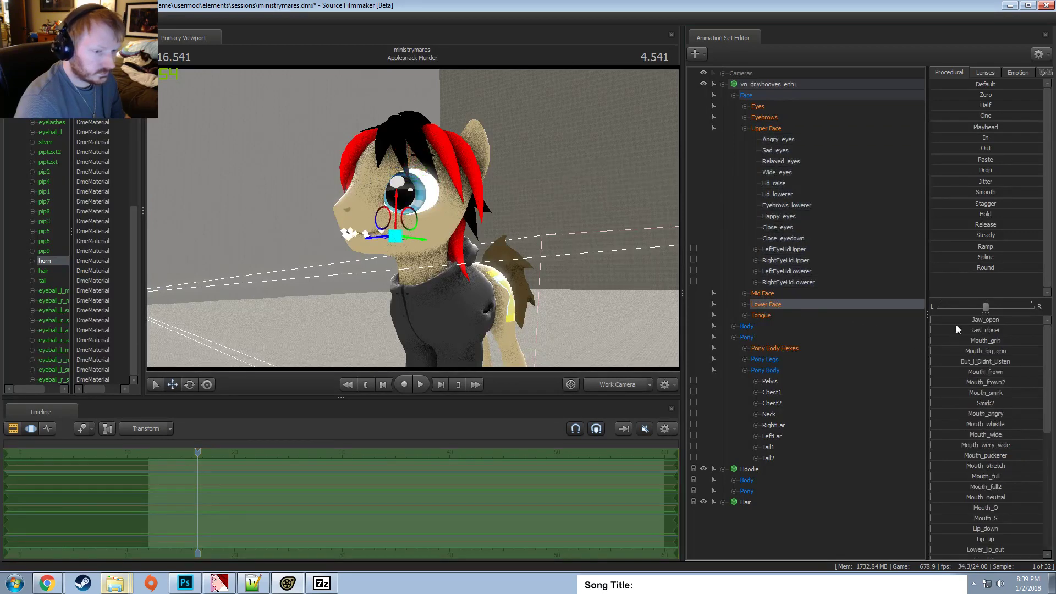
pyautogui.scroll(-3, 982, 441)
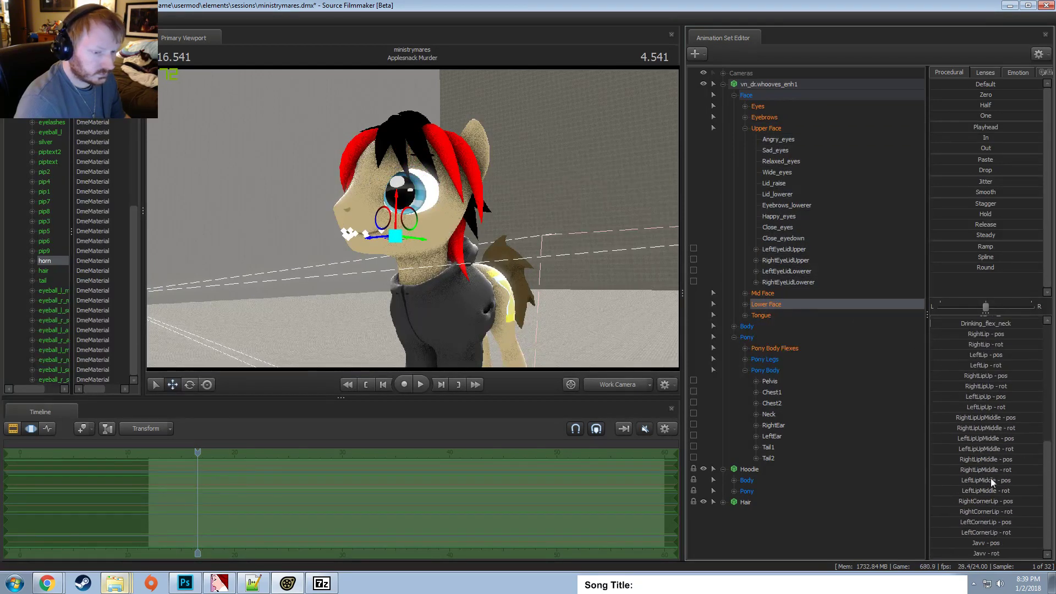
pyautogui.moveTo(968, 405); pyautogui.dragTo(1042, 404)
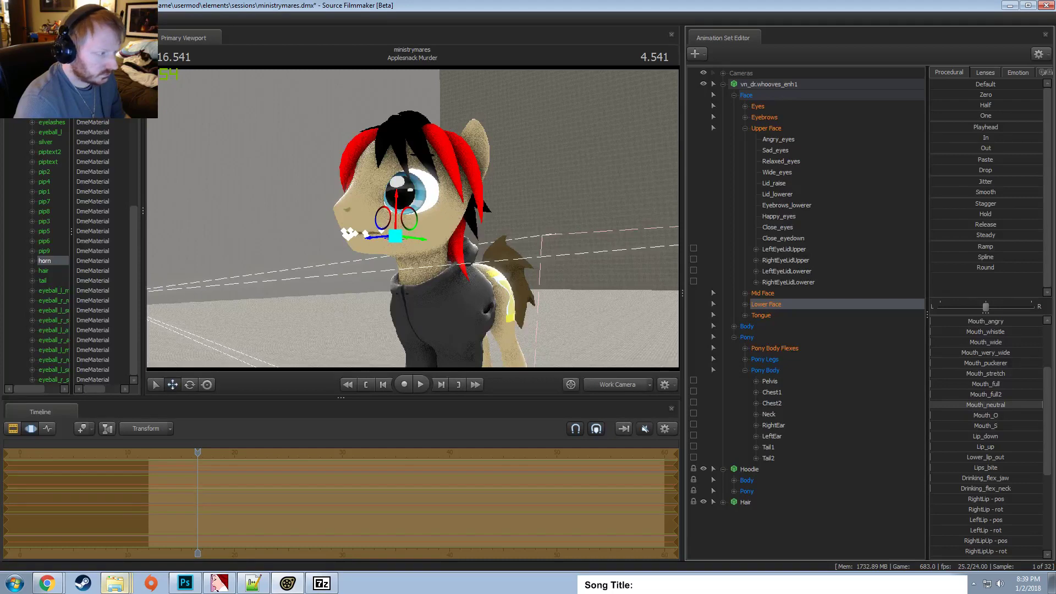
pyautogui.press('F2')
pyautogui.press('w')
pyautogui.moveTo(520, 262); pyautogui.dragTo(489, 254)
pyautogui.press('F3')
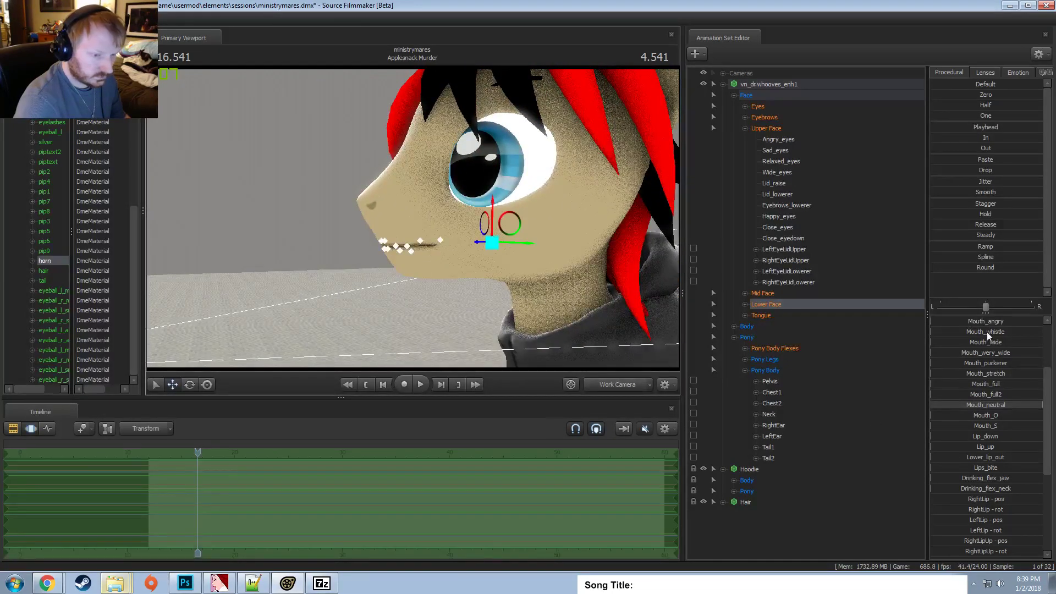
# Add a slight amount of Mouth_angry and about 20% of Jaw_closer to Dr. Whooves's mouth expression.
pyautogui.scroll(1, 986, 331)
pyautogui.moveTo(980, 353); pyautogui.dragTo(986, 355)
pyautogui.scroll(2, 985, 338)
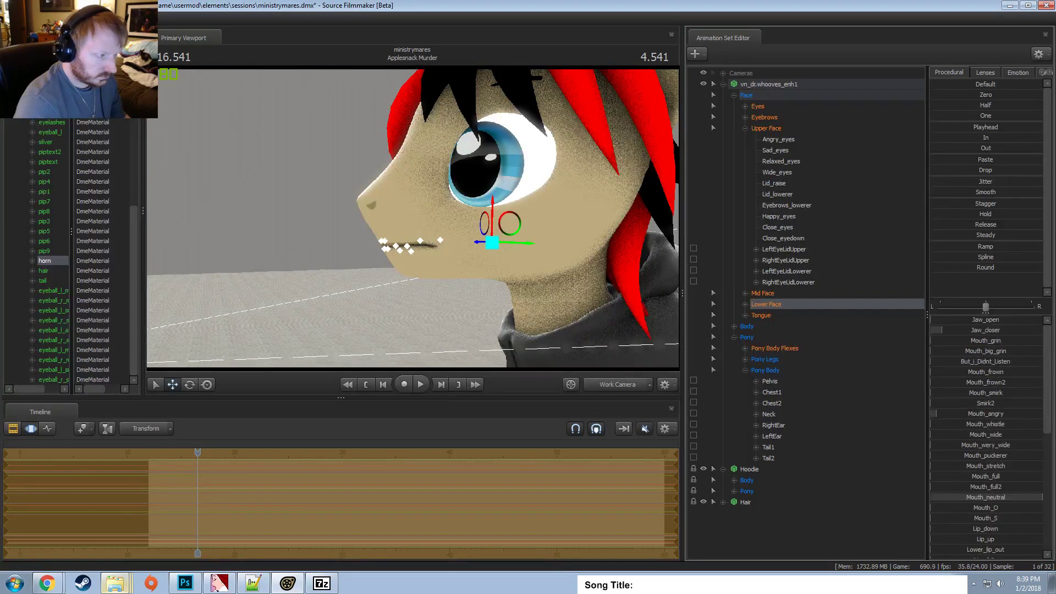
pyautogui.press('F2')
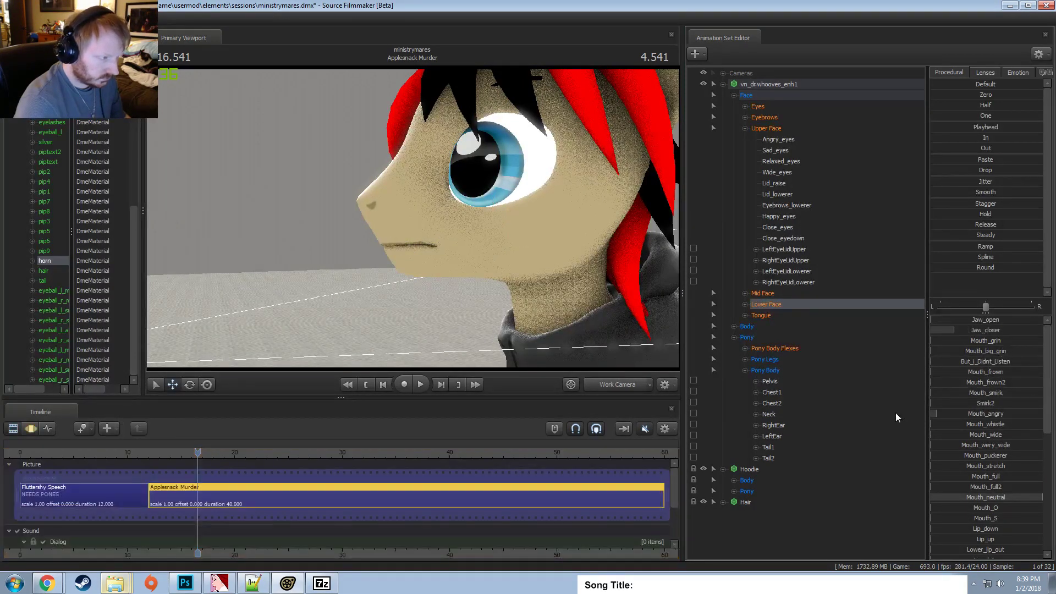
pyautogui.scroll(-1, 984, 456)
pyautogui.press('F3')
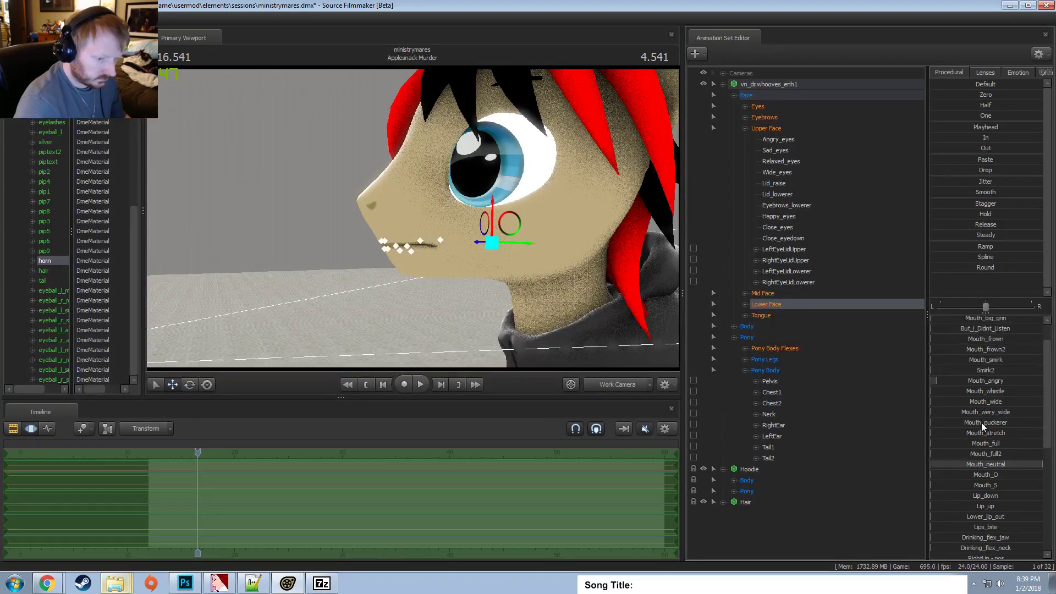
# Reduce Dr. Whooves's Mouth_neutral flex to about 75% and raise Mouth_puckerer to about 40%.
pyautogui.moveTo(981, 422); pyautogui.dragTo(983, 423)
pyautogui.press('F2')
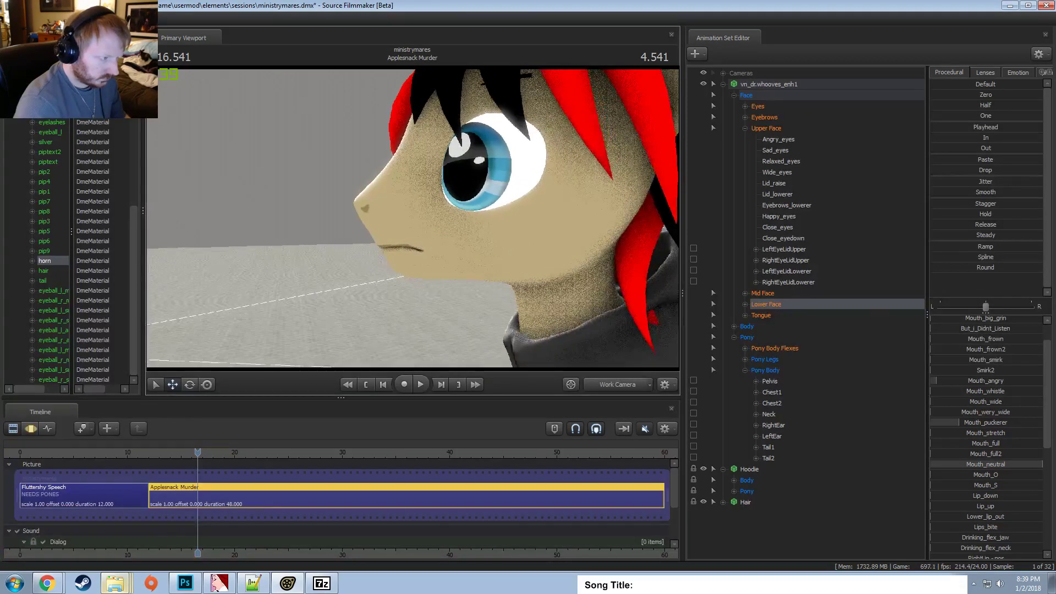
pyautogui.scroll(1, 1008, 371)
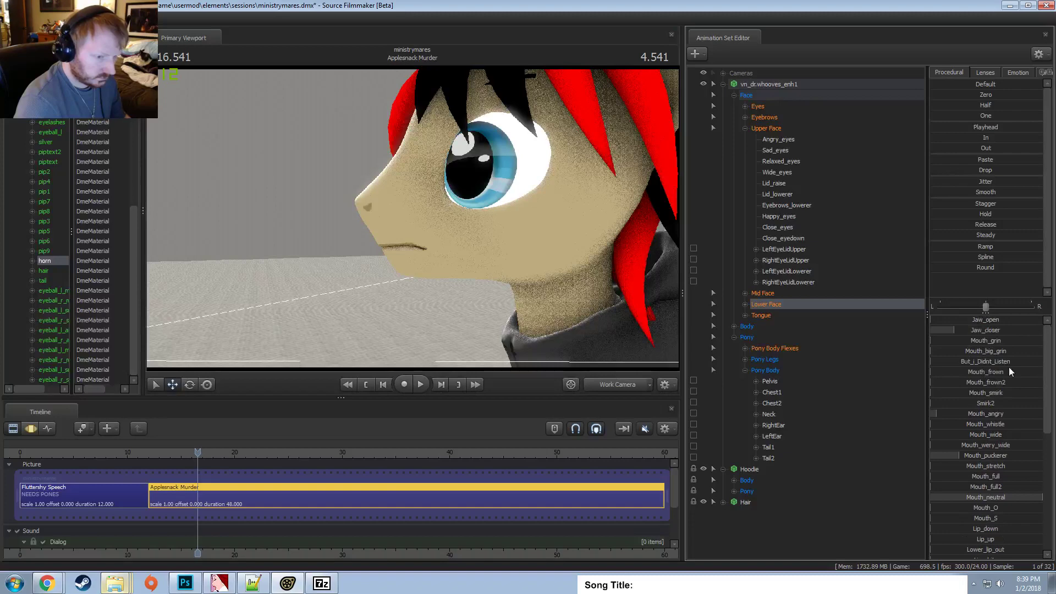
pyautogui.press('F3')
pyautogui.click(987, 332)
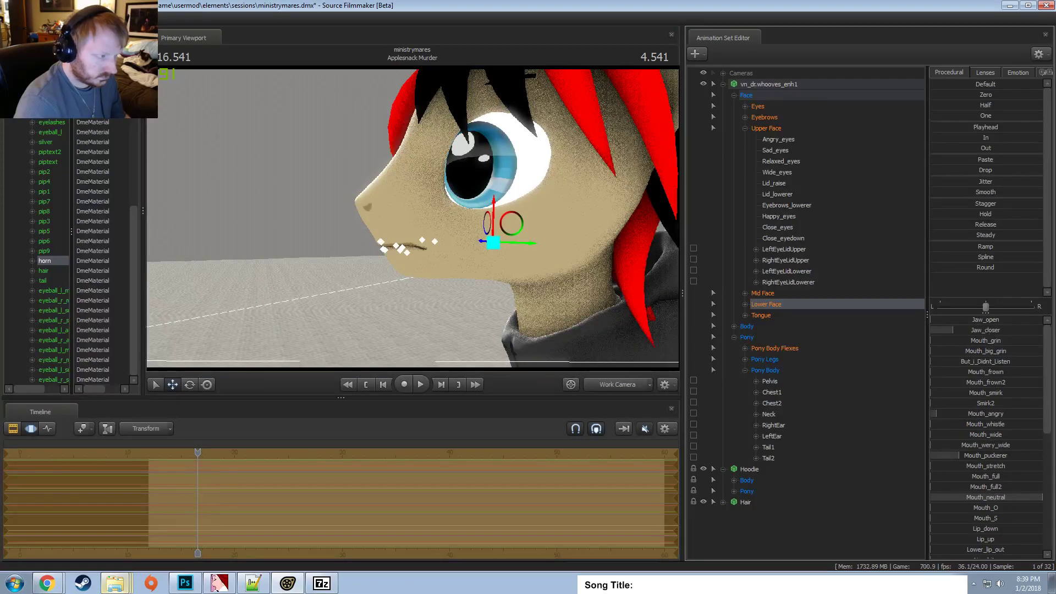
pyautogui.moveTo(998, 500); pyautogui.dragTo(969, 500)
pyautogui.moveTo(967, 454); pyautogui.dragTo(980, 458)
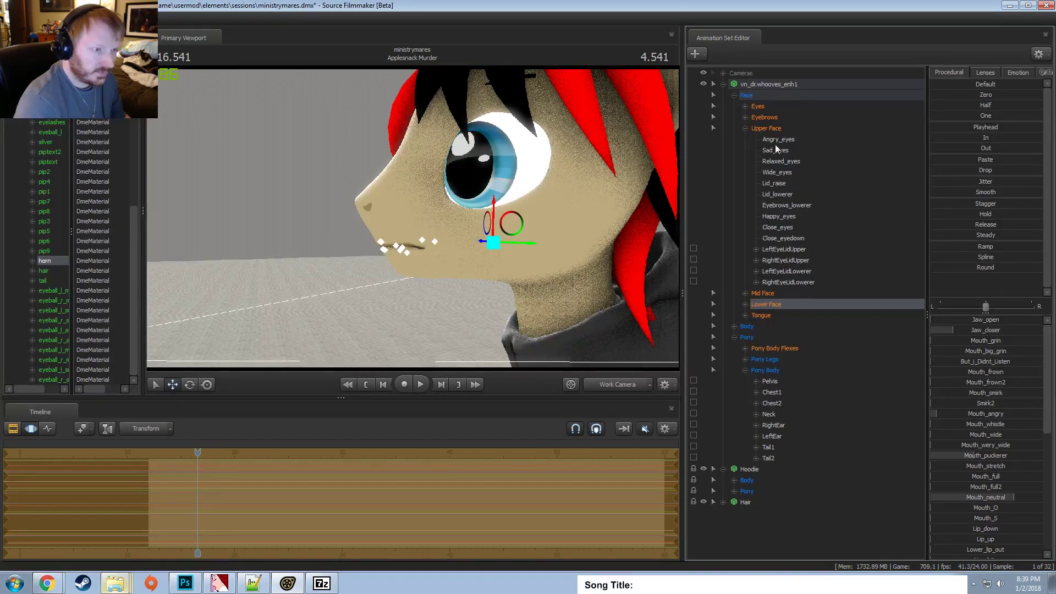
# In Dr. Whooves's Upper Face group, raise Relaxed_eyes to about half, Lid_raise to about 40% and Lid_lowerer to about 20%.
pyautogui.click(773, 129)
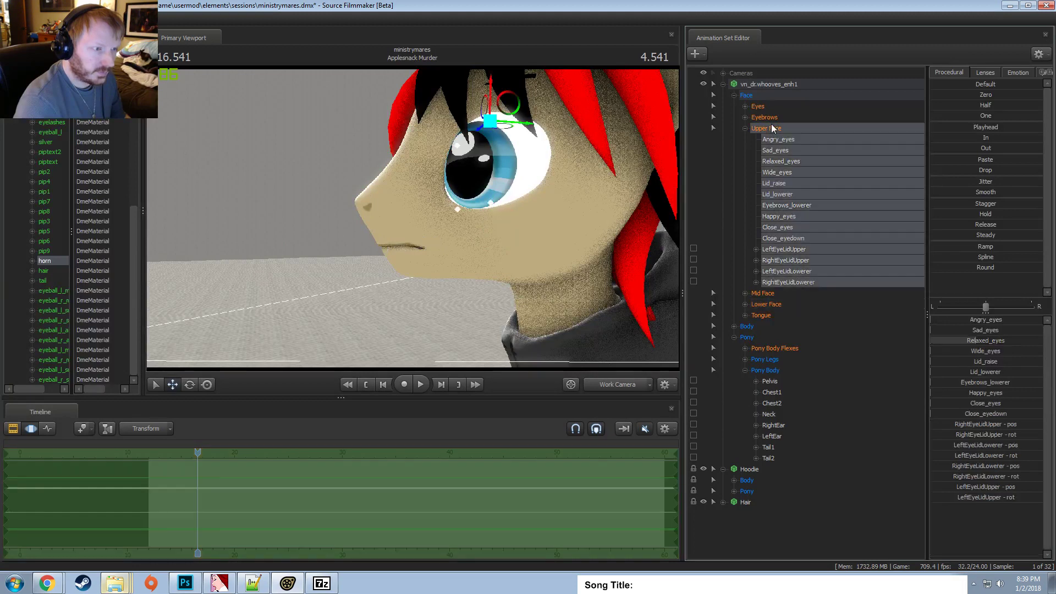
pyautogui.click(978, 341)
pyautogui.moveTo(978, 340); pyautogui.dragTo(981, 363)
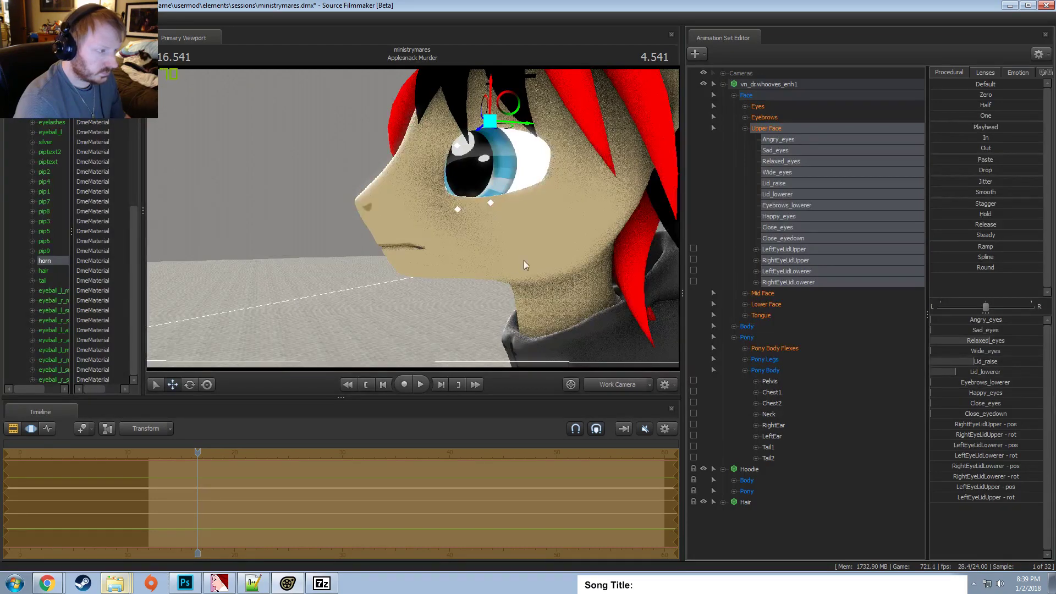
# Facing the head from the front, set Angry_eyes to about 30% and lower Lid_lowerer to about 10%.
pyautogui.moveTo(469, 205); pyautogui.dragTo(572, 264)
pyautogui.press('s')
pyautogui.press('w')
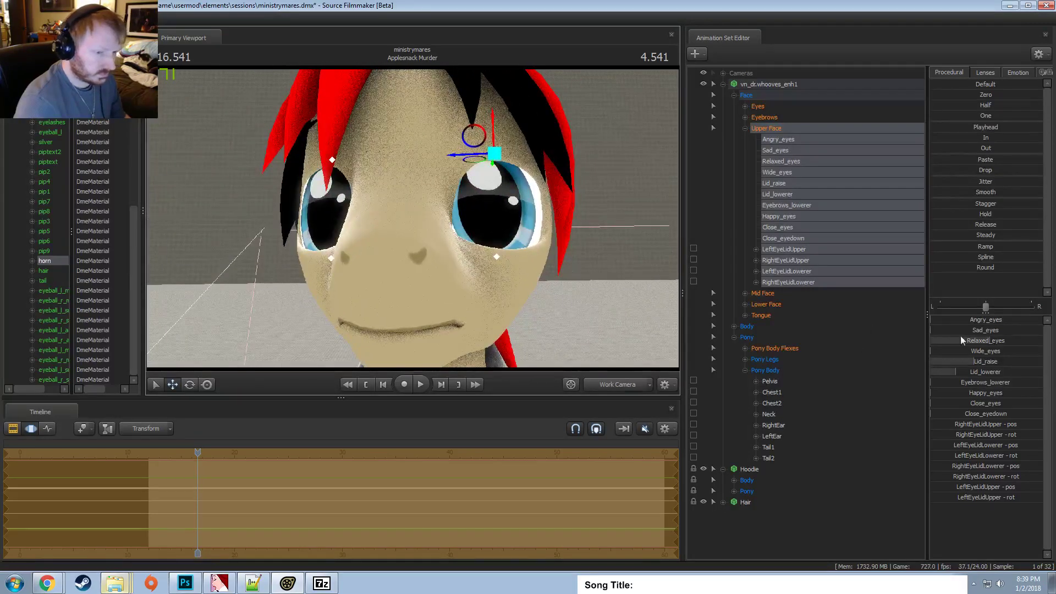
pyautogui.moveTo(993, 324); pyautogui.dragTo(1027, 331)
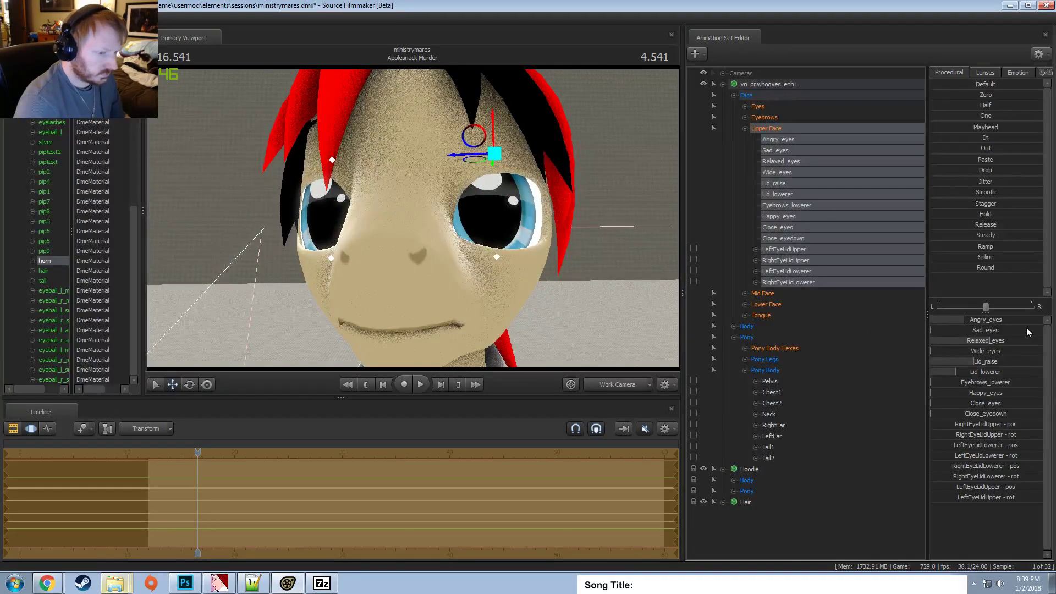
pyautogui.moveTo(990, 370); pyautogui.dragTo(976, 370)
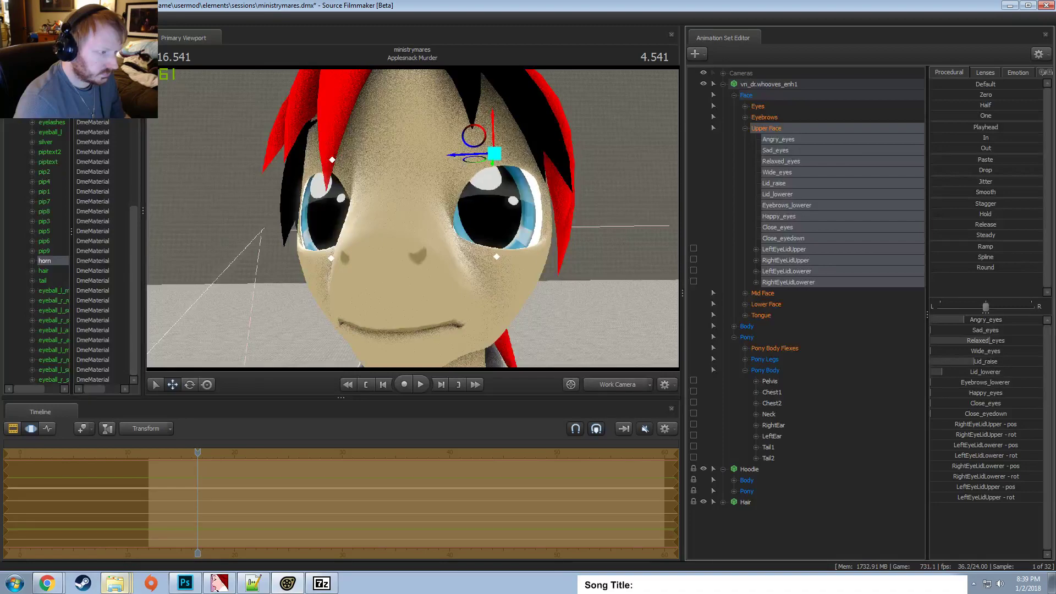
# Examine the hair from behind and check which body groups Dr. Whooves's model offers.
pyautogui.press('s')
pyautogui.press('d')
pyautogui.moveTo(503, 256); pyautogui.dragTo(420, 219)
pyautogui.press('w')
pyautogui.press('d')
pyautogui.press('a')
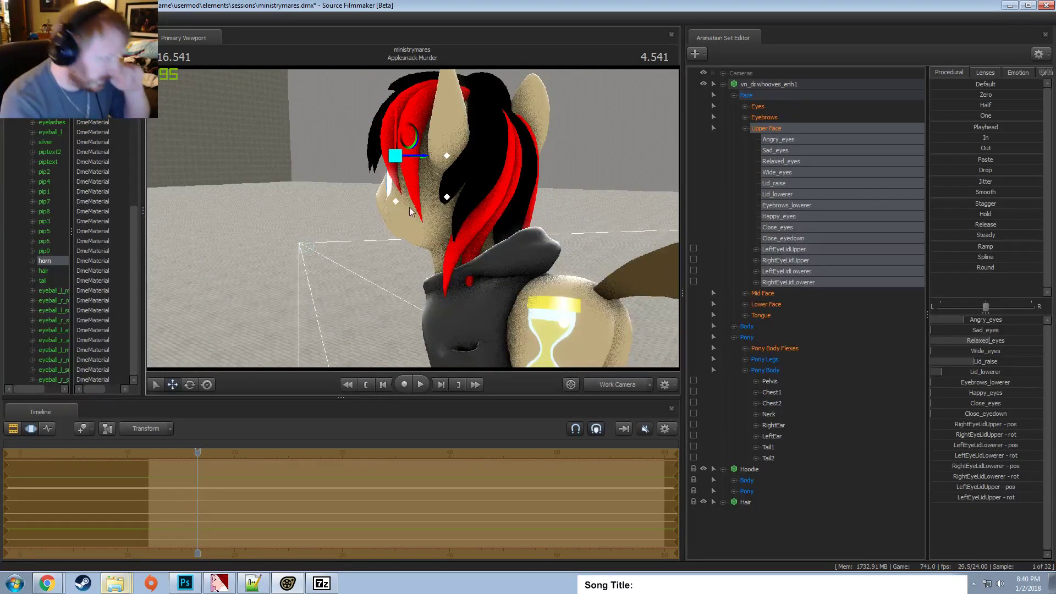
pyautogui.moveTo(431, 314); pyautogui.dragTo(436, 226)
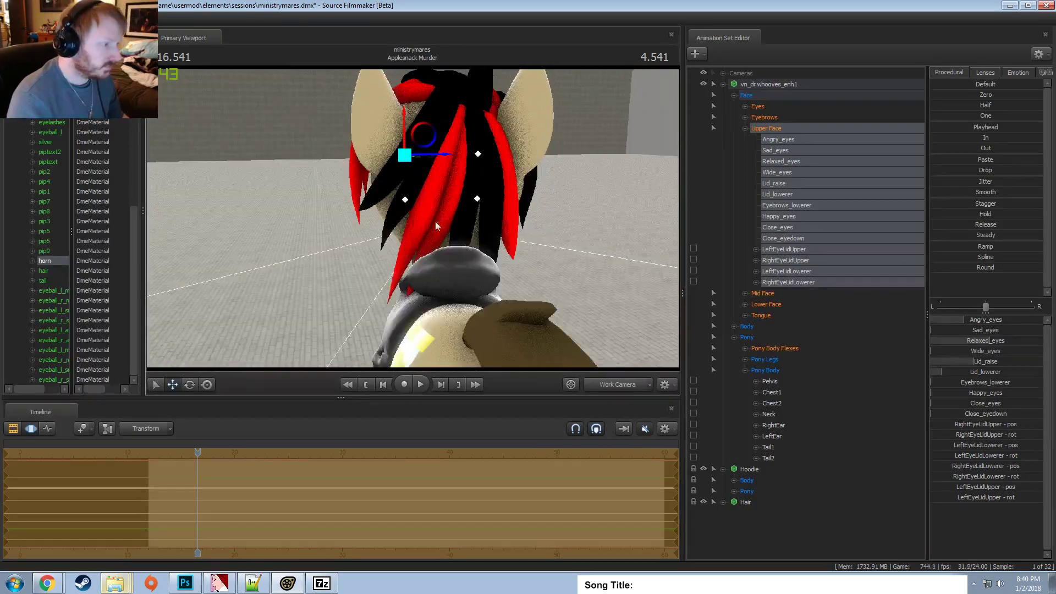
pyautogui.click(746, 129)
pyautogui.click(769, 83)
pyautogui.rightClick(769, 84)
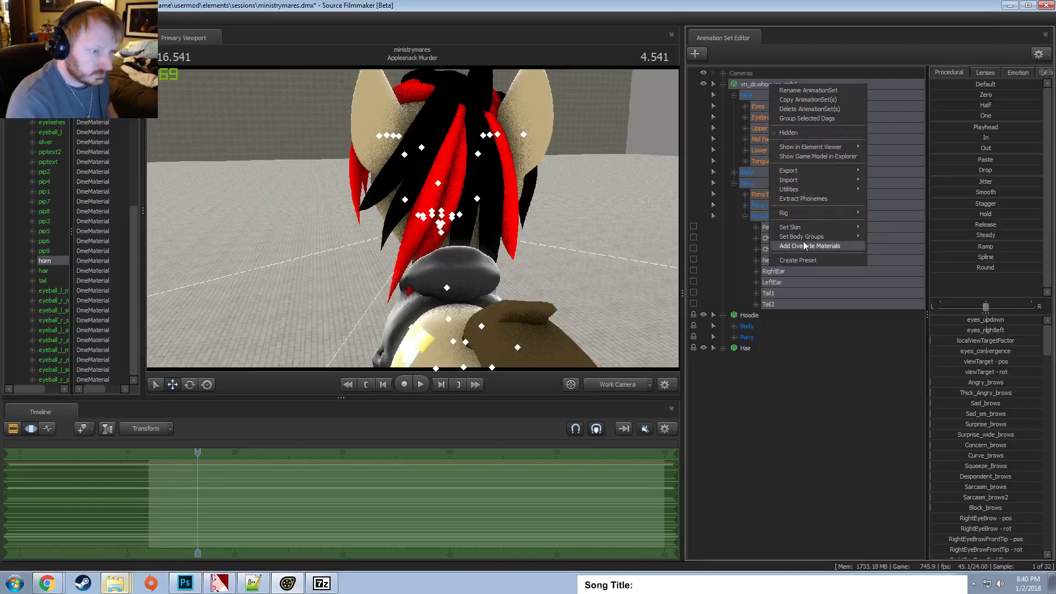
pyautogui.moveTo(801, 238)
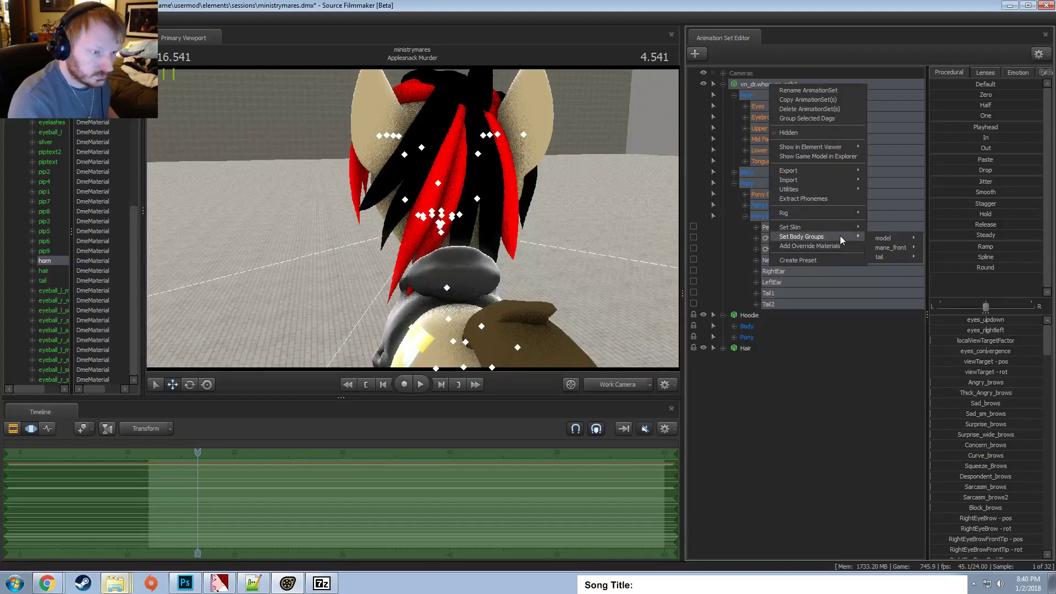
pyautogui.moveTo(884, 259)
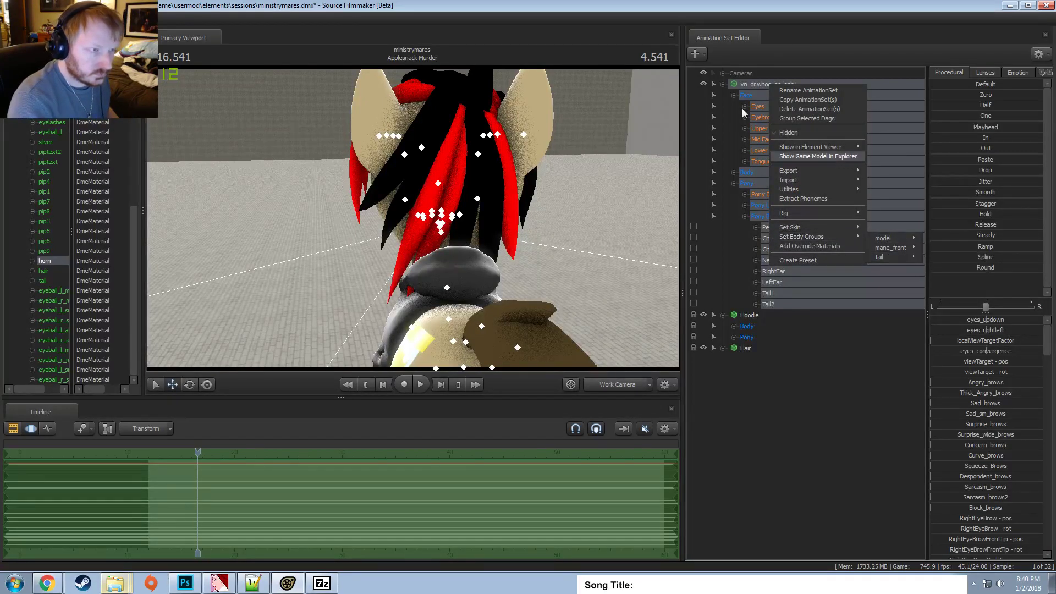
# Rename the vn_dr.whooves_enh1 animation set to Applesnack, and collapse it and the Hoodie set.
pyautogui.click(723, 83)
pyautogui.rightClick(766, 86)
pyautogui.click(778, 93)
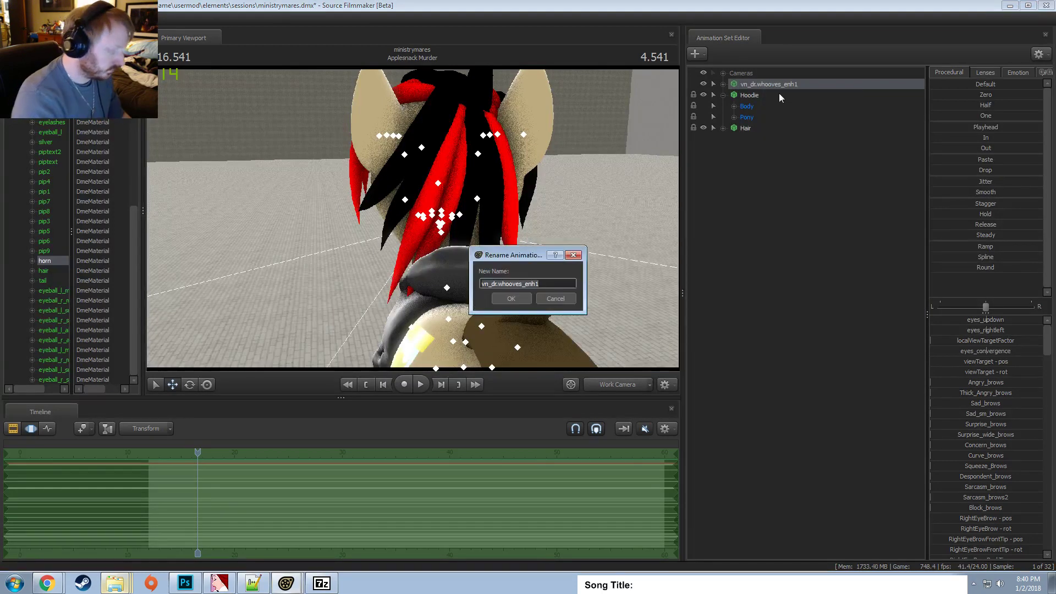
pyautogui.write('Applesna')
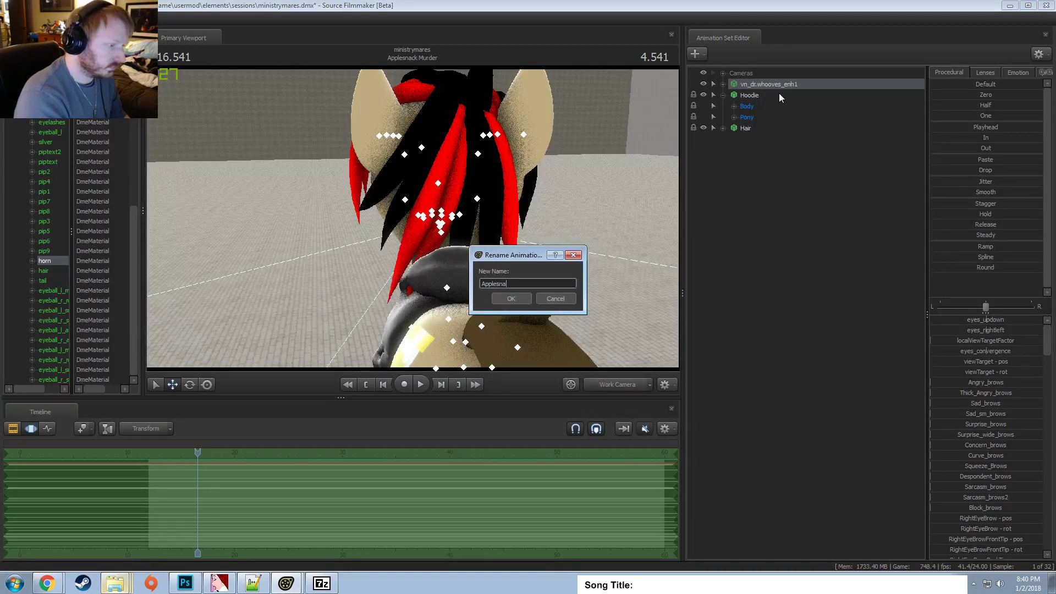
pyautogui.write('ck')
pyautogui.press('Return')
pyautogui.click(722, 94)
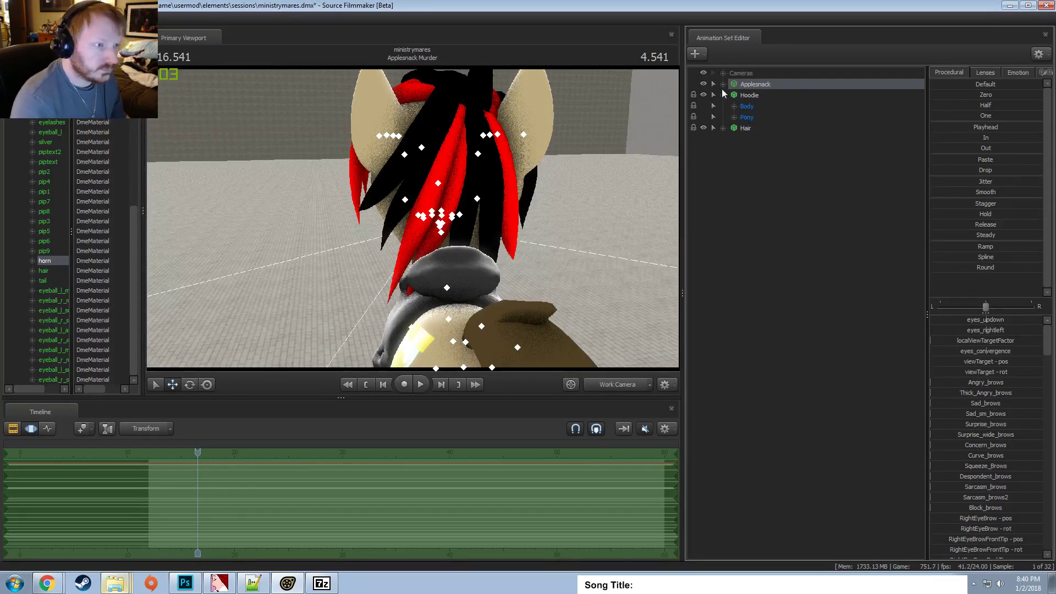
pyautogui.click(722, 85)
pyautogui.click(722, 85)
# Bake the procedural bones of the Hair animation set.
pyautogui.click(746, 106)
pyautogui.rightClick(750, 107)
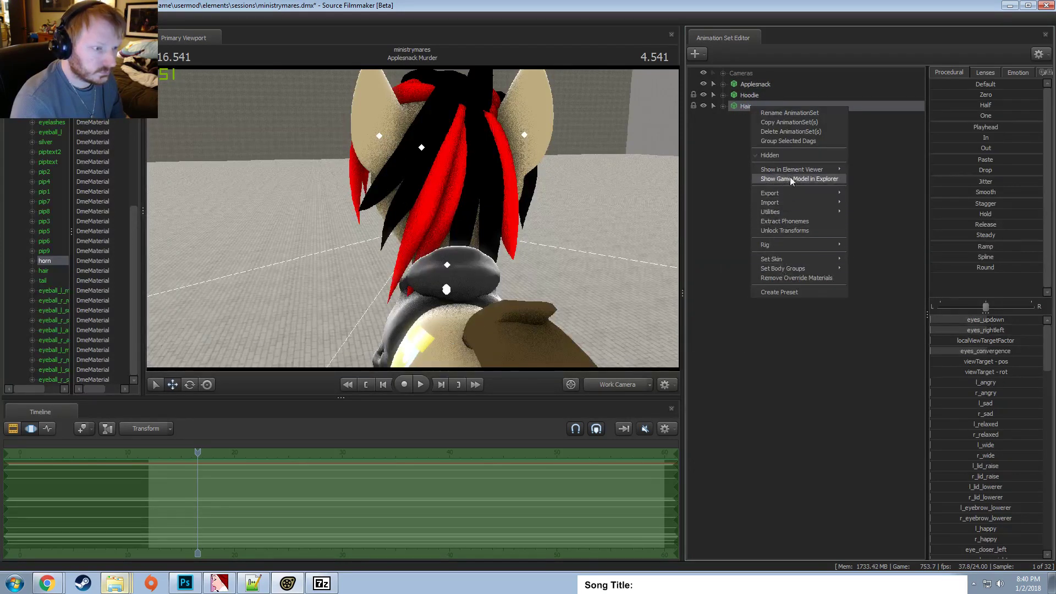
pyautogui.moveTo(834, 213)
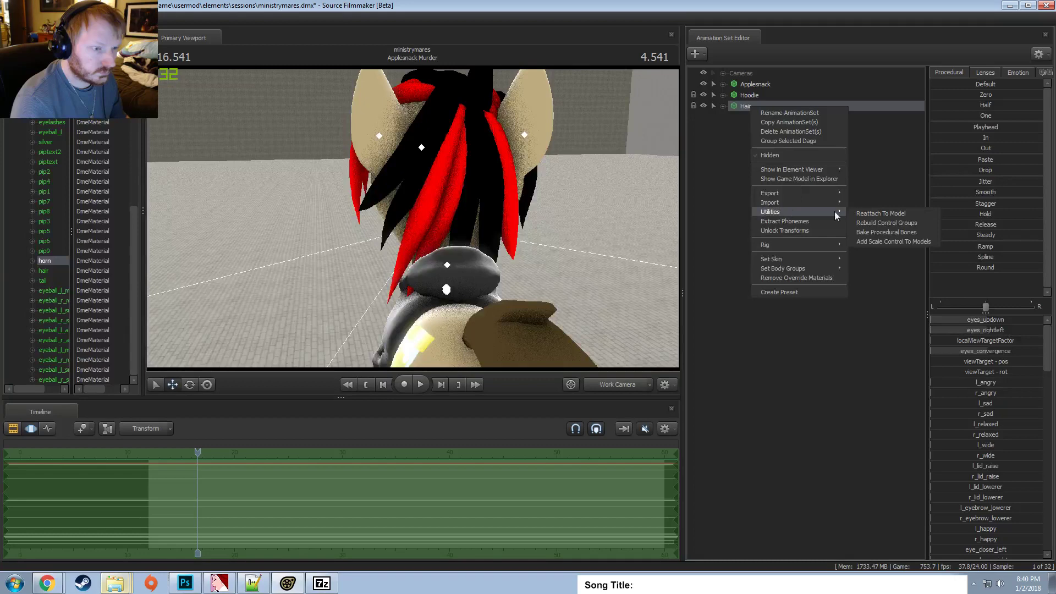
pyautogui.click(872, 232)
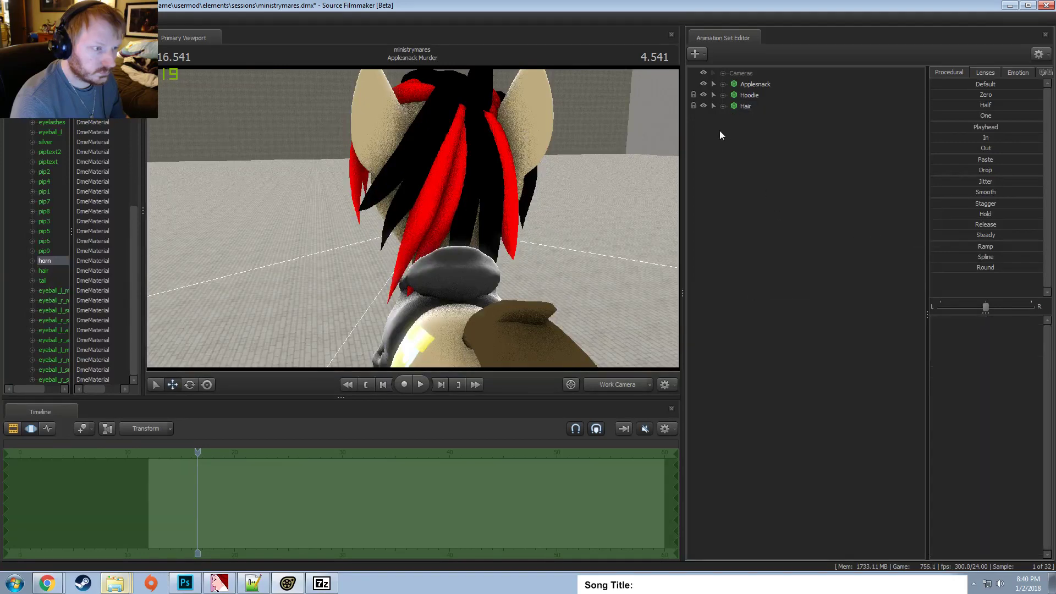
# Expand the Hair animation set and hide its Face group and the group holding Head and rootTransform.
pyautogui.click(722, 106)
pyautogui.click(734, 128)
pyautogui.rightClick(754, 131)
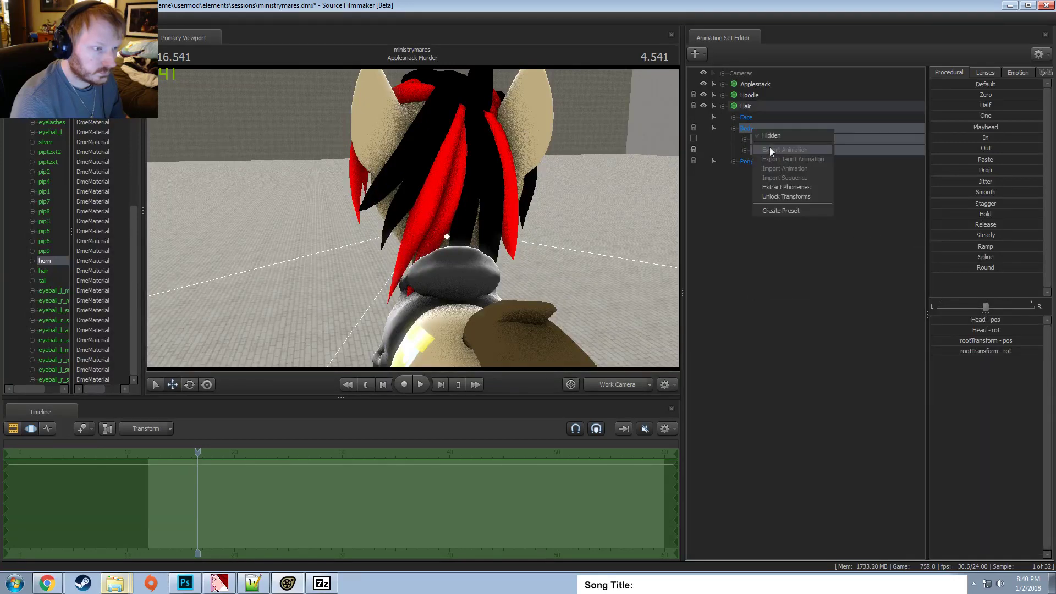
pyautogui.click(769, 136)
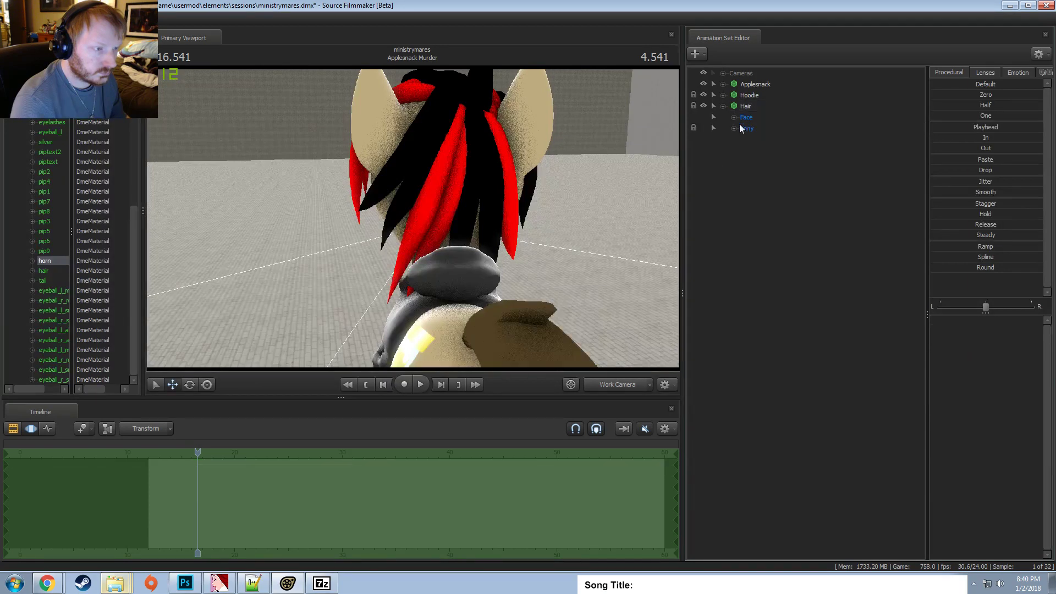
pyautogui.click(743, 118)
pyautogui.rightClick(743, 117)
pyautogui.click(770, 126)
# Hide the Pony Legs and Pony Body groups of the Hair set and expand its JiggleBones group.
pyautogui.click(734, 117)
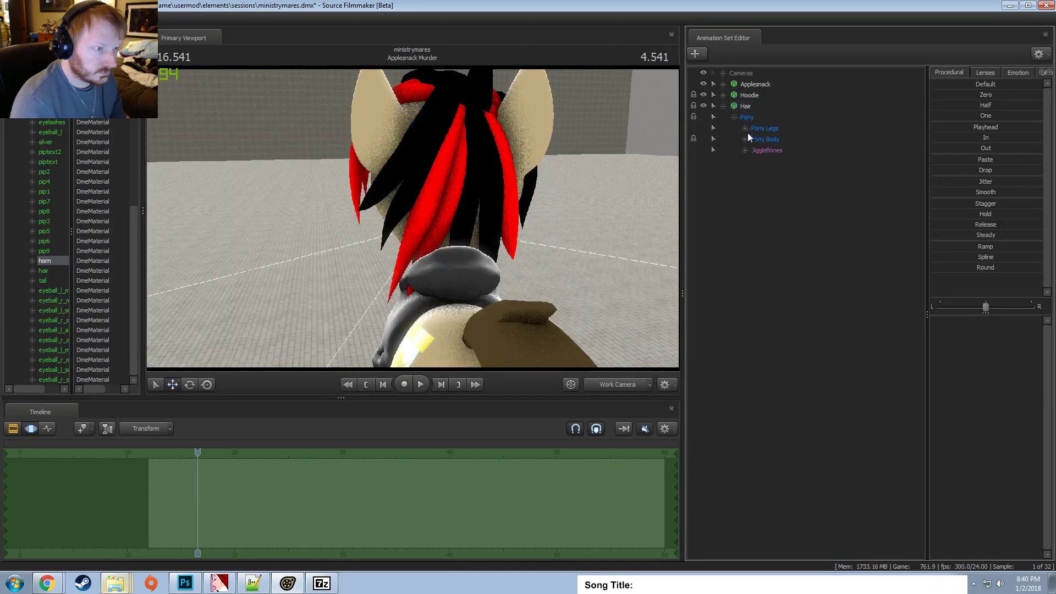
pyautogui.rightClick(748, 138)
pyautogui.click(769, 143)
pyautogui.click(745, 139)
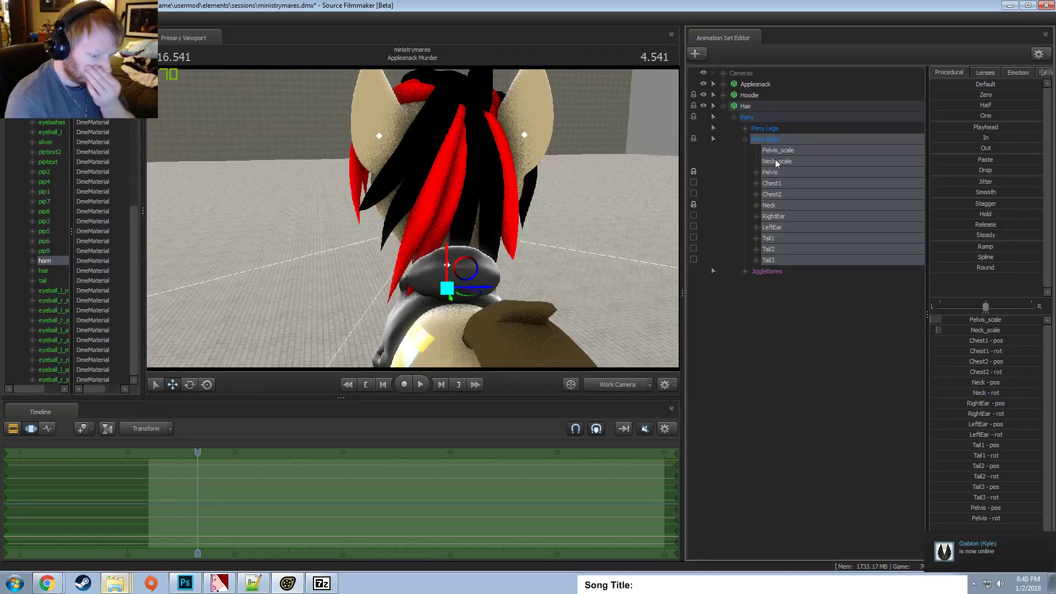
pyautogui.rightClick(769, 129)
pyautogui.click(786, 147)
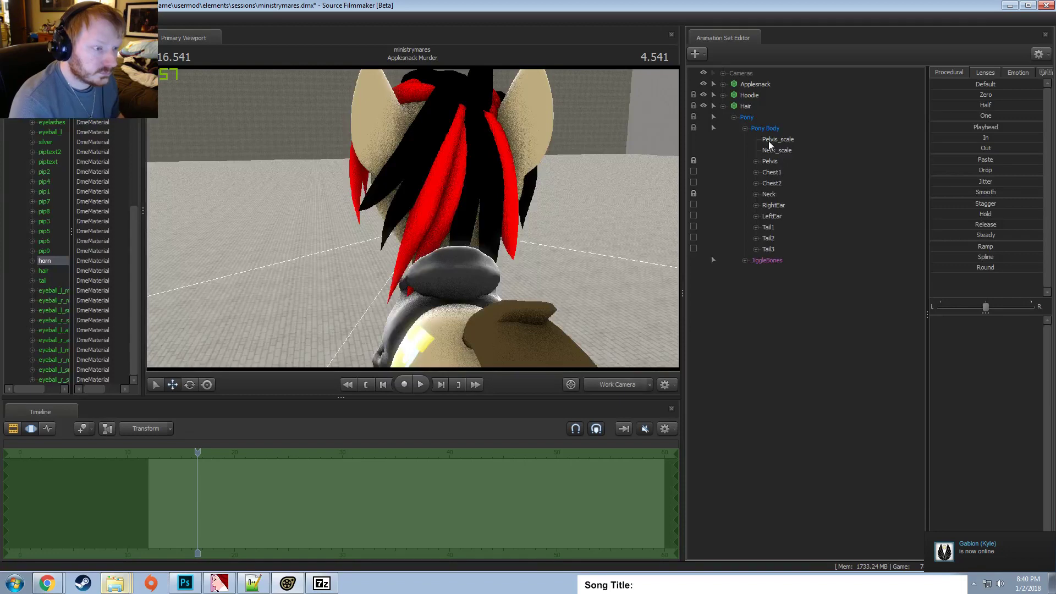
pyautogui.click(764, 127)
pyautogui.rightClick(764, 128)
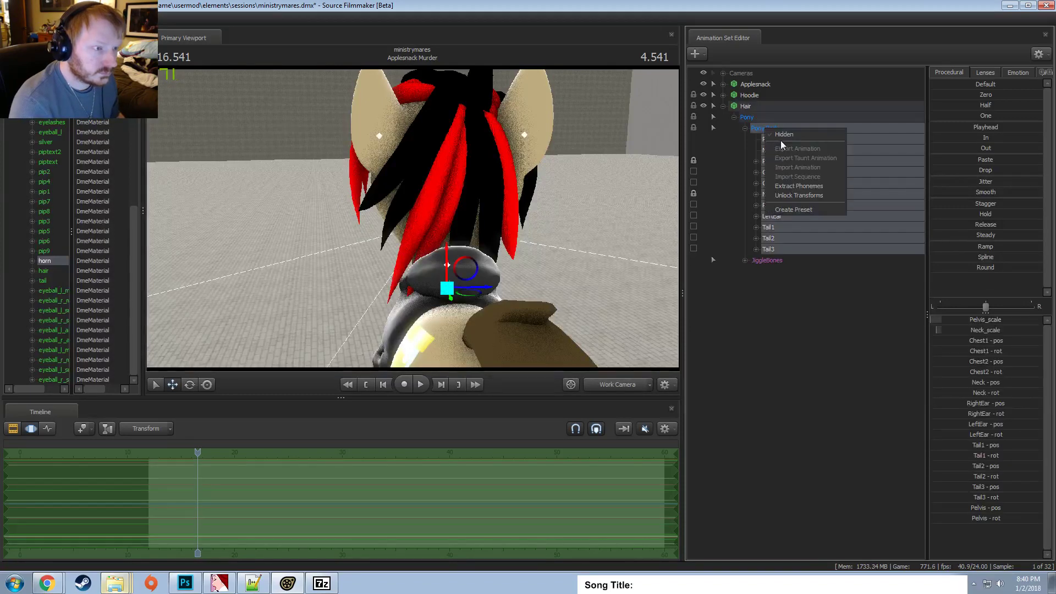
pyautogui.click(781, 137)
pyautogui.click(745, 128)
# Find the front strand's bone among the hair jiggle bones, and rotate and move jiggle_hair8 so the red strand sits on the forehead.
pyautogui.click(773, 139)
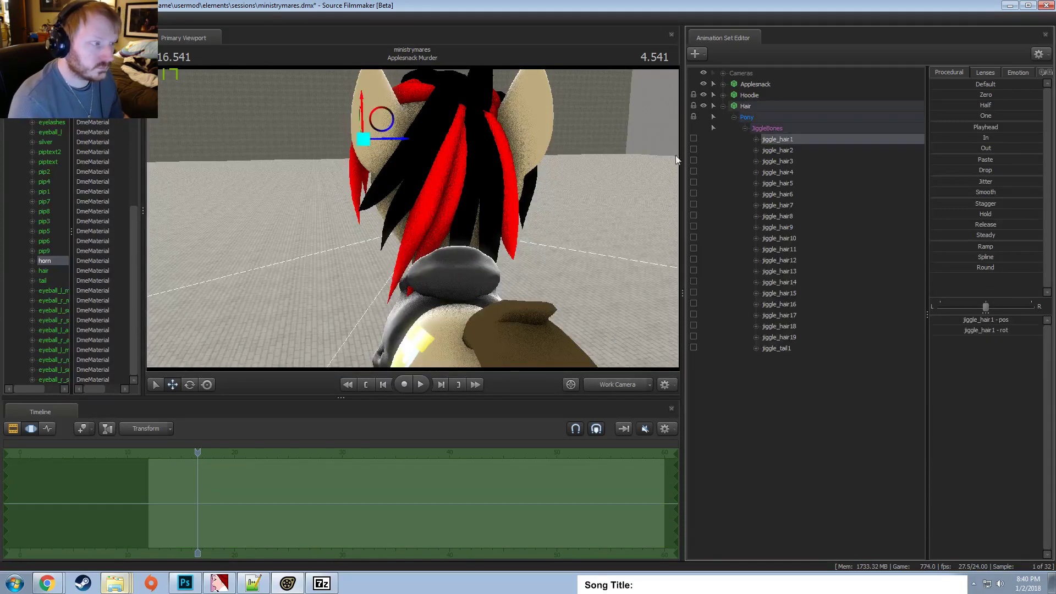
pyautogui.click(780, 163)
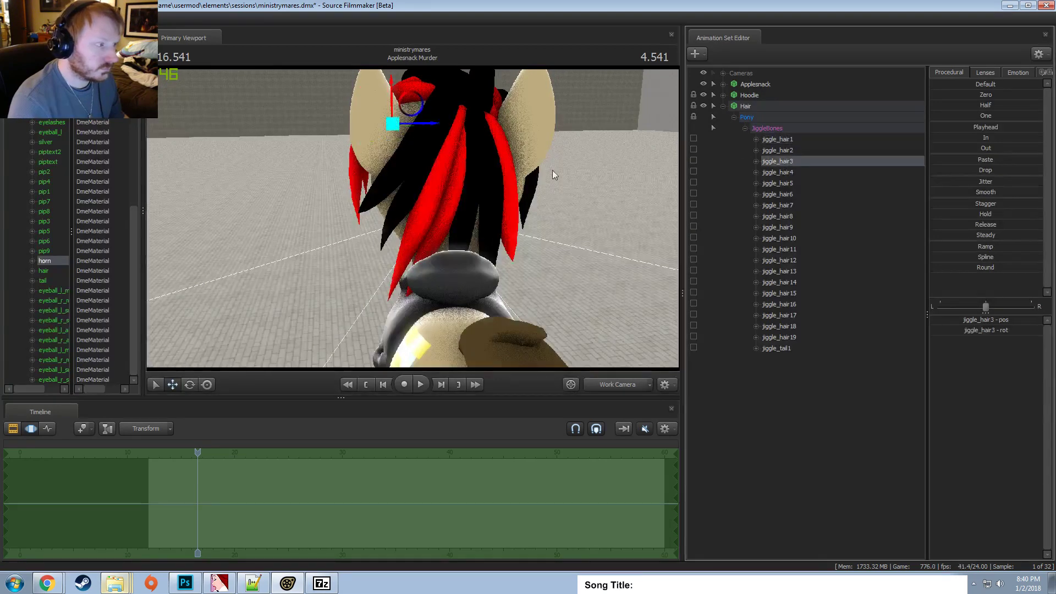
pyautogui.moveTo(552, 170); pyautogui.dragTo(572, 165)
pyautogui.moveTo(431, 232); pyautogui.dragTo(420, 219)
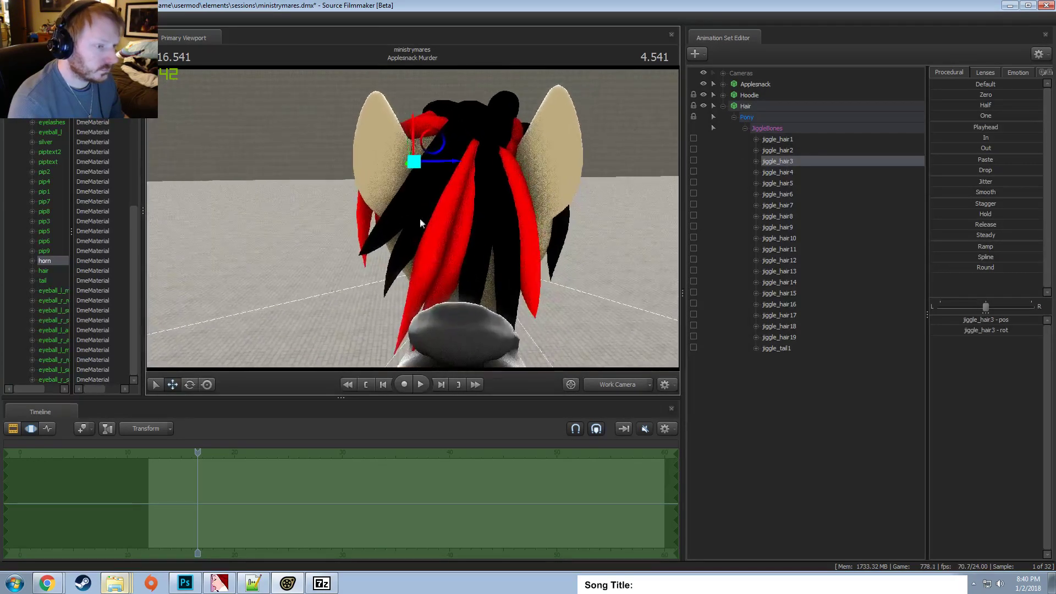
pyautogui.click(777, 173)
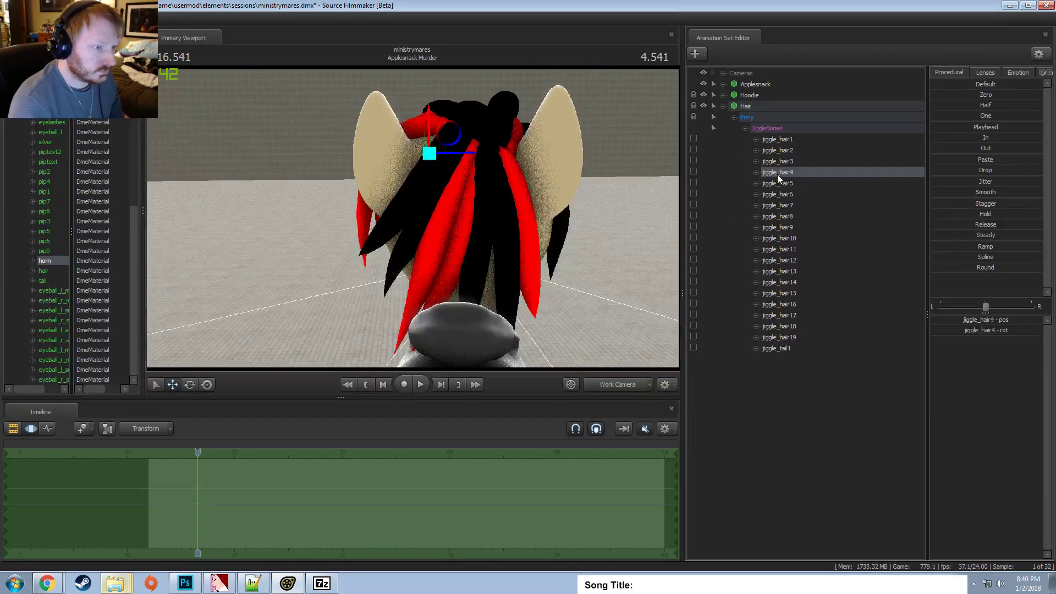
pyautogui.click(790, 219)
pyautogui.moveTo(418, 220); pyautogui.dragTo(462, 220)
pyautogui.press('e')
pyautogui.moveTo(520, 146); pyautogui.dragTo(502, 171)
pyautogui.moveTo(495, 220); pyautogui.dragTo(440, 220)
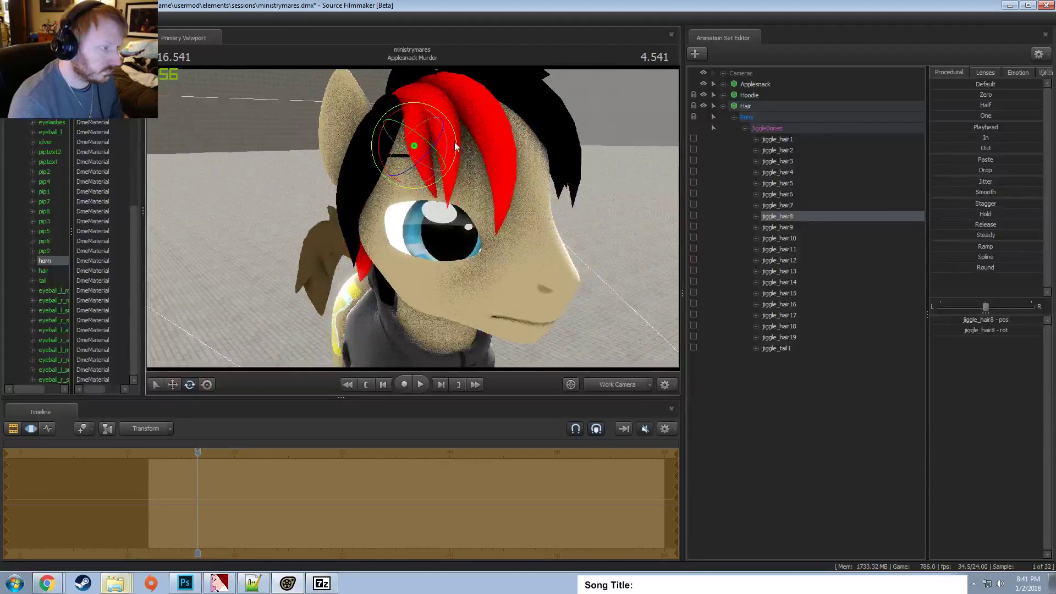
pyautogui.moveTo(455, 145); pyautogui.dragTo(387, 183)
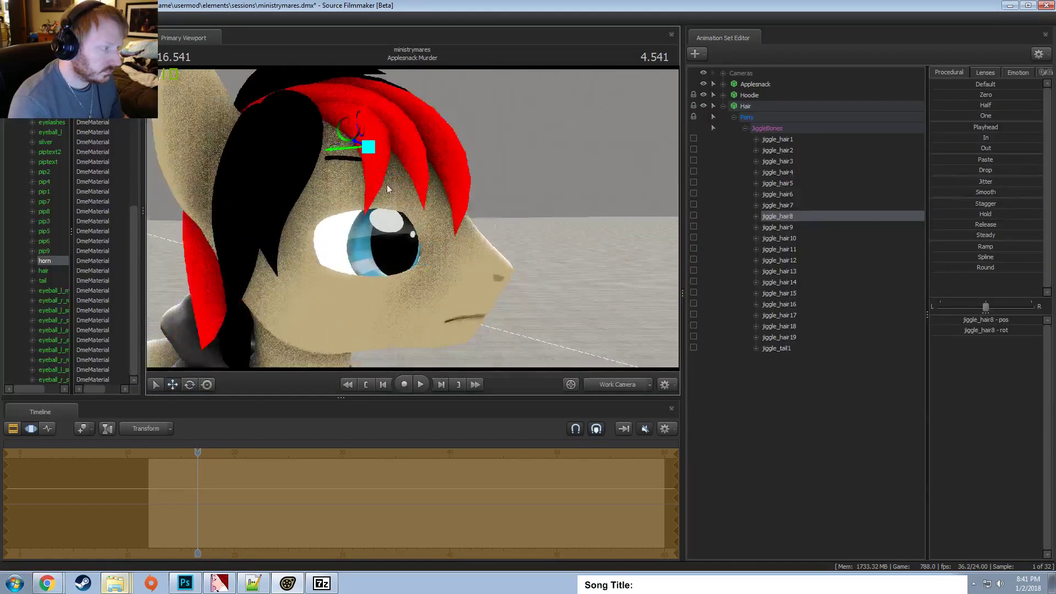
pyautogui.moveTo(338, 141); pyautogui.dragTo(314, 149)
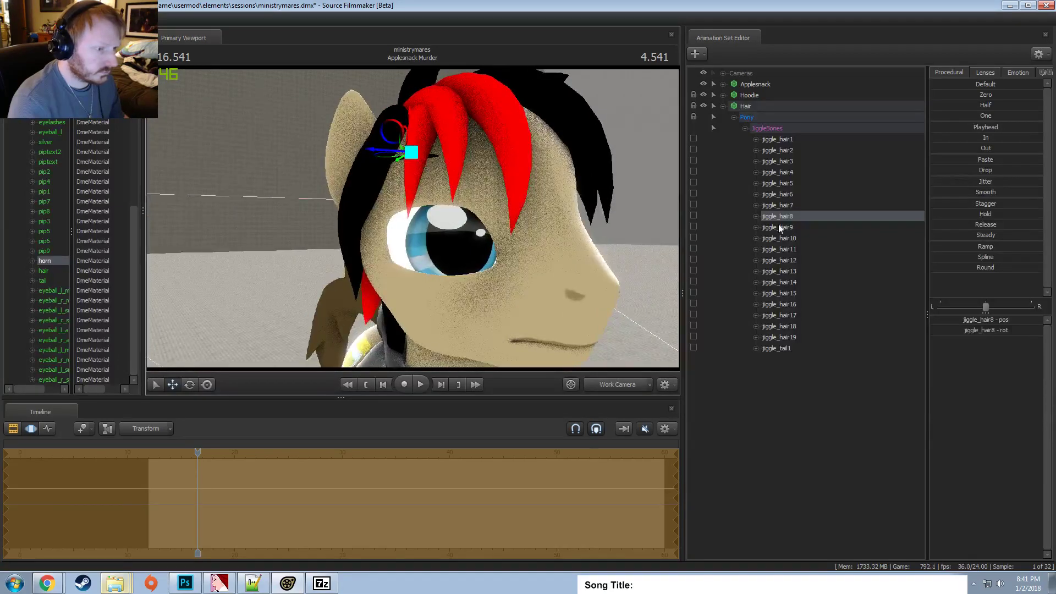
# Rotate jiggle_hair9 so the black strand beside the eye hangs along the side of the face.
pyautogui.click(778, 227)
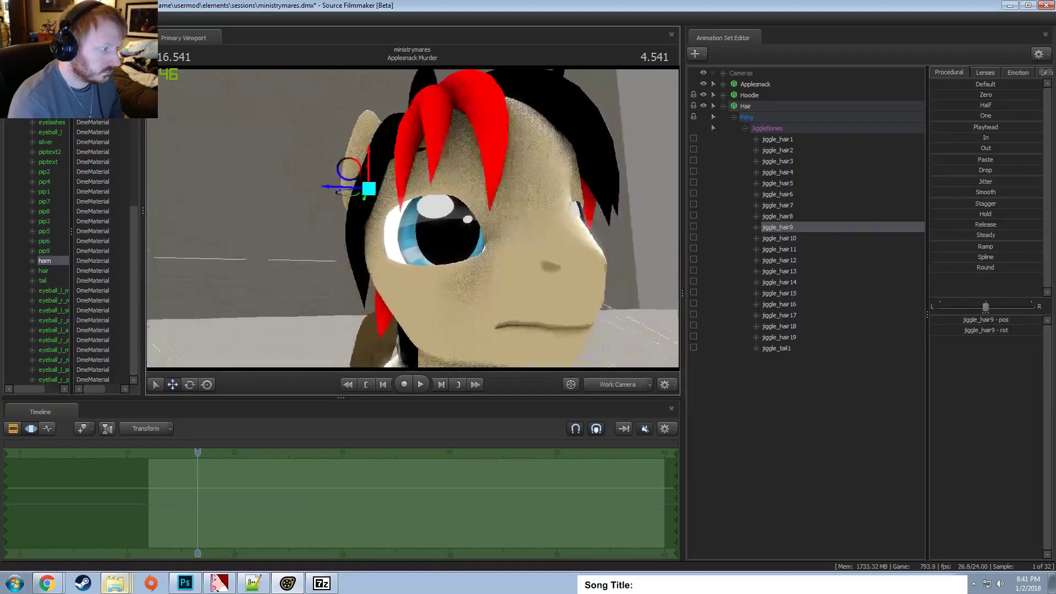
pyautogui.keyDown('alt'); pyautogui.moveTo(413, 218); pyautogui.dragTo(384, 227); pyautogui.keyUp('alt')
pyautogui.press('e')
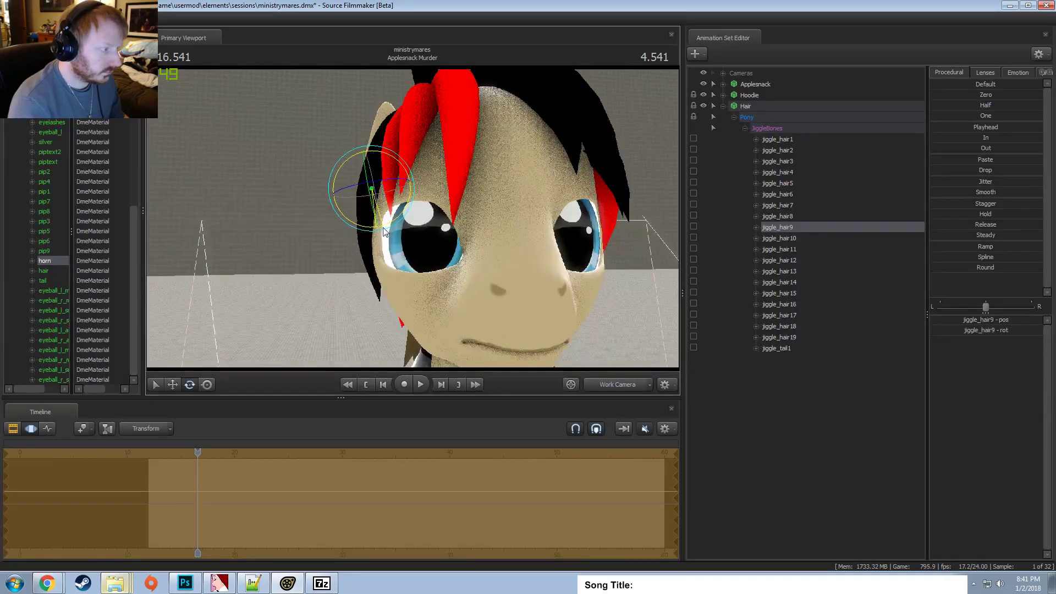
pyautogui.keyDown('alt'); pyautogui.moveTo(518, 186); pyautogui.dragTo(408, 220); pyautogui.keyUp('alt')
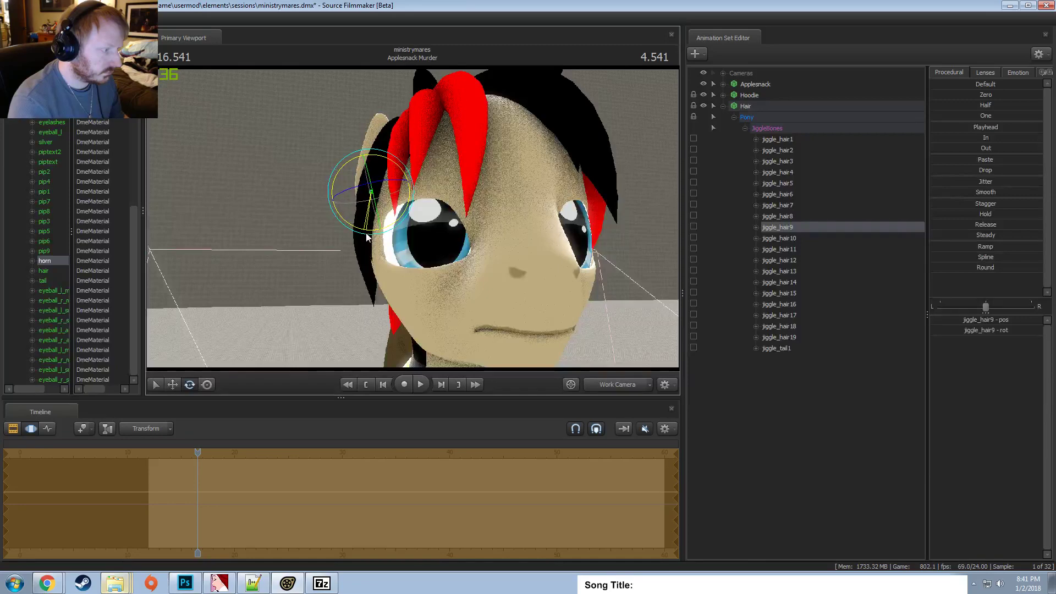
# Adjust jiggle_hair10 behind the ear and jiggle_hair11 at the top front of the mane.
pyautogui.click(778, 240)
pyautogui.moveTo(418, 220)
pyautogui.keyDown('alt'); pyautogui.mouseDown()
pyautogui.moveTo(495, 219)
pyautogui.moveTo(421, 225)
pyautogui.mouseUp(); pyautogui.keyUp('alt')
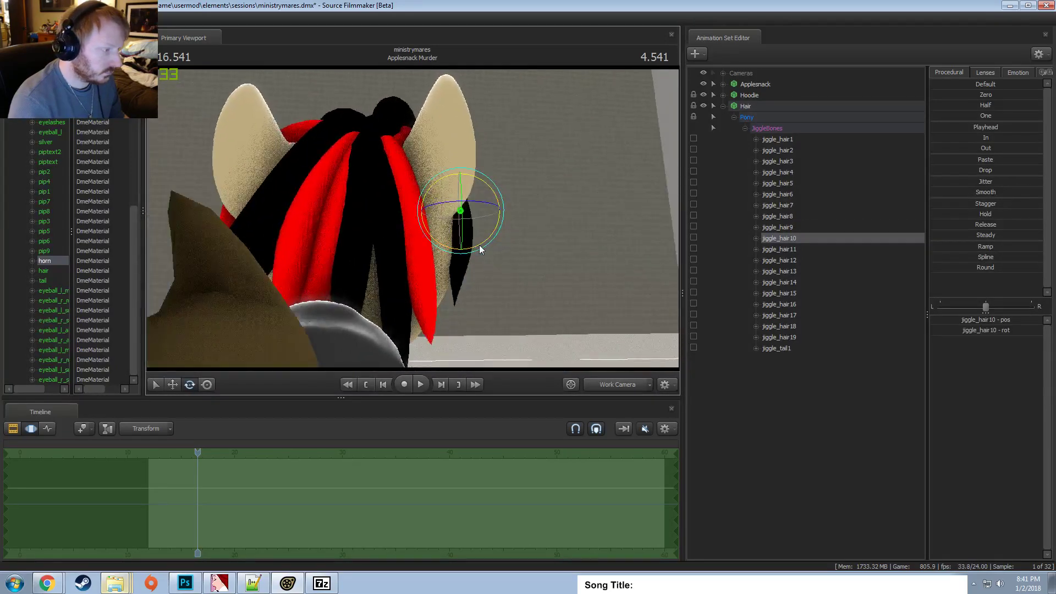
pyautogui.keyDown('alt'); pyautogui.moveTo(473, 250); pyautogui.dragTo(379, 247); pyautogui.keyUp('alt')
pyautogui.click(780, 249)
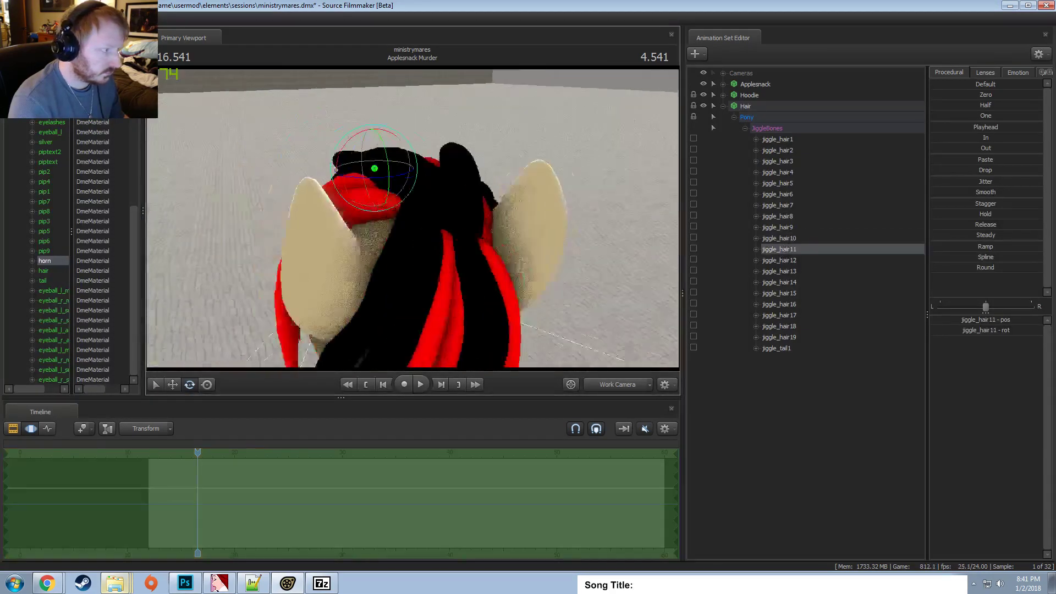
pyautogui.moveTo(418, 187)
pyautogui.keyDown('alt'); pyautogui.mouseDown()
pyautogui.moveTo(511, 181)
pyautogui.moveTo(407, 217)
pyautogui.moveTo(494, 220)
pyautogui.moveTo(423, 195)
pyautogui.mouseUp(); pyautogui.keyUp('alt')
pyautogui.press('w')
# Rotate and move jiggle_hair12 so the black side strand lies against the head in front of the ear.
pyautogui.click(779, 260)
pyautogui.press('e')
pyautogui.moveTo(380, 155); pyautogui.dragTo(386, 110)
pyautogui.press('w')
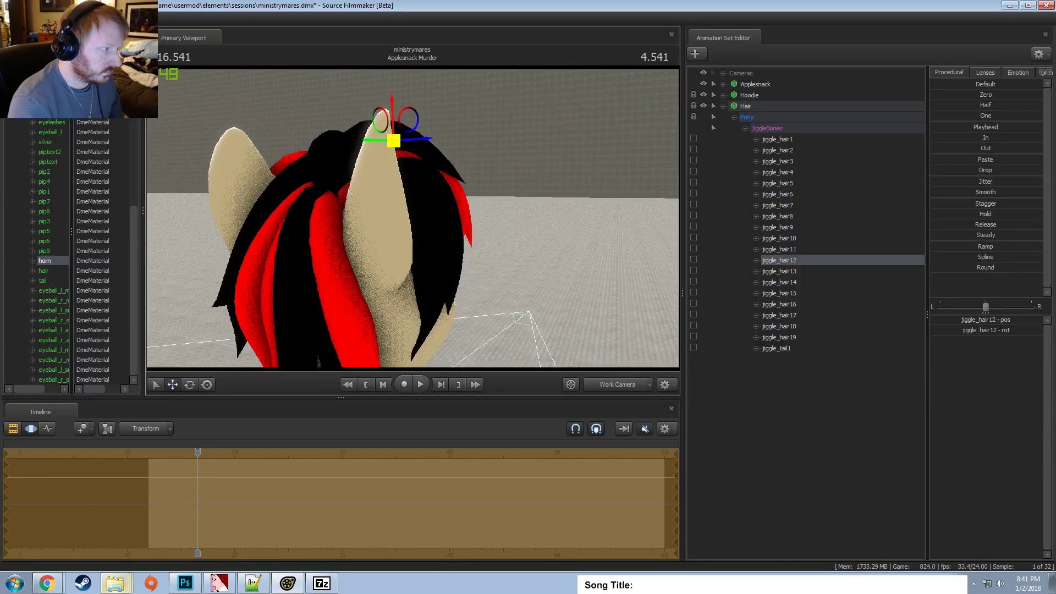
pyautogui.moveTo(433, 223); pyautogui.dragTo(269, 204)
pyautogui.press('e')
# Move and rotate jiggle_hair13 inward so the red strand at the back tucks against the neck.
pyautogui.click(779, 271)
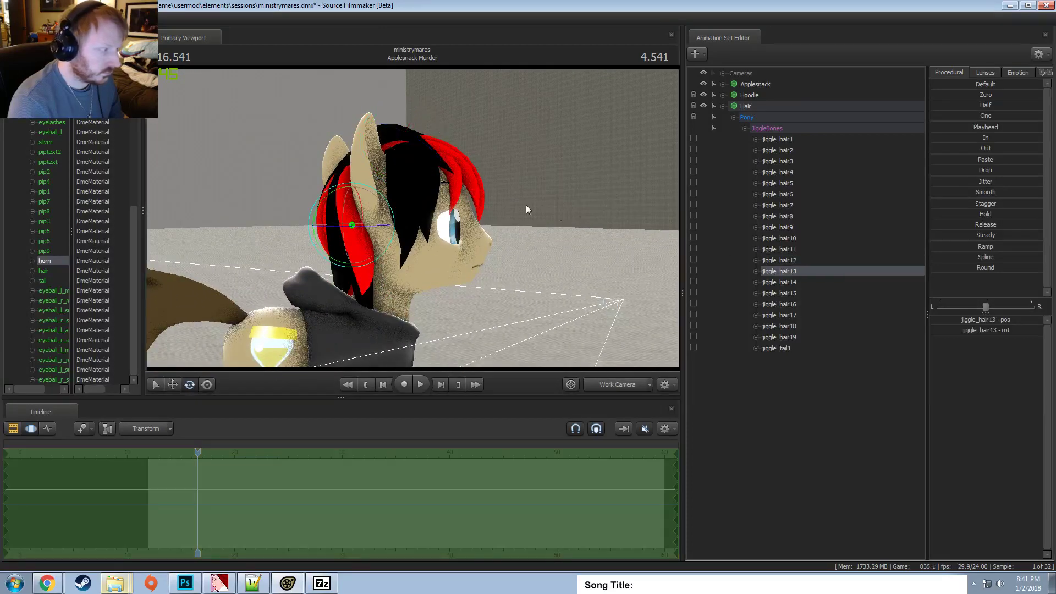
pyautogui.keyDown('alt'); pyautogui.moveTo(526, 207); pyautogui.dragTo(460, 231); pyautogui.keyUp('alt')
pyautogui.press('w')
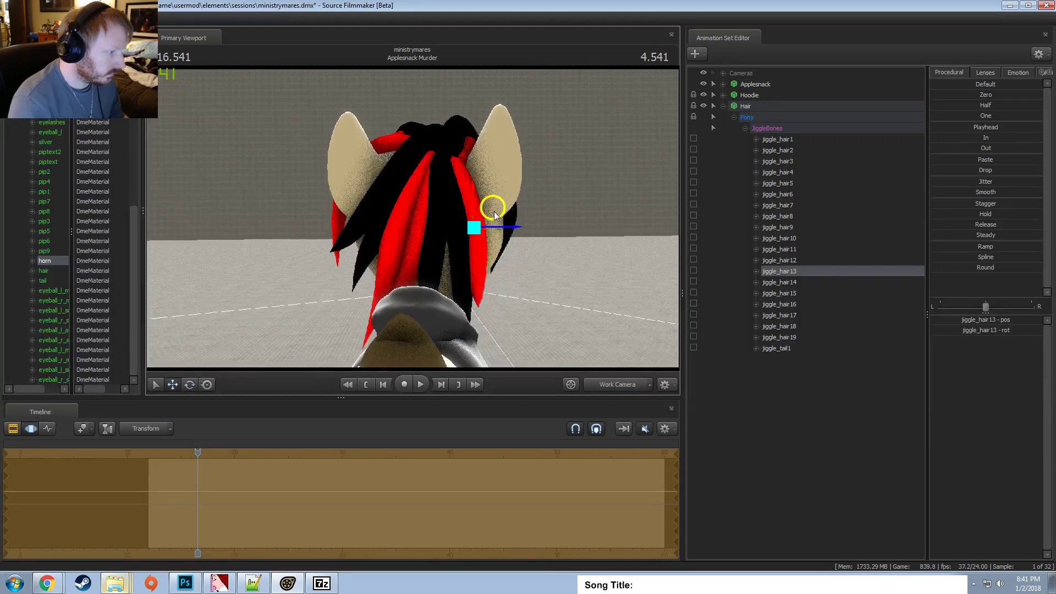
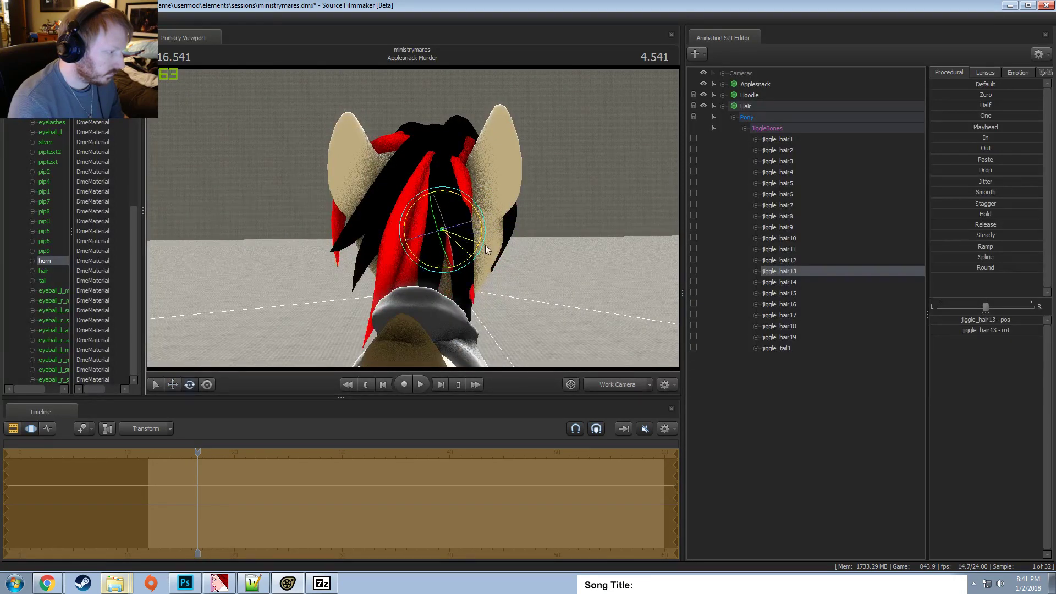
pyautogui.keyDown('alt'); pyautogui.moveTo(485, 245); pyautogui.dragTo(415, 222); pyautogui.keyUp('alt')
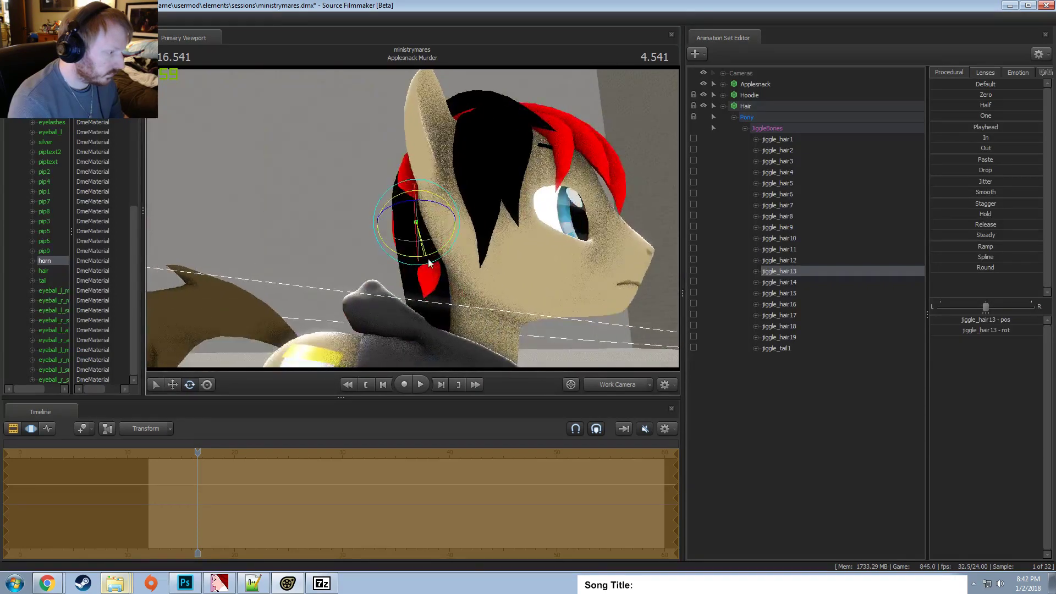
pyautogui.moveTo(429, 263); pyautogui.dragTo(436, 268)
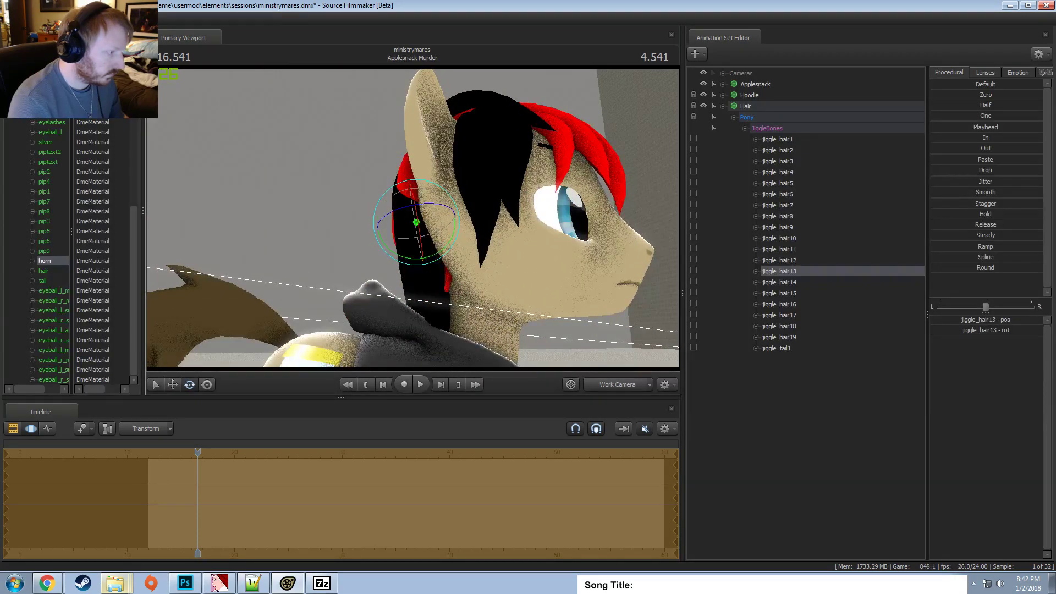
pyautogui.keyDown('alt'); pyautogui.moveTo(416, 222); pyautogui.dragTo(357, 222); pyautogui.keyUp('alt')
# Shift jiggle_hair14 toward the middle of the neck and angle its strand to follow the neck.
pyautogui.click(786, 281)
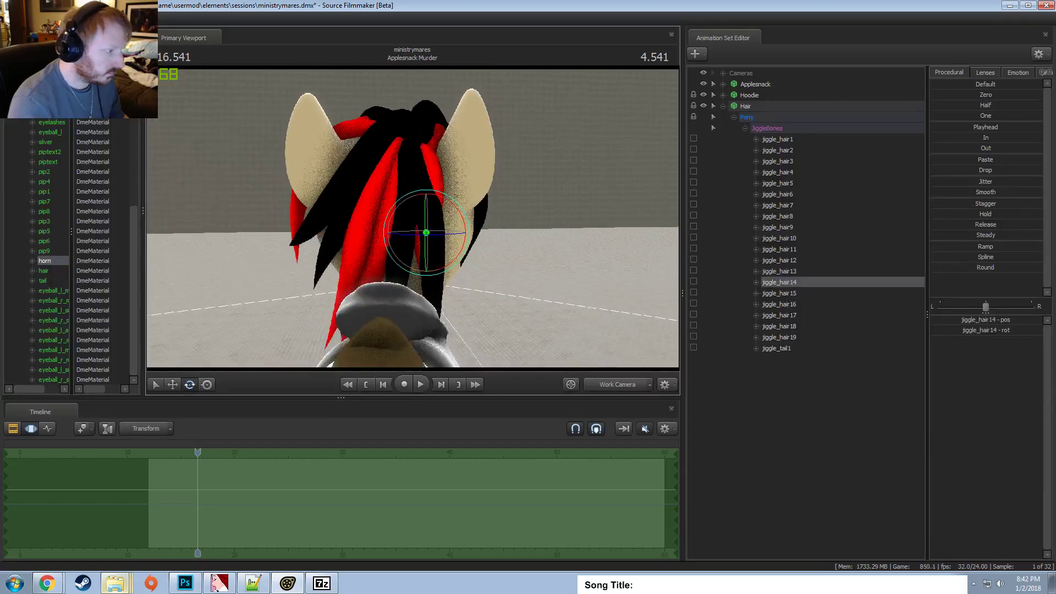
pyautogui.moveTo(444, 237); pyautogui.dragTo(433, 226)
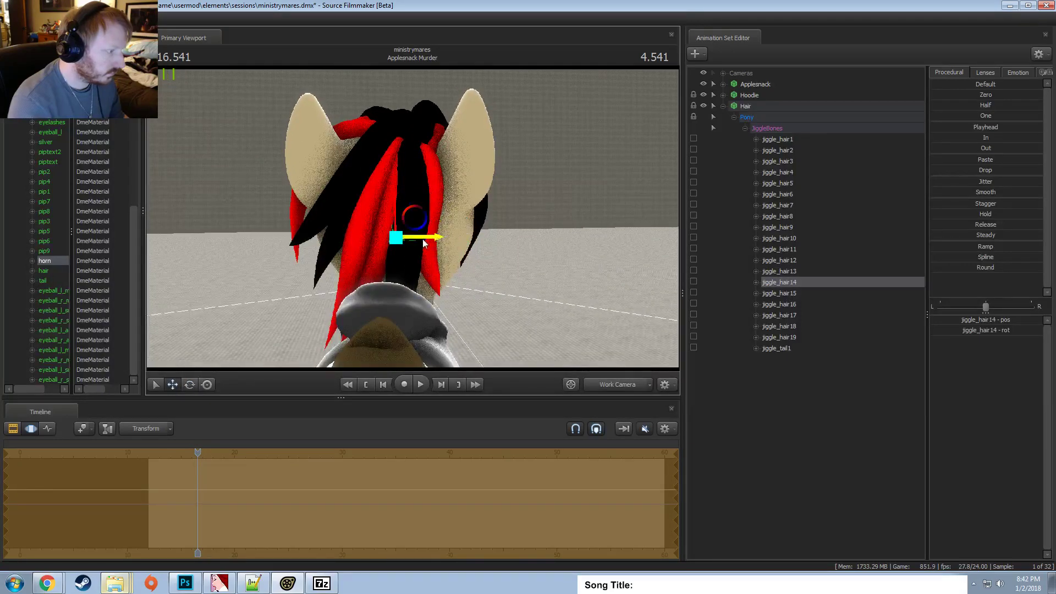
pyautogui.keyDown('alt'); pyautogui.moveTo(424, 273); pyautogui.dragTo(450, 252); pyautogui.keyUp('alt')
pyautogui.press('w')
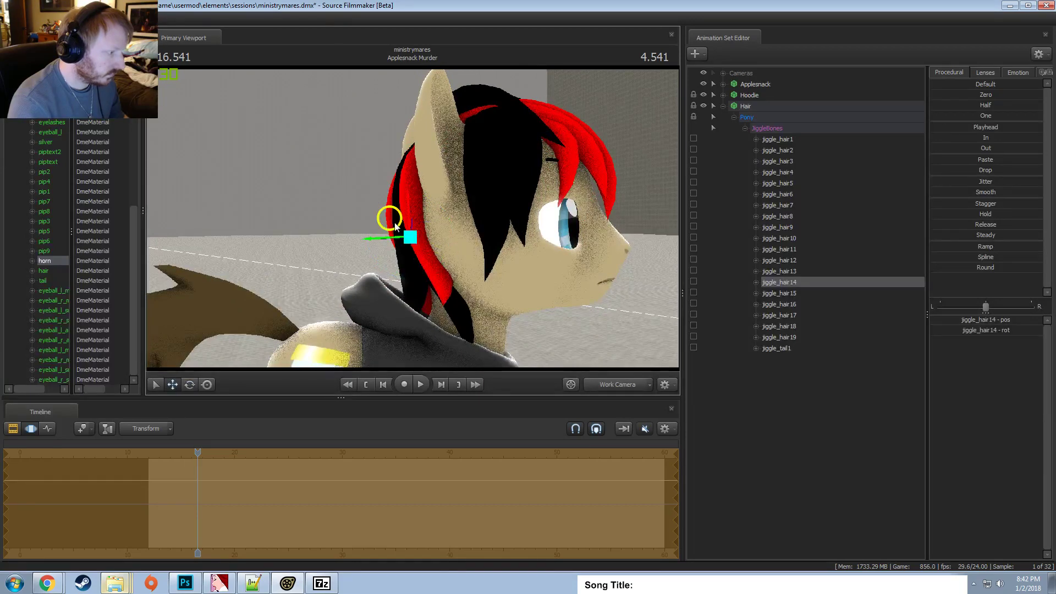
pyautogui.keyDown('alt'); pyautogui.moveTo(383, 226); pyautogui.dragTo(434, 211); pyautogui.keyUp('alt')
# Reposition jiggle_hair15 and jiggle_hair16 so their strands fall along the back of the neck.
pyautogui.click(783, 292)
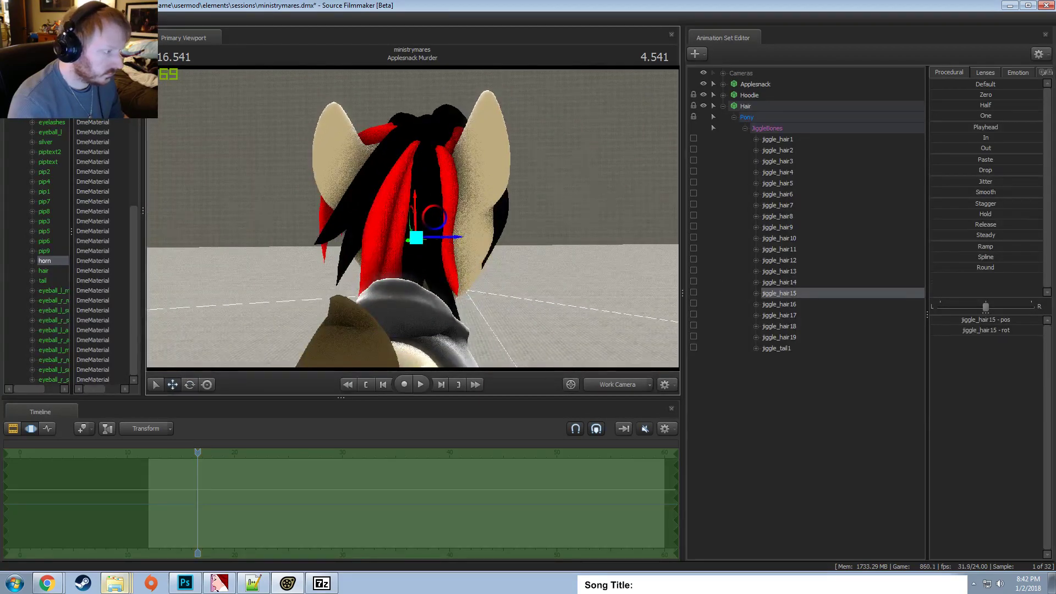
pyautogui.moveTo(415, 225)
pyautogui.keyDown('alt'); pyautogui.mouseDown()
pyautogui.moveTo(354, 212)
pyautogui.moveTo(397, 227)
pyautogui.mouseUp(); pyautogui.keyUp('alt')
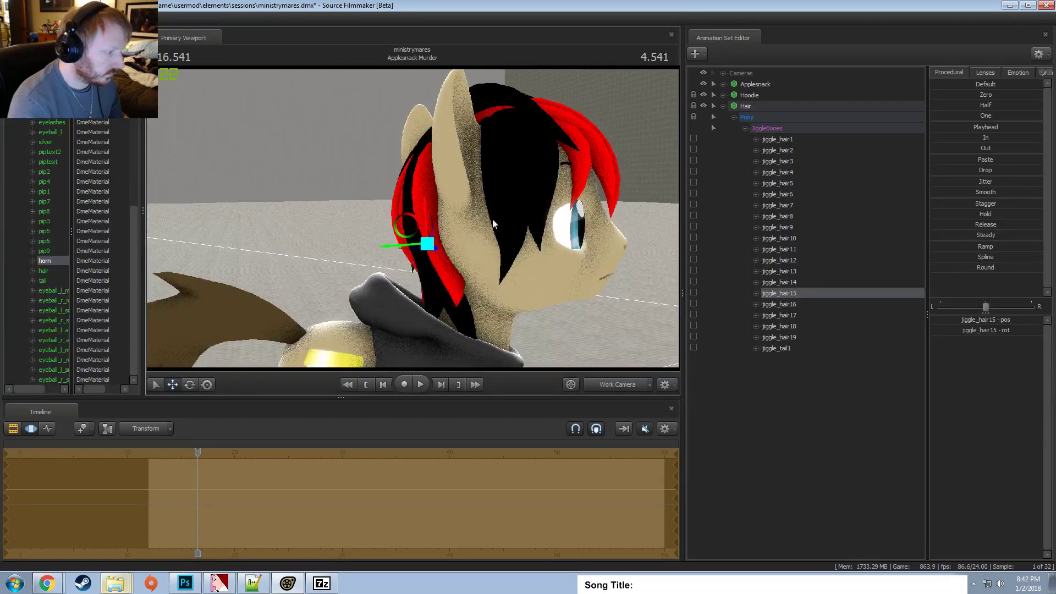
pyautogui.keyDown('alt'); pyautogui.moveTo(493, 219); pyautogui.dragTo(579, 204); pyautogui.keyUp('alt')
pyautogui.click(801, 304)
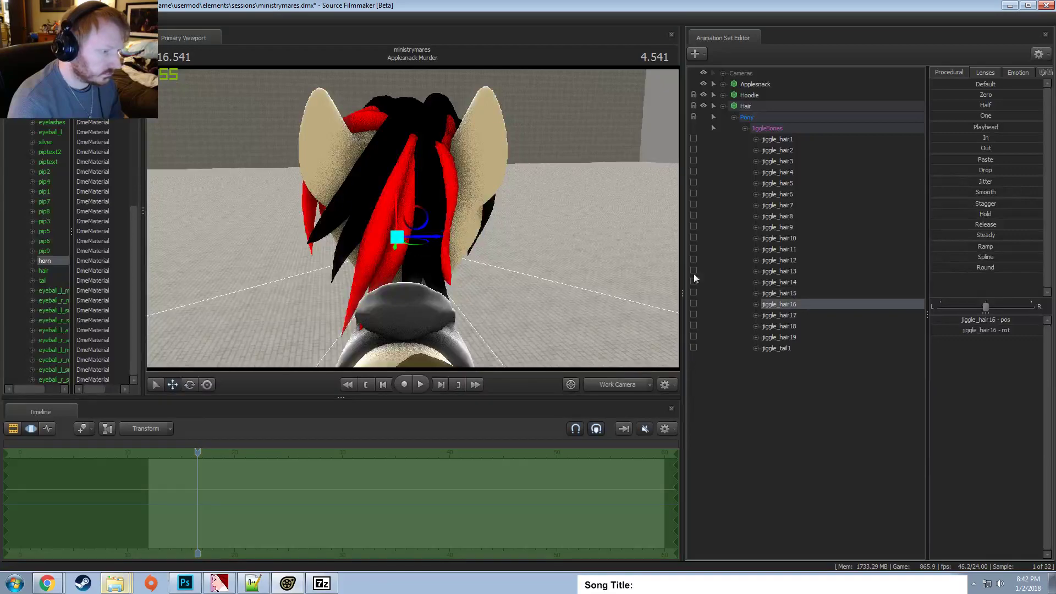
pyautogui.moveTo(418, 231)
pyautogui.keyDown('alt'); pyautogui.mouseDown()
pyautogui.moveTo(388, 242)
pyautogui.moveTo(426, 232)
pyautogui.moveTo(431, 216)
pyautogui.mouseUp(); pyautogui.keyUp('alt')
pyautogui.moveTo(431, 215)
pyautogui.keyDown('alt'); pyautogui.mouseDown()
pyautogui.moveTo(456, 231)
pyautogui.moveTo(424, 245)
pyautogui.moveTo(416, 266)
pyautogui.moveTo(344, 258)
pyautogui.moveTo(439, 236)
pyautogui.moveTo(428, 208)
pyautogui.moveTo(461, 222)
pyautogui.moveTo(450, 209)
pyautogui.mouseUp(); pyautogui.keyUp('alt')
# Rotate and move jiggle_hair17 so the red strand hangs down the back of the neck behind the hood.
pyautogui.click(778, 315)
pyautogui.press('e')
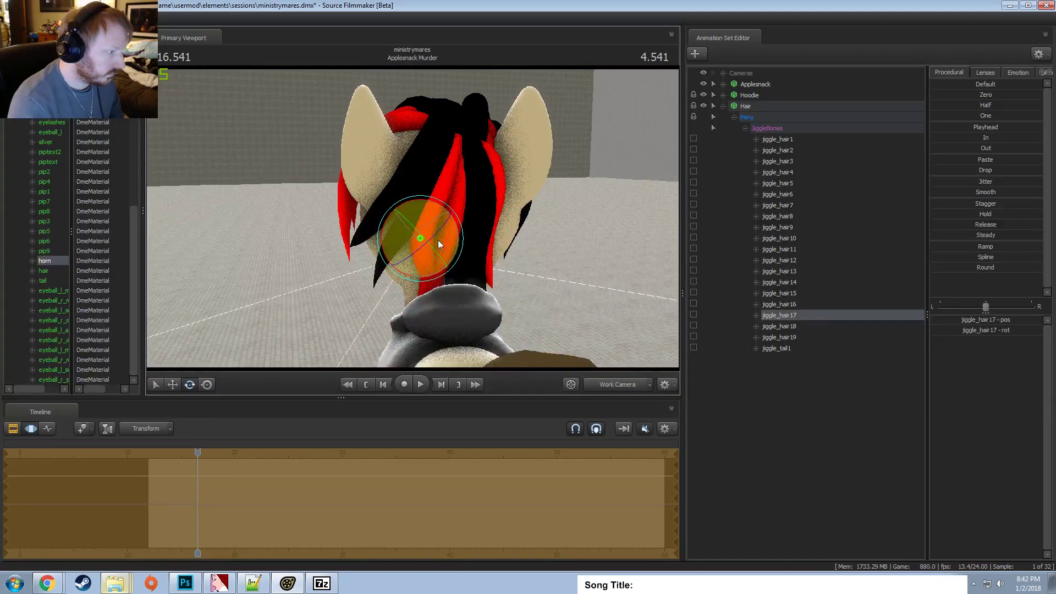
pyautogui.press('w')
pyautogui.click(449, 224)
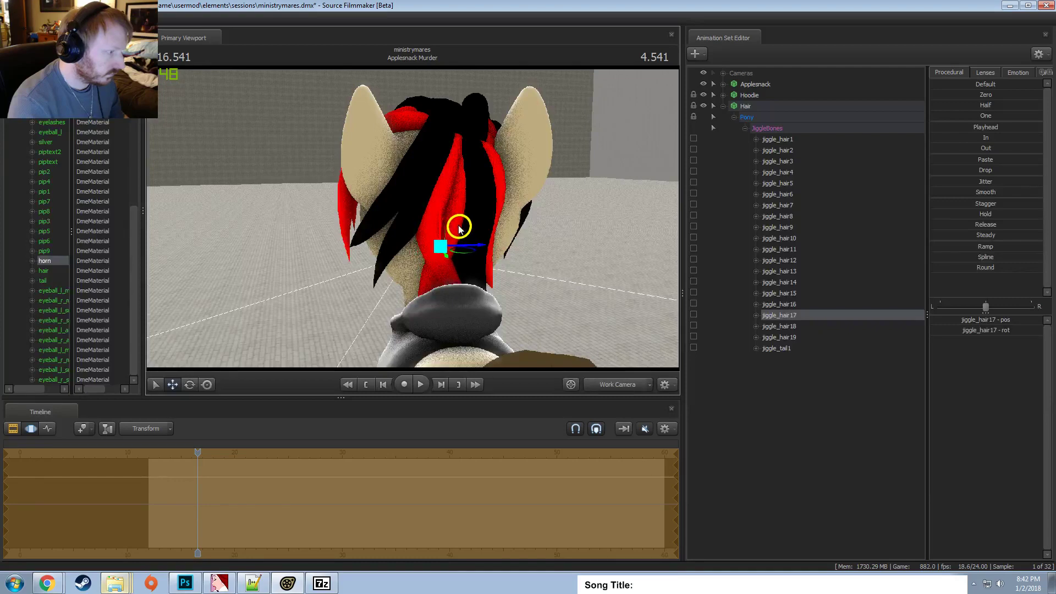
pyautogui.moveTo(460, 229)
pyautogui.keyDown('alt'); pyautogui.mouseDown()
pyautogui.moveTo(474, 221)
pyautogui.moveTo(440, 229)
pyautogui.mouseUp(); pyautogui.keyUp('alt')
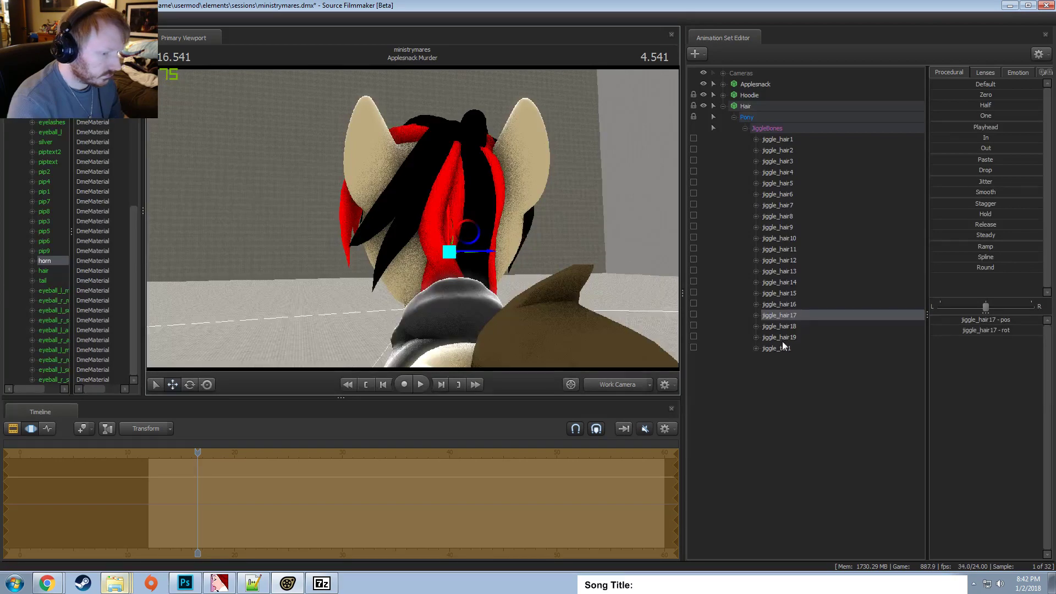
# Rotate jiggle_hair18 so the black strand behind the ear hangs down along the neck.
pyautogui.click(779, 326)
pyautogui.press('e')
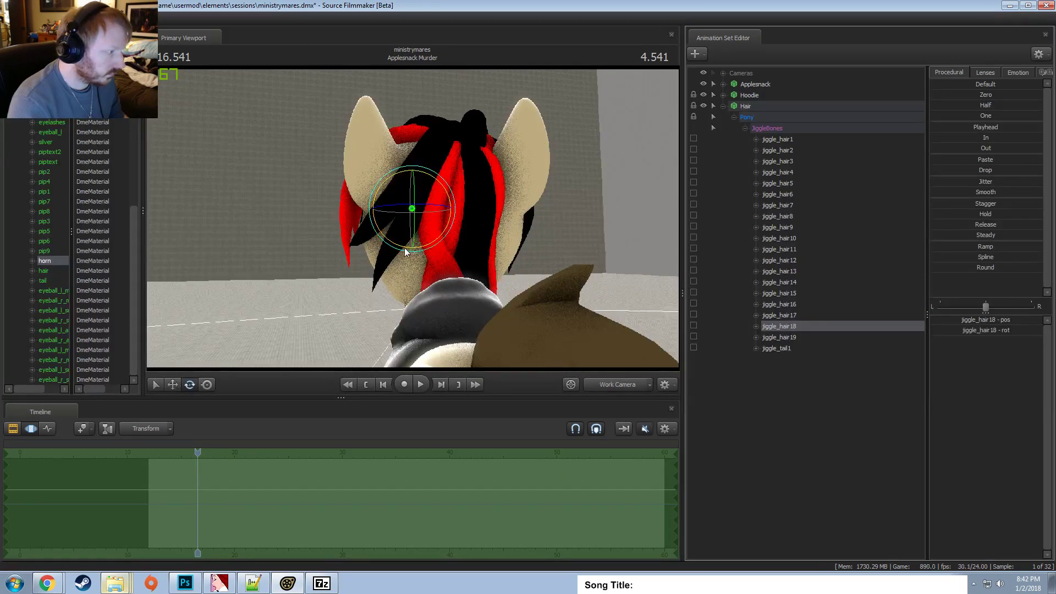
pyautogui.moveTo(404, 248); pyautogui.dragTo(417, 225)
pyautogui.keyDown('alt'); pyautogui.moveTo(417, 225); pyautogui.dragTo(522, 239); pyautogui.keyUp('alt')
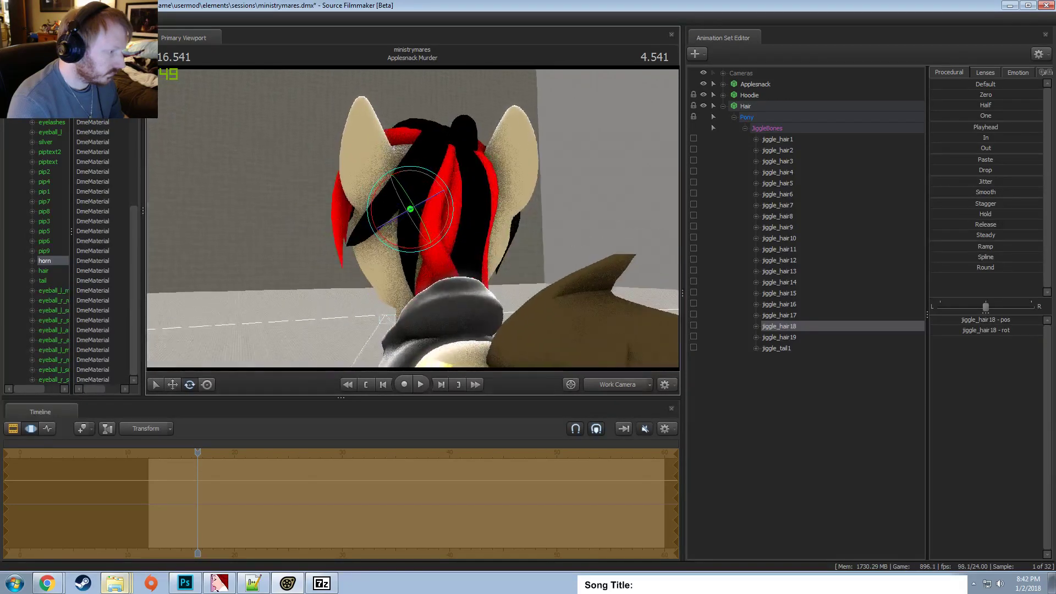
# Rotate and shift jiggle_hair16 so its strand lies along the middle of the back of the neck.
pyautogui.keyDown('alt'); pyautogui.moveTo(493, 301); pyautogui.dragTo(417, 221); pyautogui.keyUp('alt')
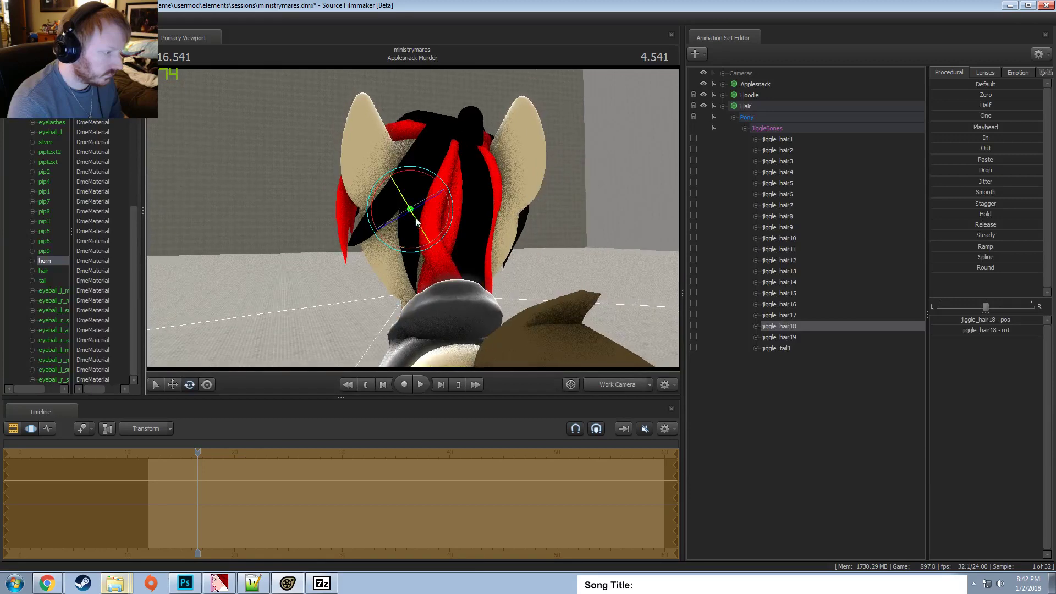
pyautogui.click(779, 304)
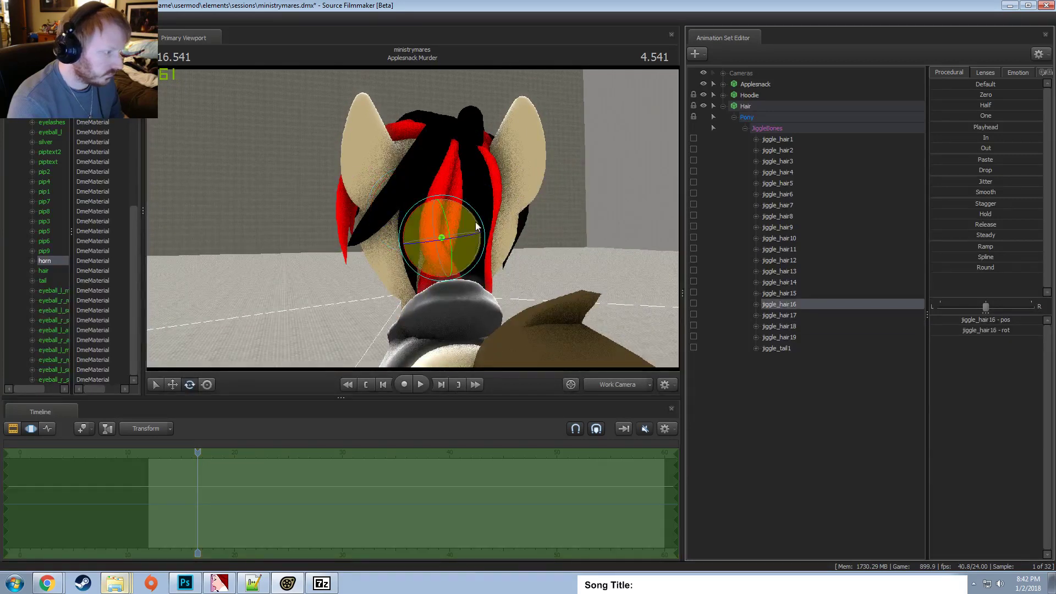
pyautogui.keyDown('alt'); pyautogui.moveTo(512, 247); pyautogui.dragTo(430, 233); pyautogui.keyUp('alt')
pyautogui.hotkey('ctrl', 'z')
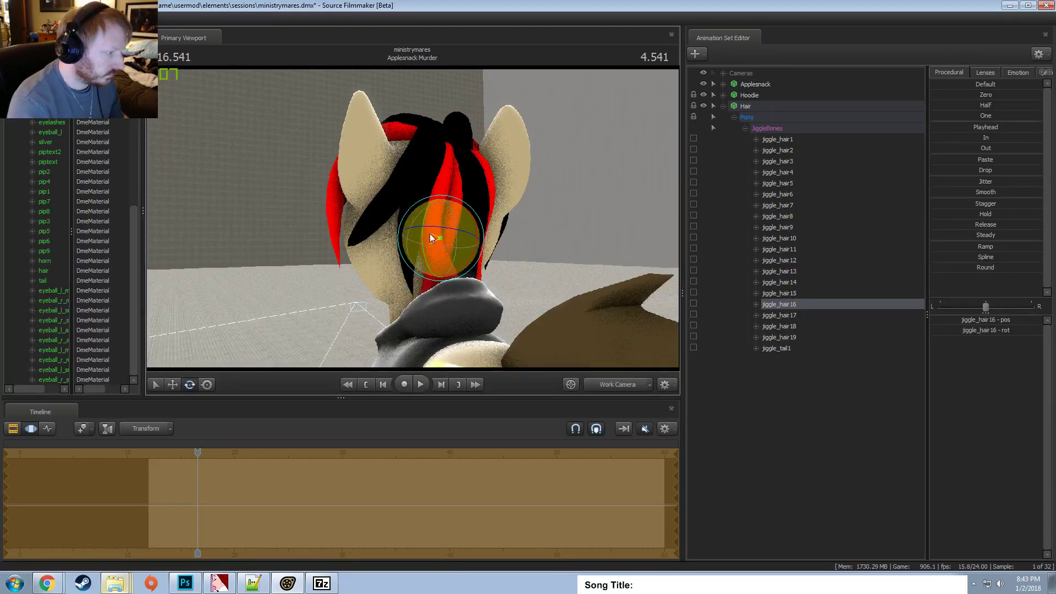
pyautogui.keyDown('alt'); pyautogui.moveTo(500, 249); pyautogui.dragTo(509, 238); pyautogui.keyUp('alt')
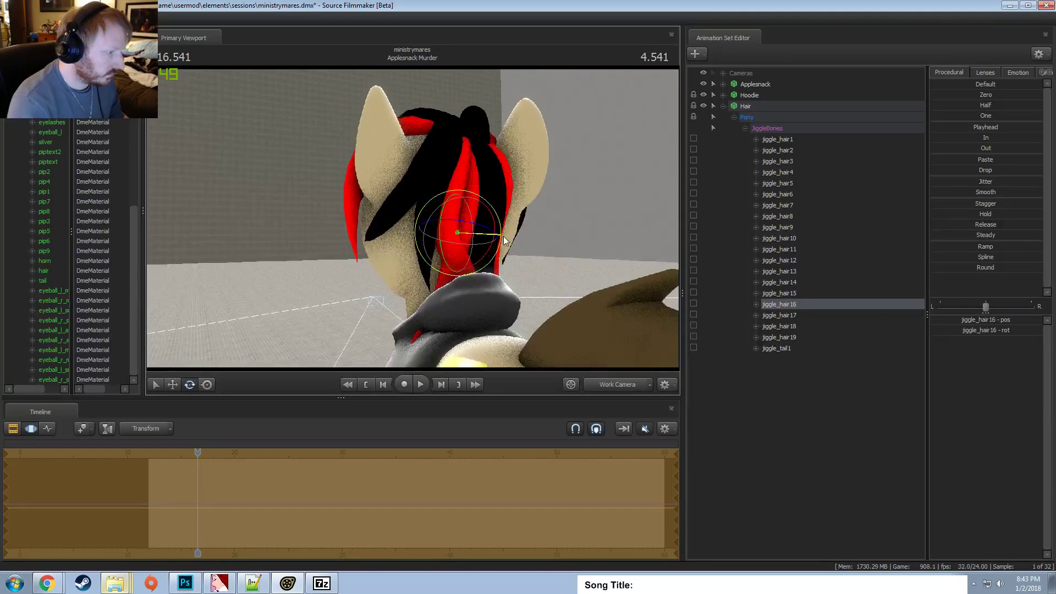
pyautogui.keyDown('alt'); pyautogui.moveTo(464, 220); pyautogui.dragTo(420, 263); pyautogui.keyUp('alt')
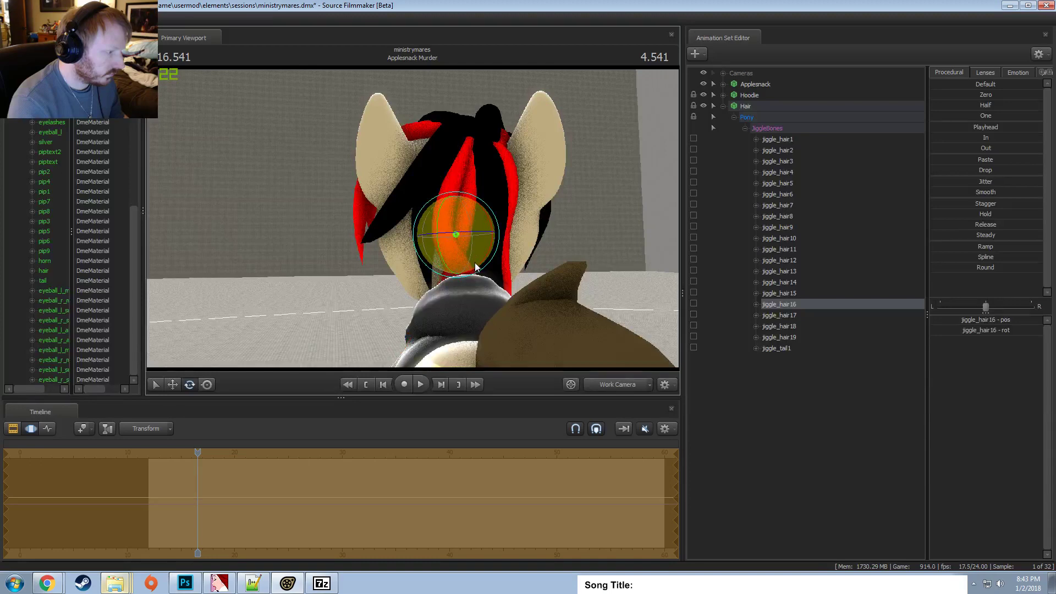
pyautogui.press('w')
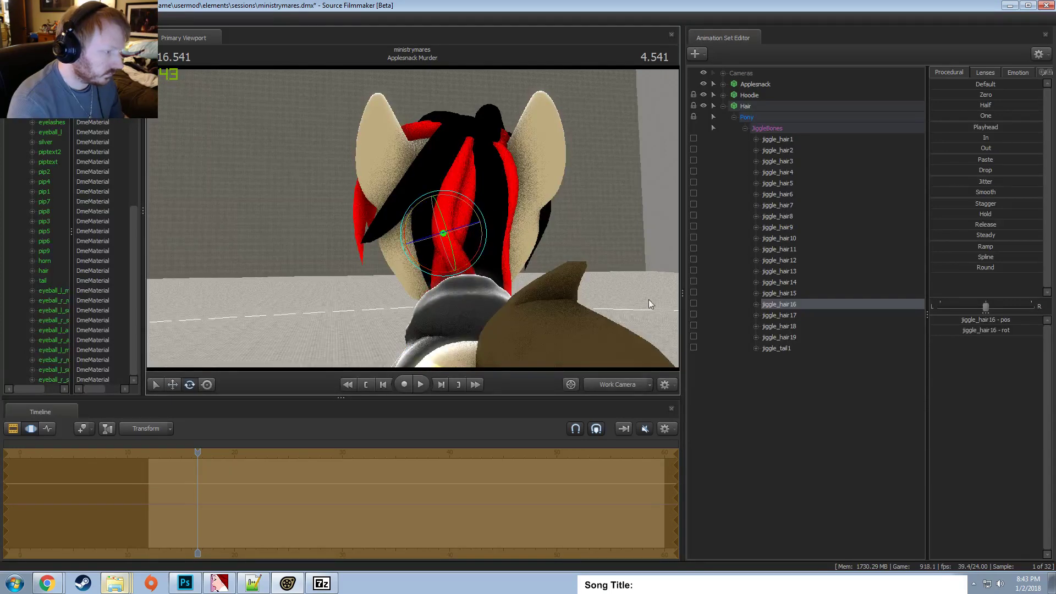
# Rotate jiggle_hair19 so the black strand behind the ear hangs down along the side of the neck.
pyautogui.click(786, 326)
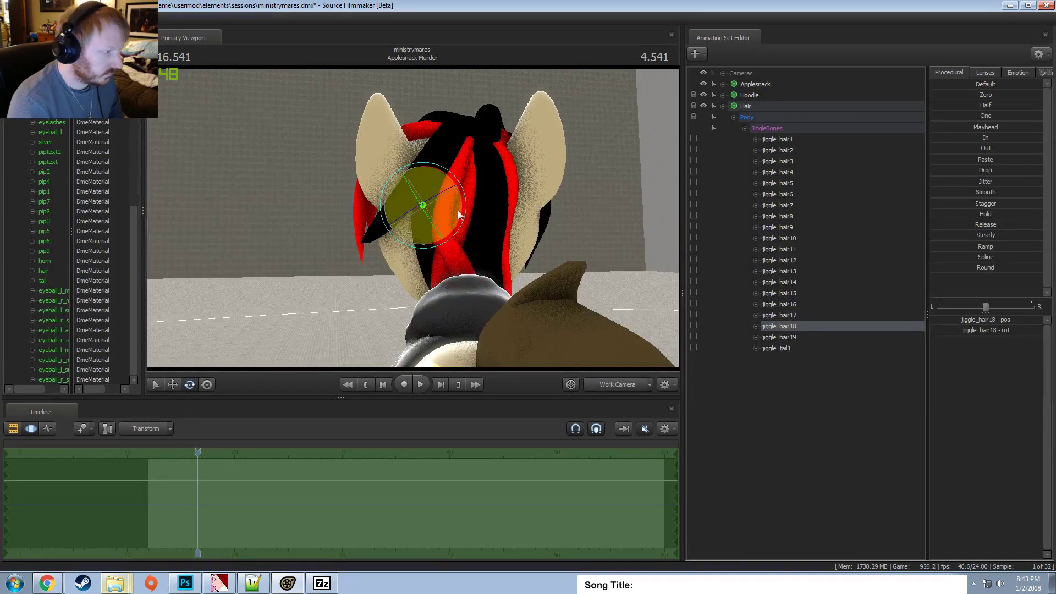
pyautogui.click(777, 337)
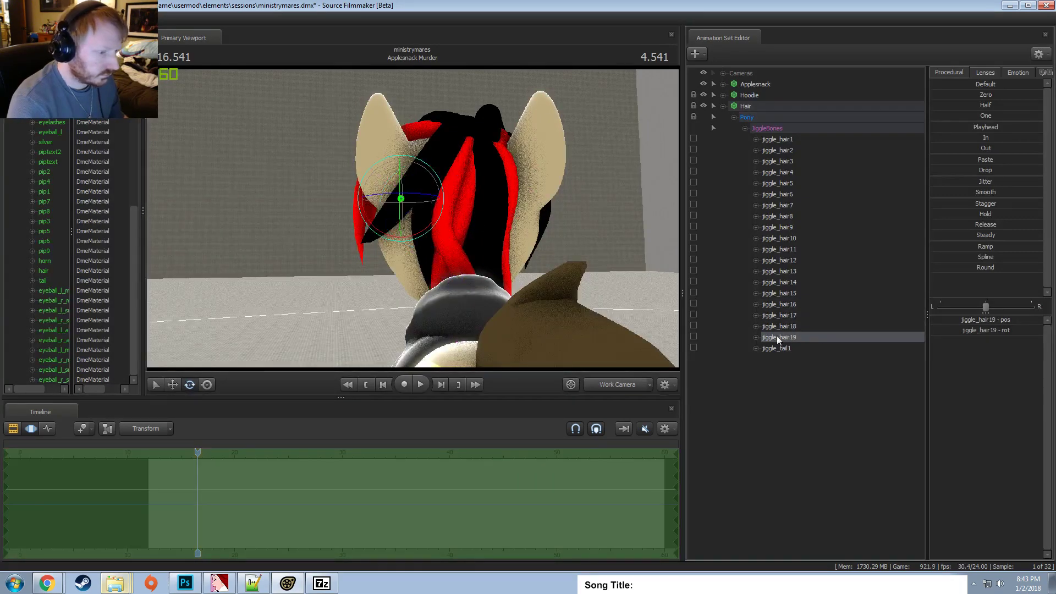
pyautogui.moveTo(430, 190); pyautogui.dragTo(421, 245)
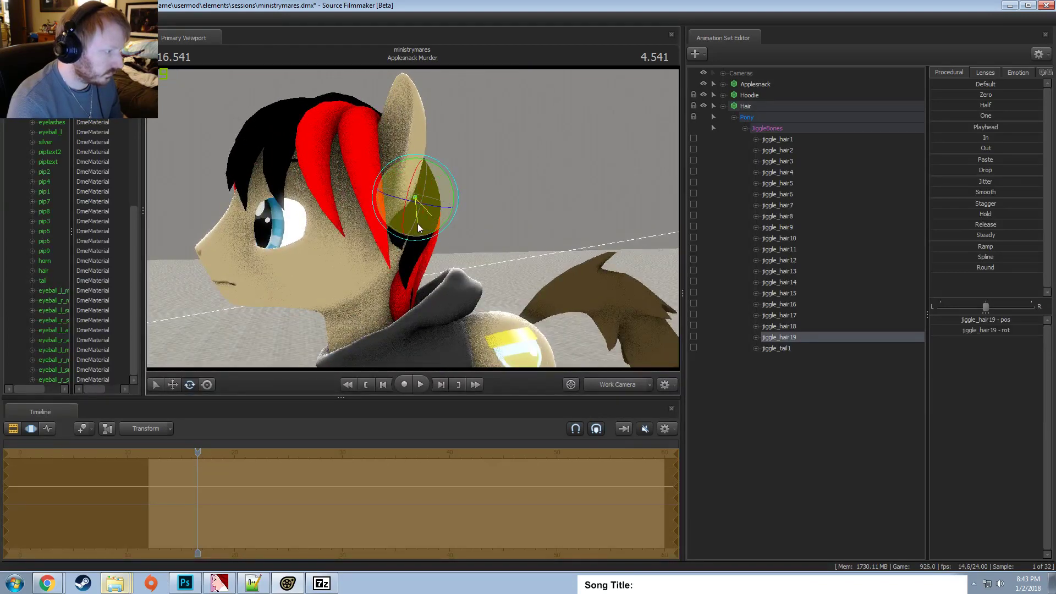
pyautogui.keyDown('alt'); pyautogui.moveTo(473, 209); pyautogui.dragTo(400, 238); pyautogui.keyUp('alt')
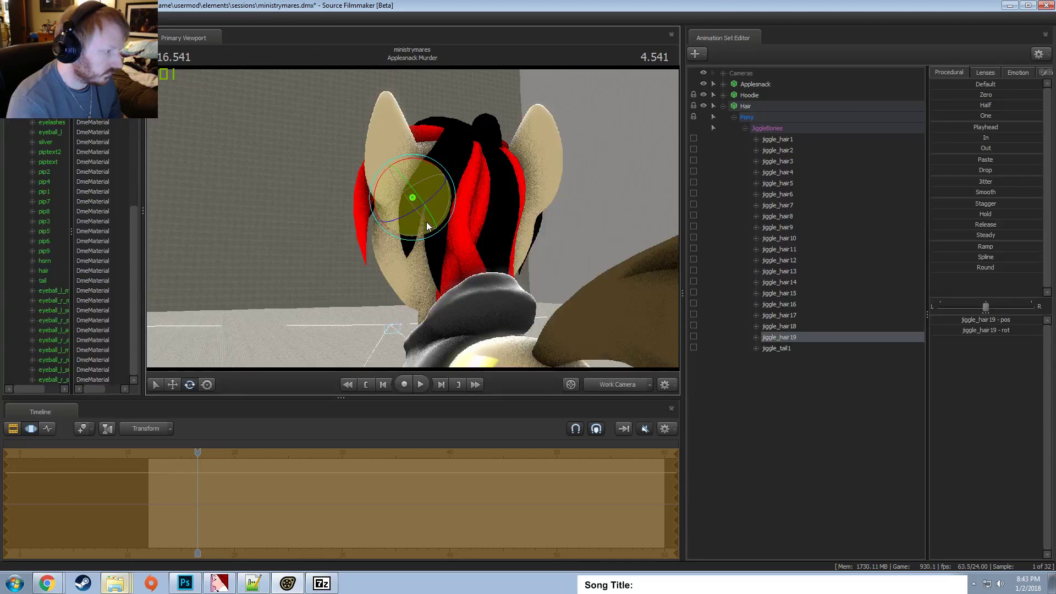
pyautogui.moveTo(471, 217)
pyautogui.keyDown('alt'); pyautogui.mouseDown()
pyautogui.moveTo(506, 218)
pyautogui.moveTo(464, 212)
pyautogui.moveTo(473, 232)
pyautogui.moveTo(448, 208)
pyautogui.moveTo(418, 211)
pyautogui.mouseUp(); pyautogui.keyUp('alt')
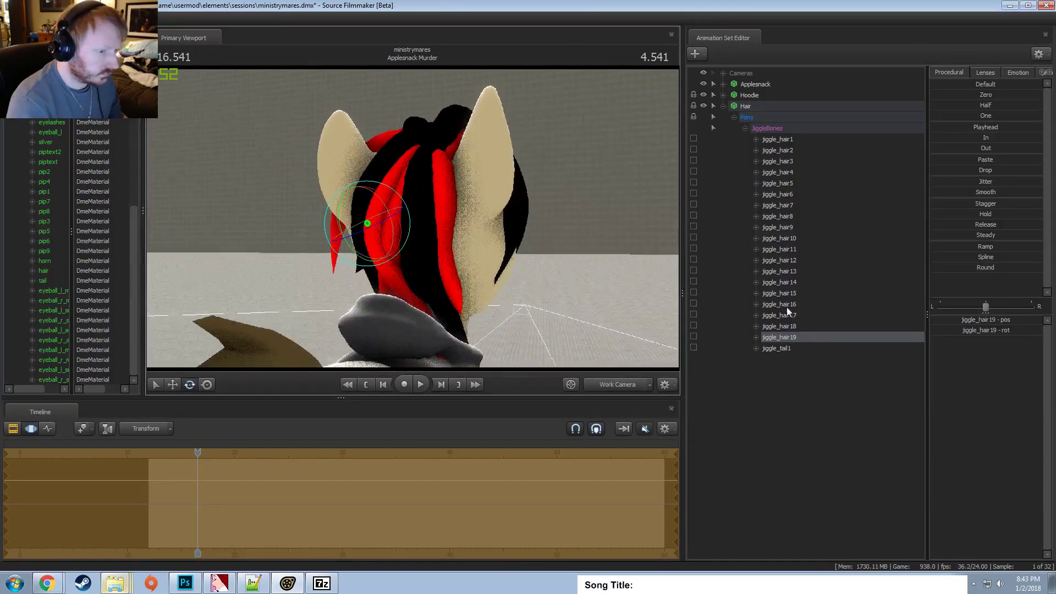
# Rotate jiggle_hair13 to angle the red strand beside the far ear down along the neck.
pyautogui.click(796, 271)
pyautogui.press('f')
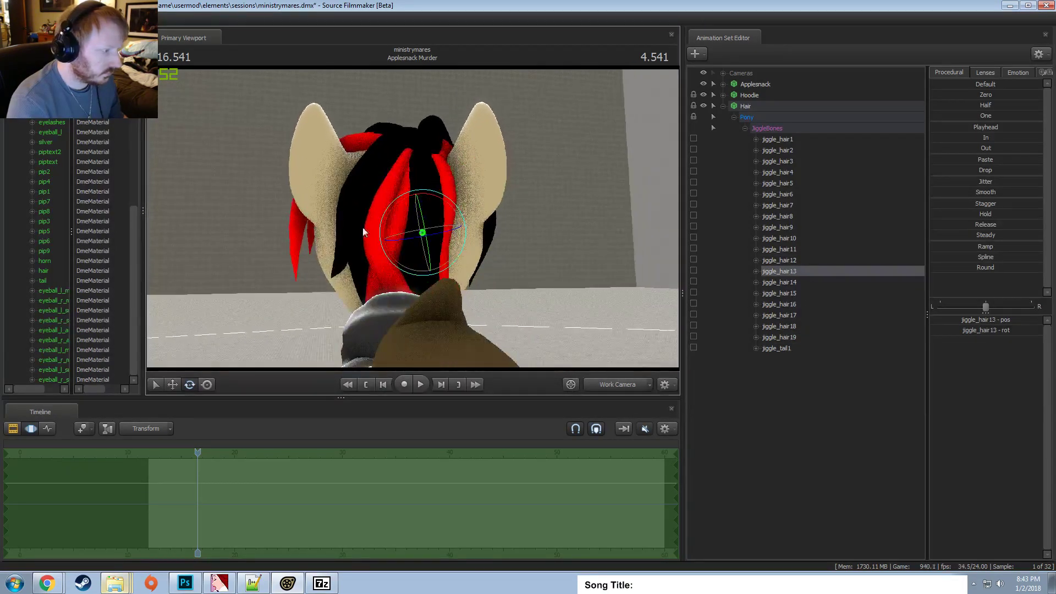
pyautogui.moveTo(456, 213); pyautogui.dragTo(420, 206)
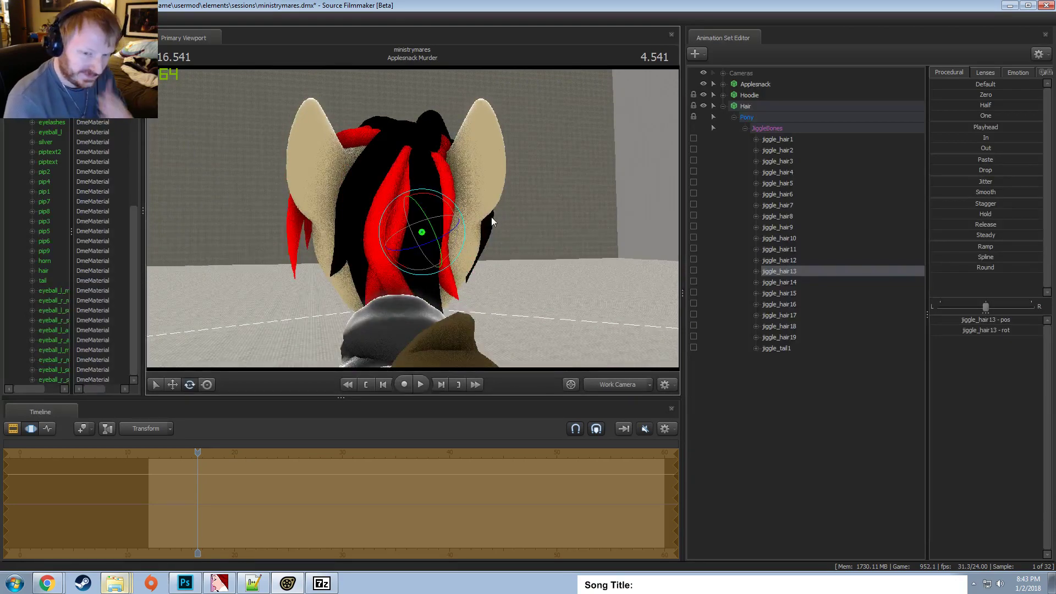
pyautogui.keyDown('alt'); pyautogui.moveTo(546, 185); pyautogui.dragTo(450, 191); pyautogui.keyUp('alt')
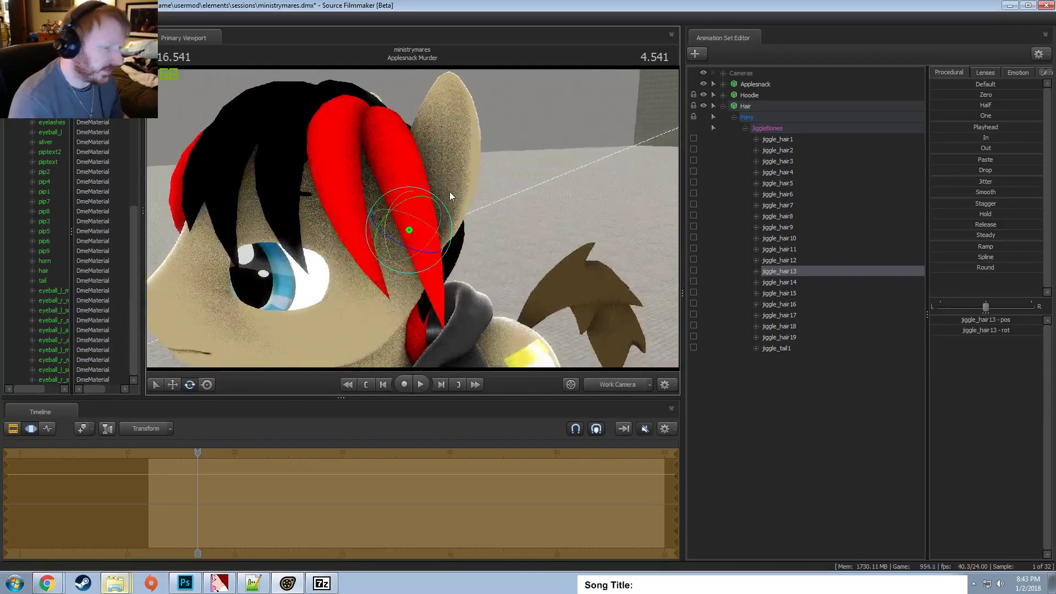
# Rotate jiggle_hair1 and jiggle_hair2 so the two red strands in front of the ear hang down the side of the face.
pyautogui.click(796, 141)
pyautogui.keyDown('alt'); pyautogui.moveTo(522, 150); pyautogui.dragTo(415, 293); pyautogui.keyUp('alt')
pyautogui.keyDown('alt'); pyautogui.moveTo(405, 236); pyautogui.dragTo(389, 208); pyautogui.keyUp('alt')
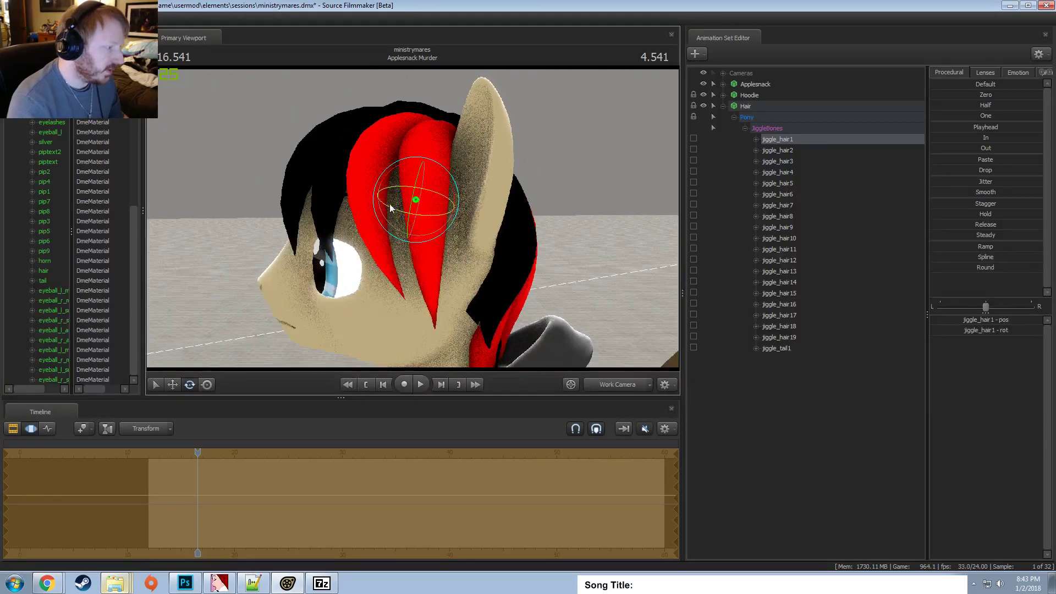
pyautogui.keyDown('alt'); pyautogui.moveTo(454, 194); pyautogui.dragTo(456, 223); pyautogui.keyUp('alt')
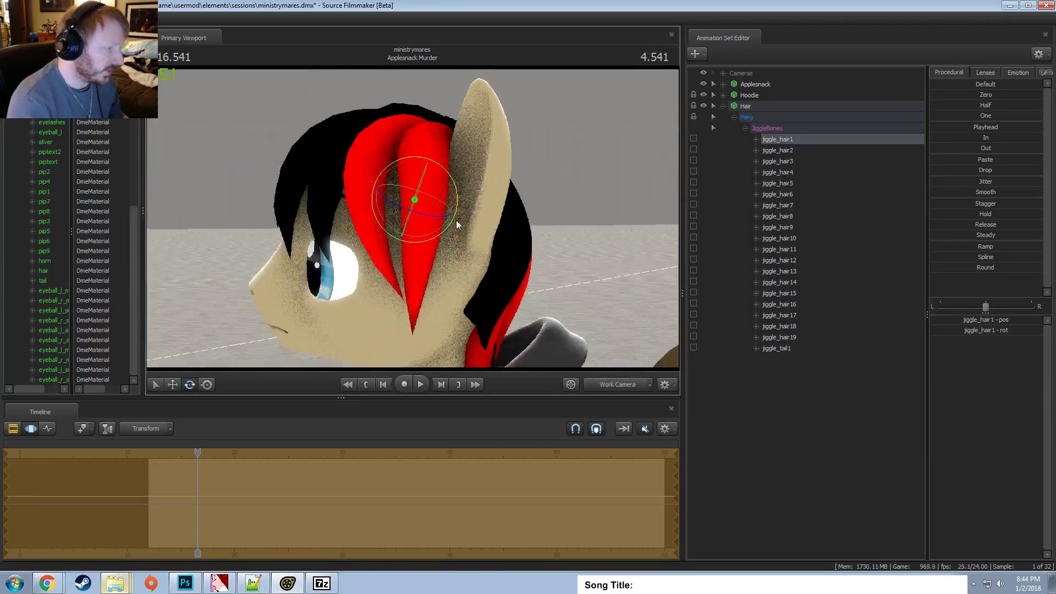
pyautogui.click(803, 154)
pyautogui.keyDown('alt'); pyautogui.moveTo(553, 177); pyautogui.dragTo(468, 184); pyautogui.keyUp('alt')
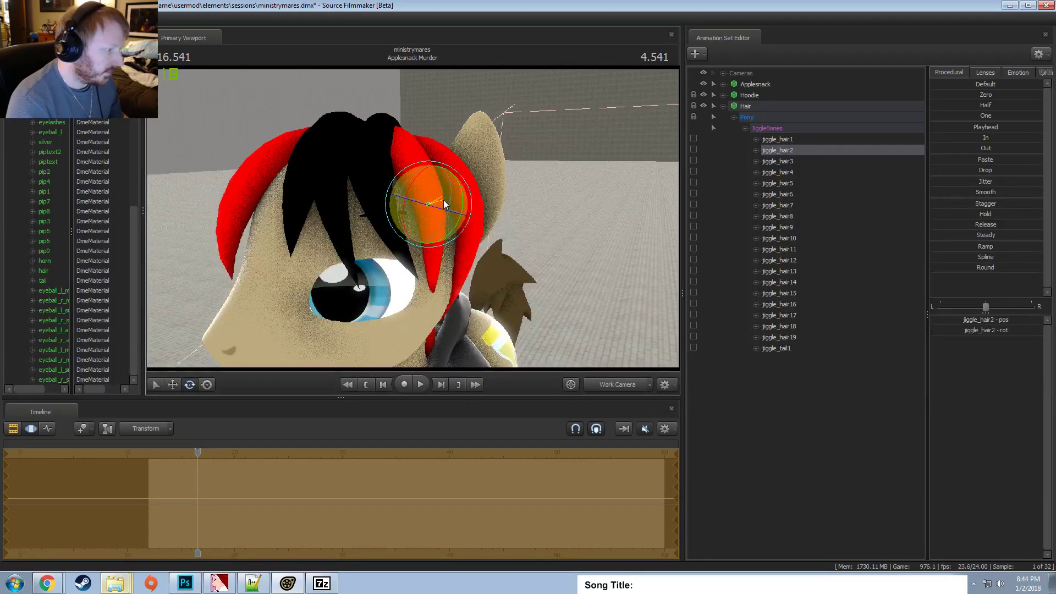
pyautogui.keyDown('alt'); pyautogui.moveTo(443, 204); pyautogui.dragTo(699, 268); pyautogui.keyUp('alt')
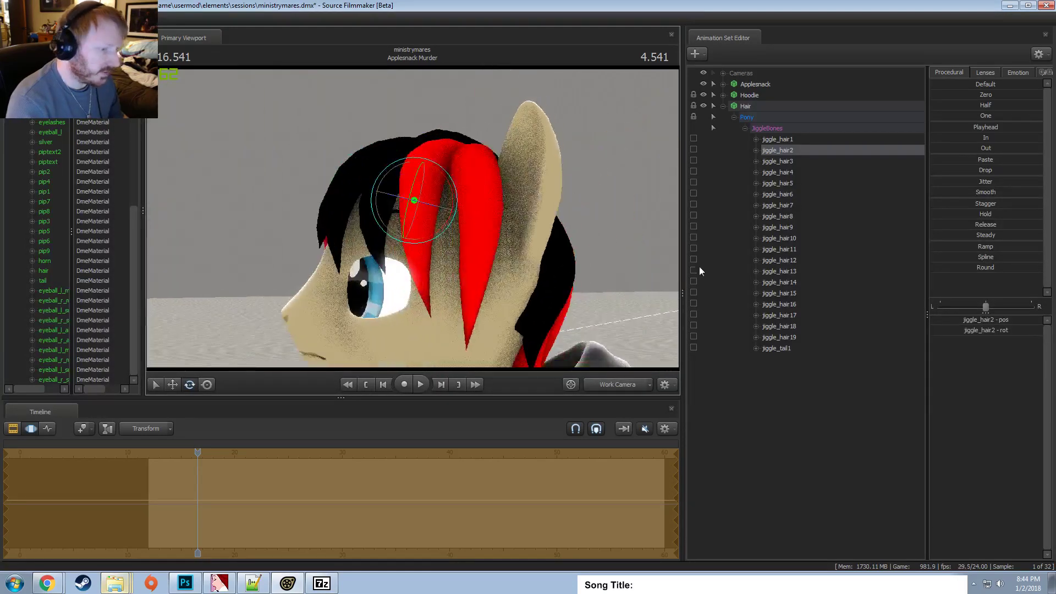
# Rotate jiggle_hair3 and jiggle_hair4 to shape the black bangs over the forehead and beside the eye.
pyautogui.click(790, 163)
pyautogui.keyDown('alt'); pyautogui.moveTo(492, 213); pyautogui.dragTo(421, 209); pyautogui.keyUp('alt')
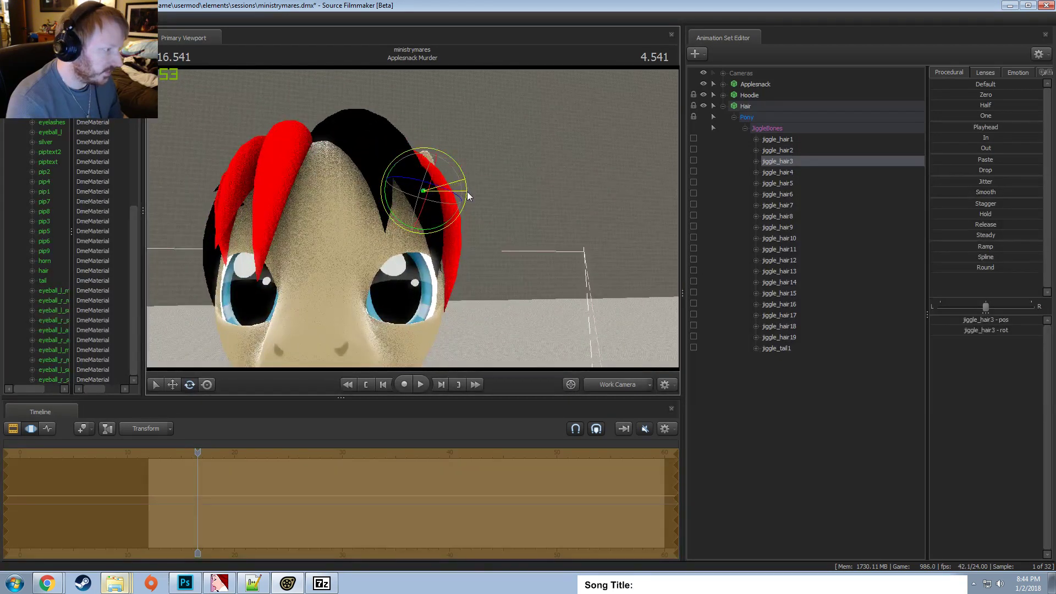
pyautogui.moveTo(467, 190); pyautogui.dragTo(694, 194)
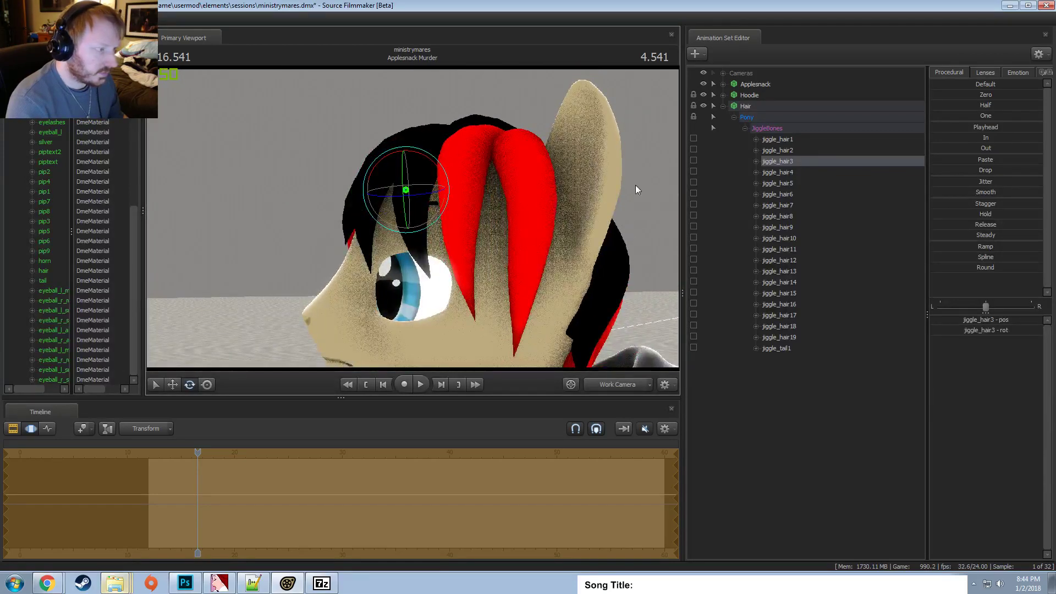
pyautogui.click(794, 172)
pyautogui.moveTo(550, 209)
pyautogui.mouseDown()
pyautogui.moveTo(616, 207)
pyautogui.moveTo(550, 207)
pyautogui.mouseUp()
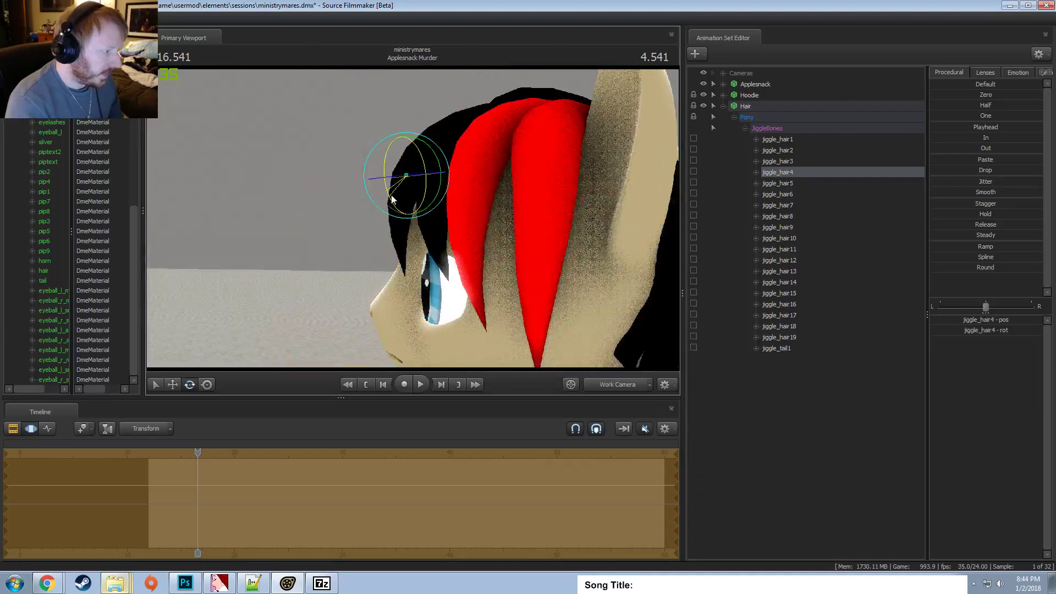
pyautogui.moveTo(396, 204); pyautogui.dragTo(352, 213)
# Rotate jiggle_hair5 to fit its strand of the bangs to the head.
pyautogui.click(798, 184)
pyautogui.moveTo(431, 184); pyautogui.dragTo(330, 194)
pyautogui.keyDown('alt'); pyautogui.moveTo(478, 222); pyautogui.dragTo(355, 214); pyautogui.keyUp('alt')
# Examine the side strands from behind, checking jiggle_hair1, jiggle_hair4, jiggle_hair7, jiggle_hair8, jiggle_hair10 and jiggle_hair11.
pyautogui.click(794, 142)
pyautogui.keyDown('alt'); pyautogui.moveTo(347, 168); pyautogui.dragTo(418, 118); pyautogui.keyUp('alt')
pyautogui.press('w')
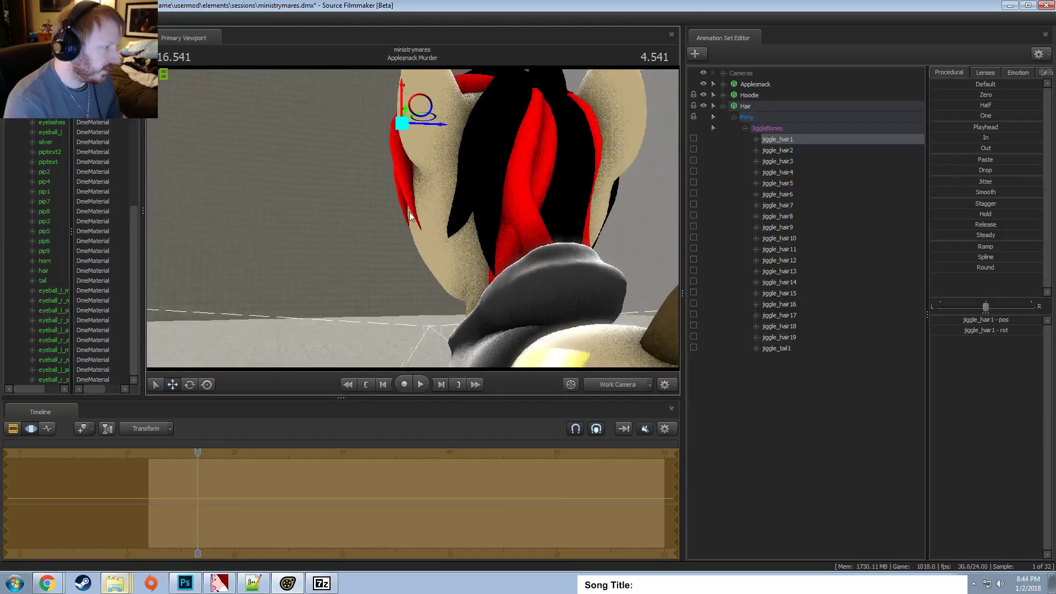
pyautogui.press('e')
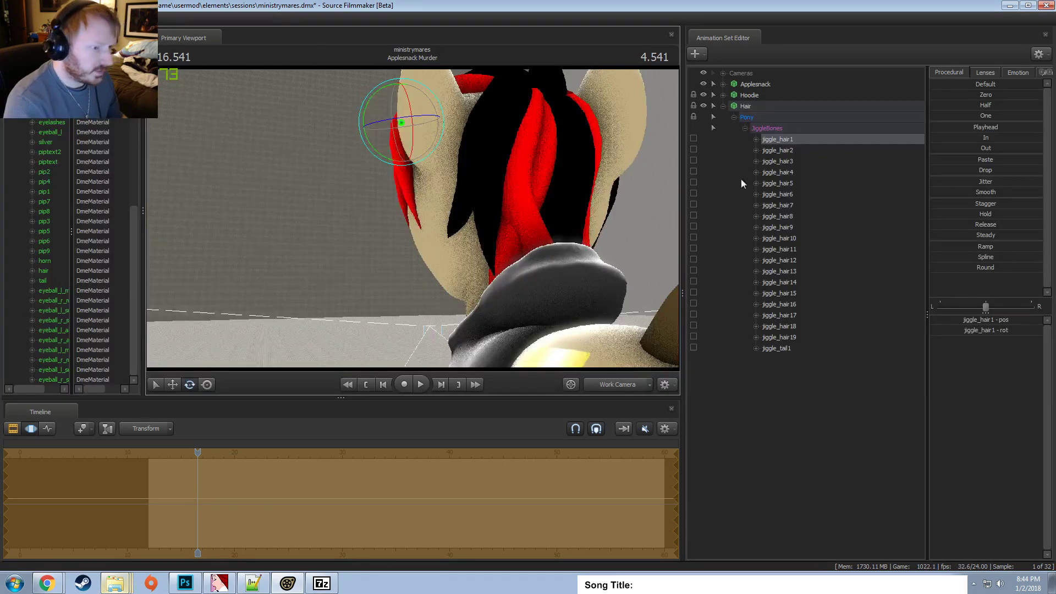
pyautogui.click(793, 172)
pyautogui.click(792, 206)
pyautogui.click(791, 216)
pyautogui.click(794, 239)
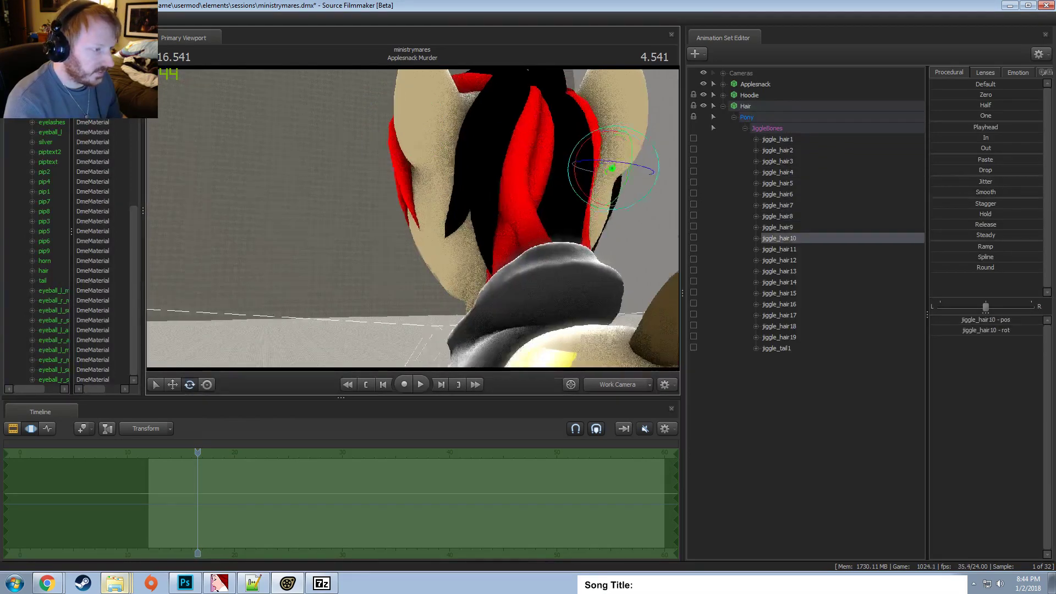
pyautogui.keyDown('alt'); pyautogui.moveTo(413, 219); pyautogui.dragTo(440, 201); pyautogui.keyUp('alt')
pyautogui.click(773, 248)
# Move jiggle_hair13 to reposition its strand along the back of the neck.
pyautogui.click(781, 272)
pyautogui.press('w')
pyautogui.moveTo(484, 170); pyautogui.dragTo(832, 321)
pyautogui.press('e')
# Move jiggle_hair14 to fit its strand to the back of the neck above the hood.
pyautogui.click(781, 280)
pyautogui.keyDown('alt'); pyautogui.moveTo(467, 220); pyautogui.dragTo(297, 220); pyautogui.keyUp('alt')
pyautogui.press('w')
pyautogui.moveTo(409, 191); pyautogui.dragTo(495, 237)
pyautogui.press('e')
pyautogui.press('w')
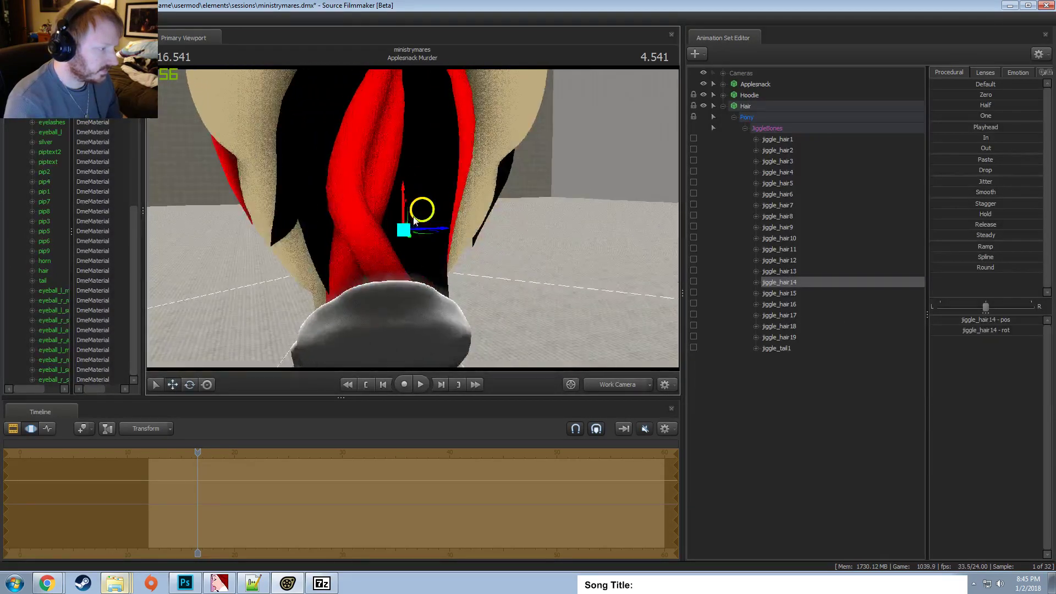
pyautogui.moveTo(419, 214); pyautogui.dragTo(374, 211)
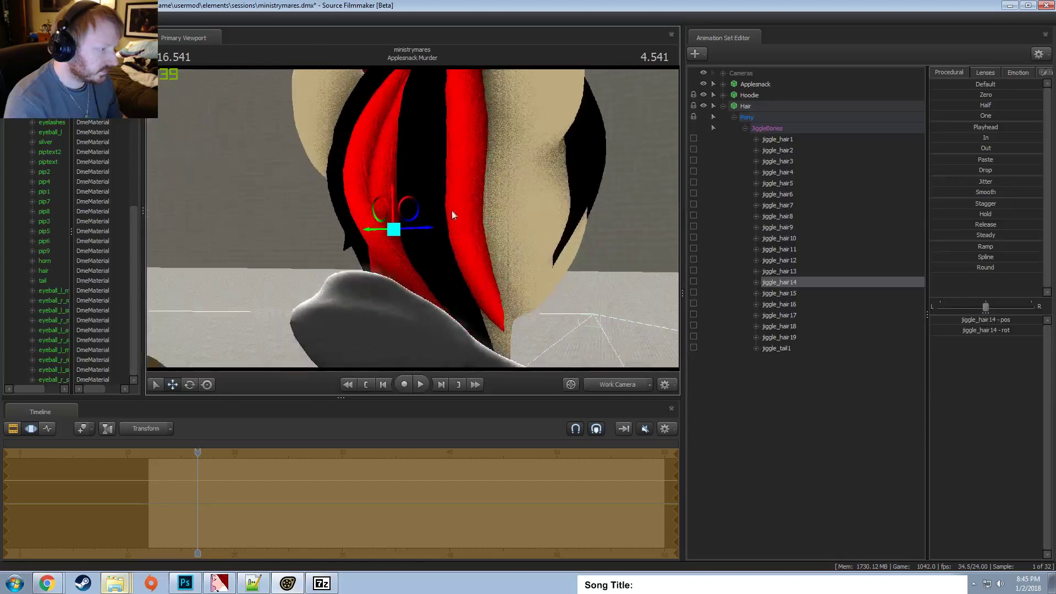
pyautogui.keyDown('alt'); pyautogui.moveTo(453, 214); pyautogui.dragTo(511, 220); pyautogui.keyUp('alt')
pyautogui.keyDown('alt'); pyautogui.moveTo(414, 222); pyautogui.dragTo(479, 222); pyautogui.keyUp('alt')
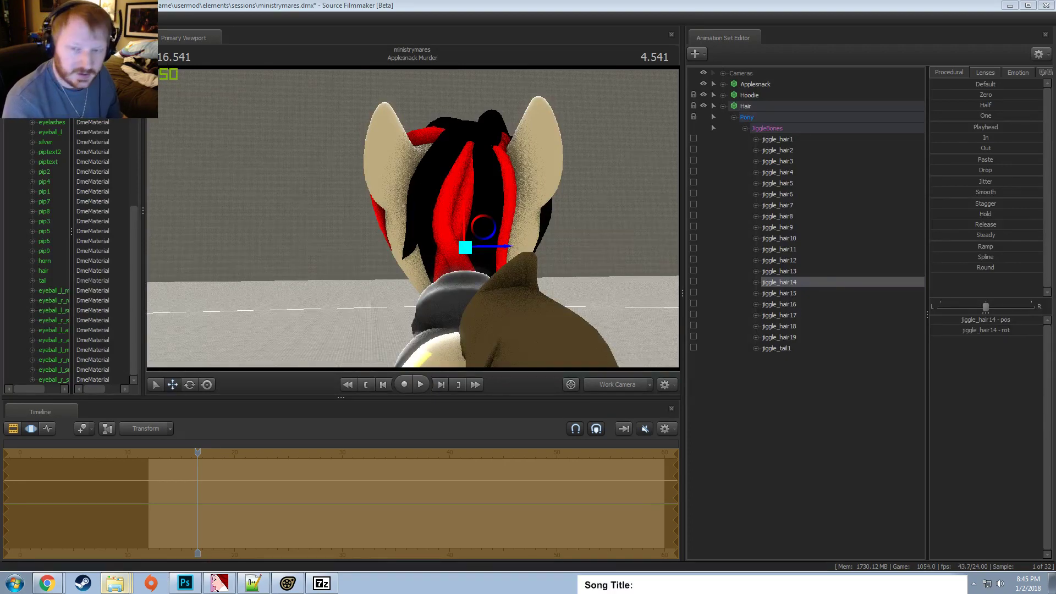
# Examine the mane from the back and side, checking which strands jiggle_hair1 through jiggle_hair8 control.
pyautogui.click(600, 5)
pyautogui.moveTo(407, 207)
pyautogui.keyDown('alt'); pyautogui.mouseDown()
pyautogui.moveTo(528, 203)
pyautogui.moveTo(395, 220)
pyautogui.moveTo(462, 219)
pyautogui.moveTo(410, 210)
pyautogui.mouseUp(); pyautogui.keyUp('alt')
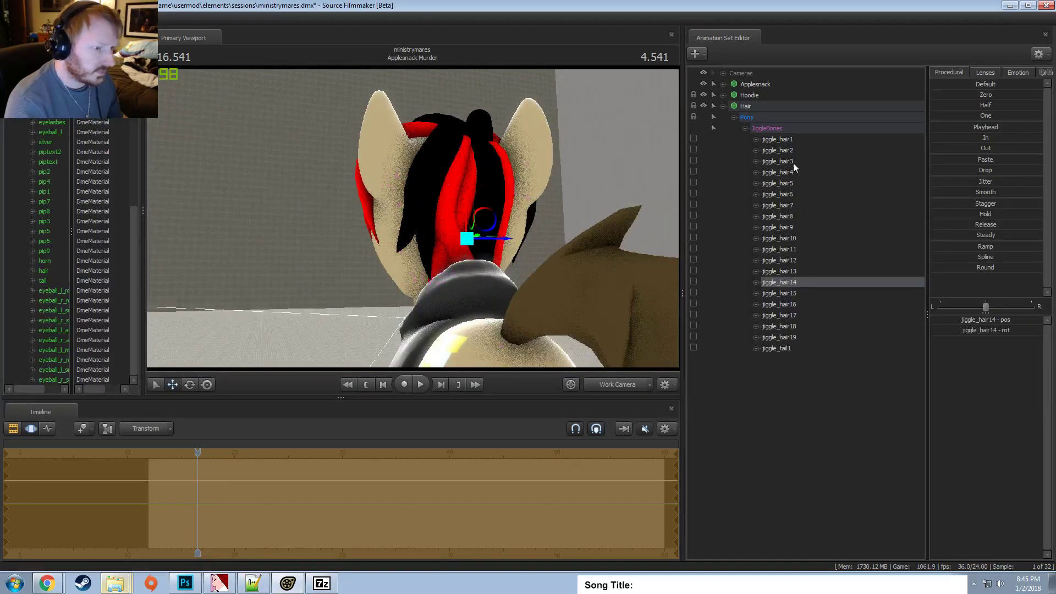
pyautogui.click(790, 190)
pyautogui.click(790, 185)
pyautogui.keyDown('alt'); pyautogui.moveTo(622, 214); pyautogui.dragTo(668, 218); pyautogui.keyUp('alt')
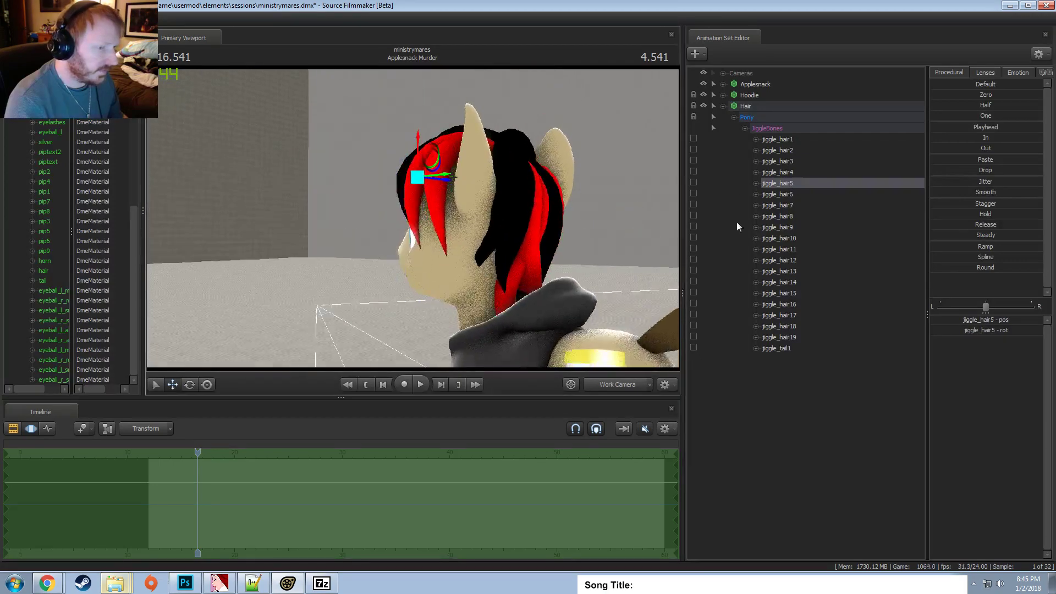
pyautogui.click(776, 194)
pyautogui.click(777, 205)
pyautogui.click(781, 172)
pyautogui.click(785, 150)
pyautogui.click(787, 162)
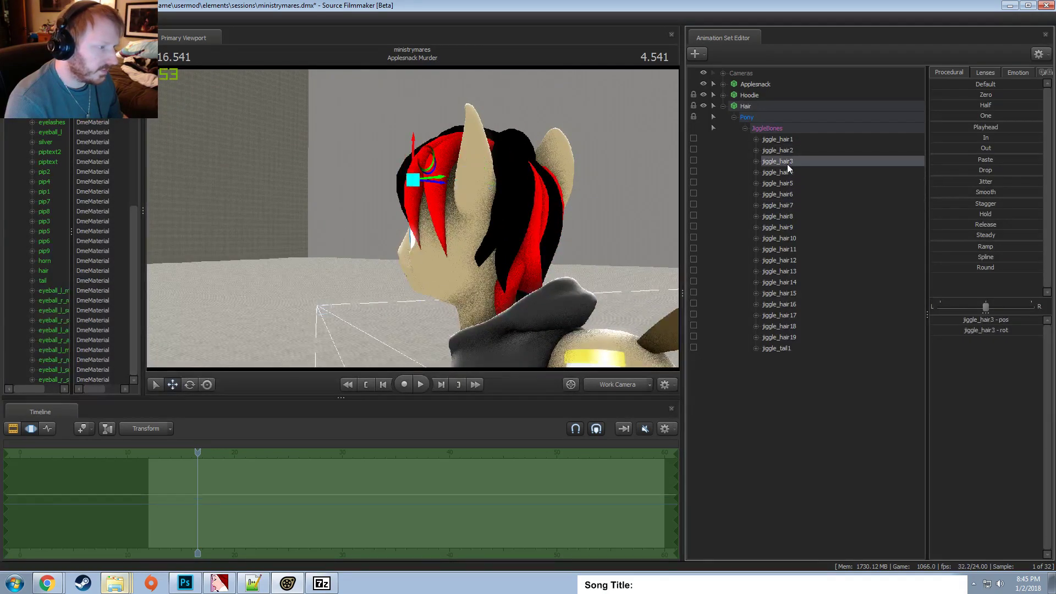
pyautogui.click(790, 147)
pyautogui.click(791, 140)
pyautogui.click(792, 172)
pyautogui.click(793, 184)
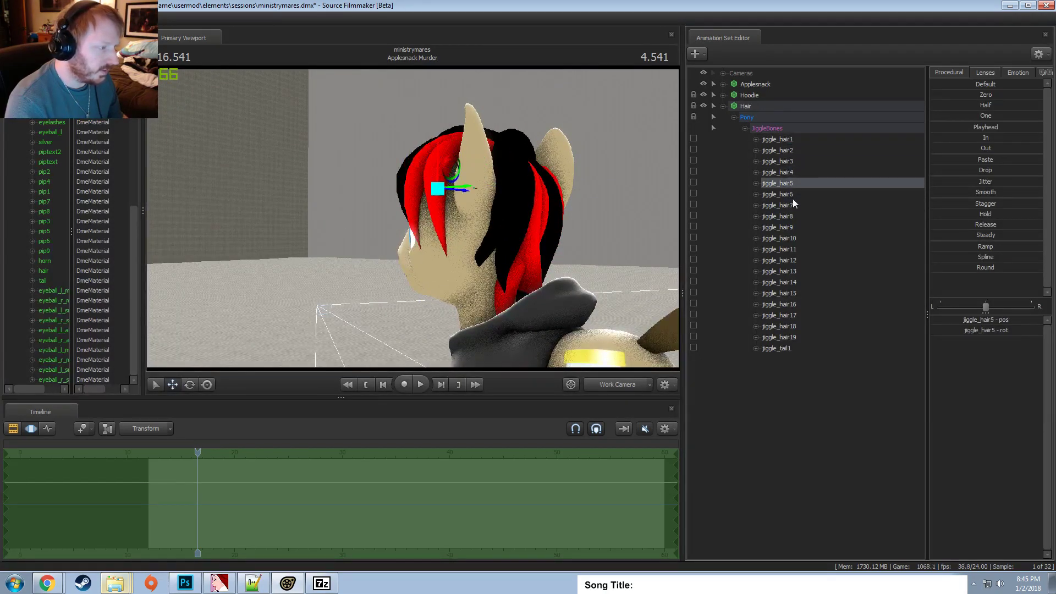
pyautogui.click(793, 196)
pyautogui.click(794, 217)
# Rotate jiggle_hair19 further so the black strand behind the ear tucks in against the head and neck.
pyautogui.click(778, 337)
pyautogui.moveTo(466, 207); pyautogui.dragTo(466, 207, button='right')
pyautogui.press('e')
pyautogui.moveTo(486, 205); pyautogui.dragTo(415, 219)
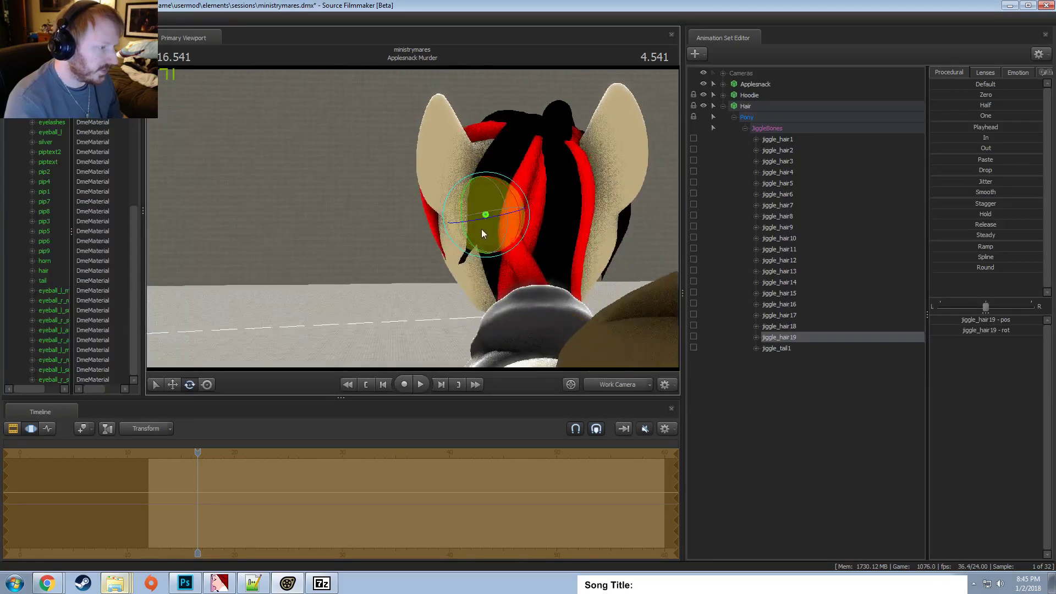
pyautogui.moveTo(480, 229); pyautogui.dragTo(587, 235)
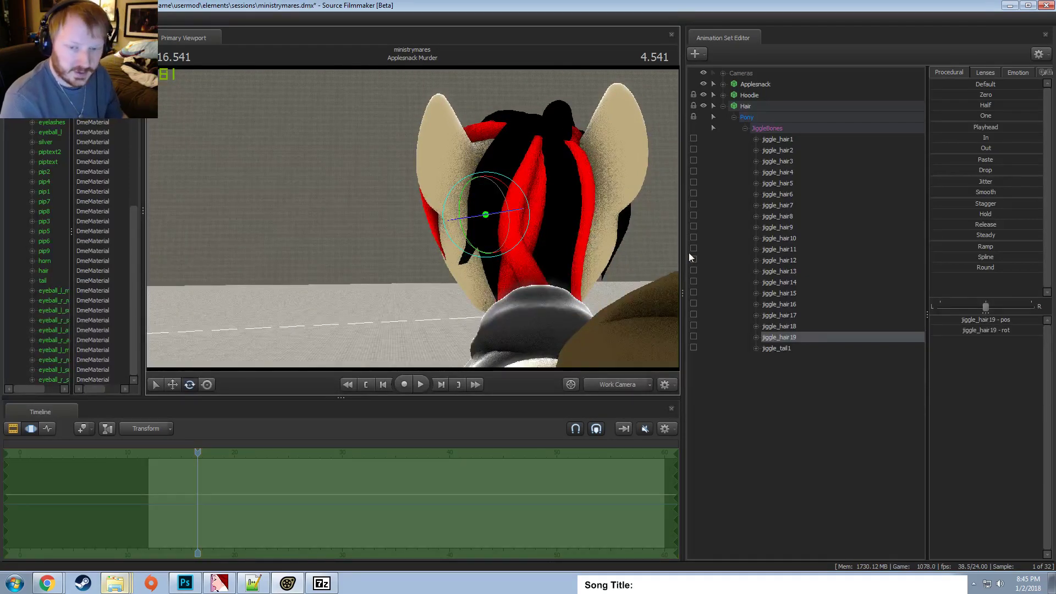
pyautogui.moveTo(565, 178); pyautogui.dragTo(674, 176)
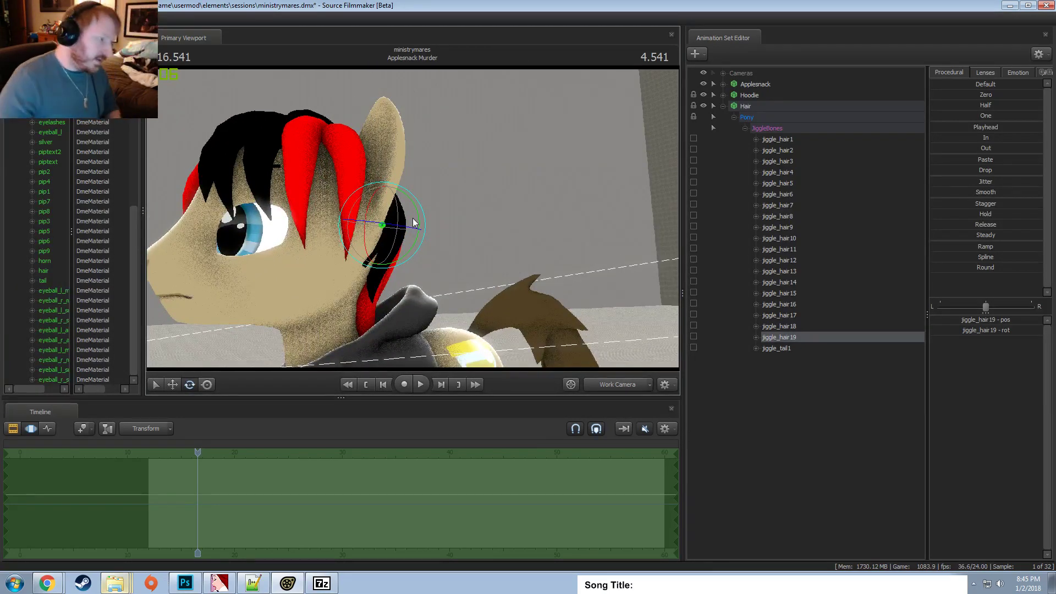
pyautogui.moveTo(388, 243)
pyautogui.mouseDown()
pyautogui.moveTo(264, 243)
pyautogui.moveTo(388, 243)
pyautogui.moveTo(329, 258)
pyautogui.moveTo(393, 256)
pyautogui.mouseUp()
pyautogui.moveTo(431, 237); pyautogui.dragTo(491, 165)
pyautogui.moveTo(491, 165)
pyautogui.keyDown('alt'); pyautogui.mouseDown()
pyautogui.moveTo(478, 165)
pyautogui.moveTo(491, 165)
pyautogui.mouseUp(); pyautogui.keyUp('alt')
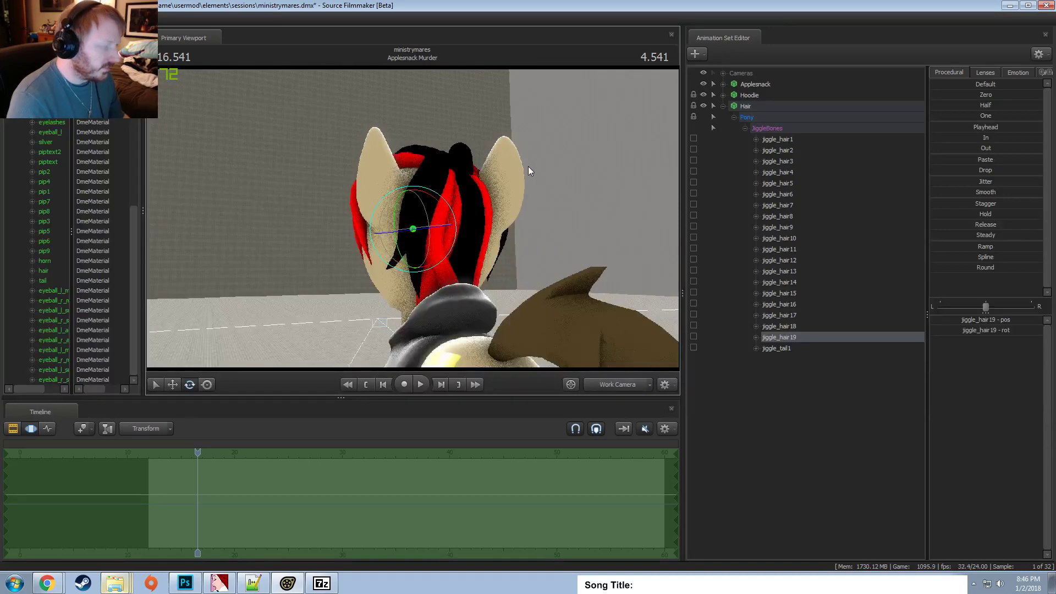
# Fine-tune the rotation of jiggle_hair19 at the back of the head, then select jiggle_hair7.
pyautogui.moveTo(407, 217)
pyautogui.mouseDown()
pyautogui.moveTo(280, 240)
pyautogui.moveTo(420, 231)
pyautogui.moveTo(307, 181)
pyautogui.moveTo(500, 190)
pyautogui.moveTo(484, 204)
pyautogui.moveTo(470, 188)
pyautogui.moveTo(460, 203)
pyautogui.moveTo(446, 159)
pyautogui.moveTo(461, 144)
pyautogui.moveTo(484, 145)
pyautogui.moveTo(503, 146)
pyautogui.moveTo(484, 265)
pyautogui.moveTo(534, 253)
pyautogui.moveTo(363, 203)
pyautogui.moveTo(395, 214)
pyautogui.mouseUp()
pyautogui.click(297, 189)
pyautogui.press('Up')
pyautogui.click(778, 205)
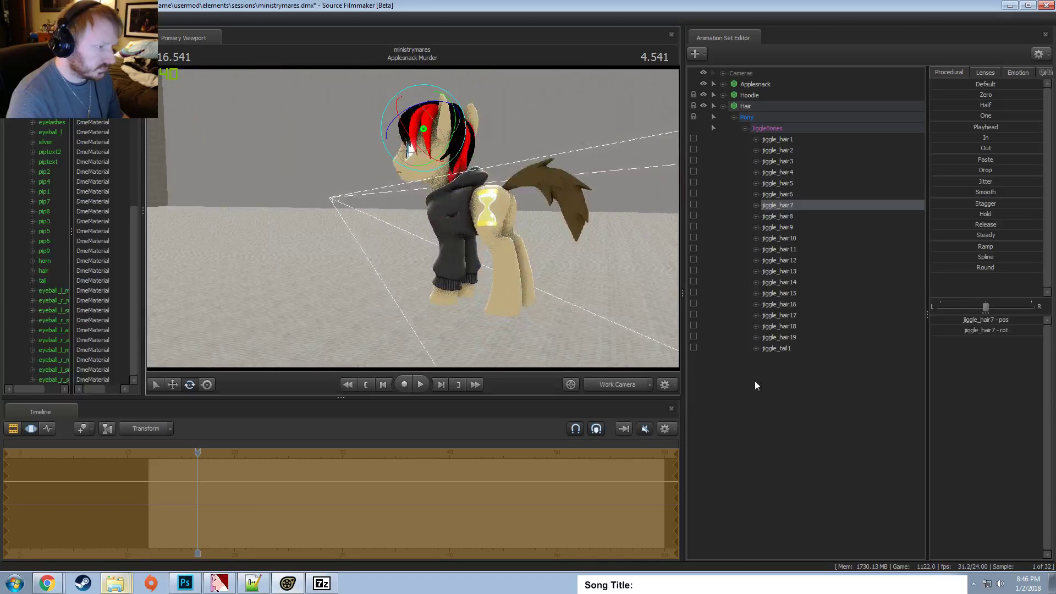
# Rotate Applesnack's Tail1 and Tail2 bones so the tail hangs down behind his hind legs.
pyautogui.moveTo(597, 297)
pyautogui.keyDown('alt'); pyautogui.mouseDown()
pyautogui.moveTo(550, 297)
pyautogui.moveTo(598, 297)
pyautogui.mouseUp(); pyautogui.keyUp('alt')
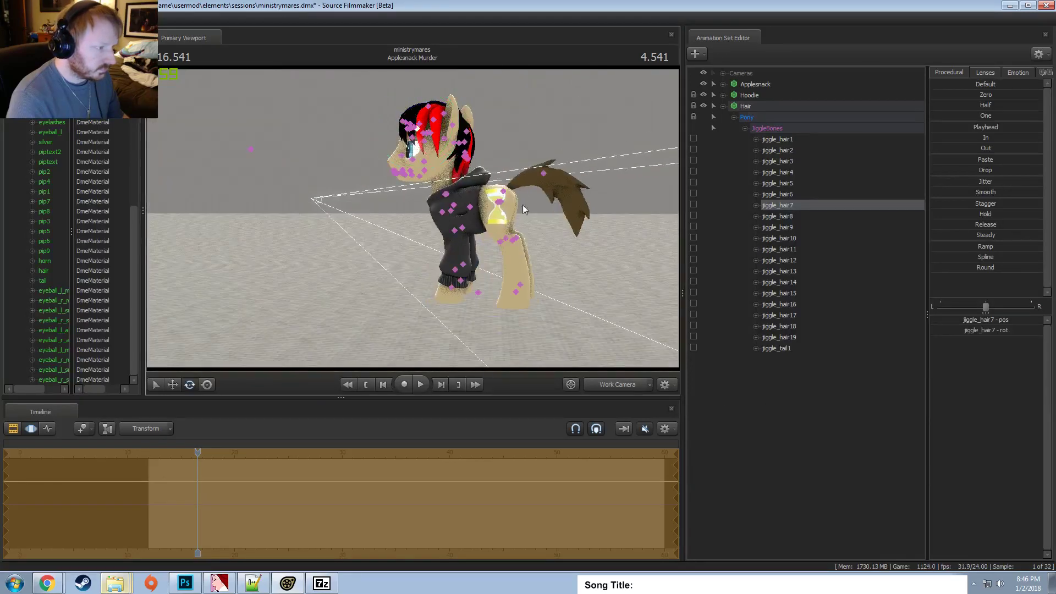
pyautogui.keyDown('ctrl'); pyautogui.click(504, 193); pyautogui.keyUp('ctrl')
pyautogui.moveTo(543, 193); pyautogui.dragTo(531, 231)
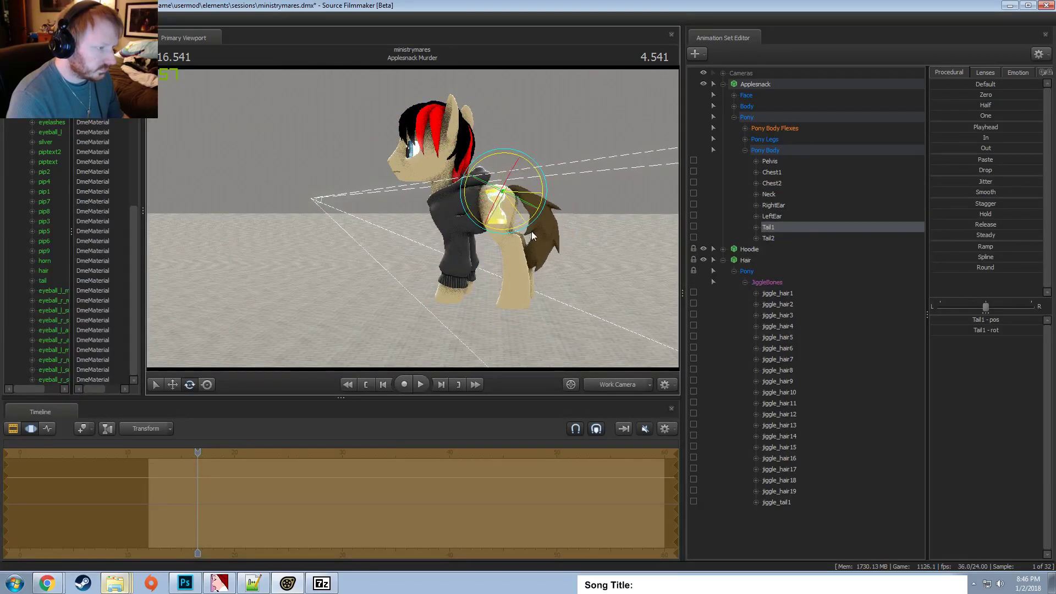
pyautogui.keyDown('ctrl'); pyautogui.click(541, 212); pyautogui.keyUp('ctrl')
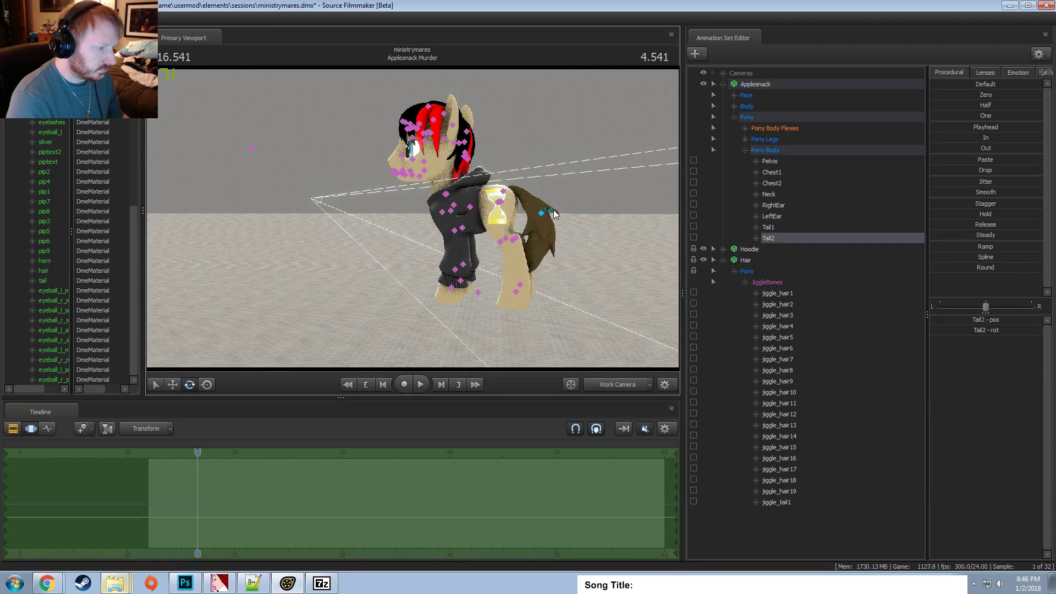
pyautogui.moveTo(567, 212)
pyautogui.mouseDown()
pyautogui.moveTo(570, 203)
pyautogui.moveTo(521, 204)
pyautogui.mouseUp()
pyautogui.keyDown('alt'); pyautogui.moveTo(406, 226); pyautogui.dragTo(416, 228); pyautogui.keyUp('alt')
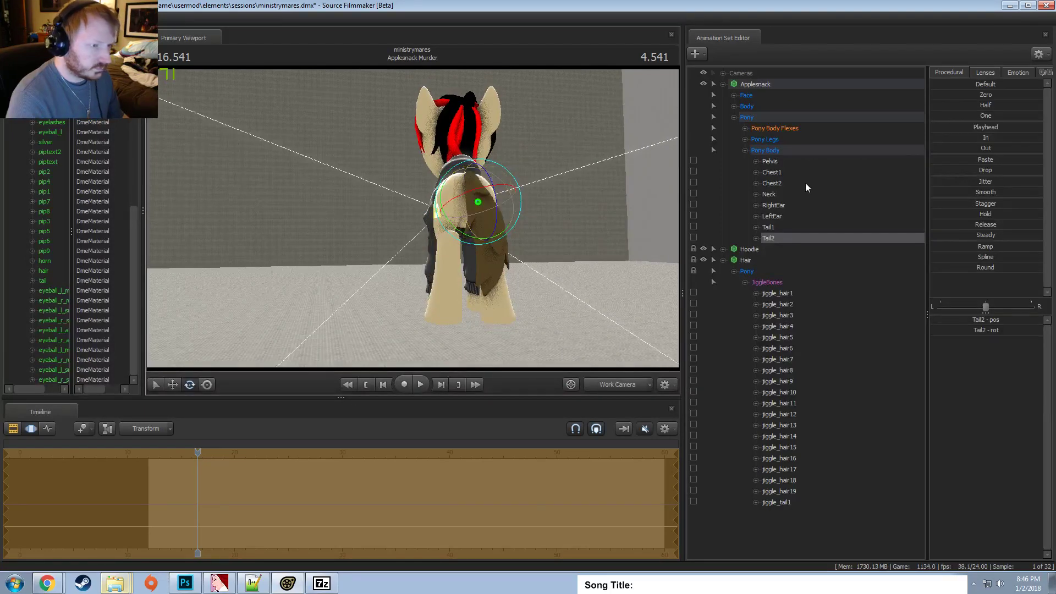
# Collapse the Applesnack and Hair animation sets and expand the Cameras group.
pyautogui.click(734, 116)
pyautogui.click(734, 150)
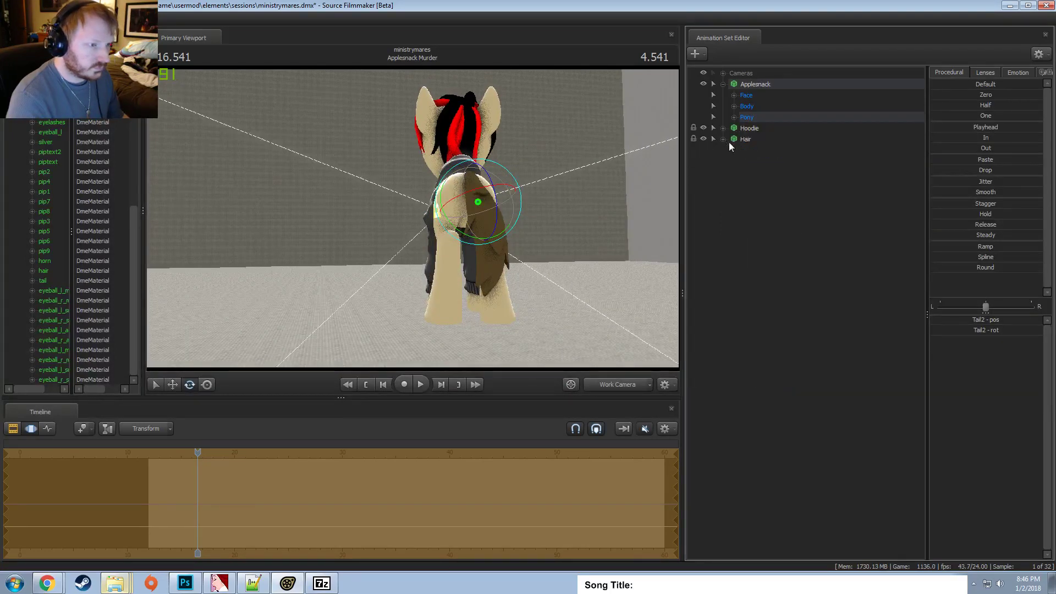
pyautogui.click(724, 140)
pyautogui.press('s')
pyautogui.moveTo(413, 223); pyautogui.dragTo(406, 217)
pyautogui.click(721, 84)
pyautogui.click(721, 74)
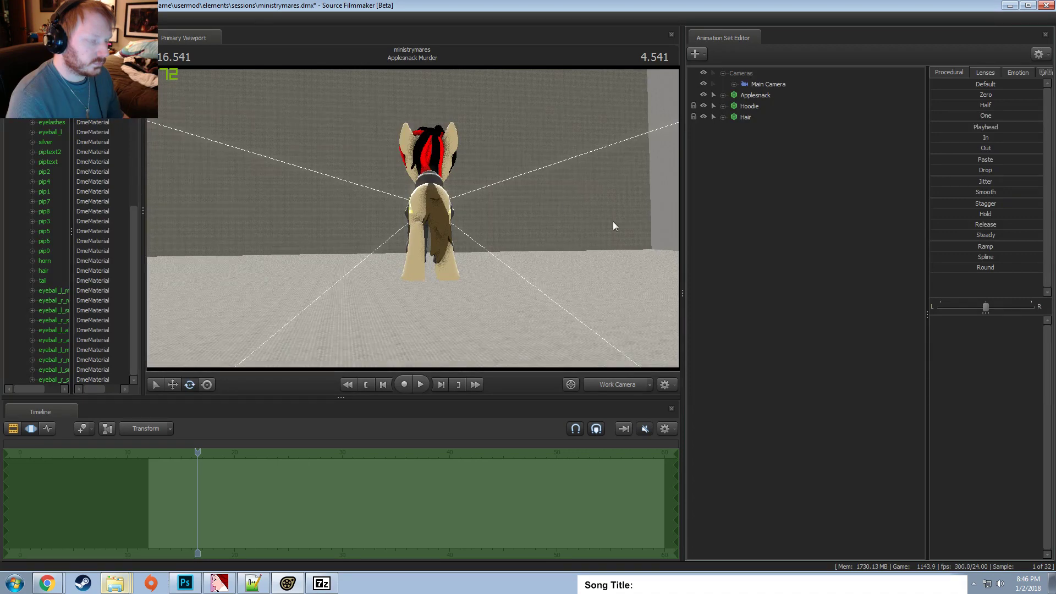
# Group the Applesnack, Hoodie and Hair animation sets together and rename the group Actors.
pyautogui.click(746, 115)
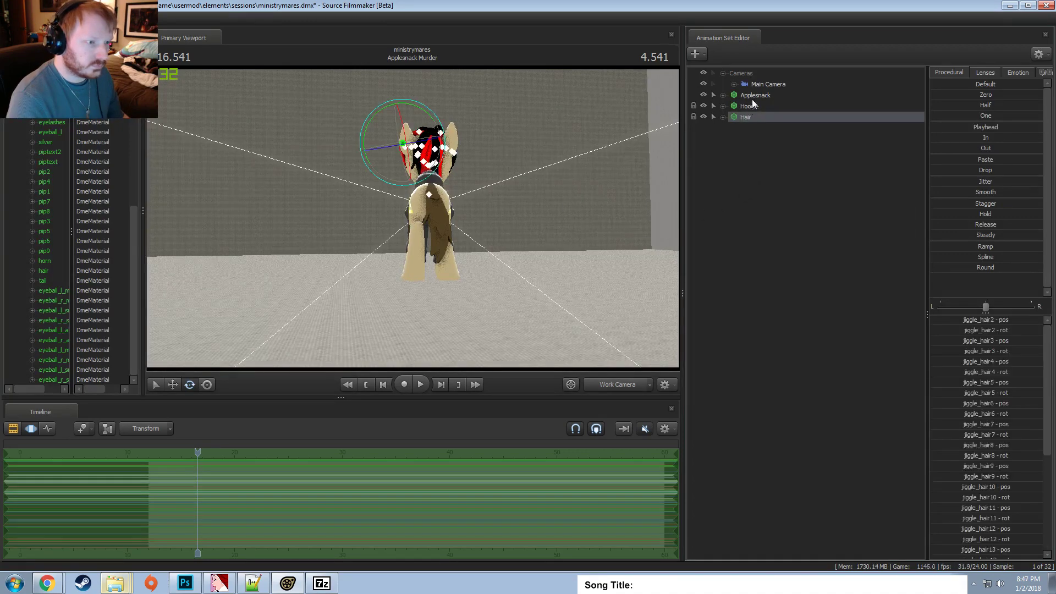
pyautogui.keyDown('shift'); pyautogui.click(752, 97); pyautogui.keyUp('shift')
pyautogui.rightClick(752, 98)
pyautogui.click(774, 132)
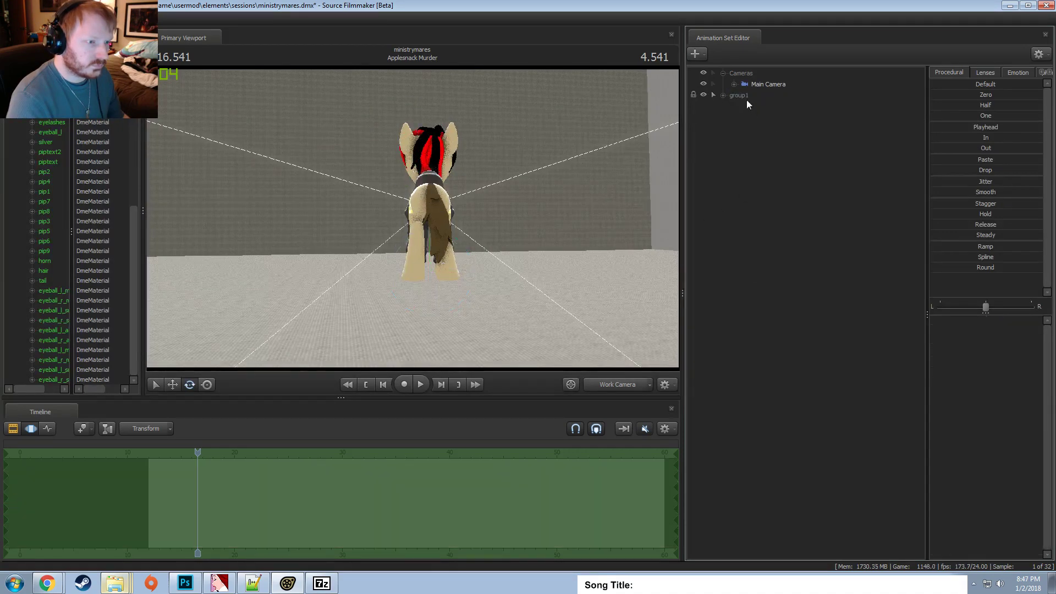
pyautogui.rightClick(748, 98)
pyautogui.click(758, 105)
pyautogui.write('Actors')
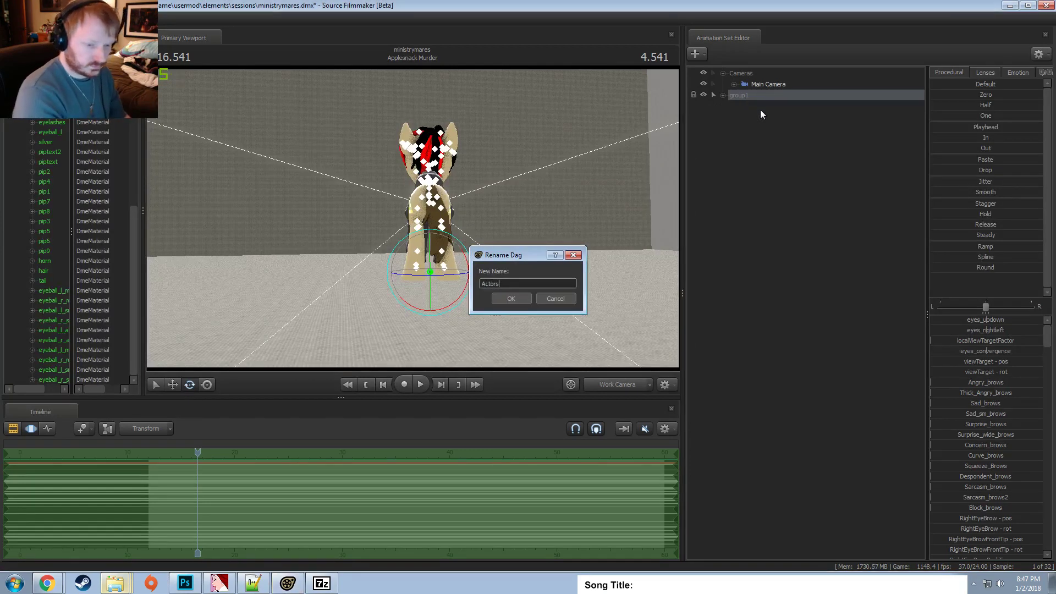
pyautogui.press('Return')
pyautogui.click(770, 164)
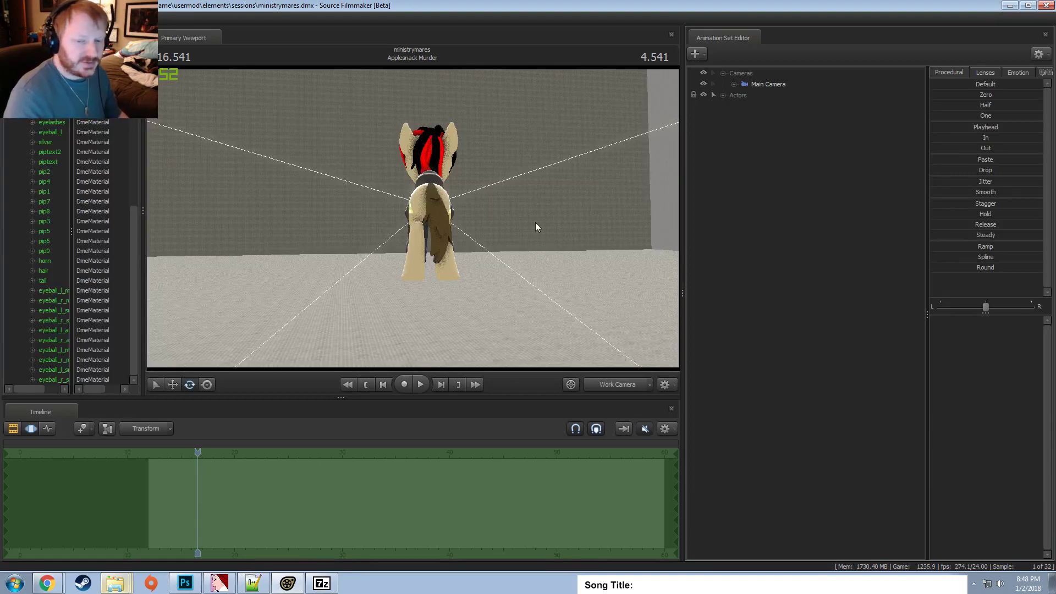
# Start creating an animation set for a new model and filter the model list by "roof".
pyautogui.moveTo(535, 222); pyautogui.dragTo(734, 187)
pyautogui.rightClick(752, 184)
pyautogui.click(822, 206)
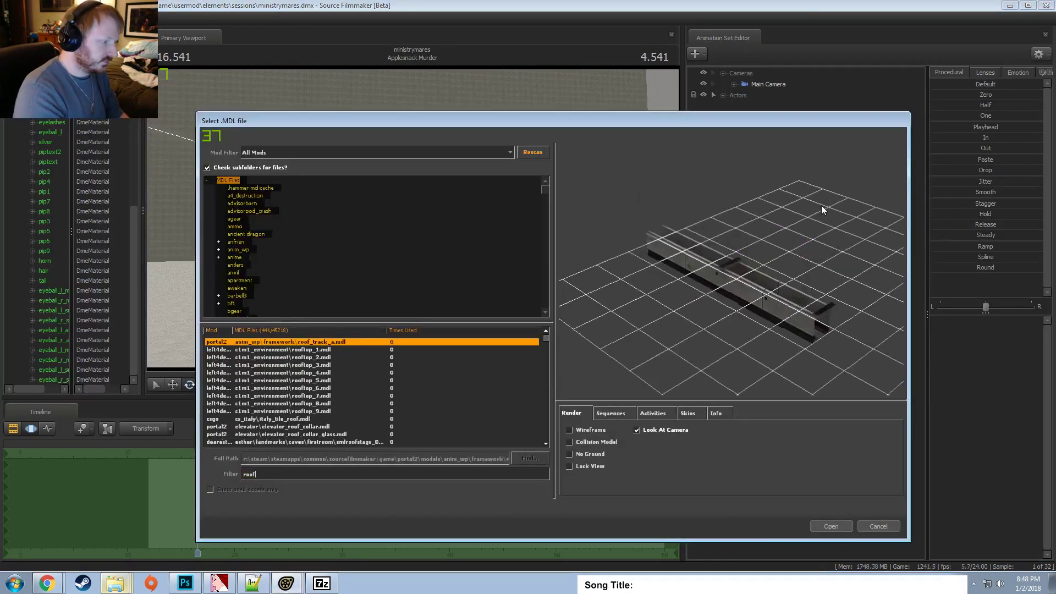
# Preview the filtered roof models one by one, including the c1m1_environment rooftops, to look for a suitable set piece.
pyautogui.press('Down')
pyautogui.press('Down')
pyautogui.press('Down')
pyautogui.press('Down')
pyautogui.press('Down')
pyautogui.press('Down')
pyautogui.press('Down')
pyautogui.press('Down')
pyautogui.press('Down')
pyautogui.press('Down')
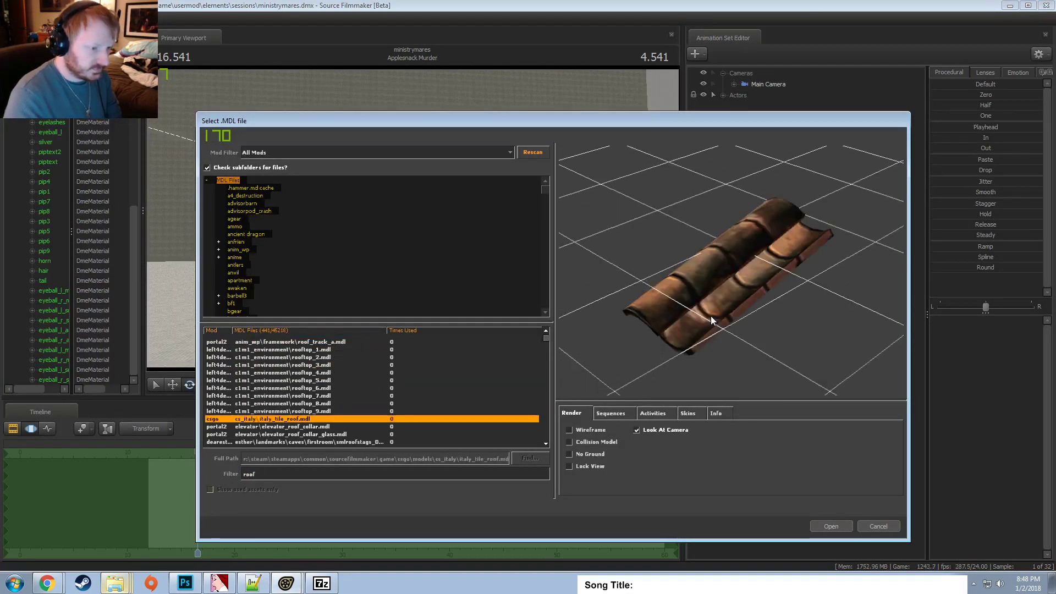
pyautogui.press('Up')
pyautogui.press('Up')
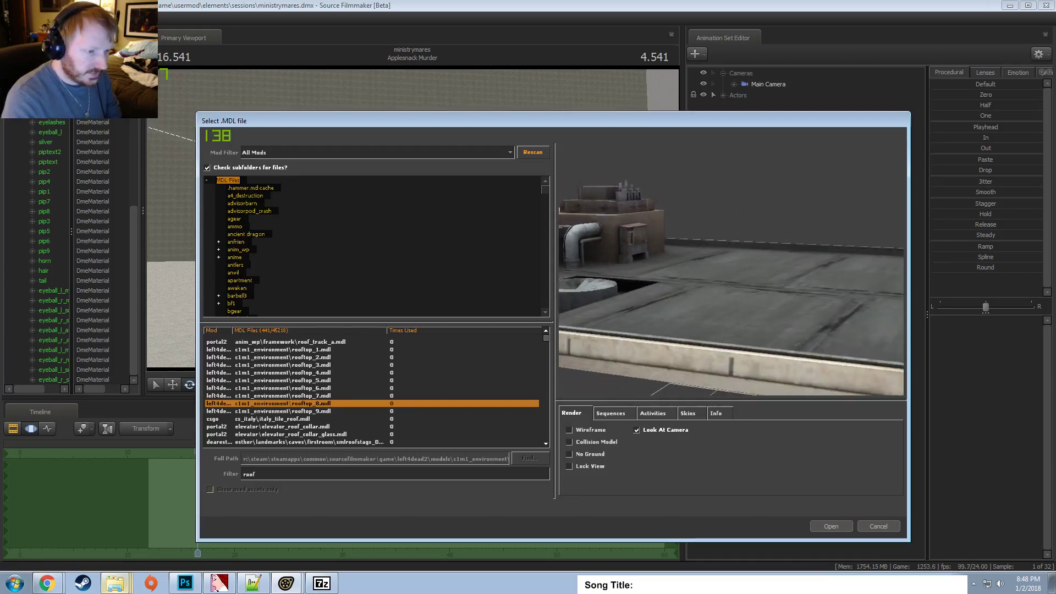
pyautogui.press('Down')
pyautogui.press('Down')
pyautogui.press('Down')
pyautogui.press('Down')
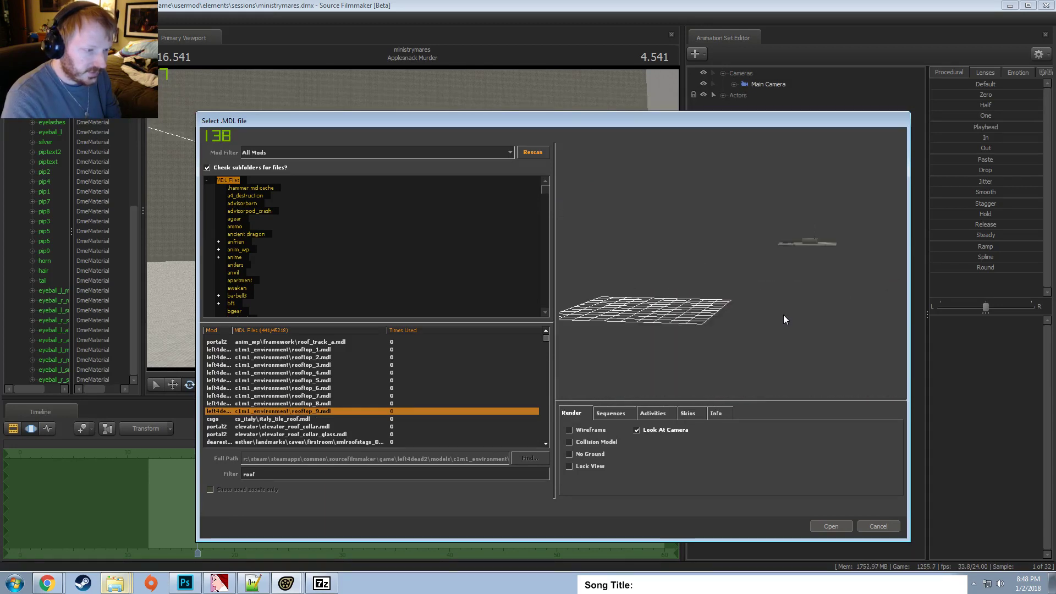
pyautogui.press('Down')
pyautogui.press('Down')
pyautogui.press('Down')
pyautogui.press('Down')
pyautogui.press('Down')
pyautogui.press('Down')
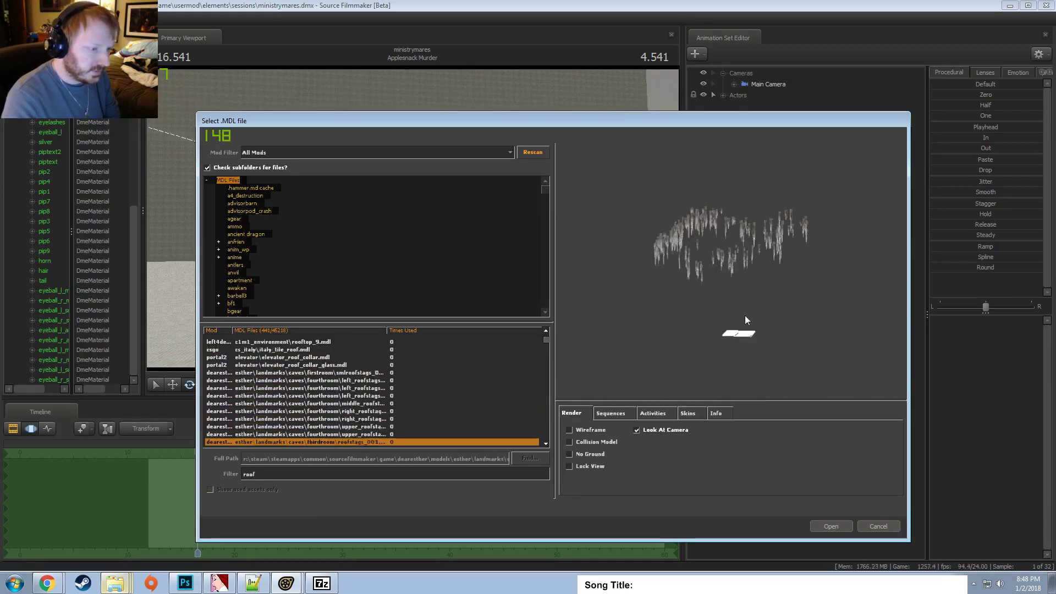
# Preview the roof-filtered models from the cave roofstags through the de_inferno and de_mirage pieces to de_train_roofbeams_01.mdl.
pyautogui.press('Down')
pyautogui.press('Down')
pyautogui.press('Down')
pyautogui.press('Down')
pyautogui.press('Down')
pyautogui.press('Down')
pyautogui.press('Down')
pyautogui.press('Down')
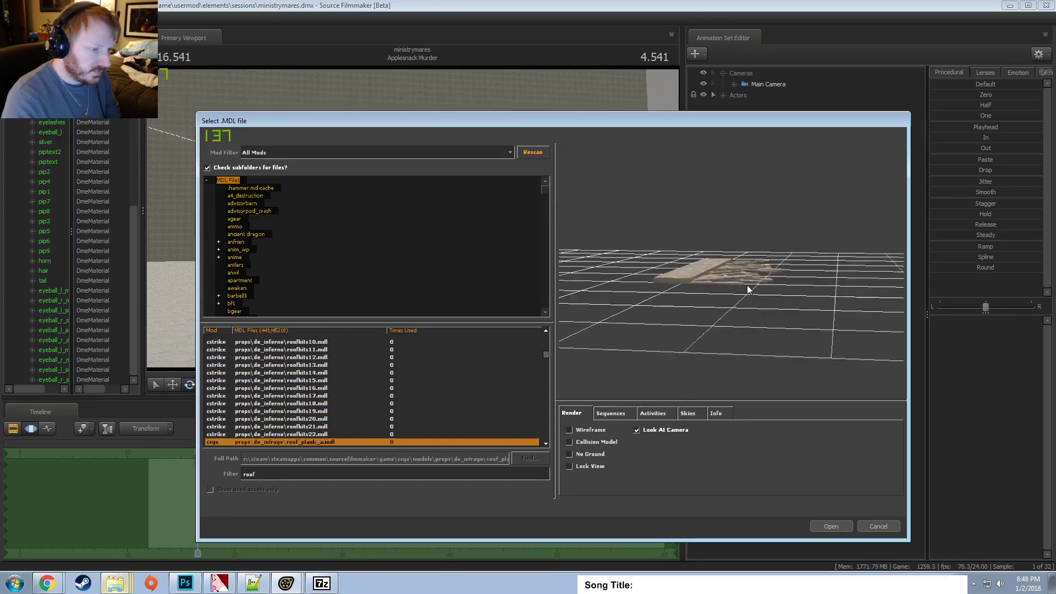
pyautogui.press('Down')
pyautogui.press('Down')
pyautogui.press('Down')
pyautogui.press('Down')
pyautogui.press('Down')
pyautogui.press('Down')
pyautogui.press('Down')
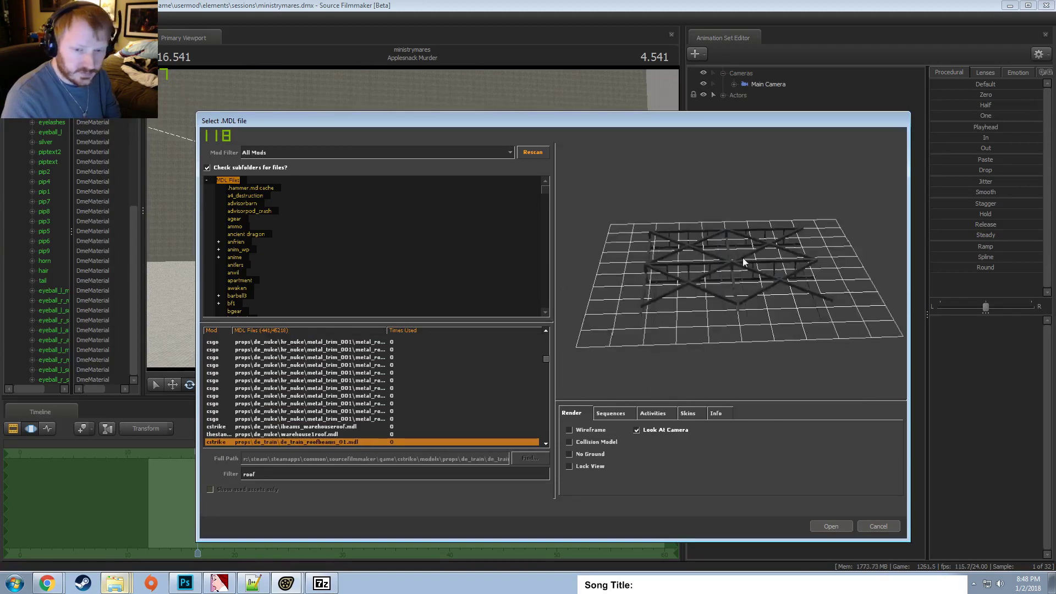
# Compare the previews of warehouse1roof.mdl and de_train_roofbeams_01.mdl.
pyautogui.press('Up')
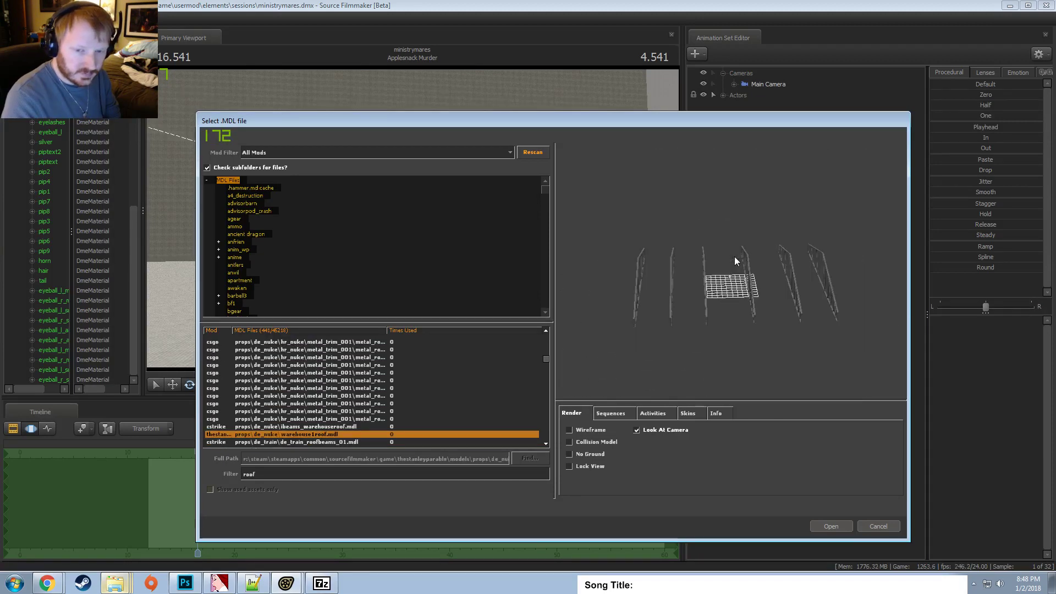
pyautogui.press('Down')
pyautogui.press('Down')
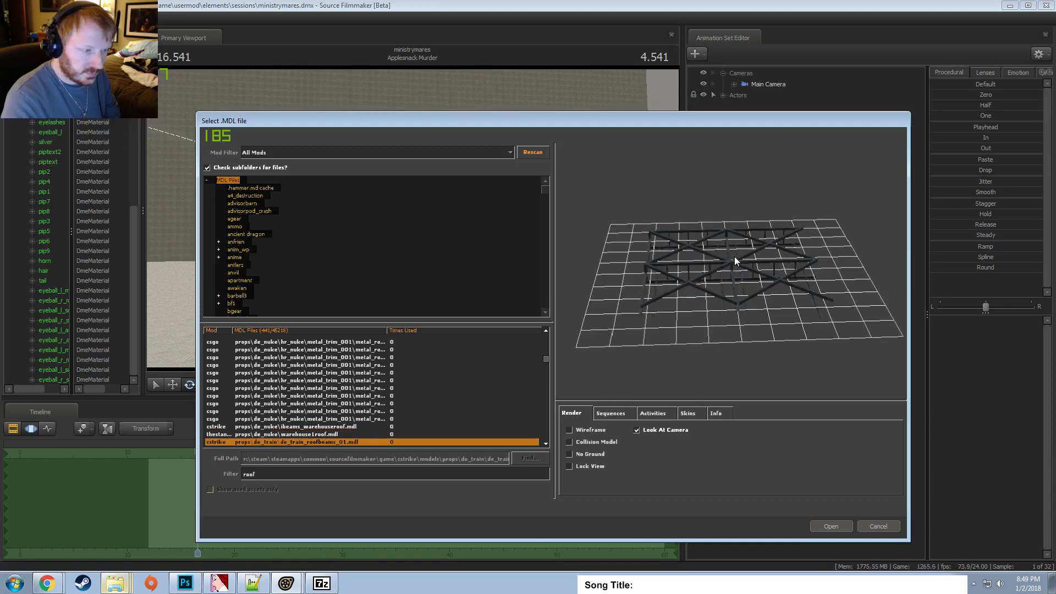
pyautogui.press('Up')
pyautogui.press('Up')
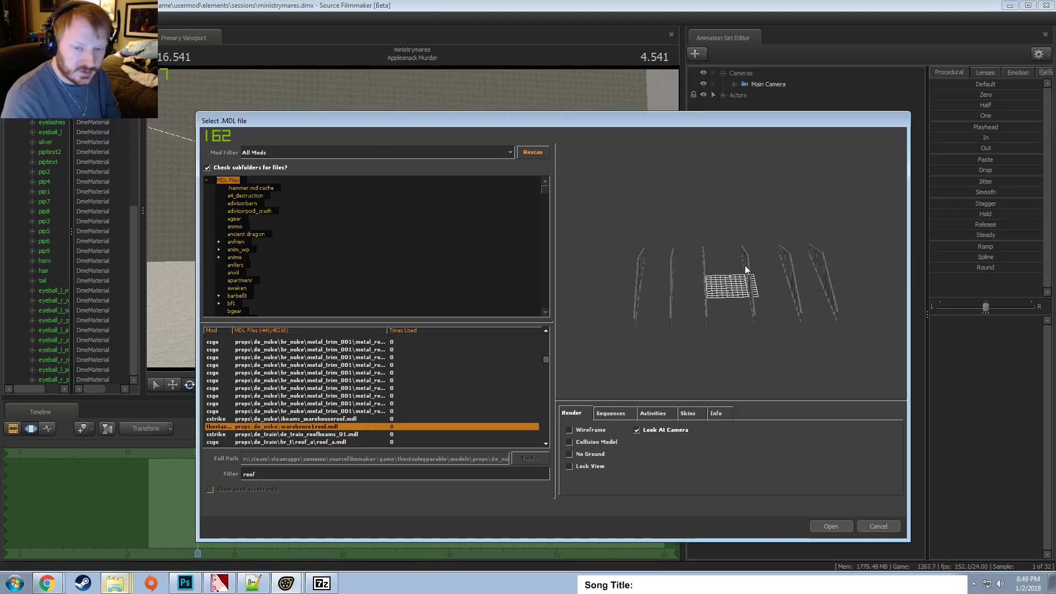
# Preview the de_train, de_vertigo and gg_tibet roof models up to fortroofoverhang32.mdl, and return to awningfull_clayrooftop.mdl.
pyautogui.press('Down')
pyautogui.press('Down')
pyautogui.press('Down')
pyautogui.press('Down')
pyautogui.press('Down')
pyautogui.press('Down')
pyautogui.press('Down')
pyautogui.press('Down')
pyautogui.press('Down')
pyautogui.press('Down')
pyautogui.press('Down')
pyautogui.press('Down')
pyautogui.press('Down')
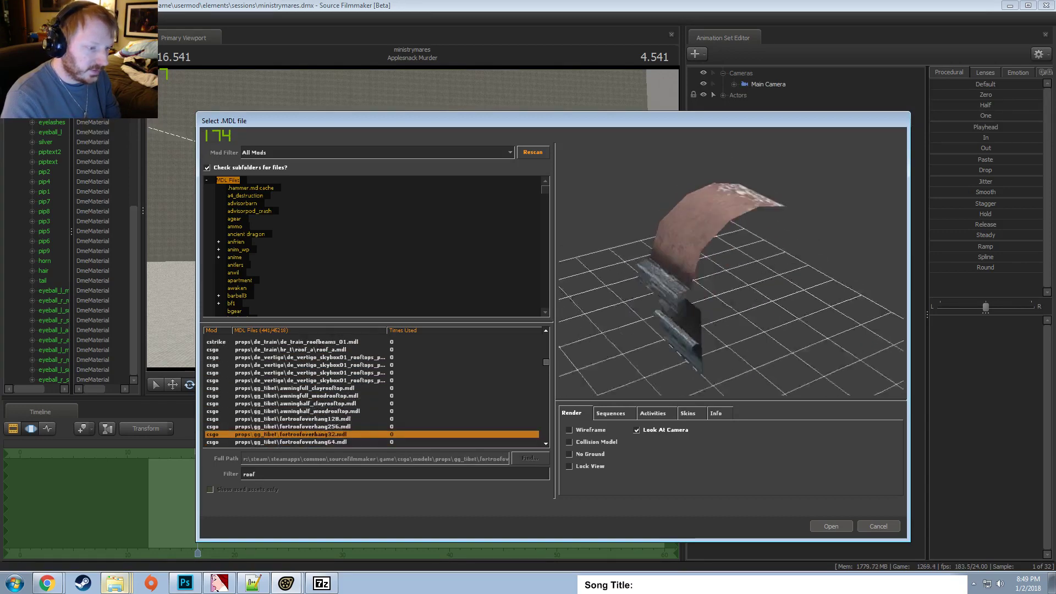
pyautogui.press('Up')
pyautogui.press('Up')
pyautogui.press('Up')
pyautogui.press('Up')
pyautogui.press('Up')
pyautogui.press('Up')
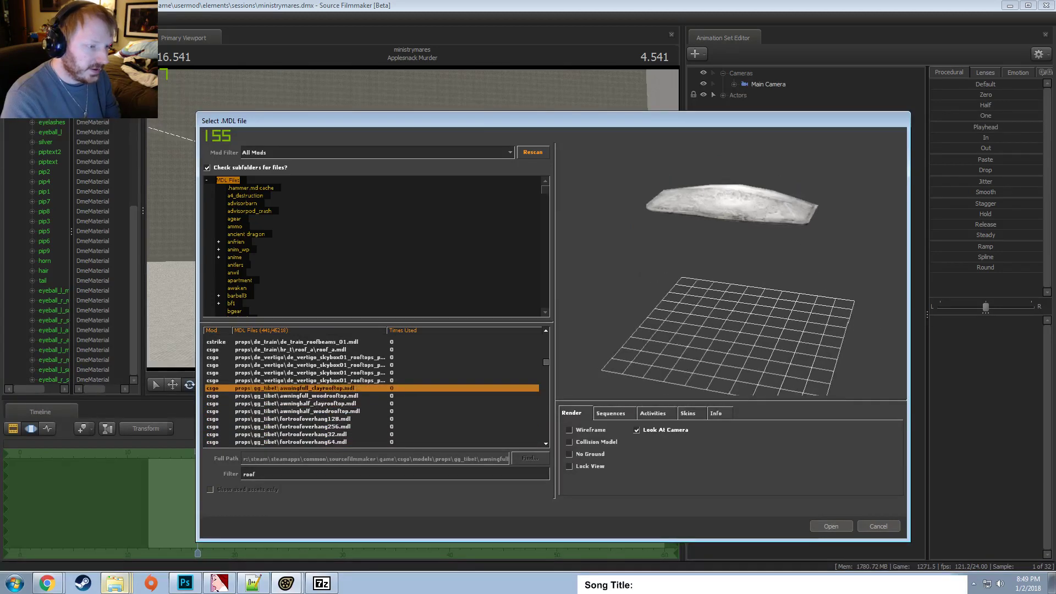
# Examine the gg_tibet awning, fort overhang, ornate roof, railing and temple overhang models down to templeroofoverhang_convex.mdl.
pyautogui.press('Down')
pyautogui.press('Down')
pyautogui.press('Down')
pyautogui.press('Down')
pyautogui.press('Down')
pyautogui.press('Down')
pyautogui.press('Down')
pyautogui.press('Down')
pyautogui.press('Down')
pyautogui.press('Down')
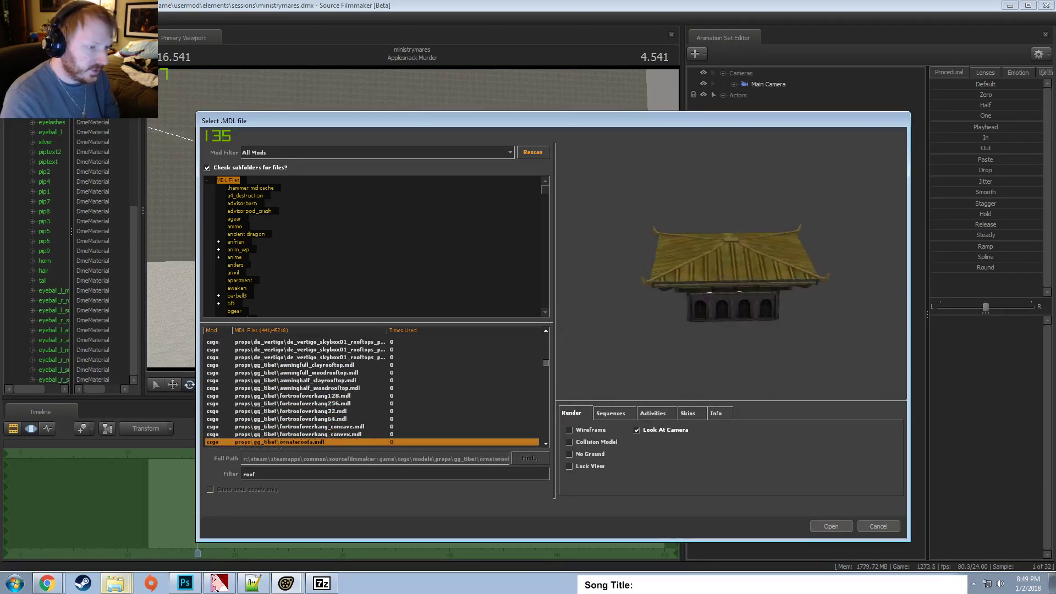
pyautogui.press('Down')
pyautogui.press('Down')
pyautogui.press('Down')
pyautogui.press('Down')
pyautogui.press('Down')
pyautogui.press('Down')
pyautogui.press('Down')
pyautogui.press('Down')
pyautogui.press('Down')
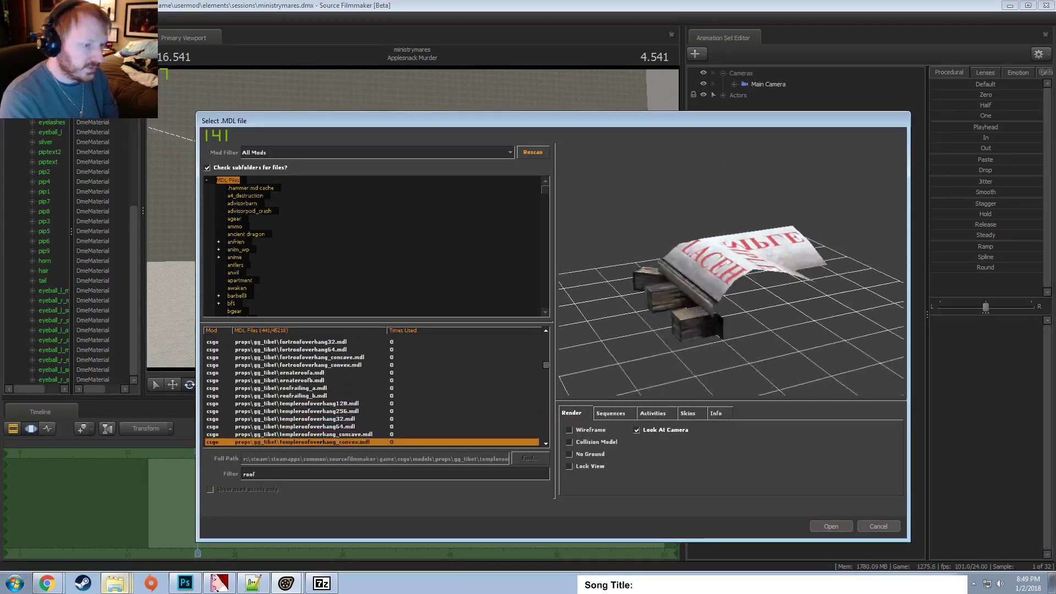
# Examine the town roof overhangs, Vietnam hut roof, props_2fort metal roofs and beams, and props_bank roof models.
pyautogui.press('Down')
pyautogui.press('Down')
pyautogui.press('Down')
pyautogui.press('Down')
pyautogui.press('Down')
pyautogui.press('Down')
pyautogui.press('Down')
pyautogui.press('Down')
pyautogui.press('Down')
pyautogui.press('Down')
pyautogui.press('Down')
pyautogui.press('Down')
pyautogui.press('Down')
pyautogui.press('Down')
pyautogui.press('Down')
pyautogui.press('Down')
pyautogui.press('Down')
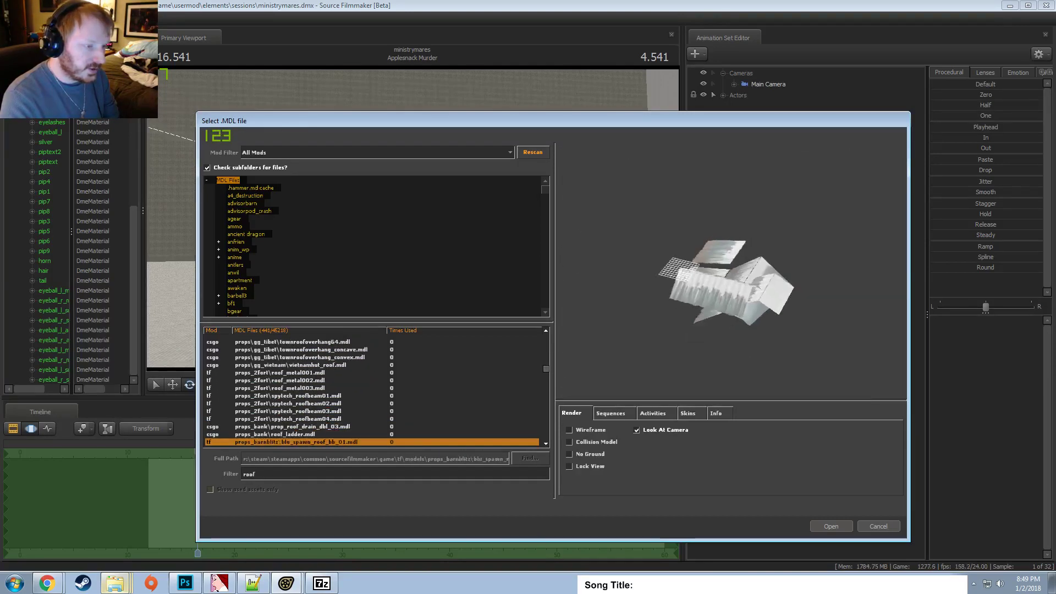
# Preview the warehouse, cemetery crypt, coldfront snow, burnt building and urban rooftop door models.
pyautogui.press('Down')
pyautogui.press('Down')
pyautogui.press('Down')
pyautogui.press('Down')
pyautogui.press('Down')
pyautogui.press('Down')
pyautogui.press('Down')
pyautogui.press('Down')
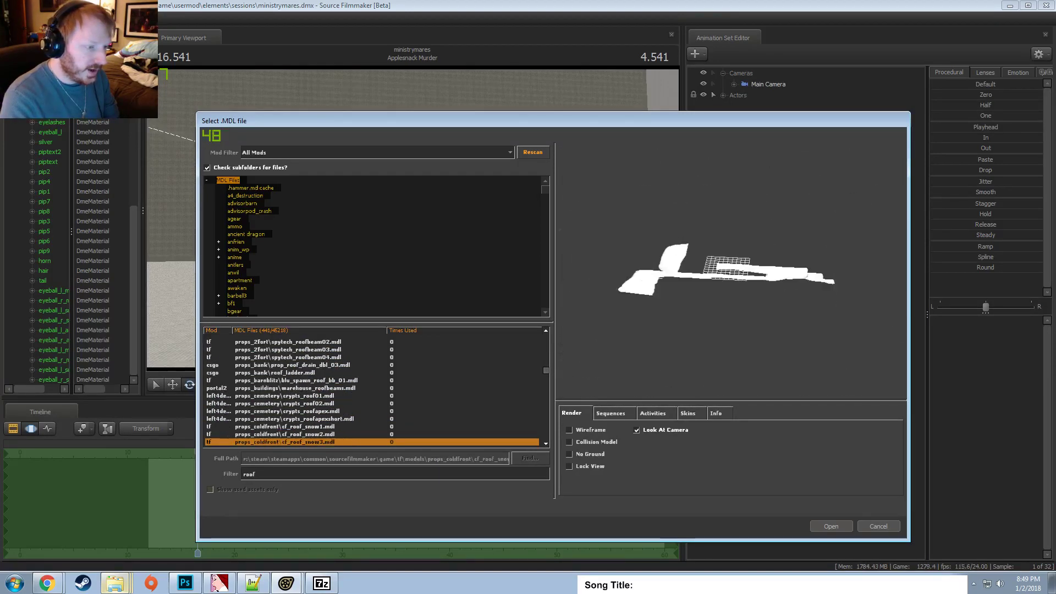
pyautogui.press('Down')
pyautogui.press('Down')
pyautogui.press('Down')
pyautogui.press('Down')
pyautogui.press('Down')
pyautogui.press('Down')
pyautogui.press('Down')
pyautogui.press('Down')
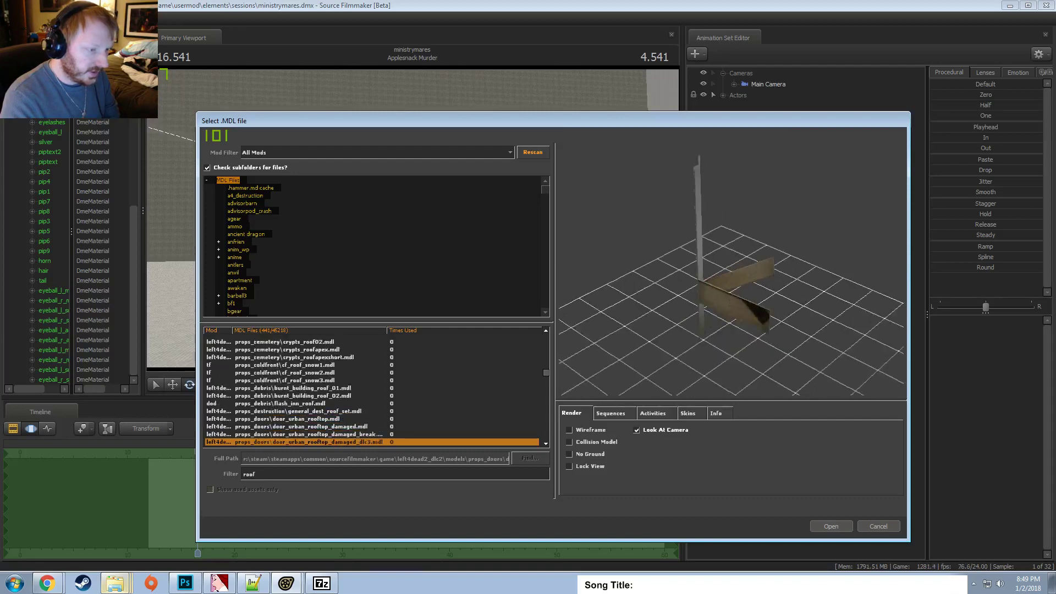
# Preview the props_downtown pipe and roof trim models, the props_exteriors roof supports and the fairgrounds stage roof structure.
pyautogui.press('Down')
pyautogui.press('Down')
pyautogui.press('Down')
pyautogui.press('Down')
pyautogui.press('Down')
pyautogui.press('Down')
pyautogui.press('Down')
pyautogui.press('Down')
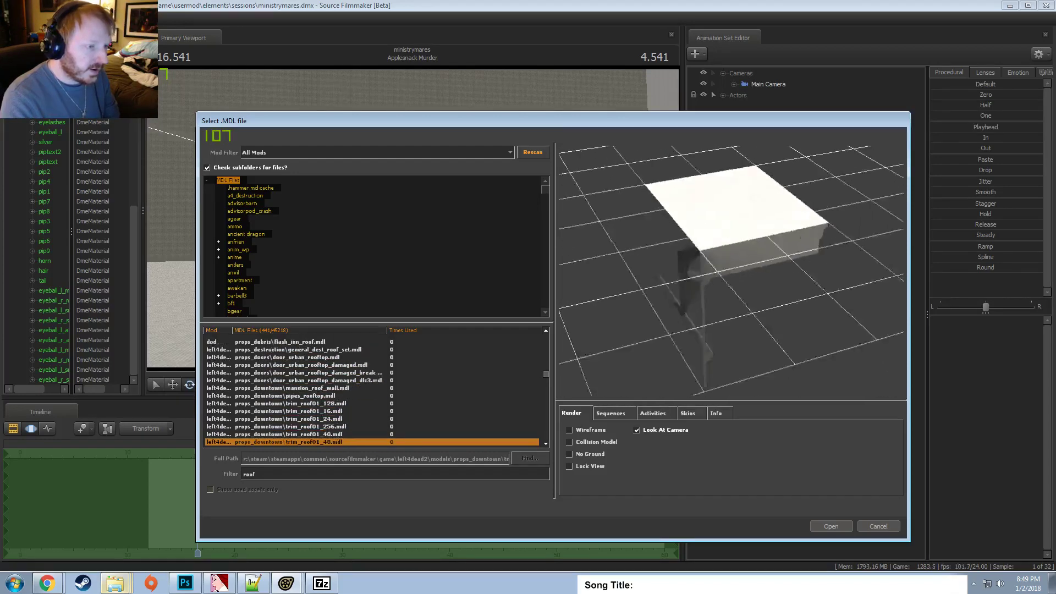
pyautogui.press('Down')
pyautogui.press('Down')
pyautogui.press('Down')
pyautogui.press('Down')
pyautogui.press('Down')
pyautogui.press('Down')
pyautogui.press('Down')
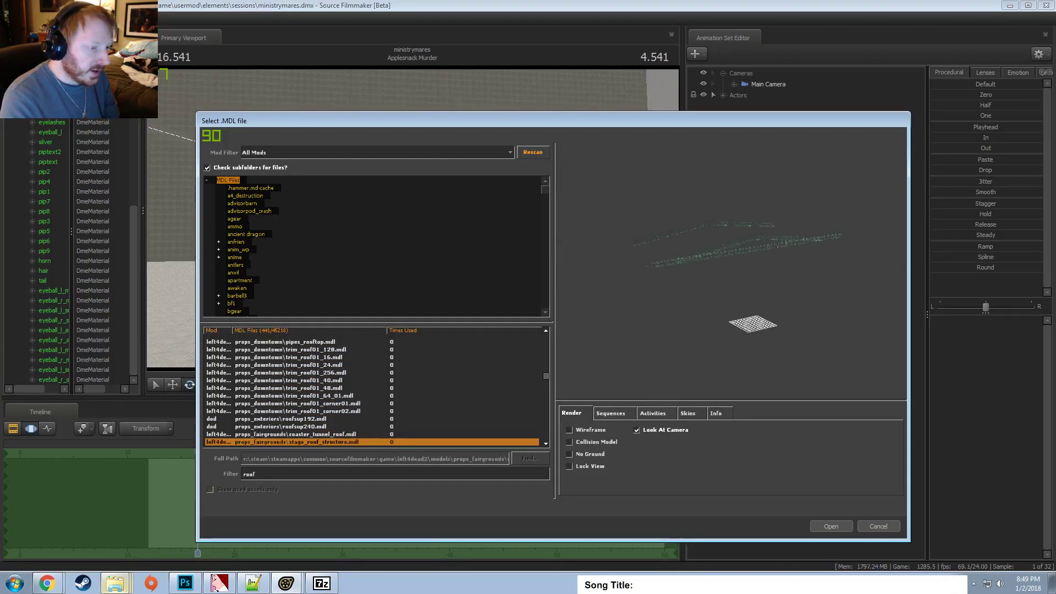
# Preview the roof models from stage_roof_structureb.mdl through the farm, forest tile and Halloween canopy props to debris_roof.mdl.
pyautogui.press('Down')
pyautogui.press('Down')
pyautogui.press('Down')
pyautogui.press('Down')
pyautogui.press('Down')
pyautogui.press('Down')
pyautogui.press('Down')
pyautogui.press('Down')
pyautogui.press('Down')
pyautogui.press('Down')
pyautogui.press('Down')
pyautogui.press('Down')
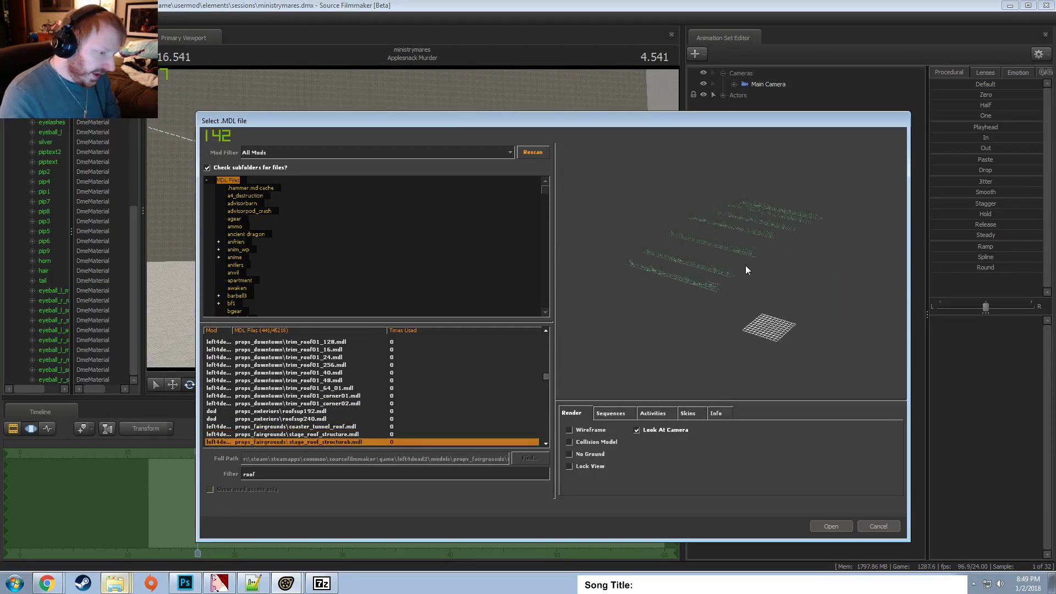
pyautogui.press('Down')
pyautogui.press('Down')
pyautogui.press('Down')
pyautogui.press('Down')
pyautogui.press('Down')
pyautogui.press('Down')
pyautogui.press('Down')
pyautogui.press('Down')
pyautogui.press('Down')
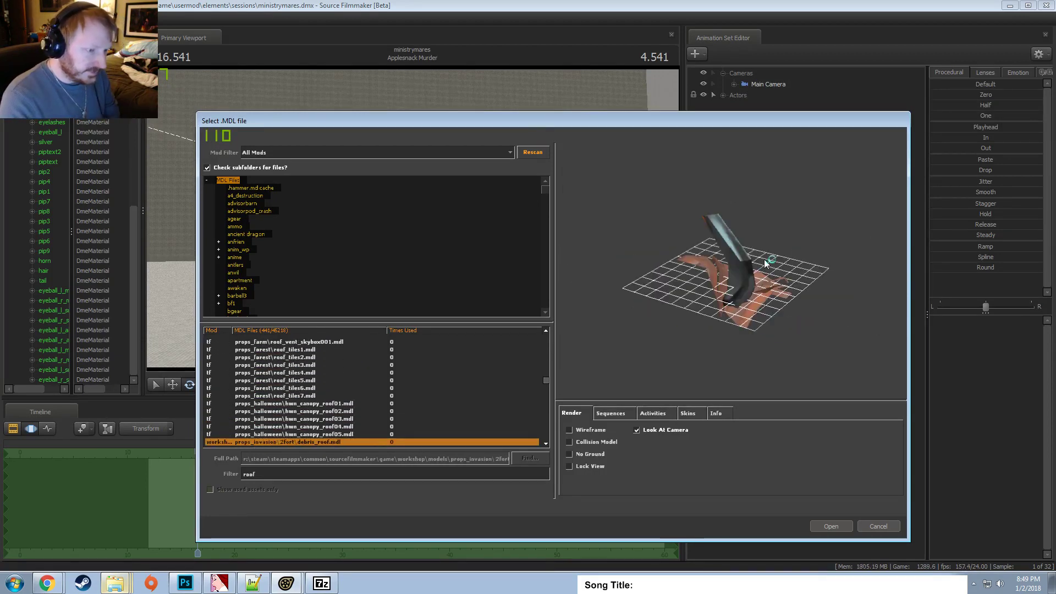
# Examine the destroyed rooftop, Italian church rooftops and collapsed props_mill locker and office roof models.
pyautogui.press('Down')
pyautogui.press('Down')
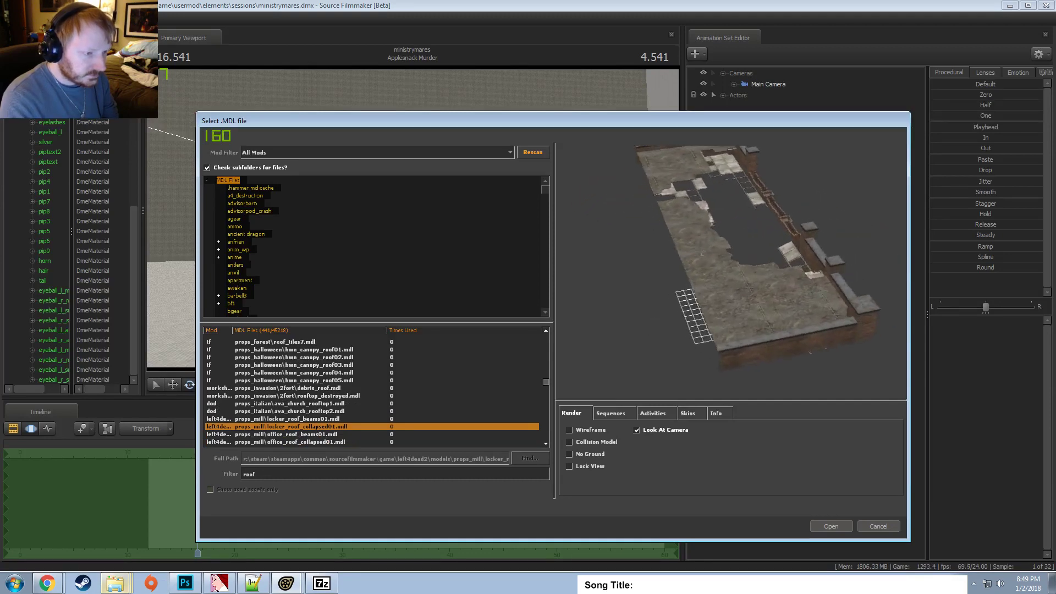
pyautogui.press('Down')
pyautogui.press('Down')
pyautogui.press('Down')
pyautogui.press('Down')
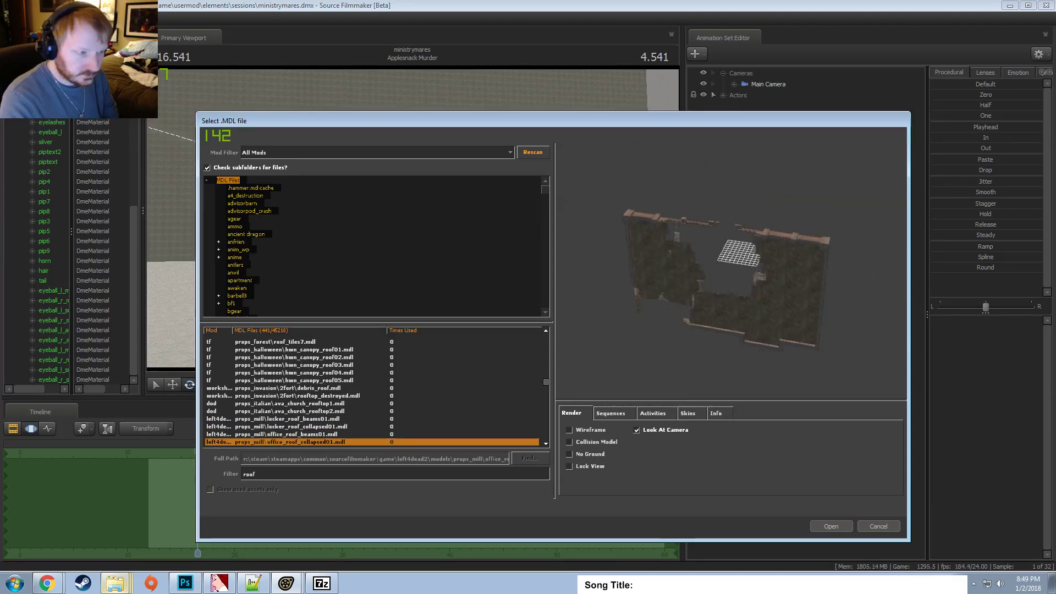
# Preview the dustbowl mining roofs, tarp_roof.mdl, trixie_roof.mdl and the moonbase blue and red base roof models.
pyautogui.press('Down')
pyautogui.press('Down')
pyautogui.press('Down')
pyautogui.press('Down')
pyautogui.press('Down')
pyautogui.press('Down')
pyautogui.press('Down')
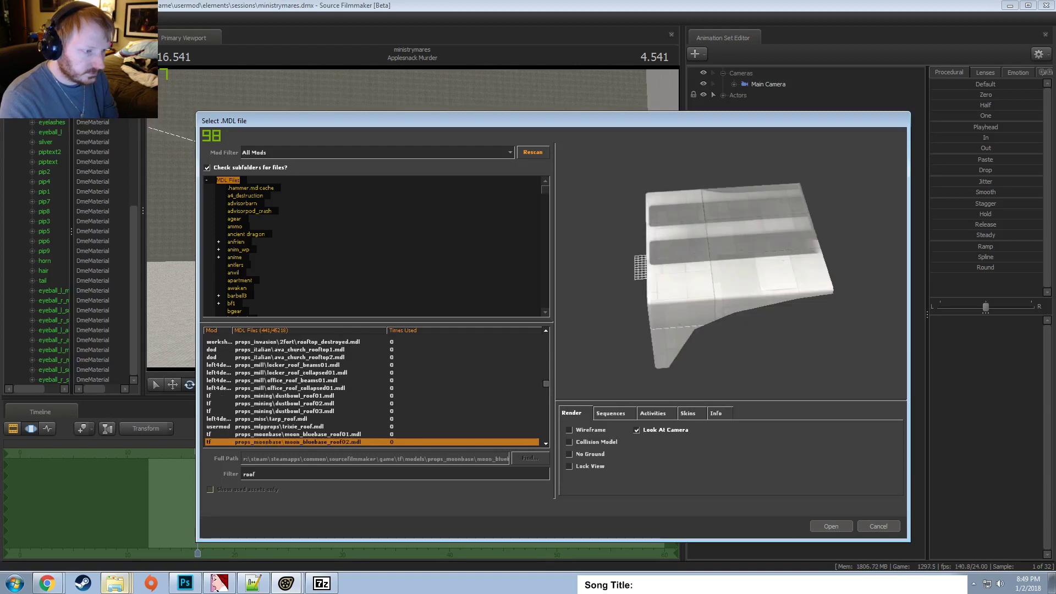
pyautogui.press('Down')
pyautogui.press('Down')
pyautogui.press('Down')
pyautogui.press('Down')
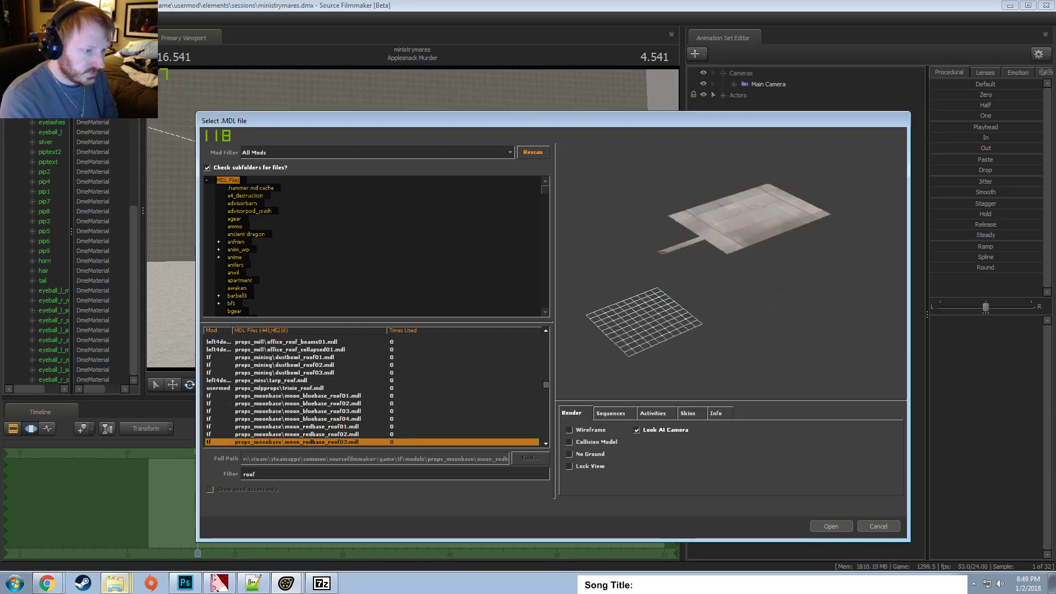
# Preview the last moonbase red base roof, dome_roof.mdl, radio_station_roof.mdl and the rooftop AC units and vents up to acvent03.mdl.
pyautogui.press('Down')
pyautogui.press('Down')
pyautogui.press('Down')
pyautogui.press('Down')
pyautogui.press('Down')
pyautogui.press('Down')
pyautogui.press('Down')
pyautogui.press('Down')
pyautogui.press('Down')
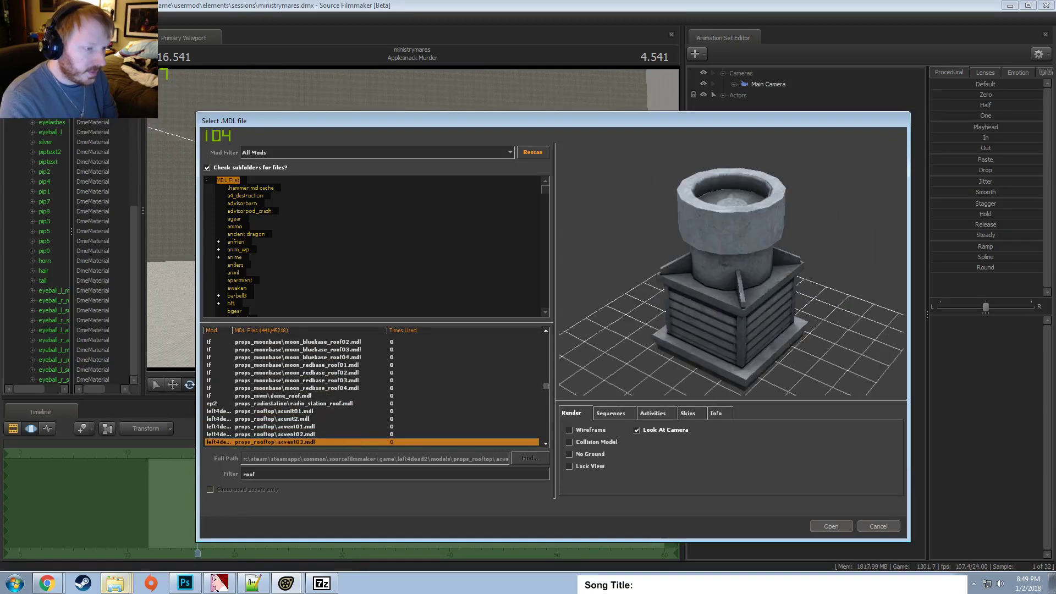
# Preview the remaining props_rooftop AC vents and the antenna models up to antenna04a.mdl.
pyautogui.press('Down')
pyautogui.press('Down')
pyautogui.press('Down')
pyautogui.press('Down')
pyautogui.press('Down')
pyautogui.press('Down')
pyautogui.press('Down')
pyautogui.press('Down')
pyautogui.press('Down')
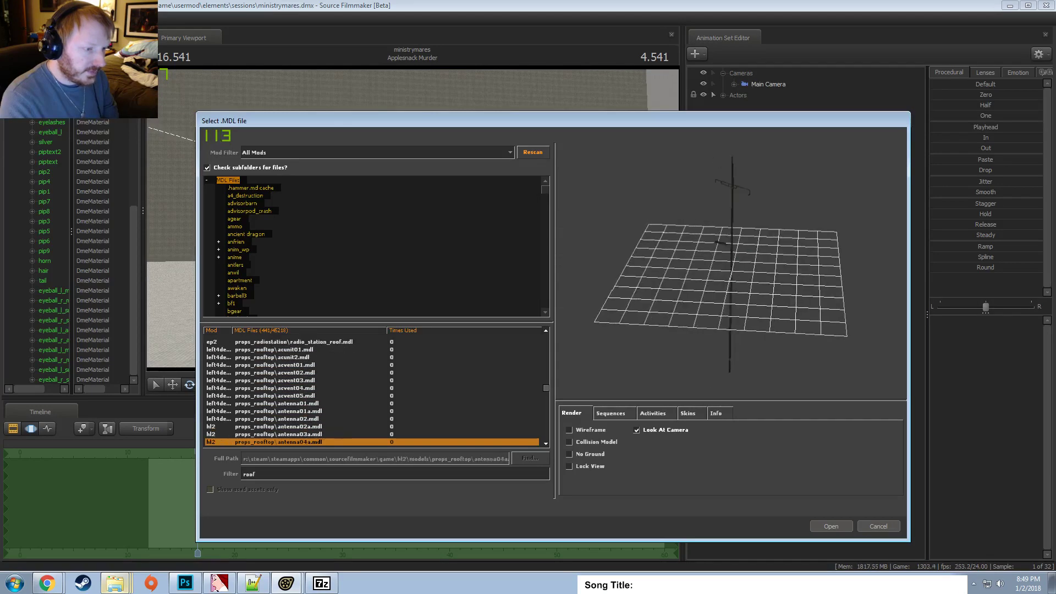
# Examine the rooftop antenna cluster, attic window, billboards and chimney pipe models.
pyautogui.press('Down')
pyautogui.press('Down')
pyautogui.press('Down')
pyautogui.press('Down')
pyautogui.press('Down')
pyautogui.press('Down')
pyautogui.press('Down')
pyautogui.press('Down')
pyautogui.press('Down')
pyautogui.press('Down')
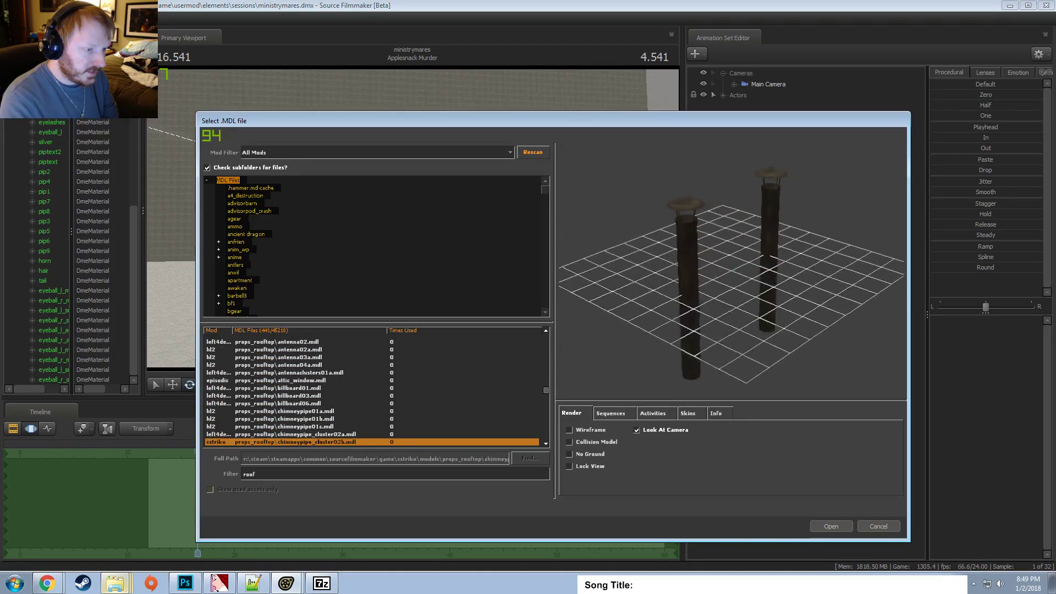
# Preview the chimney smokestack and top pipe clusters, the cupola and the rooftop dome models up to dome_terminal_02.mdl.
pyautogui.press('Down')
pyautogui.press('Down')
pyautogui.press('Down')
pyautogui.press('Down')
pyautogui.press('Down')
pyautogui.press('Down')
pyautogui.press('Down')
pyautogui.press('Down')
pyautogui.press('Down')
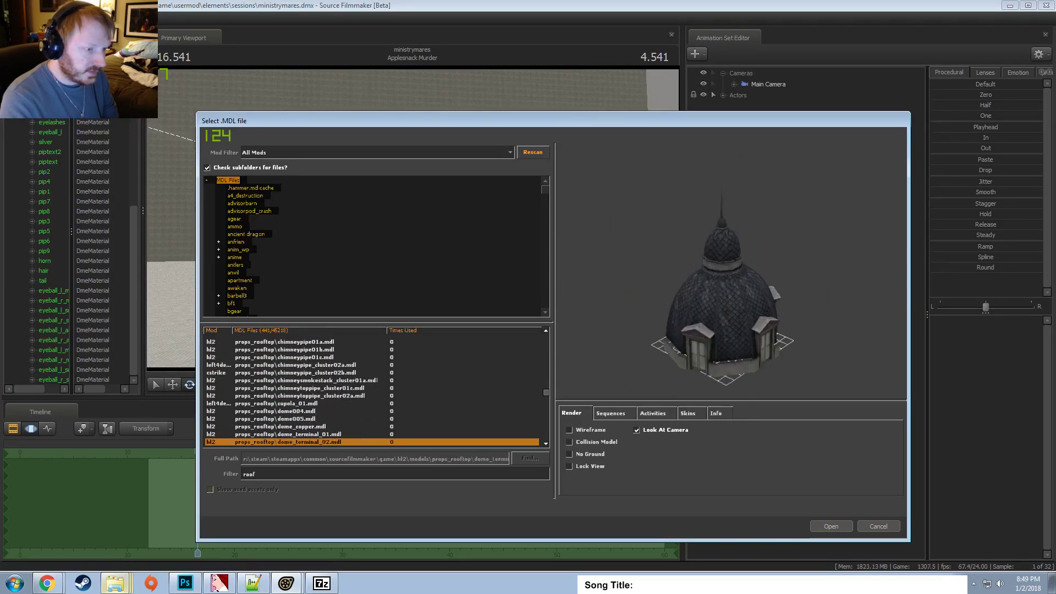
# Preview end_parliament_dome.mdl, the gutter drain and pipe models and the hotel rooftop equipment.
pyautogui.press('Down')
pyautogui.press('Down')
pyautogui.press('Down')
pyautogui.press('Down')
pyautogui.press('Down')
pyautogui.press('Down')
pyautogui.press('Down')
pyautogui.press('Down')
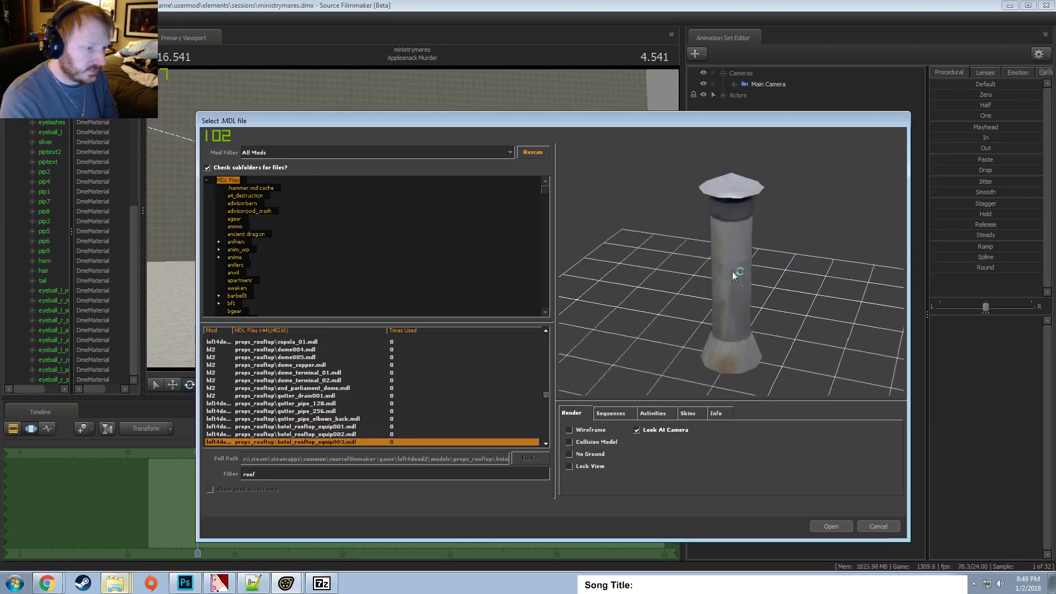
# Examine the large and destroyed parliament domes, the railing, the roof dish and the roof vents up to roof_vent003.mdl.
pyautogui.press('Down')
pyautogui.press('Down')
pyautogui.press('Down')
pyautogui.press('Down')
pyautogui.press('Down')
pyautogui.press('Down')
pyautogui.press('Down')
pyautogui.press('Down')
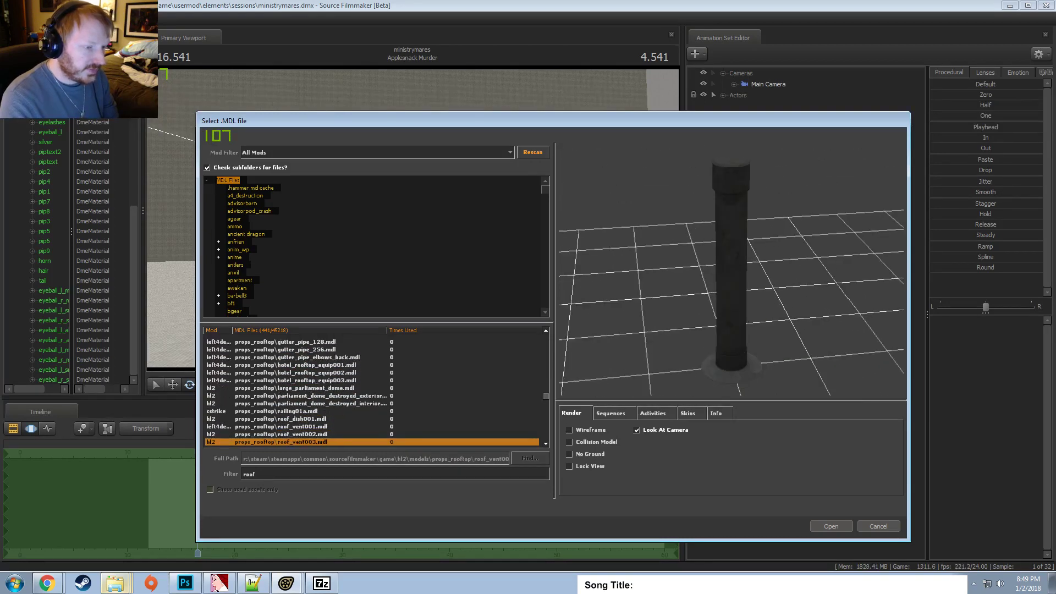
# Preview roof_vent004.mdl, rooftop_set01b.mdl and the rooftop cluster models 01a through 06a.
pyautogui.press('Down')
pyautogui.press('Down')
pyautogui.press('Down')
pyautogui.press('Down')
pyautogui.press('Down')
pyautogui.press('Down')
pyautogui.press('Down')
pyautogui.press('Down')
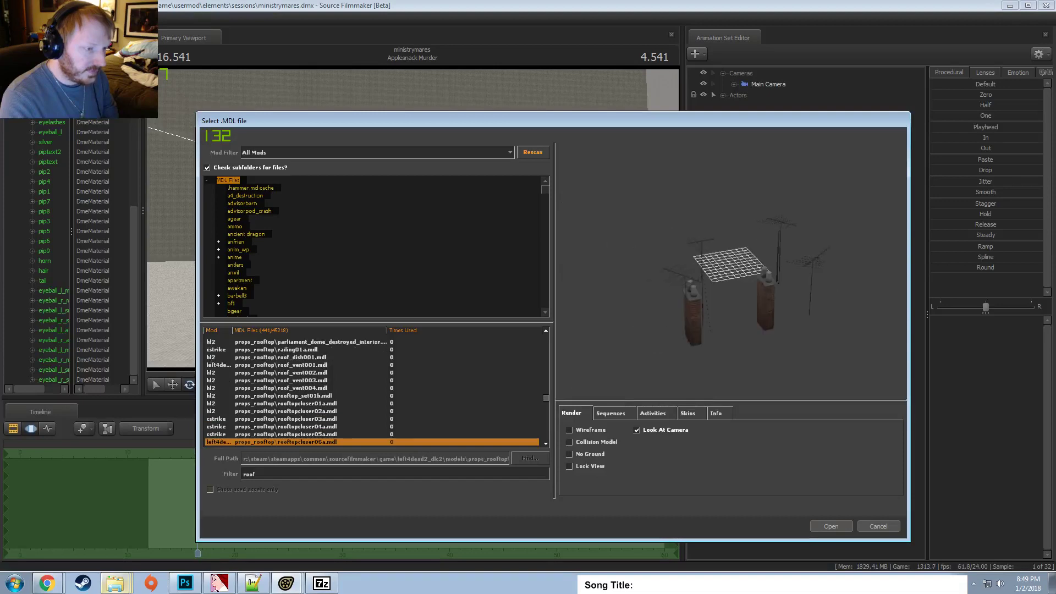
# Preview the remaining rooftop clusters, the satellite dishes, the scaffolding and the first rooftop sign letters.
pyautogui.press('Down')
pyautogui.press('Down')
pyautogui.press('Down')
pyautogui.press('Down')
pyautogui.press('Down')
pyautogui.press('Down')
pyautogui.press('Down')
pyautogui.press('Down')
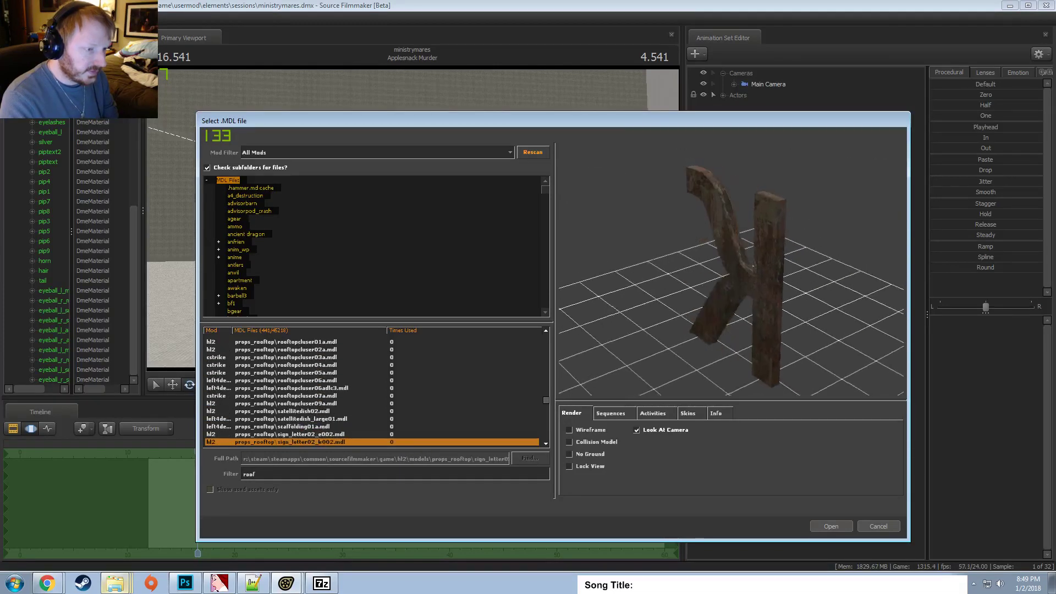
# Preview the other rooftop sign letters, small_parliament_dome.mdl, the signal box, the large vent, the shack roofs and metalroof001.mdl.
pyautogui.press('Down')
pyautogui.press('Down')
pyautogui.press('Down')
pyautogui.press('Down')
pyautogui.press('Down')
pyautogui.press('Down')
pyautogui.press('Down')
pyautogui.press('Down')
pyautogui.press('Down')
pyautogui.press('Down')
pyautogui.press('Down')
pyautogui.press('Down')
pyautogui.press('Down')
pyautogui.press('Down')
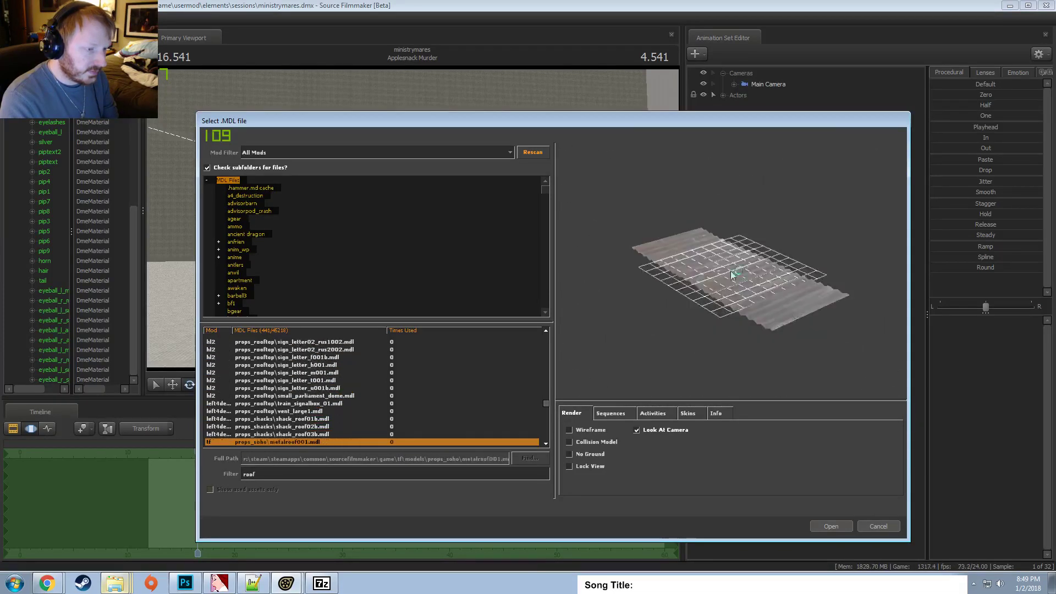
# Examine the props_trailers roof pieces, the roof overhang trim and trainstation_roof_panels.mdl.
pyautogui.press('Down')
pyautogui.press('Down')
pyautogui.press('Down')
pyautogui.press('Down')
pyautogui.press('Down')
pyautogui.press('Down')
pyautogui.press('Down')
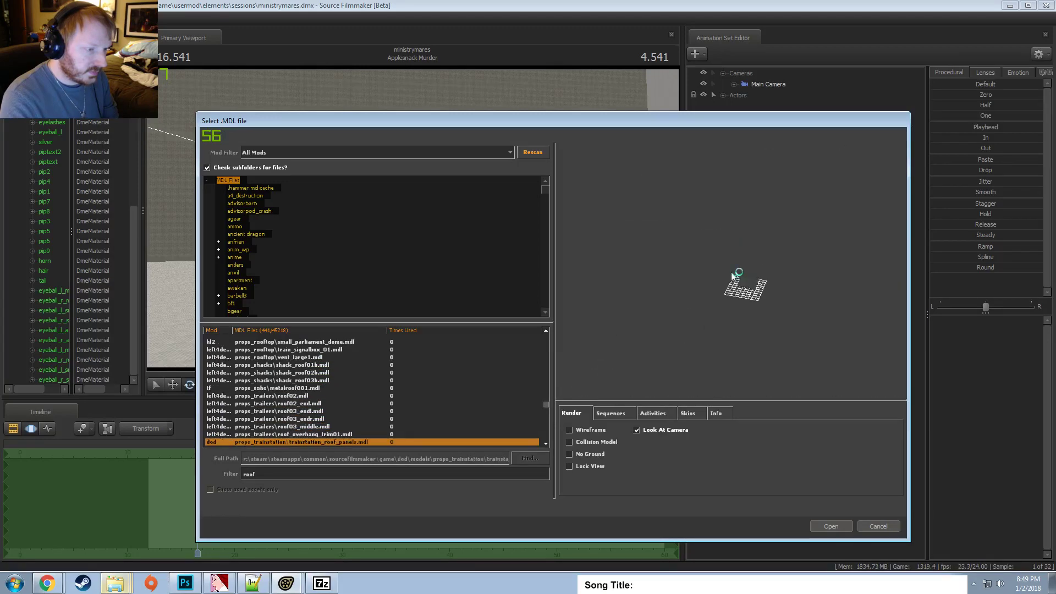
# Preview the train station roof trusses and debris, roof_truss001.mdl and the hospital05 rooftop cube and stairs.
pyautogui.press('Down')
pyautogui.press('Down')
pyautogui.press('Down')
pyautogui.press('Down')
pyautogui.press('Down')
pyautogui.press('Down')
pyautogui.press('Down')
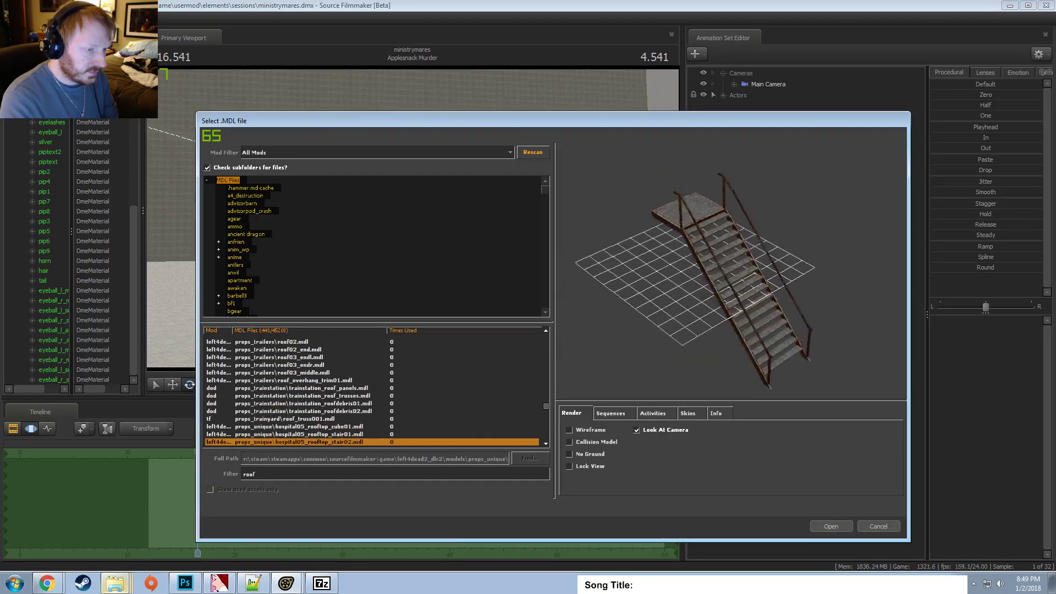
# Preview the park gazebo roof, the apartment rooftop boxes, the urban roof light and tower, and roof_snow_01 through roof_snow_03.
pyautogui.press('Down')
pyautogui.press('Down')
pyautogui.press('Down')
pyautogui.press('Down')
pyautogui.press('Down')
pyautogui.press('Down')
pyautogui.press('Down')
pyautogui.press('Down')
pyautogui.press('Down')
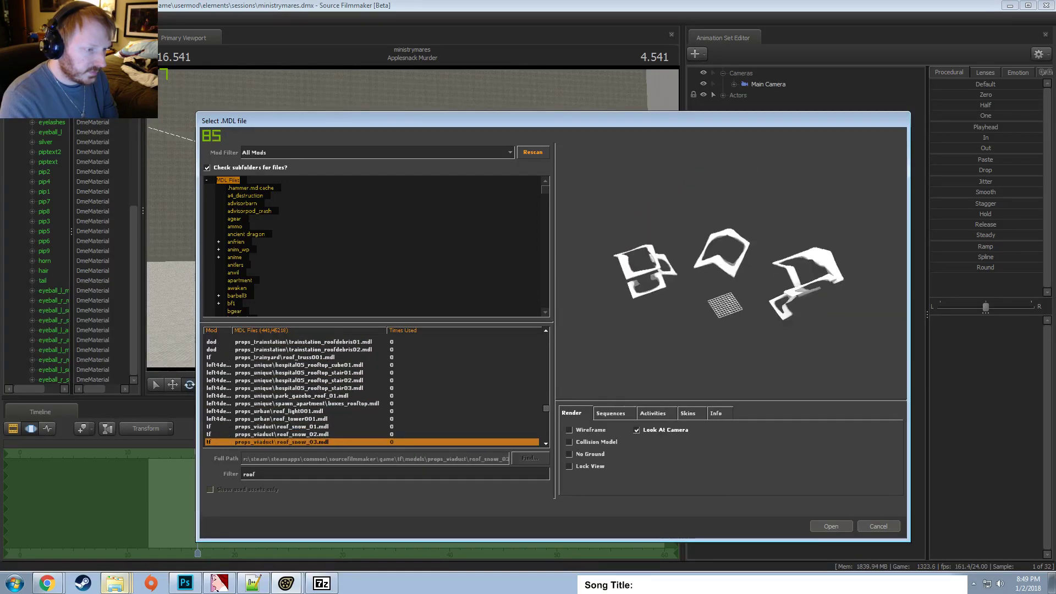
# Preview roof_snow_04 through roof_snow_06, the striderbustervendor1 roofwood models and the first barnworkshop roofs.
pyautogui.press('Down')
pyautogui.press('Down')
pyautogui.press('Down')
pyautogui.press('Down')
pyautogui.press('Down')
pyautogui.press('Down')
pyautogui.press('Down')
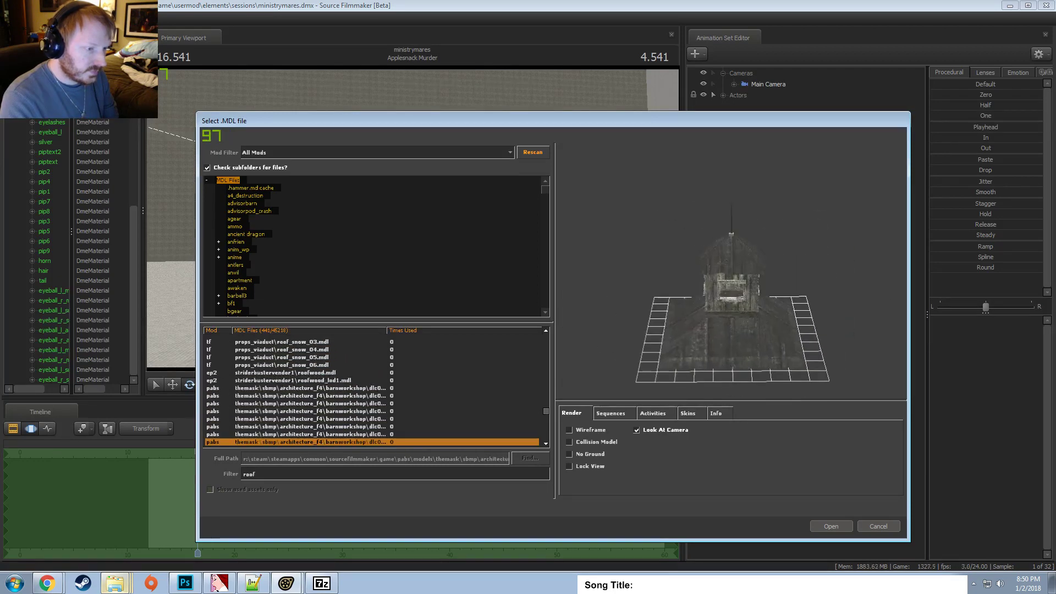
# Examine the remaining architecture_f4 barnworkshop roof pieces one after another.
pyautogui.press('Down')
pyautogui.press('Down')
pyautogui.press('Down')
pyautogui.press('Down')
pyautogui.press('Down')
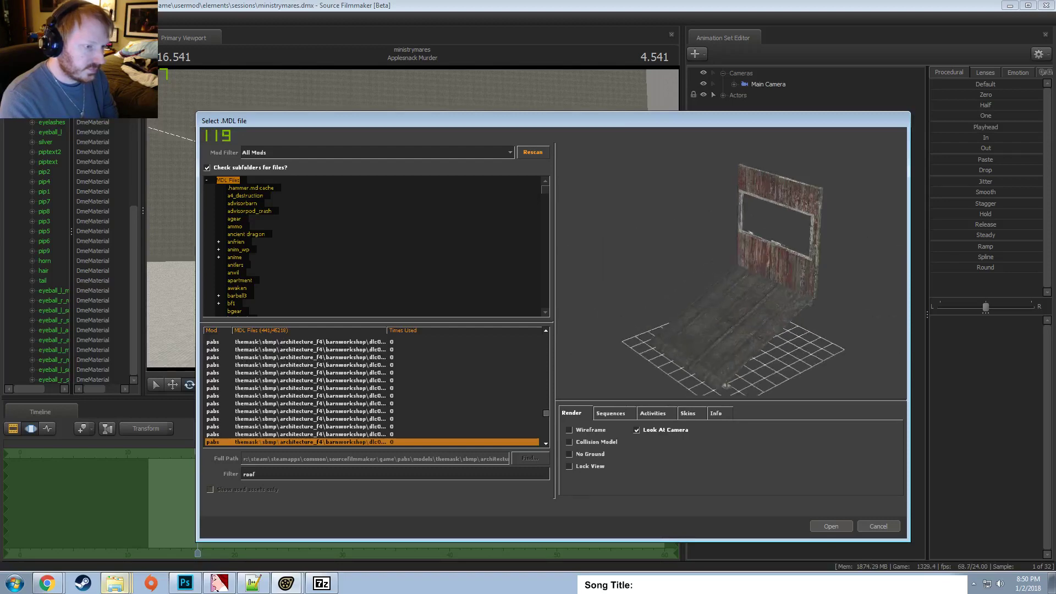
pyautogui.press('Down')
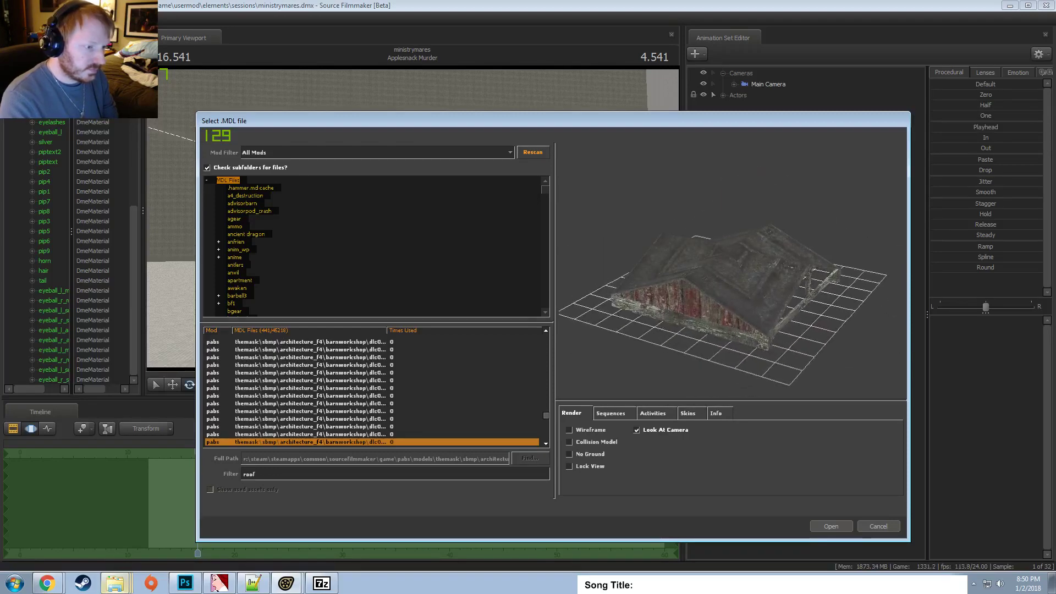
# Preview the medieval house_03 and house_04 roofs and the set_chinatown city arch roof models.
pyautogui.press('Down')
pyautogui.press('Down')
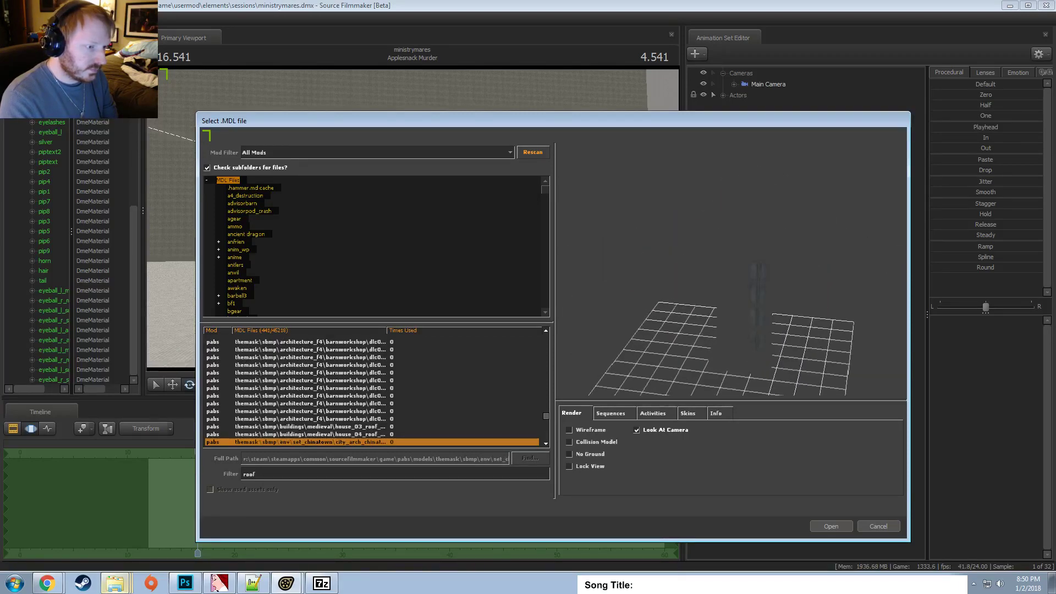
pyautogui.press('Down')
pyautogui.press('Down')
pyautogui.press('Down')
pyautogui.press('Down')
pyautogui.press('Down')
pyautogui.press('Down')
pyautogui.press('Down')
pyautogui.press('Down')
pyautogui.press('Down')
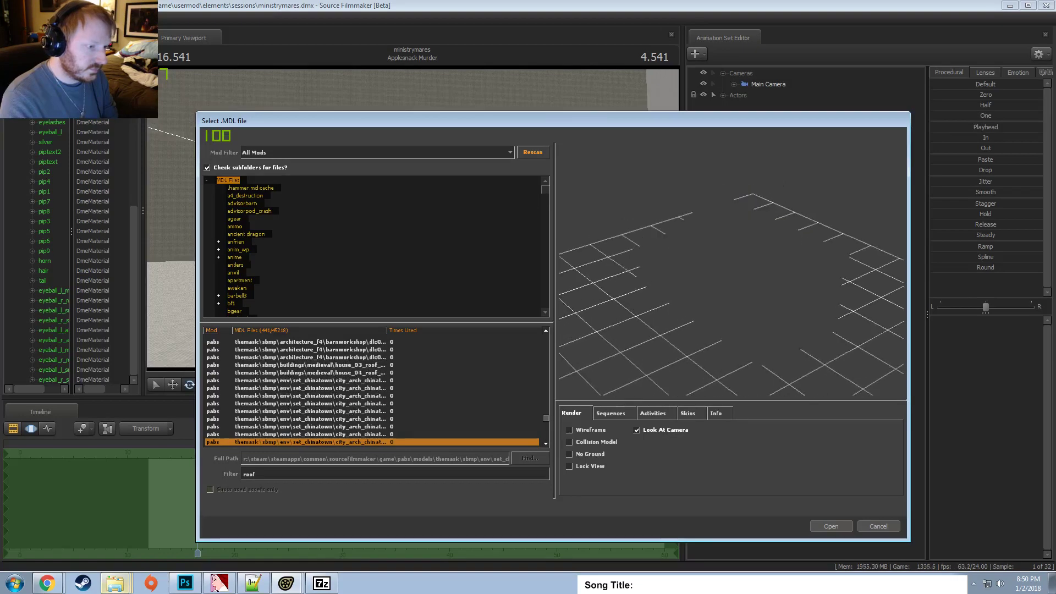
pyautogui.press('Down')
pyautogui.press('Down')
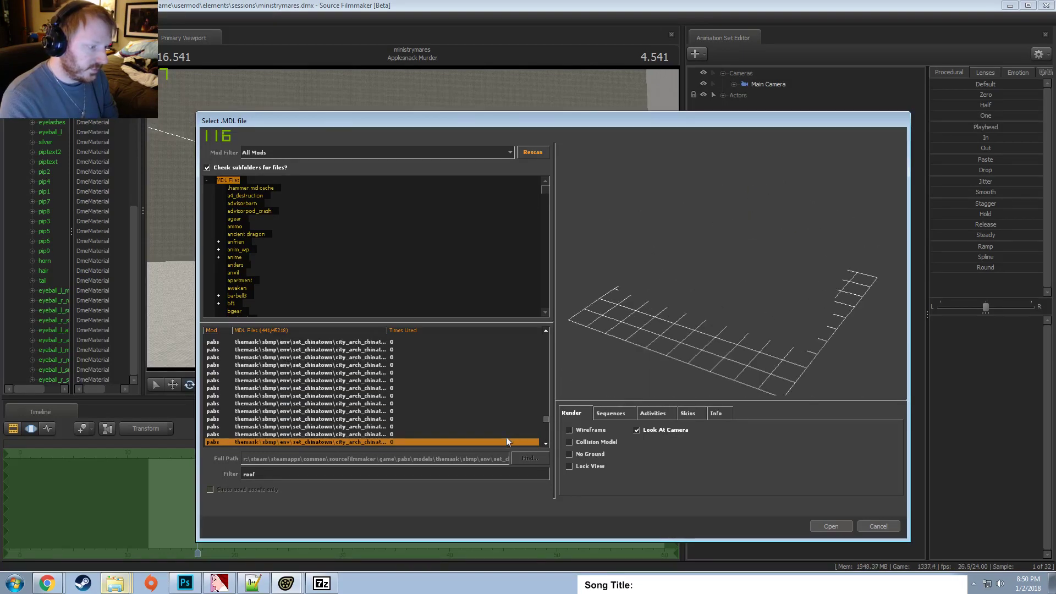
# Inspect the set_godrelic roof models up to godrelic_roof_07 in wireframe display and restore the solid display.
pyautogui.click(581, 430)
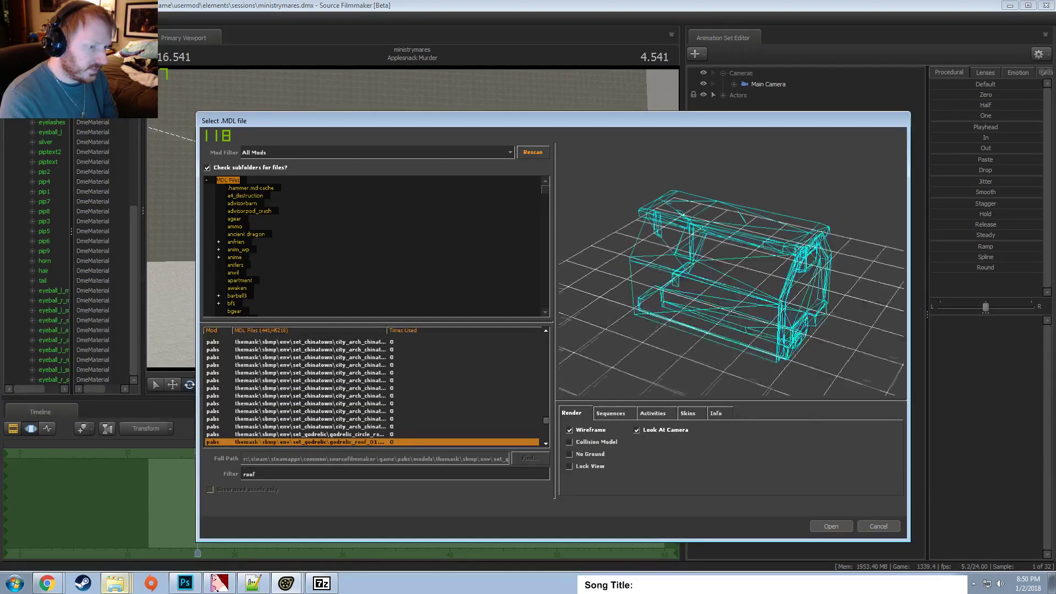
pyautogui.press('Down')
pyautogui.press('Down')
pyautogui.press('Down')
pyautogui.press('Down')
pyautogui.press('Down')
pyautogui.press('Down')
pyautogui.press('Down')
pyautogui.press('Down')
pyautogui.press('Down')
pyautogui.press('Down')
pyautogui.press('Down')
pyautogui.click(570, 429)
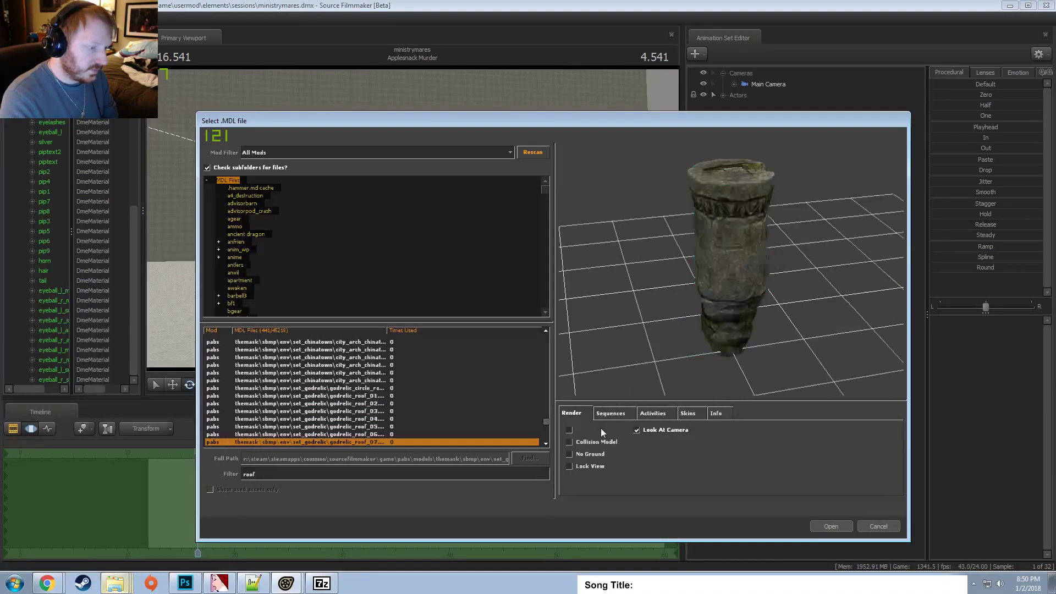
# Preview the godrelic roofs 08 through 10, the Gotham GCPD roof and the first Gotham residential roofs.
pyautogui.press('Down')
pyautogui.press('Down')
pyautogui.press('Down')
pyautogui.press('Down')
pyautogui.press('Down')
pyautogui.press('Down')
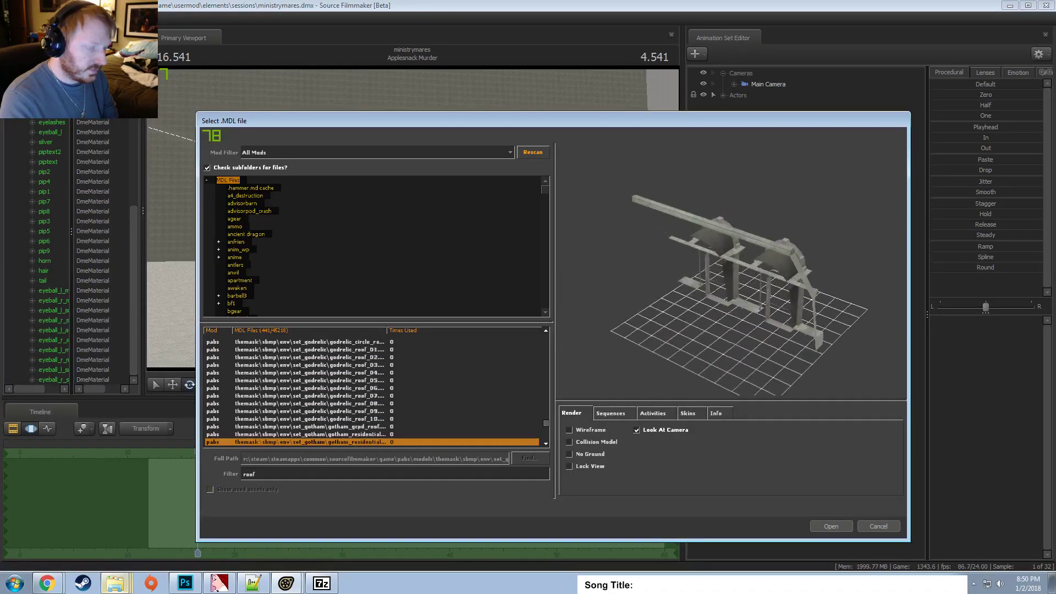
# Preview the remaining Gotham residential and rooftop models and the env_objects building ventilation roof models.
pyautogui.press('Down')
pyautogui.press('Down')
pyautogui.press('Down')
pyautogui.press('Down')
pyautogui.press('Down')
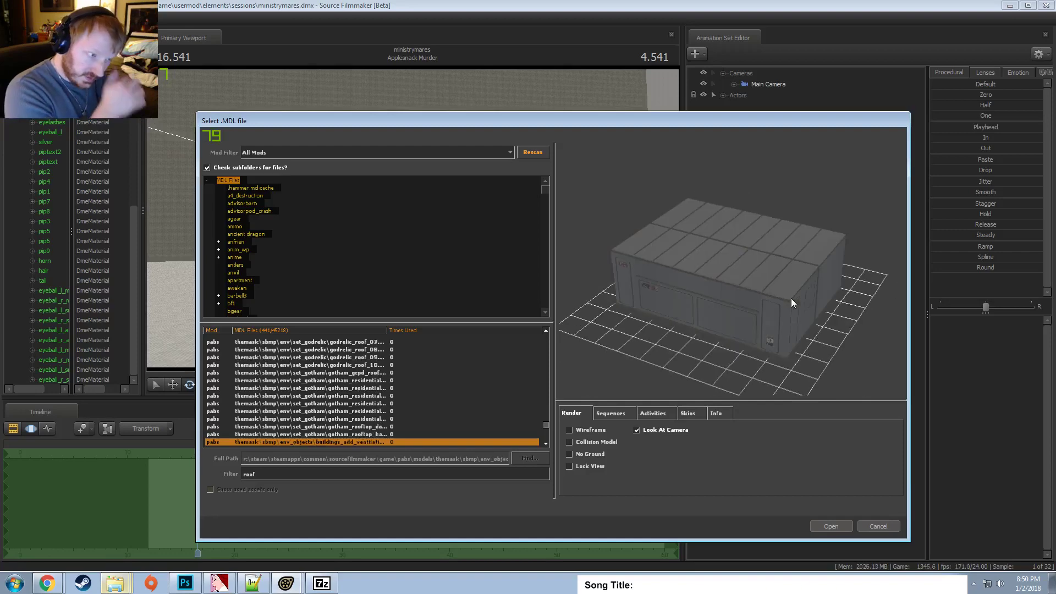
pyautogui.press('Down')
pyautogui.press('Down')
pyautogui.press('Down')
pyautogui.press('Down')
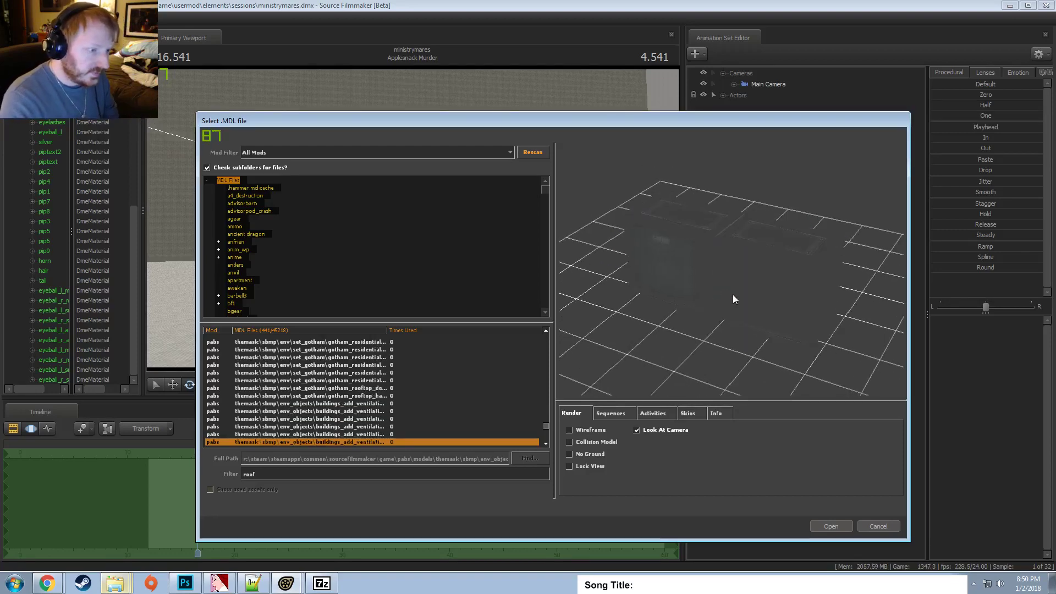
# Preview the further env_objects building ventilation roof models in the roof-filtered list.
pyautogui.press('Down')
pyautogui.press('Down')
pyautogui.press('Down')
pyautogui.press('Down')
pyautogui.press('Down')
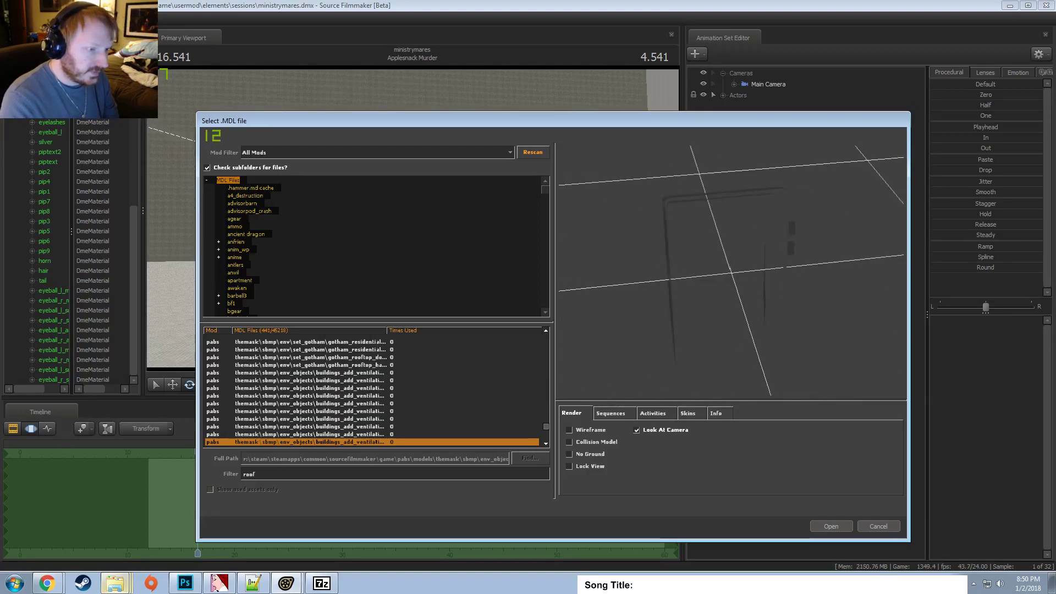
pyautogui.press('Down')
pyautogui.press('Down')
pyautogui.press('Down')
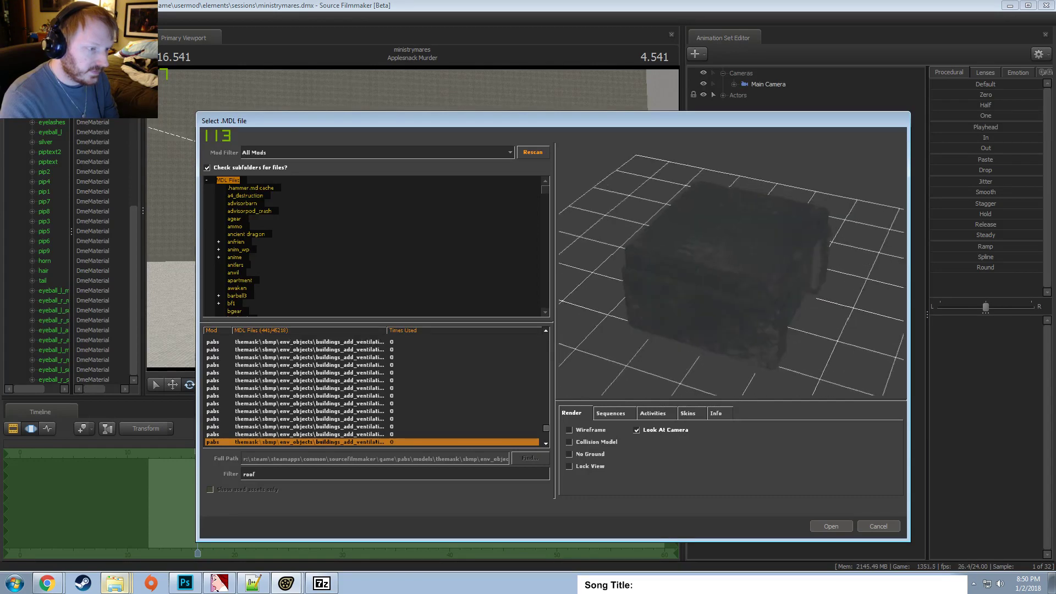
pyautogui.press('Down')
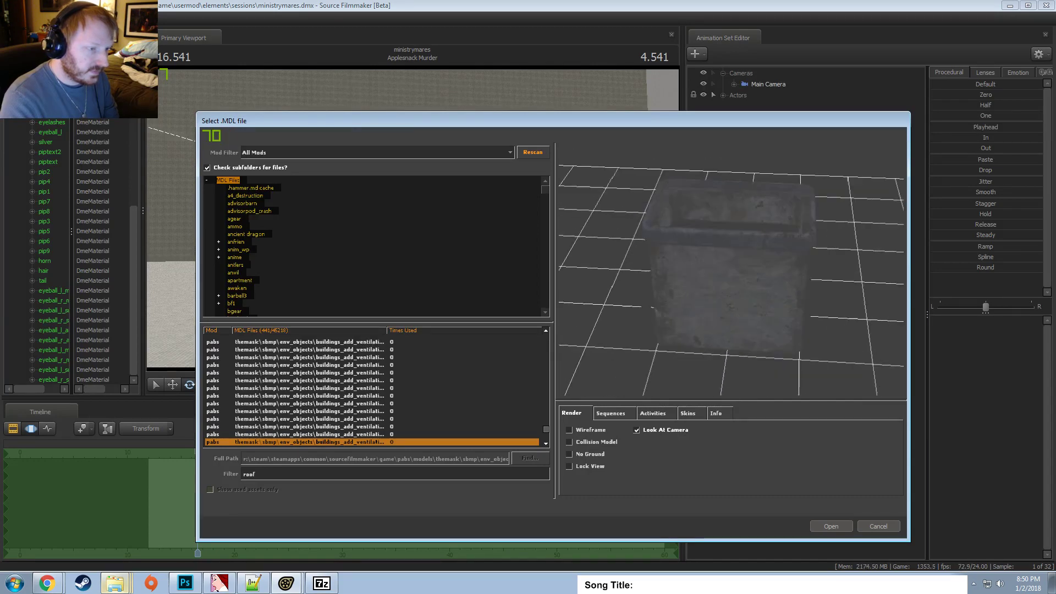
pyautogui.press('Down')
pyautogui.press('Down')
pyautogui.press('Down')
pyautogui.press('Down')
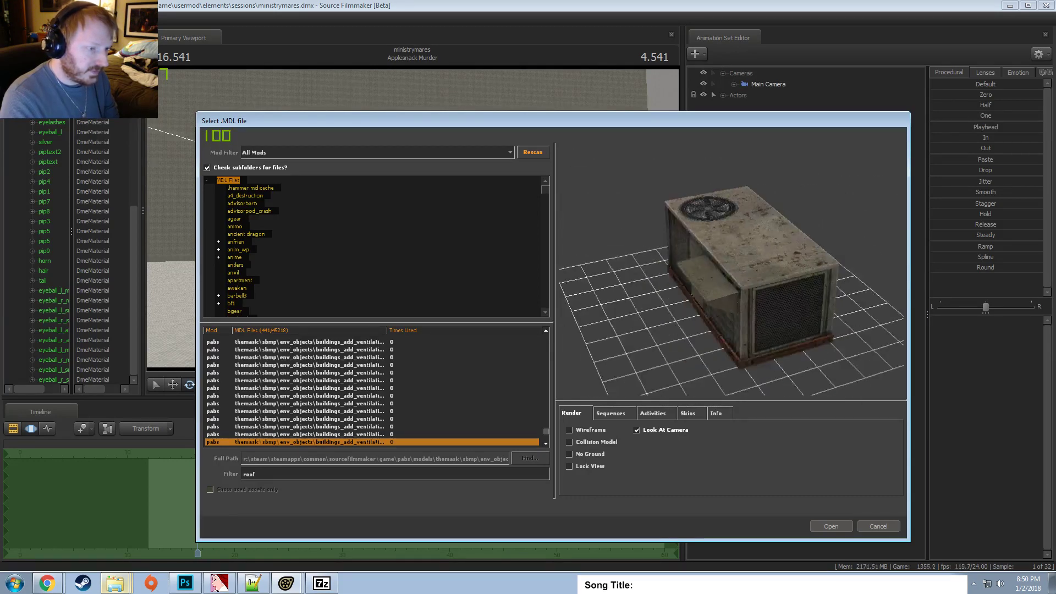
# Preview the last ventilation roofs, the billboards_barebone sign model and the first scenebuildthemes environment wall Gotham models.
pyautogui.press('Down')
pyautogui.press('Down')
pyautogui.press('Down')
pyautogui.press('Down')
pyautogui.press('Down')
pyautogui.press('Down')
pyautogui.press('Down')
pyautogui.press('Down')
pyautogui.press('Down')
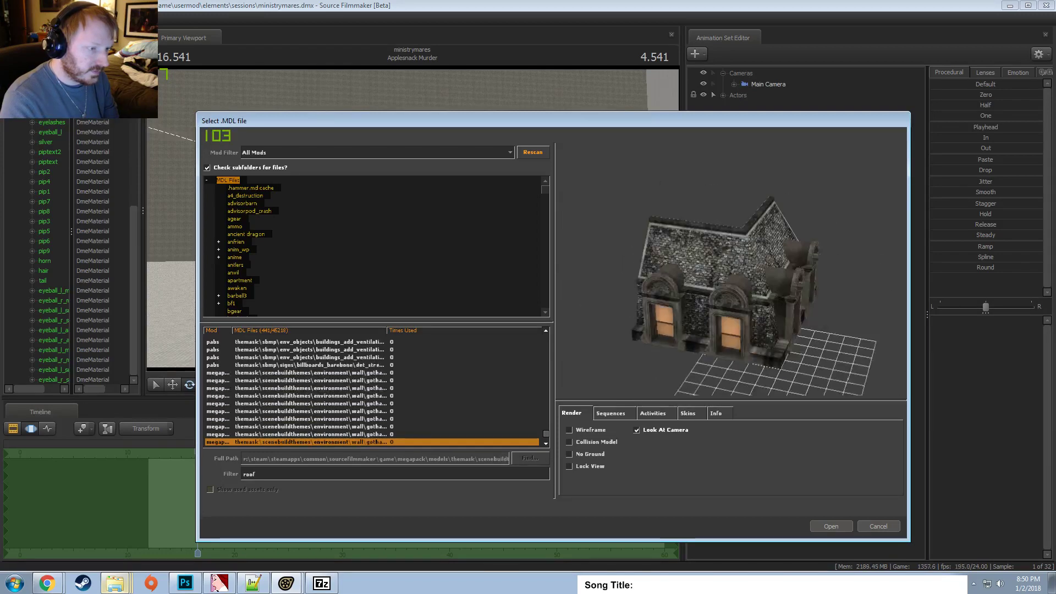
# Preview the remaining Gotham wall models, the clothes and Gotham machinery roof models, and the thundermountain_fx tower rooftop.
pyautogui.press('Down')
pyautogui.press('Down')
pyautogui.press('Down')
pyautogui.press('Down')
pyautogui.press('Down')
pyautogui.press('Down')
pyautogui.press('Down')
pyautogui.press('Down')
pyautogui.press('Down')
pyautogui.press('Down')
pyautogui.press('Down')
pyautogui.press('Down')
pyautogui.press('Down')
pyautogui.press('Down')
pyautogui.press('Down')
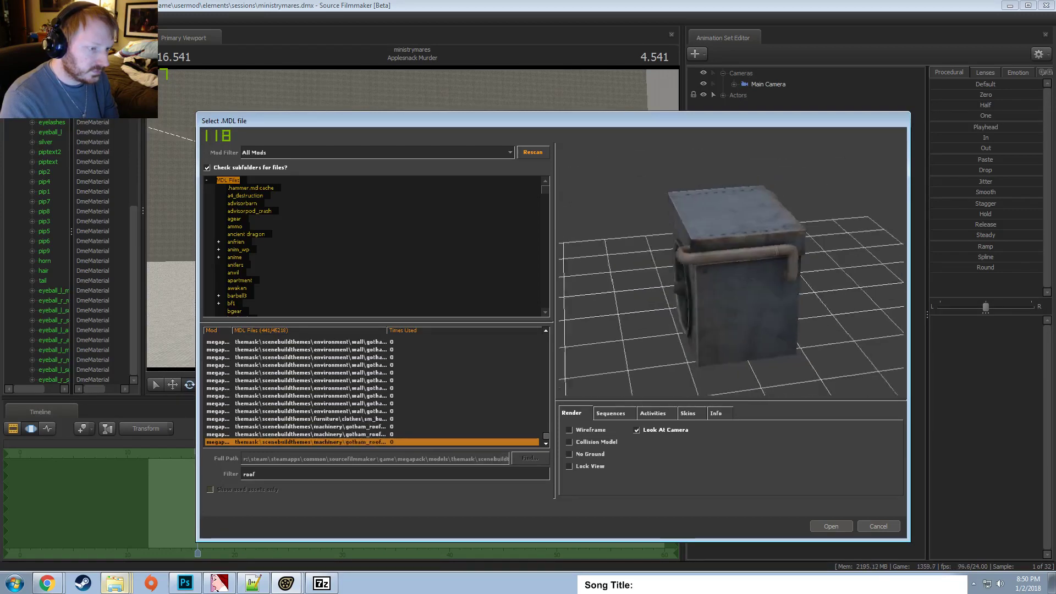
pyautogui.press('Down')
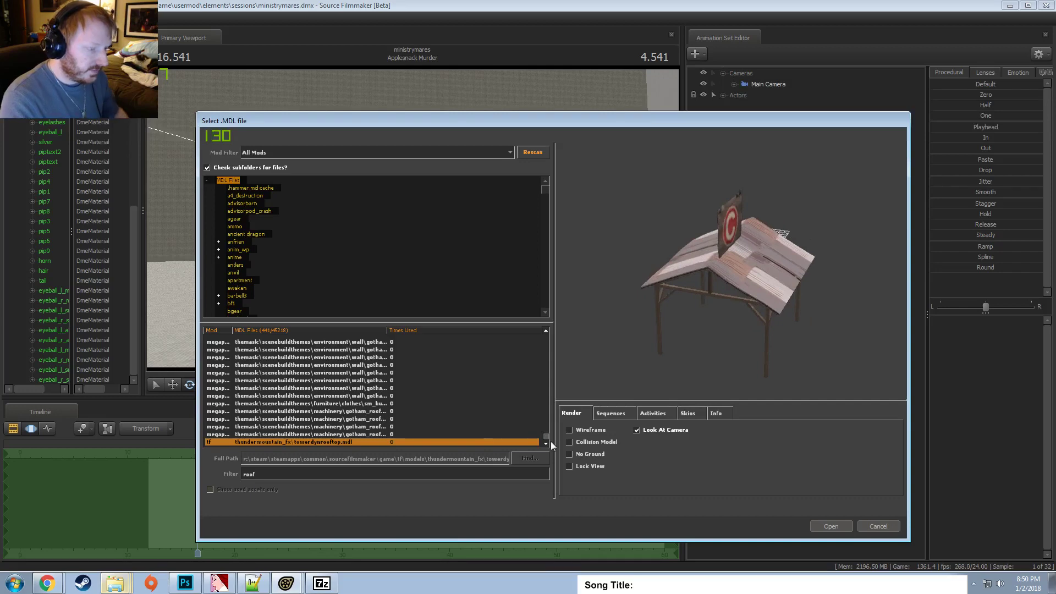
# Return to the start of the roof list and preview the c1m1_environment models rooftop_1 through rooftop_4.
pyautogui.moveTo(546, 437); pyautogui.dragTo(556, 330)
pyautogui.click(315, 351)
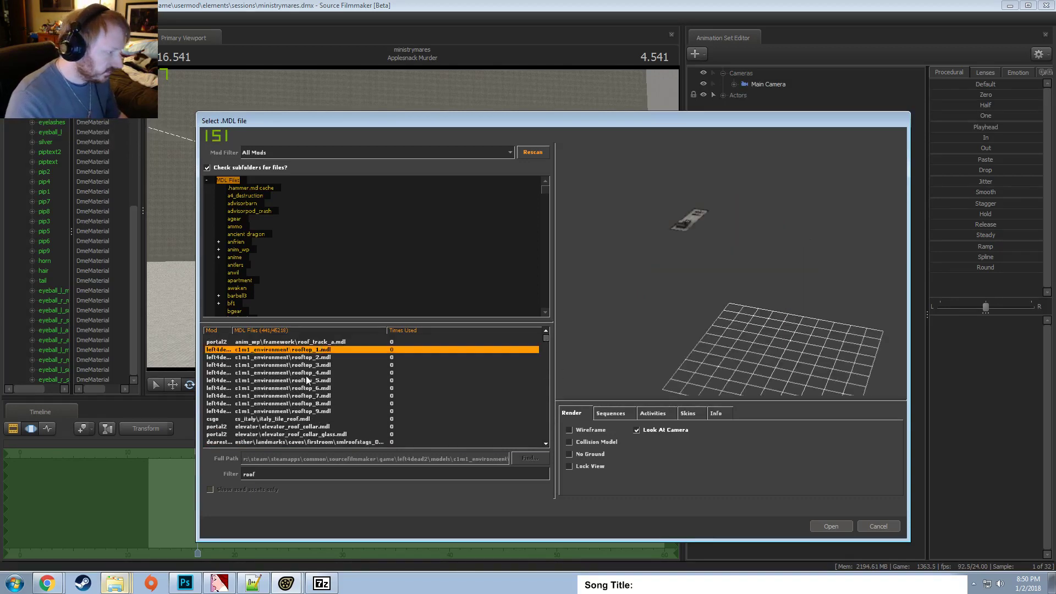
pyautogui.click(306, 374)
pyautogui.press('Up')
pyautogui.press('Up')
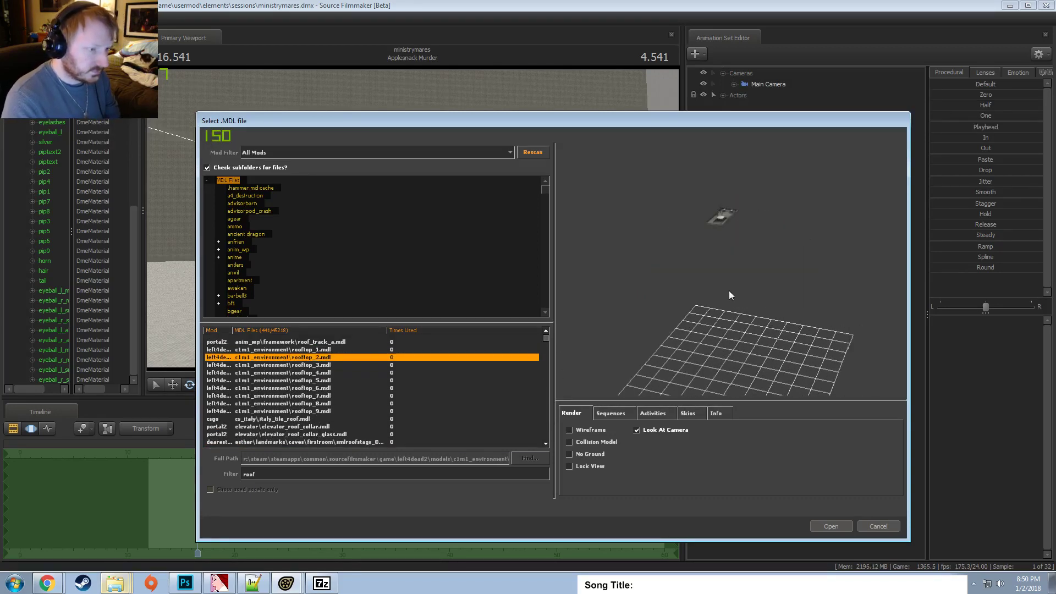
pyautogui.moveTo(727, 290); pyautogui.dragTo(745, 306, button='right')
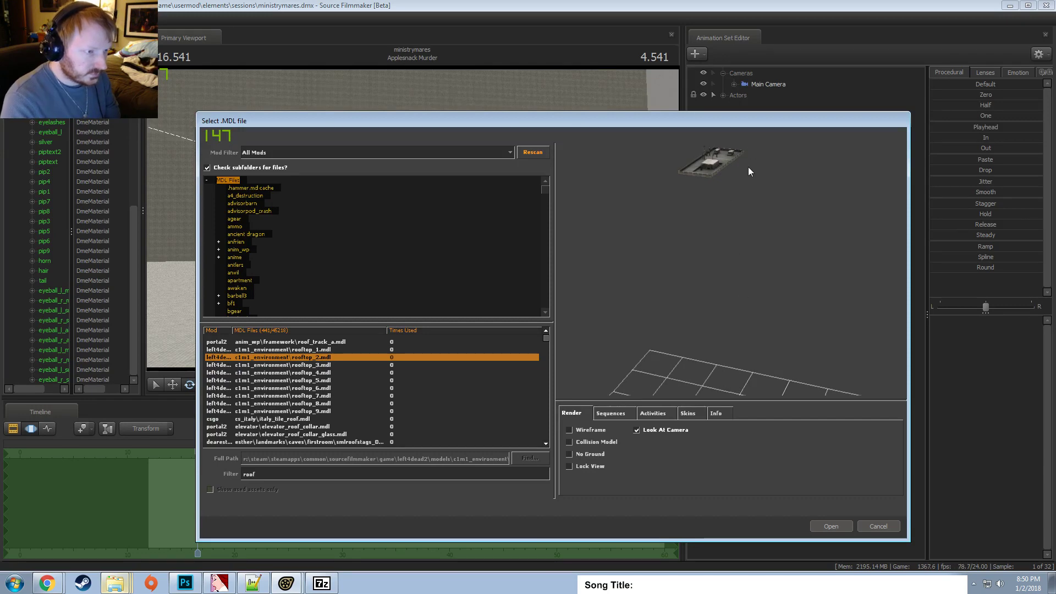
pyautogui.press('Down')
pyautogui.press('Down')
pyautogui.press('Down')
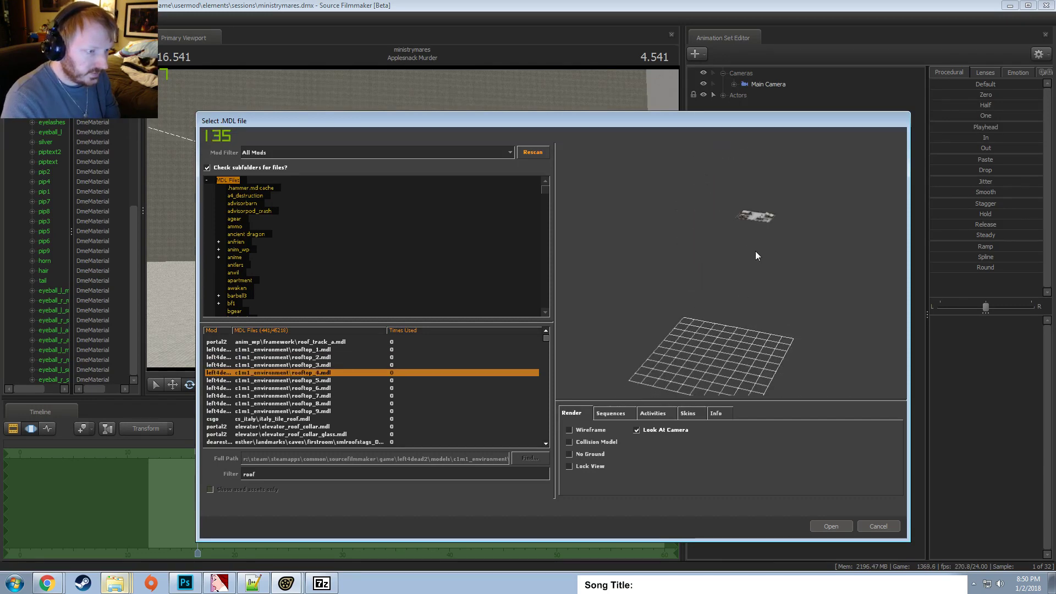
# Examine the c1m1_environment rooftop_5 model up close from an angled view.
pyautogui.moveTo(770, 230); pyautogui.dragTo(718, 281, button='middle')
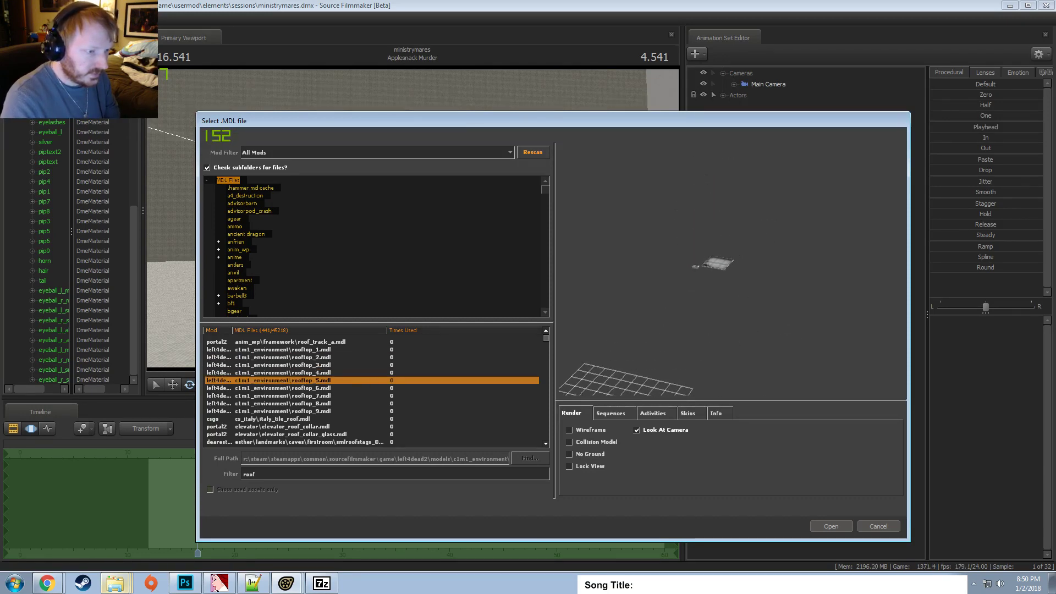
pyautogui.moveTo(787, 291); pyautogui.dragTo(793, 342, button='right')
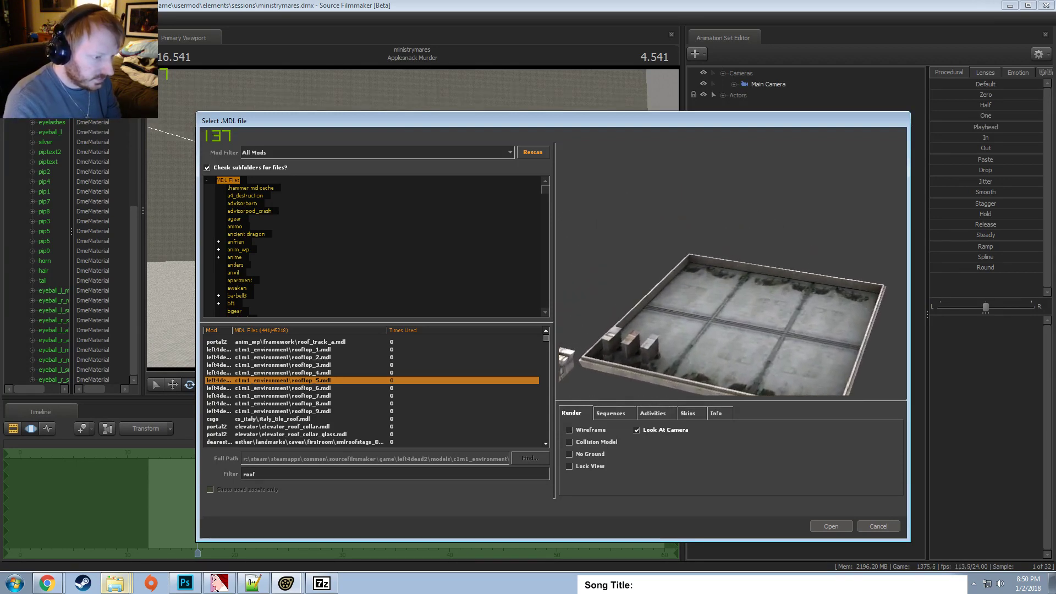
pyautogui.moveTo(694, 390); pyautogui.dragTo(699, 370, button='middle')
pyautogui.moveTo(700, 370)
pyautogui.mouseDown()
pyautogui.moveTo(690, 359)
pyautogui.moveTo(682, 370)
pyautogui.mouseUp()
pyautogui.moveTo(682, 370)
pyautogui.mouseDown(button='middle')
pyautogui.moveTo(678, 381)
pyautogui.moveTo(695, 372)
pyautogui.mouseUp(button='middle')
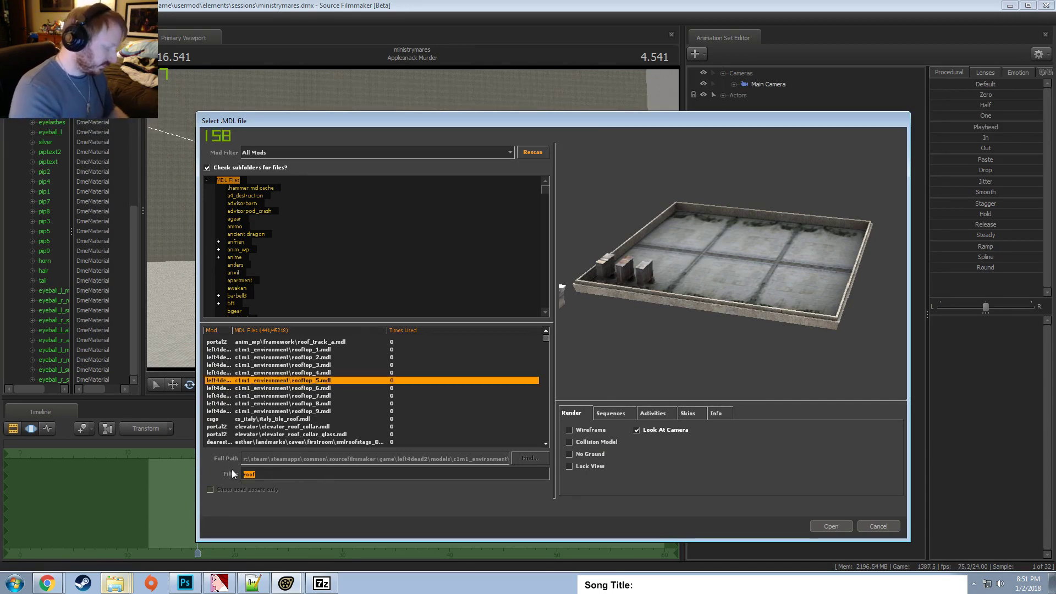
# Filter the MDL files by "helicopter" and preview the models down to helicopter_brokenpiece_02.
pyautogui.write('heli')
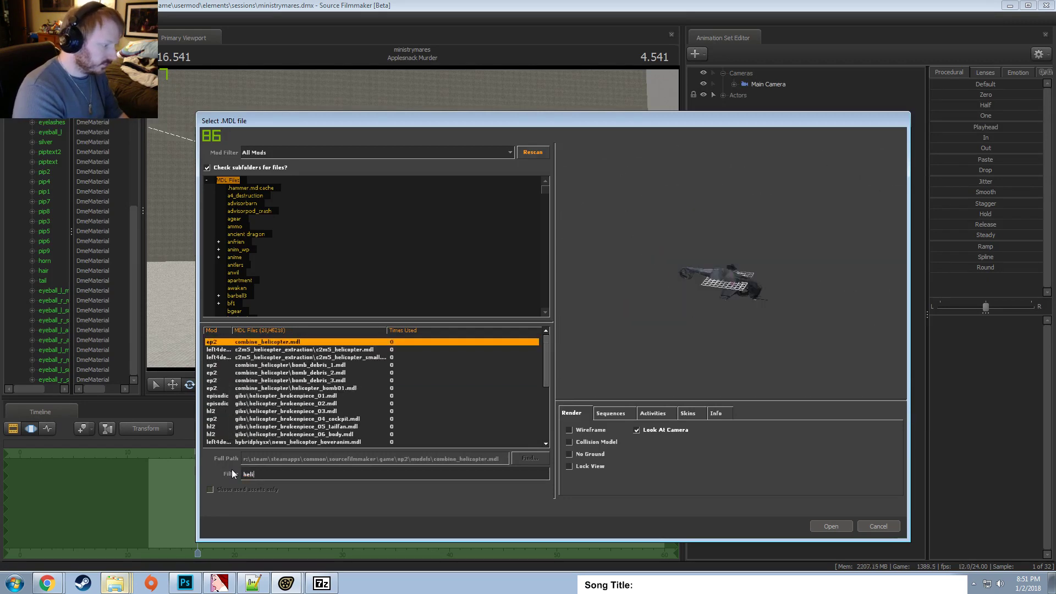
pyautogui.write('copter')
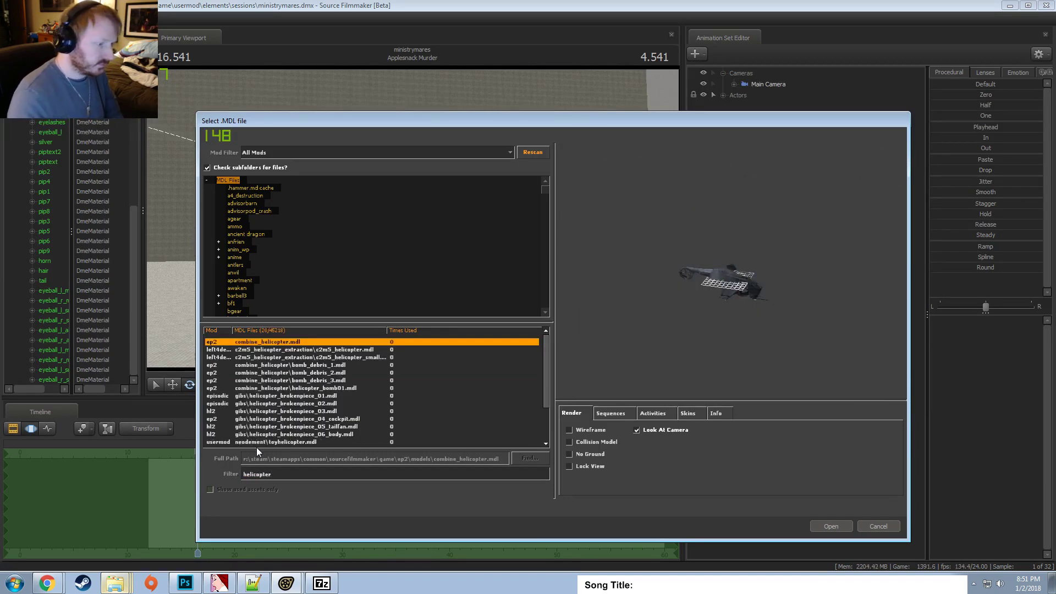
pyautogui.press('Down')
pyautogui.press('Down')
pyautogui.press('Down')
pyautogui.press('Down')
pyautogui.press('Down')
pyautogui.press('Down')
pyautogui.press('Down')
pyautogui.press('Down')
pyautogui.press('Down')
pyautogui.press('Down')
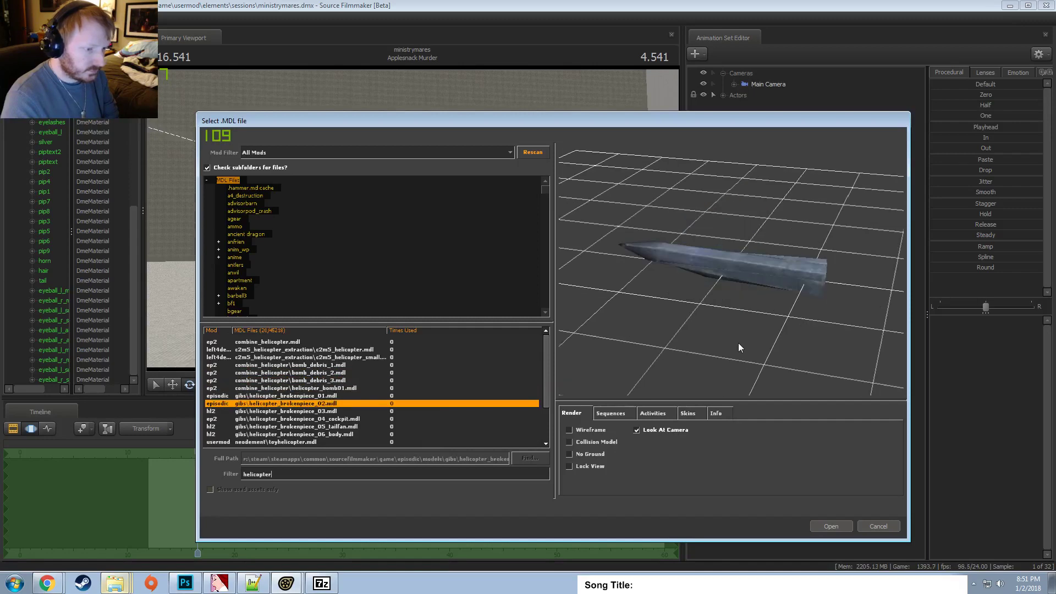
# Preview the remaining helicopter models, from the other broken pieces through the props_vehicles helicopters to the soldier workshop item.
pyautogui.press('Down')
pyautogui.press('Down')
pyautogui.press('Down')
pyautogui.press('Down')
pyautogui.press('Down')
pyautogui.press('Down')
pyautogui.press('Down')
pyautogui.press('Down')
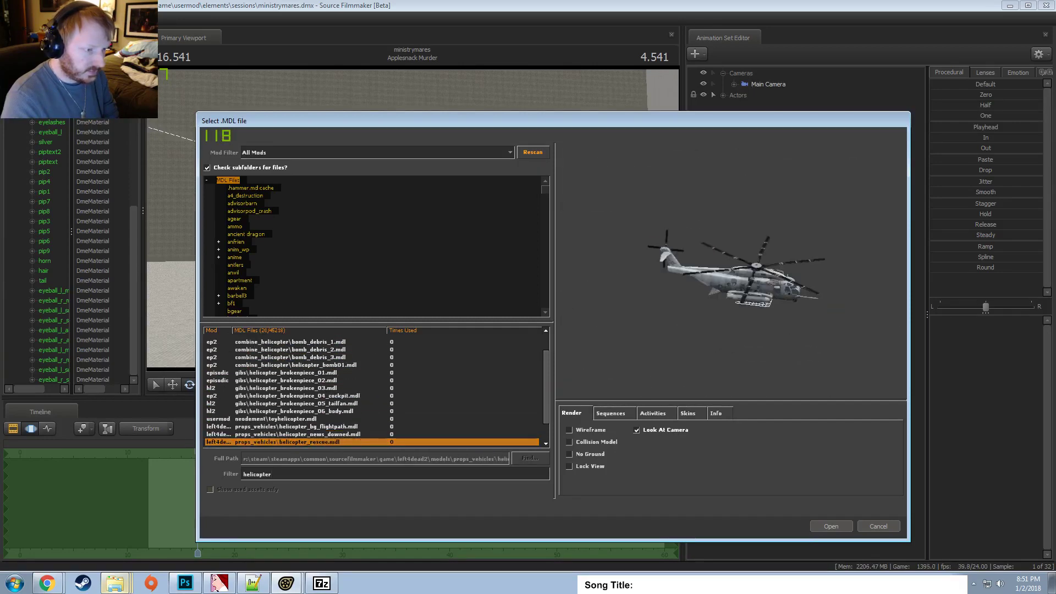
pyautogui.press('Down')
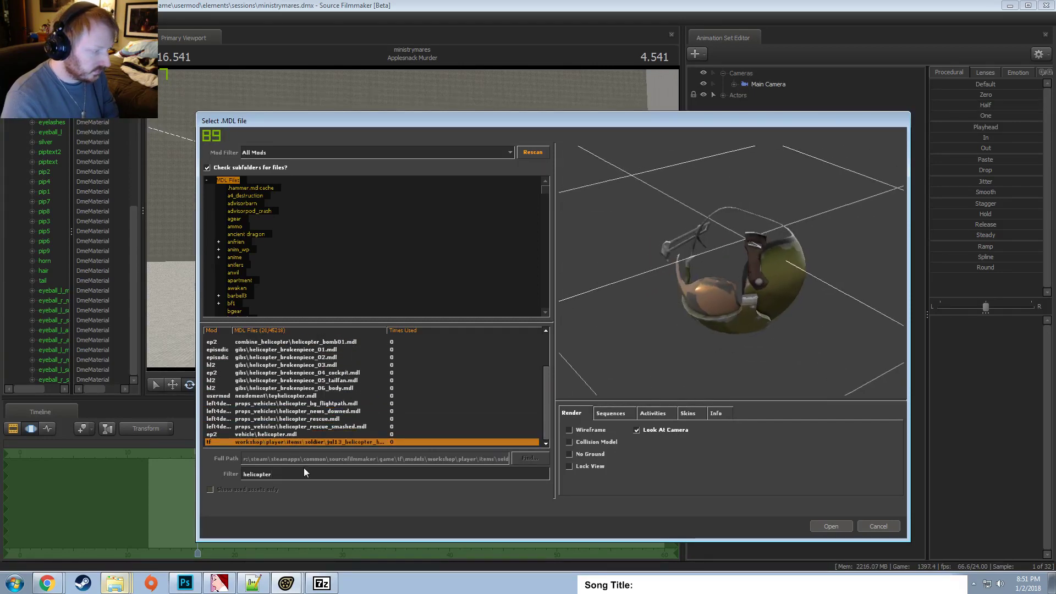
# Filter the MDL files by "helipad" to look for a landing pad model.
pyautogui.hotkey('ctrl', 'a')
pyautogui.write('le')
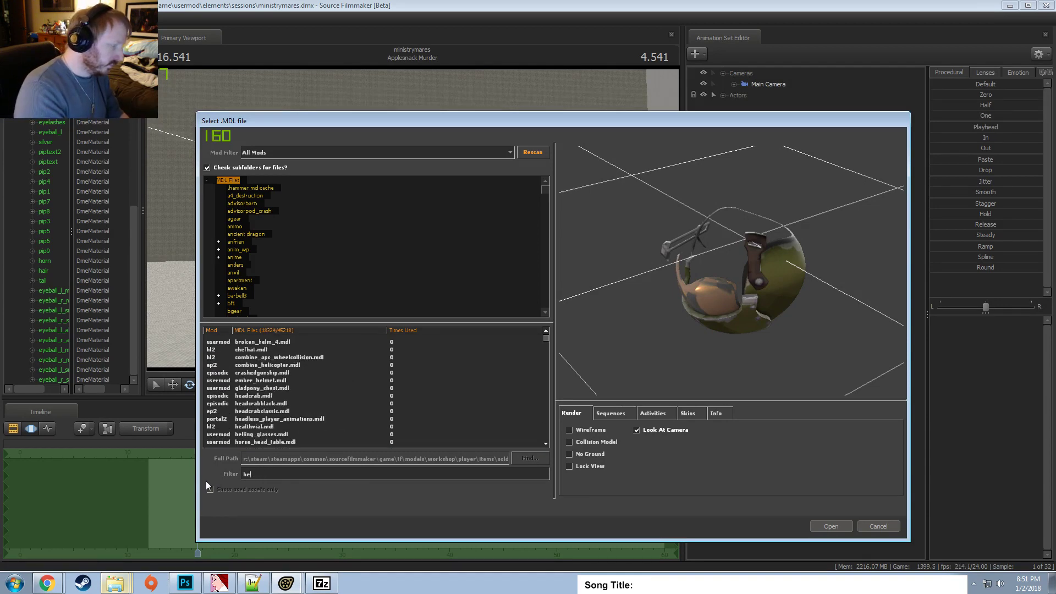
pyautogui.write('lipa')
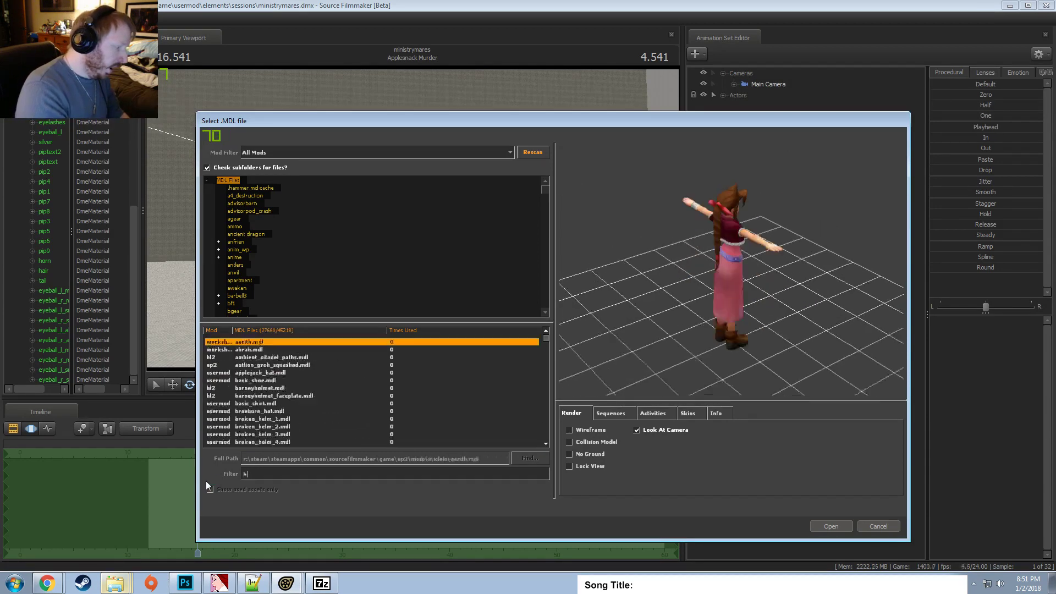
pyautogui.write('d')
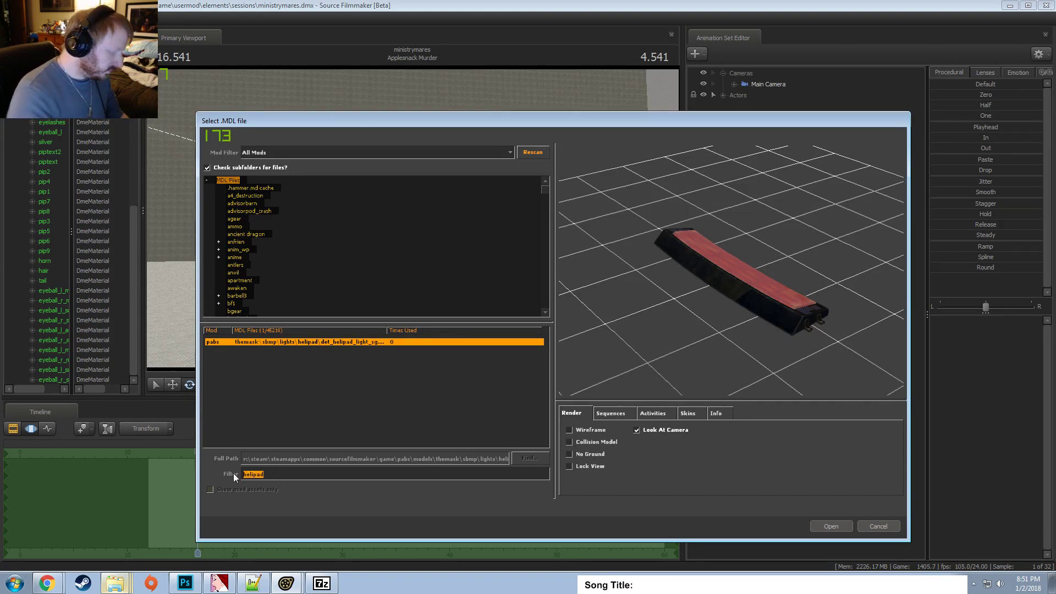
# Filter the MDL files by "landing" and preview the de_vertigo, stair landing and structures_metal det_landing models.
pyautogui.write('landing')
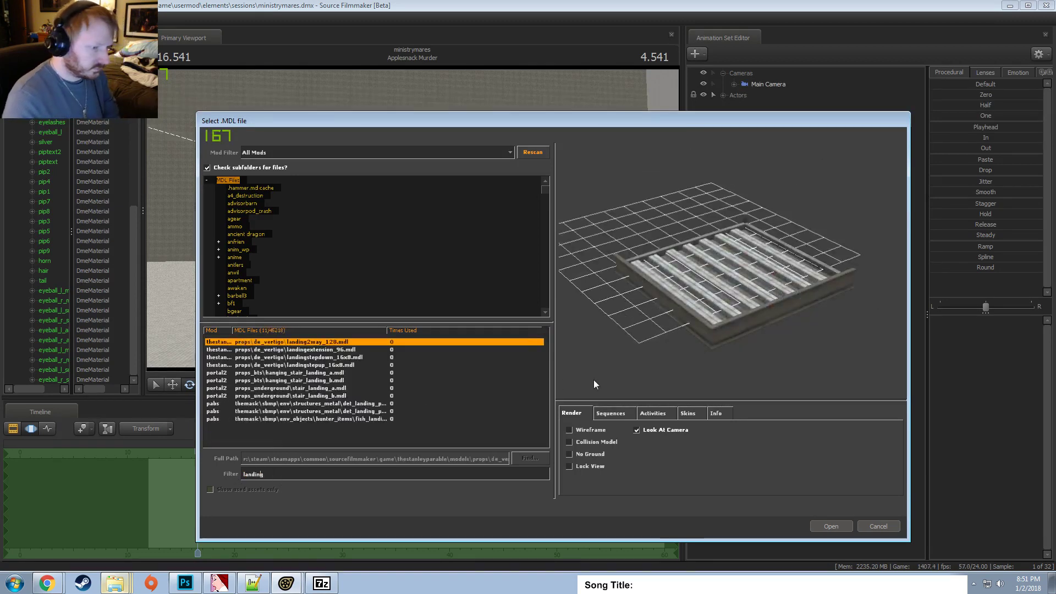
pyautogui.press('Down')
pyautogui.press('Down')
pyautogui.press('Down')
pyautogui.press('Down')
pyautogui.press('Down')
pyautogui.press('Down')
pyautogui.press('Down')
pyautogui.press('Down')
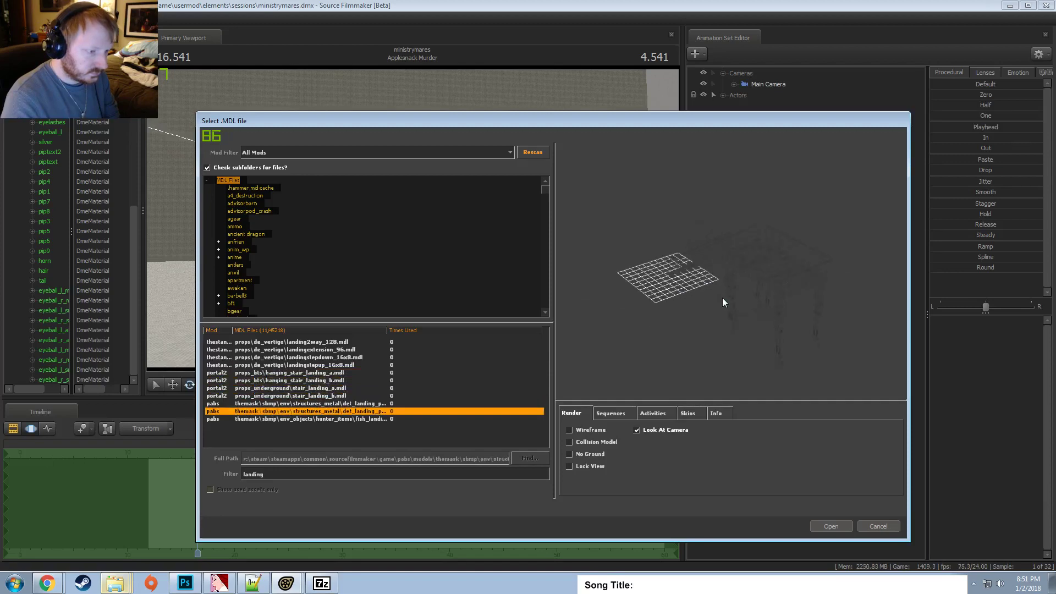
# Inspect the two structures_metal det_landing models in wireframe, restore the solid display and check stair_landing_b.
pyautogui.click(598, 428)
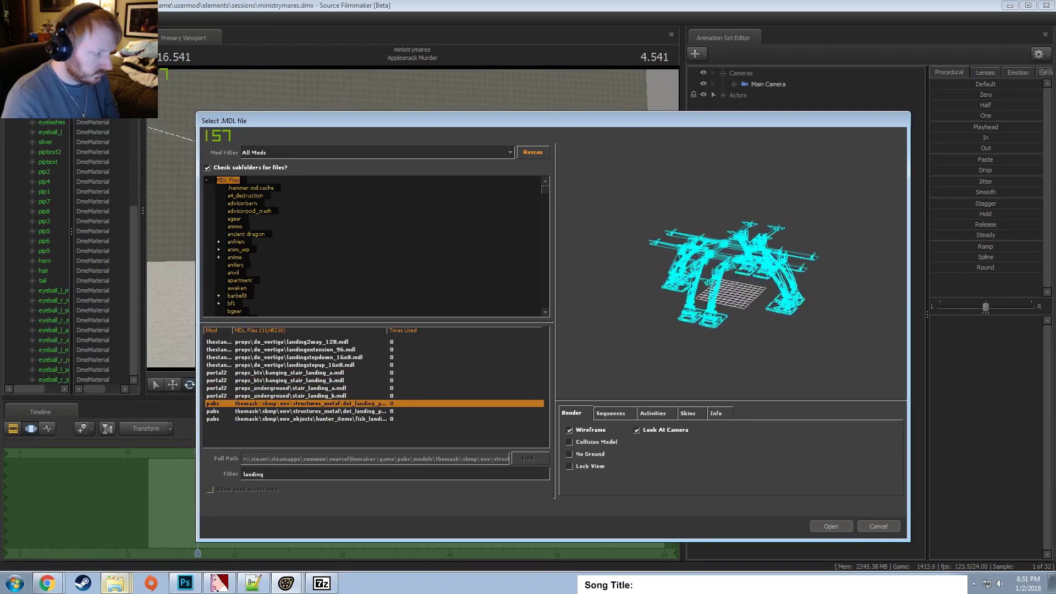
pyautogui.press('Down')
pyautogui.click(579, 429)
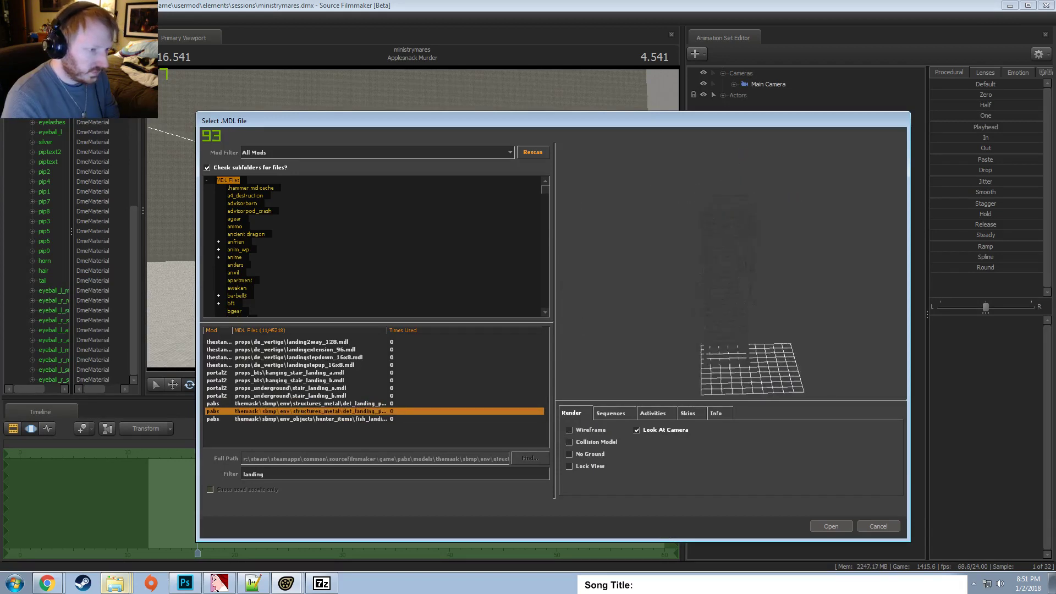
pyautogui.press('Up')
pyautogui.press('Up')
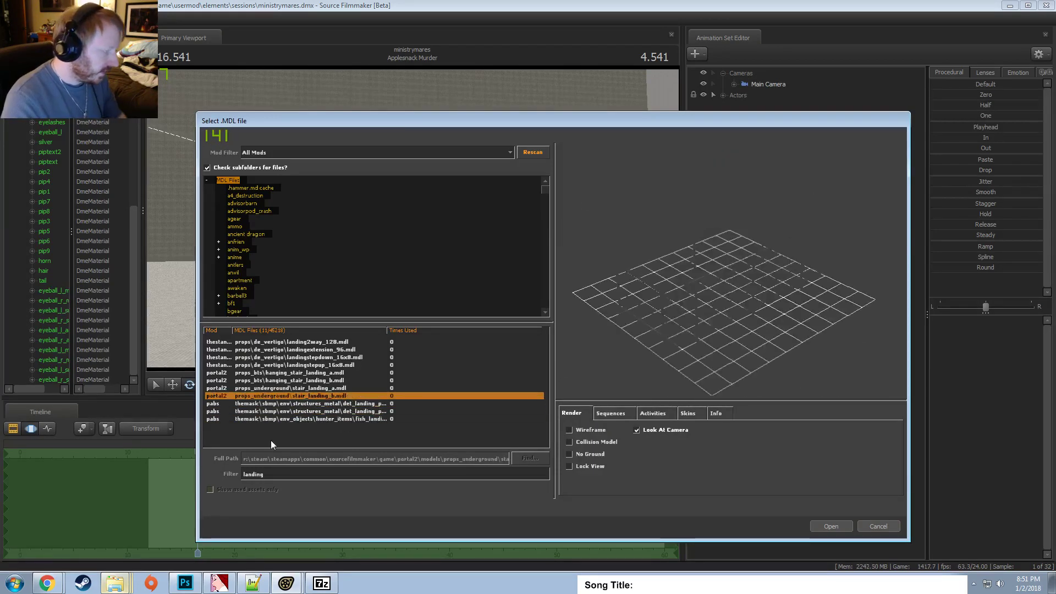
# Filter the MDL files by "cement" and preview the models in wireframe down to pylon_cement_368a.
pyautogui.moveTo(278, 475); pyautogui.dragTo(249, 475)
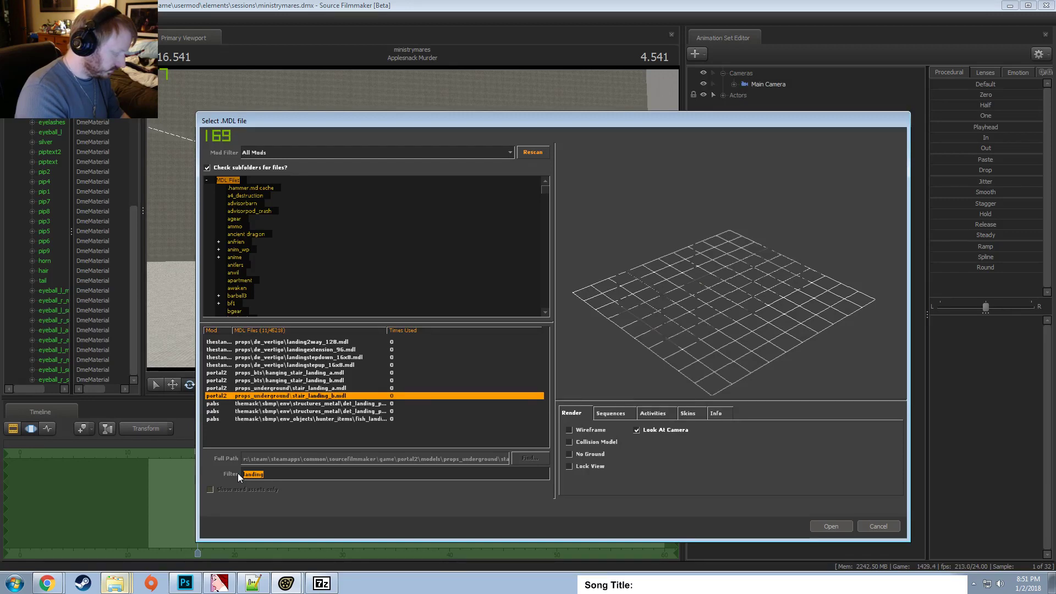
pyautogui.write('cement')
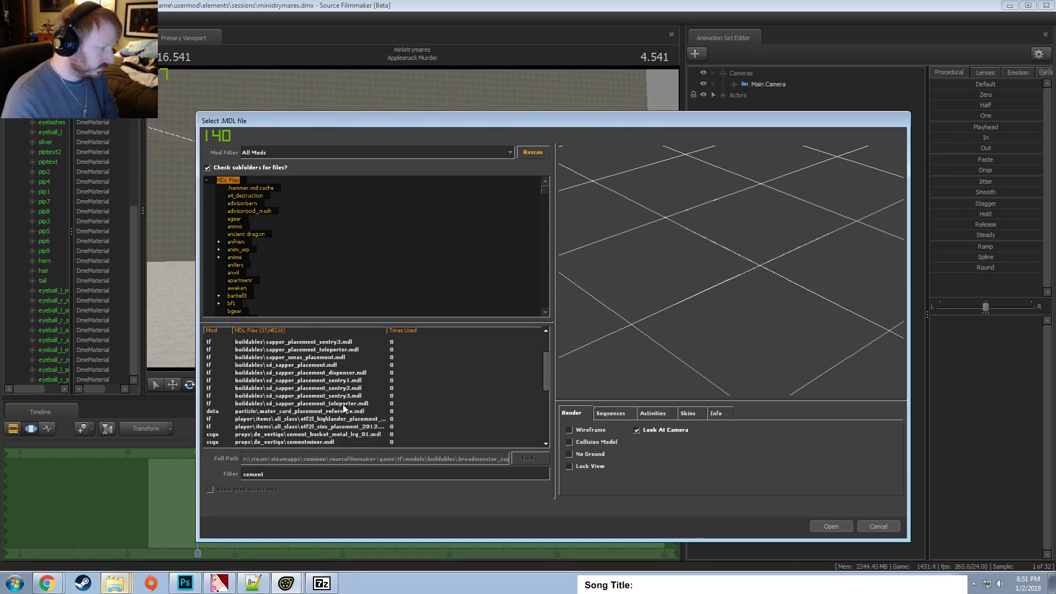
pyautogui.press('Down')
pyautogui.press('Down')
pyautogui.press('Down')
pyautogui.press('Down')
pyautogui.press('Down')
pyautogui.press('Down')
pyautogui.press('Down')
pyautogui.press('Down')
pyautogui.press('Down')
pyautogui.press('Down')
pyautogui.press('Down')
pyautogui.press('Down')
pyautogui.press('Down')
pyautogui.press('Down')
pyautogui.press('Down')
pyautogui.press('Down')
pyautogui.press('Down')
pyautogui.press('Down')
pyautogui.press('Down')
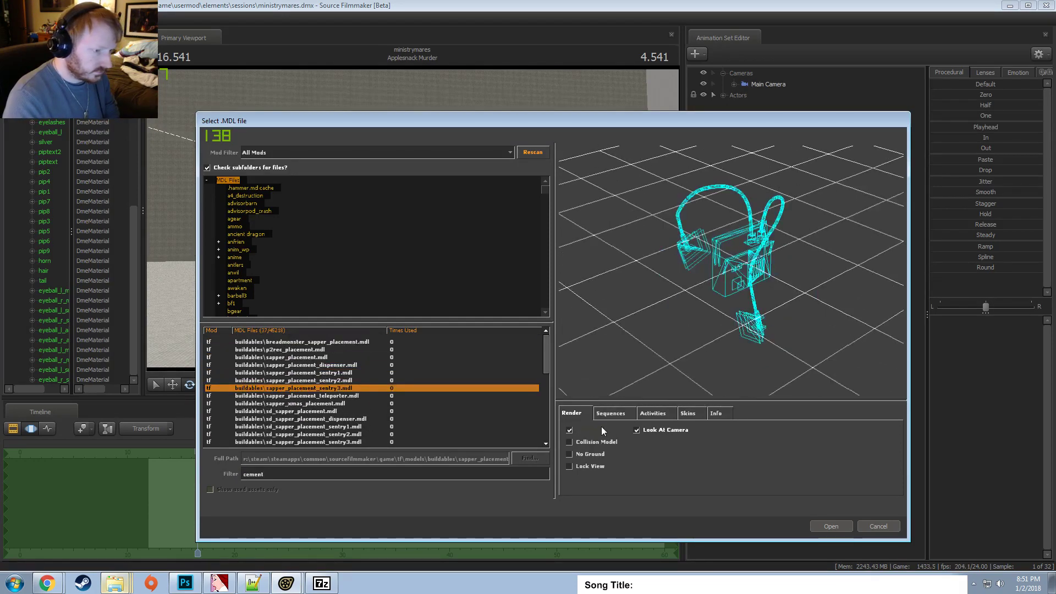
pyautogui.press('Down')
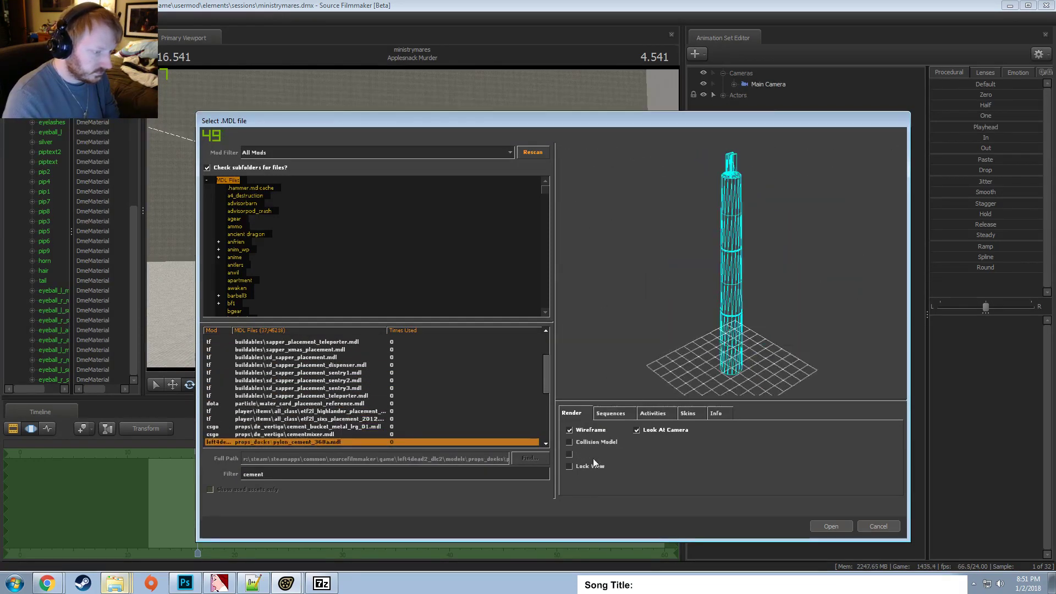
# Restore the solid display and preview the remaining cement models down to the construction_site vehicle.
pyautogui.click(594, 431)
pyautogui.press('Down')
pyautogui.press('Down')
pyautogui.press('Down')
pyautogui.press('Down')
pyautogui.press('Down')
pyautogui.press('Down')
pyautogui.press('Down')
pyautogui.press('Down')
pyautogui.press('Down')
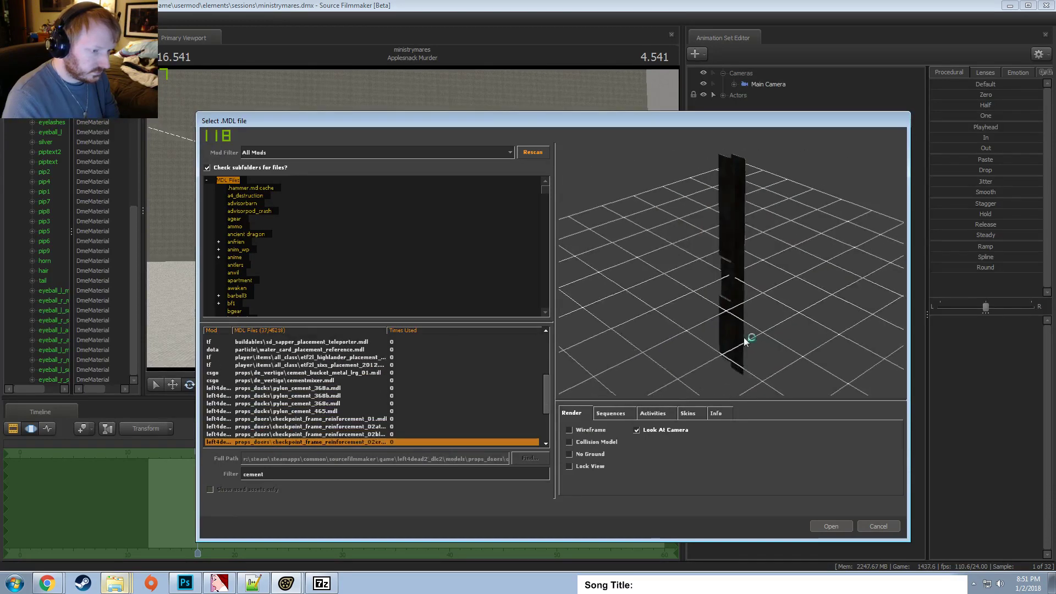
pyautogui.press('Down')
pyautogui.press('Down')
pyautogui.press('Down')
pyautogui.press('Down')
pyautogui.press('Down')
pyautogui.press('Down')
pyautogui.press('Down')
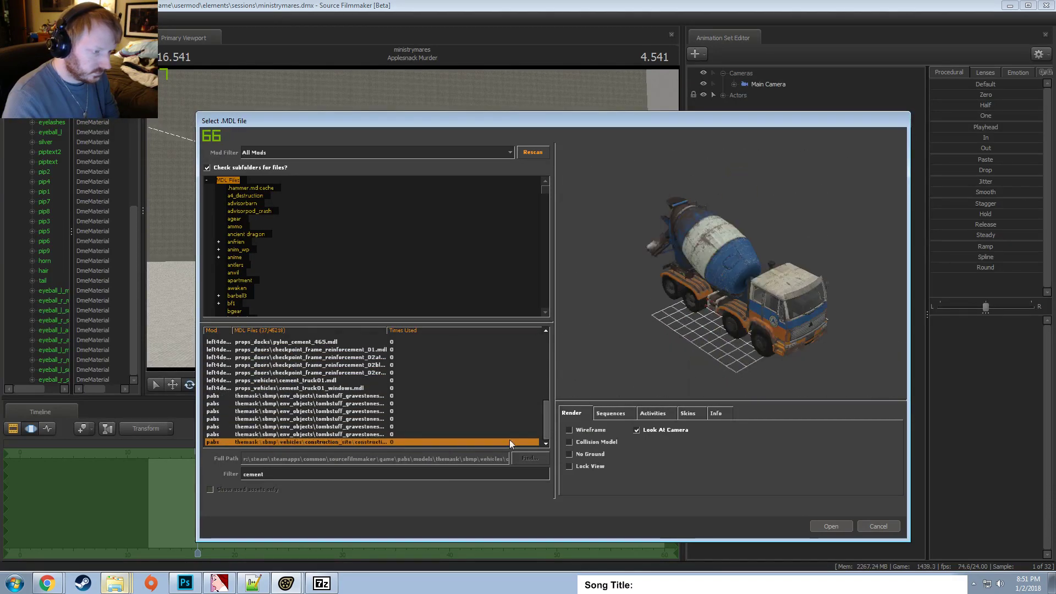
# Filter the MDL files by "concrete".
pyautogui.click(275, 476)
pyautogui.press('BackSpace')
pyautogui.press('BackSpace')
pyautogui.press('BackSpace')
pyautogui.press('BackSpace')
pyautogui.press('BackSpace')
pyautogui.press('BackSpace')
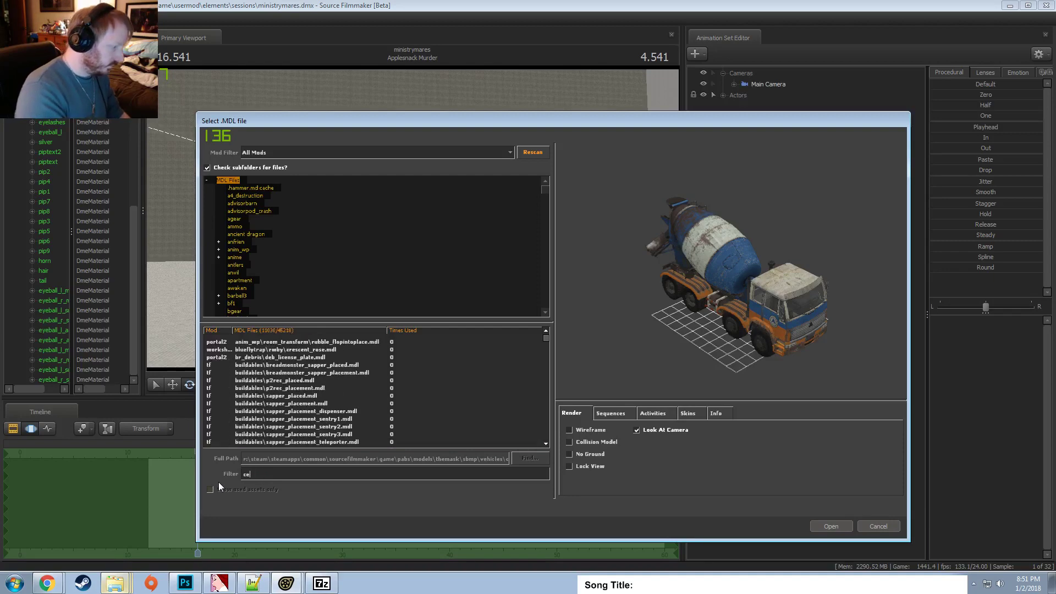
pyautogui.write('concere')
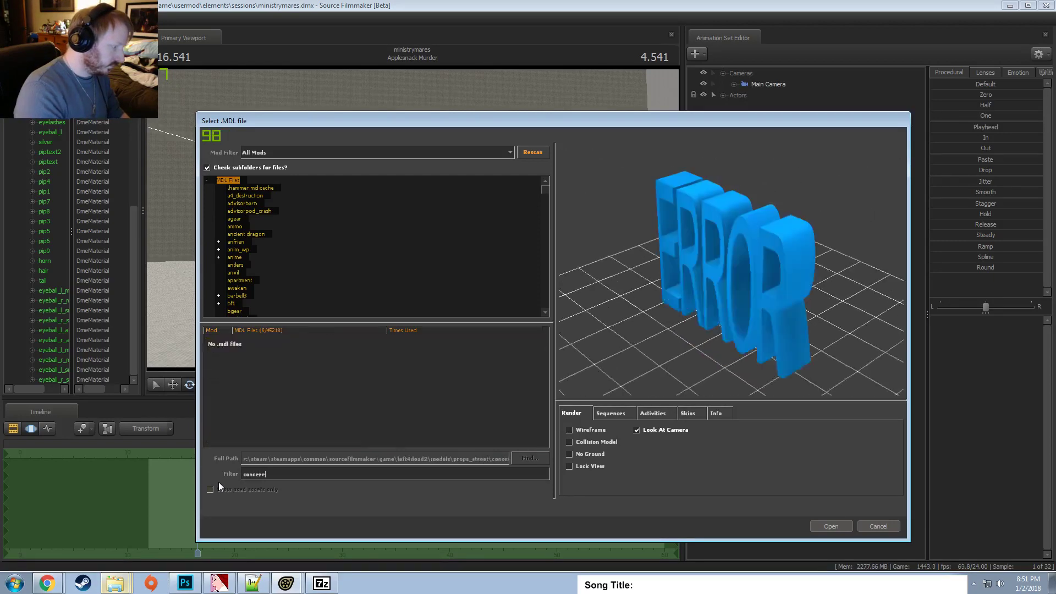
pyautogui.press('BackSpace')
pyautogui.press('BackSpace')
pyautogui.press('BackSpace')
pyautogui.write('rete')
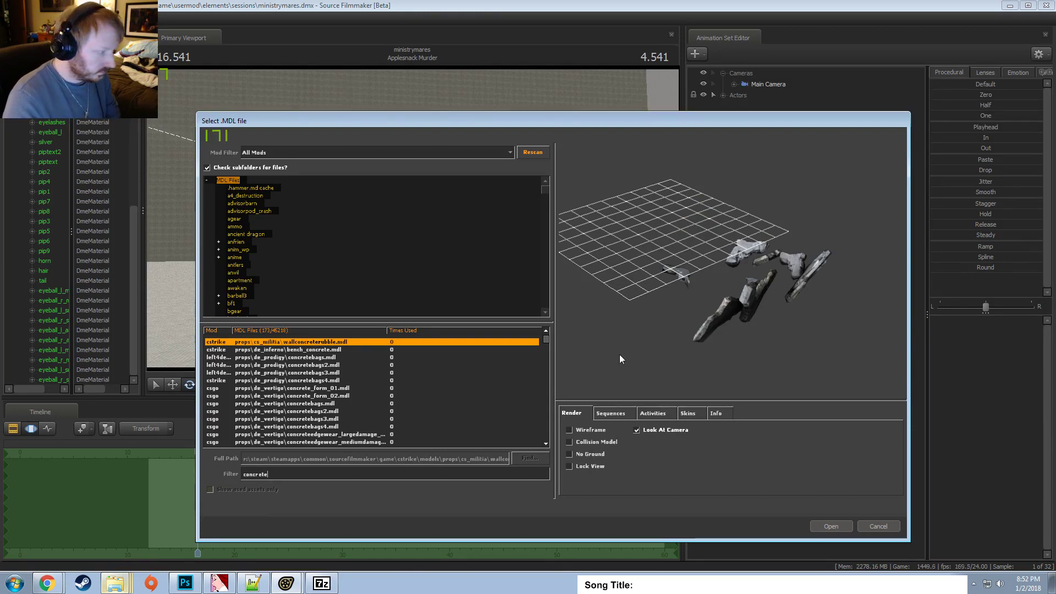
# Preview the concrete models from mallconcreterubble through the de_vertigo concreteedgewear models.
pyautogui.press('Down')
pyautogui.press('Down')
pyautogui.press('Down')
pyautogui.press('Down')
pyautogui.press('Down')
pyautogui.press('Down')
pyautogui.press('Down')
pyautogui.press('Down')
pyautogui.press('Down')
pyautogui.press('Down')
pyautogui.press('Down')
pyautogui.press('Down')
pyautogui.press('Down')
pyautogui.press('Down')
pyautogui.press('Down')
pyautogui.press('Down')
pyautogui.press('Down')
pyautogui.press('Down')
pyautogui.press('Down')
pyautogui.press('Down')
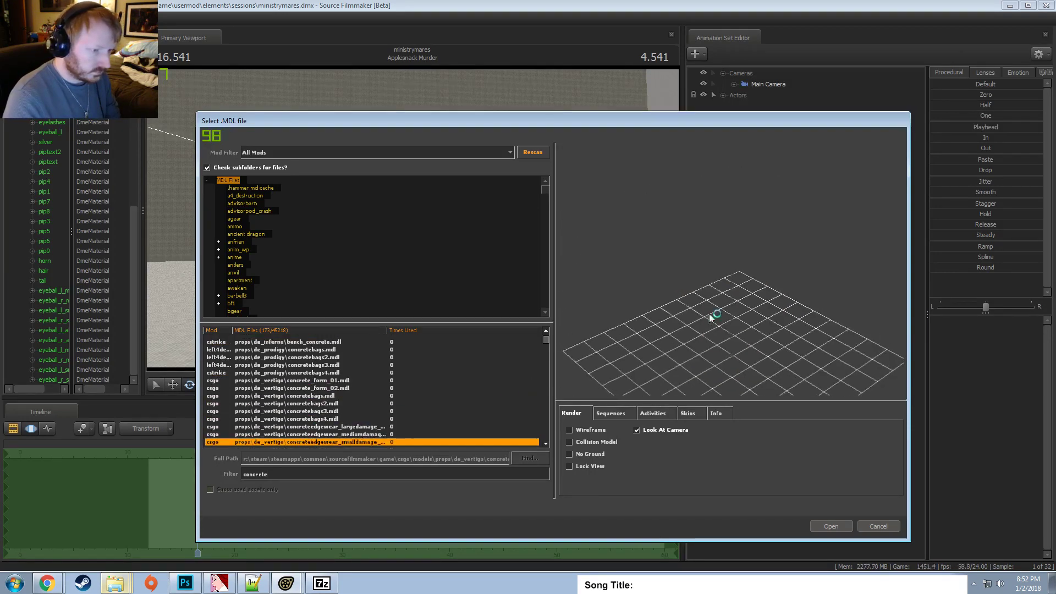
# Preview the following concrete models through the props_debris columns to concrete_cornerpile01a.
pyautogui.press('Down')
pyautogui.press('Down')
pyautogui.press('Down')
pyautogui.press('Down')
pyautogui.press('Down')
pyautogui.press('Down')
pyautogui.press('Down')
pyautogui.press('Down')
pyautogui.press('Down')
pyautogui.press('Down')
pyautogui.press('Down')
pyautogui.press('Down')
pyautogui.press('Down')
pyautogui.press('Down')
pyautogui.press('Down')
pyautogui.press('Down')
pyautogui.press('Down')
pyautogui.press('Down')
pyautogui.press('Down')
pyautogui.press('Down')
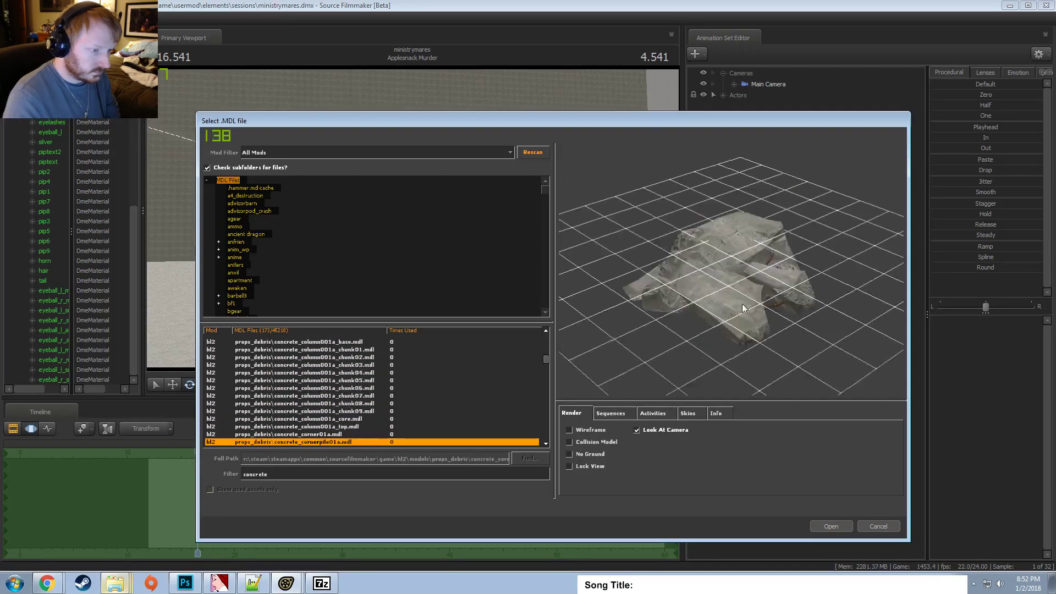
# Preview the props_debris concrete debris piles and floor sections down to concrete_section128wall001a.
pyautogui.press('Down')
pyautogui.press('Down')
pyautogui.press('Down')
pyautogui.press('Down')
pyautogui.press('Down')
pyautogui.press('Down')
pyautogui.press('Down')
pyautogui.press('Down')
pyautogui.press('Down')
pyautogui.press('Down')
pyautogui.press('Down')
pyautogui.press('Down')
pyautogui.press('Down')
pyautogui.press('Down')
pyautogui.press('Down')
pyautogui.press('Down')
pyautogui.press('Down')
pyautogui.press('Down')
pyautogui.press('Down')
pyautogui.press('Down')
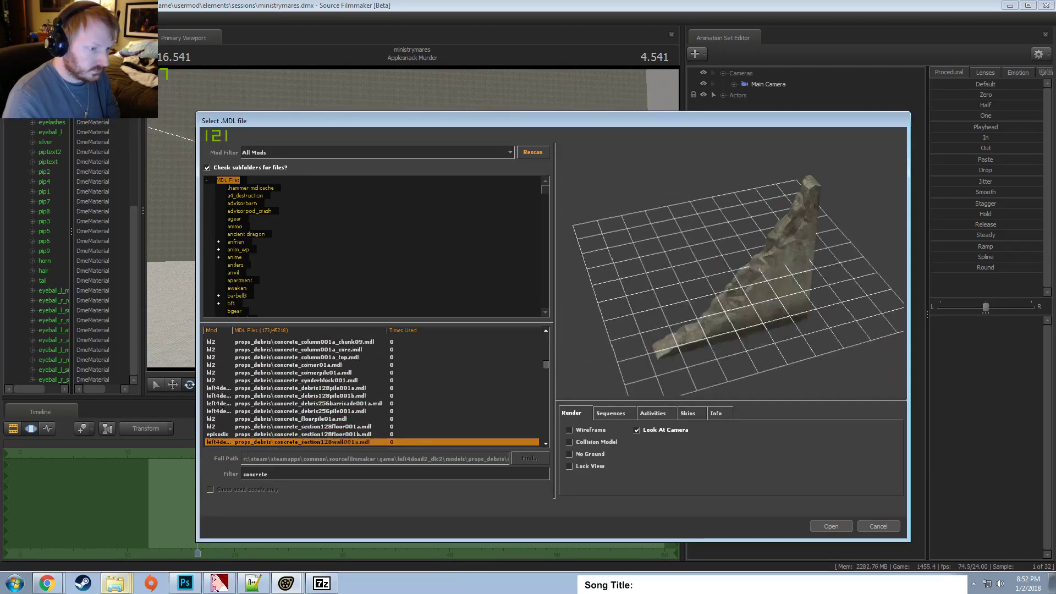
# Preview the props_debris concrete_spawnchunk models down to concrete_wall01a.
pyautogui.press('Down')
pyautogui.press('Down')
pyautogui.press('Down')
pyautogui.press('Down')
pyautogui.press('Down')
pyautogui.press('Down')
pyautogui.press('Down')
pyautogui.press('Down')
pyautogui.press('Down')
pyautogui.press('Down')
pyautogui.press('Down')
pyautogui.press('Down')
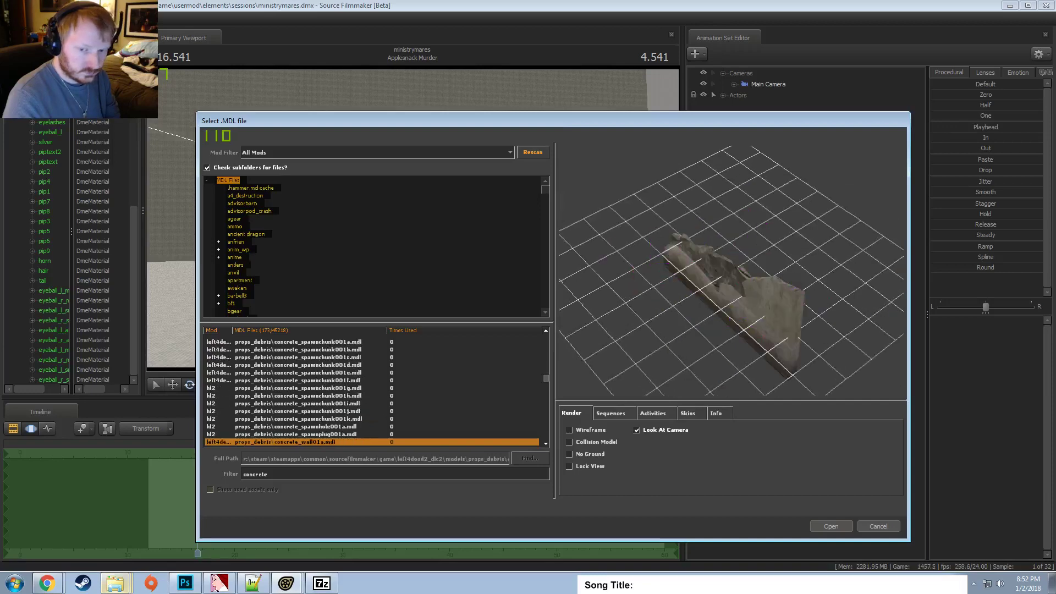
# Preview the remaining props_debris concrete walls, general_dest_concrete_set and the concrete_plant01 conveyors.
pyautogui.press('Down')
pyautogui.press('Down')
pyautogui.press('Down')
pyautogui.press('Down')
pyautogui.press('Down')
pyautogui.press('Down')
pyautogui.press('Down')
pyautogui.press('Down')
pyautogui.press('Down')
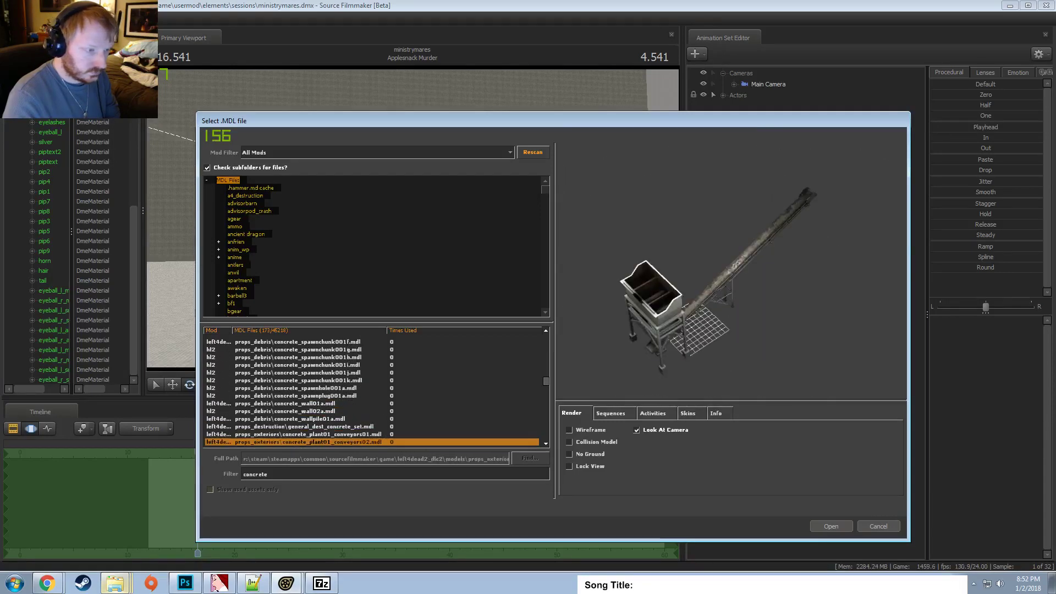
# Preview the concrete_plant01 models down to tanks_liquid, and go back to recheck the breakable railings.
pyautogui.press('Down')
pyautogui.press('Down')
pyautogui.press('Down')
pyautogui.press('Down')
pyautogui.press('Down')
pyautogui.press('Down')
pyautogui.press('Down')
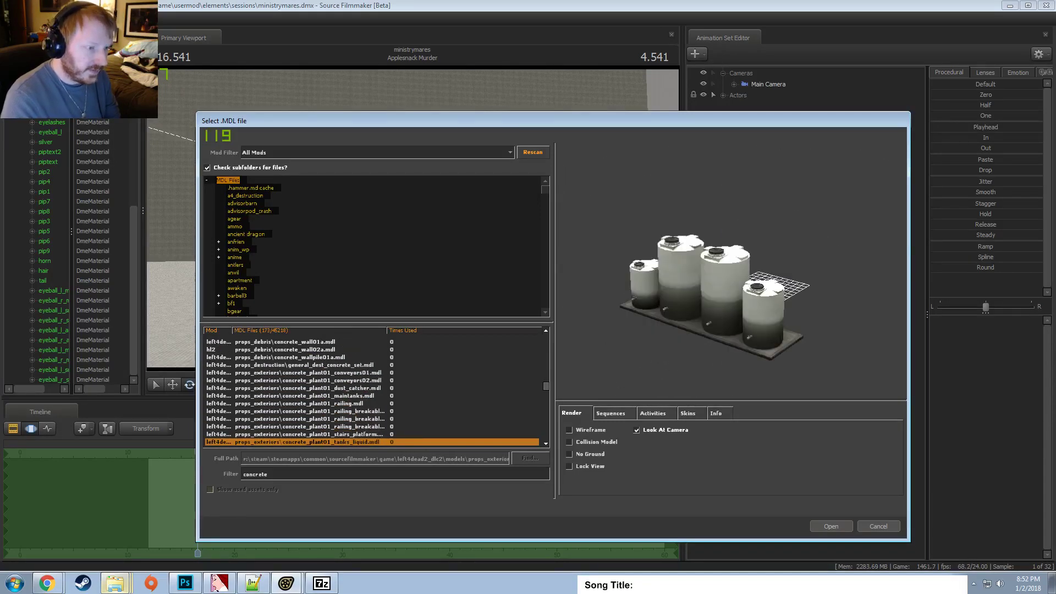
pyautogui.press('Up')
pyautogui.press('Up')
pyautogui.press('Up')
pyautogui.press('Up')
pyautogui.press('Up')
pyautogui.press('Up')
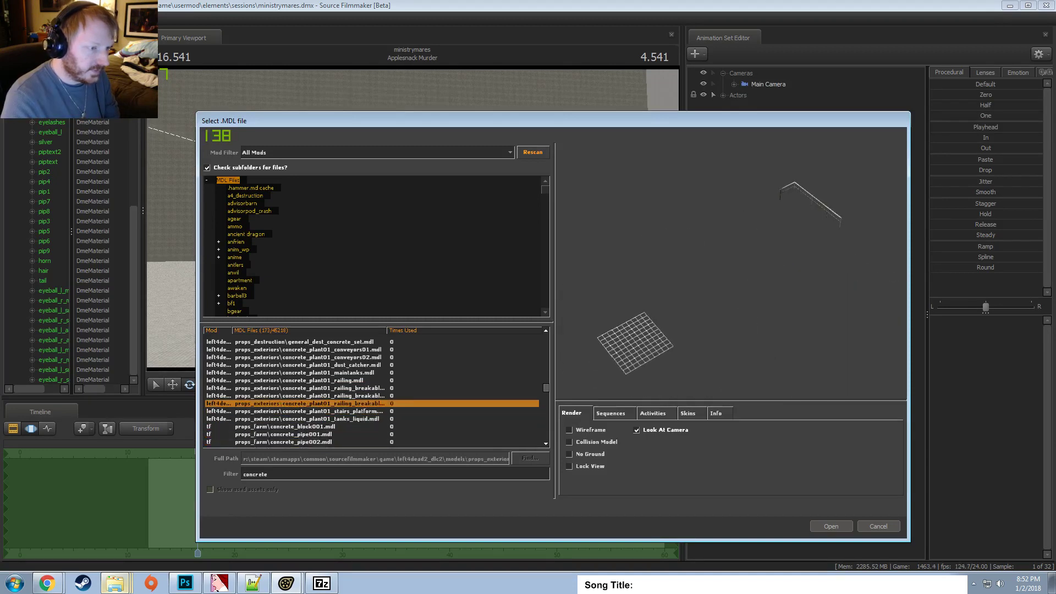
# Preview the props_farm block and pipes and the props_fortifications barriers and walls down to concretepillar01.
pyautogui.press('Down')
pyautogui.press('Down')
pyautogui.press('Down')
pyautogui.press('Down')
pyautogui.press('Down')
pyautogui.press('Down')
pyautogui.press('Down')
pyautogui.press('Down')
pyautogui.press('Down')
pyautogui.press('Down')
pyautogui.press('Down')
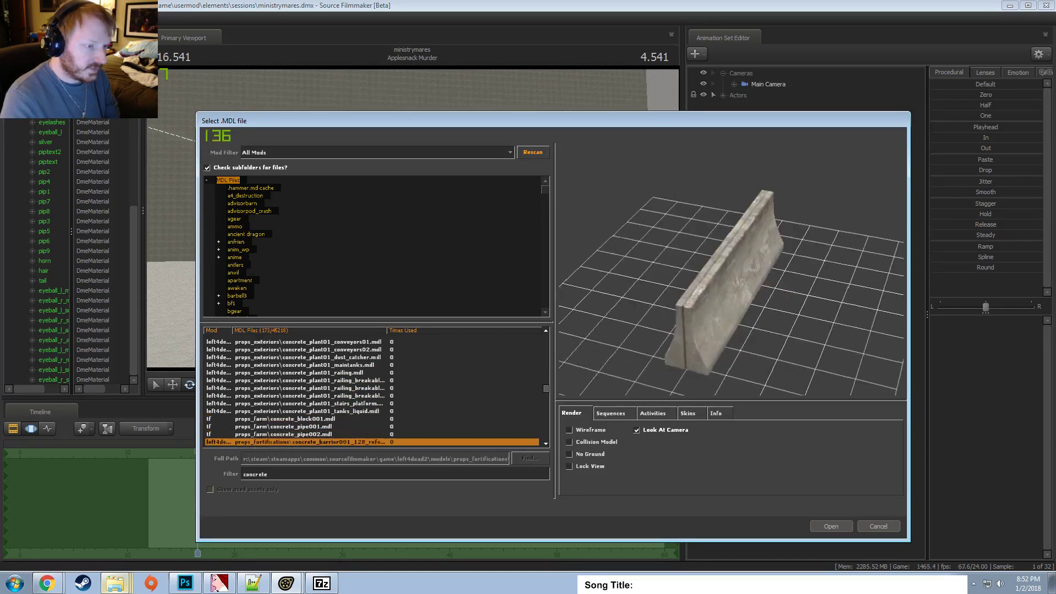
pyautogui.press('Down')
pyautogui.press('Down')
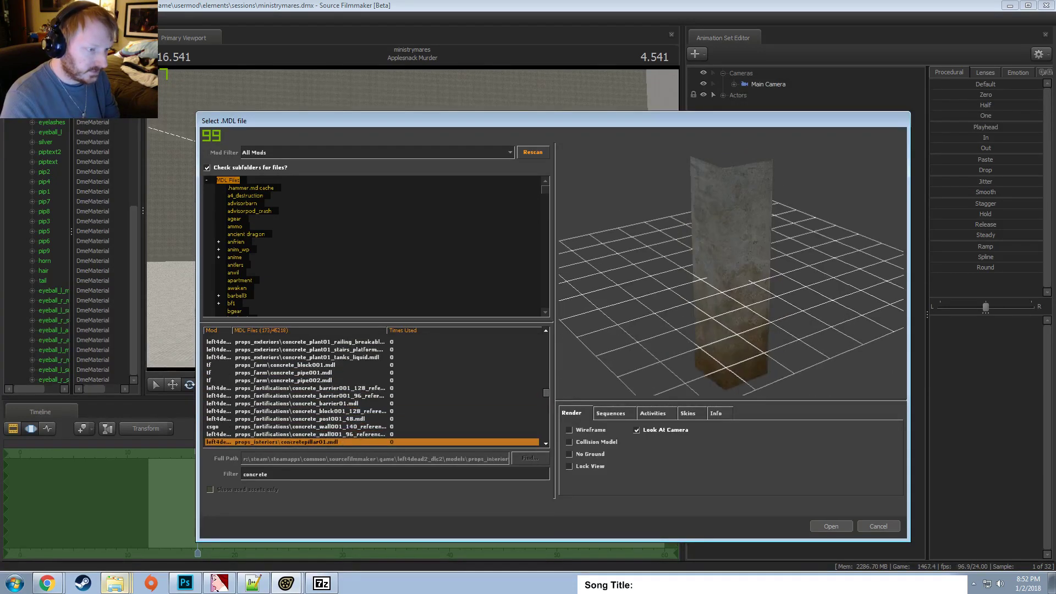
# Preview the props_interiors concrete pillar models down to concretepillar01_dm01_1.
pyautogui.press('Down')
pyautogui.press('Down')
pyautogui.press('Down')
pyautogui.press('Down')
pyautogui.press('Down')
pyautogui.press('Down')
pyautogui.press('Down')
pyautogui.press('Down')
pyautogui.press('Down')
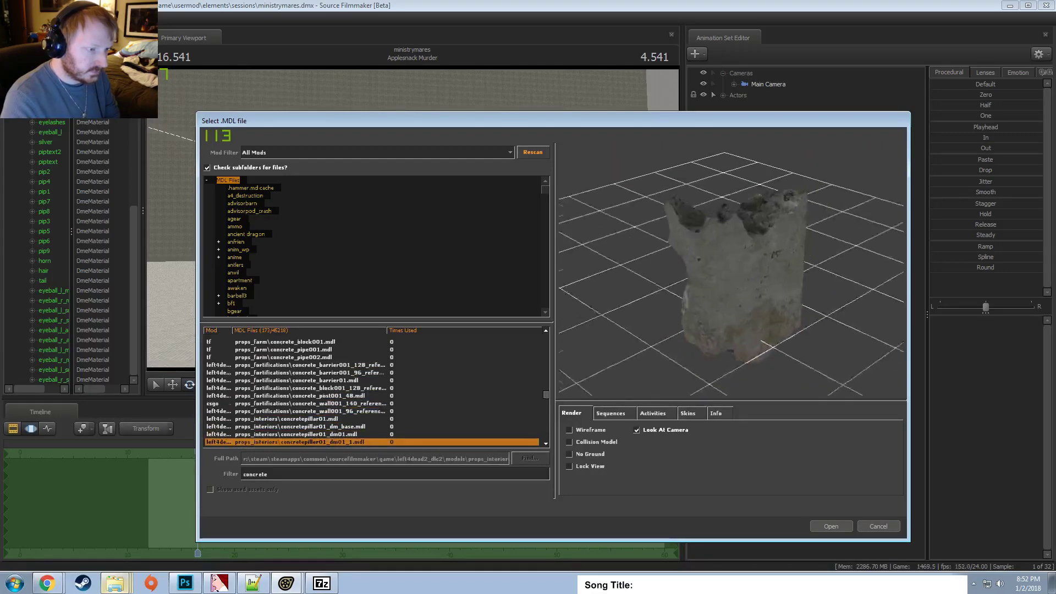
# Preview the remaining damaged pillar pieces and the props_pipes concrete pipes down to concrete_pipe_filler01.
pyautogui.press('Down')
pyautogui.press('Down')
pyautogui.press('Down')
pyautogui.press('Down')
pyautogui.press('Down')
pyautogui.press('Down')
pyautogui.press('Down')
pyautogui.press('Down')
pyautogui.press('Down')
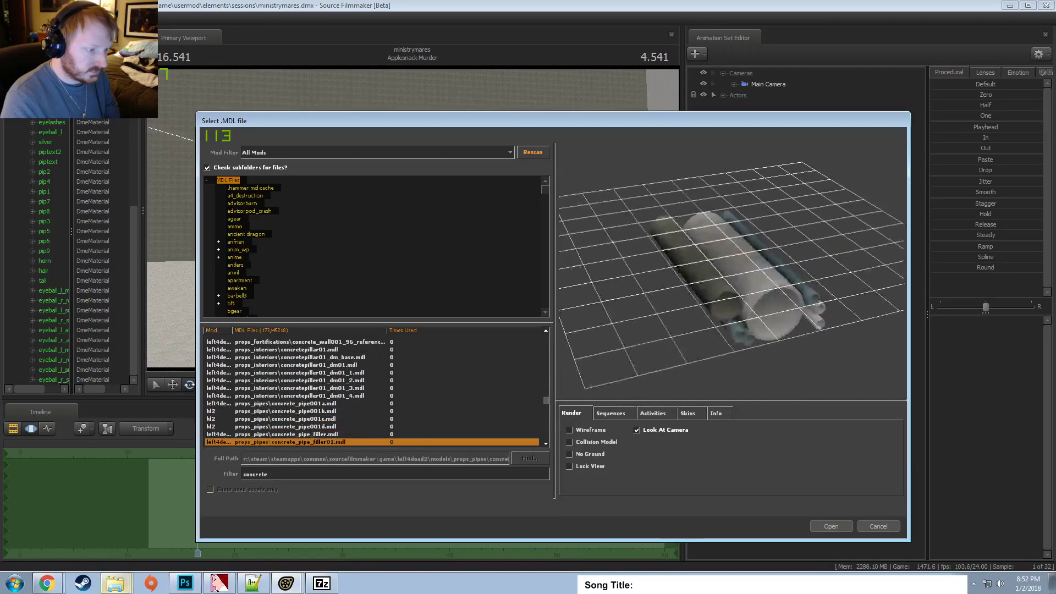
# Preview the other pipe fillers, zombiebreakwallinterior01 pieces and props_urban models down to concreteblock_wall001.
pyautogui.press('Down')
pyautogui.press('Down')
pyautogui.press('Down')
pyautogui.press('Down')
pyautogui.press('Down')
pyautogui.press('Down')
pyautogui.press('Down')
pyautogui.press('Down')
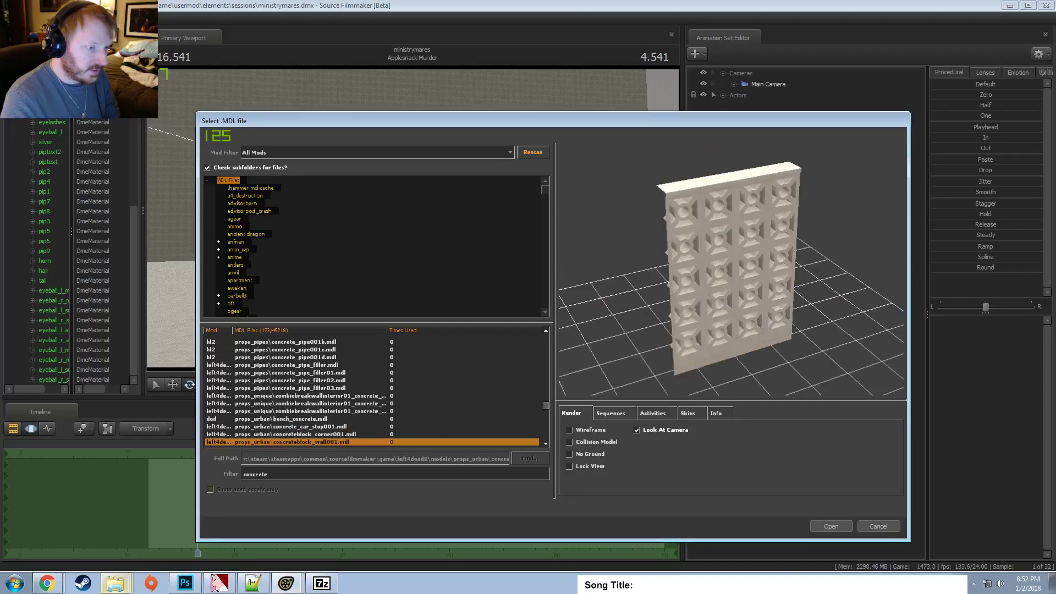
# Preview the remaining props_urban concrete models and the themask slab, fracture patch and first columns_concrete models.
pyautogui.press('Down')
pyautogui.press('Down')
pyautogui.press('Down')
pyautogui.press('Down')
pyautogui.press('Down')
pyautogui.press('Down')
pyautogui.press('Down')
pyautogui.press('Down')
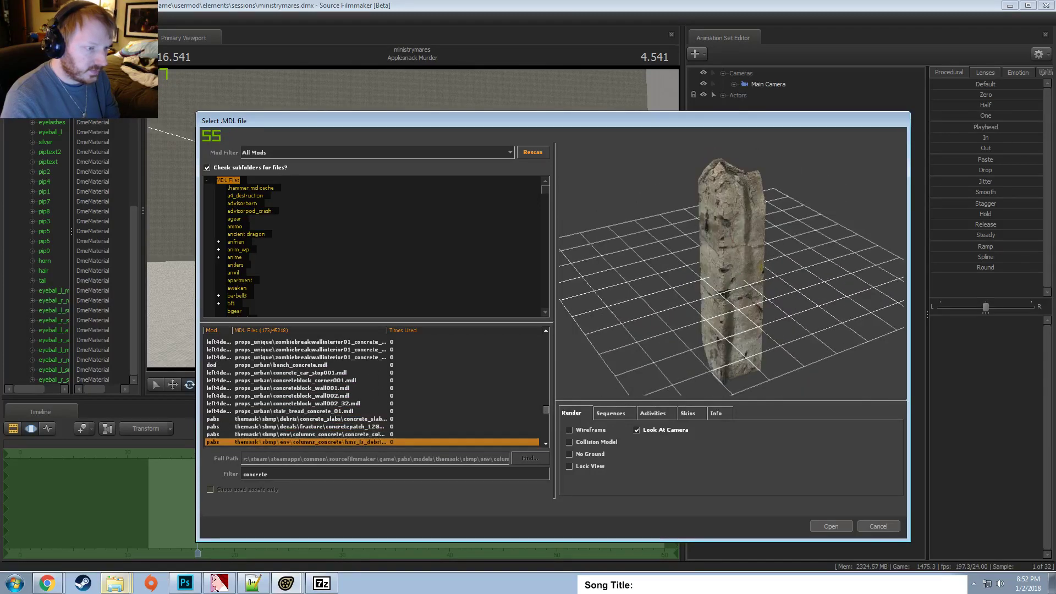
# Preview the themask concrete road models, swconcreteblock01, the swconcretestairs model and the set_custom_indoor concrete wall.
pyautogui.press('Down')
pyautogui.press('Down')
pyautogui.press('Down')
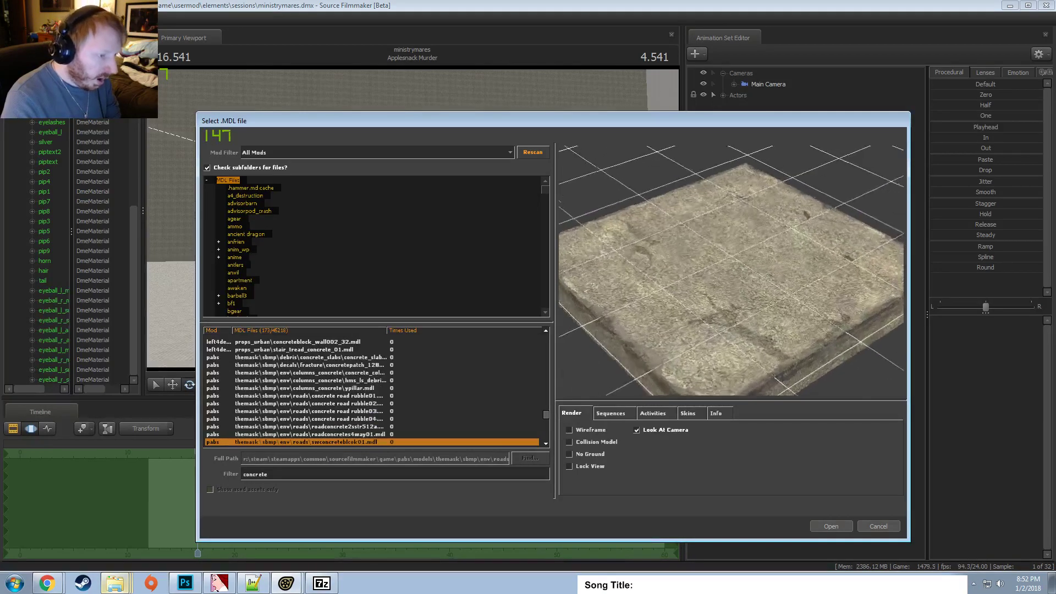
pyautogui.press('Down')
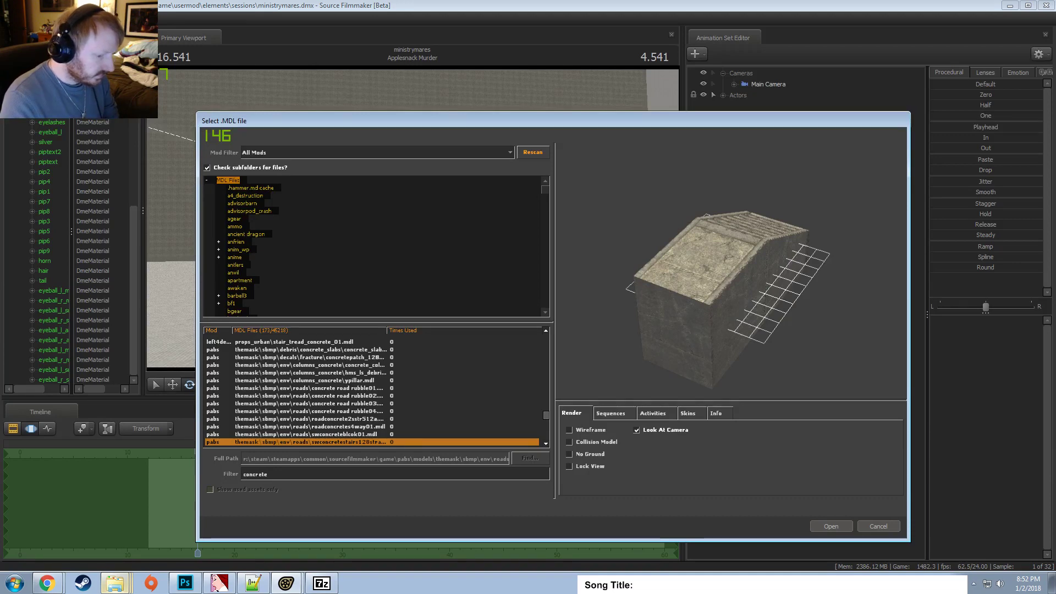
pyautogui.press('Down')
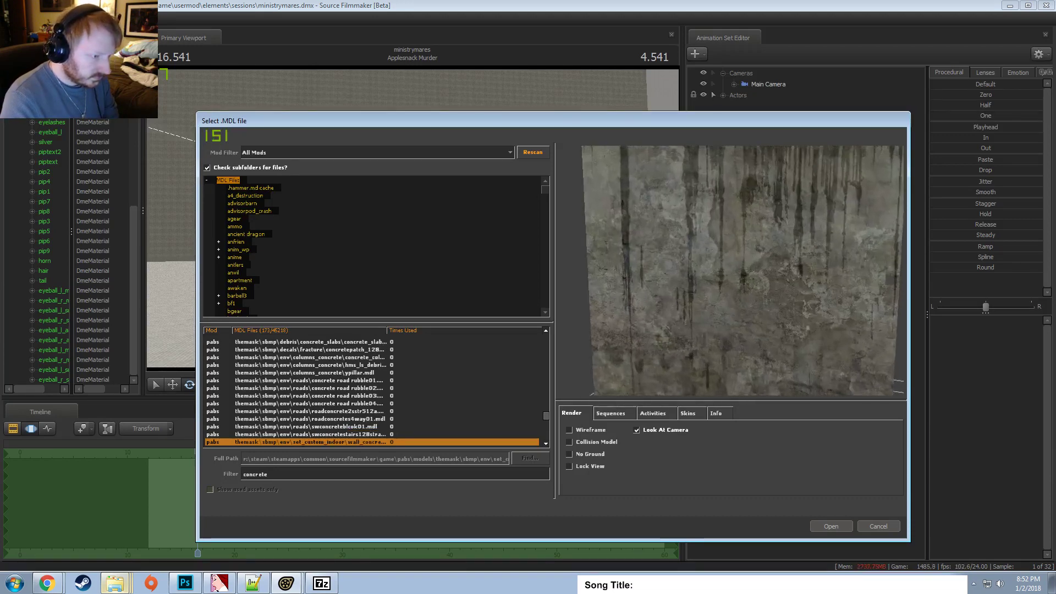
# Preview the remaining indoor concrete wall, the sewer pipe, the walls_concrete model and the first barriers_veh concrete barriers.
pyautogui.press('Down')
pyautogui.press('Down')
pyautogui.press('Down')
pyautogui.press('Down')
pyautogui.press('Down')
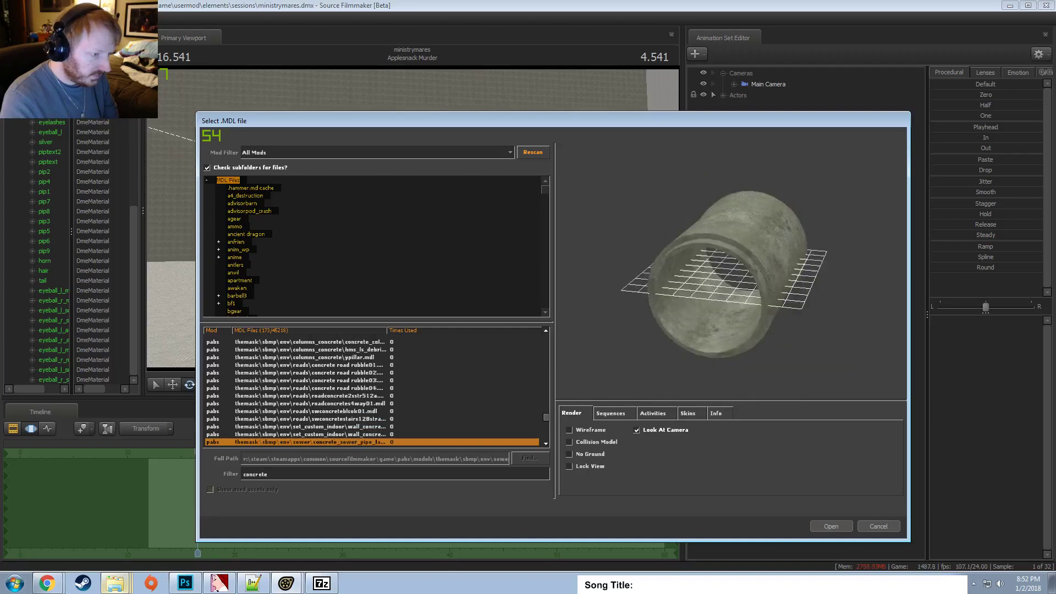
pyautogui.press('Down')
pyautogui.press('Down')
pyautogui.press('Down')
pyautogui.press('Down')
pyautogui.press('Down')
pyautogui.press('Down')
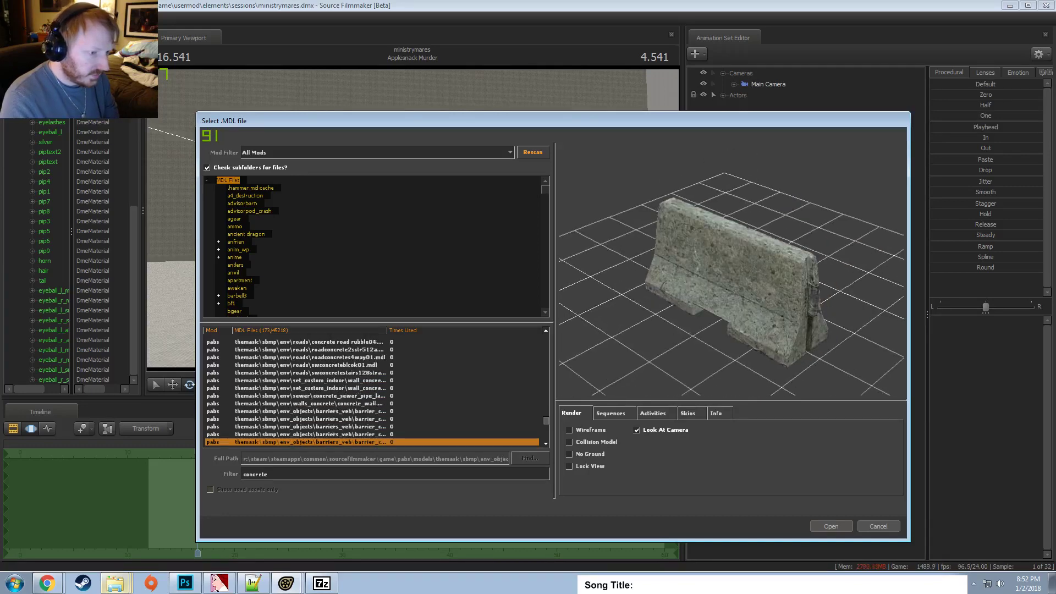
# Preview the remaining barriers_veh models, the concrete_mixer model and the first kpa_watchtower_base concrete pieces.
pyautogui.press('Down')
pyautogui.press('Down')
pyautogui.press('Down')
pyautogui.press('Down')
pyautogui.press('Down')
pyautogui.press('Down')
pyautogui.press('Down')
pyautogui.press('Down')
pyautogui.press('Down')
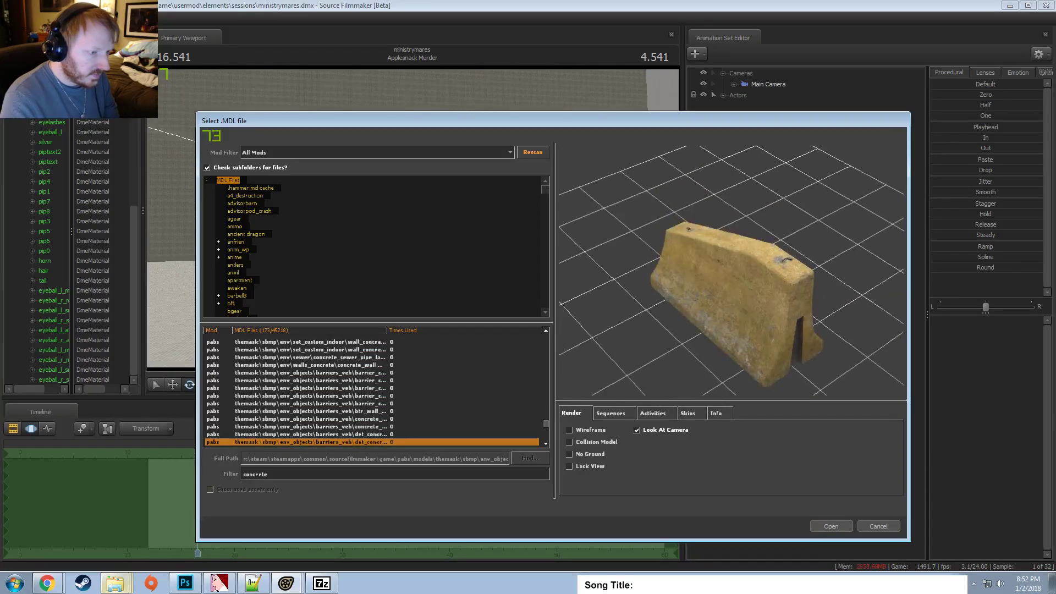
pyautogui.press('Down')
pyautogui.press('Down')
pyautogui.press('Down')
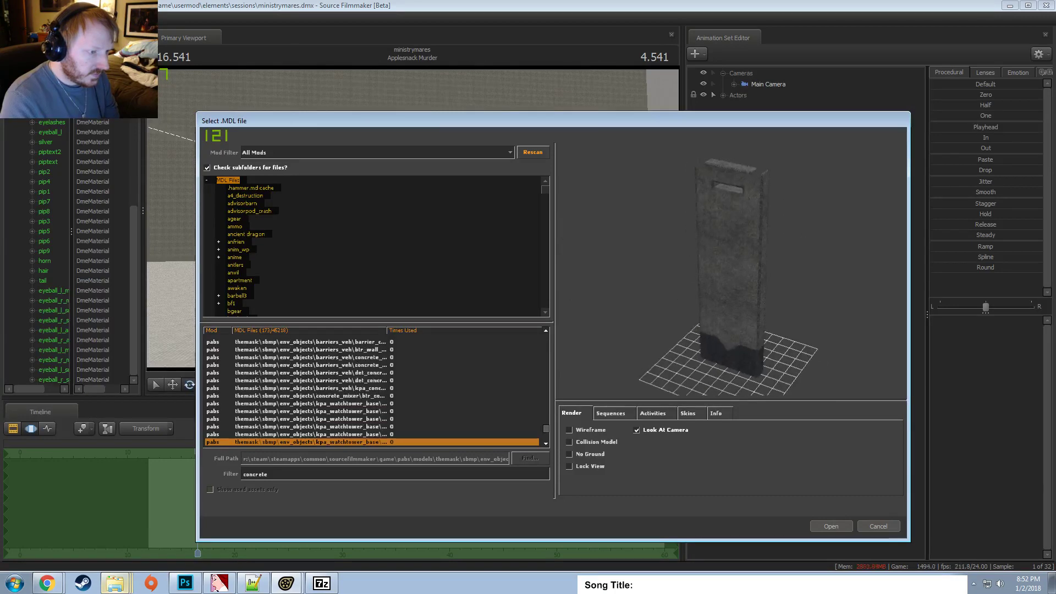
# Go back through the kpa_watchtower_base pieces and compare the concrete wall sections with the single panels.
pyautogui.press('Up')
pyautogui.press('Up')
pyautogui.press('Up')
pyautogui.press('Up')
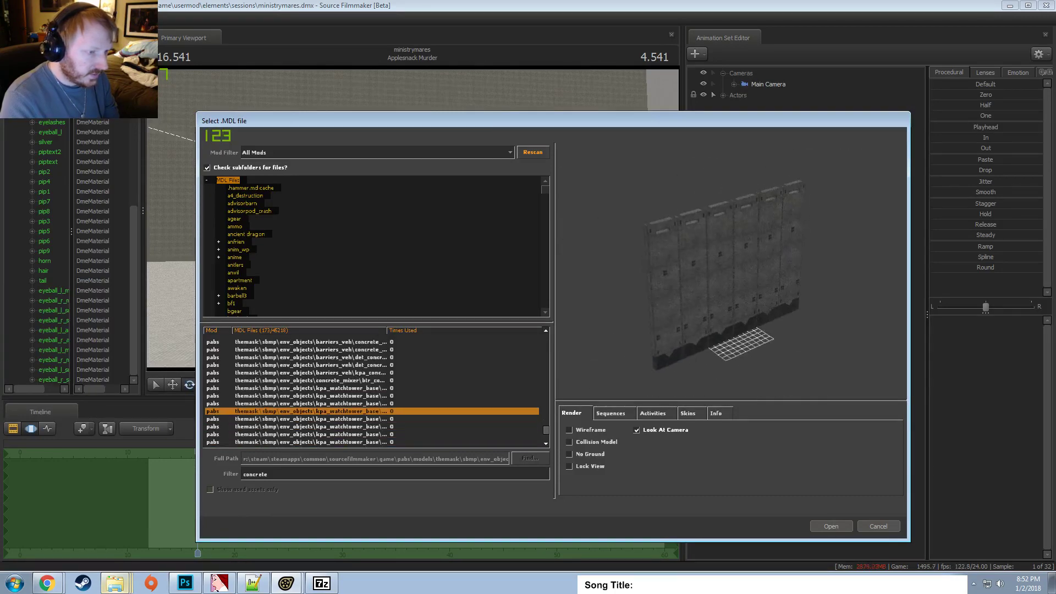
pyautogui.press('Down')
pyautogui.press('Down')
pyautogui.press('Down')
pyautogui.press('Down')
pyautogui.press('Down')
pyautogui.press('Down')
pyautogui.press('Down')
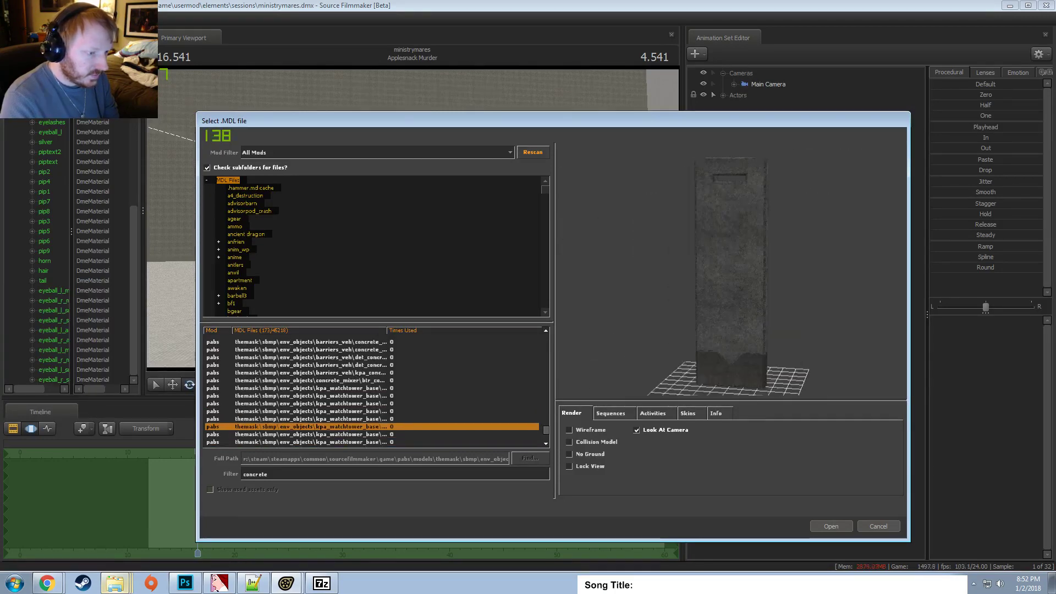
# Preview the models down to st_concrete_block_02 and examine that block's shape from the side and from farther away.
pyautogui.press('Down')
pyautogui.press('Down')
pyautogui.press('Down')
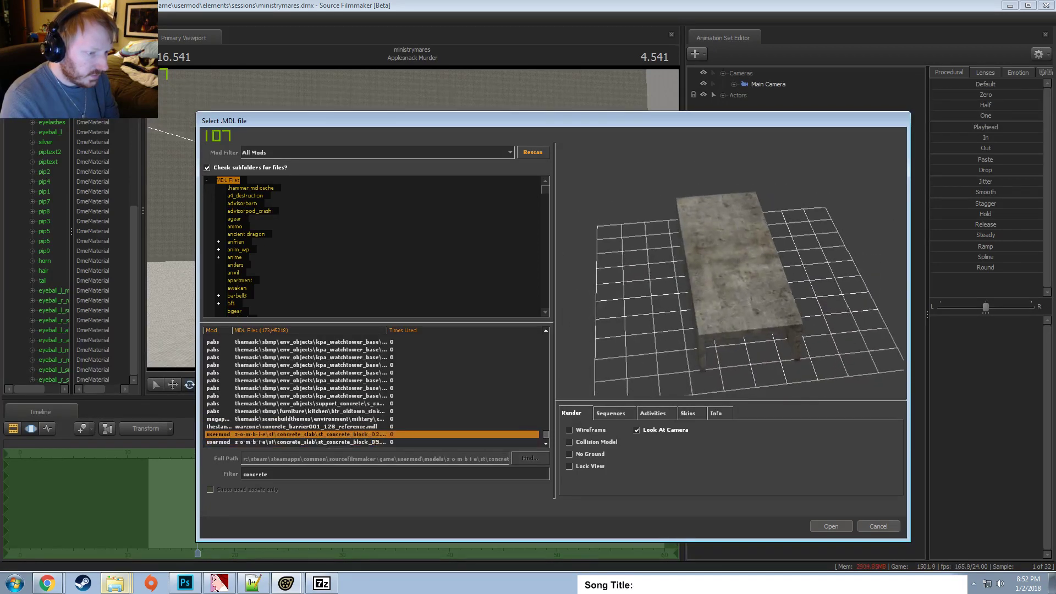
pyautogui.moveTo(726, 220); pyautogui.dragTo(737, 236)
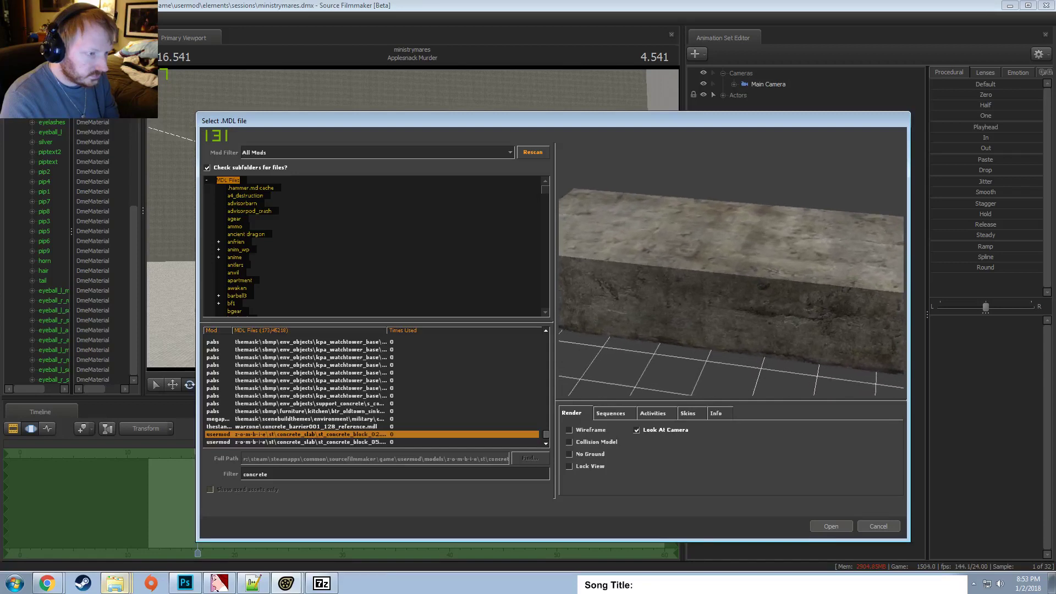
pyautogui.moveTo(738, 236); pyautogui.dragTo(738, 216, button='right')
pyautogui.moveTo(737, 216)
pyautogui.mouseDown()
pyautogui.moveTo(802, 250)
pyautogui.moveTo(770, 212)
pyautogui.moveTo(742, 204)
pyautogui.moveTo(729, 203)
pyautogui.moveTo(731, 231)
pyautogui.moveTo(731, 210)
pyautogui.mouseUp()
pyautogui.click(302, 441)
pyautogui.press('Up')
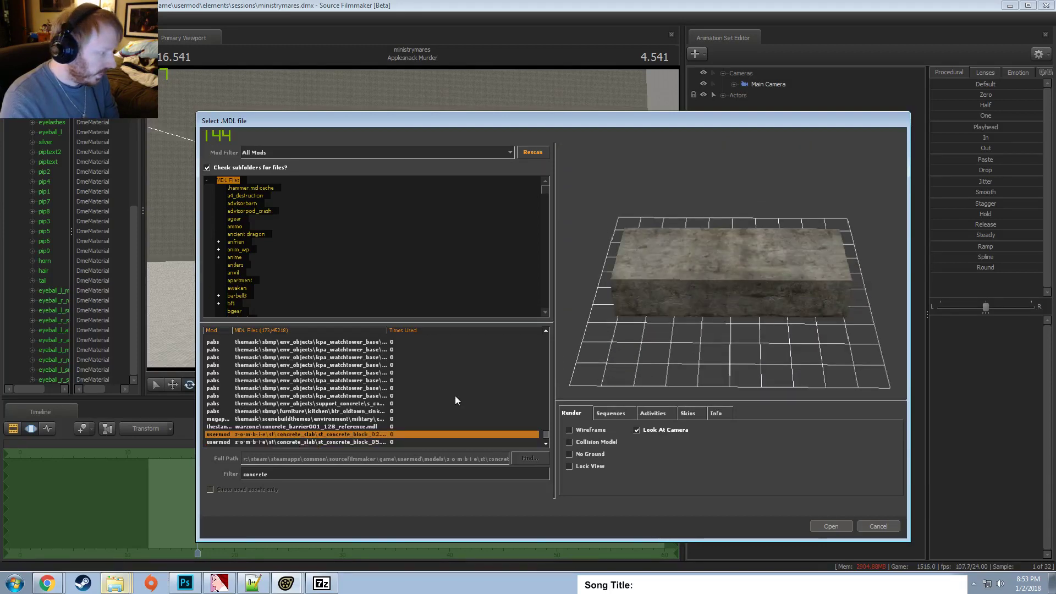
# Compare the other concrete_slab models down to st_plita_podstavka_01, and load st_concrete_block_02 into the scene.
pyautogui.press('Down')
pyautogui.press('Down')
pyautogui.press('Down')
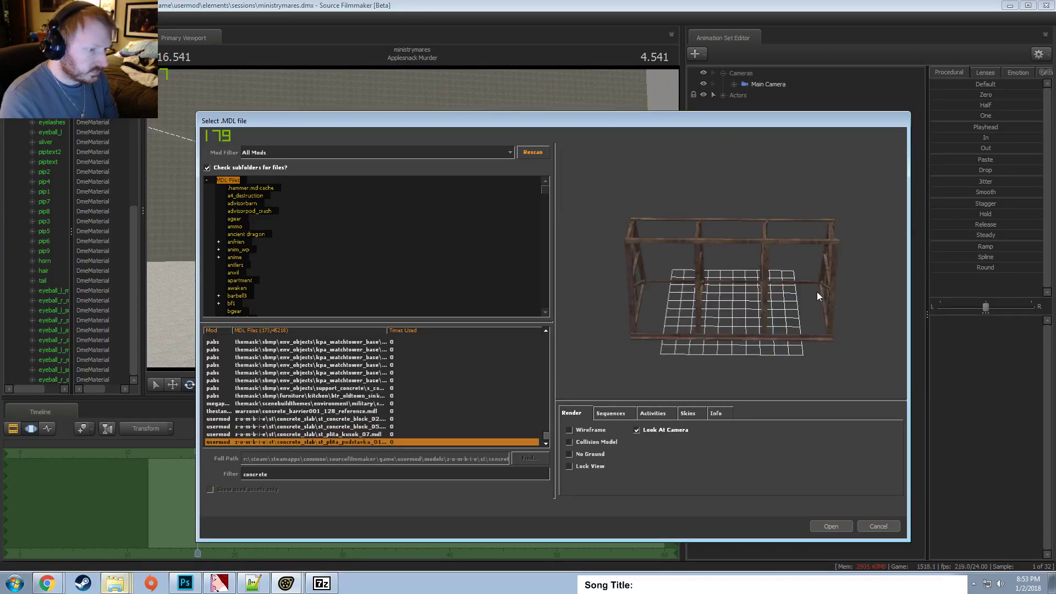
pyautogui.press('Up')
pyautogui.press('Up')
pyautogui.press('Up')
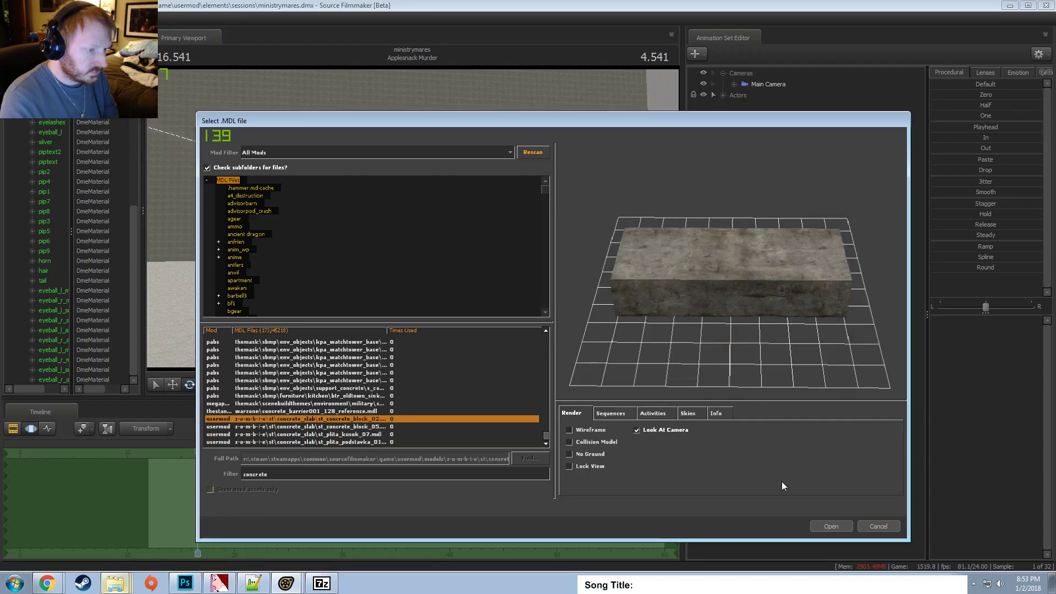
pyautogui.click(831, 526)
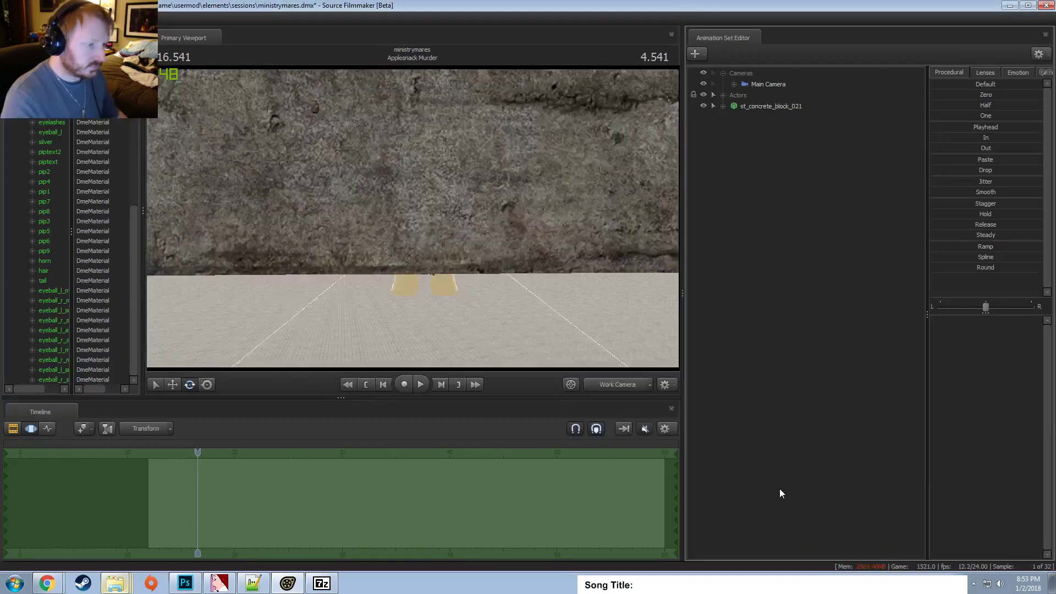
# Lower the st_concrete_block_021 model so that its upper face sits around the character's legs.
pyautogui.click(774, 108)
pyautogui.press('w')
pyautogui.moveTo(424, 230); pyautogui.dragTo(422, 253)
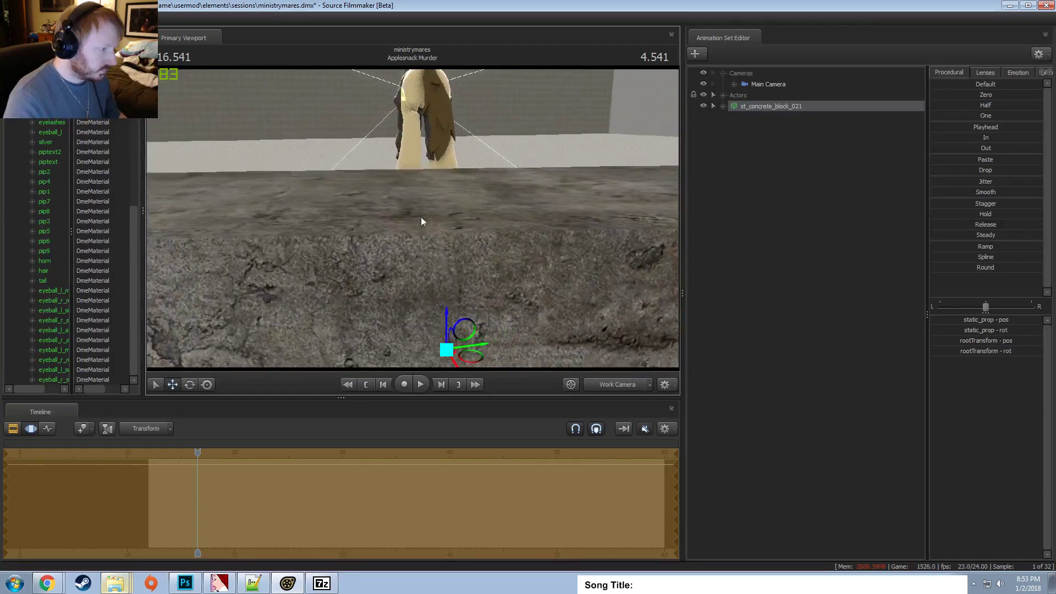
# Add override materials to st_concrete_block_021 and select its crete_walls_02 material path in the Element Viewer.
pyautogui.rightClick(761, 104)
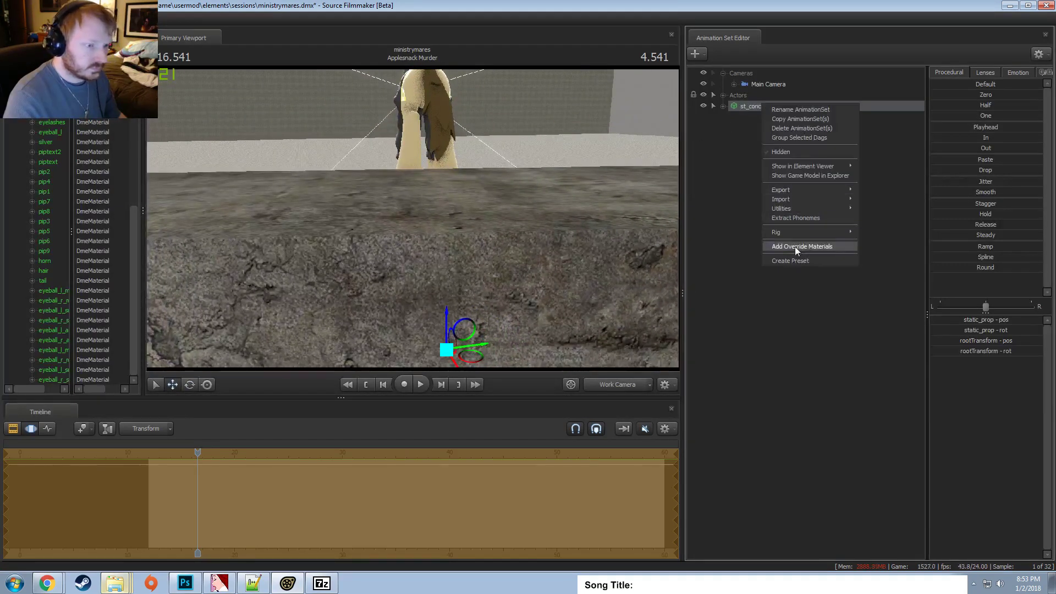
pyautogui.click(794, 246)
pyautogui.rightClick(770, 110)
pyautogui.moveTo(829, 174)
pyautogui.click(908, 177)
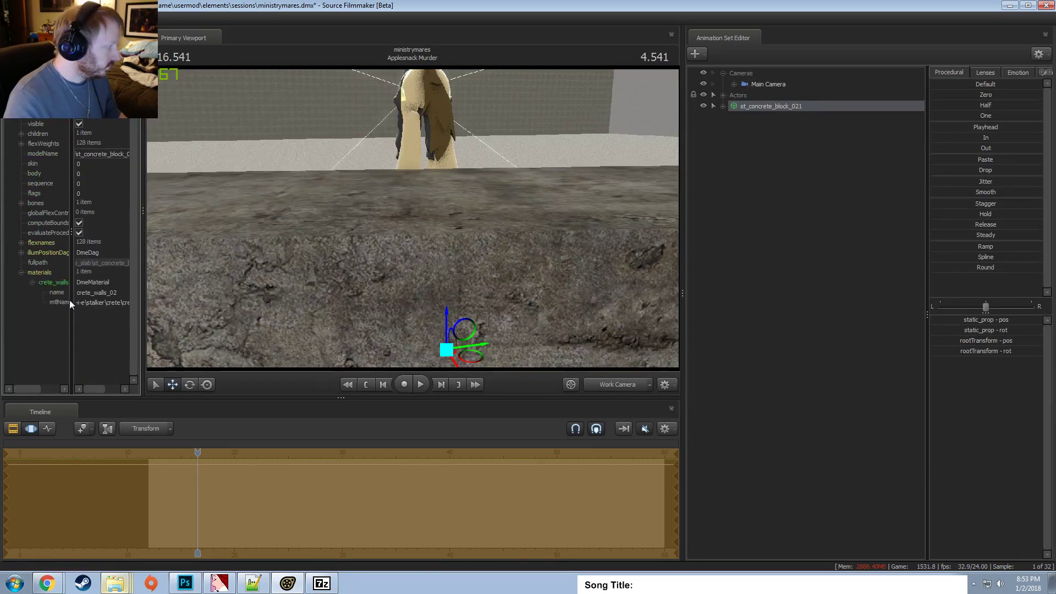
pyautogui.click(65, 302)
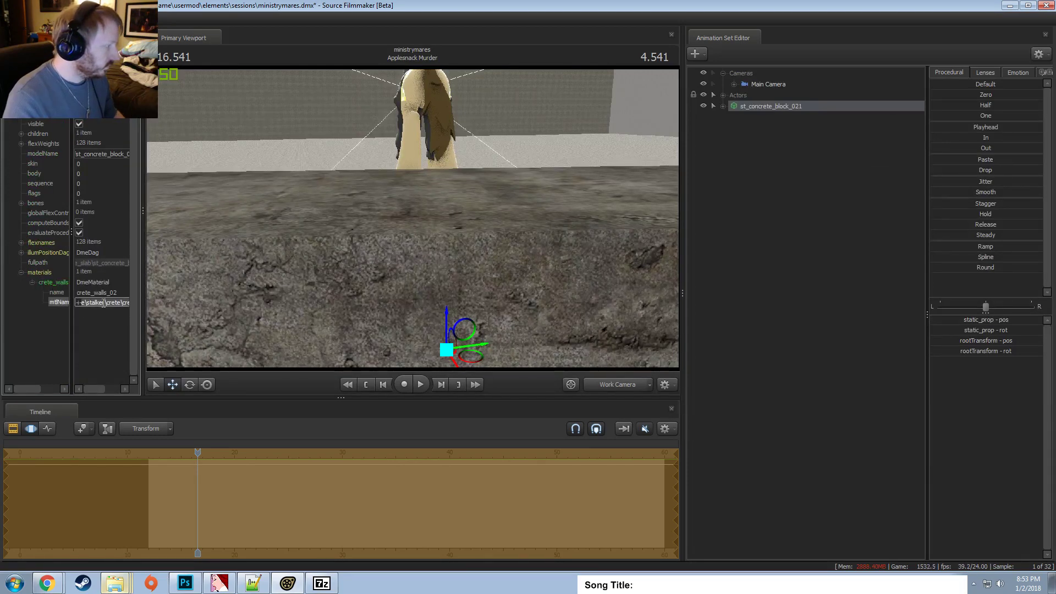
# Show the concrete block's game model in Explorer and switch to the usermod materials folder.
pyautogui.rightClick(777, 103)
pyautogui.click(829, 174)
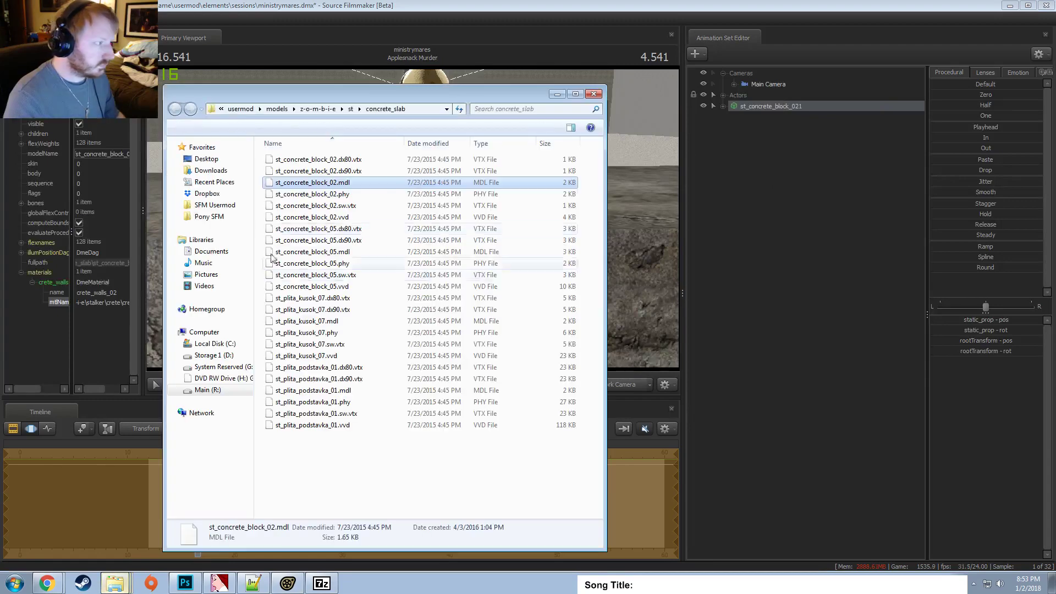
pyautogui.click(246, 112)
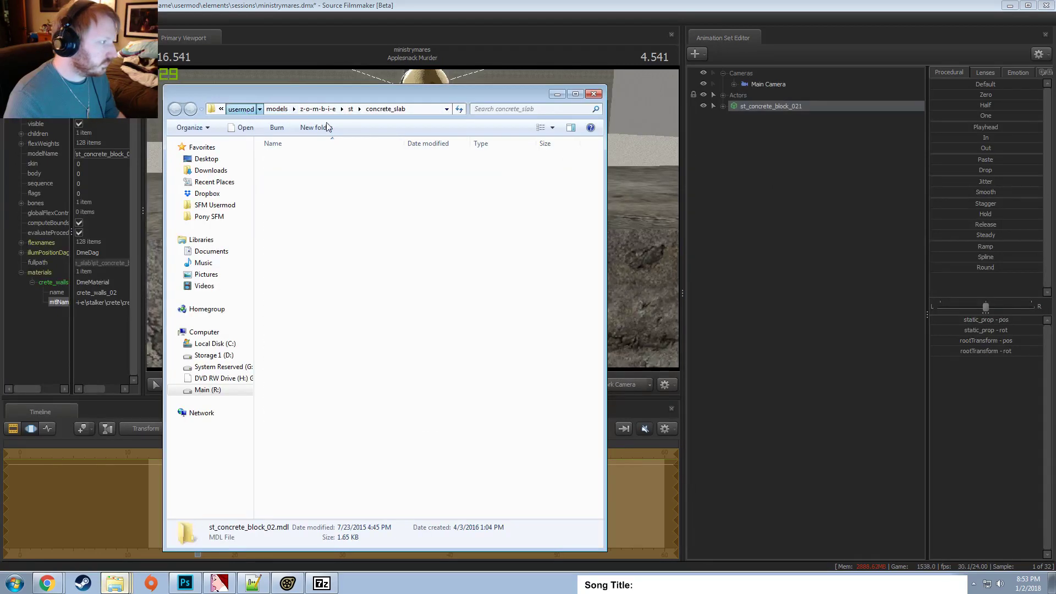
pyautogui.click(287, 231)
pyautogui.doubleClick(287, 231)
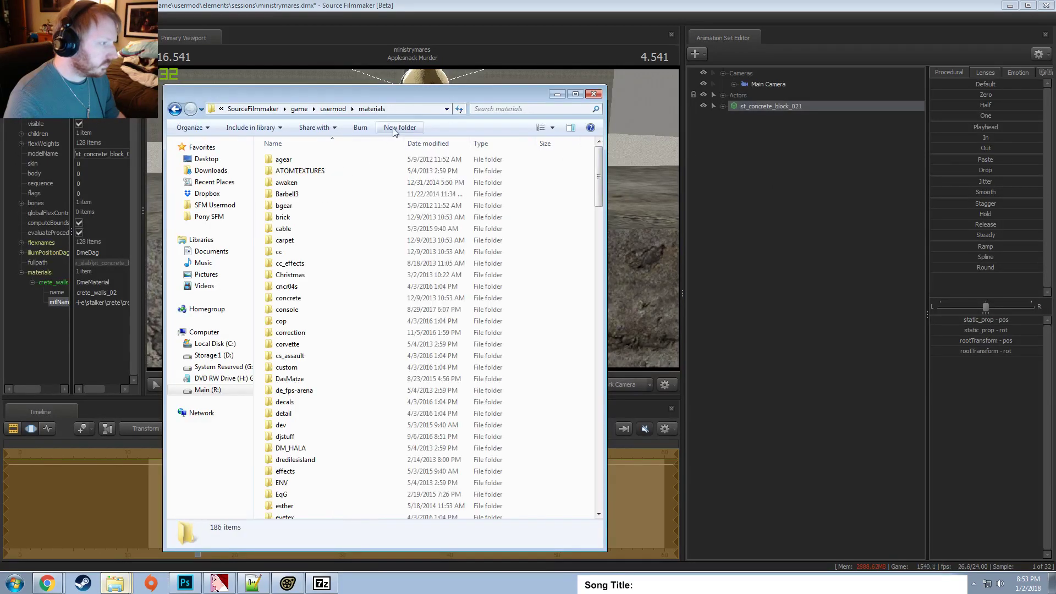
# Go to the models\z-o-m-b-i-e\stalker\crete folder inside the usermod materials folder.
pyautogui.click(435, 108)
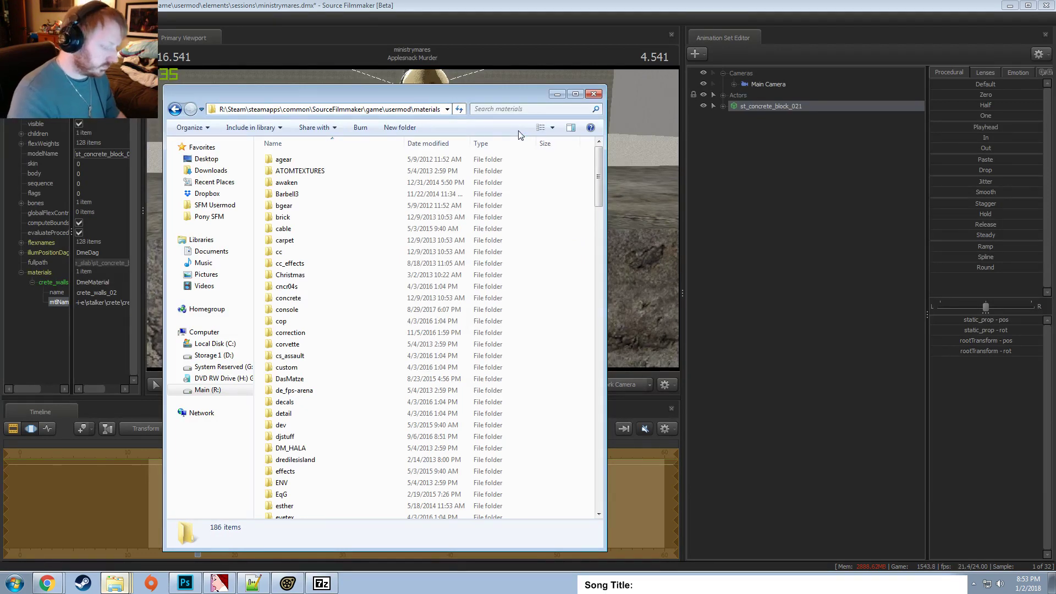
pyautogui.write('\\models\\z-o-m-b-i-e\\stalker\\crete\\crete')
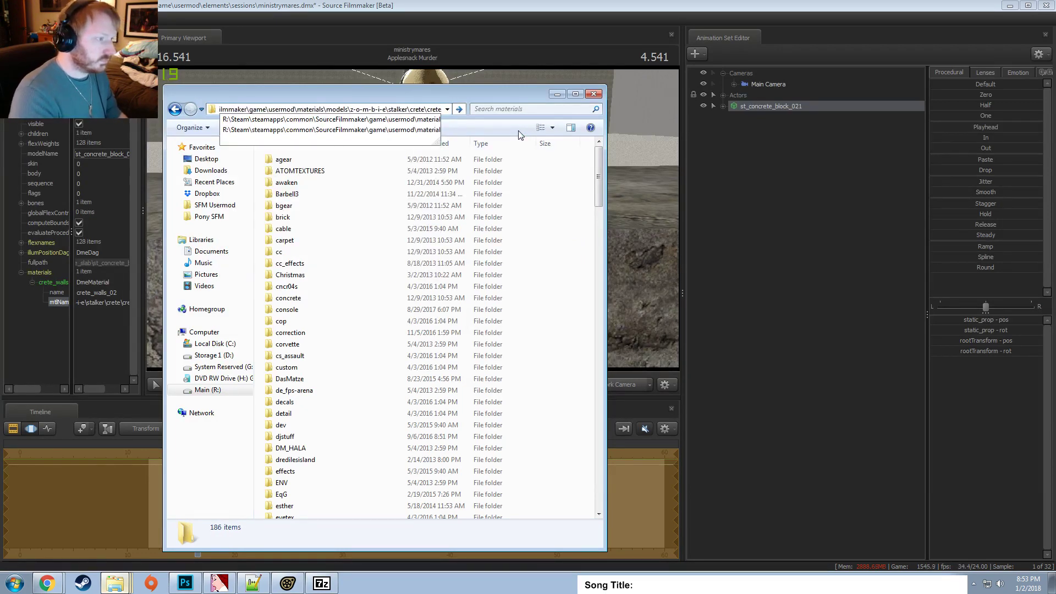
pyautogui.press('BackSpace')
pyautogui.press('BackSpace')
pyautogui.press('BackSpace')
pyautogui.press('BackSpace')
pyautogui.press('BackSpace')
pyautogui.press('BackSpace')
pyautogui.press('Return')
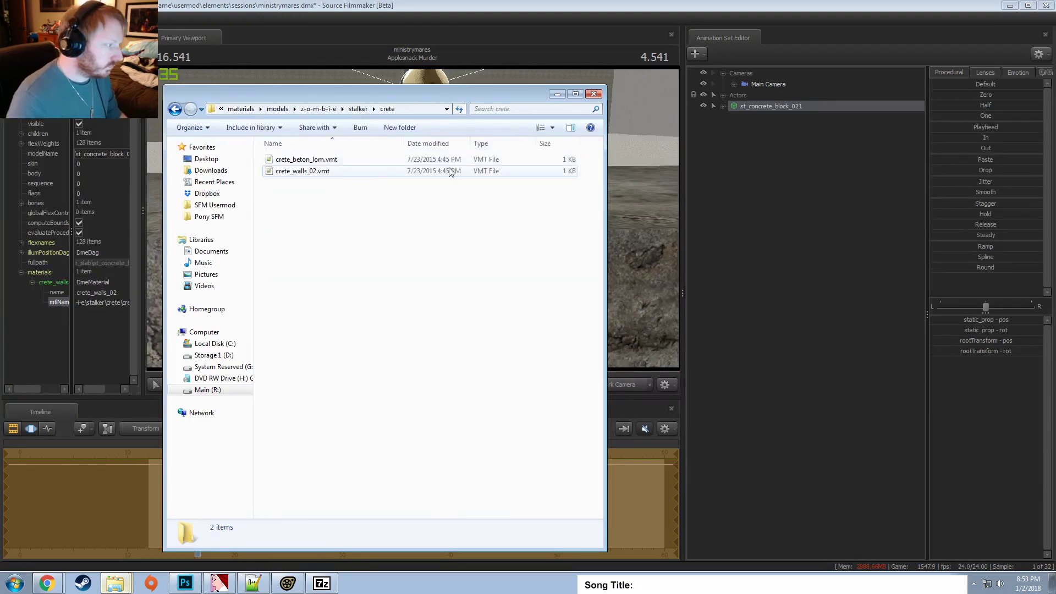
# Open crete_walls_02.vmt in Notepad++, check its base texture and bump map paths, and close the file.
pyautogui.doubleClick(330, 171)
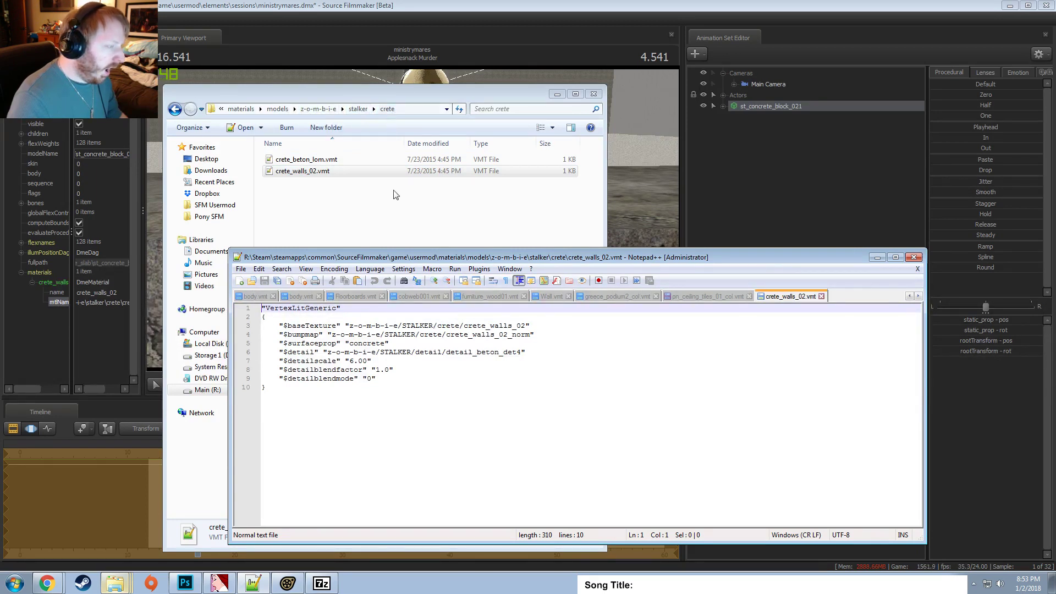
pyautogui.click(394, 211)
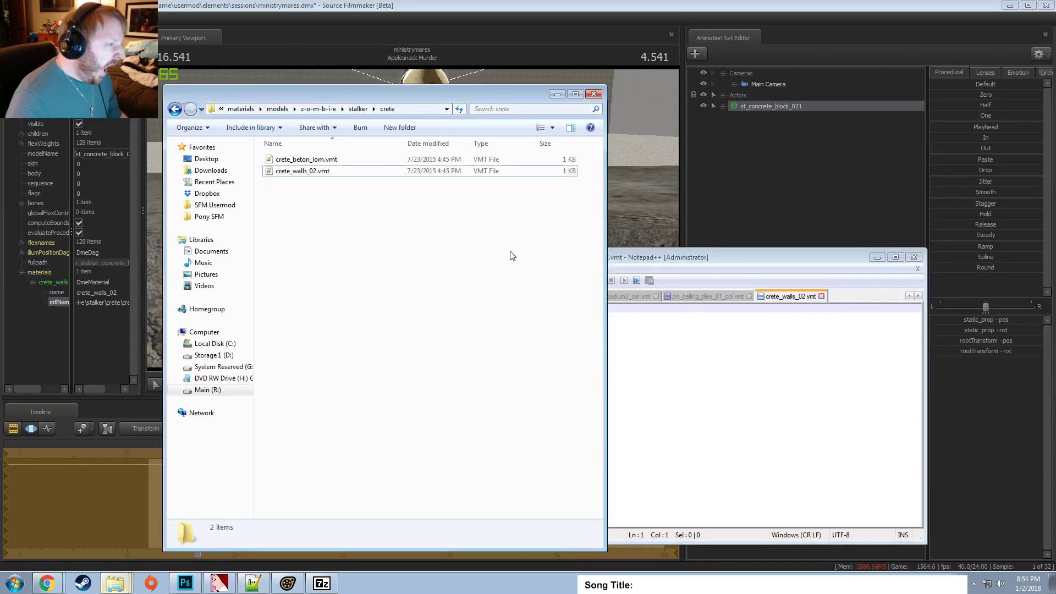
pyautogui.click(660, 424)
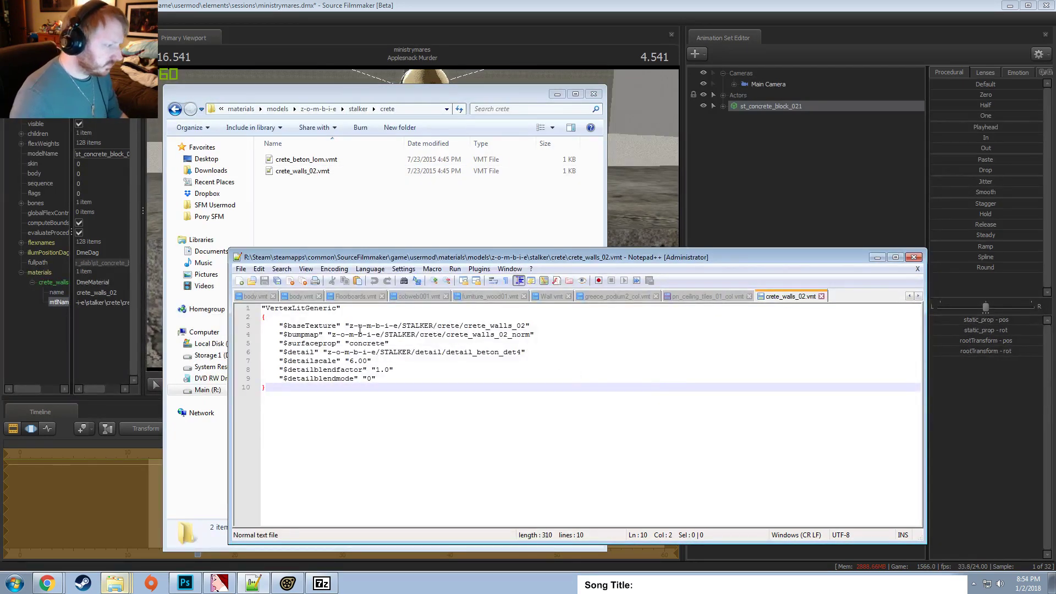
pyautogui.click(427, 326)
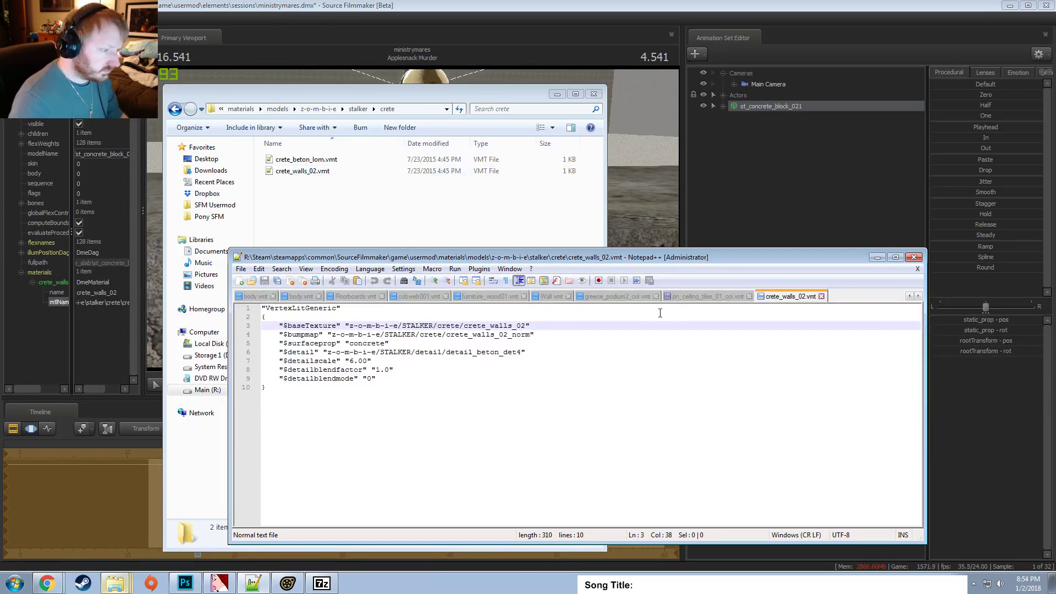
pyautogui.click(822, 297)
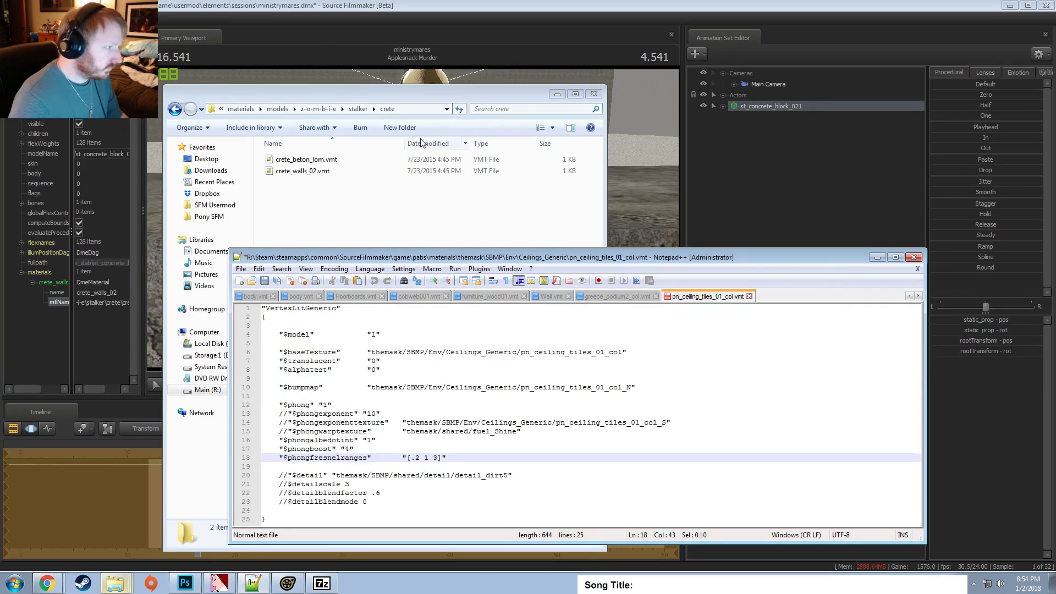
# Check the stalker material subfolders crete, mtl, prop and trees for the block's texture files.
pyautogui.click(358, 113)
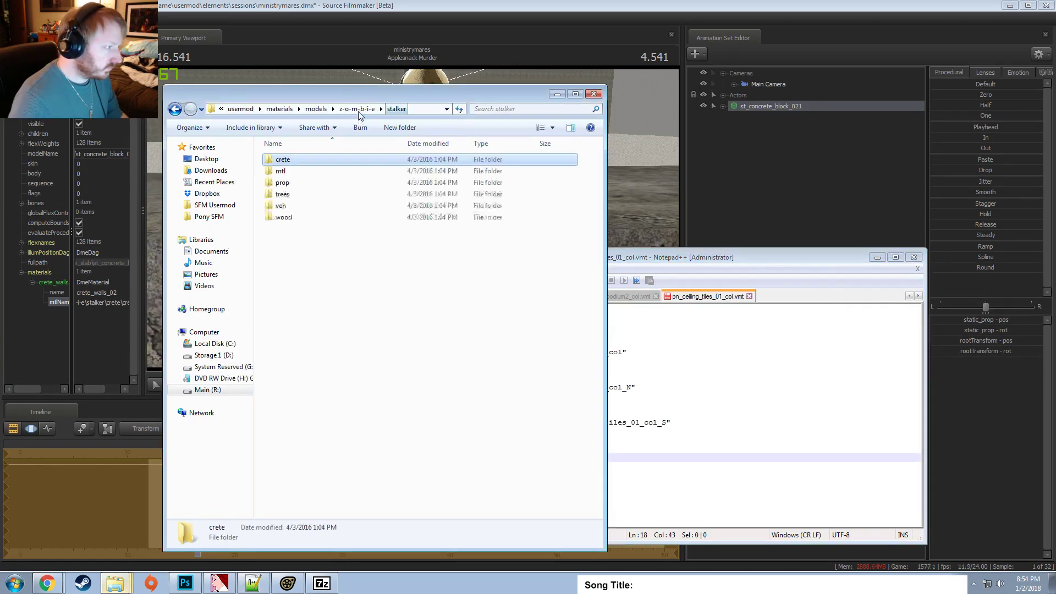
pyautogui.doubleClick(275, 160)
pyautogui.click(175, 108)
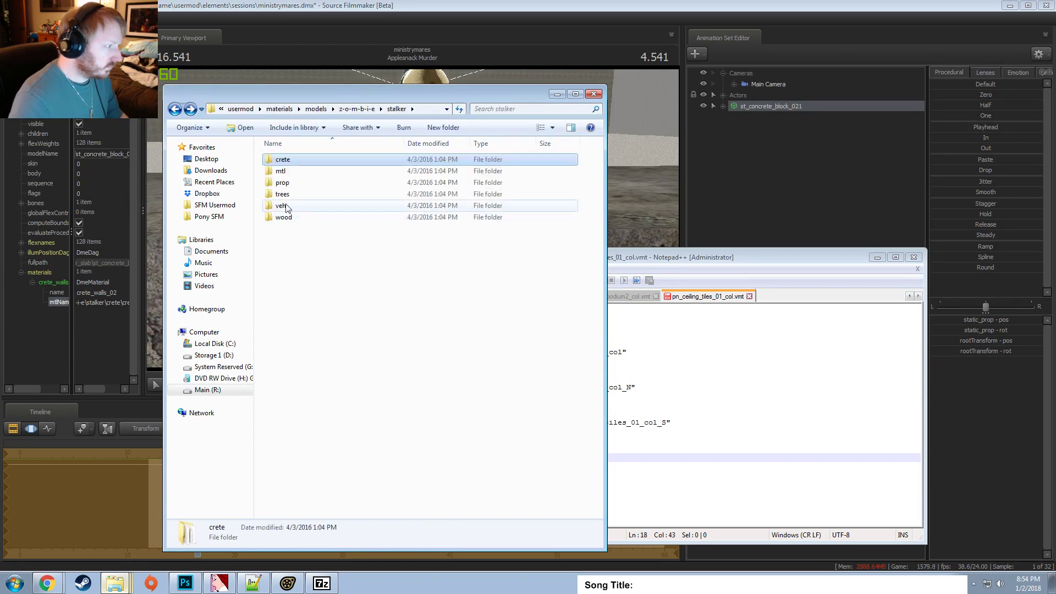
pyautogui.doubleClick(282, 171)
pyautogui.press('BackSpace')
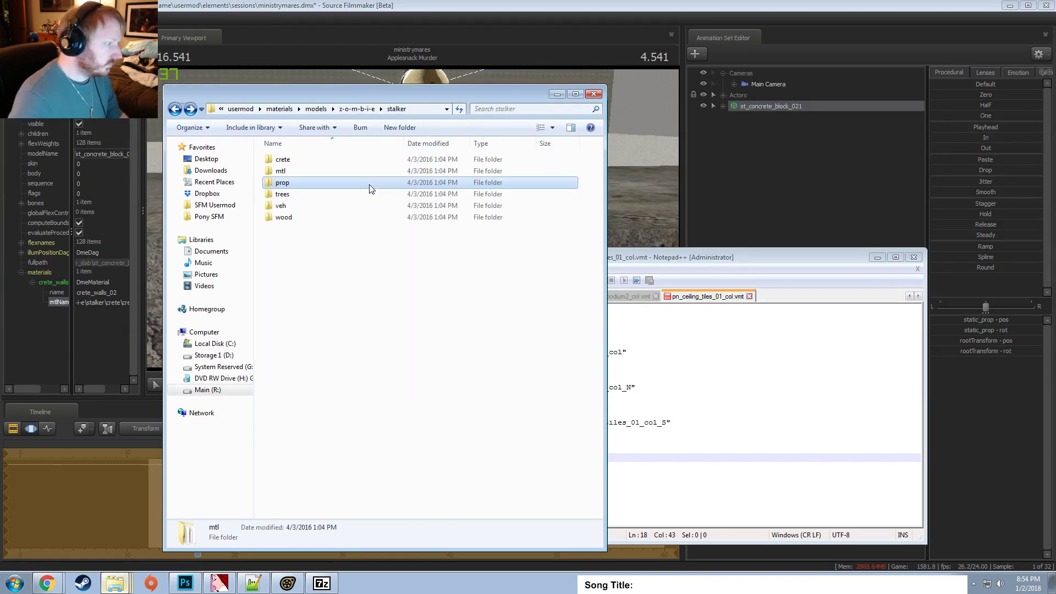
pyautogui.doubleClick(370, 185)
pyautogui.press('Return')
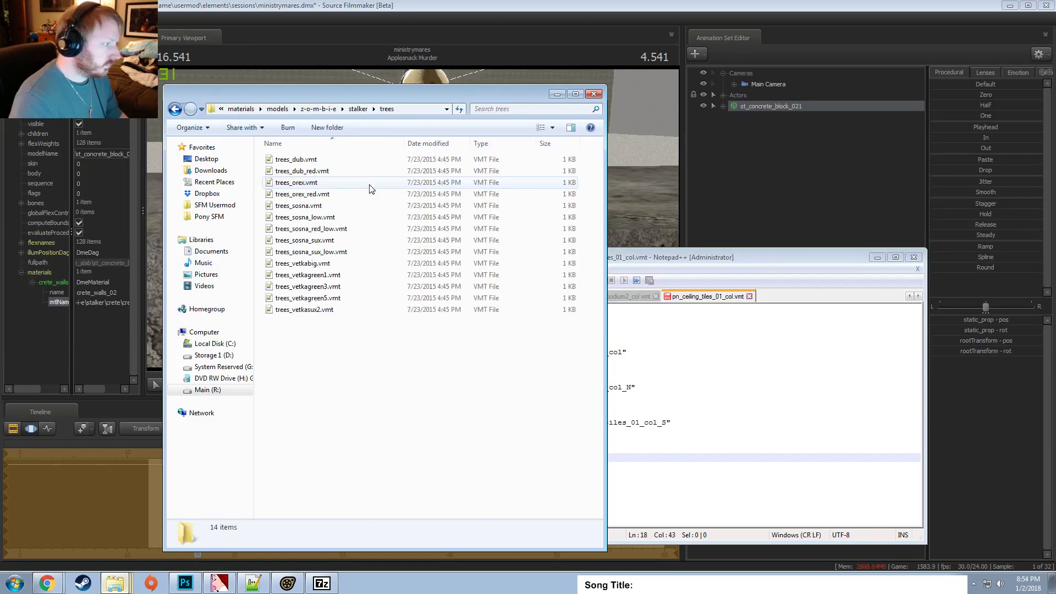
# Check the veh and wood subfolders of stalker for texture files, and reopen the crete folder.
pyautogui.press('BackSpace')
pyautogui.press('Down')
pyautogui.press('Return')
pyautogui.press('BackSpace')
pyautogui.press('Down')
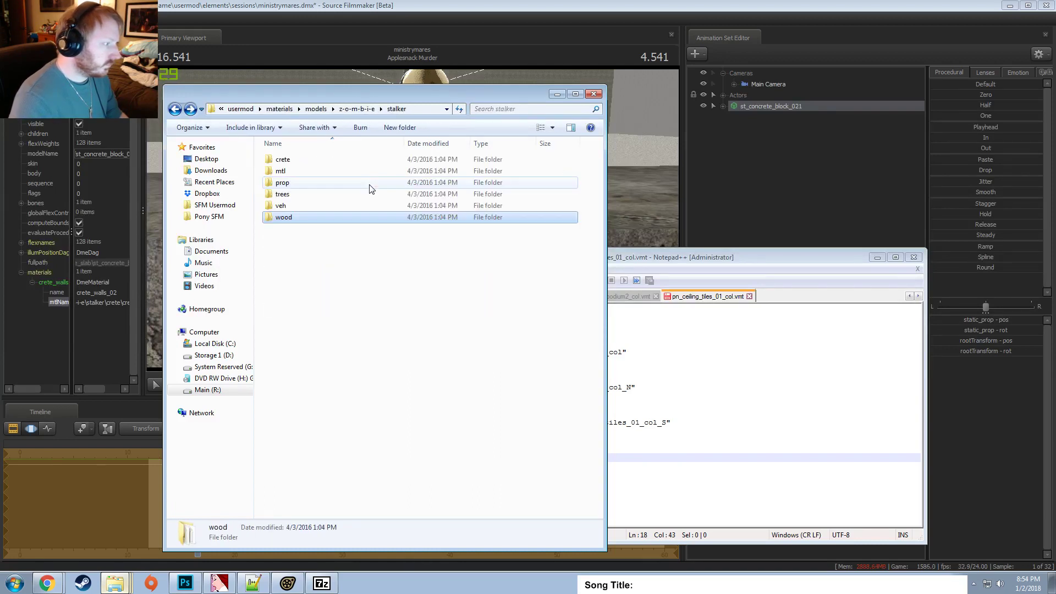
pyautogui.press('Return')
pyautogui.press('BackSpace')
pyautogui.press('Home')
pyautogui.press('Return')
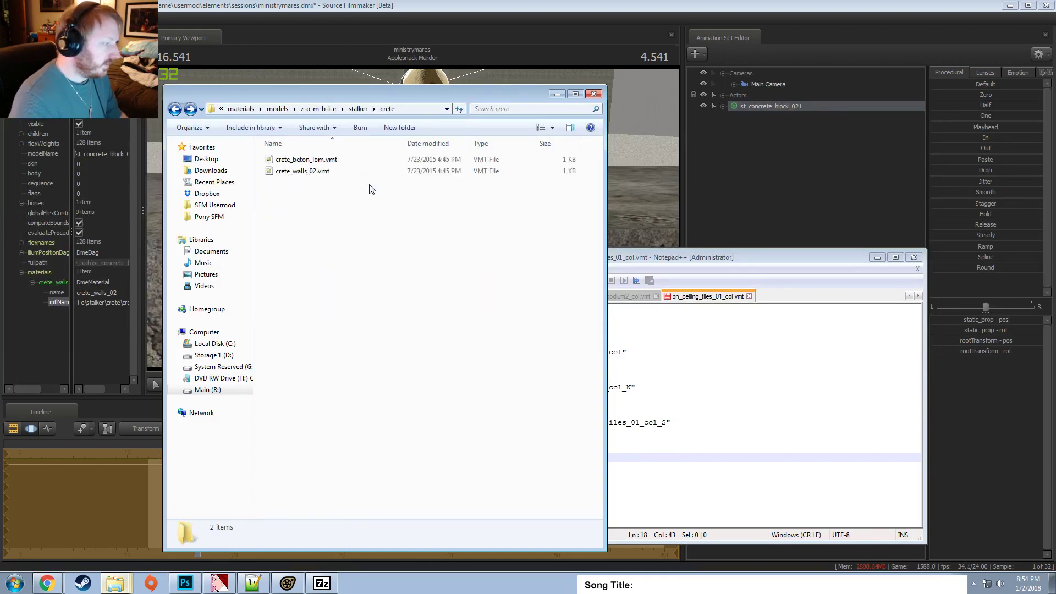
# Open the metro_2033 folder under the z-o-m-b-i-e materials to look for the texture files.
pyautogui.click(318, 108)
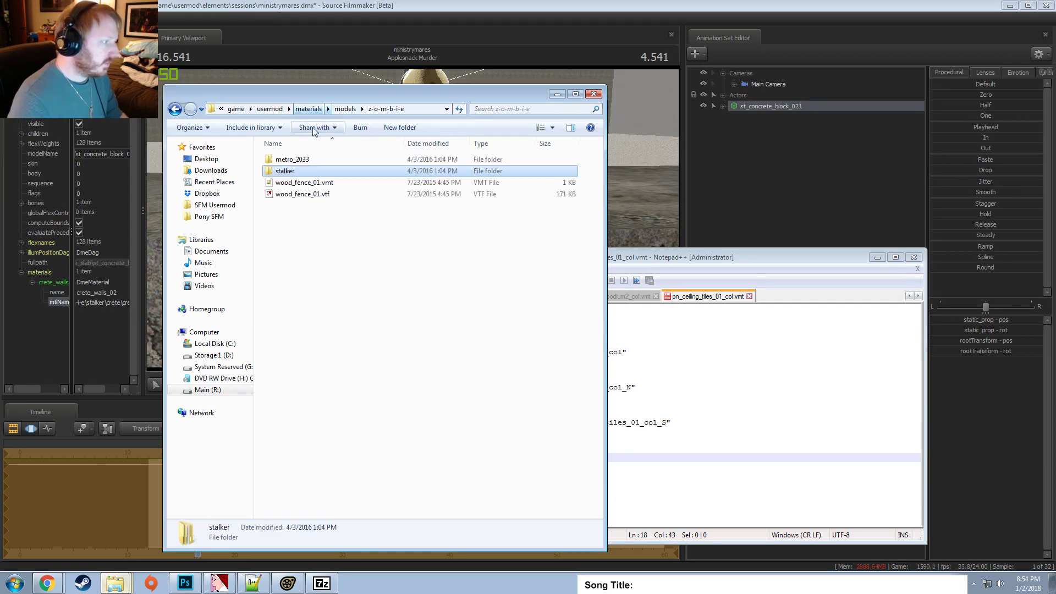
pyautogui.press('Up')
pyautogui.press('Return')
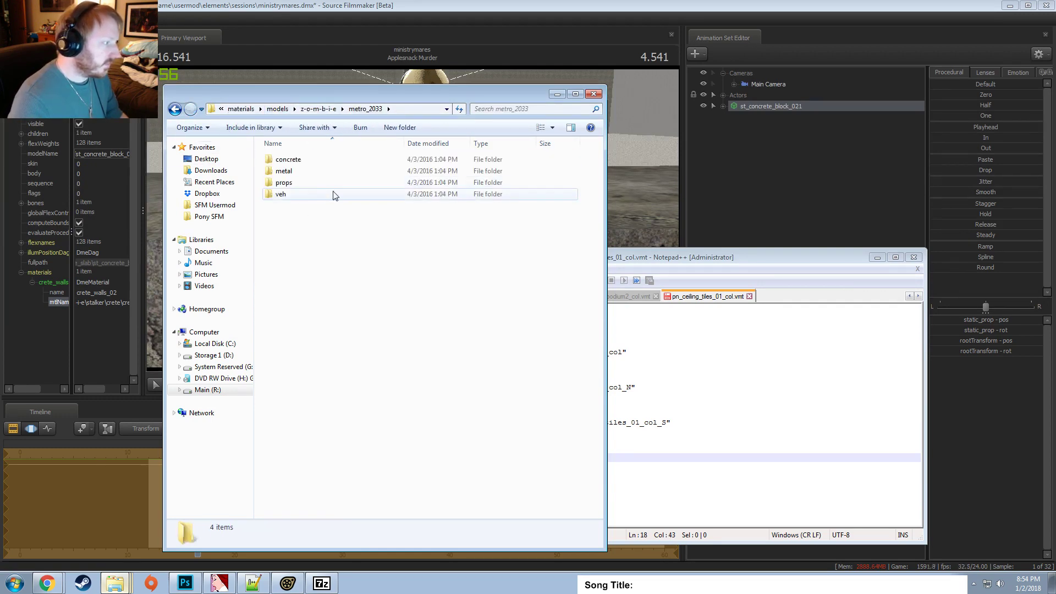
# Check metro_2033's concrete subfolder for the block's textures and return to the stalker crete material folder.
pyautogui.press('Home')
pyautogui.press('Return')
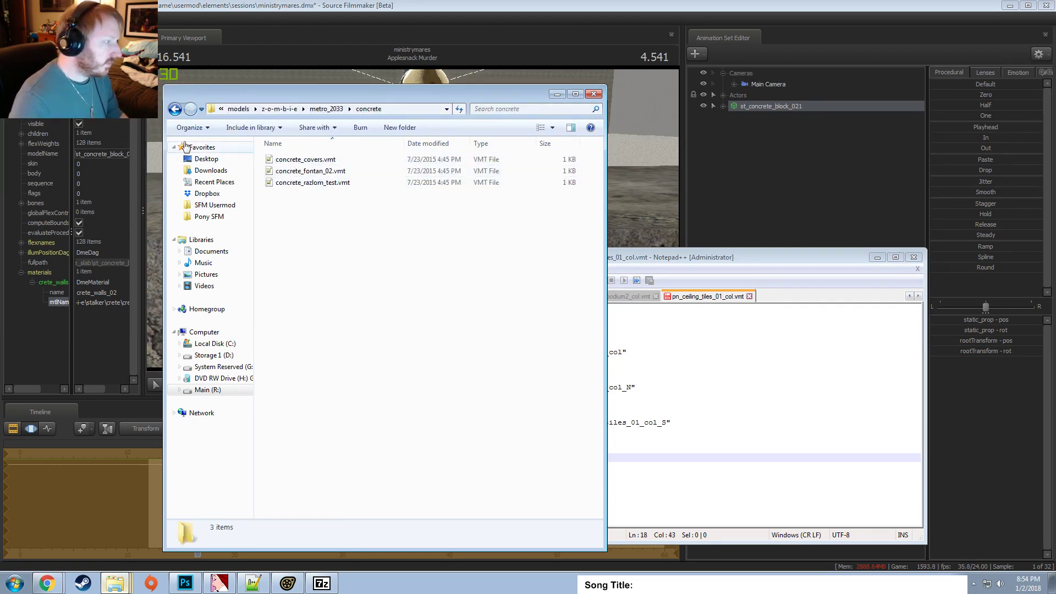
pyautogui.click(175, 110)
pyautogui.click(176, 109)
pyautogui.click(176, 109)
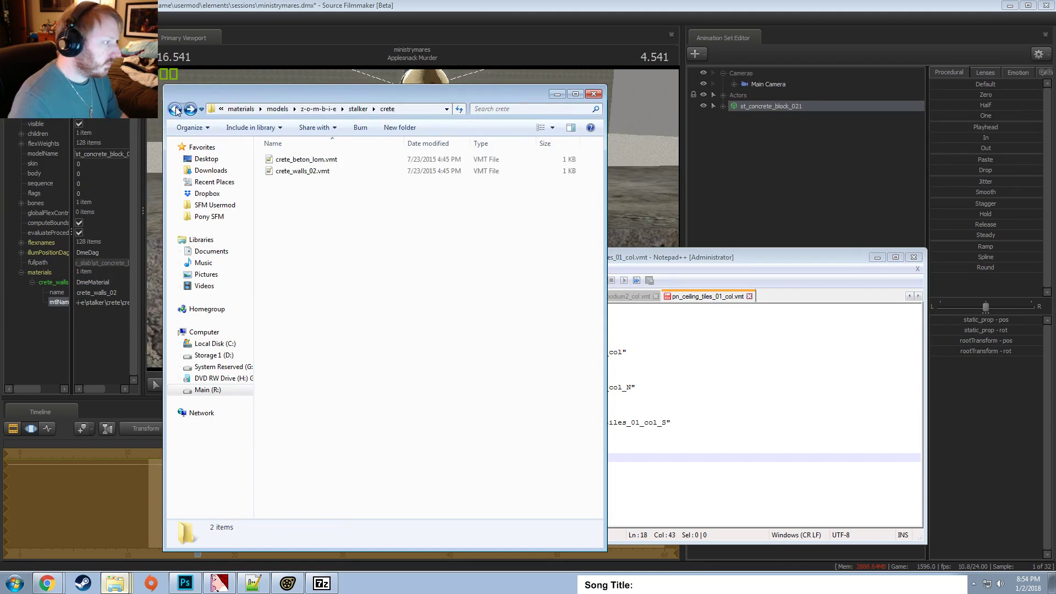
# Reopen crete_walls_02.vmt from the stalker crete folder in Notepad++ to read its texture paths.
pyautogui.click(835, 393)
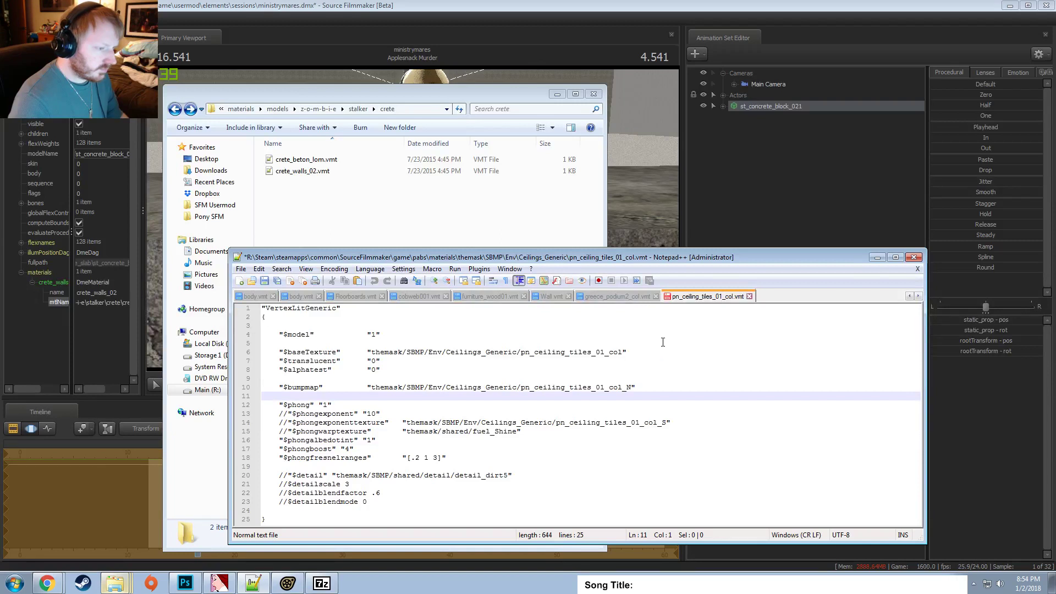
pyautogui.click(607, 362)
pyautogui.click(341, 160)
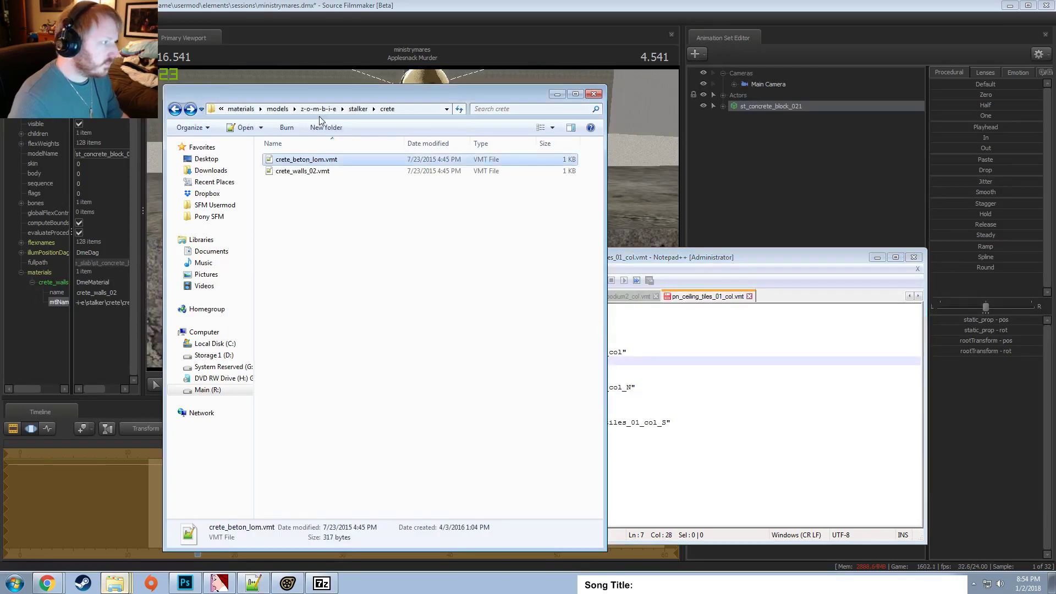
pyautogui.click(358, 109)
pyautogui.doubleClick(294, 171)
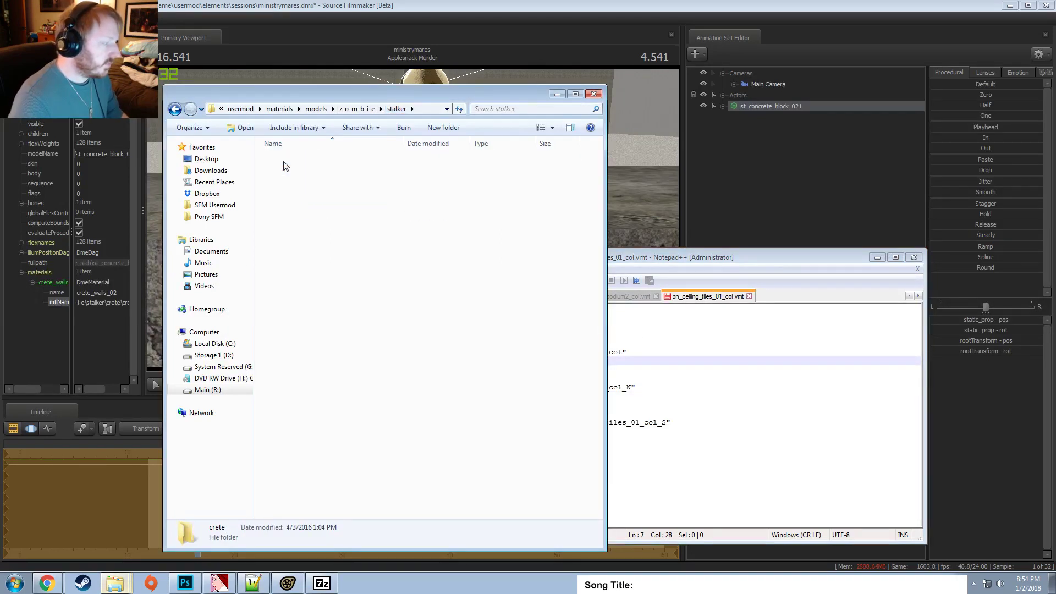
pyautogui.doubleClick(295, 172)
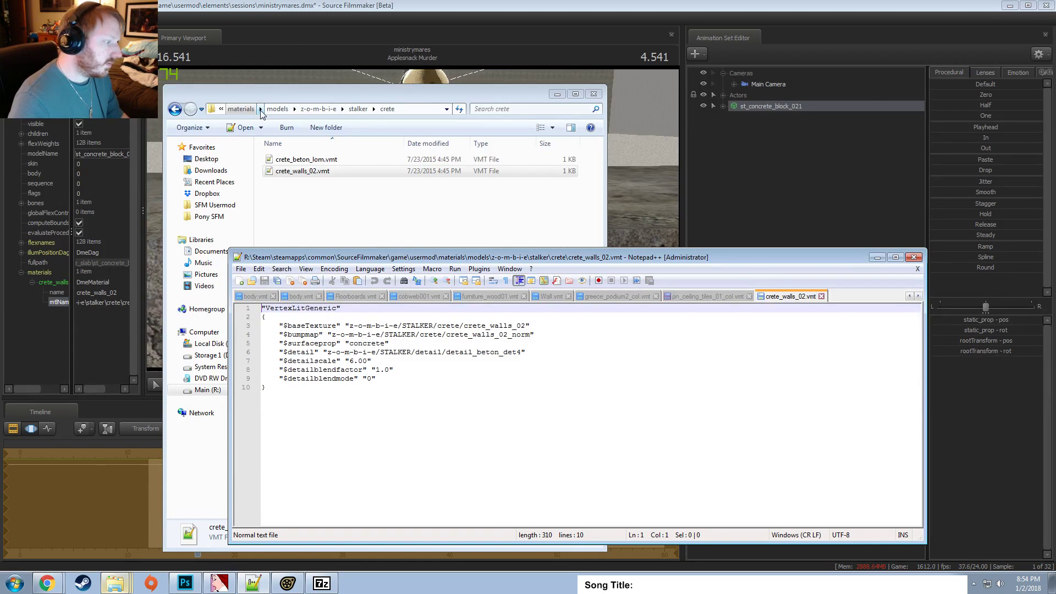
# Open the z-o-m-b-i-e/stalker/crete folder directly under usermod's materials folder, following the base texture path in the VMT.
pyautogui.click(245, 109)
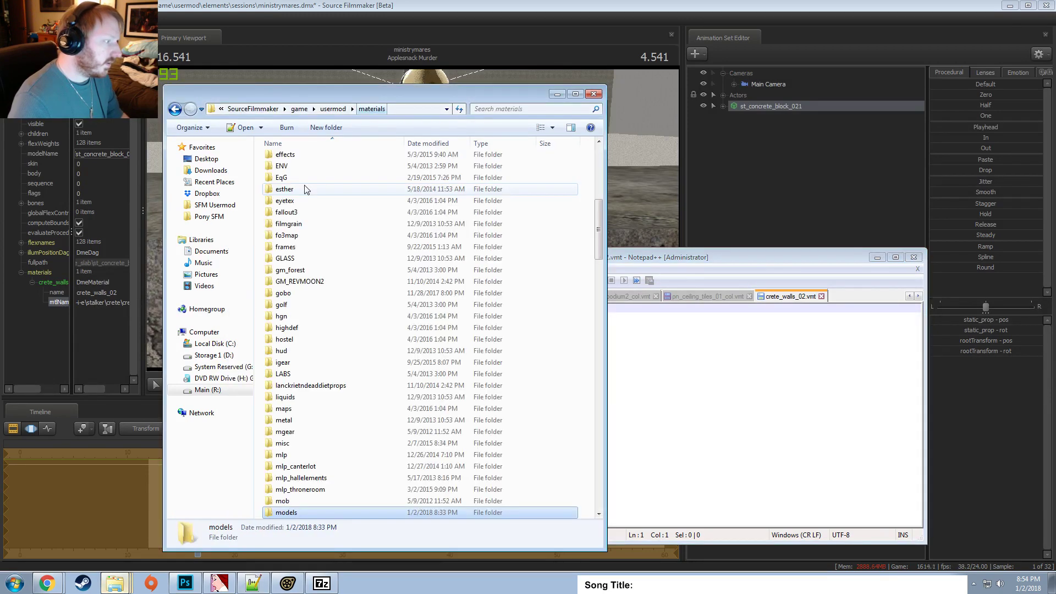
pyautogui.scroll(-20, 318, 259)
pyautogui.scroll(-4, 321, 335)
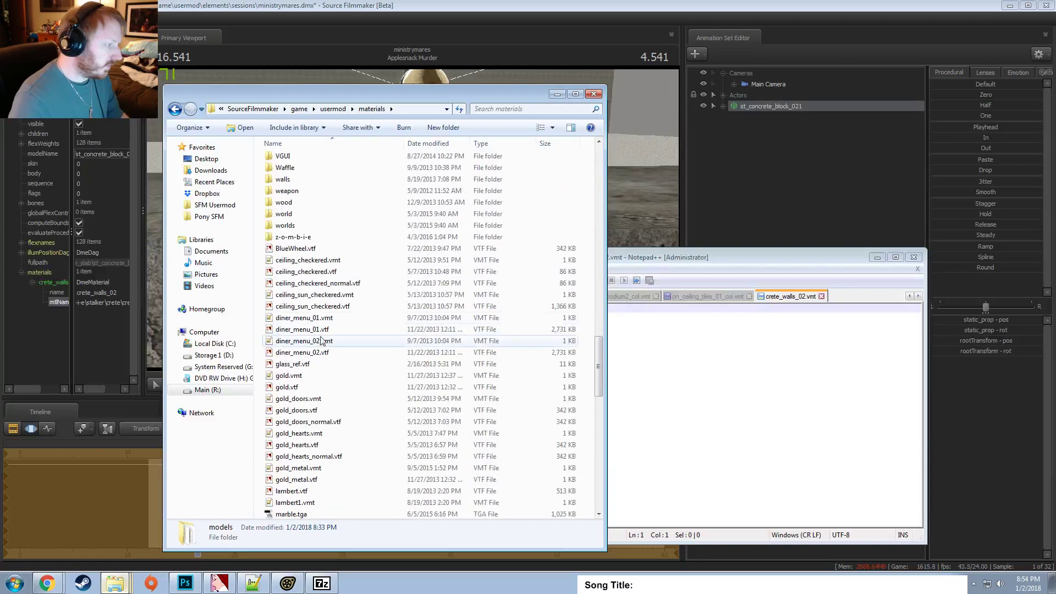
pyautogui.doubleClick(310, 236)
pyautogui.hotkey('alt', 'Tab')
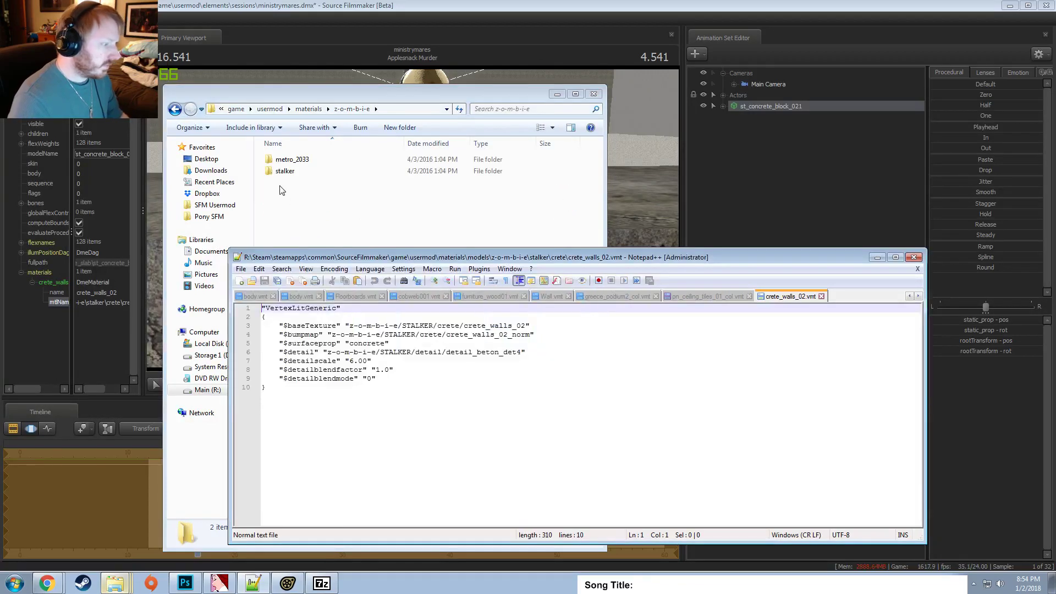
pyautogui.hotkey('alt', 'Tab')
pyautogui.doubleClick(284, 171)
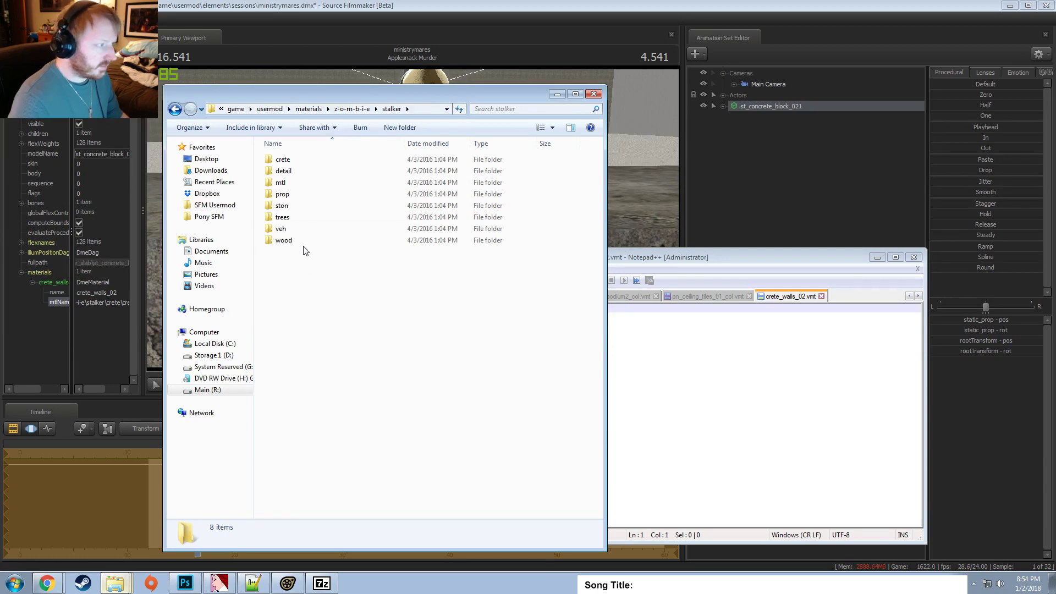
pyautogui.hotkey('alt', 'Tab')
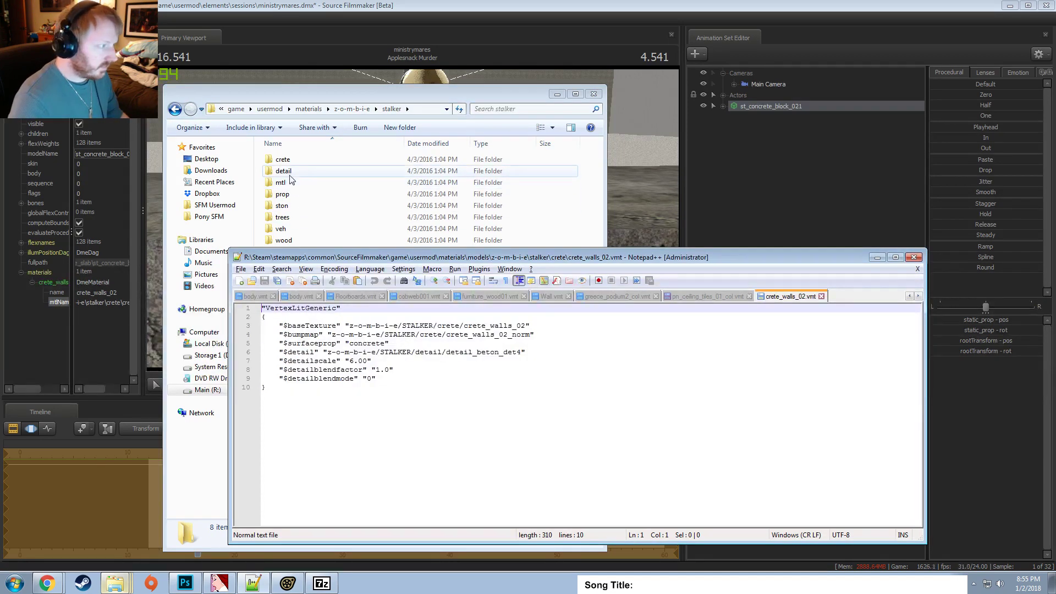
pyautogui.click(282, 159)
pyautogui.doubleClick(282, 159)
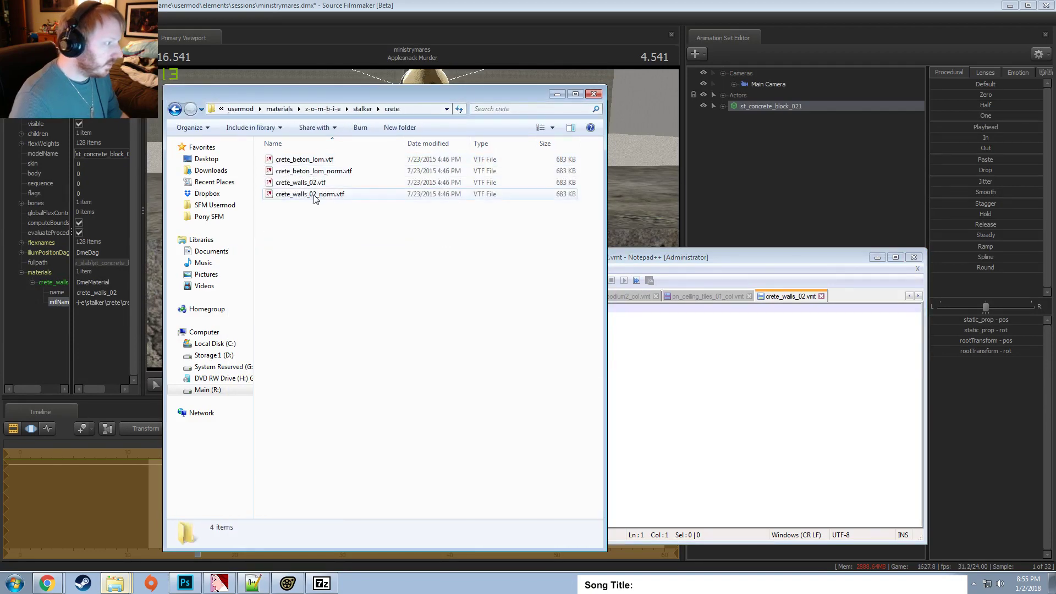
# Open crete_walls_02.vtf, enable its No Level Of Detail and No Mipmap flags, then save and close it.
pyautogui.doubleClick(302, 182)
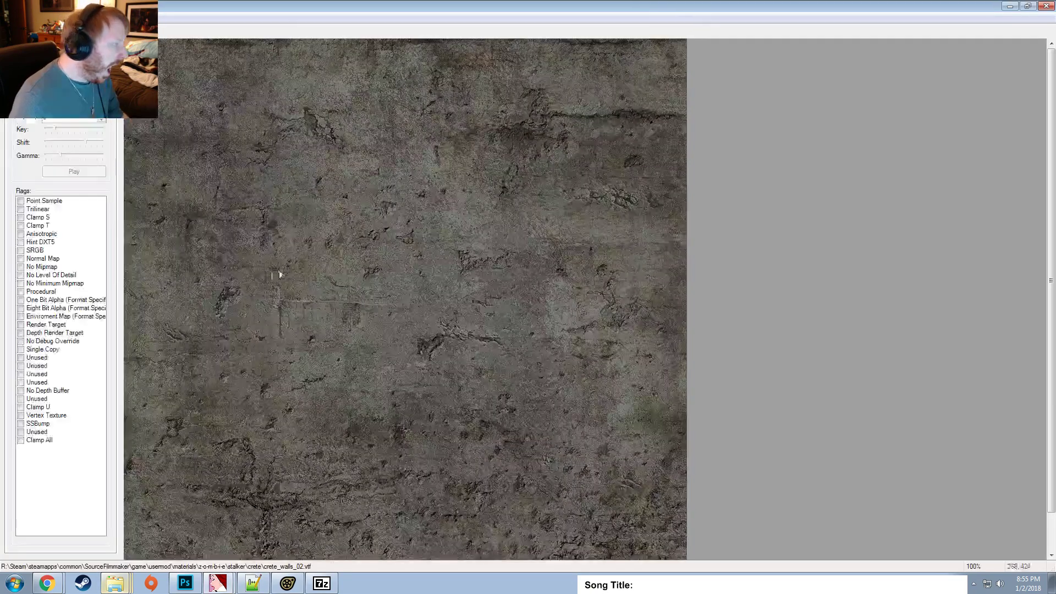
pyautogui.click(21, 275)
pyautogui.click(21, 267)
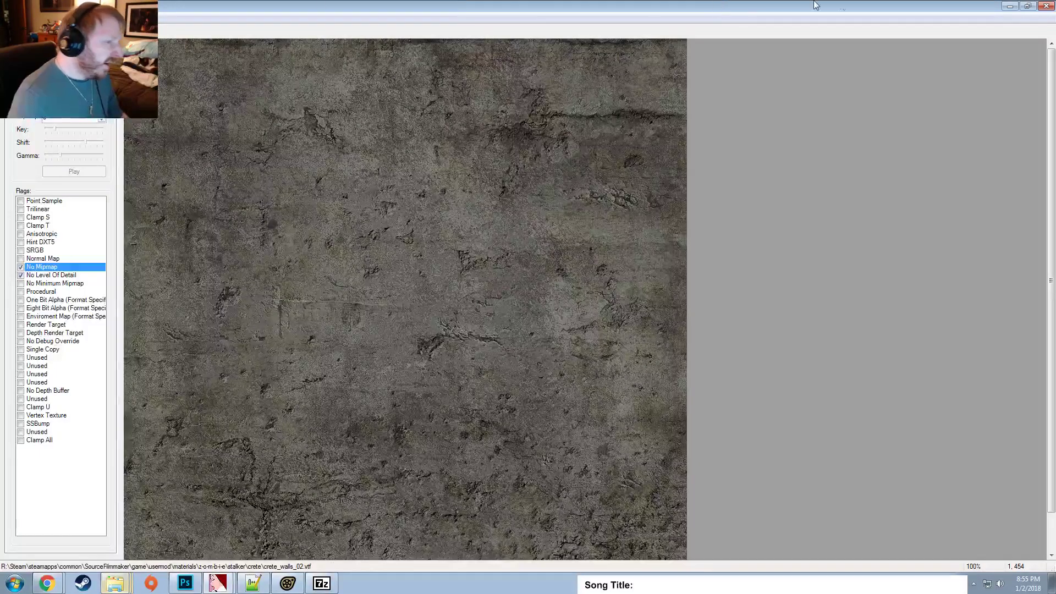
pyautogui.click(1045, 6)
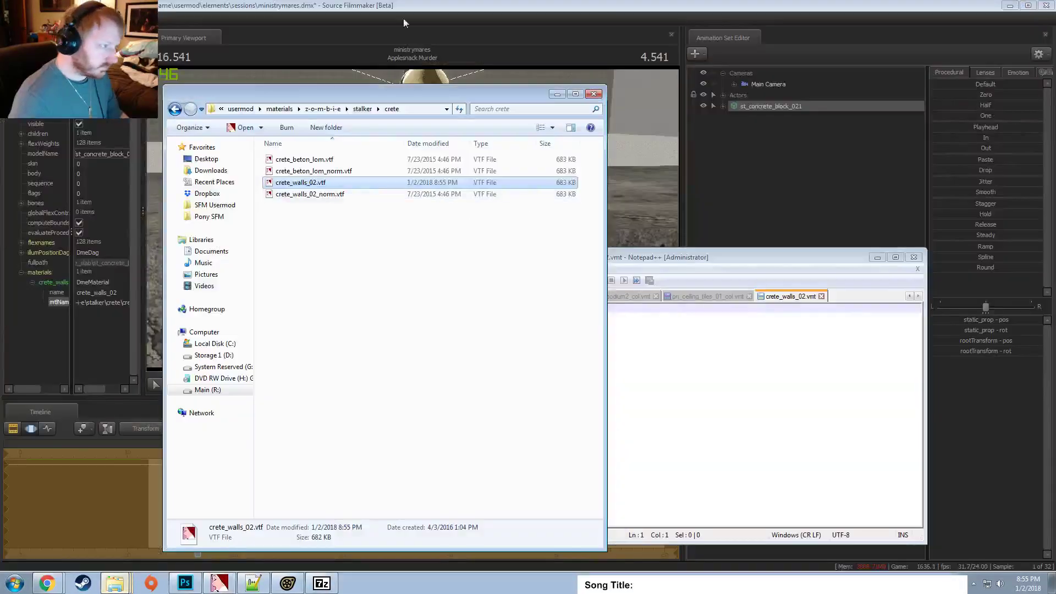
# Switch to Source Filmmaker and inspect the concrete block's texture up close, from farther back and from above.
pyautogui.click(403, 19)
pyautogui.click(75, 17)
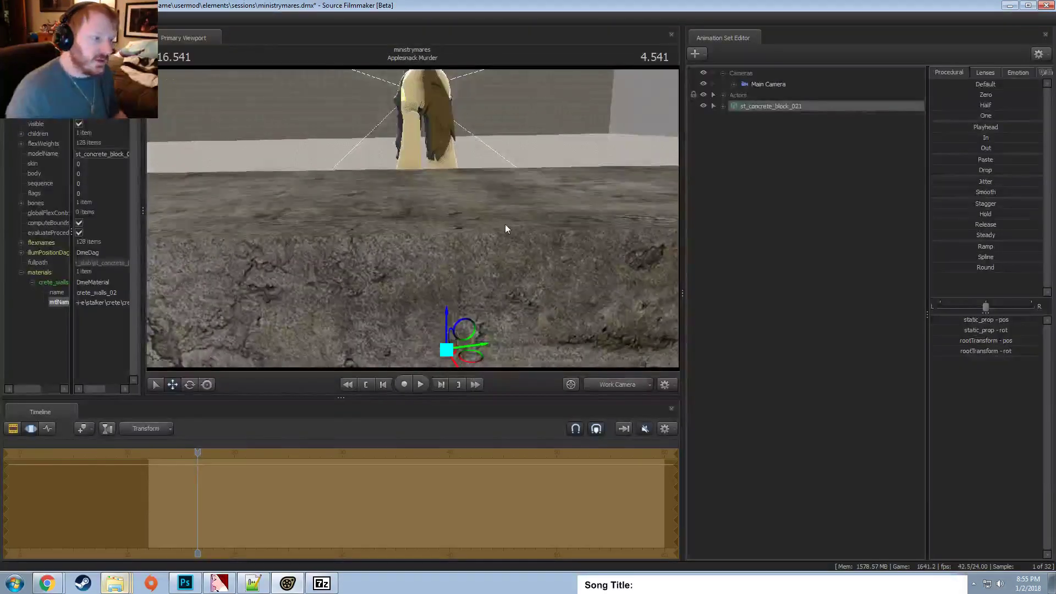
pyautogui.moveTo(505, 223); pyautogui.dragTo(502, 231)
pyautogui.press('s')
pyautogui.moveTo(412, 208); pyautogui.dragTo(412, 217)
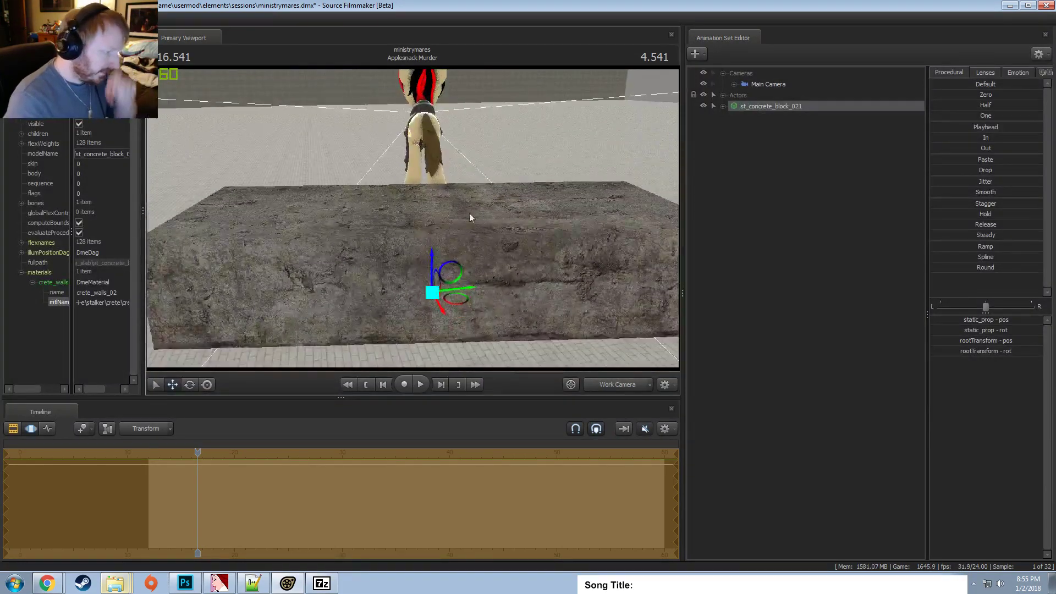
pyautogui.moveTo(478, 232); pyautogui.dragTo(477, 296)
pyautogui.press('e')
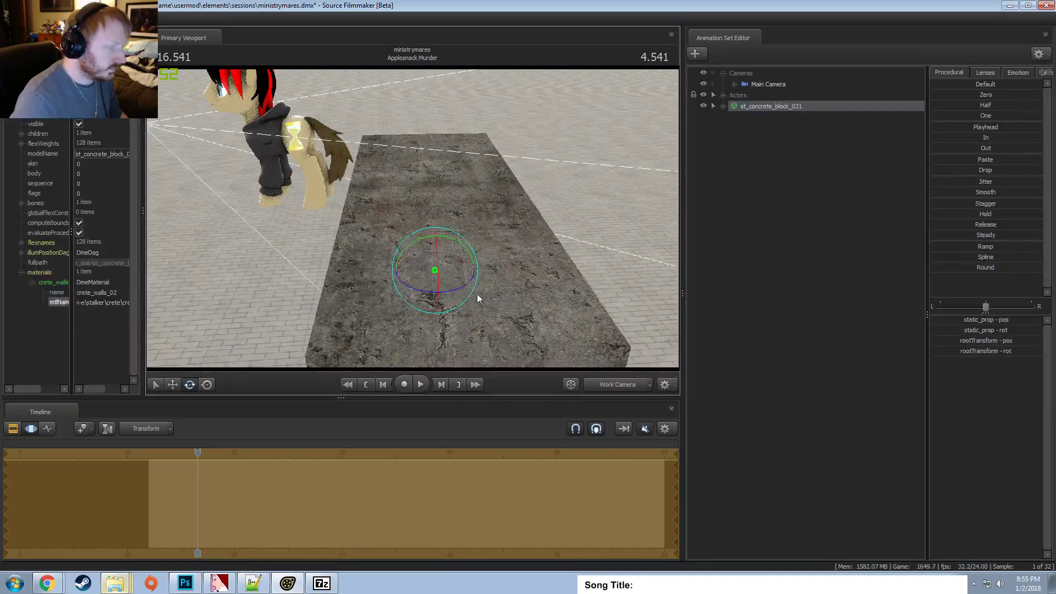
# Zero the rotation of Applesnack's rootTransform and set its third rotation value to 180.
pyautogui.click(722, 95)
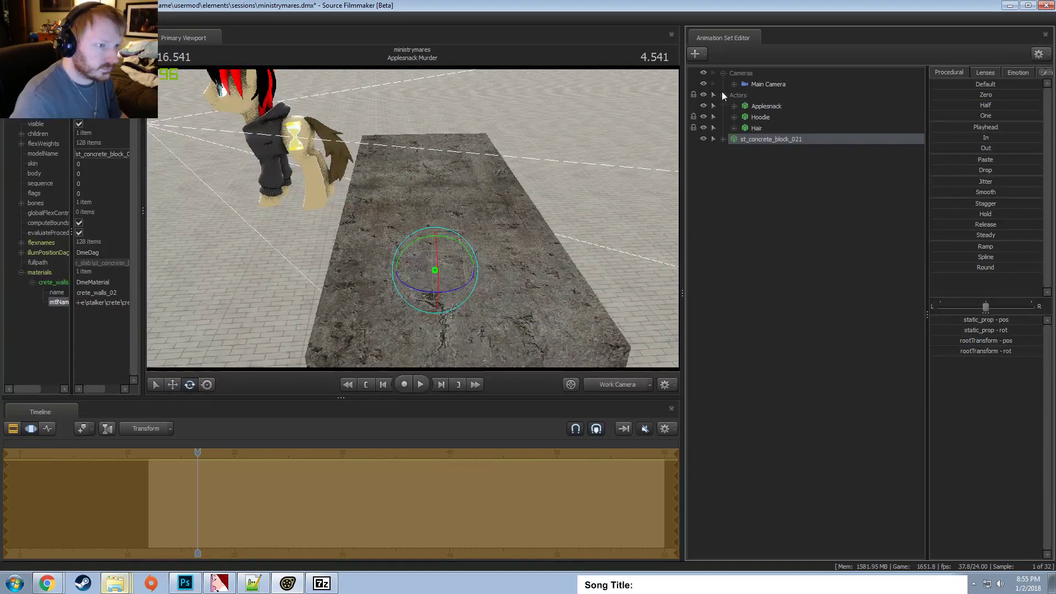
pyautogui.click(734, 106)
pyautogui.click(745, 128)
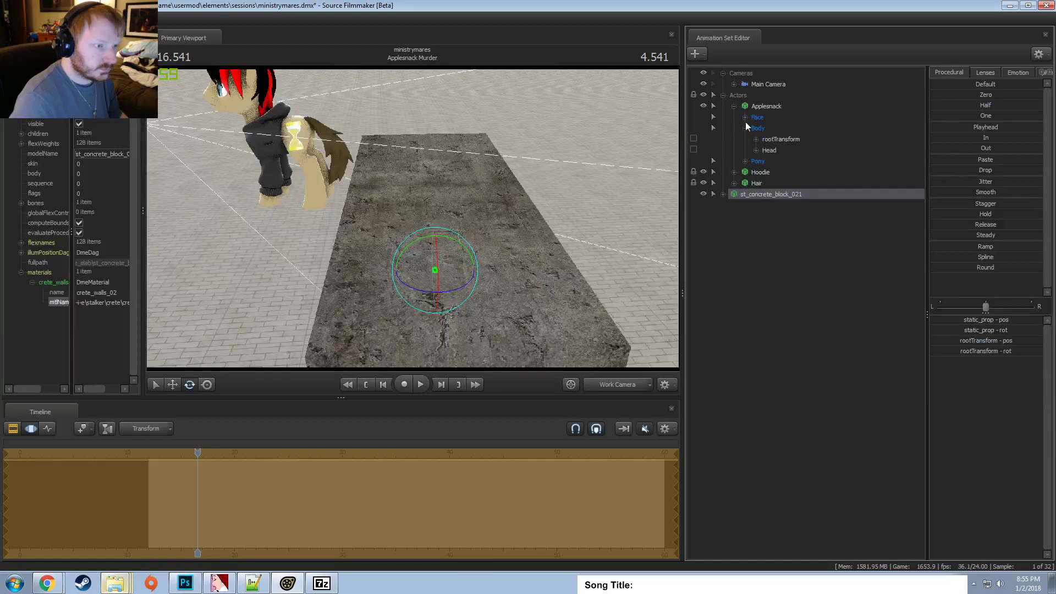
pyautogui.click(781, 140)
pyautogui.click(756, 139)
pyautogui.click(773, 160)
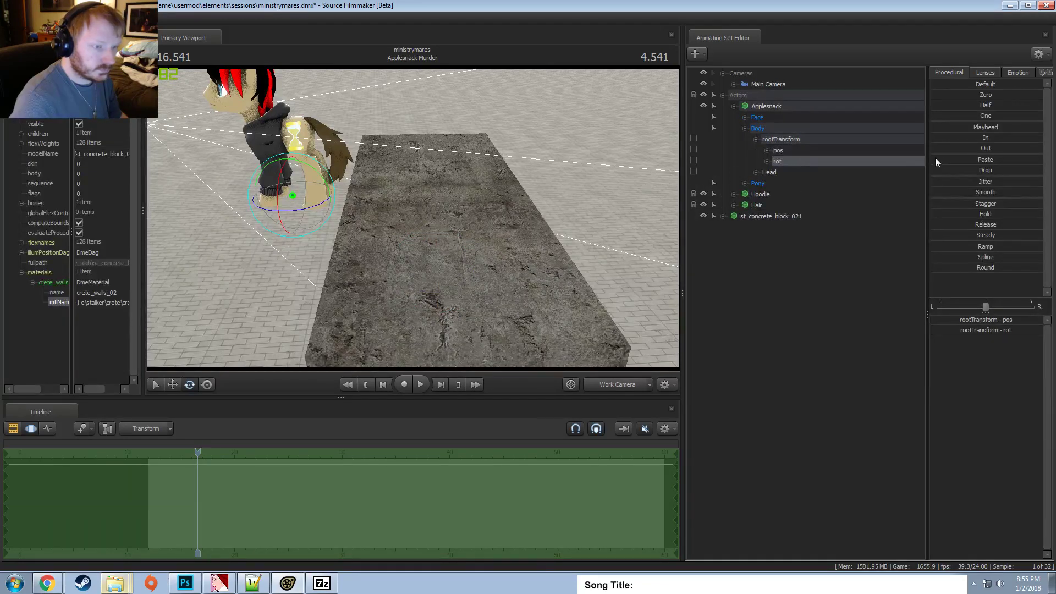
pyautogui.click(973, 95)
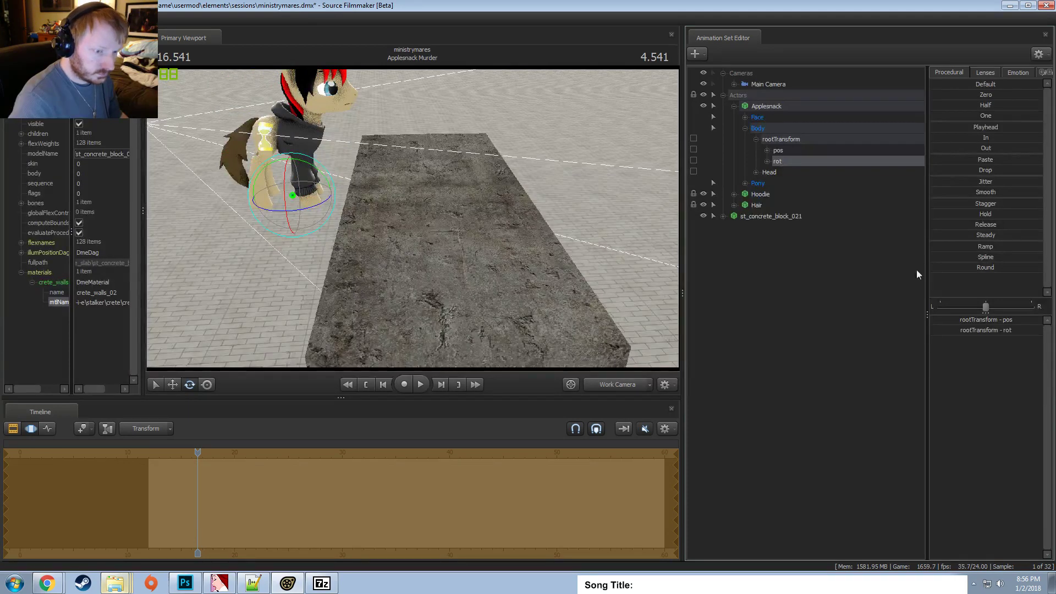
pyautogui.click(1007, 330)
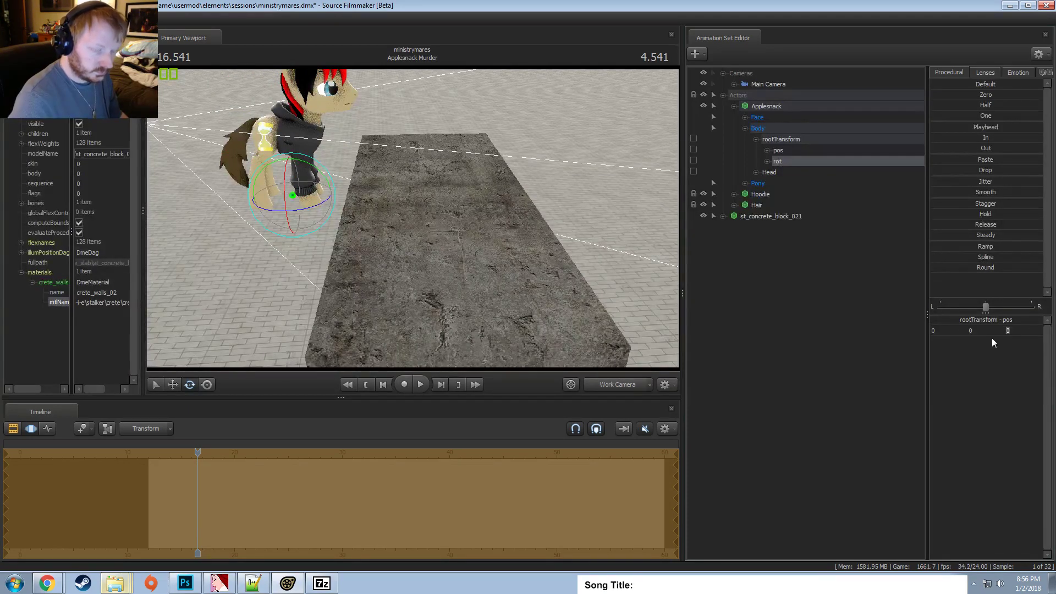
pyautogui.write('180')
pyautogui.press('Return')
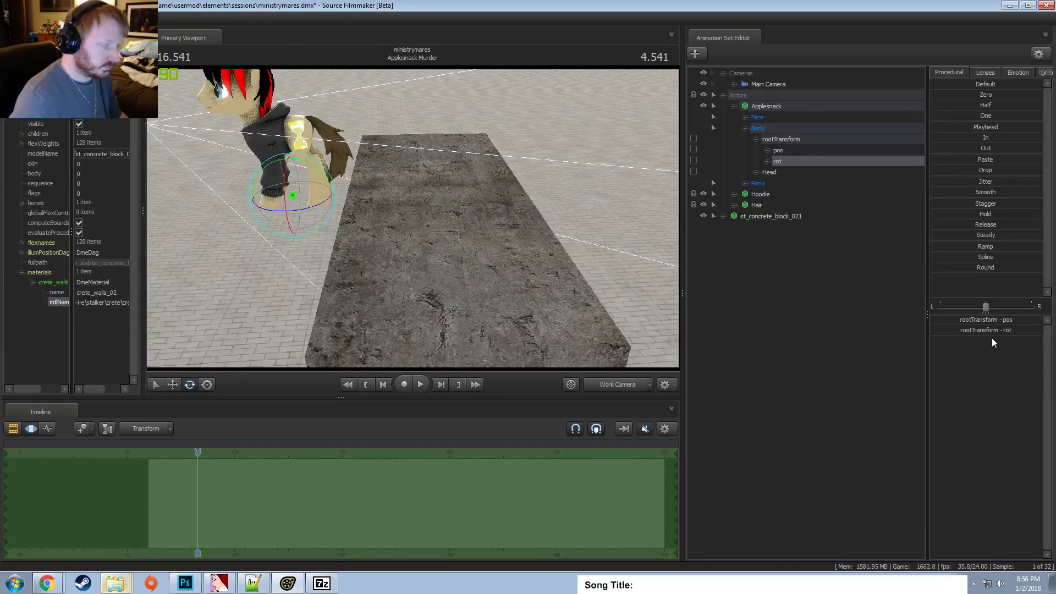
# Zero the rotation of st_concrete_block_021's rootTransform.
pyautogui.click(742, 218)
pyautogui.click(723, 216)
pyautogui.click(734, 227)
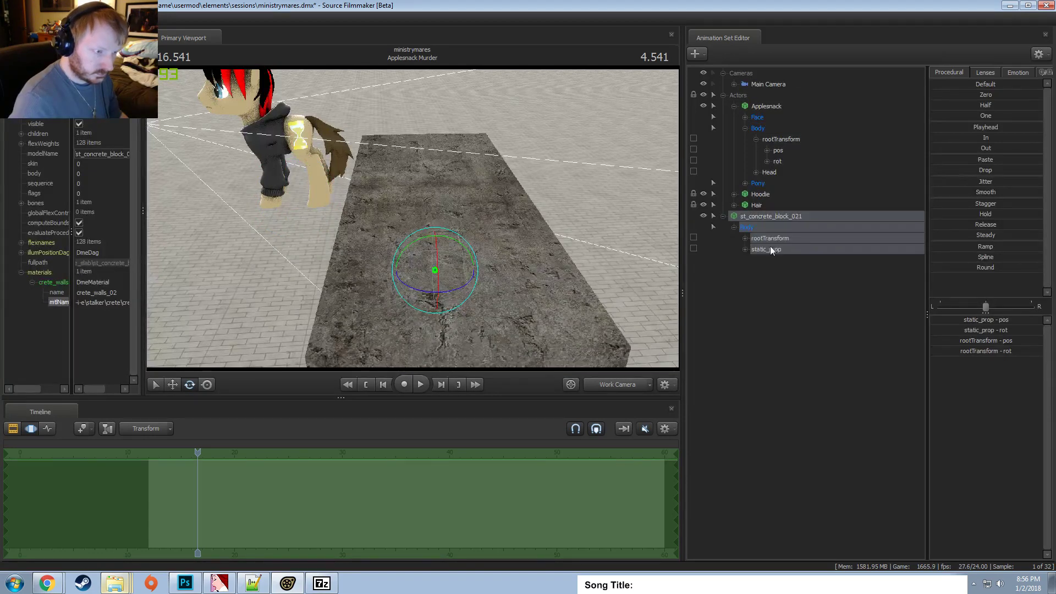
pyautogui.click(769, 249)
pyautogui.click(744, 238)
pyautogui.click(824, 239)
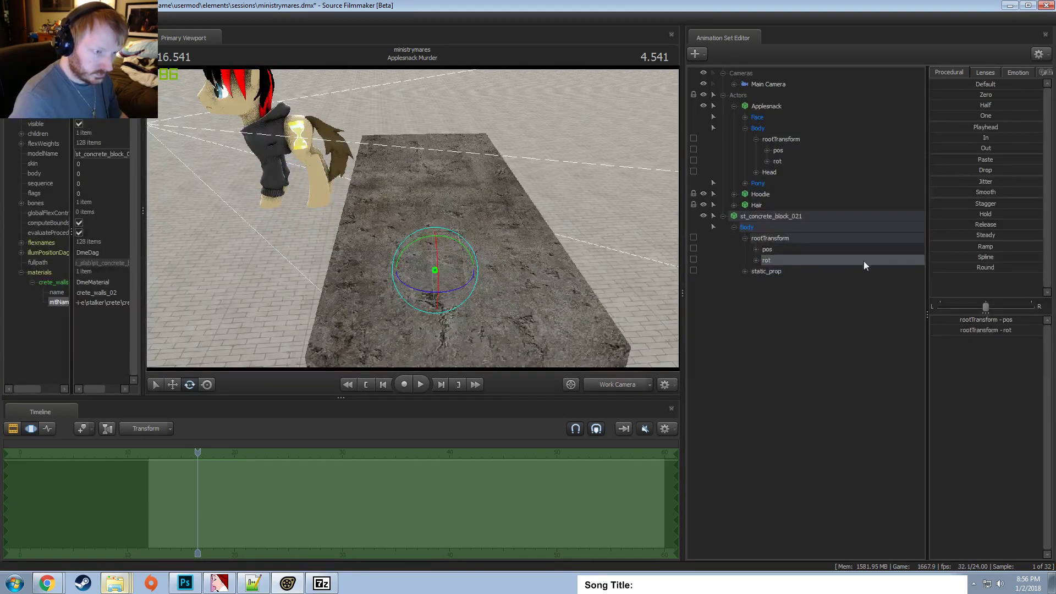
pyautogui.moveTo(968, 94)
pyautogui.mouseDown()
pyautogui.moveTo(1034, 94)
pyautogui.moveTo(976, 95)
pyautogui.mouseUp()
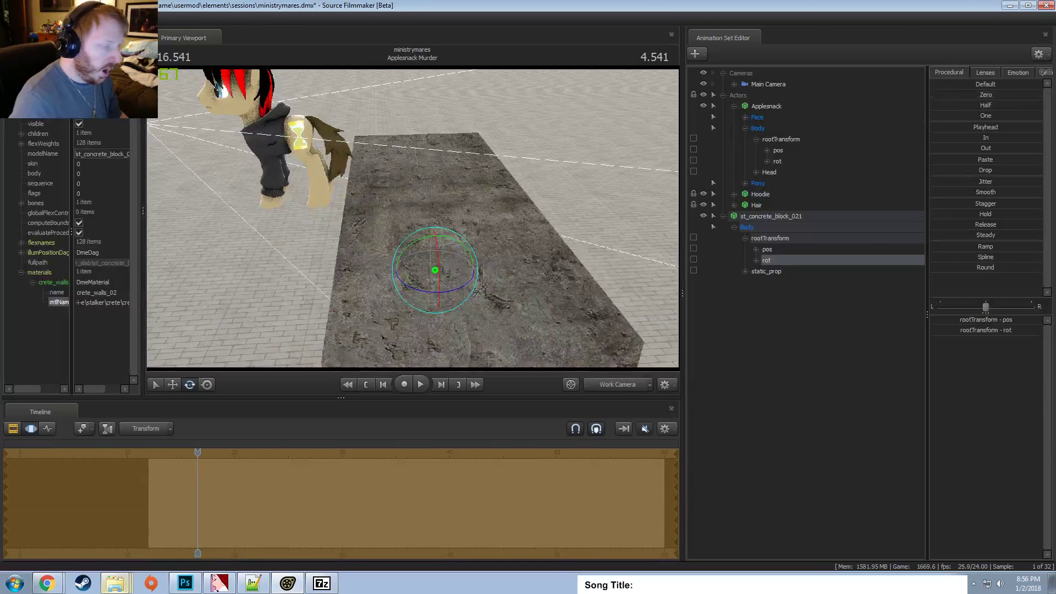
# Move the concrete block sideways beneath Applesnack and check its edge against the floor from closer up.
pyautogui.click(791, 216)
pyautogui.press('w')
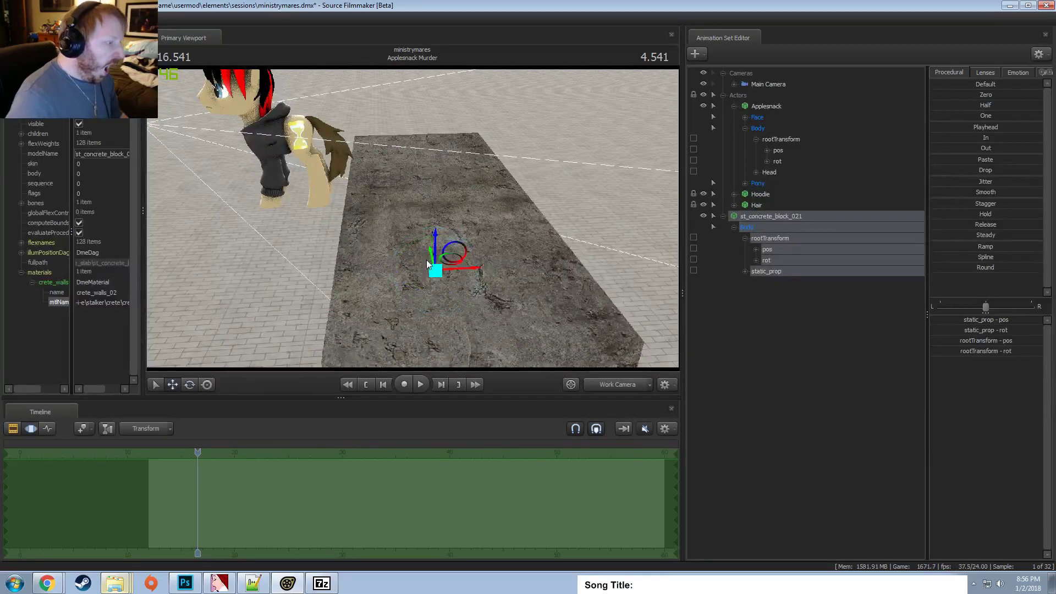
pyautogui.moveTo(450, 250); pyautogui.dragTo(325, 266)
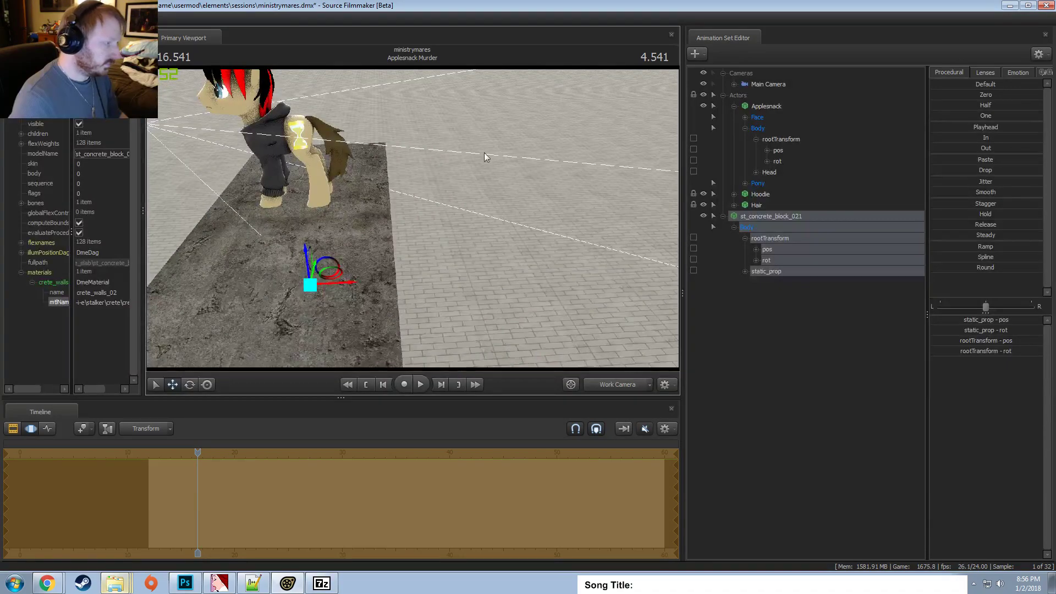
pyautogui.moveTo(482, 165); pyautogui.dragTo(419, 203)
pyautogui.moveTo(476, 167); pyautogui.dragTo(457, 162)
pyautogui.moveTo(429, 230); pyautogui.dragTo(419, 266)
pyautogui.moveTo(537, 261); pyautogui.dragTo(424, 222)
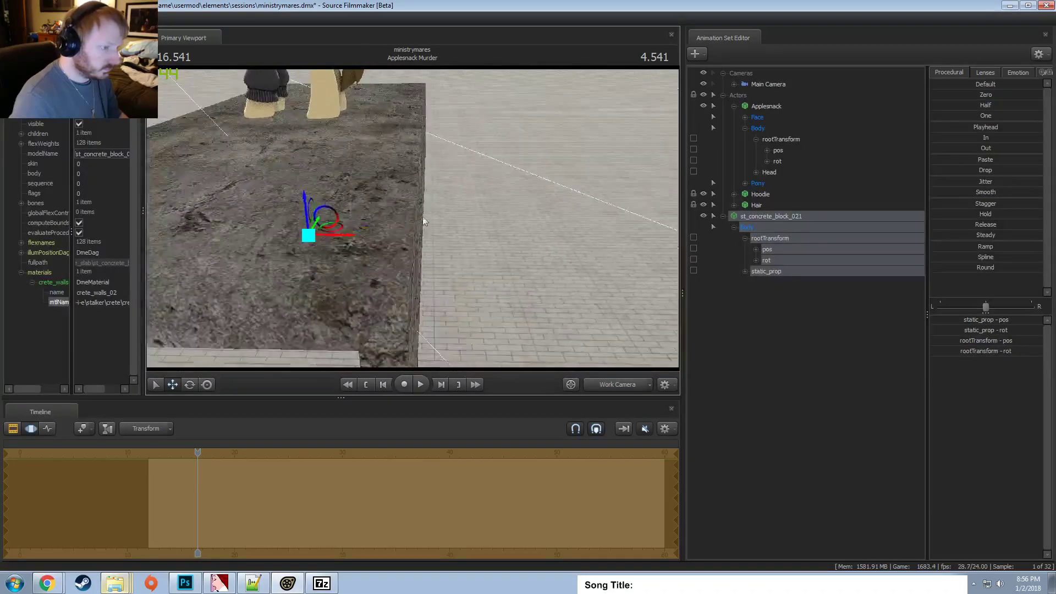
# Rename the st_concrete_block_021 animation set to Concrete Floor 1.
pyautogui.rightClick(774, 216)
pyautogui.press('Escape')
pyautogui.click(722, 216)
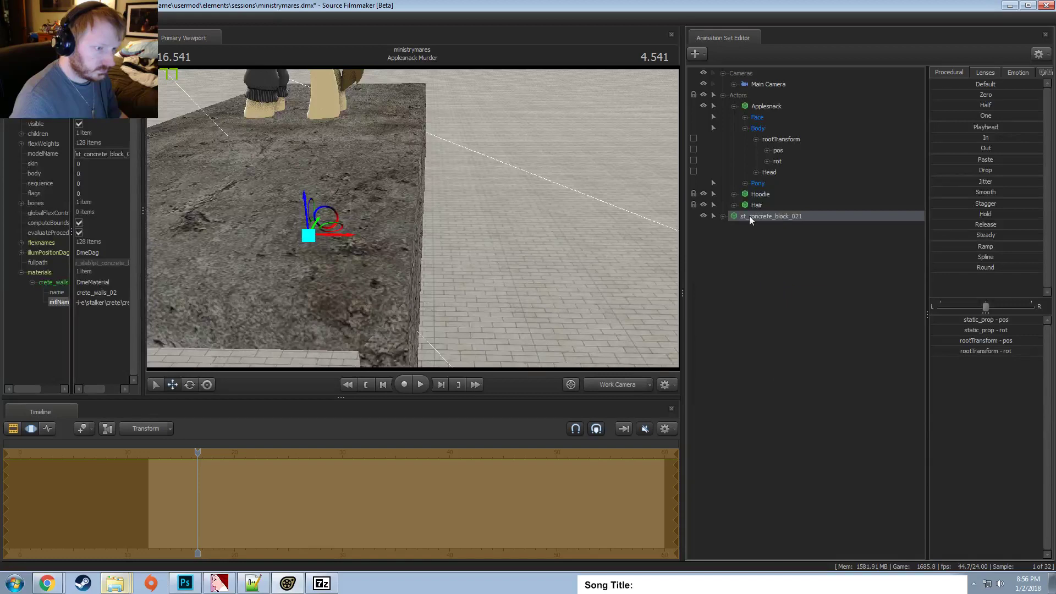
pyautogui.rightClick(749, 216)
pyautogui.click(766, 223)
pyautogui.write('c')
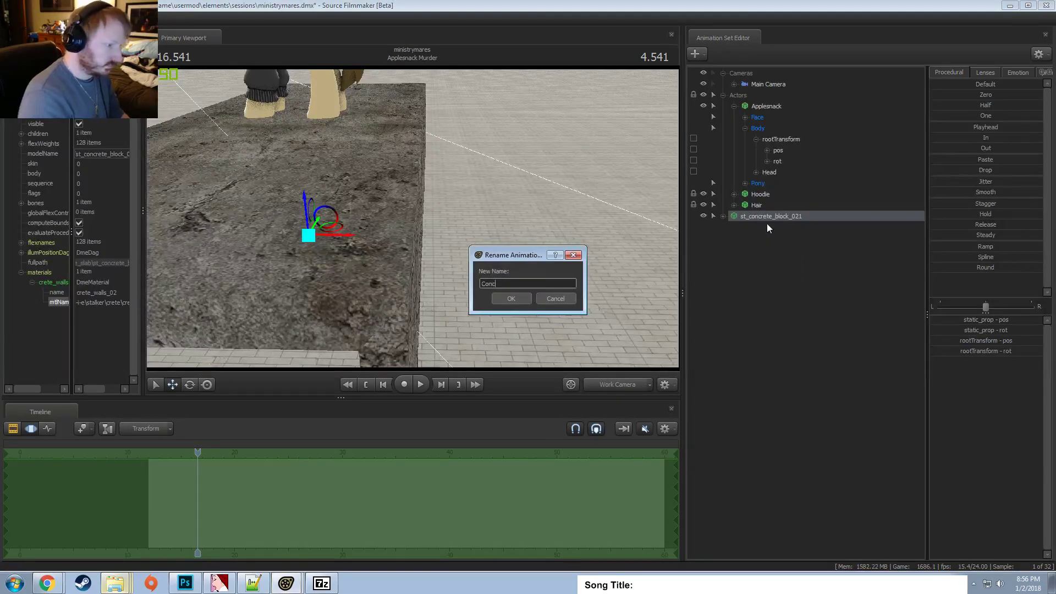
pyautogui.write('oncrete Floor 1')
pyautogui.press('Return')
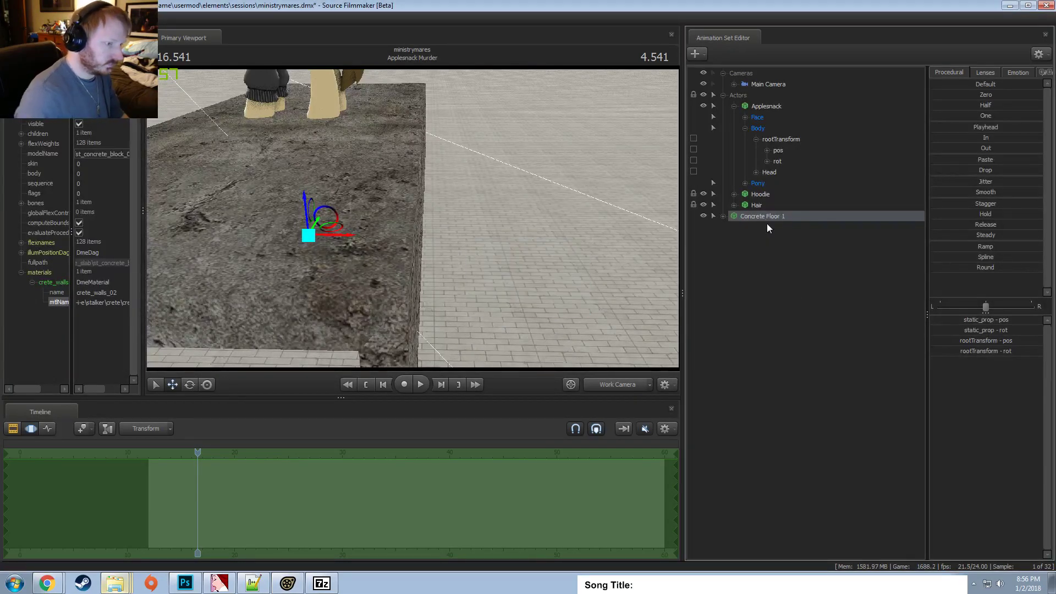
# Copy the Concrete Floor 1 animation set and paste a duplicate into the scene.
pyautogui.rightClick(777, 218)
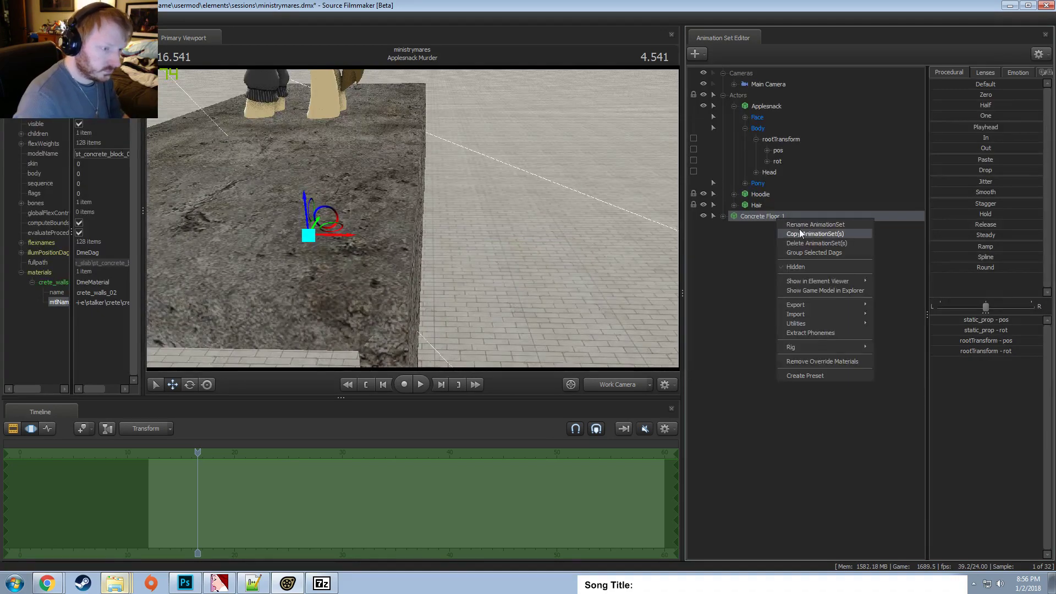
pyautogui.click(799, 230)
pyautogui.rightClick(768, 241)
pyautogui.click(819, 297)
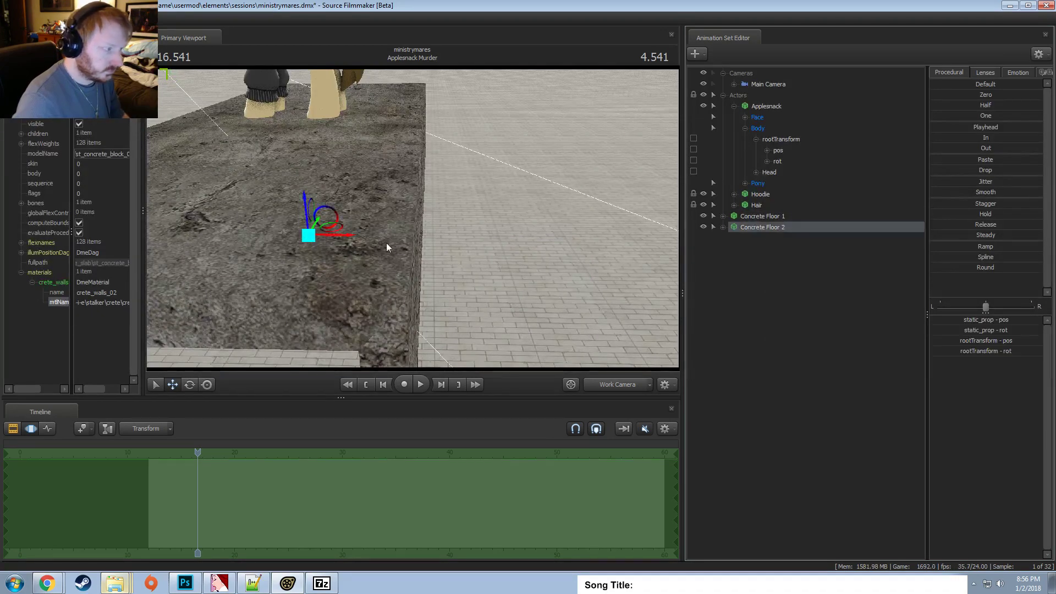
# Move Concrete Floor 2 sideways against Concrete Floor 1 until the seam closes, and check the joined blocks from farther away.
pyautogui.moveTo(344, 236); pyautogui.dragTo(404, 286)
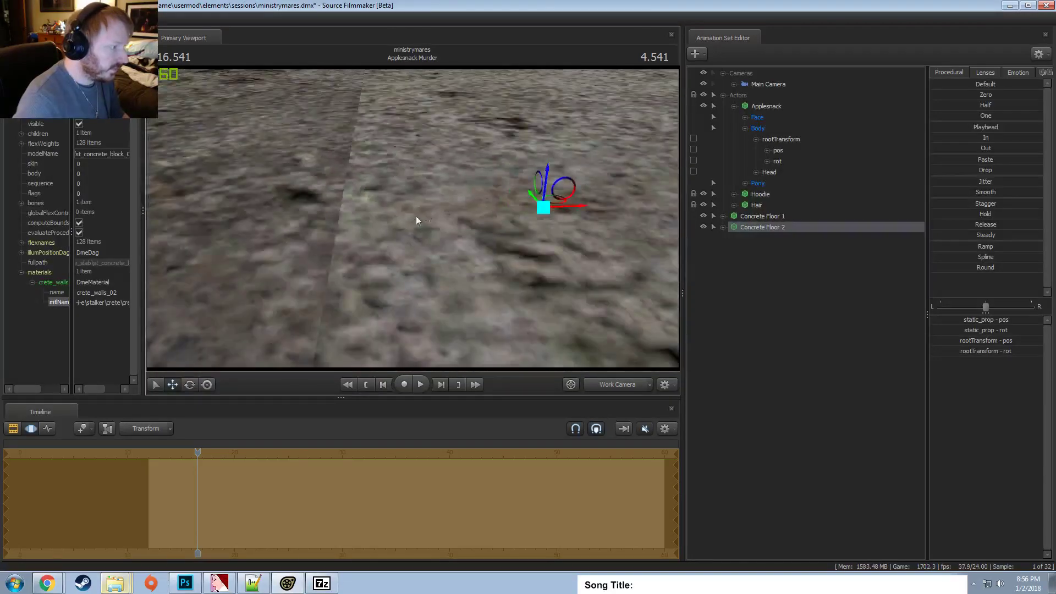
pyautogui.moveTo(561, 210); pyautogui.dragTo(413, 223)
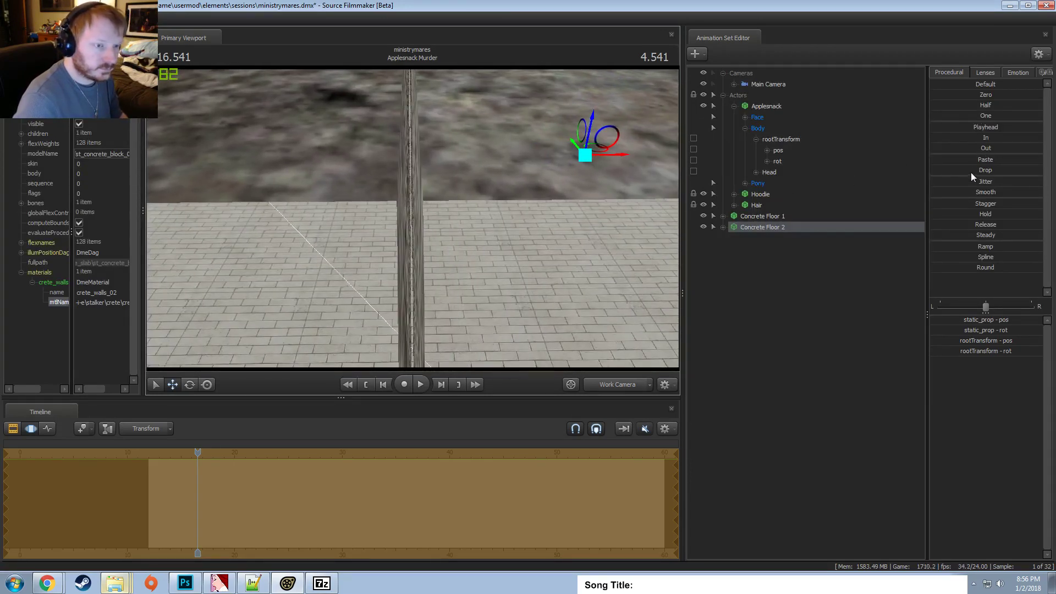
pyautogui.moveTo(970, 173); pyautogui.dragTo(959, 171)
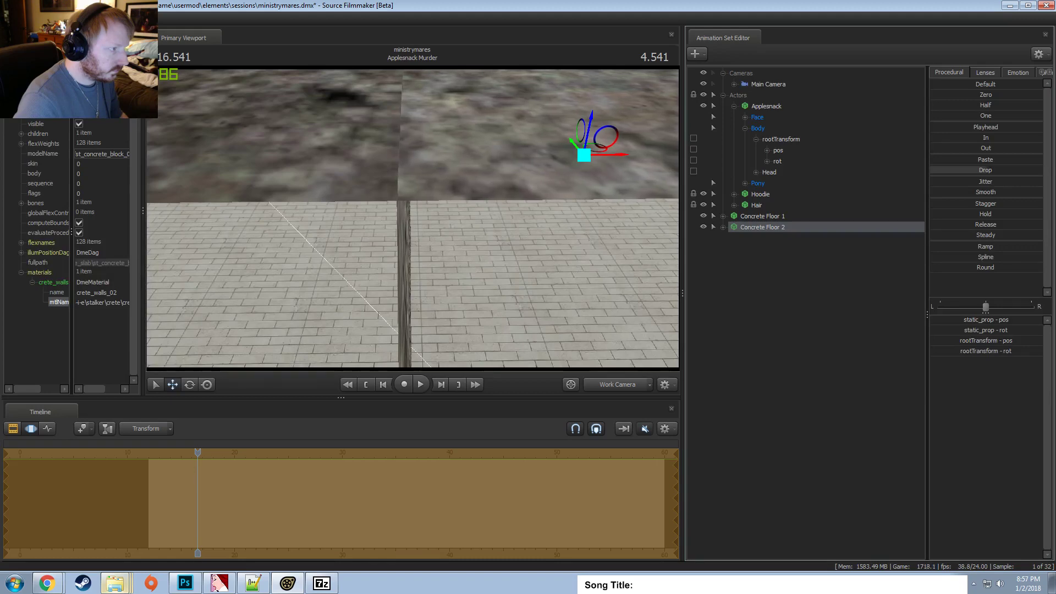
pyautogui.click(745, 225)
pyautogui.press('w')
pyautogui.moveTo(672, 223); pyautogui.dragTo(649, 226)
pyautogui.press('s')
pyautogui.moveTo(413, 218); pyautogui.dragTo(411, 216)
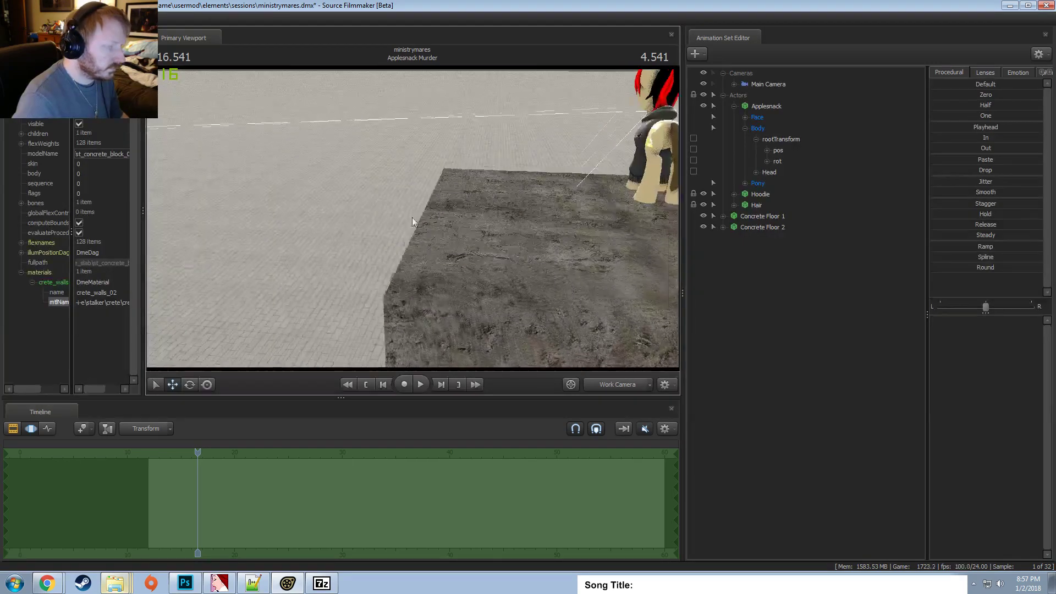
# Zero the rotation of the Main Camera's transform and turn the camera around through its third rotation value.
pyautogui.click(783, 84)
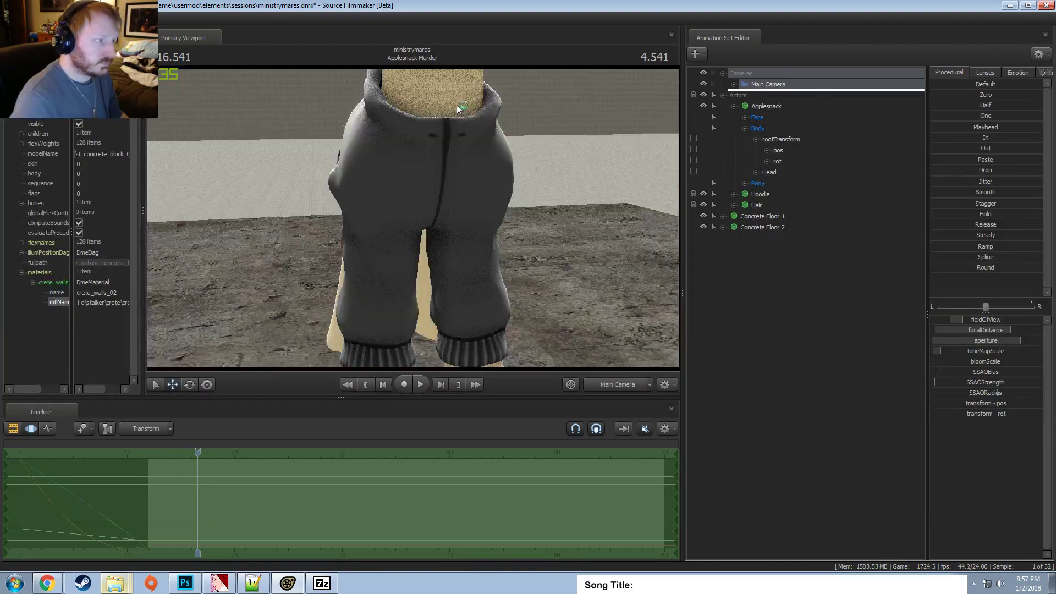
pyautogui.click(733, 84)
pyautogui.click(745, 95)
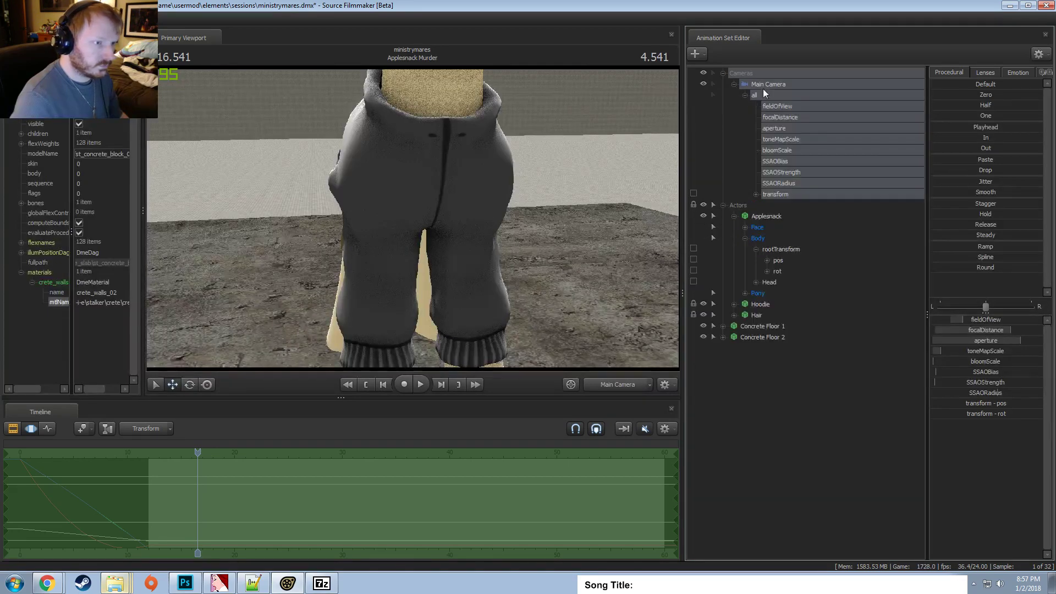
pyautogui.click(775, 193)
pyautogui.click(756, 194)
pyautogui.click(787, 217)
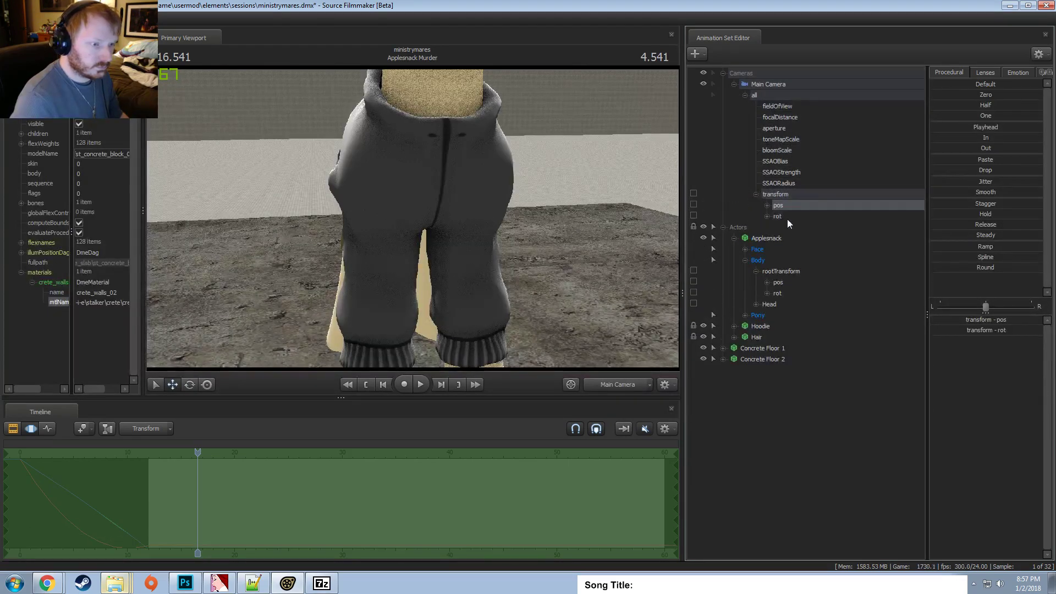
pyautogui.moveTo(966, 96); pyautogui.dragTo(1040, 95)
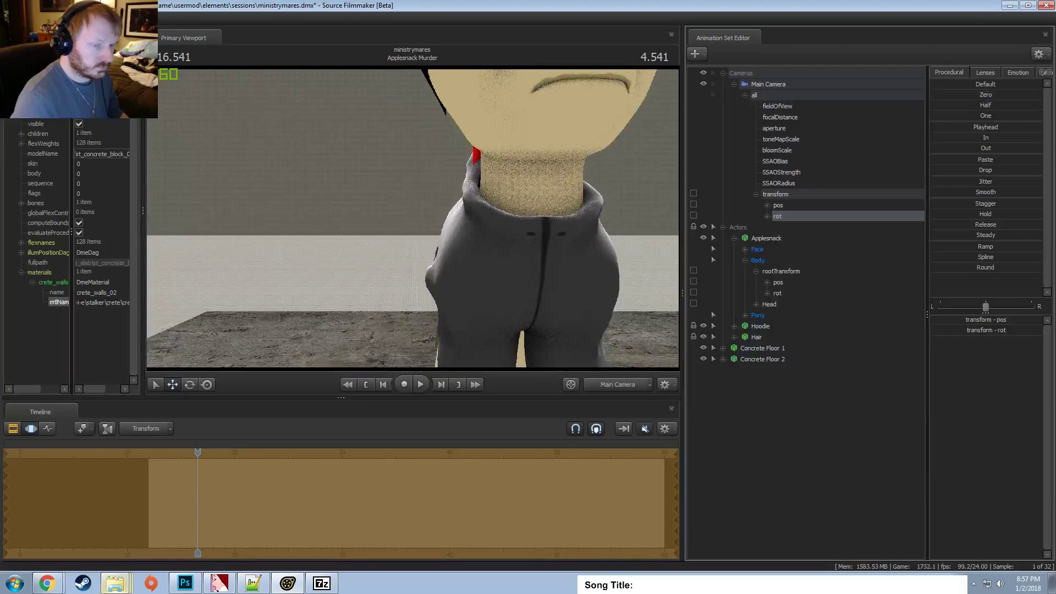
pyautogui.click(972, 332)
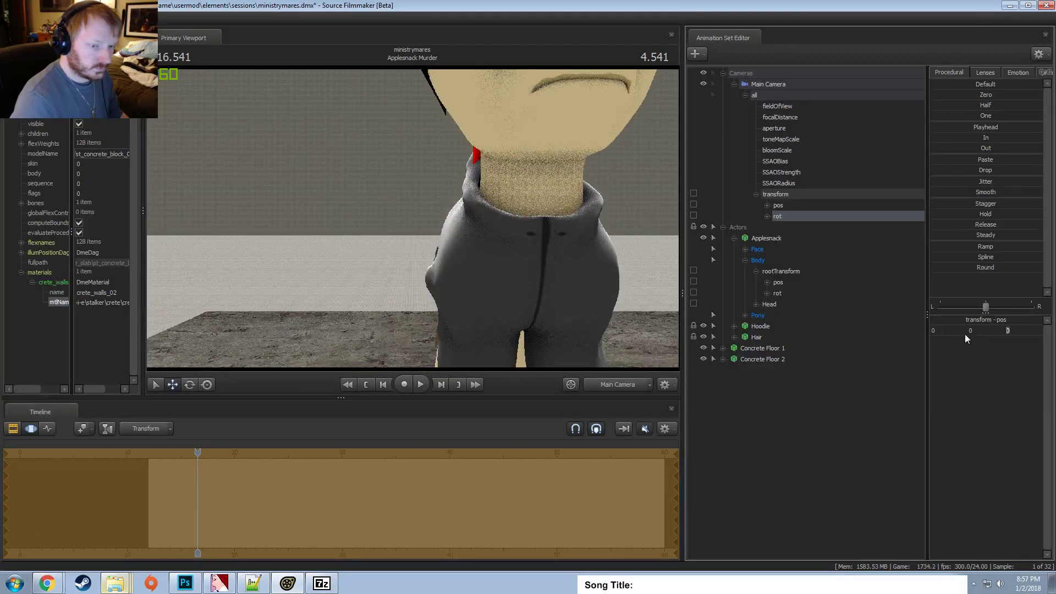
pyautogui.press('Return')
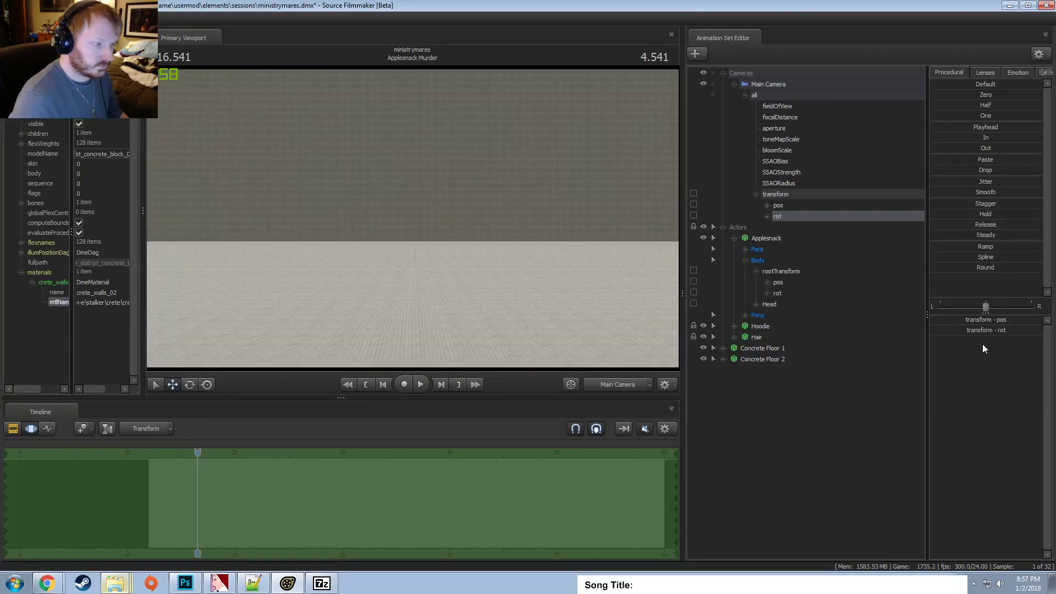
# Move the whole Main Camera from in front of Applesnack to behind the character on the platform.
pyautogui.click(807, 98)
pyautogui.click(619, 383)
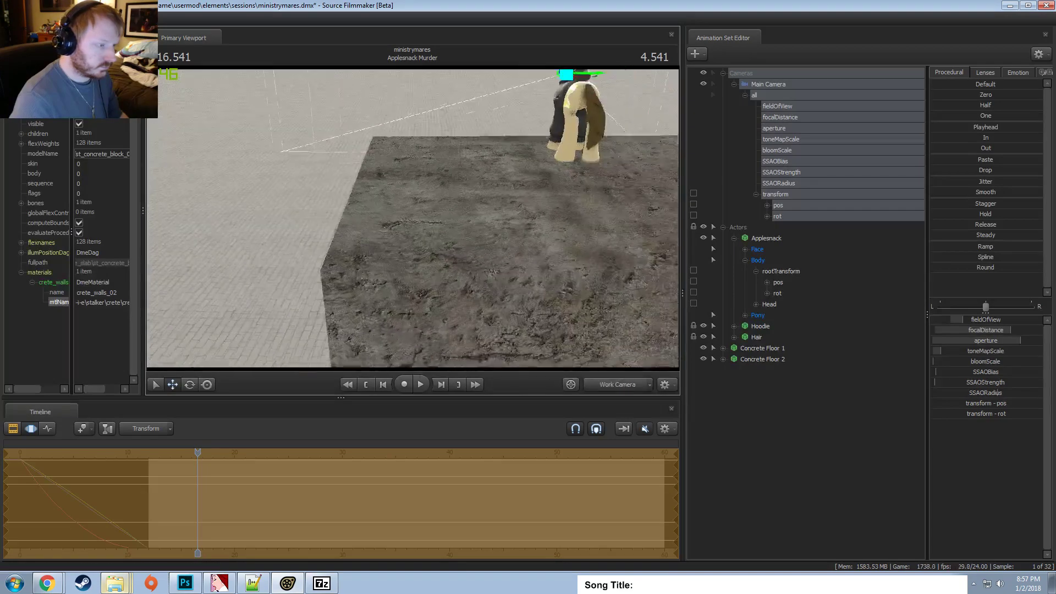
pyautogui.moveTo(407, 215)
pyautogui.mouseDown()
pyautogui.moveTo(421, 219)
pyautogui.moveTo(408, 216)
pyautogui.mouseUp()
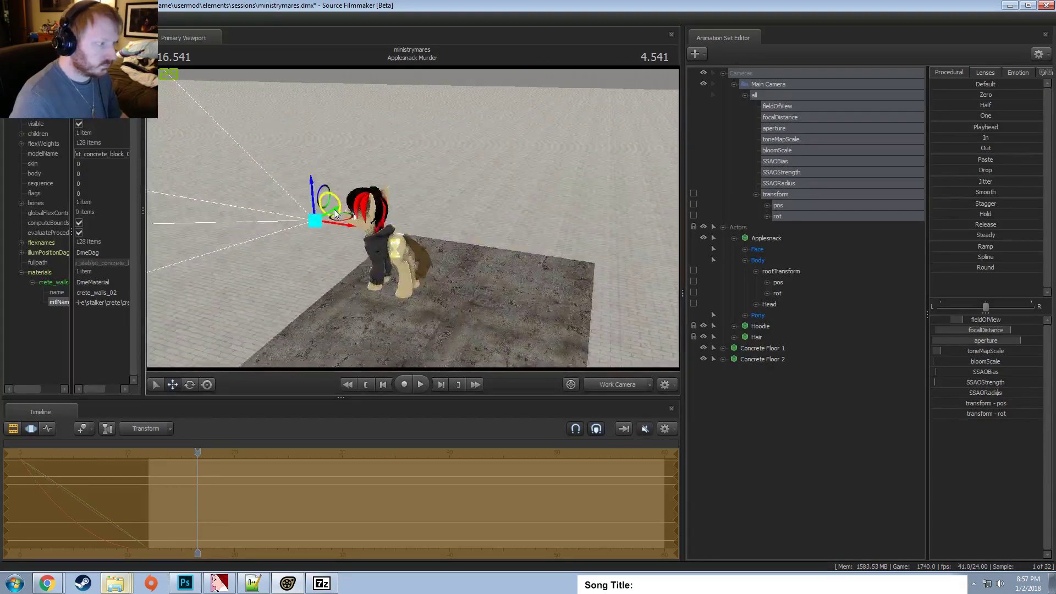
pyautogui.moveTo(335, 214); pyautogui.dragTo(444, 234)
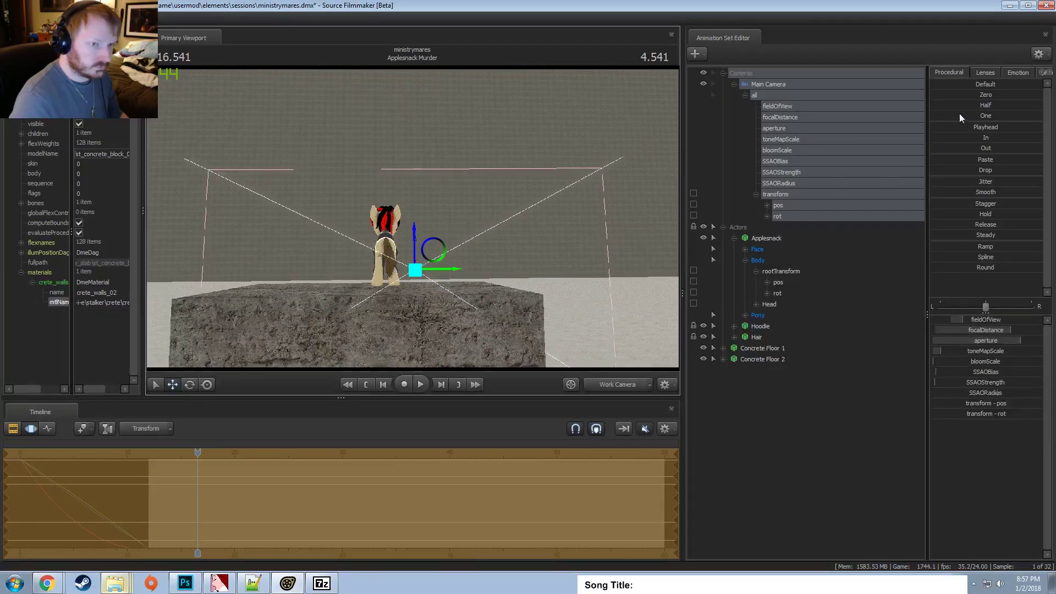
# Set the Main Camera's lens to 50 mm and pull the camera farther back from Applesnack.
pyautogui.click(985, 73)
pyautogui.click(980, 146)
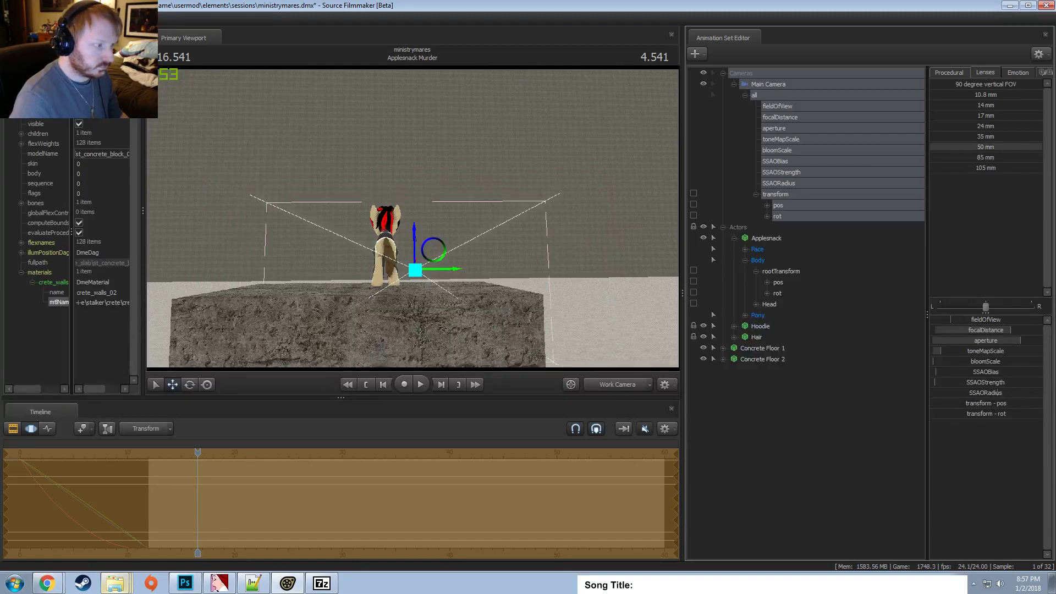
pyautogui.press('a')
pyautogui.moveTo(506, 217); pyautogui.dragTo(550, 221)
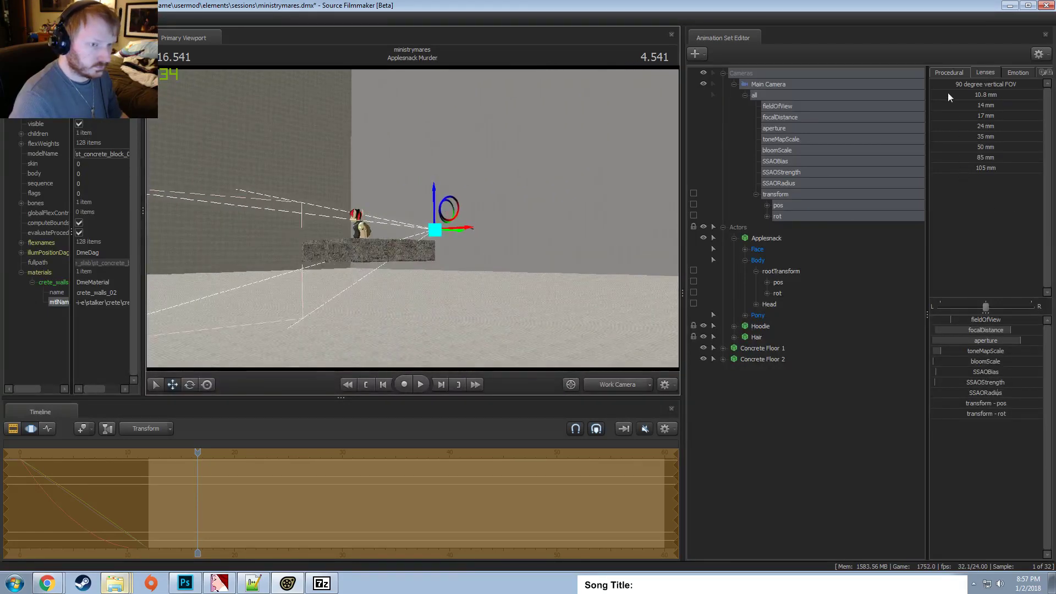
pyautogui.keyDown('alt'); pyautogui.moveTo(422, 254); pyautogui.dragTo(487, 254); pyautogui.keyUp('alt')
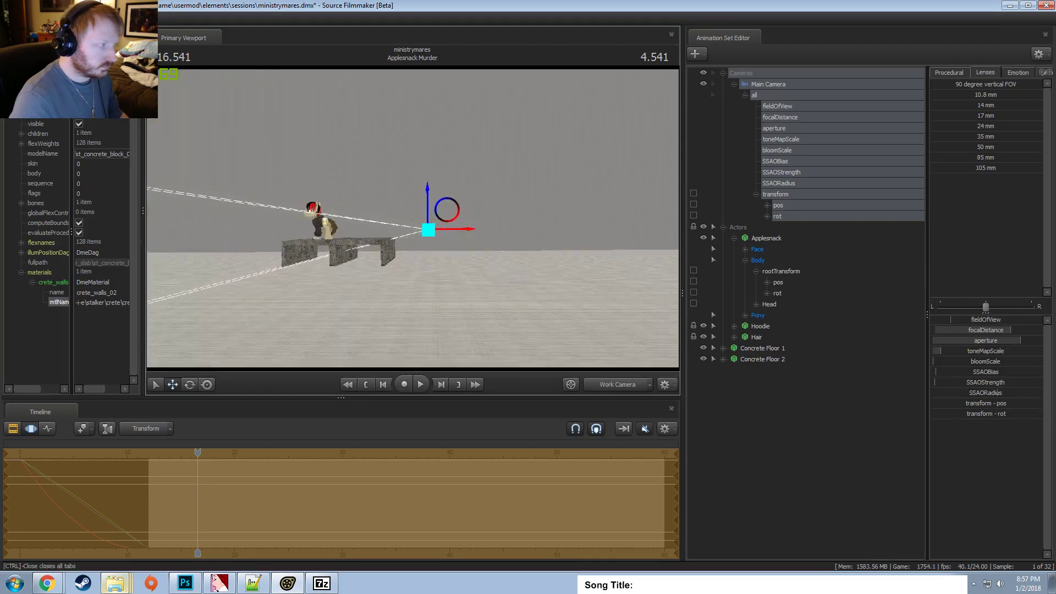
# Open and enlarge a floating Secondary Viewport showing the Main Camera, and shift the camera sideways to centre it behind Applesnack.
pyautogui.click(58, 18)
pyautogui.click(71, 110)
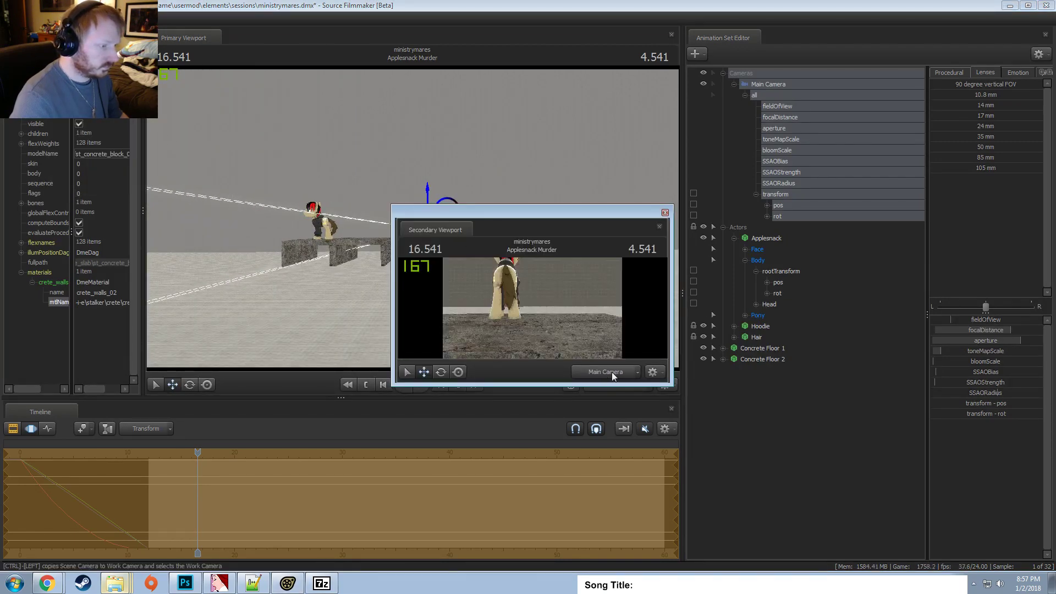
pyautogui.moveTo(514, 211); pyautogui.dragTo(796, 122)
pyautogui.keyDown('alt'); pyautogui.moveTo(438, 202); pyautogui.dragTo(335, 238); pyautogui.keyUp('alt')
pyautogui.moveTo(443, 247); pyautogui.dragTo(432, 266)
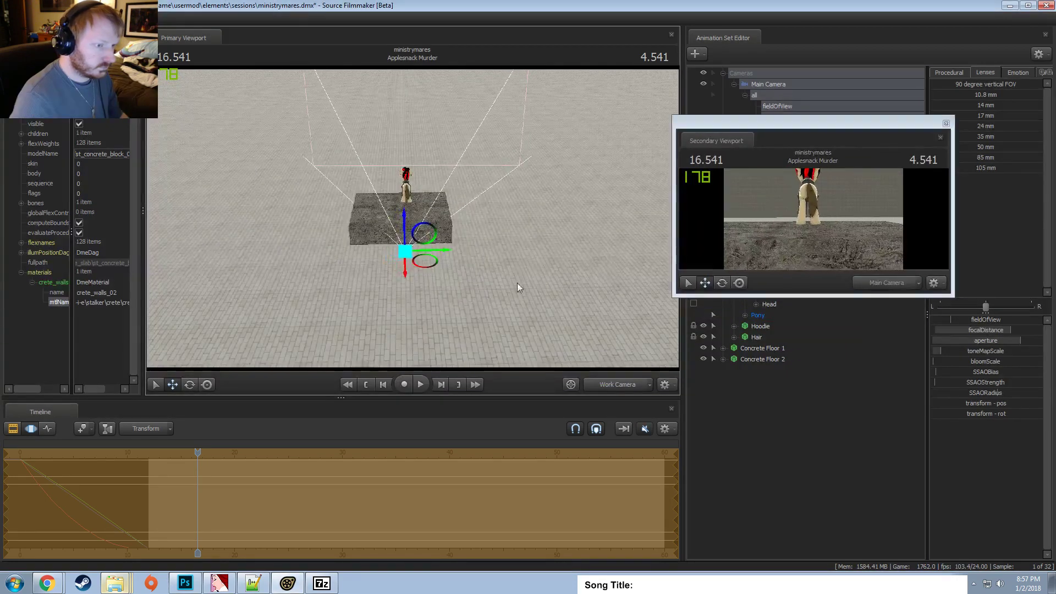
pyautogui.moveTo(747, 298); pyautogui.dragTo(745, 346)
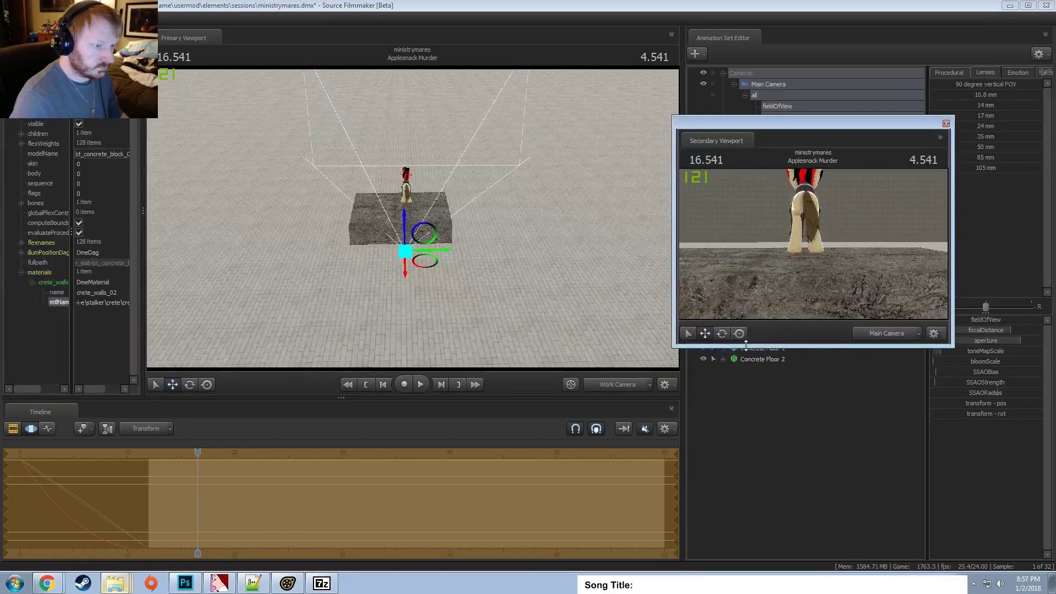
# Reposition and tilt the Main Camera upward to frame Applesnack's full body above the concrete edge, and adjust its sideways position.
pyautogui.keyDown('alt'); pyautogui.moveTo(406, 275); pyautogui.dragTo(392, 242); pyautogui.keyUp('alt')
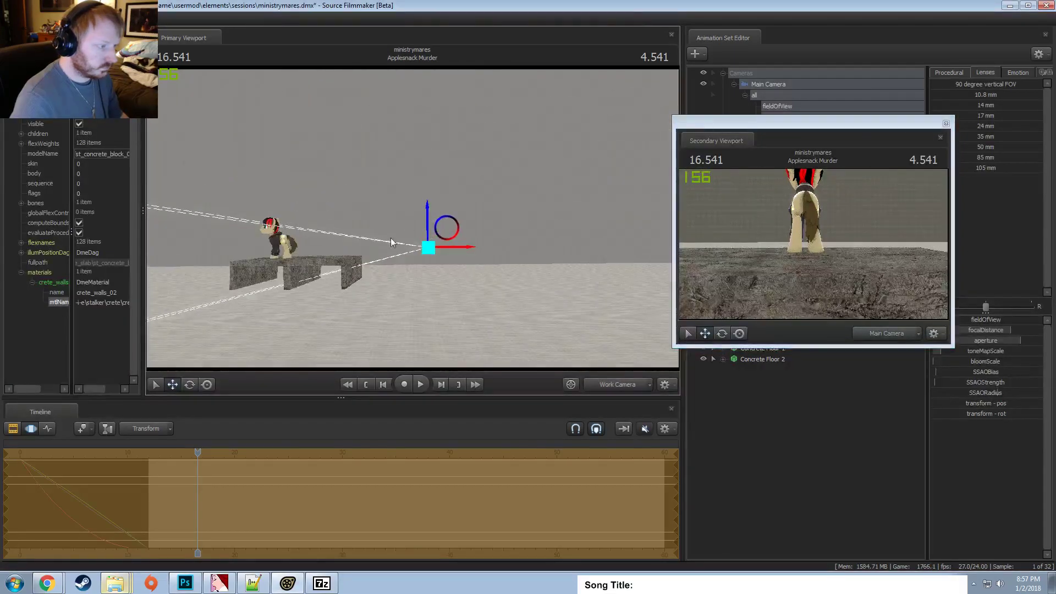
pyautogui.press('e')
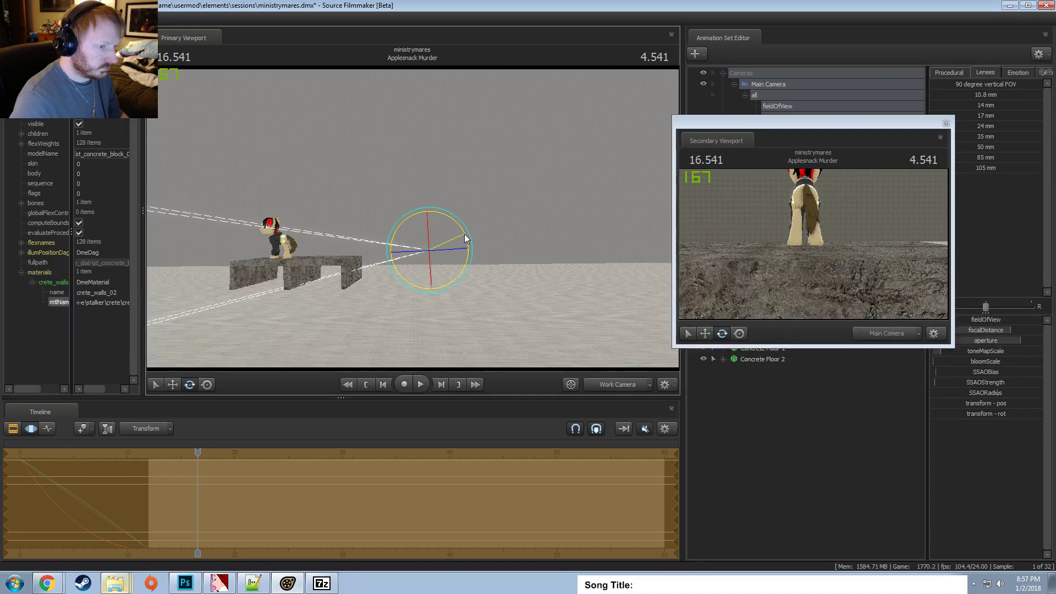
pyautogui.moveTo(465, 237)
pyautogui.mouseDown()
pyautogui.moveTo(460, 222)
pyautogui.moveTo(478, 204)
pyautogui.moveTo(511, 231)
pyautogui.moveTo(449, 235)
pyautogui.moveTo(483, 245)
pyautogui.mouseUp()
pyautogui.press('w')
pyautogui.press('e')
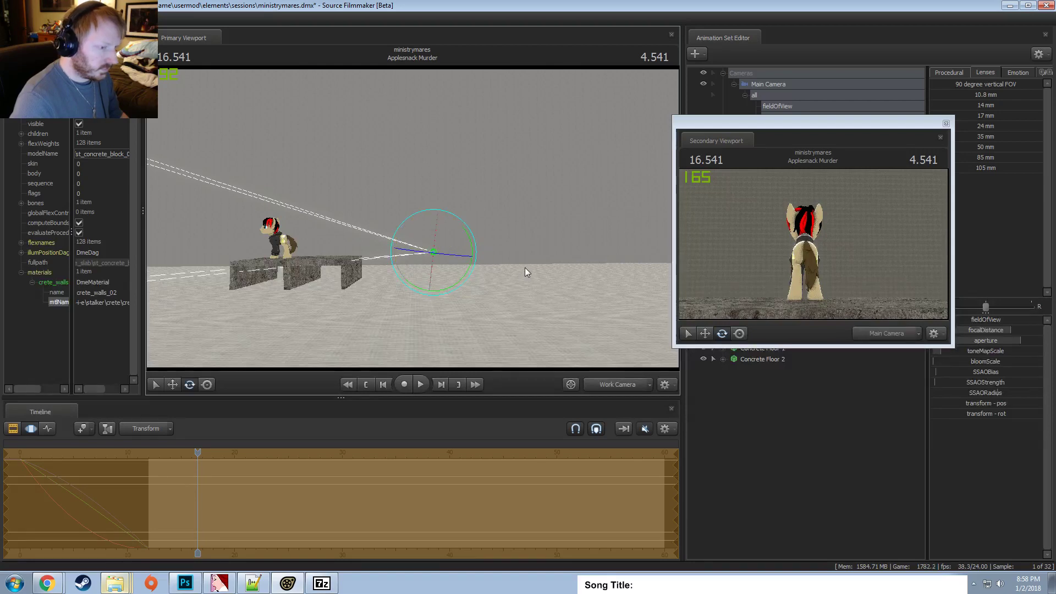
pyautogui.press('w')
pyautogui.keyDown('alt'); pyautogui.moveTo(602, 257); pyautogui.dragTo(399, 226); pyautogui.keyUp('alt')
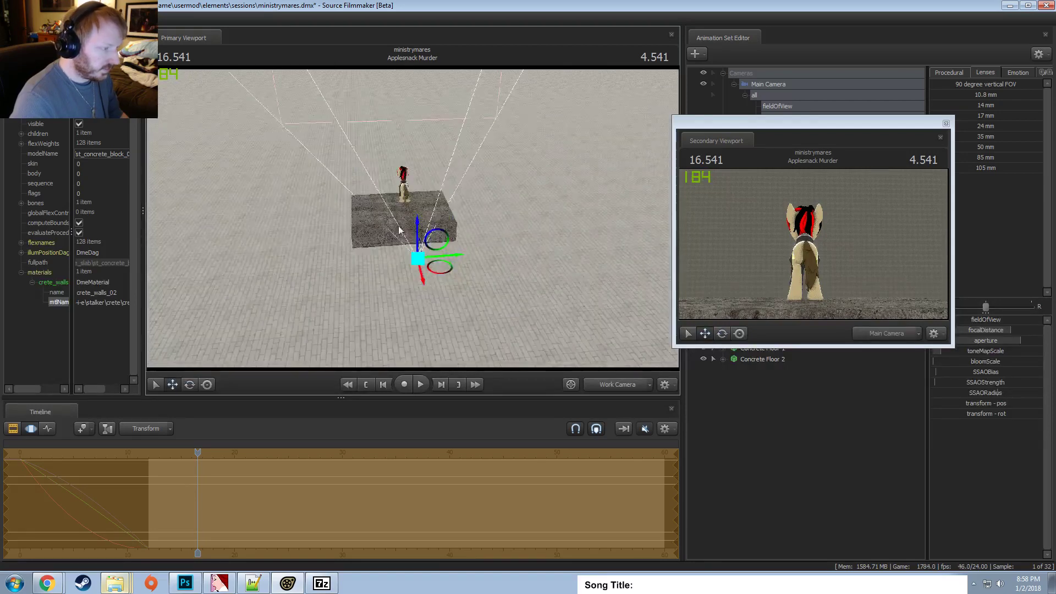
pyautogui.moveTo(454, 254); pyautogui.dragTo(453, 260)
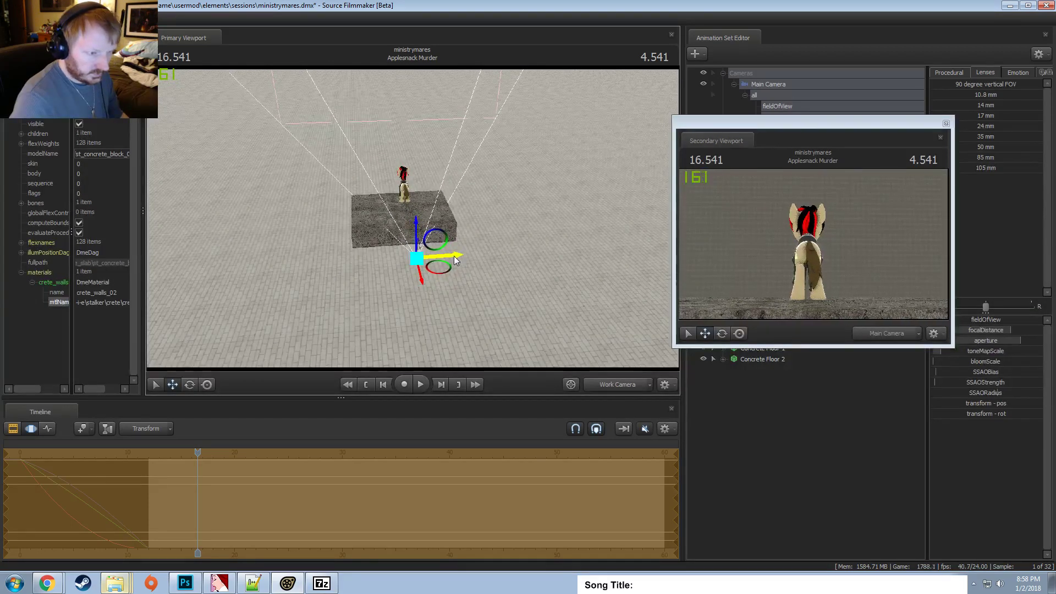
# Fine-tune the Main Camera's sideways position with its view in the Primary Viewport, and close the Secondary Viewport.
pyautogui.click(614, 384)
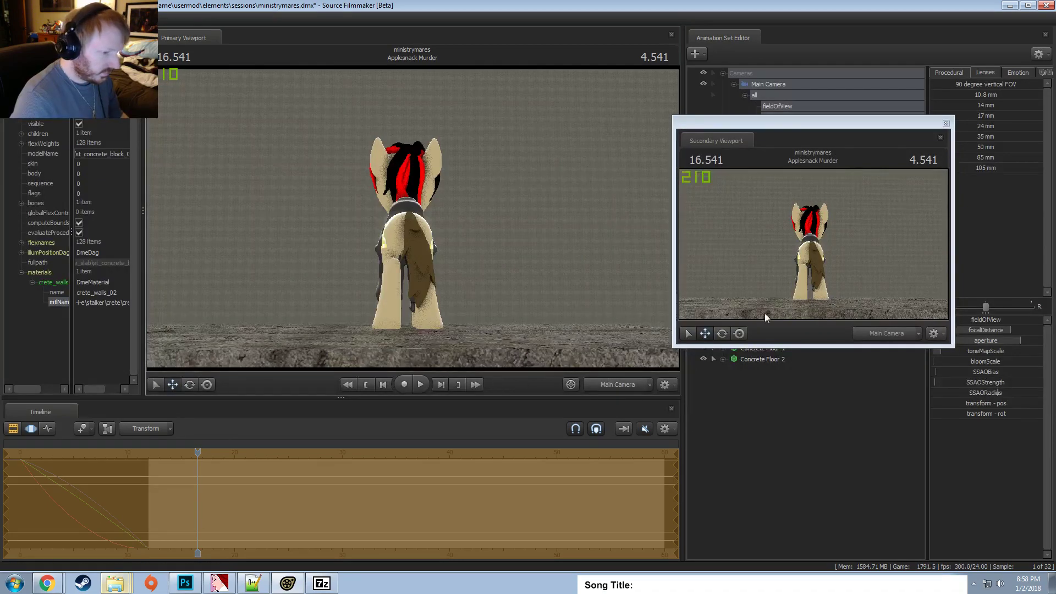
pyautogui.click(615, 383)
pyautogui.click(614, 383)
pyautogui.click(880, 333)
pyautogui.moveTo(838, 275); pyautogui.dragTo(841, 267)
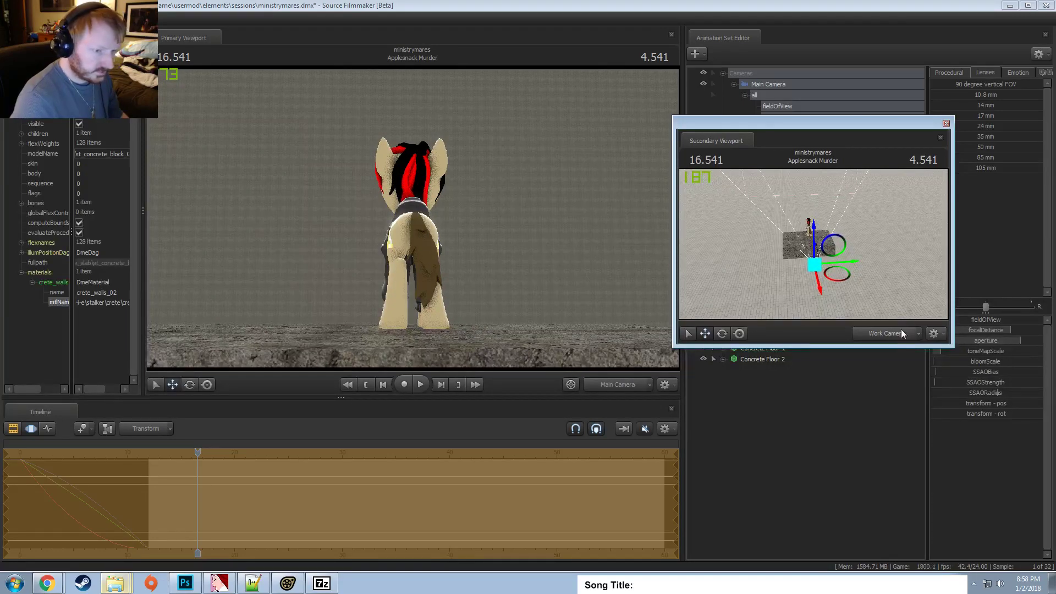
pyautogui.click(946, 124)
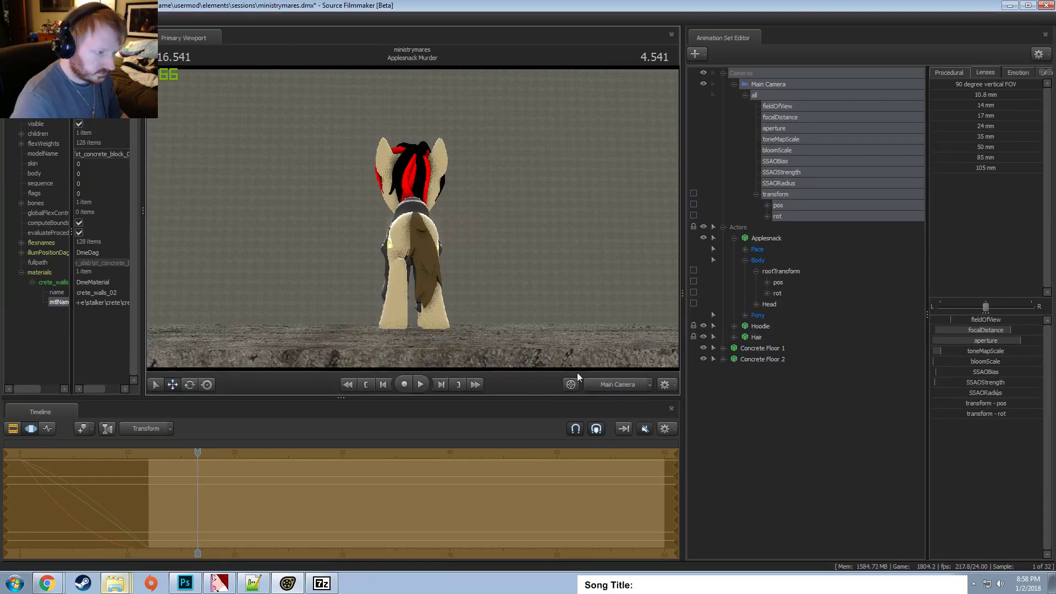
# Return to the Work Camera and paste copies of the Concrete Floor 1 and Concrete Floor 2 animation sets.
pyautogui.click(608, 384)
pyautogui.keyDown('alt'); pyautogui.moveTo(550, 326); pyautogui.dragTo(448, 231); pyautogui.keyUp('alt')
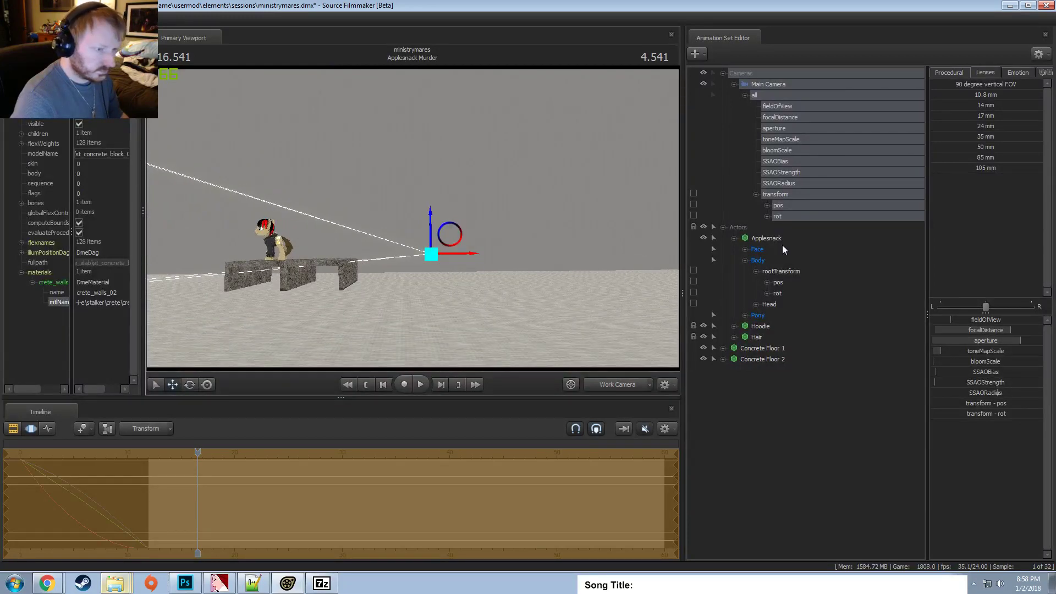
pyautogui.click(769, 349)
pyautogui.keyDown('ctrl'); pyautogui.click(764, 359); pyautogui.keyUp('ctrl')
pyautogui.rightClick(764, 358)
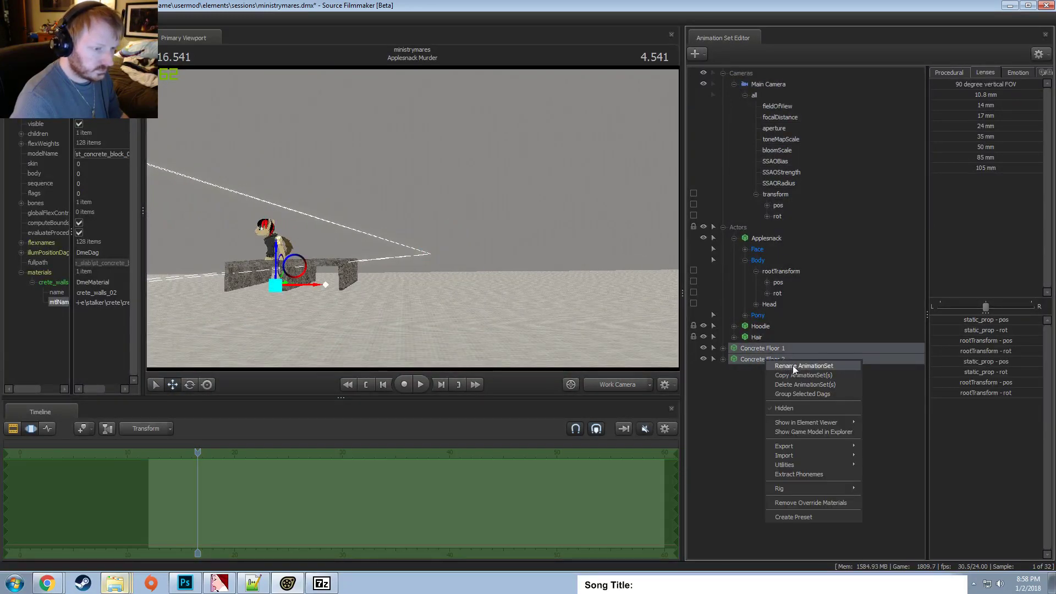
pyautogui.click(786, 378)
pyautogui.rightClick(764, 418)
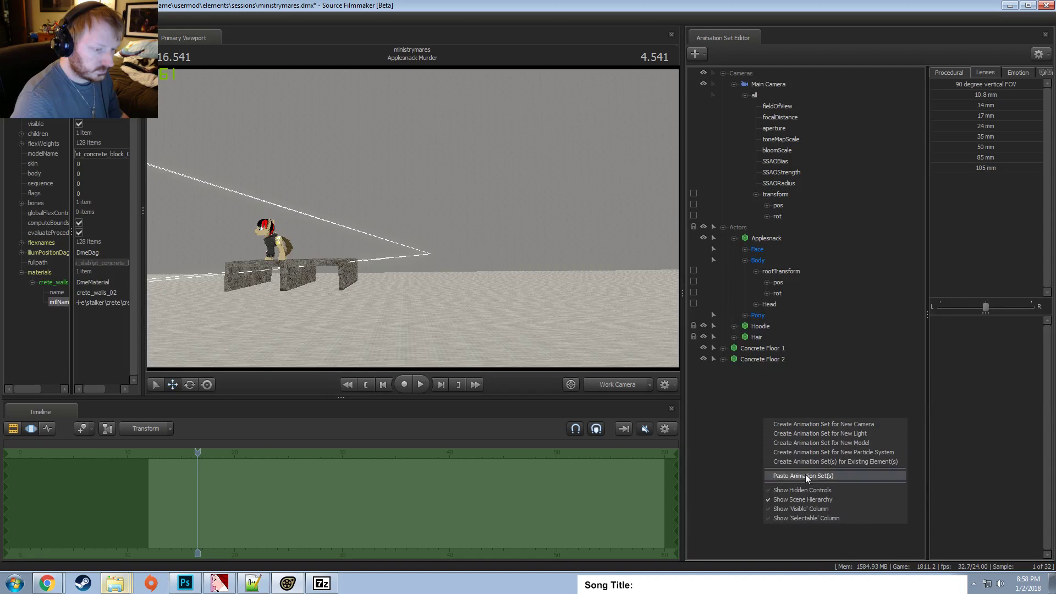
pyautogui.click(800, 477)
# Select Concrete Floor 3 and Concrete Floor 4 and slide them lengthwise behind the first pair of blocks, narrowing the gap.
pyautogui.click(766, 380)
pyautogui.keyDown('ctrl'); pyautogui.click(764, 370); pyautogui.keyUp('ctrl')
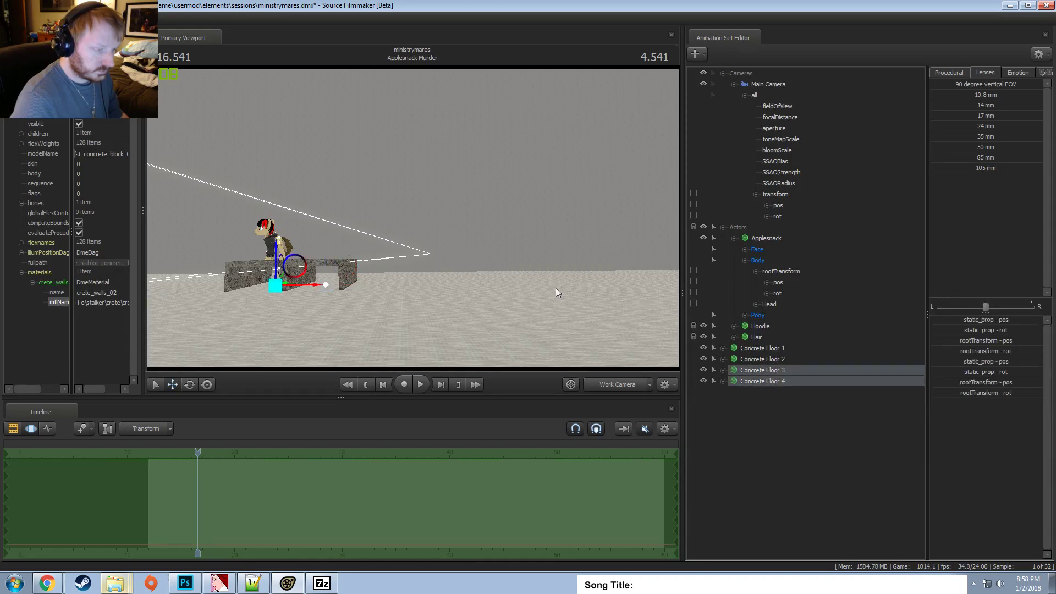
pyautogui.keyDown('alt'); pyautogui.moveTo(555, 288); pyautogui.dragTo(423, 255); pyautogui.keyUp('alt')
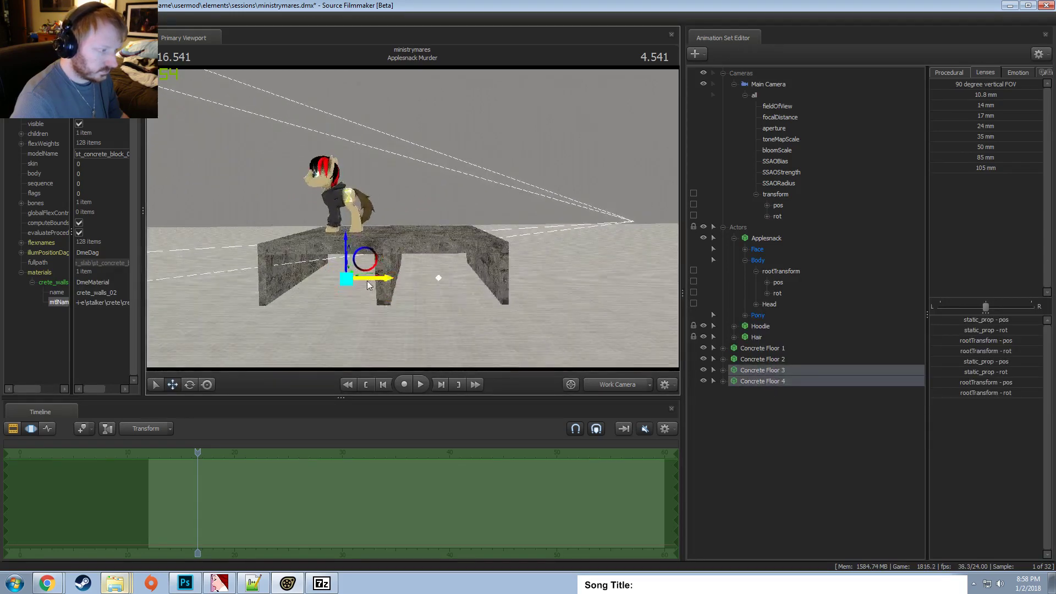
pyautogui.moveTo(369, 284); pyautogui.dragTo(412, 218)
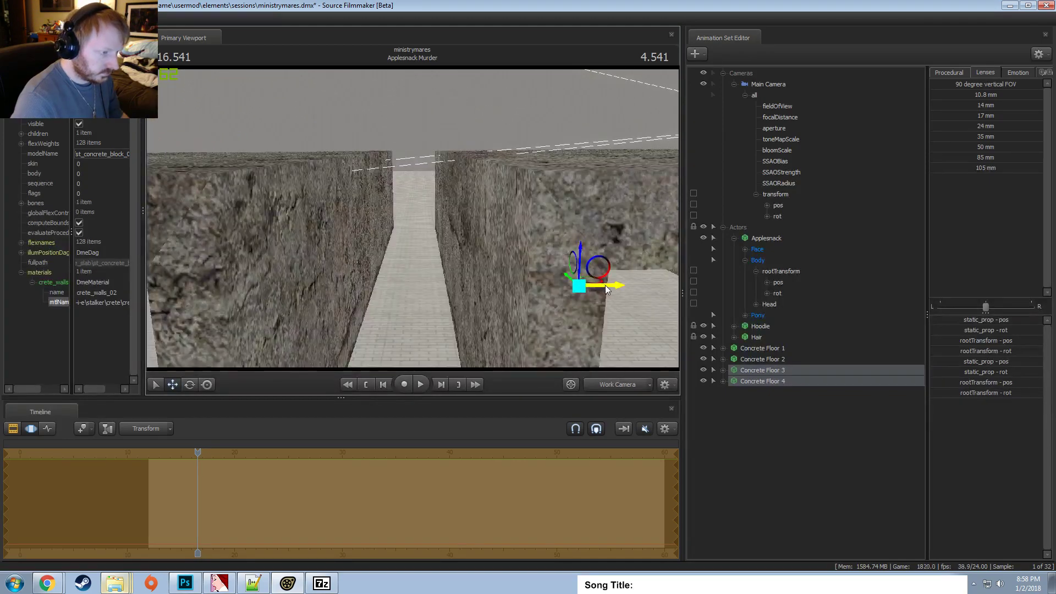
pyautogui.keyDown('alt'); pyautogui.moveTo(607, 290); pyautogui.dragTo(436, 199); pyautogui.keyUp('alt')
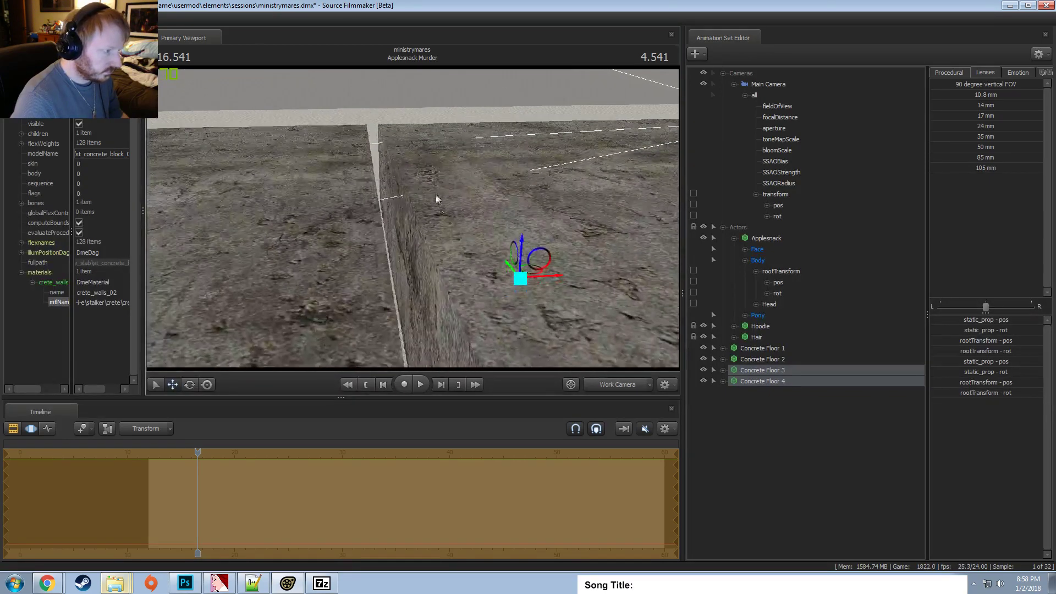
pyautogui.keyDown('alt'); pyautogui.moveTo(550, 275); pyautogui.dragTo(536, 275); pyautogui.keyUp('alt')
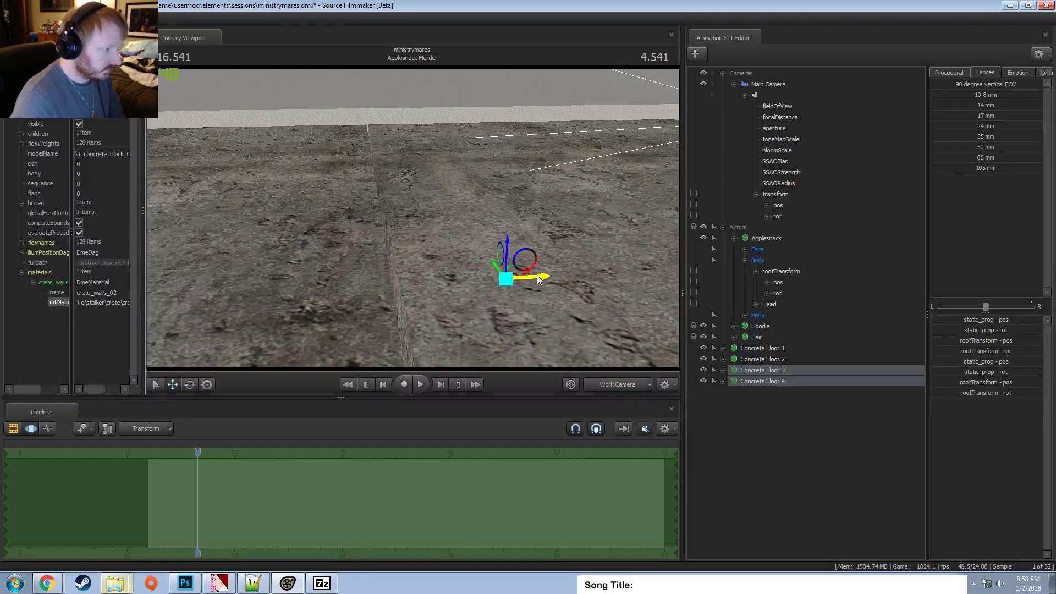
# Close the remaining seam between the two pairs of concrete blocks and apply the Drop preset to Concrete Floor 3 and 4.
pyautogui.moveTo(413, 218)
pyautogui.mouseDown()
pyautogui.moveTo(413, 237)
pyautogui.moveTo(415, 213)
pyautogui.mouseUp()
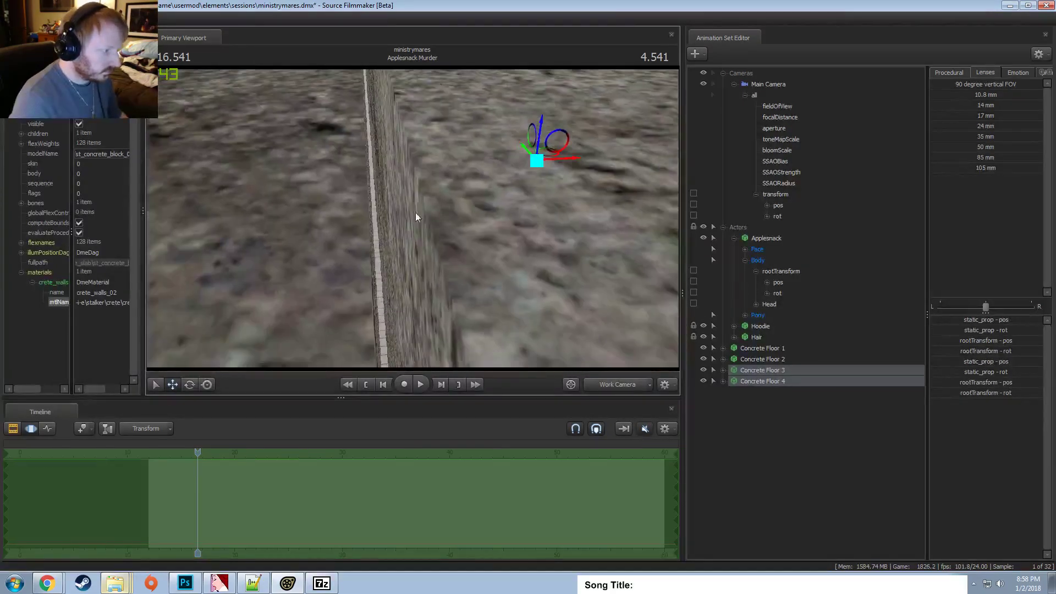
pyautogui.moveTo(572, 159); pyautogui.dragTo(569, 163)
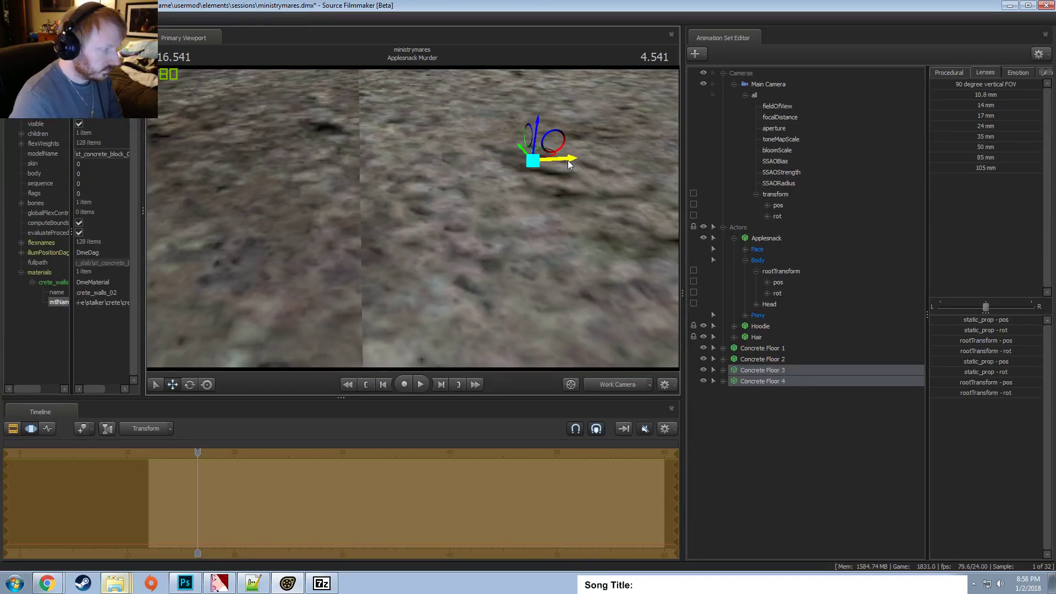
pyautogui.click(955, 72)
pyautogui.click(983, 169)
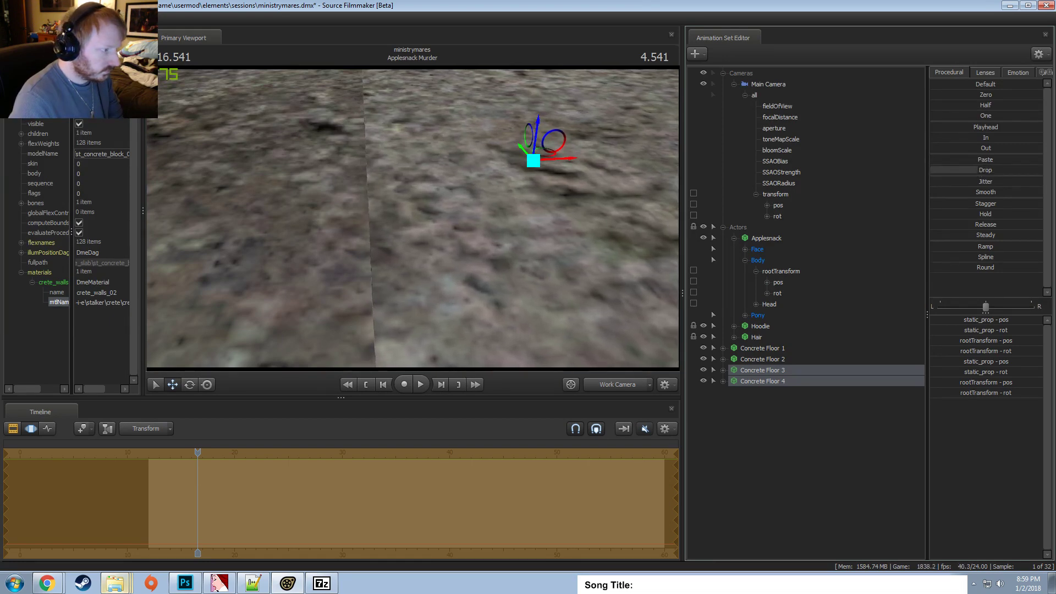
# Raise the Main Camera above the extended concrete platform, checking the framing of Applesnack through its own view before returning to the Work Camera.
pyautogui.moveTo(633, 209); pyautogui.dragTo(478, 187)
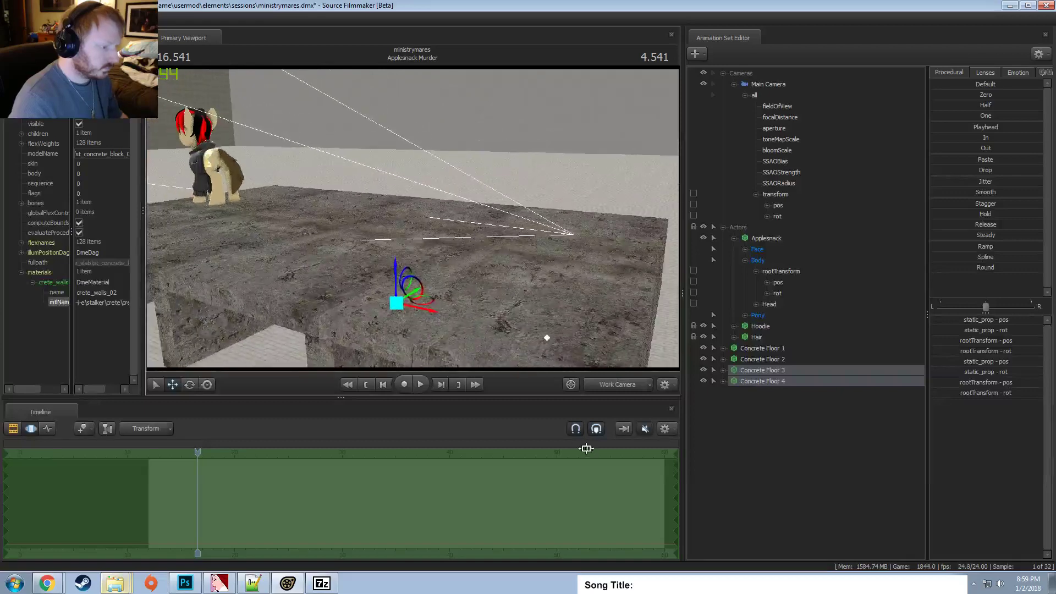
pyautogui.click(618, 383)
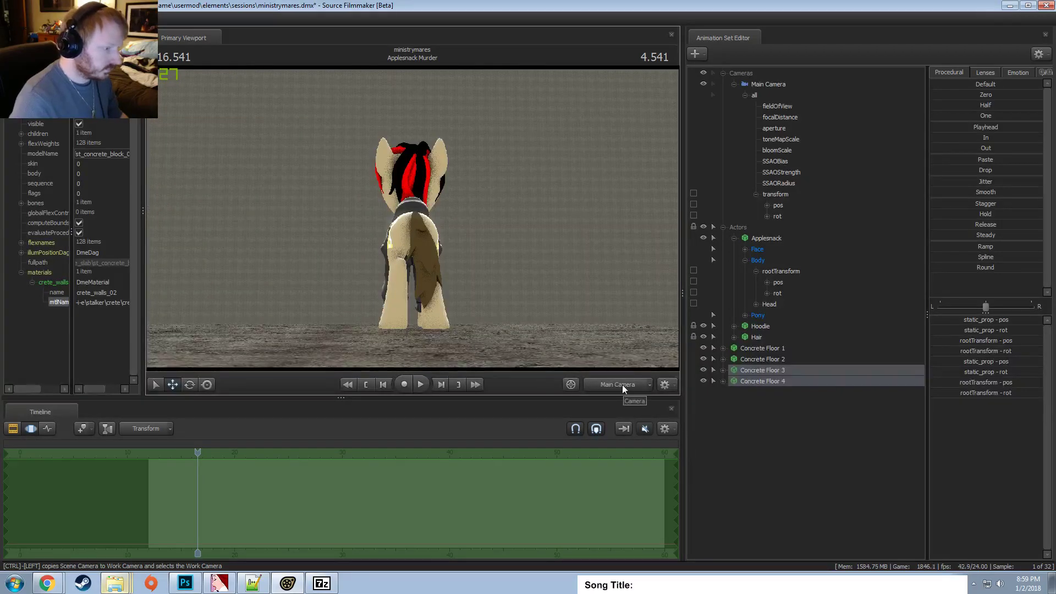
pyautogui.click(622, 384)
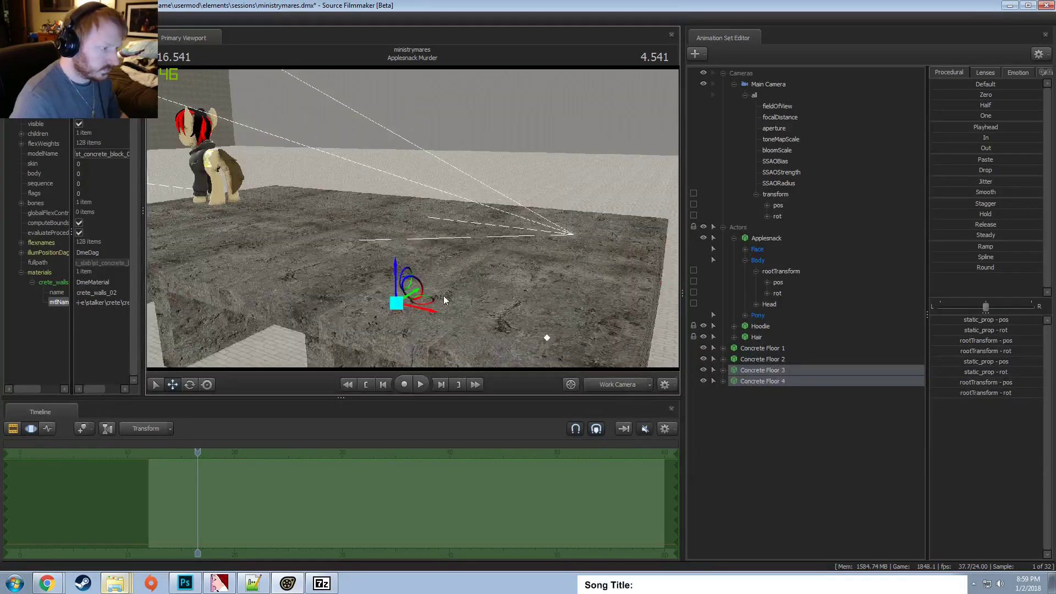
pyautogui.moveTo(579, 273); pyautogui.dragTo(413, 225)
pyautogui.click(786, 84)
pyautogui.moveTo(581, 212); pyautogui.dragTo(584, 214)
pyautogui.press('w')
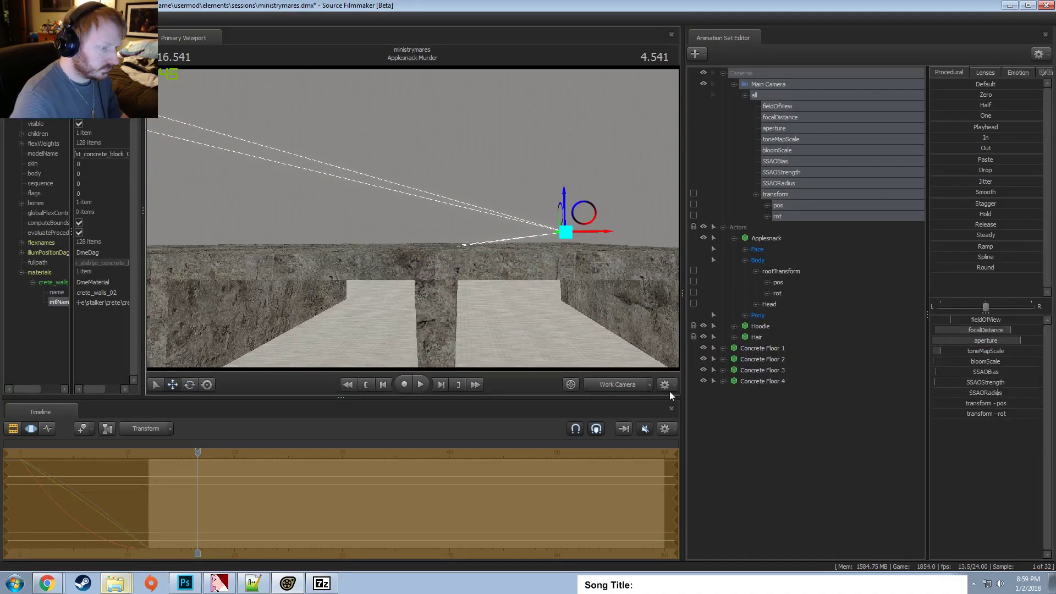
pyautogui.click(636, 385)
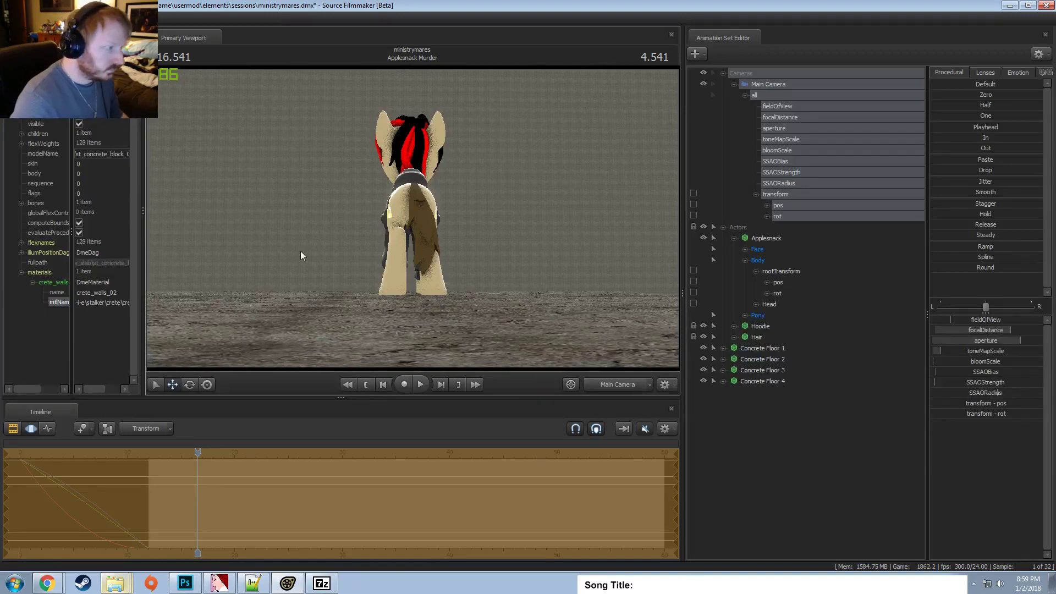
pyautogui.click(625, 384)
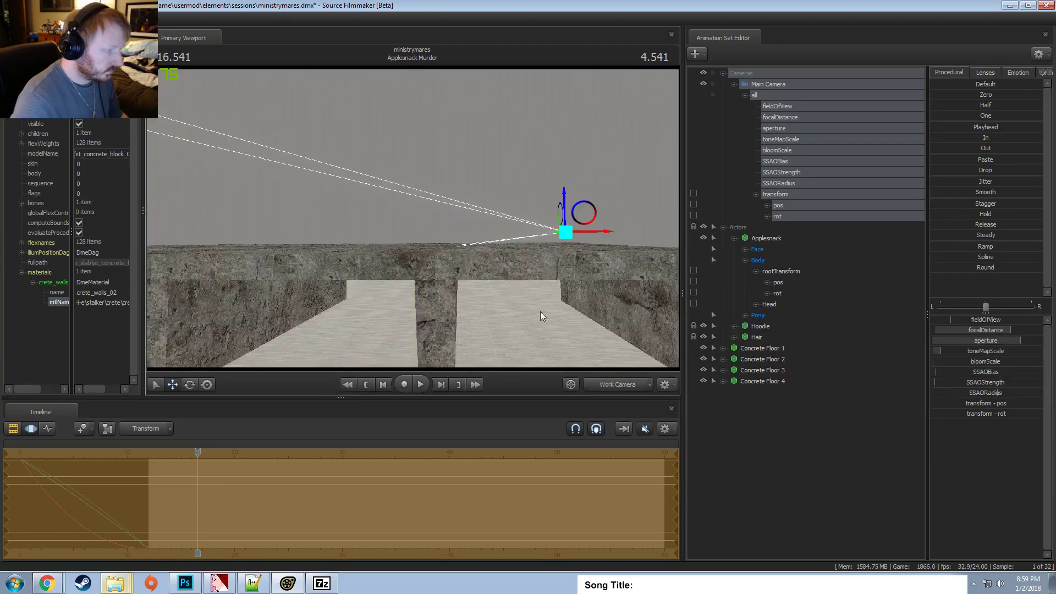
# Collapse the Actors group and group Concrete Floor 1 through Concrete Floor 4 together.
pyautogui.moveTo(540, 311); pyautogui.dragTo(413, 217)
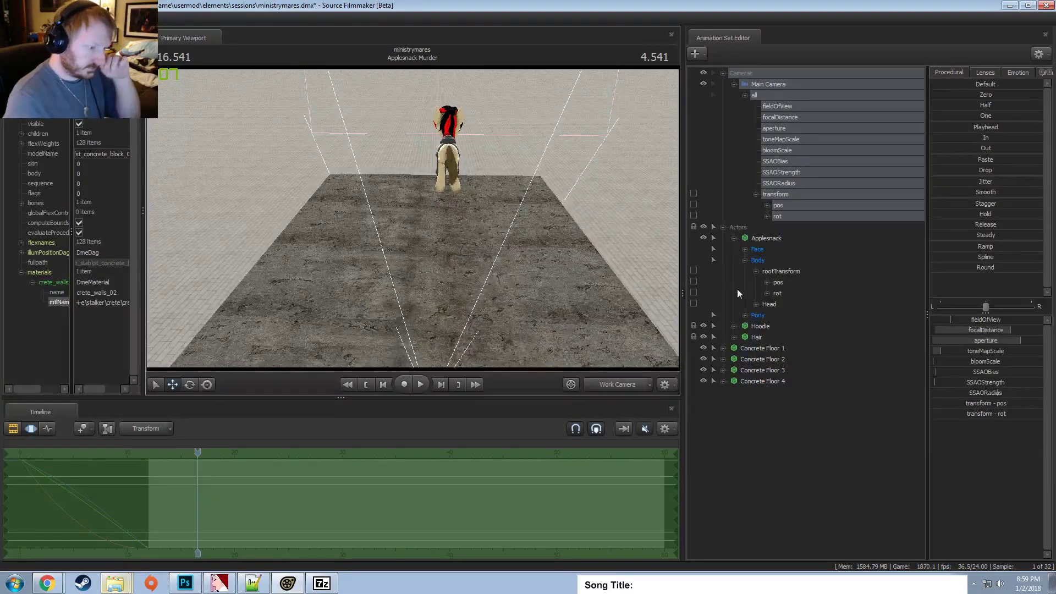
pyautogui.click(723, 227)
pyautogui.click(757, 238)
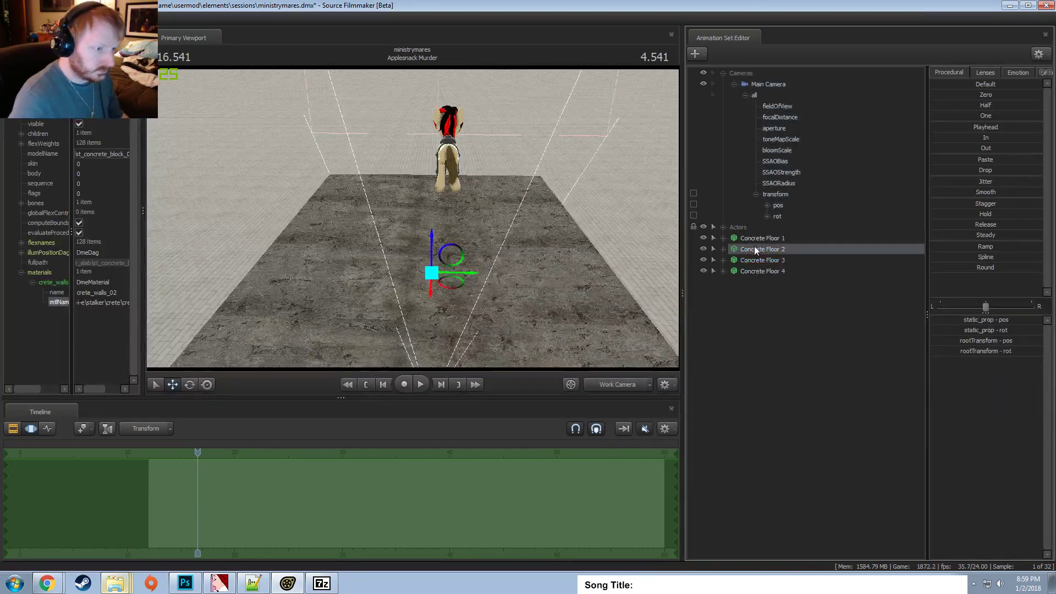
pyautogui.keyDown('shift'); pyautogui.click(757, 263); pyautogui.keyUp('shift')
pyautogui.keyDown('shift'); pyautogui.click(756, 271); pyautogui.keyUp('shift')
pyautogui.rightClick(760, 264)
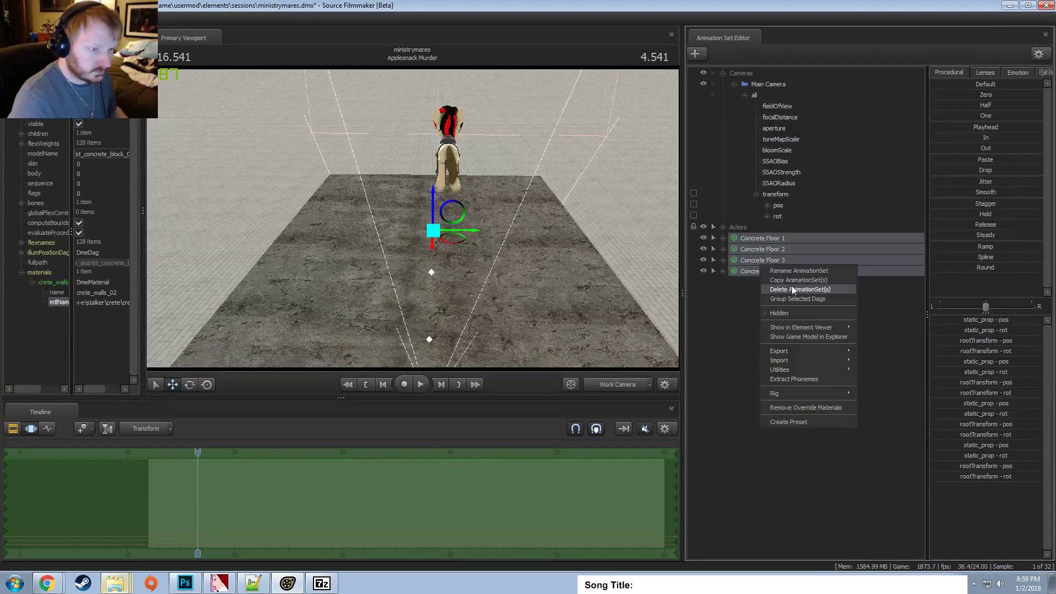
pyautogui.click(791, 293)
# Rename the new group of concrete blocks as Floor.
pyautogui.rightClick(780, 248)
pyautogui.click(783, 250)
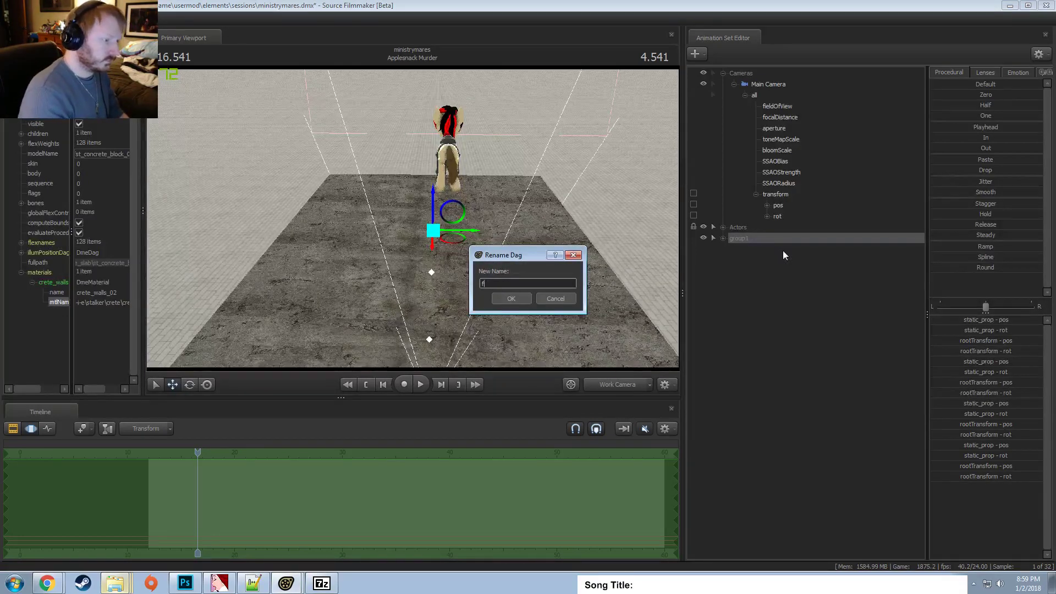
pyautogui.write('Floor')
pyautogui.press('Return')
# Start creating an animation set for a new model and filter the model files by "building".
pyautogui.rightClick(780, 256)
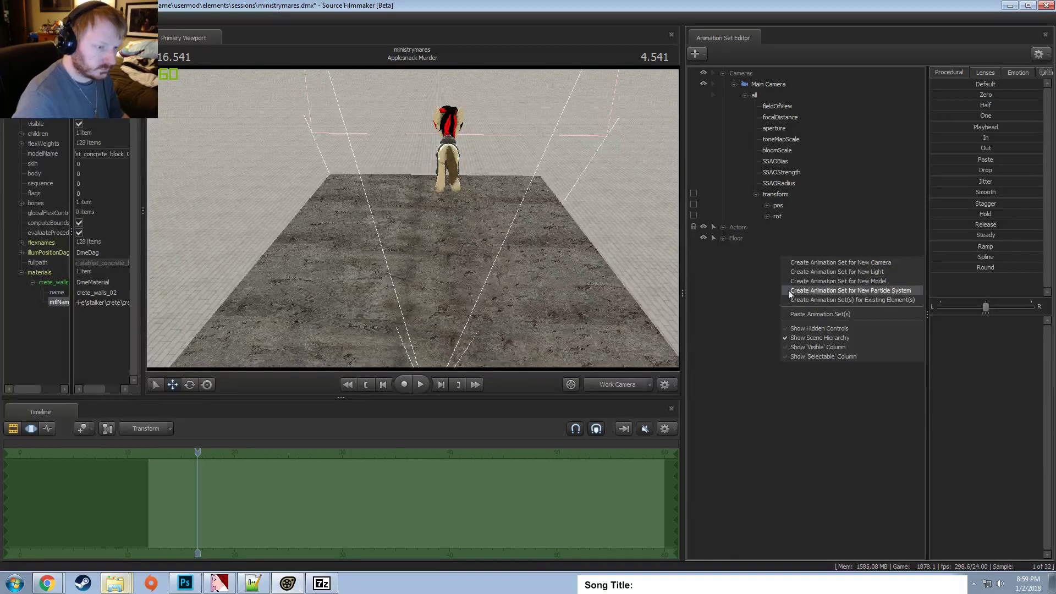
pyautogui.click(831, 281)
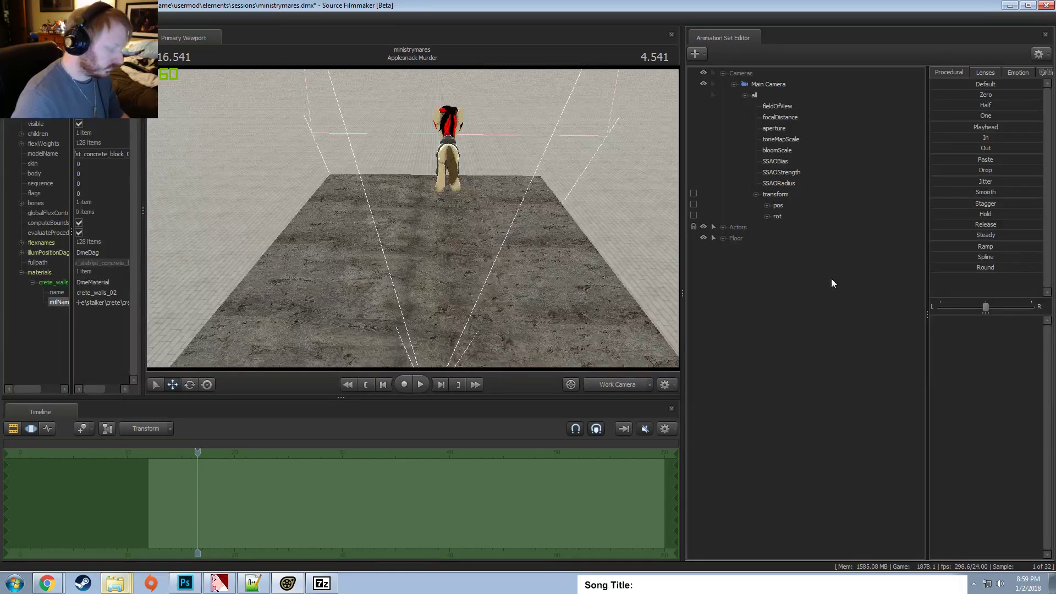
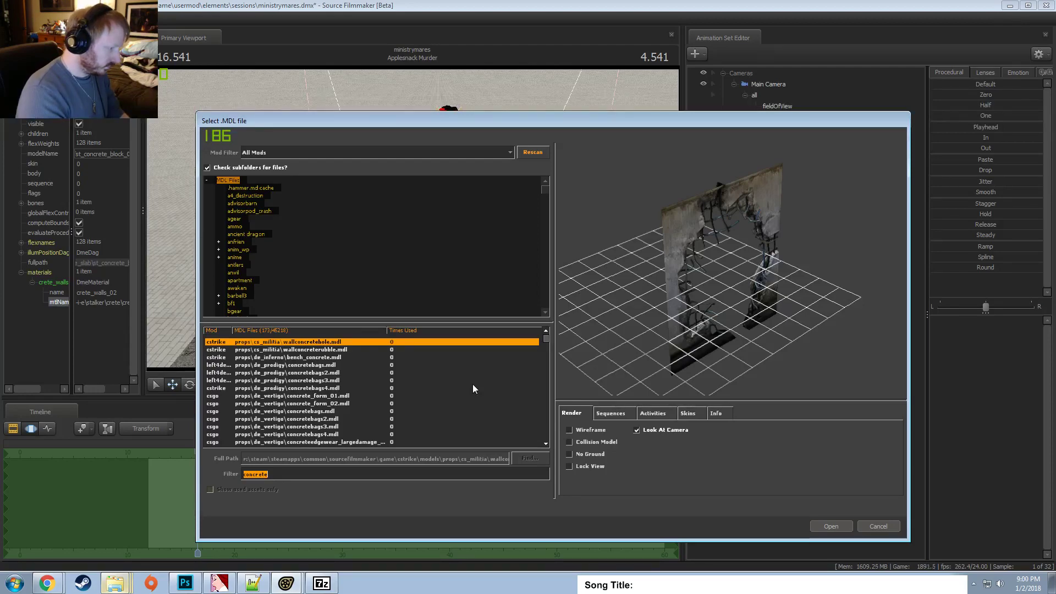
pyautogui.write('building')
# Preview the filtered building models one after another, from the dota racks down to the building_s watchtower models.
pyautogui.press('Down')
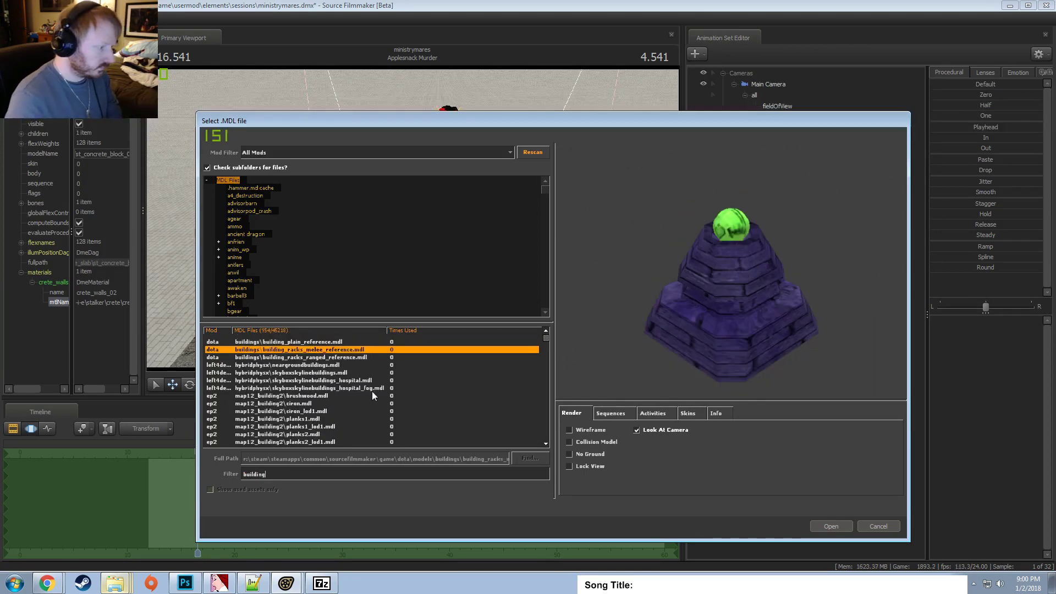
pyautogui.press('Down')
pyautogui.press('Down')
pyautogui.press('Down')
pyautogui.press('Down')
pyautogui.press('Down')
pyautogui.press('Up')
pyautogui.press('Up')
pyautogui.press('Up')
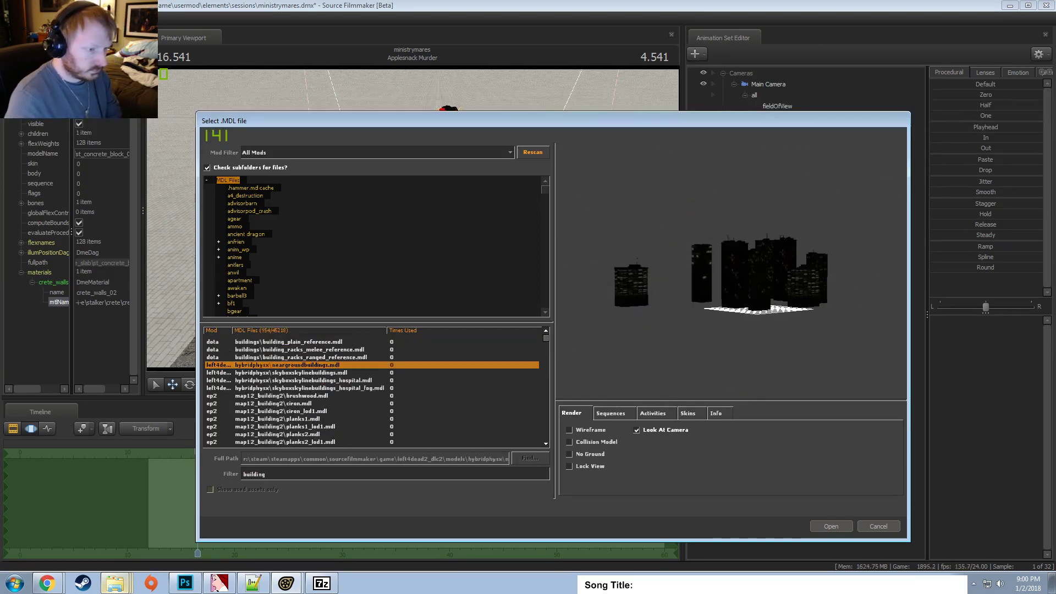
pyautogui.press('Down')
pyautogui.press('Down')
pyautogui.press('Down')
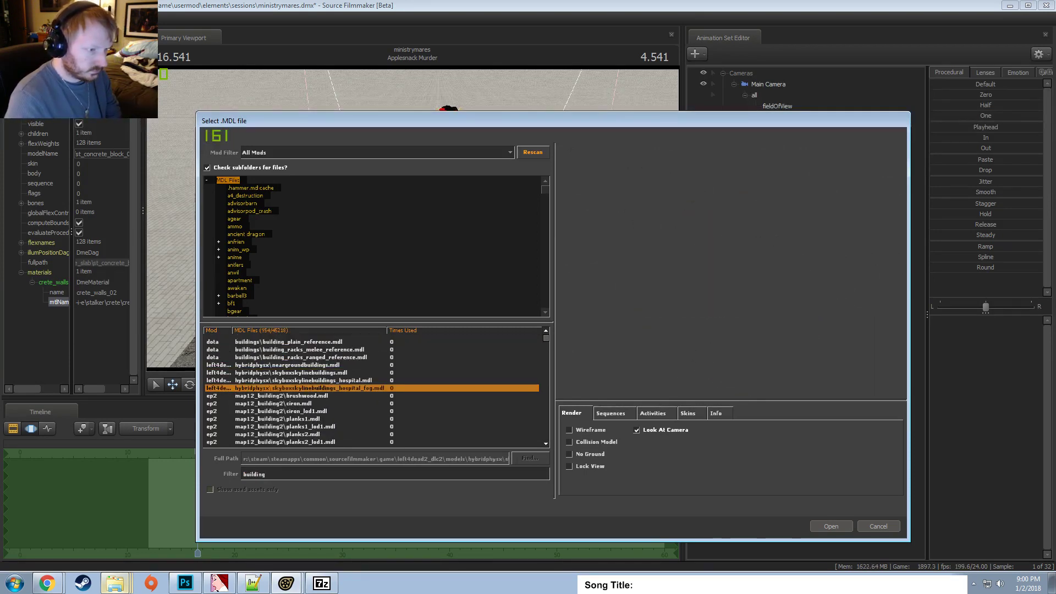
pyautogui.press('Down')
pyautogui.press('Down')
pyautogui.press('Down')
pyautogui.press('Down')
pyautogui.press('Down')
pyautogui.press('Down')
pyautogui.press('Down')
pyautogui.press('Down')
pyautogui.press('Down')
pyautogui.press('Down')
pyautogui.press('Down')
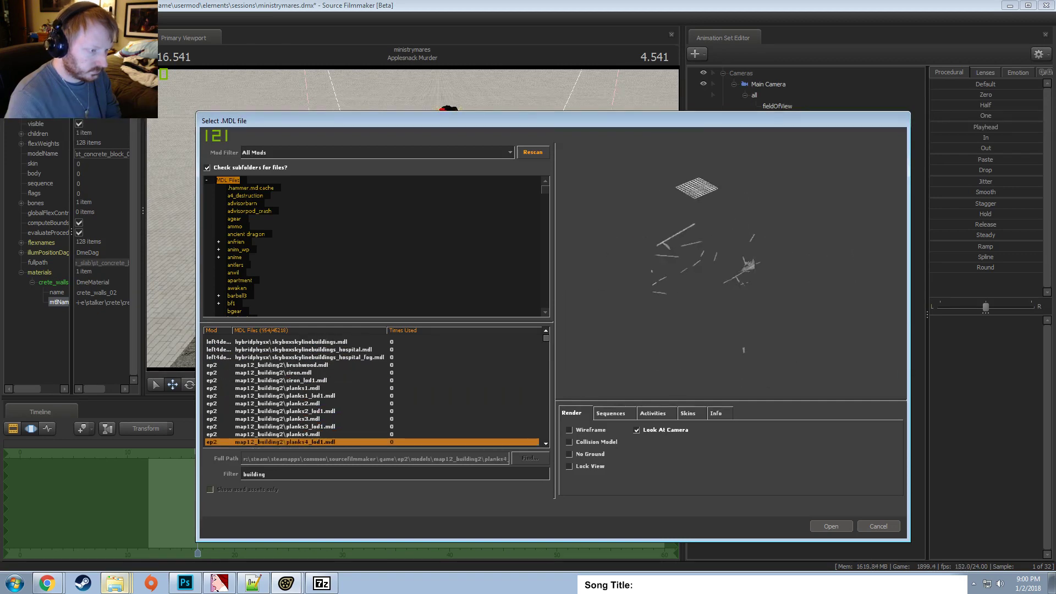
pyautogui.press('Down')
pyautogui.press('Down')
pyautogui.press('Down')
pyautogui.press('Down')
pyautogui.press('Down')
pyautogui.press('Down')
pyautogui.press('Down')
pyautogui.press('Down')
pyautogui.press('Down')
pyautogui.press('Down')
pyautogui.press('Down')
pyautogui.press('Down')
pyautogui.press('Down')
pyautogui.press('Down')
pyautogui.press('Down')
pyautogui.press('Down')
pyautogui.press('Down')
pyautogui.press('Down')
pyautogui.press('Down')
pyautogui.press('Down')
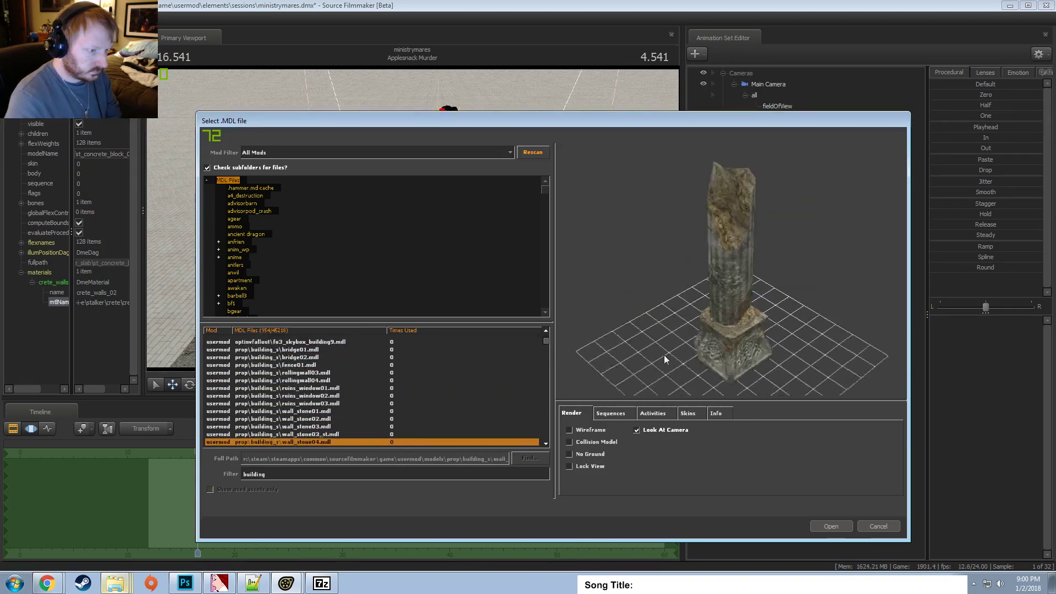
pyautogui.press('Down')
pyautogui.press('Down')
pyautogui.press('Down')
pyautogui.press('Down')
pyautogui.press('Down')
pyautogui.press('Down')
pyautogui.press('Down')
pyautogui.press('Down')
pyautogui.press('Down')
pyautogui.press('Down')
pyautogui.press('Down')
pyautogui.press('Down')
pyautogui.press('Down')
# Turn on the wireframe preview, examine further building models down to the de_vertigo scaffolding edge pieces, and show the model's sequences.
pyautogui.click(570, 429)
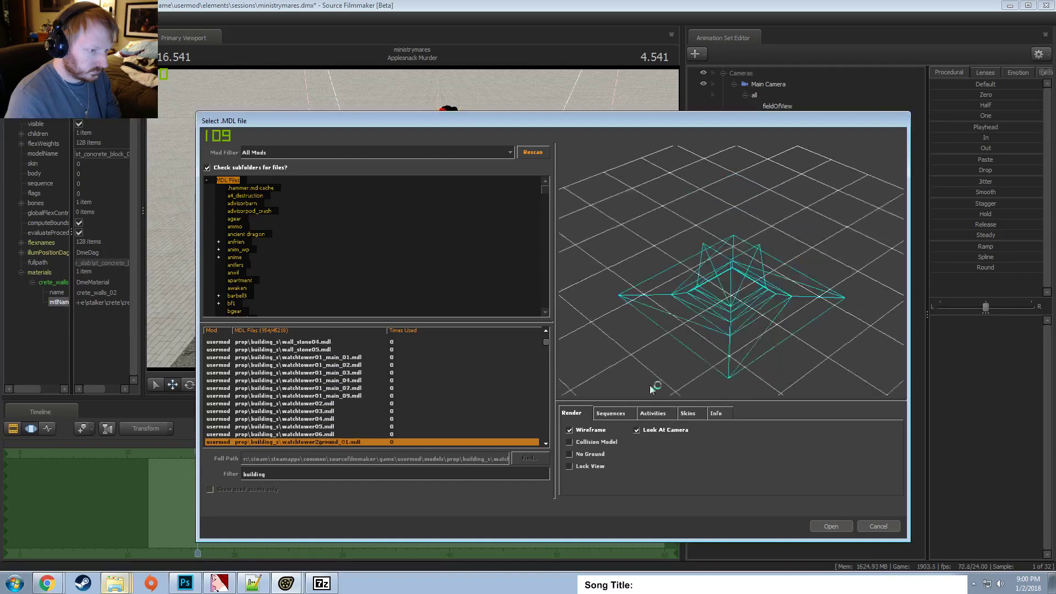
pyautogui.press('Down')
pyautogui.press('Down')
pyautogui.press('Down')
pyautogui.press('Down')
pyautogui.press('Down')
pyautogui.press('Down')
pyautogui.press('Down')
pyautogui.press('Down')
pyautogui.press('Down')
pyautogui.press('Down')
pyautogui.press('Down')
pyautogui.press('Down')
pyautogui.click(608, 414)
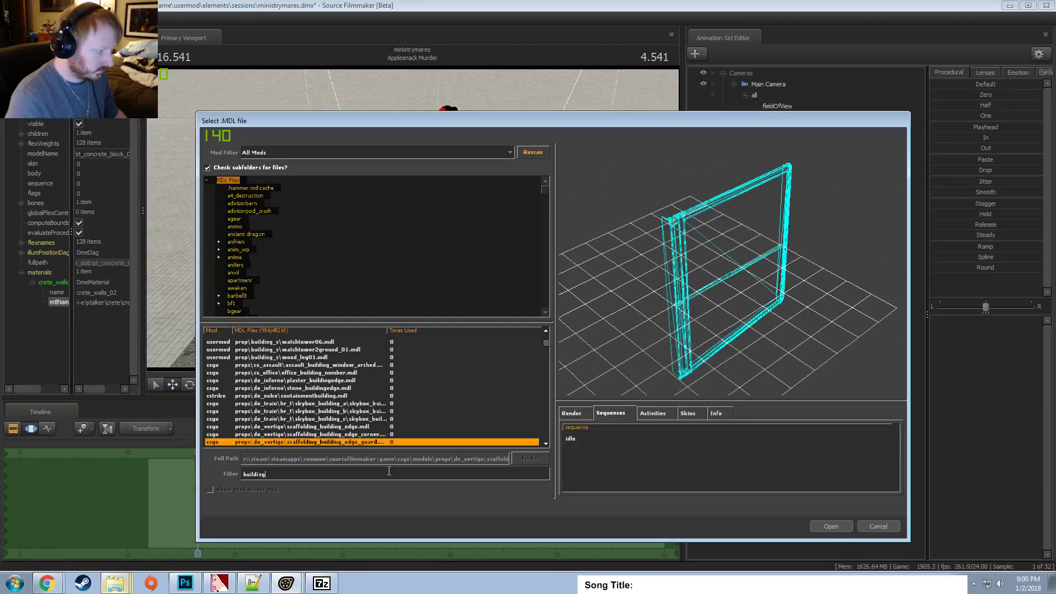
# Try searching the model files for "skyscra", and return the filter to "building".
pyautogui.click(259, 476)
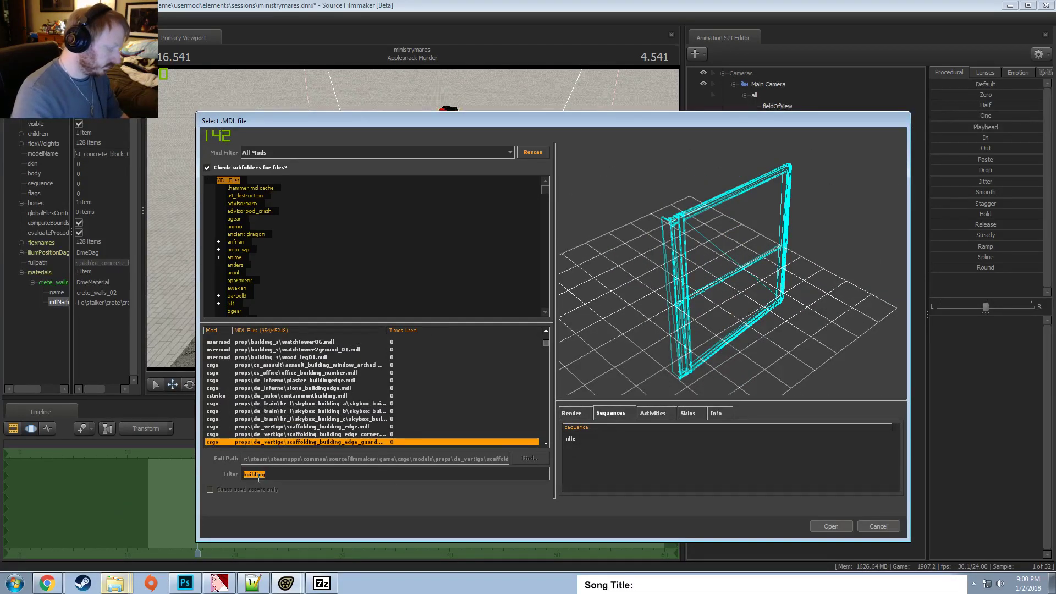
pyautogui.write('skyscra')
pyautogui.press('BackSpace')
pyautogui.press('BackSpace')
pyautogui.press('BackSpace')
pyautogui.press('BackSpace')
pyautogui.press('BackSpace')
pyautogui.press('BackSpace')
pyautogui.press('BackSpace')
pyautogui.press('BackSpace')
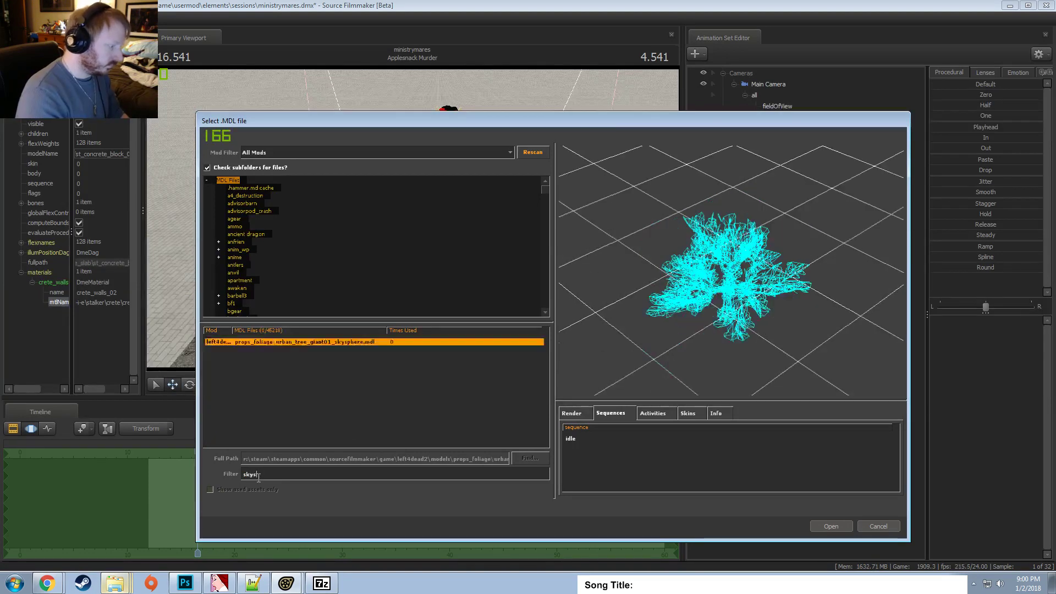
pyautogui.write('building')
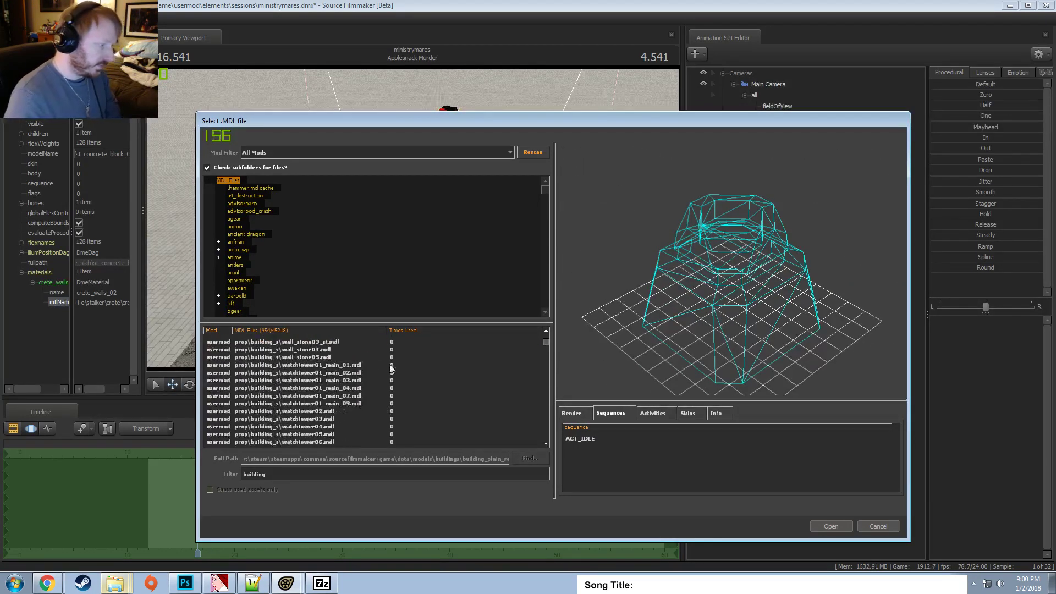
# Restrict the building search to the tf mod and preview the models it offers.
pyautogui.scroll(-5, 392, 367)
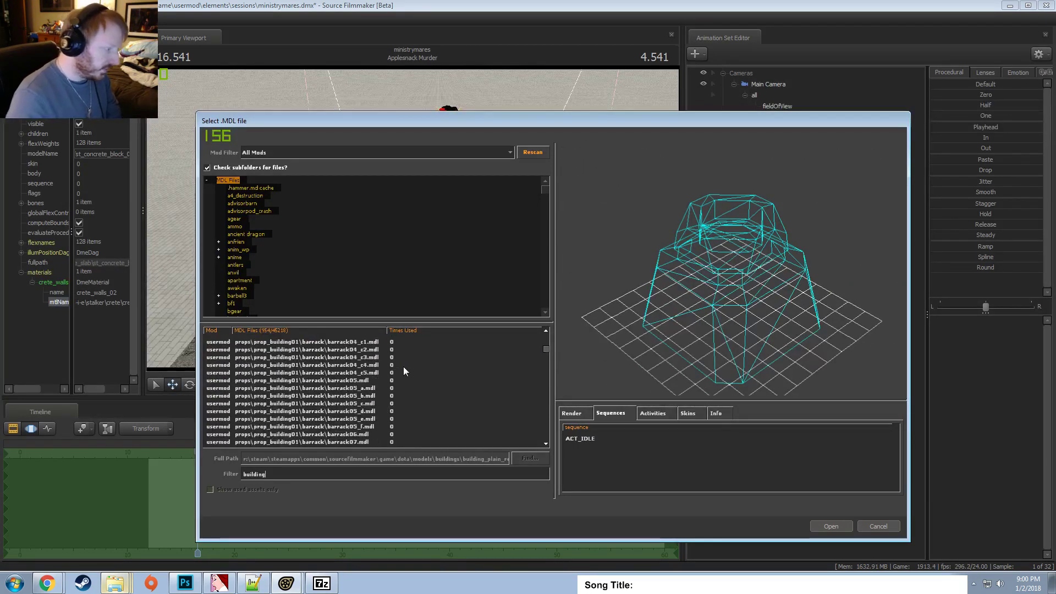
pyautogui.click(266, 156)
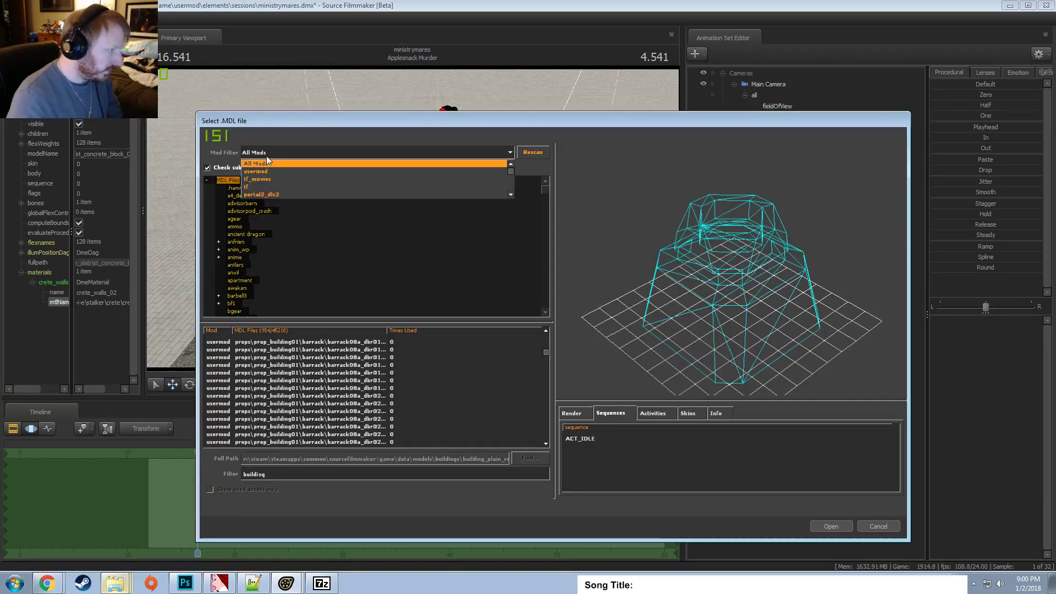
pyautogui.click(255, 183)
pyautogui.click(310, 342)
pyautogui.scroll(6, 398, 341)
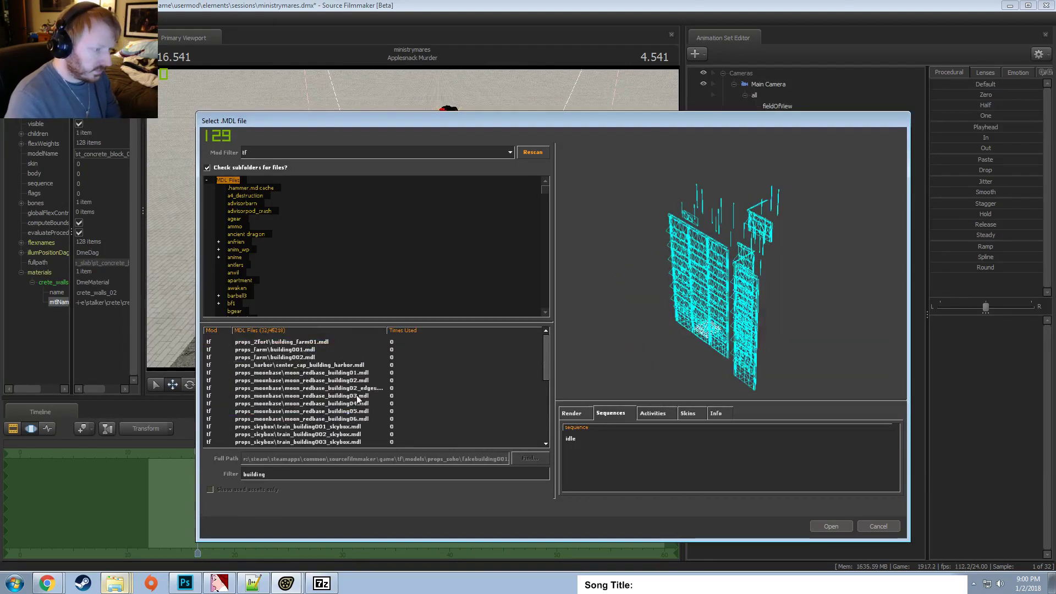
pyautogui.click(311, 341)
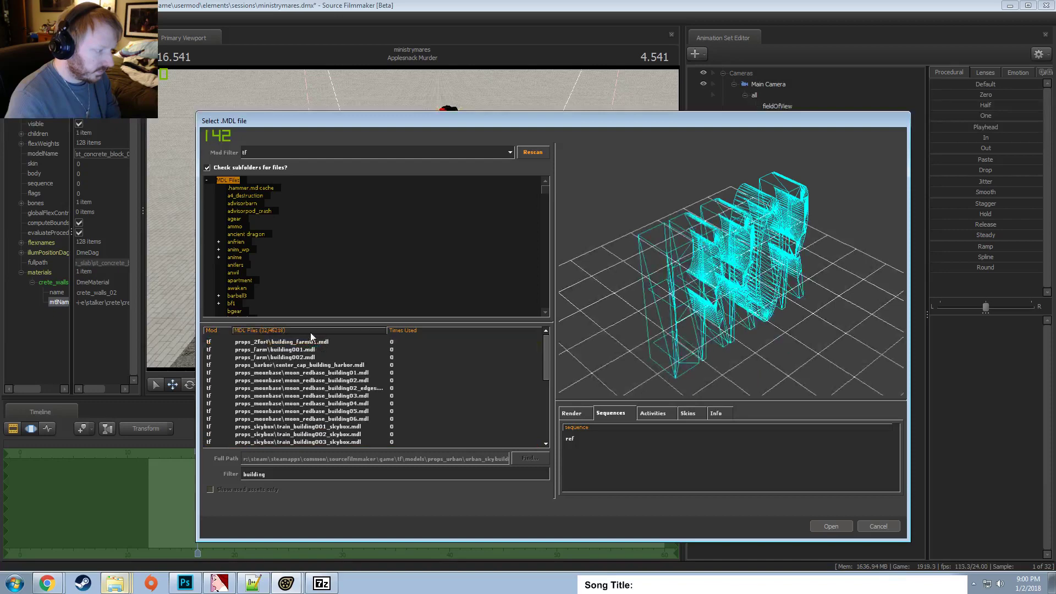
# Turn off the wireframe preview and examine the tf building models from building_farm01 down to urban_skybuildings.
pyautogui.click(313, 342)
pyautogui.click(579, 416)
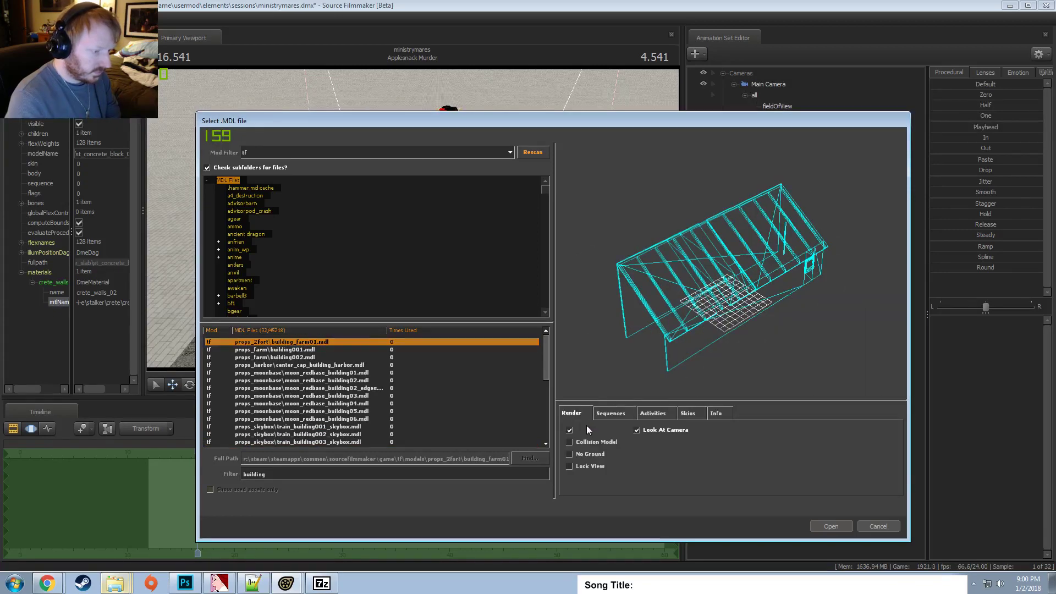
pyautogui.click(586, 427)
pyautogui.press('Down')
pyautogui.press('Down')
pyautogui.press('Down')
pyautogui.press('Down')
pyautogui.press('Down')
pyautogui.press('Down')
pyautogui.press('Down')
pyautogui.press('Down')
pyautogui.press('Down')
pyautogui.press('Down')
pyautogui.press('Down')
pyautogui.press('Down')
pyautogui.press('Down')
pyautogui.press('Down')
pyautogui.press('Down')
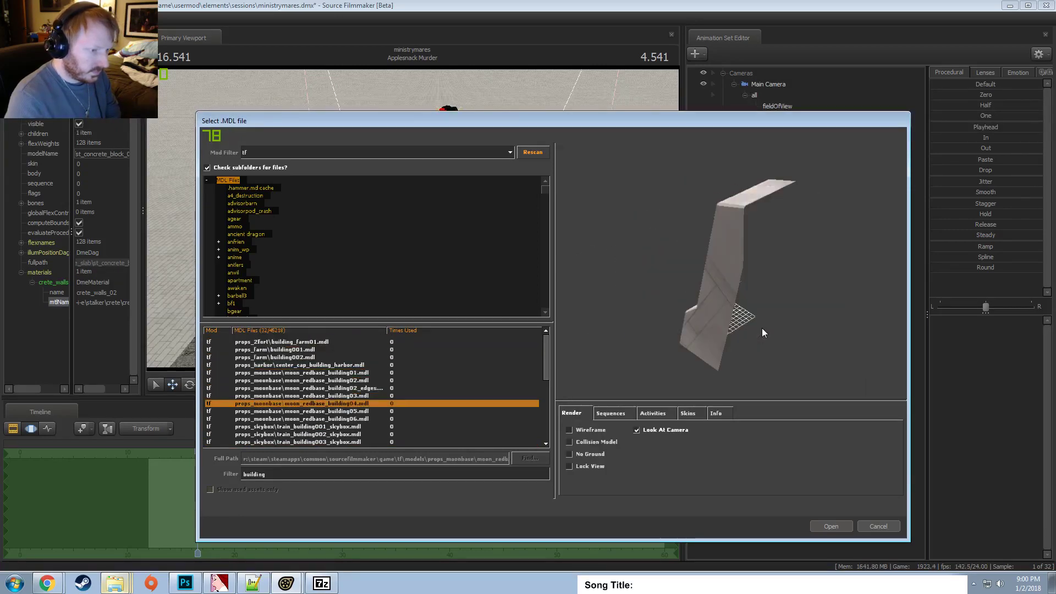
pyautogui.press('Down')
pyautogui.press('Down')
pyautogui.press('Down')
pyautogui.press('Down')
pyautogui.press('Down')
pyautogui.press('Down')
pyautogui.press('Down')
pyautogui.press('Down')
pyautogui.press('Down')
pyautogui.press('Down')
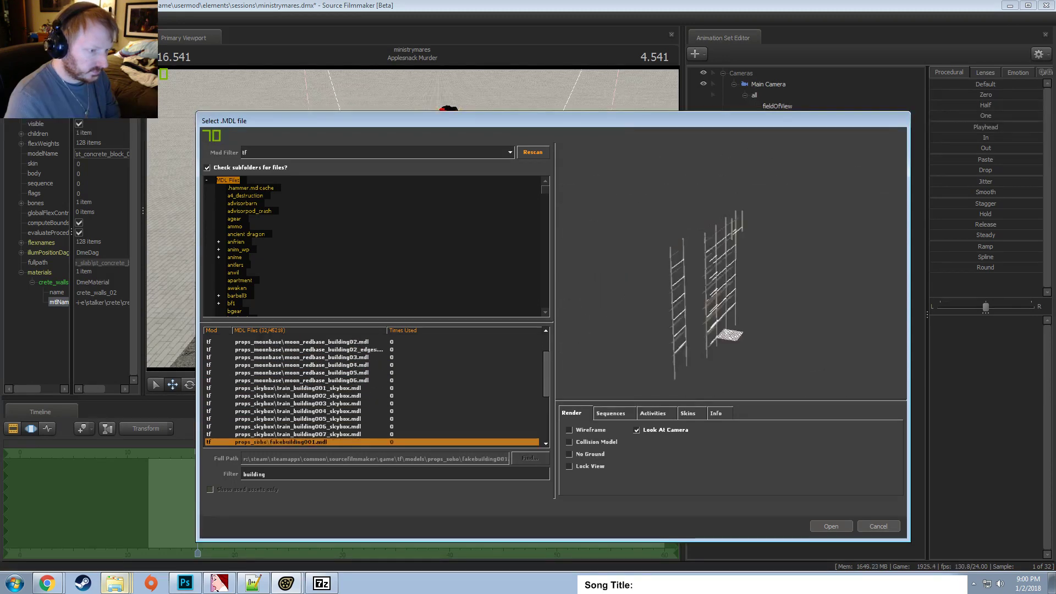
pyautogui.press('Down')
pyautogui.press('Down')
pyautogui.press('Down')
pyautogui.press('Down')
pyautogui.press('Down')
pyautogui.press('Down')
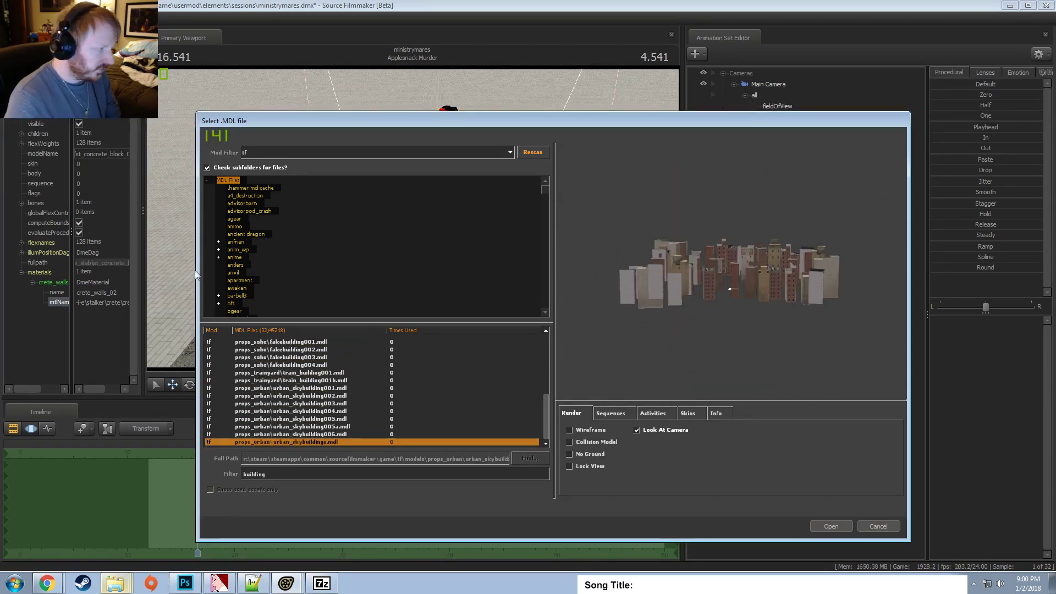
# Widen the building search to all mods and preview the map12_building2 plank models.
pyautogui.click(267, 151)
pyautogui.click(259, 165)
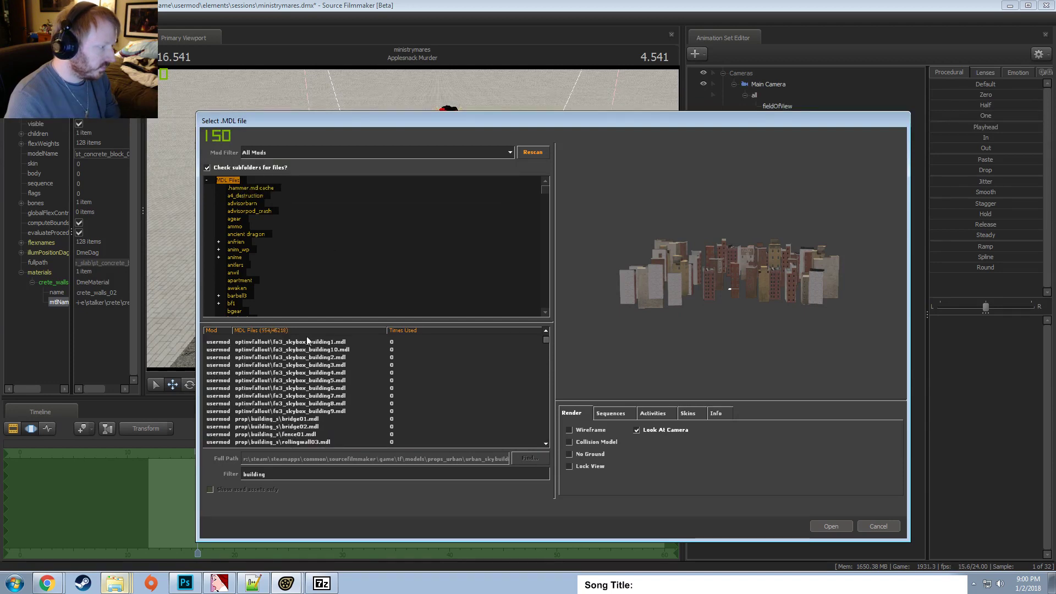
pyautogui.scroll(5, 306, 336)
pyautogui.click(269, 366)
pyautogui.press('Down')
pyautogui.press('Down')
pyautogui.press('Down')
pyautogui.press('Down')
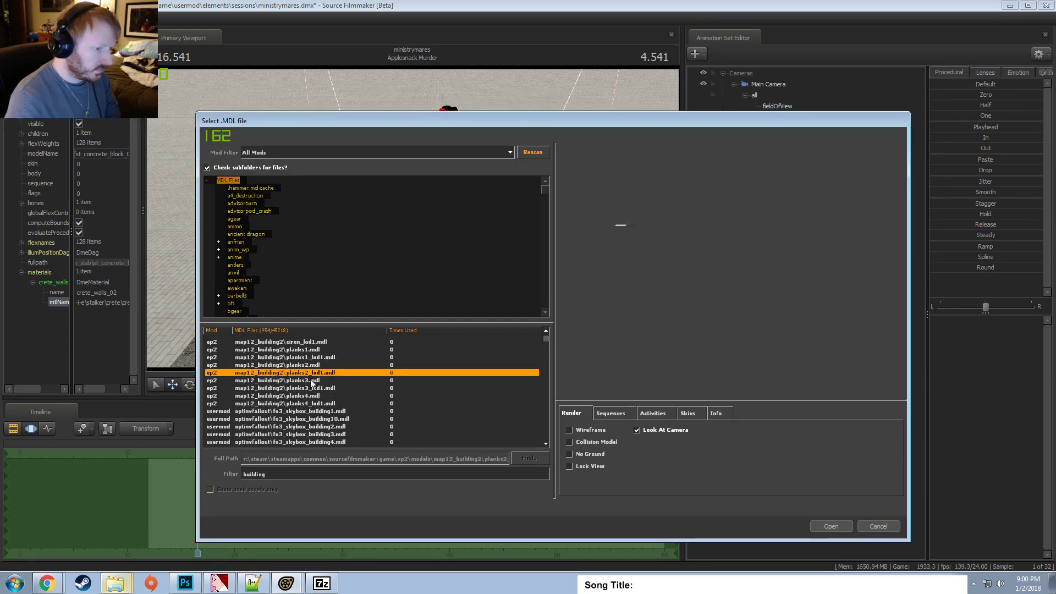
pyautogui.click(592, 429)
pyautogui.click(593, 430)
pyautogui.press('Down')
pyautogui.press('Down')
pyautogui.press('Down')
pyautogui.press('Down')
pyautogui.press('Down')
pyautogui.press('Down')
pyautogui.press('Down')
pyautogui.press('Down')
pyautogui.press('Down')
pyautogui.press('Down')
pyautogui.press('Down')
pyautogui.press('Down')
pyautogui.press('Down')
pyautogui.press('Down')
pyautogui.press('Down')
pyautogui.press('Down')
pyautogui.press('Down')
pyautogui.press('Down')
pyautogui.press('Down')
pyautogui.press('Down')
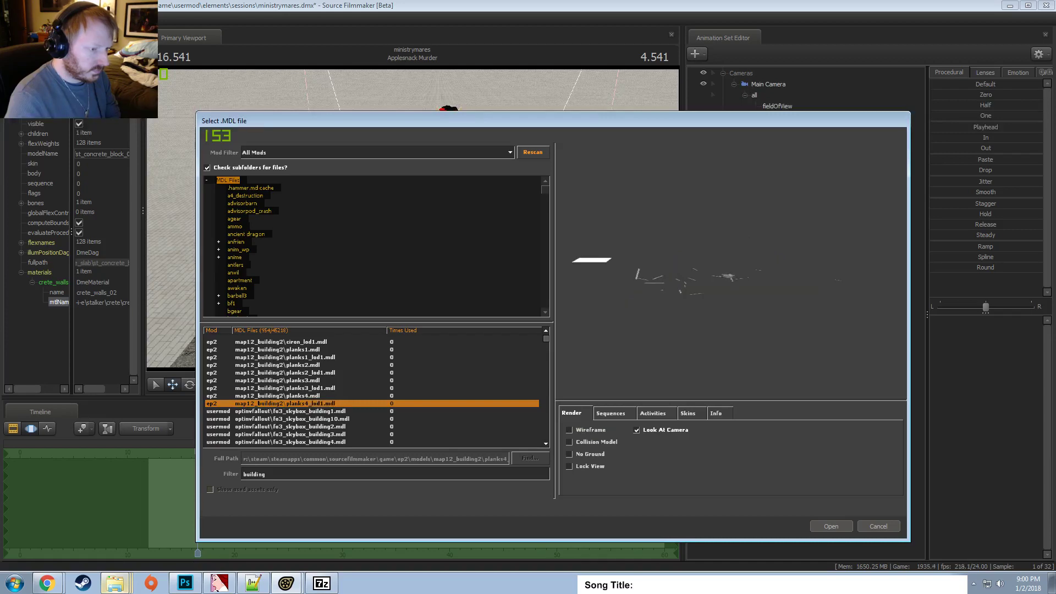
# Preview the fo3_skybox and building_s models down to the csgo office_building_number model.
pyautogui.press('Down')
pyautogui.press('Down')
pyautogui.press('Down')
pyautogui.press('Down')
pyautogui.press('Down')
pyautogui.press('Down')
pyautogui.press('Down')
pyautogui.press('Down')
pyautogui.press('Down')
pyautogui.press('Down')
pyautogui.press('Down')
pyautogui.press('Down')
pyautogui.press('Down')
pyautogui.press('Down')
pyautogui.press('Down')
pyautogui.press('Down')
pyautogui.press('Down')
pyautogui.press('Down')
pyautogui.press('Down')
pyautogui.press('Down')
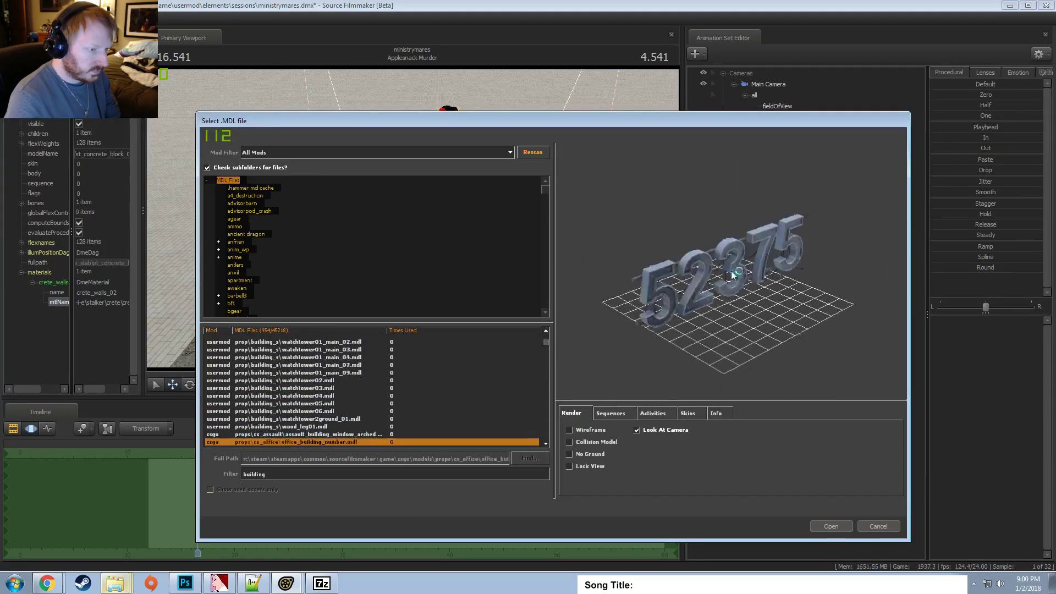
# Preview the prop_building01 barrack models down to the first barrack08a debris pieces.
pyautogui.press('Down')
pyautogui.press('Down')
pyautogui.press('Down')
pyautogui.press('Down')
pyautogui.press('Down')
pyautogui.press('Down')
pyautogui.press('Down')
pyautogui.press('Down')
pyautogui.press('Down')
pyautogui.press('Down')
pyautogui.press('Down')
pyautogui.press('Down')
pyautogui.press('Down')
pyautogui.press('Down')
pyautogui.press('Down')
pyautogui.press('Down')
pyautogui.press('Down')
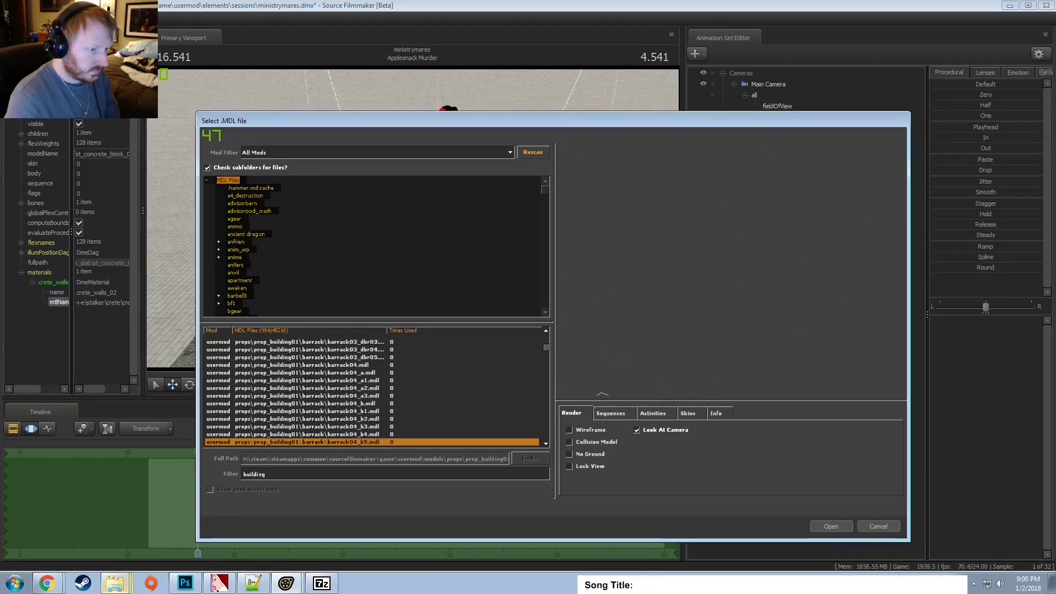
pyautogui.press('Down')
pyautogui.press('Down')
pyautogui.press('Down')
pyautogui.press('Down')
pyautogui.press('Down')
pyautogui.press('Down')
pyautogui.press('Down')
pyautogui.press('Down')
pyautogui.press('Down')
pyautogui.press('Down')
pyautogui.press('Down')
pyautogui.press('Down')
pyautogui.press('Down')
pyautogui.press('Down')
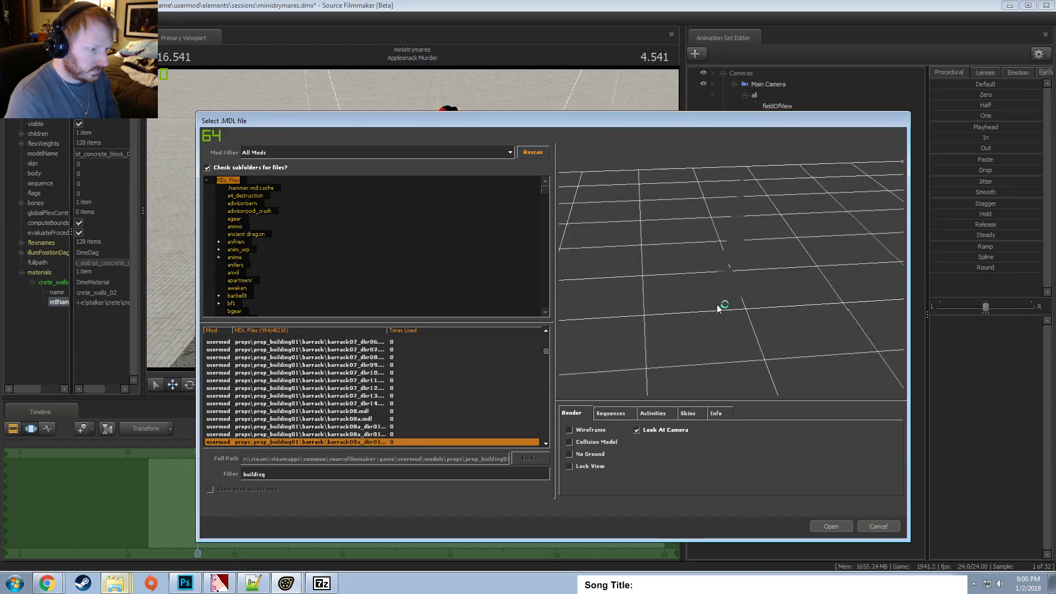
# Turn on the wireframe preview and examine the remaining barrack models down to the props_building_details courtyard template.
pyautogui.click(590, 429)
pyautogui.press('Down')
pyautogui.press('Down')
pyautogui.press('Down')
pyautogui.press('Down')
pyautogui.press('Down')
pyautogui.press('Down')
pyautogui.press('Down')
pyautogui.press('Down')
pyautogui.press('Down')
pyautogui.press('Down')
pyautogui.press('Down')
pyautogui.press('Down')
pyautogui.press('Down')
pyautogui.press('Down')
pyautogui.press('Down')
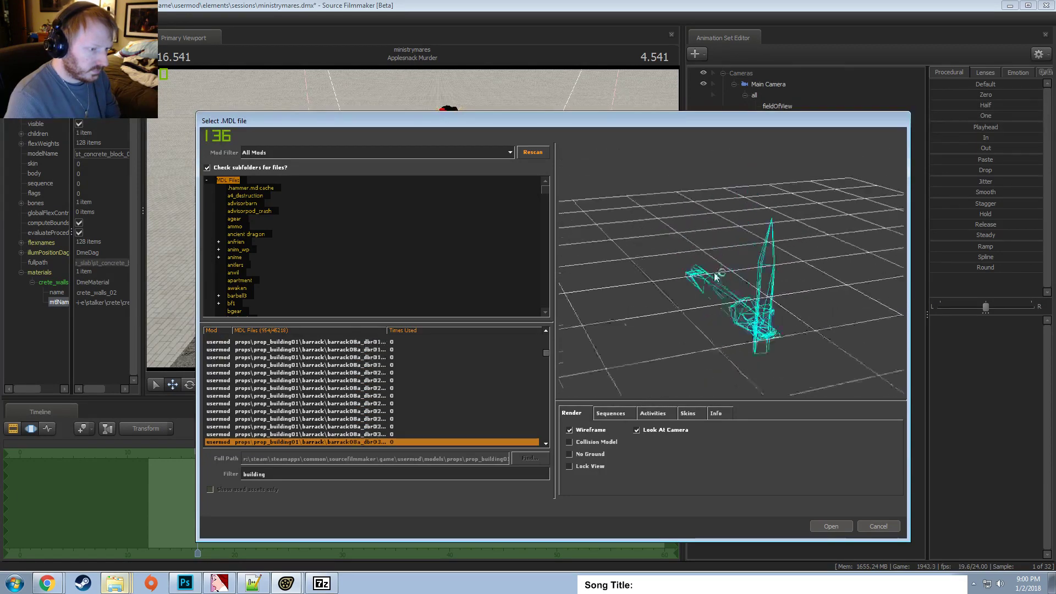
pyautogui.press('Down')
pyautogui.press('Down')
pyautogui.press('Down')
pyautogui.press('Down')
pyautogui.press('Down')
pyautogui.press('Down')
pyautogui.press('Down')
pyautogui.press('Down')
pyautogui.press('Down')
pyautogui.press('Down')
pyautogui.press('Down')
pyautogui.press('Down')
pyautogui.press('Down')
pyautogui.press('Down')
pyautogui.press('Down')
pyautogui.press('Down')
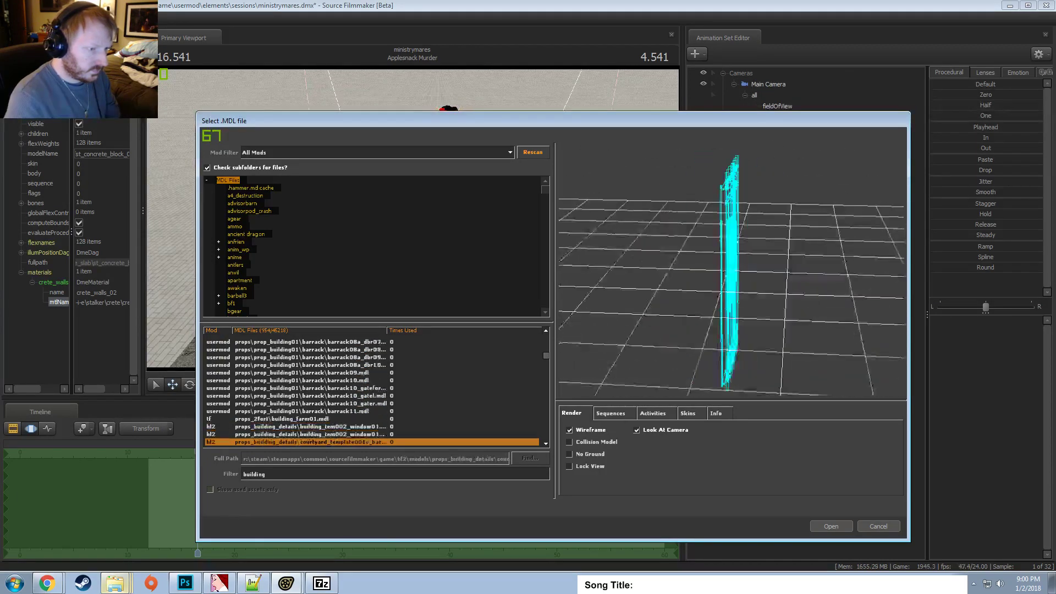
# Preview the courtyard and storefront template models and the props_buildings models around collapsedbuilding01a, returning to the building_002a tower.
pyautogui.press('Up')
pyautogui.press('Up')
pyautogui.press('Up')
pyautogui.press('Up')
pyautogui.press('Up')
pyautogui.press('Up')
pyautogui.press('Up')
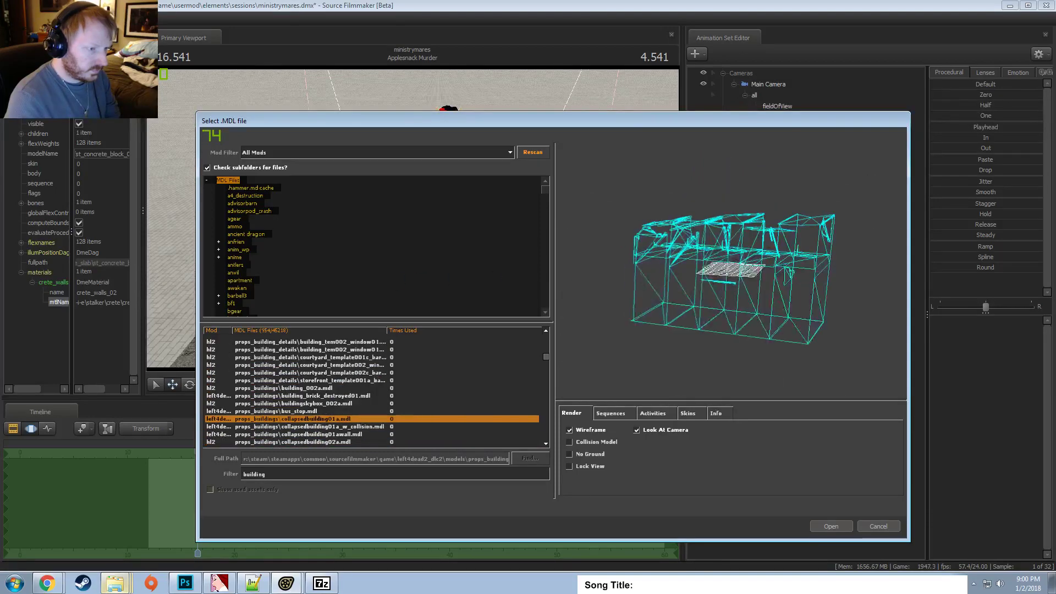
pyautogui.press('Down')
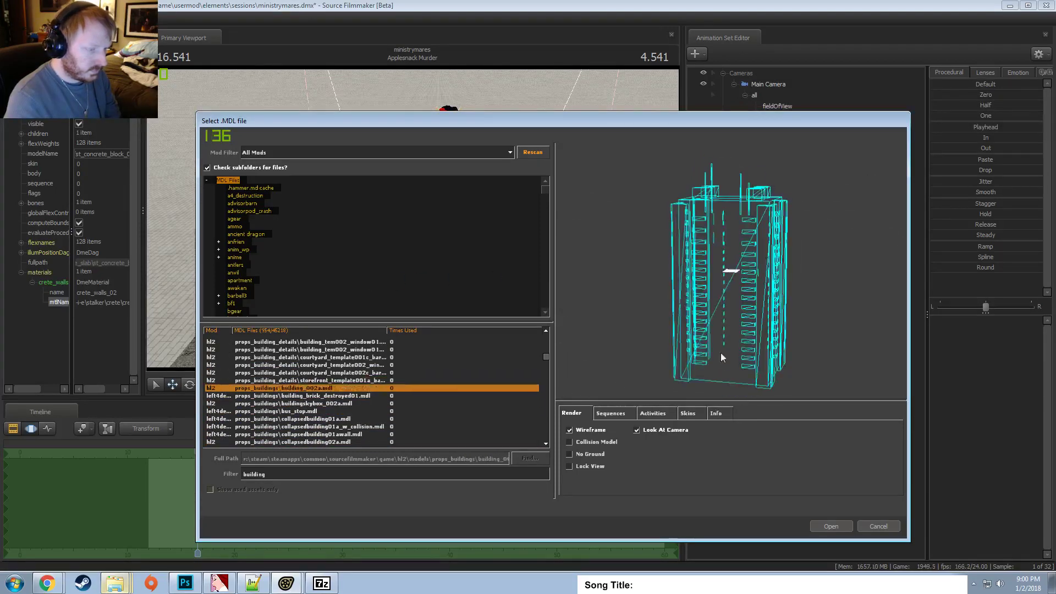
pyautogui.click(592, 430)
# Preview the props_buildings models from building_brick_destroyed01 through the destroyed city blocks down to project_destroyedbuildings01.
pyautogui.press('Down')
pyautogui.press('Down')
pyautogui.press('Down')
pyautogui.press('Down')
pyautogui.press('Down')
pyautogui.press('Down')
pyautogui.press('Down')
pyautogui.press('Down')
pyautogui.press('Down')
pyautogui.press('Down')
pyautogui.press('Down')
pyautogui.press('Down')
pyautogui.press('Down')
pyautogui.press('Down')
pyautogui.press('Down')
pyautogui.press('Down')
pyautogui.press('Down')
pyautogui.press('Down')
pyautogui.press('Down')
pyautogui.press('Down')
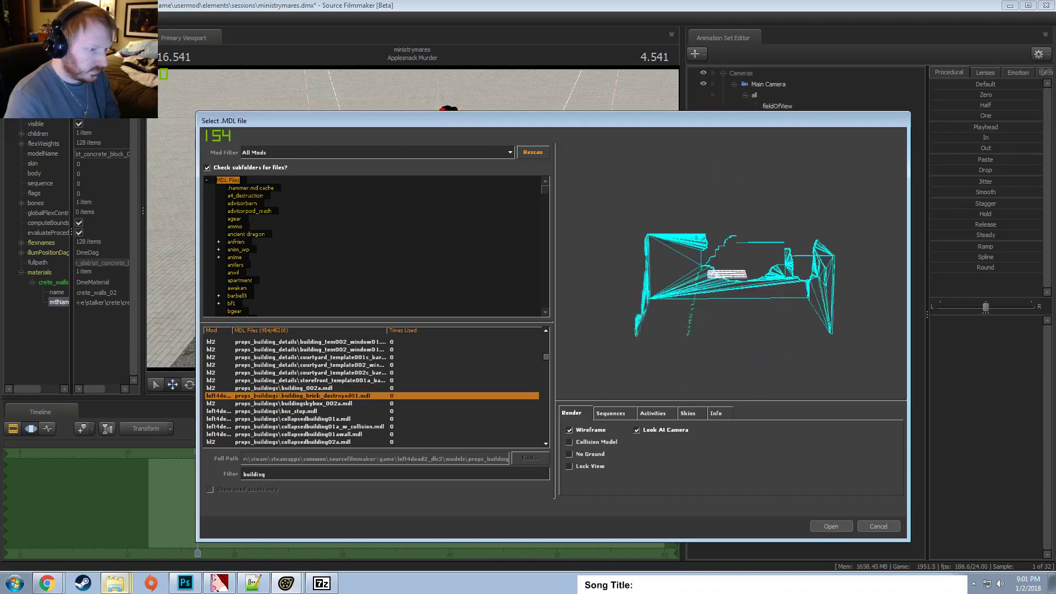
pyautogui.press('Down')
pyautogui.press('Down')
pyautogui.press('Down')
pyautogui.press('Down')
pyautogui.press('Down')
pyautogui.press('Down')
pyautogui.press('Down')
pyautogui.press('Down')
pyautogui.press('Down')
pyautogui.press('Down')
pyautogui.press('Down')
pyautogui.press('Down')
pyautogui.press('Down')
pyautogui.press('Down')
pyautogui.press('Down')
pyautogui.press('Down')
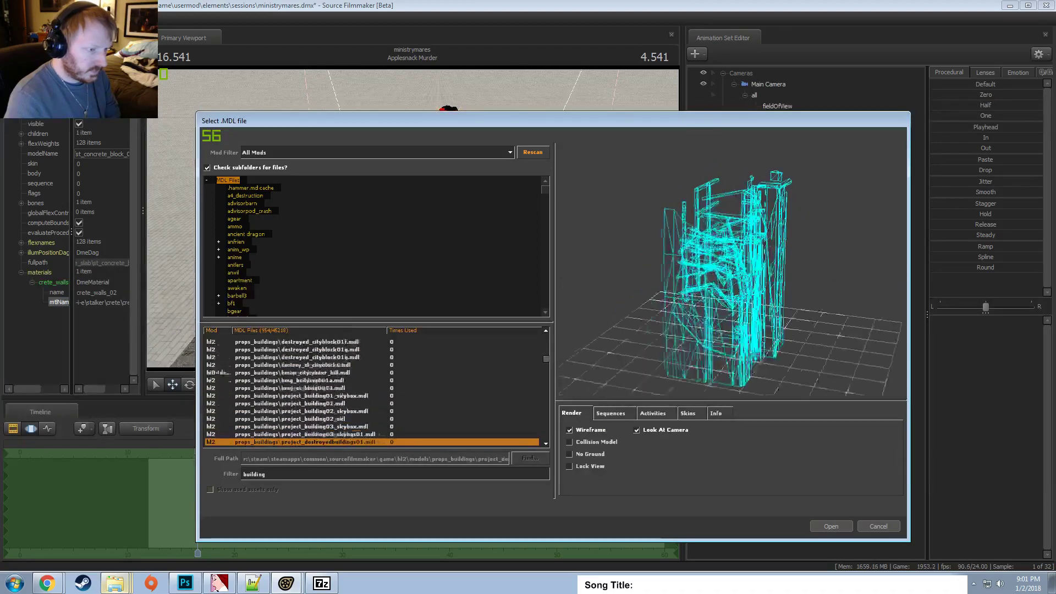
# Examine the destroyed-building skybox and row building models down to row_res_2_ascend_fullscale.
pyautogui.press('Down')
pyautogui.press('Down')
pyautogui.press('Down')
pyautogui.press('Down')
pyautogui.press('Down')
pyautogui.press('Down')
pyautogui.press('Down')
pyautogui.press('Down')
pyautogui.press('Down')
pyautogui.press('Down')
pyautogui.press('Down')
pyautogui.press('Down')
pyautogui.press('Down')
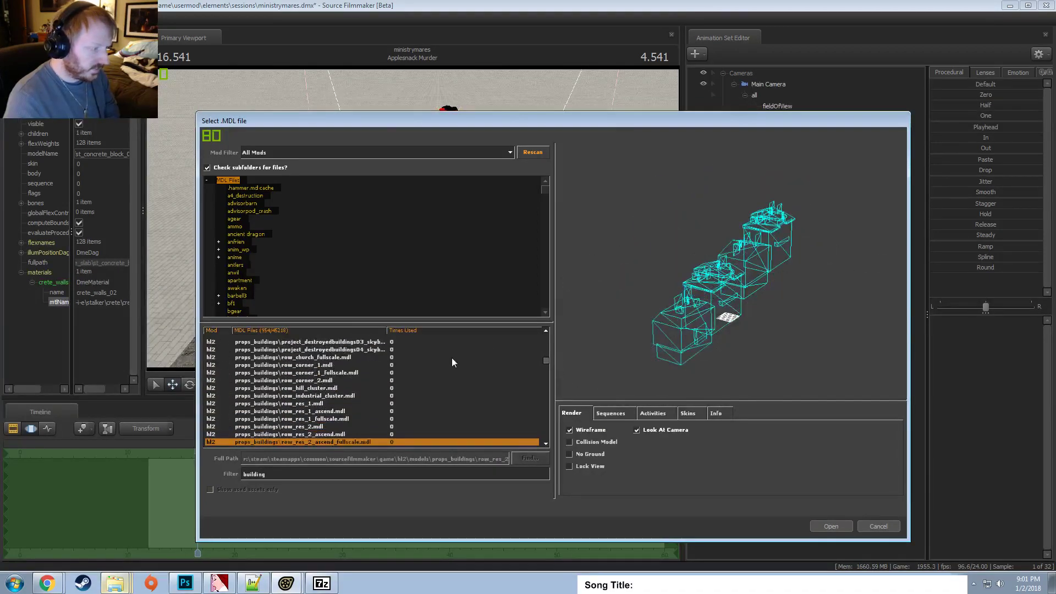
# Preview the storefront, warehouse and watertower models down to the props_debris building_brokenexterior002b piece.
pyautogui.press('Down')
pyautogui.press('Down')
pyautogui.press('Down')
pyautogui.press('Down')
pyautogui.press('Down')
pyautogui.press('Down')
pyautogui.press('Down')
pyautogui.press('Down')
pyautogui.press('Down')
pyautogui.press('Down')
pyautogui.press('Down')
pyautogui.press('Down')
pyautogui.press('Down')
pyautogui.press('Down')
pyautogui.press('Down')
pyautogui.press('Down')
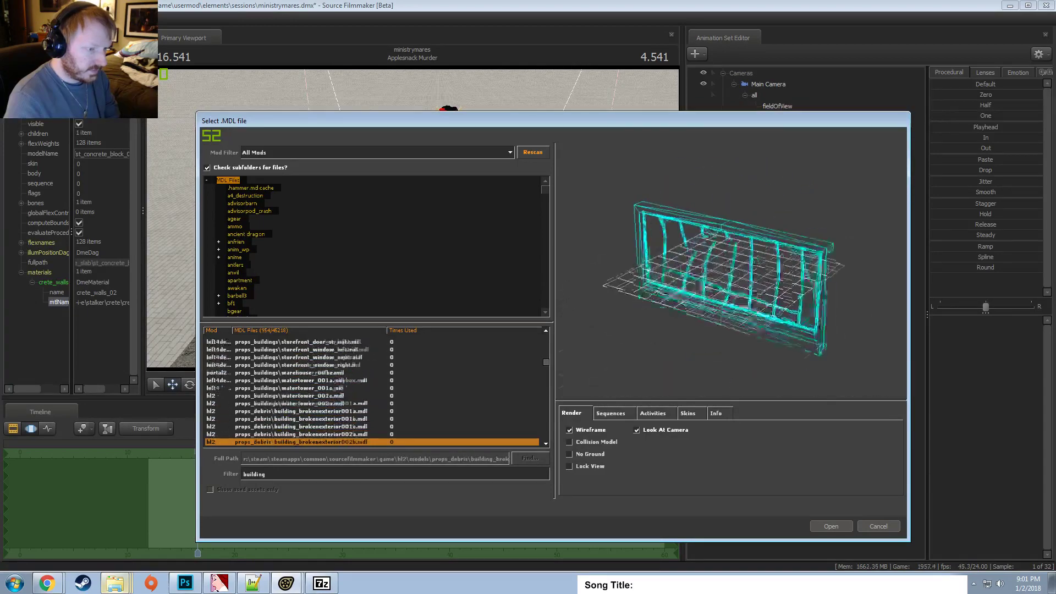
# Preview the burnt building wall and donner building debris models down to the props_fairgrounds building_support pieces.
pyautogui.press('Down')
pyautogui.press('Down')
pyautogui.press('Down')
pyautogui.press('Down')
pyautogui.press('Down')
pyautogui.press('Down')
pyautogui.press('Down')
pyautogui.press('Down')
pyautogui.press('Down')
pyautogui.press('Down')
pyautogui.press('Down')
pyautogui.press('Down')
pyautogui.press('Down')
pyautogui.press('Down')
pyautogui.press('Down')
pyautogui.press('Down')
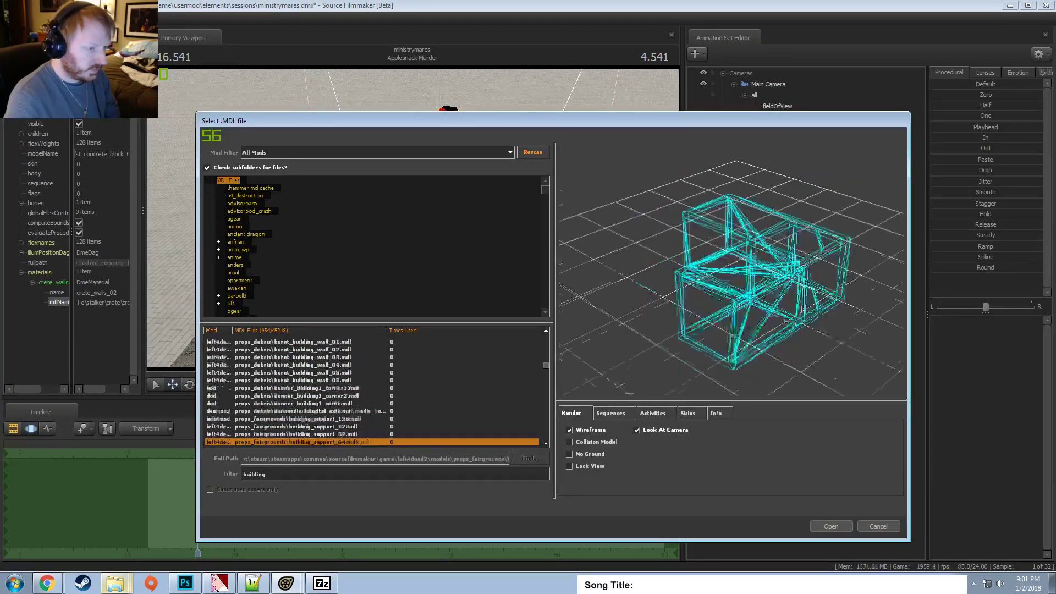
# Preview the fakebuilding, building trim and props_structures bad_building models down to bad_buildingwall001.
pyautogui.press('Down')
pyautogui.press('Down')
pyautogui.press('Down')
pyautogui.press('Down')
pyautogui.press('Down')
pyautogui.press('Down')
pyautogui.press('Down')
pyautogui.press('Down')
pyautogui.press('Down')
pyautogui.press('Down')
pyautogui.press('Down')
pyautogui.press('Down')
pyautogui.press('Down')
pyautogui.press('Down')
pyautogui.press('Down')
pyautogui.press('Down')
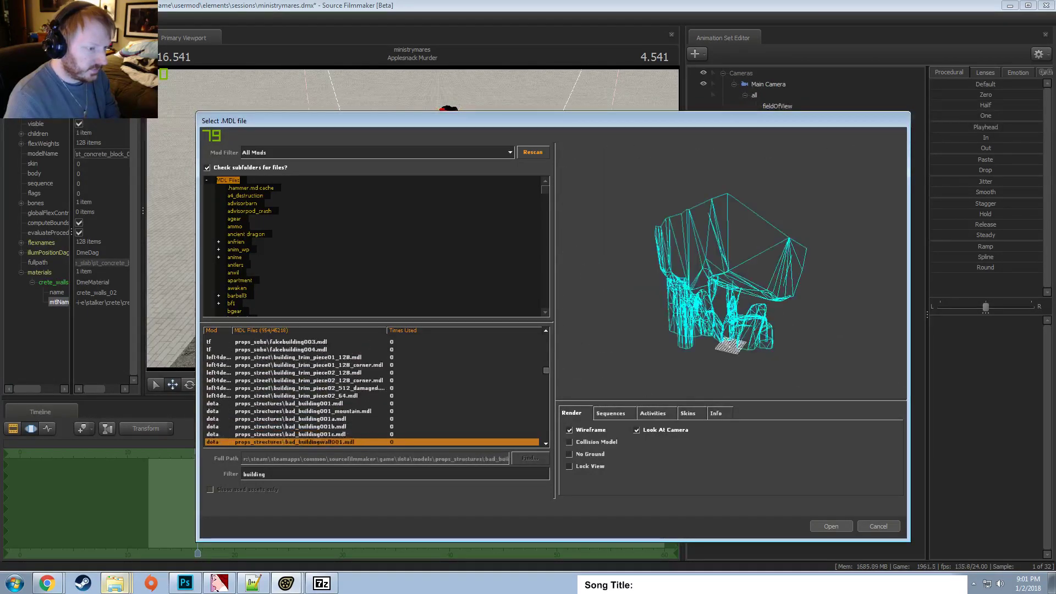
# Preview the remaining bad_buildingwall, train_building and urban_skybuilding models down to the speeder buildings blimp.
pyautogui.press('Down')
pyautogui.press('Down')
pyautogui.press('Down')
pyautogui.press('Down')
pyautogui.press('Down')
pyautogui.press('Down')
pyautogui.press('Down')
pyautogui.press('Down')
pyautogui.press('Down')
pyautogui.press('Down')
pyautogui.press('Down')
pyautogui.press('Down')
pyautogui.press('Down')
pyautogui.press('Down')
pyautogui.press('Down')
pyautogui.press('Down')
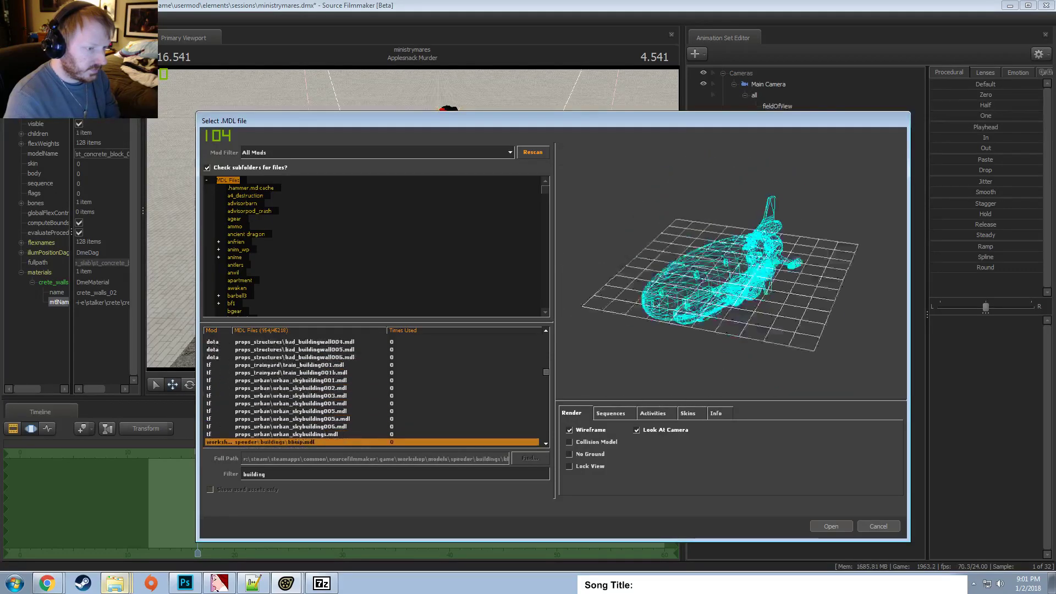
# Check the speeder buildings models around building10, then go back to the urban_skybuilding003 model.
pyautogui.press('Up')
pyautogui.press('Up')
pyautogui.press('Up')
pyautogui.press('Up')
pyautogui.press('Up')
pyautogui.press('Up')
pyautogui.press('Up')
pyautogui.press('Up')
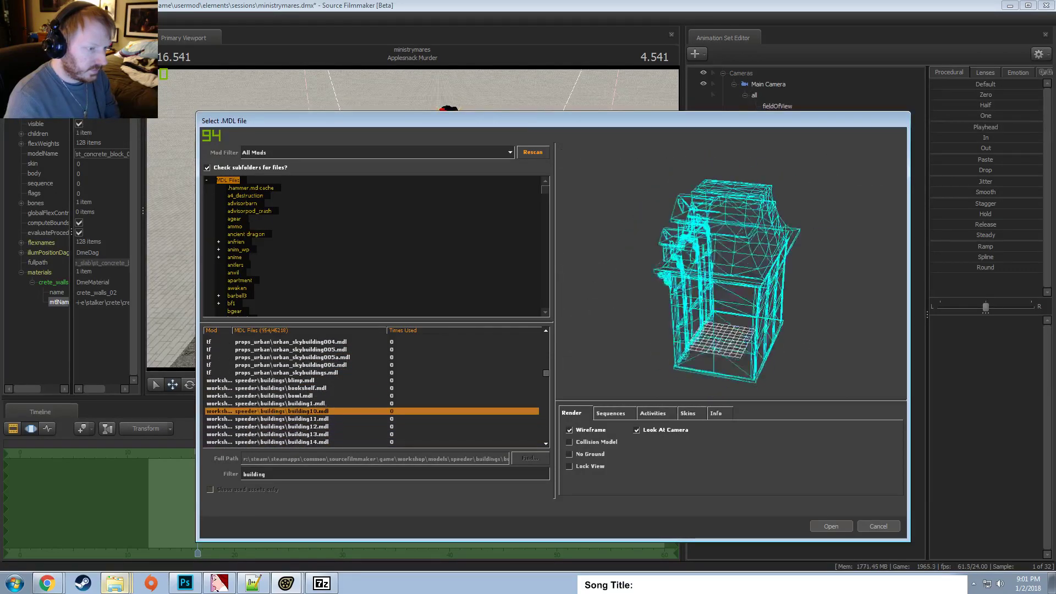
pyautogui.press('Up')
pyautogui.press('Up')
pyautogui.press('Up')
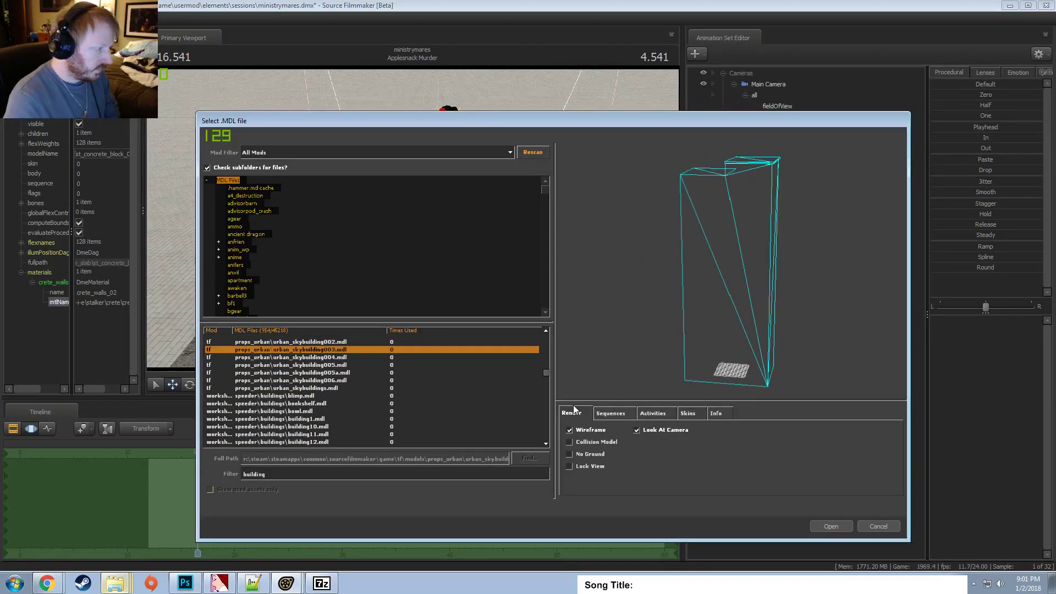
# Turn off the wireframe preview and look through the textured urban_skybuilding models down to urban_skybuildings.mdl.
pyautogui.click(575, 426)
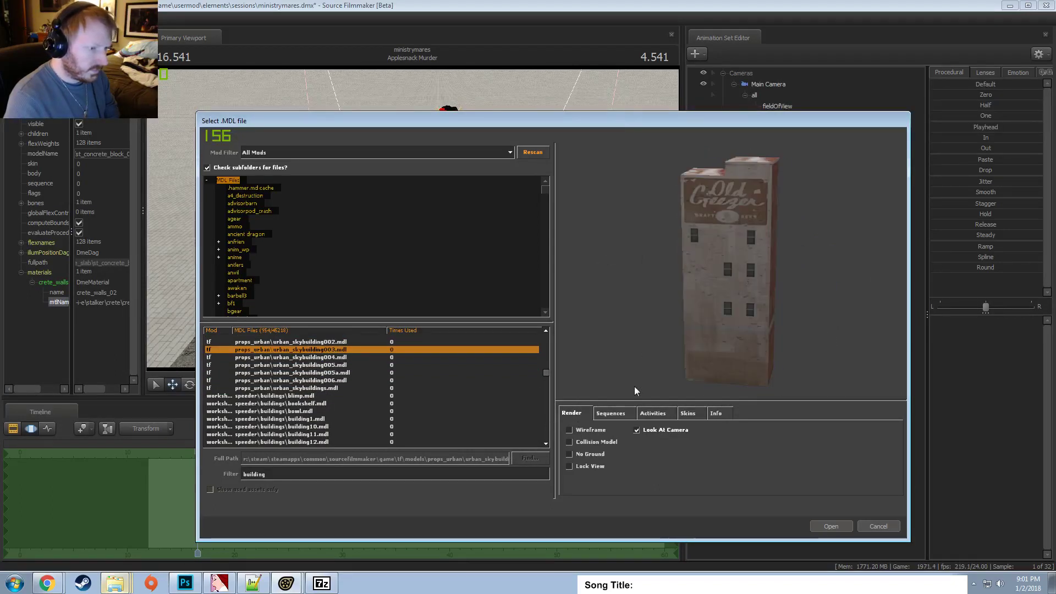
pyautogui.press('Up')
pyautogui.press('Up')
pyautogui.press('Up')
pyautogui.press('Down')
pyautogui.press('Down')
pyautogui.press('Down')
pyautogui.press('Down')
pyautogui.press('Down')
pyautogui.press('Down')
pyautogui.press('Down')
pyautogui.press('Down')
pyautogui.press('Down')
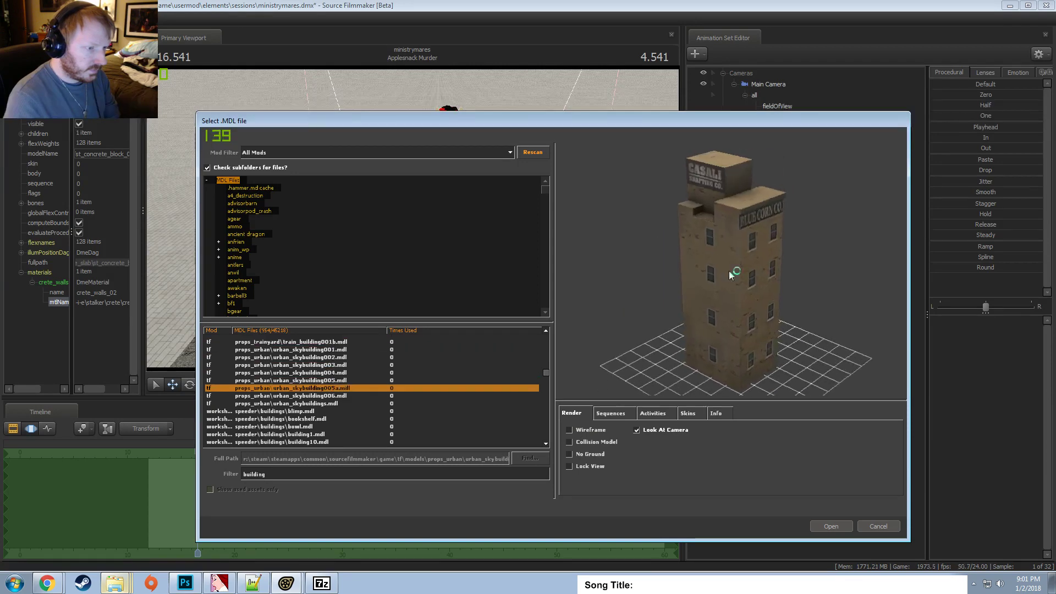
pyautogui.press('Up')
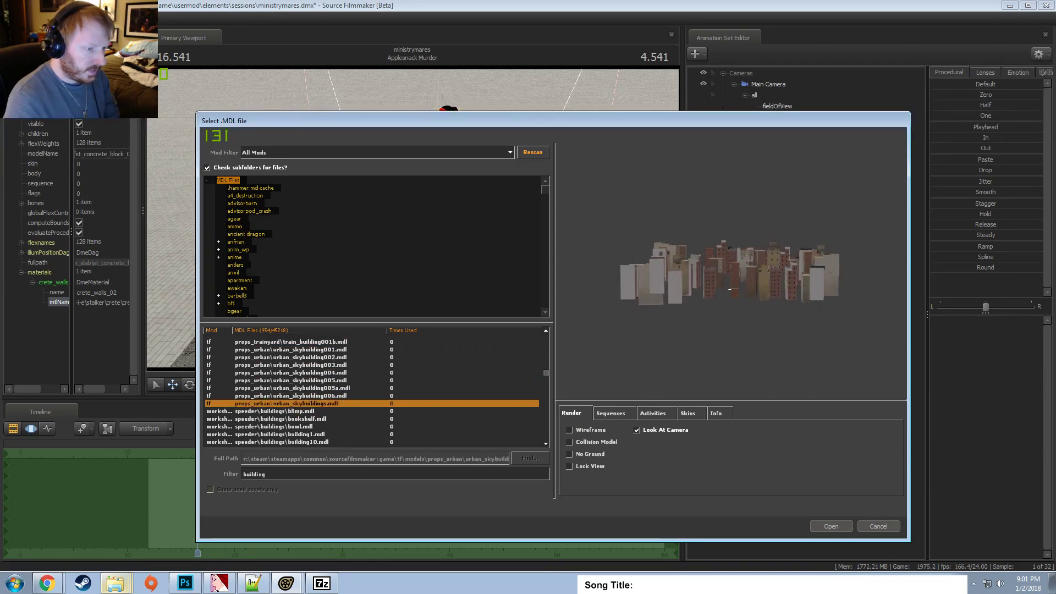
# Preview the speeder buildings models from blimp down to doorframe2.
pyautogui.press('Down')
pyautogui.press('Down')
pyautogui.press('Down')
pyautogui.press('Down')
pyautogui.press('Down')
pyautogui.press('Down')
pyautogui.press('Down')
pyautogui.press('Down')
pyautogui.press('Down')
pyautogui.press('Down')
pyautogui.press('Down')
pyautogui.press('Down')
pyautogui.press('Down')
pyautogui.press('Down')
pyautogui.press('Down')
pyautogui.press('Down')
pyautogui.press('Down')
pyautogui.press('Down')
pyautogui.press('Down')
pyautogui.press('Down')
pyautogui.press('Down')
pyautogui.press('Down')
pyautogui.press('Down')
pyautogui.press('Down')
pyautogui.press('Down')
pyautogui.press('Down')
pyautogui.press('Down')
pyautogui.press('Down')
pyautogui.press('Down')
pyautogui.press('Down')
pyautogui.press('Down')
pyautogui.press('Down')
pyautogui.press('Down')
pyautogui.press('Down')
pyautogui.press('Down')
pyautogui.press('Down')
pyautogui.press('Down')
pyautogui.press('Down')
pyautogui.press('Down')
pyautogui.press('Down')
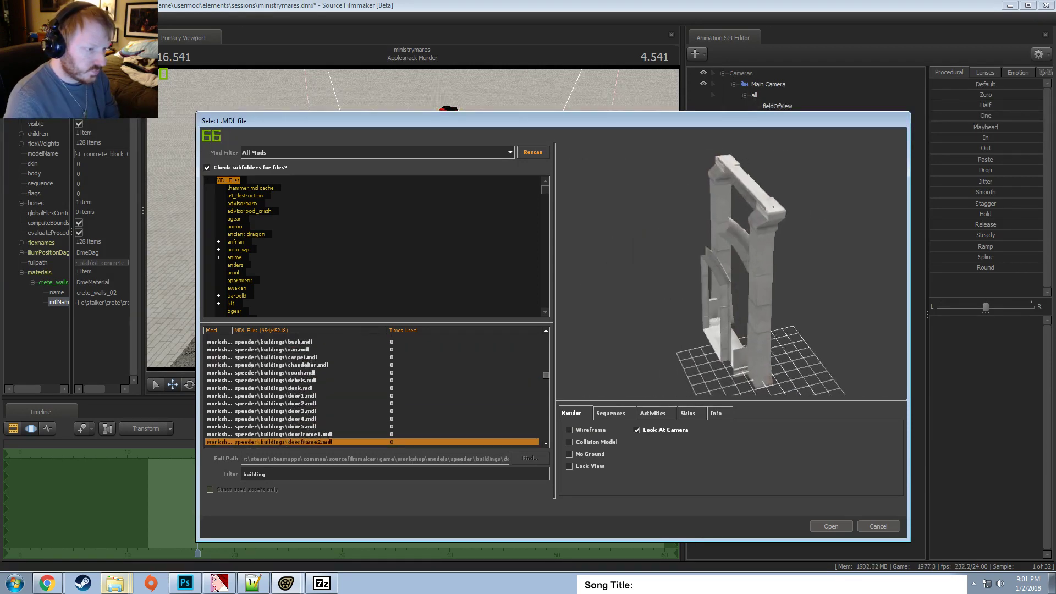
# Preview the speeder buildings props below doorframe2, past porchlight, down to woodpillar2.
pyautogui.press('Down')
pyautogui.press('Down')
pyautogui.press('Down')
pyautogui.press('Down')
pyautogui.press('Down')
pyautogui.press('Down')
pyautogui.press('Down')
pyautogui.press('Down')
pyautogui.press('Down')
pyautogui.press('Down')
pyautogui.press('Down')
pyautogui.press('Down')
pyautogui.press('Down')
pyautogui.press('Down')
pyautogui.press('Down')
pyautogui.press('Down')
pyautogui.press('Down')
pyautogui.press('Down')
pyautogui.press('Down')
pyautogui.press('Down')
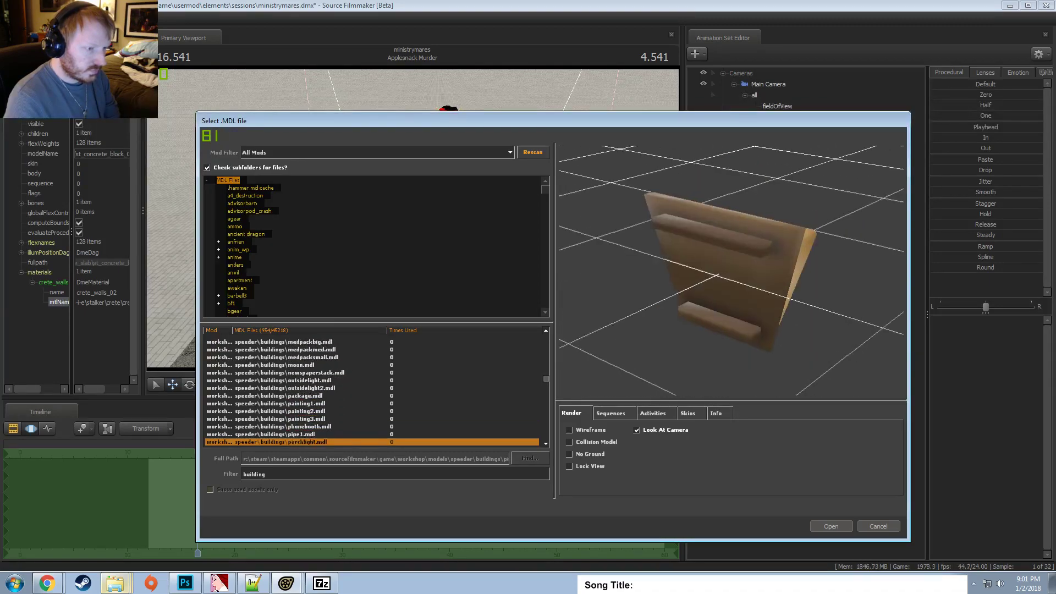
pyautogui.press('Down')
pyautogui.press('Down')
pyautogui.press('Down')
pyautogui.press('Down')
pyautogui.press('Down')
pyautogui.press('Down')
pyautogui.press('Down')
pyautogui.press('Down')
pyautogui.press('Down')
pyautogui.press('Down')
pyautogui.press('Down')
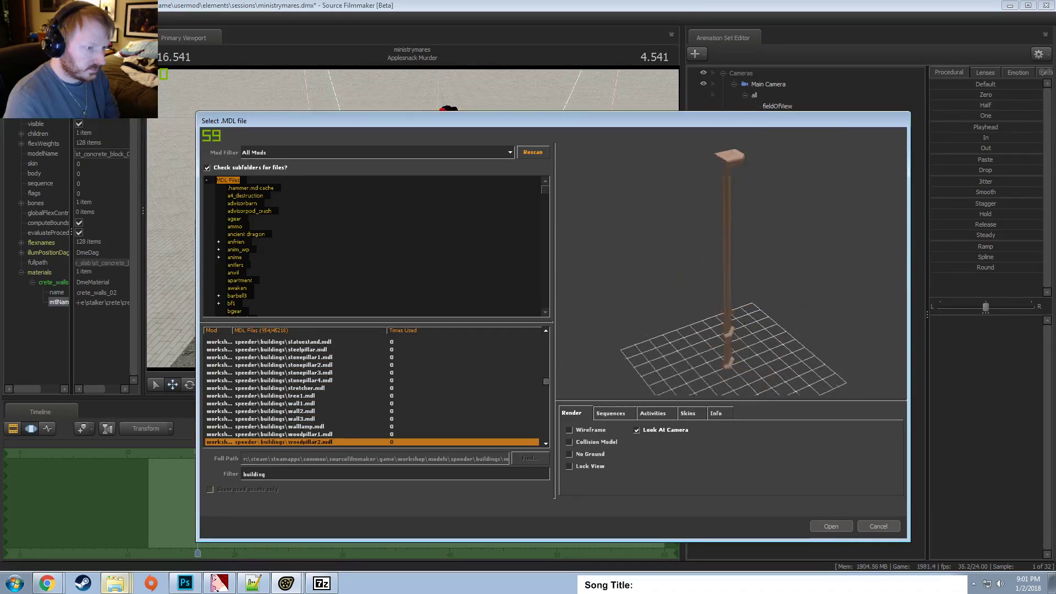
# Preview the test building models and the themask downtown buildings down to the drivein_cinema model.
pyautogui.press('Down')
pyautogui.press('Down')
pyautogui.press('Down')
pyautogui.press('Down')
pyautogui.press('Down')
pyautogui.press('Down')
pyautogui.press('Down')
pyautogui.press('Down')
pyautogui.press('Down')
pyautogui.press('Down')
pyautogui.press('Down')
pyautogui.press('Down')
pyautogui.press('Down')
pyautogui.press('Down')
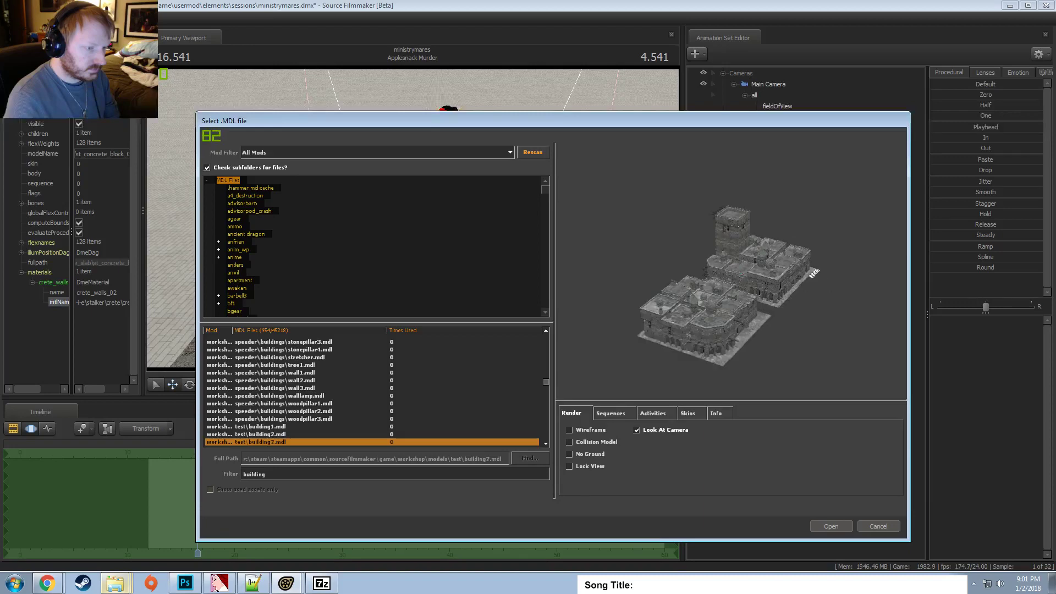
pyautogui.press('Down')
pyautogui.press('Down')
pyautogui.press('Down')
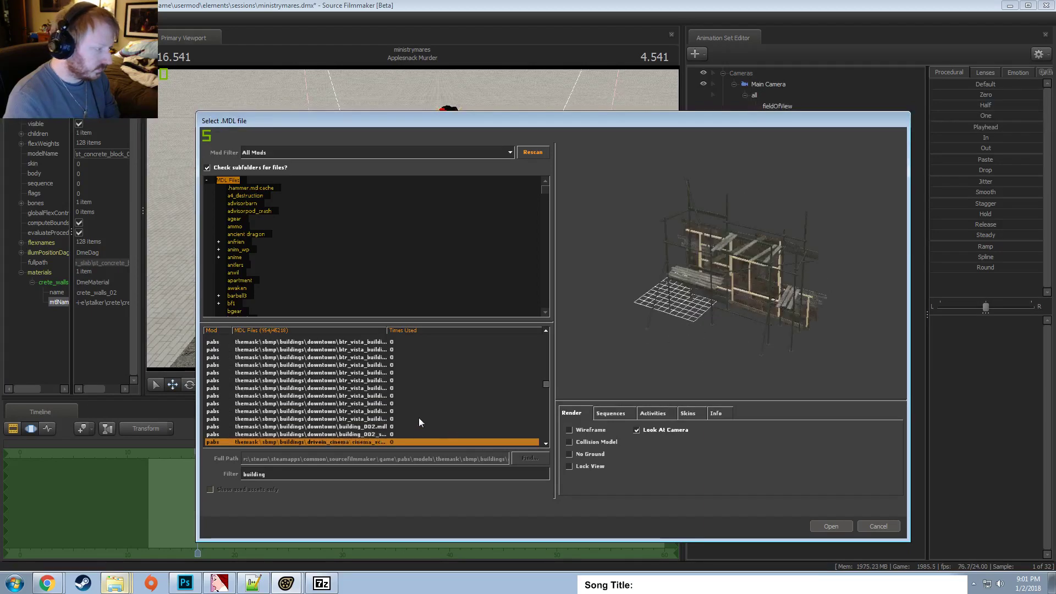
# Scan the remaining themask building entries, from the awnings to the scenebuildthemes swamp and wasteland models.
pyautogui.scroll(-20, 382, 419)
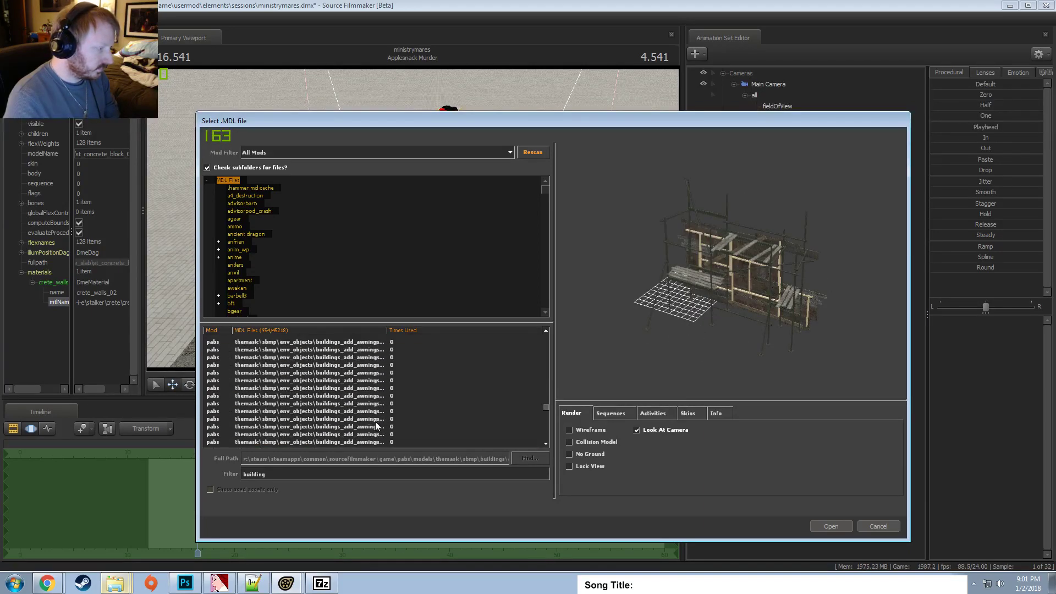
pyautogui.scroll(-15, 376, 422)
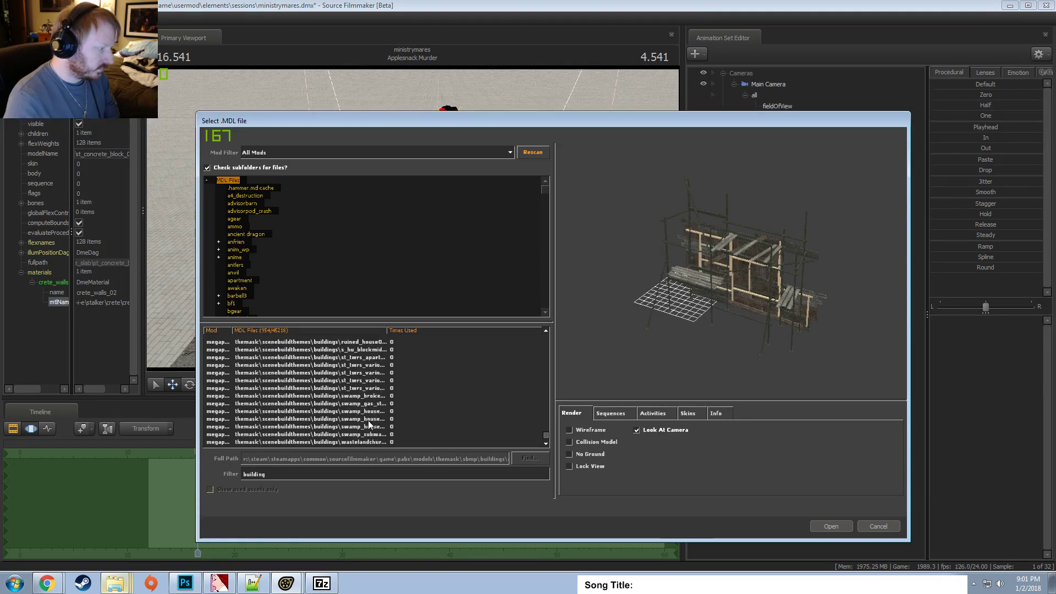
pyautogui.scroll(5, 367, 421)
# Return to the start of the building results and preview the models down to map12_building2 planks1_lod1.
pyautogui.moveTo(547, 434); pyautogui.dragTo(513, 328)
pyautogui.click(300, 365)
pyautogui.press('Down')
pyautogui.press('Down')
pyautogui.press('Down')
pyautogui.press('Down')
pyautogui.press('Down')
pyautogui.press('Down')
pyautogui.press('Down')
pyautogui.press('Down')
pyautogui.press('Down')
pyautogui.press('Down')
pyautogui.press('Down')
pyautogui.press('Down')
pyautogui.press('Down')
pyautogui.press('Down')
pyautogui.press('Down')
pyautogui.press('Down')
pyautogui.press('Down')
pyautogui.press('Down')
pyautogui.press('Down')
pyautogui.press('Down')
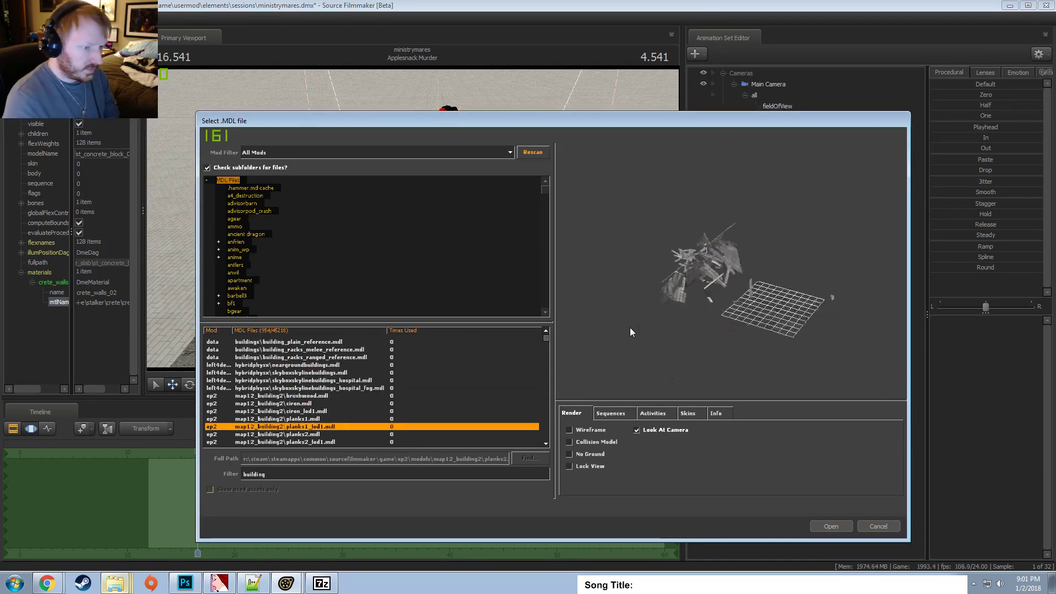
# Preview the building models below planks1_lod1, past the de_train skybox_building, down to prop_building01 barrack05_b.
pyautogui.press('Down')
pyautogui.press('Down')
pyautogui.press('Down')
pyautogui.press('Down')
pyautogui.press('Down')
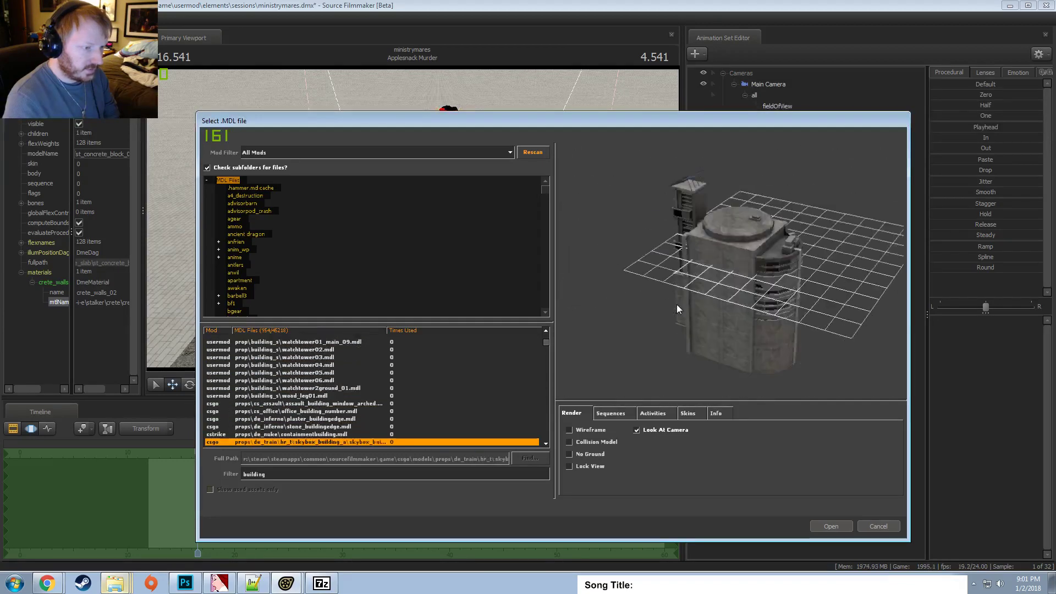
pyautogui.press('Down')
pyautogui.press('Down')
pyautogui.press('Down')
pyautogui.press('Down')
pyautogui.press('Down')
pyautogui.press('Down')
pyautogui.press('Down')
pyautogui.press('Down')
pyautogui.press('Down')
pyautogui.press('Down')
pyautogui.press('Down')
pyautogui.press('Down')
pyautogui.press('Down')
pyautogui.press('Down')
pyautogui.press('Down')
pyautogui.press('Down')
pyautogui.press('Down')
pyautogui.press('Down')
pyautogui.press('Down')
pyautogui.press('Down')
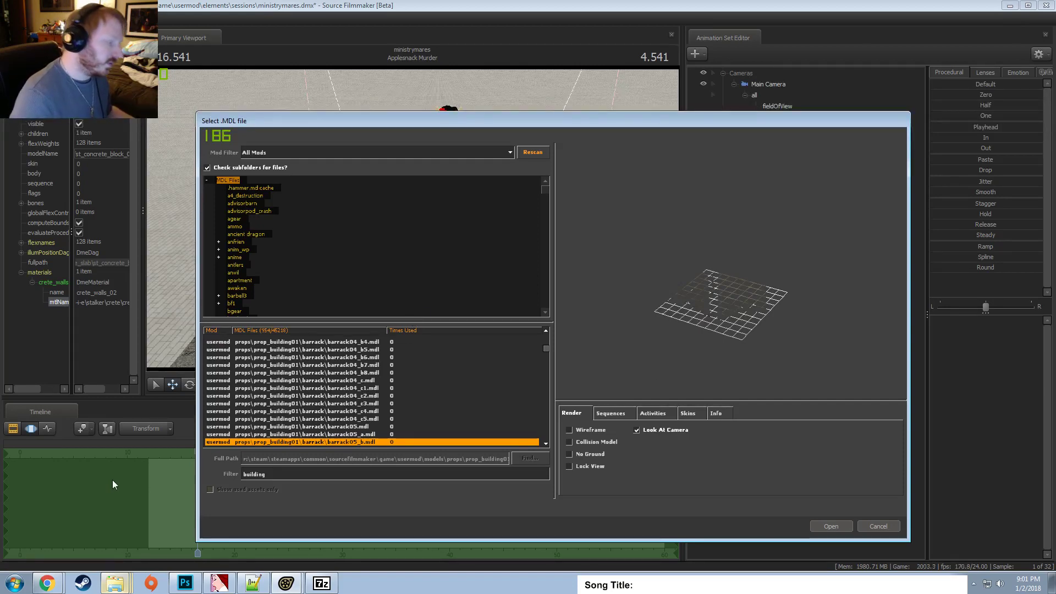
# Filter the model list by "city" instead of building.
pyautogui.write('city')
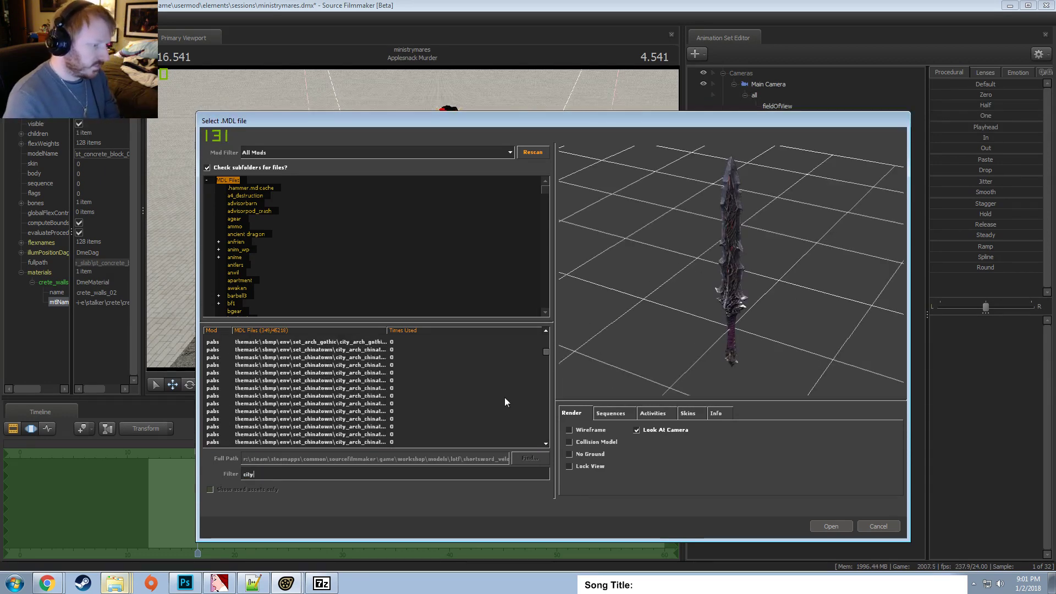
# Preview the city models from the first result, past the destroyed_cityblock01 props, down to rivetcity003.
pyautogui.press('Down')
pyautogui.press('Down')
pyautogui.press('Down')
pyautogui.press('Down')
pyautogui.press('Down')
pyautogui.press('Down')
pyautogui.press('Down')
pyautogui.press('Down')
pyautogui.press('Down')
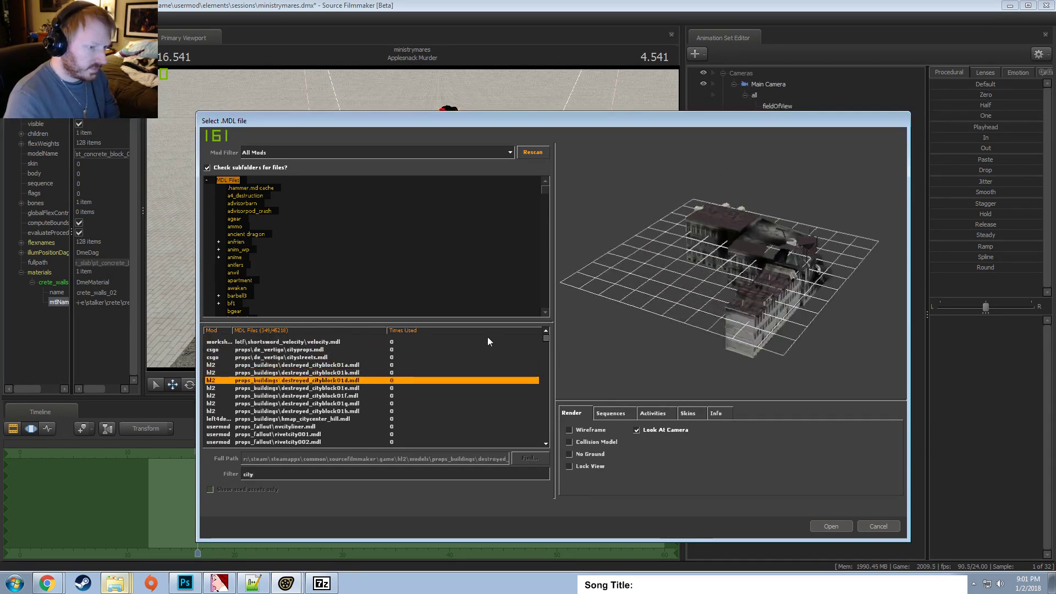
pyautogui.press('Down')
pyautogui.press('Down')
pyautogui.press('Down')
pyautogui.press('Down')
pyautogui.press('Down')
pyautogui.press('Down')
pyautogui.press('Down')
pyautogui.press('Down')
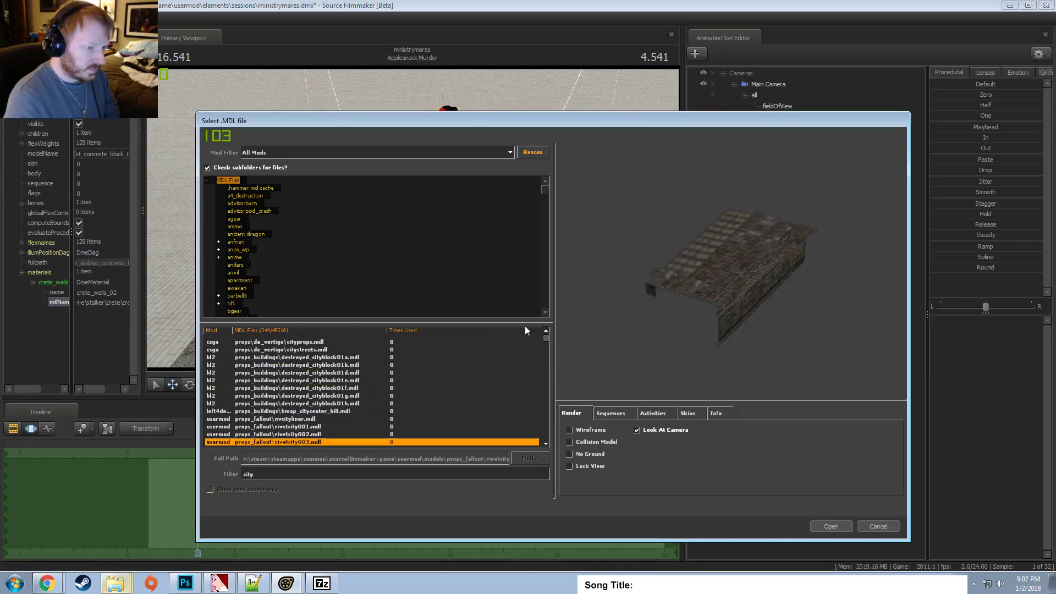
# Preview the models below rivetcity003, past the skybox_cityscape props and city vehicles, down to themask's city ground decals.
pyautogui.press('Down')
pyautogui.press('Down')
pyautogui.press('Down')
pyautogui.press('Down')
pyautogui.press('Down')
pyautogui.press('Down')
pyautogui.press('Down')
pyautogui.press('Down')
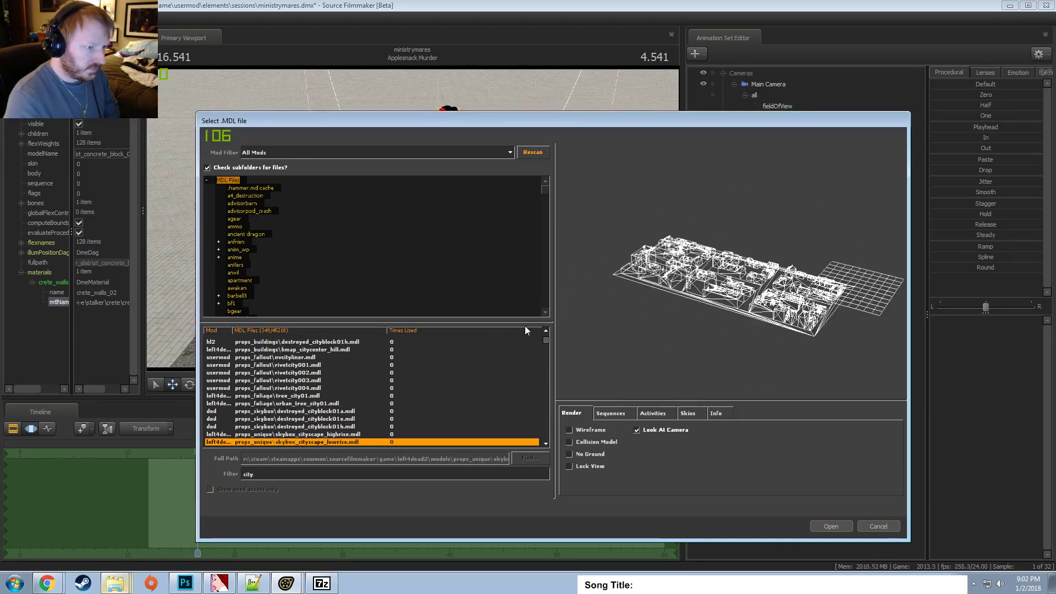
pyautogui.press('Down')
pyautogui.press('Down')
pyautogui.press('Down')
pyautogui.press('Down')
pyautogui.press('Down')
pyautogui.press('Down')
pyautogui.press('Down')
pyautogui.press('Down')
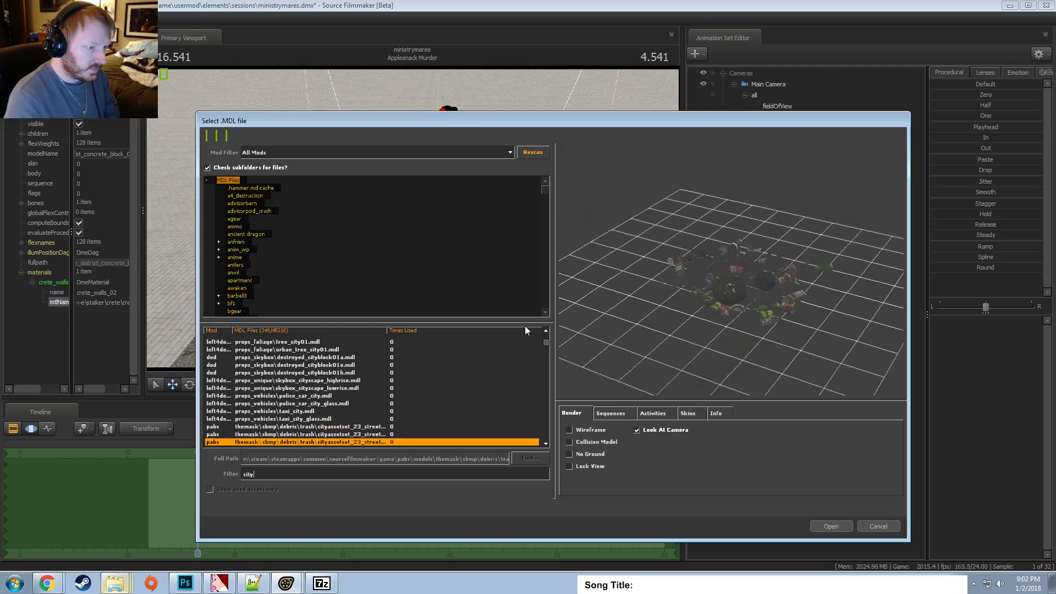
pyautogui.scroll(-1, 500, 387)
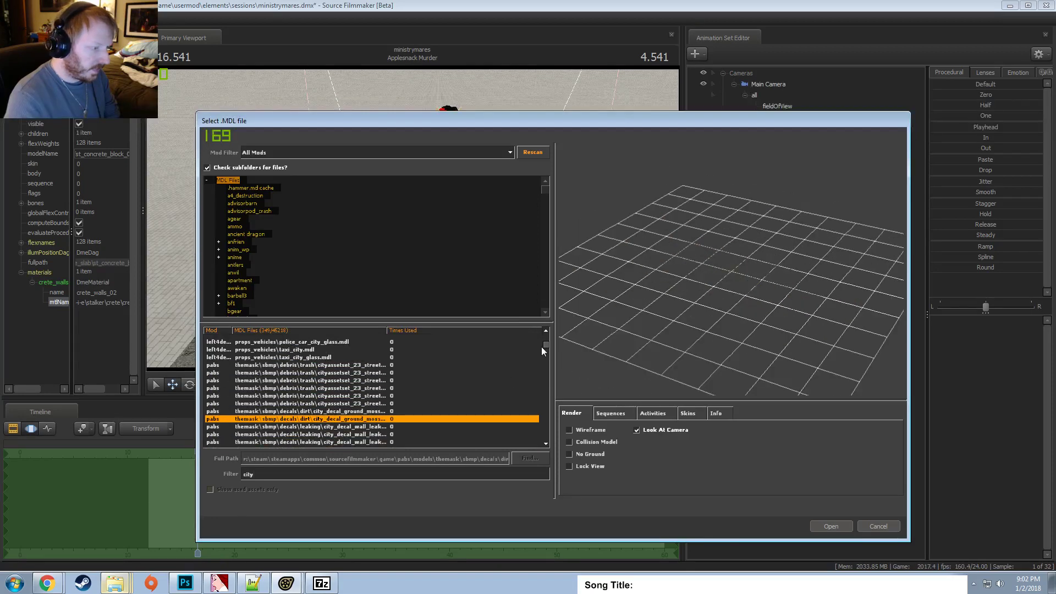
# Scan the rest of the city results down to the neon signs and billboards, and close the model browser without choosing one.
pyautogui.moveTo(544, 345); pyautogui.dragTo(537, 448)
pyautogui.scroll(1, 484, 399)
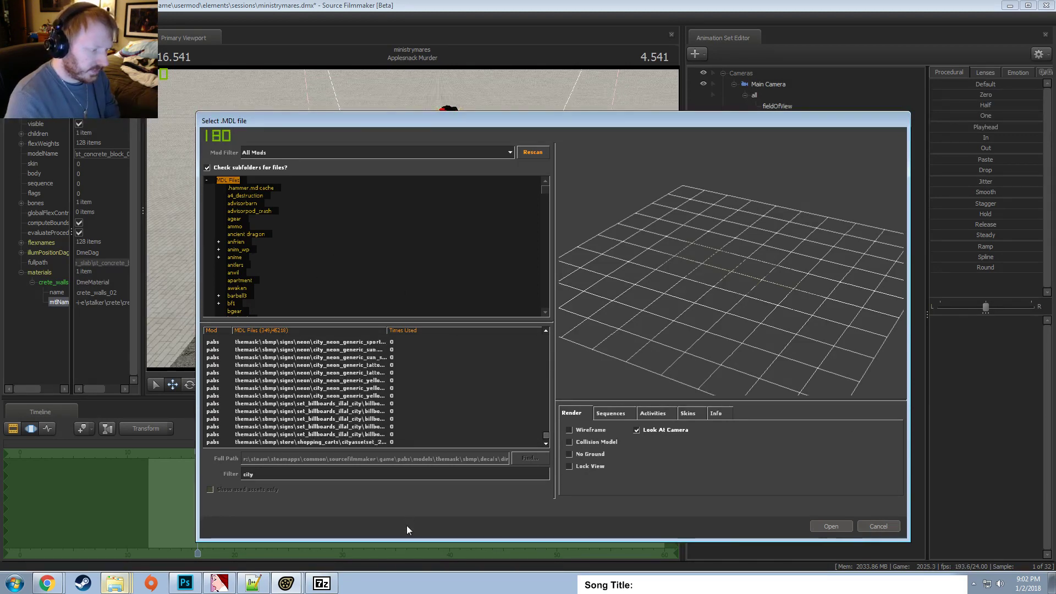
pyautogui.click(893, 524)
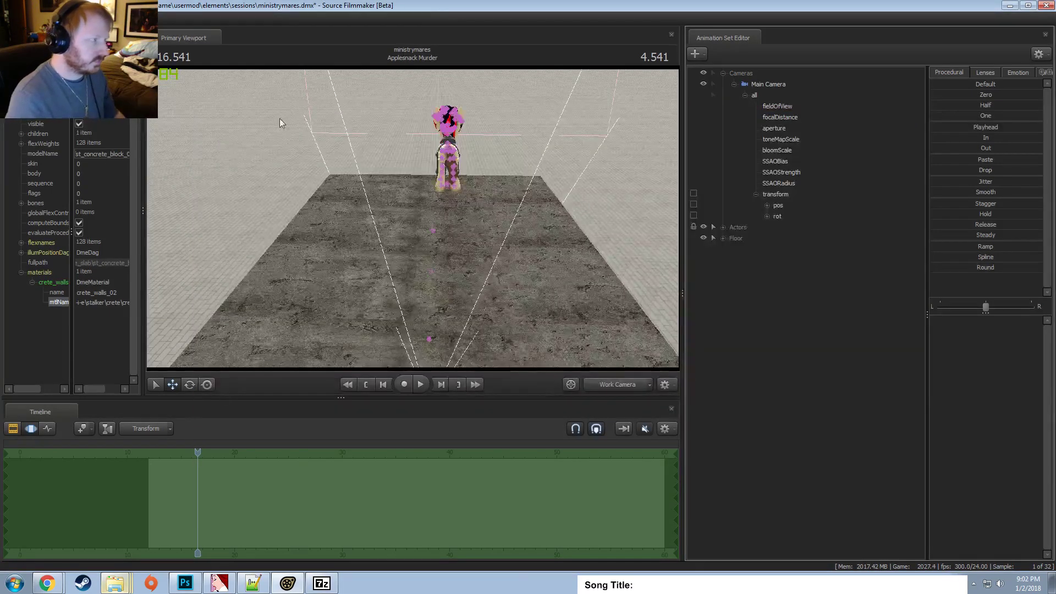
# Open the session tron.dmx from the [CANCELLED] sessions folder.
pyautogui.click(11, 17)
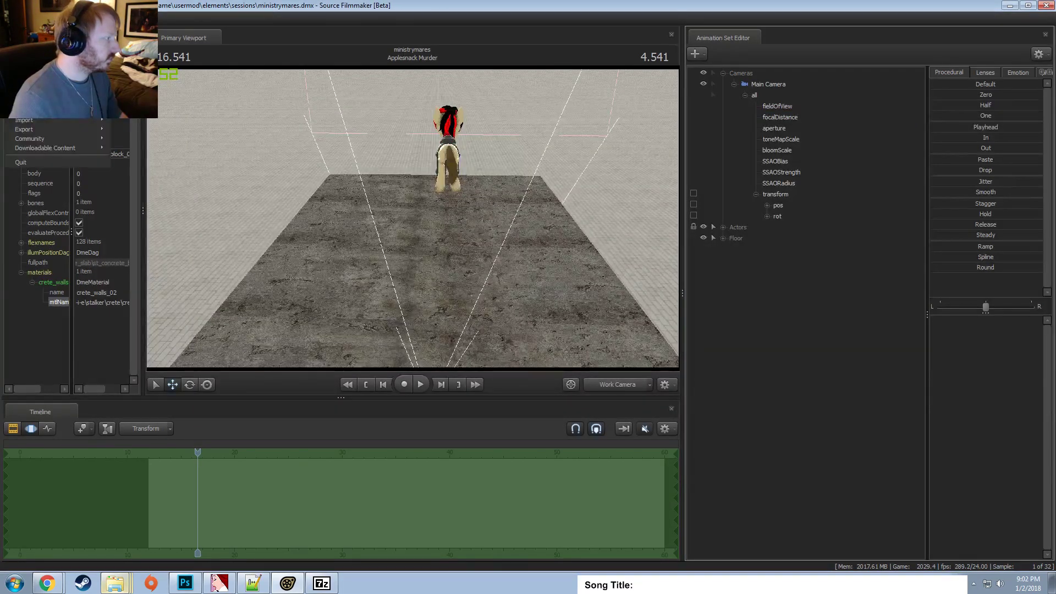
pyautogui.click(25, 39)
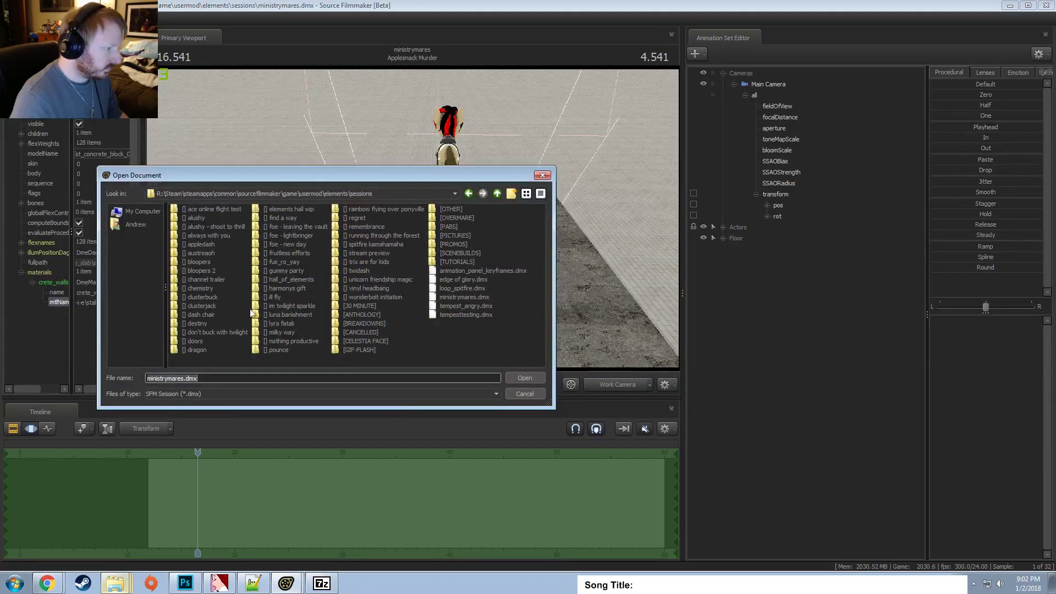
pyautogui.click(362, 333)
pyautogui.doubleClick(362, 332)
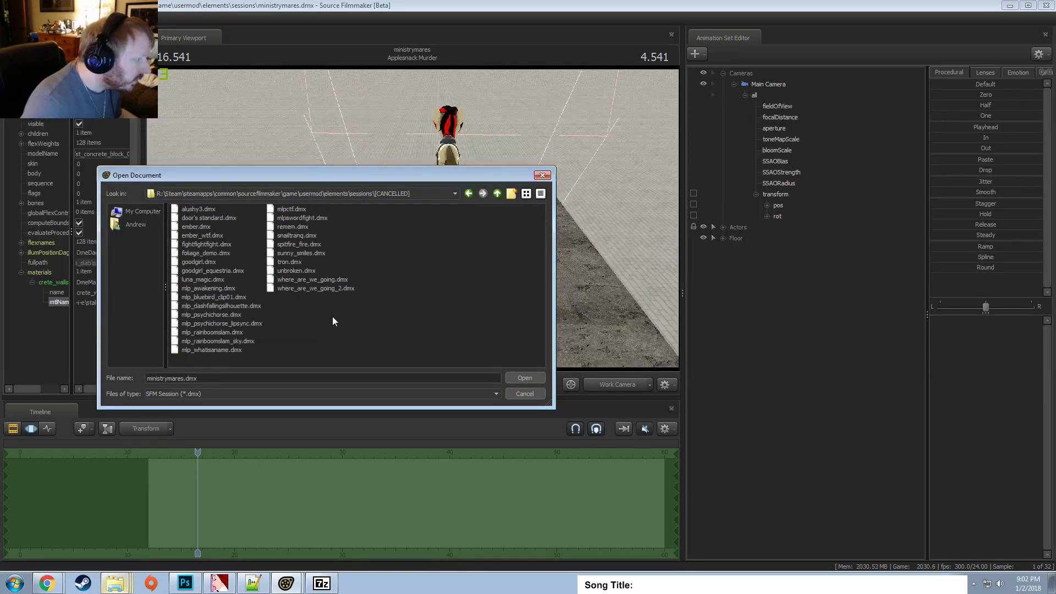
pyautogui.click(287, 262)
pyautogui.doubleClick(287, 262)
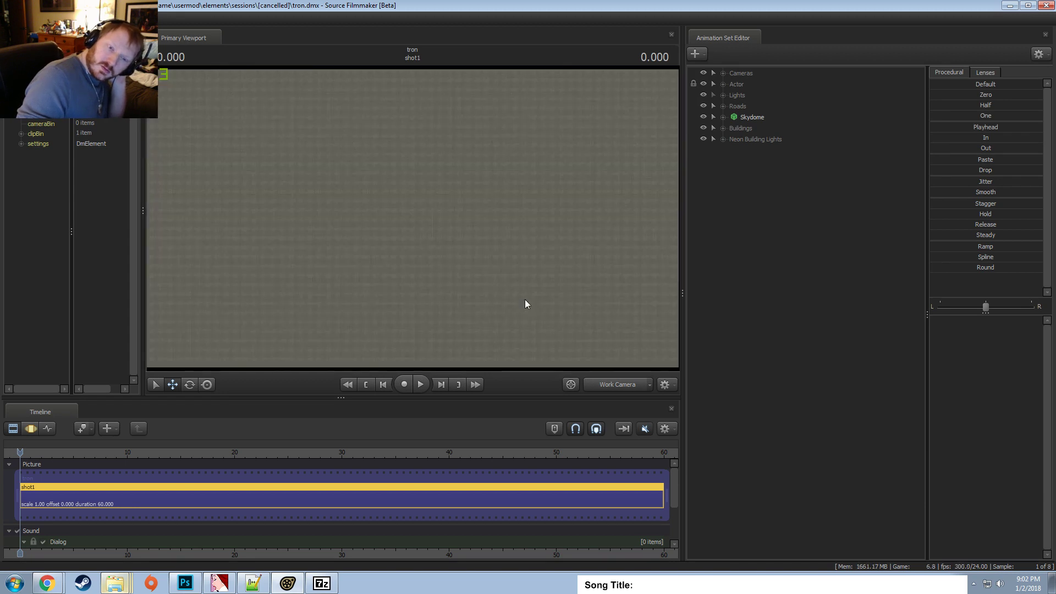
# View the tron scene through camera1, switch back to the Work Camera and examine the skyscrapers up close.
pyautogui.click(615, 388)
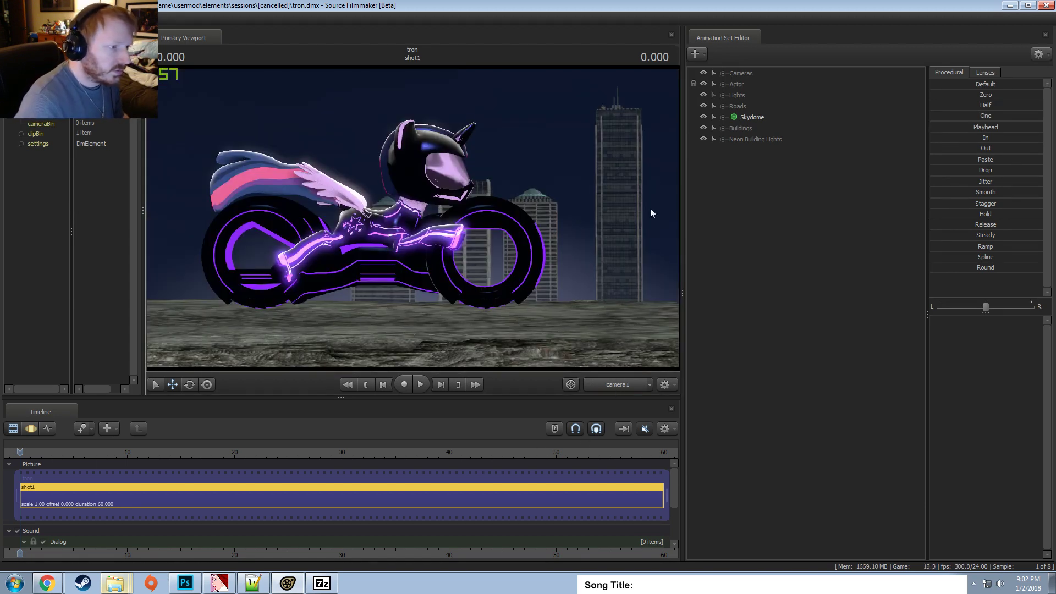
pyautogui.click(599, 387)
pyautogui.press('w')
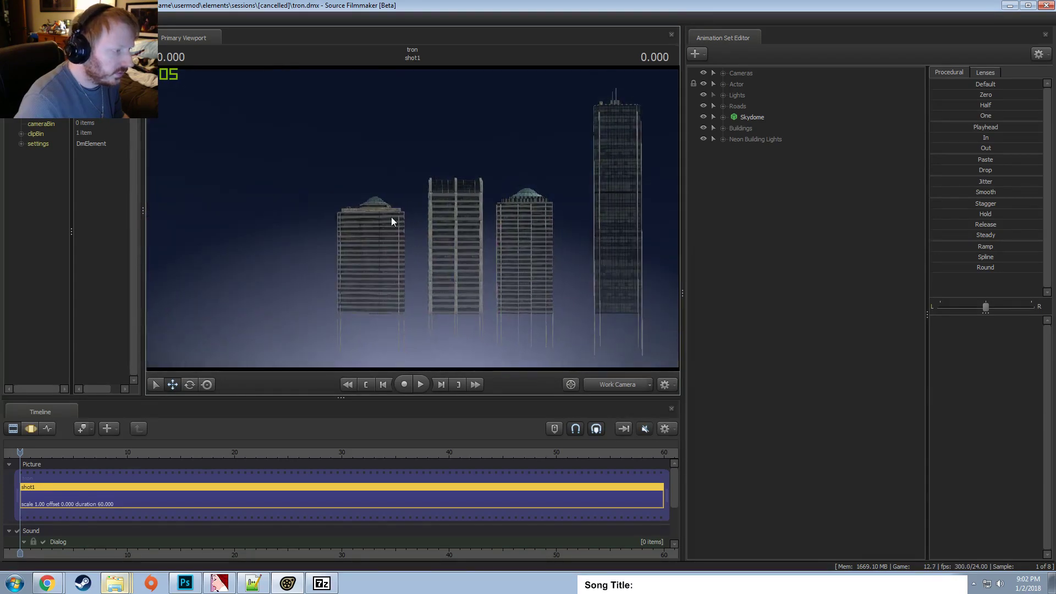
pyautogui.moveTo(392, 222); pyautogui.dragTo(414, 207)
pyautogui.press('s')
pyautogui.press('w')
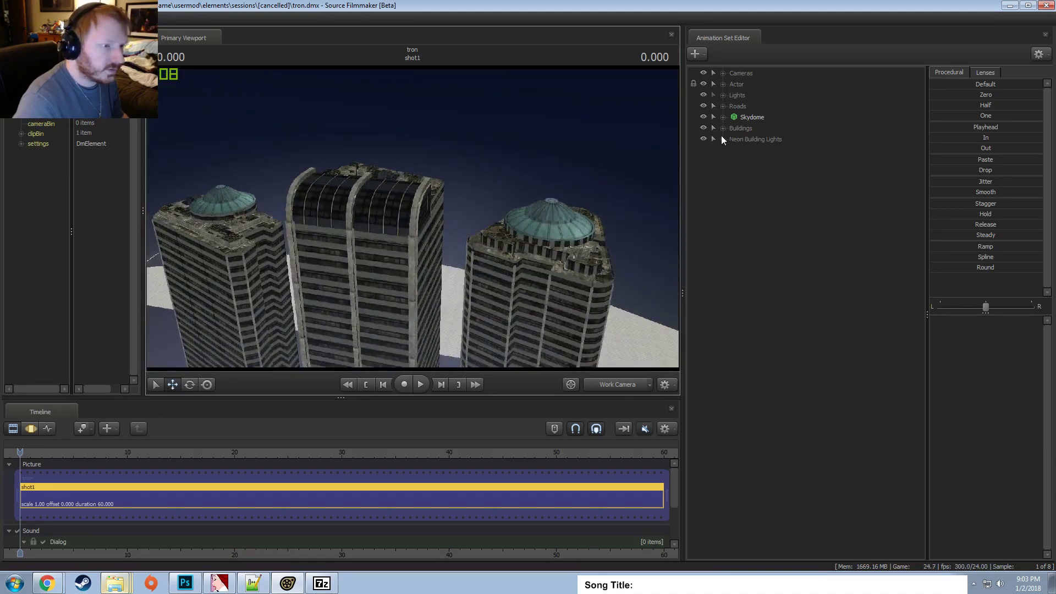
# Locate the game model file of Building 1 - 1 in Explorer, and close the Explorer window after checking it.
pyautogui.click(721, 128)
pyautogui.click(760, 140)
pyautogui.rightClick(760, 142)
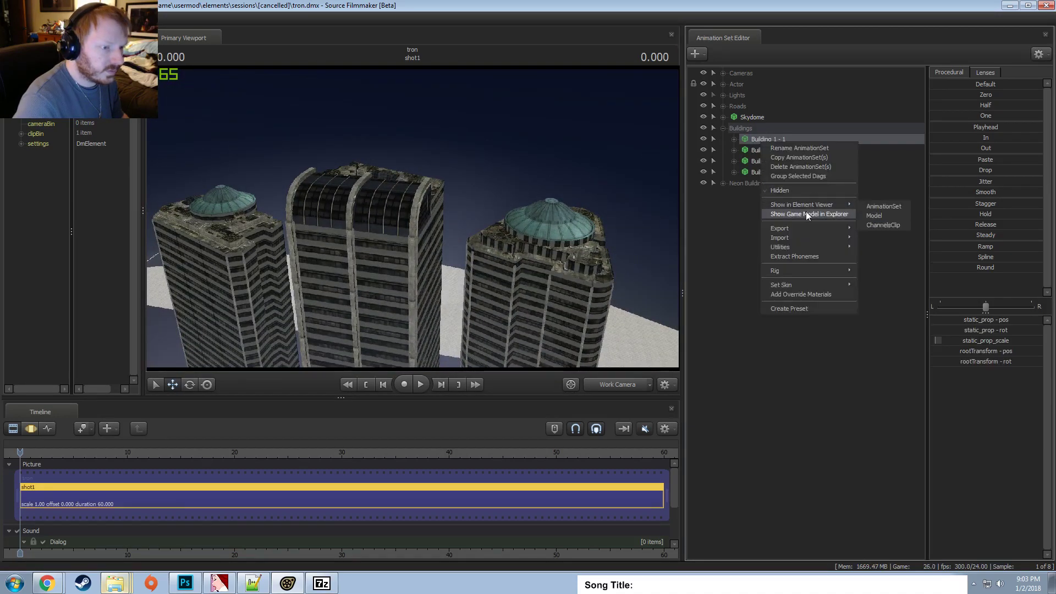
pyautogui.click(806, 214)
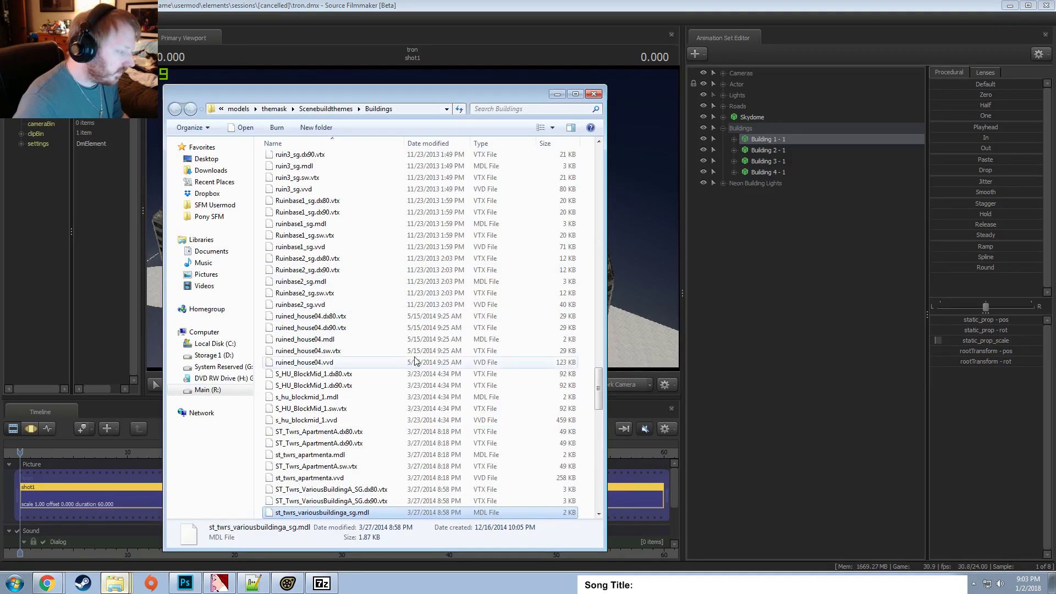
pyautogui.click(594, 94)
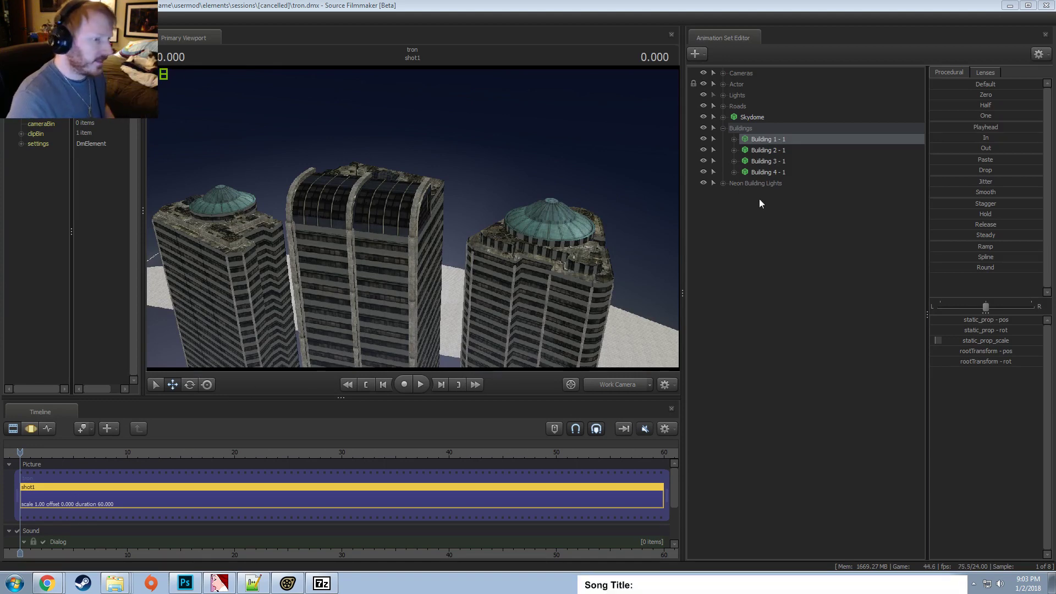
# Open the session where_are_we_going_2.dmx from the same cancelled sessions folder.
pyautogui.click(10, 18)
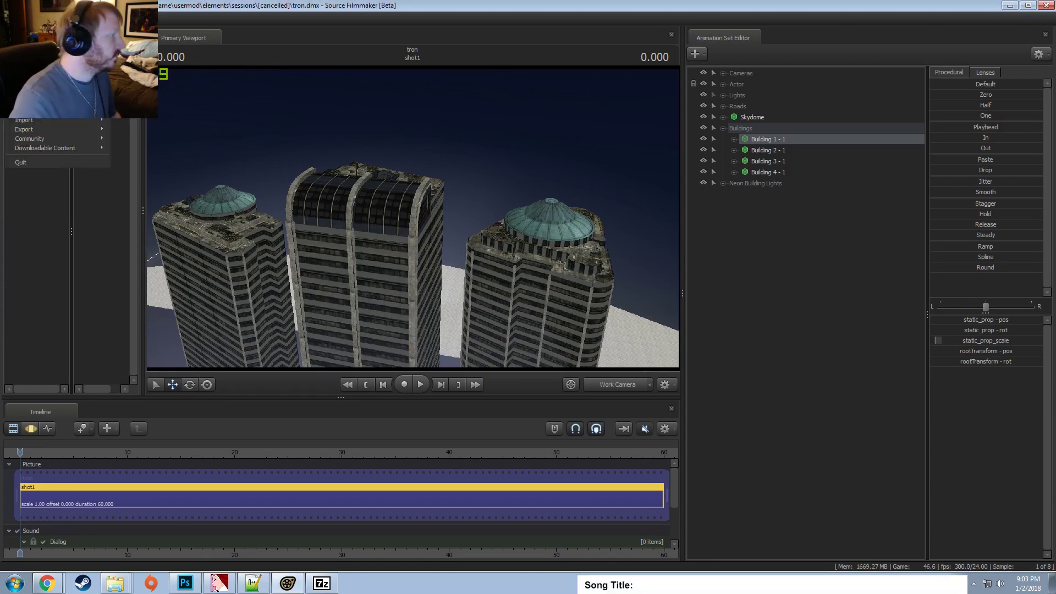
pyautogui.click(24, 36)
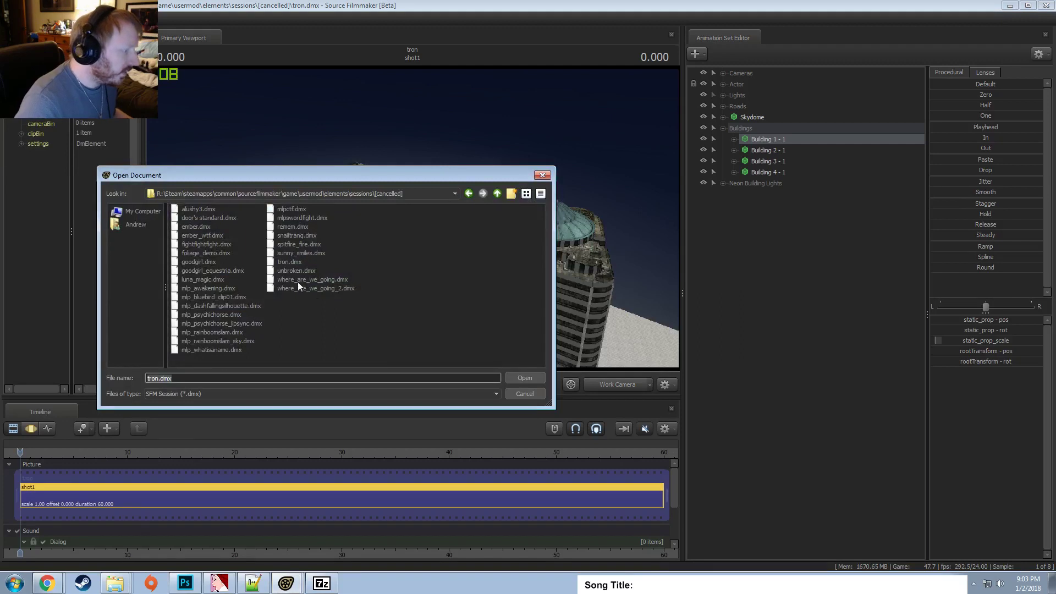
pyautogui.doubleClick(312, 288)
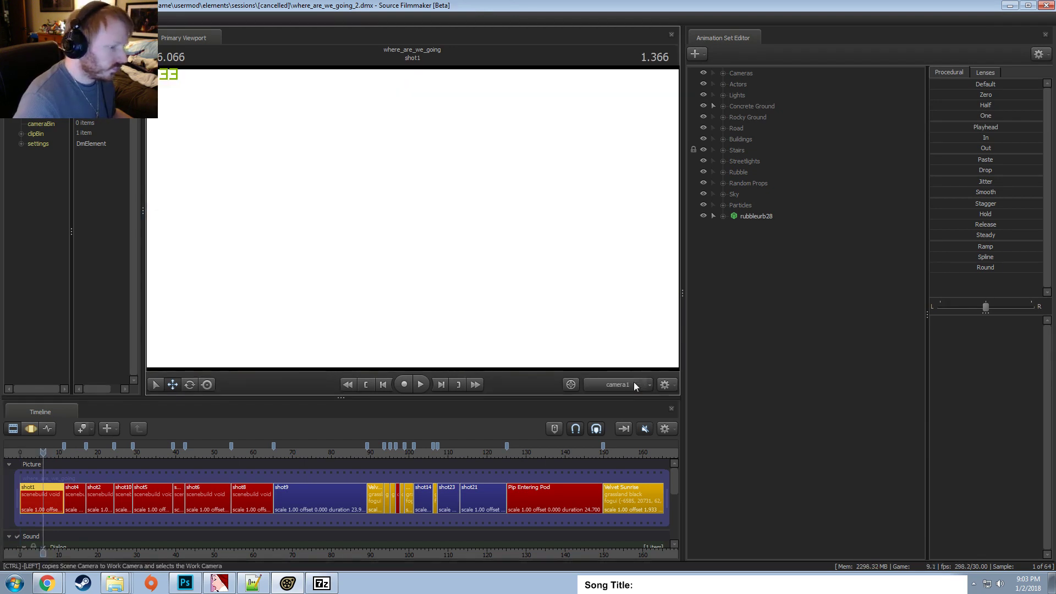
# Move the playhead to about 9.166 within shot1 and switch the viewport to the Work Camera.
pyautogui.click(56, 452)
pyautogui.moveTo(57, 453); pyautogui.dragTo(55, 453)
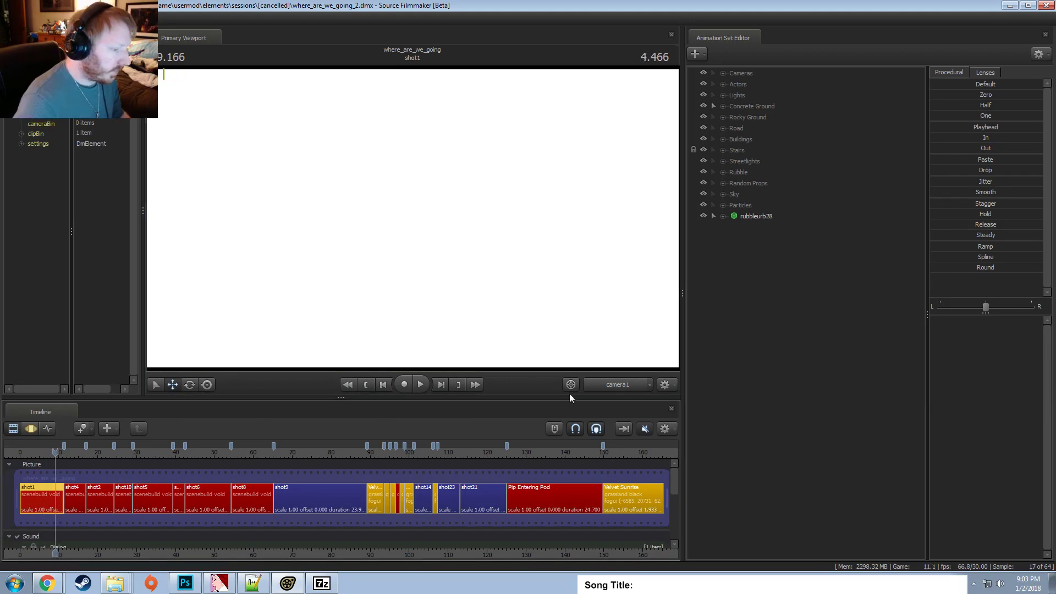
pyautogui.click(625, 384)
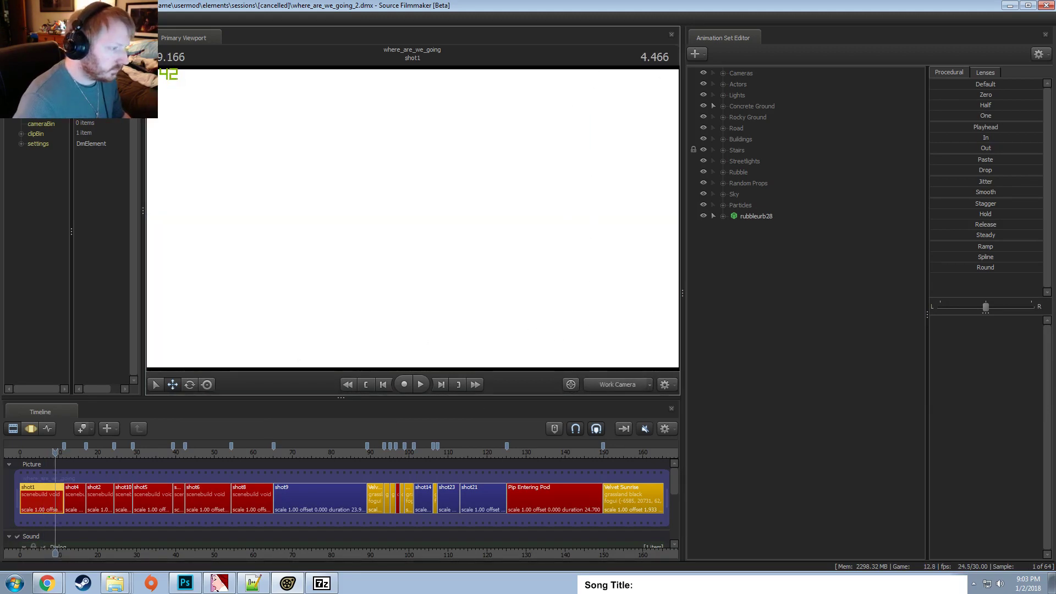
# Look through the Buildings group for the building models used and select urban_skytower0031.
pyautogui.click(723, 140)
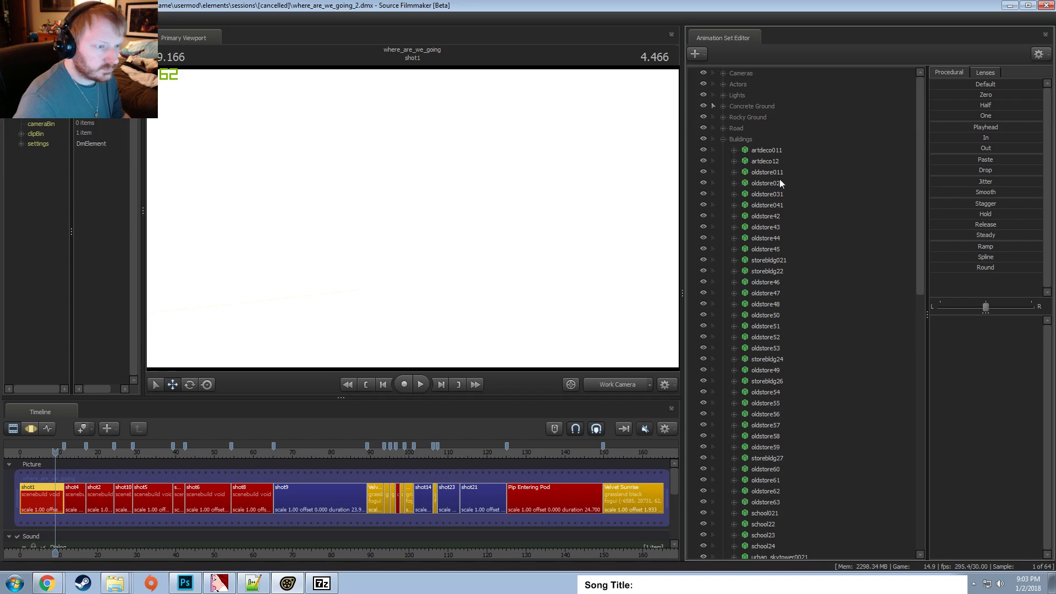
pyautogui.scroll(-13, 787, 256)
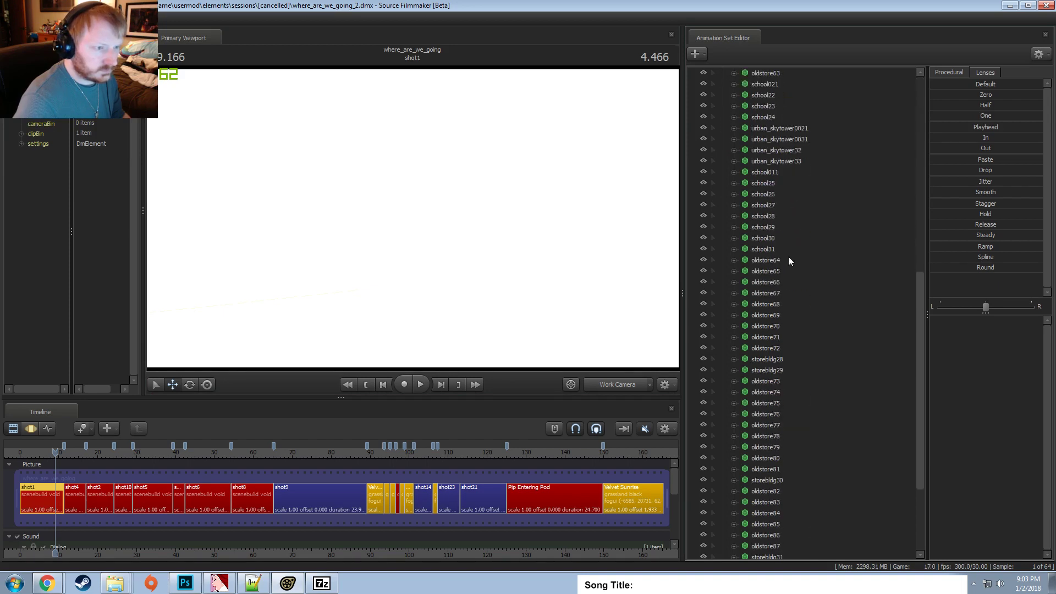
pyautogui.click(777, 140)
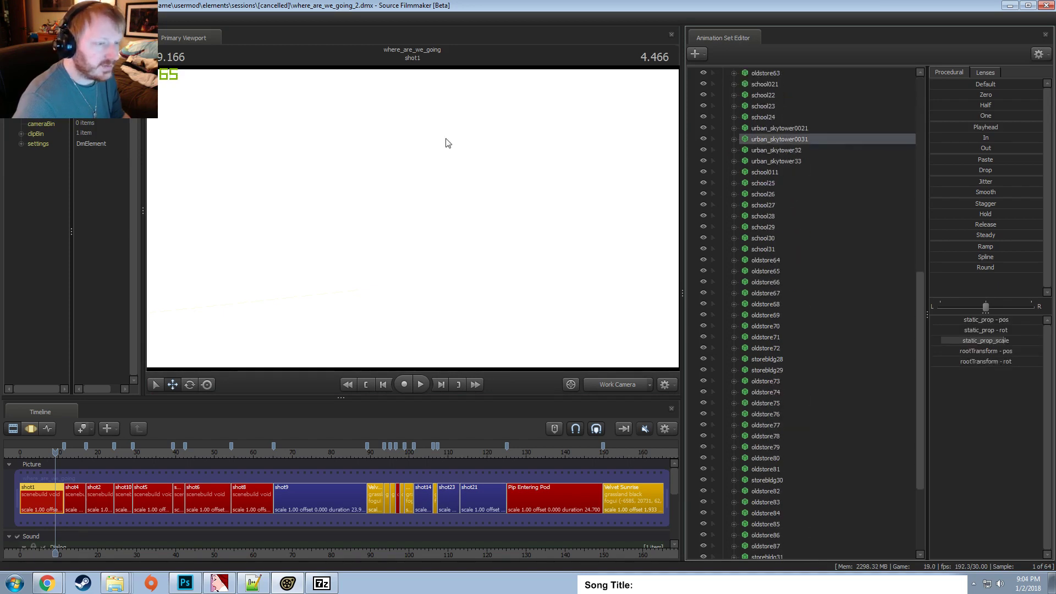
# Reopen the ministrymares.dmx session from the recent files.
pyautogui.click(11, 18)
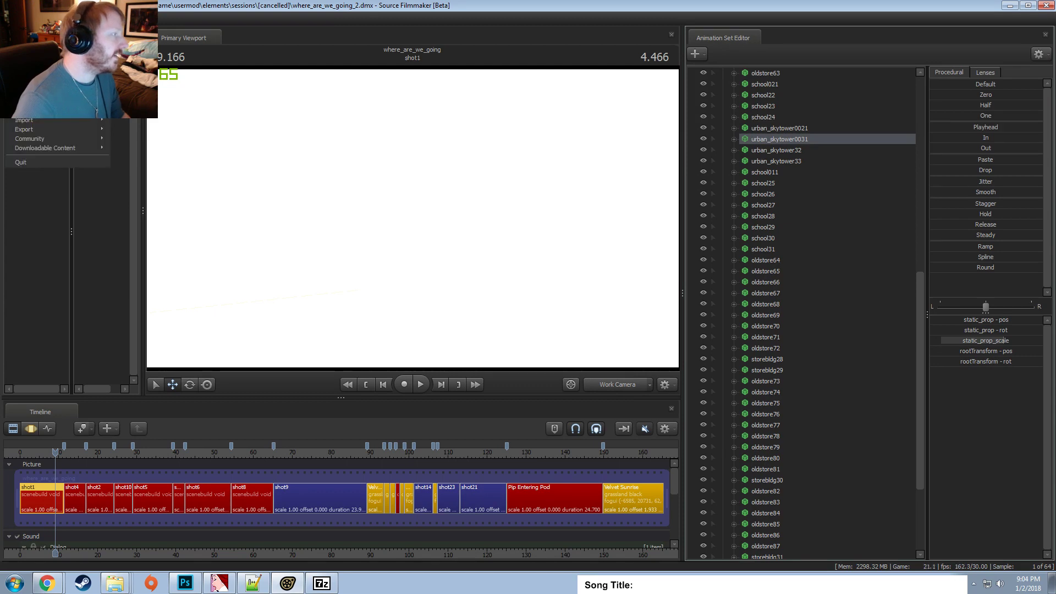
pyautogui.moveTo(55, 93)
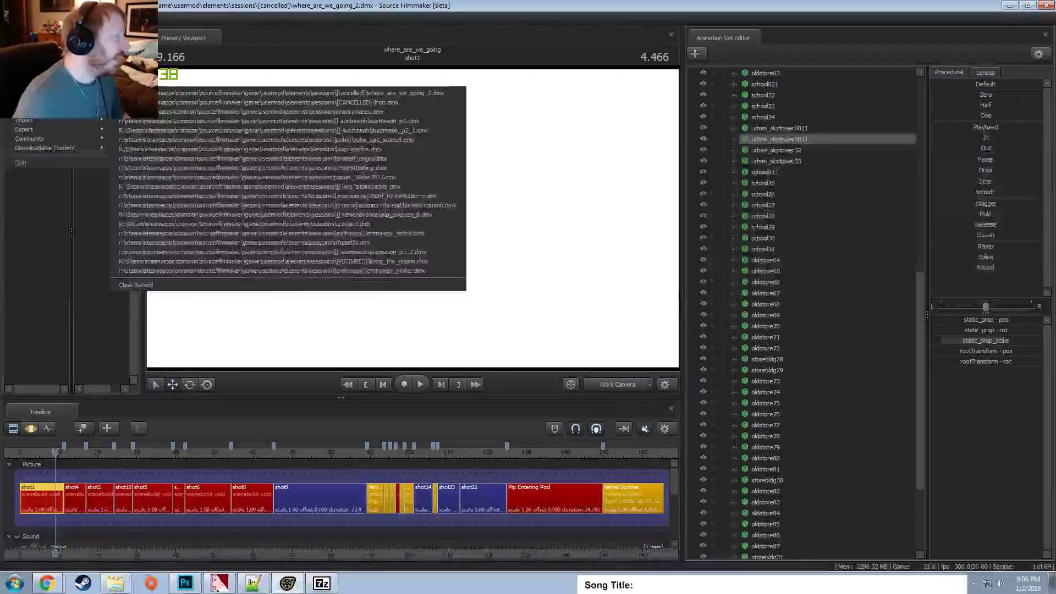
pyautogui.click(209, 111)
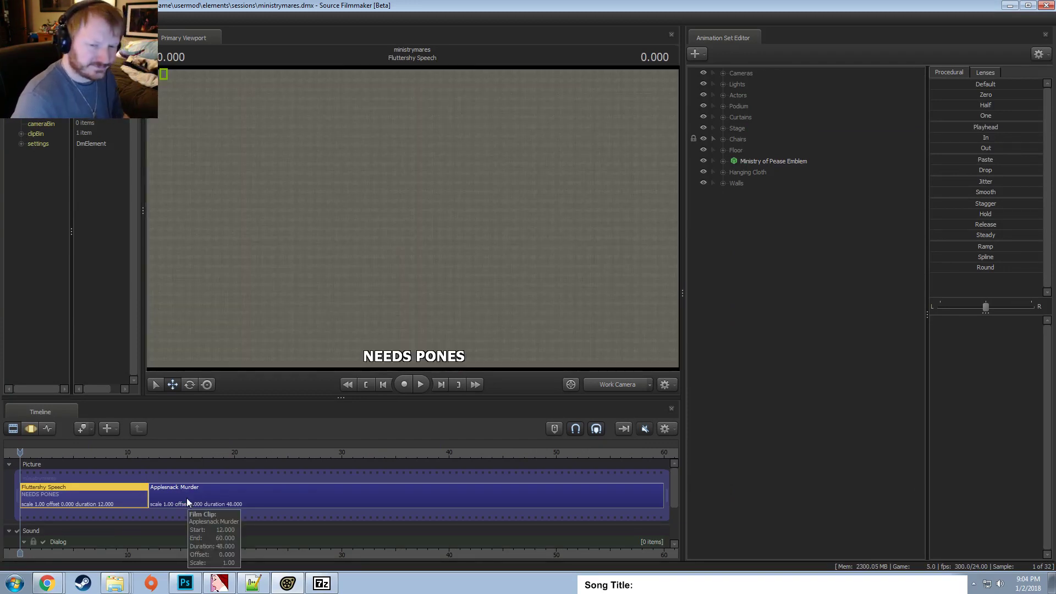
# Select the Applesnack Murder shot, move the playhead to 16.791 and view the scene through the Main Camera.
pyautogui.click(187, 498)
pyautogui.click(201, 452)
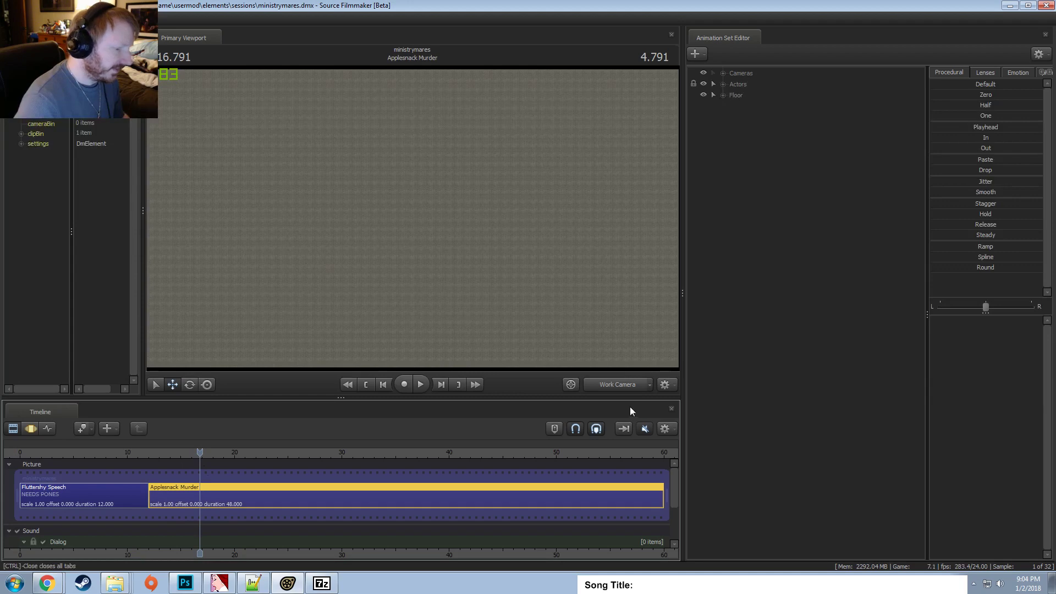
pyautogui.click(610, 384)
# Reduce the Main Camera's focalDistance until the character is in sharp focus.
pyautogui.rightClick(772, 239)
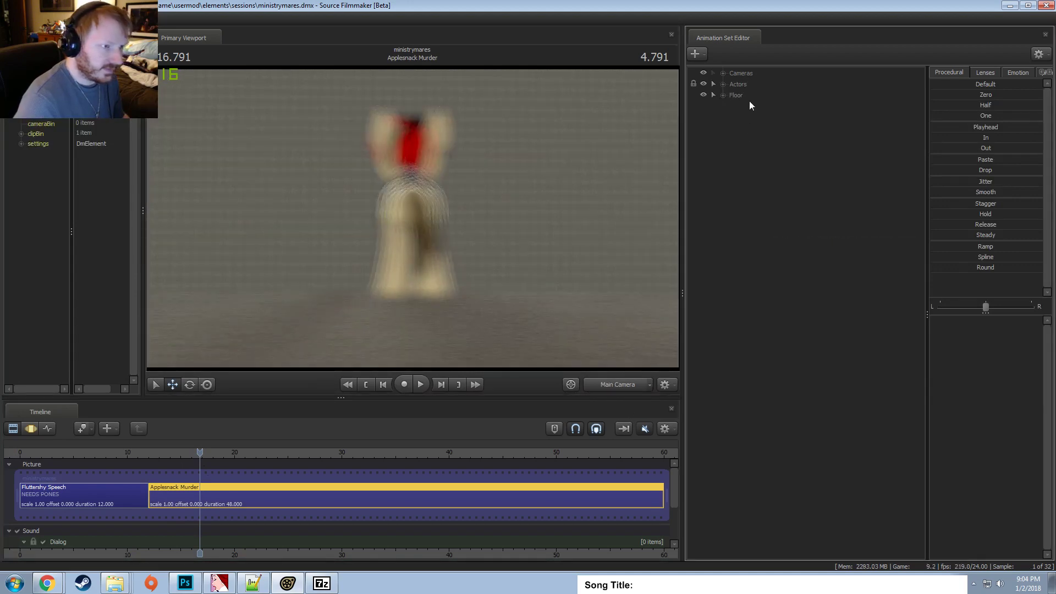
pyautogui.click(741, 74)
pyautogui.moveTo(981, 328); pyautogui.dragTo(931, 329)
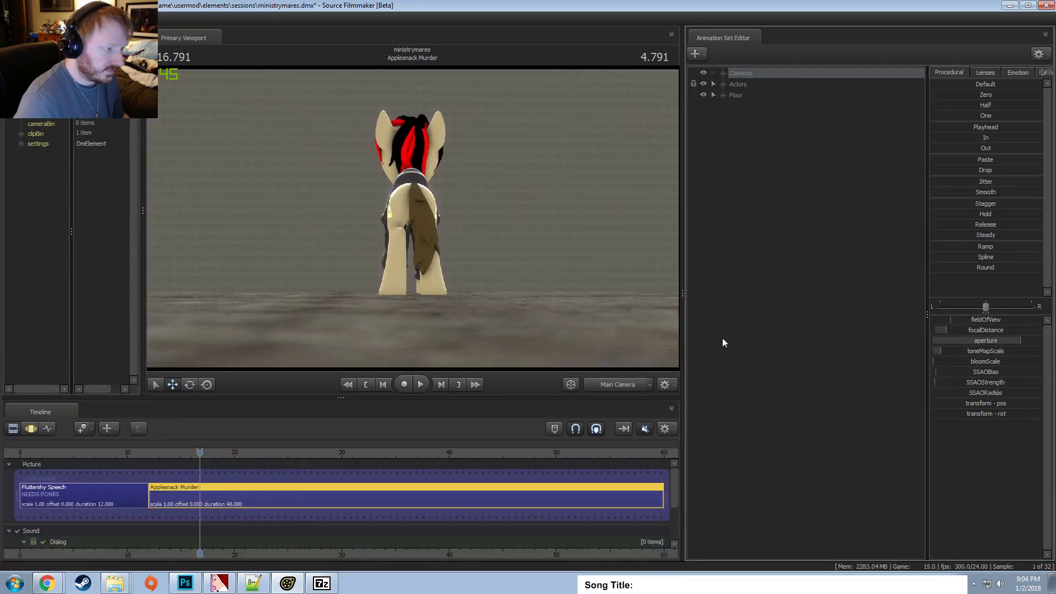
# In the Motion Editor, open the model browser for a new animation set and filter the models by "tower".
pyautogui.press('F3')
pyautogui.rightClick(704, 191)
pyautogui.click(774, 216)
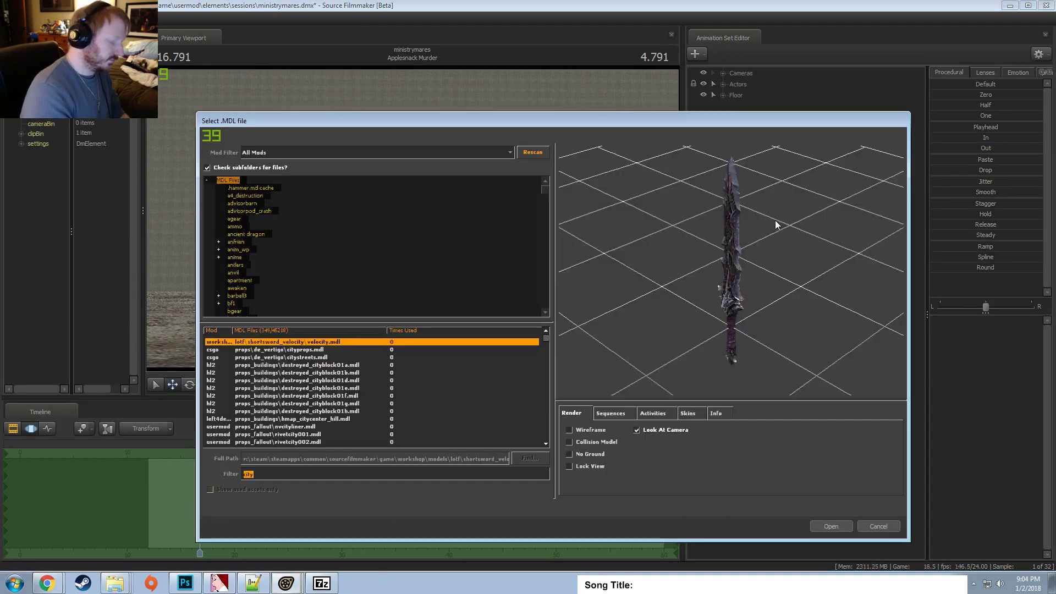
# Find the props_urban skytower models and preview them from urban_skytower002 to urban_skytower006.
pyautogui.scroll(20, 297, 396)
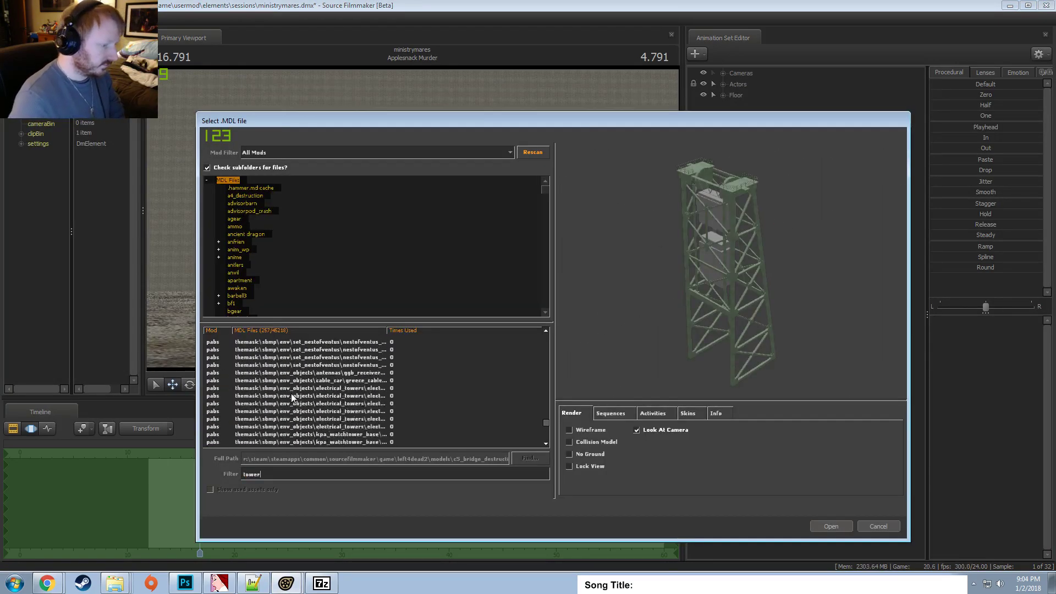
pyautogui.scroll(-5, 312, 411)
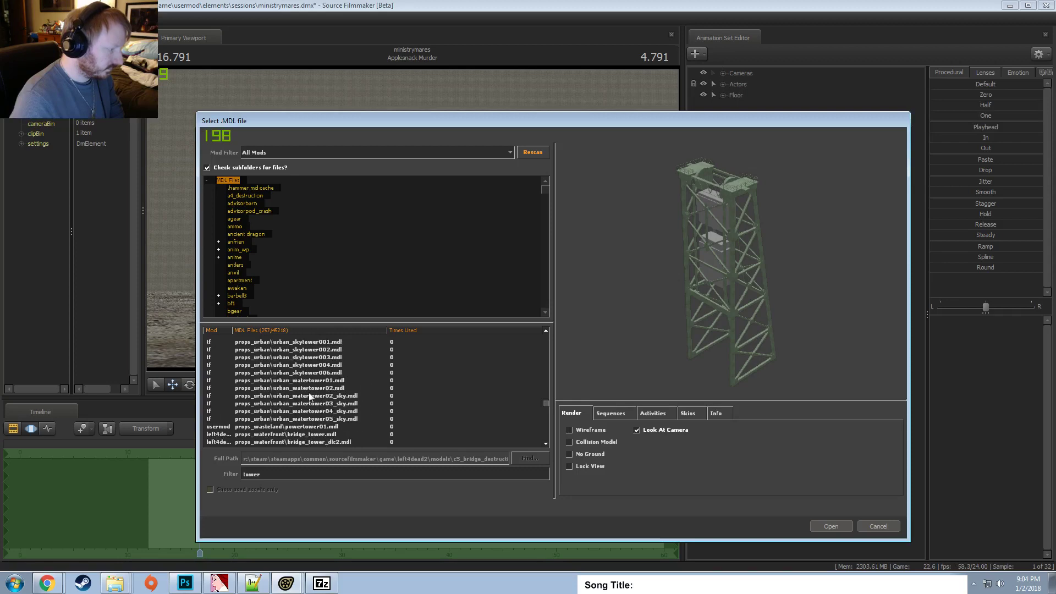
pyautogui.click(316, 349)
pyautogui.press('Down')
pyautogui.press('Down')
pyautogui.press('Down')
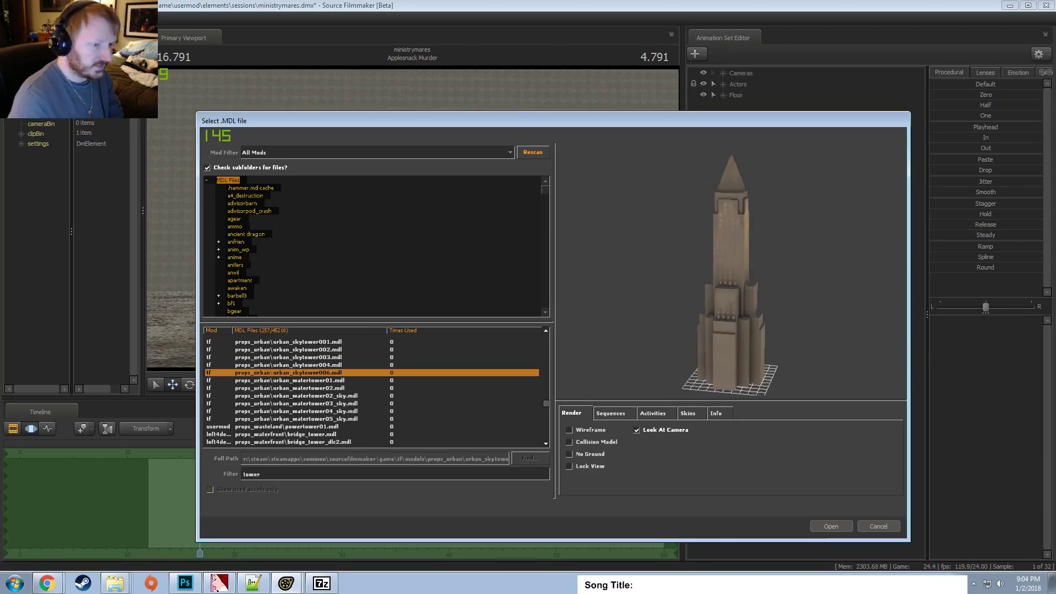
# Add urban_skytower004 as a model to the shot and, using the Work Camera, place it far beyond the concrete platform.
pyautogui.press('Up')
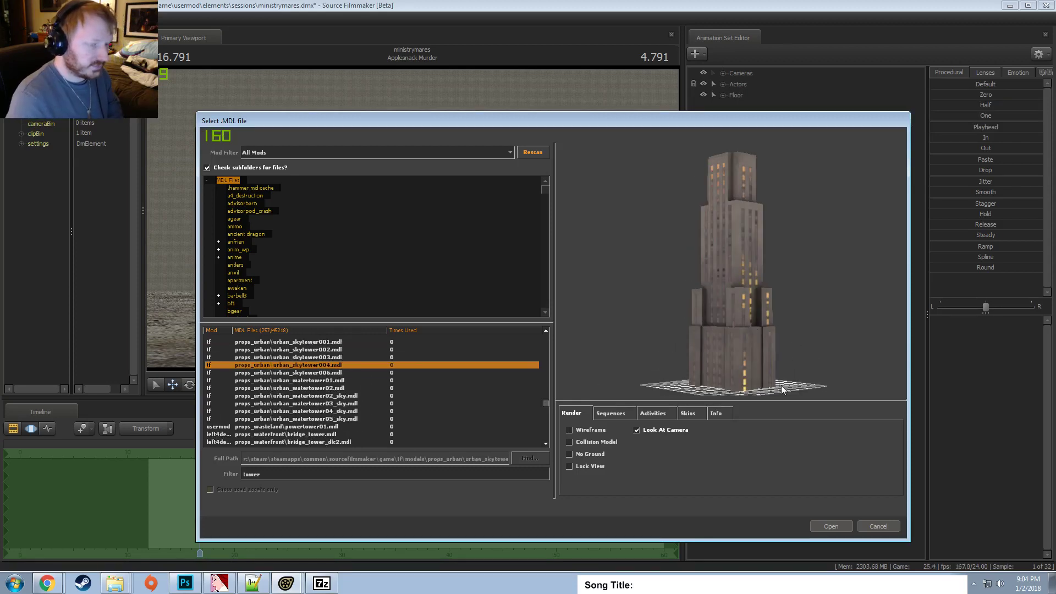
pyautogui.click(847, 525)
pyautogui.click(743, 107)
pyautogui.click(614, 385)
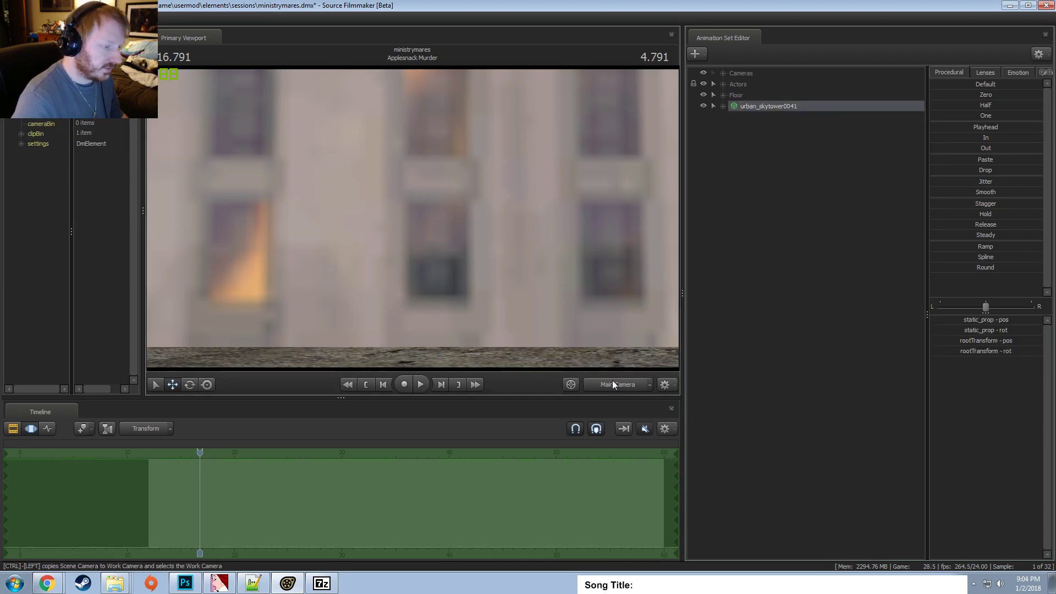
pyautogui.press('s')
pyautogui.moveTo(452, 258); pyautogui.dragTo(414, 213)
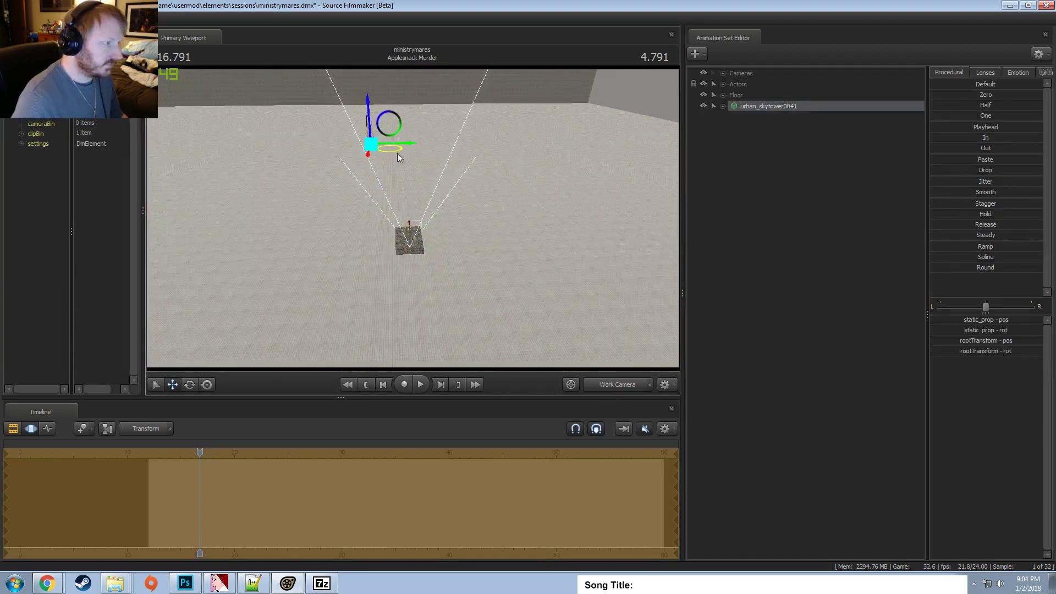
# Select the Cameras, Actors, Floor and skytower sets together and move the whole scene high up against the map's wall.
pyautogui.doubleClick(733, 109)
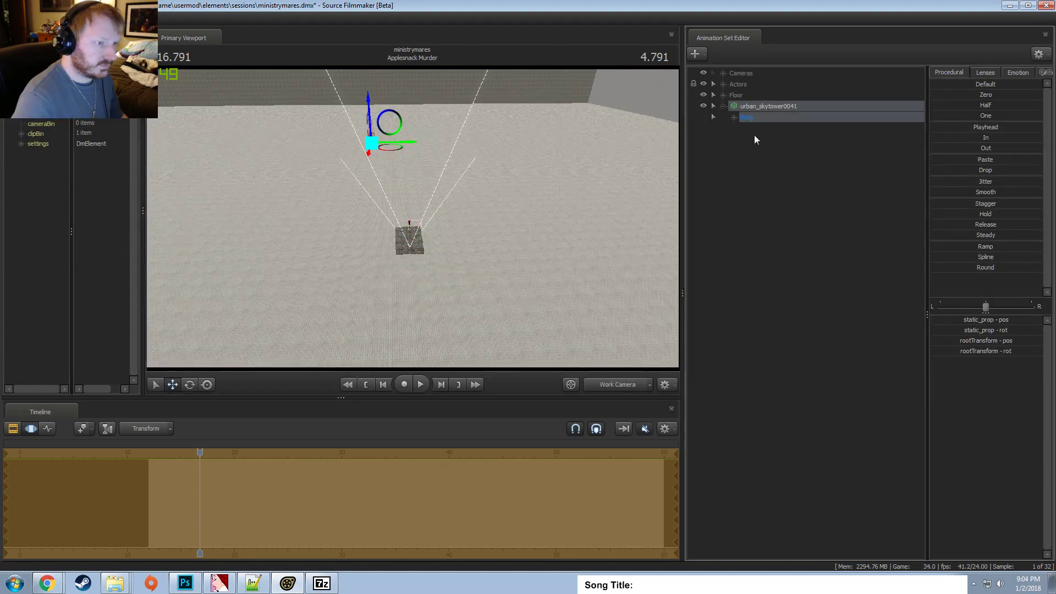
pyautogui.click(738, 103)
pyautogui.keyDown('shift'); pyautogui.click(743, 73); pyautogui.keyUp('shift')
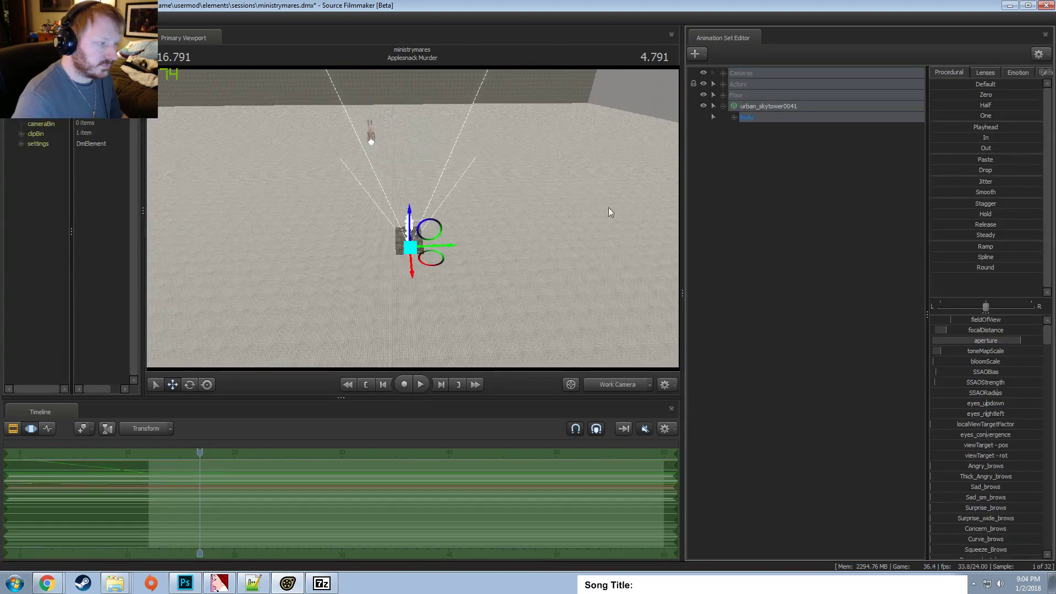
pyautogui.moveTo(608, 207); pyautogui.dragTo(367, 4)
pyautogui.moveTo(385, 165); pyautogui.dragTo(387, 88)
pyautogui.moveTo(413, 275); pyautogui.dragTo(341, 259)
pyautogui.moveTo(540, 258); pyautogui.dragTo(454, 212)
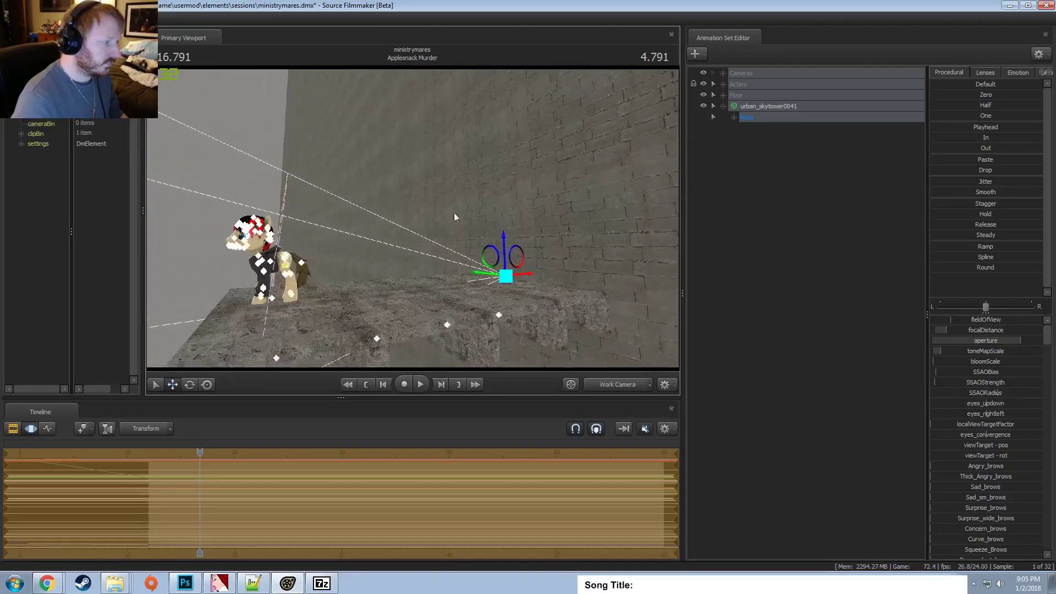
pyautogui.moveTo(493, 171); pyautogui.dragTo(542, 196)
# Open the min/max/default limits of the camera's focalDistance, accept them and increase focalDistance so the focus plane lies on the character.
pyautogui.click(737, 74)
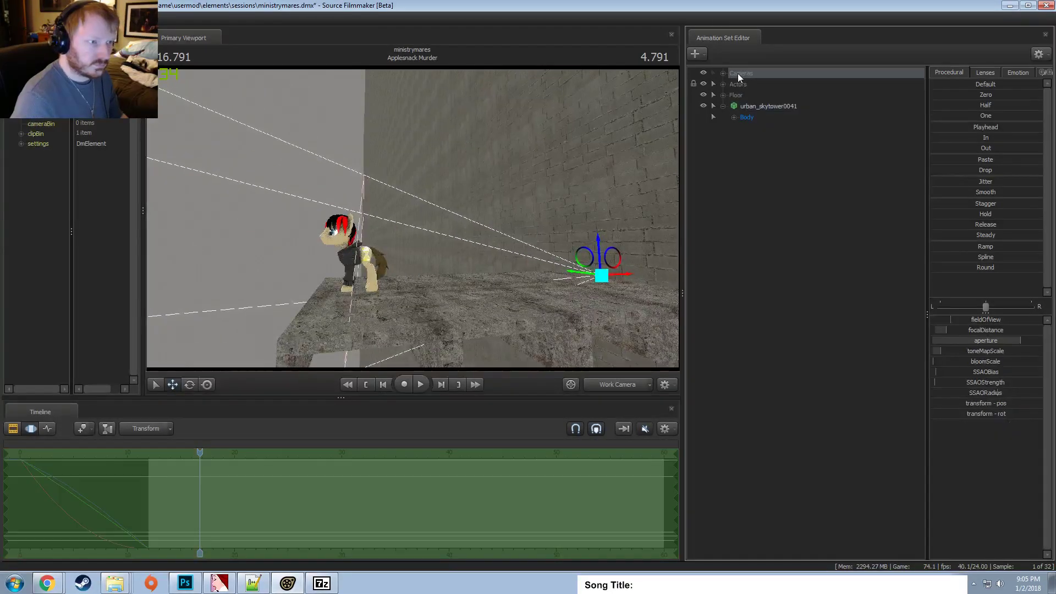
pyautogui.rightClick(998, 333)
pyautogui.click(1041, 342)
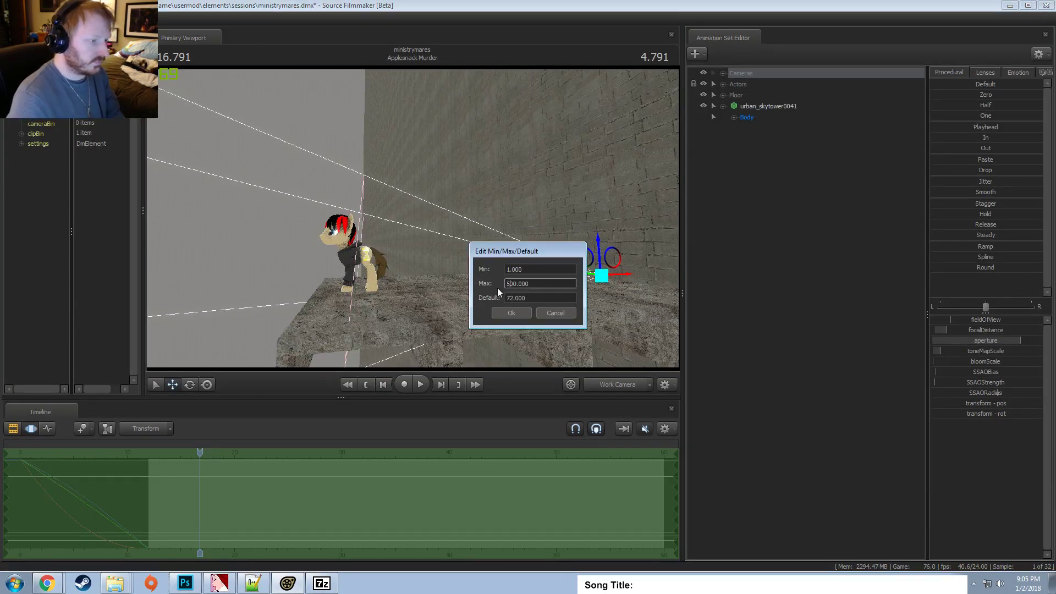
pyautogui.press('Return')
pyautogui.moveTo(961, 335); pyautogui.dragTo(968, 336)
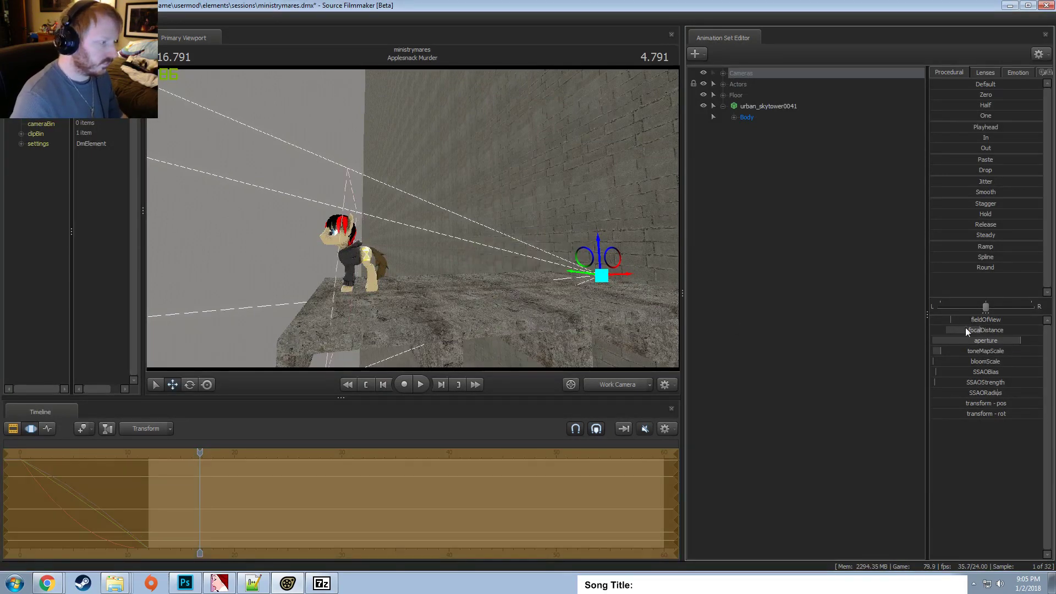
# Add a scale control to the skytower's static_prop and enlarge the tower with static_prop_scale.
pyautogui.moveTo(442, 222); pyautogui.dragTo(443, 222)
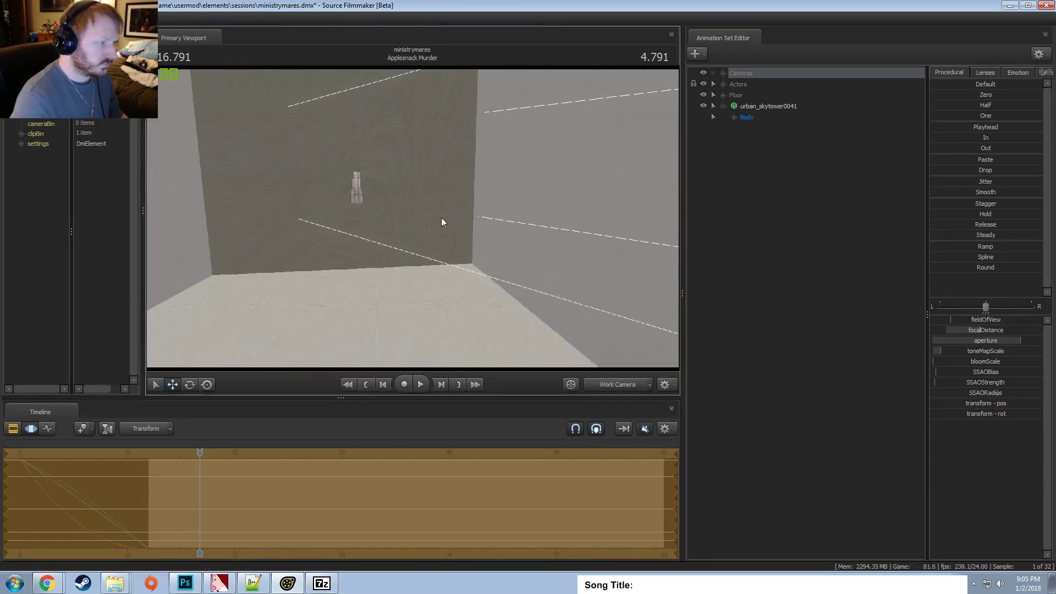
pyautogui.click(747, 117)
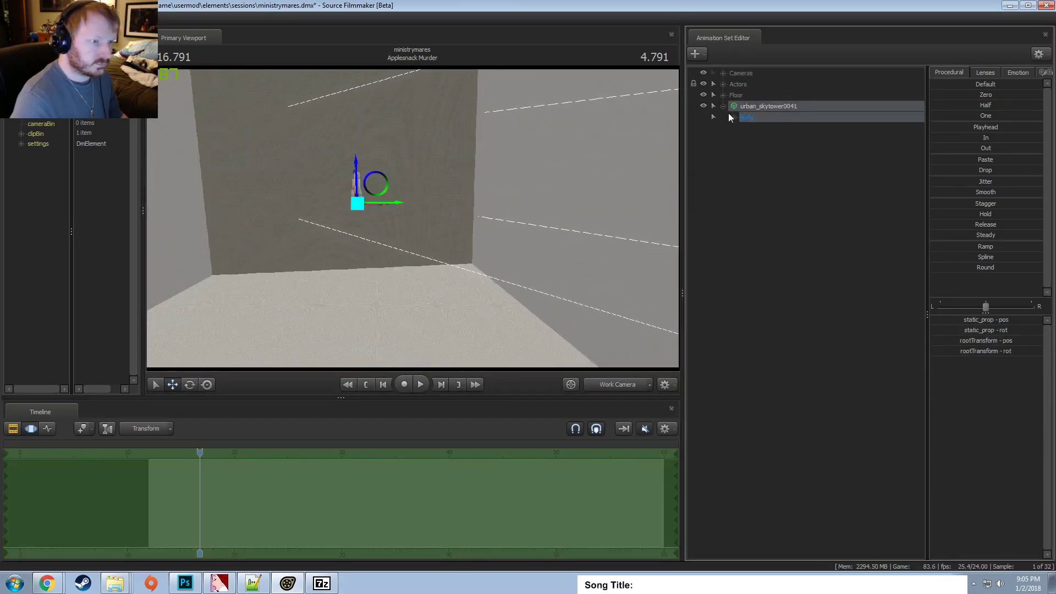
pyautogui.click(733, 117)
pyautogui.rightClick(758, 140)
pyautogui.click(783, 163)
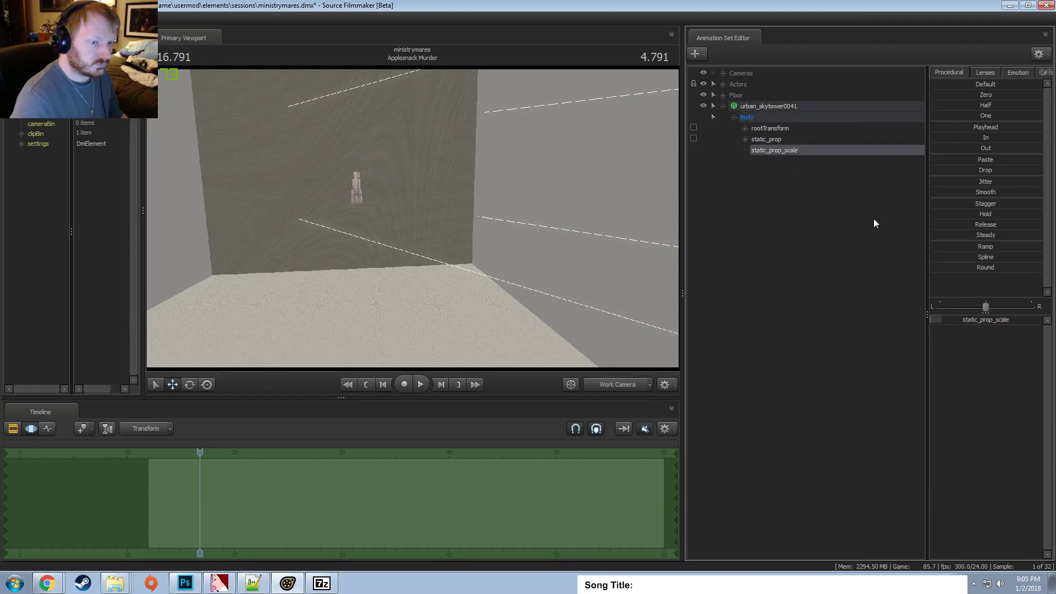
pyautogui.moveTo(948, 321); pyautogui.dragTo(679, 206)
pyautogui.moveTo(422, 206)
pyautogui.mouseDown()
pyautogui.moveTo(422, 214)
pyautogui.moveTo(422, 206)
pyautogui.mouseUp()
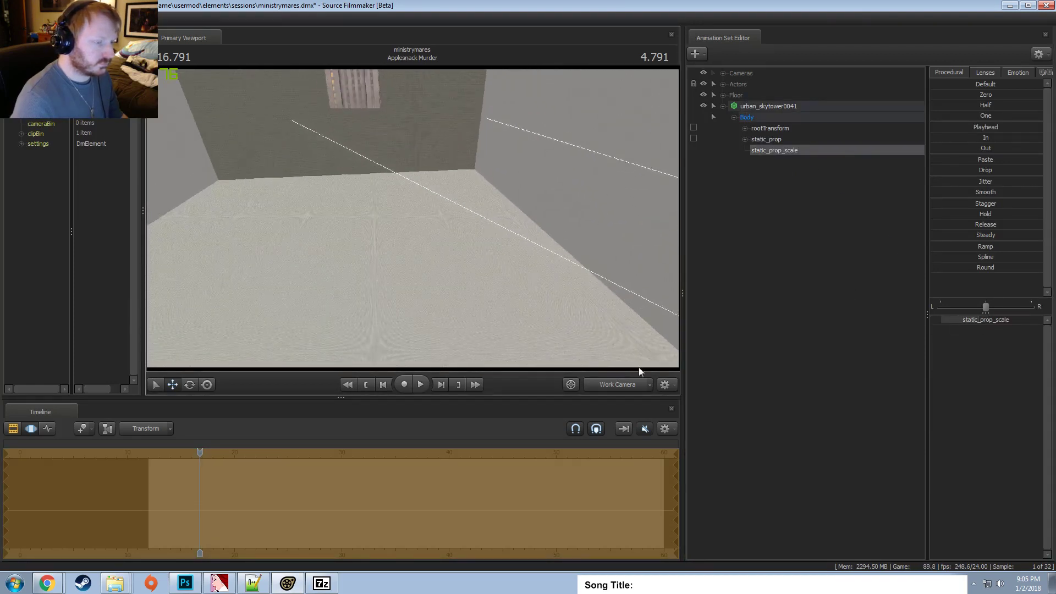
# Check the enlarged skytower through the Main Camera and move the tower away to the far corner of the map using the Work Camera.
pyautogui.click(619, 383)
pyautogui.click(778, 105)
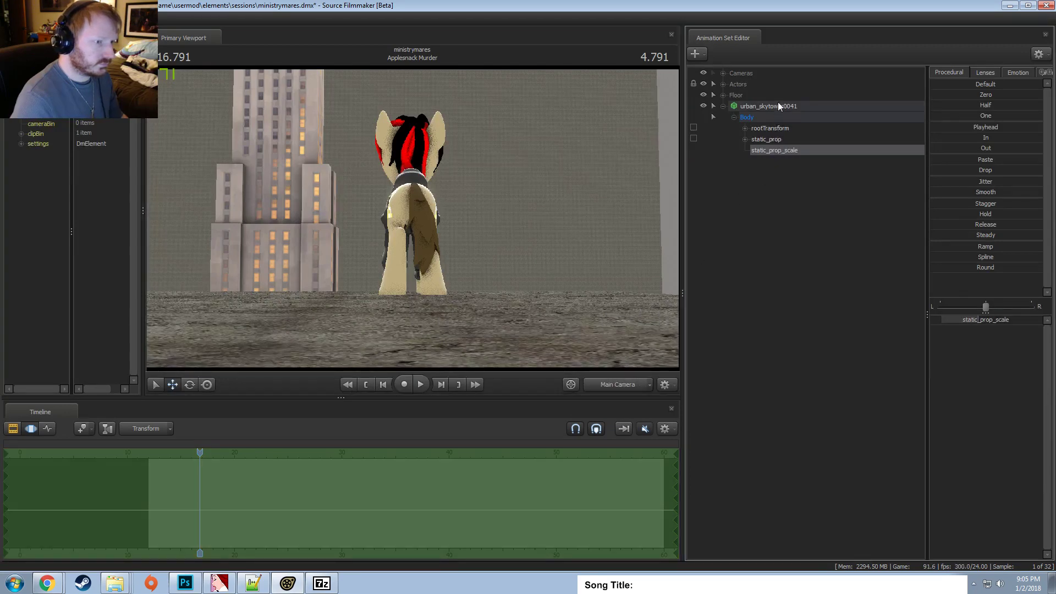
pyautogui.moveTo(295, 297); pyautogui.dragTo(550, 456)
pyautogui.click(624, 386)
pyautogui.moveTo(412, 218); pyautogui.dragTo(413, 219)
pyautogui.hotkey('ctrl', 'a')
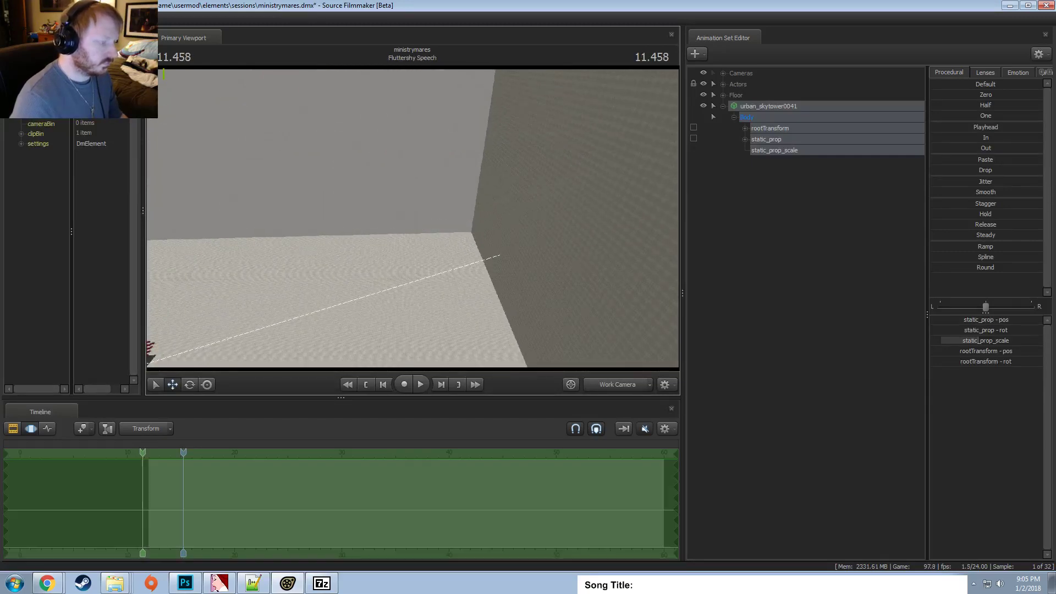
pyautogui.moveTo(454, 279); pyautogui.dragTo(421, 223)
pyautogui.moveTo(504, 190); pyautogui.dragTo(295, 226)
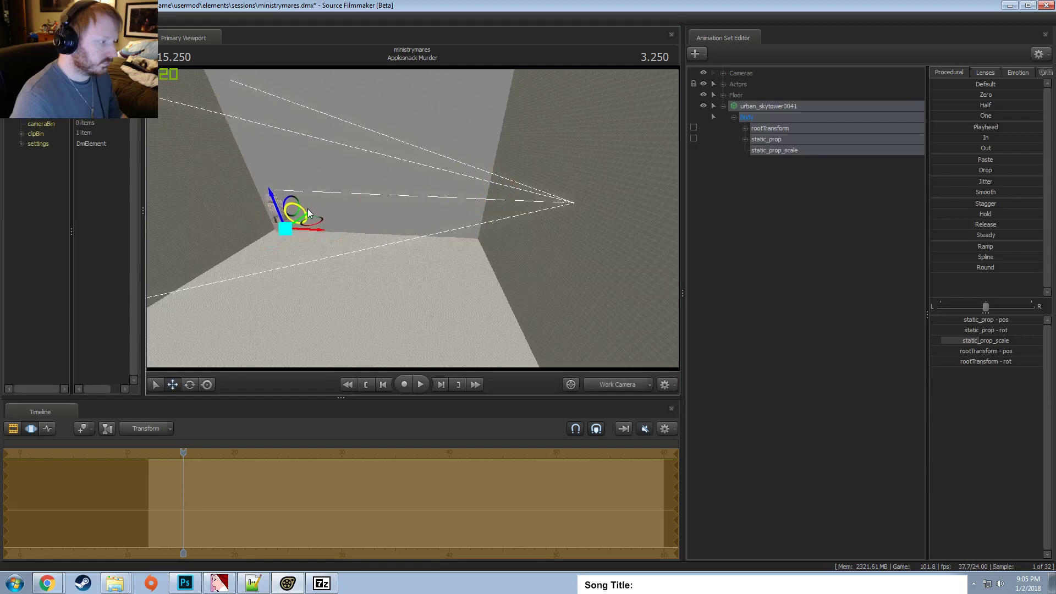
# Through the Main Camera, place the skytower farther back in the distance to the left of the character.
pyautogui.click(620, 385)
pyautogui.moveTo(370, 341); pyautogui.dragTo(269, 291)
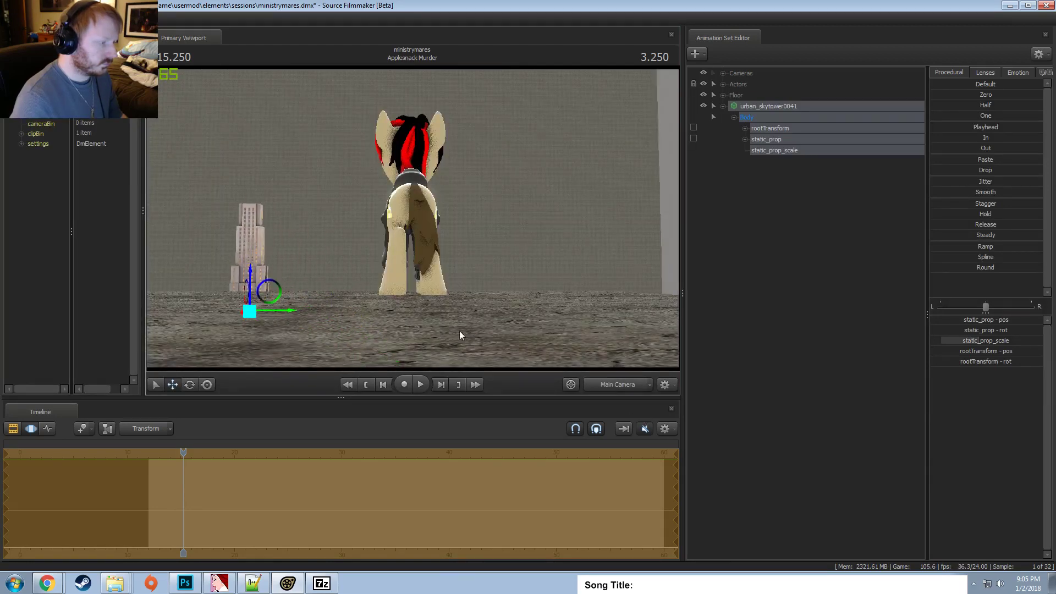
pyautogui.moveTo(975, 341)
pyautogui.mouseDown()
pyautogui.moveTo(955, 341)
pyautogui.moveTo(978, 341)
pyautogui.mouseUp()
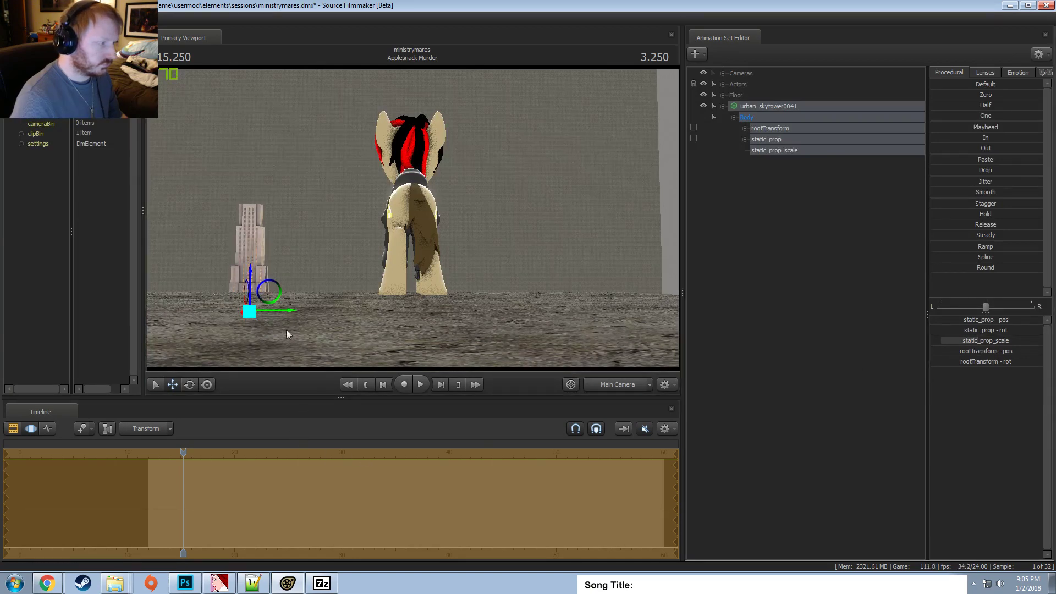
pyautogui.moveTo(269, 291); pyautogui.dragTo(219, 312)
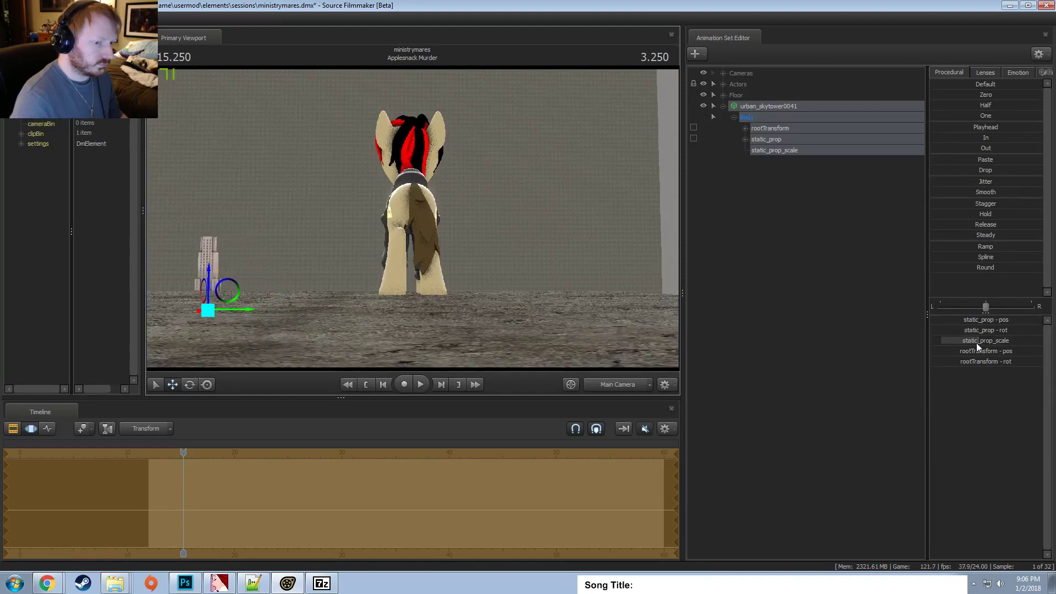
# Increase the skytower's static_prop_scale and bring the tower slightly closer behind the platform.
pyautogui.moveTo(977, 346); pyautogui.dragTo(984, 345)
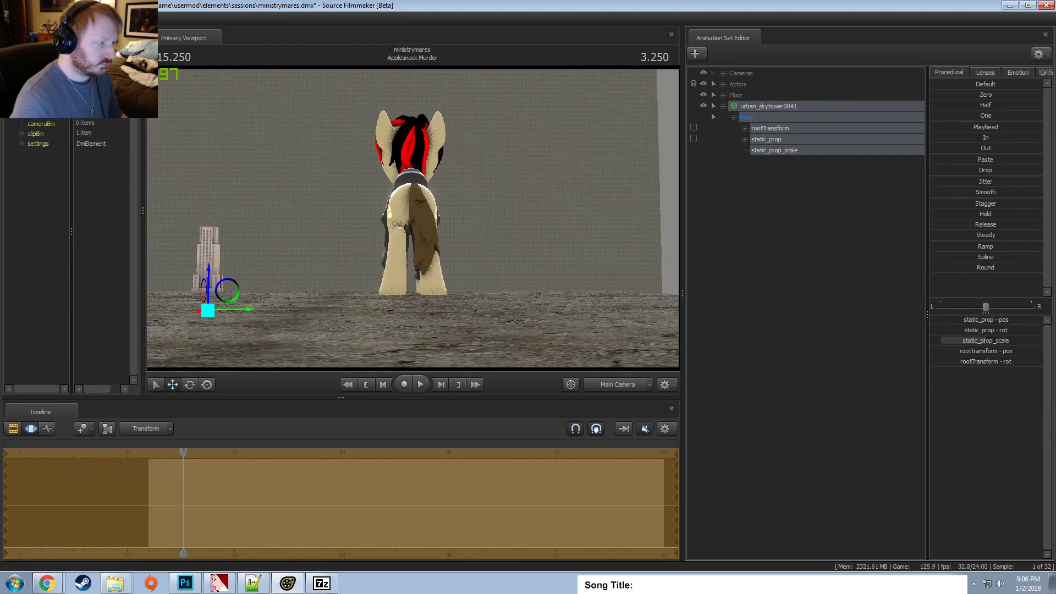
pyautogui.moveTo(980, 340); pyautogui.dragTo(989, 339)
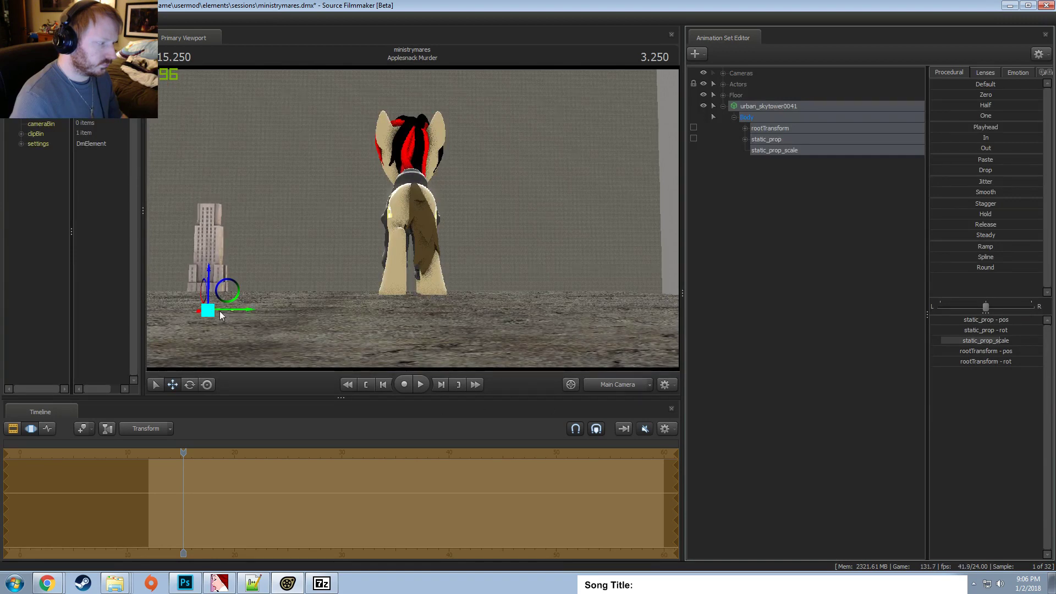
pyautogui.moveTo(220, 311); pyautogui.dragTo(221, 319)
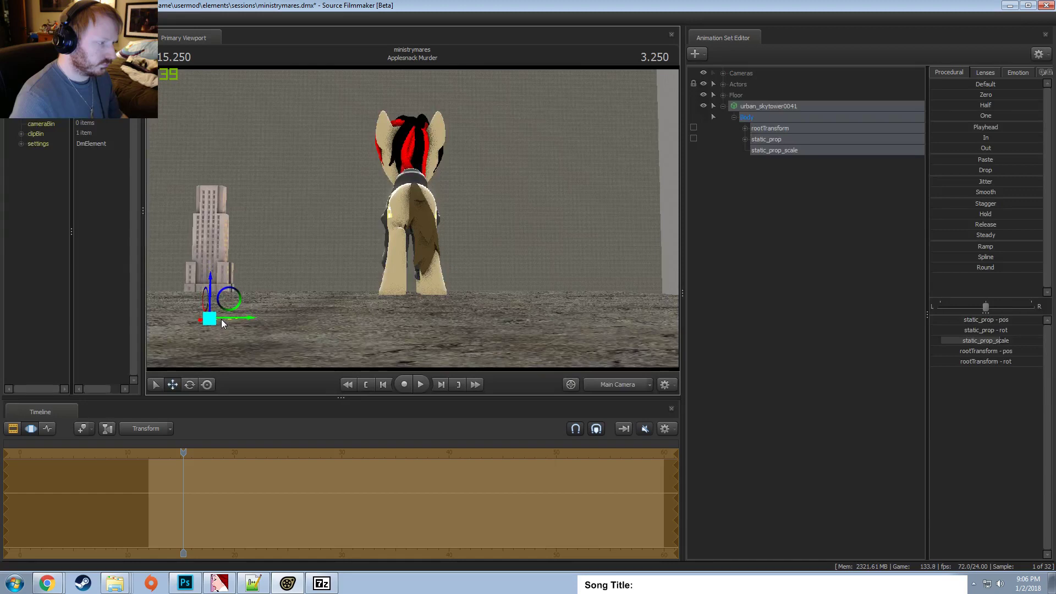
# Open the model browser to create an animation set for another new model.
pyautogui.rightClick(794, 180)
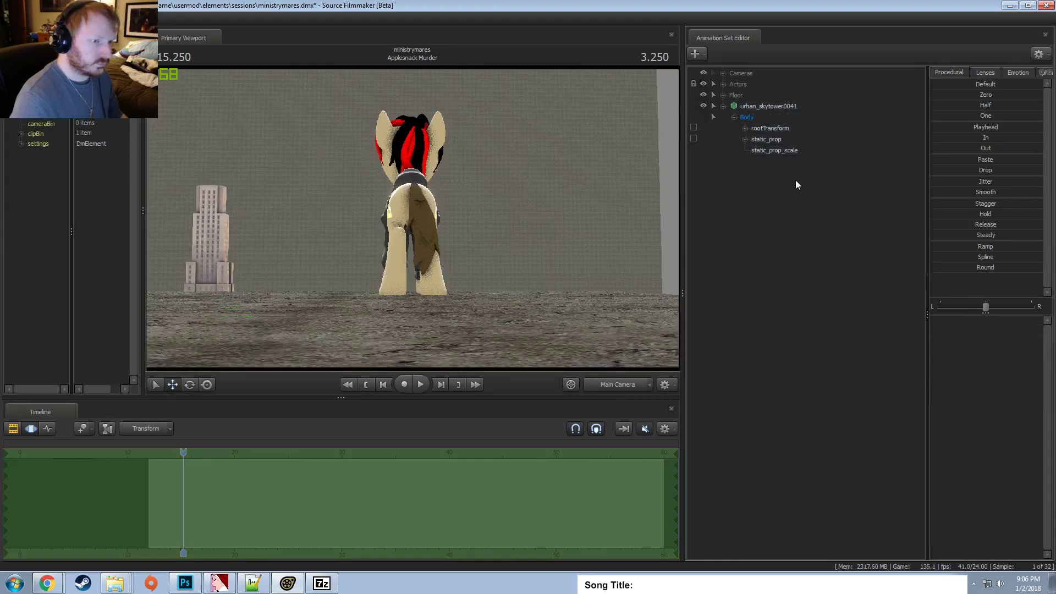
pyautogui.rightClick(774, 107)
pyautogui.click(740, 172)
pyautogui.rightClick(740, 176)
pyautogui.click(792, 213)
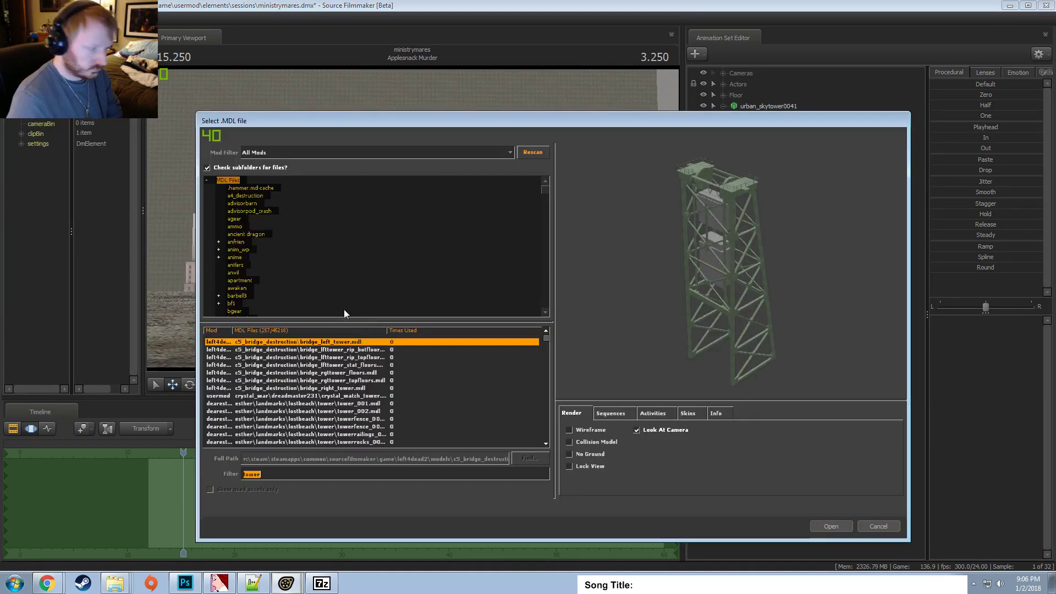
# Look through the tower models from all mods and preview the bridge tower, lost beach and belltower entries.
pyautogui.click(306, 396)
pyautogui.click(430, 363)
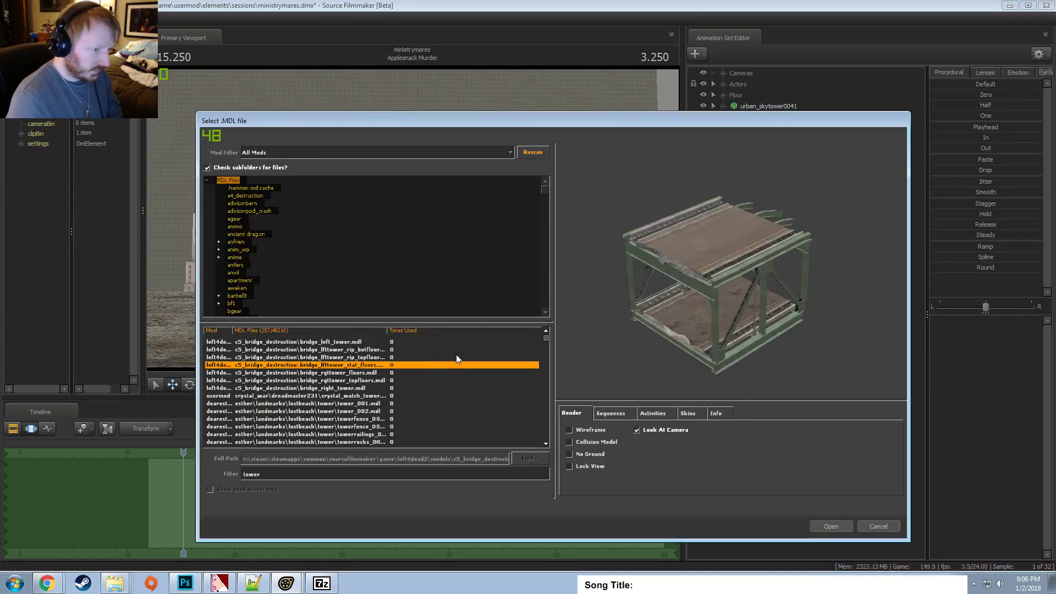
pyautogui.click(456, 356)
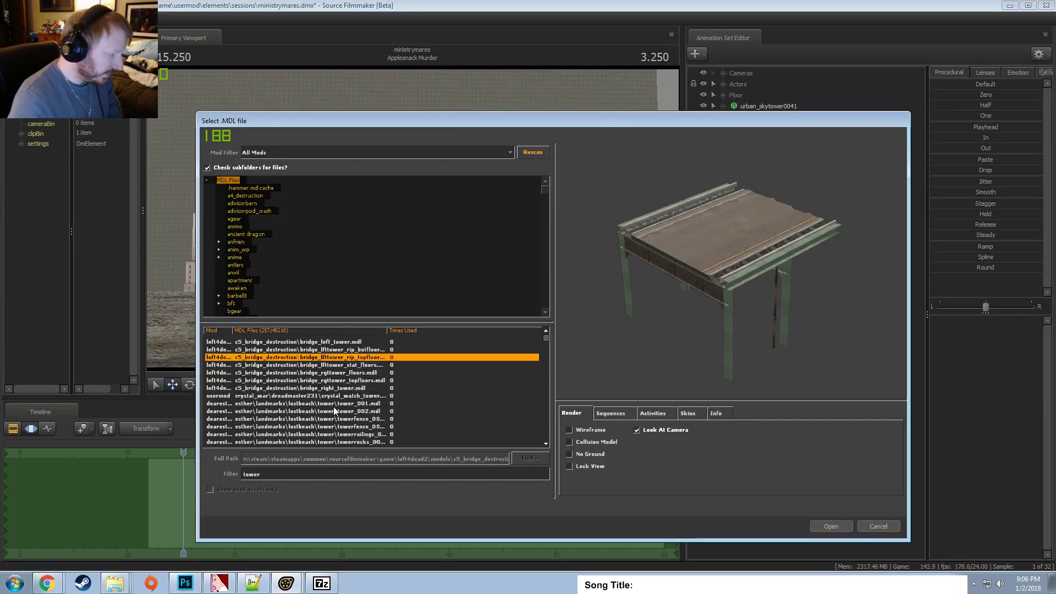
pyautogui.click(418, 411)
pyautogui.click(352, 418)
pyautogui.scroll(-6, 315, 421)
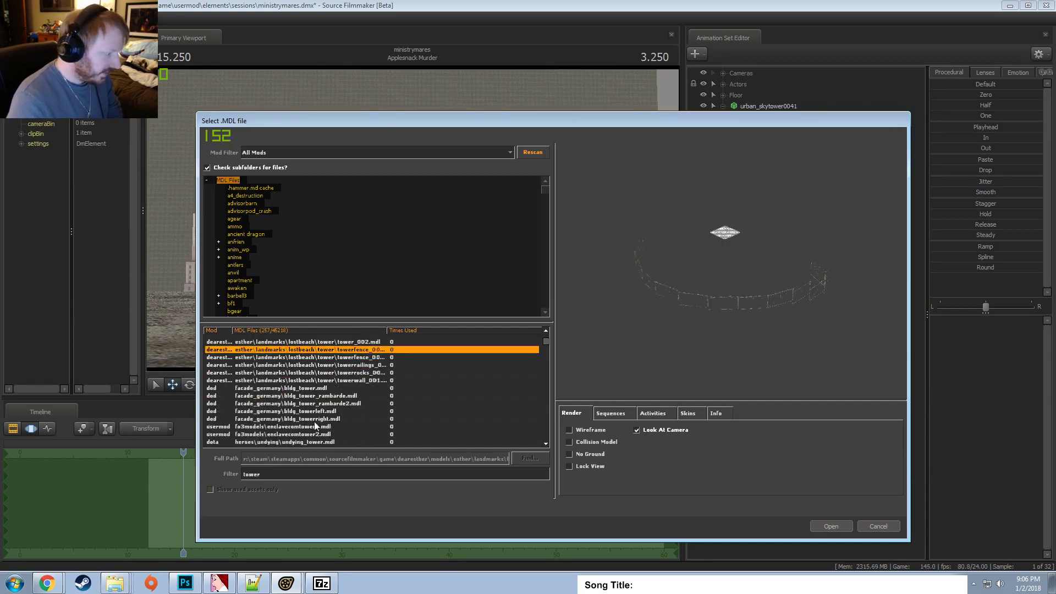
pyautogui.click(330, 380)
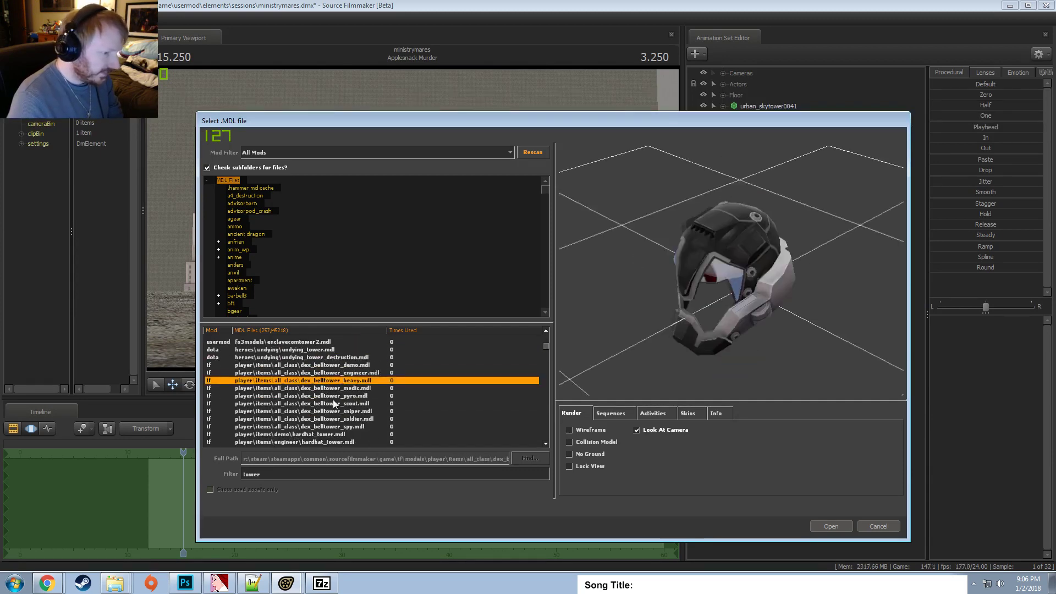
pyautogui.scroll(4, 334, 404)
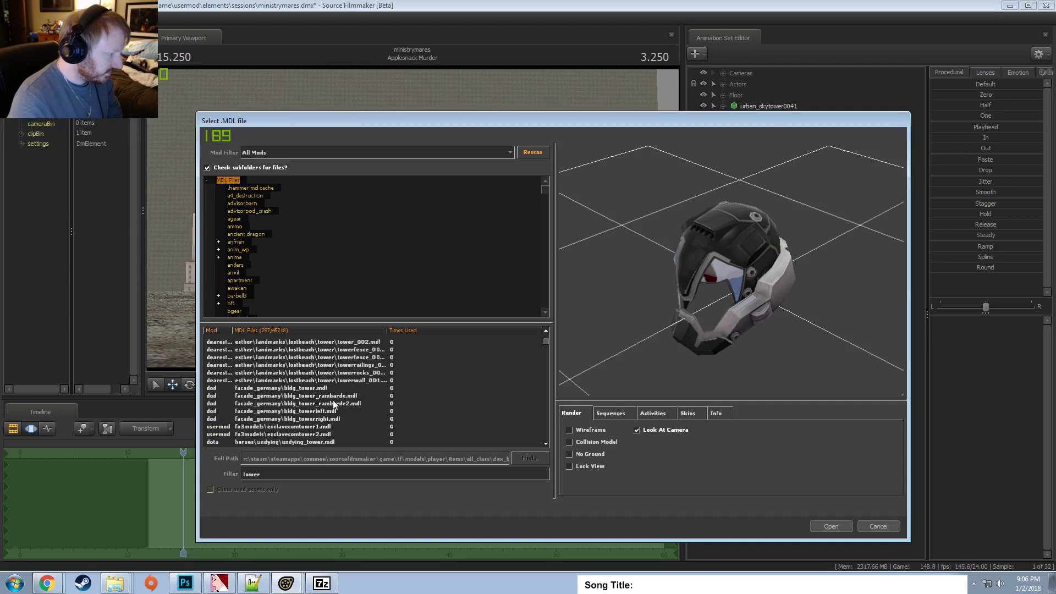
pyautogui.scroll(3, 334, 404)
pyautogui.scroll(-5, 332, 403)
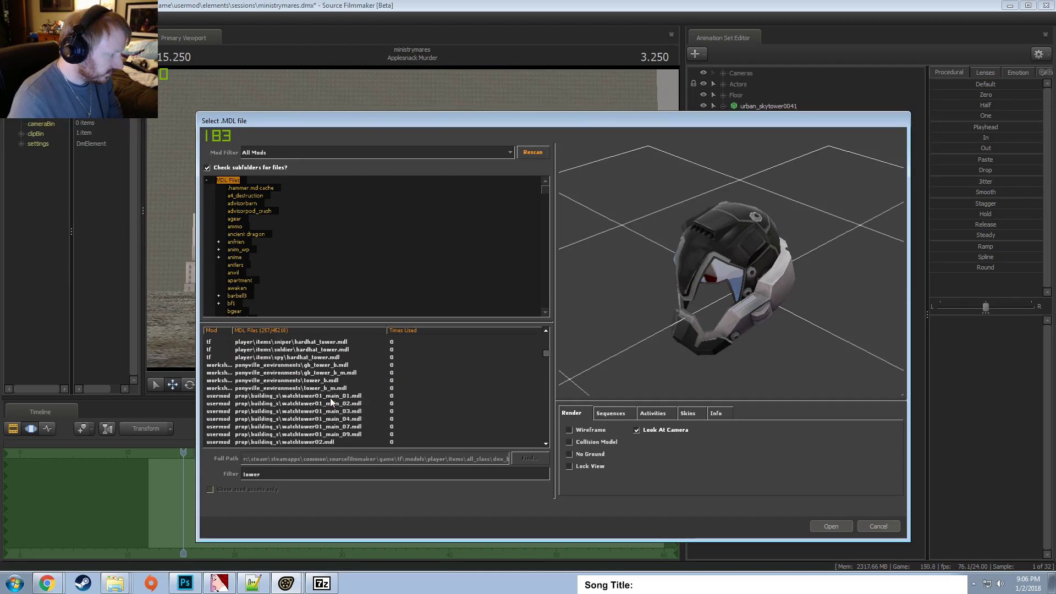
pyautogui.scroll(-4, 332, 402)
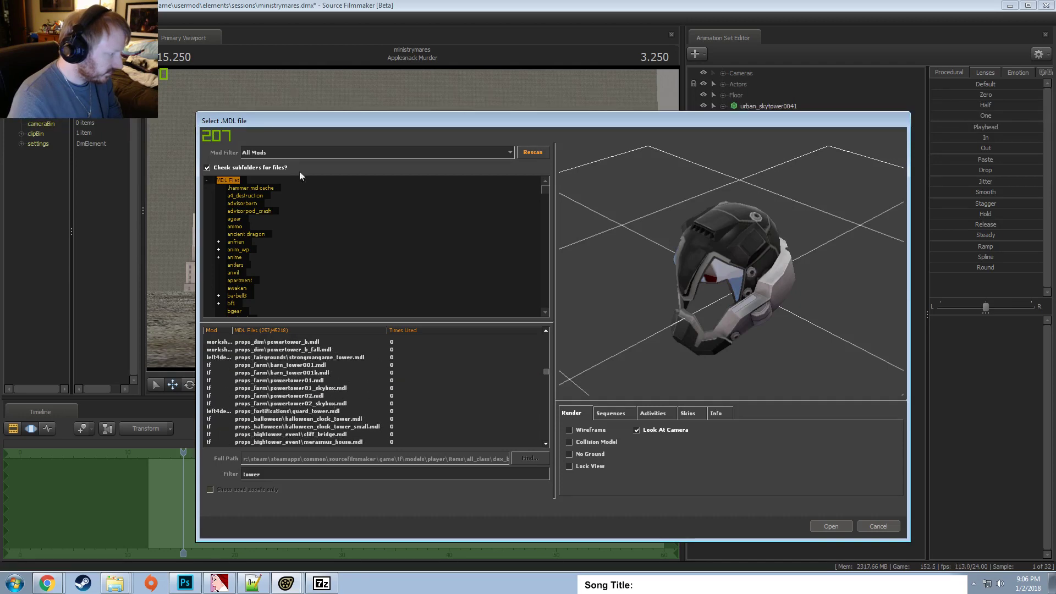
# Limit the tower model list to the tf mod and preview the props_farm barn_tower001 model.
pyautogui.click(247, 153)
pyautogui.click(260, 188)
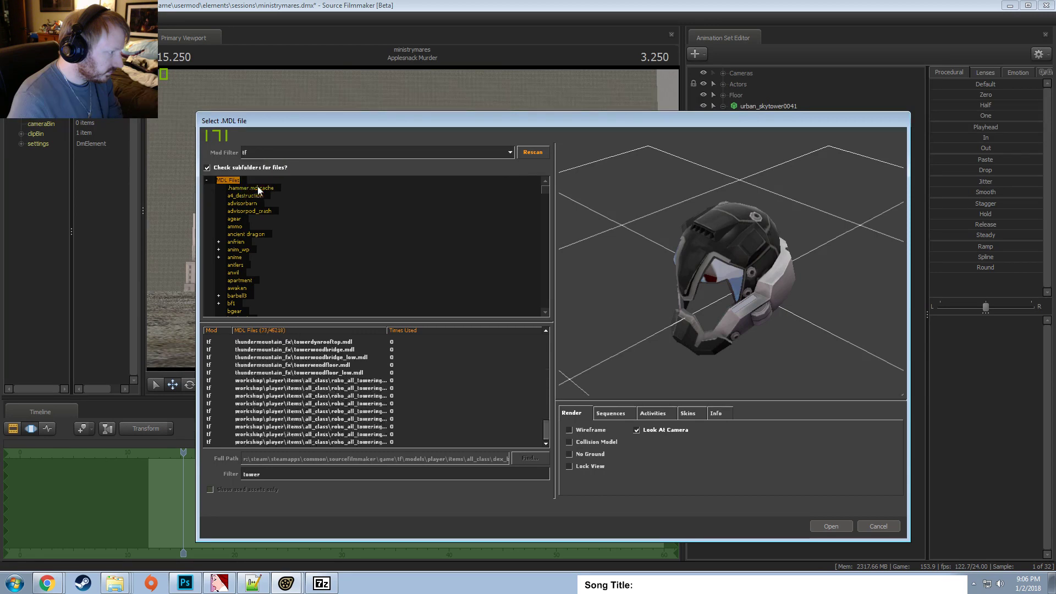
pyautogui.click(340, 404)
pyautogui.scroll(15, 322, 415)
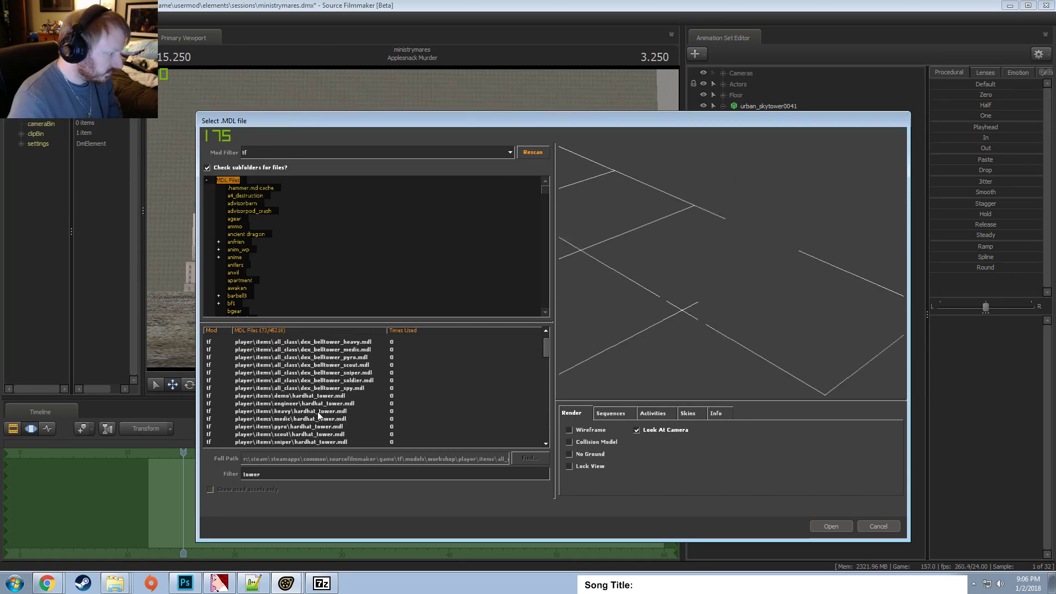
pyautogui.scroll(-1, 313, 409)
pyautogui.click(298, 389)
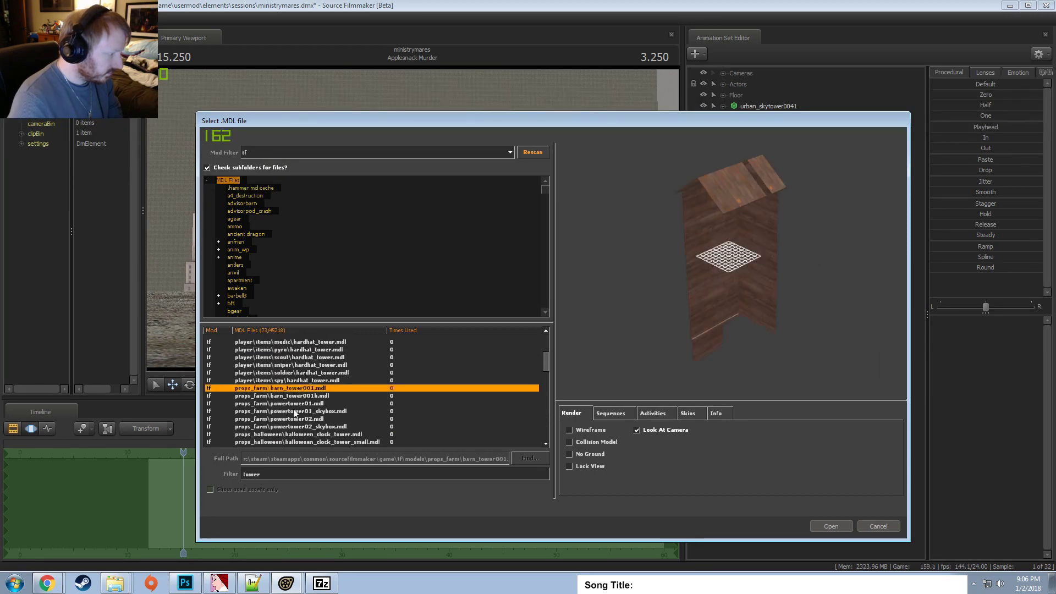
# Preview the tf tower models from the farm entries through the halloween, hightower, mining, spytech and trainyard props.
pyautogui.press('Down')
pyautogui.press('Down')
pyautogui.press('Down')
pyautogui.press('Down')
pyautogui.press('Down')
pyautogui.press('Down')
pyautogui.press('Down')
pyautogui.press('Down')
pyautogui.press('Down')
pyautogui.press('Down')
pyautogui.press('Down')
pyautogui.press('Down')
pyautogui.press('Down')
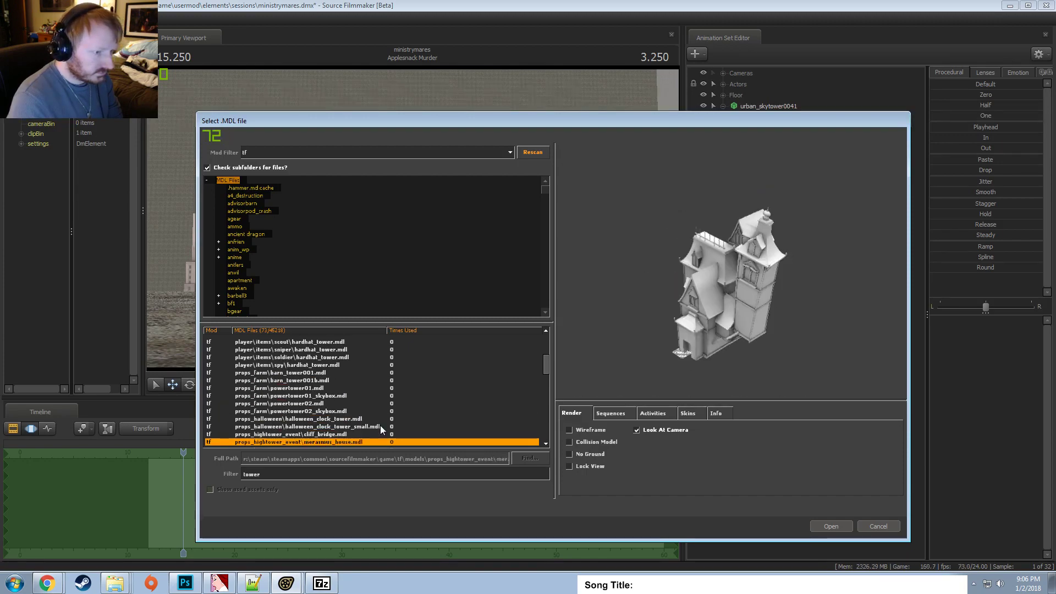
pyautogui.press('Down')
pyautogui.press('Down')
pyautogui.press('Down')
pyautogui.press('Down')
pyautogui.press('Down')
pyautogui.press('Down')
pyautogui.press('Down')
pyautogui.press('Down')
pyautogui.press('Down')
pyautogui.press('Down')
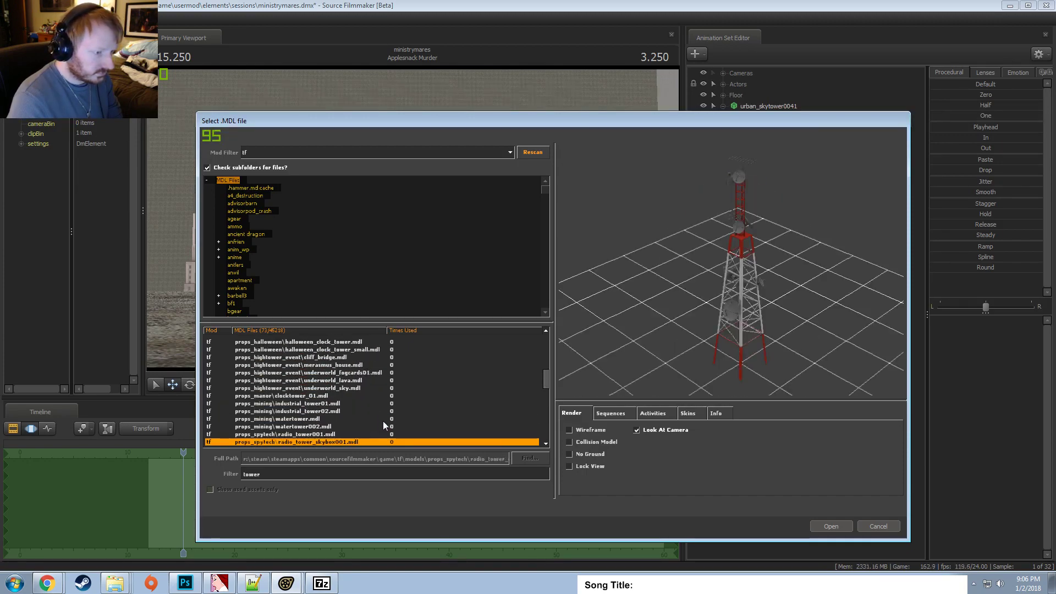
pyautogui.press('Down')
pyautogui.press('Down')
pyautogui.press('Down')
pyautogui.scroll(11, 394, 411)
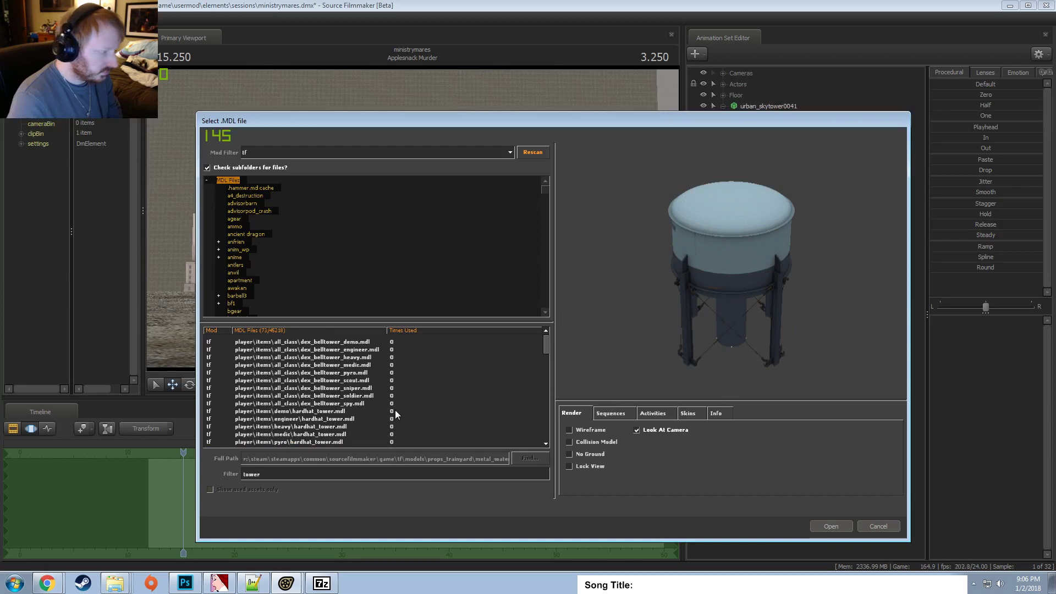
# Compare the props_urban skytower models and load urban_skytower001.mdl into the scene.
pyautogui.click(327, 357)
pyautogui.scroll(-20, 325, 420)
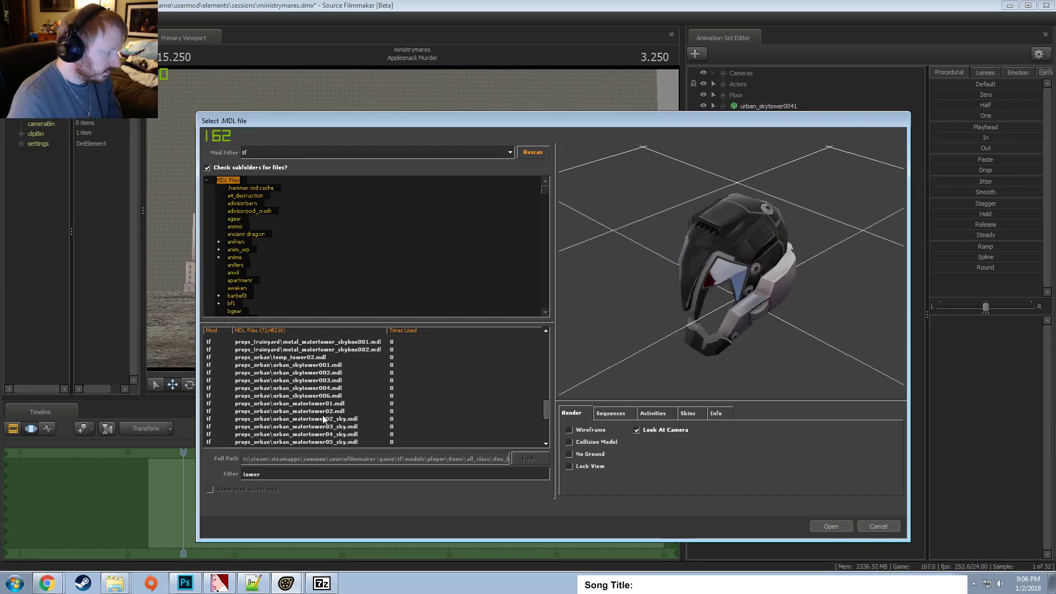
pyautogui.click(327, 351)
pyautogui.scroll(4, 325, 368)
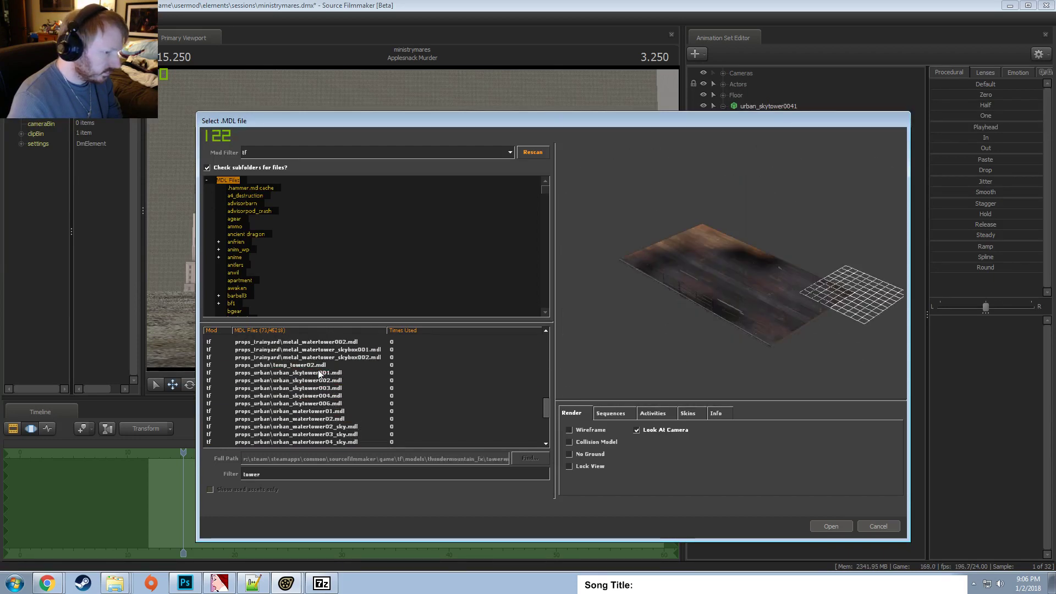
pyautogui.press('Up')
pyautogui.press('Up')
pyautogui.press('Up')
pyautogui.press('Up')
pyautogui.click(299, 372)
pyautogui.press('Down')
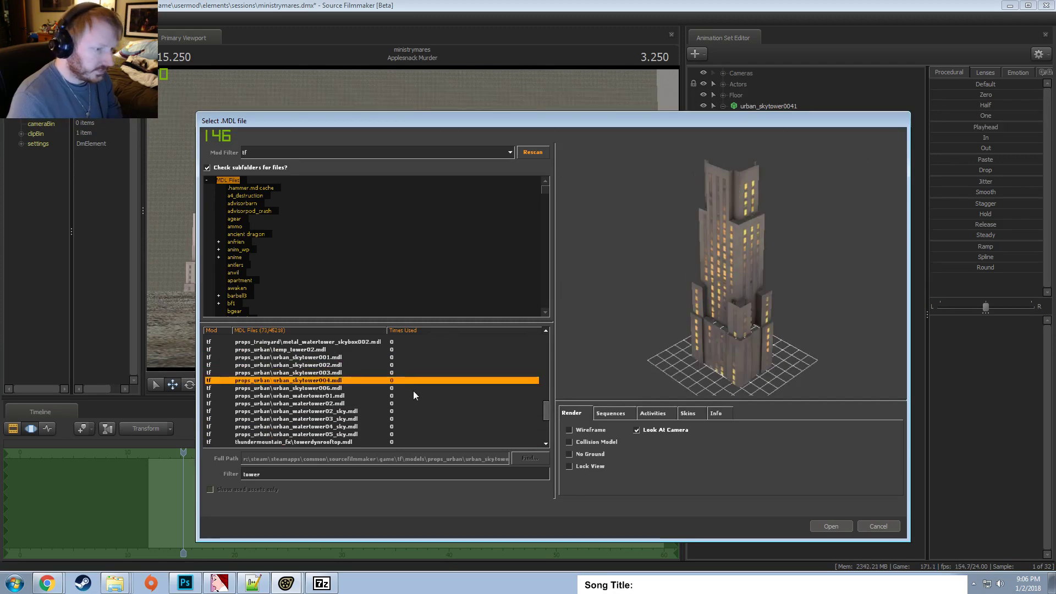
pyautogui.press('Up')
pyautogui.press('Up')
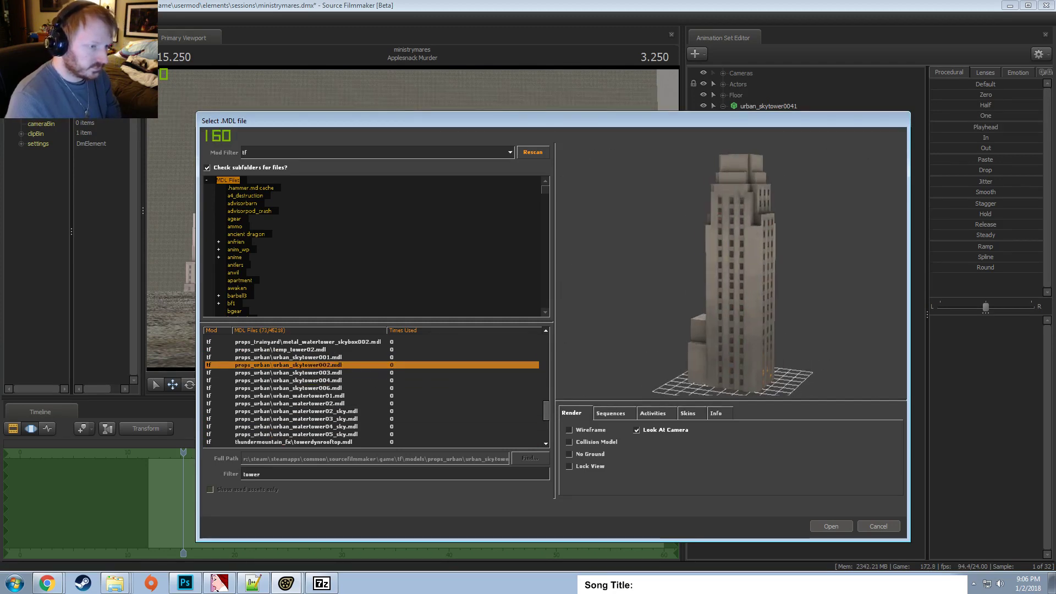
pyautogui.press('Up')
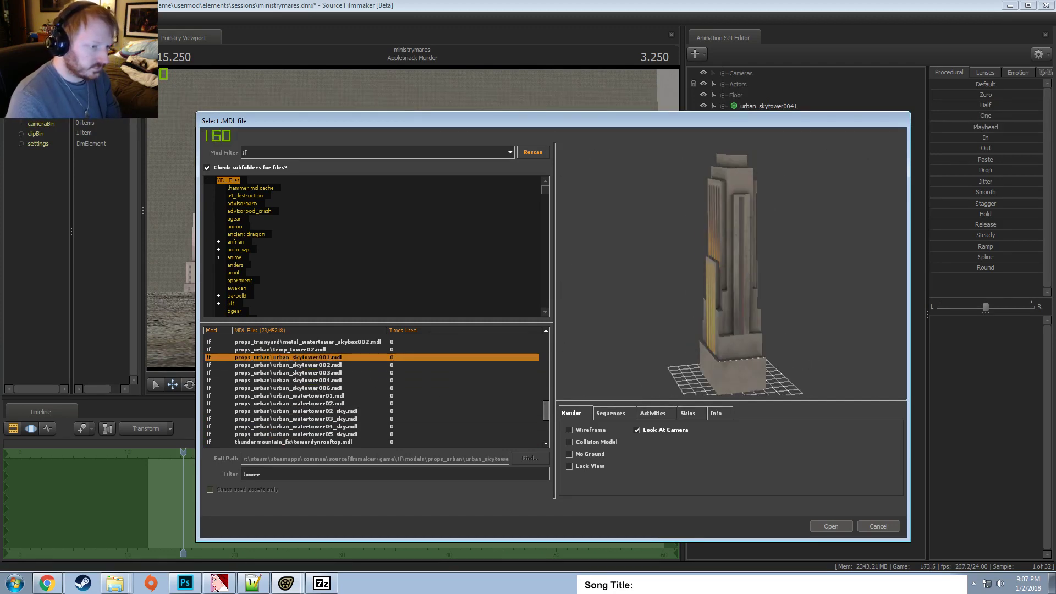
pyautogui.click(832, 524)
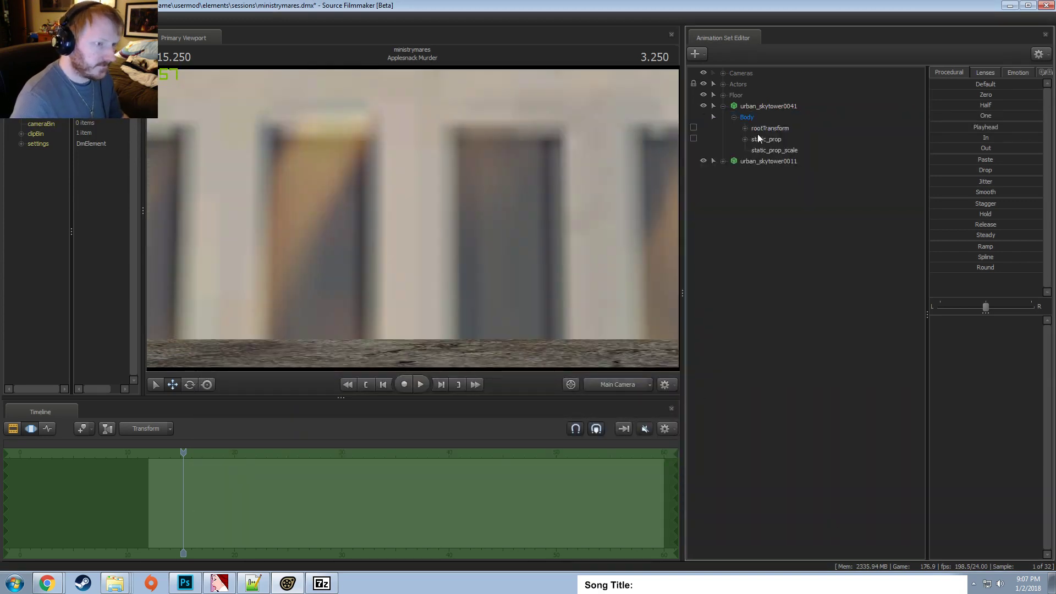
# Add a scale control to the static_prop bone of urban_skytower0011.
pyautogui.click(722, 161)
pyautogui.click(734, 172)
pyautogui.click(761, 193)
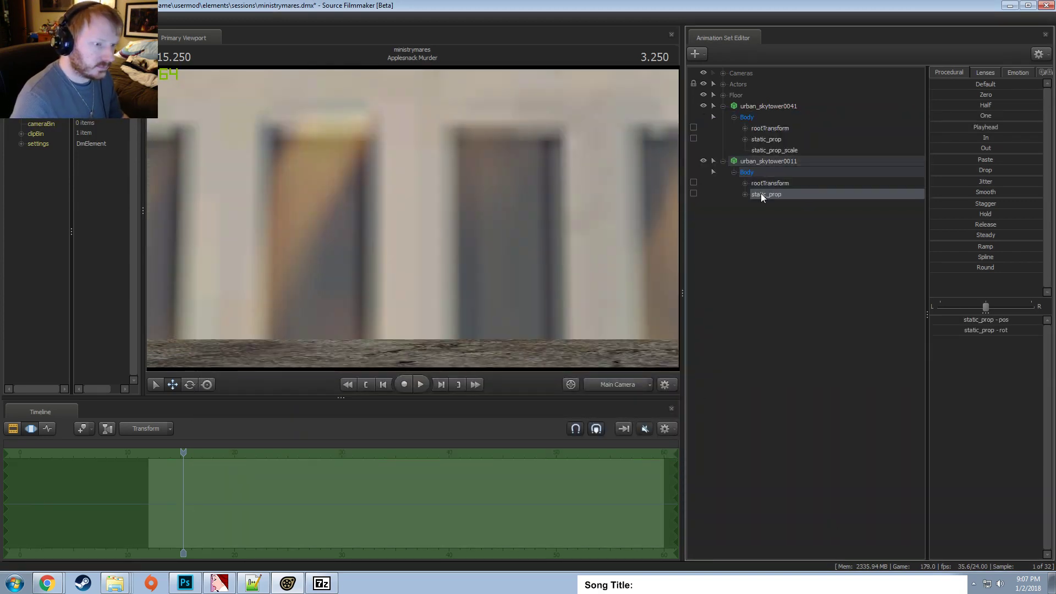
pyautogui.rightClick(761, 193)
pyautogui.click(793, 220)
# Copy the placement and scale values of urban_skytower0041 onto urban_skytower0011.
pyautogui.click(768, 153)
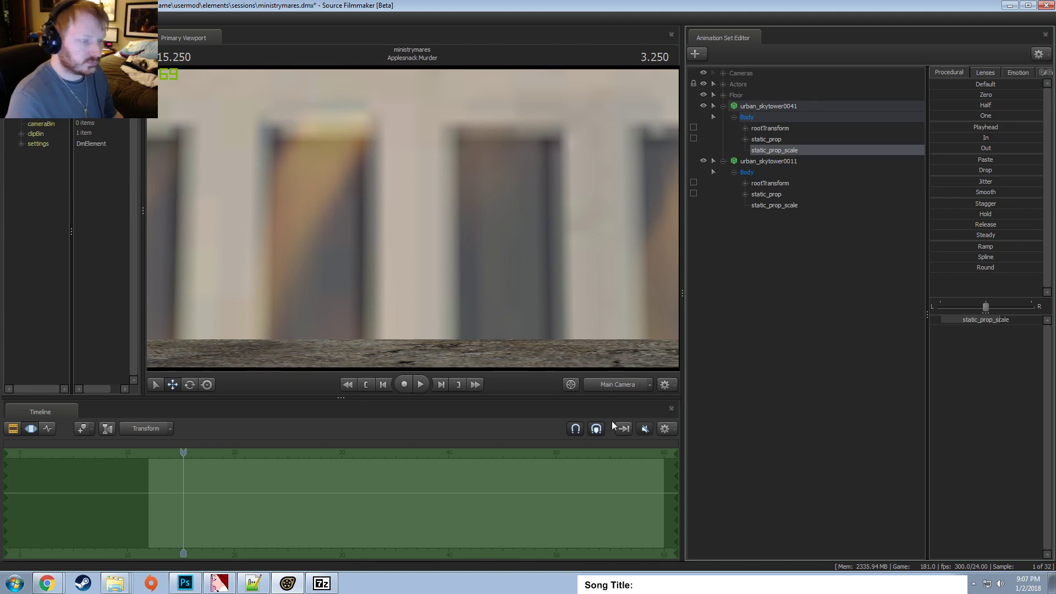
pyautogui.click(768, 106)
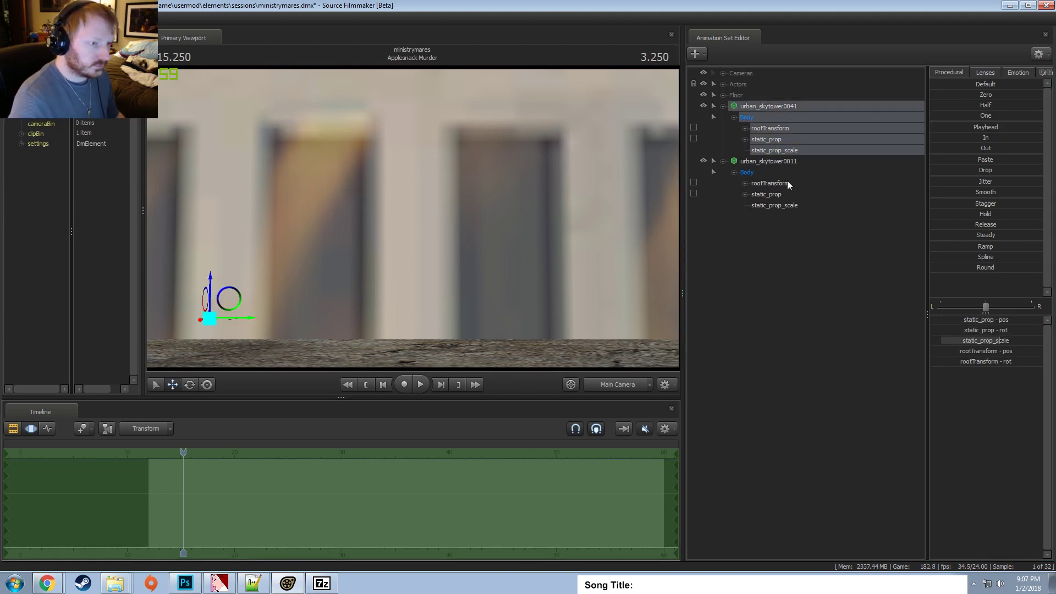
pyautogui.click(773, 162)
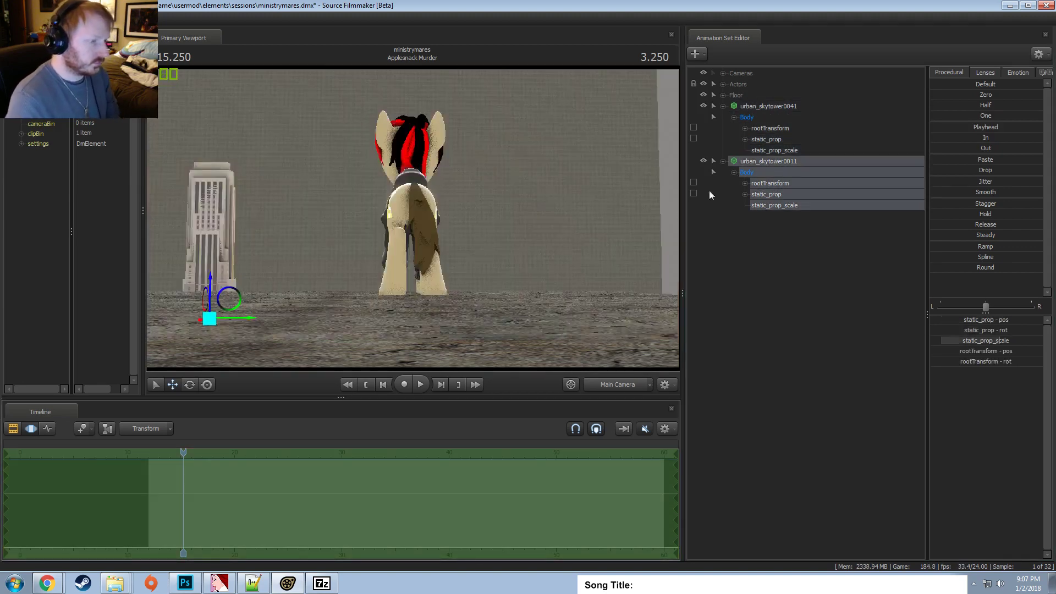
# Move urban_skytower0011 to the right of the character in the distance and rotate it, using the Work Camera to position it.
pyautogui.moveTo(229, 299); pyautogui.dragTo(709, 335)
pyautogui.press('e')
pyautogui.click(628, 379)
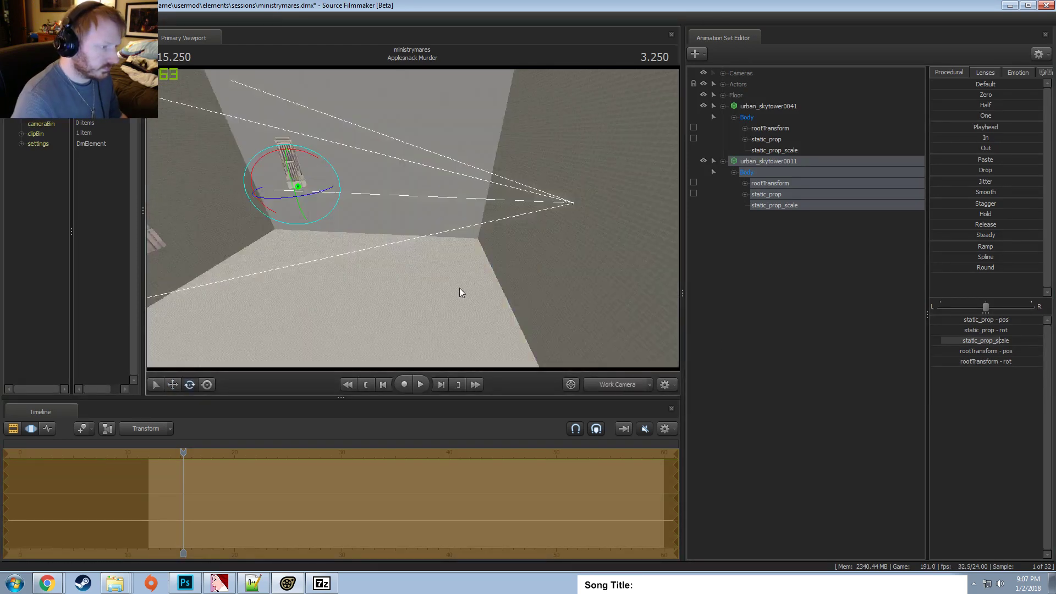
pyautogui.moveTo(460, 288); pyautogui.dragTo(438, 208)
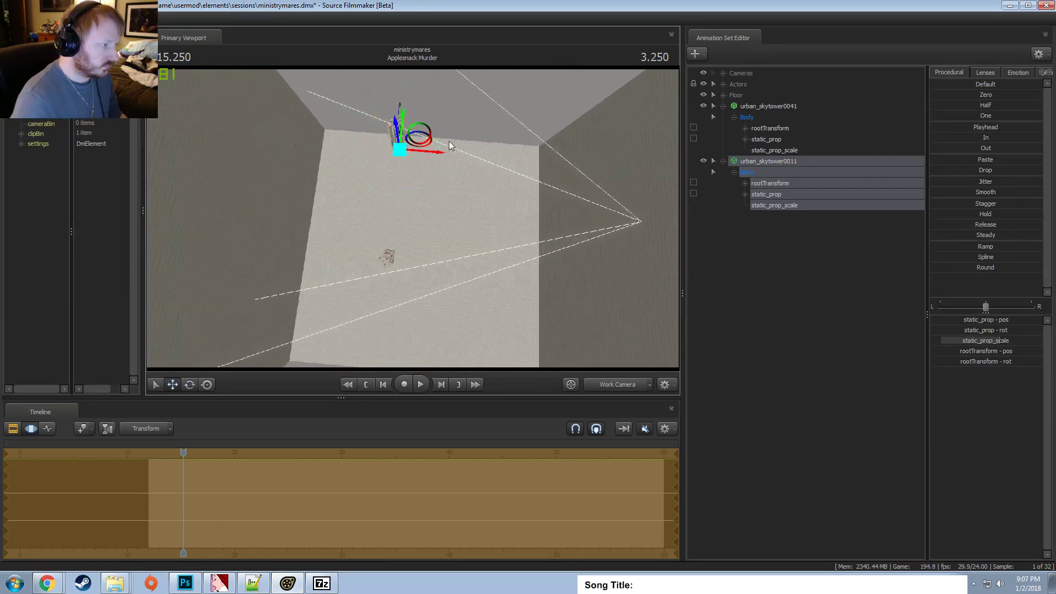
pyautogui.keyDown('alt'); pyautogui.moveTo(448, 146); pyautogui.dragTo(417, 214); pyautogui.keyUp('alt')
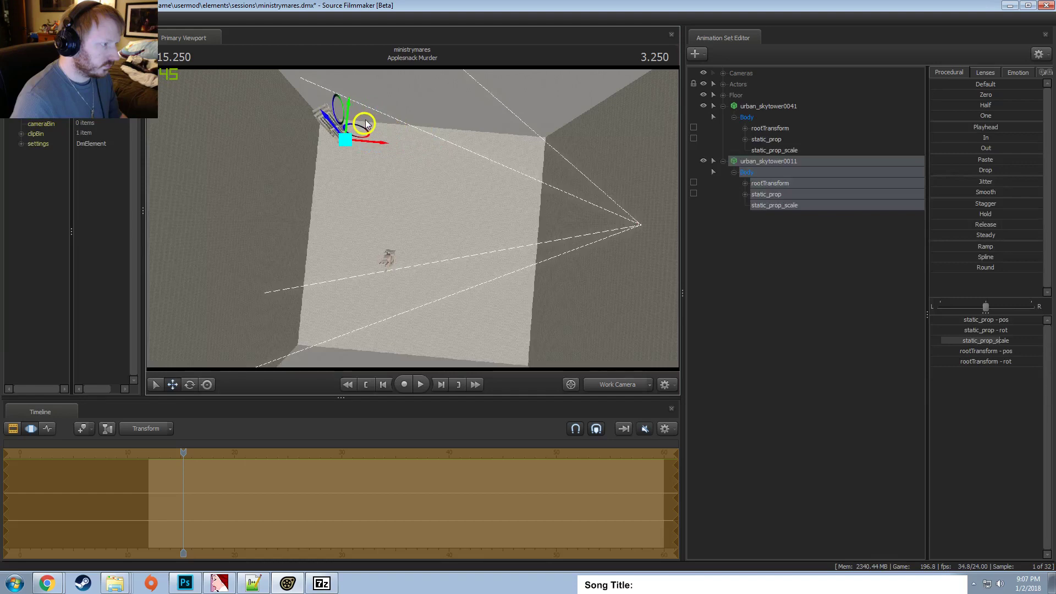
pyautogui.click(623, 384)
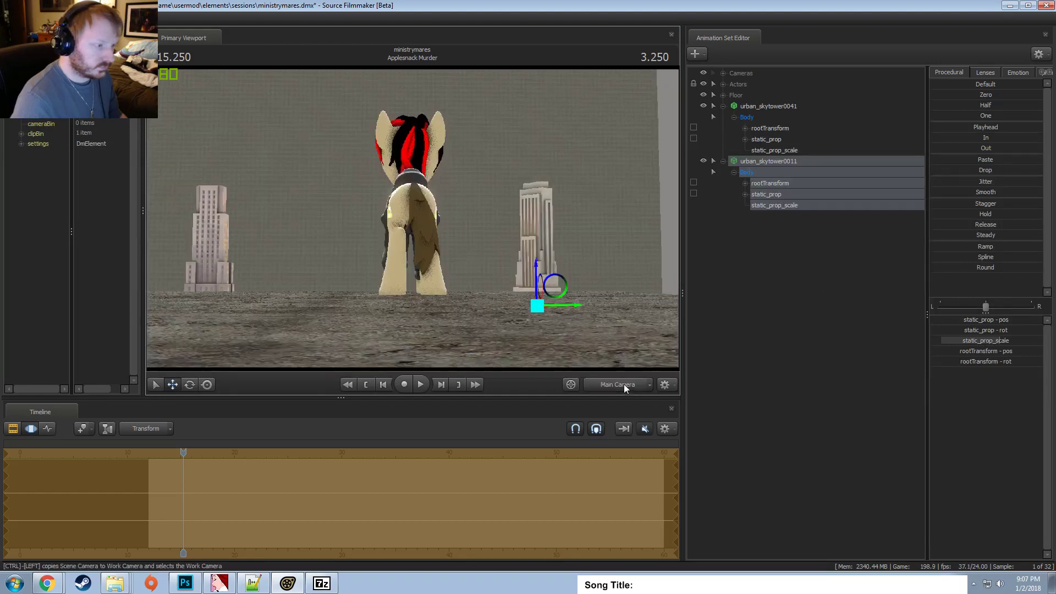
# Reduce urban_skytower0011's static_prop_scale and lower both skytowers behind the platform.
pyautogui.moveTo(986, 346); pyautogui.dragTo(762, 346)
pyautogui.moveTo(552, 285); pyautogui.dragTo(555, 312)
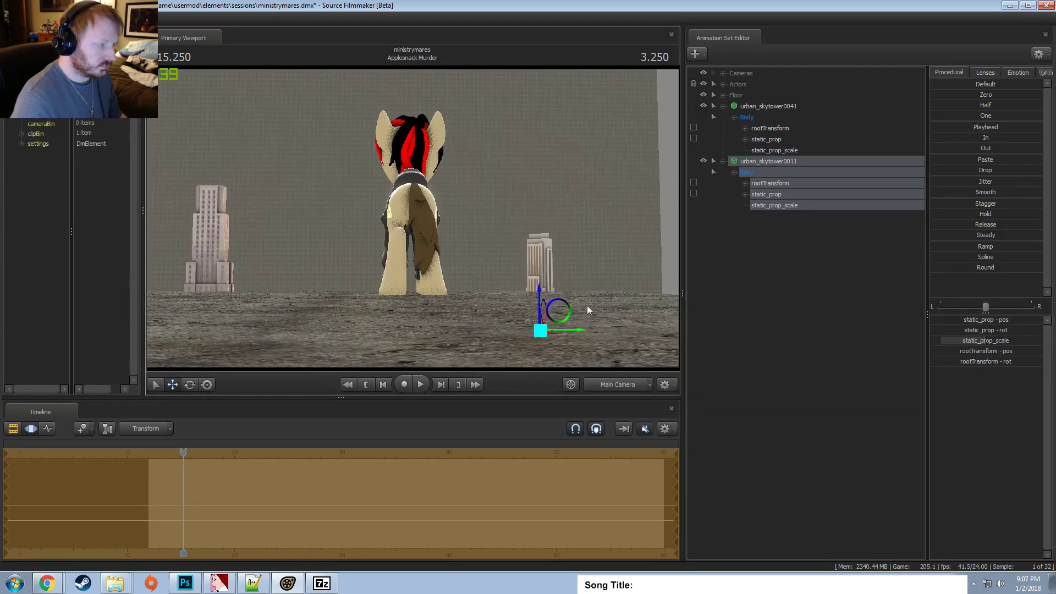
pyautogui.click(754, 107)
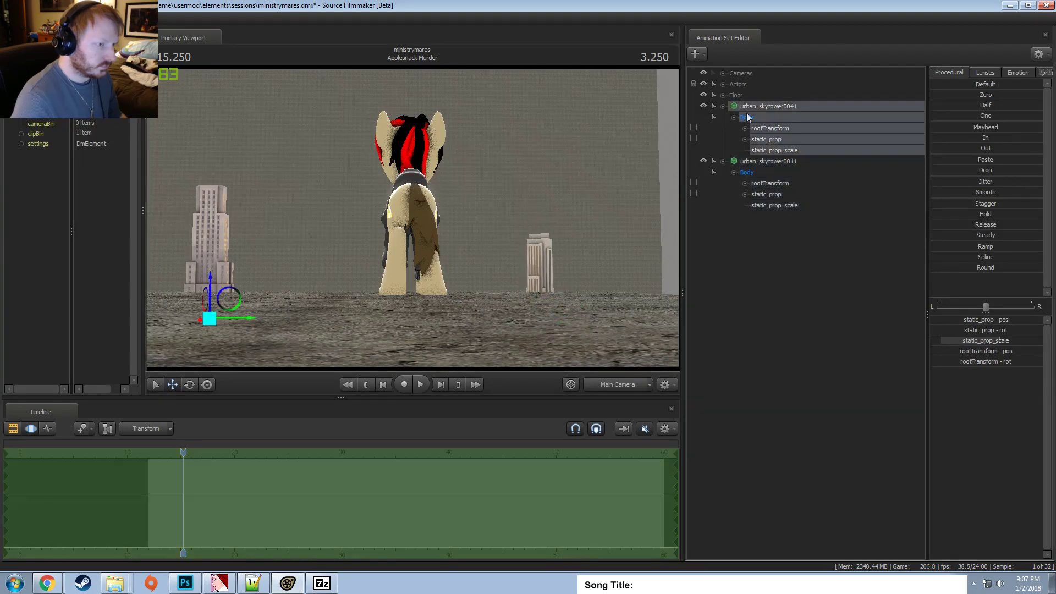
pyautogui.moveTo(210, 282); pyautogui.dragTo(210, 287)
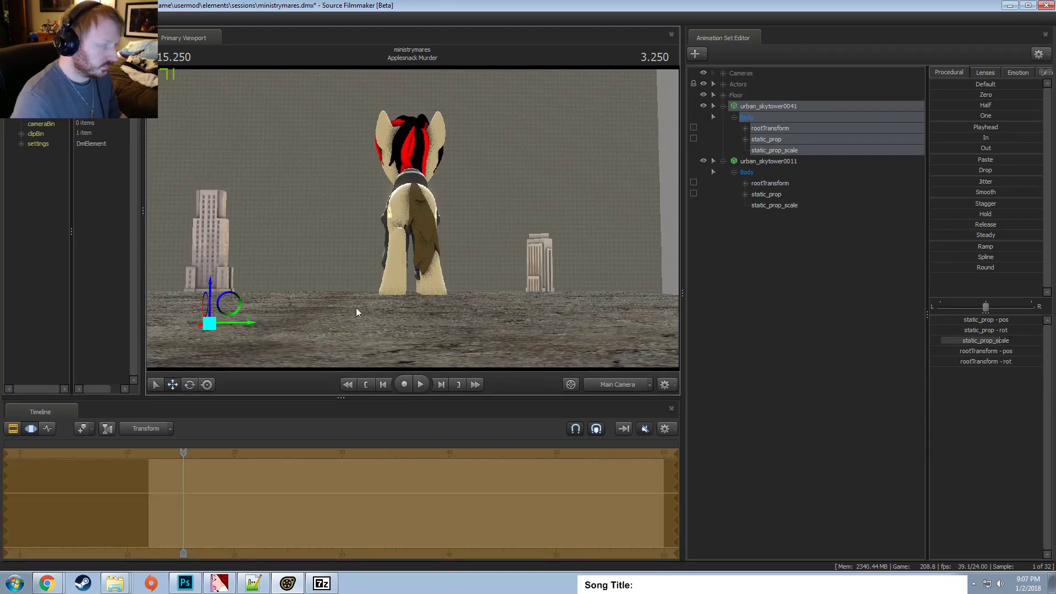
# Create an animation set for a new model using urban_skytower006.mdl from the tf mod.
pyautogui.rightClick(797, 276)
pyautogui.click(849, 301)
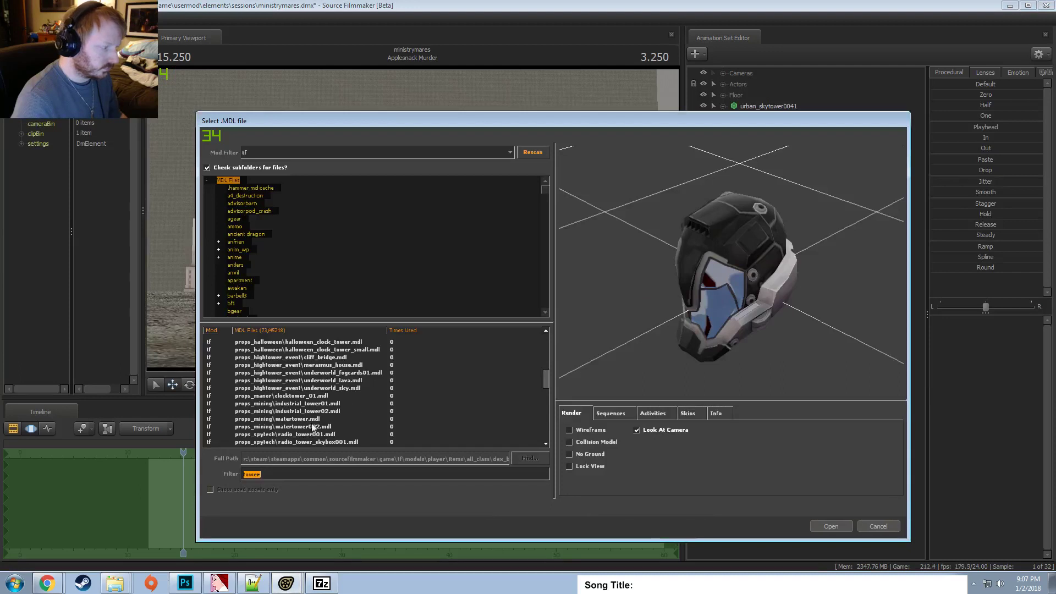
pyautogui.scroll(-9, 298, 418)
pyautogui.scroll(1, 298, 418)
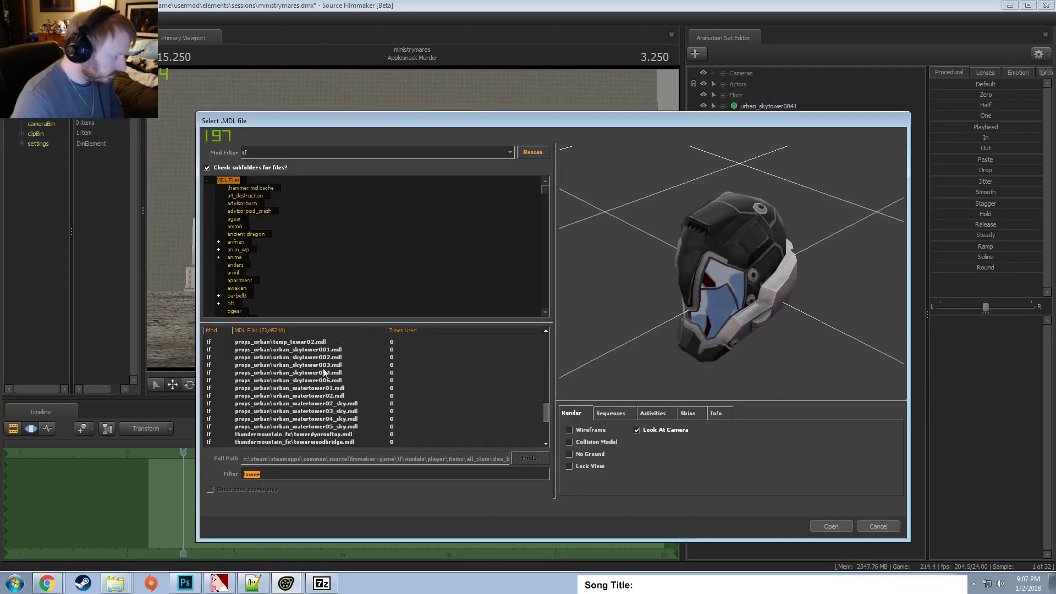
pyautogui.click(533, 373)
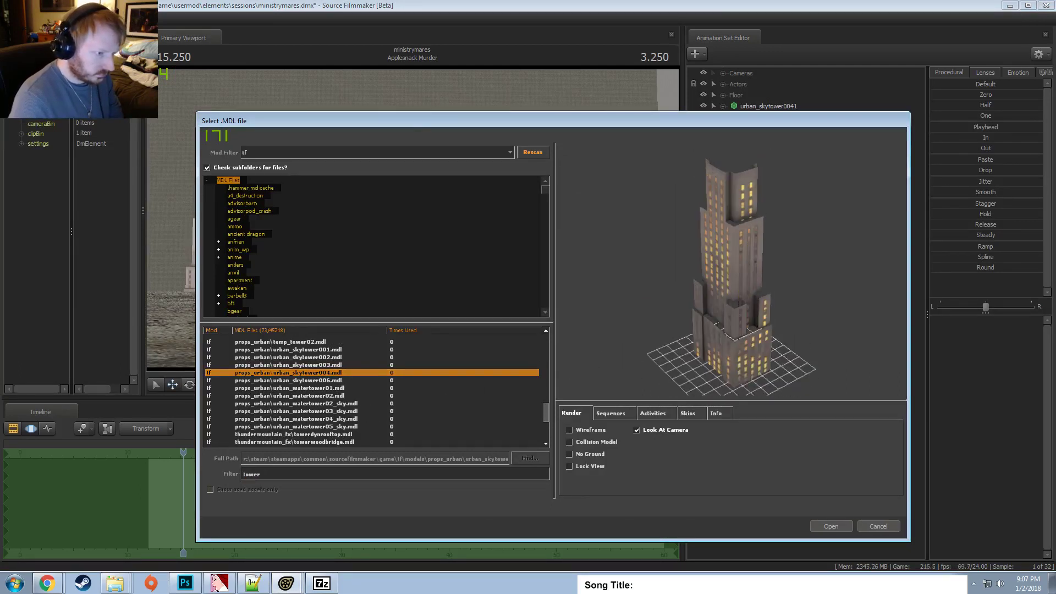
pyautogui.moveTo(557, 121); pyautogui.dragTo(537, 105)
pyautogui.press('Down')
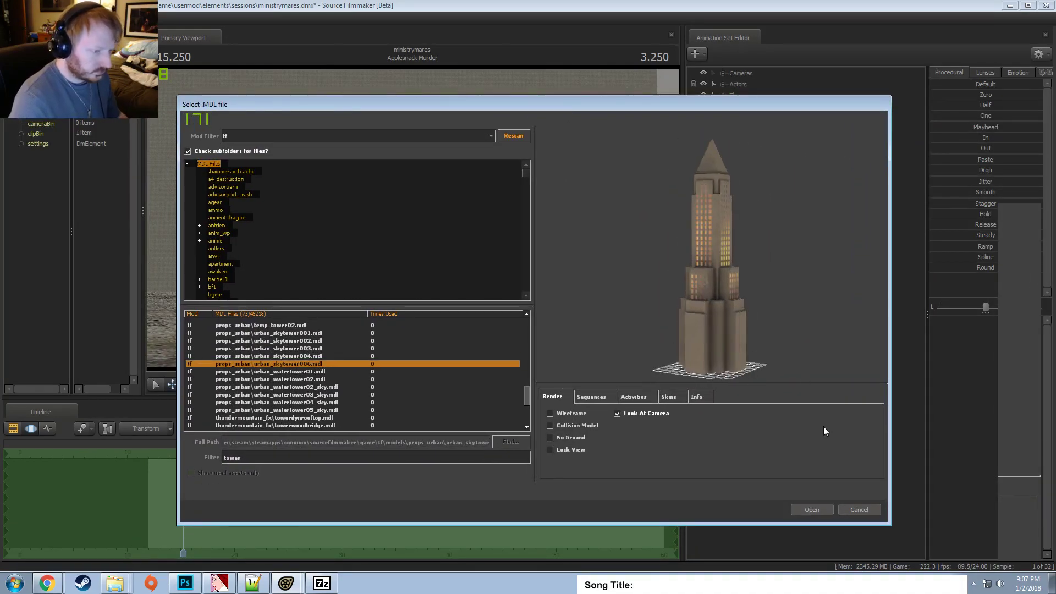
pyautogui.click(810, 508)
# Add a scale control to the static_prop bone of urban_skytower0061.
pyautogui.click(759, 217)
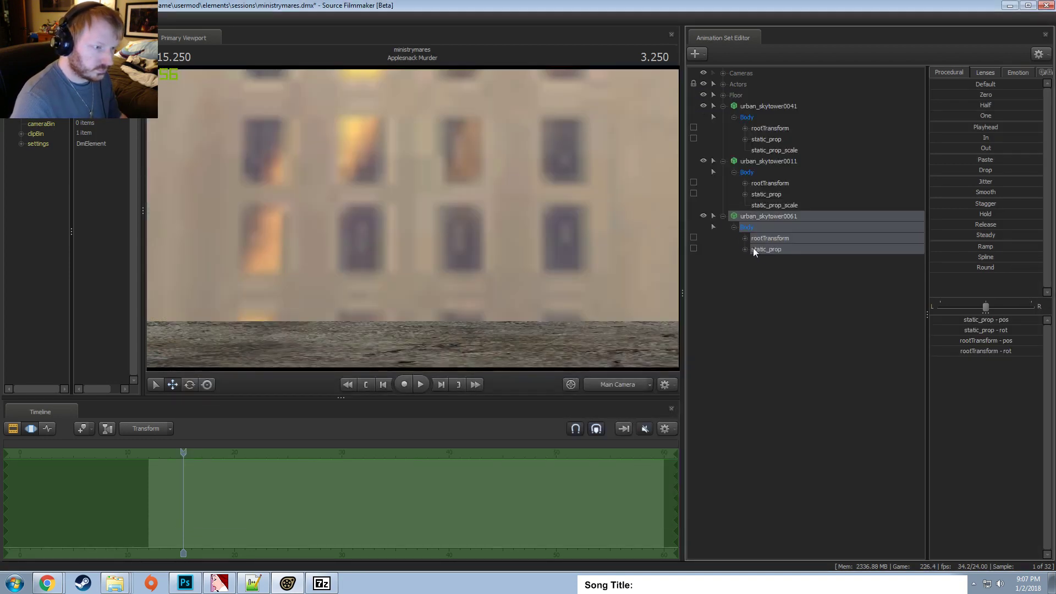
pyautogui.click(761, 251)
pyautogui.rightClick(761, 252)
pyautogui.click(788, 276)
# Copy the placement and scale values of urban_skytower0041 onto urban_skytower0061.
pyautogui.click(762, 162)
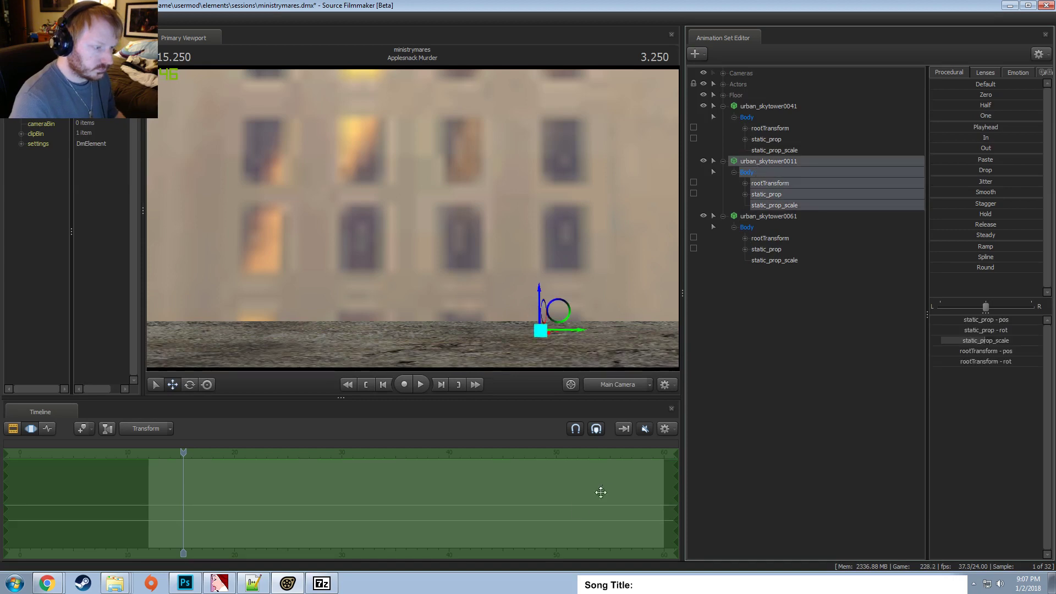
pyautogui.click(769, 115)
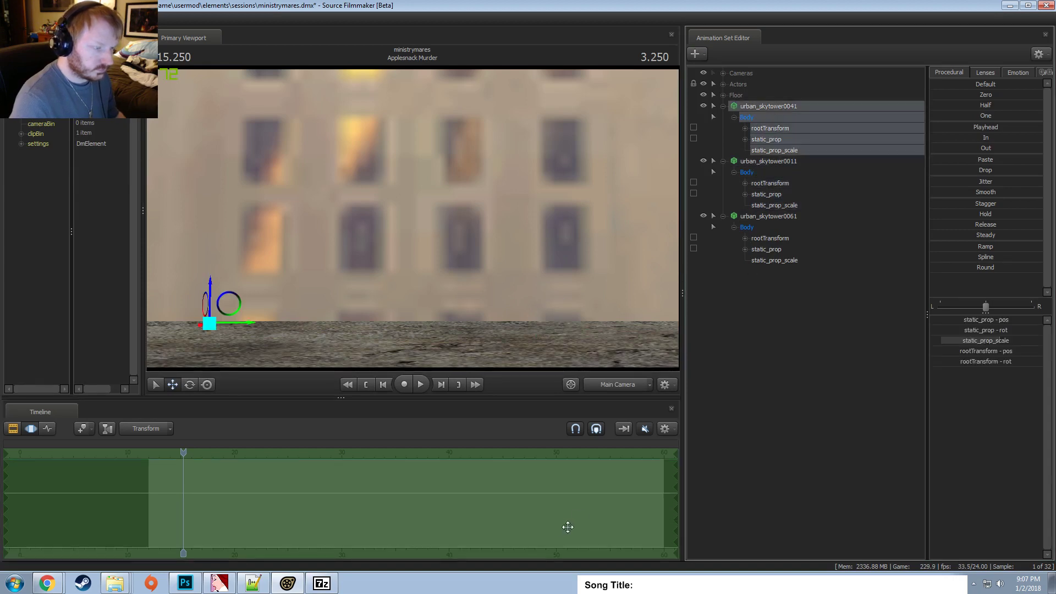
pyautogui.click(729, 220)
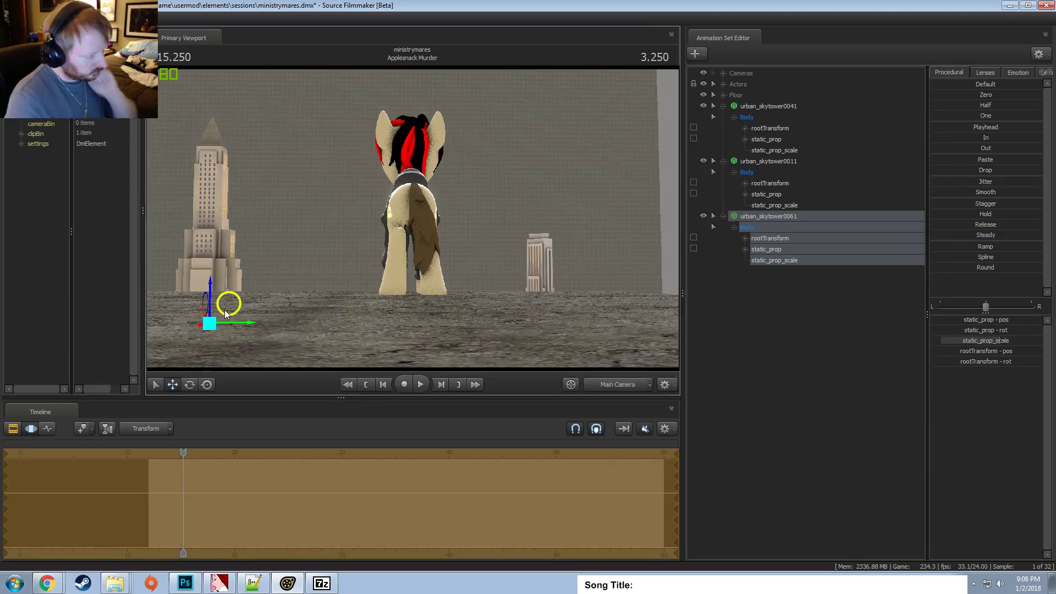
# Enlarge urban_skytower0061 slightly and place it in the distance right of the character, just beyond the short tower.
pyautogui.moveTo(226, 309); pyautogui.dragTo(497, 329)
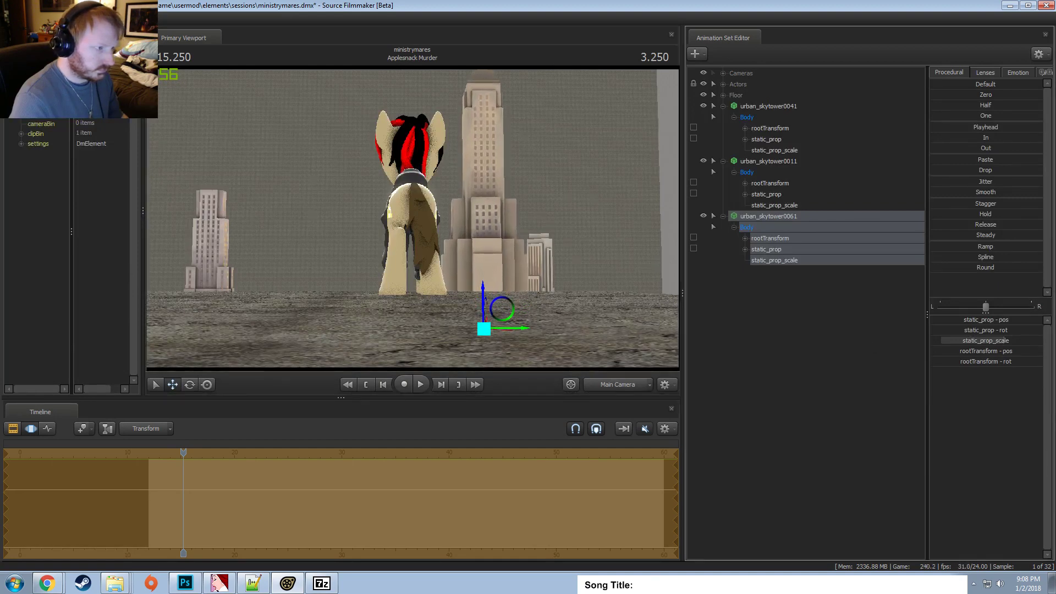
pyautogui.moveTo(500, 313); pyautogui.dragTo(624, 361)
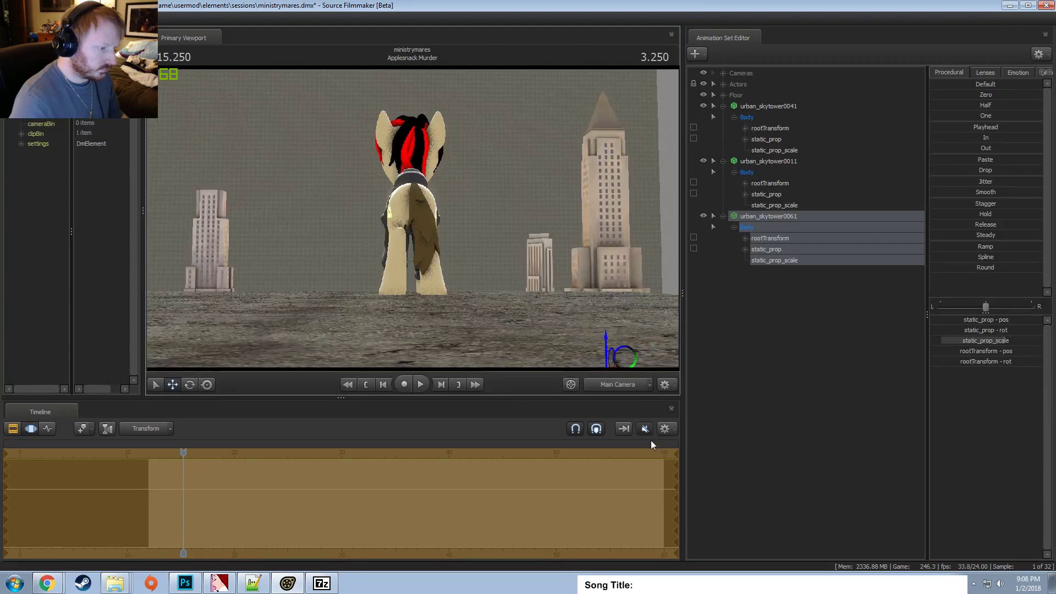
pyautogui.press('F3')
pyautogui.keyDown('alt'); pyautogui.moveTo(487, 333); pyautogui.dragTo(493, 155); pyautogui.keyUp('alt')
pyautogui.click(618, 382)
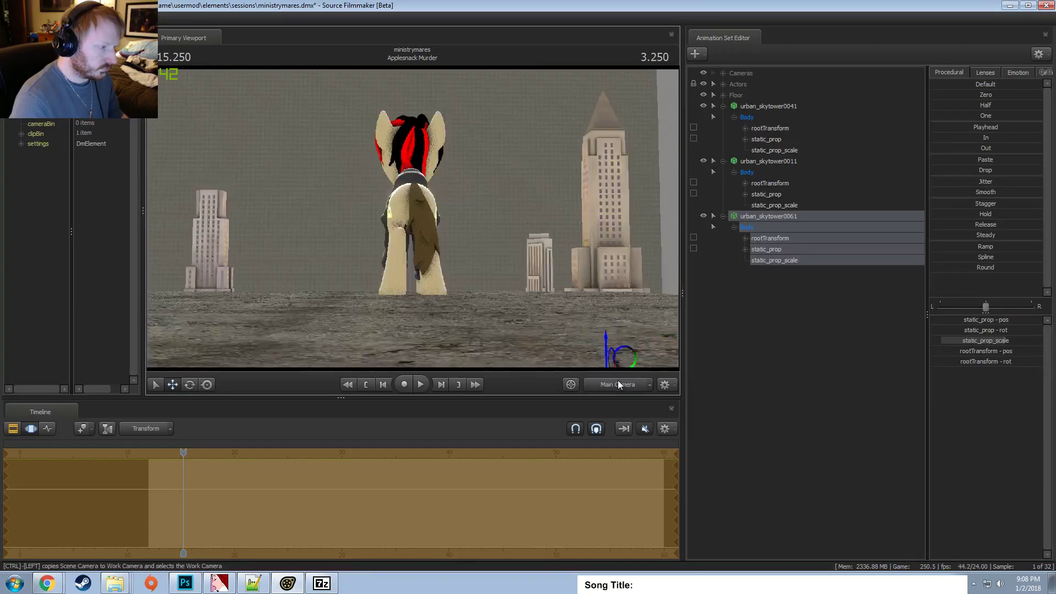
# Create an animation set for a new model using urban_skytower002.mdl from the tf mod.
pyautogui.rightClick(800, 334)
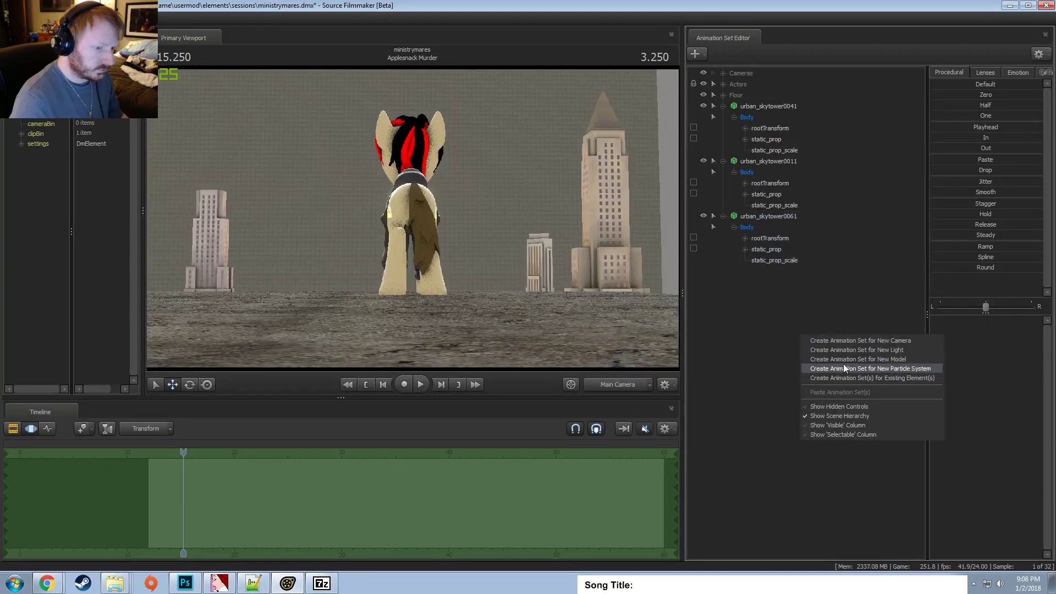
pyautogui.press('Escape')
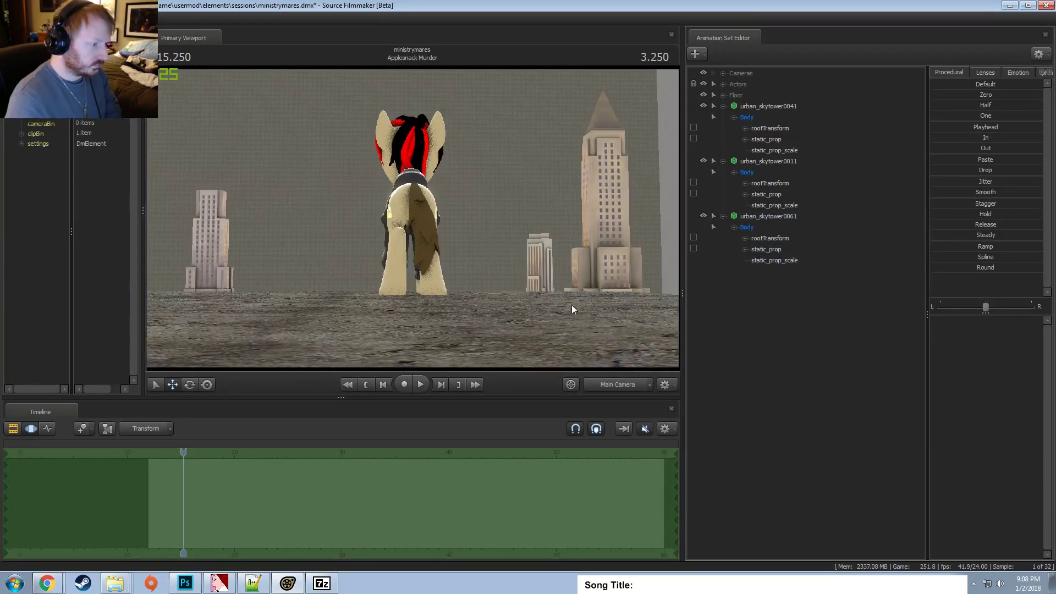
pyautogui.scroll(-10, 288, 397)
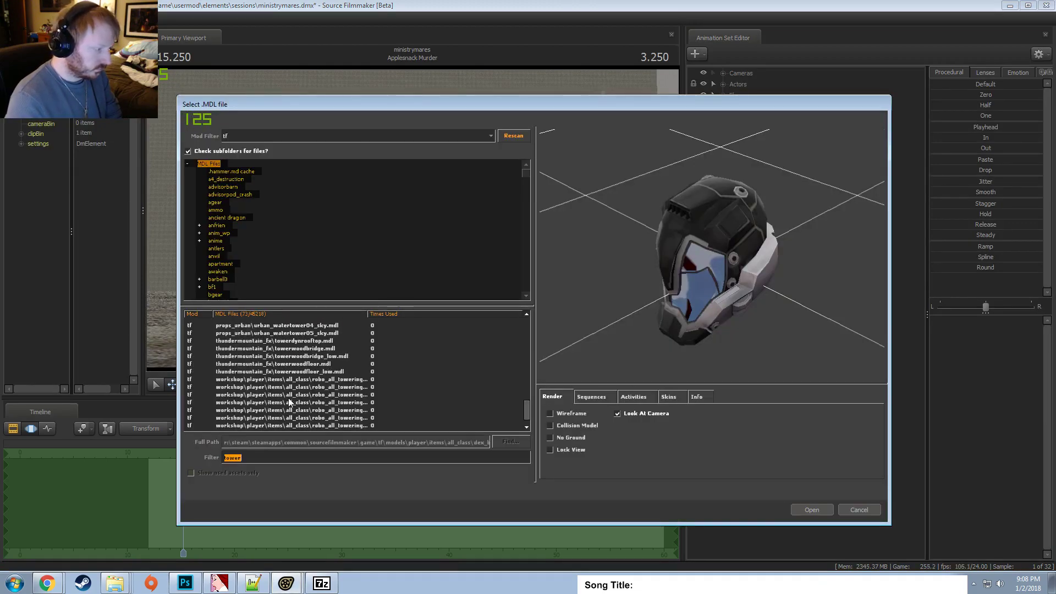
pyautogui.click(300, 349)
pyautogui.scroll(4, 300, 349)
pyautogui.click(300, 348)
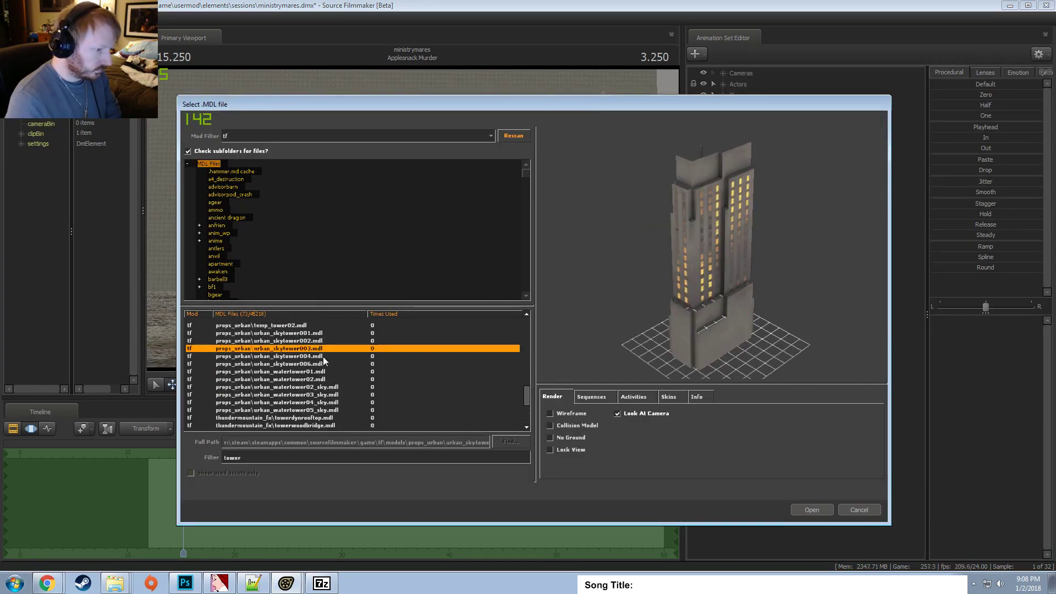
pyautogui.press('Up')
pyautogui.press('Up')
pyautogui.click(286, 341)
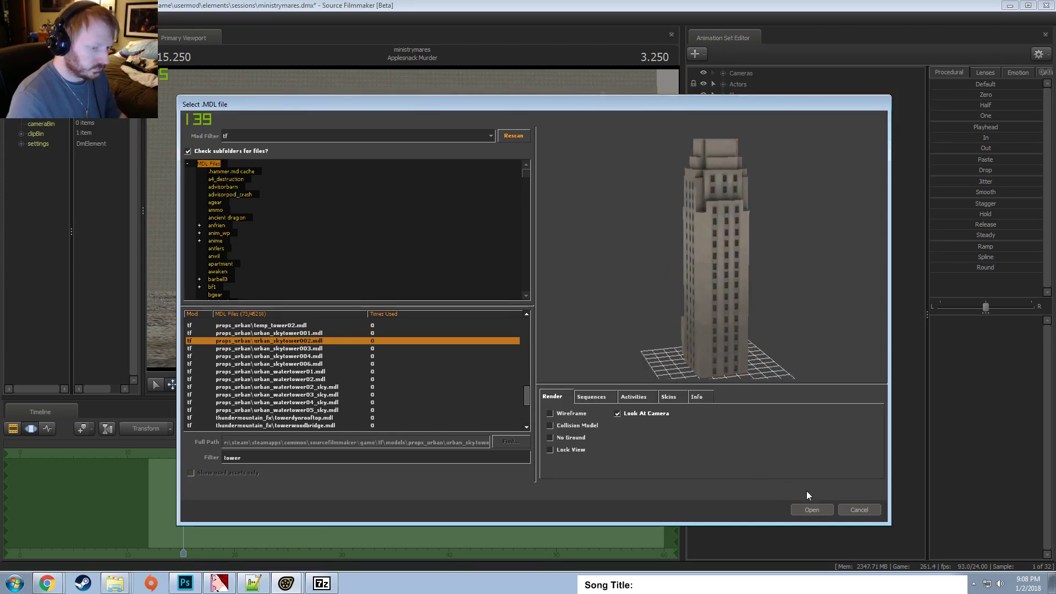
pyautogui.click(811, 509)
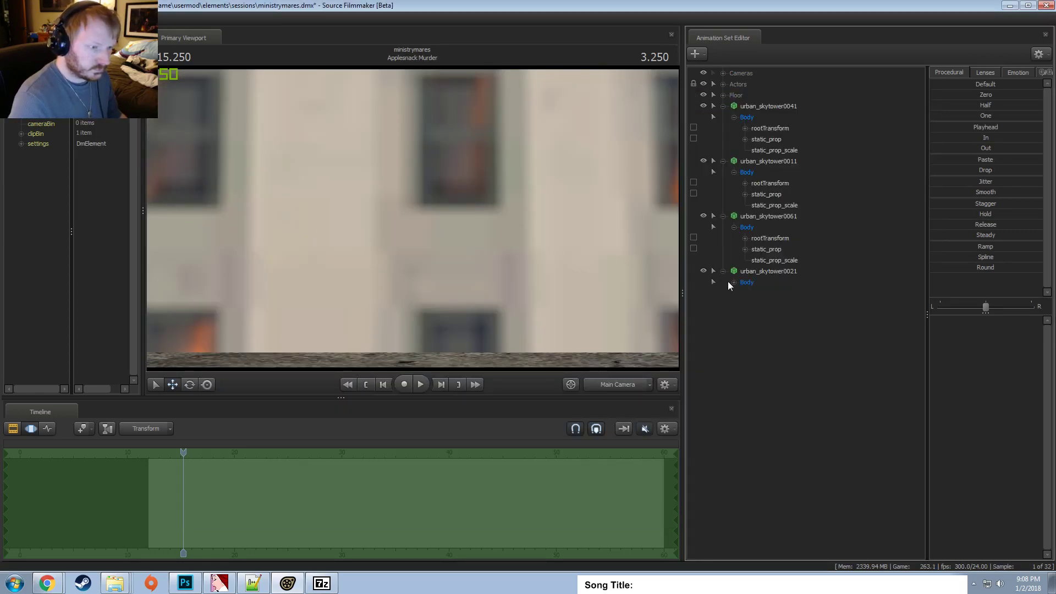
# Add a scale control to the static_prop bone of urban_skytower0021.
pyautogui.click(733, 282)
pyautogui.click(745, 304)
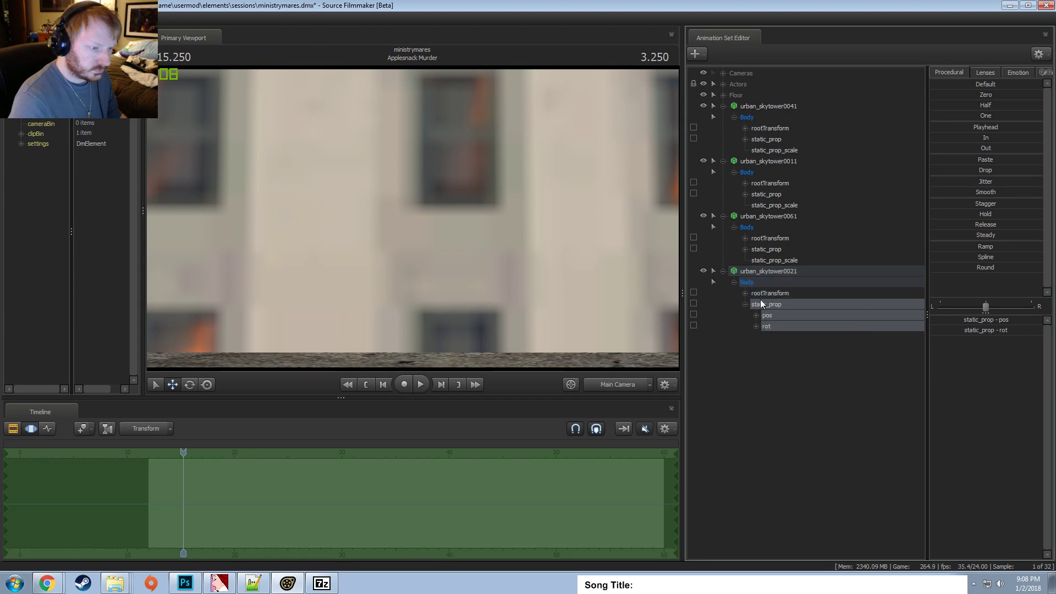
pyautogui.rightClick(761, 307)
pyautogui.click(801, 331)
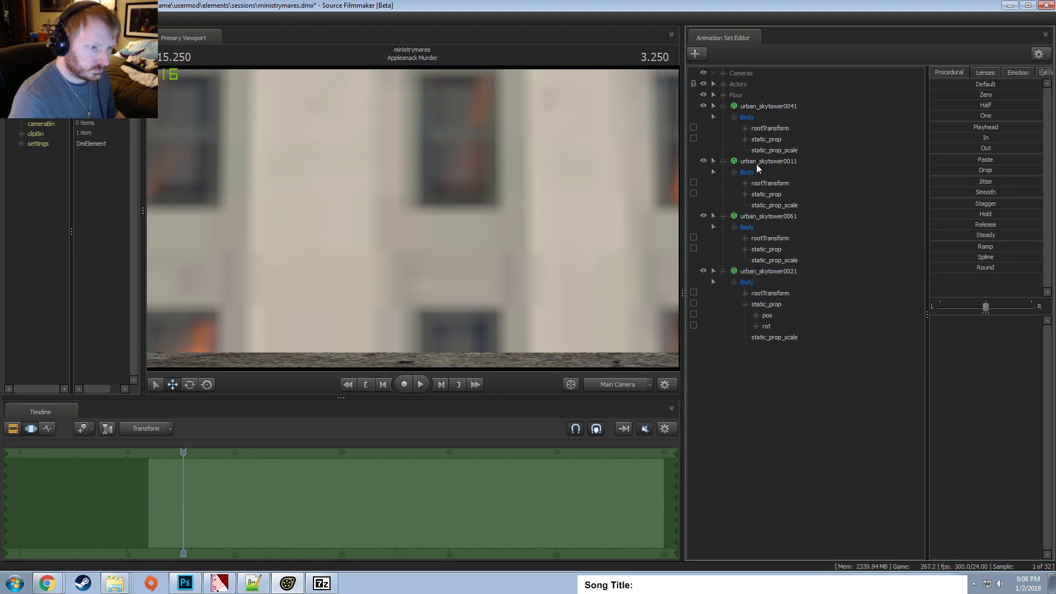
# Copy the placement and scale values of urban_skytower0011 onto urban_skytower0021.
pyautogui.click(757, 165)
pyautogui.click(788, 272)
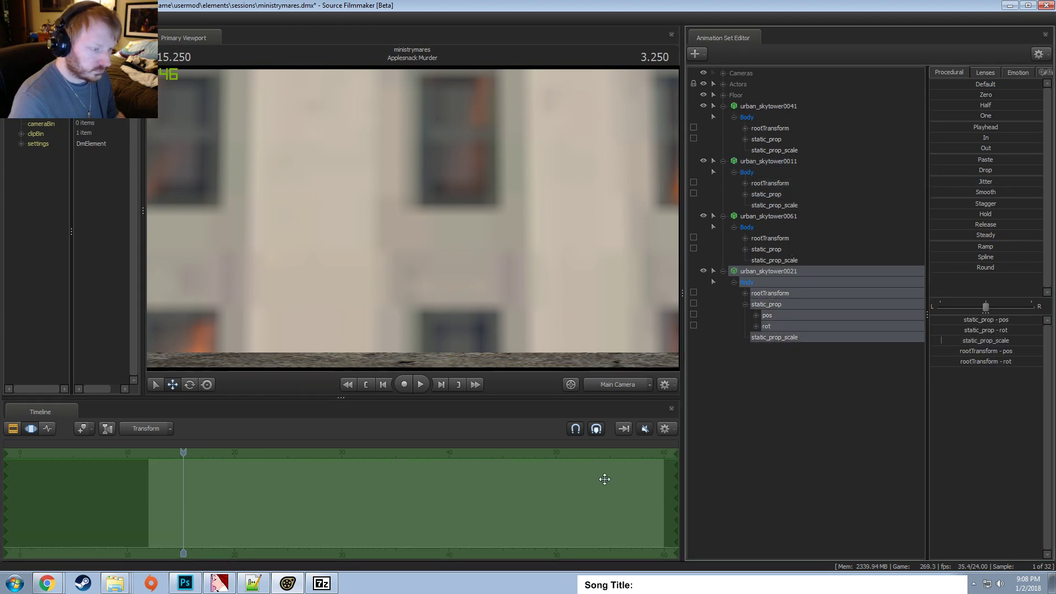
pyautogui.click(604, 479)
pyautogui.hotkey('ctrl', 'v')
# Move urban_skytower0021 across the horizon into the gap between the left-hand tower and the character.
pyautogui.click(759, 276)
pyautogui.moveTo(558, 314); pyautogui.dragTo(306, 312)
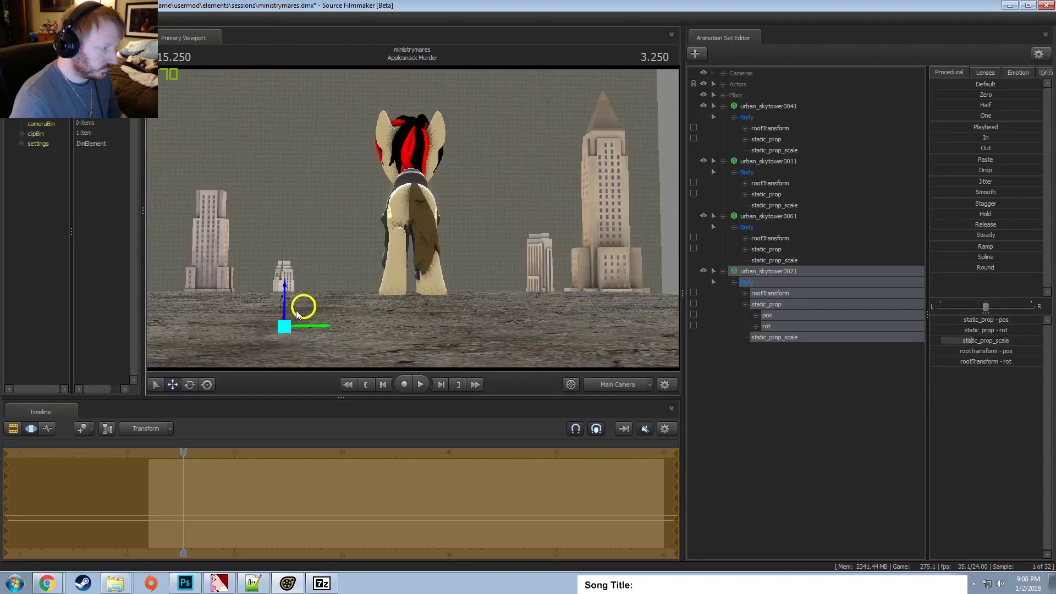
pyautogui.moveTo(295, 309); pyautogui.dragTo(345, 313)
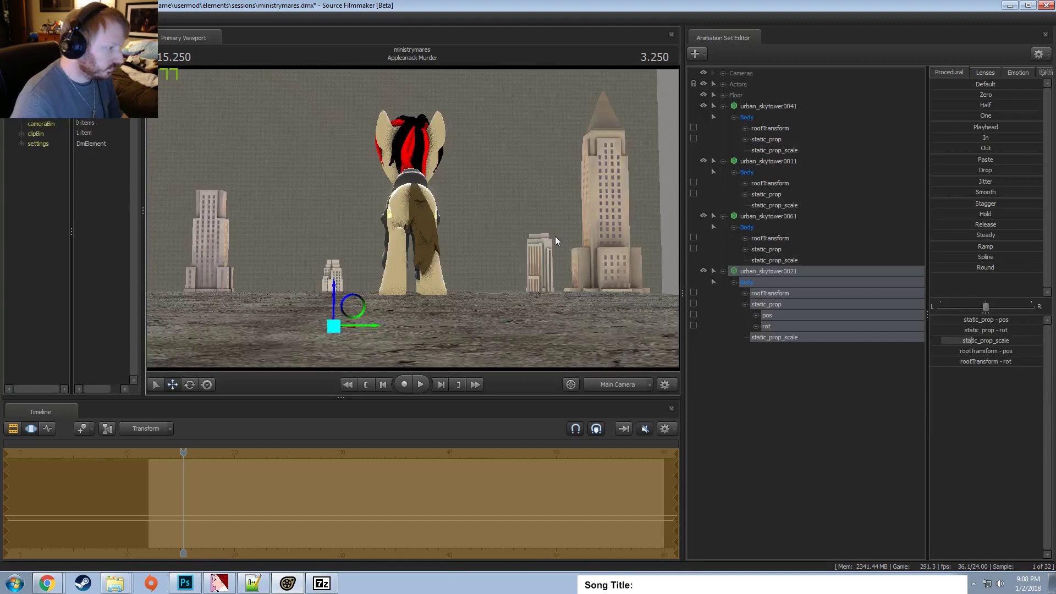
# Check the shot's rendered look in the Clip Editor, return to the Motion Editor and clear the tower selection.
pyautogui.press('F2')
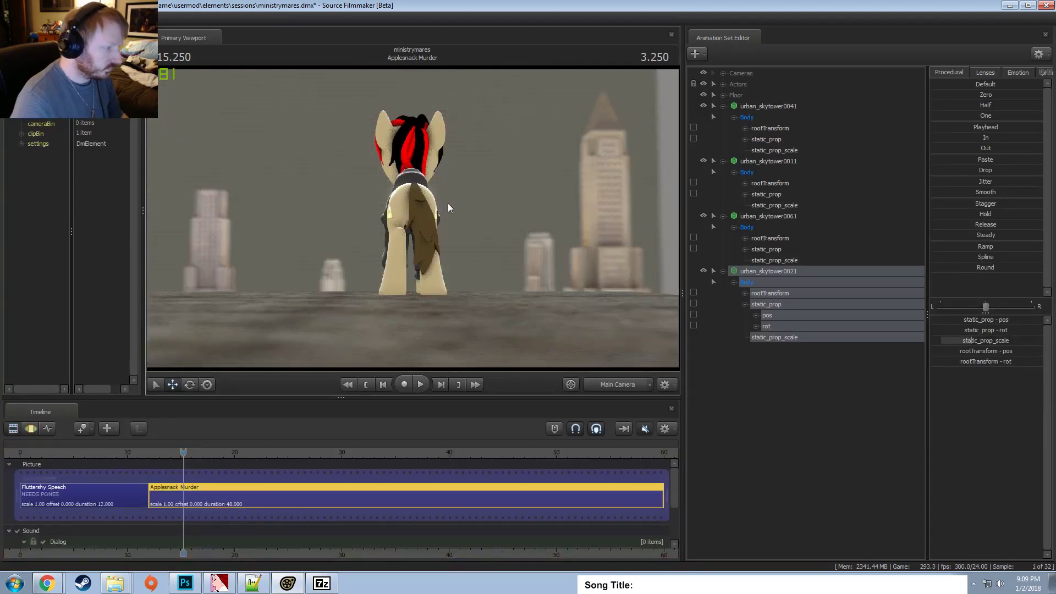
pyautogui.press('F3')
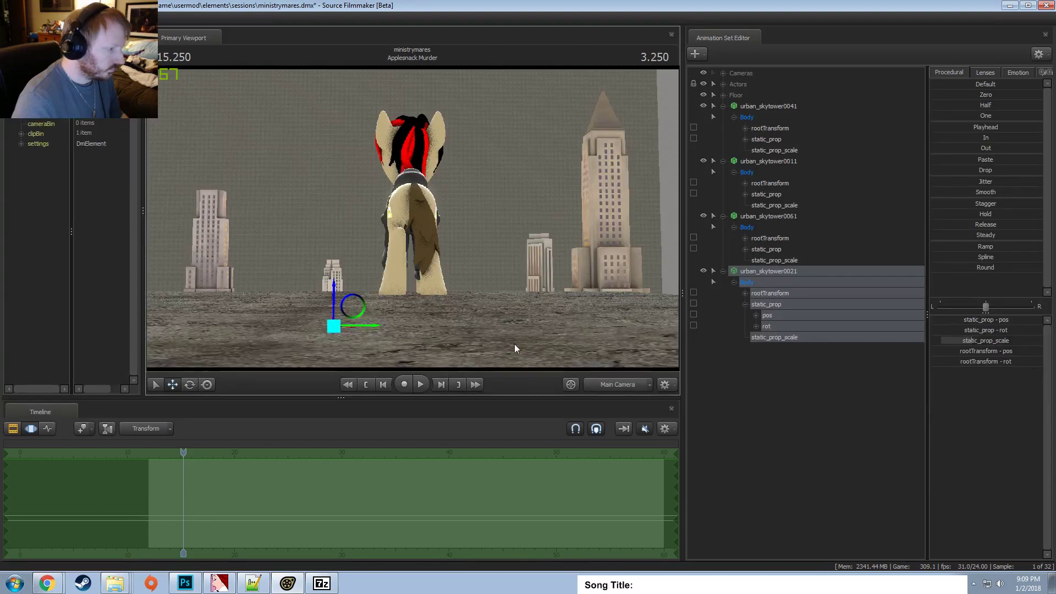
pyautogui.click(817, 405)
pyautogui.rightClick(817, 406)
pyautogui.click(803, 404)
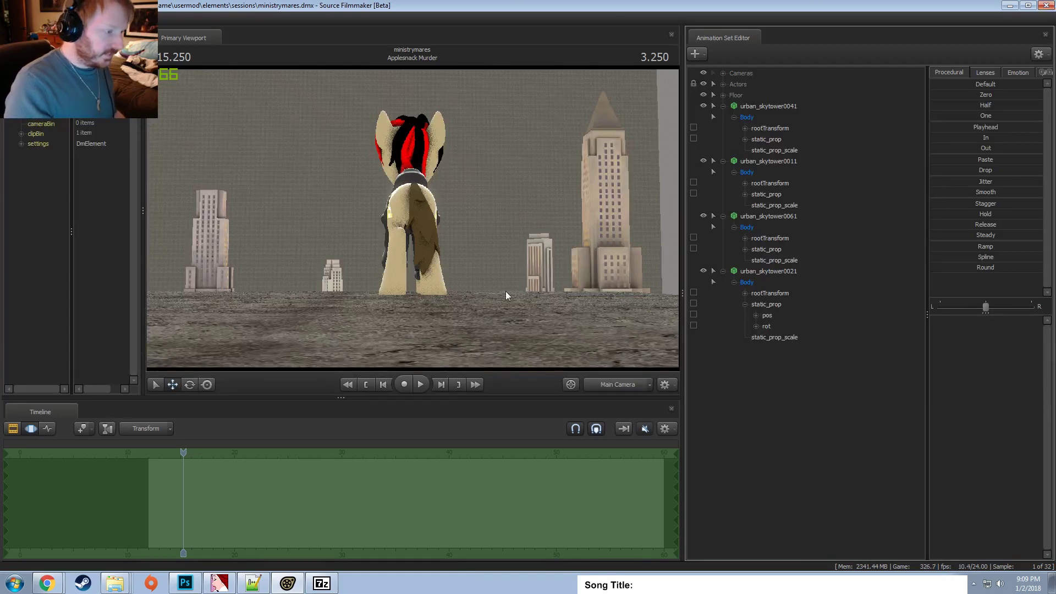
# Close Source Filmmaker, the hood nobody SFM.rar archive window, both open folder windows and Notepad++.
pyautogui.click(321, 582)
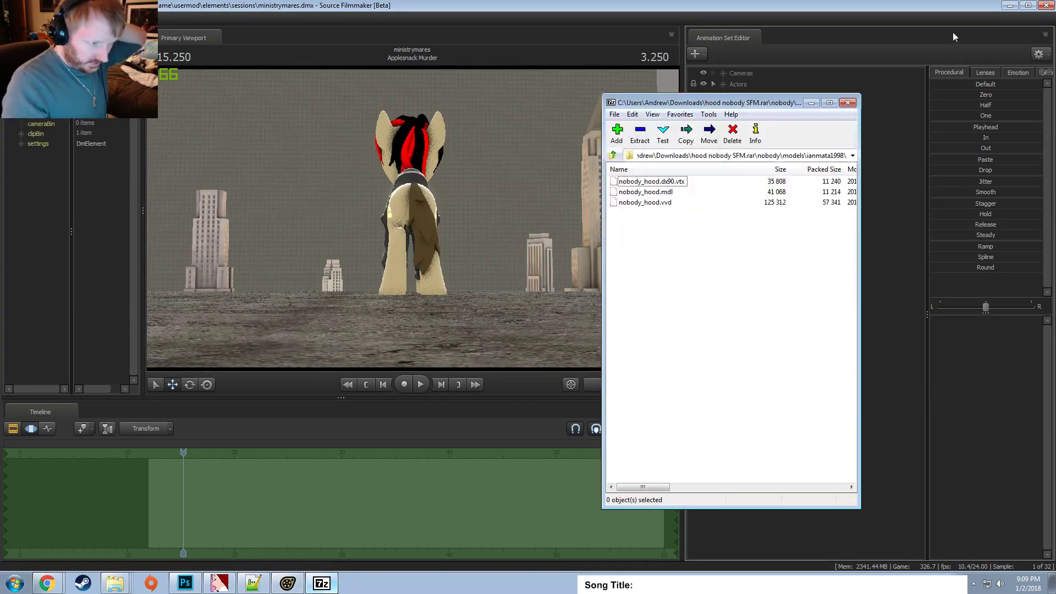
pyautogui.click(1045, 4)
pyautogui.click(848, 103)
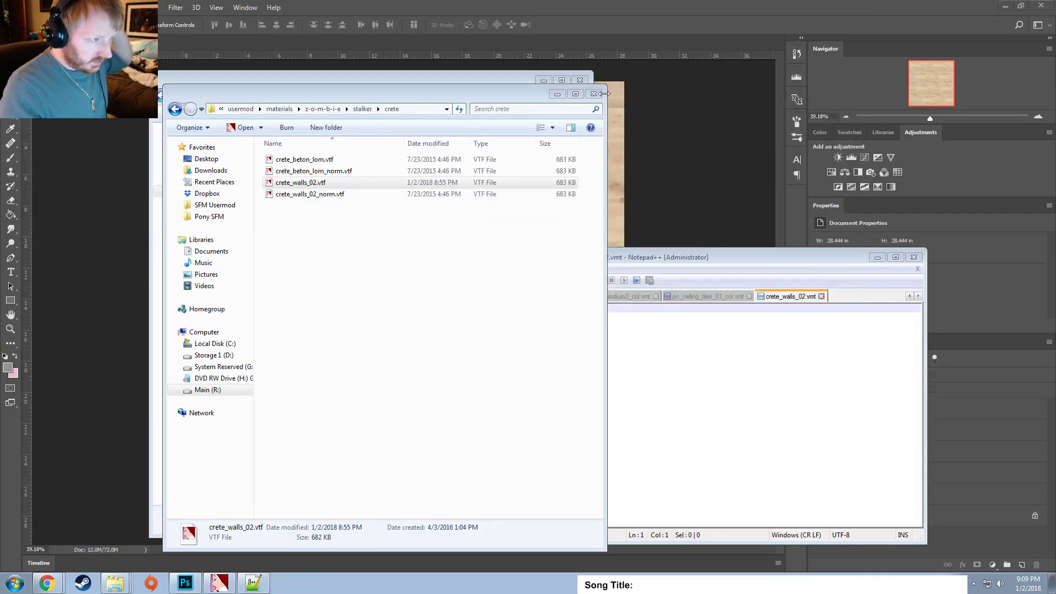
pyautogui.click(593, 93)
pyautogui.click(580, 79)
pyautogui.click(913, 257)
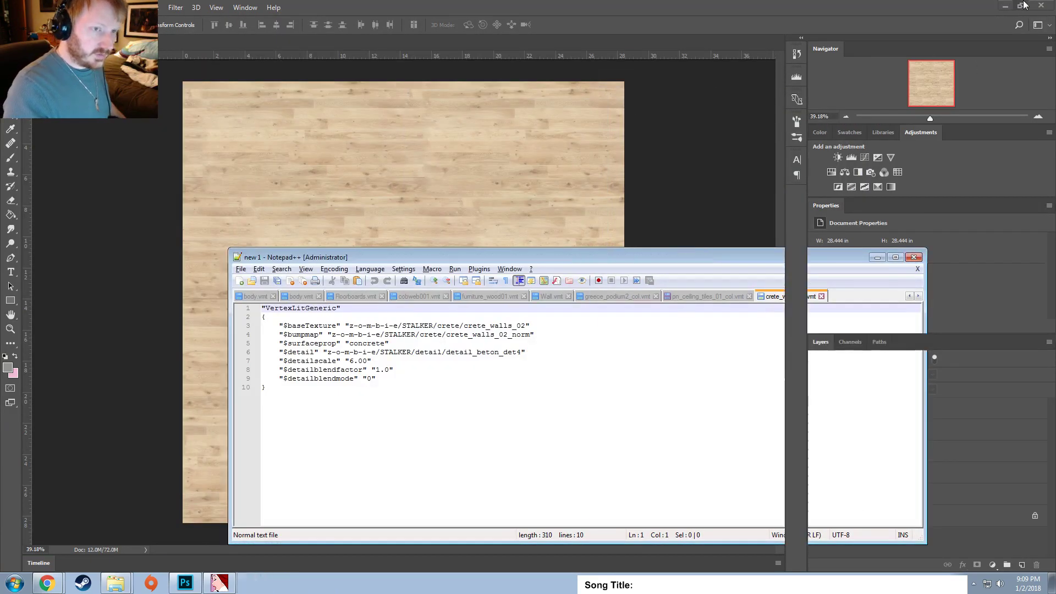
# Quit Photoshop without saving the changes to Floorboards.tga.
pyautogui.click(1041, 5)
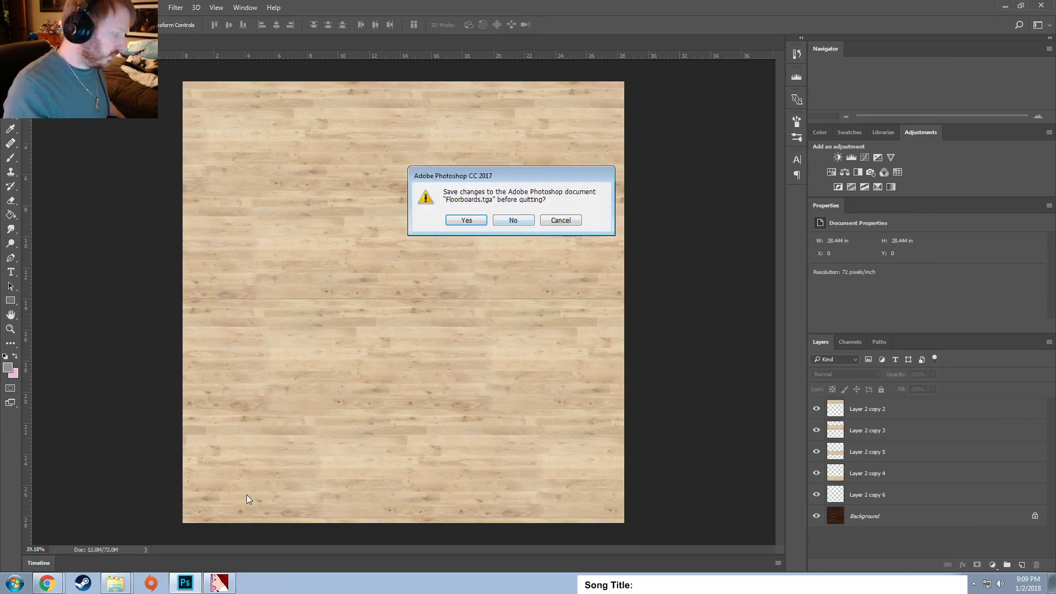
pyautogui.press('n')
pyautogui.click(796, 111)
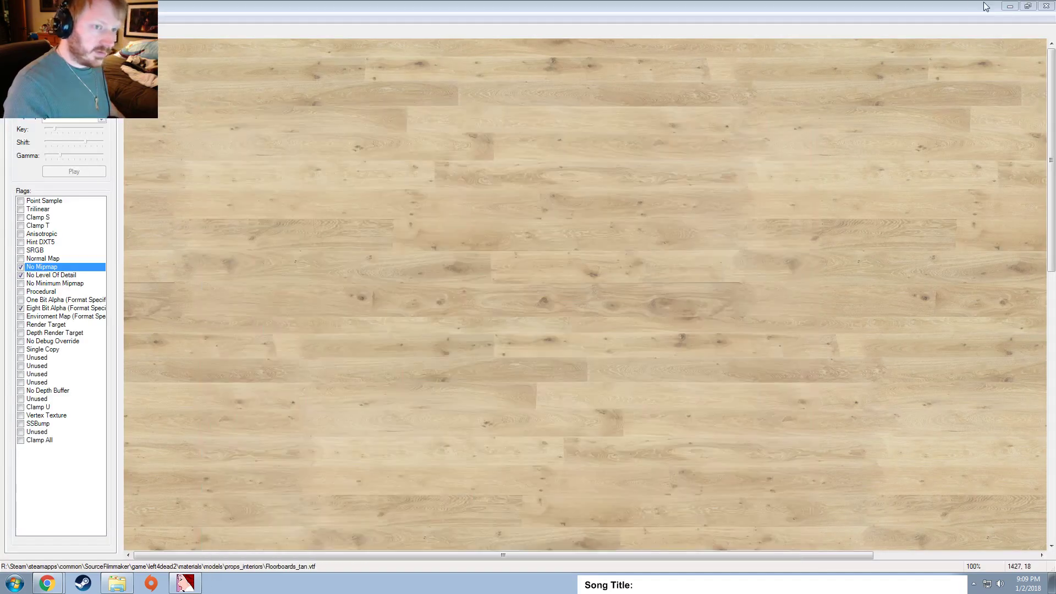
# Close the texture viewer showing Floorboards_tan.vtf and the AstonProps folder window.
pyautogui.click(1046, 7)
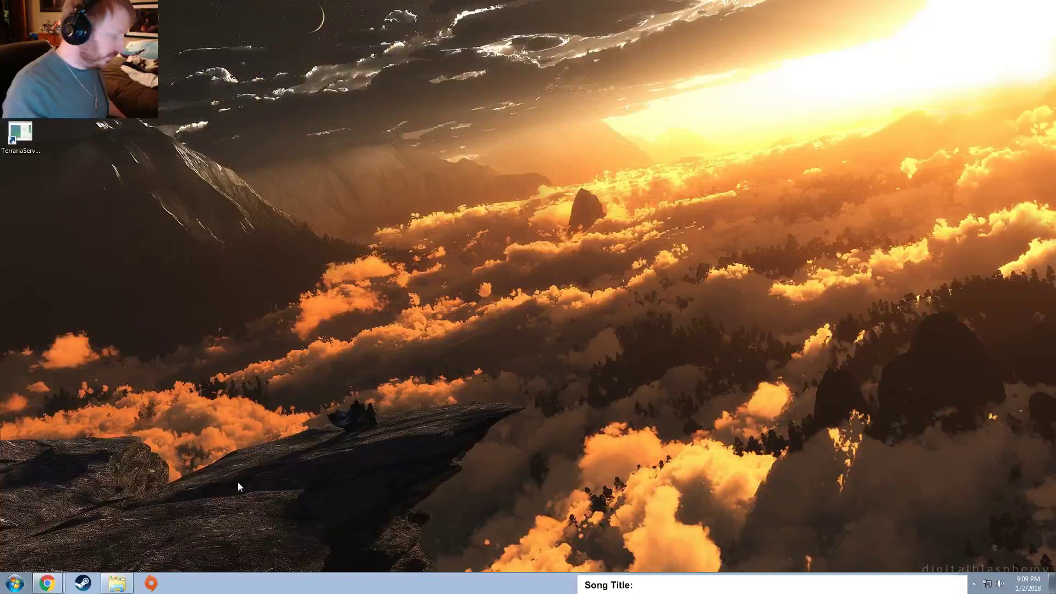
pyautogui.click(117, 583)
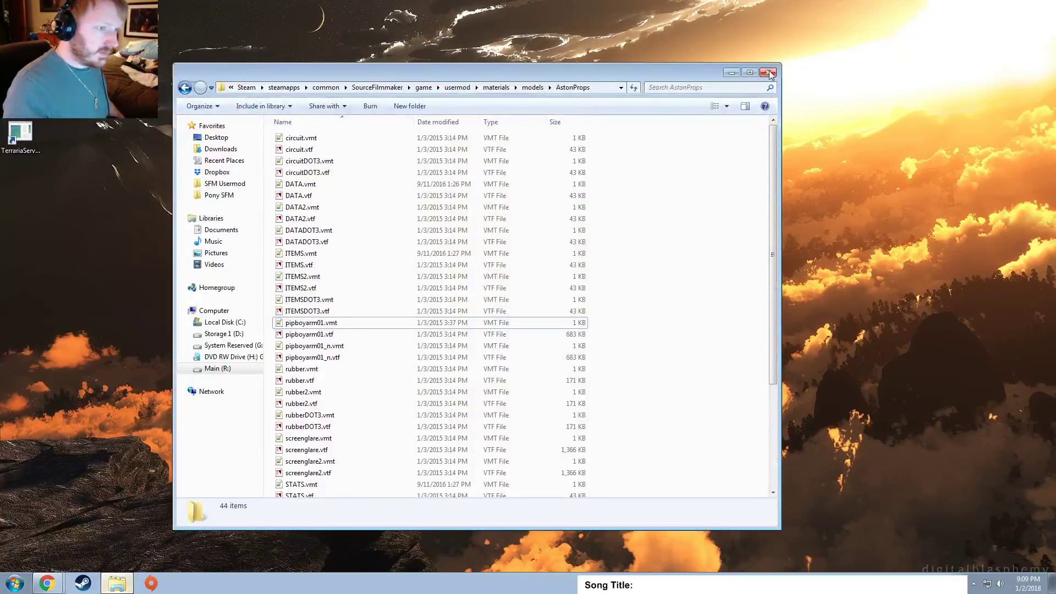
pyautogui.click(768, 73)
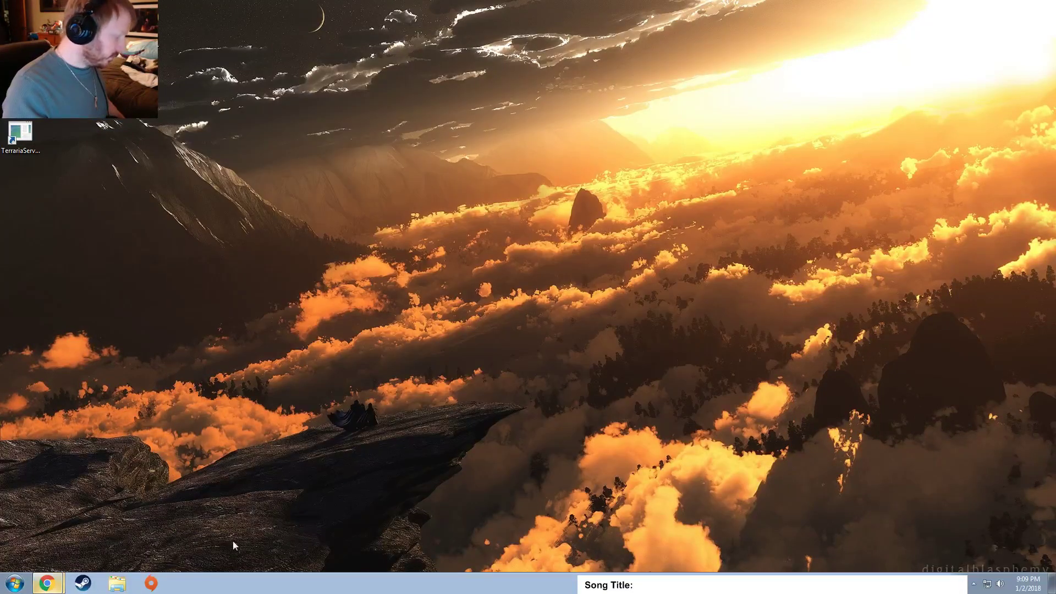